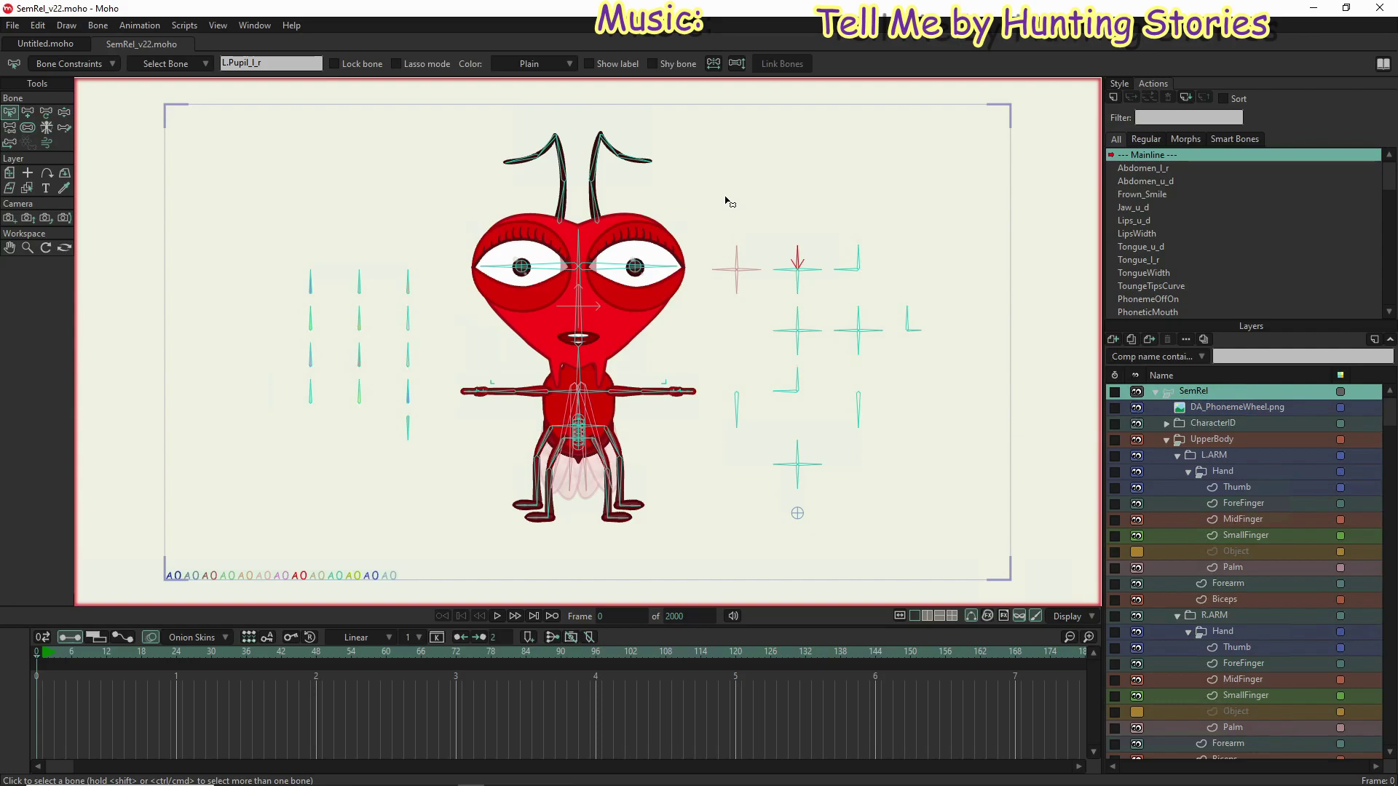
left_click(1120, 84)
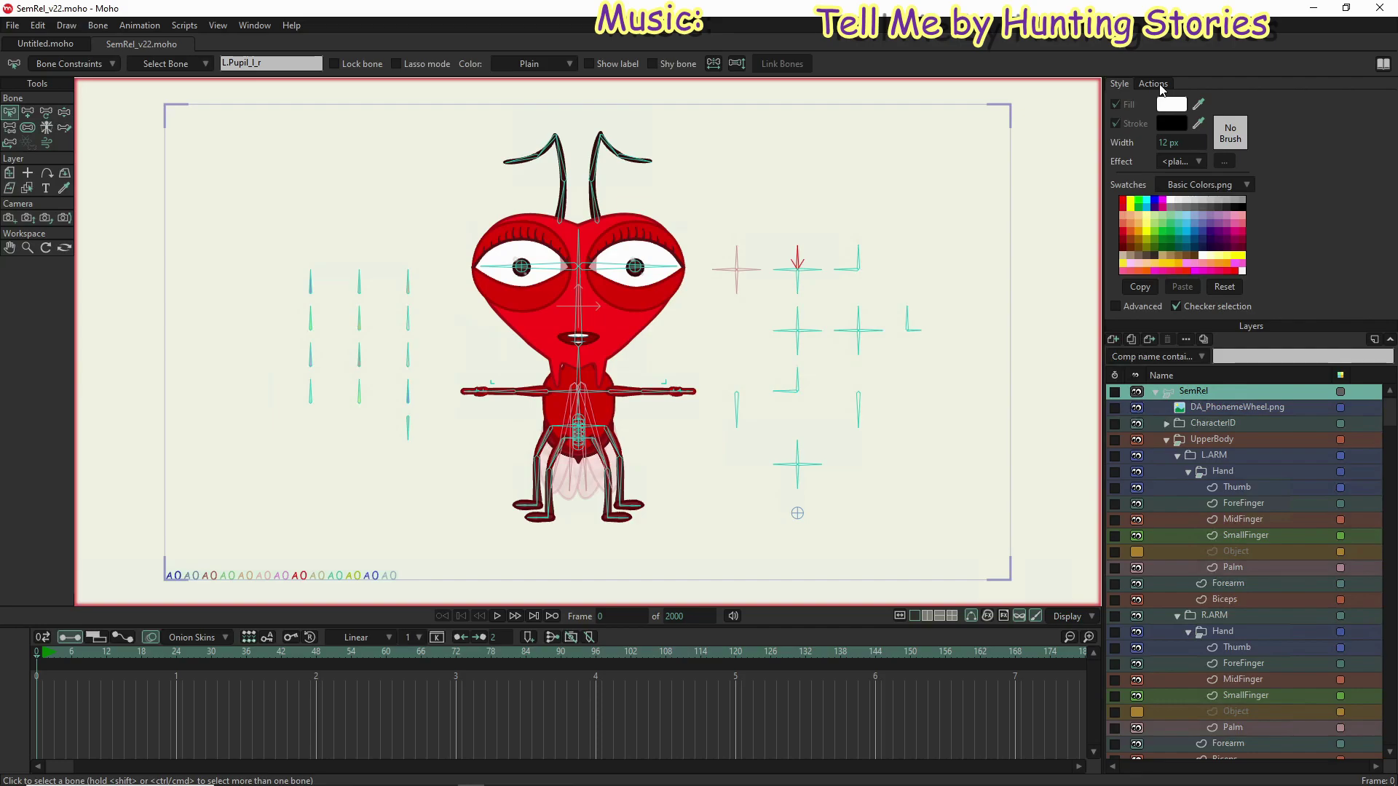
left_click(1158, 84)
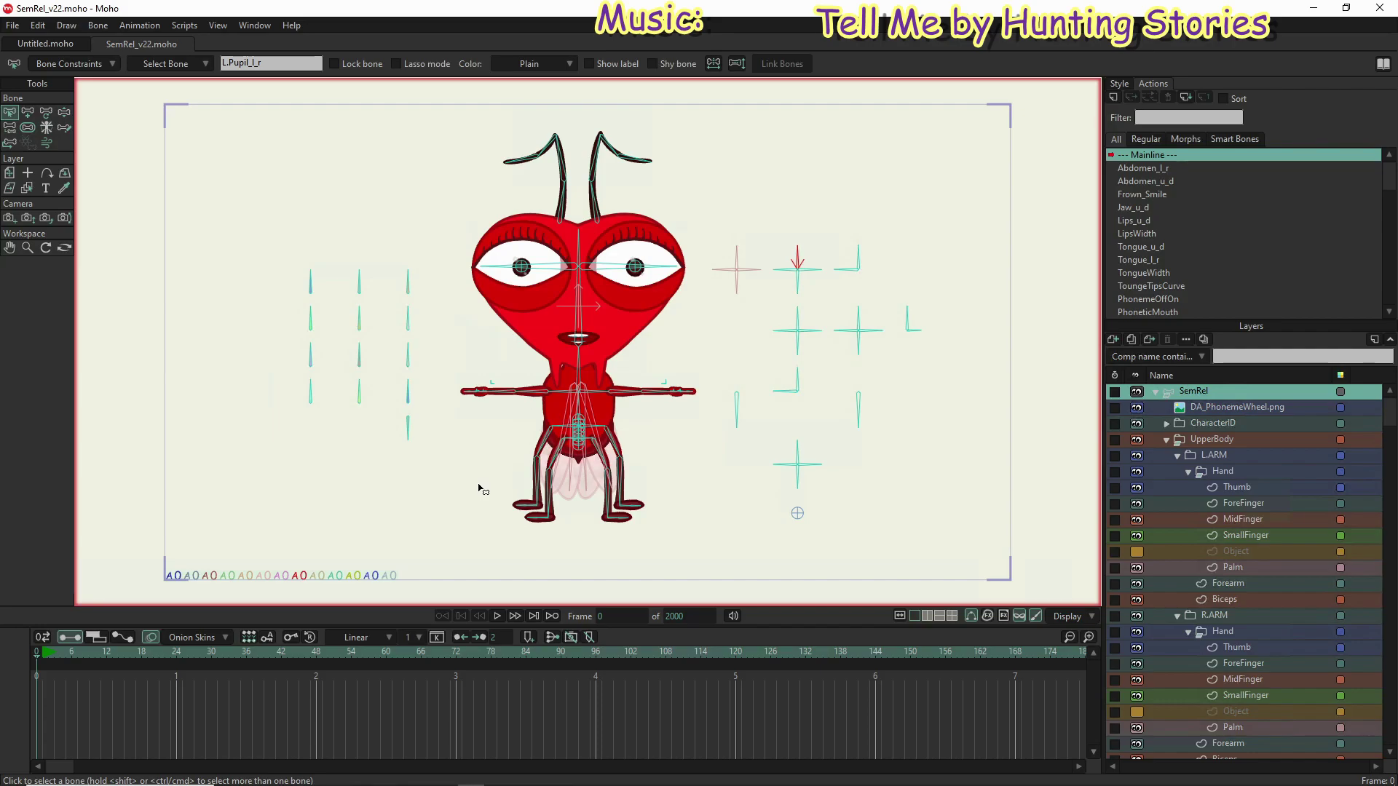
Step: Move the lone bottom bone of the third control column beneath the first column, at about X -2.2222, Y 0.3752, pointing upward
scroll(466, 486, "up", 2)
scroll(482, 444, "up", 2)
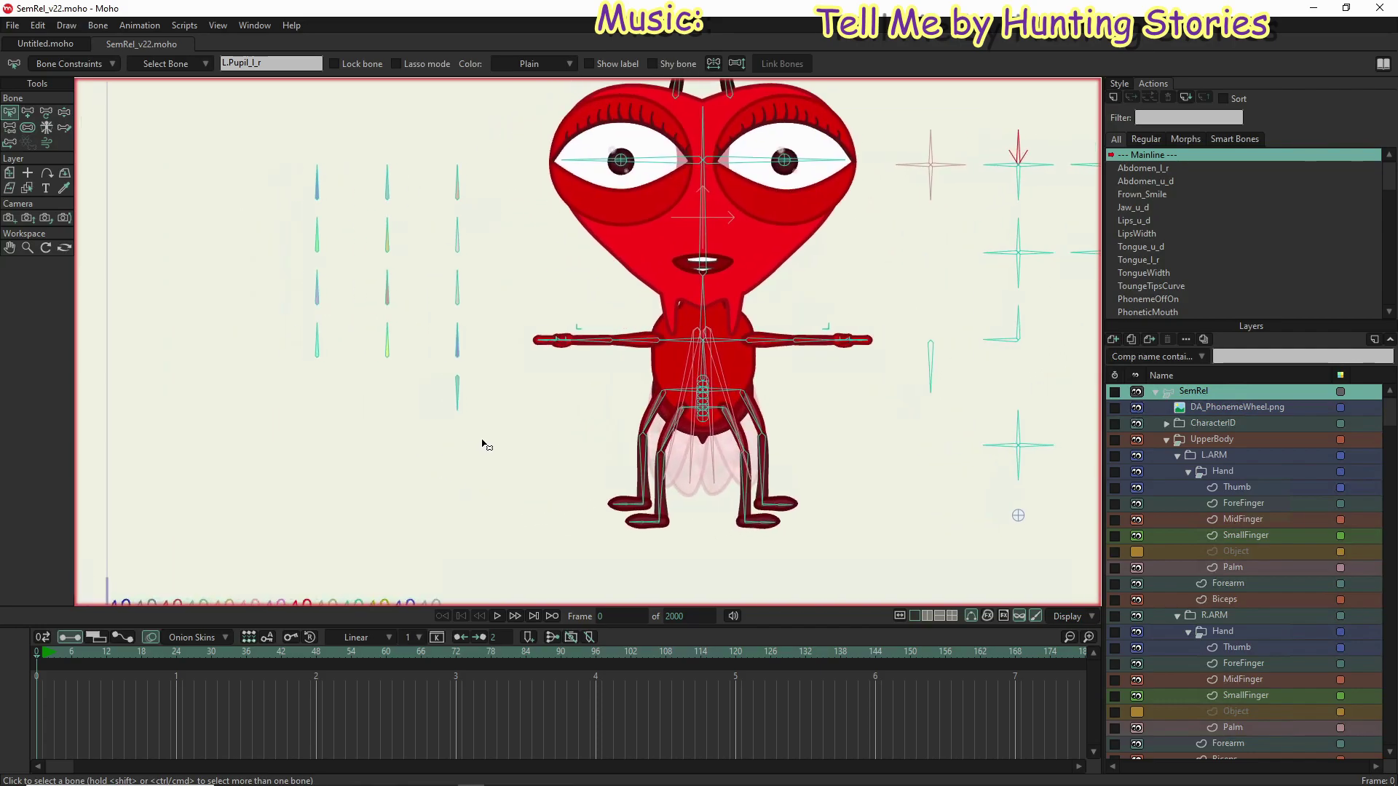
left_click_drag(482, 444, 504, 453)
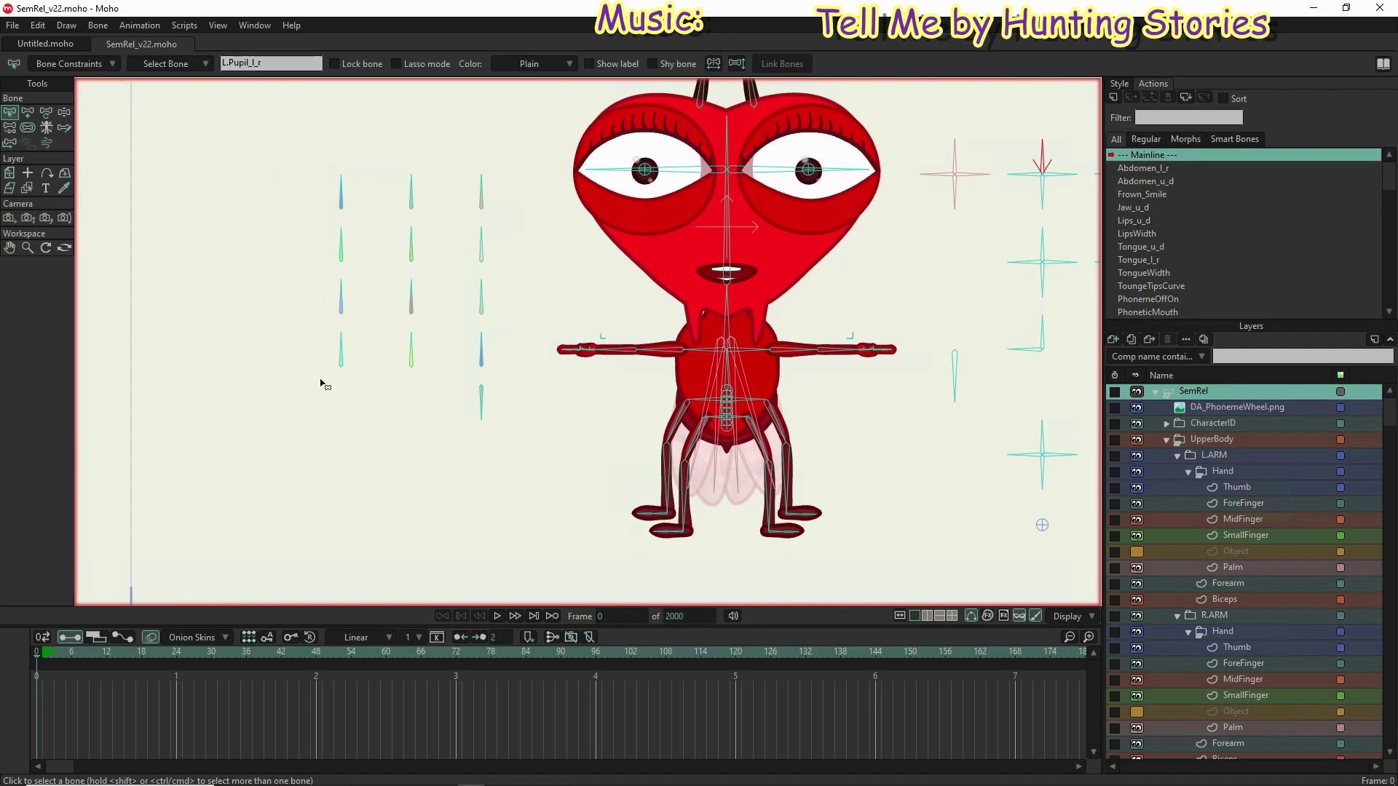
left_click(46, 113)
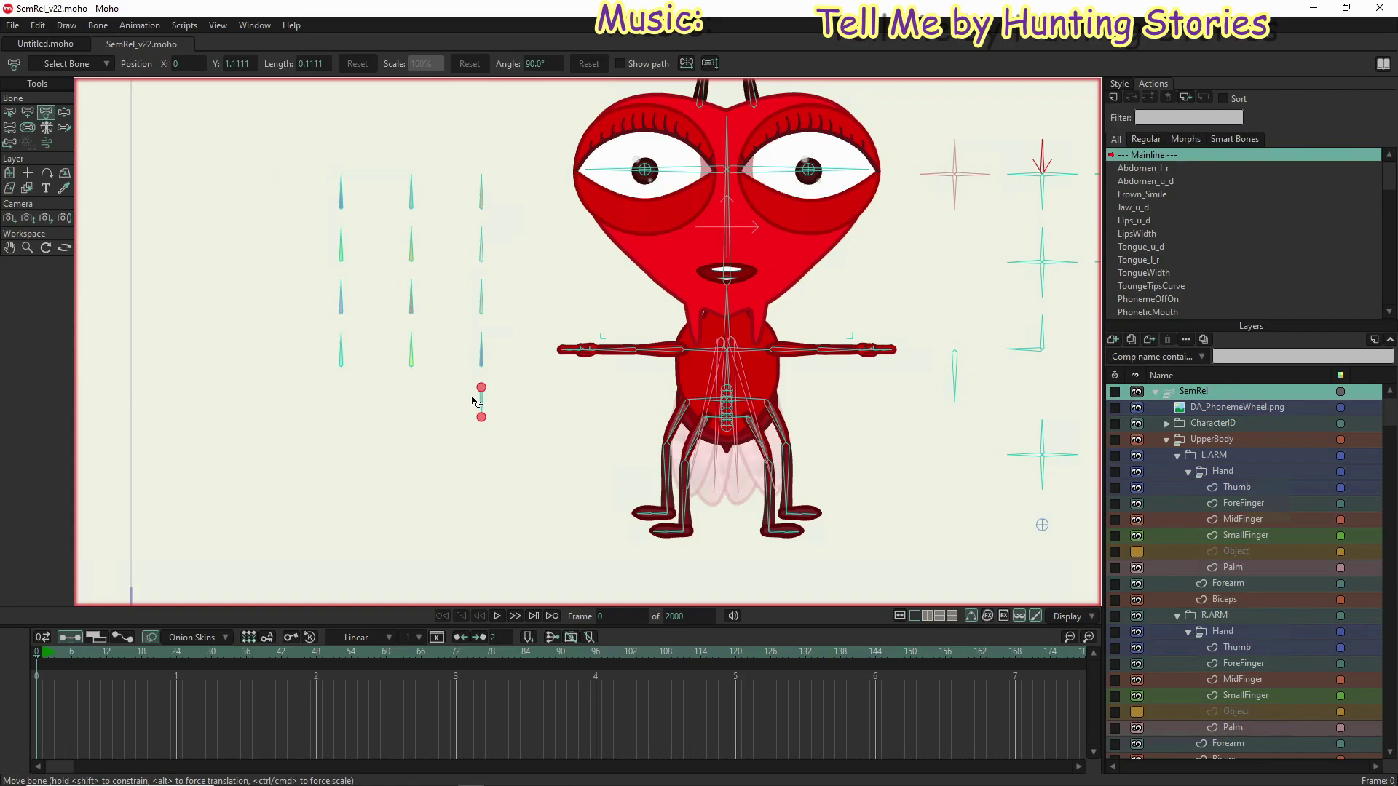
left_click_drag(481, 388, 349, 372)
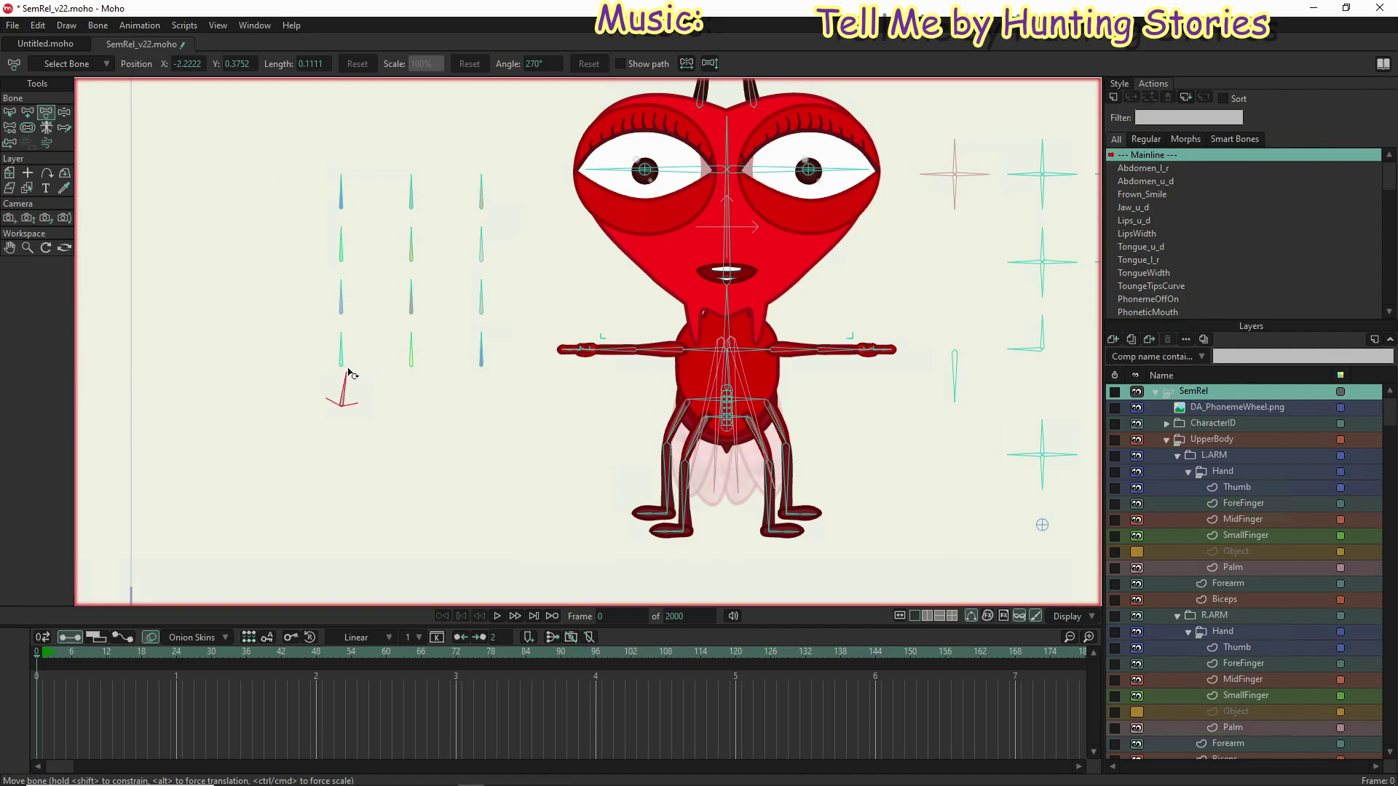
left_click(345, 370)
left_click(343, 393)
left_click_drag(338, 415, 345, 382)
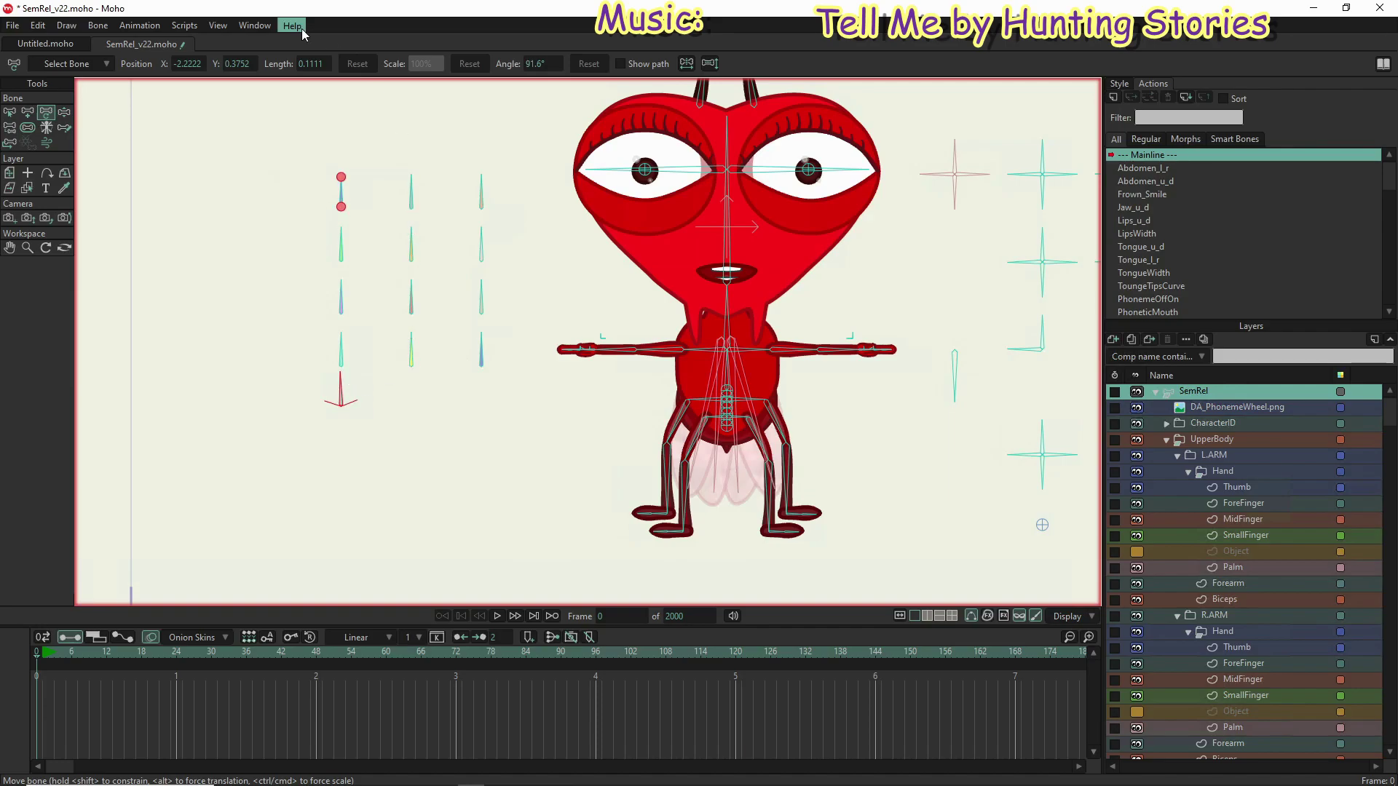
Step: Enable the canvas grid
left_click(228, 31)
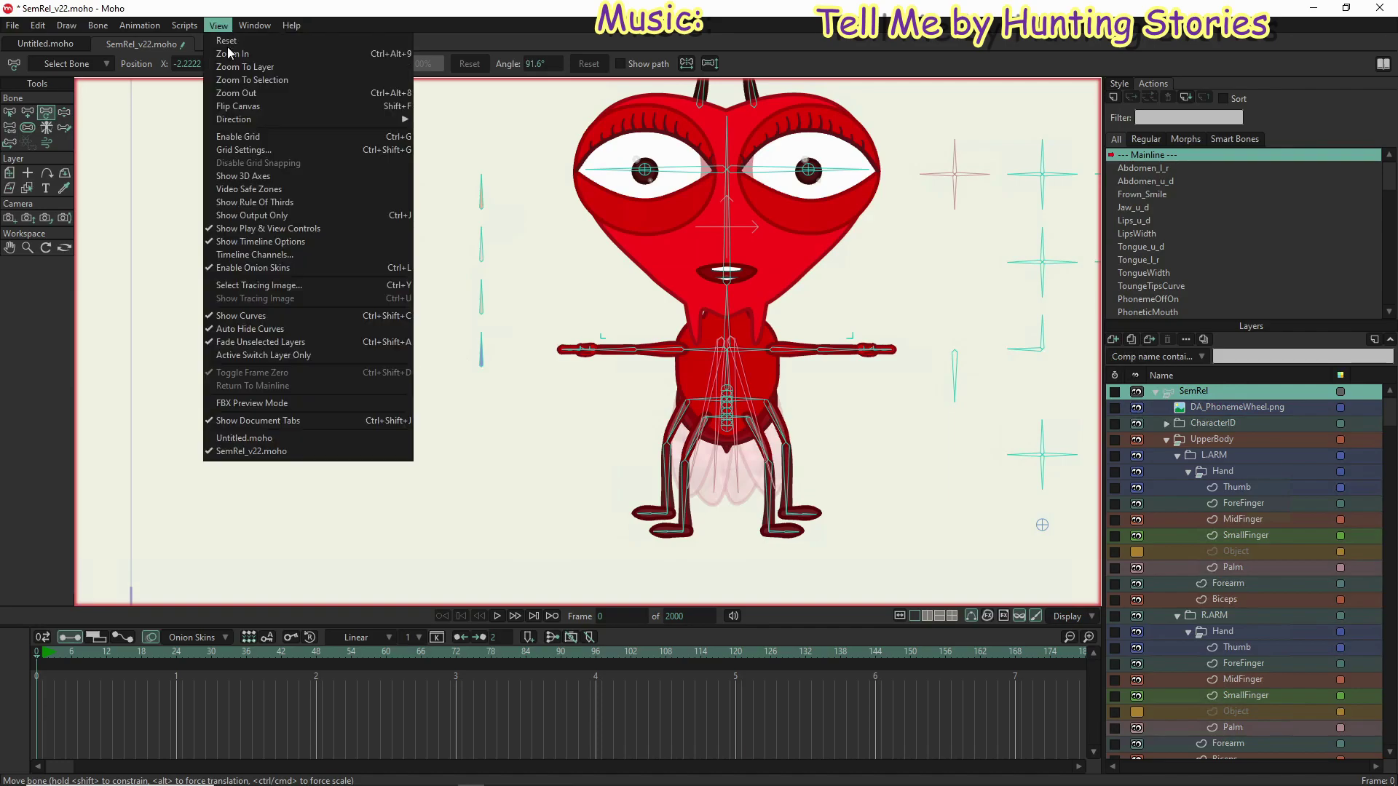
left_click(243, 136)
left_click(347, 353)
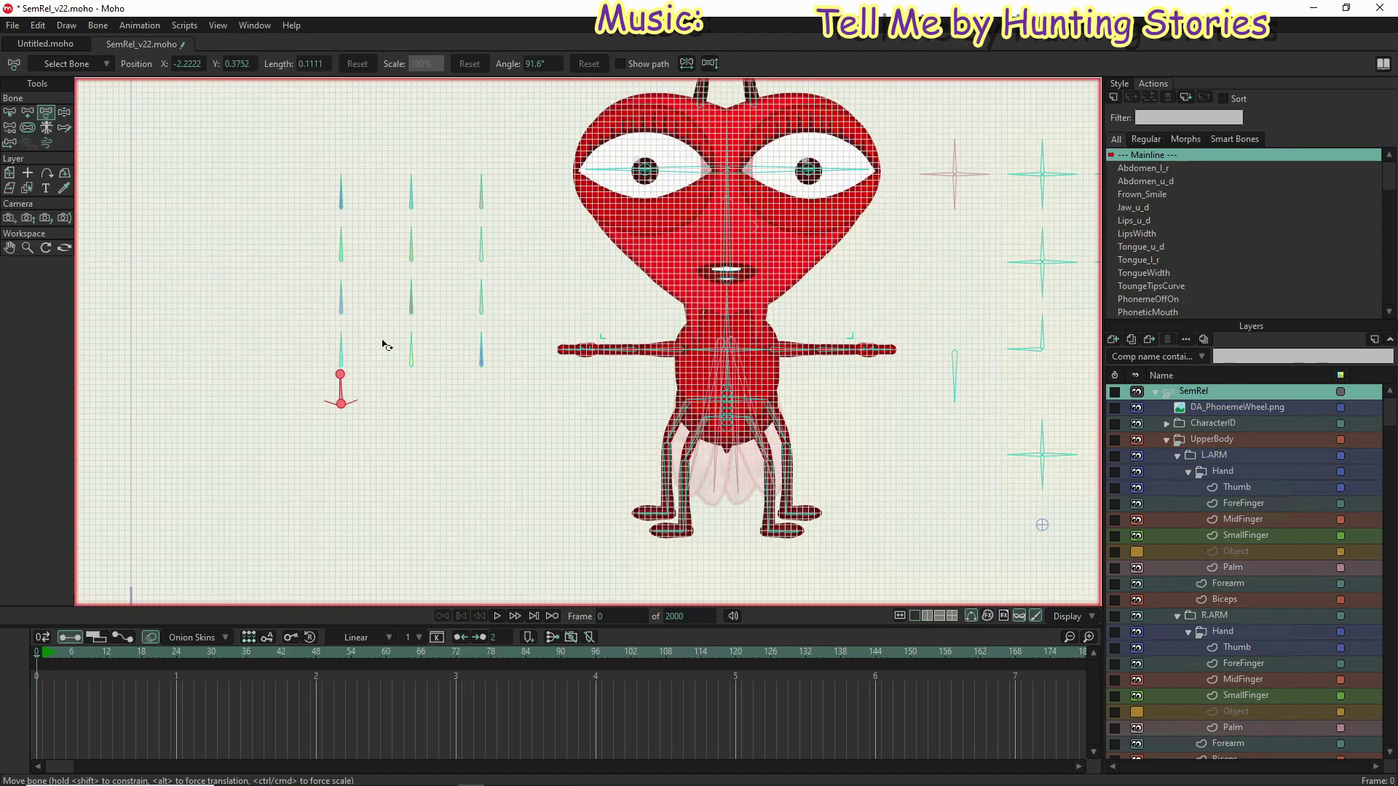
Step: Align the moved bone to the grid at X -2.2222, Y 0.3333, and straighten it to a 90° angle
scroll(346, 468, "up", 4)
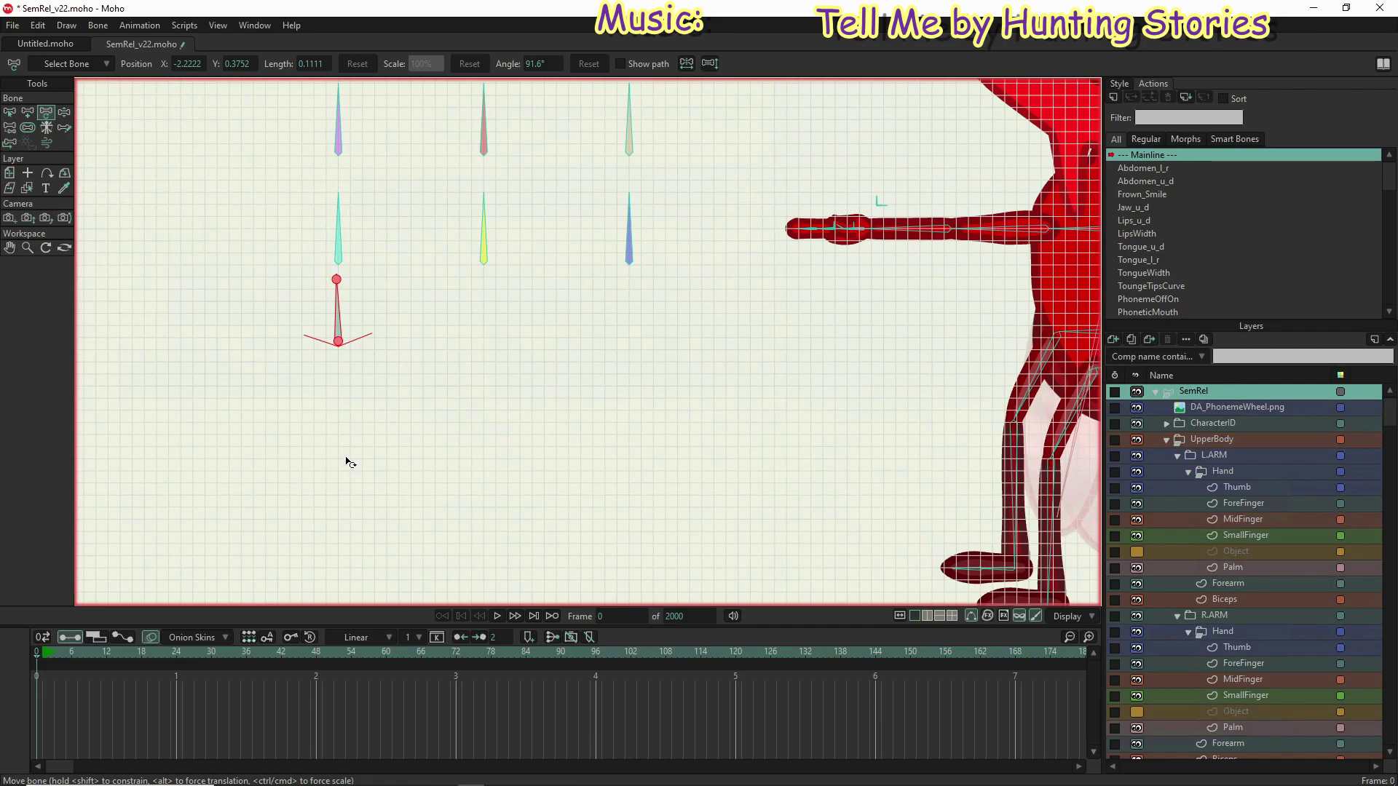
left_click(526, 245)
left_click(336, 345)
left_click_drag(337, 345, 343, 375)
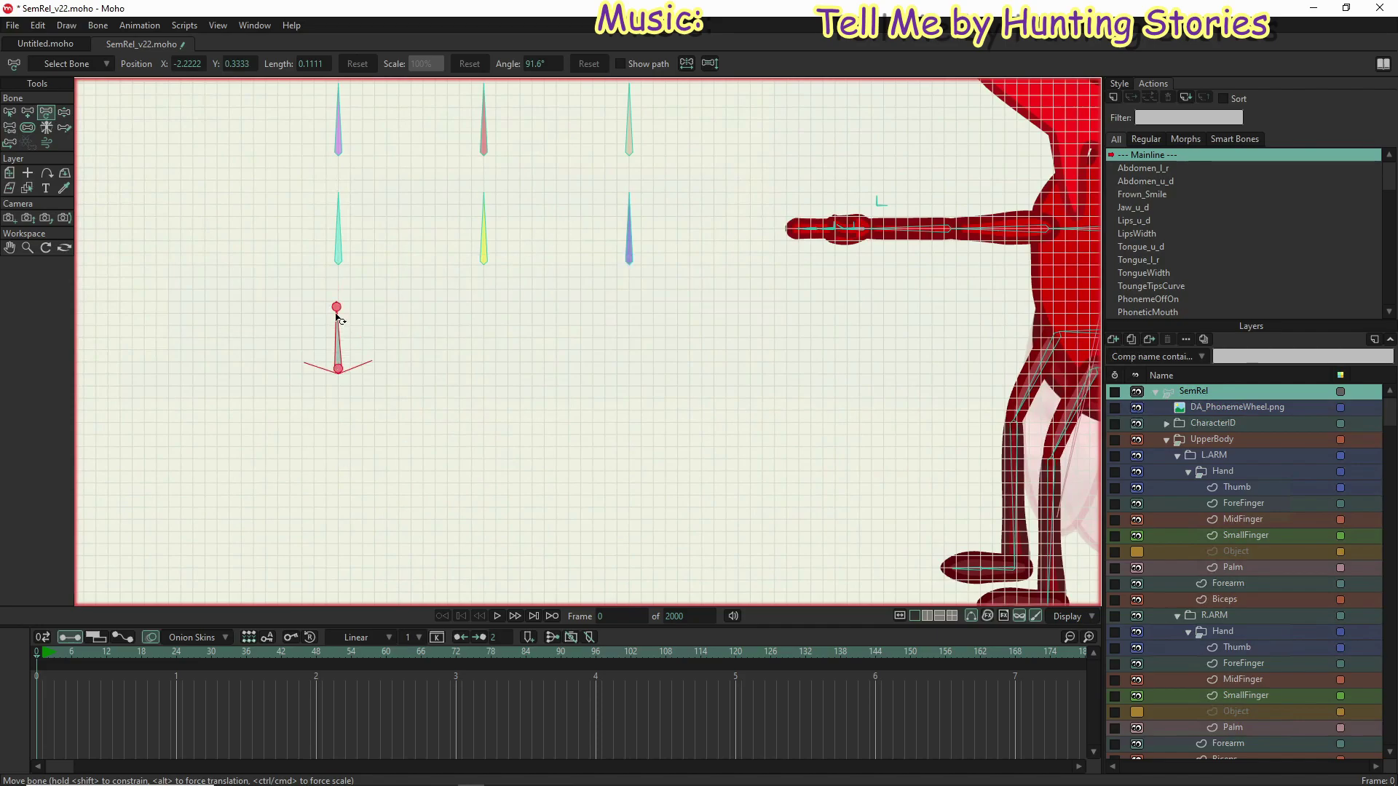
left_click_drag(338, 312, 340, 324)
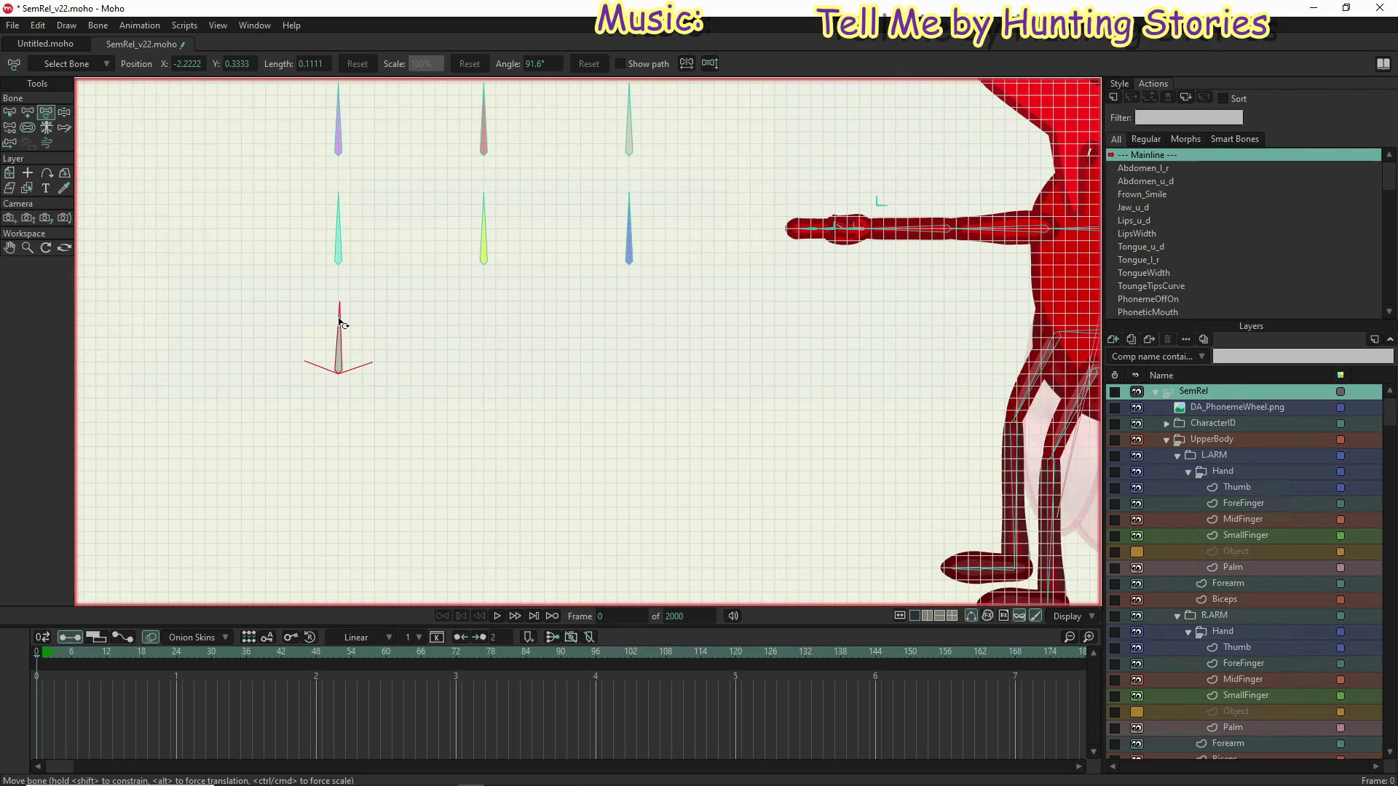
left_click_drag(339, 322, 339, 321)
scroll(352, 385, "down", 2)
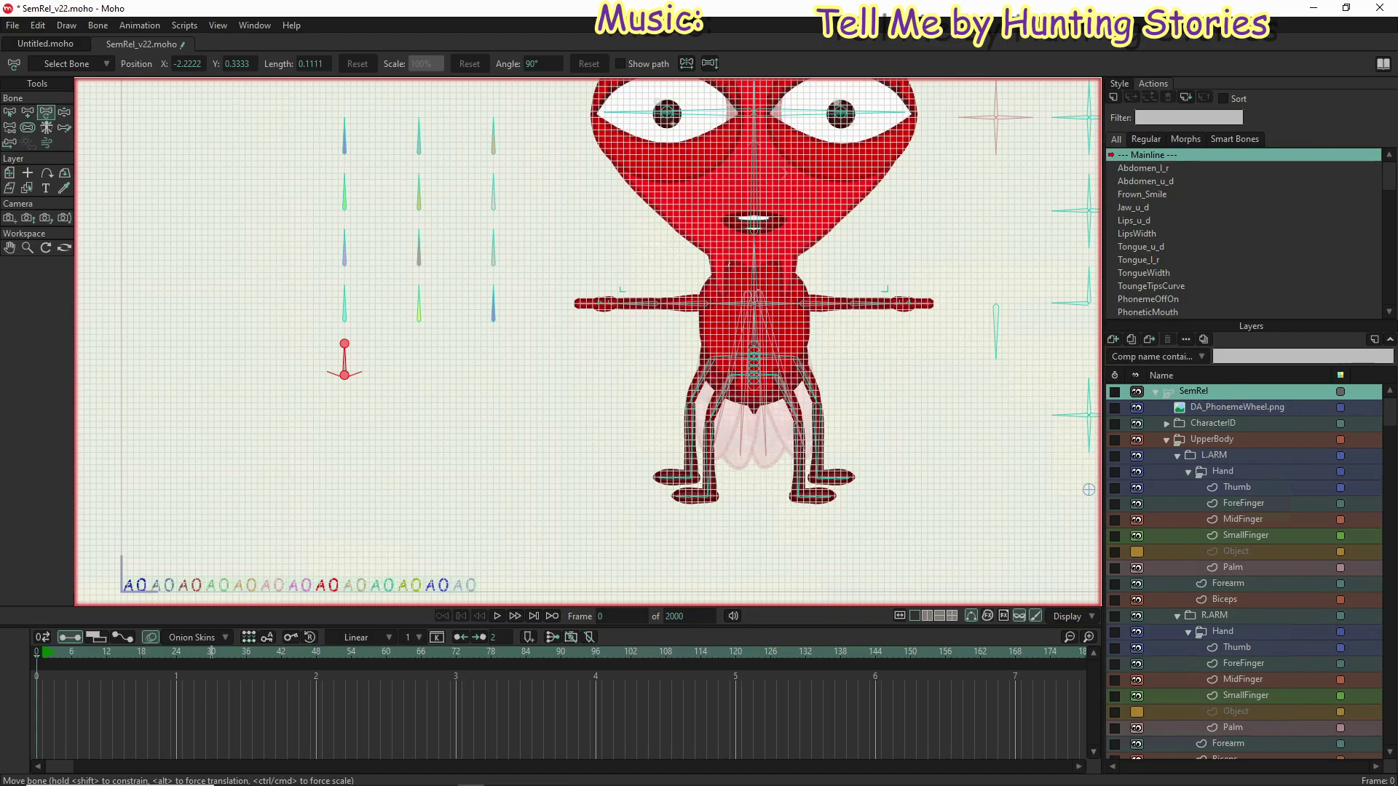
Step: Switch to the Calculator app
mouse_move(143, 779)
left_click(143, 777)
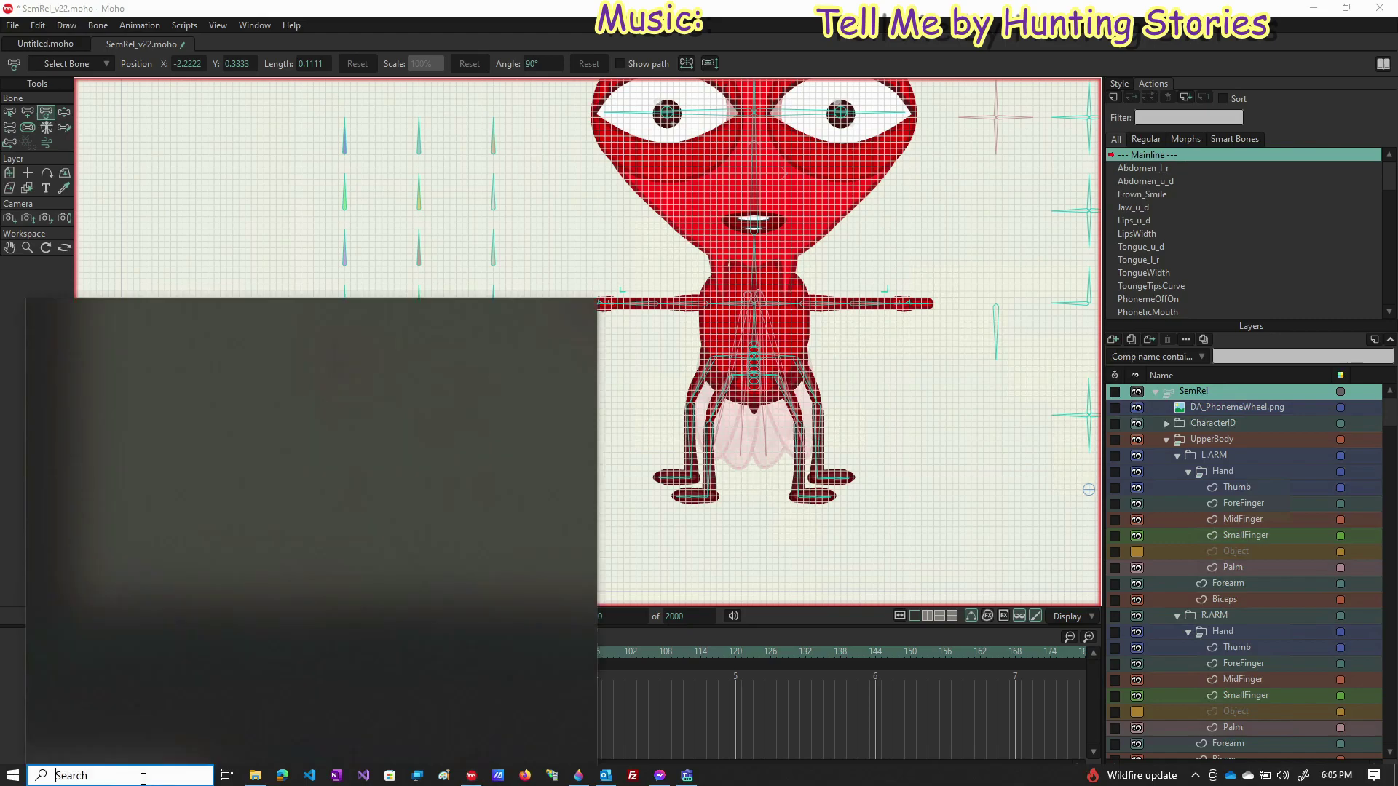
type("calcu")
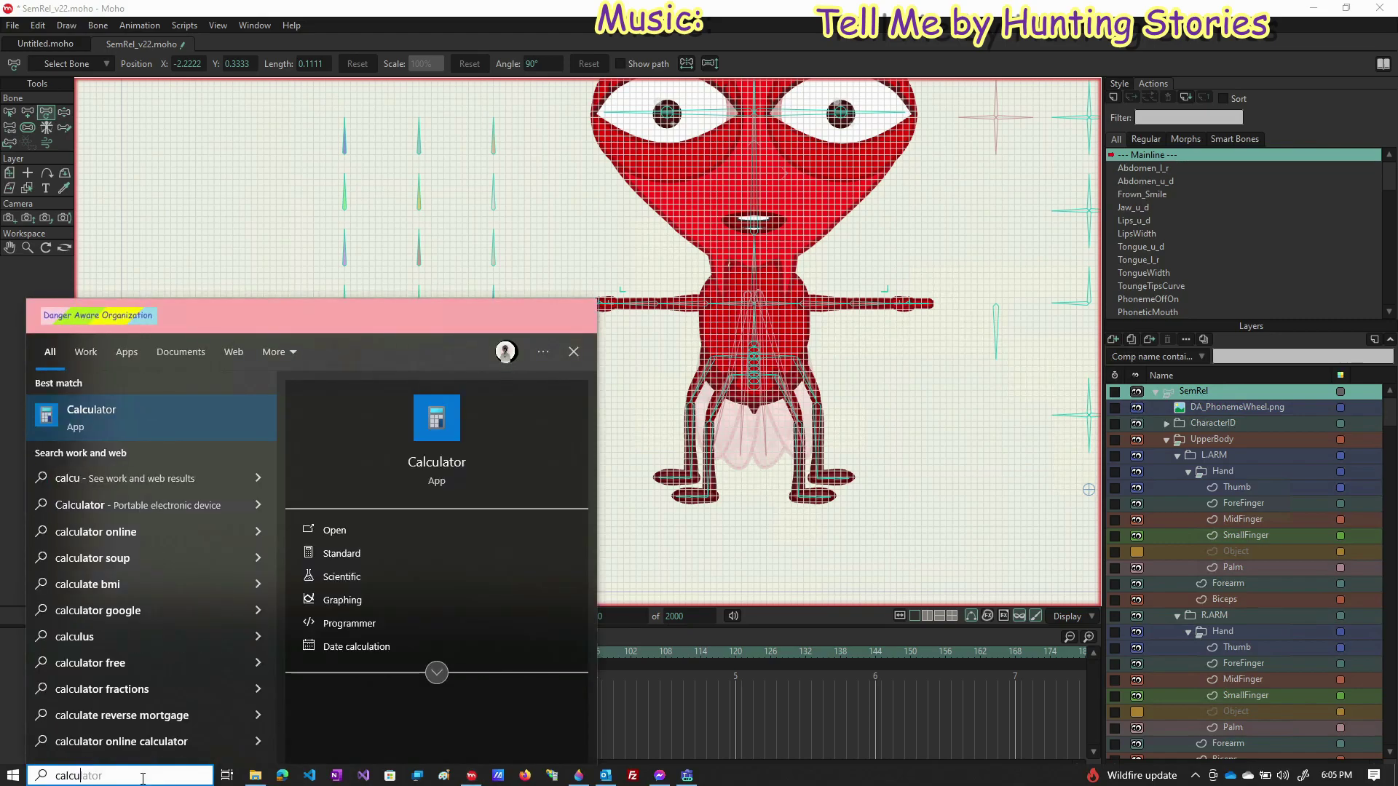
key("Return")
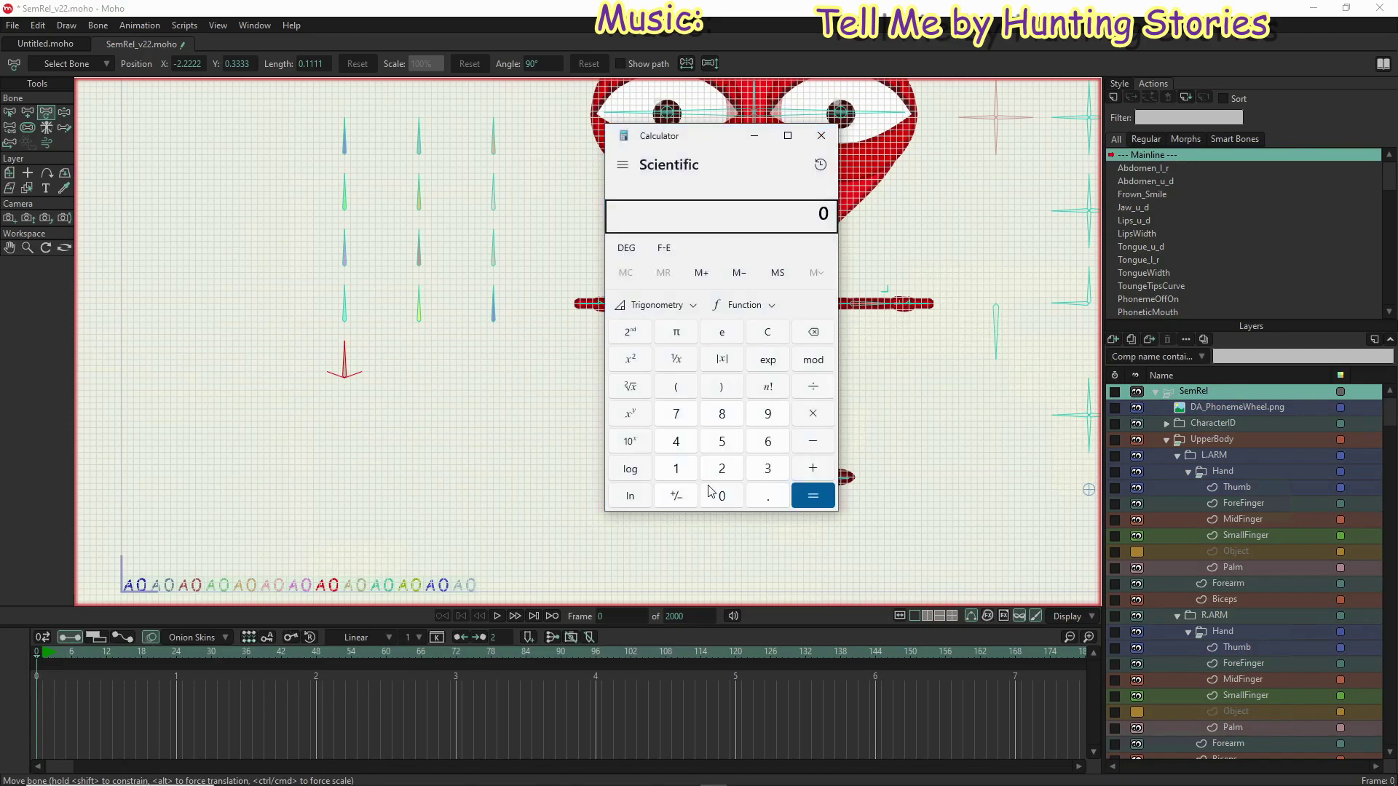
Step: Calculate 141 to the power of 18, and close the calculator
left_click(675, 466)
left_click(676, 442)
left_click(675, 466)
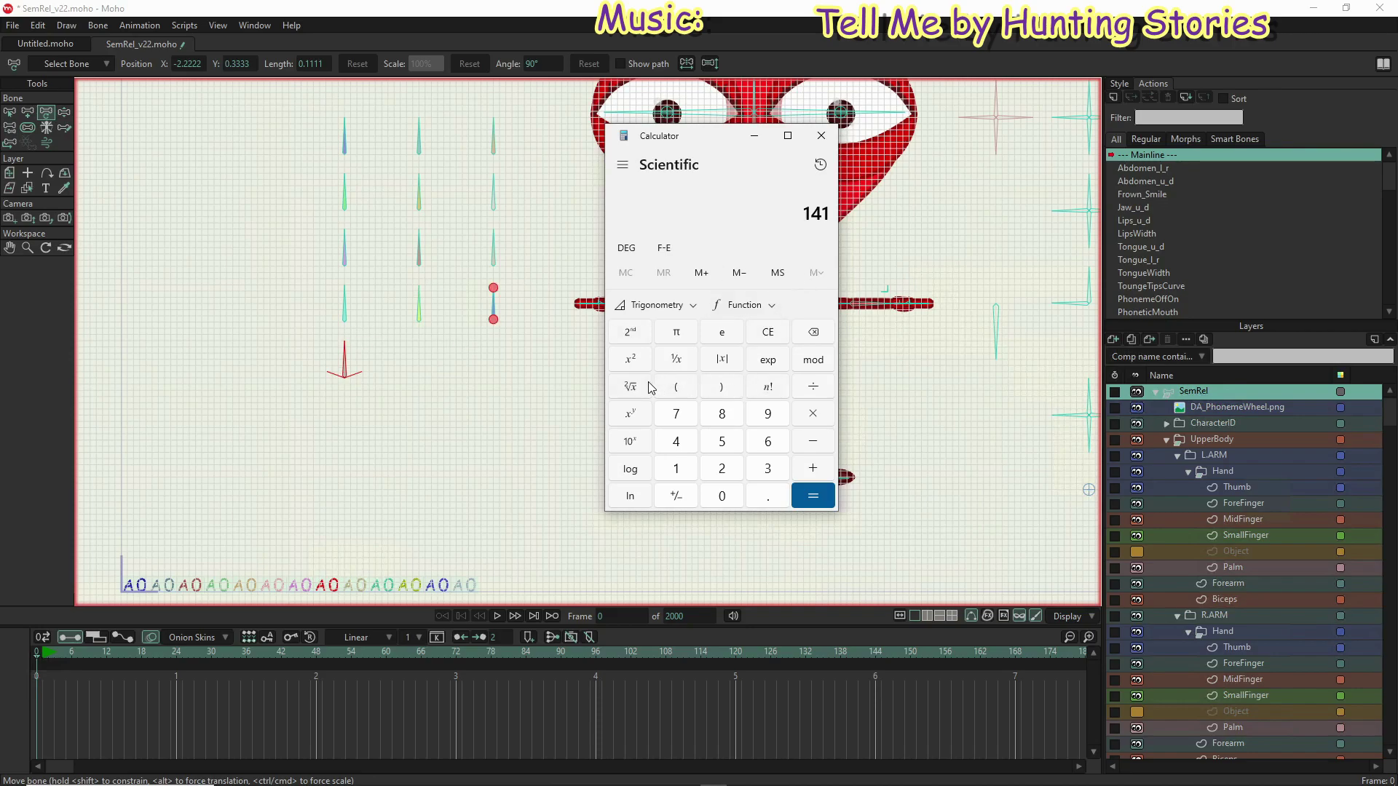
left_click(628, 419)
left_click(674, 470)
left_click(725, 415)
left_click(813, 496)
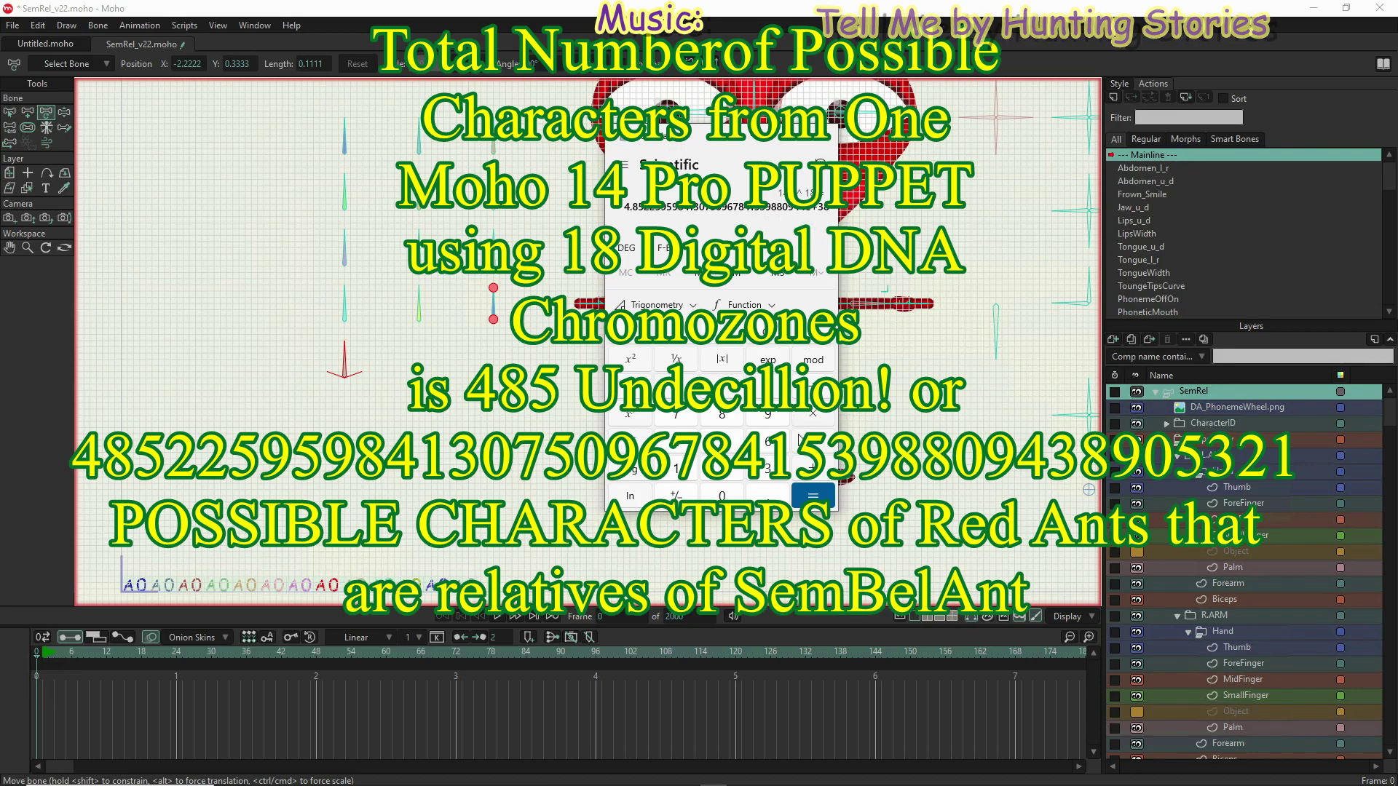
left_click(817, 145)
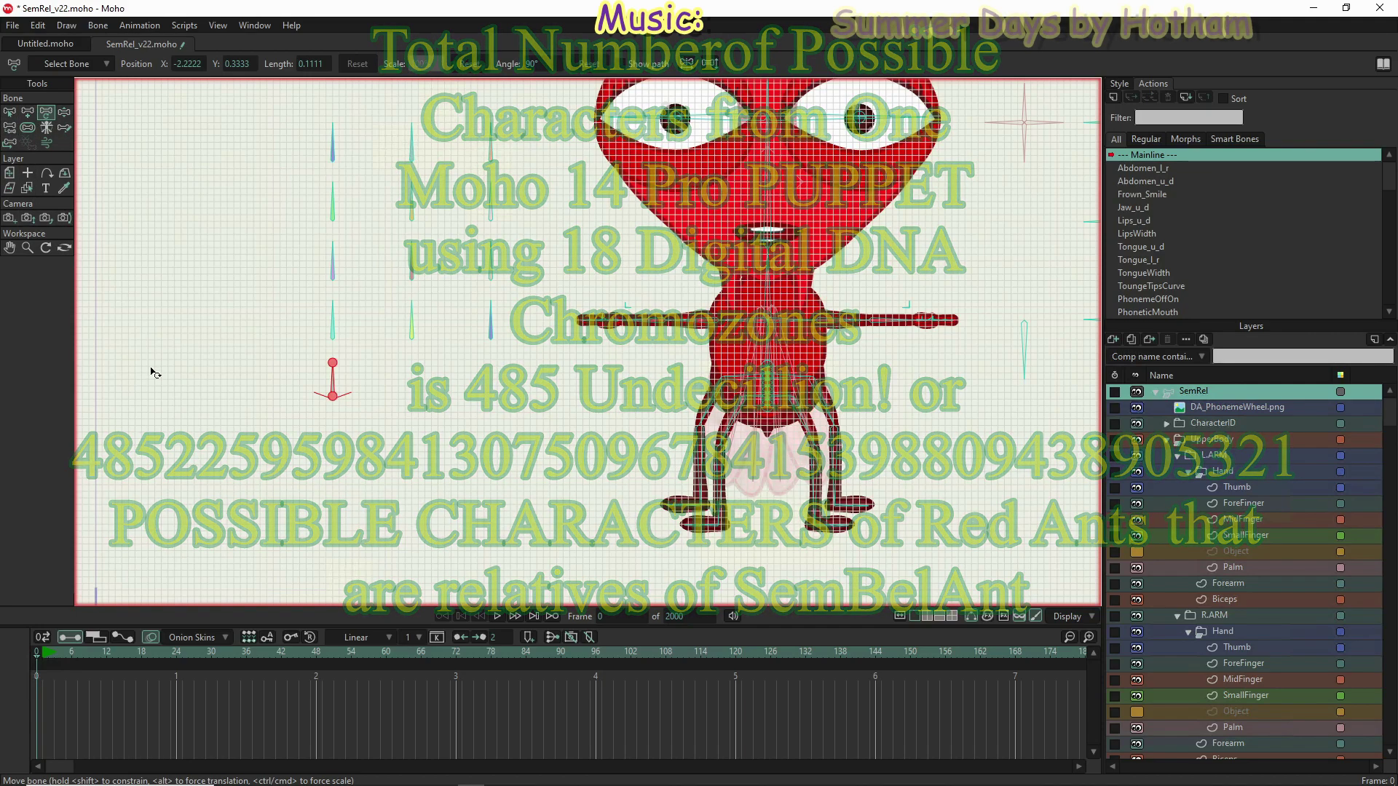
Step: With CoreCharacterMove as the parent, add two vertical bones completing the fifth row in the second and third control columns
left_click(352, 129)
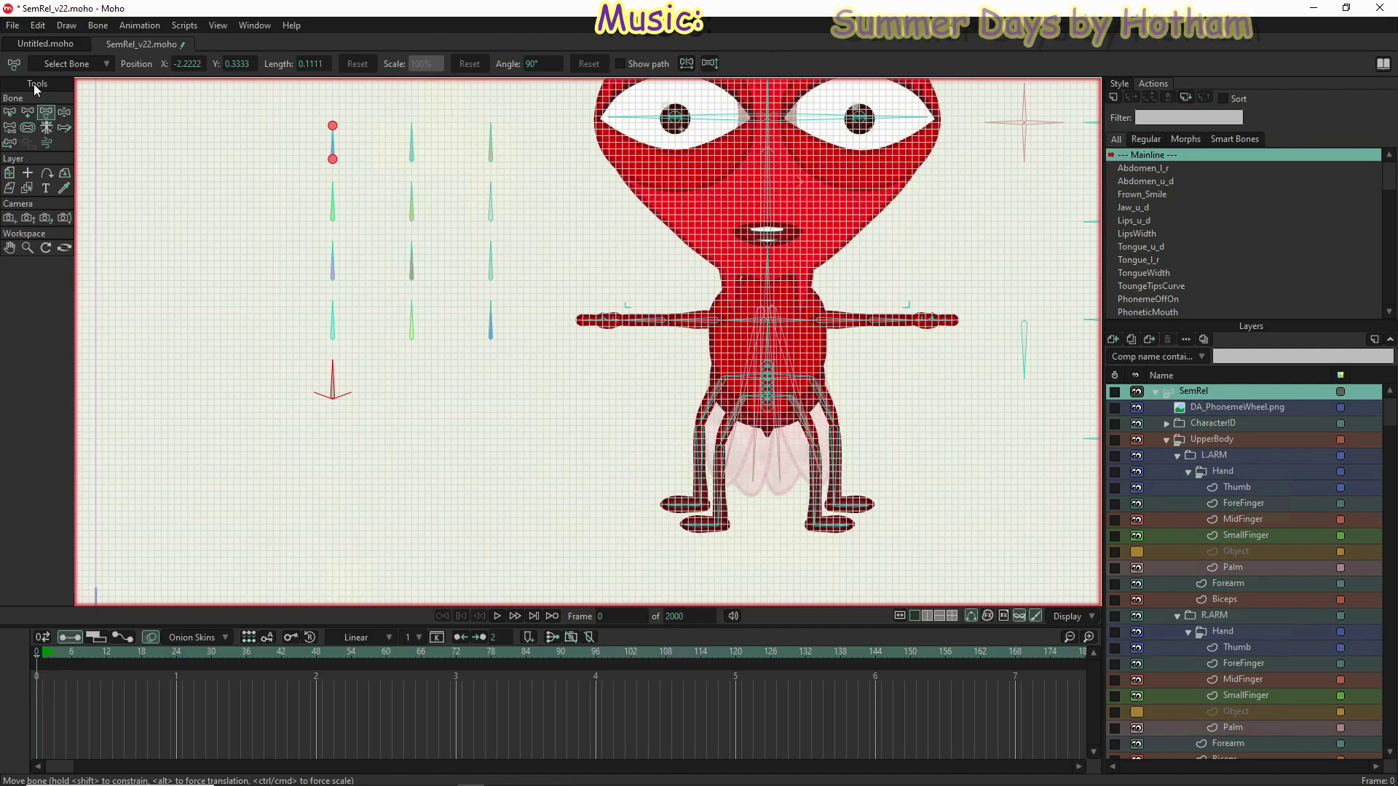
left_click(9, 113)
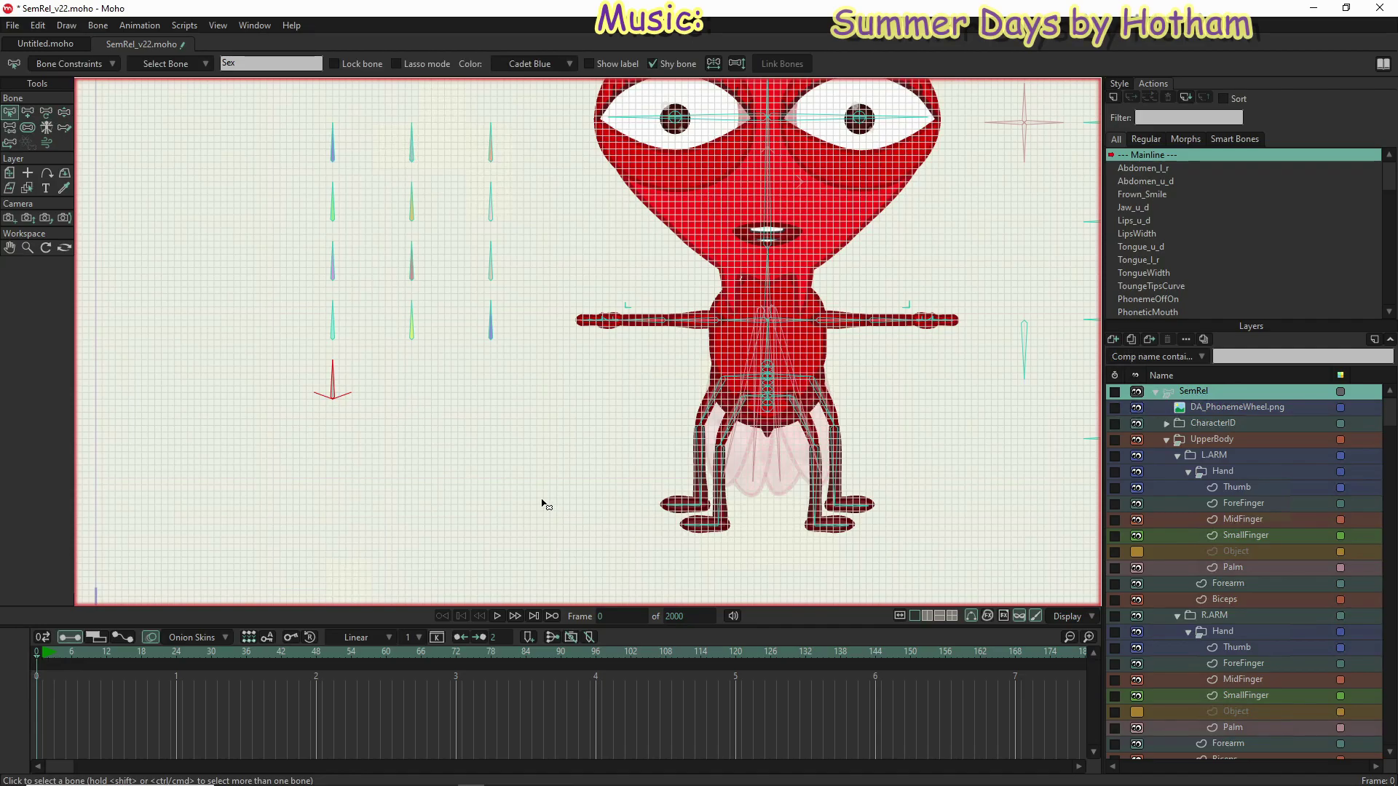
scroll(543, 504, "down", 2)
left_click(911, 510)
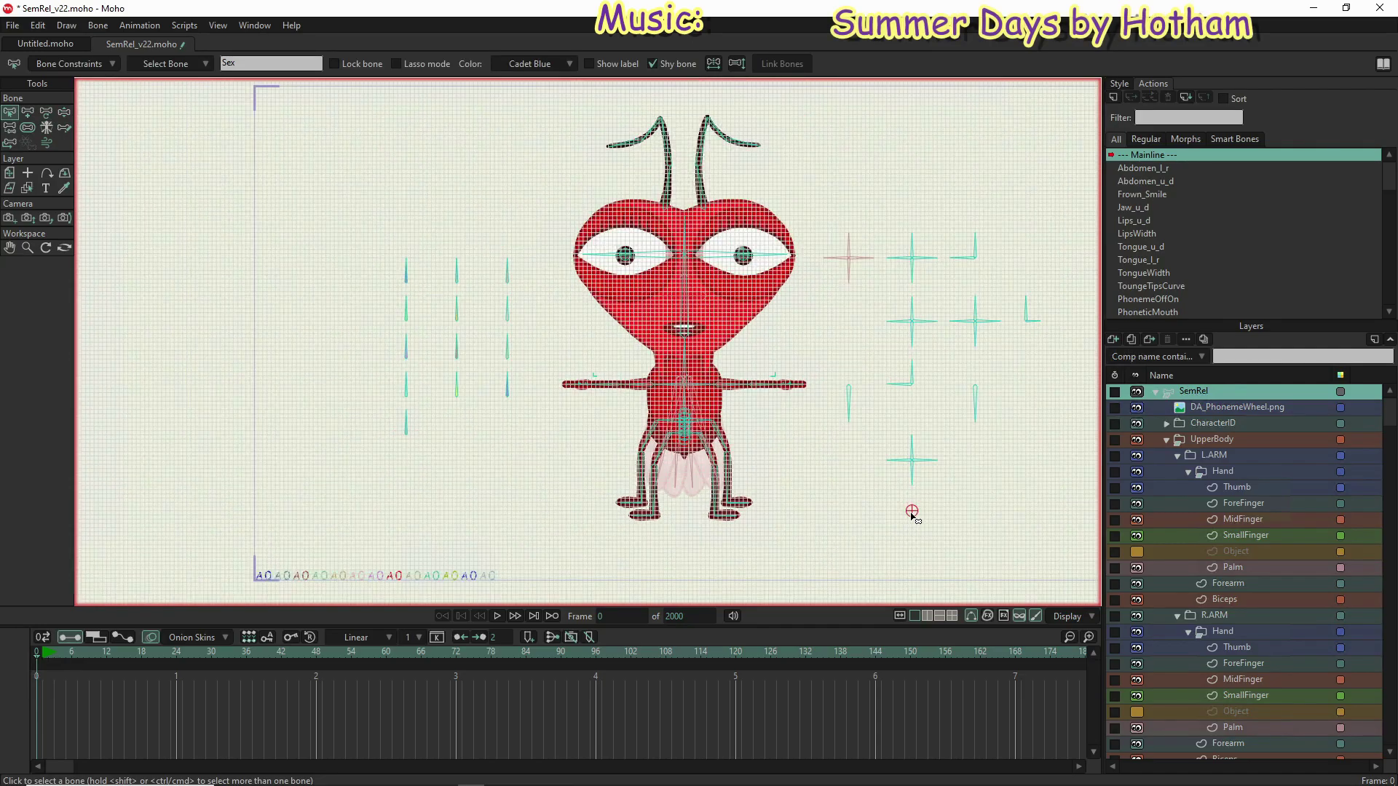
key("a")
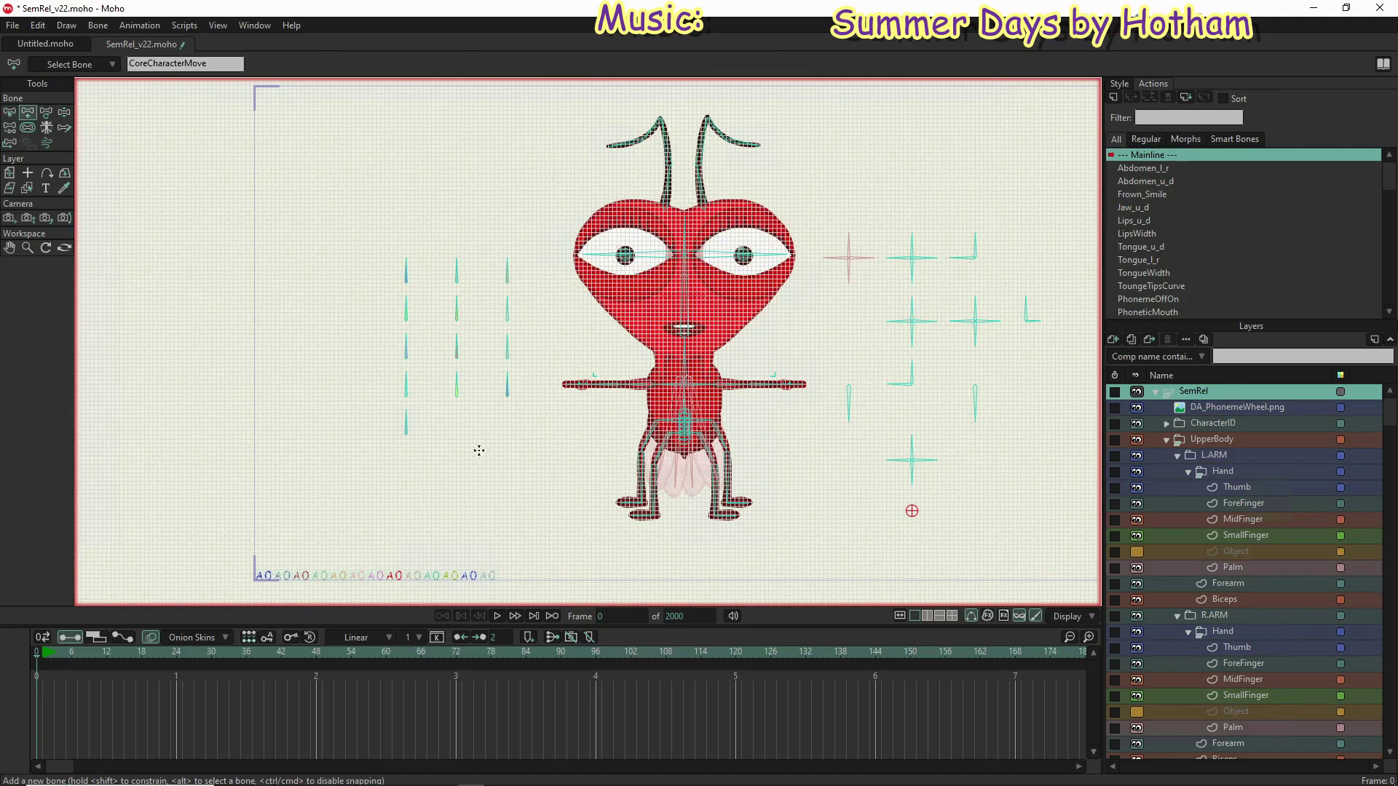
scroll(457, 427, "up", 3)
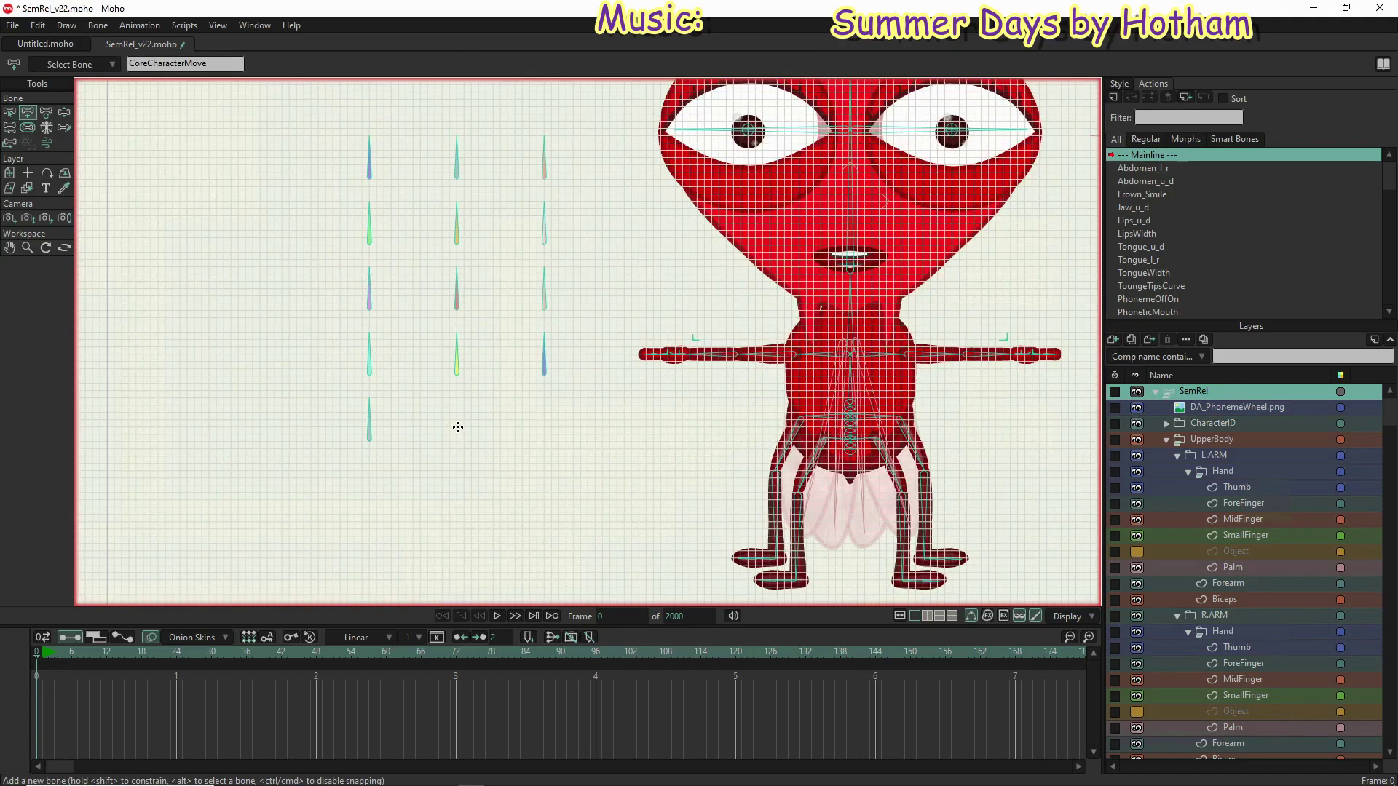
left_click_drag(457, 442, 456, 393)
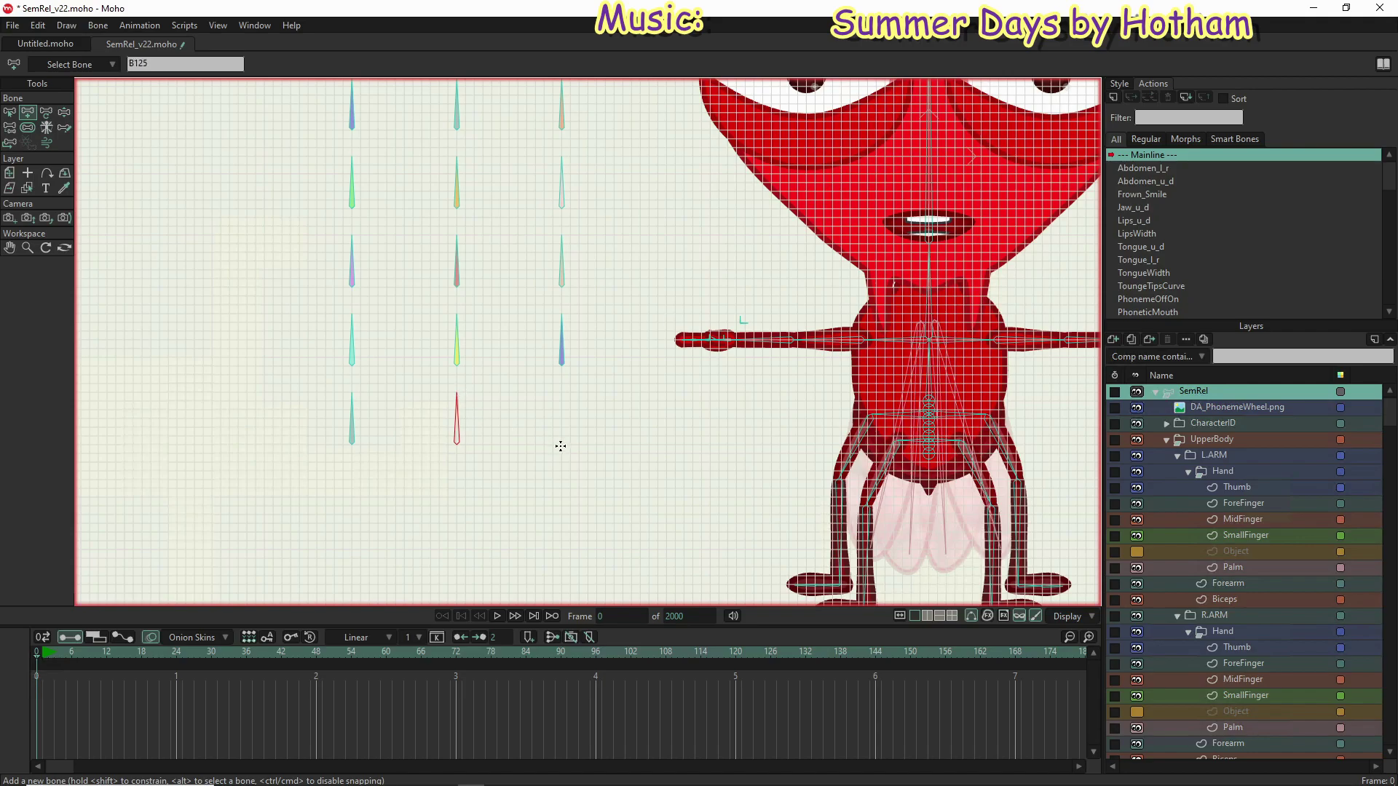
mouse_move(562, 436)
left_mouse_down()
mouse_move(562, 386)
mouse_move(560, 423)
left_mouse_up()
key("ctrl+z")
left_click_drag(560, 443, 562, 393)
Step: Add a sixth row of three vertical bones beneath the existing control columns
left_click_drag(351, 524, 353, 470)
left_click_drag(456, 523, 457, 468)
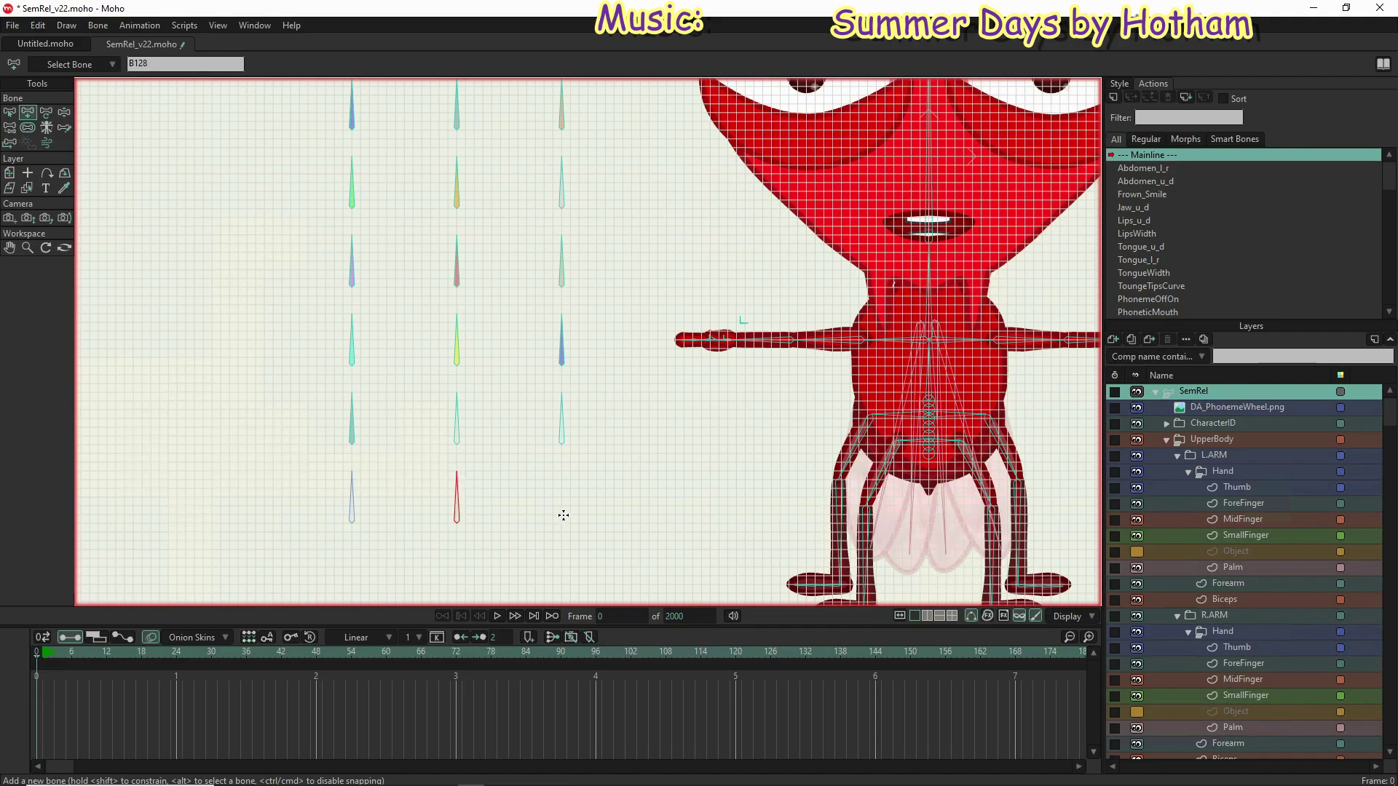
left_click_drag(562, 523, 563, 472)
scroll(602, 487, "down", 4)
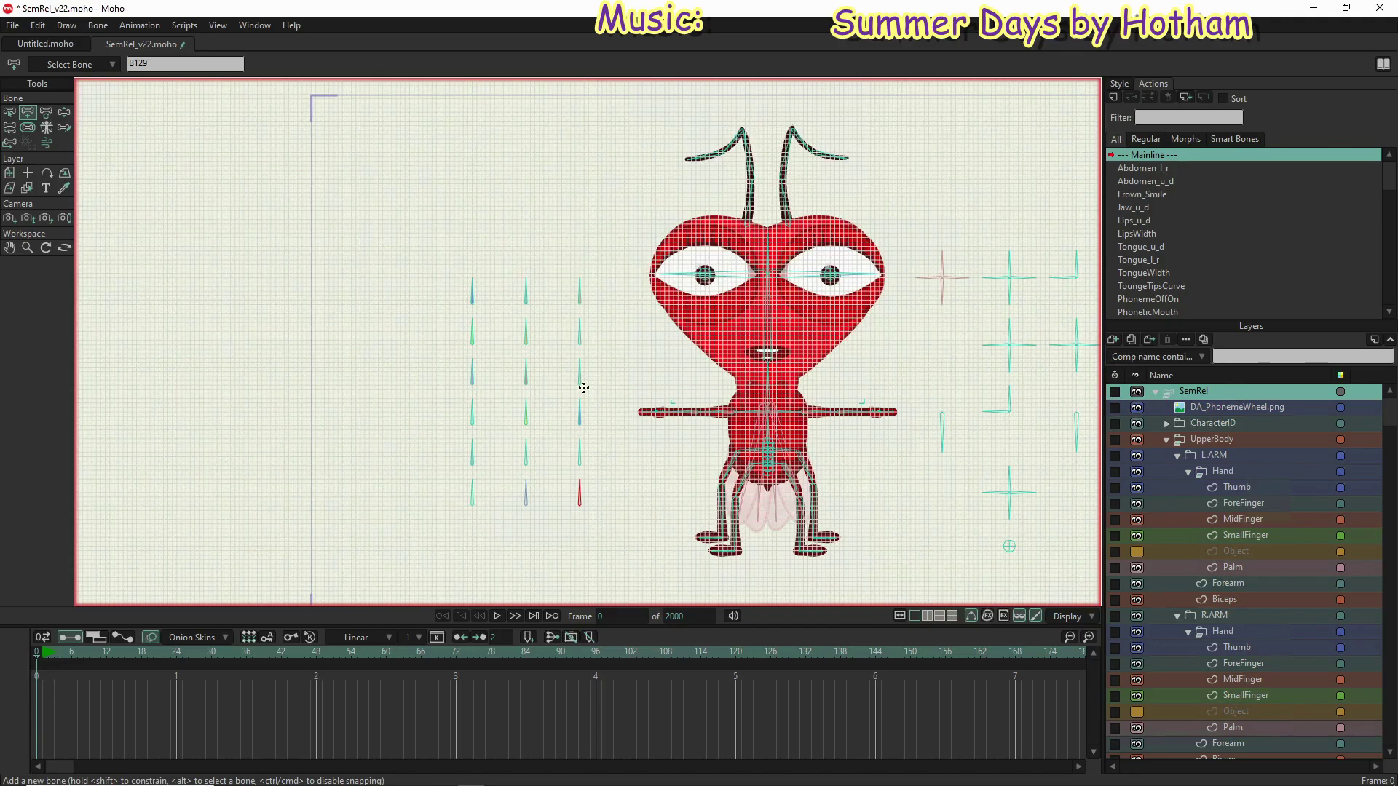
scroll(583, 388, "up", 3)
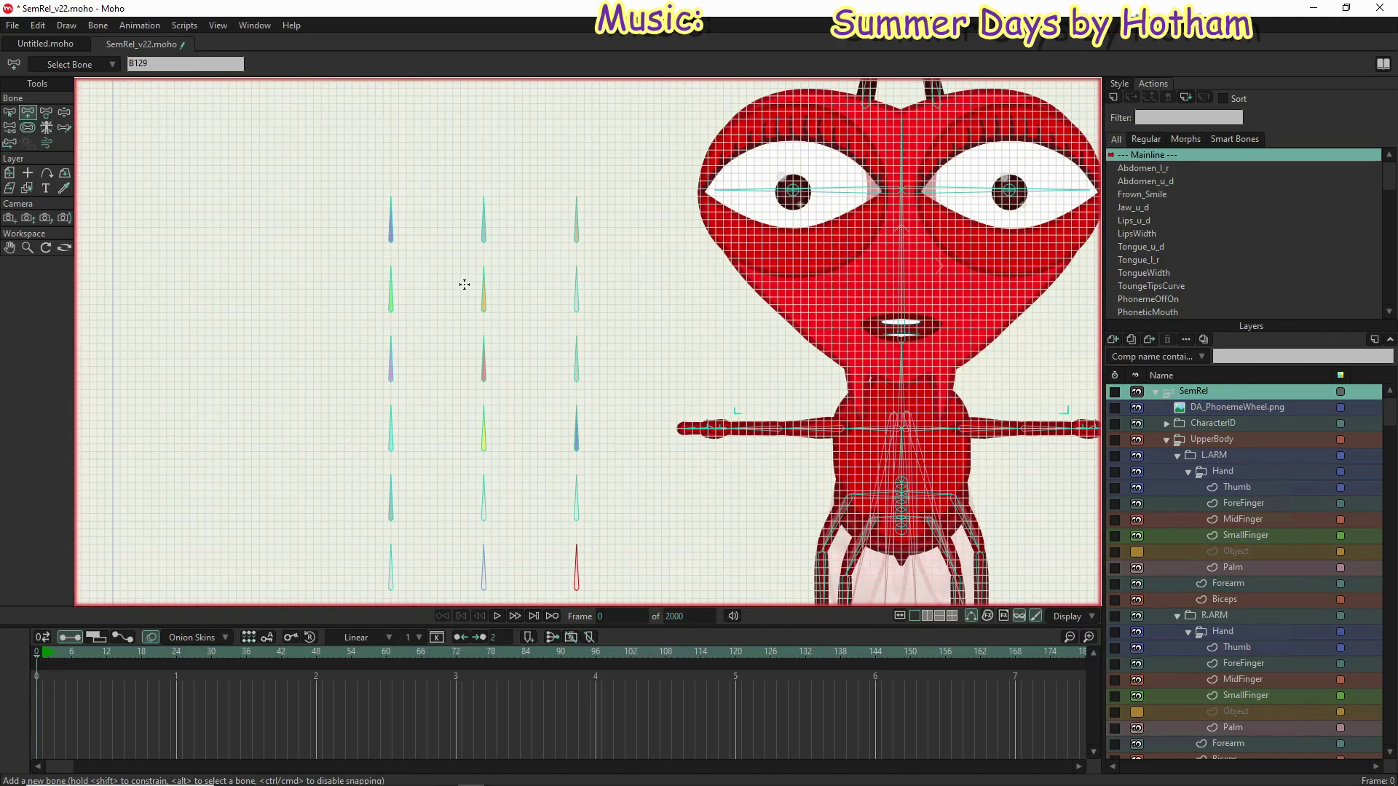
Step: Add a vector layer above ForeFinger in the L.ARM Hand group, and set its label color to Blue
left_click(1260, 488)
left_click(1252, 503)
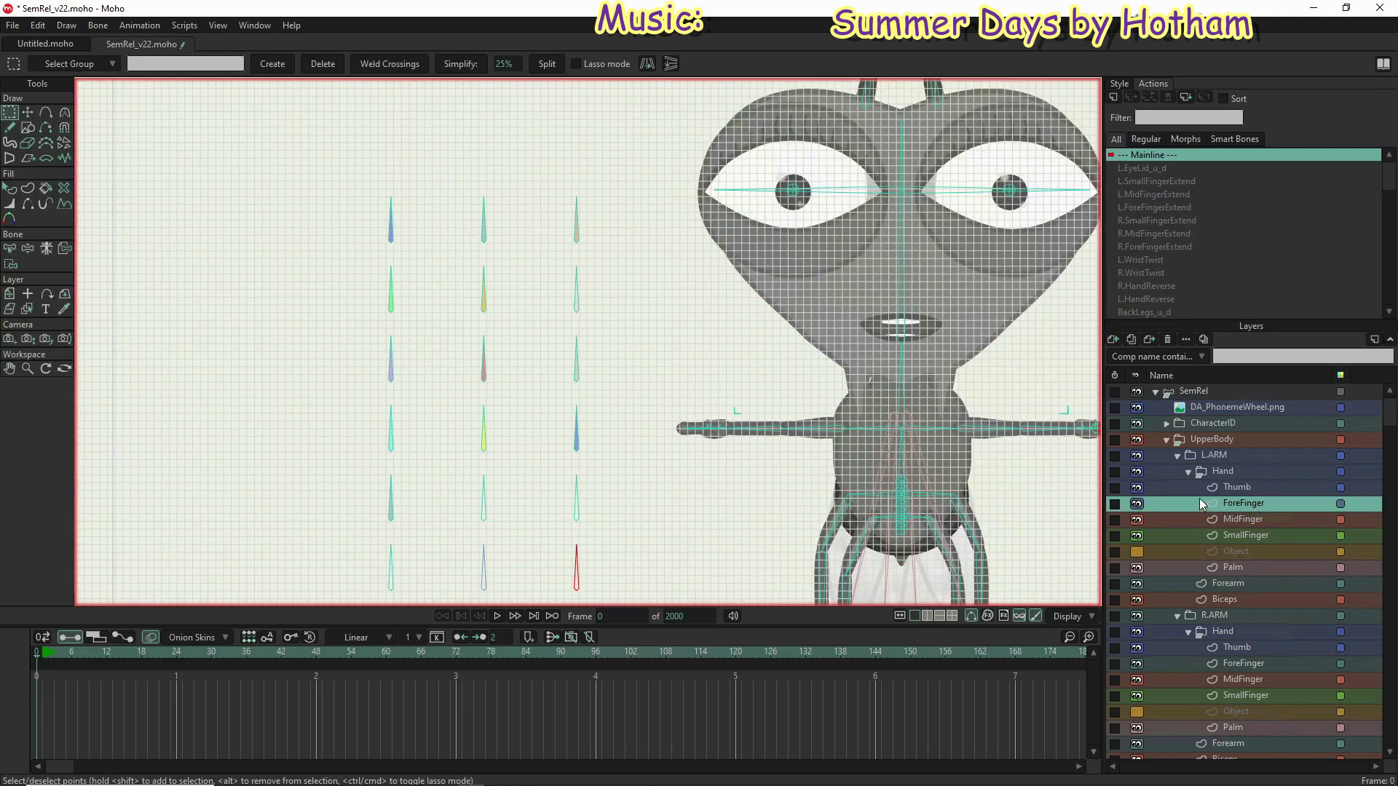
left_click(1114, 337)
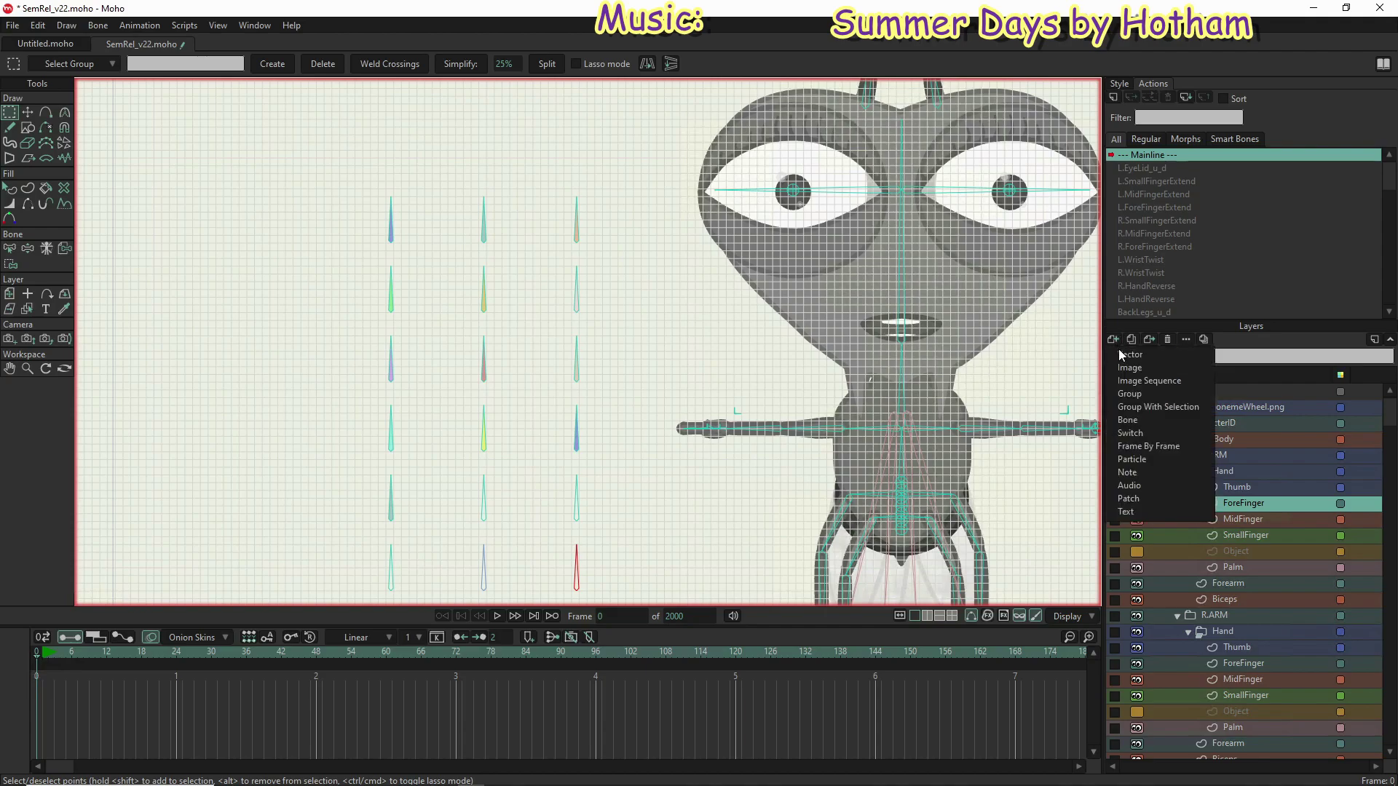
left_click(1128, 355)
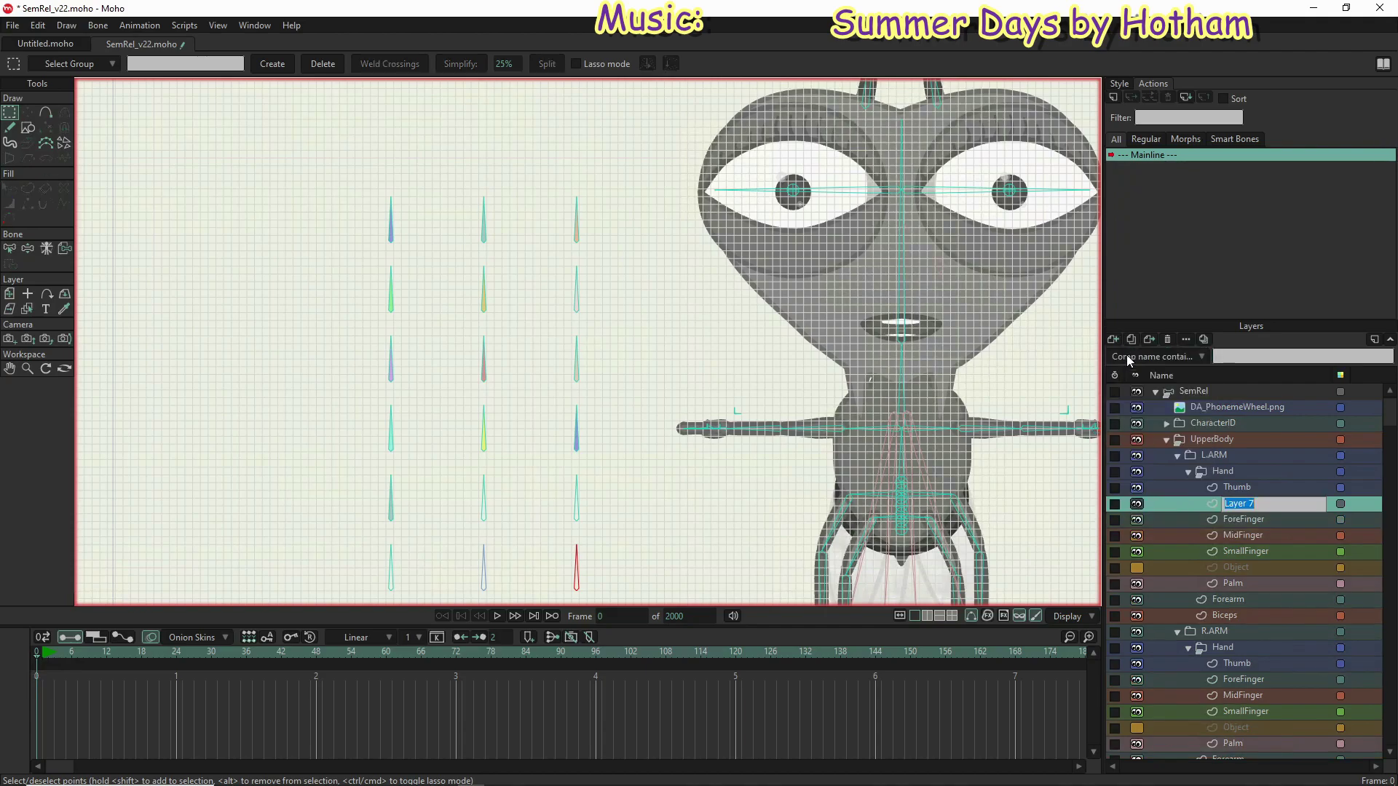
left_click(1340, 504)
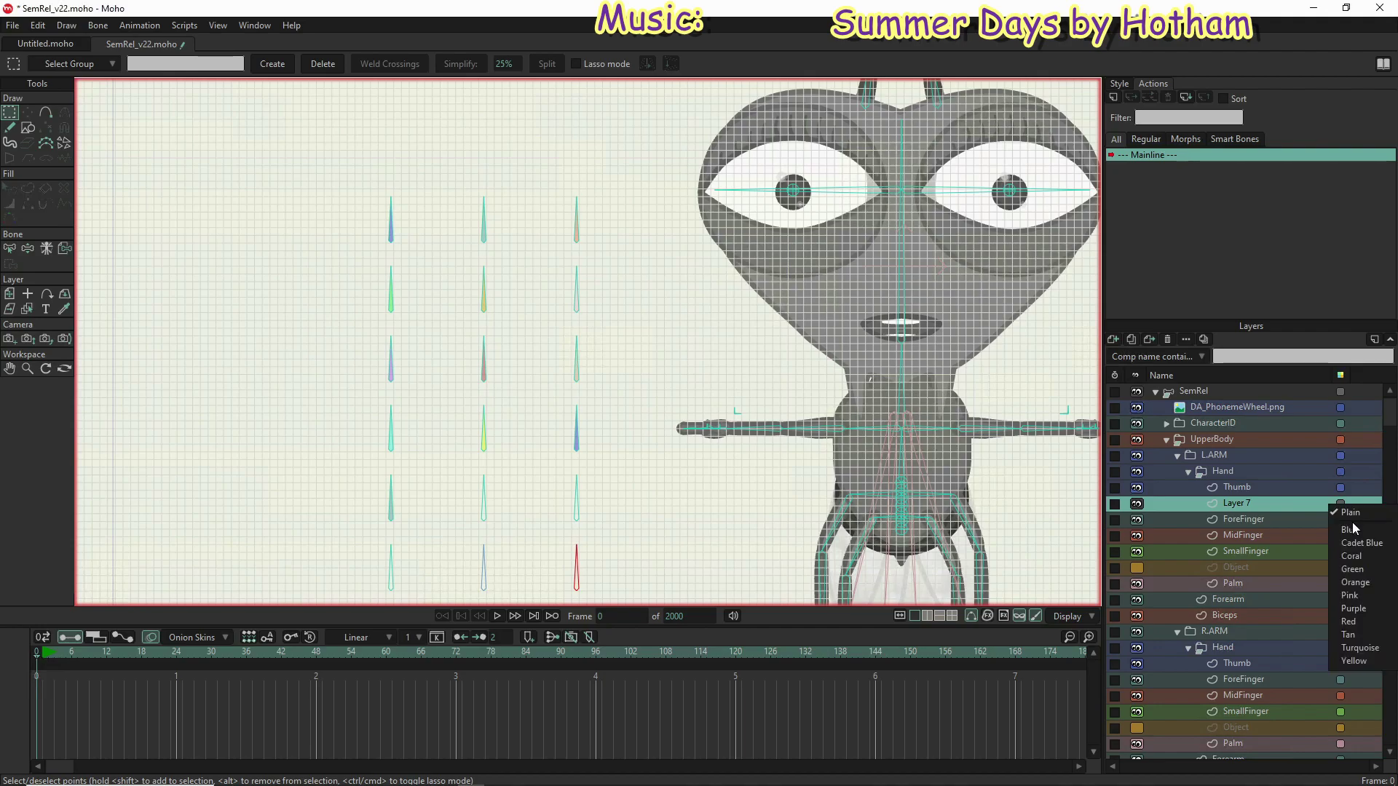
left_click(1353, 530)
Step: Select the extra Layer 7 above ForeFinger in the L.ARM Hand group and delete it
left_click(1304, 517)
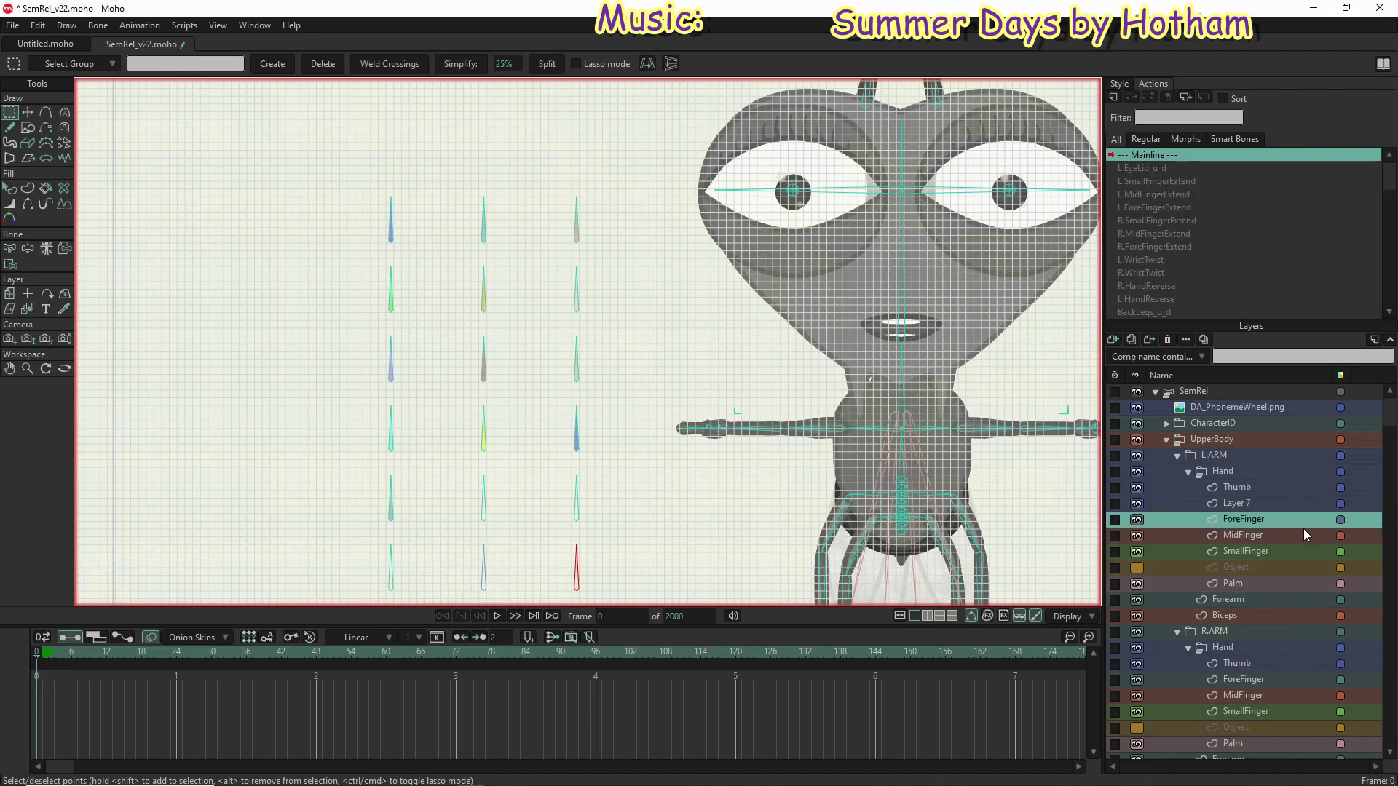
left_click(1302, 558)
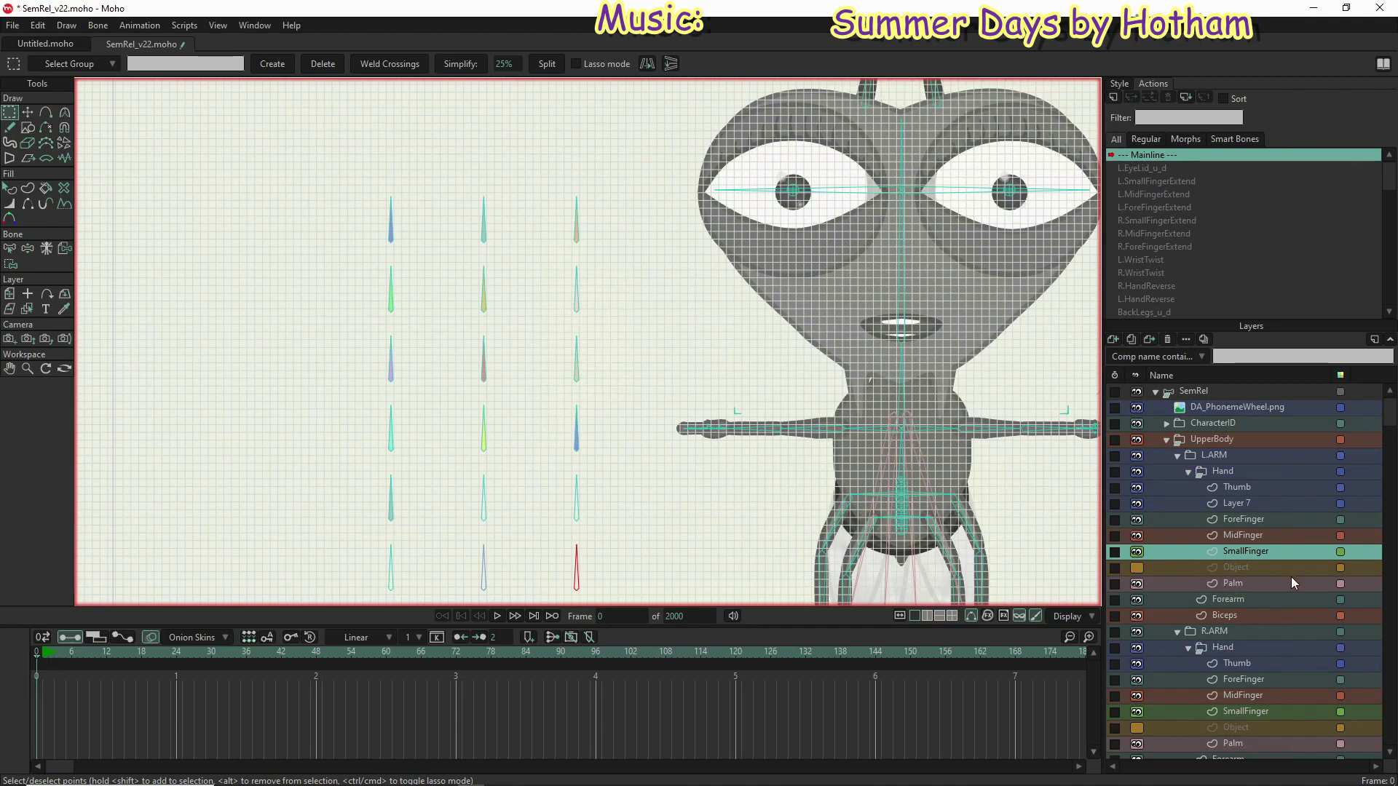
left_click(1283, 511)
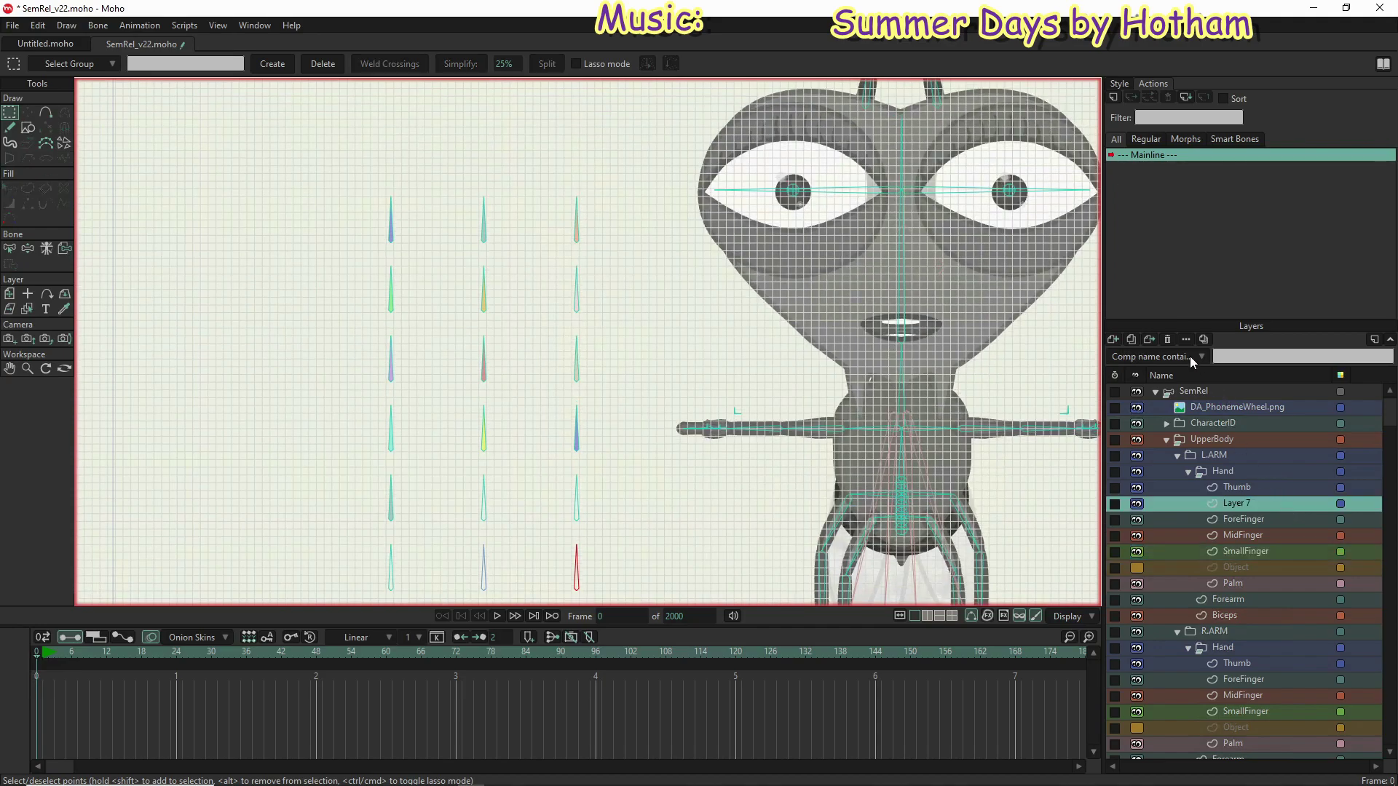
left_click(1168, 339)
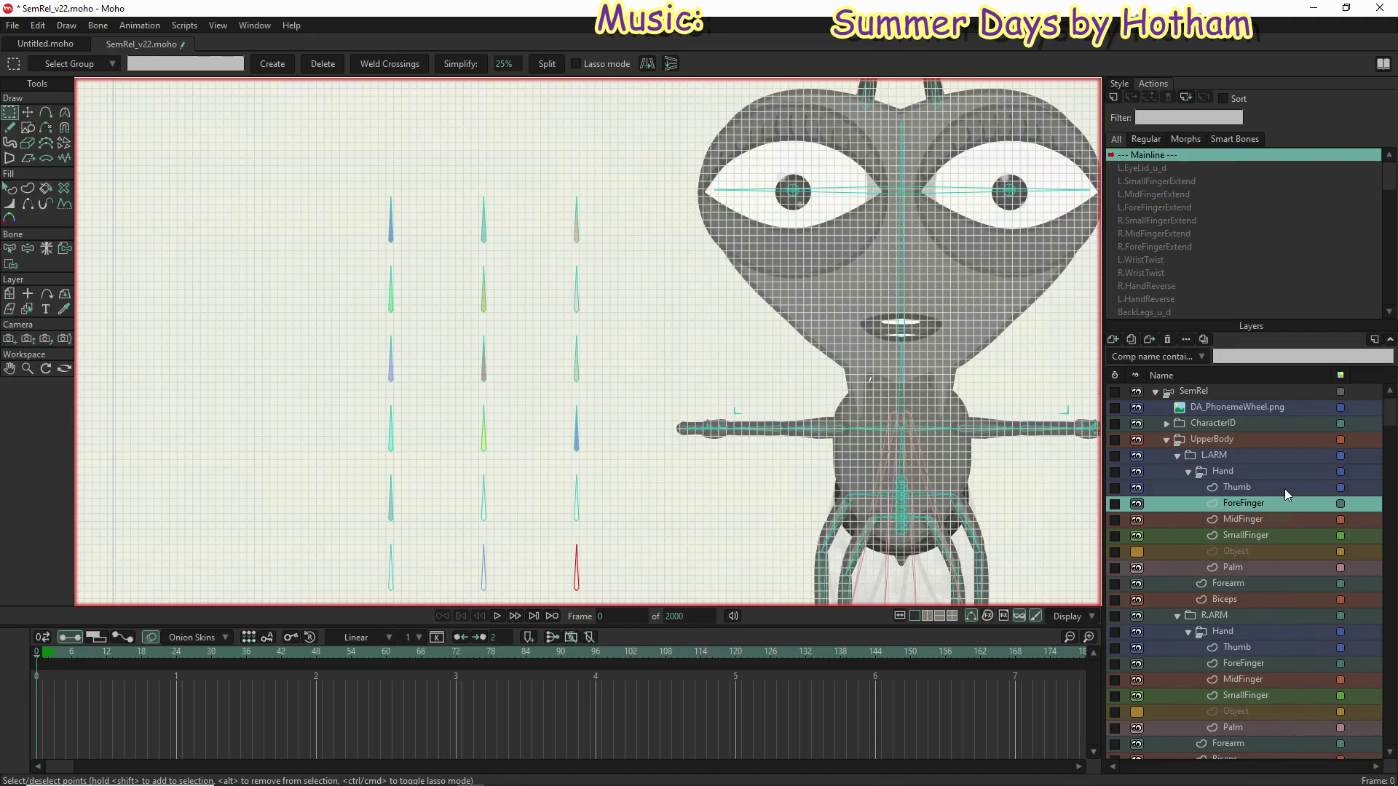
Step: Color the fifth row's second control bone Coral and its third control bone Green
scroll(531, 225, "down", 2)
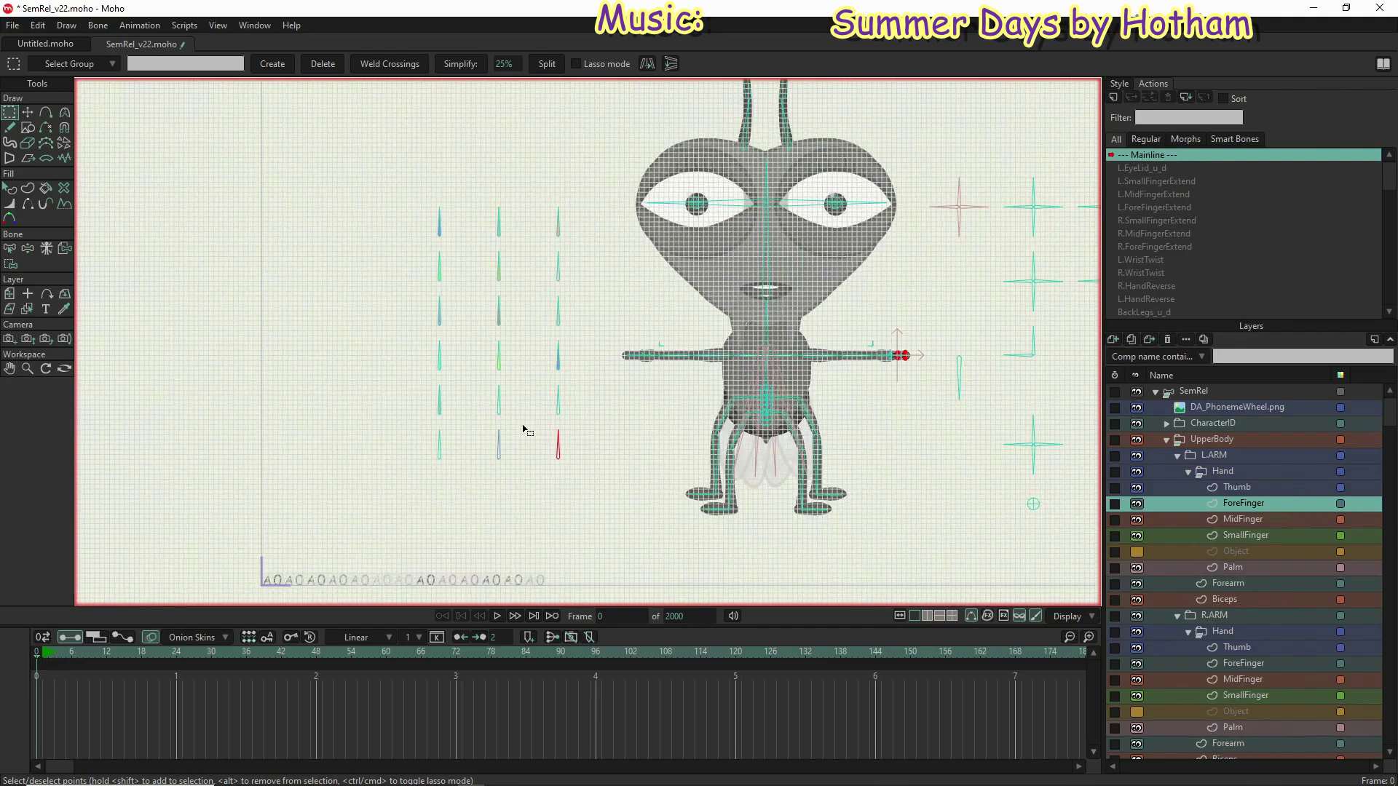
scroll(517, 420, "up", 2)
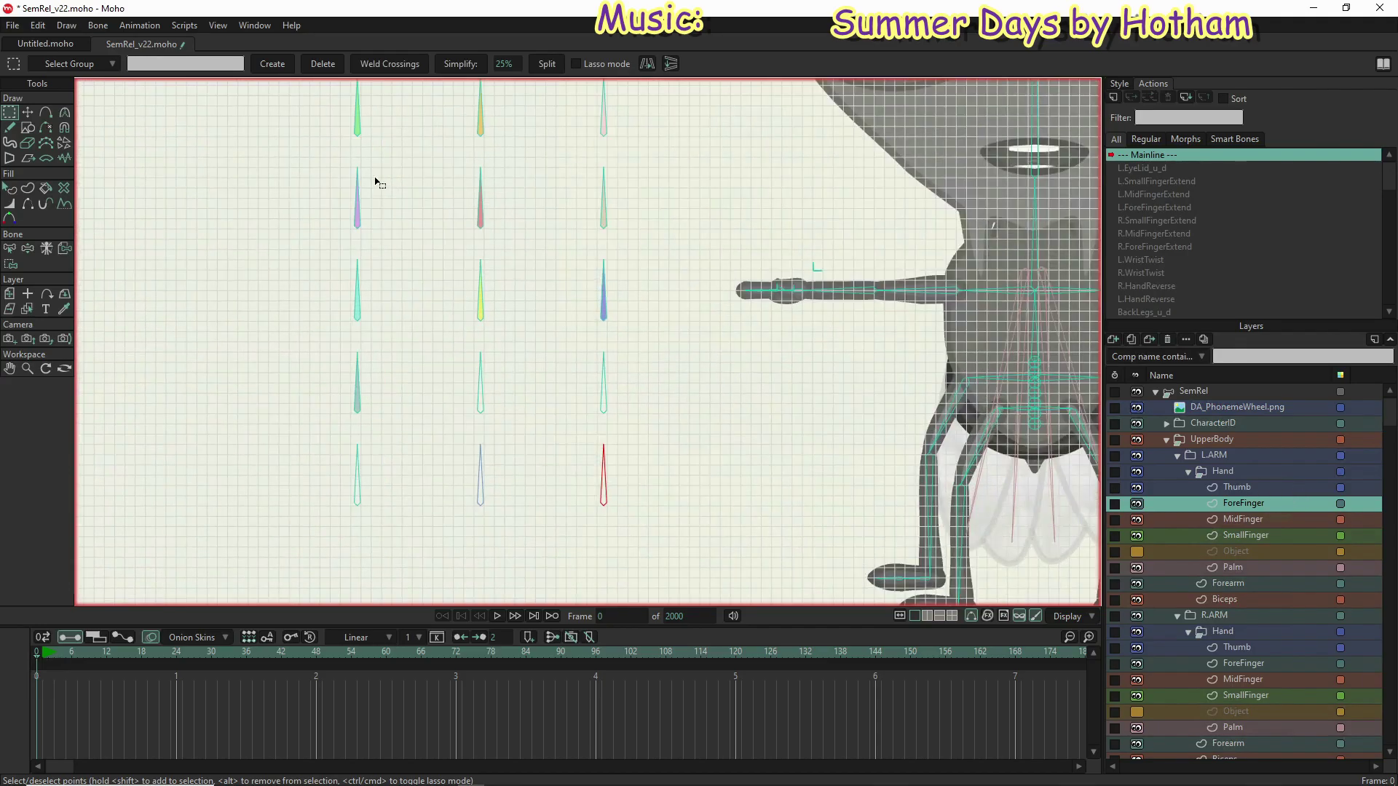
scroll(485, 330, "down", 2)
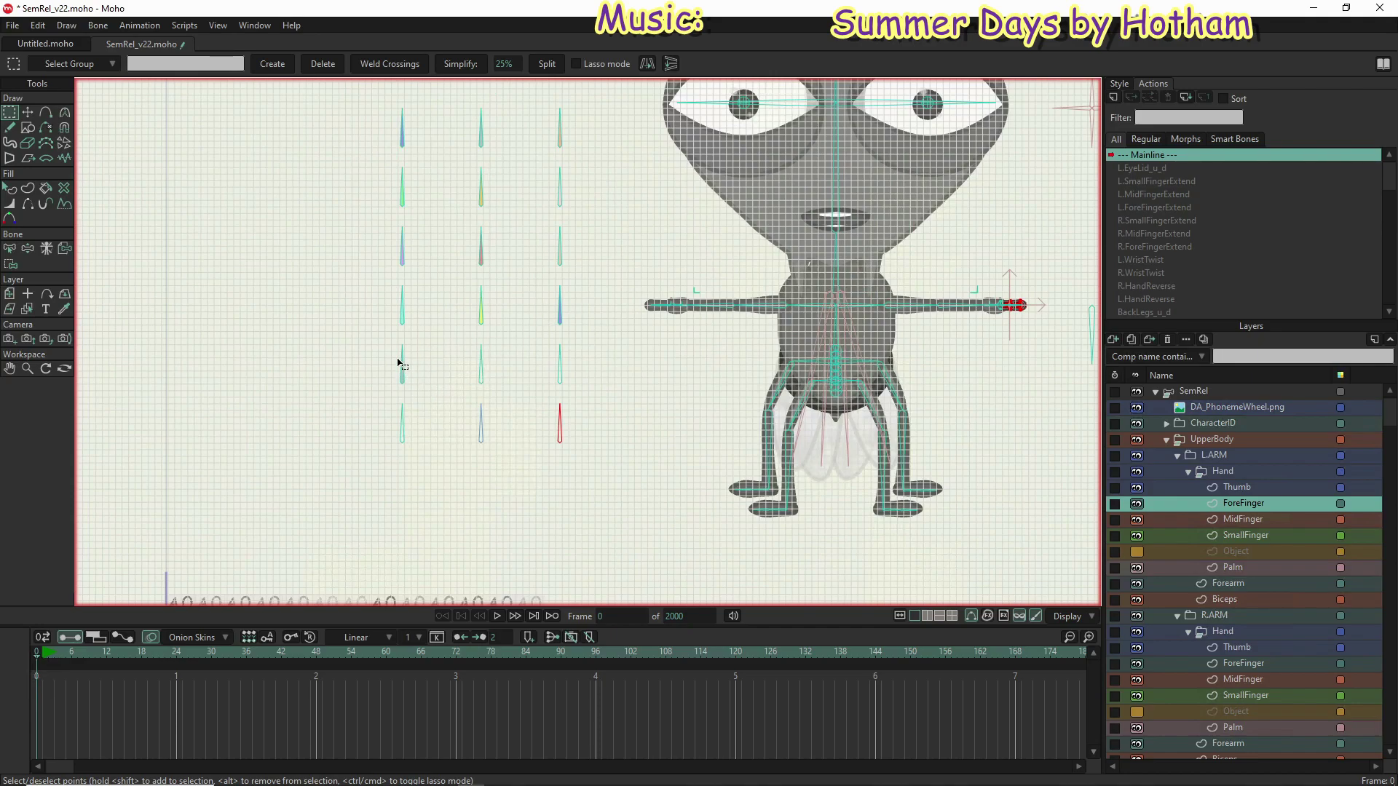
left_click(468, 391)
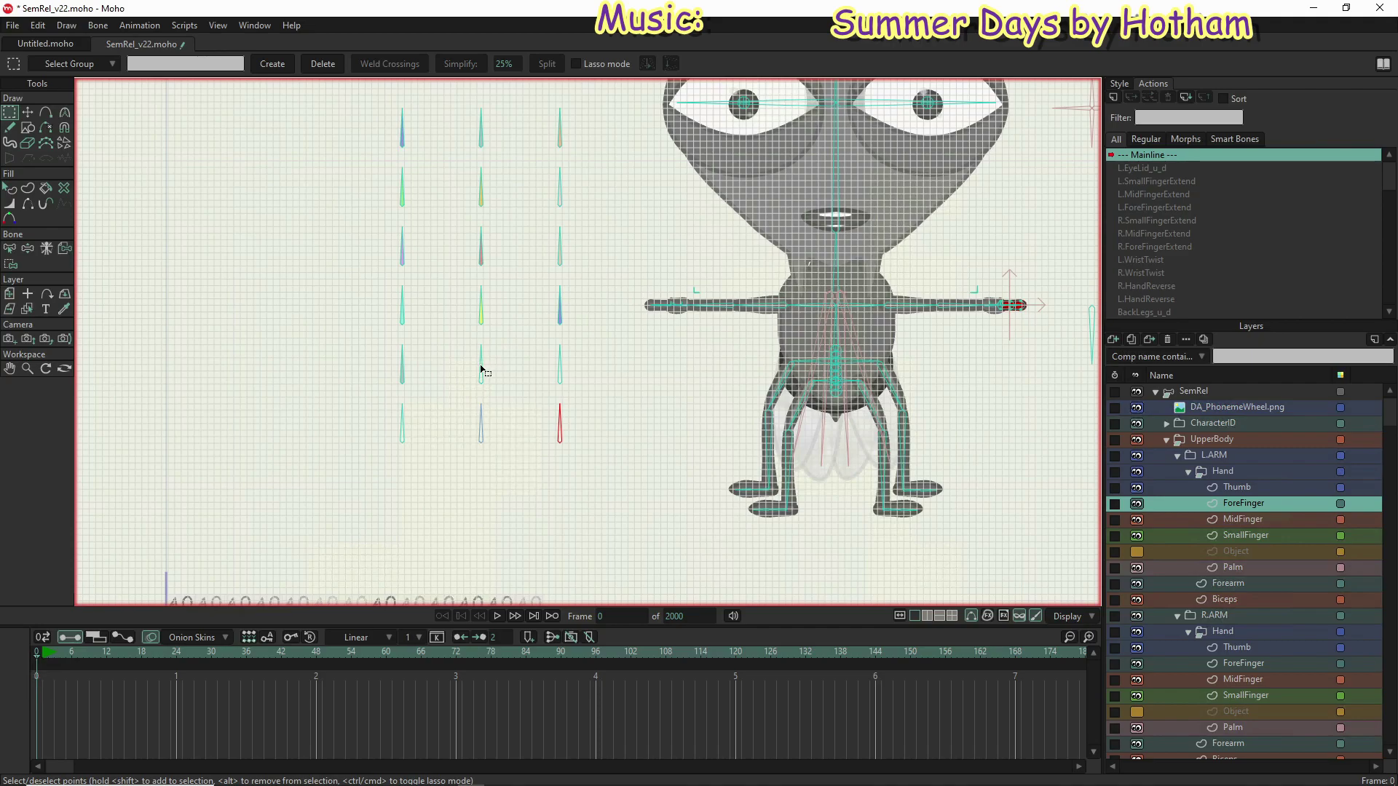
key("b")
left_click(480, 368)
left_click(545, 63)
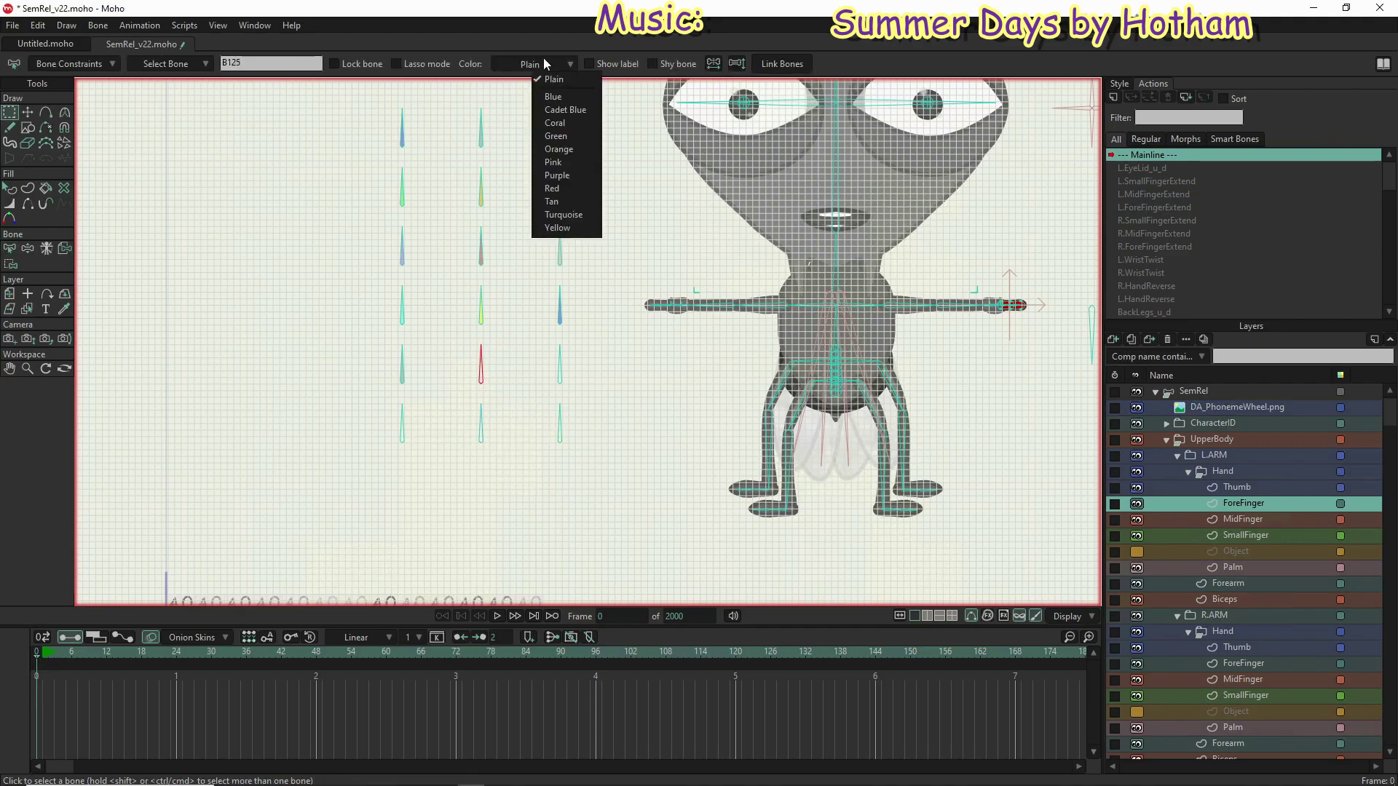
left_click(560, 124)
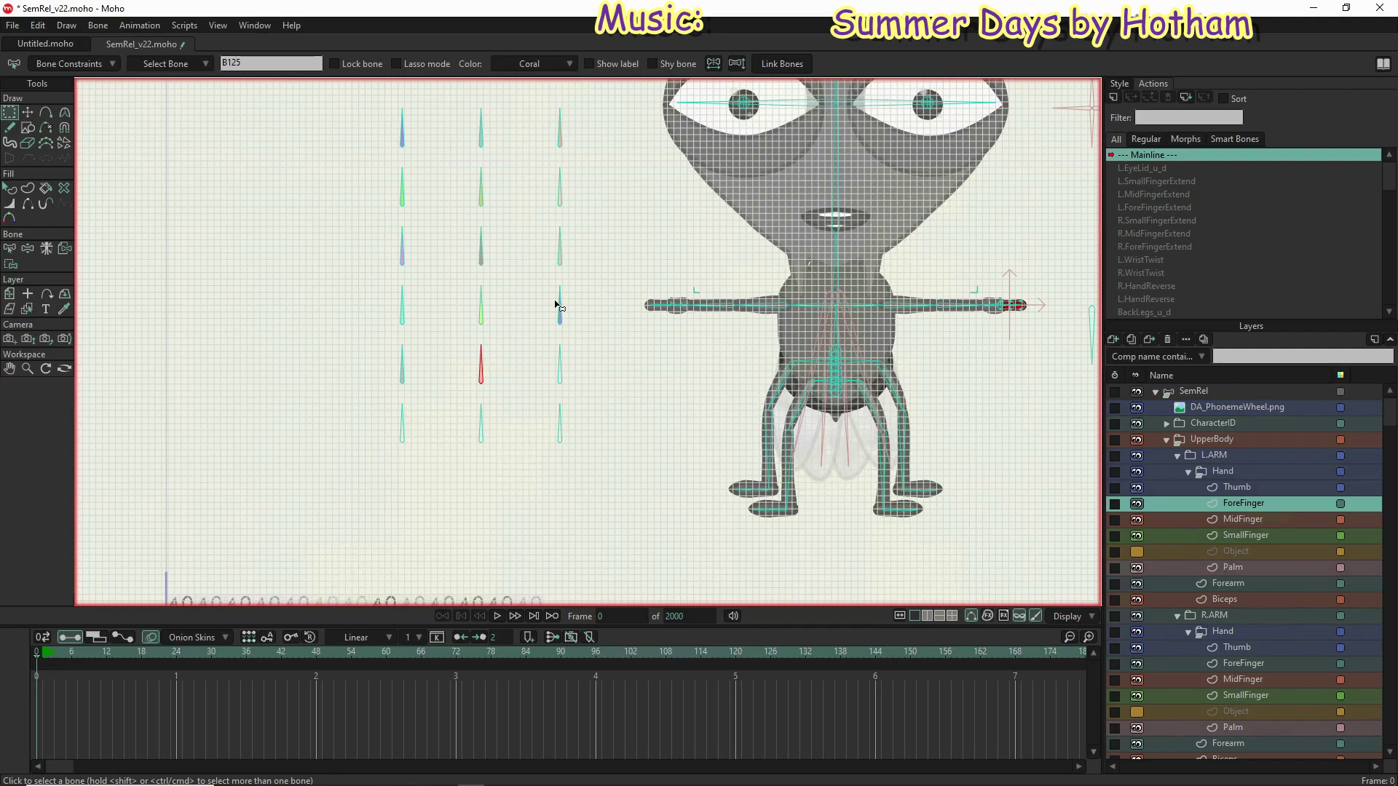
left_click(561, 360)
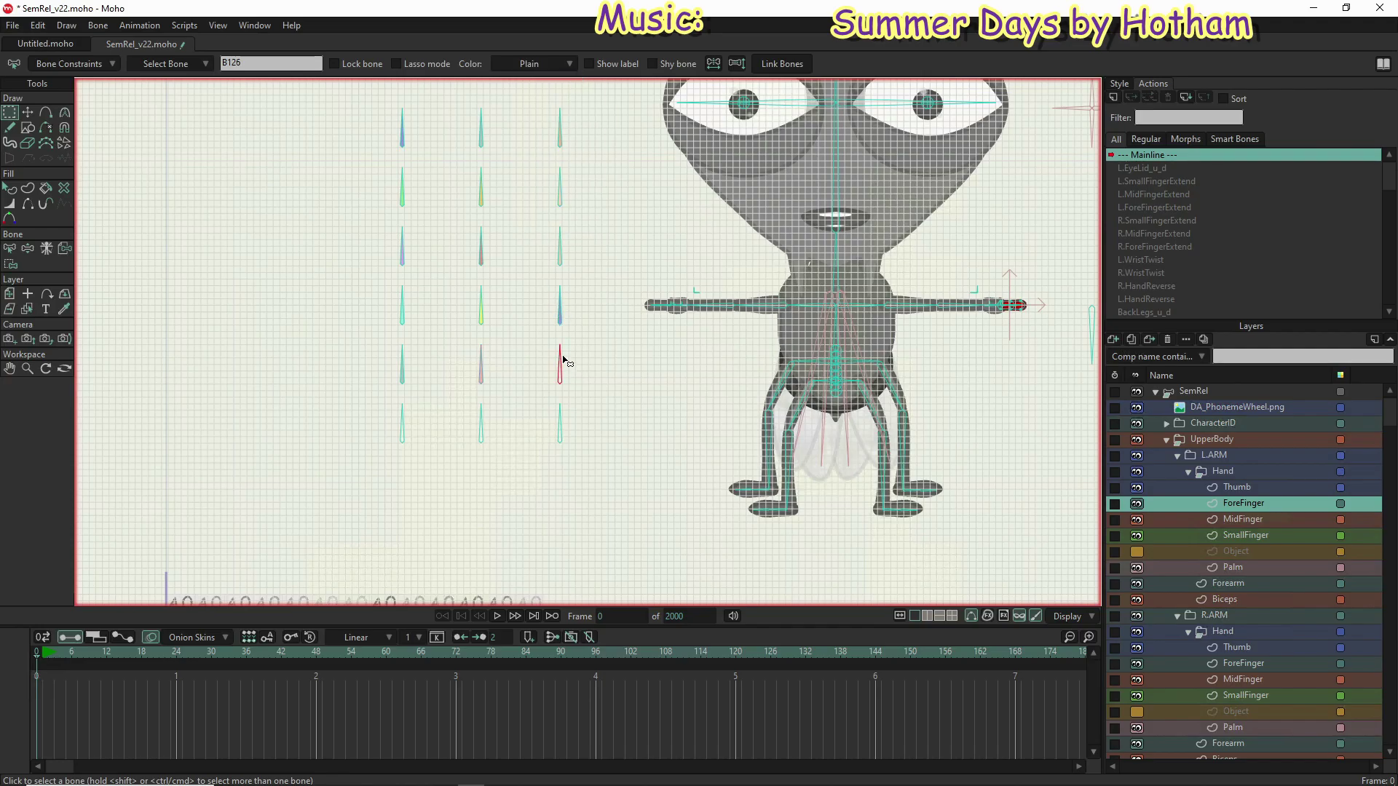
left_click(553, 65)
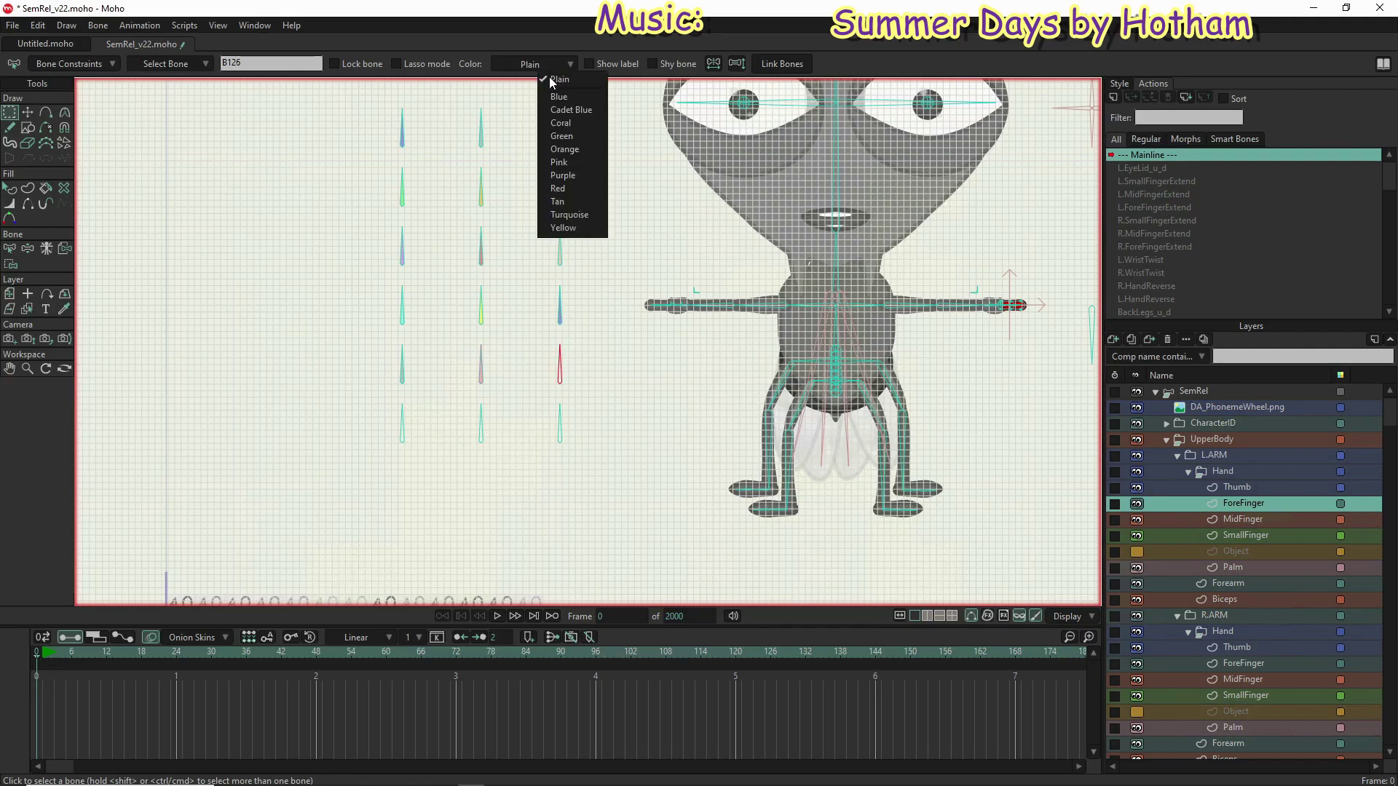
left_click(572, 139)
Step: Color the sixth row's three control bones Orange, Pink and Purple, in column order, and clear the bone selection
left_click(401, 430)
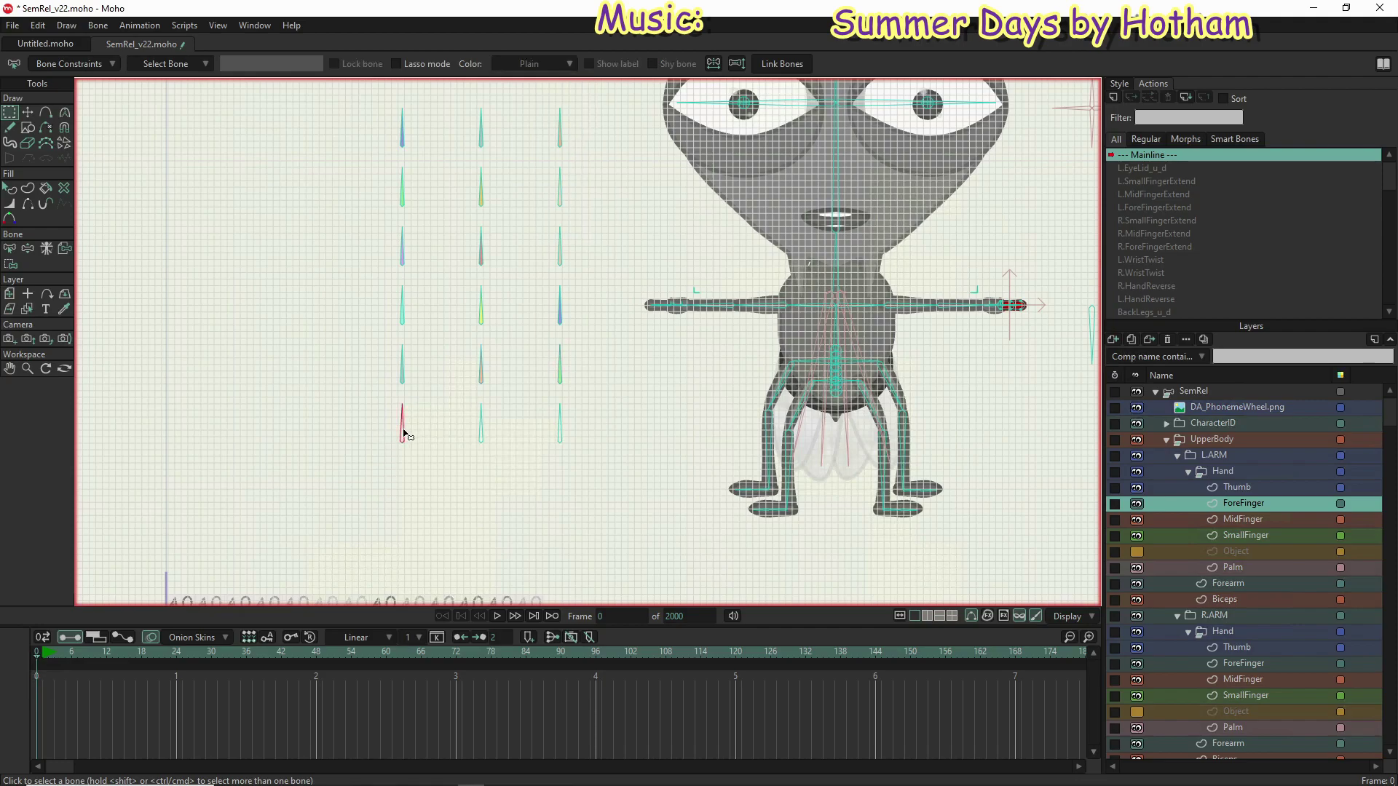
left_click(538, 65)
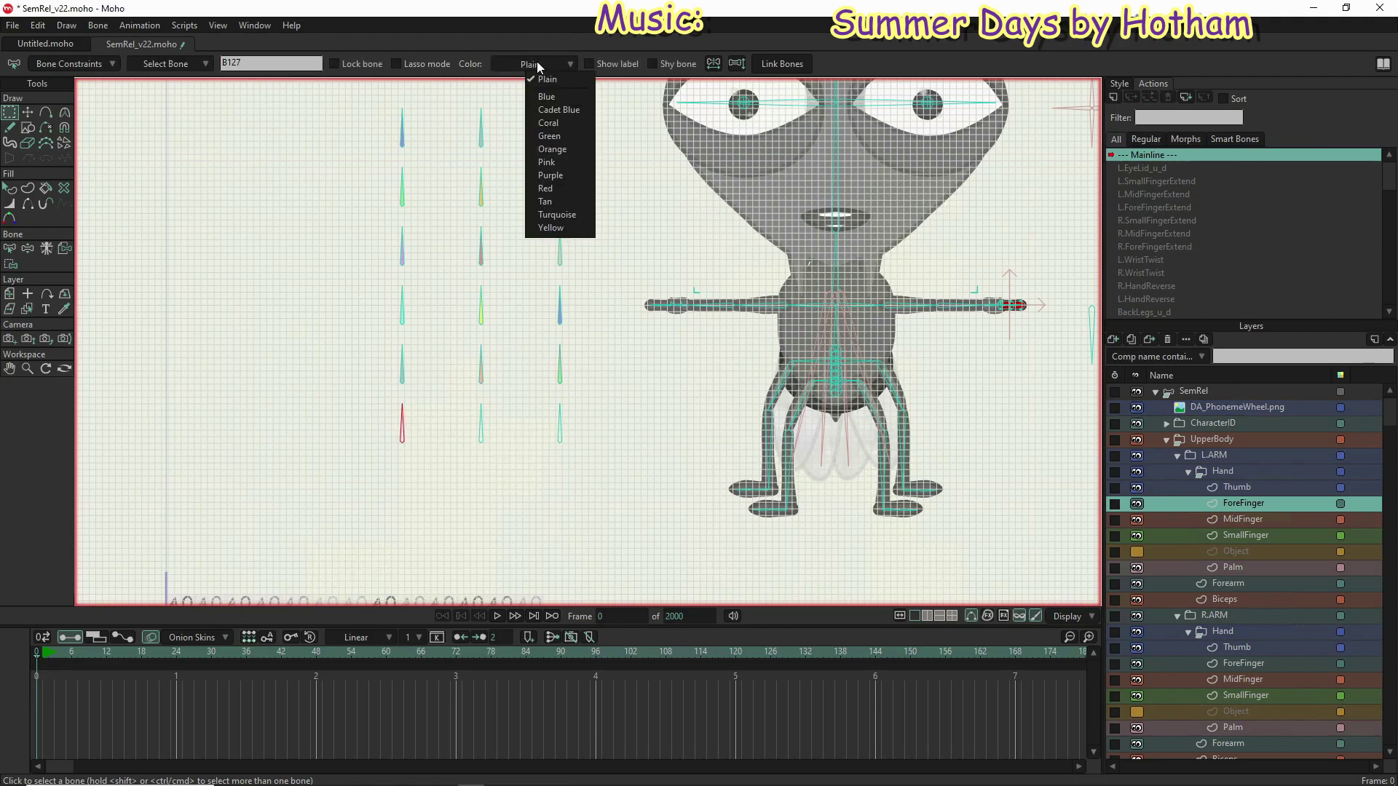
left_click(550, 150)
left_click(482, 419)
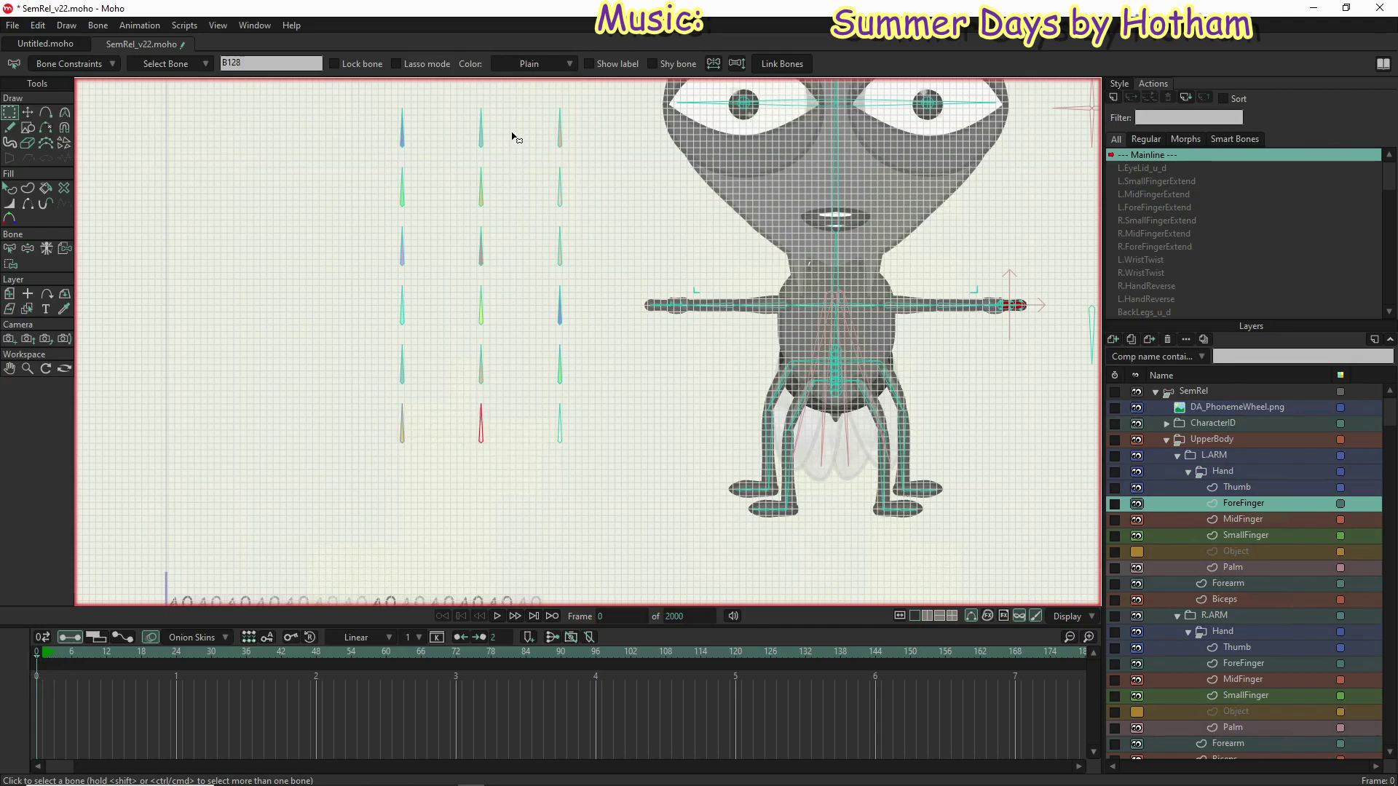
left_click(531, 64)
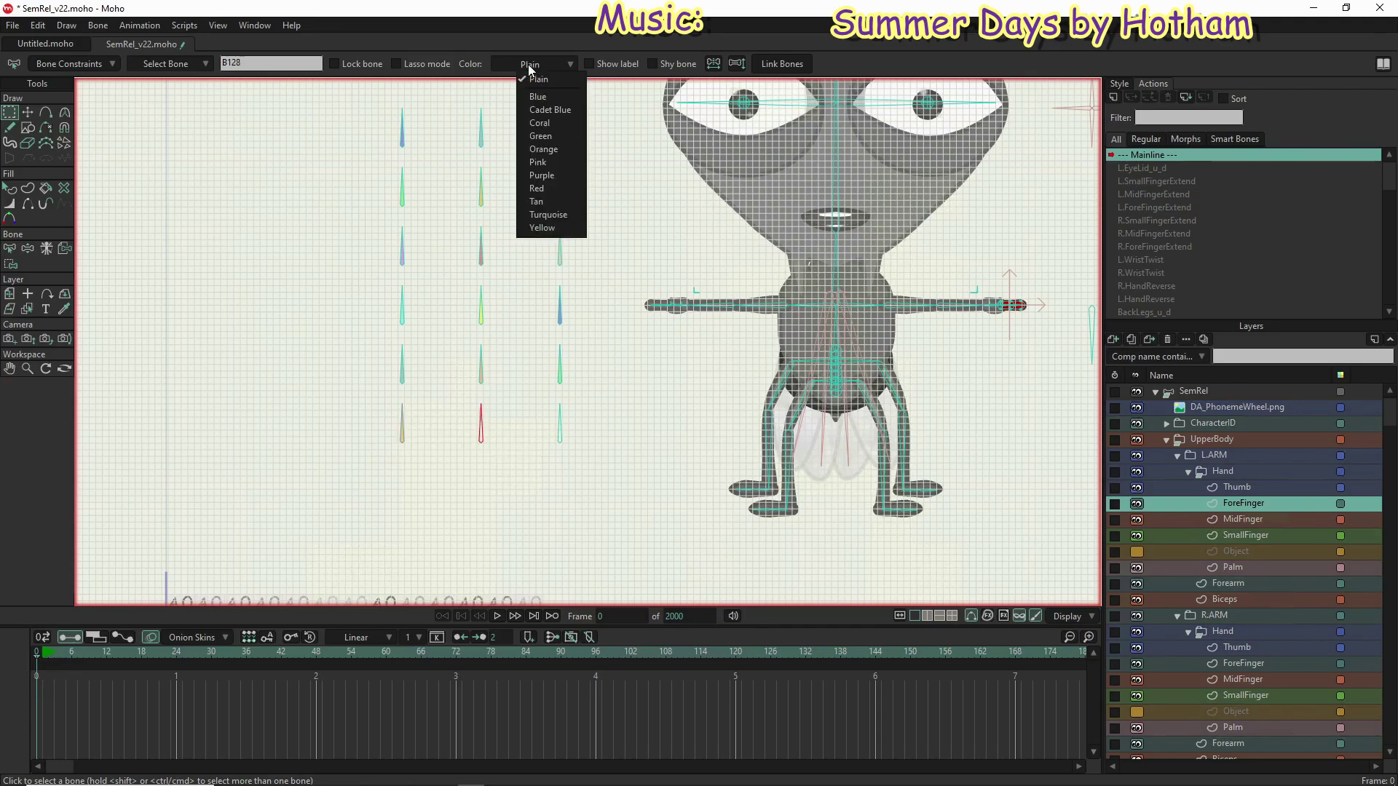
left_click(543, 162)
left_click(565, 422)
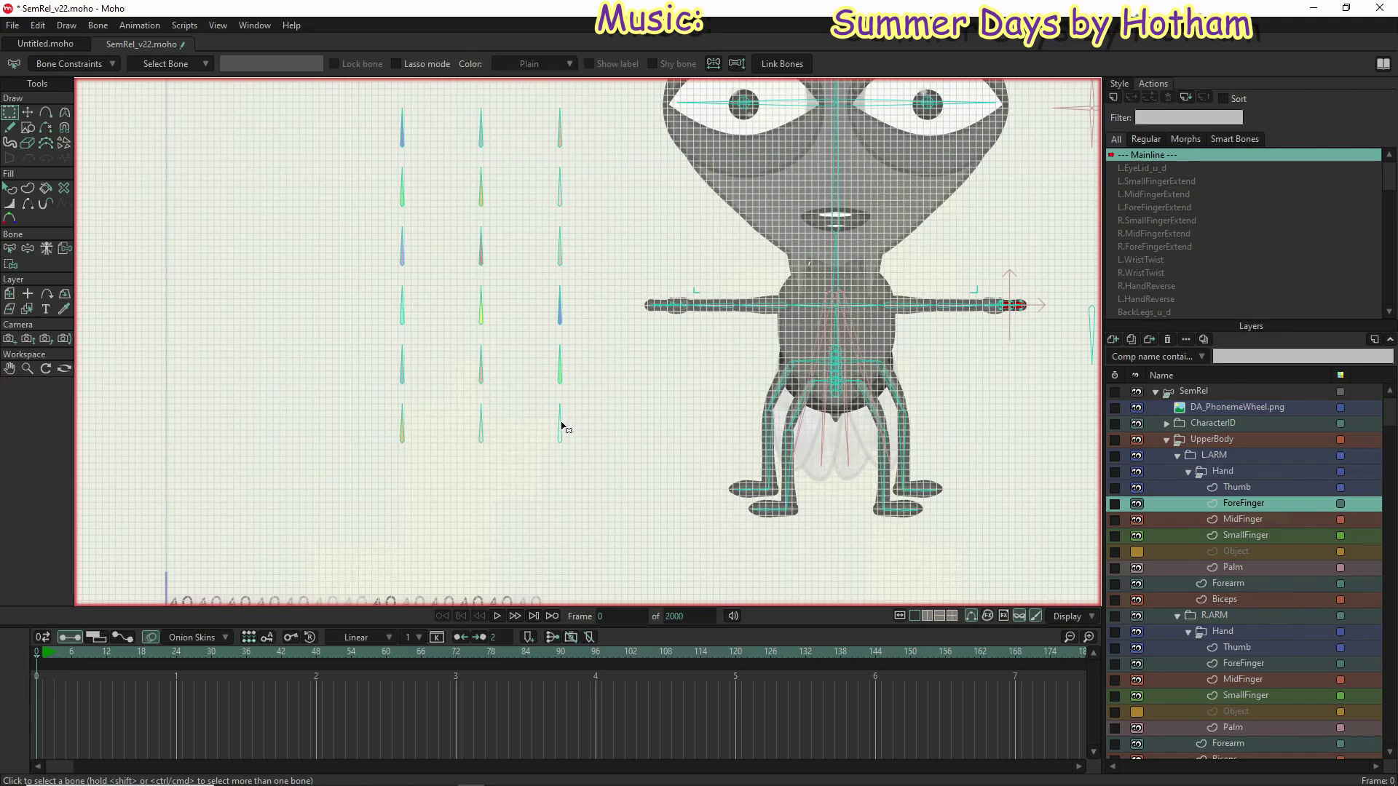
left_click(554, 62)
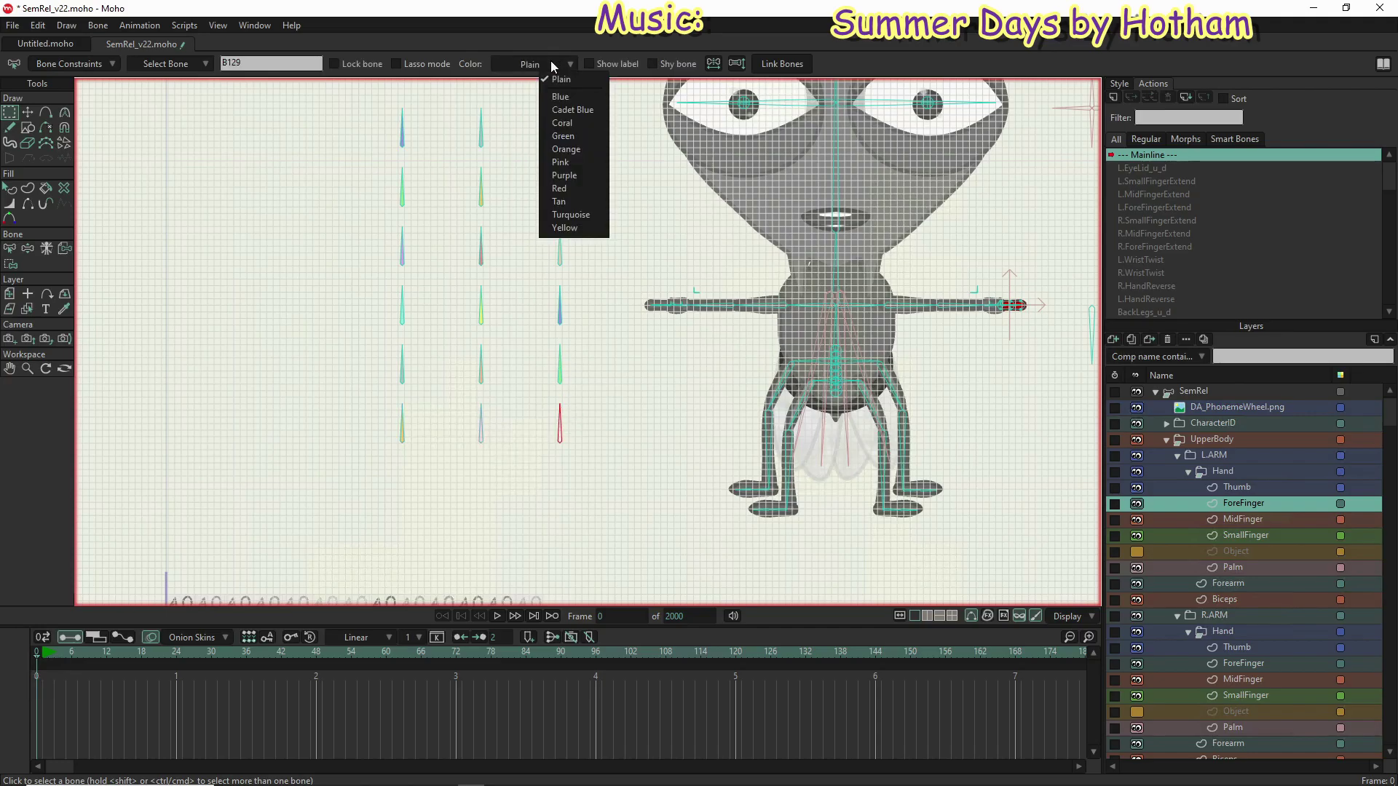
left_click(574, 174)
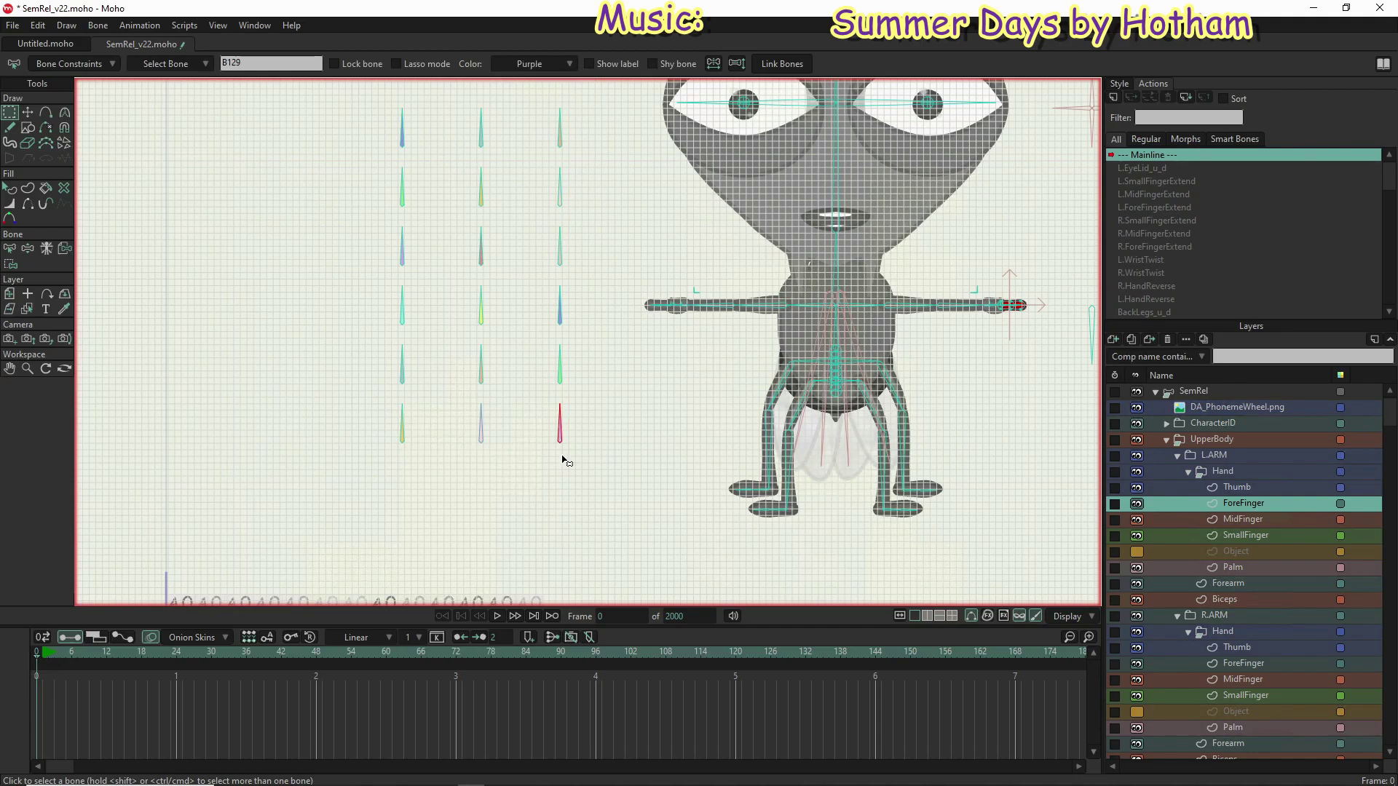
left_click(575, 506)
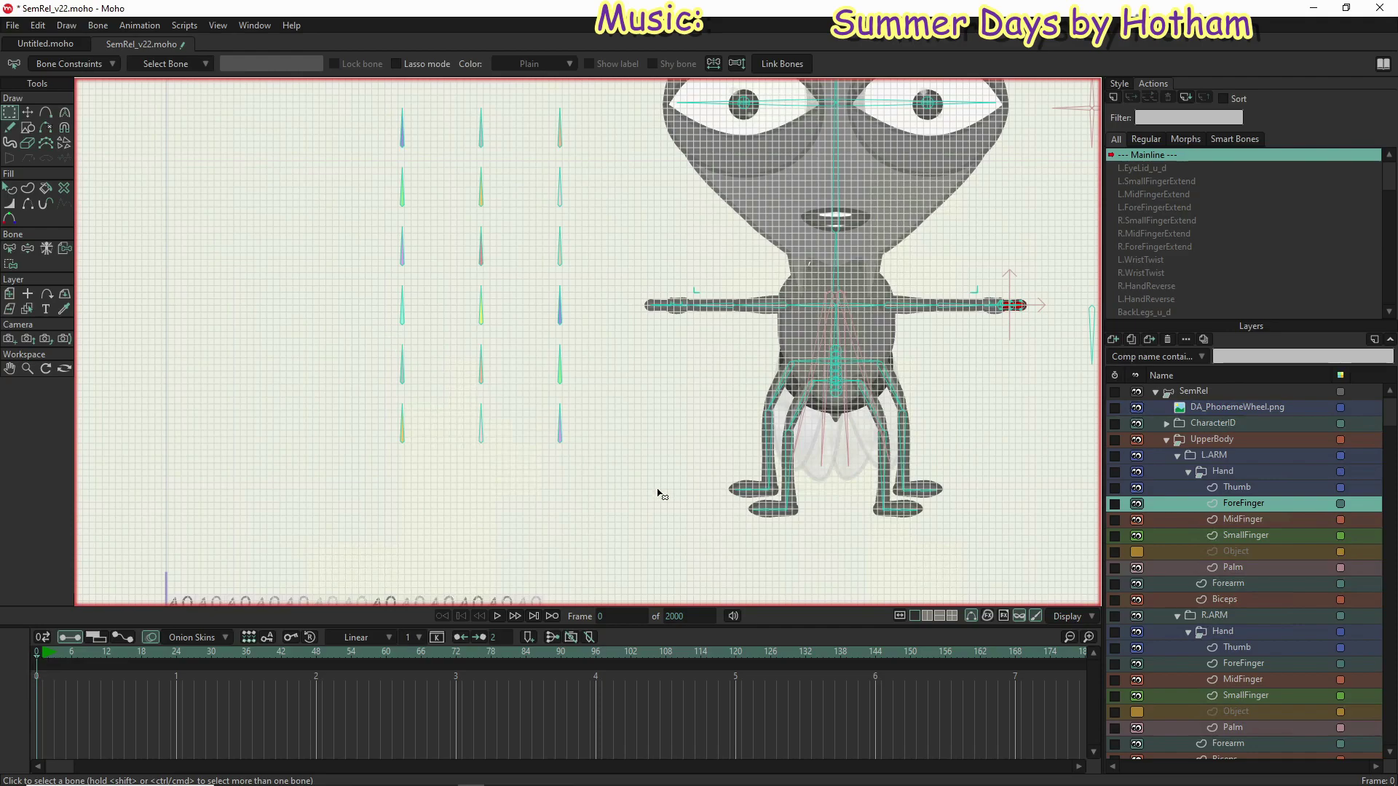
Step: Select all six bones of the fifth and sixth control rows and set their bone strength to 0 on the SemRel layer
left_click_drag(647, 532, 369, 344)
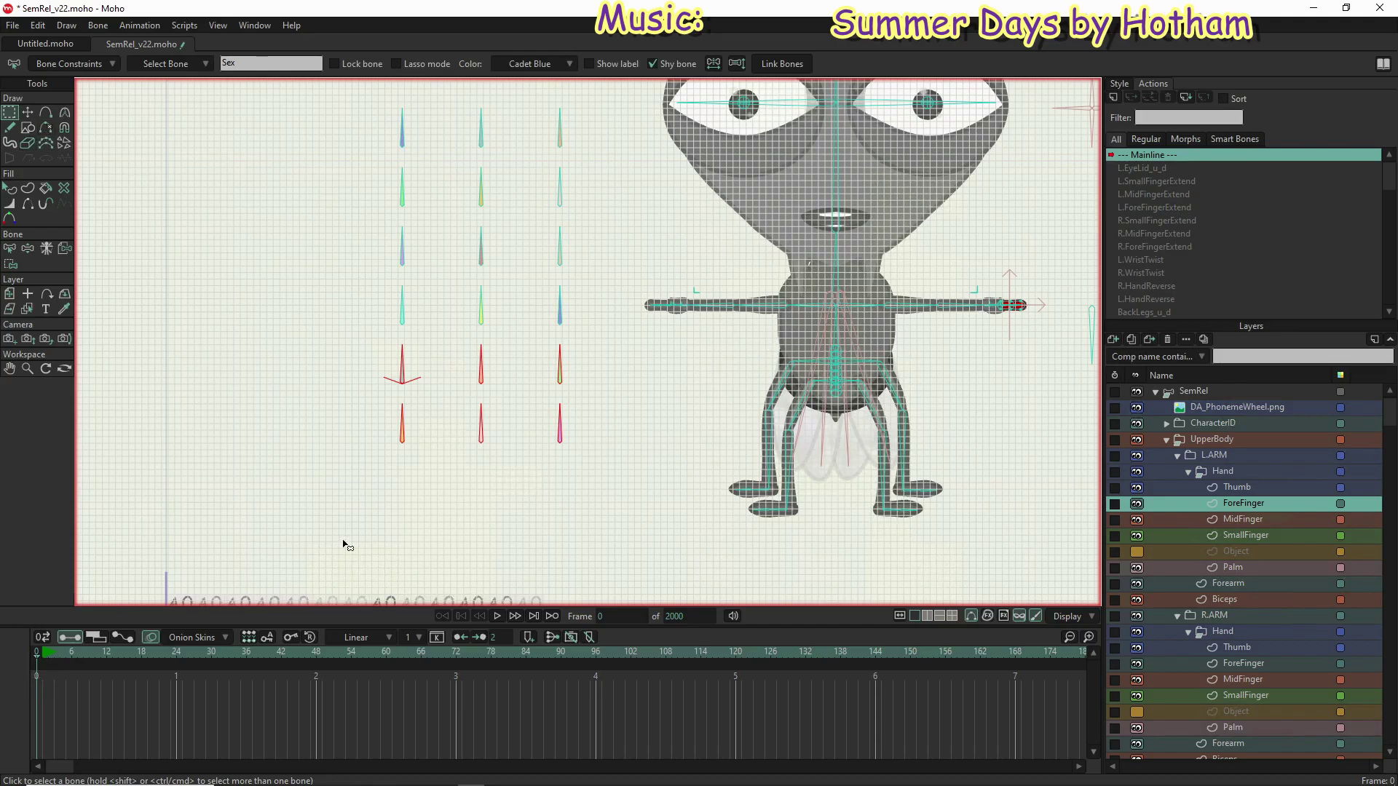
left_click(1214, 390)
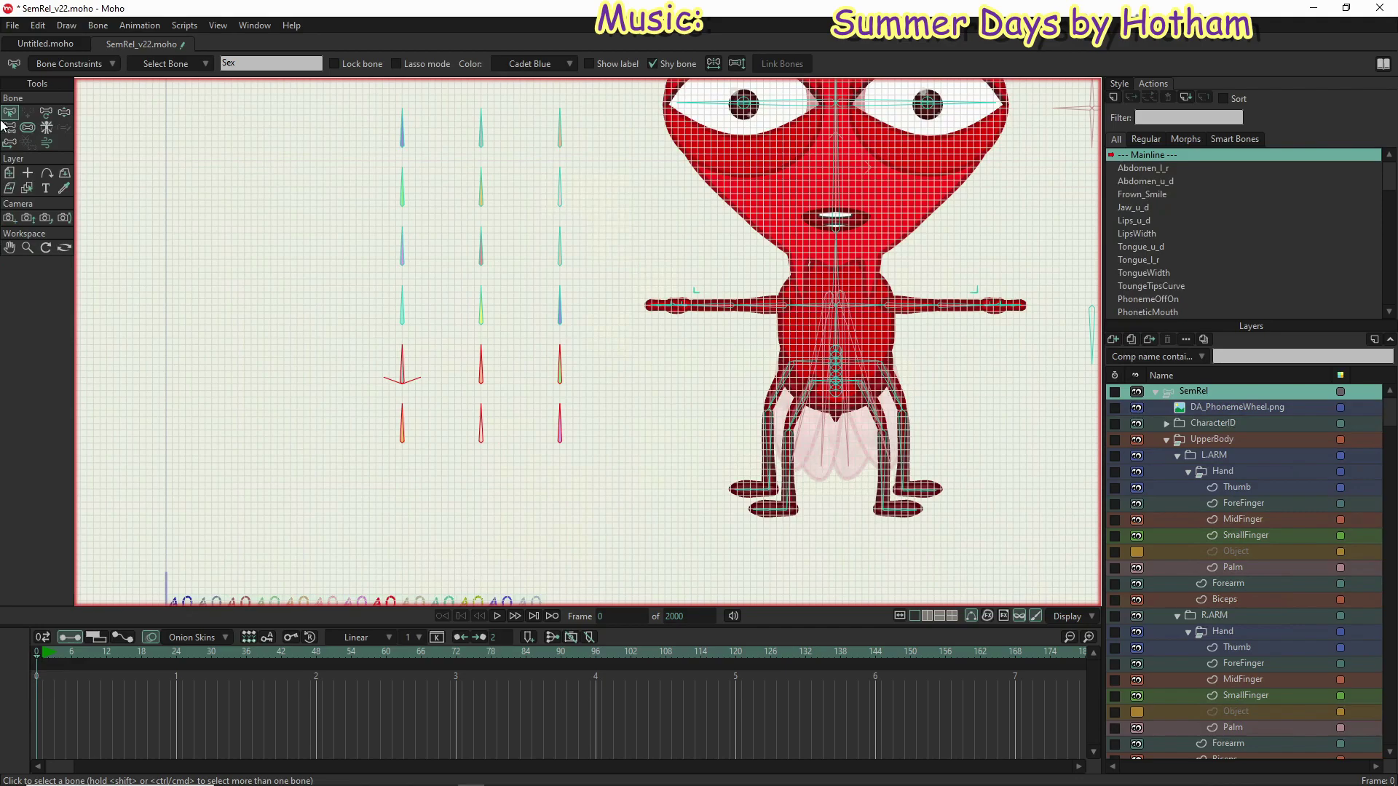
left_click(27, 127)
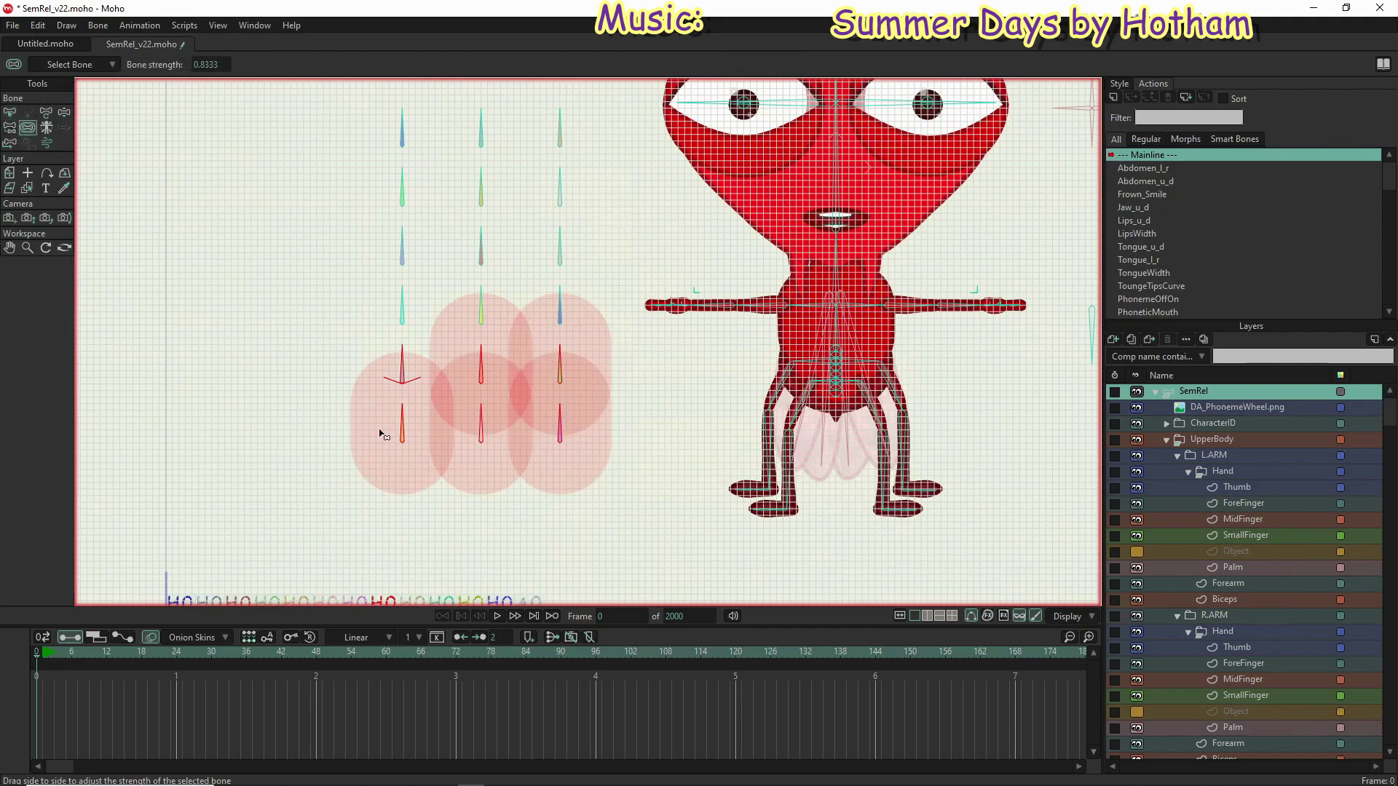
left_click_drag(112, 387, 515, 484)
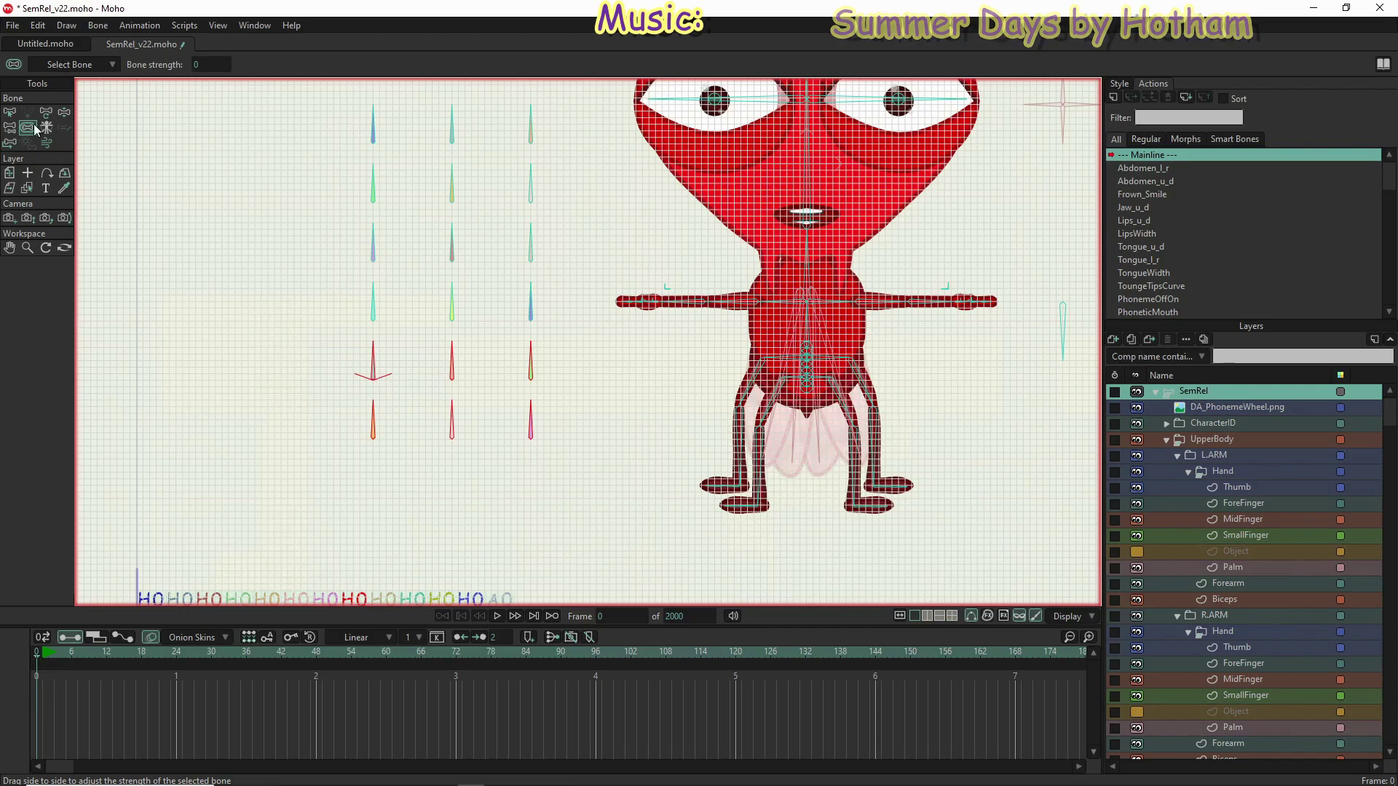
Step: Apply angle constraints of -70° to 70° to the six selected control bones, and clear the selection
left_click(7, 114)
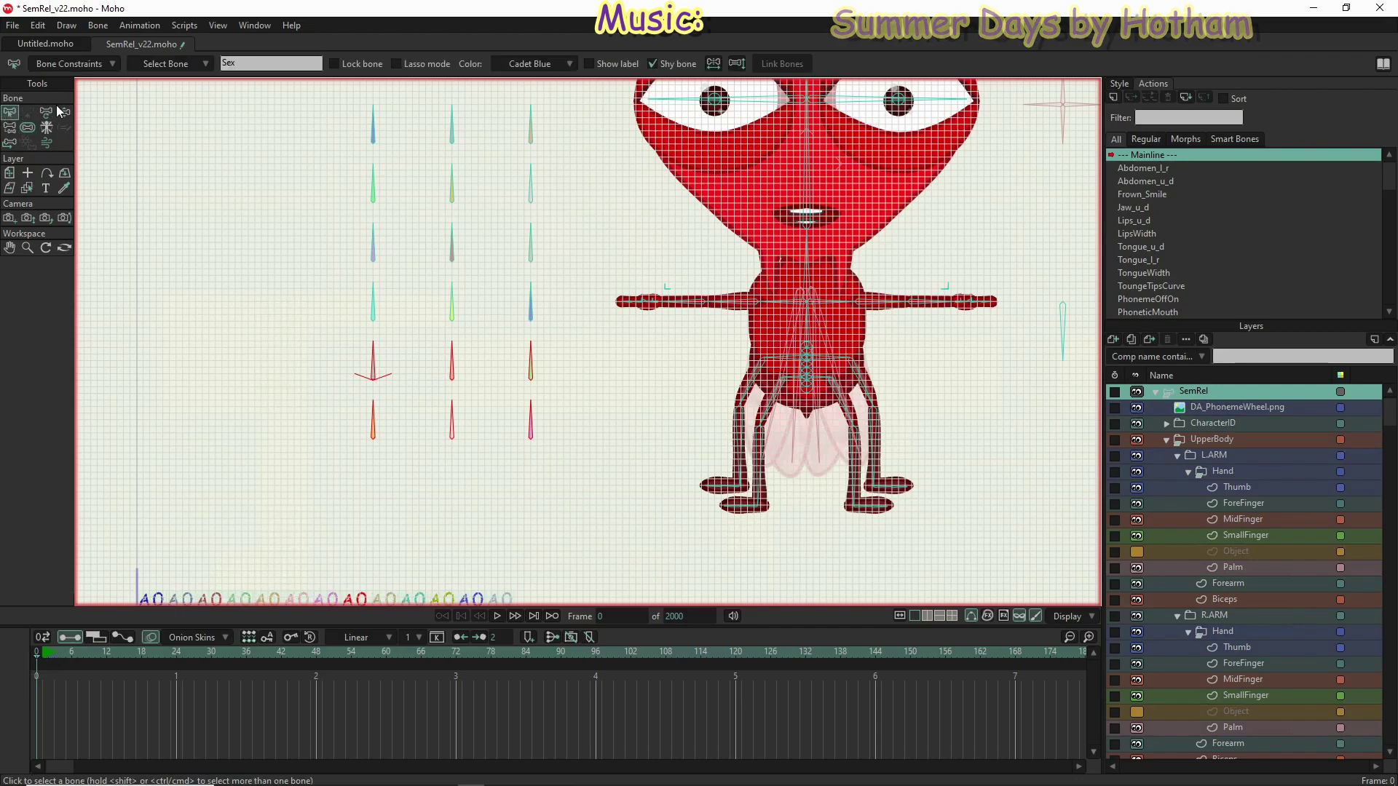
left_click(77, 63)
left_click(41, 107)
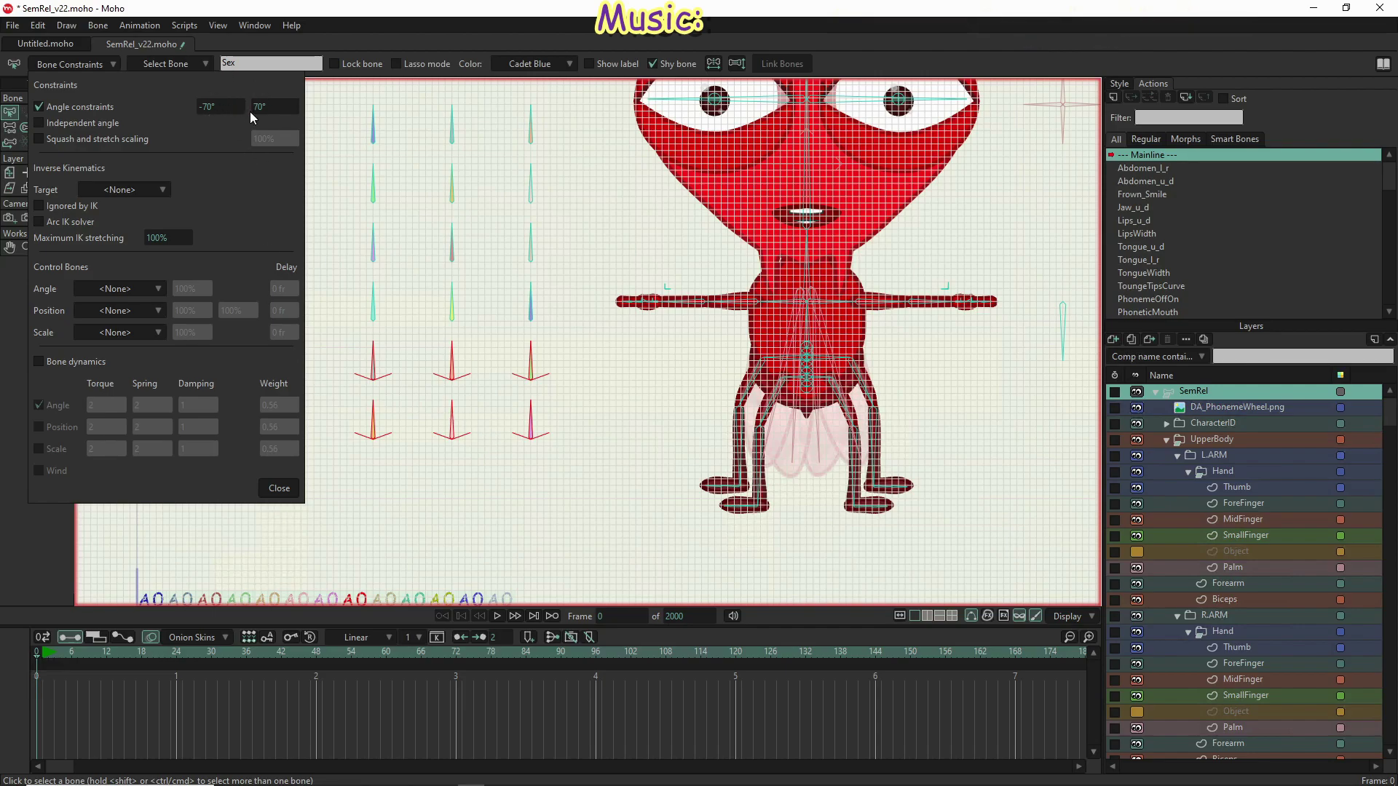
left_click(278, 488)
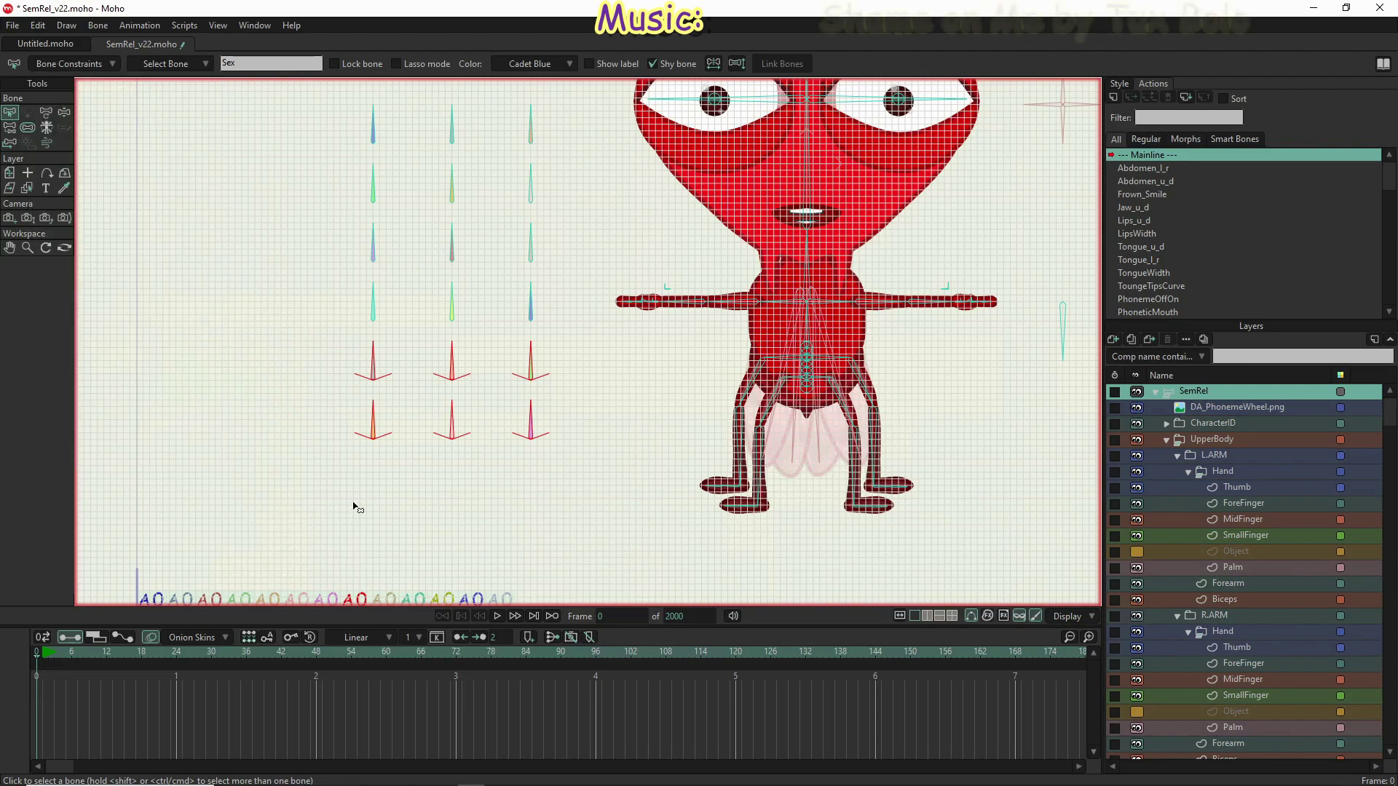
left_click(493, 501)
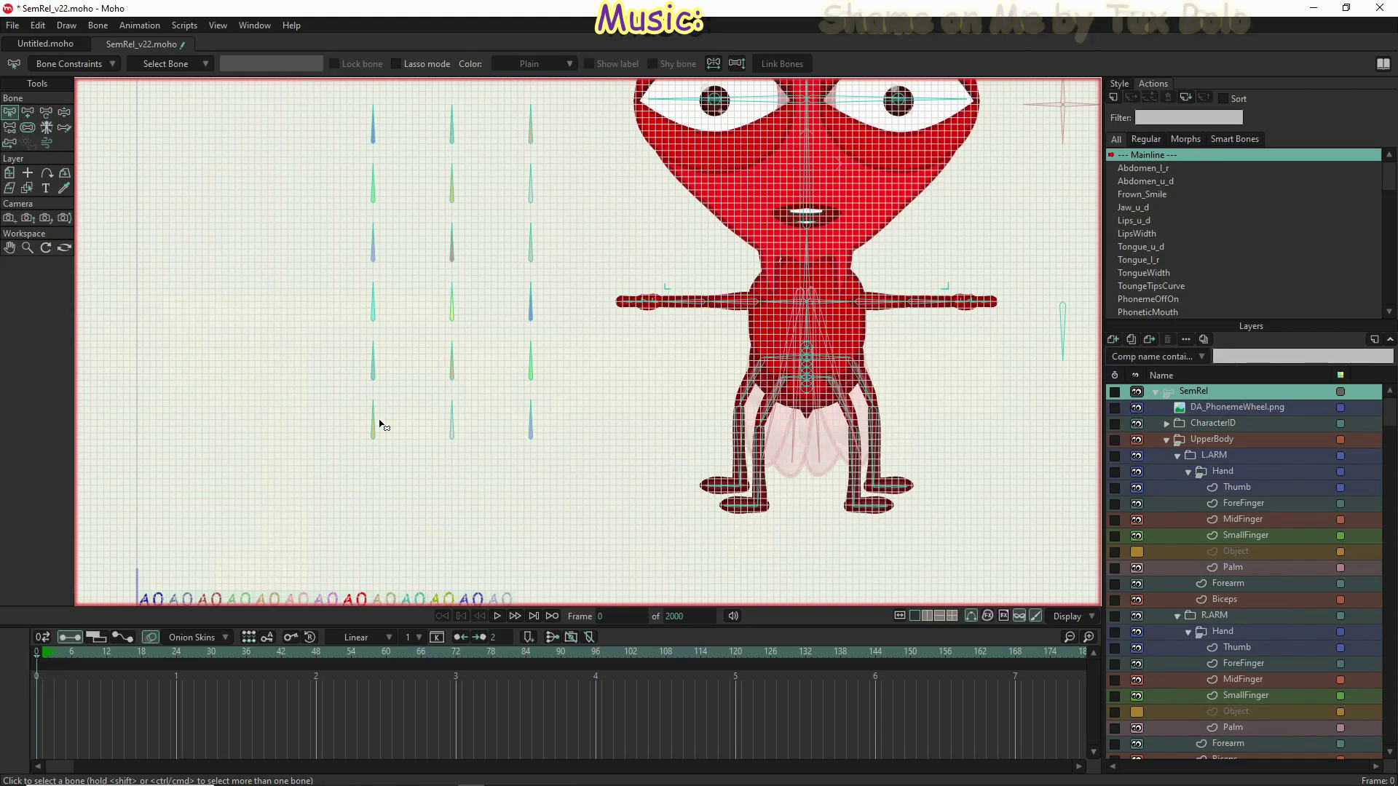
Step: Reparent the six bones of the fifth and sixth control rows to the CoreCharacterMove bone, and deselect them
scroll(382, 426, "down", 1)
left_click_drag(538, 467, 359, 379)
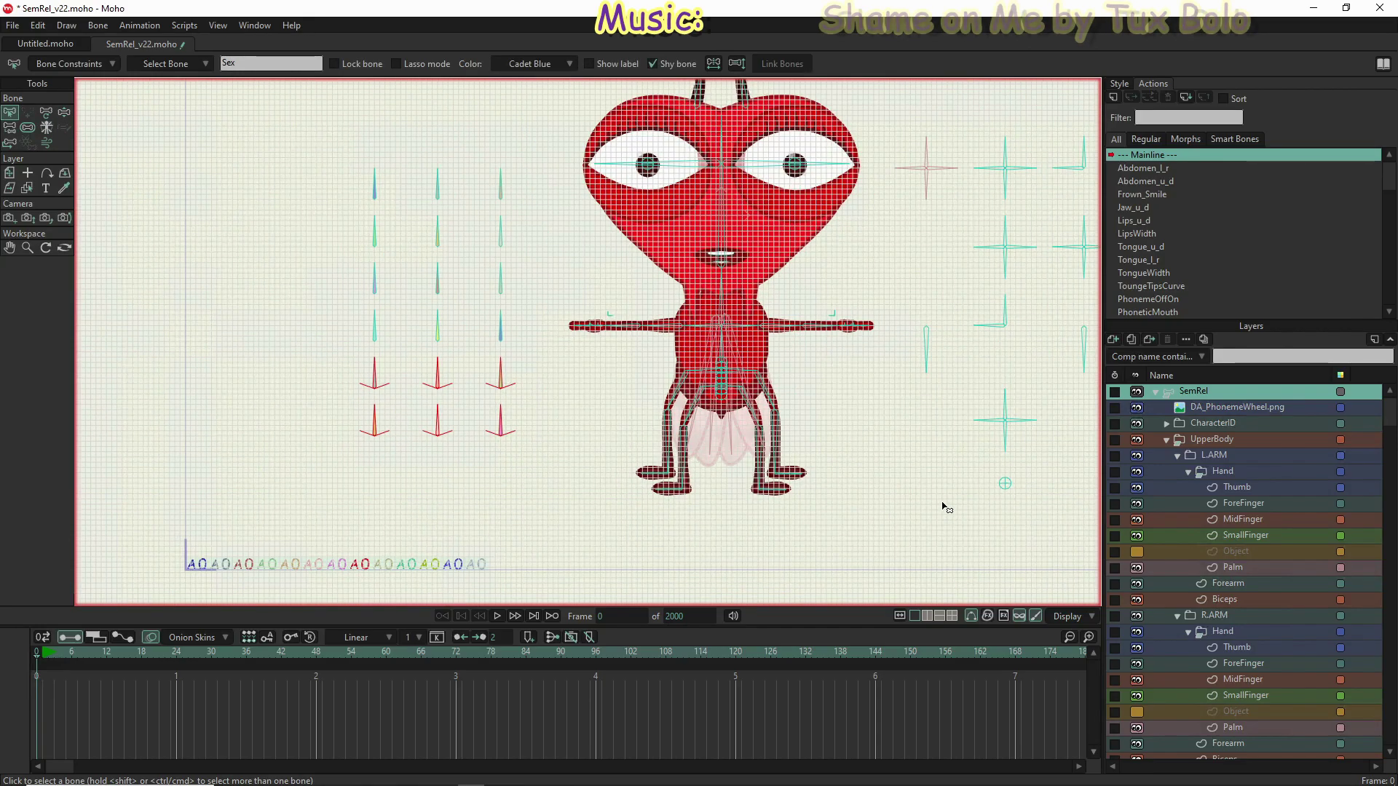
key("p")
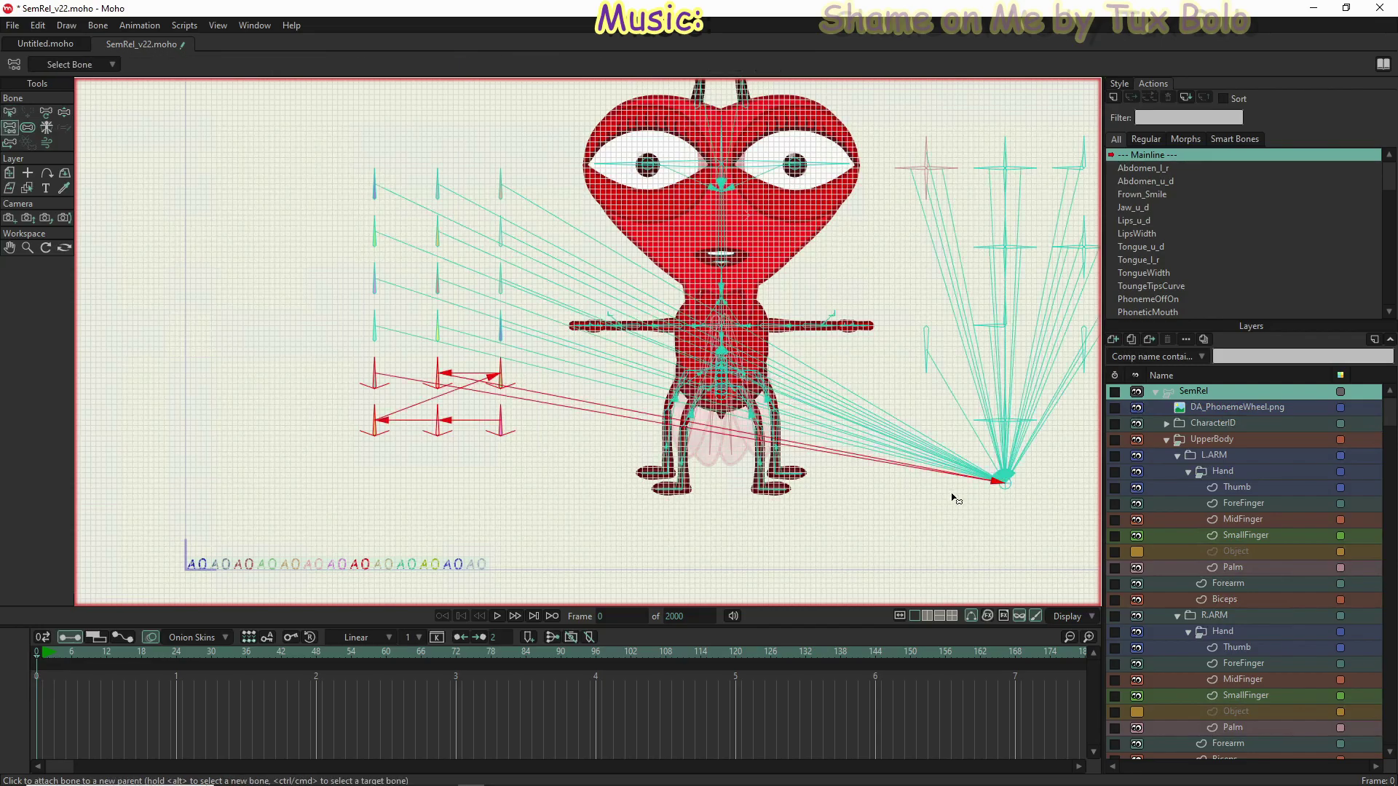
left_click(1003, 484)
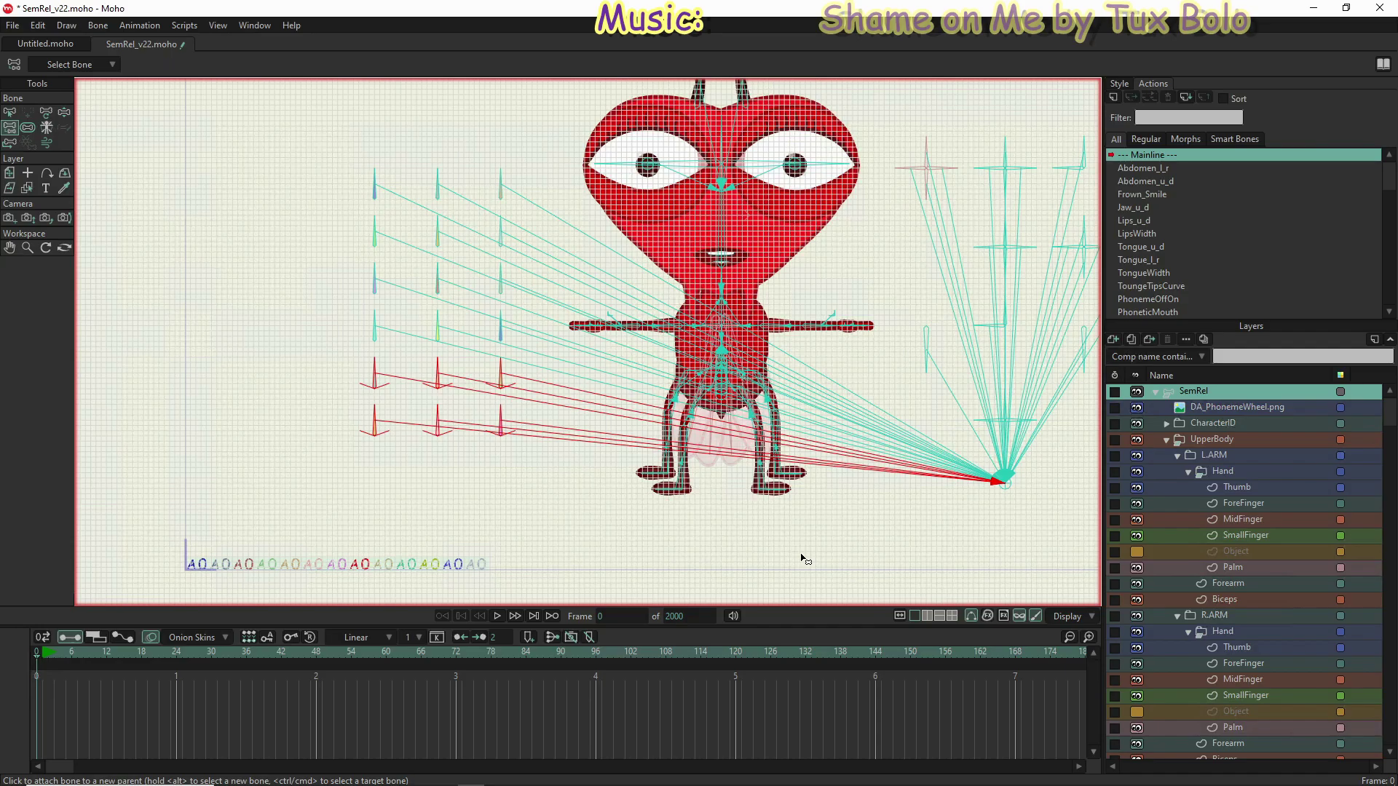
left_click(9, 112)
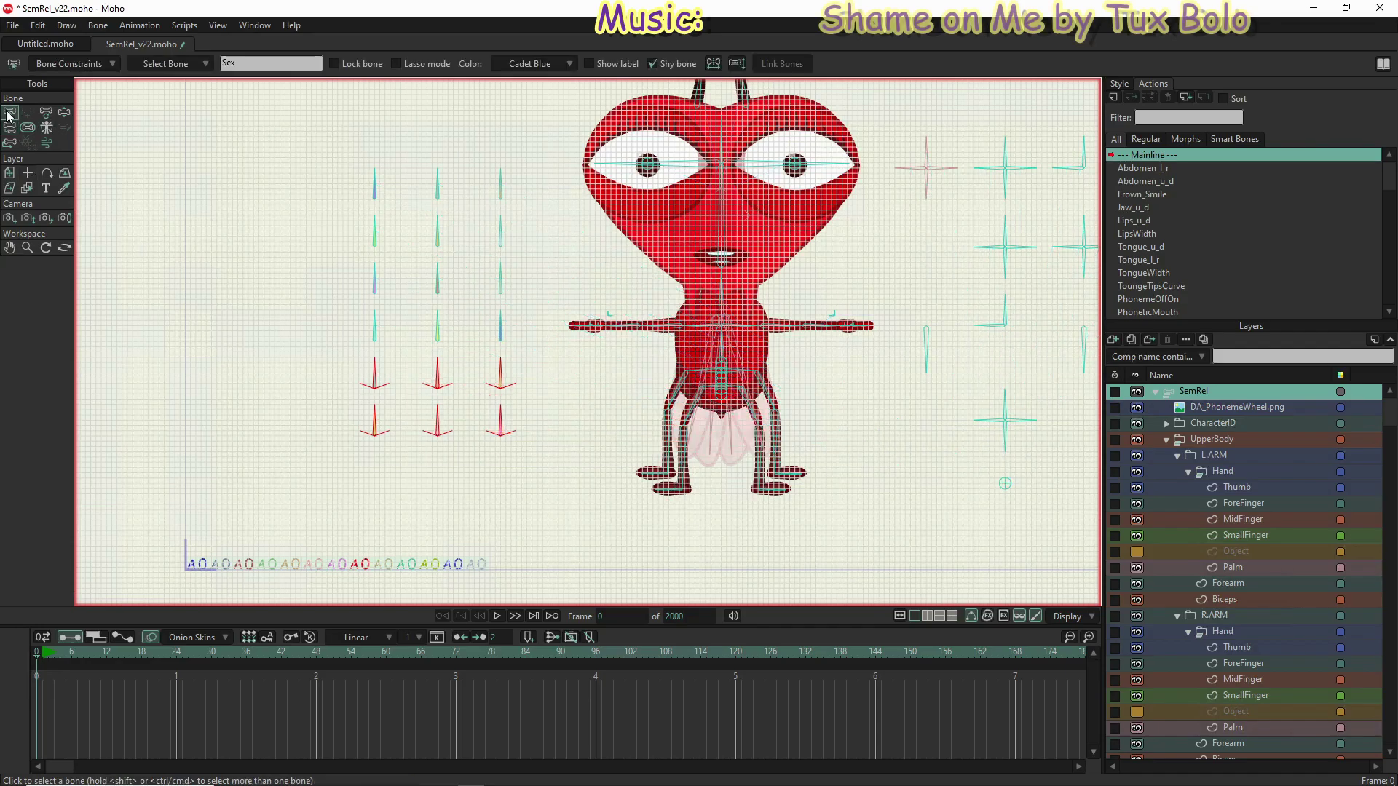
left_click(174, 208)
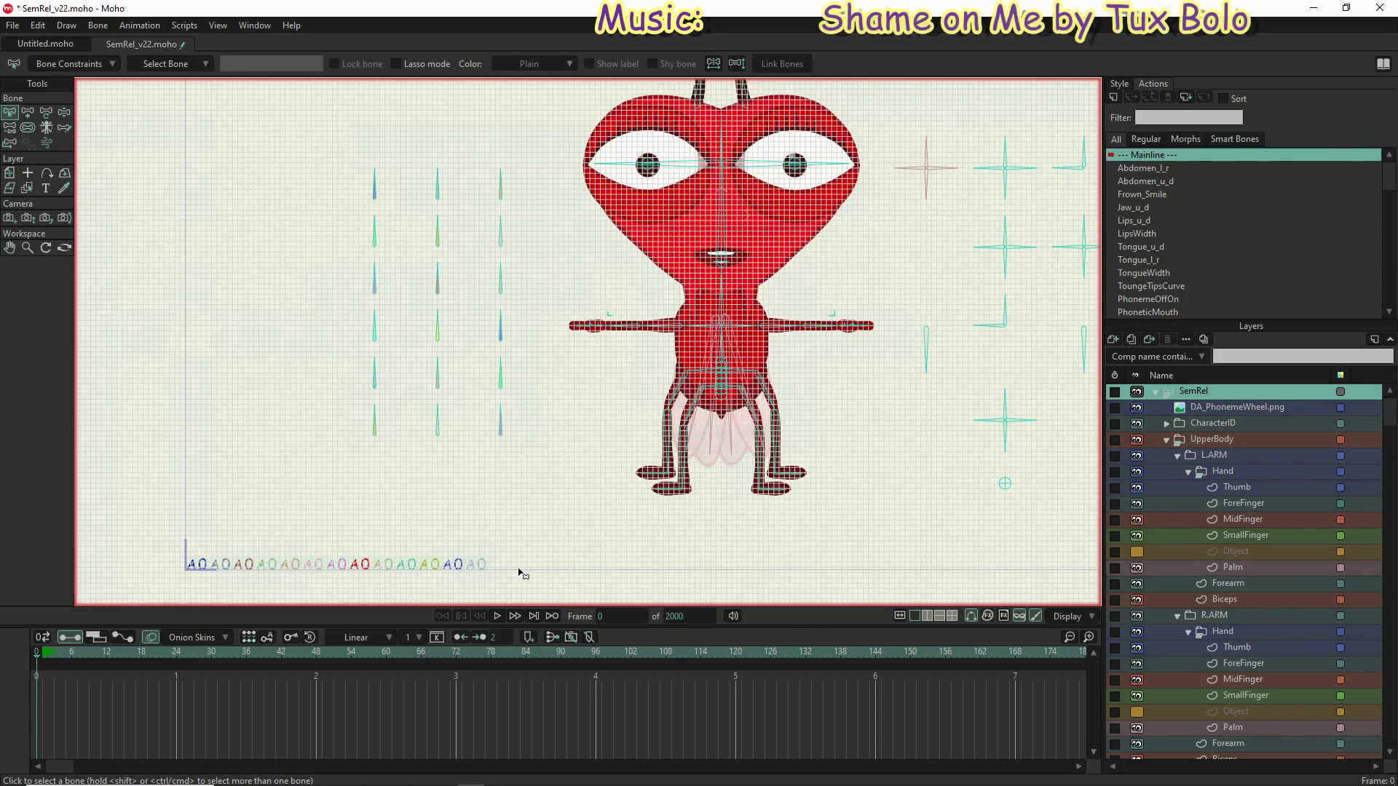
Step: Turn off the canvas grid to give an unobstructed view of the ant character and its bones
key("ctrl+t")
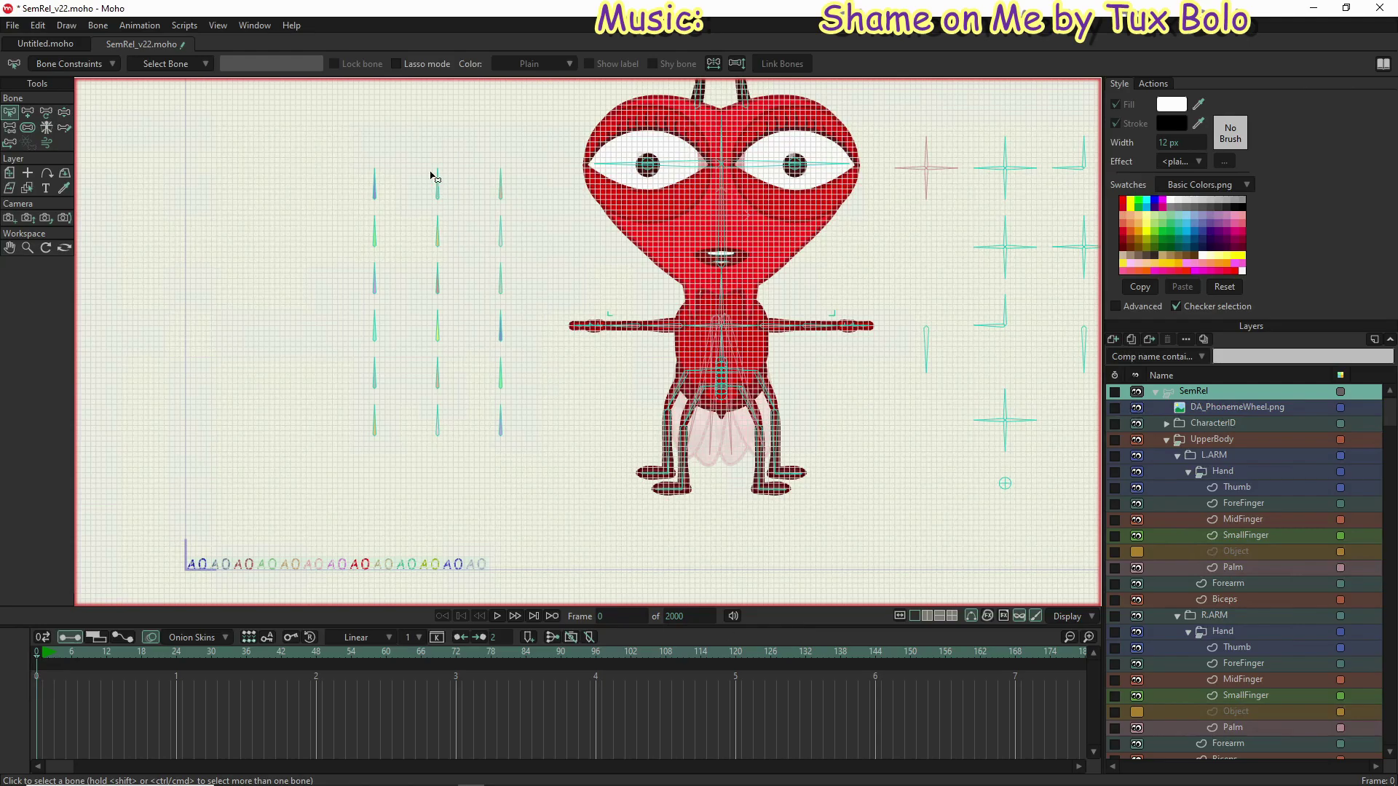
left_click(216, 26)
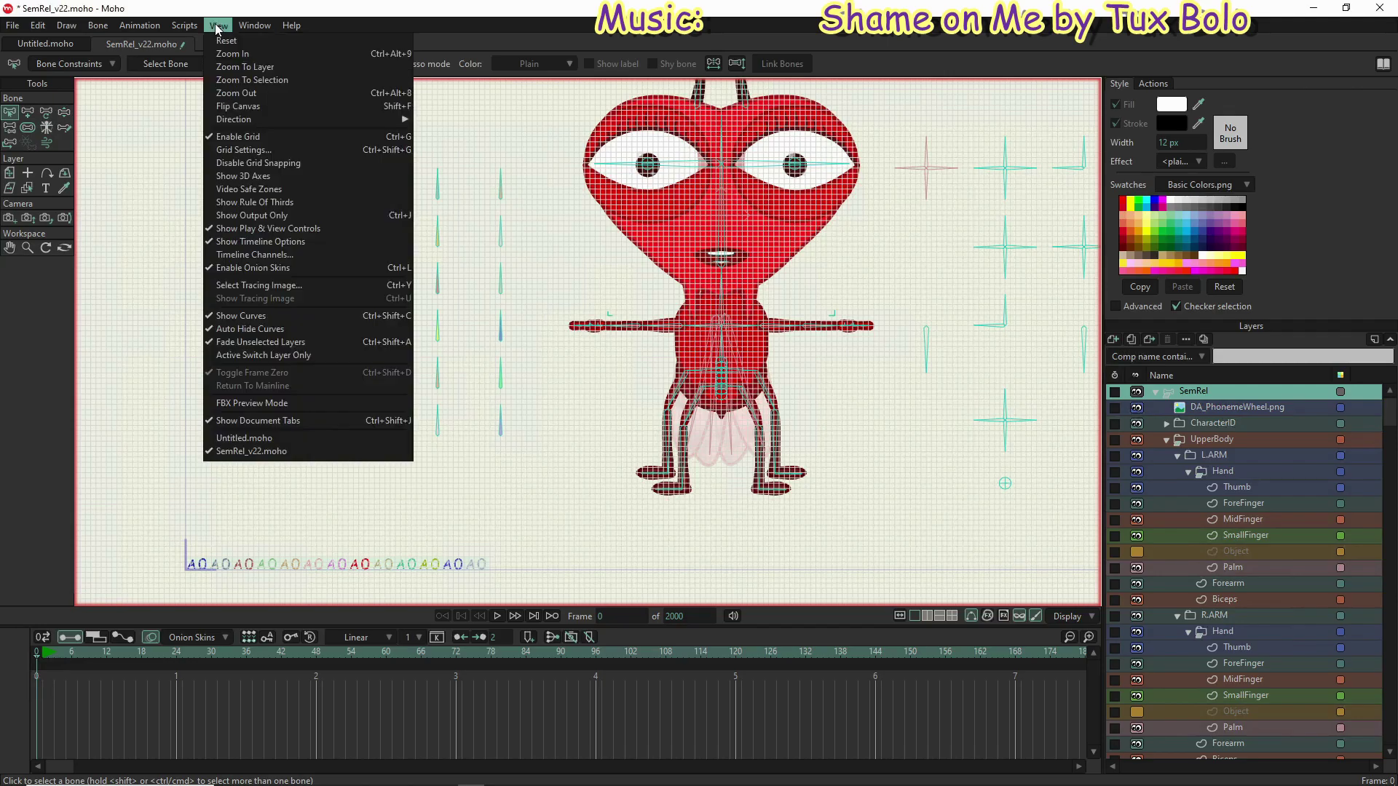
left_click(256, 137)
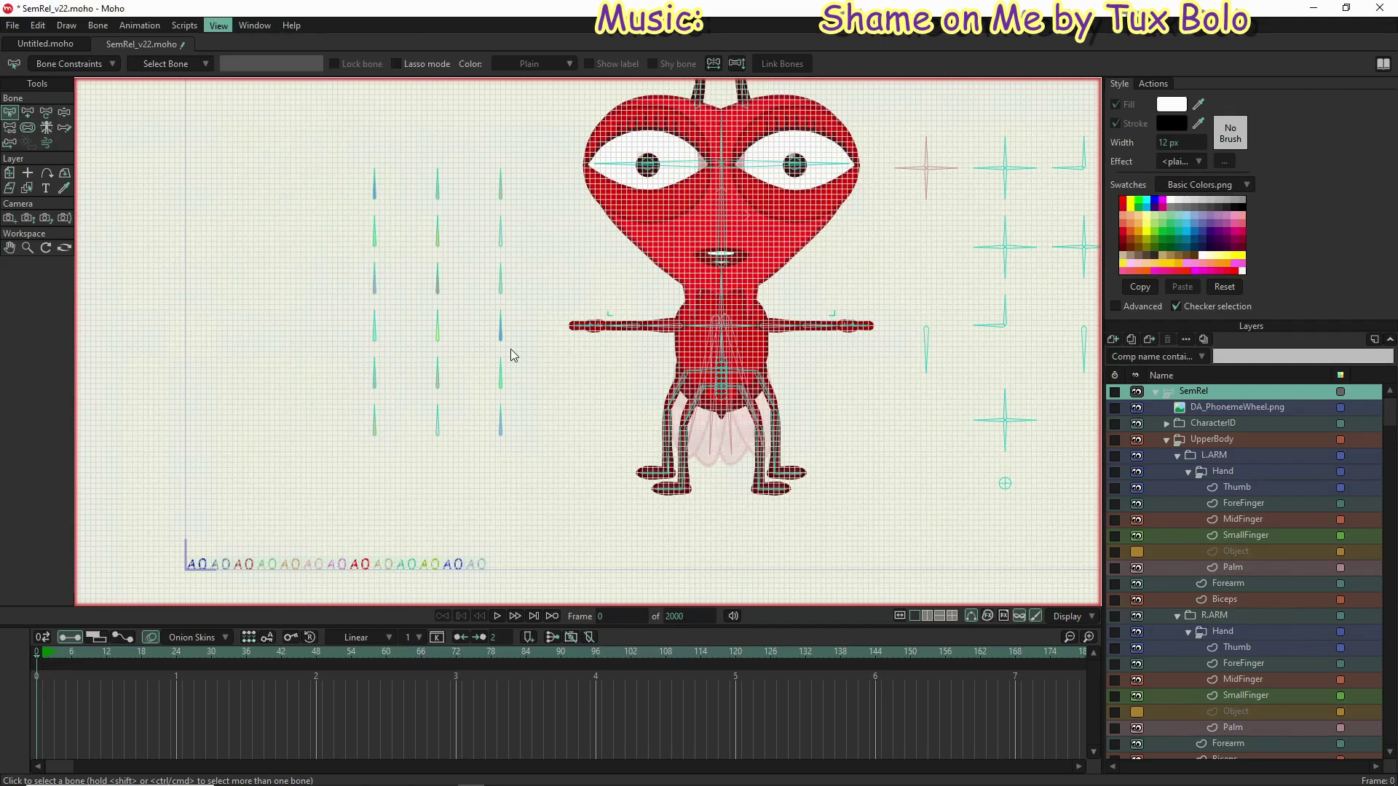
scroll(570, 412, "down", 3)
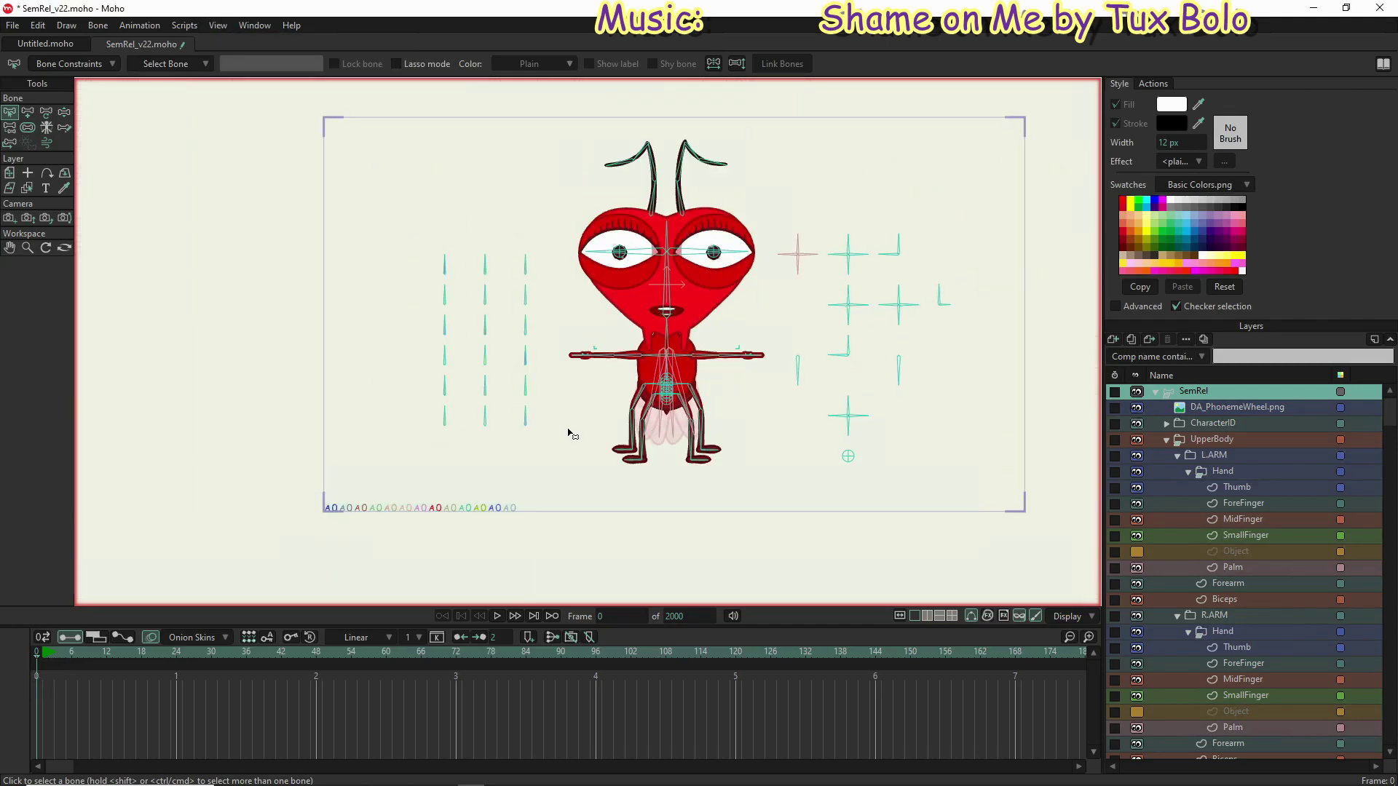
scroll(665, 393, "up", 2)
scroll(665, 393, "up", 4)
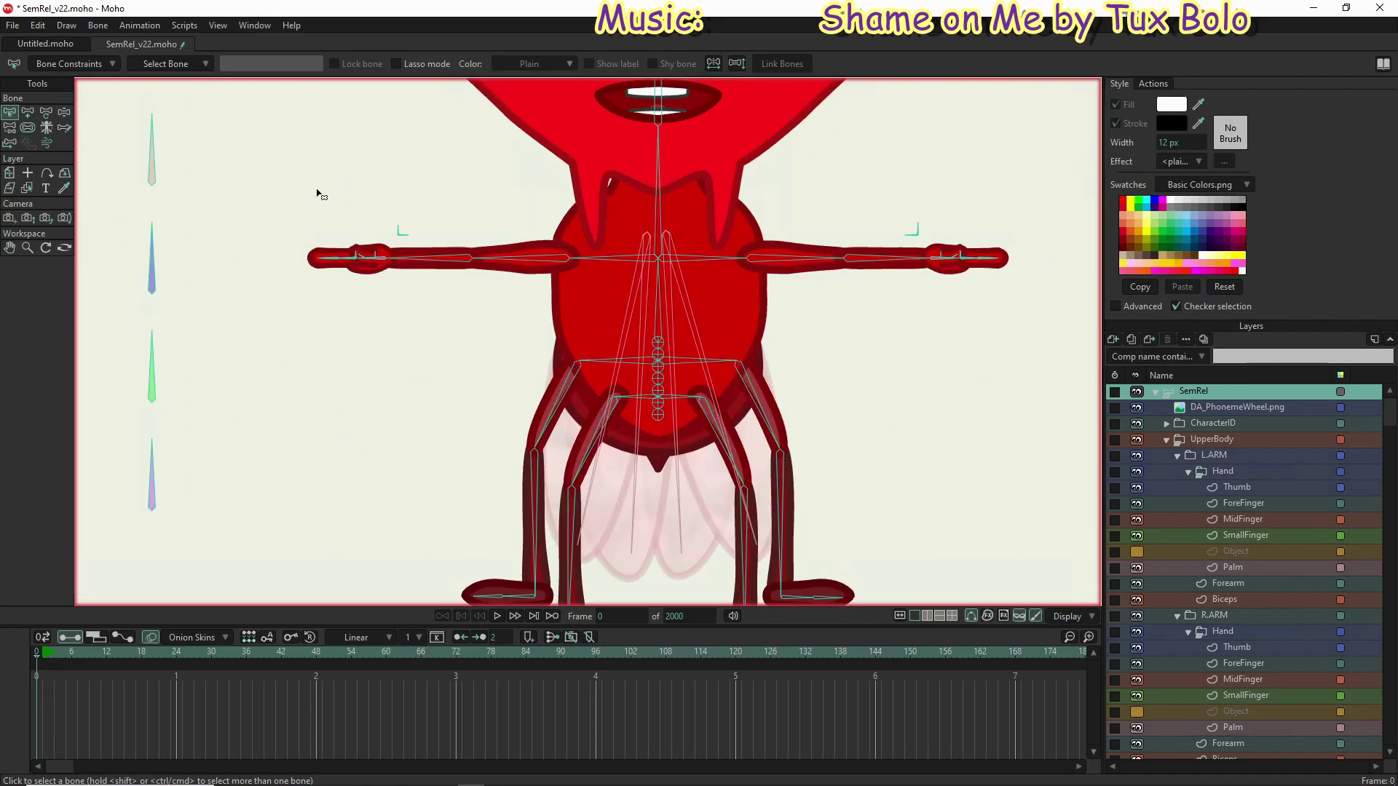
Step: Hide the controlled bones of the SemRel rig
left_click(91, 26)
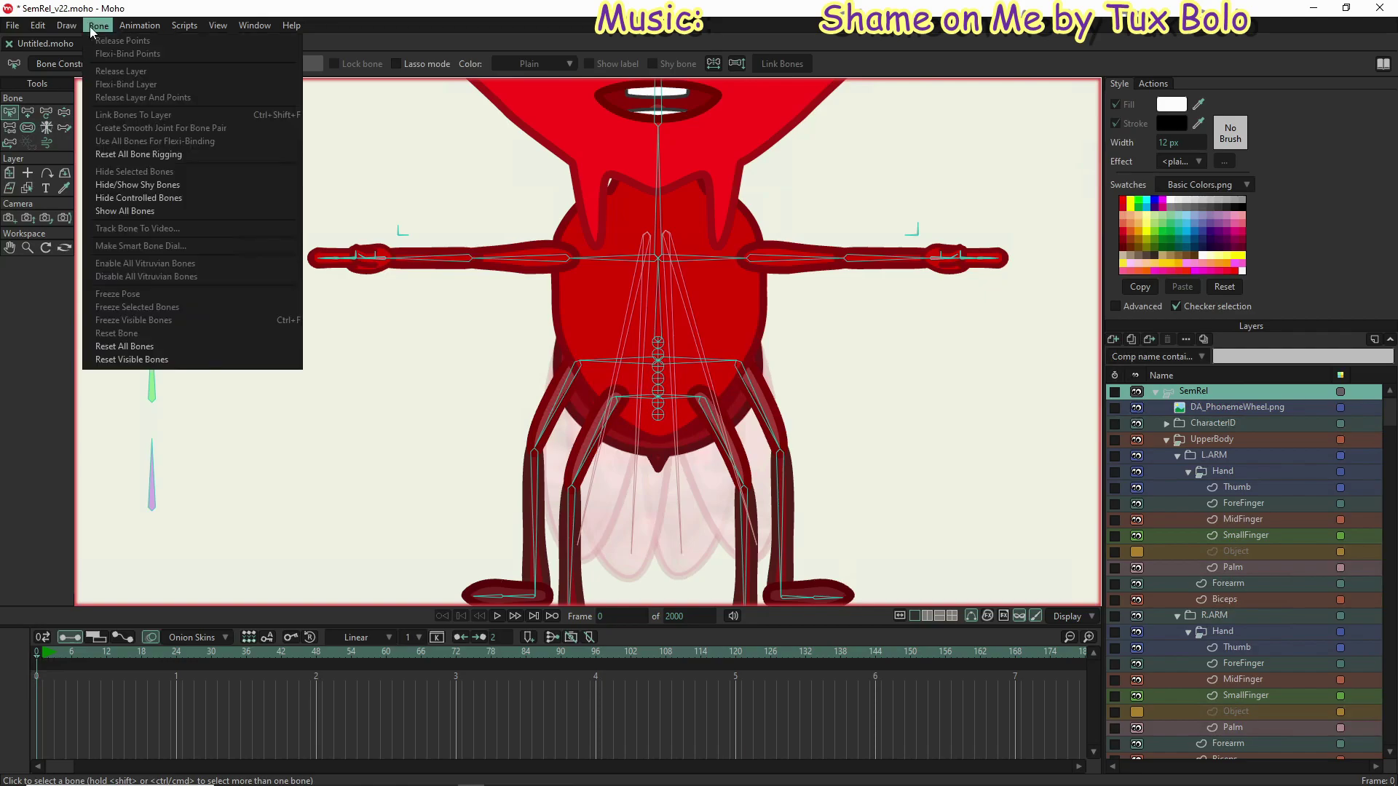
left_click(196, 198)
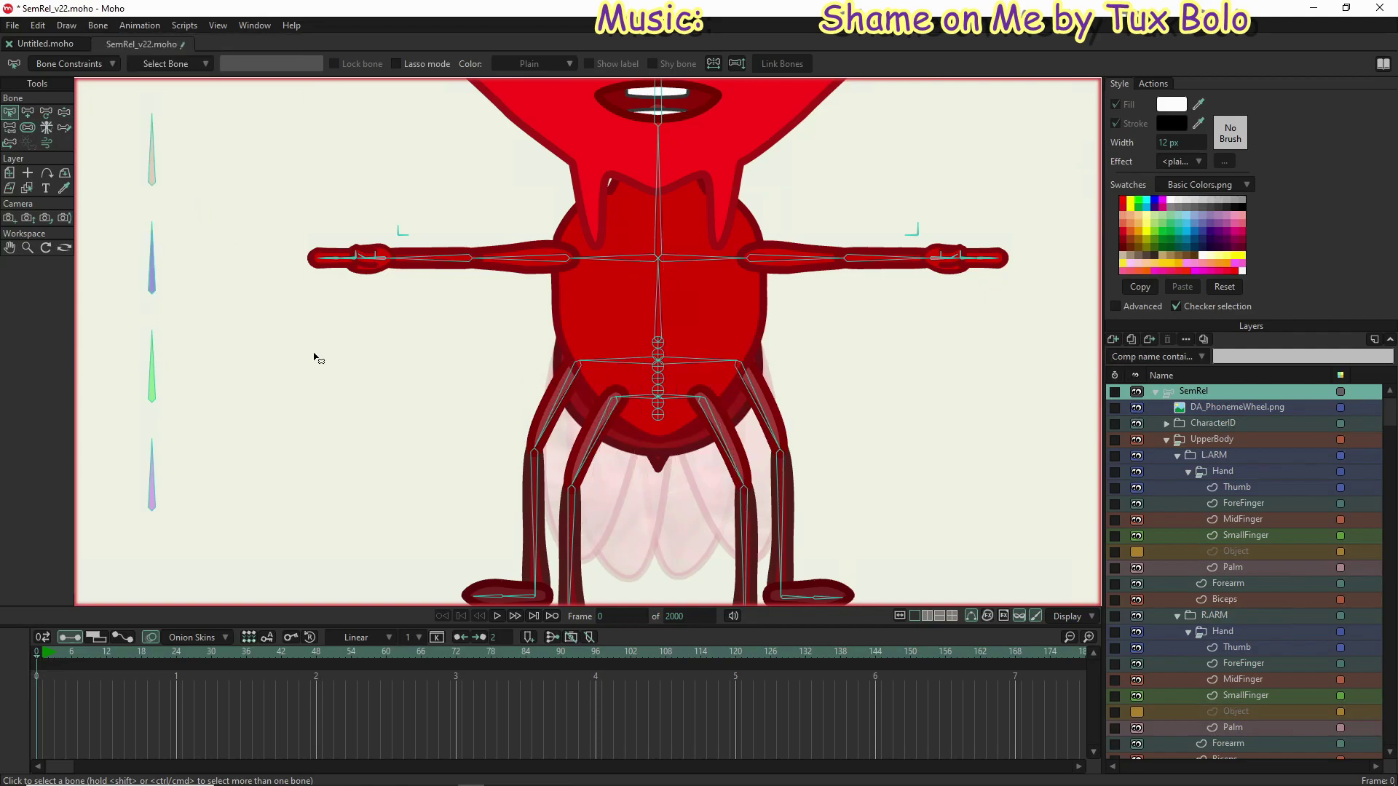
key("ctrl+r")
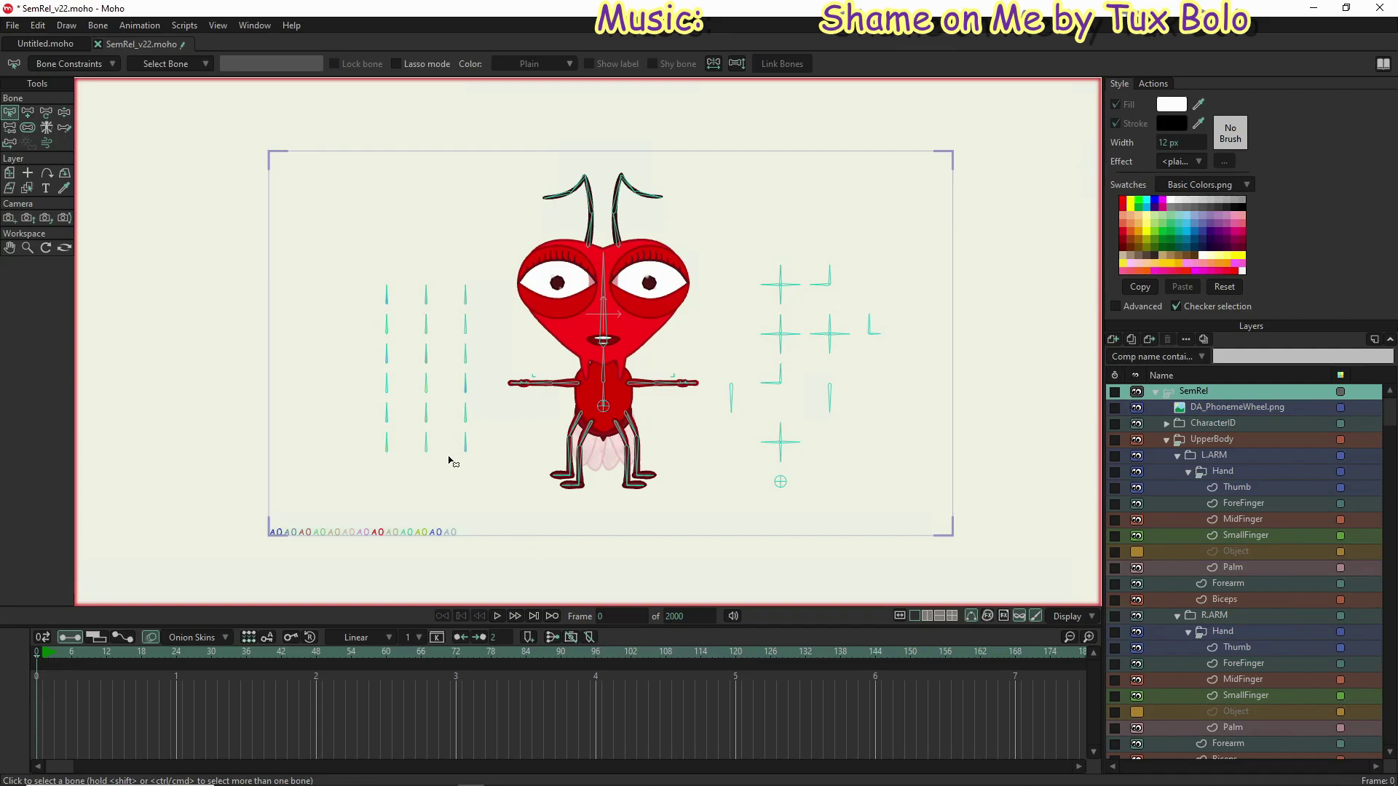
Step: Try recoloring the Face style's fill to light red FB7E7E, using the advanced style settings
left_click(428, 414)
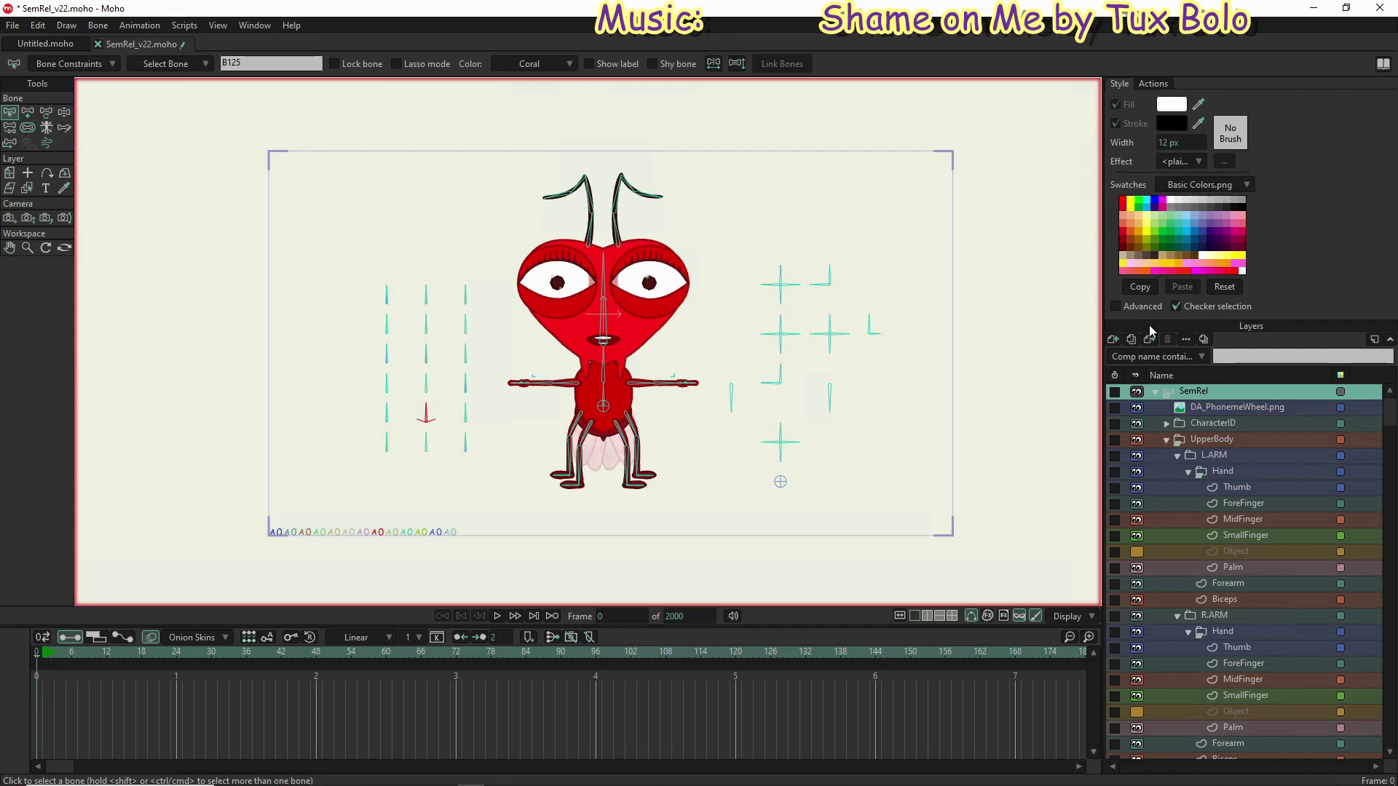
left_click(1114, 306)
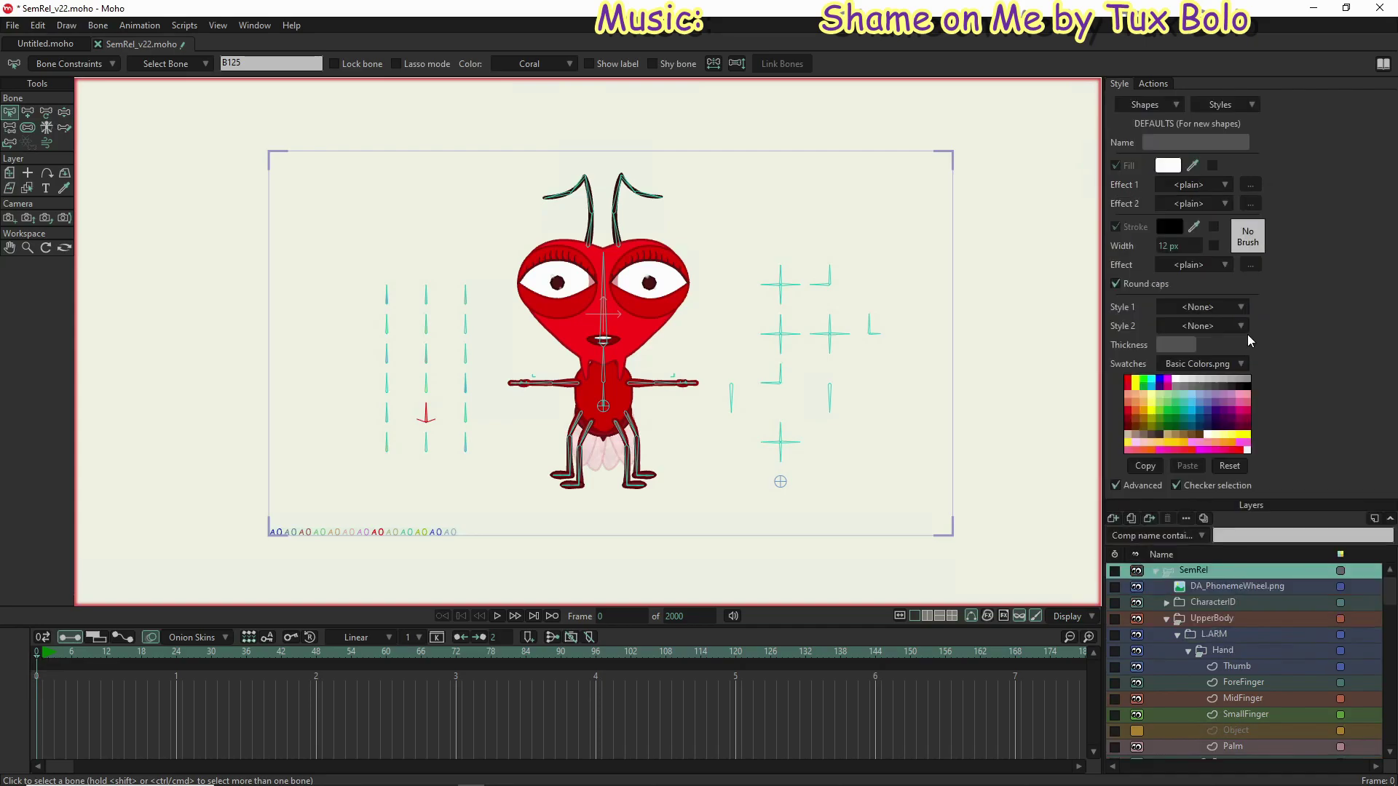
left_click(1221, 104)
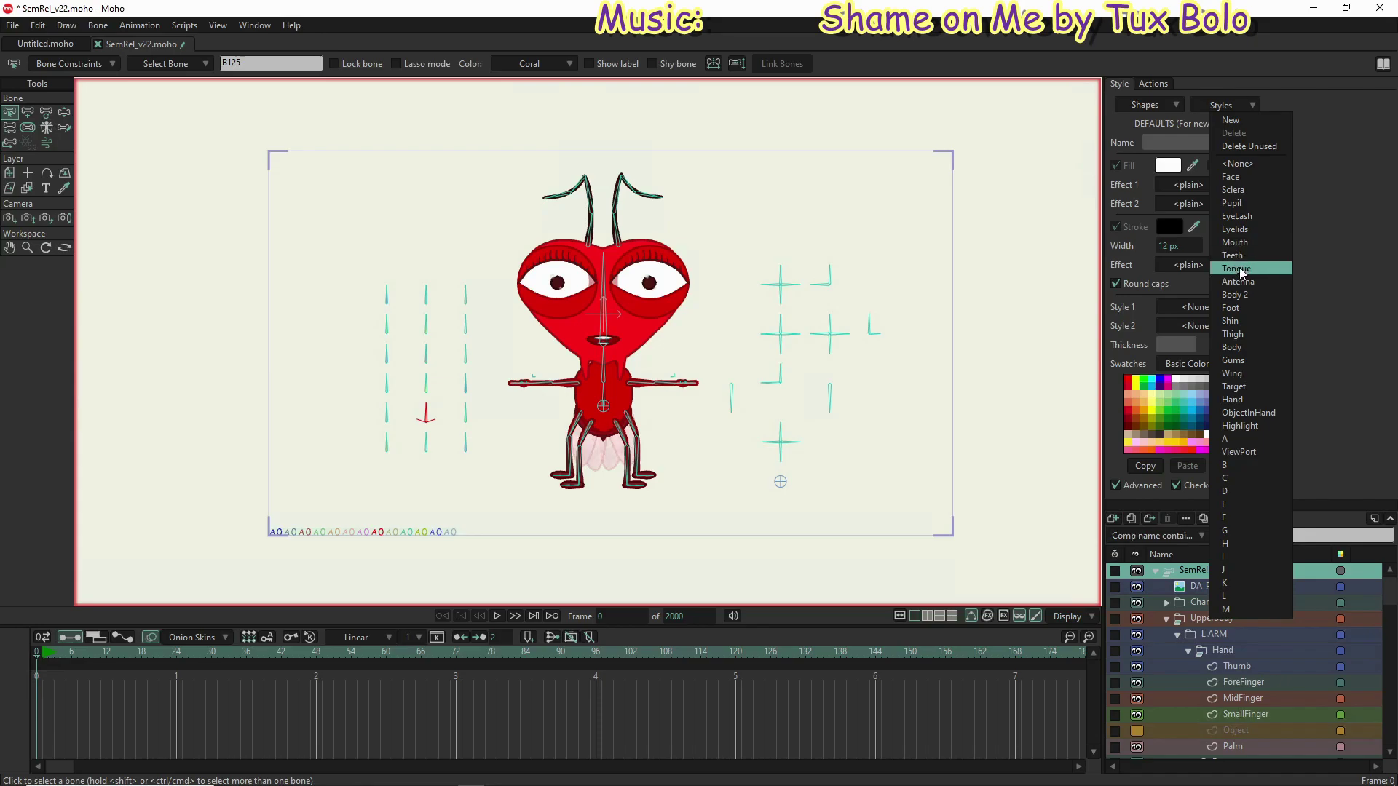
left_click(1241, 185)
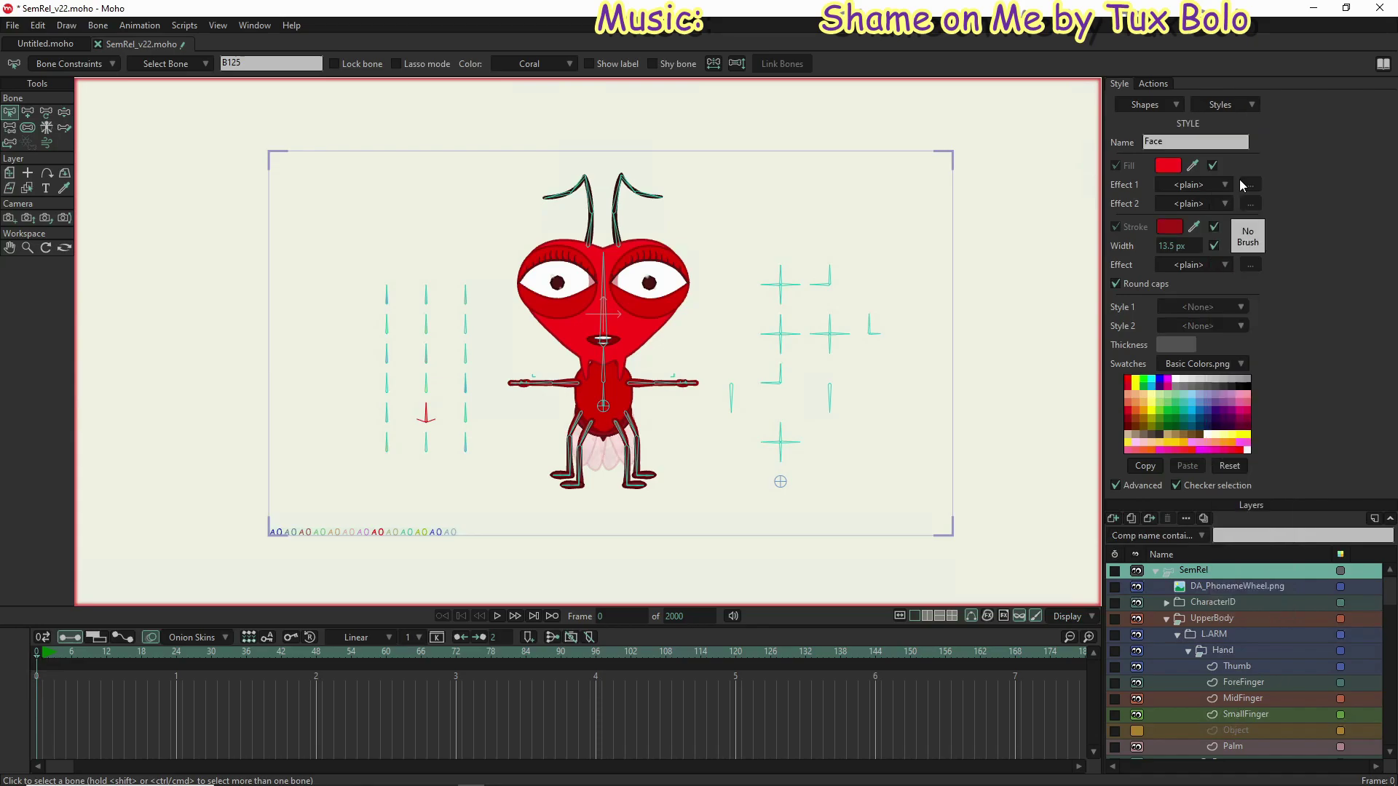
left_click(1169, 167)
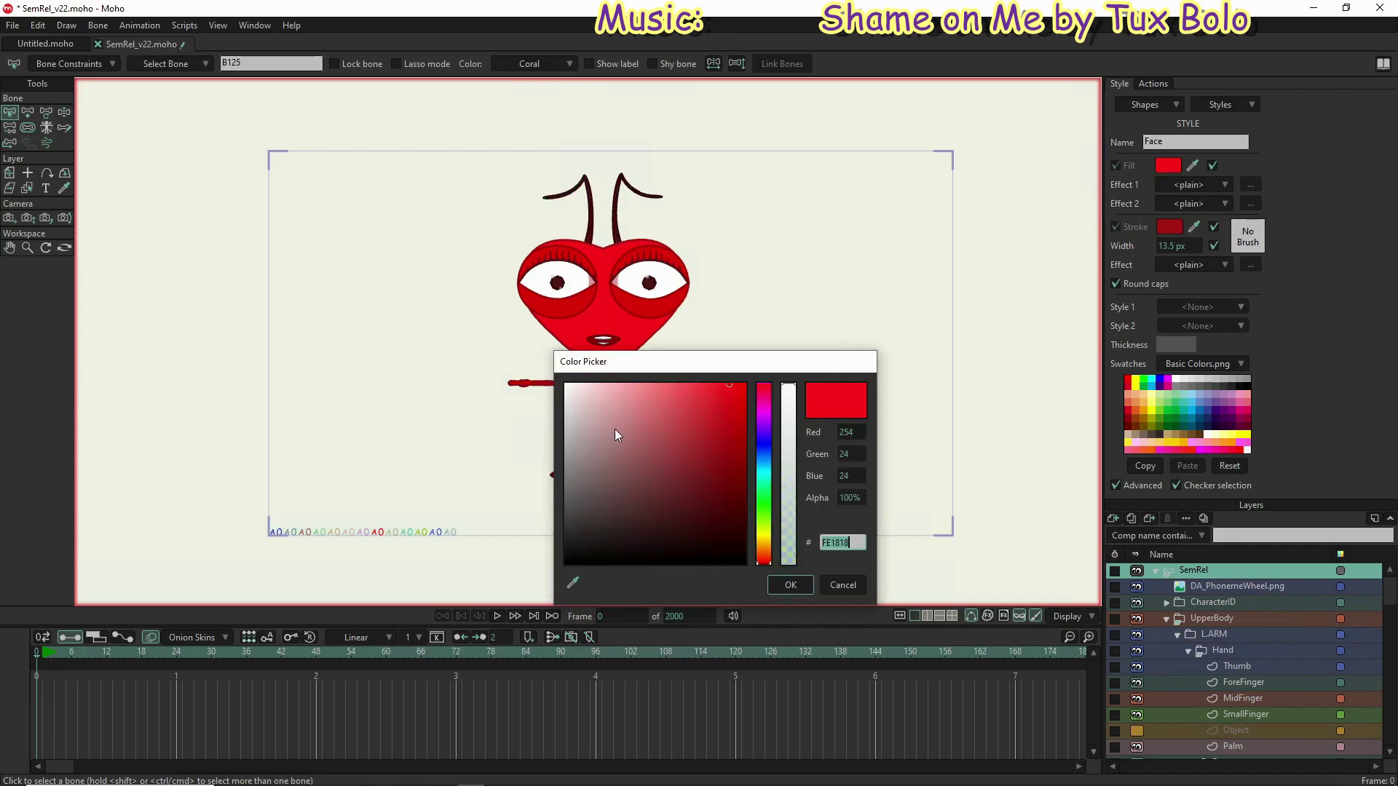
left_click(654, 388)
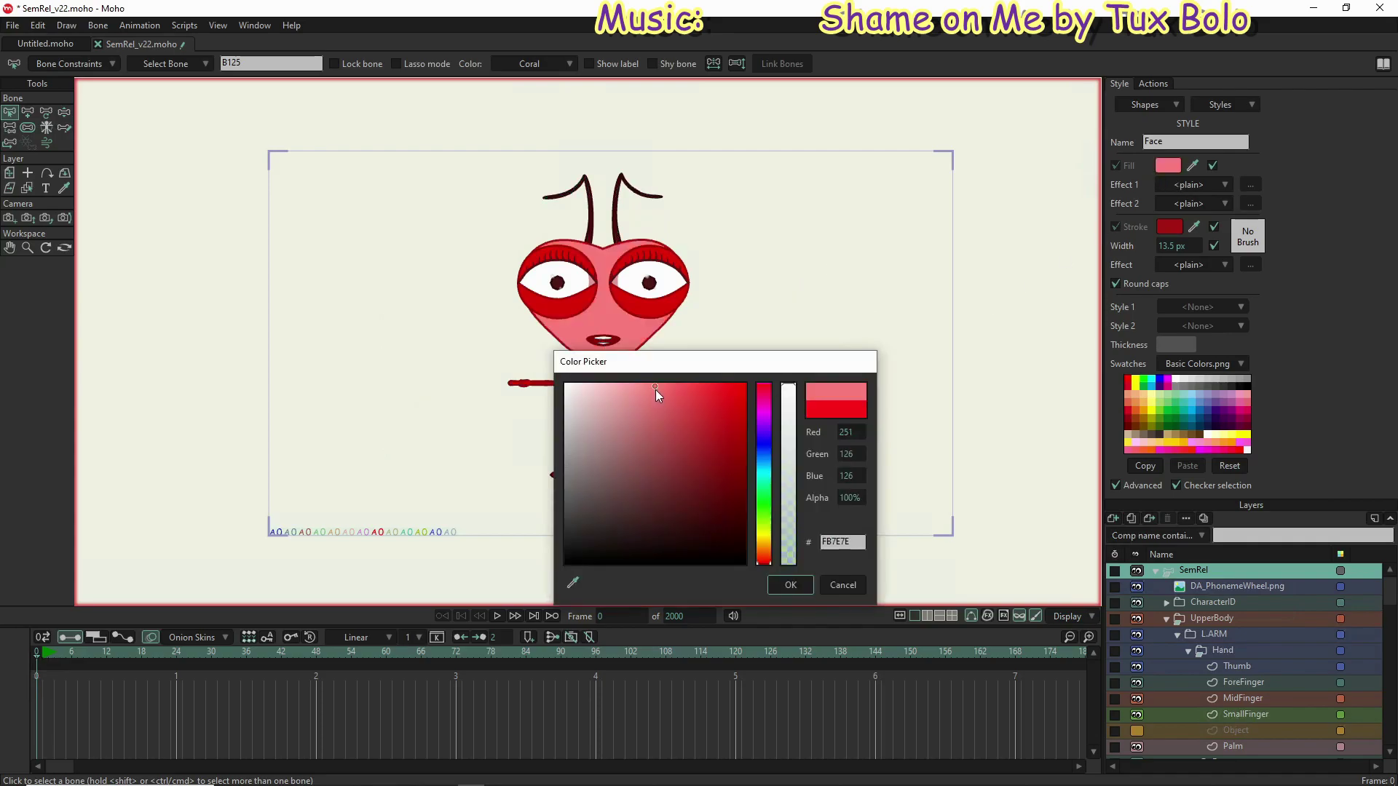
left_click(790, 588)
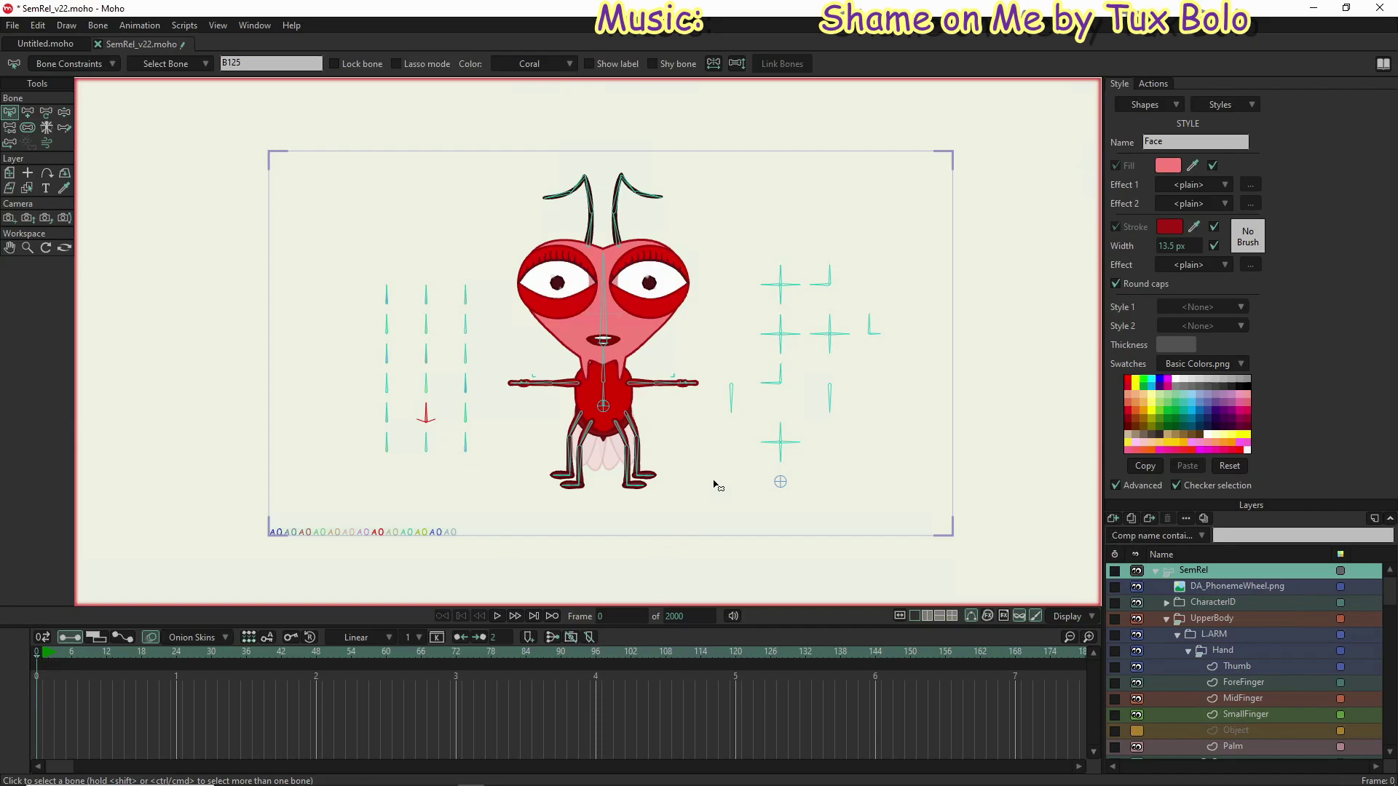
left_click(770, 312)
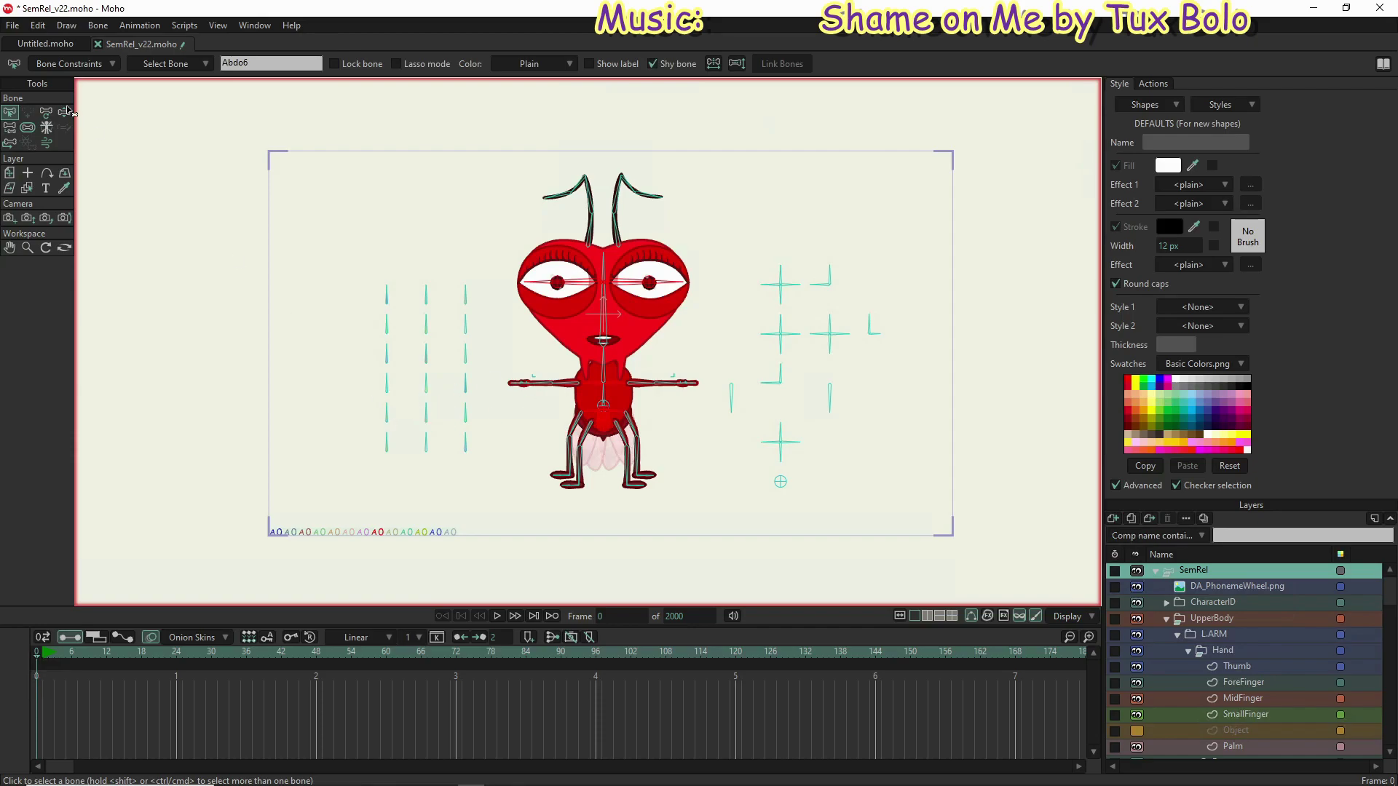
Step: Save the project as a new version named SemRel_v23.moho in the same folder
left_click(11, 26)
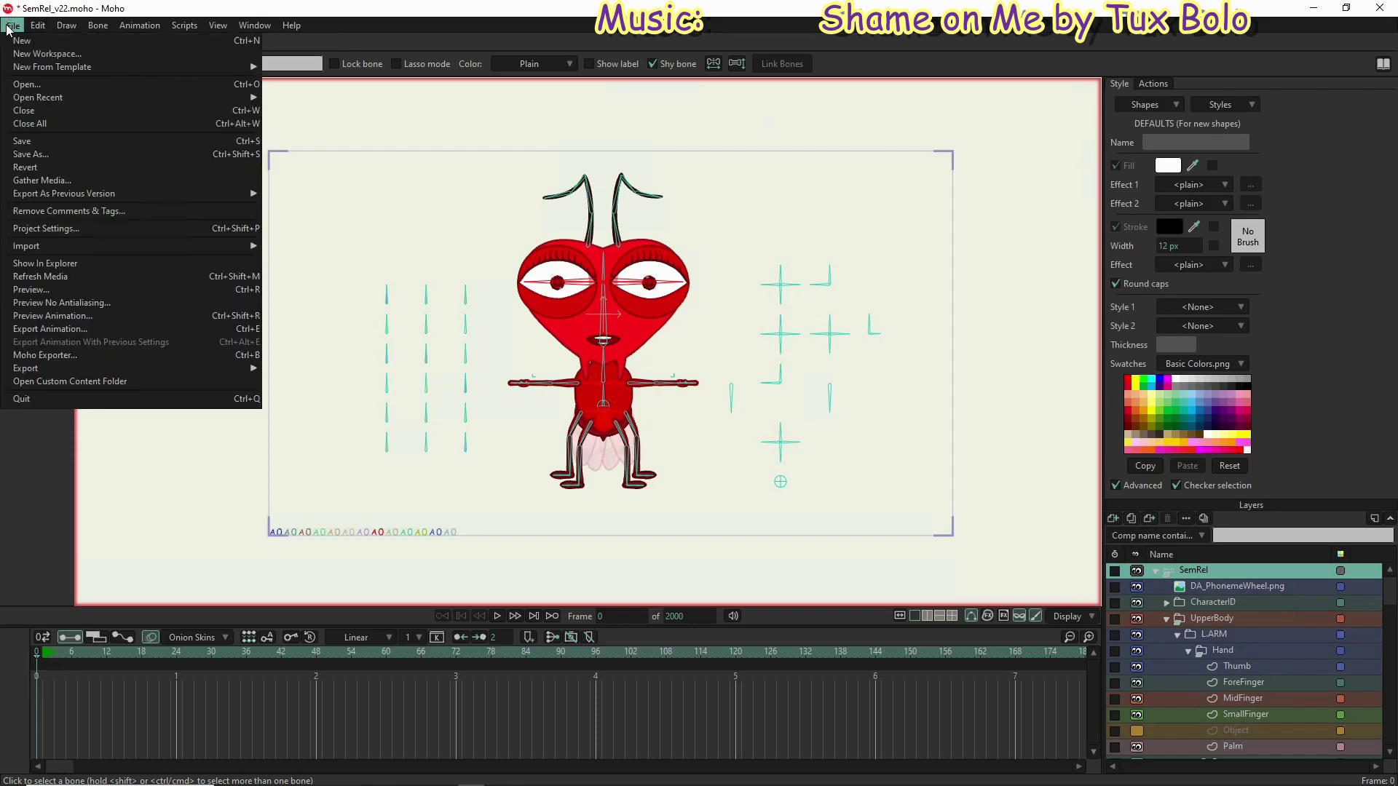
left_click(9, 28)
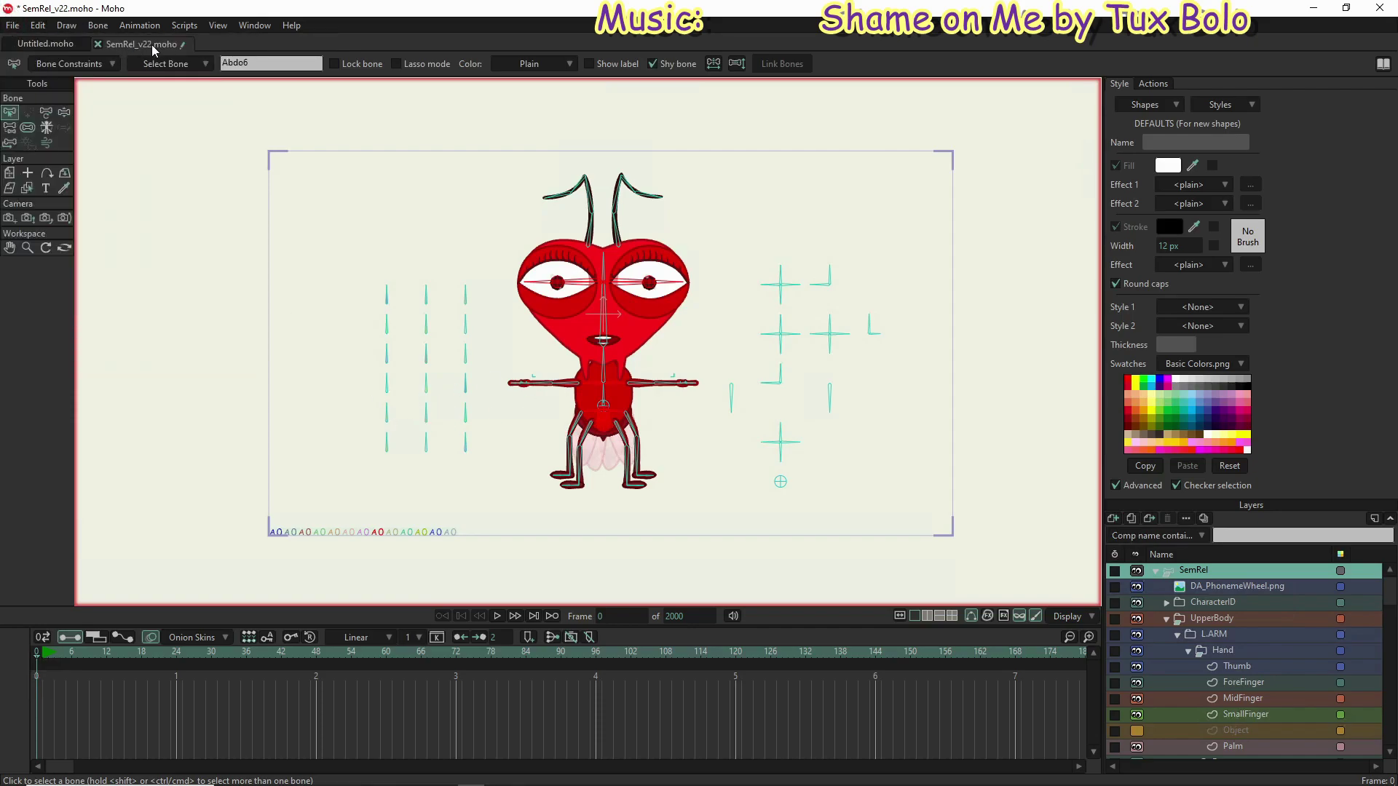
left_click(13, 26)
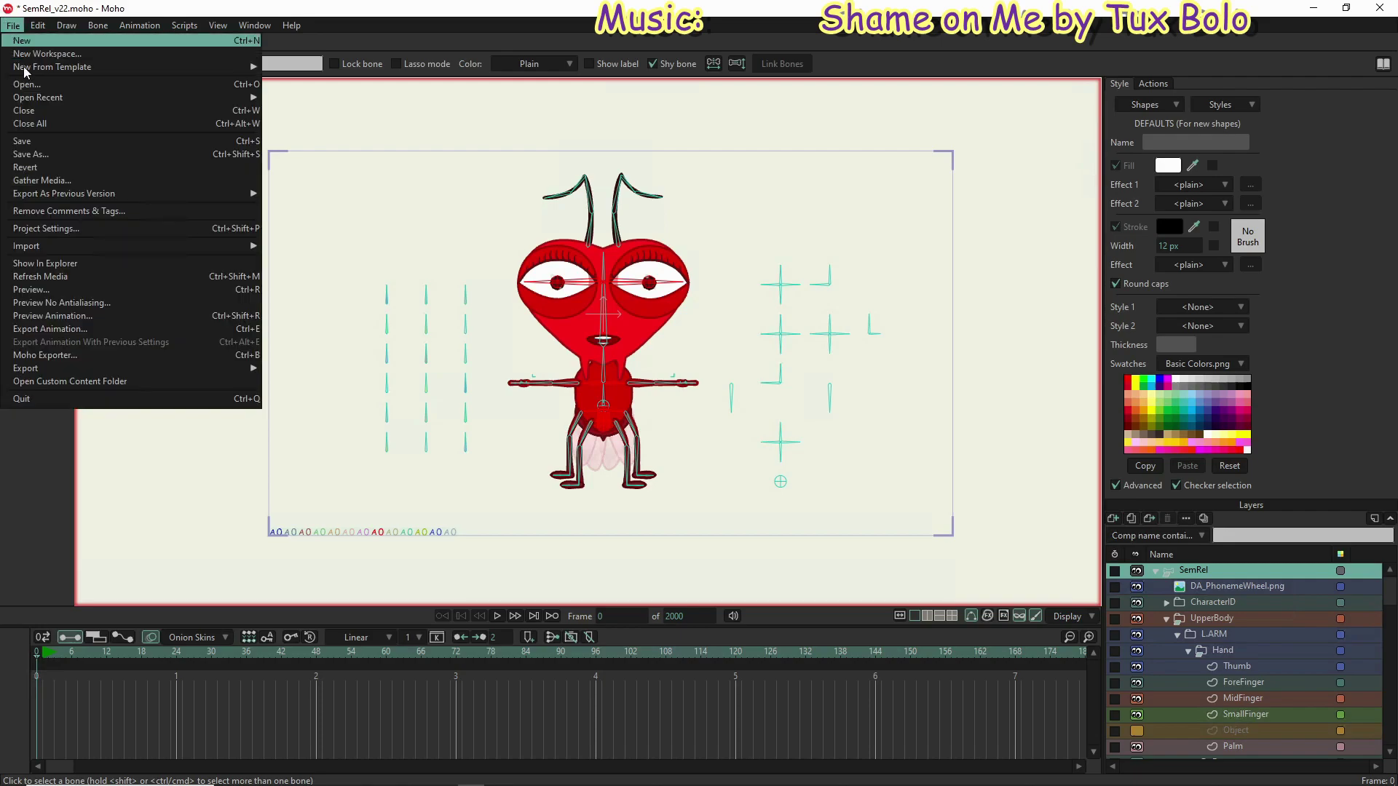
left_click(260, 168)
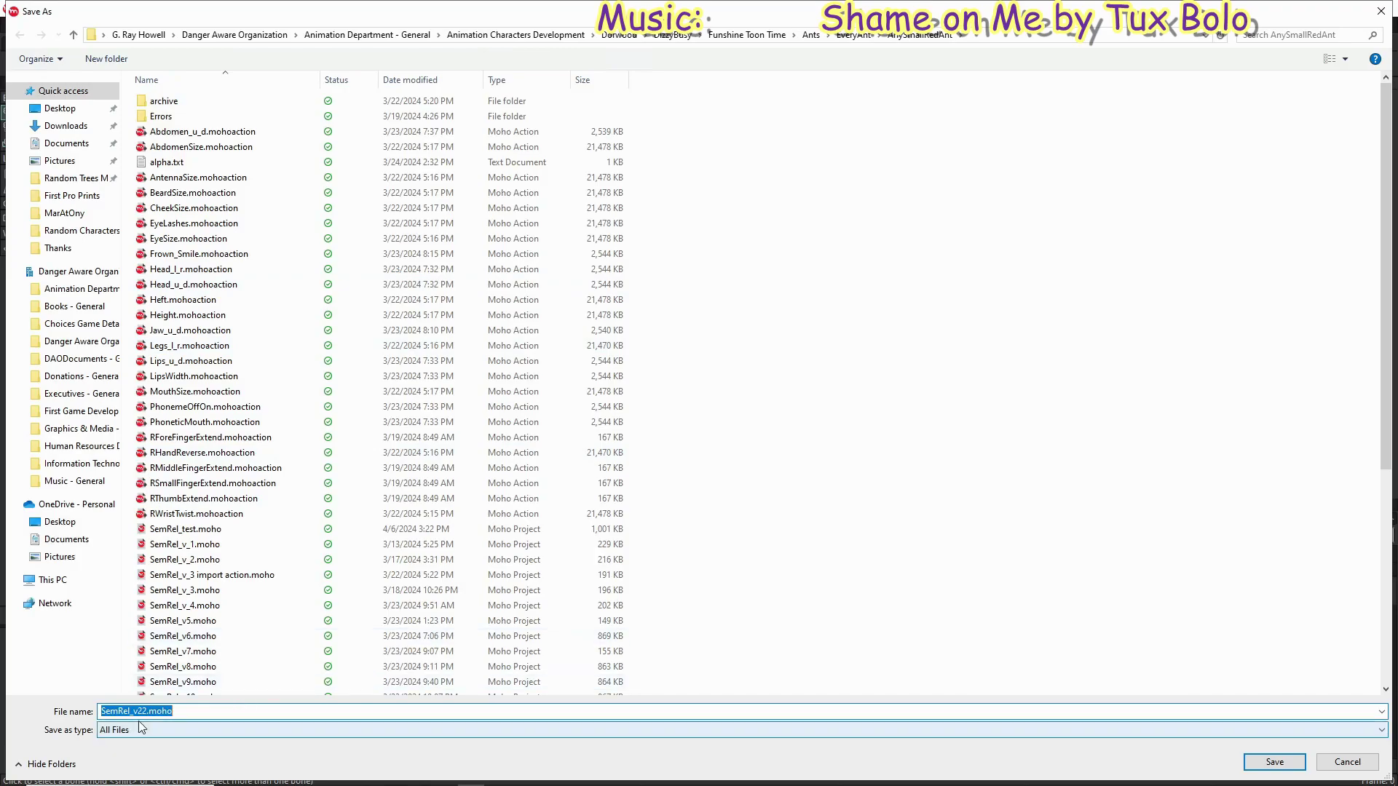
left_click(145, 712)
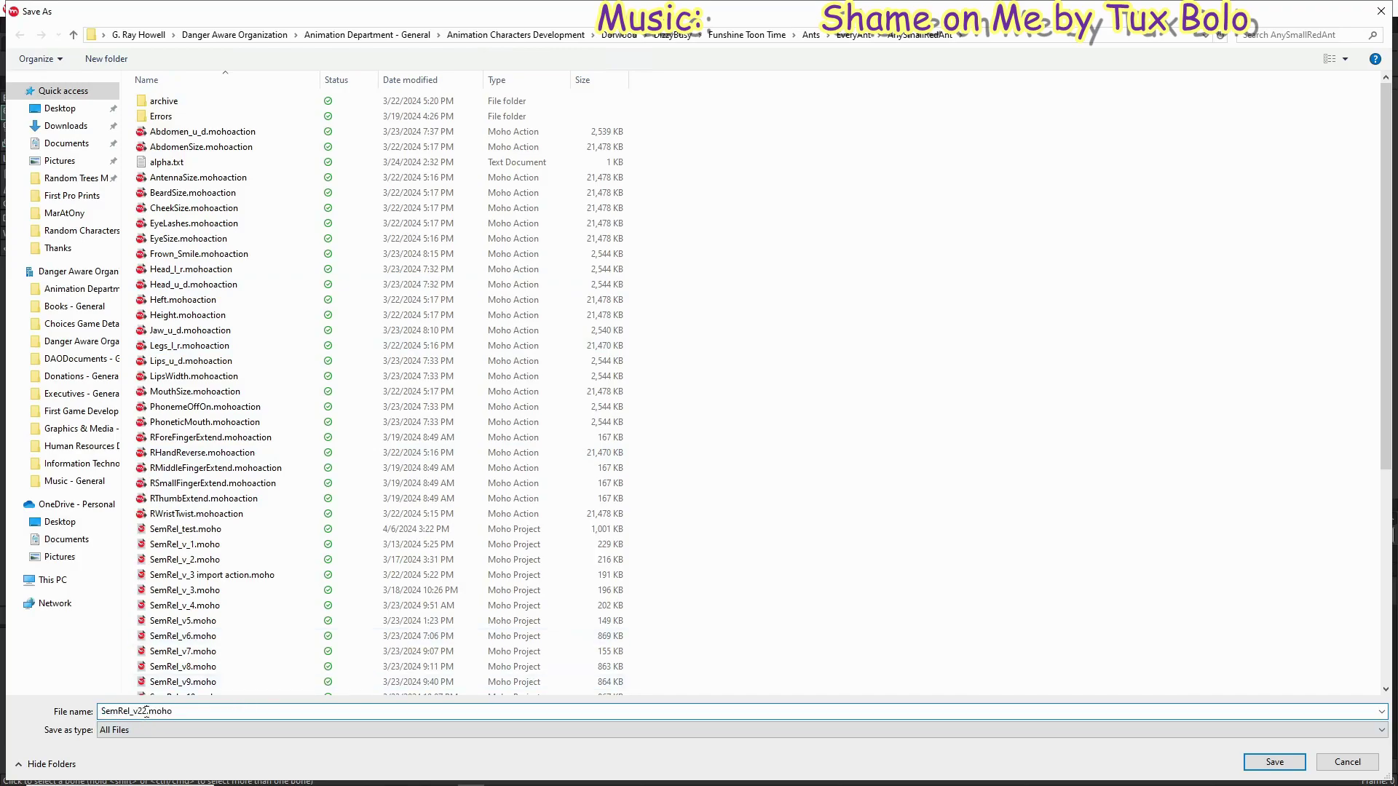
left_click_drag(146, 711, 144, 710)
type("3")
key("Return")
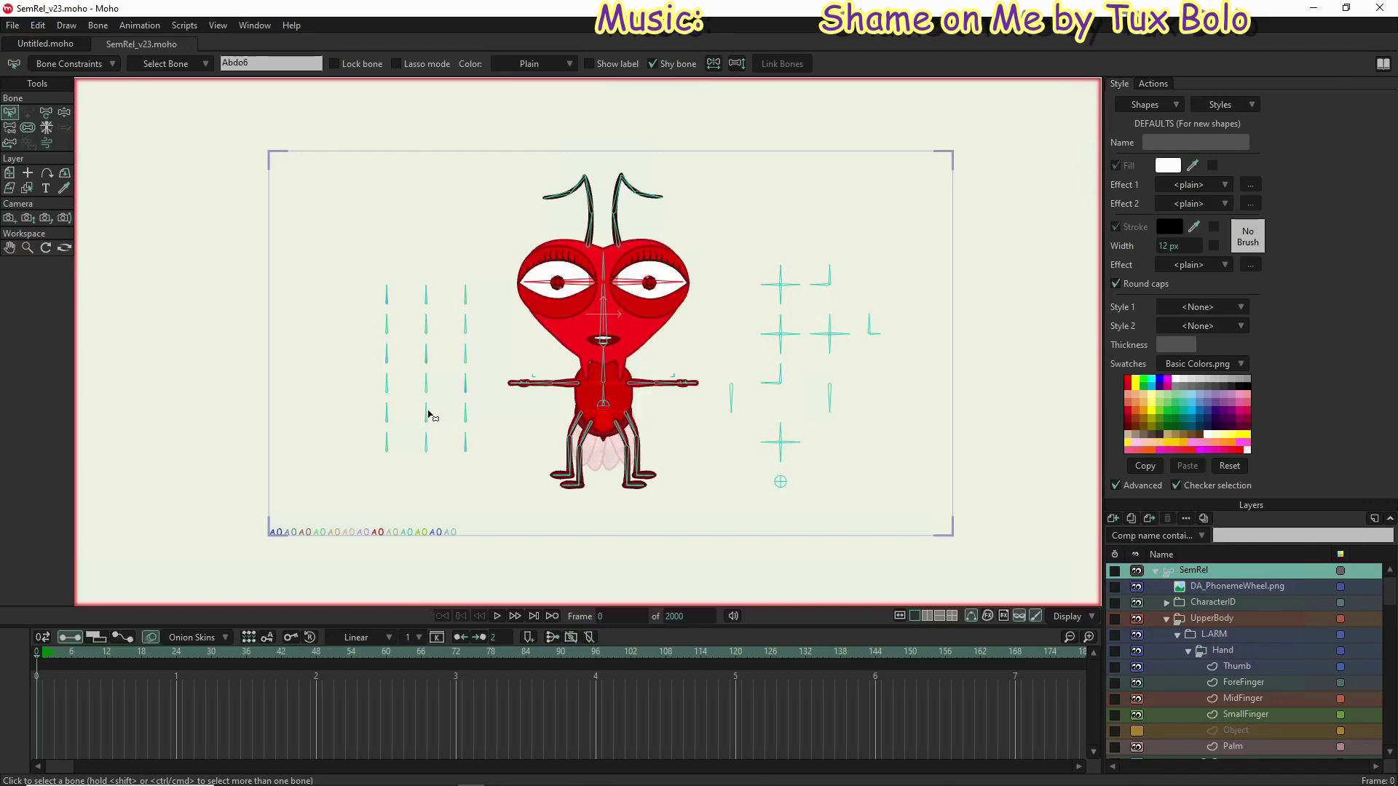
Step: Rename the middle control bone of the fifth row to FaceColor
left_click(429, 415)
left_click(427, 415)
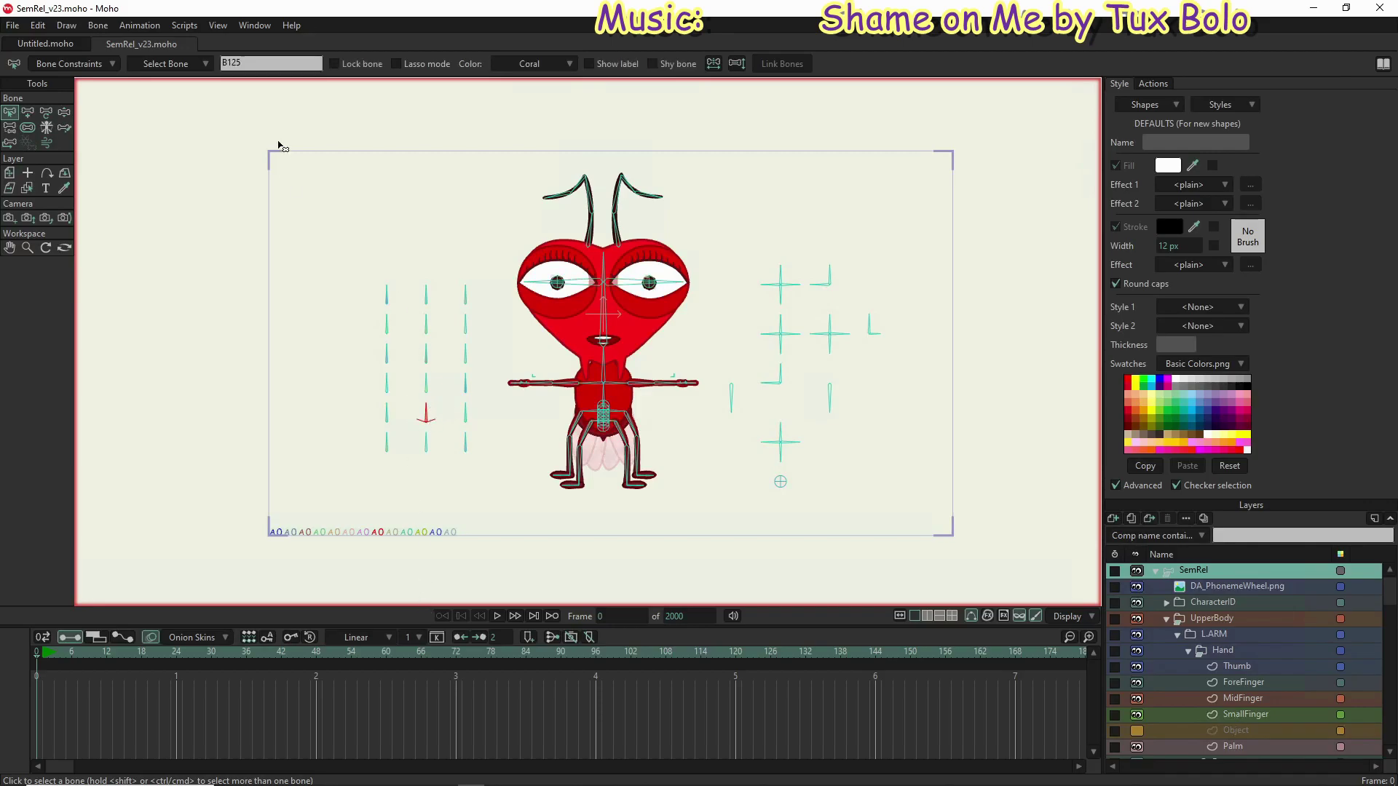
double_click(275, 61)
key("BackSpace")
type("FaceColor")
key("Return")
Step: Rename the third control bone of the fifth row to BodyColors
left_click(467, 417)
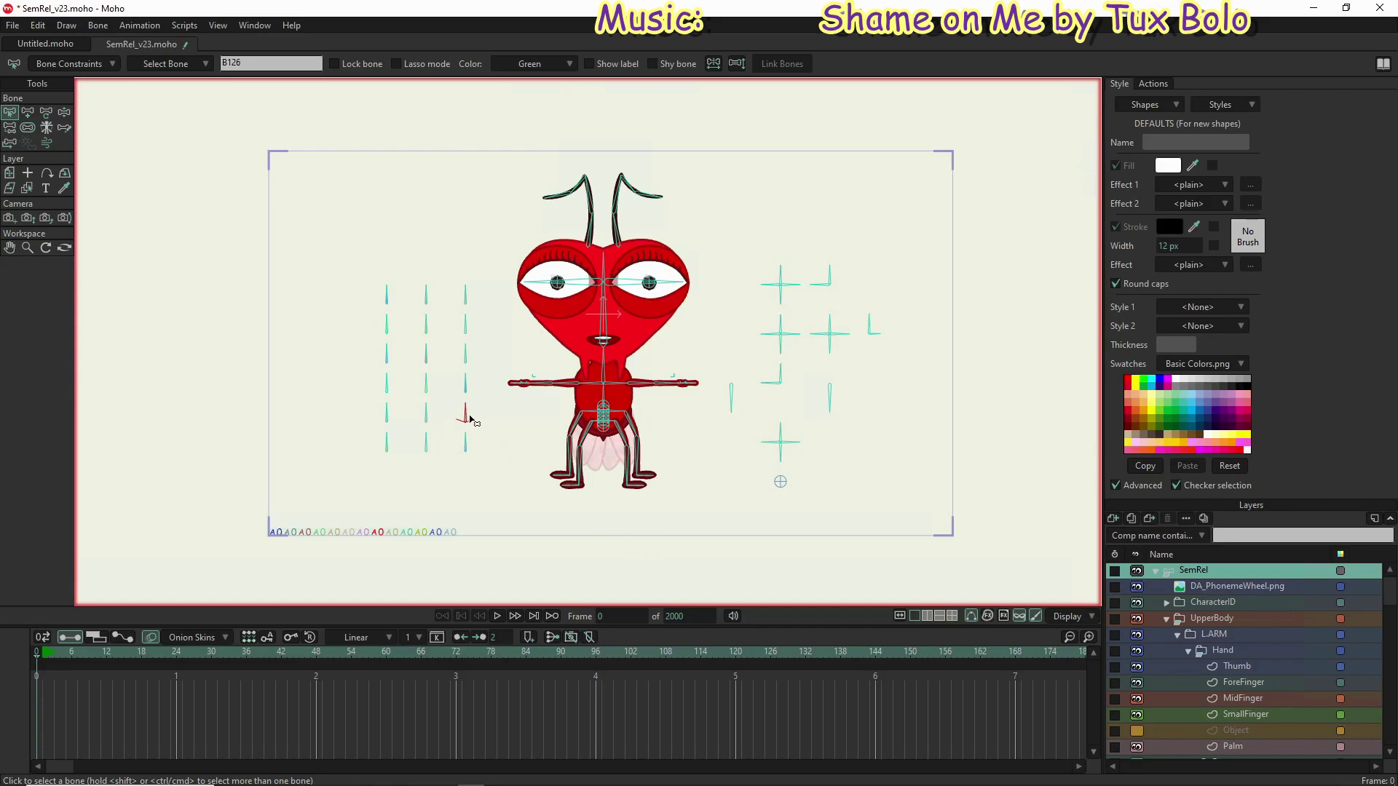
double_click(270, 64)
type("BodyColors")
key("Return")
Step: Rename the first control bone of the sixth row to LegColors
left_click(386, 443)
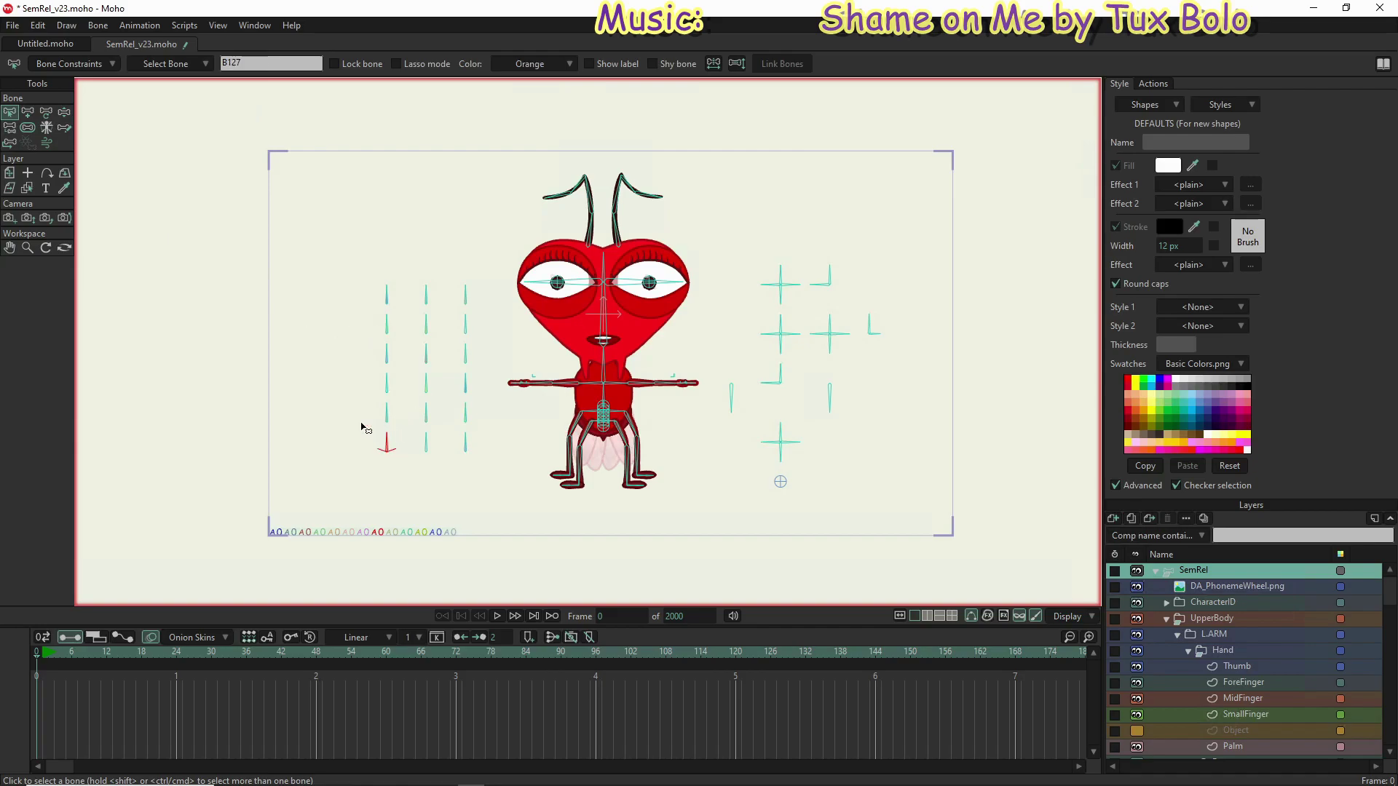
double_click(262, 65)
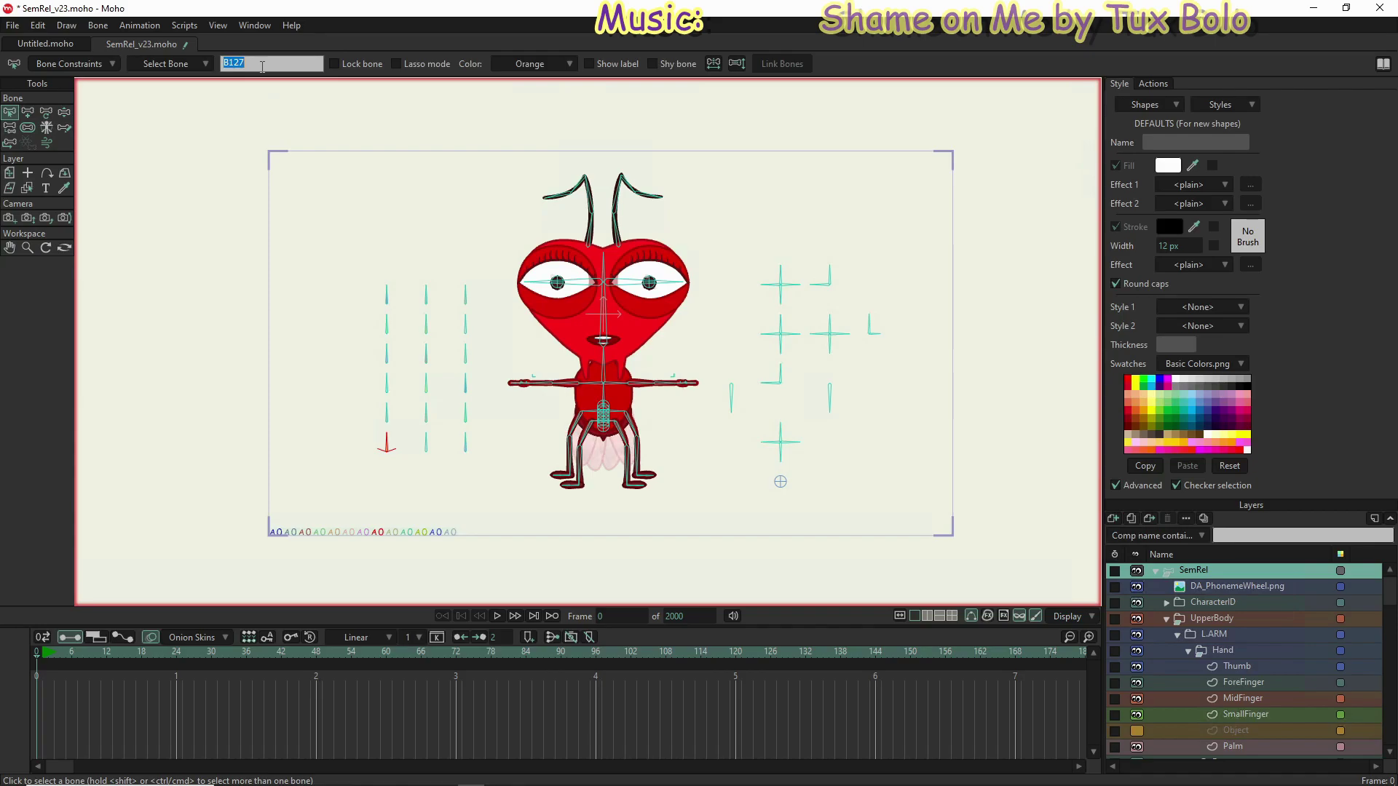
type("Leg")
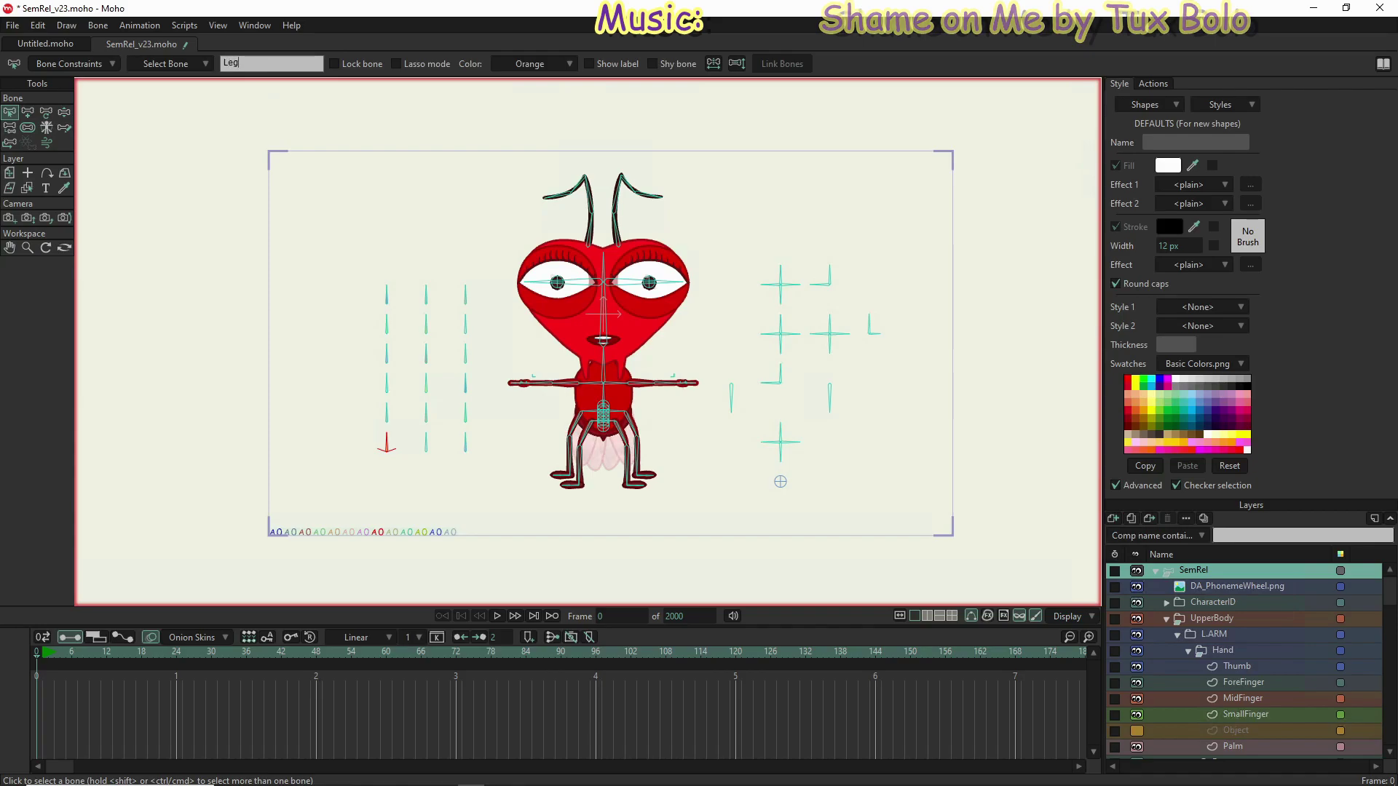
type("Colors")
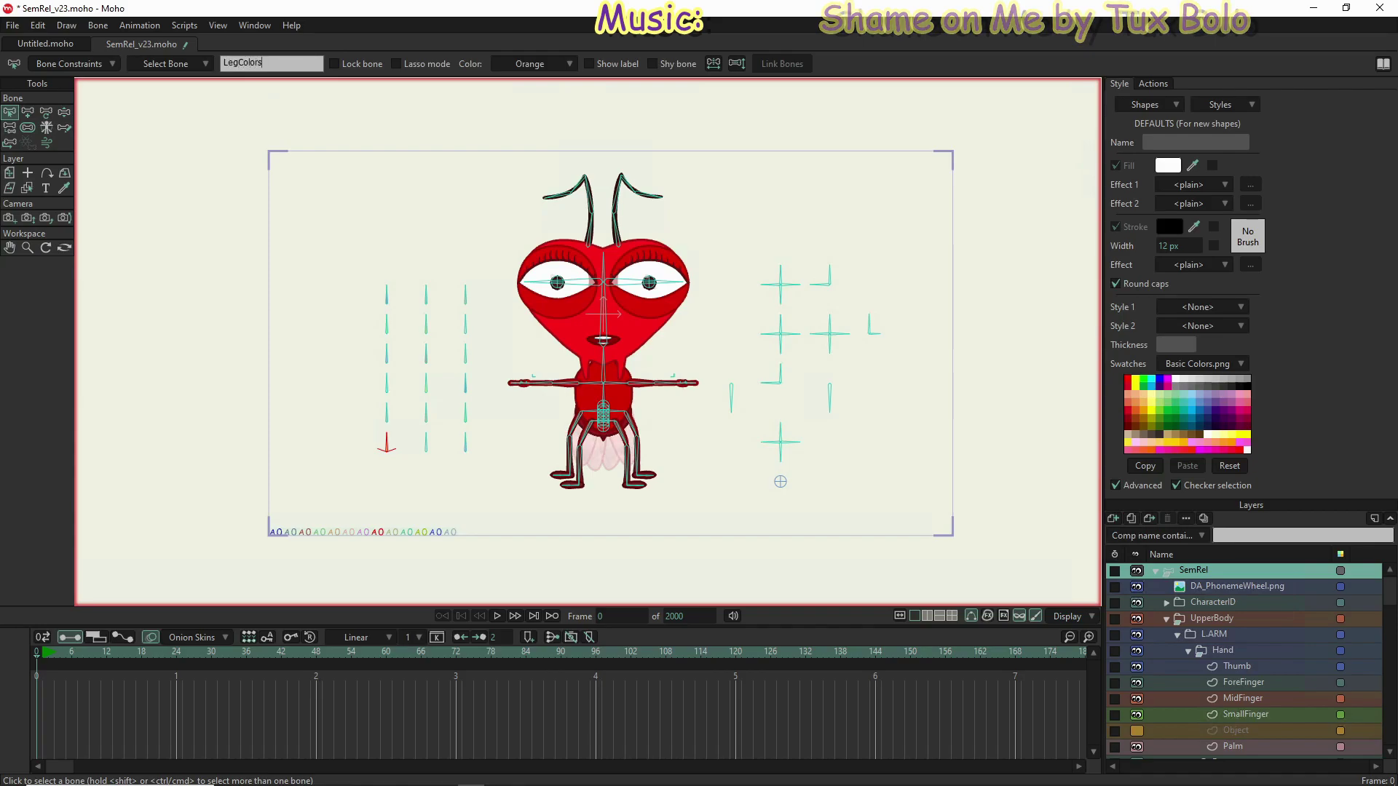
key("Return")
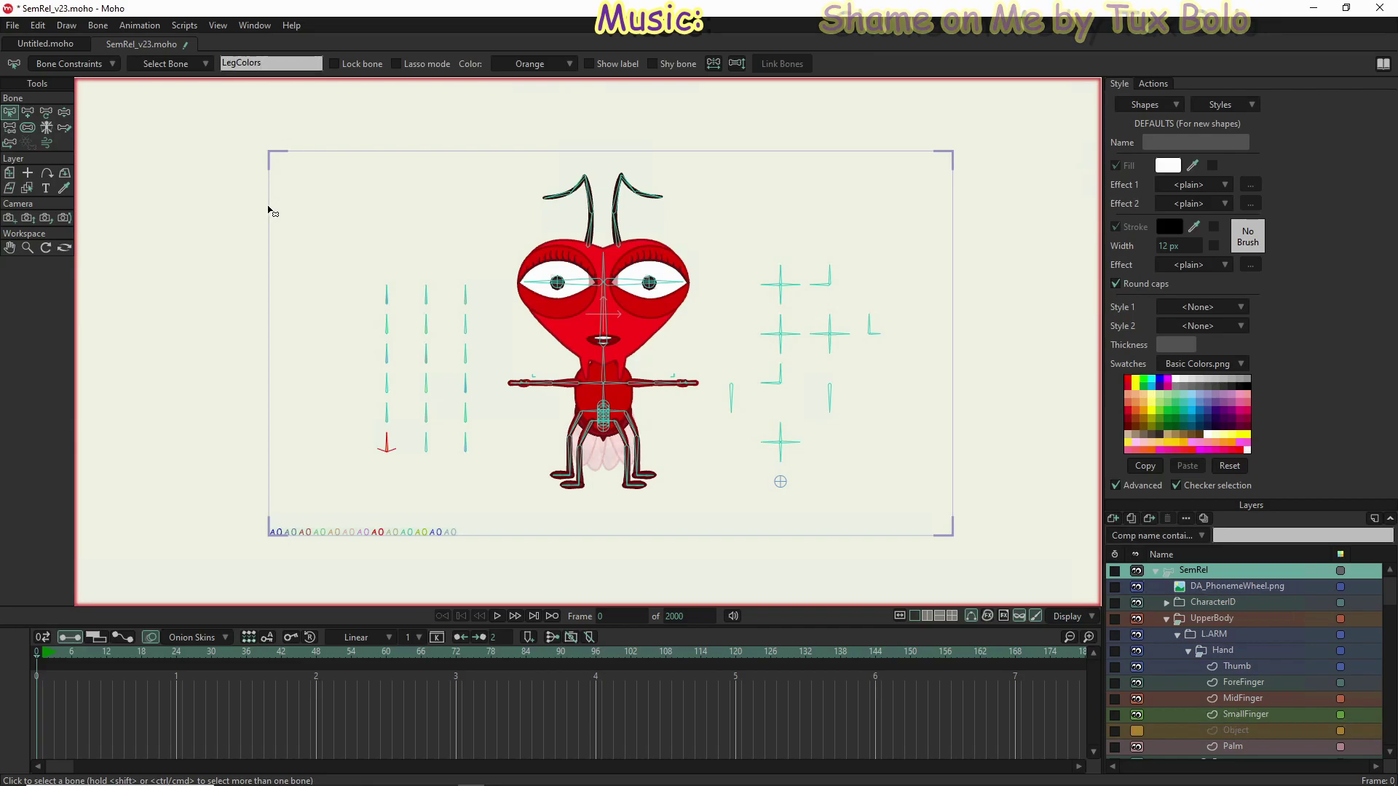
Step: Rename the middle control bone of the sixth row to ScleraWingsColor
left_click(427, 443)
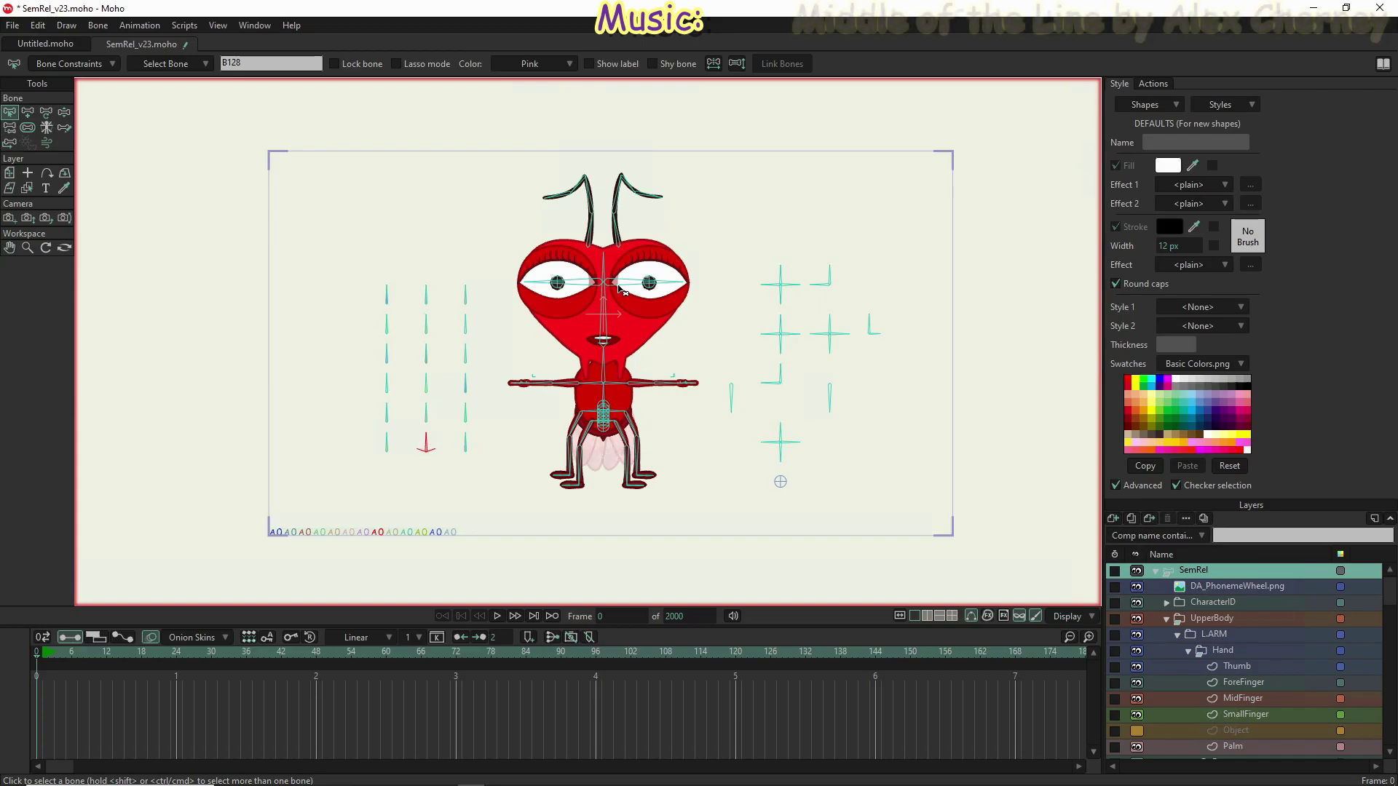
double_click(273, 62)
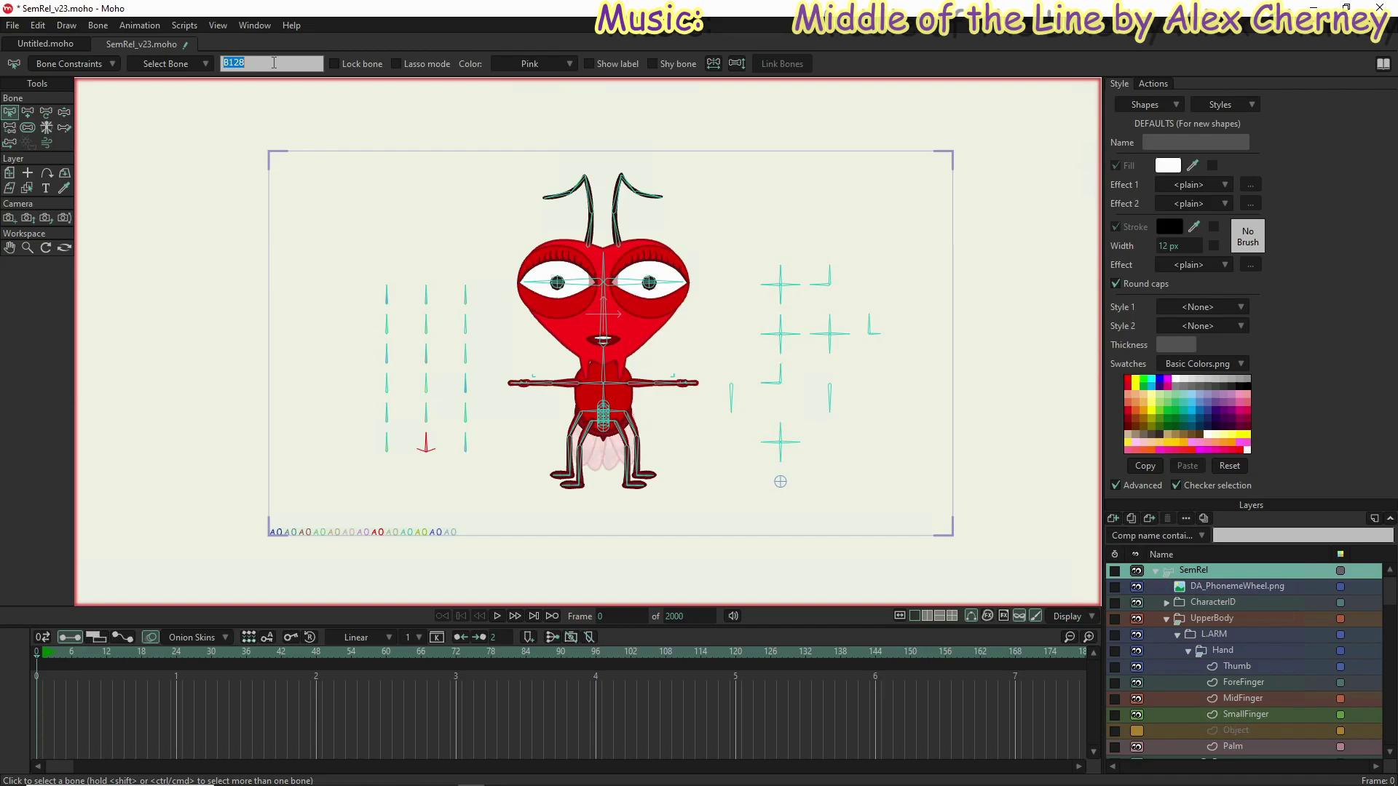
type("C")
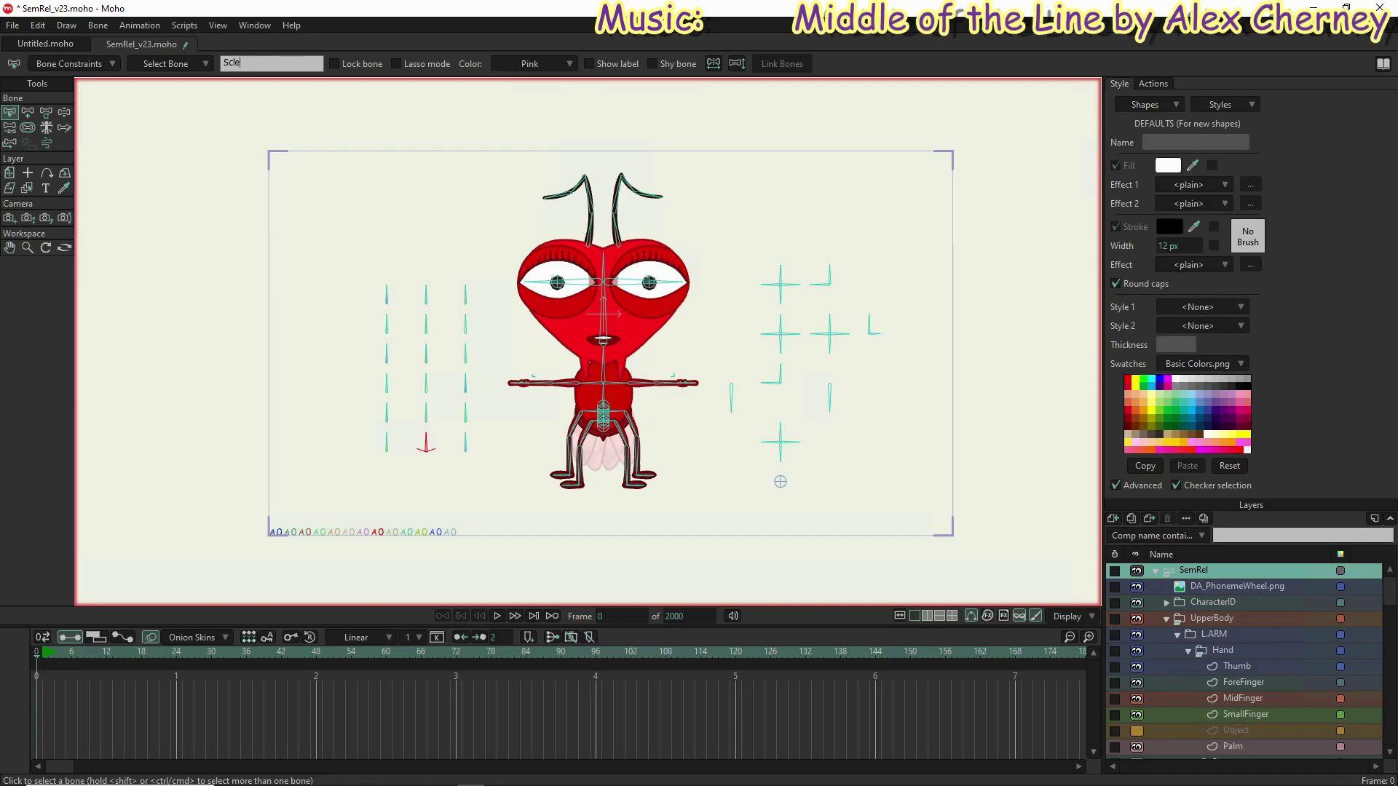
type("cleraWingsColor")
key("Return")
Step: Rename the third control bone of the sixth row to PupilAntennaColor, and clear the bone selection
left_click(466, 445)
left_click(288, 64)
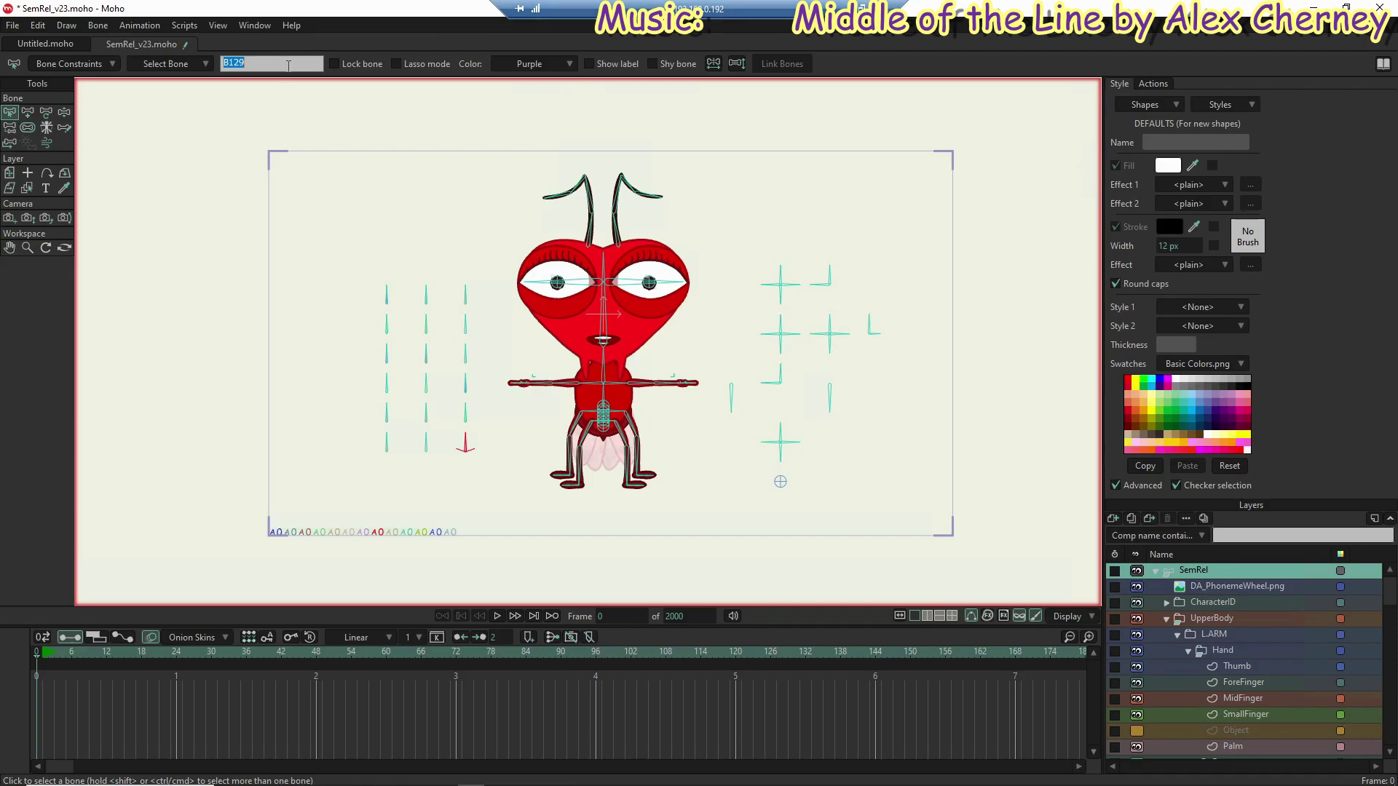
type("Pup")
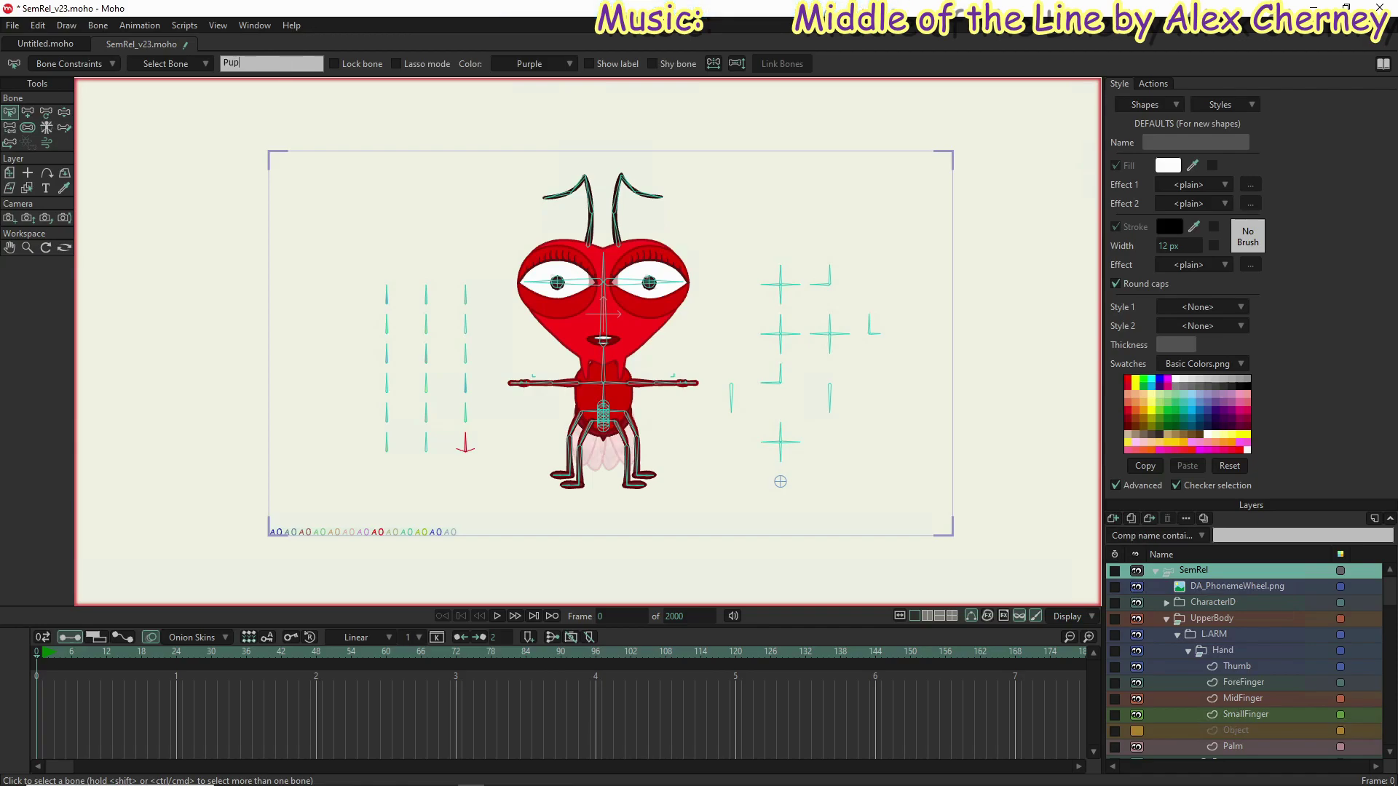
type("ilAntennaColor")
left_click(389, 472)
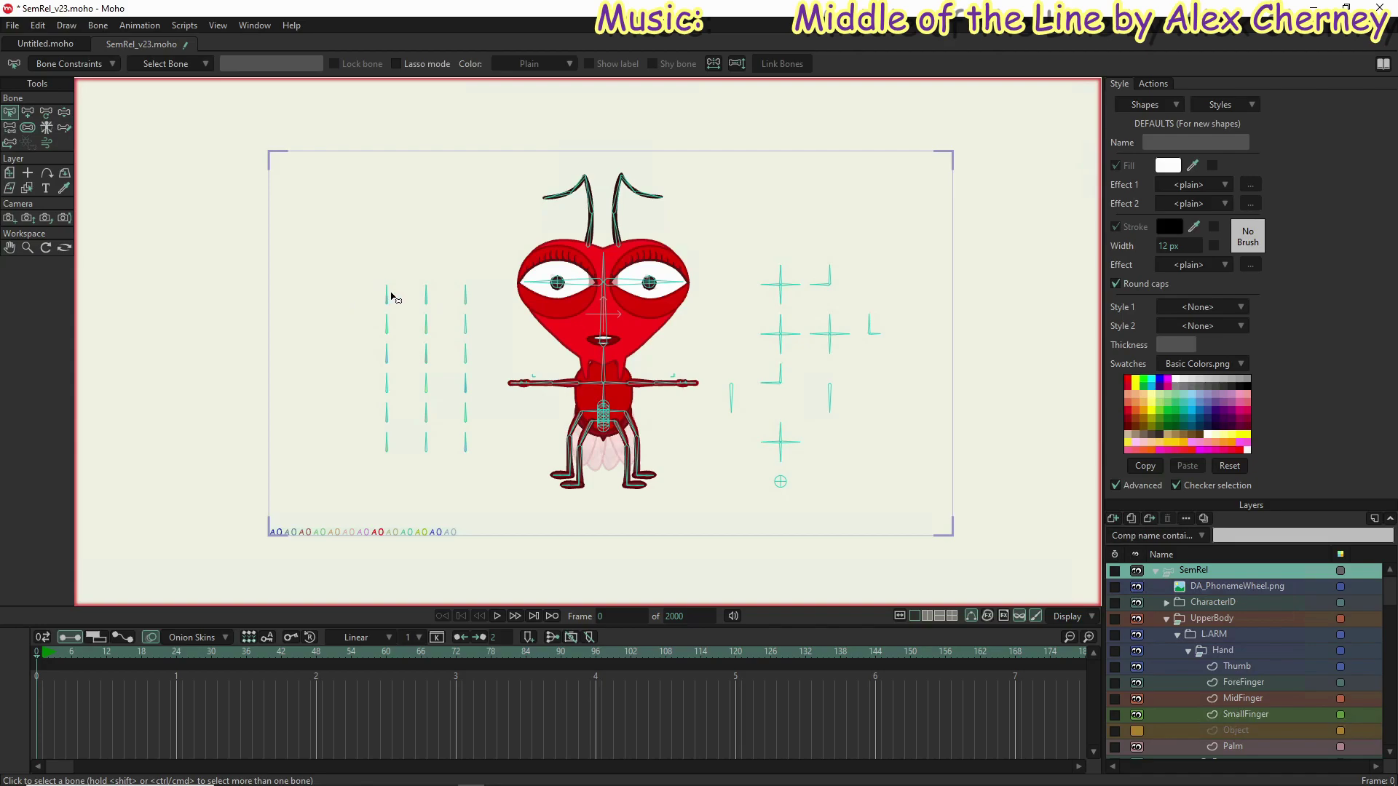
Step: Rotate the first control bone of the first row at frame 1 with the Manipulate Bones tool to test its effect
left_click(65, 112)
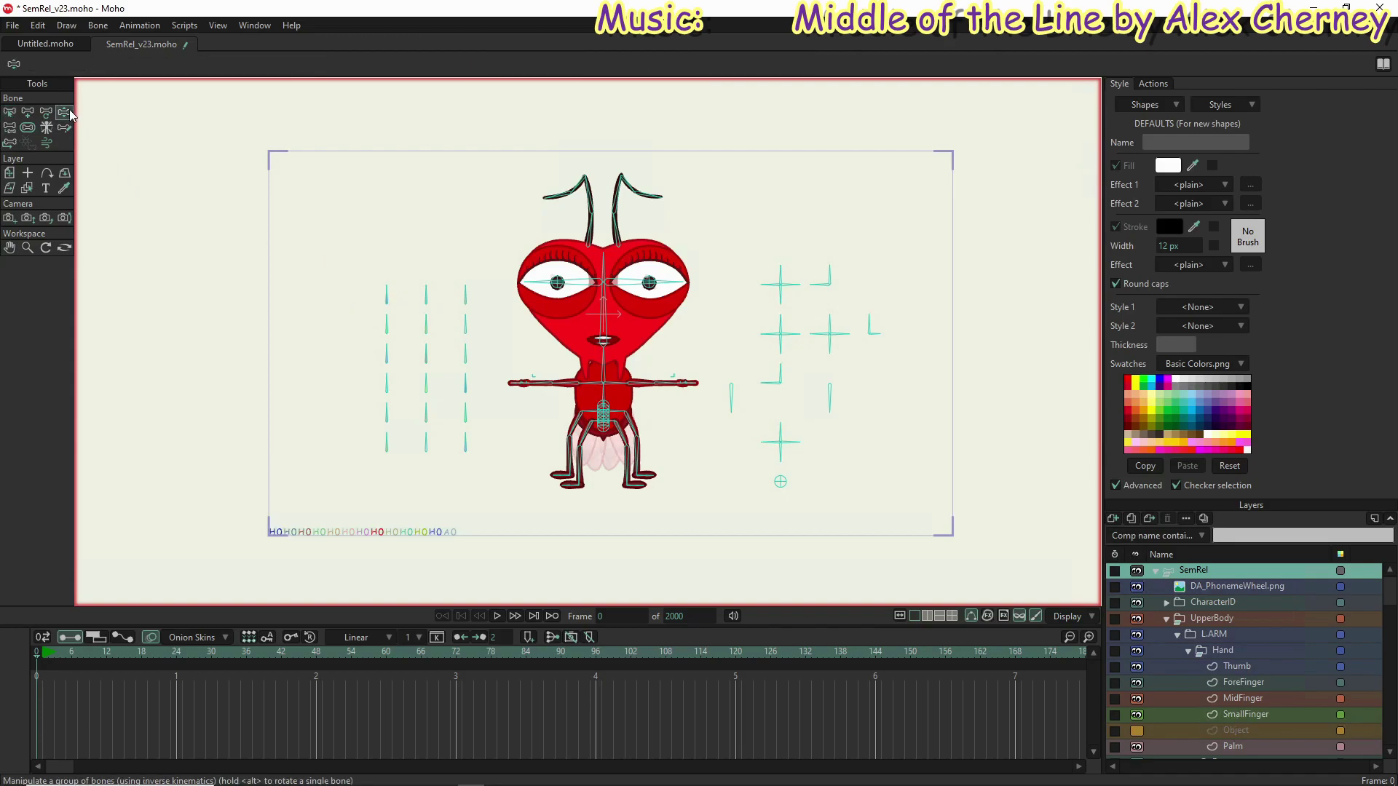
left_click(46, 664)
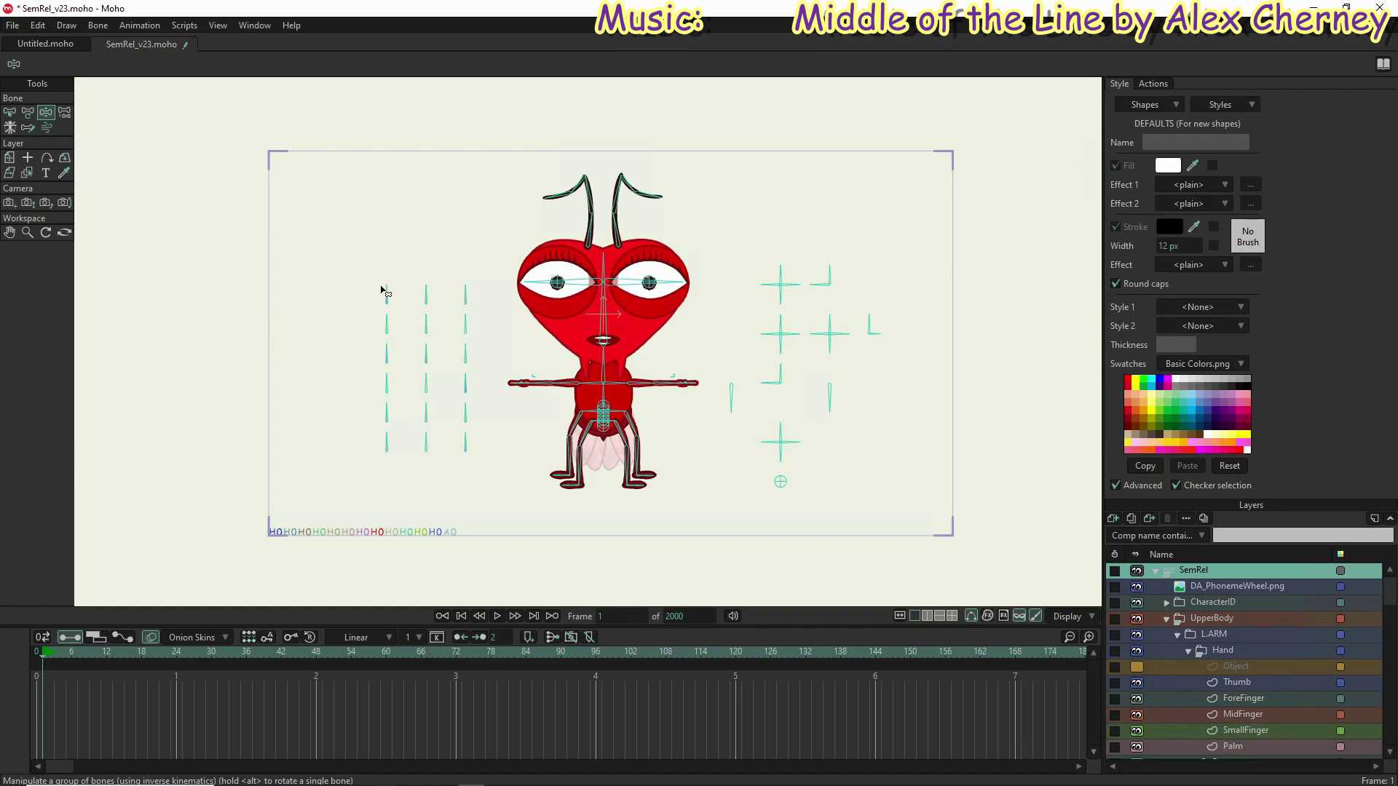
mouse_move(387, 290)
left_mouse_down()
mouse_move(419, 310)
mouse_move(347, 282)
mouse_move(328, 296)
mouse_move(366, 277)
mouse_move(409, 306)
mouse_move(356, 279)
mouse_move(336, 290)
mouse_move(400, 292)
mouse_move(369, 263)
mouse_move(354, 265)
mouse_move(389, 270)
mouse_move(357, 276)
mouse_move(400, 265)
mouse_move(432, 279)
mouse_move(432, 295)
mouse_move(366, 268)
mouse_move(330, 292)
mouse_move(365, 234)
mouse_move(388, 301)
left_mouse_up()
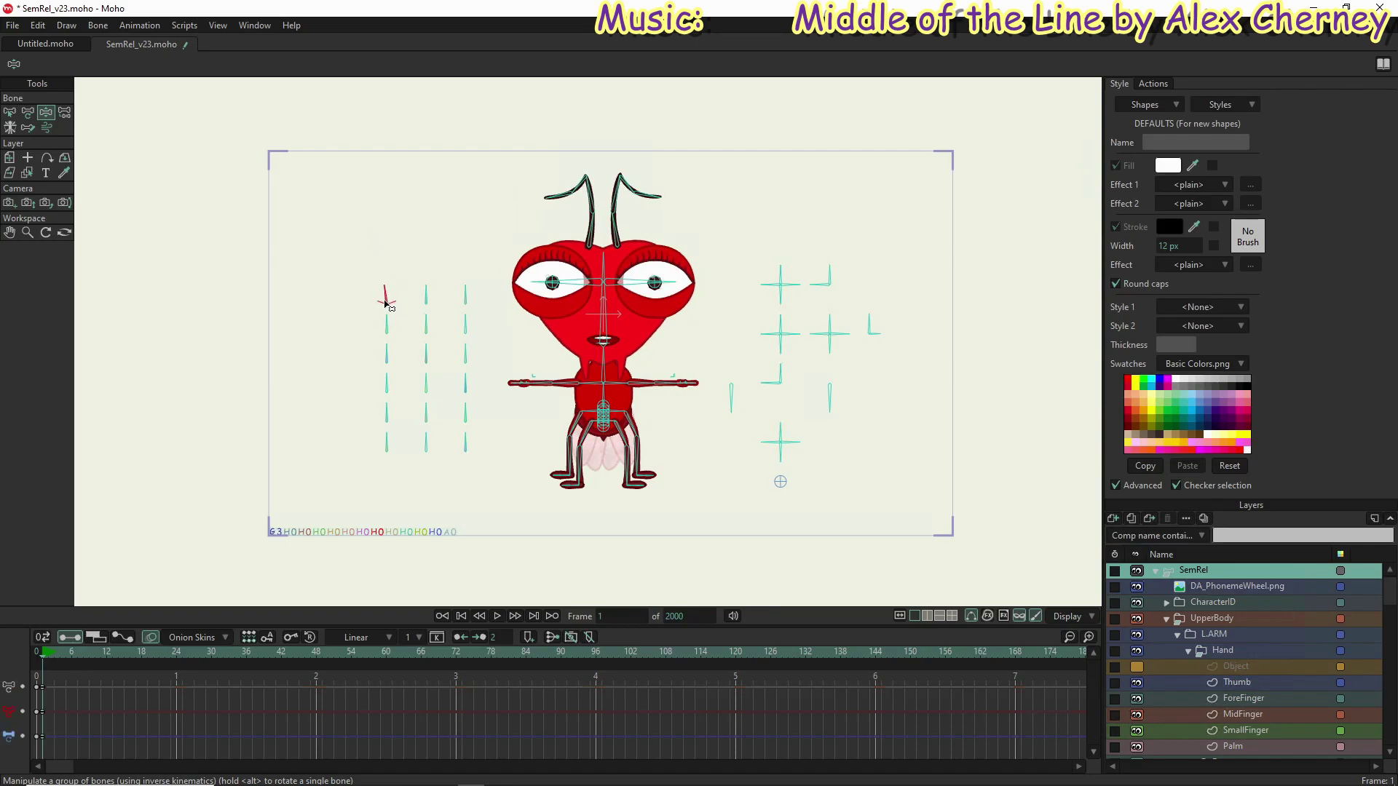
Step: Examine the angle constraints of the SkullSize bone
left_click(8, 115)
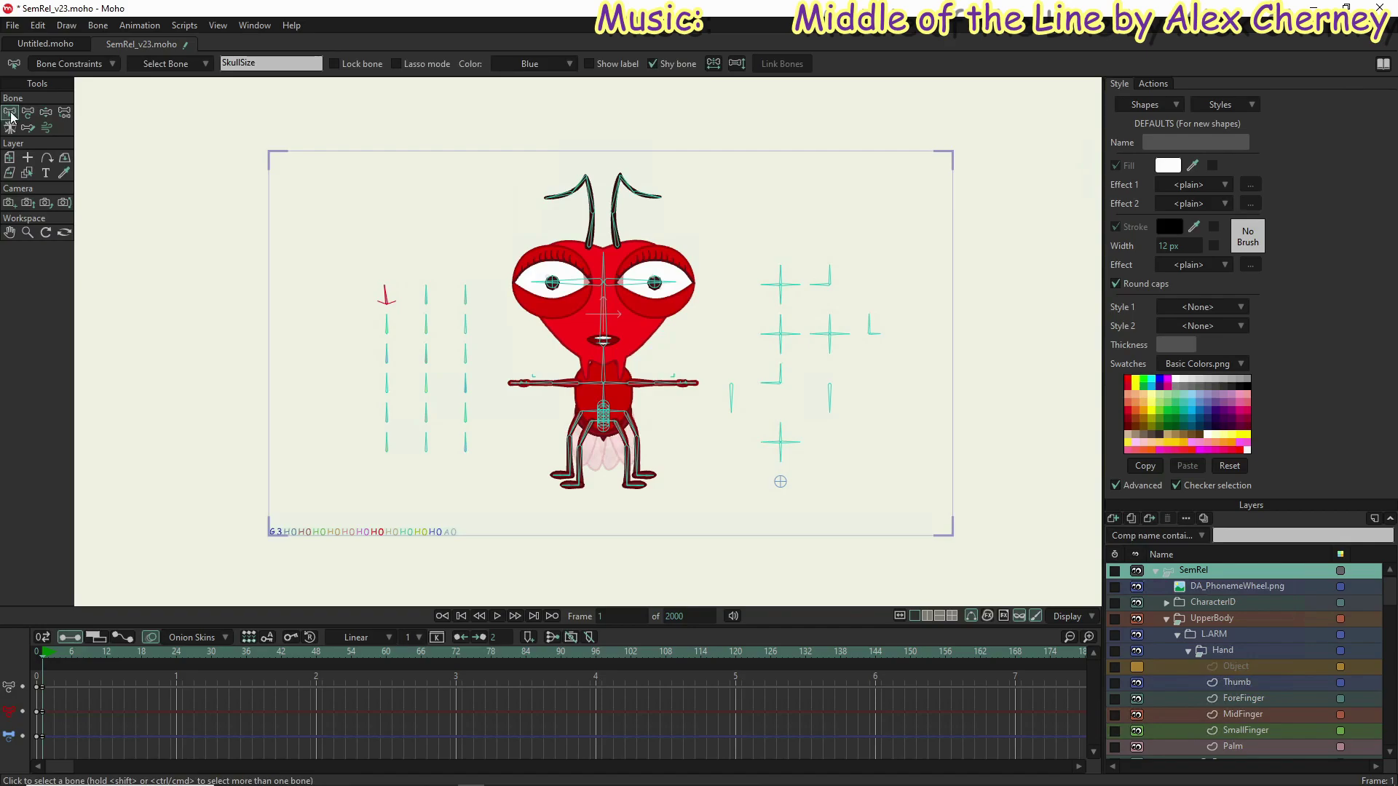
left_click(76, 65)
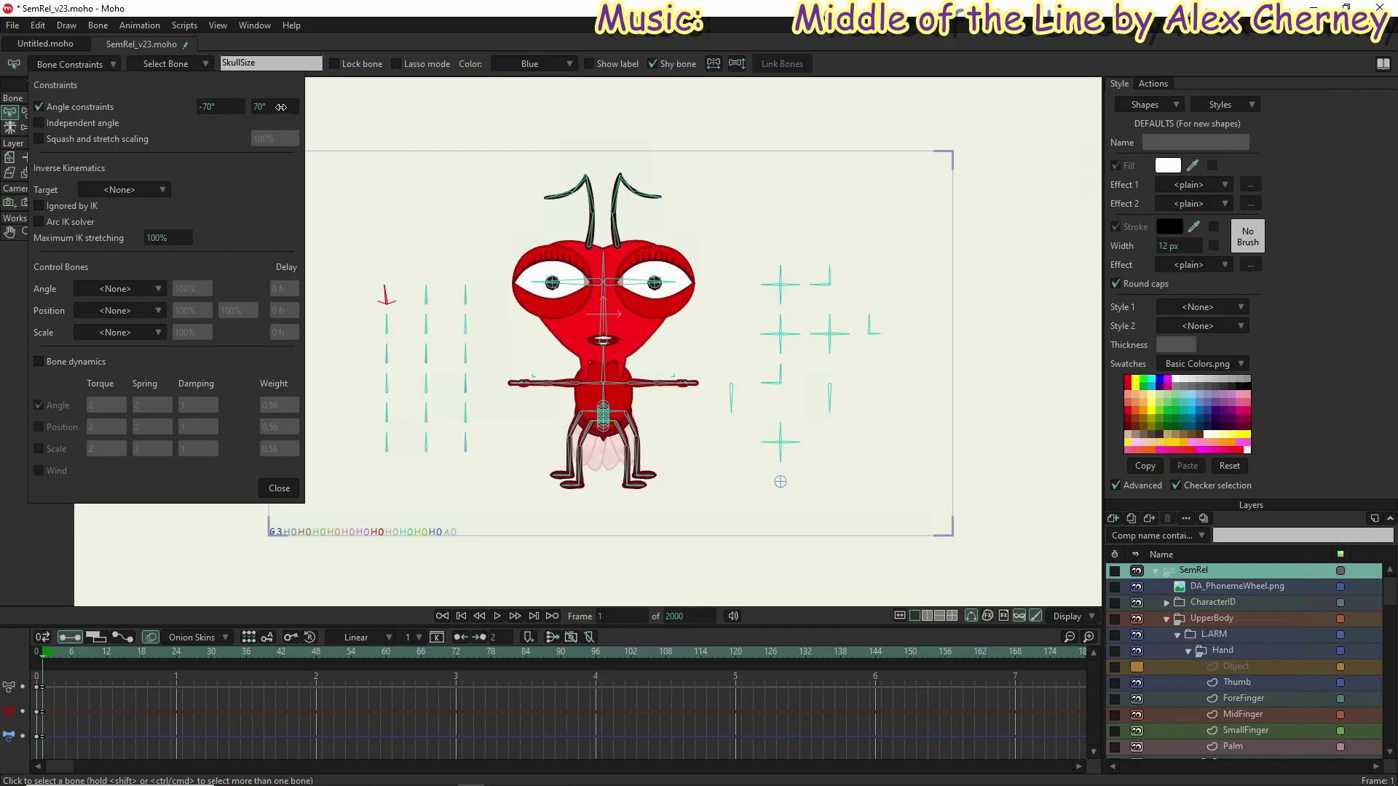
left_click(282, 493)
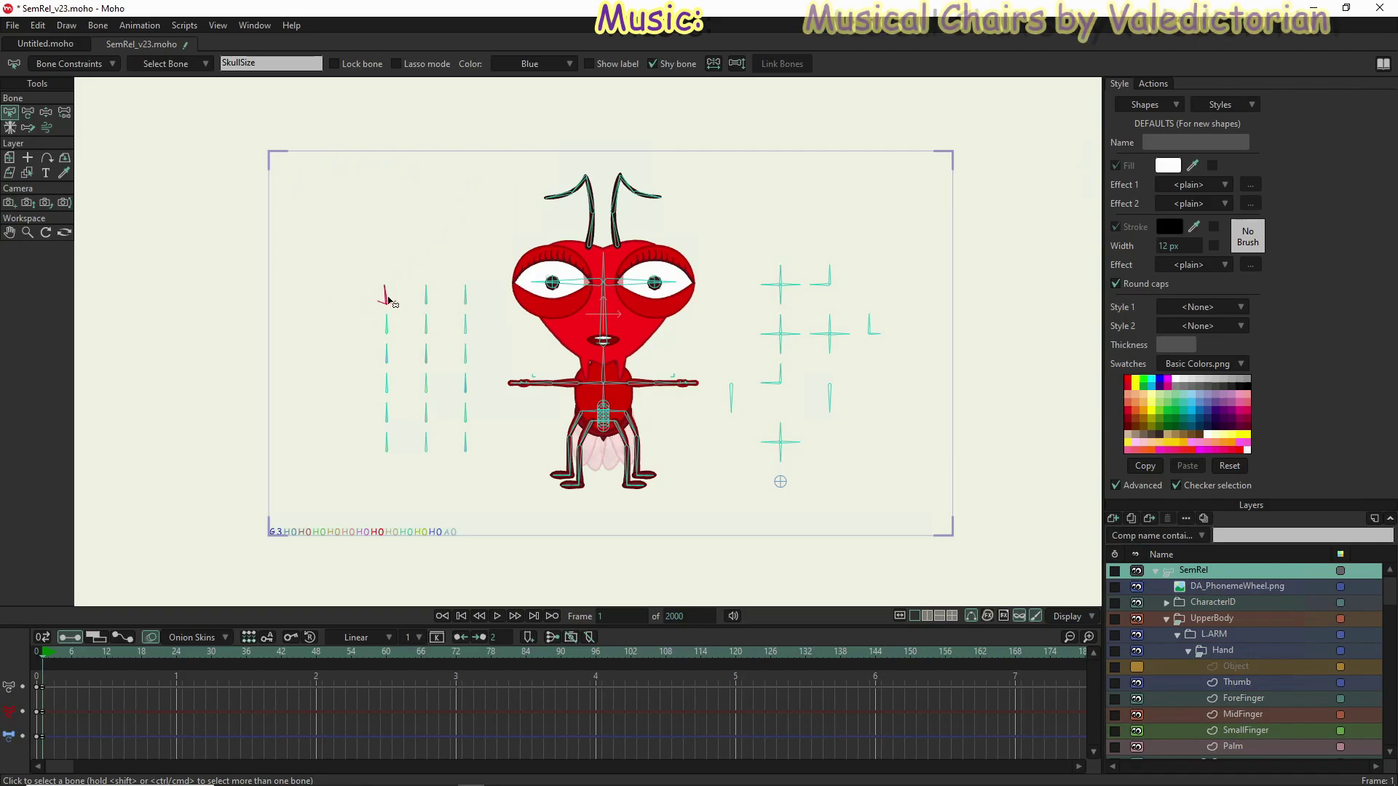
Step: Delete the SkullSize bone's test keyframes at frame 1
mouse_move(385, 293)
left_mouse_down()
mouse_move(364, 306)
mouse_move(398, 306)
mouse_move(396, 279)
left_mouse_up()
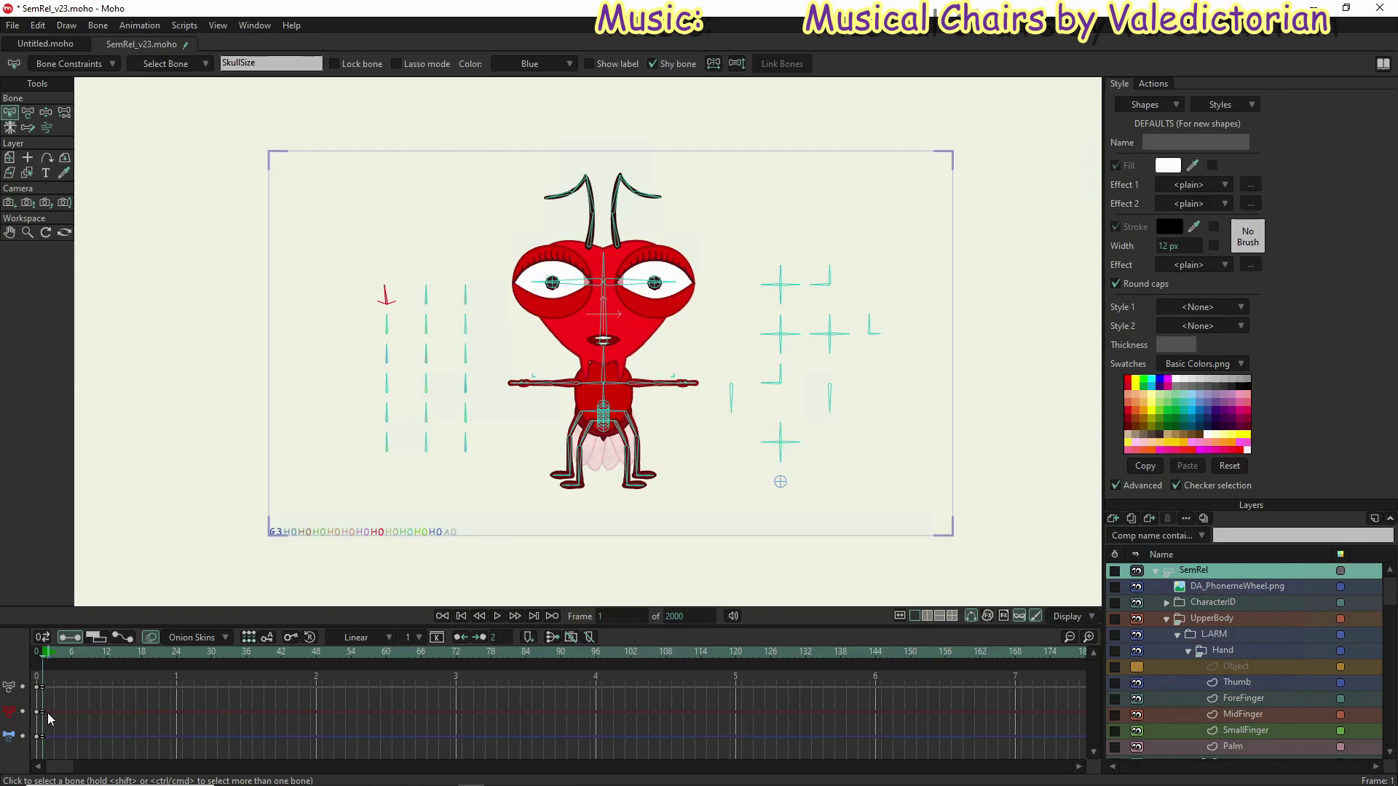
left_click_drag(59, 674, 62, 747)
key("Delete")
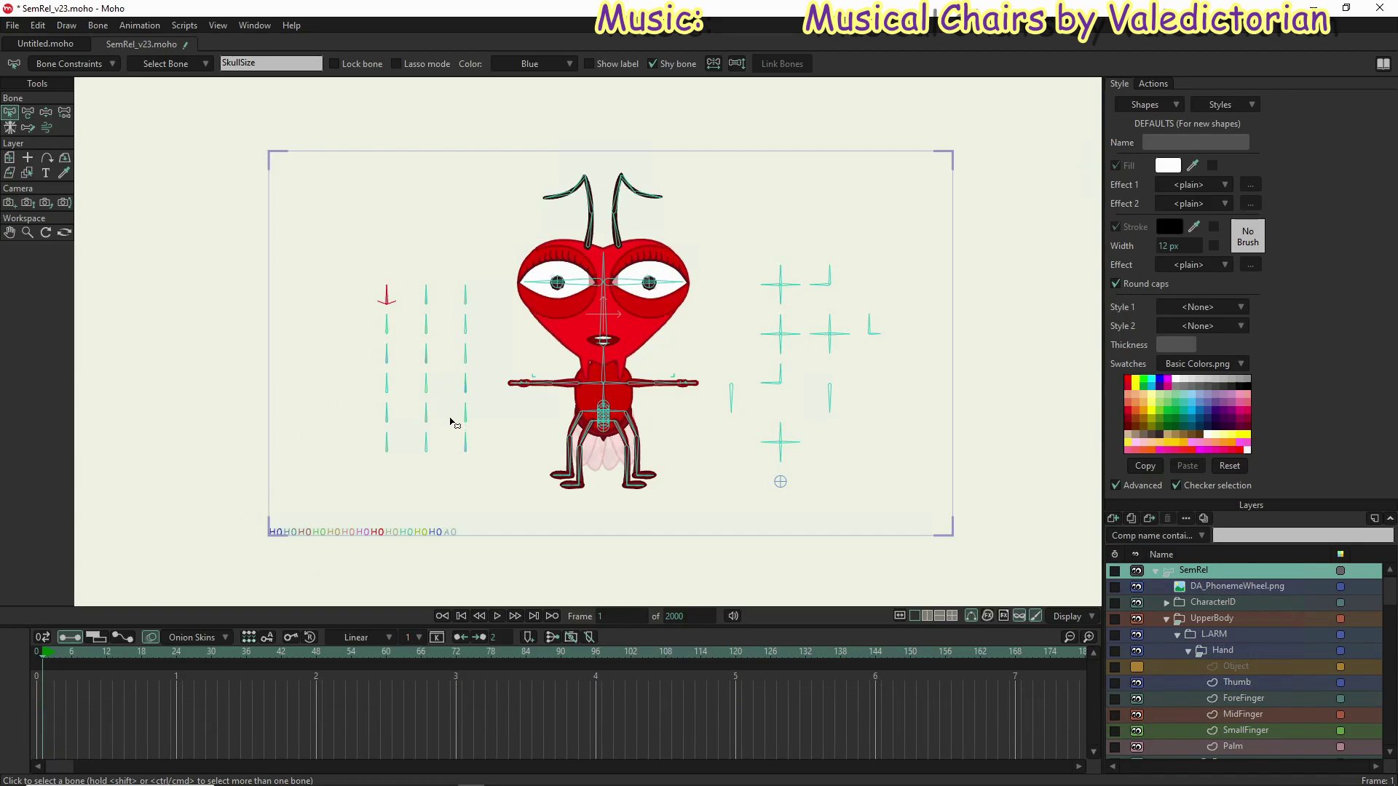
Step: Select the FaceColor control bone and look through the document's list of styles
left_click(427, 415)
left_click(1220, 105)
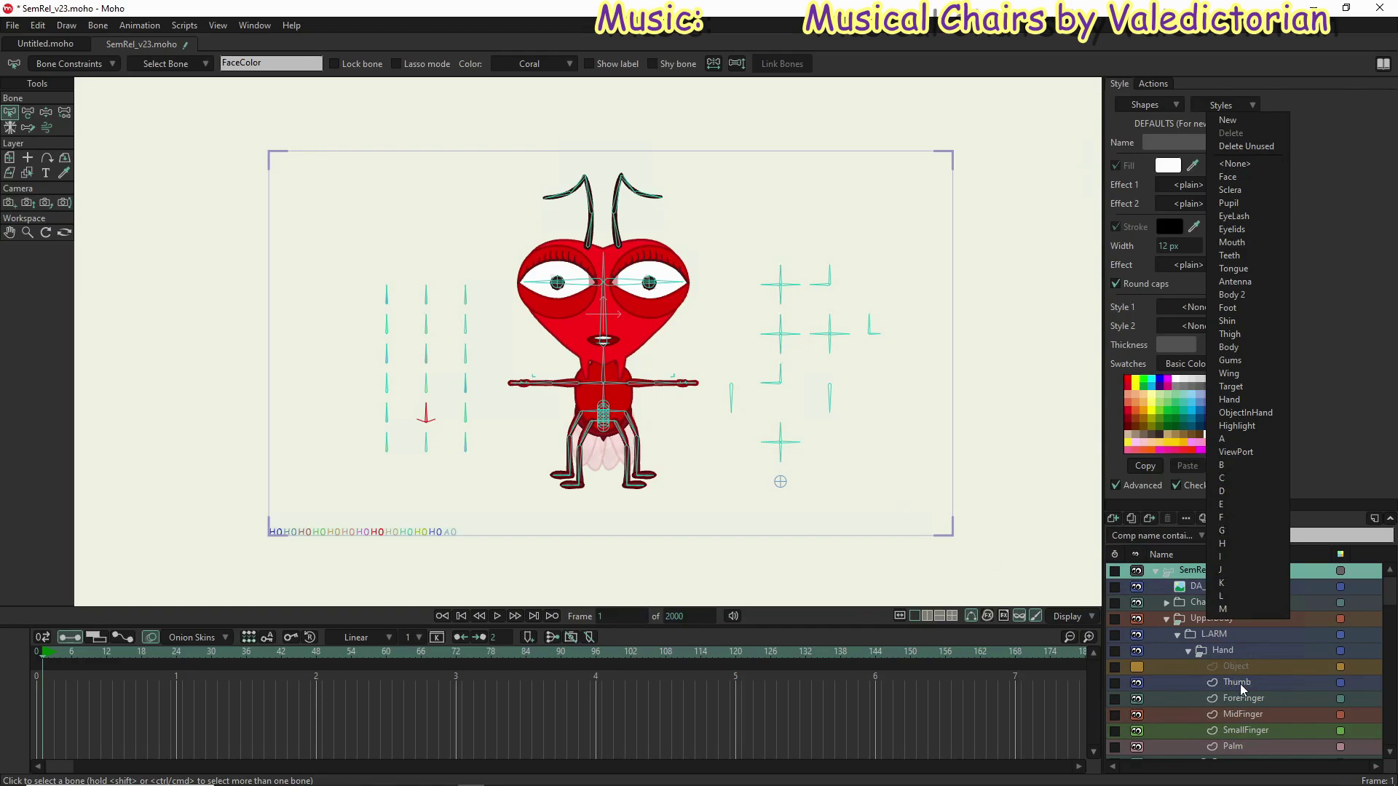
left_click(1264, 693)
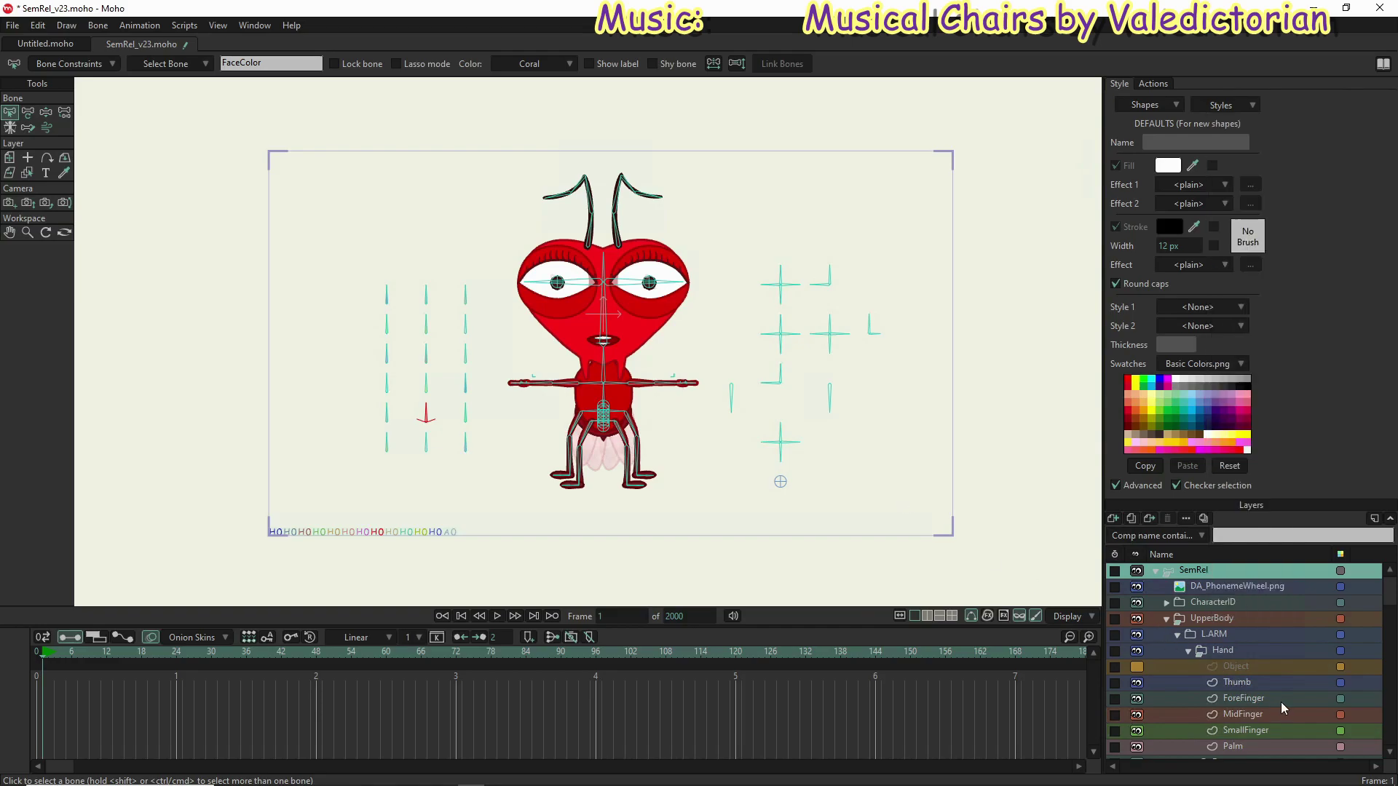
Step: Examine the thumb, finger and palm layers in the L.ARM hand group, and return to the SemRel bone layer
left_click(1282, 702)
scroll(1260, 686, "down", 1)
scroll(1260, 686, "down", 3)
left_click(1257, 588)
left_click(1256, 602)
left_click(1255, 618)
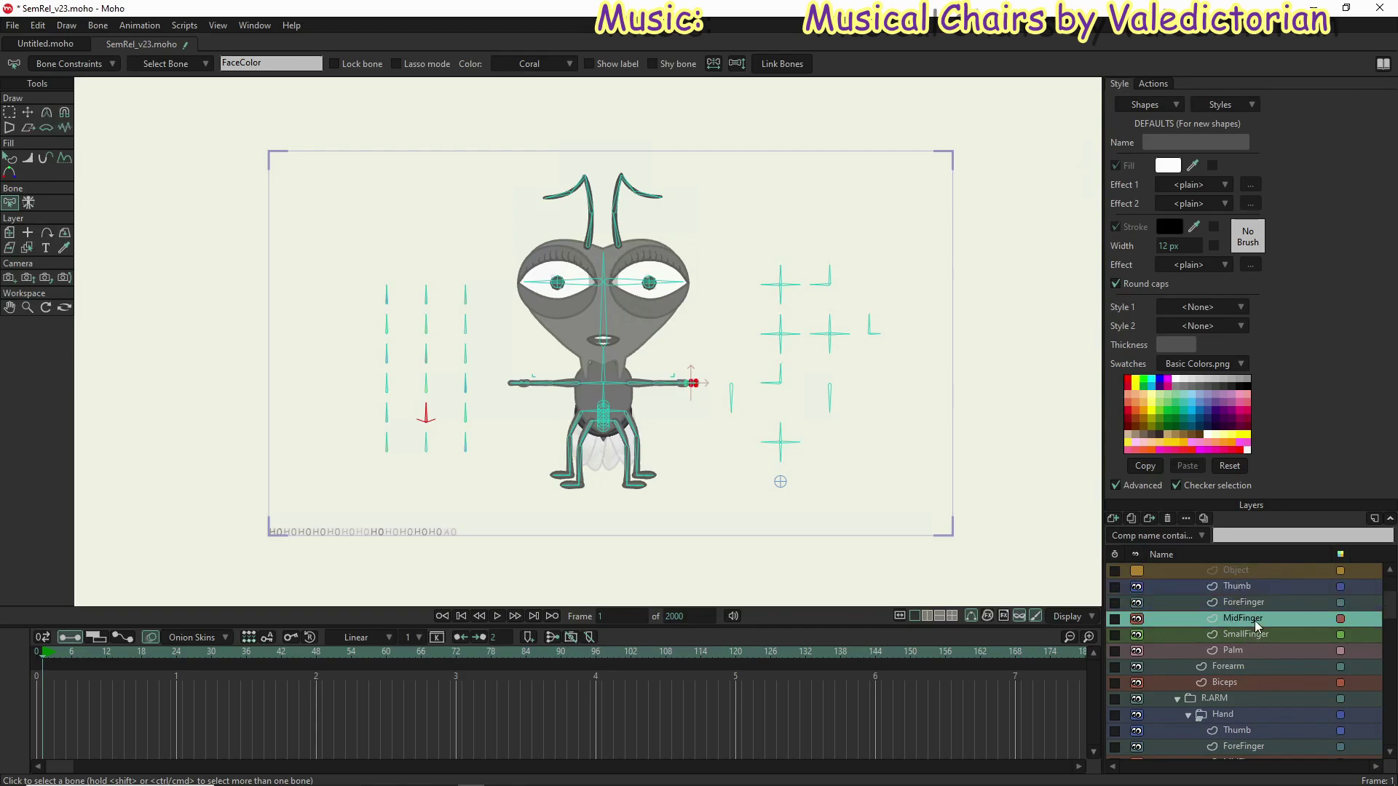
left_click(1258, 634)
left_click(1258, 651)
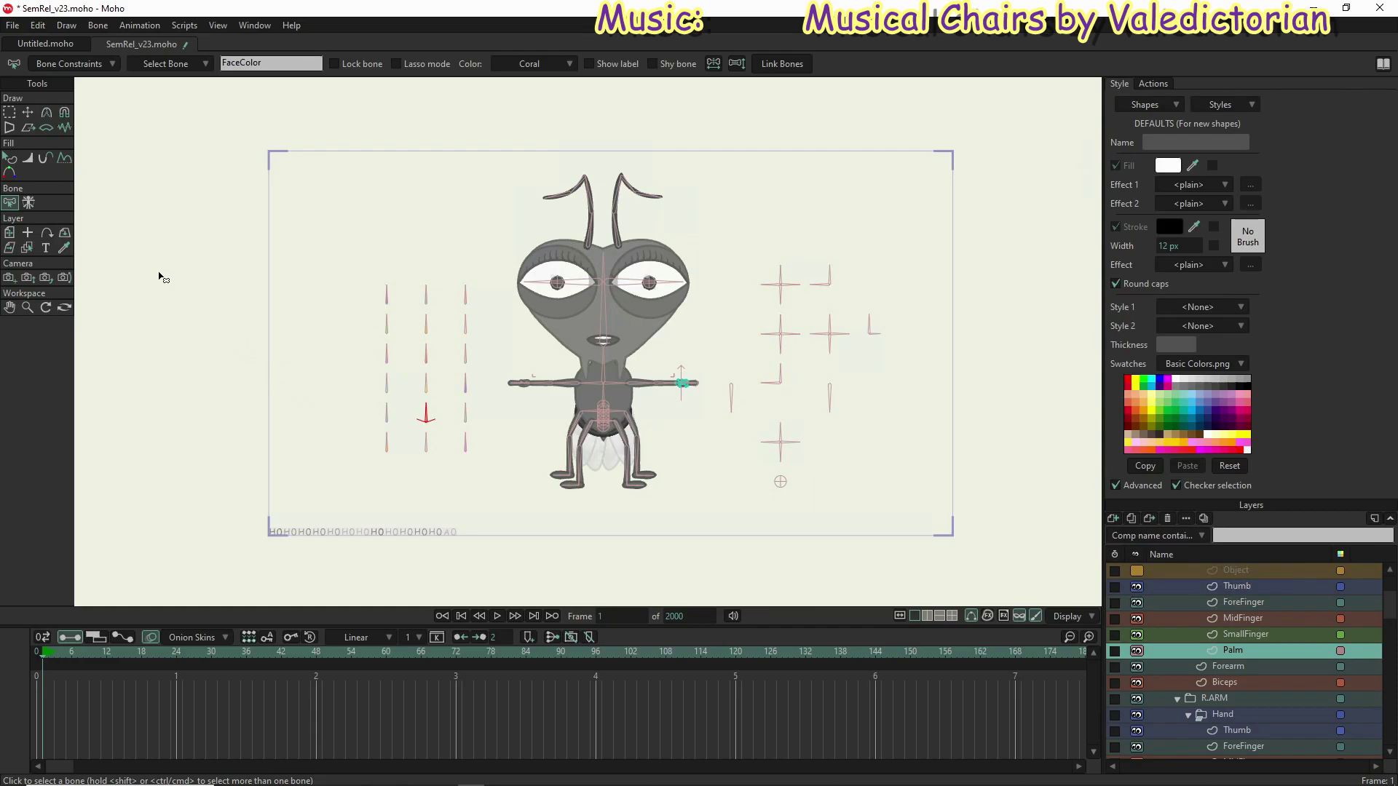
scroll(1295, 594, "up", 1)
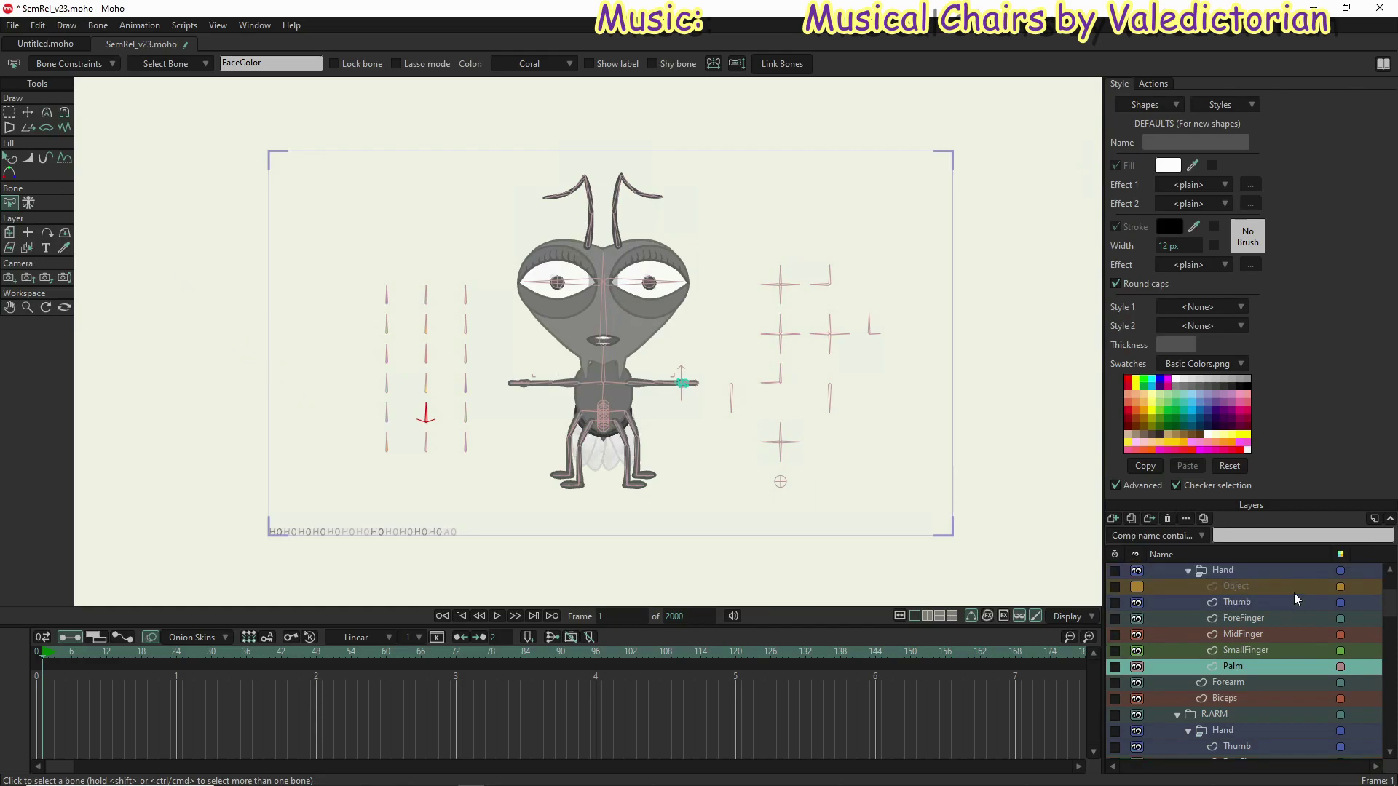
scroll(1295, 594, "up", 5)
left_click(1219, 572)
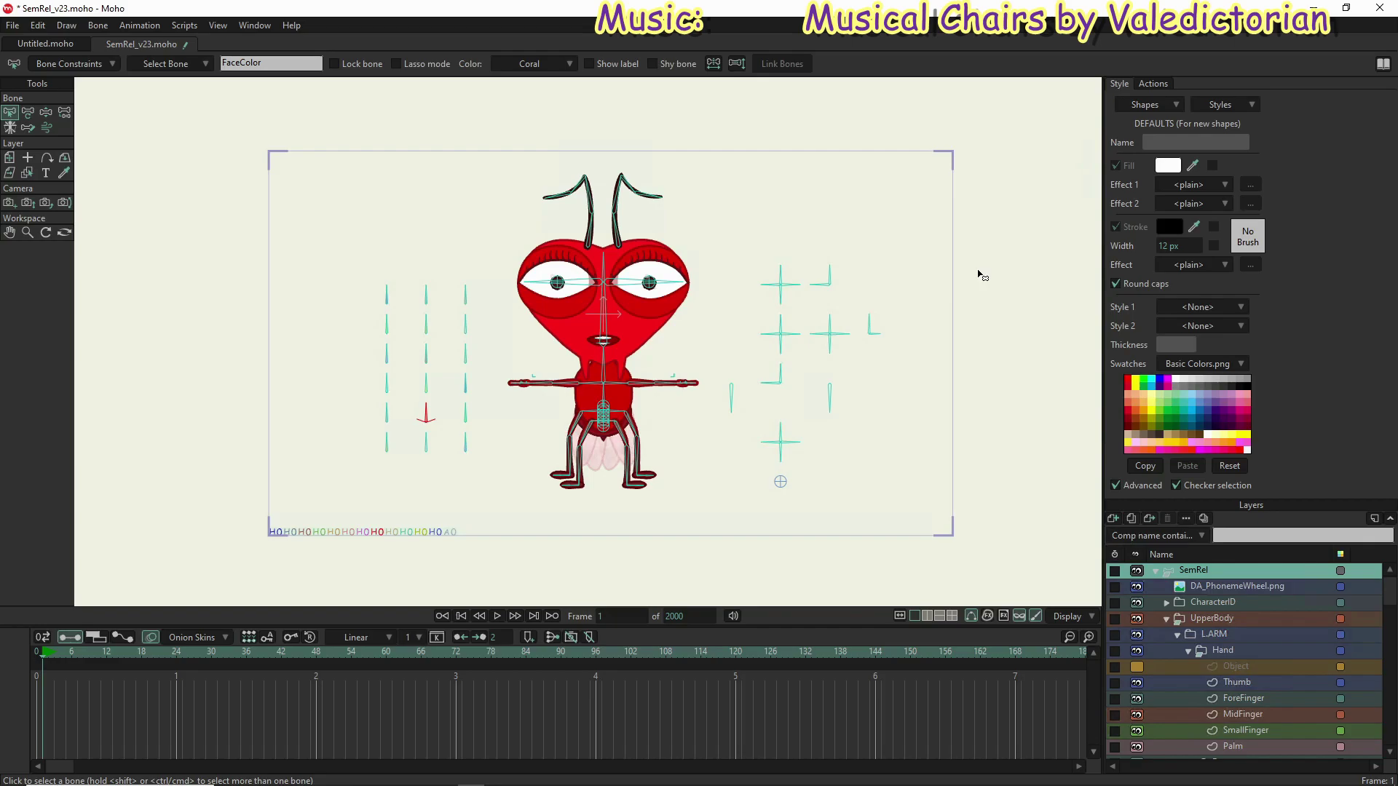
Step: Select the Mouth style, view its fill color without changing it, and delete the style
left_click(1212, 104)
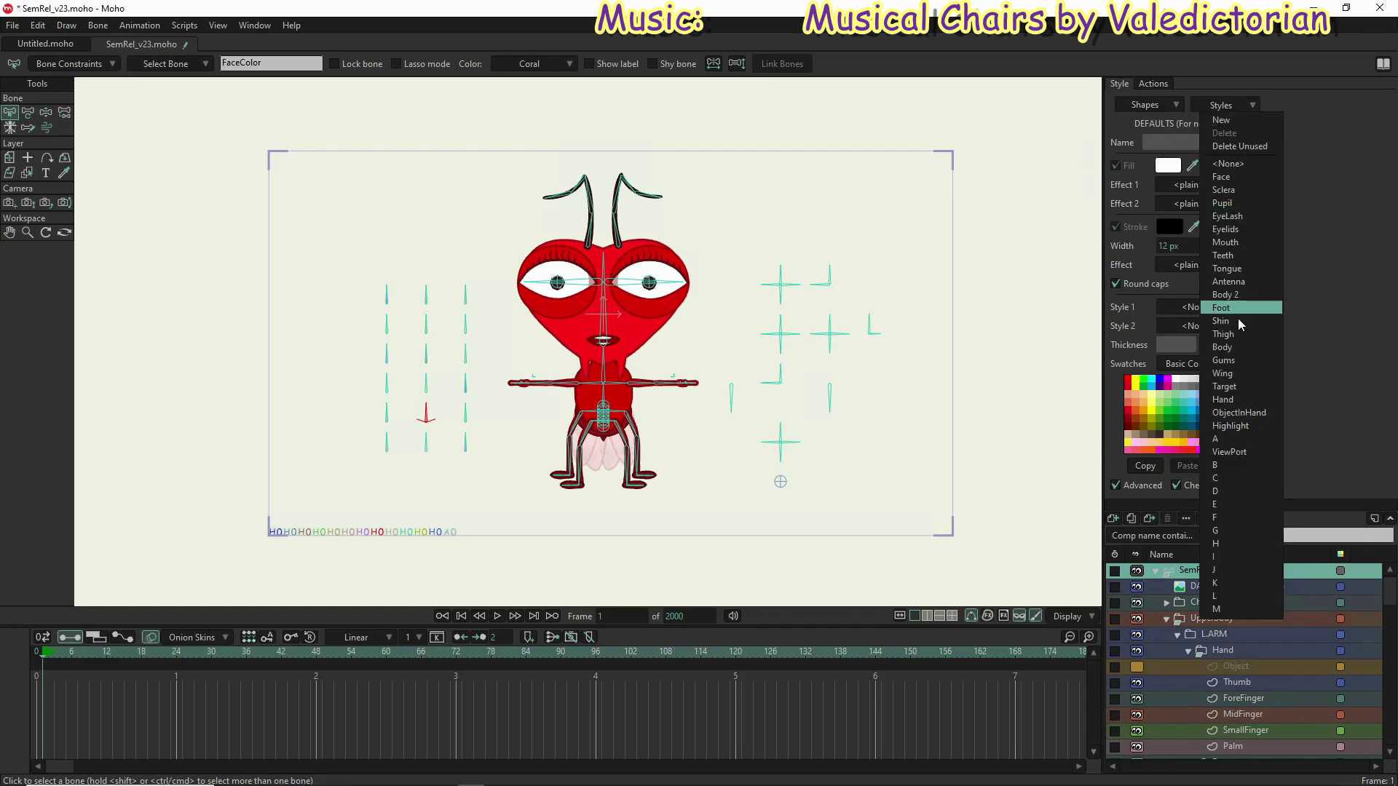
left_click(1232, 242)
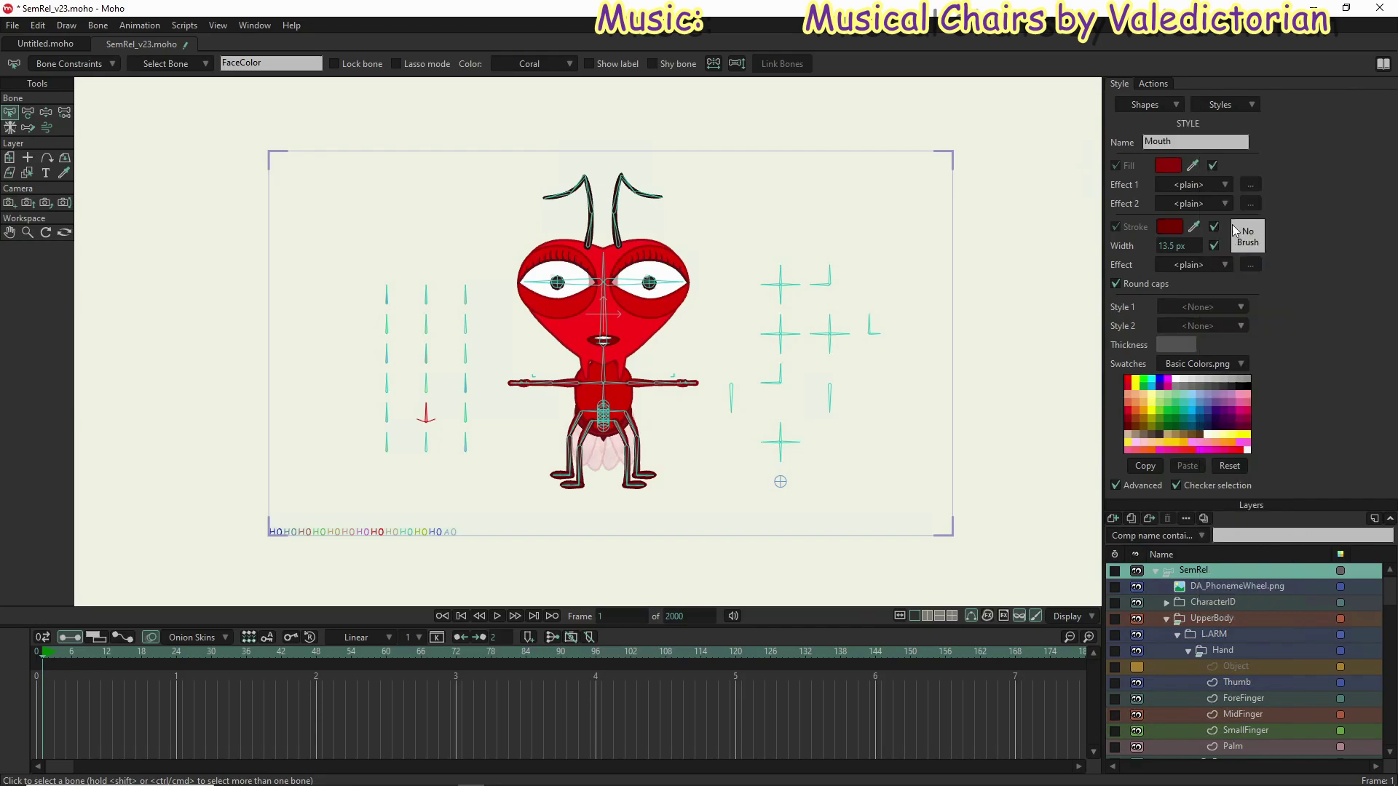
left_click(1168, 166)
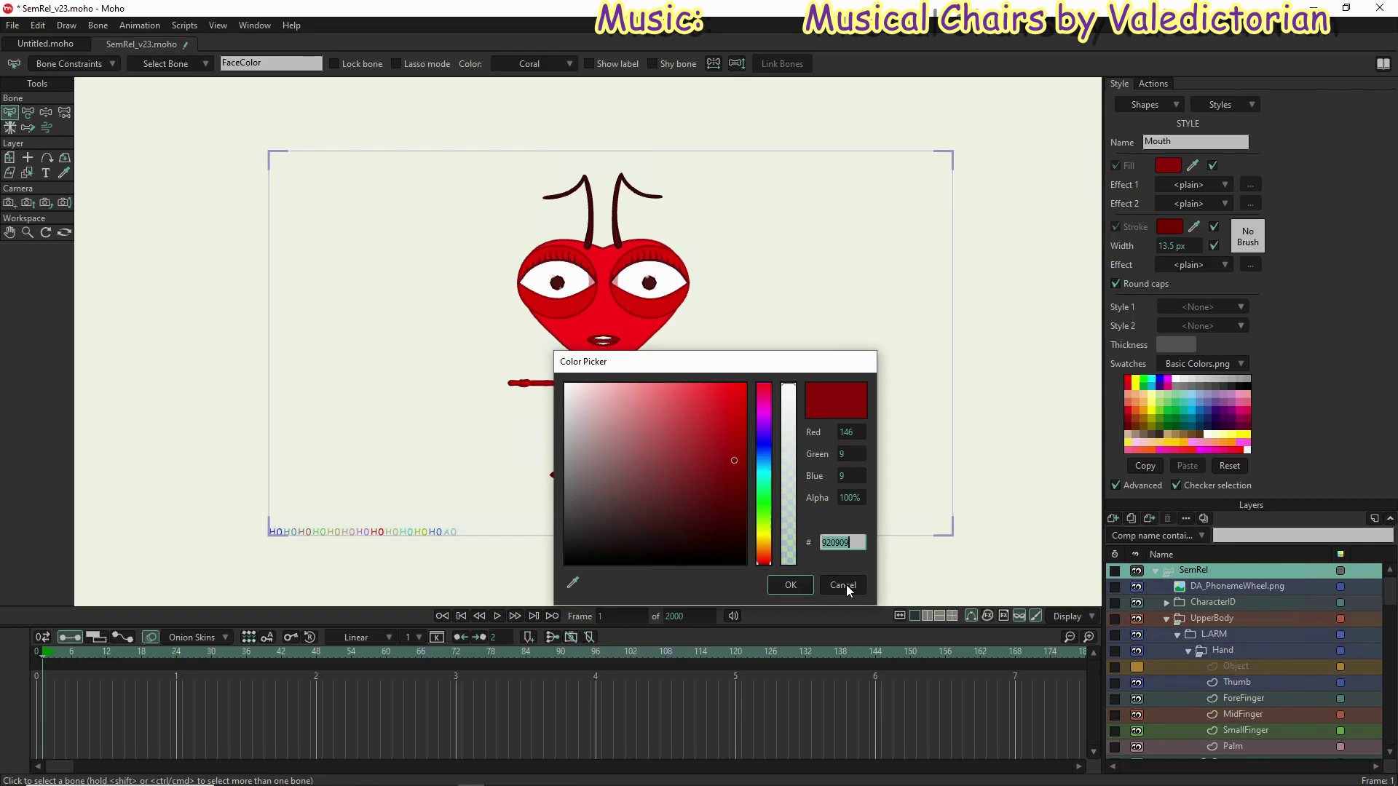
left_click(846, 585)
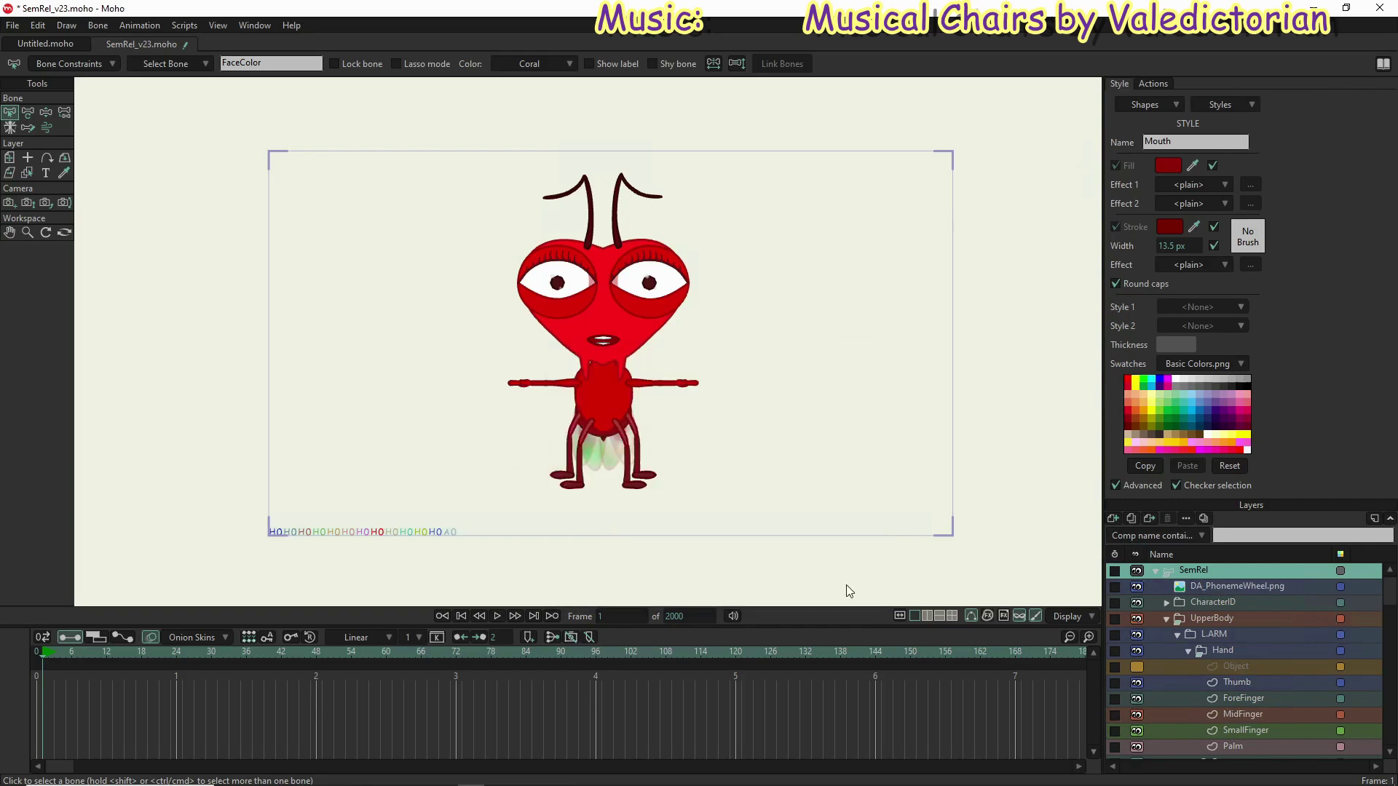
left_click(1212, 109)
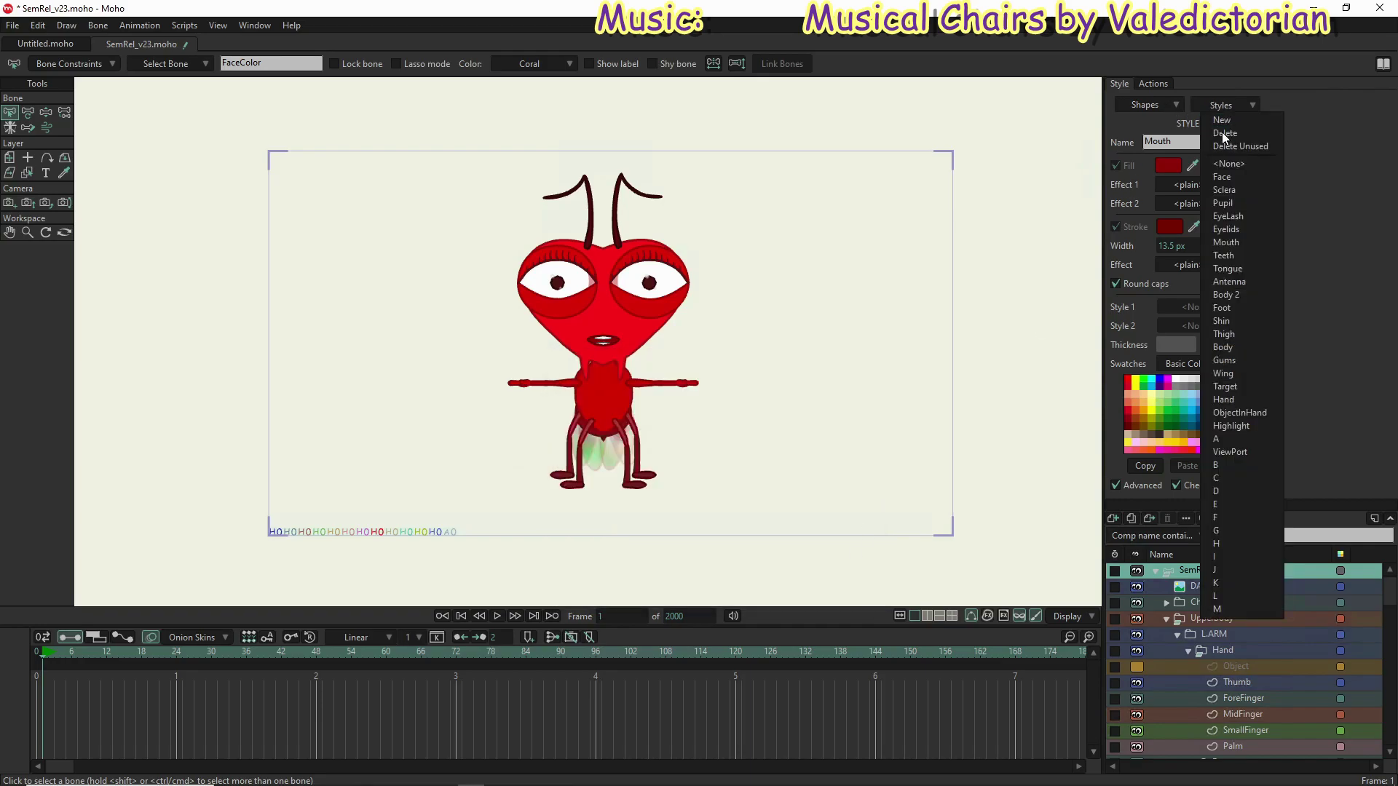
left_click(1222, 132)
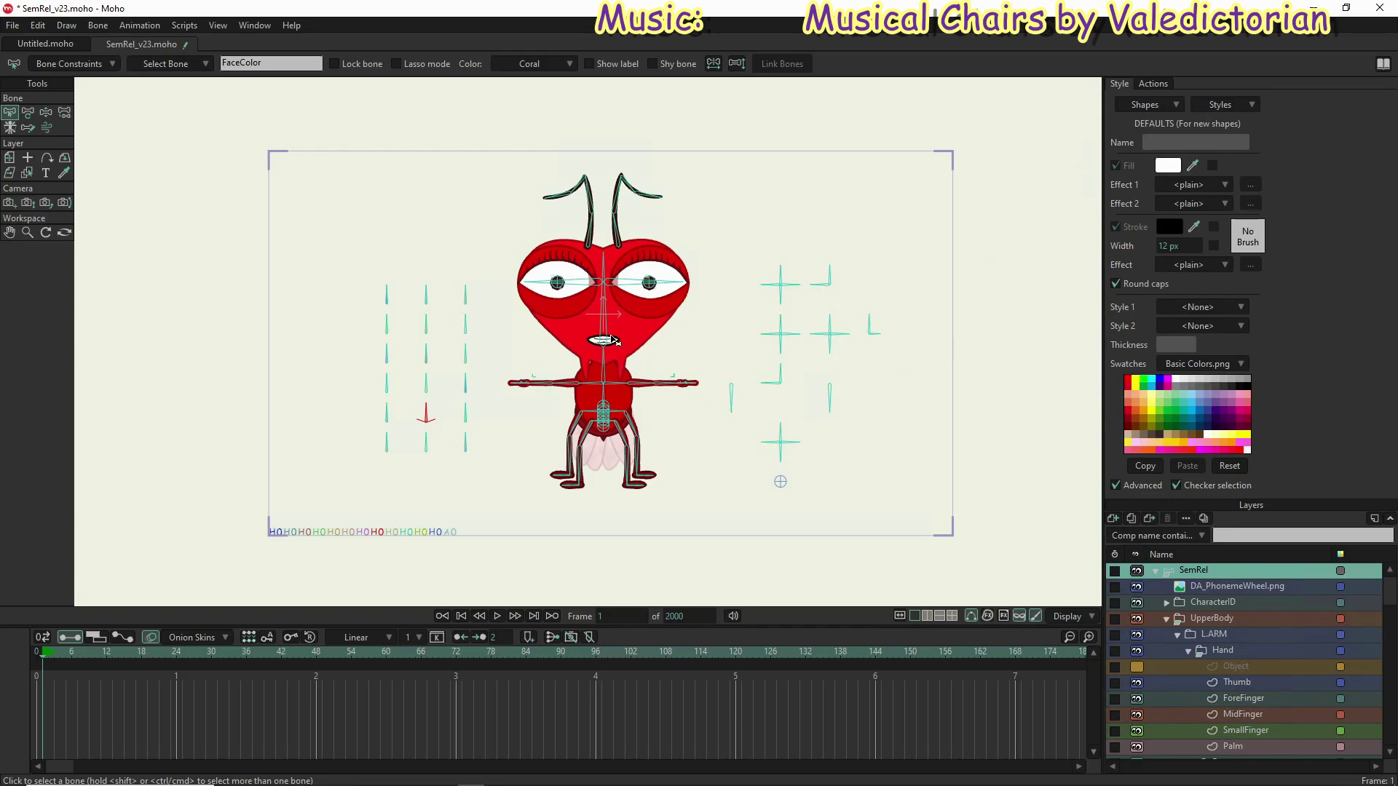
scroll(614, 340, "up", 4)
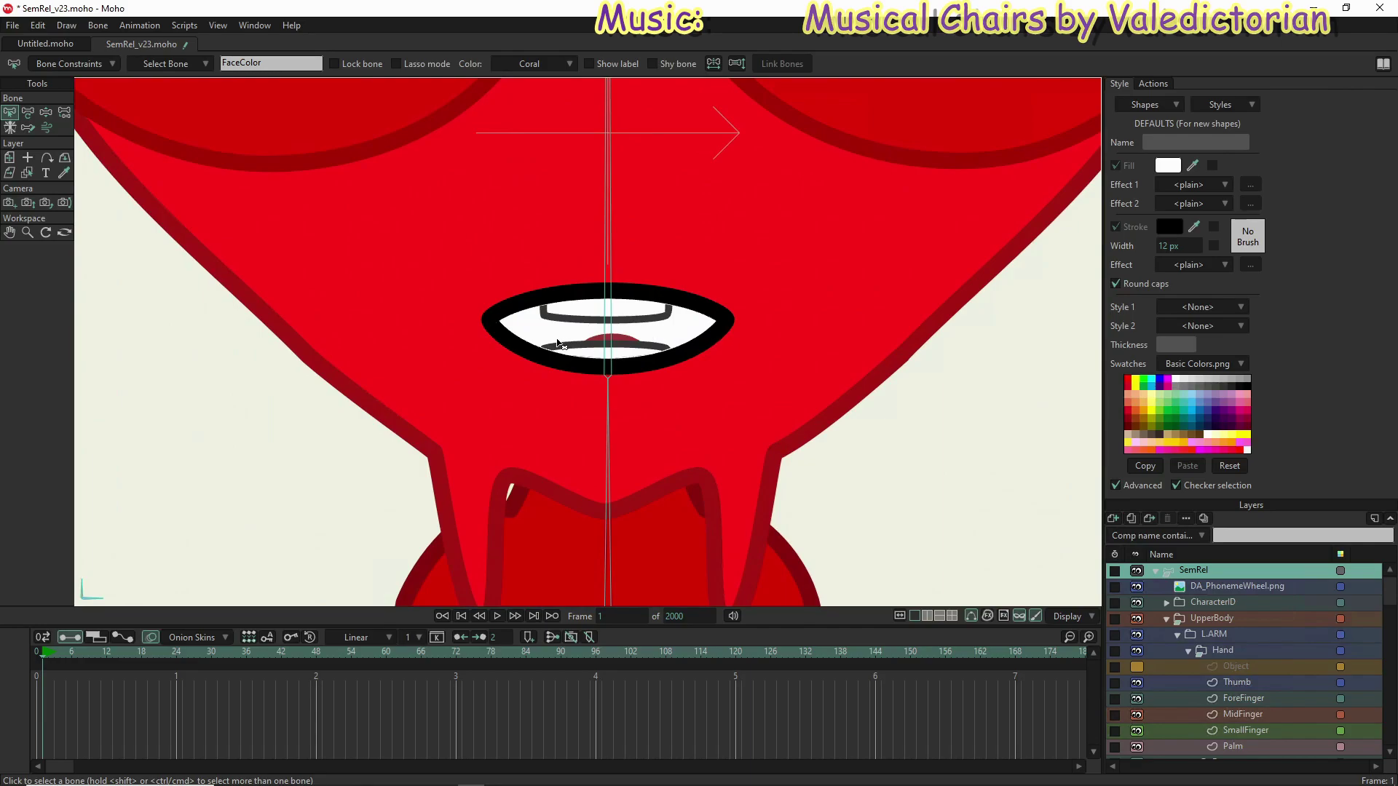
scroll(558, 344, "down", 4)
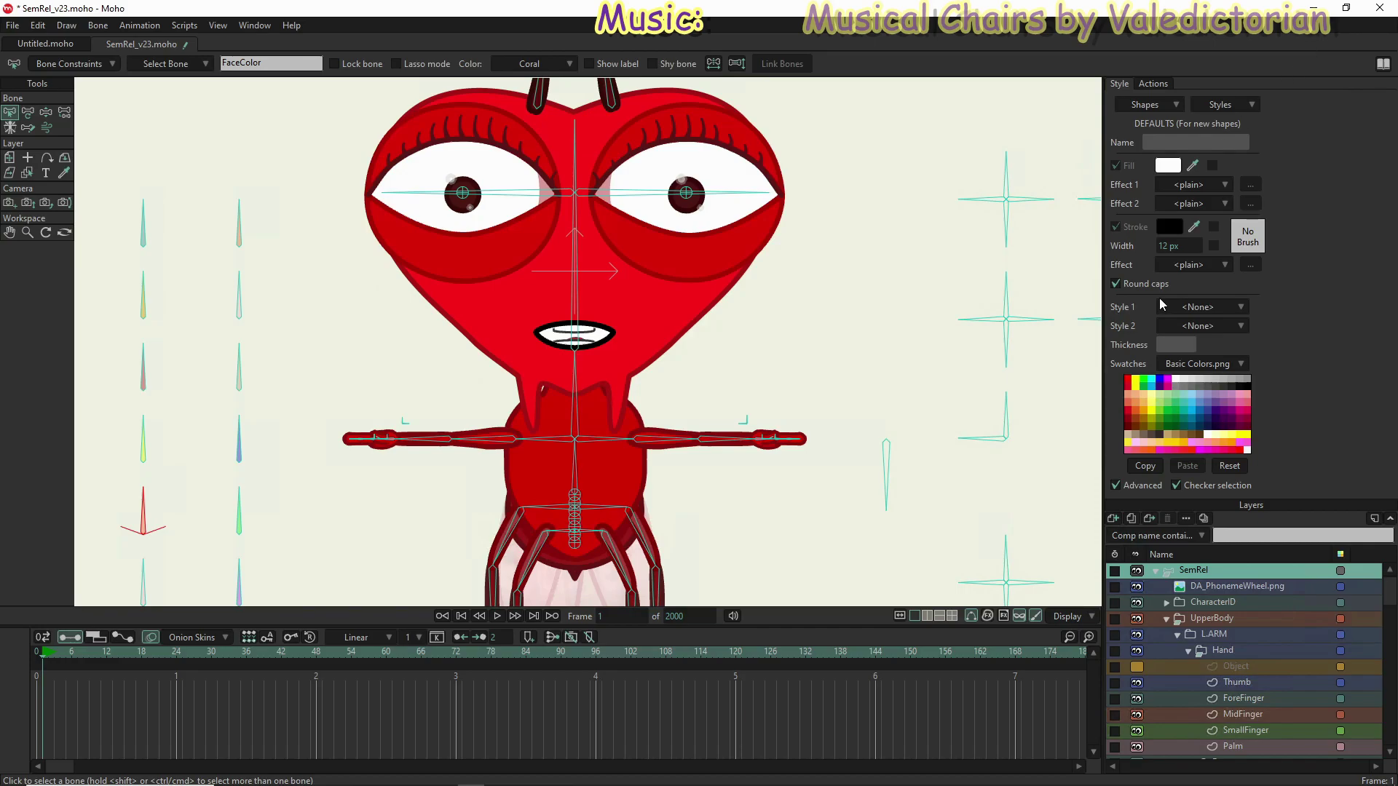
Step: Examine the Lips layer in the MOUTH group, and return to the SemRel bone layer
scroll(1235, 692, "down", 3)
scroll(1239, 713, "down", 5)
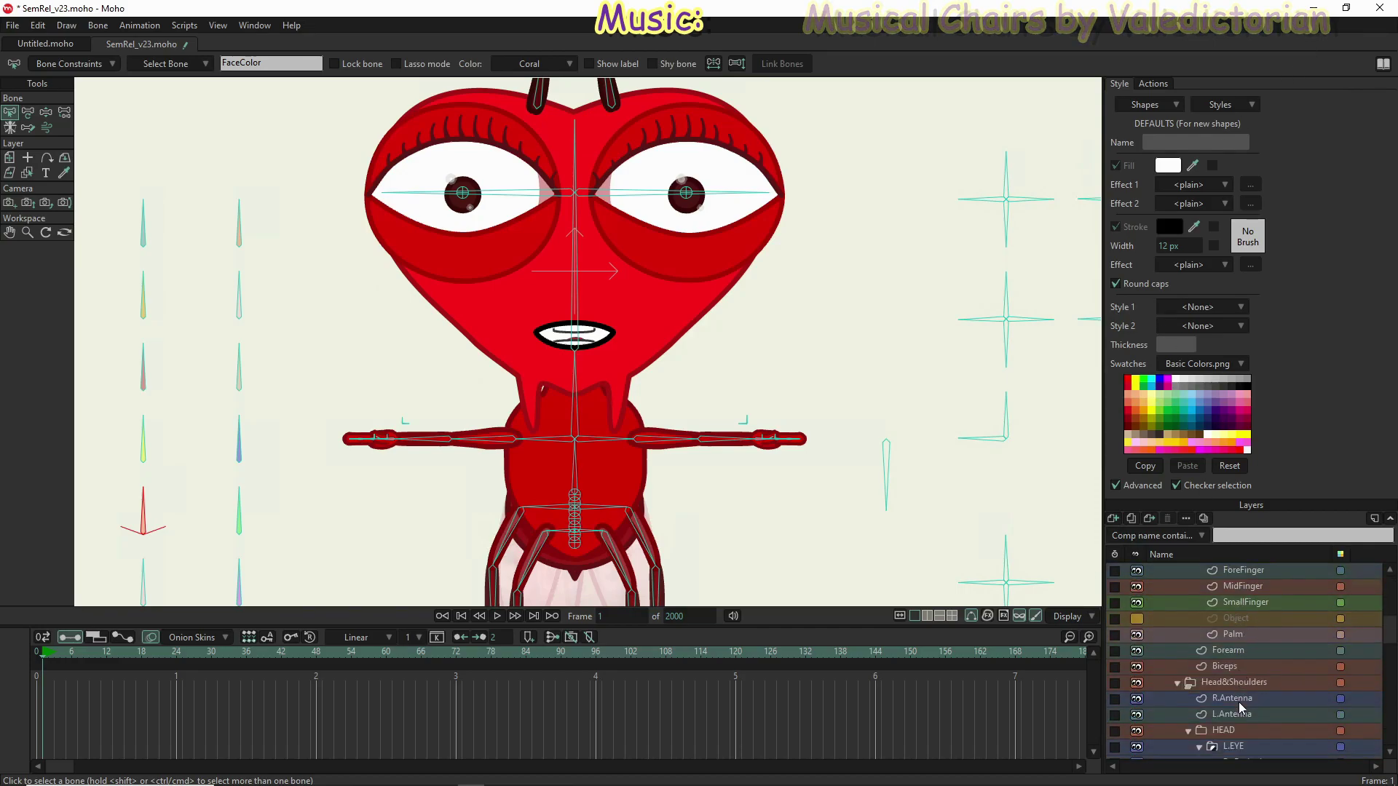
scroll(1243, 706, "down", 8)
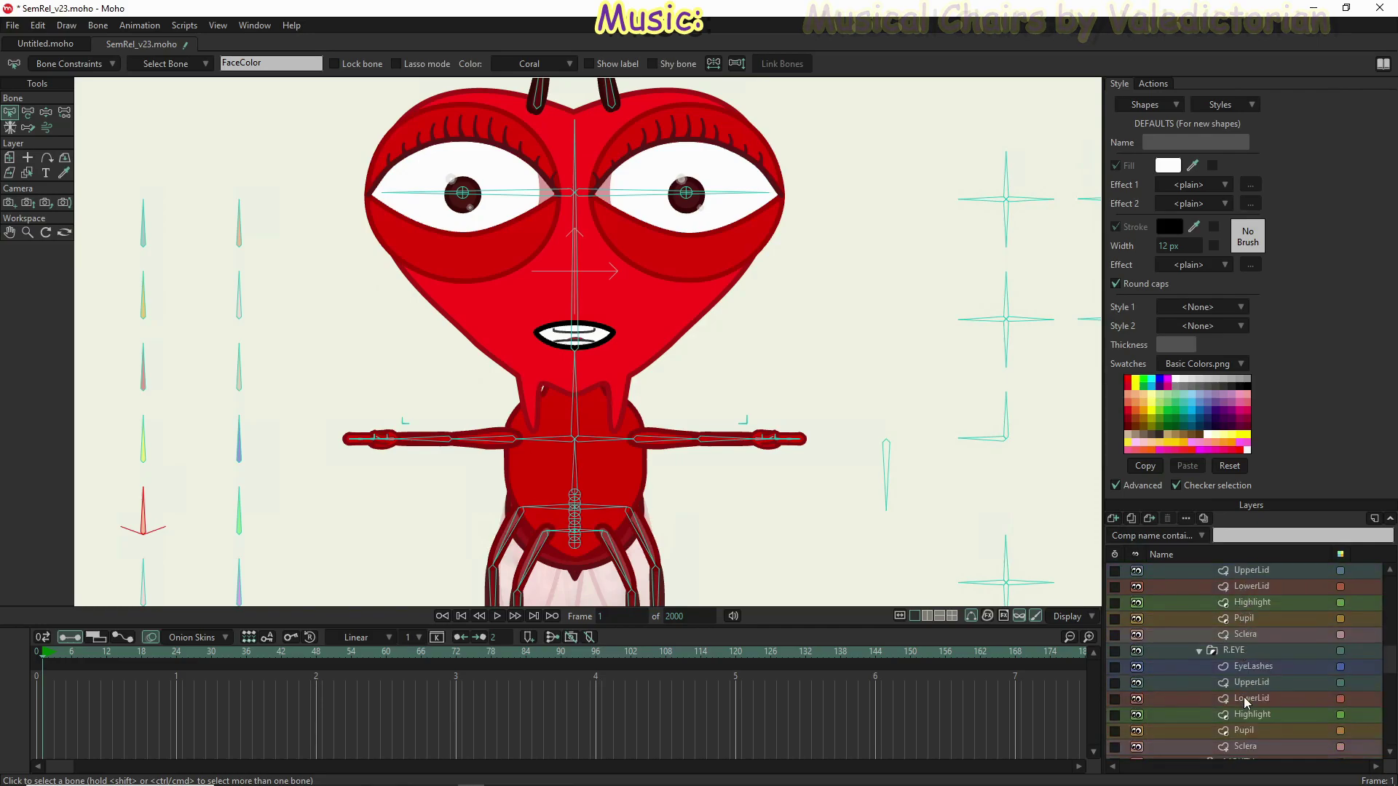
scroll(1245, 701, "down", 1)
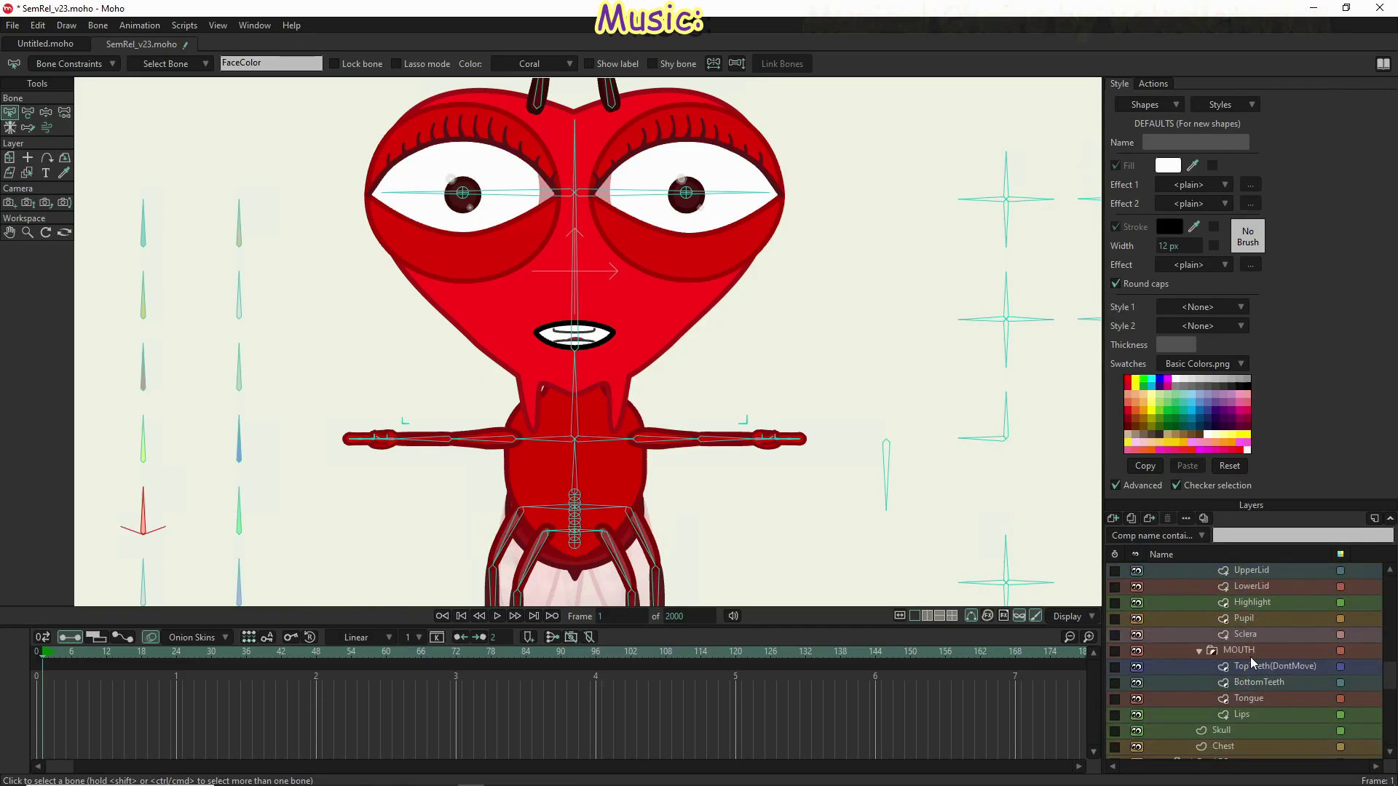
left_click(1249, 716)
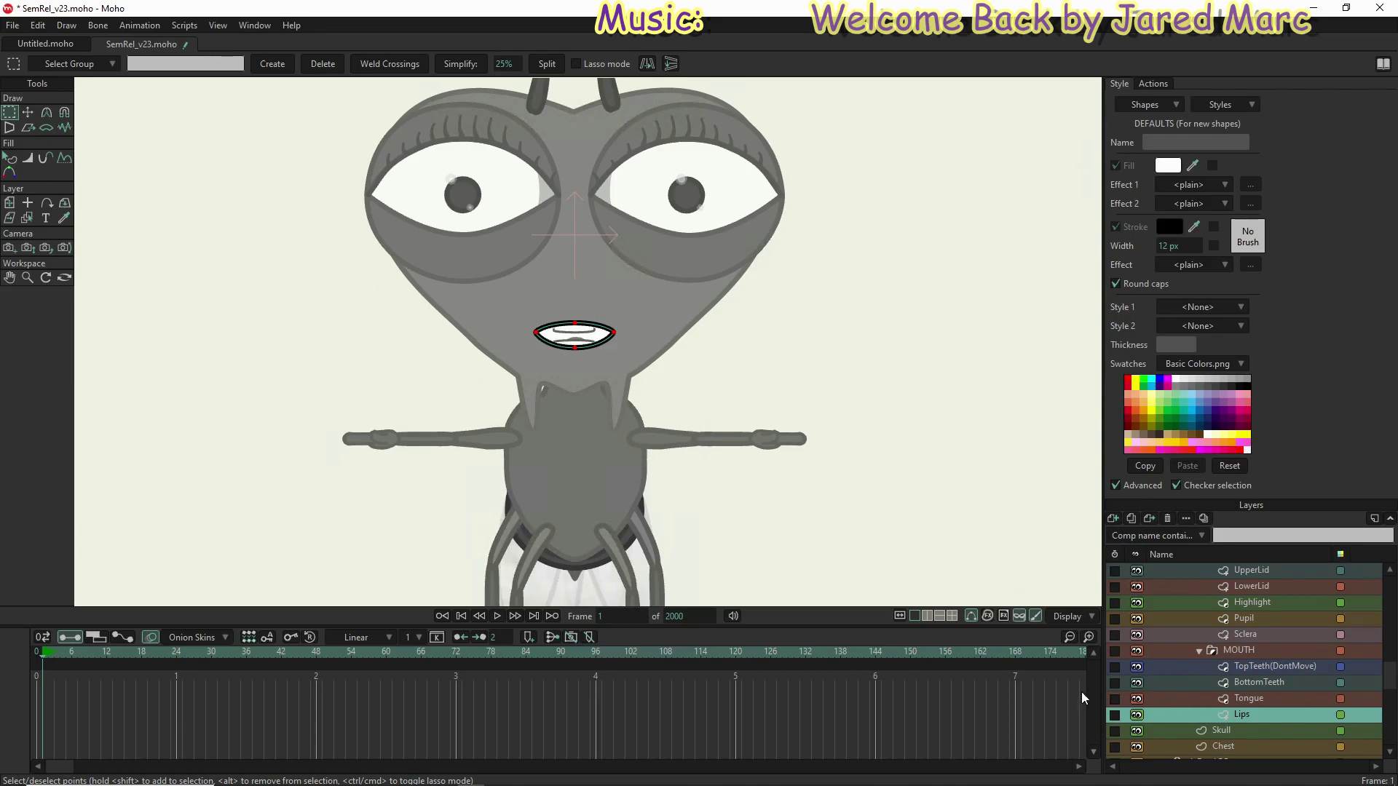
scroll(1257, 584, "up", 5)
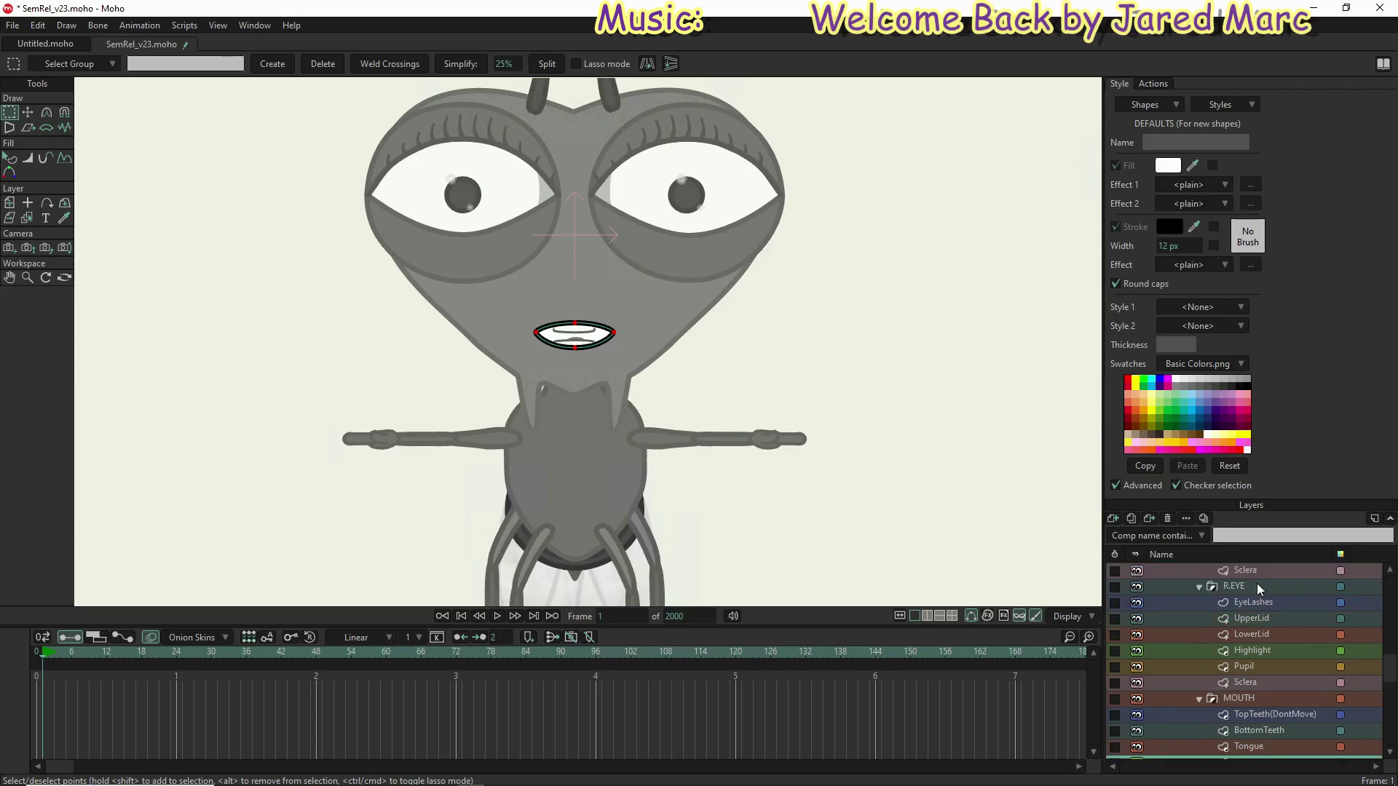
scroll(1257, 583, "up", 5)
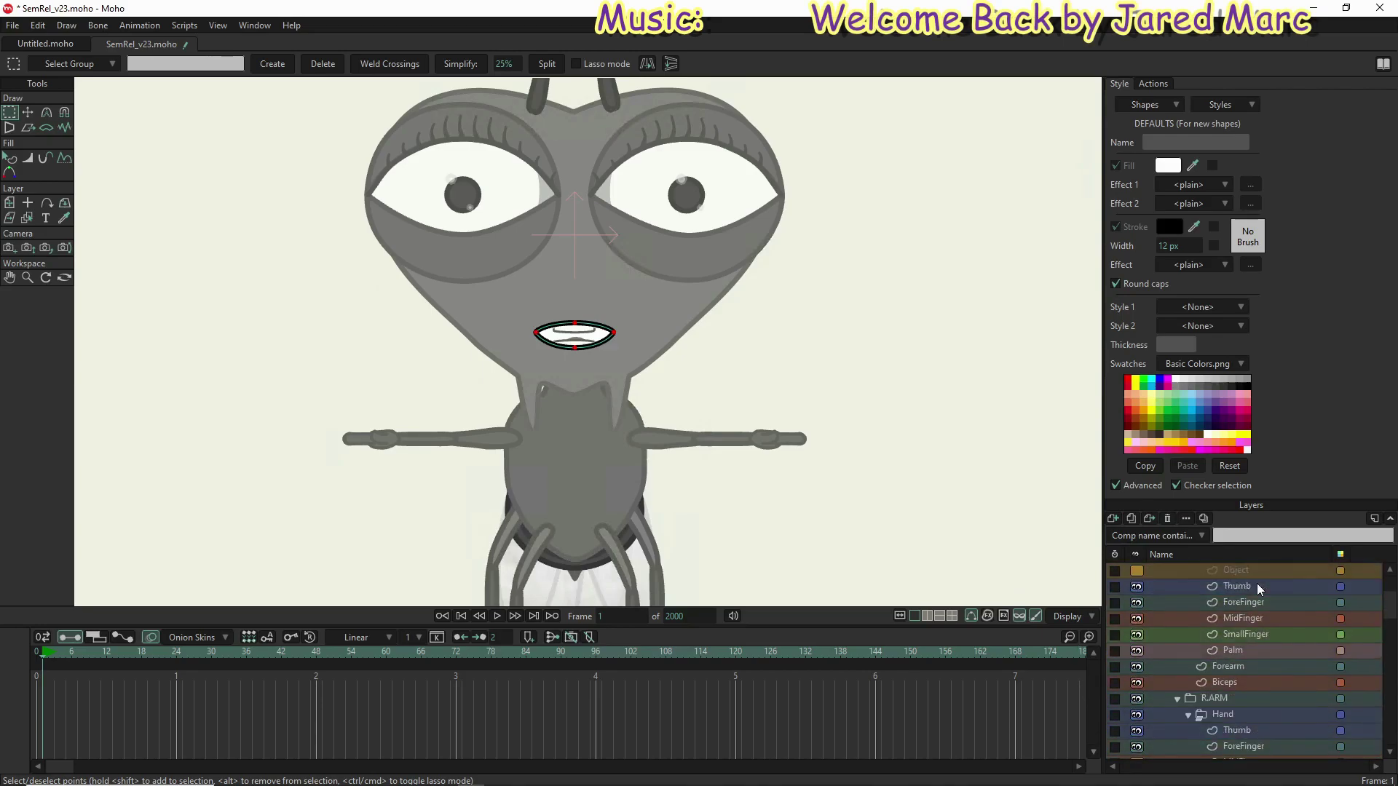
left_click(1213, 567)
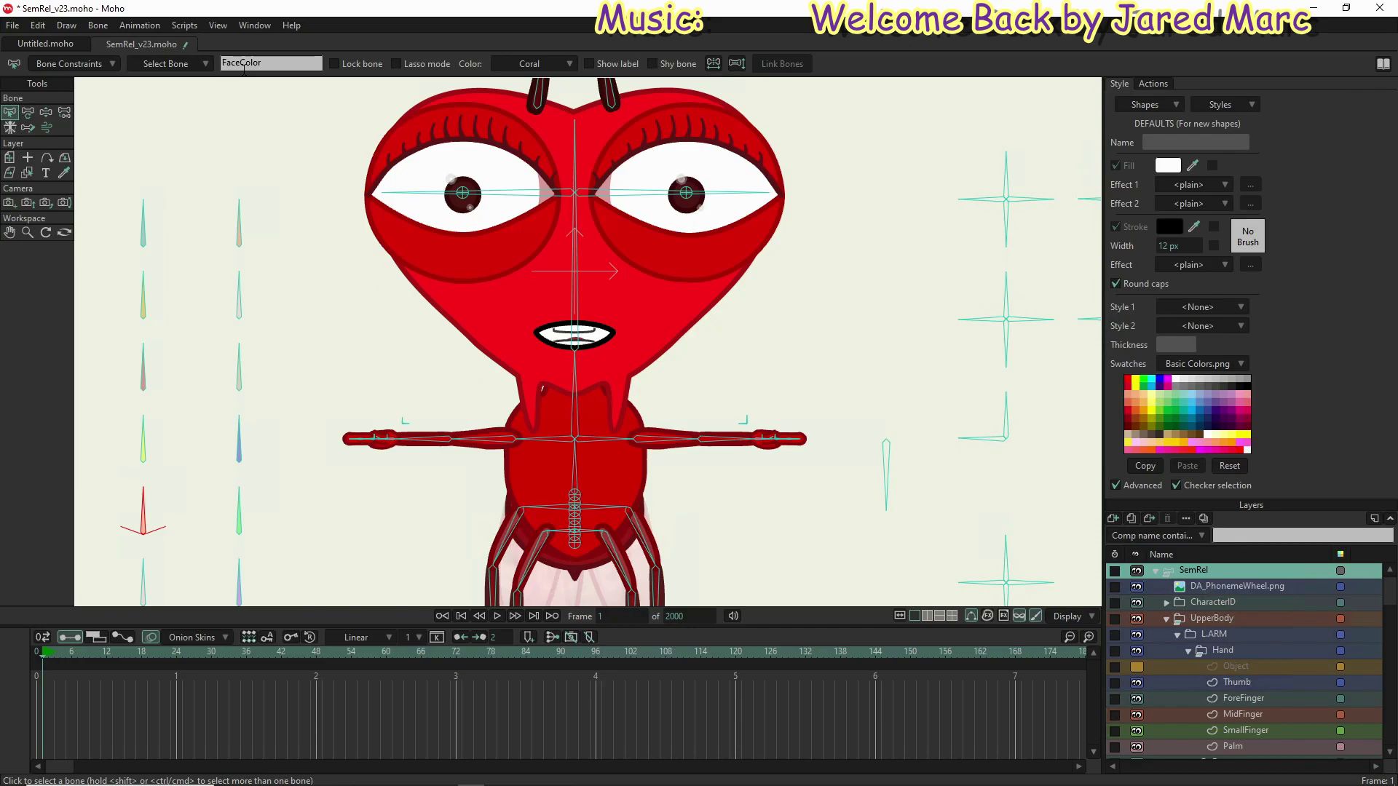
Step: Create a new smart bone action named FaceColor for the selected bone
left_click(1155, 85)
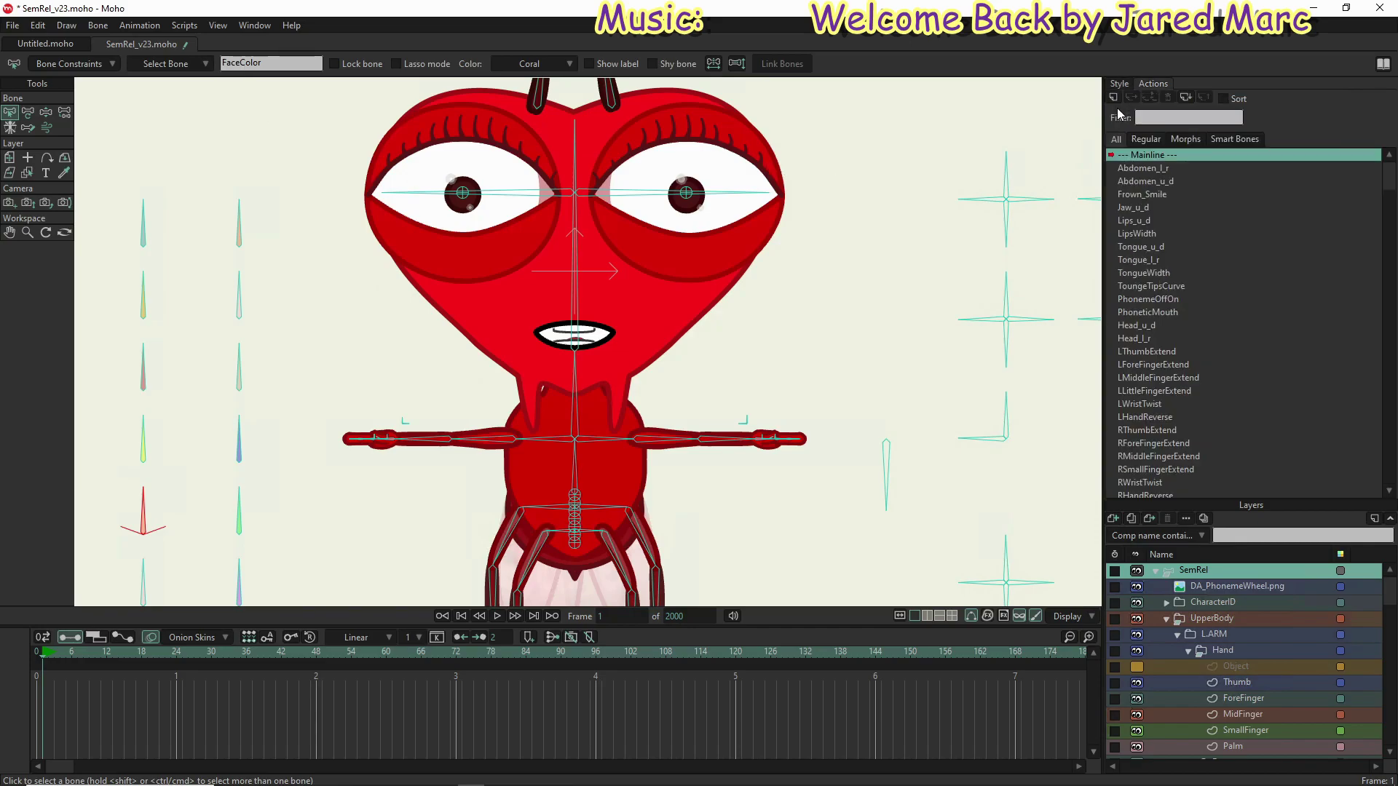
left_click(1114, 98)
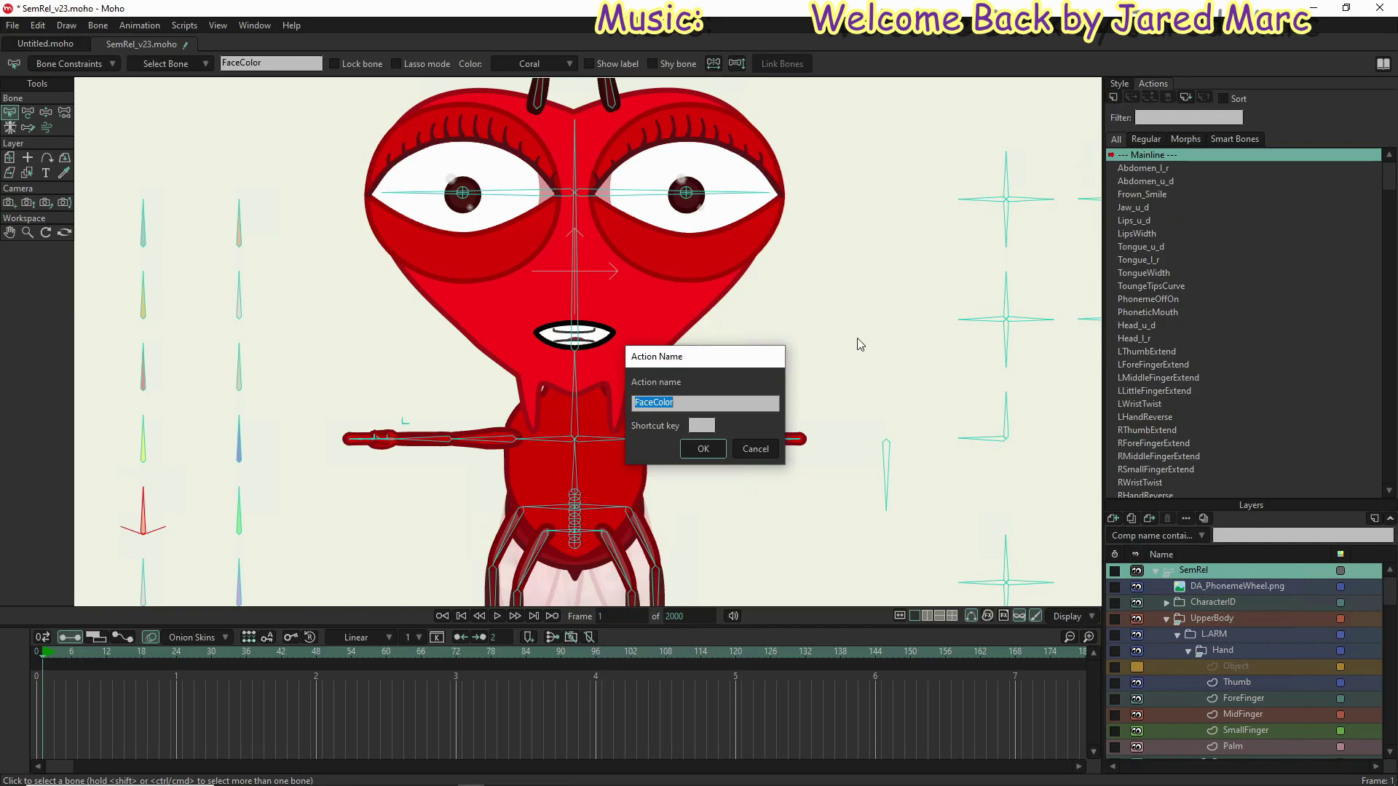
left_click(709, 453)
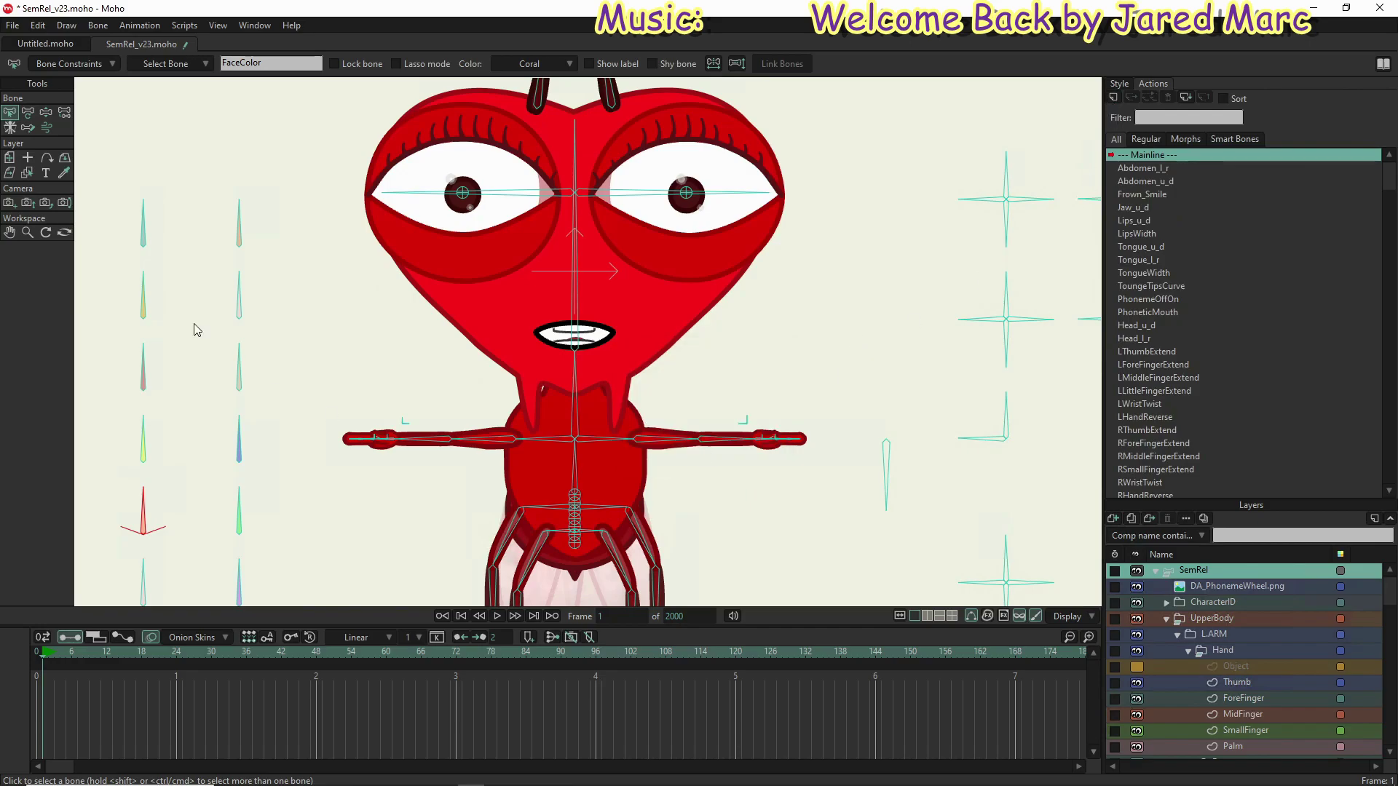
Step: Key the FaceColor bone's angle at 160° on frame 1 and at 20° on frame 141 of its action
left_click(28, 114)
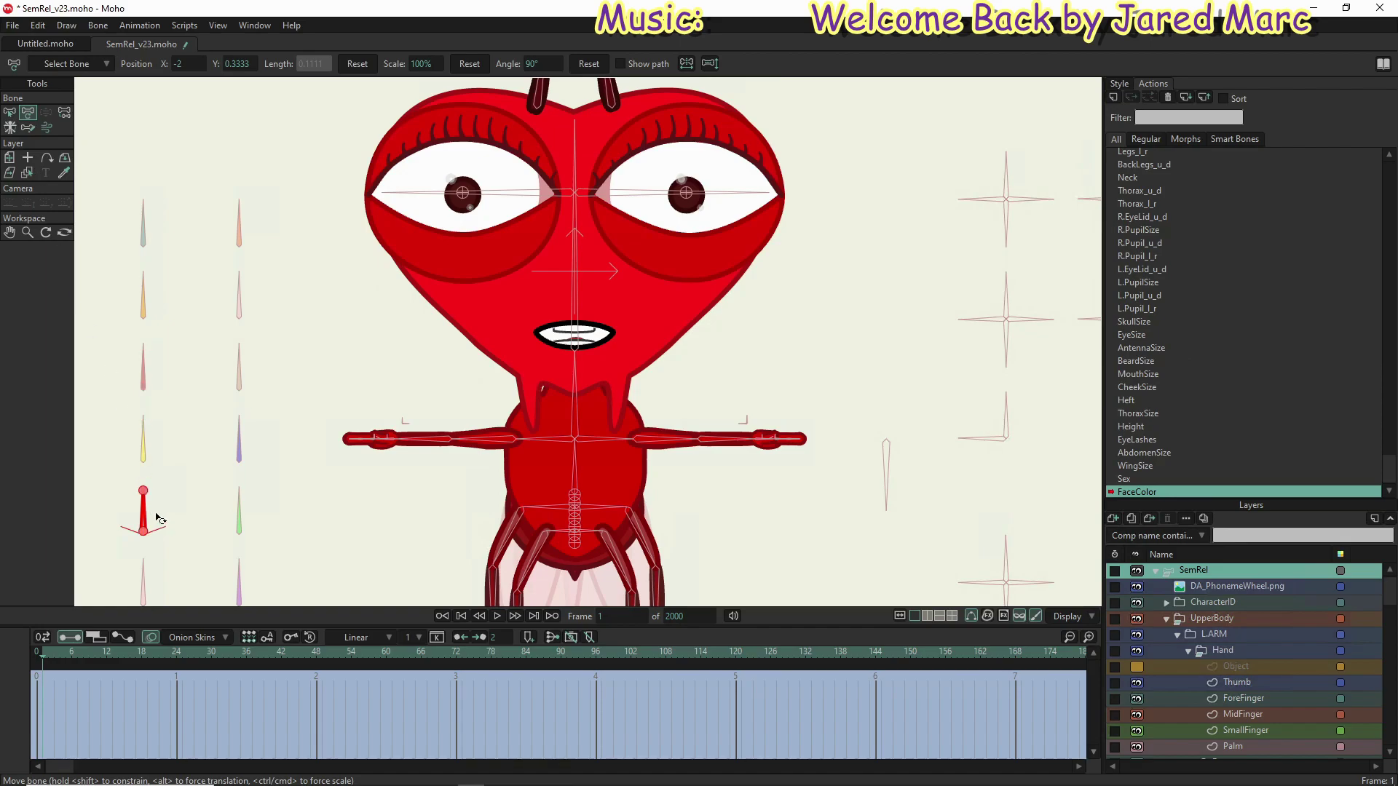
left_click_drag(151, 518, 106, 555)
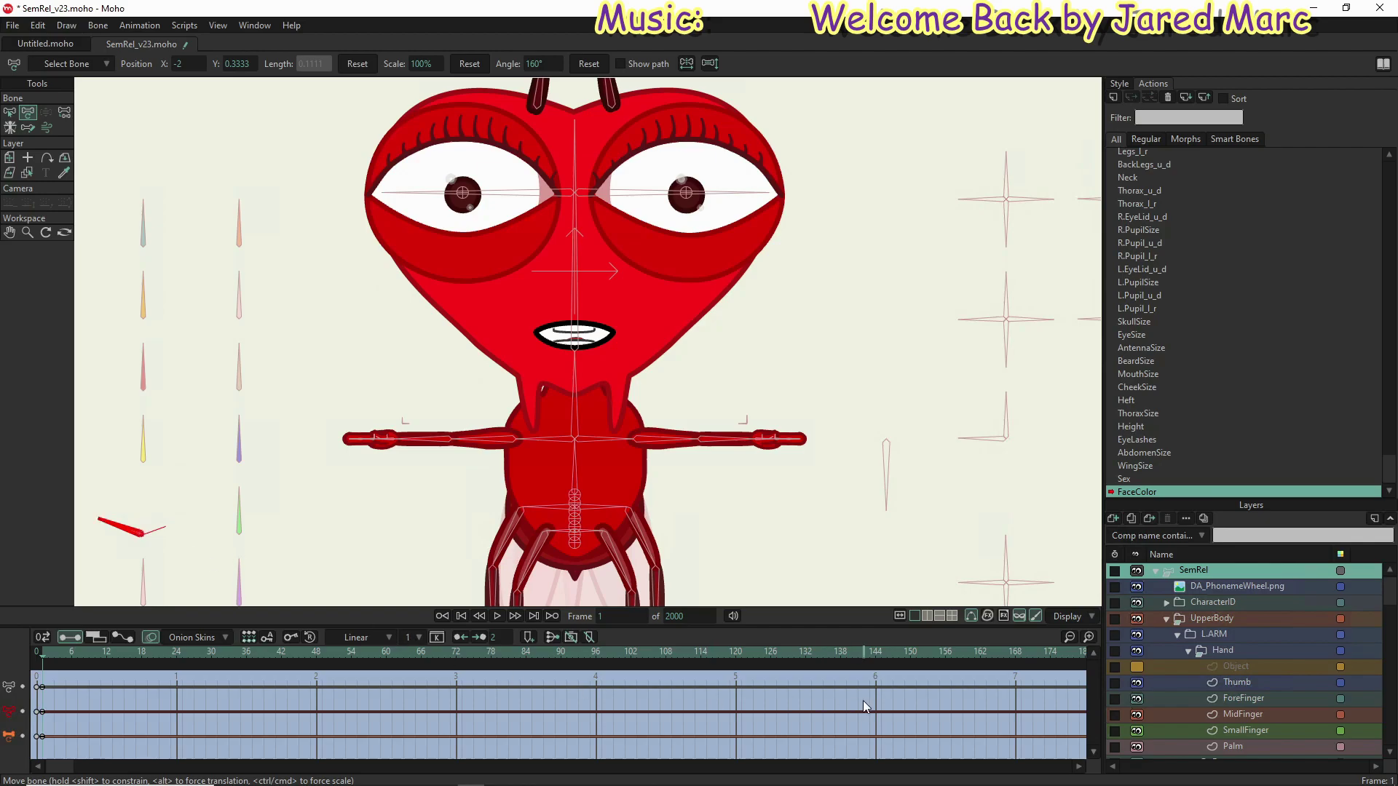
left_click(859, 653)
left_click_drag(123, 534, 209, 537)
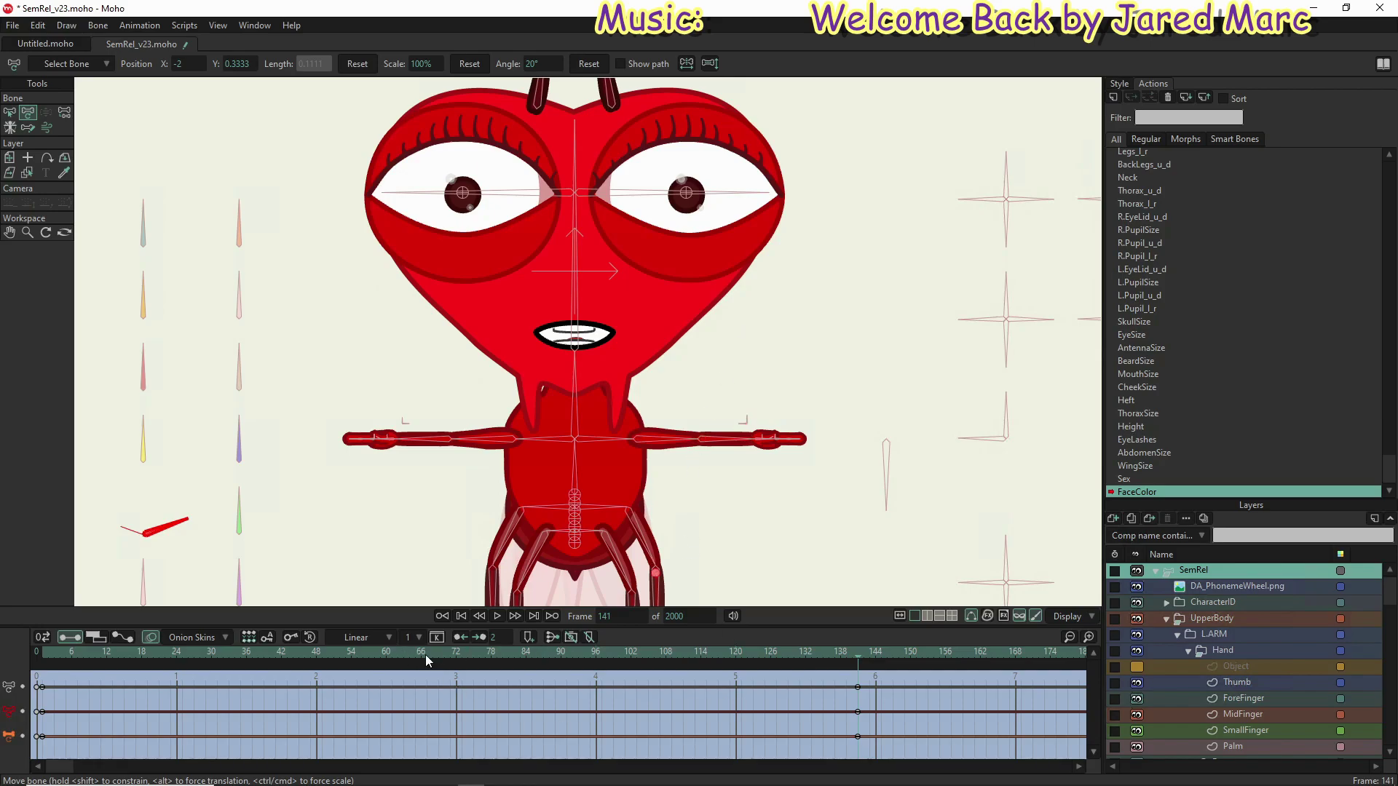
Step: Move to frame 71 of the FaceColor action and view the available swatch sets in the style settings
left_click(448, 649)
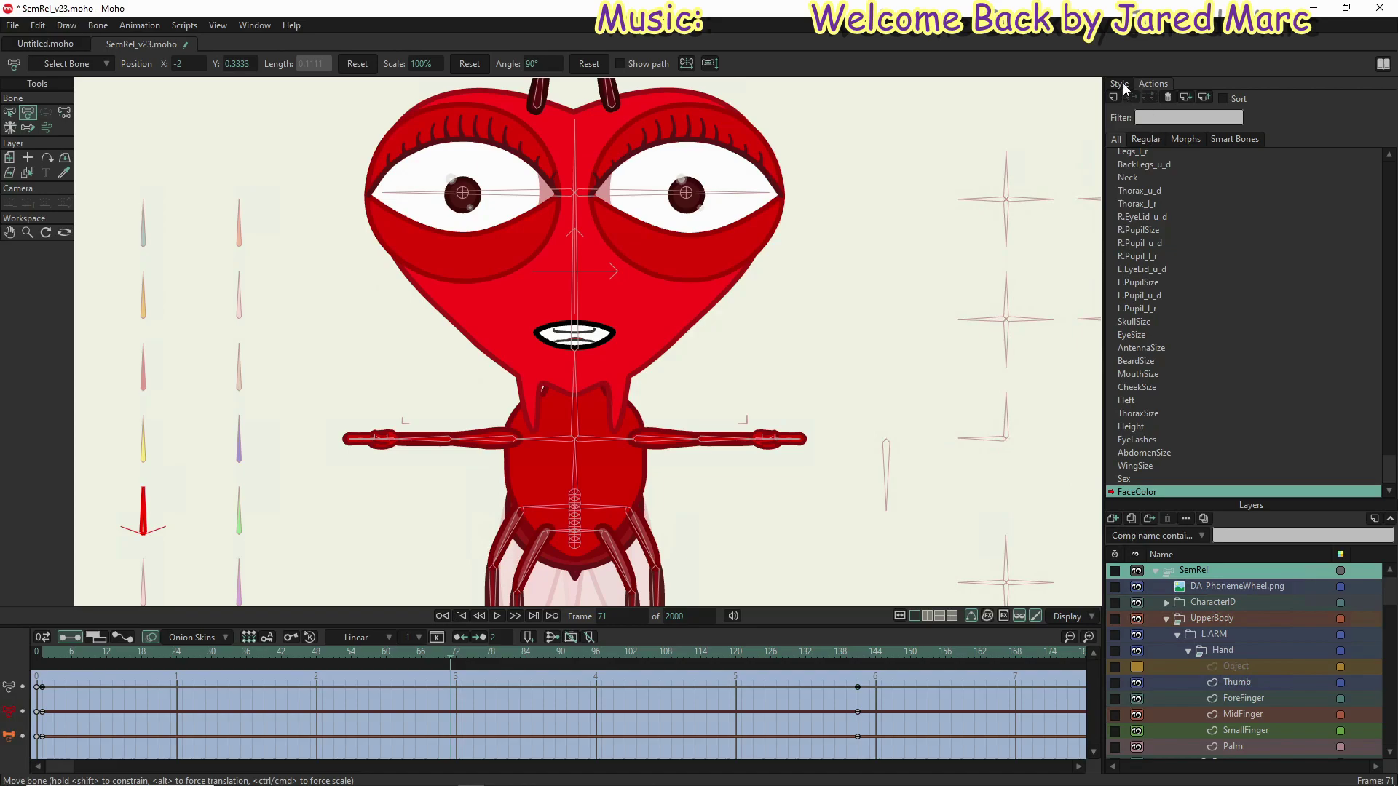
left_click(1122, 85)
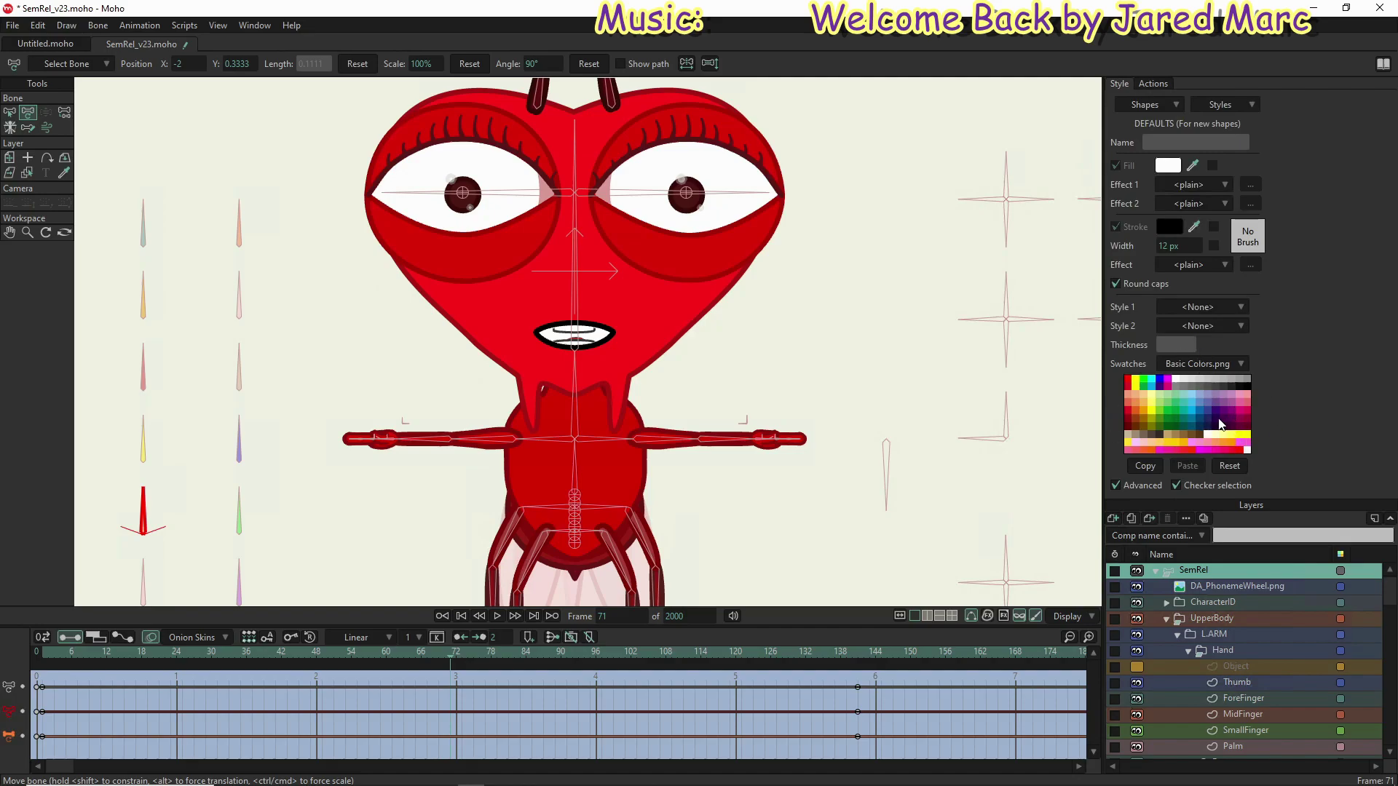
left_click(1238, 358)
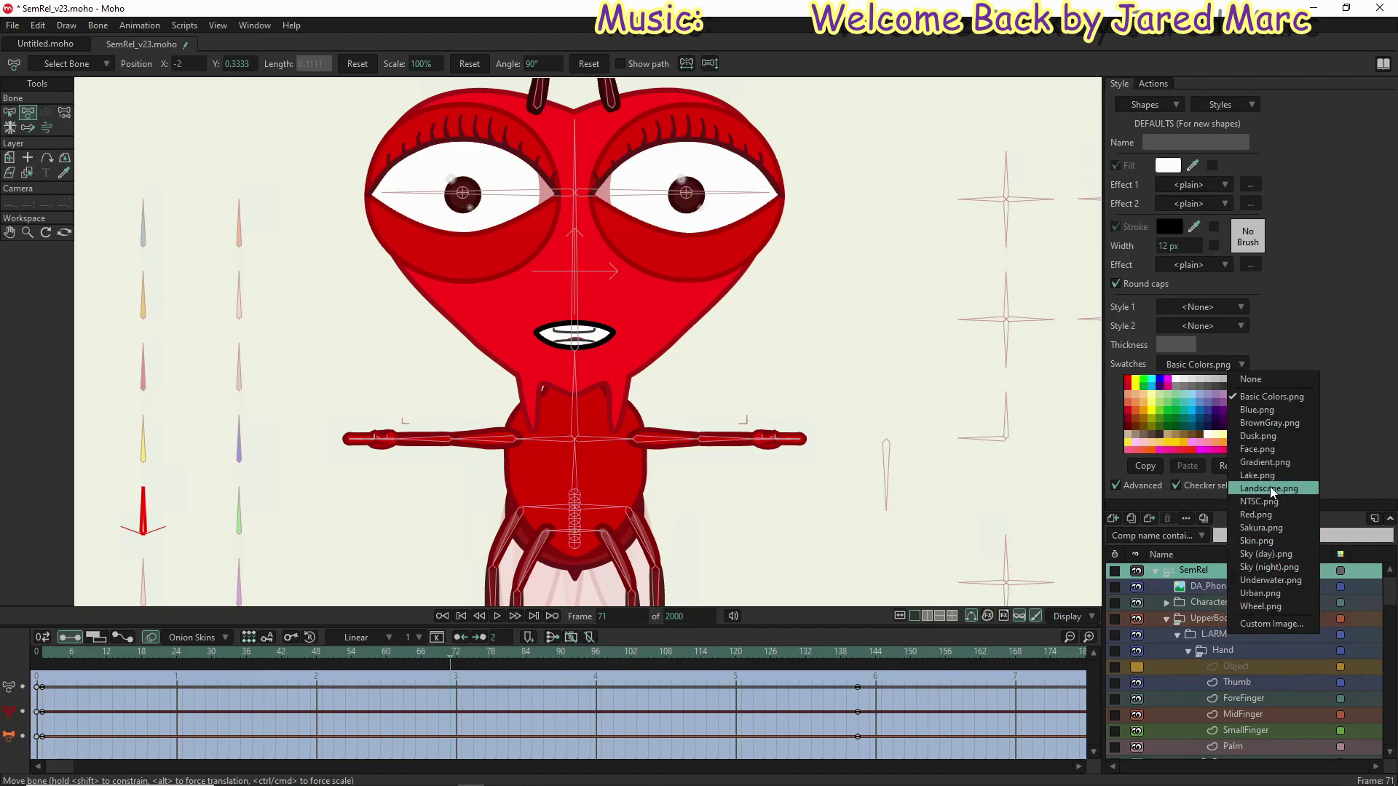
left_click(1242, 364)
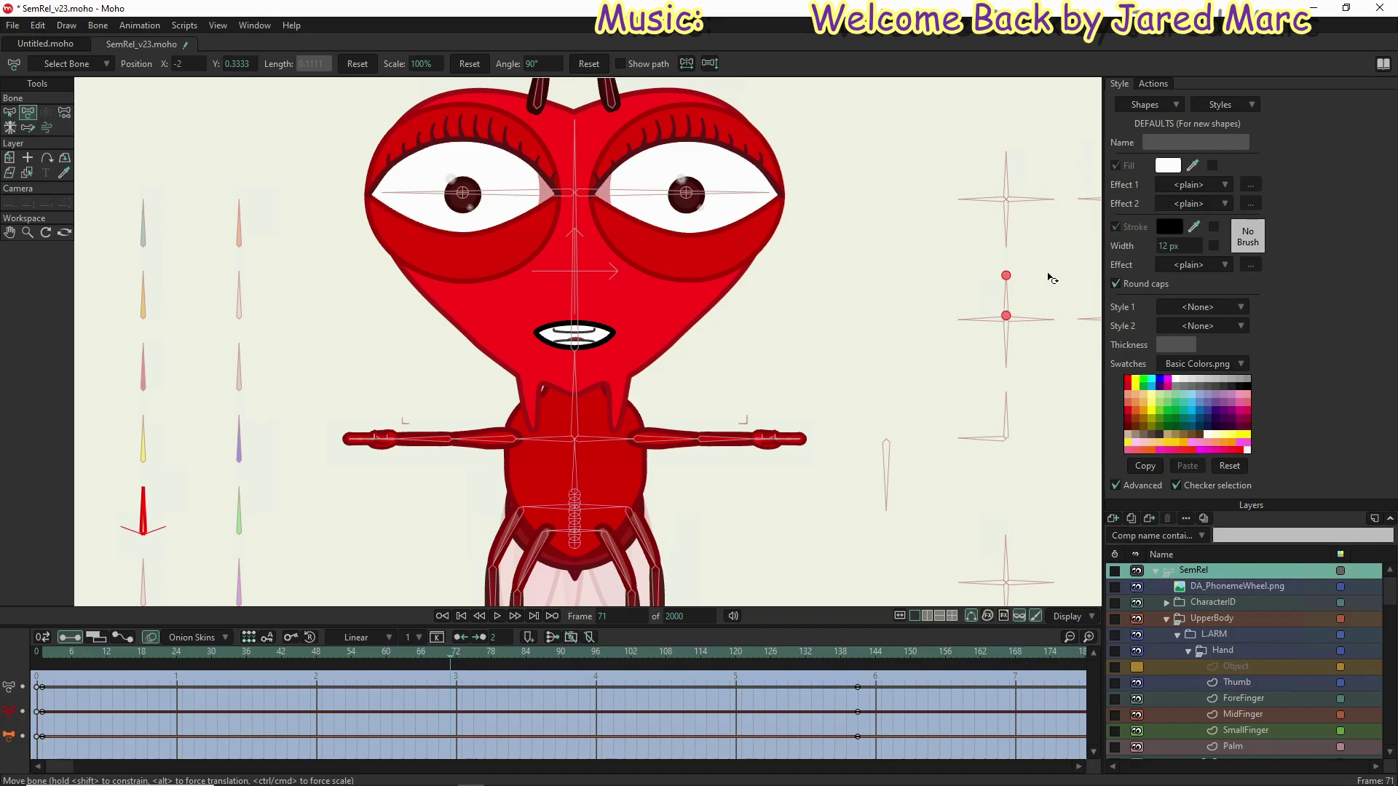
Step: Set the default colors for new shapes to fill 920909 and stroke 760000
left_click(1167, 166)
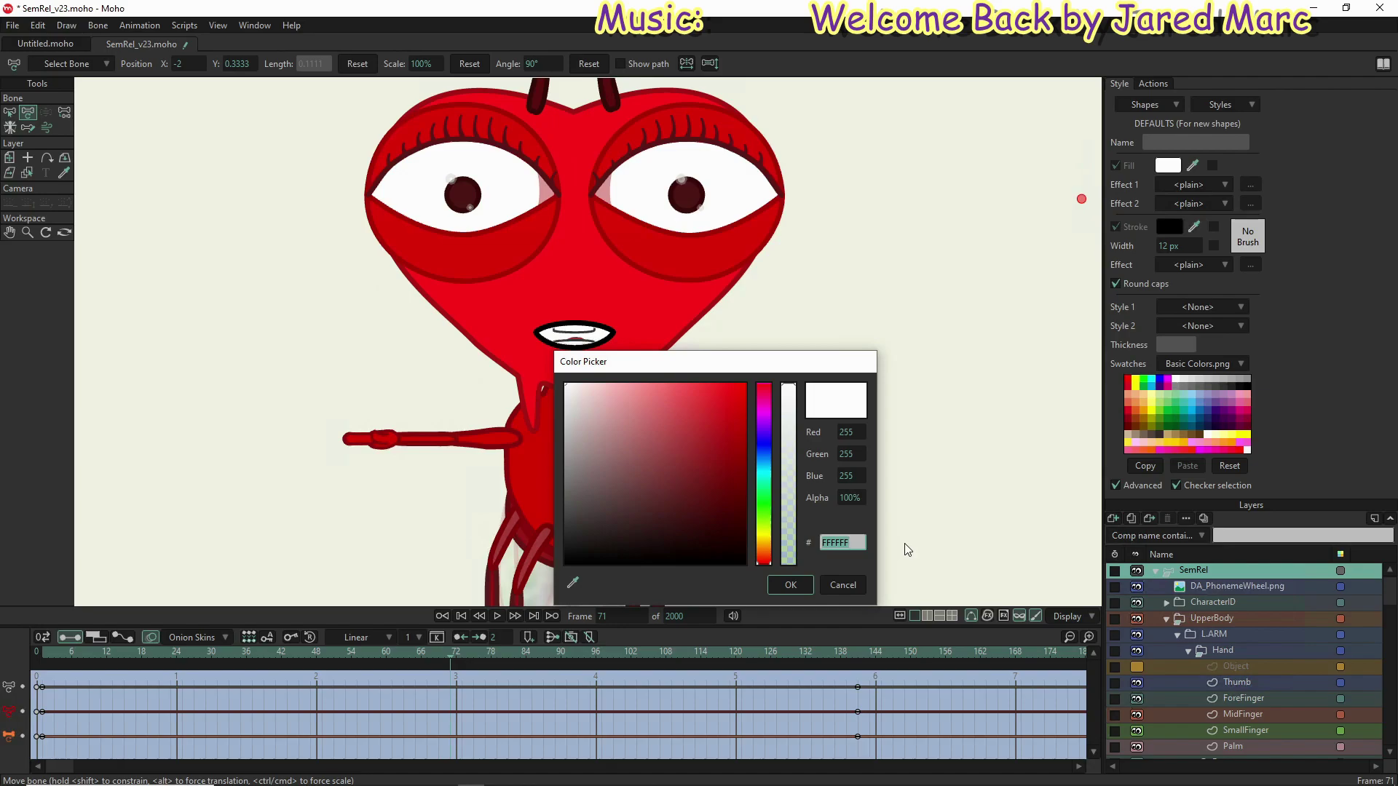
type("920909")
key("Return")
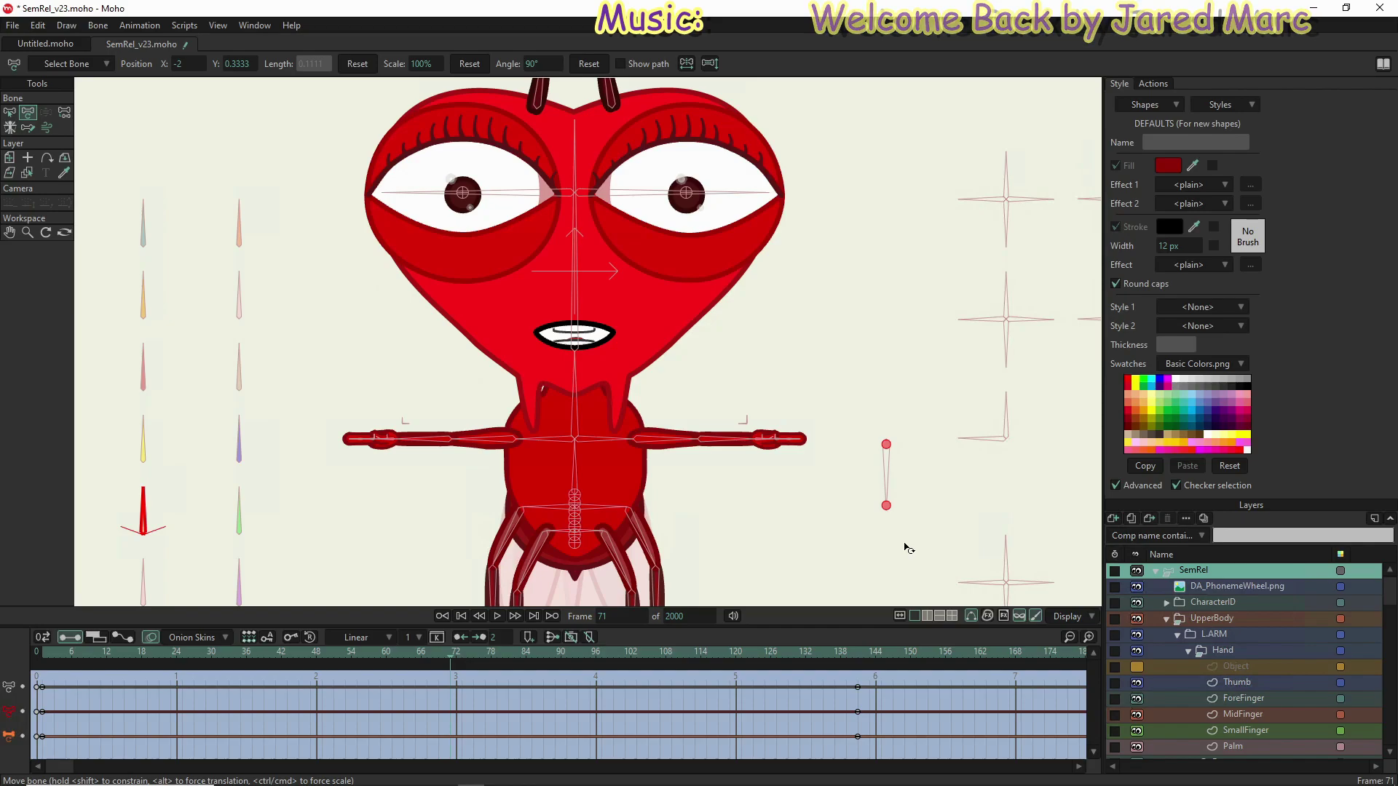
left_click(1171, 227)
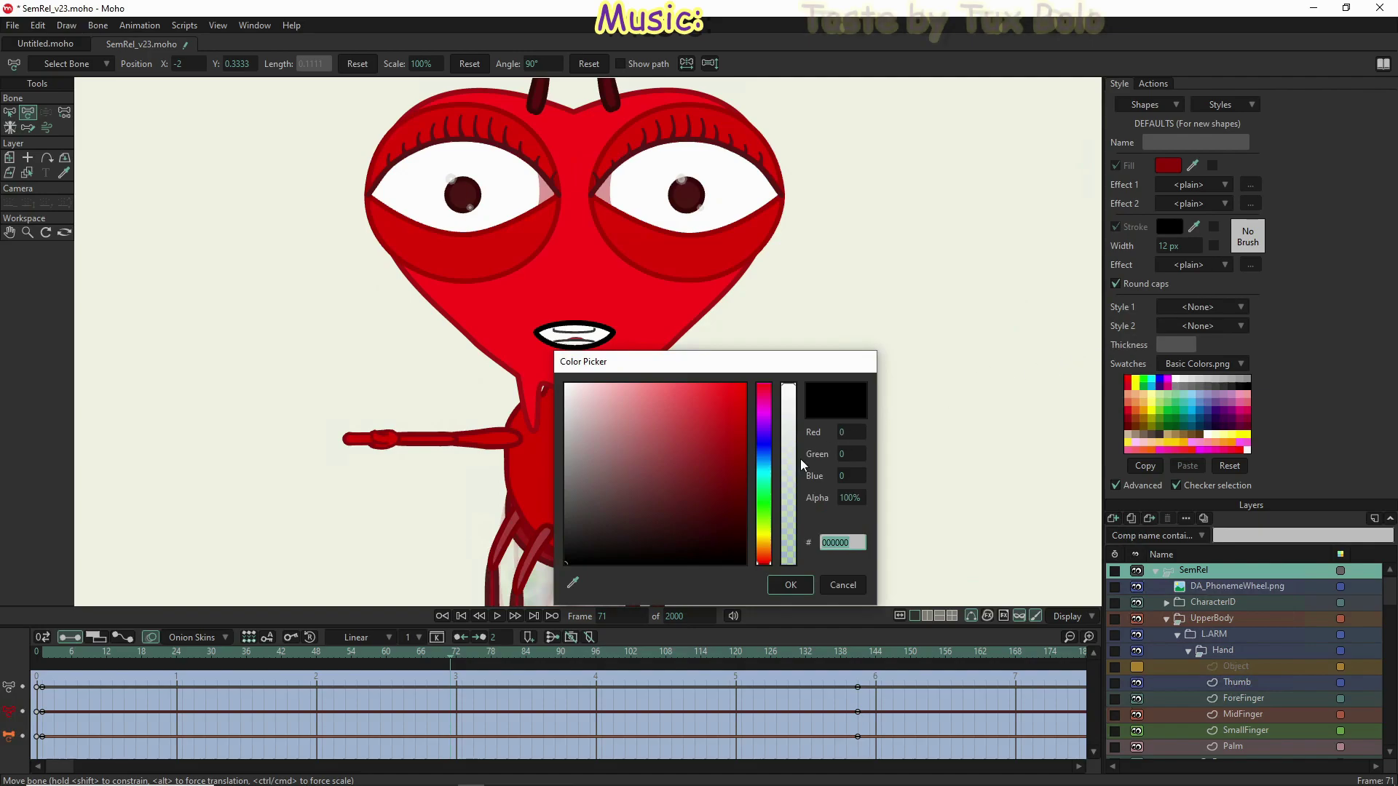
type("7")
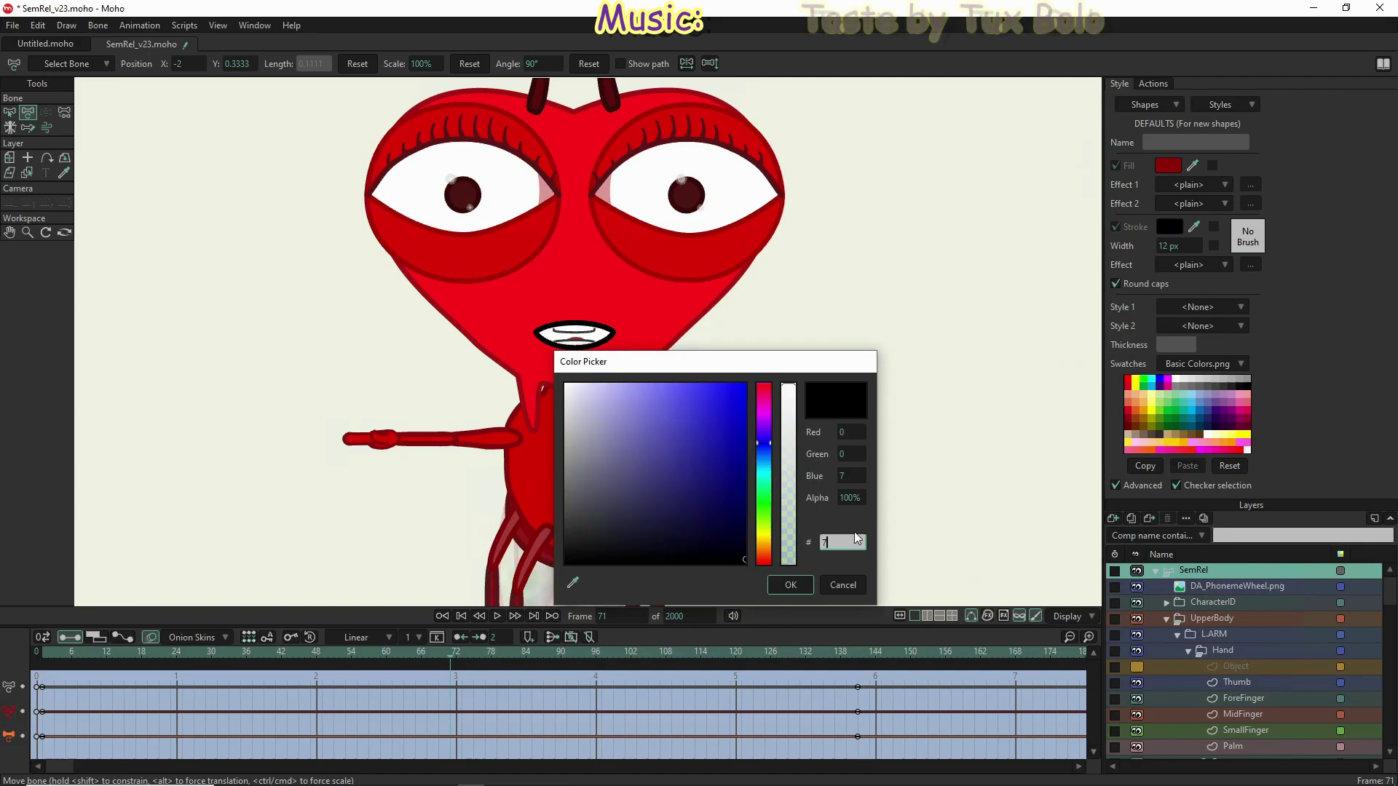
type("60000")
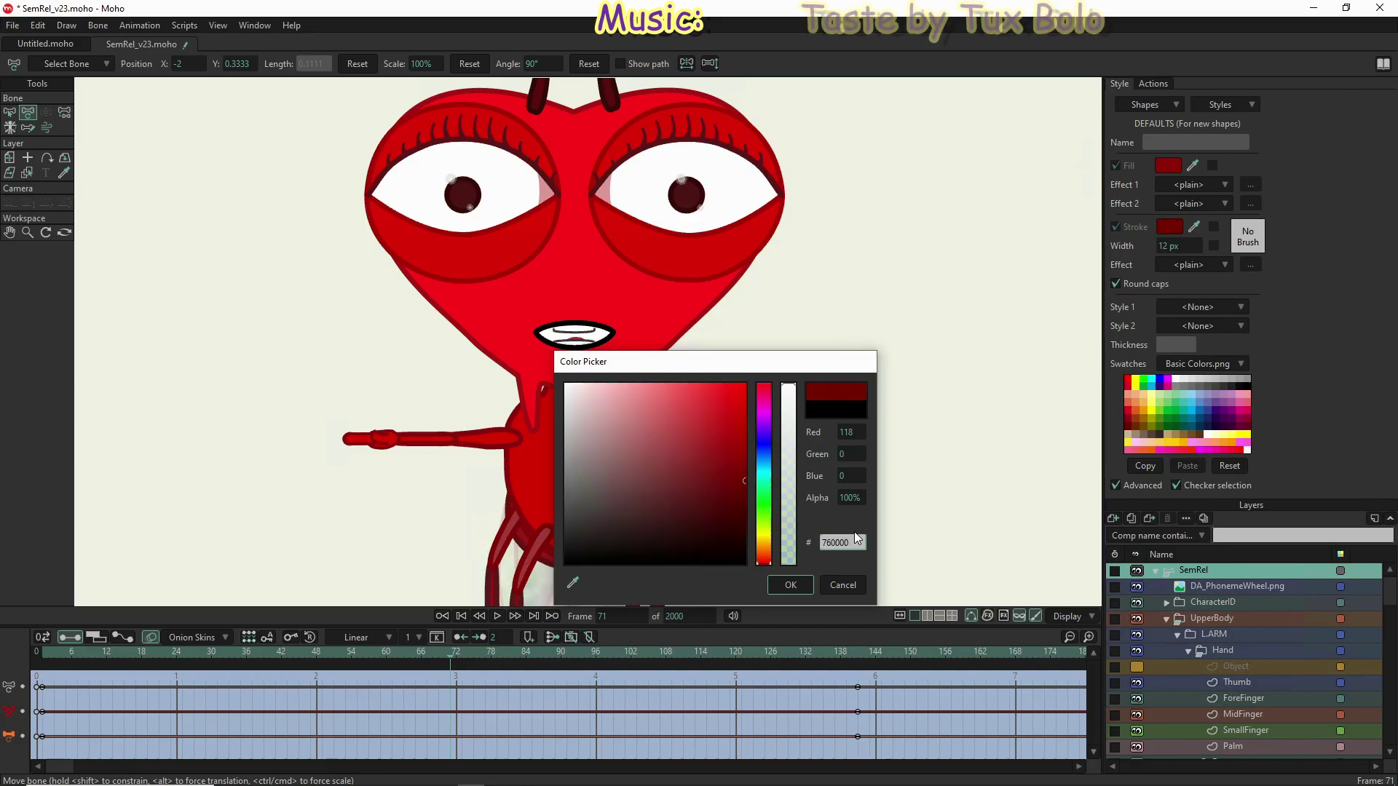
left_click(782, 579)
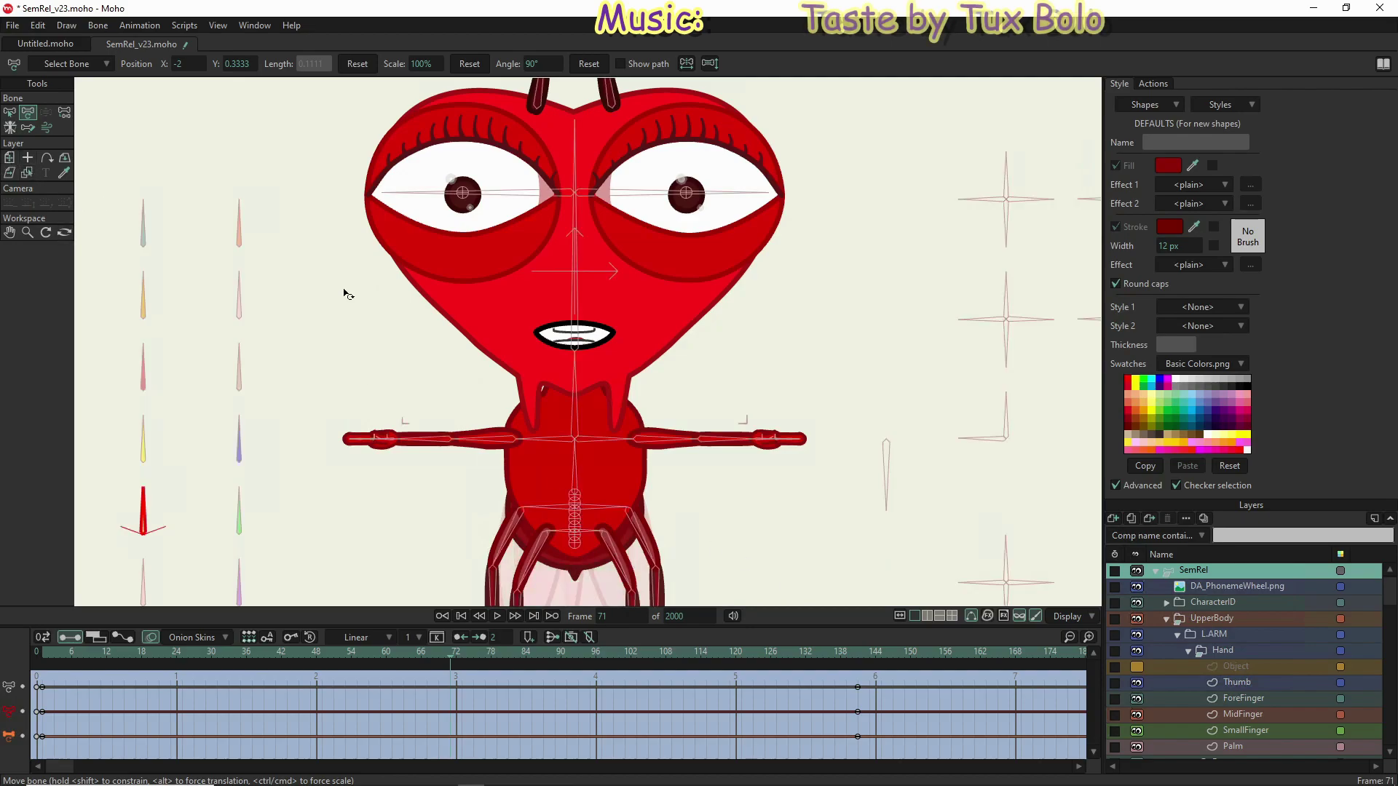
Step: Select the lip shape on the Lips layer of the MOUTH group and key its fill color as 920909 on frame 71
scroll(1221, 711, "down", 4)
scroll(1214, 708, "down", 5)
left_click(1257, 700)
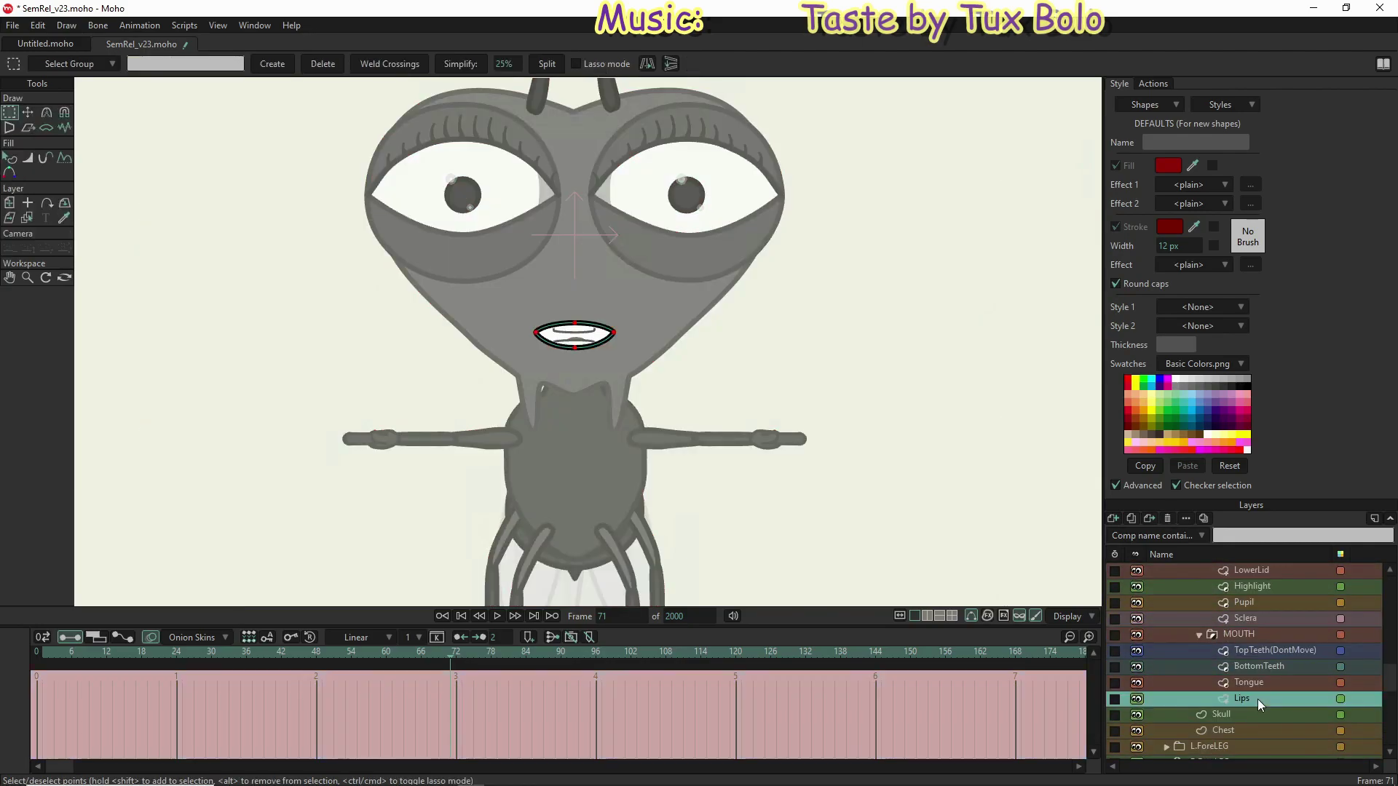
left_click(13, 158)
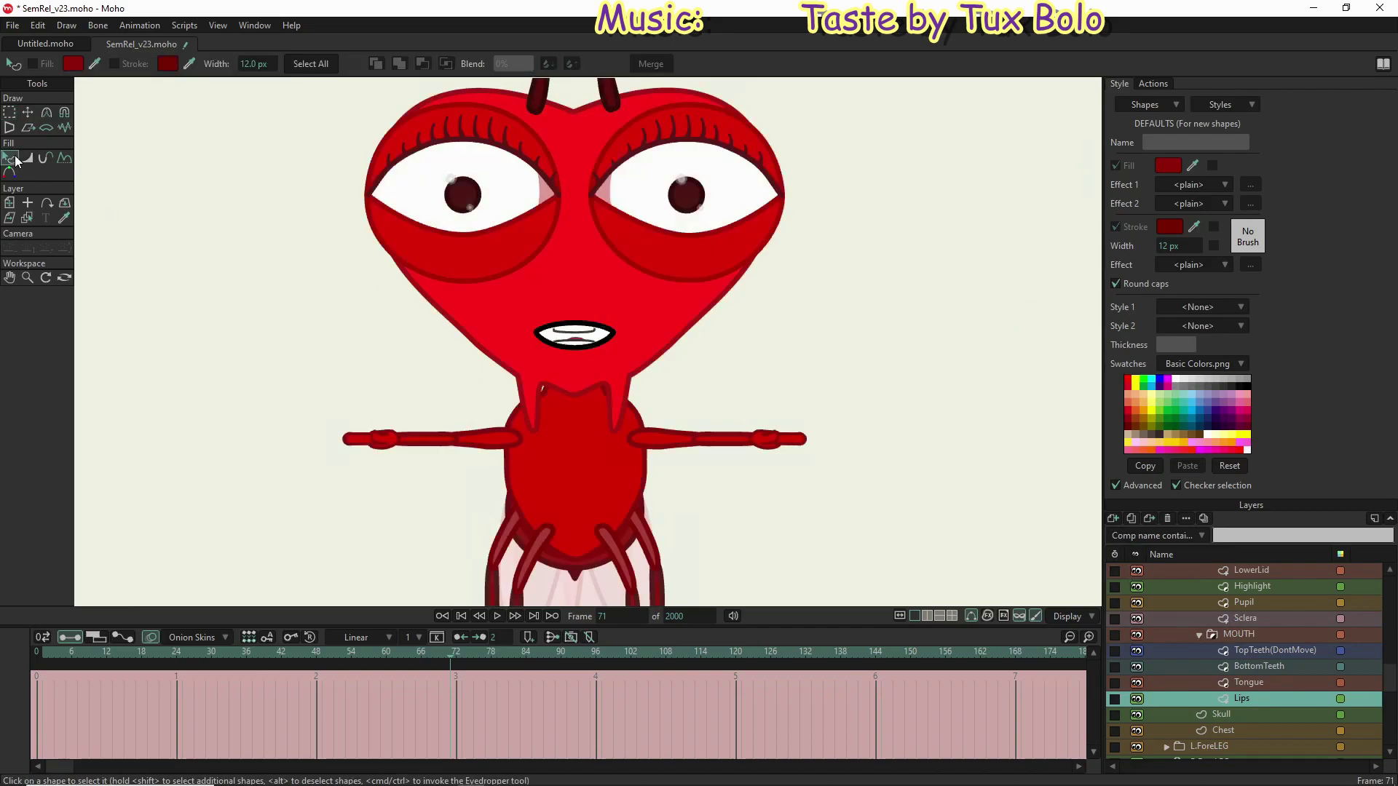
left_click(611, 344)
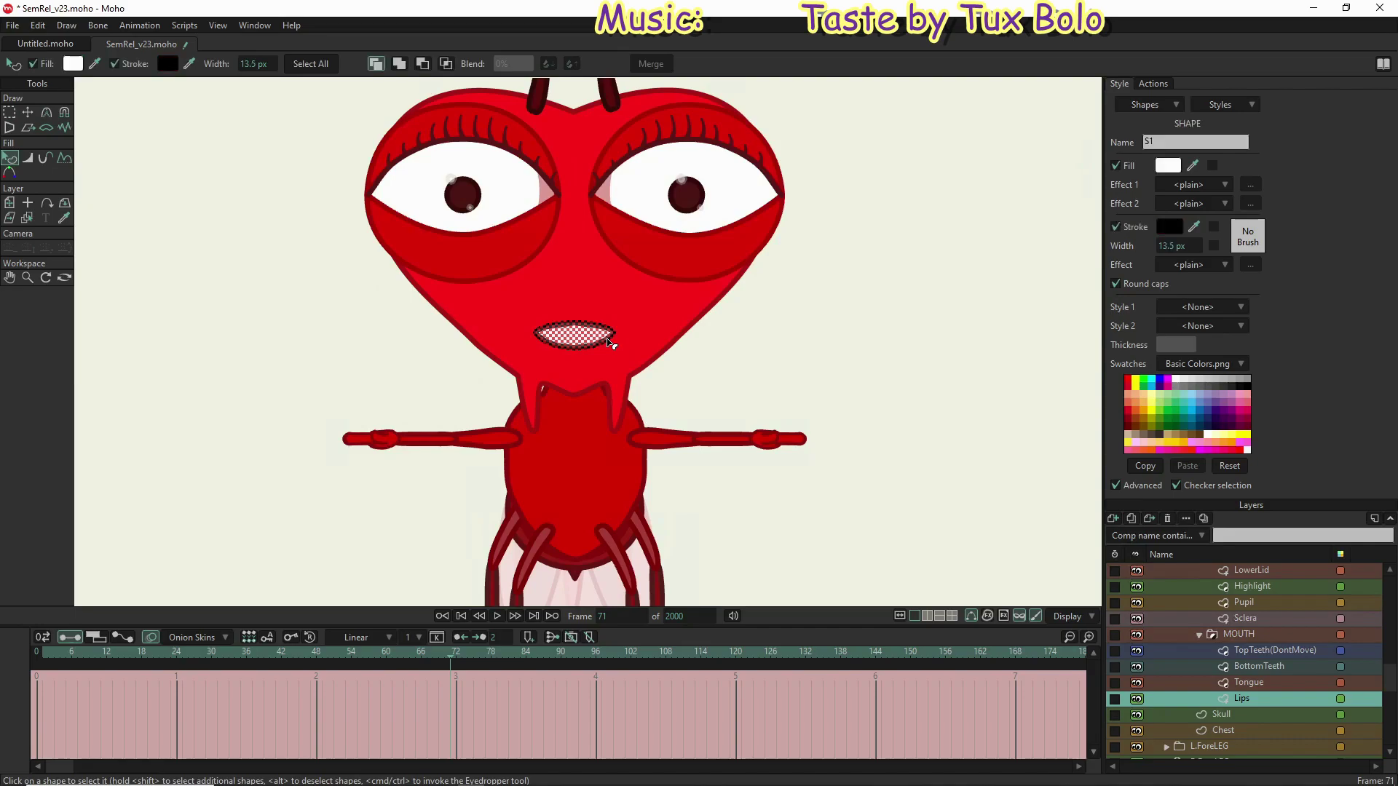
left_click(1168, 167)
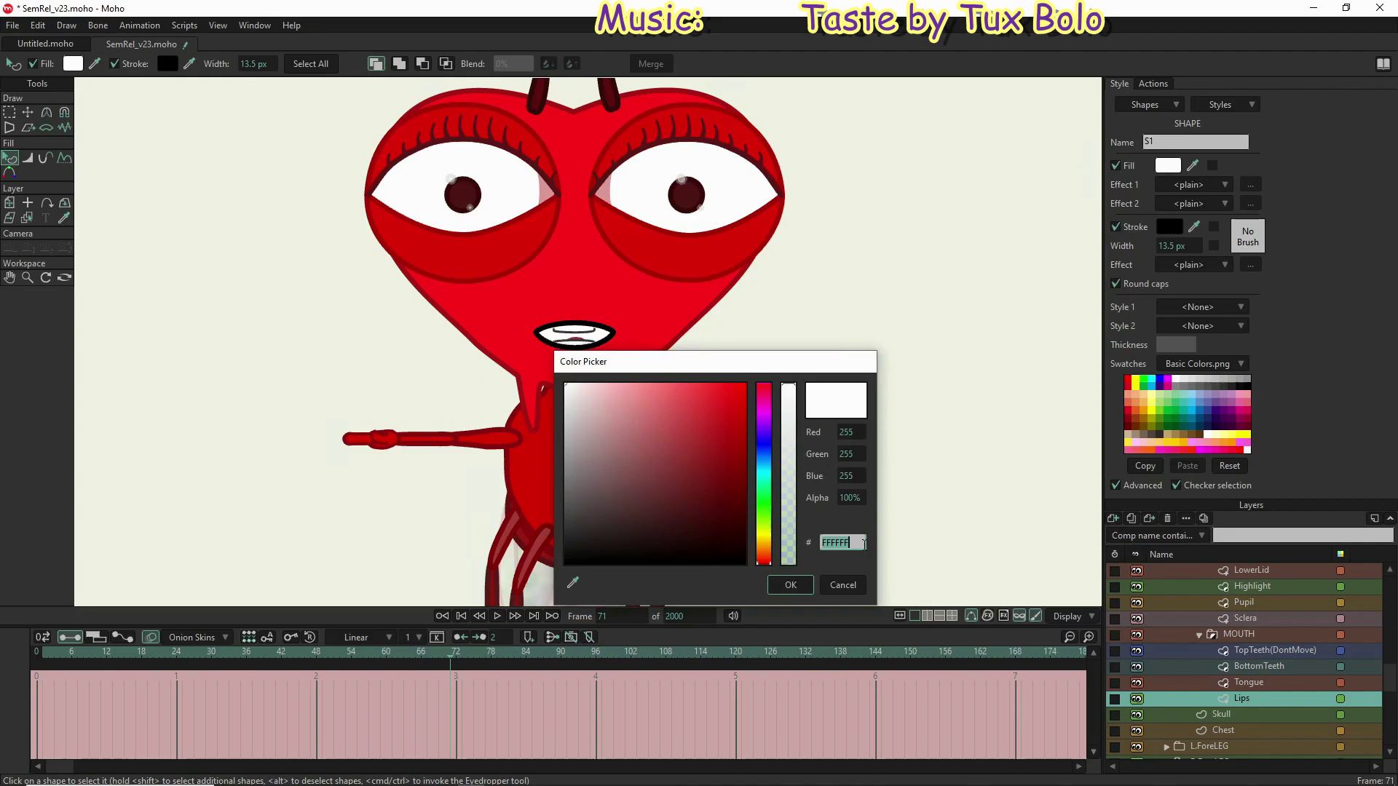
type("920909")
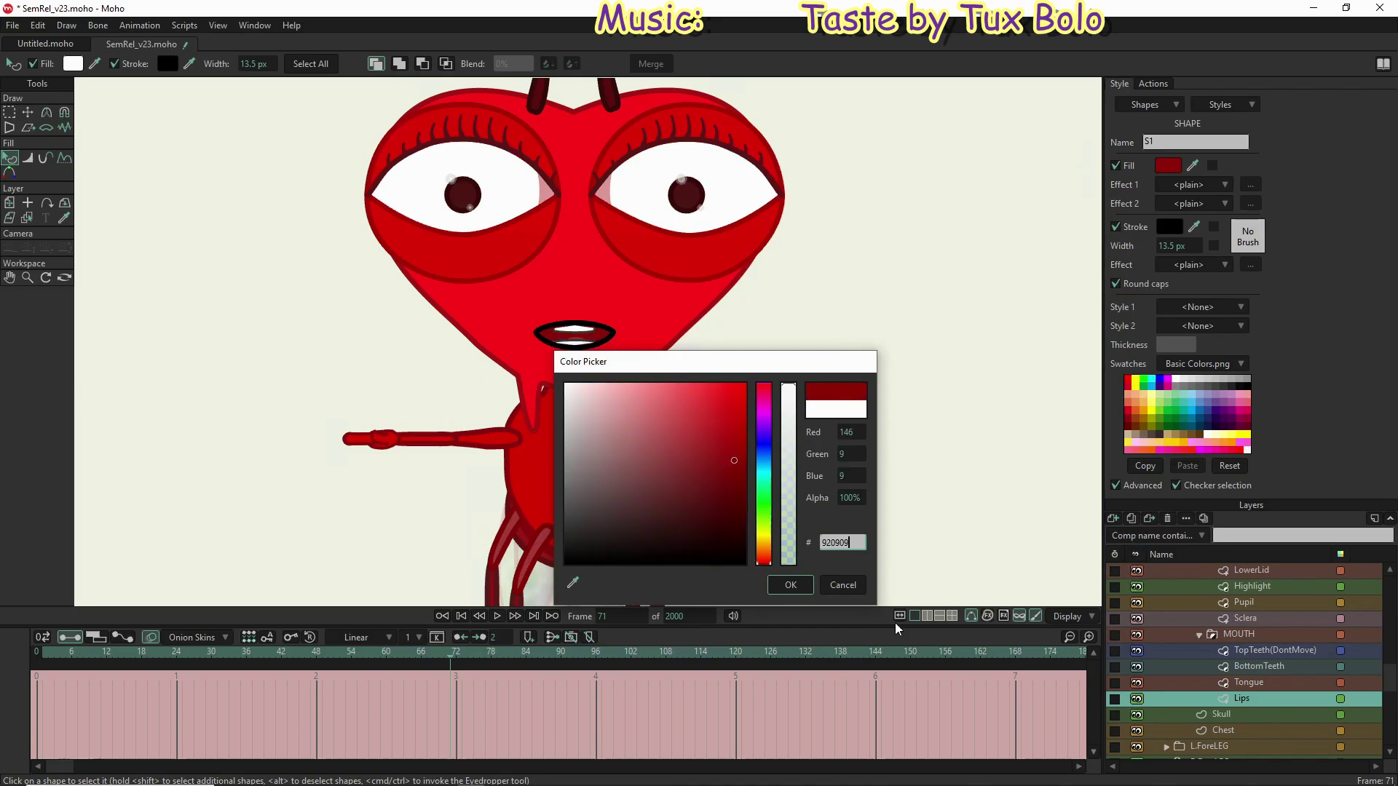
left_click(792, 588)
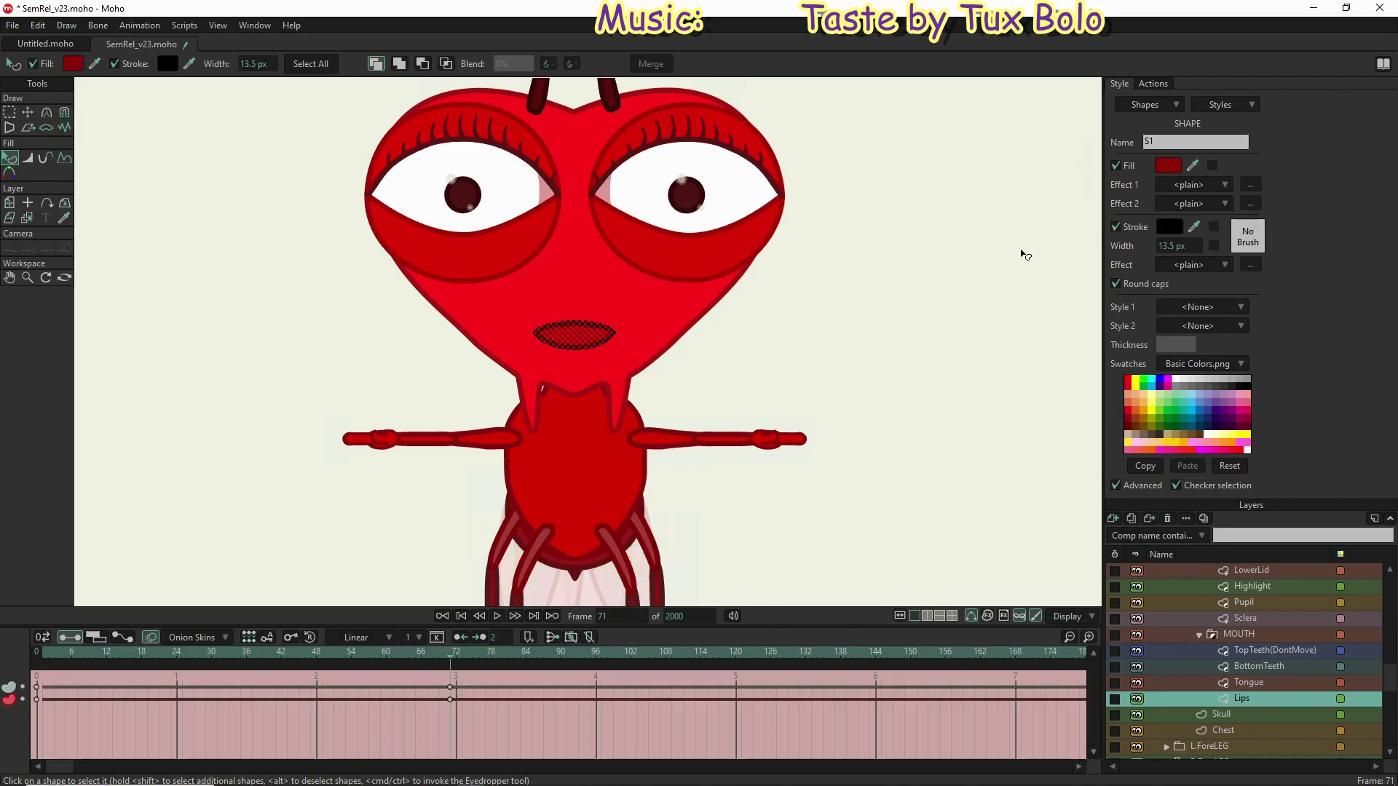
Step: Key the lip shape's stroke color as 760000 on frame 71
left_click(1170, 226)
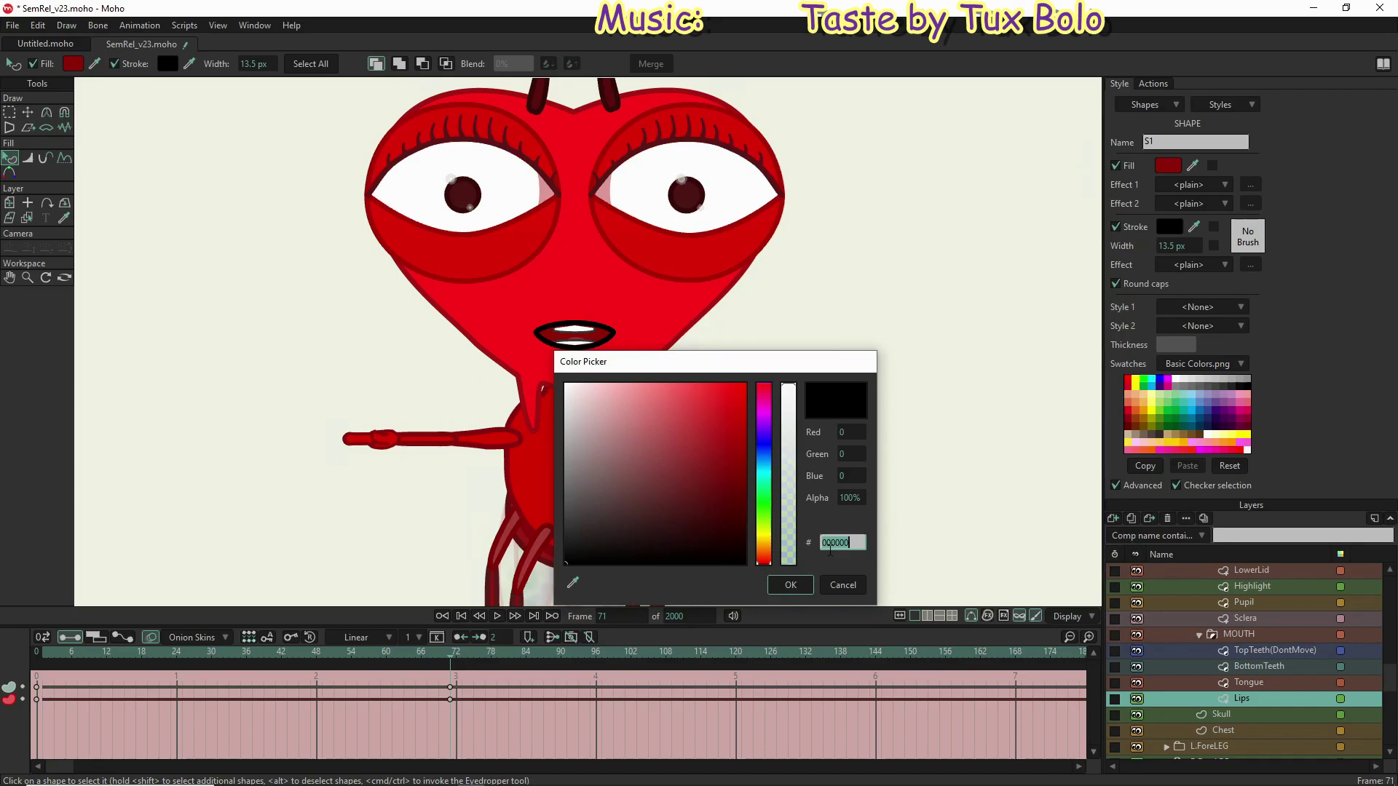
type("76")
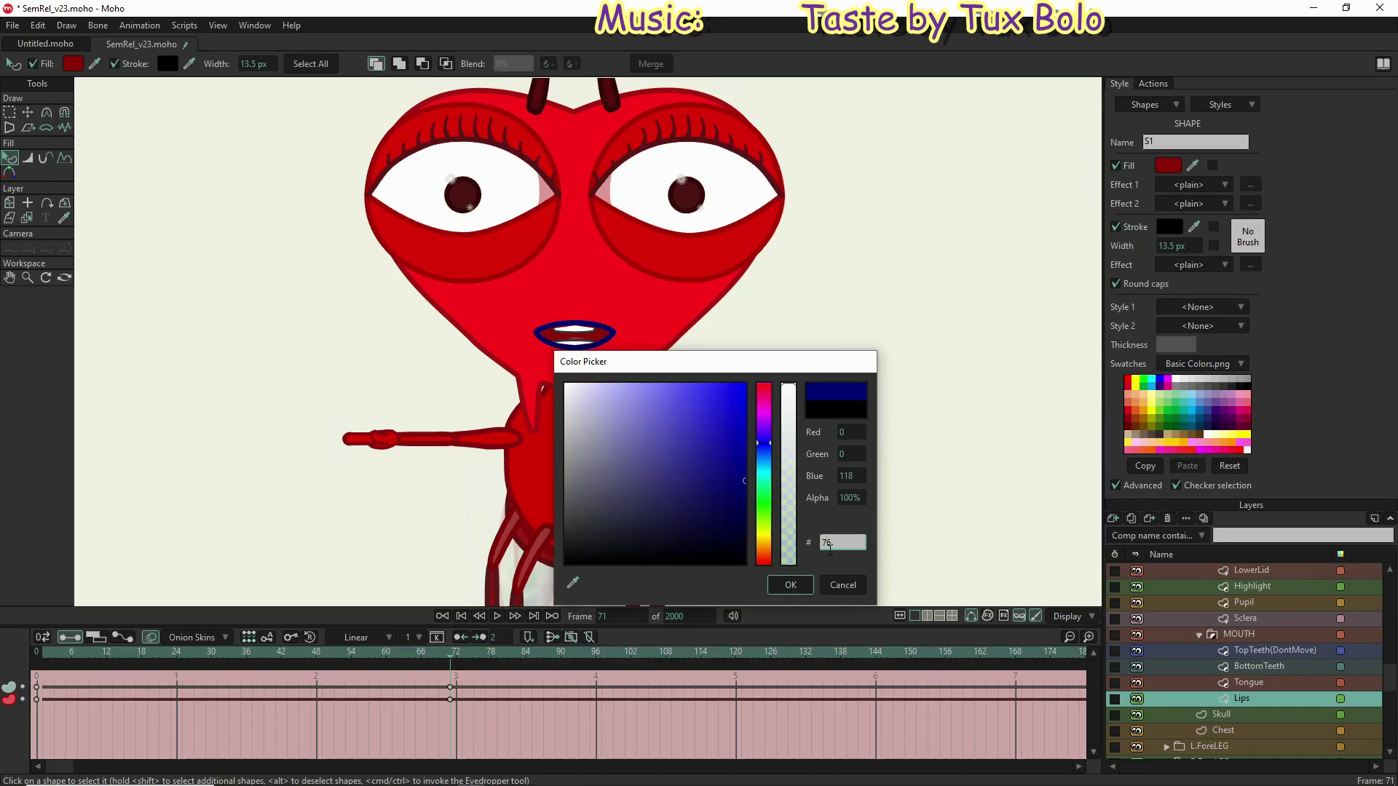
type("0000")
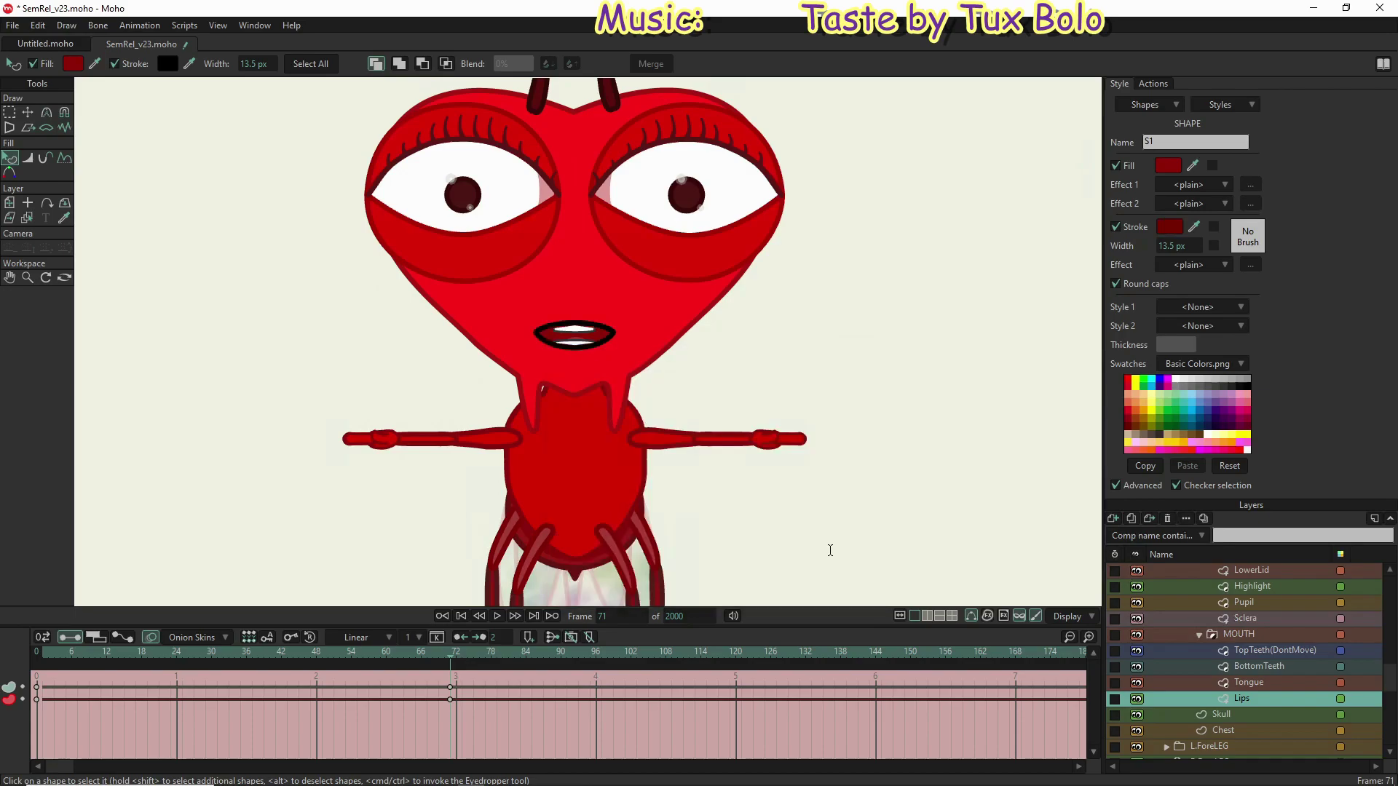
key("Return")
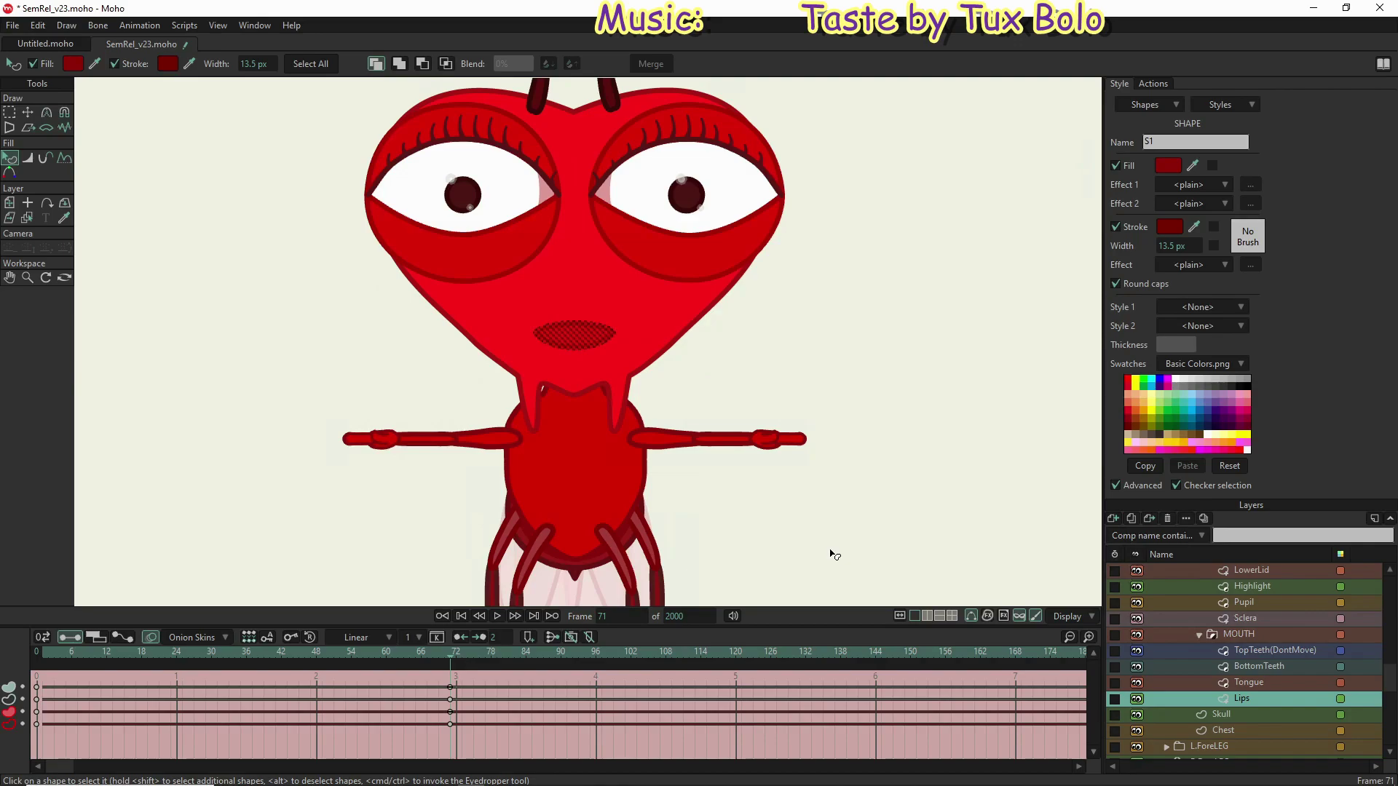
Step: On frame 1 of the action, key the Lips shape's fill color as 925151
left_click(1257, 635)
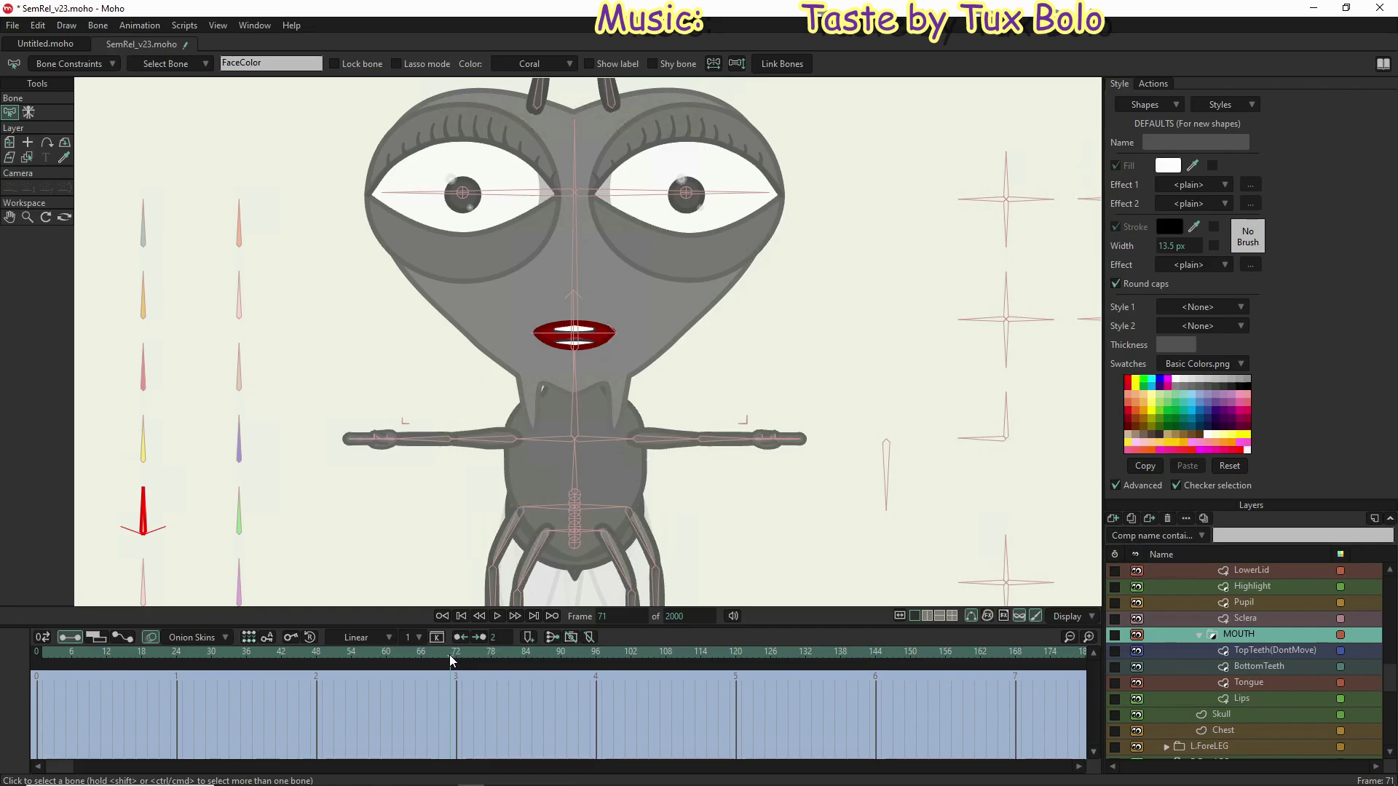
left_click(45, 657)
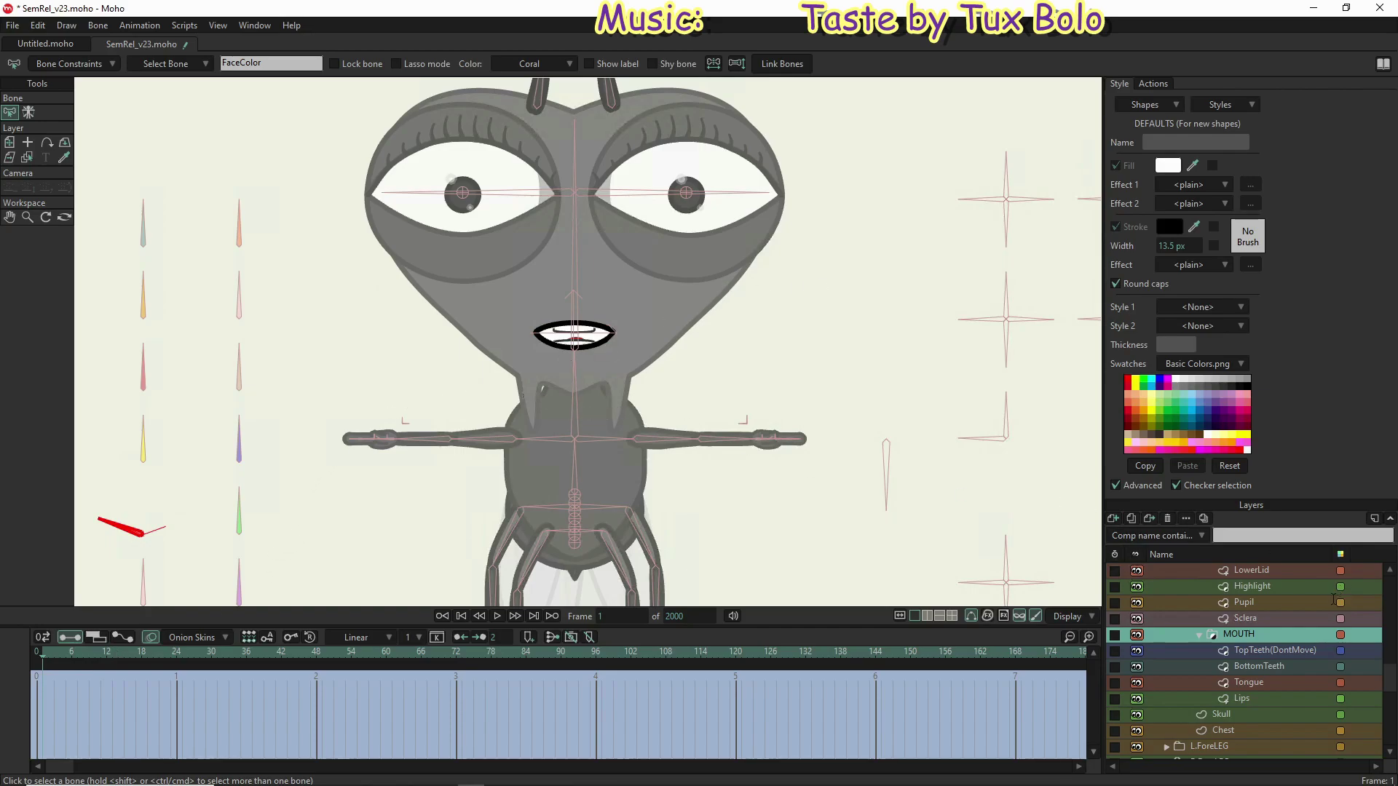
left_click(1242, 699)
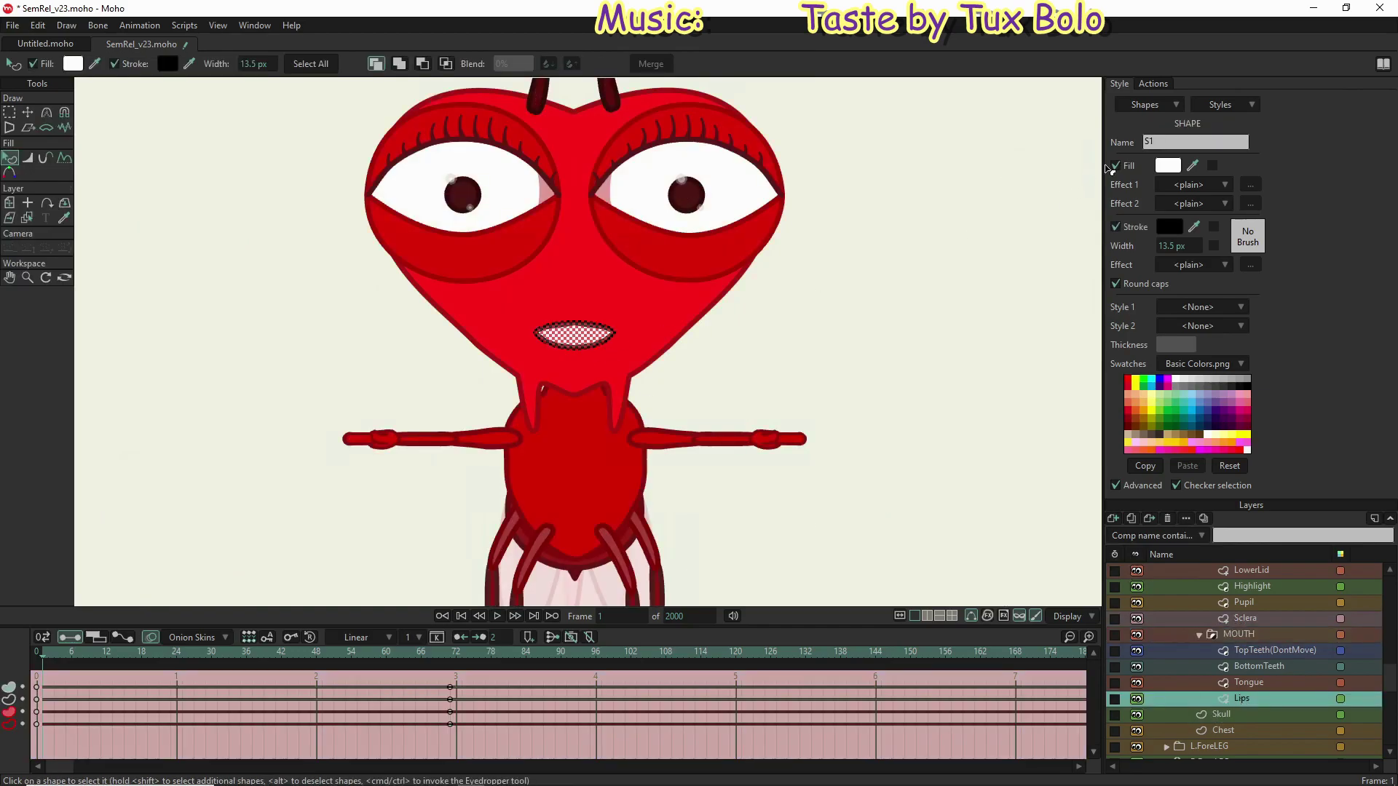
left_click(1167, 166)
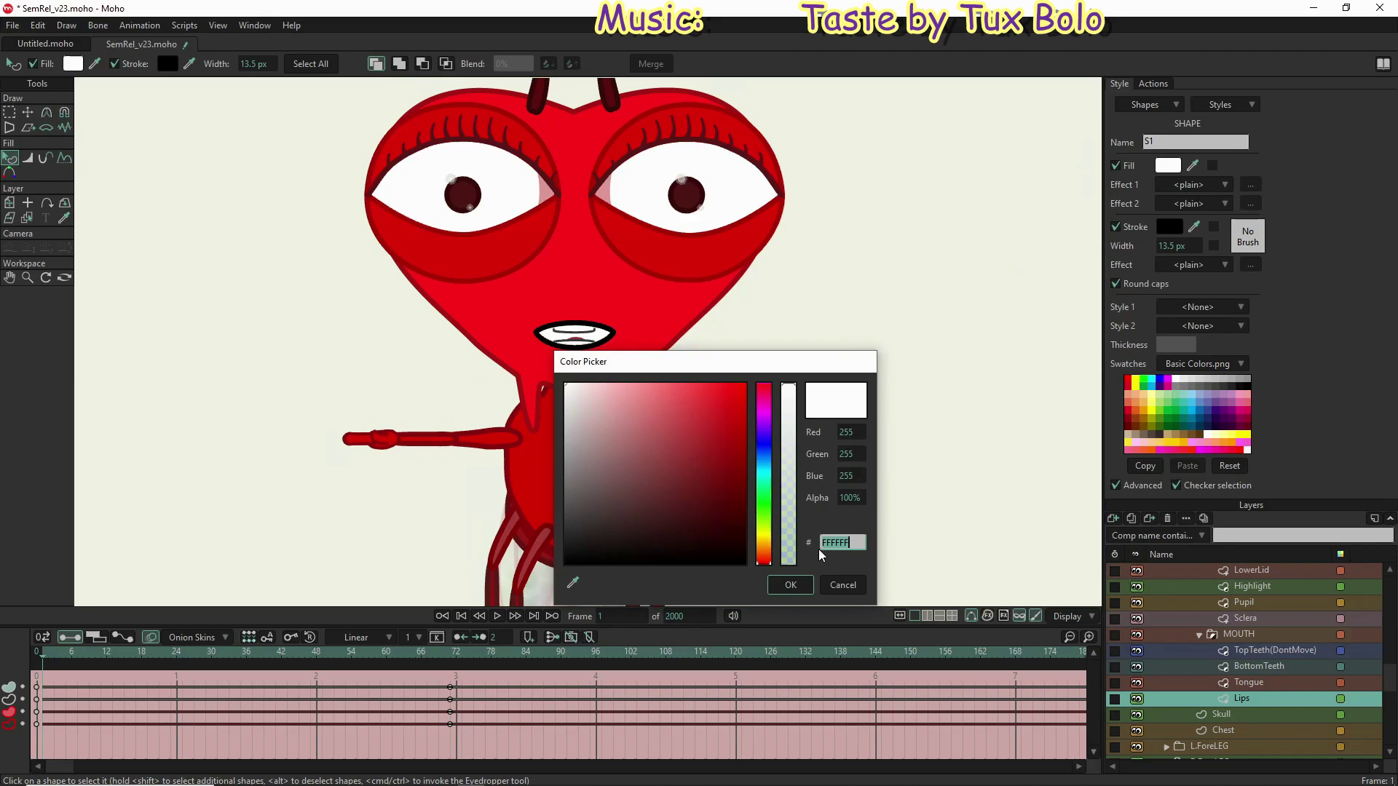
type("92")
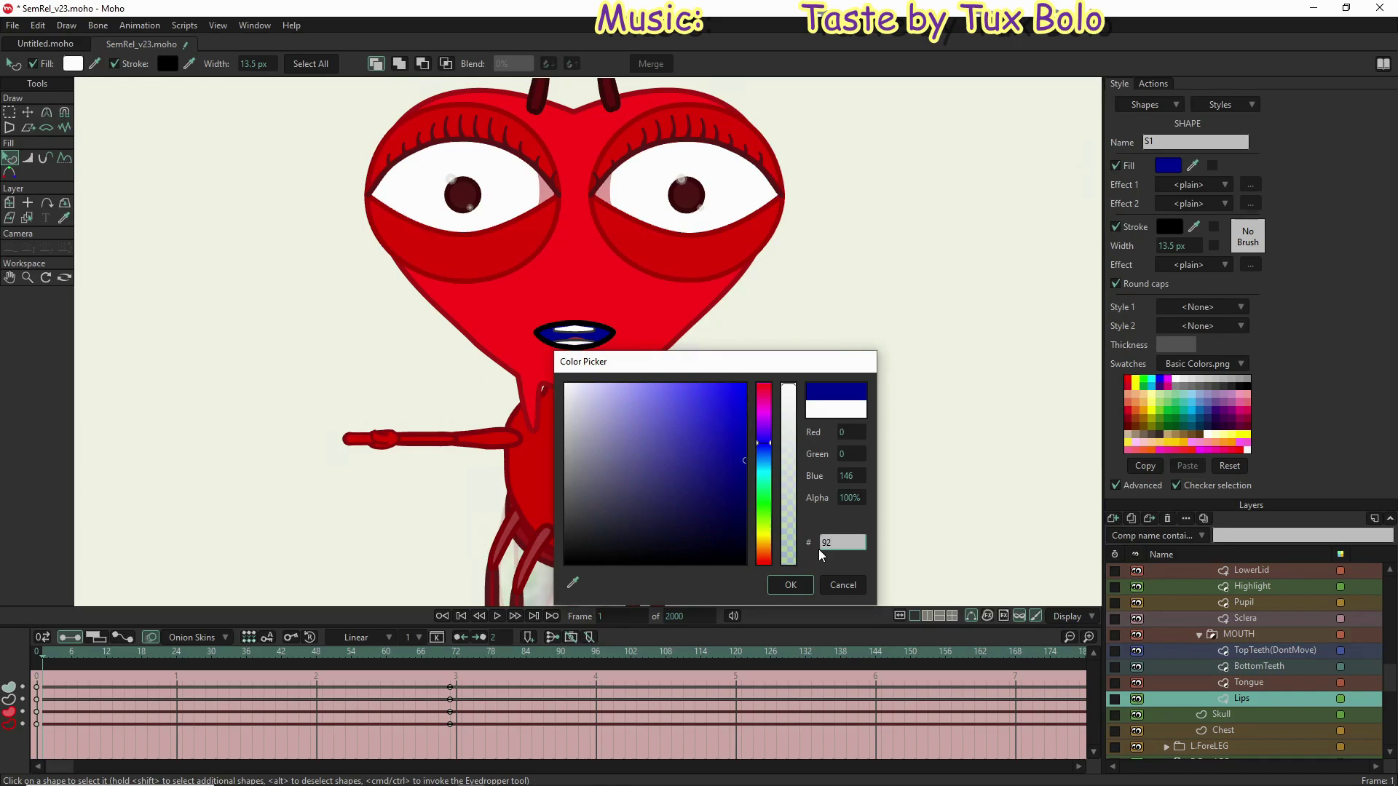
type("5151")
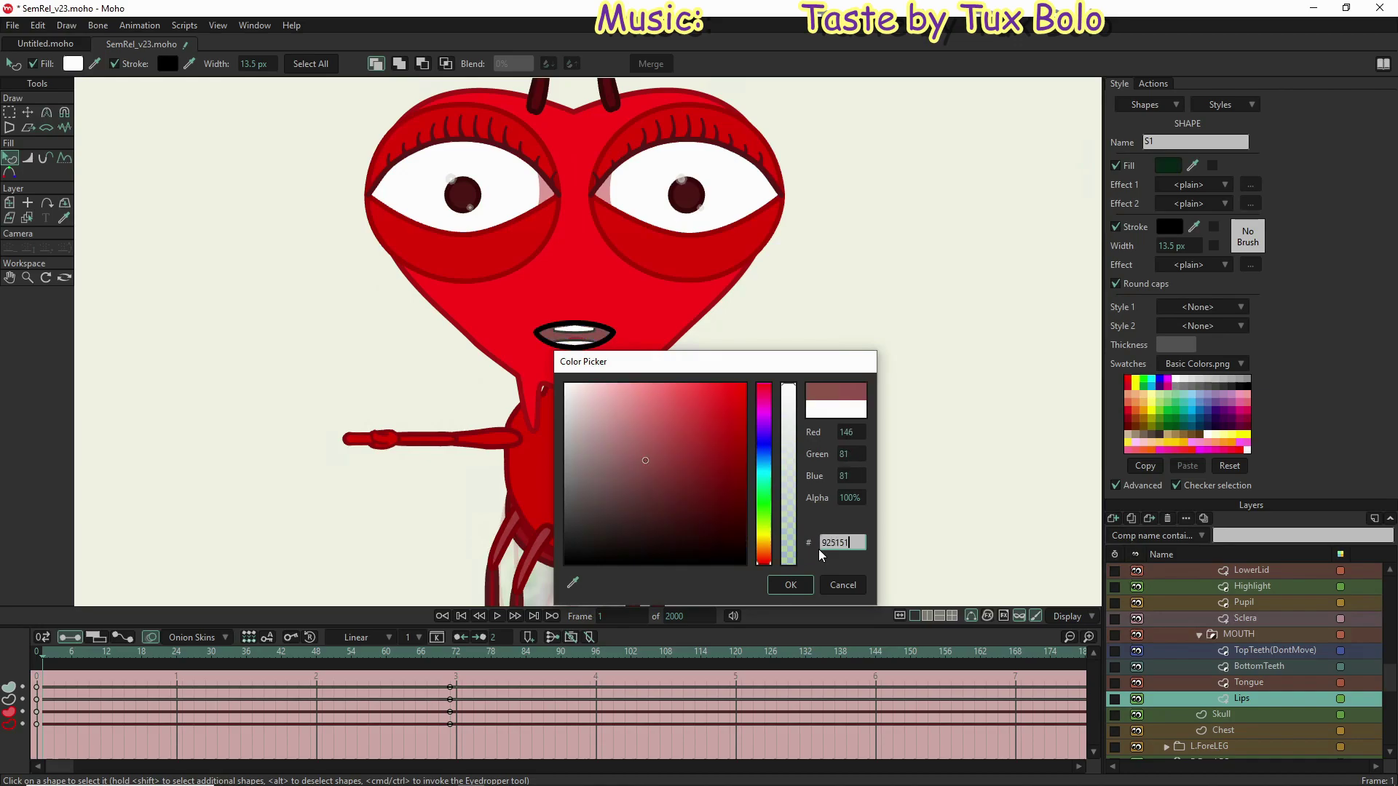
key("Return")
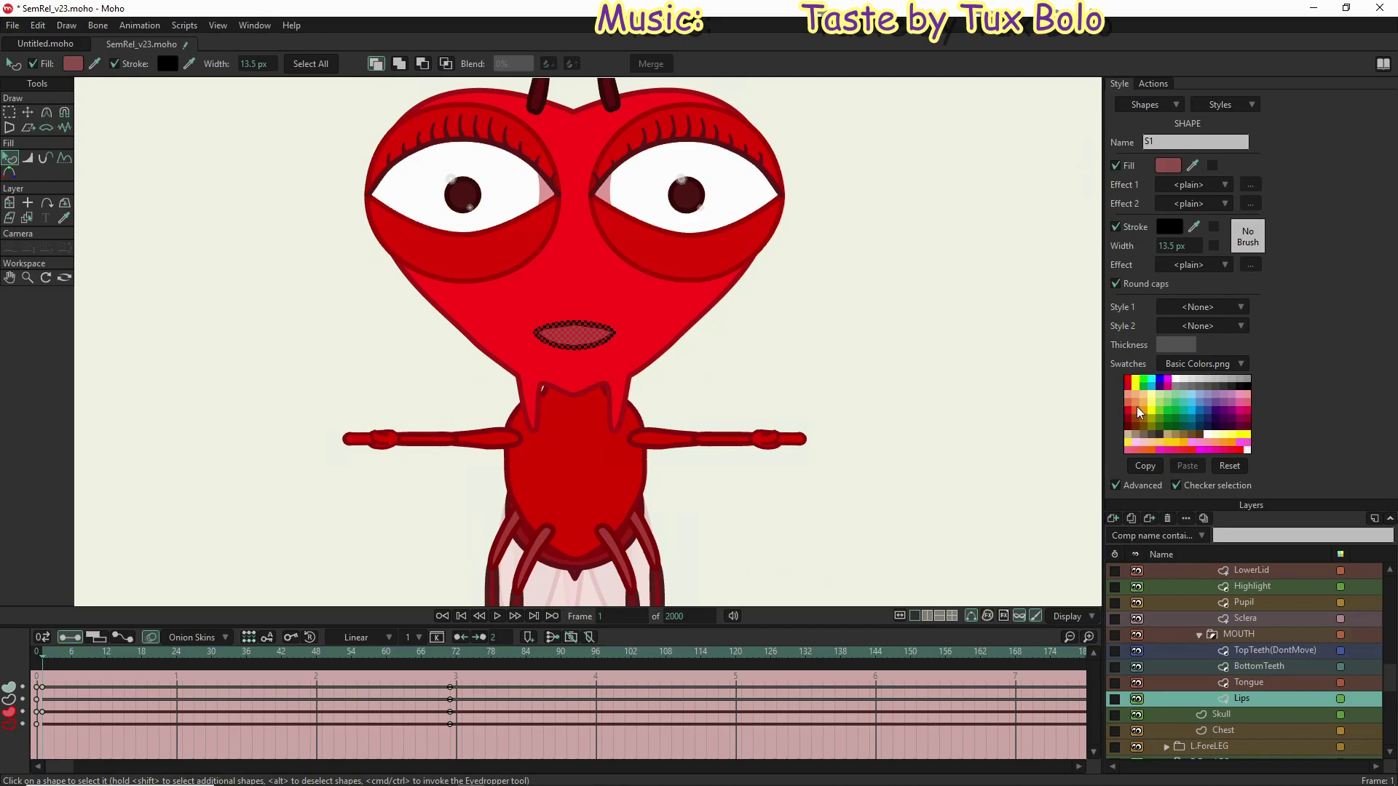
Step: Key the Lips shape's stroke color as a muted dark red on frame 1
left_click(1168, 231)
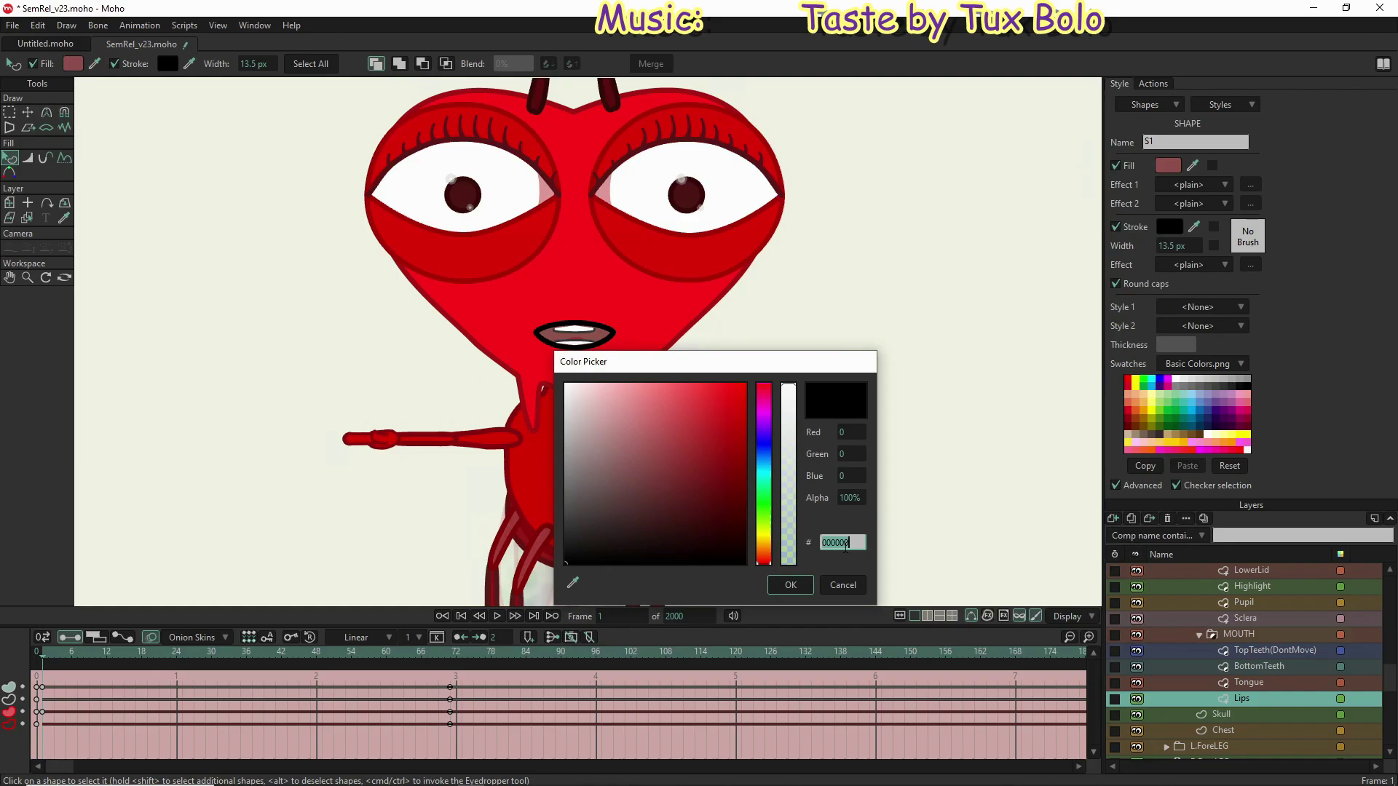
type("76")
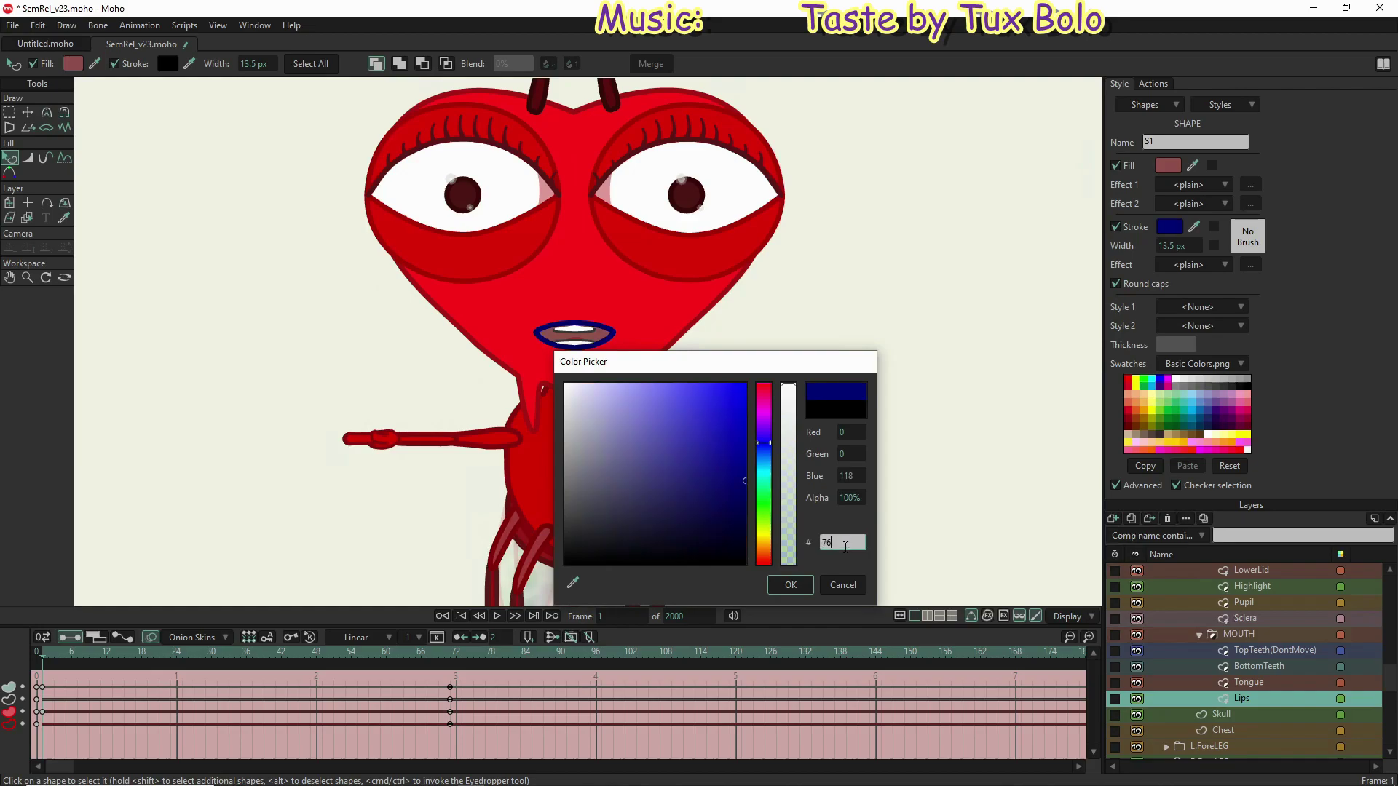
type("3040")
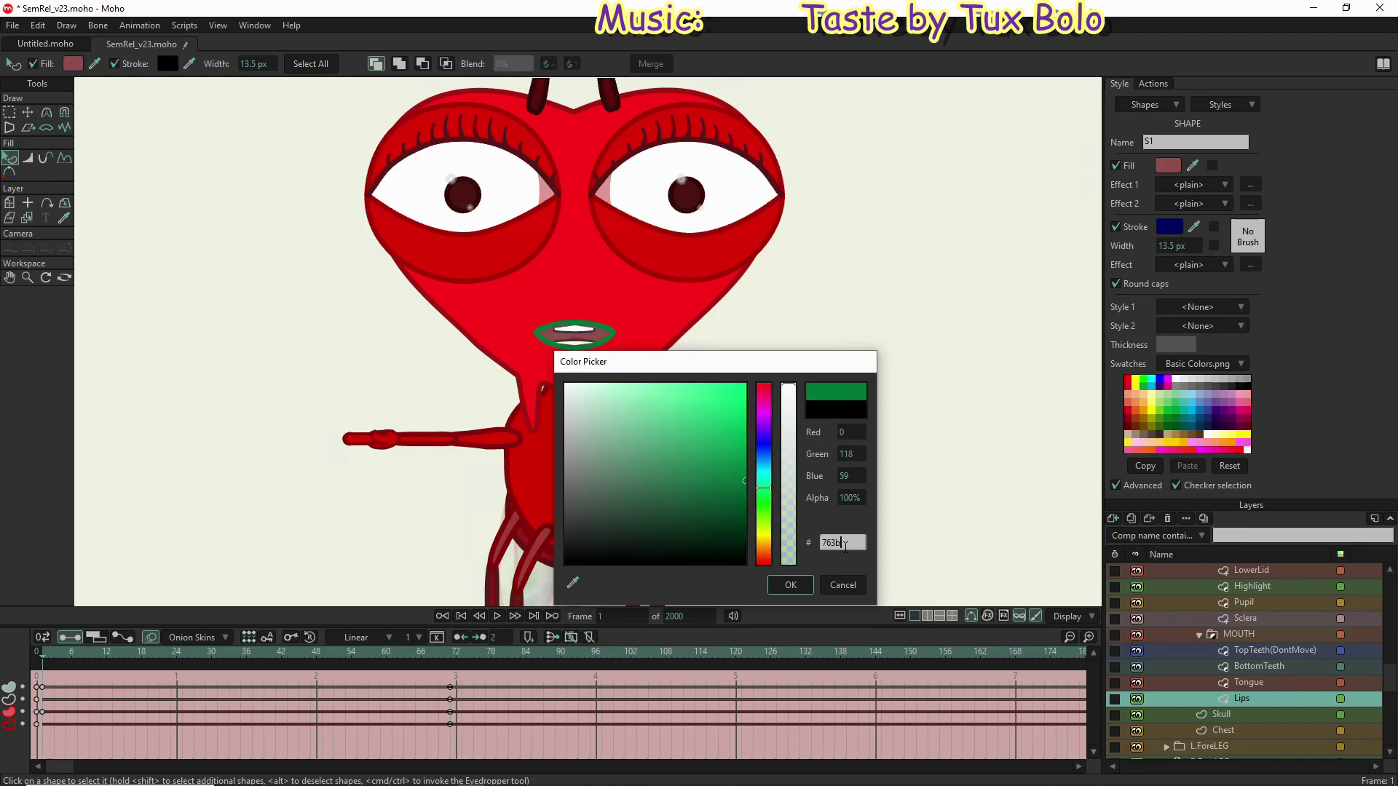
key("Return")
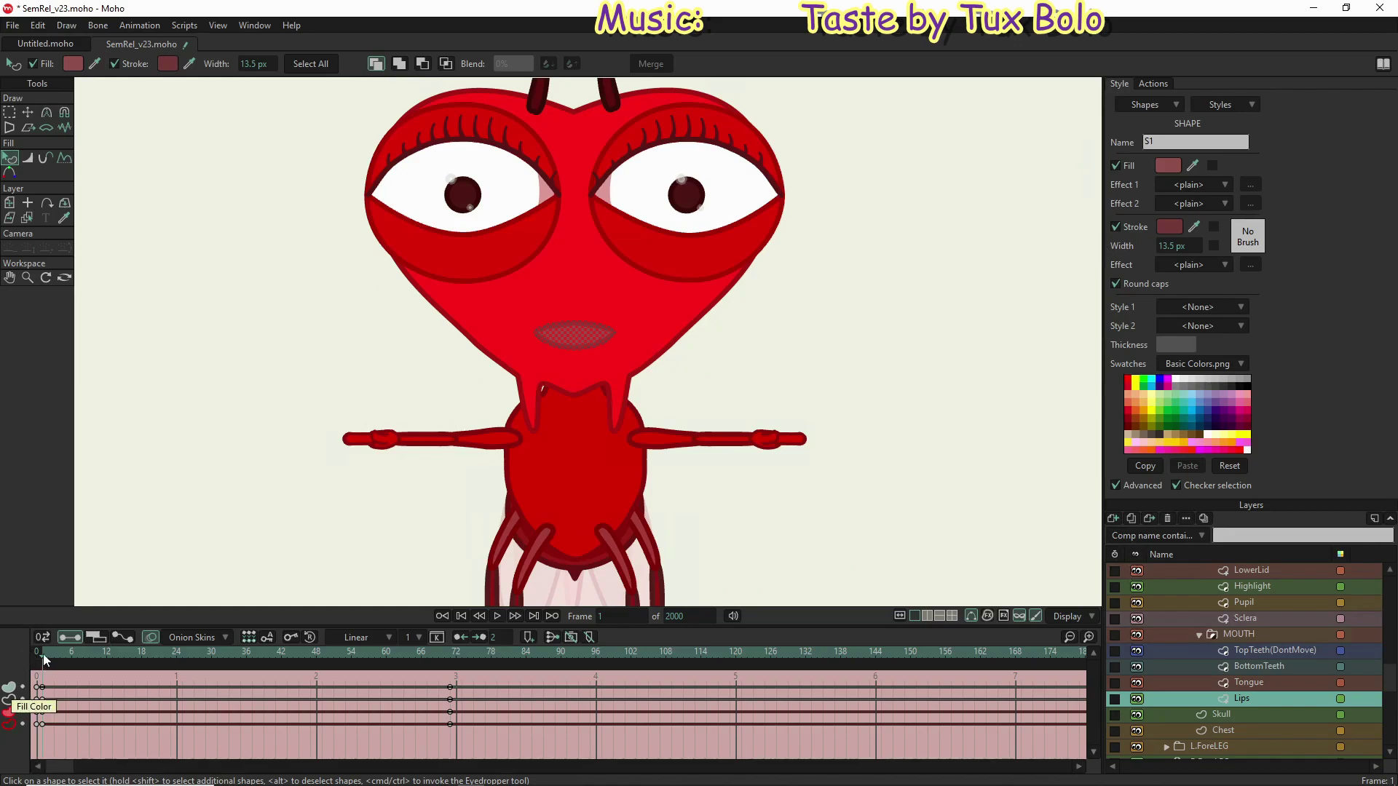
Step: On frame 141 of the action, key the Lips shape's fill color as 330909
left_click(861, 650)
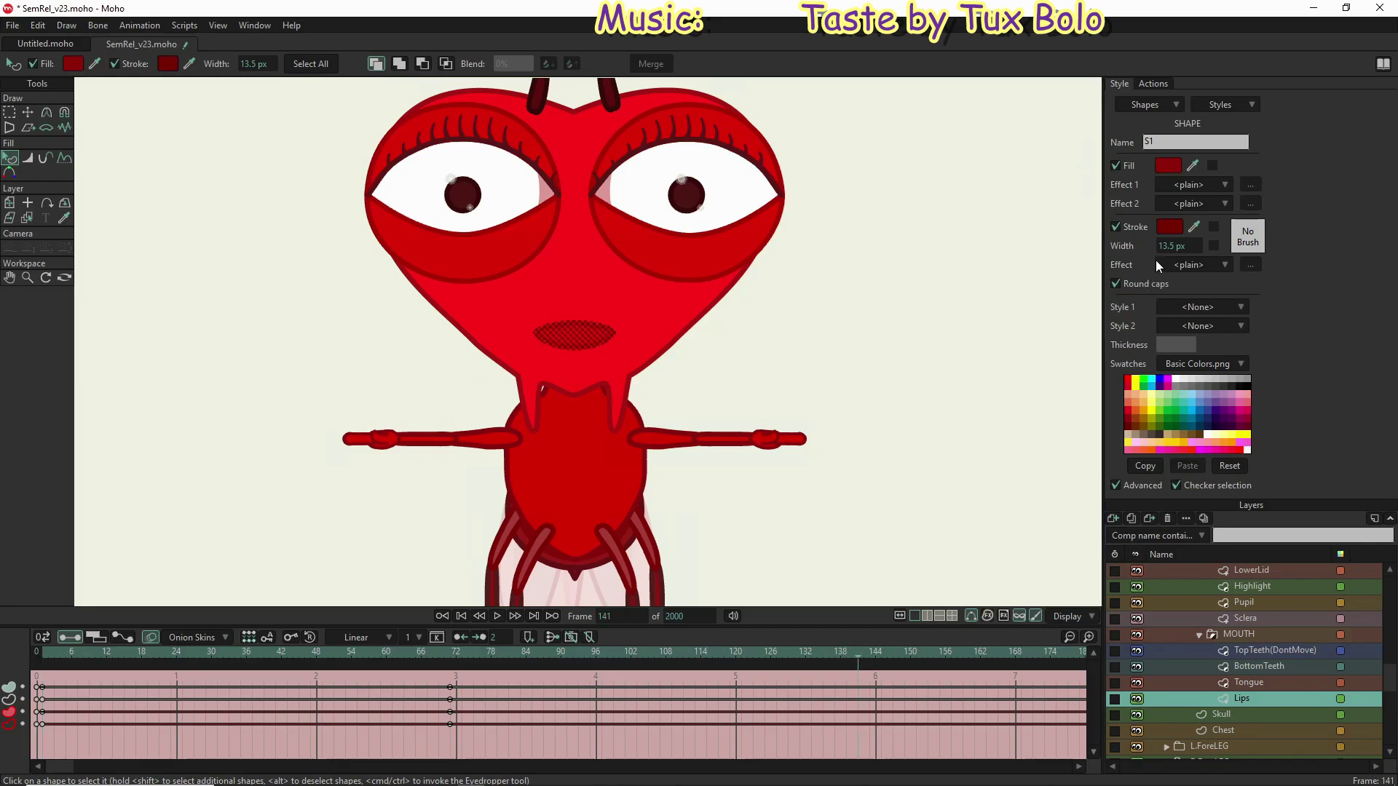
left_click(1167, 167)
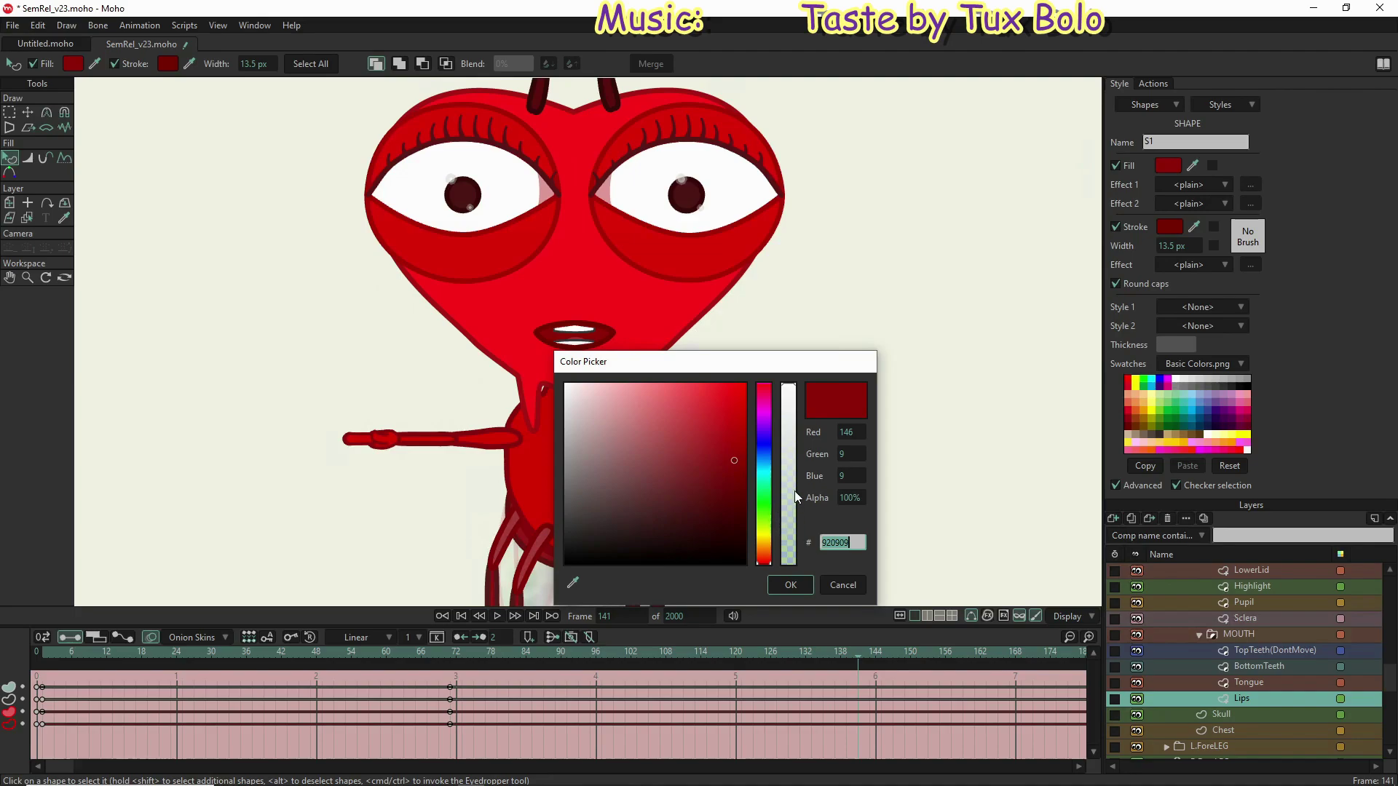
type("33")
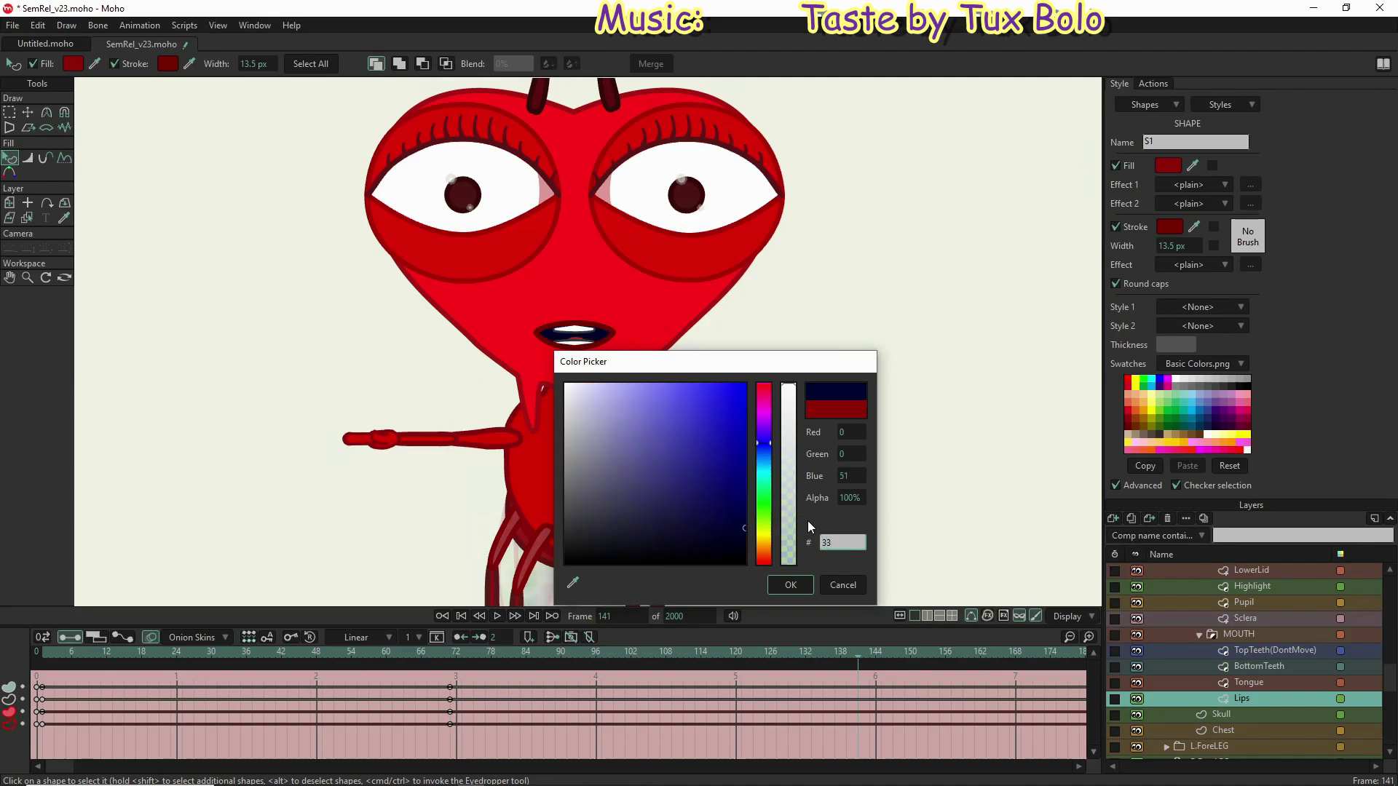
type("0909")
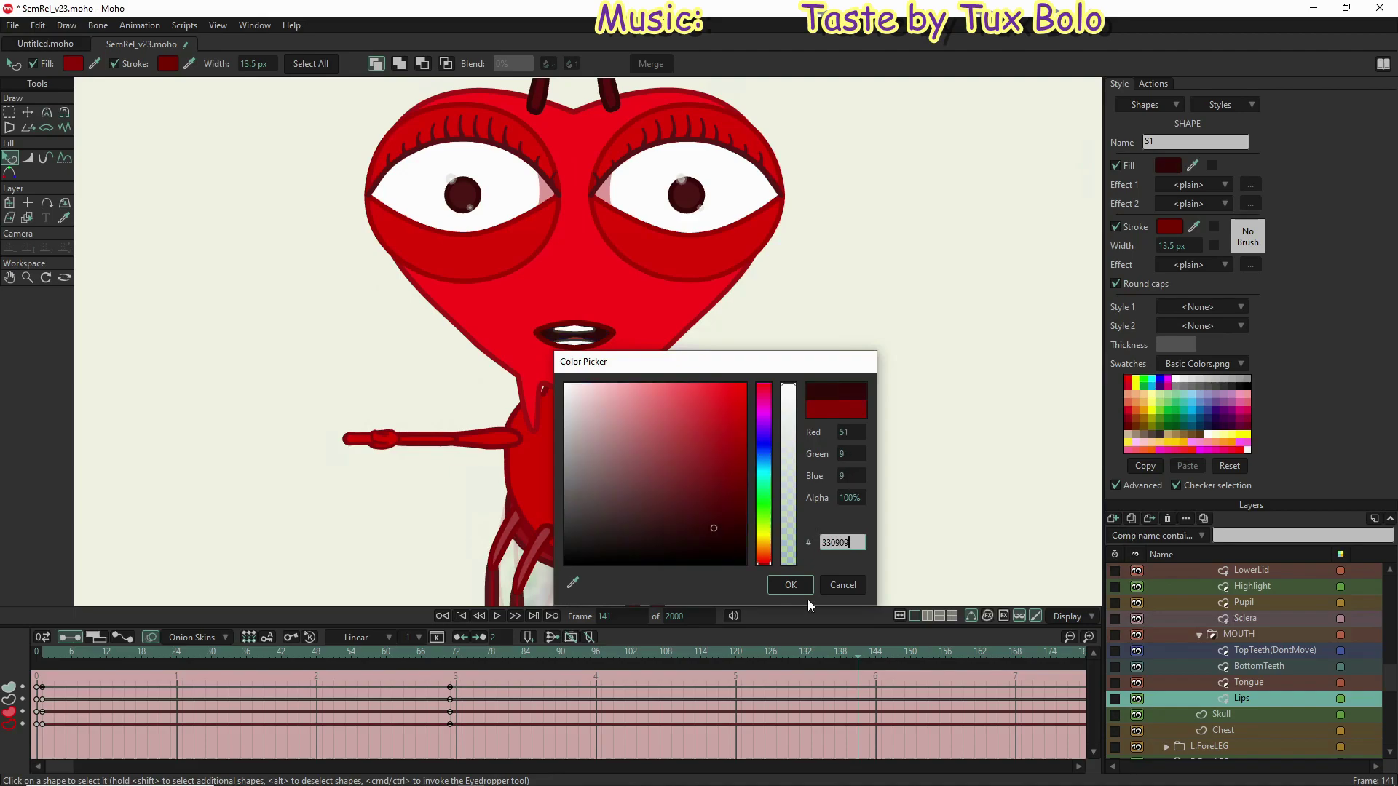
left_click(791, 587)
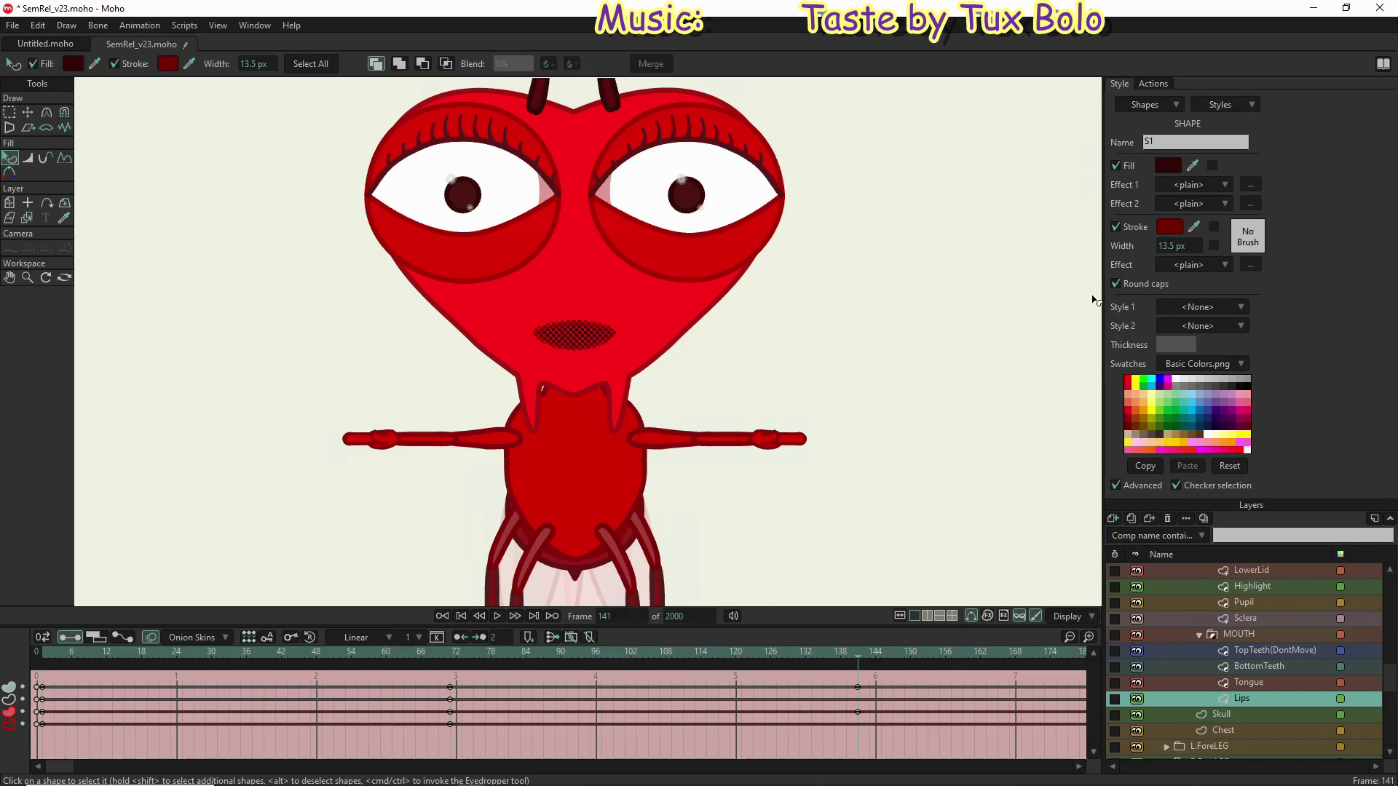
Step: Key the Lips shape's stroke color as 3a0000 on frame 141
left_click(1171, 226)
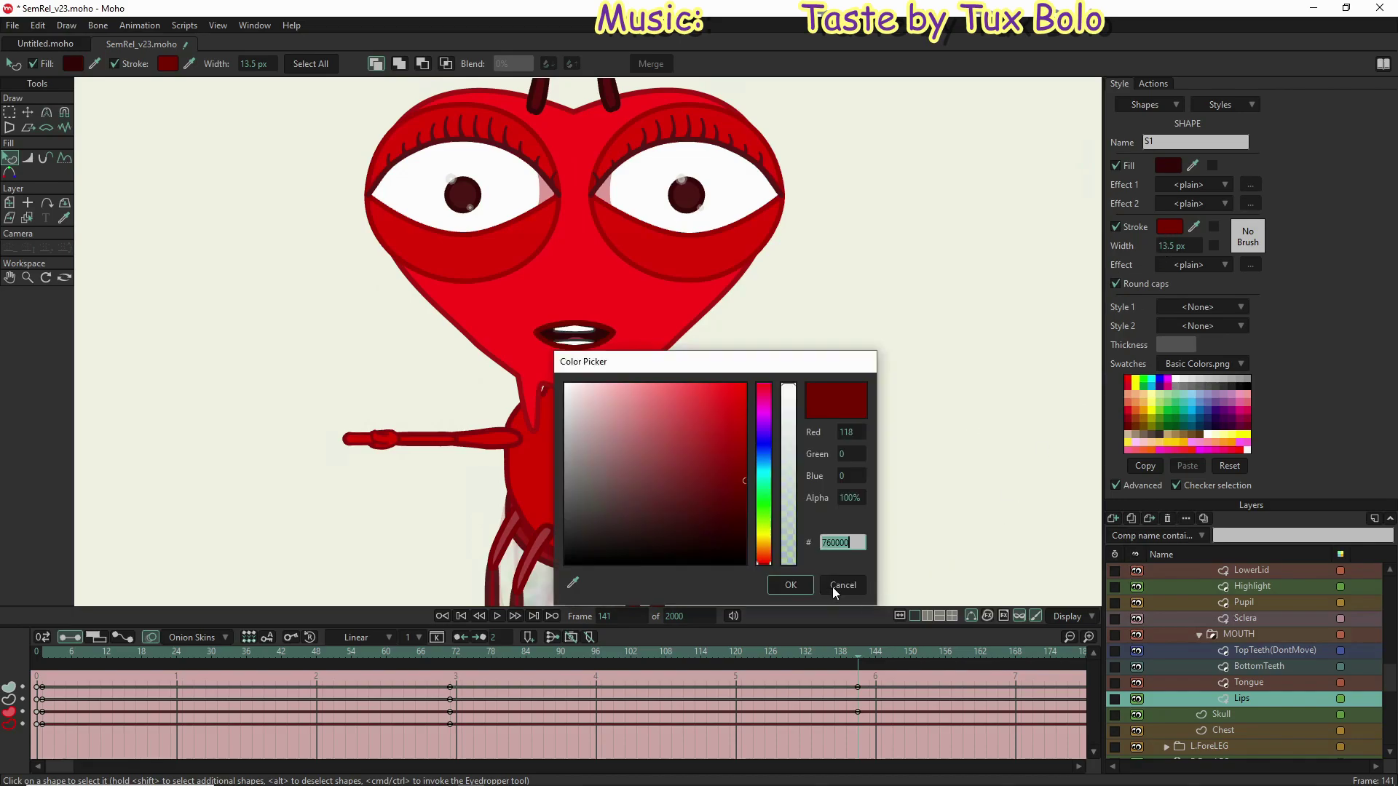
type("3")
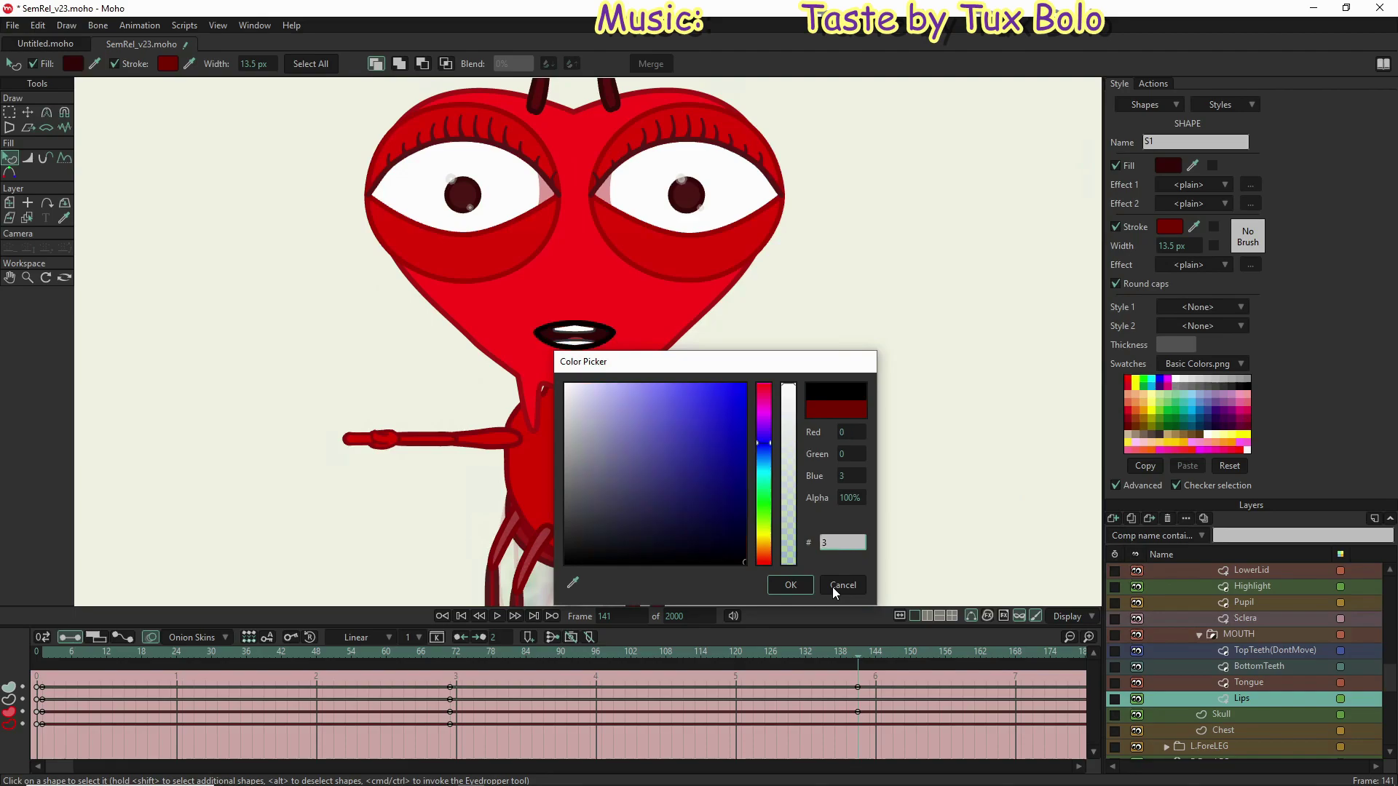
type("a000")
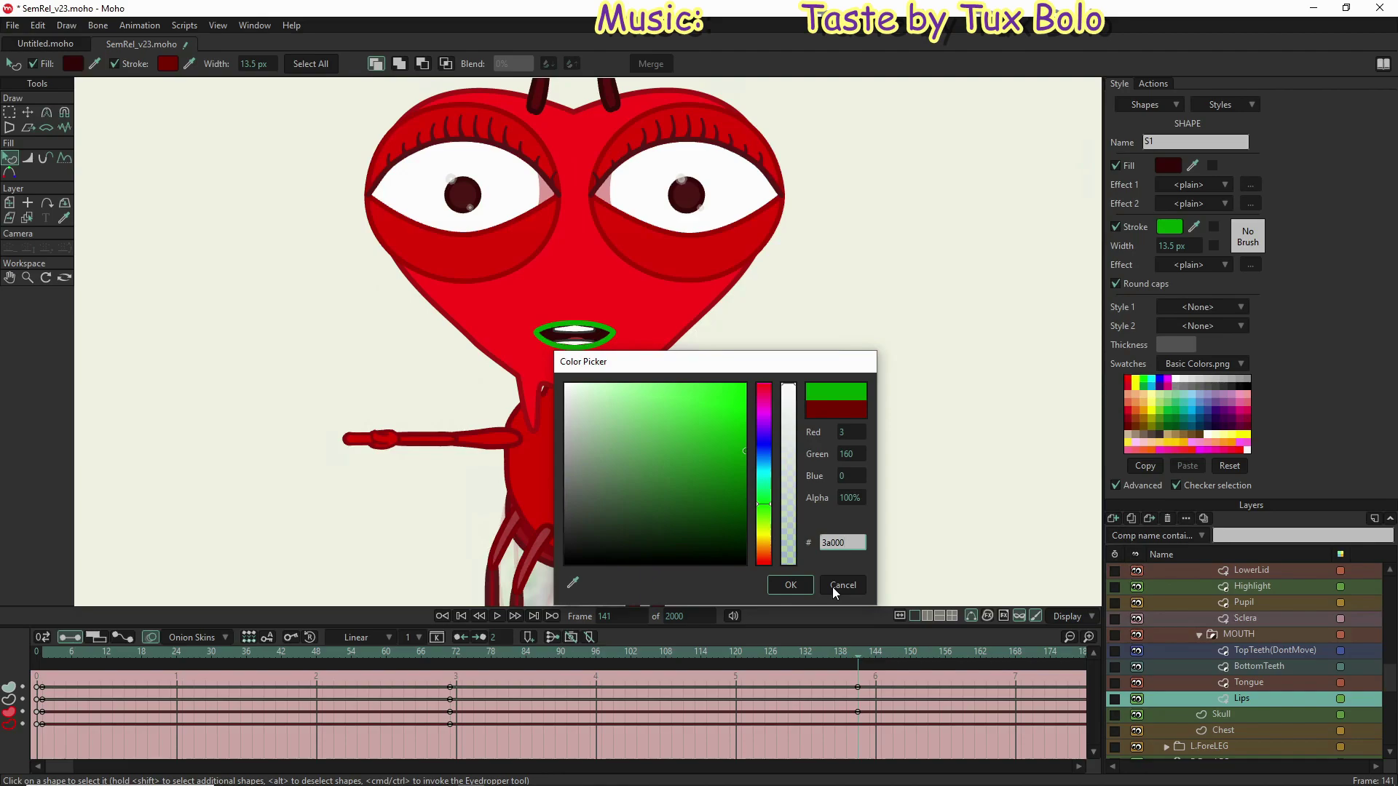
type("0")
left_click(832, 587)
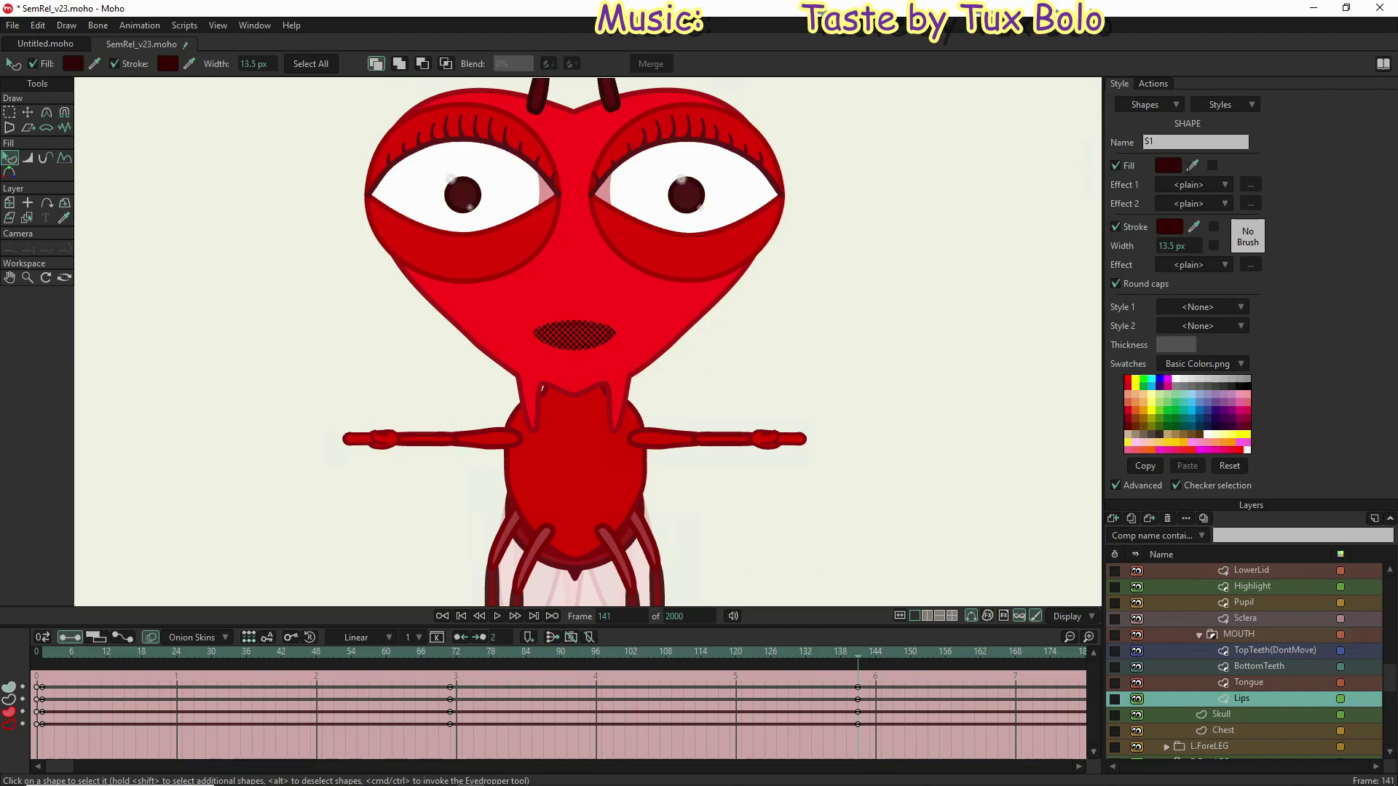
Step: Select the SemRel bone layer and make Mainline the active action
scroll(1226, 657, "up", 6)
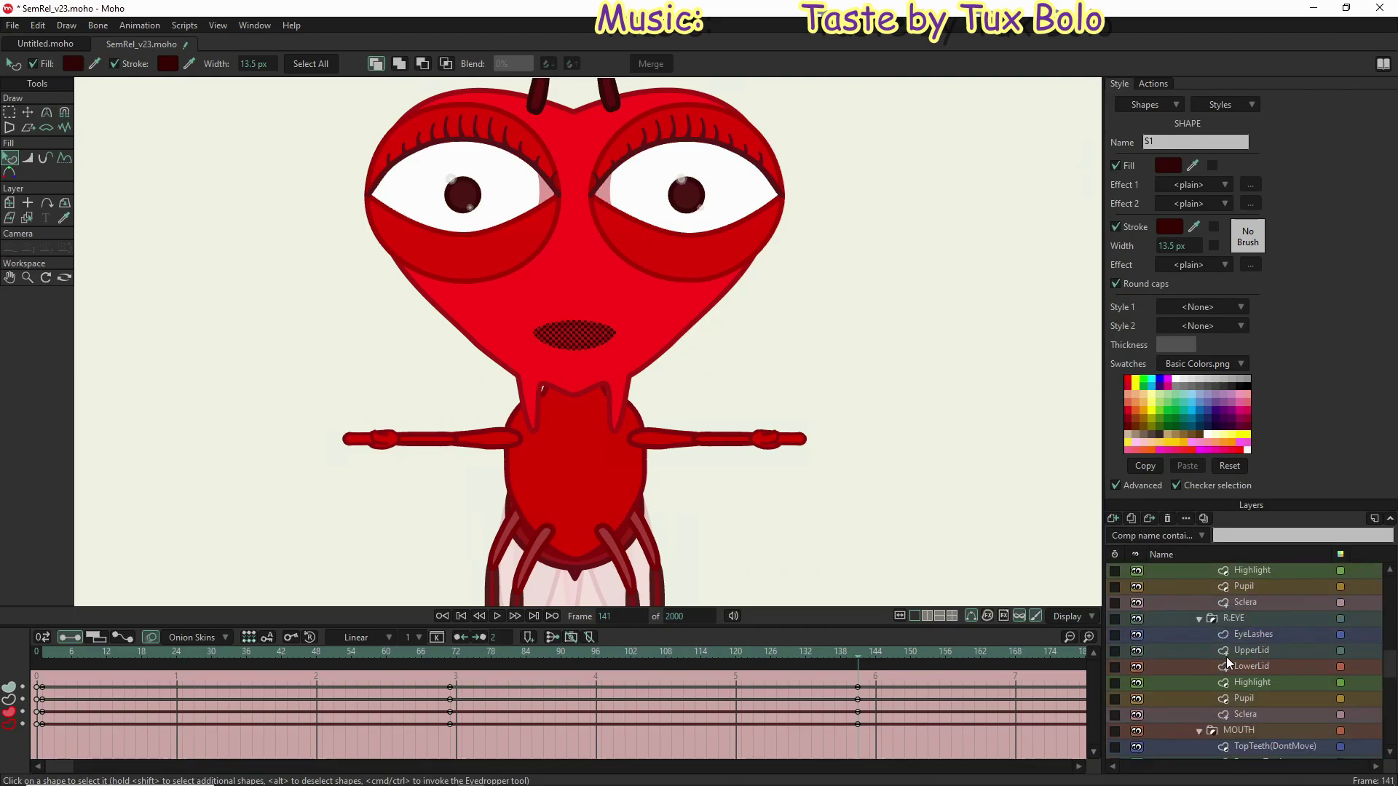
scroll(1229, 646, "up", 3)
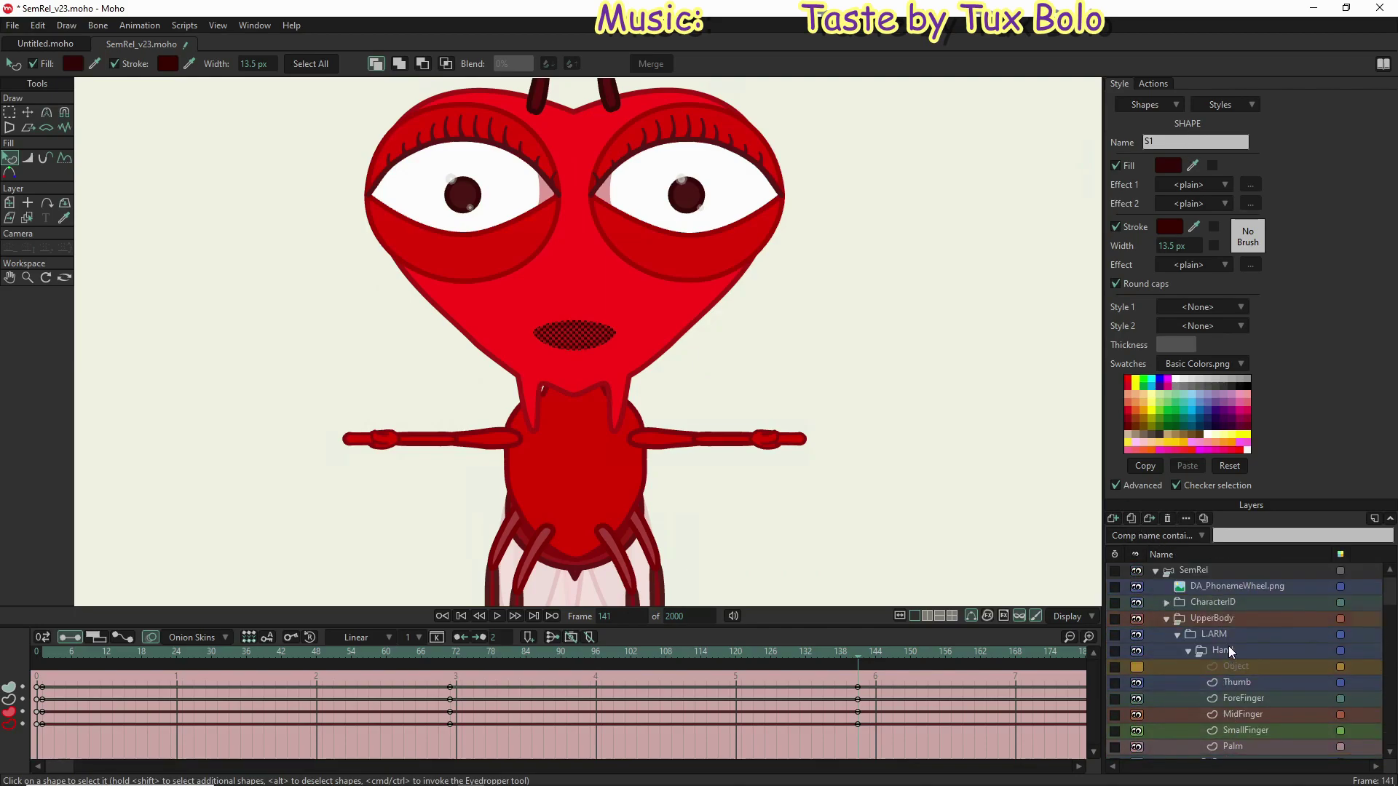
left_click(1195, 568)
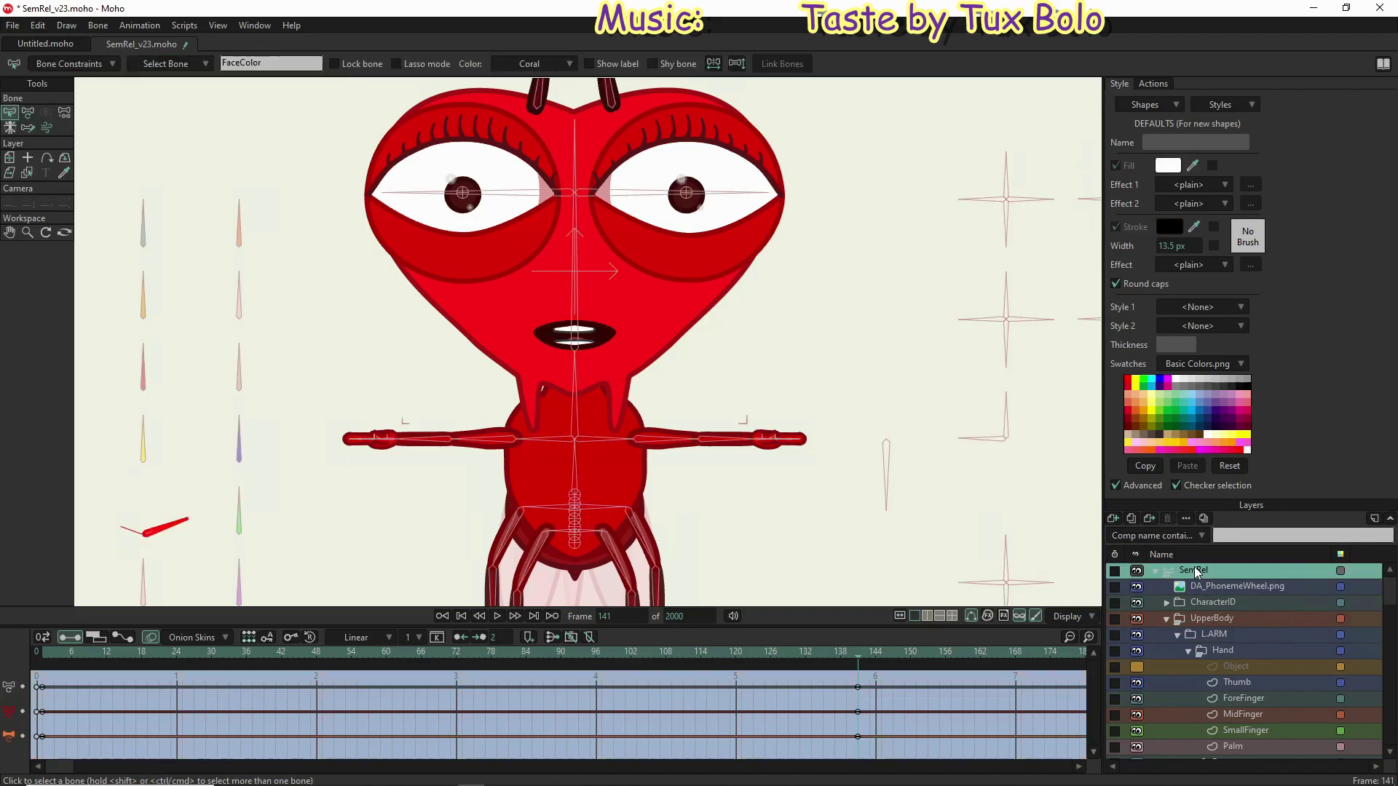
left_click(1155, 84)
scroll(1159, 297, "up", 3)
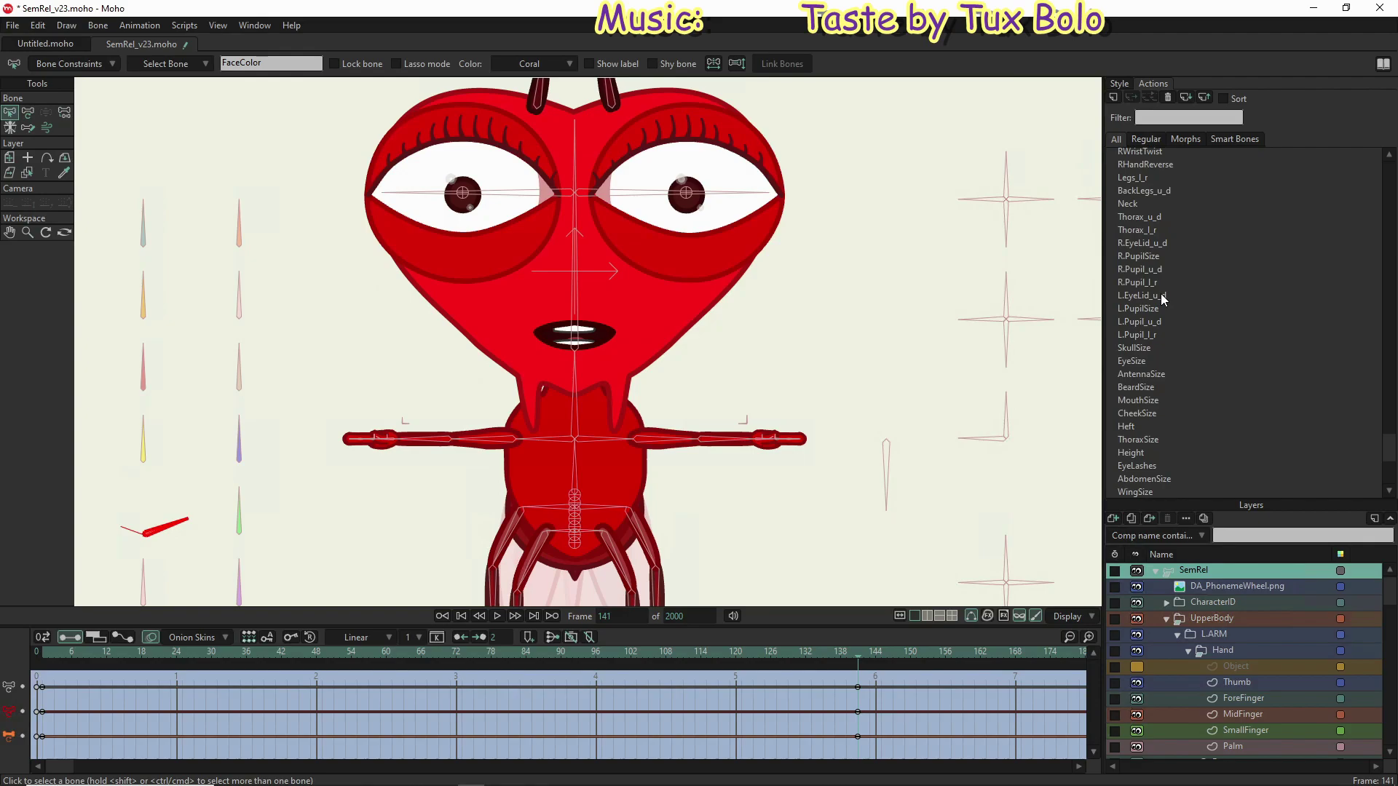
scroll(1162, 284, "up", 4)
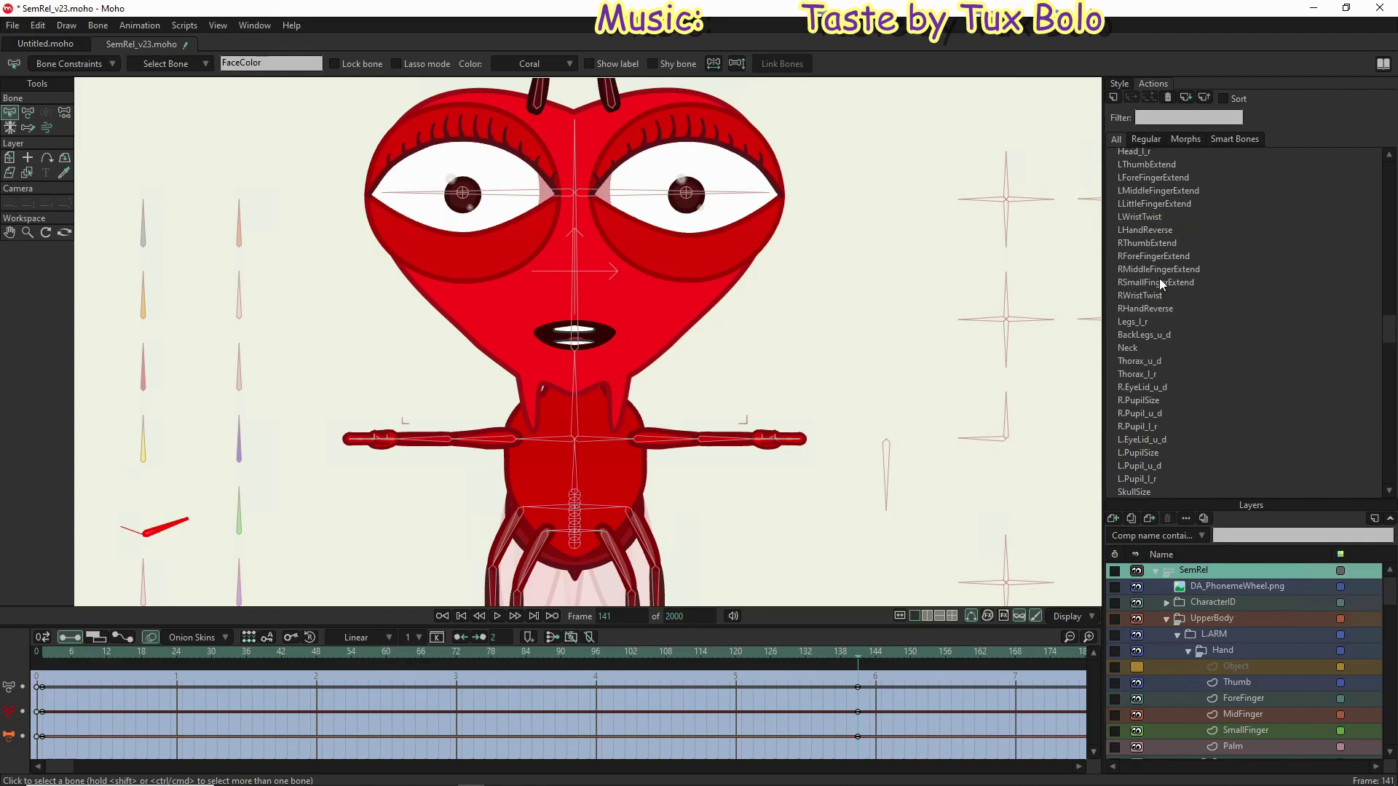
scroll(1161, 283, "up", 3)
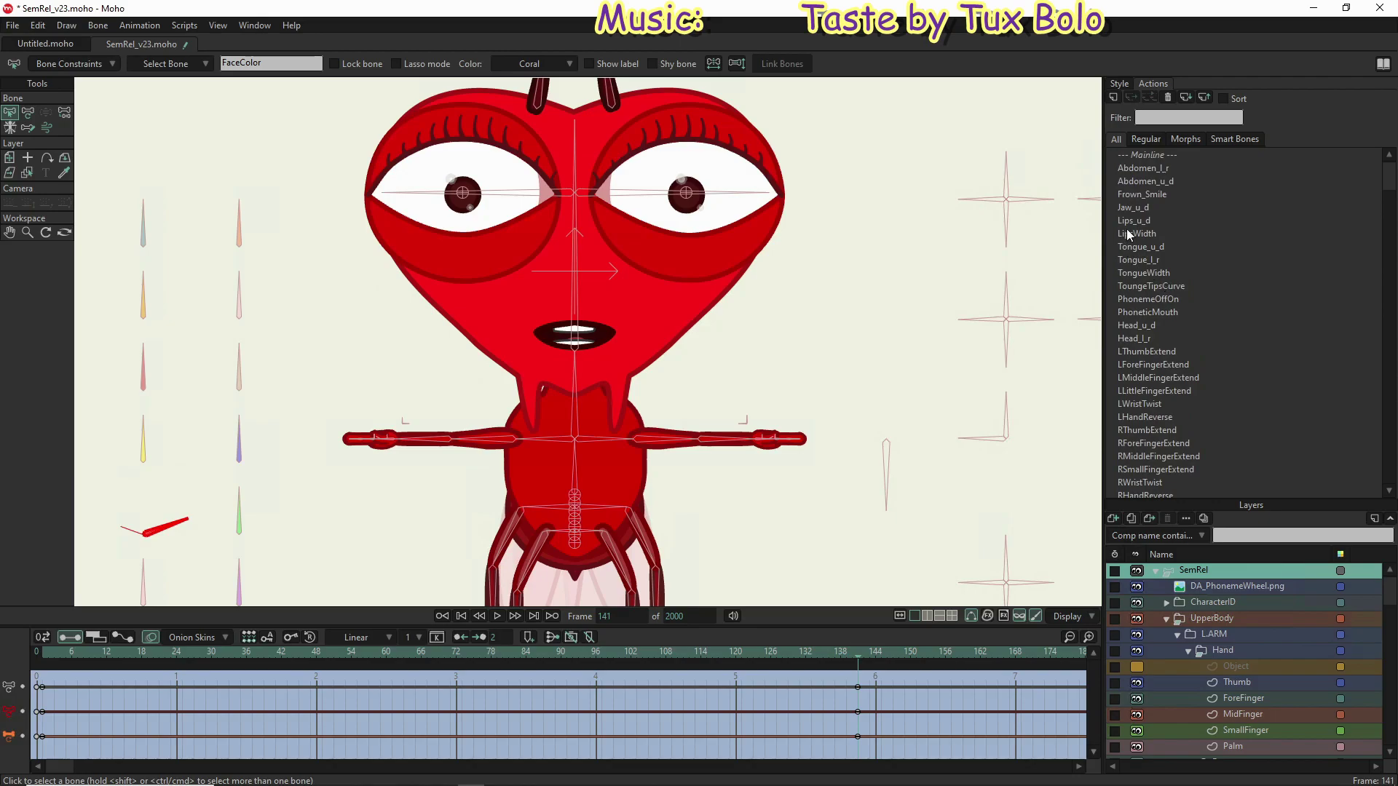
left_click(1141, 156)
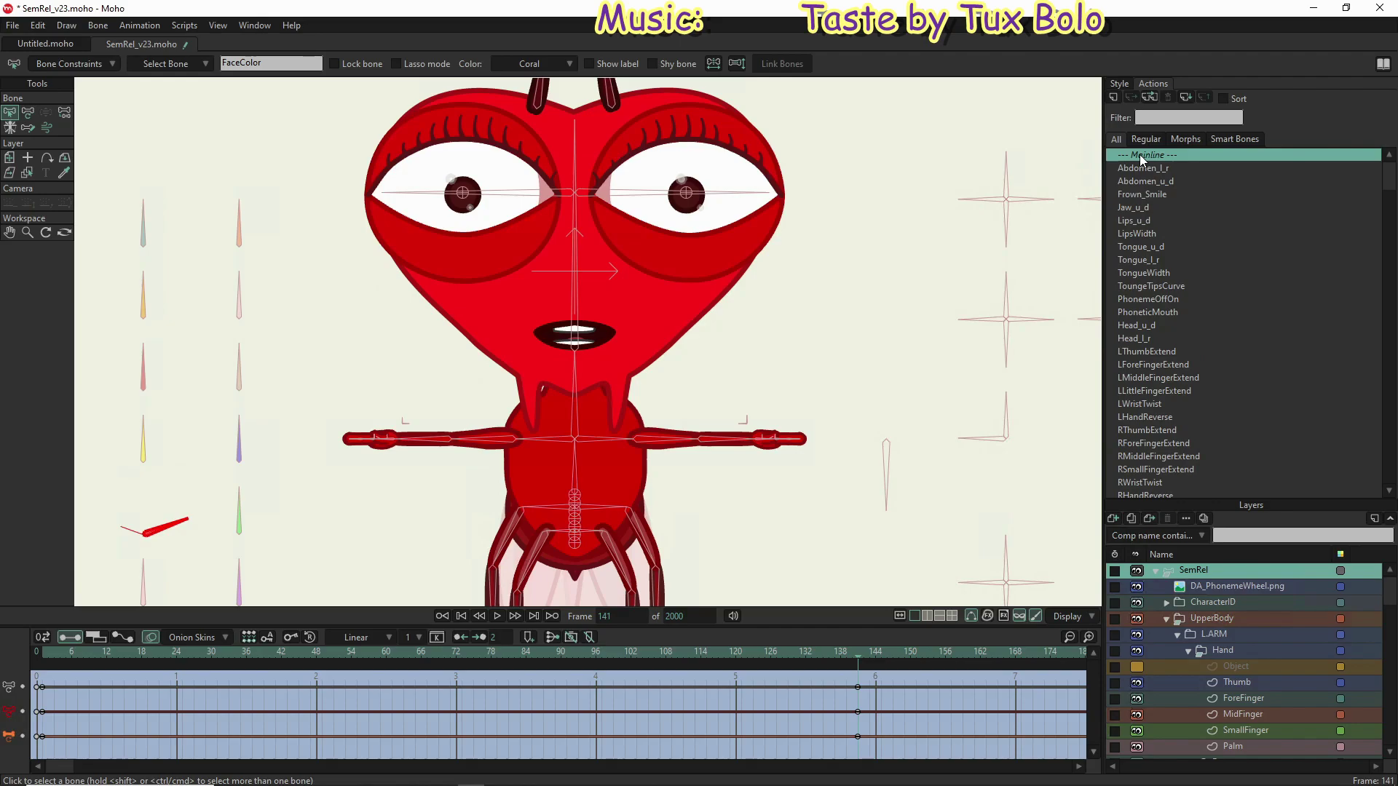
double_click(1139, 155)
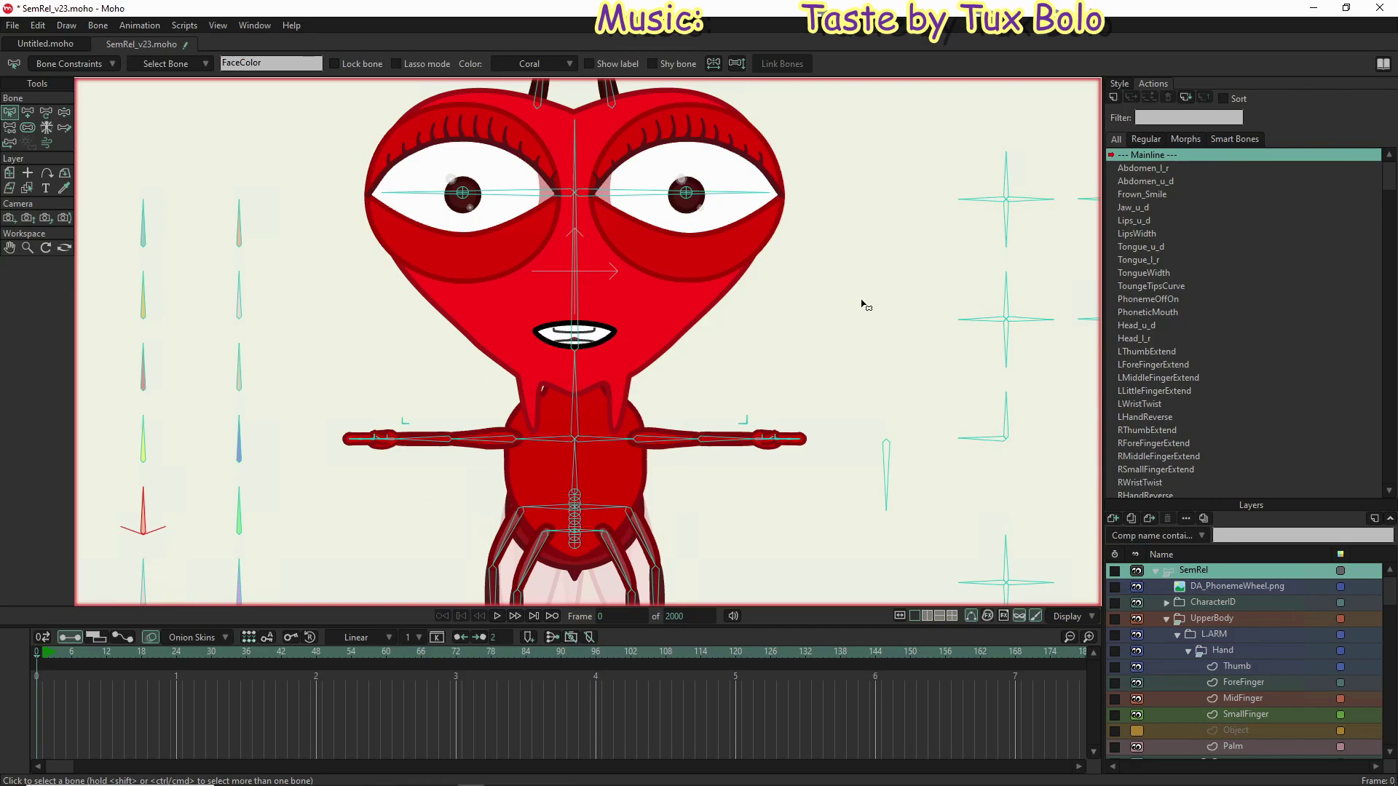
Step: On frame 1 of the mainline, swing the FaceColor bone to both extremes to test the lip color change
scroll(863, 306, "down", 3)
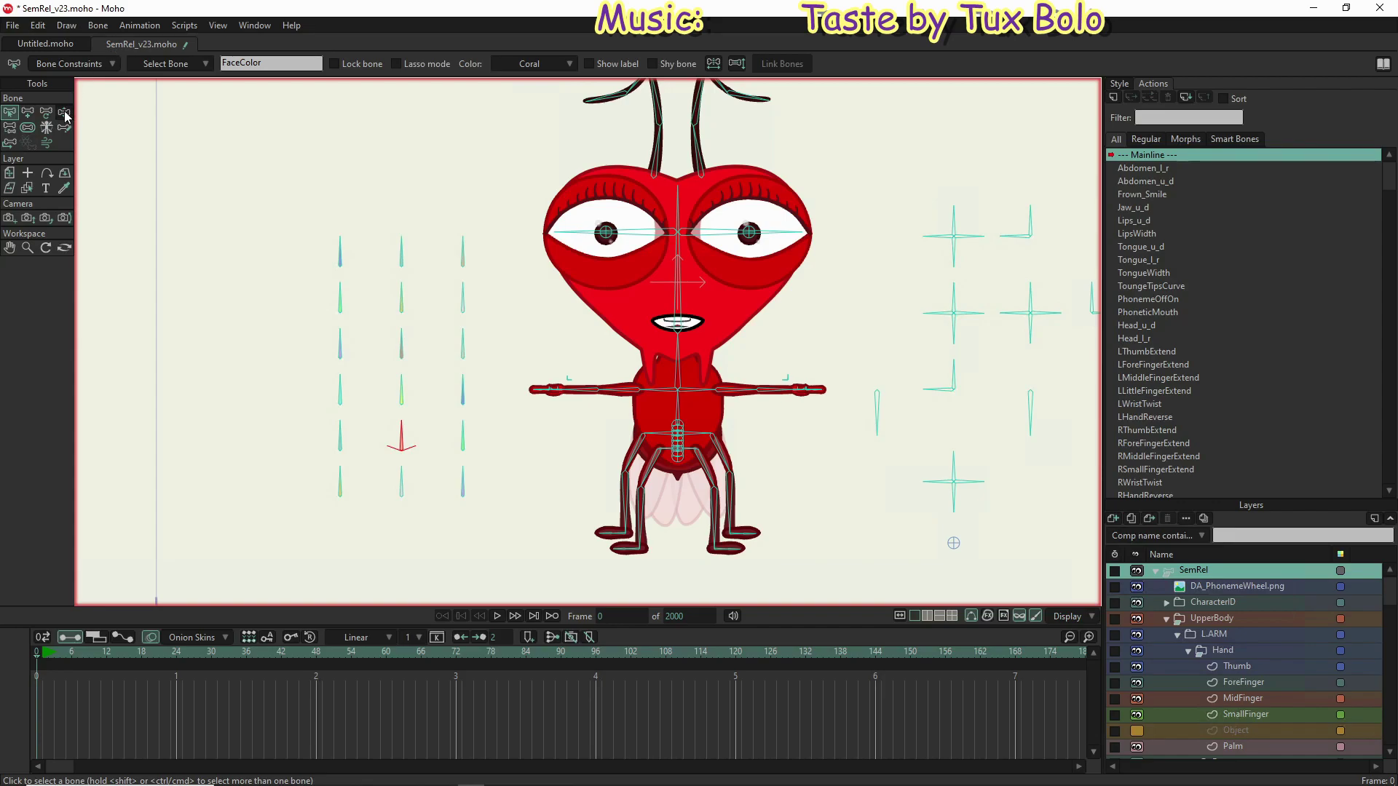
left_click(45, 657)
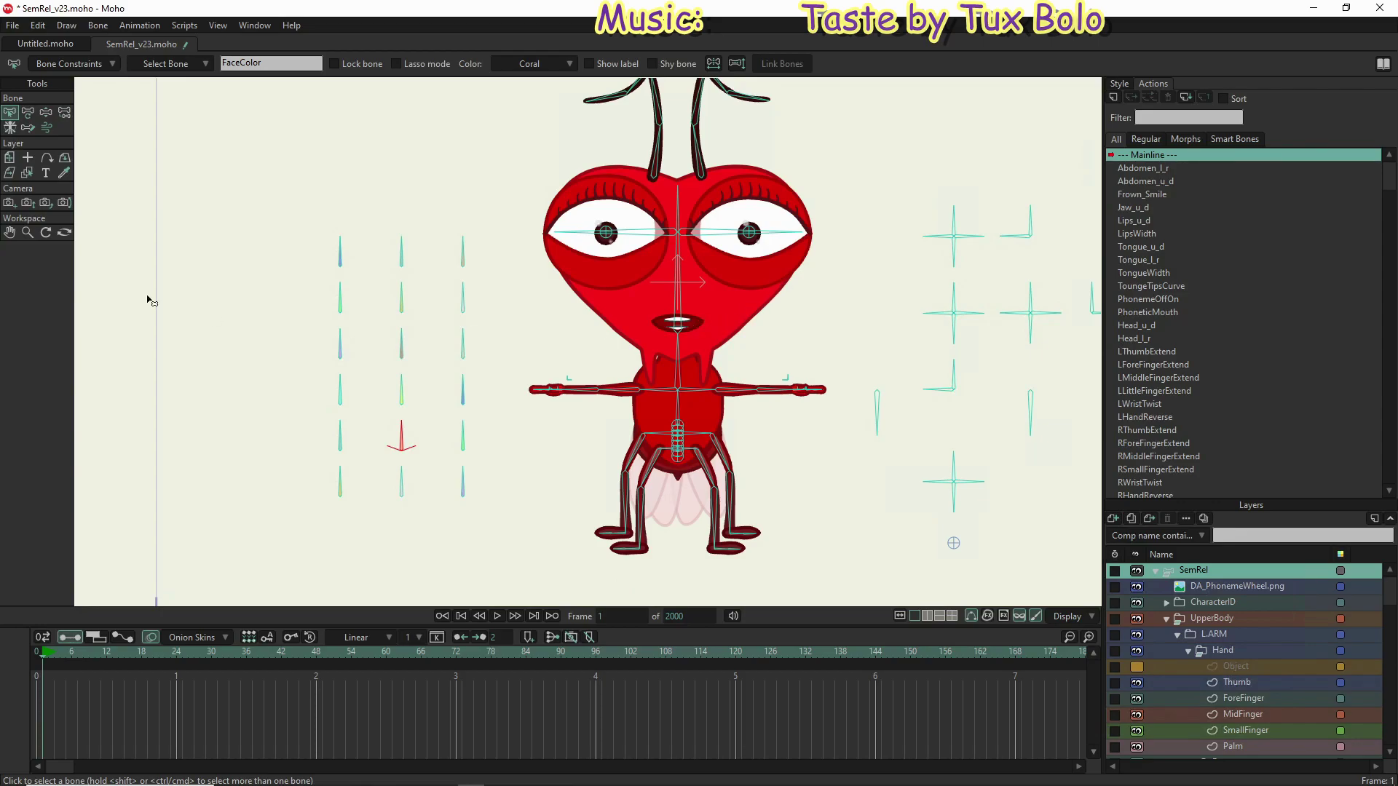
left_click(46, 113)
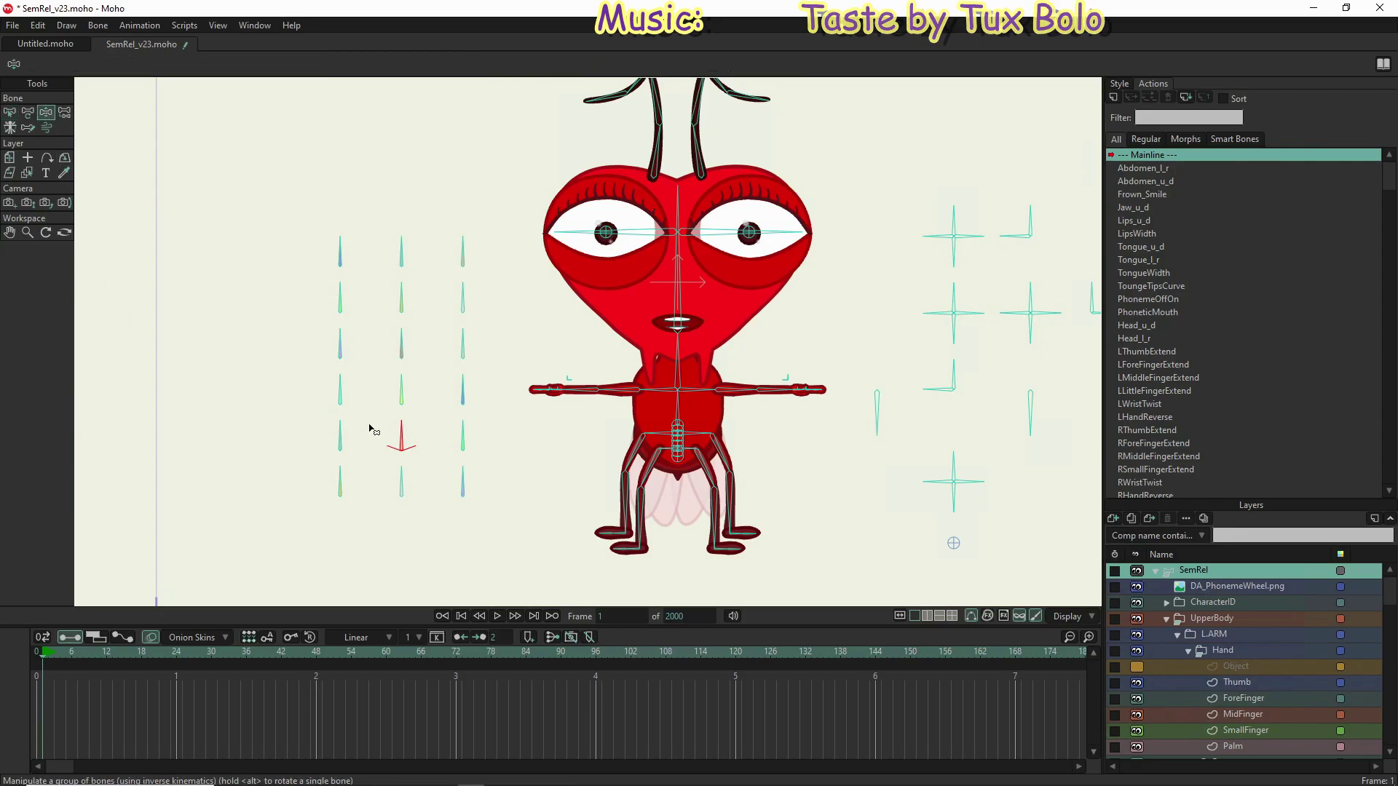
left_click_drag(397, 433, 351, 462)
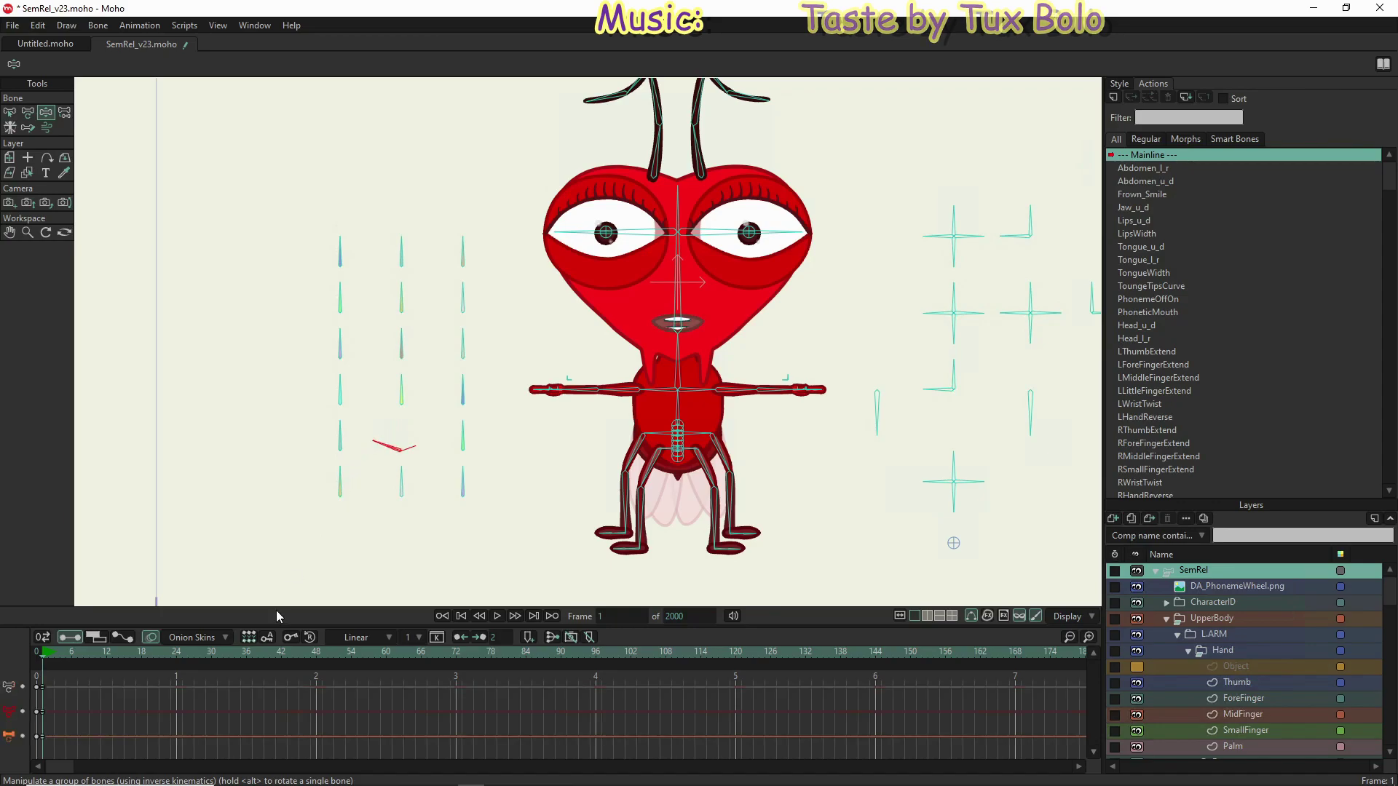
left_click_drag(391, 450, 439, 443)
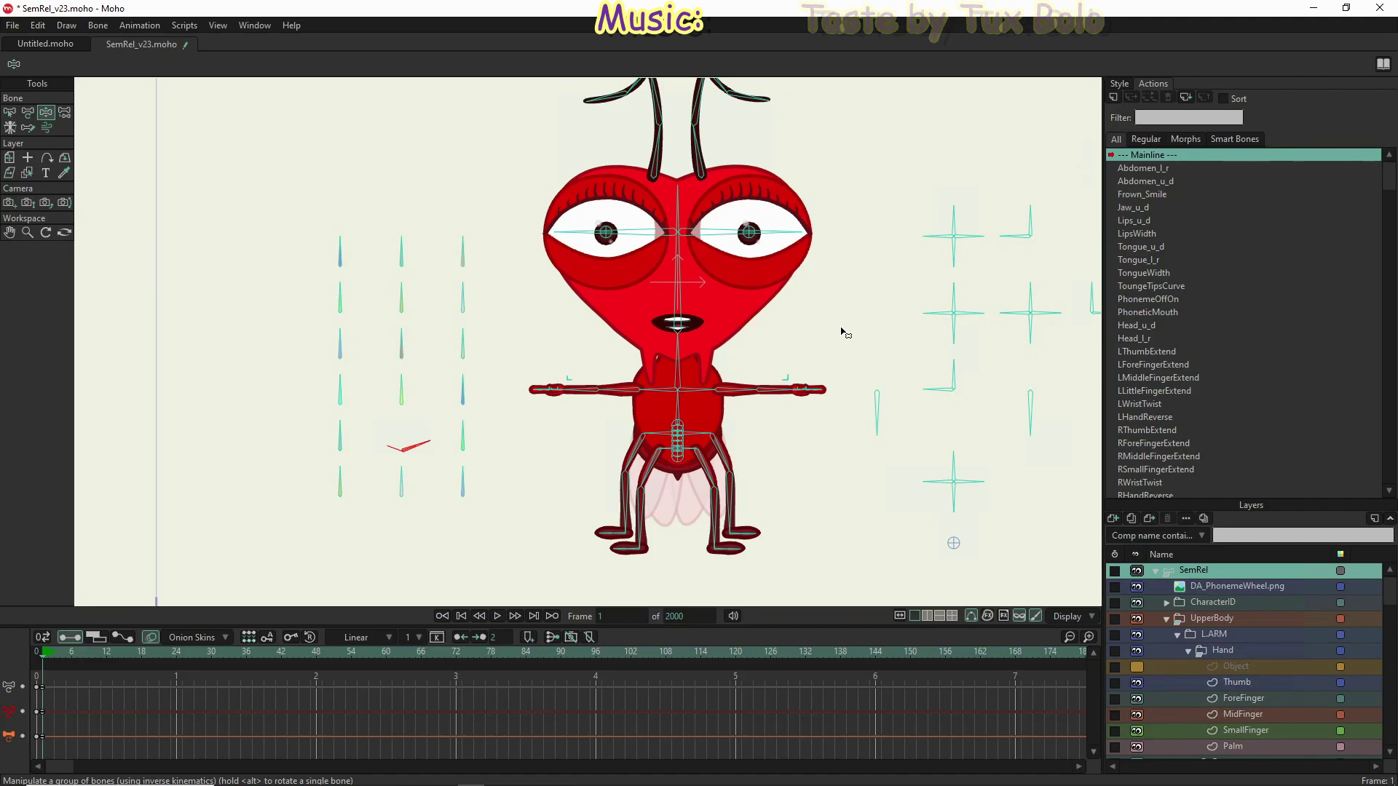
Step: Examine the mouth's dark coloring up close with the FaceColor bone at its dark extreme
scroll(679, 351, "up", 3)
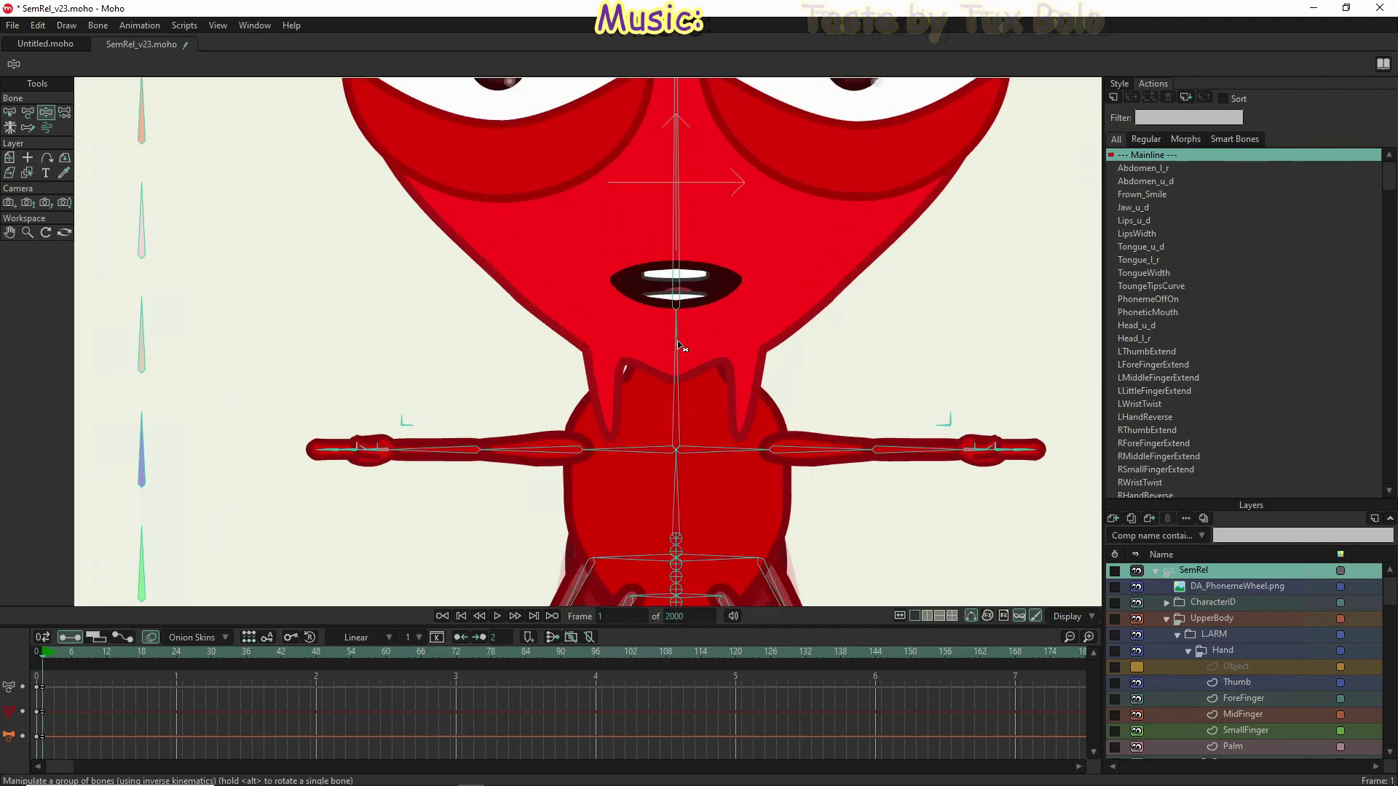
left_click_drag(555, 393, 715, 337)
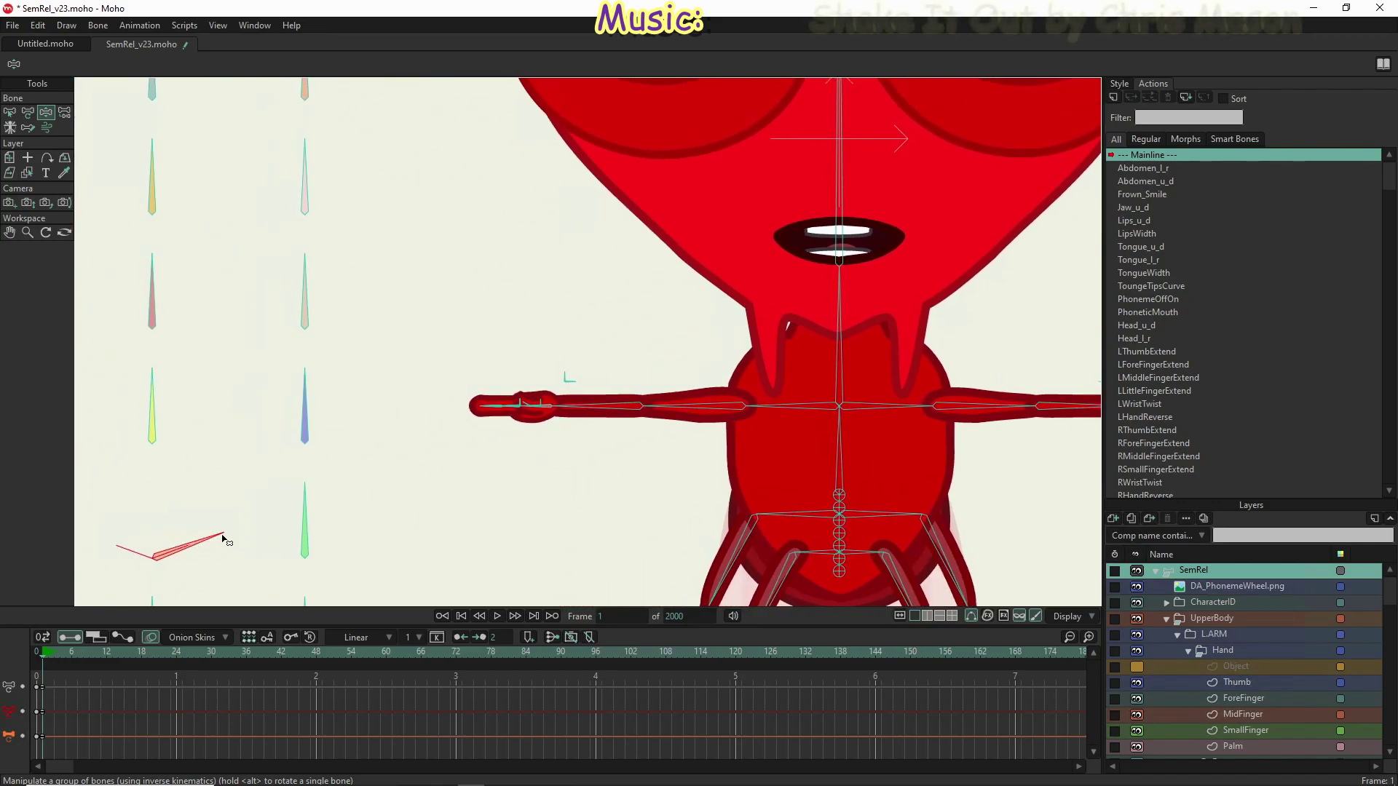
left_click_drag(220, 532, 198, 555)
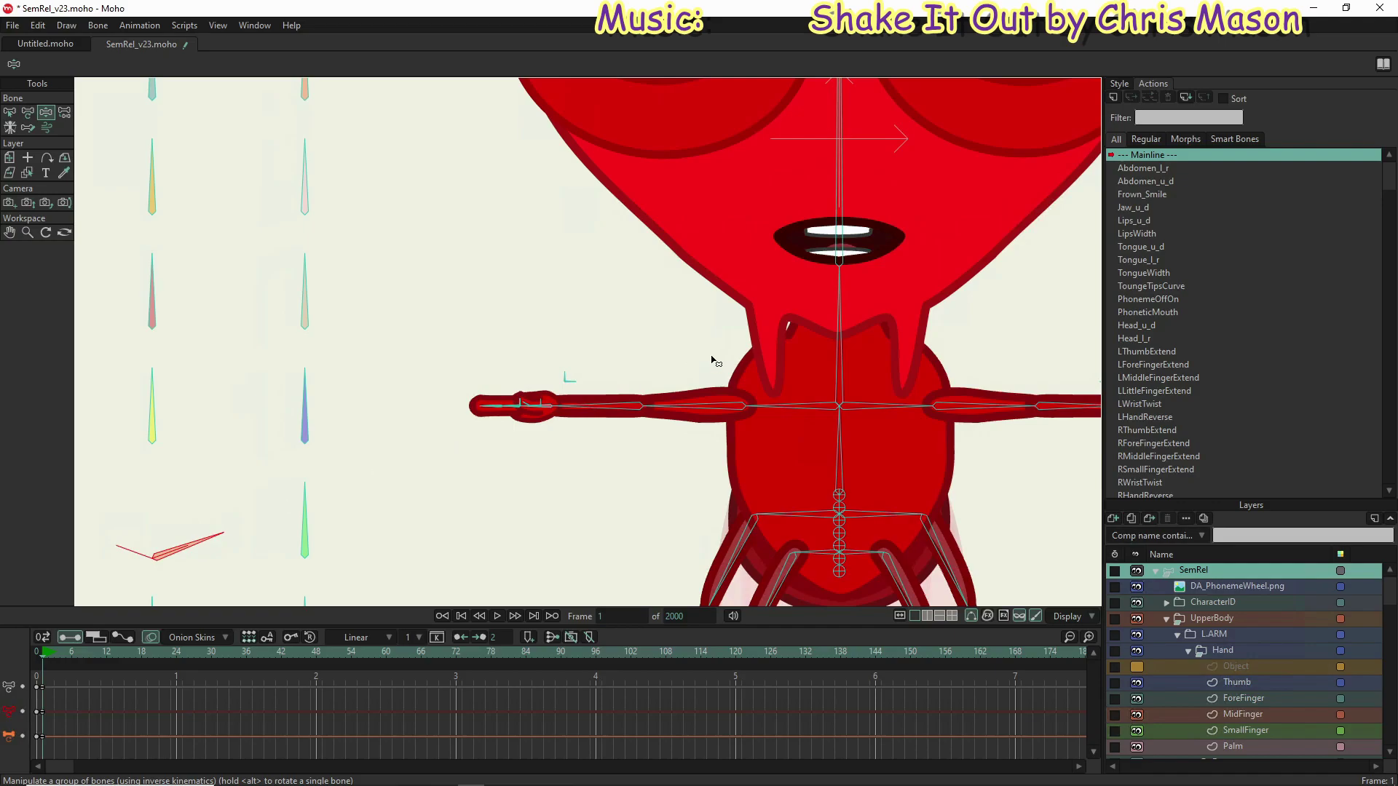
scroll(946, 246, "up", 5)
scroll(864, 166, "up", 3)
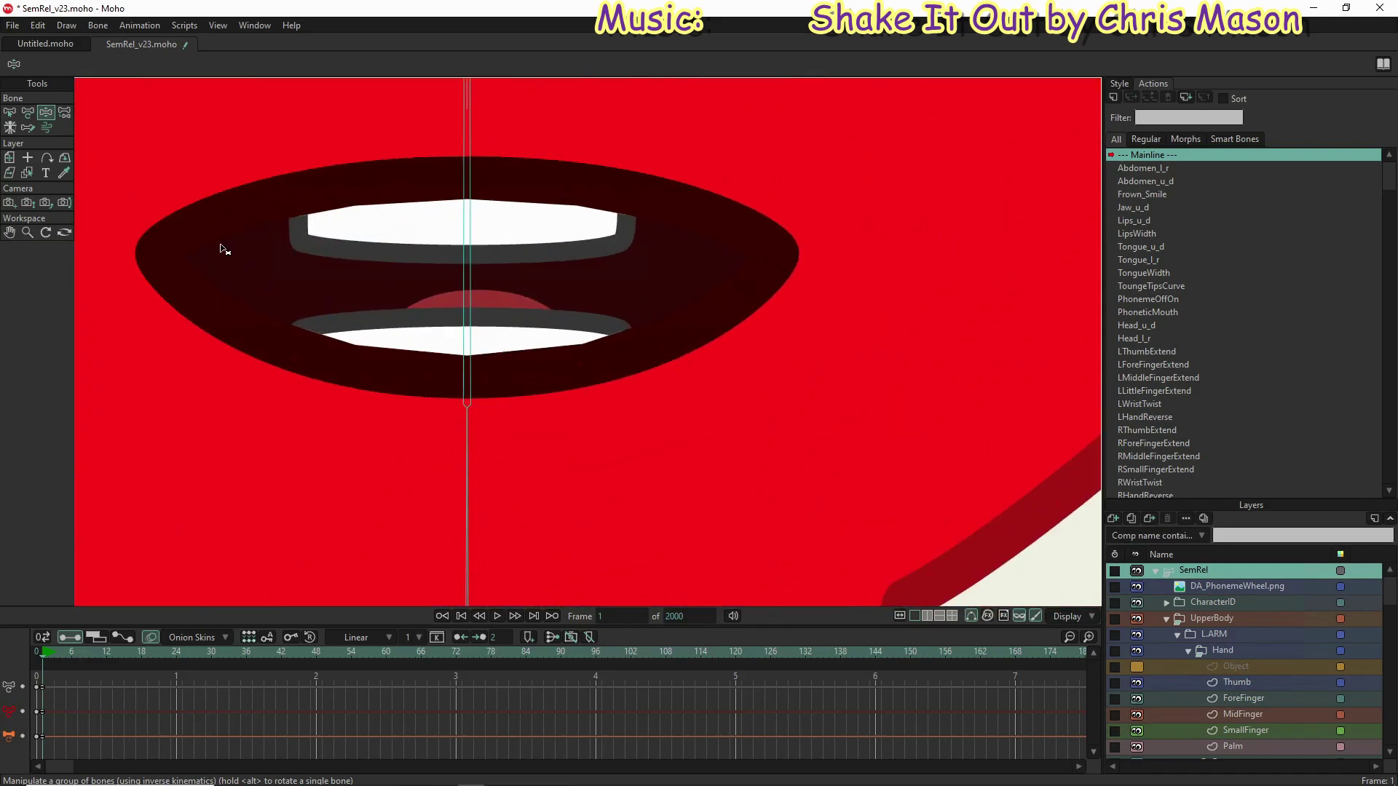
scroll(886, 263, "down", 6)
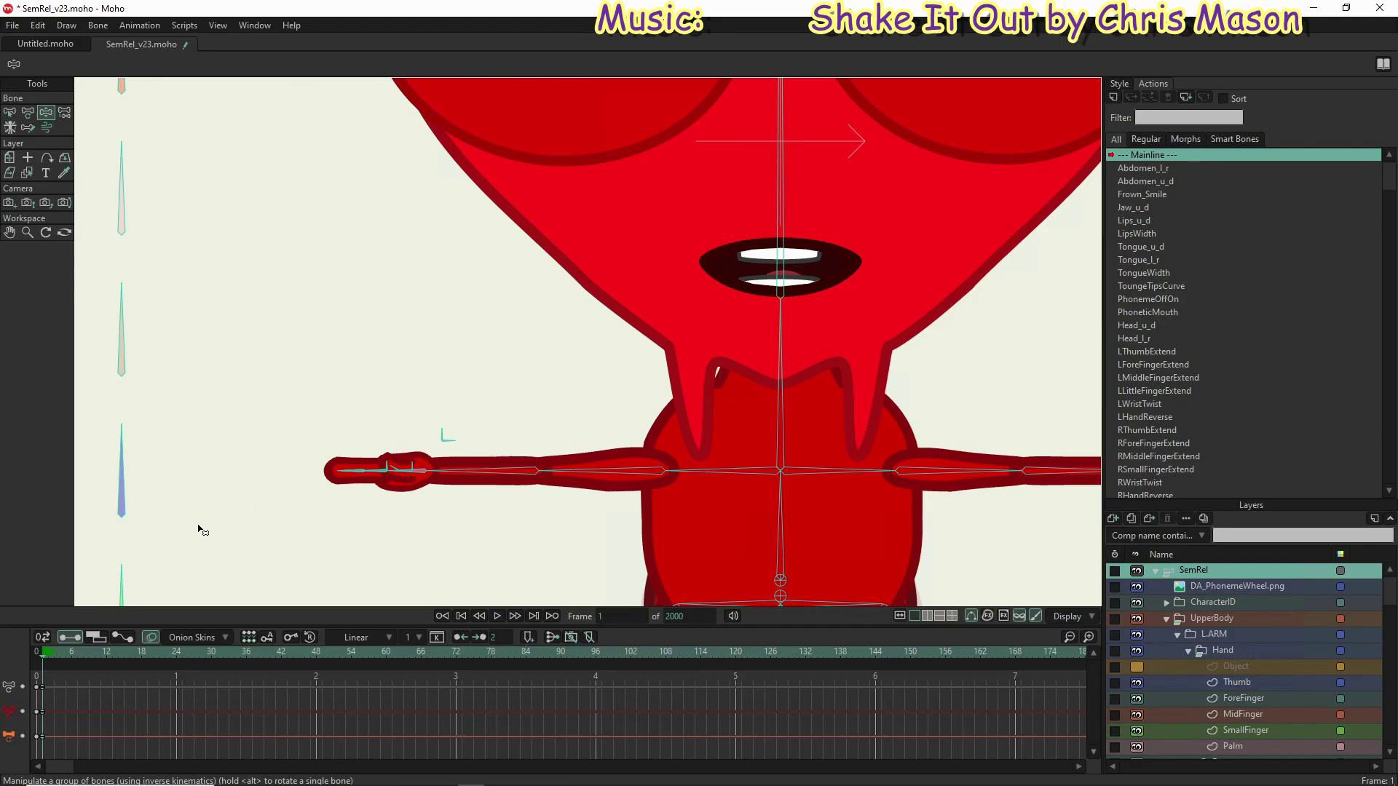
Step: Reactivate the FaceColor action and go to frame 141
scroll(1200, 294, "down", 7)
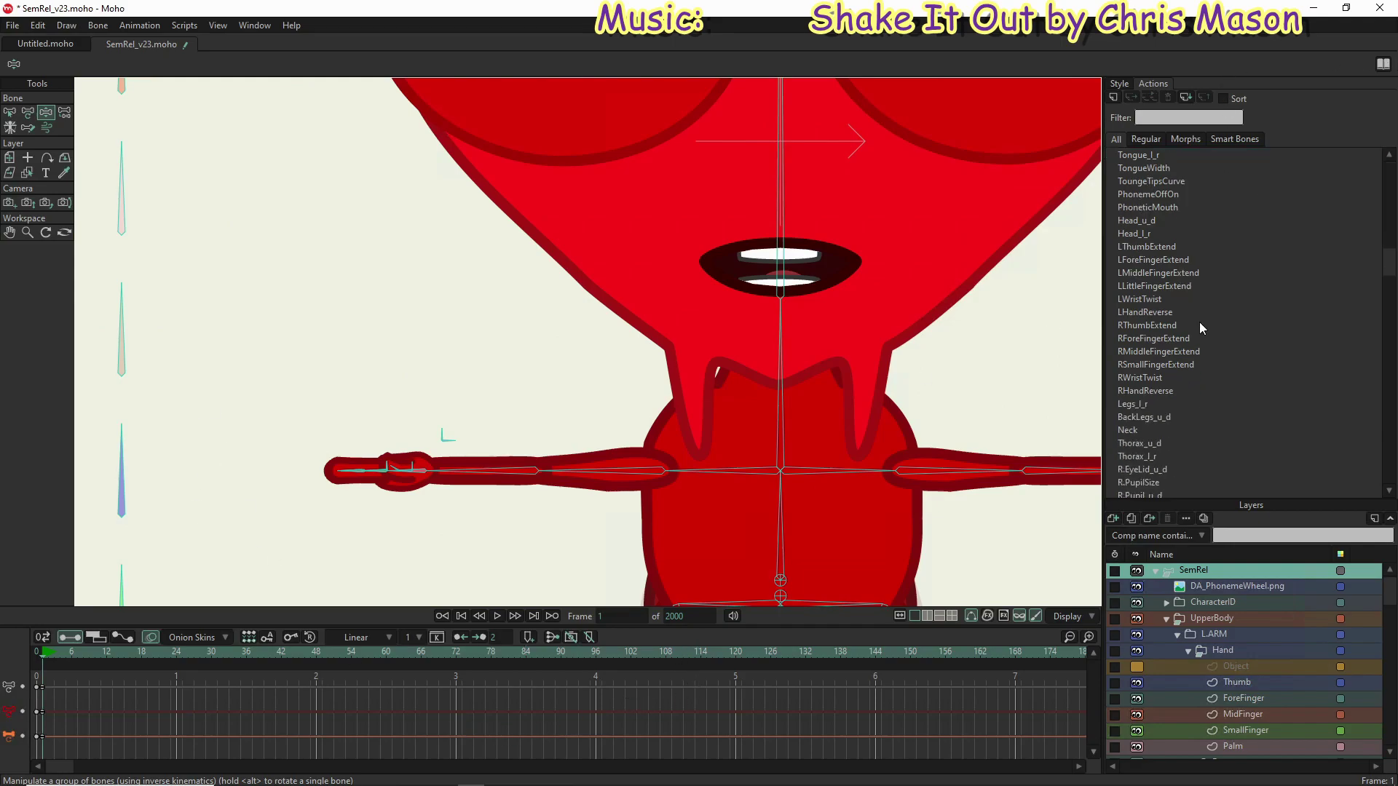
scroll(1199, 321, "down", 3)
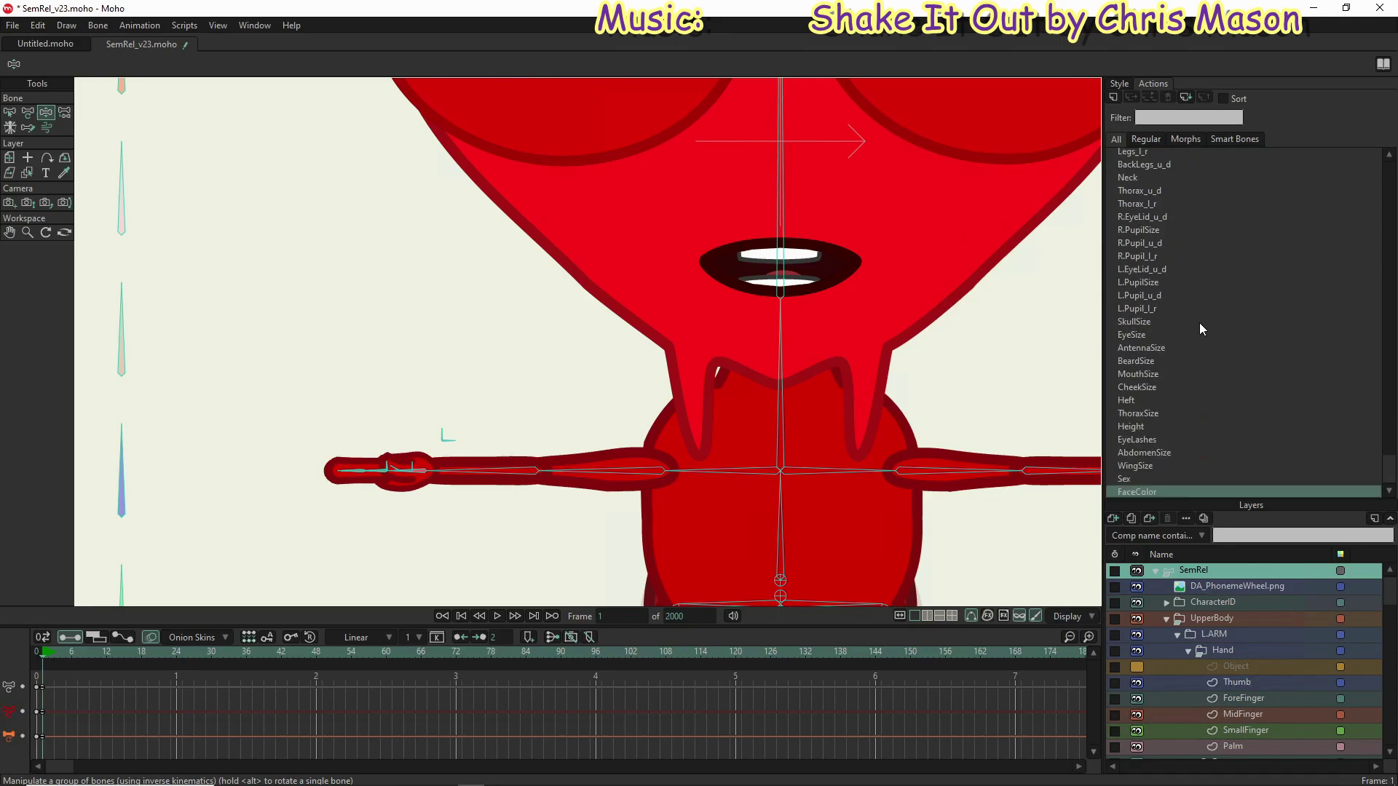
double_click(1131, 492)
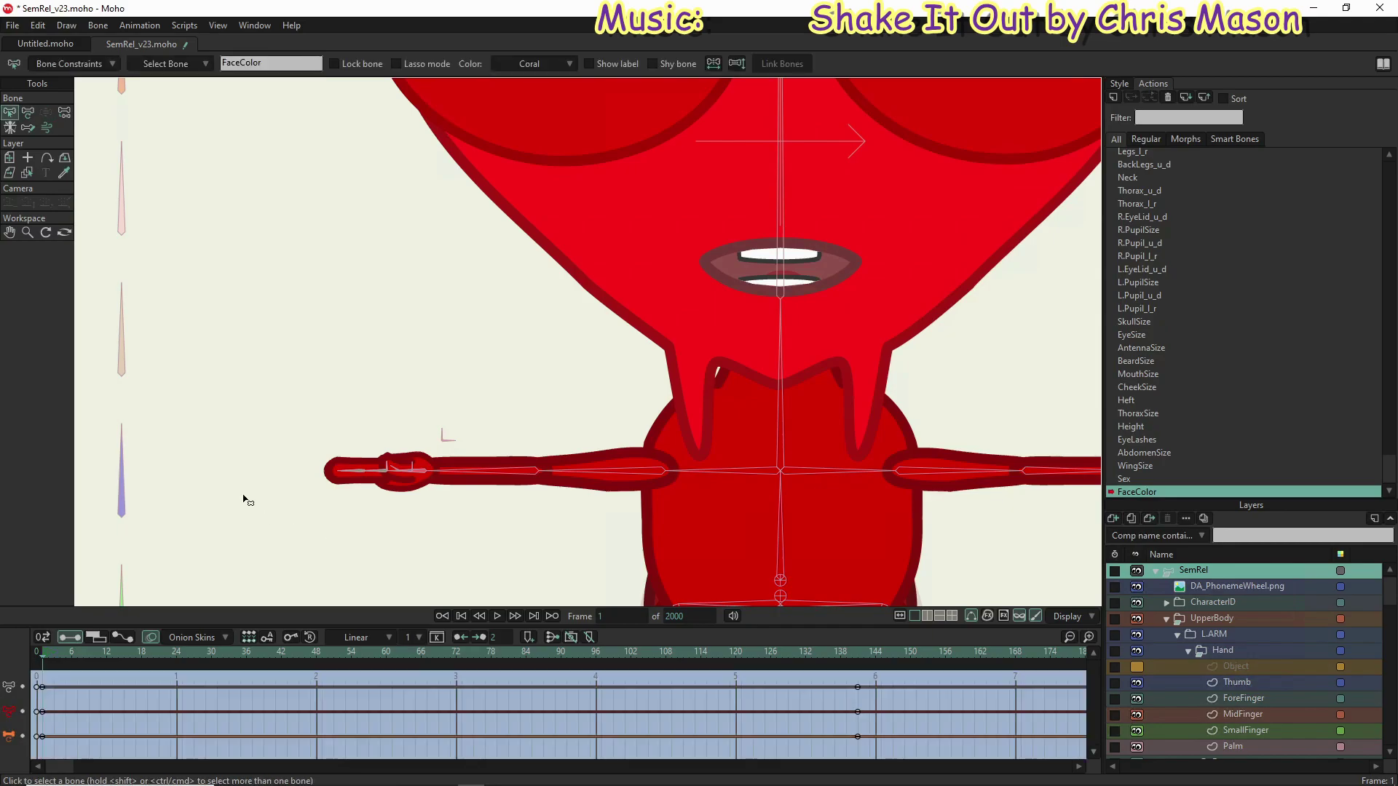
scroll(233, 498, "down", 3)
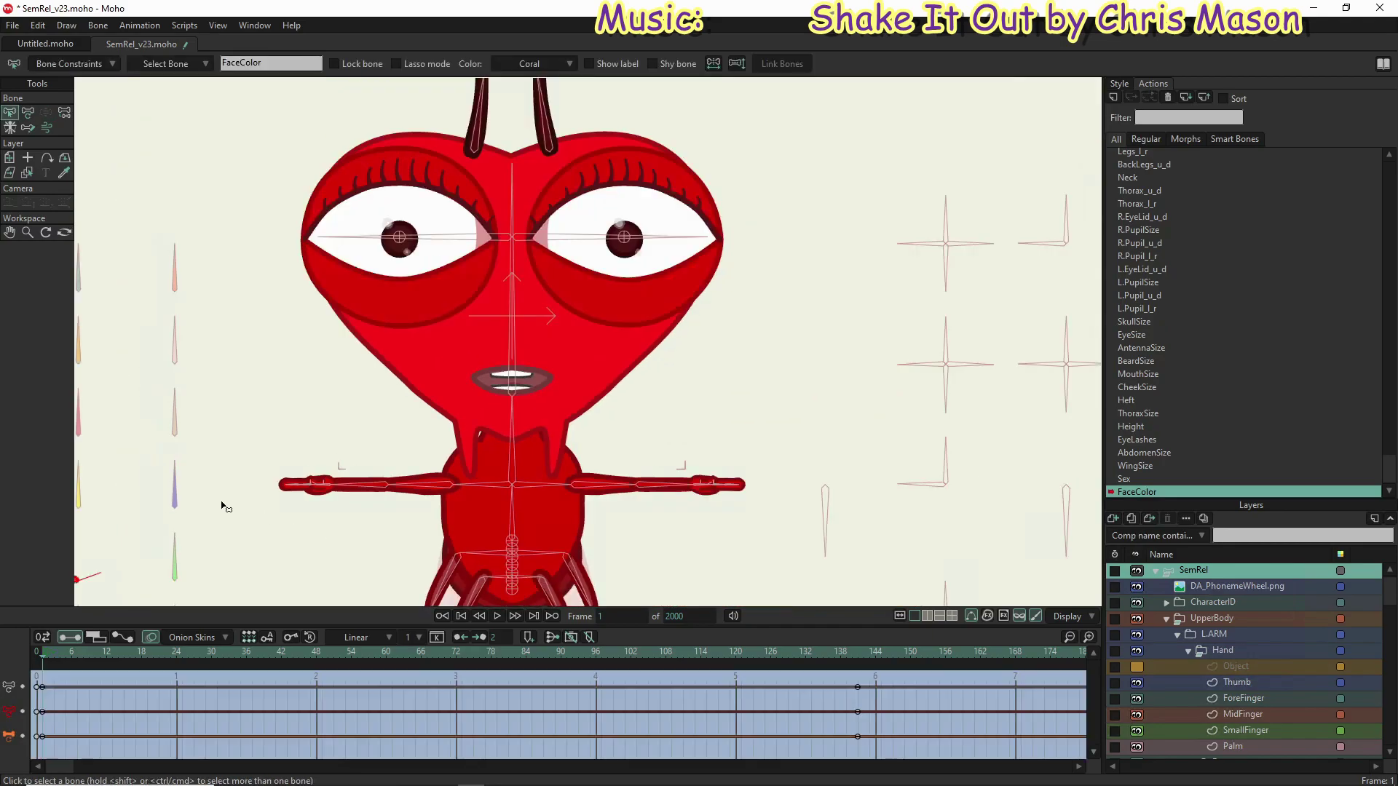
left_click(857, 653)
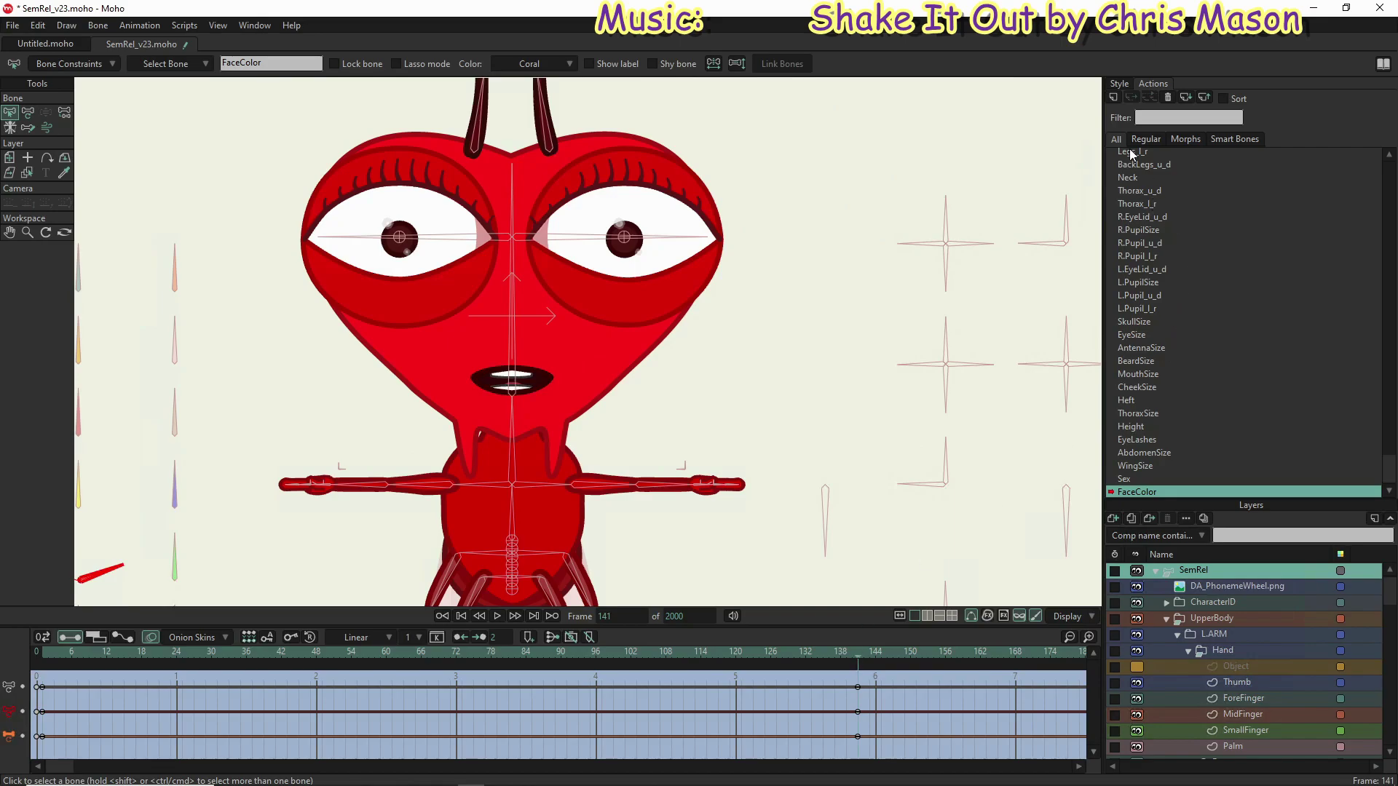
Step: Show the style properties and select the Lips layer inside the MOUTH group
left_click(1118, 84)
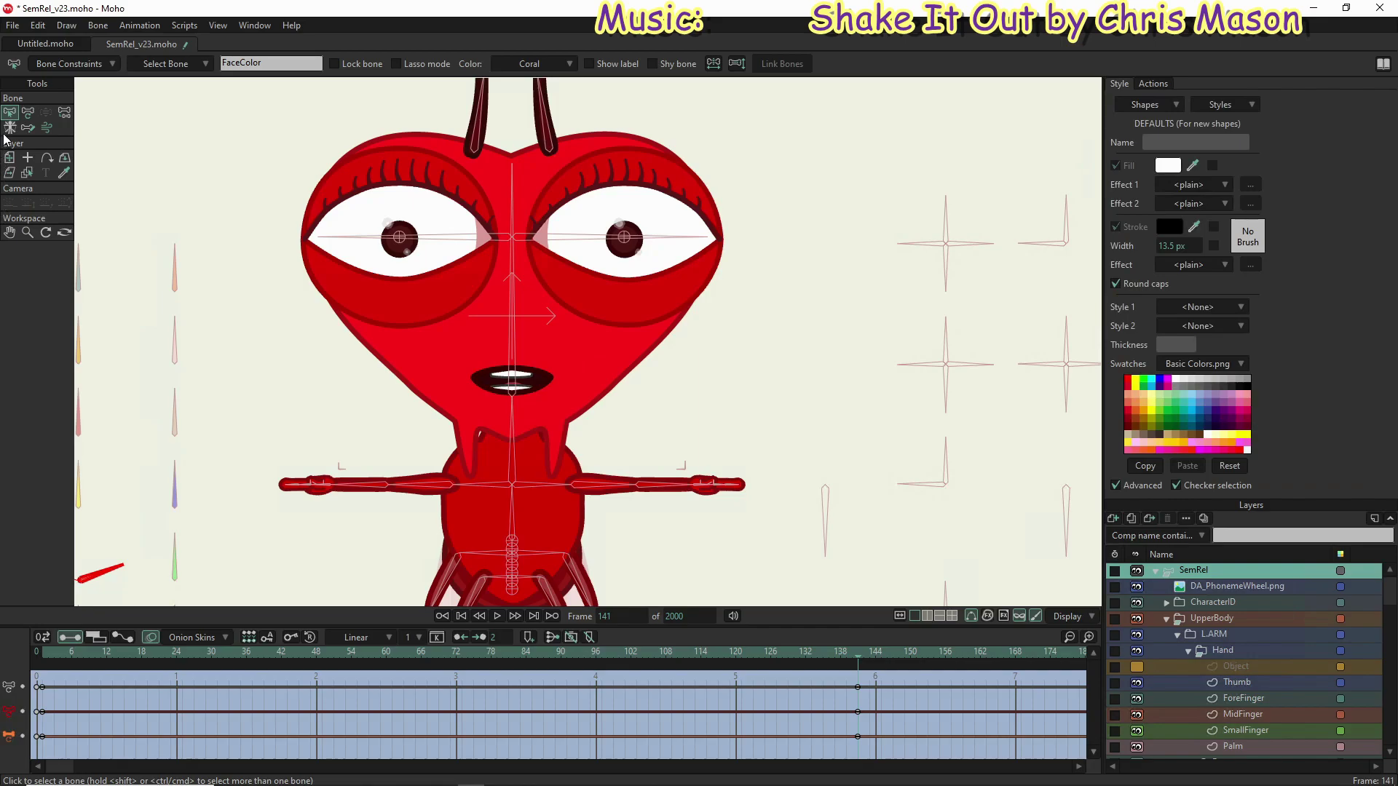
scroll(1187, 696, "down", 6)
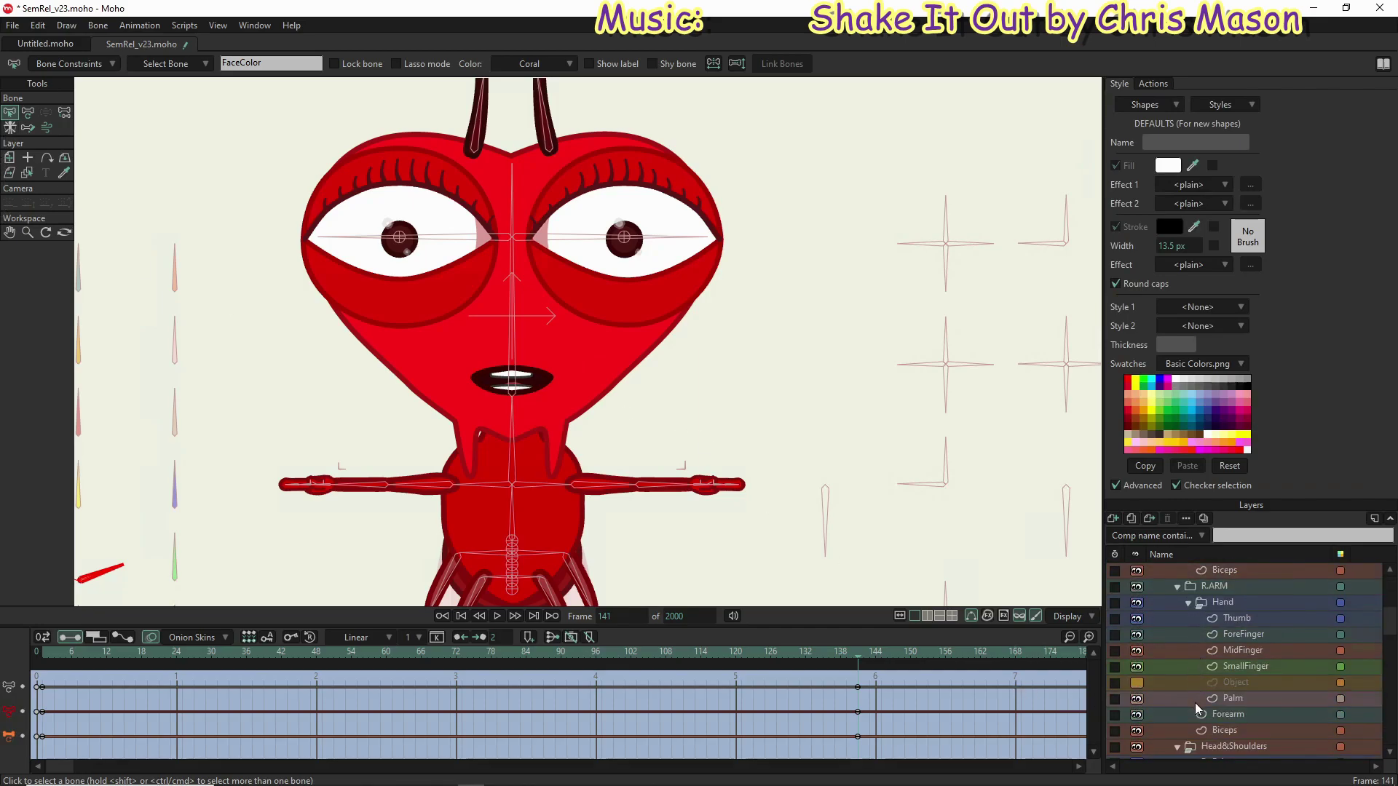
scroll(1242, 696, "down", 10)
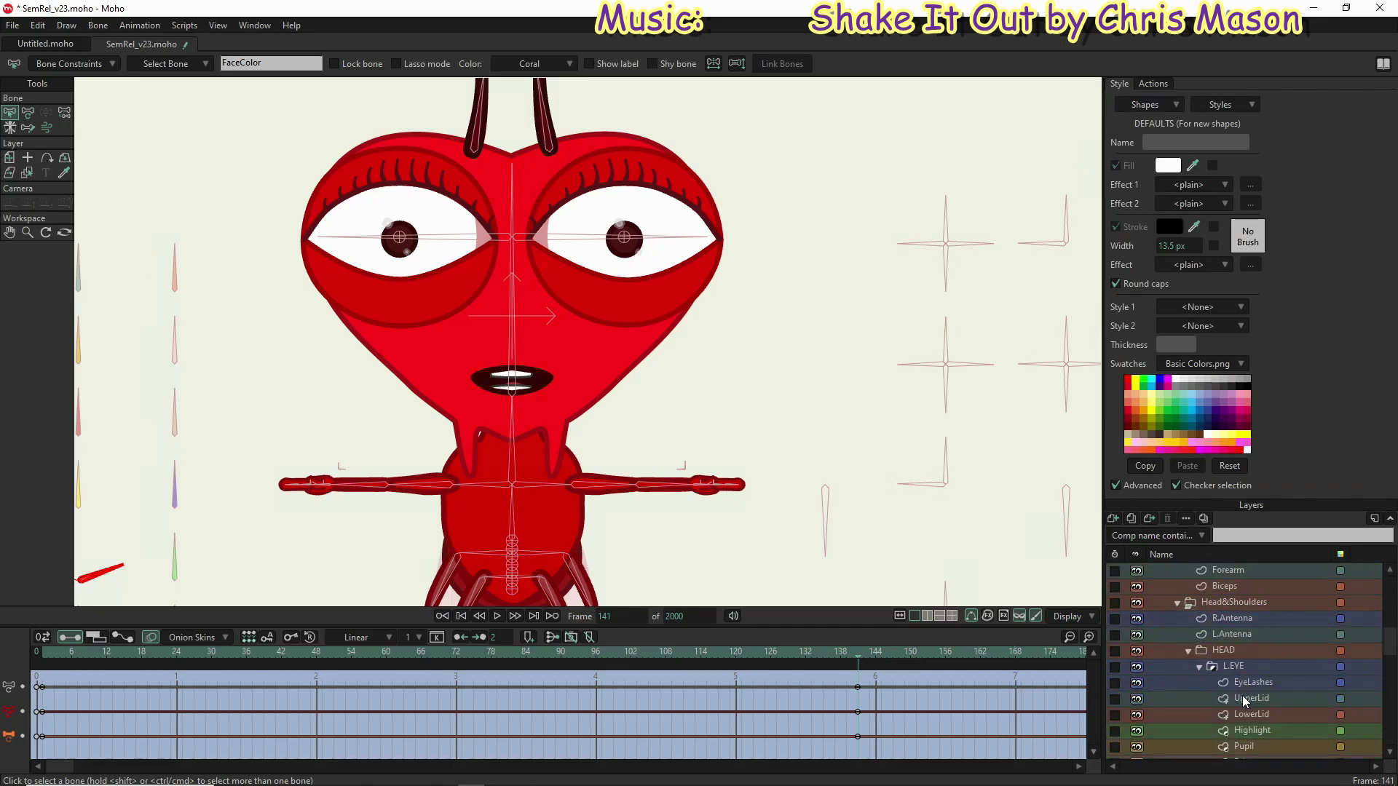
scroll(1248, 709, "down", 9)
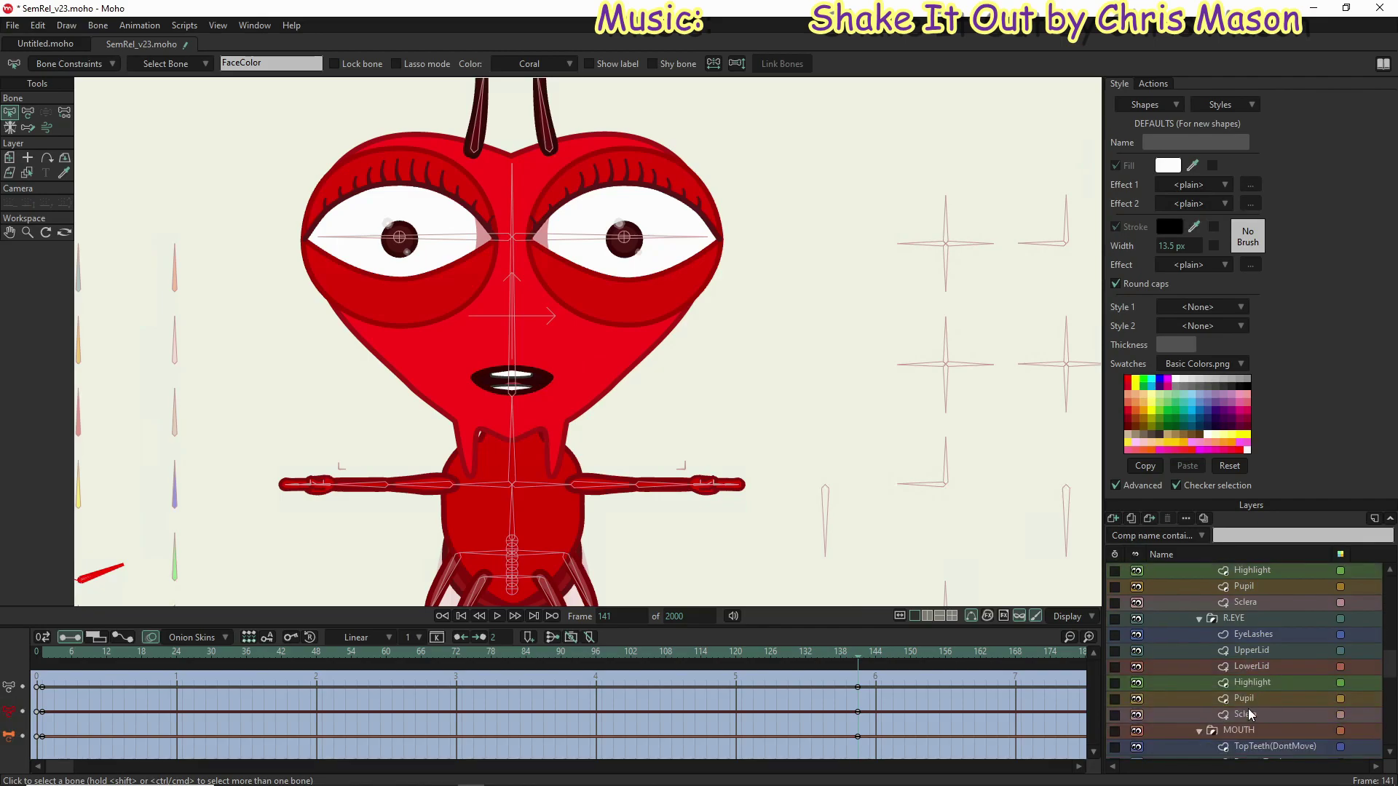
left_click(1251, 684)
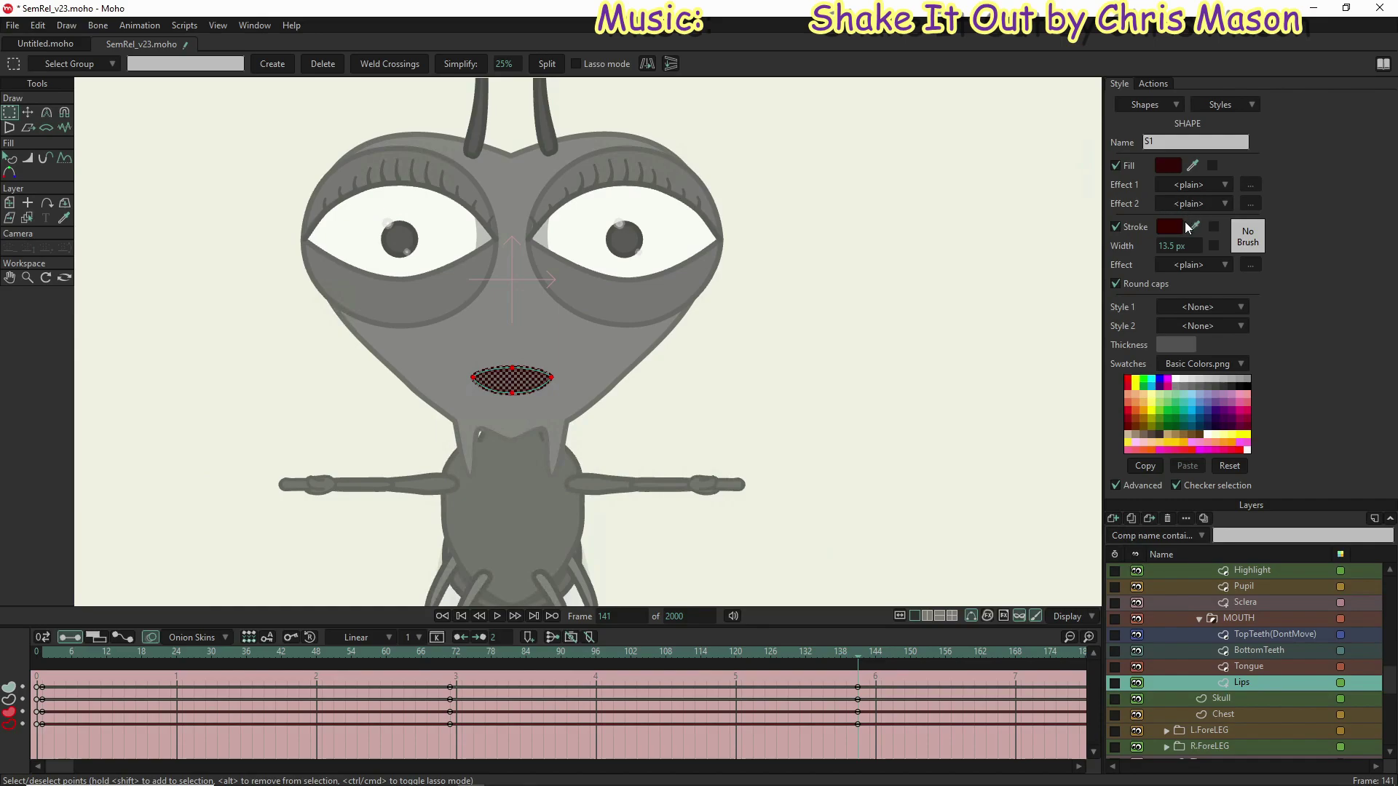
Step: Set the lips shape's fill color to 350909 at frame 141 of the FaceColor action
left_click(1170, 166)
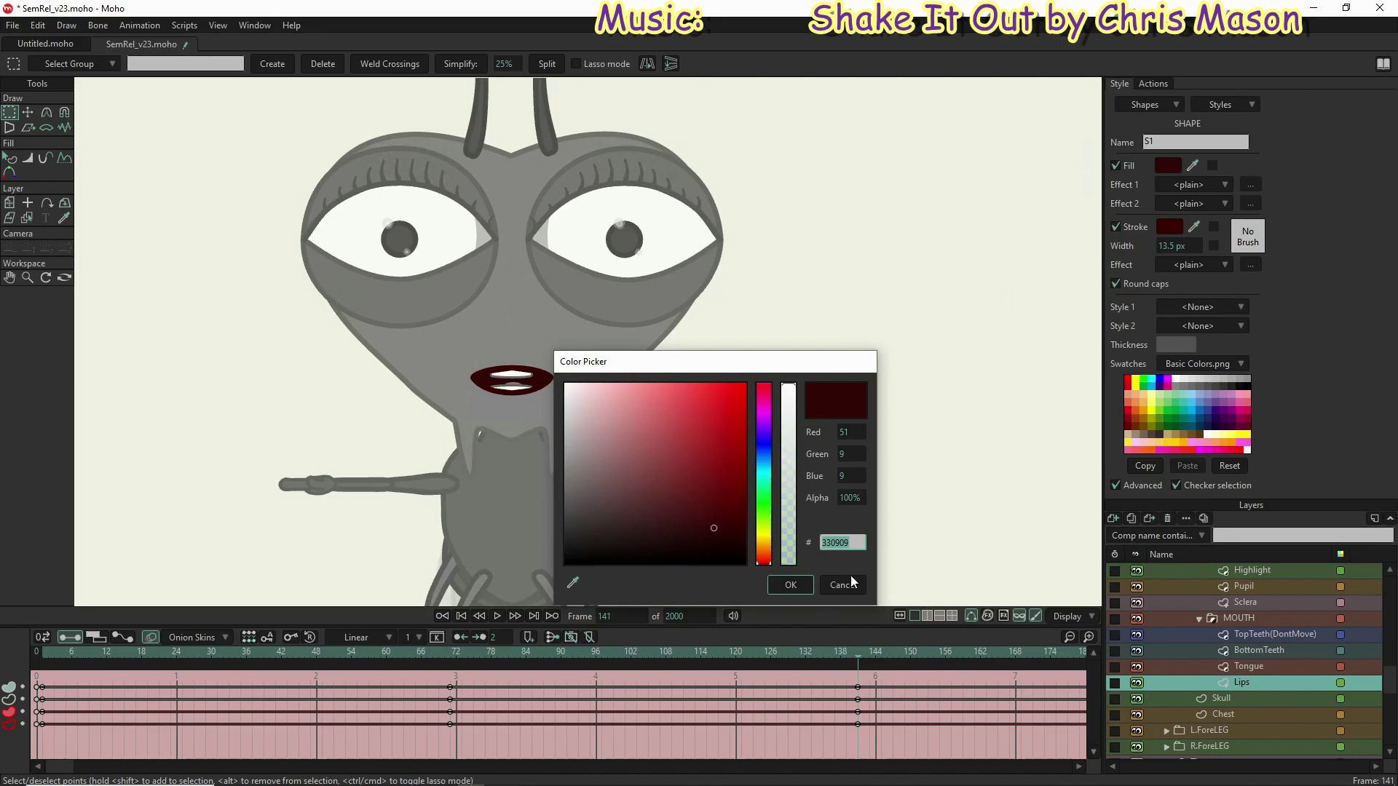
left_click(827, 543)
key("Delete")
type("1")
key("BackSpace")
key("End")
type("5")
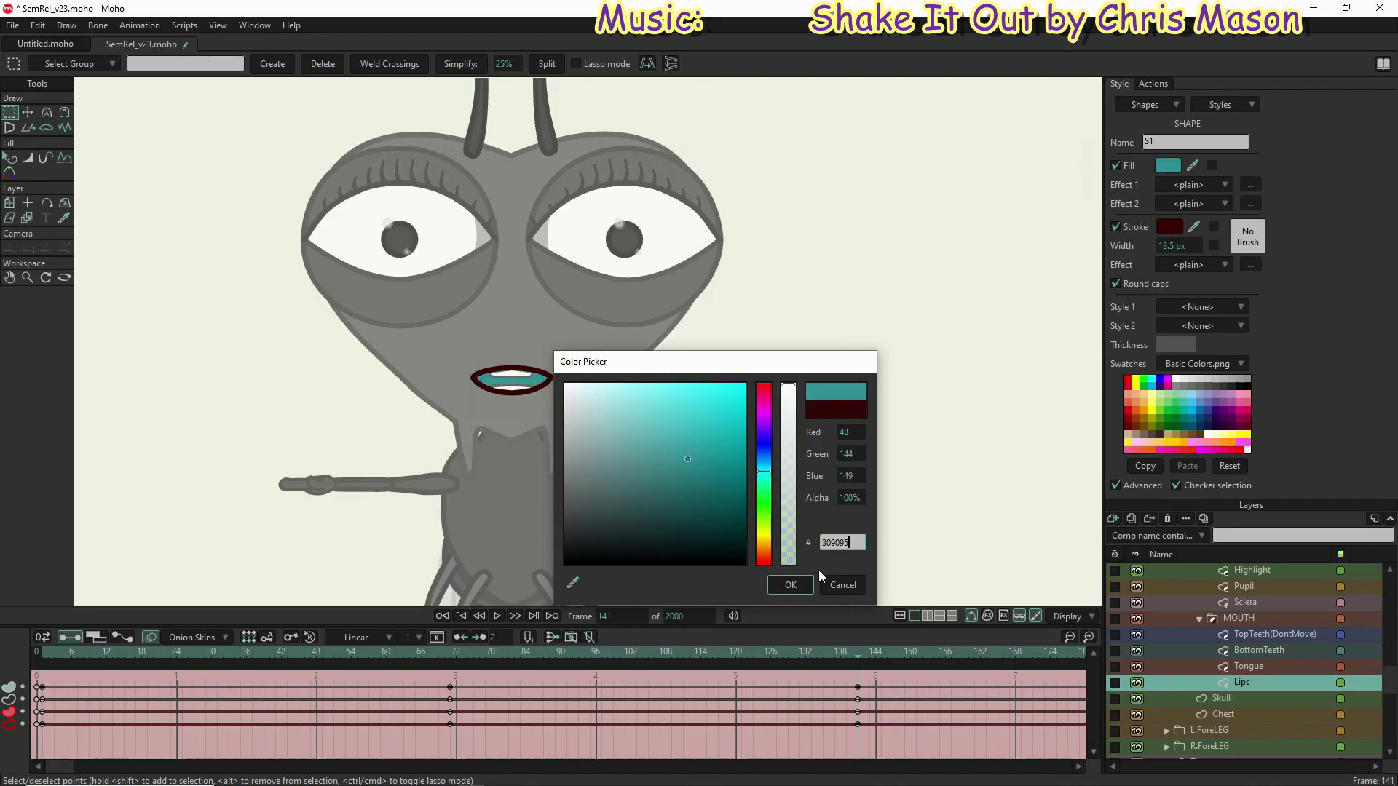
key("Return")
type("350909")
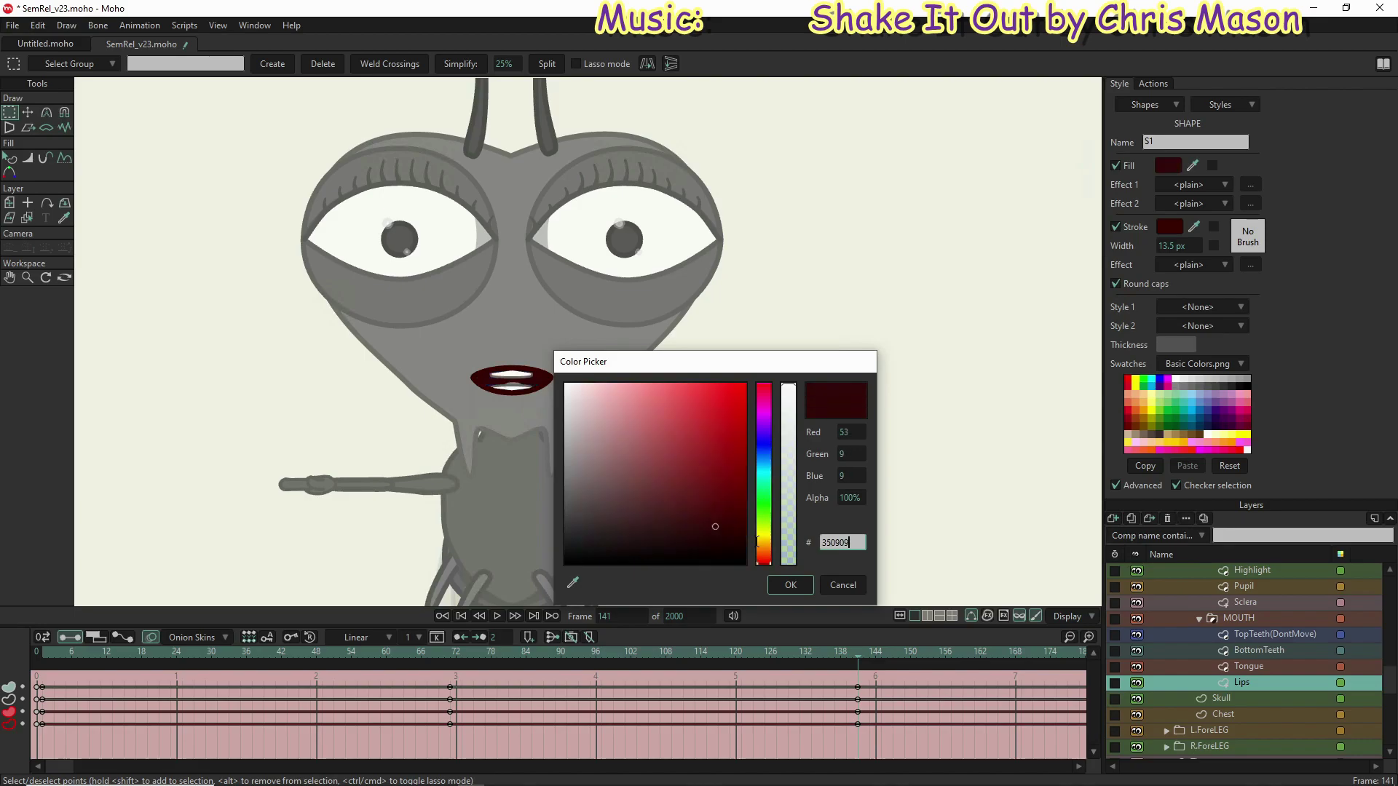
left_click(790, 588)
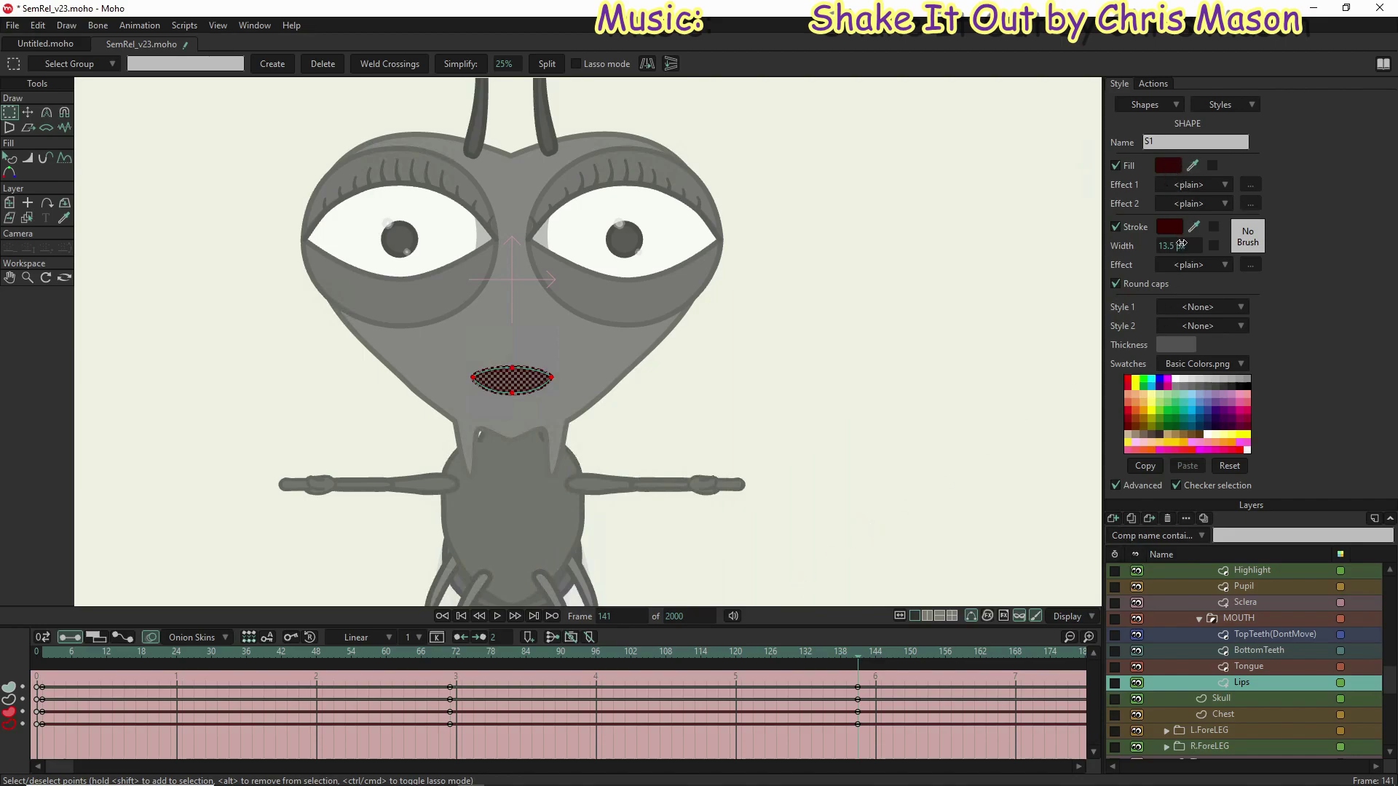
Step: Lighten the lips' fill to the dark red 500C0C
left_click(1165, 167)
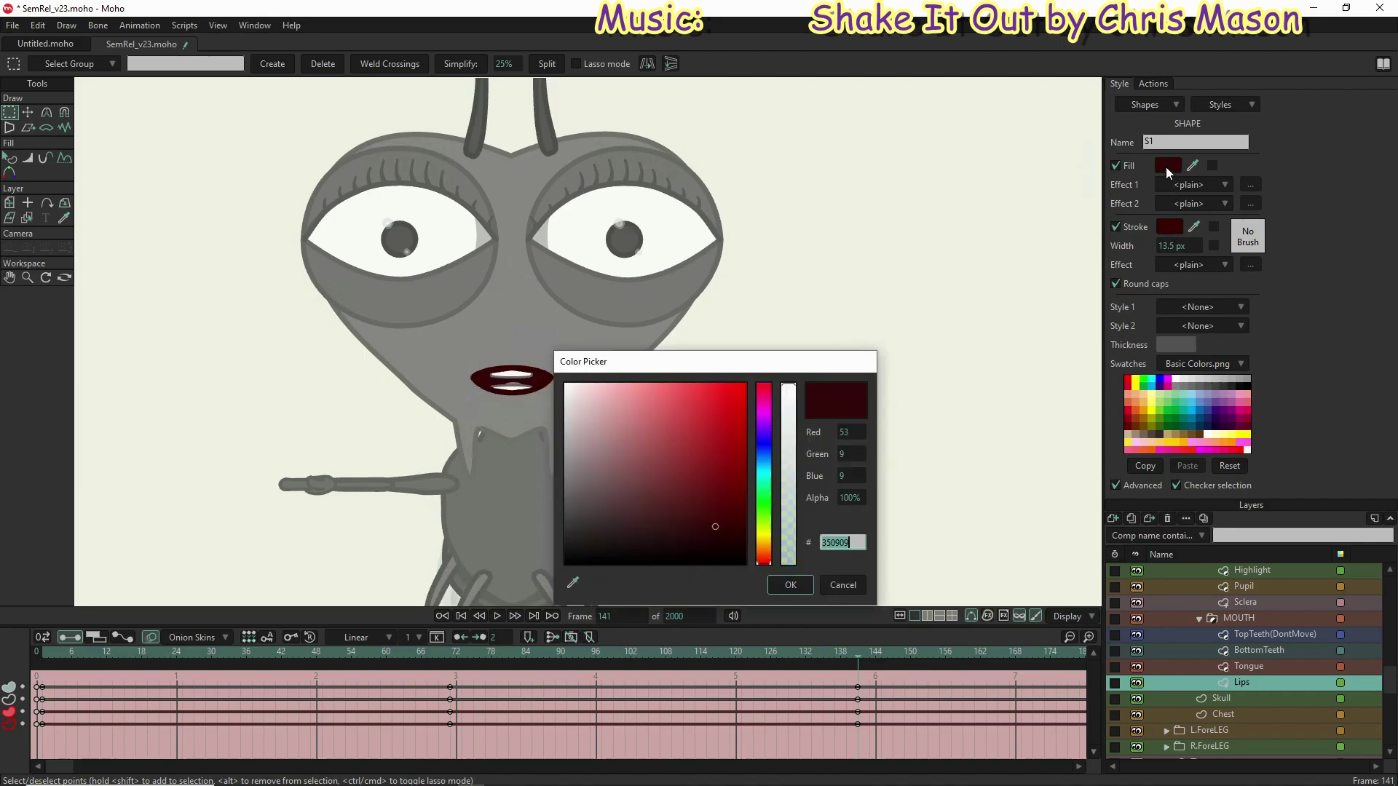
left_click(716, 510)
left_click(716, 513)
left_click(717, 510)
left_click(791, 586)
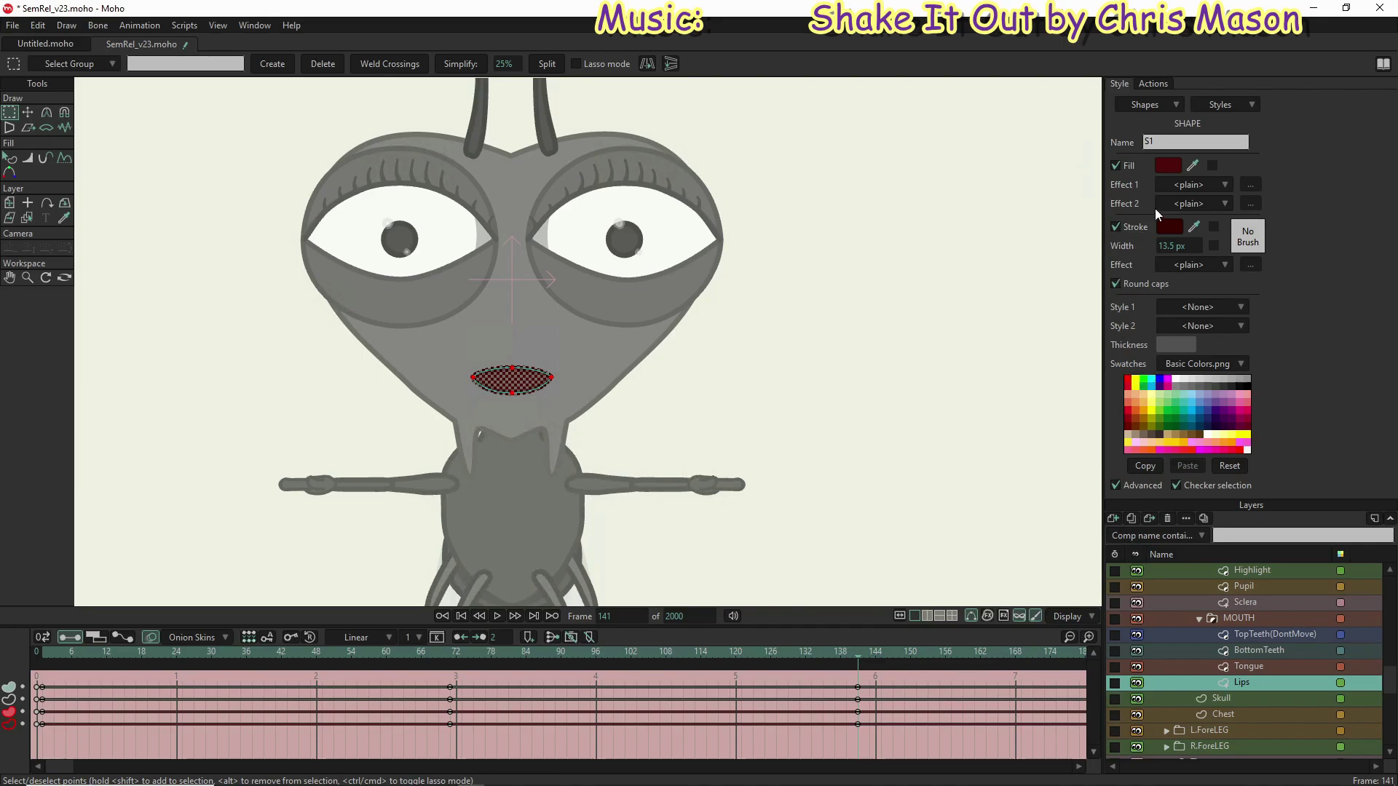
Step: Change the lips' fill to a slightly lighter, less saturated dark red, 571515
left_click(1169, 167)
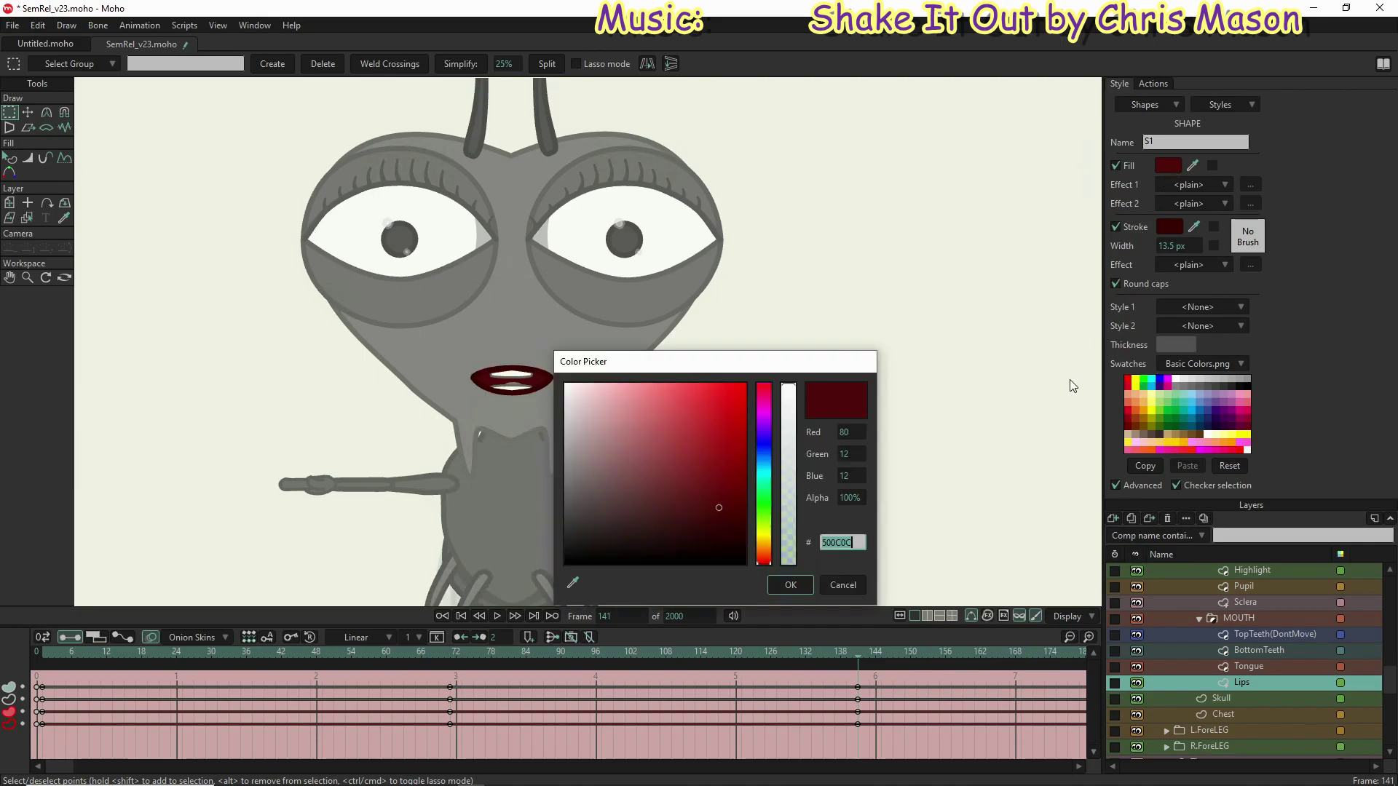
left_click(701, 502)
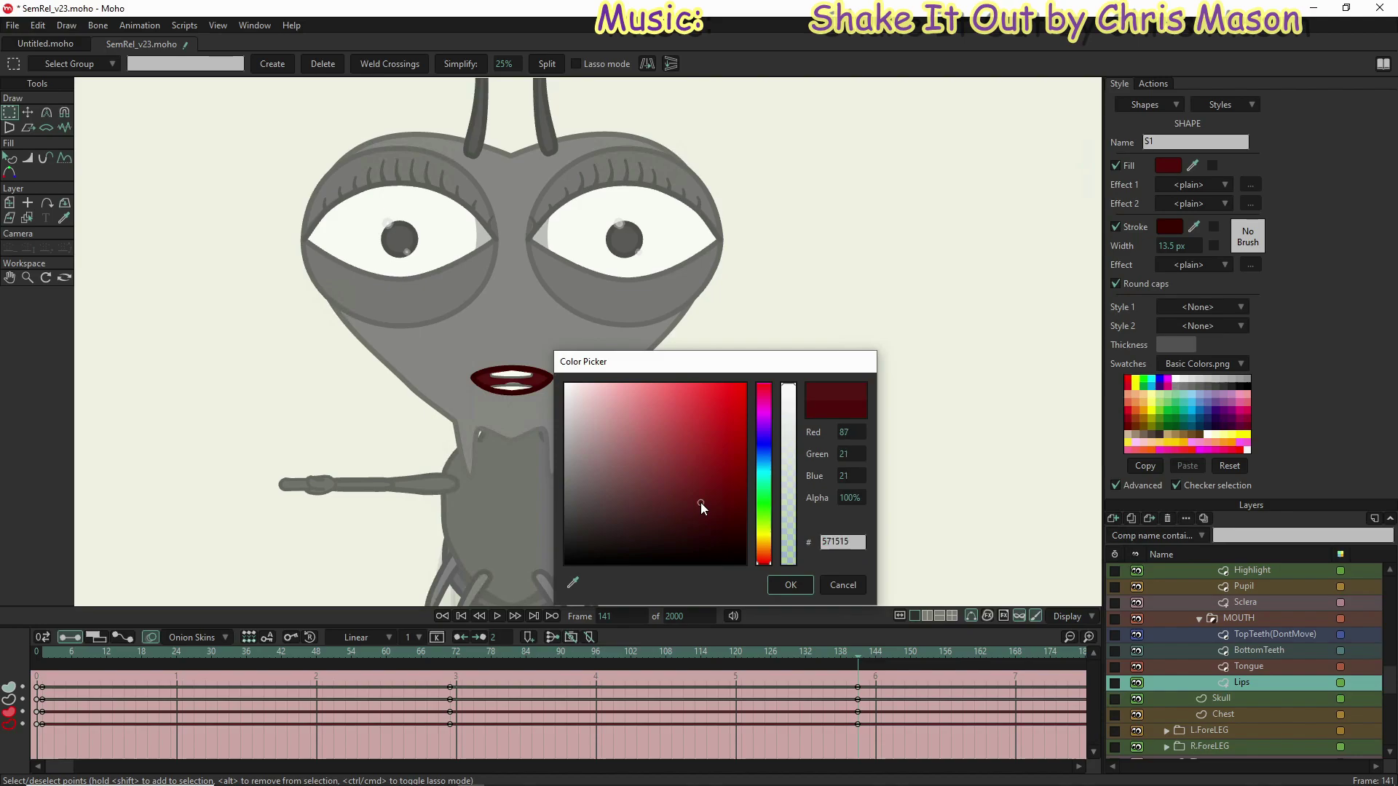
left_click(791, 586)
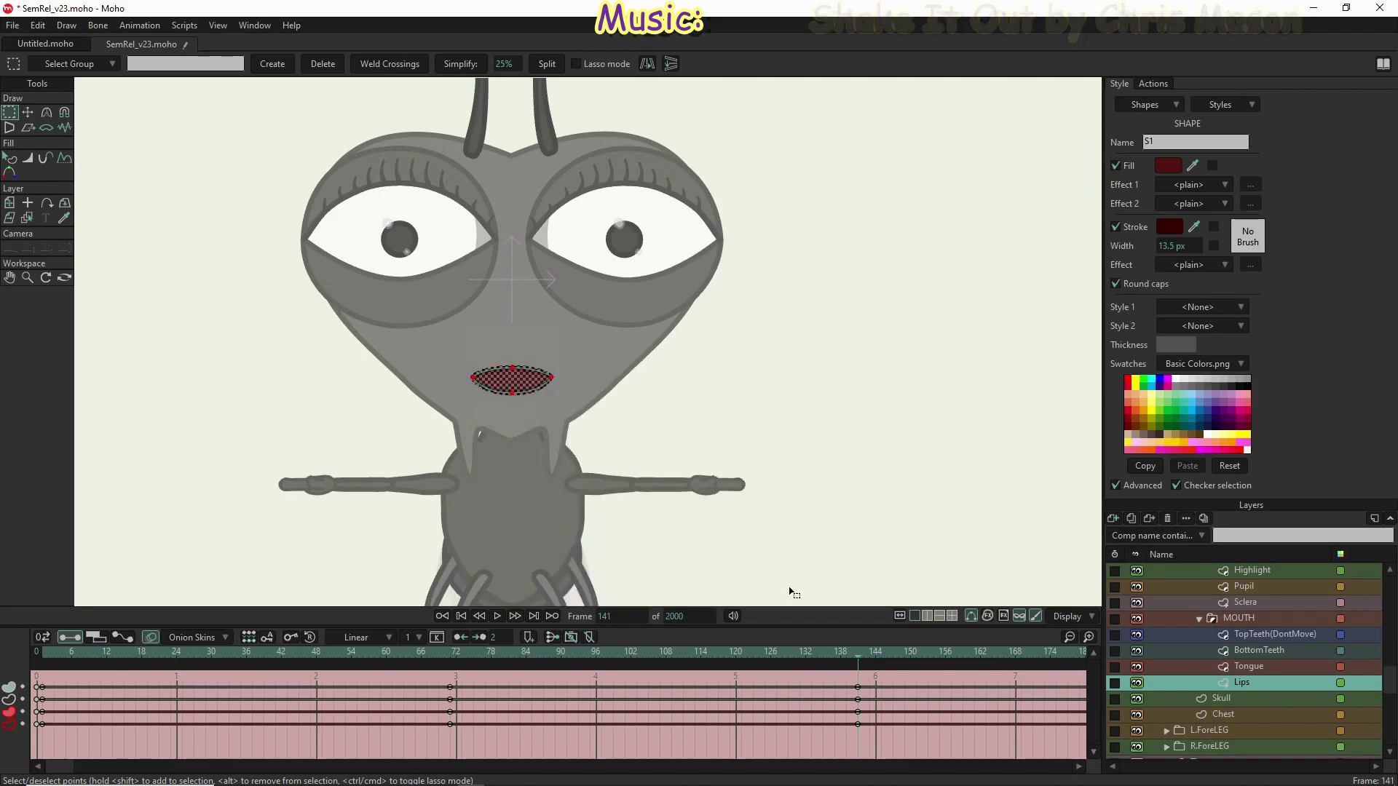
Step: Select the MOUTH layer and examine up close how the lips' fill contrasts with their stroke
left_click(1258, 619)
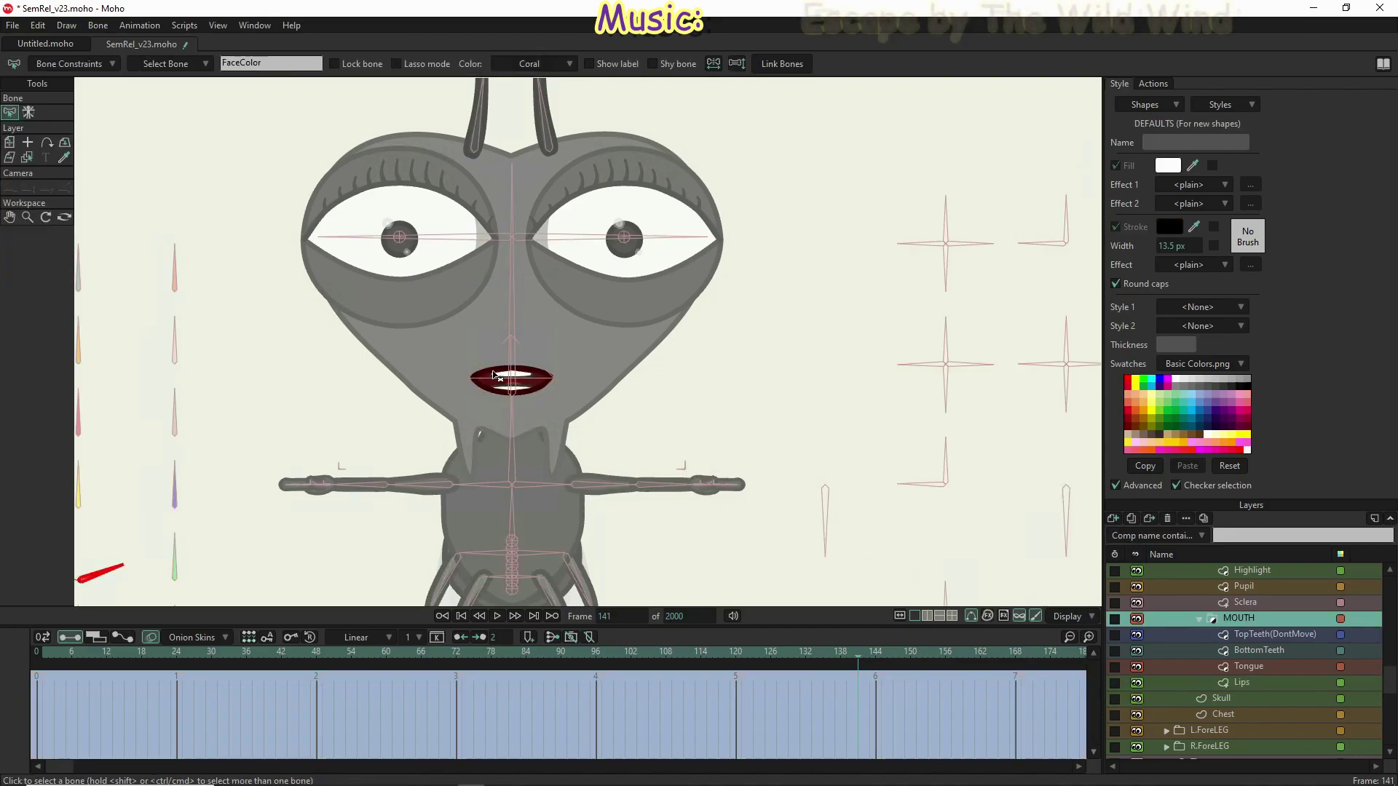
scroll(531, 388, "up", 3)
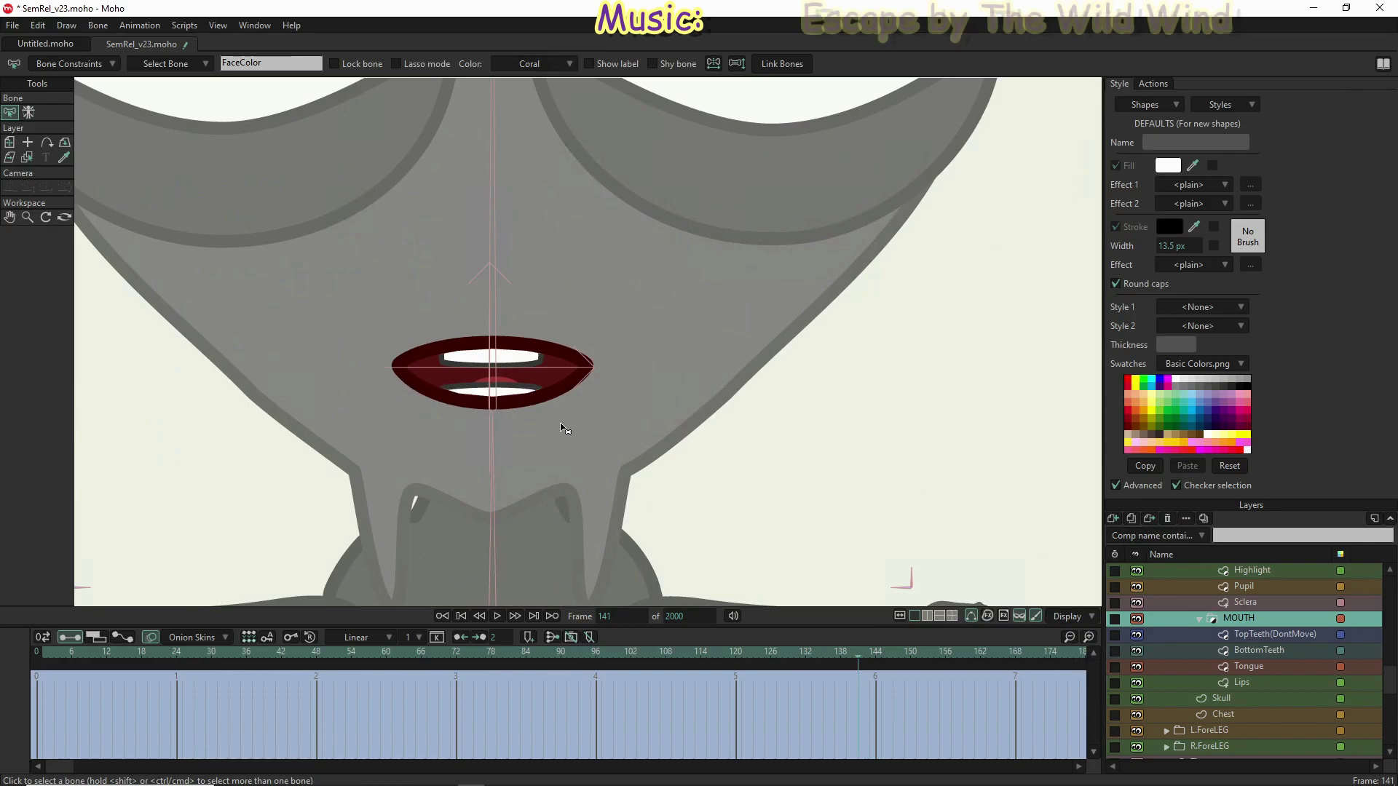
scroll(504, 390, "down", 3)
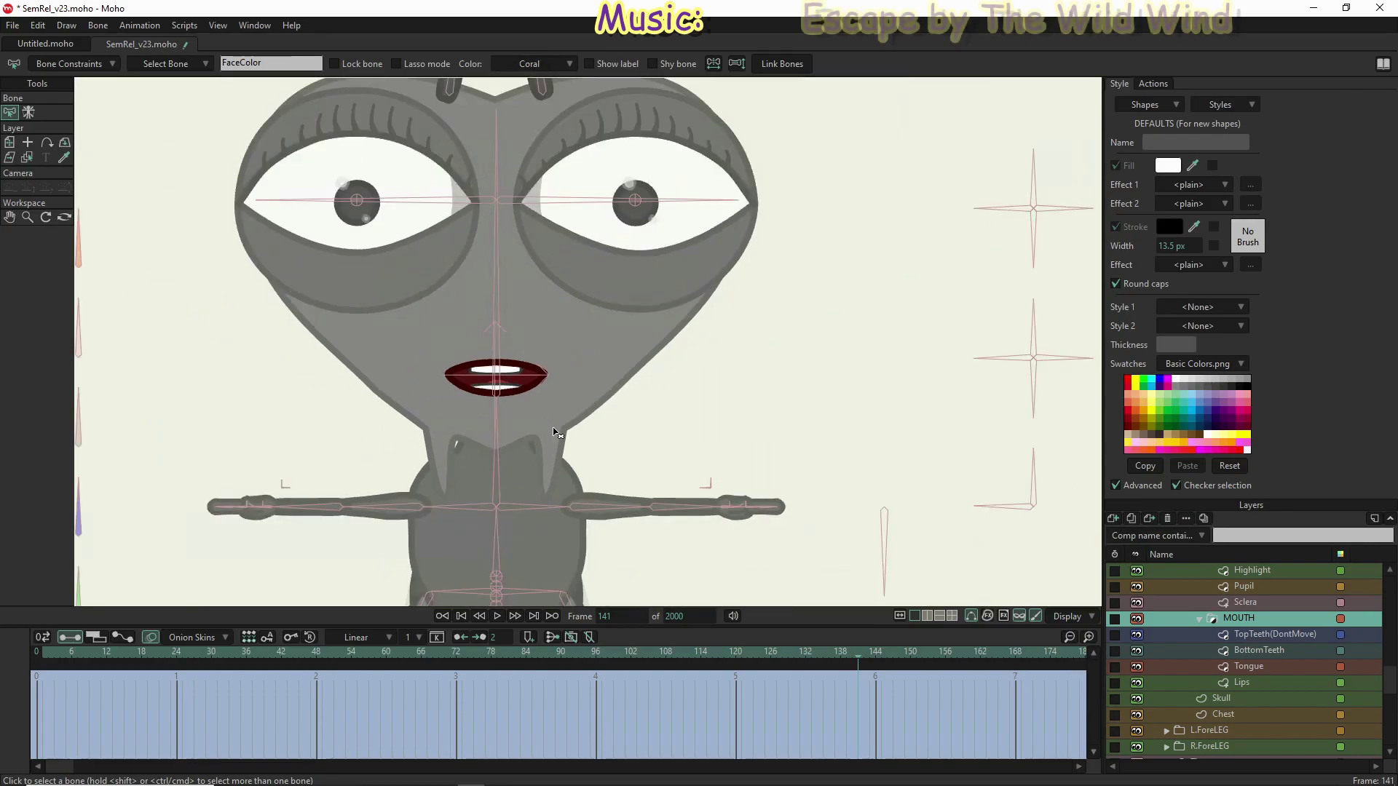
scroll(560, 432, "down", 3)
scroll(567, 446, "down", 1)
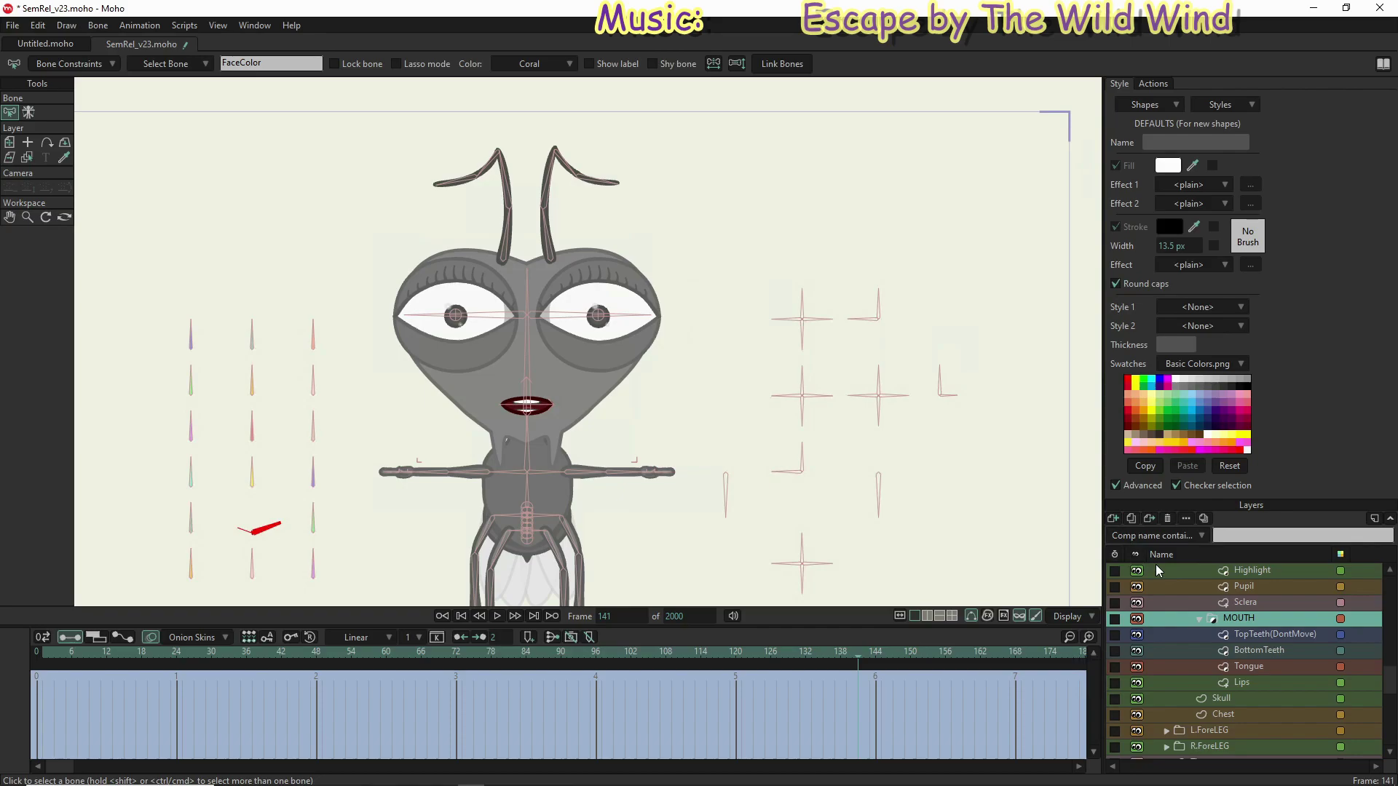
Step: Collapse the MOUTH group and select the face shape on the Skull layer with the Select Shape tool
scroll(1156, 570, "up", 1)
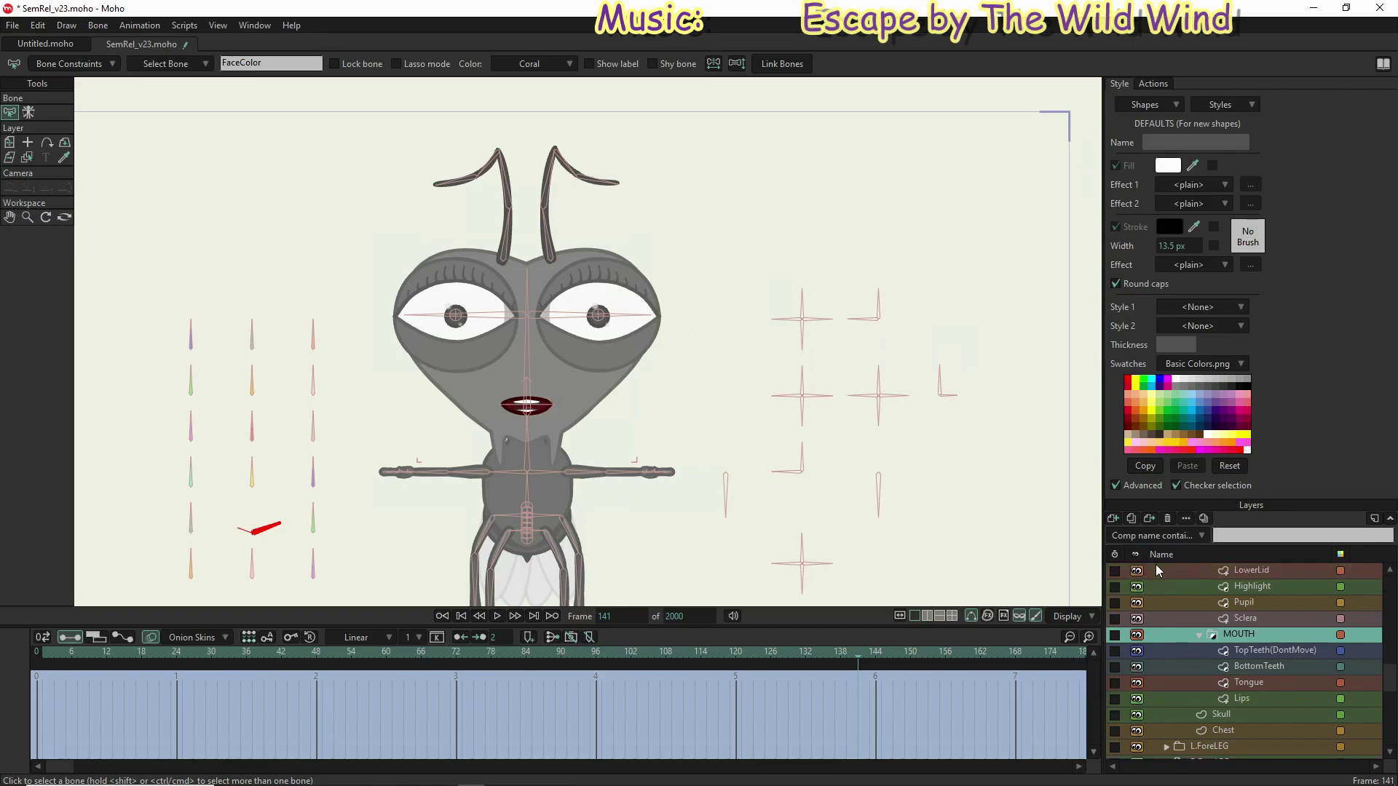
scroll(1235, 635, "down", 3)
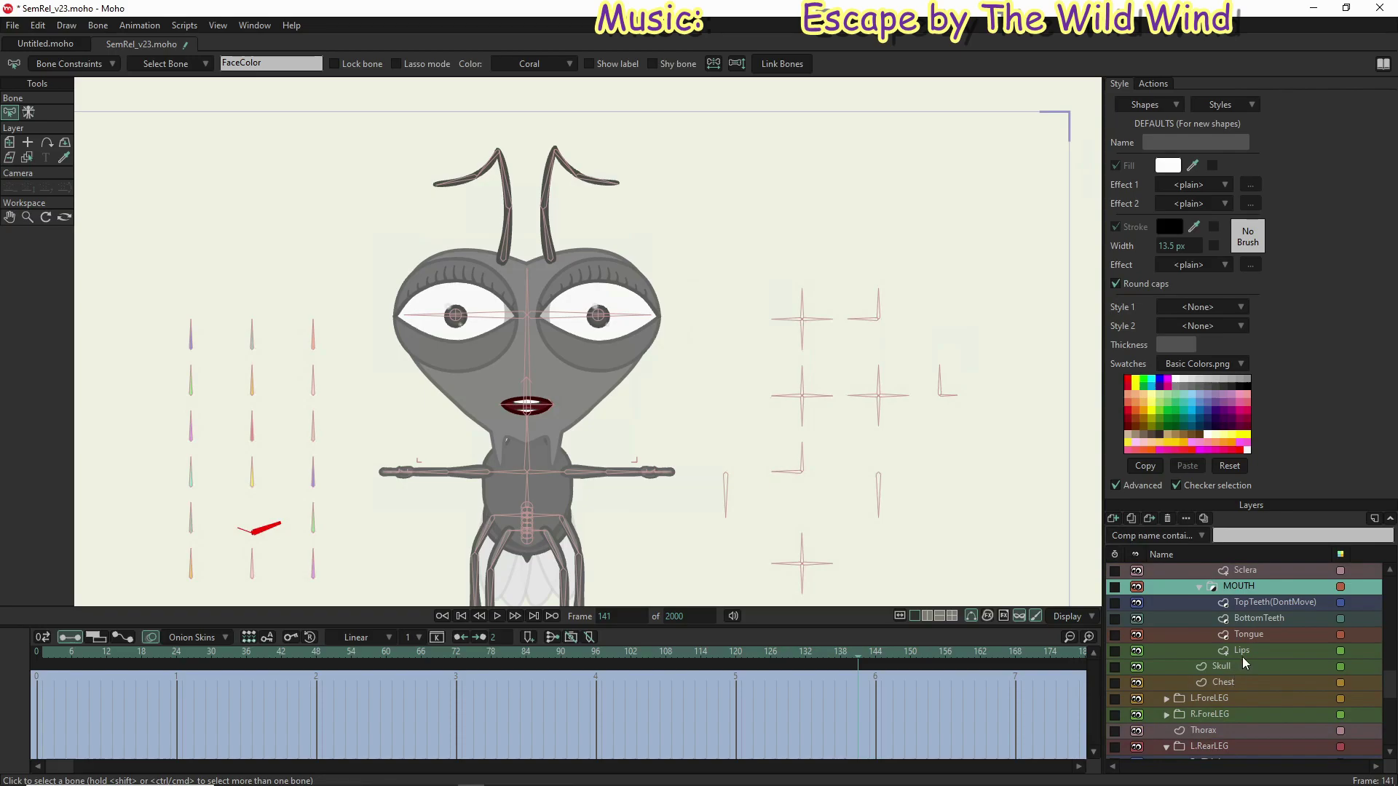
left_click(1200, 587)
left_click(1243, 601)
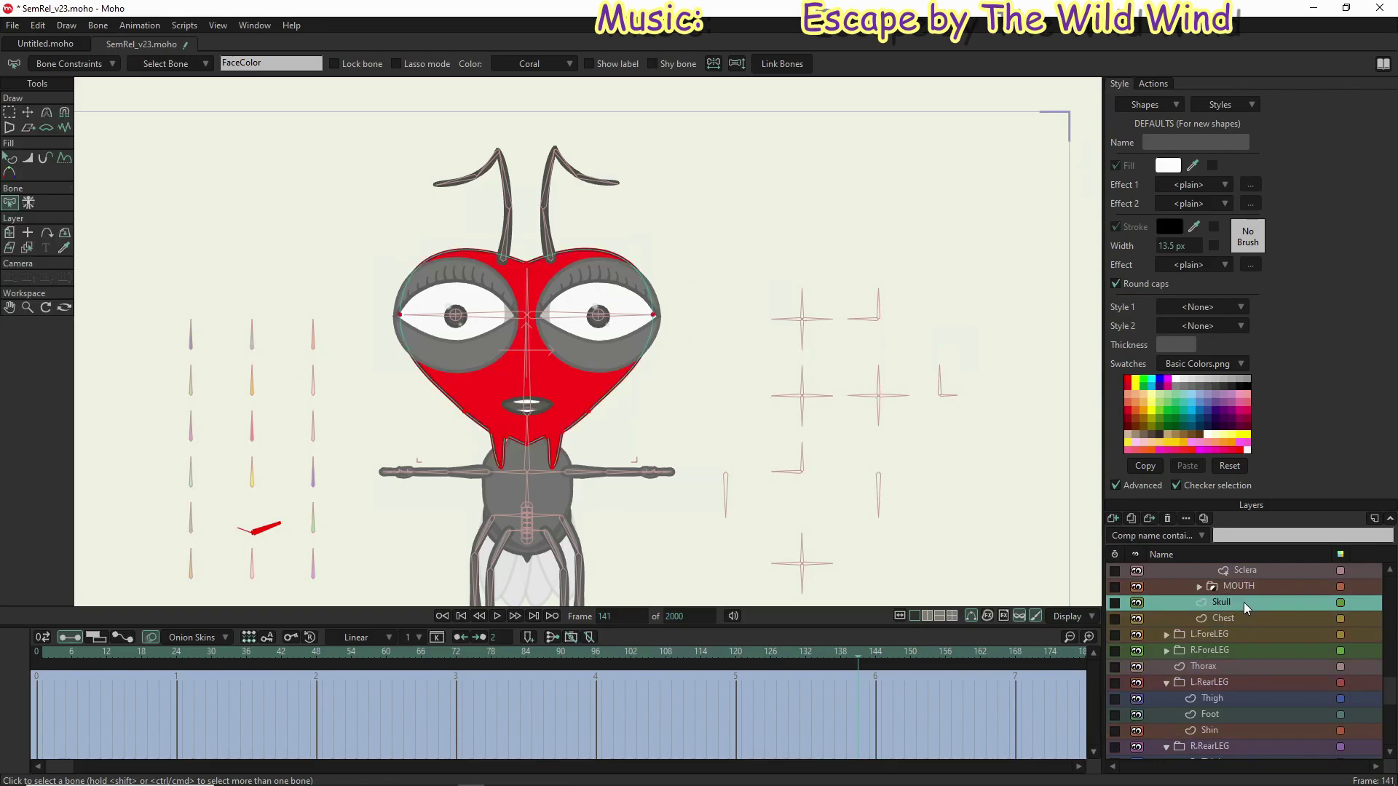
left_click(10, 160)
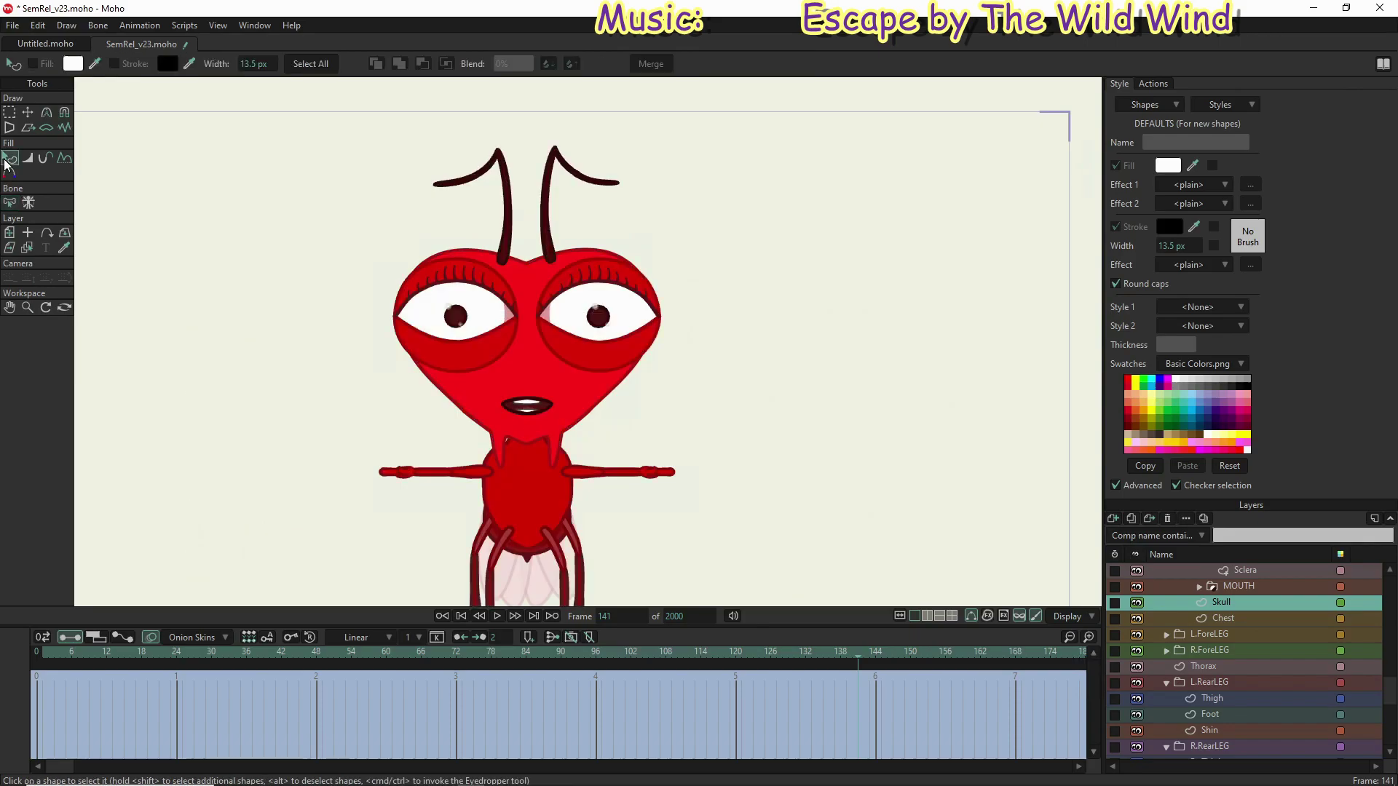
left_click(558, 398)
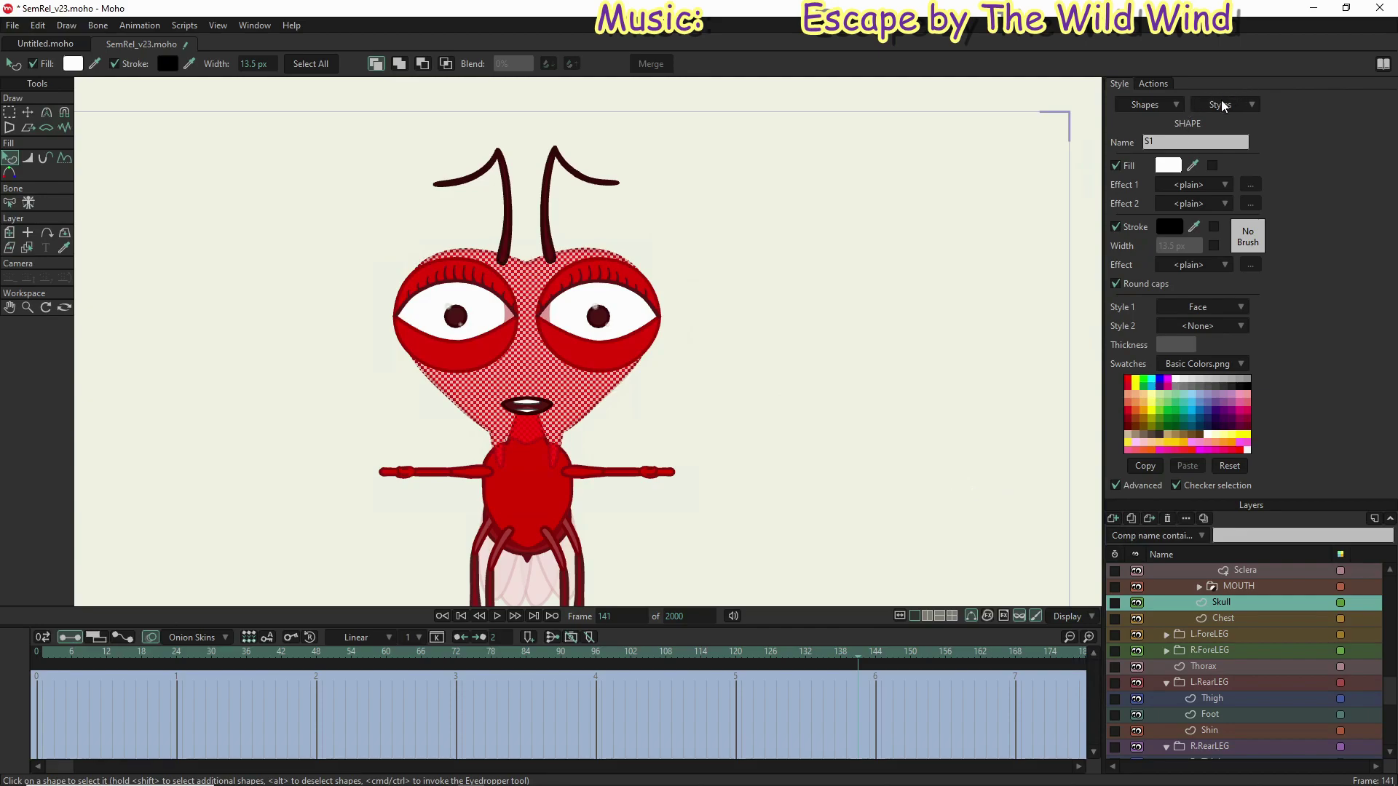
Step: Open the Face style and delete it from the project's styles
left_click(1223, 105)
left_click(1243, 178)
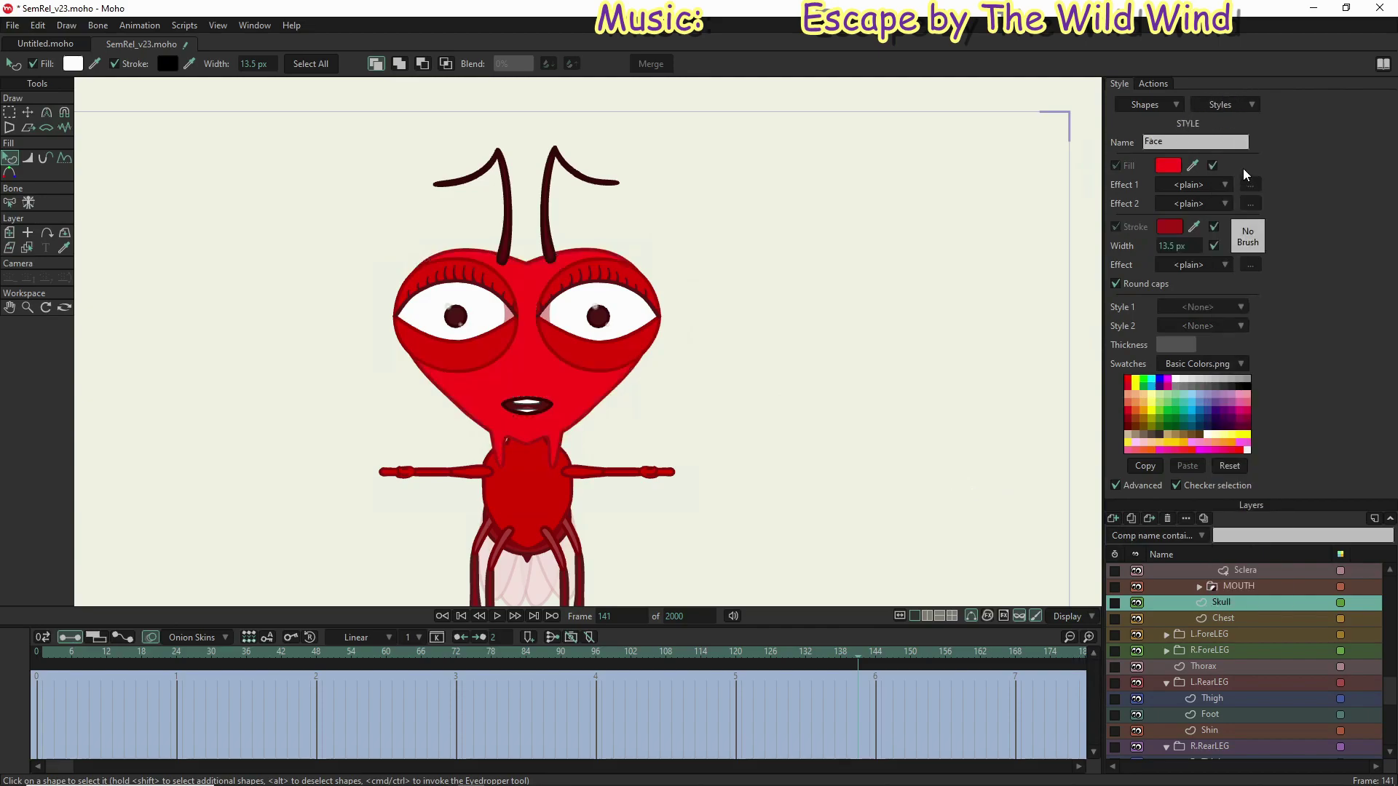
left_click(1226, 106)
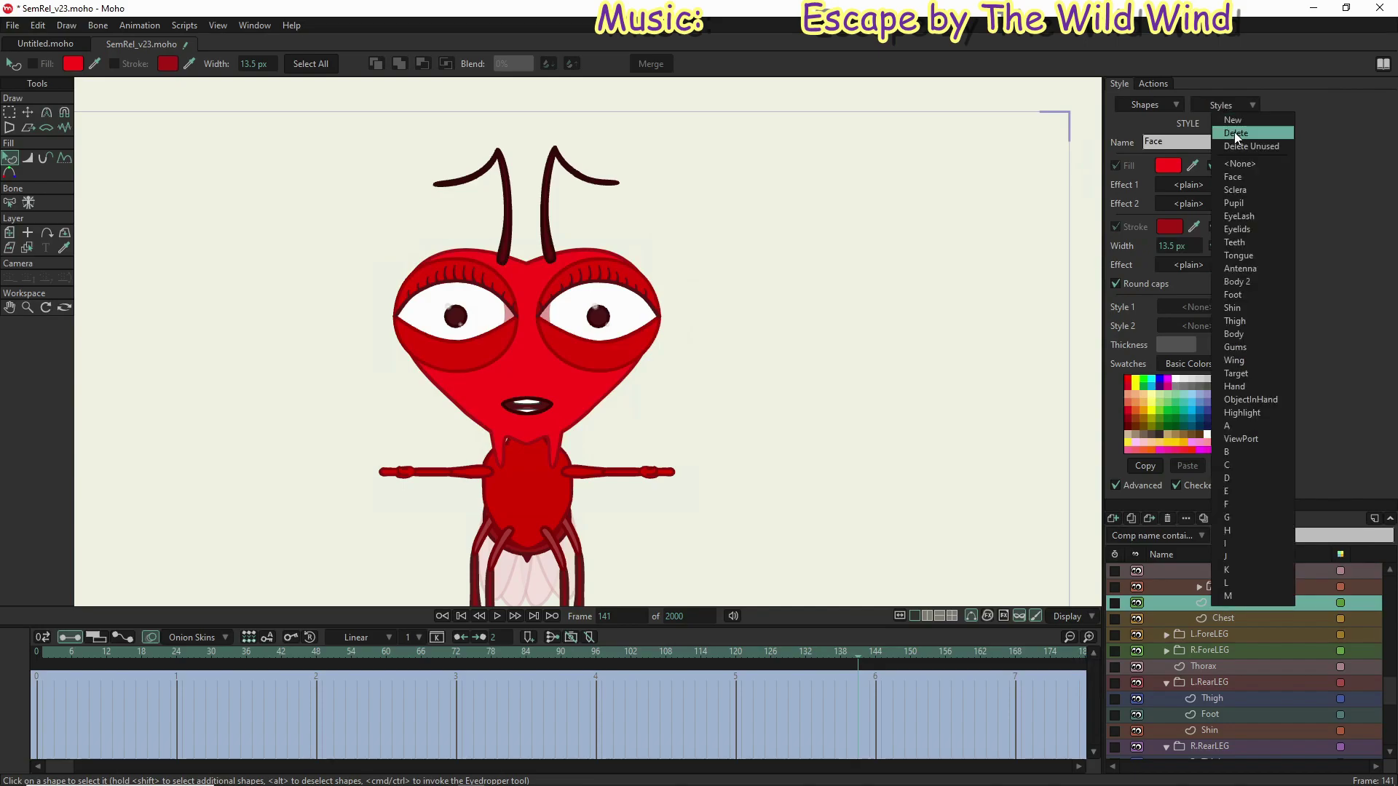
left_click(1235, 134)
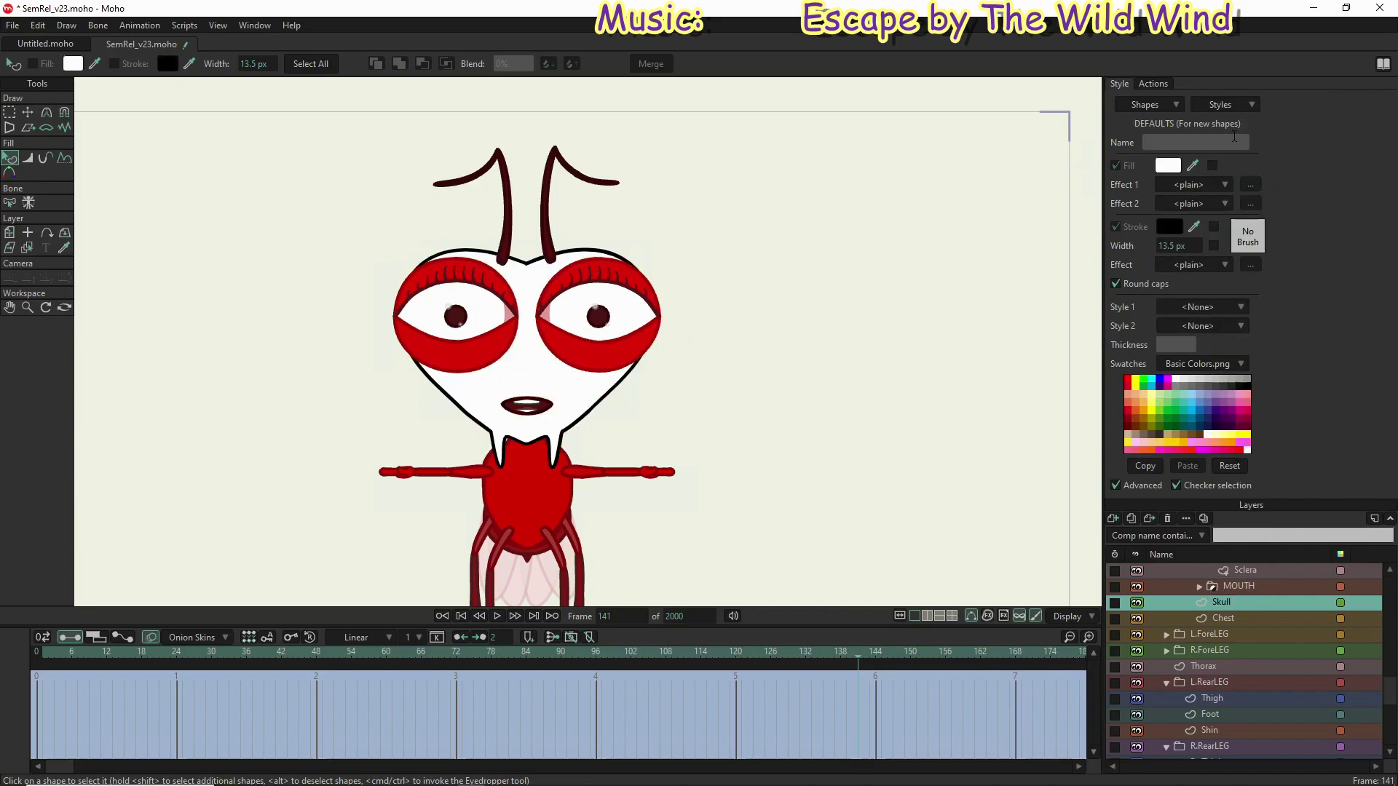
Step: Select the face shape on the Skull layer and set its fill to pink FE8383 at frame 141
key("ctrl+r")
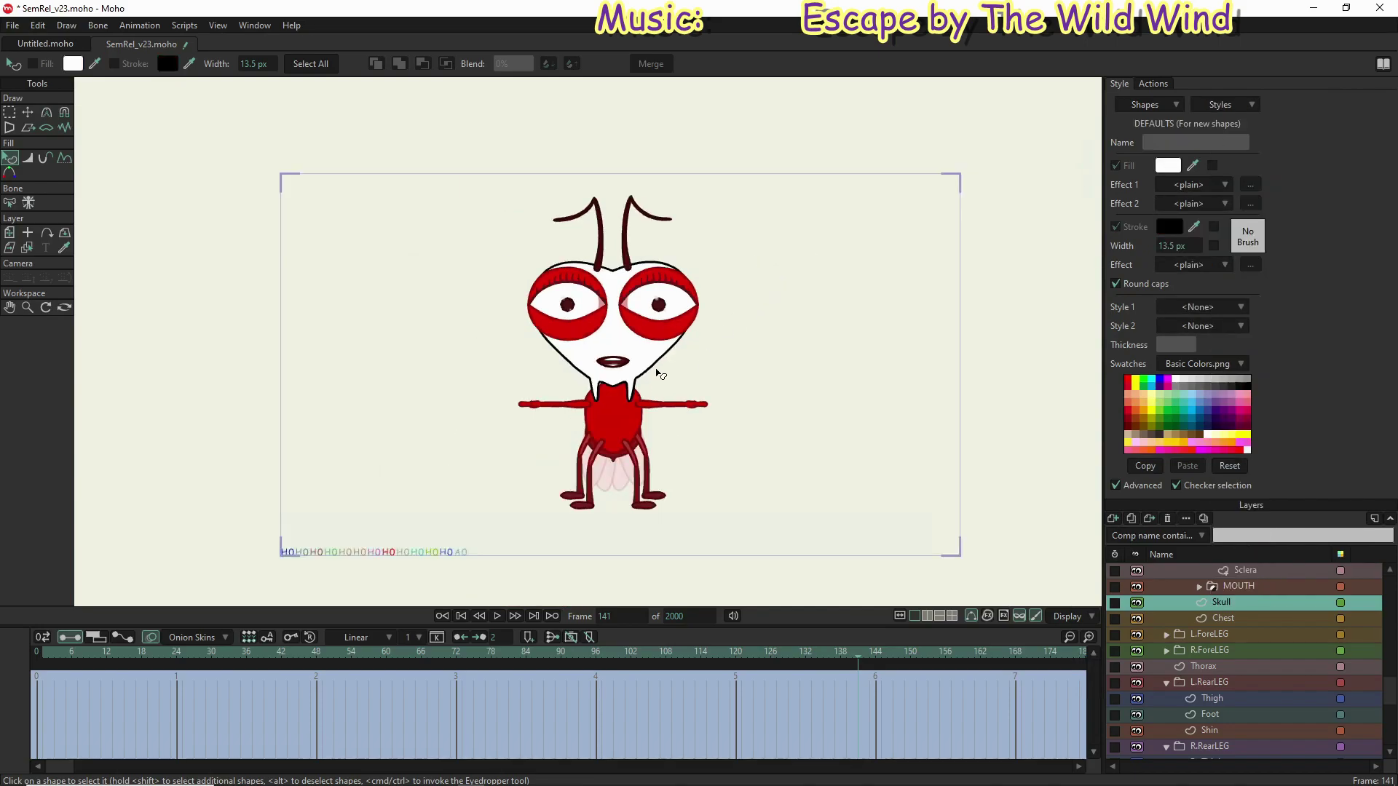
scroll(659, 373, "up", 4)
left_click_drag(665, 379, 658, 421)
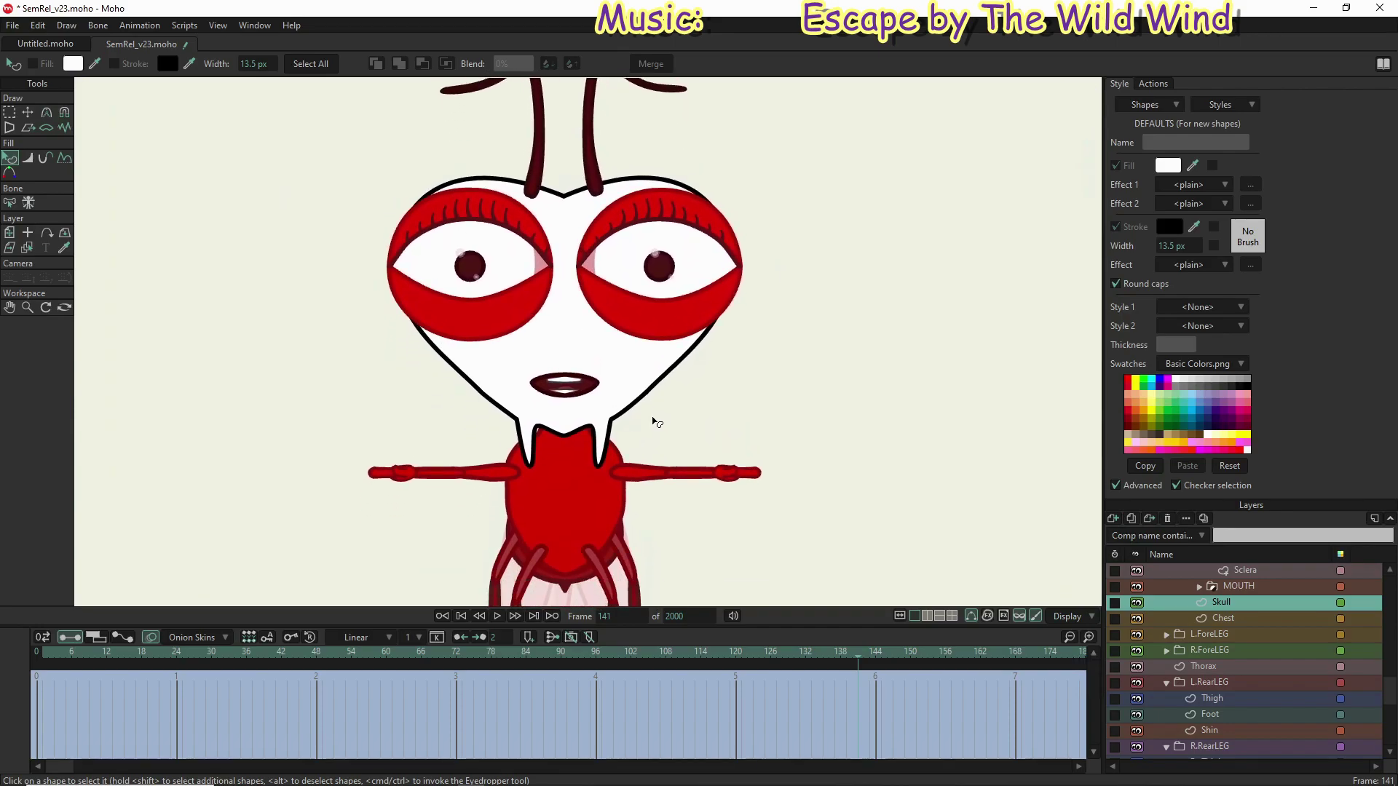
scroll(658, 420, "down", 1)
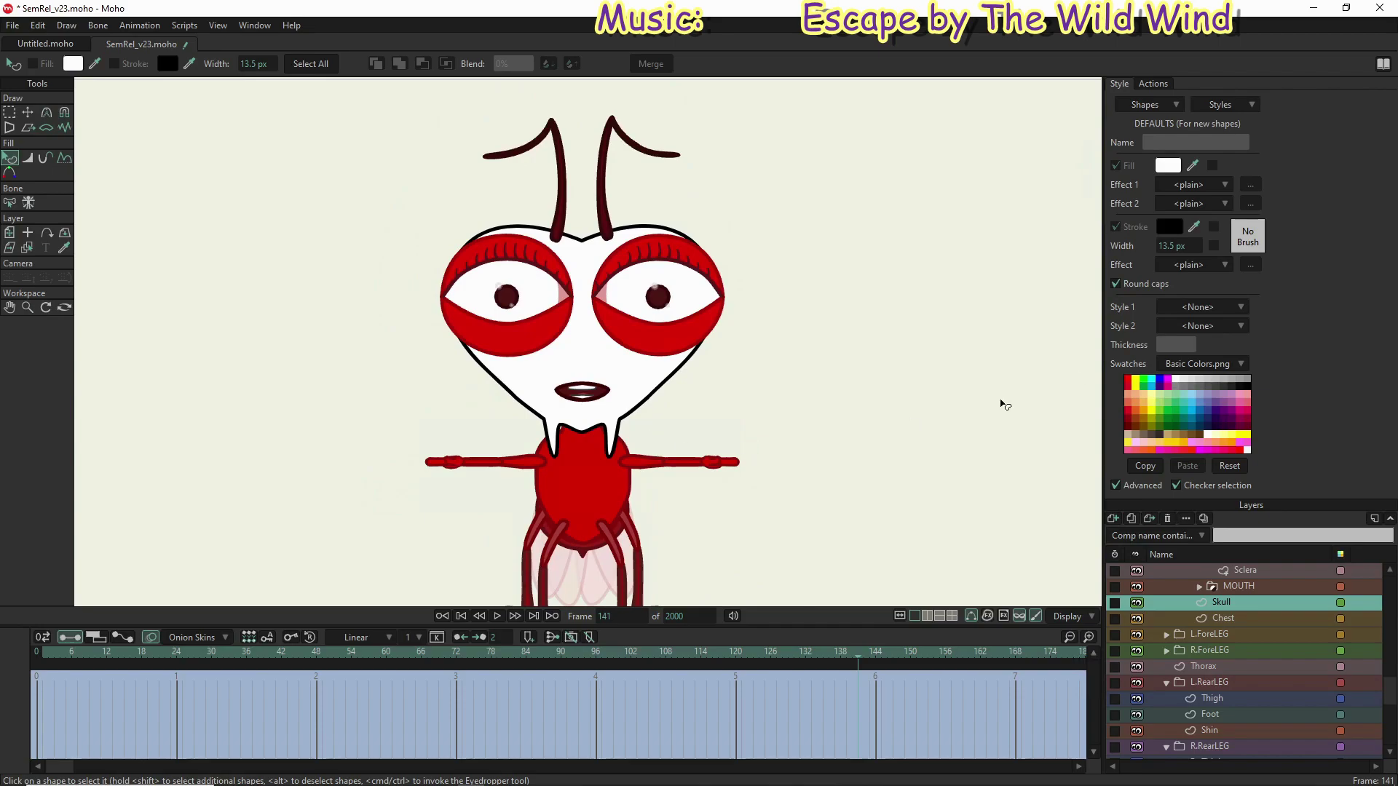
left_click(1151, 84)
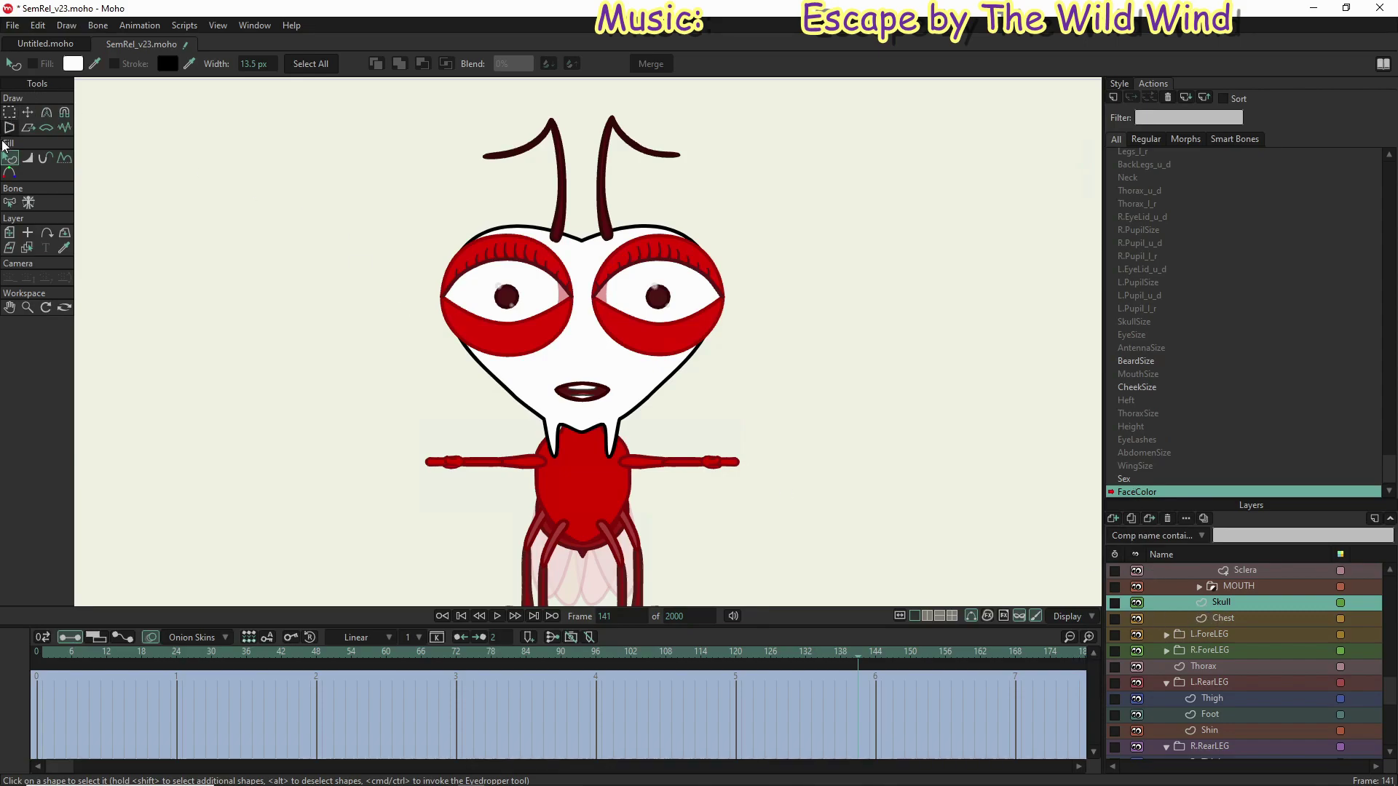
left_click(665, 383)
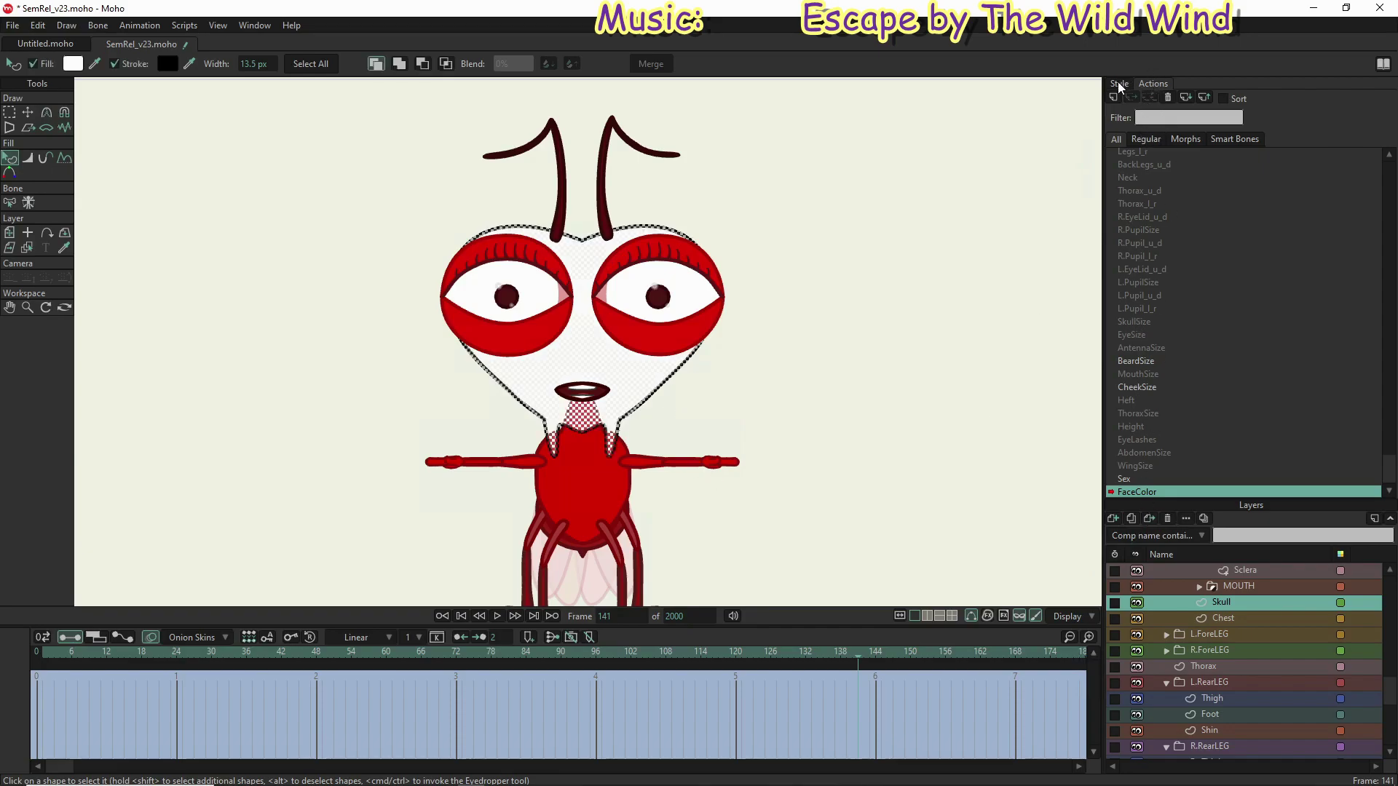
left_click(1118, 82)
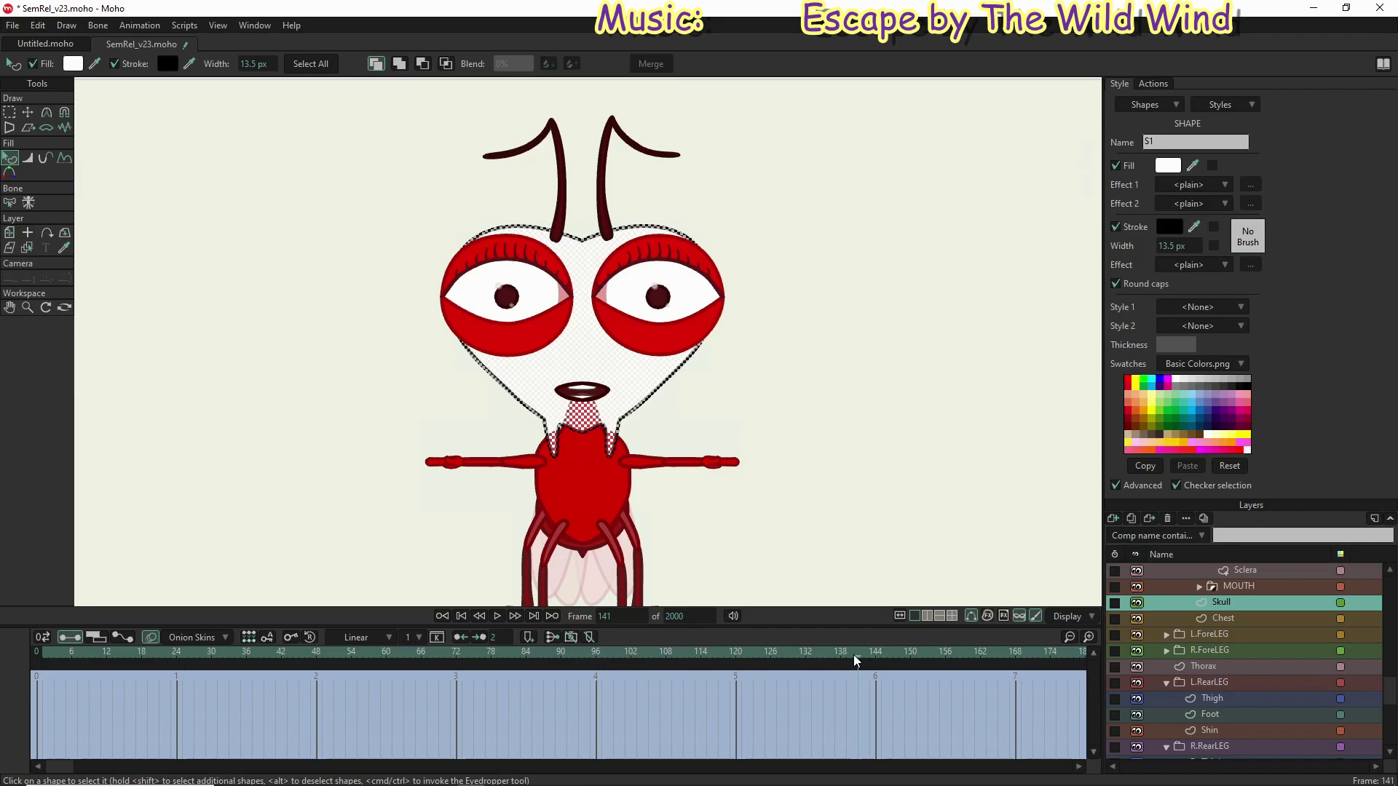
left_click(1169, 166)
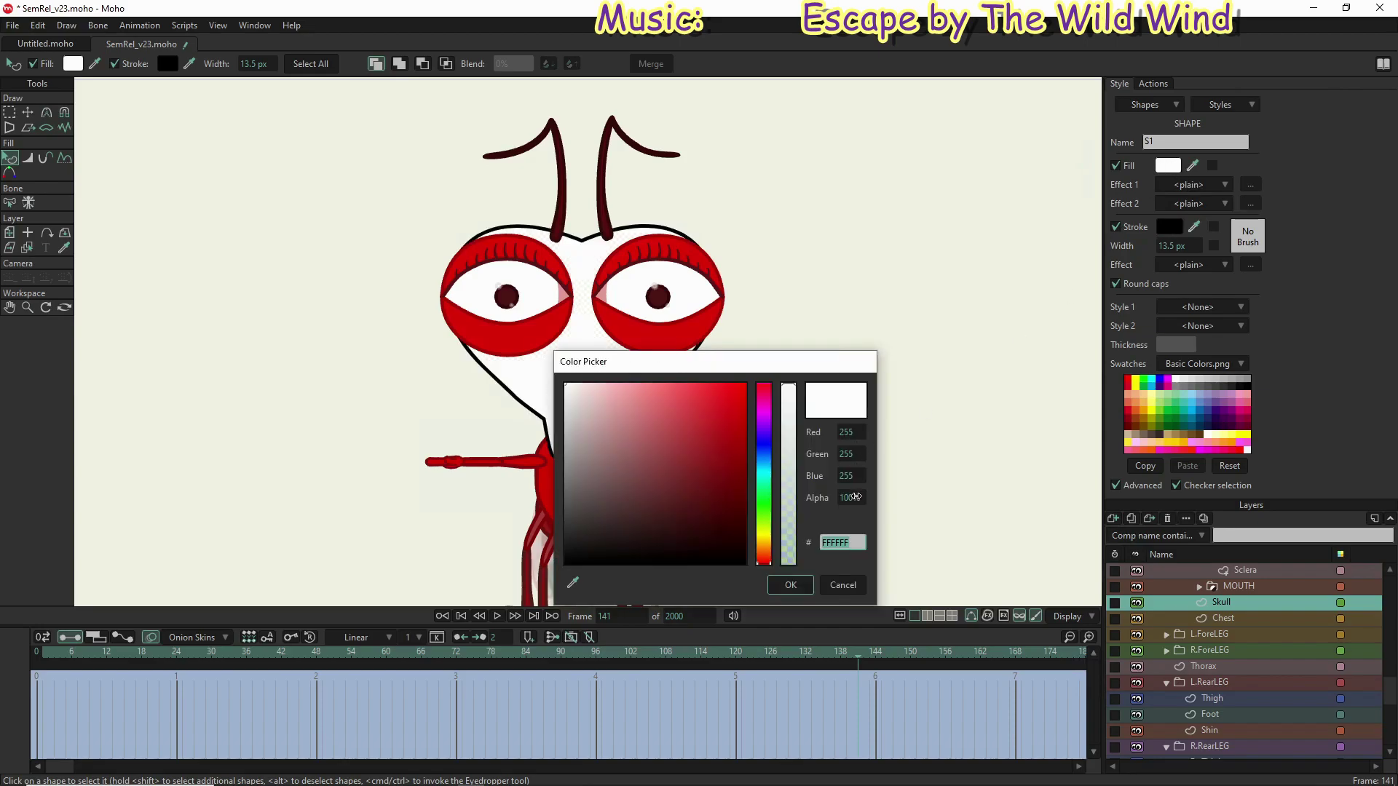
type("fe")
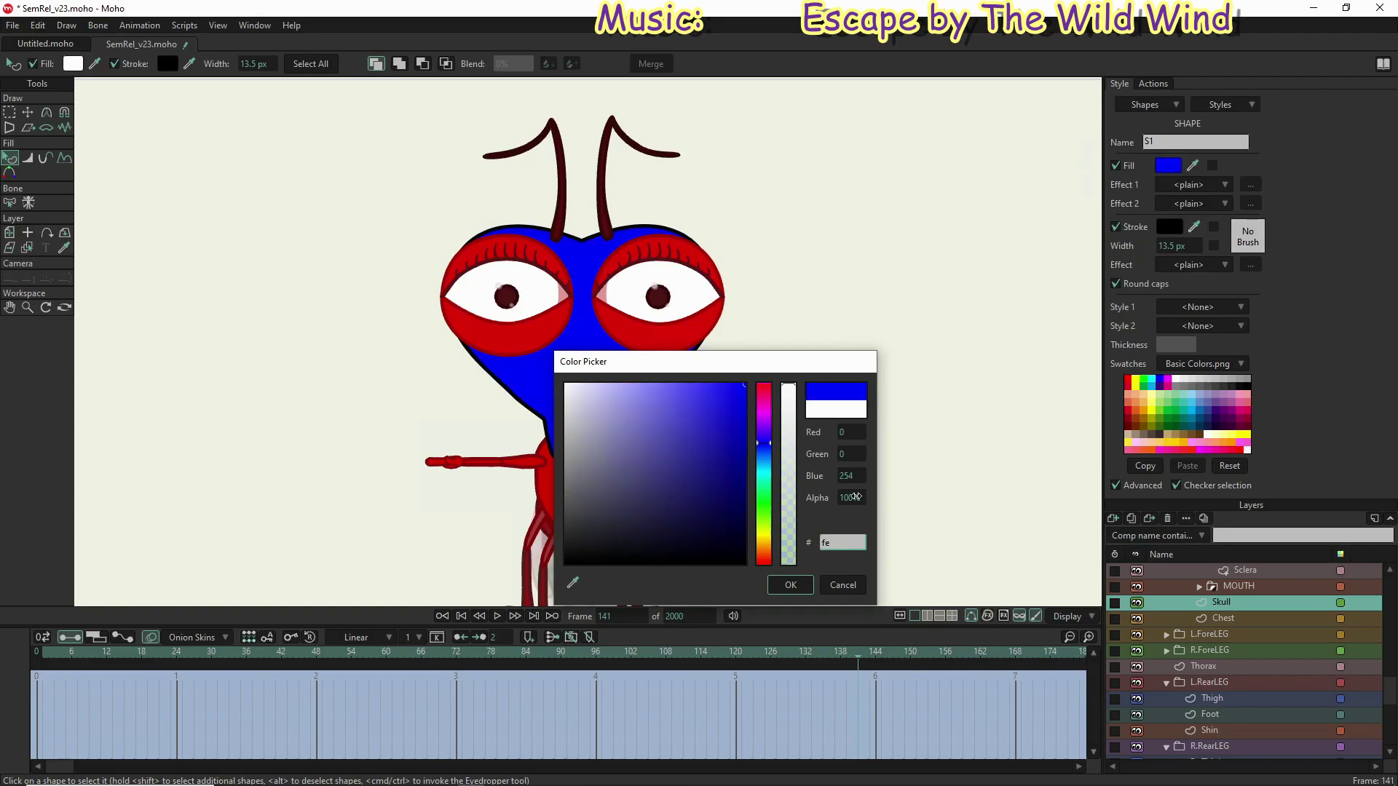
type("8383")
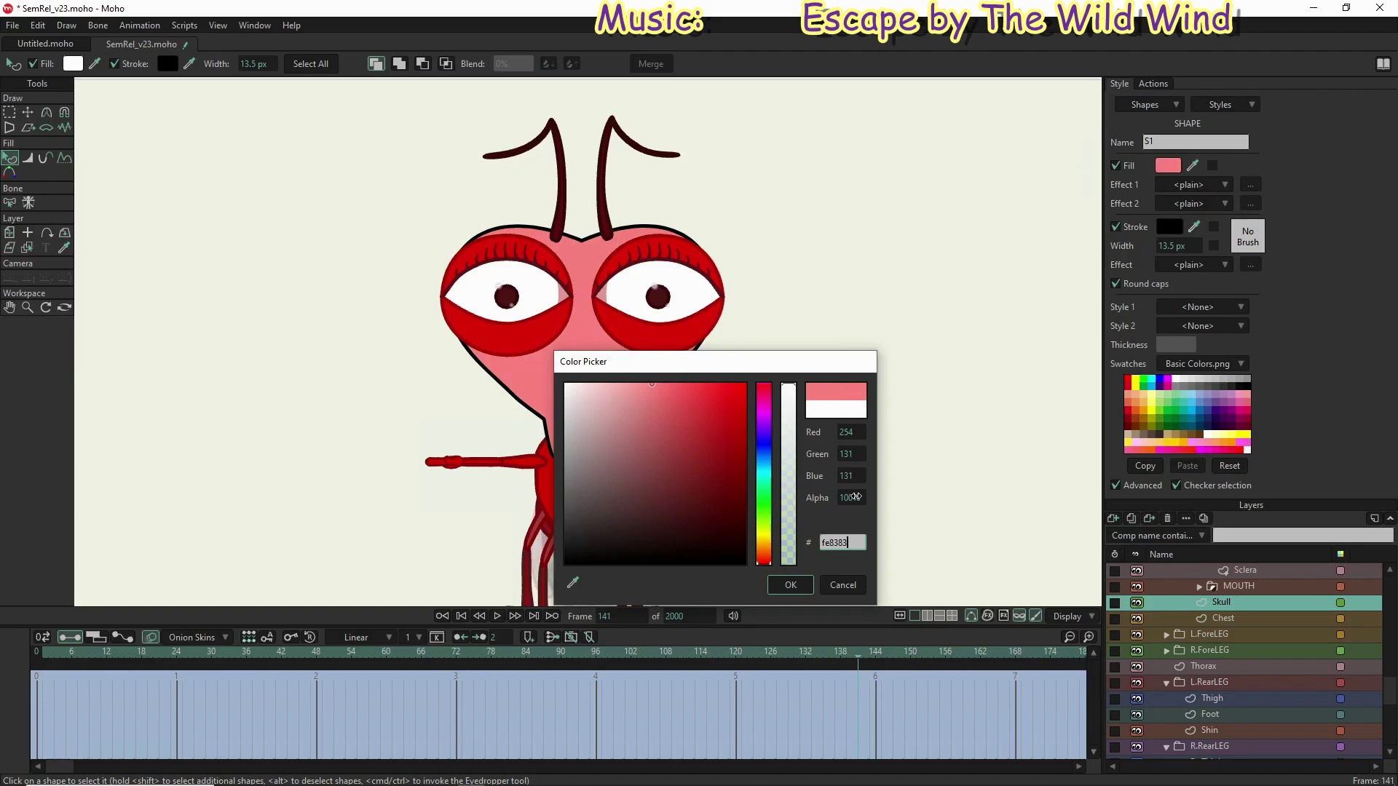
left_click(793, 586)
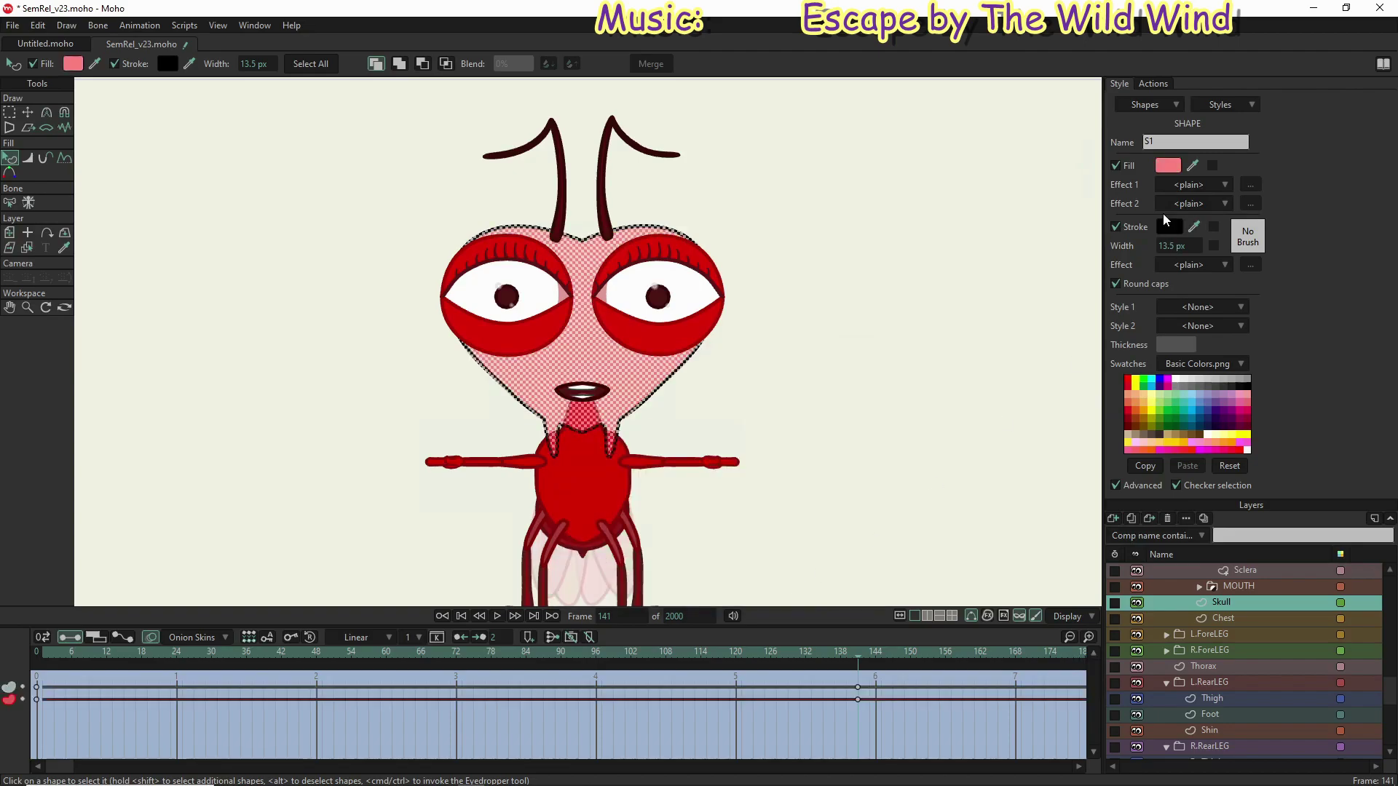
Step: Set the skull's stroke to A86D6D and move its color keys from frame 141 to frame 1
left_click(1171, 228)
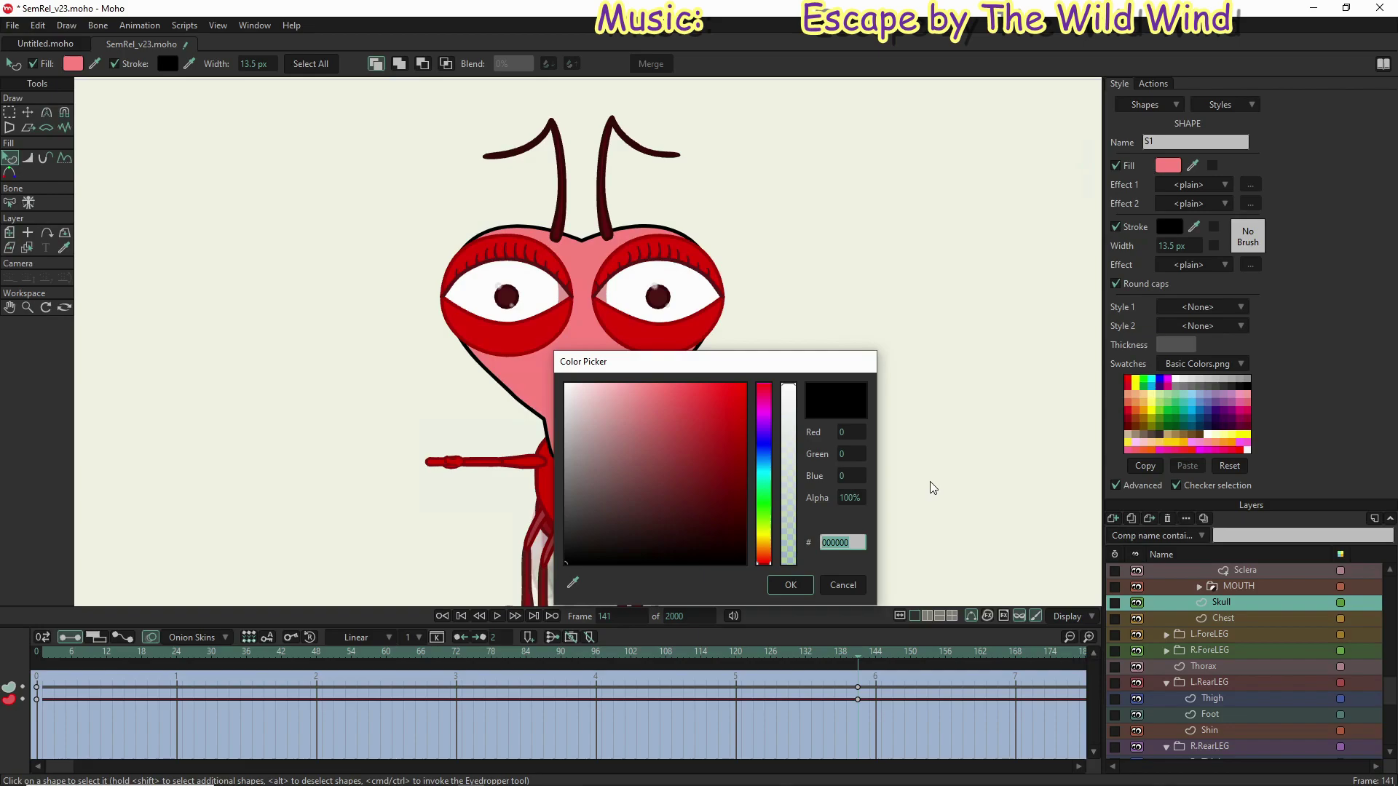
type("a8")
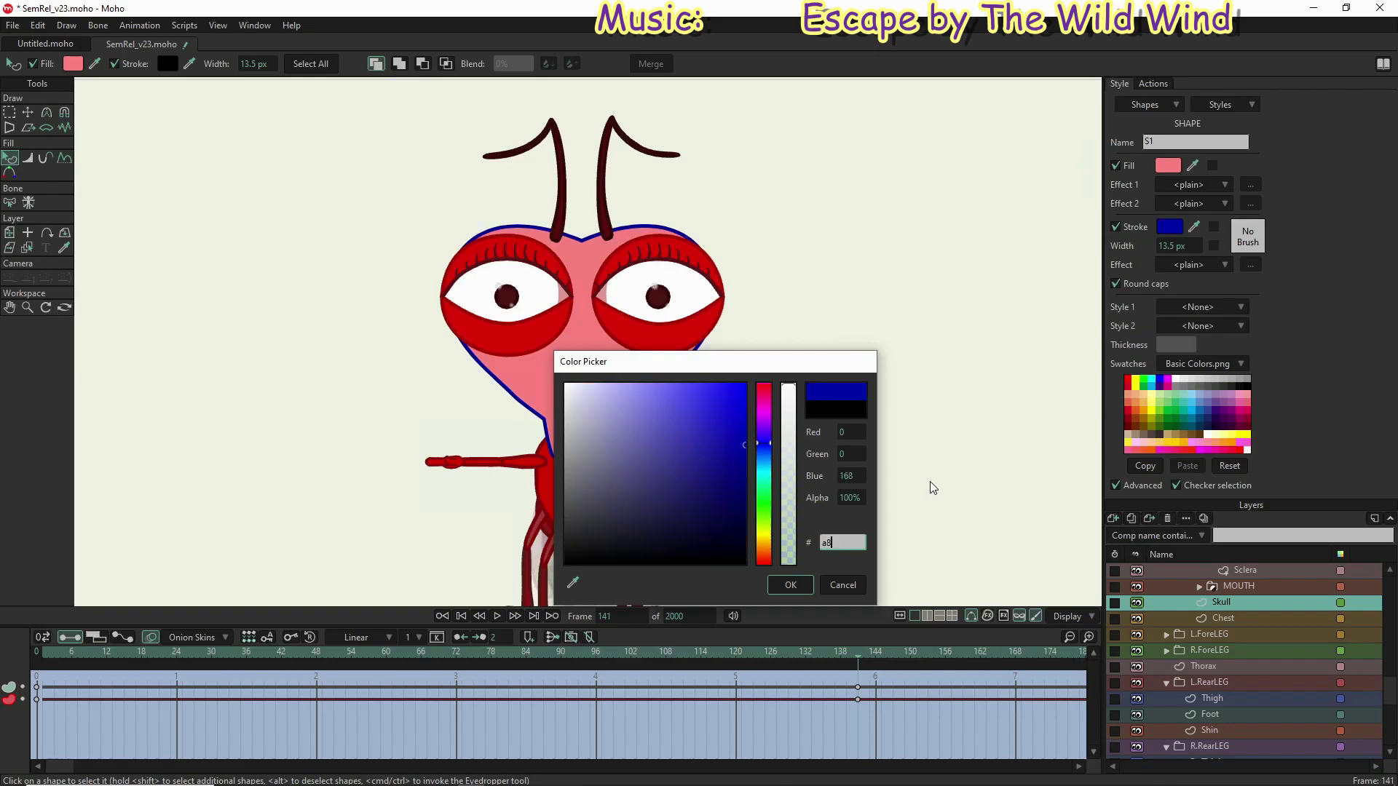
type("6d6d")
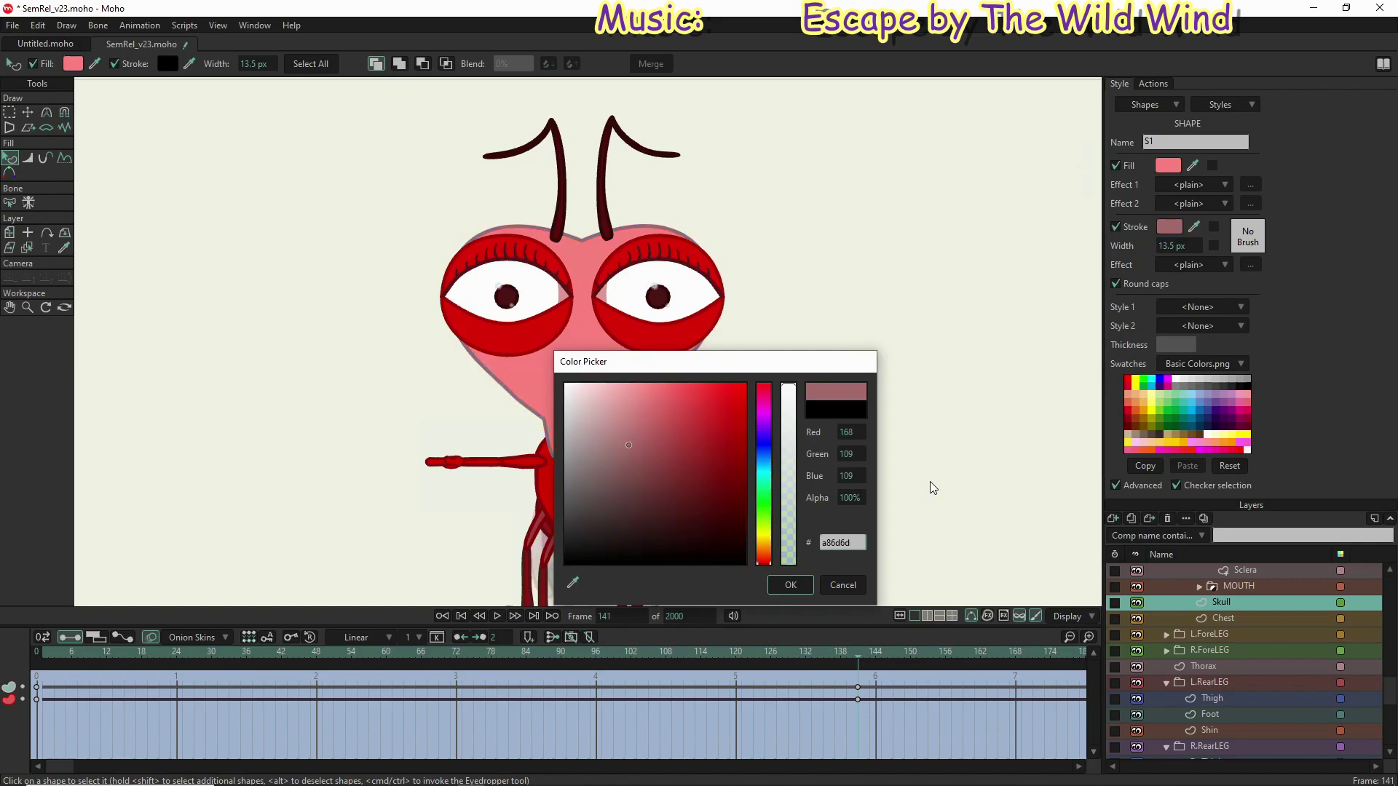
left_click(794, 584)
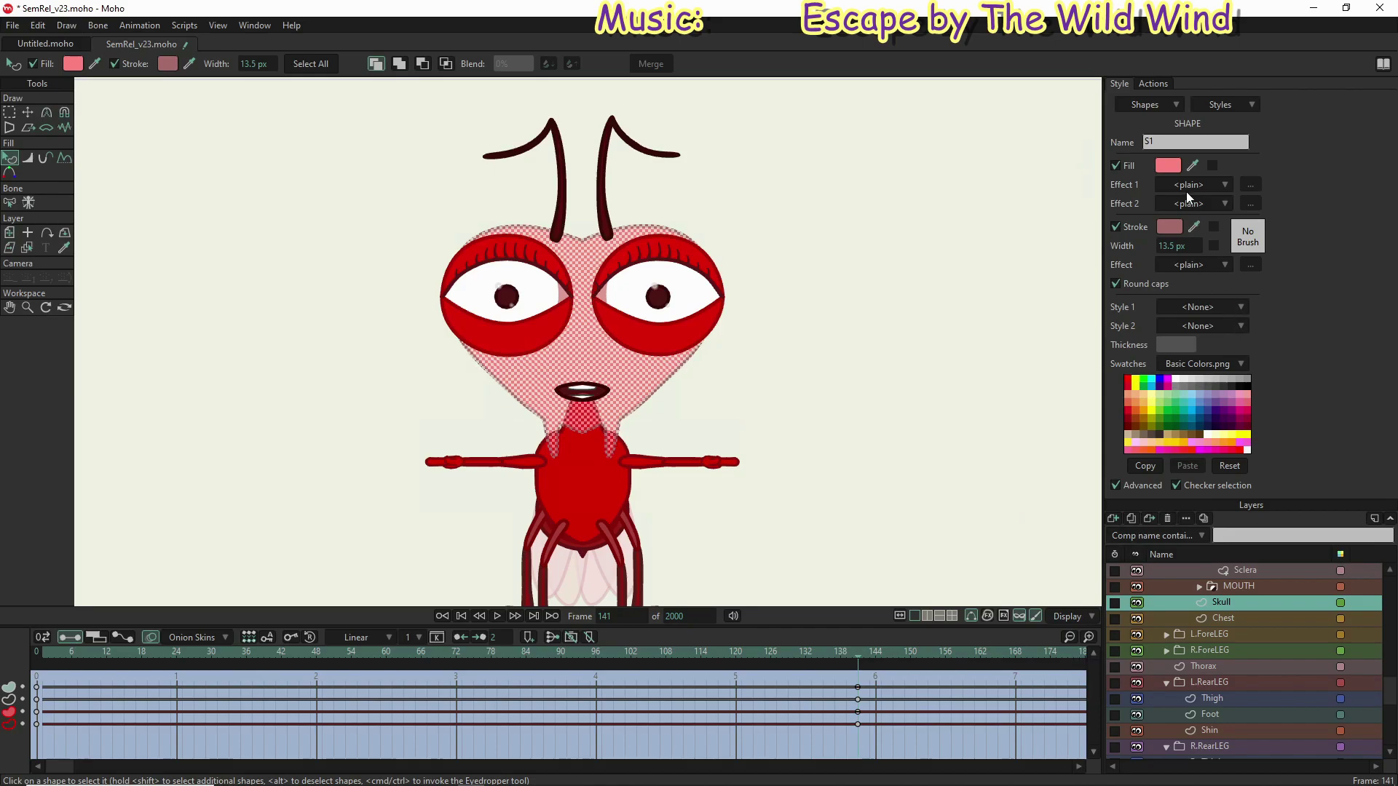
mouse_move(865, 739)
left_mouse_down()
mouse_move(851, 679)
mouse_move(43, 679)
left_mouse_up()
Step: Key the skull's fill as dark red 831818 at frame 141
left_click(1168, 166)
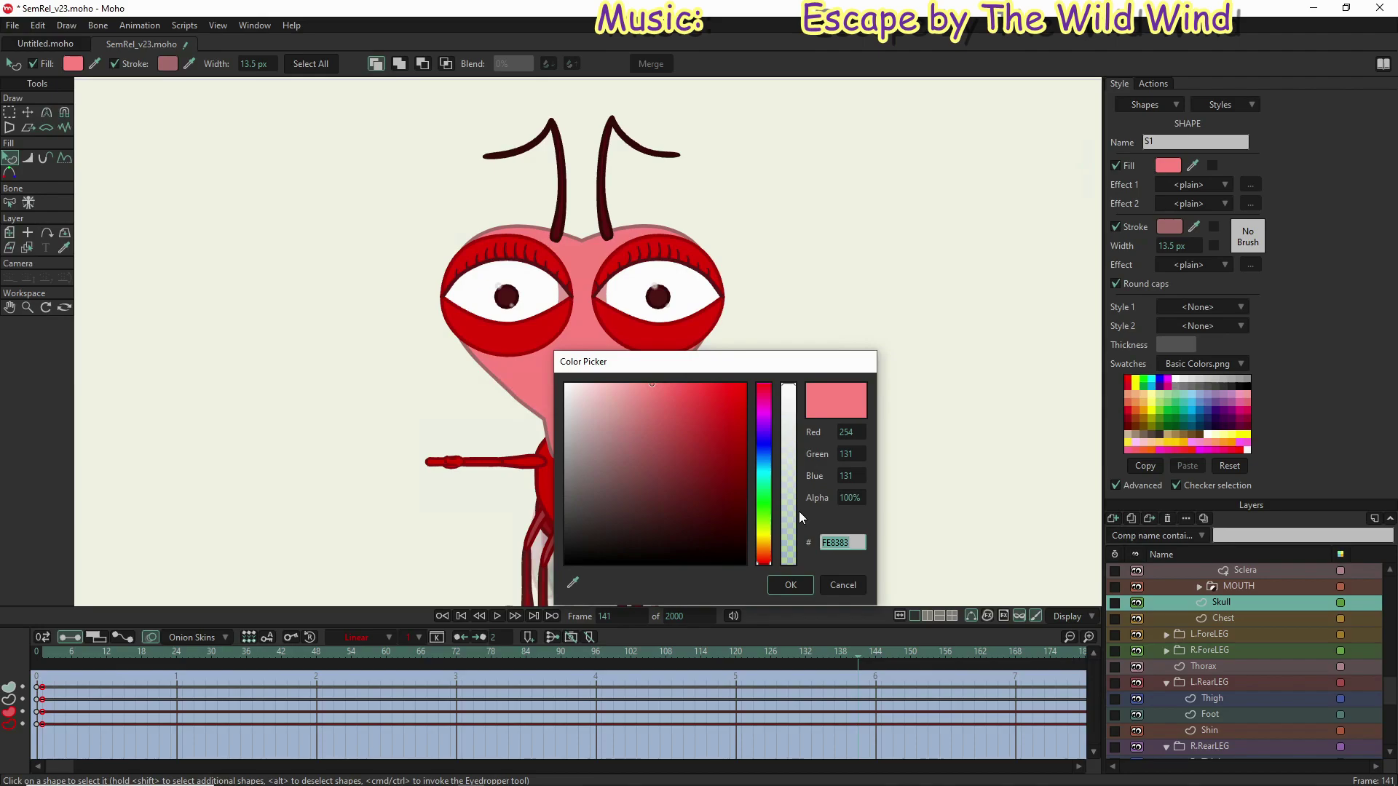
type("83")
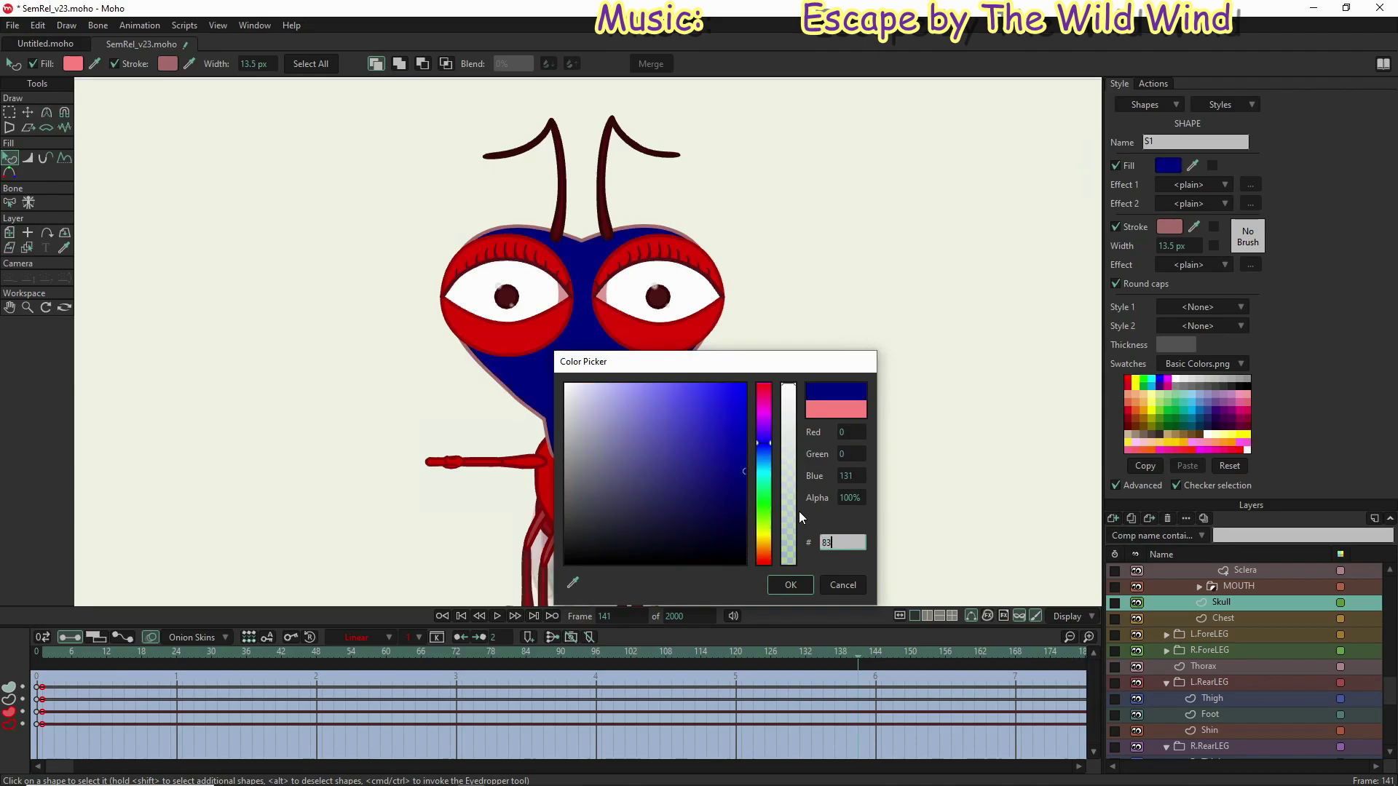
type("1818")
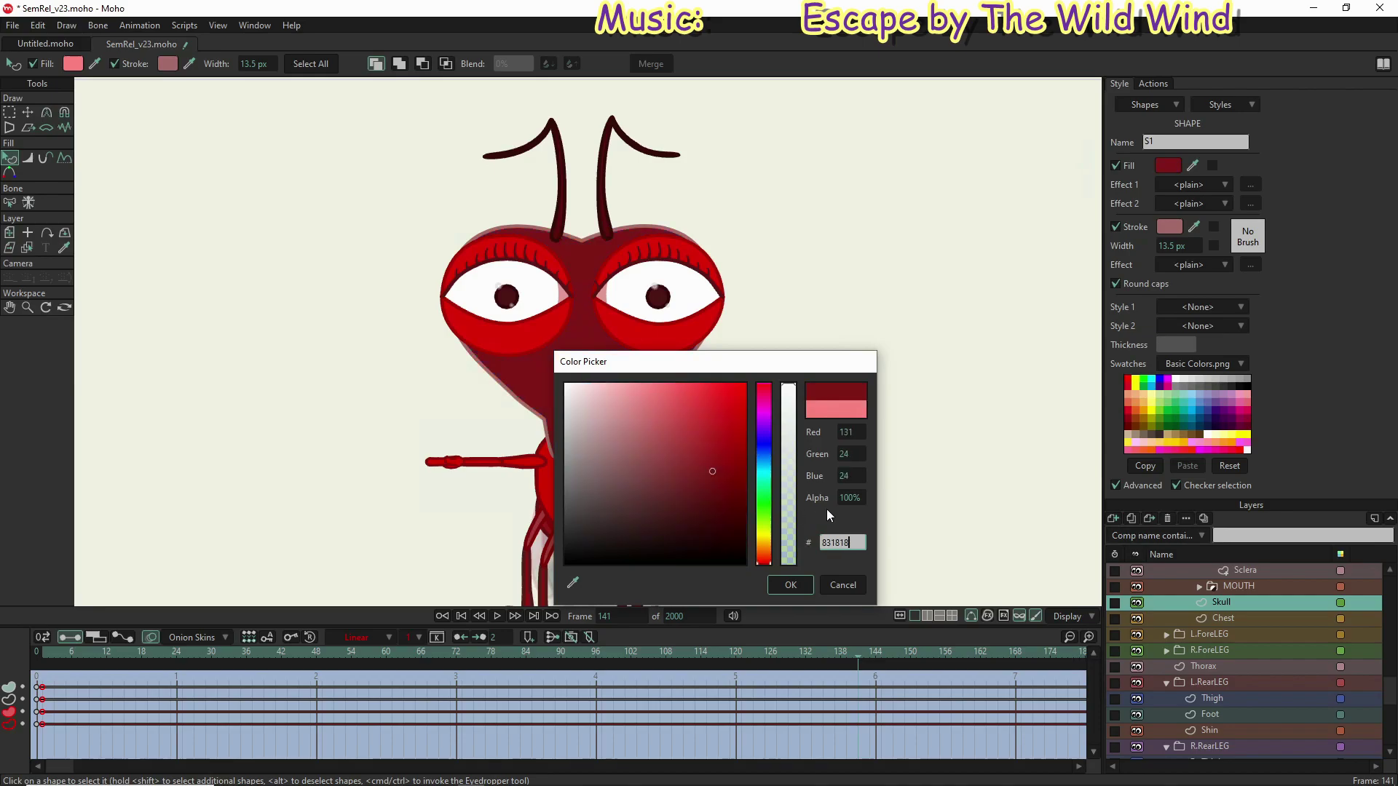
left_click(791, 587)
key("BackSpace")
key("BackSpace")
key("BackSpace")
key("BackSpace")
key("BackSpace")
key("BackSpace")
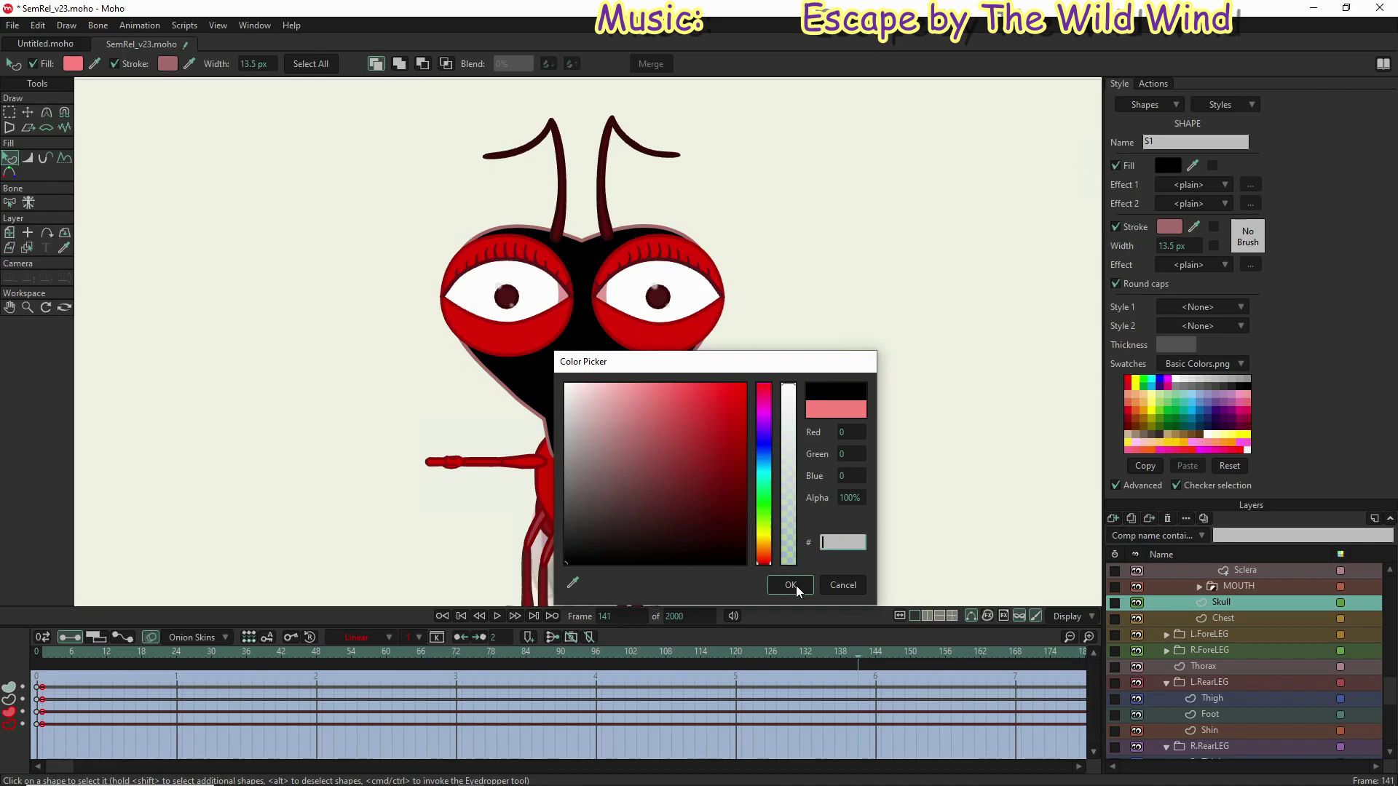
type("831818")
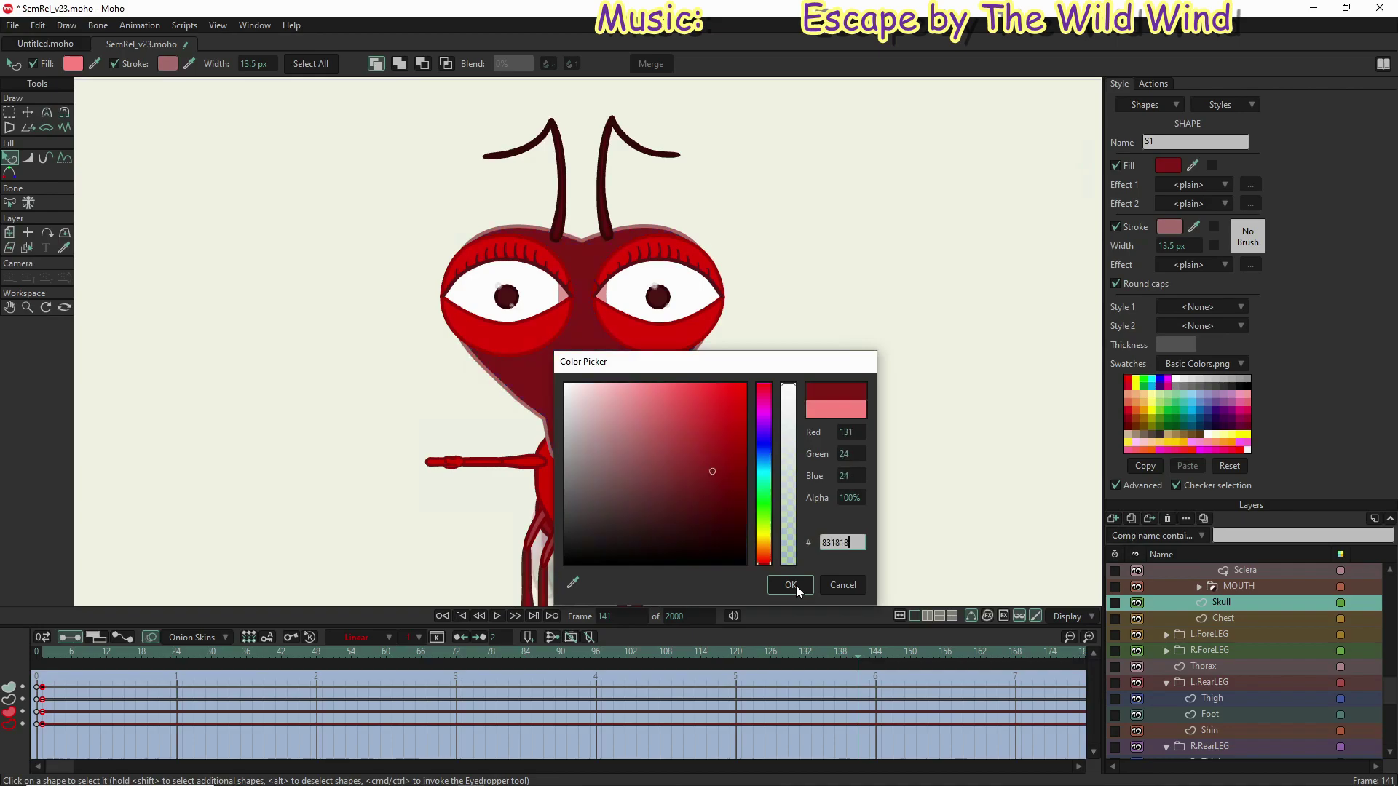
left_click(791, 586)
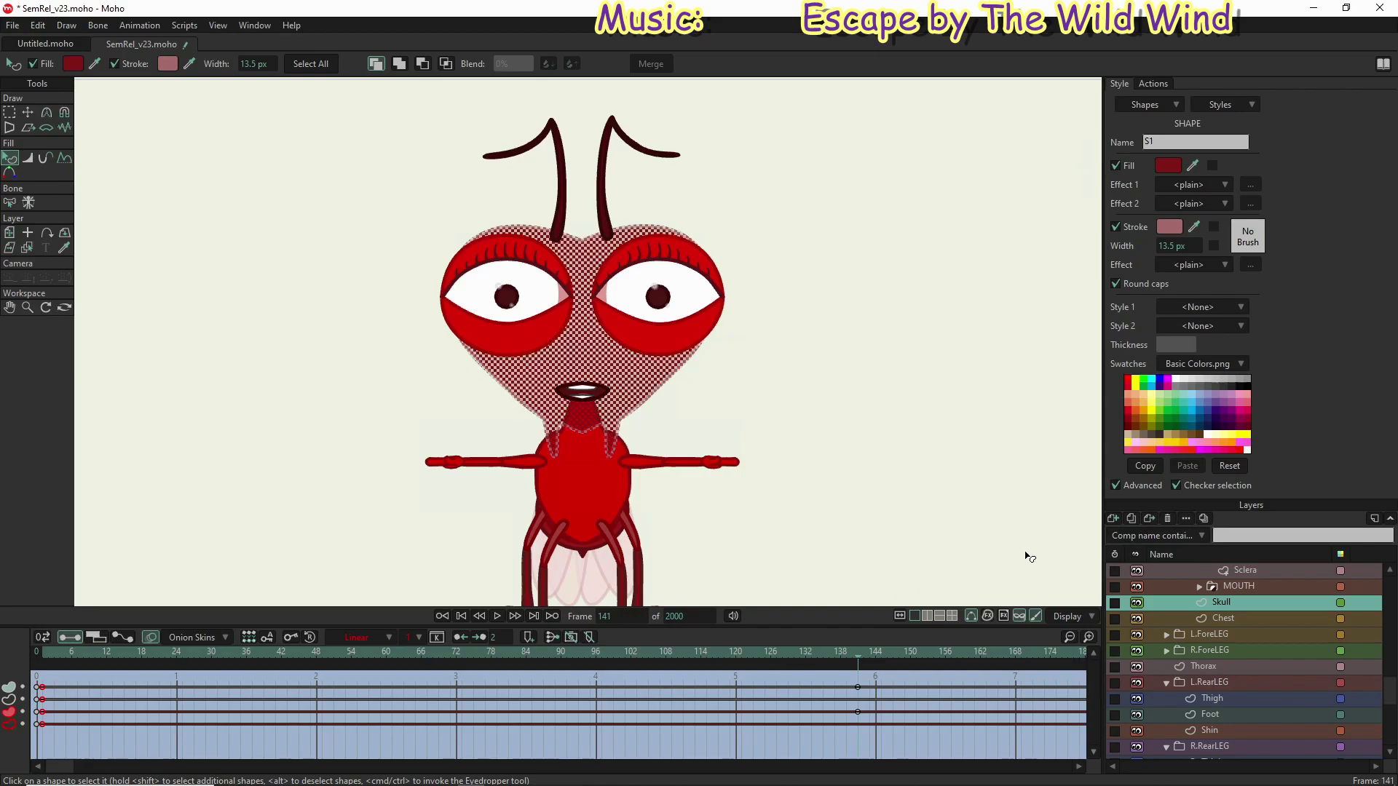
Step: Key the skull's stroke as very dark red 4A1616 at frame 141
left_click(1167, 227)
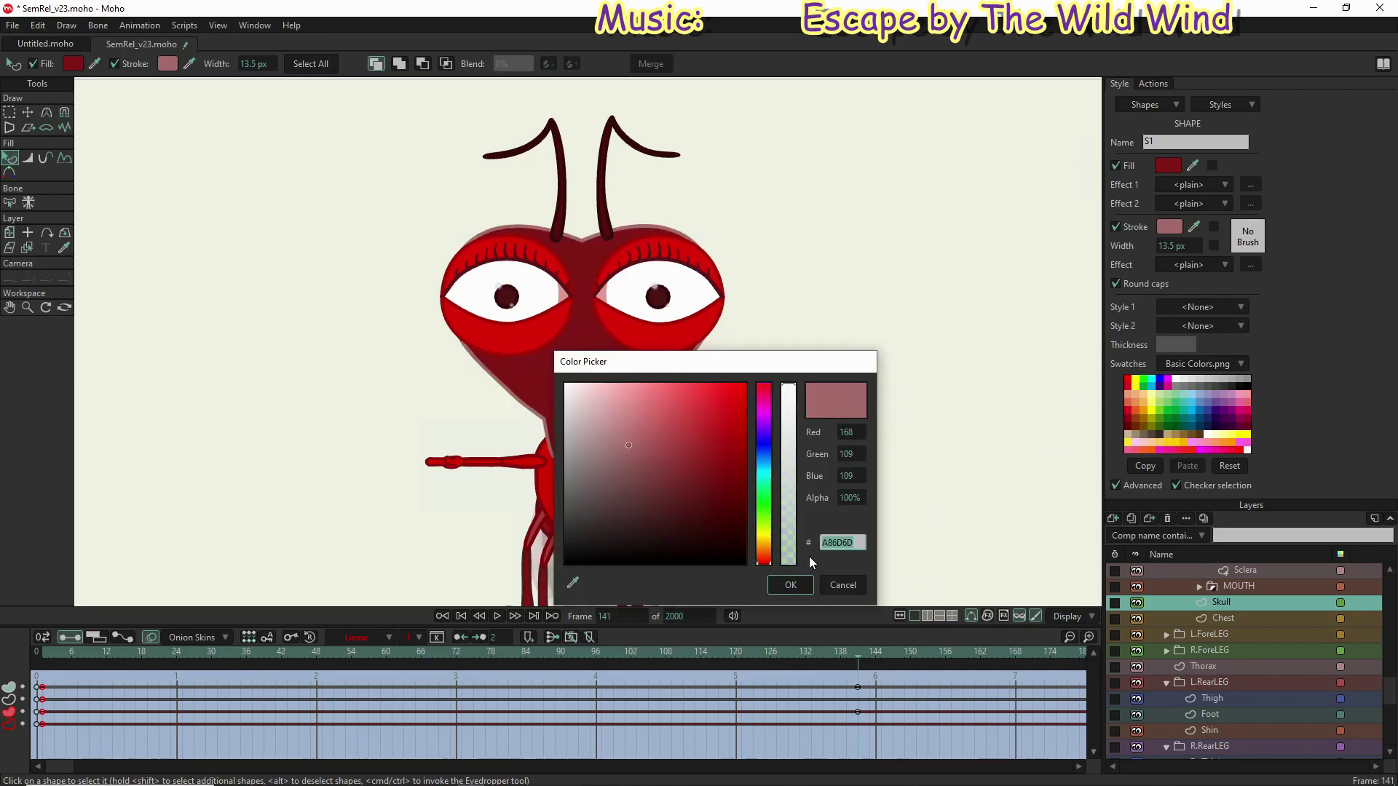
type("4")
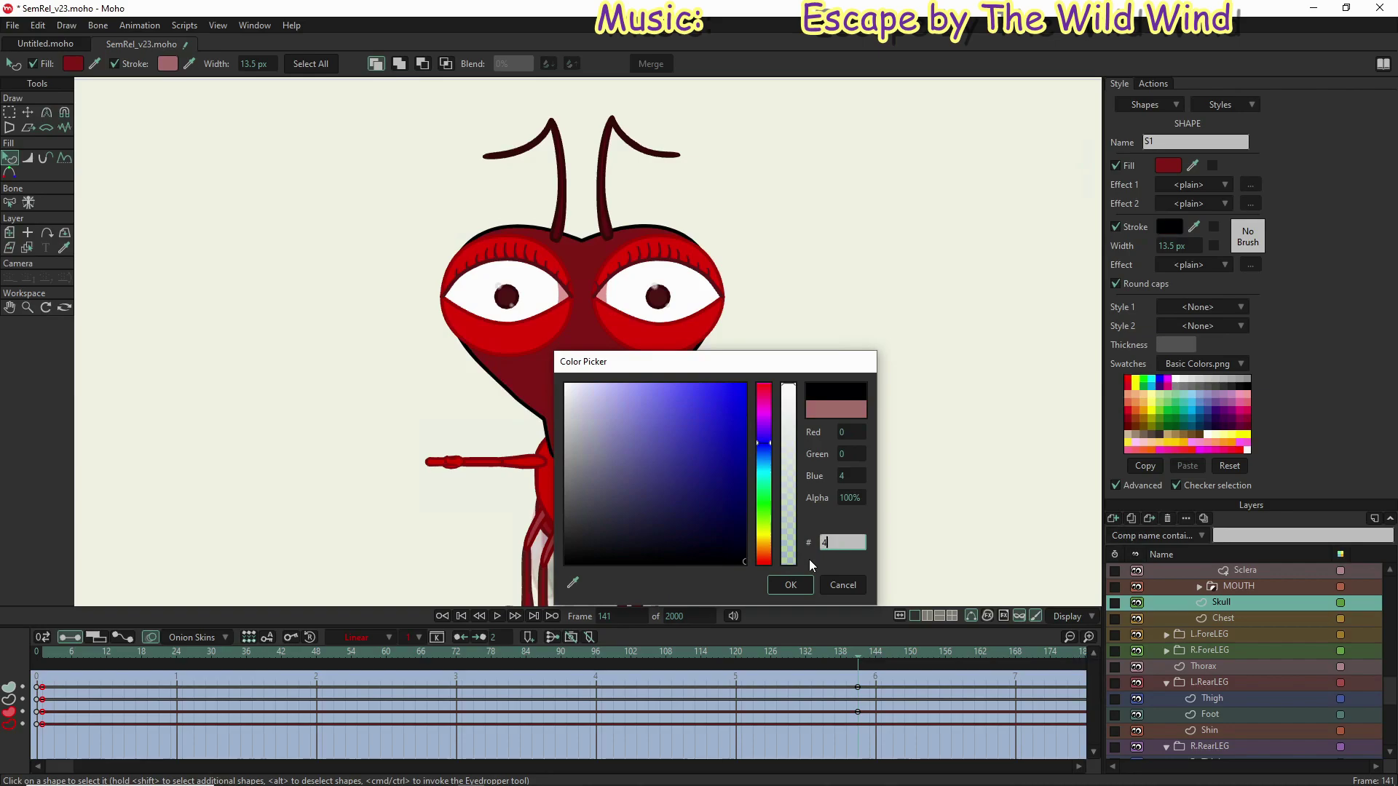
type("a176")
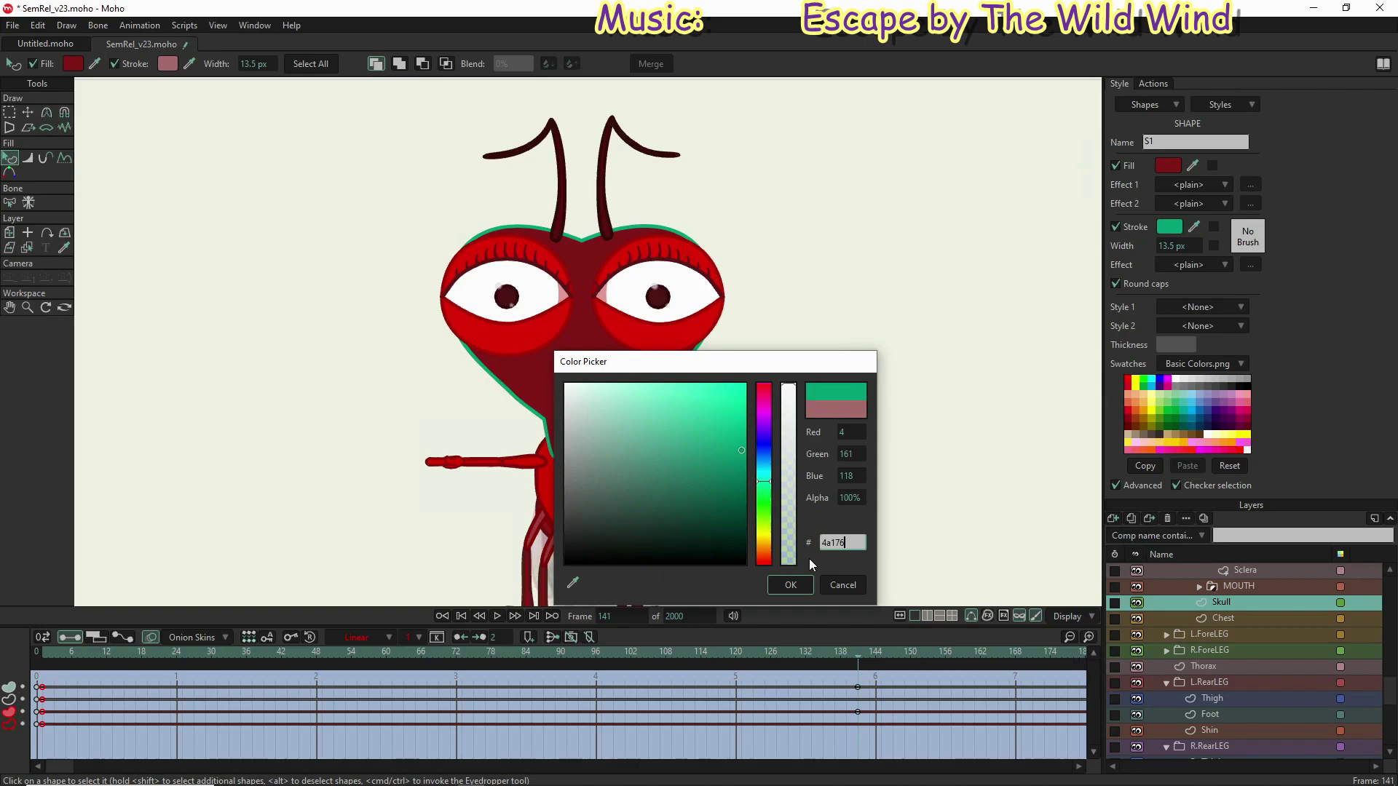
key("BackSpace")
key("BackSpace")
type("61")
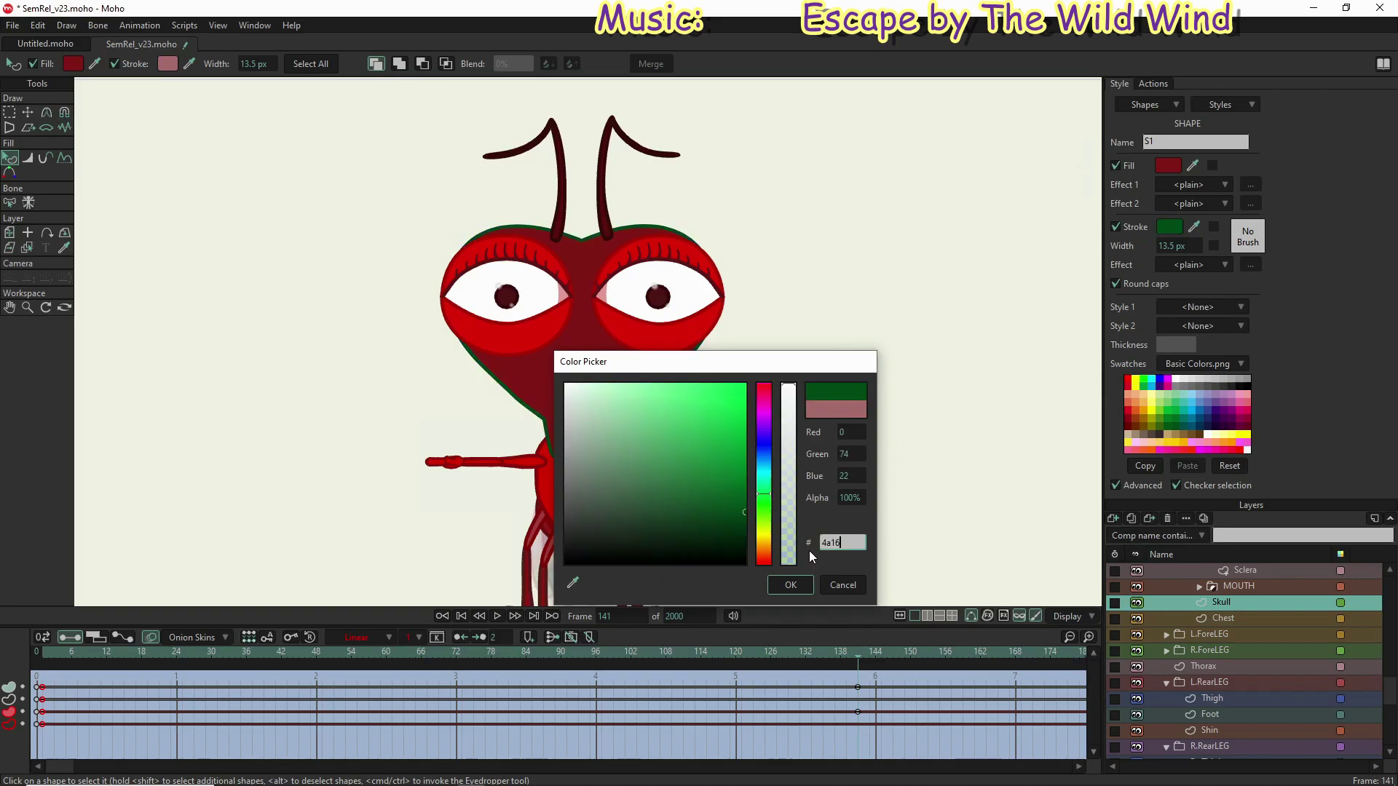
type("16")
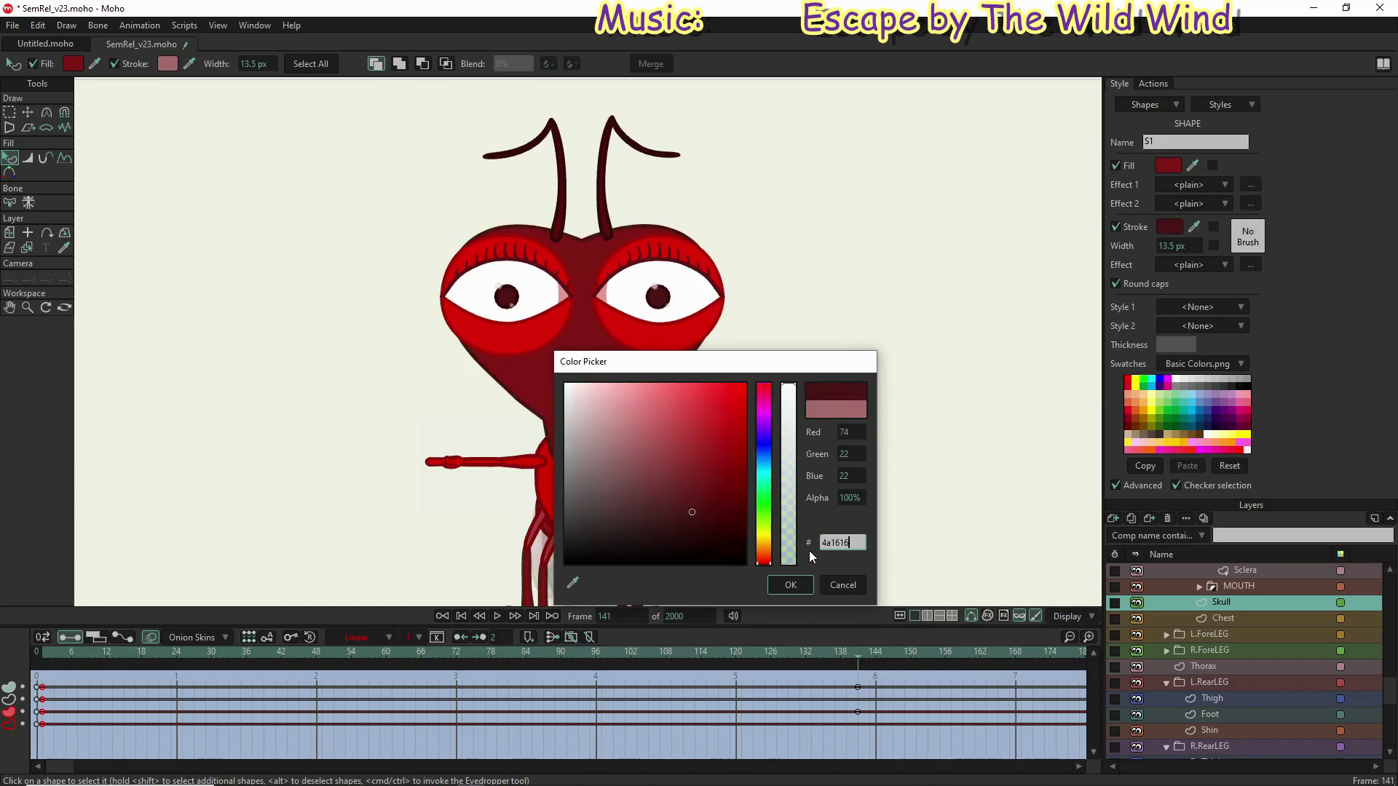
left_click(790, 585)
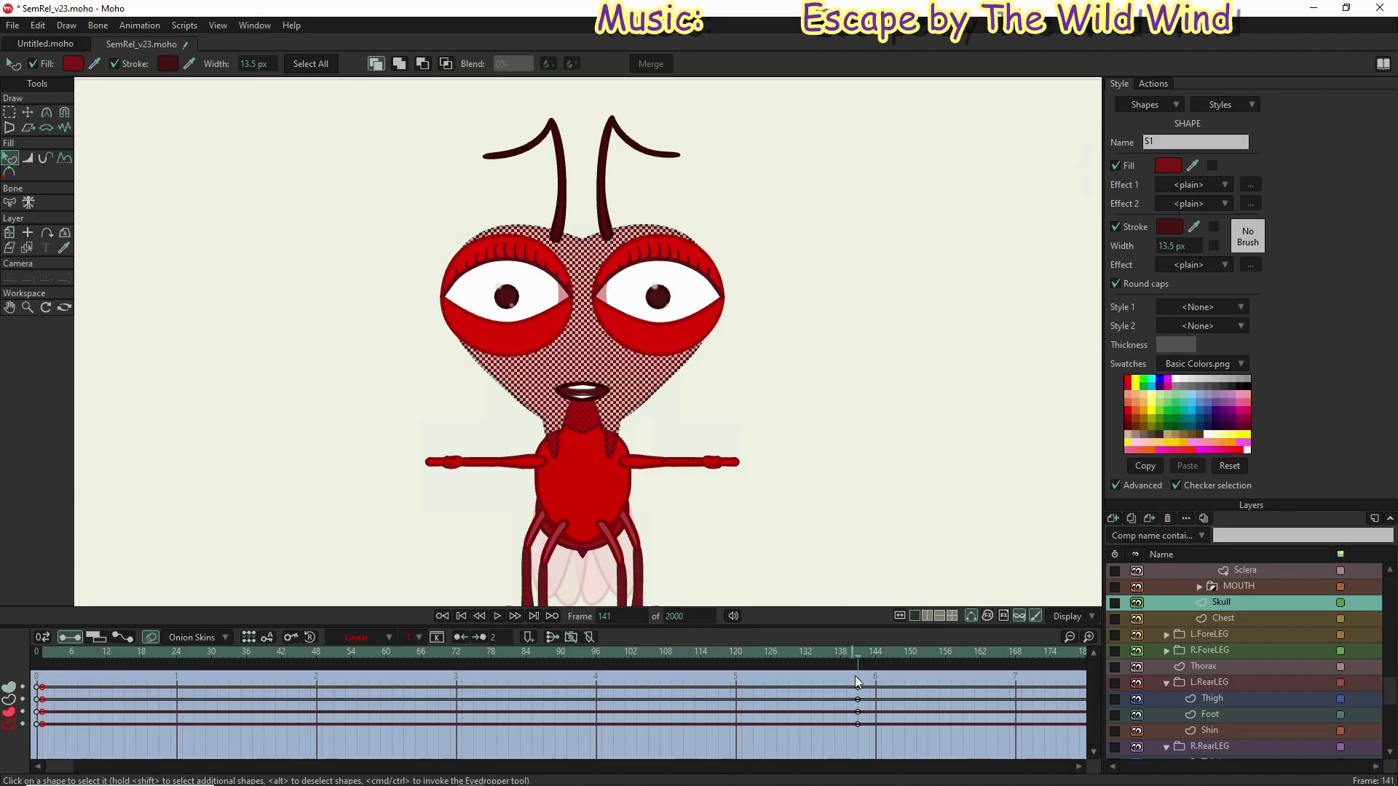
Step: Check the skull's colors at frame 1, then key its fill as bright red FE1818 at frame 71
left_click(42, 653)
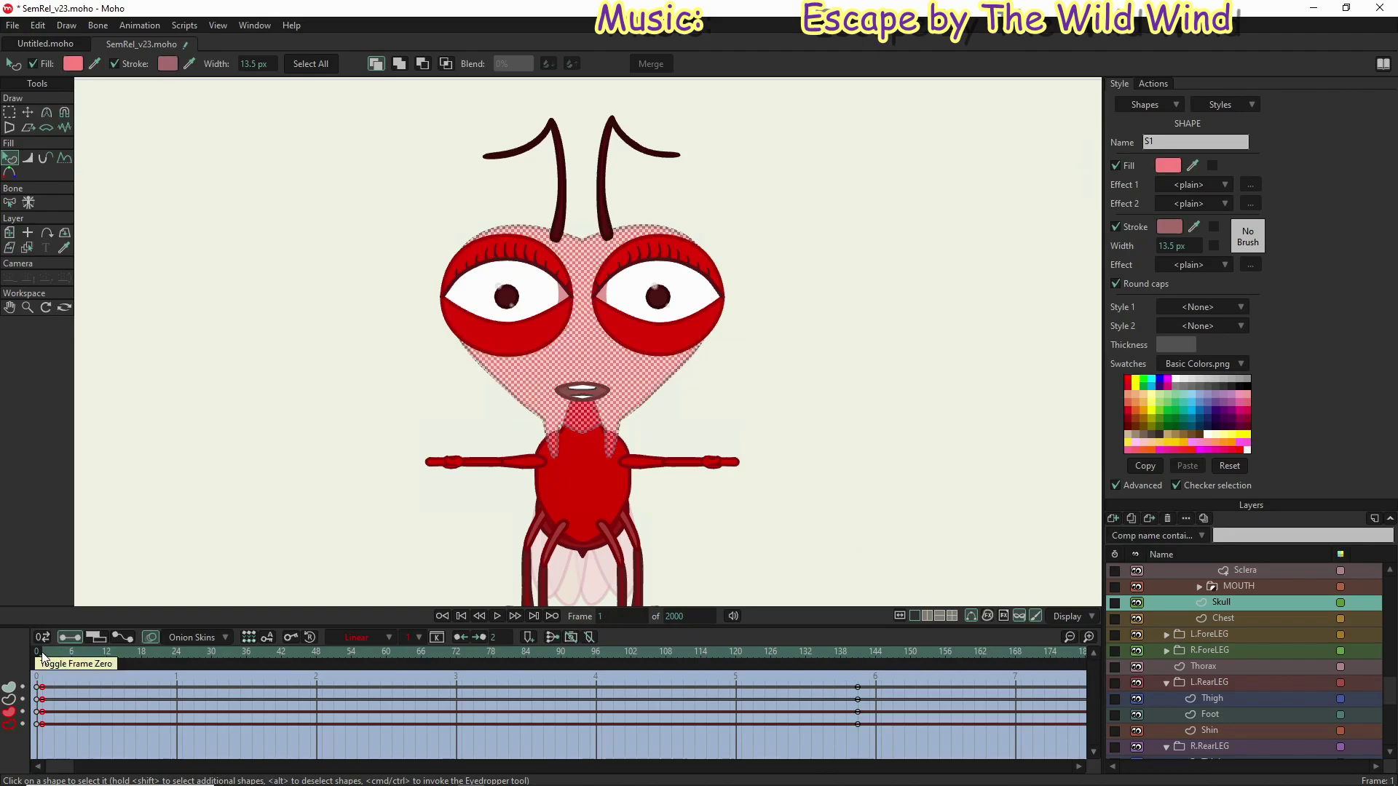
left_click(451, 660)
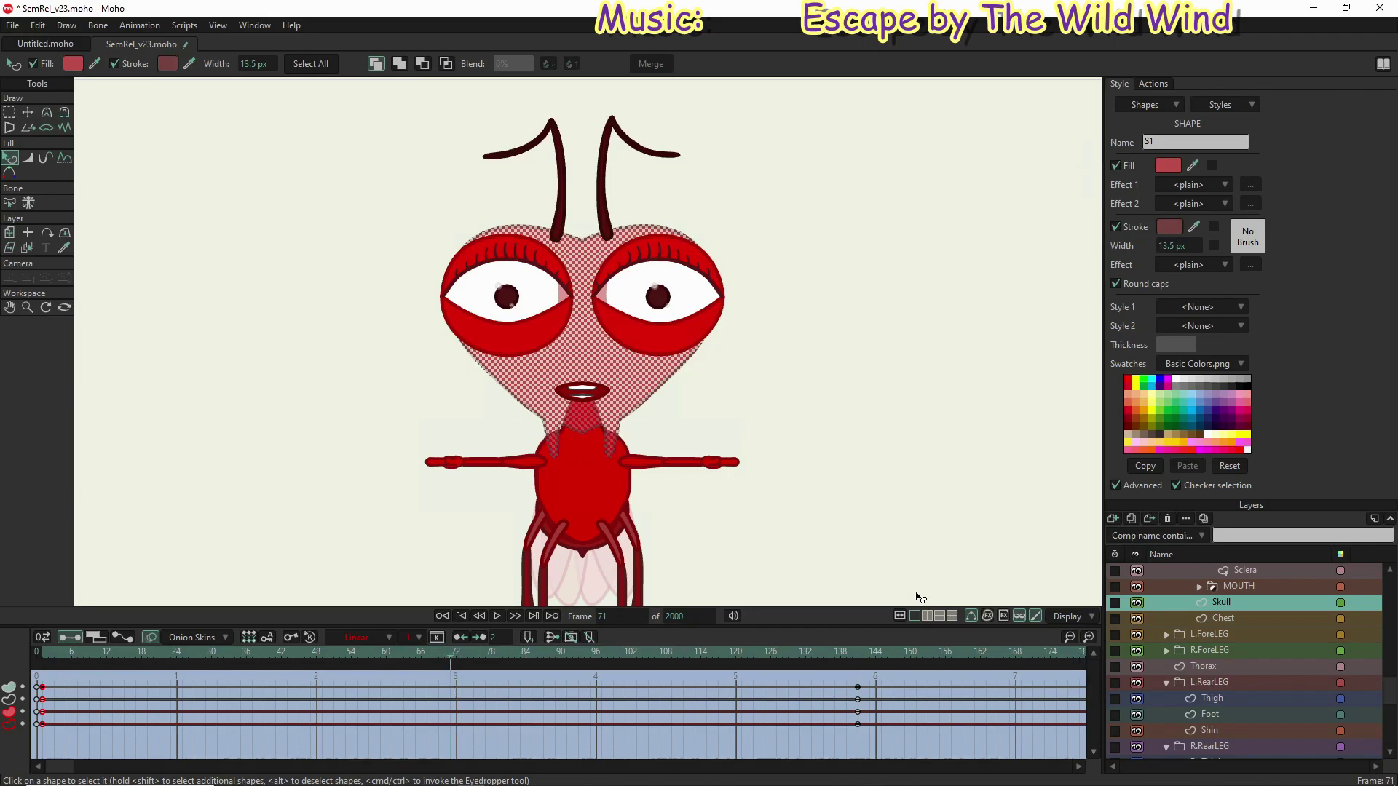
left_click(1167, 168)
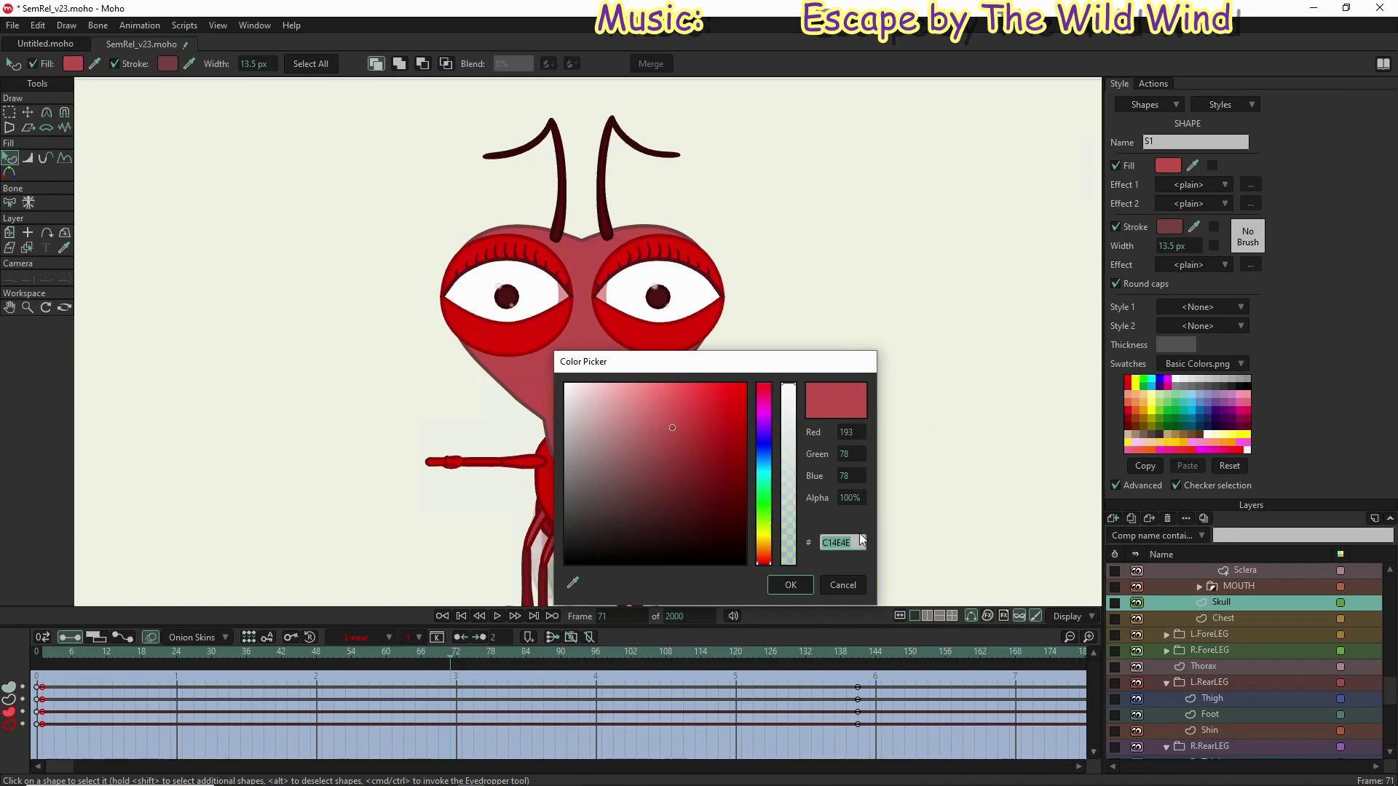
type("fe")
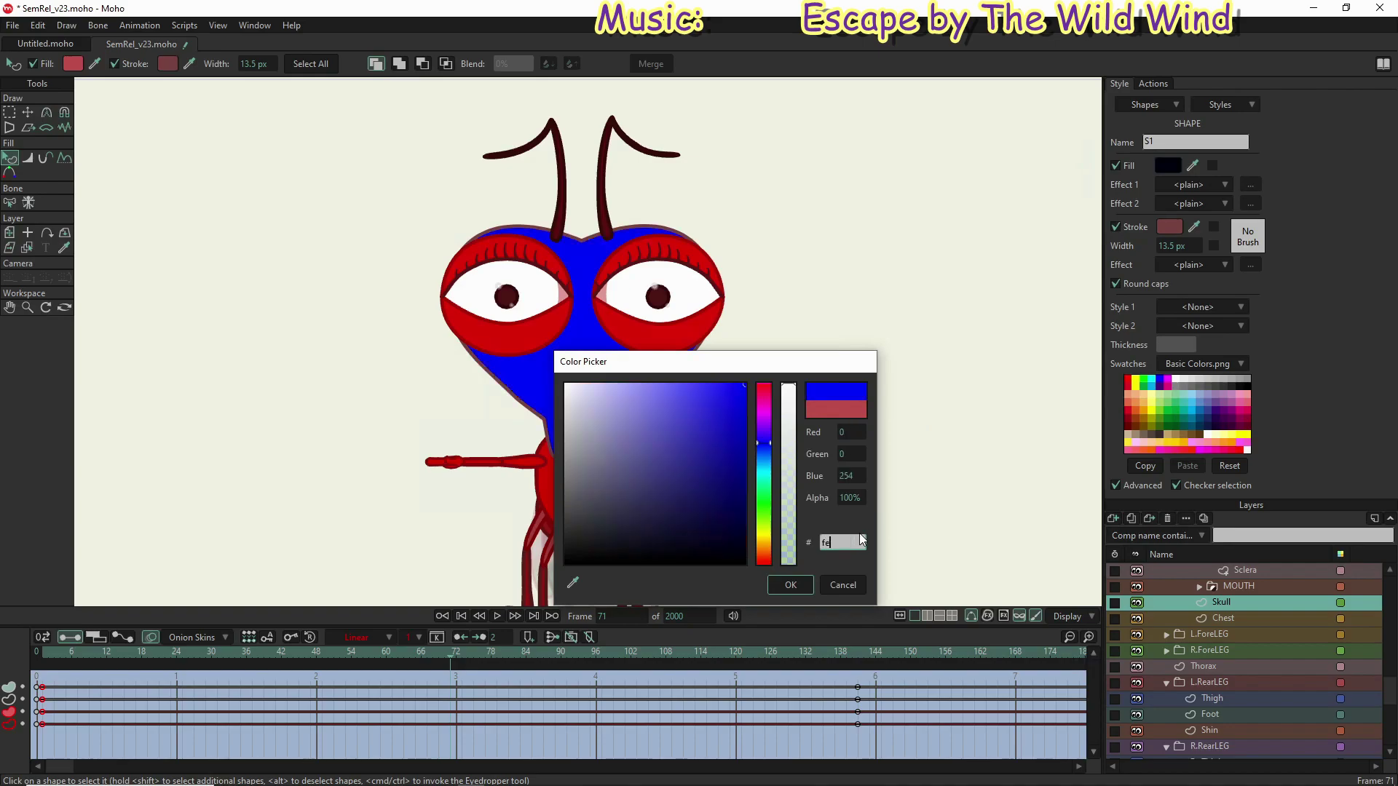
type("1")
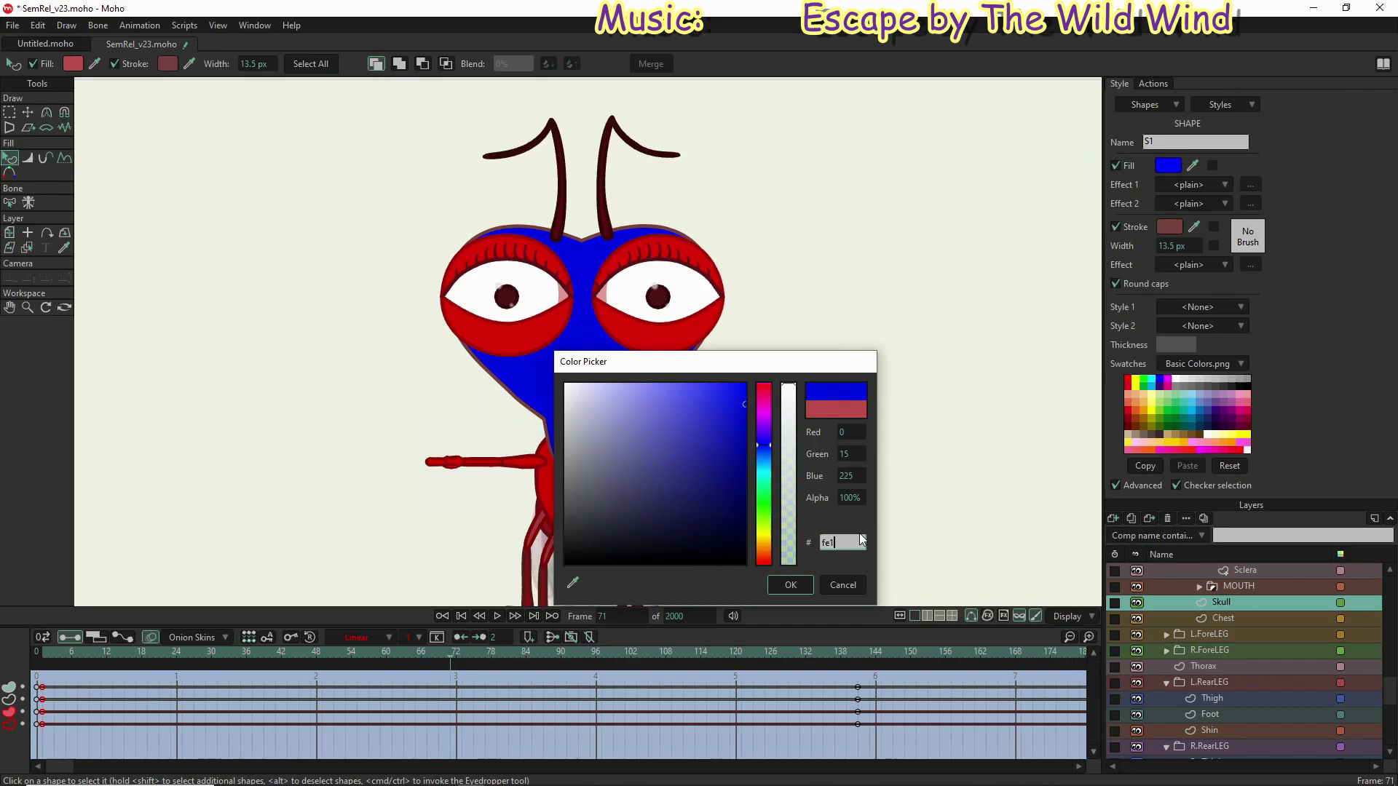
type("818")
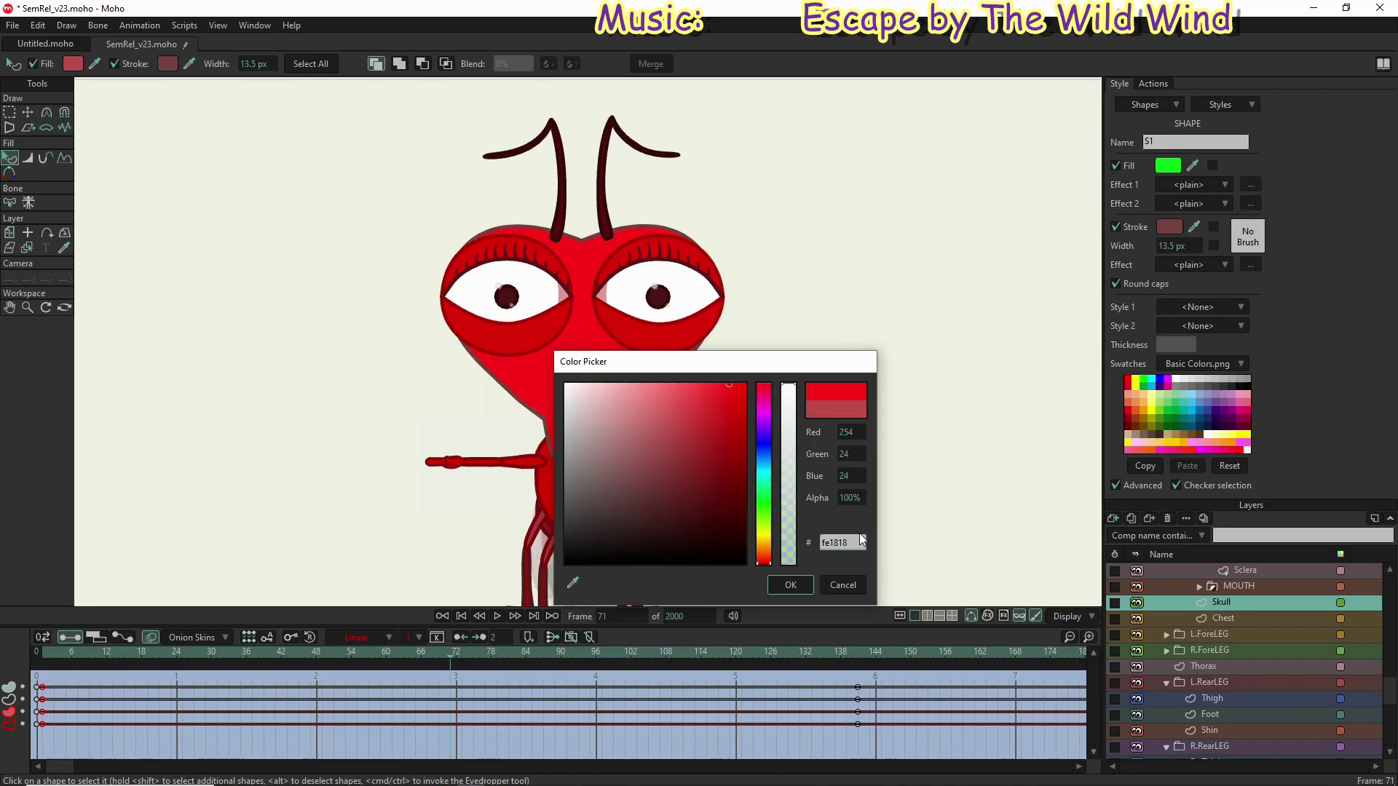
left_click(786, 585)
Step: Key the skull's stroke as red A81616 at frame 71
left_click(1177, 228)
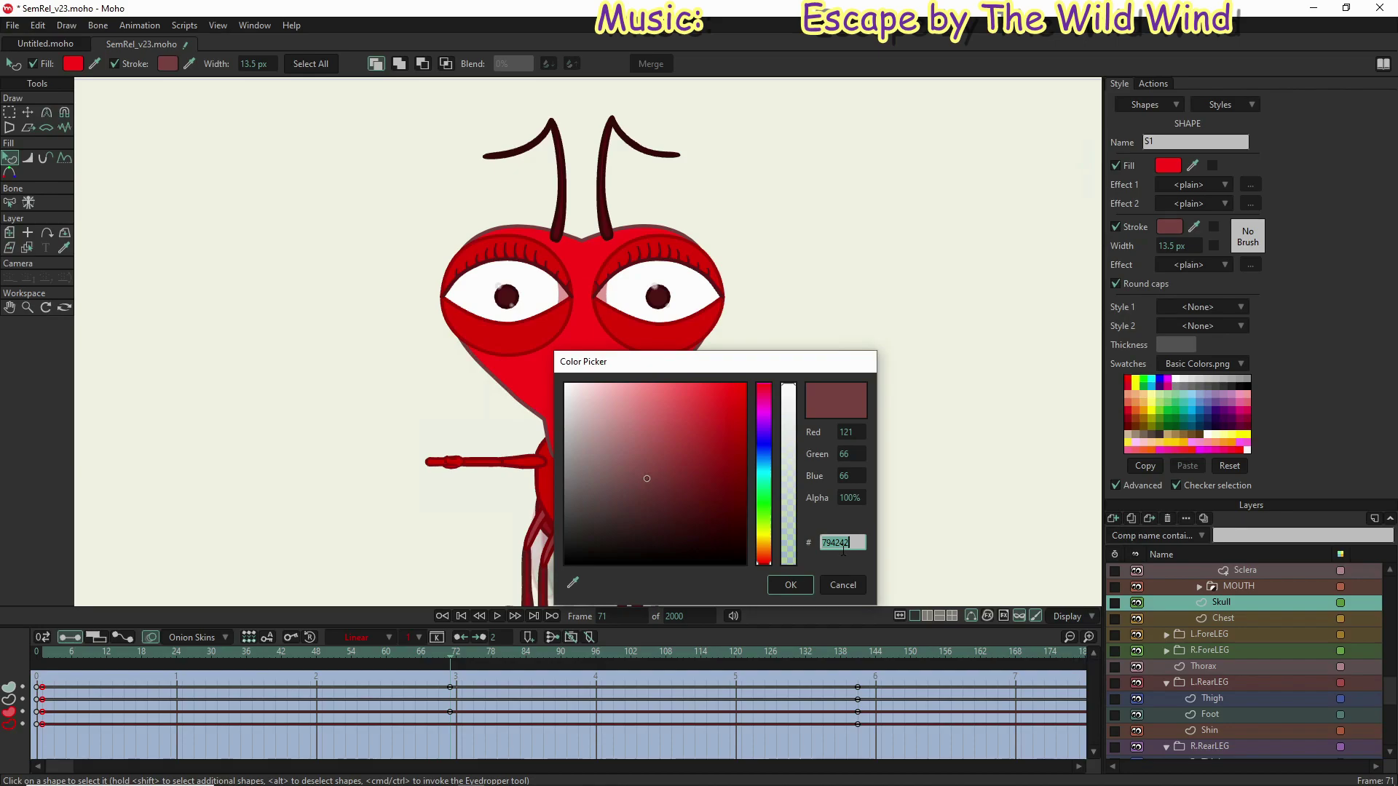
type("a8")
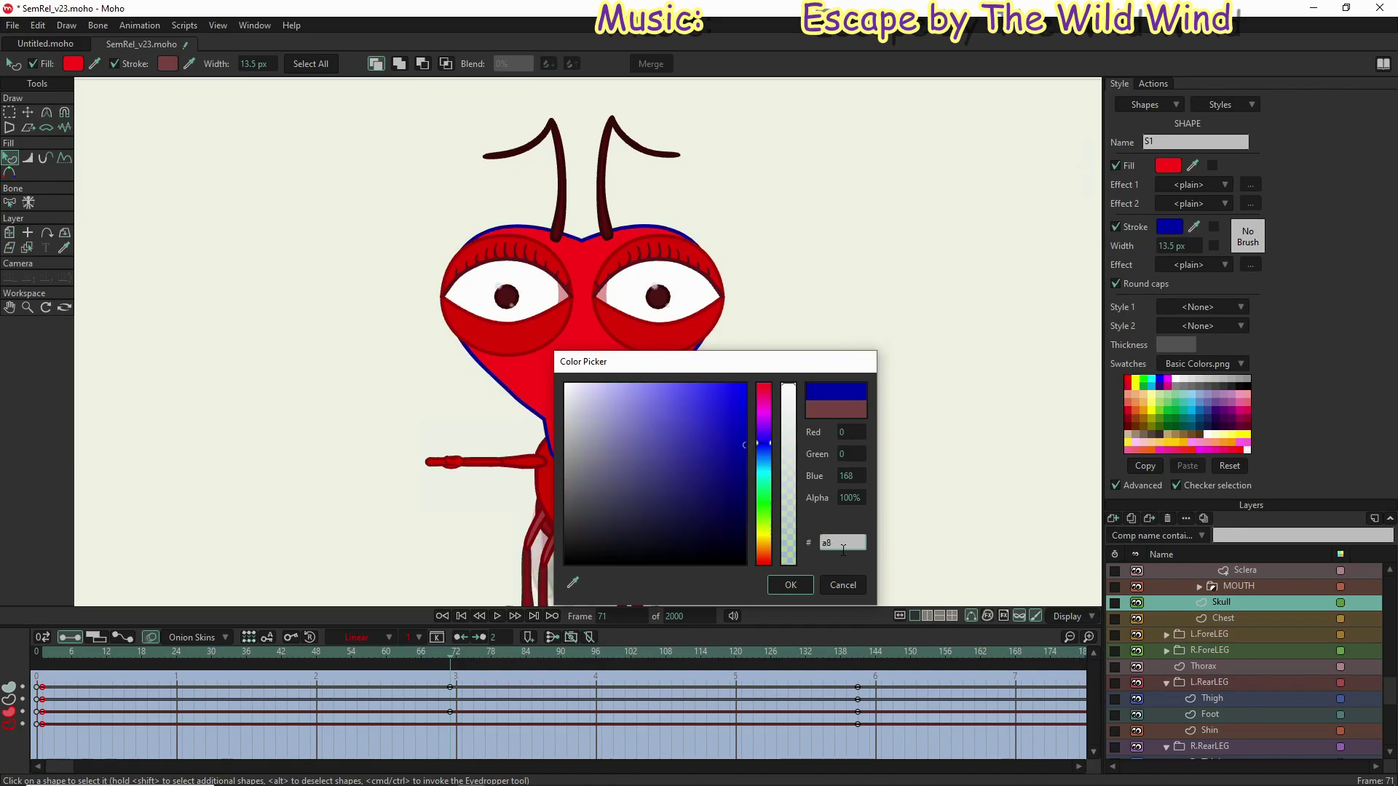
type("1616")
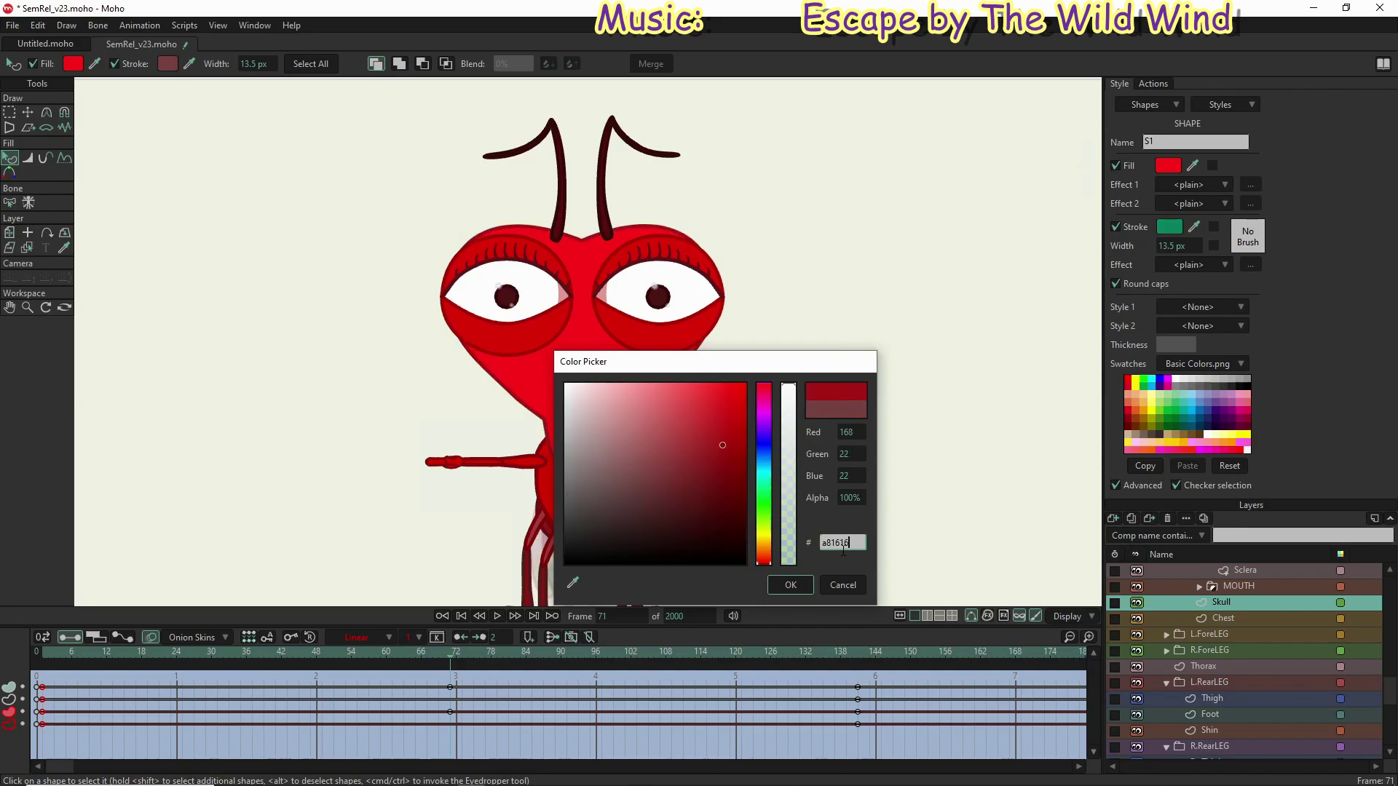
left_click(791, 584)
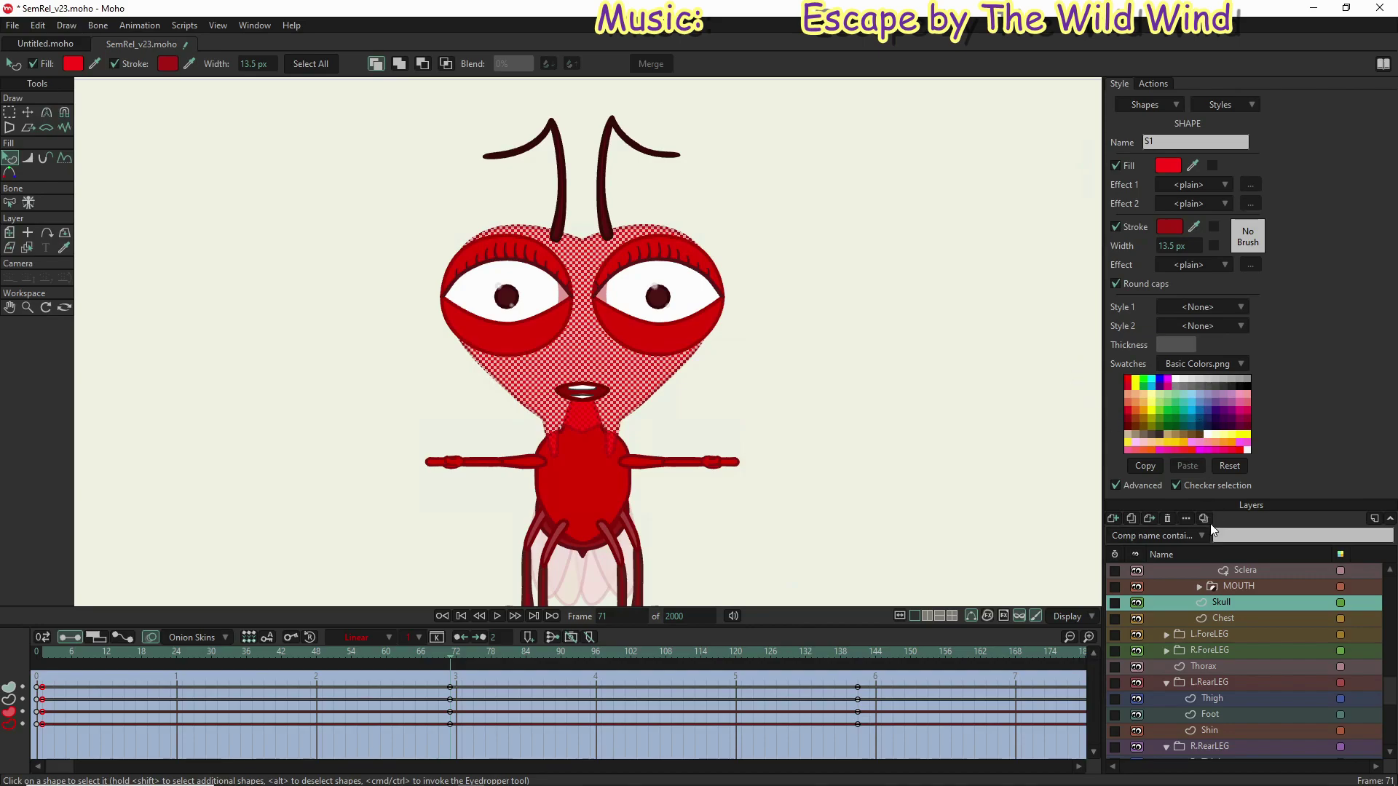
Step: Return to the Mainline and rotate the FaceColor bone on the SemRel layer to test the face color changes
left_click(1147, 86)
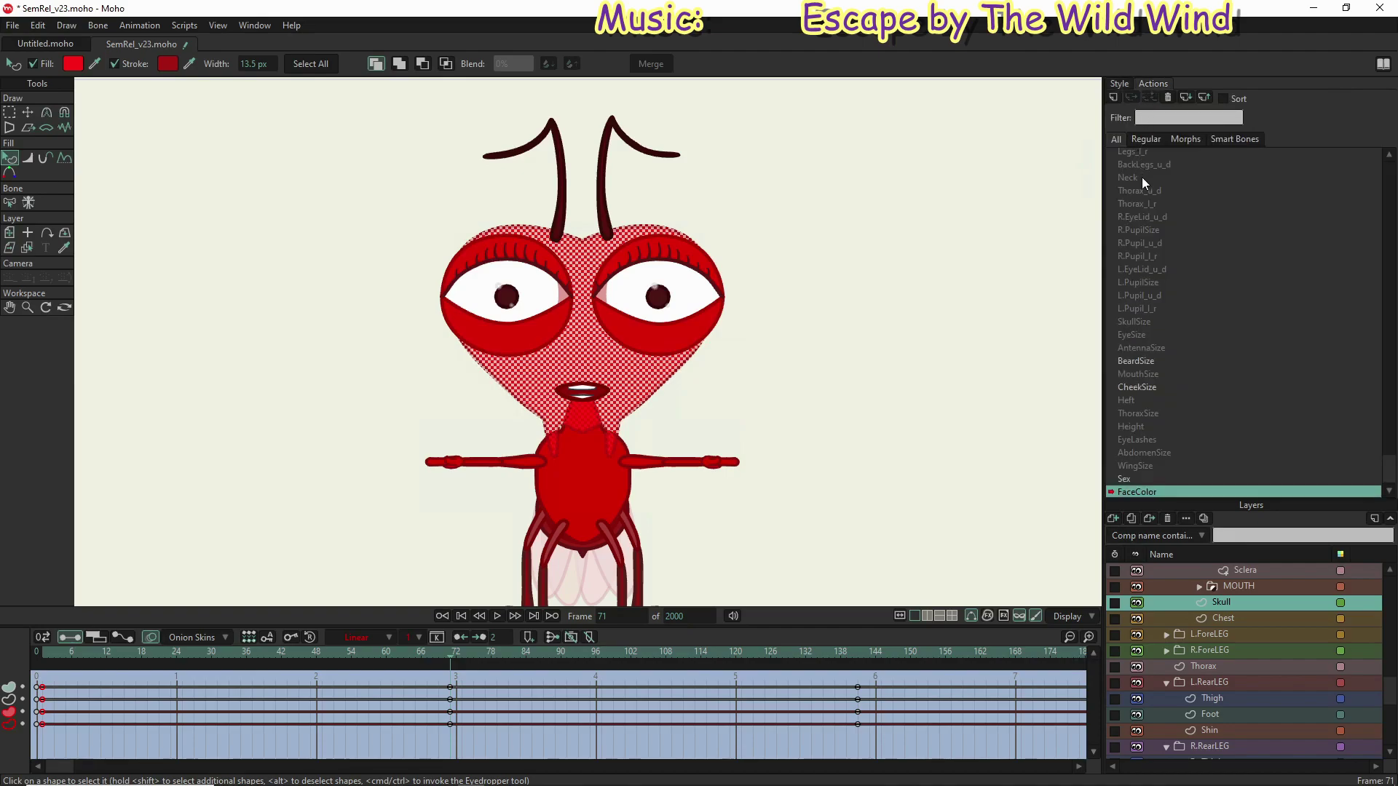
left_click_drag(1388, 396, 1389, 132)
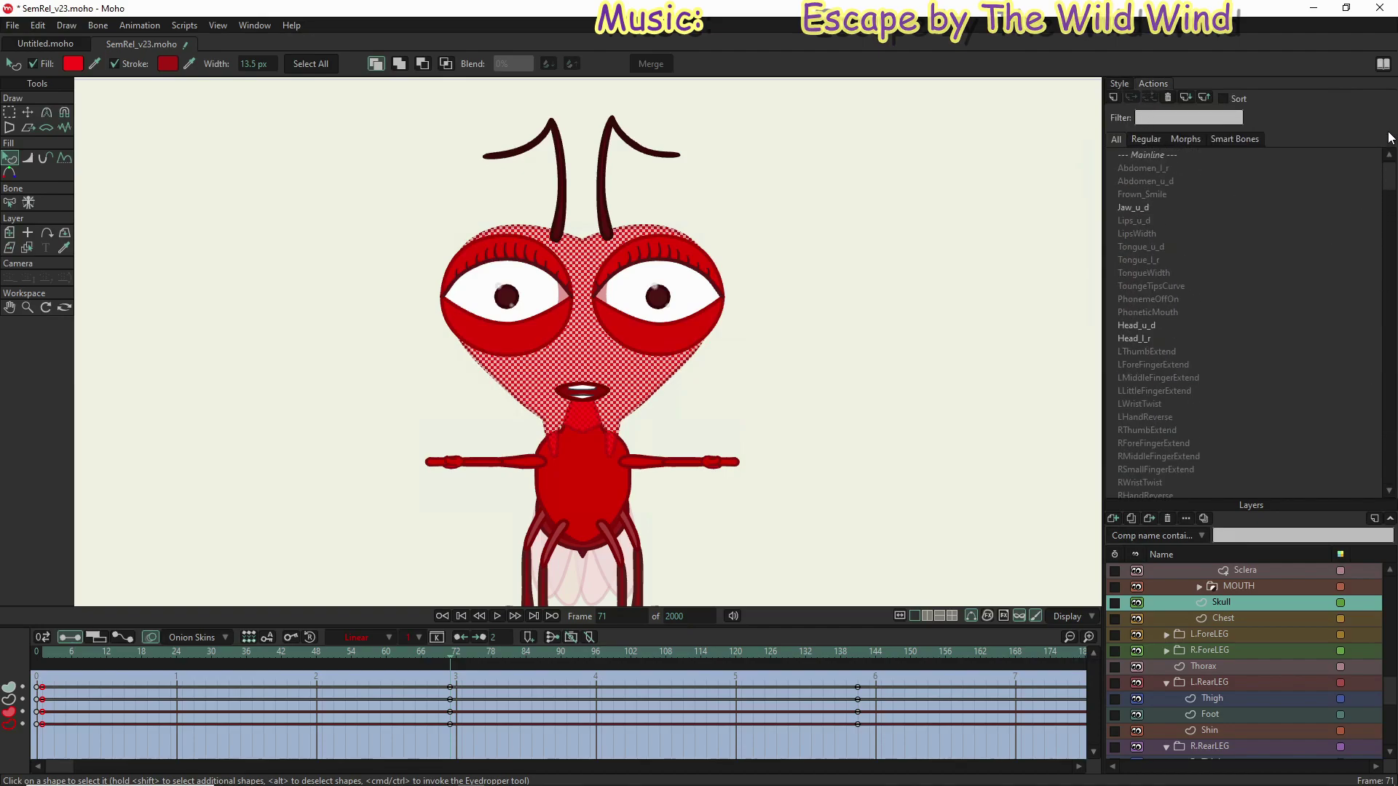
double_click(1156, 151)
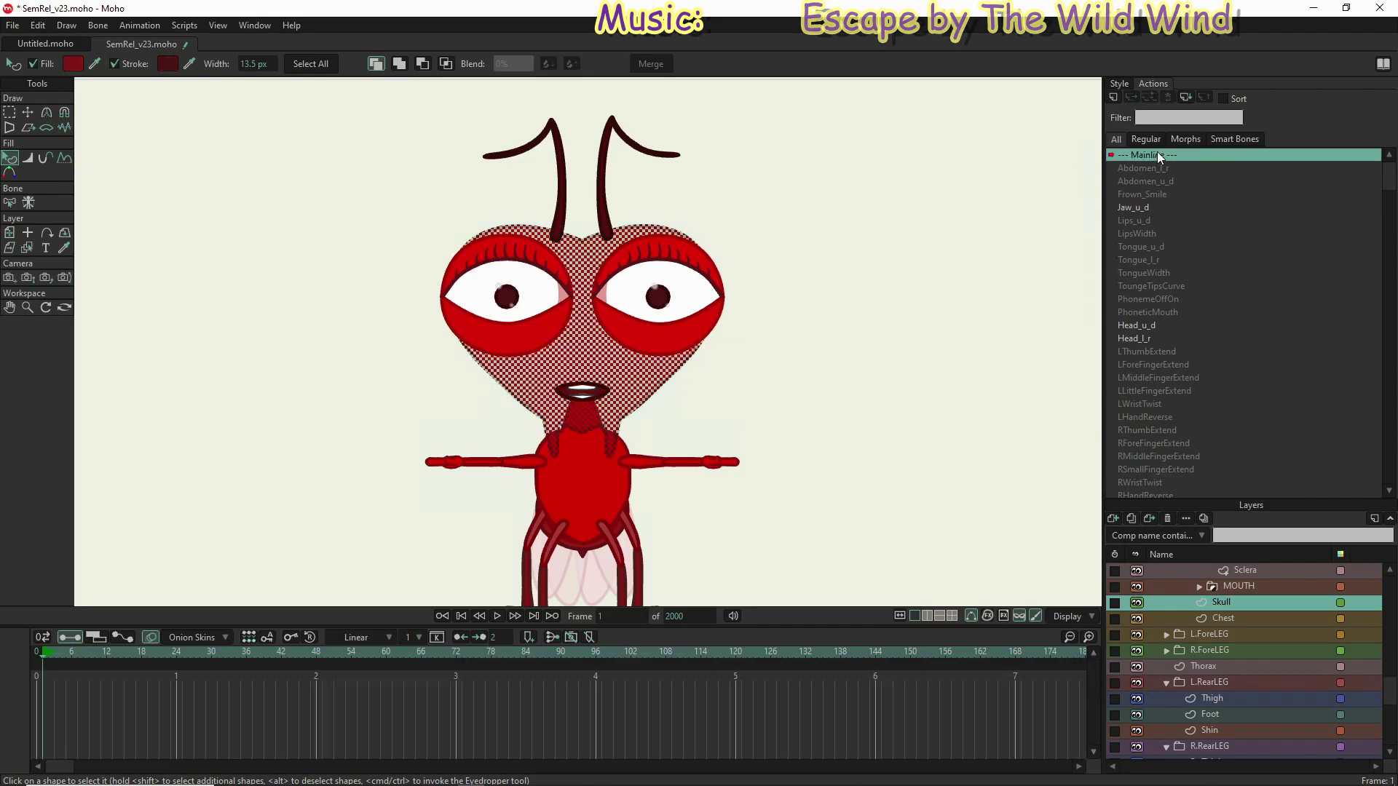
scroll(1255, 592, "up", 3)
scroll(1256, 586, "up", 10)
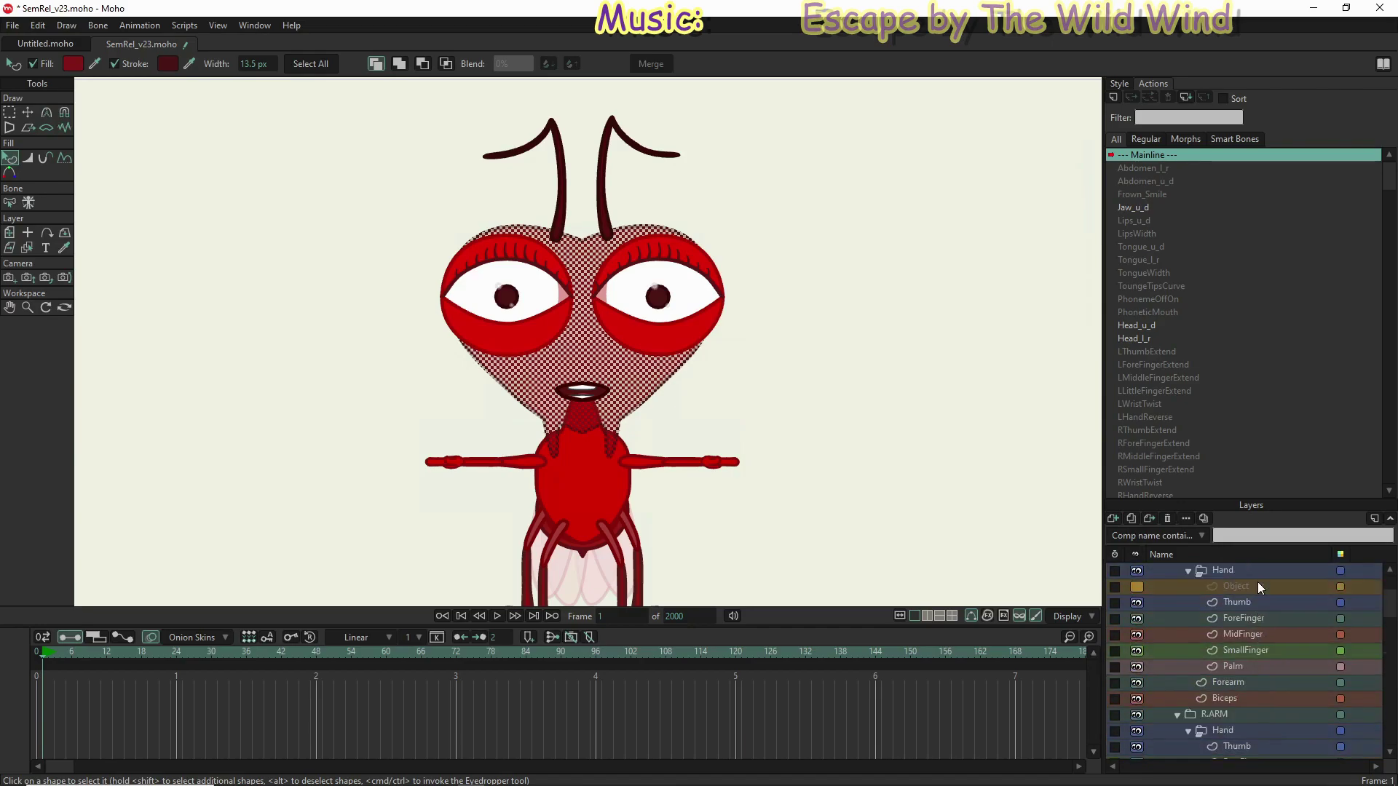
scroll(1257, 587, "up", 3)
left_click(1228, 570)
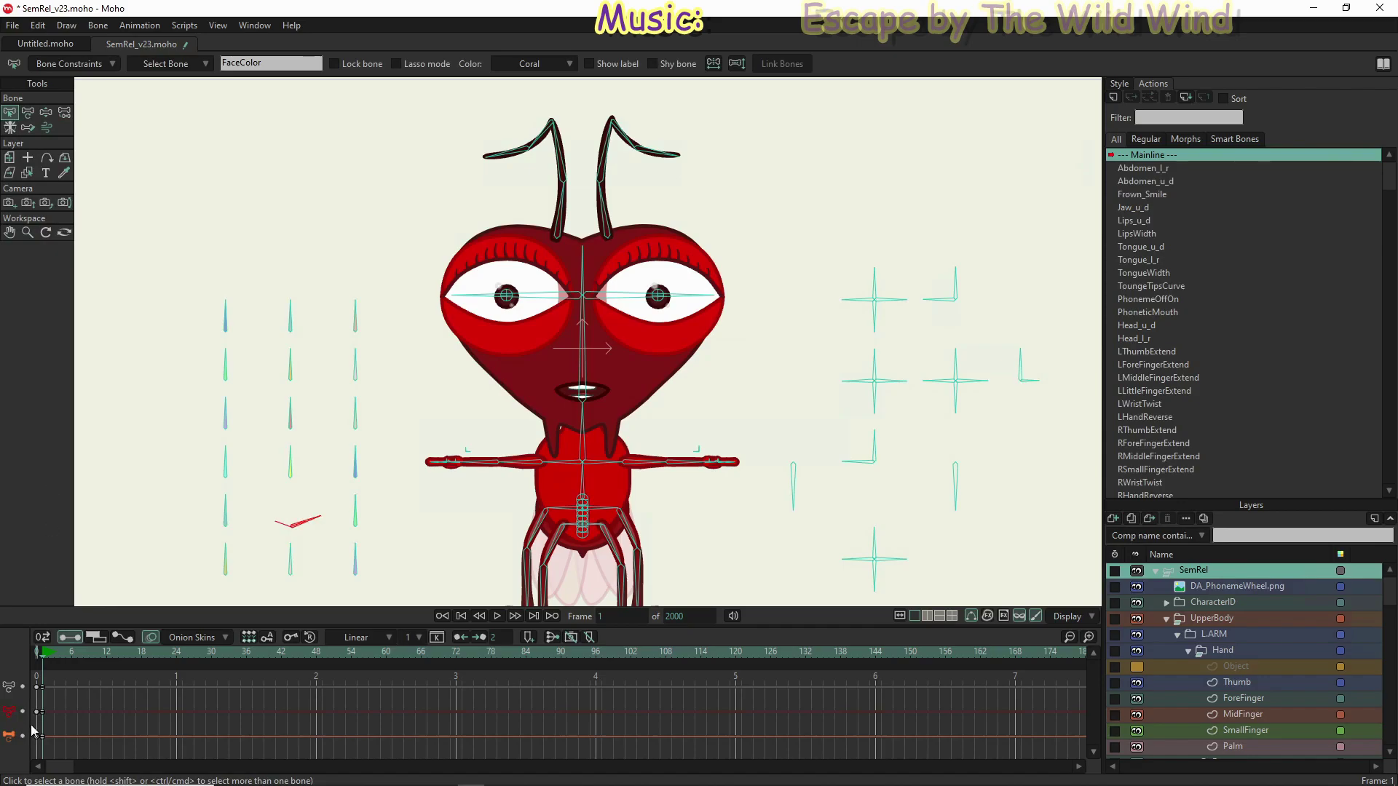
left_click(46, 113)
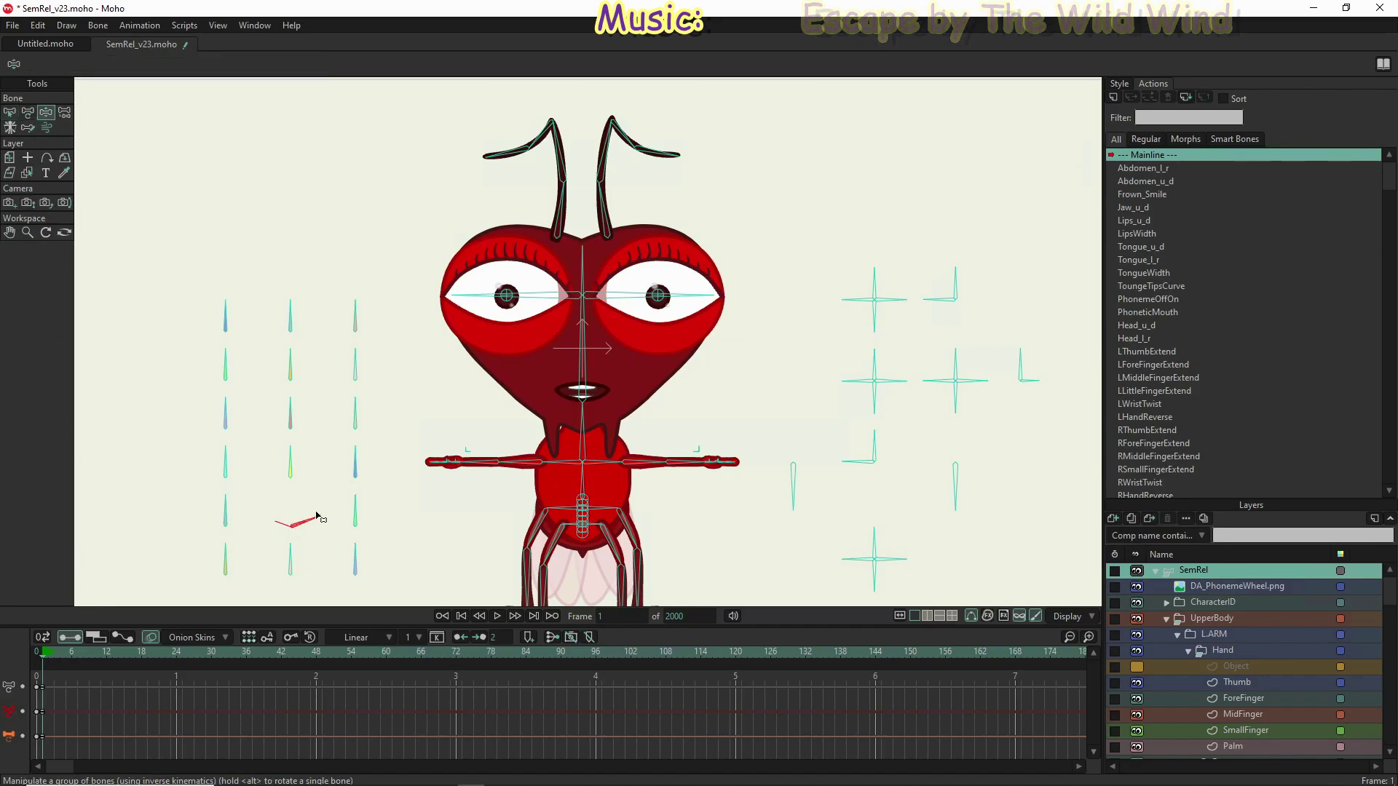
mouse_move(318, 516)
left_mouse_down()
mouse_move(262, 505)
mouse_move(250, 536)
mouse_move(291, 505)
mouse_move(344, 537)
mouse_move(325, 514)
mouse_move(291, 509)
mouse_move(271, 548)
mouse_move(277, 514)
mouse_move(329, 522)
mouse_move(288, 504)
mouse_move(265, 537)
mouse_move(278, 500)
mouse_move(324, 516)
mouse_move(269, 492)
mouse_move(224, 508)
mouse_move(269, 490)
mouse_move(337, 510)
mouse_move(247, 481)
mouse_move(212, 509)
mouse_move(234, 500)
mouse_move(321, 520)
mouse_move(259, 504)
mouse_move(218, 528)
left_mouse_up()
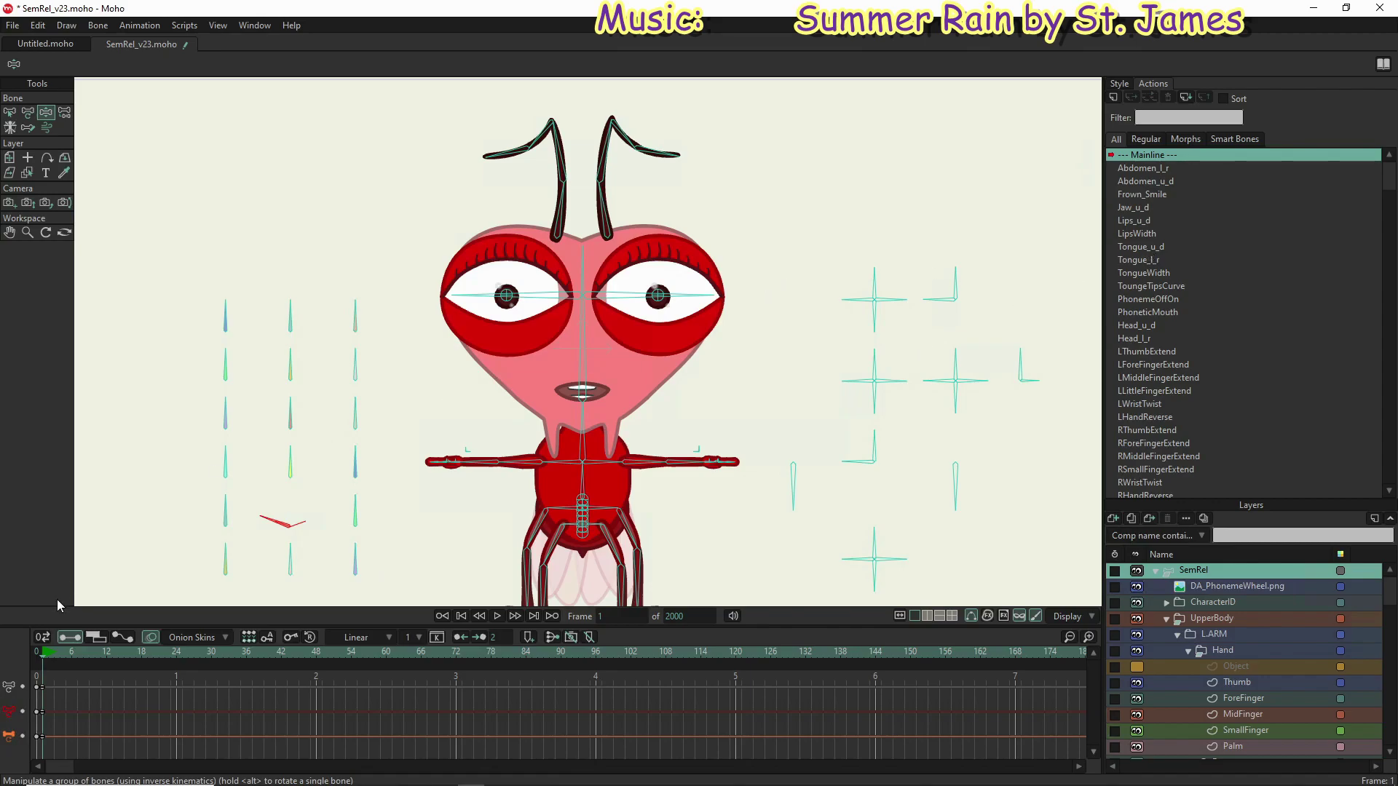
Step: Go to frame 0 of the Mainline and reopen the FaceColor action for editing
left_click(37, 652)
left_click(37, 654)
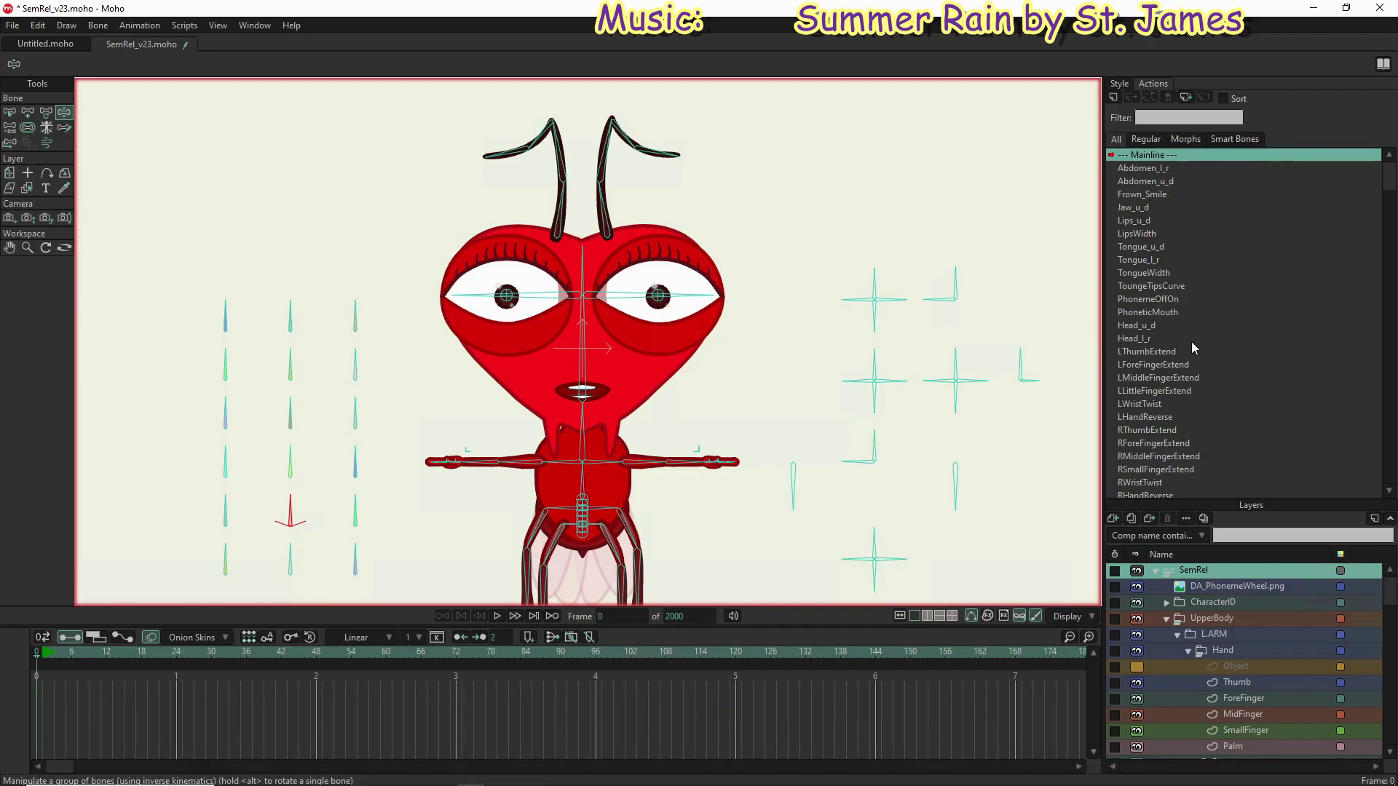
left_click(1174, 483)
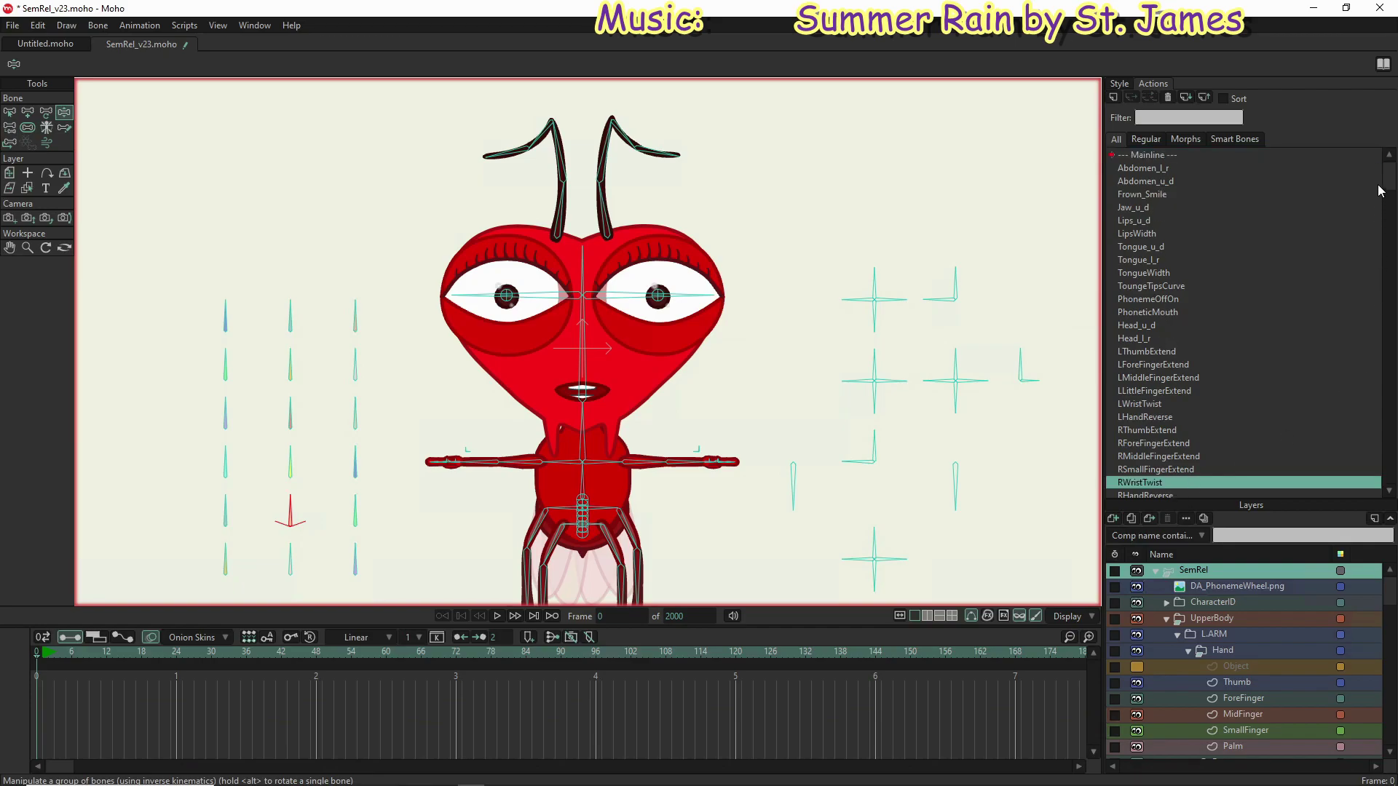
scroll(1372, 483, "down", 6)
scroll(1372, 483, "down", 3)
left_click(1373, 492)
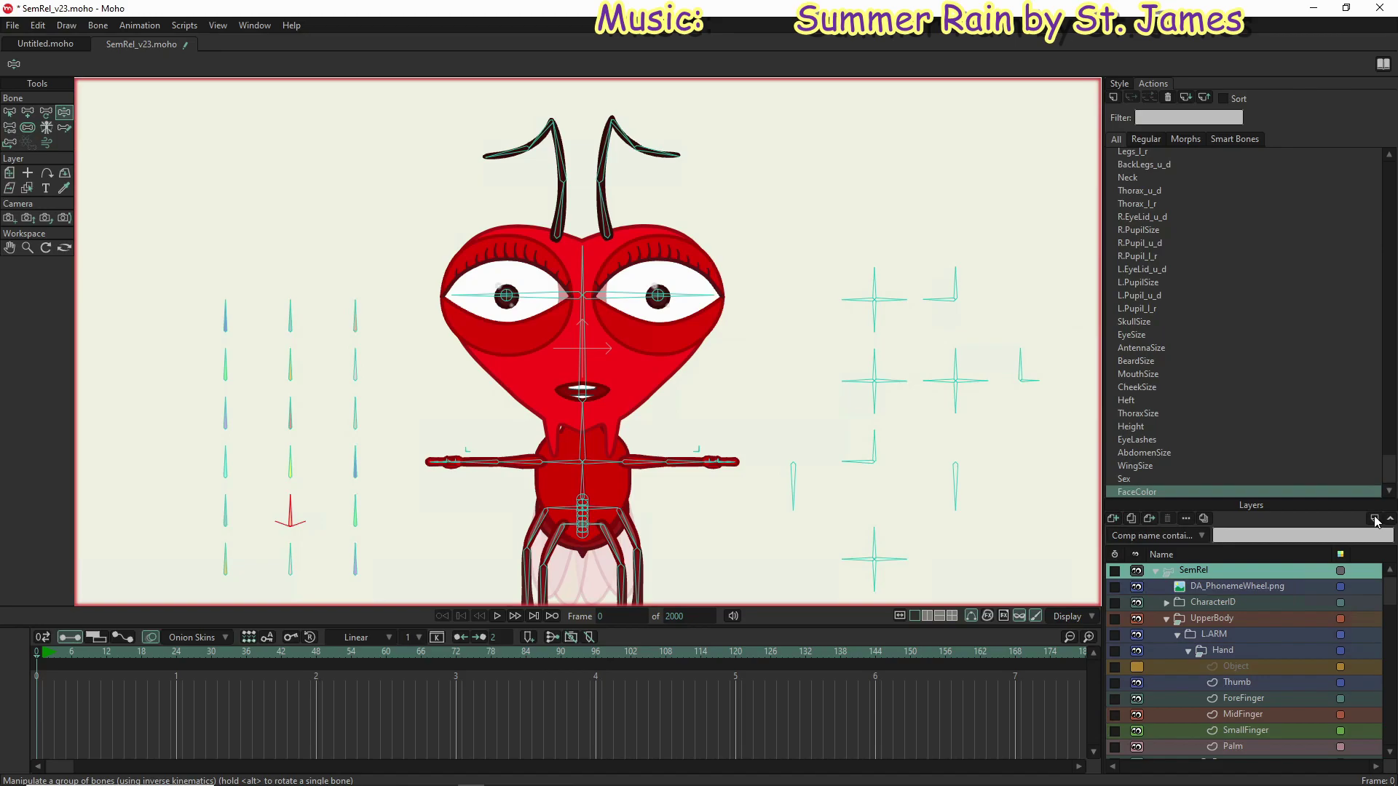
double_click(1140, 493)
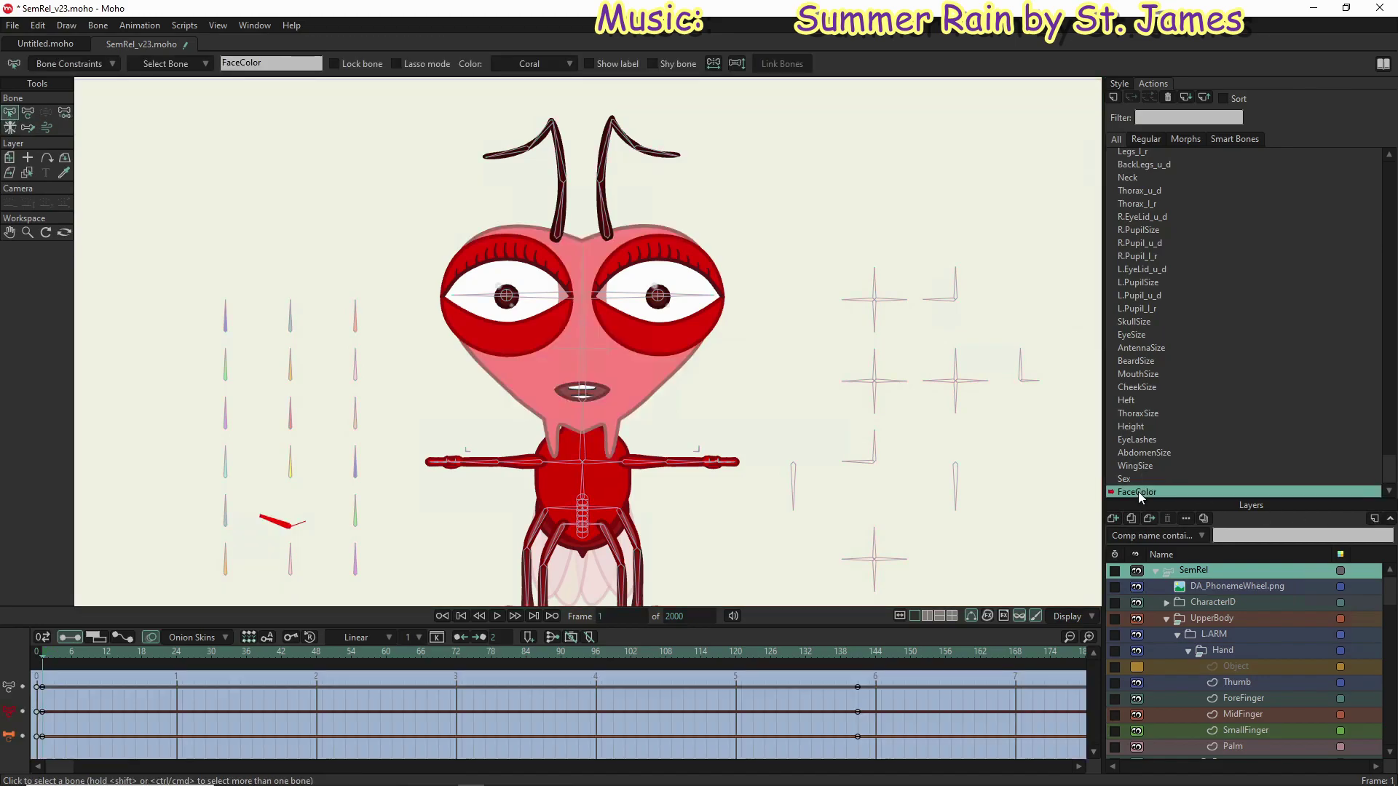
Step: Select the UpperLid layer in the L.EYE group and delete the Eyelids style
scroll(1226, 675, "down", 4)
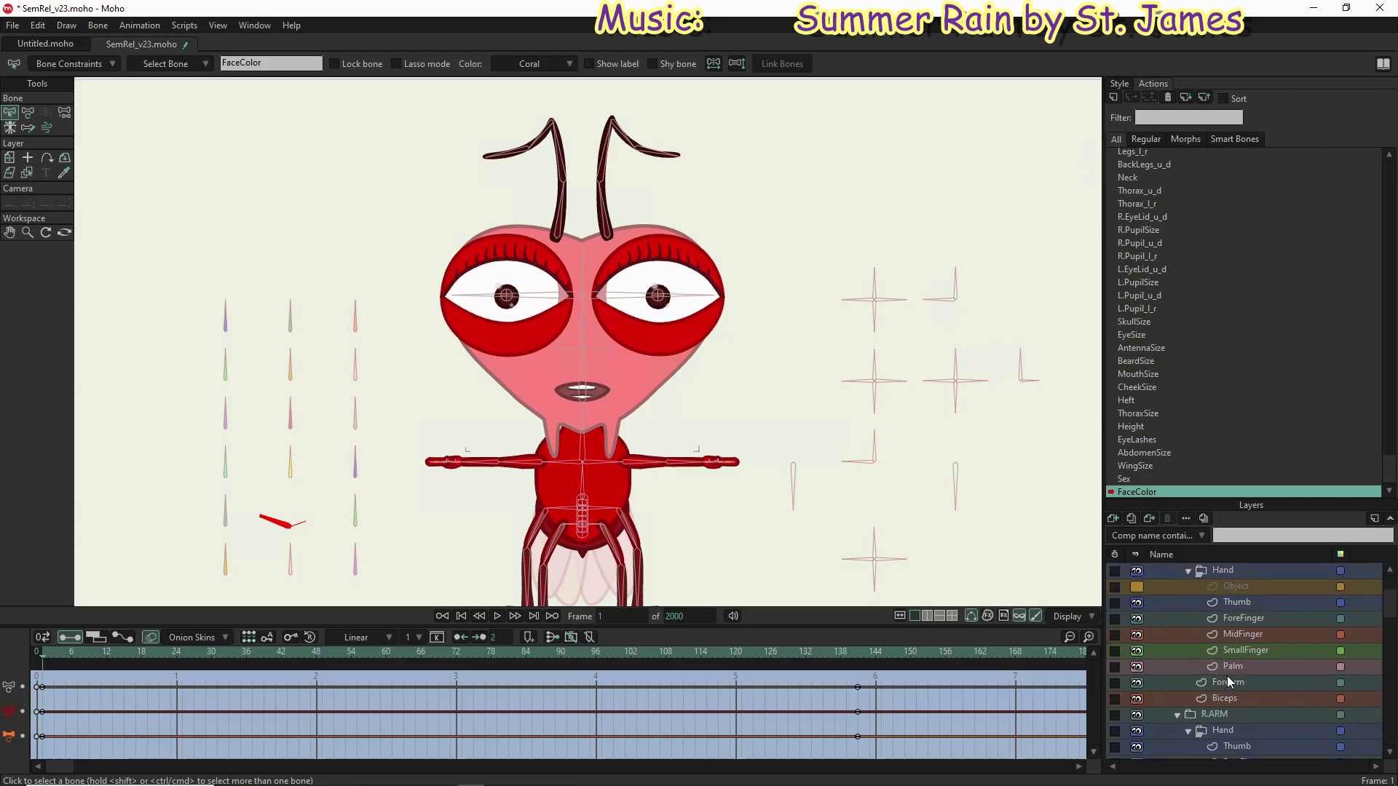
scroll(1229, 676, "down", 4)
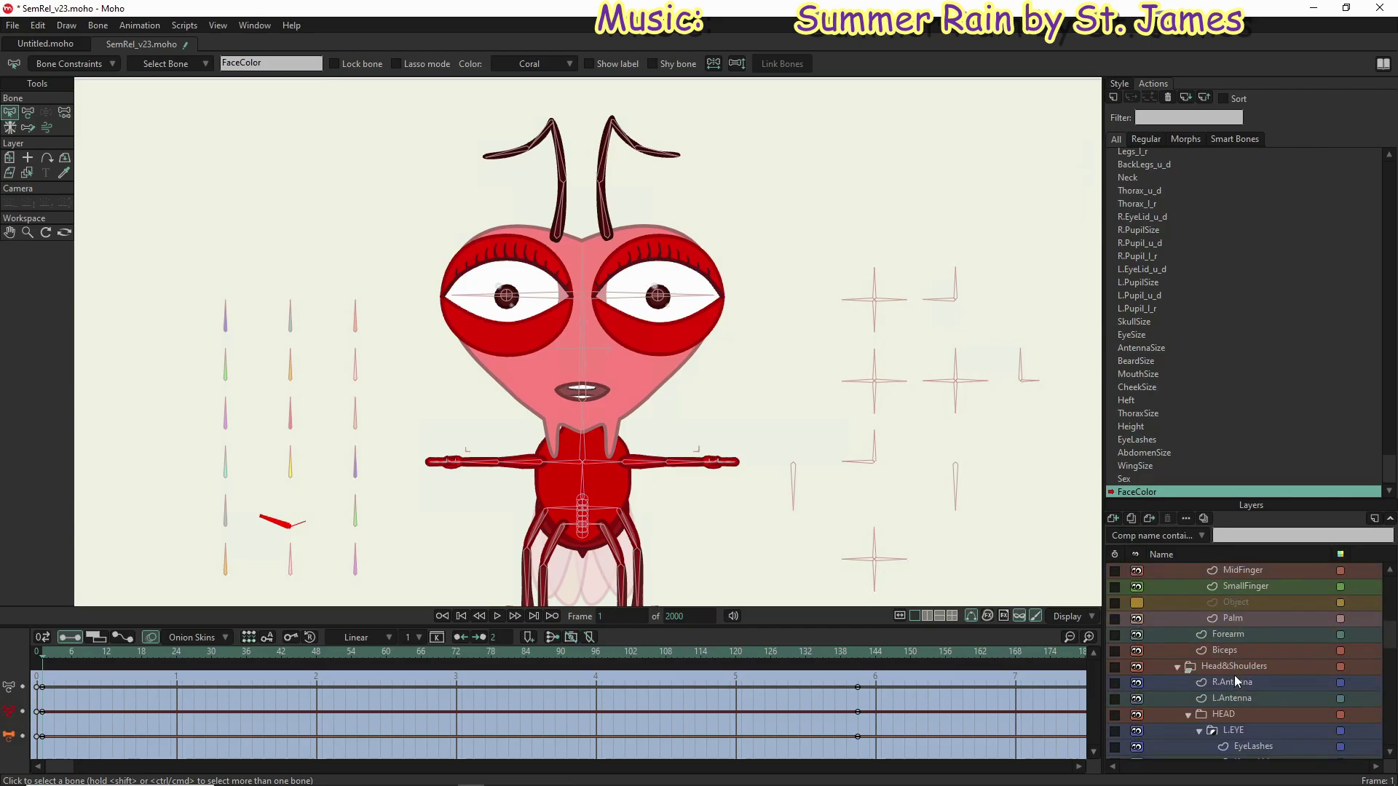
scroll(1234, 681, "down", 1)
scroll(1278, 684, "down", 2)
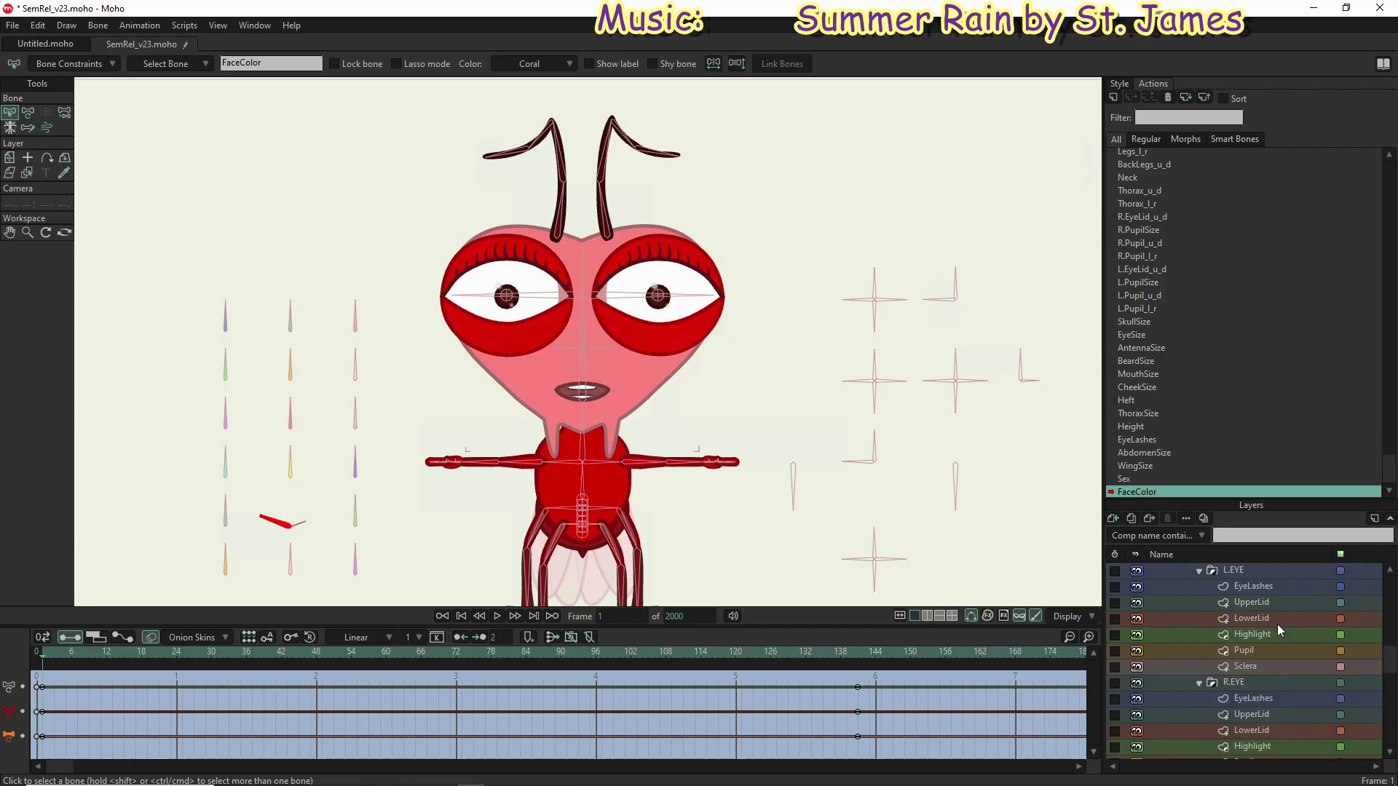
left_click(1274, 604)
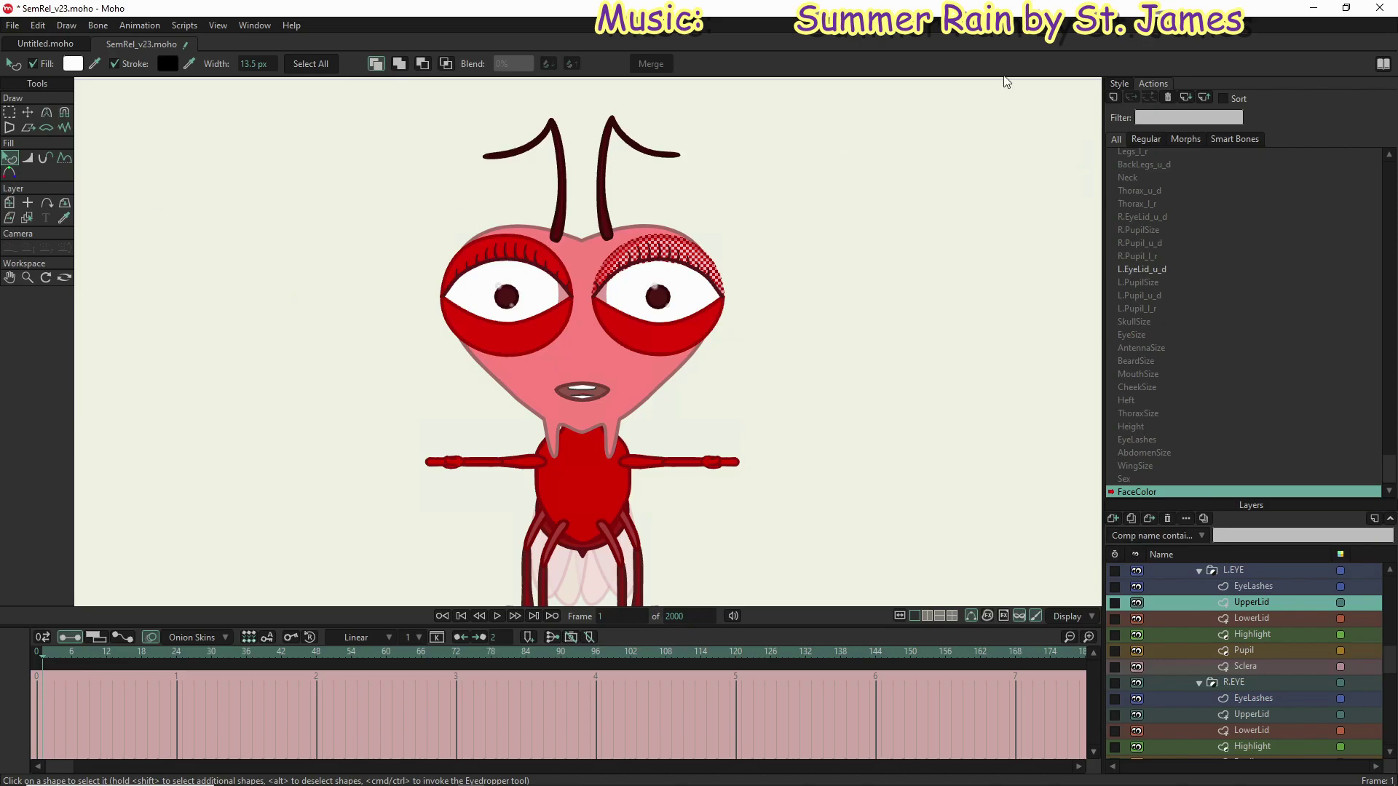
left_click(1119, 86)
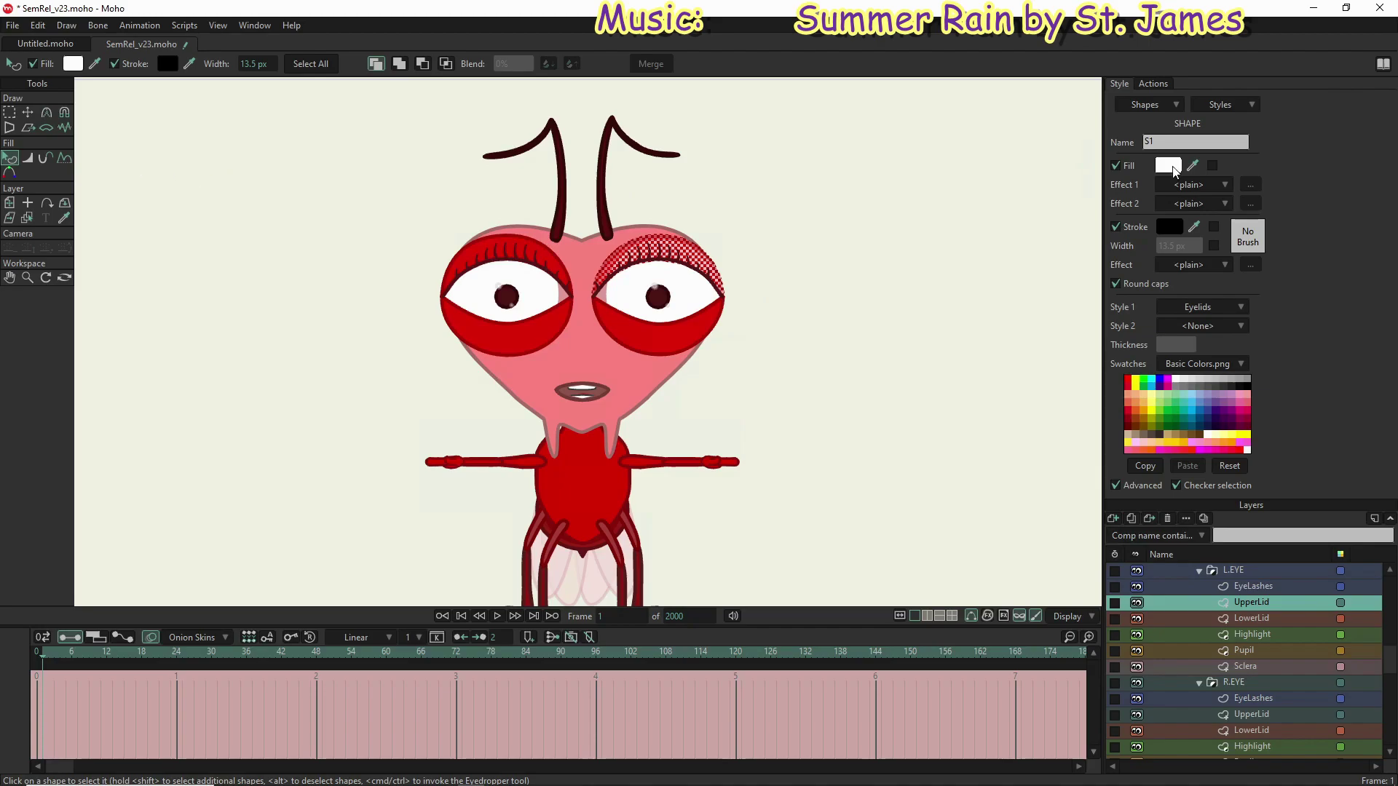
left_click(1223, 107)
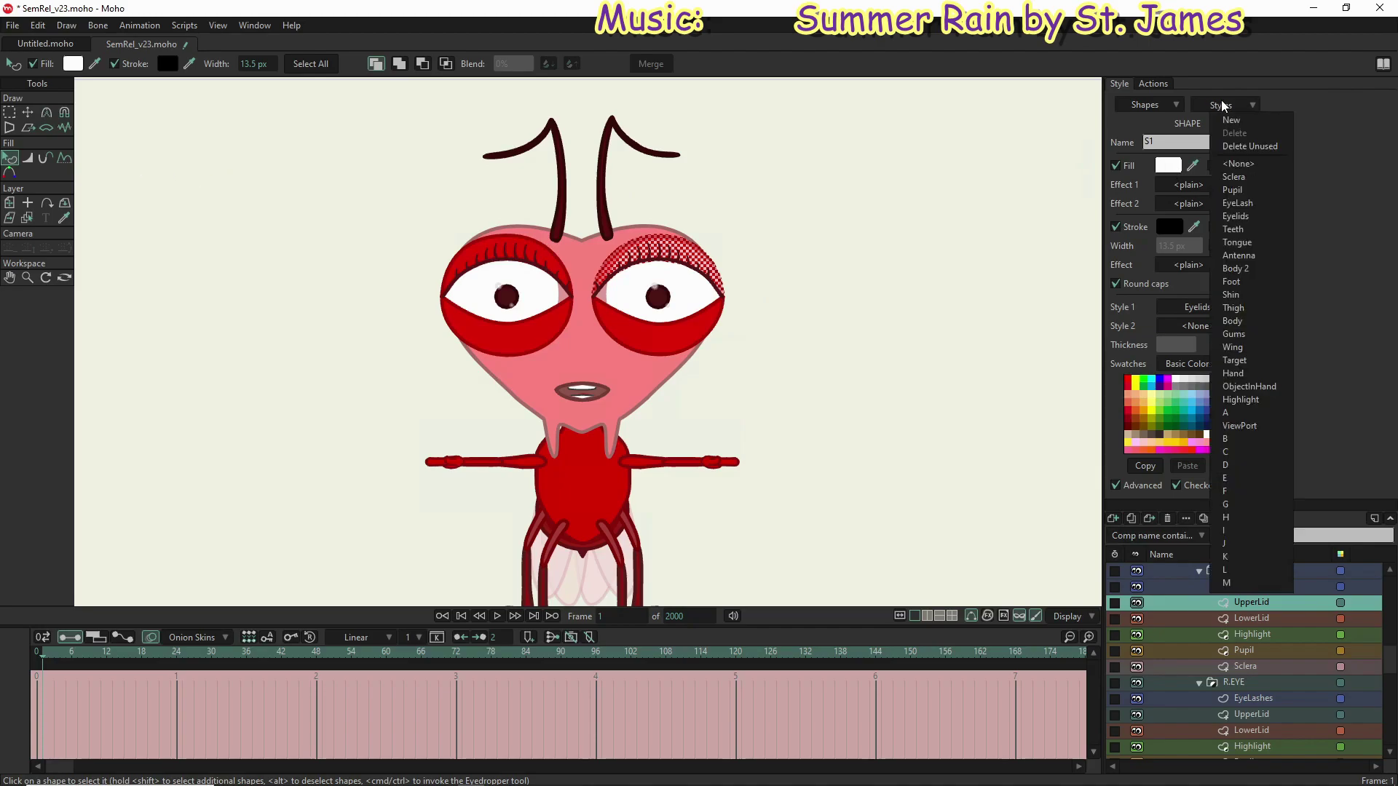
left_click(1259, 215)
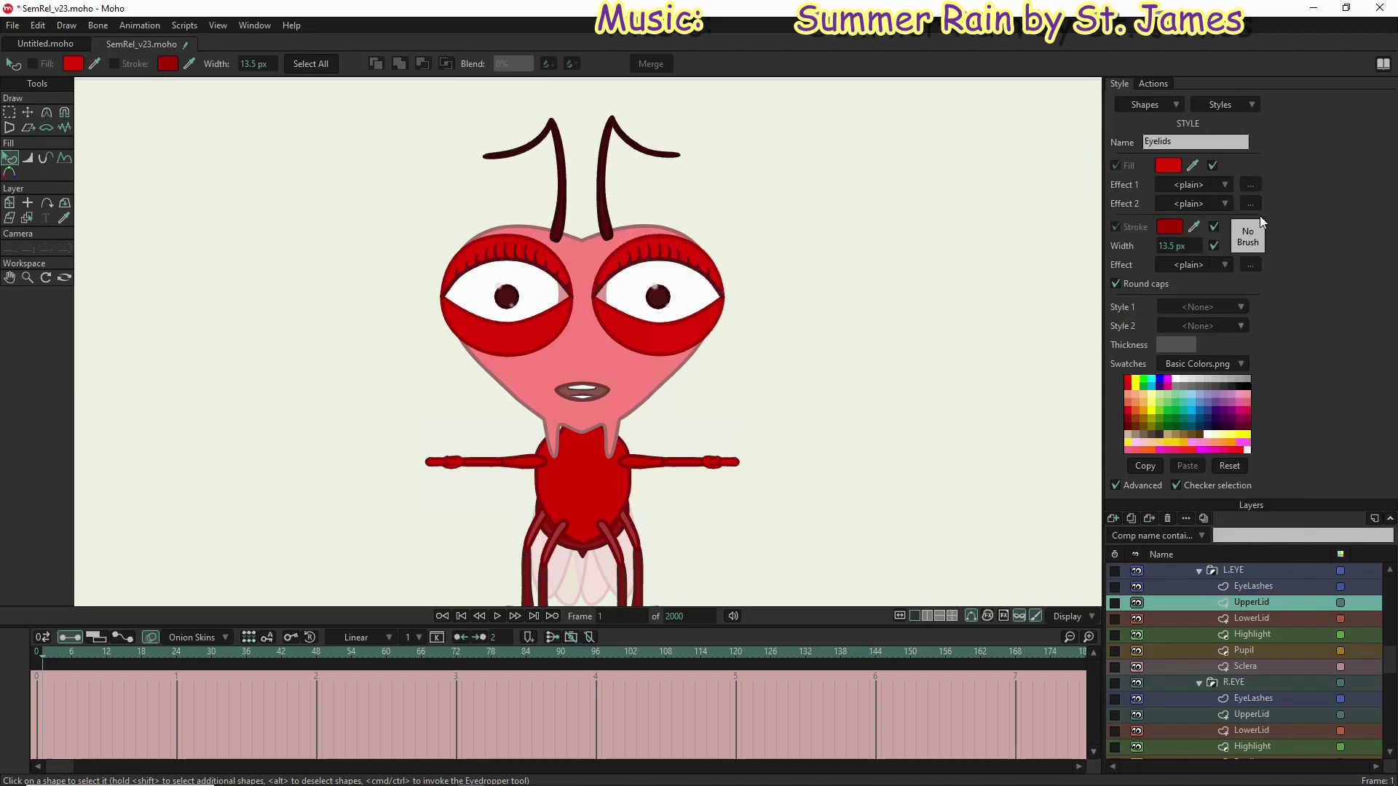
left_click(1221, 107)
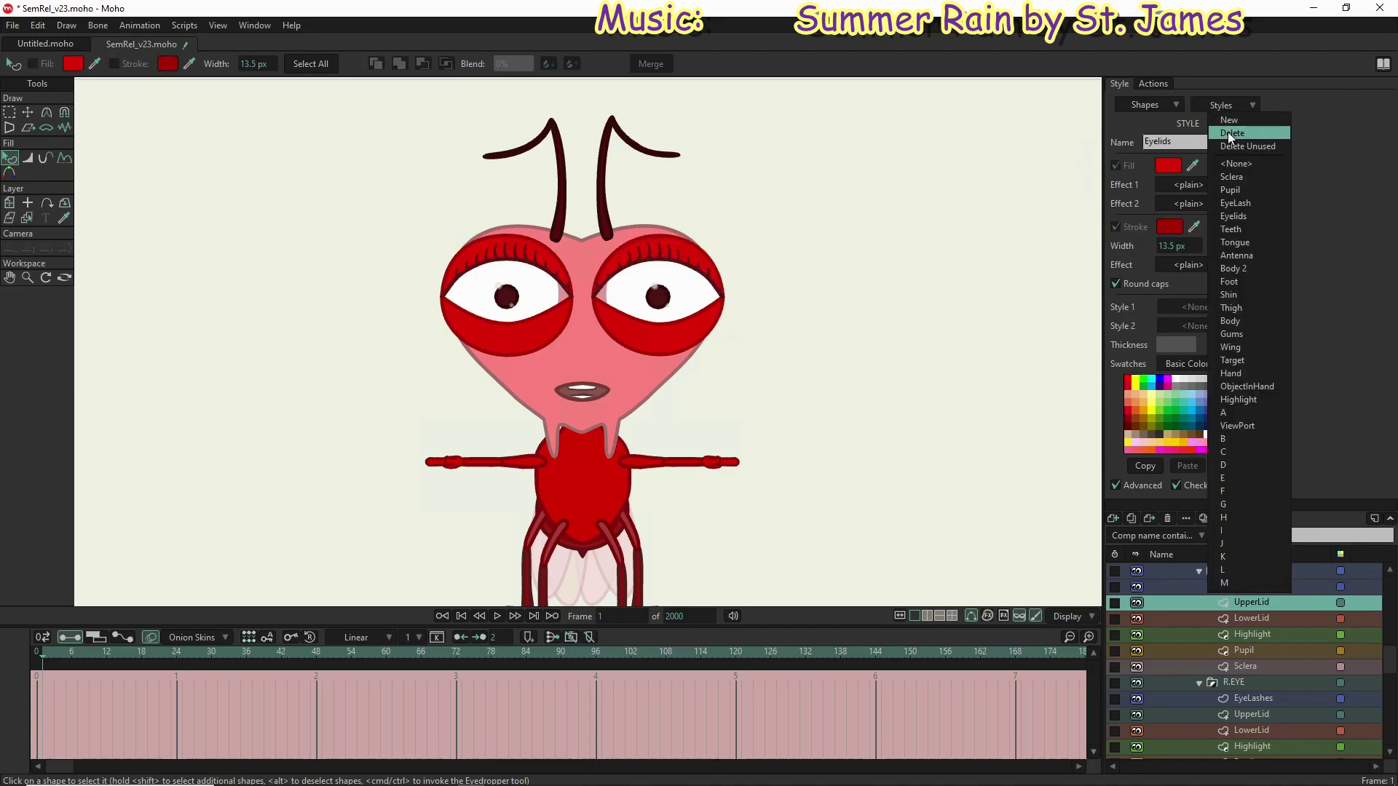
left_click(1230, 134)
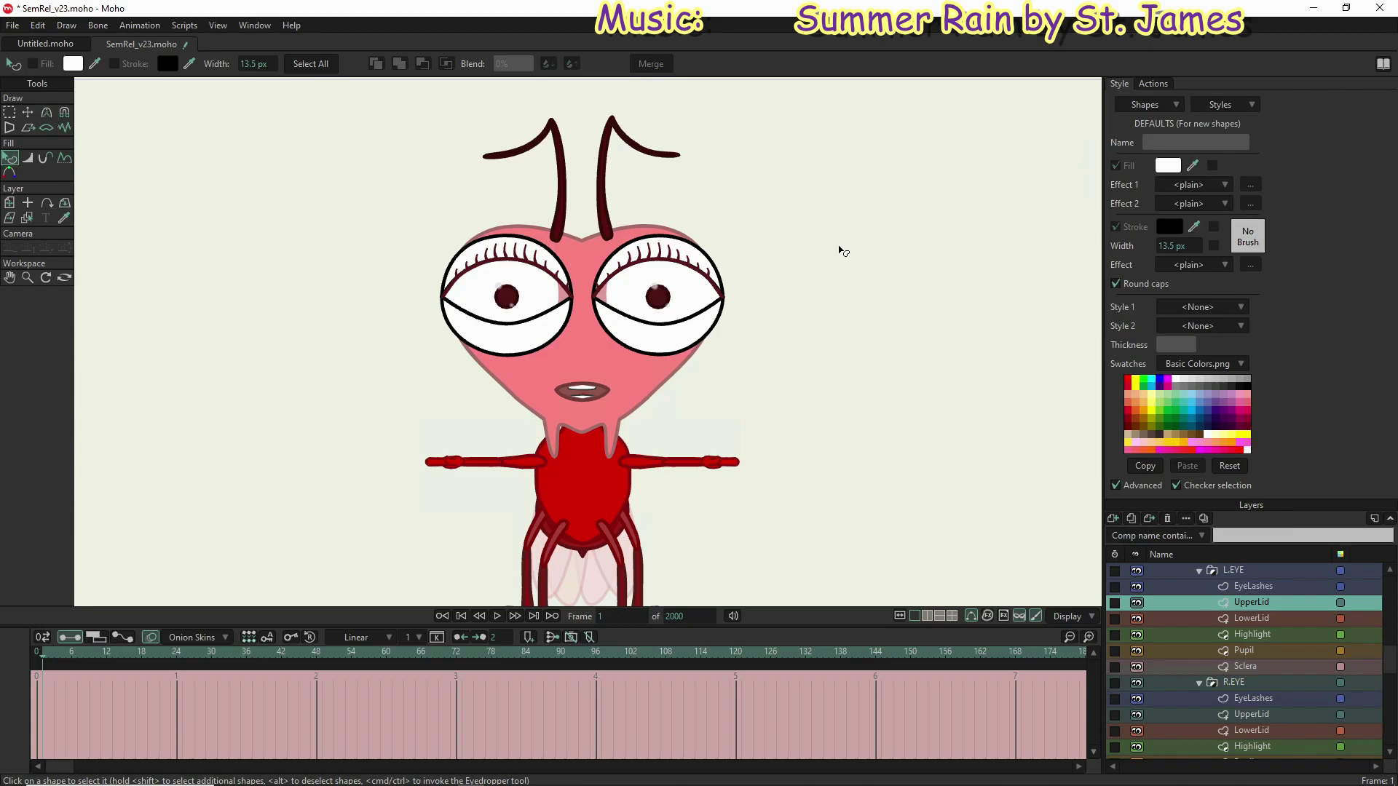
Step: Key the L.EYE upper lid's fill as pink E18181 at frame 1
left_click(685, 246)
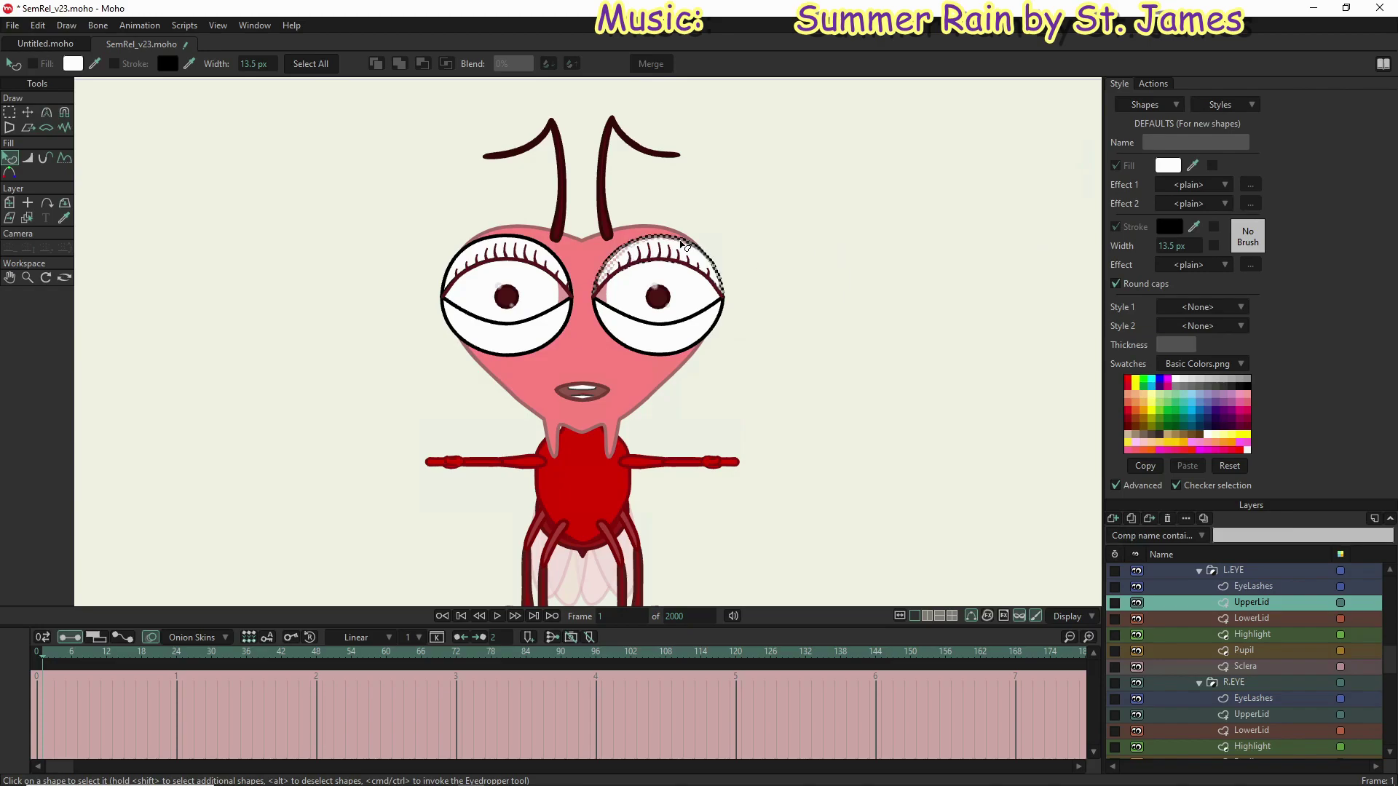
left_click(1180, 167)
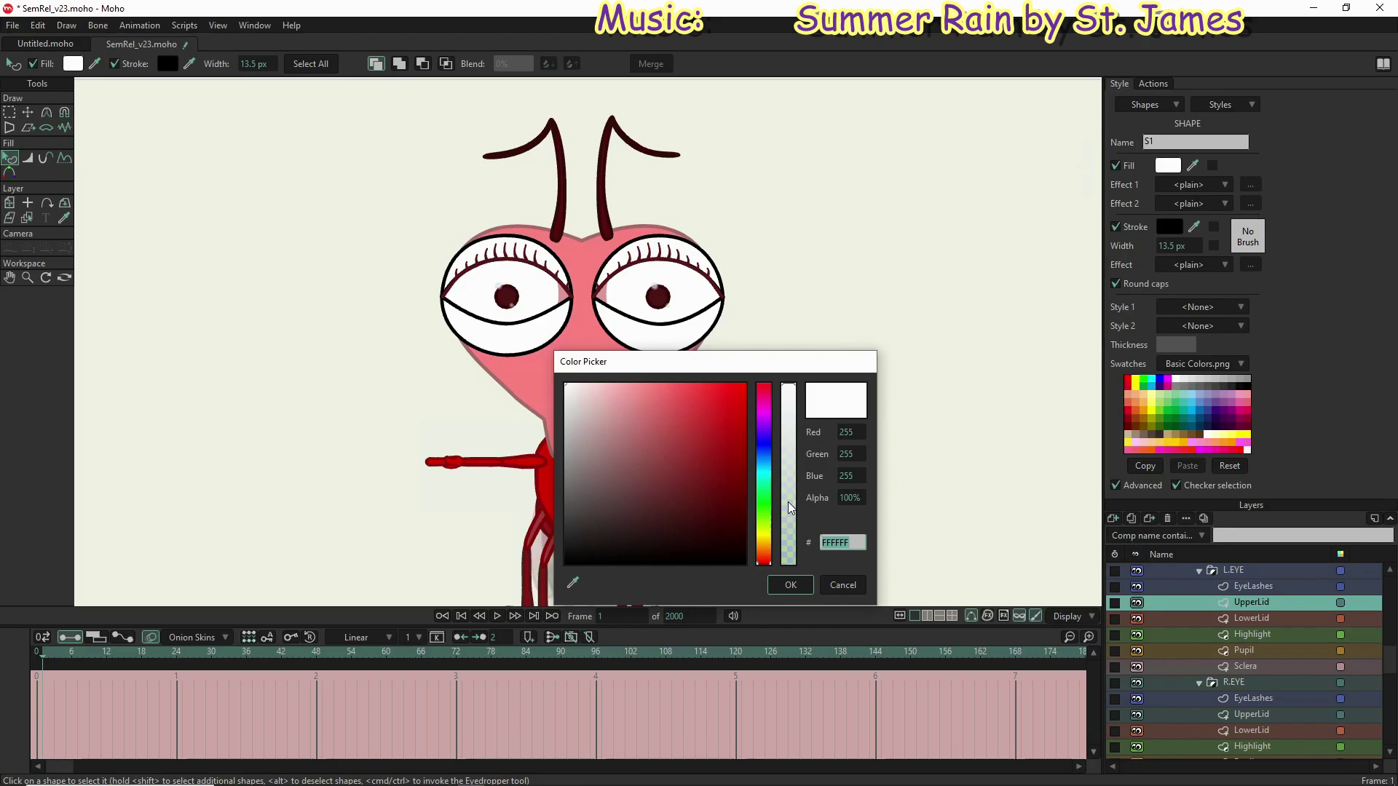
type("e")
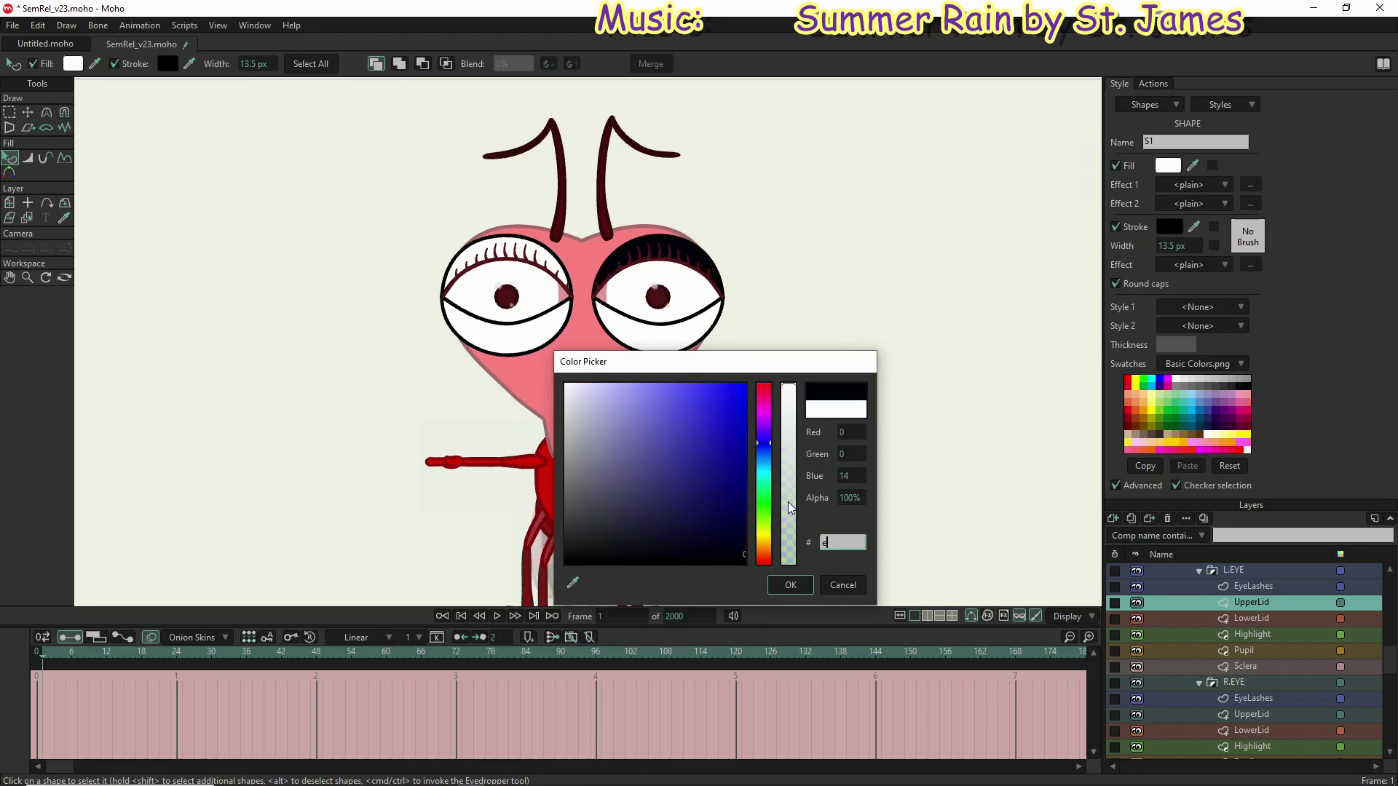
type("181")
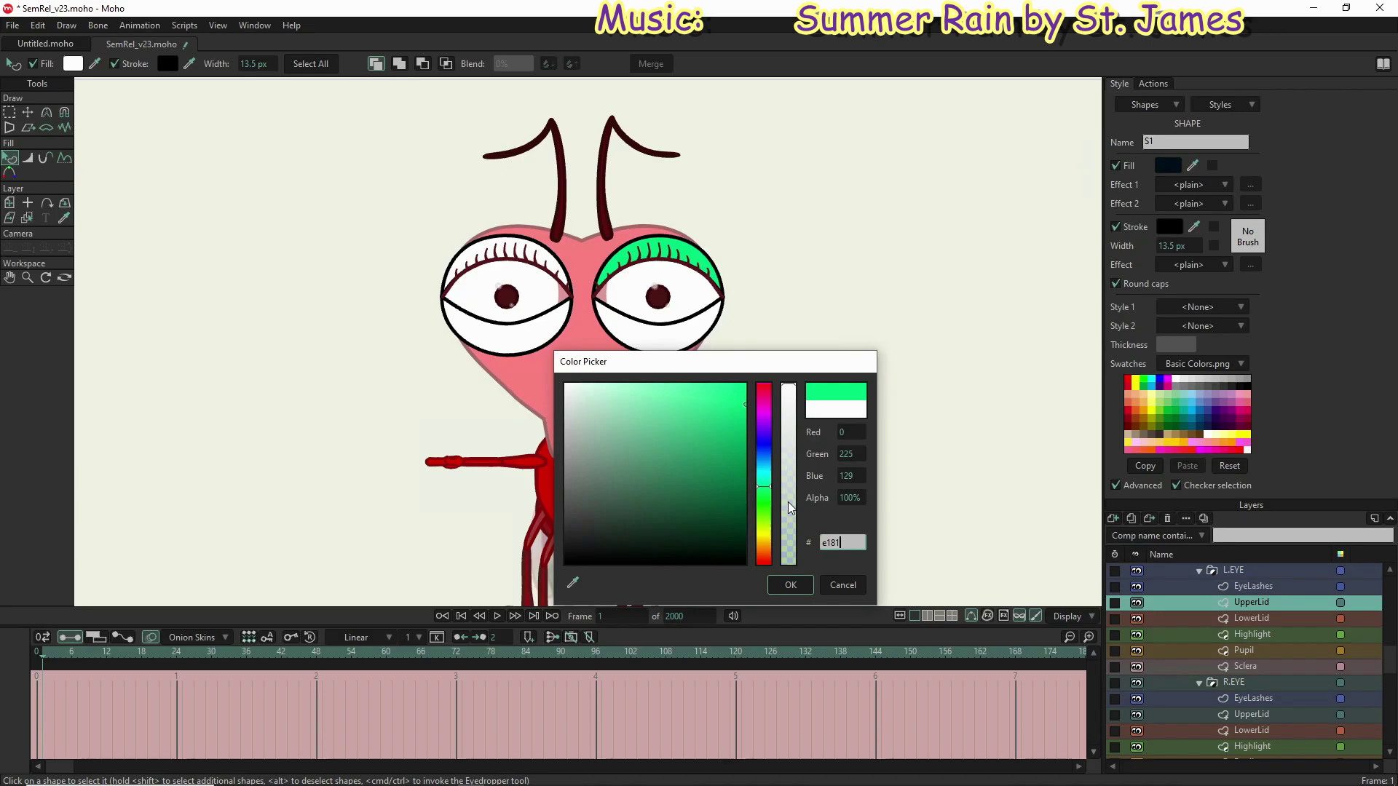
type("81")
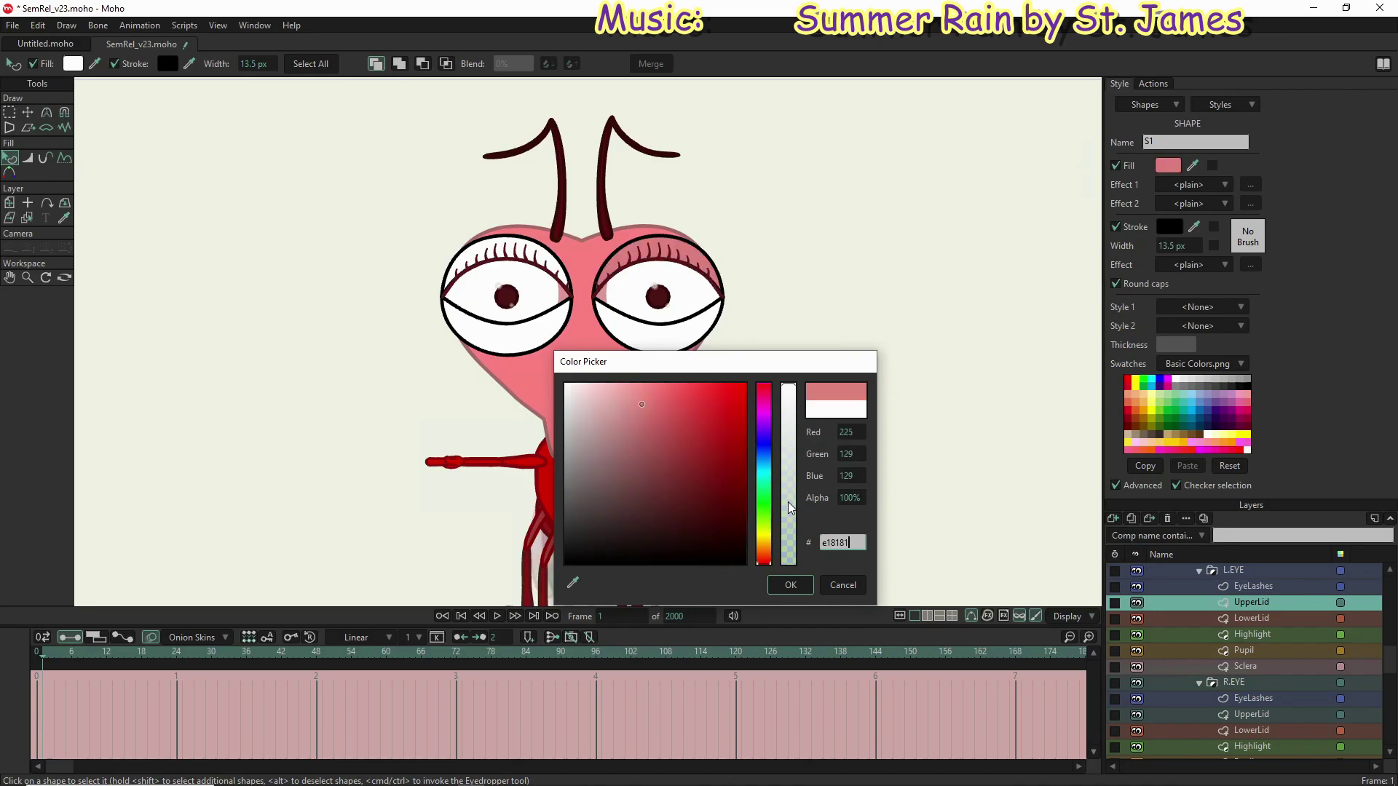
left_click(791, 584)
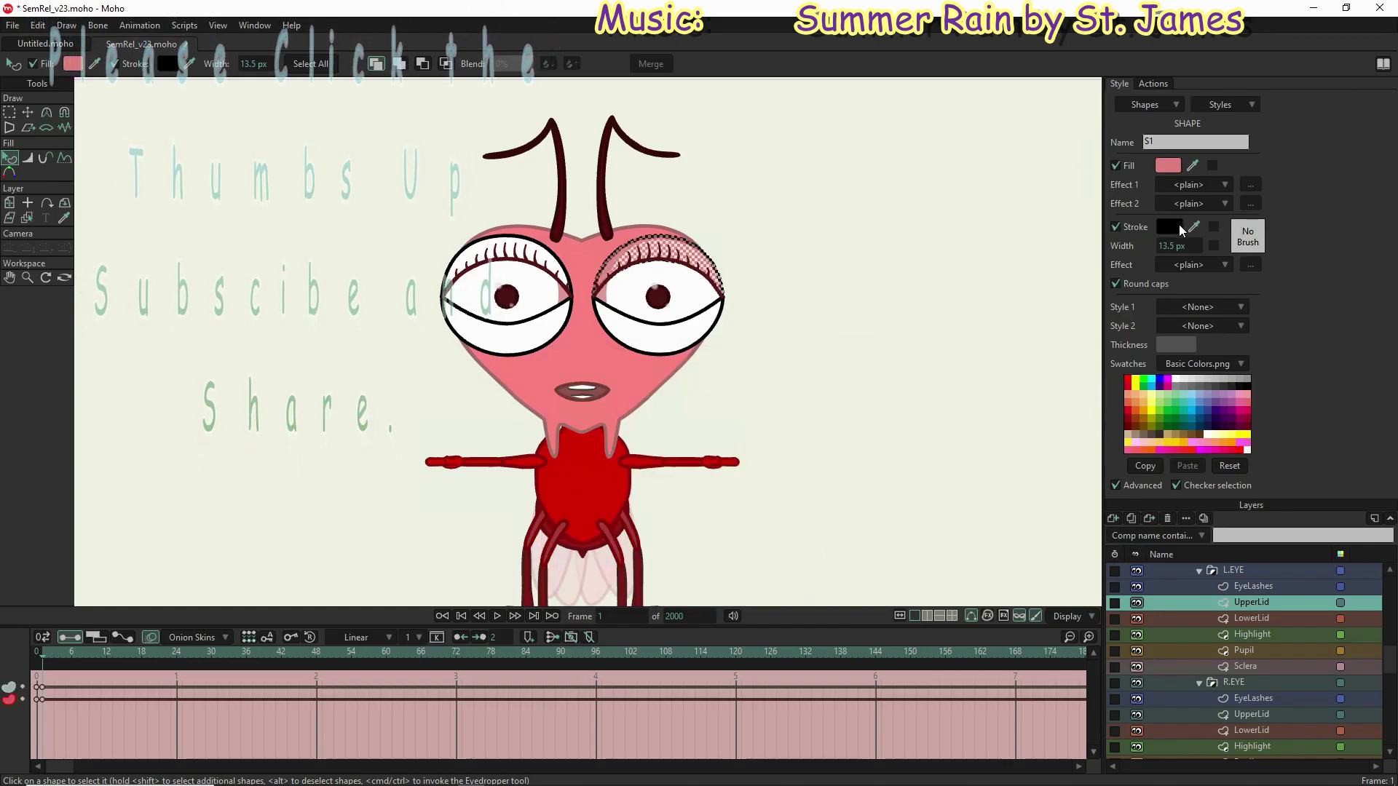
Step: Key the L.EYE upper lid's stroke as dusky pink AA7272 at frame 1
left_click(1170, 228)
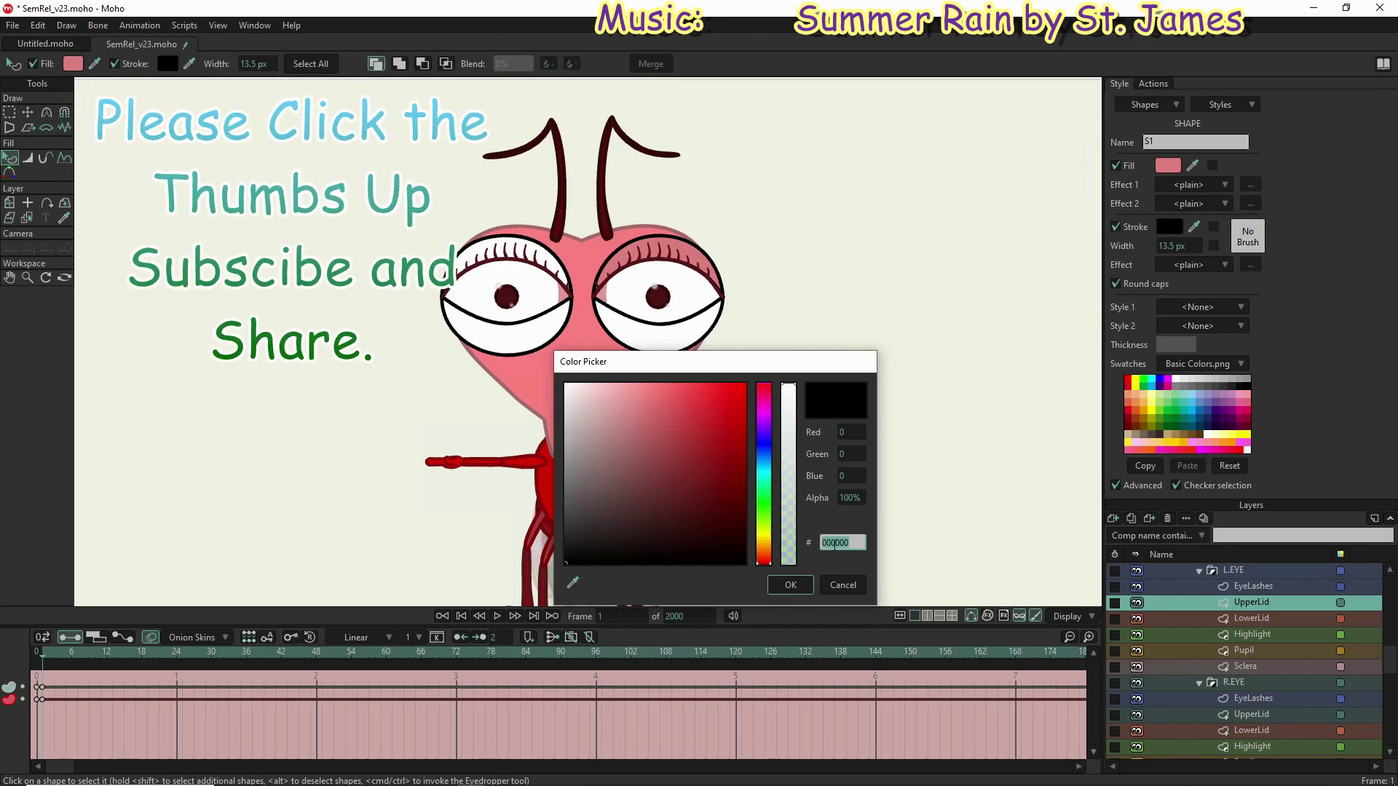
type("aa")
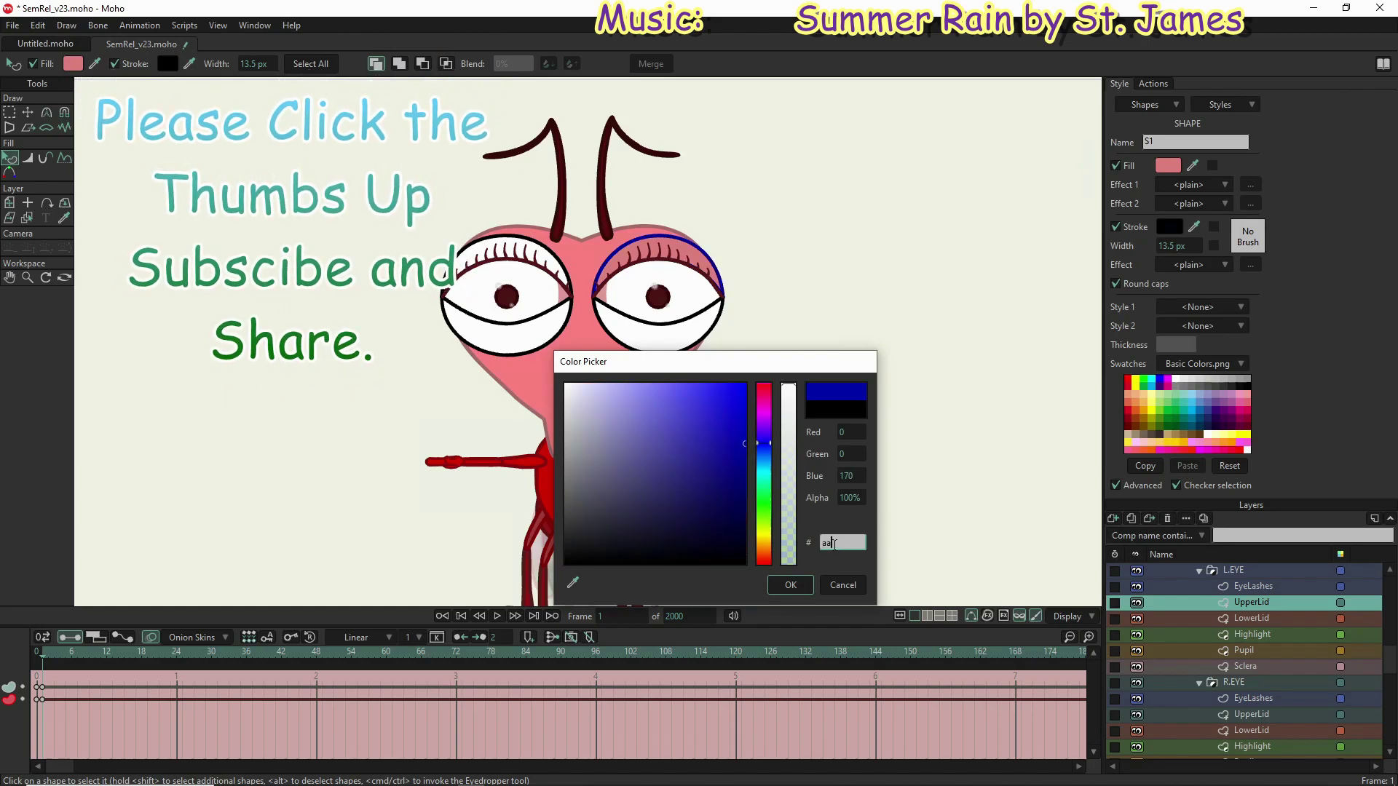
type("727")
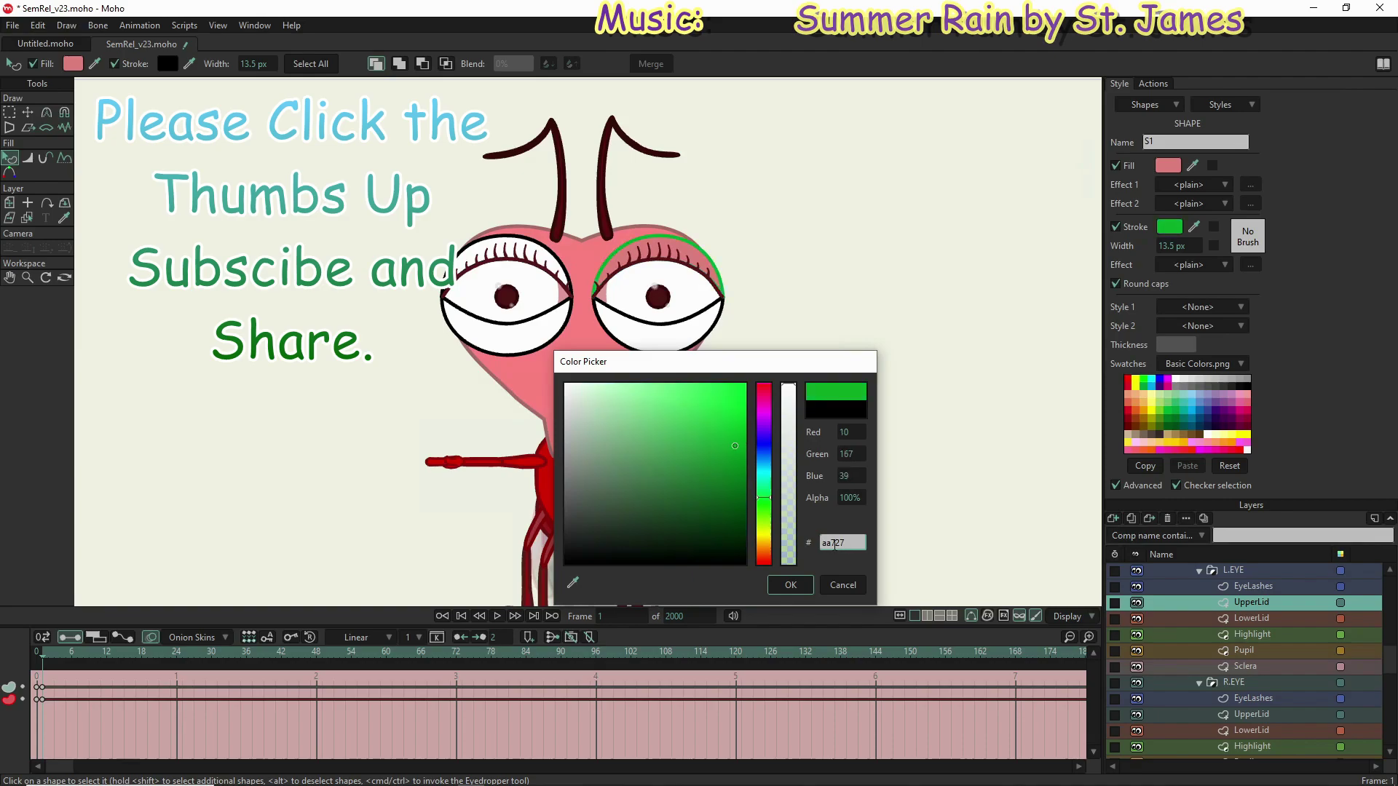
type("2")
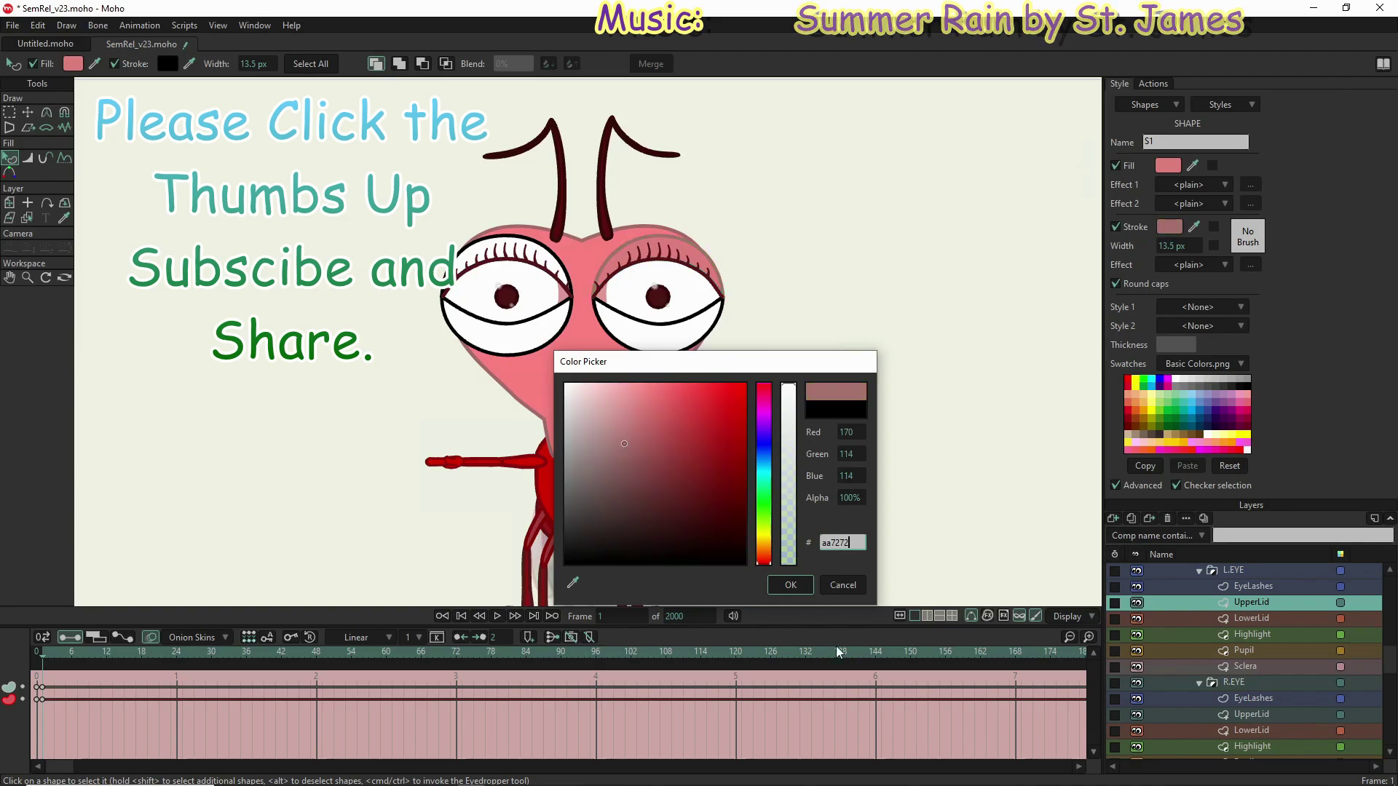
left_click(799, 588)
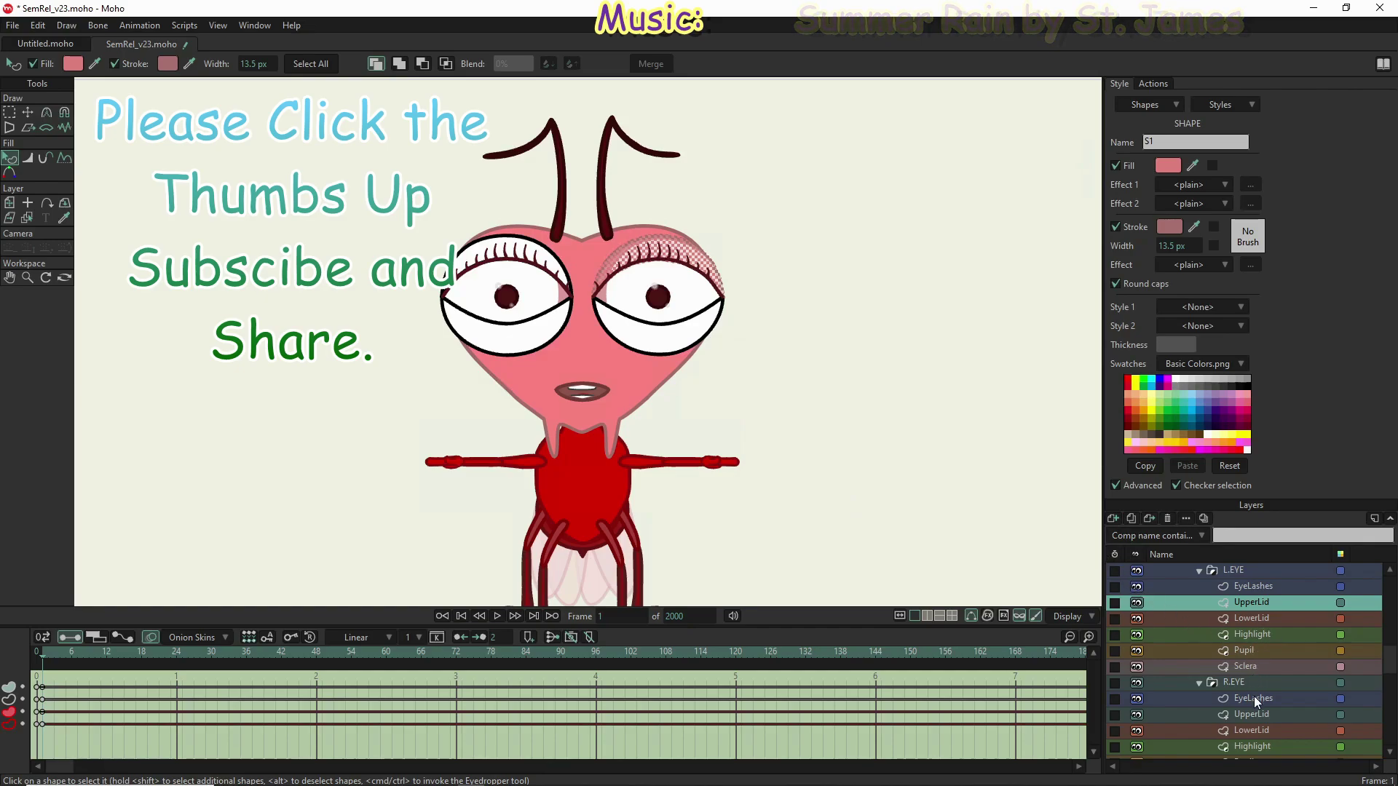
Step: Key the L.EYE lower lid's fill as pink E18181 at frame 1
left_click(1270, 619)
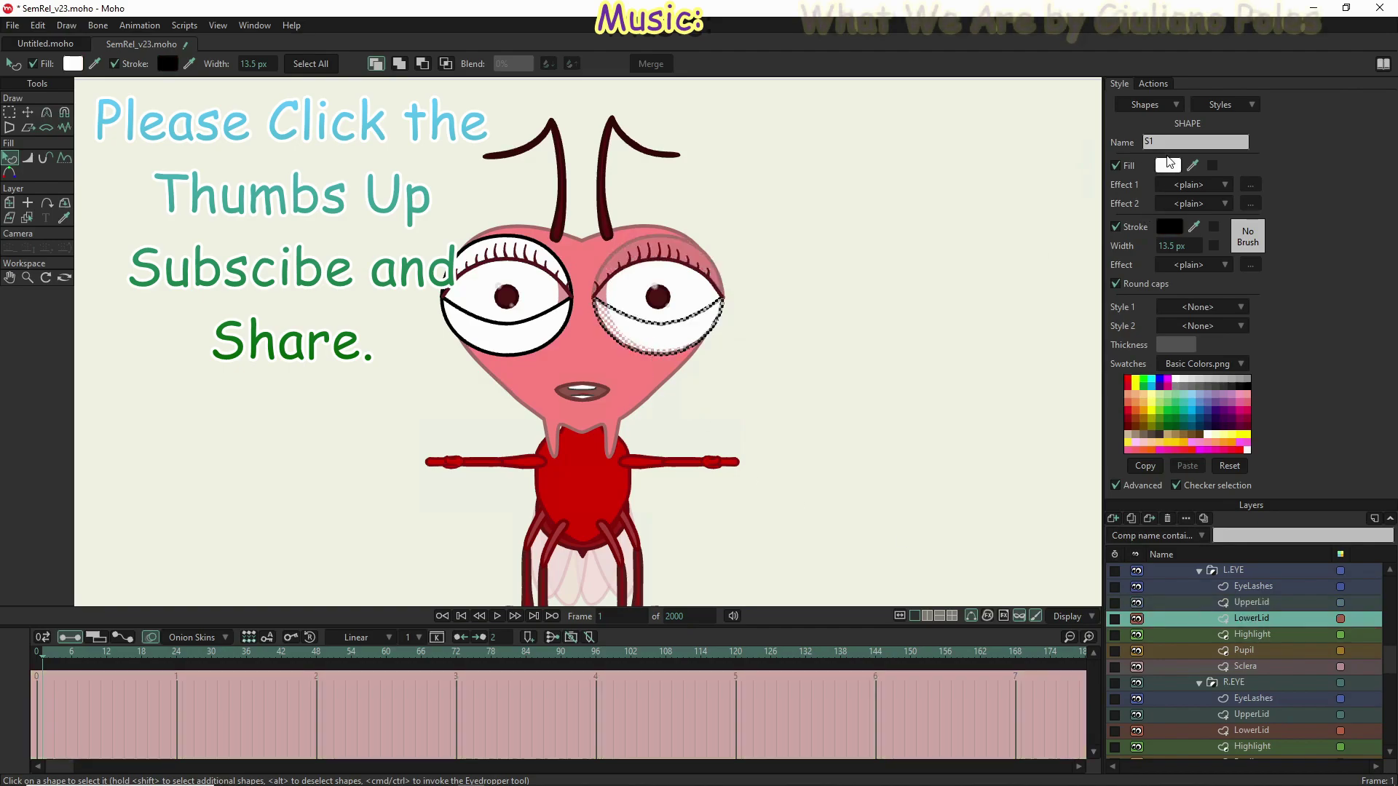
left_click(1168, 169)
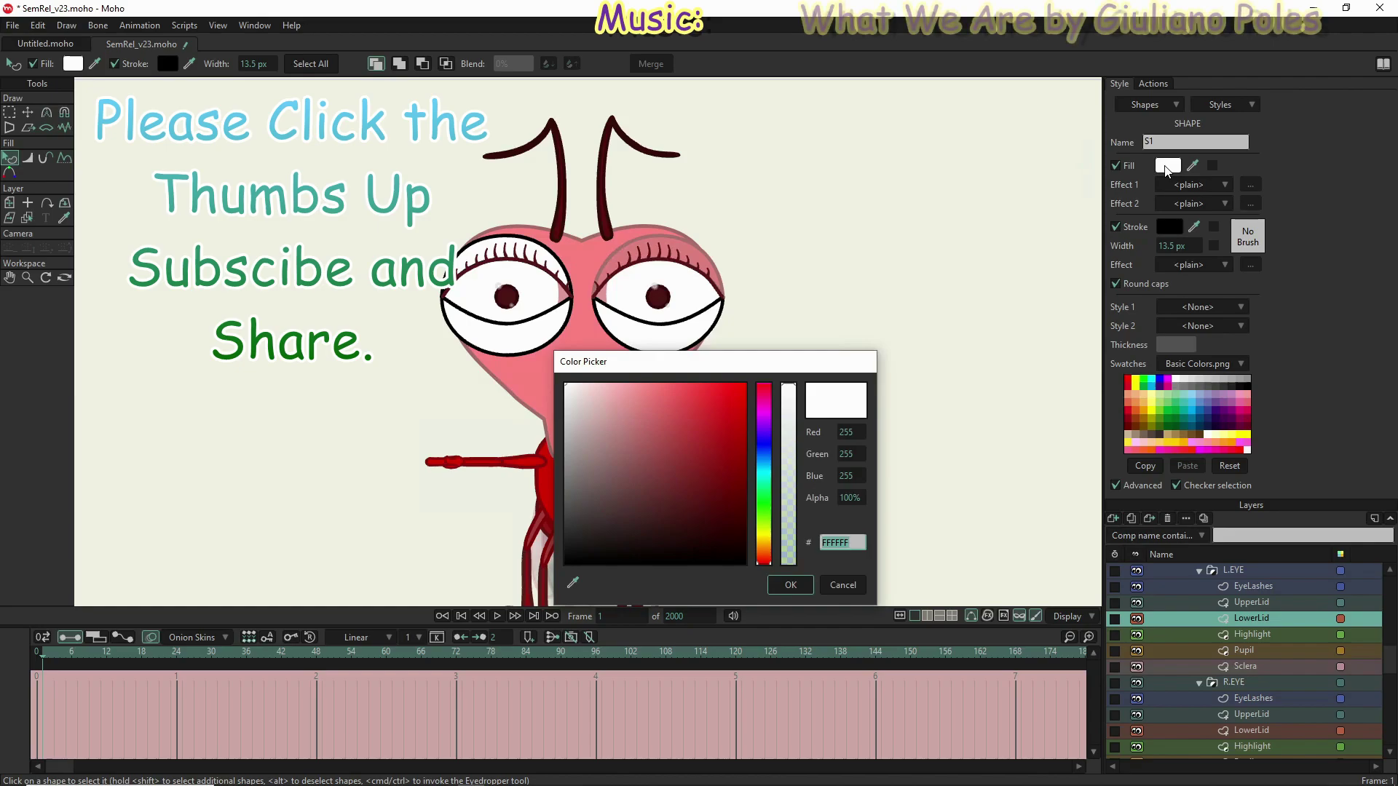
type("00e181")
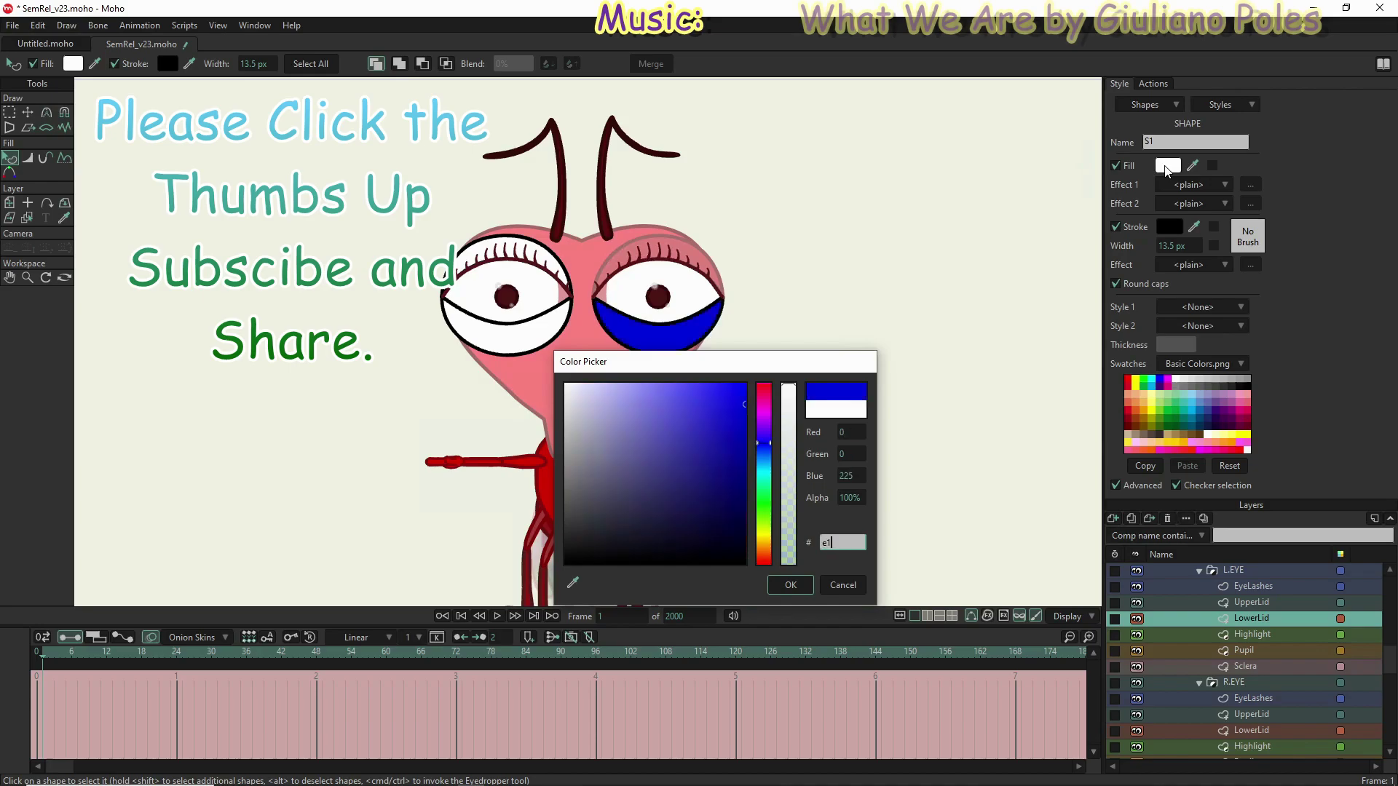
type("8181")
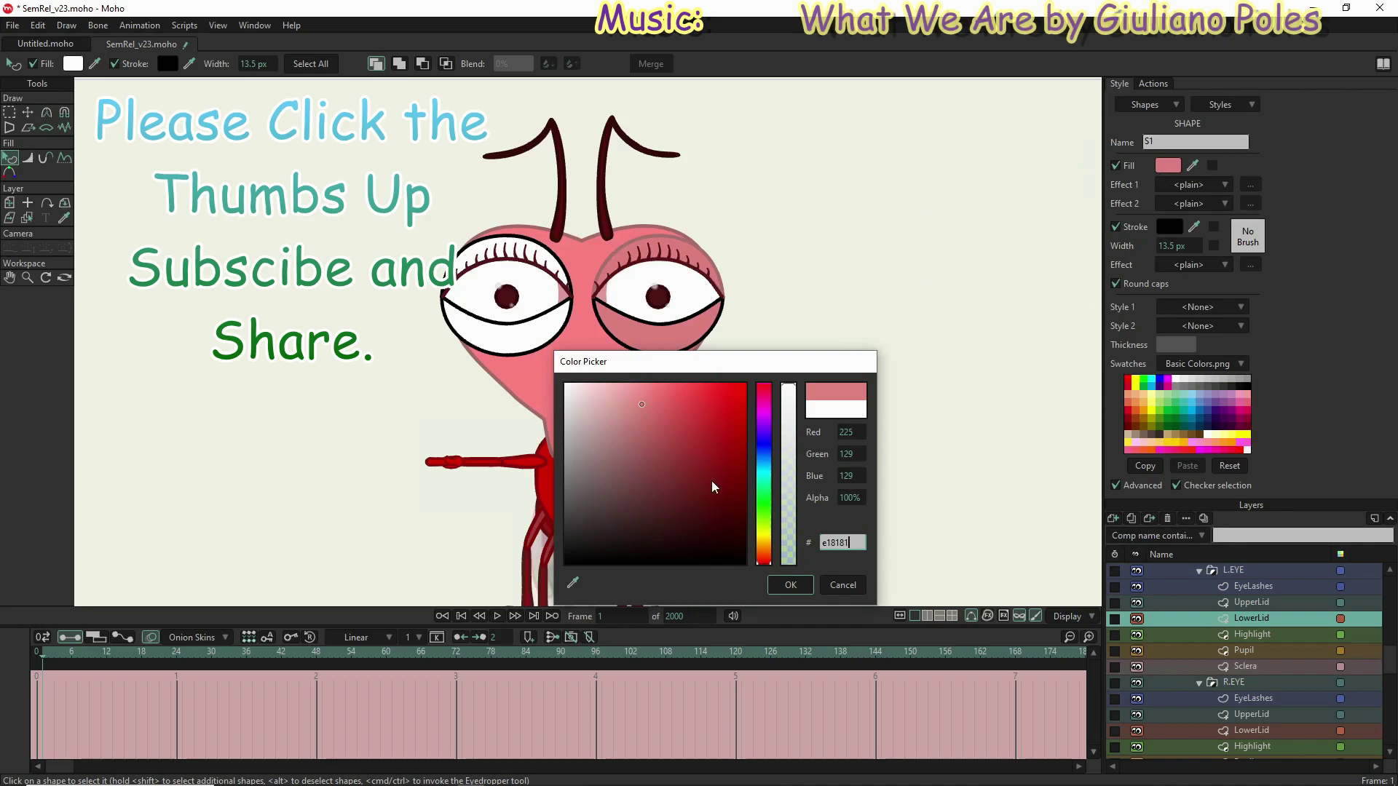
left_click(786, 587)
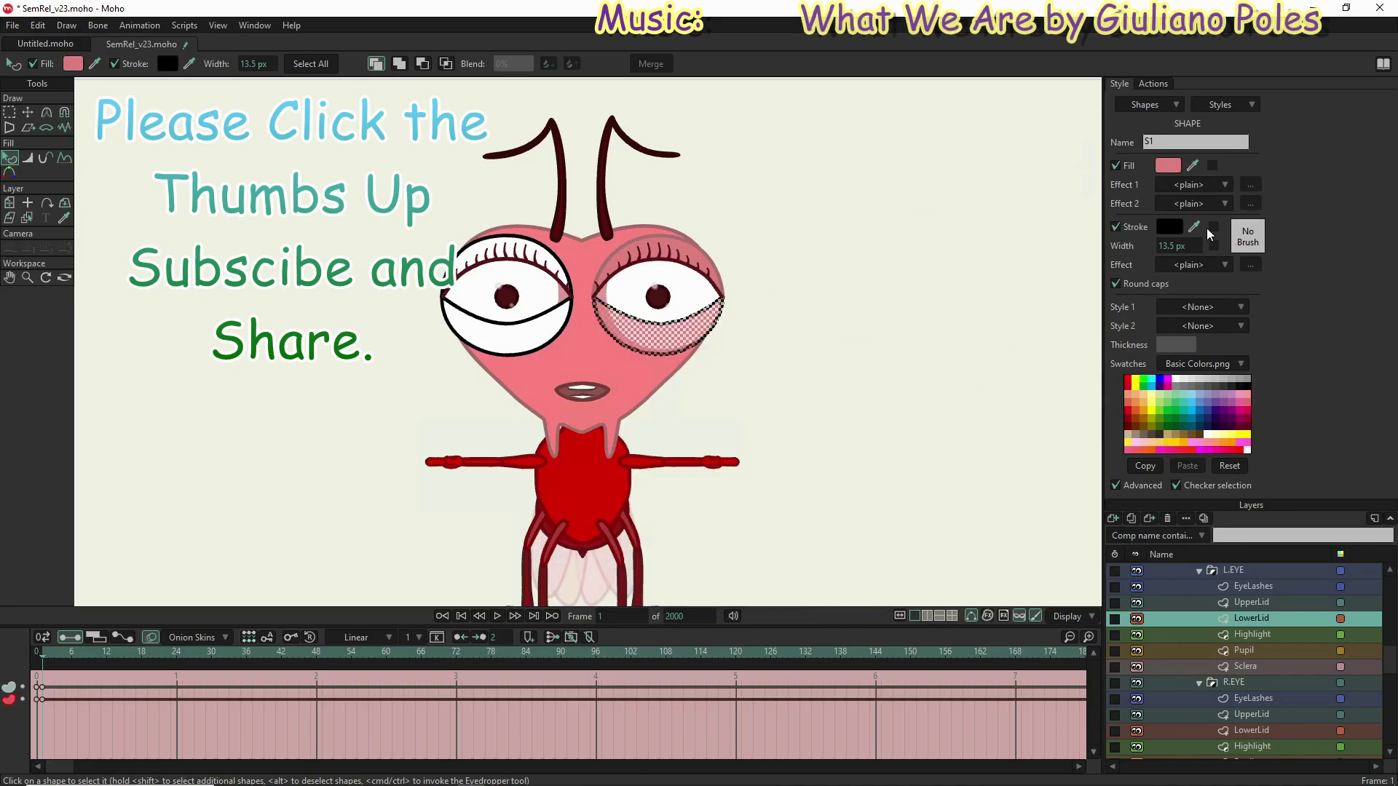
Step: Key the L.EYE lower lid's stroke as dusky pink AA7272 at frame 1
left_click(1170, 226)
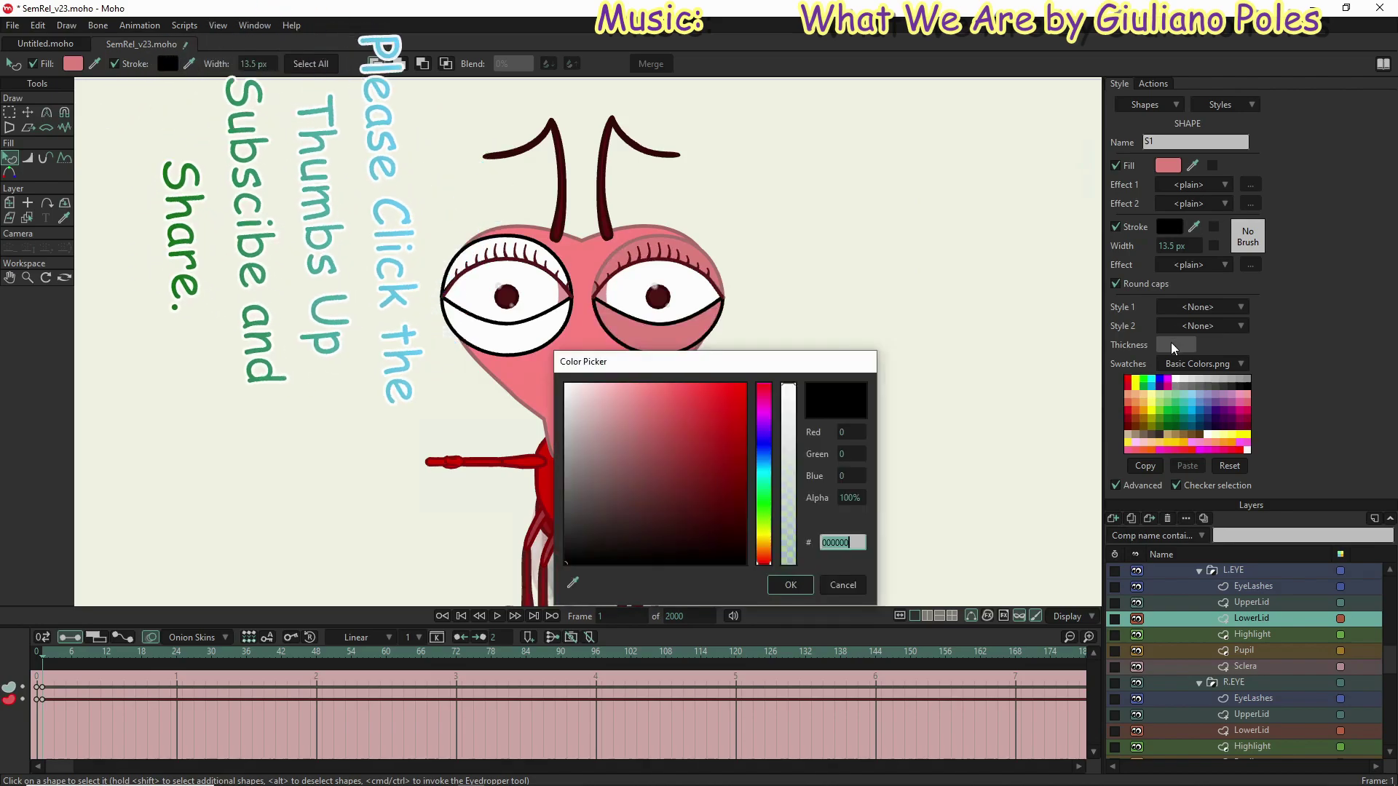
type("aa7")
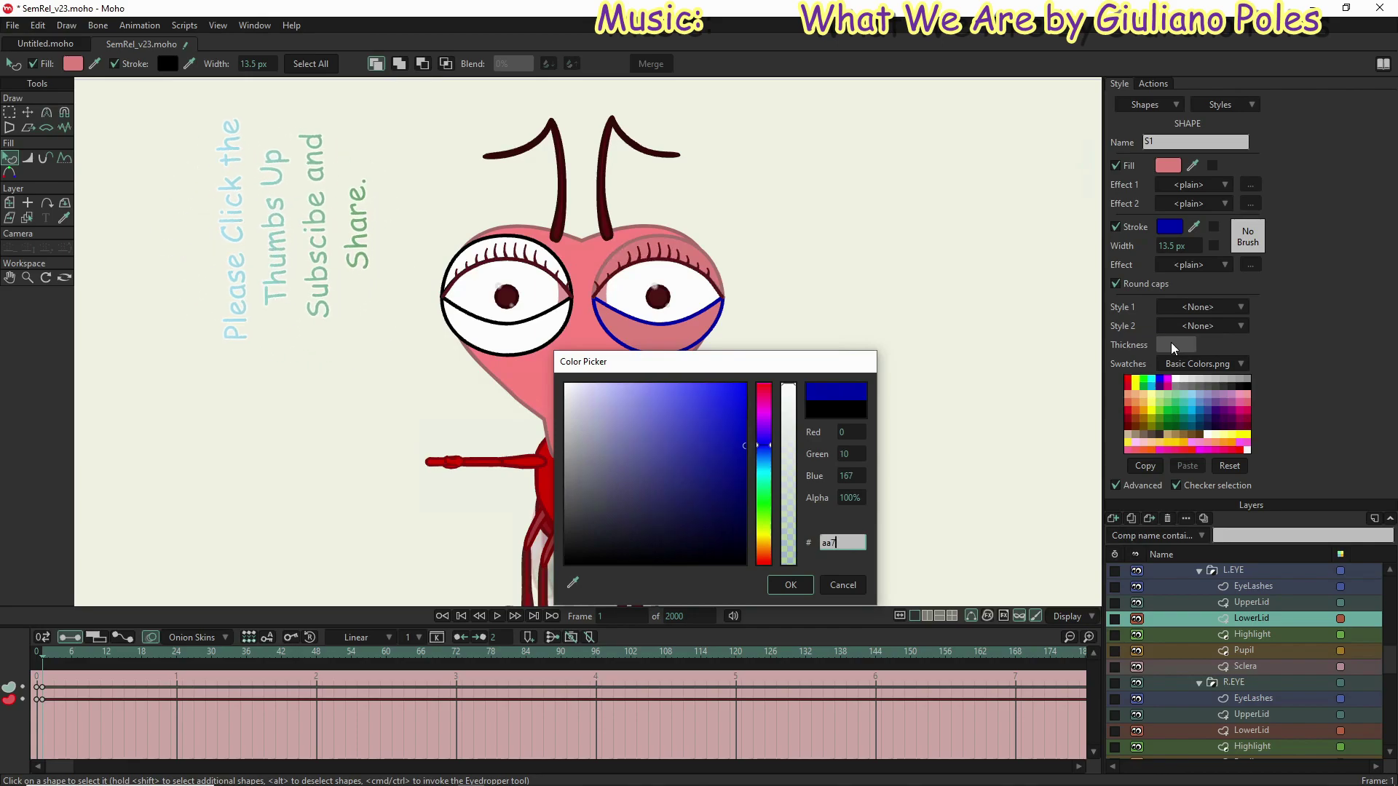
type("272")
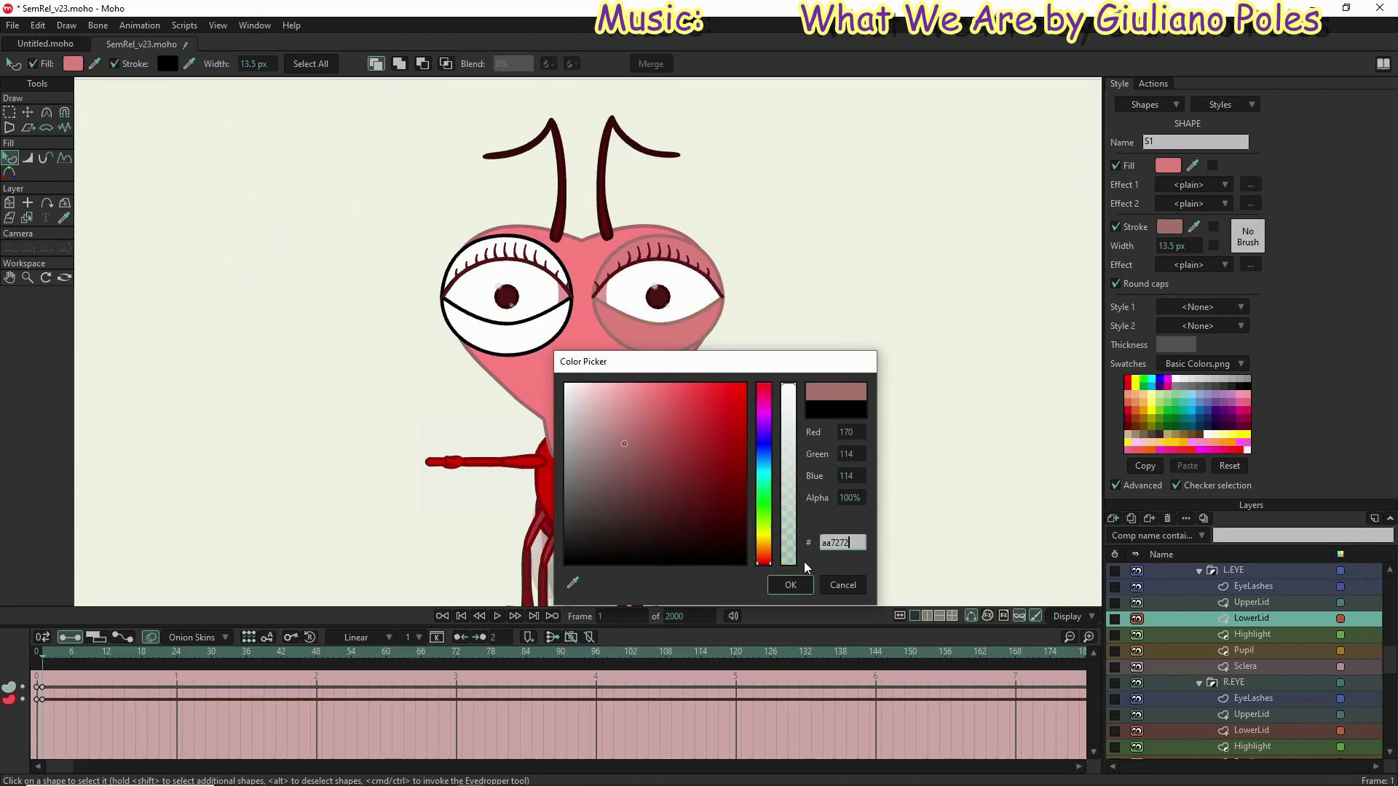
left_click(792, 587)
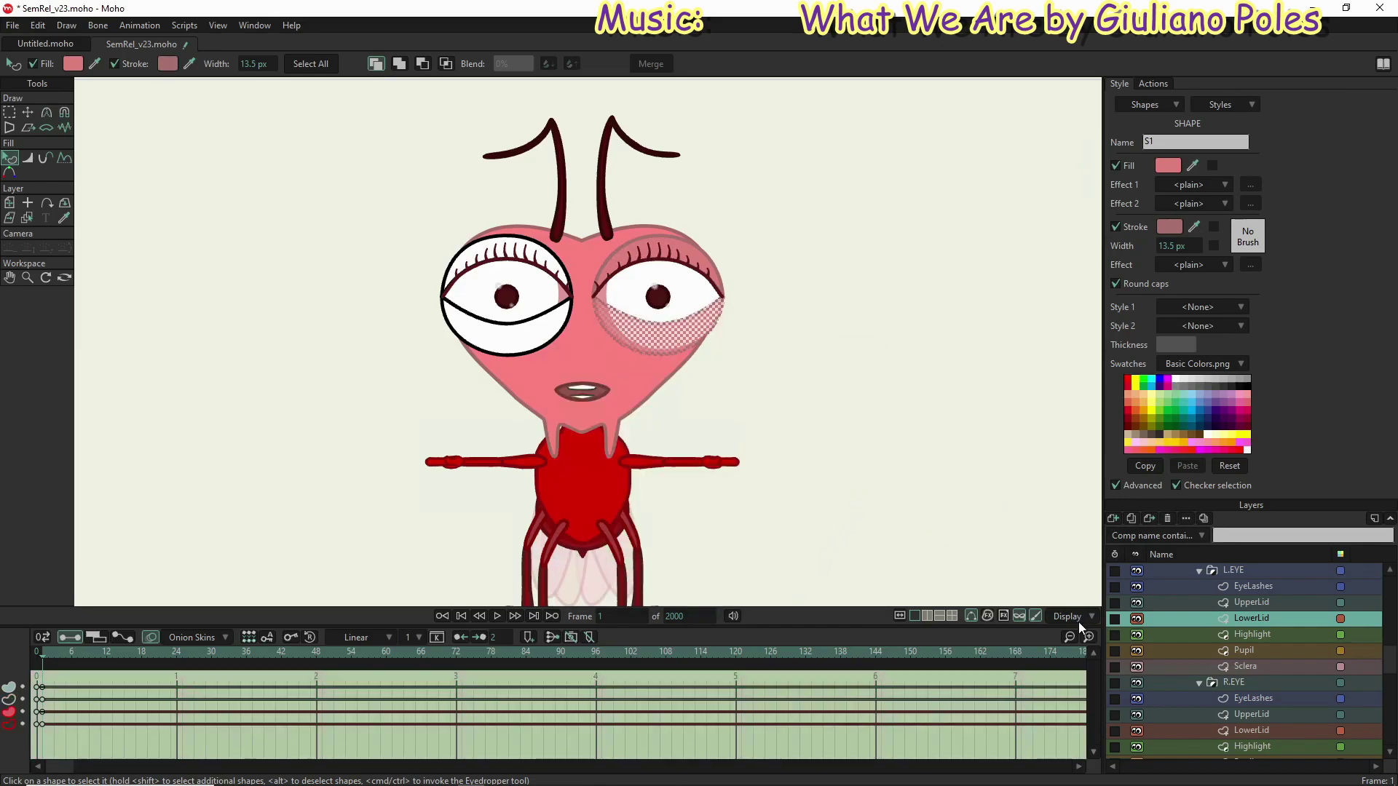
Step: Select the upper lid shape in the R.EYE group and key its fill as pink E18181 at frame 1
left_click(1267, 714)
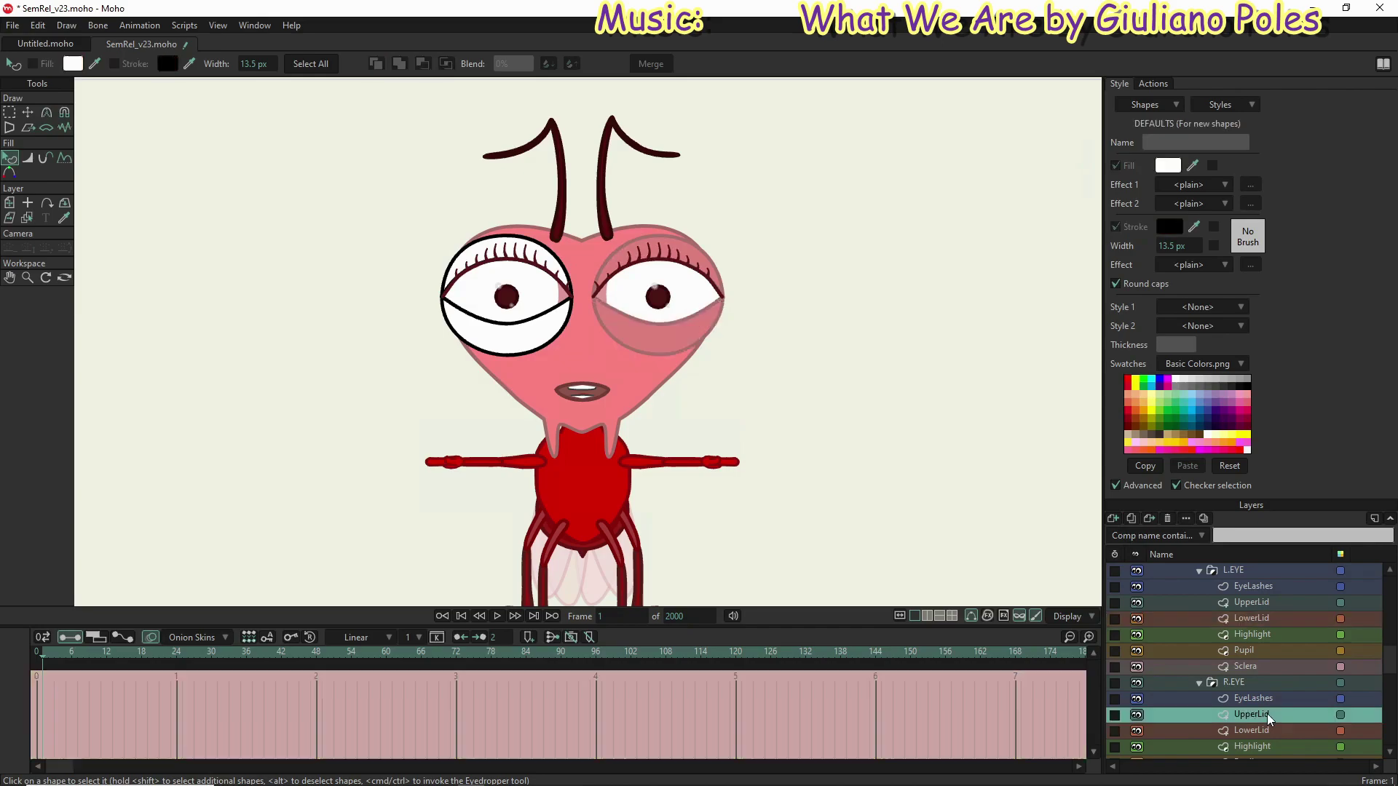
left_click(493, 248)
left_click(1167, 165)
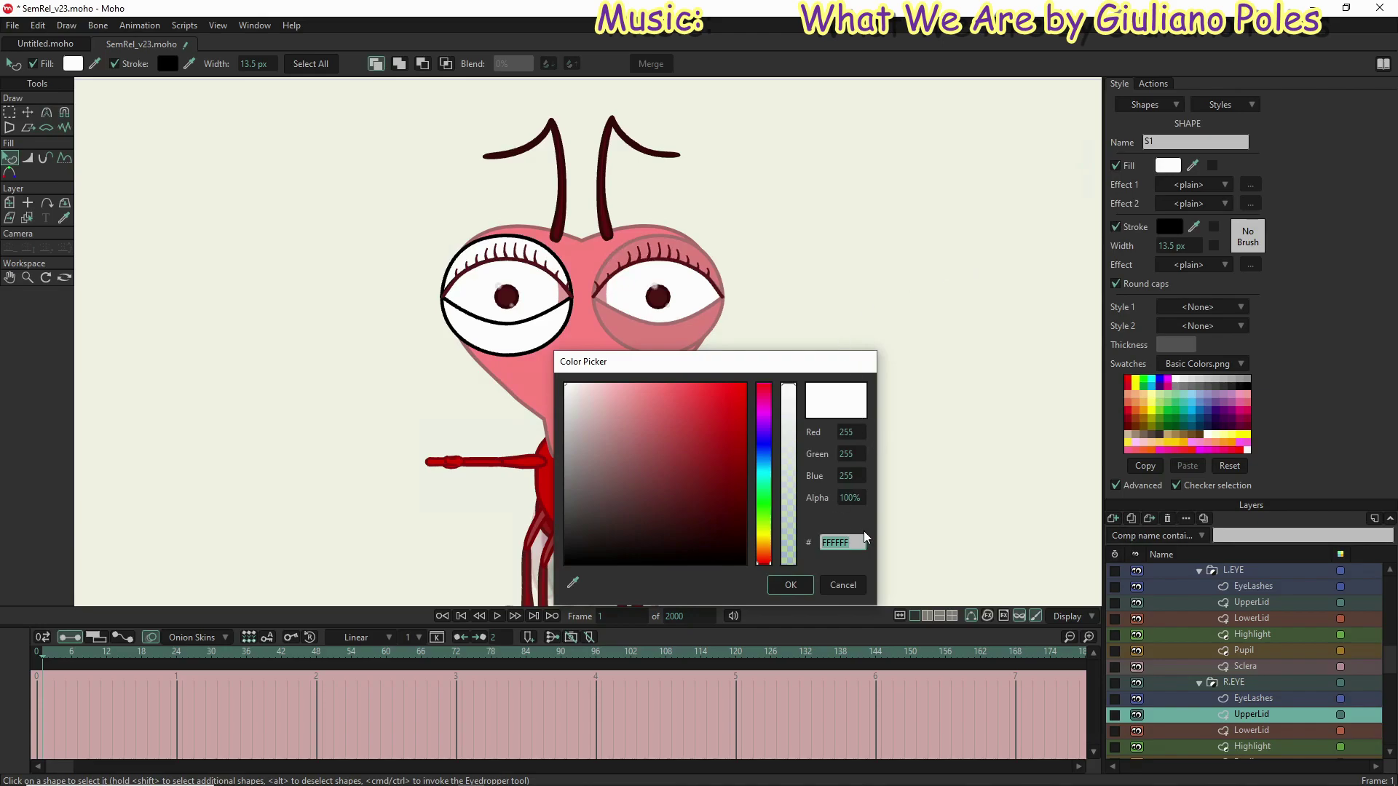
type("e18")
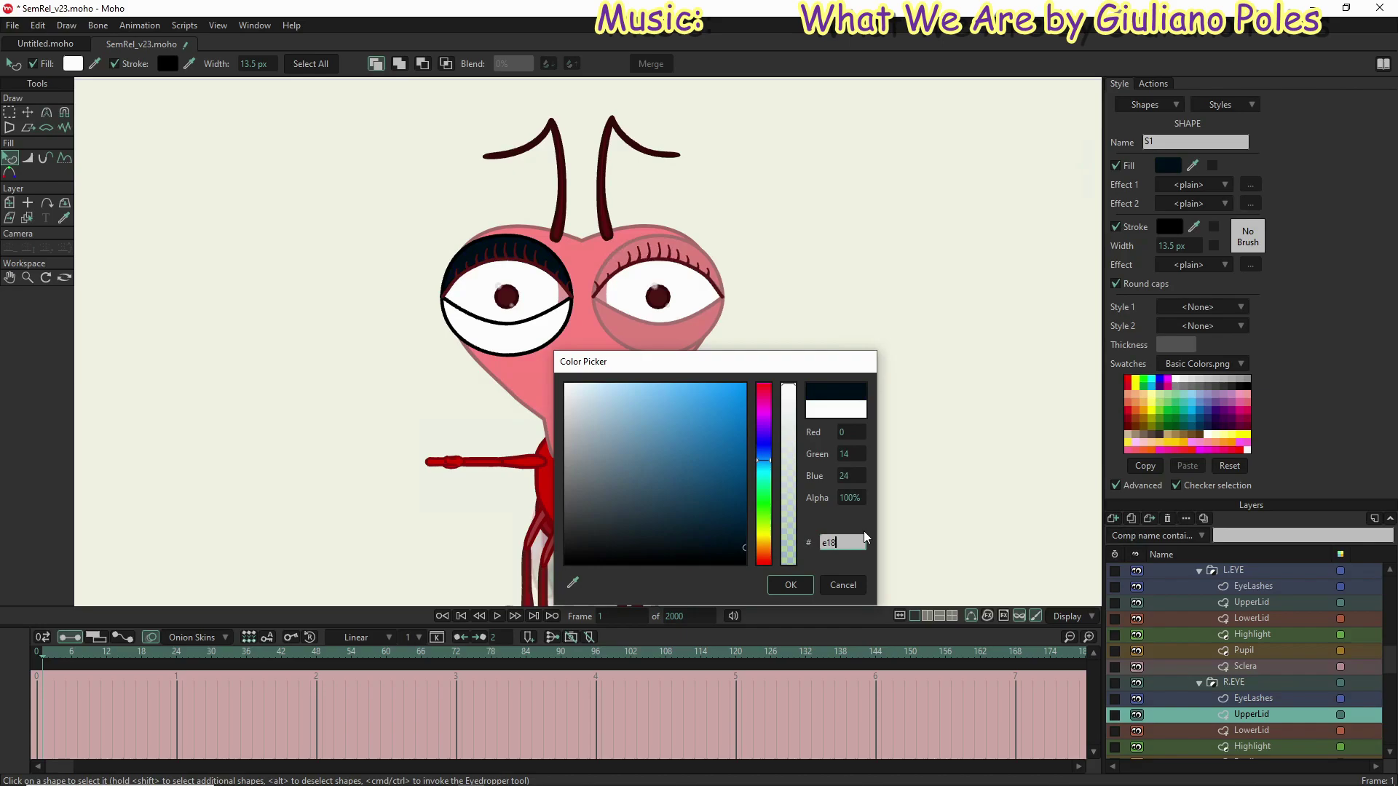
type("181")
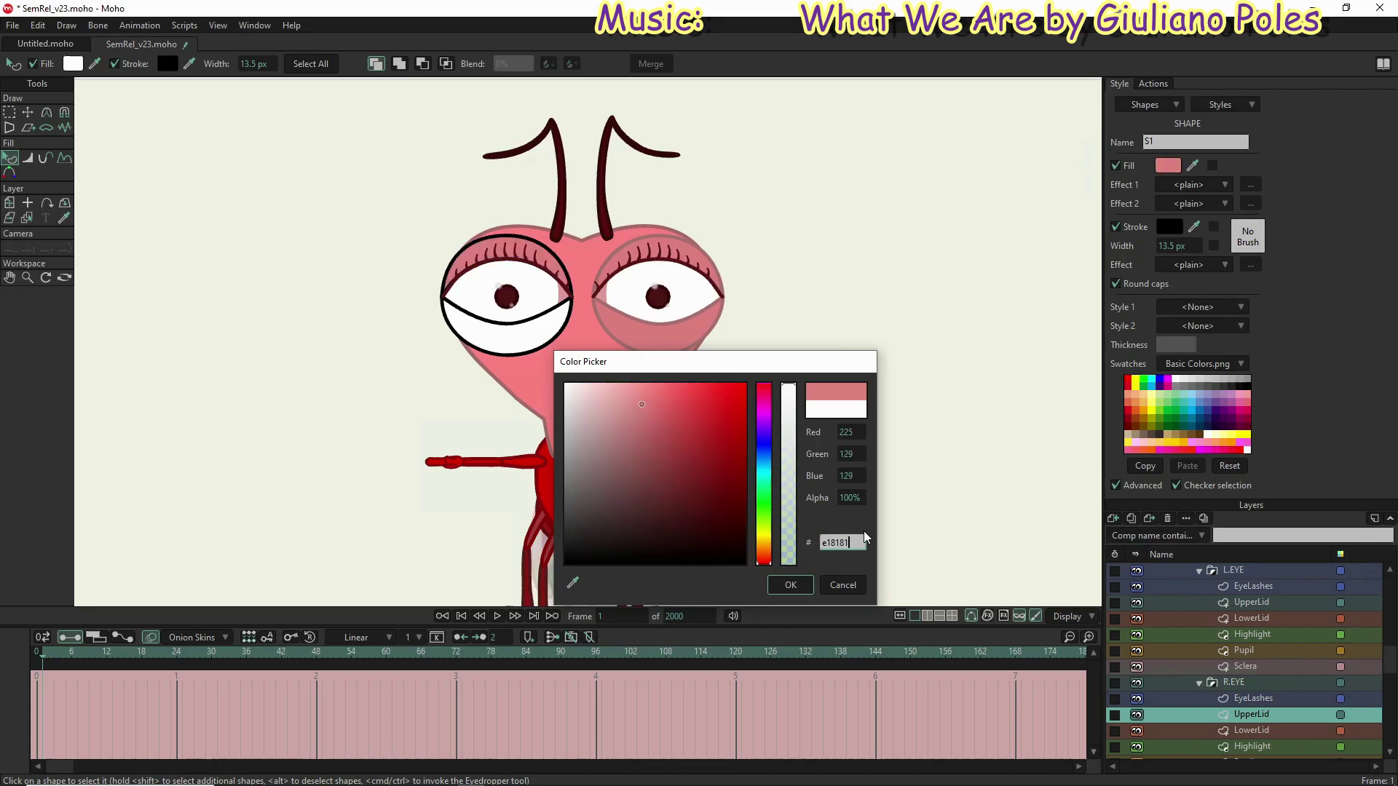
left_click(790, 585)
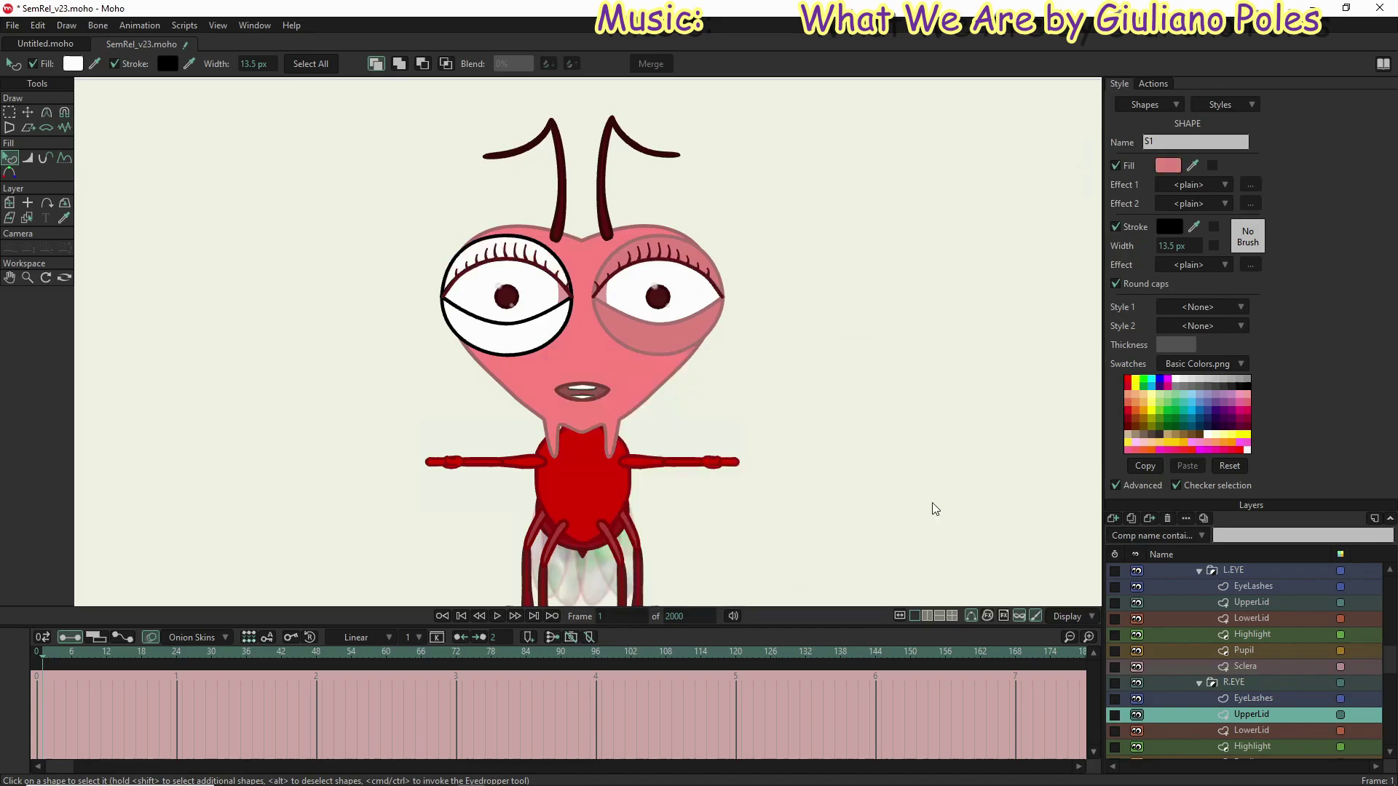
Step: Key the R.EYE upper lid's stroke as dusky pink AA7272 at frame 1
left_click(1169, 227)
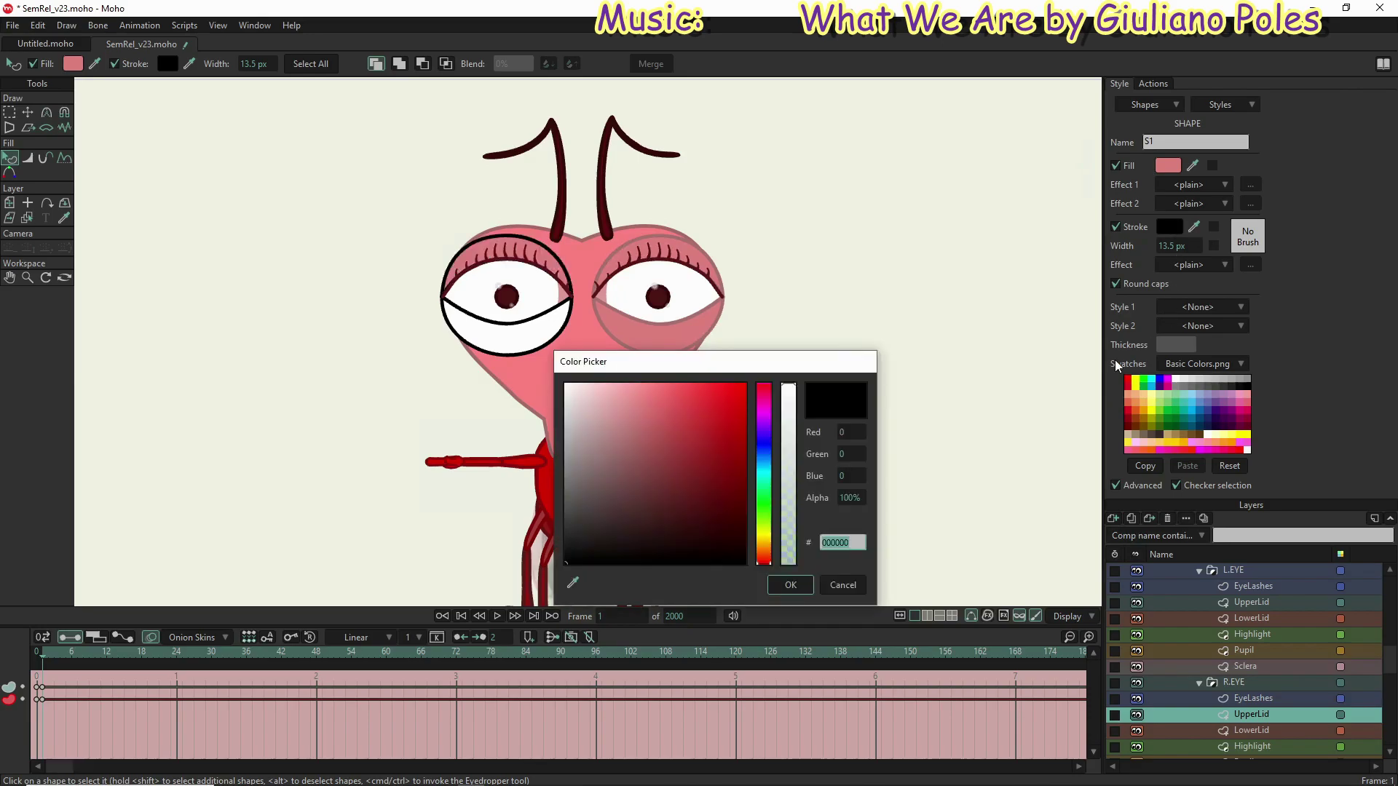
type("aa7272")
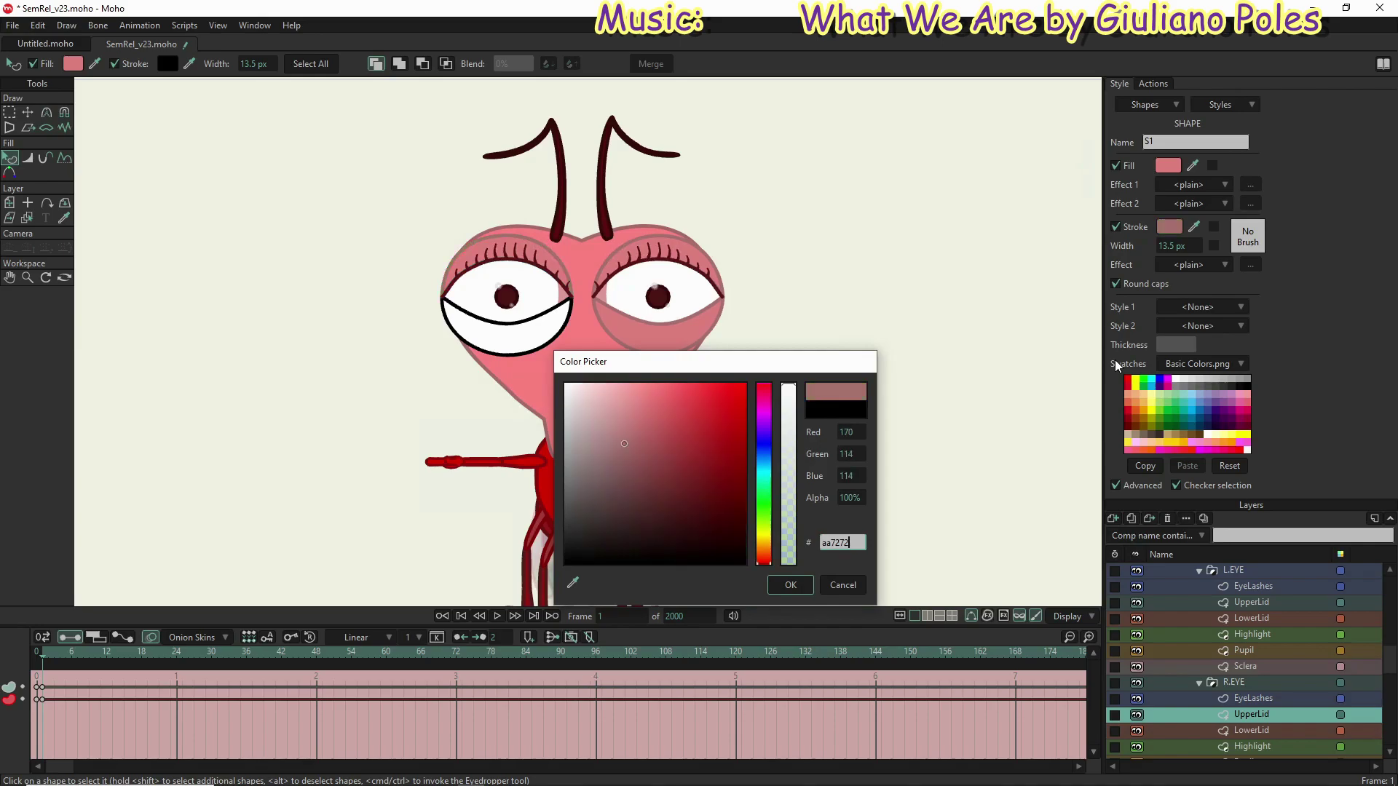
left_click(791, 587)
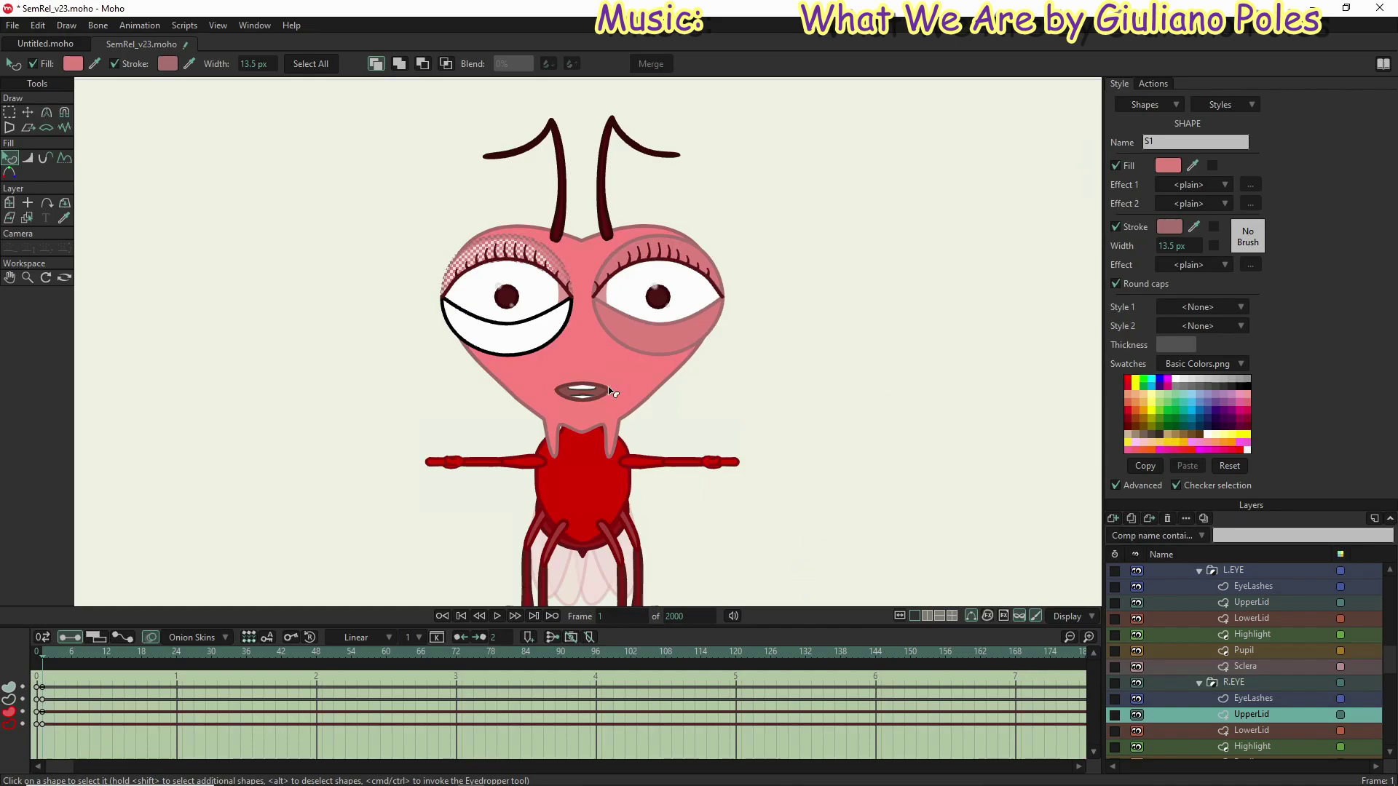
Step: Select the lower lid shape in the R.EYE group and key its fill as pink E18181 at frame 1
left_click(1248, 731)
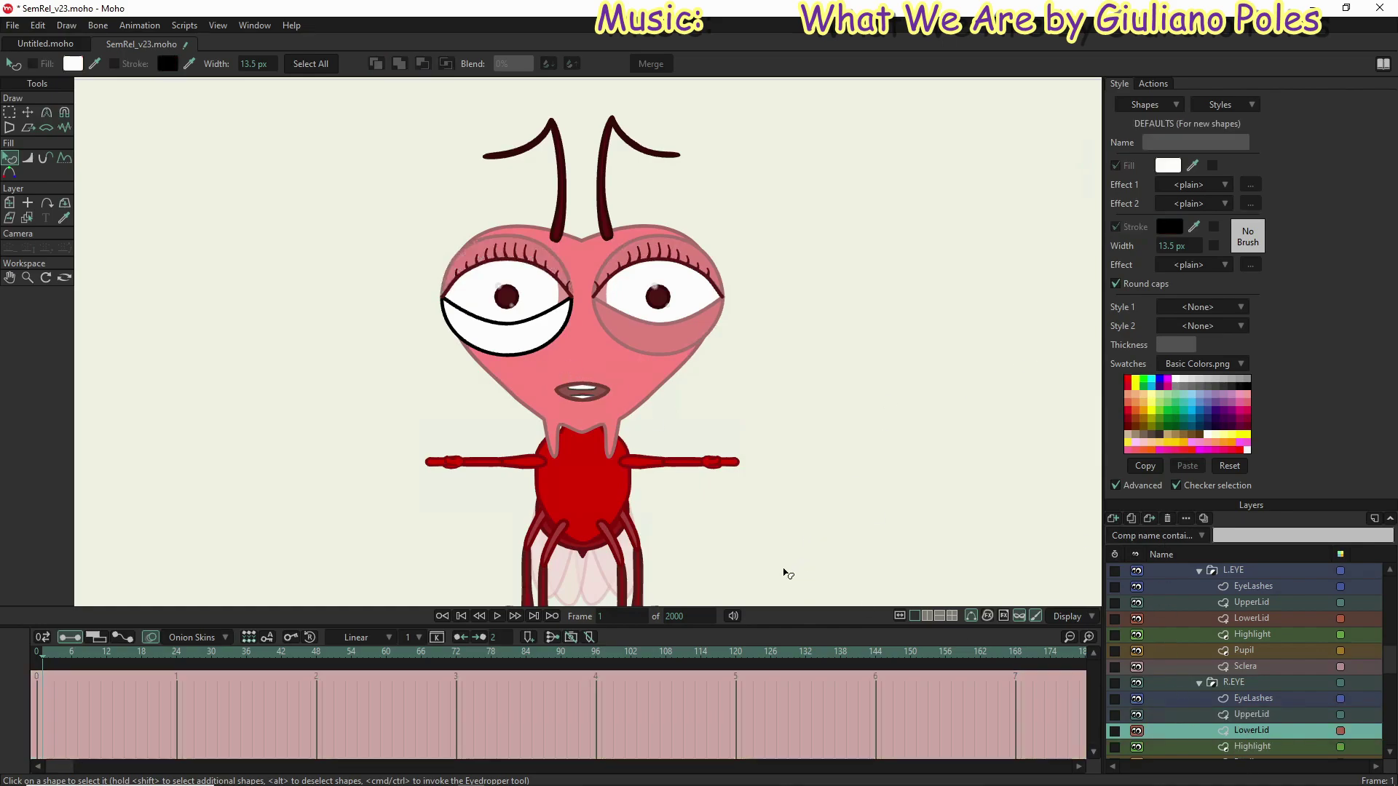
left_click(491, 330)
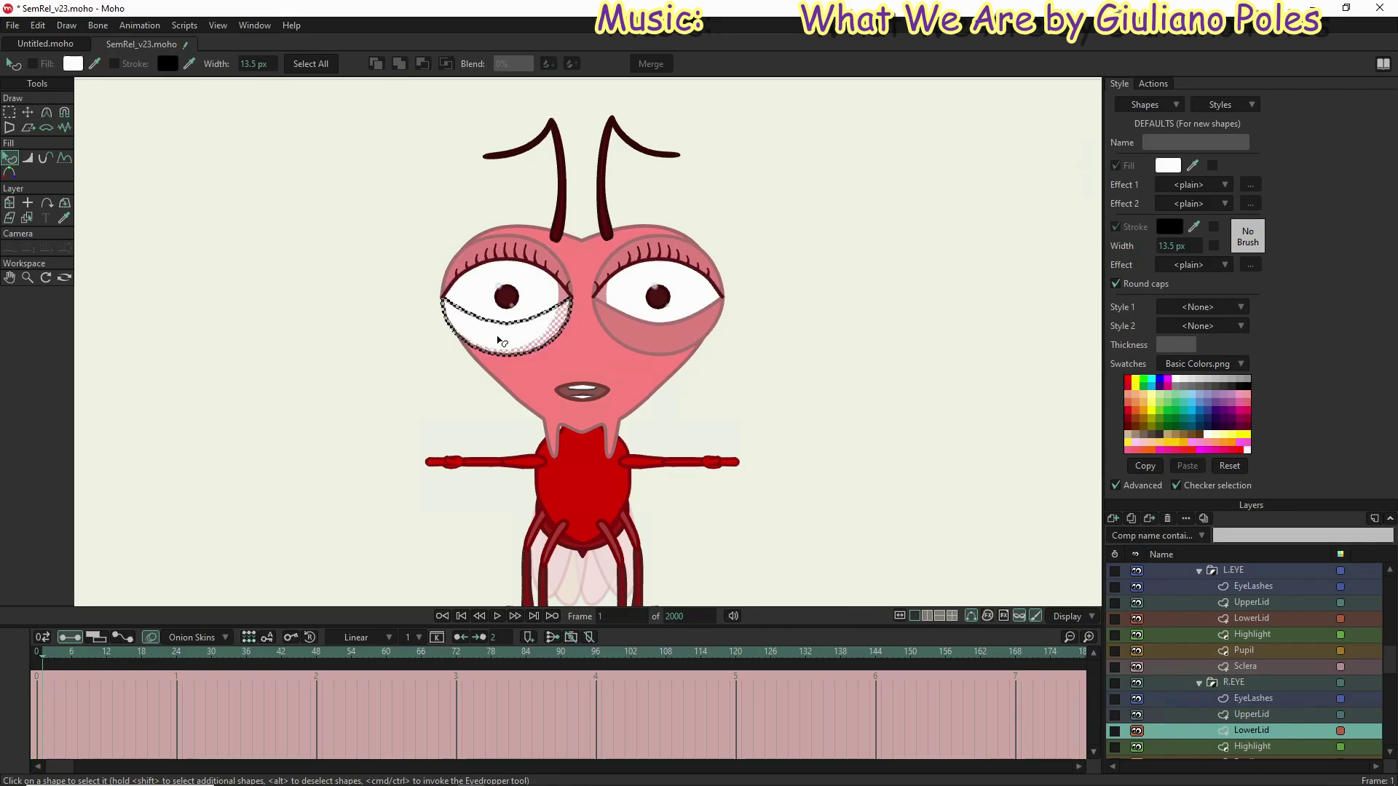
left_click(1223, 107)
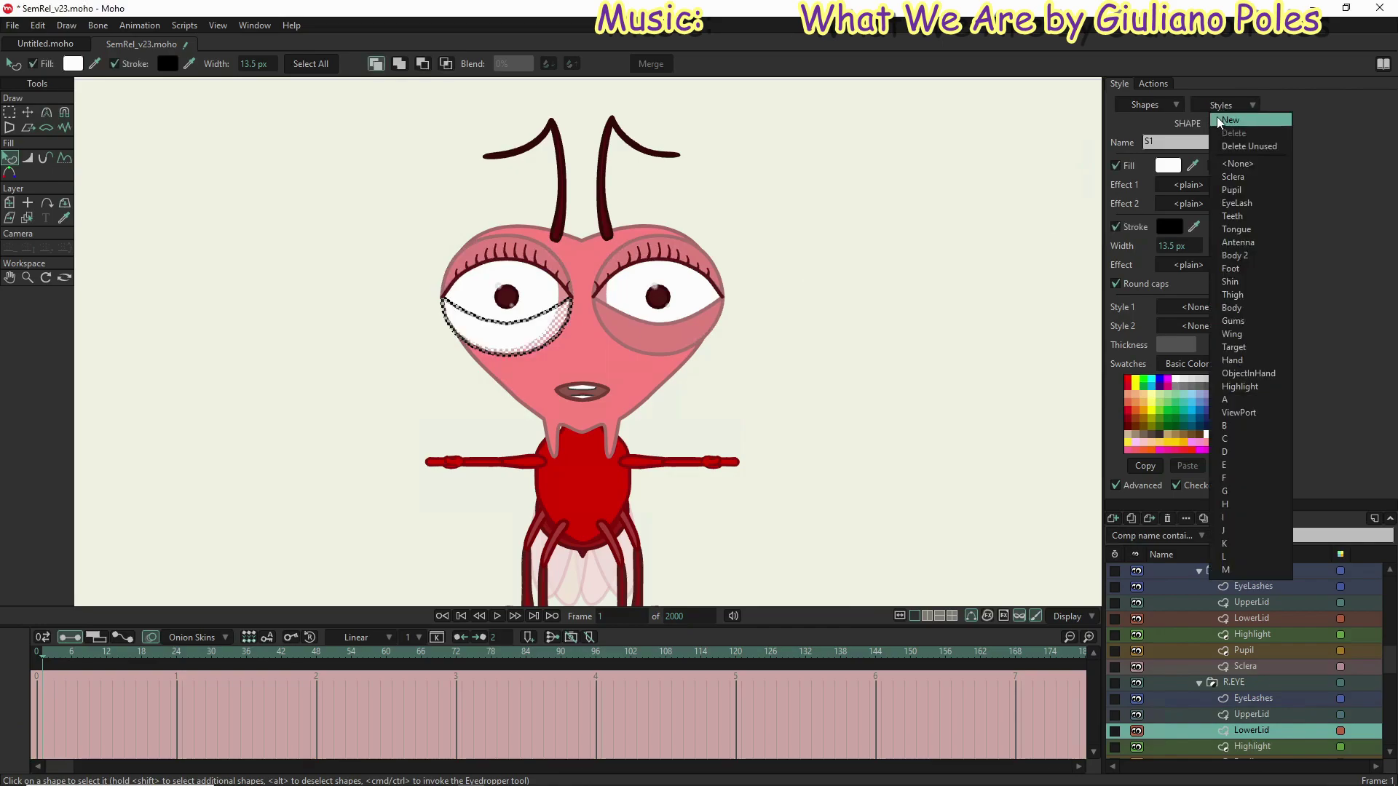
left_click(1220, 107)
left_click(1161, 173)
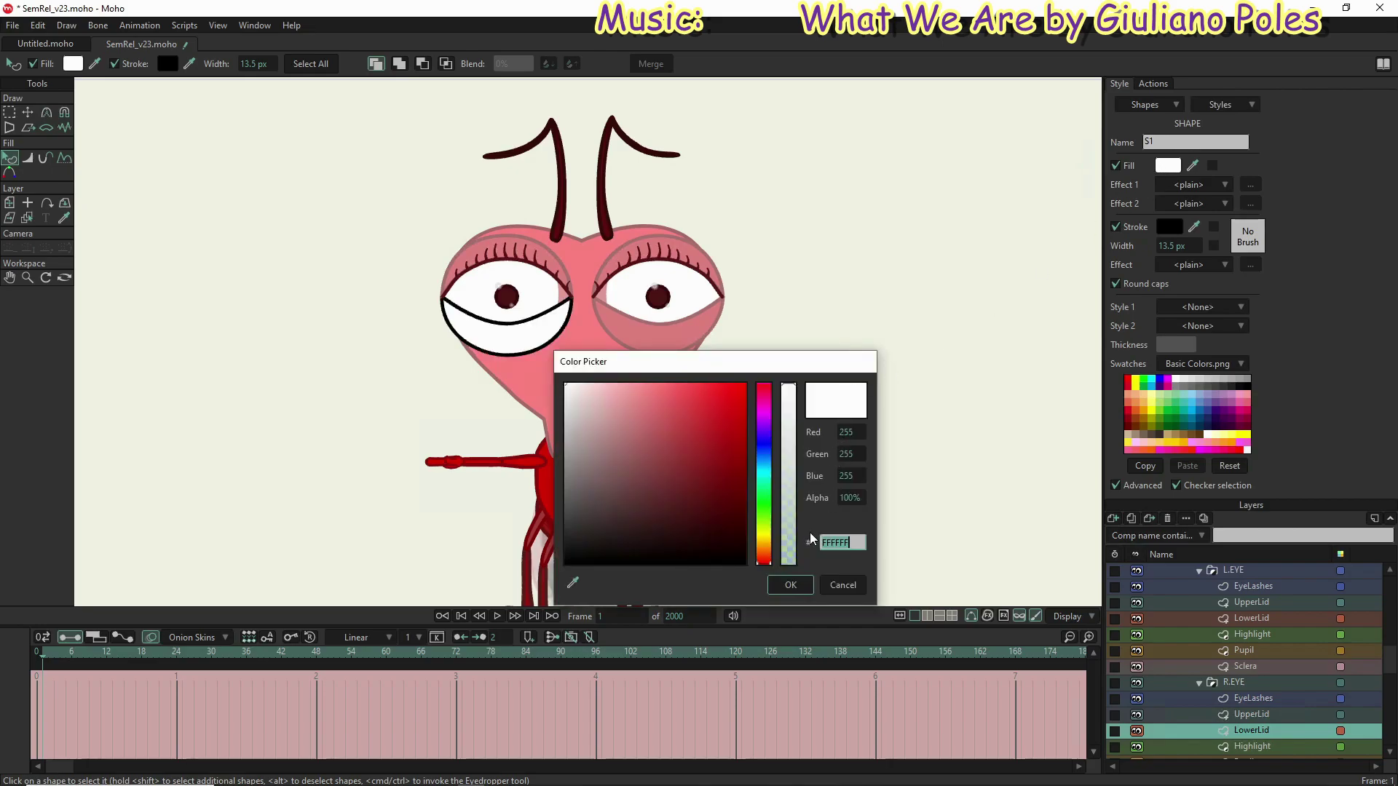
type("e18")
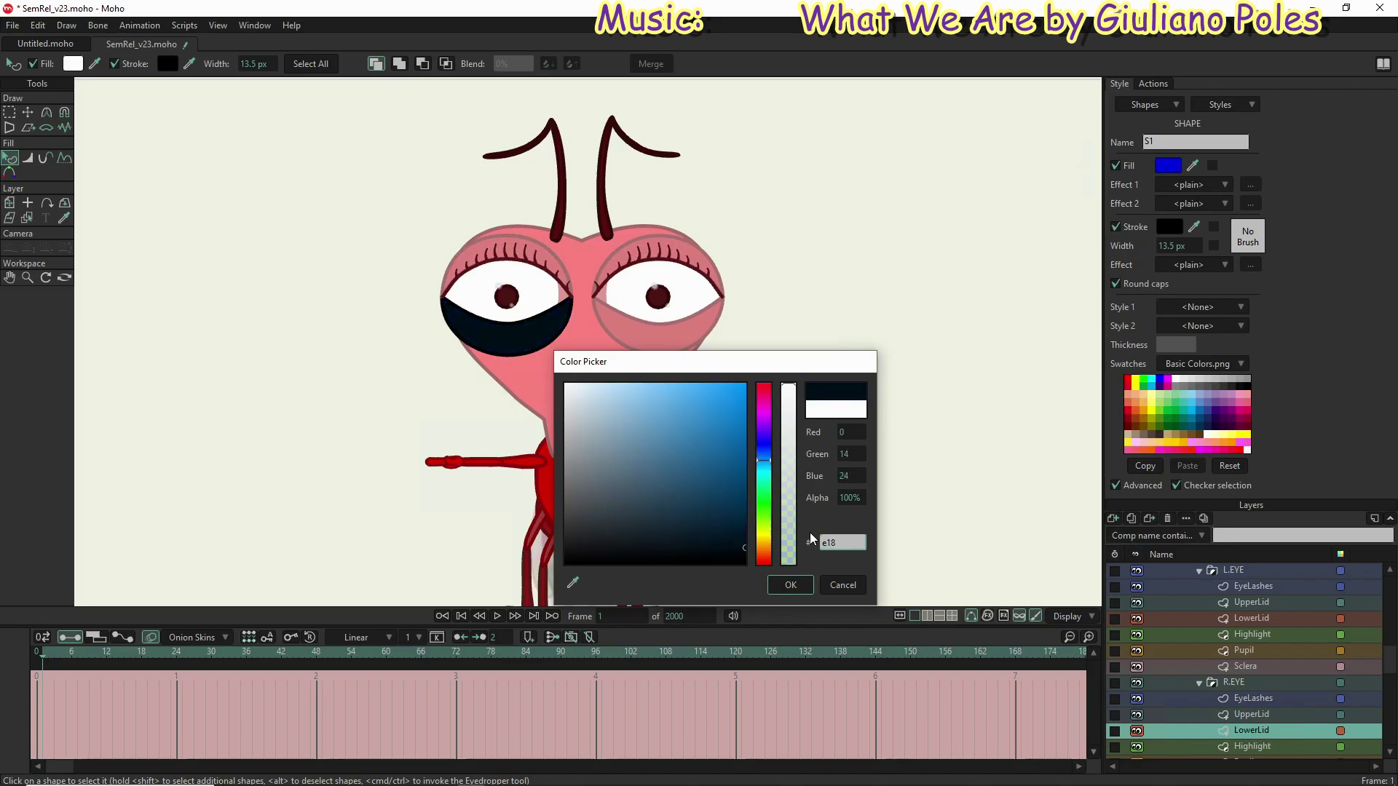
type("181")
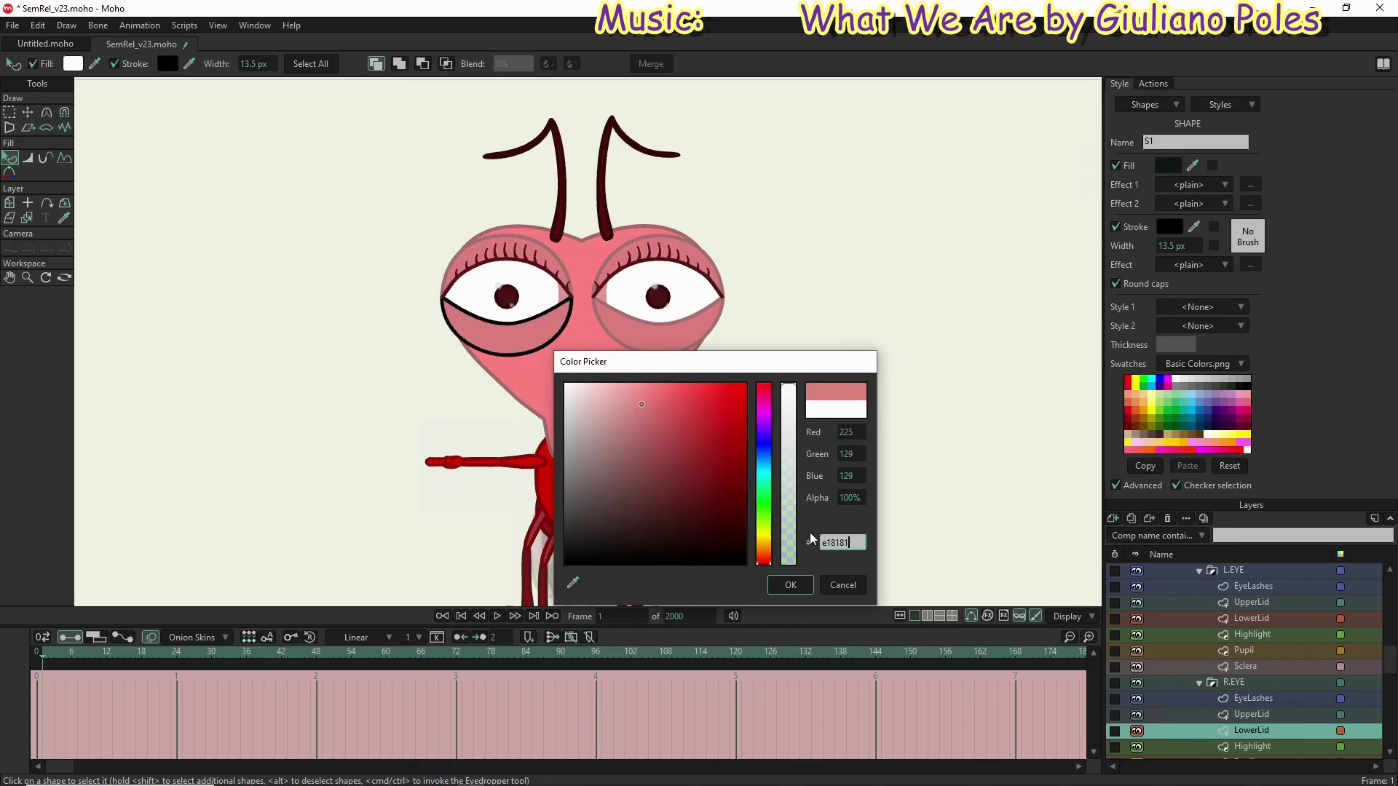
left_click(785, 588)
Step: Key the R.EYE lower lid's stroke as dusky pink AA7272 at frame 1
left_click(1181, 230)
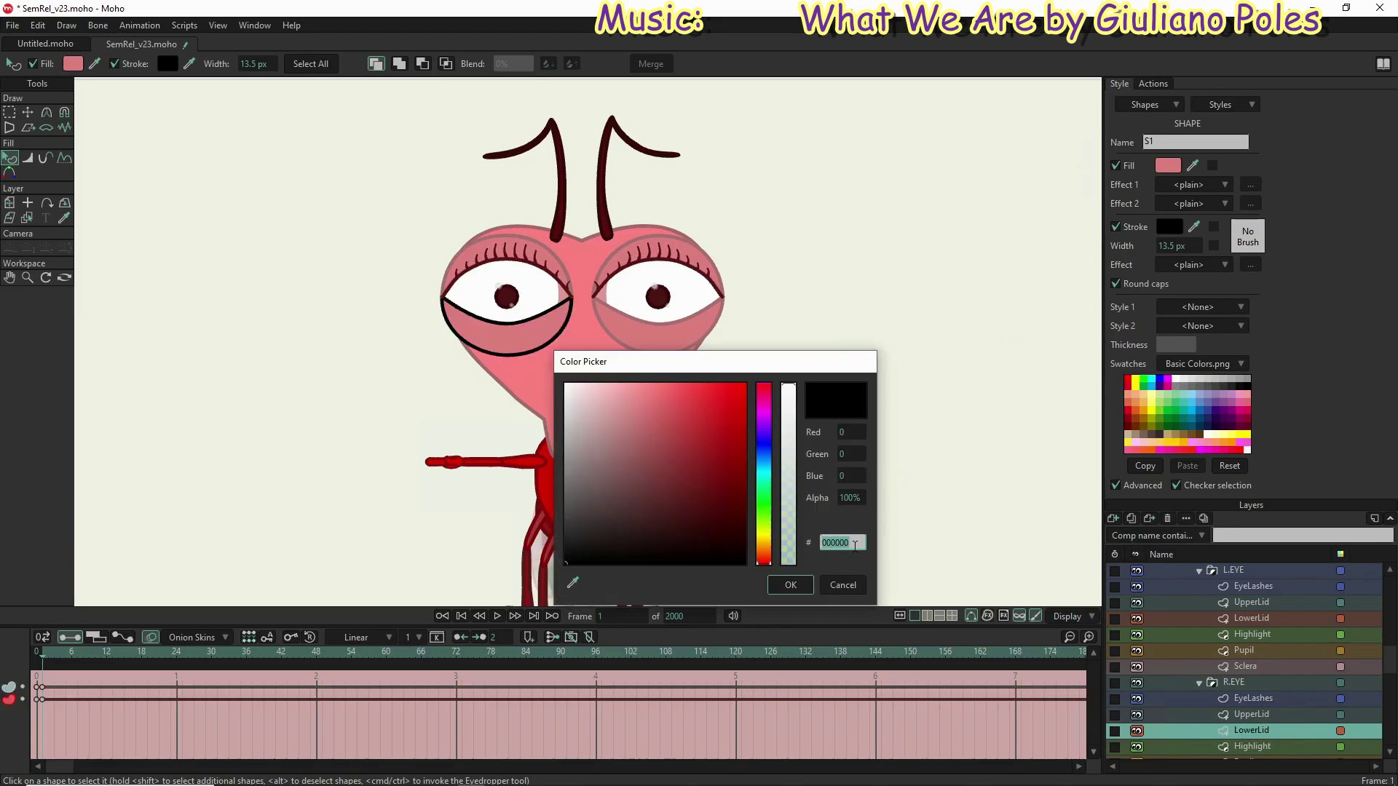
type("aa")
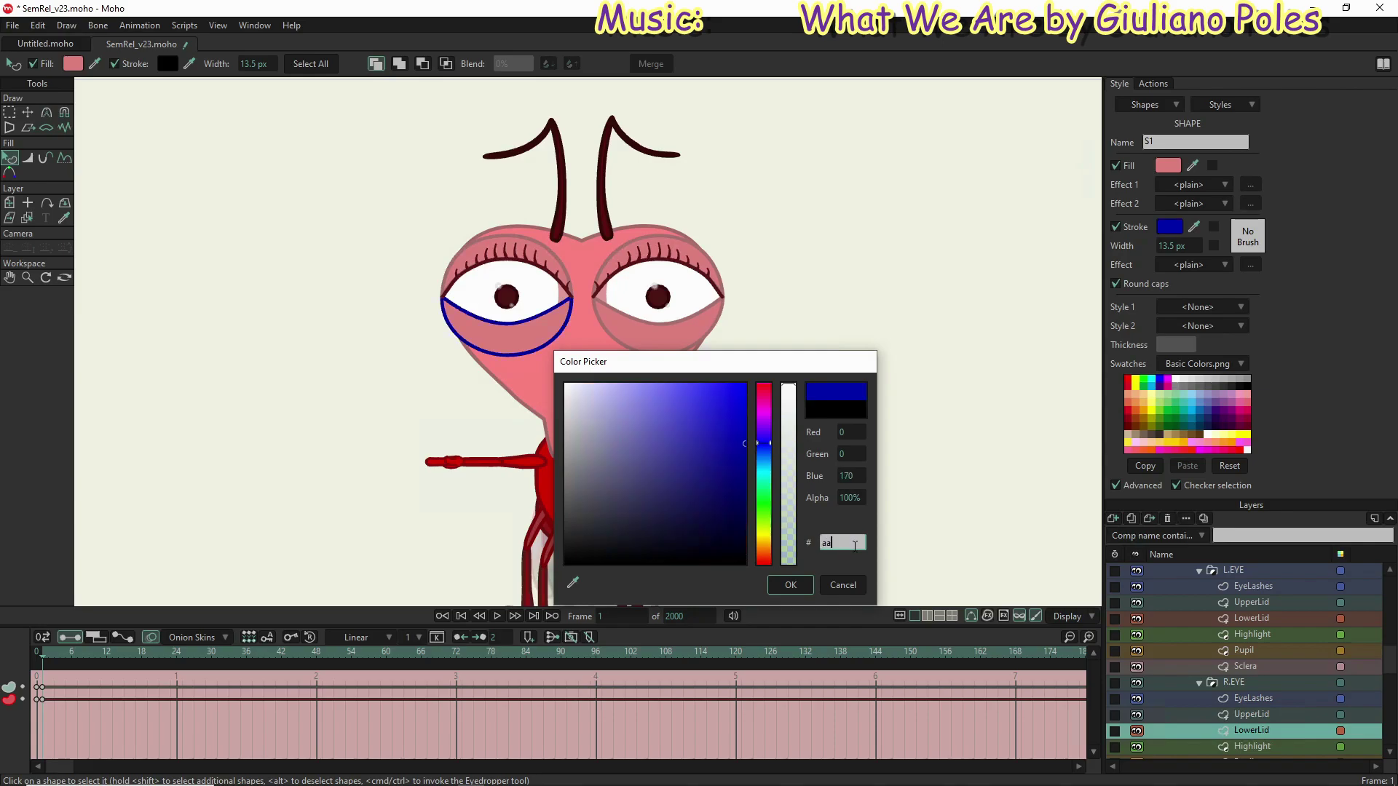
type("7")
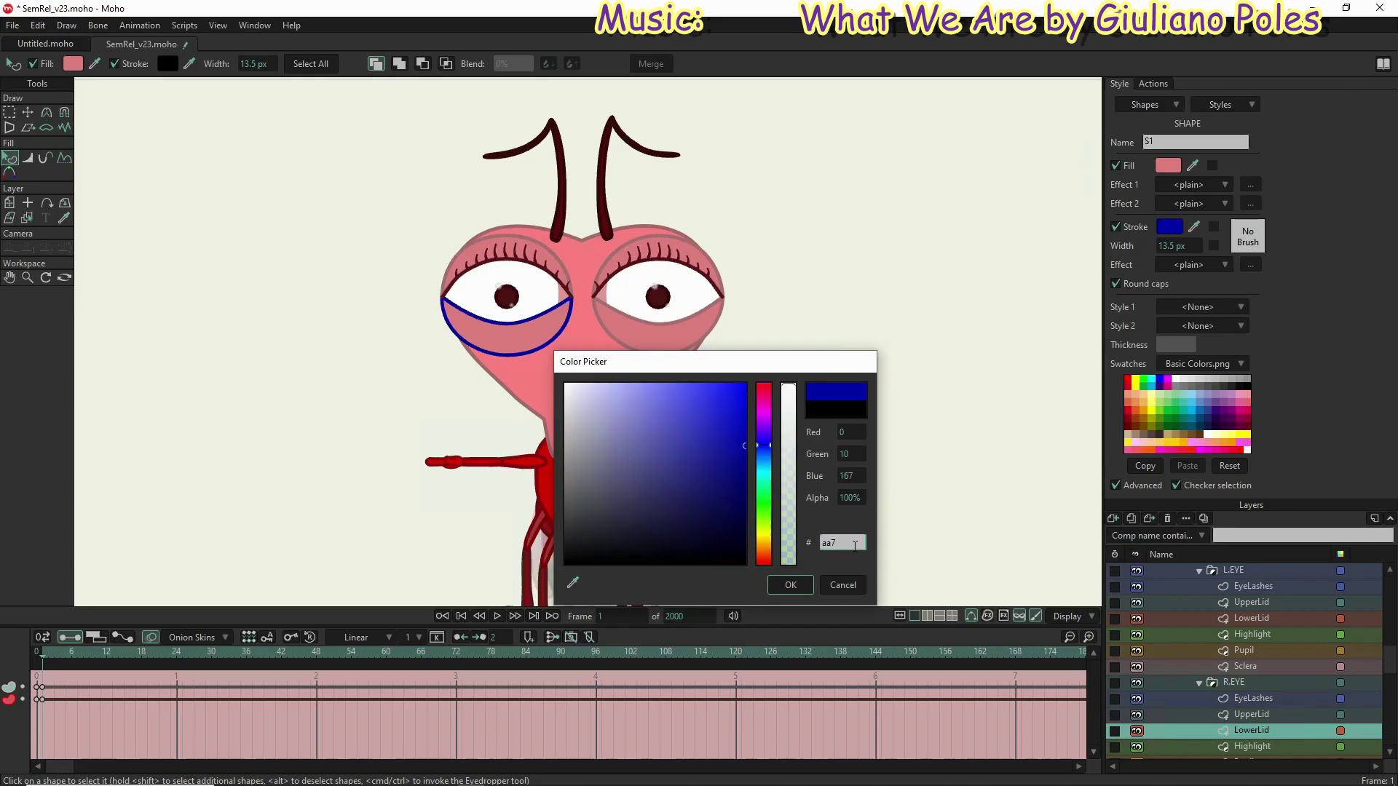
type("272")
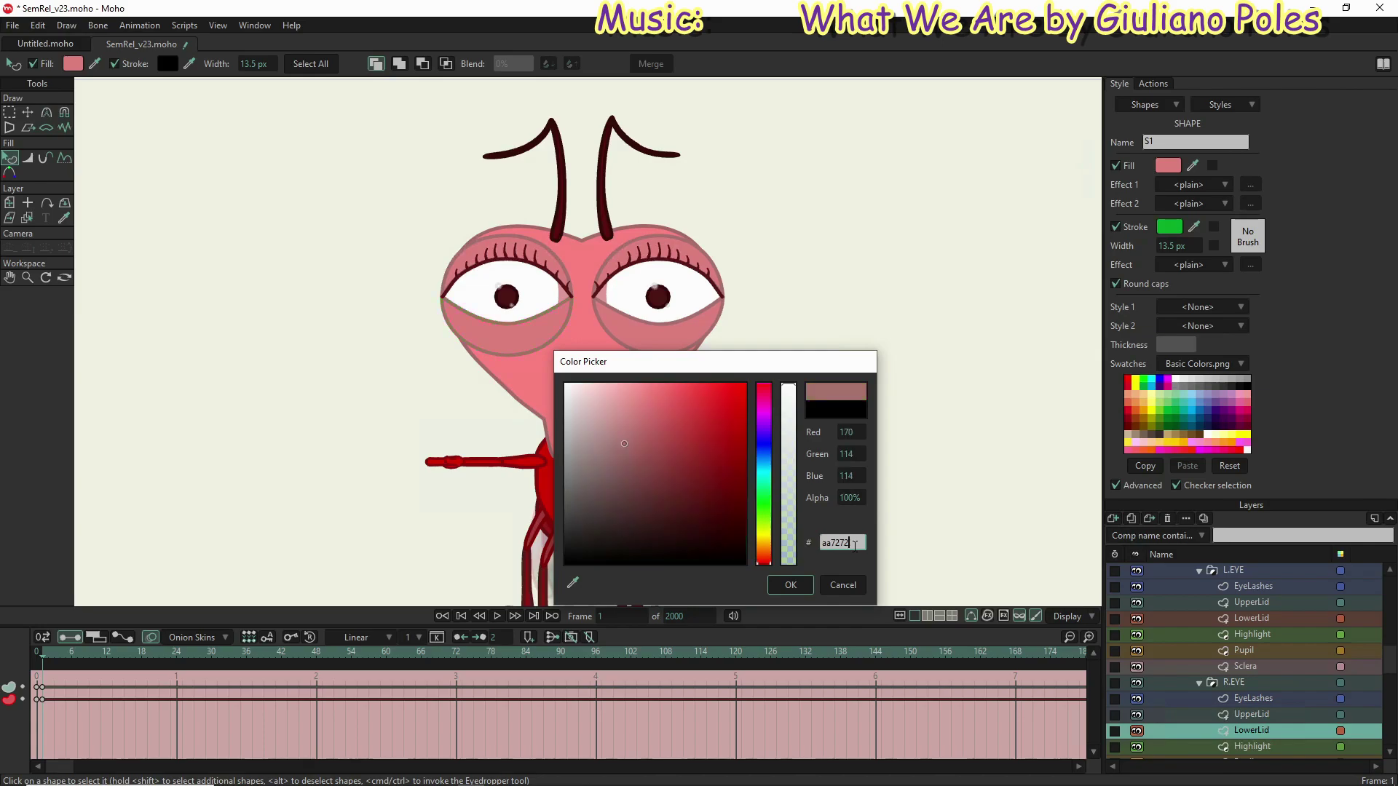
key("Return")
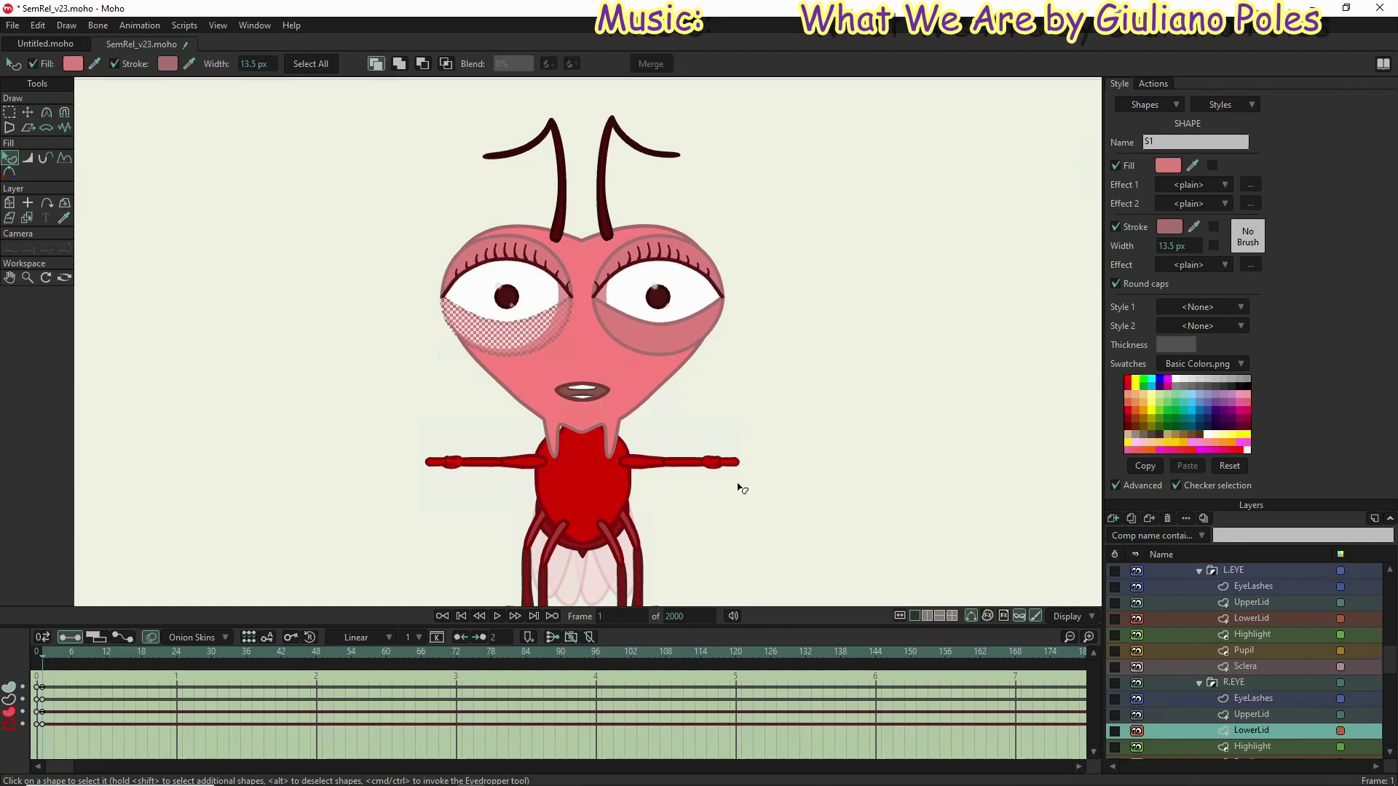
Step: Key the R.EYE lower lid's fill as red E10909 at frame 71 and copy that hex code
left_click(450, 651)
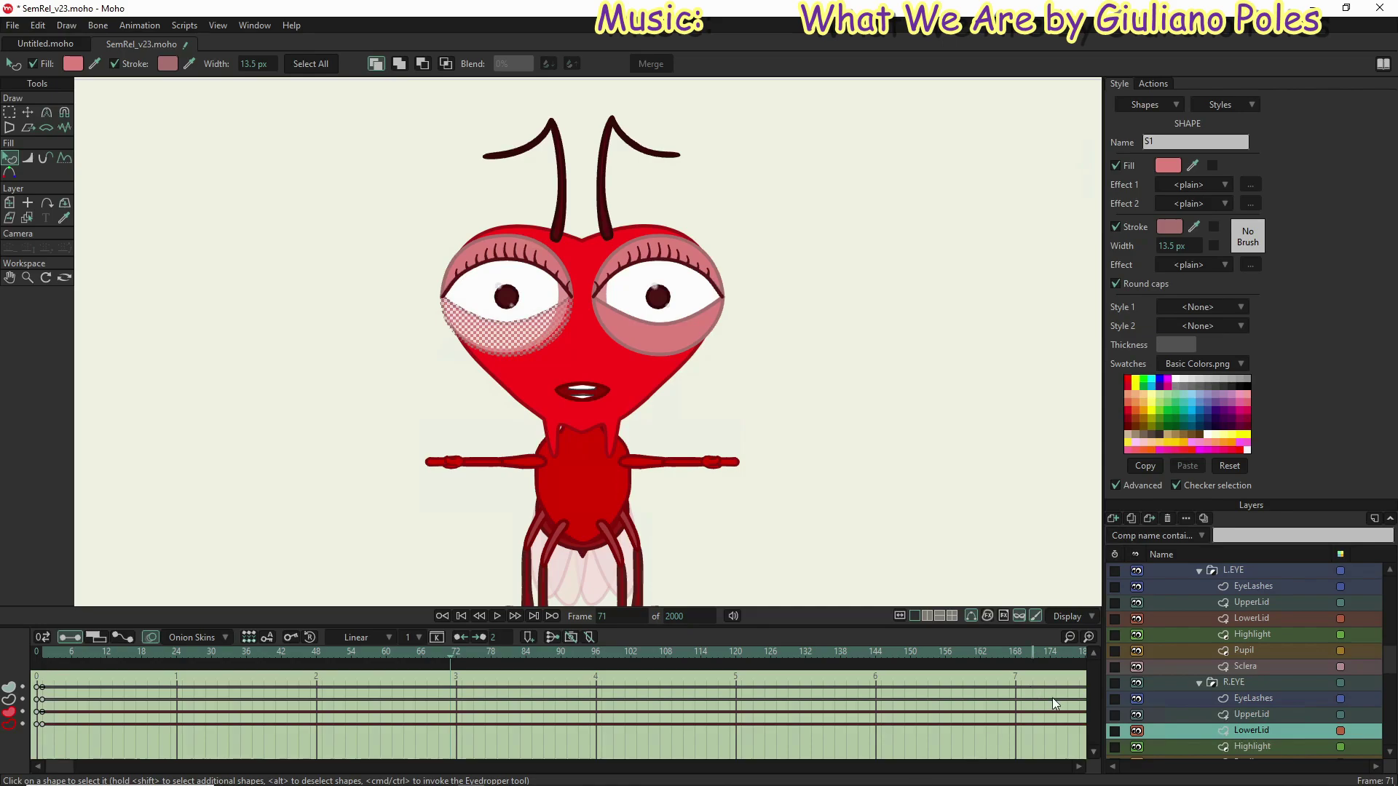
left_click(1163, 167)
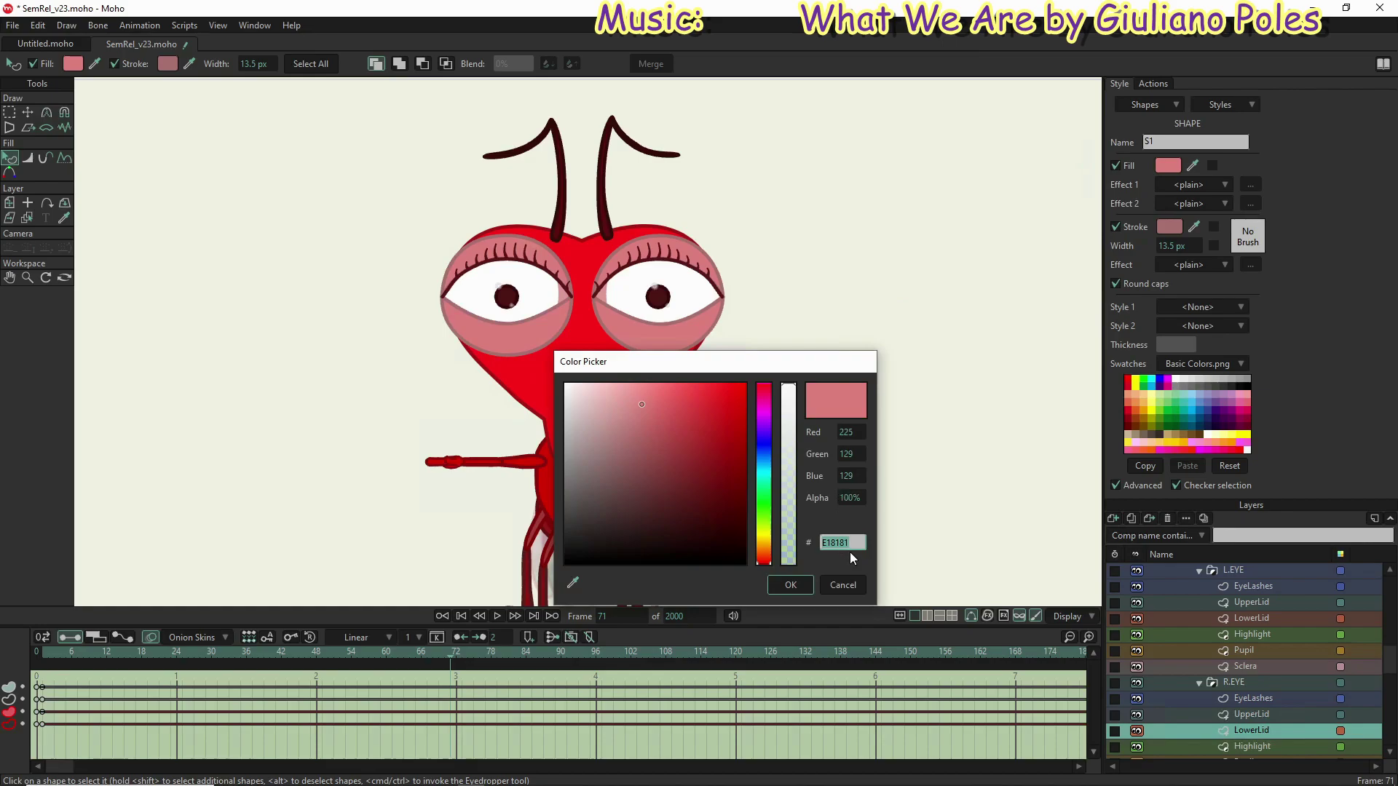
type("e1")
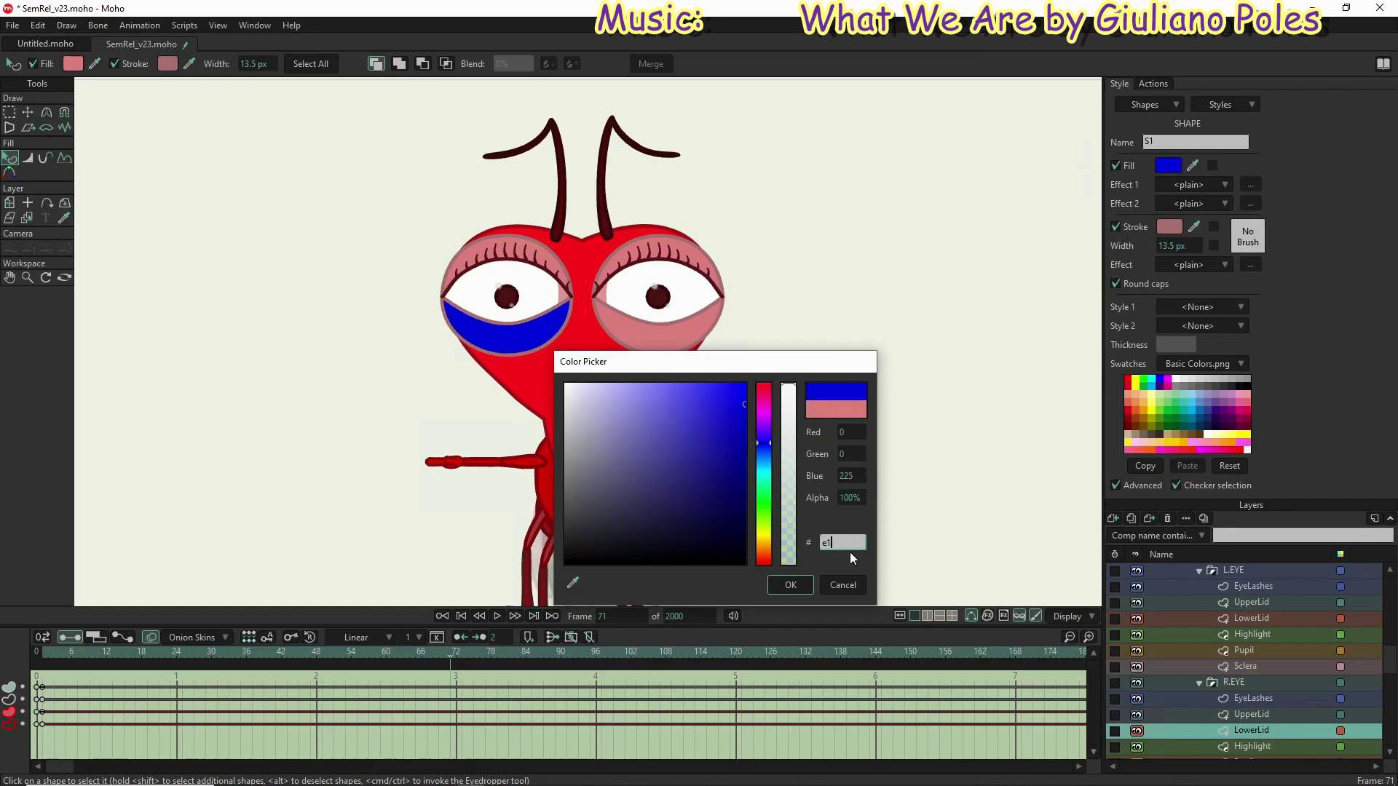
type("0909")
left_click_drag(851, 543, 795, 529)
key("ctrl+c")
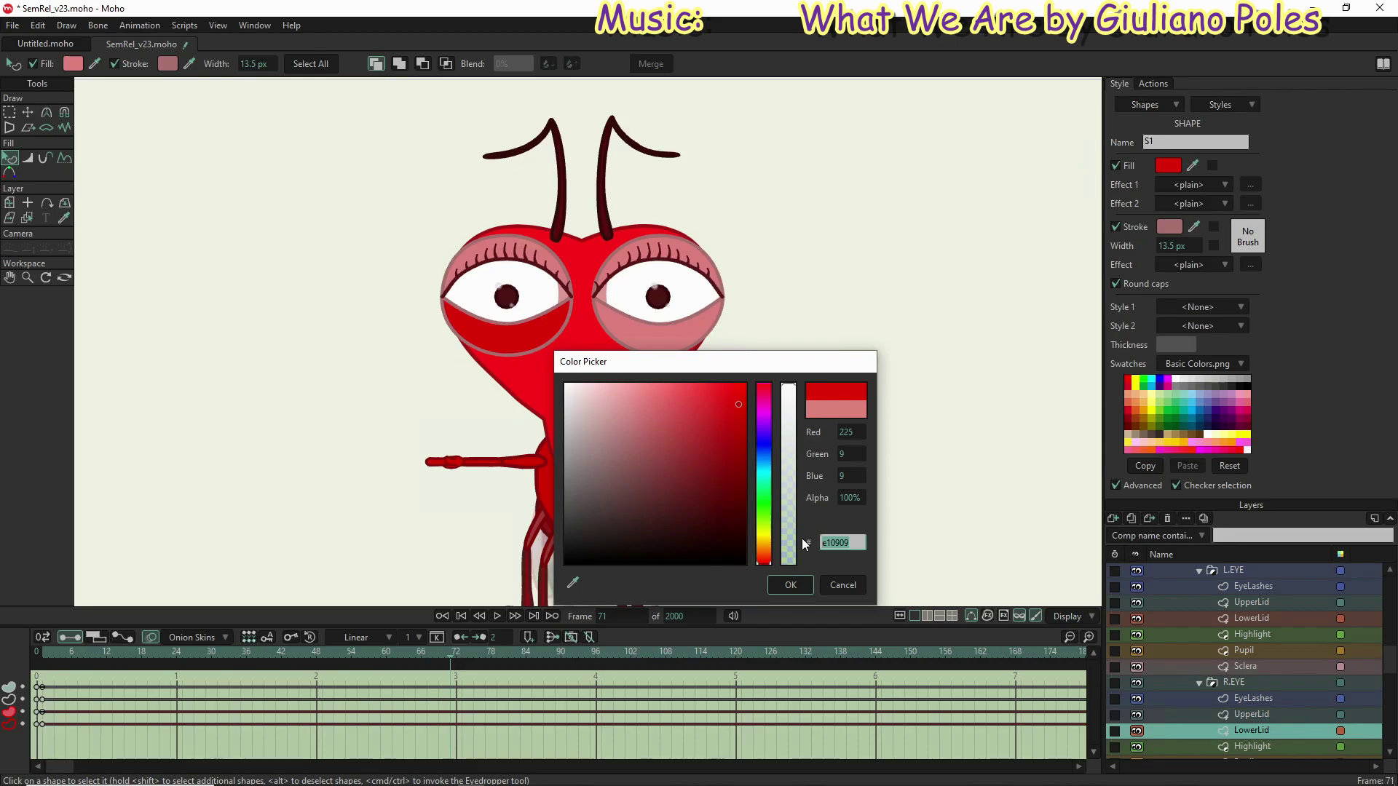
left_click(794, 583)
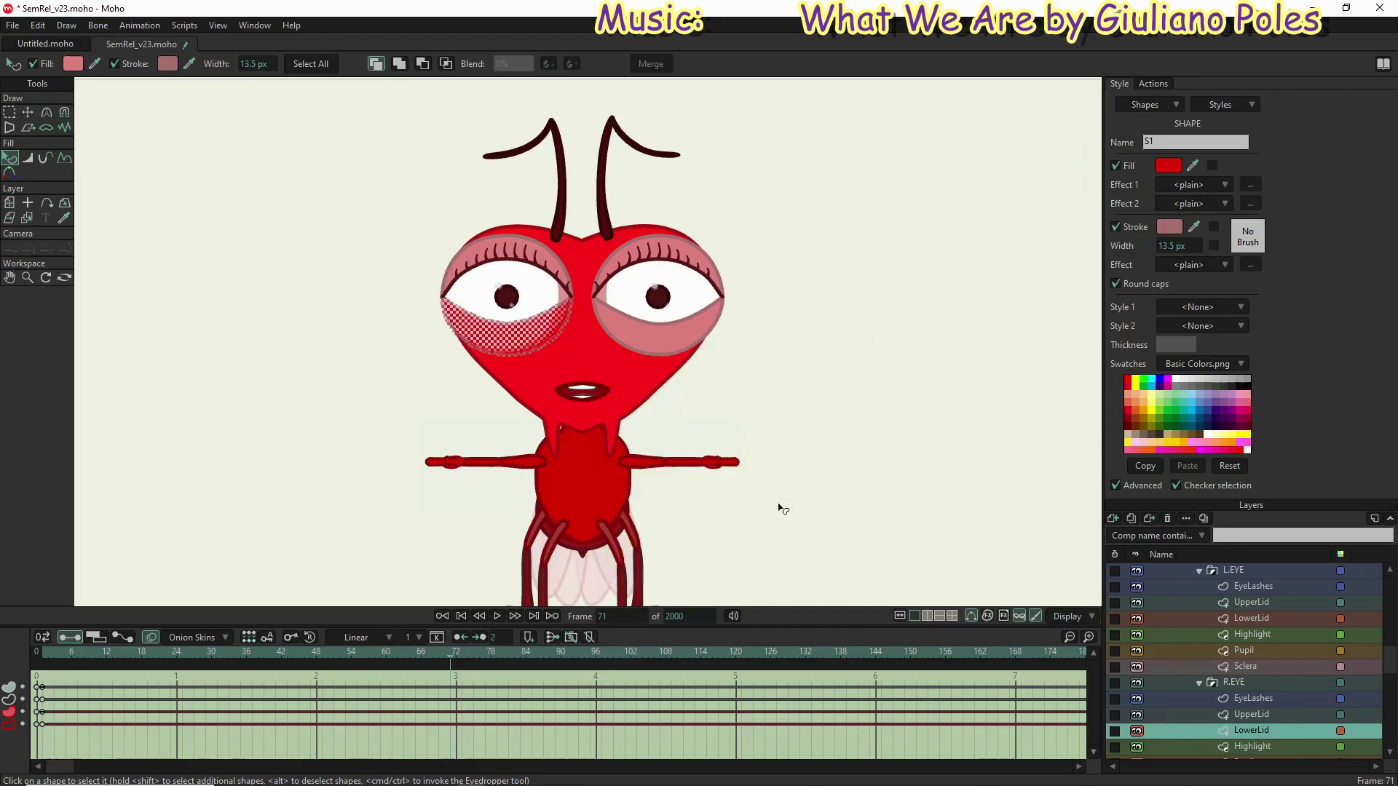
Step: Key the R.EYE upper lid's fill as red E10909 at frame 71
left_click(548, 263)
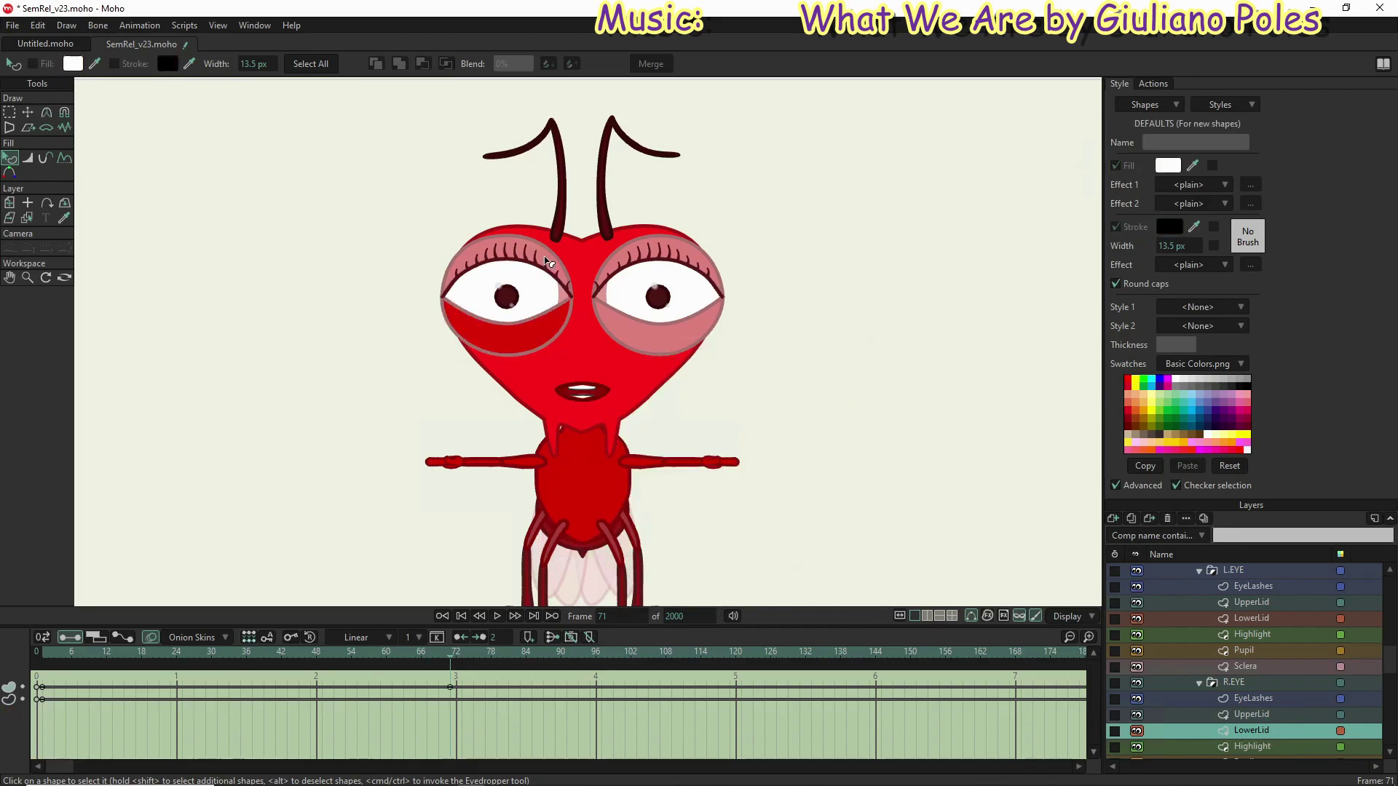
left_click(1249, 716)
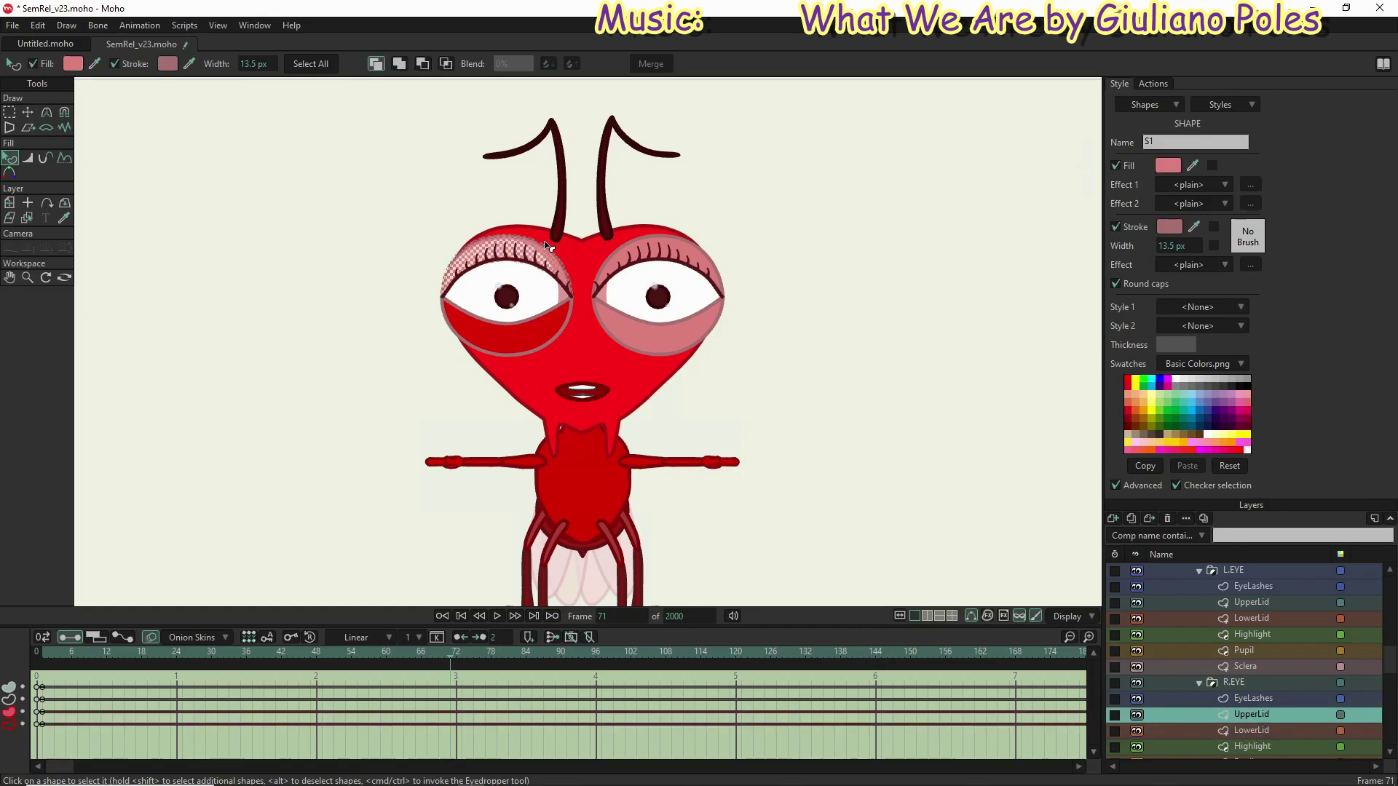
left_click(1168, 167)
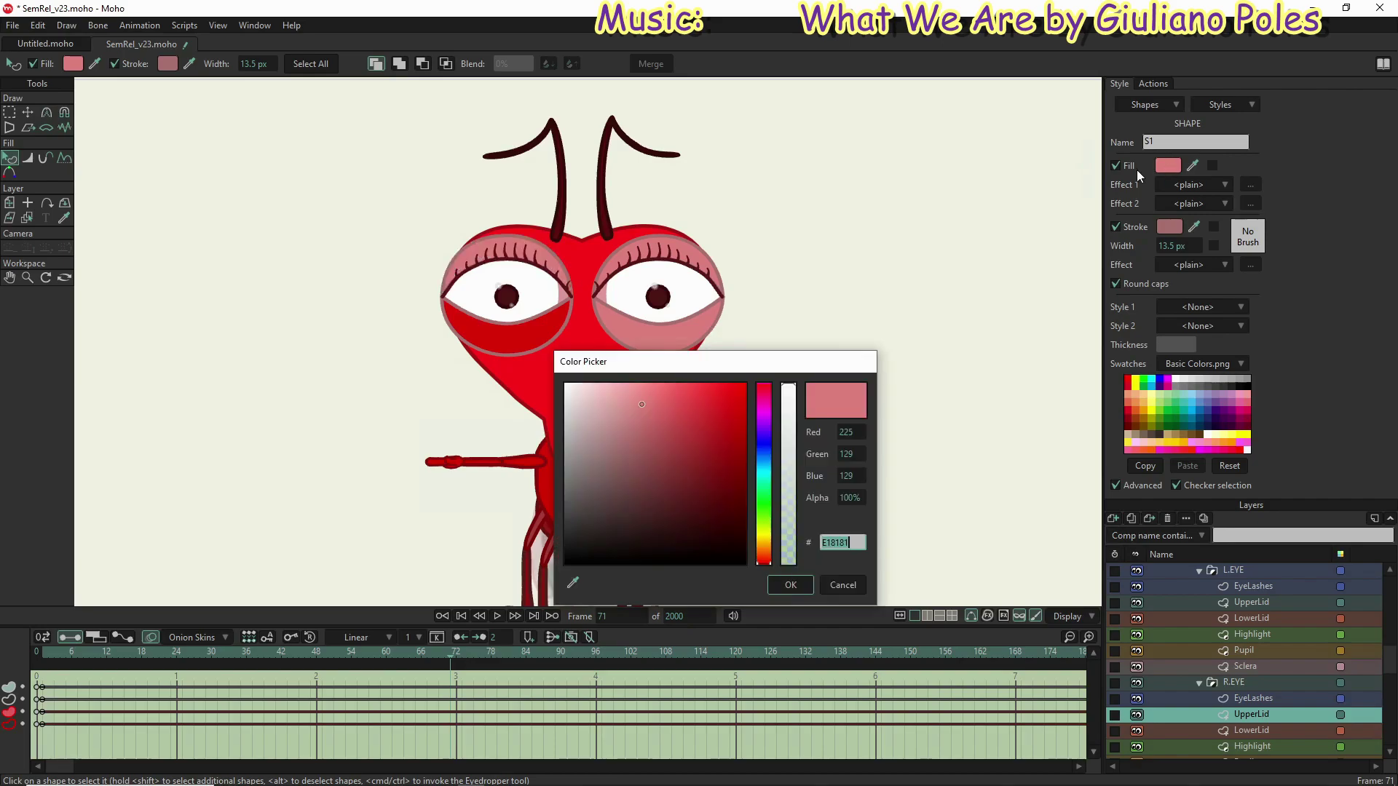
type("e10909")
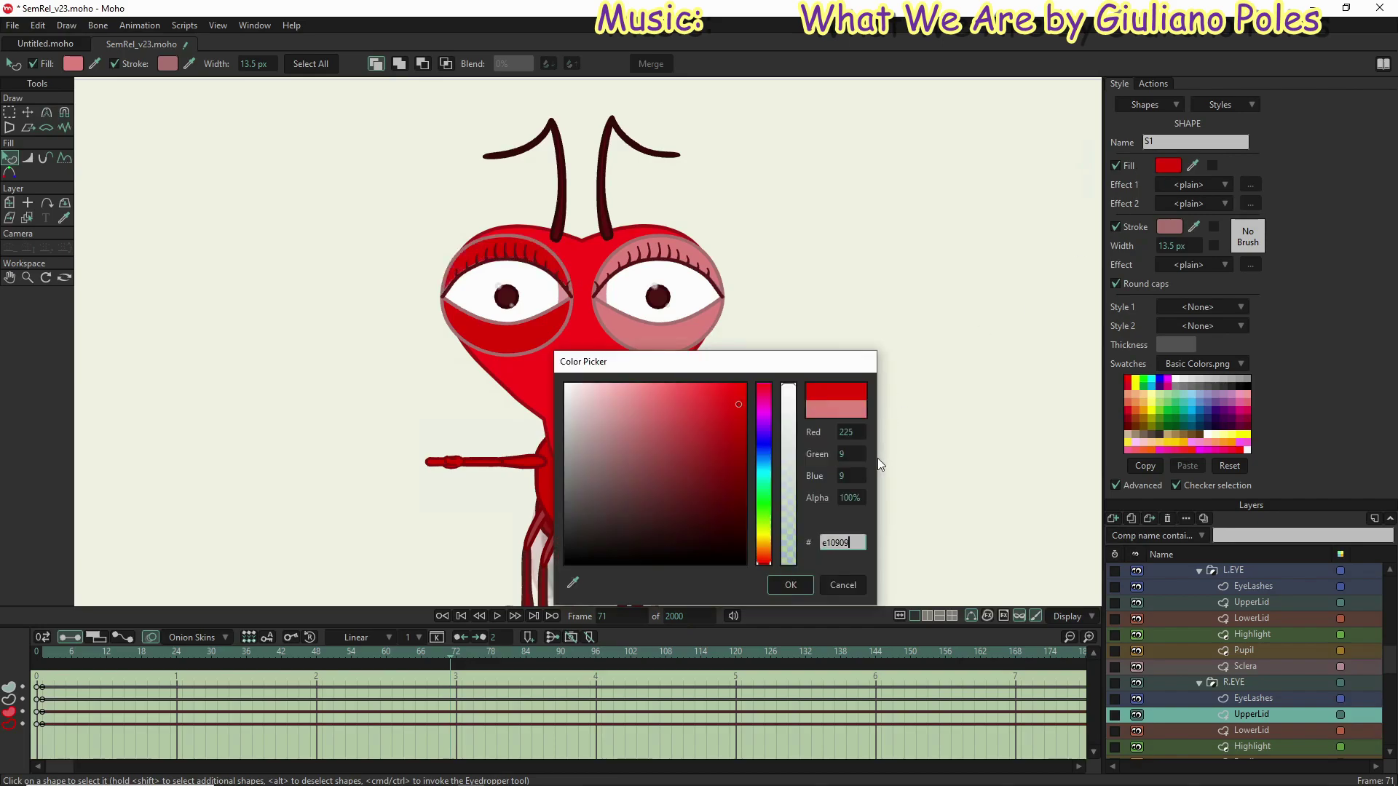
left_click(790, 585)
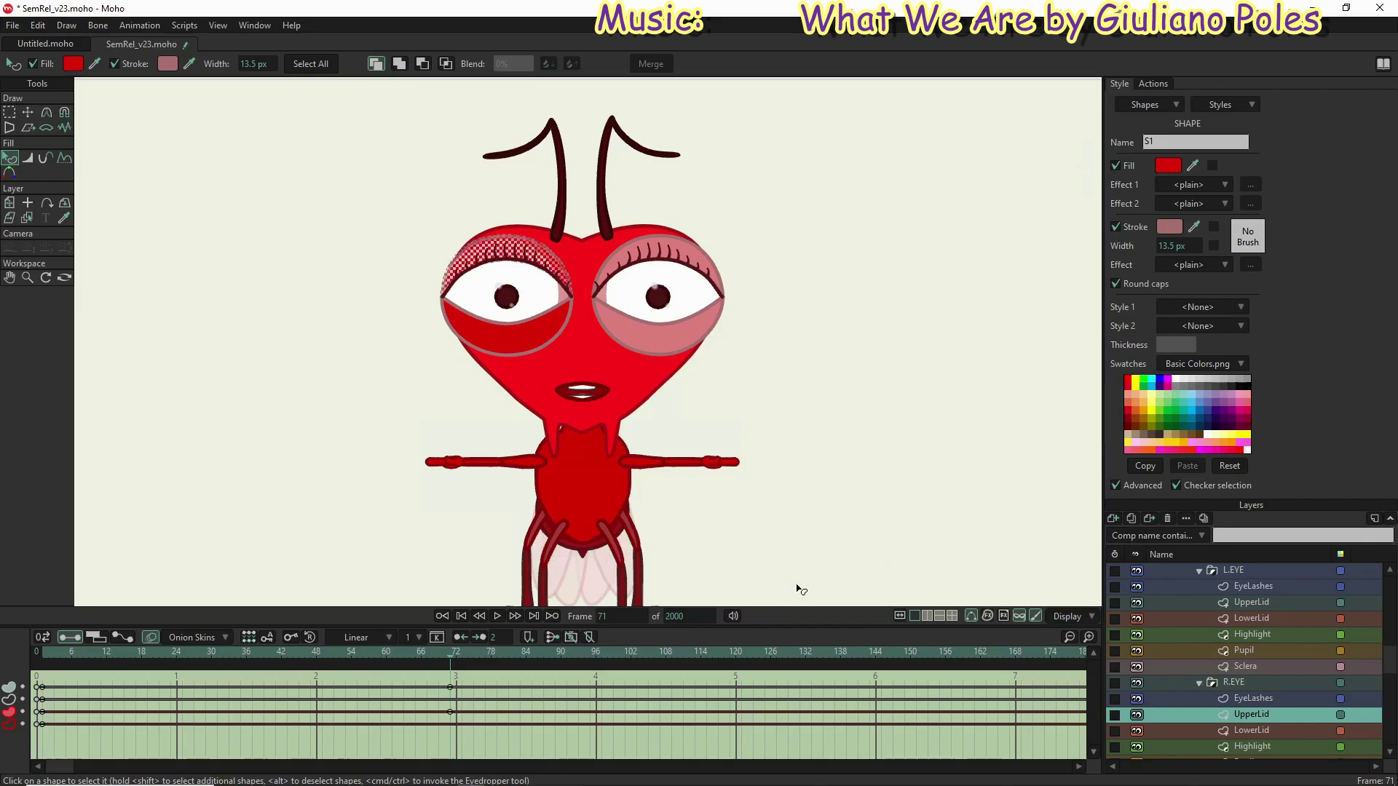
Step: Key the L.EYE lower lid's fill as red E10909 at frame 71 using the copied hex code
left_click(1271, 616)
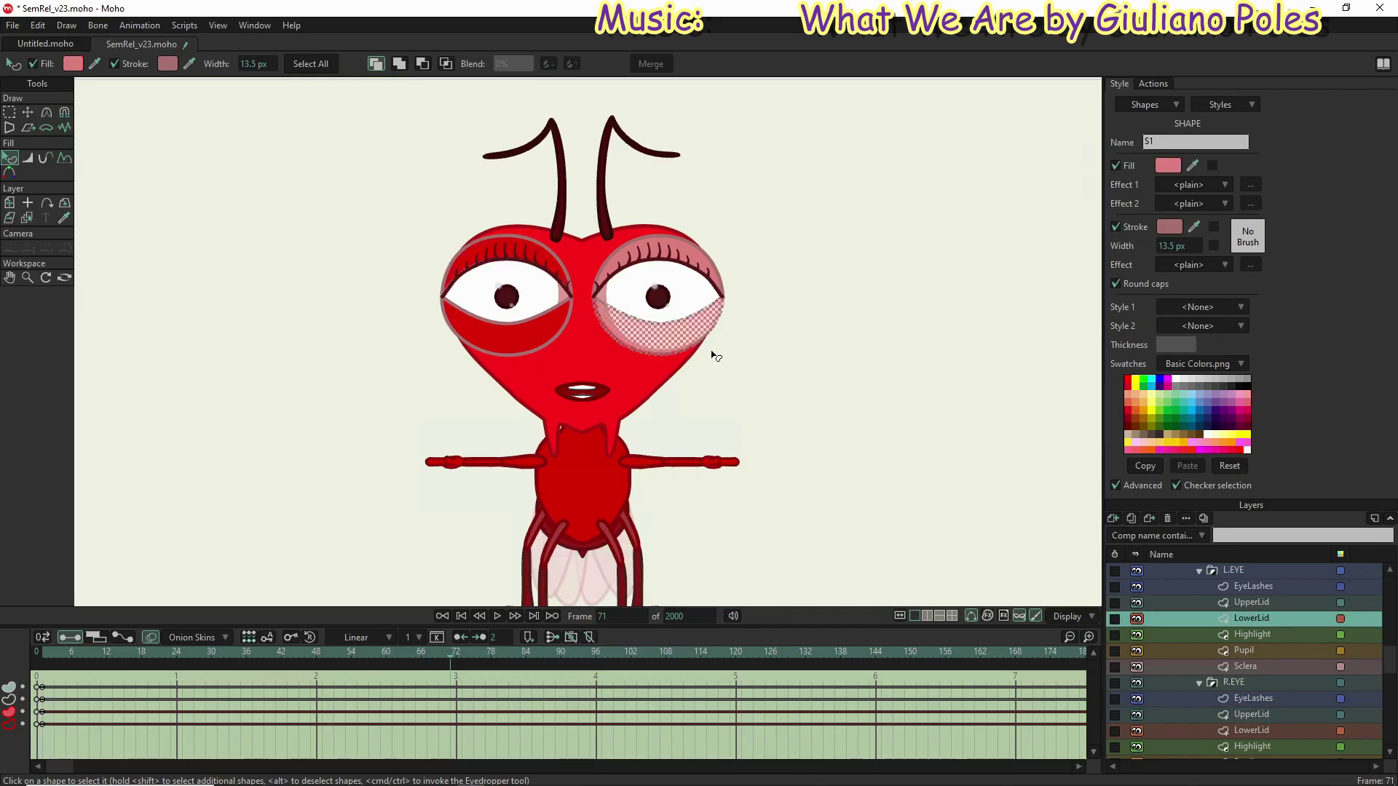
left_click(1164, 164)
key("ctrl+v")
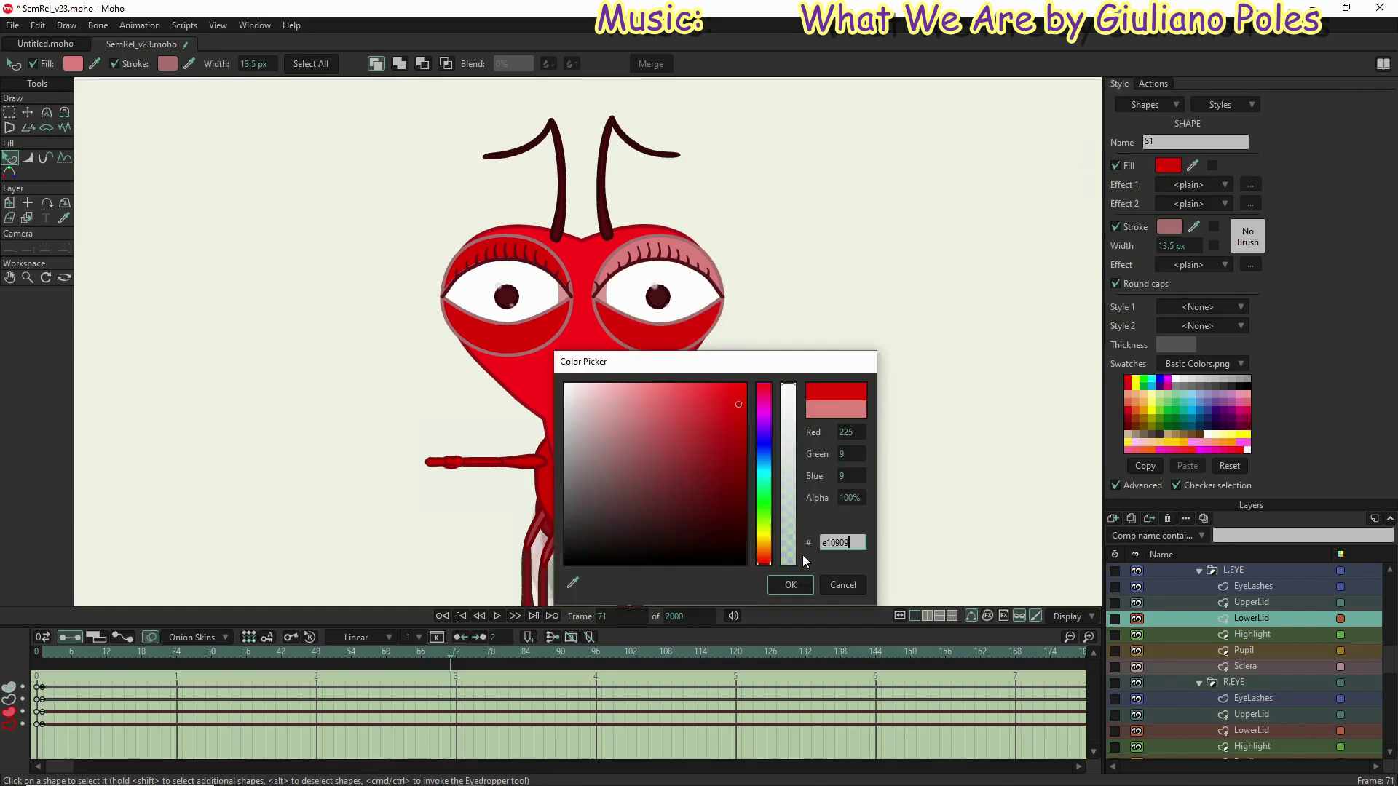
left_click(775, 585)
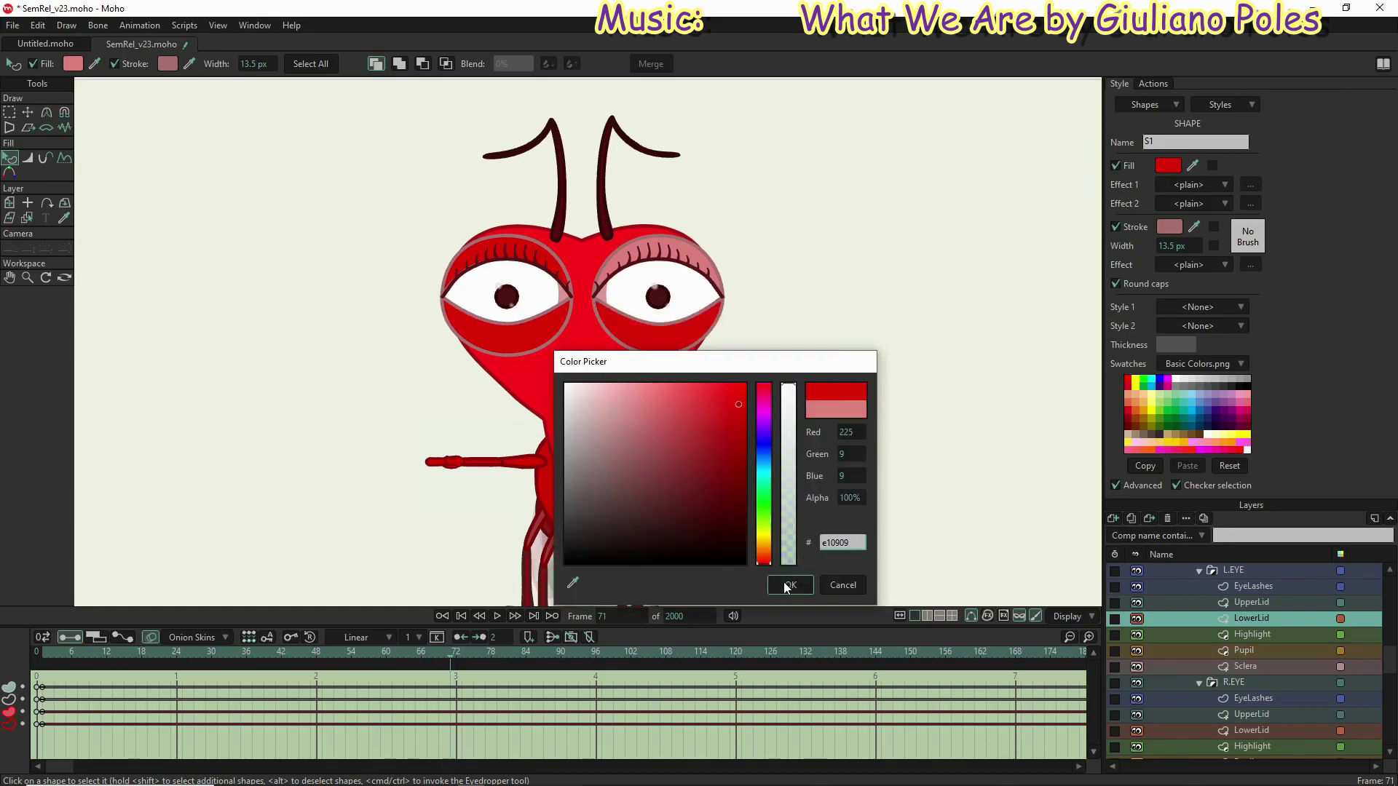
Step: Key the L.EYE upper lid's fill as the same red E10909 at frame 71
left_click(1192, 605)
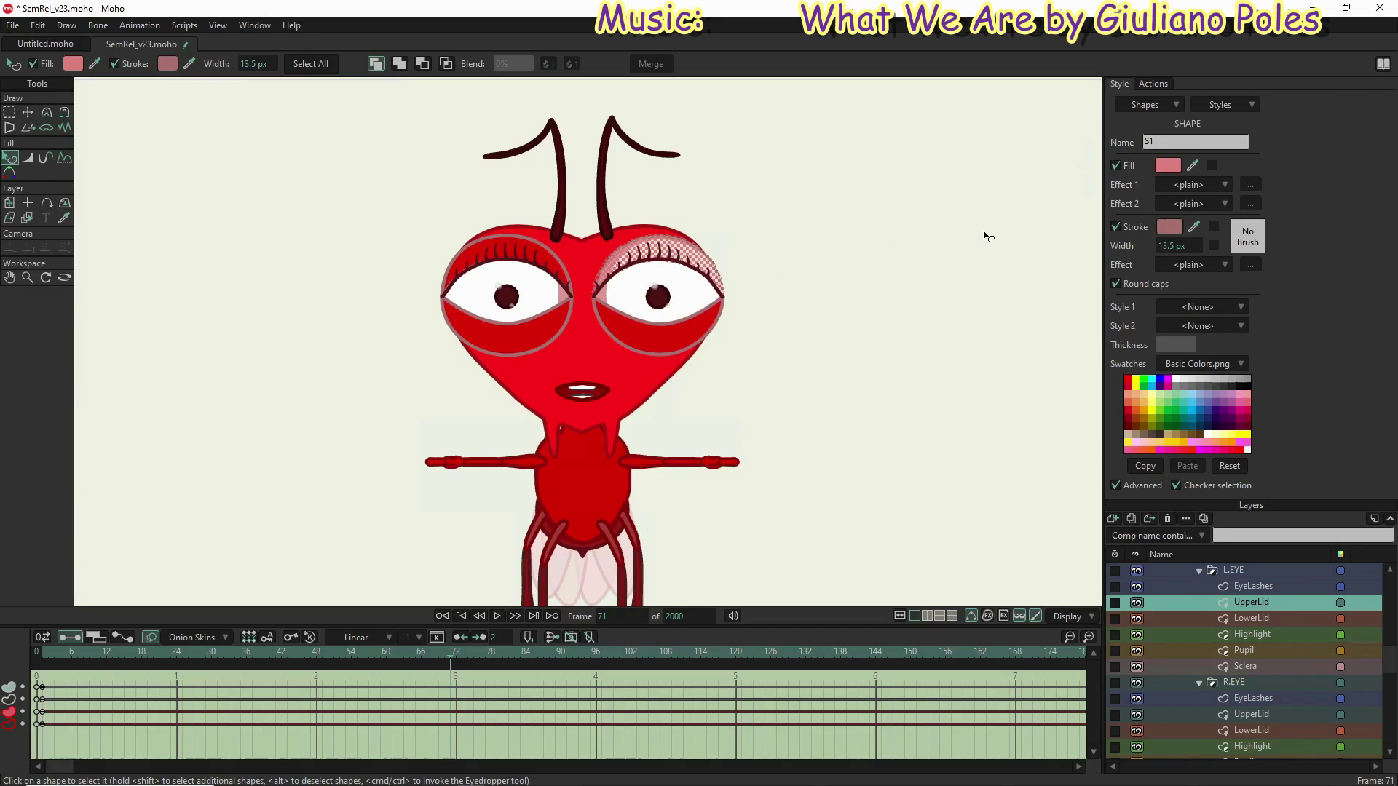
left_click(1179, 168)
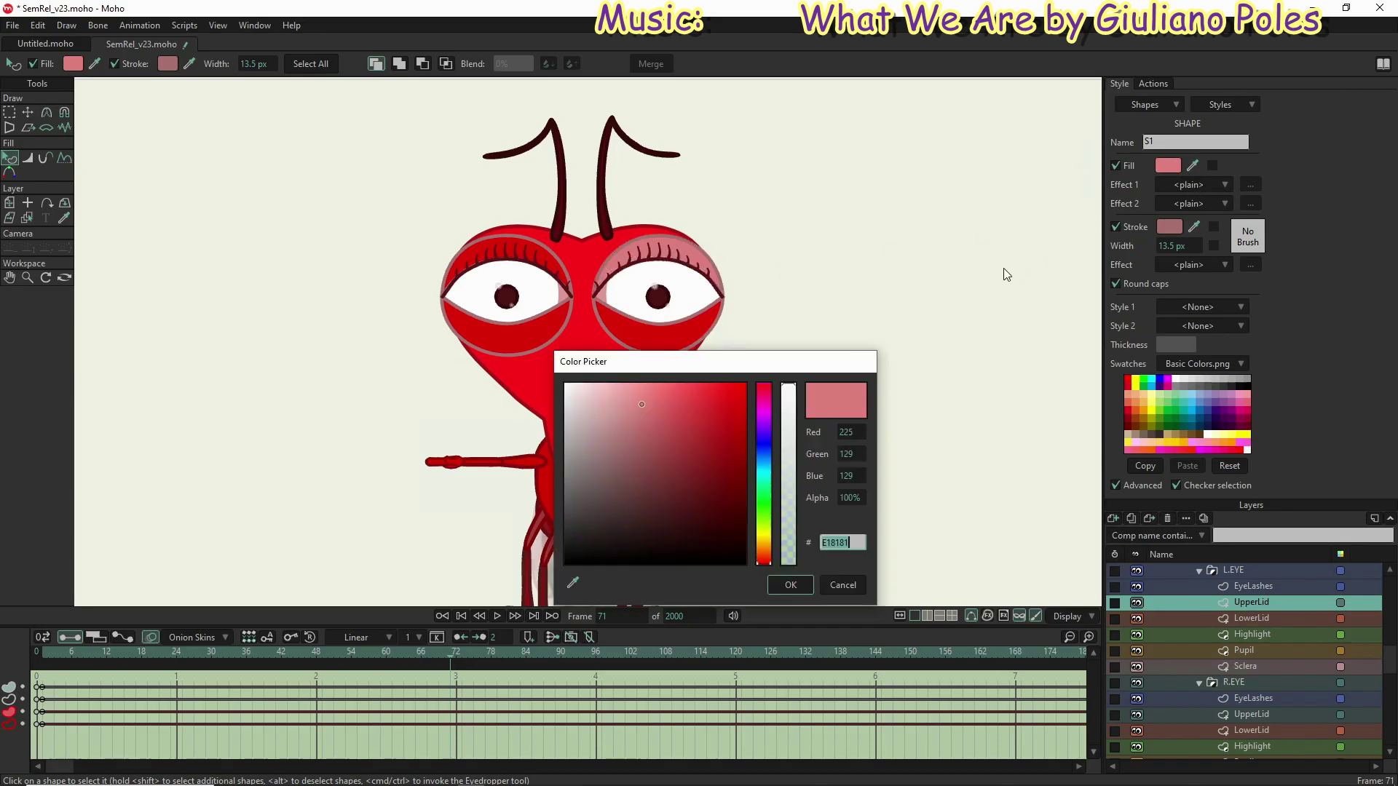
key("ctrl+v")
left_click(789, 586)
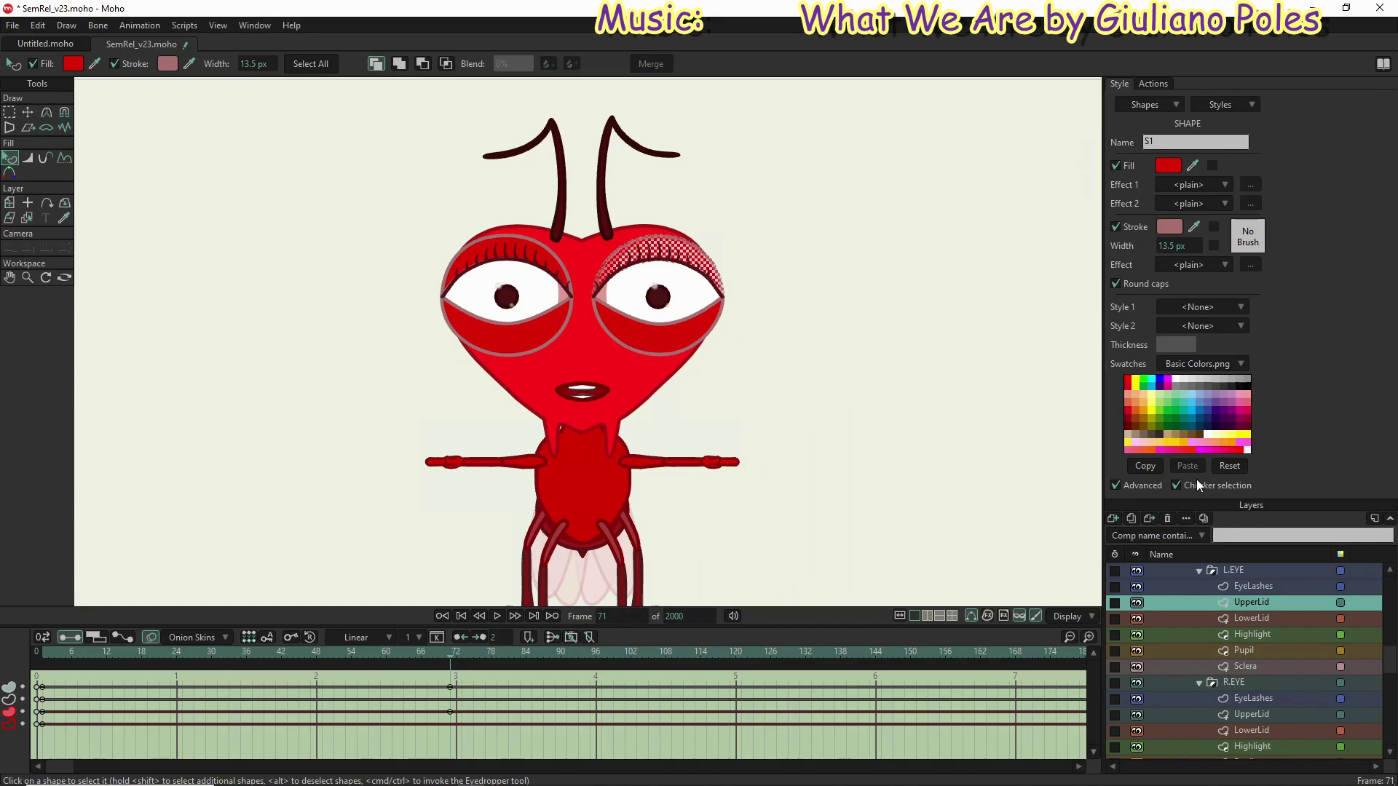
Step: Key the L.EYE upper lid's stroke as dark red AA0606 at frame 71 and copy that hex code
left_click(1167, 227)
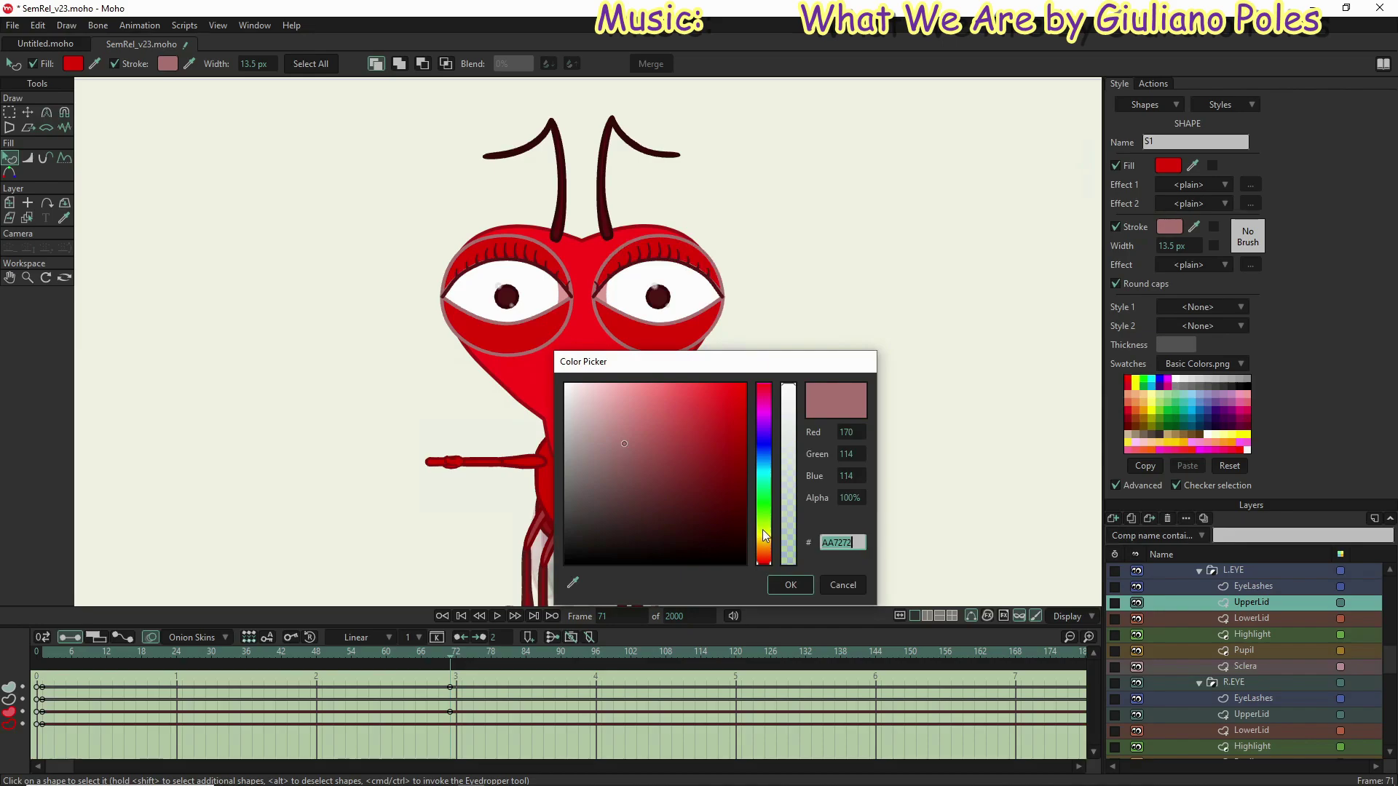
type("aa0606")
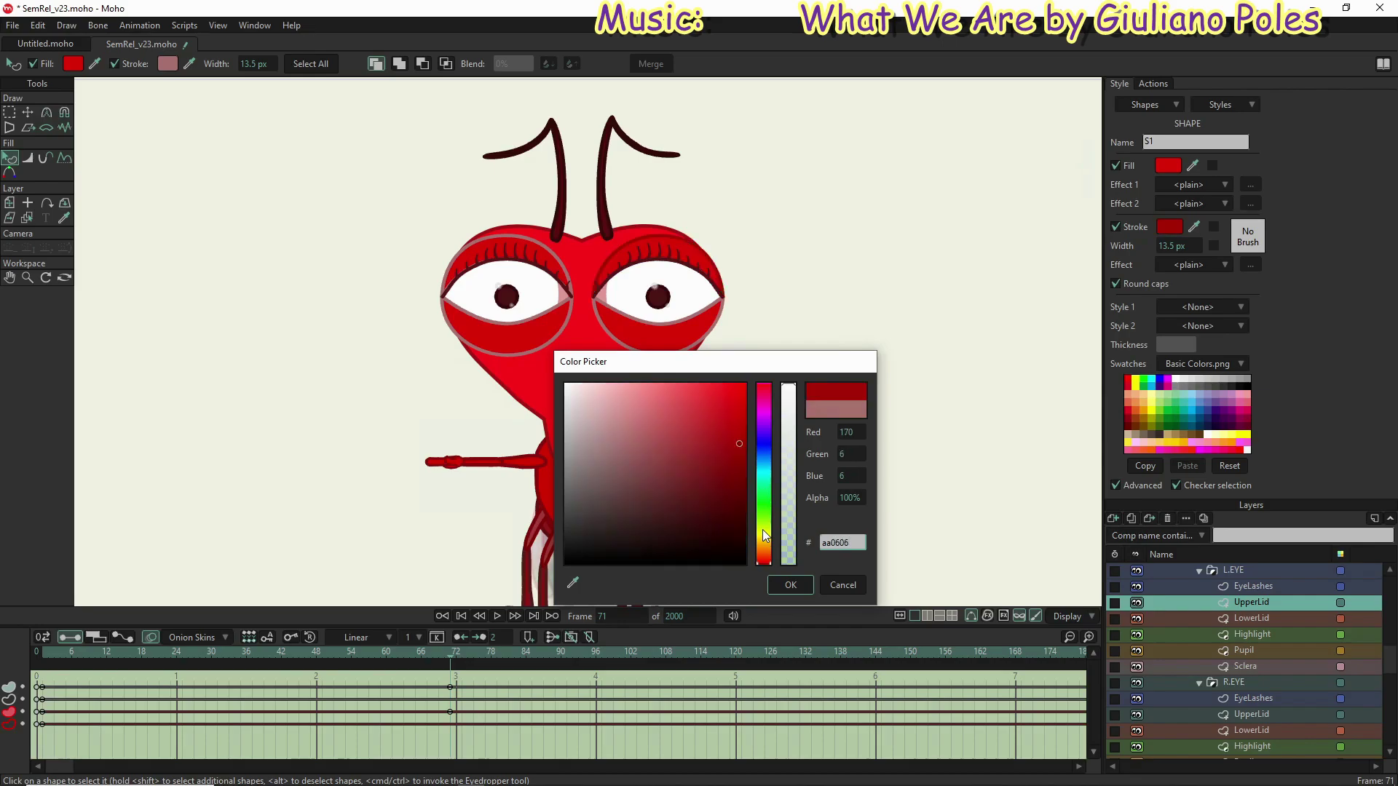
left_click(790, 587)
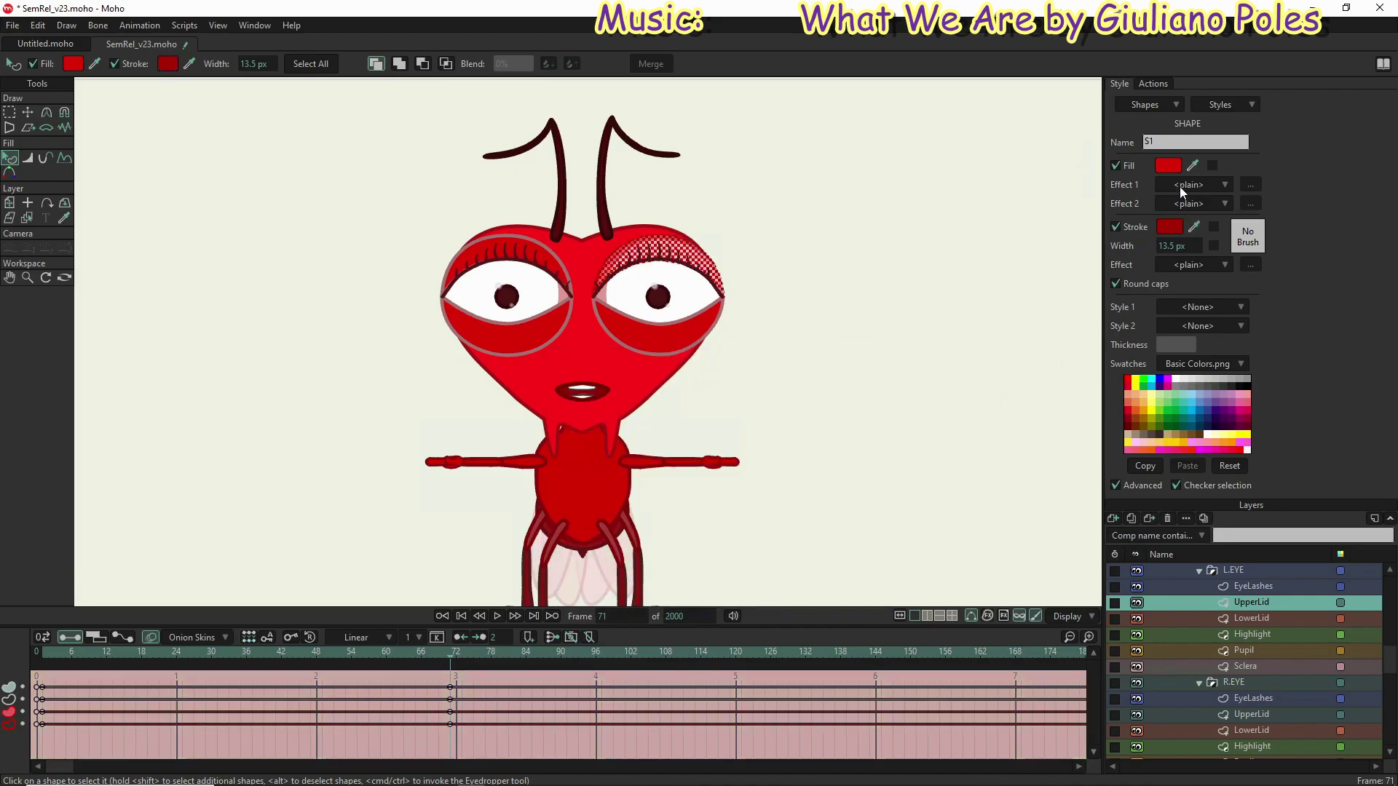
left_click(1169, 229)
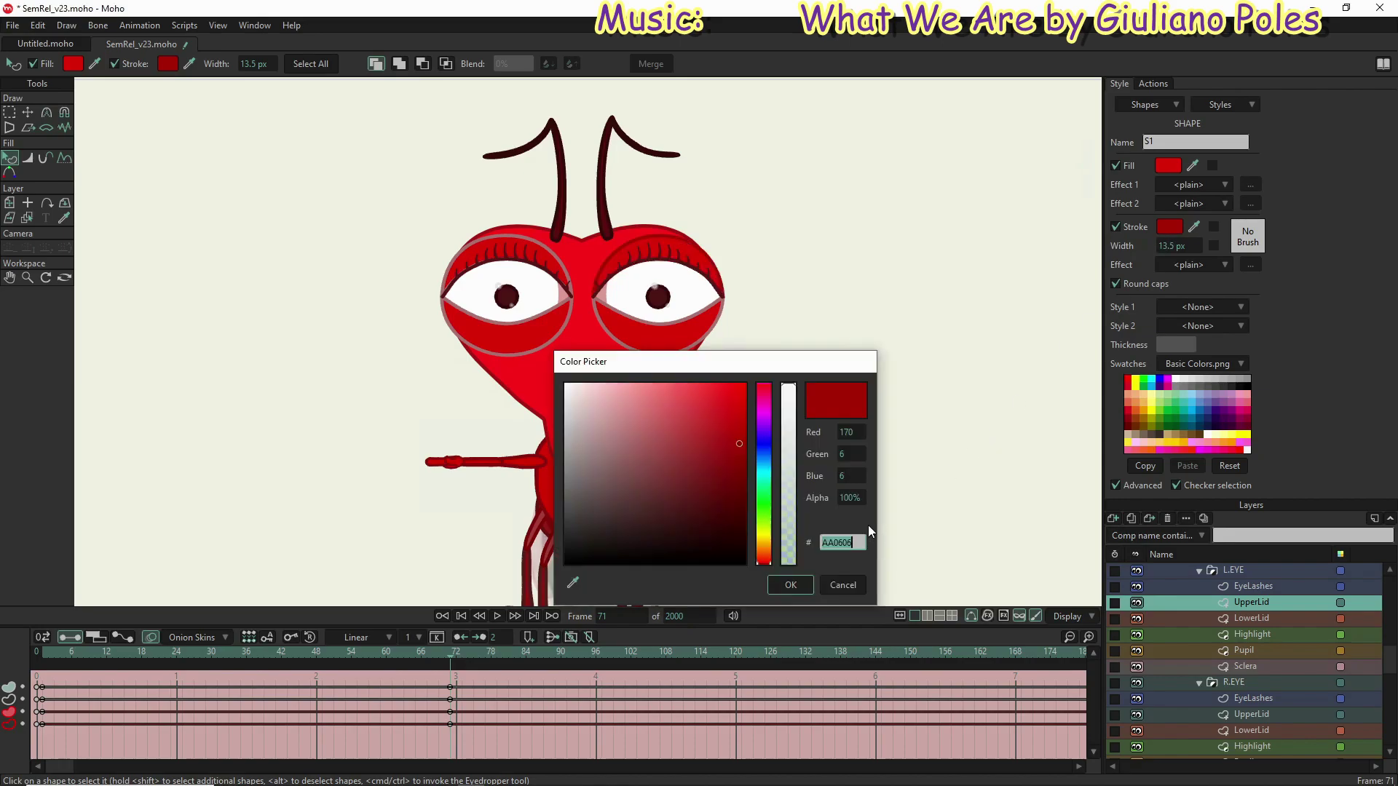
left_click(794, 584)
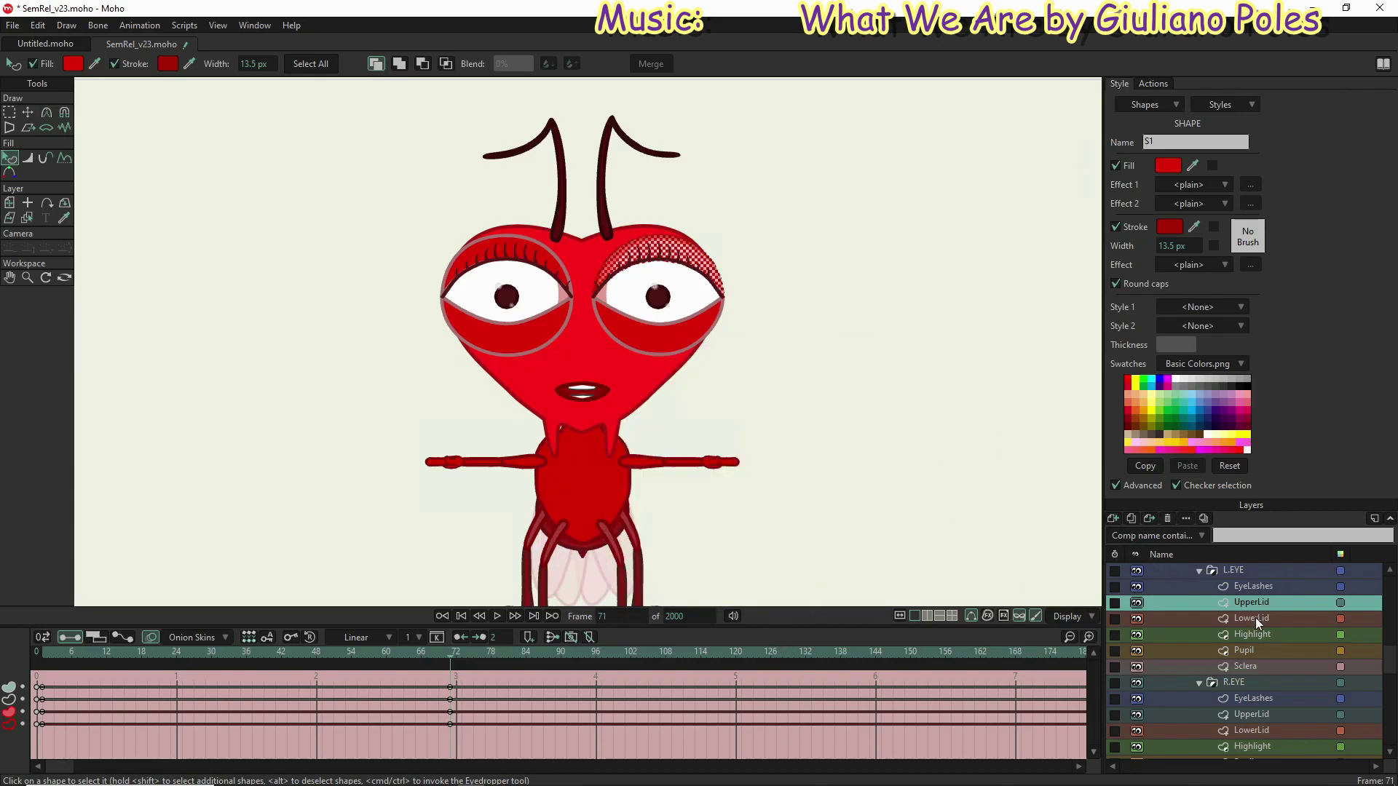
Step: Key the L.EYE lower lid's stroke as dark red AA0606 at frame 71
left_click(1256, 618)
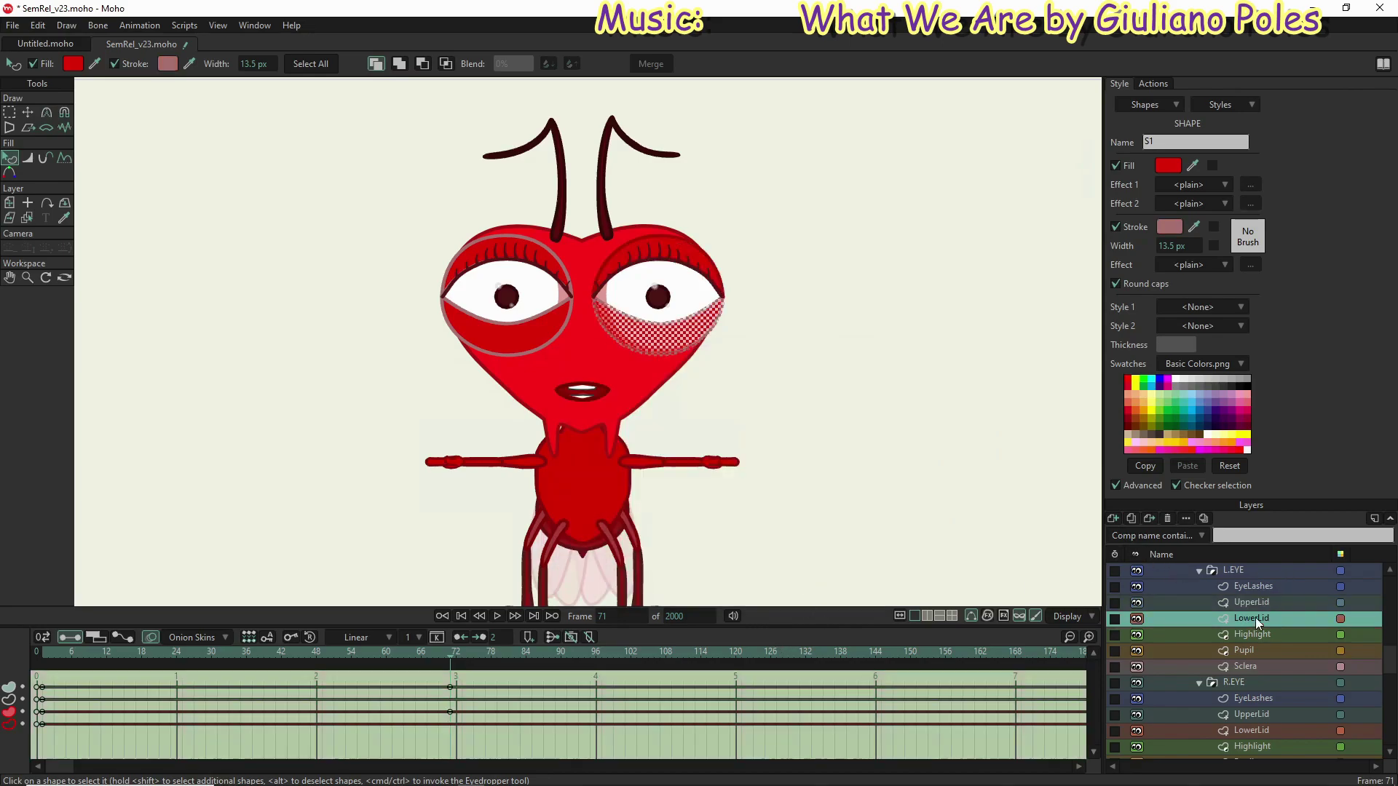
left_click(1169, 226)
type("AA0606")
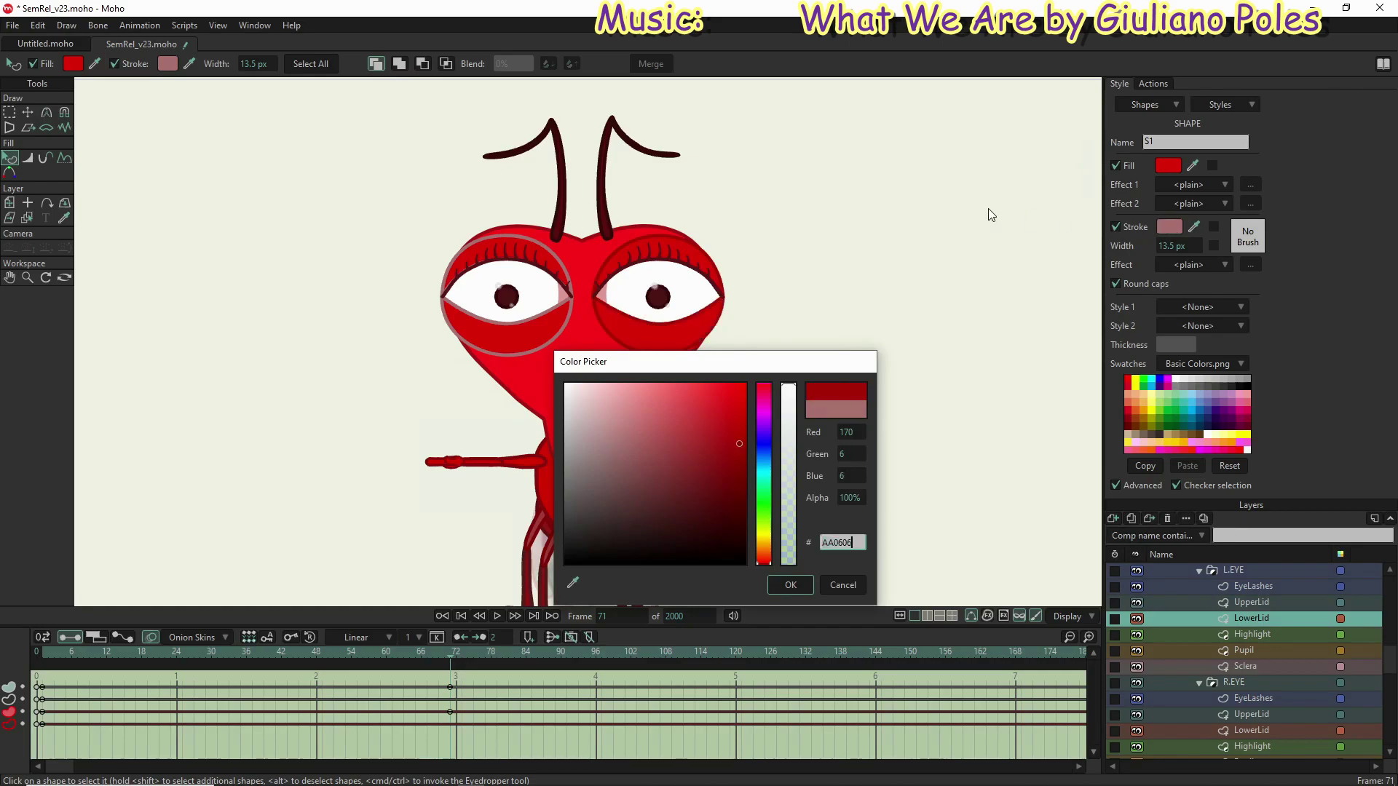
left_click(791, 585)
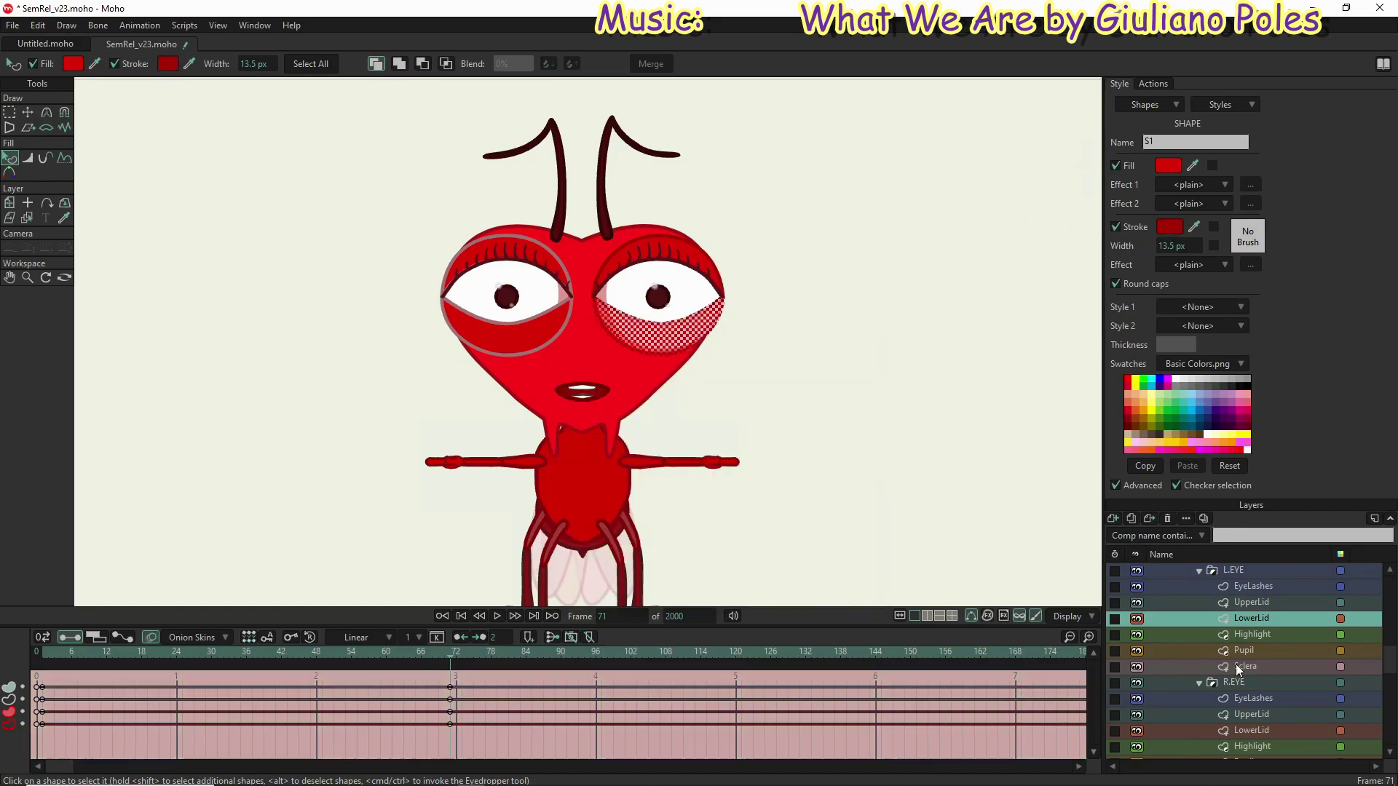
Step: Key the R.EYE upper lid's stroke as dark red AA0606 at frame 71
left_click(1254, 712)
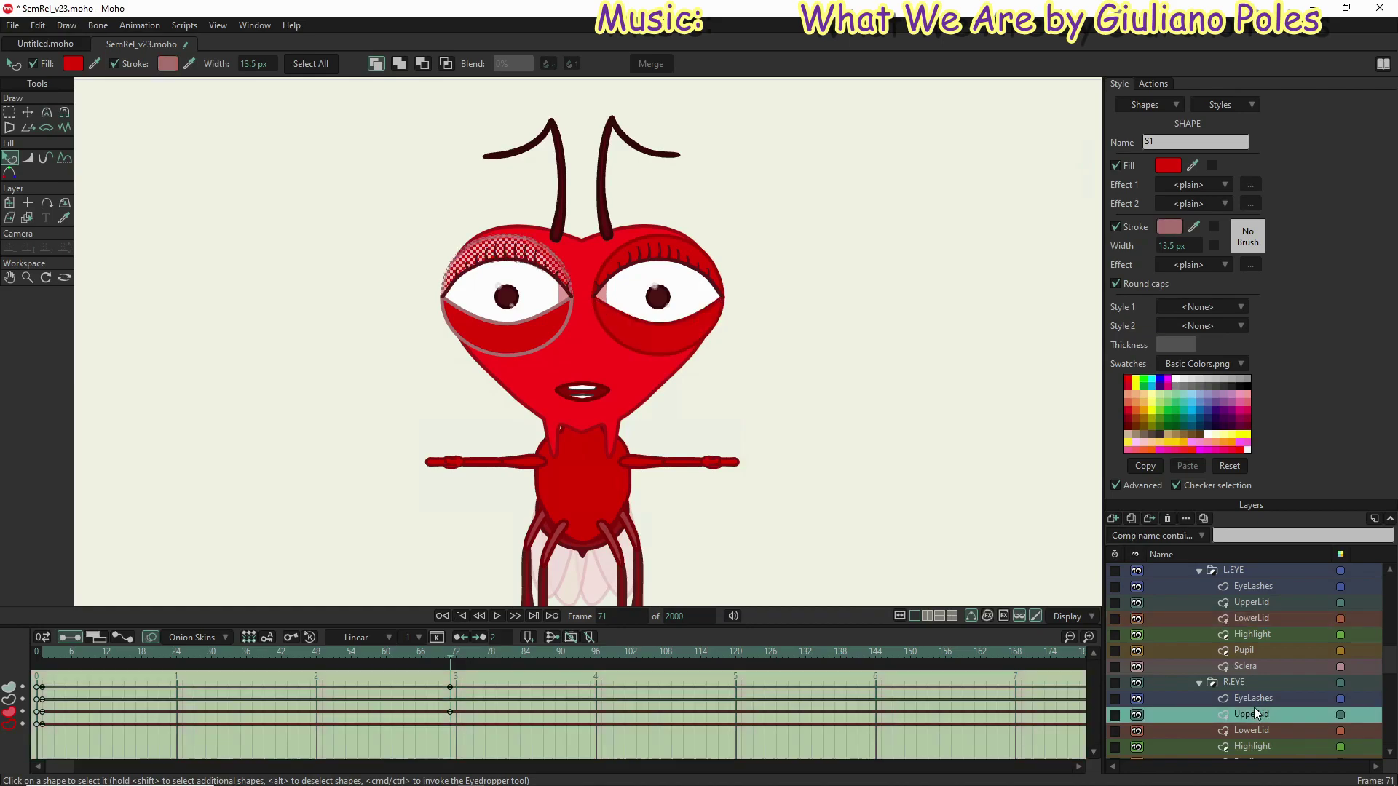
left_click(1169, 225)
type("AA0606")
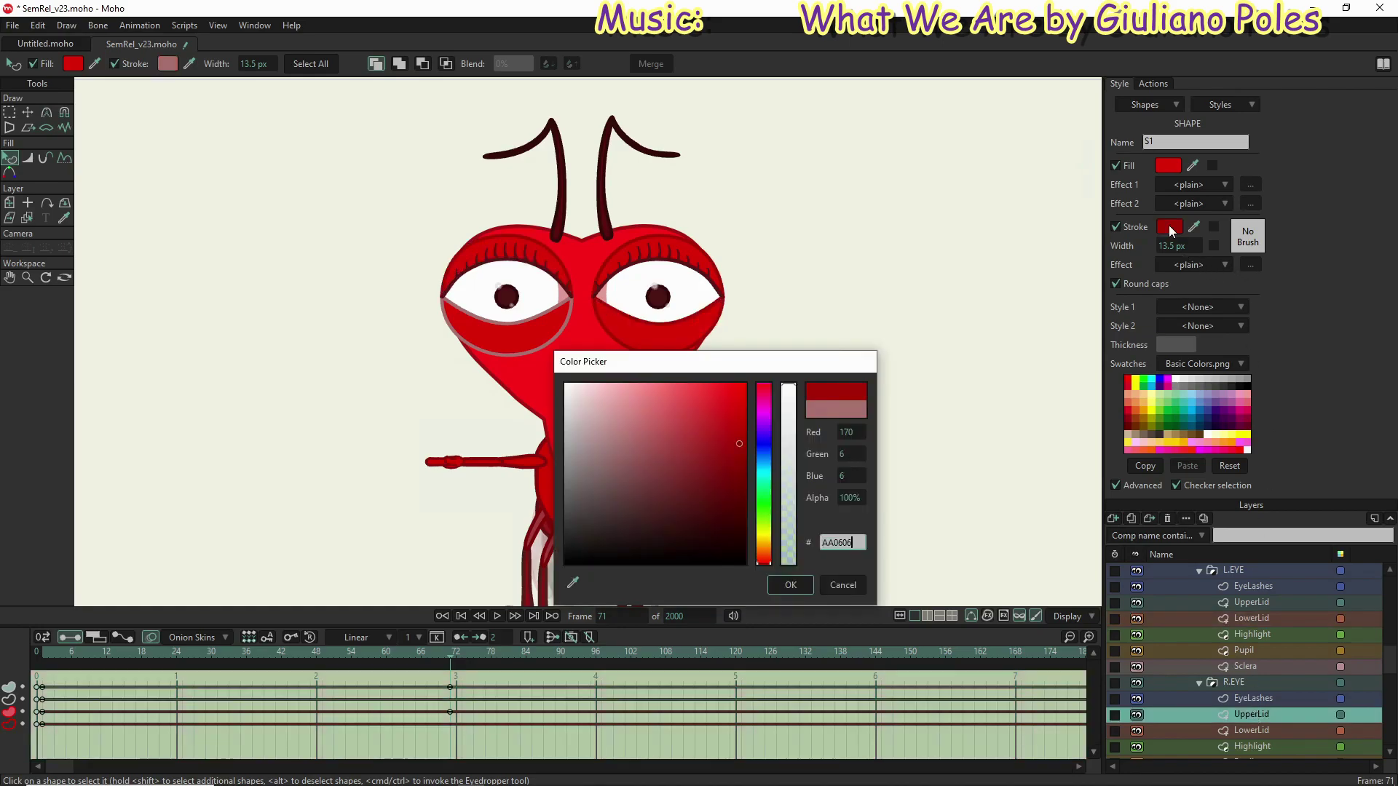
left_click(774, 583)
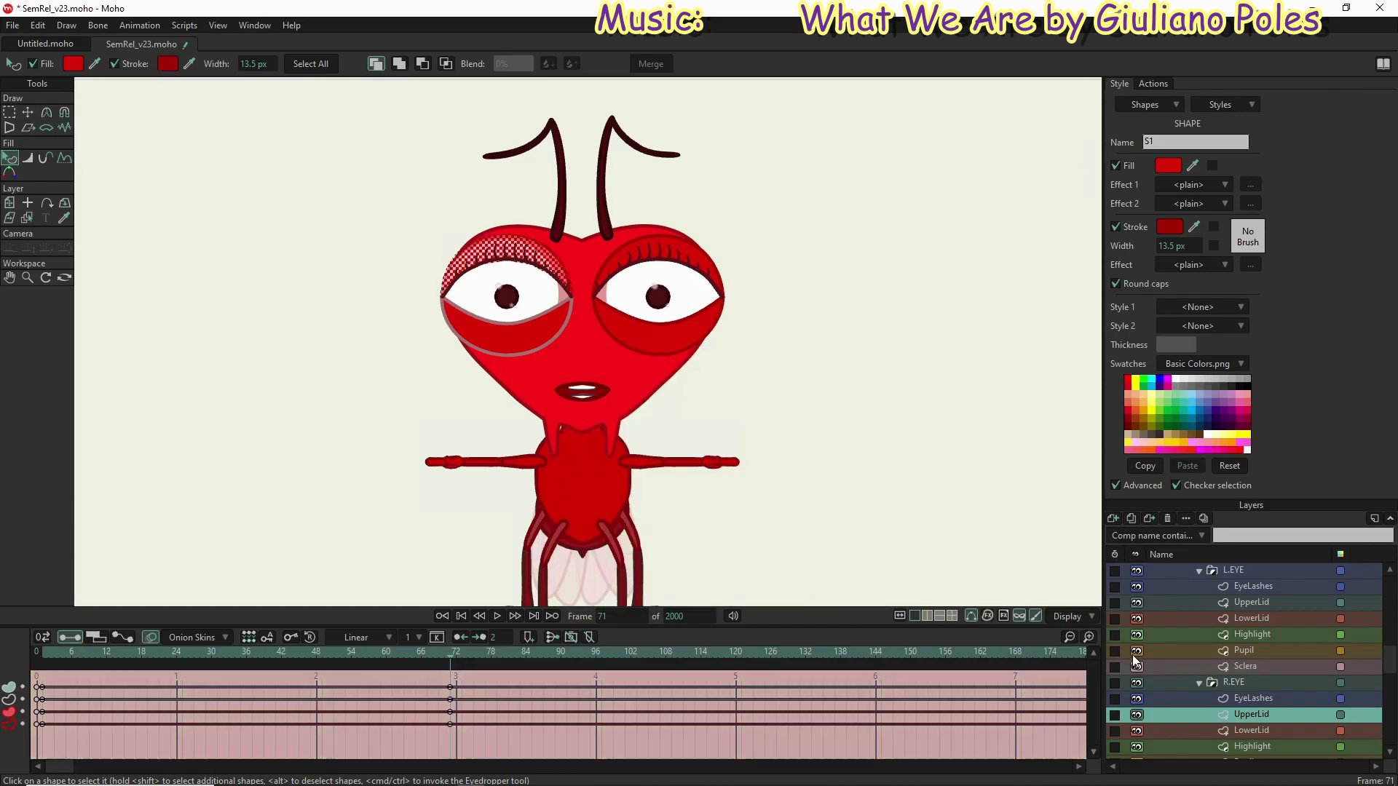
Step: Select the lower lid shape in the R.EYE group at frame 71 for a stroke color change
left_click(1265, 732)
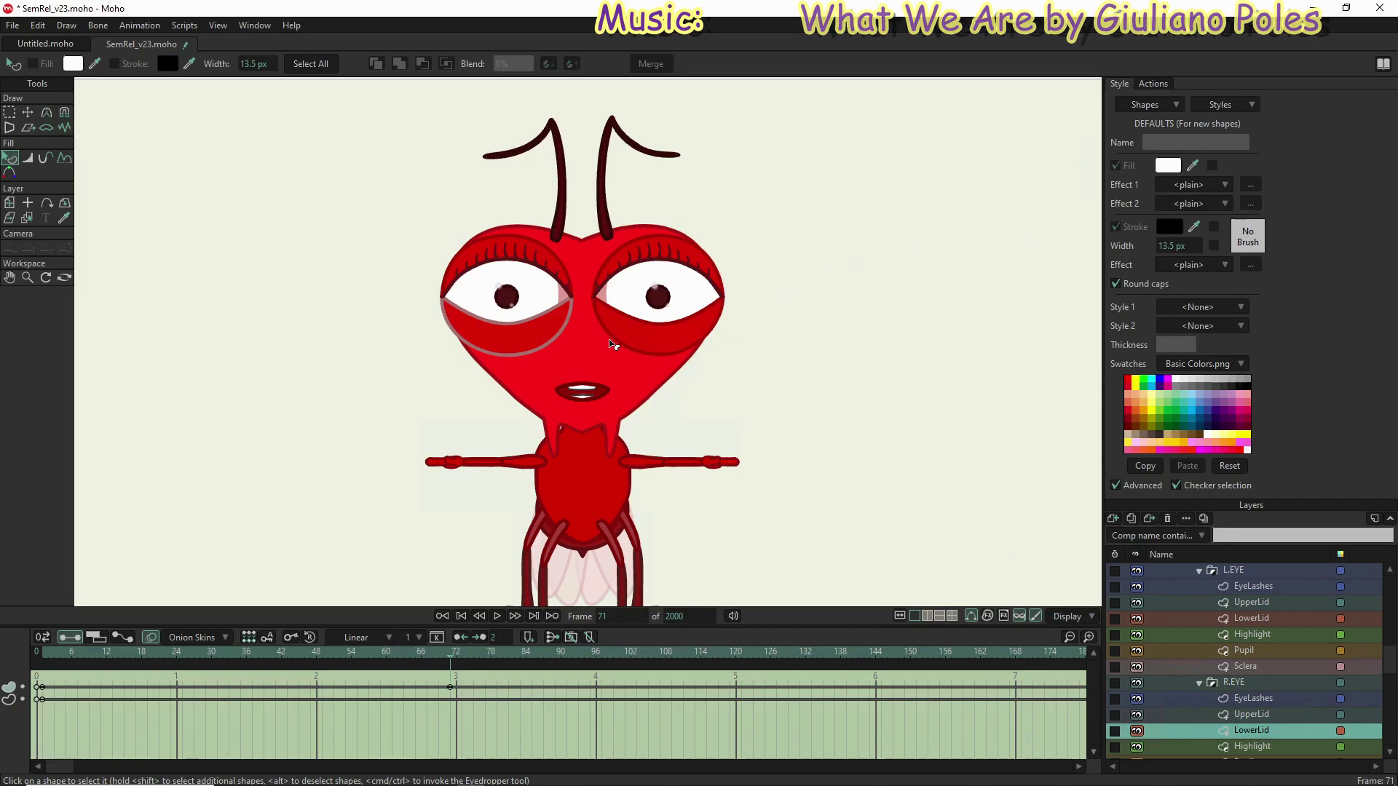
left_click(537, 331)
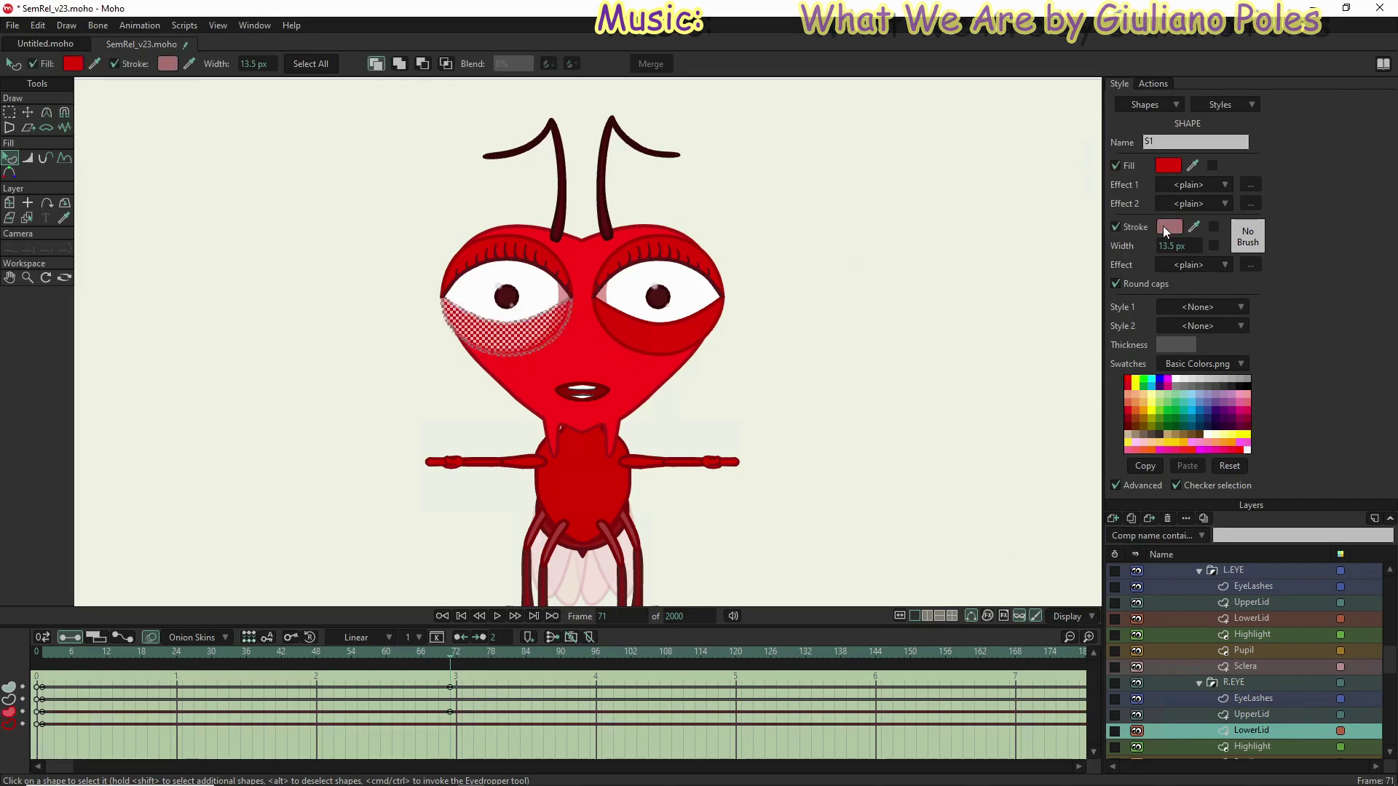
Step: Set the stroke colour of the R.EYE LowerLid shape to AA0606 at frame 71
left_click(1163, 225)
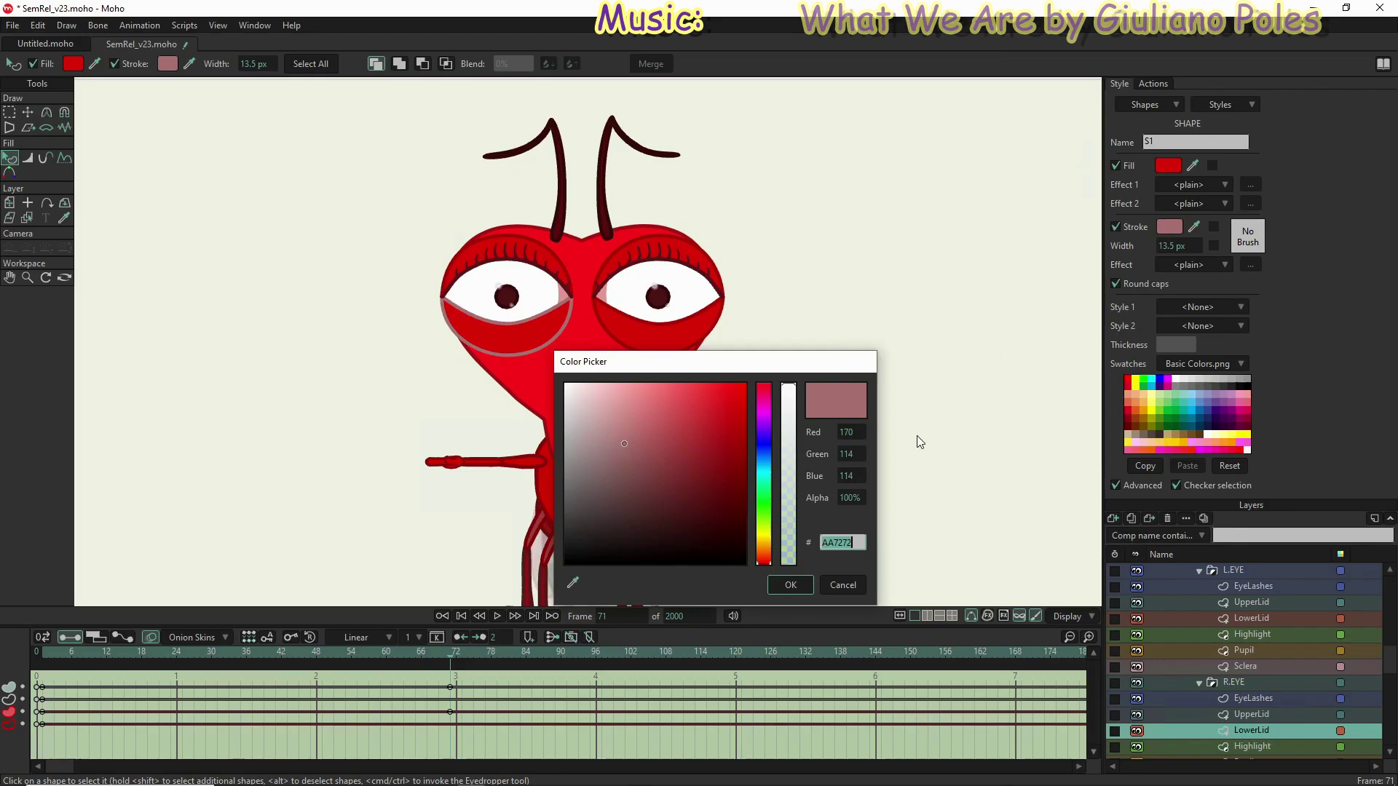
type("AA0606")
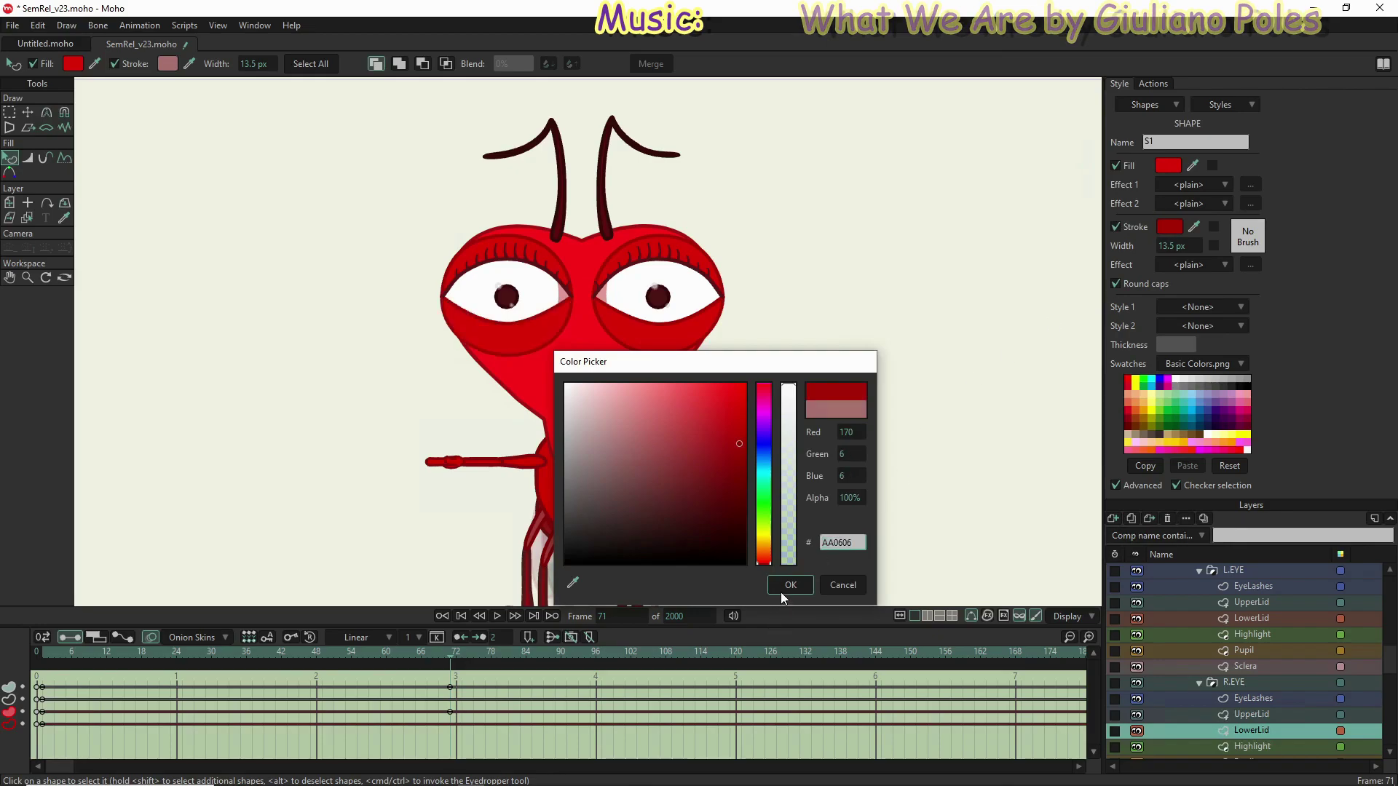
left_click(782, 587)
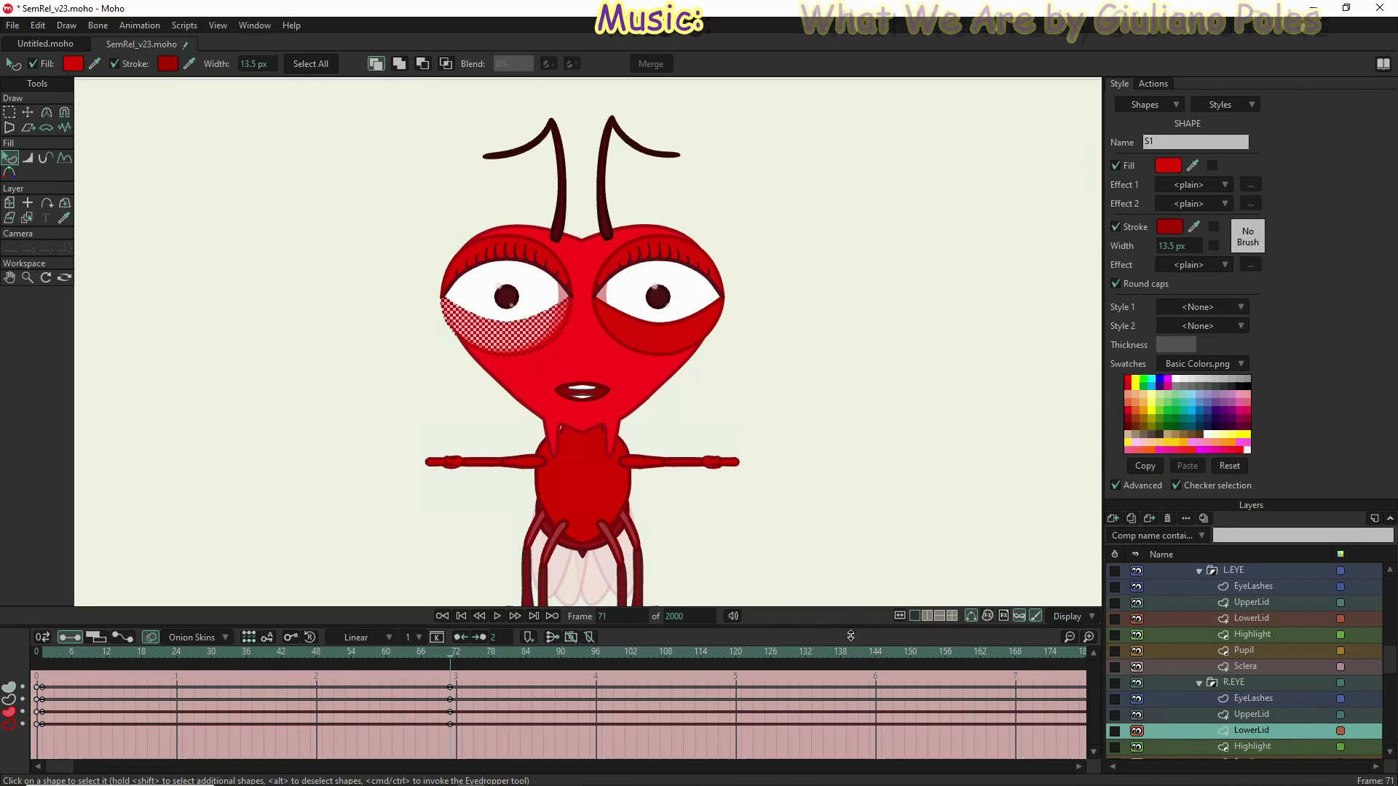
Step: At frame 141, set the R.EYE LowerLid fill colour to 620909 and copy its hex code
left_click(864, 654)
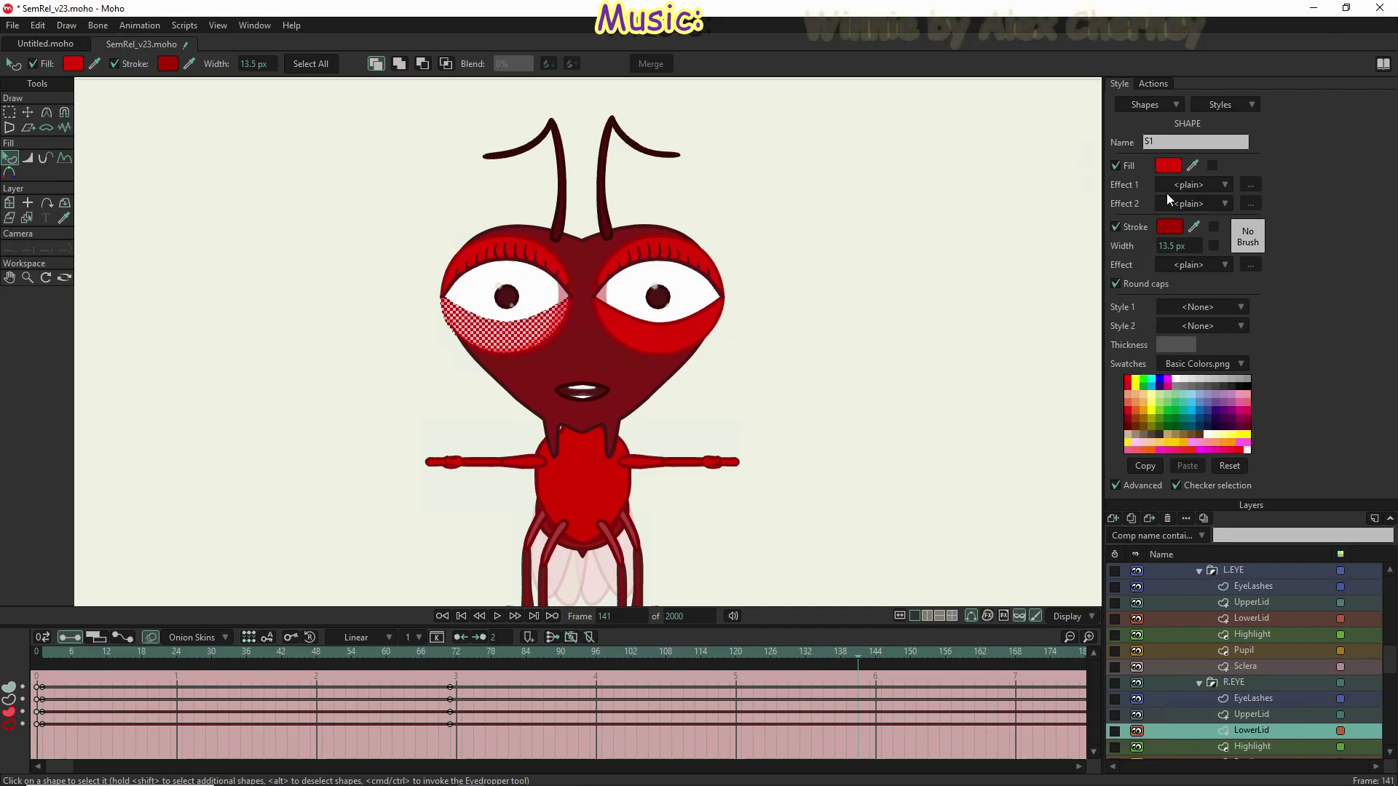
left_click(1166, 166)
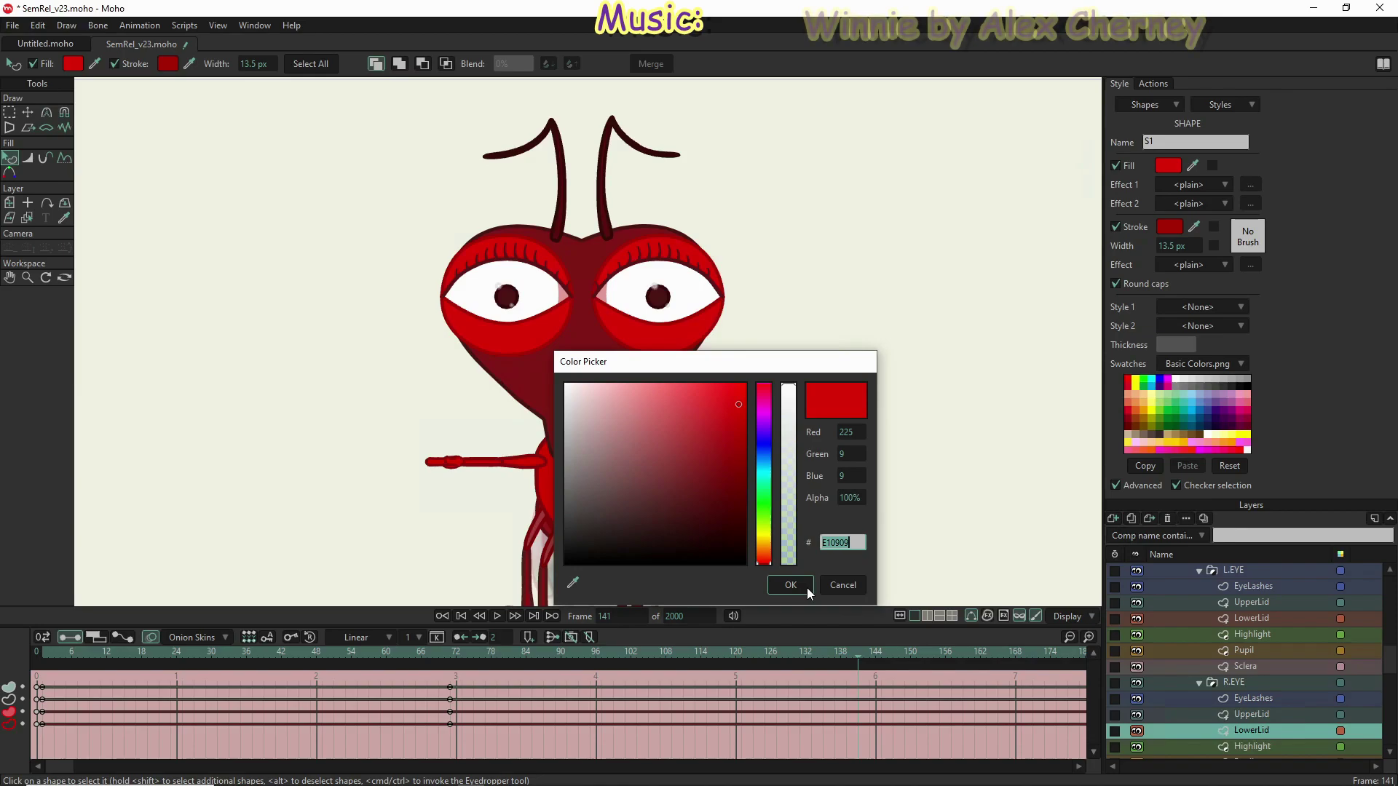
type("620909")
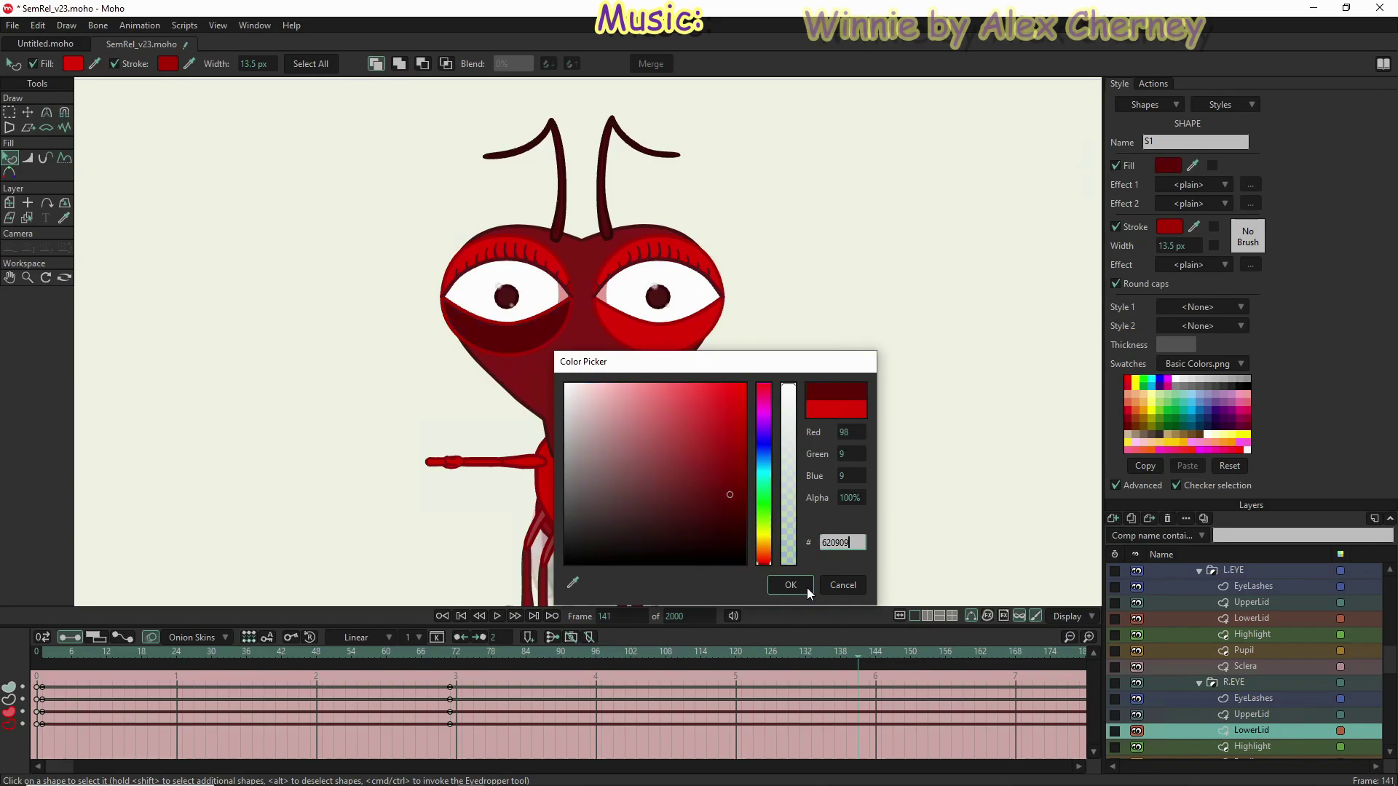
key("ctrl+a")
key("ctrl+c")
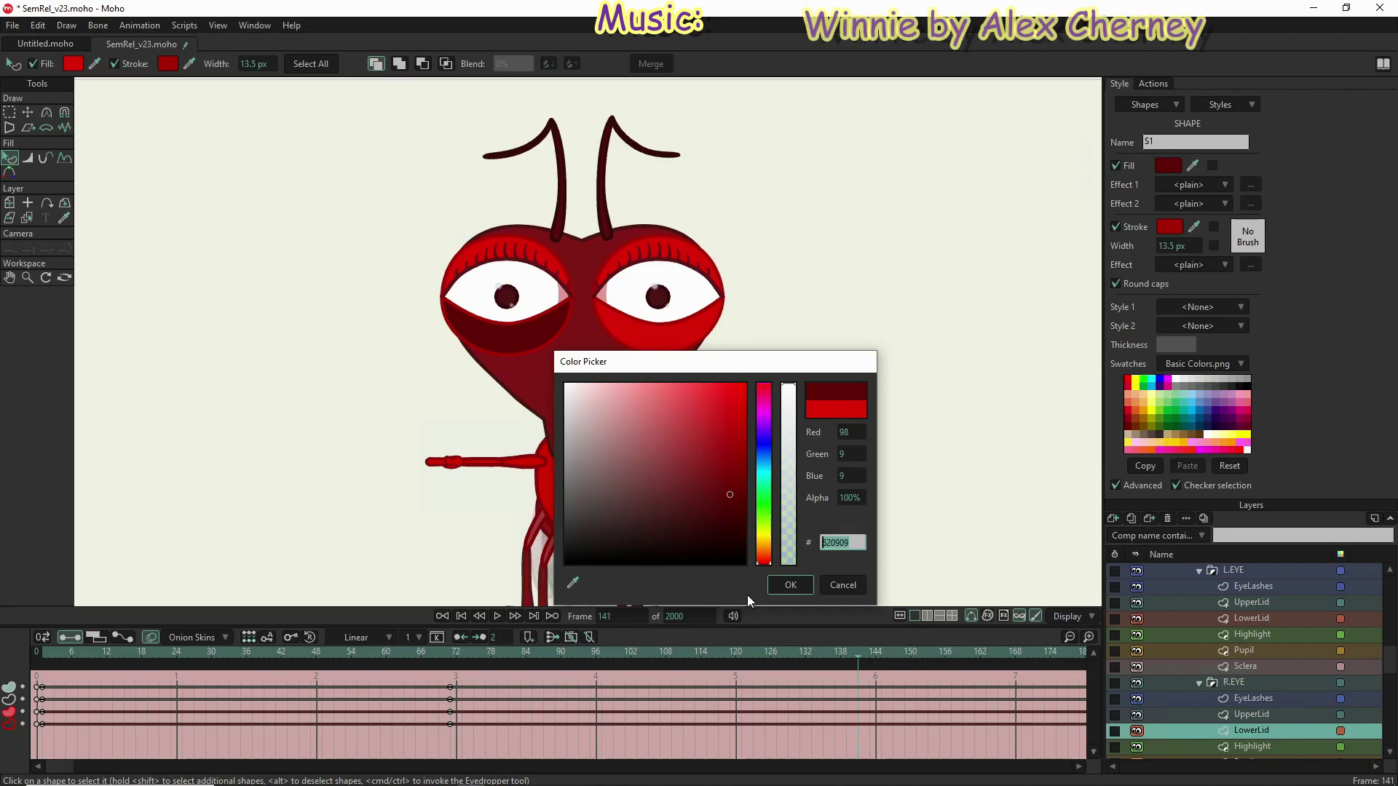
left_click(780, 584)
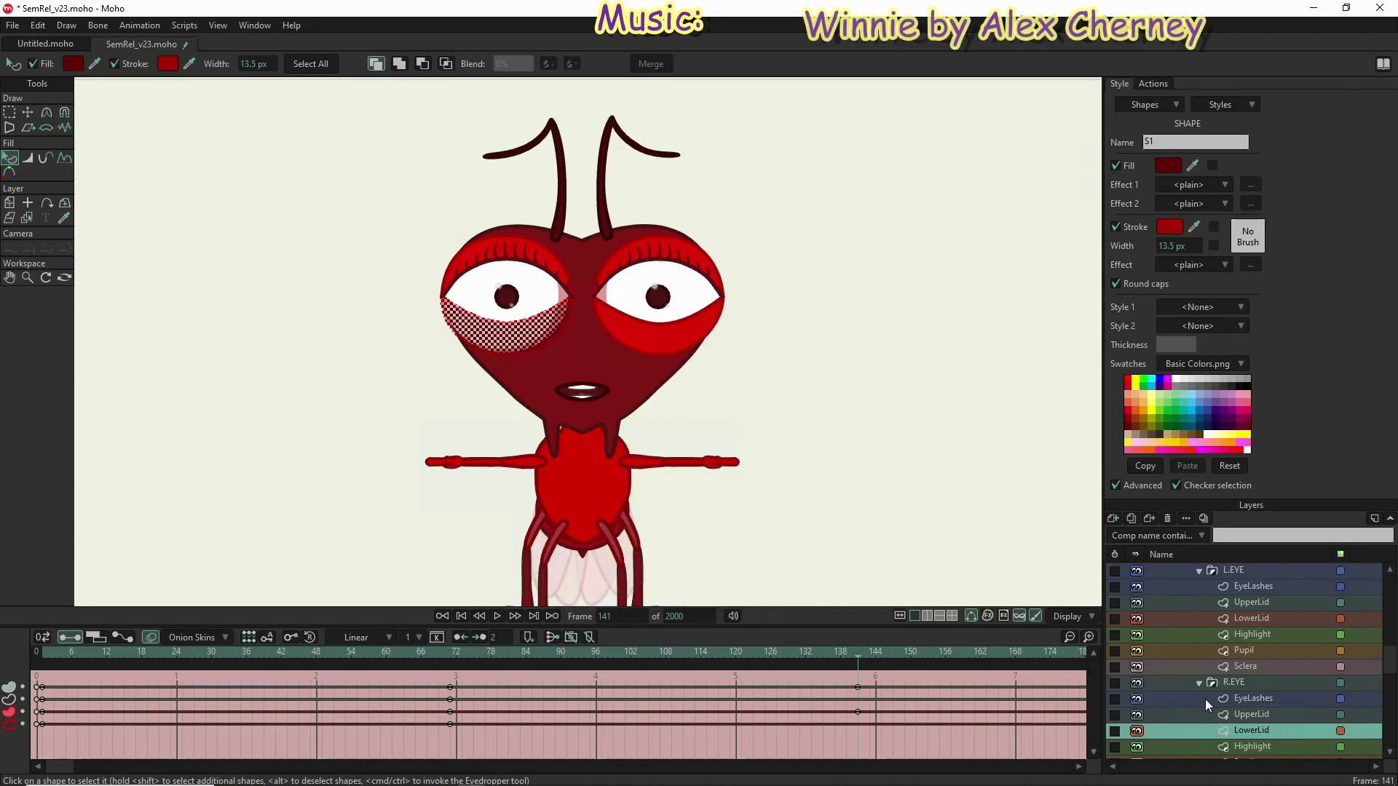
Step: Give the R.EYE UpperLid shape the fill colour 620909 at frame 141
left_click(1230, 715)
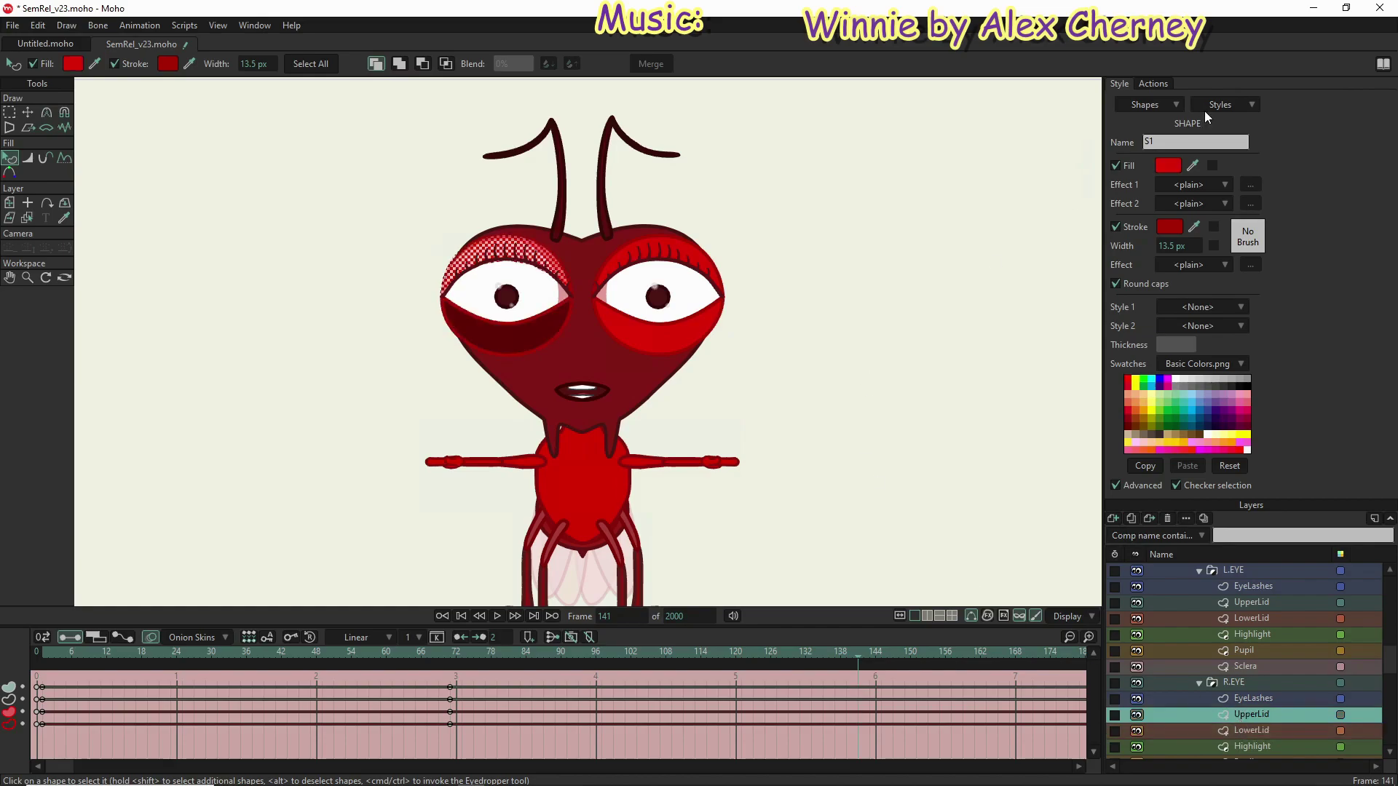
left_click(1169, 166)
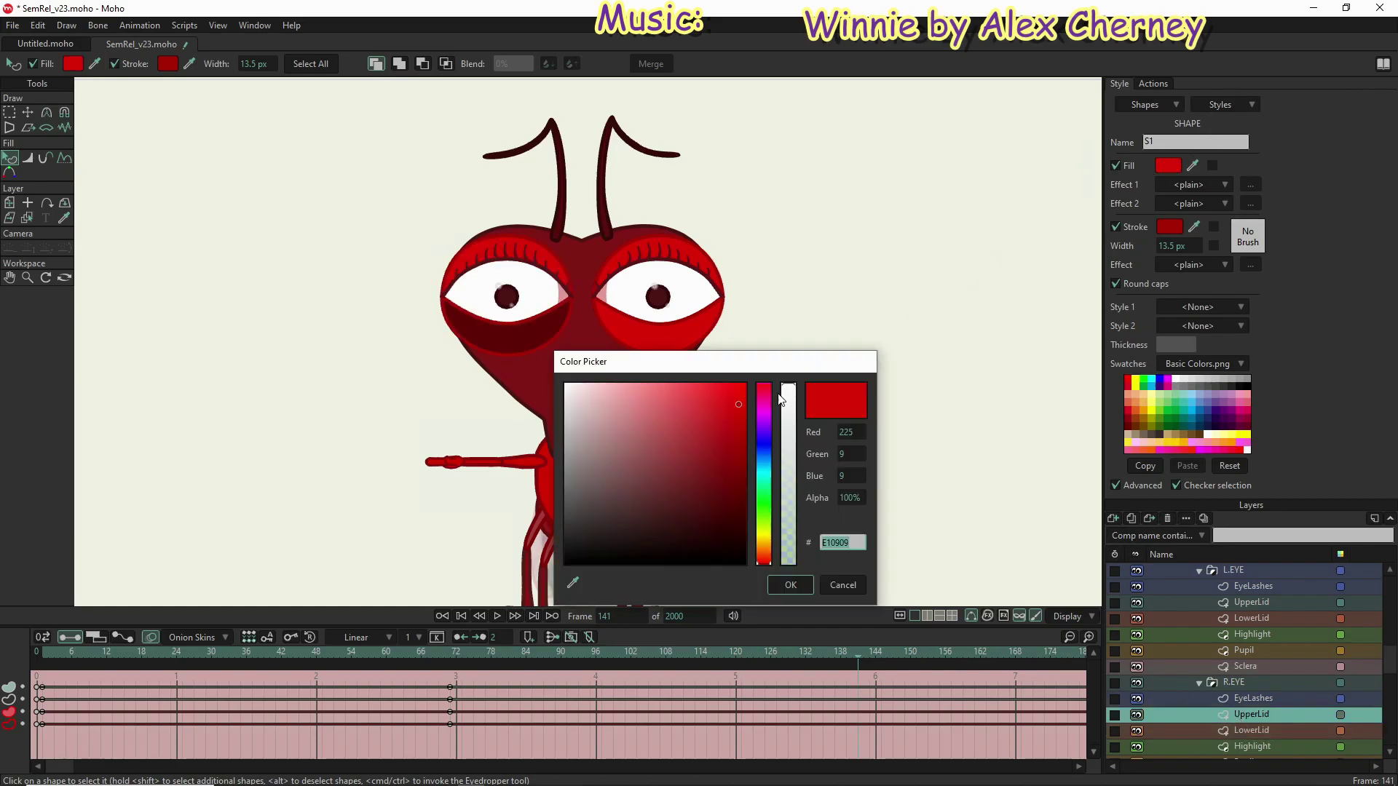
left_click(730, 495)
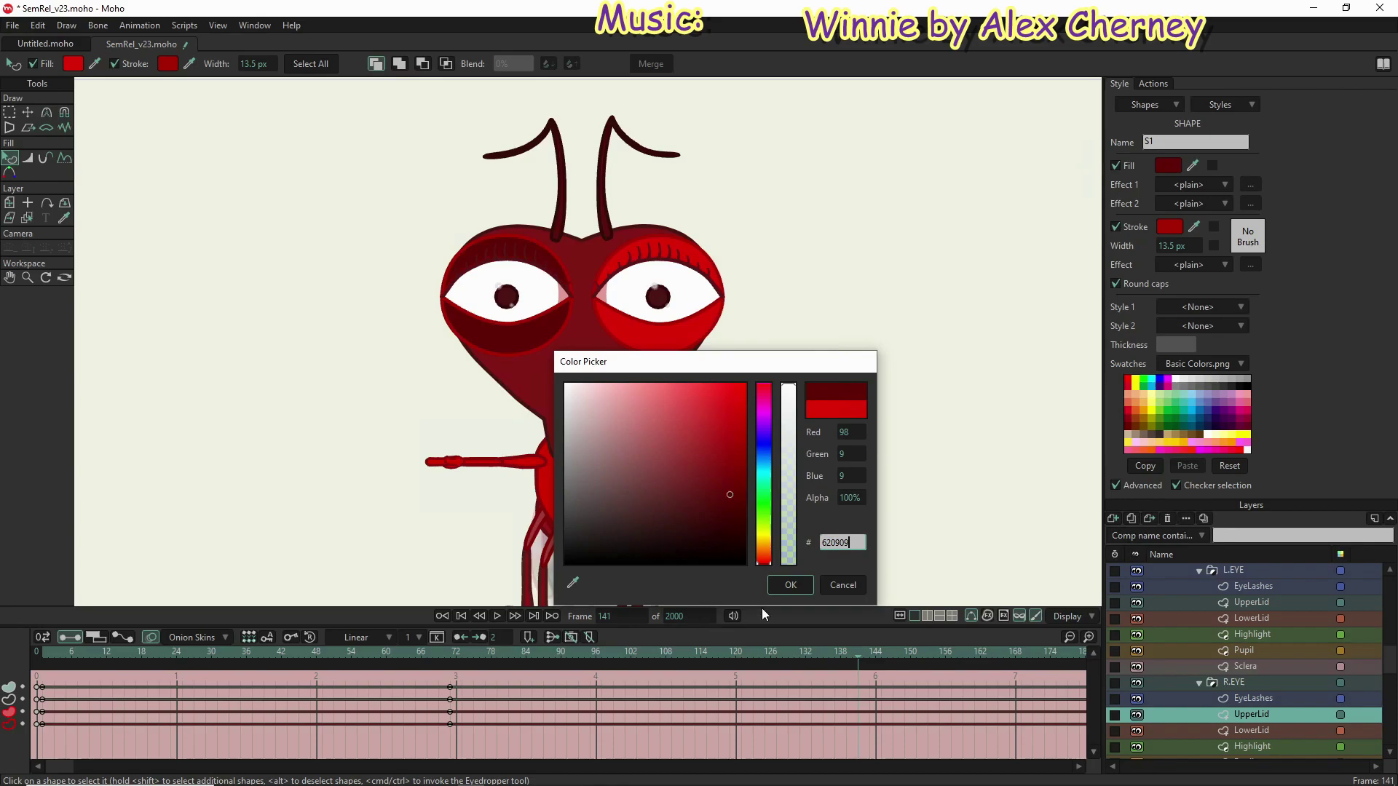
left_click(790, 585)
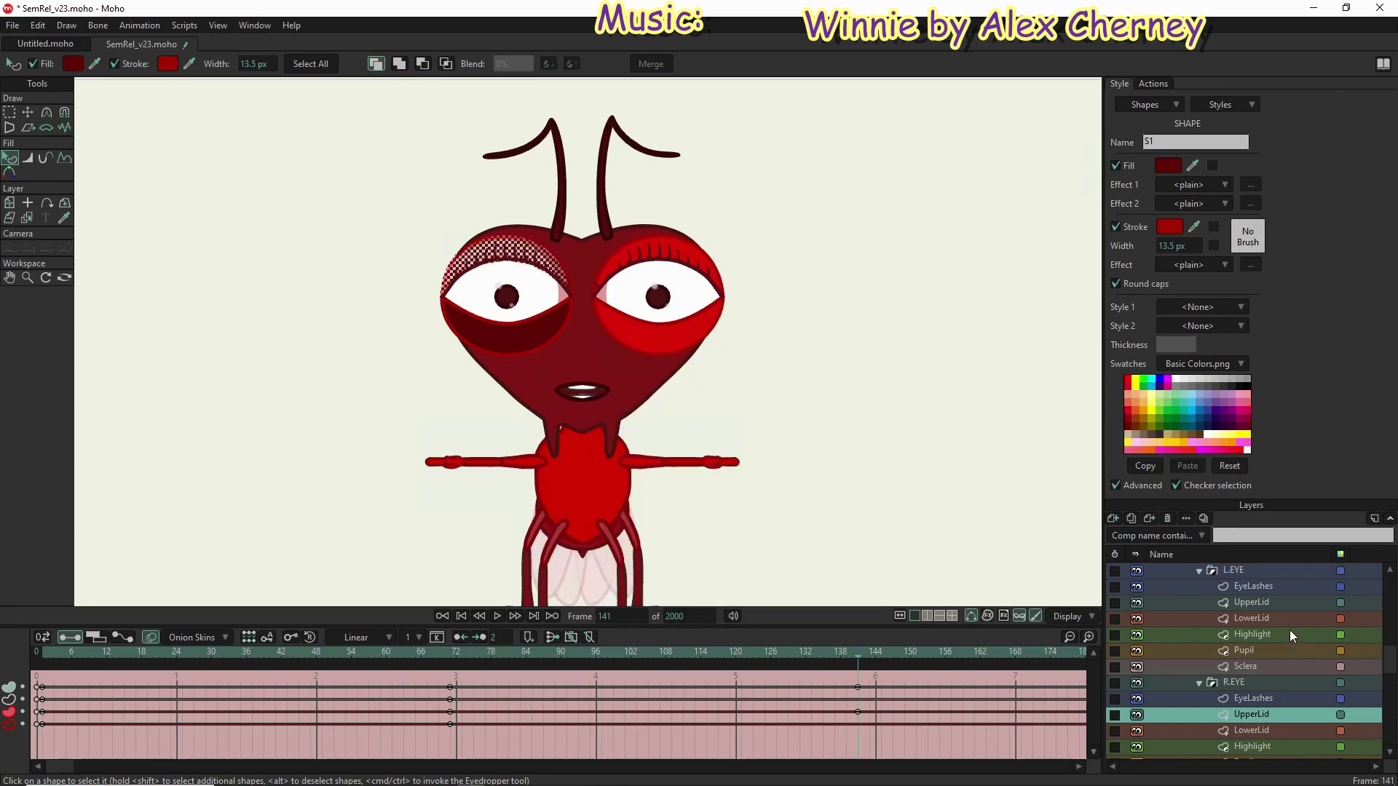
Step: Give the L.EYE LowerLid shape the fill colour 620909 at frame 141
left_click(1272, 619)
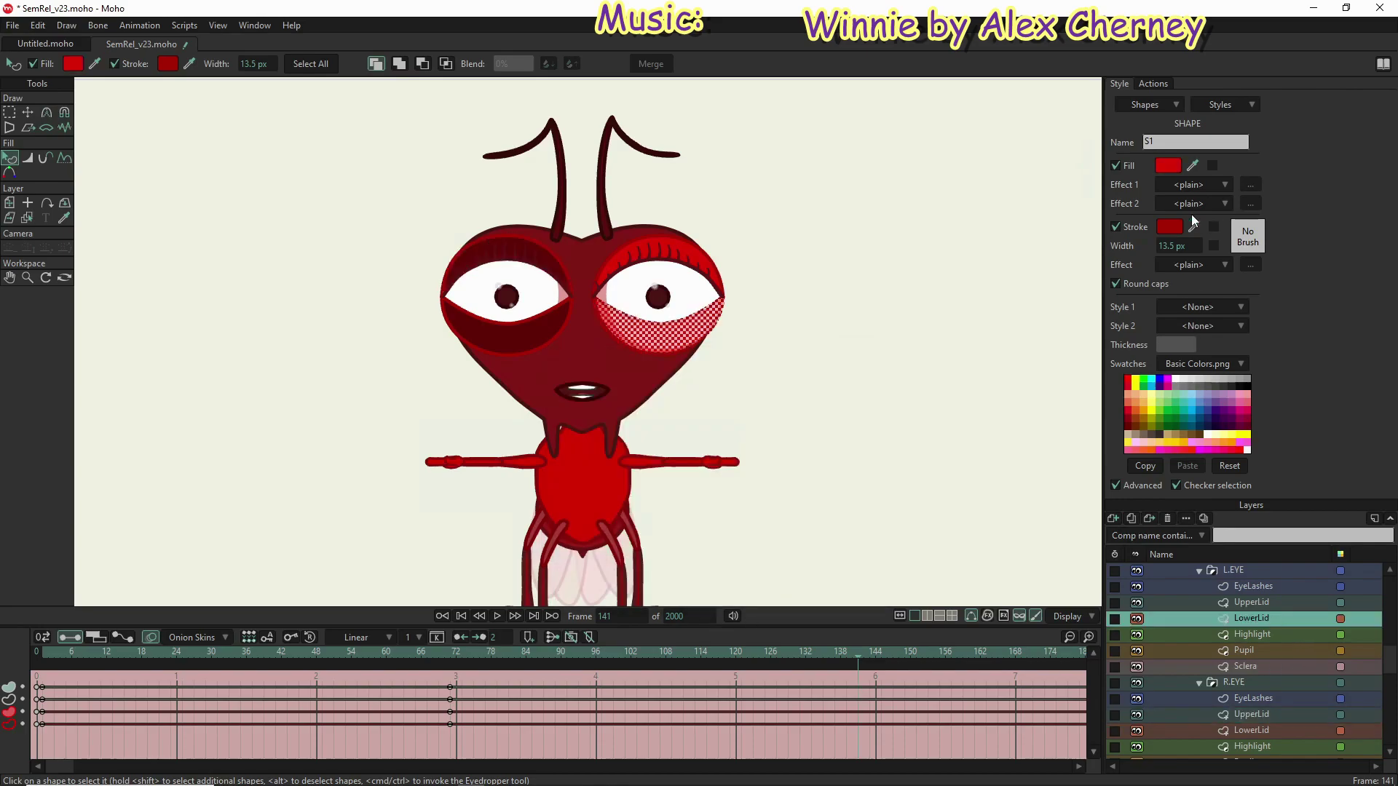
left_click(1169, 166)
key("ctrl+v")
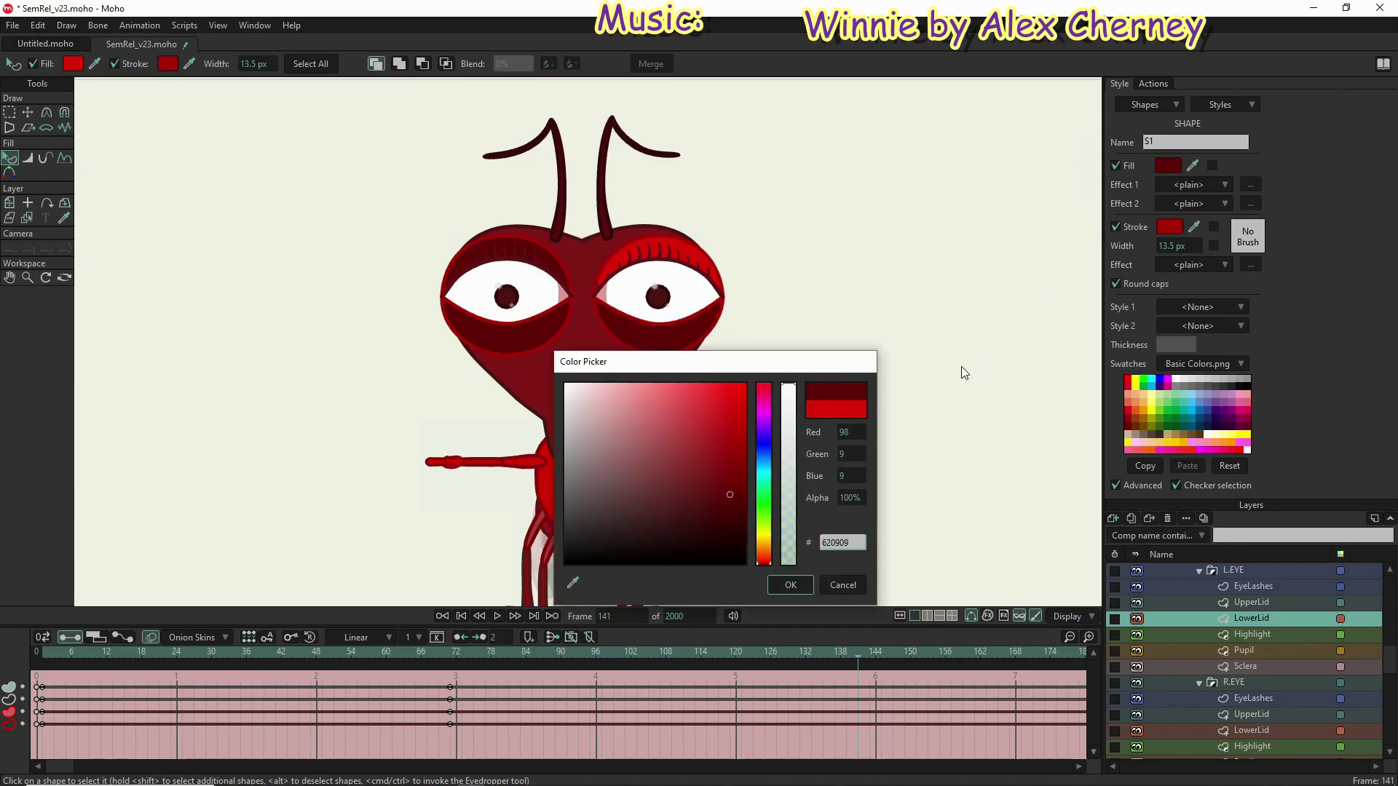
left_click(786, 585)
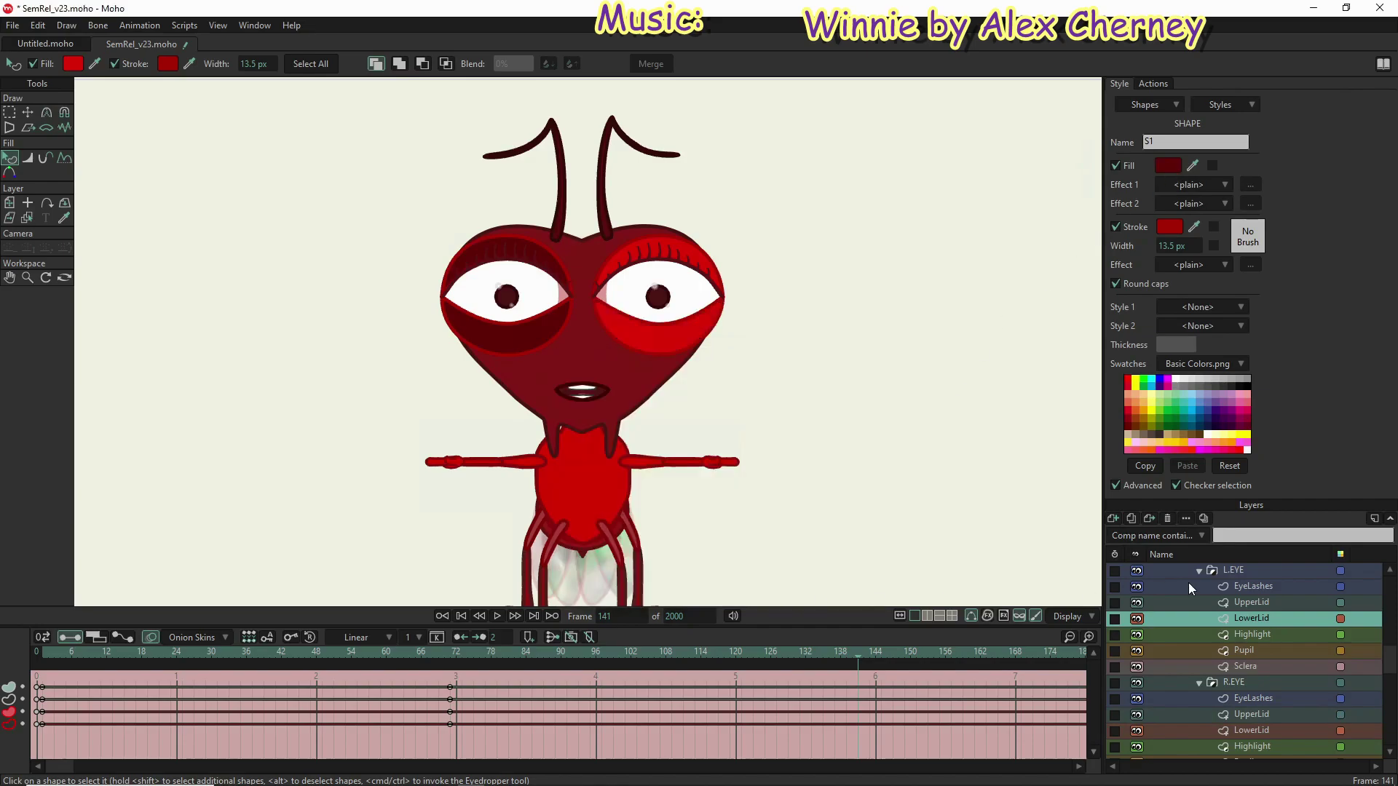
Step: Give the L.EYE UpperLid shape the fill colour 620909 at frame 141
left_click(1260, 605)
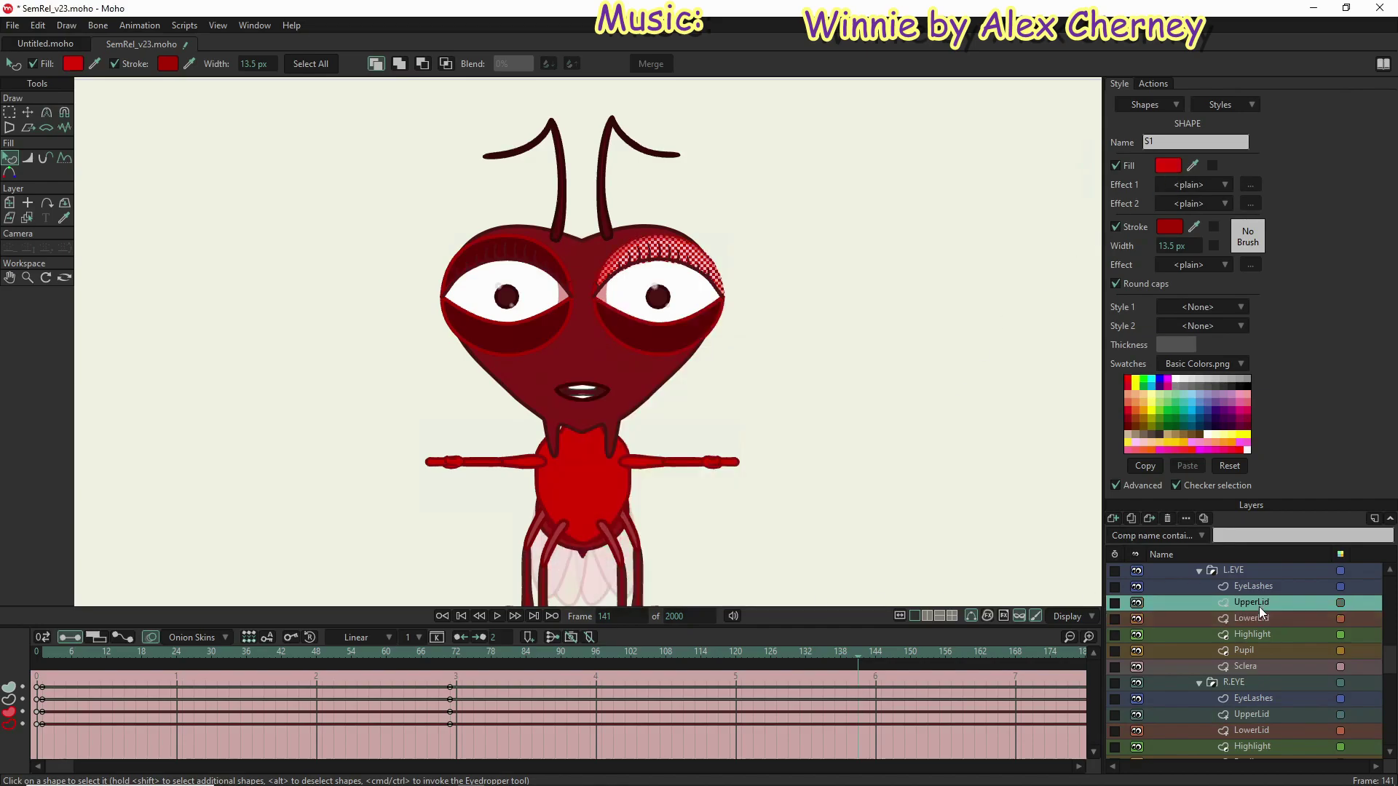
left_click(1168, 168)
key("ctrl+v")
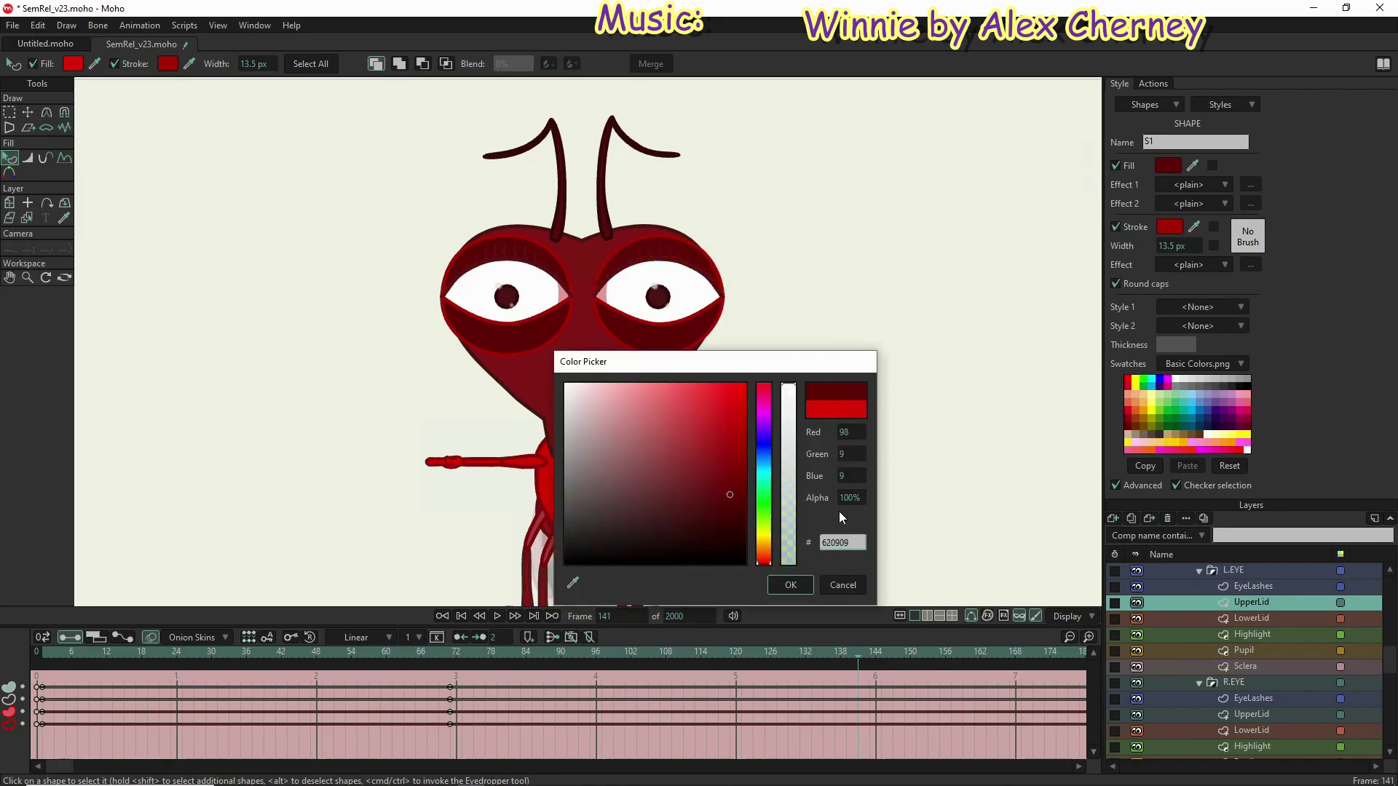
left_click(791, 586)
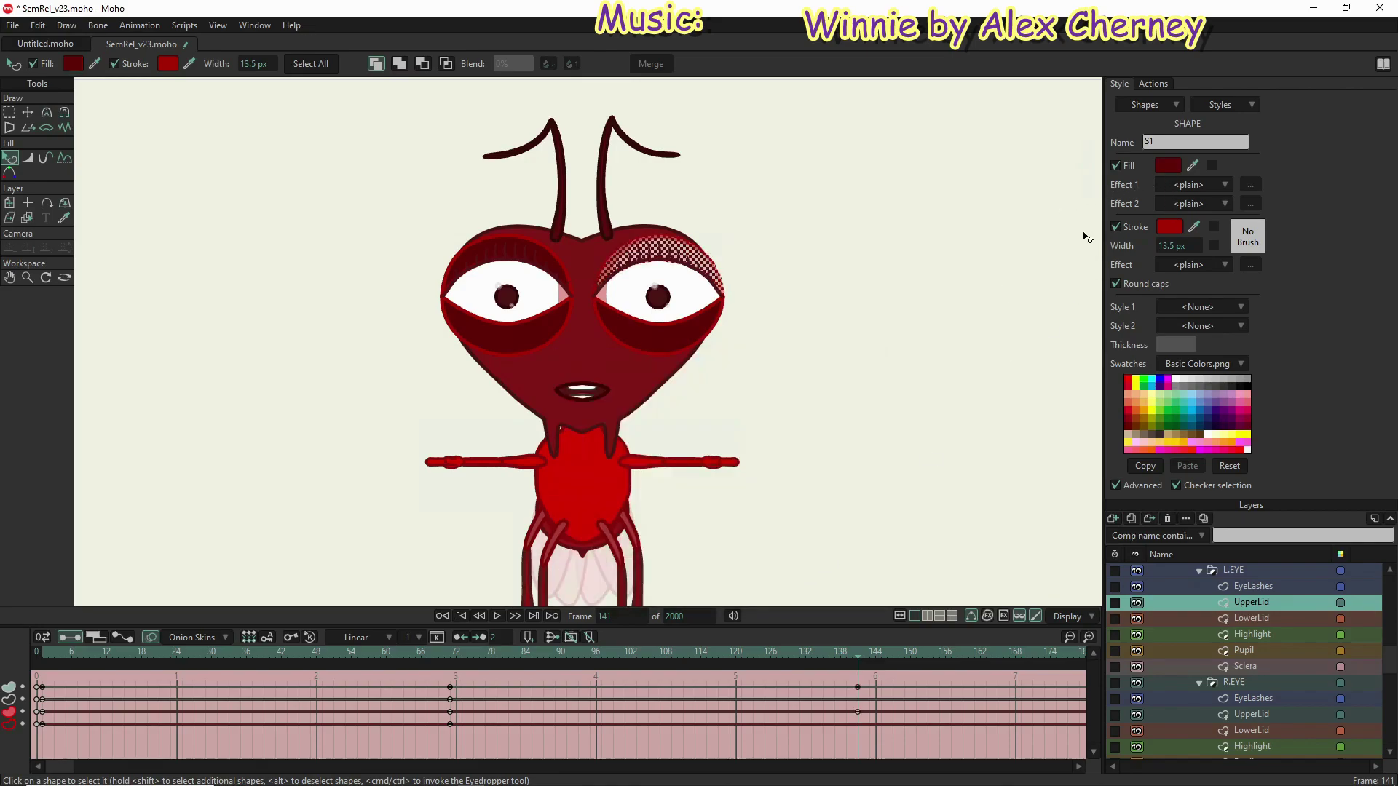
Step: Set the L.EYE UpperLid stroke colour to 450606 at frame 141 and copy its hex code
left_click(1163, 226)
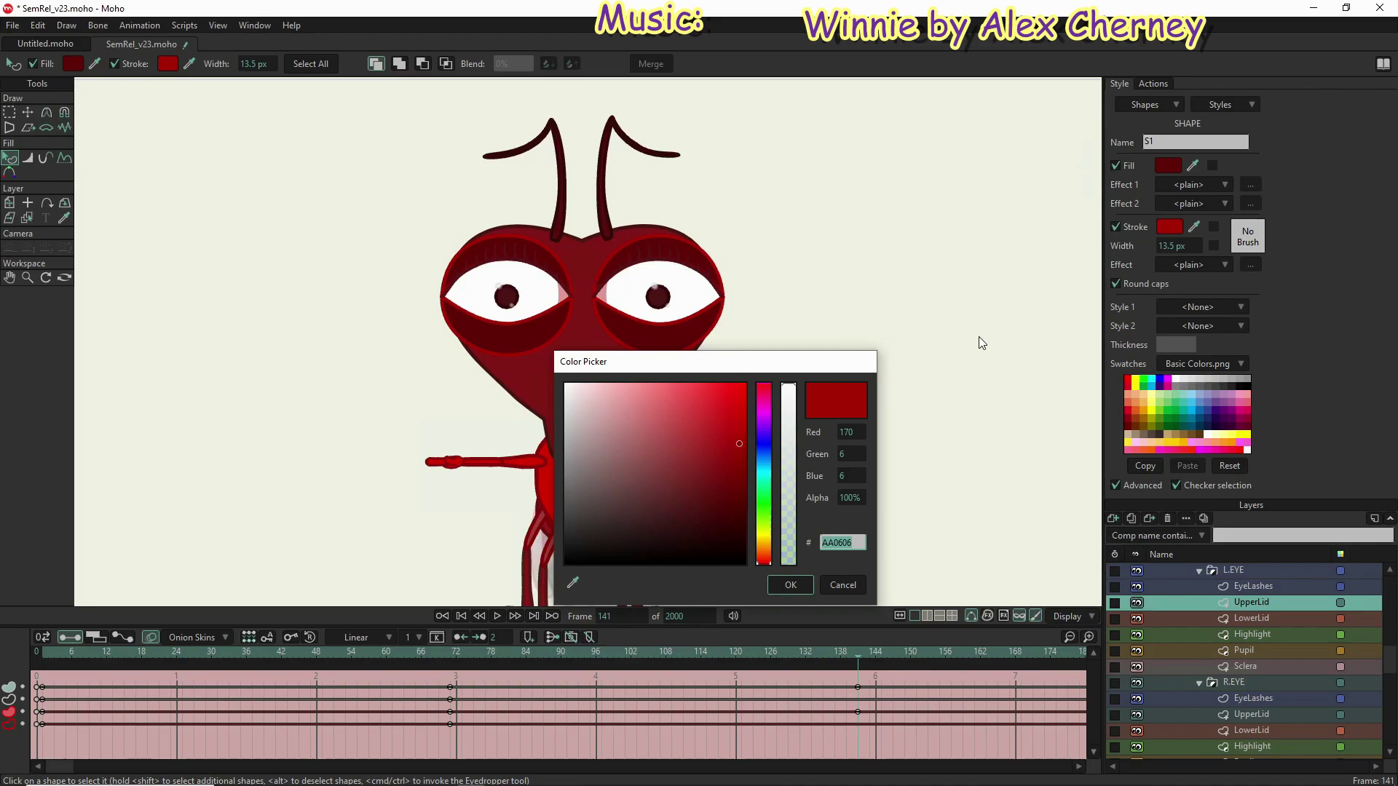
type("45")
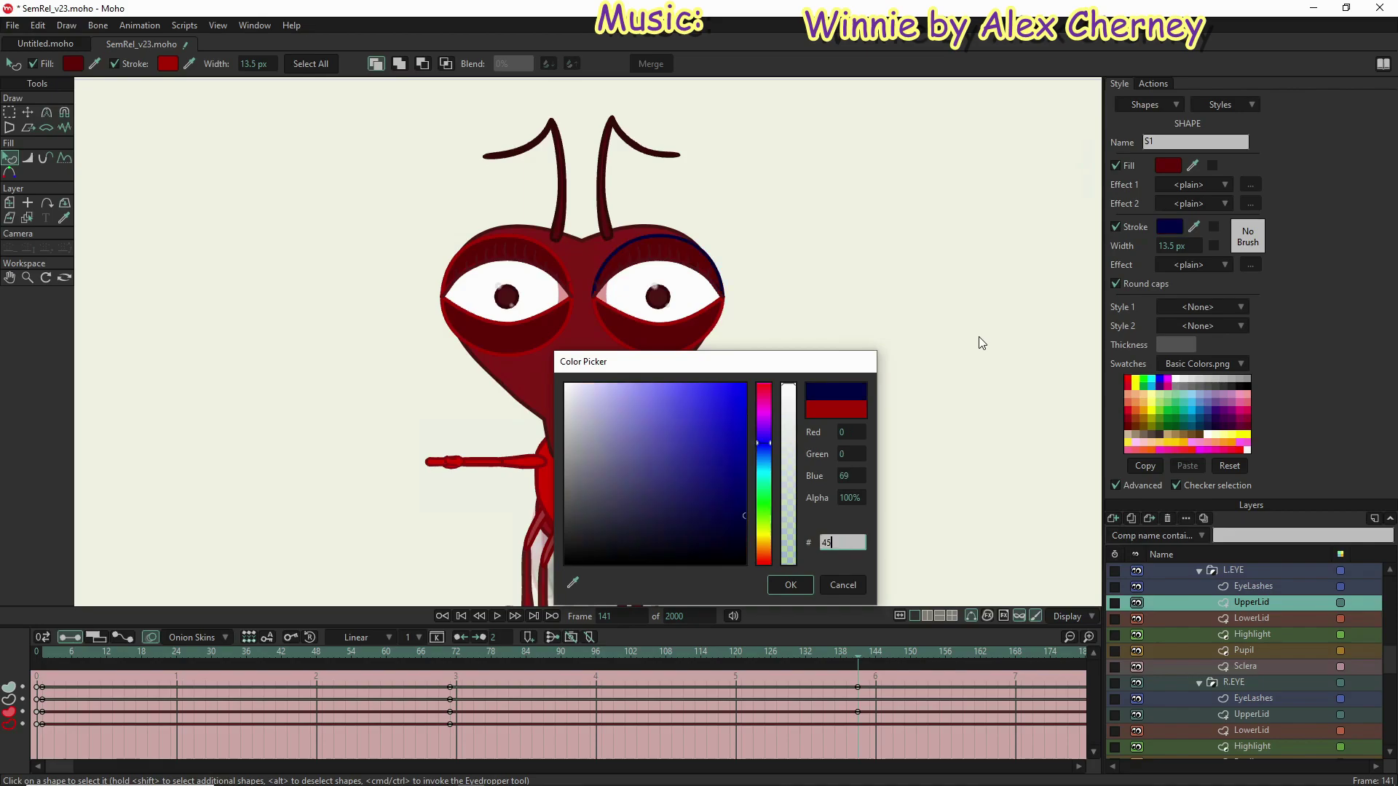
type("0606")
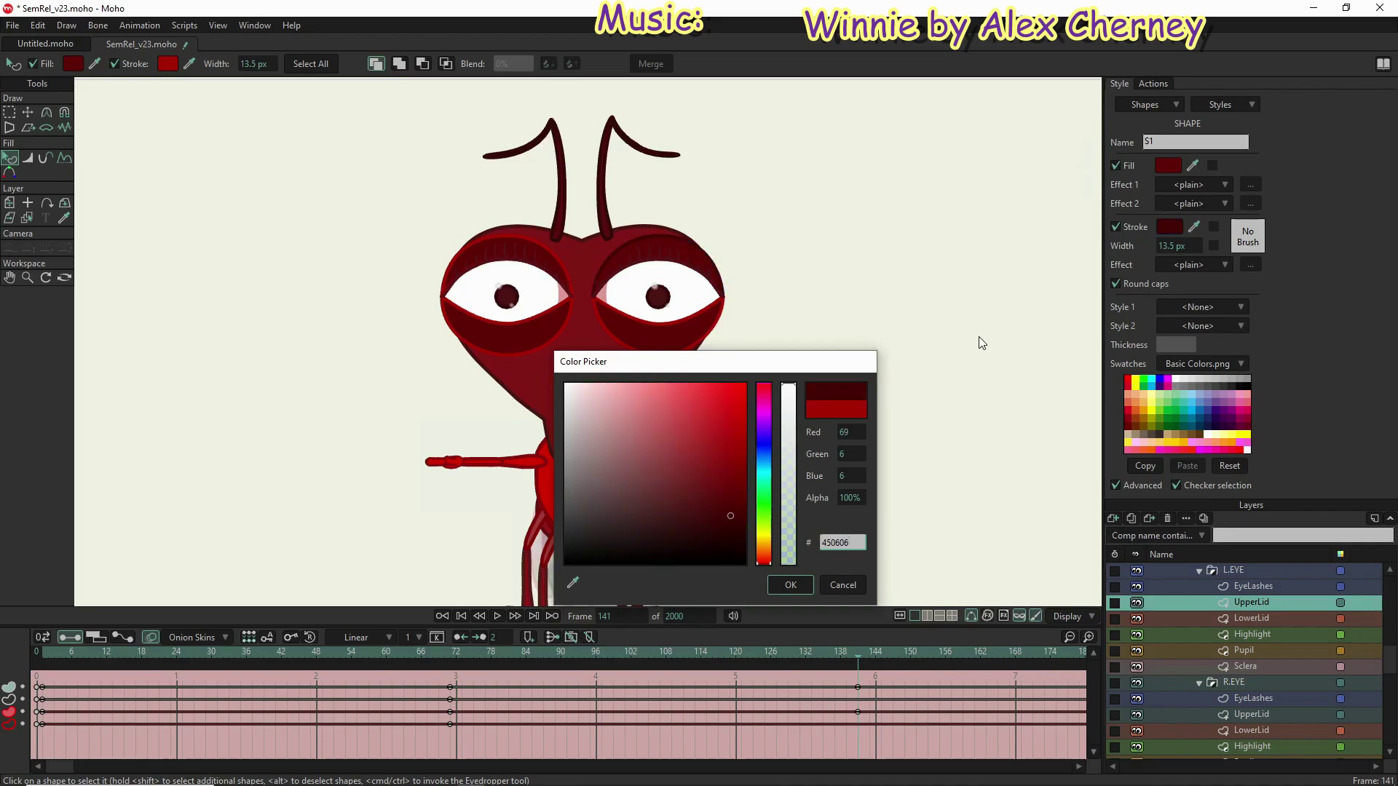
key("Return")
key("ctrl+c")
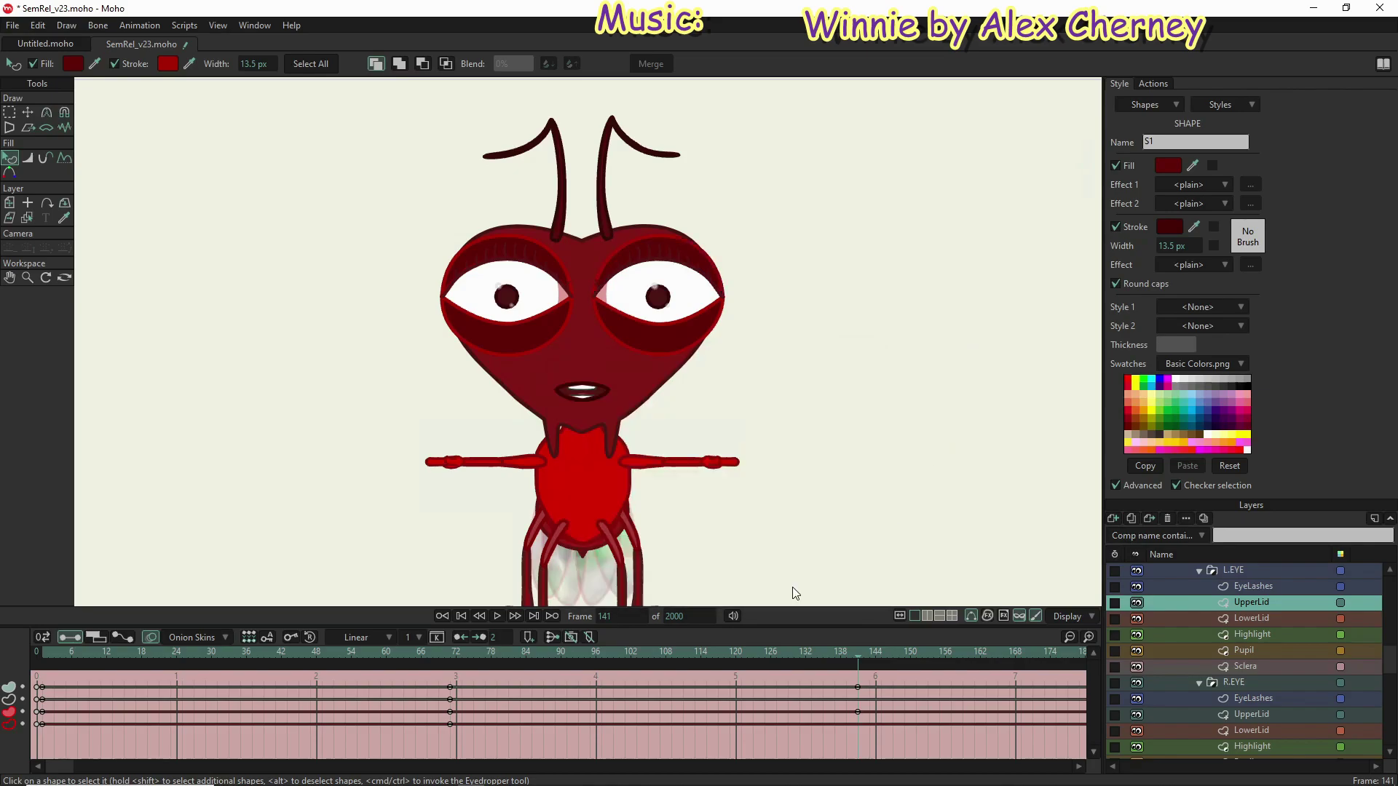
left_click(791, 586)
Step: Apply the copied stroke colour 450606 to the L.EYE LowerLid shape at frame 141
left_click(1239, 619)
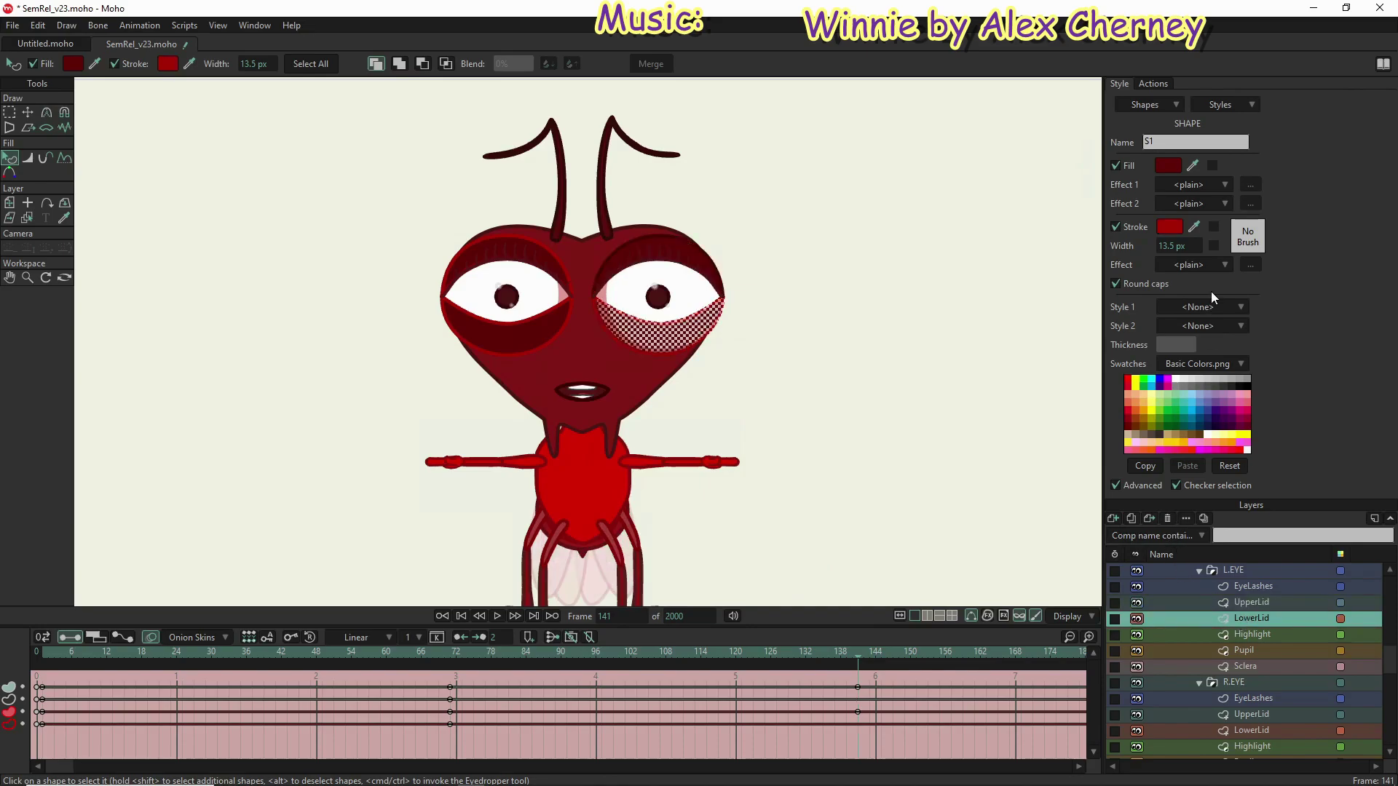
left_click(1164, 229)
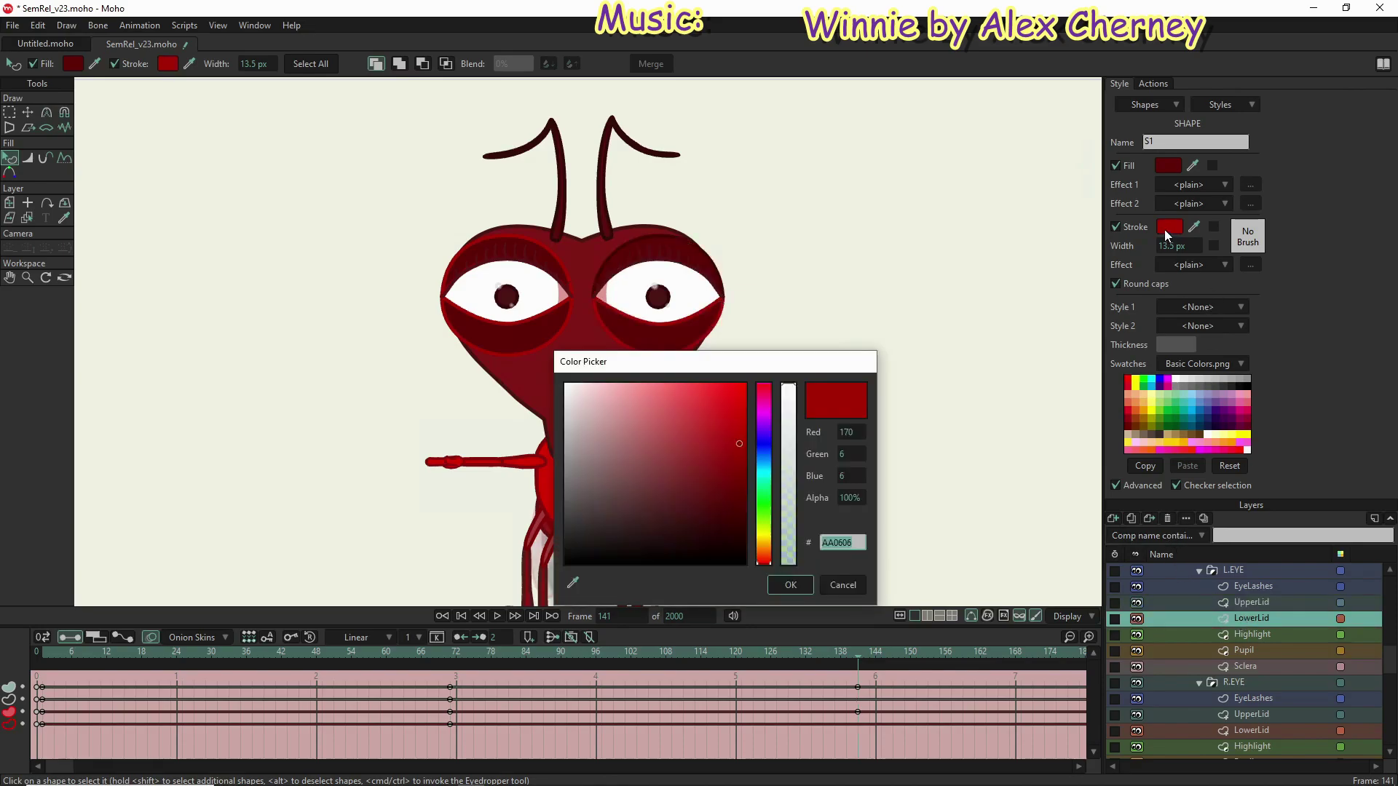
key("ctrl+v")
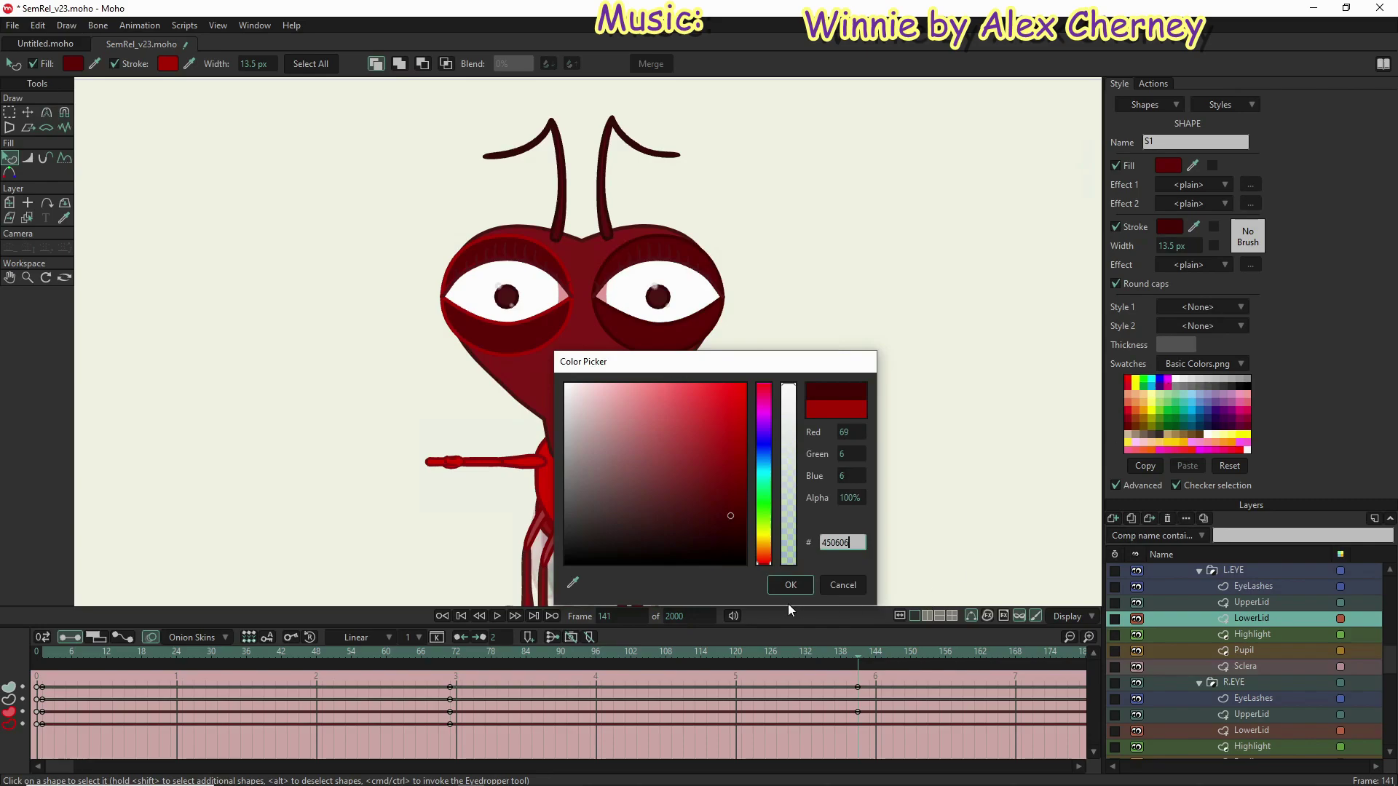
left_click(781, 583)
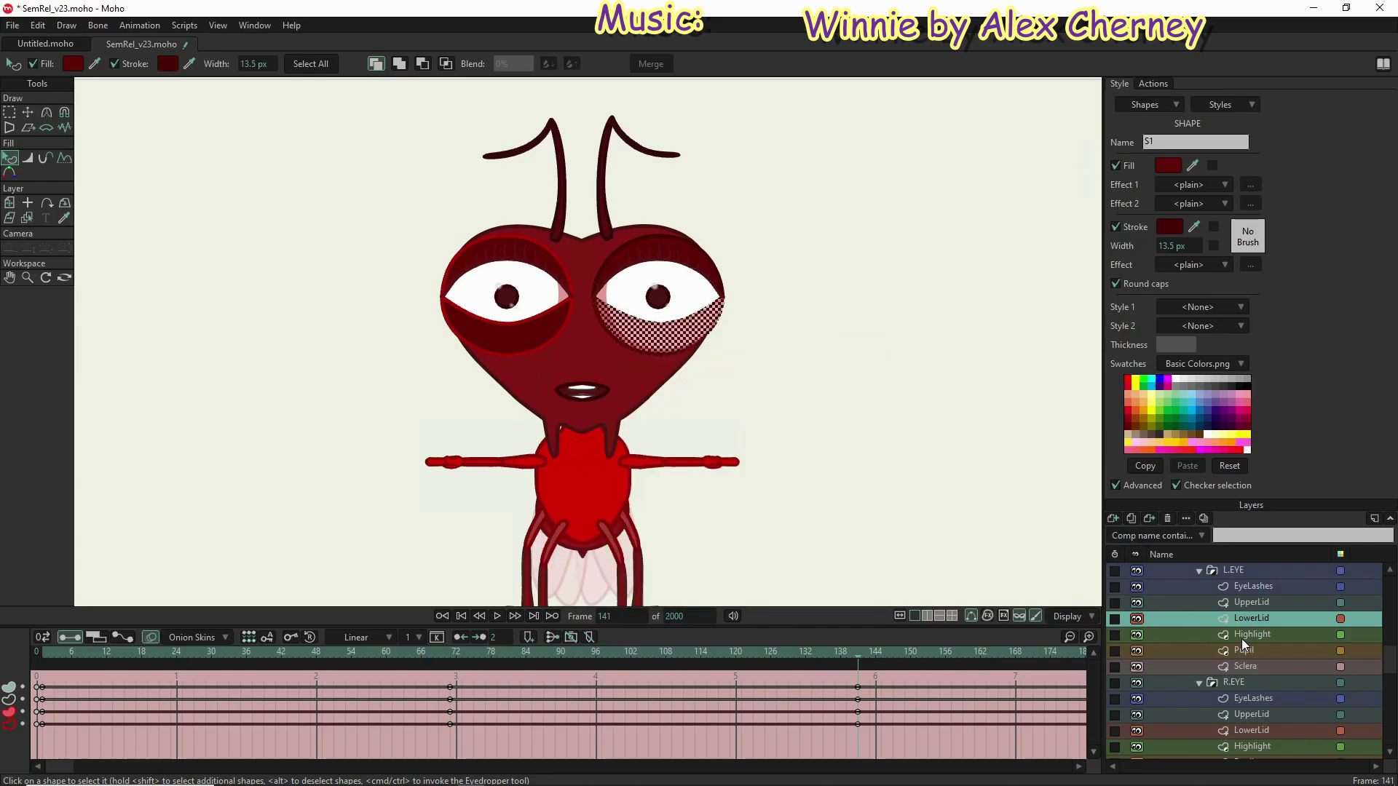
Step: Set the stroke colour of the R.EYE UpperLid shape to 450606 at frame 141
left_click(1251, 715)
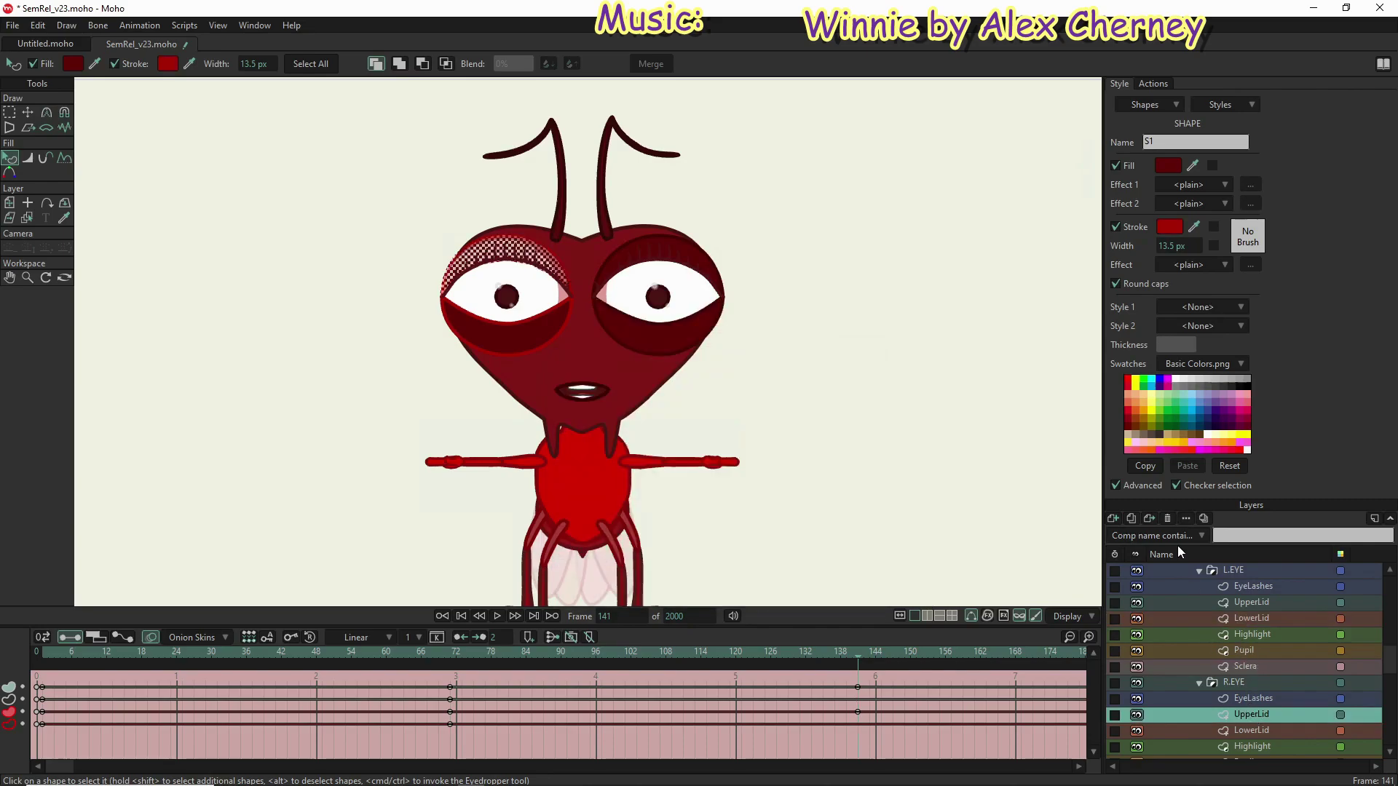
left_click(1169, 232)
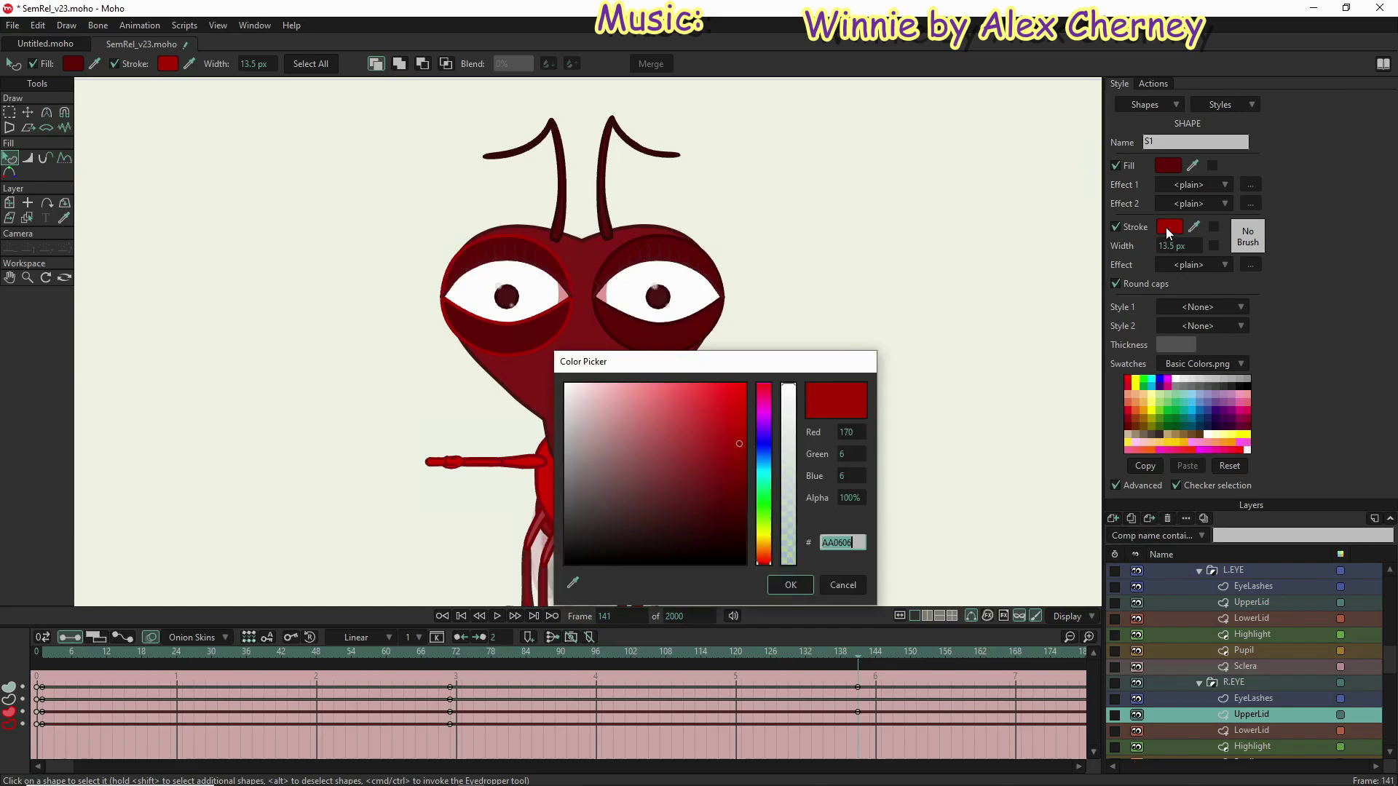
type("450606")
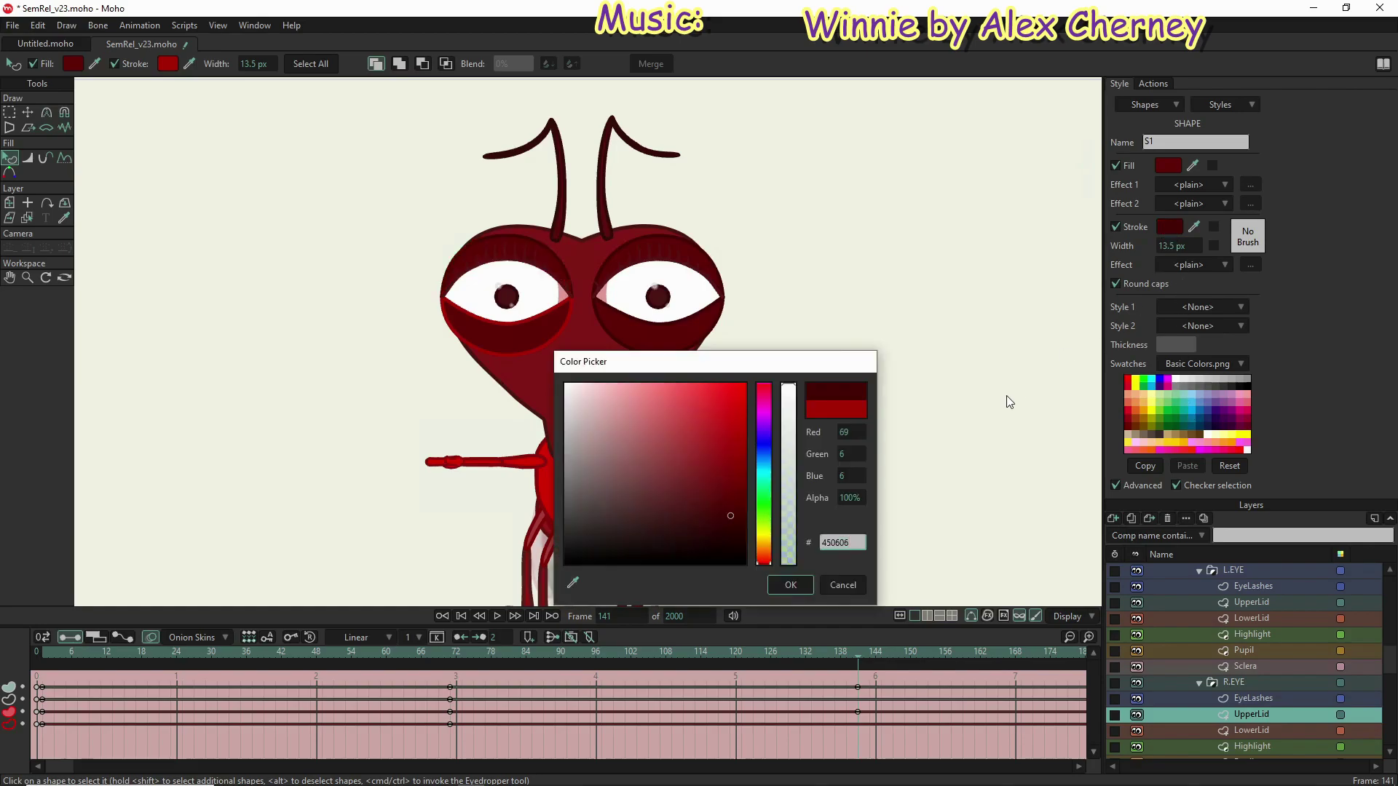
left_click(790, 584)
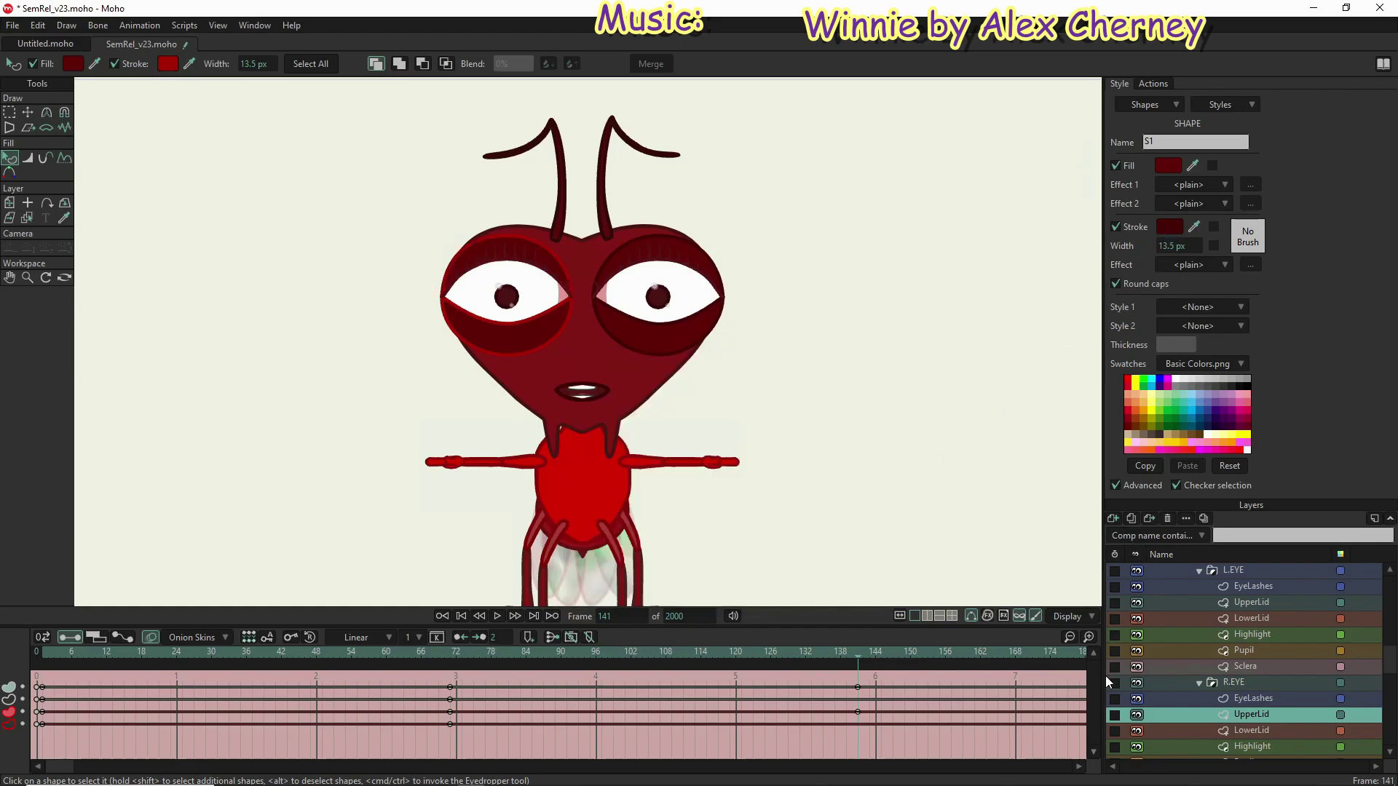
Step: Set the stroke colour of the R.EYE LowerLid shape to 450606 at frame 141
left_click(1263, 731)
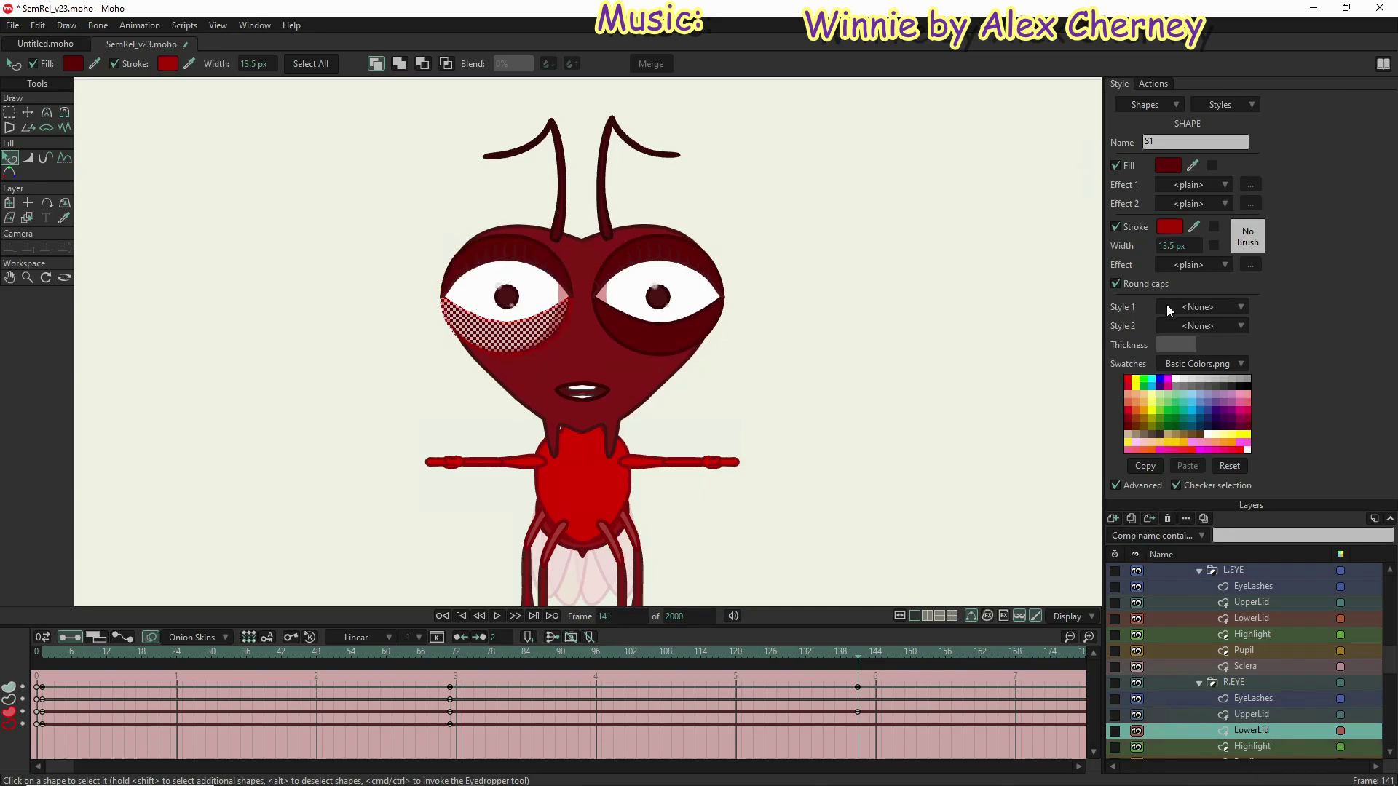
left_click(1170, 227)
type("450606")
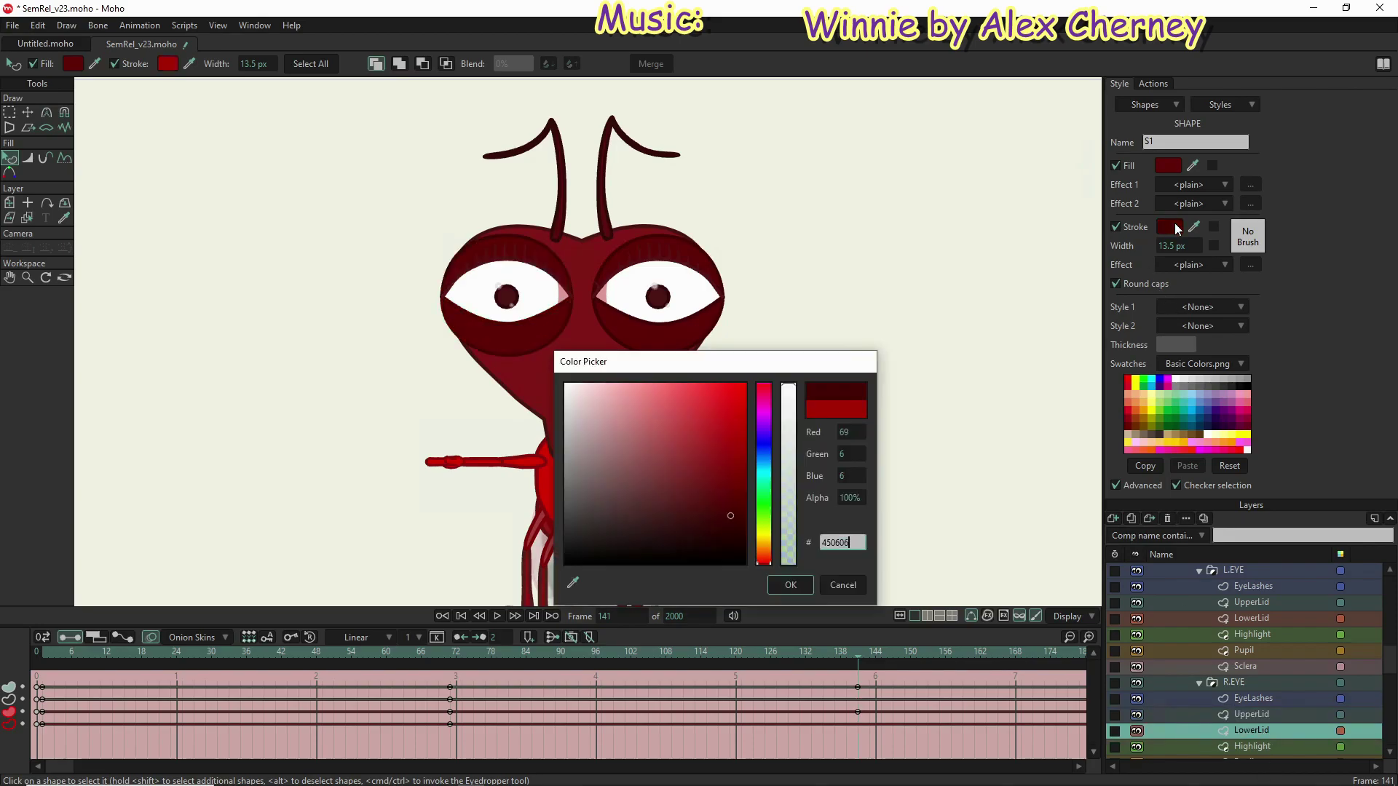
left_click(791, 587)
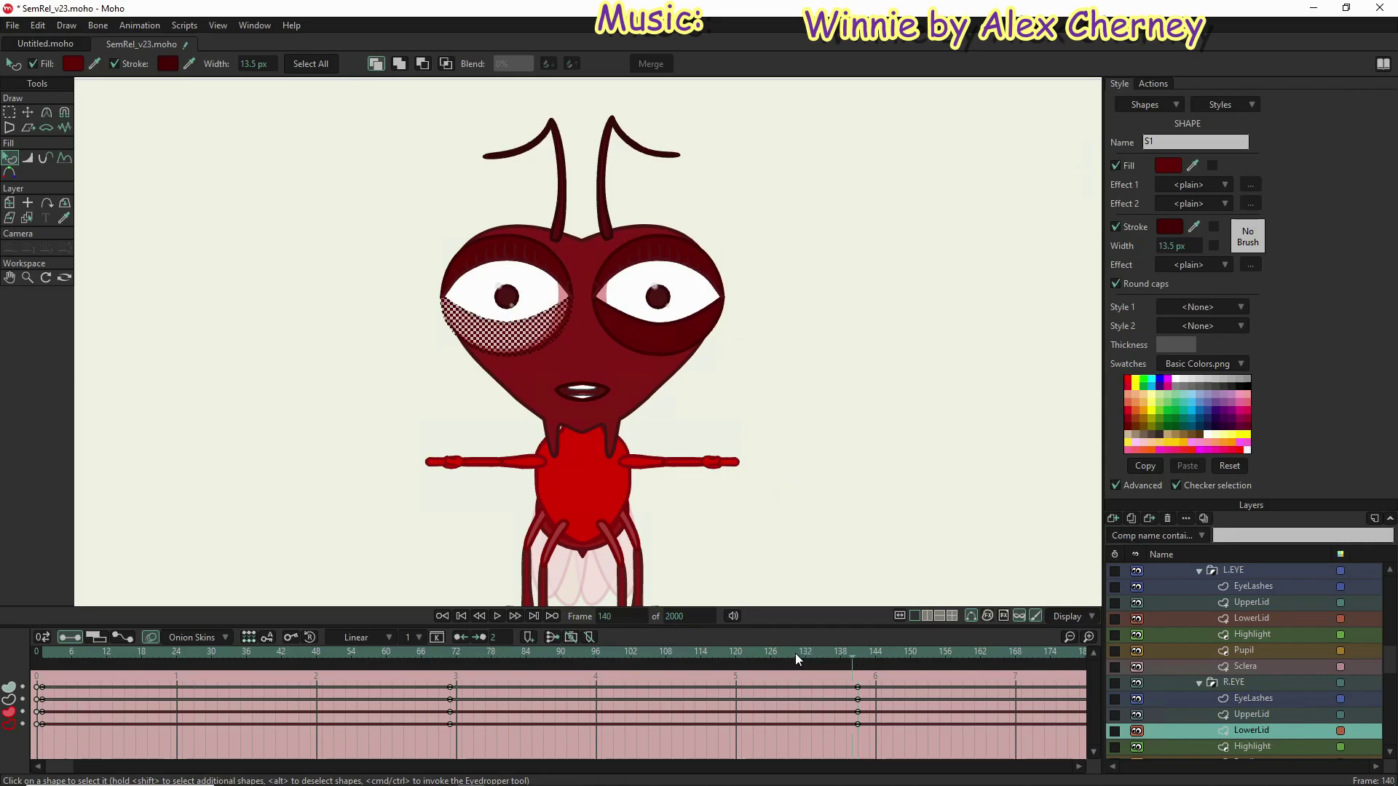
left_click_drag(732, 649, 567, 650)
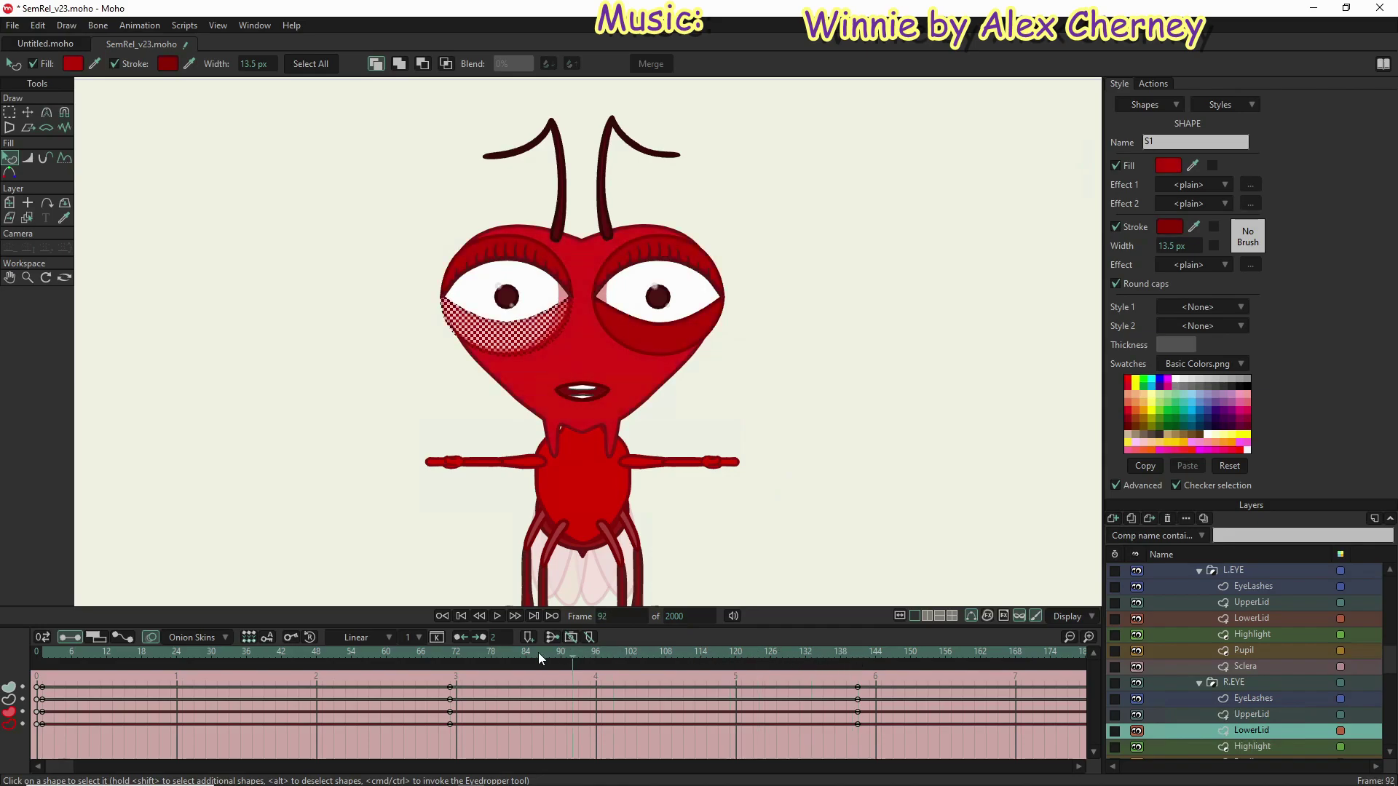
left_click_drag(431, 653, 105, 640)
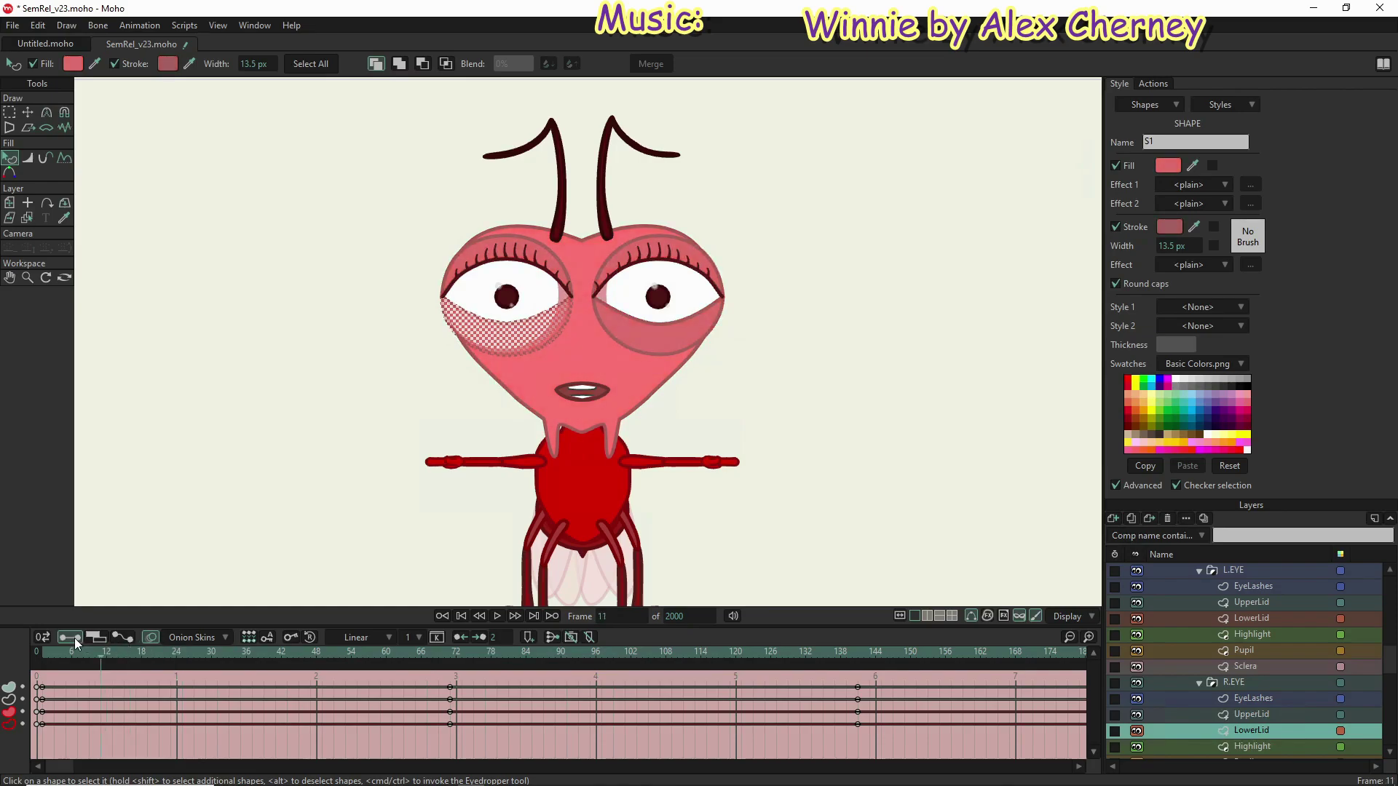
Step: Scrub the timeline between frames 1 and 121 to examine how the eyelid colours follow the head's colour change
mouse_move(46, 644)
left_mouse_down()
mouse_move(295, 650)
mouse_move(42, 649)
left_mouse_up()
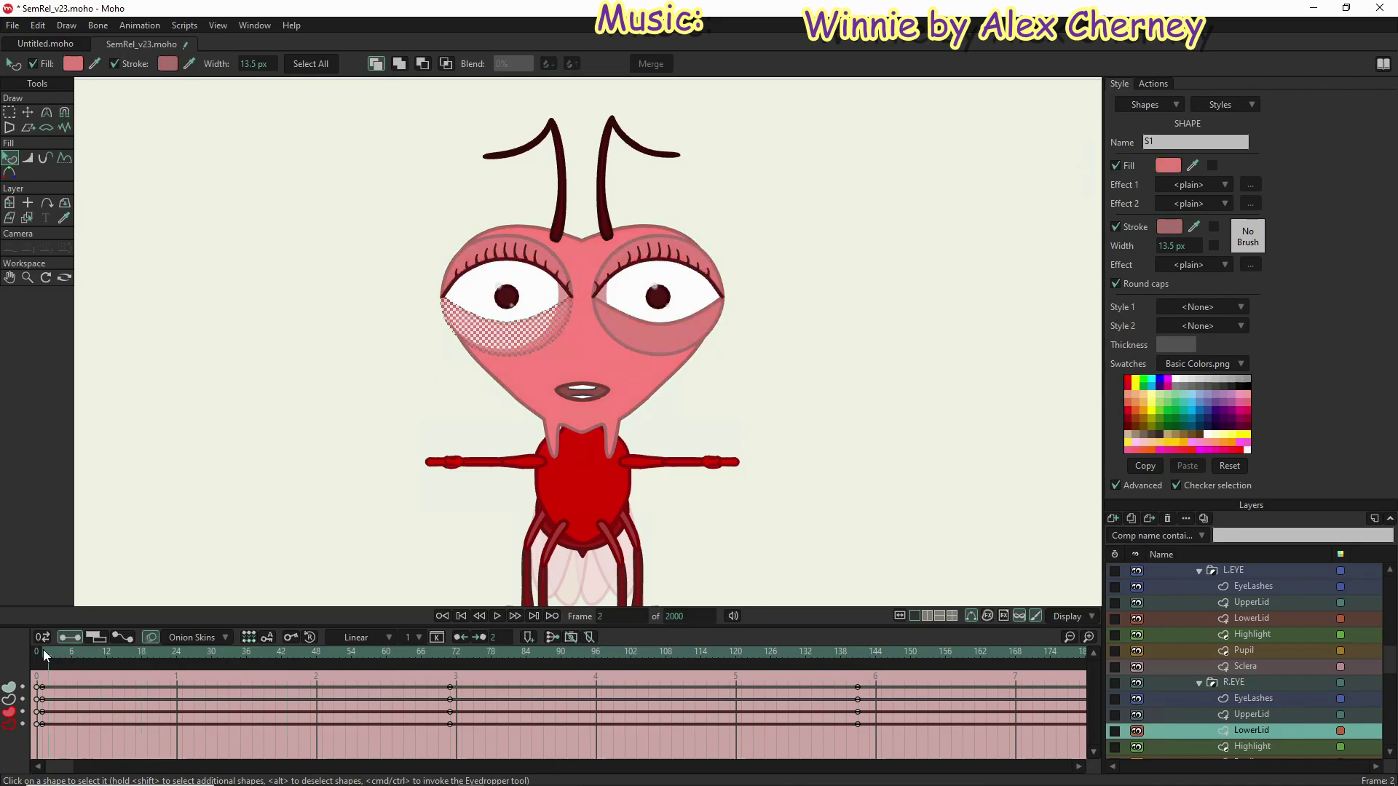
left_click_drag(287, 673, 536, 690)
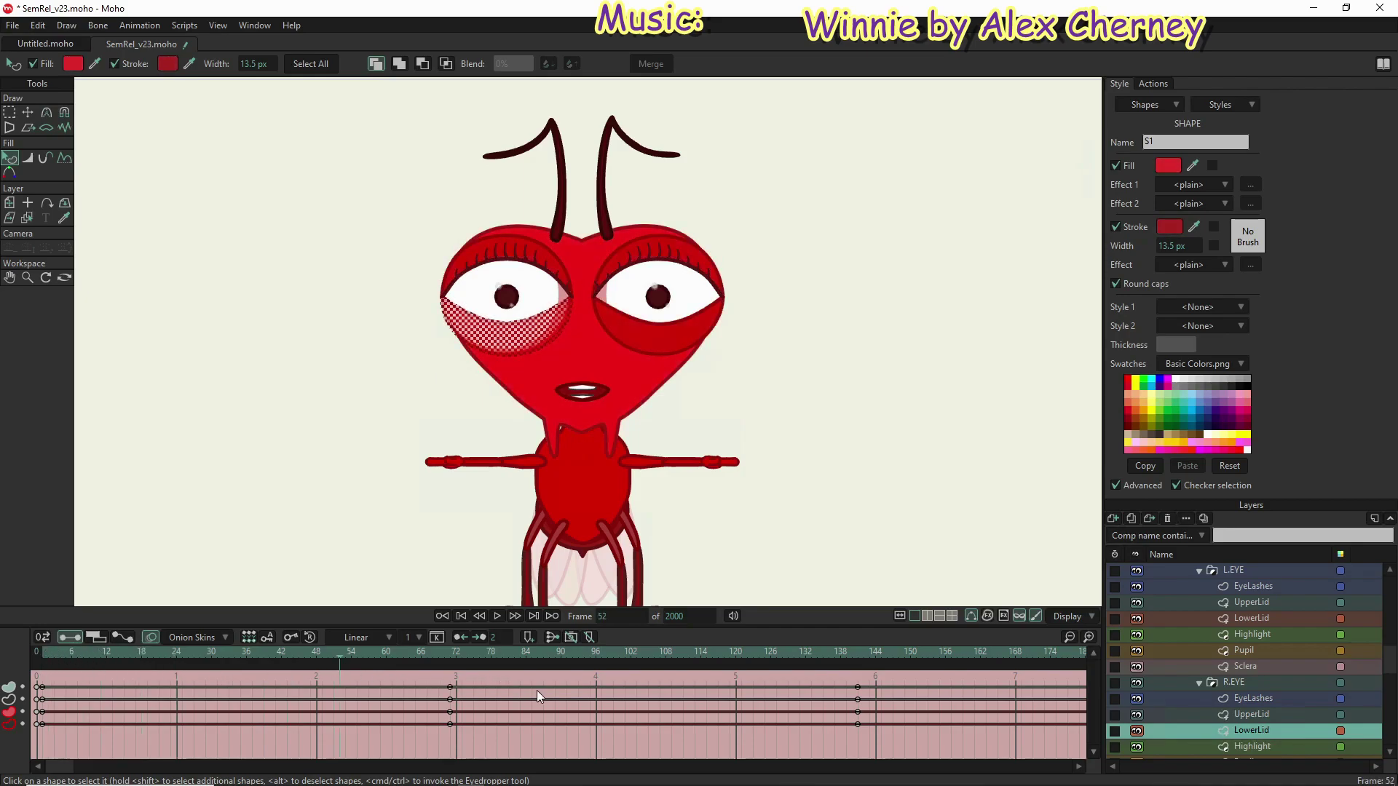
left_click_drag(625, 691, 635, 692)
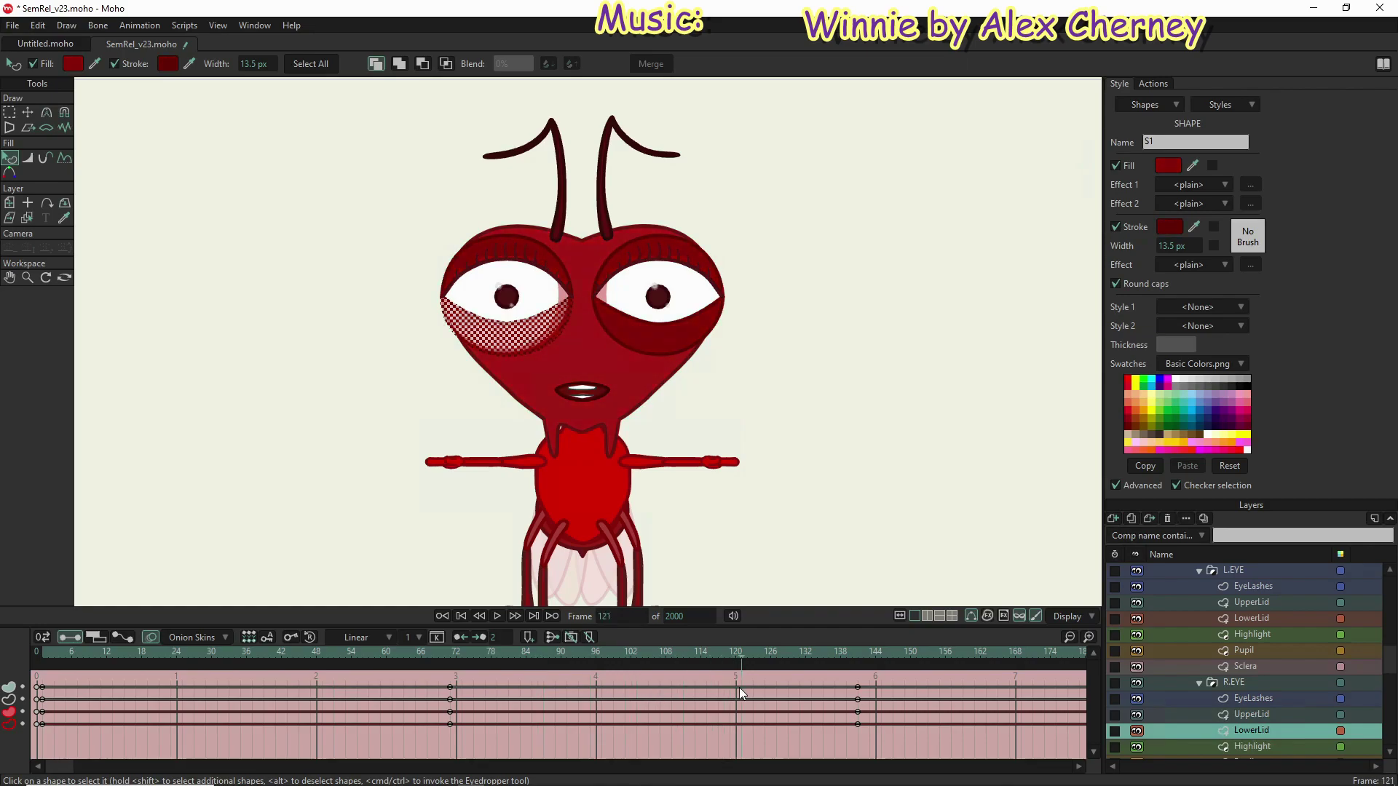
left_click(706, 687)
left_click(714, 694)
left_click_drag(426, 681, 90, 637)
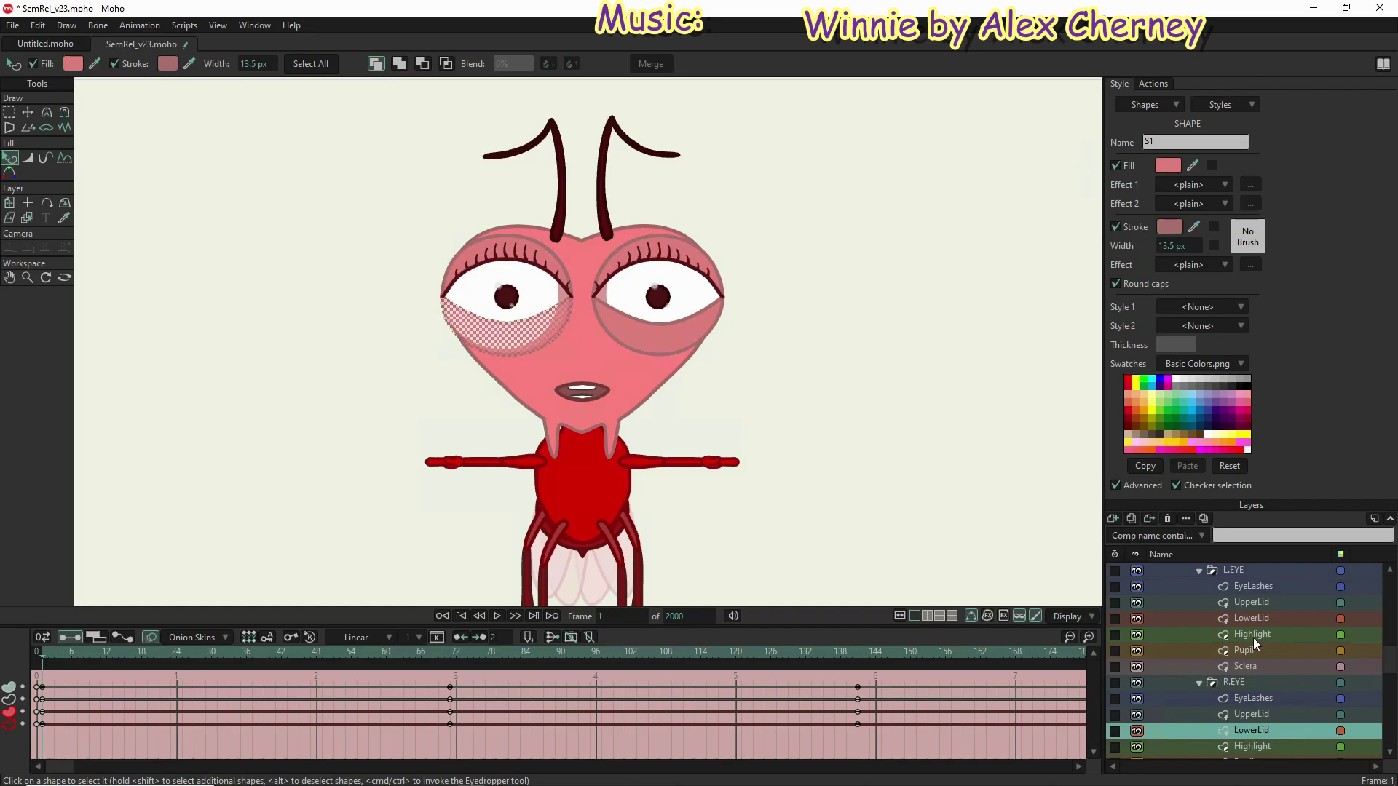
Step: Set the fill colour of the Skull shape to FFB0B0 at frame 1
scroll(1270, 690, "down", 2)
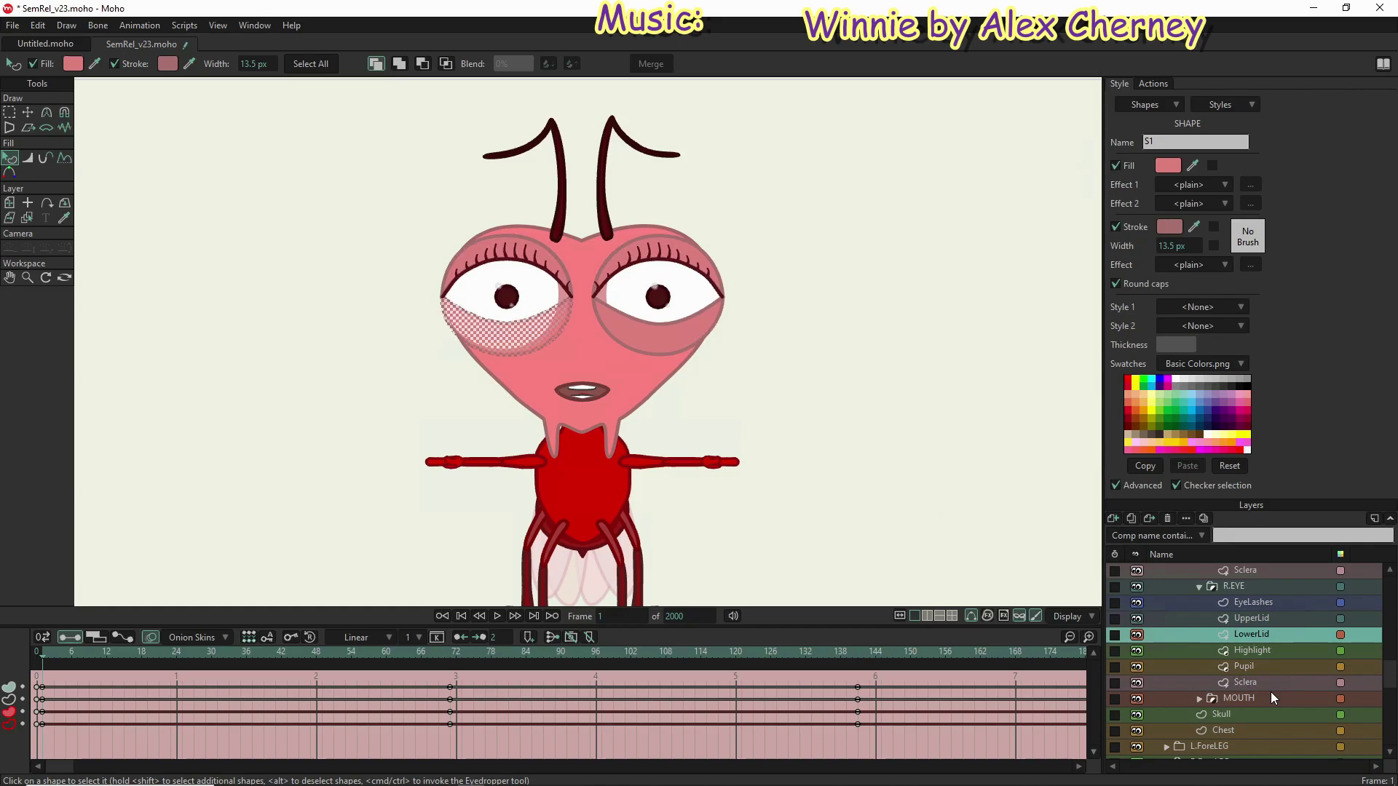
left_click(1248, 715)
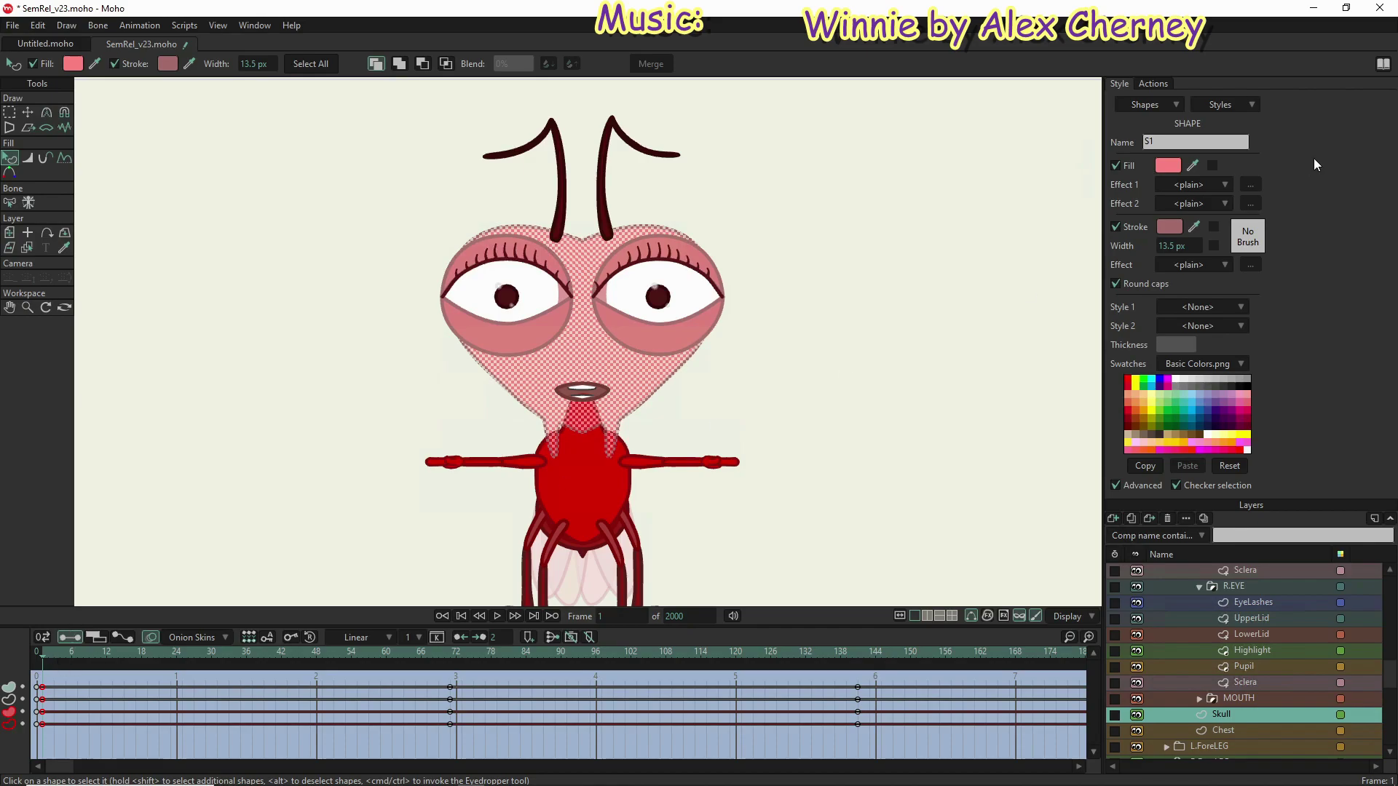
left_click(1168, 165)
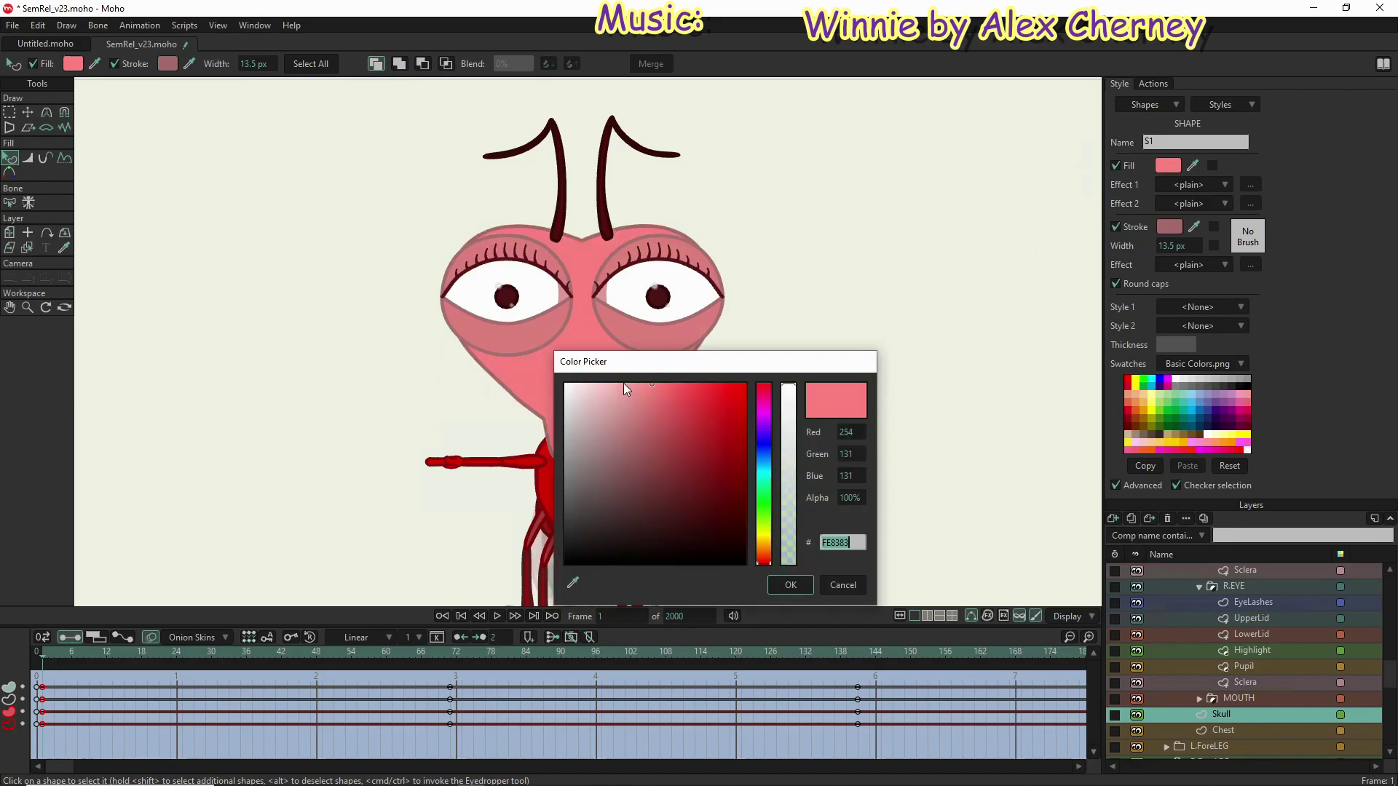
left_click(623, 383)
left_click_drag(623, 383, 620, 373)
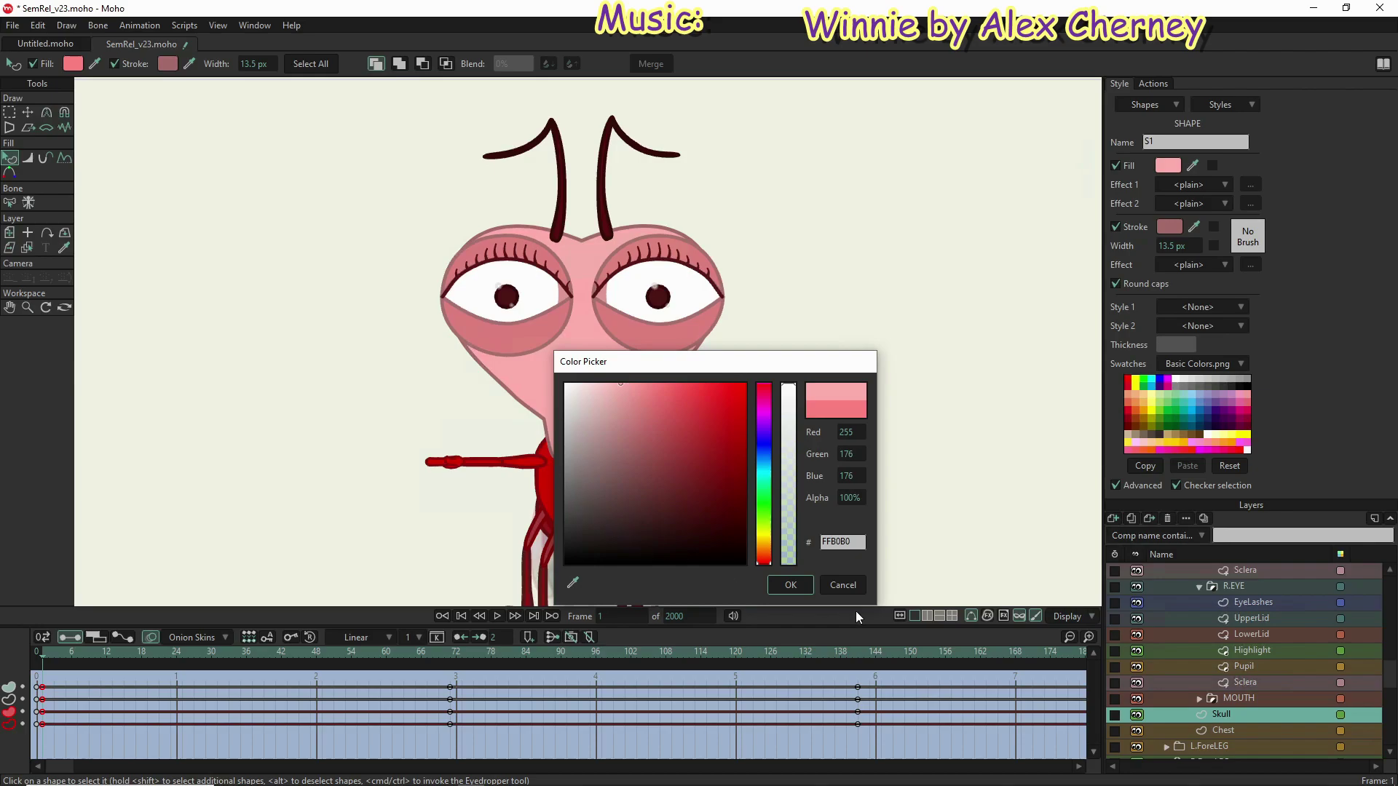
left_click(801, 590)
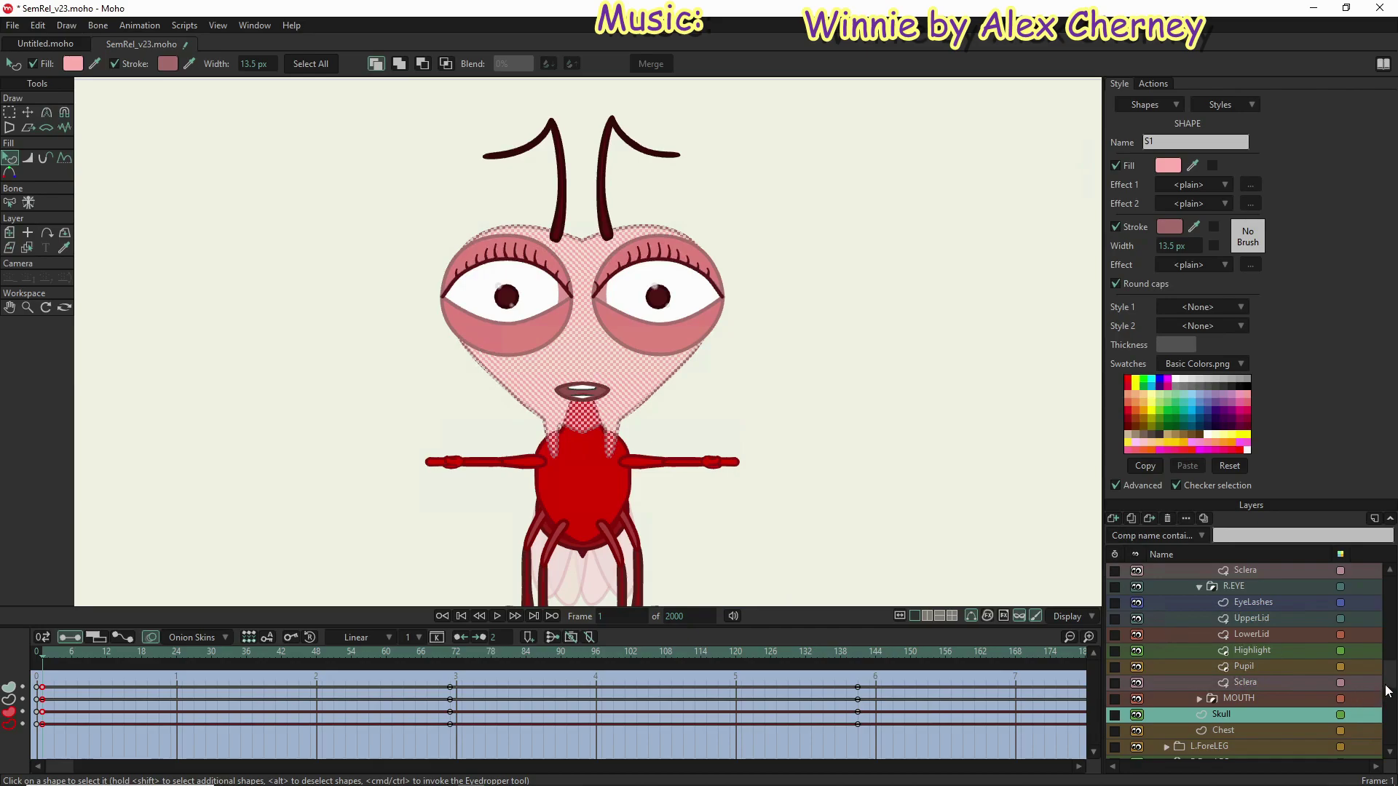
Step: Return the SemRel layer from the FaceColor action to the Mainline action and go to frame 1
left_click_drag(1391, 678, 1395, 588)
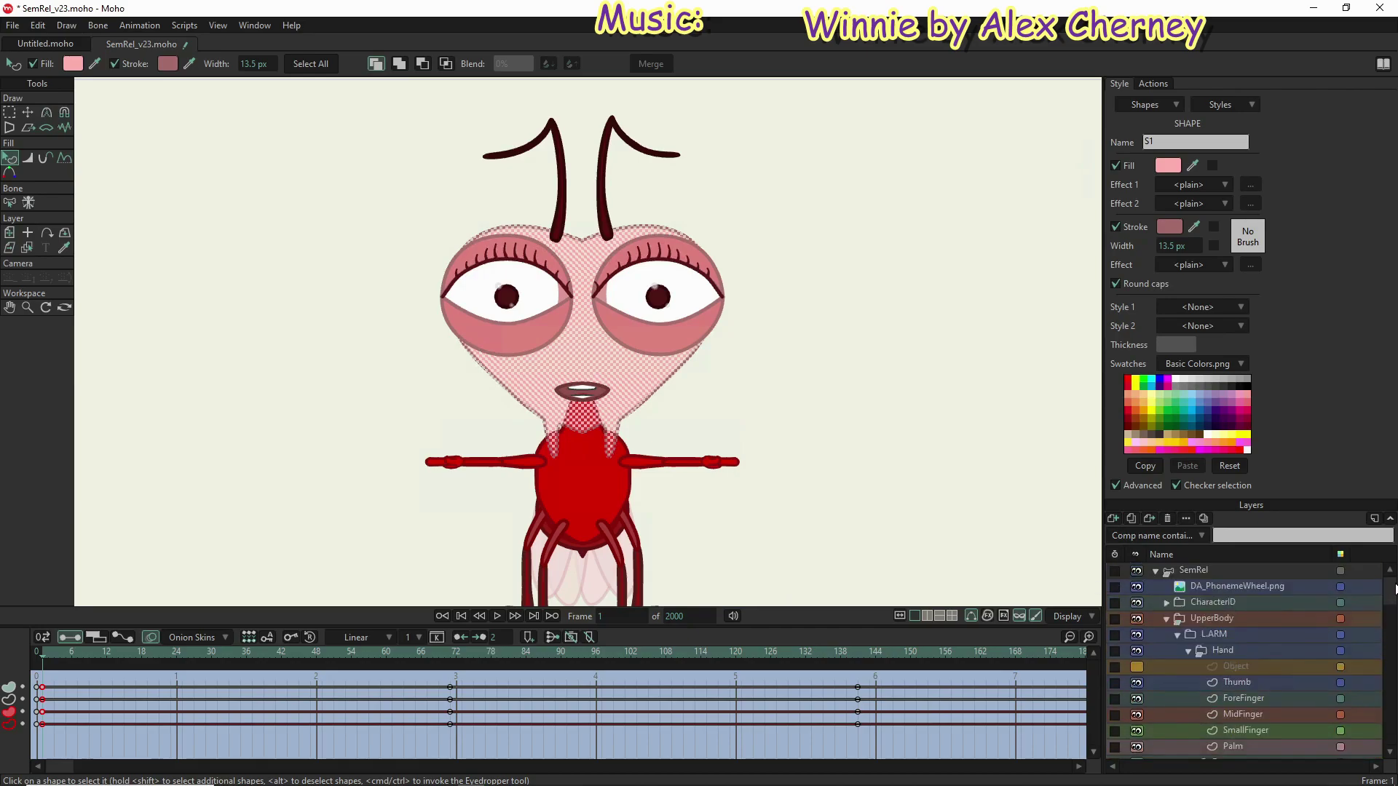
left_click(1252, 567)
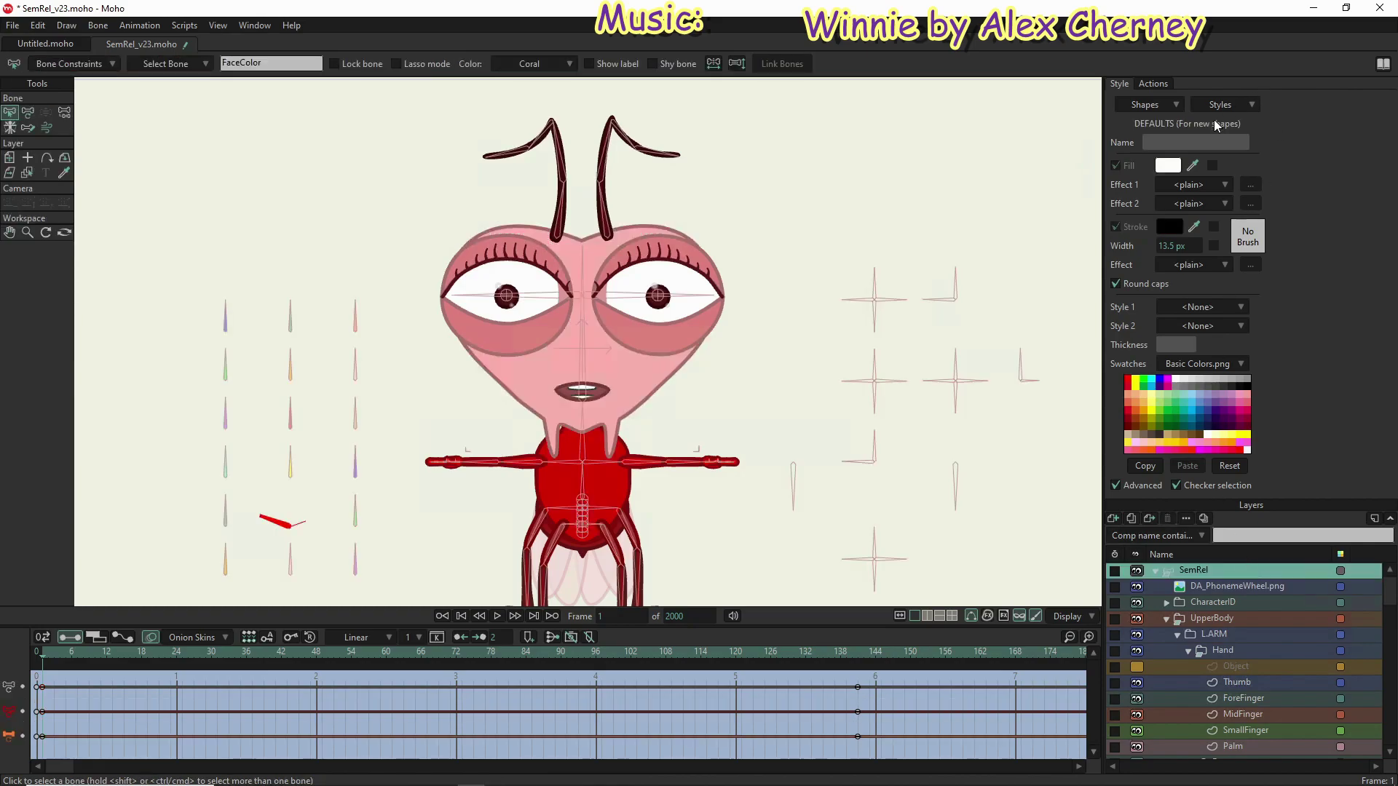
left_click(1151, 85)
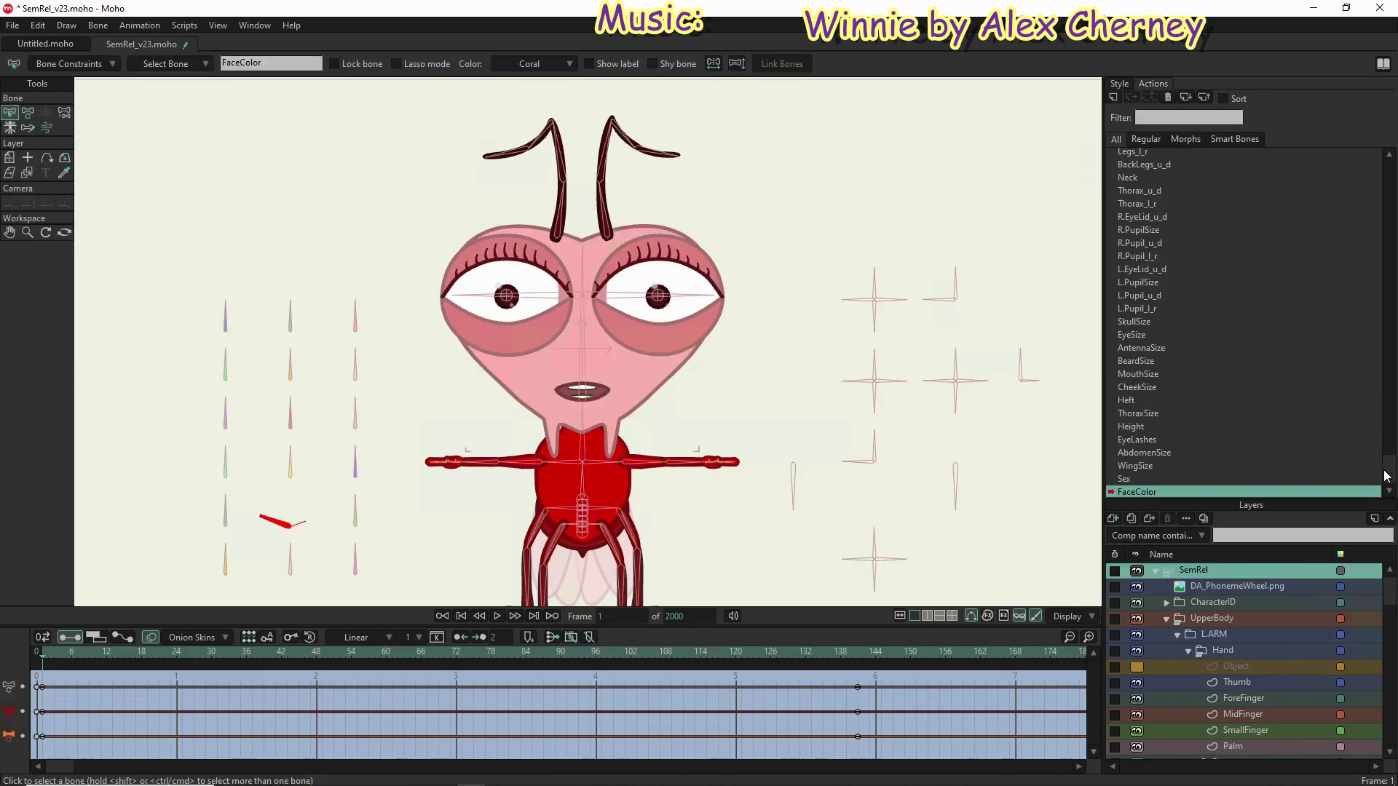
left_click_drag(1388, 477, 1390, 176)
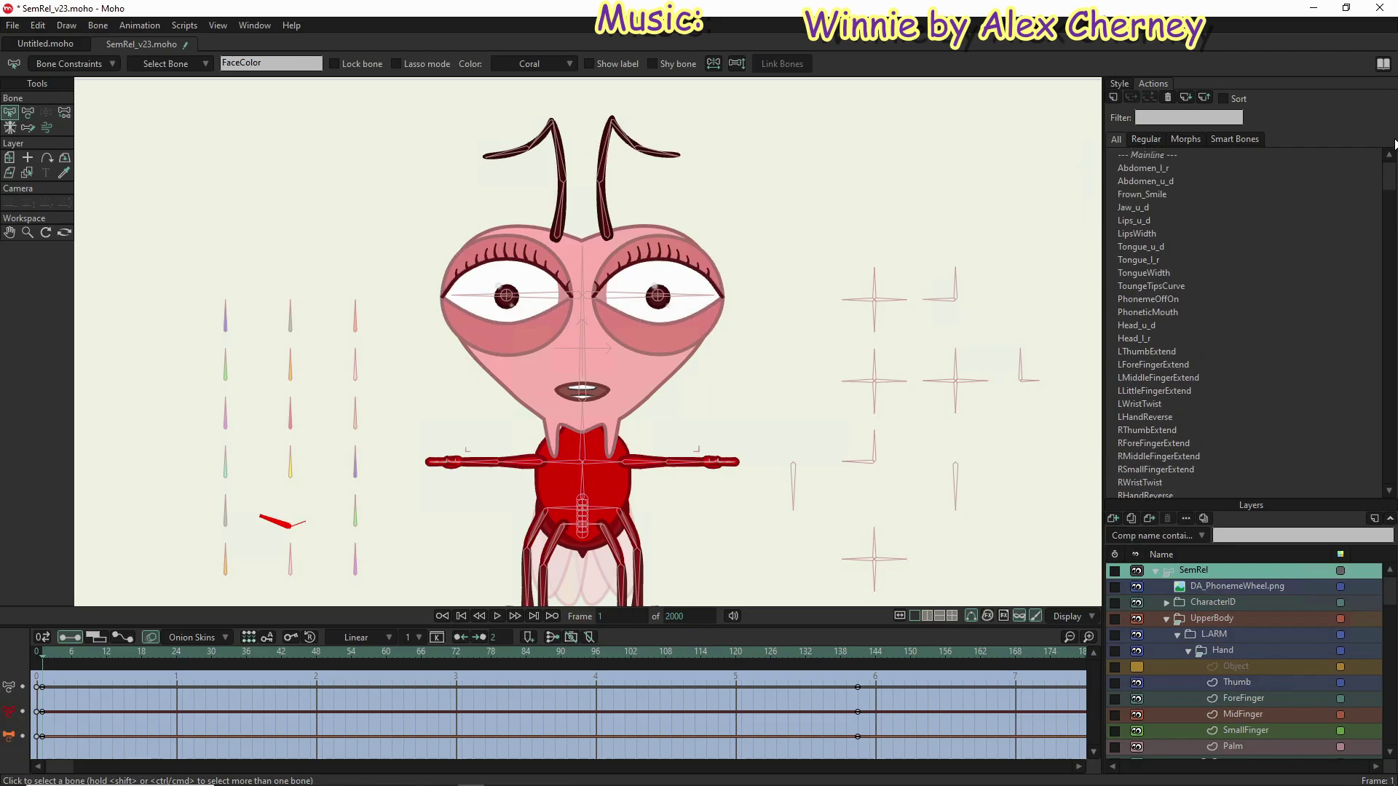
double_click(1198, 154)
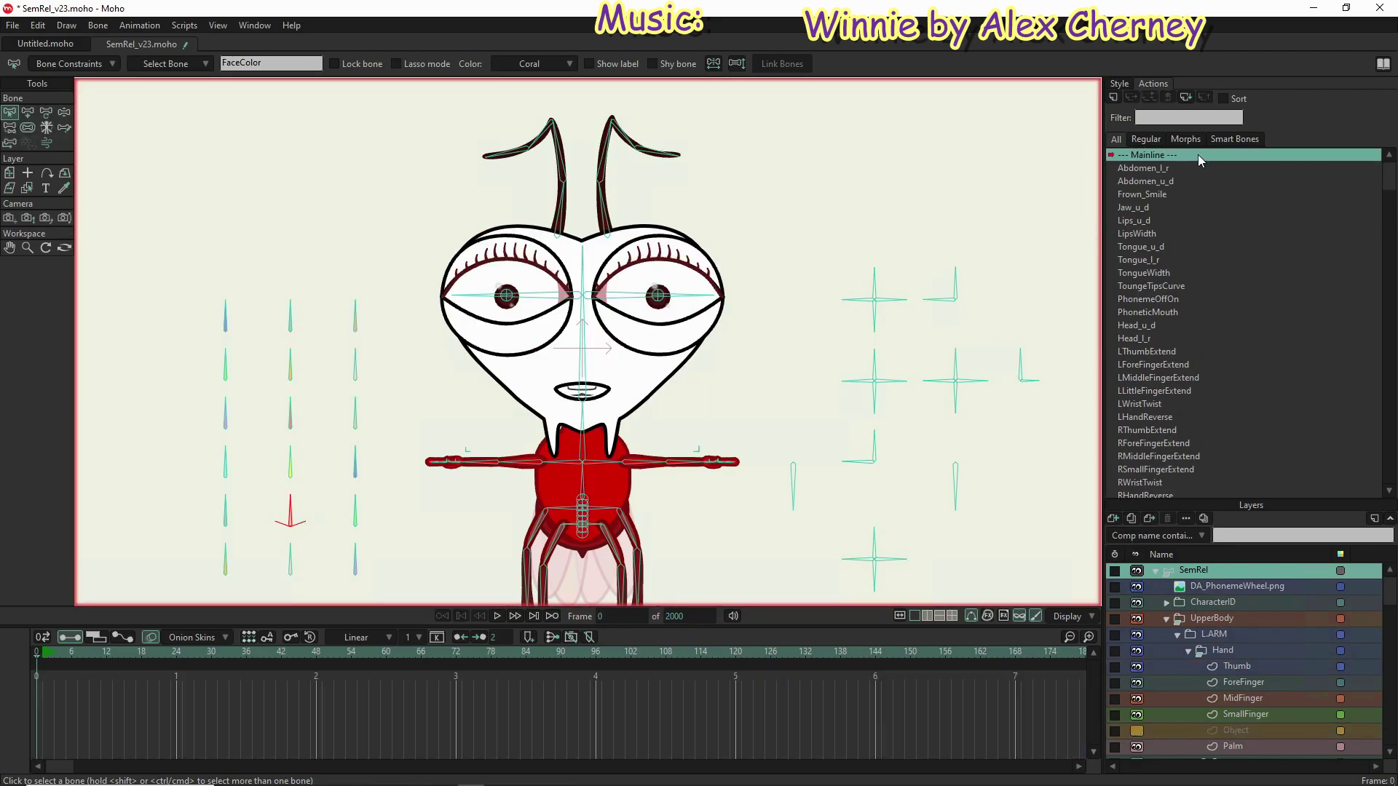
double_click(1226, 573)
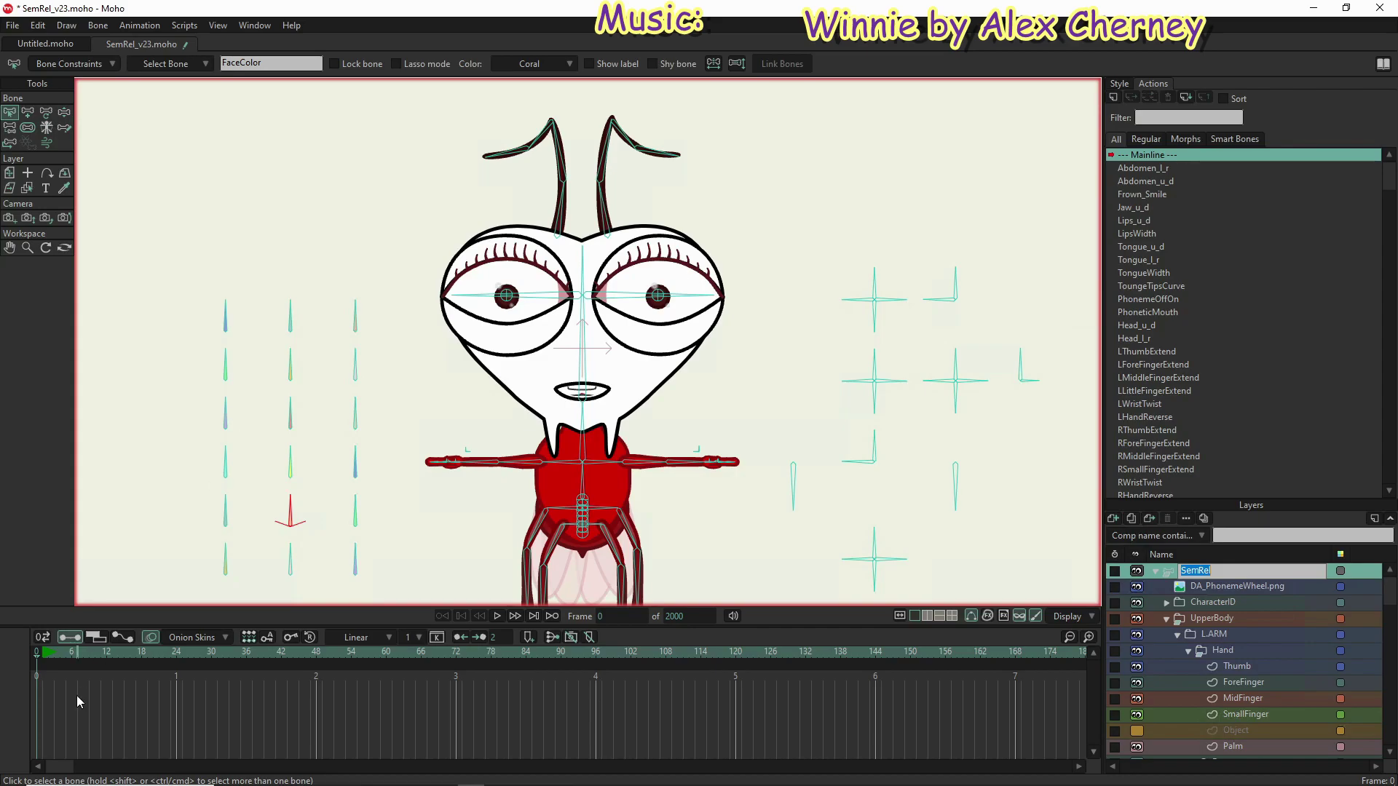
left_click(45, 668)
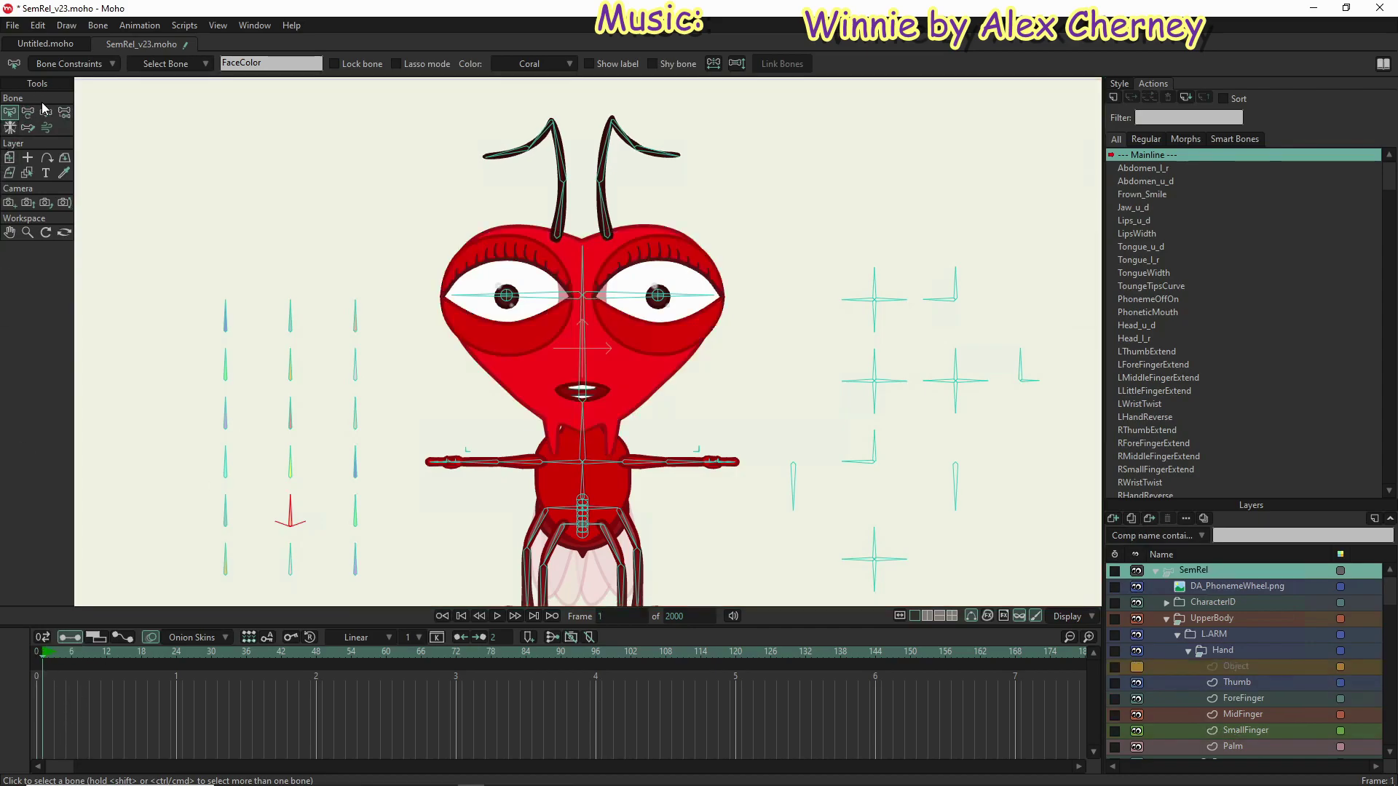
Step: Test the FaceColor bone by rotating it with the Manipulate Bones tool at frame 1
left_click(45, 112)
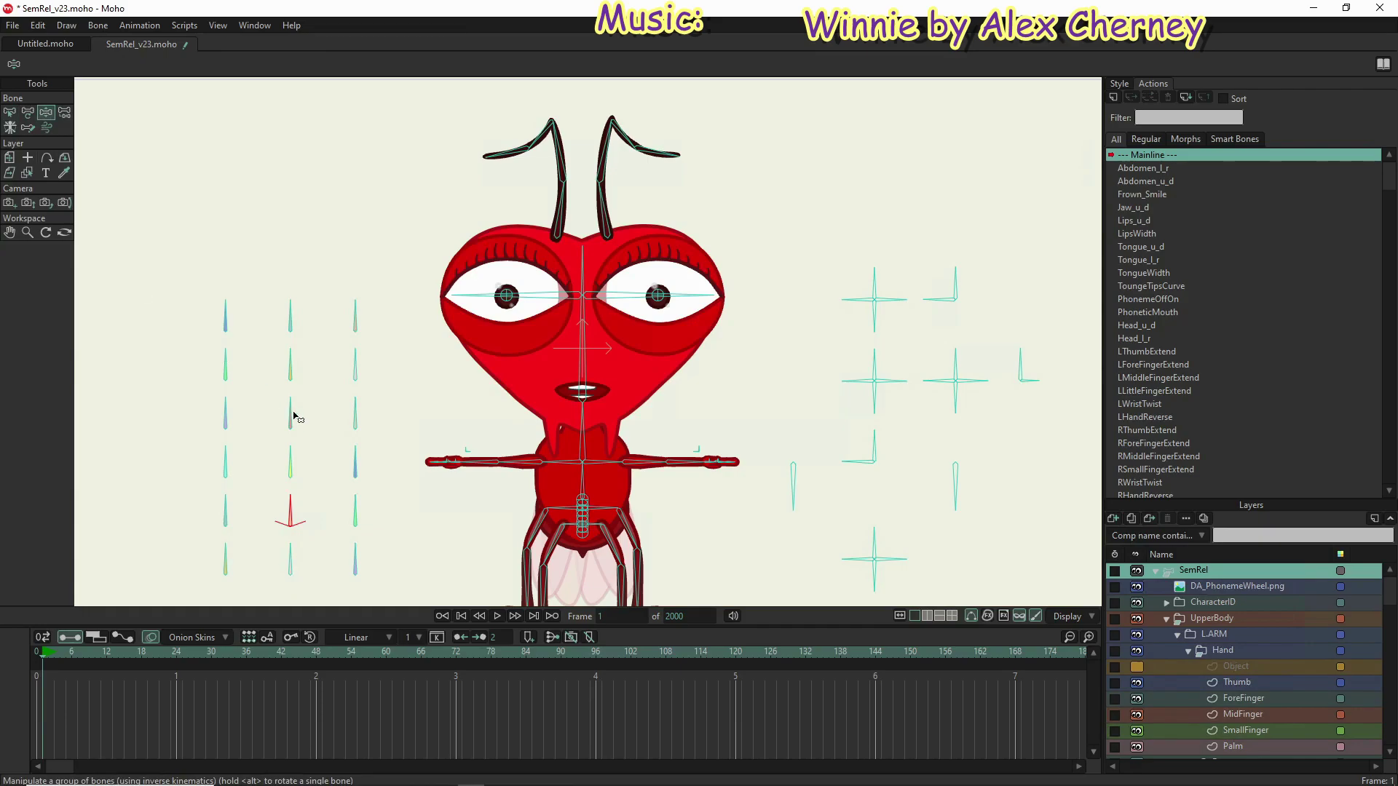
left_click_drag(289, 498, 290, 446)
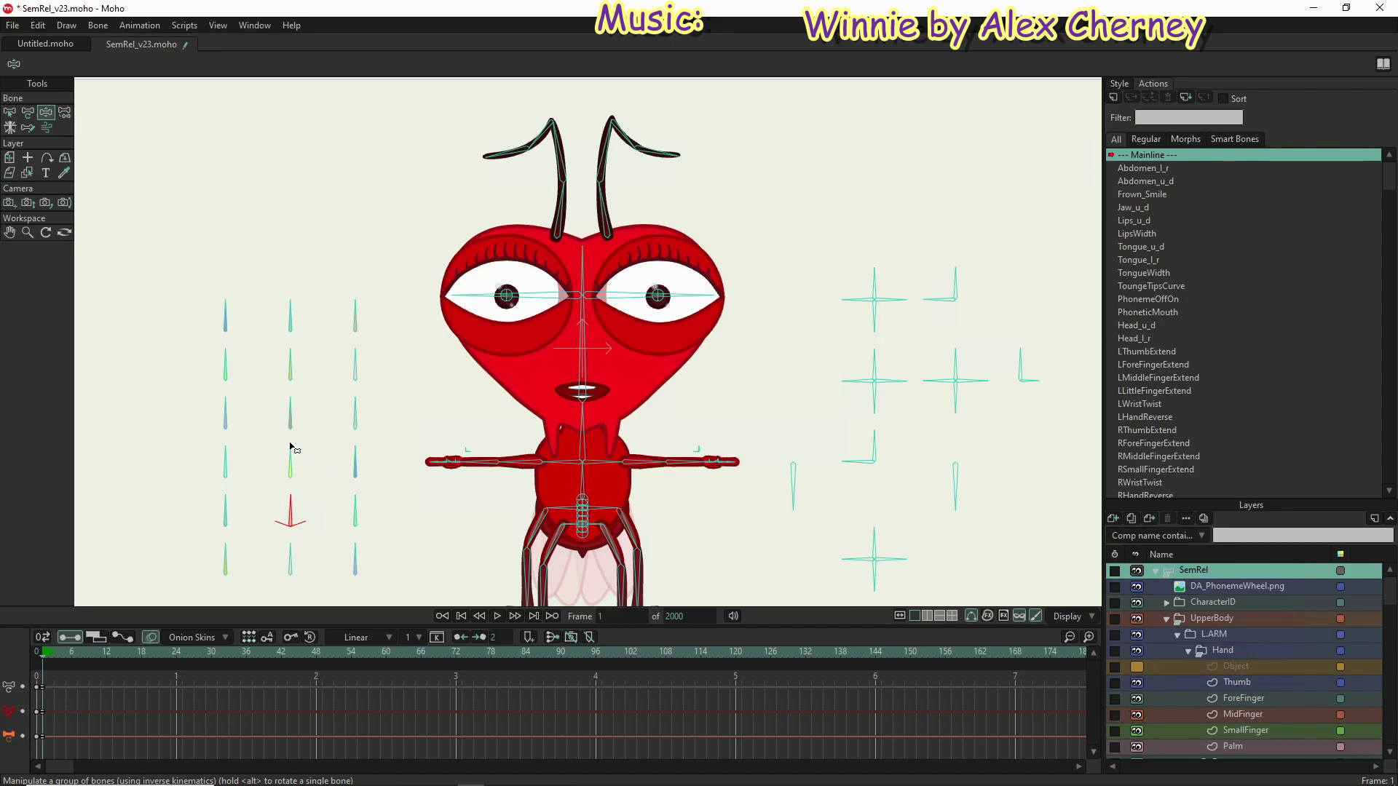
left_click_drag(287, 442, 291, 497)
left_click_drag(397, 523, 304, 472)
Step: Save the project file
left_click(16, 26)
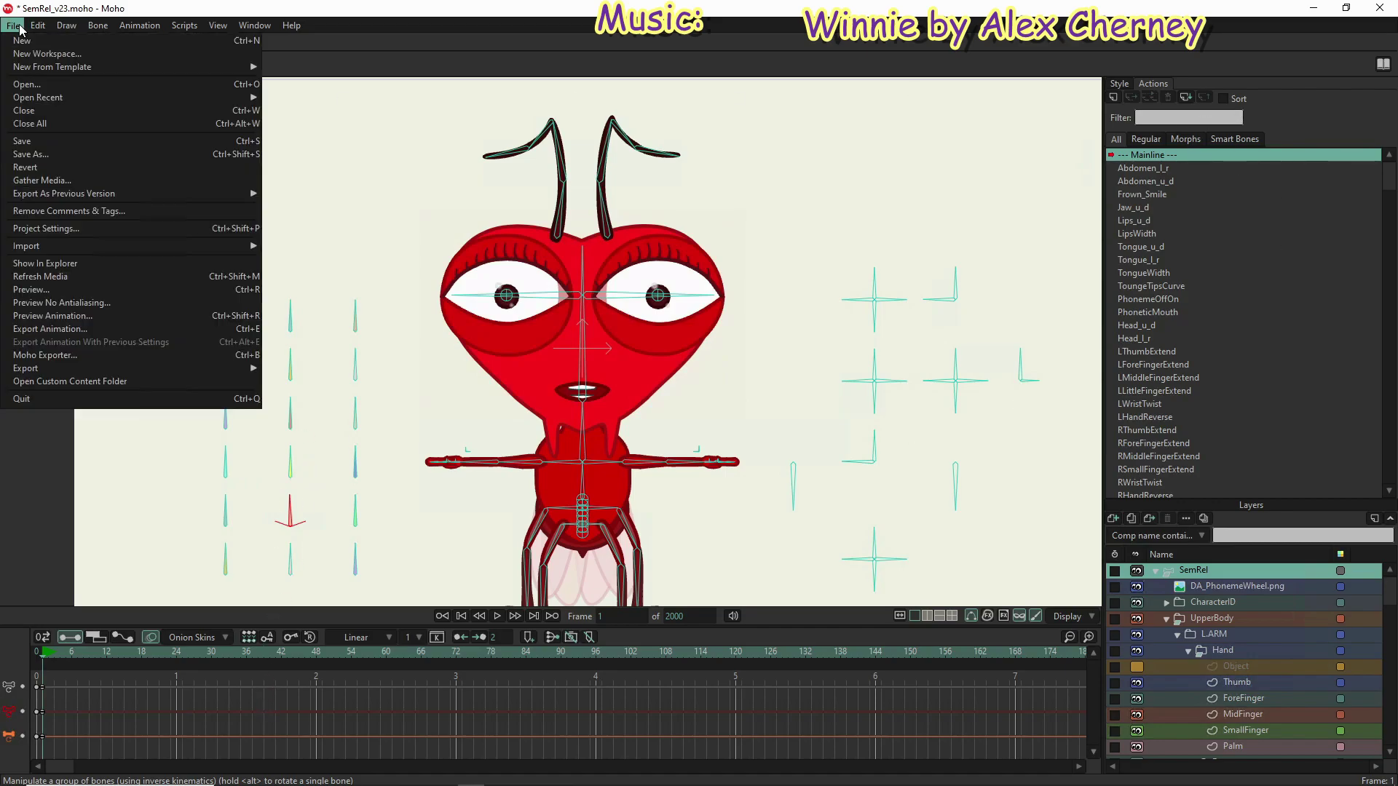
left_click(41, 141)
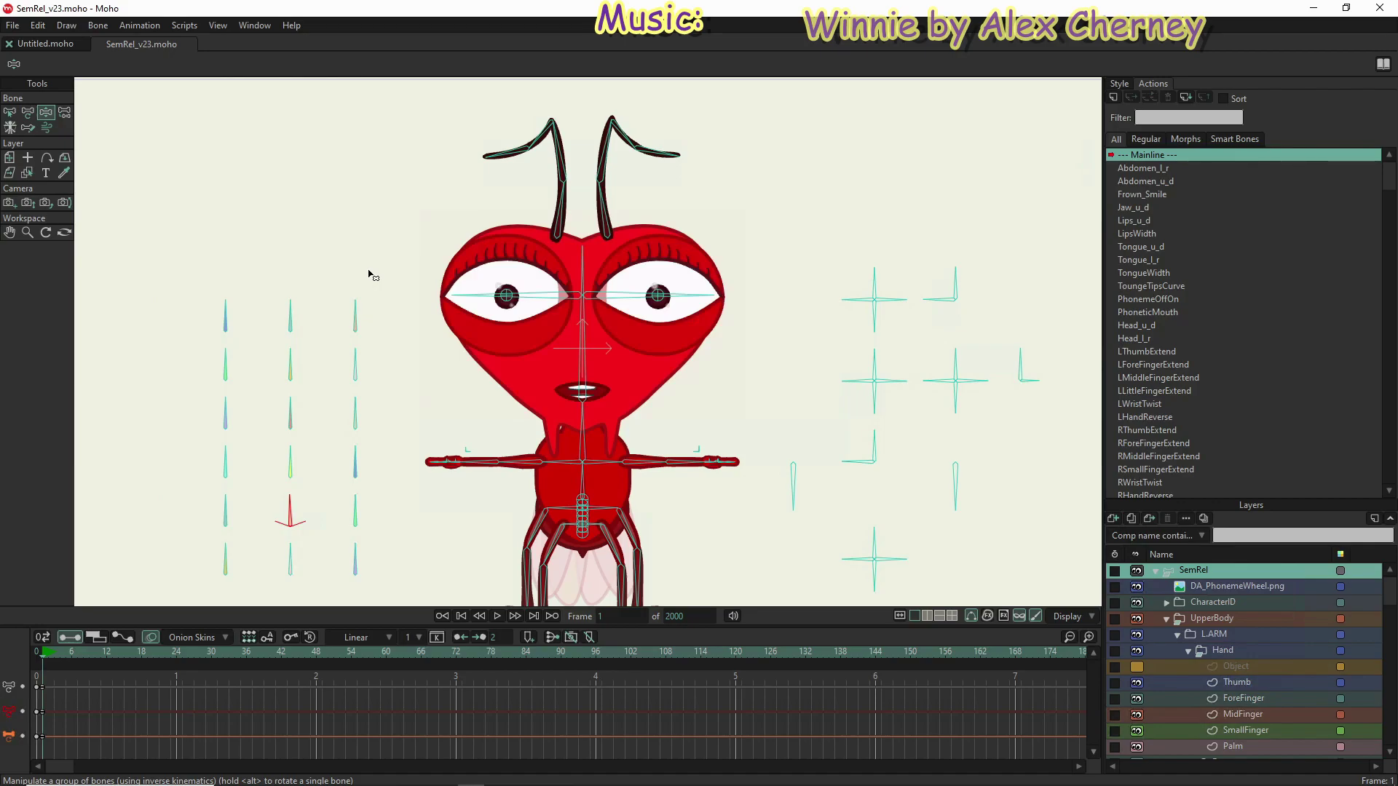
Step: Select the BodyColors bone for the next smart bone control
scroll(412, 256, "down", 1)
scroll(367, 472, "up", 1)
left_click(369, 458)
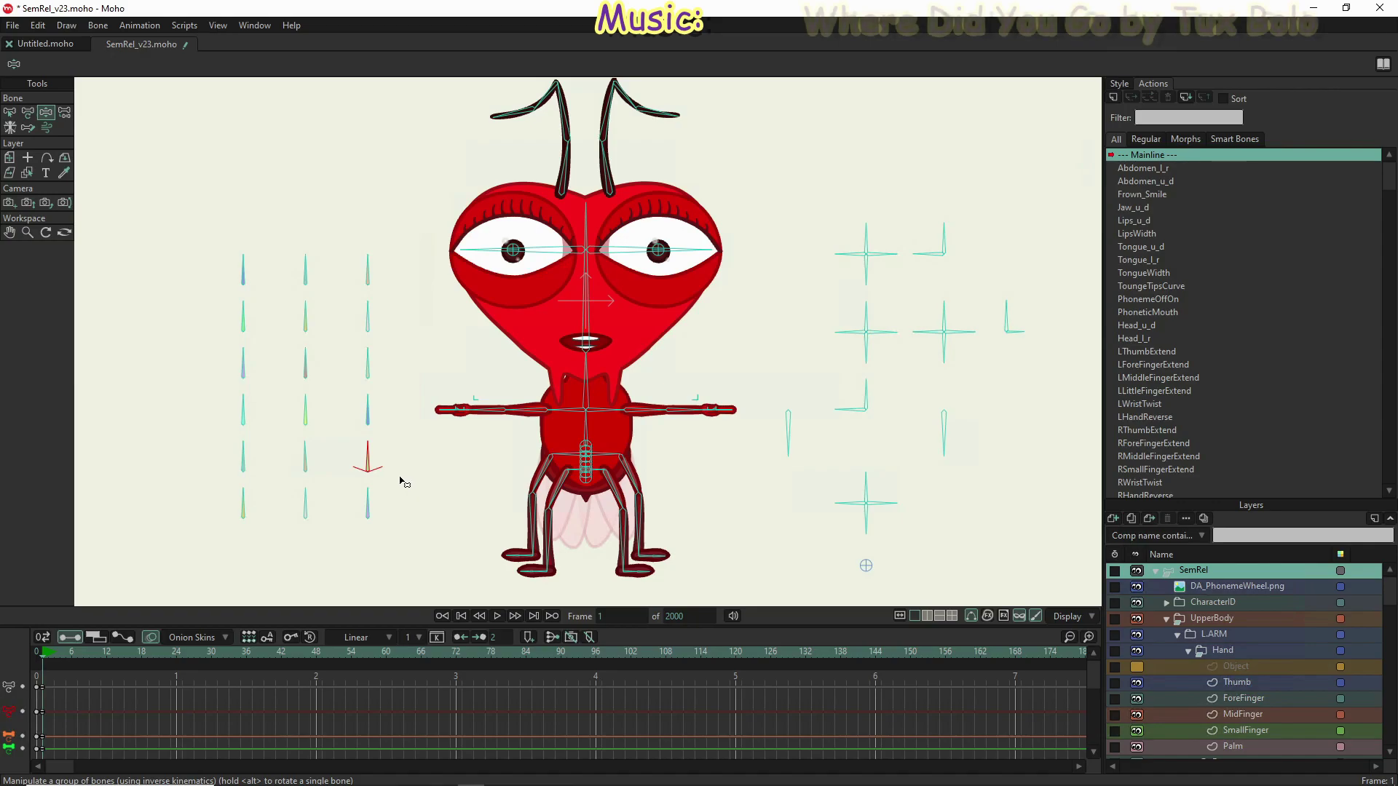
left_click(10, 112)
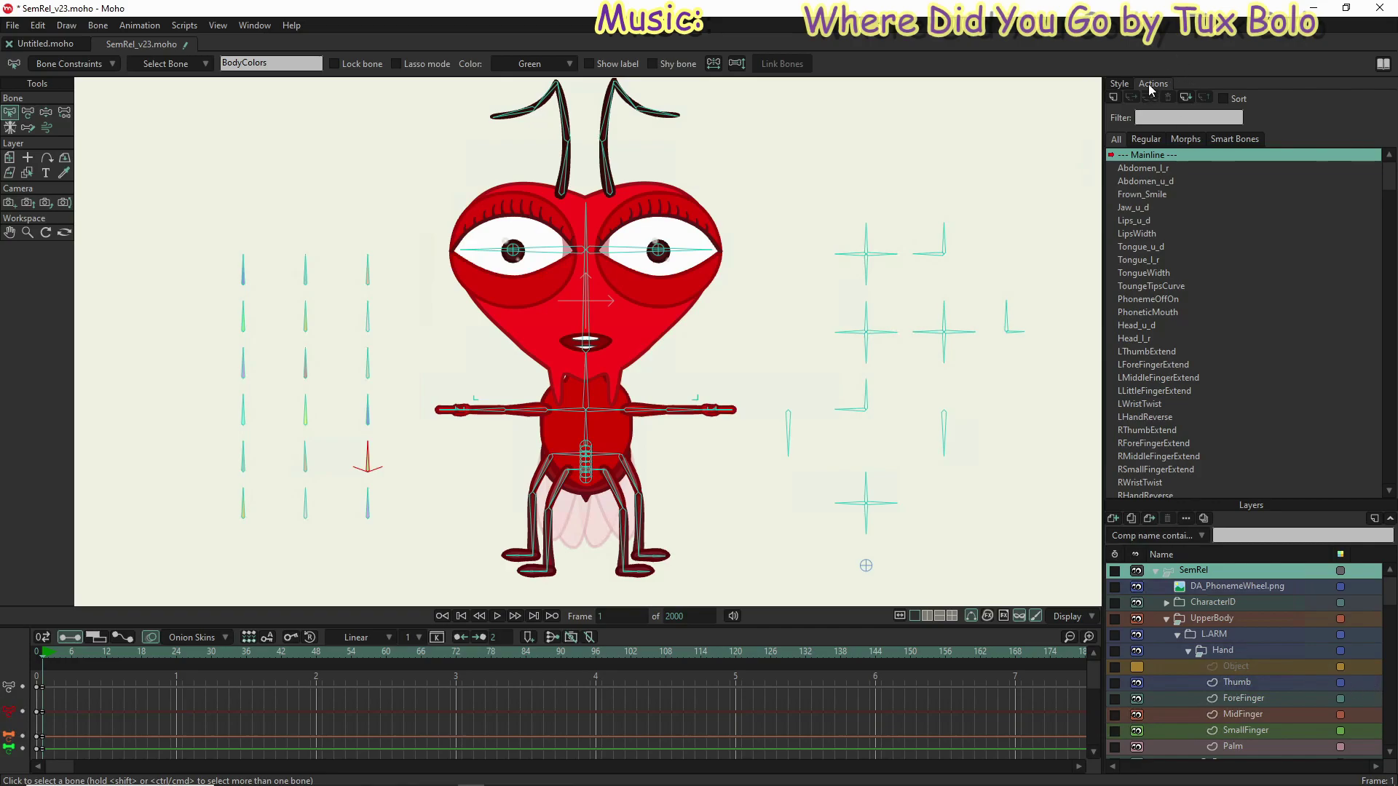
Step: Inspect the Body 2 and Body styles, and delete the Body style
left_click(1119, 84)
left_click(1222, 108)
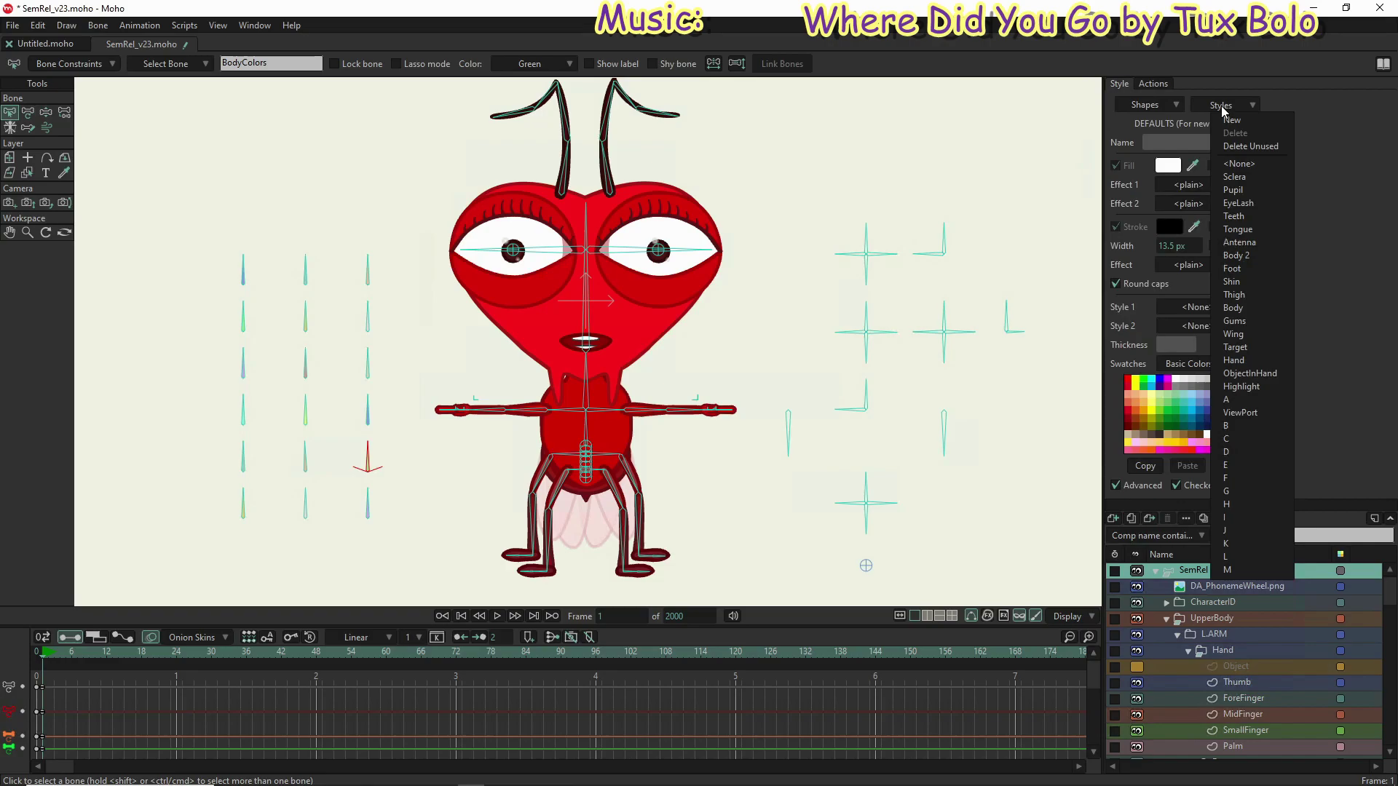
left_click(1243, 255)
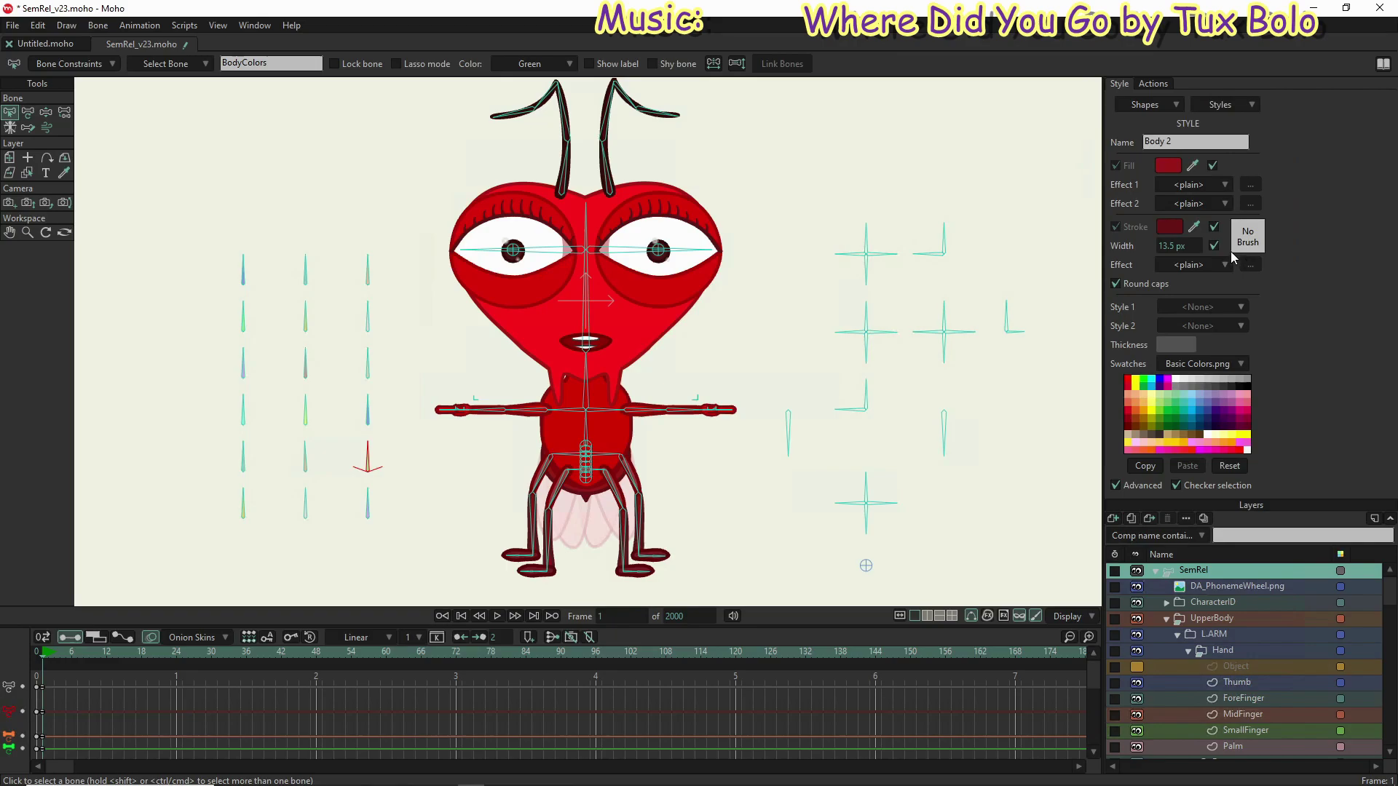
left_click(1222, 107)
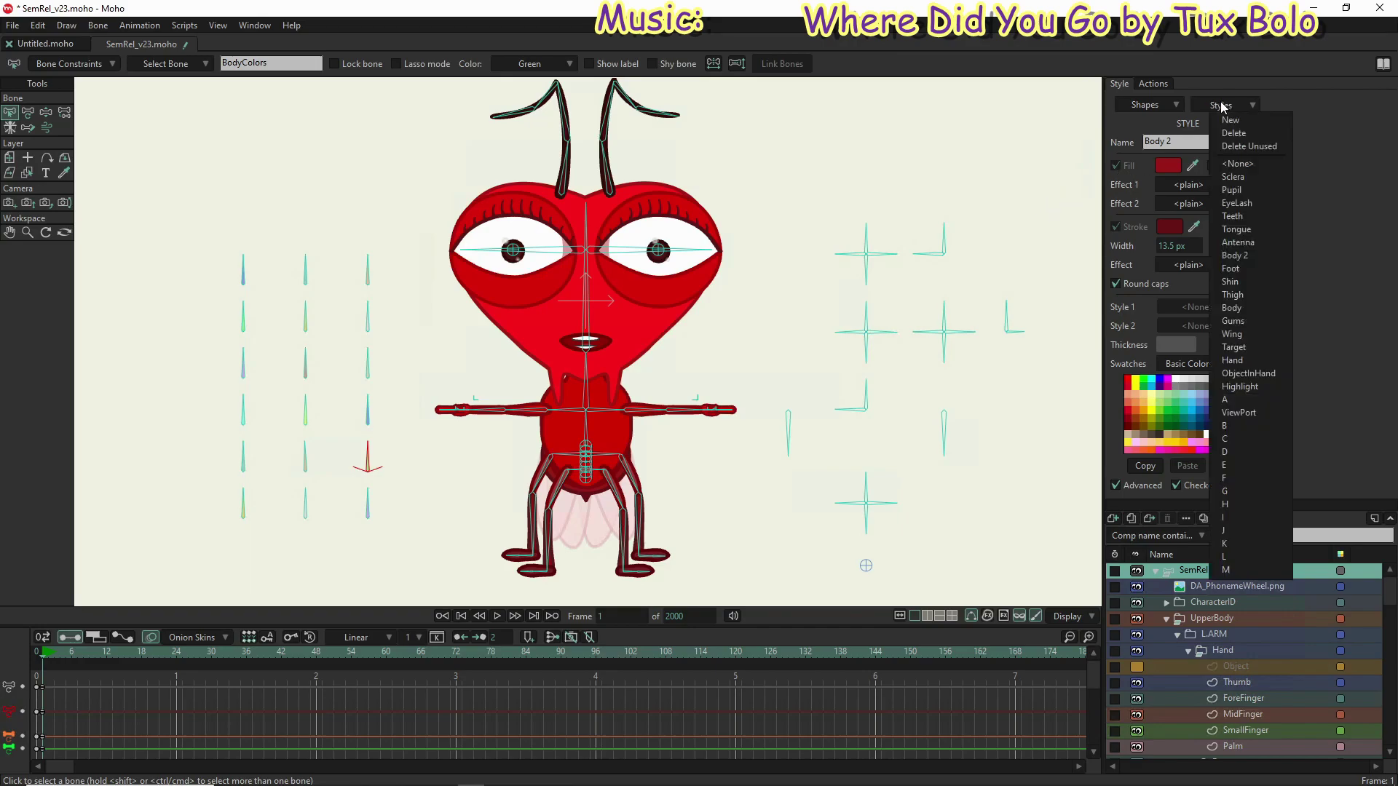
left_click(1247, 308)
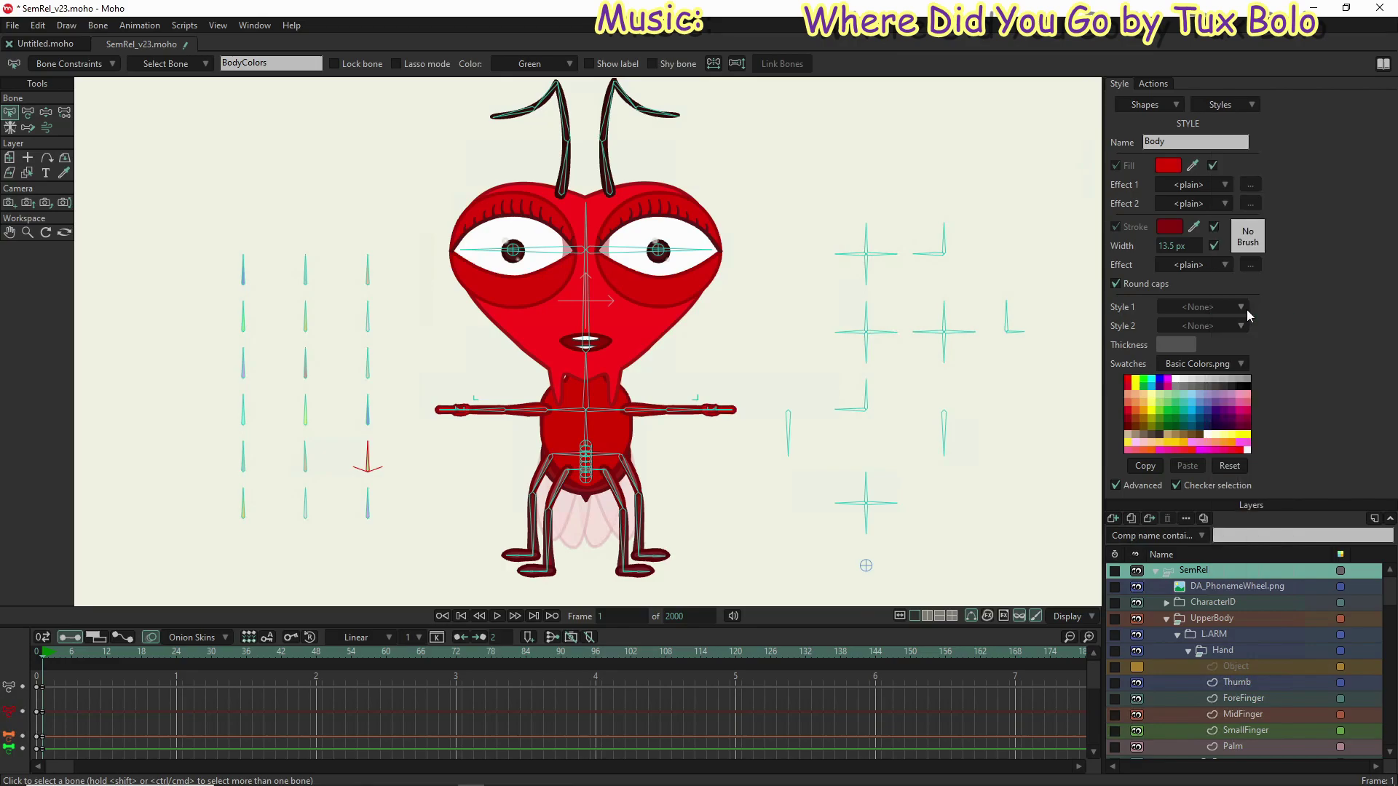
left_click(1213, 105)
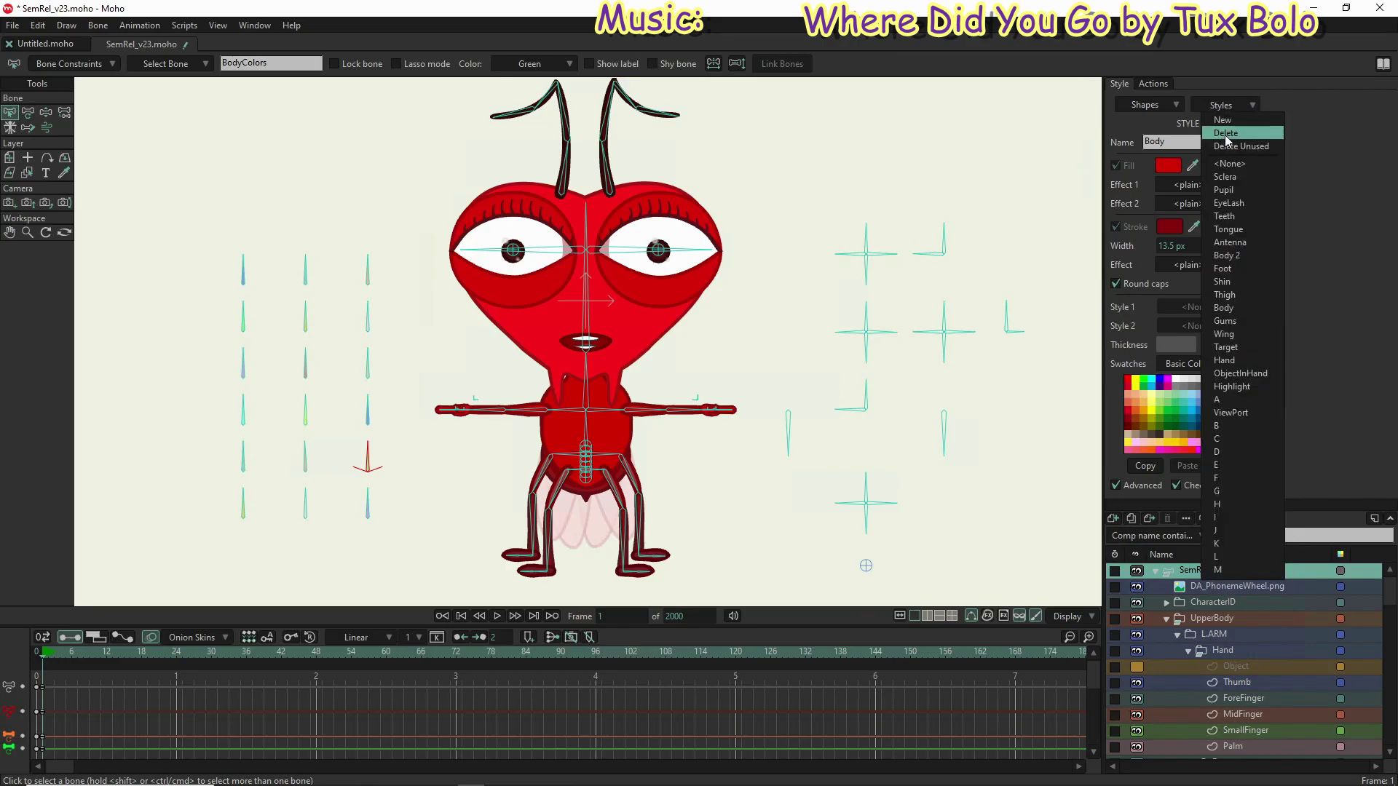
left_click(1226, 135)
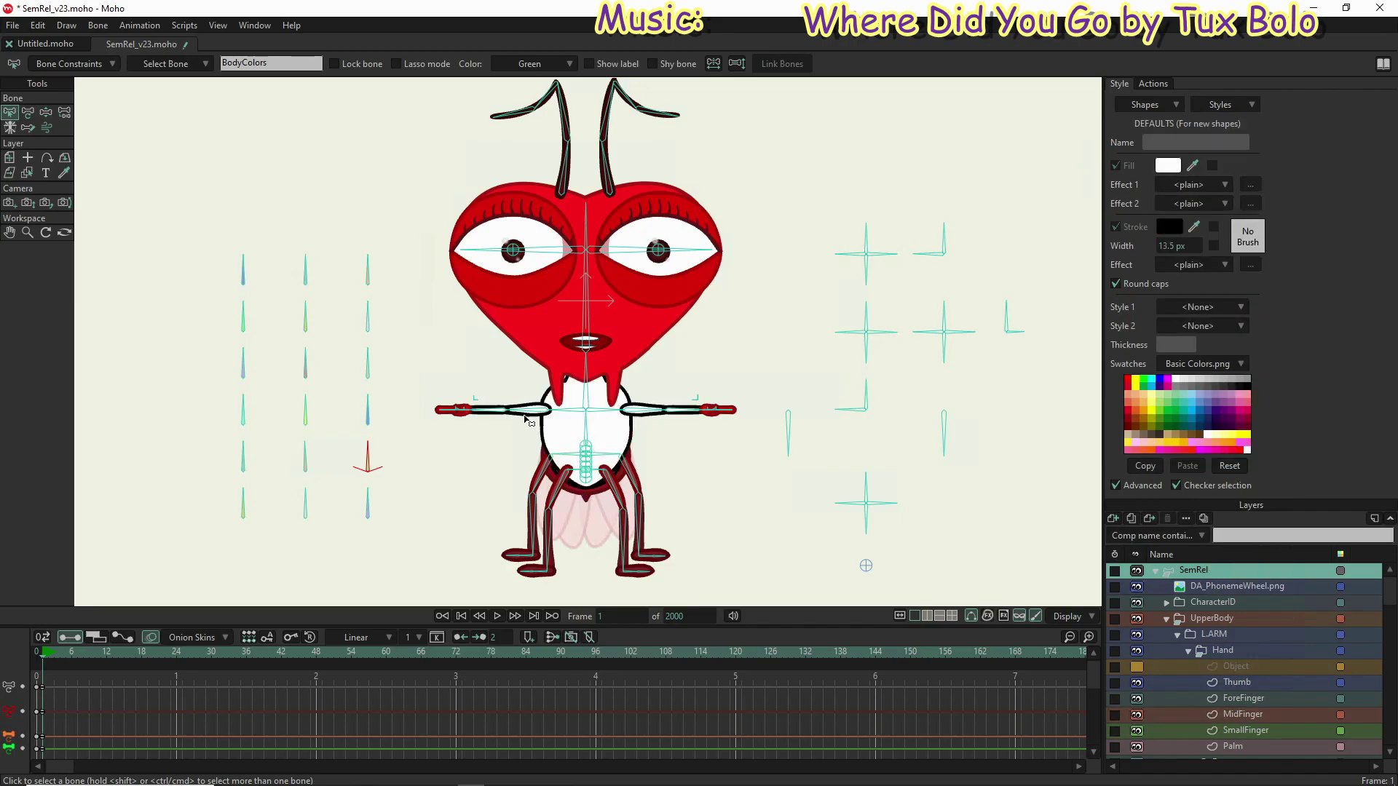
Step: Create a new smart bone action named BodyColors for the selected bone
scroll(525, 420, "up", 5)
scroll(524, 423, "down", 2)
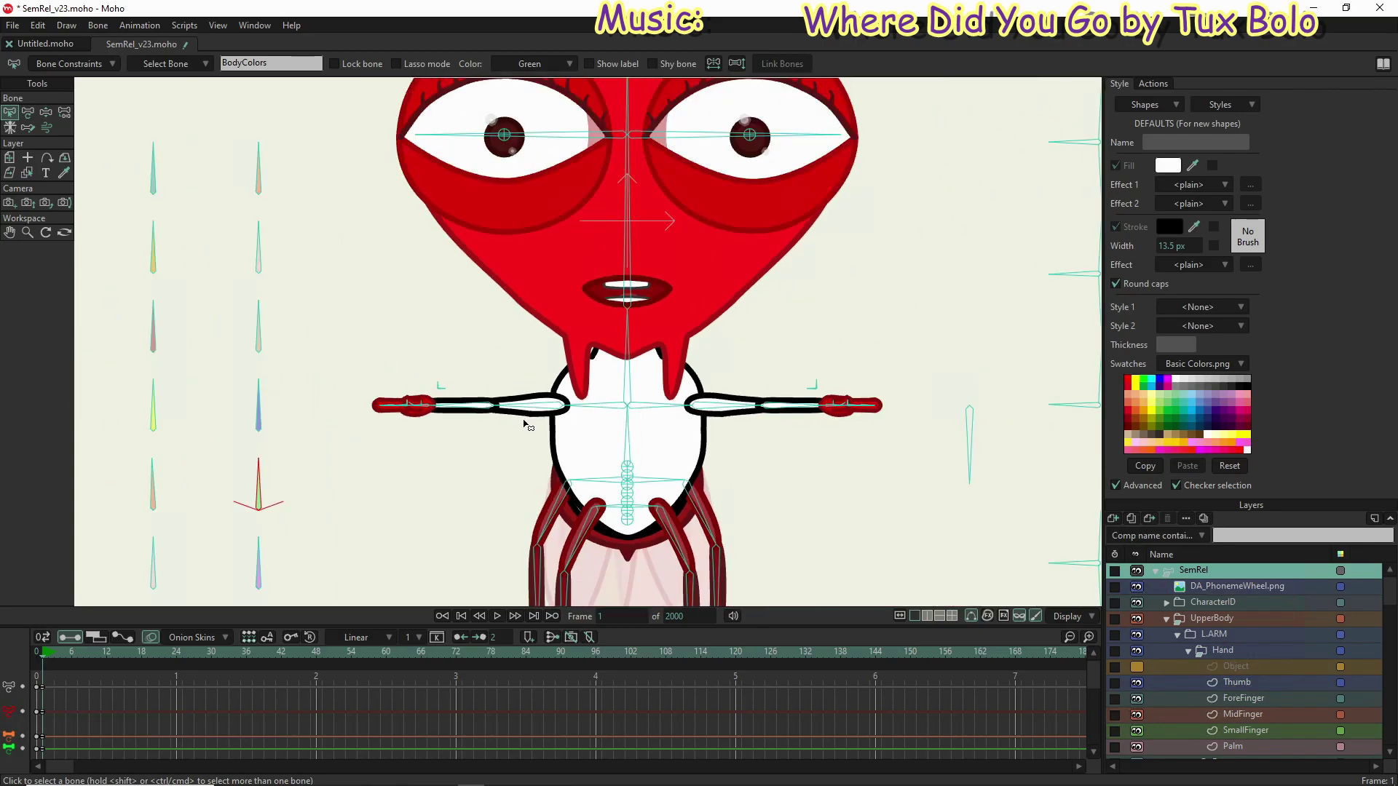
scroll(674, 460, "up", 3)
scroll(676, 459, "down", 4)
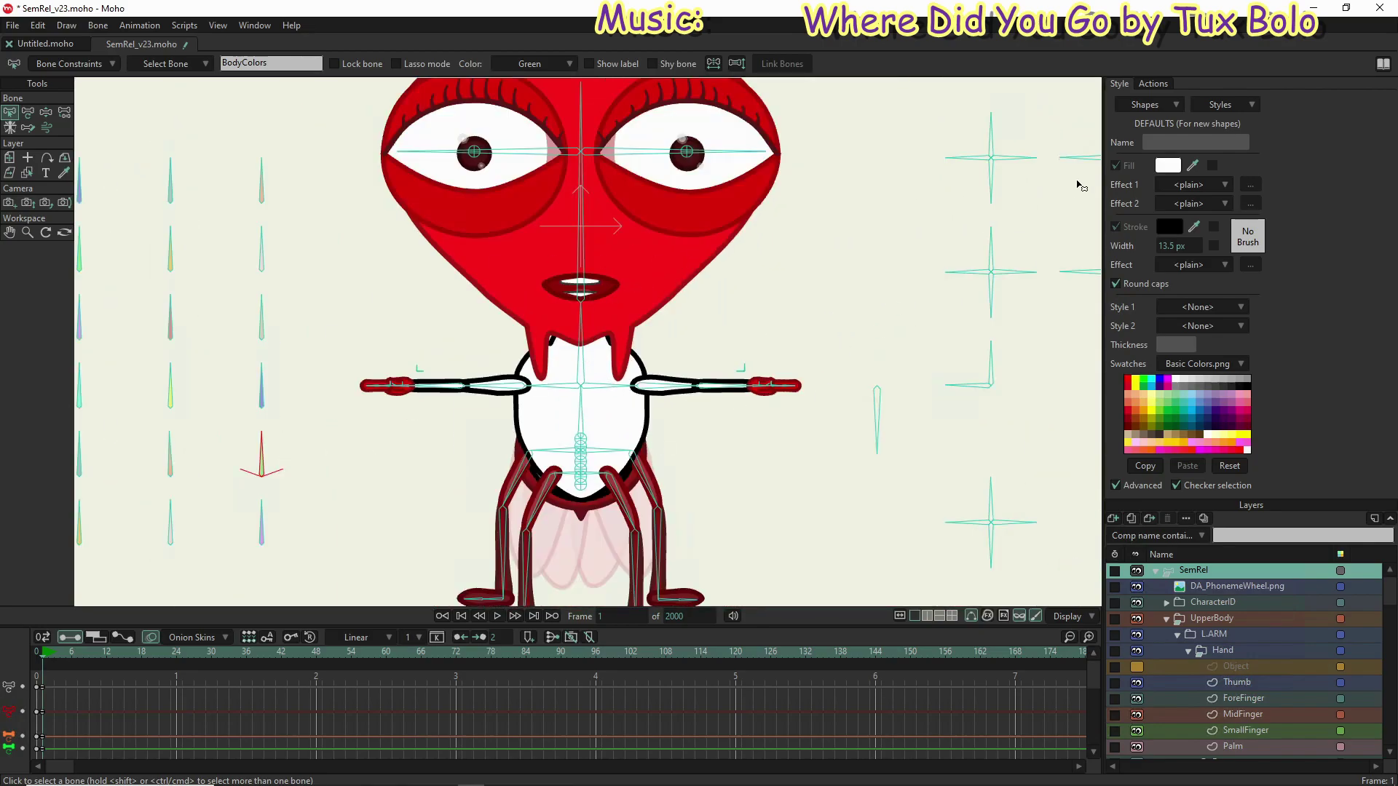
left_click(1144, 84)
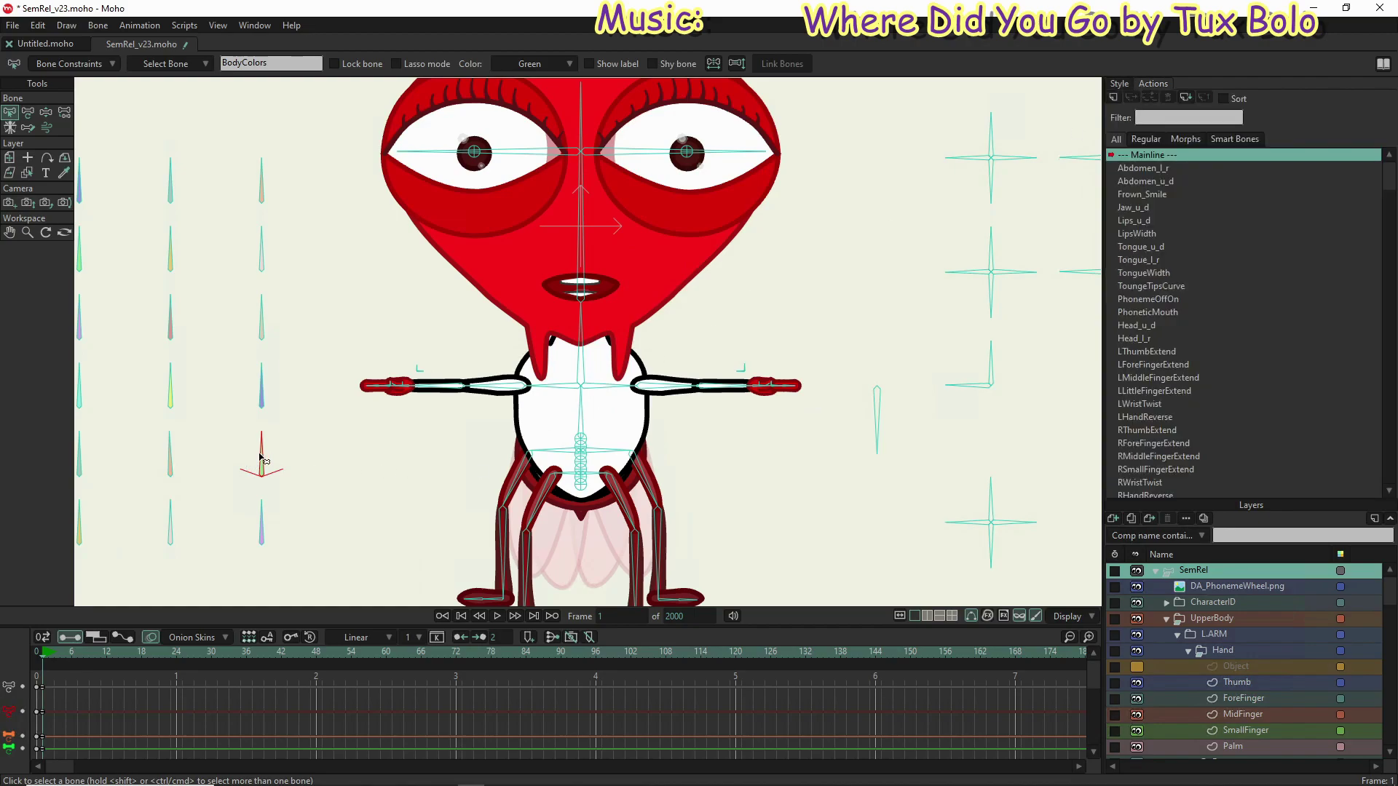
left_click(1114, 99)
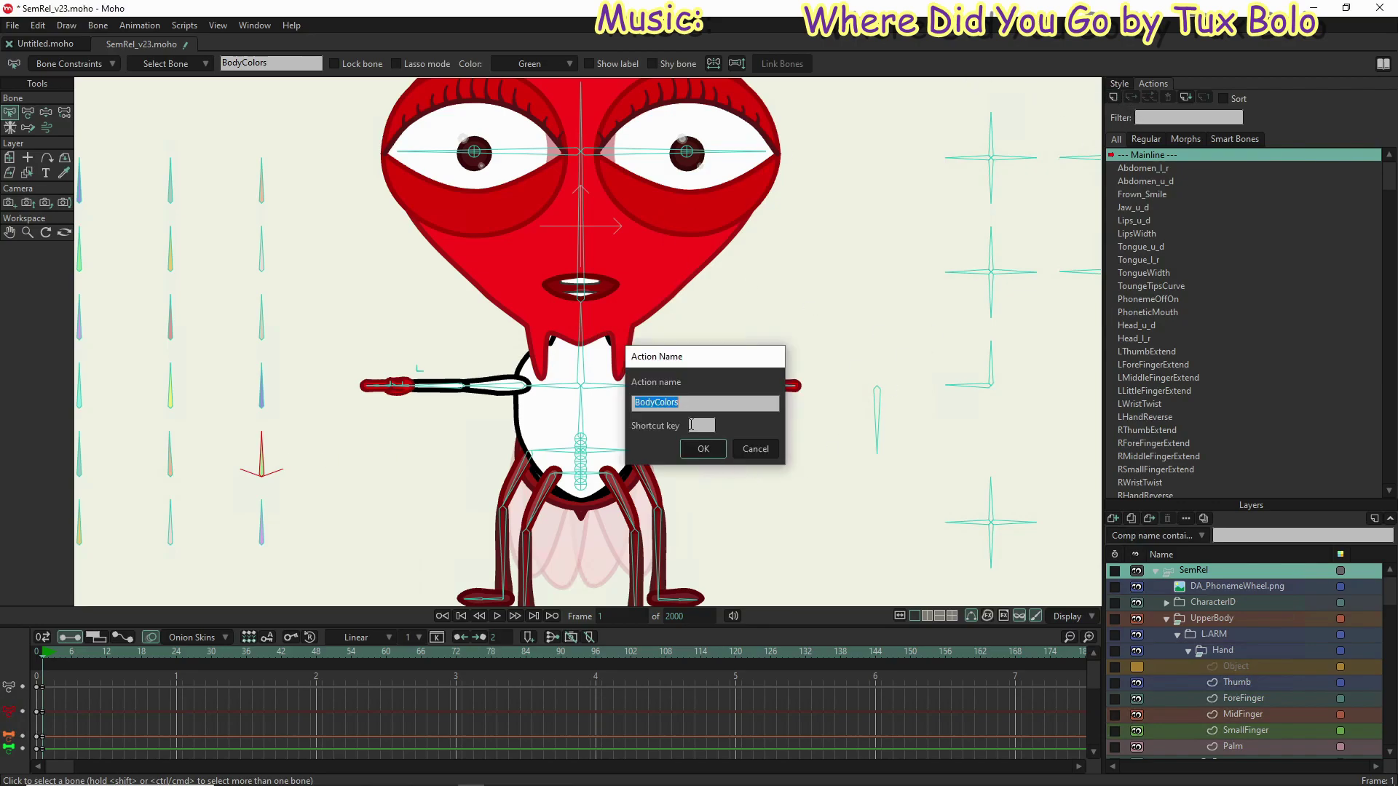
left_click(703, 449)
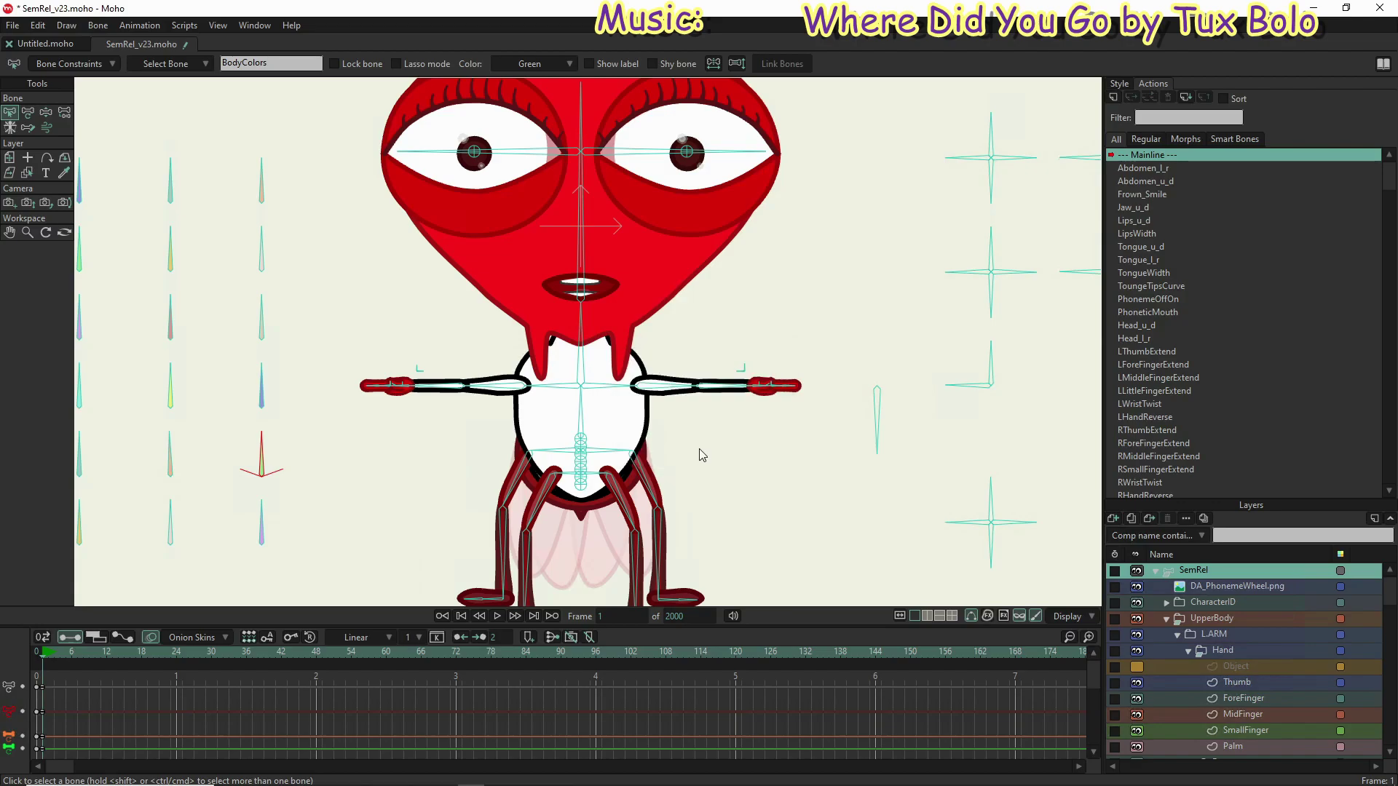
Step: Key the BodyColors control bone's rotation in its action at 160° on frame 1 and 20° on frame 141
left_click(28, 114)
left_click_drag(262, 457, 220, 501)
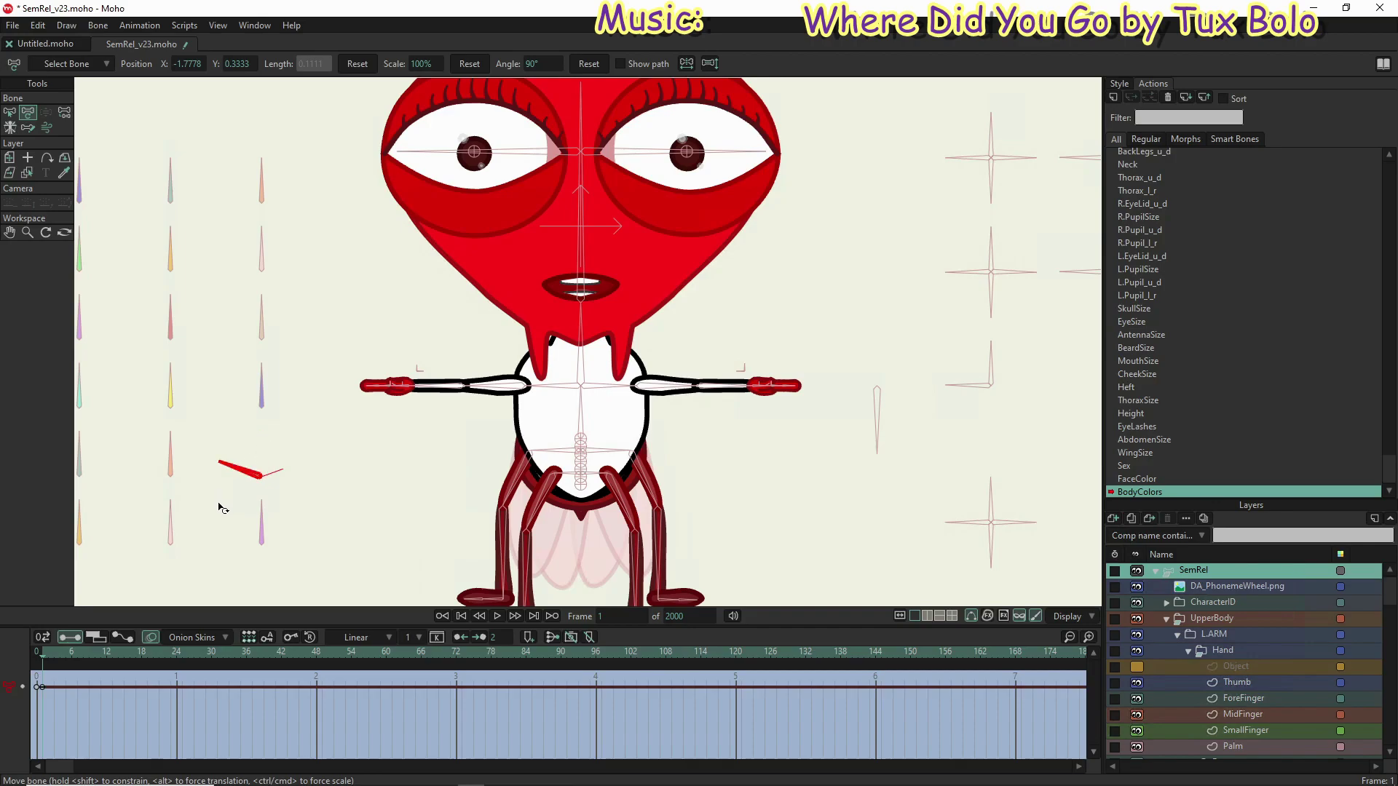
left_click(857, 653)
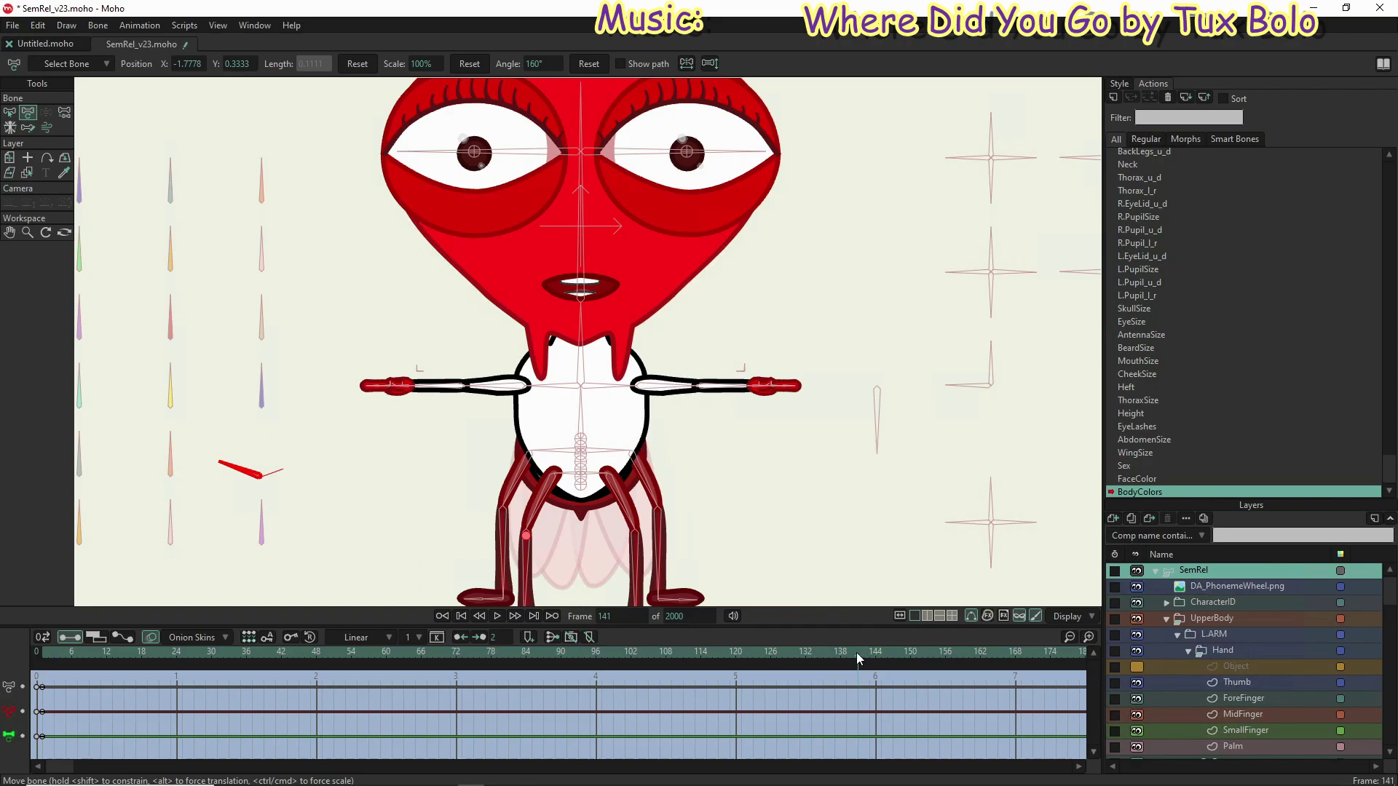
left_click_drag(248, 473, 339, 483)
left_click(349, 503)
left_click(991, 514)
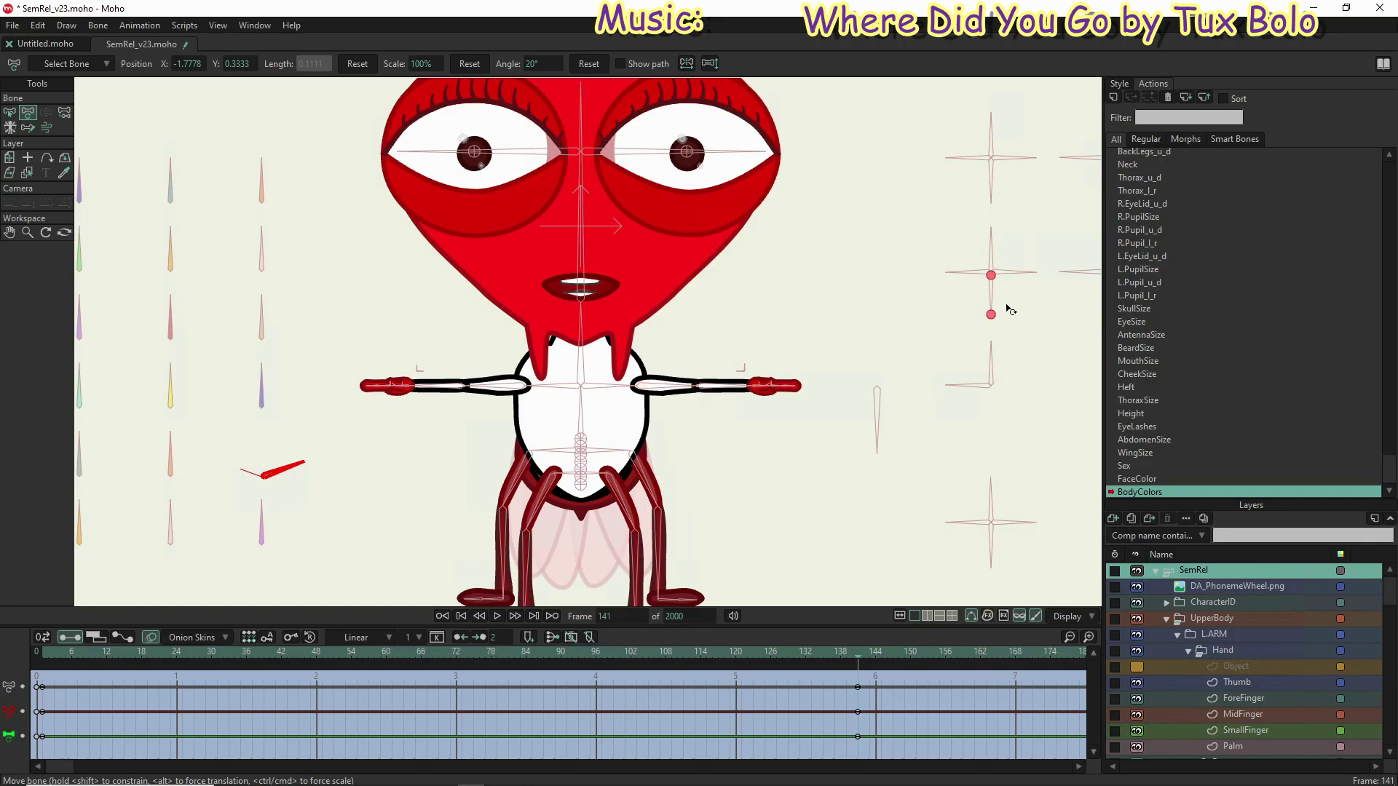
key("Home")
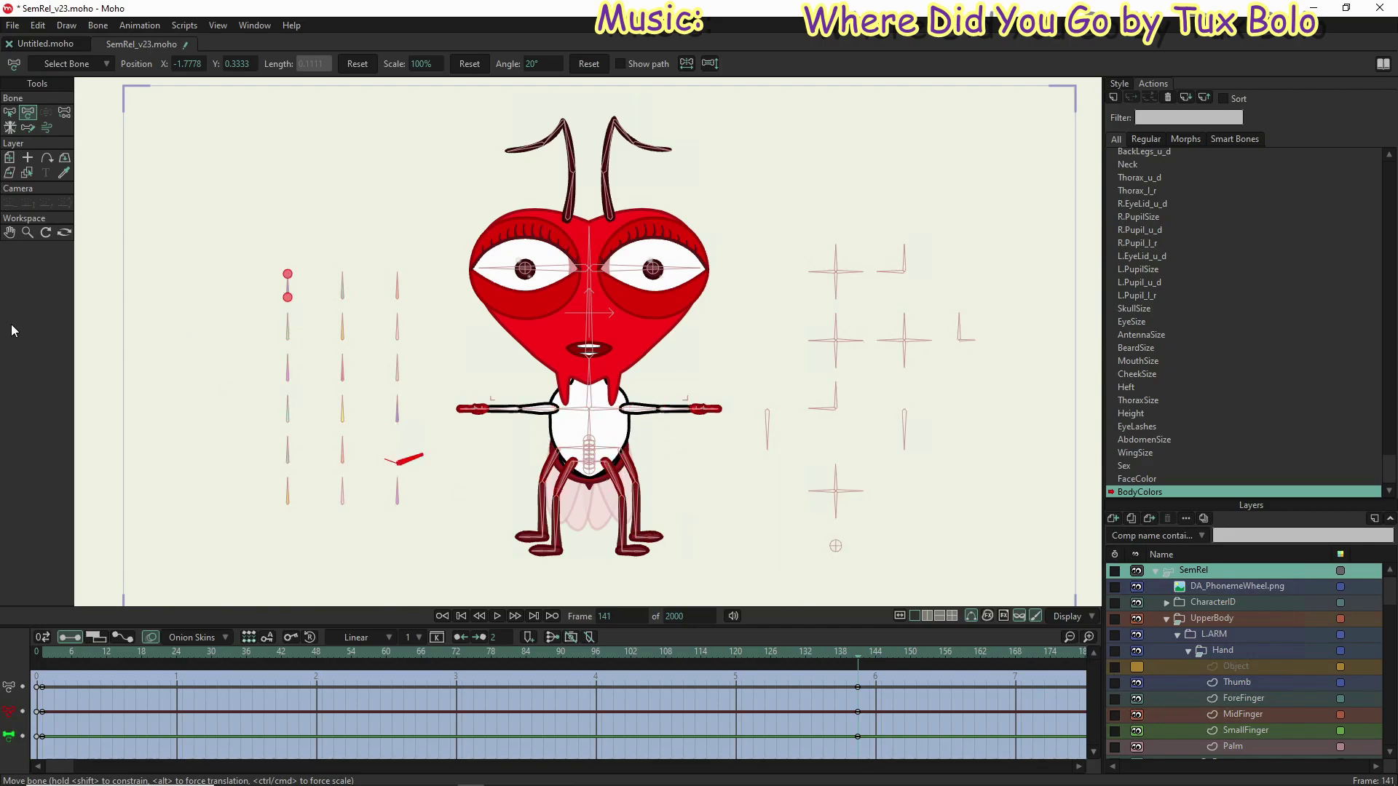
Step: On frame 1 of the action, rotate the Abdomen_l_r bone to 302° to swing the abdomen out sideways
left_click(46, 653)
left_click(41, 649)
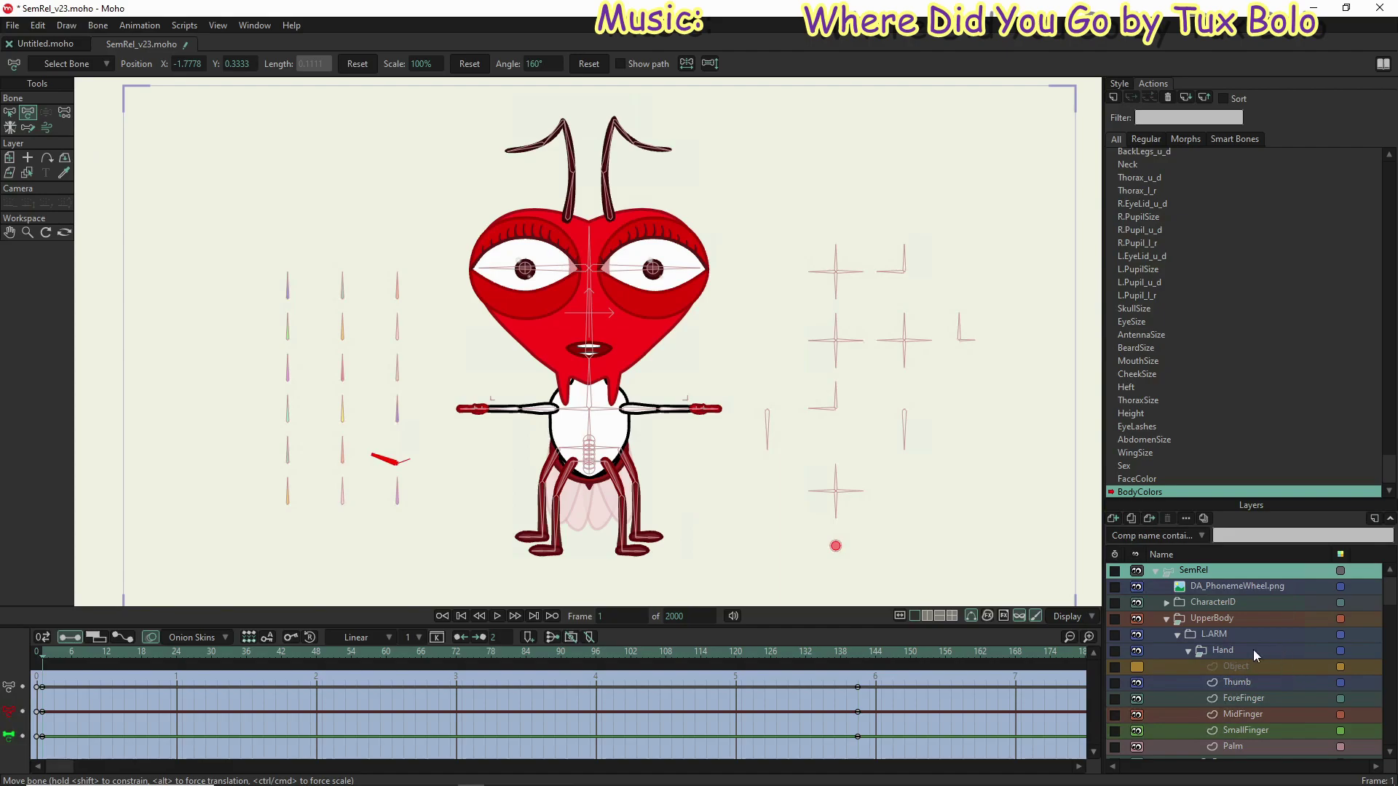
left_click(862, 482)
left_click_drag(863, 482, 843, 477)
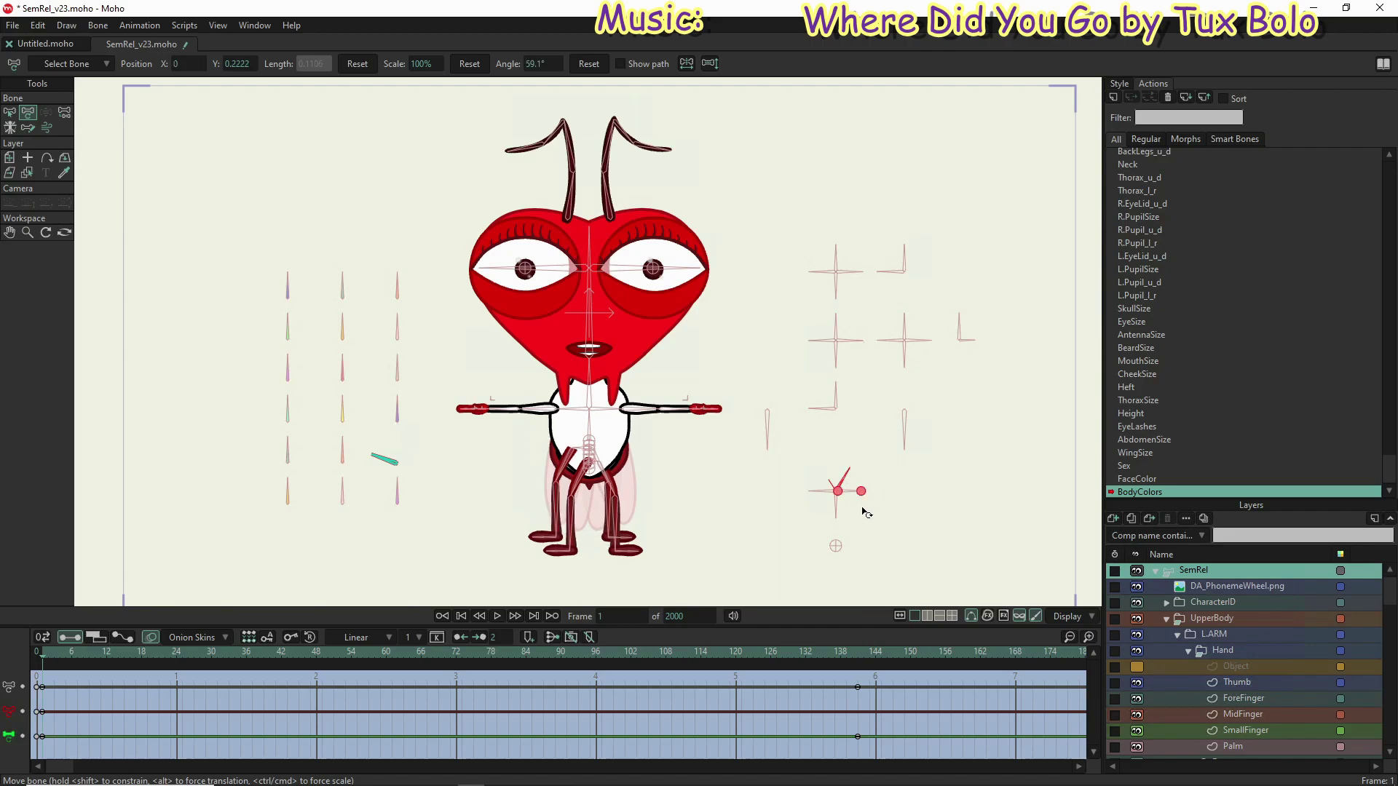
key("ctrl+z")
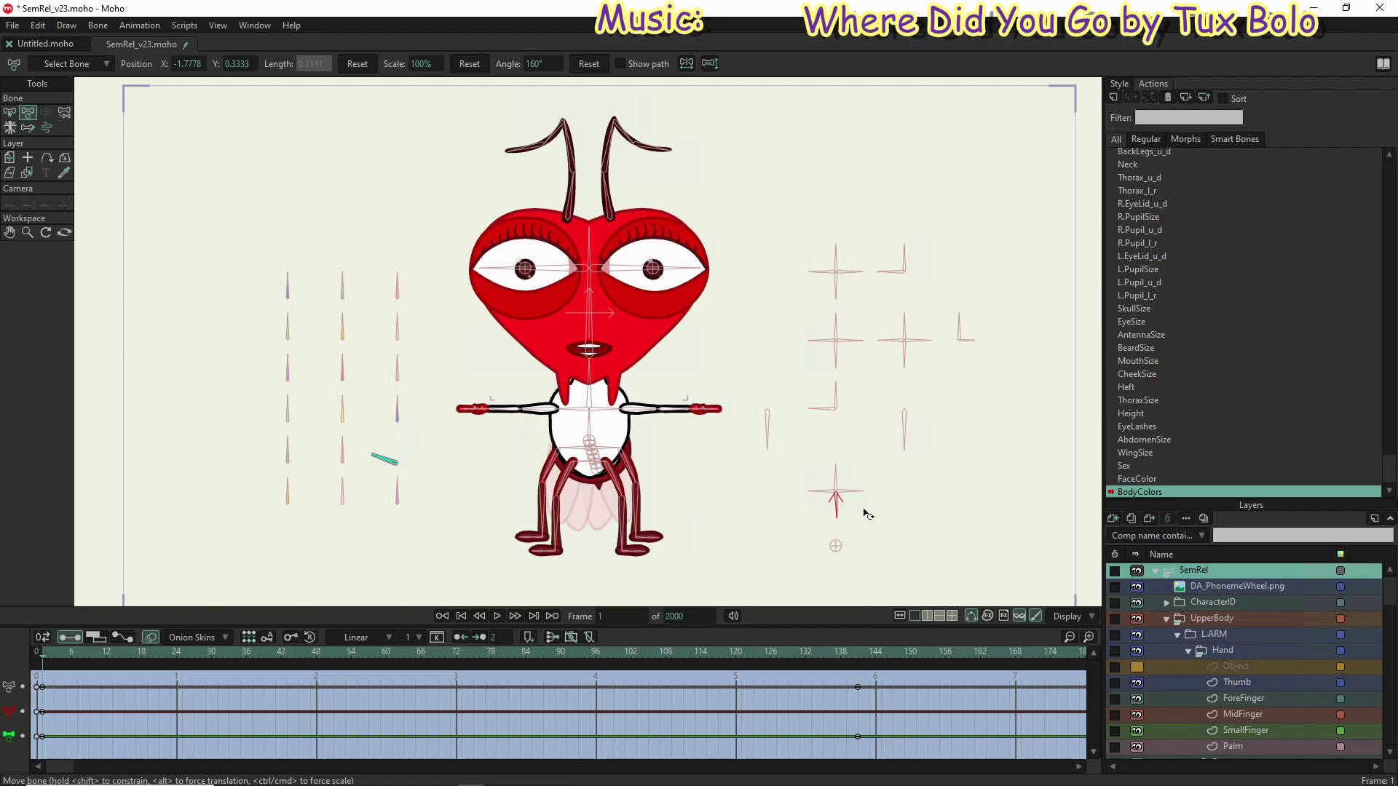
left_click_drag(862, 510, 876, 513)
left_click(641, 452)
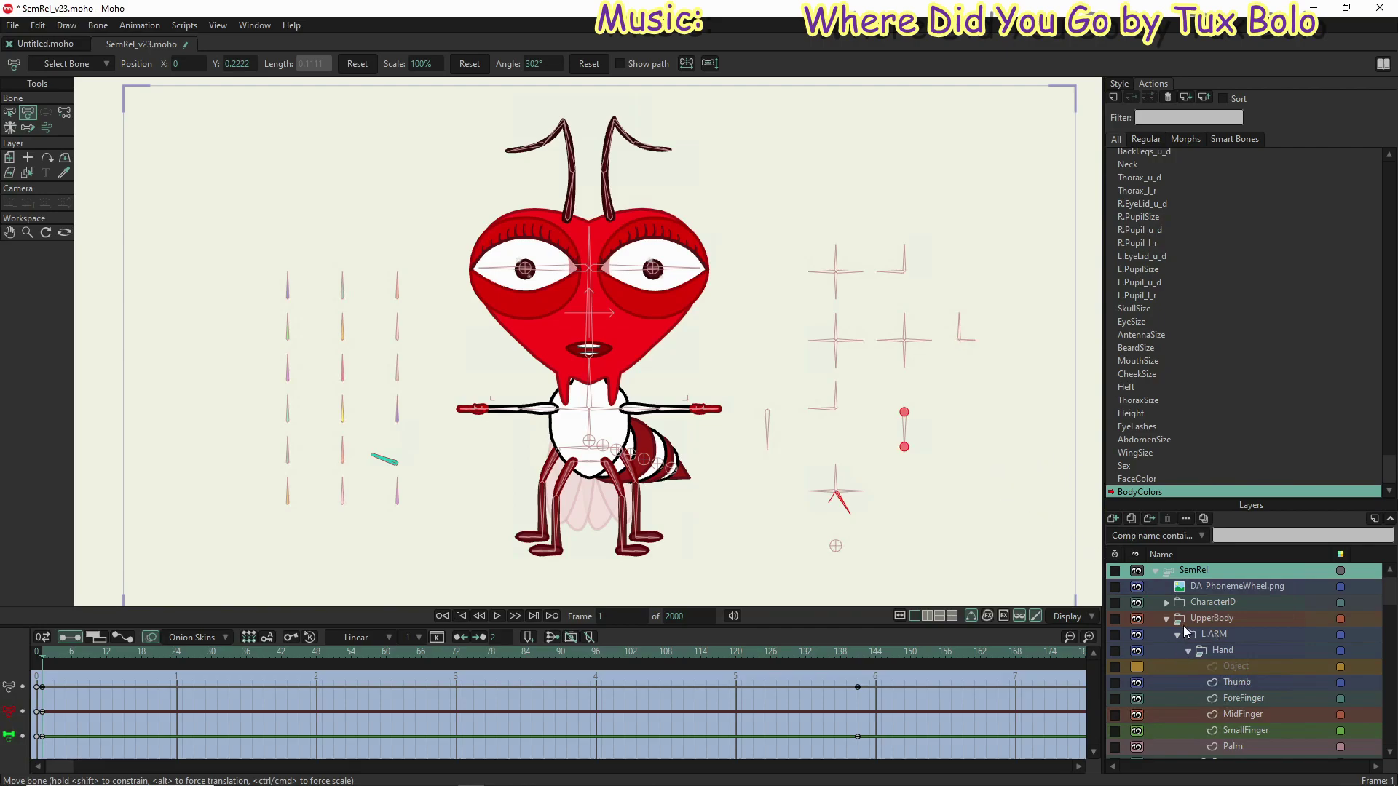
Step: Select the Forearm layer of the L.ARM group and examine its outline up close
left_click(1238, 635)
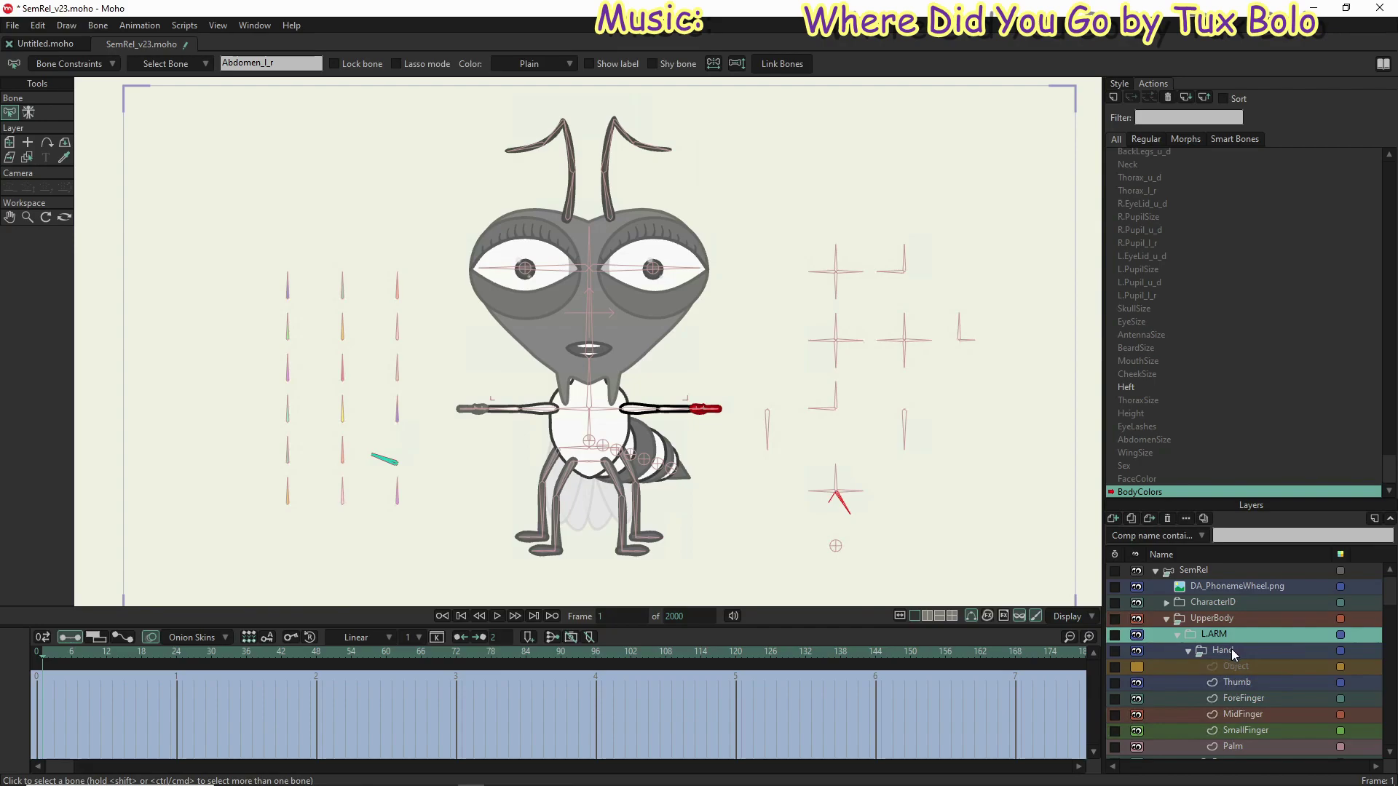
scroll(1237, 683, "down", 2)
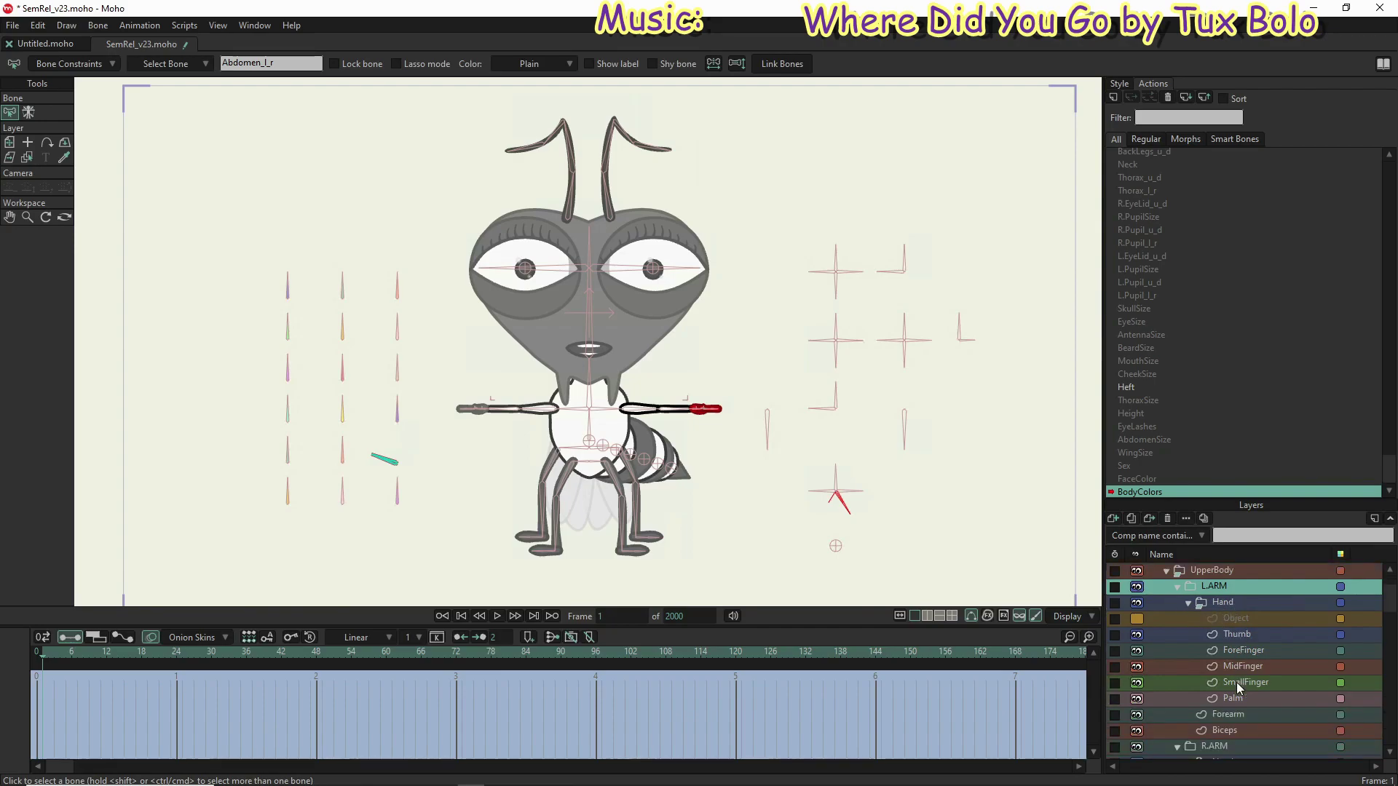
scroll(1237, 681, "down", 1)
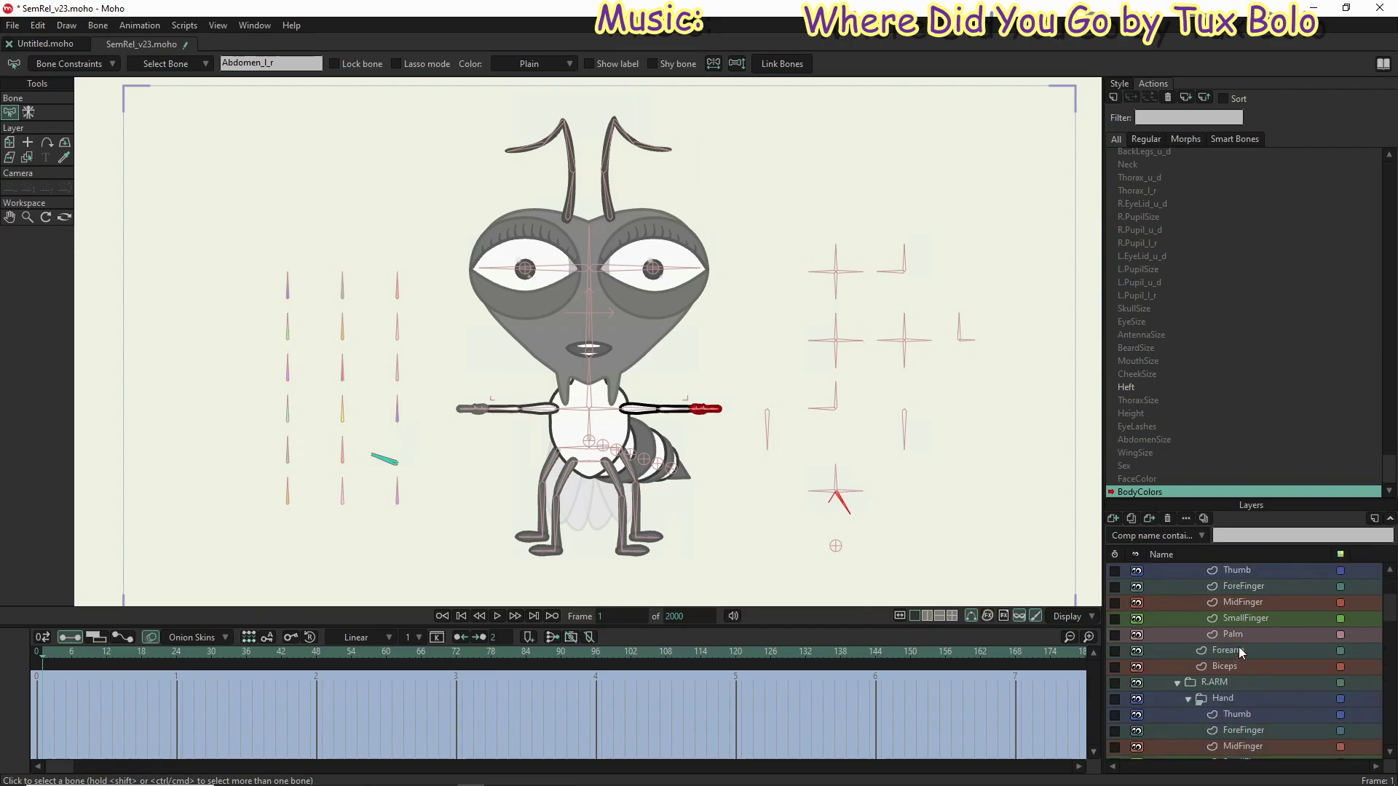
left_click(1230, 651)
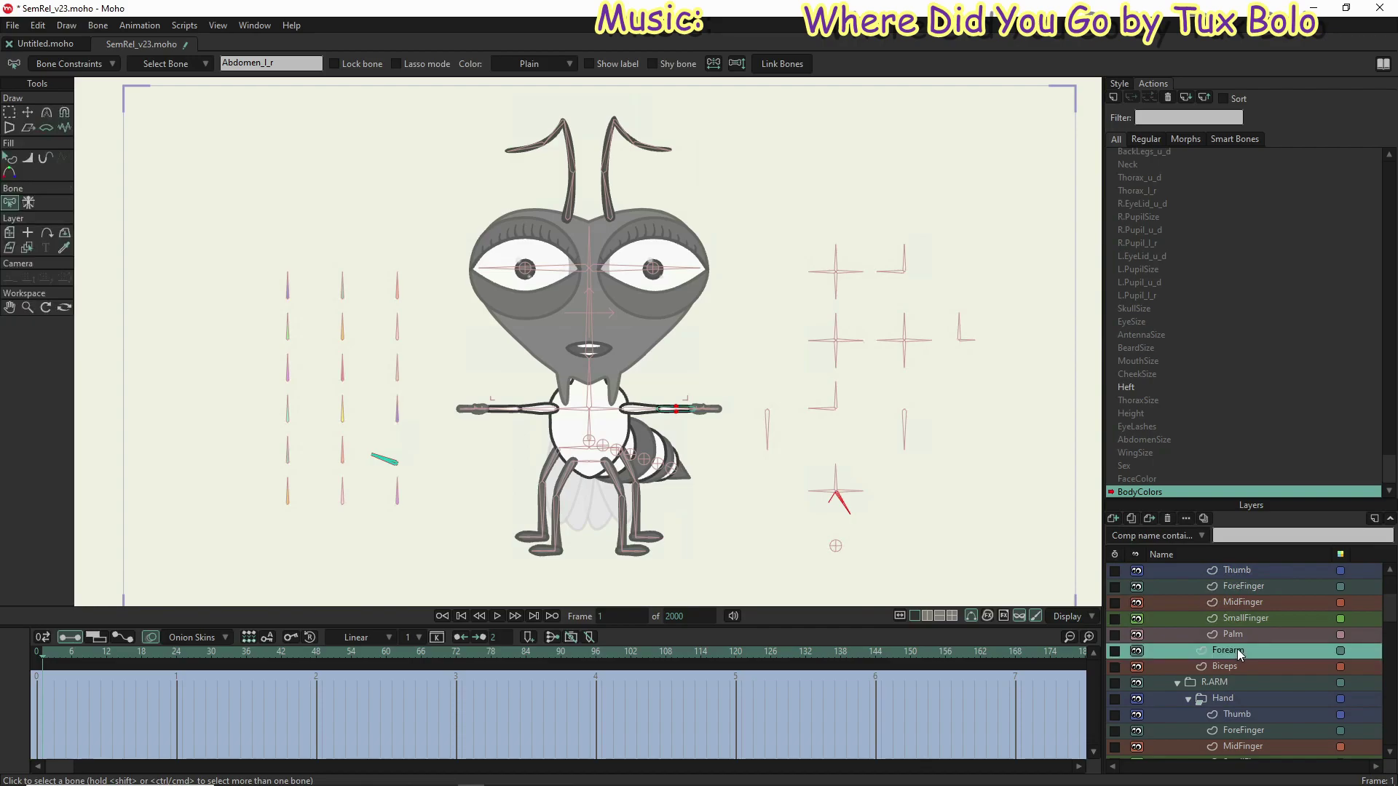
scroll(683, 410, "up", 3)
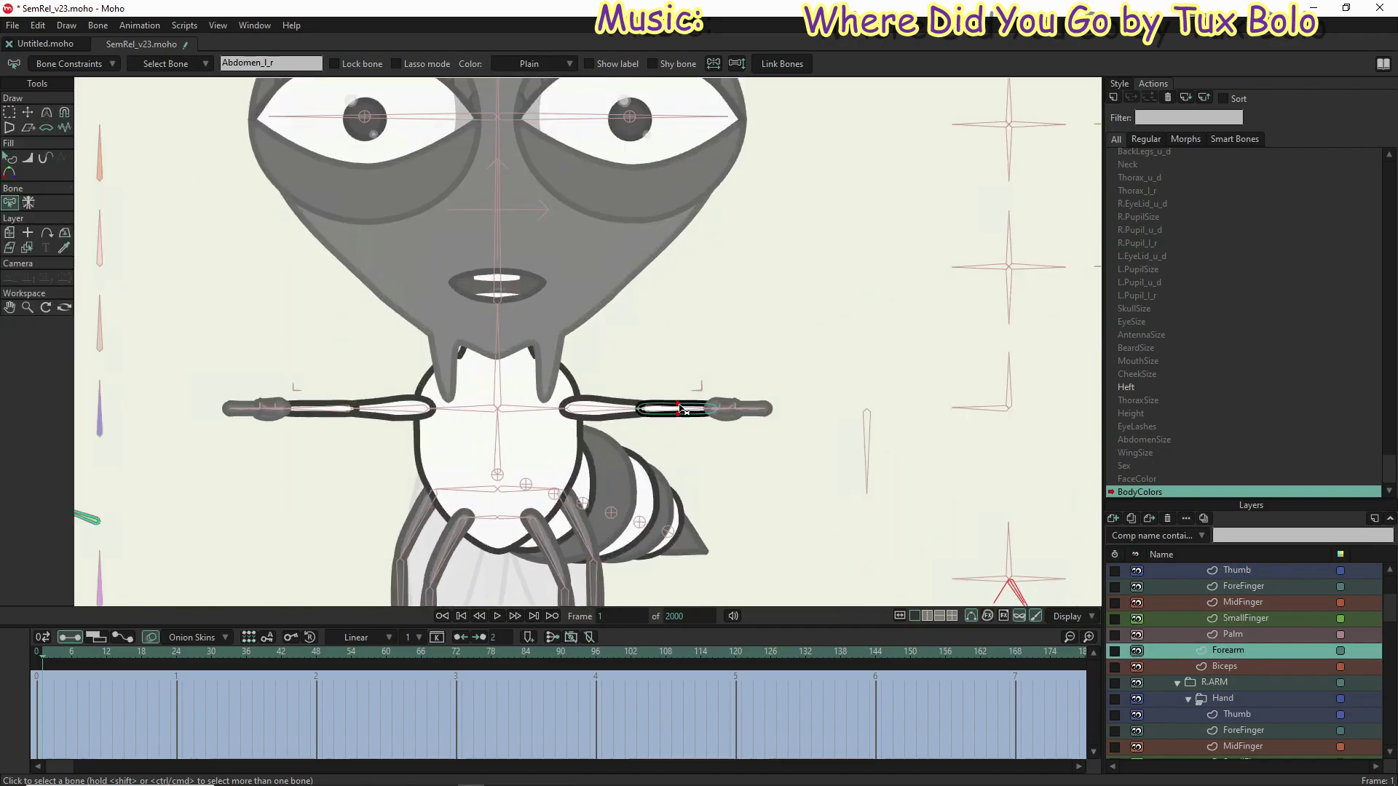
scroll(683, 410, "up", 2)
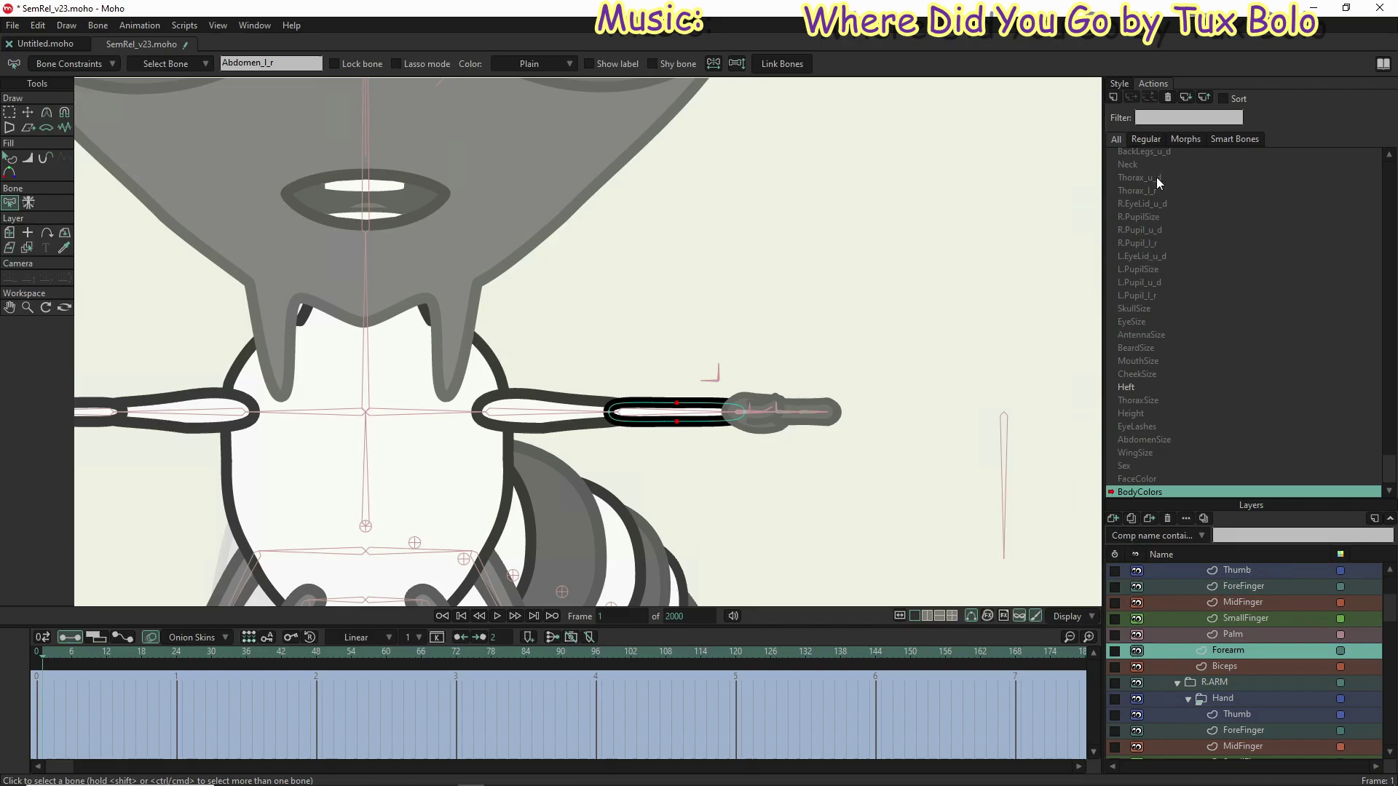
Step: Leave the BodyColors action for the mainline and delete the Hand style
left_click(1148, 139)
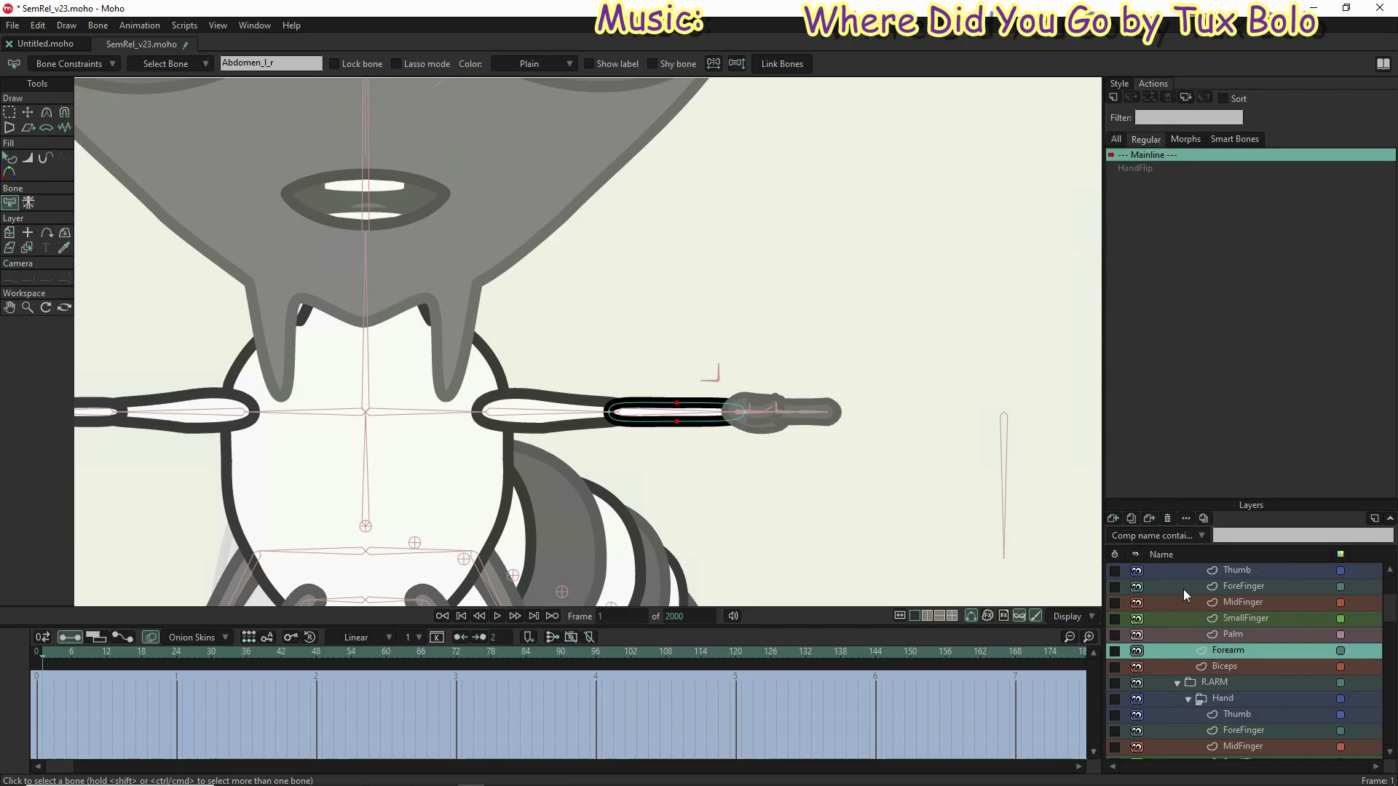
scroll(1180, 587, "up", 3)
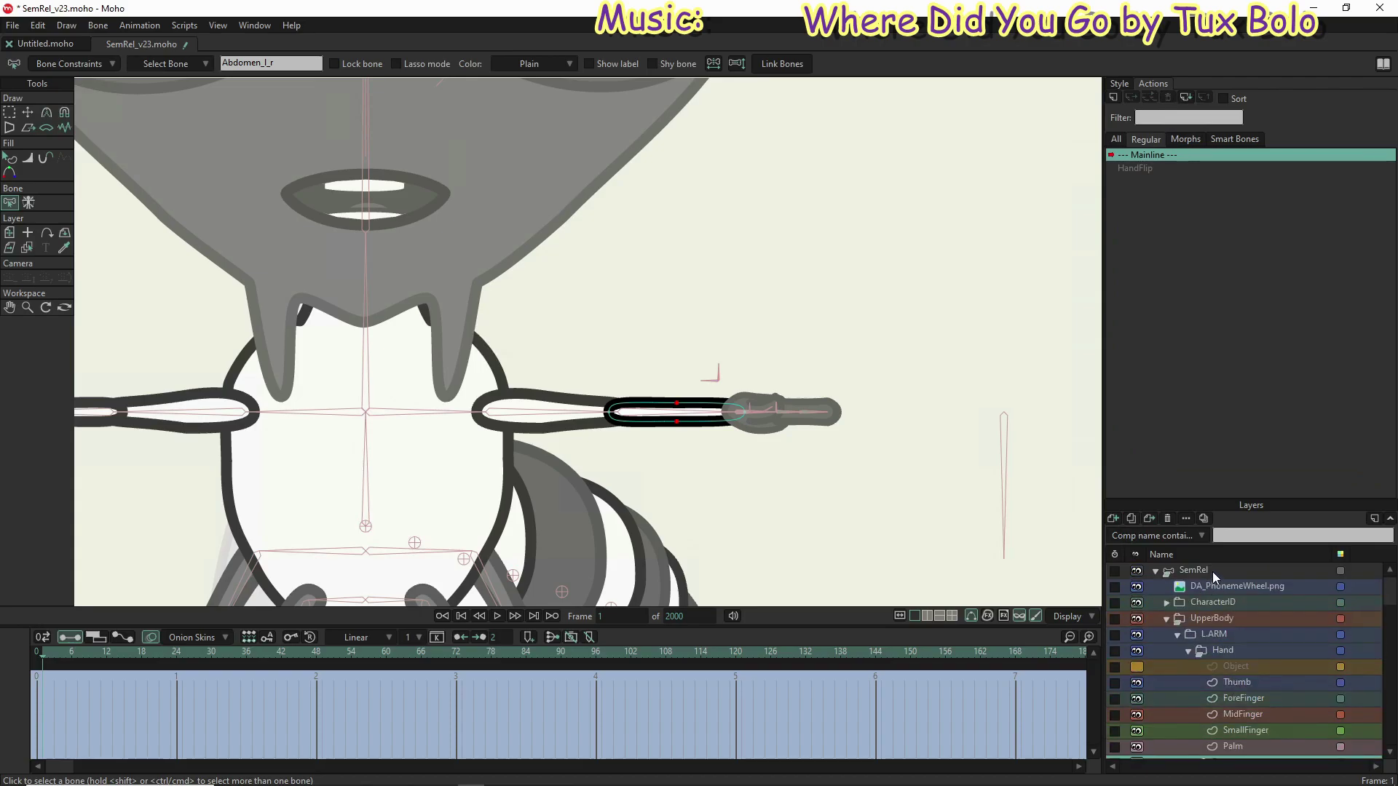
left_click(1213, 571)
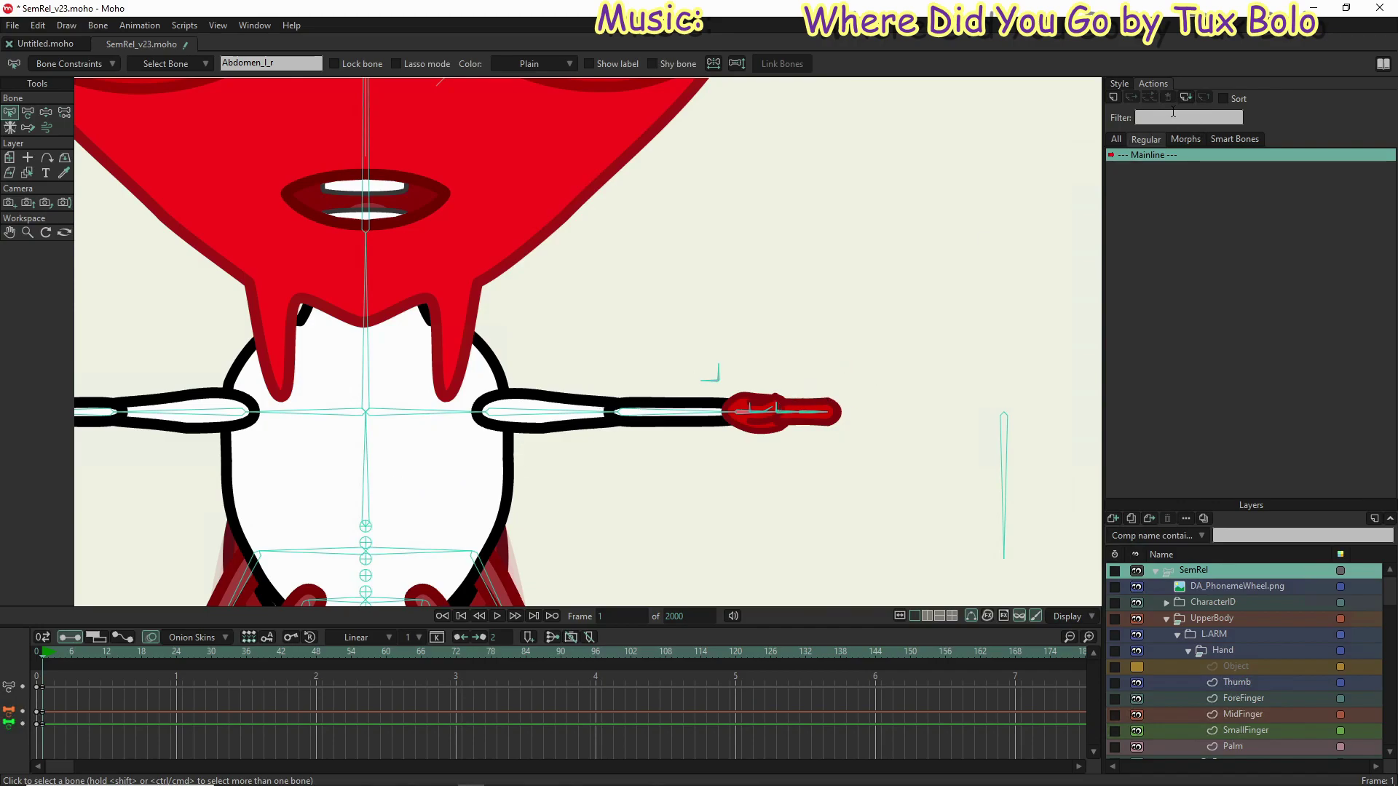
left_click(1121, 85)
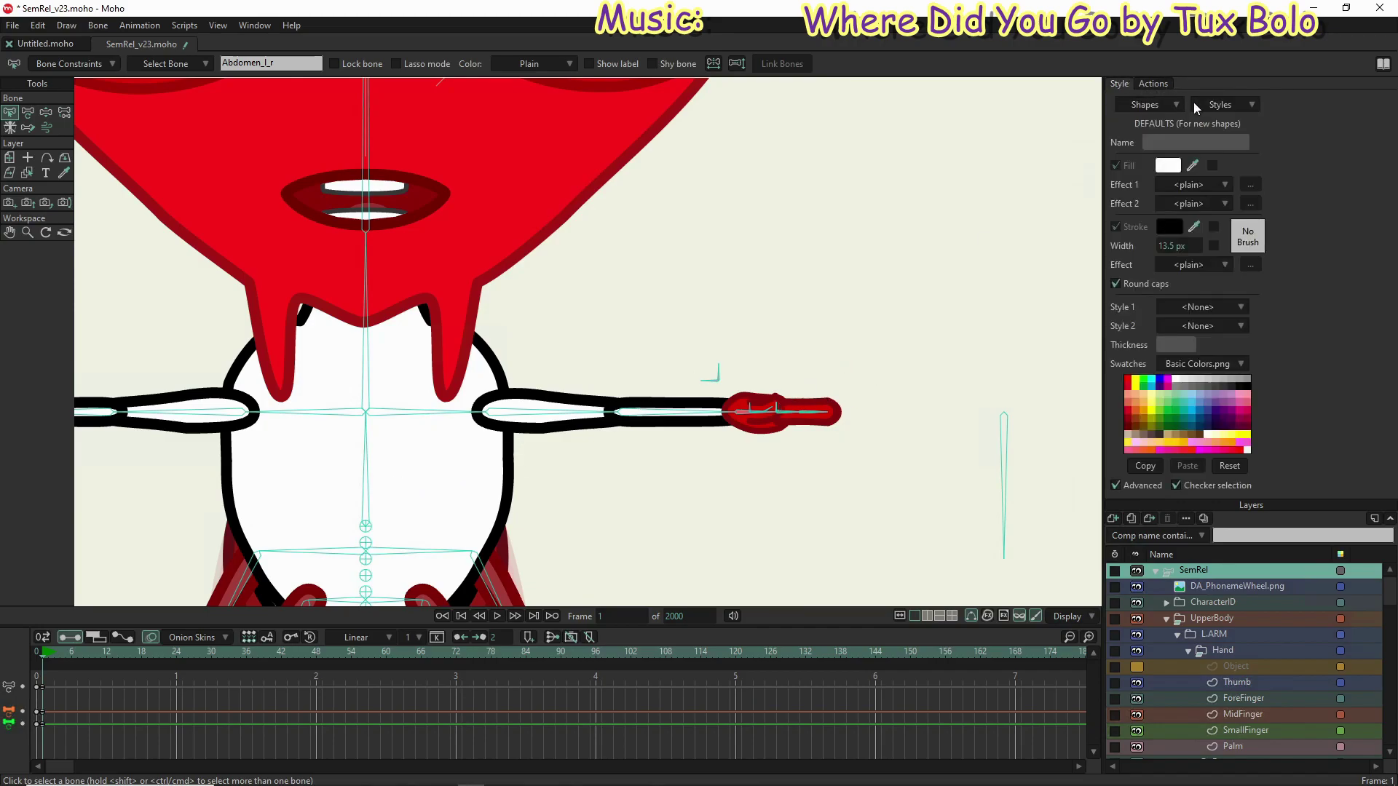
left_click(1205, 104)
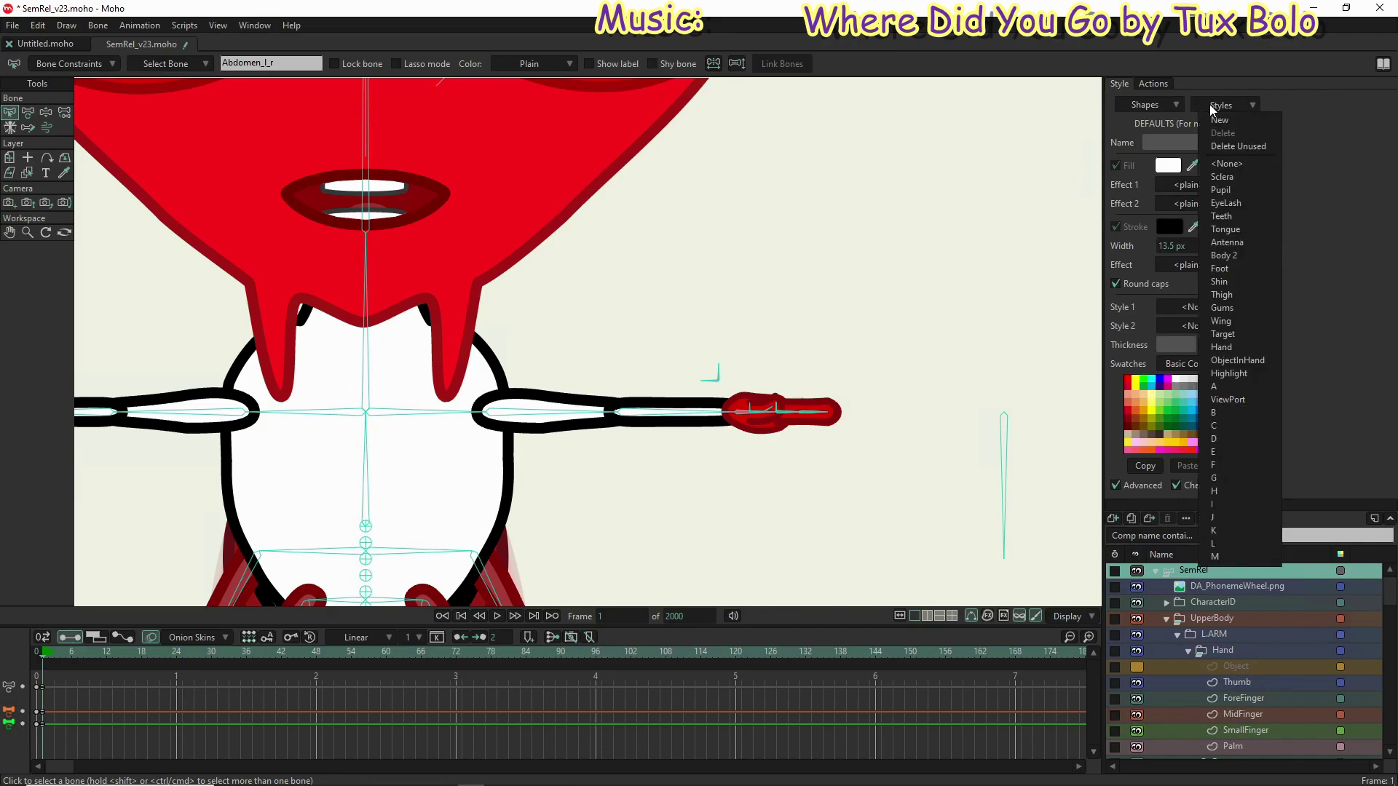
left_click(1243, 347)
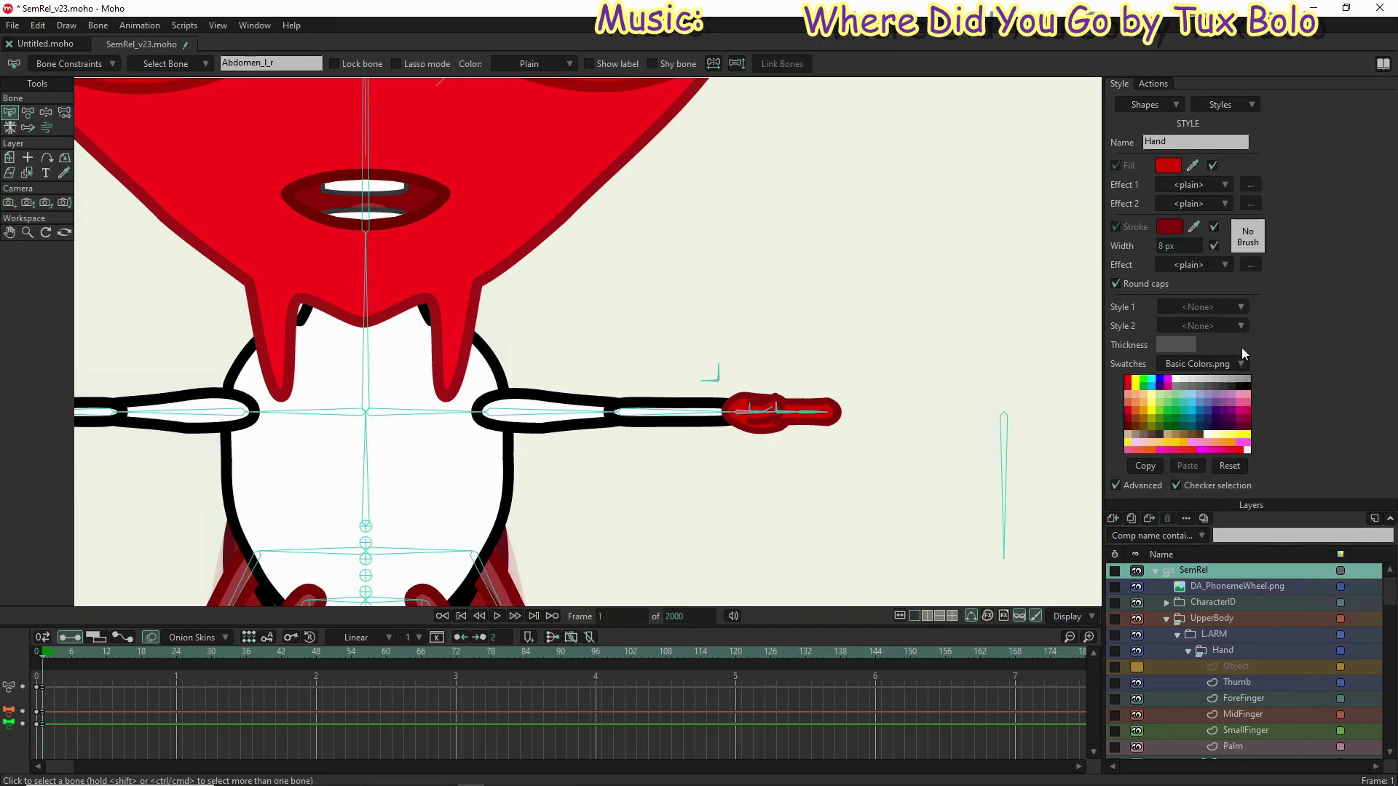
left_click(1216, 99)
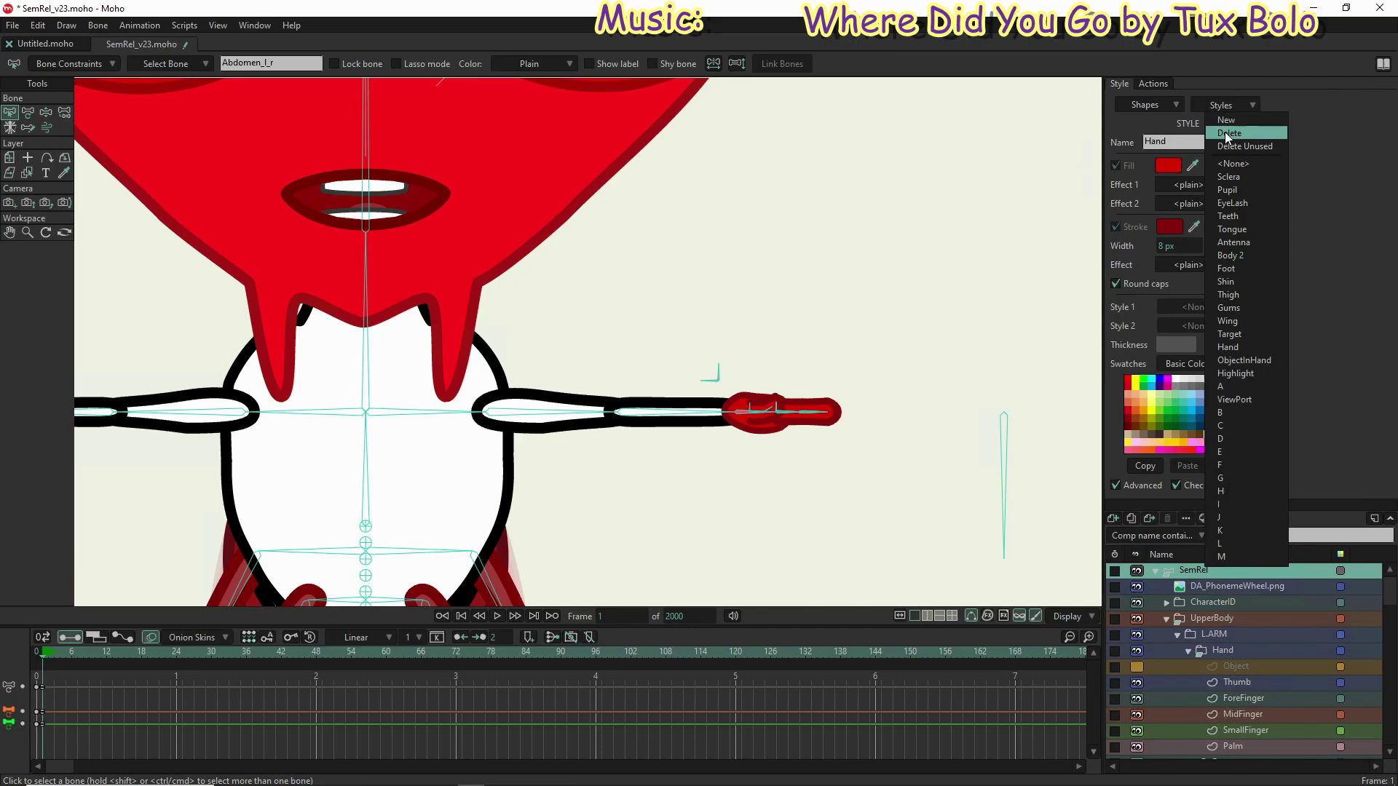
left_click(1225, 132)
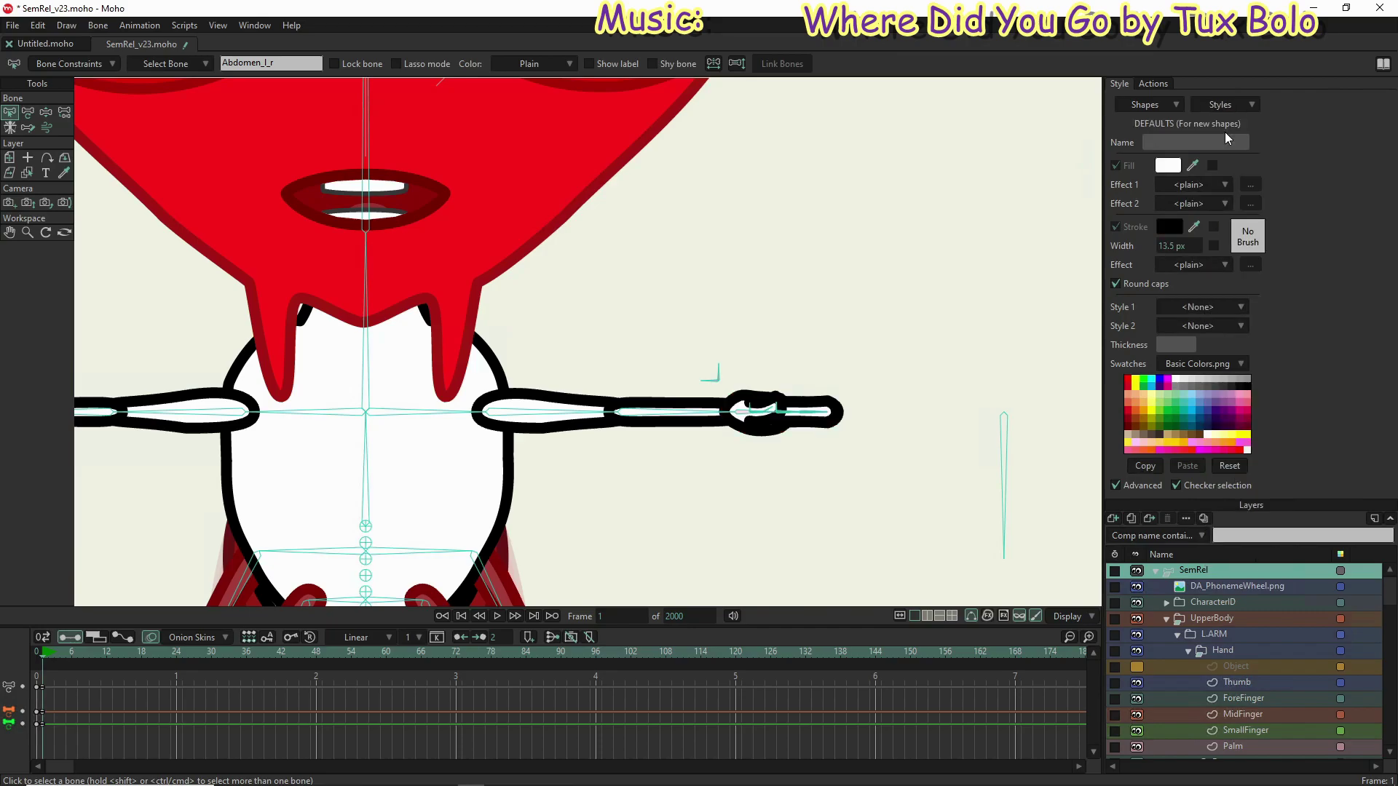
Step: Examine the outlines of the hands and arms up close and against the whole character
scroll(778, 415, "up", 5)
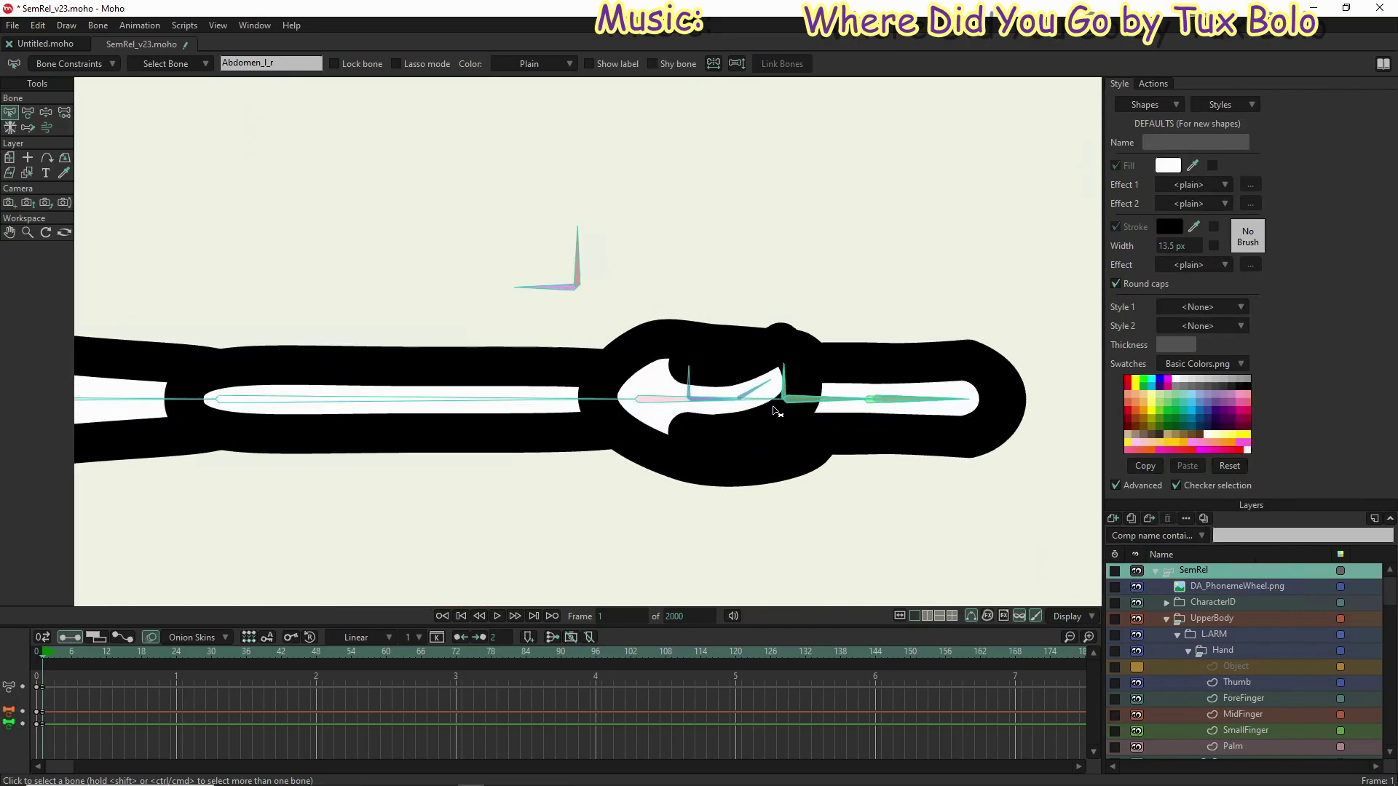
scroll(768, 442, "up", 2)
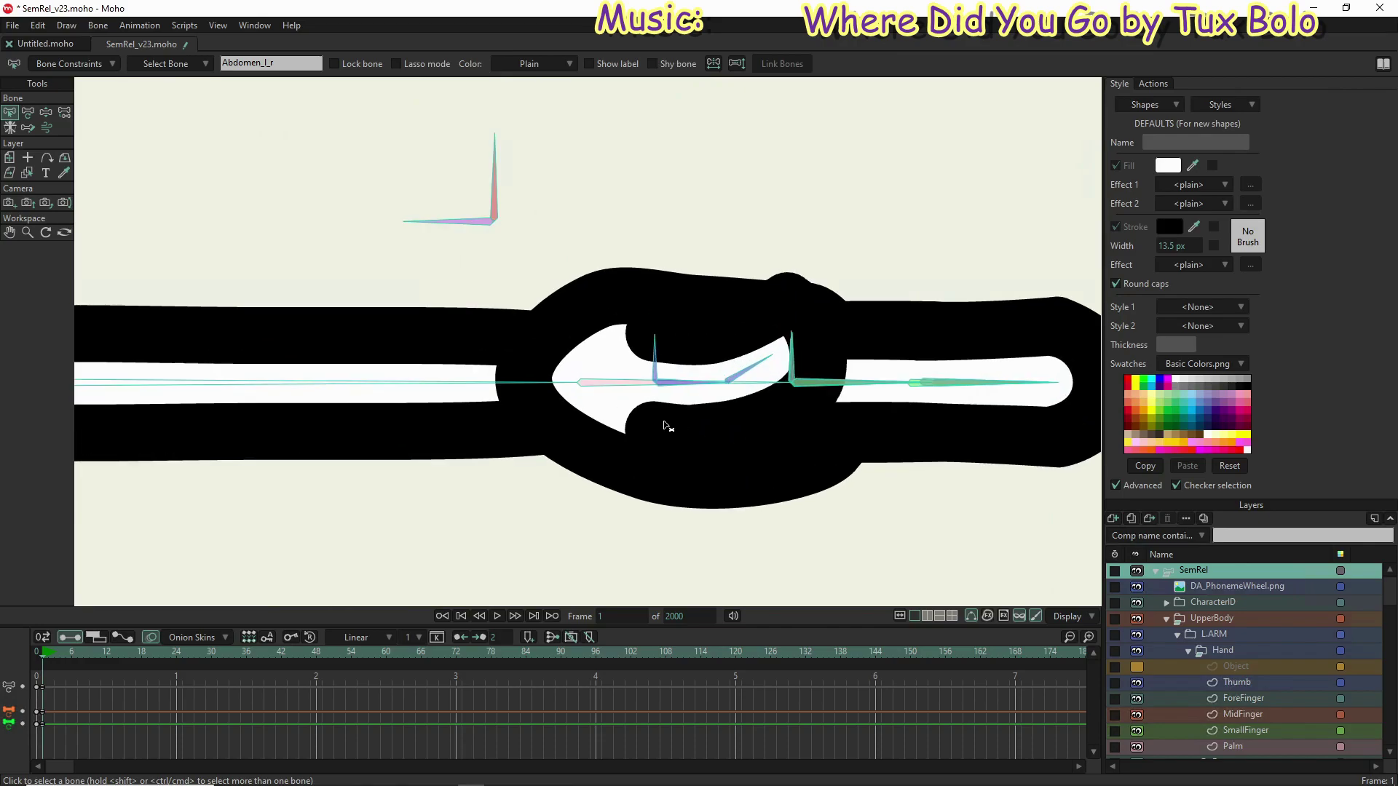
scroll(670, 426, "down", 7)
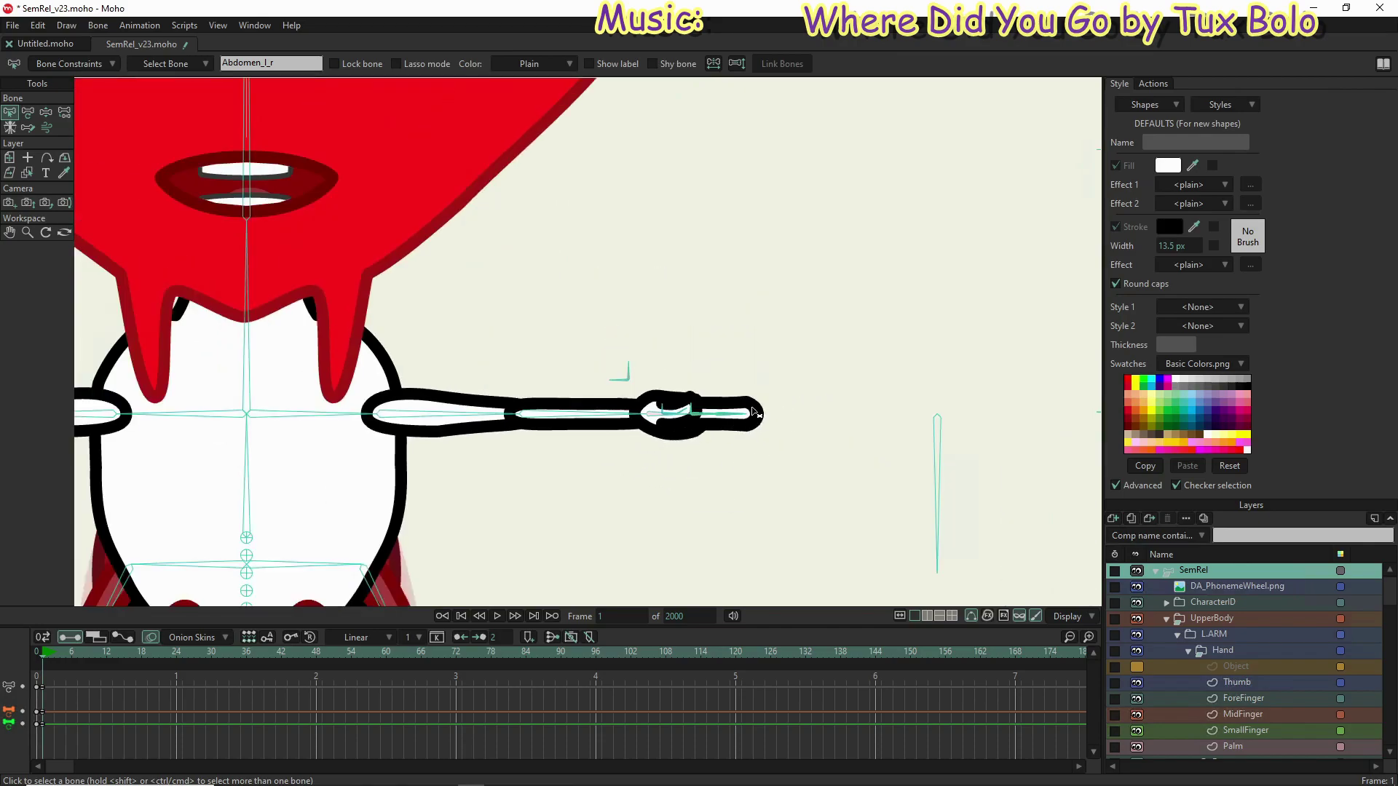
scroll(758, 413, "down", 4)
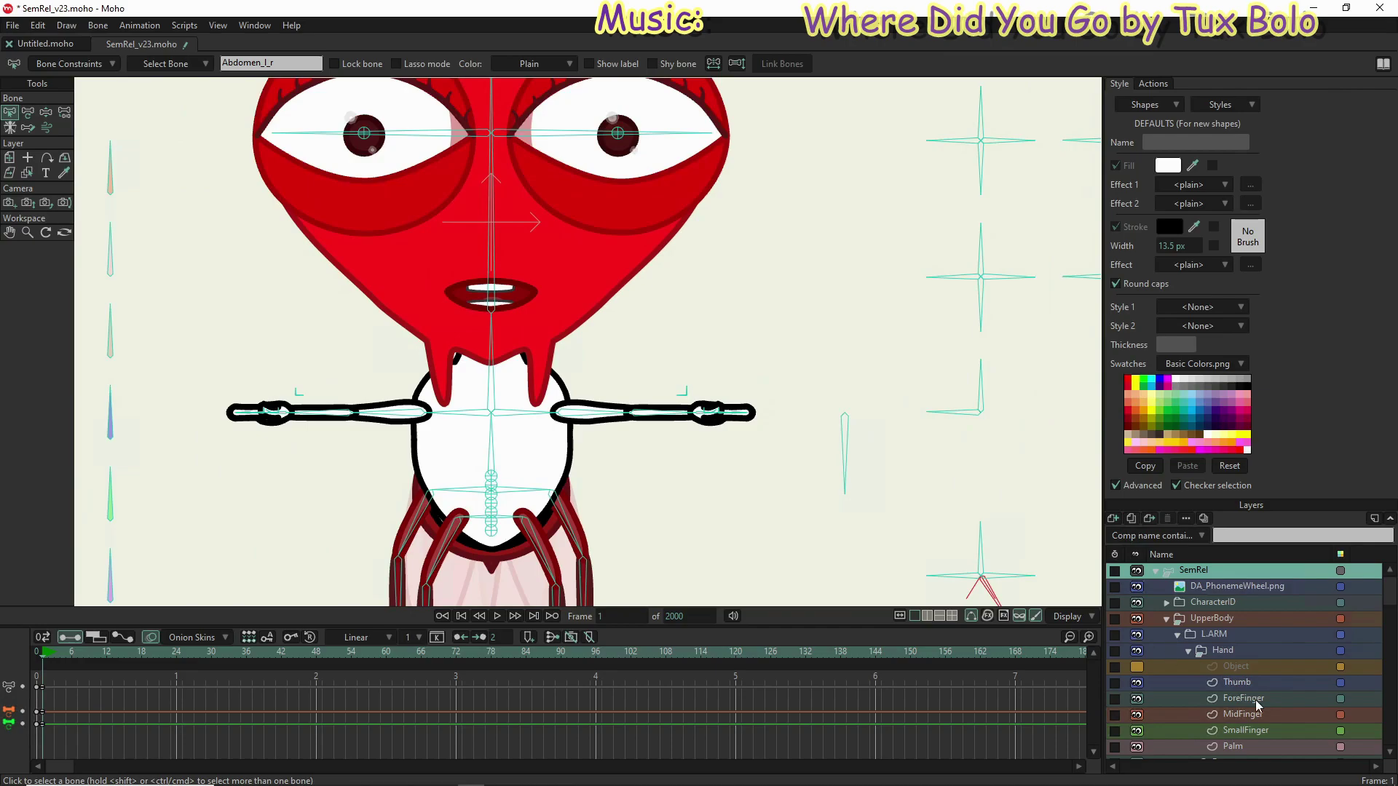
scroll(446, 409, "down", 3)
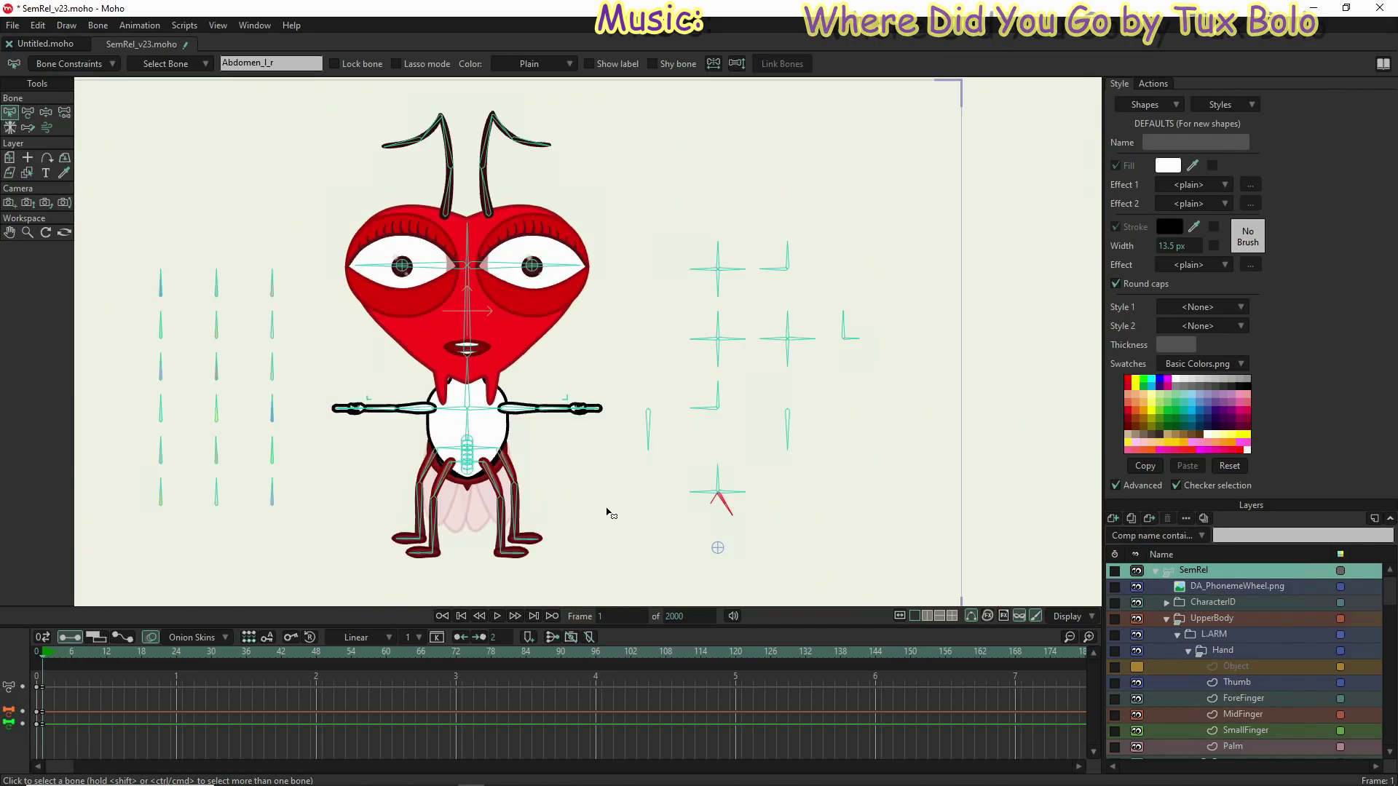
scroll(611, 437, "up", 6)
scroll(590, 295, "up", 1)
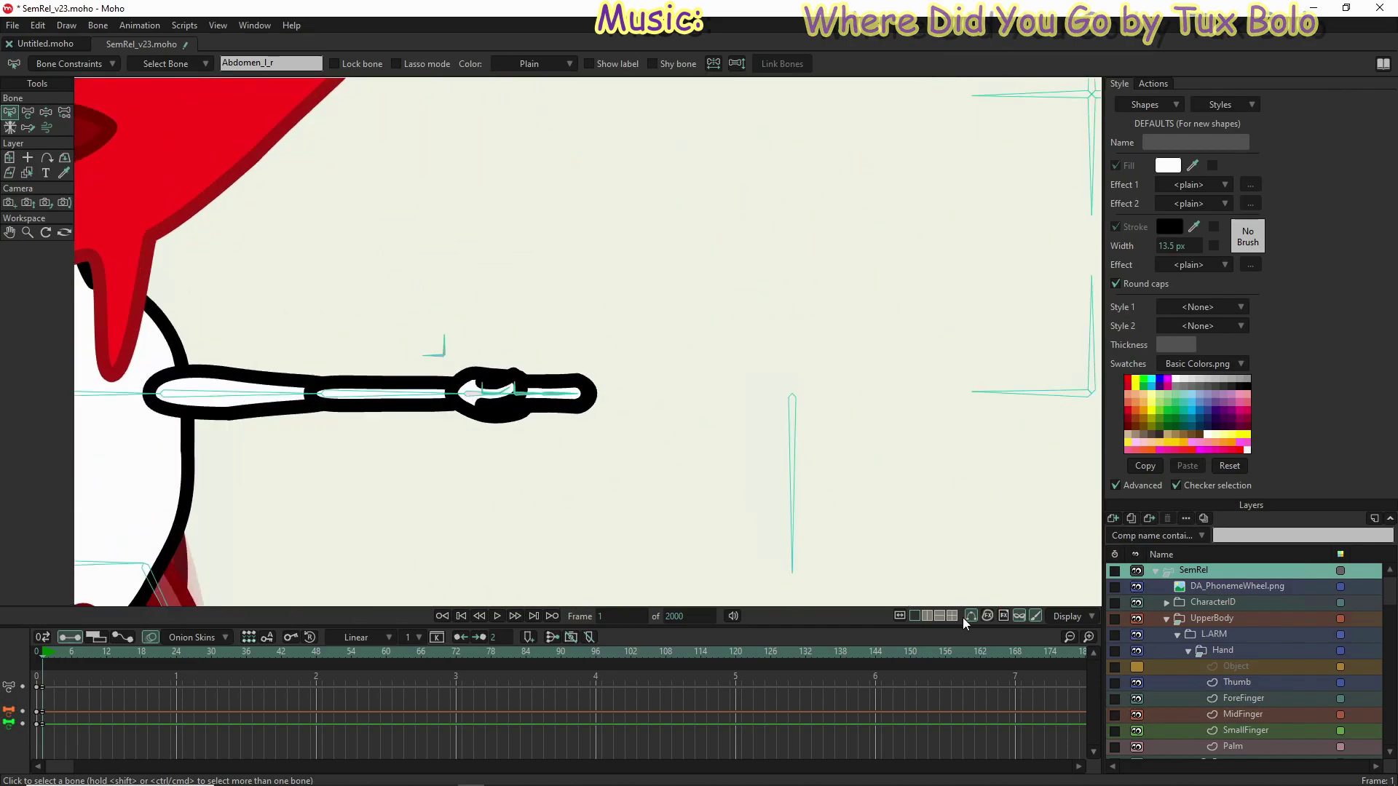
scroll(1248, 675, "down", 3)
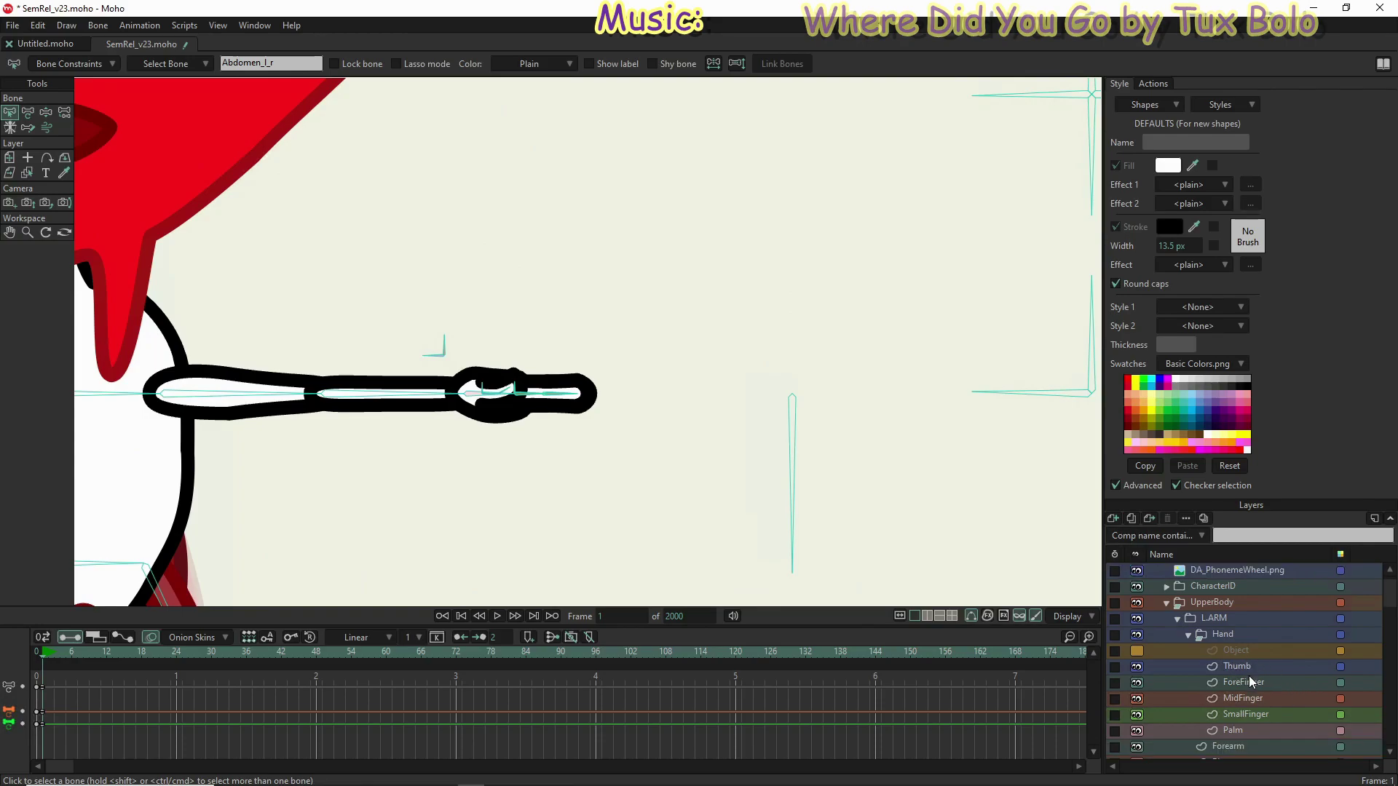
Step: On frame 0, select all points of the L.ARM group's Palm layer and set the stroke width to 9 px
left_click(34, 655)
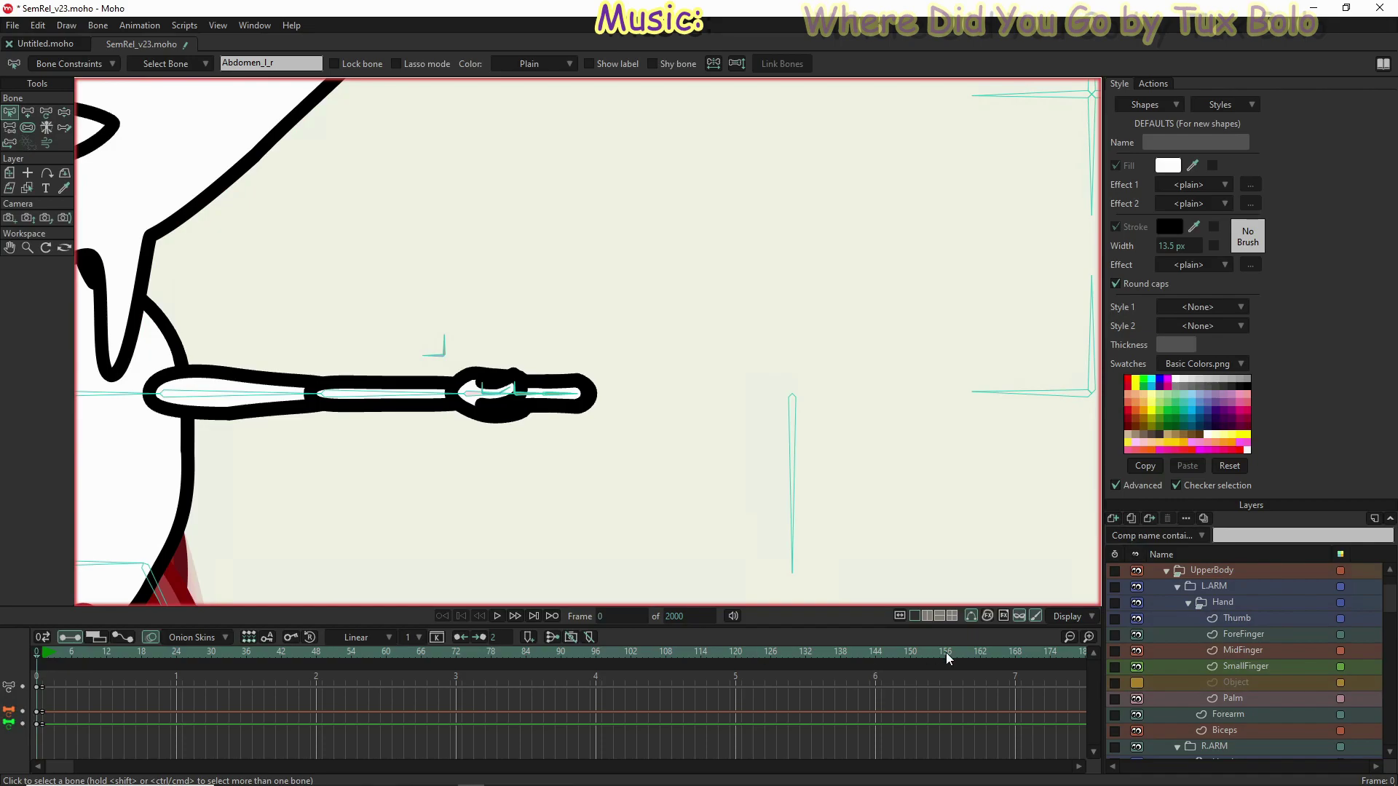
left_click(1261, 697)
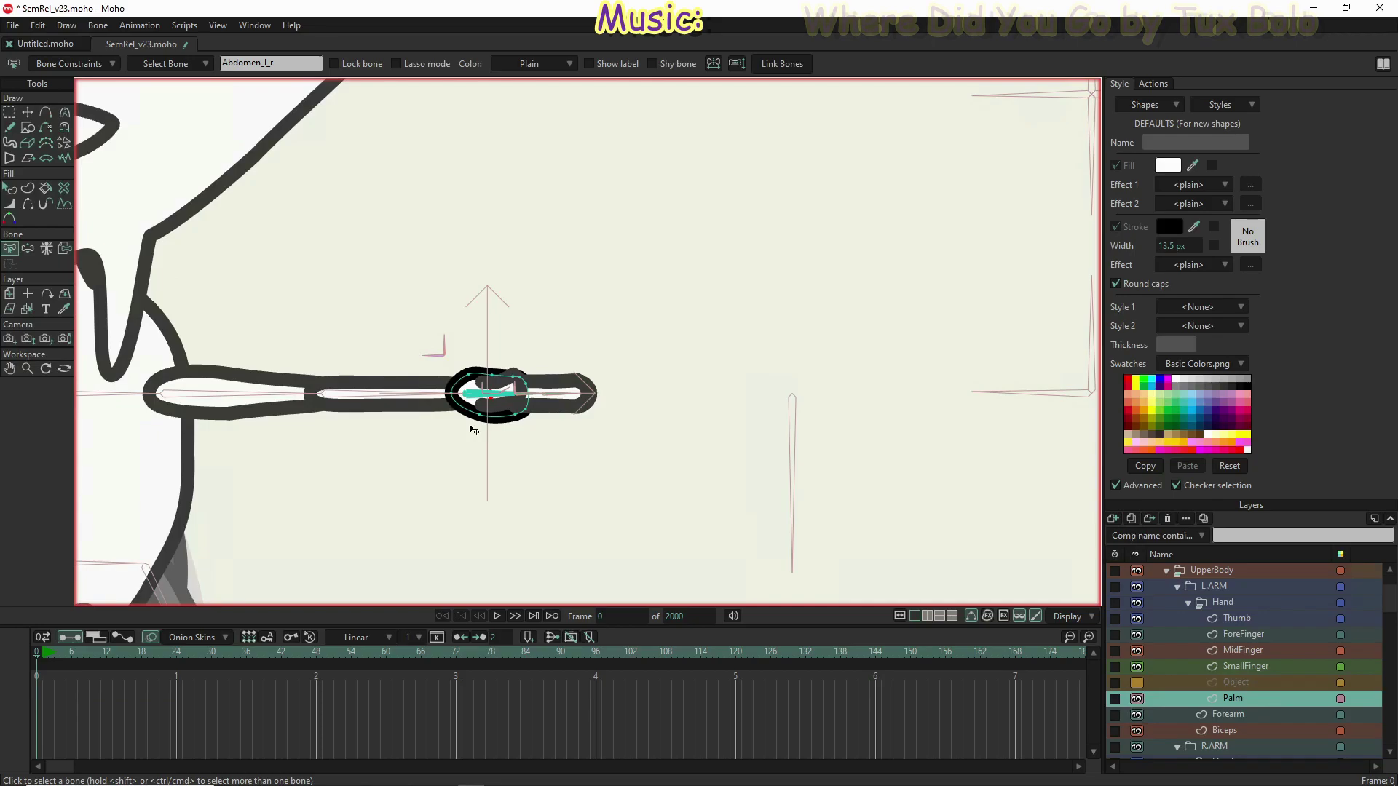
key("g")
left_click_drag(624, 487, 338, 272)
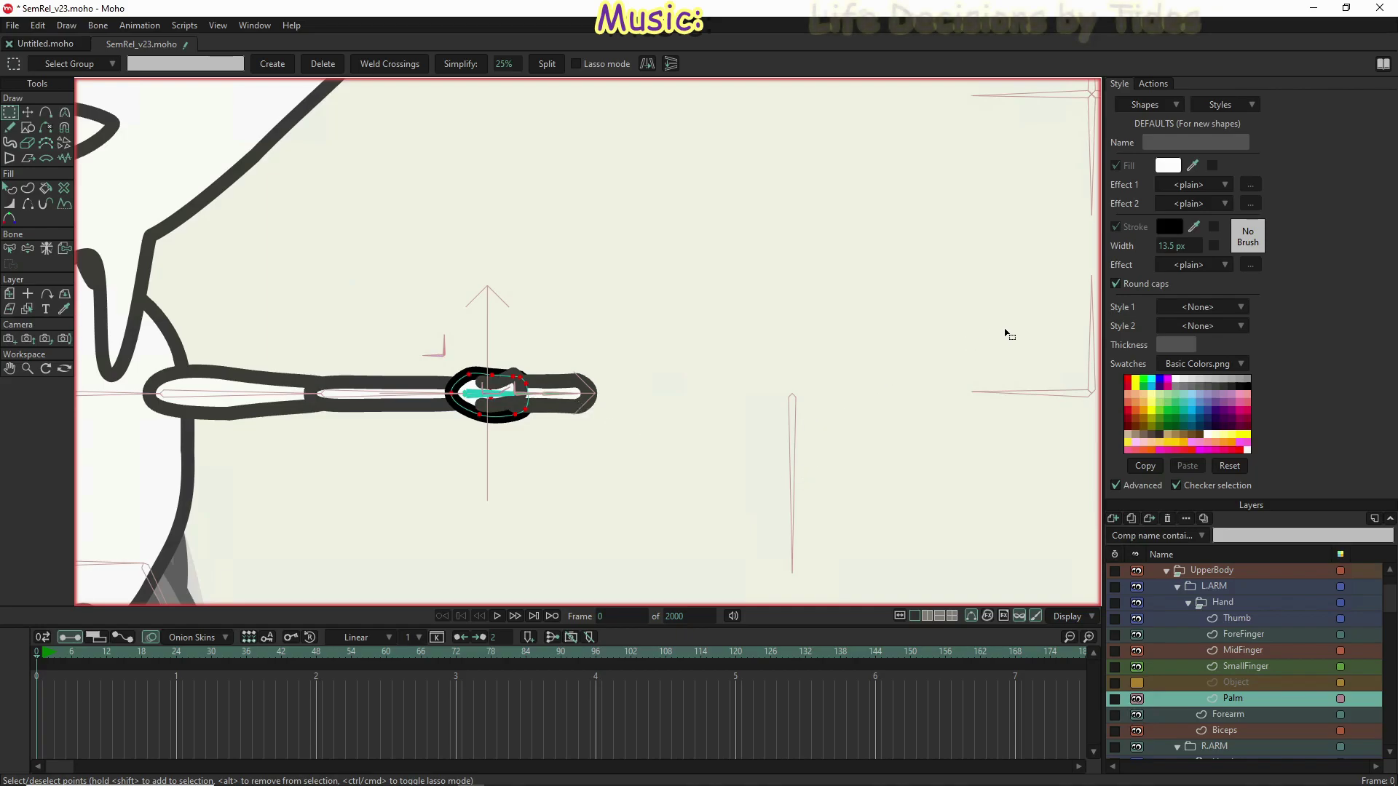
left_click(1180, 245)
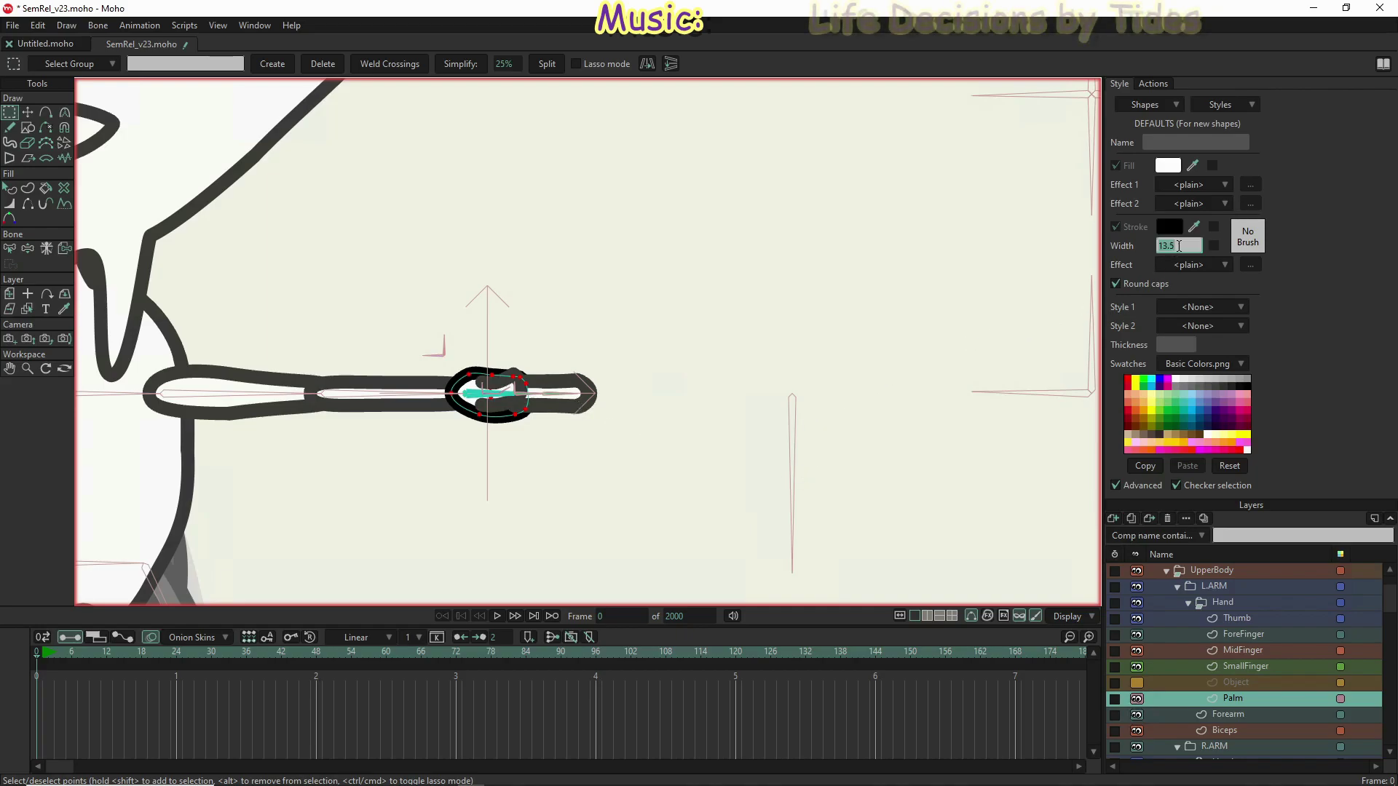
type("9")
key("Return")
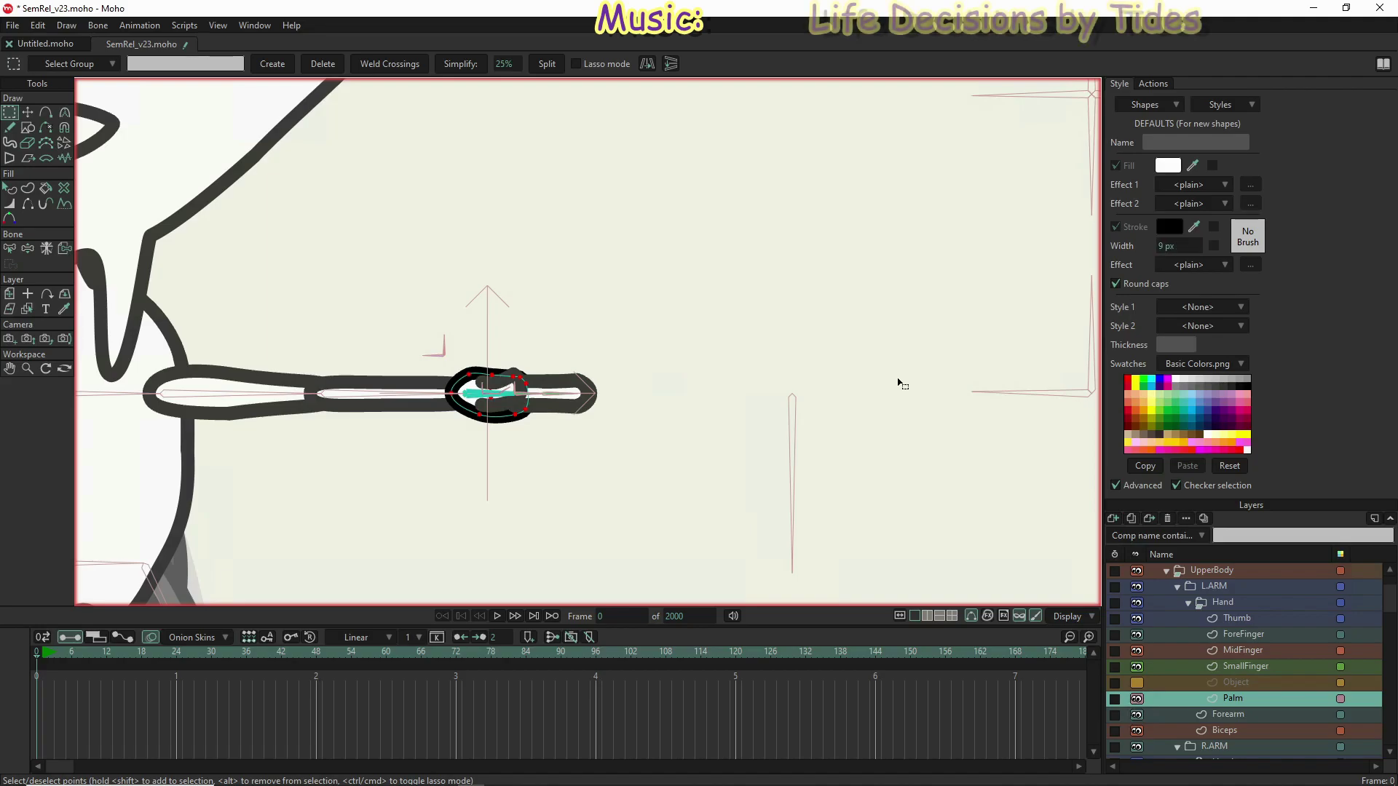
scroll(484, 397, "up", 4)
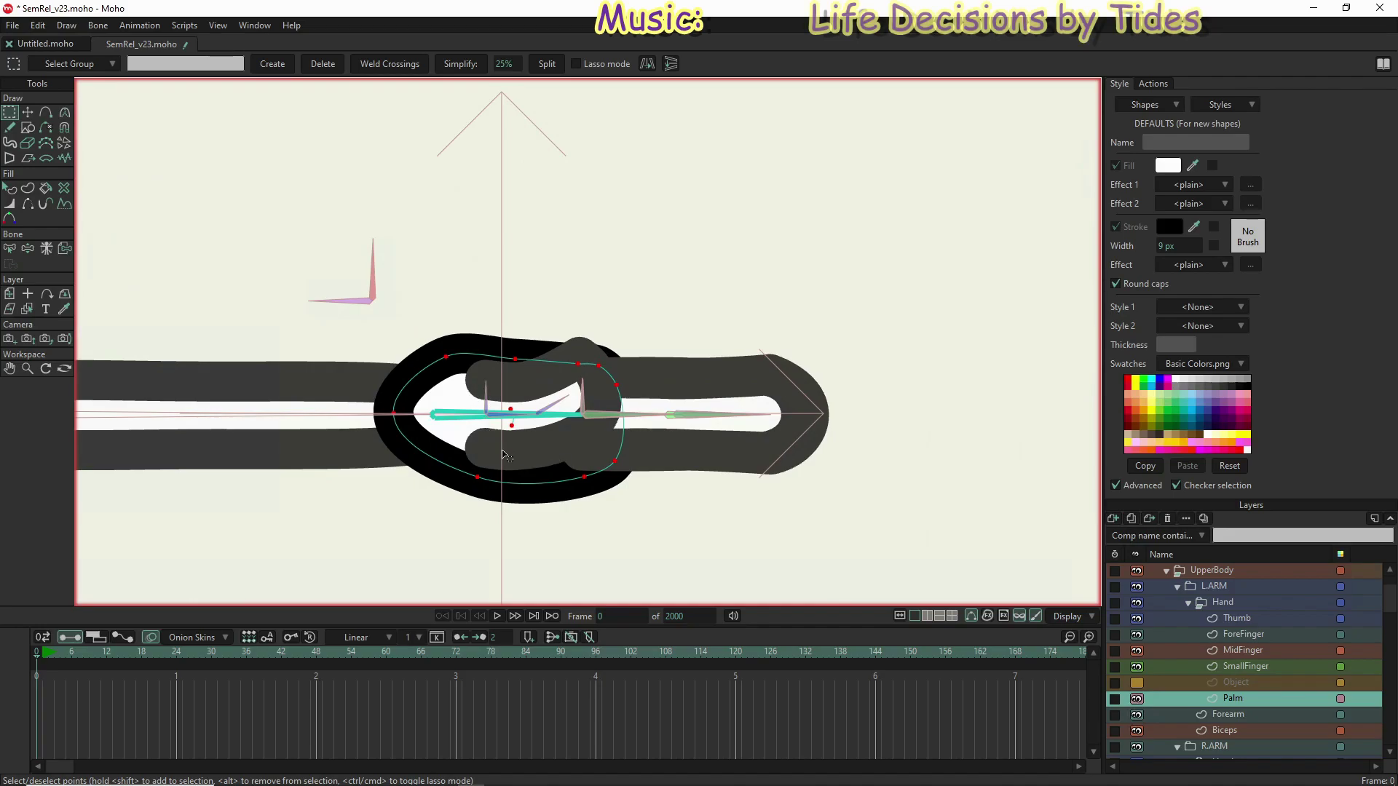
Step: Set the stroke width of the L.ARM hand's Palm shapes to 9 px
left_click(12, 190)
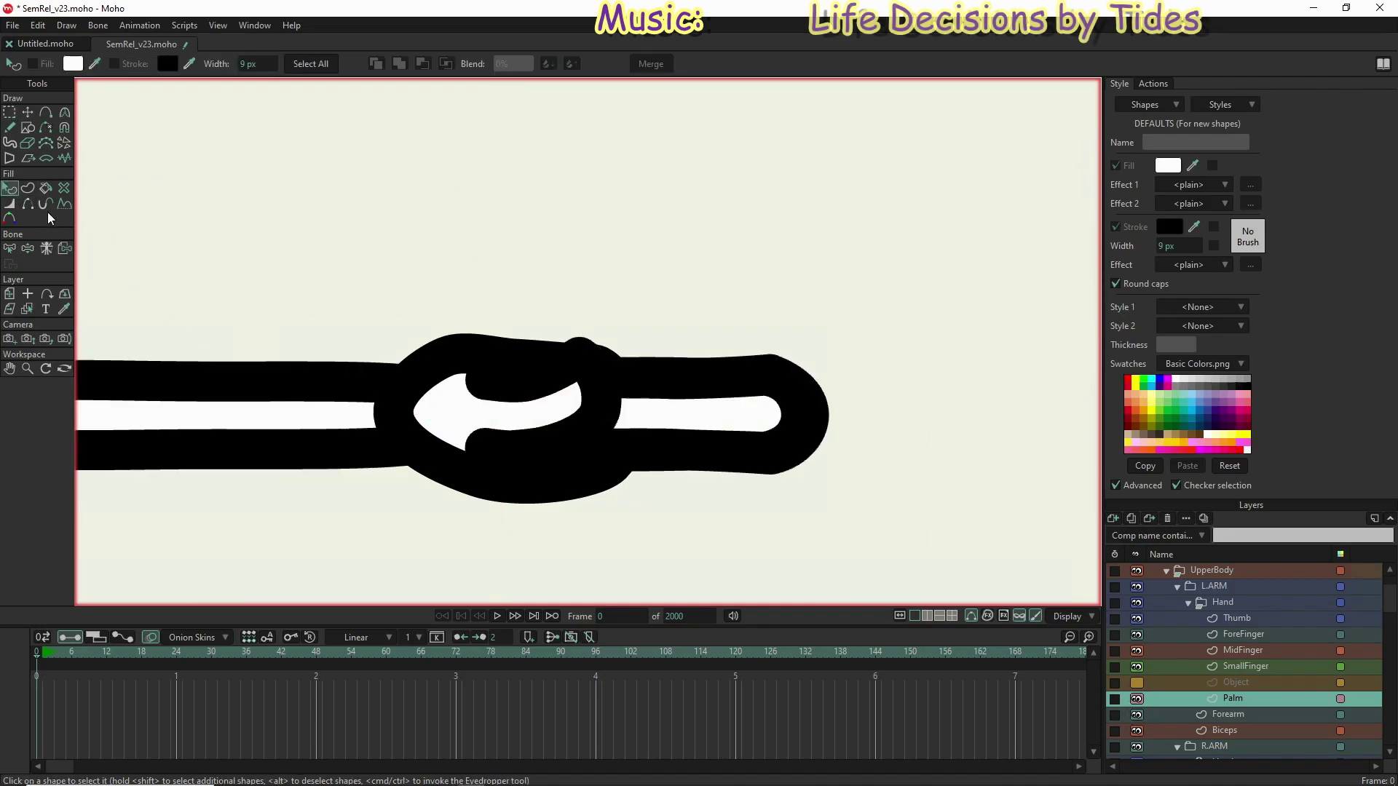
left_click(446, 418)
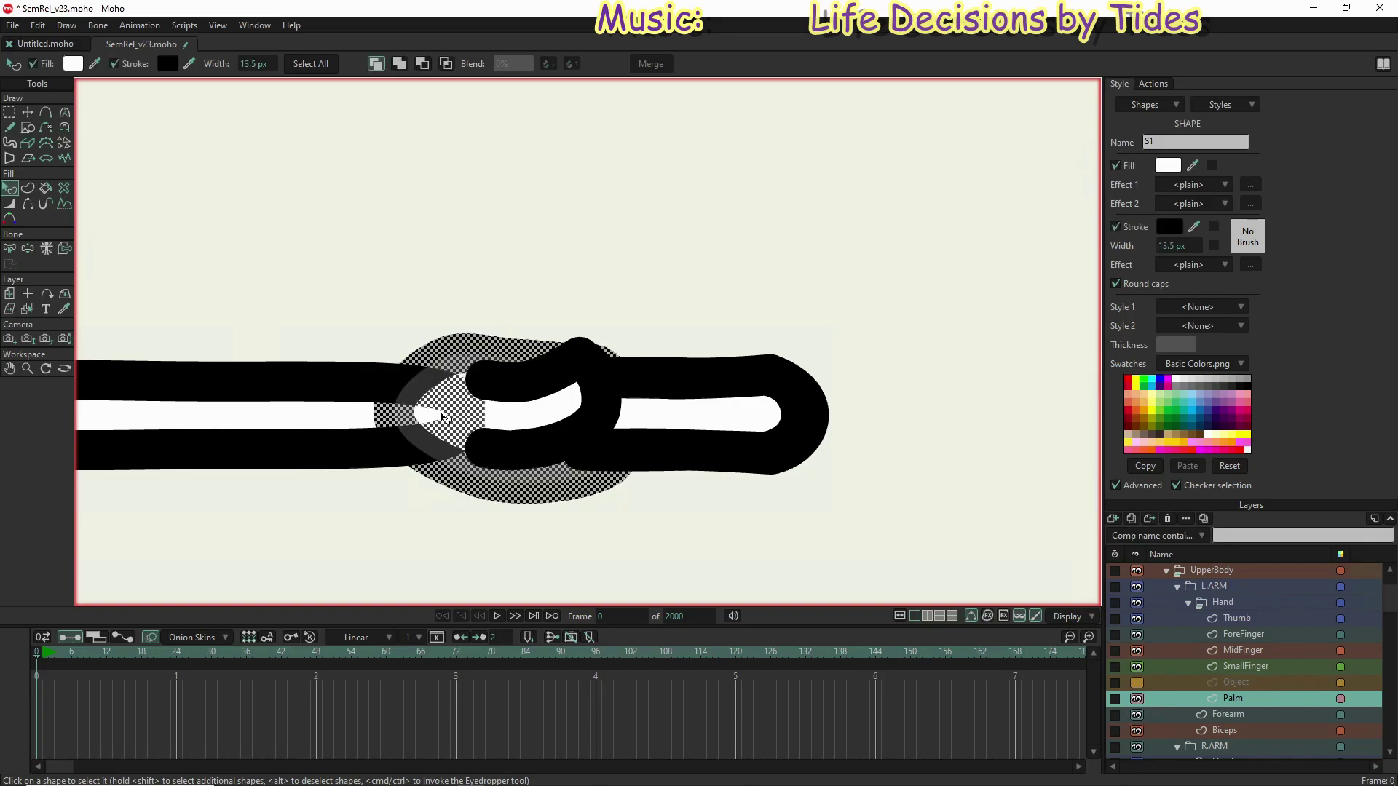
left_click(502, 421, "shift")
left_click(1178, 247)
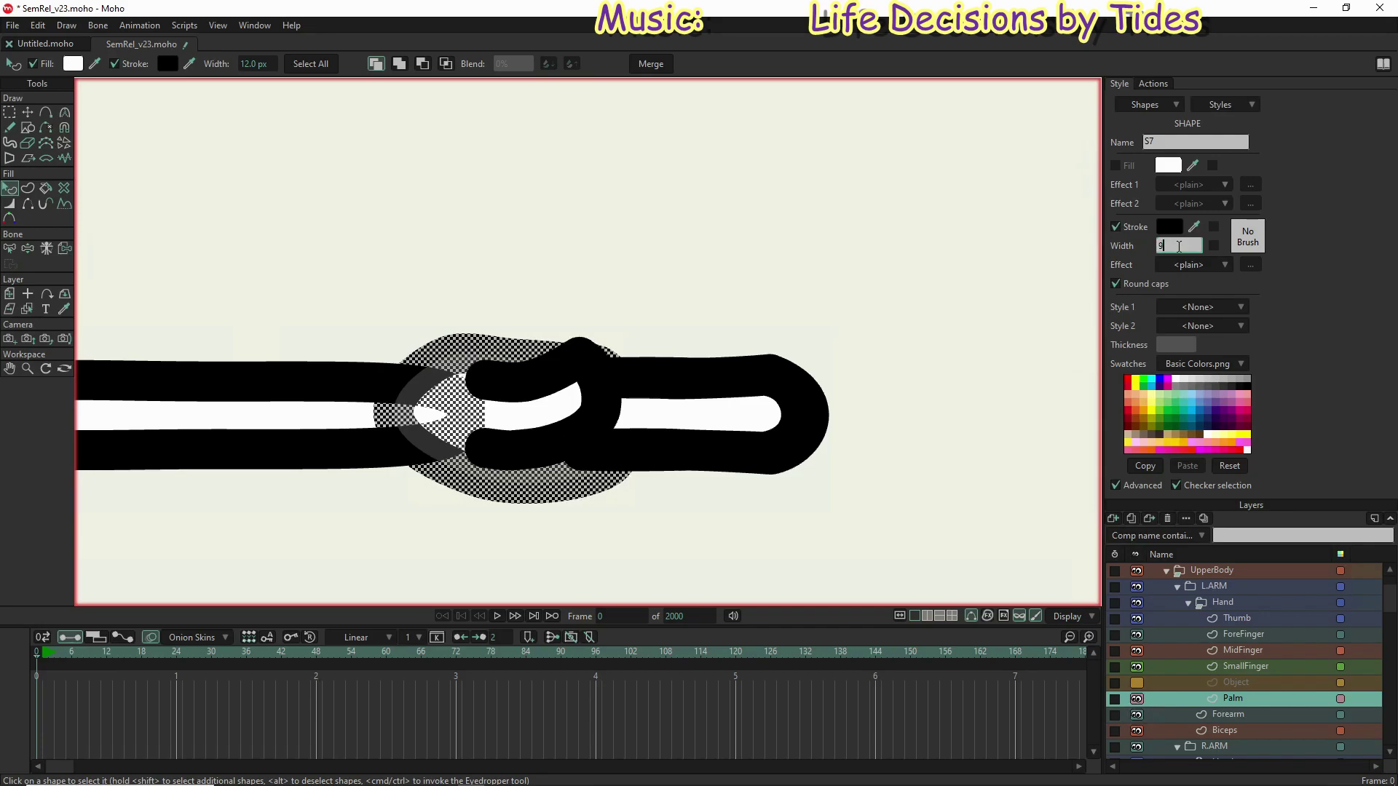
key("Return")
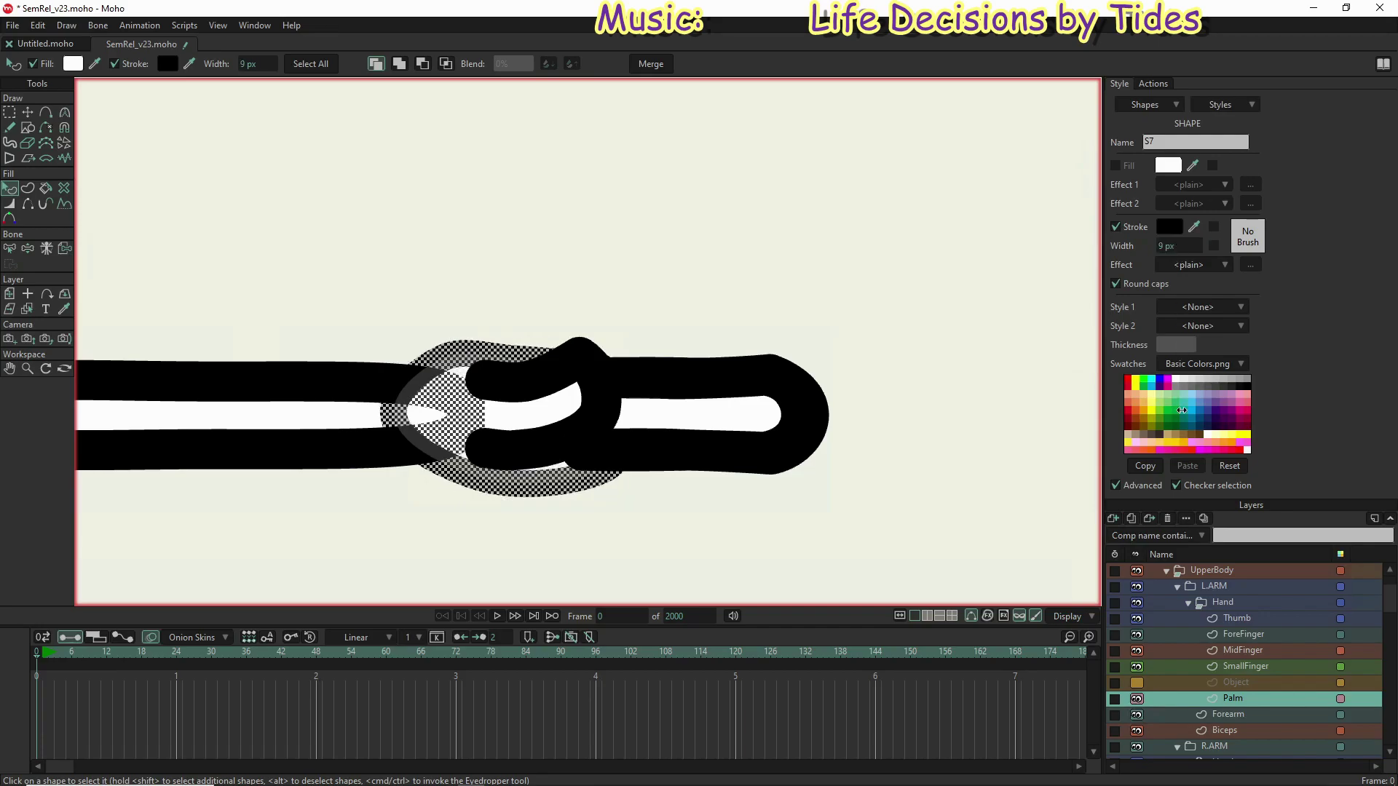
Step: Set the stroke width of the L.ARM hand's SmallFinger shape to 9 px
left_click(1278, 670)
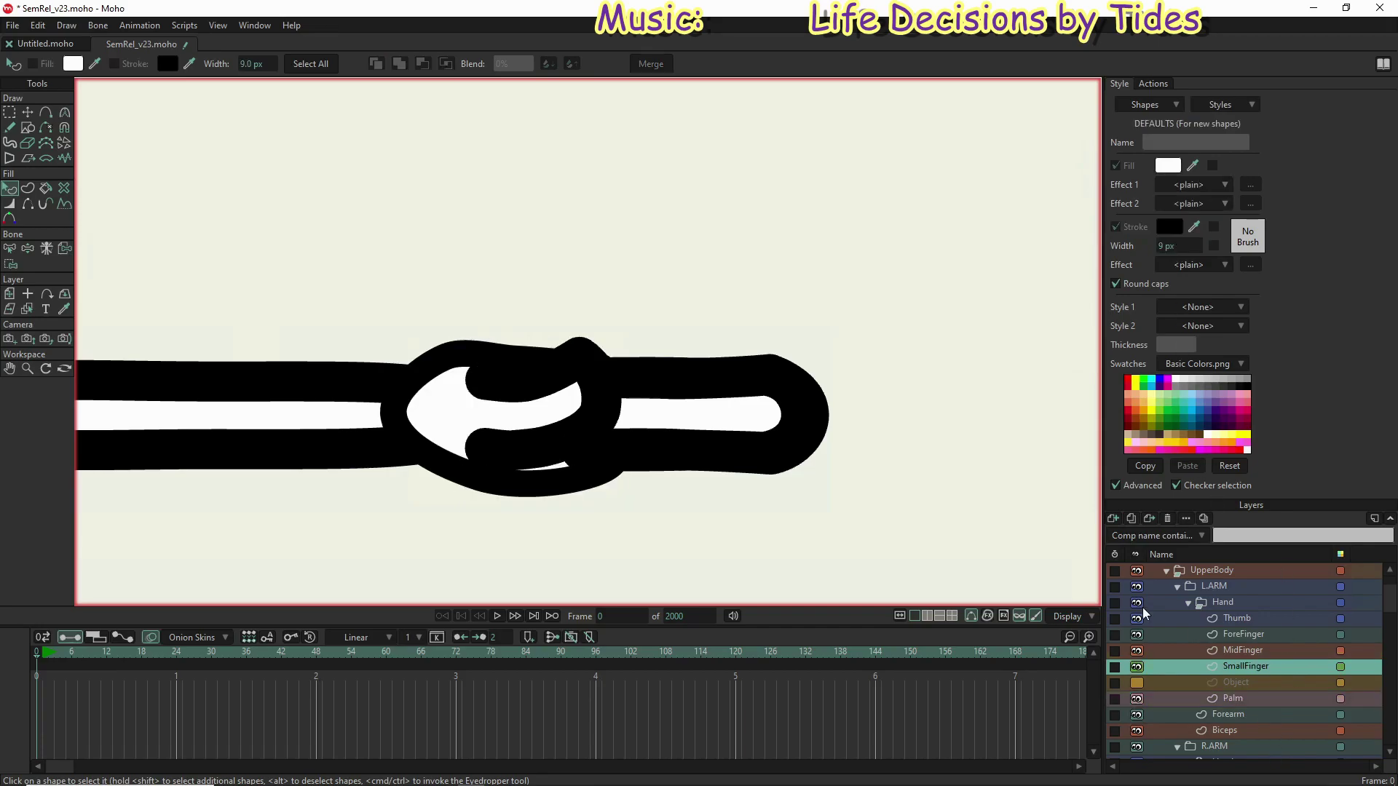
left_click(667, 417)
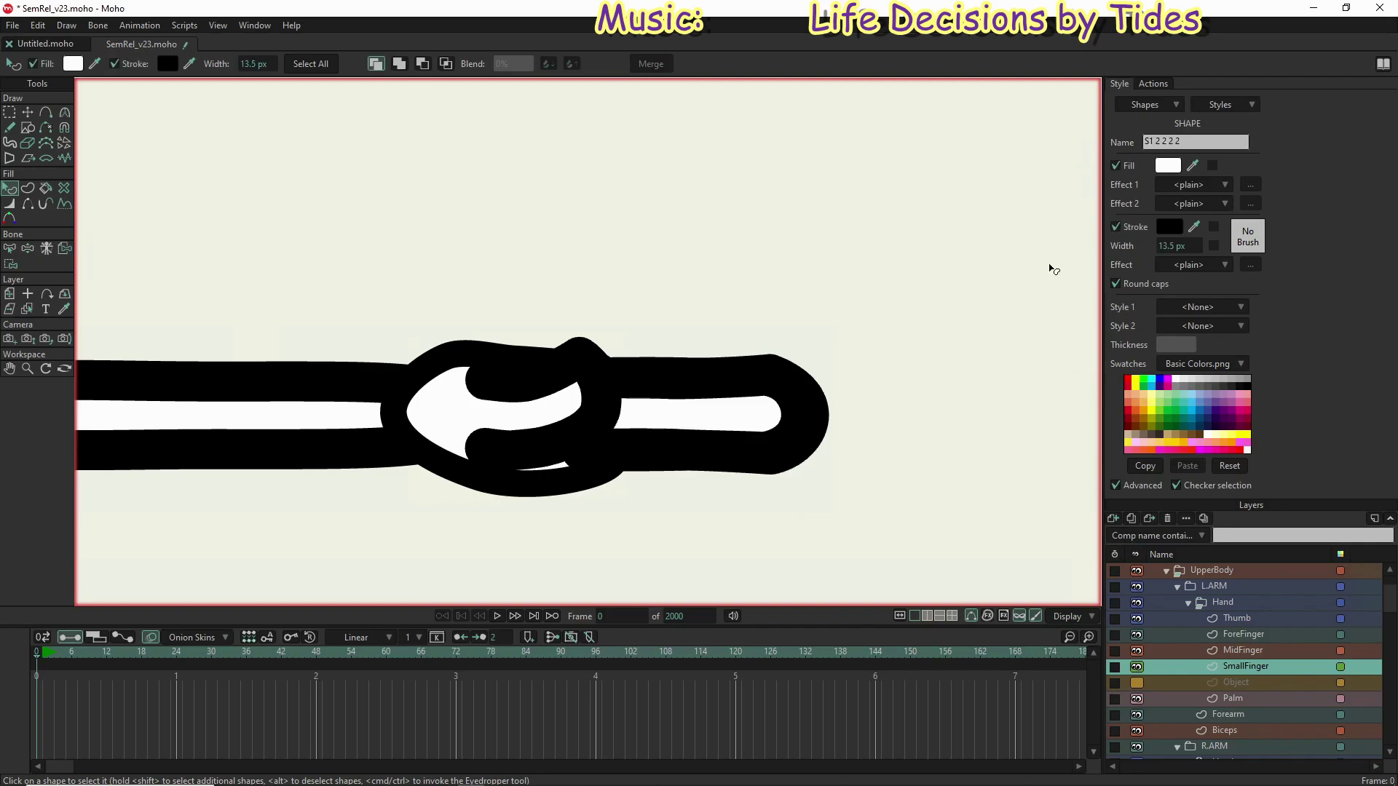
left_click(1172, 247)
left_click(9, 189)
left_click(1180, 245)
type("9")
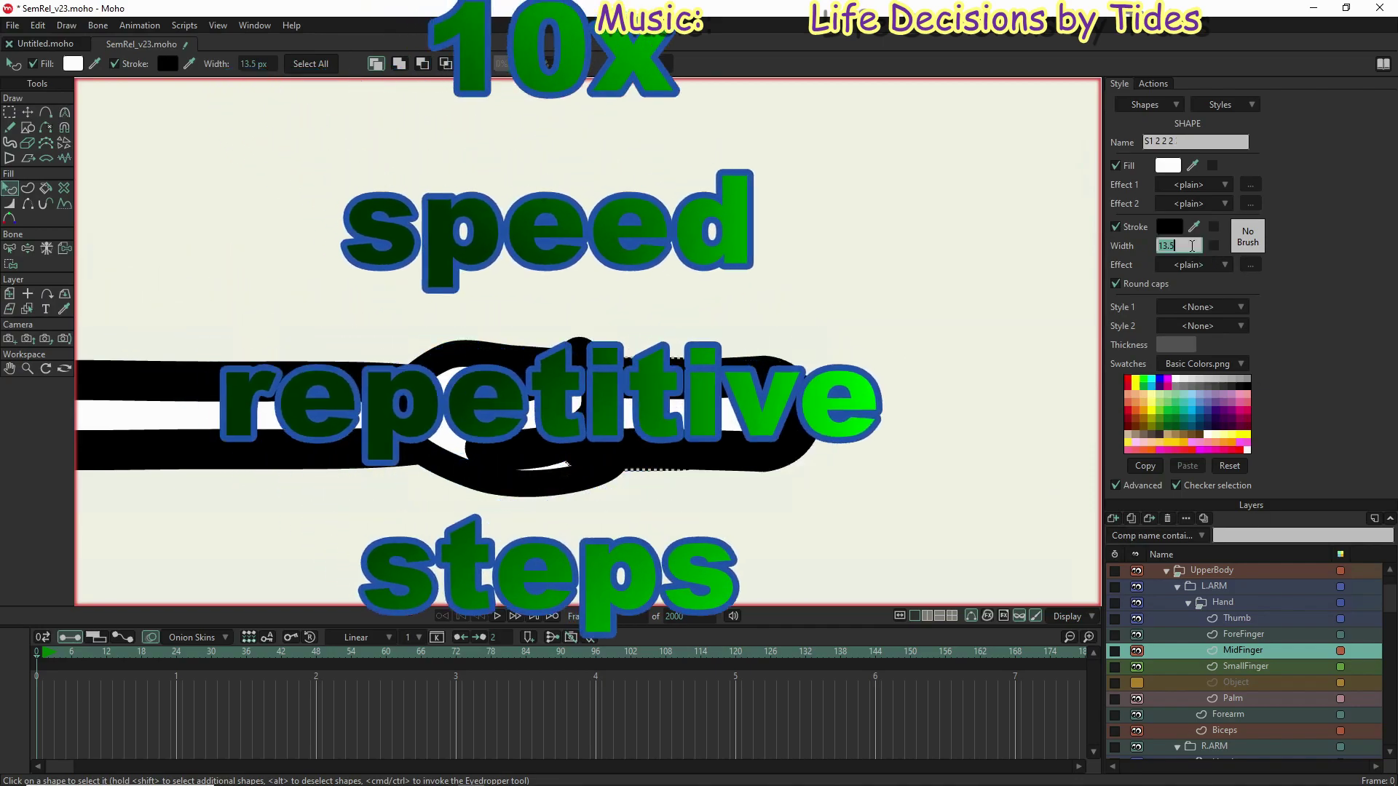
Step: Set the stroke width of the L.ARM hand's MidFinger shape to 9 px
left_click(1173, 245)
left_click(1243, 650)
left_click(56, 63)
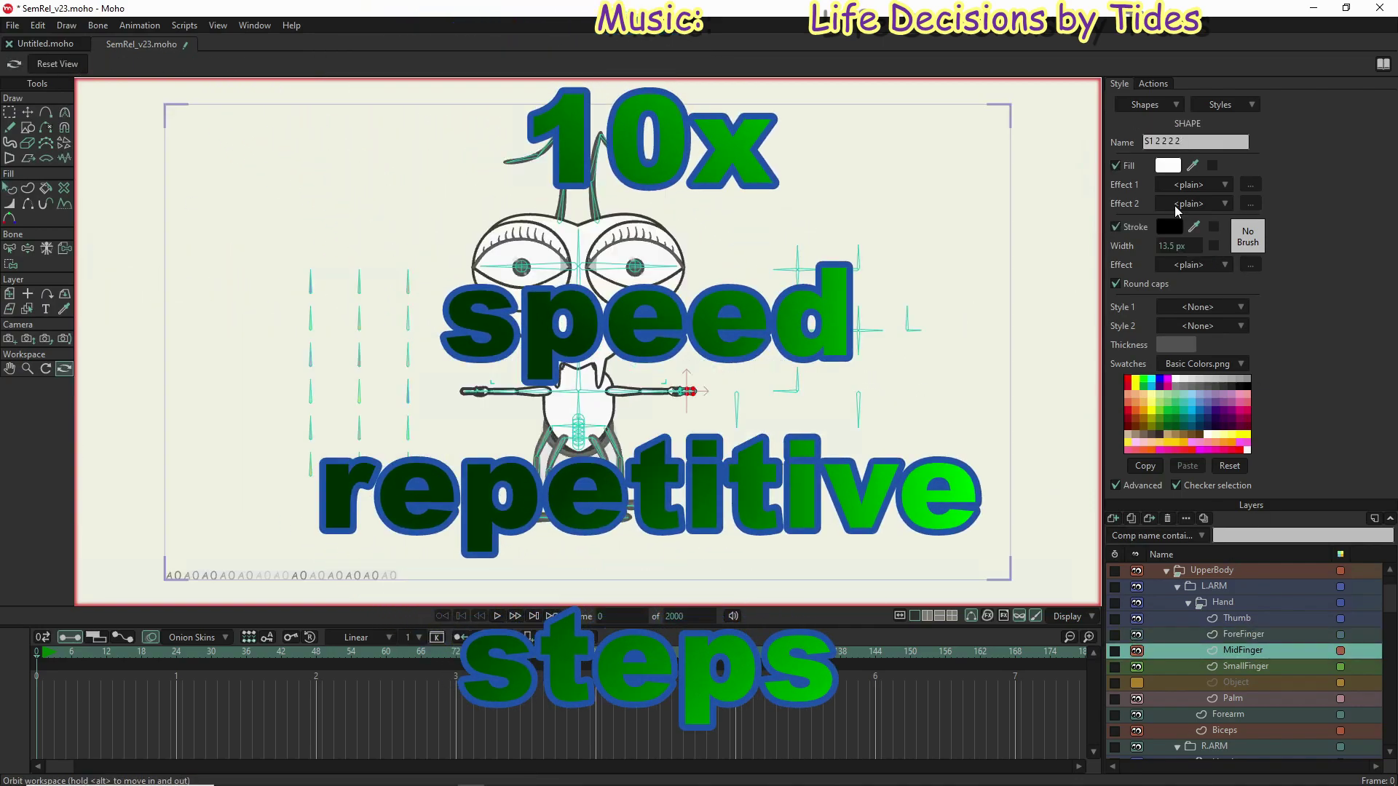
left_click(10, 188)
scroll(685, 391, "up", 5)
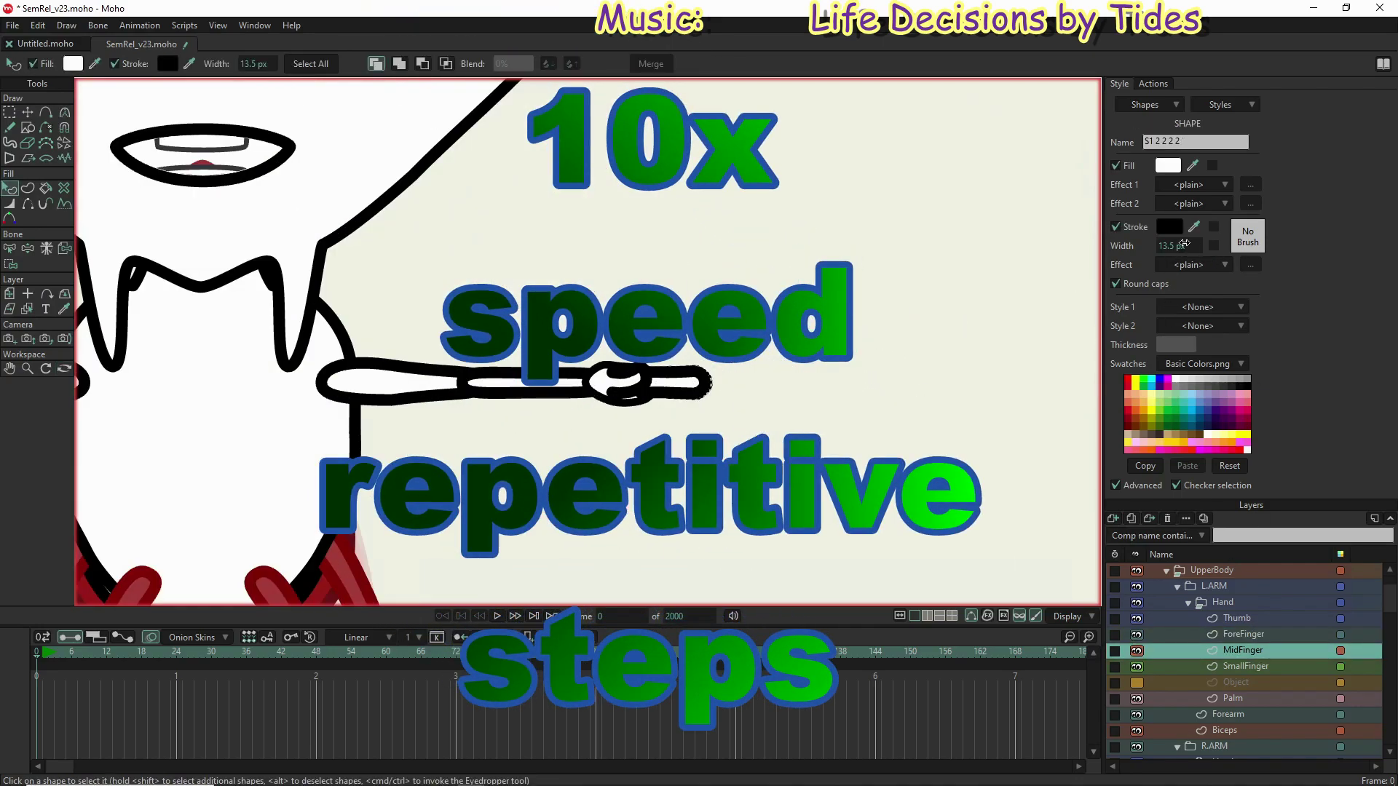
left_click(650, 408)
Step: Set the stroke width of the L.ARM hand's Thumb shape to 9 px
left_click(1238, 619)
left_click(64, 369)
left_click(1179, 245)
type("9")
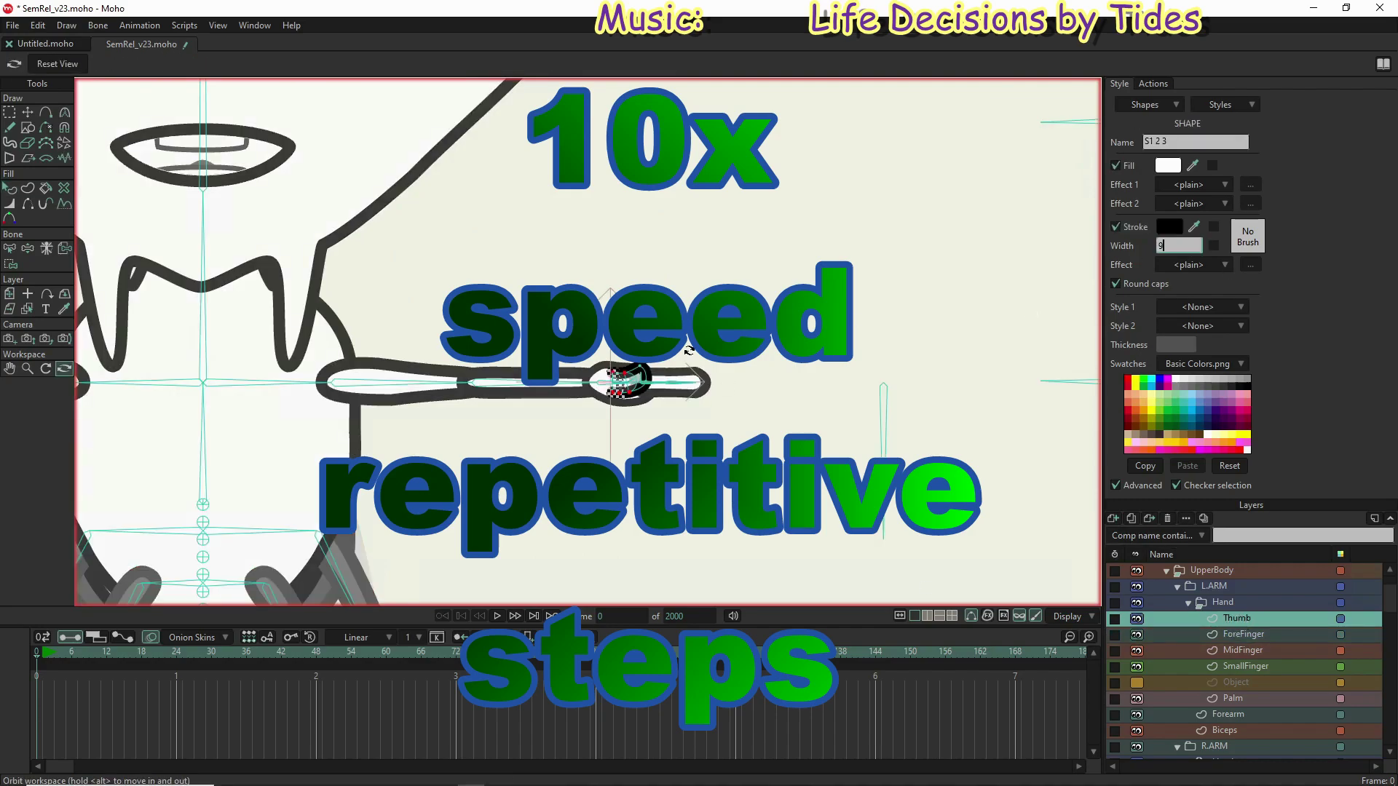
left_click(10, 188)
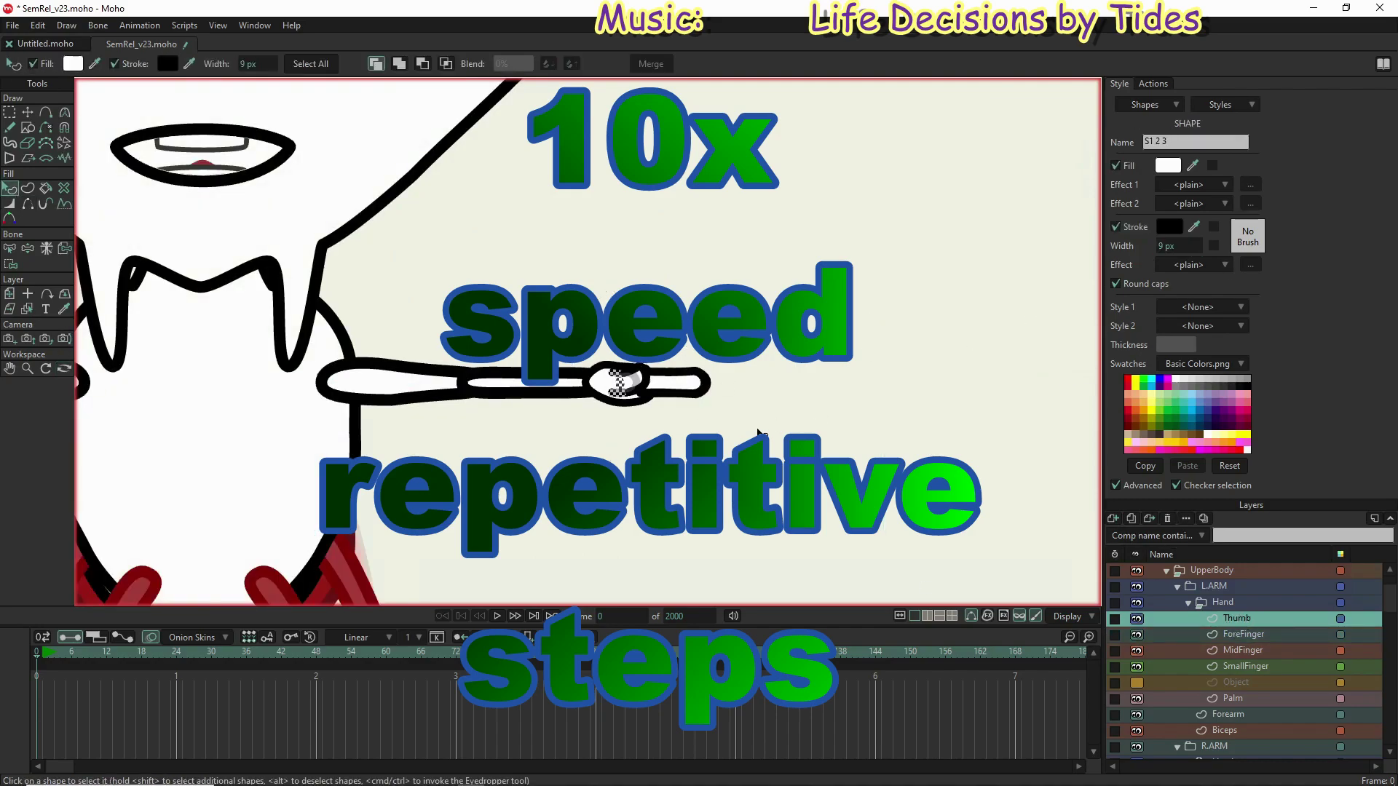
left_click(630, 401)
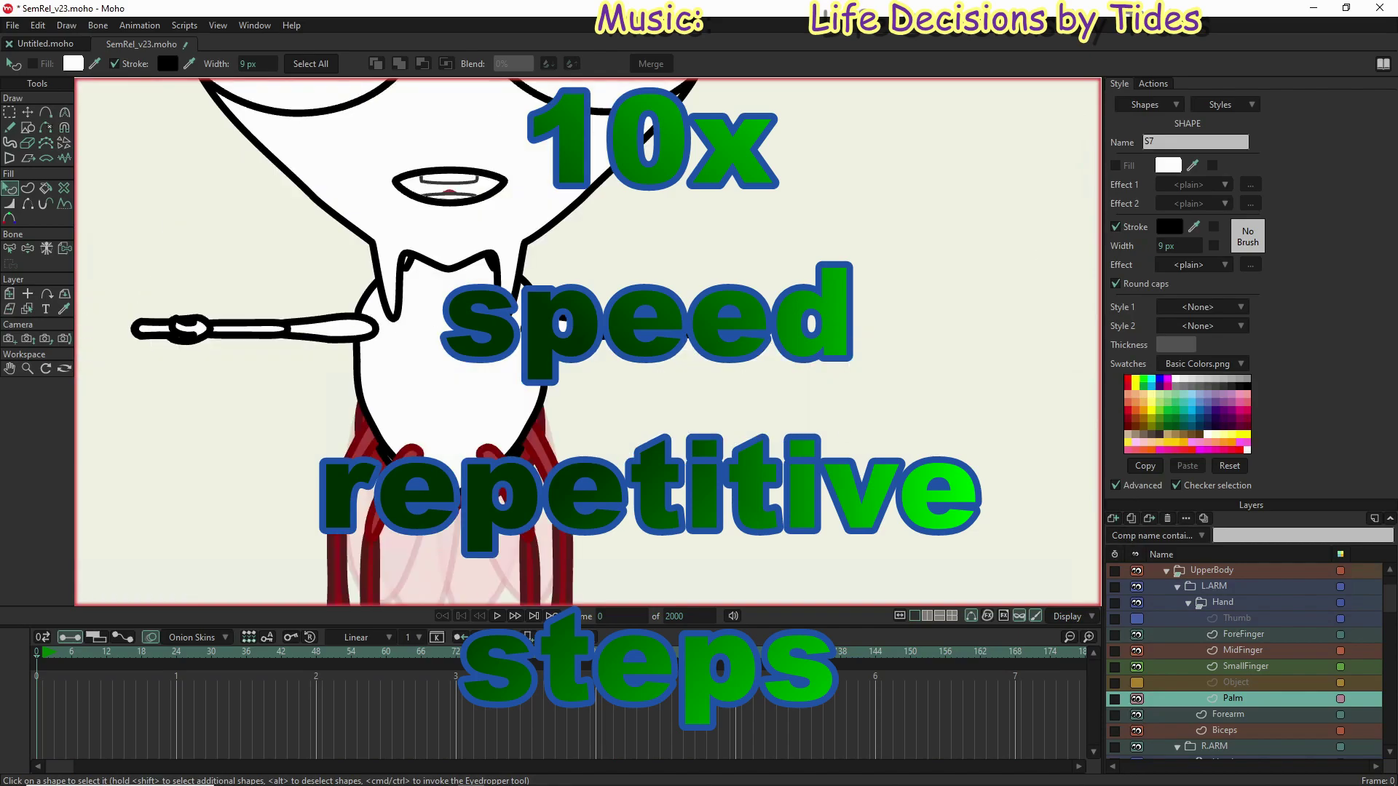
Step: Set the stroke width of the R.ARM hand's Palm shapes to 9 px
scroll(114, 388, "down", 3)
scroll(114, 388, "up", 5)
left_click(343, 342)
left_click(349, 378)
left_click(1166, 246)
type("9")
key("Return")
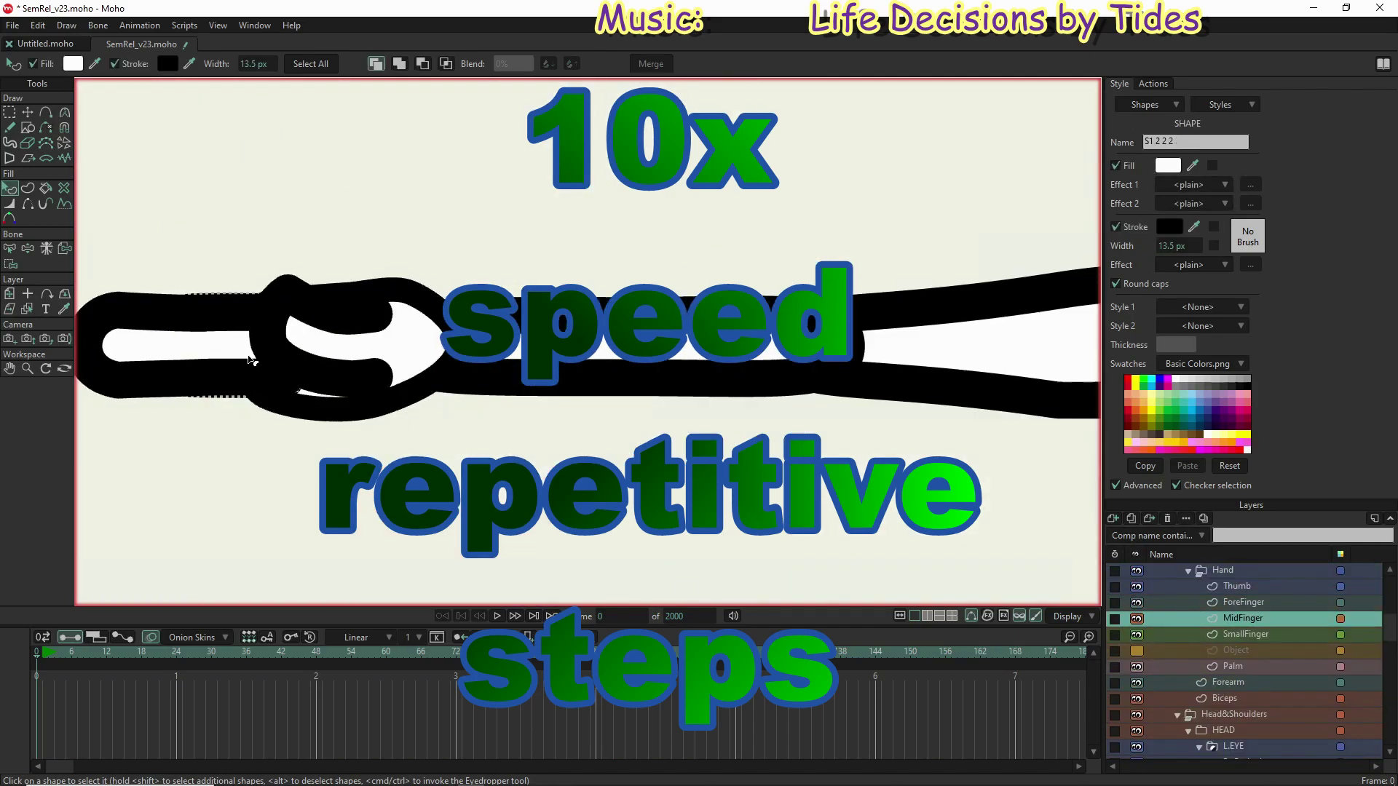
Step: Set the stroke widths of the R.ARM hand's ForeFinger and Thumb shapes to 9 px
left_click(1244, 603)
left_click(168, 343)
left_click(1237, 586)
left_click(430, 350)
left_click(1166, 246)
type("9")
key("Return")
scroll(430, 351, "down", 5)
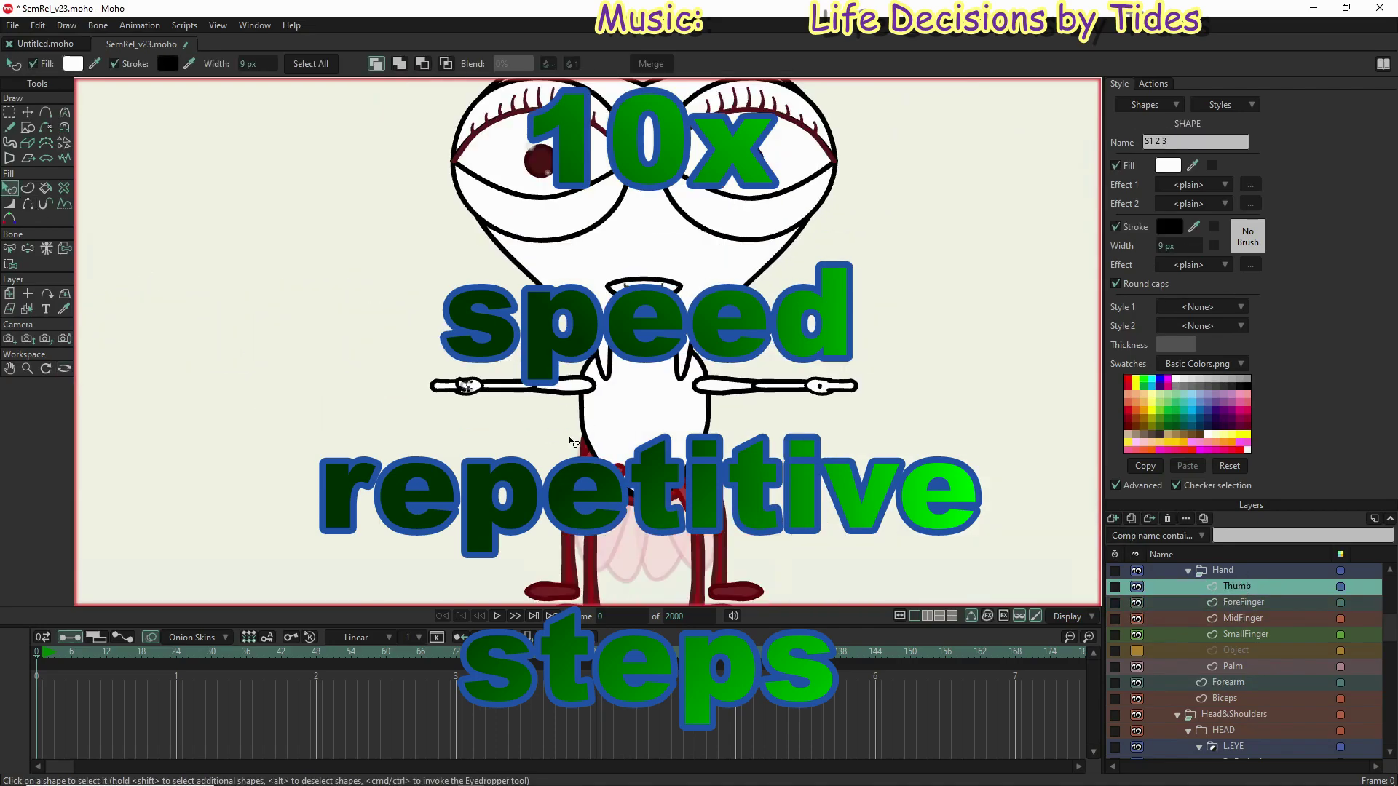
Step: Set the stroke widths of the R.ARM group's Forearm and Biceps shapes to 9 px
scroll(493, 399, "up", 5)
left_click(493, 399)
left_click(1228, 682)
left_click(626, 368)
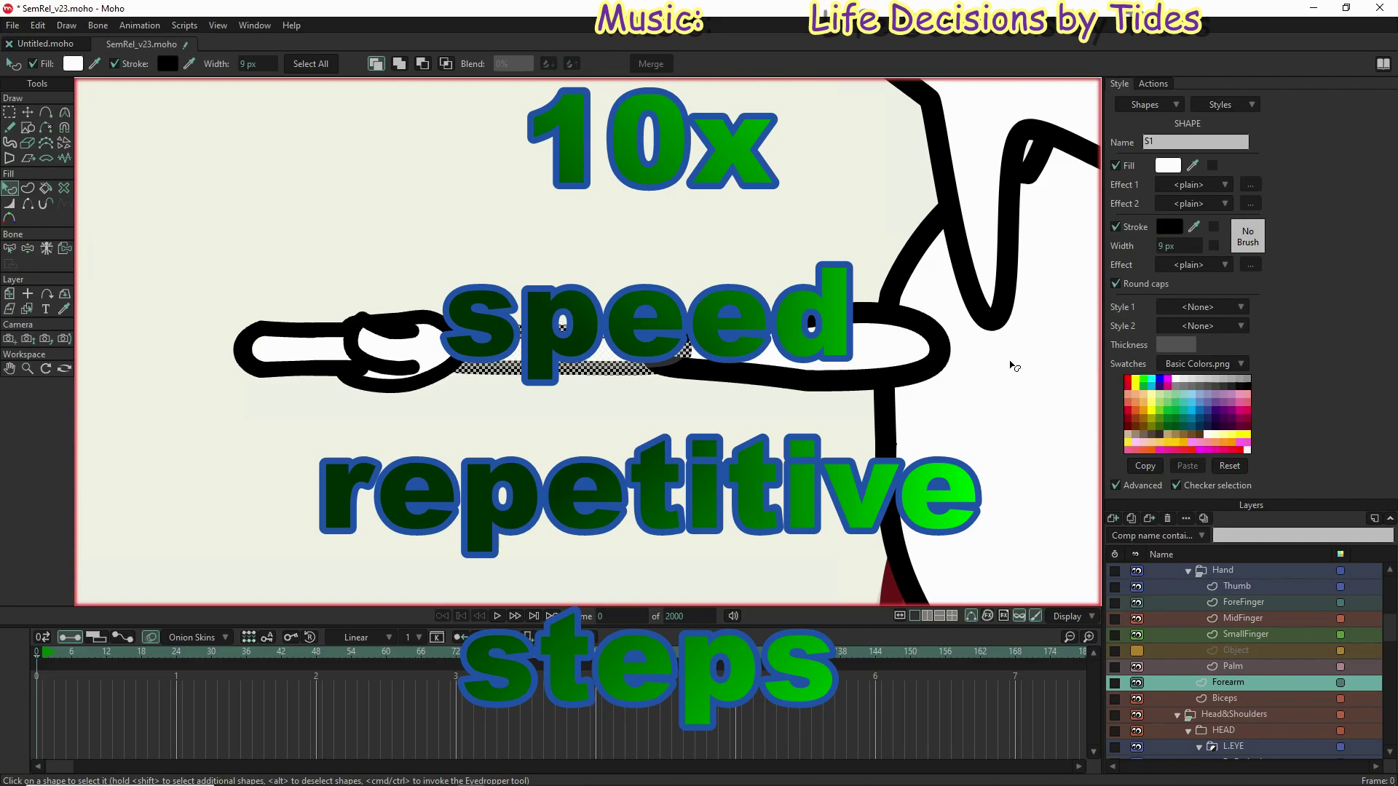
left_click(1225, 699)
left_click(910, 350)
scroll(910, 349, "down", 5)
scroll(1264, 652, "down", 1)
Step: Set the stroke widths of the L.ARM group's Forearm and Biceps shapes to 9 px
left_click(1229, 666)
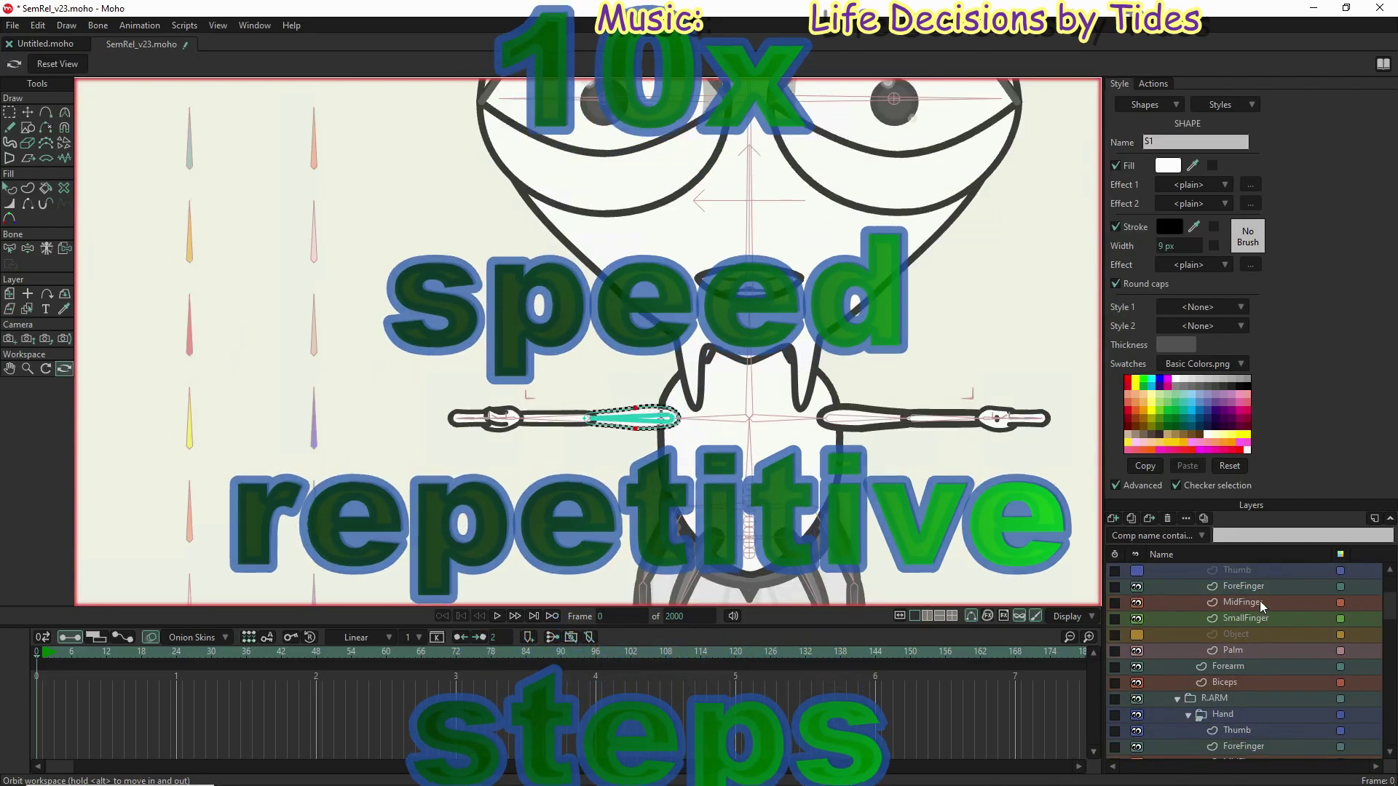
left_click(64, 368)
left_click(10, 188)
left_click(1225, 682)
left_click(867, 419)
left_click(1168, 246)
type("9")
key("Return")
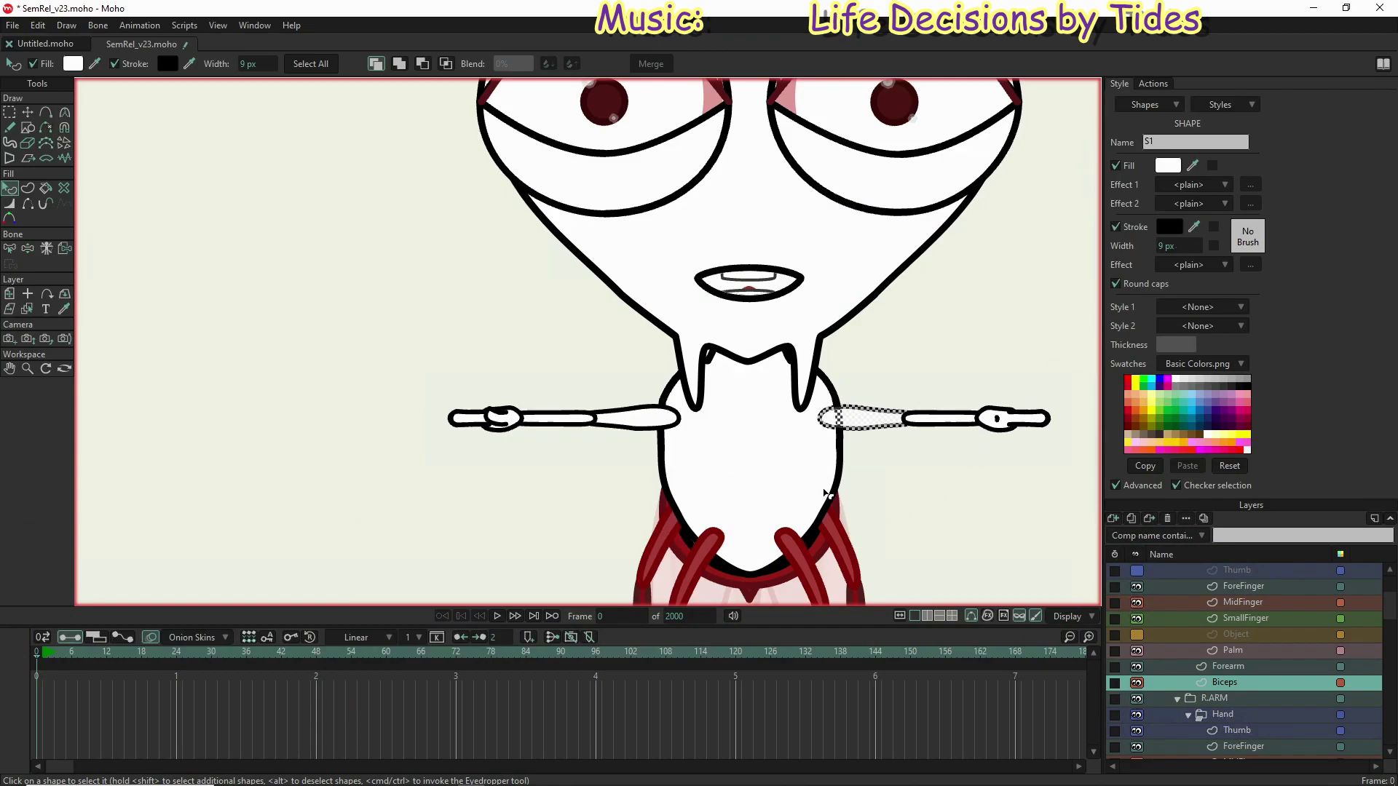
Step: Select the SemRel bone layer and its BodyColors bone with the actions list showing
scroll(663, 484, "down", 1)
scroll(662, 483, "down", 1)
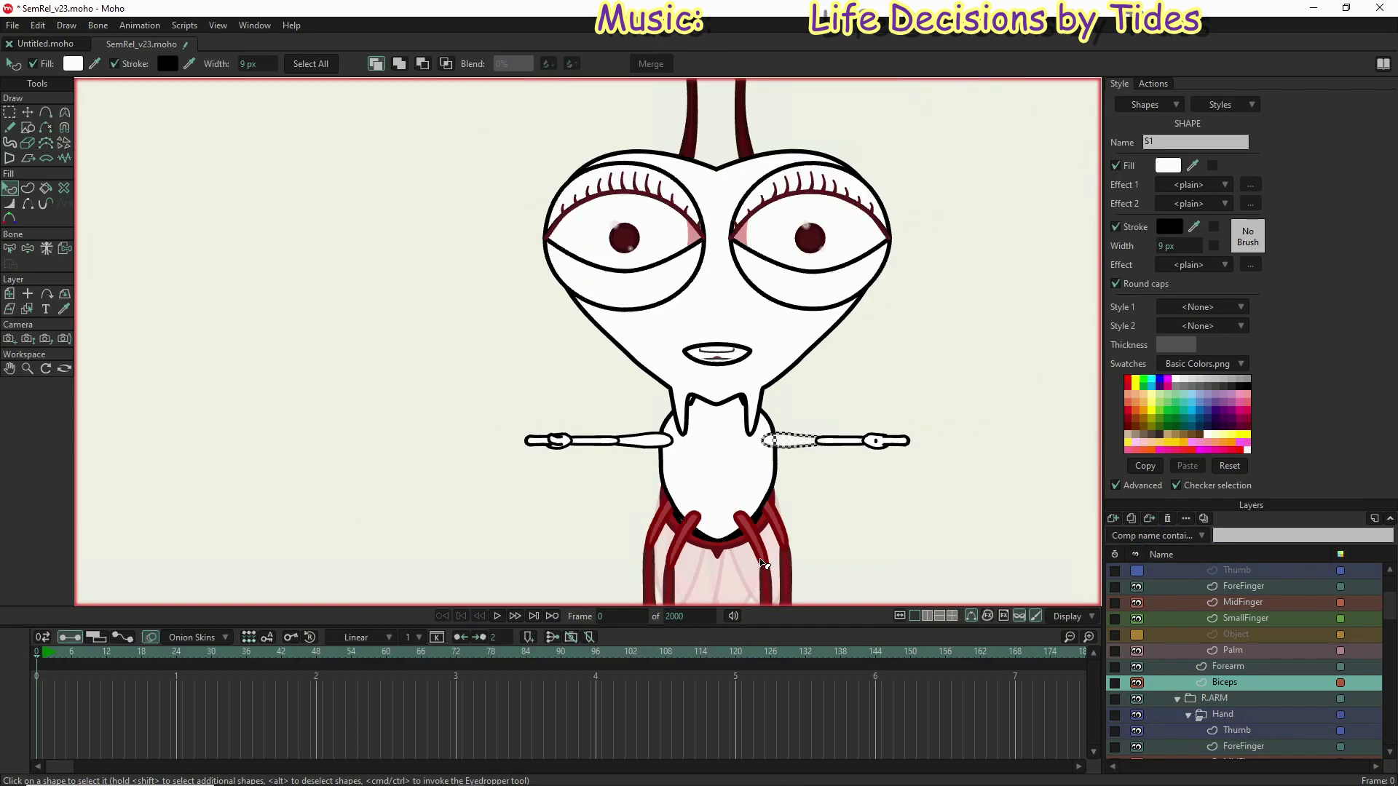
scroll(685, 517, "down", 1)
scroll(684, 517, "down", 1)
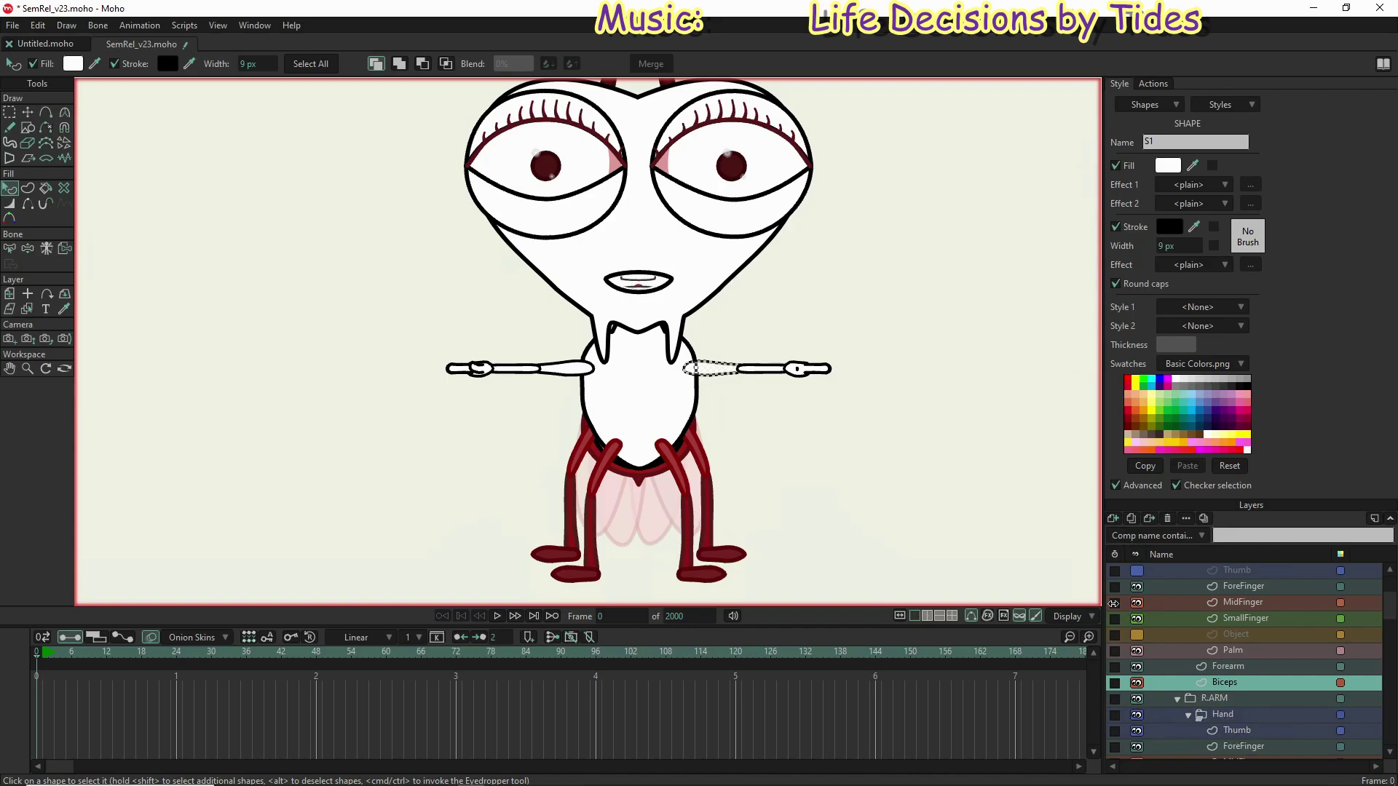
scroll(1230, 644, "up", 2)
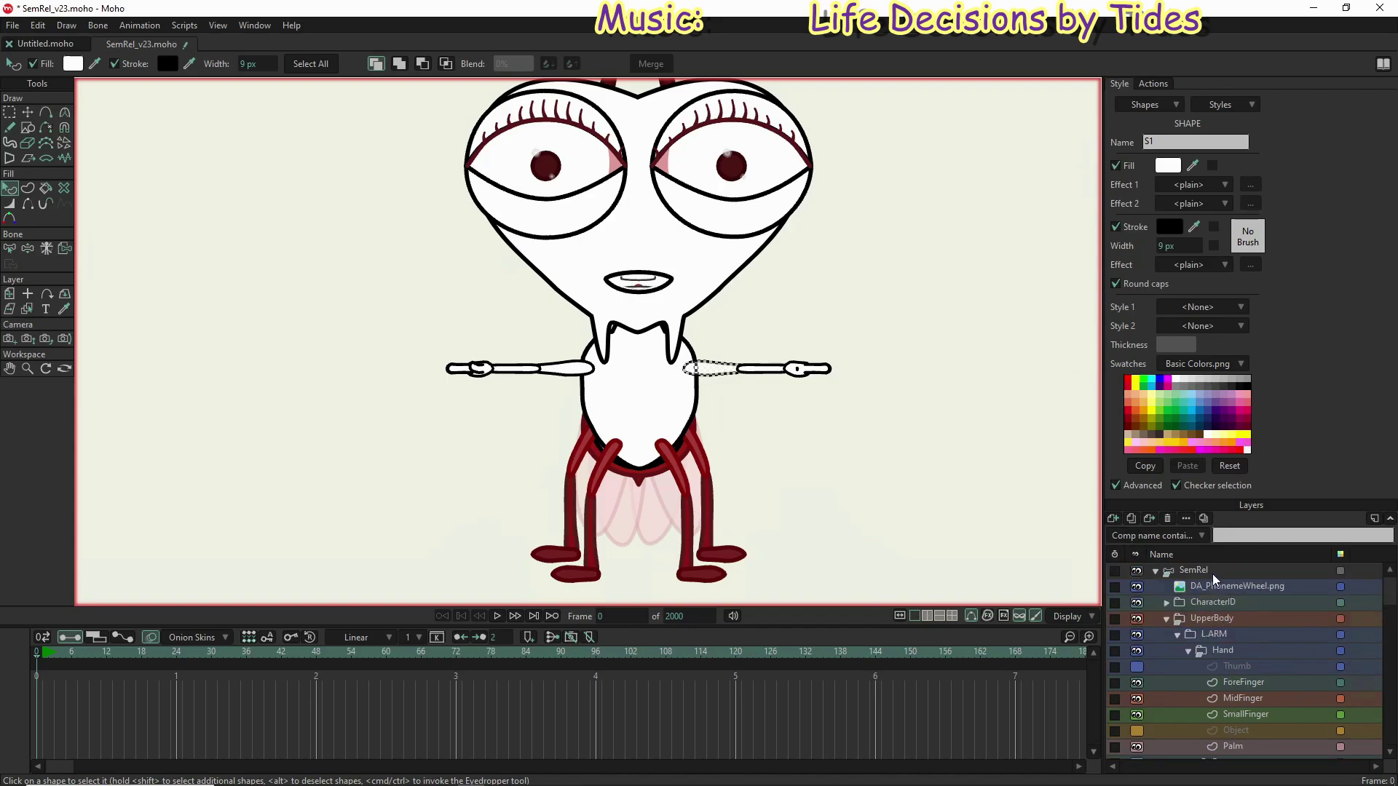
left_click(1213, 573)
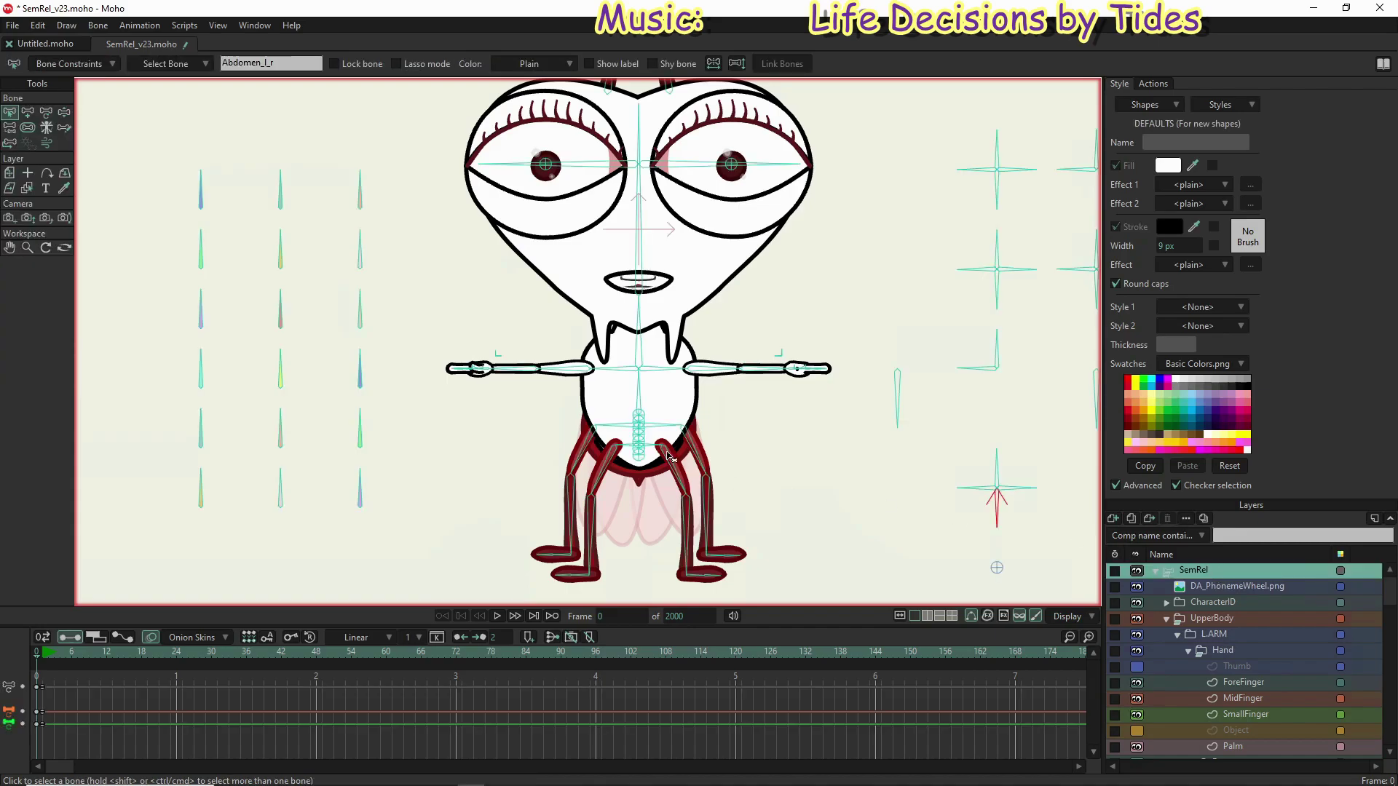
scroll(631, 459, "down", 3)
scroll(630, 458, "up", 2)
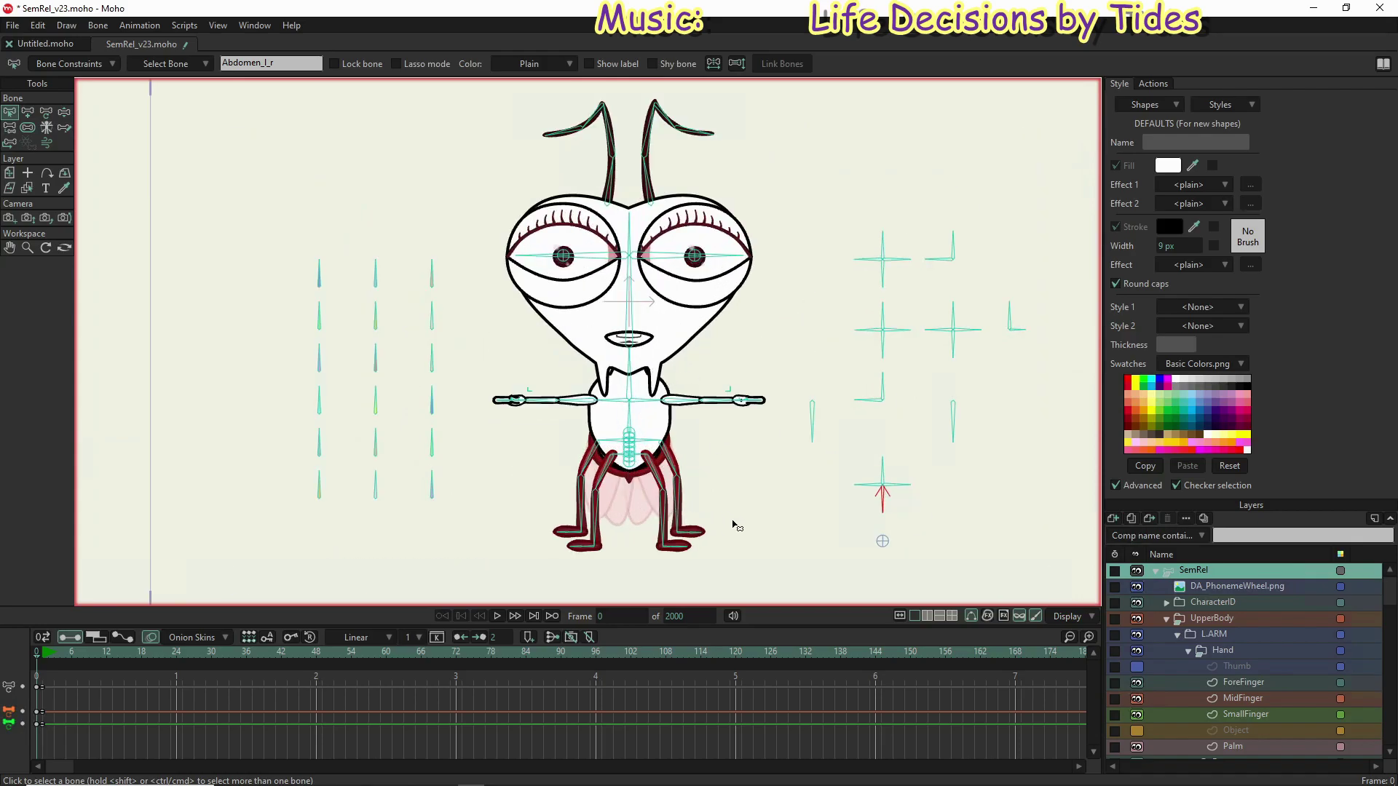
left_click(1152, 84)
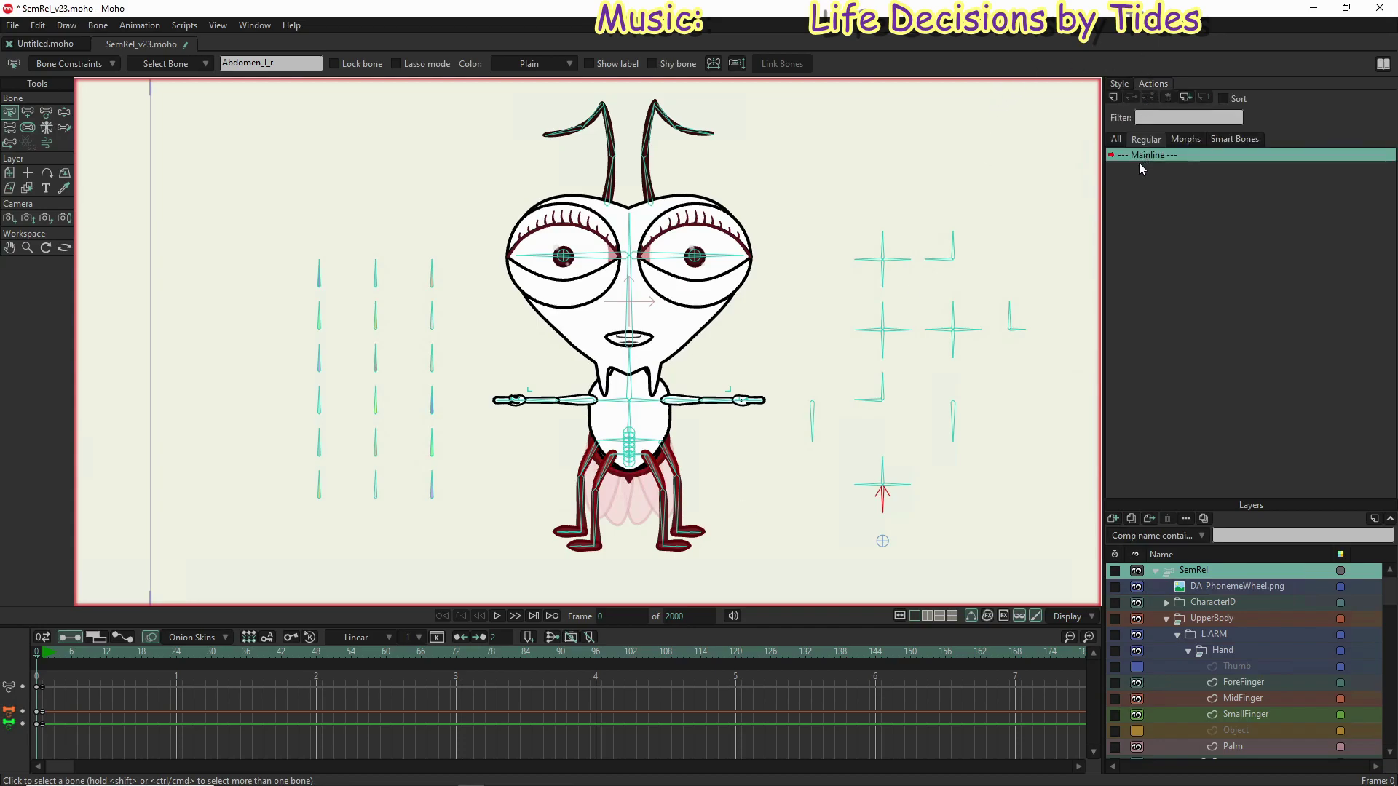
left_click(431, 439)
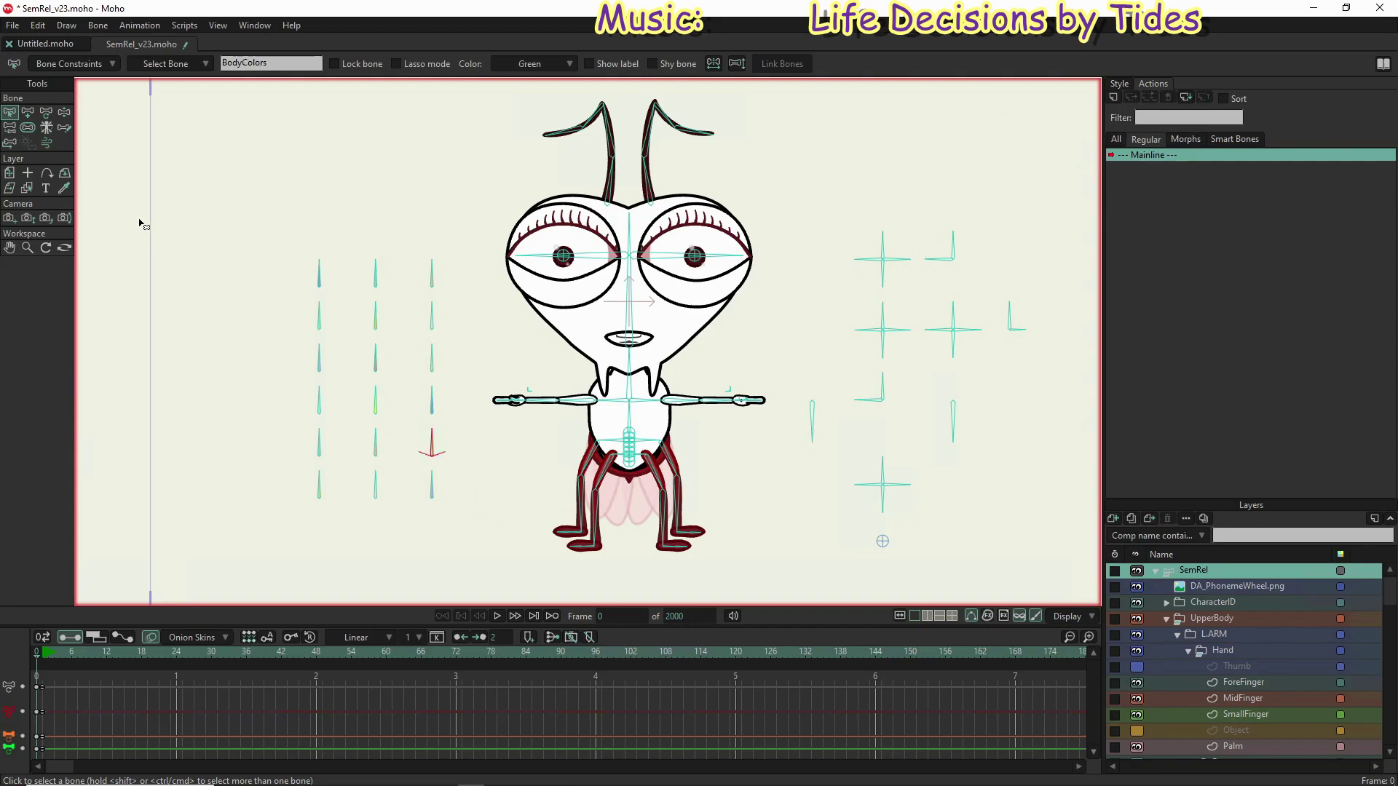
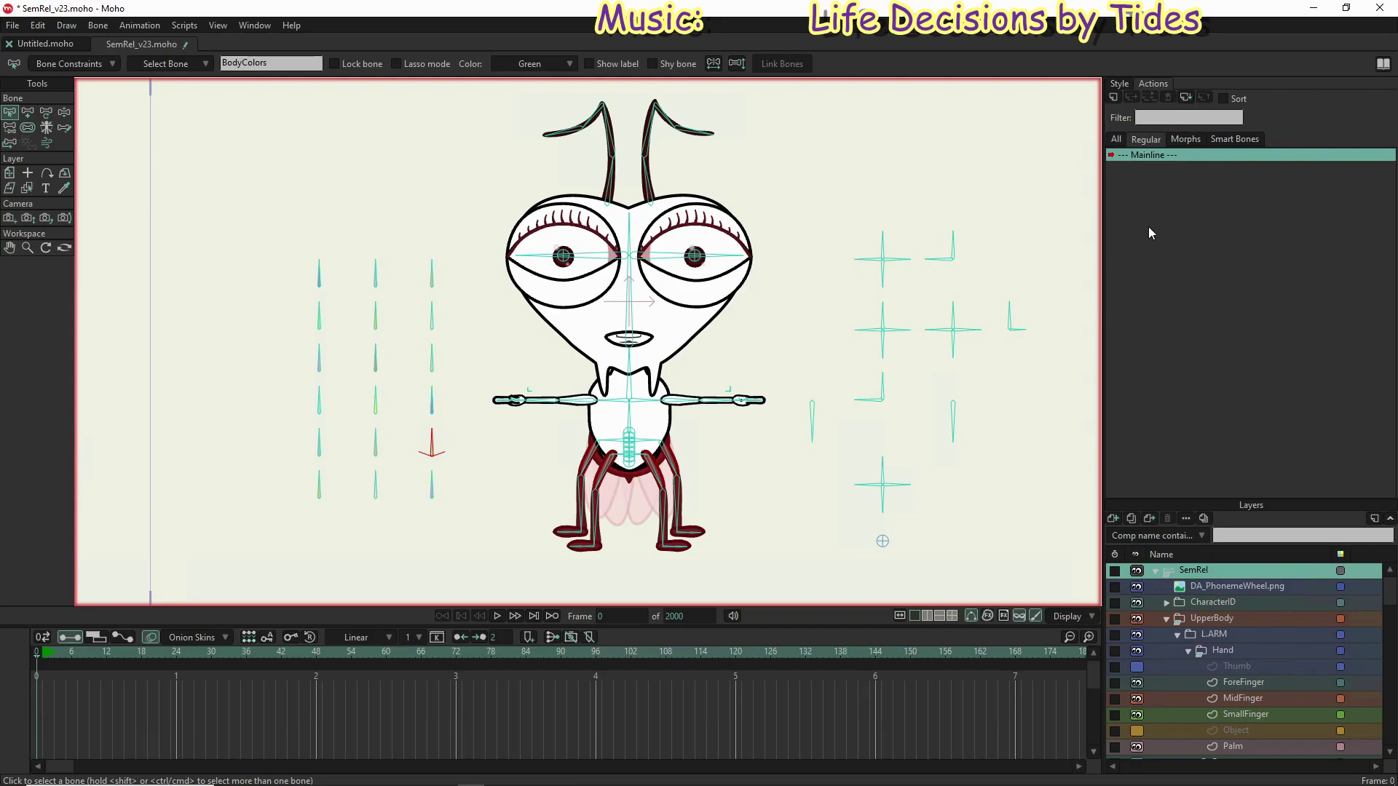
Step: Open the BodyColors action for editing from the complete list of actions
left_click(1119, 141)
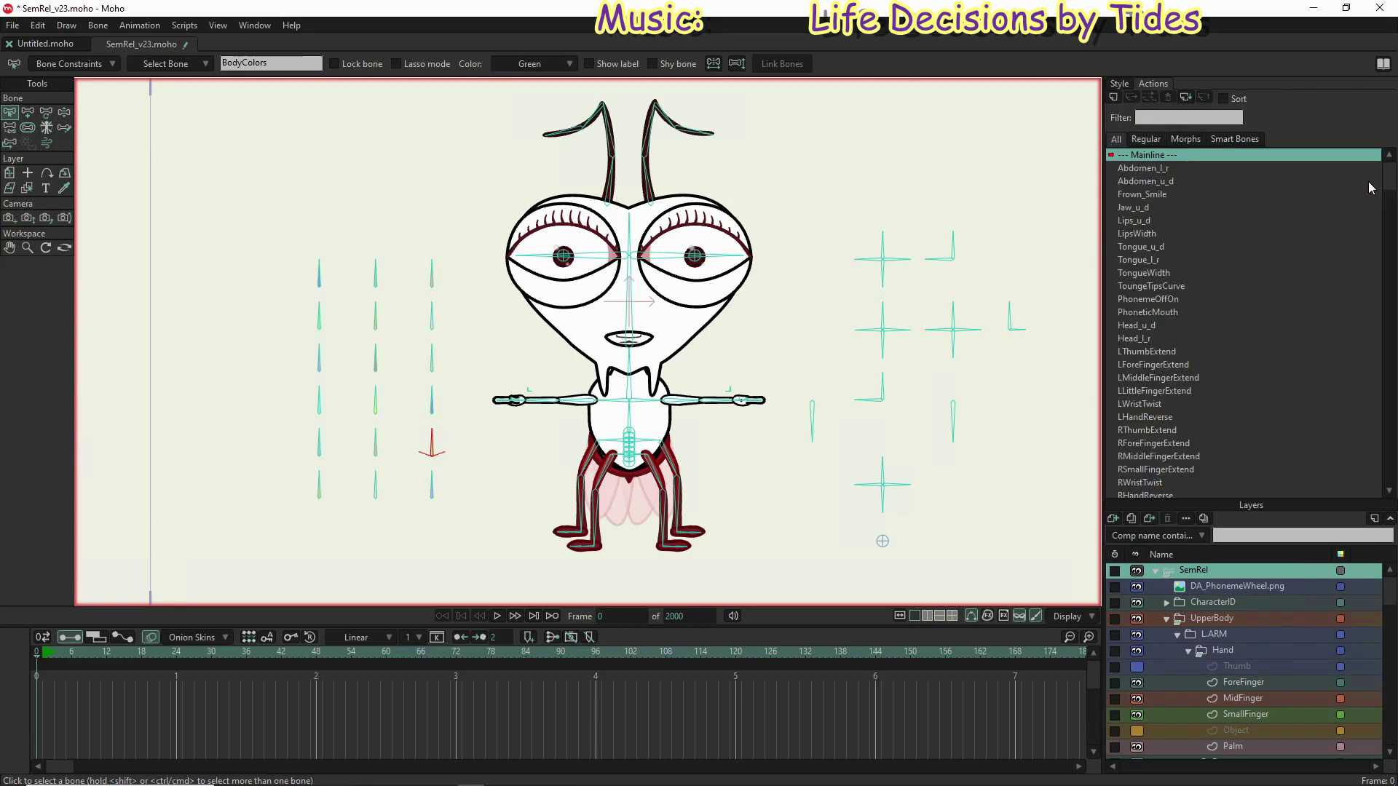
left_click_drag(1387, 179, 1395, 519)
left_click(1137, 492)
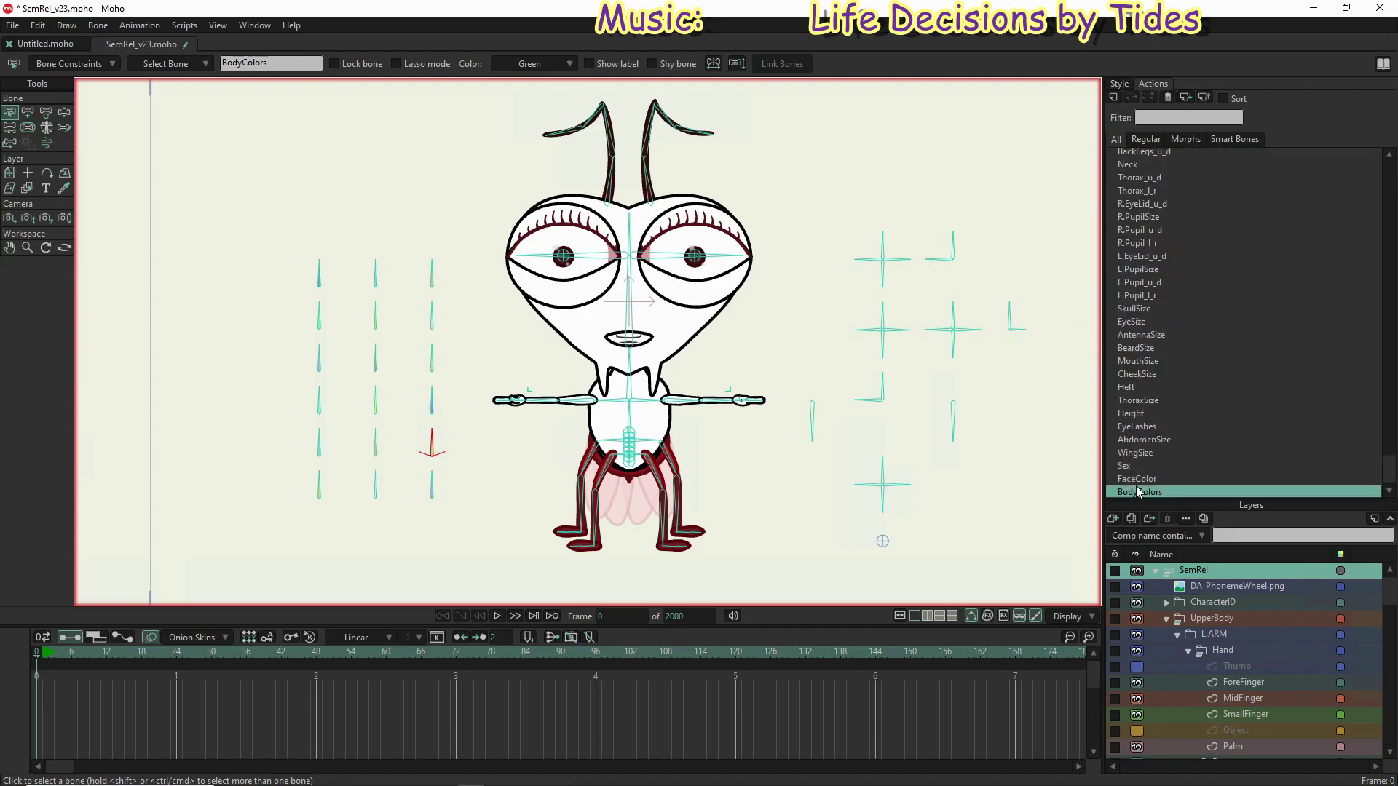
double_click(1137, 491)
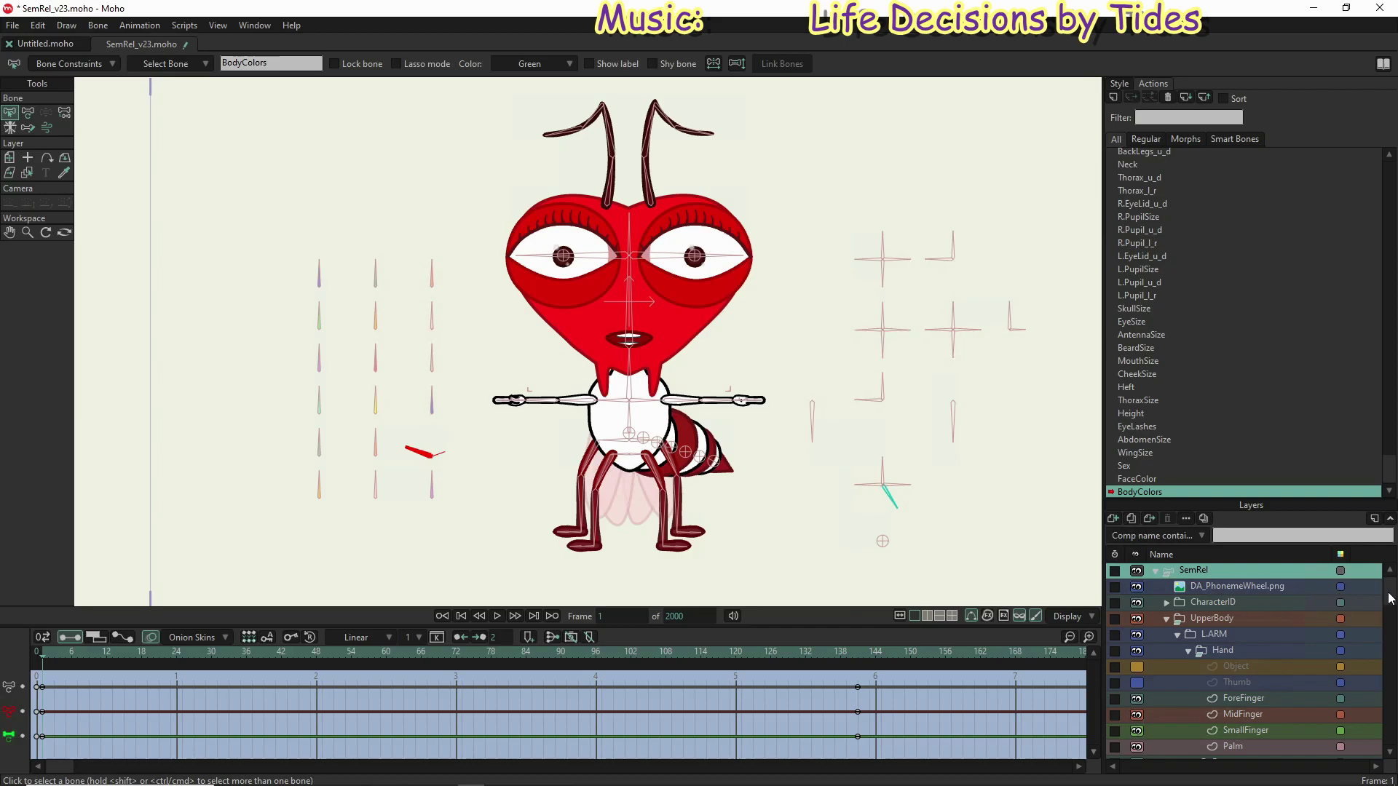
Step: Show the hidden Thumb layer in the L.ARM Hand group and select its shape with the Select Shape tool
left_click_drag(1388, 599, 1389, 610)
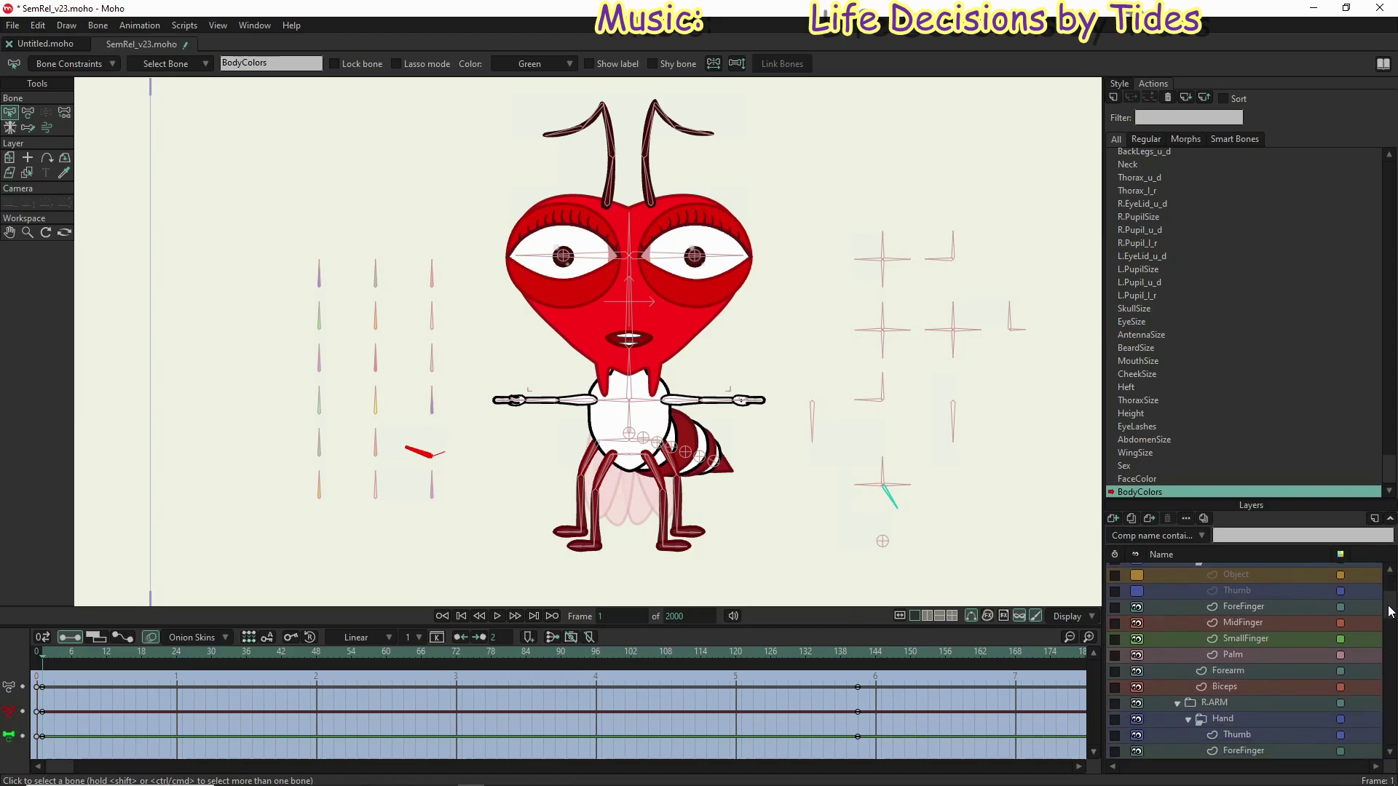
left_click(1252, 606)
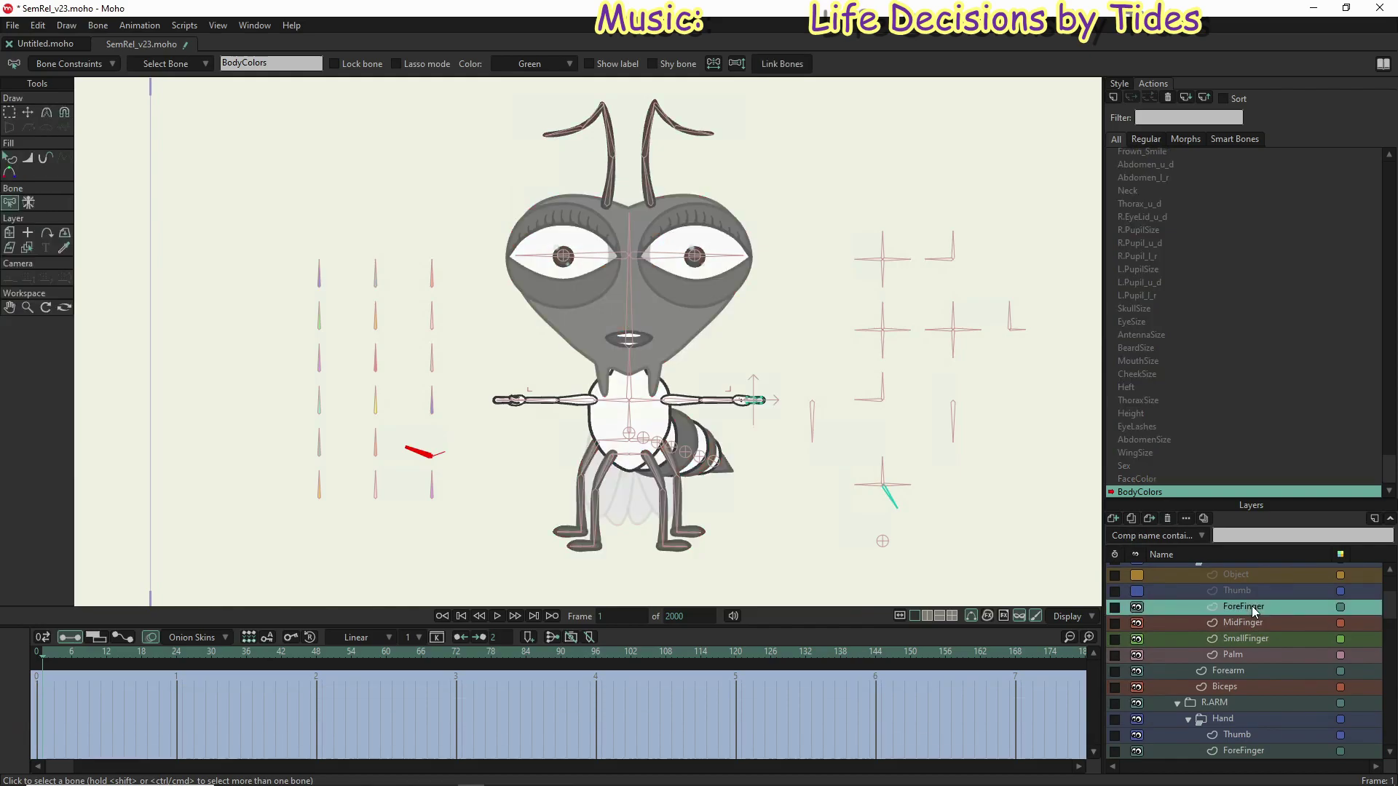
left_click(1135, 590)
scroll(1251, 625, "up", 2)
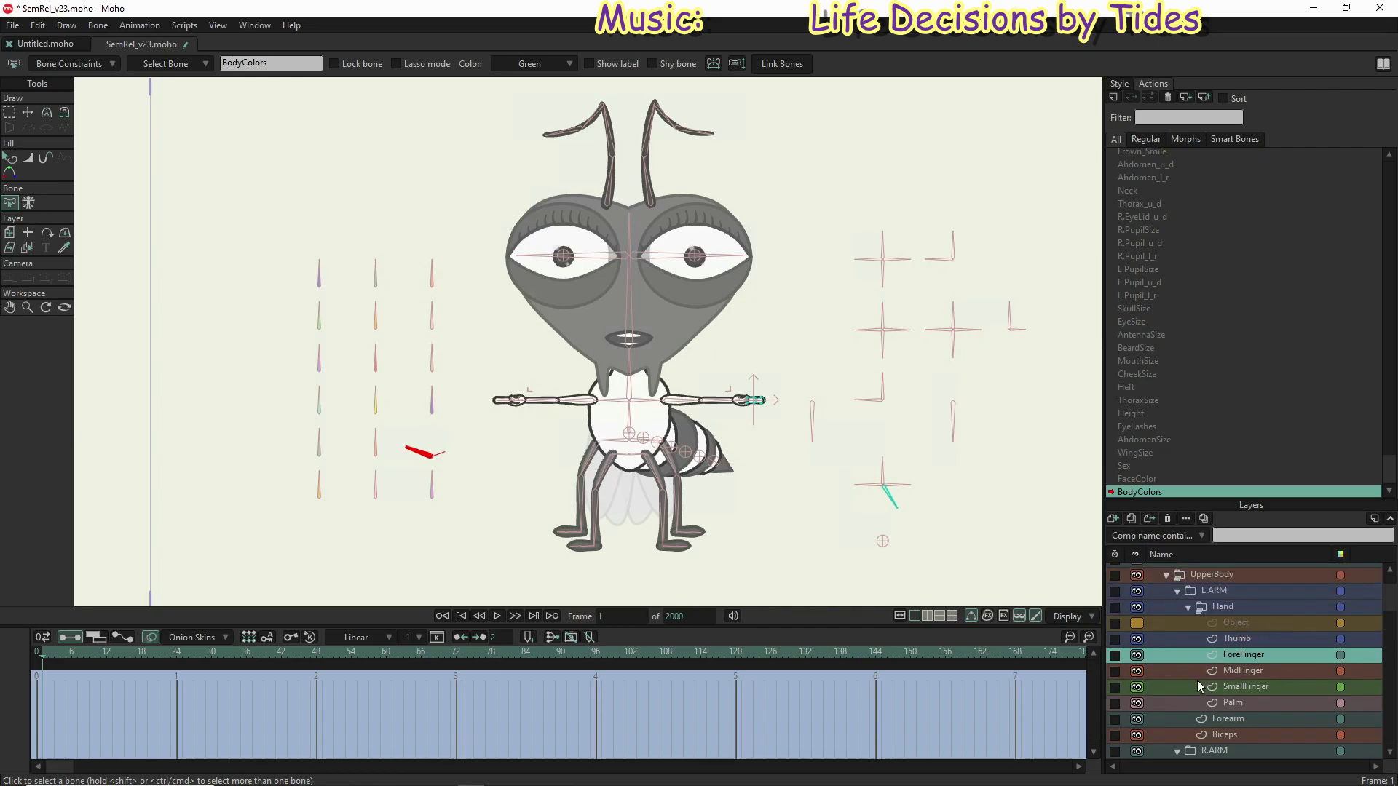
scroll(1197, 680, "up", 2)
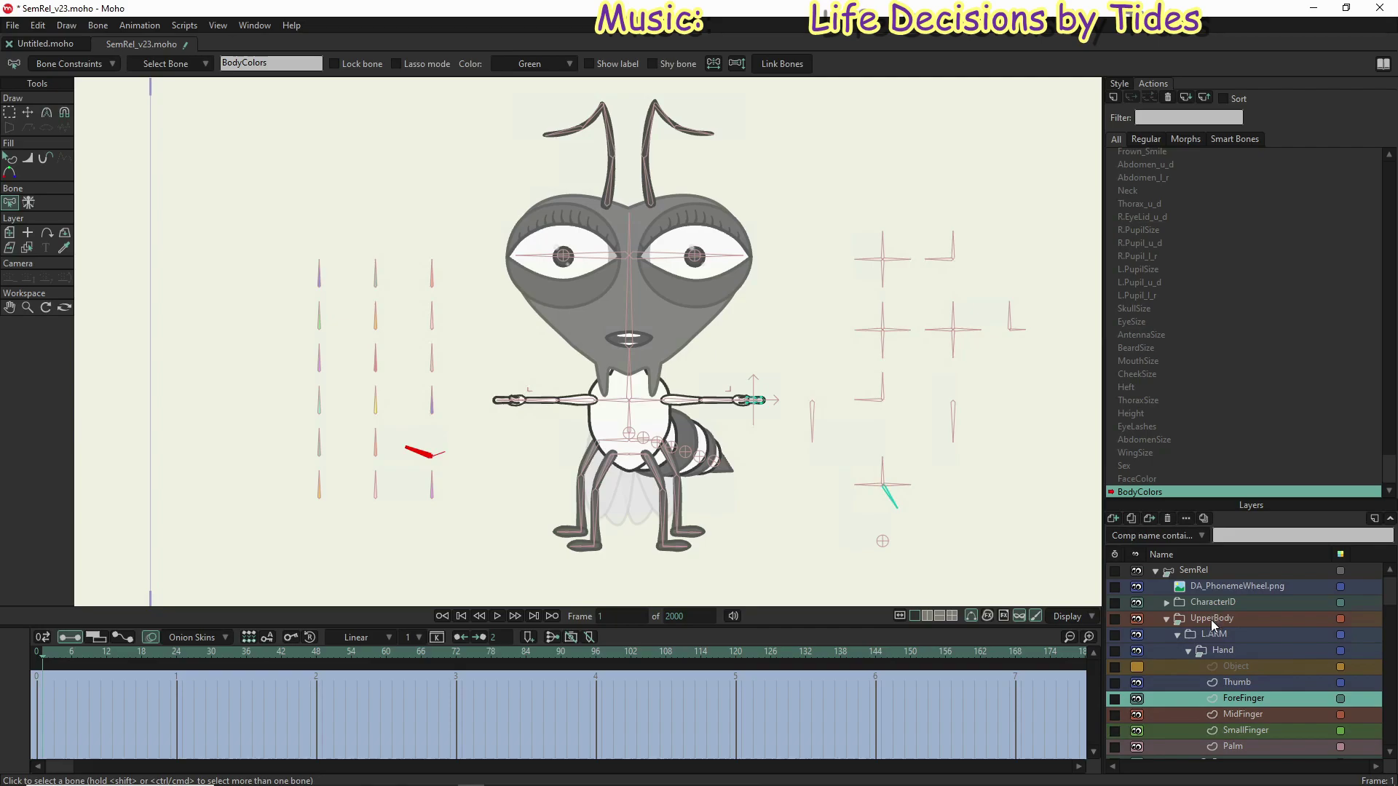
scroll(1213, 647, "down", 2)
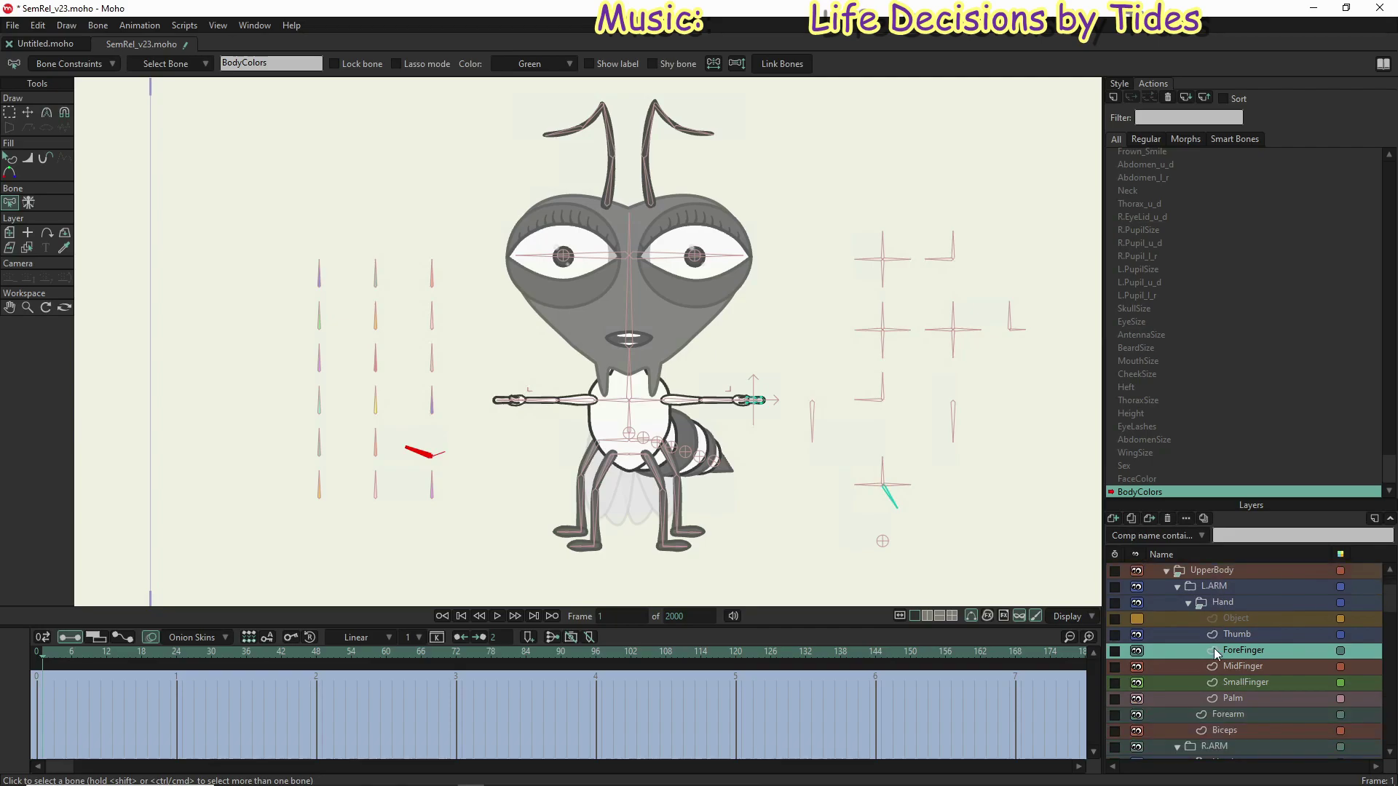
left_click(1238, 618)
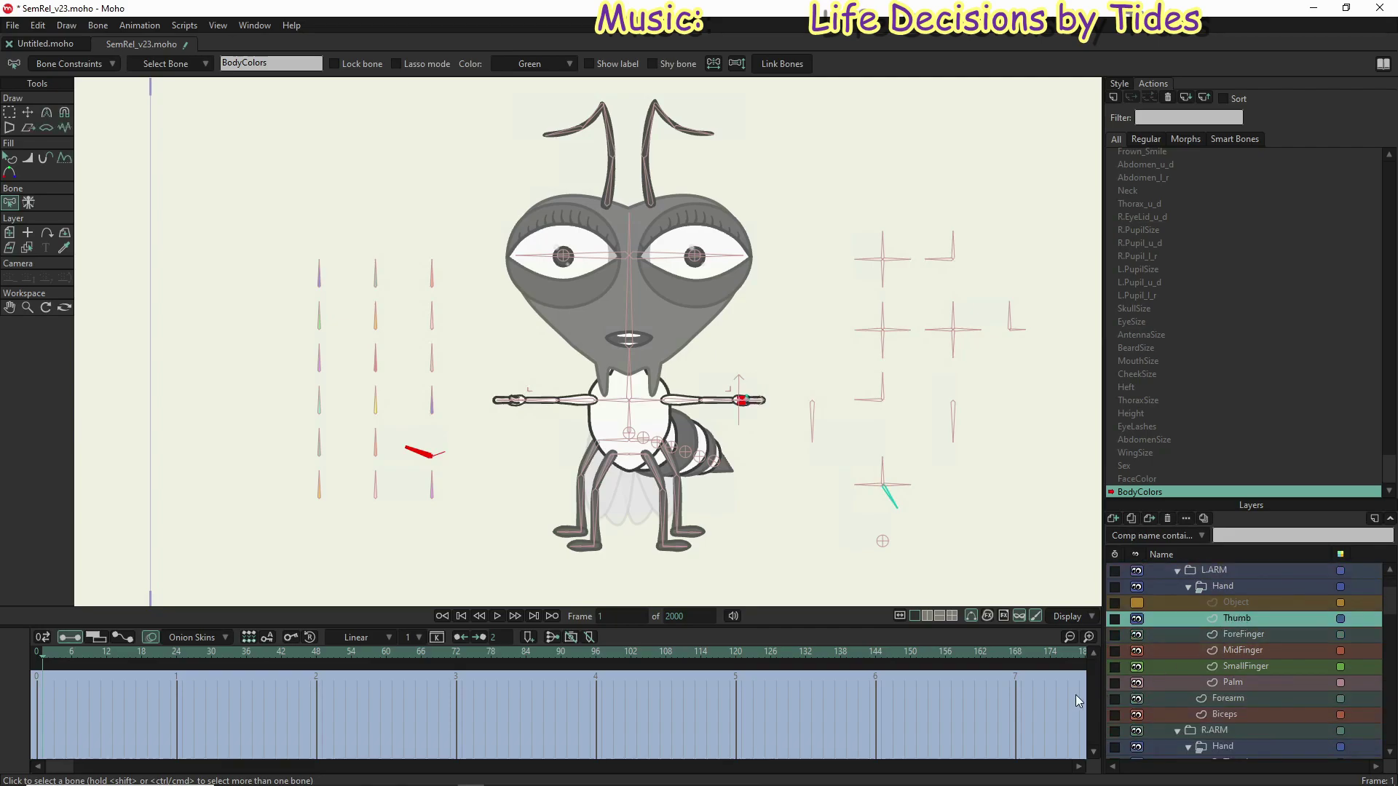
left_click(11, 158)
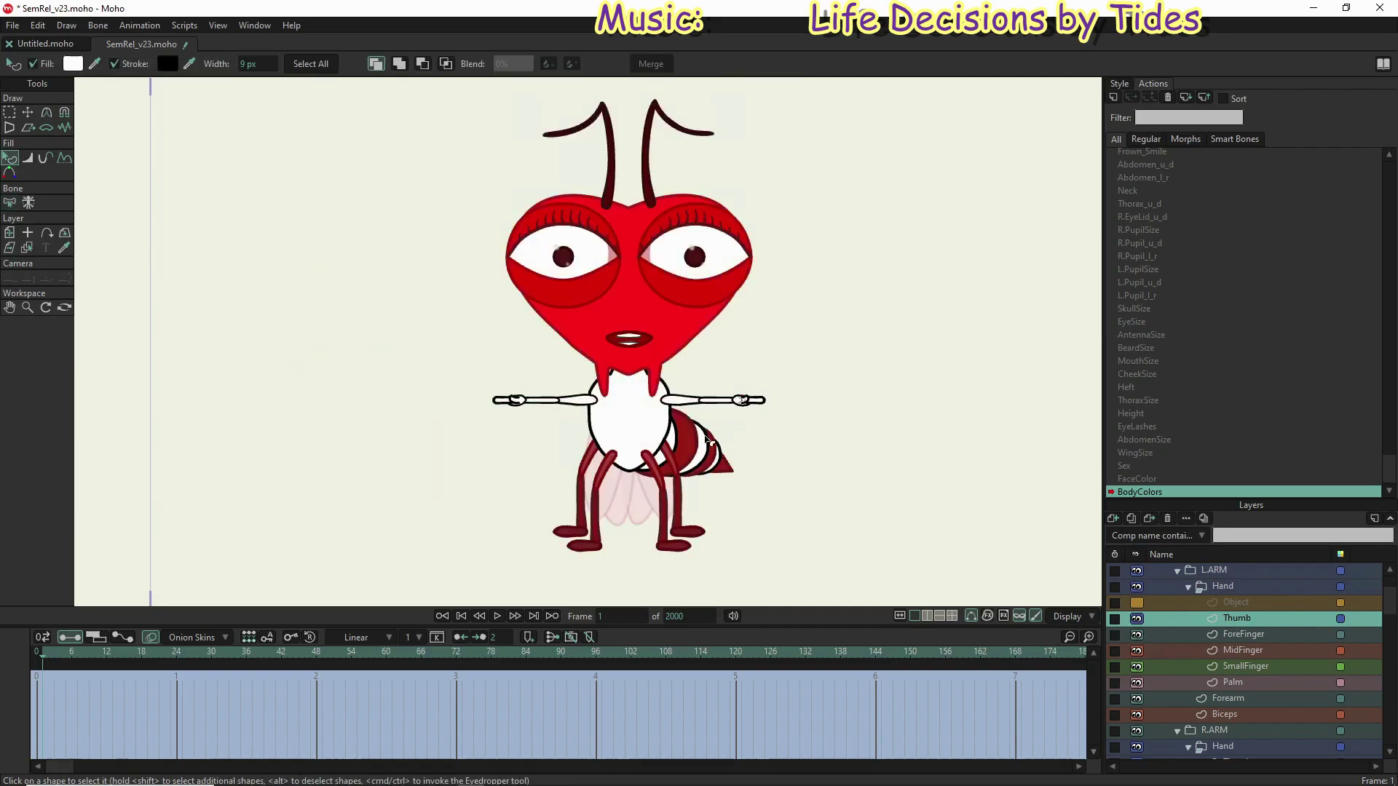
scroll(742, 401, "up", 5)
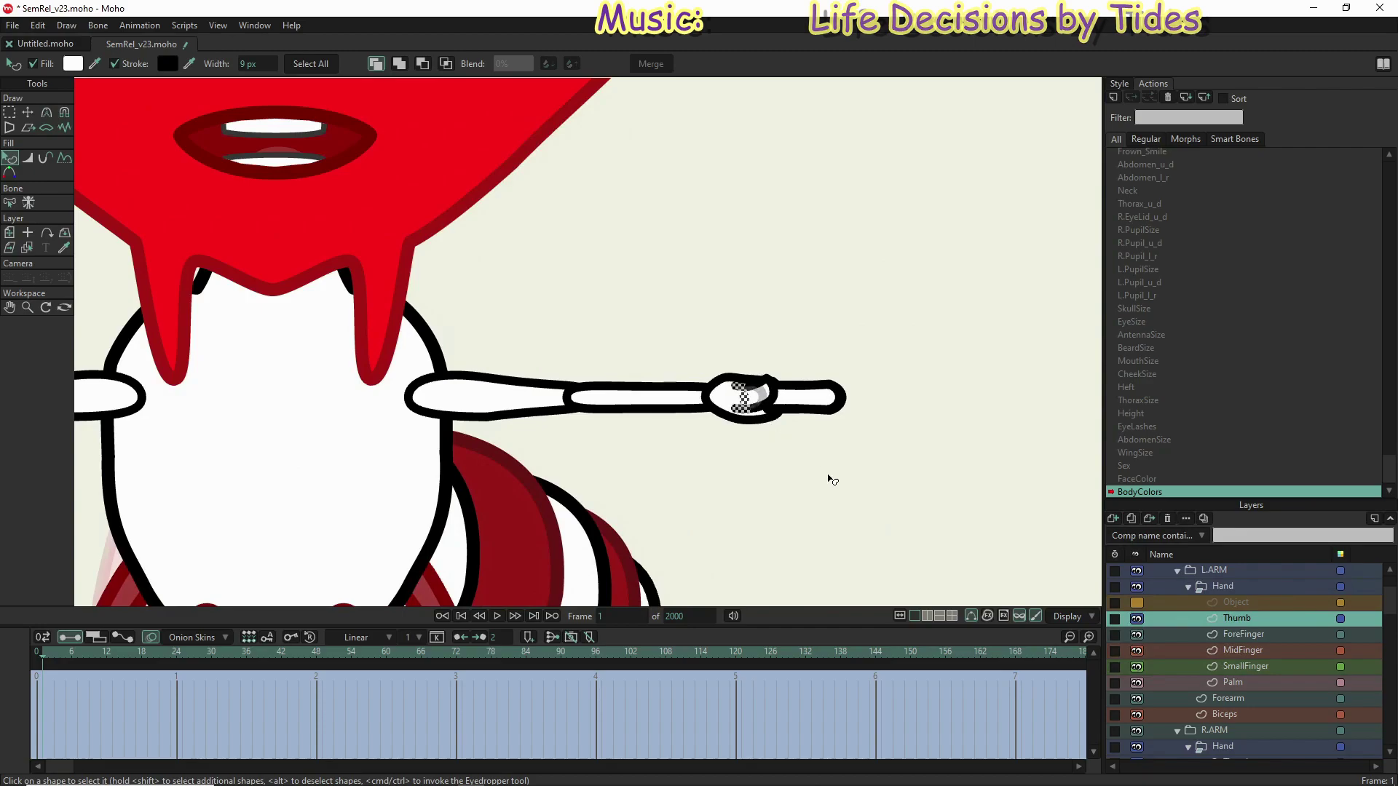
Step: Set the fill of the L.ARM Thumb's selected shape to #DB8484 and copy that colour code
left_click(1119, 83)
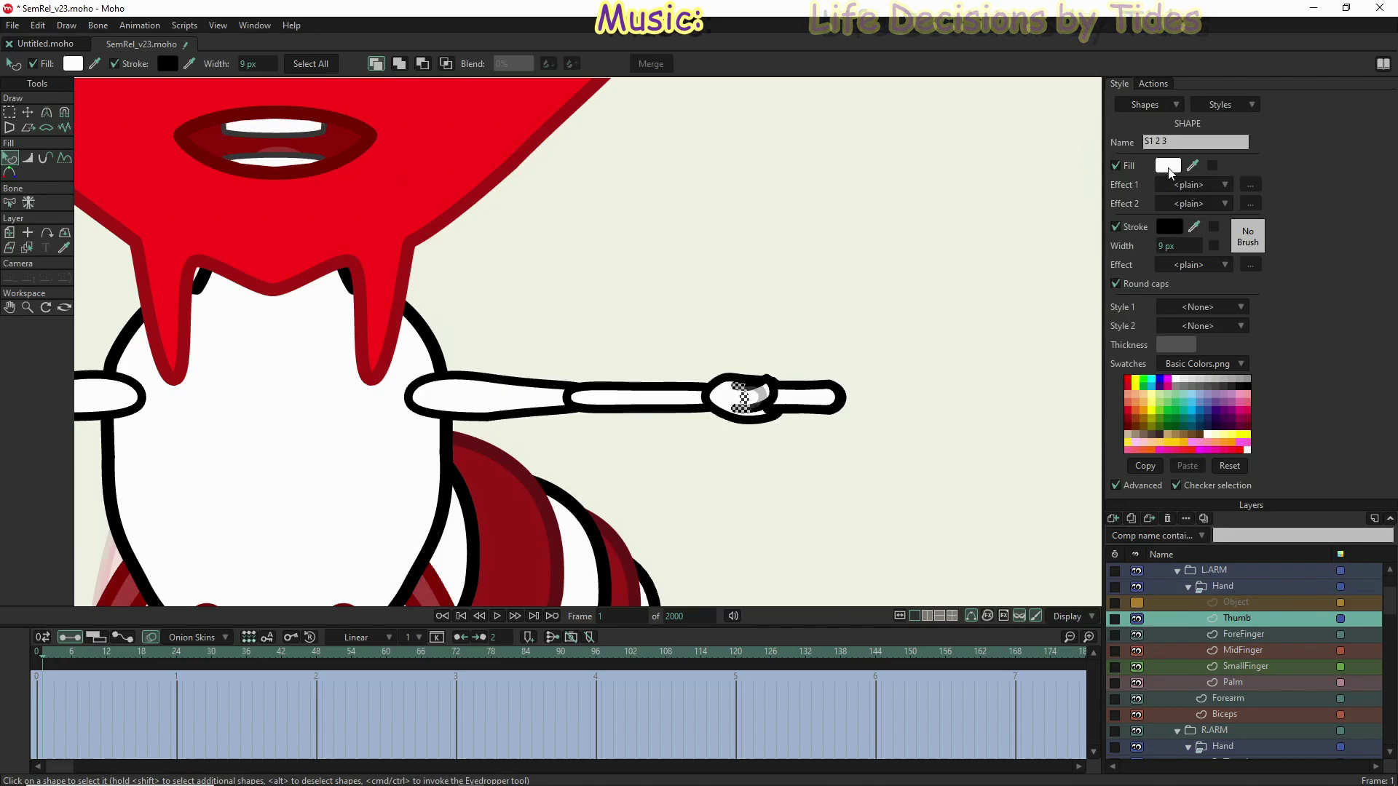
left_click(1169, 168)
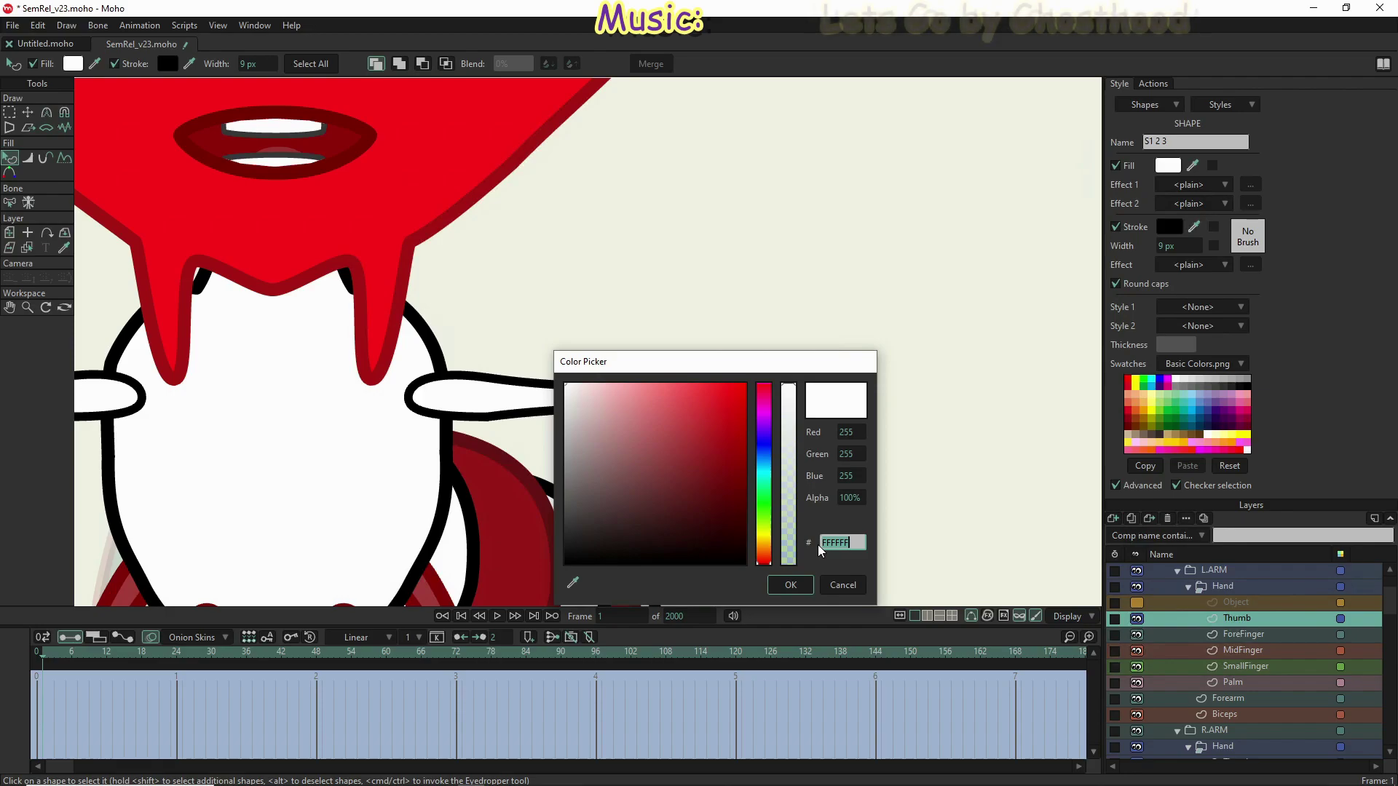
type("db")
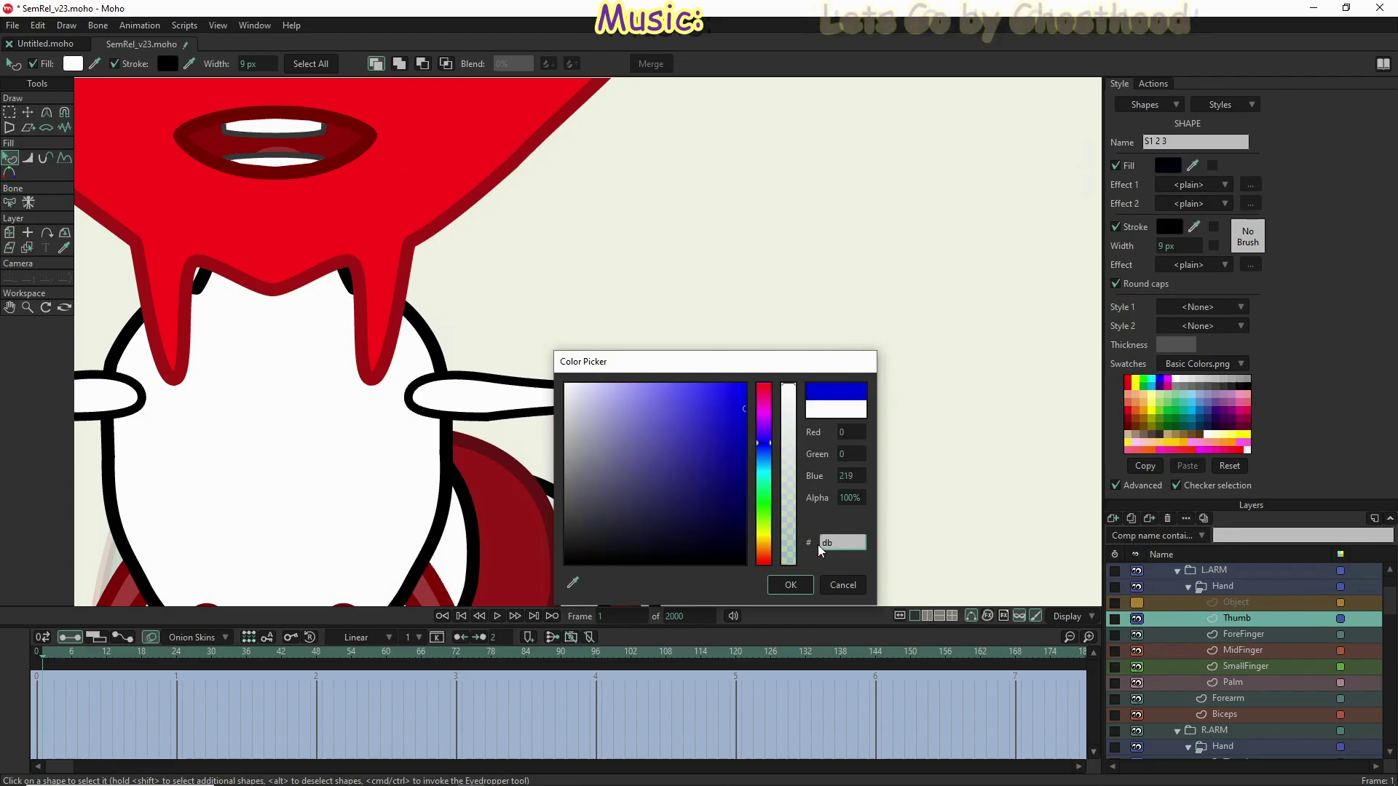
type("8484")
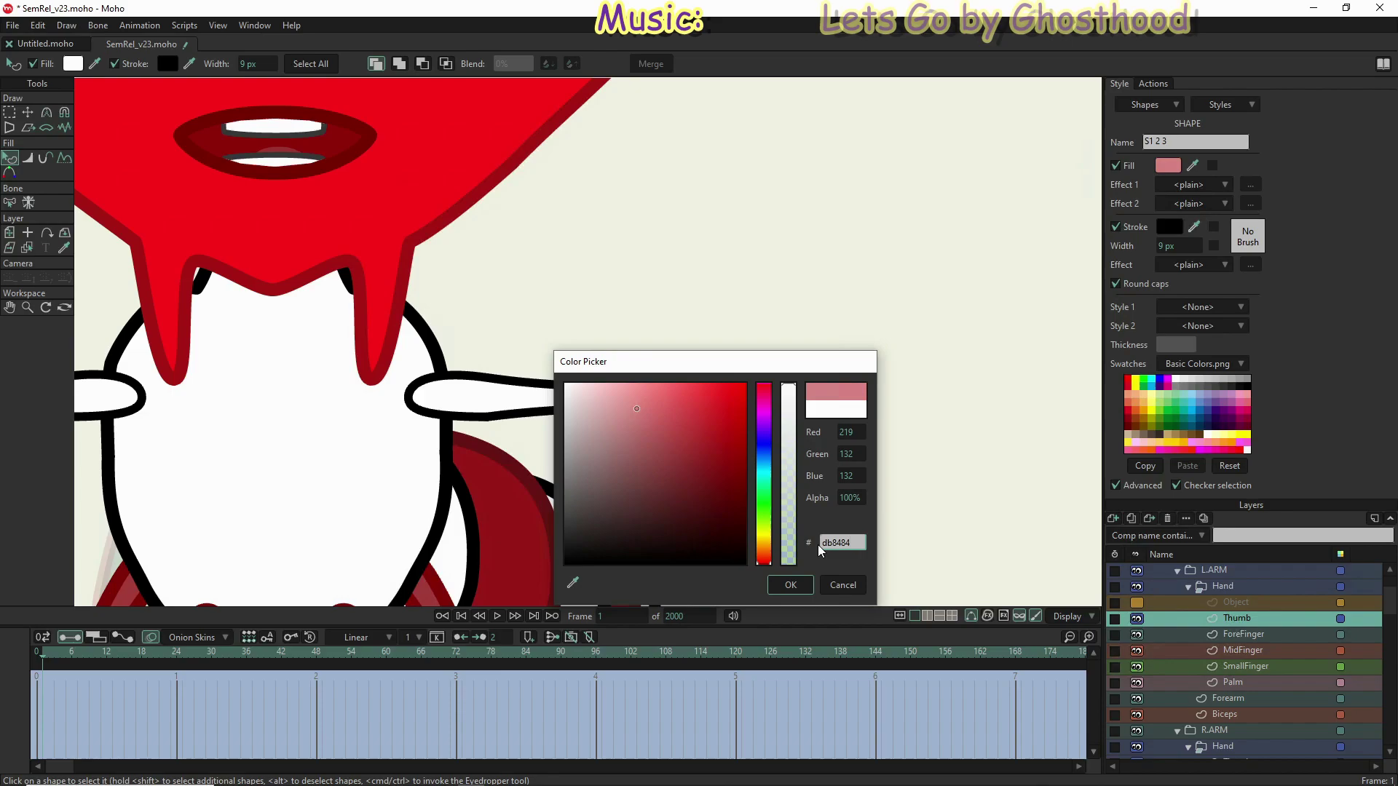
key("shift+Home")
key("ctrl+c")
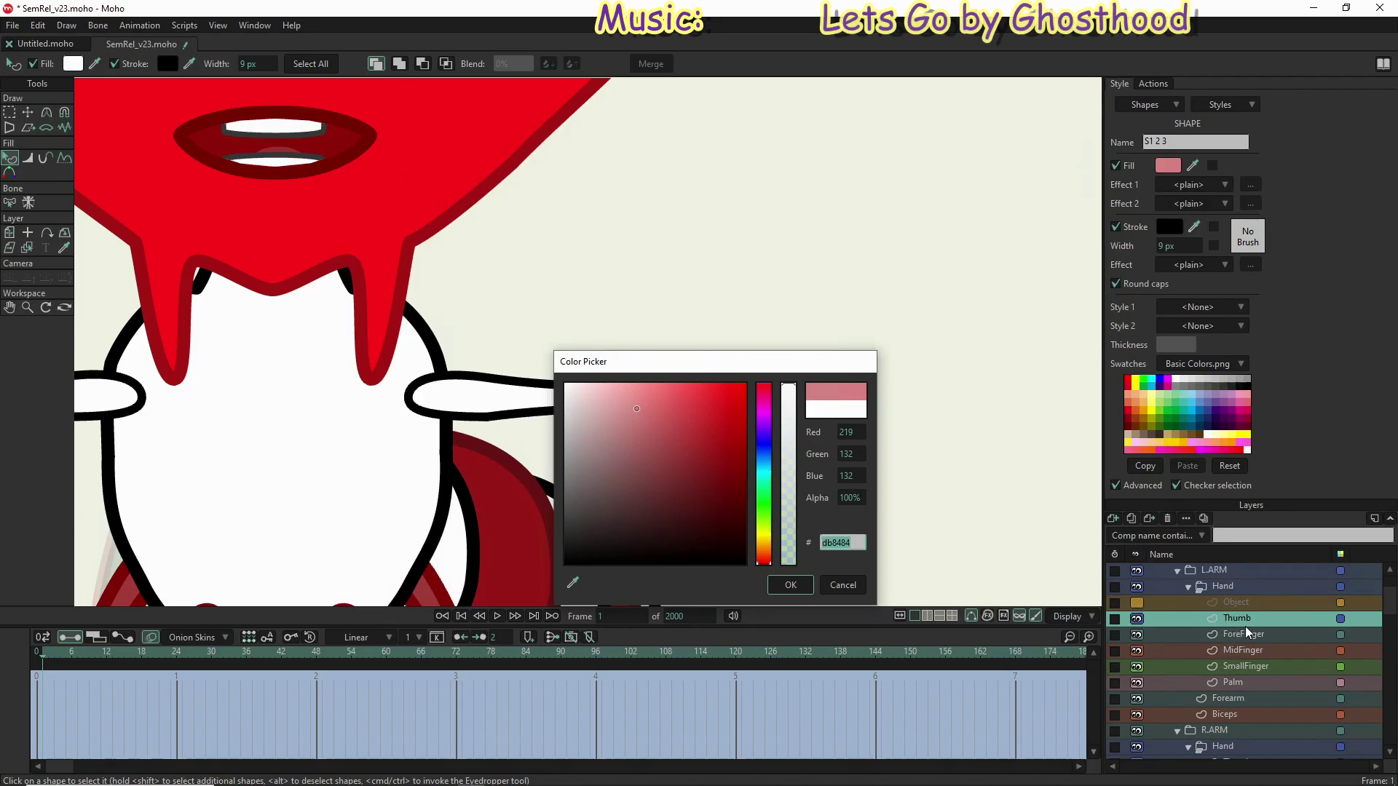
left_click(789, 586)
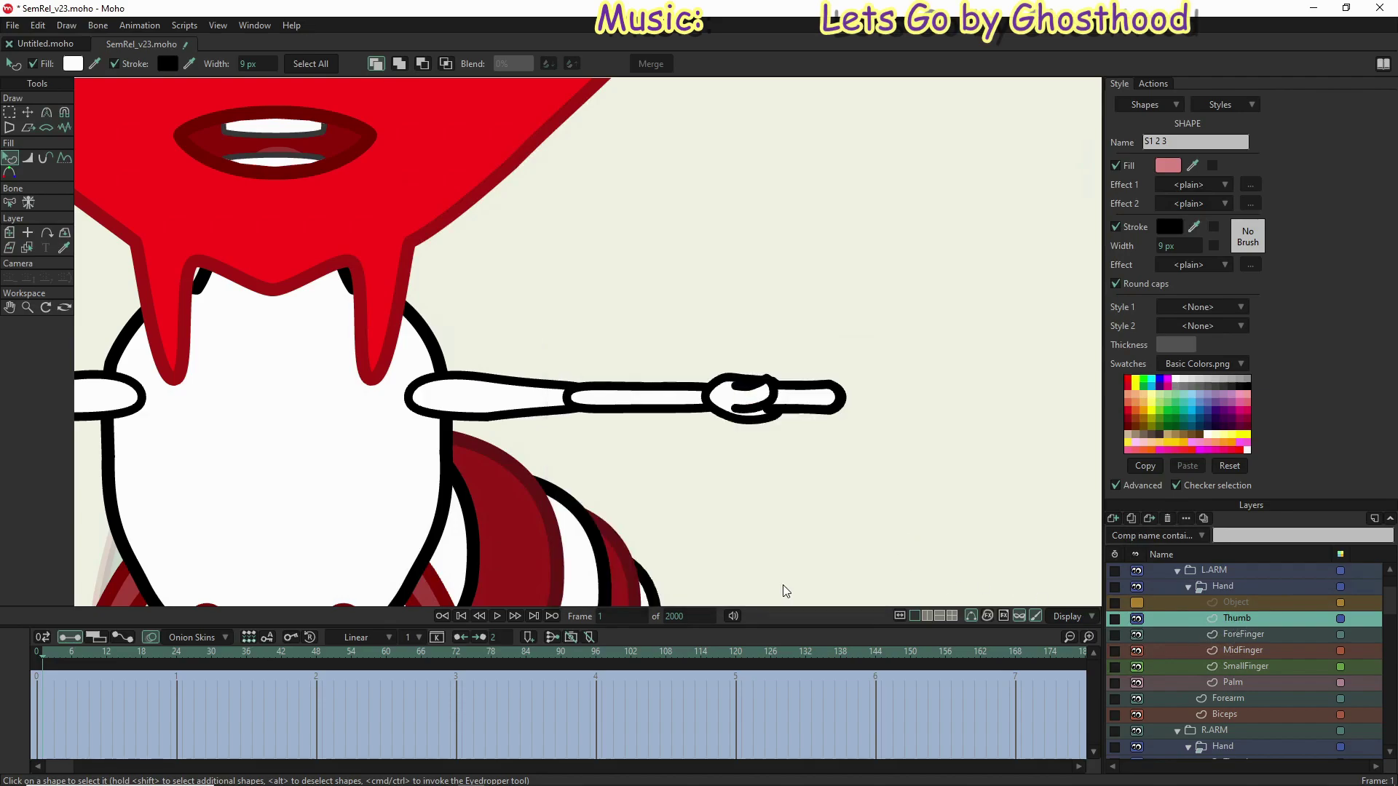
Step: Apply the copied #DB8484 fill to the second shape of the L.ARM Thumb layer
left_click(765, 397)
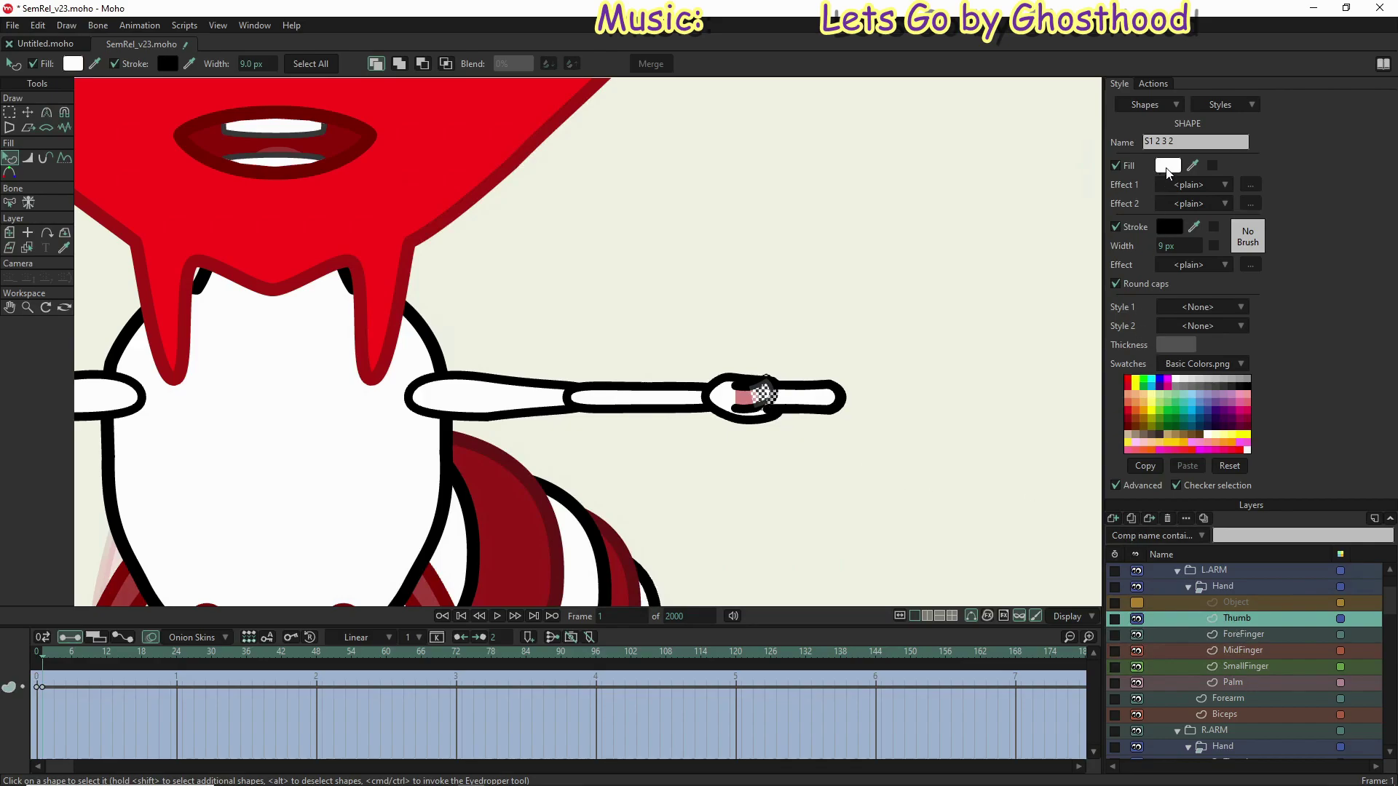
left_click(1167, 168)
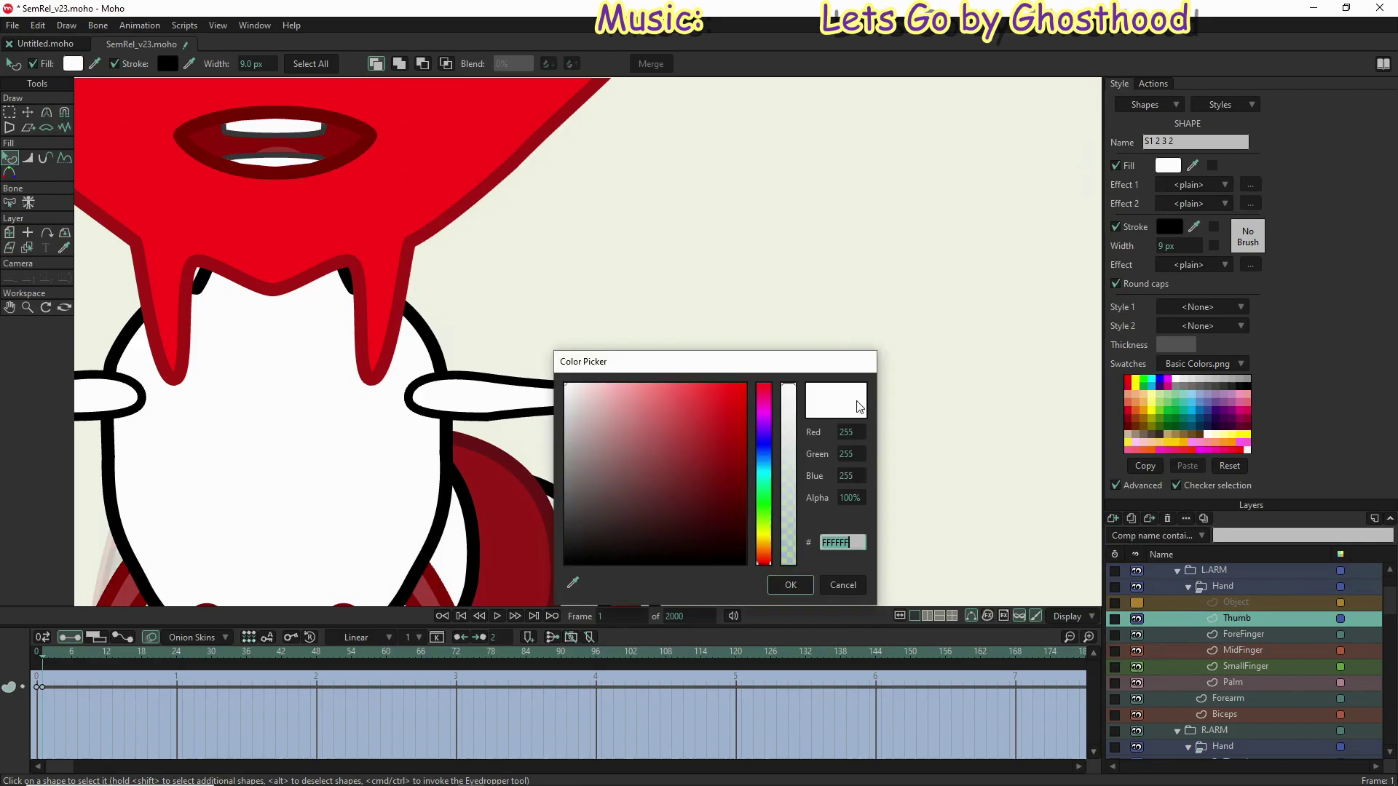
key("ctrl+v")
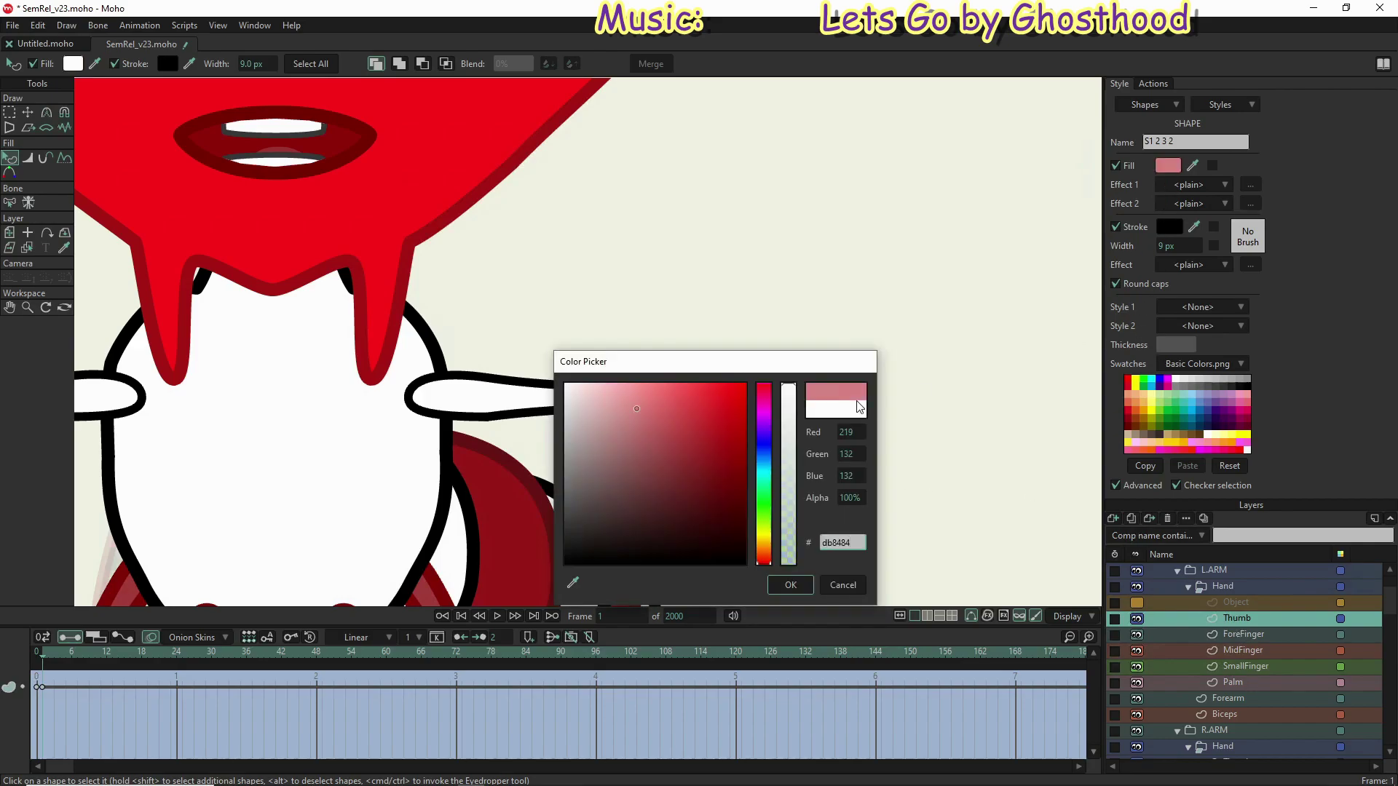
left_click(806, 589)
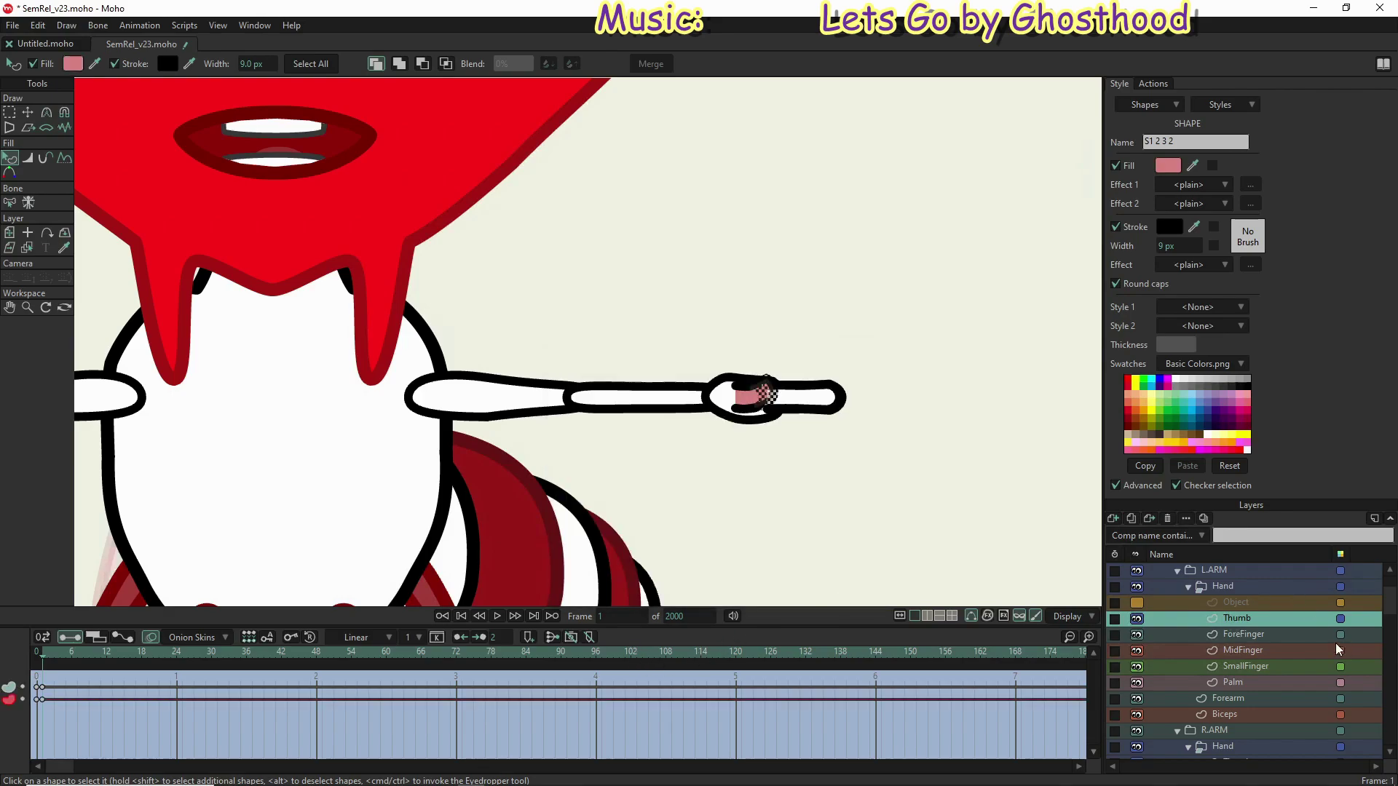
Step: Fill the ForeFinger, MidFinger and SmallFinger shapes of the L.ARM hand with #DB8484
left_click(1243, 650)
left_click(808, 397)
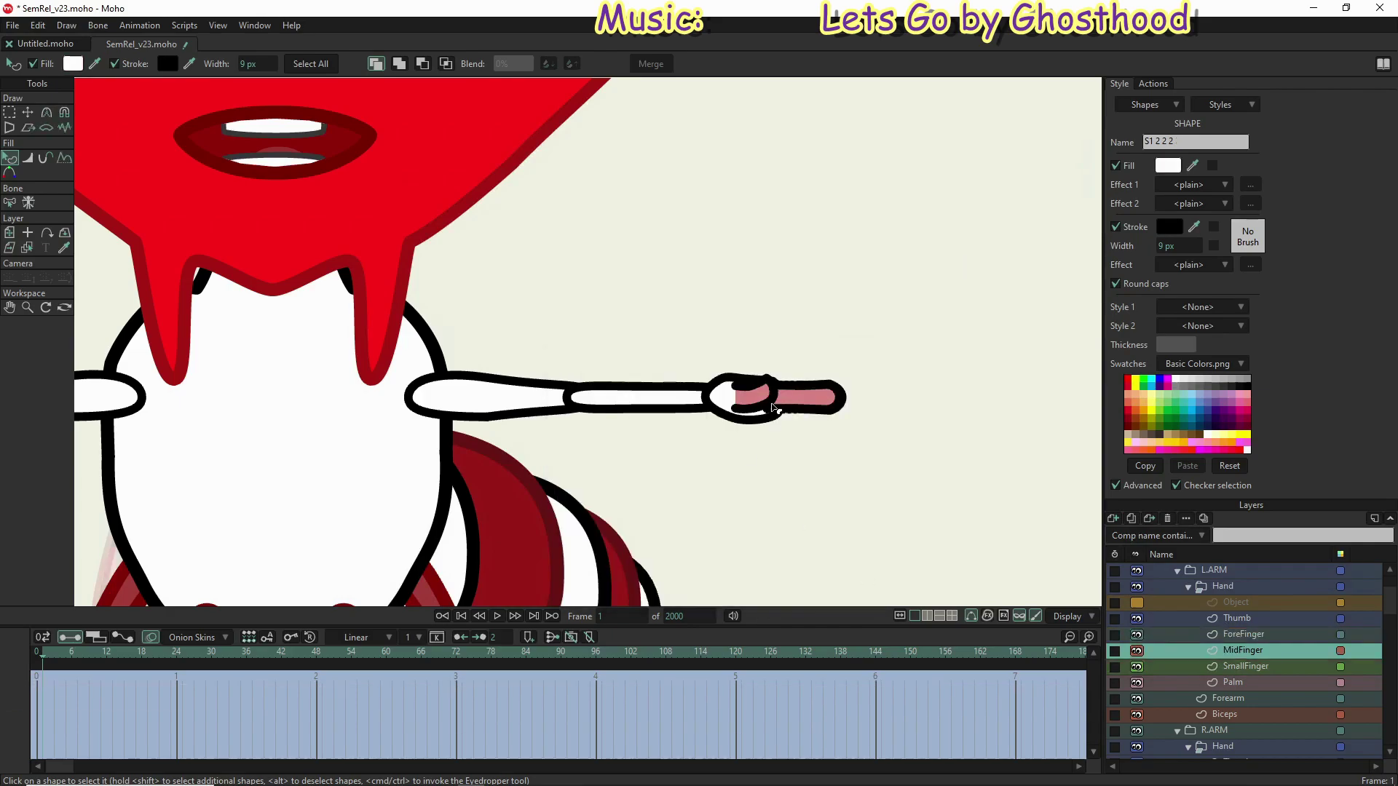
left_click(1246, 666)
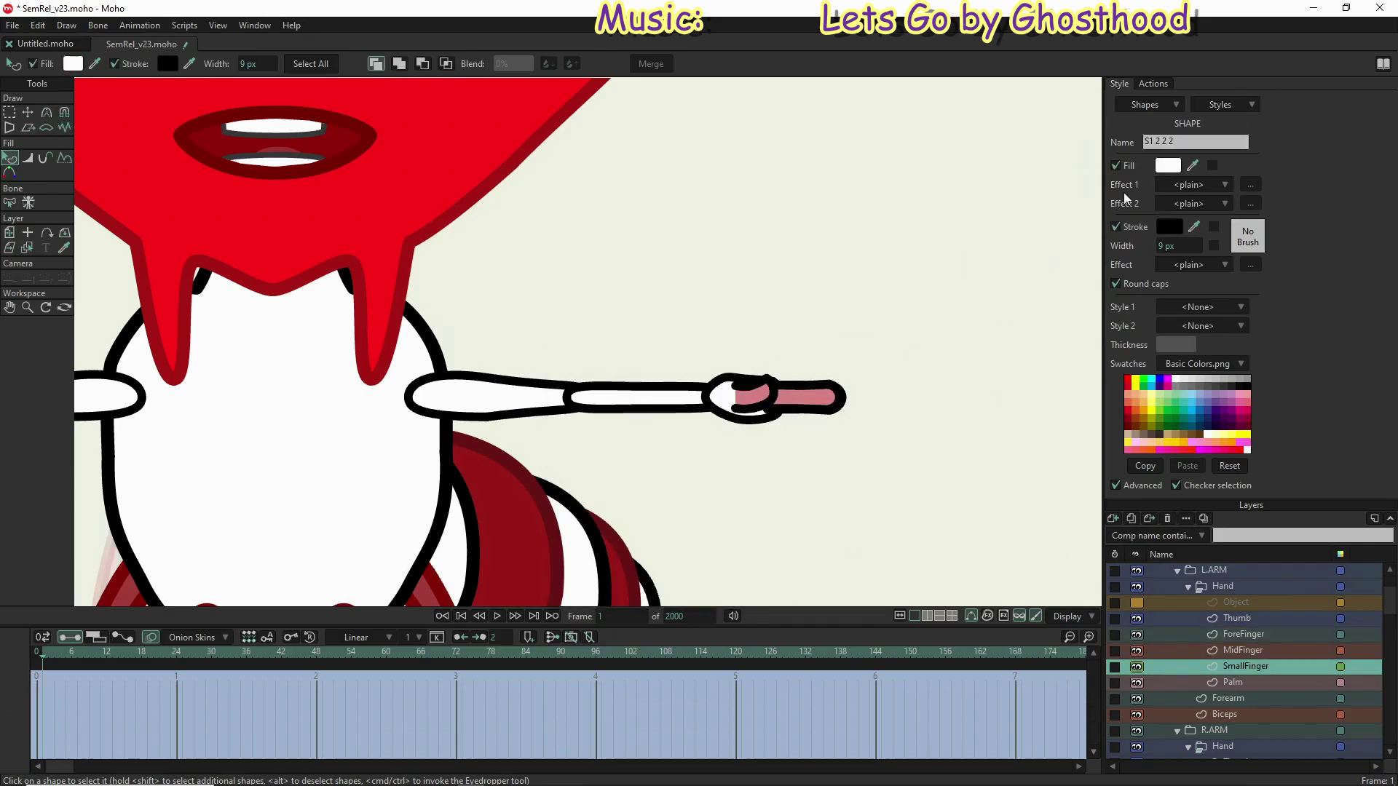
left_click(1169, 165)
left_click(806, 589)
Step: Fill the L.ARM Palm shapes with #DB8484 and hide that hand's Thumb layer
left_click(1233, 683)
left_click(1168, 166)
left_click(805, 589)
left_click(1137, 618)
scroll(734, 388, "up", 3)
left_click(734, 388)
scroll(734, 388, "down", 3)
Step: Fill the L.ARM Forearm and Biceps shapes with #DB8484
left_click(674, 401)
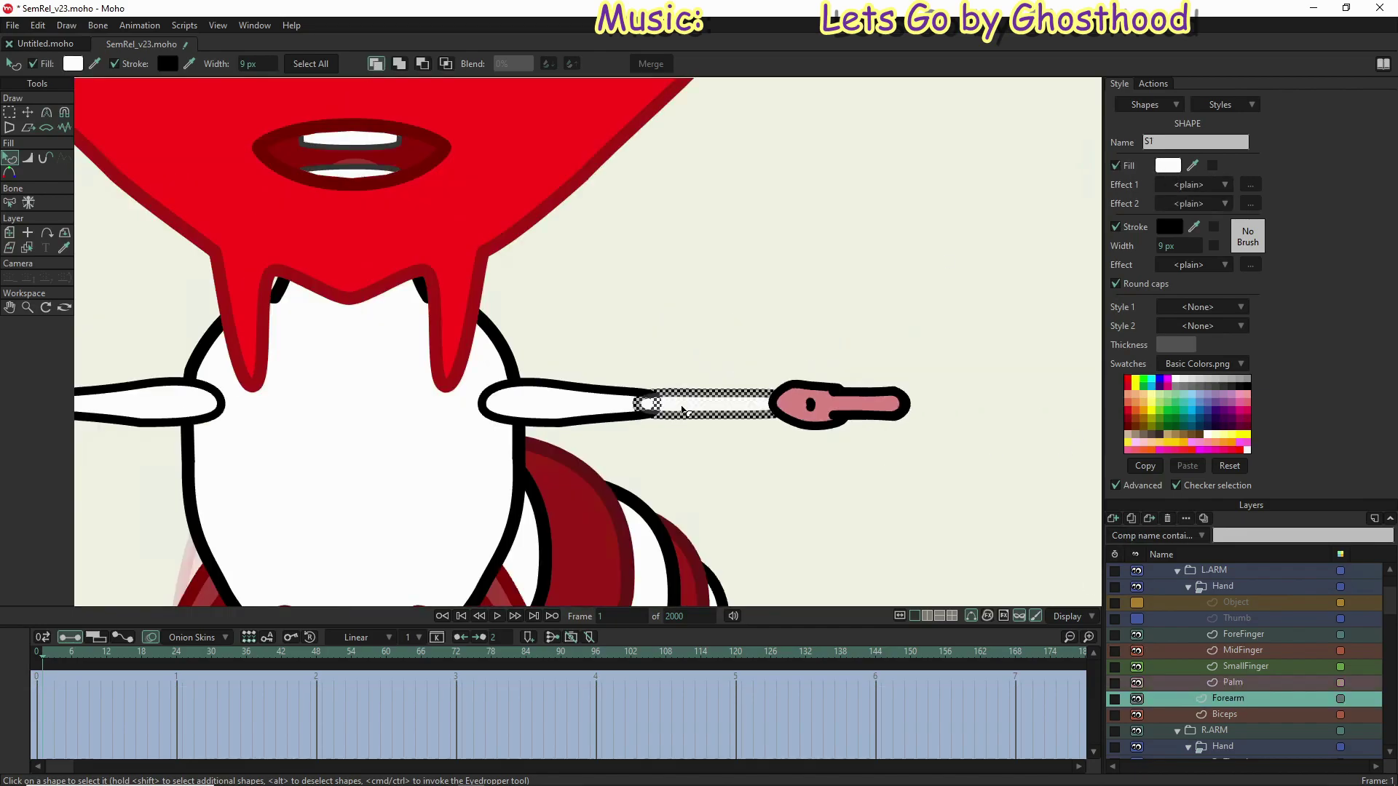
left_click(1168, 166)
left_click(793, 581)
left_click(527, 427)
Step: Fill the Thumb and ForeFinger shapes of the R.ARM hand with #DB8484
scroll(582, 412, "up", 3)
left_click(1243, 602)
left_click(575, 411)
left_click(1168, 166)
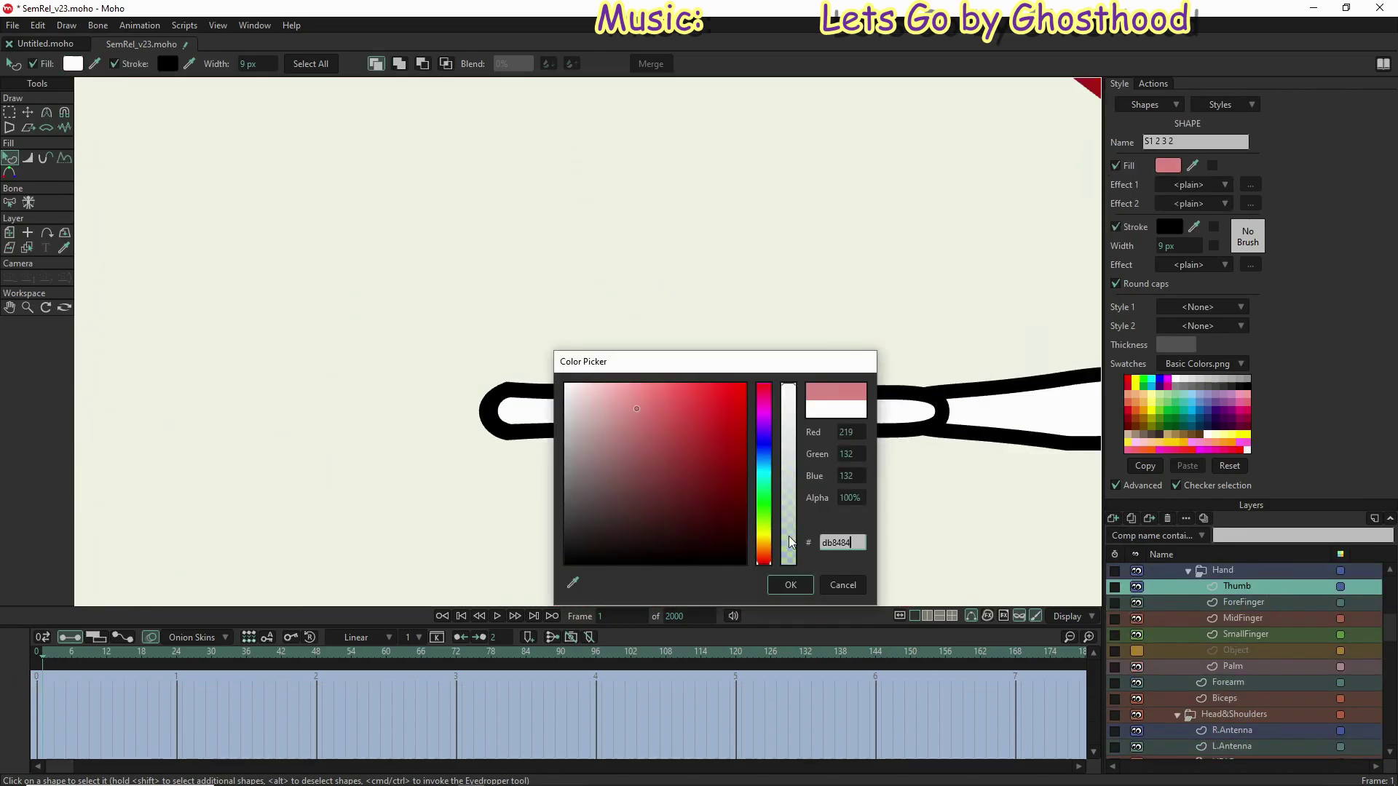
left_click(792, 580)
left_click(514, 412)
left_click(1170, 169)
left_click(790, 585)
Step: Fill the R.ARM group's MidFinger, SmallFinger, Palm, Forearm and Biceps shapes with #DB8484
left_click(1244, 618)
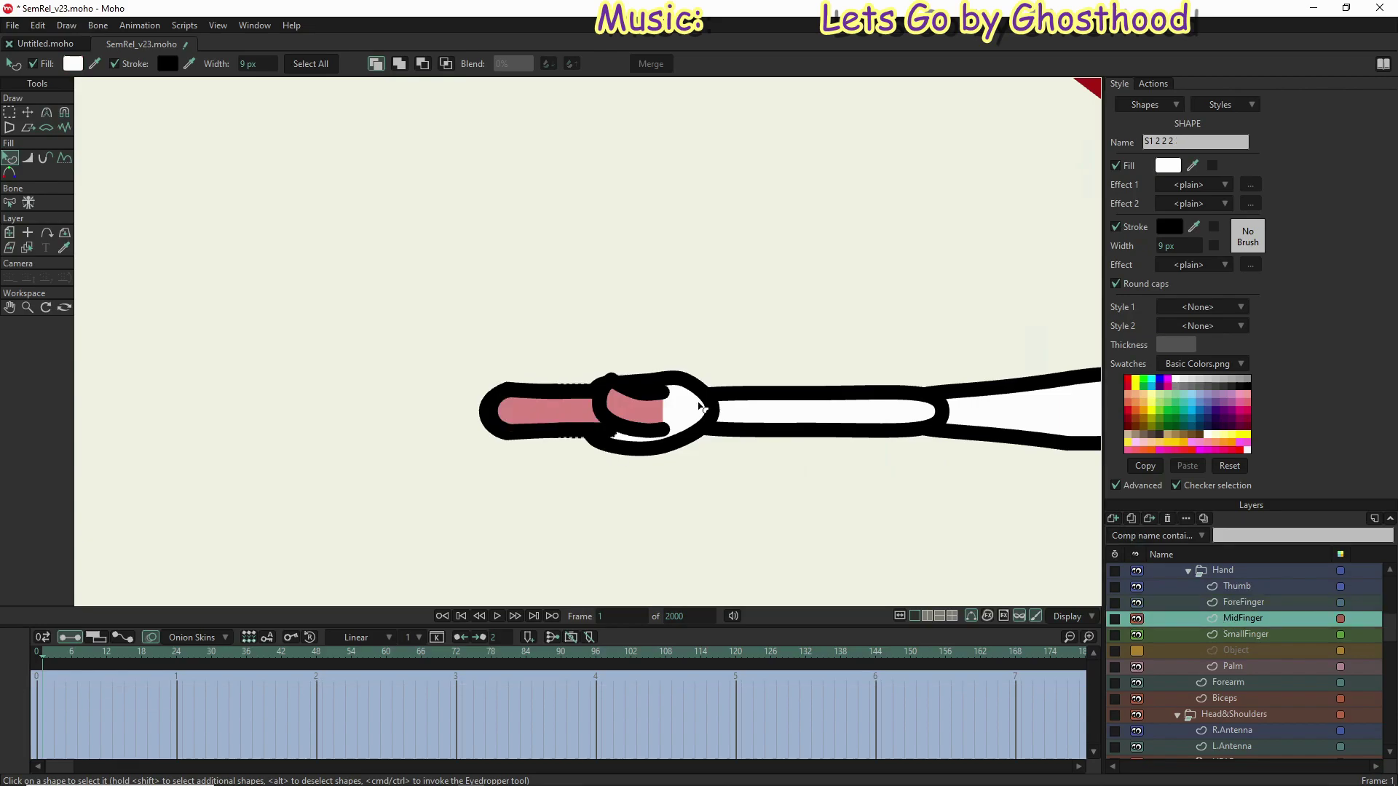
left_click(1245, 634)
left_click(1168, 166)
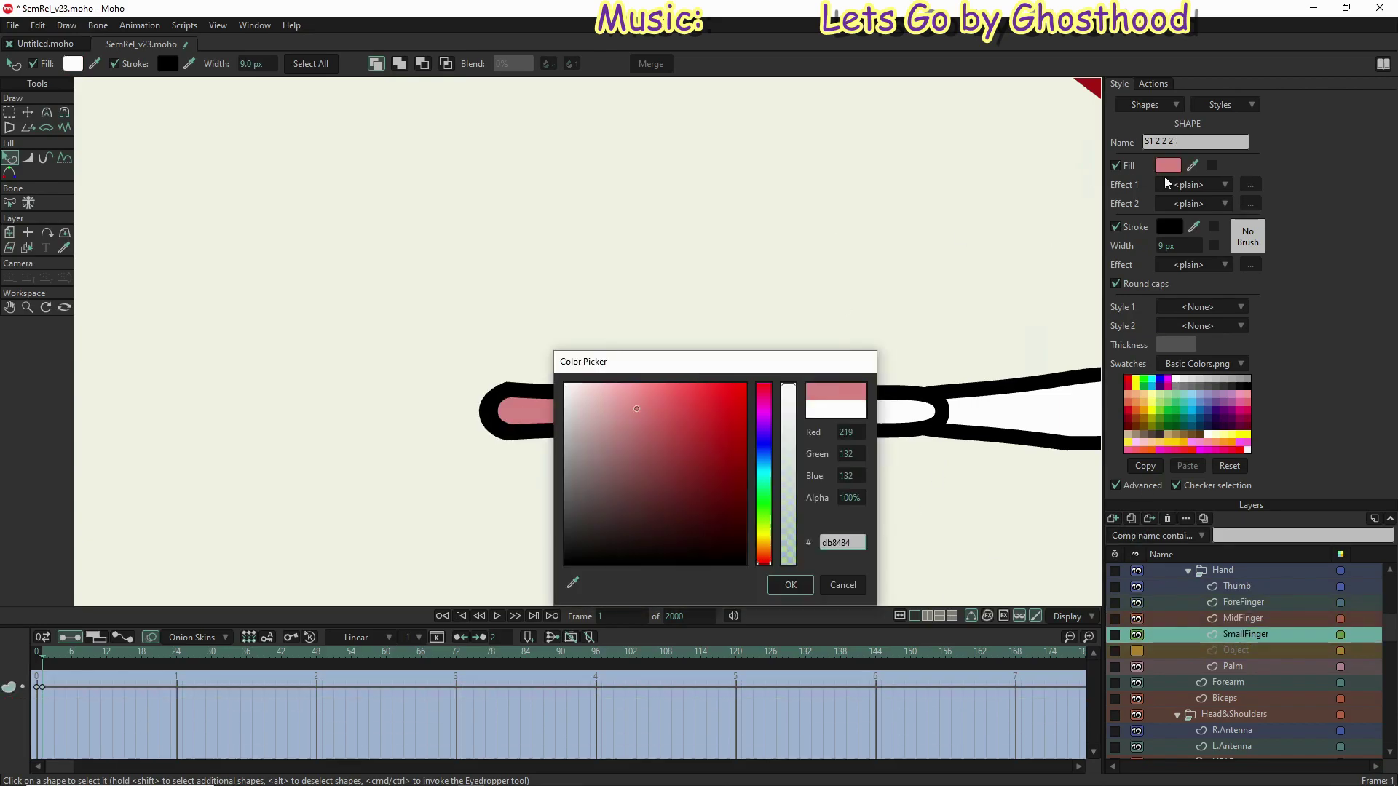
left_click(790, 585)
left_click(1233, 666)
left_click(1229, 683)
left_click(1168, 165)
left_click(792, 583)
Step: Fill the Chest and Thorax shapes with #DB8484 and hide the Thorax layer
scroll(728, 437, "down", 3)
scroll(1287, 685, "down", 5)
left_click(1286, 683)
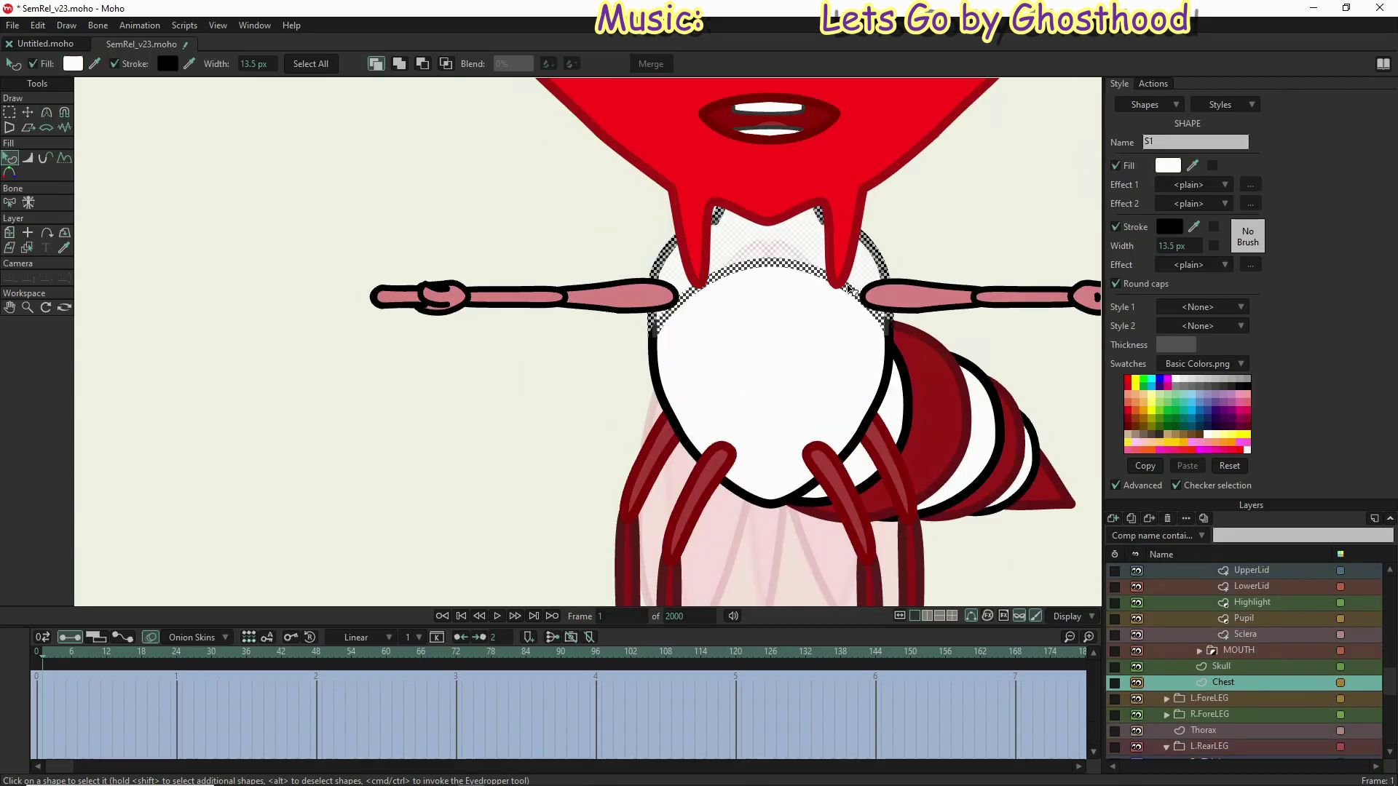
left_click(739, 338)
left_click(1169, 165)
left_click(790, 584)
scroll(1141, 610, "down", 2)
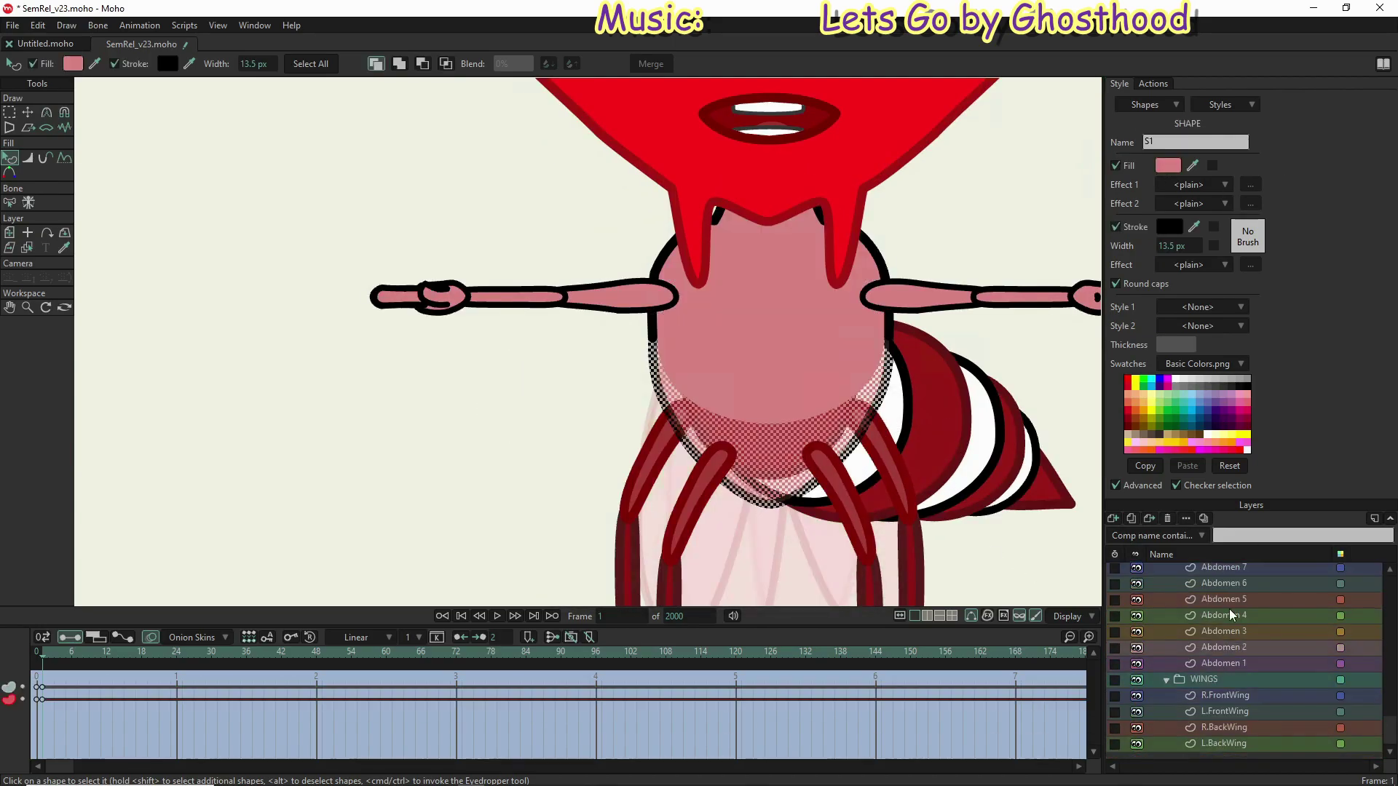
scroll(1141, 611, "down", 3)
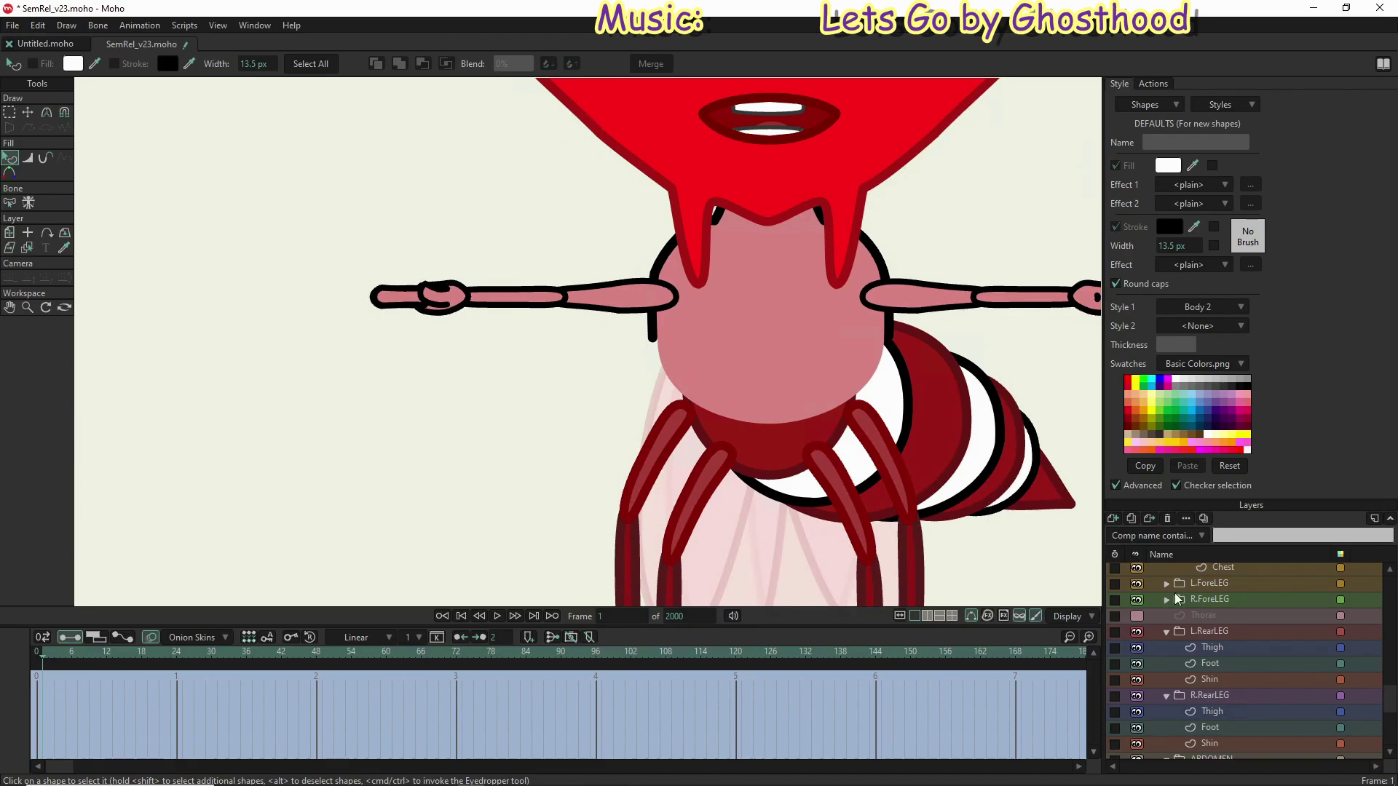
Step: Fill the white Abdomen 2, Abdomen 4 and Abdomen 6 shapes with #DB8484
left_click(1225, 695)
left_click(1168, 165)
key("Return")
left_click(1225, 647)
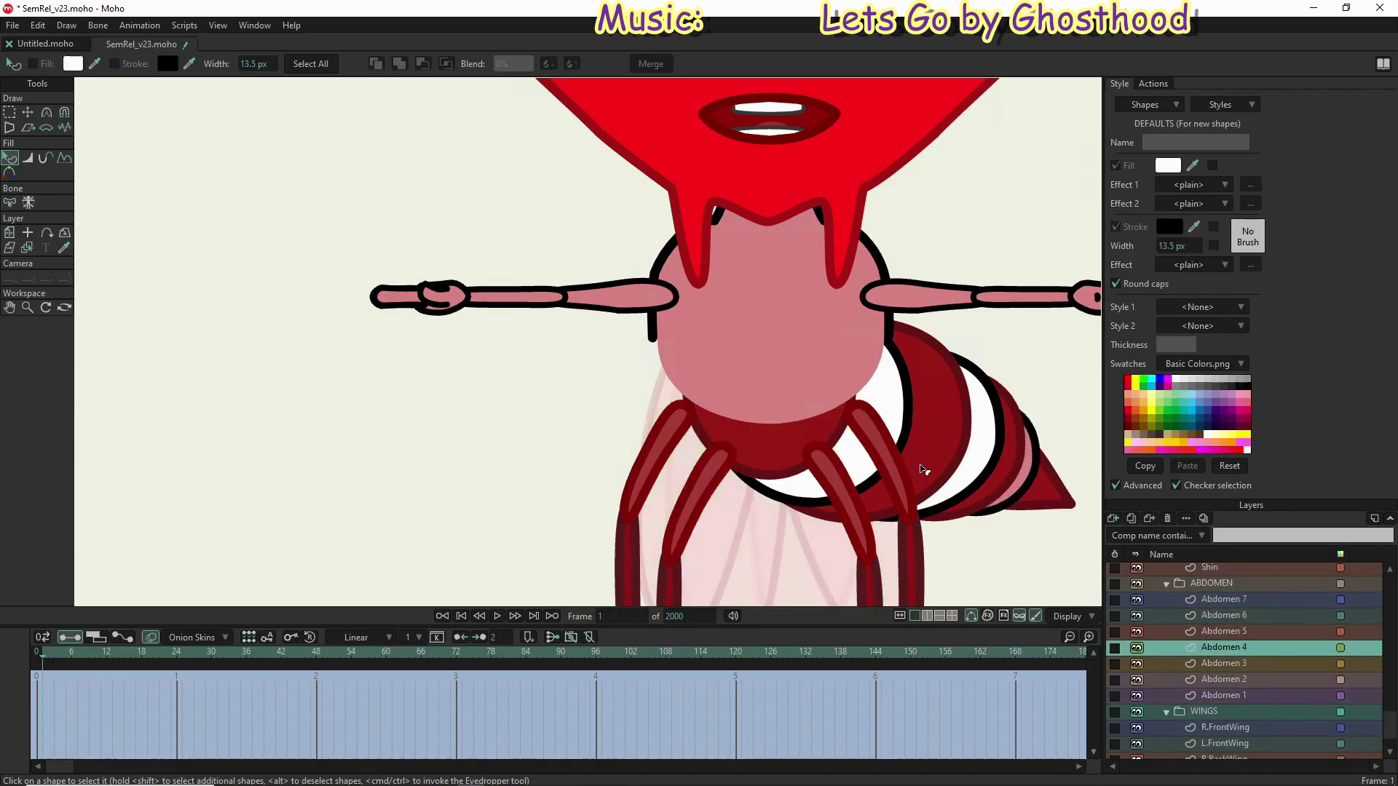
left_click(1168, 165)
left_click(790, 585)
left_click(1226, 615)
Step: Go to frame 71 and set the fills of Abdomen 6, Abdomen 4 and Abdomen 2 to #DB0005
left_click(451, 652)
type("0")
key("Return")
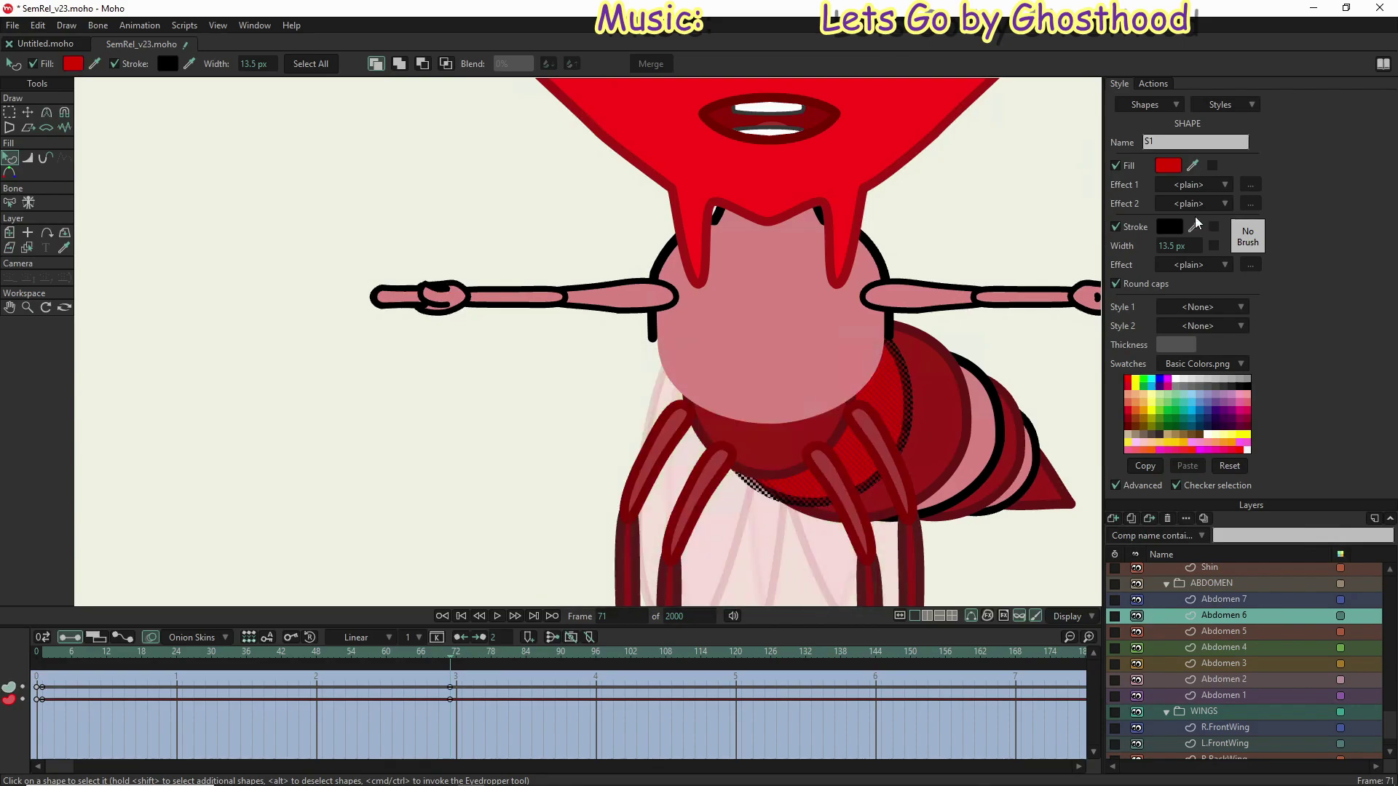
left_click(1226, 648)
left_click(1226, 679)
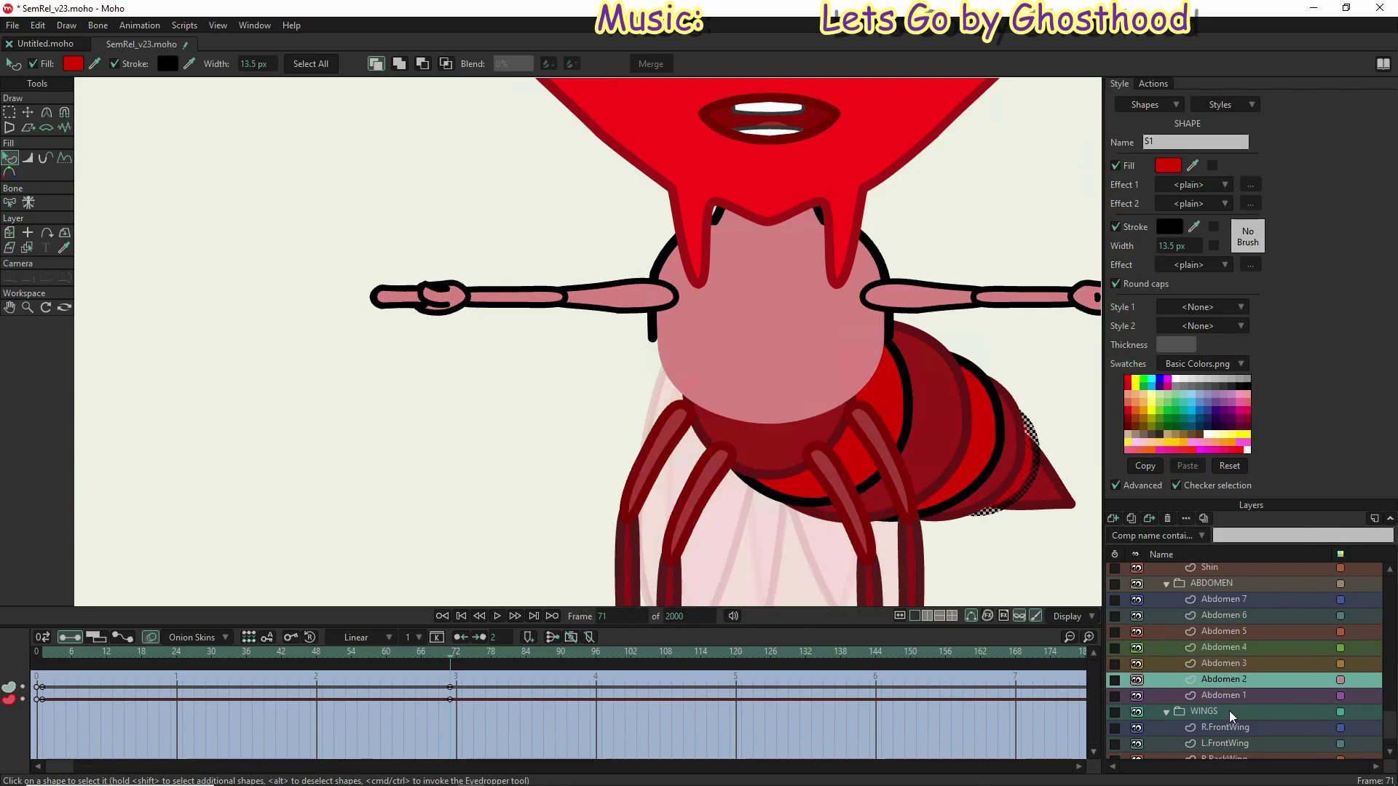
Step: Set the fills of the R.ARM Biceps, Forearm and Palm shapes to #DB0005 at frame 71
scroll(1245, 655, "up", 5)
scroll(1252, 640, "up", 4)
left_click(1168, 165)
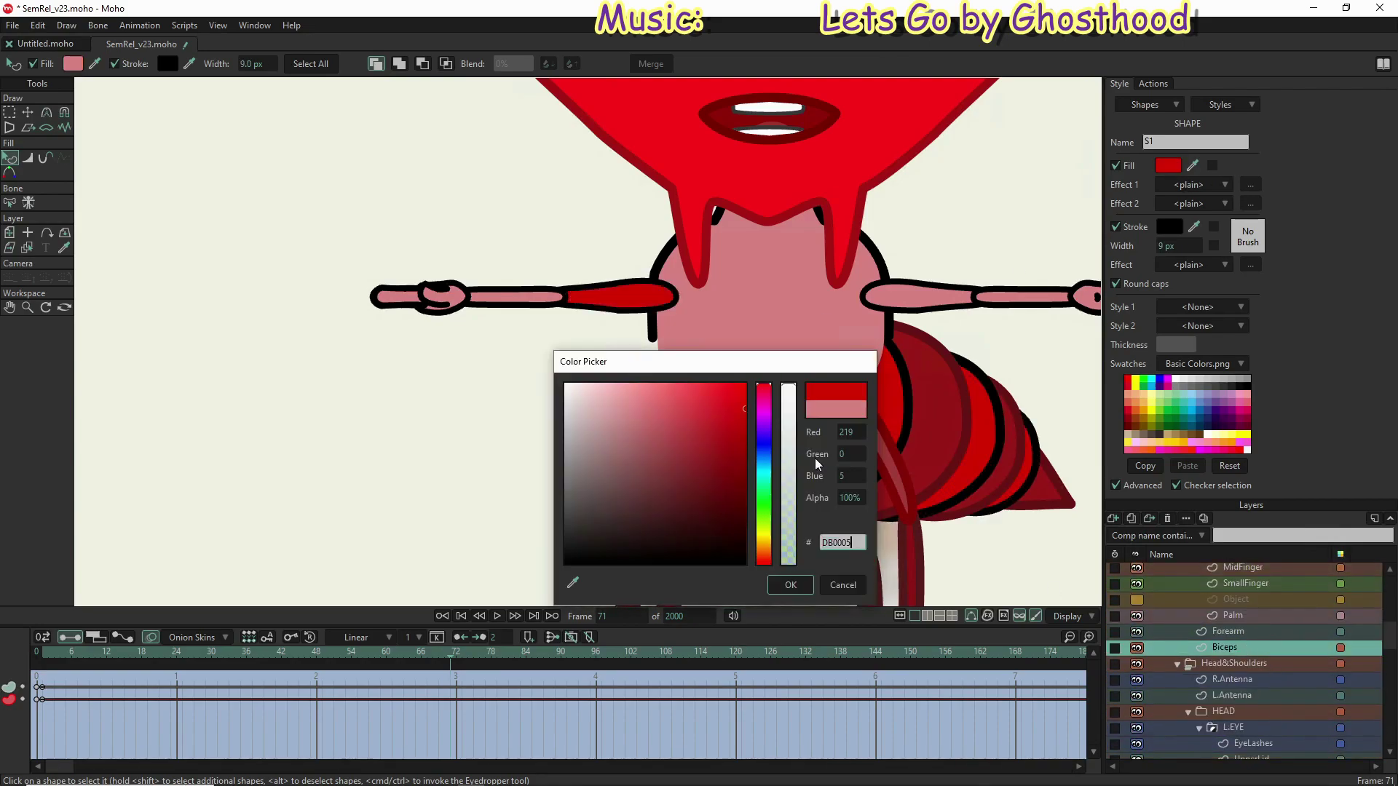
left_click(789, 592)
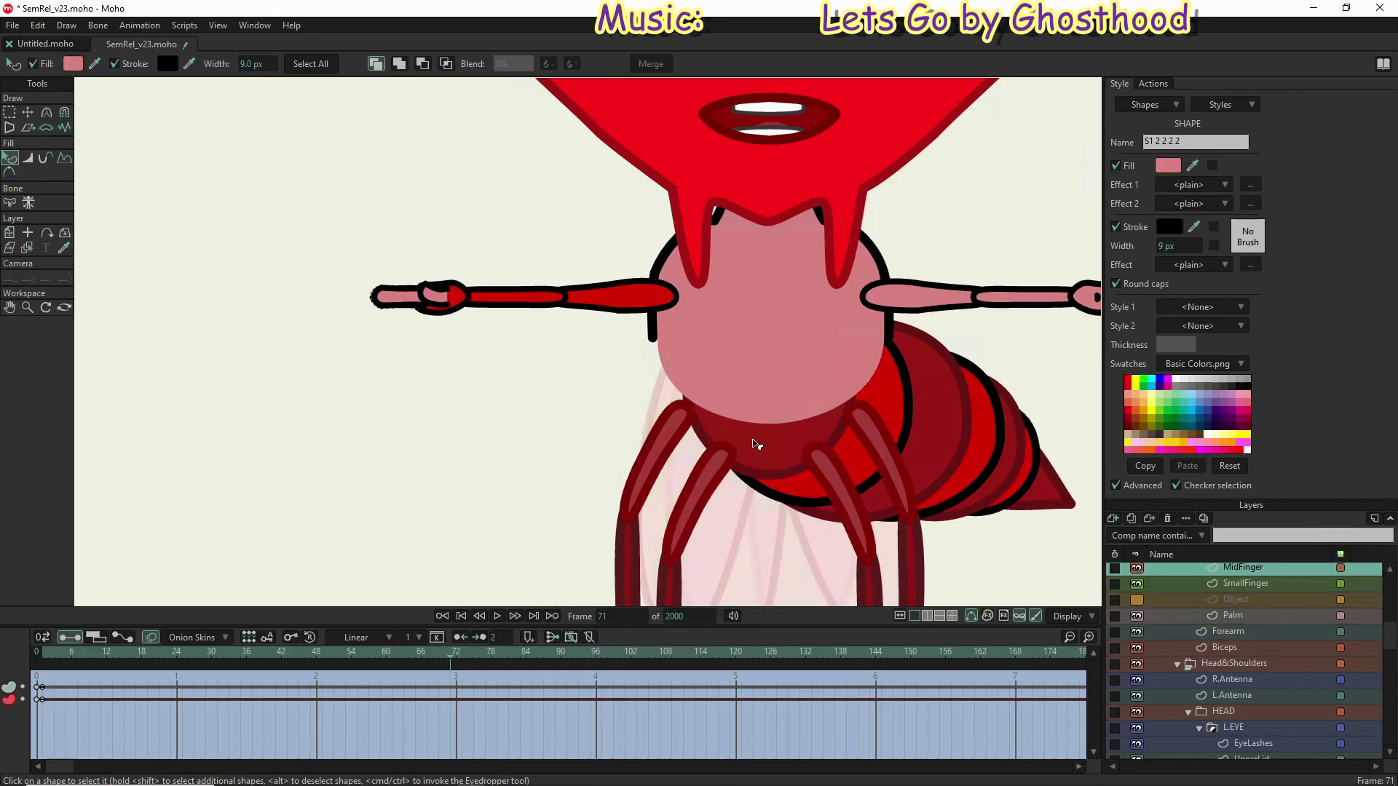
Step: Set the fills of the R.ARM hand's finger and Thumb shapes to #DB0005 at frame 71
left_click(384, 303)
left_click(1168, 166)
left_click(790, 586)
left_click(437, 296)
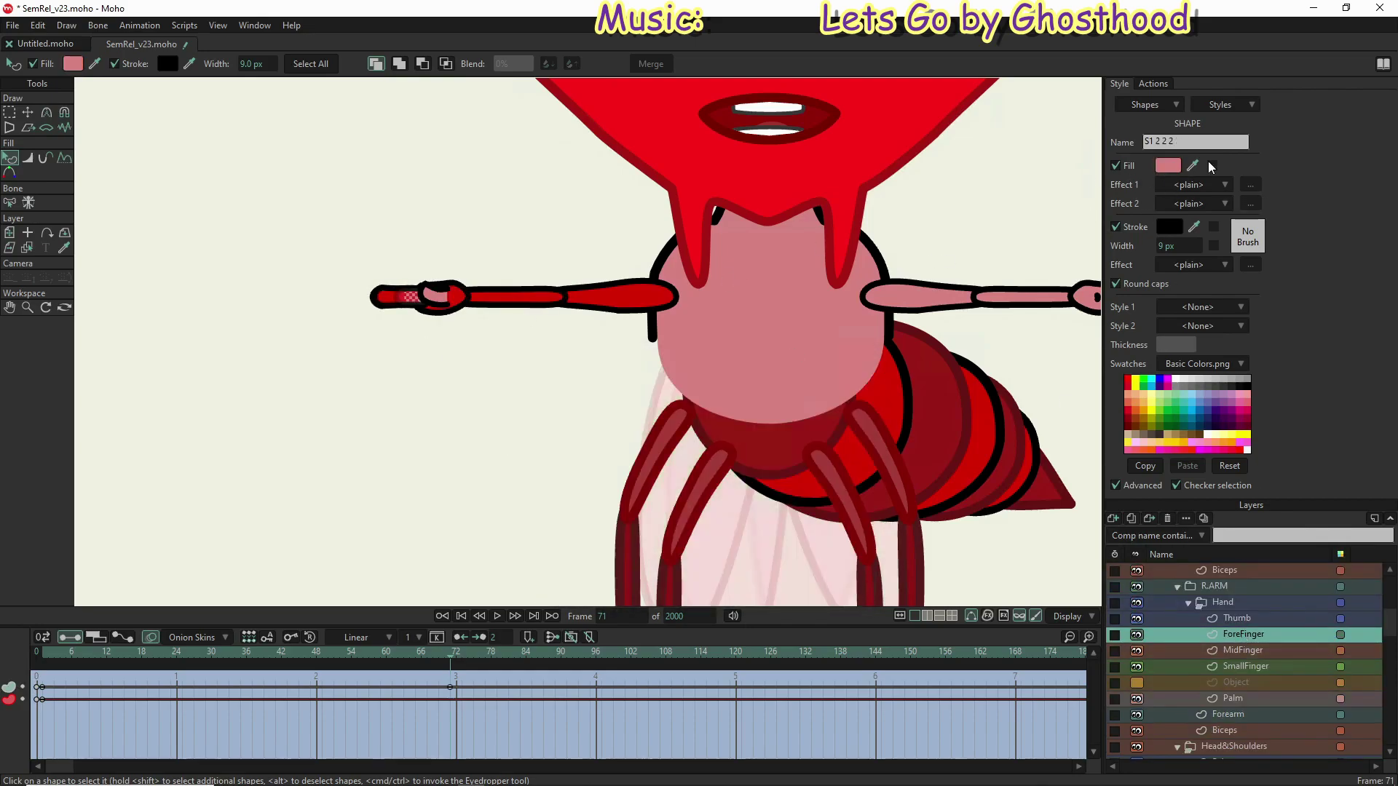
left_click(1168, 165)
left_click(790, 584)
Step: Set the fill of the L.ARM Palm shape to #DB0005 at frame 71
scroll(474, 459, "down", 5)
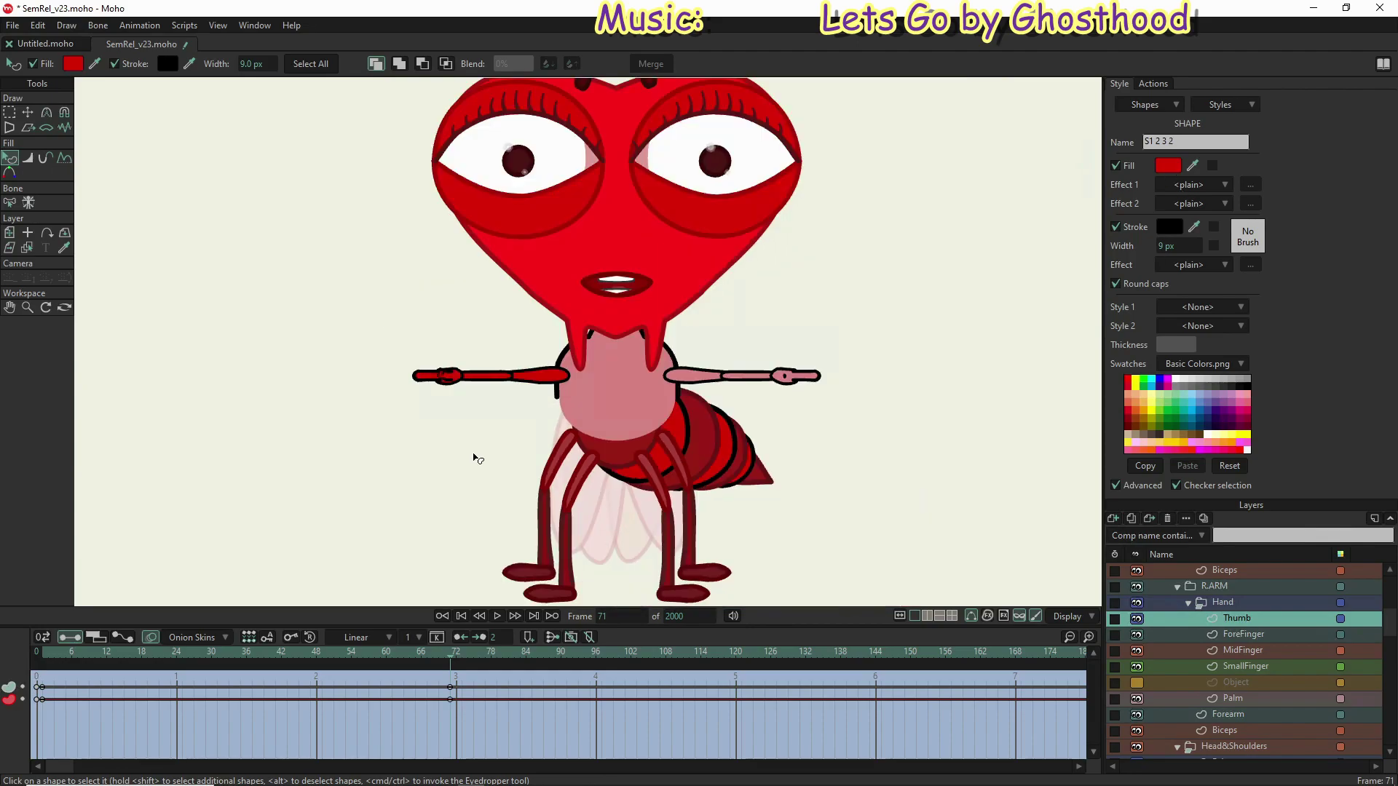
scroll(771, 329, "up", 5)
left_click(845, 422)
left_click(1168, 165)
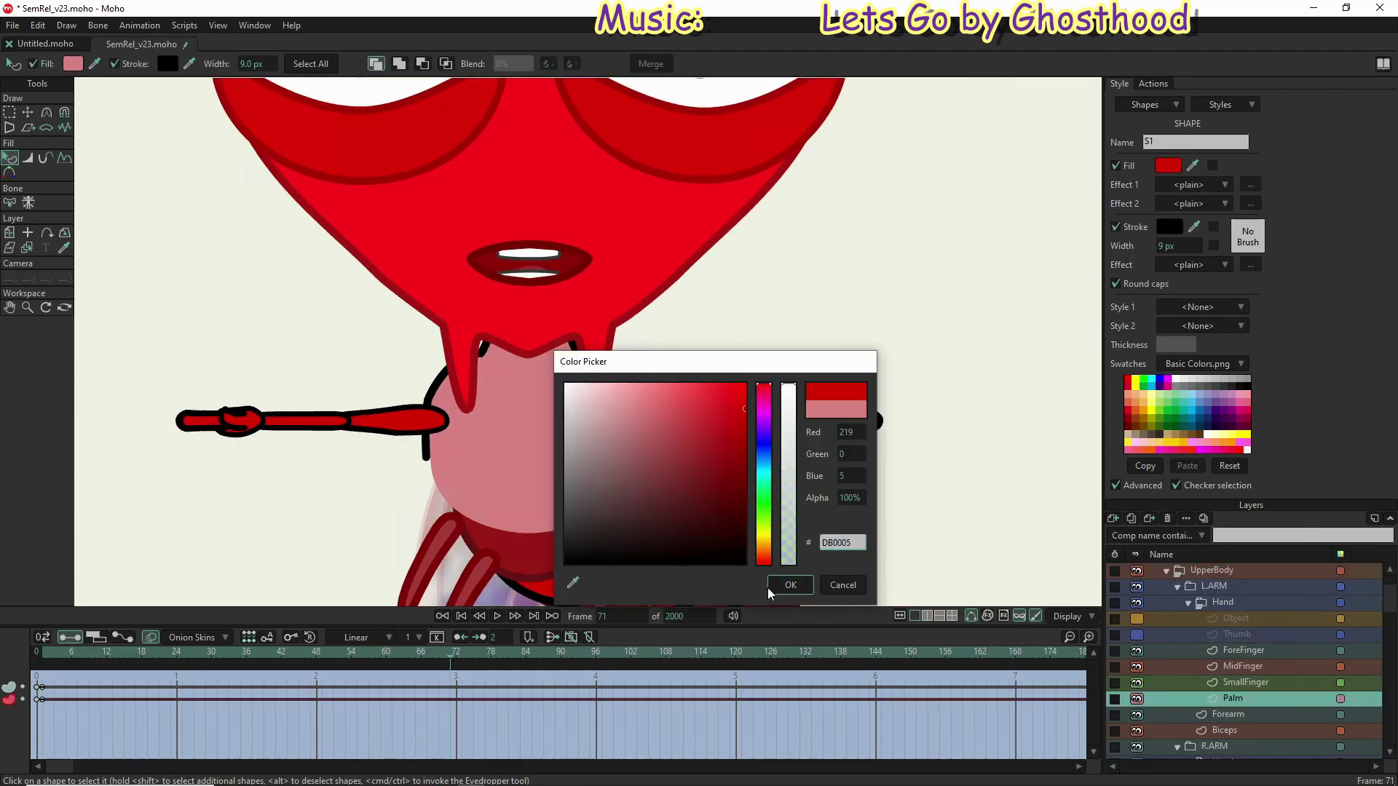
left_click(791, 584)
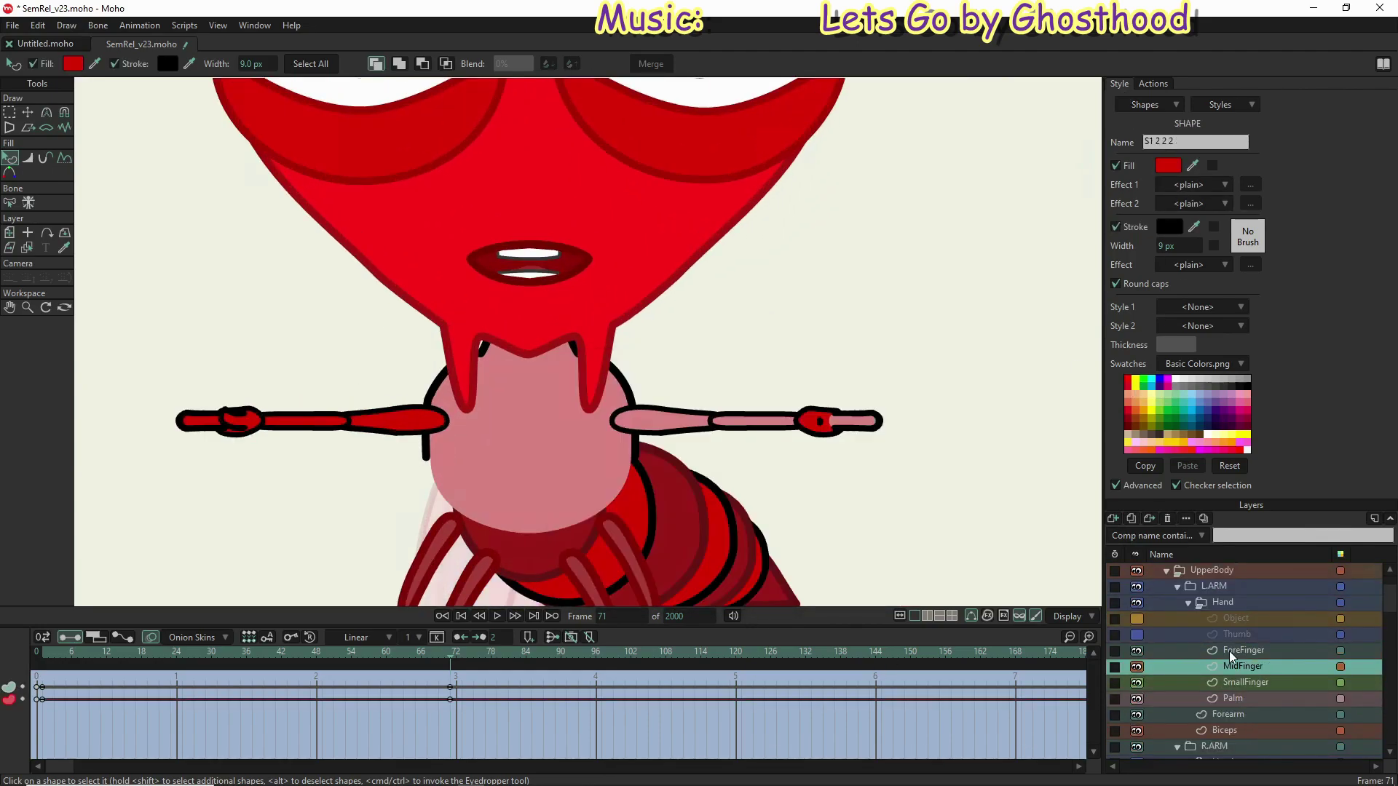
Step: Set the fills of the L.ARM finger, Forearm and Biceps shapes to #DB0005 at frame 71
left_click(837, 422)
left_click(1168, 166)
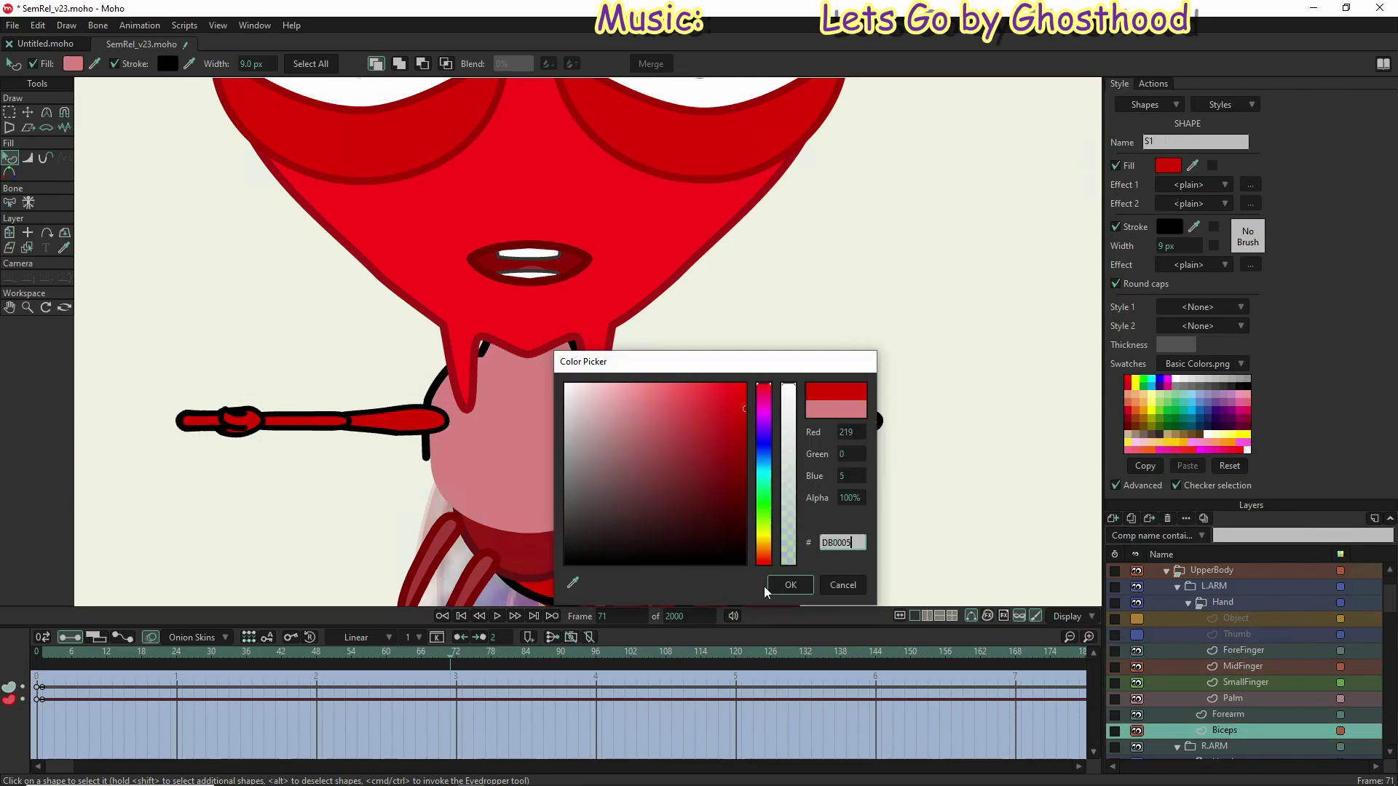
left_click(792, 585)
left_click(1224, 730)
scroll(1247, 701, "down", 3)
left_click(1247, 701)
left_click(1168, 165)
left_click(791, 585)
Step: Set the fill of the Thorax and the pink chest area to #DB0005, and go to frame 141
left_click(1204, 634)
left_click(1168, 166)
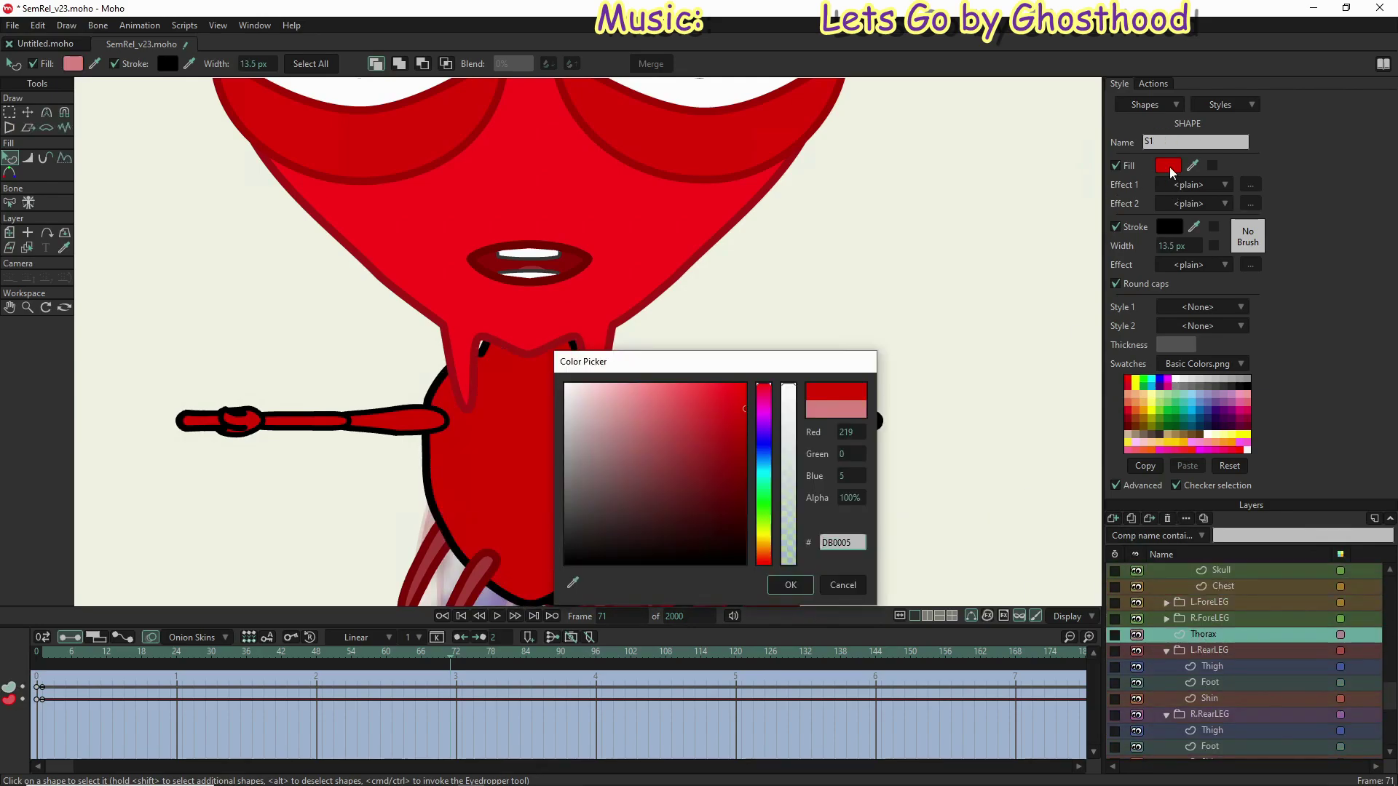
left_click(791, 585)
scroll(825, 433, "down", 2)
left_click(859, 674)
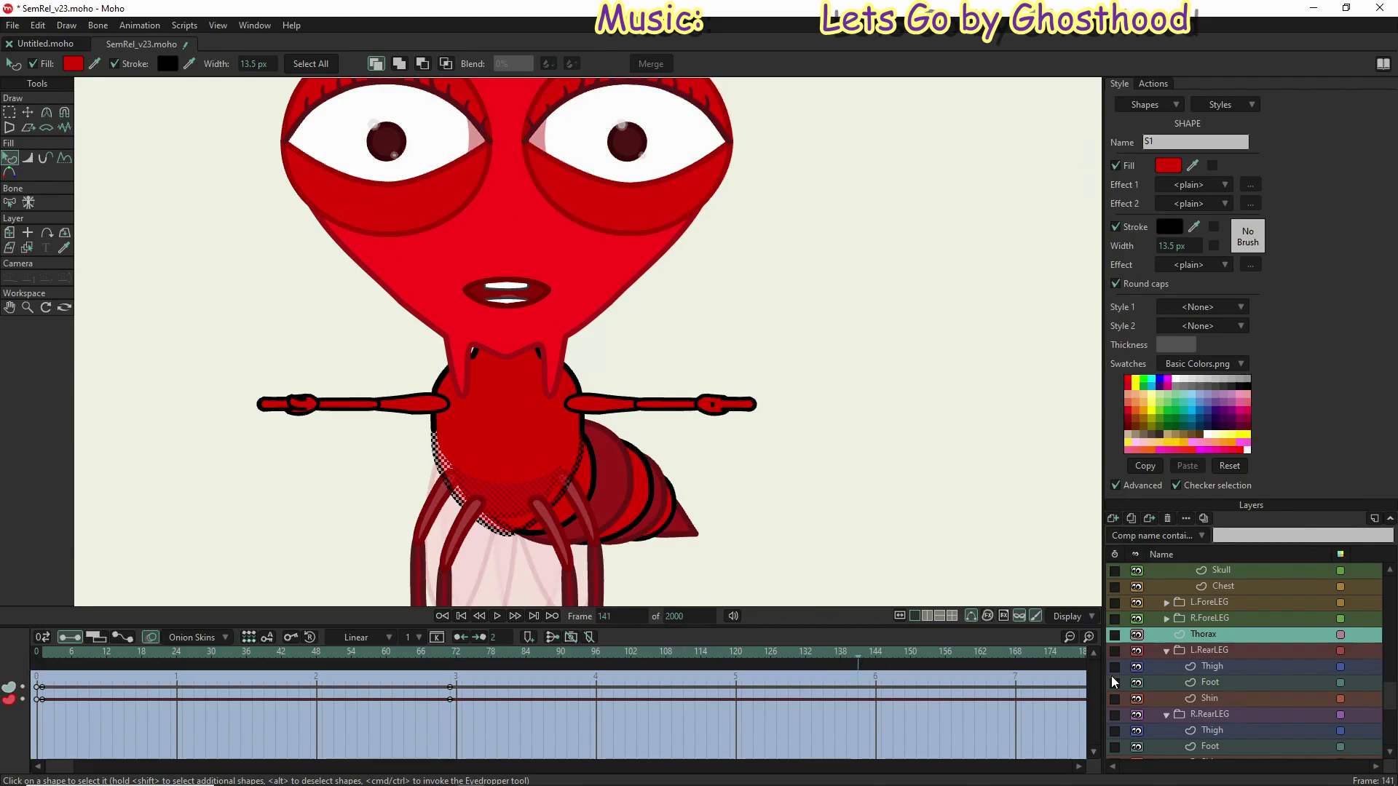
left_click(1168, 165)
type("620909")
key("Escape")
Step: Set the stroke of the Thorax shape to #2B0F0F at frame 141
left_click(1170, 226)
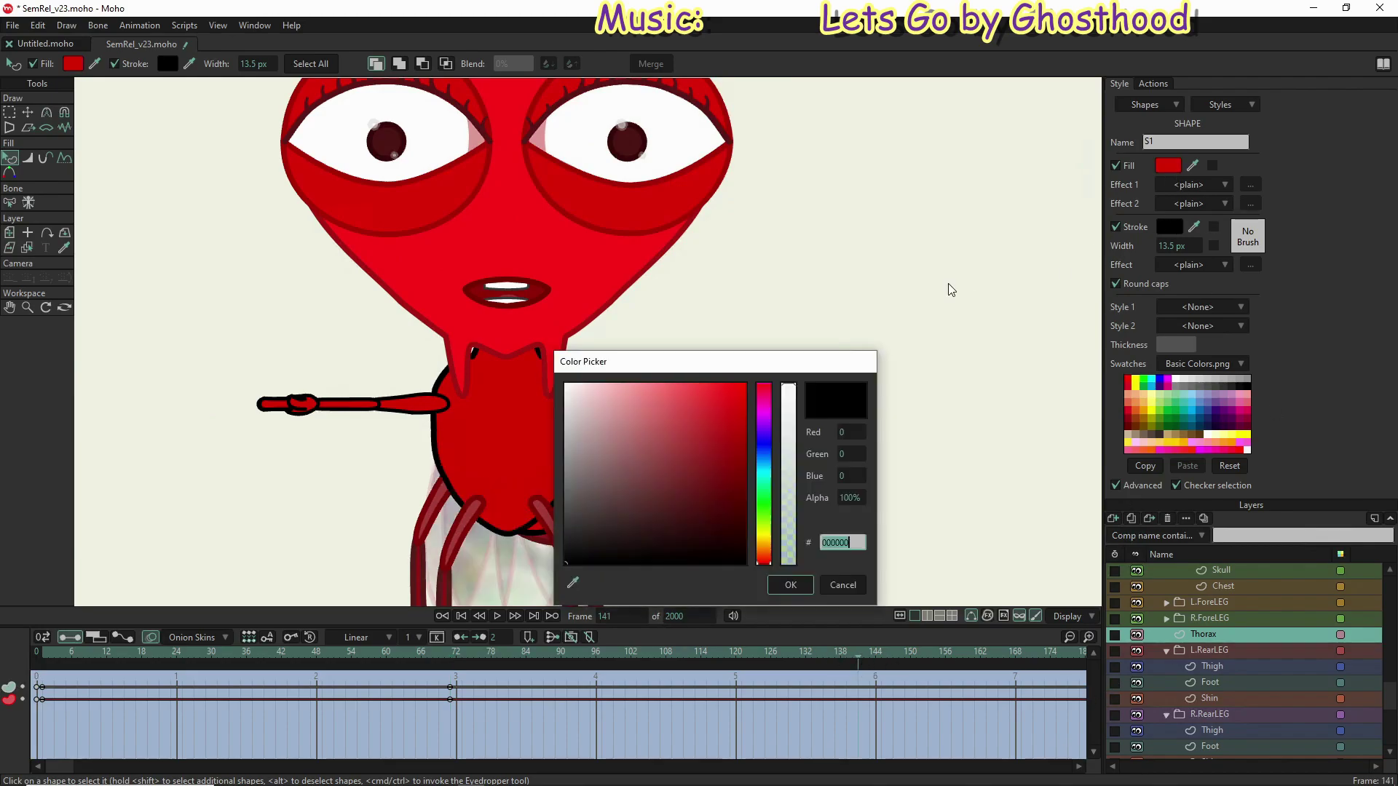
type("2B0F0F")
left_click(790, 586)
Step: Set the strokes of Abdomen 4 and the other black-outlined abdomen shapes to #2B0F0F at frame 141
left_click(1169, 226)
key("Escape")
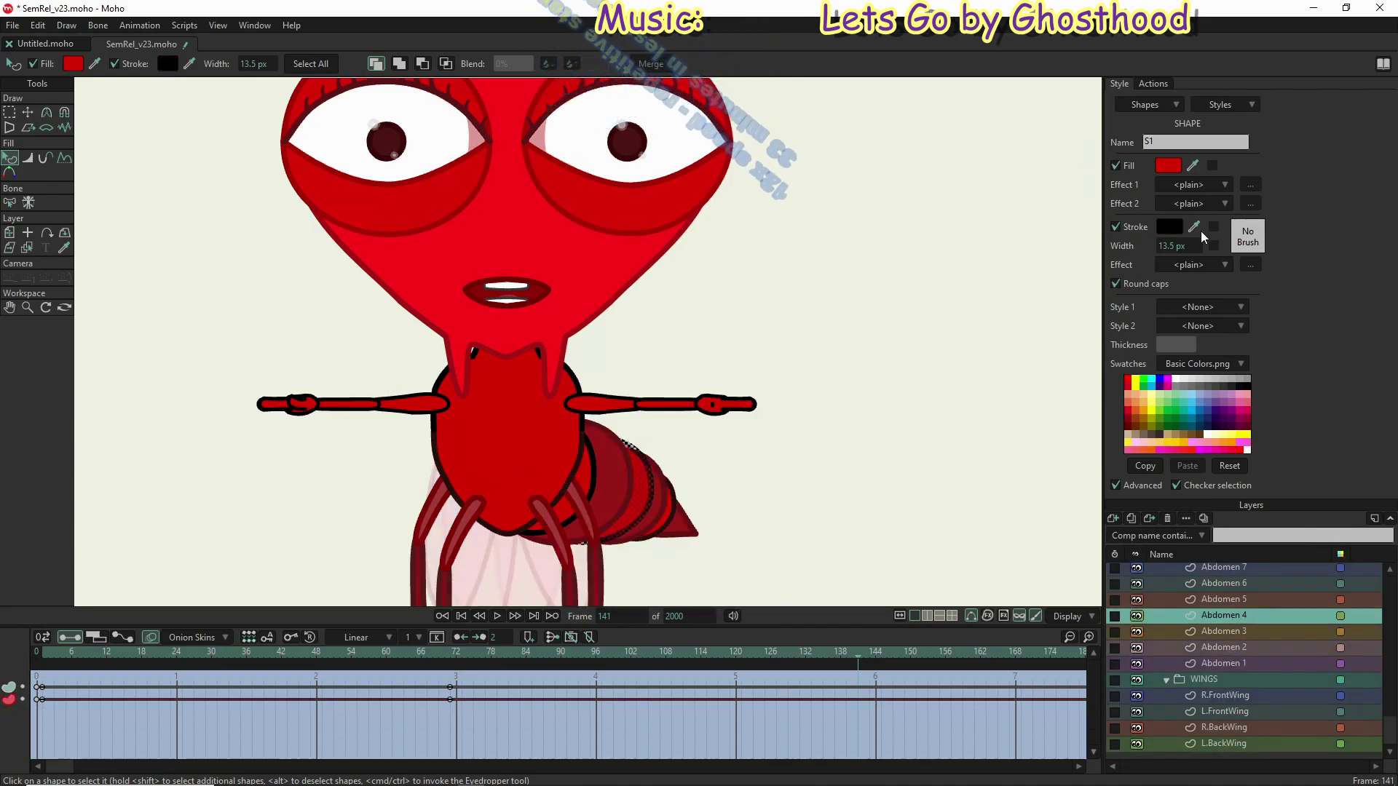
left_click(1169, 227)
key("Escape")
left_click(1204, 647)
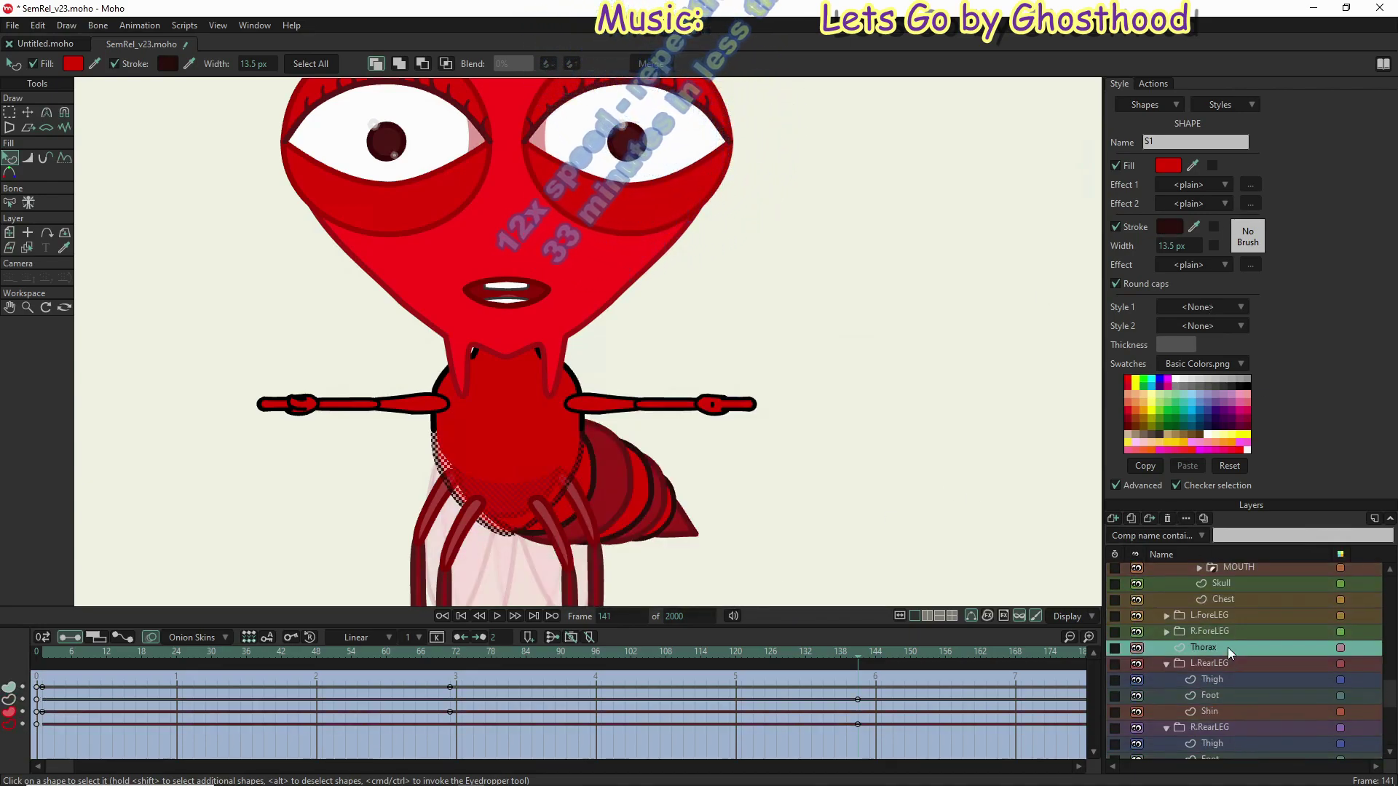
left_click(1169, 227)
key("Escape")
Step: Set the strokes of the R.ARM Biceps and Forearm shapes to #2B0F0F at frame 141
scroll(1238, 656, "up", 3)
left_click(1227, 663)
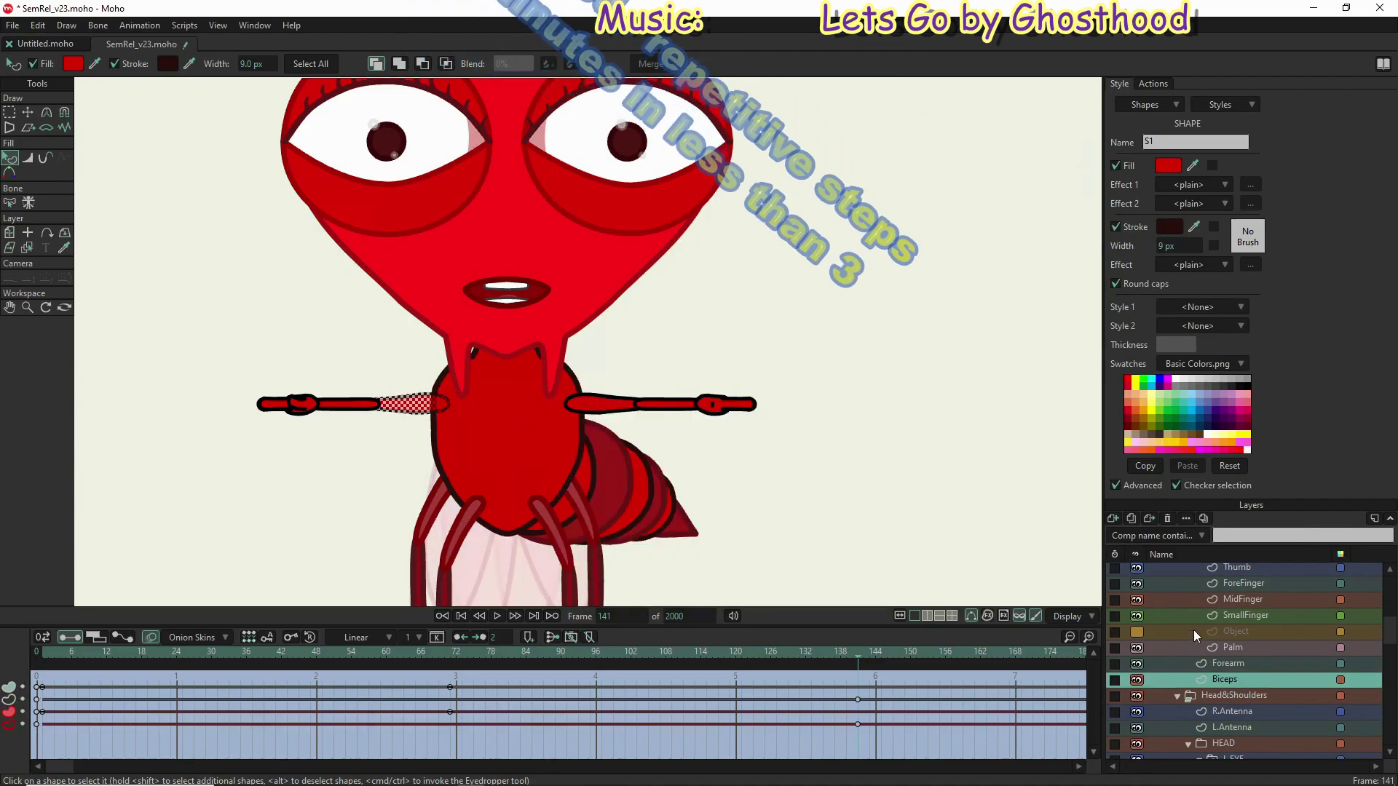
left_click(1169, 226)
key("Escape")
Step: Set the strokes of the R.ARM hand's SmallFinger, MidFinger, ForeFinger and remaining shapes to #2B0F0F at frame 141
scroll(583, 364, "up", 5)
left_click(1233, 743)
left_click(1243, 696)
scroll(582, 364, "down", 3)
left_click(1170, 227)
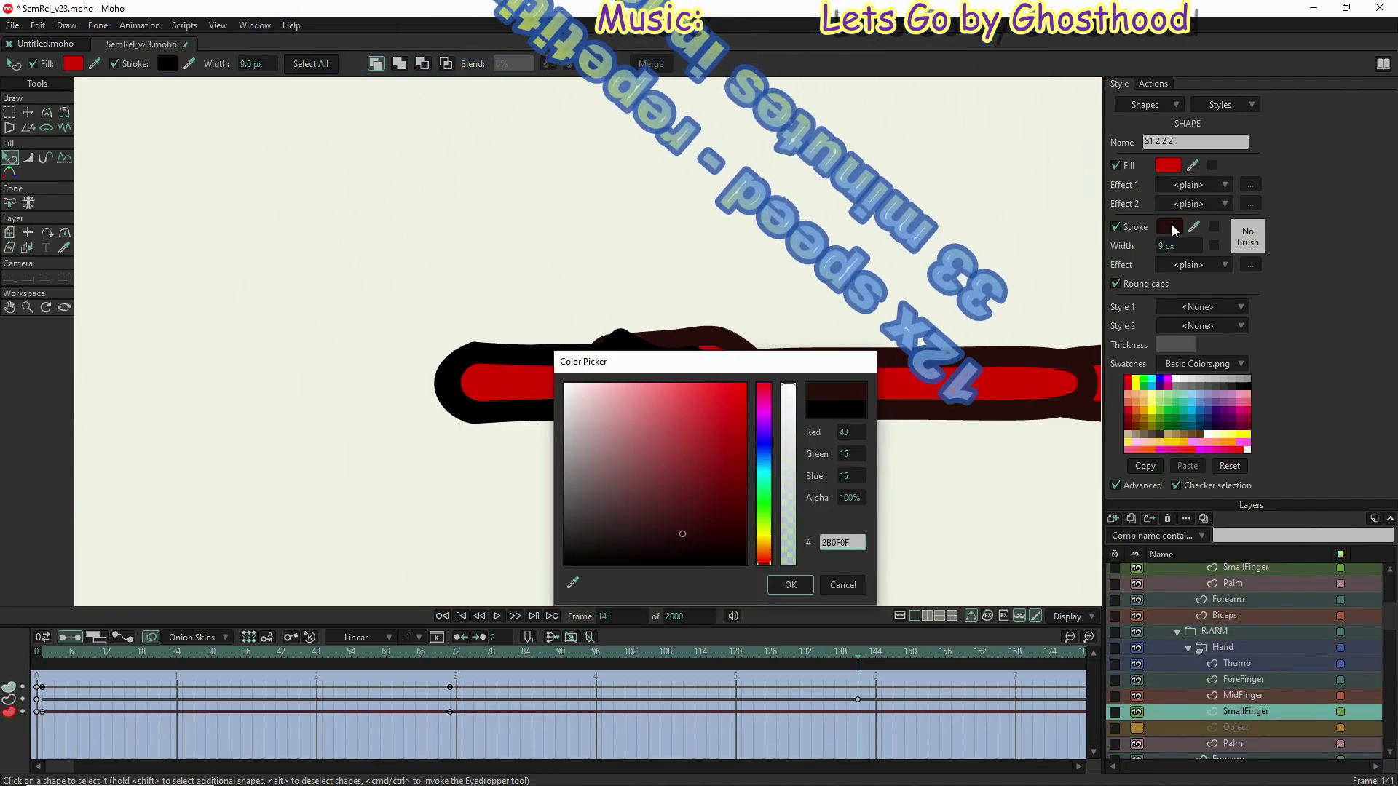
key("Escape")
left_click(1243, 680)
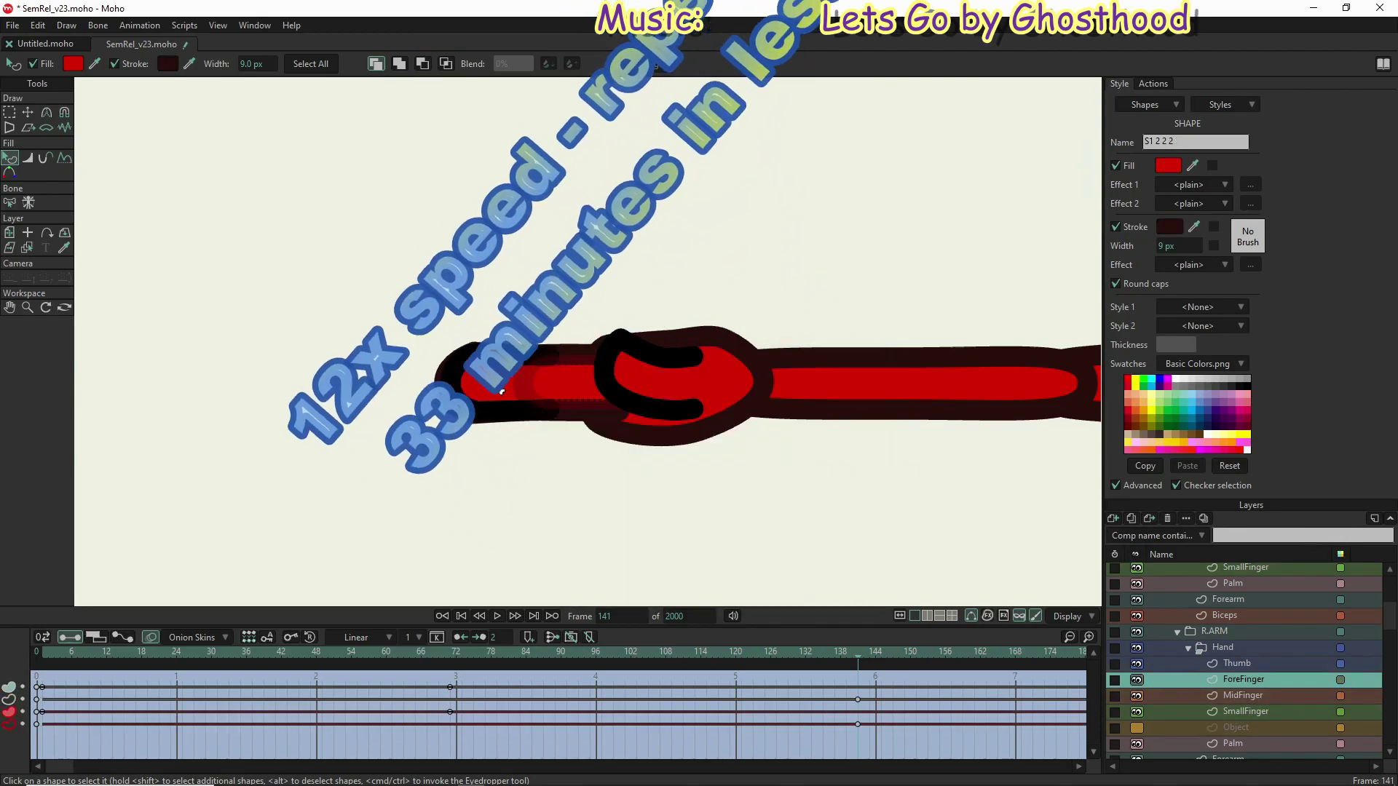
left_click(1169, 226)
key("Return")
Step: Set the strokes of the L.ARM Biceps, Forearm and Palm shapes to #2B0F0F at frame 141
left_click(1225, 615)
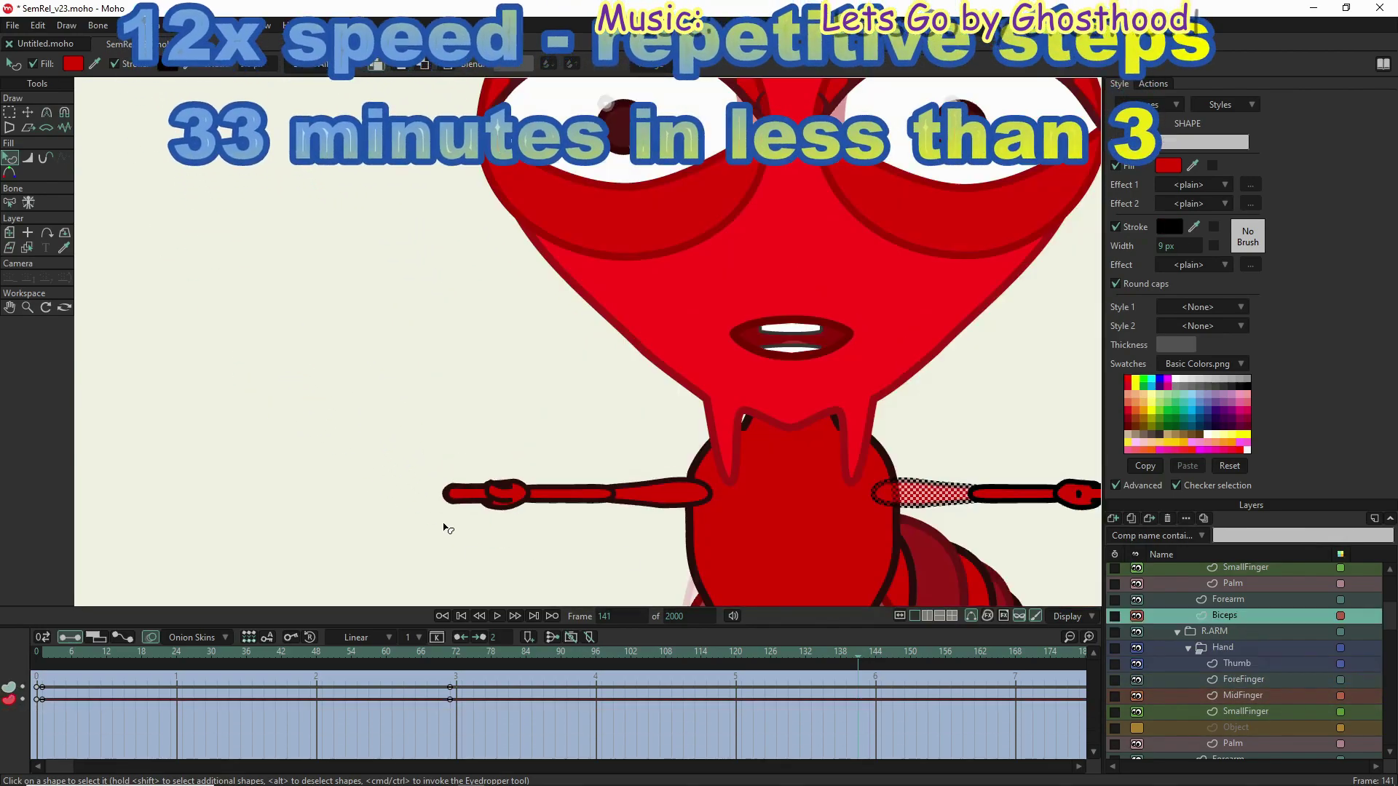
left_click(1169, 227)
key("Return")
left_click(1228, 599)
left_click(1233, 583)
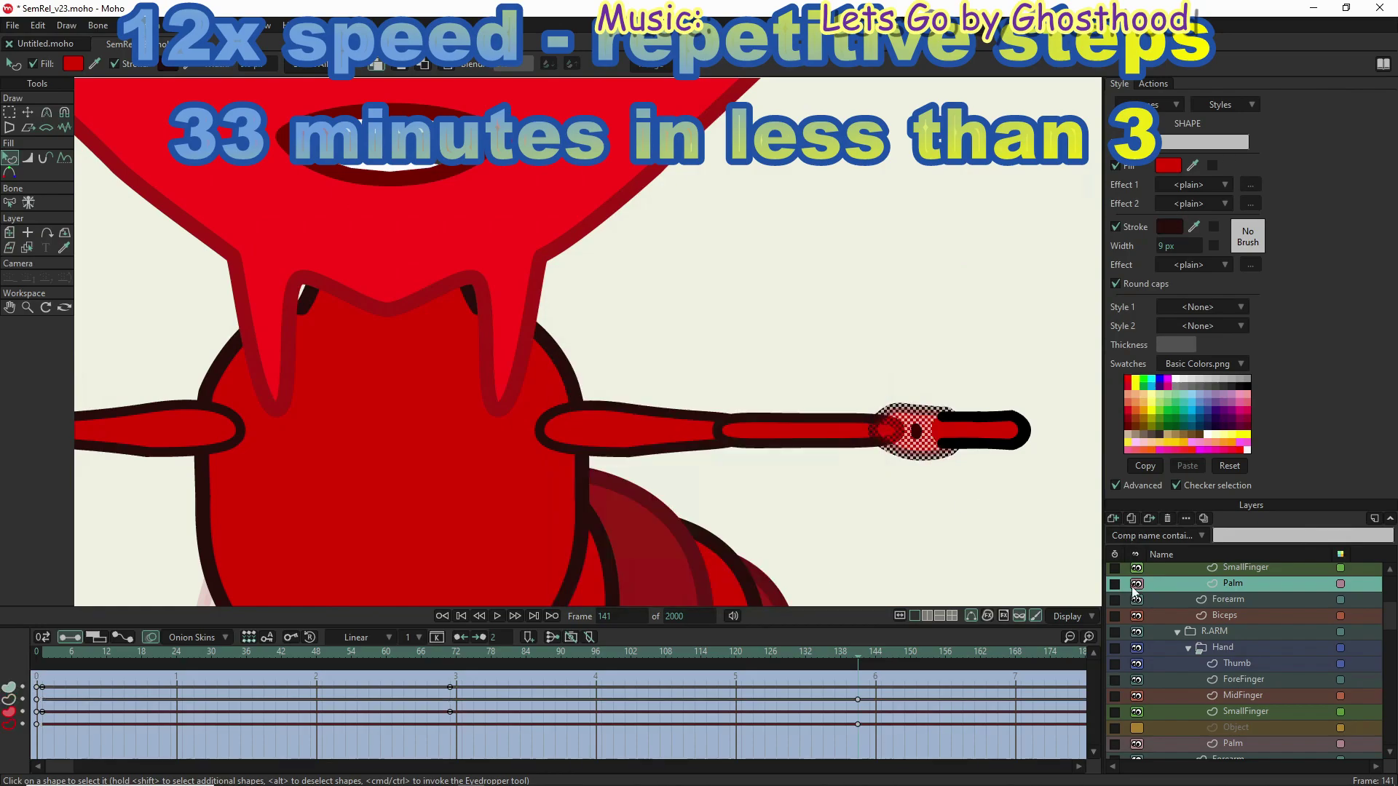
scroll(1002, 483, "up", 5)
left_click(1169, 227)
key("Return")
Step: Set the strokes of the L.ARM hand's finger and Thumb shapes to #2B0F0F at frame 141
scroll(1238, 655, "up", 2)
left_click(1246, 663)
scroll(802, 422, "down", 3)
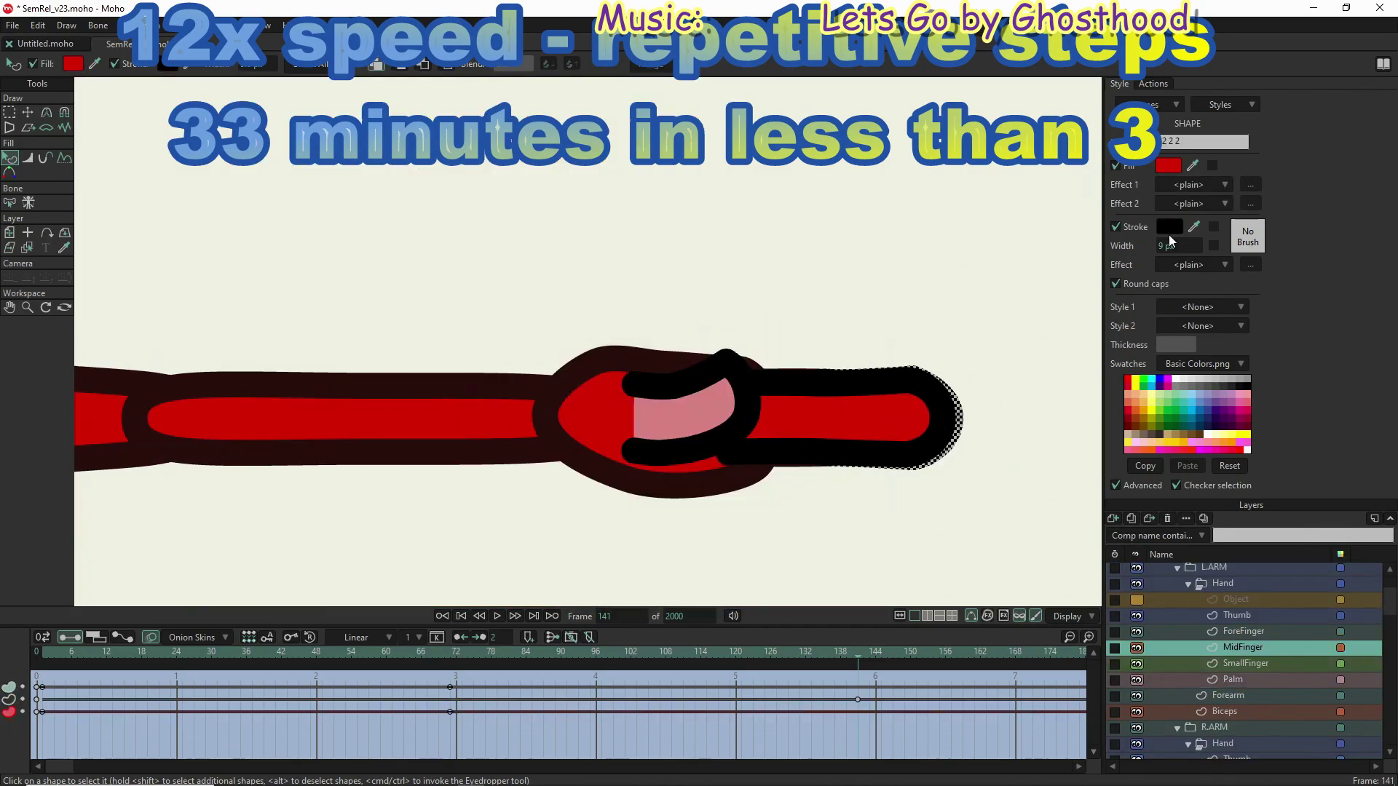
left_click(1240, 634)
left_click(1169, 227)
left_click(790, 585)
left_click(1238, 615)
left_click(1170, 227)
left_click(791, 584)
Step: Take the L.ARM MidFinger's fill value #DB0005 and apply it to the Thumb's fill at frame 141
left_click(1169, 165)
left_click(791, 585)
left_click(1243, 647)
left_click(1168, 166)
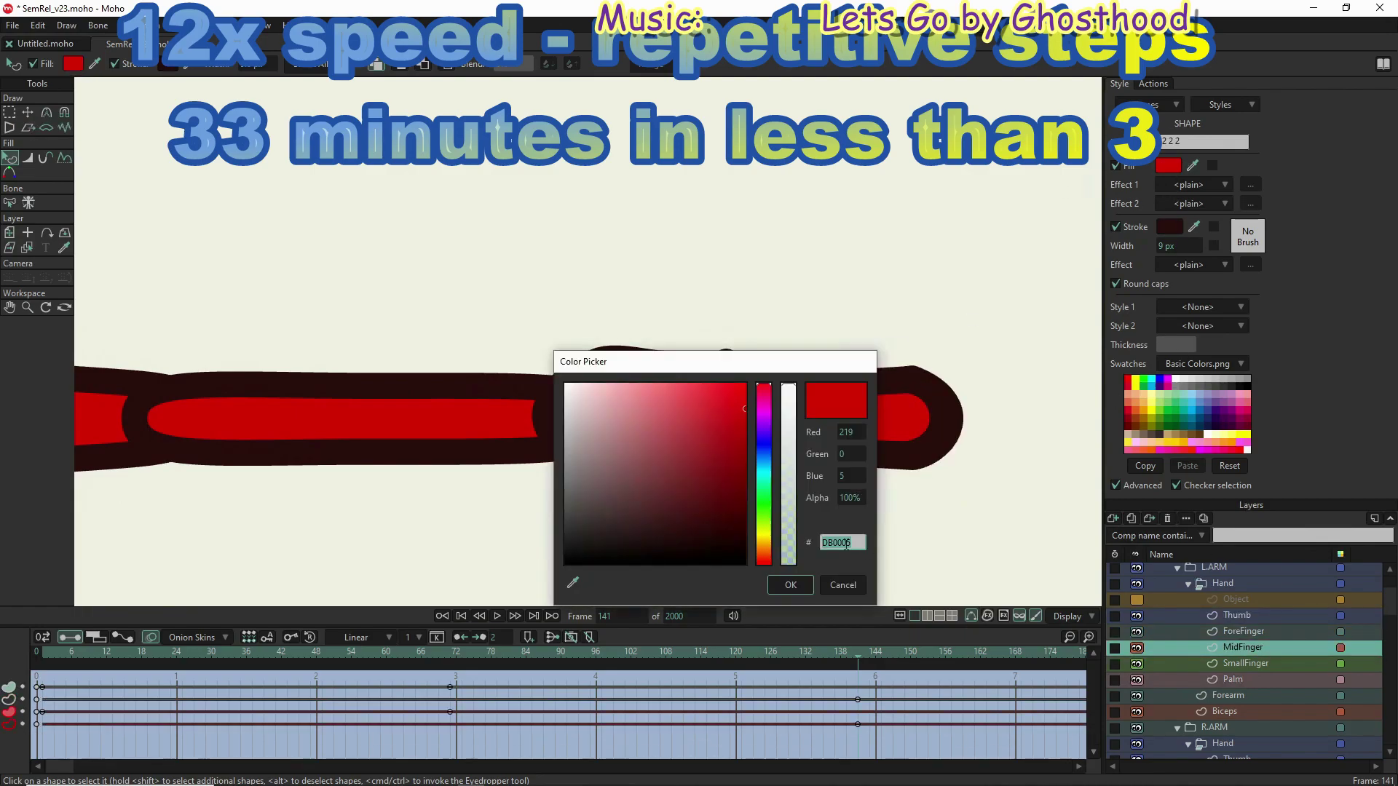
left_click(791, 584)
left_click(1237, 615)
left_click(1168, 165)
left_click(790, 585)
Step: Return to frame 71 and set the stroke of the L.ARM Thumb shape to #8B0F0F
scroll(805, 500, "down", 3)
scroll(1251, 690, "up", 2)
left_click(450, 652)
scroll(1297, 592, "down", 1)
left_click(1297, 592)
mouse_move(1090, 778)
left_click(1238, 634)
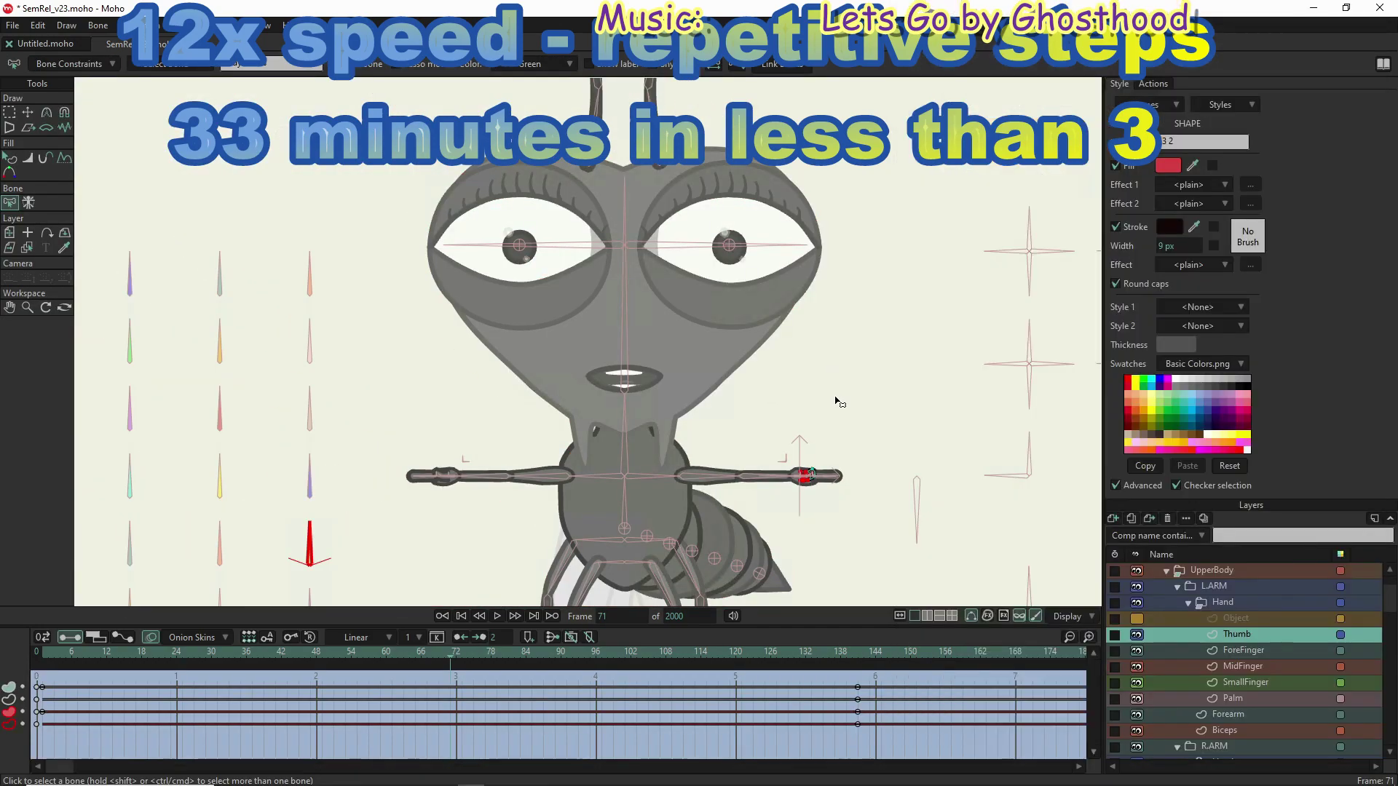
left_click(1170, 227)
left_click(728, 437)
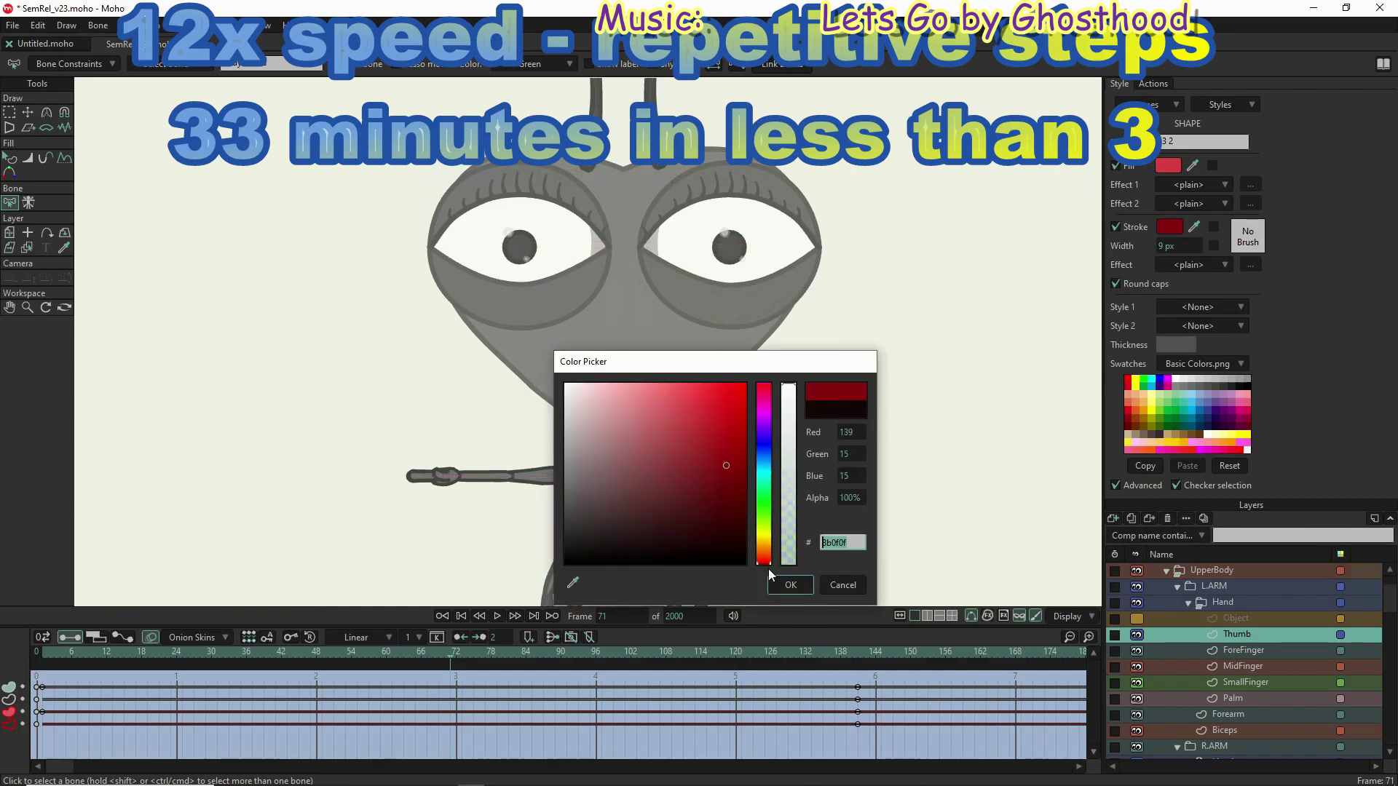
left_click(789, 583)
Step: Set the strokes of the L.ARM ForeFinger and MidFinger shapes to #8B0F0F at frame 71
scroll(801, 477, "up", 3)
key("q")
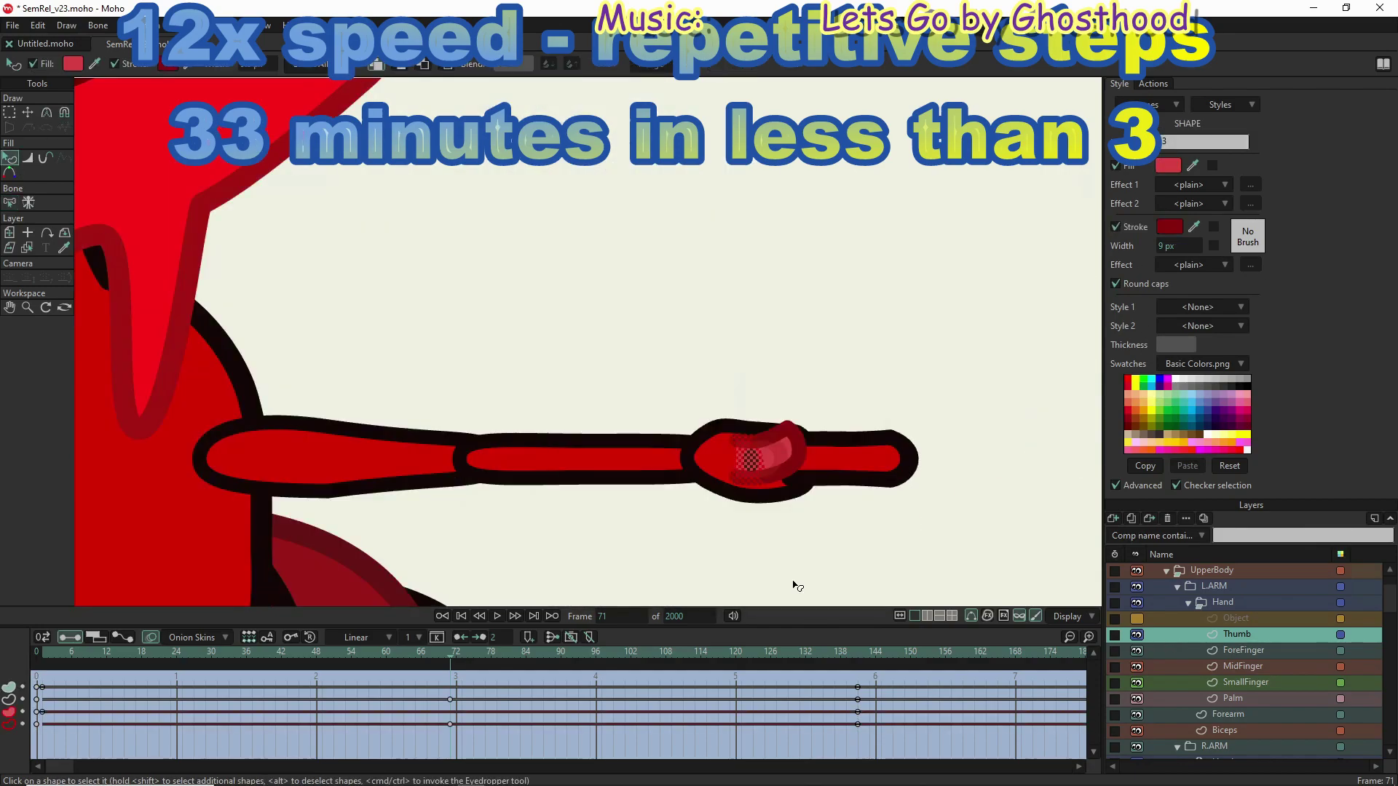
left_click(1244, 650)
left_click(1244, 667)
left_click(1171, 227)
left_click(790, 582)
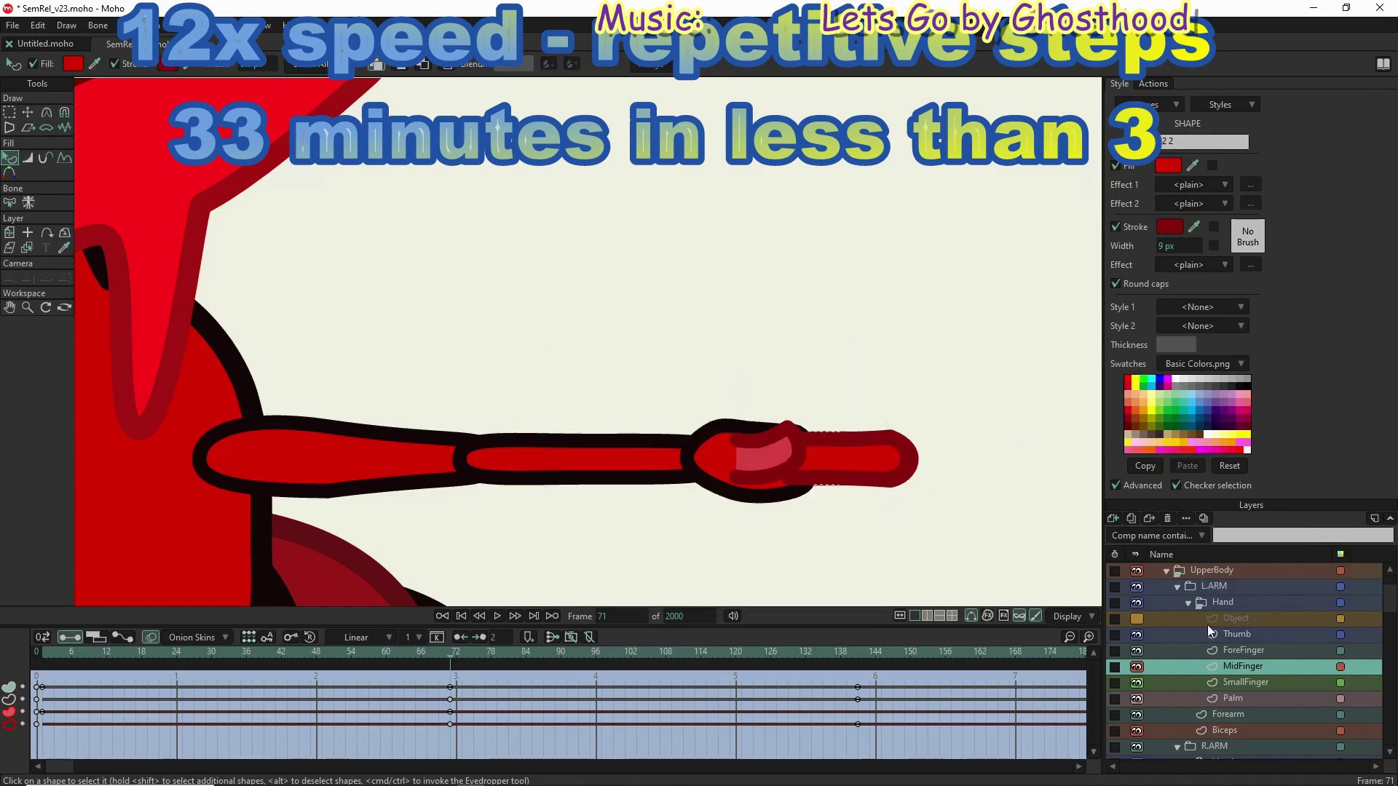
Step: Set the strokes of the L.ARM SmallFinger and Palm shapes to #8B0F0F at frame 71
left_click(1245, 682)
left_click(1233, 698)
left_click(1170, 227)
left_click(789, 584)
left_click(1170, 227)
left_click(790, 584)
scroll(1180, 670, "down", 1)
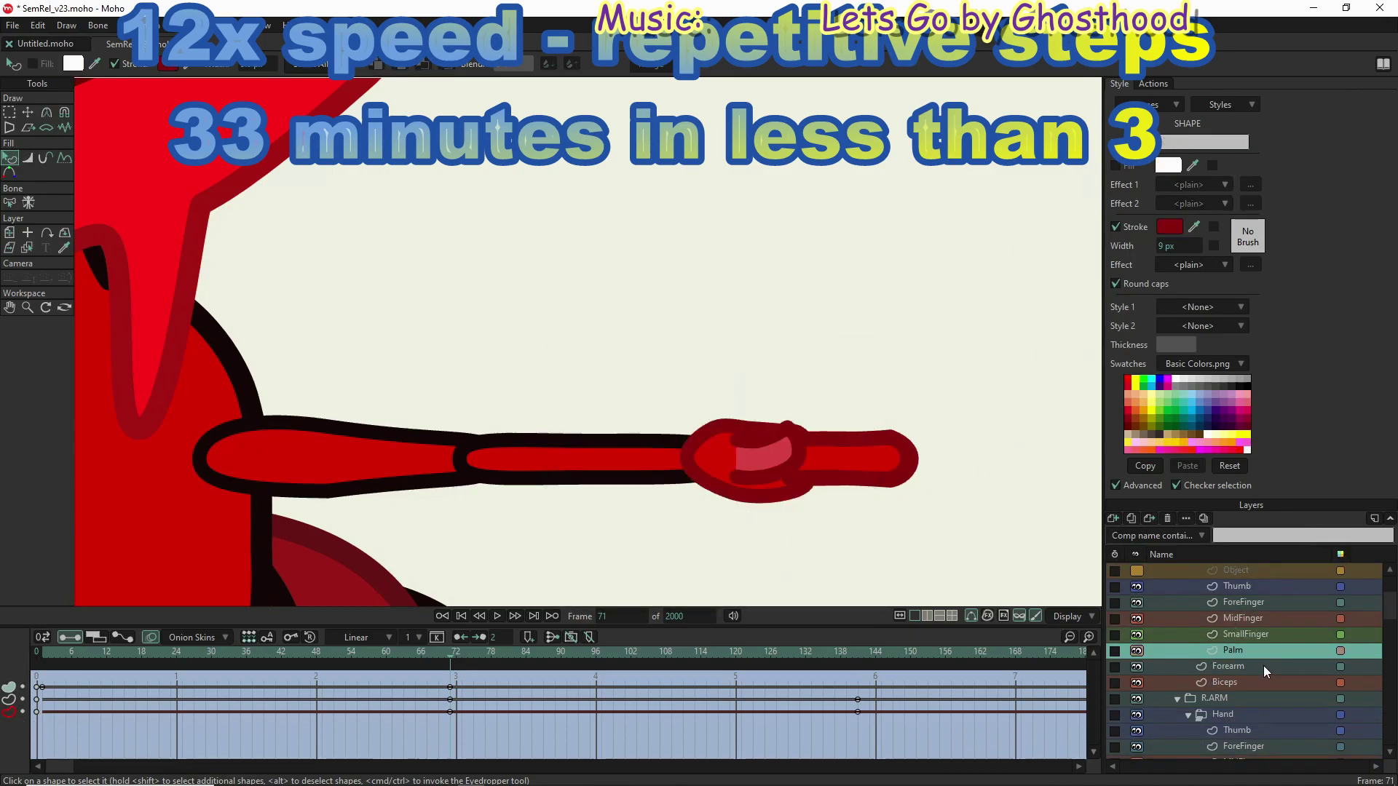
Step: Set the strokes of the L.ARM Forearm and Biceps shapes to #8B0F0F at frame 71
left_click(1228, 667)
left_click(1171, 228)
left_click(790, 585)
left_click(1225, 682)
left_click(1171, 227)
left_click(789, 584)
scroll(749, 515, "down", 3)
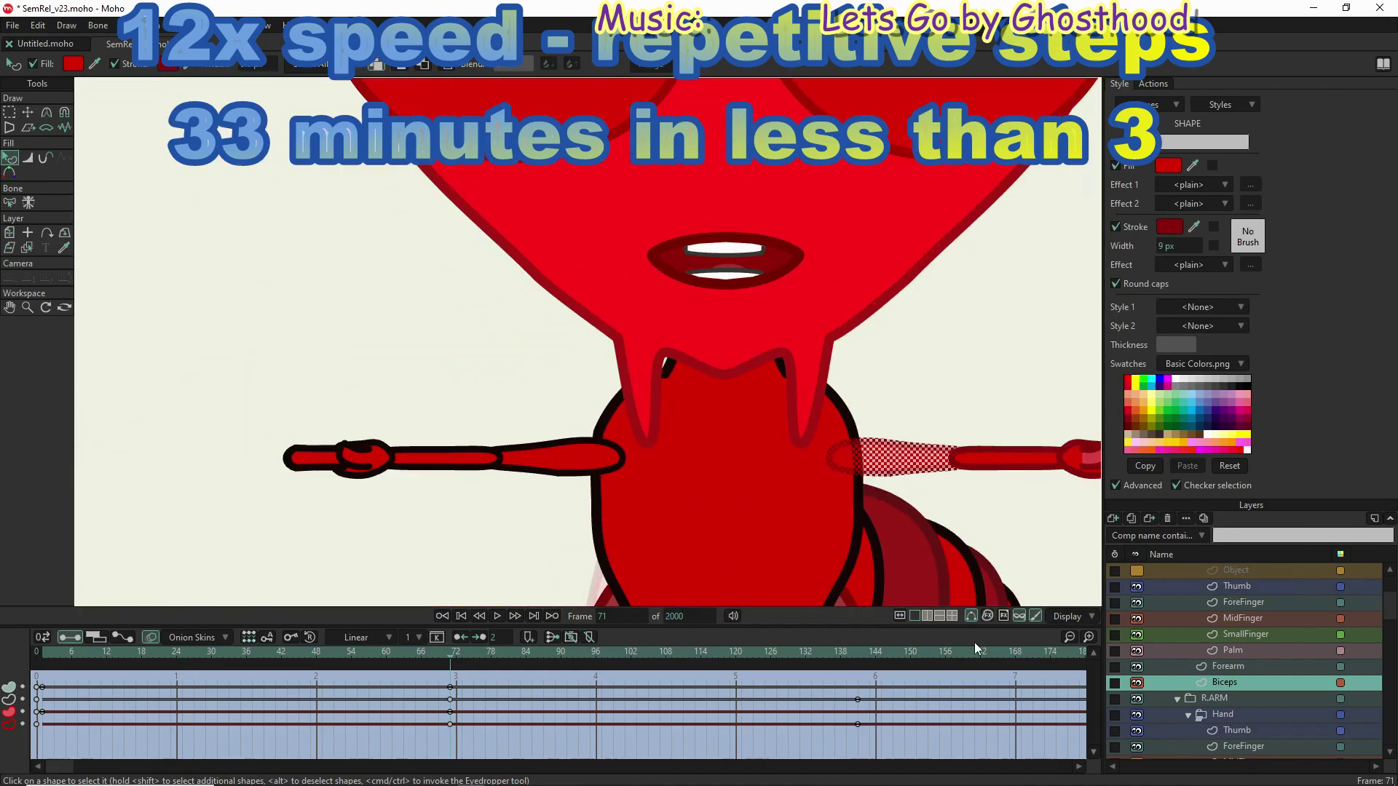
Step: Set the stroke of the R.ARM Thumb shape to #8B0F0F at frame 71
left_click(1238, 730)
scroll(364, 459, "up", 3)
left_click(1170, 227)
left_click(789, 585)
left_click(1170, 227)
left_click(789, 585)
Step: Set the strokes of the R.ARM ForeFinger, MidFinger and SmallFinger shapes to #8B0F0F at frame 71
left_click(1244, 746)
scroll(1238, 692, "down", 2)
left_click(1170, 227)
left_click(789, 584)
left_click(1243, 682)
left_click(1246, 698)
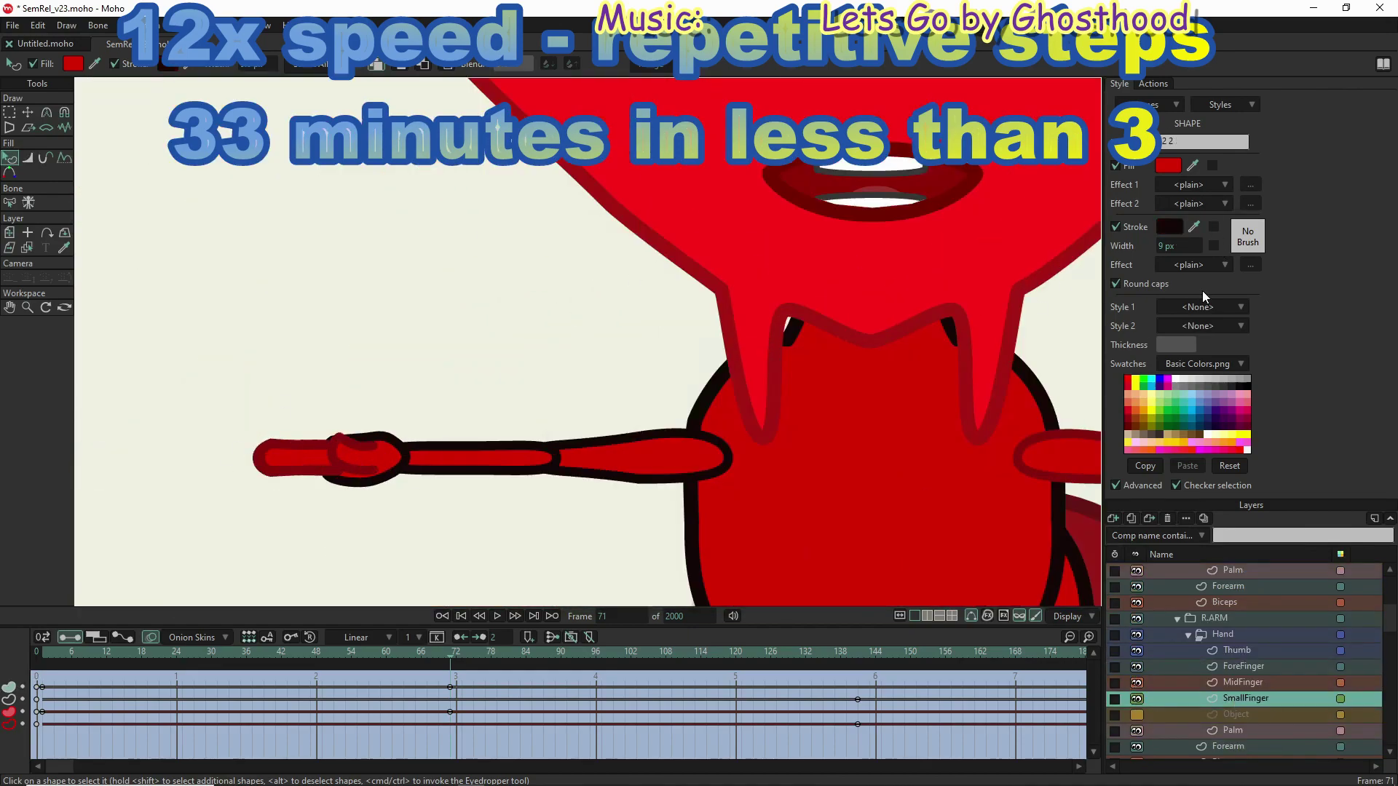
Step: Set the stroke of the R.ARM Palm shapes to #8B0F0F at frame 71
left_click(1233, 731)
left_click(1170, 227)
left_click(790, 585)
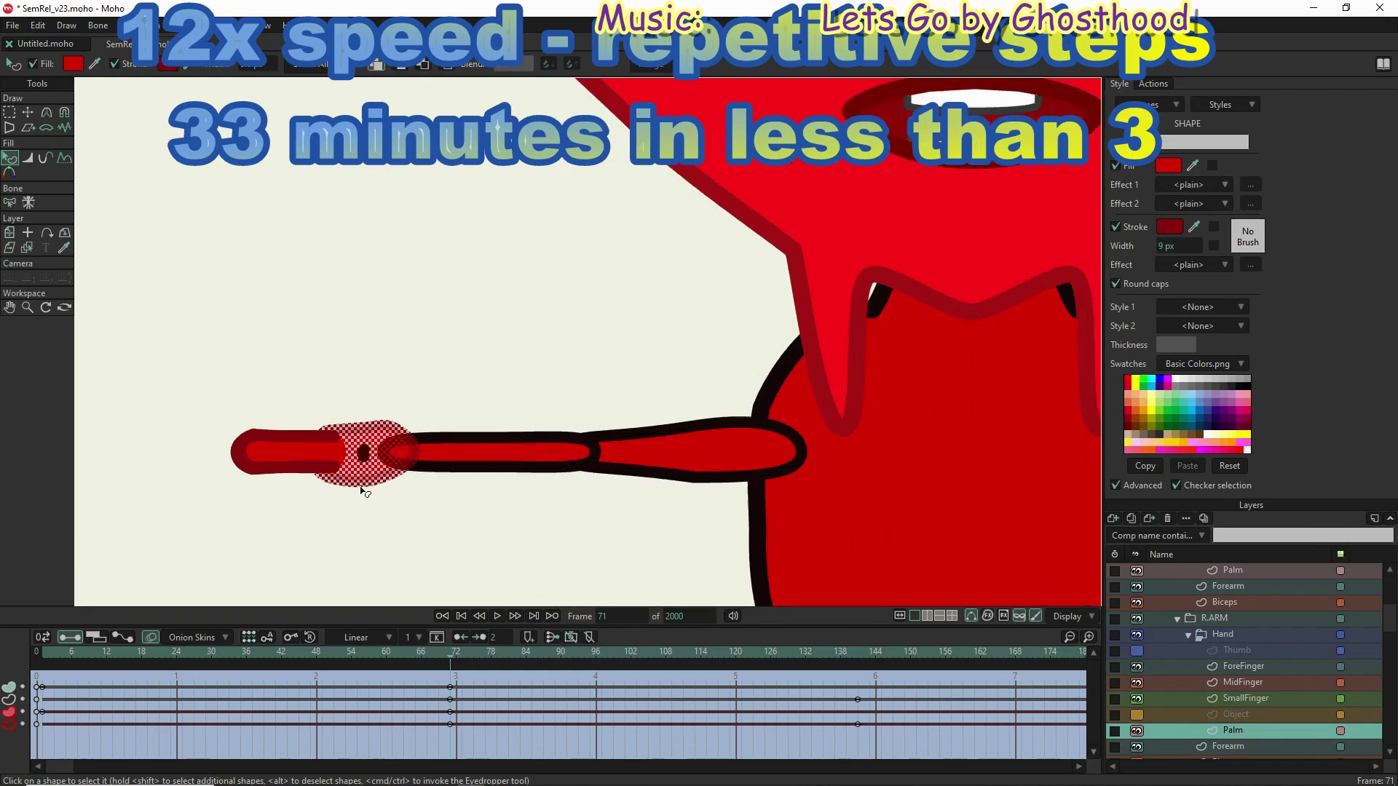
scroll(359, 484, "up", 3)
left_click(1170, 227)
left_click(790, 585)
Step: Set the strokes of the R.ARM Forearm and Biceps shapes to #8B0F0F at frame 71
scroll(539, 375, "down", 1)
scroll(1245, 692, "down", 2)
left_click(1228, 651)
left_click(1225, 666)
scroll(582, 365, "down", 3)
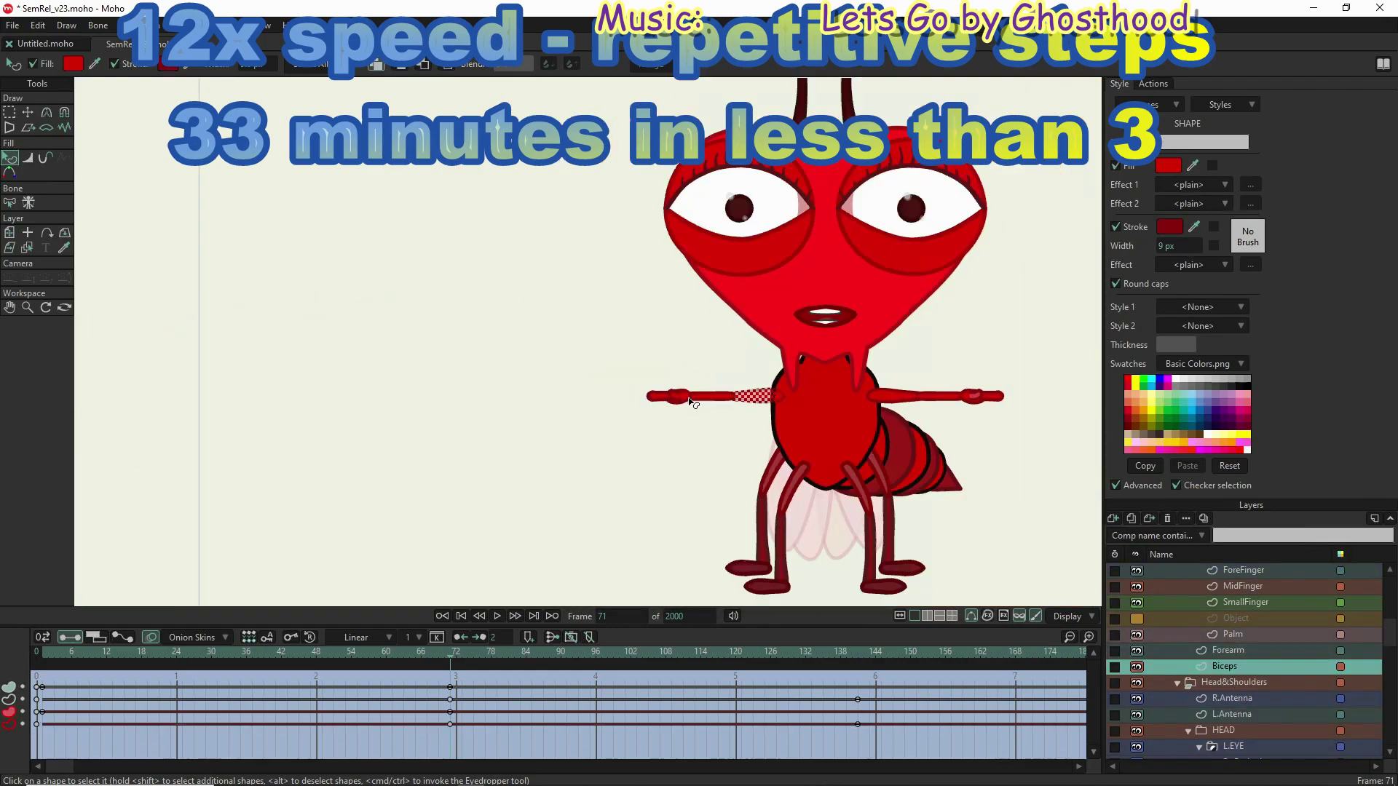
Step: Set the strokes of the Thorax and Abdomen 6 shapes to #8B0F0F at frame 71
scroll(1245, 692, "down", 6)
left_click(1223, 730)
scroll(1105, 690, "down", 3)
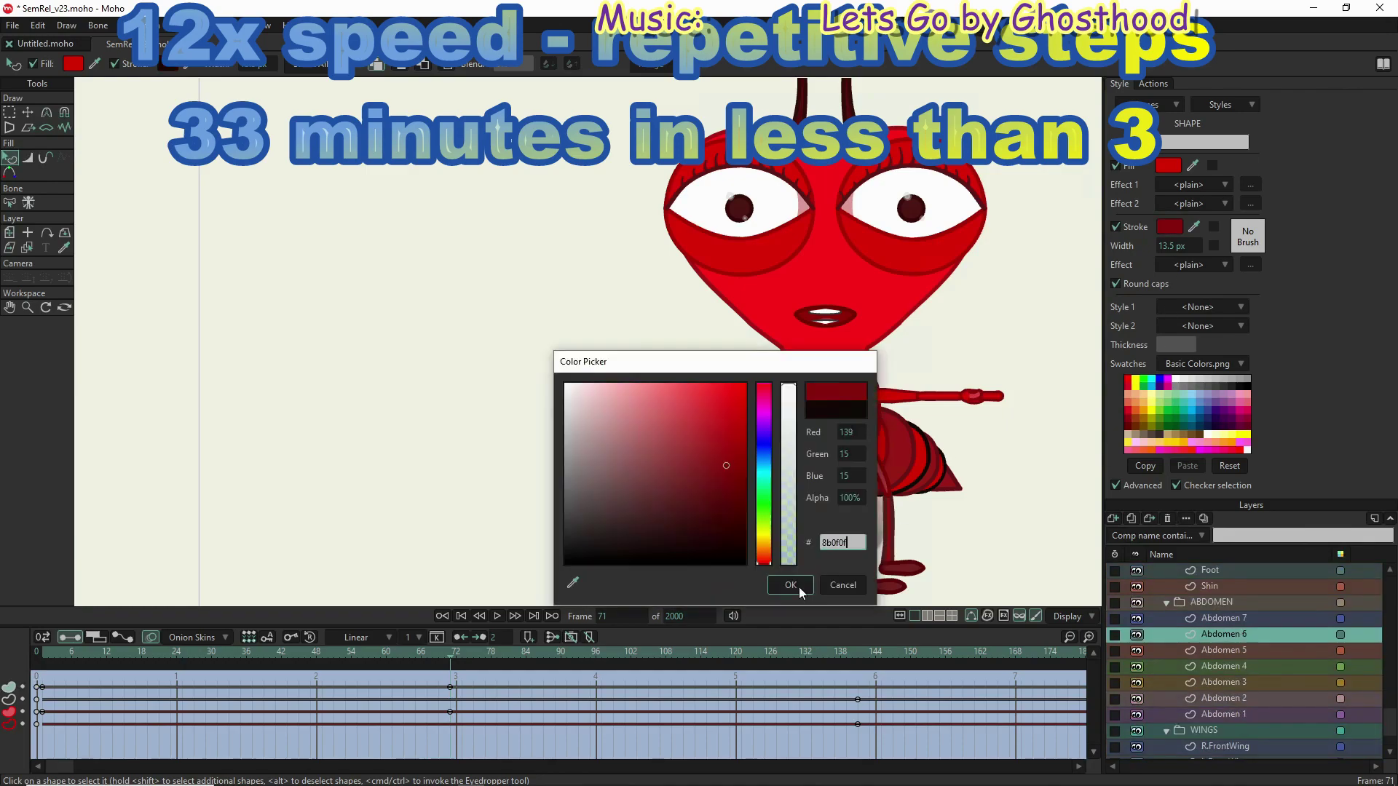
left_click(798, 585)
Step: Adjust the fill of the L.ARM Thumb shape at frame 71 to match the rest of the hand
scroll(1238, 655, "up", 5)
left_click(1237, 619)
left_click(1168, 165)
left_click(791, 585)
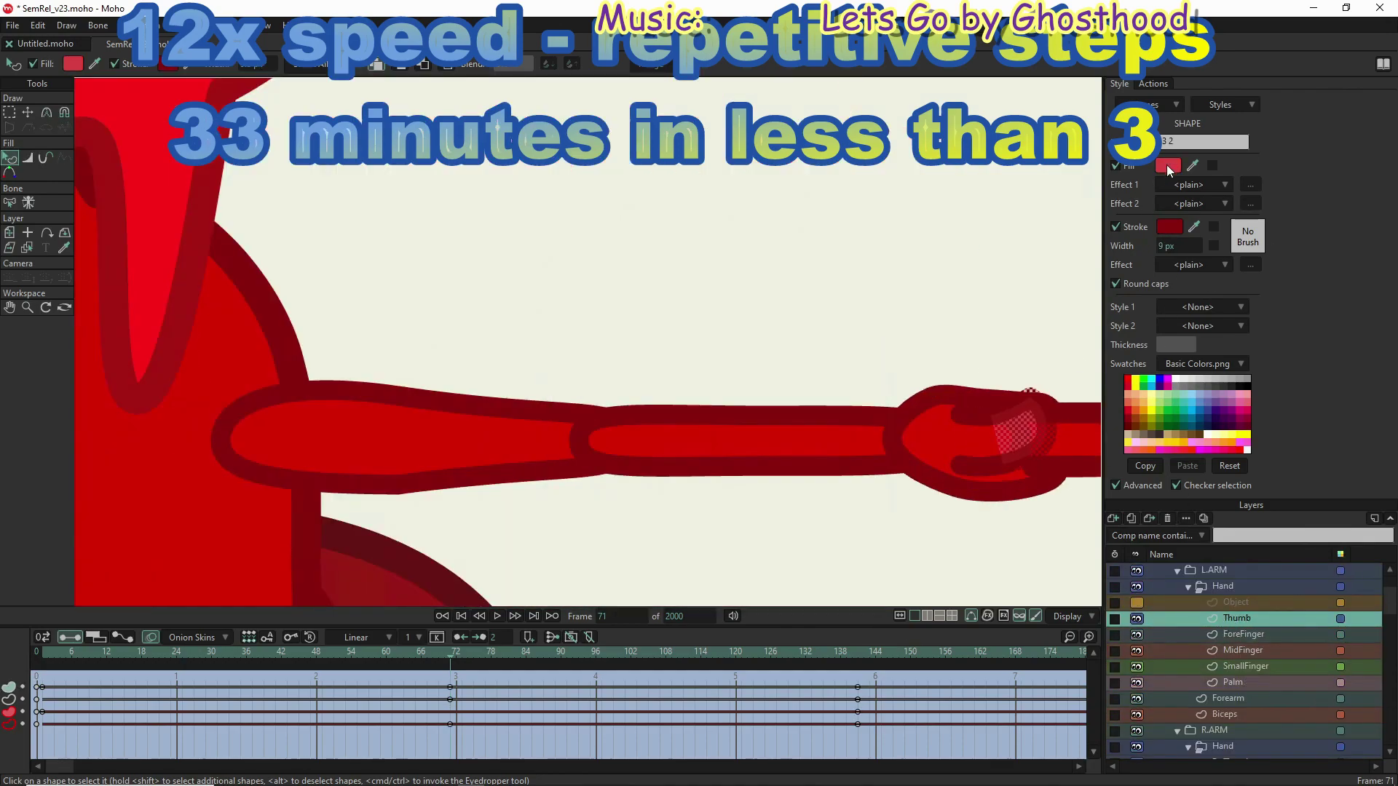
Step: Set the fills of the L.ARM Thumb and finger shapes to a dark brownish red at frame 141
left_click(1347, 683)
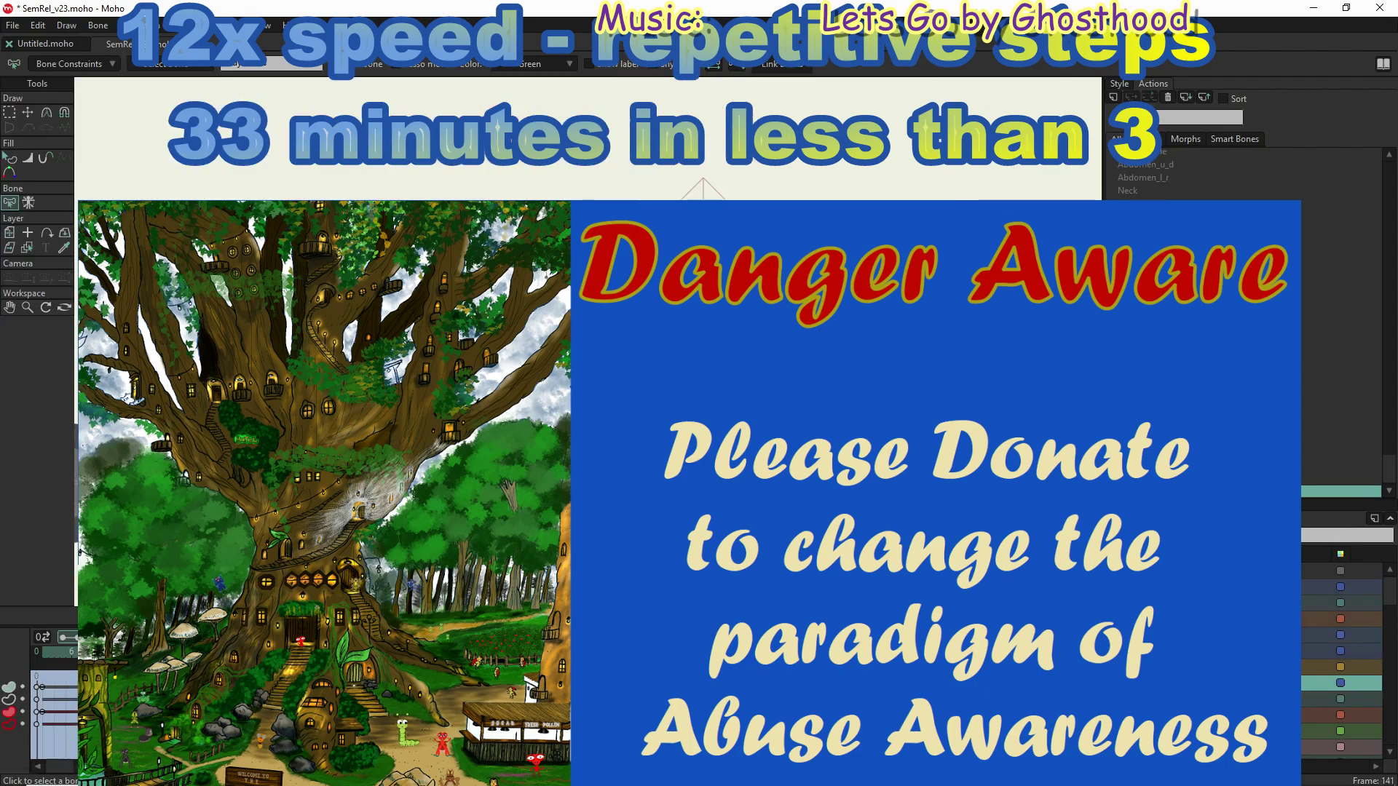
key("q")
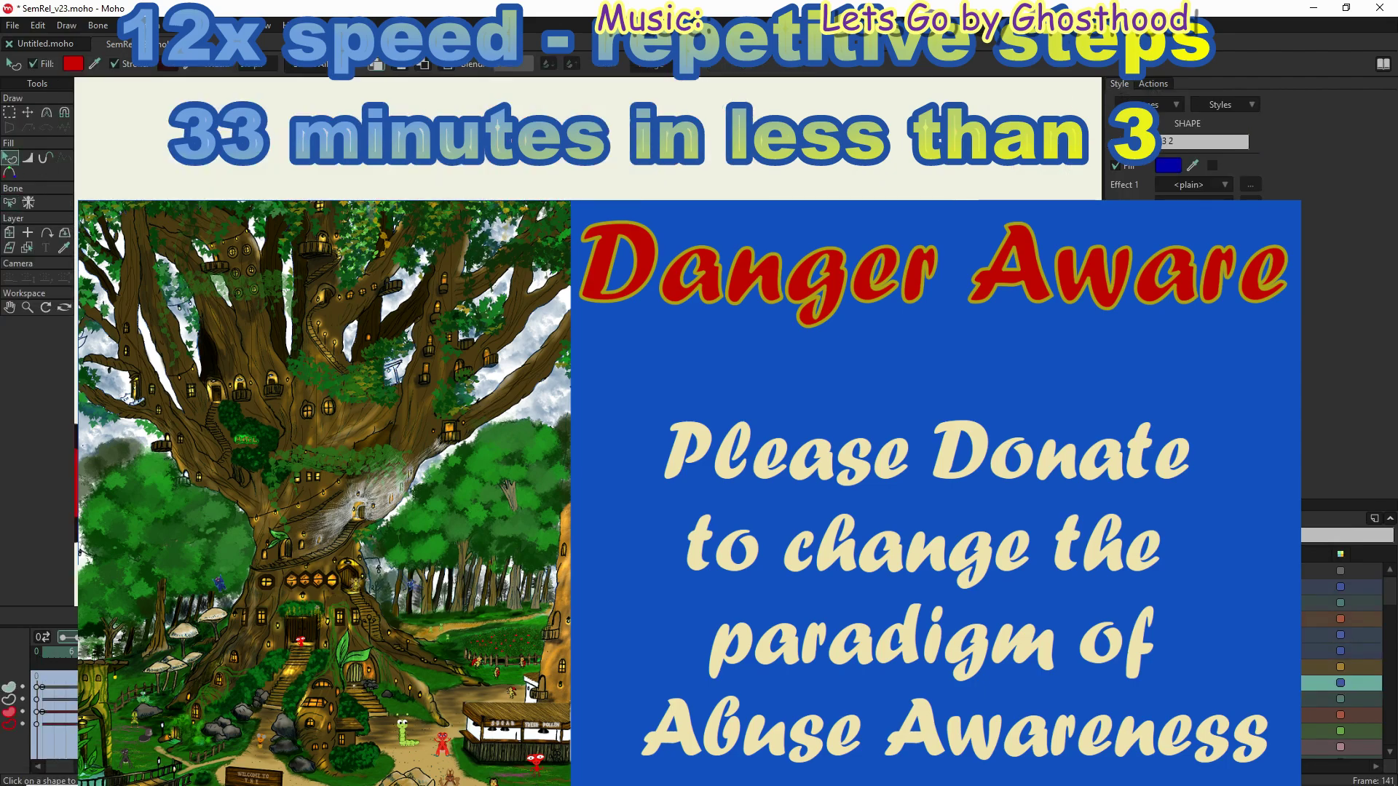
left_click(1348, 698)
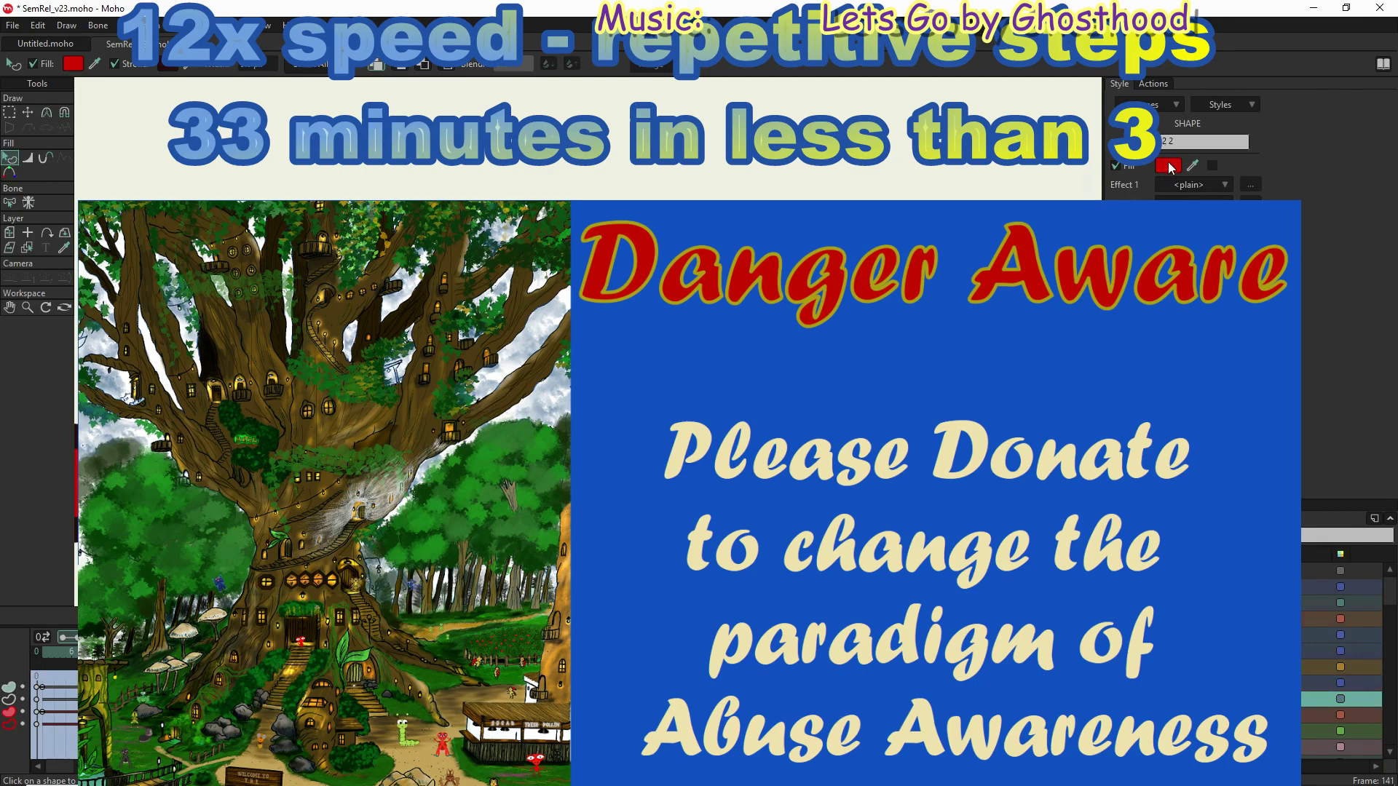
left_click(1347, 682)
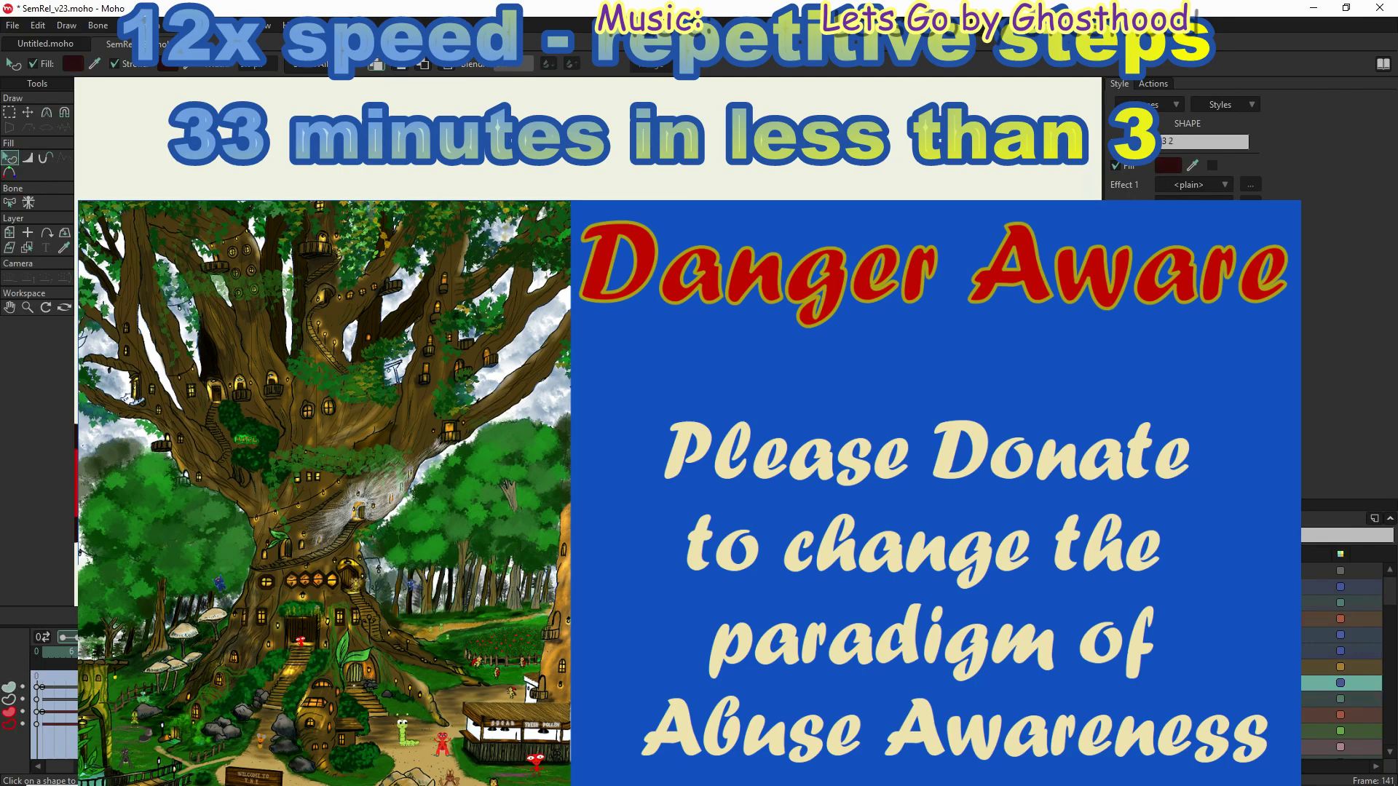
left_click(1347, 698)
left_click(1179, 166)
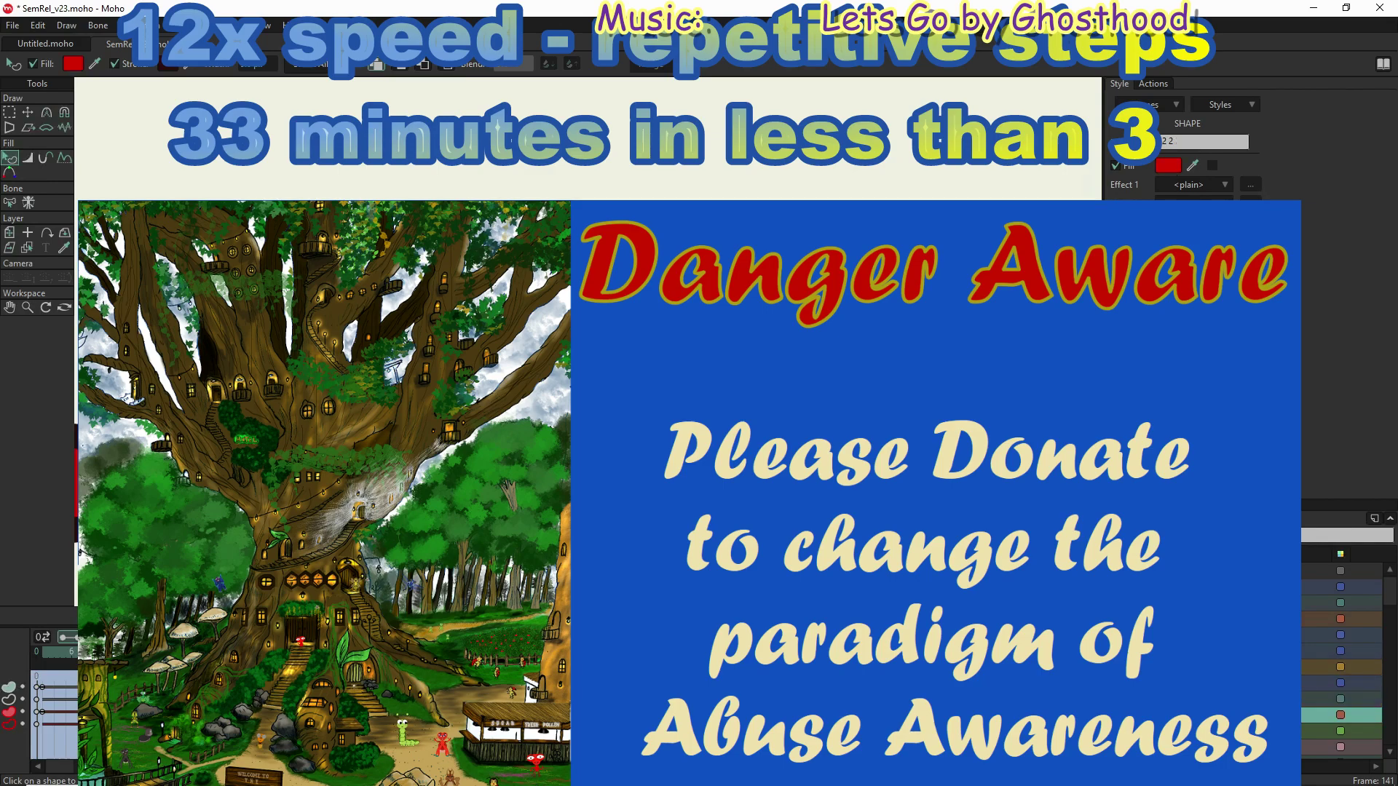
left_click(728, 474)
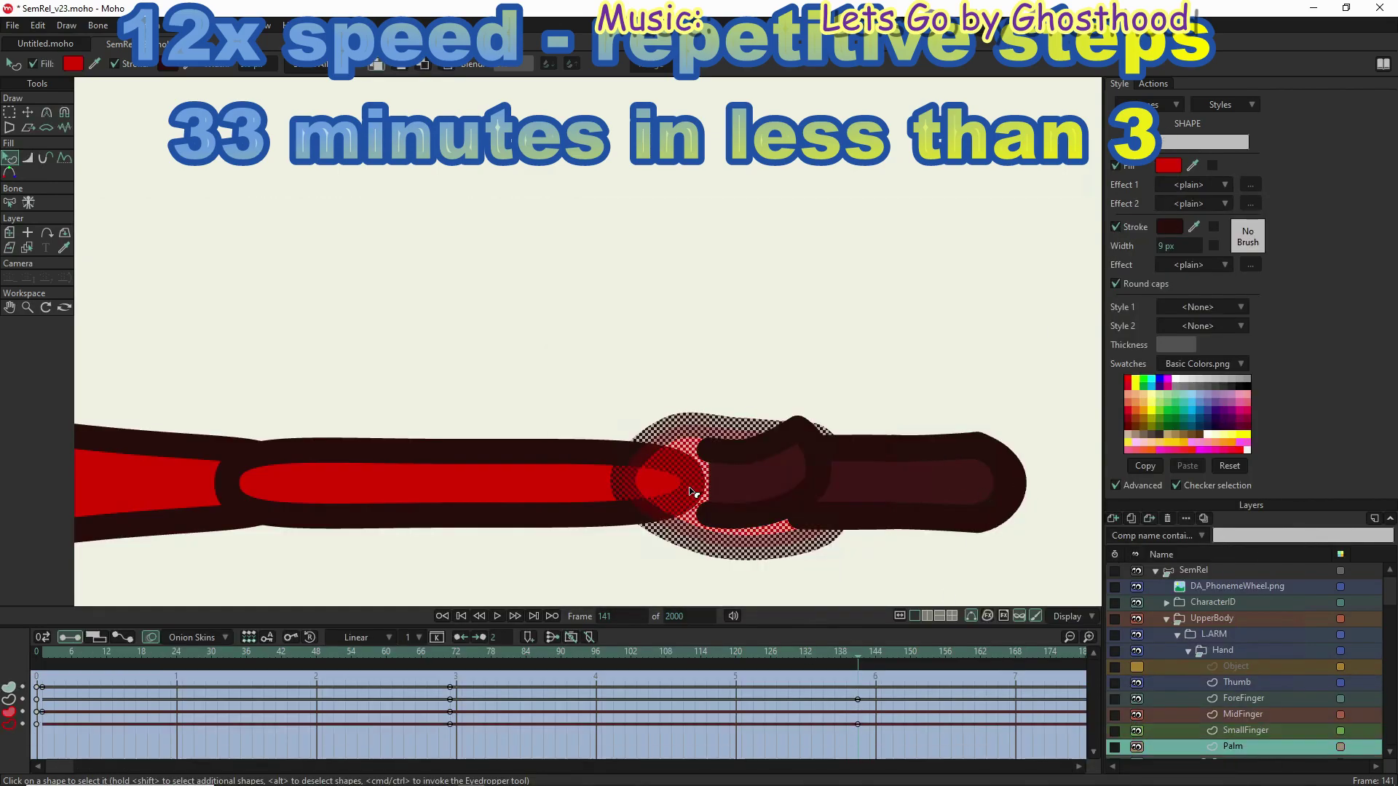
Step: Give the L.ARM Palm, Forearm and Biceps shapes the same dark brownish-red fill at frame 141, and select the R.ARM Thumb
scroll(1238, 656, "down", 3)
left_click(1238, 634)
left_click(168, 480)
scroll(1005, 396, "up", 3)
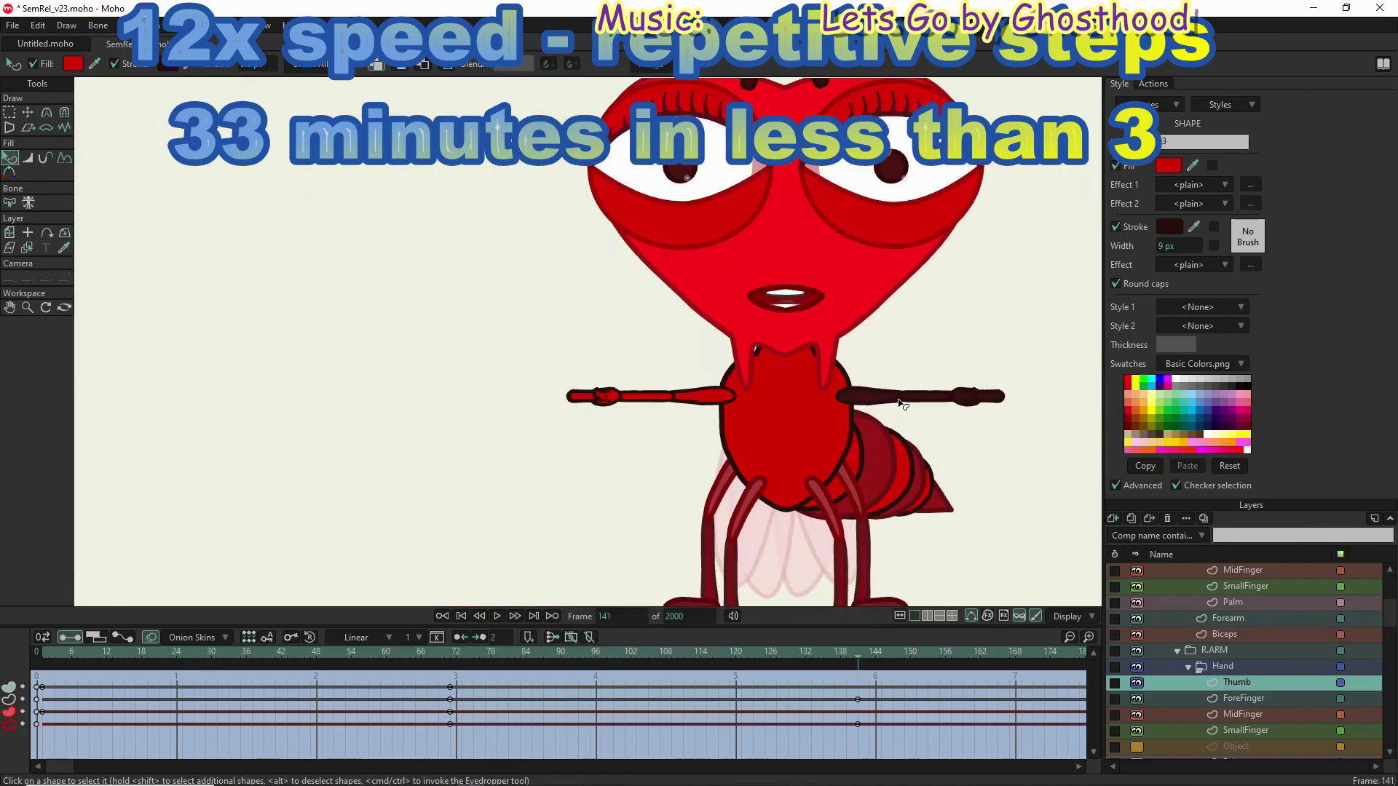
Step: Set the fills of the R.ARM Thumb and ForeFinger shapes to the dark brownish red at frame 141
left_click(1168, 166)
left_click(792, 577)
left_click(665, 459)
left_click(1233, 683)
left_click(1238, 698)
left_click(532, 433)
left_click(1168, 166)
left_click(792, 578)
Step: Give the R.ARM MidFinger and SmallFinger shapes the same dark brownish-red fill at frame 141
left_click(1243, 715)
left_click(594, 433)
left_click(1168, 166)
left_click(792, 578)
left_click(1245, 731)
left_click(1168, 166)
left_click(792, 577)
Step: Fill the R.ARM Palm and Forearm shapes with the dark brownish red at frame 141
scroll(1245, 692, "down", 3)
left_click(1233, 650)
left_click(684, 437)
left_click(1168, 166)
left_click(793, 578)
left_click(1228, 666)
left_click(873, 433)
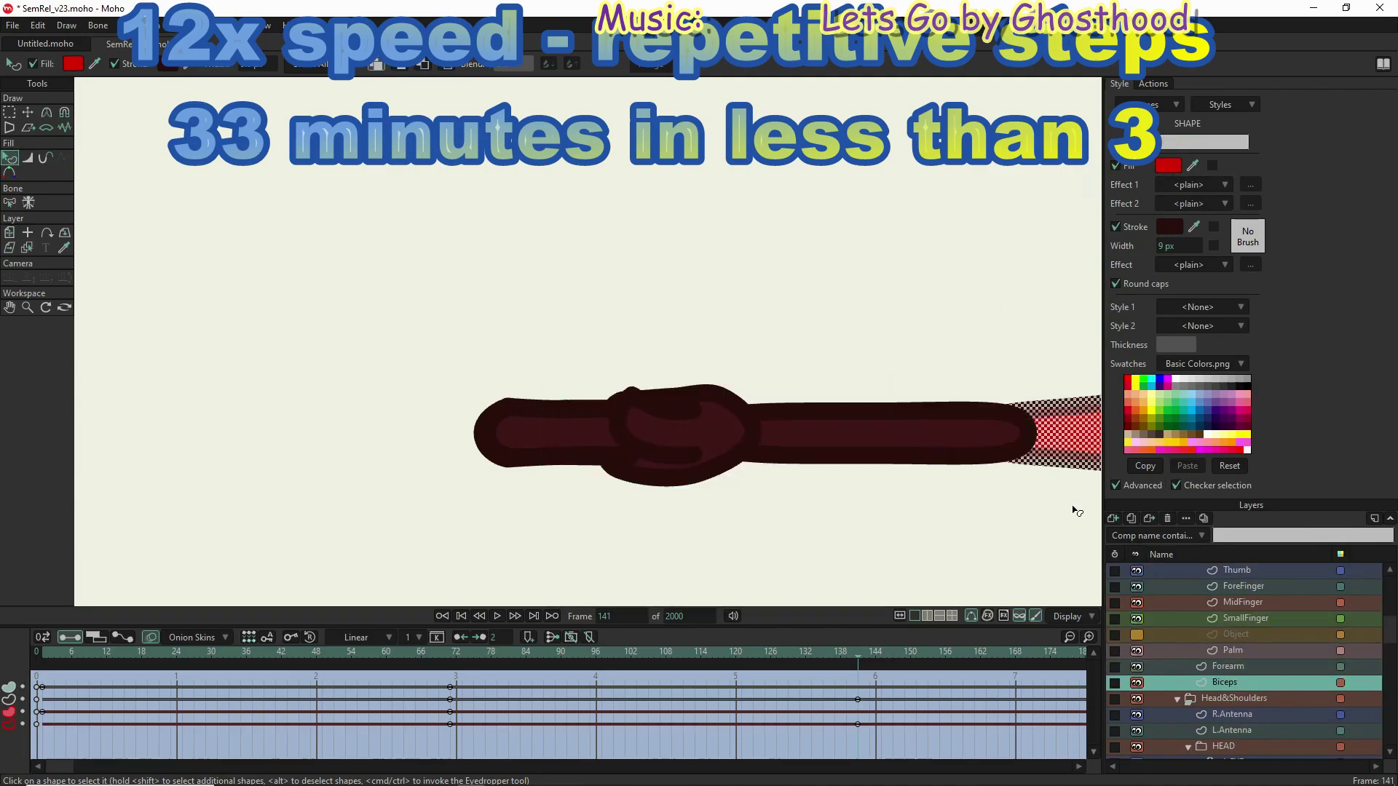
Step: Set the fills of the R.ARM Biceps and Thorax shapes to #3F1717 at frame 141
scroll(728, 364, "down", 3)
scroll(1238, 691, "down", 3)
left_click(1224, 682)
left_click(805, 436)
left_click(1168, 166)
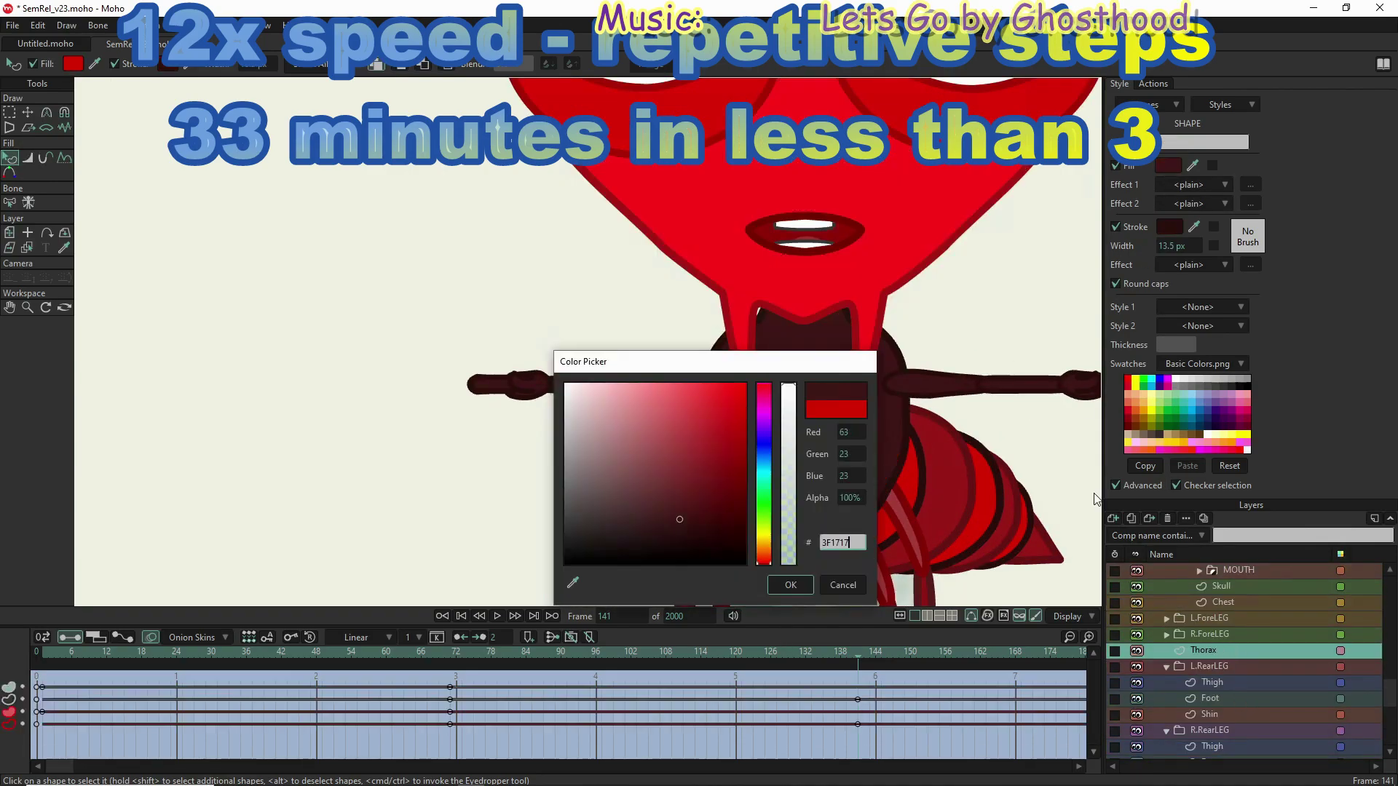
left_click(792, 578)
Step: Give the even-numbered Abdomen shapes the dark brownish-red fill at frame 141, down to Abdomen 2
scroll(1238, 692, "down", 3)
left_click(1223, 666)
left_click(961, 503)
left_click(1168, 166)
left_click(790, 584)
scroll(729, 364, "down", 3)
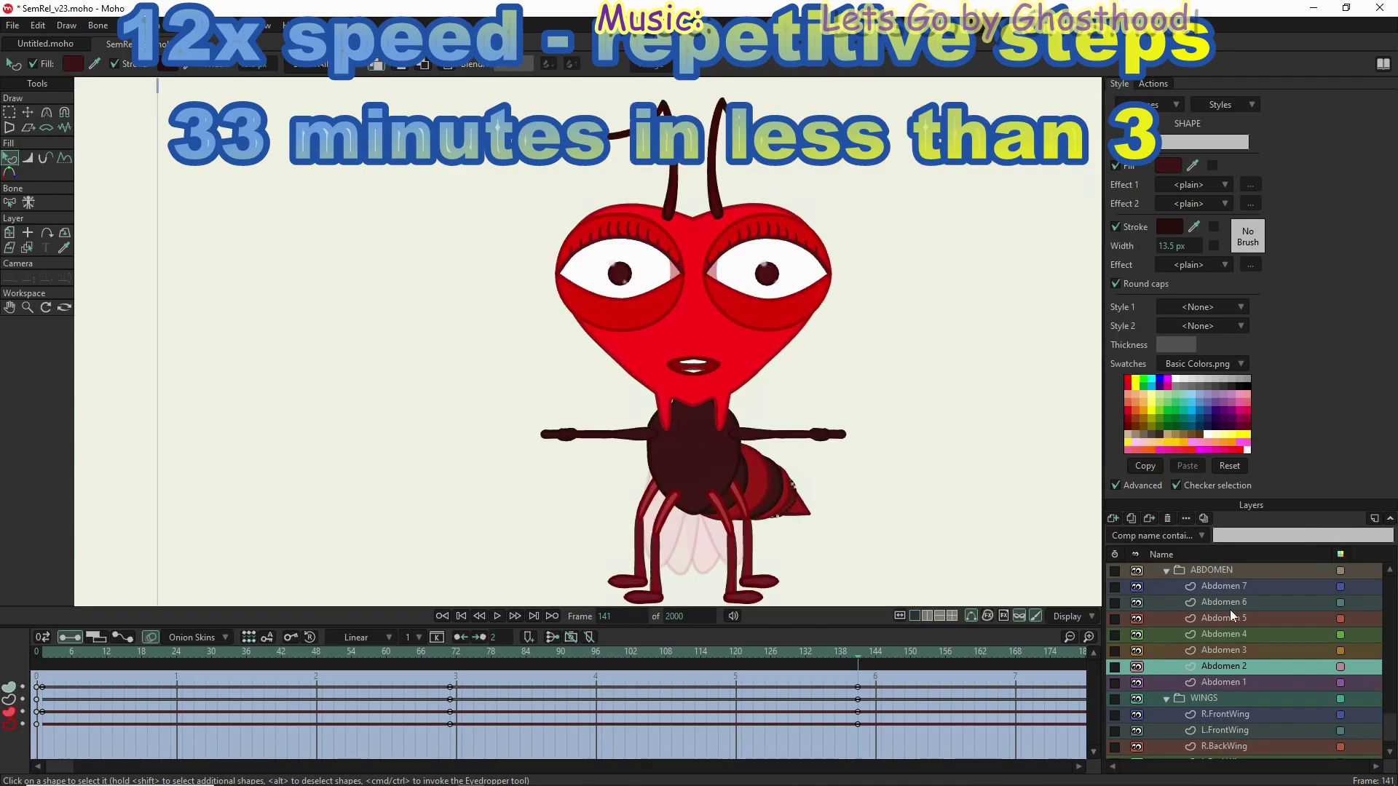
Step: From the SemRel rig, remove the dark red style applied to the odd-numbered Abdomen segments
scroll(1238, 692, "up", 10)
left_click(1214, 572)
left_click(1229, 108)
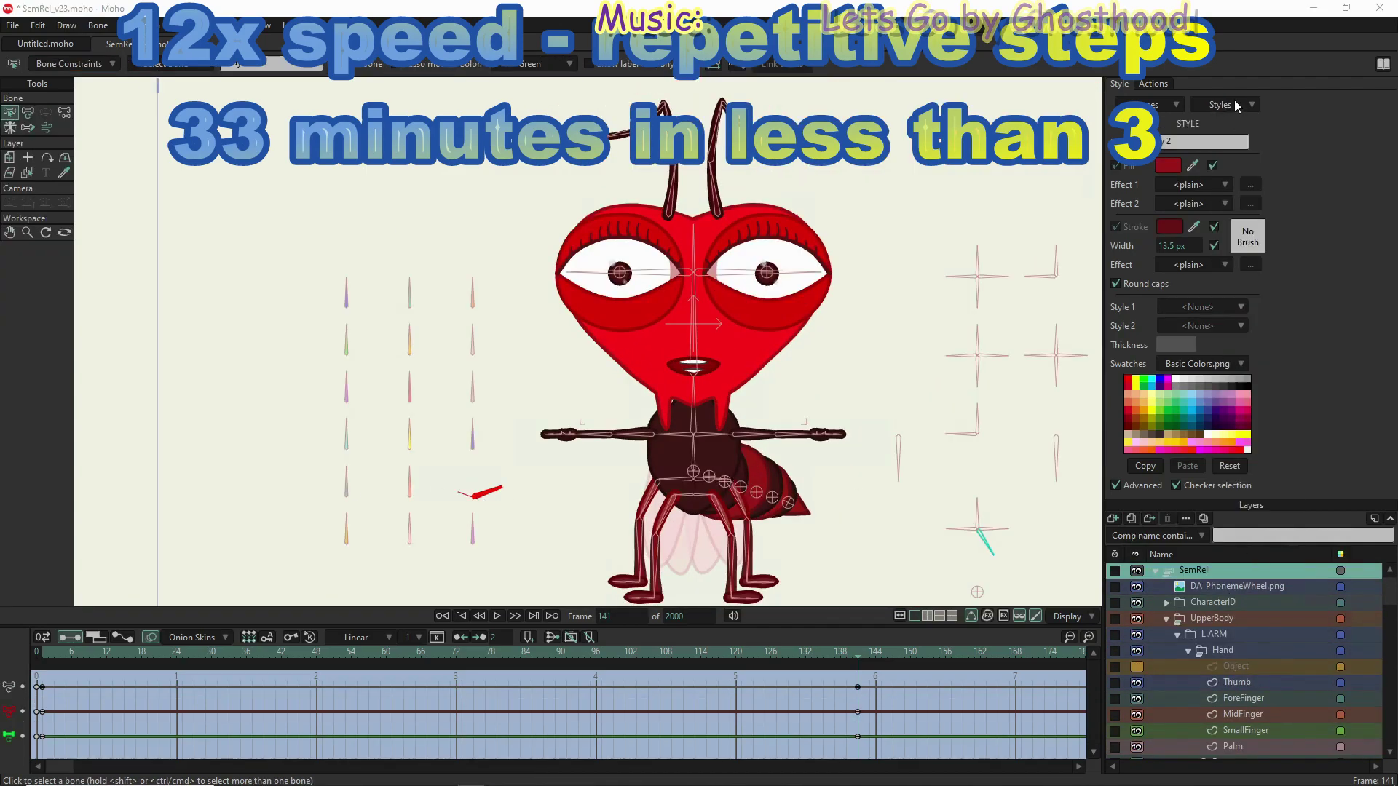
scroll(1238, 655, "down", 5)
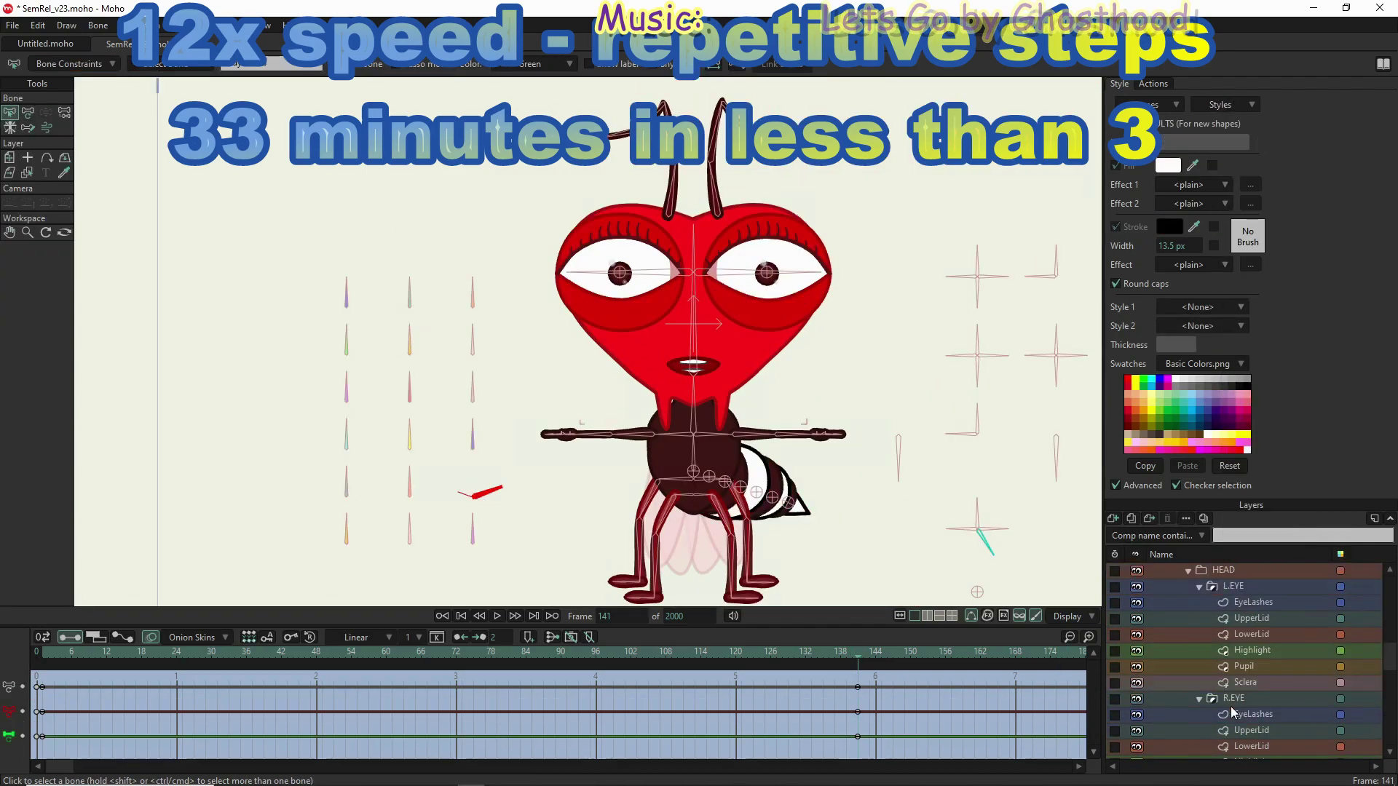
Step: Colour the Abdomen 1 shape #2C1515 at frame 141
left_click(1223, 698)
scroll(691, 292, "up", 3)
left_click(1168, 166)
type("2c151")
left_click(791, 585)
scroll(692, 364, "down", 3)
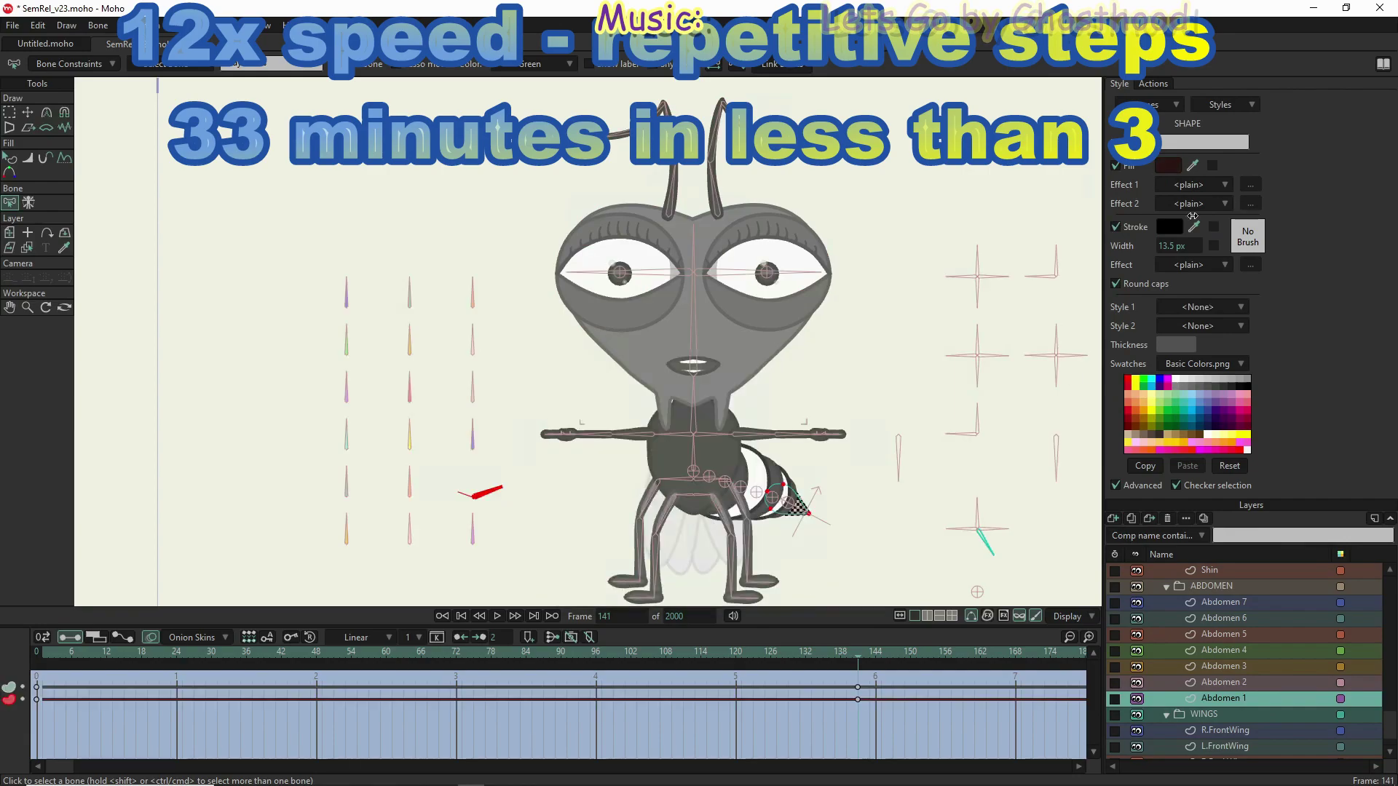
left_click(1168, 166)
left_click(791, 585)
Step: Give the Abdomen 3 and Abdomen 5 shapes dark brownish-red fills and #2C1515 strokes at frame 141
left_click(1223, 666)
key("q")
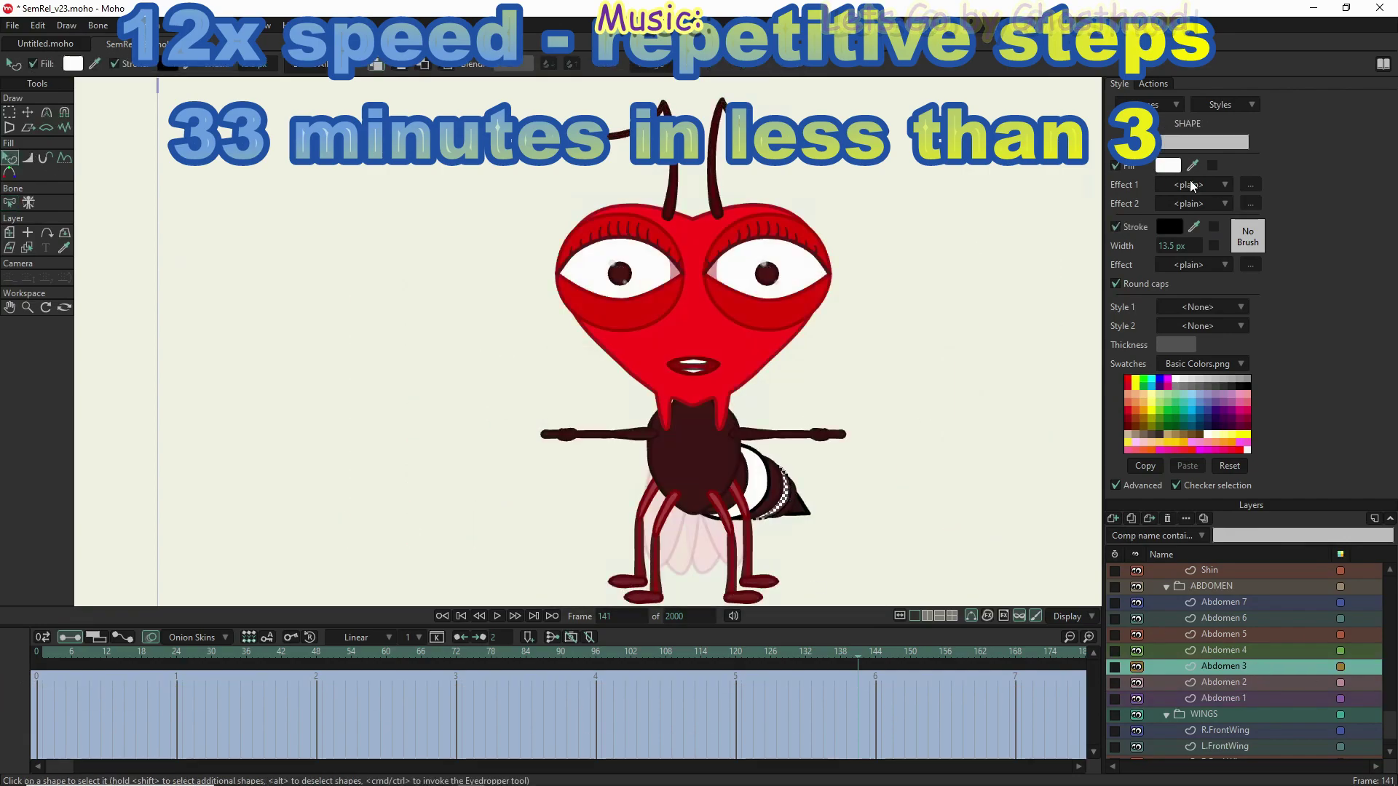
left_click(1223, 634)
left_click(787, 589)
left_click(1169, 227)
type("2c1515")
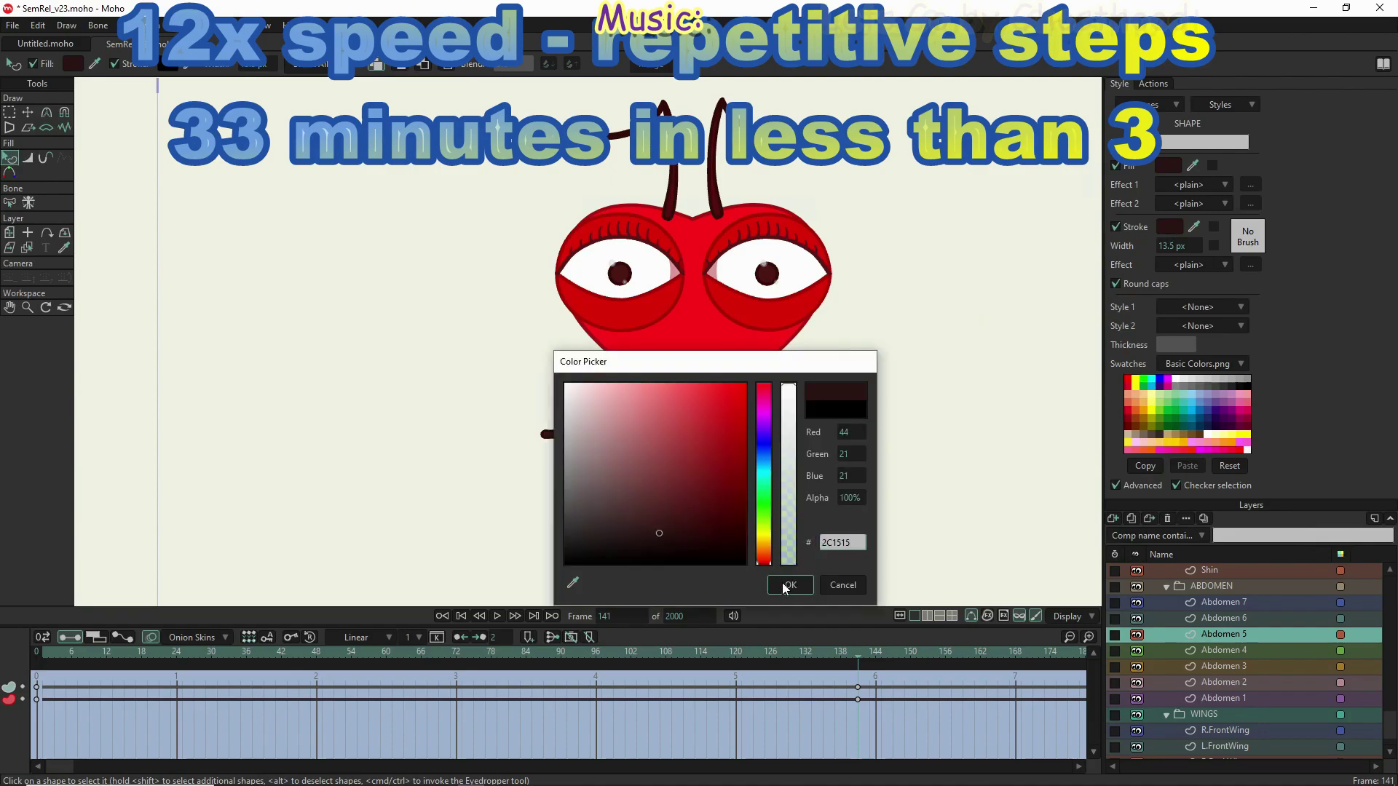
left_click(791, 585)
Step: Lighten the fills of Abdomen 1, 3 and 5 slightly at frame 141, and give Abdomen 7 a matching dark stroke
left_click(1224, 667)
left_click(1223, 698)
left_click(1173, 166)
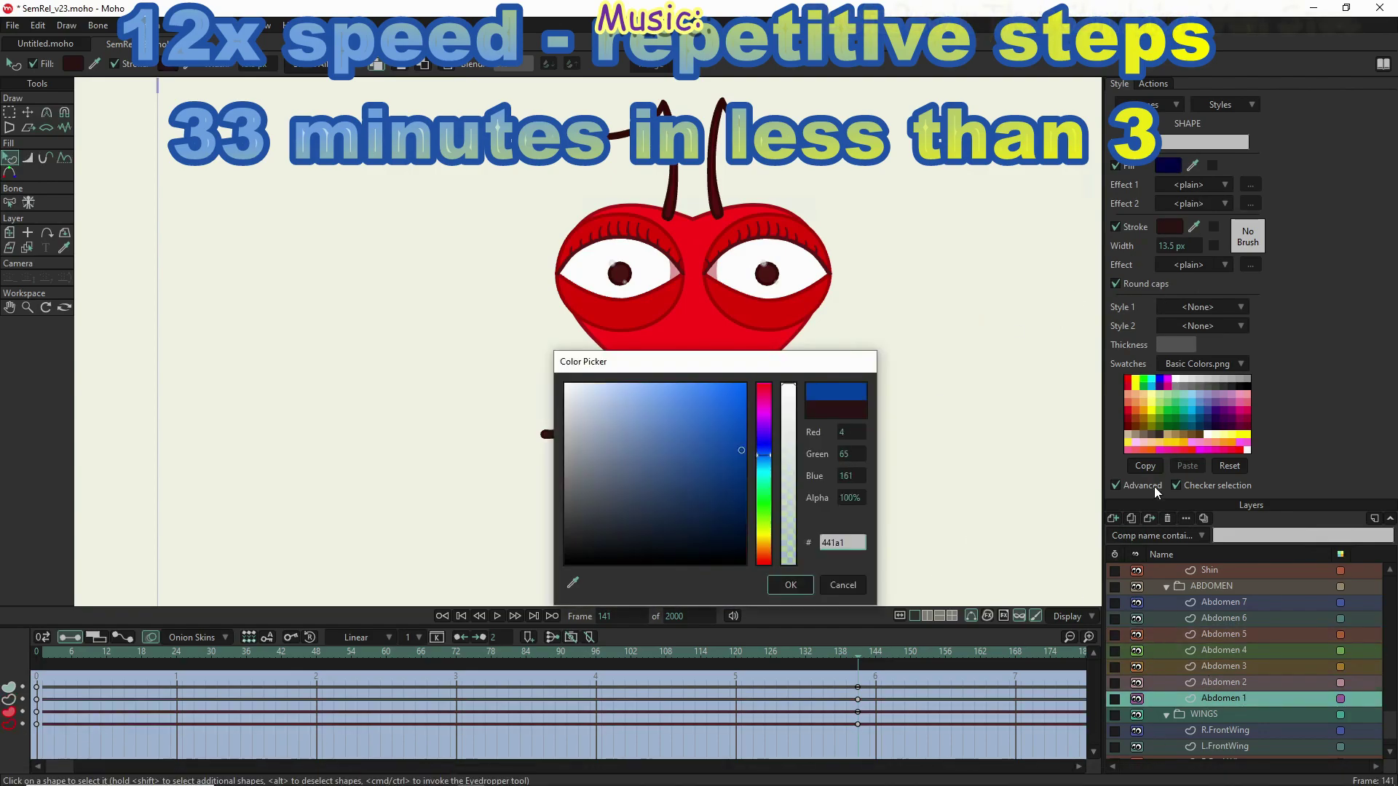
left_click(790, 585)
left_click(1223, 667)
left_click(1224, 602)
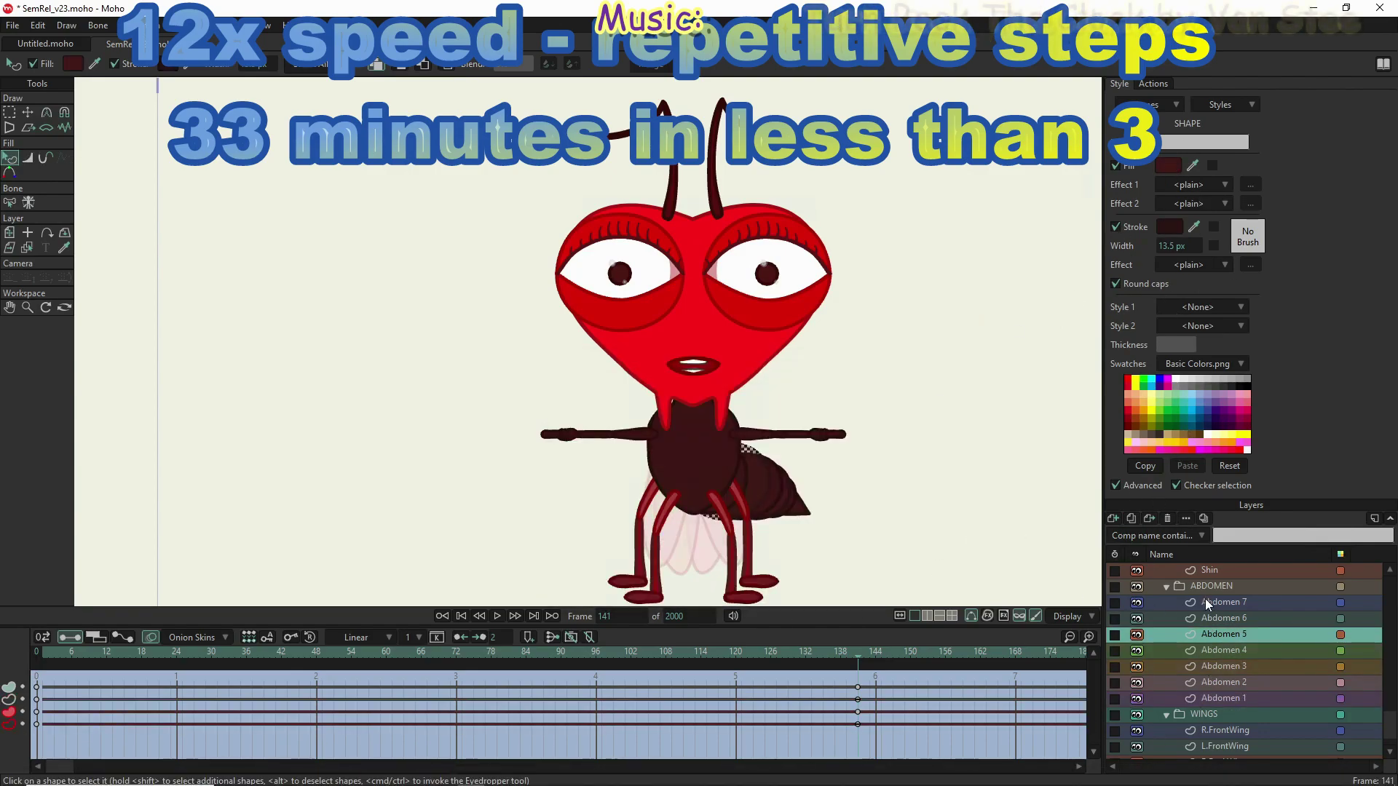
left_click(1170, 226)
left_click(791, 585)
Step: Set the strokes of the Abdomen 7 and Abdomen 5 shapes to a dark red at frame 71
left_click(450, 652)
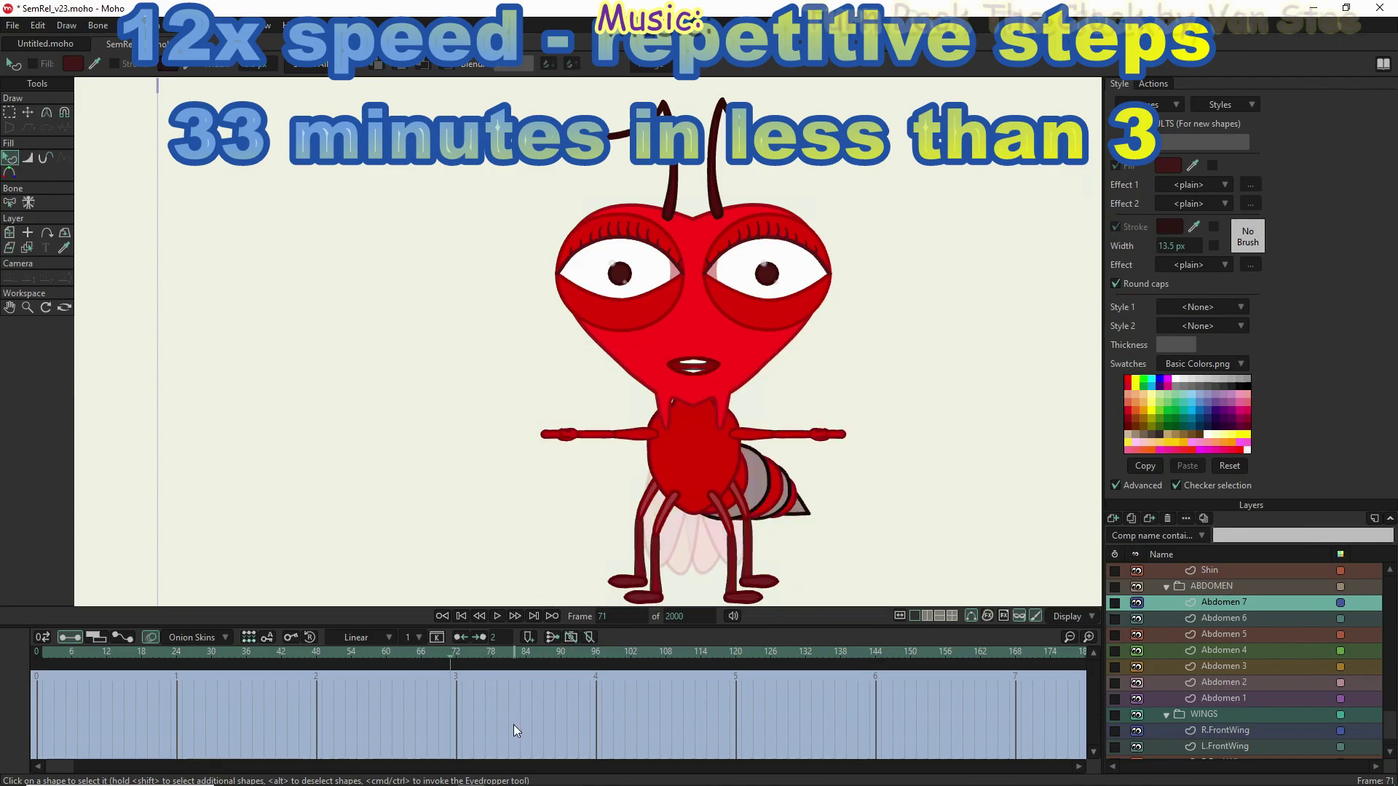
left_click(1169, 227)
left_click(791, 584)
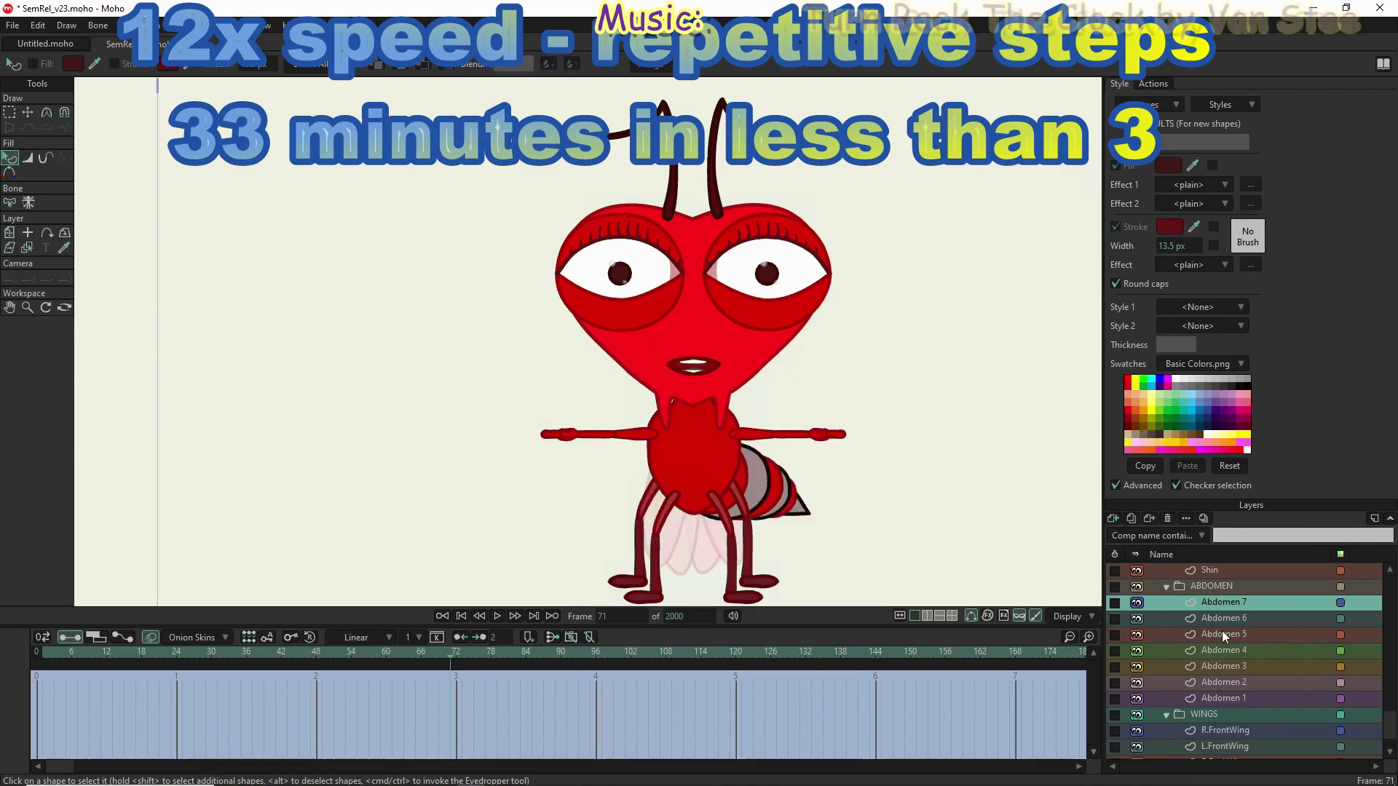
left_click(1223, 634)
left_click(1170, 226)
left_click(791, 585)
Step: Set the fills of the Abdomen 1 and Abdomen 3 shapes to a dark red at frame 71
left_click(1223, 698)
left_click(1168, 166)
type("9b1")
left_click(791, 585)
left_click(1223, 667)
left_click(1168, 166)
left_click(791, 585)
Step: Match the Abdomen 5 fill to the other odd segments at frame 71 and set a dark red stroke for Abdomen 7
left_click(1224, 634)
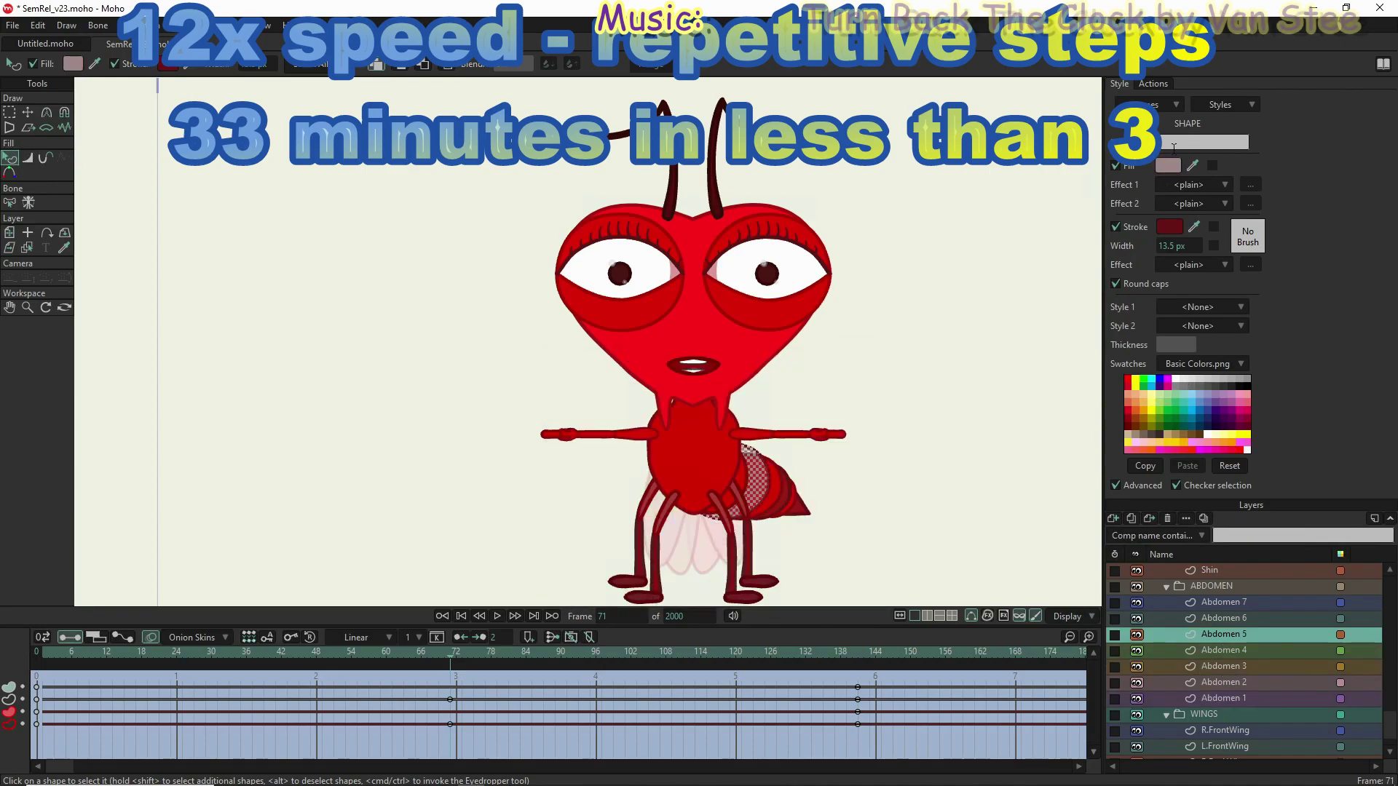
left_click(1223, 603)
left_click(1170, 227)
type("6b0f1d")
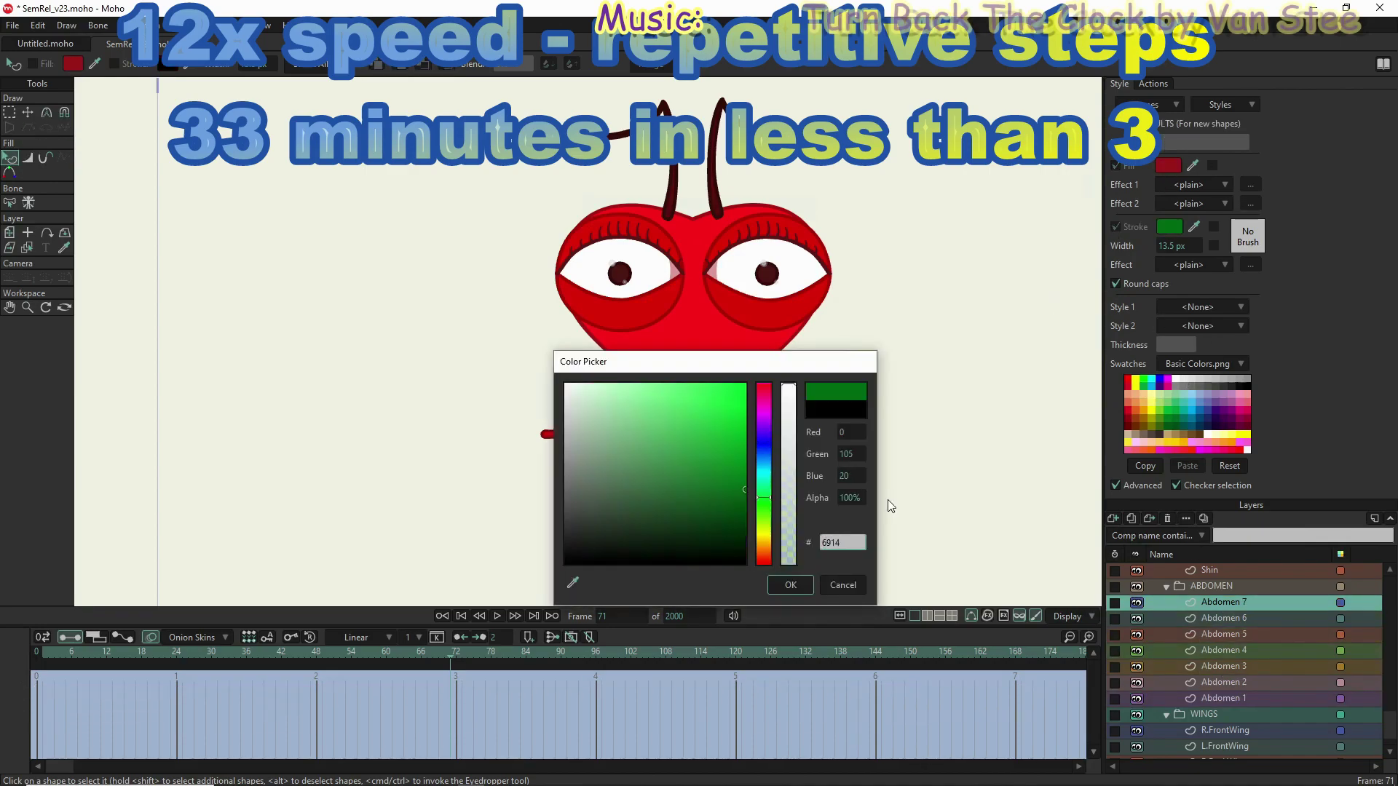
left_click(791, 585)
left_click(1223, 635)
left_click(1223, 602)
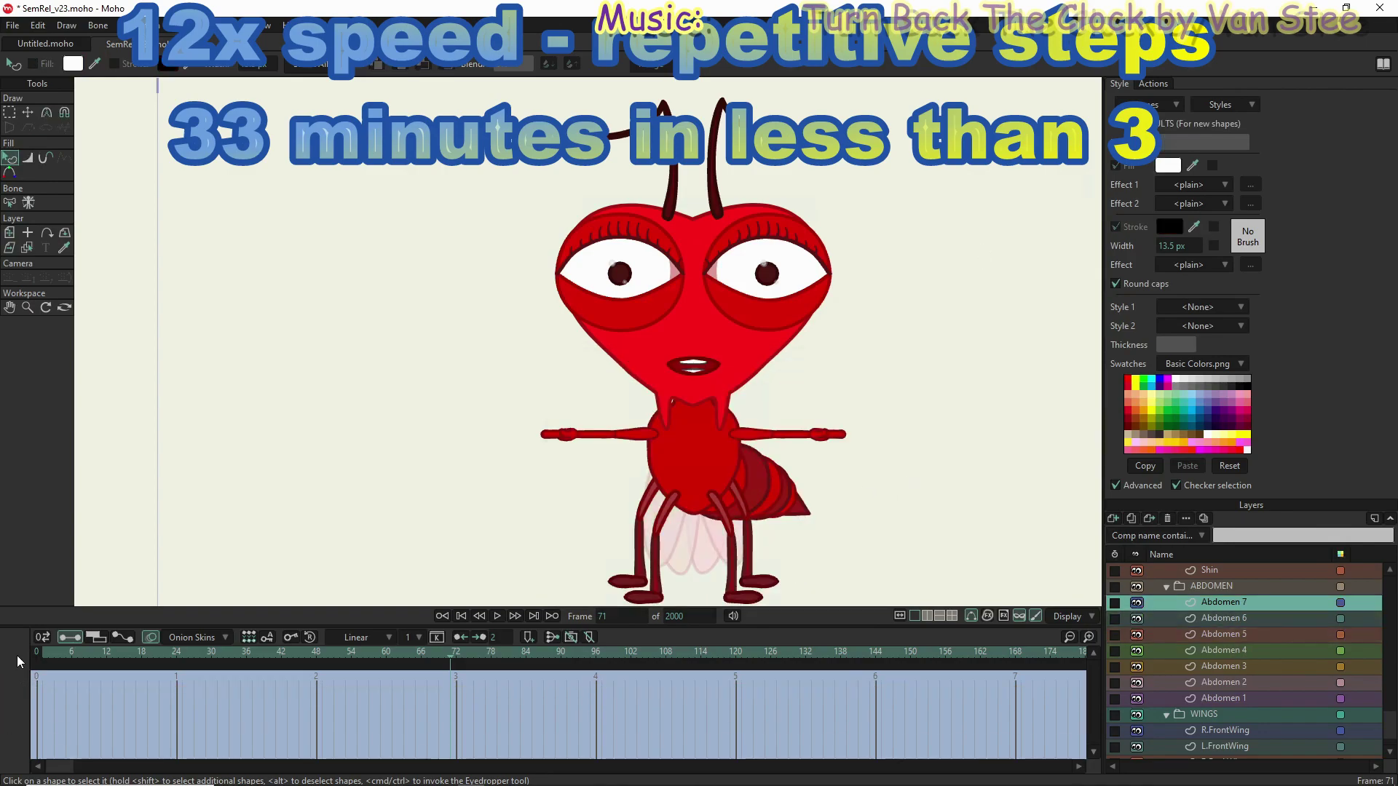
Step: Set the fills of the Abdomen 7, 3 and 1 shapes to #9B7171 at frame 1
left_click(1168, 165)
type("9b7171")
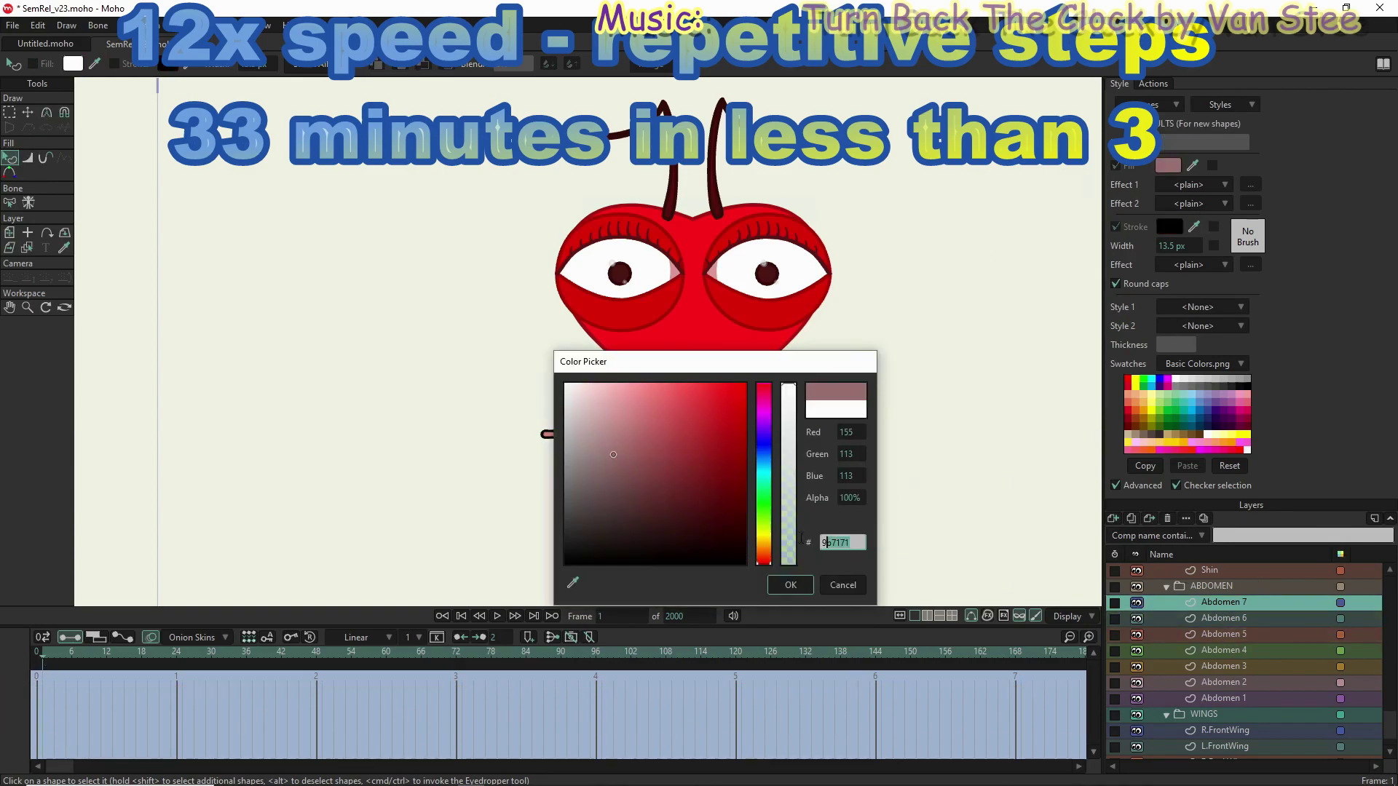
left_click(791, 584)
left_click(1223, 666)
left_click(1223, 699)
left_click(1168, 165)
left_click(791, 584)
Step: Set the Abdomen 1 stroke to #694C4C at frame 1 and adjust the Abdomen 7 fill to match the odd segments
left_click(1168, 227)
type("694c4c")
left_click(791, 585)
left_click(1168, 227)
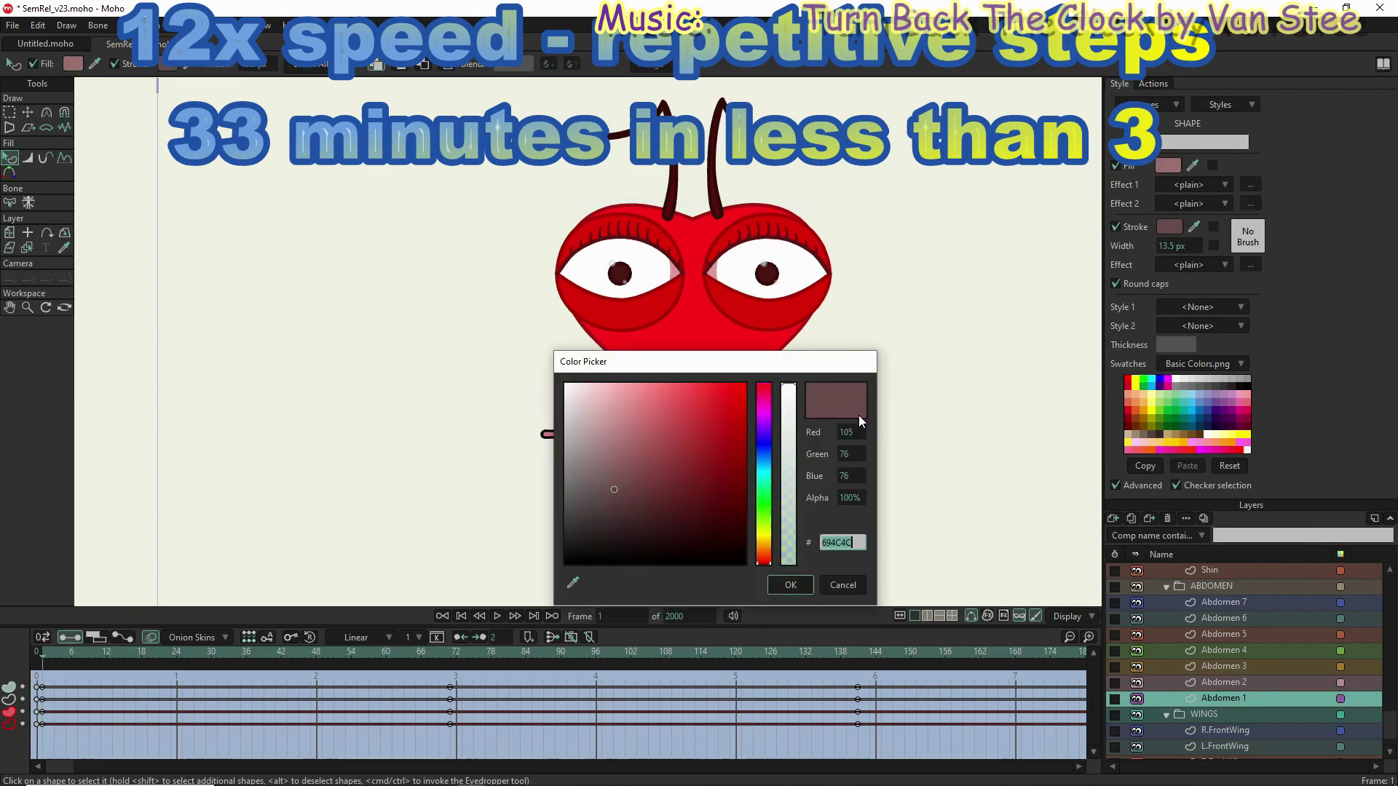
left_click(791, 585)
left_click(1223, 602)
key("ctrl+a")
left_click(1168, 165)
left_click(791, 585)
Step: Set the strokes of the Abdomen 2, 4 and 6 shapes to #8B0F0F at frame 1
left_click(1223, 683)
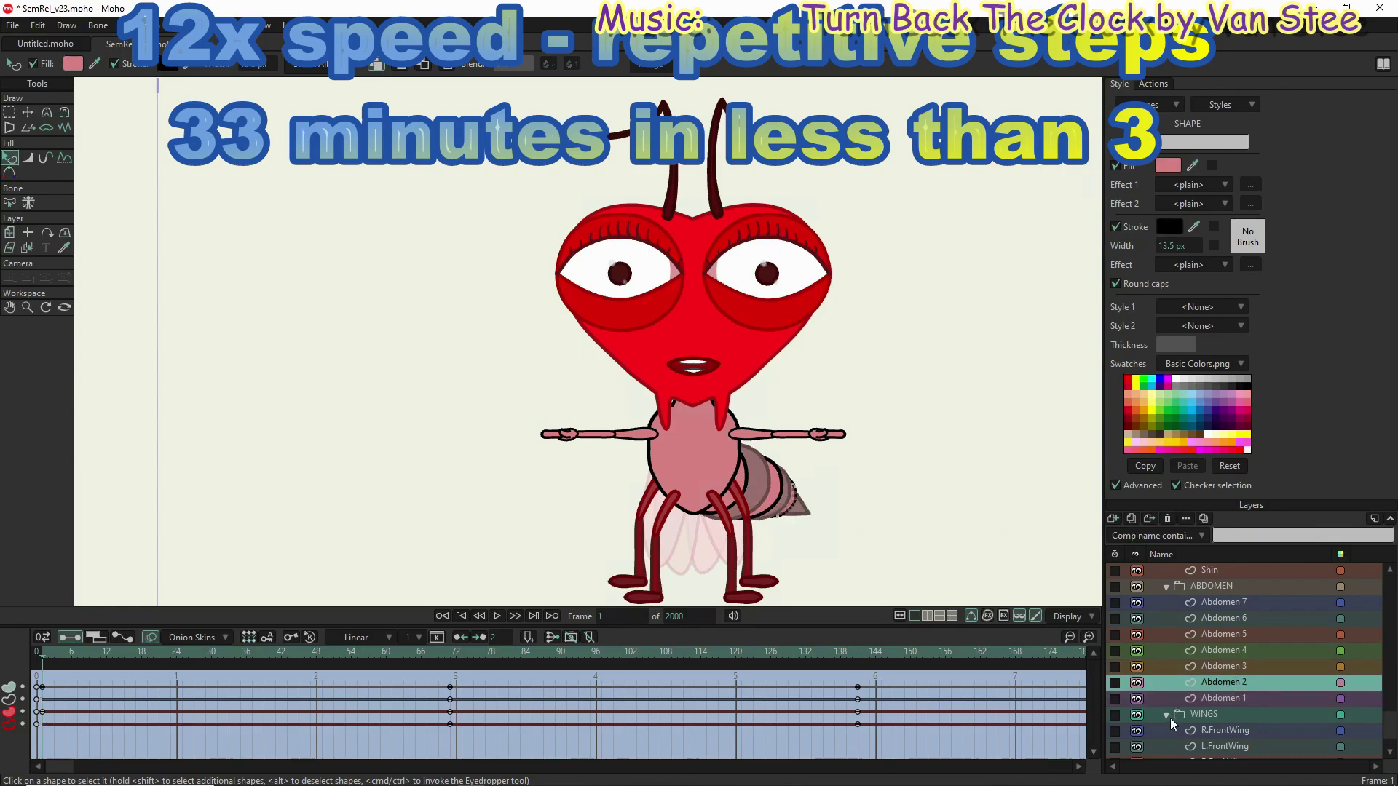
key("ctrl+a")
left_click(1168, 227)
left_click(791, 585)
left_click(1223, 651)
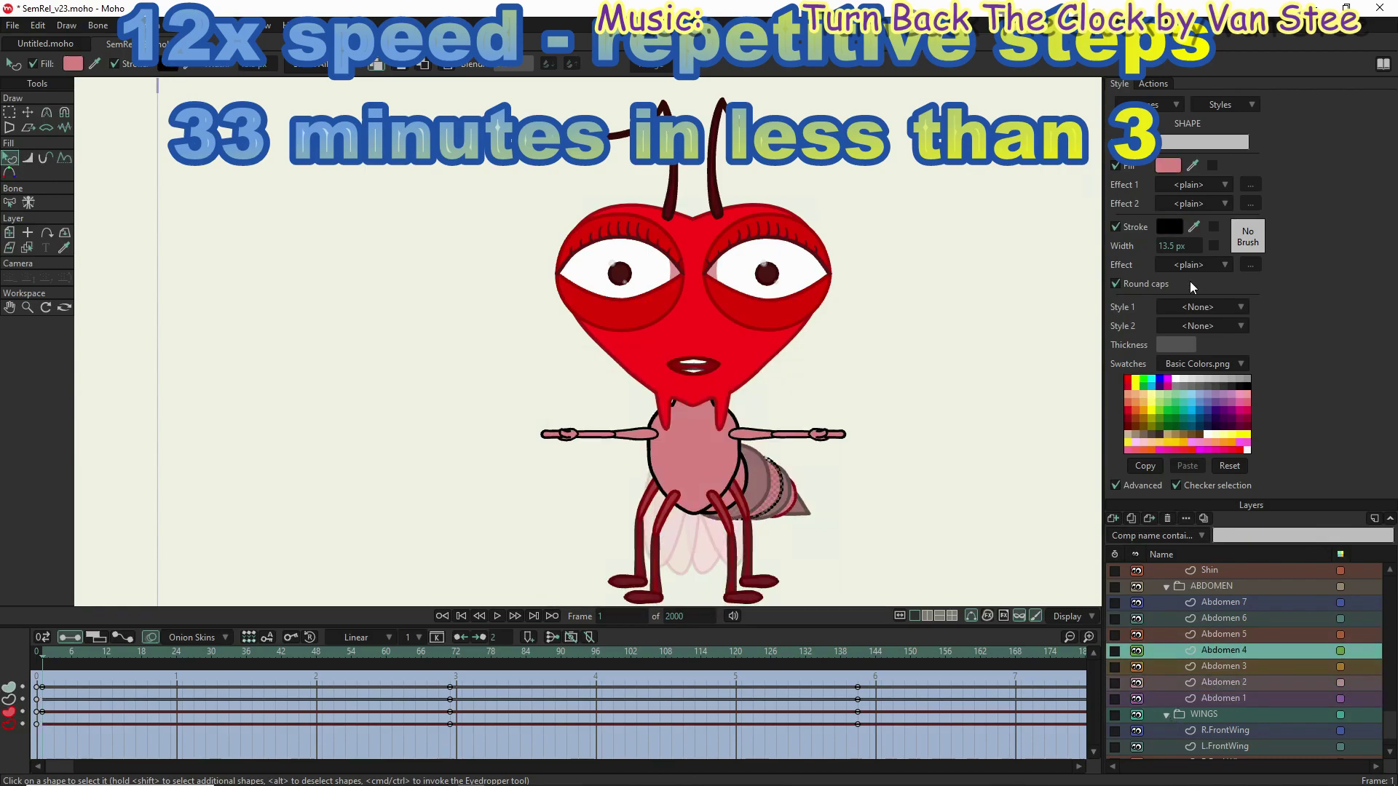
key("ctrl+a")
left_click(1168, 227)
left_click(791, 585)
left_click(1223, 619)
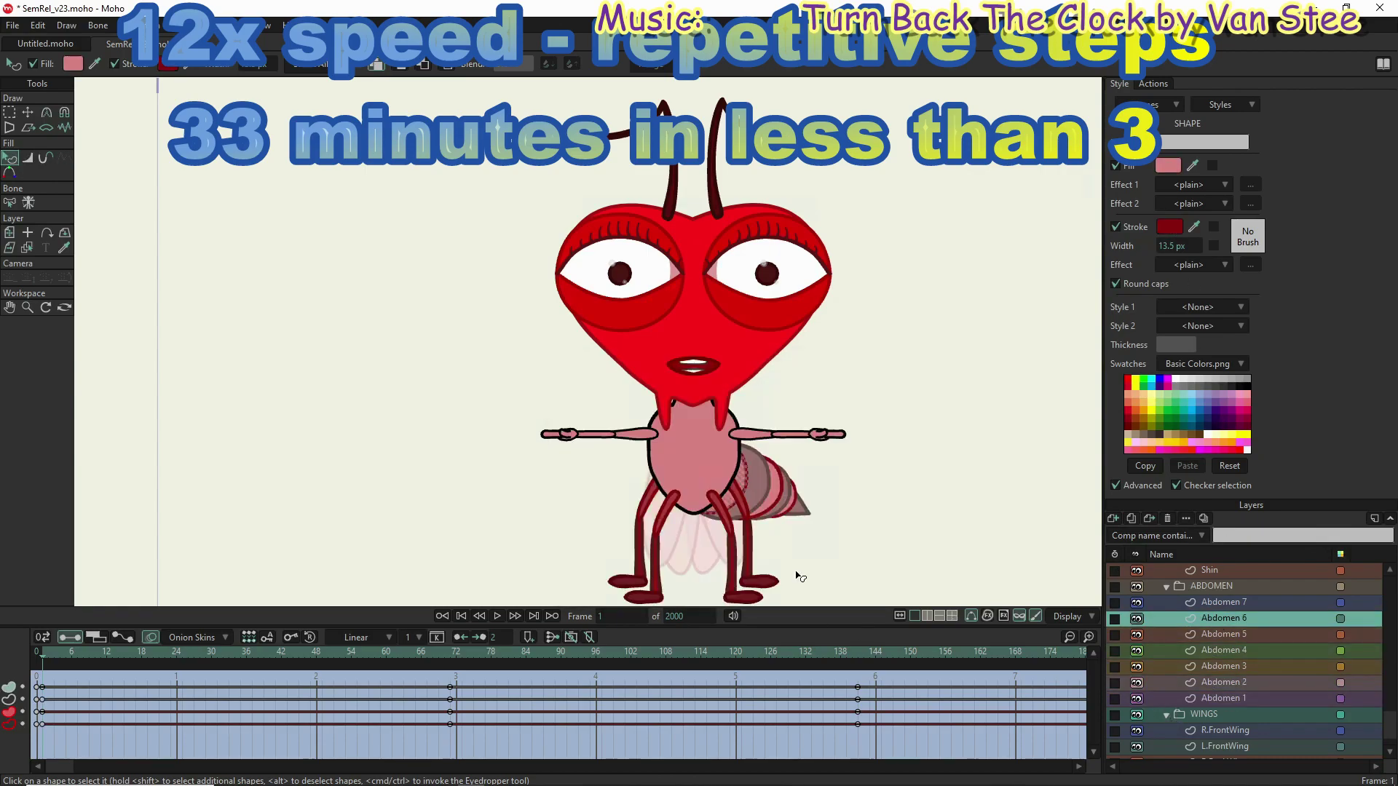
key("ctrl+a")
left_click(1169, 227)
left_click(791, 585)
Step: Change the strokes of the even-numbered Abdomen shapes to a muted brownish red at frame 1, starting with Abdomen 4
left_click(1223, 651)
key("ctrl+a")
left_click(1168, 227)
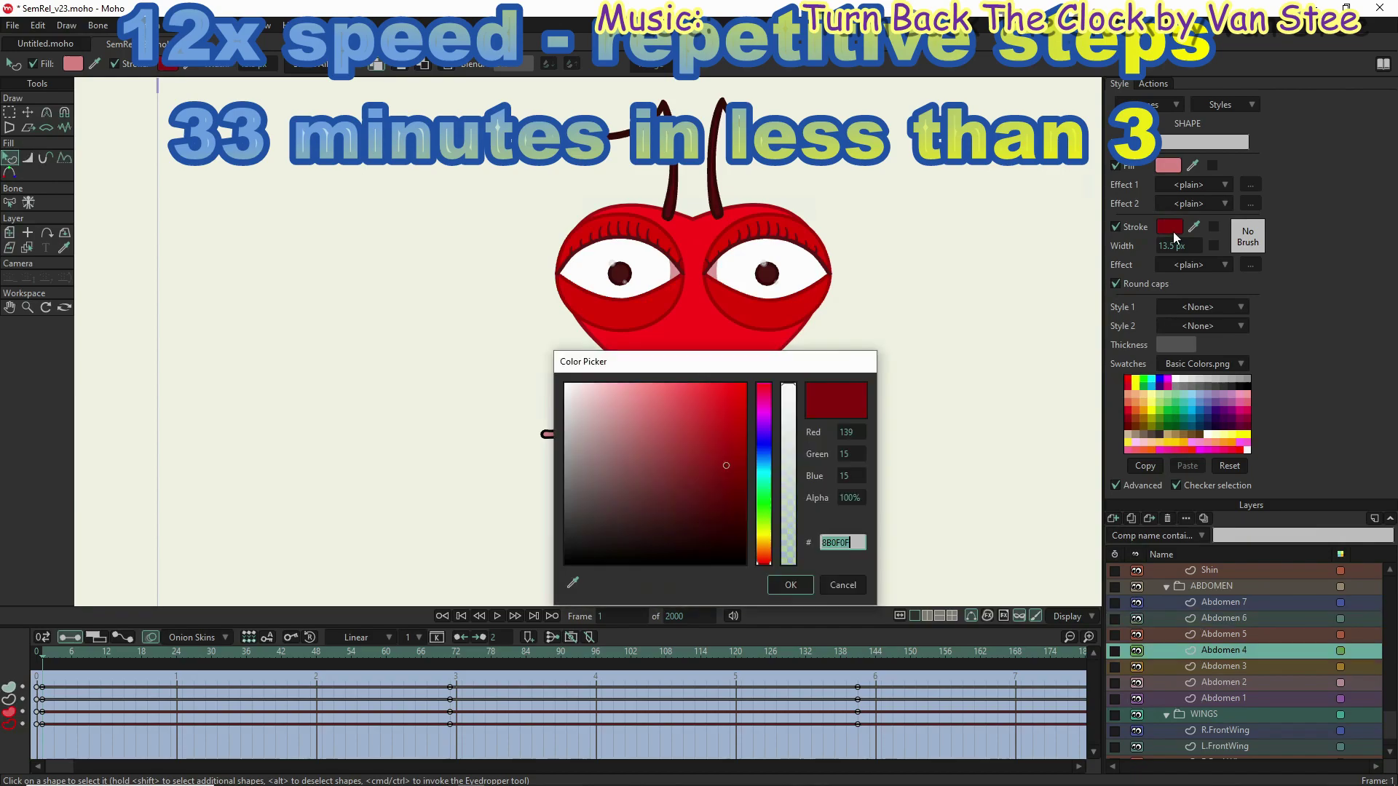
left_click(791, 585)
key("ctrl+a")
left_click(1168, 226)
left_click(791, 585)
scroll(1276, 678, "up", 5)
scroll(1276, 677, "up", 6)
left_click(1235, 683)
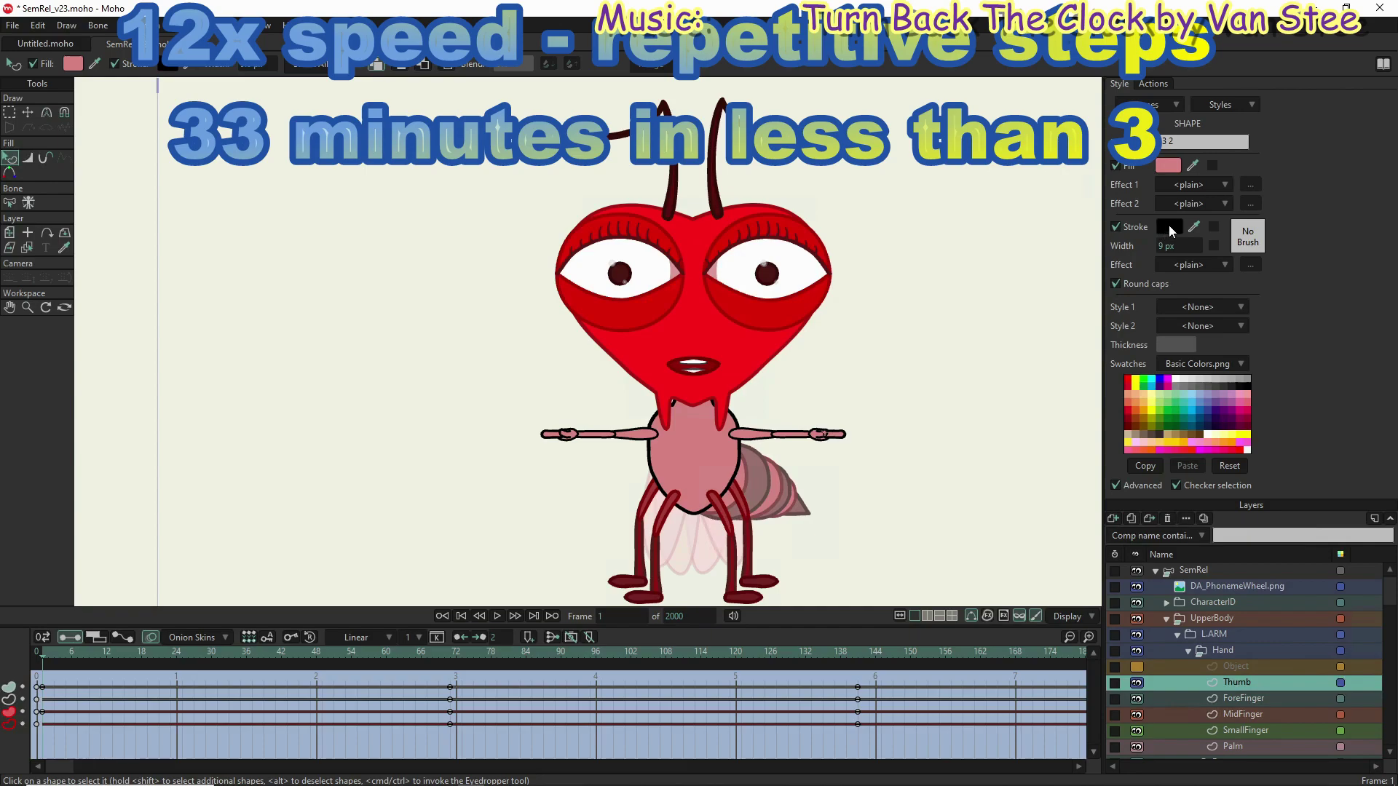
Step: Set the strokes of the Abdomen 2, 4 and 6 shapes to #694C4C at frame 1
scroll(1275, 678, "down", 10)
left_click(1223, 648)
key("ctrl+a")
left_click(1169, 226)
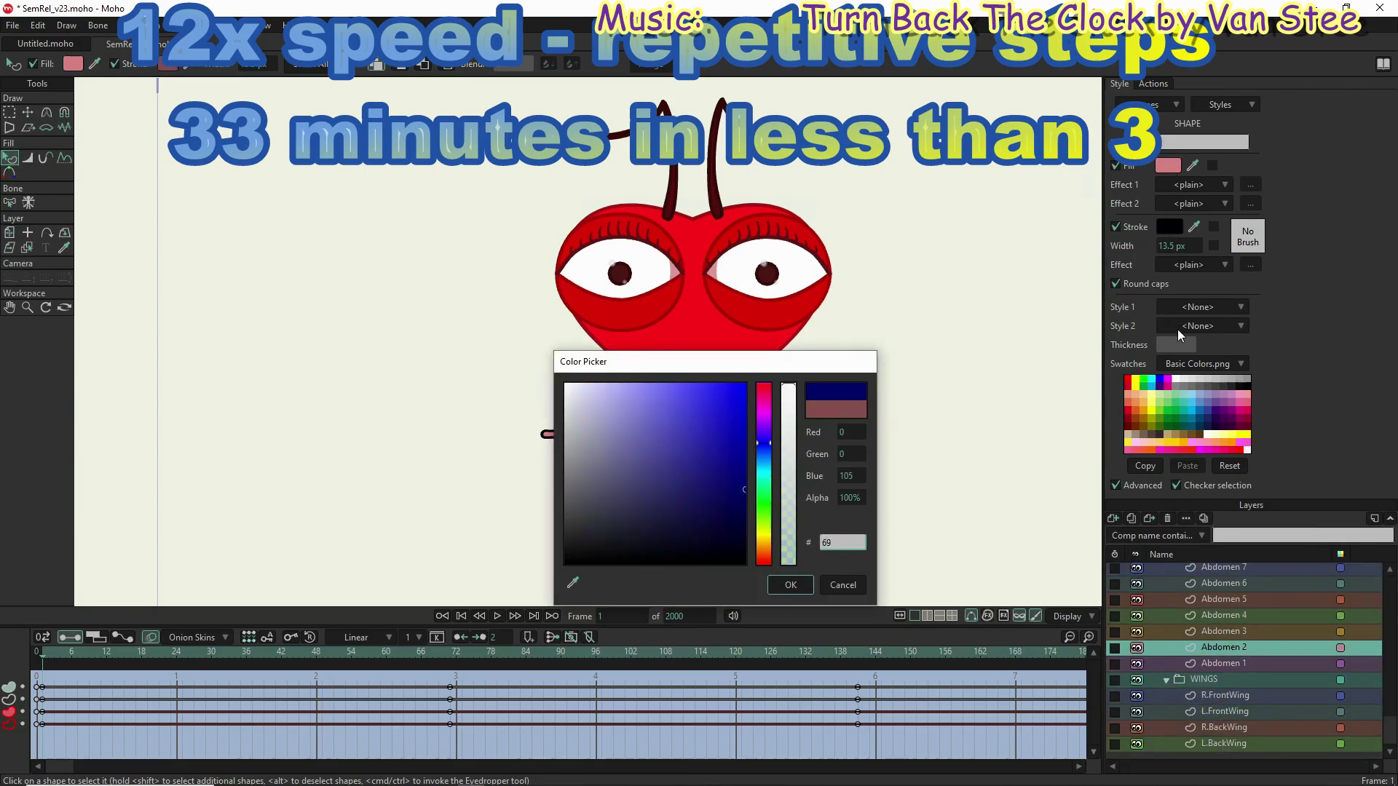
left_click(791, 585)
left_click(1223, 615)
left_click(1168, 227)
left_click(791, 585)
left_click(1223, 583)
left_click(1168, 226)
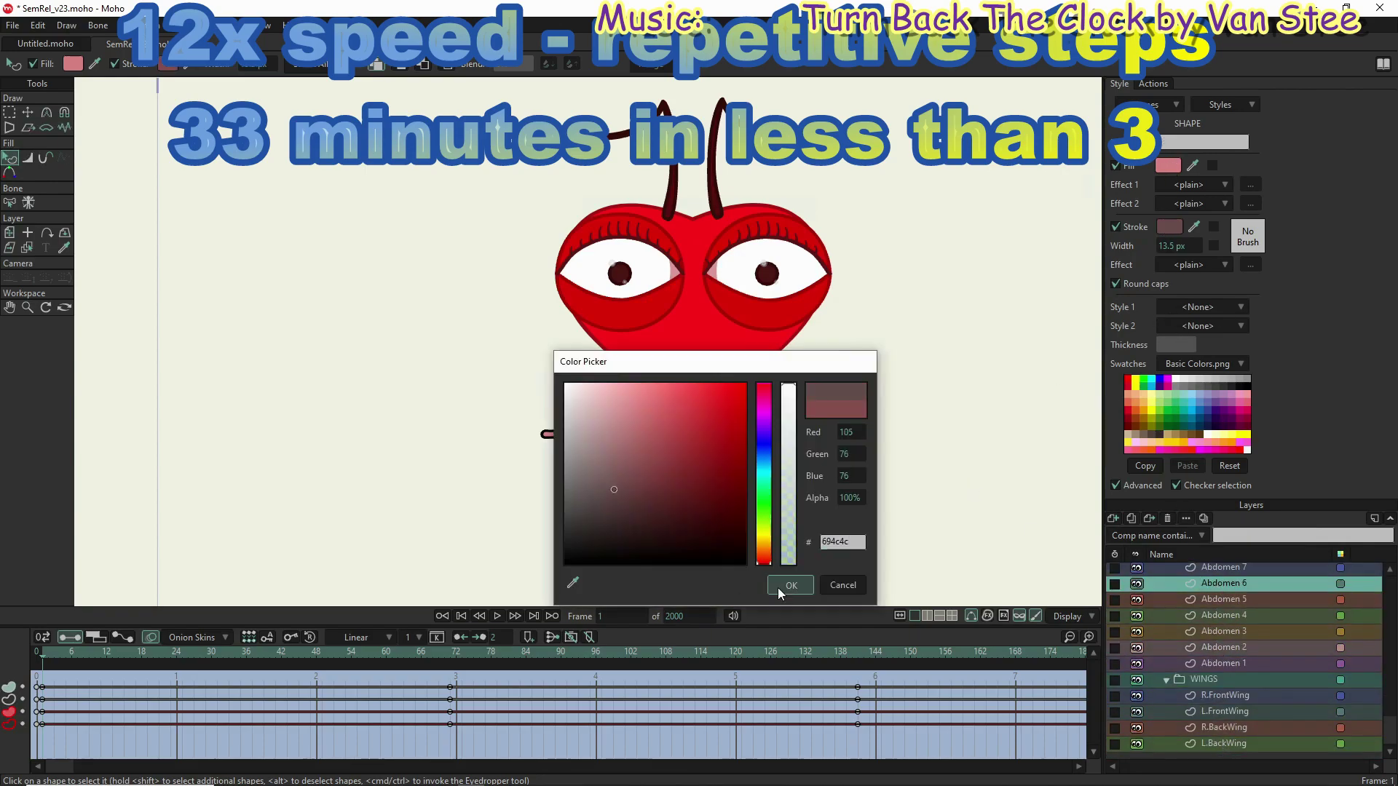
left_click(791, 584)
Step: Set the stroke of the Chest shape to #DB8484 at frame 1
scroll(1231, 630, "up", 3)
scroll(1231, 629, "up", 4)
left_click(1231, 631)
left_click(1170, 226)
type("d47880")
left_click(791, 585)
scroll(1231, 629, "up", 2)
left_click(1223, 648)
left_click(1168, 226)
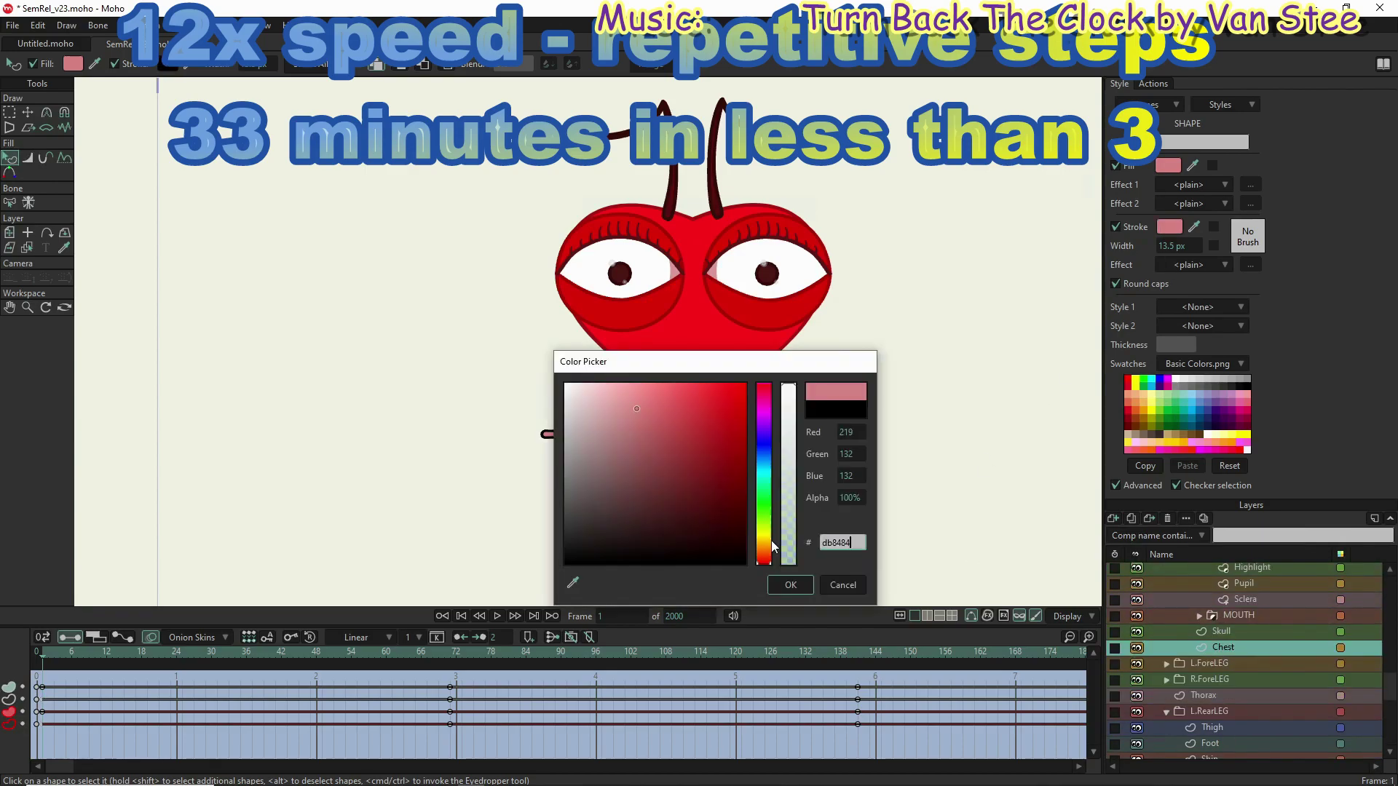
left_click(790, 585)
scroll(699, 494, "up", 5)
scroll(699, 494, "down", 5)
scroll(699, 437, "up", 2)
Step: Change the stroke of the Chest shape to #8B4F4F at frame 1
left_click(1169, 227)
double_click(844, 542)
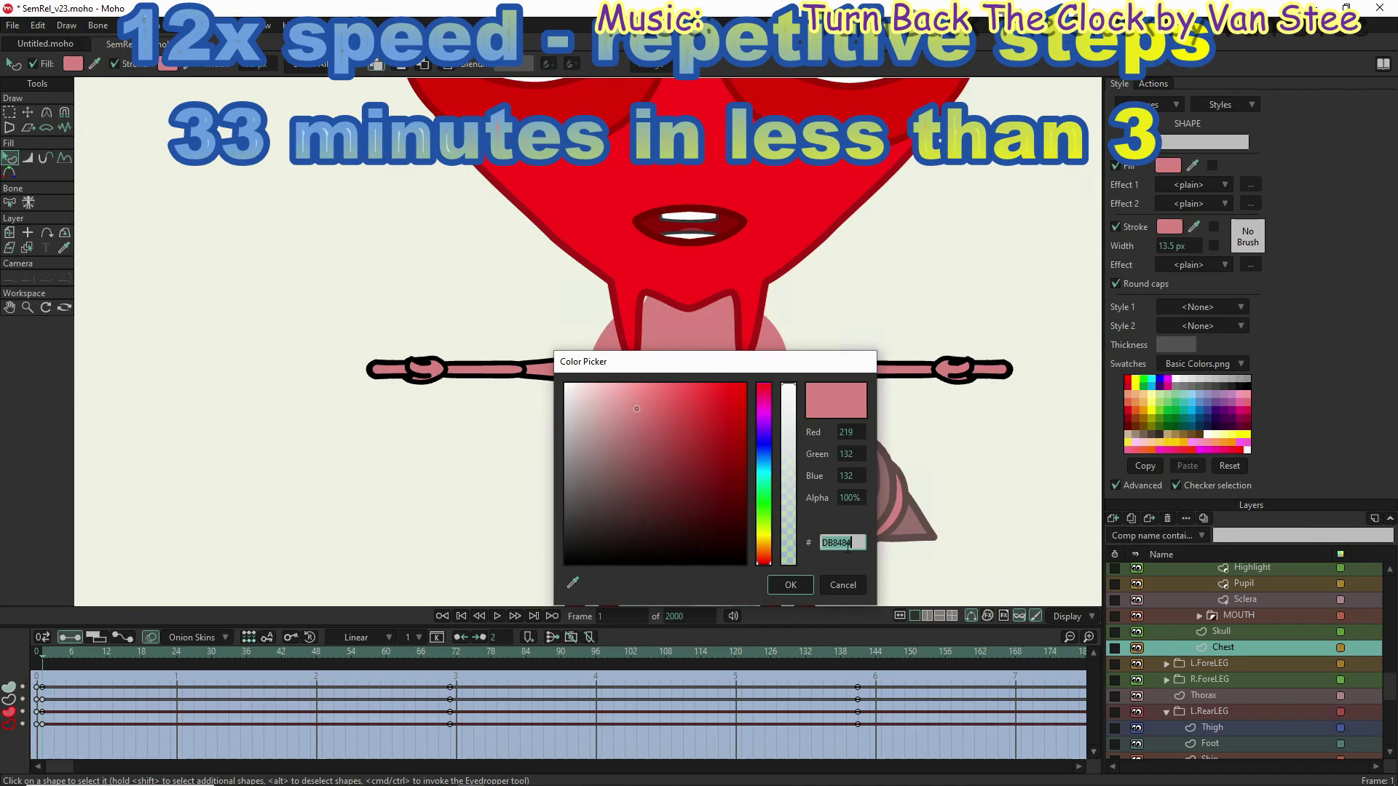
left_click(790, 585)
left_click(1168, 227)
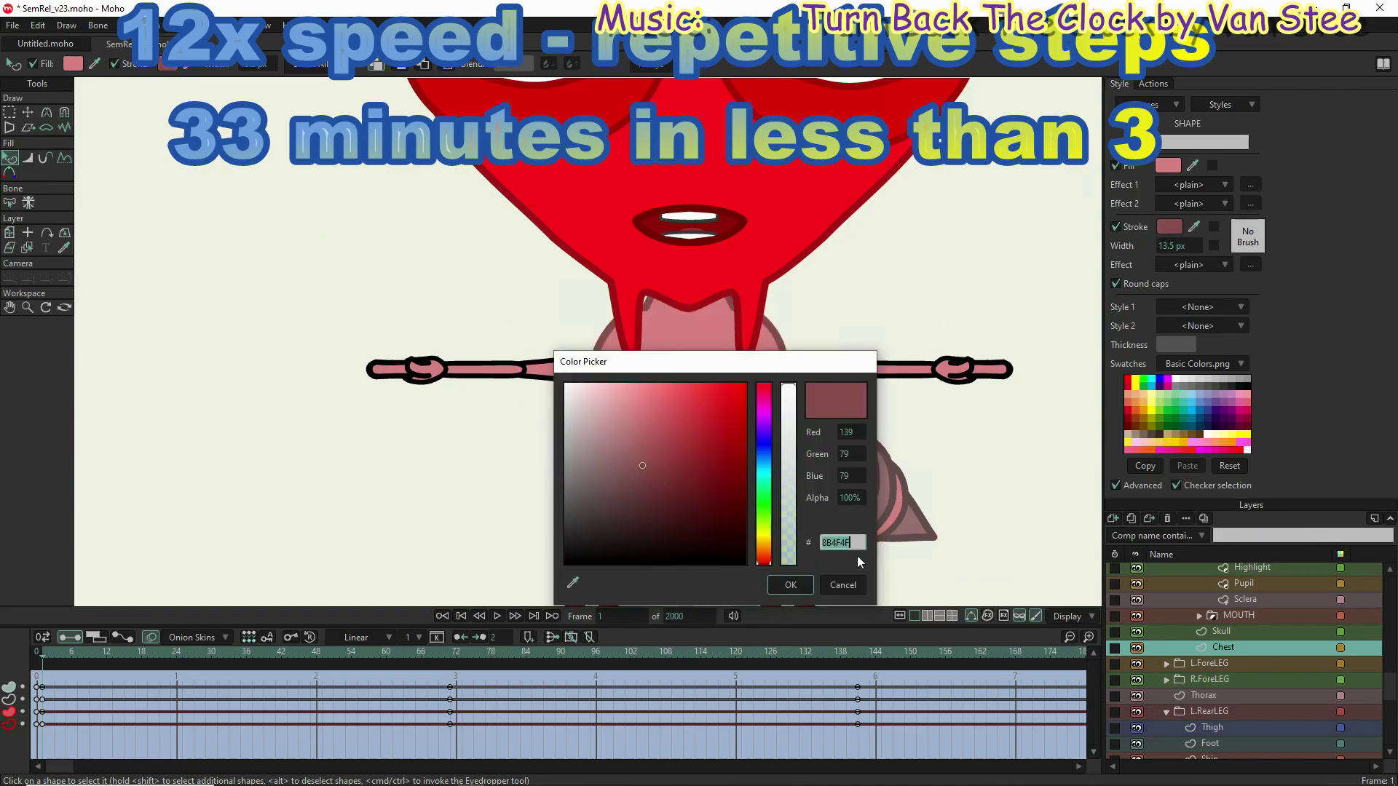
left_click(791, 585)
Step: Recolour the strokes of the Thorax and the R.ARM Biceps, Forearm and Palm shapes to #8B4F4F at frame 1
left_click(1204, 696)
scroll(1278, 664, "up", 4)
left_click(1233, 601)
scroll(1267, 655, "down", 3)
left_click(1233, 711)
scroll(408, 370, "up", 5)
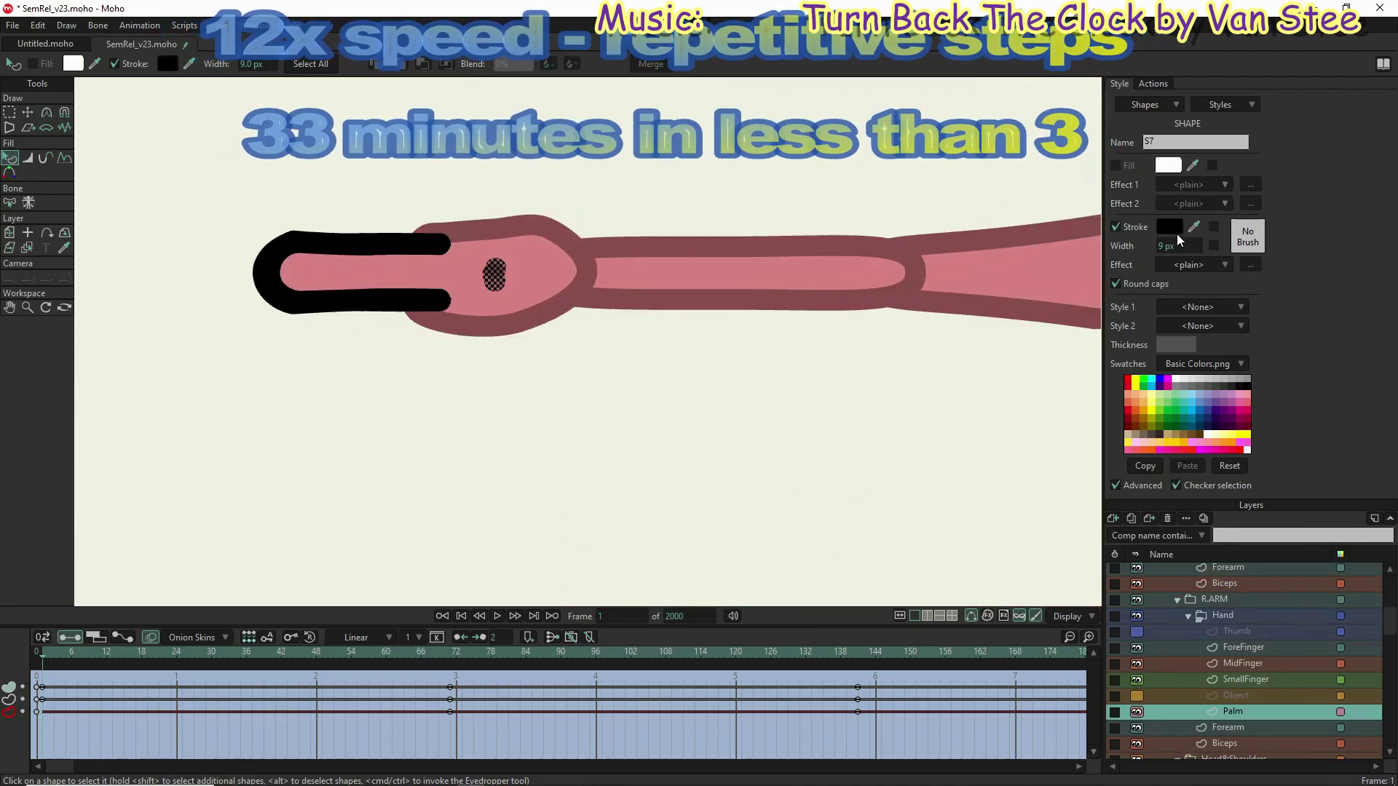
Step: Set the stroke colour of the R.ARM MidFinger shapes to #8B4F4F at frame 1
left_click(1243, 664)
left_click(1168, 226)
left_click(843, 542)
type("8B4F4F")
left_click(791, 585)
left_click(1168, 226)
left_click(842, 542)
type("8B4F4F")
left_click(791, 584)
Step: Set the strokes of the R.ARM ForeFinger and Thumb shapes to #8B4F4F at frame 1
left_click(1243, 648)
left_click(1168, 227)
left_click(842, 542)
key("ctrl+v")
left_click(791, 585)
left_click(1237, 632)
key("z")
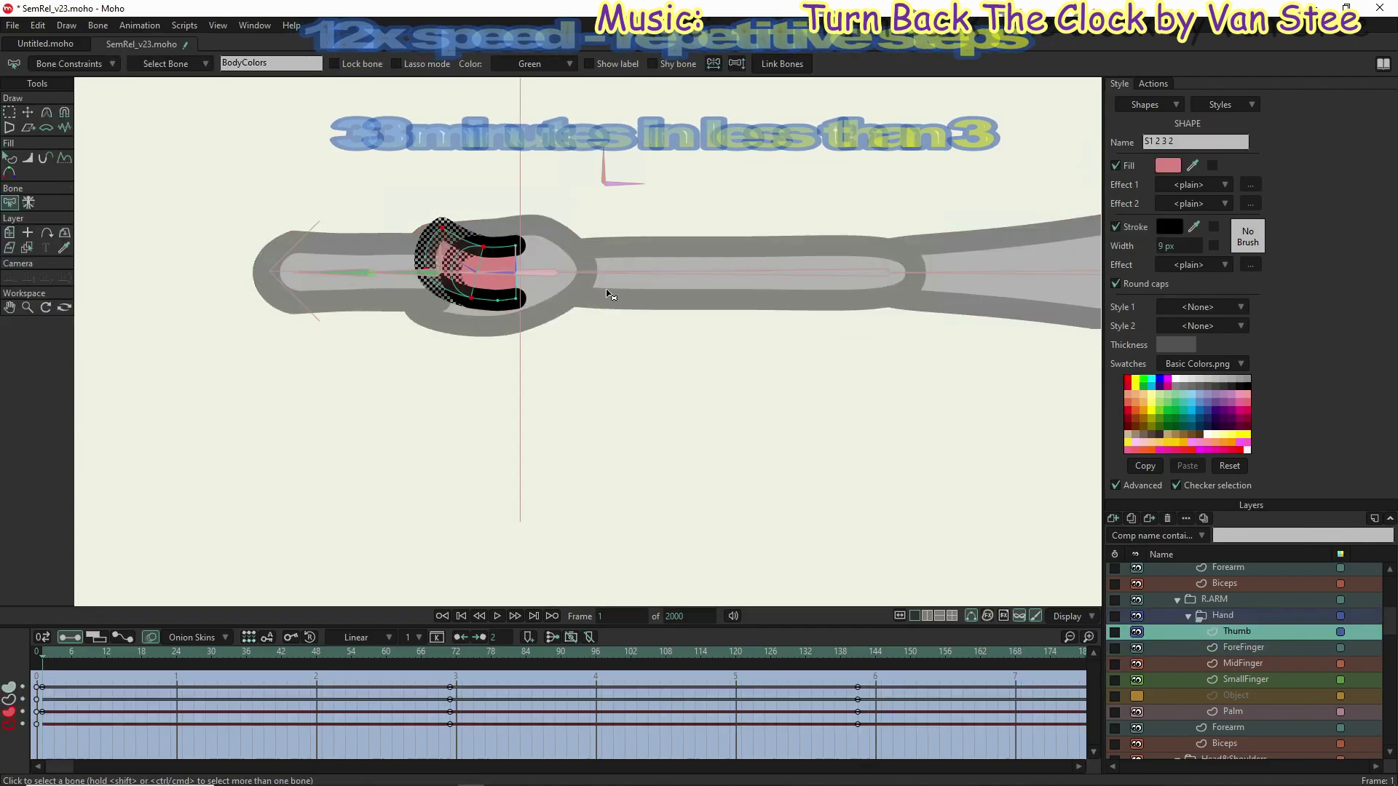
key("q")
scroll(556, 318, "down", 3)
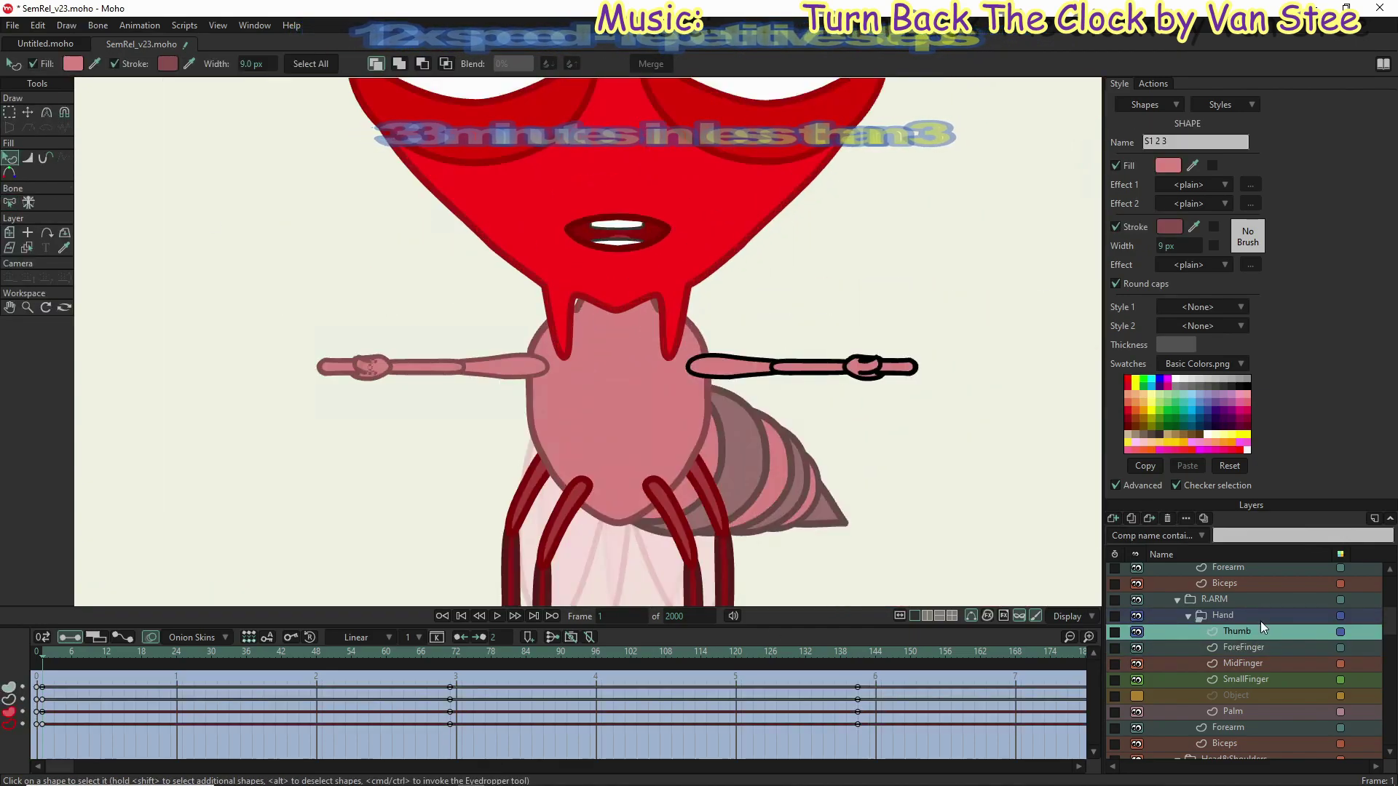
Step: Set the strokes of the L.ARM Biceps, Forearm and Palm shapes to #8B4F4F at frame 1
scroll(1245, 655, "up", 1)
left_click(1225, 615)
left_click(1168, 226)
left_click(842, 542)
type("8B4F4F")
left_click(791, 585)
left_click(1228, 600)
left_click(1168, 227)
key("ctrl+v")
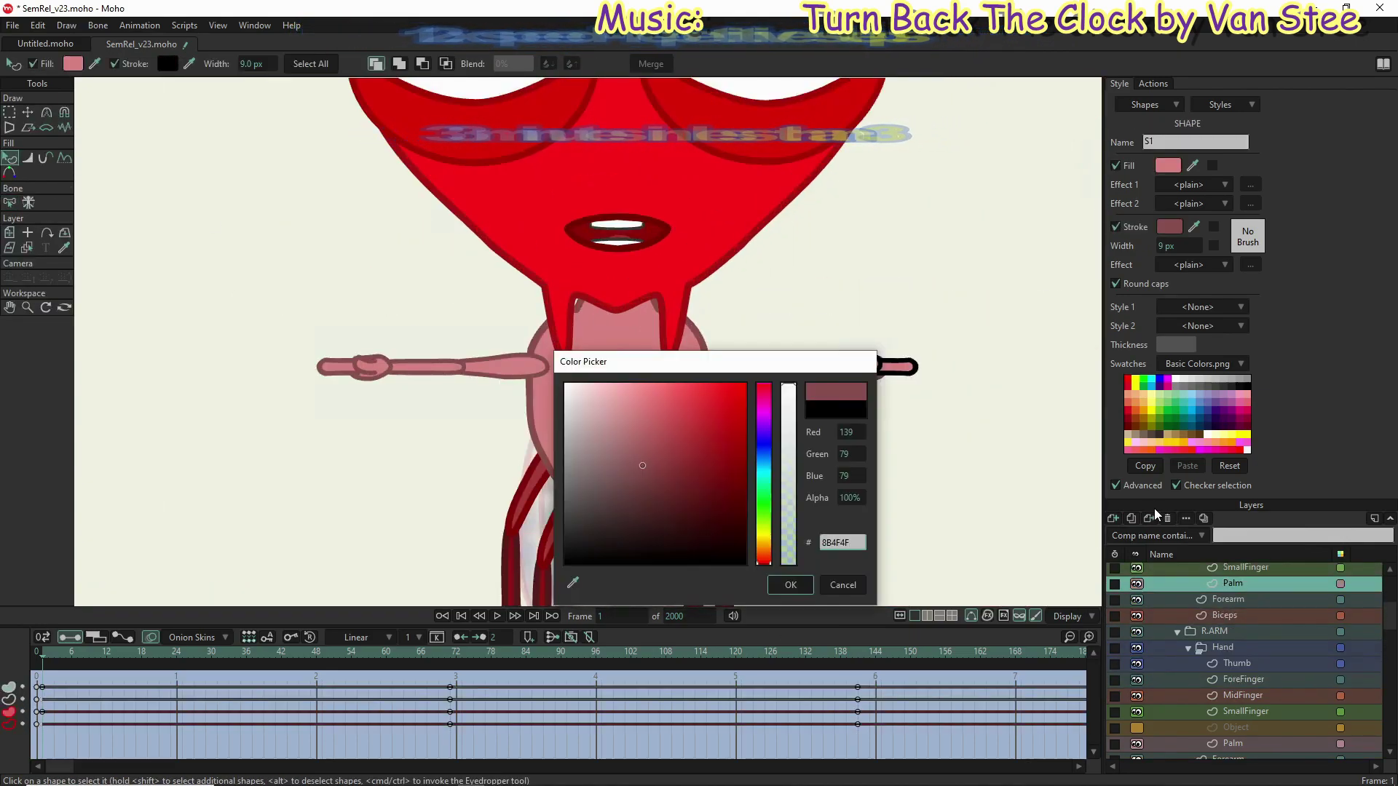
left_click(791, 585)
Step: Give the remaining L.ARM Palm shape and the SmallFinger shapes a #8B4F4F stroke at frame 1
scroll(1245, 655, "up", 2)
left_click(1233, 695)
left_click(1136, 631)
scroll(866, 367, "up", 3)
left_click(1168, 226)
left_click(790, 585)
left_click(1246, 680)
left_click(1168, 227)
left_click(791, 584)
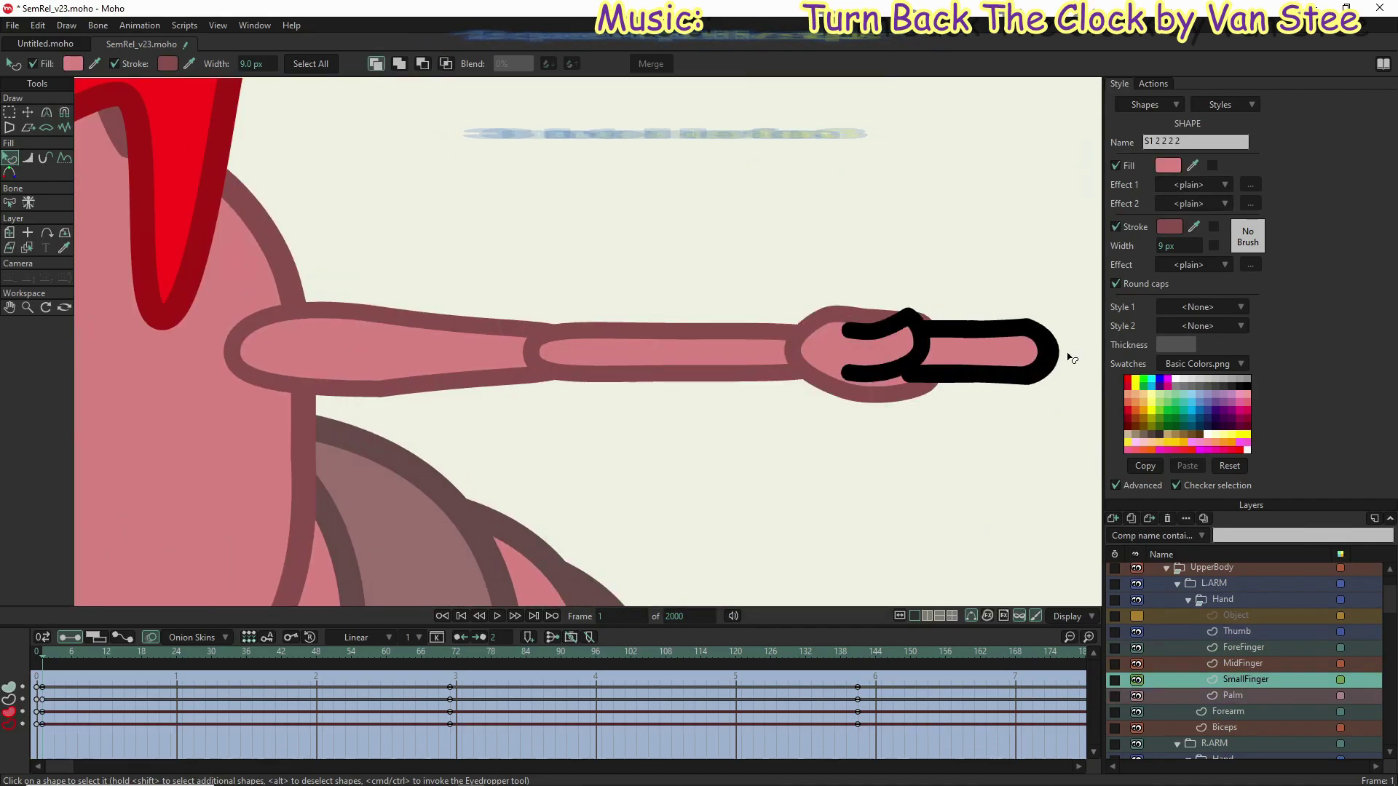
left_click(1168, 227)
left_click(790, 585)
Step: Set the strokes of the L.ARM MidFinger and ForeFinger shapes to #8B4F4F at frame 1
left_click(1243, 664)
left_click(1168, 226)
left_click(791, 584)
left_click(1168, 227)
left_click(791, 585)
left_click(1243, 647)
left_click(1168, 226)
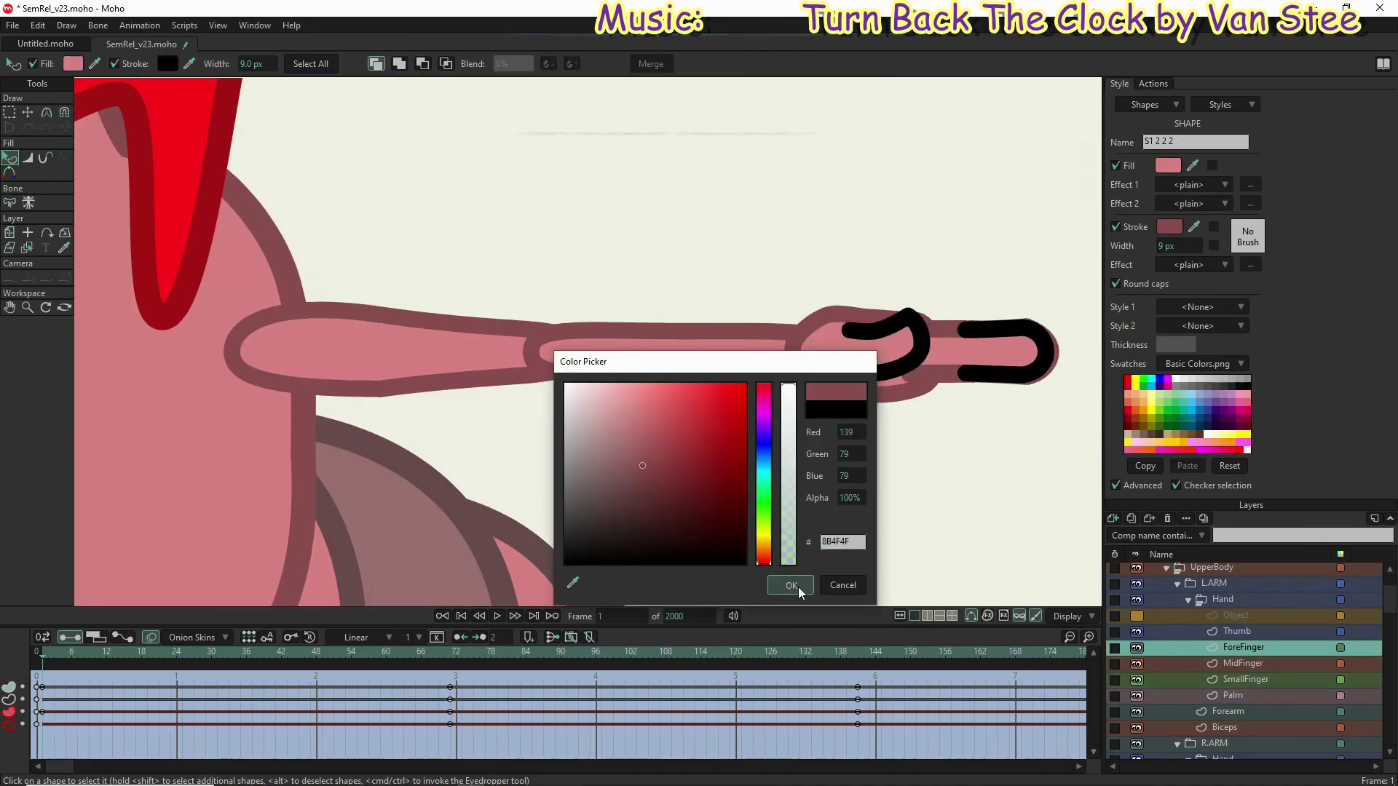
Step: Set the strokes of both L.ARM Thumb shapes to #8B4F4F at frame 1
left_click(1237, 631)
left_click(1167, 229)
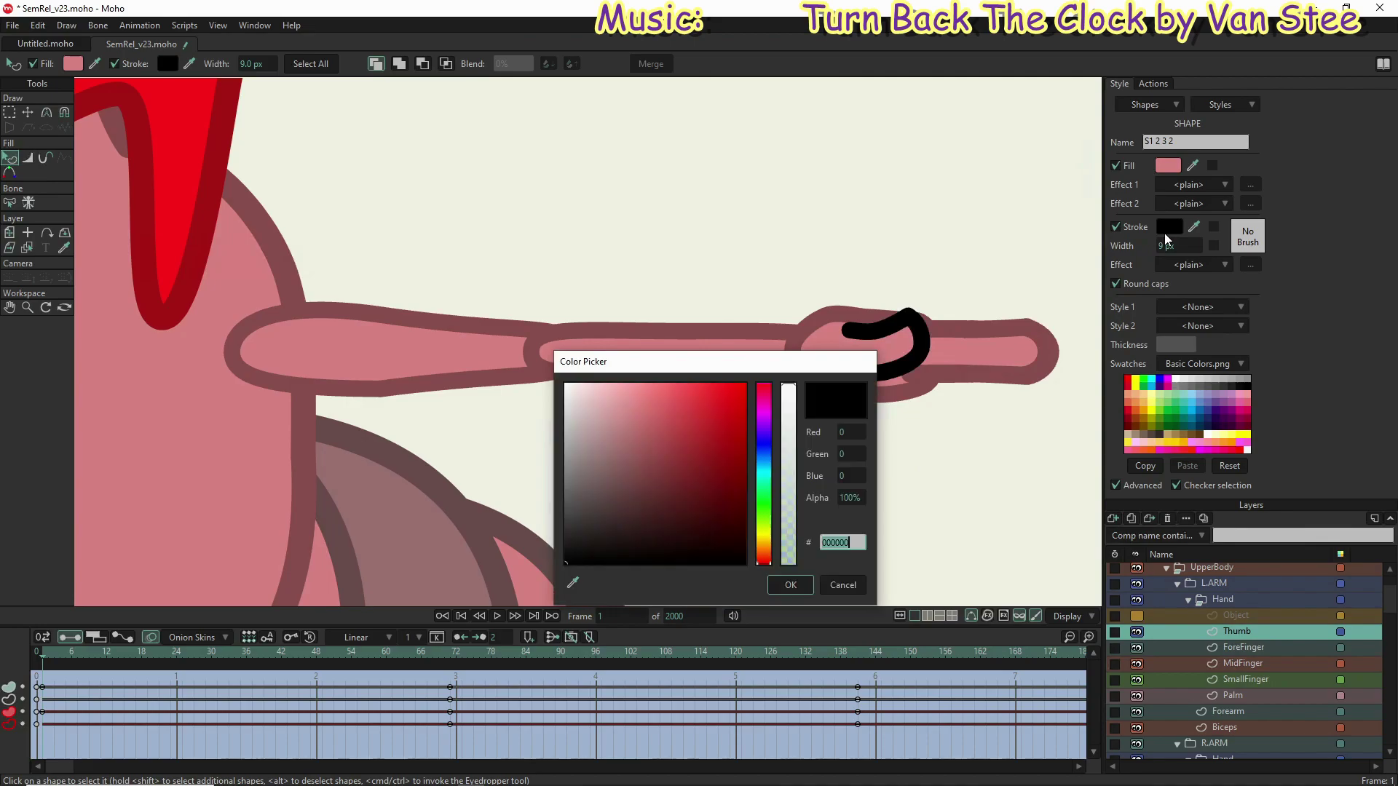
left_click(788, 585)
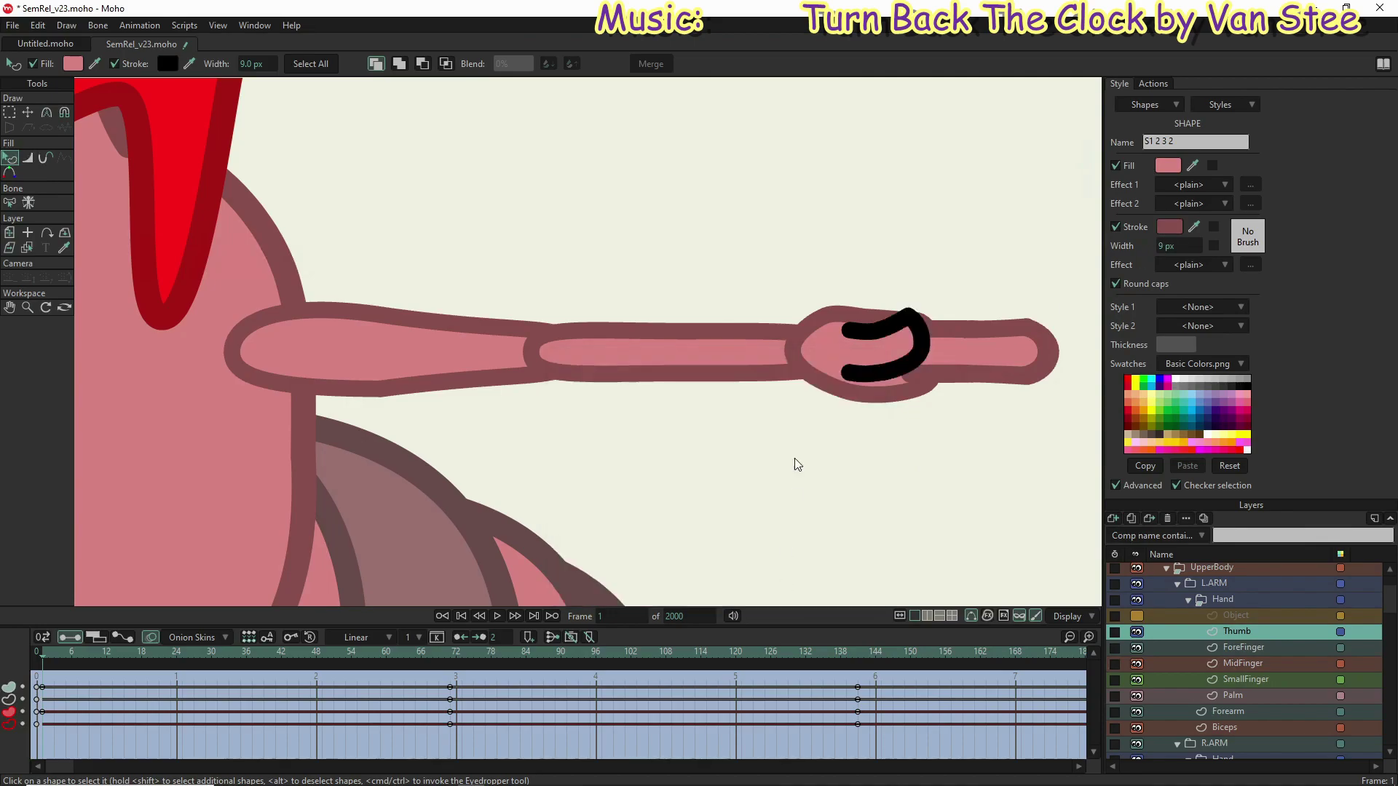
left_click(823, 351)
left_click(853, 334)
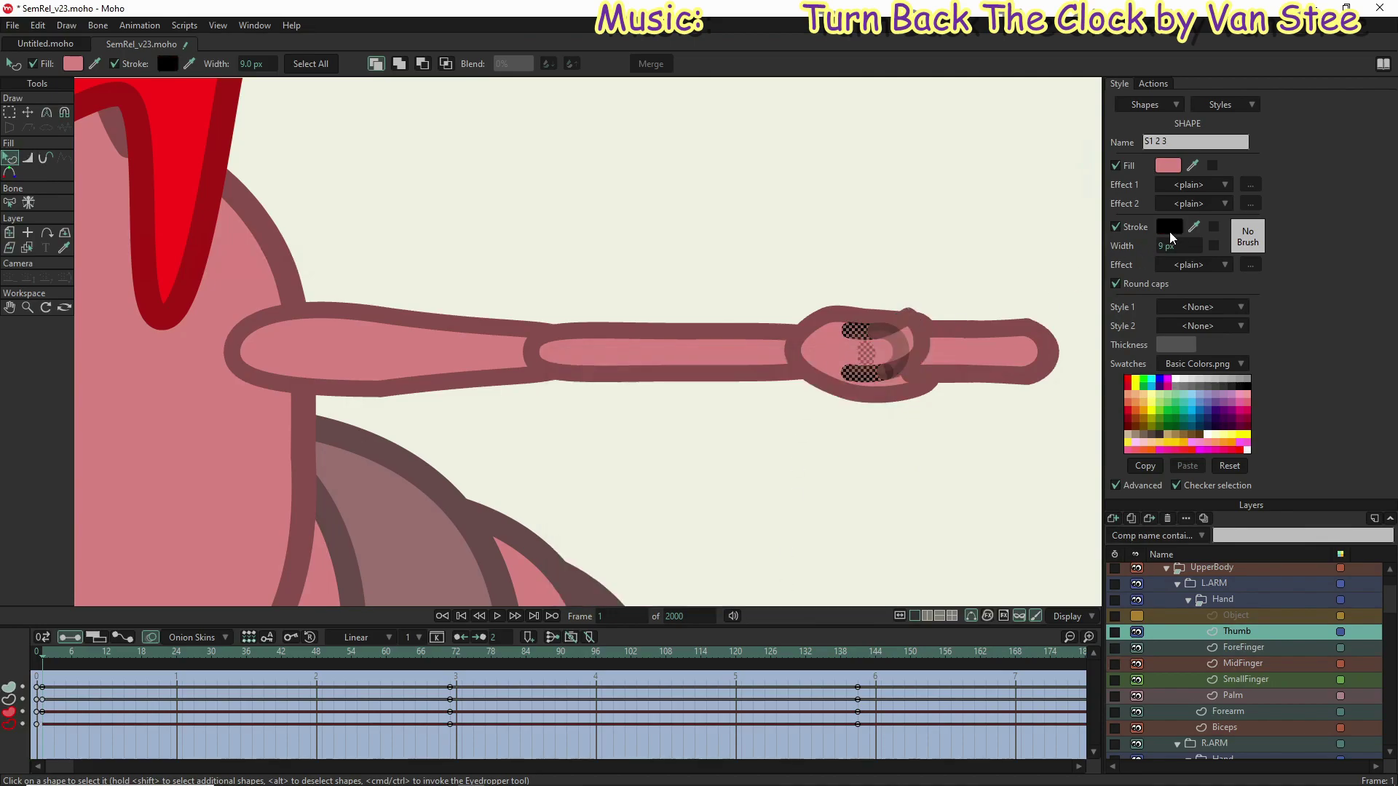
left_click(1169, 227)
type("8B4F4F")
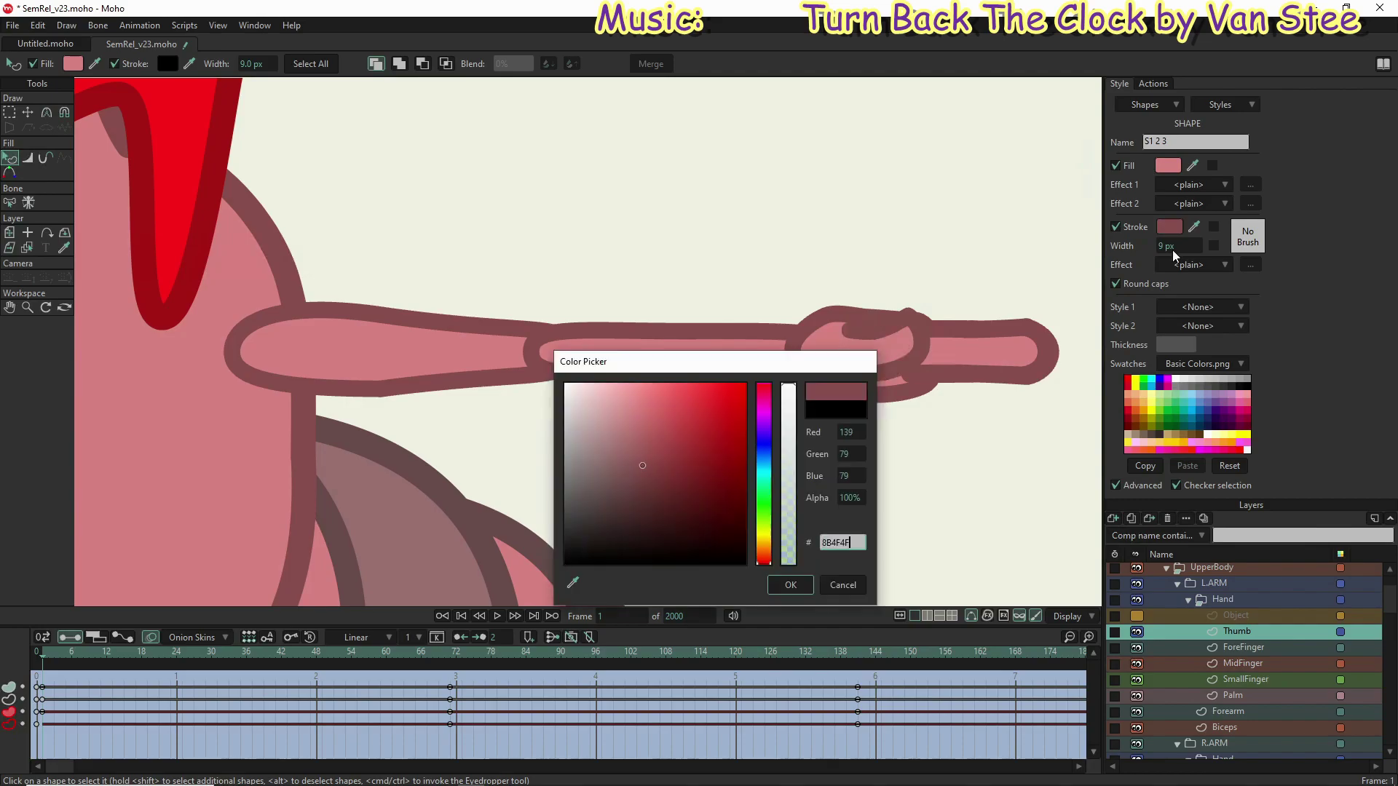
left_click(789, 585)
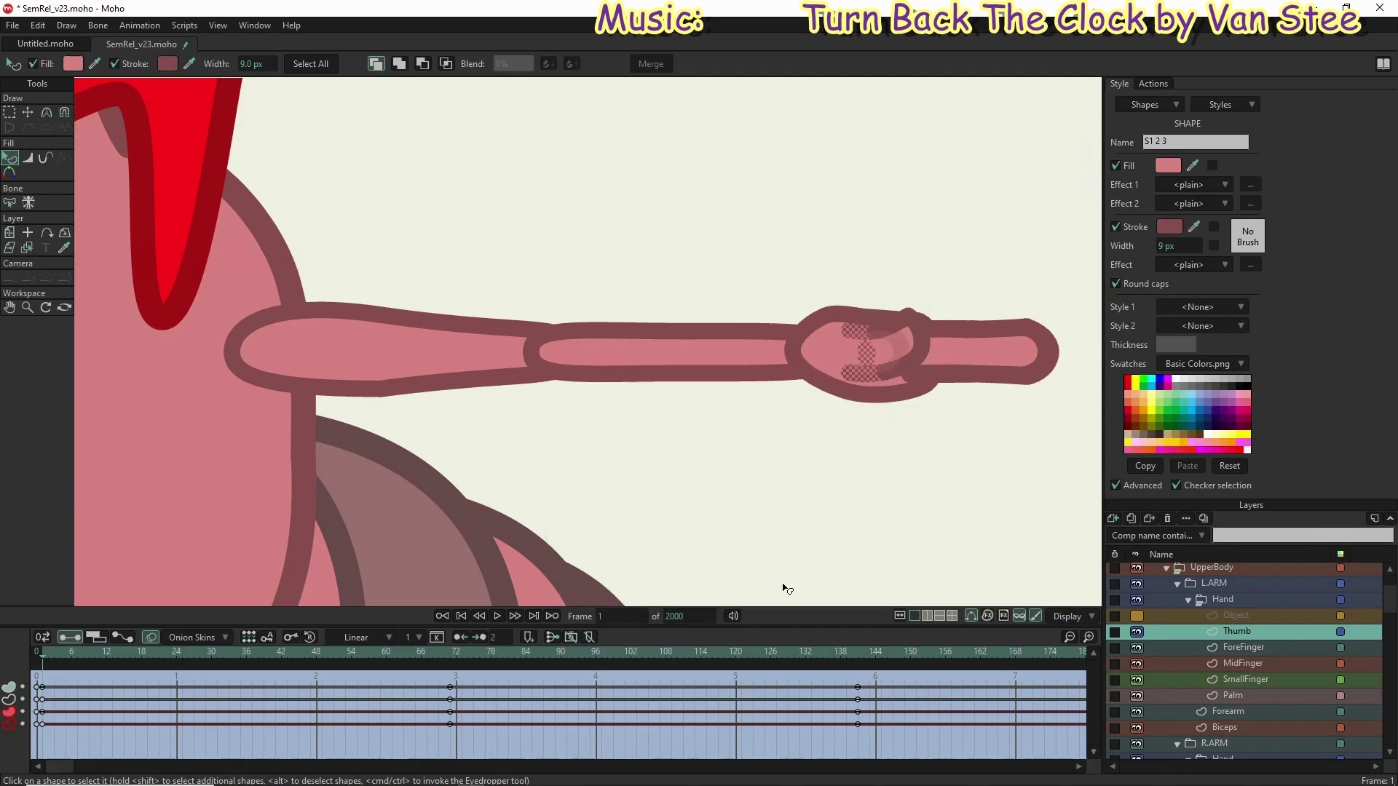
scroll(749, 434, "down", 5)
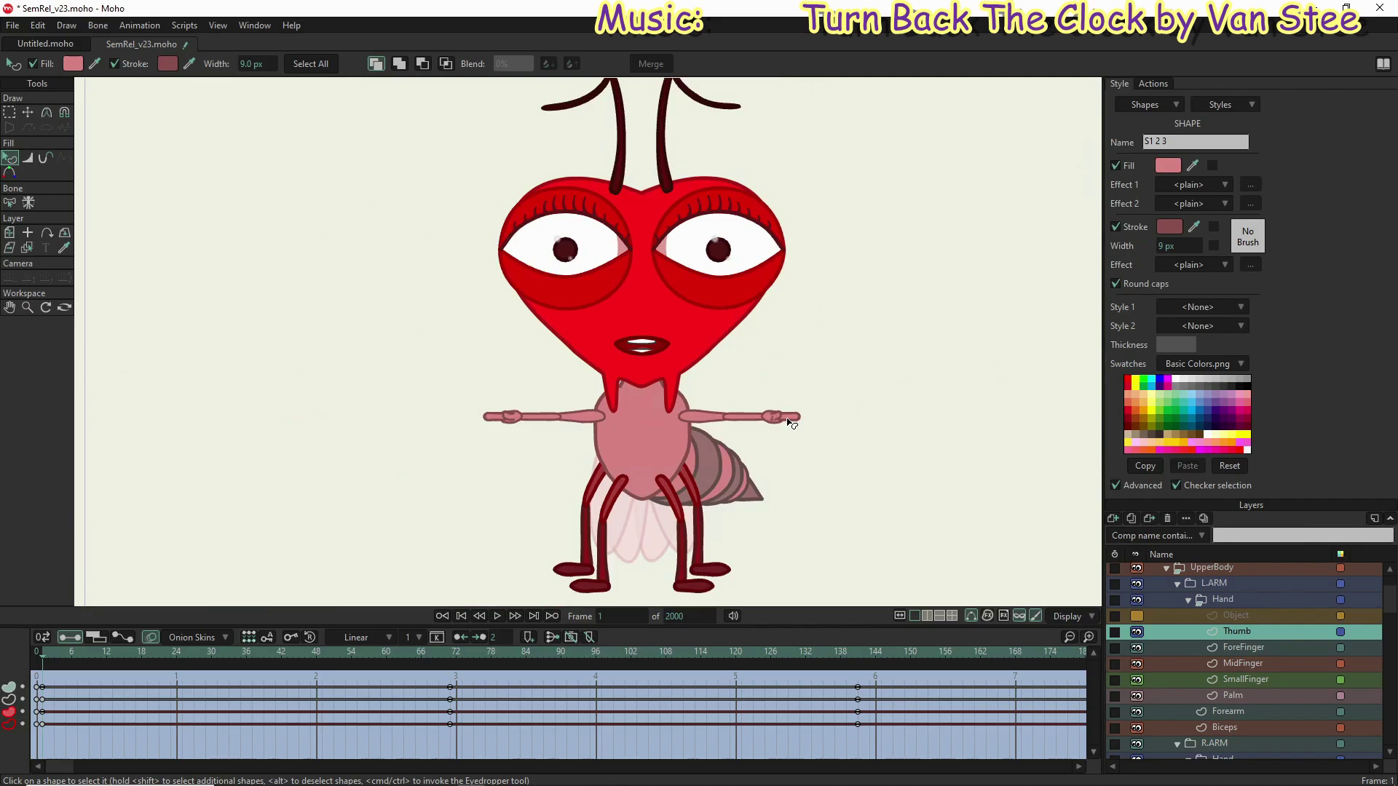
scroll(805, 431, "up", 2)
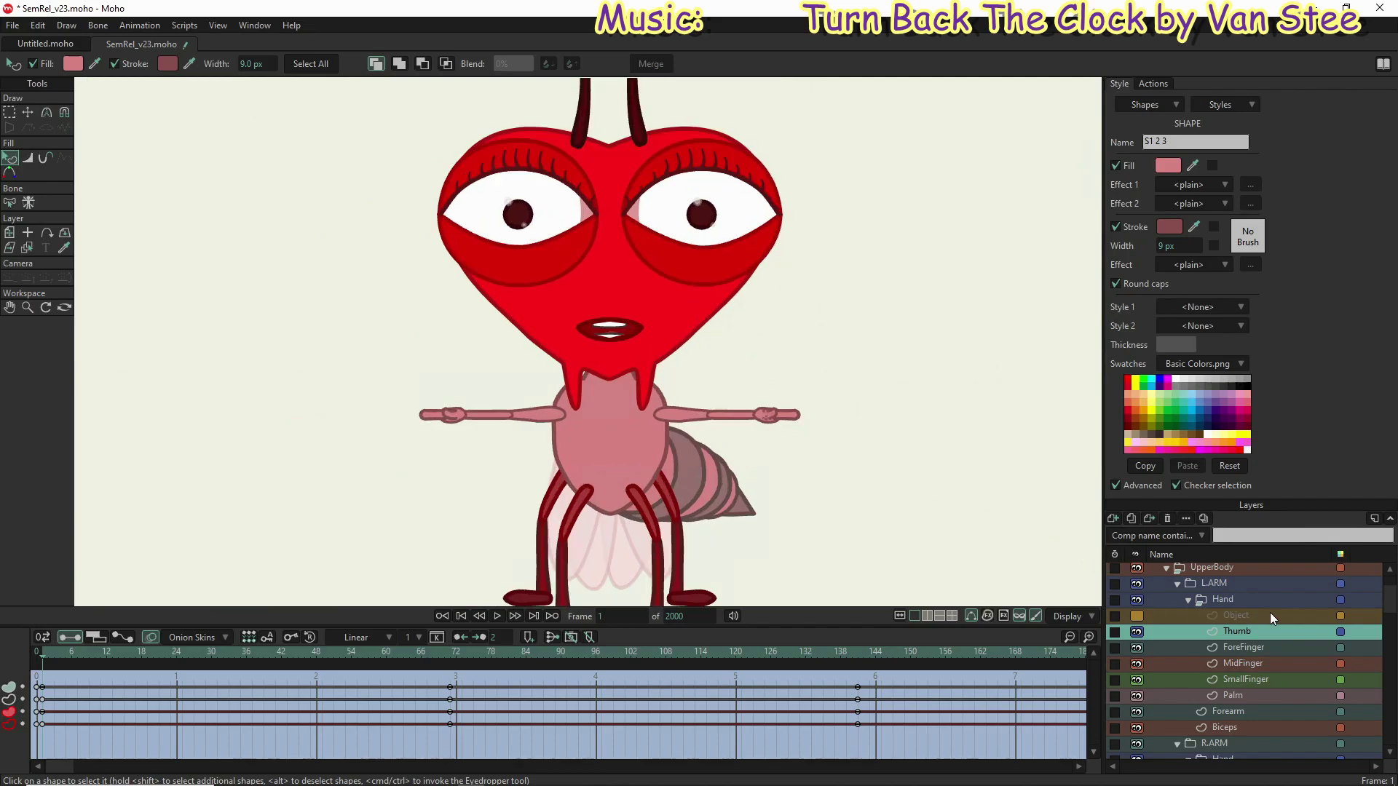
Step: Delete the Abdomen_l_r bone's stray keyframe at frame 1 of the SemRel layer's BodyColors action
scroll(1274, 613, "up", 2)
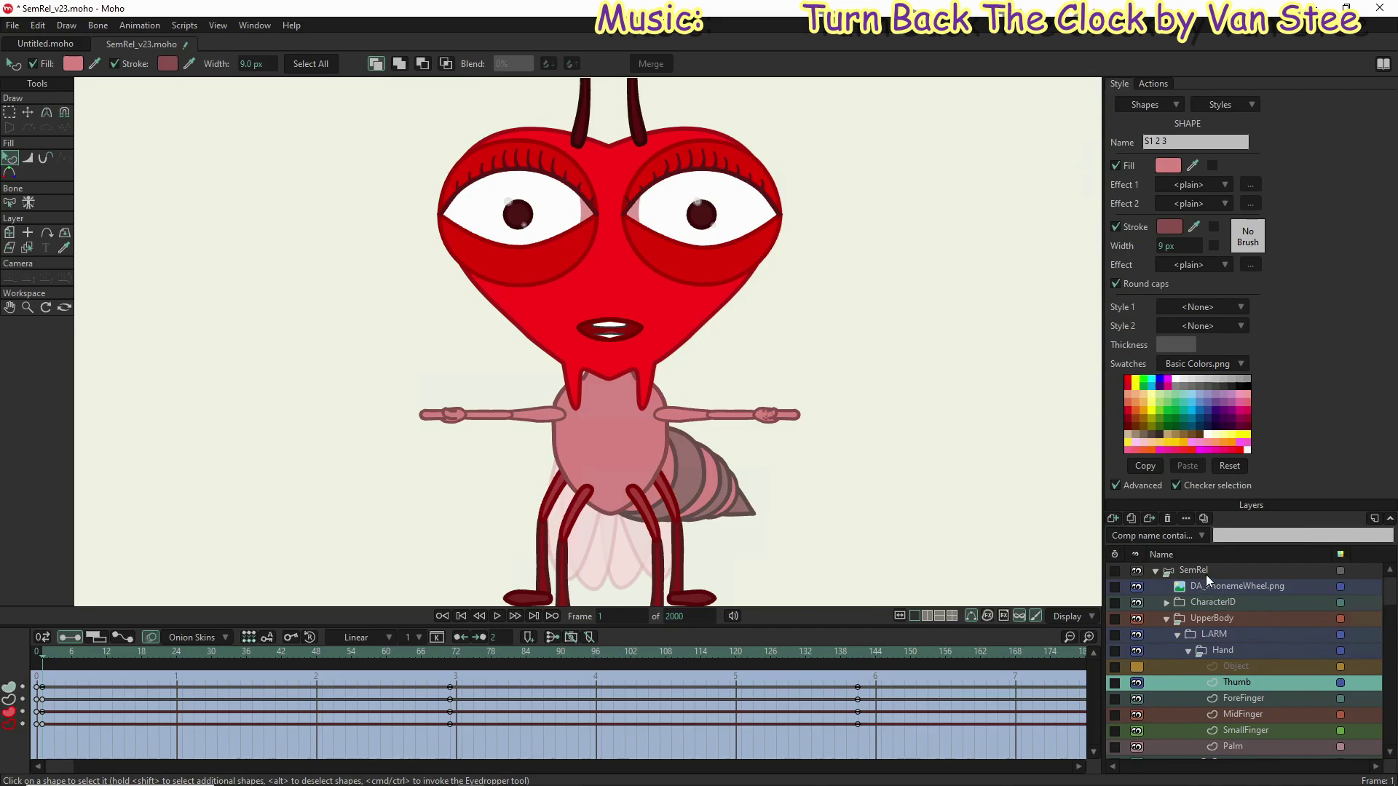
left_click(1206, 574)
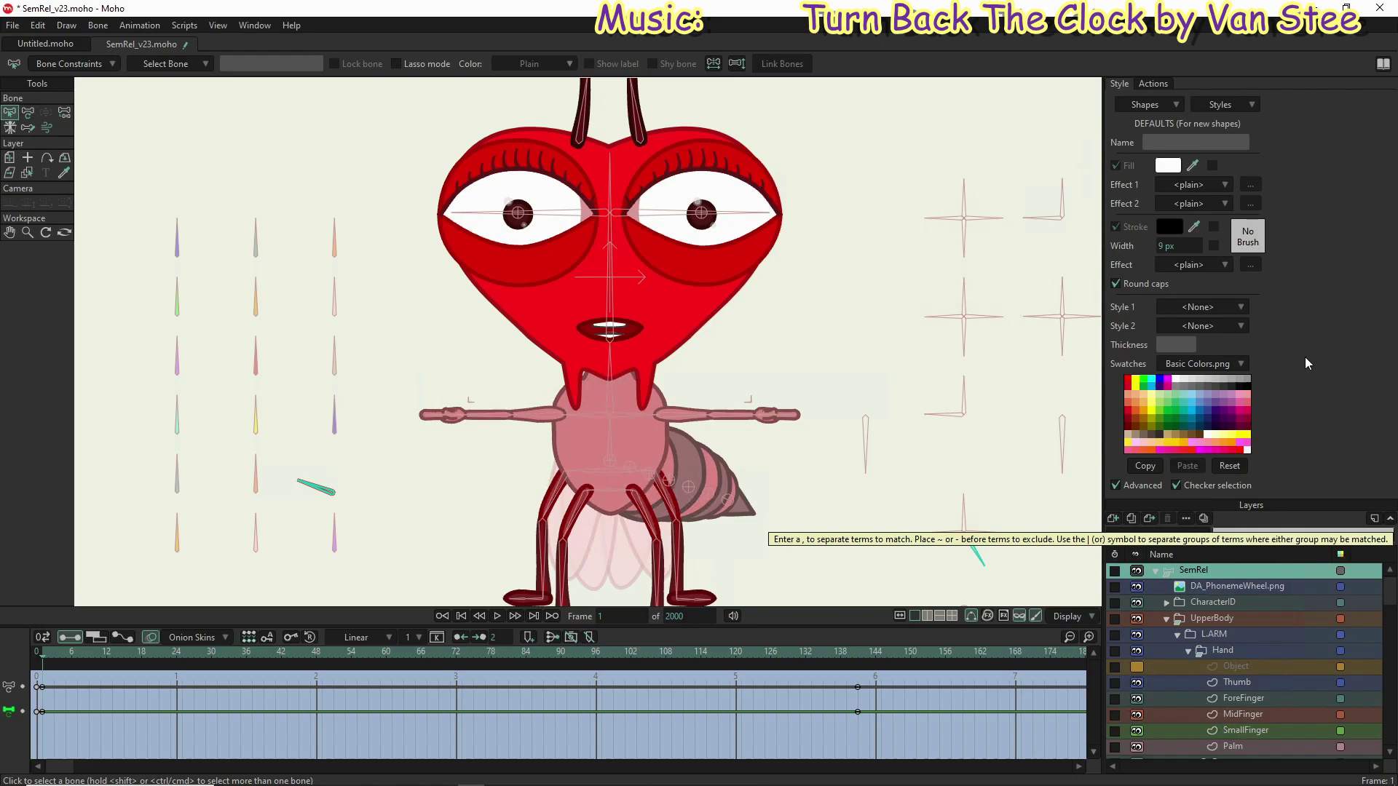
left_click(1158, 85)
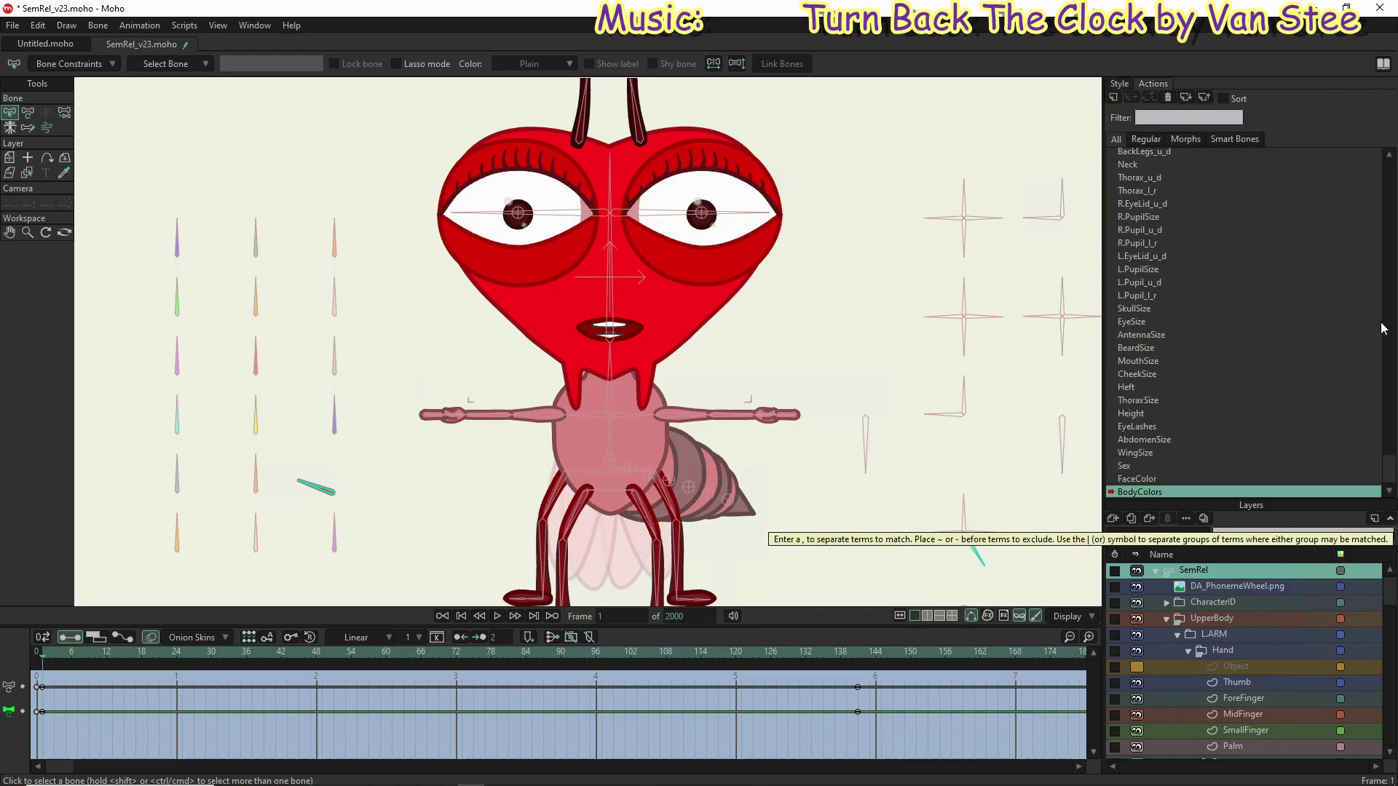
left_click_drag(1387, 479, 1393, 168)
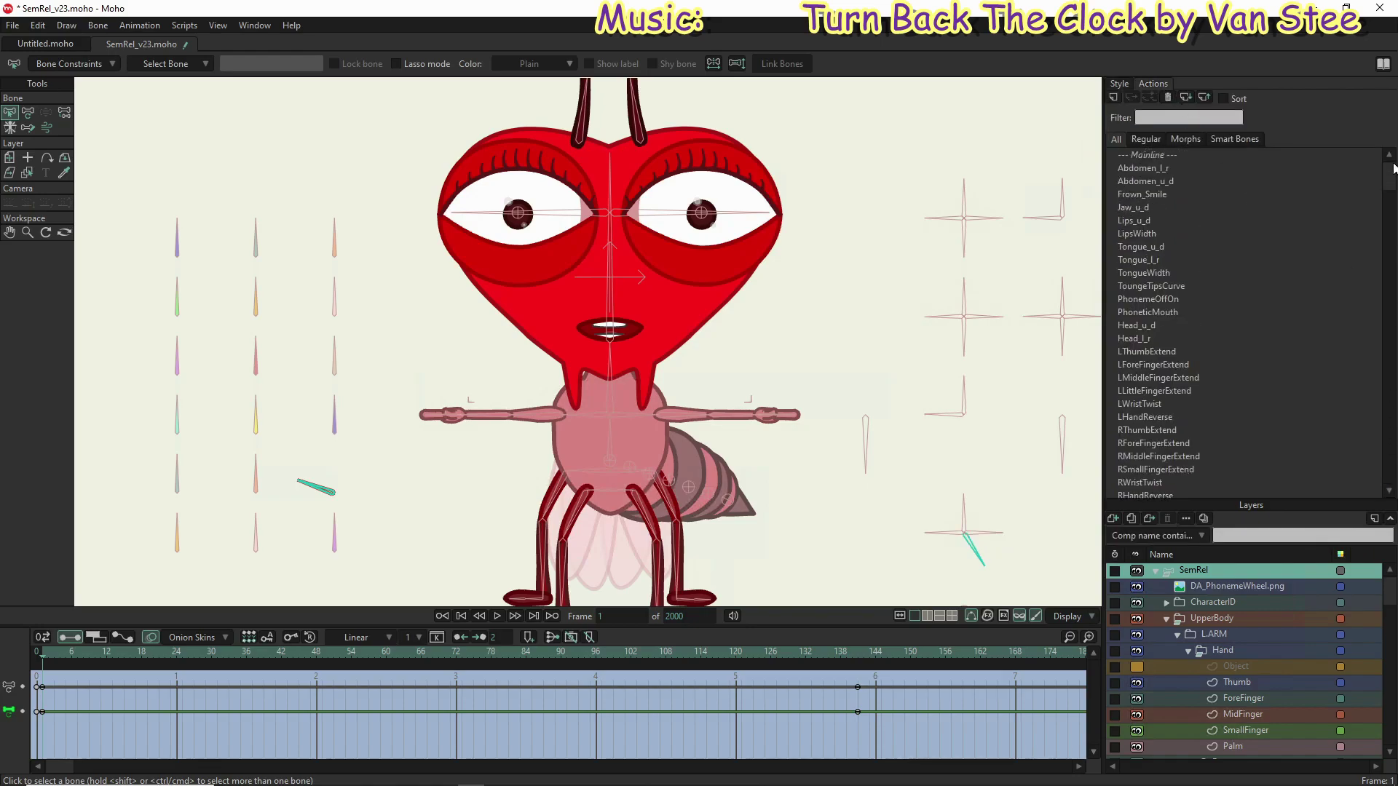
left_click(1141, 157)
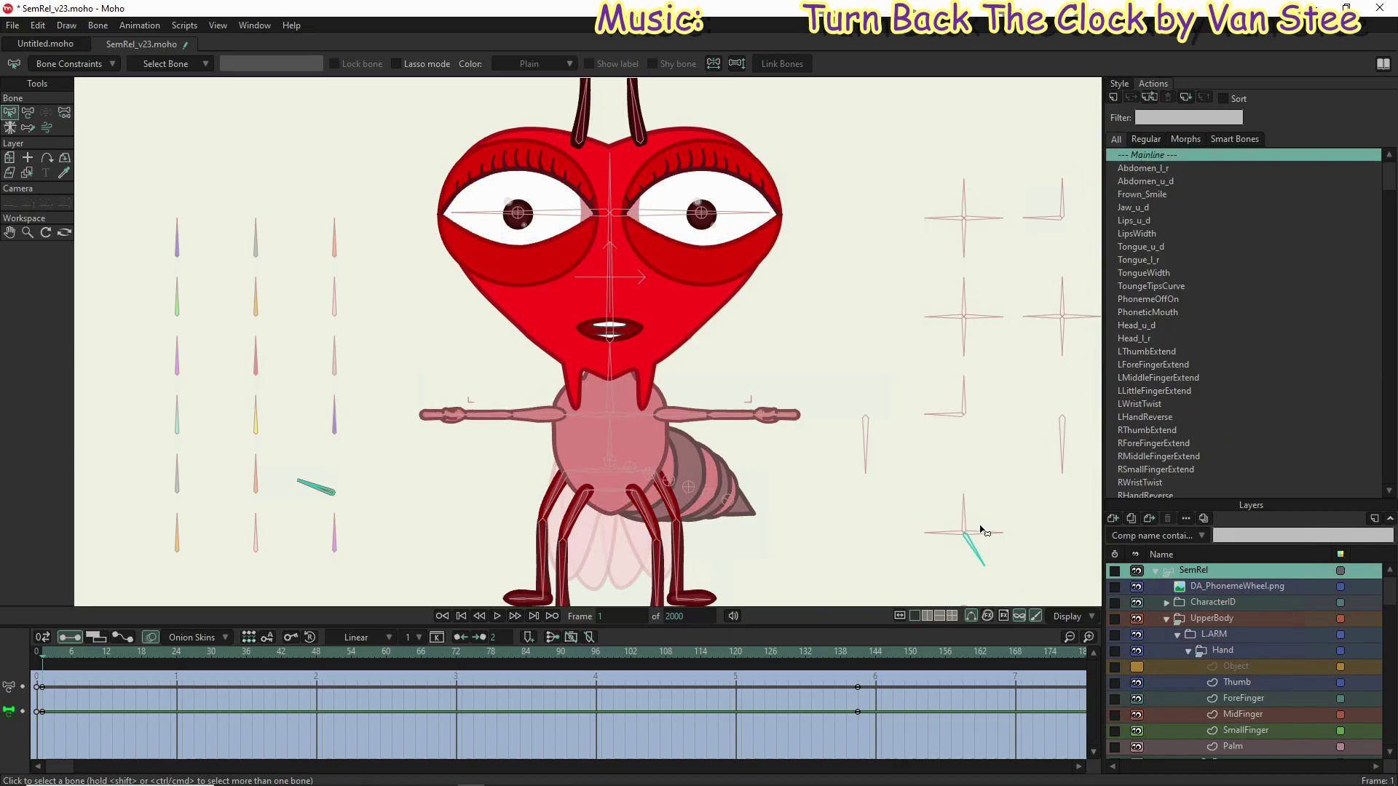
left_click(981, 557)
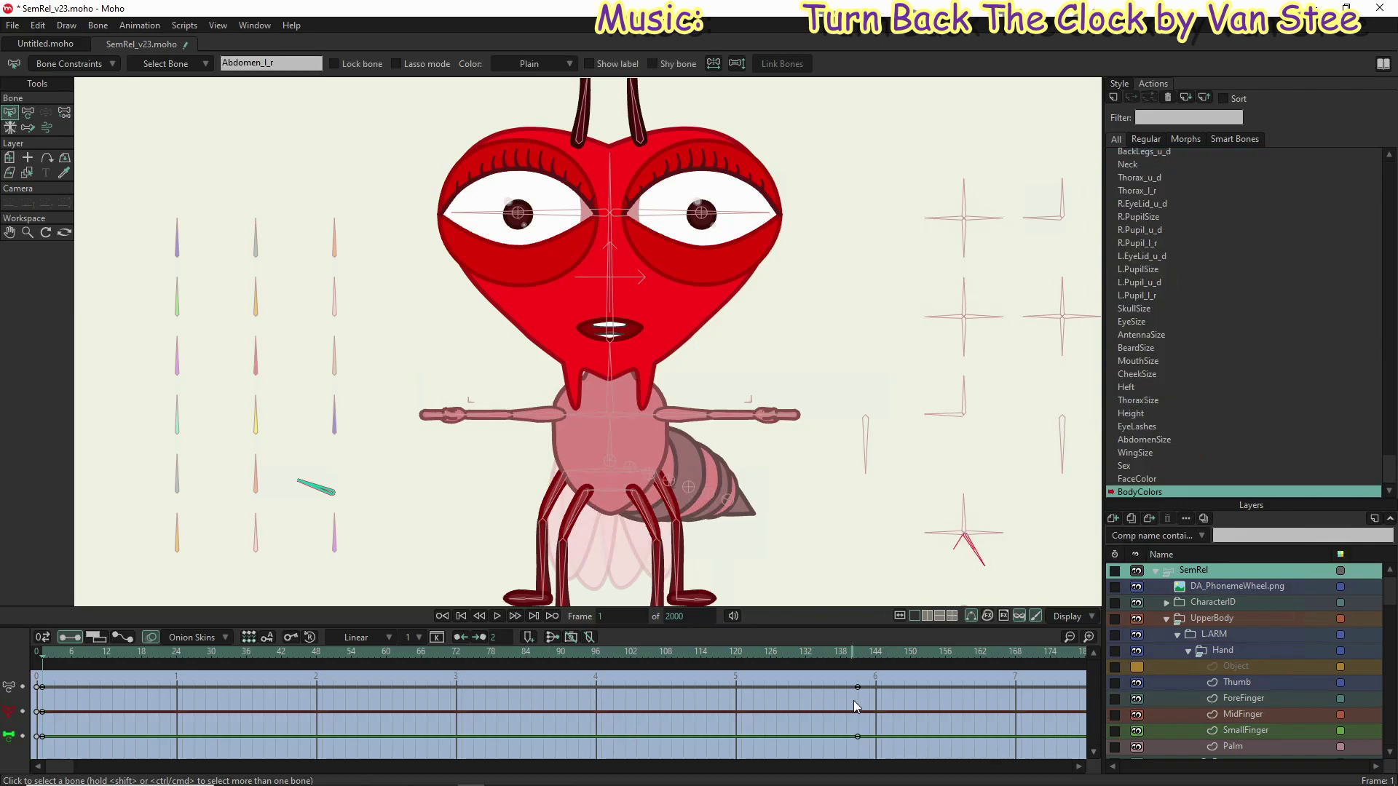
left_click(39, 713)
key("Delete")
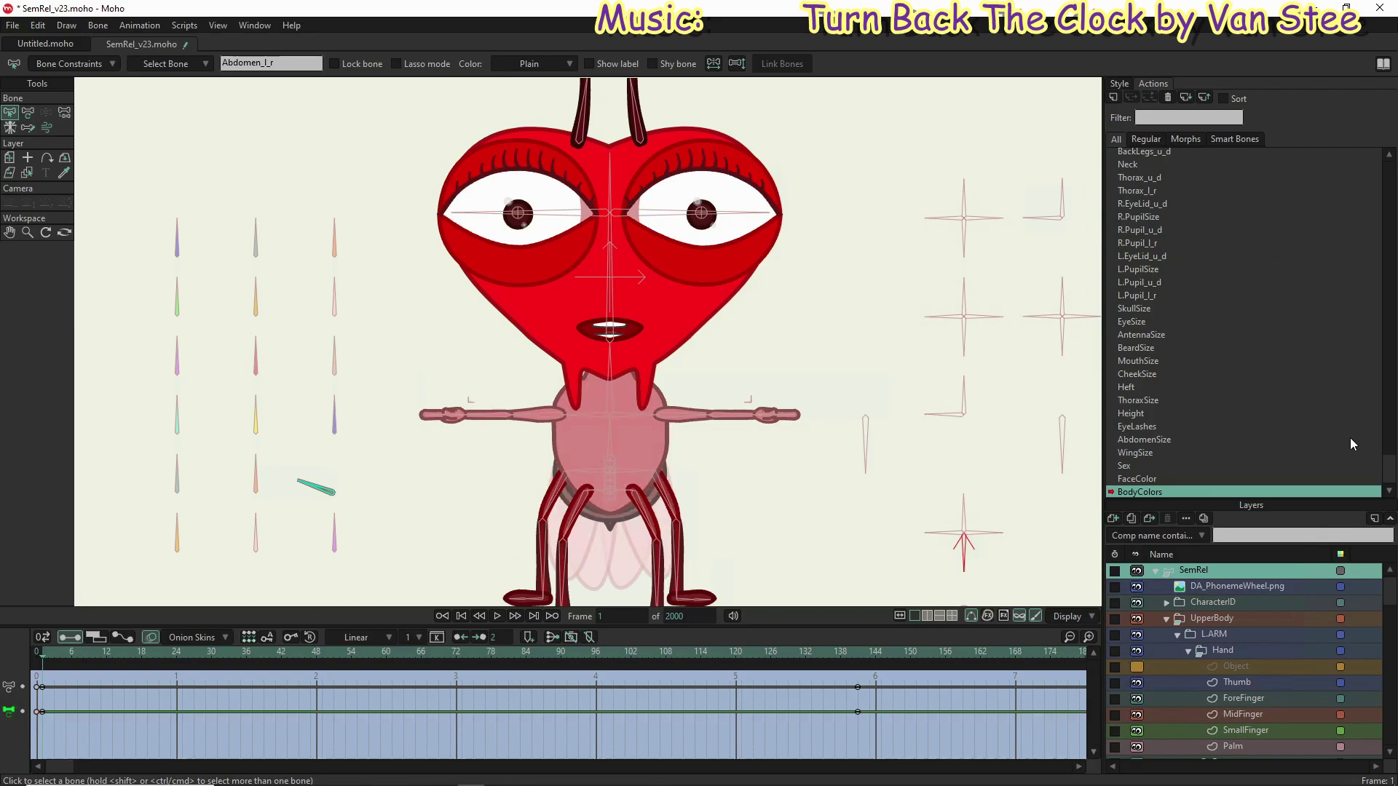
Step: Test the BodyColors and FaceColor controls by swinging their bones through their range in the Mainline
left_click_drag(1387, 470, 1377, 151)
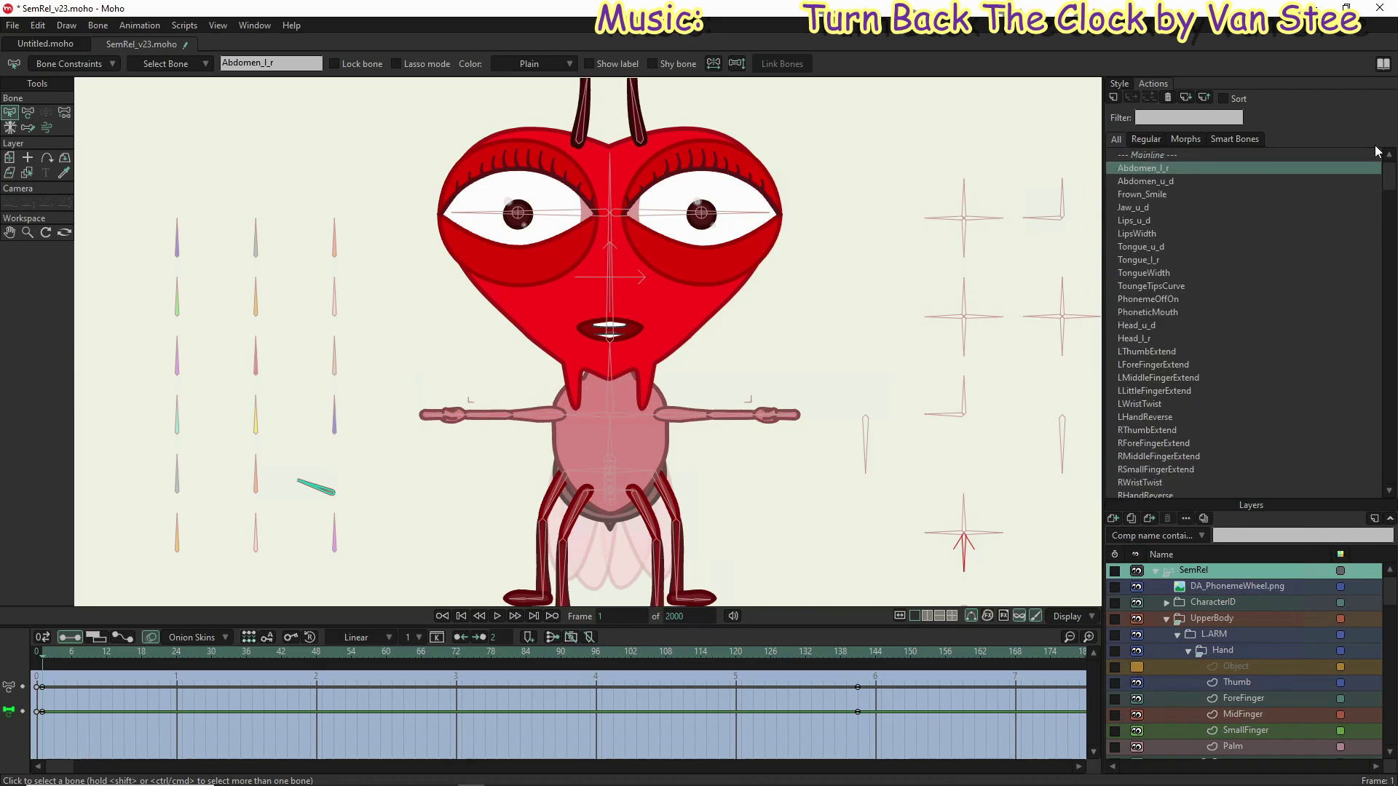
left_click(1148, 154)
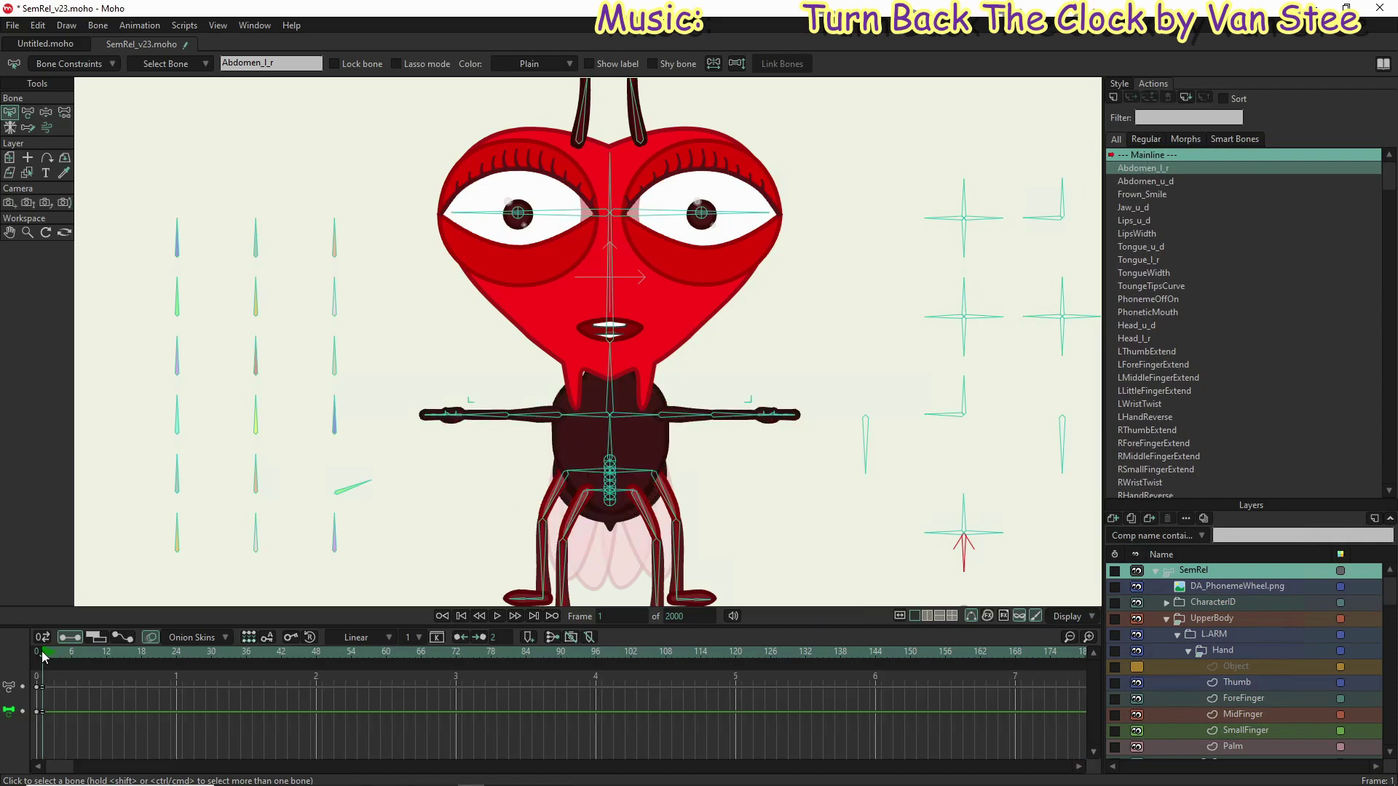
left_click(48, 112)
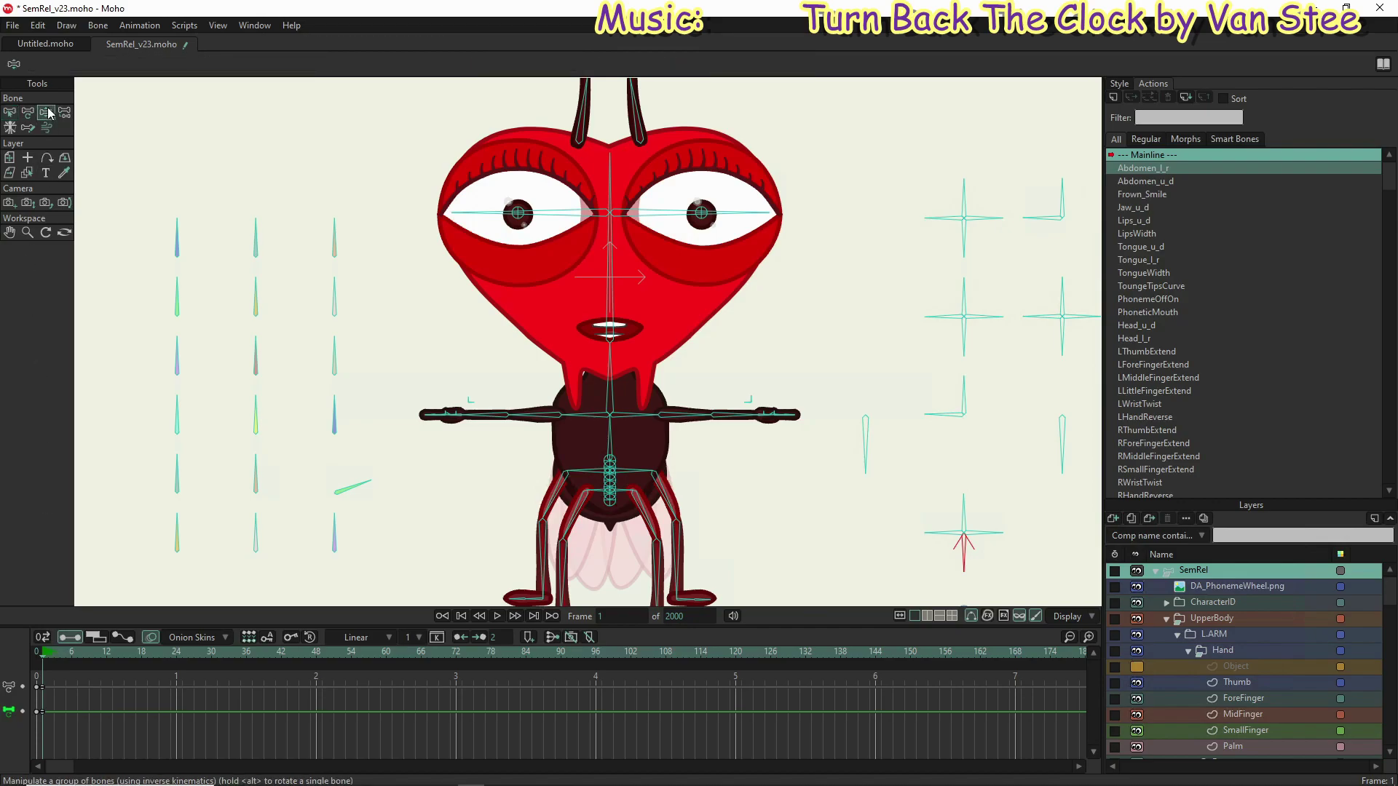
mouse_move(368, 486)
left_mouse_down()
mouse_move(315, 474)
mouse_move(291, 515)
mouse_move(321, 468)
mouse_move(374, 490)
mouse_move(353, 469)
mouse_move(215, 472)
mouse_move(341, 463)
mouse_move(296, 468)
mouse_move(408, 480)
left_mouse_up()
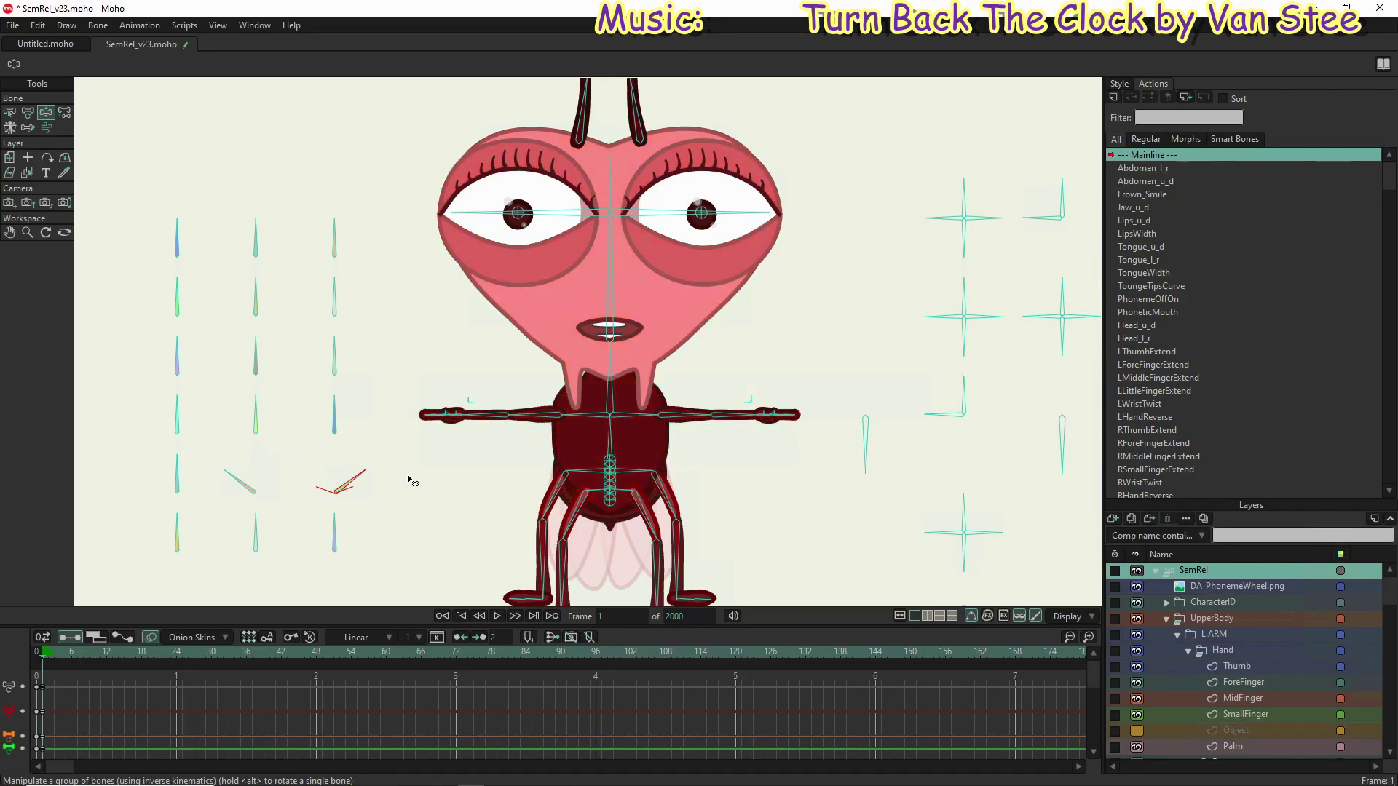
left_click_drag(231, 478, 286, 477)
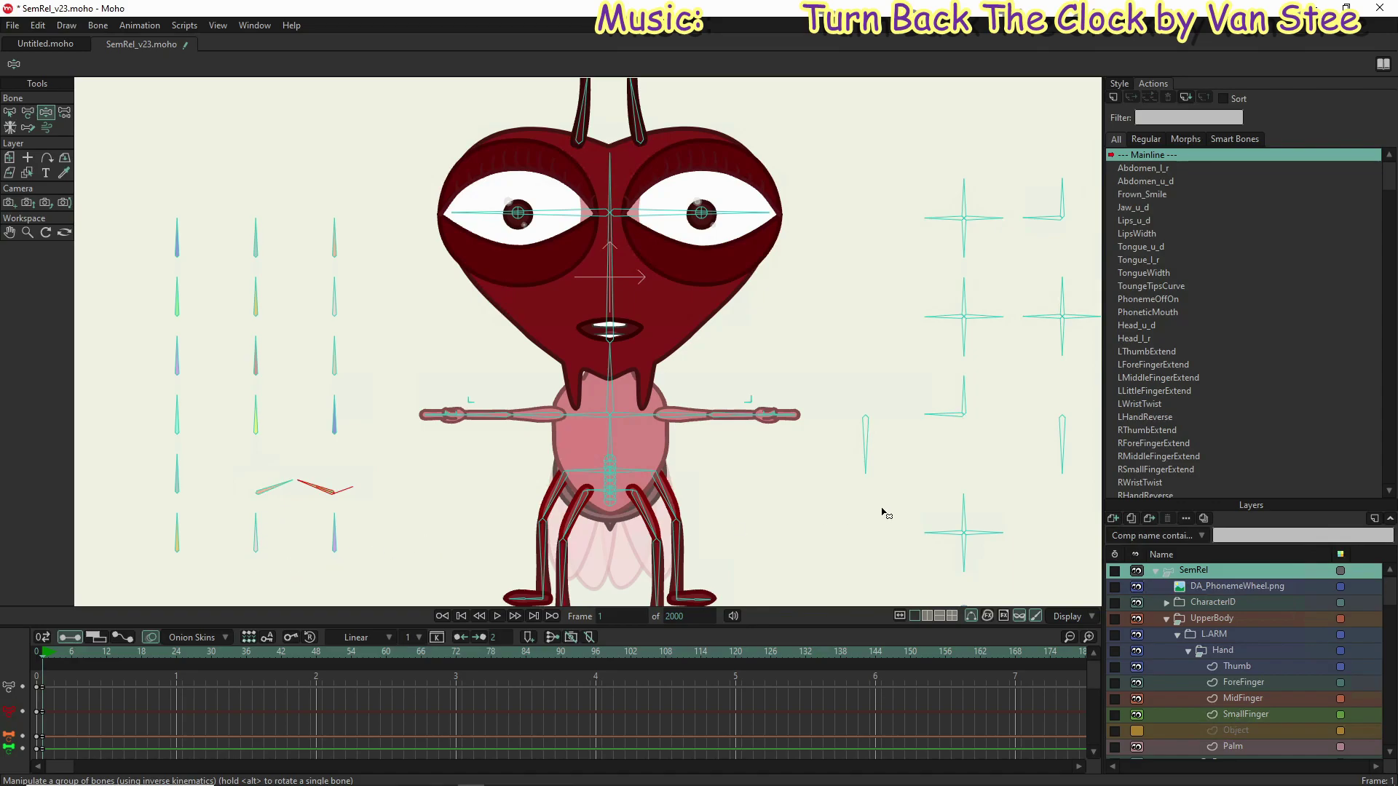
Step: Clear all Mainline animation from the document
scroll(882, 512, "down", 3)
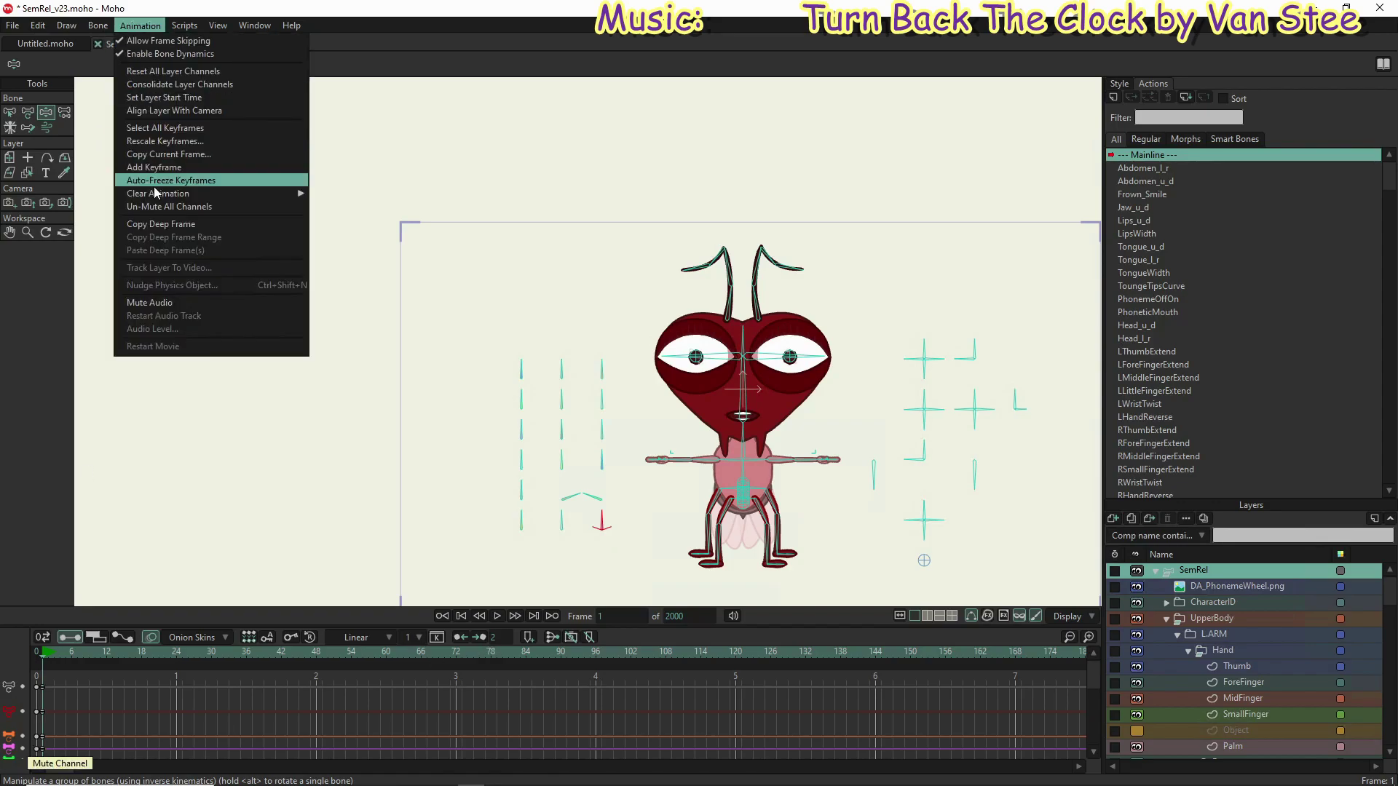
mouse_move(168, 192)
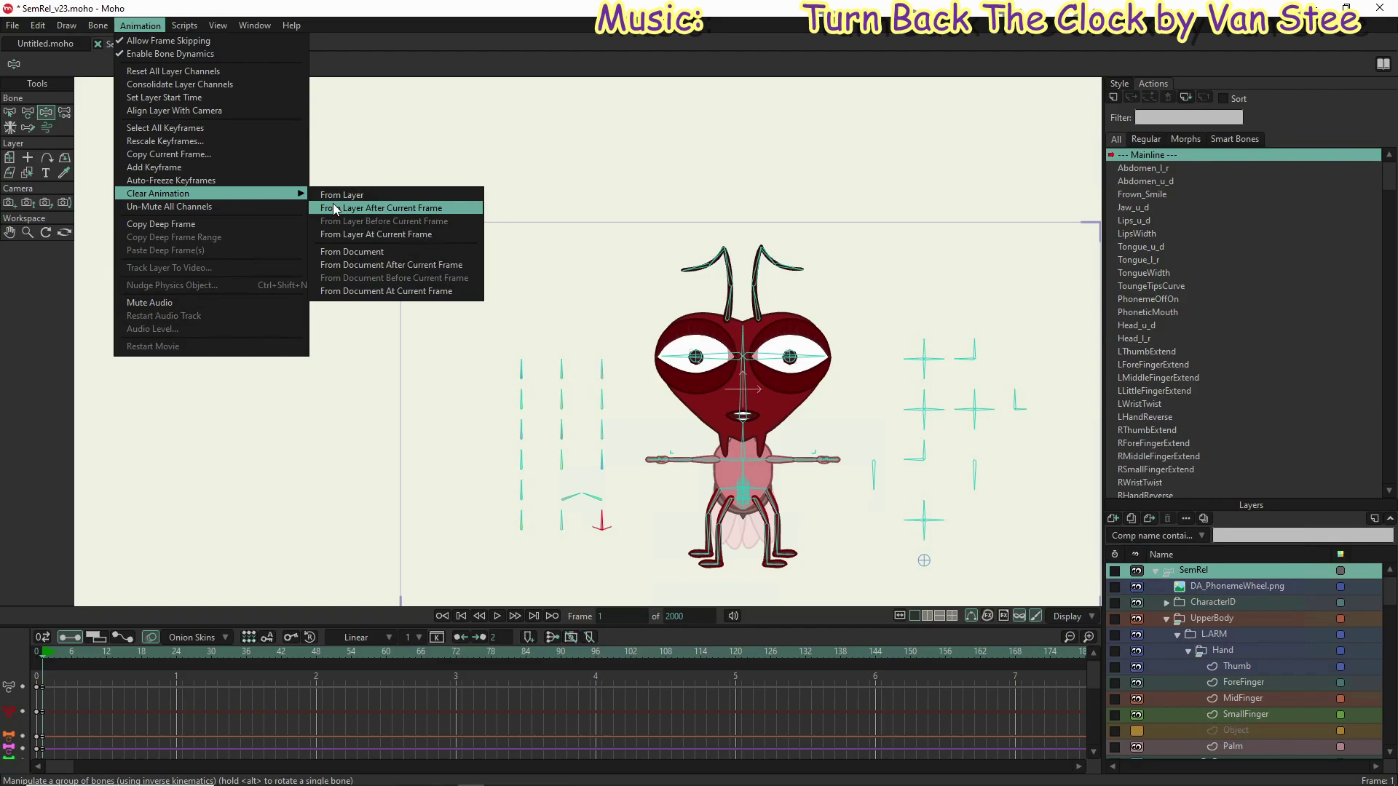
left_click(341, 251)
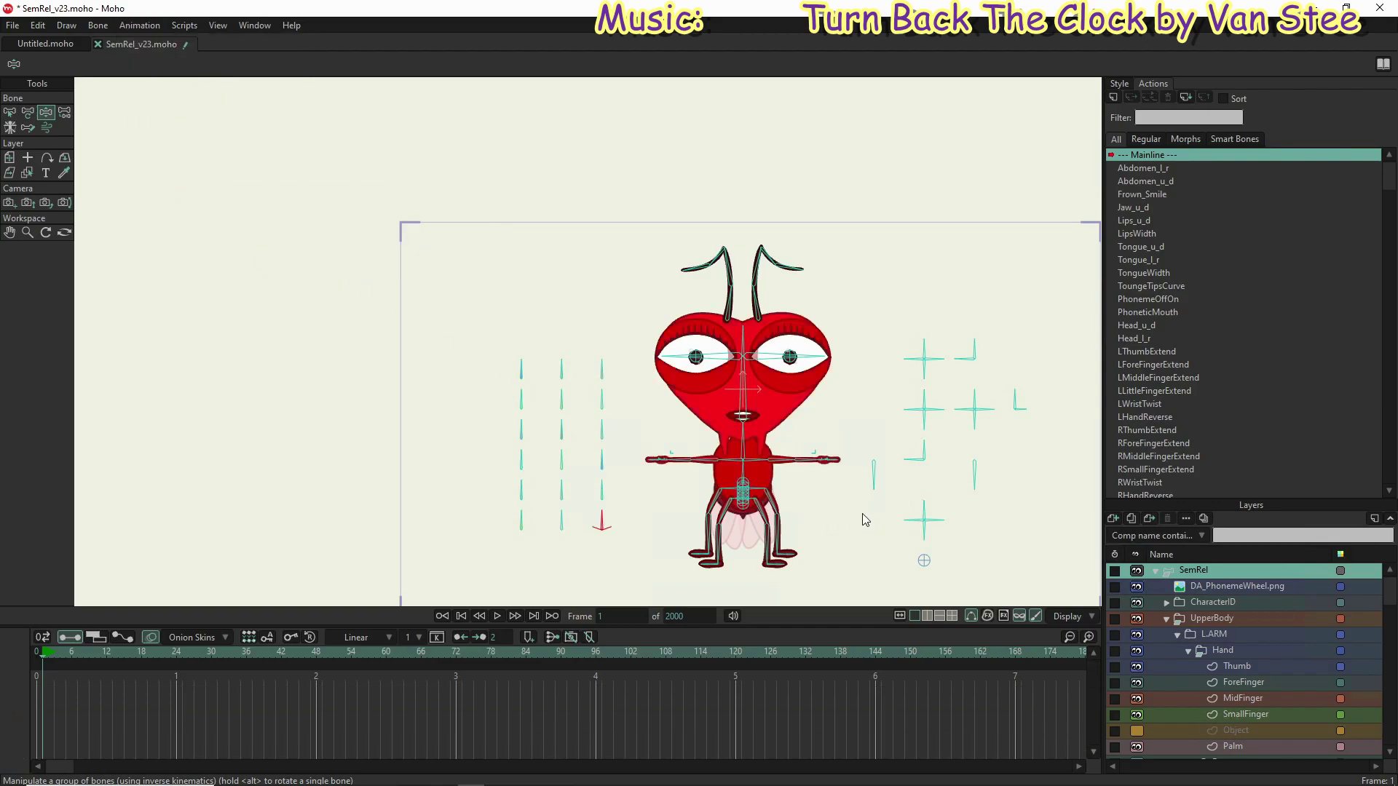
Step: Create a smart bone action named LegColors for the LegColors bone
left_click(524, 519)
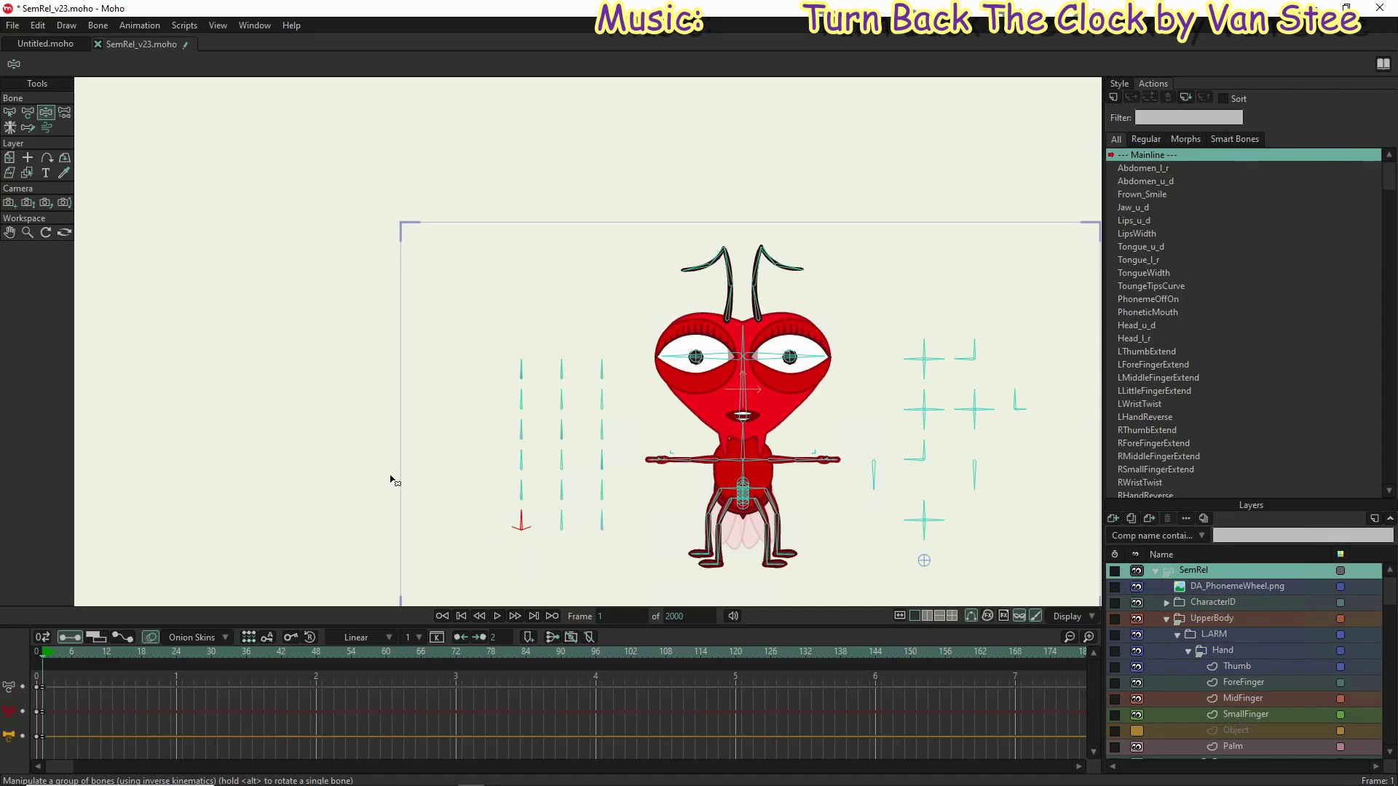
left_click(9, 112)
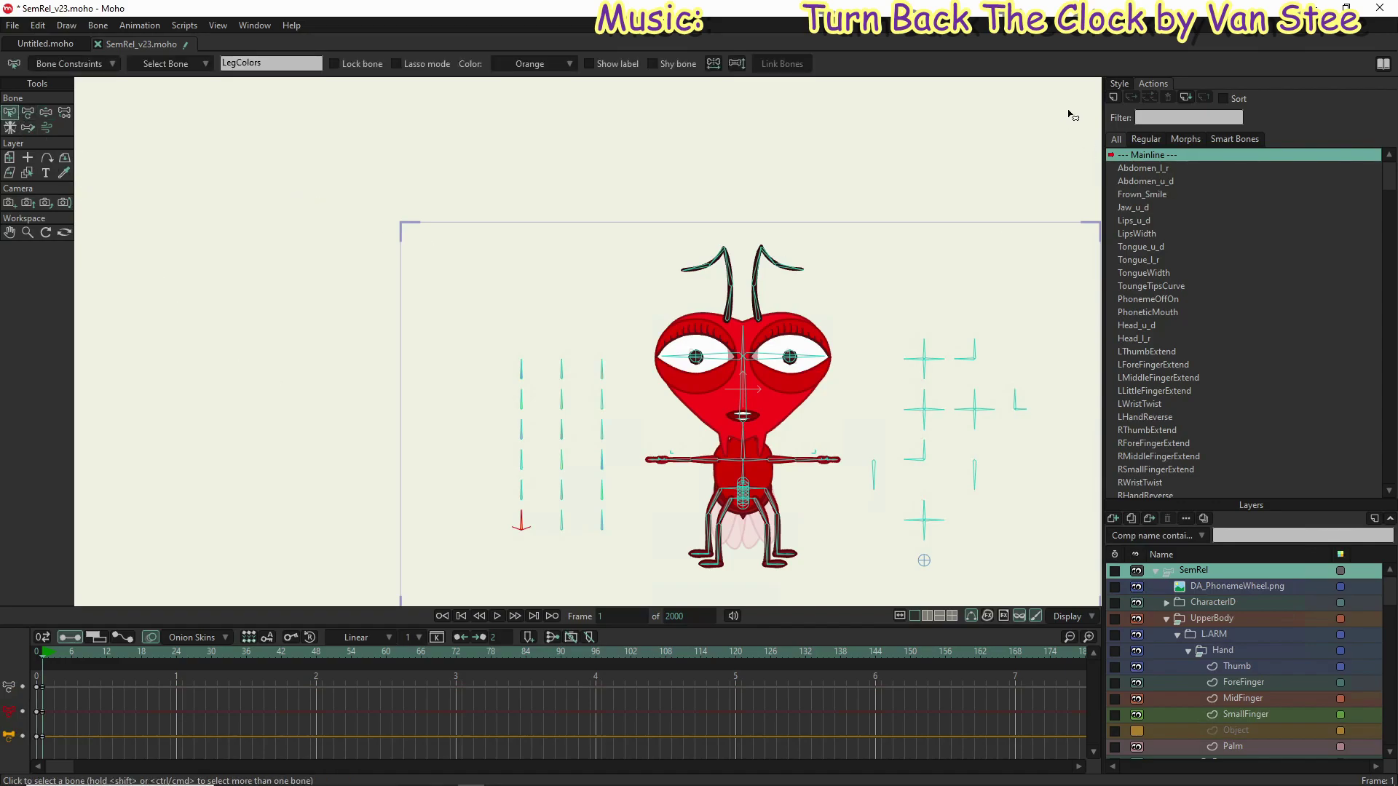
left_click(1117, 99)
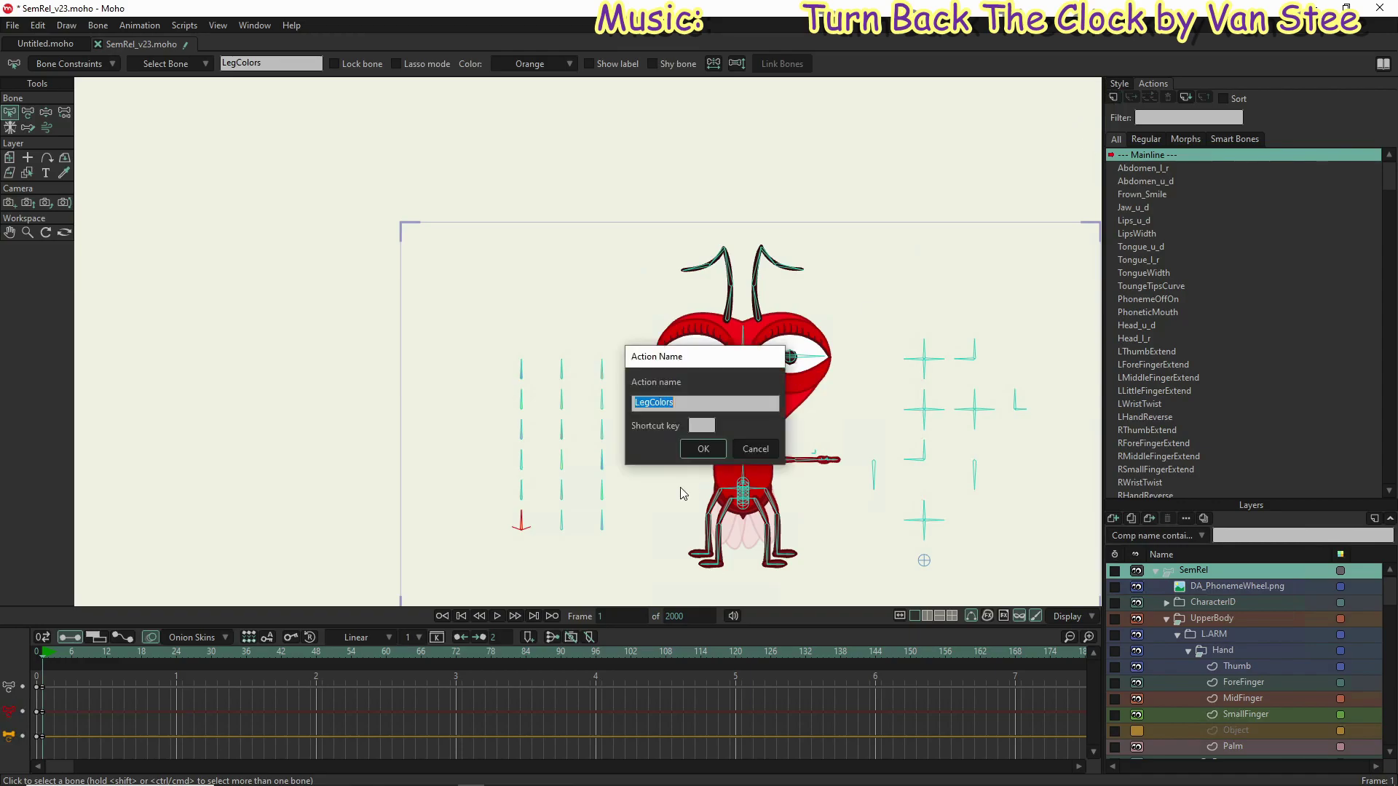
left_click(703, 448)
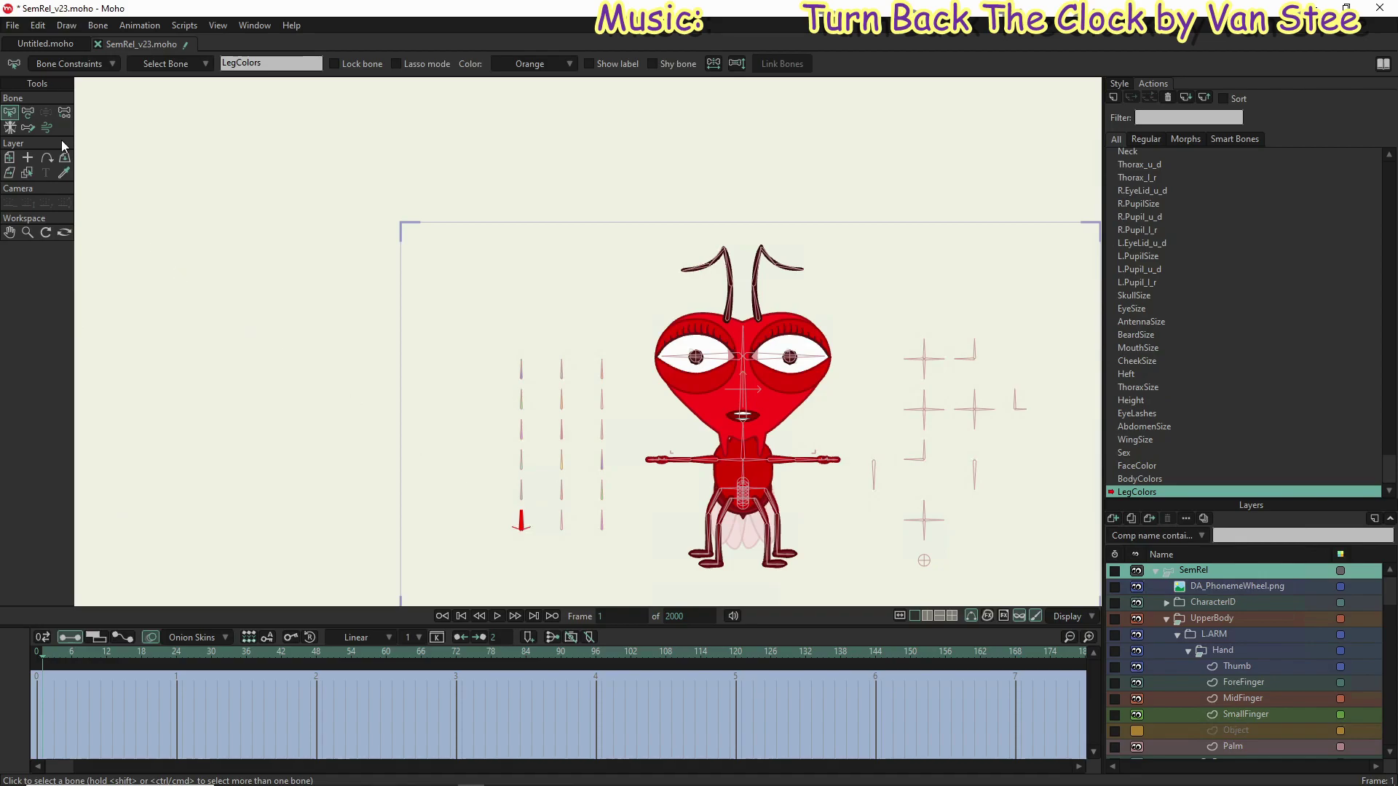
Step: Rotate the LegColors bone to 160° at frame 1 and to 20° at frame 141
left_click(33, 111)
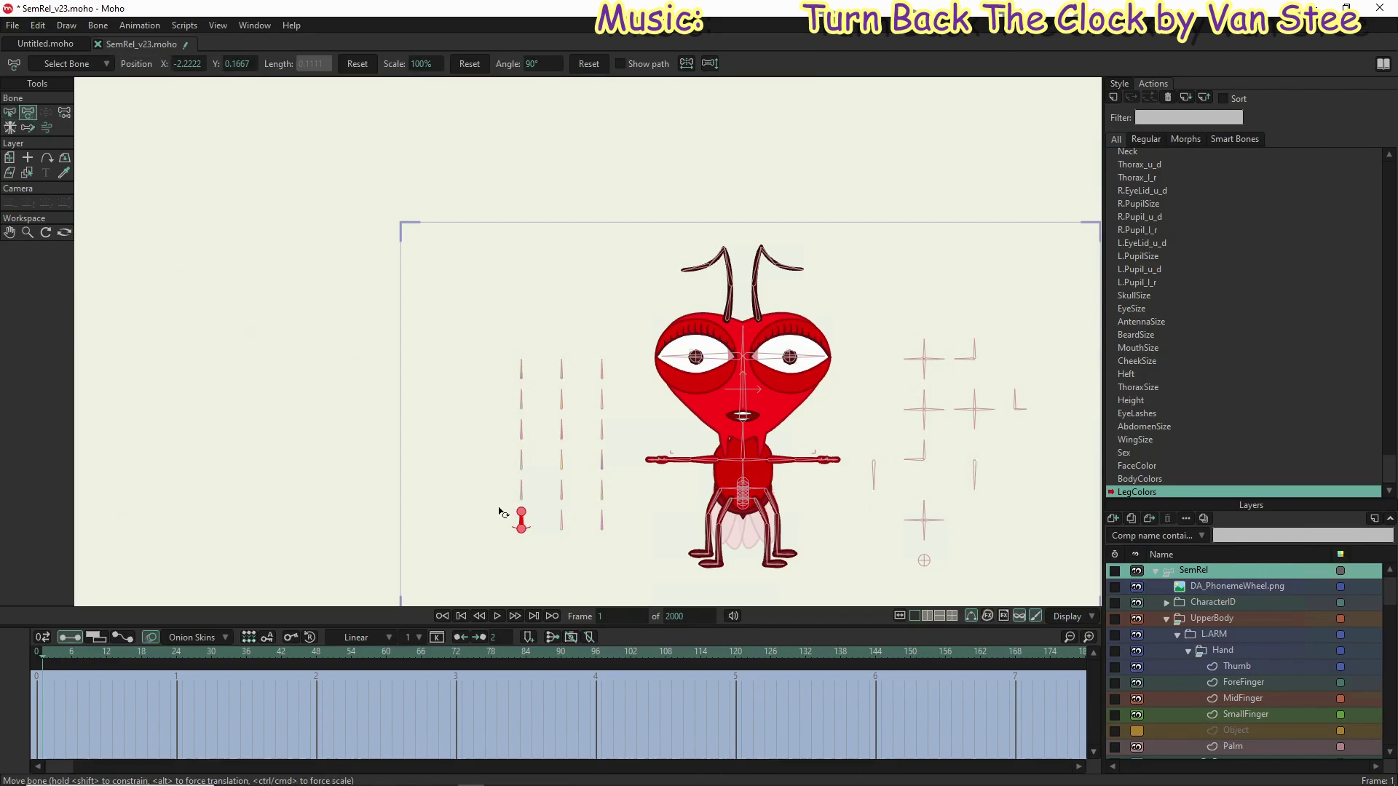
left_click_drag(514, 523, 456, 551)
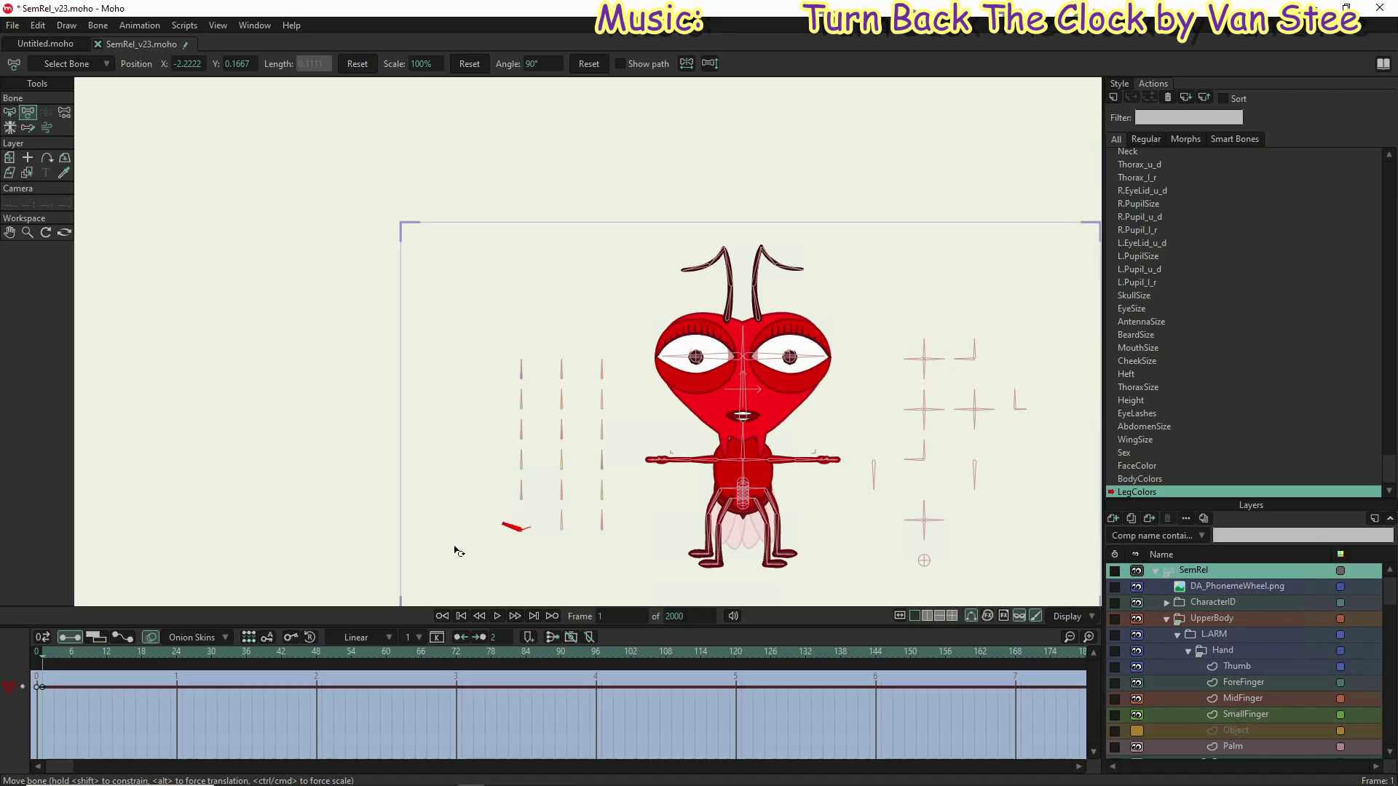
left_click(858, 653)
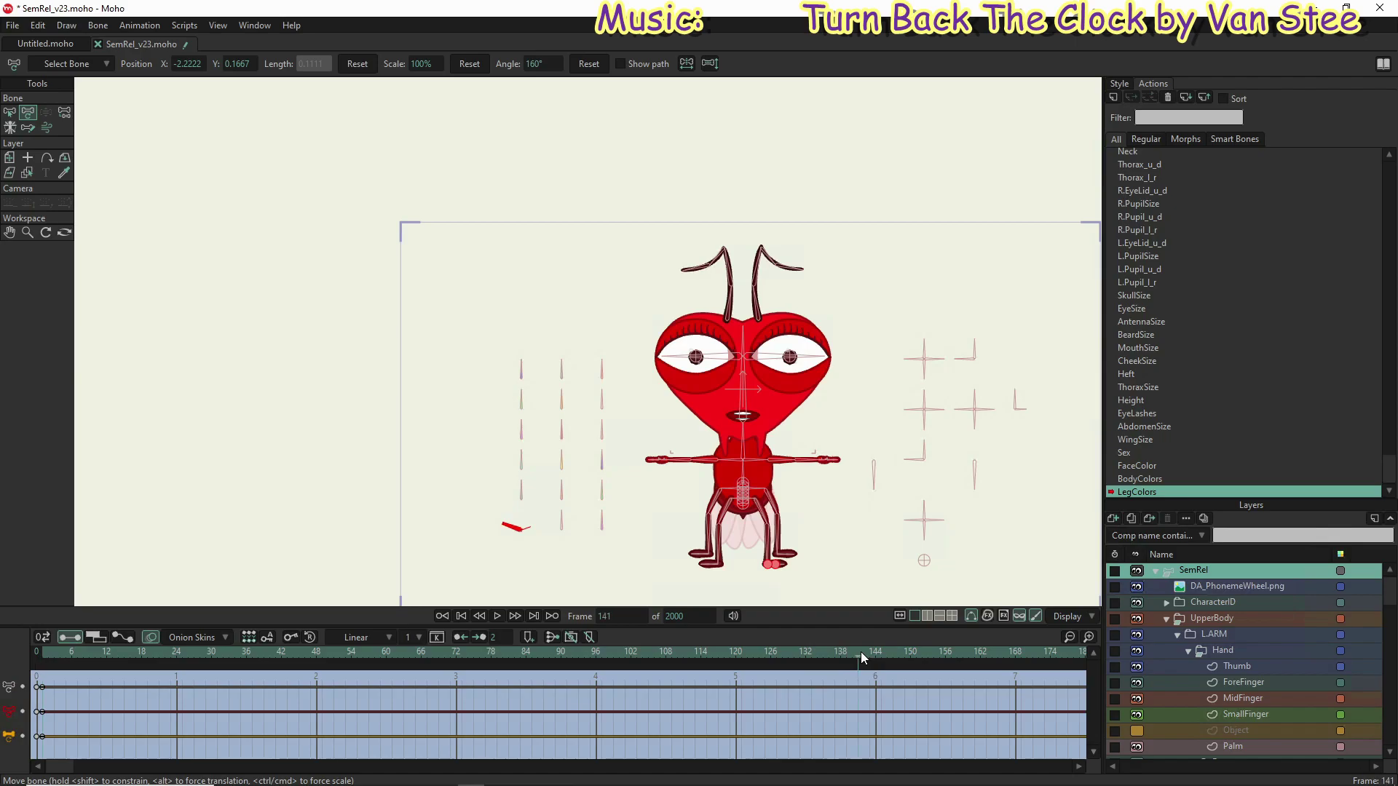
left_click(510, 525)
left_click_drag(510, 525, 568, 545)
left_click(561, 577)
Step: Delete the Foot style from the document's styles
left_click(1114, 84)
left_click(1221, 104)
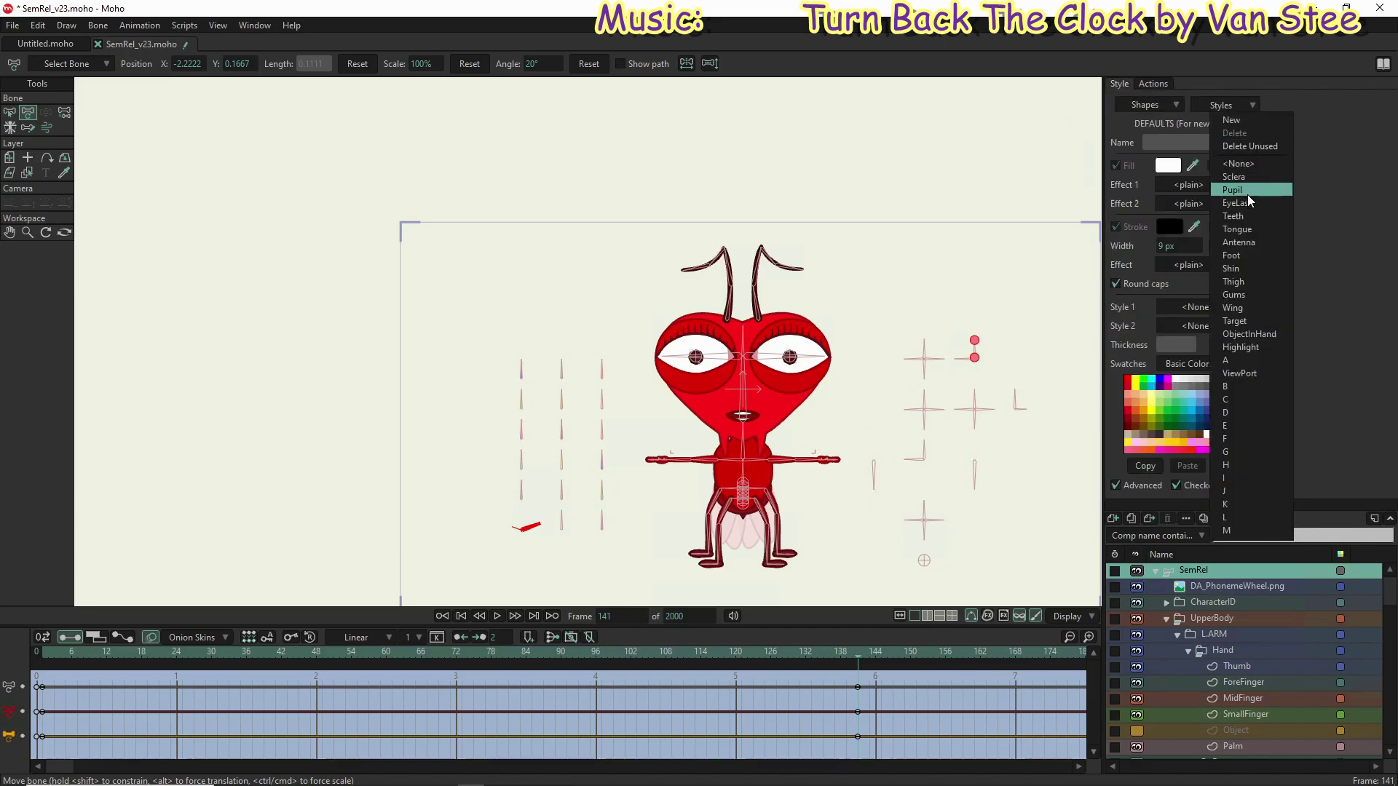
left_click(1251, 255)
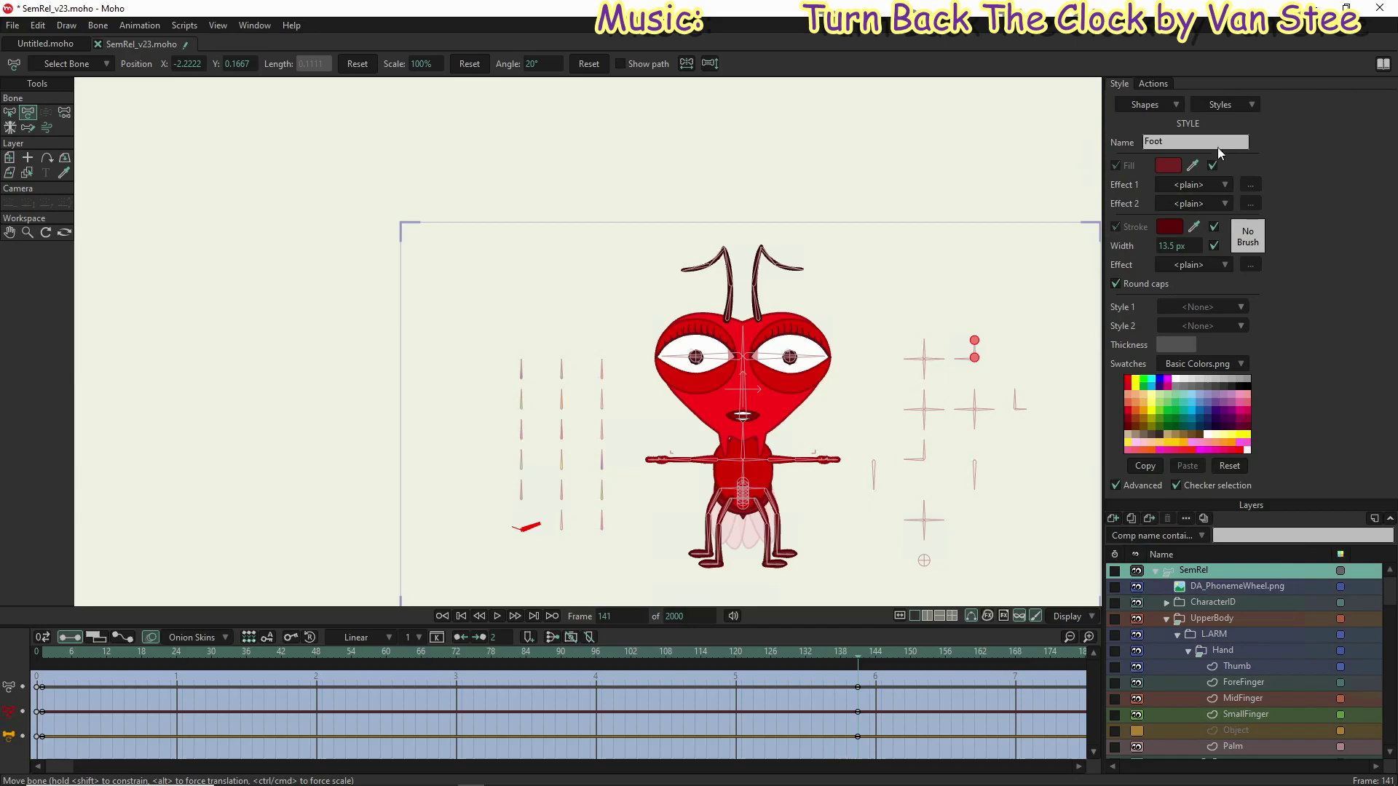
left_click(1217, 101)
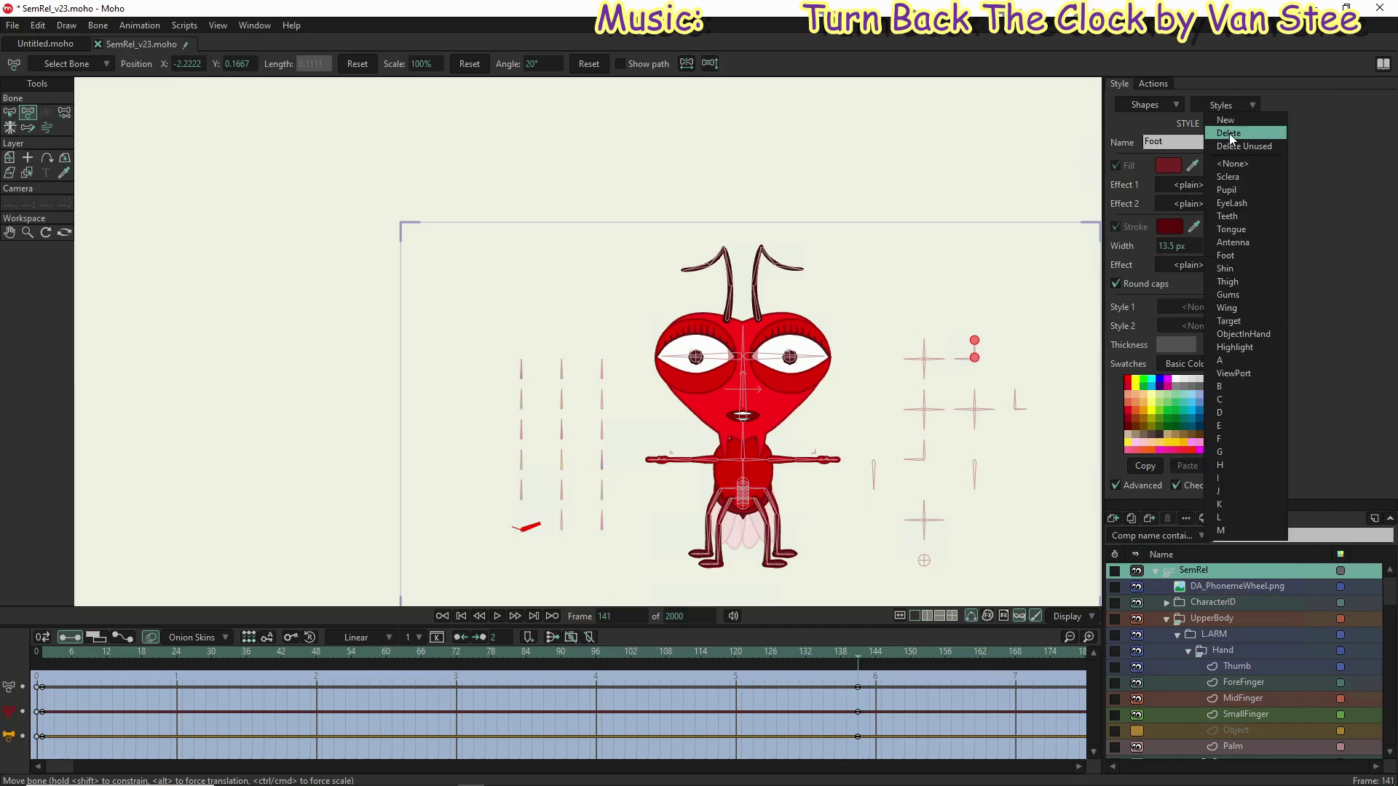
left_click(1229, 134)
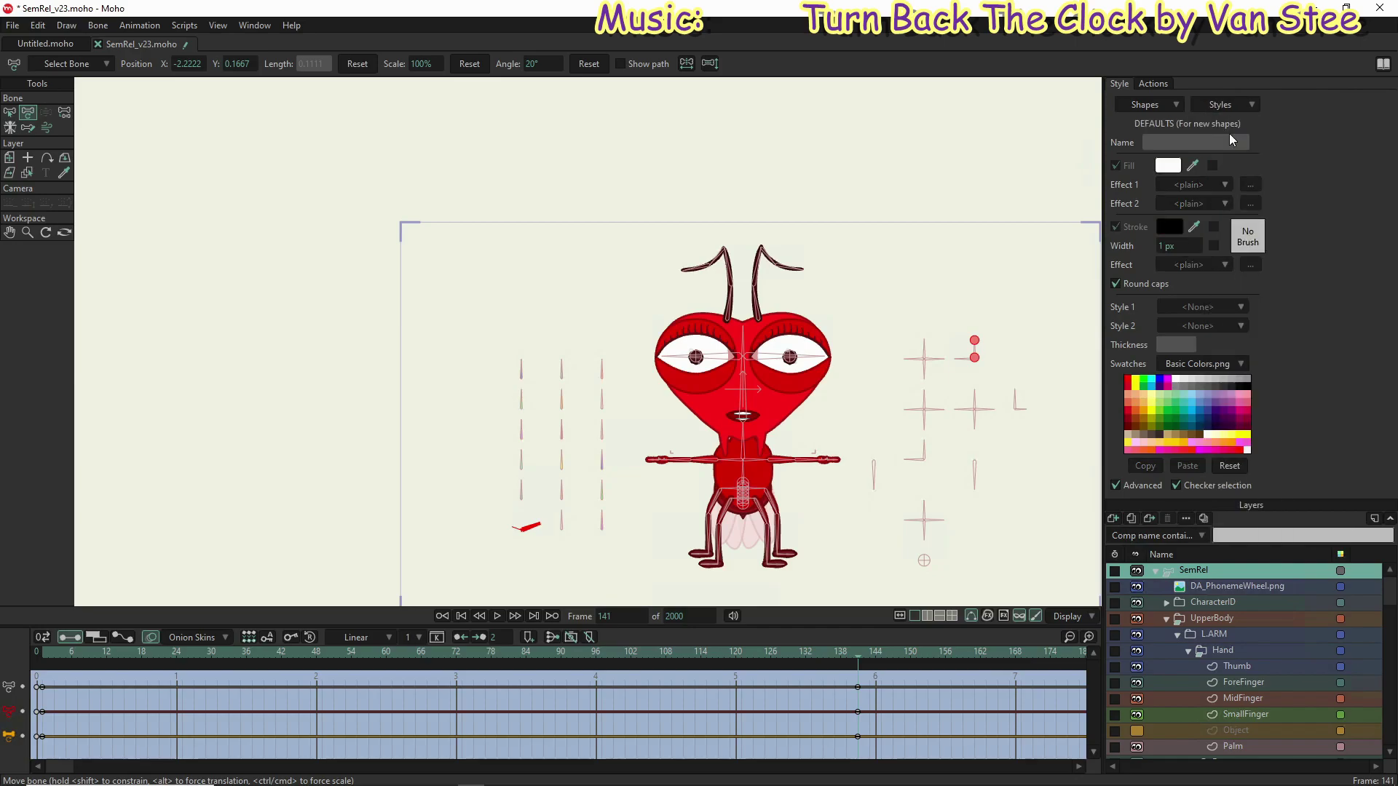
Step: Color the R.RearLEG and L.ForeLEG Foot shapes 5e4040 at frame 141, including the L.ForeLEG foot's fill and stroke
left_click(472, 542)
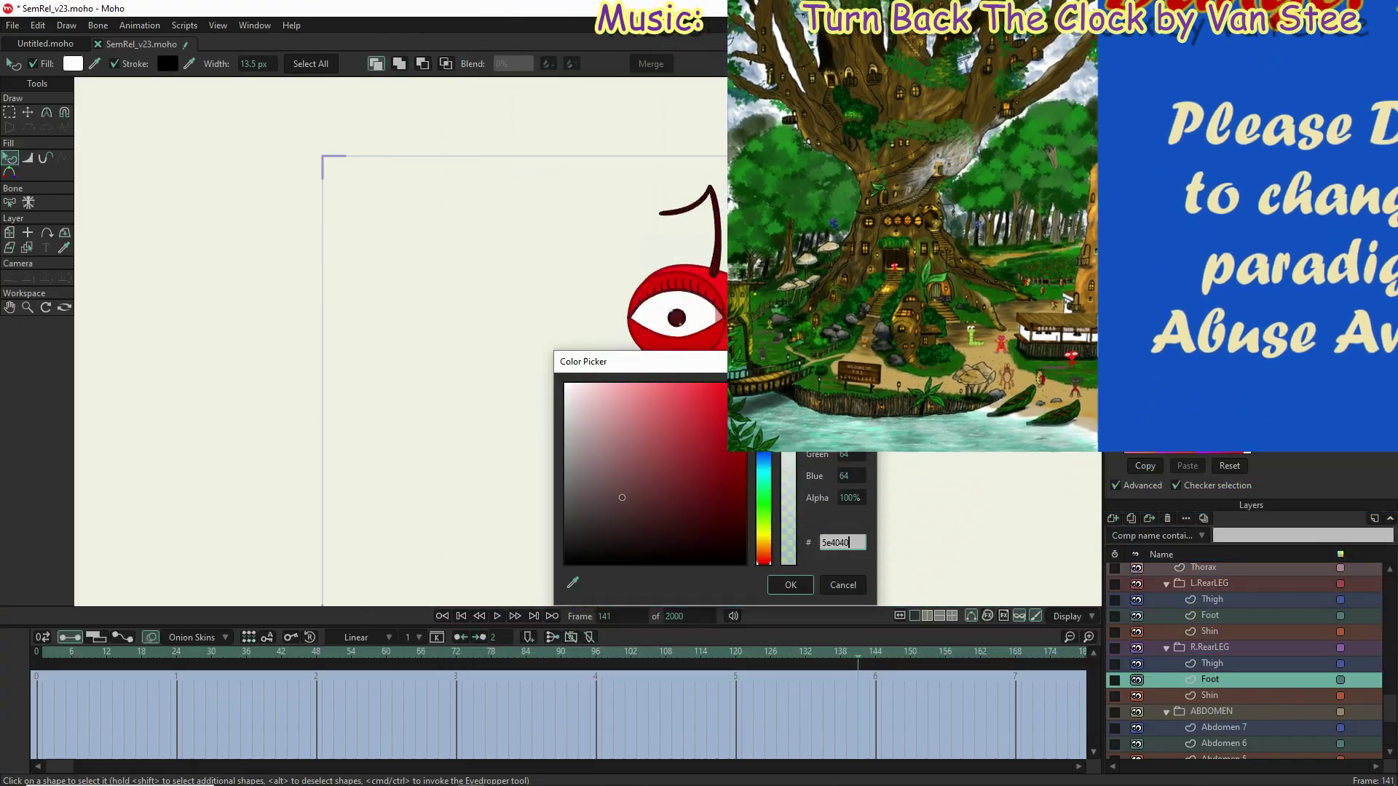
key("Return")
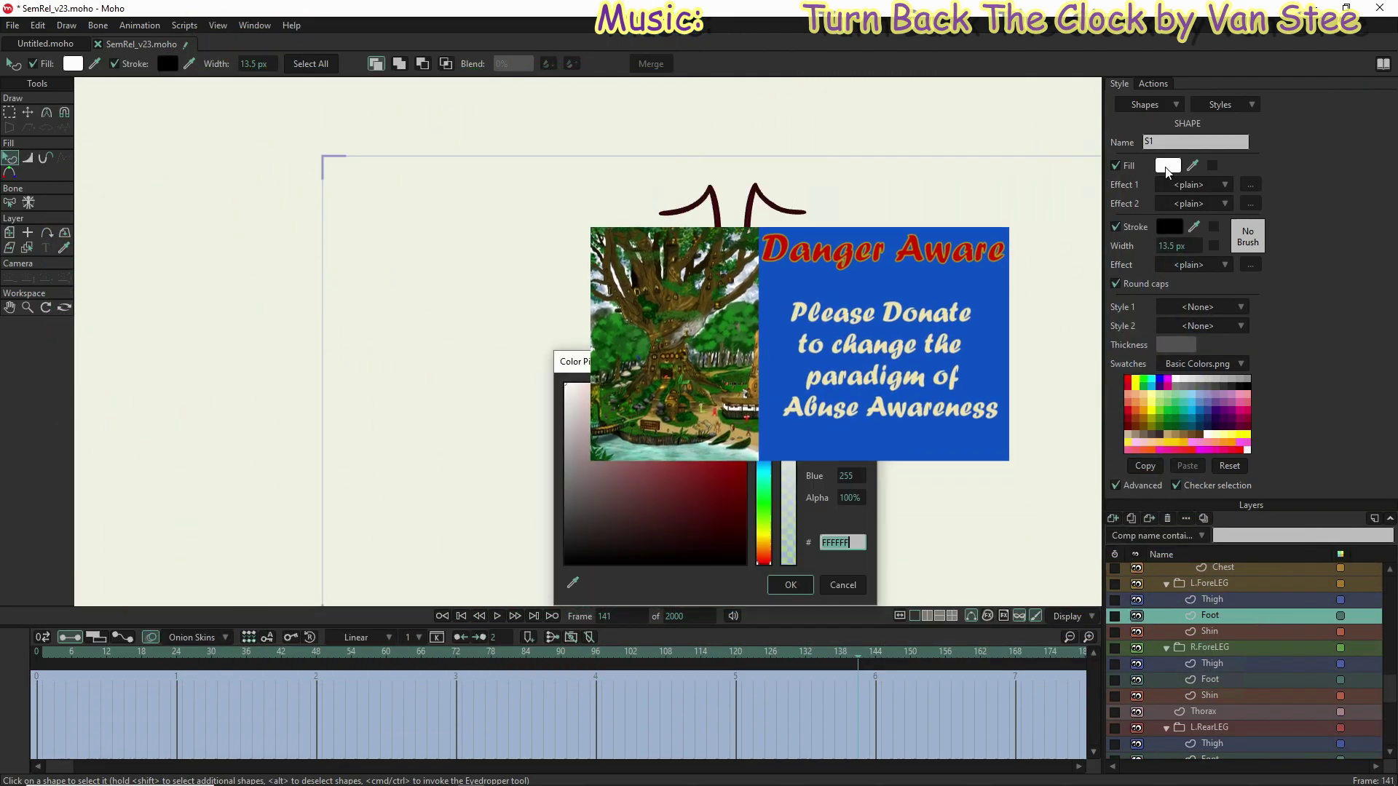
left_click(1167, 166)
type("5e4040")
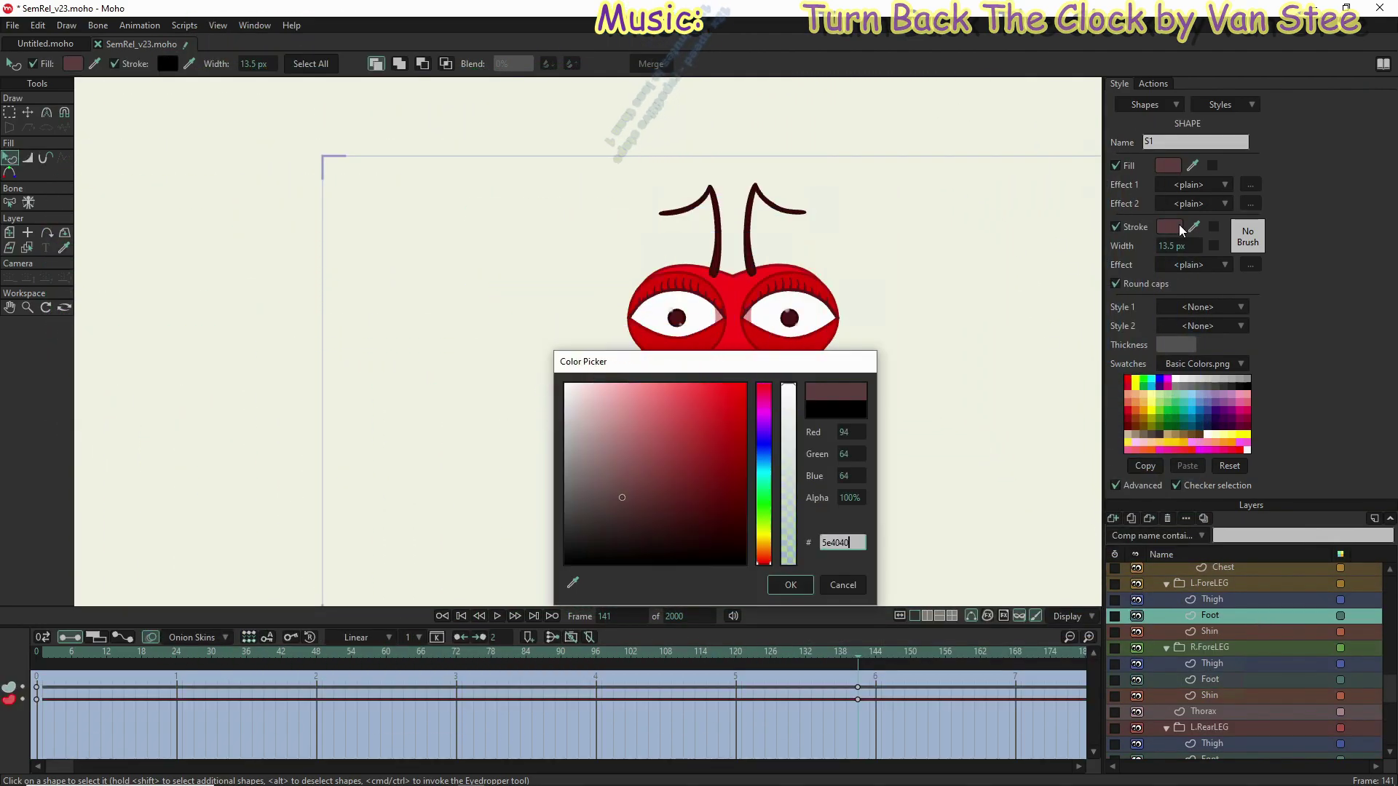
key("Return")
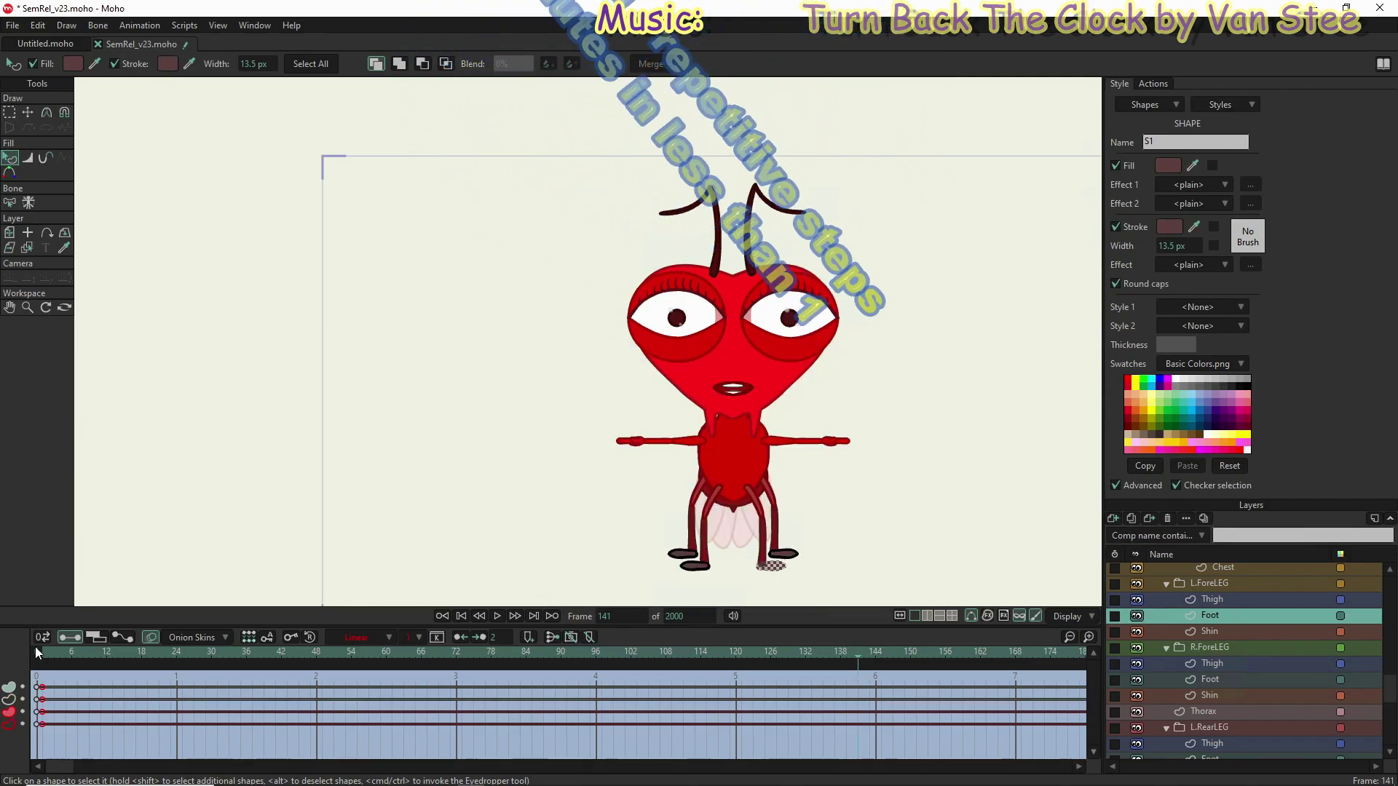
Step: Paste the copied brown as the L.RearLEG Foot shape's fill color at frame 1
left_click(859, 692)
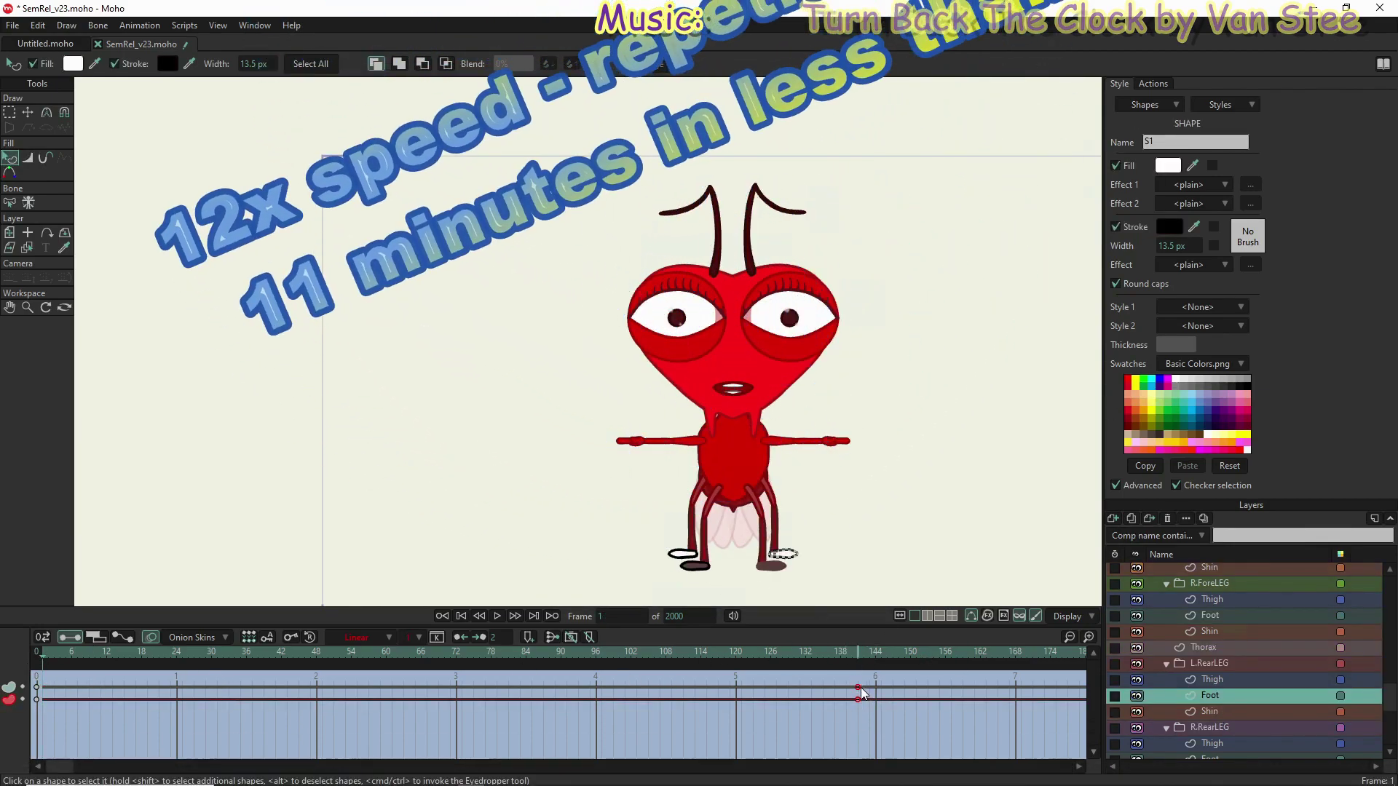
left_click(1168, 166)
key("ctrl+v")
key("Return")
Step: Set the stroke color of the R.RearLEG and L.RearLEG Foot shapes to 482323 at frame 1
scroll(1238, 656, "down", 2)
left_click(1210, 679)
left_click(683, 555)
left_click(1170, 227)
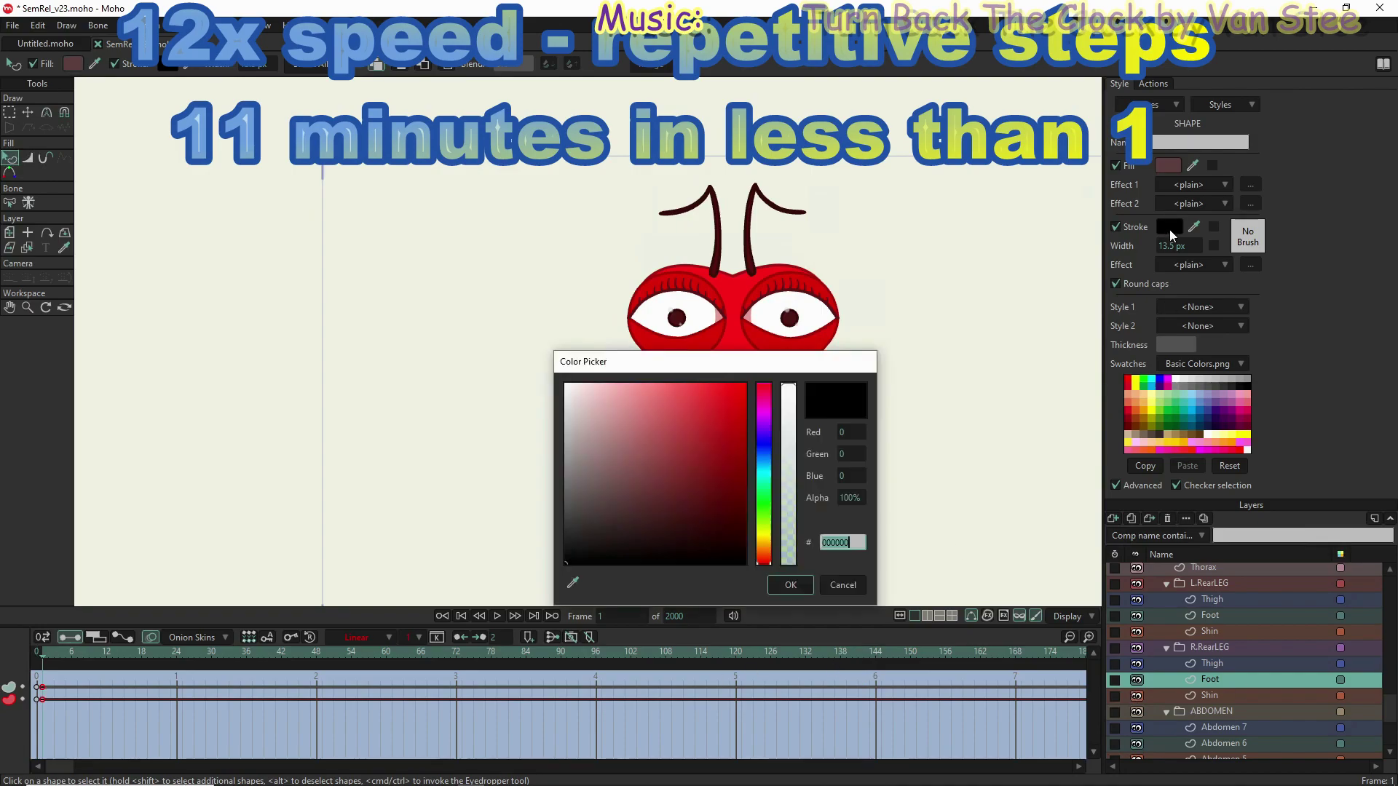
type("482323")
key("Return")
left_click(1210, 616)
left_click(1171, 227)
type("482323")
left_click(789, 586)
Step: Set the stroke color of the forelegs' Foot shapes to 482323 at frame 1
left_click(1210, 647)
left_click(1171, 227)
key("ctrl+v")
key("Return")
left_click(1211, 648)
left_click(1170, 227)
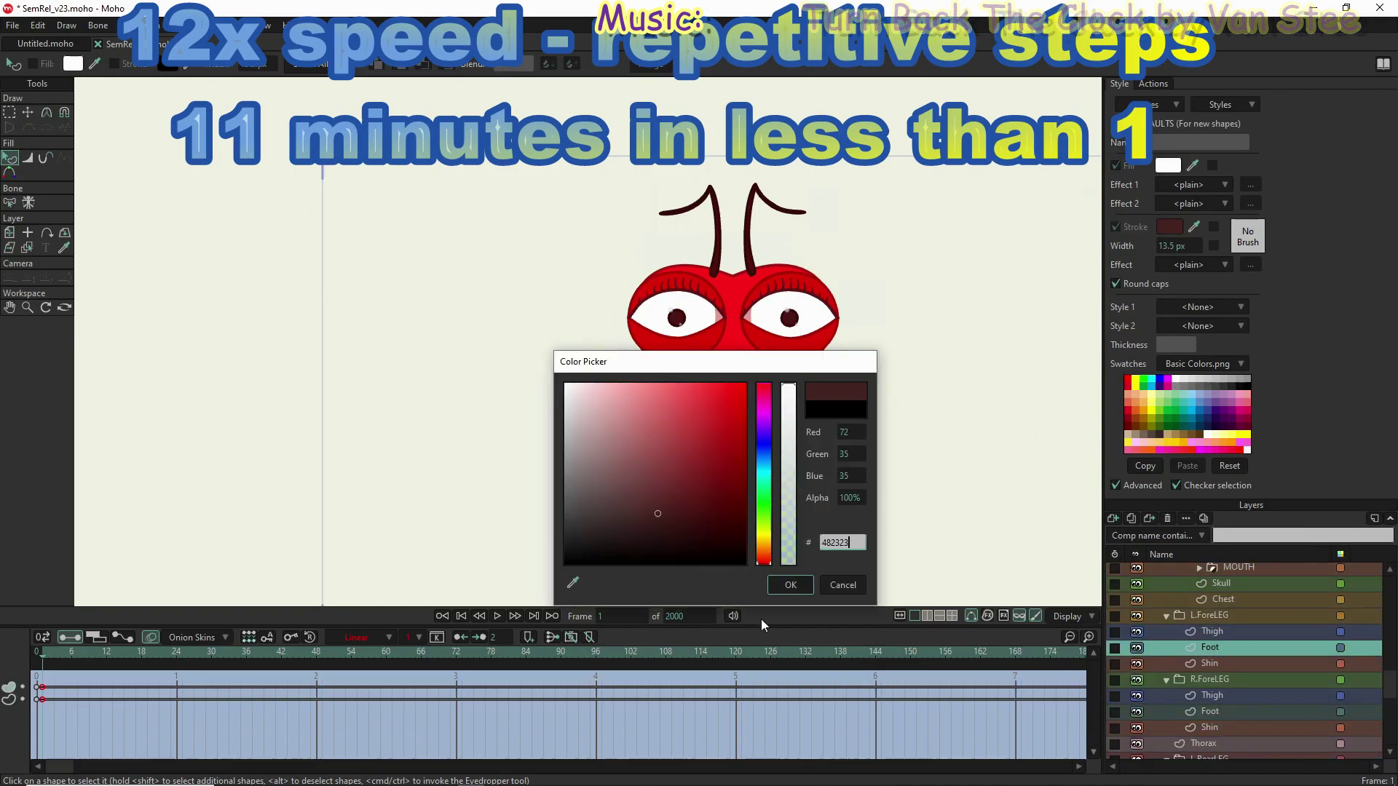
key("Return")
Step: Set the stroke color of the forelegs' Foot shapes to 5e0a0a at frame 71
left_click(1170, 227)
type("5e0a0a")
left_click(790, 585)
left_click(1171, 227)
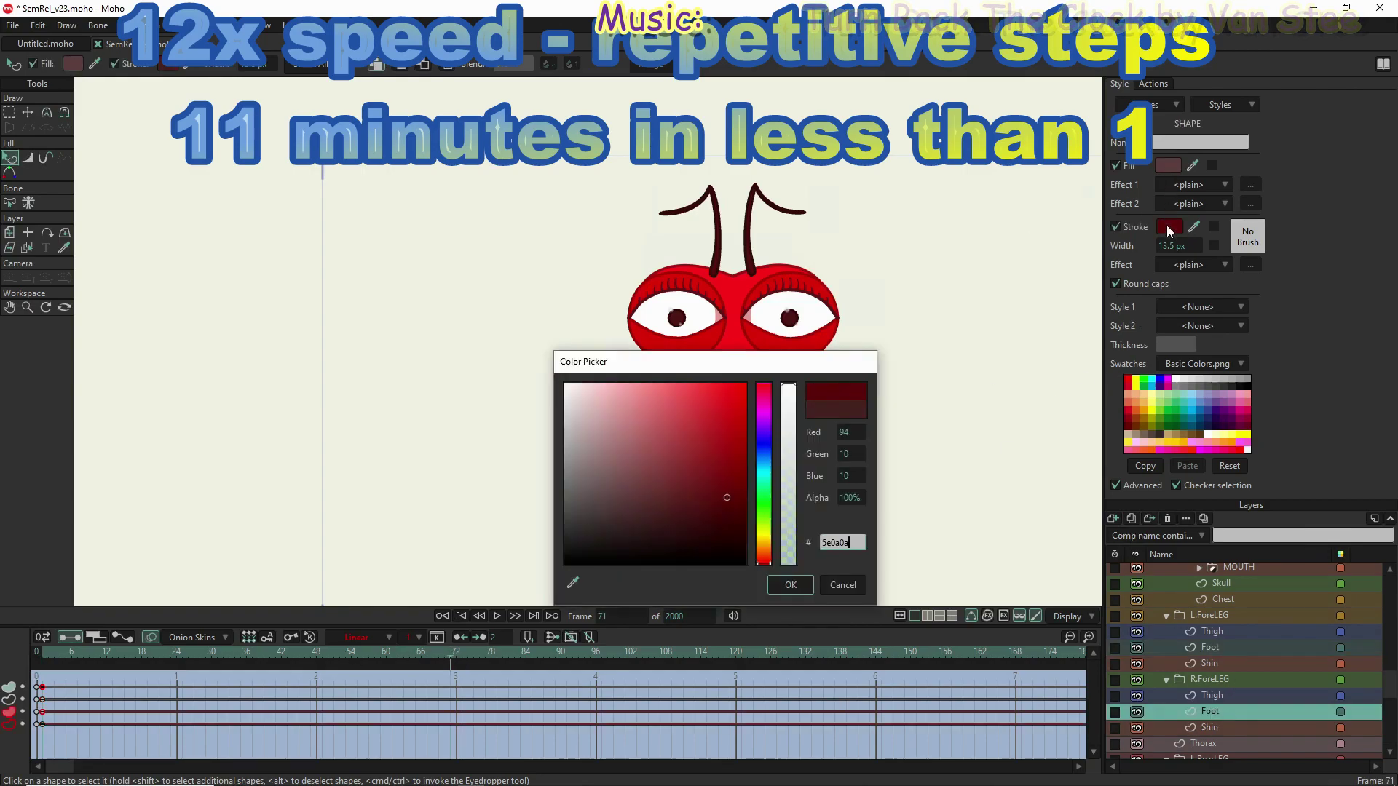
key("Return")
left_click(1170, 227)
key("Return")
Step: Set the stroke color of the R.RearLEG Foot shape to 5e0a0a at frame 71
scroll(1238, 656, "down", 3)
left_click(1210, 728)
left_click(815, 587)
left_click(1170, 227)
key("Return")
left_click(1170, 227)
key("Return")
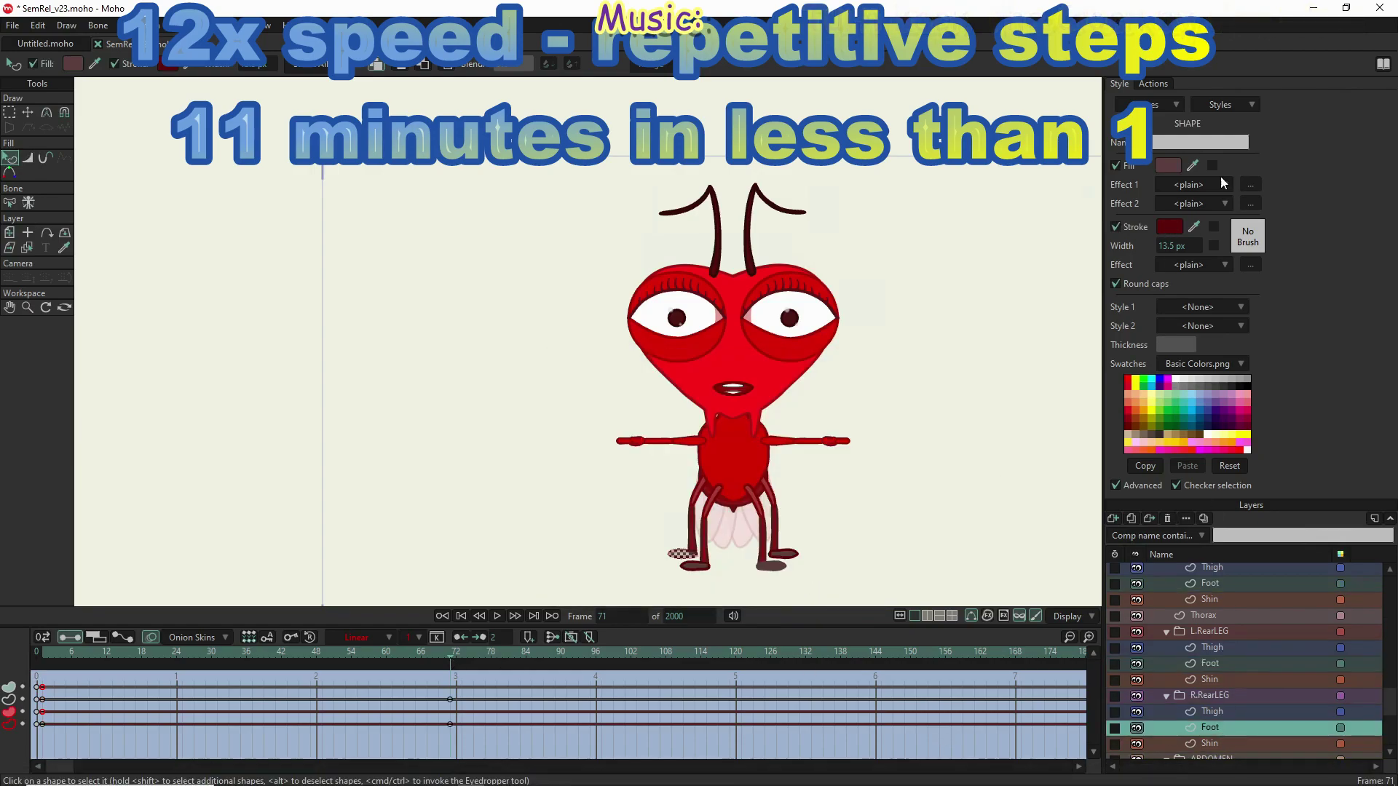
Step: Set the fill color of the R.RearLEG and L.RearLEG Foot shapes to 772323 at frame 71
left_click(1168, 165)
key("ctrl+v")
key("Return")
left_click(1210, 663)
left_click(1168, 165)
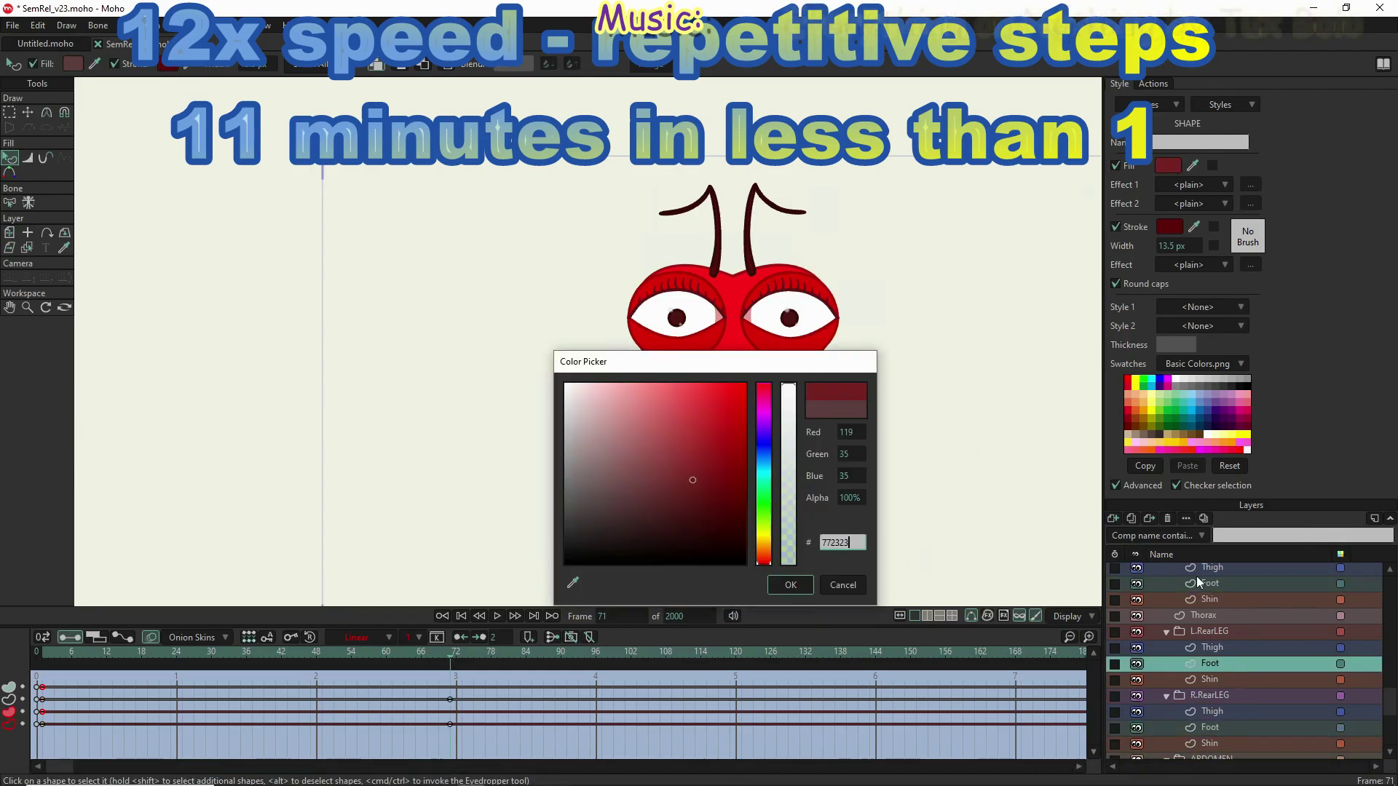
key("Return")
Step: Set the R.ForeLEG Foot shape's fill to 772323 at frame 71 and apply the stroke color on the L.ForeLEG Foot layer
left_click(1168, 165)
key("Return")
left_click(1168, 165)
key("Return")
left_click(1168, 165)
key("Return")
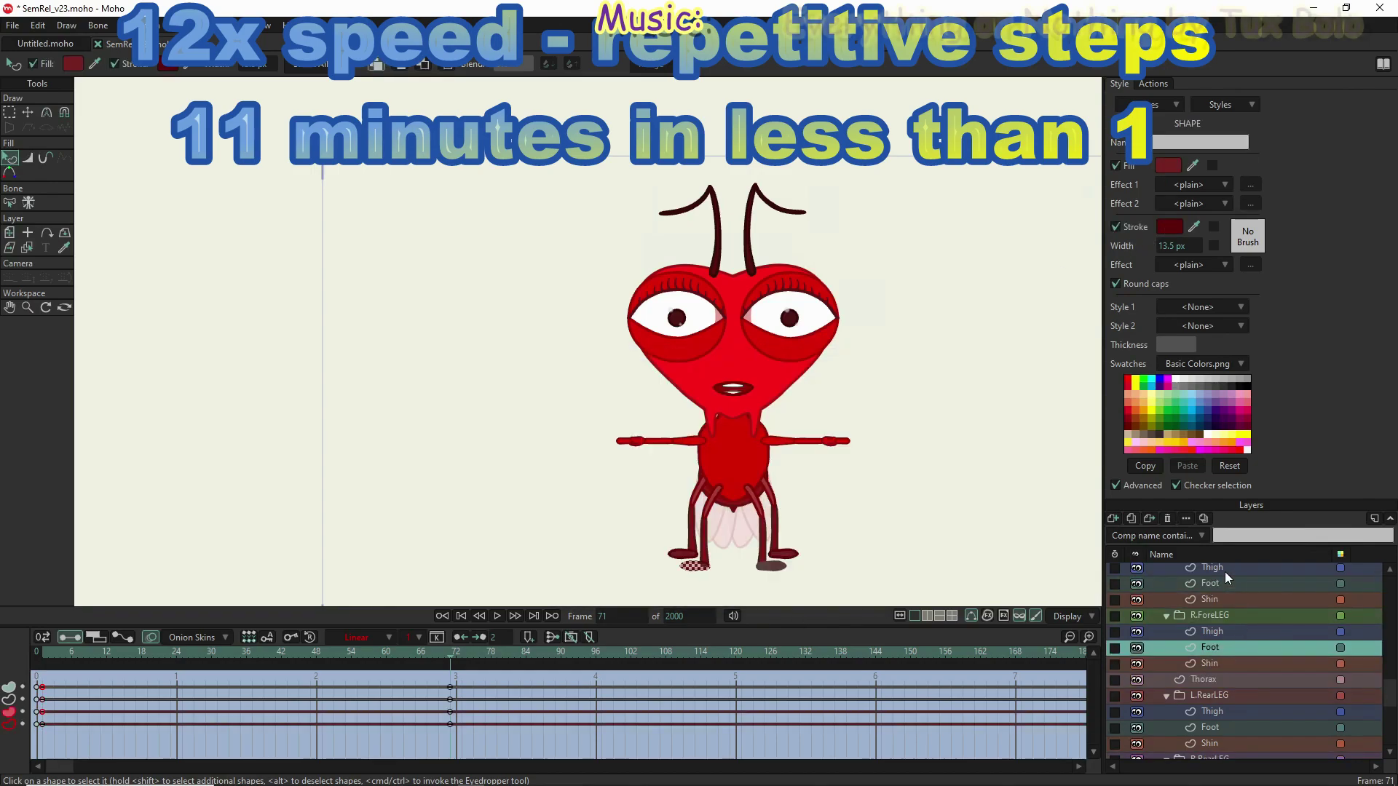
left_click(1211, 584)
left_click(1170, 227)
key("Return")
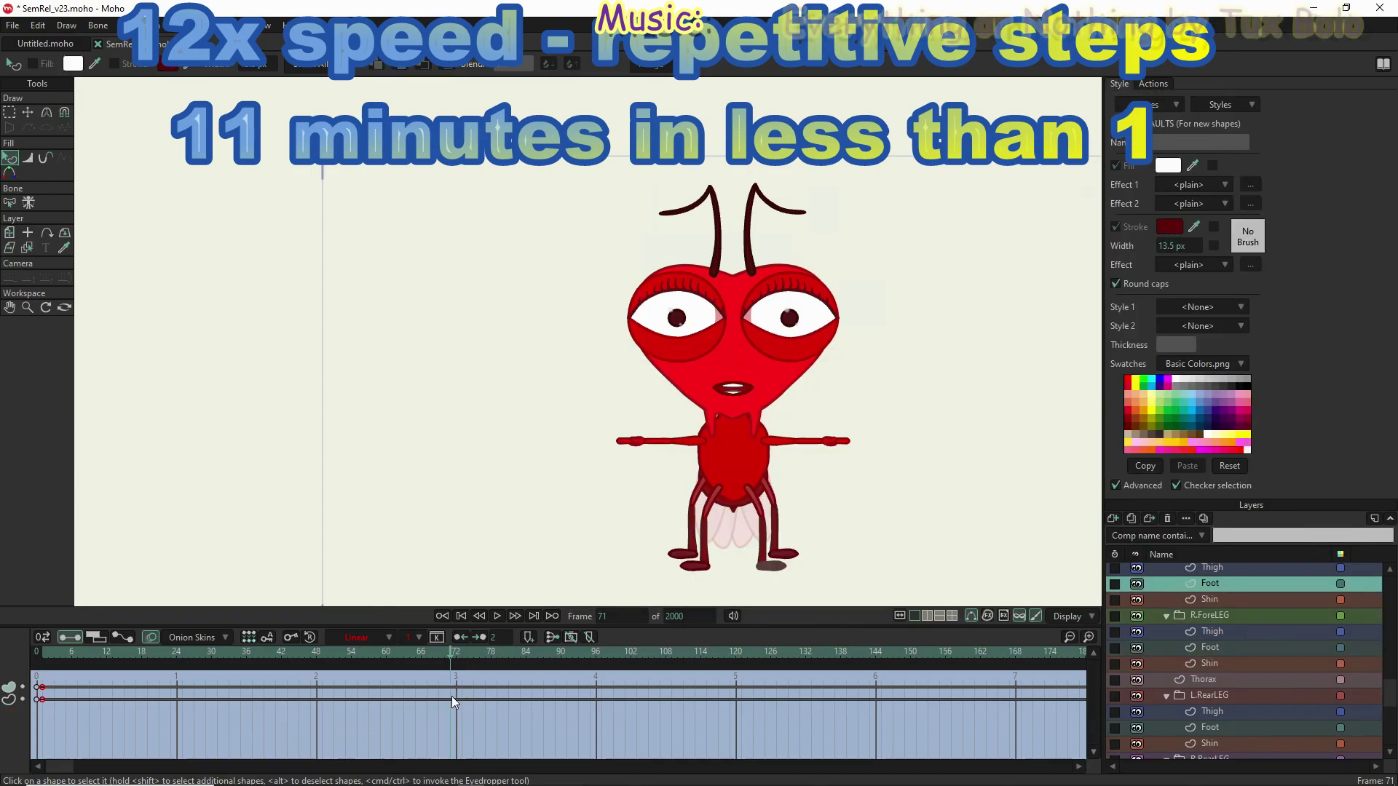
Step: Reactivate the LegColors action and set the L.RearLEG Foot shape's stroke to a very dark red at frame 141
left_click(1153, 83)
double_click(1149, 493)
left_click(858, 658)
left_click(1210, 727)
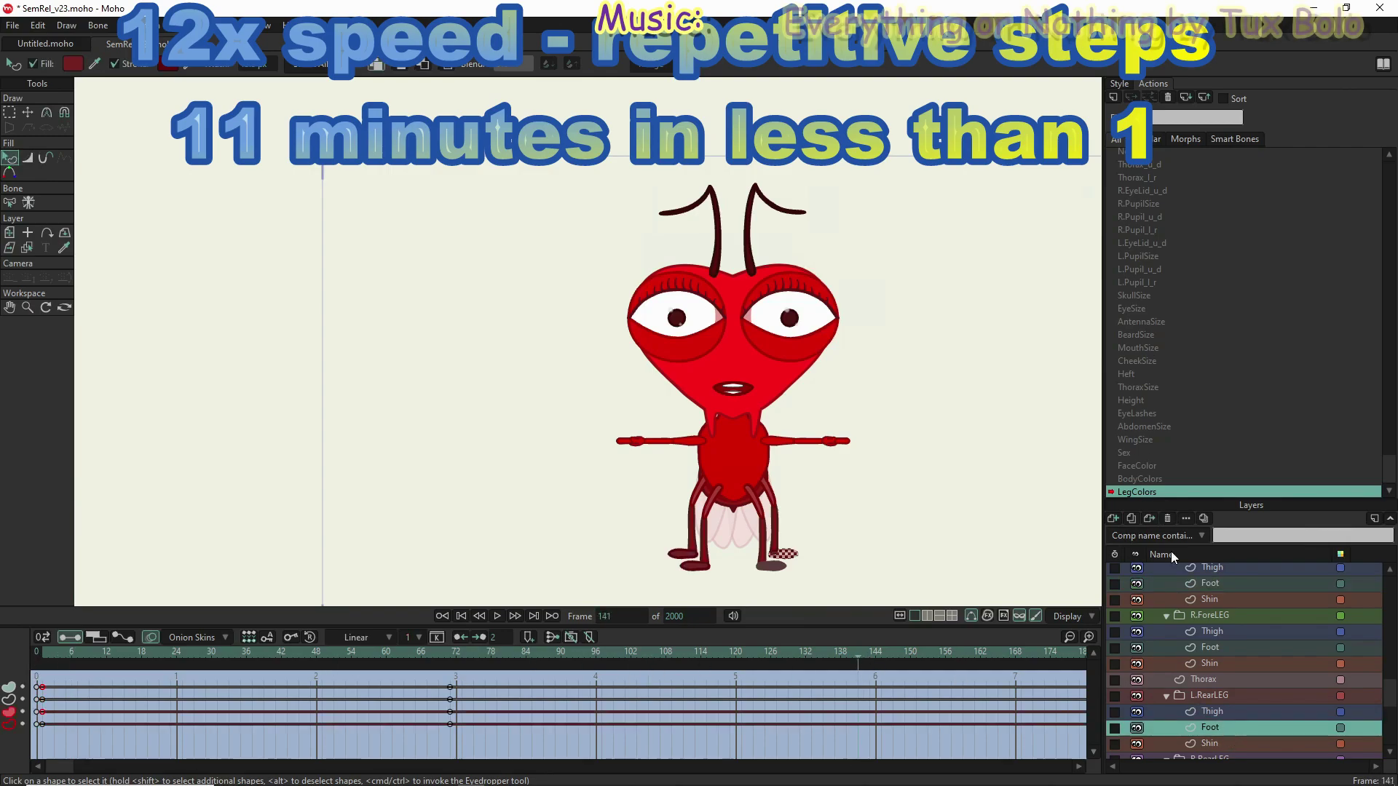
left_click(1119, 84)
left_click(1170, 227)
left_click(790, 585)
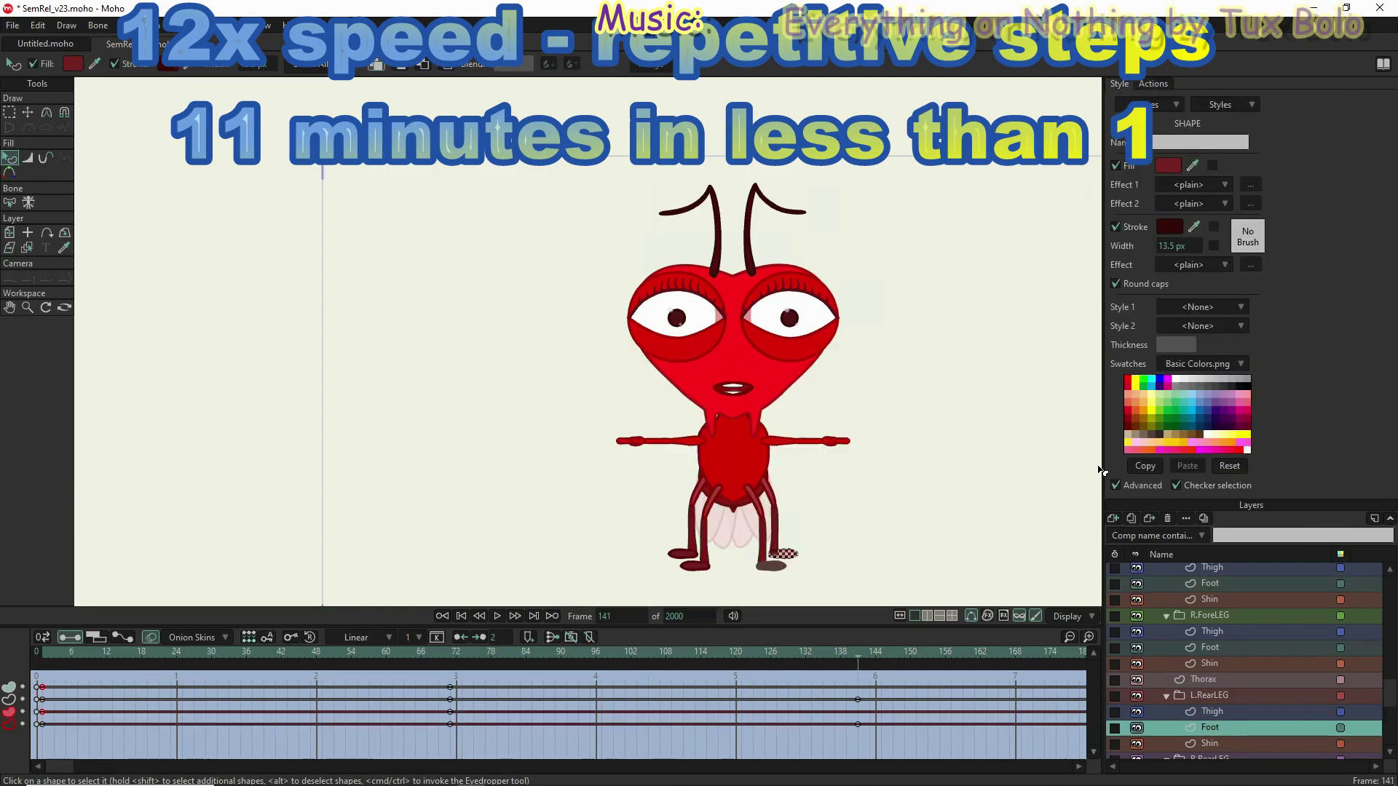
Step: Set the strokes of the R.ForeLEG and L.ForeLEG Foot shapes to the same very dark red at frame 141
left_click(1210, 647)
left_click(1170, 227)
left_click(790, 585)
left_click(1210, 583)
left_click(1170, 227)
left_click(790, 584)
left_click(773, 566)
left_click(1170, 227)
left_click(836, 540)
Step: Paste the copied color as the L.ForeLEG Foot shape's fill at frame 141 and recolor the R.ForeLEG Foot shape's fill
scroll(1216, 597, "up", 2)
scroll(1218, 599, "down", 2)
left_click(1168, 165)
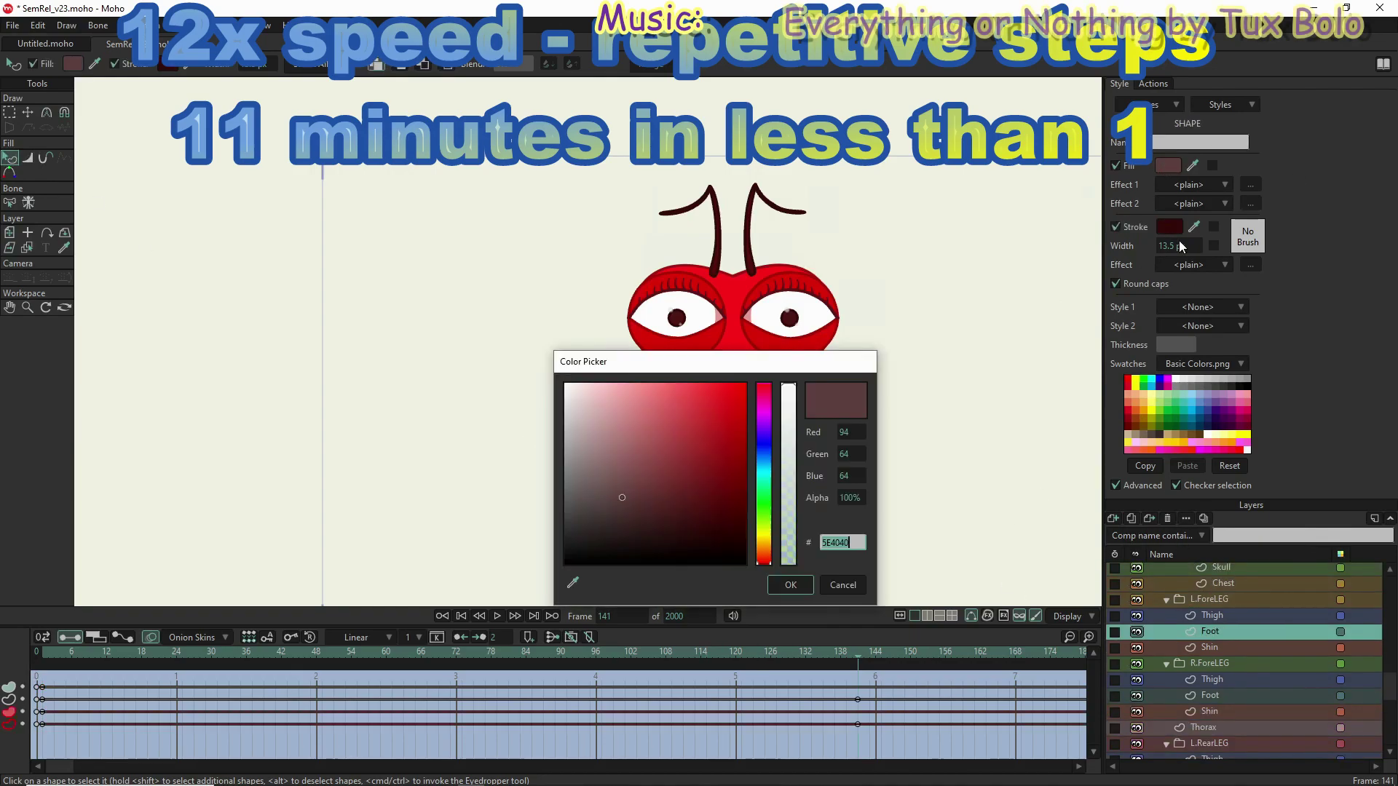
key("ctrl+v")
left_click(790, 585)
left_click(1211, 696)
scroll(1227, 714, "down", 3)
left_click(1168, 165)
left_click(790, 585)
left_click(1168, 165)
left_click(790, 585)
Step: Recolor the L.RearLEG Foot shape's stroke and the R.RearLEG Foot shape's fill at frame 141
left_click(1210, 680)
left_click(1171, 227)
left_click(790, 584)
left_click(1211, 743)
left_click(1168, 165)
left_click(790, 585)
left_click(1210, 583)
Step: Correct the L.ForeLEG Foot shape's stroke color to 482323 at frame 1
left_click(43, 658)
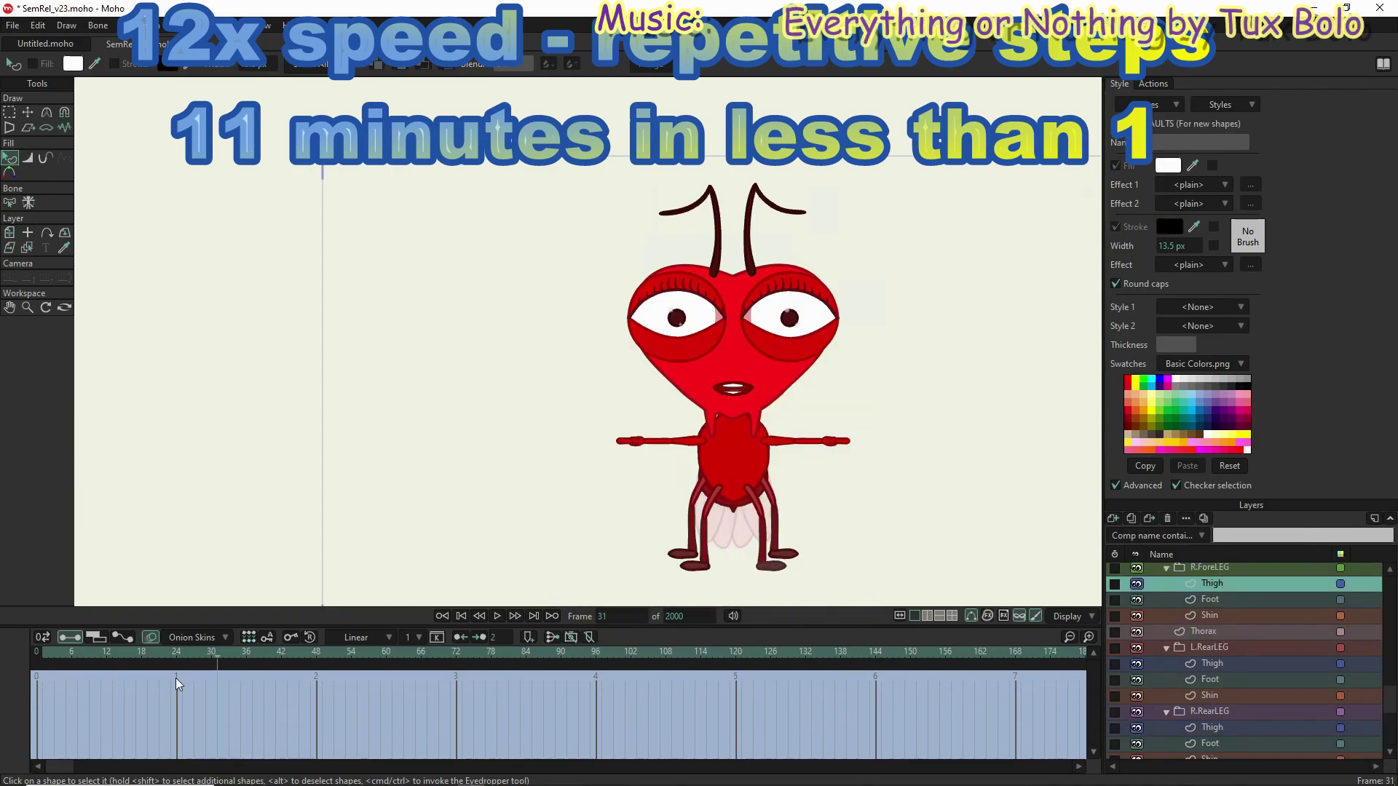
scroll(1227, 655, "up", 3)
left_click(1211, 615)
left_click(1170, 227)
type("53")
key("Return")
left_click(1170, 227)
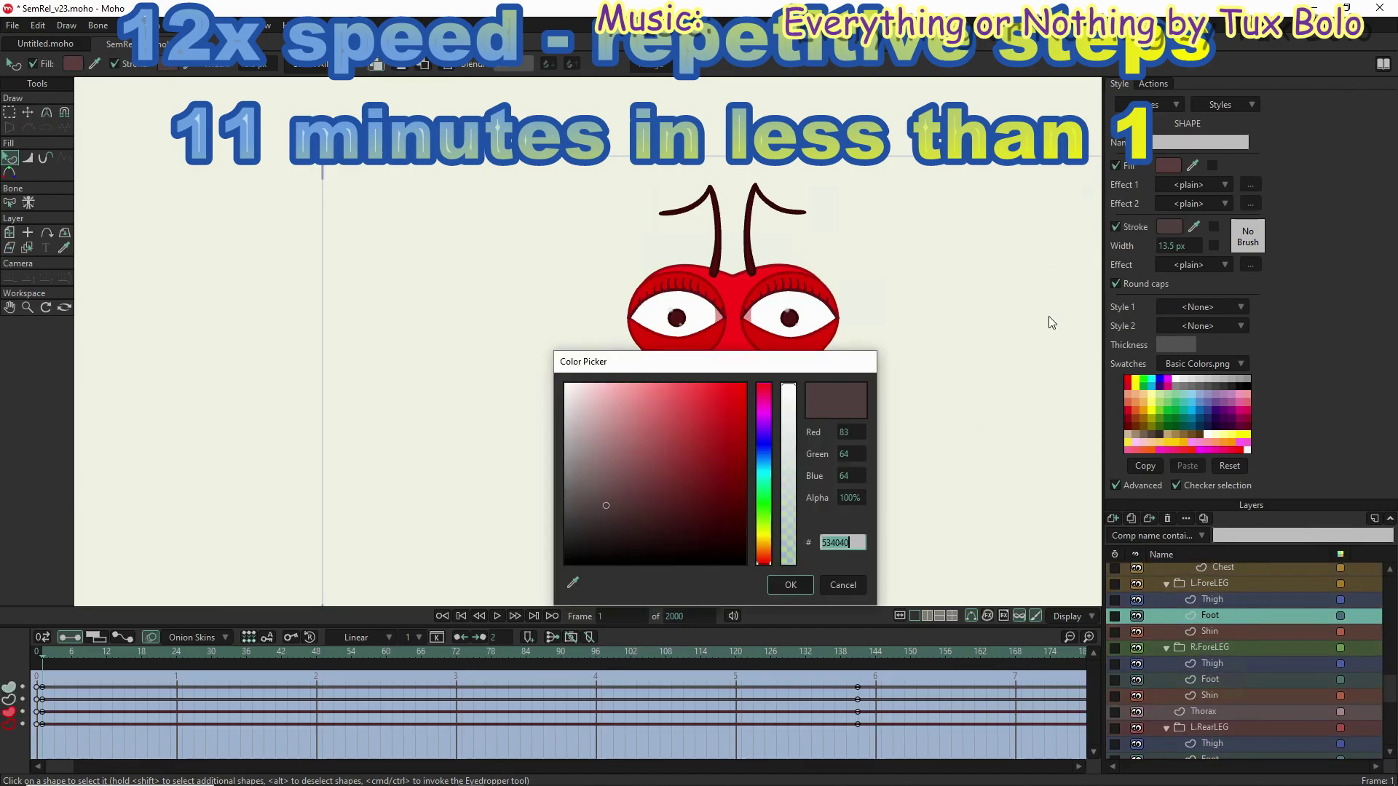
key("Return")
left_click(1210, 680)
left_click(1170, 227)
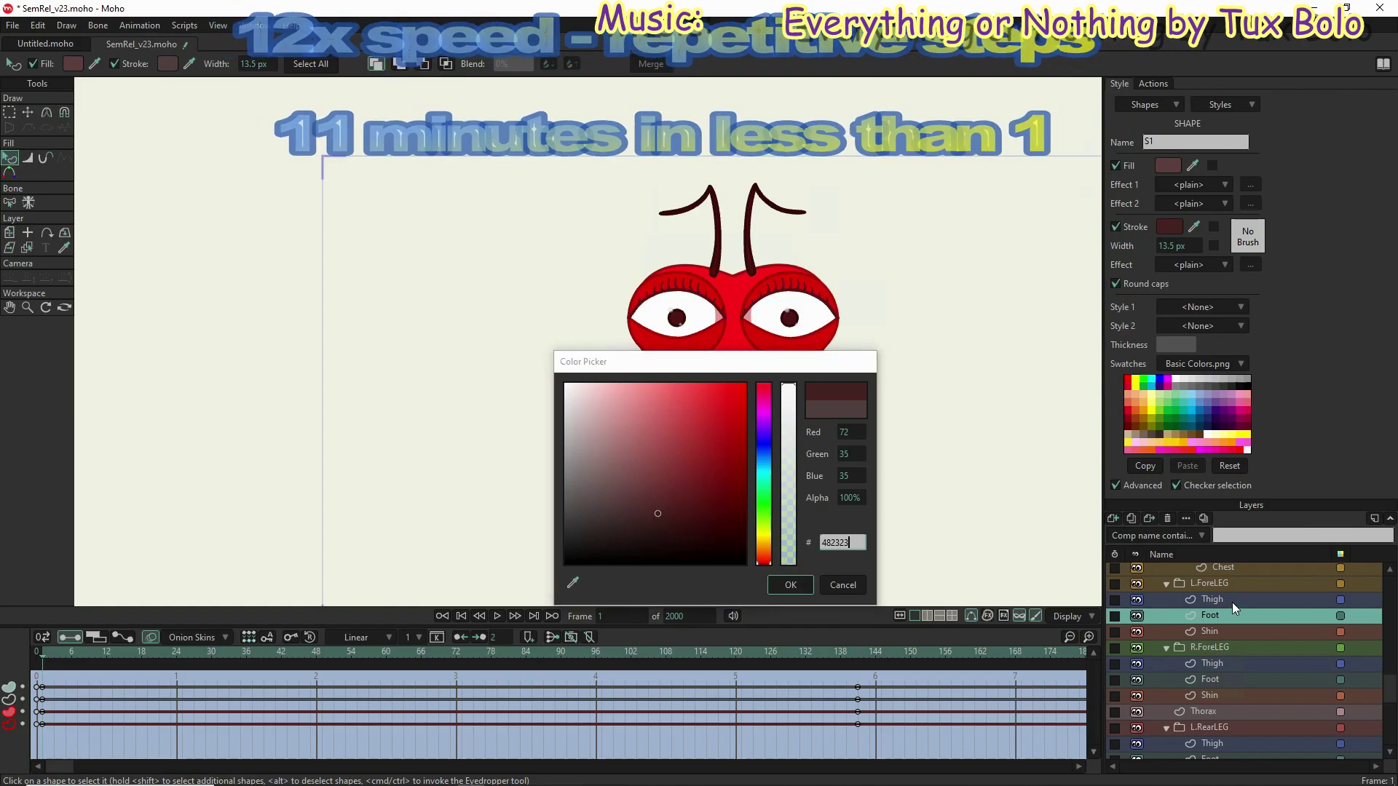
key("Return")
Step: Recolor the R.ForeLEG Foot shape's stroke and the L.ForeLEG Foot shape's fill at frame 70
left_click(1210, 600)
left_click(445, 653)
left_click(1210, 680)
left_click(1171, 227)
key("Return")
left_click(1211, 615)
left_click(1168, 166)
key("Return")
Step: Delete the Shin style that is applied to the L.ForeLEG Shin shape
left_click(1230, 632)
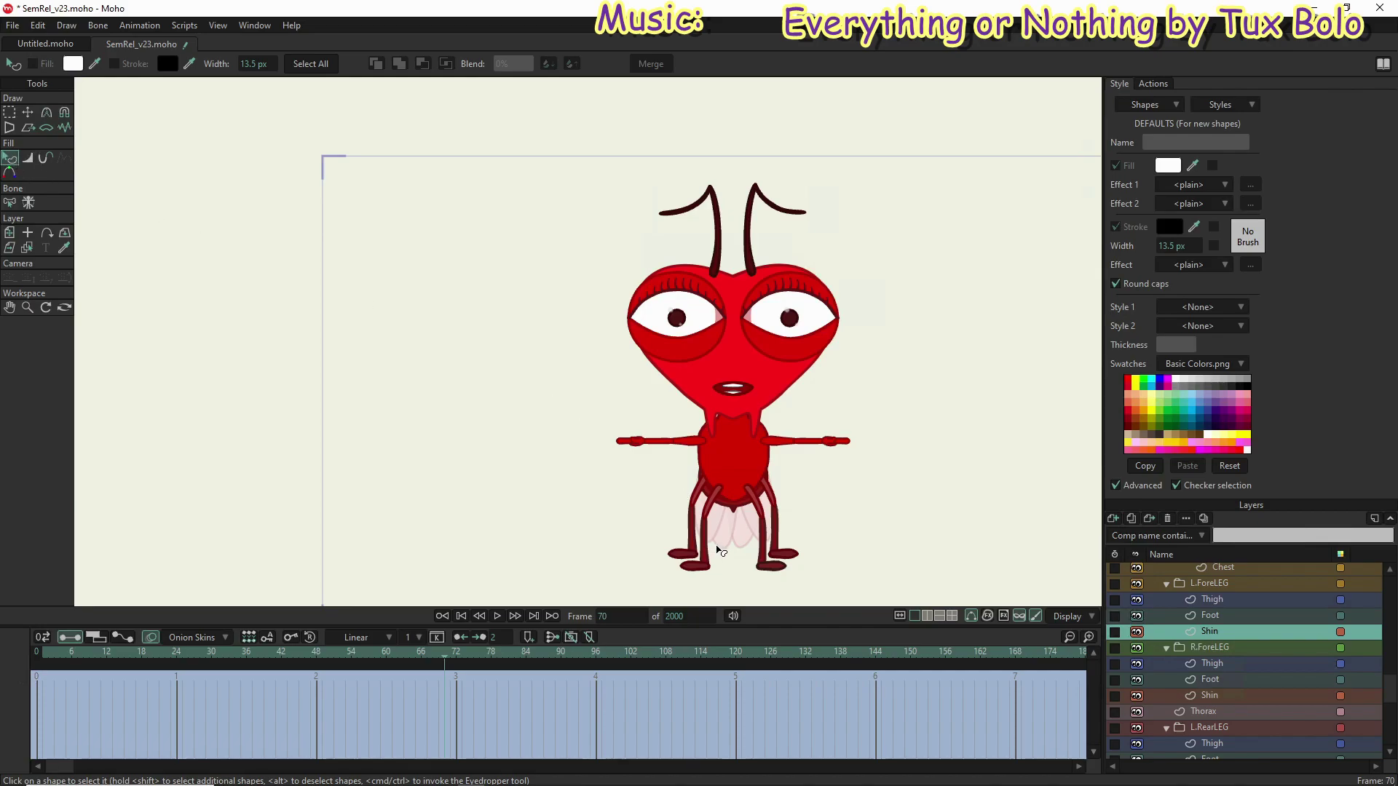
left_click(763, 543)
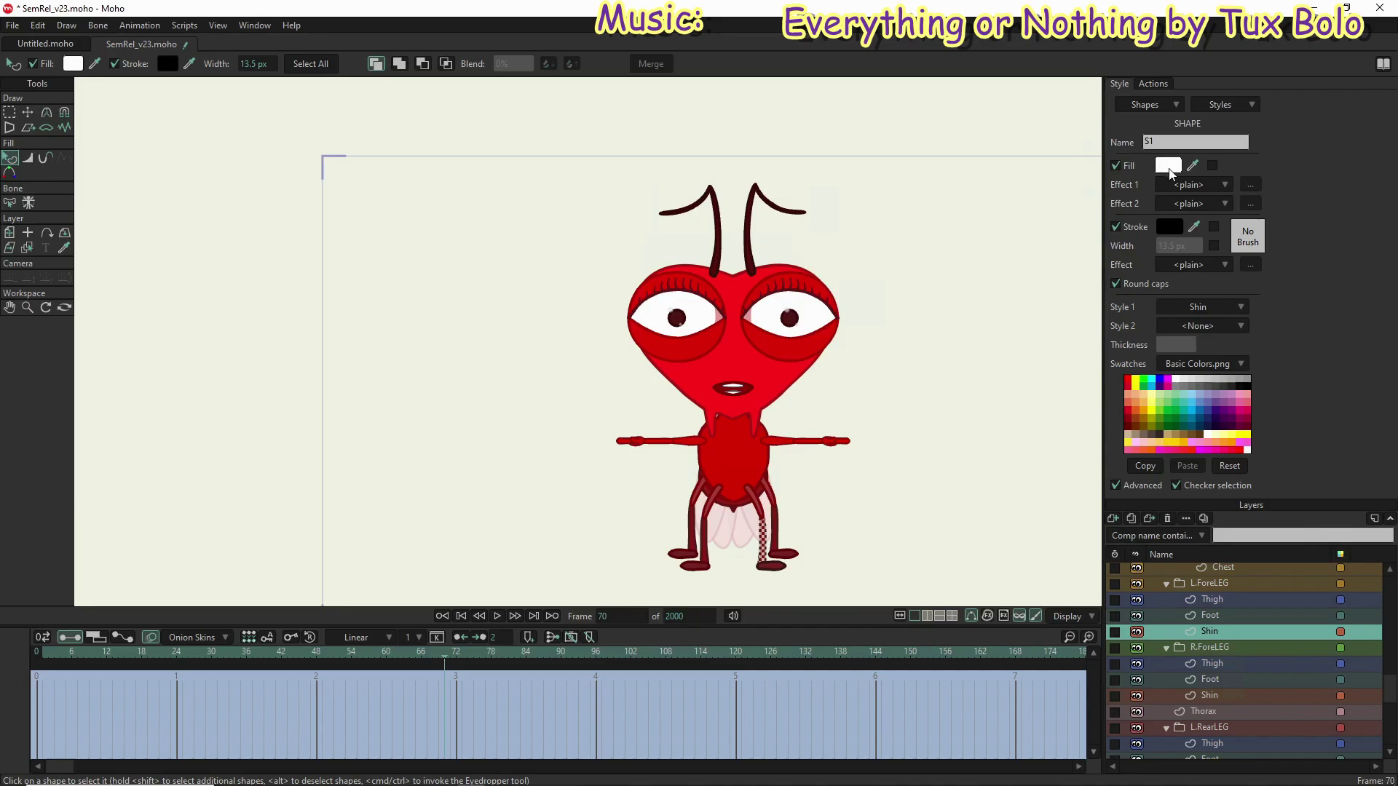
left_click(1228, 109)
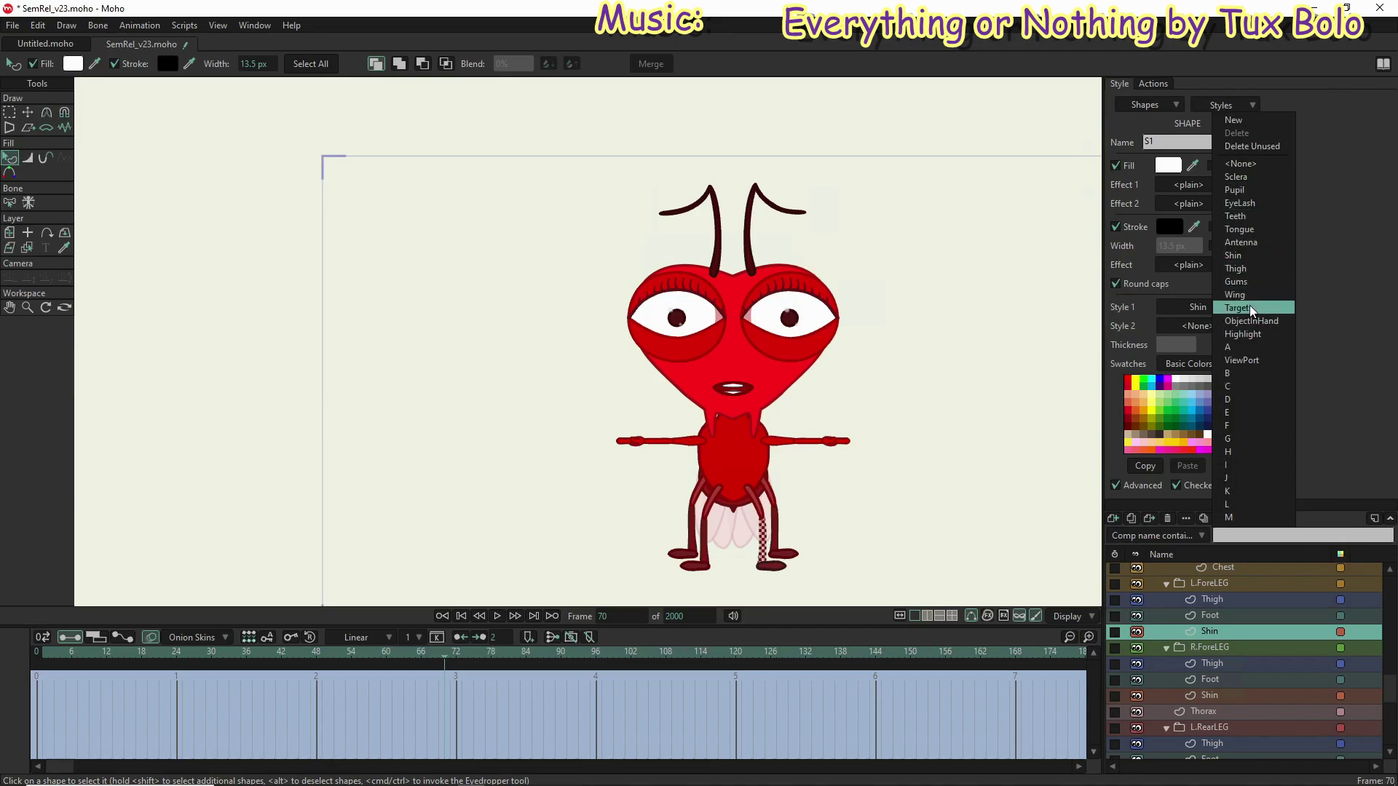
key("Escape")
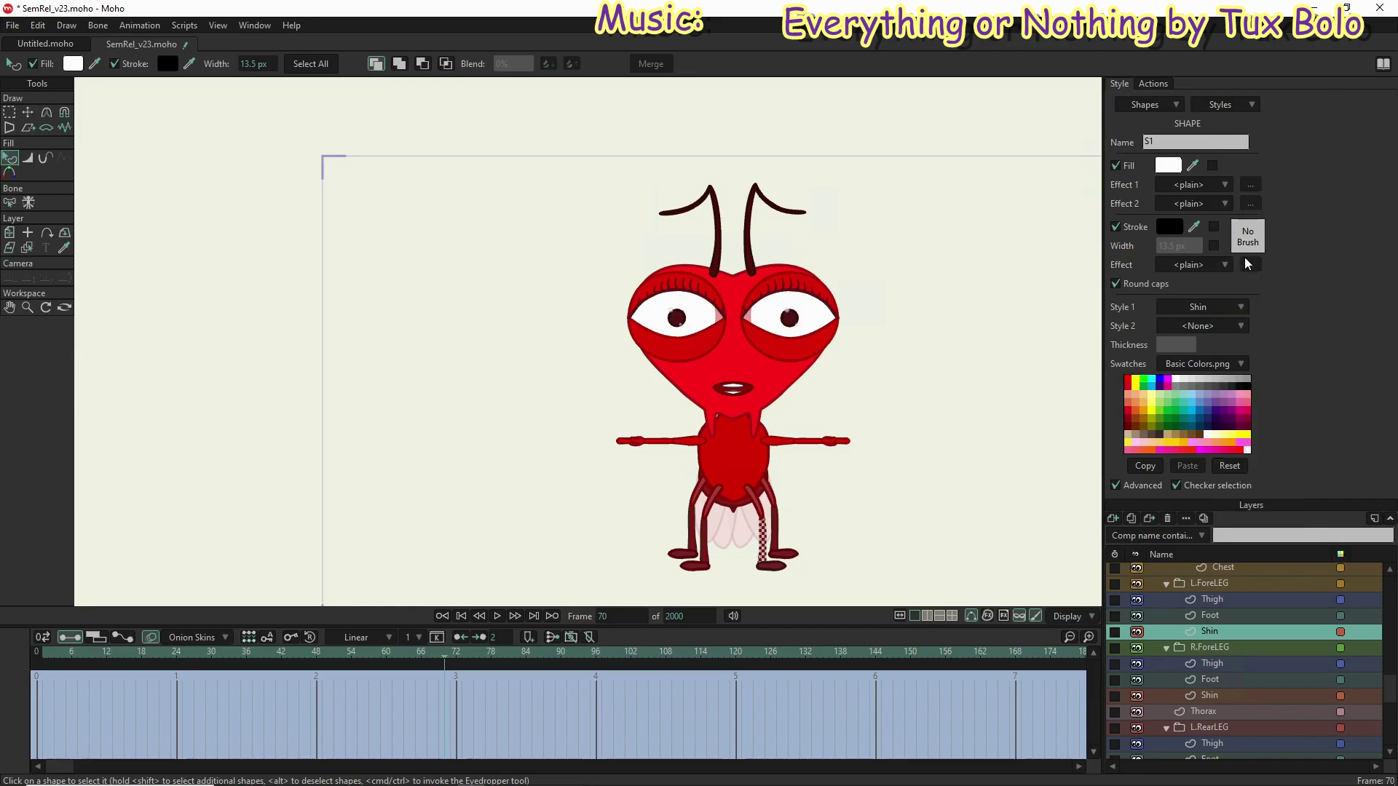
left_click(1217, 104)
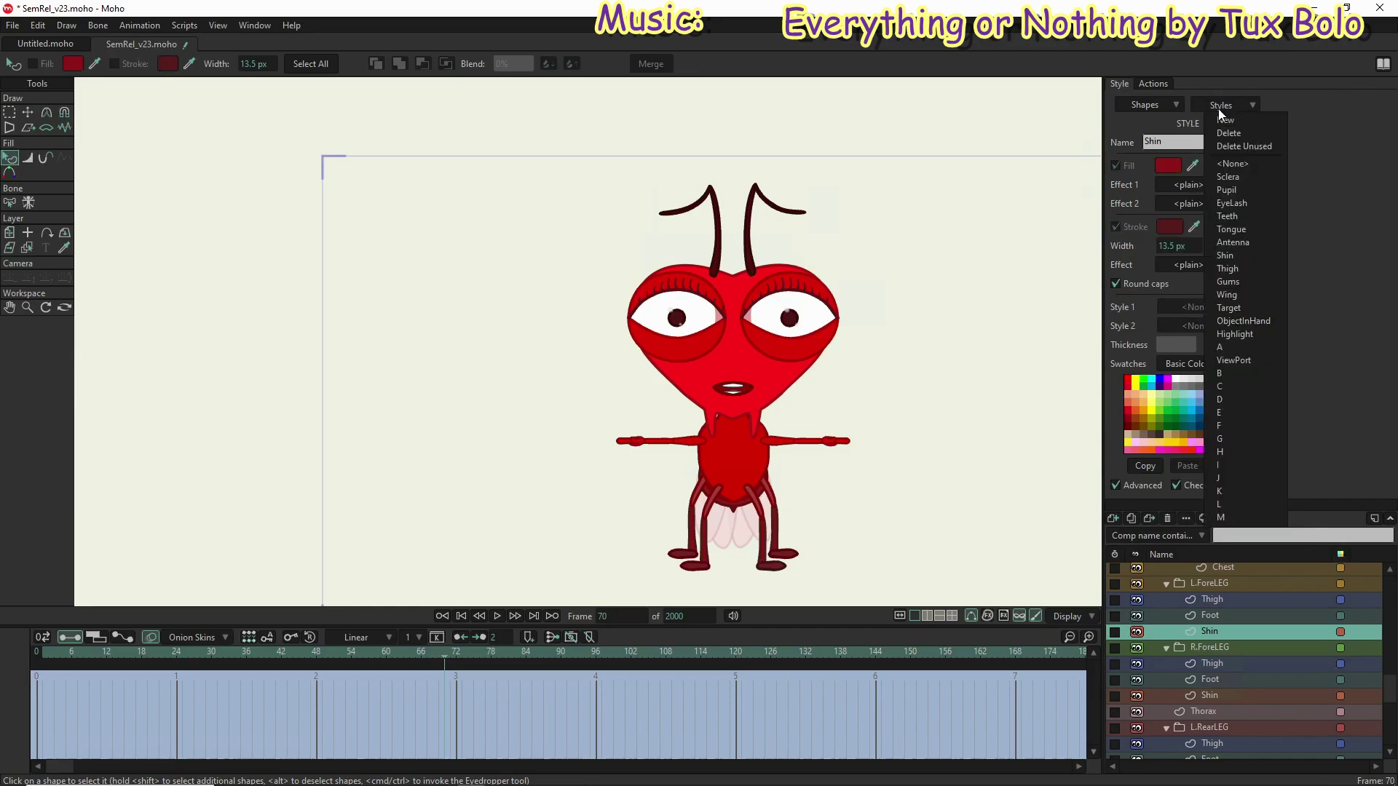
left_click(1231, 134)
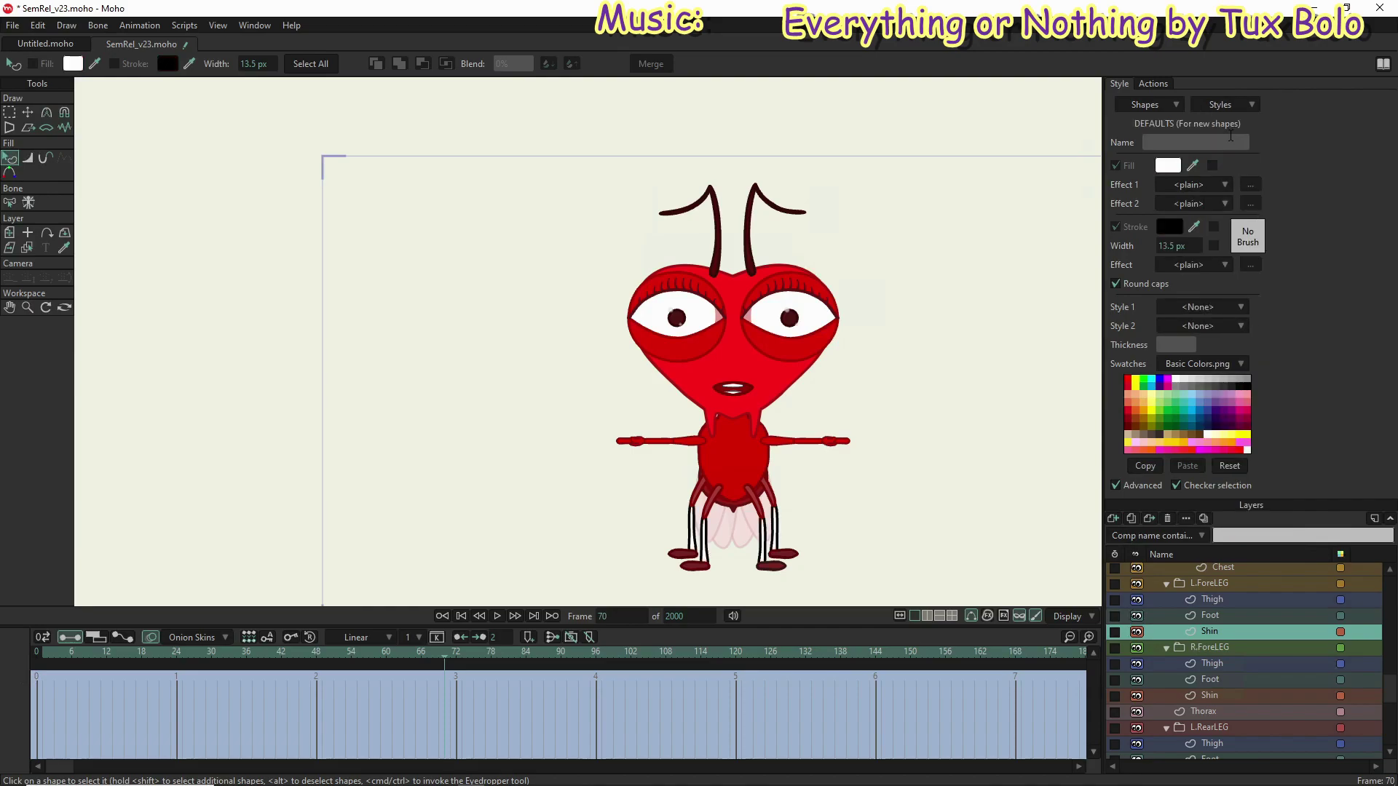
Step: Set the fill of the L.RearLEG Shin shape to dark red at frame 70
left_click(766, 555)
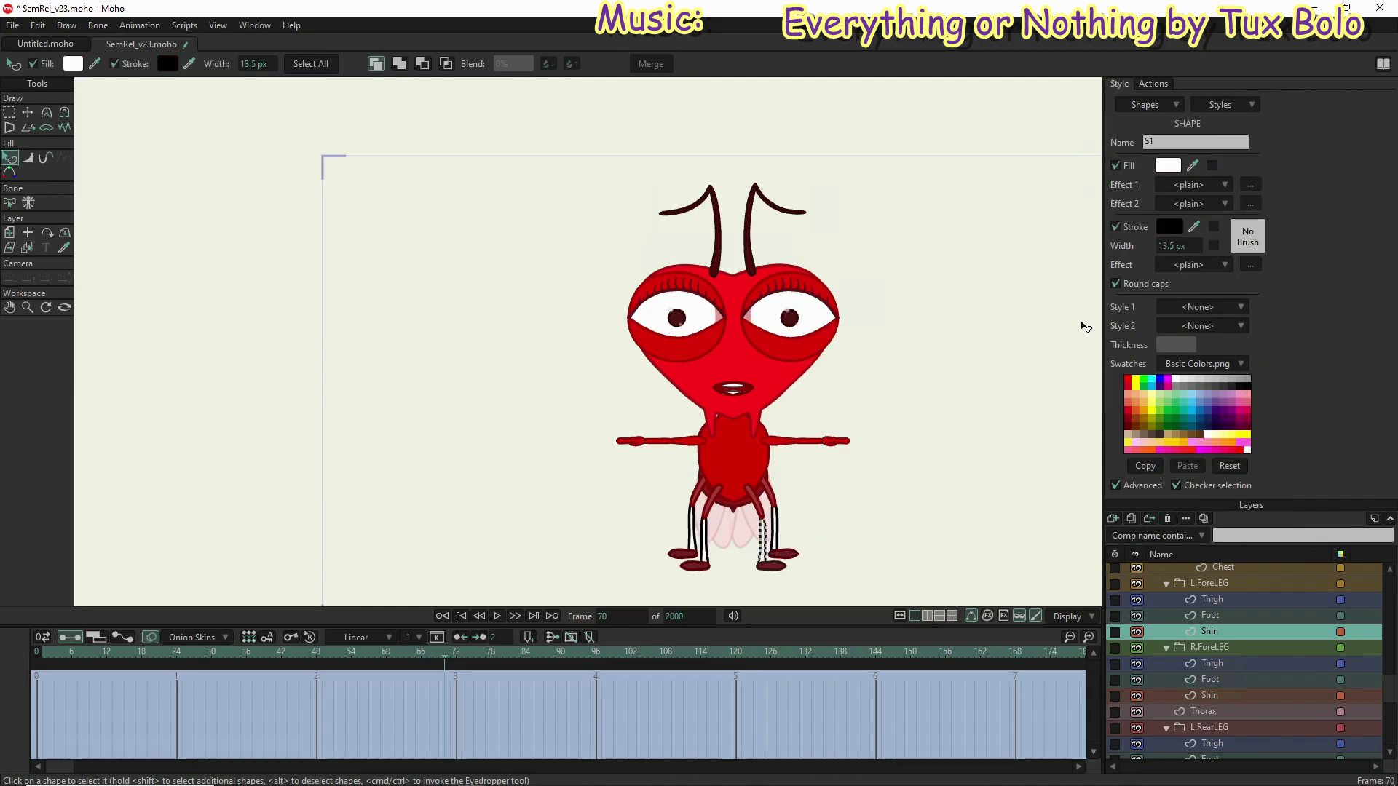
left_click(774, 531, "ctrl+alt")
left_click(774, 532)
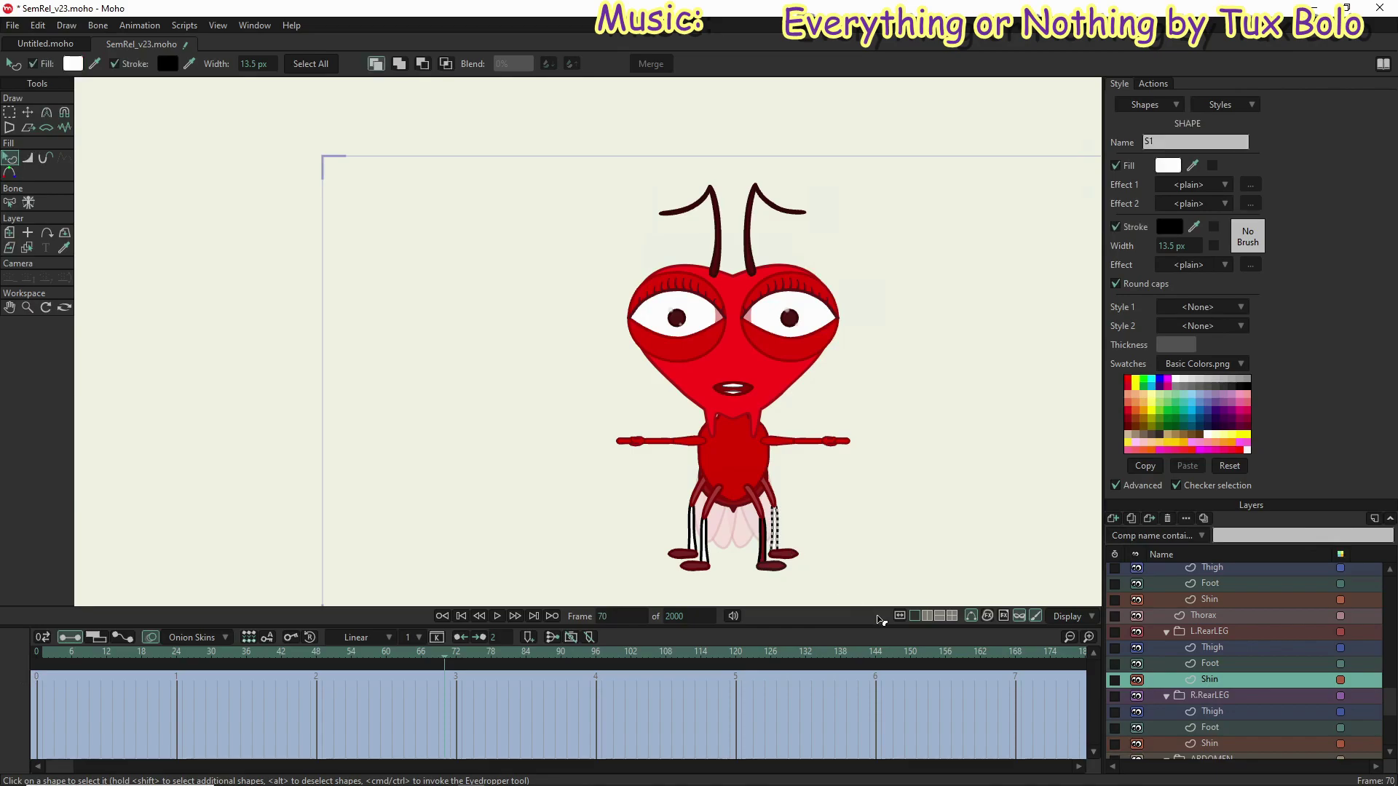
left_click(1169, 166)
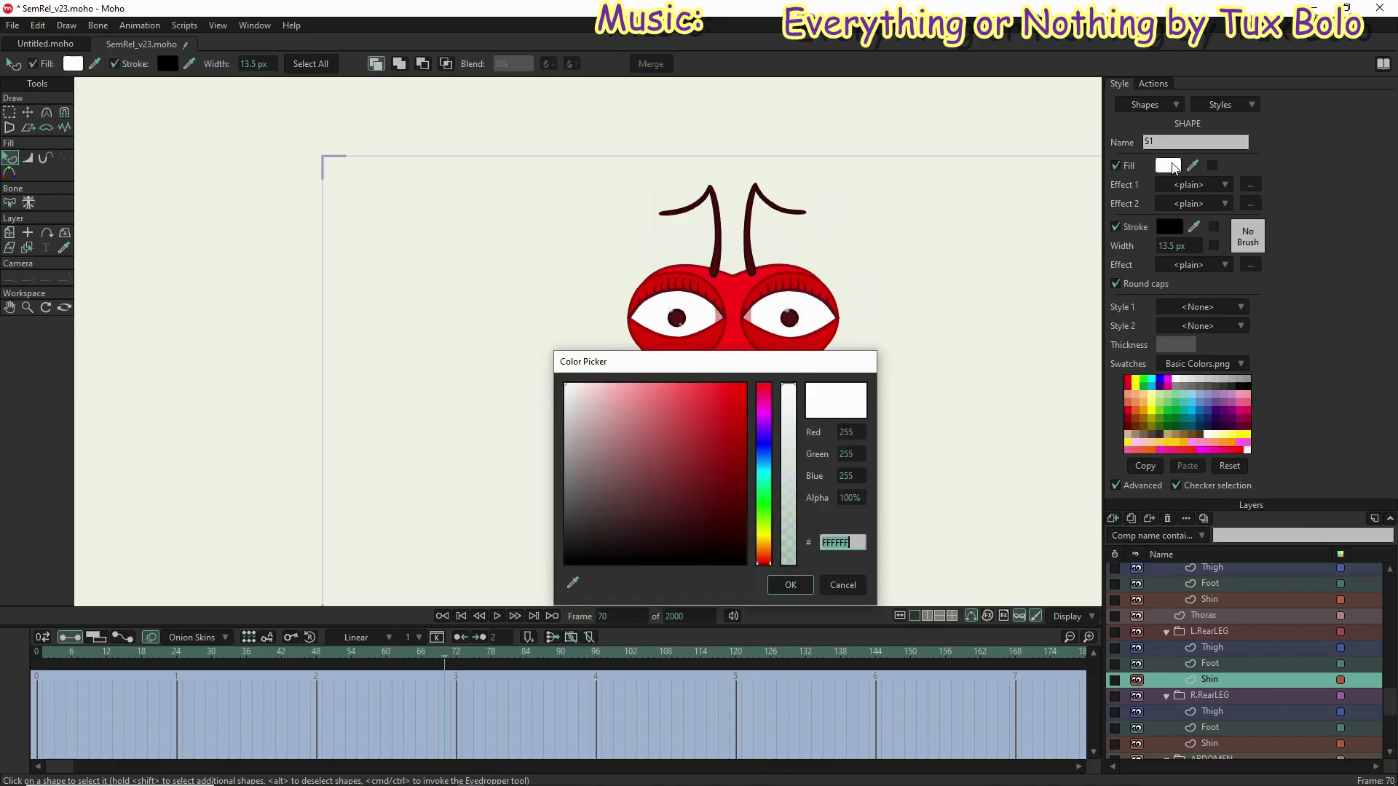
left_click(803, 583)
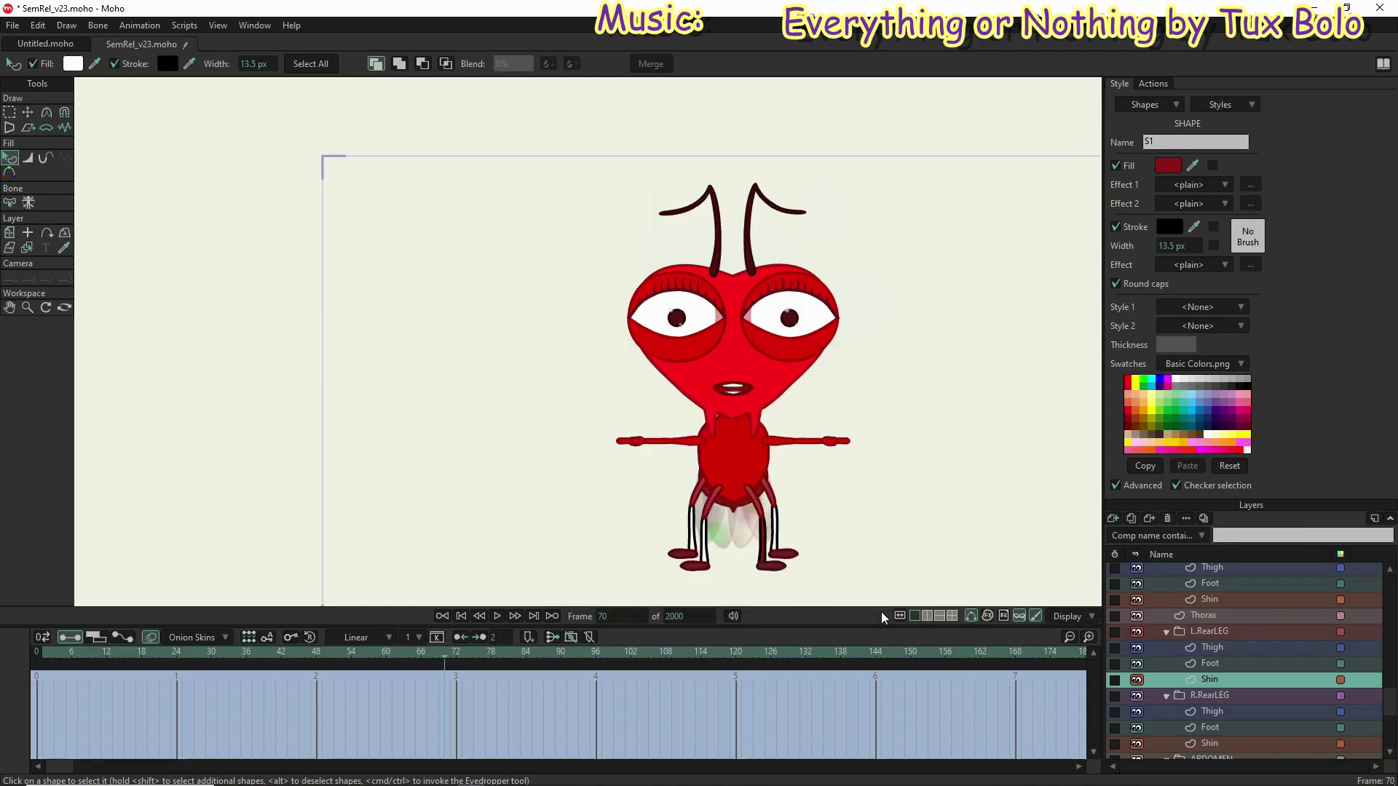
Step: Set the fill of the R.ForeLEG Shin shape to 921717 at frame 70
left_click(1199, 600)
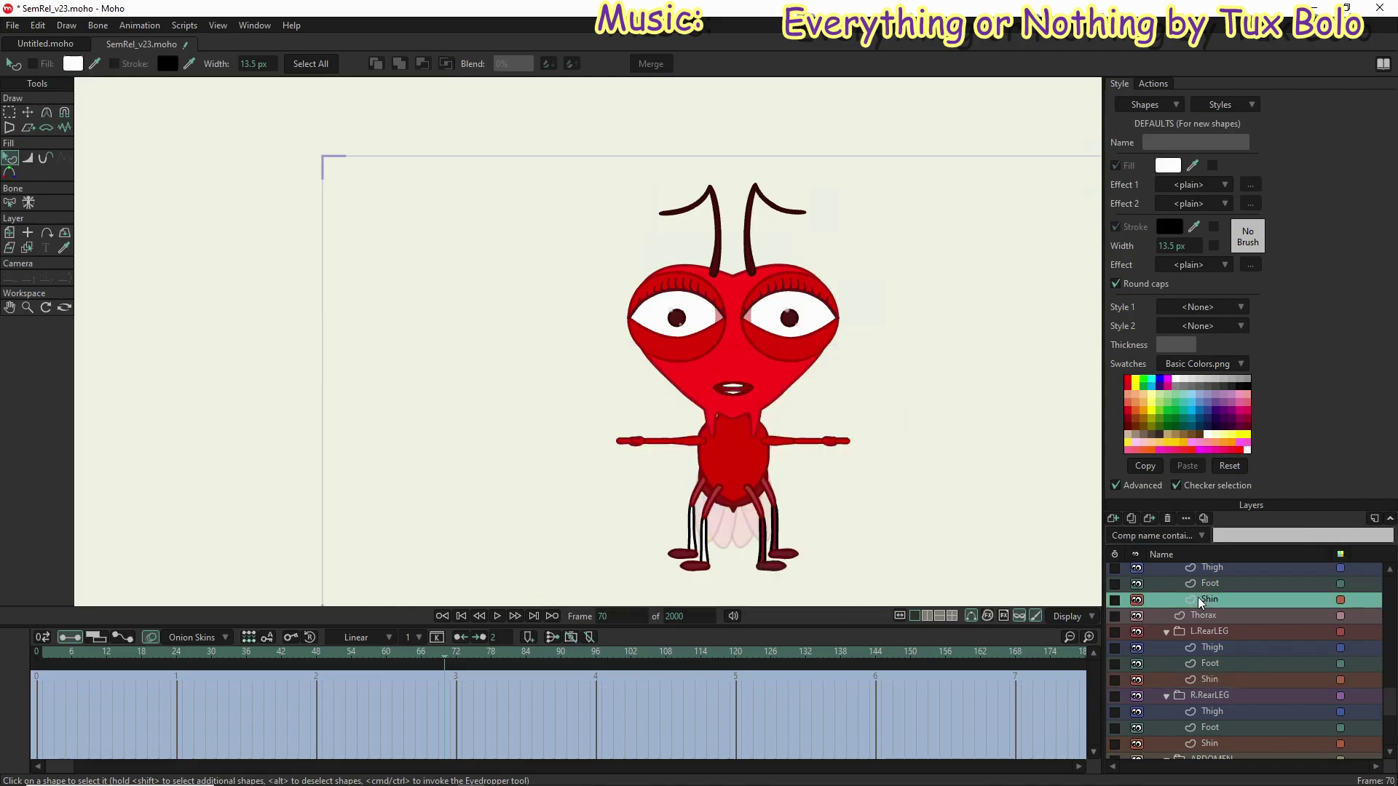
left_click(703, 539)
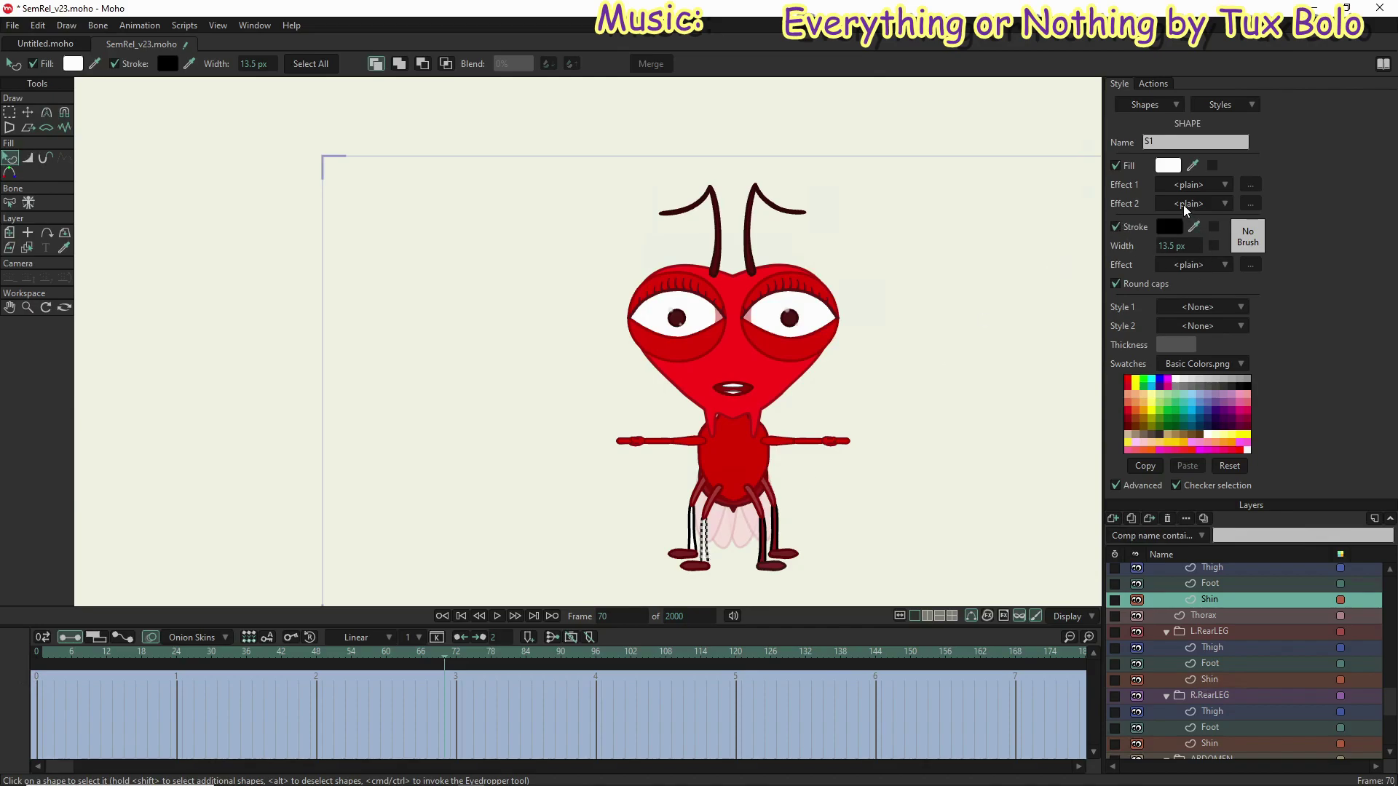
left_click(1168, 167)
left_click(837, 543)
type("921717")
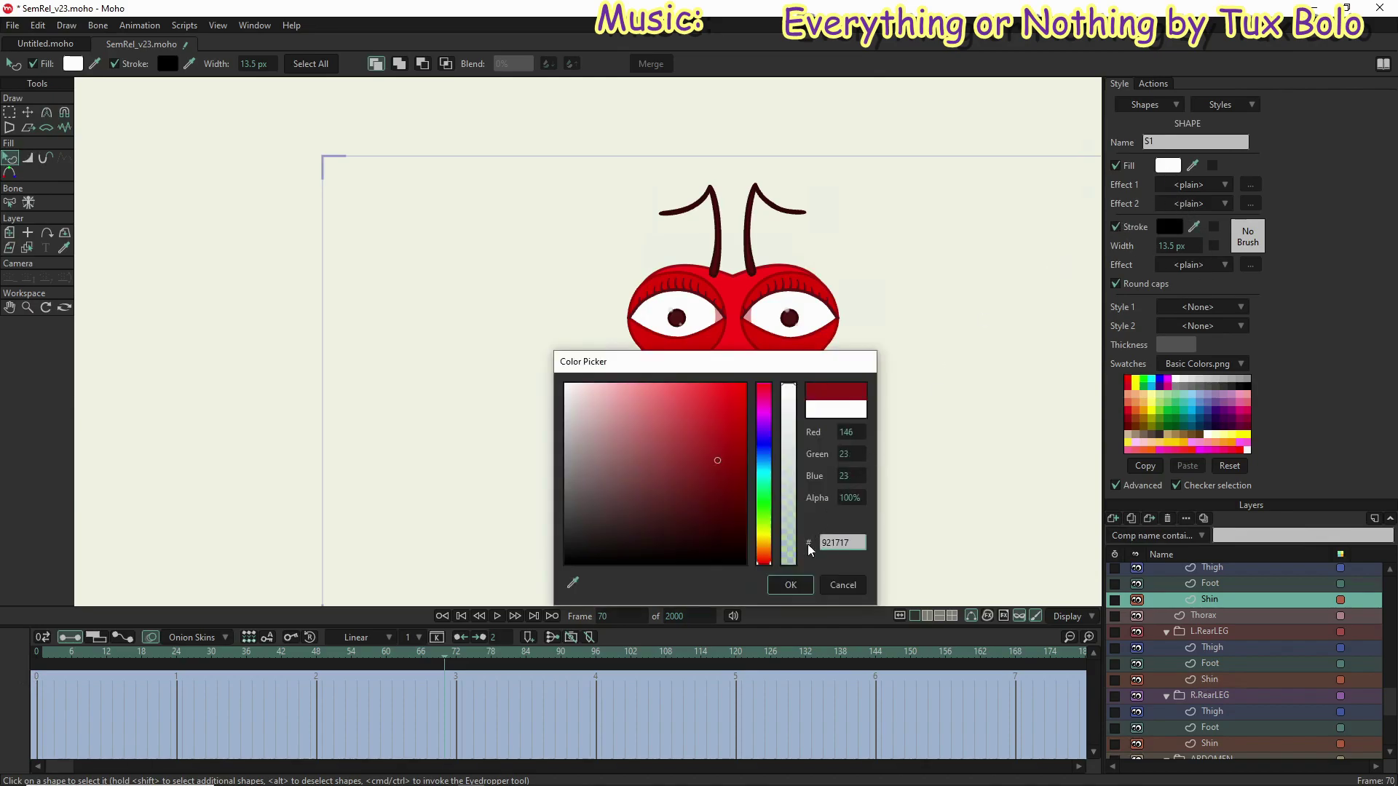
left_click(785, 590)
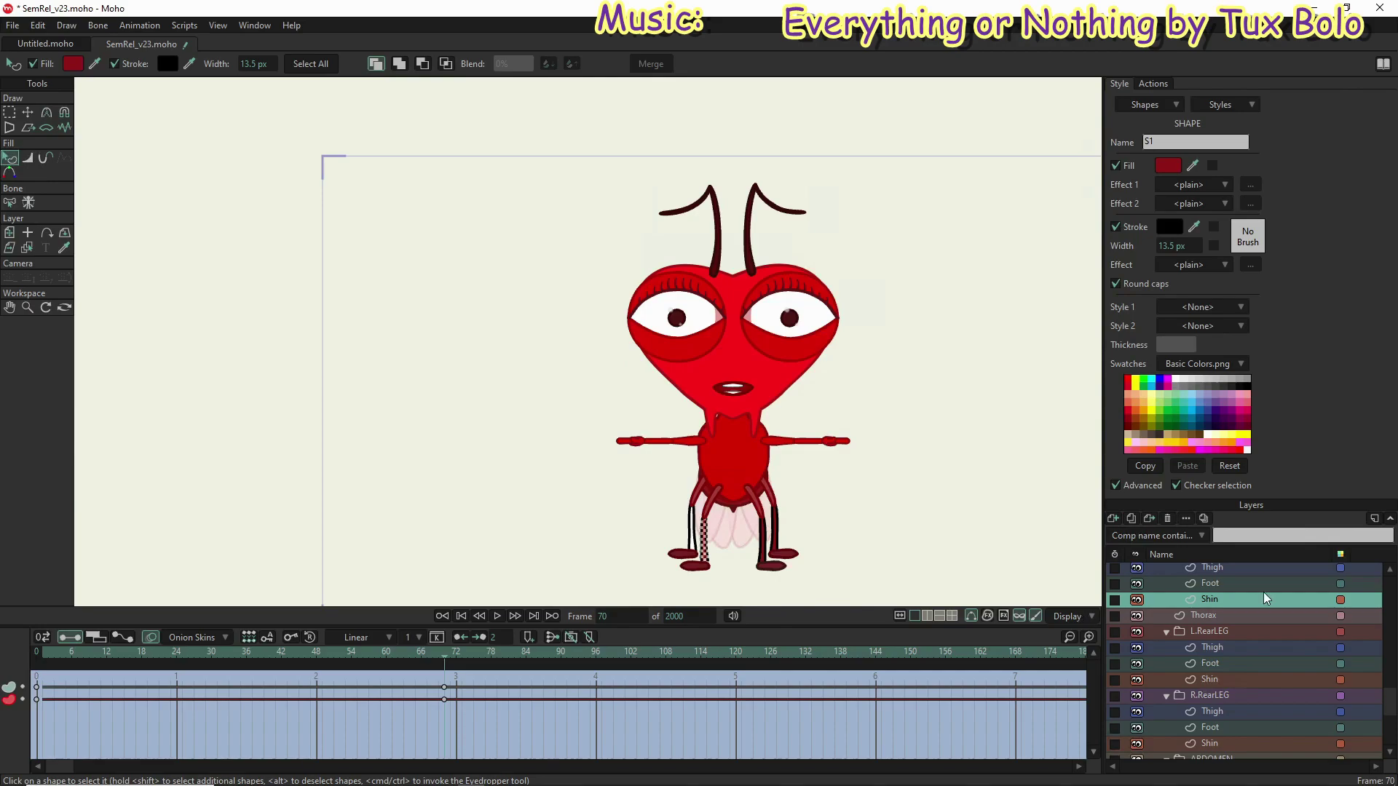
Step: Set the fill of the R.RearLEG Shin shape to 921717 at frame 70
scroll(1264, 593, "up", 2)
scroll(1264, 592, "up", 1)
left_click(1230, 615)
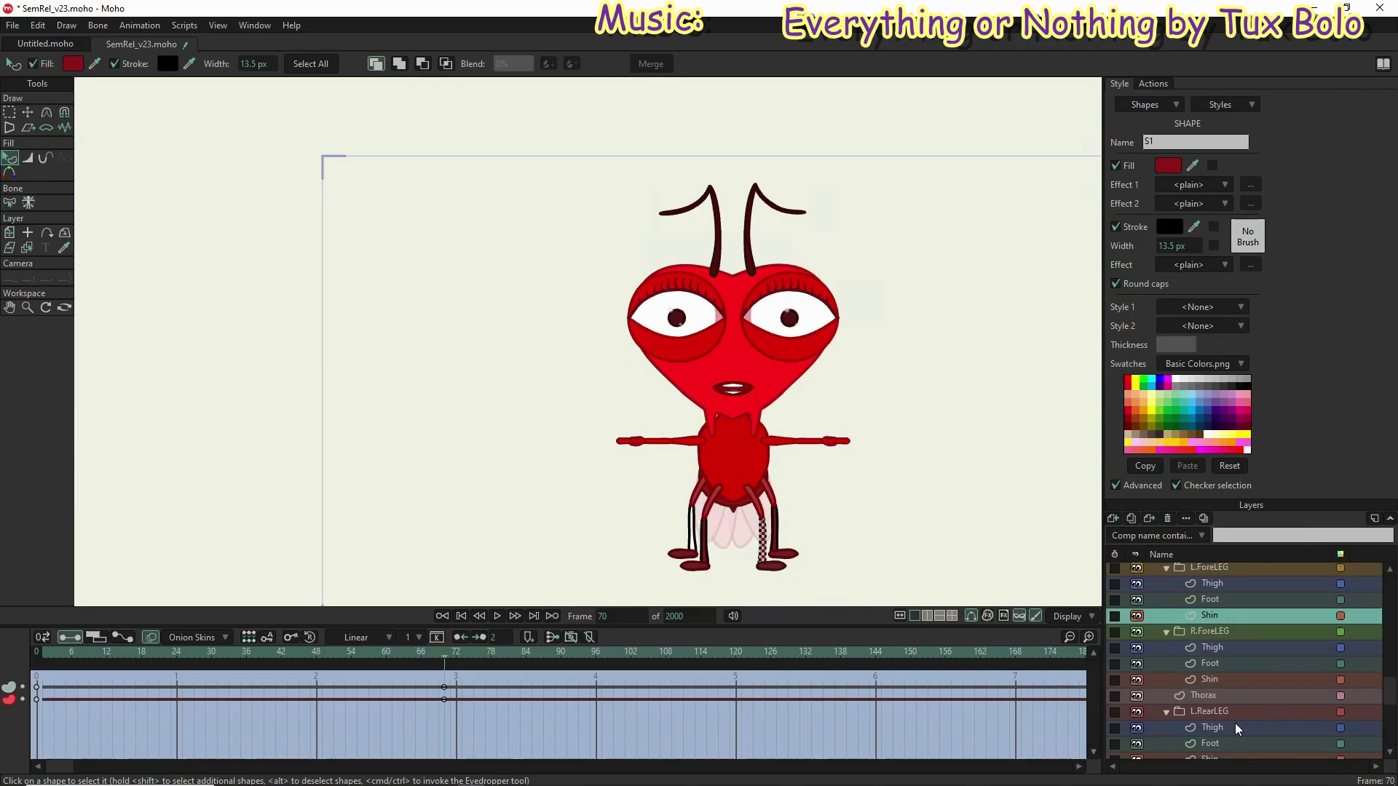
scroll(1242, 727, "down", 2)
scroll(1224, 733, "down", 2)
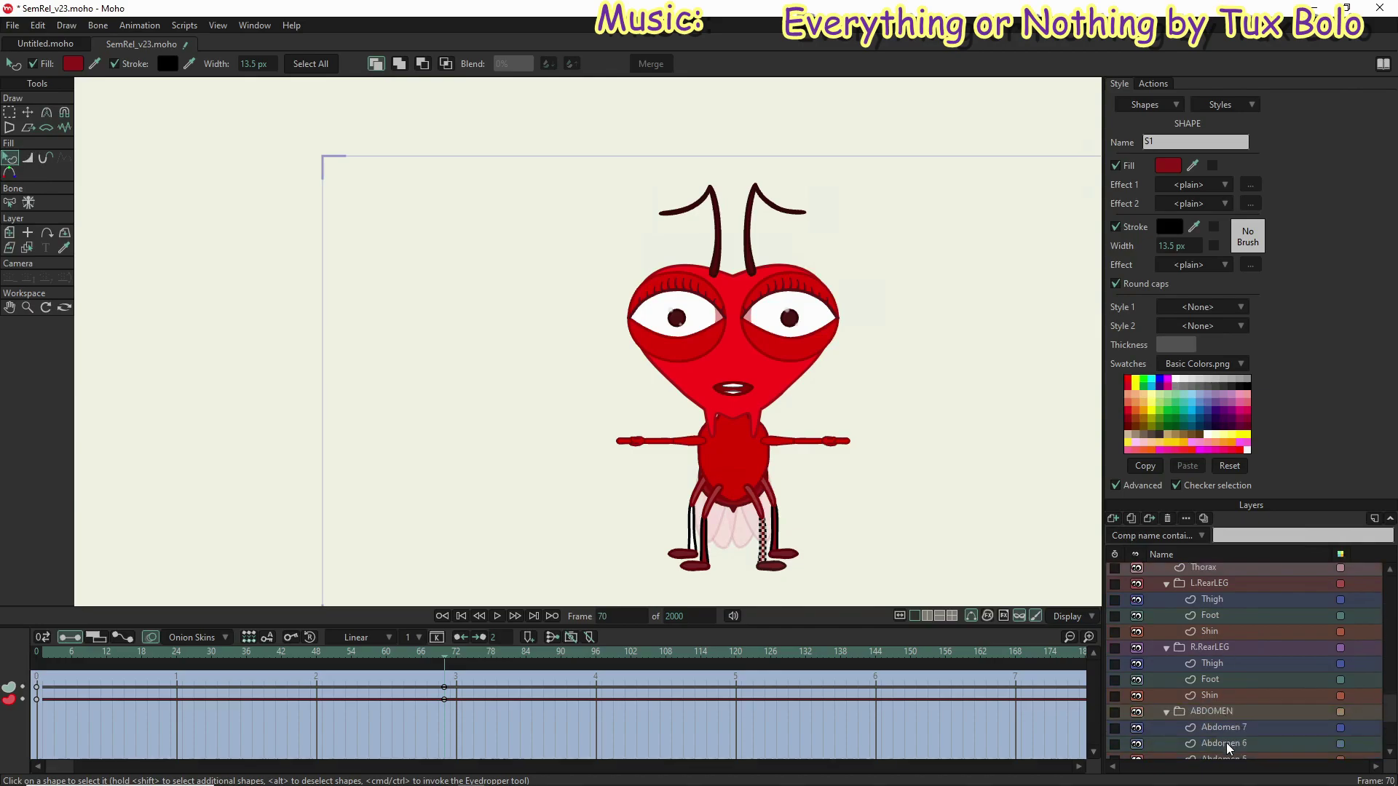
left_click(1223, 695)
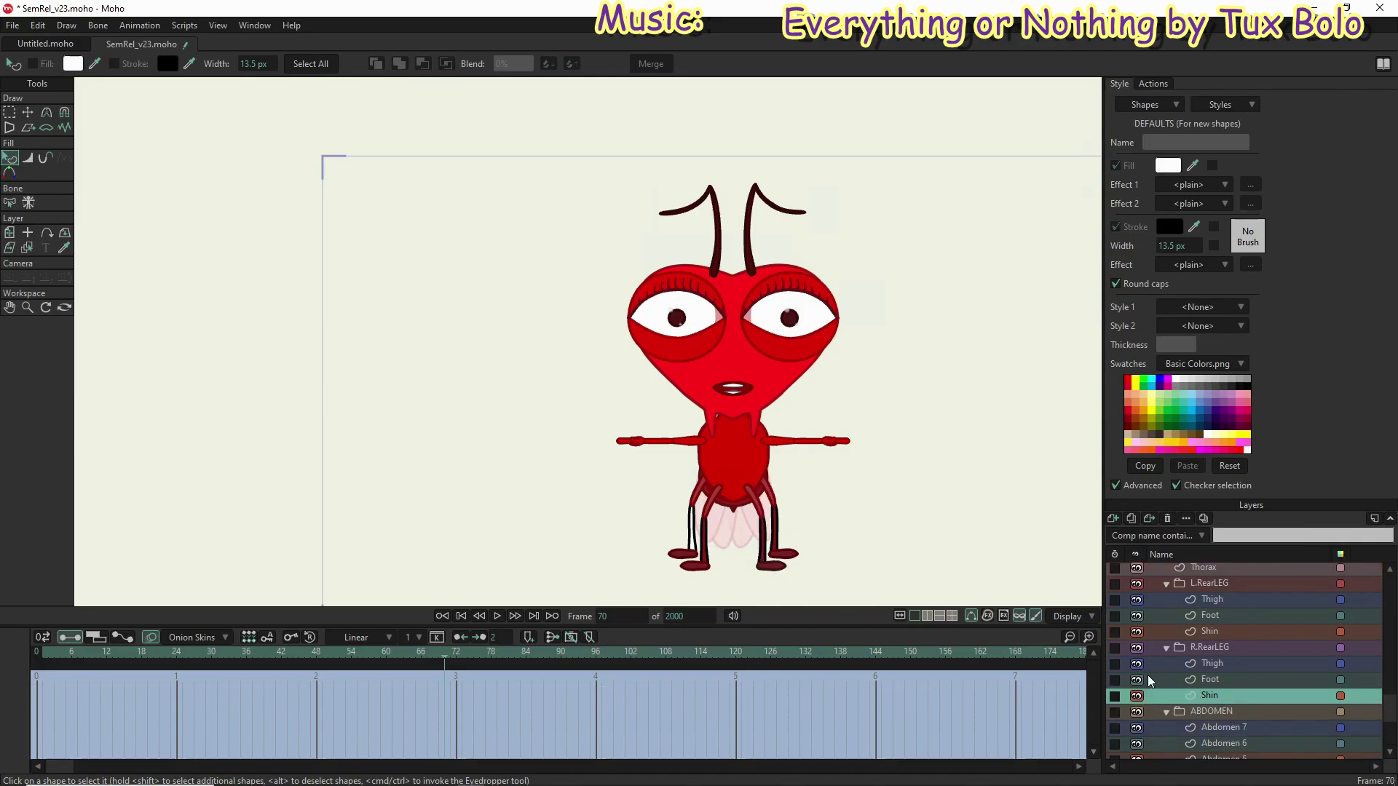
left_click(695, 536)
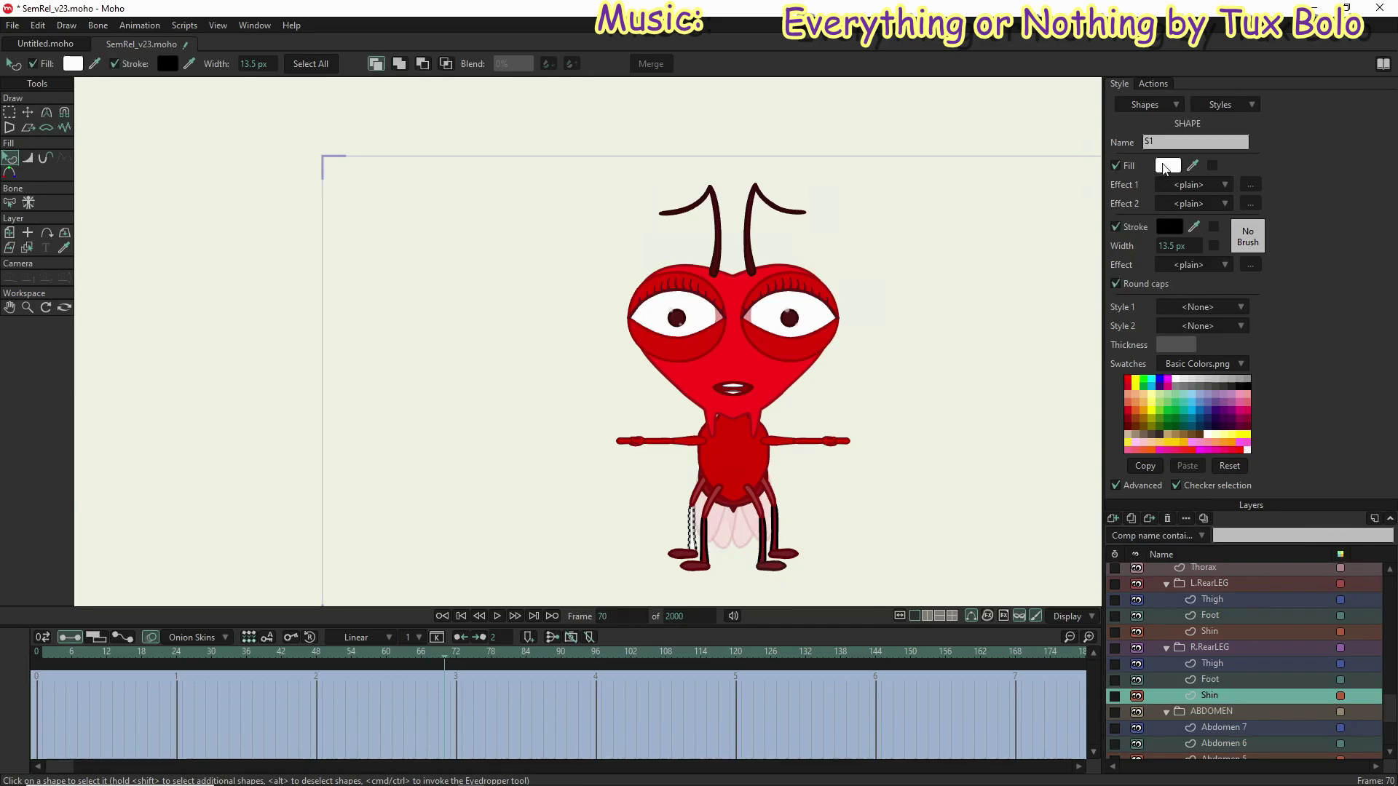
left_click(1165, 166)
left_click(717, 460)
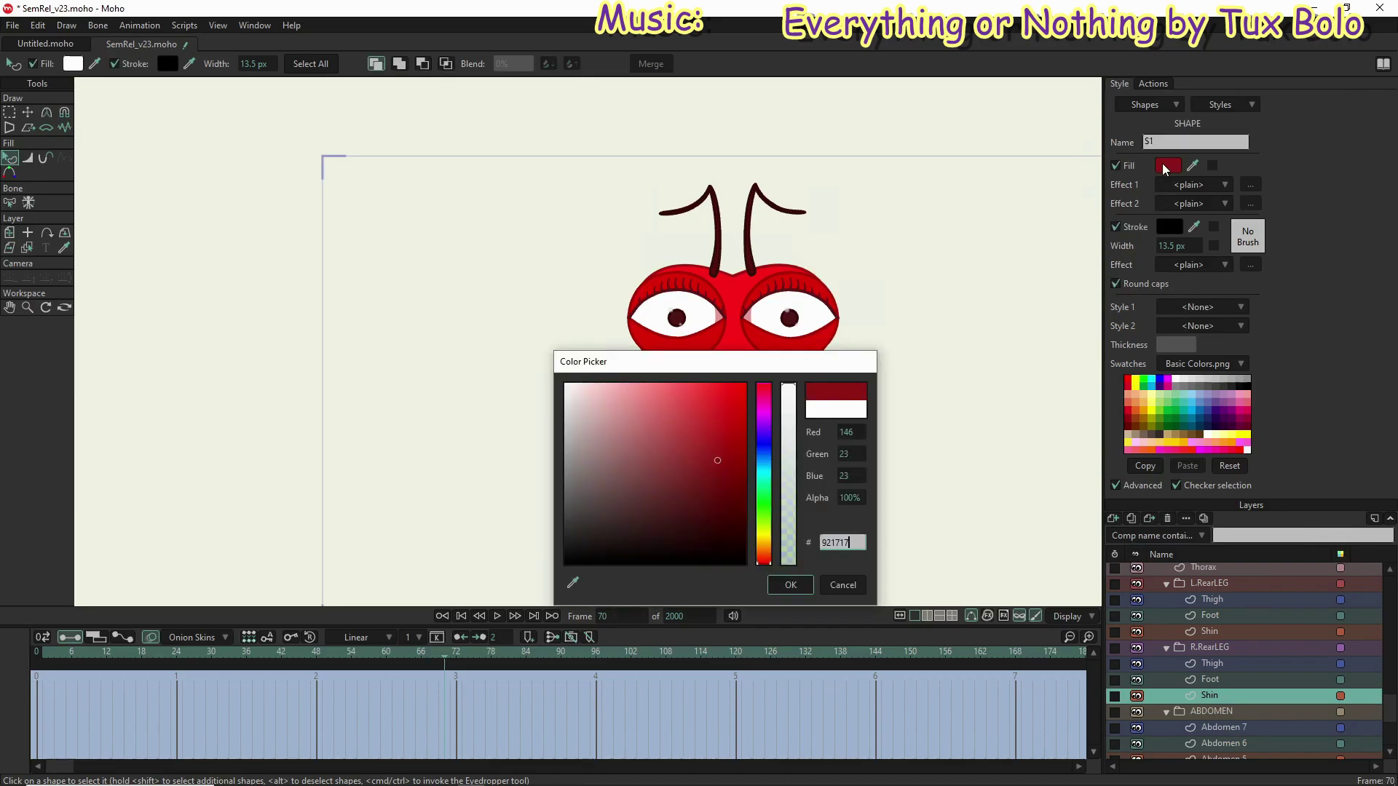
left_click(786, 586)
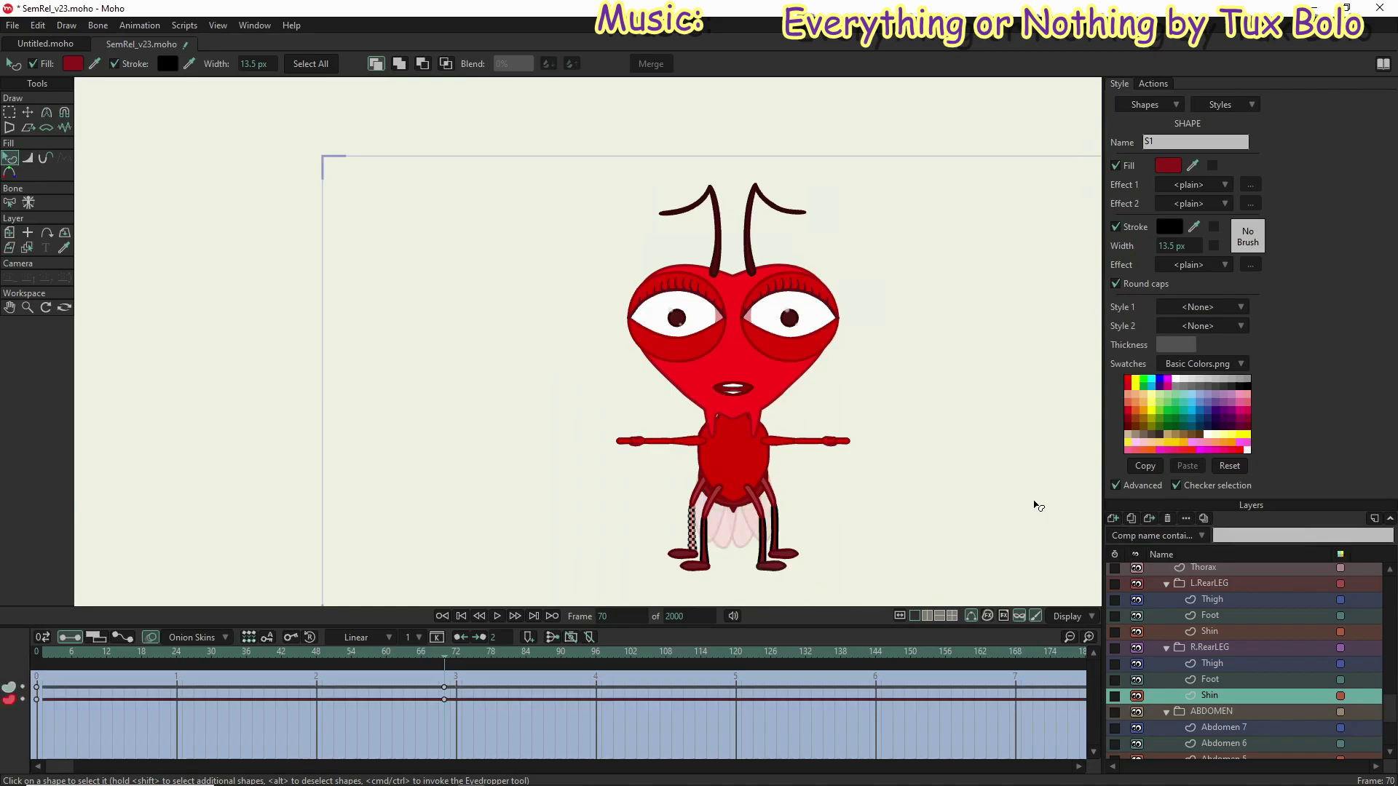
Step: Set the R.RearLEG Shin shape's stroke color to 591d1d at frame 70 and copy the hex code
left_click(1170, 227)
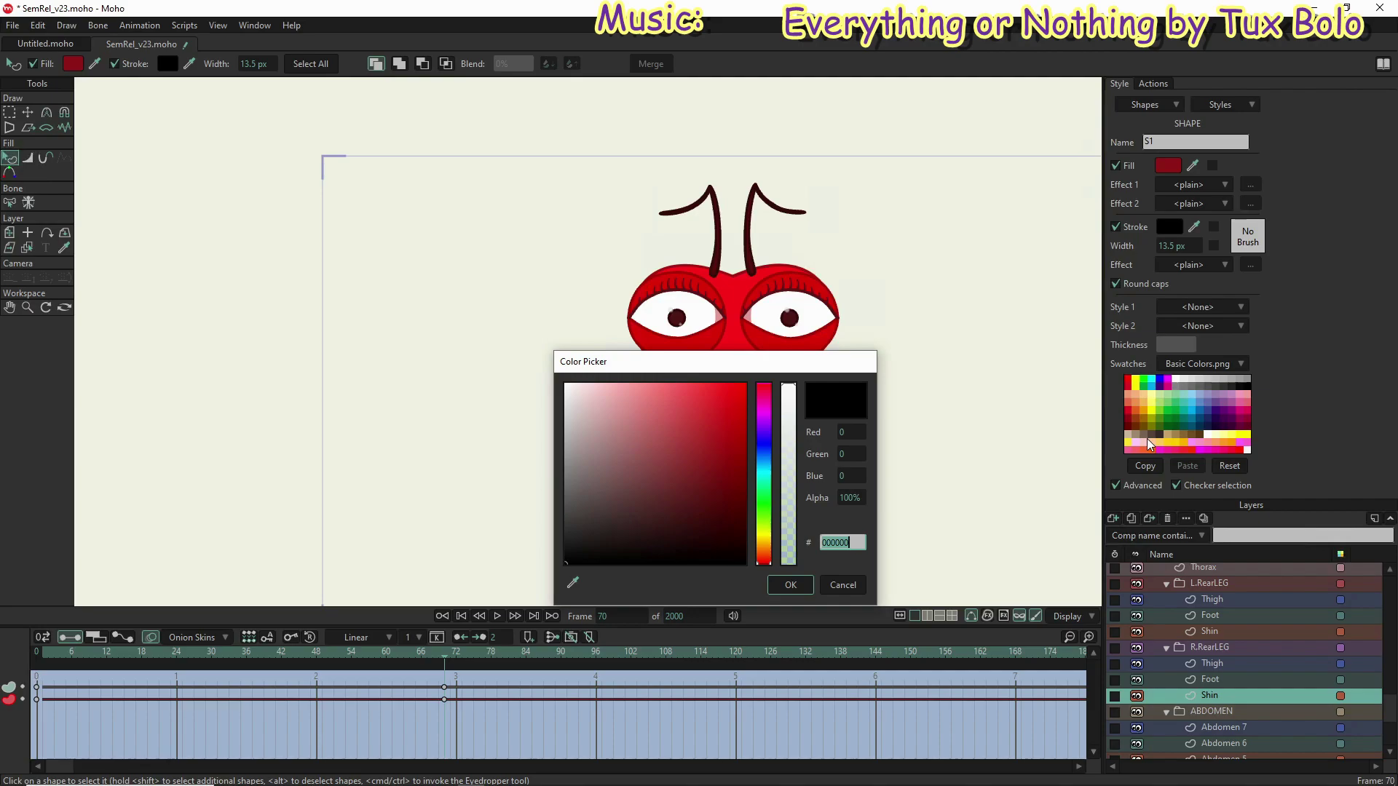
type("59")
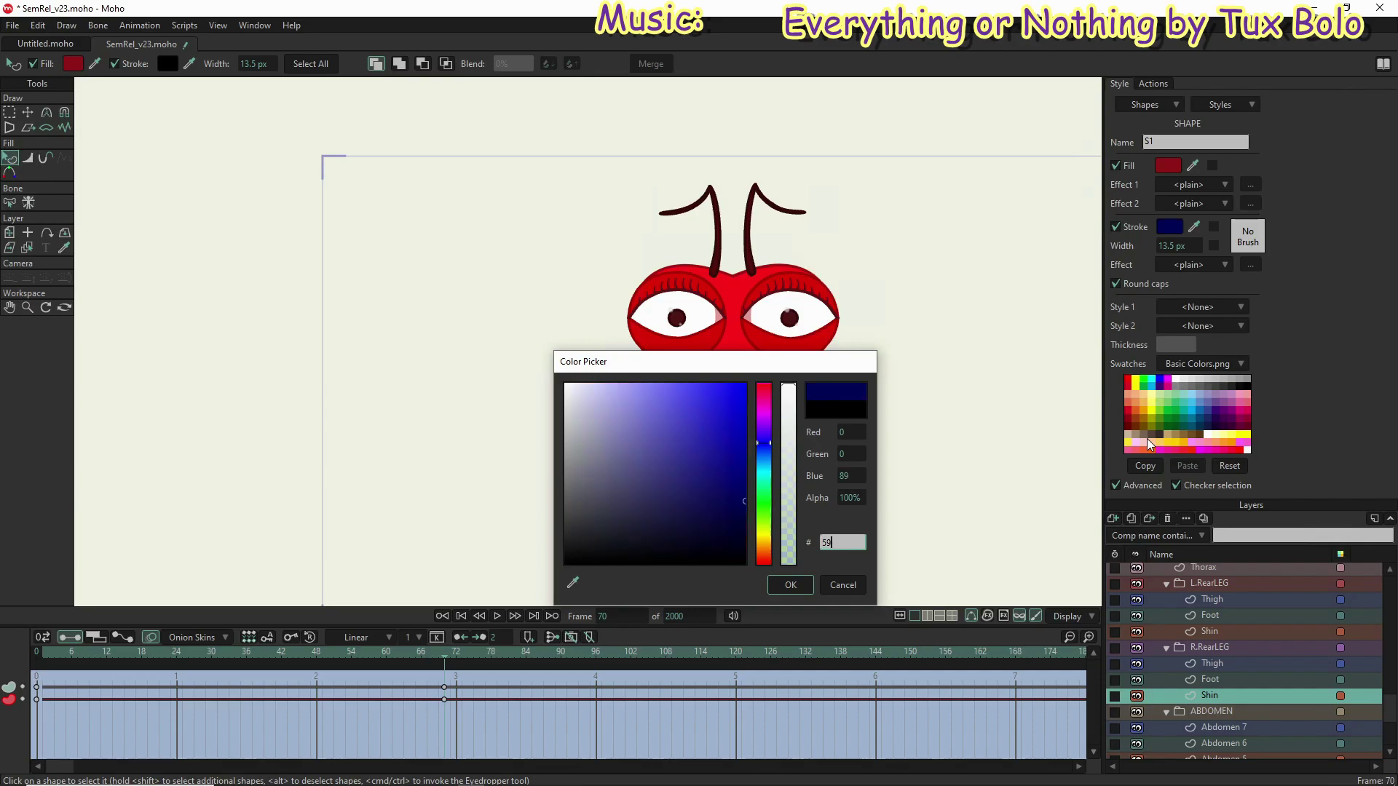
type("1d1d")
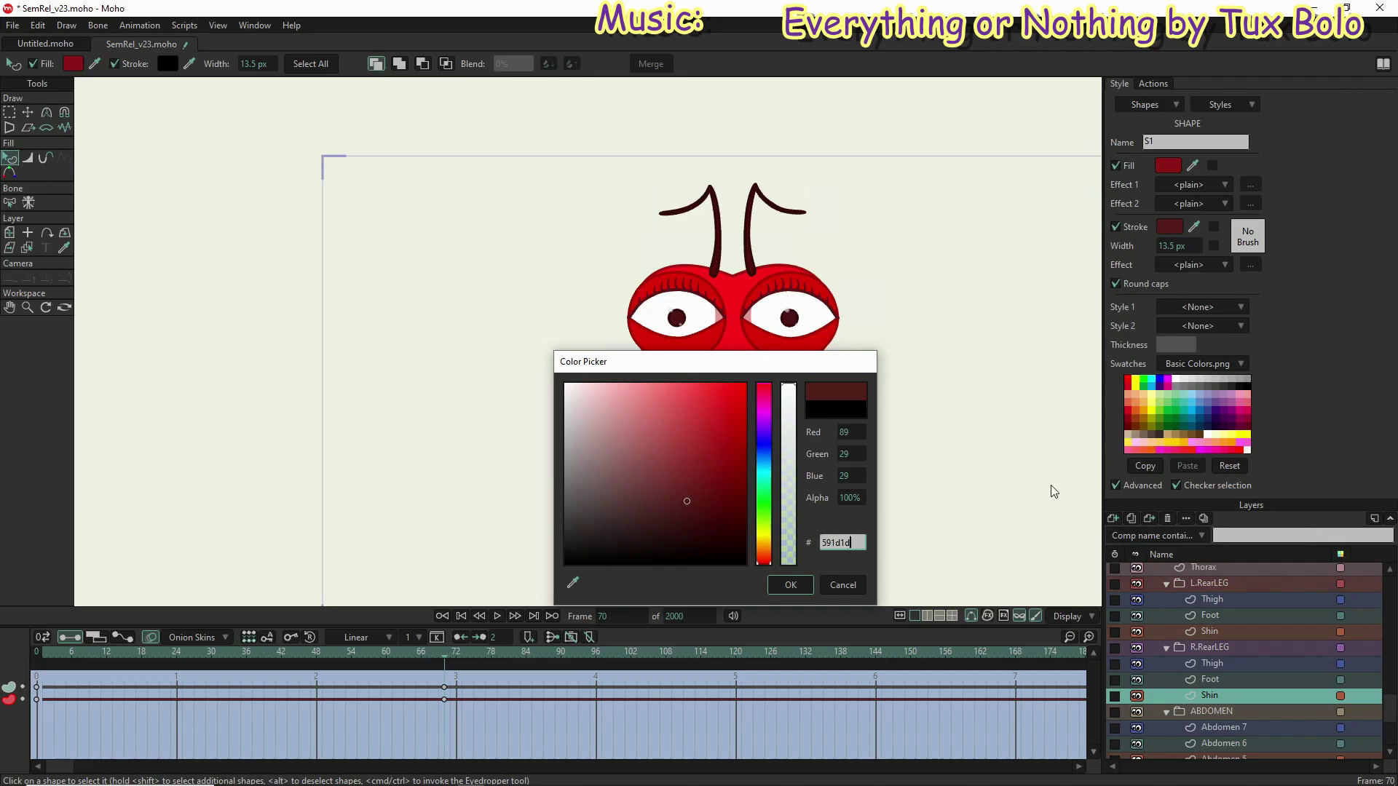
left_click_drag(863, 540, 750, 539)
key("ctrl+c")
left_click(790, 586)
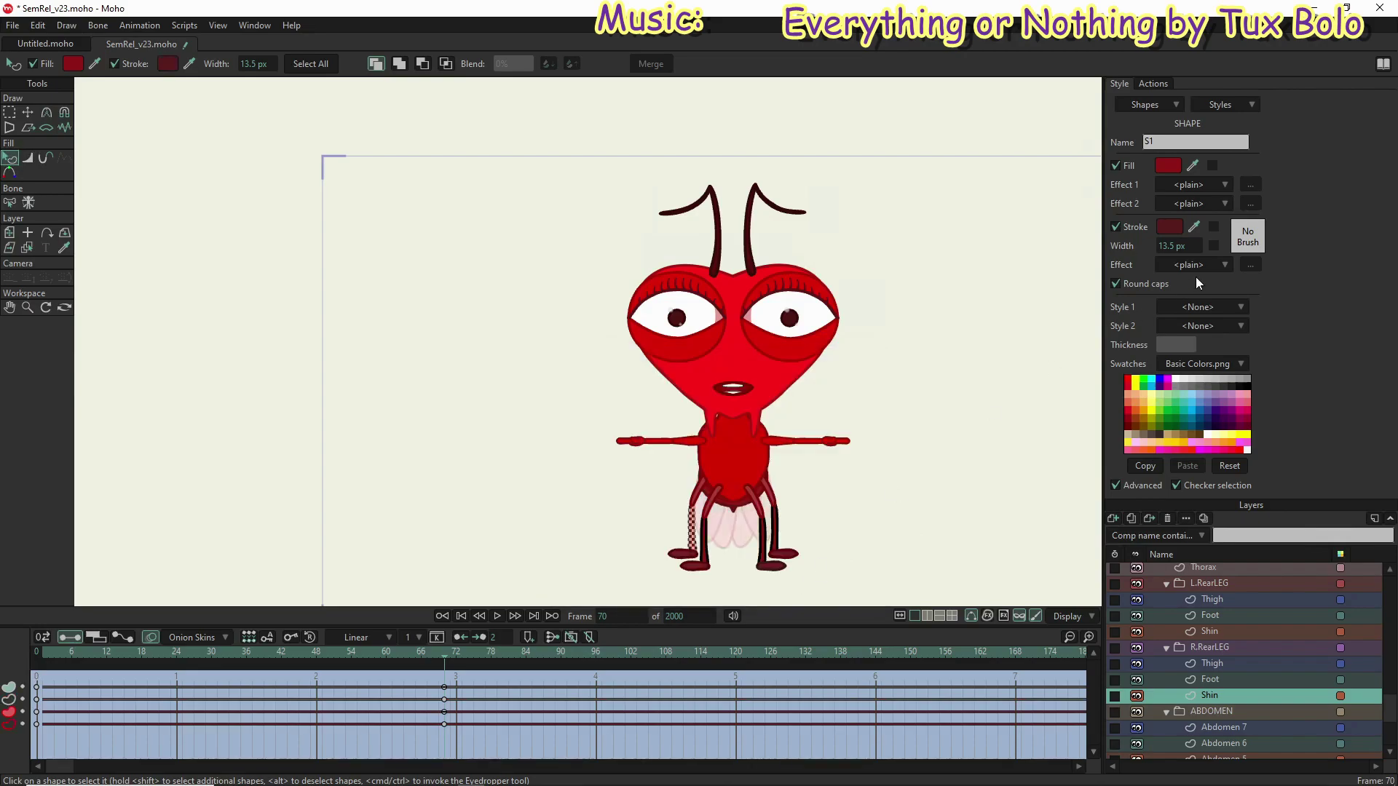
Step: Apply the copied stroke color 591d1d to the L.RearLEG Shin shape at frame 70
left_click(1238, 631)
left_click(1170, 227)
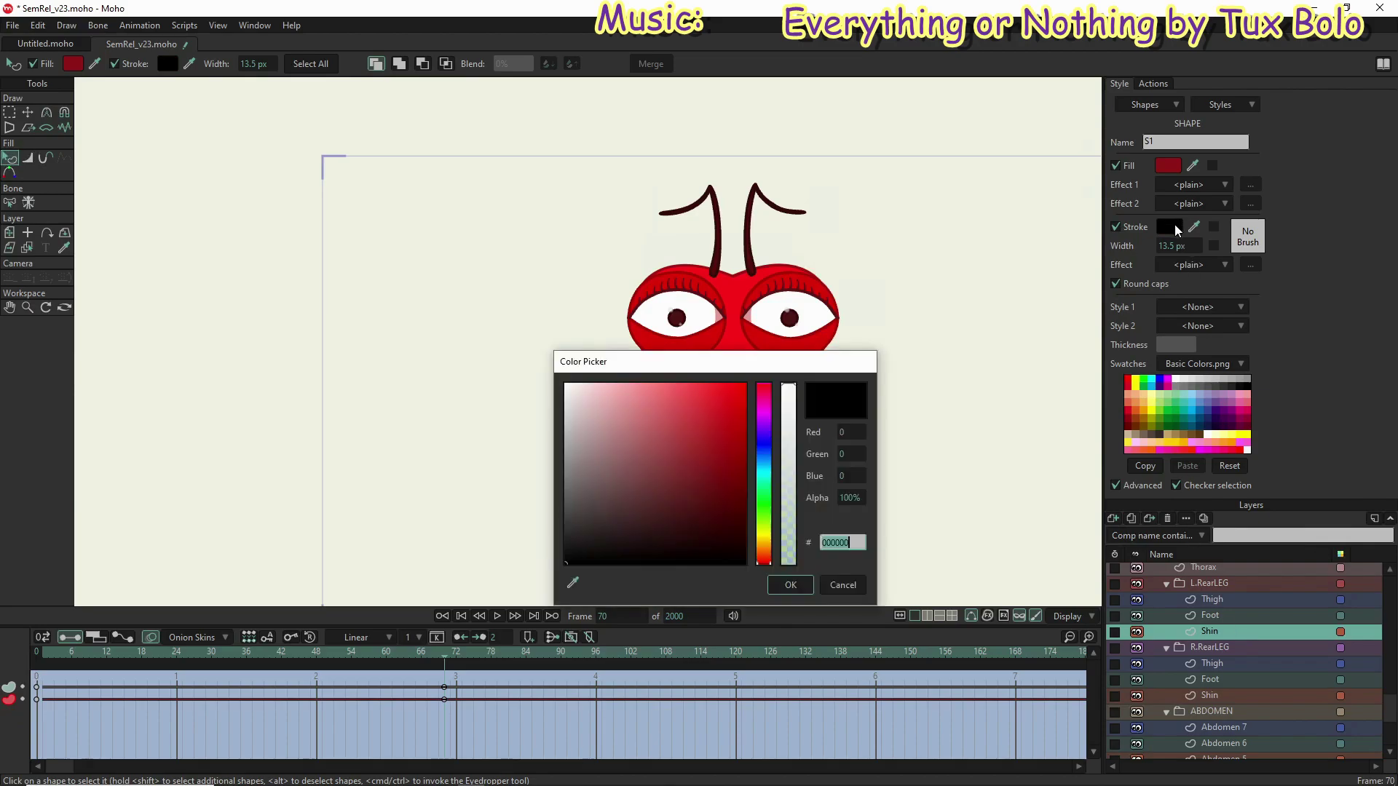
key("ctrl+v")
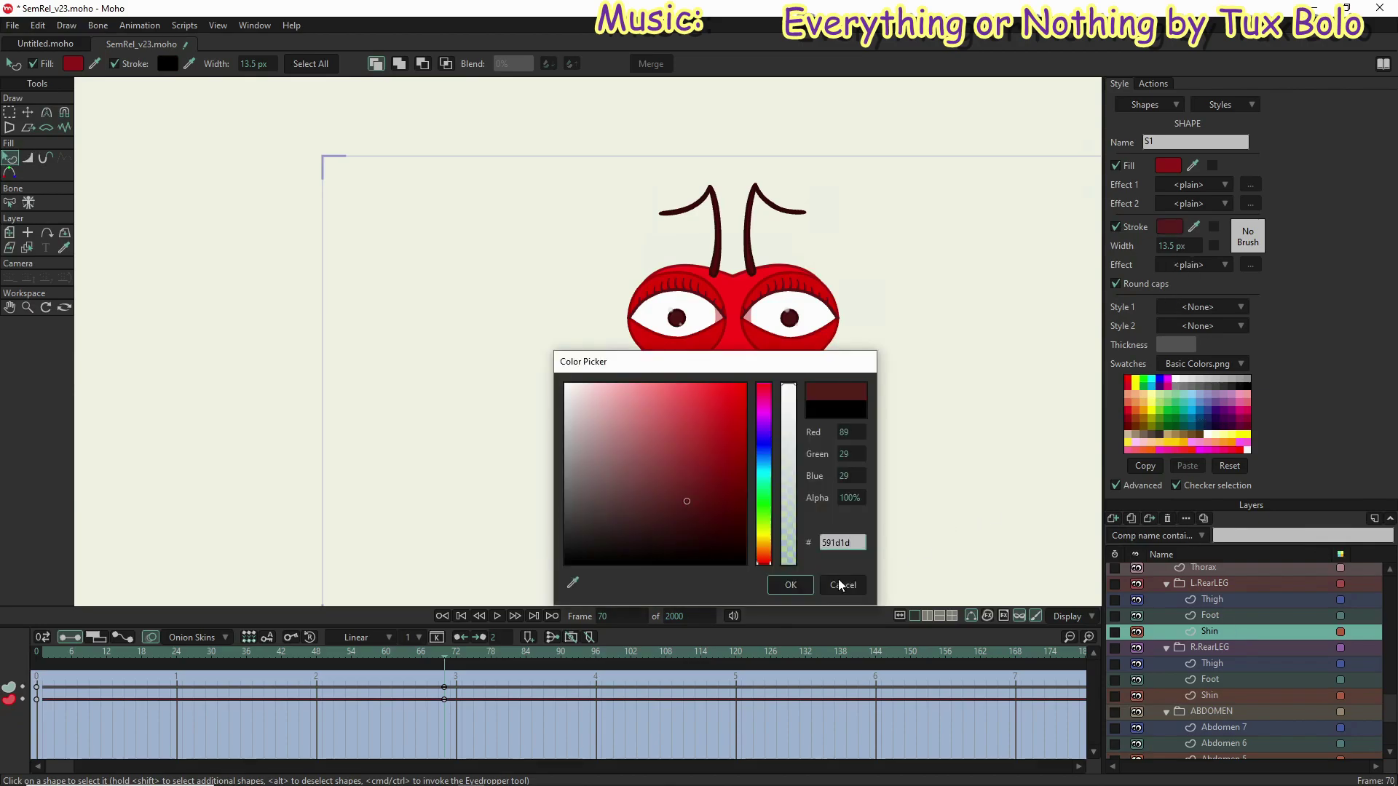
left_click(794, 587)
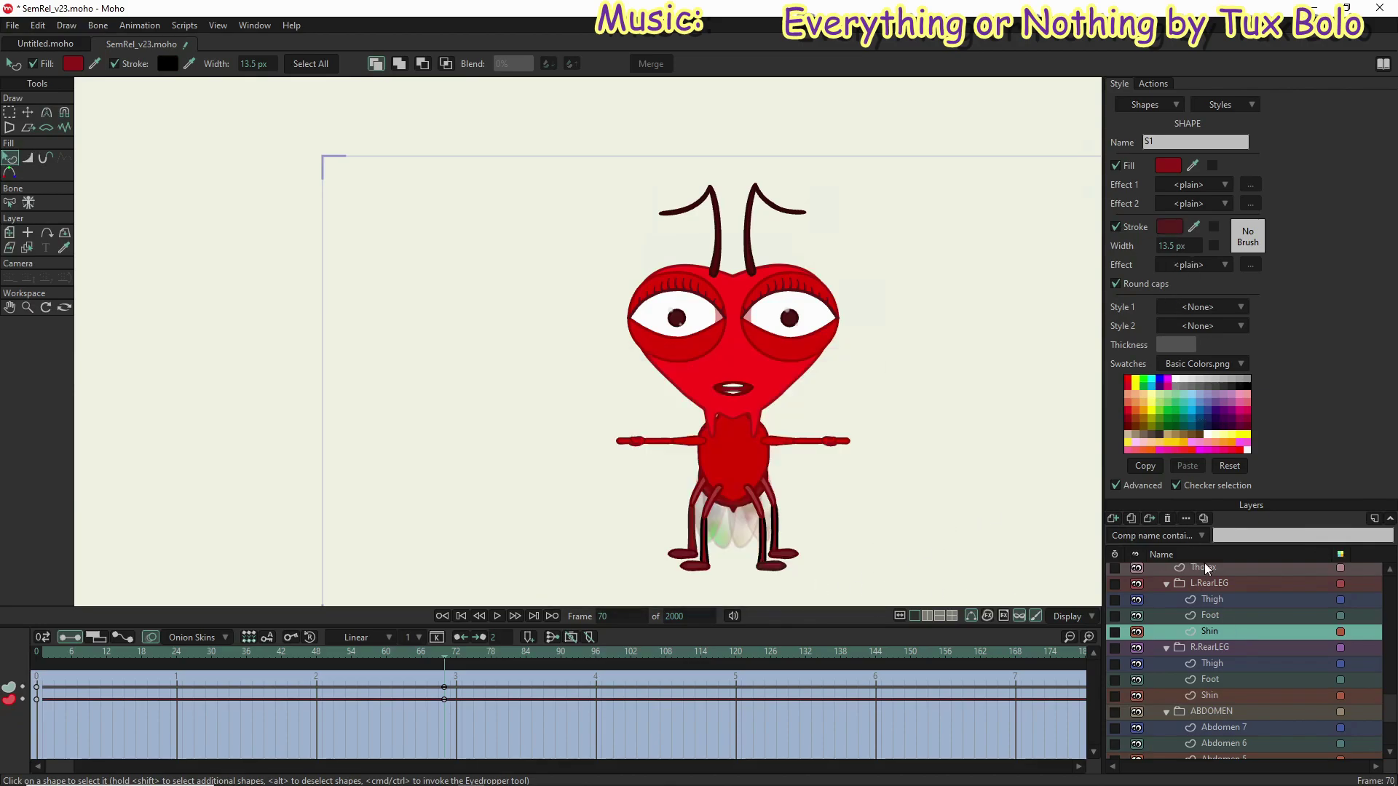
Step: Apply the copied stroke color 591d1d to the R.ForeLEG Shin shape at frame 70
scroll(1242, 663, "up", 3)
left_click(1232, 649)
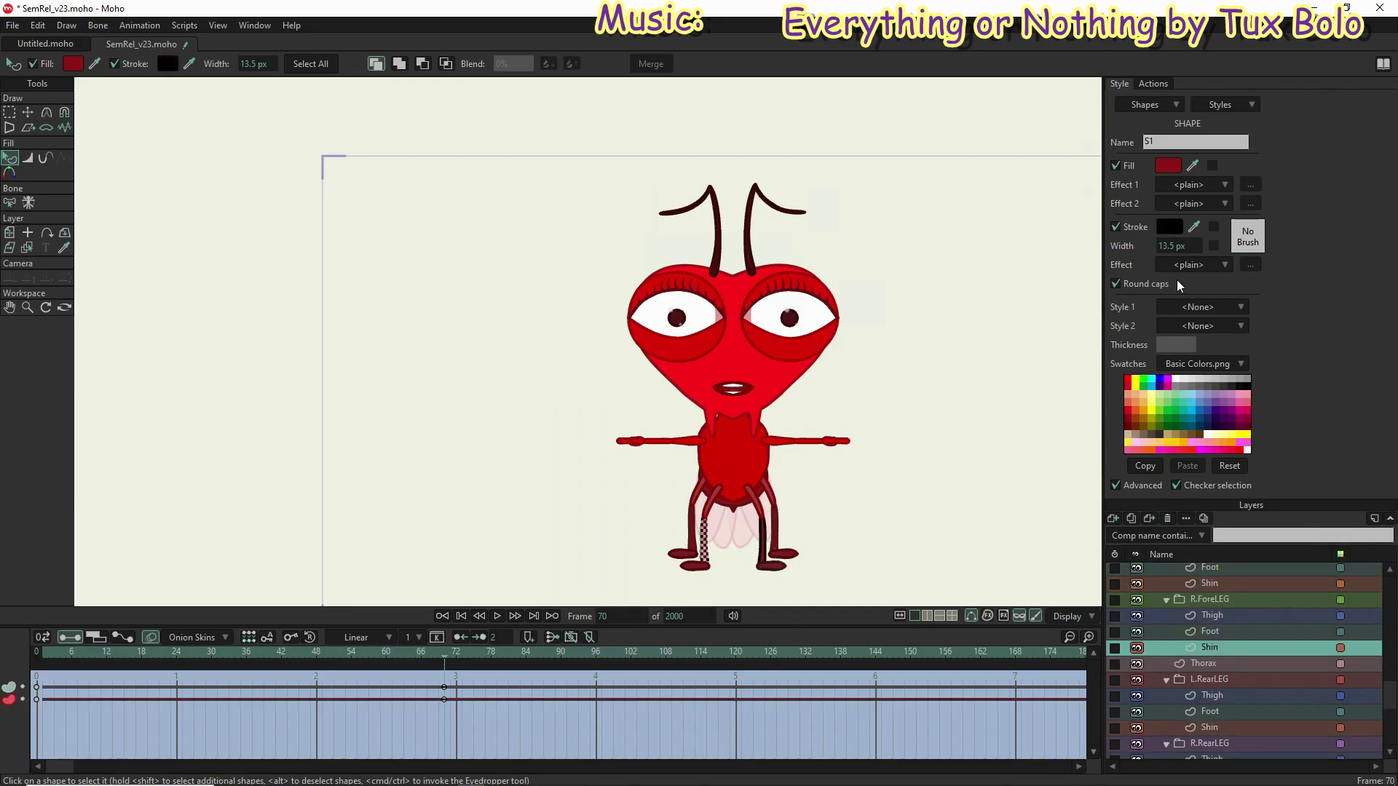
left_click(1170, 226)
key("ctrl+v")
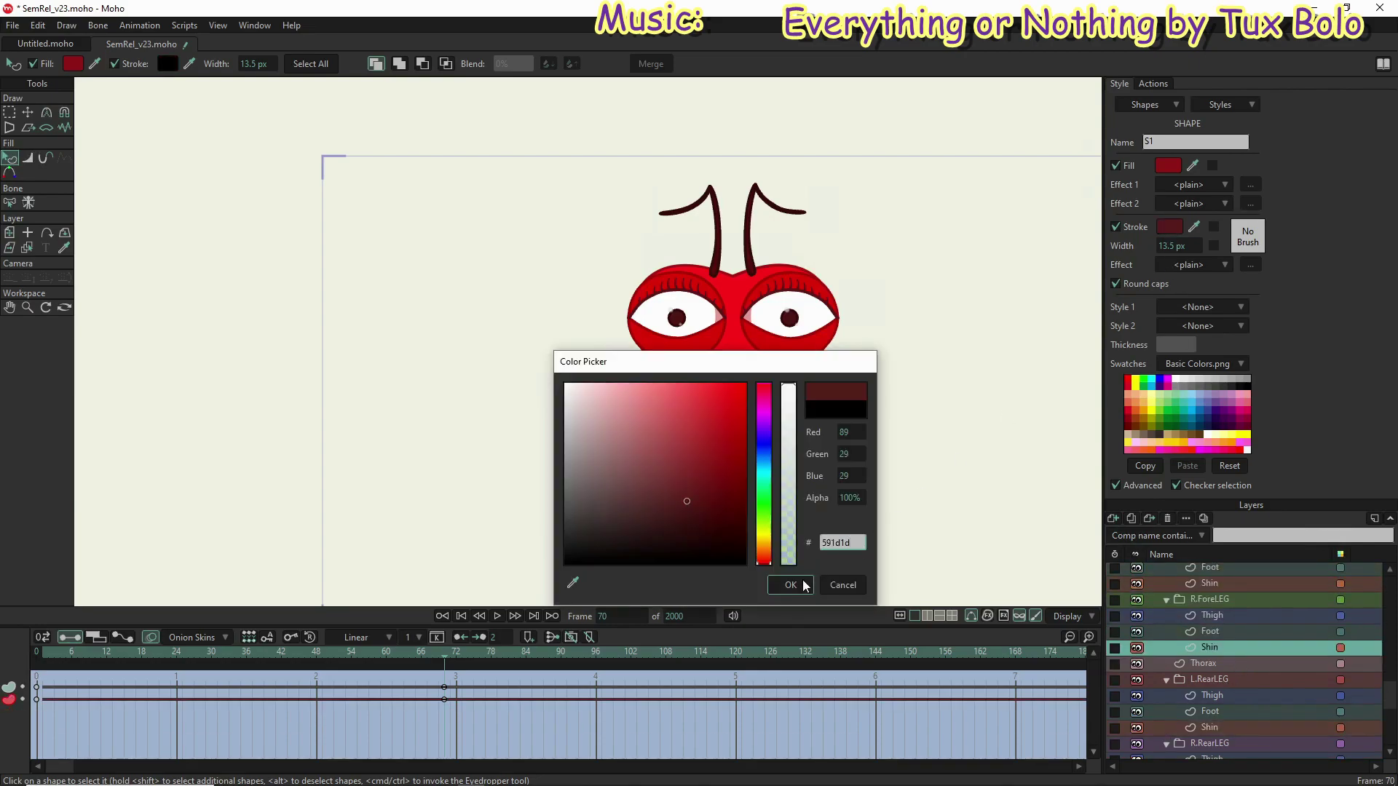
left_click(792, 585)
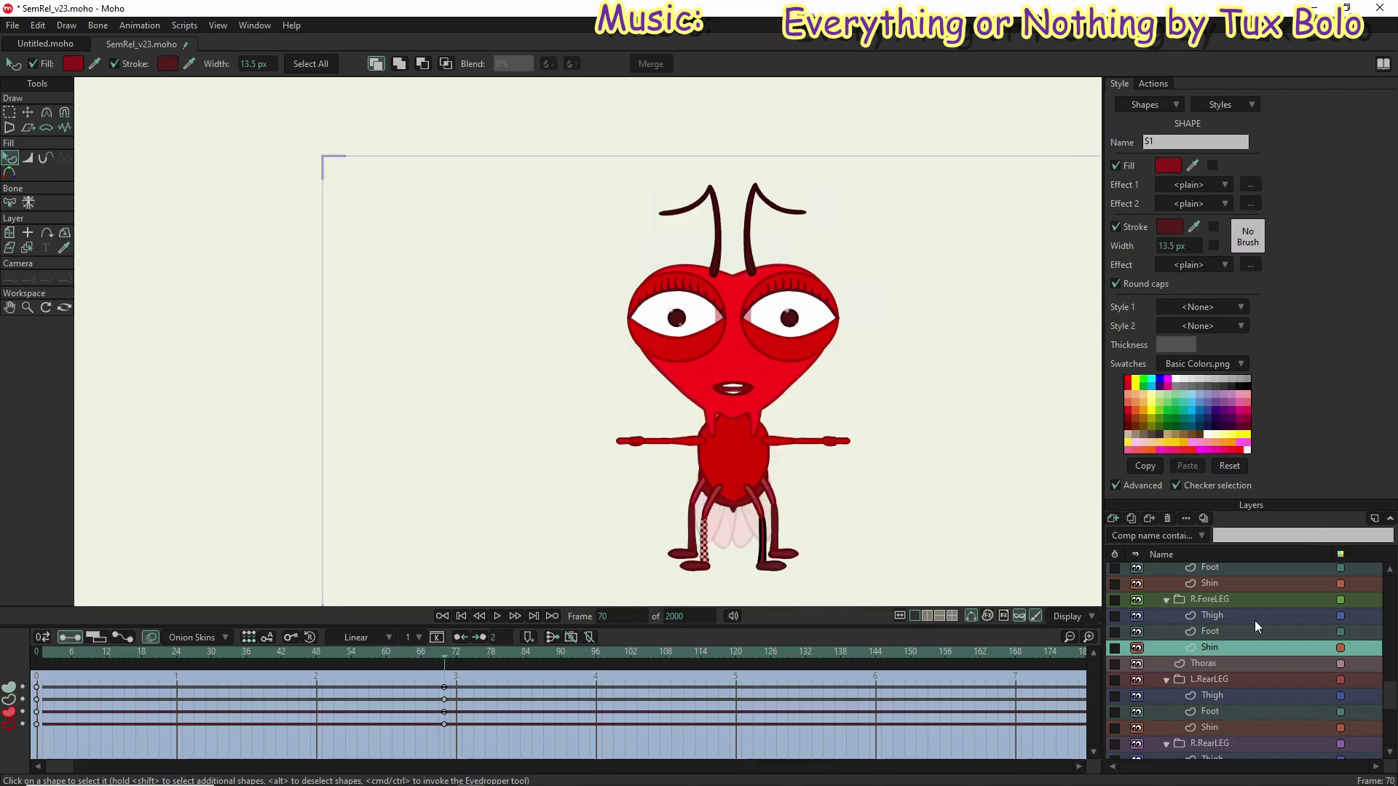
Step: Apply the copied stroke color 591d1d to the L.ForeLEG Shin shape at frame 70
left_click(1217, 582)
left_click(1170, 226)
key("ctrl+v")
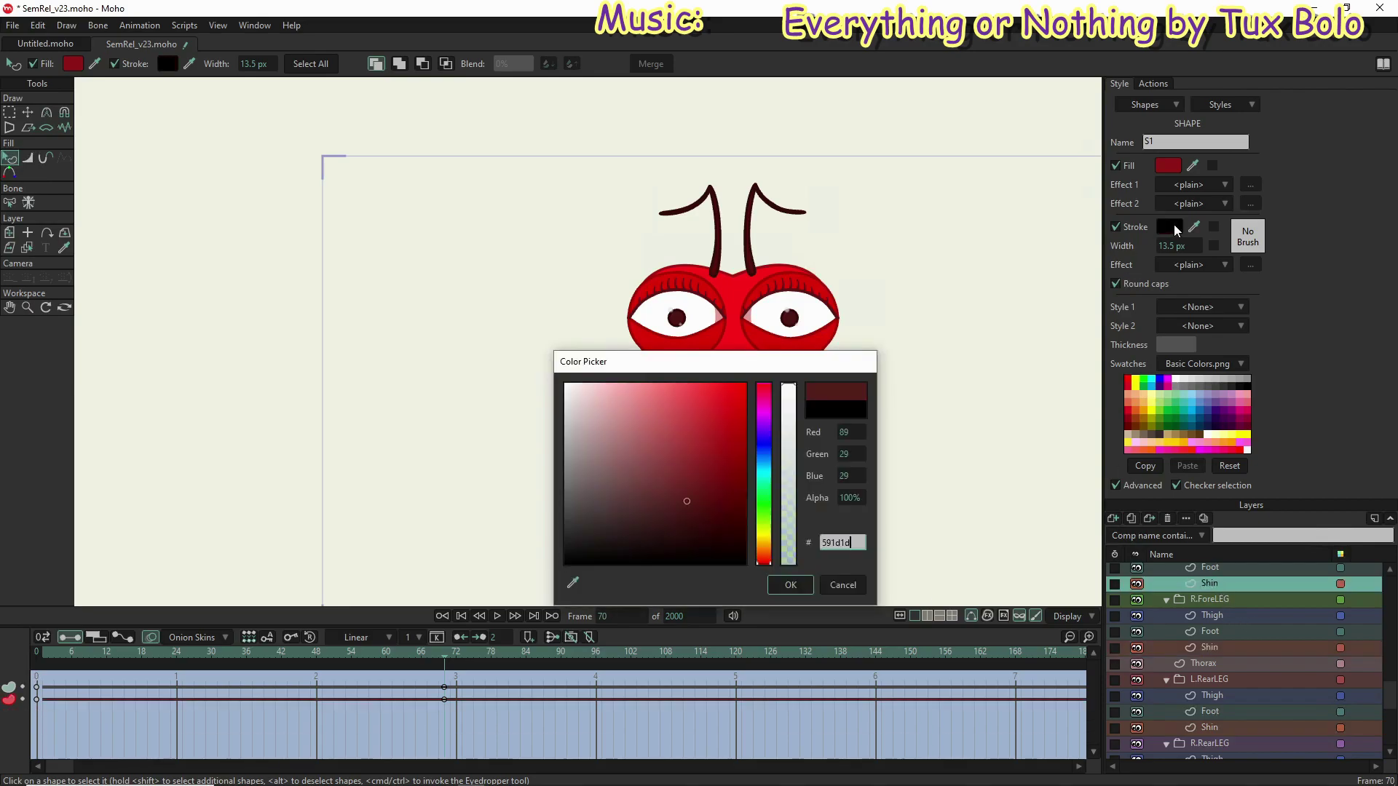
left_click(785, 585)
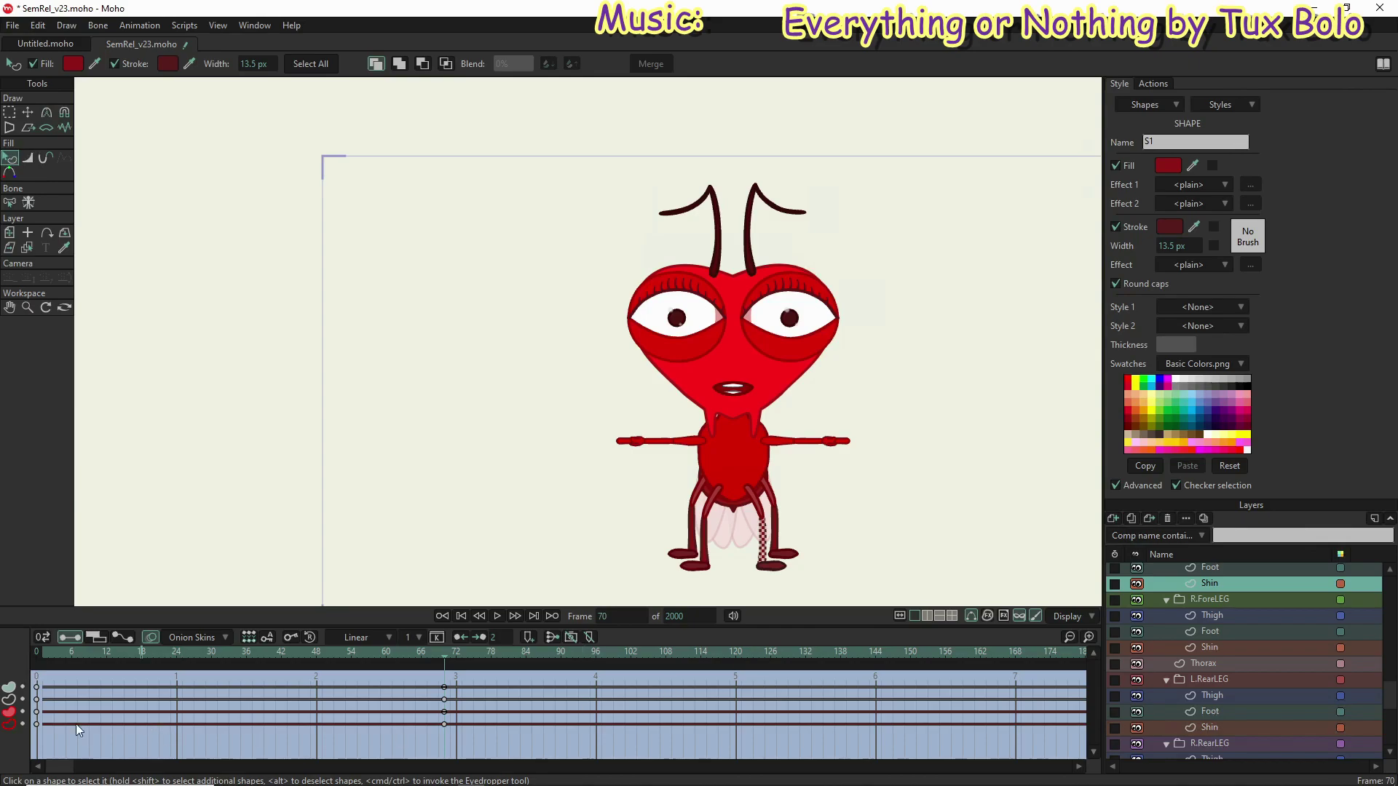
Step: Set the L.ForeLEG Shin shape's fill to 925b5b at frame 1 and copy the hex code
left_click(42, 653)
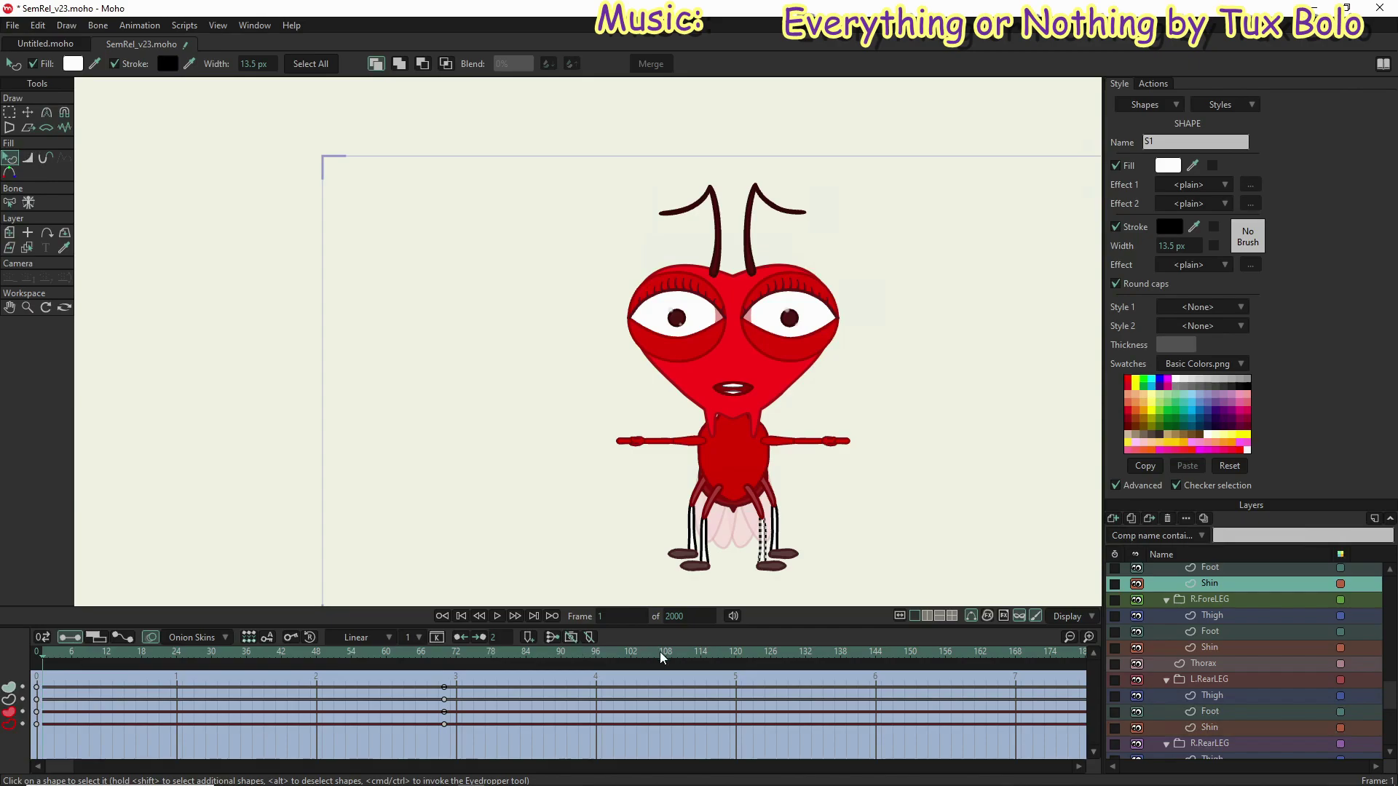
left_click(1173, 168)
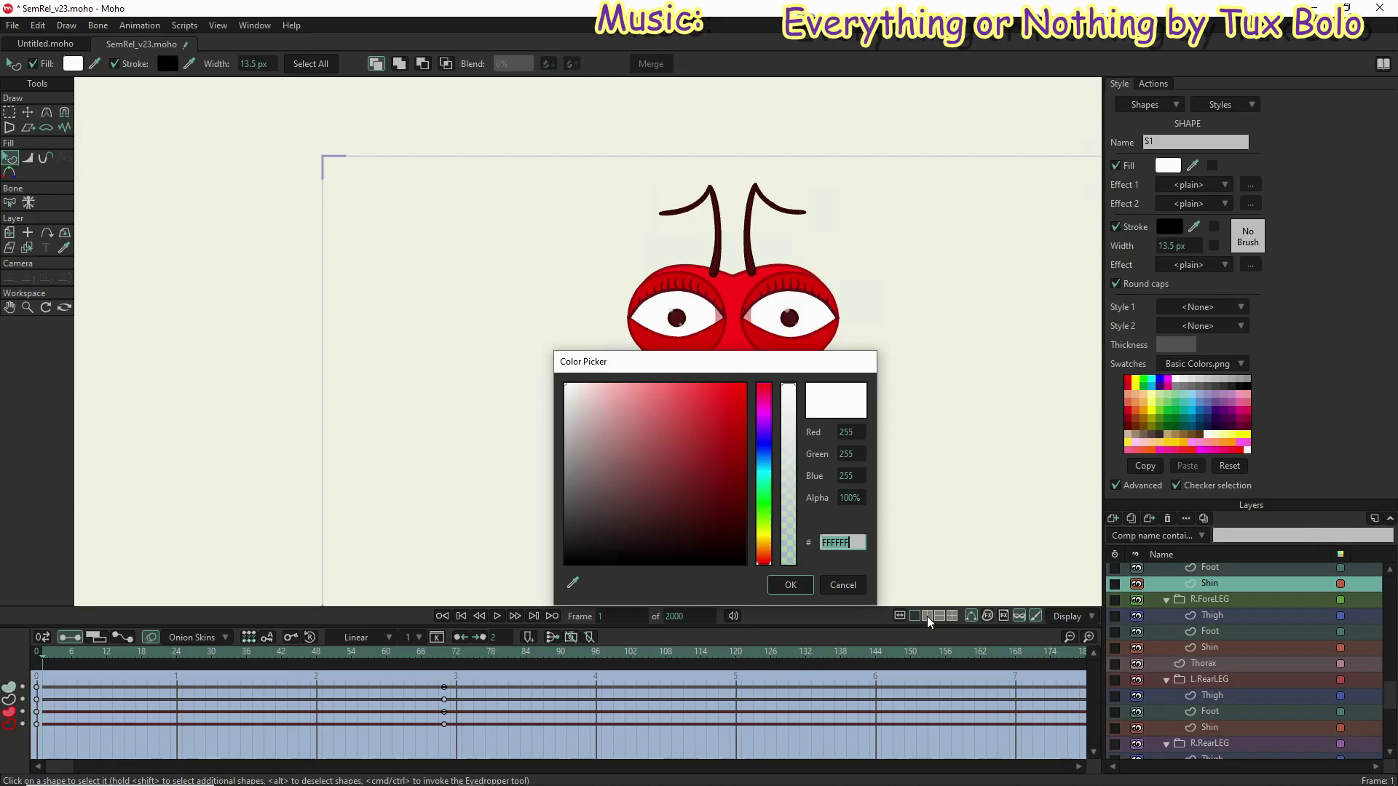
type("92")
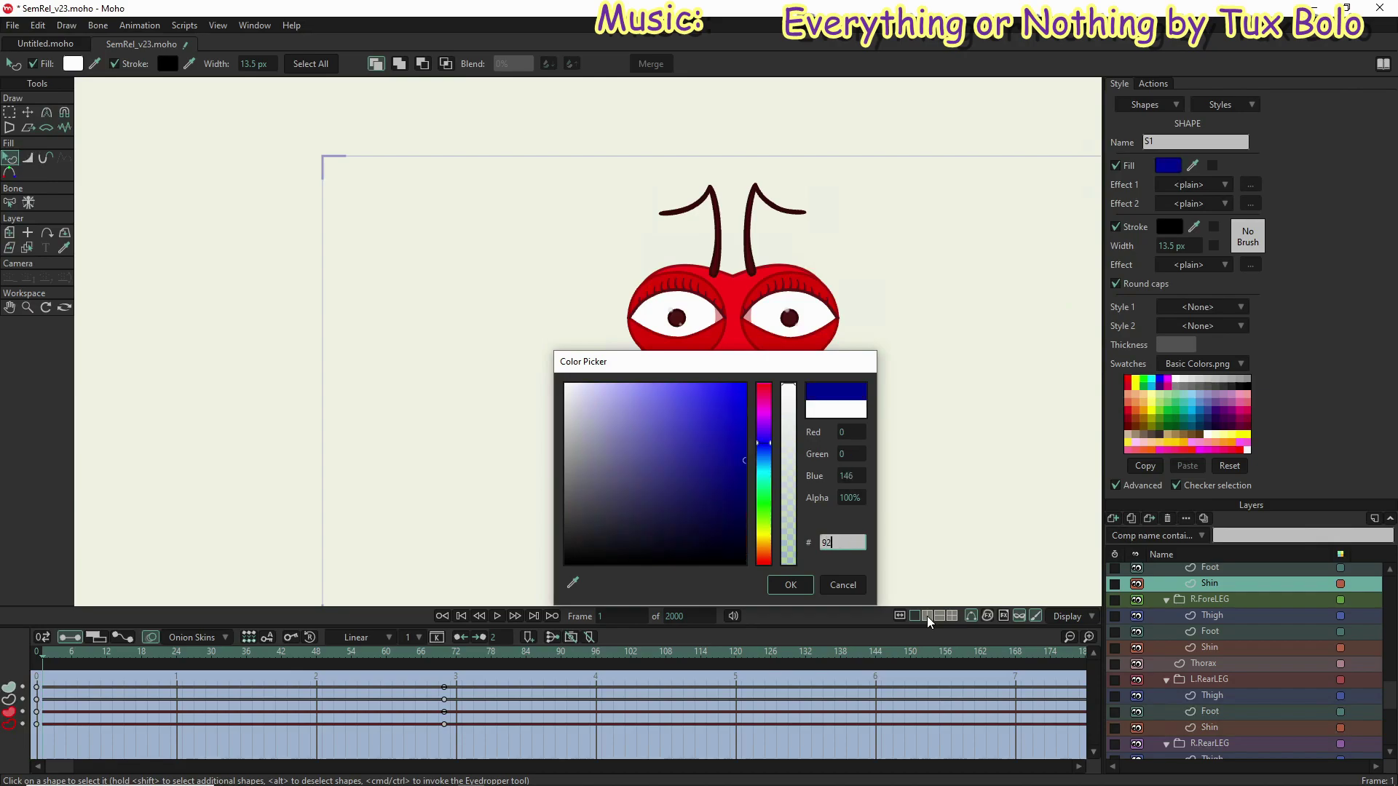
type("5")
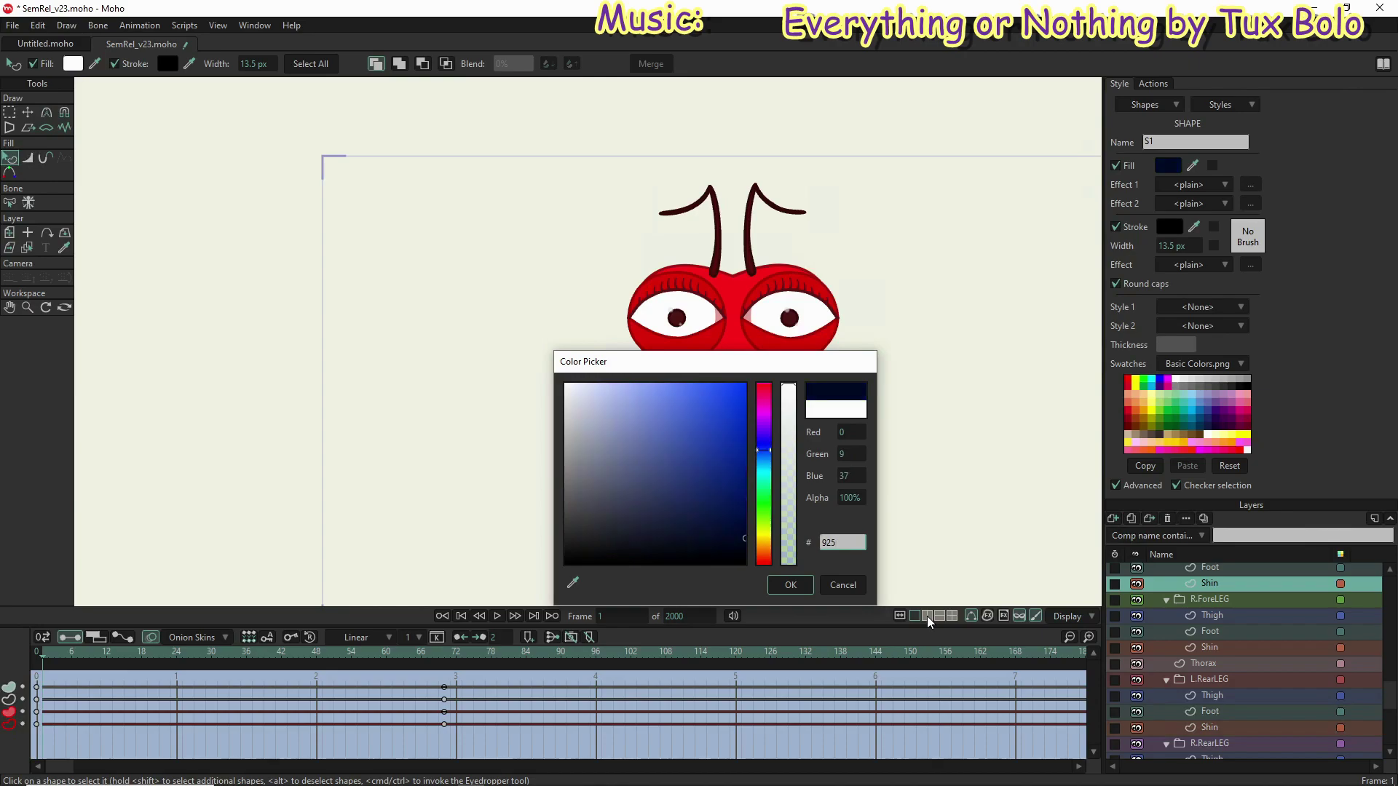
type("b")
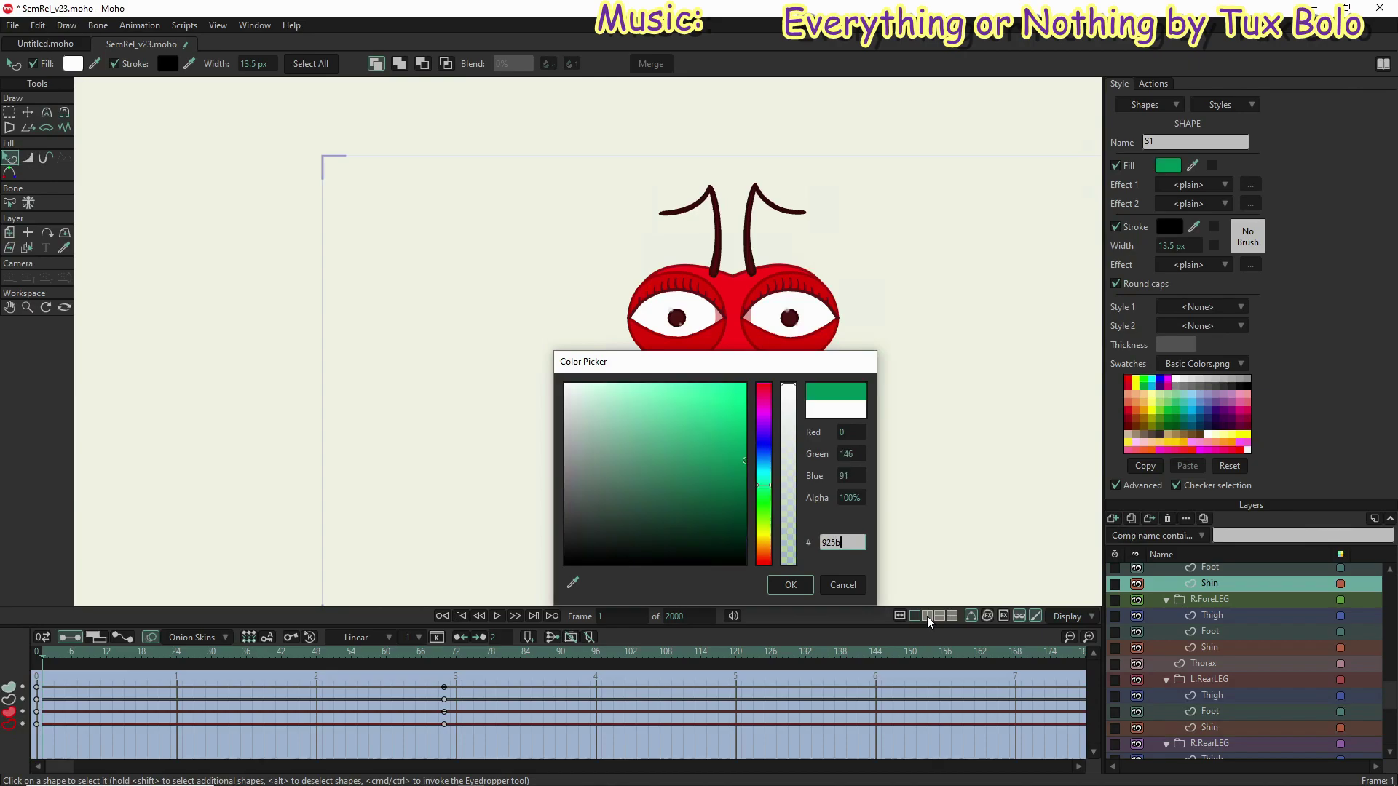
type("5b")
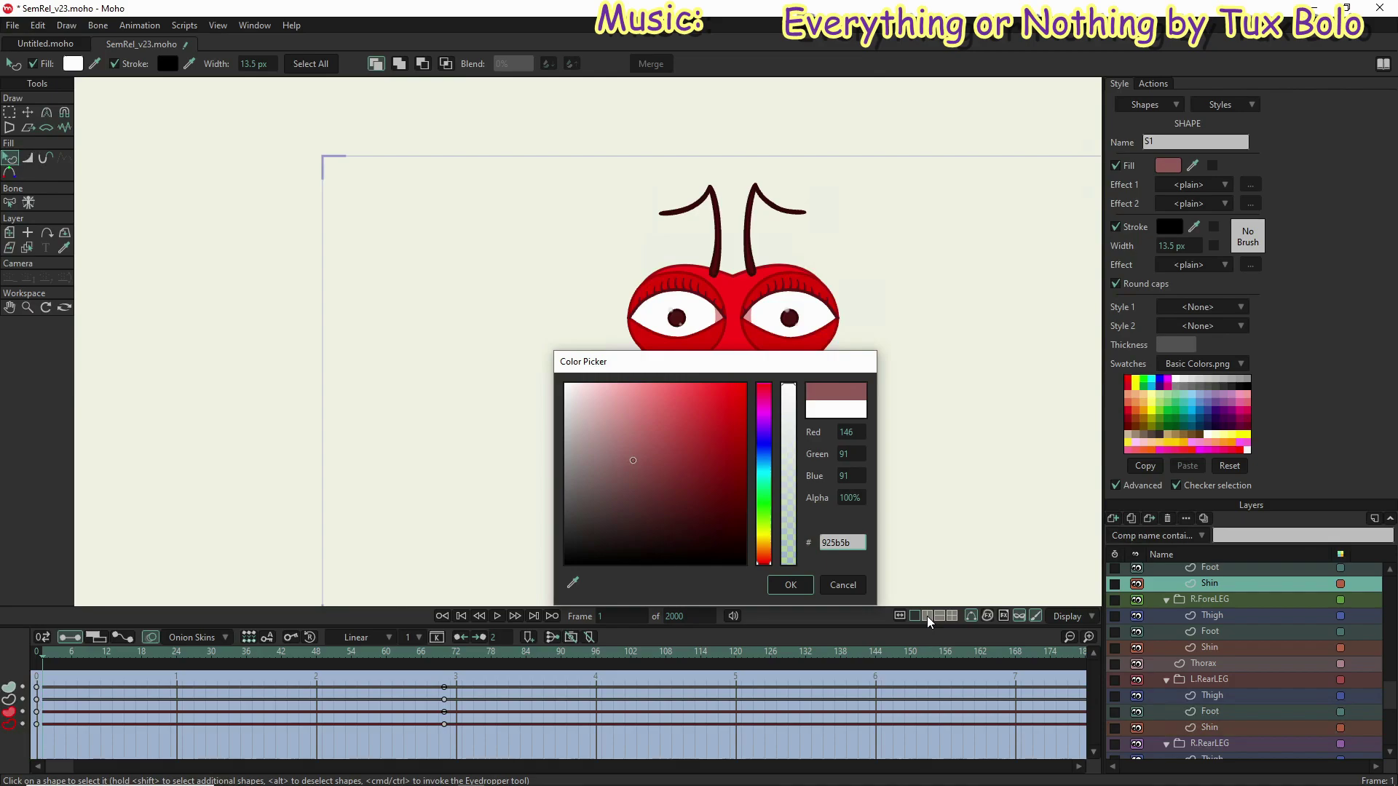
left_click_drag(858, 542, 775, 553)
key("ctrl+c")
left_click(792, 586)
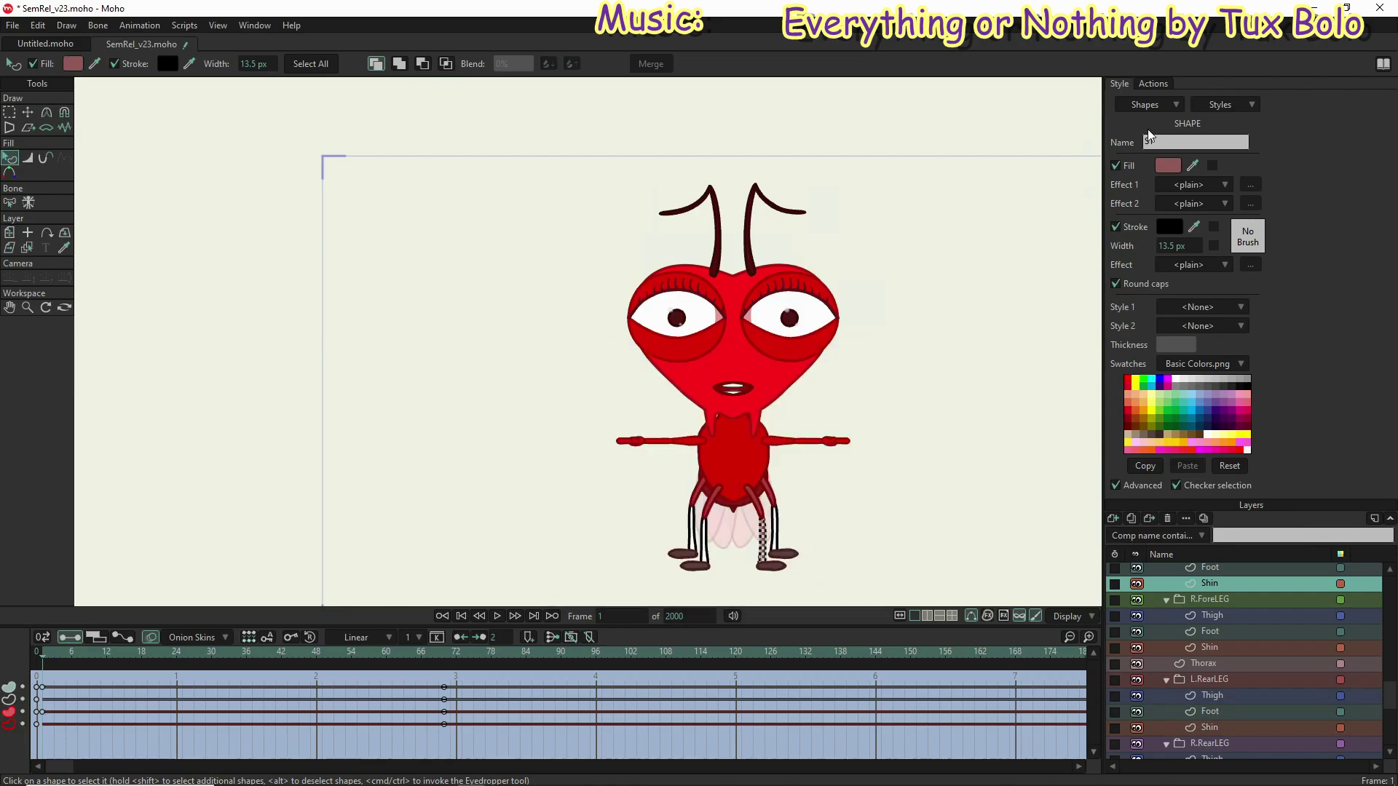
Step: Apply the copied fill color 925b5b to the R.ForeLEG Shin shape at frame 1
left_click(1222, 652)
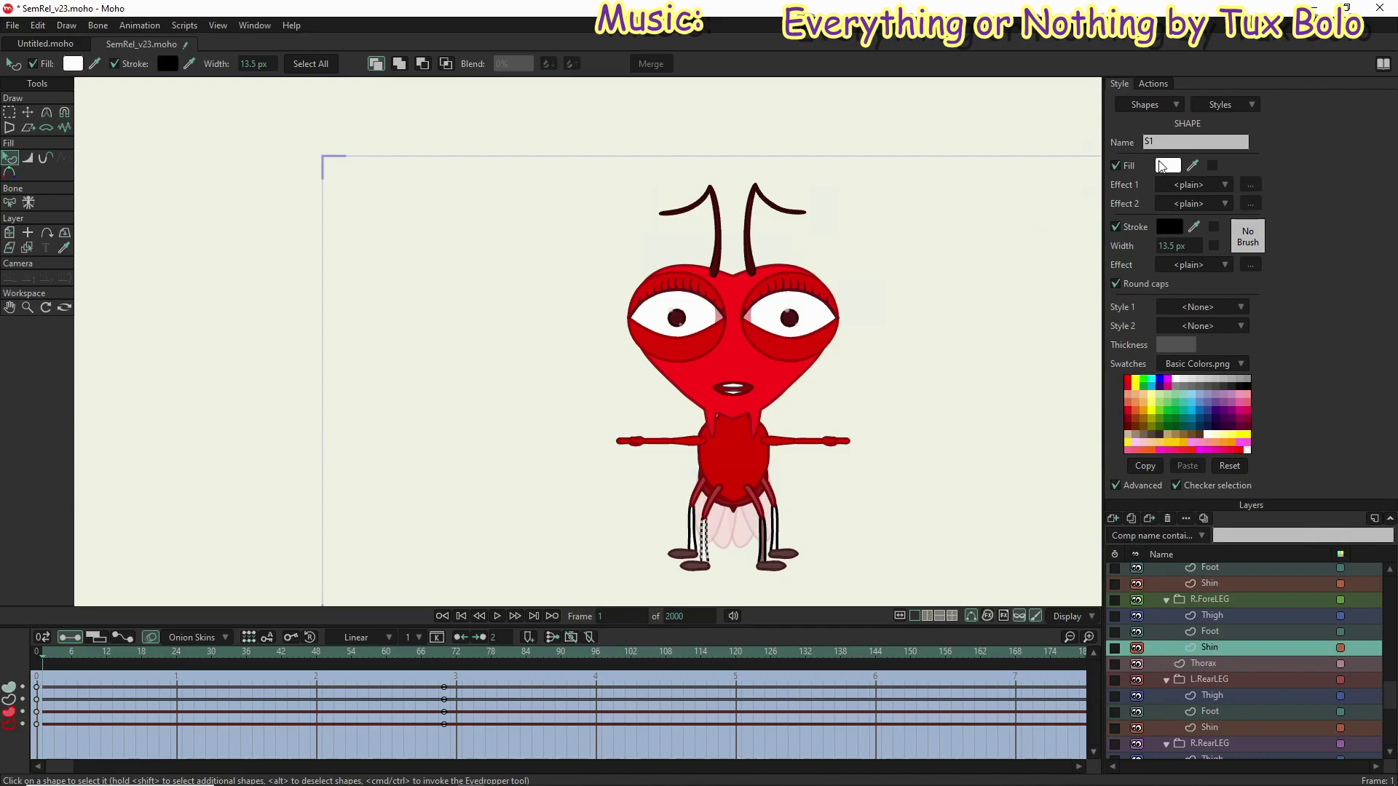
left_click(1163, 168)
key("ctrl+v")
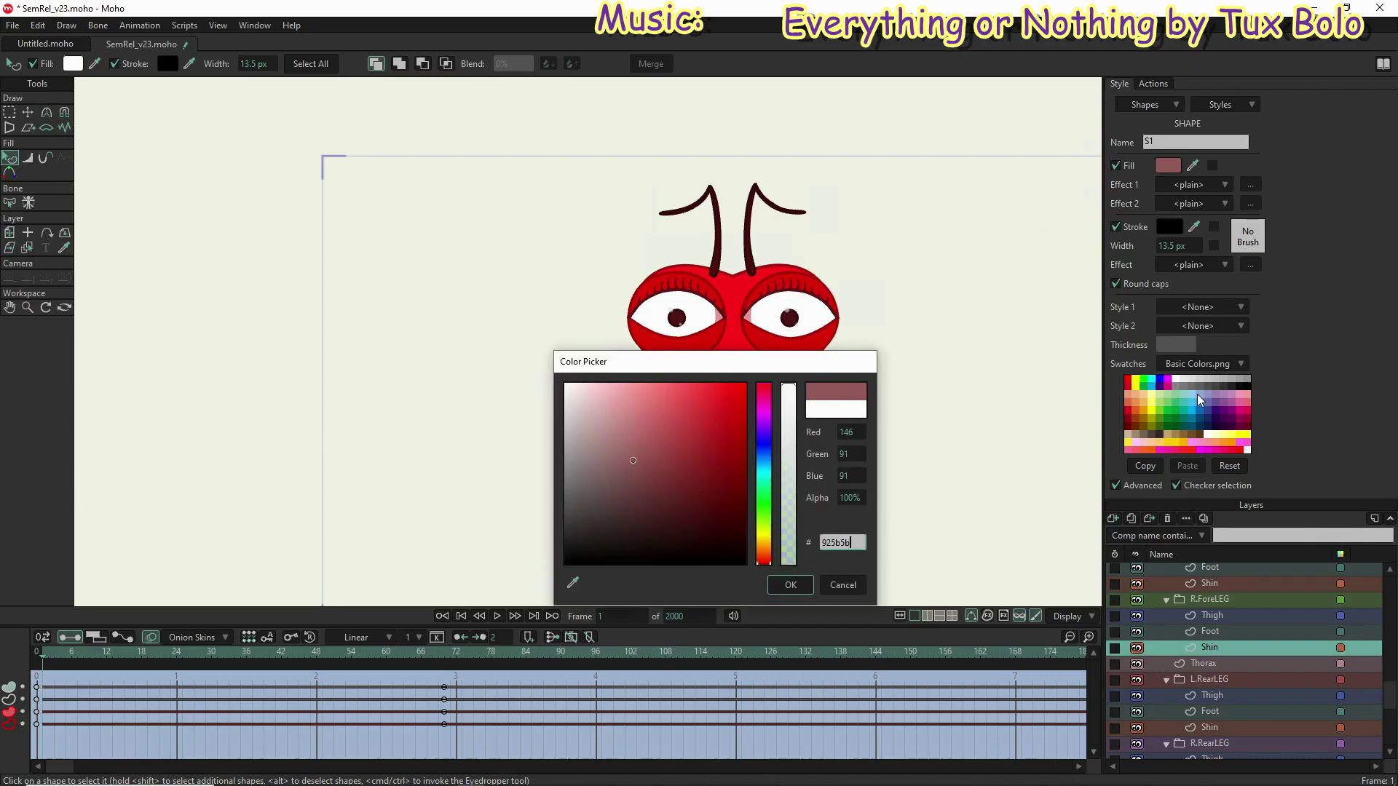
left_click(789, 585)
Step: Apply the copied fill color 925b5b to the L.RearLEG Shin shape at frame 1
left_click(1222, 729)
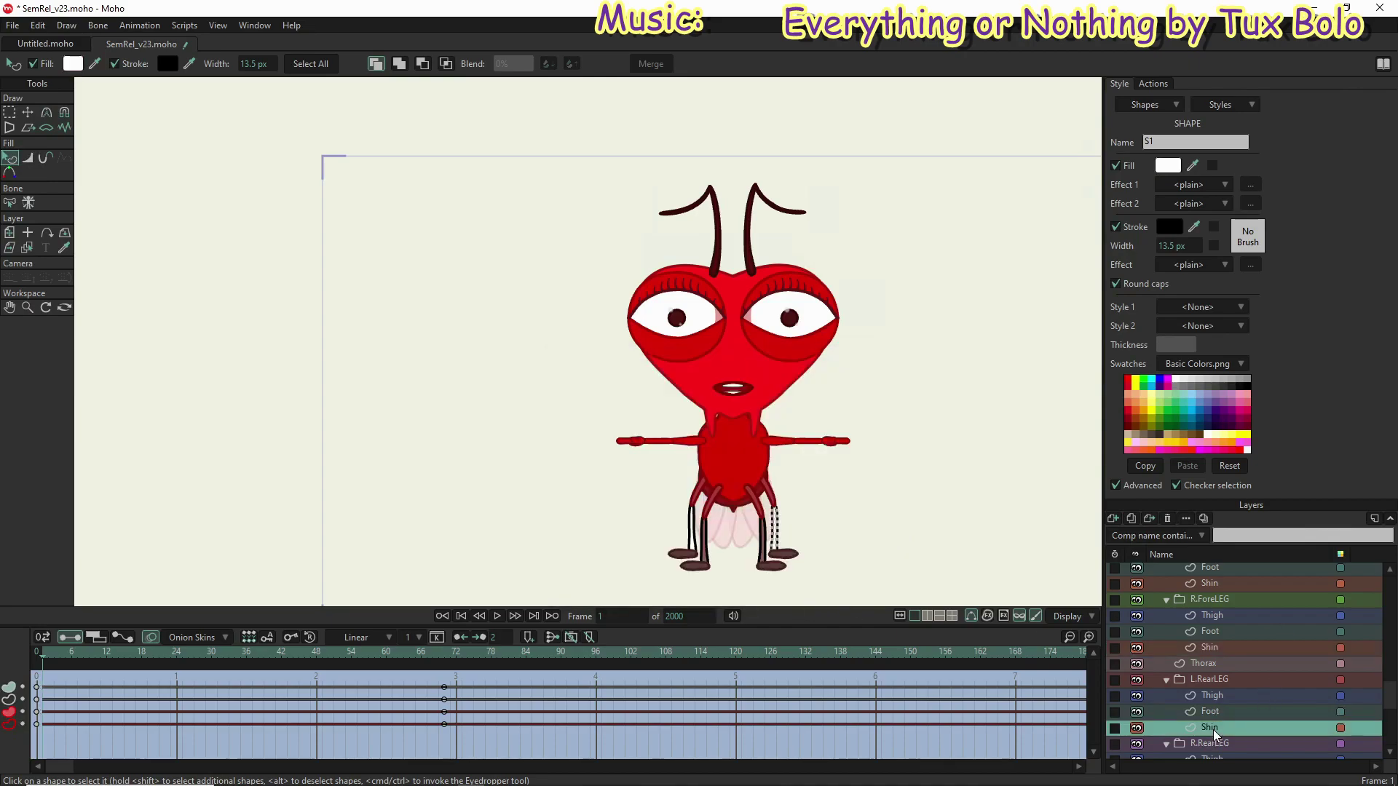
left_click(1168, 165)
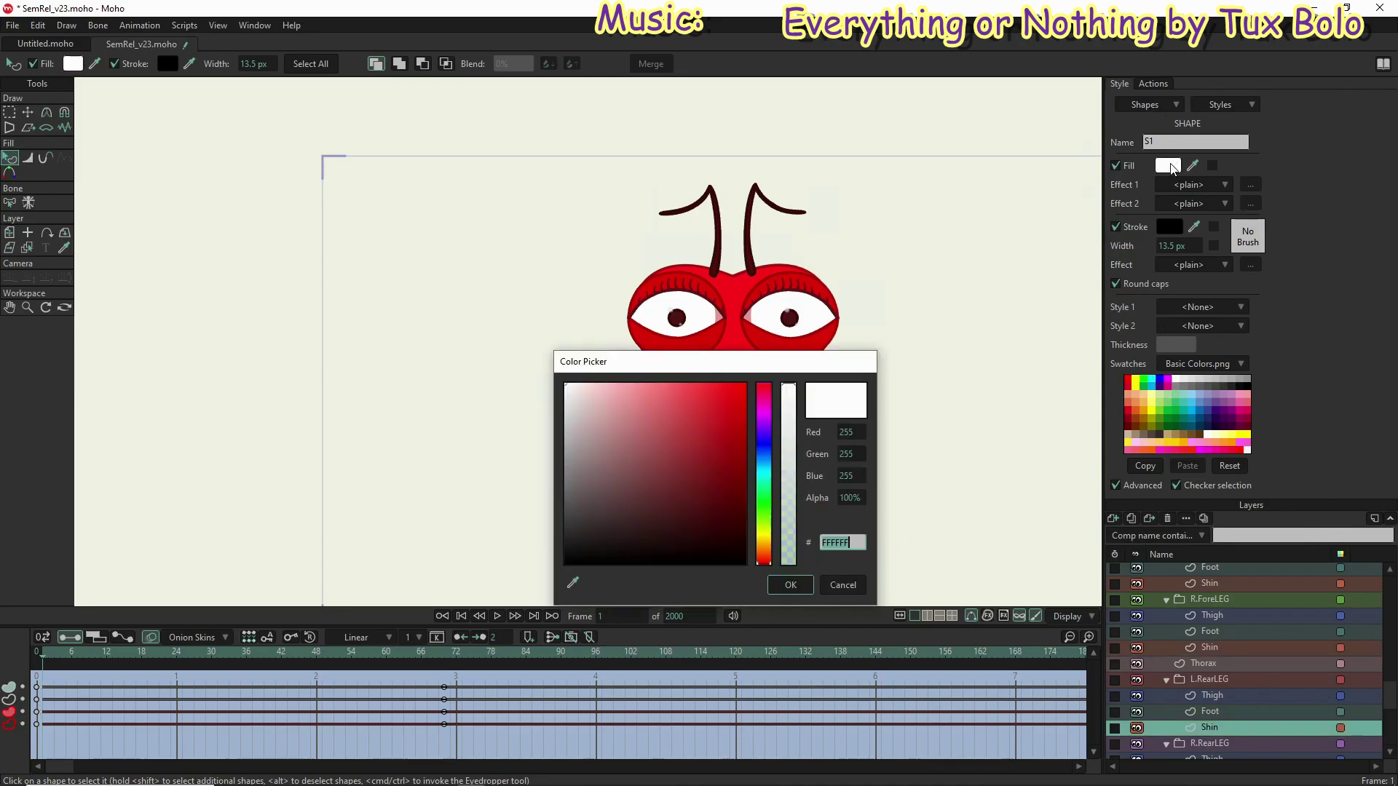
key("ctrl+v")
left_click(790, 584)
Step: Apply the copied fill color 925b5b to the R.RearLEG Shin shape at frame 1
scroll(1212, 644, "down", 4)
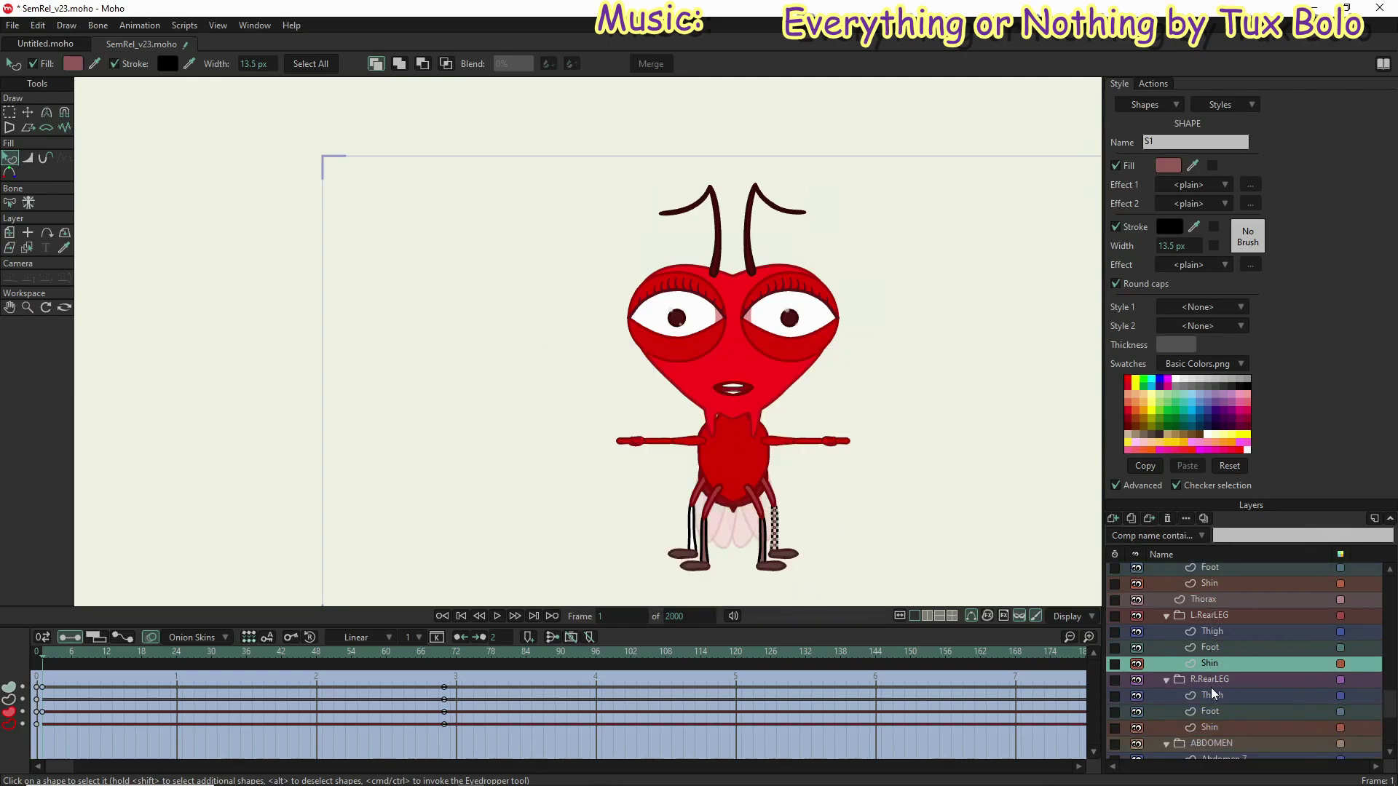
left_click(1219, 725)
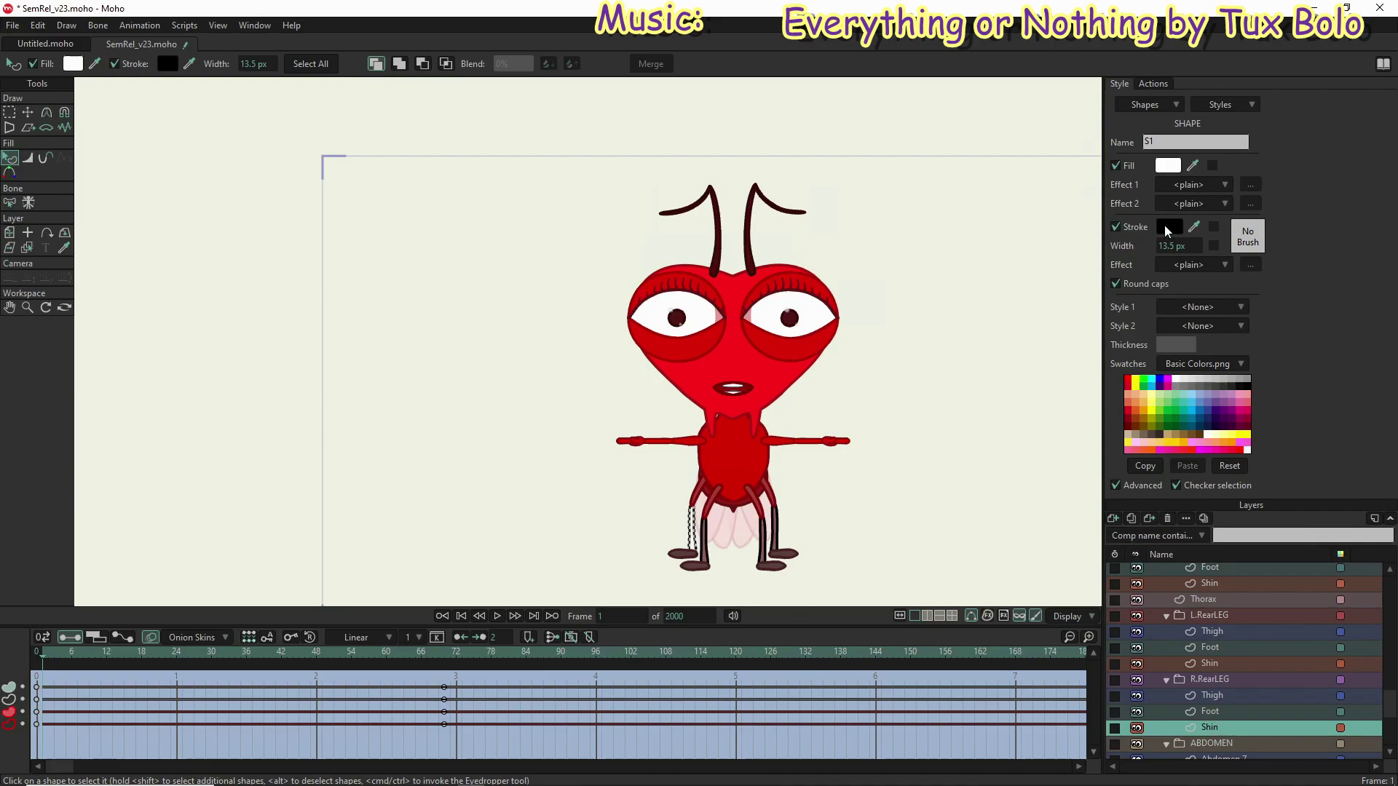
left_click(1168, 165)
key("ctrl+v")
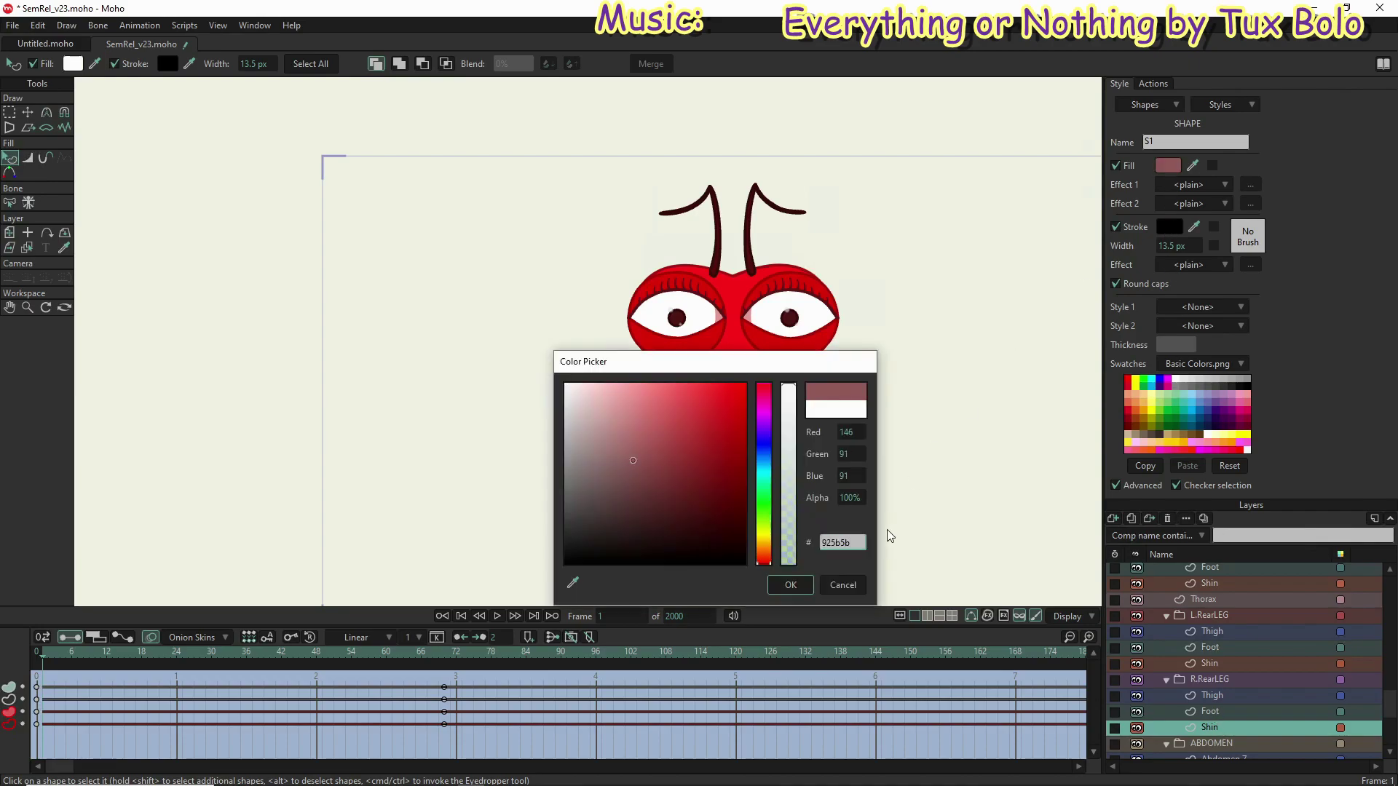
left_click(807, 589)
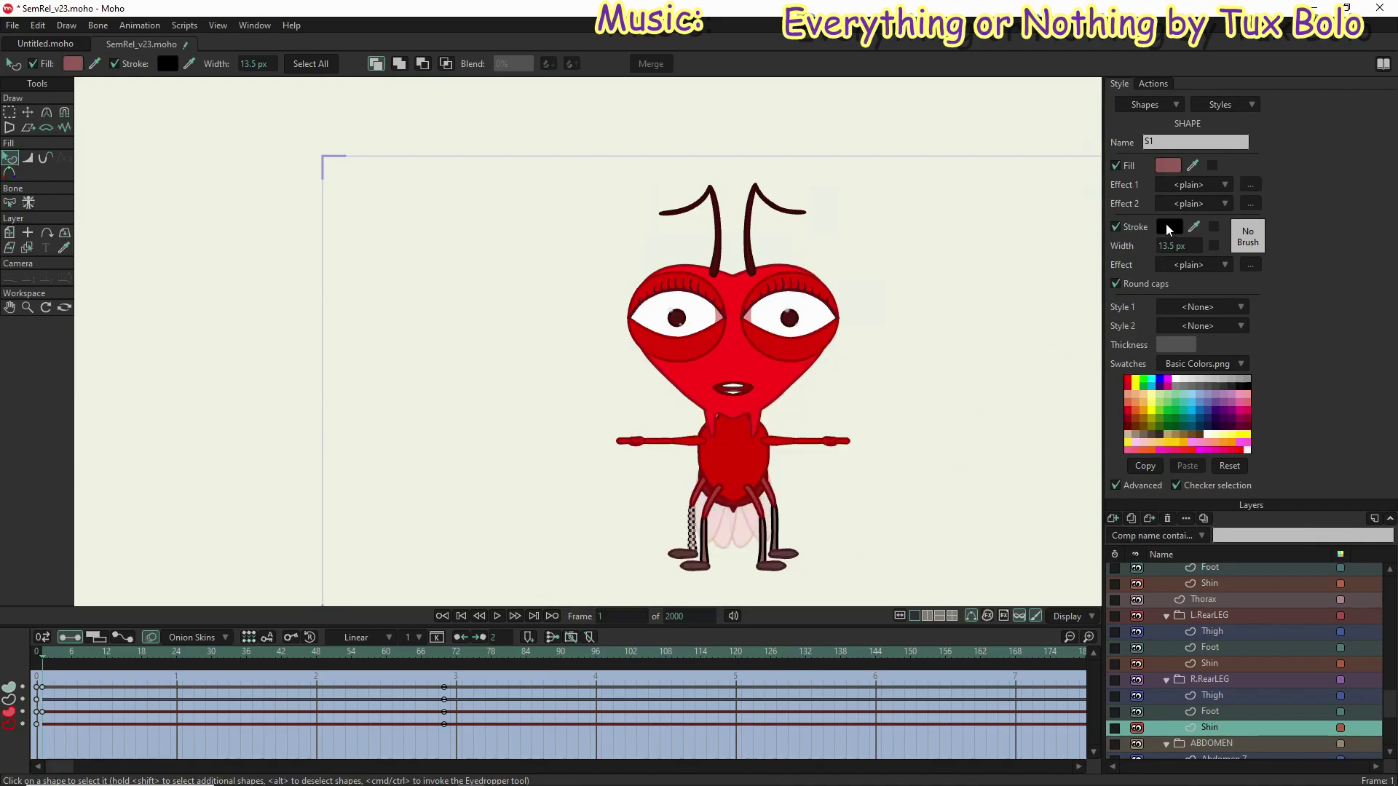
Step: Set the R.RearLEG Shin shape's stroke to 594141 at frame 1 and copy the hex code
left_click(1168, 228)
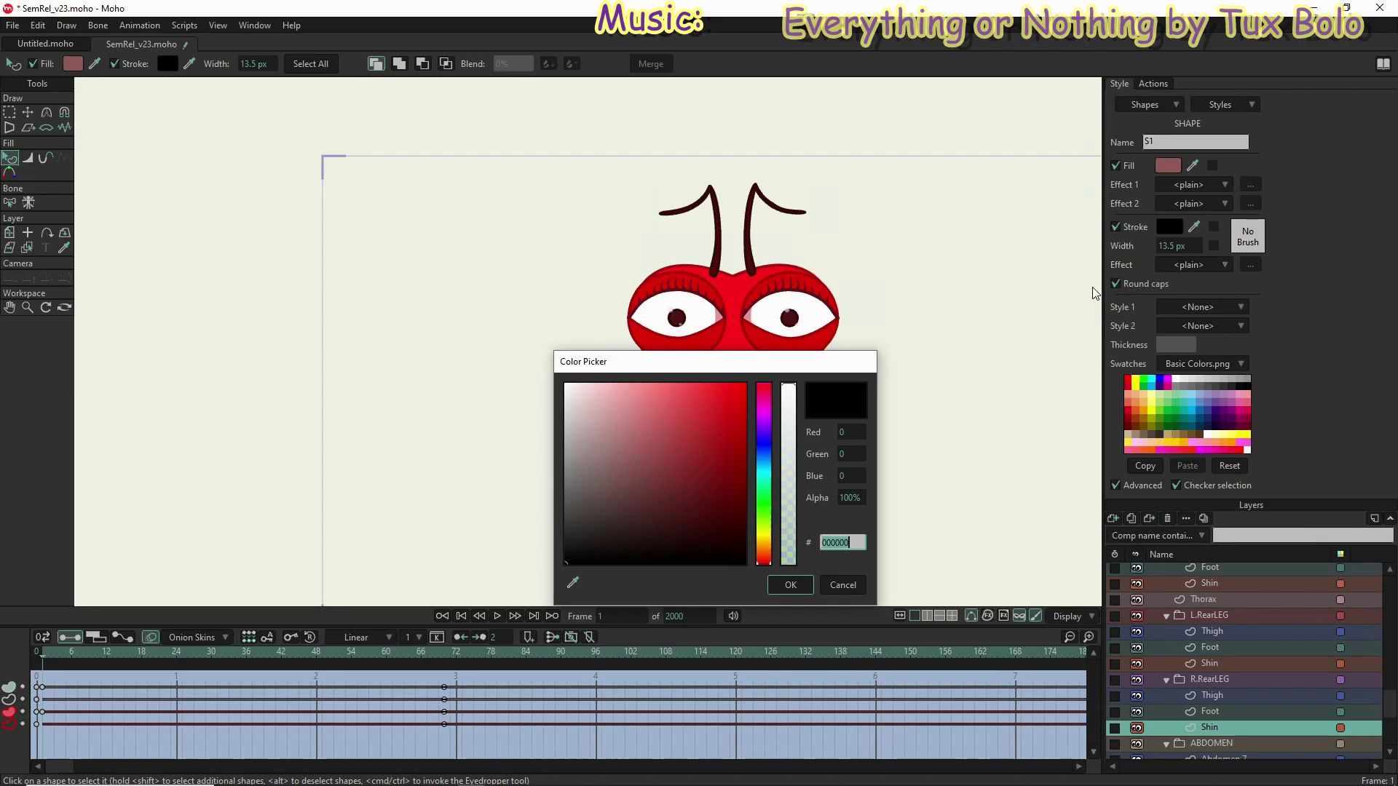
type("59")
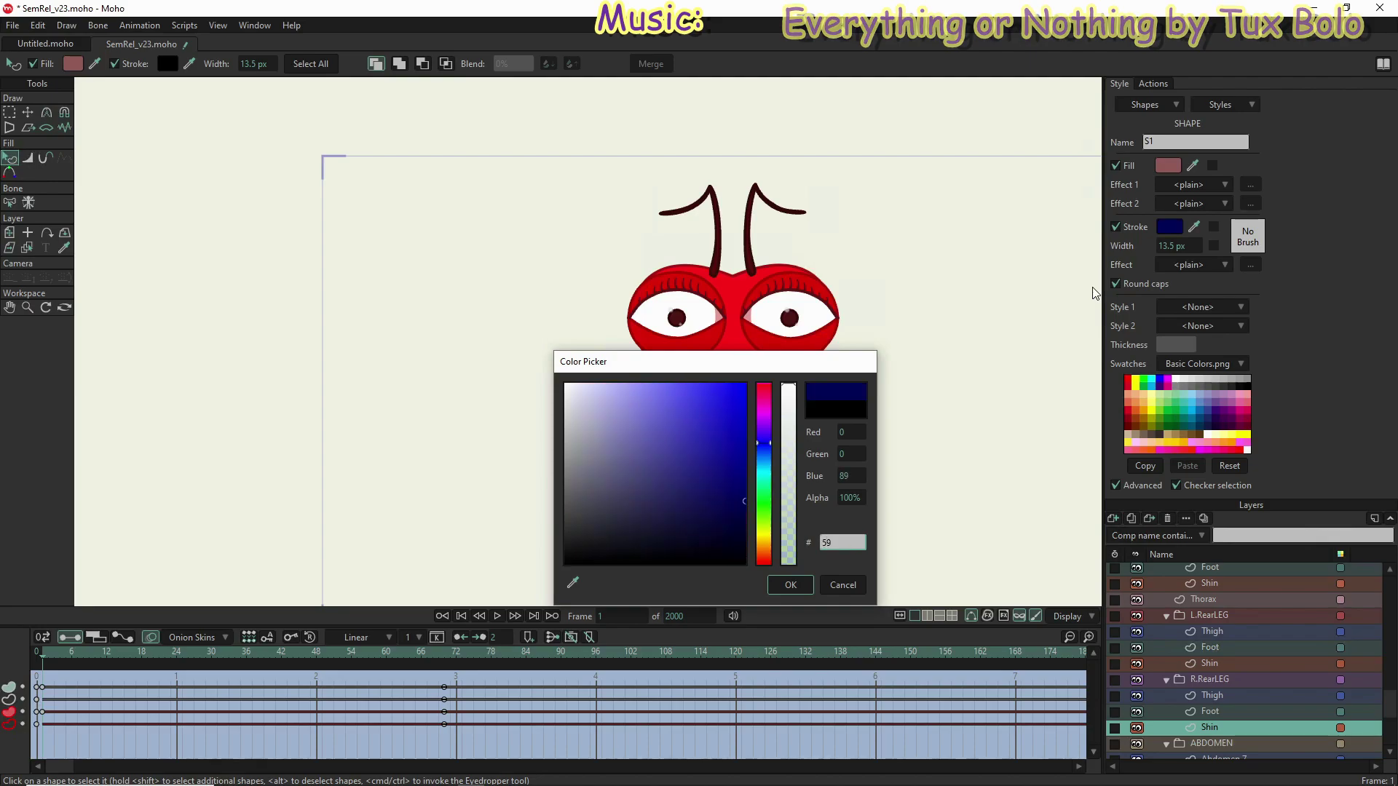
type("4141")
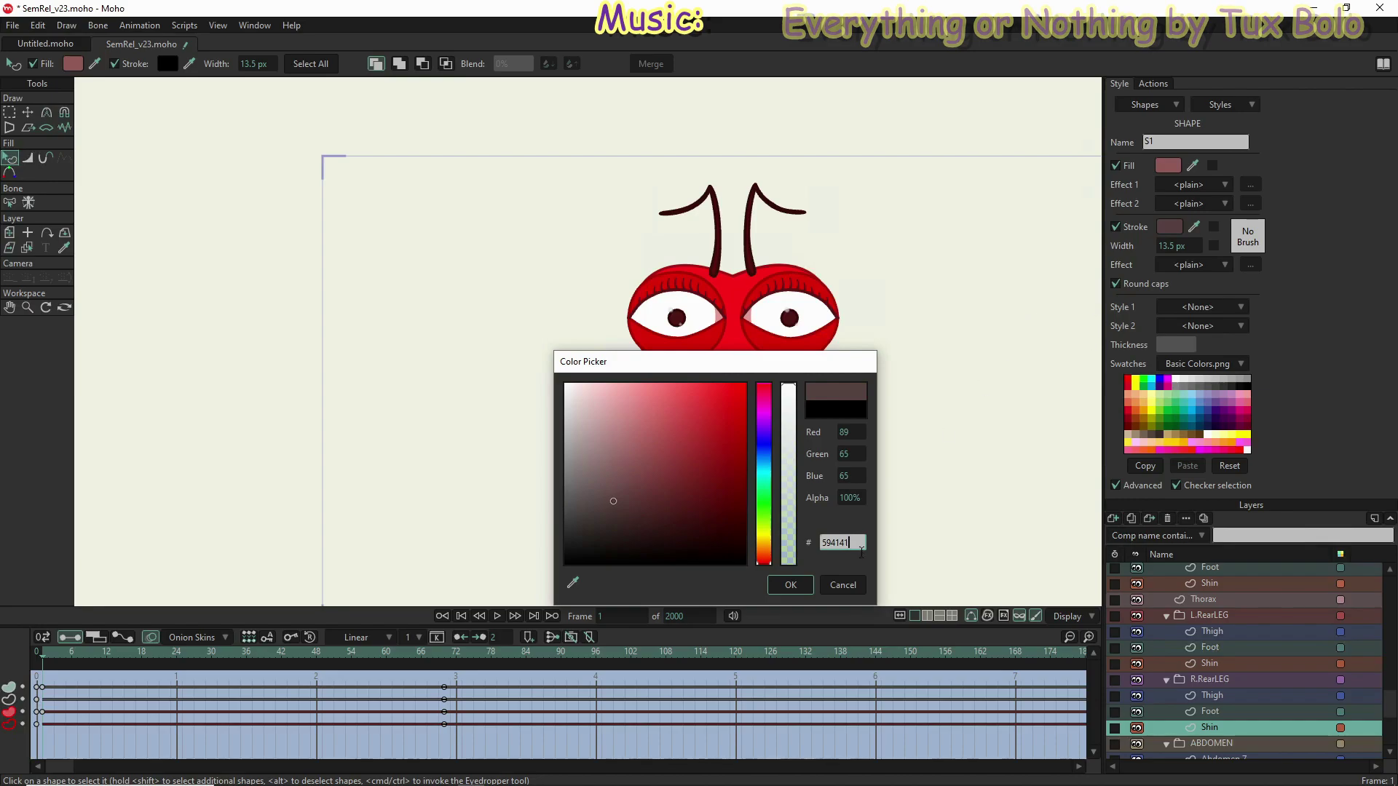
left_click_drag(849, 546, 759, 539)
key("ctrl+c")
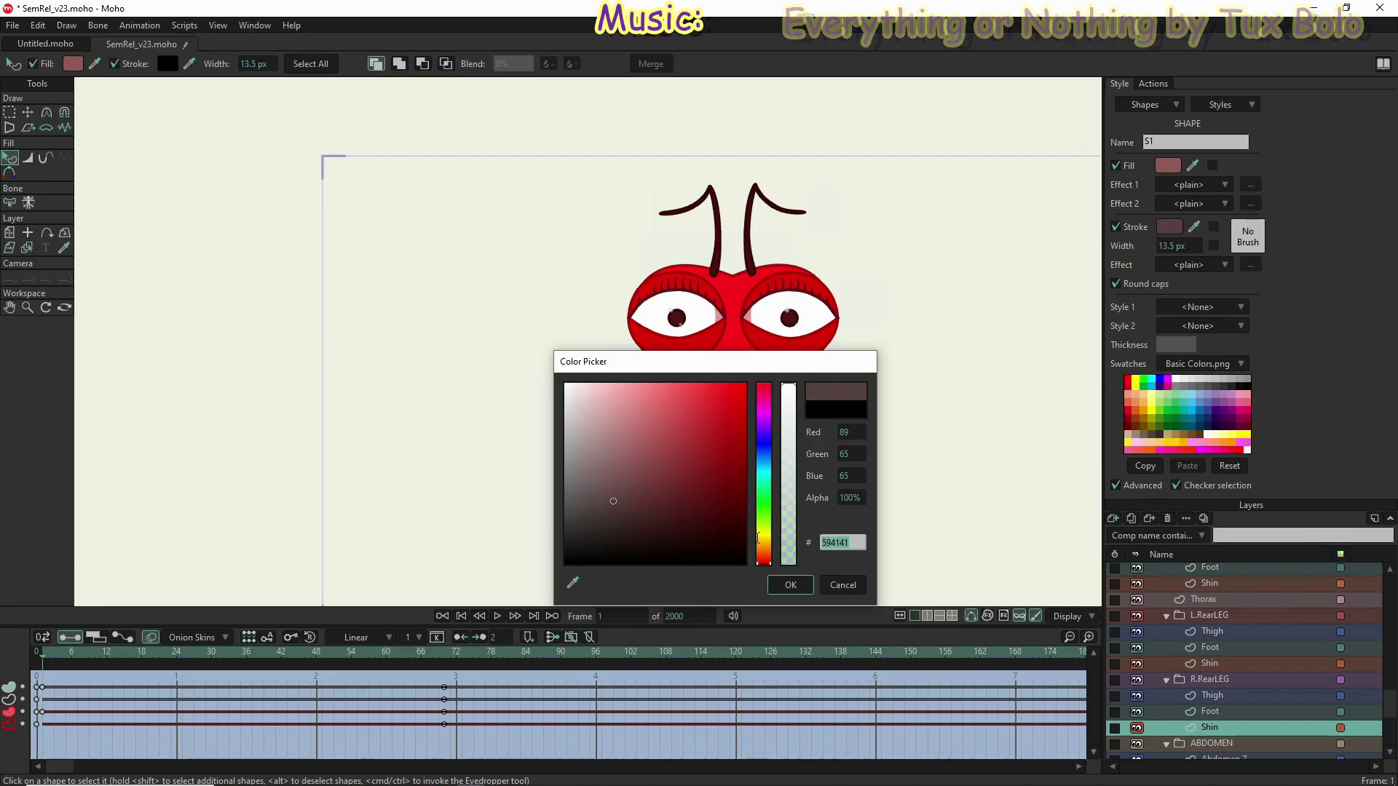
left_click(803, 584)
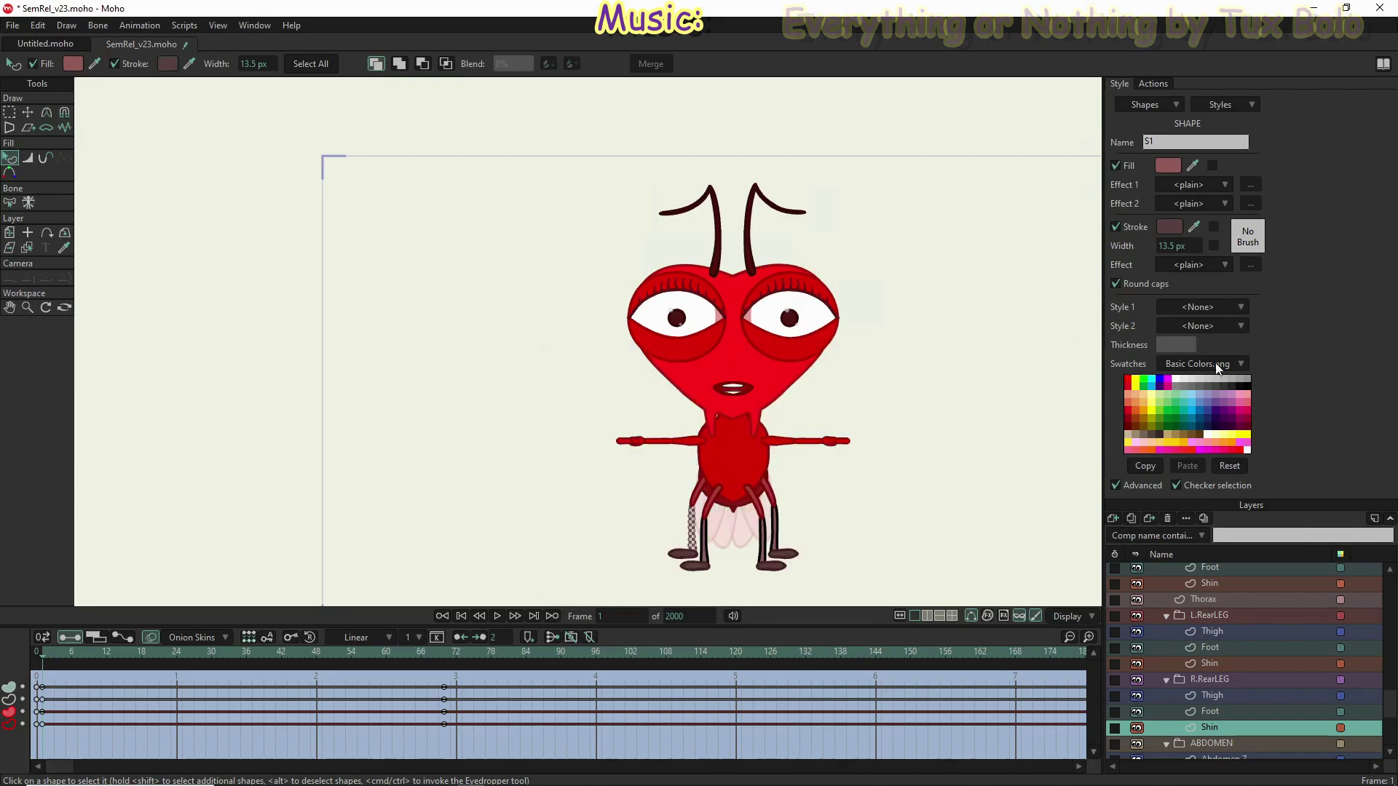
Step: Apply the stroke color 594141 to the L.RearLEG Shin shape at frame 1
left_click(1220, 664)
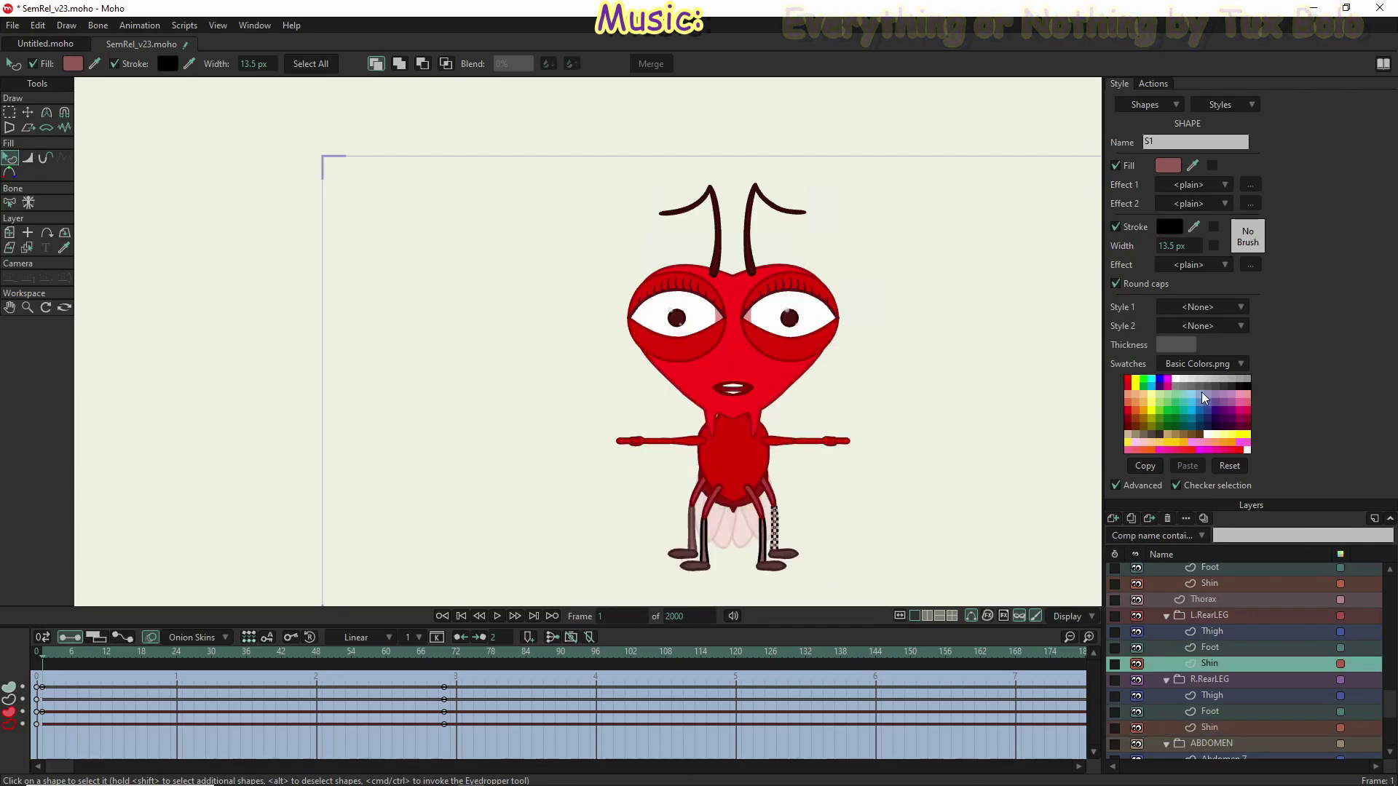
left_click(1169, 228)
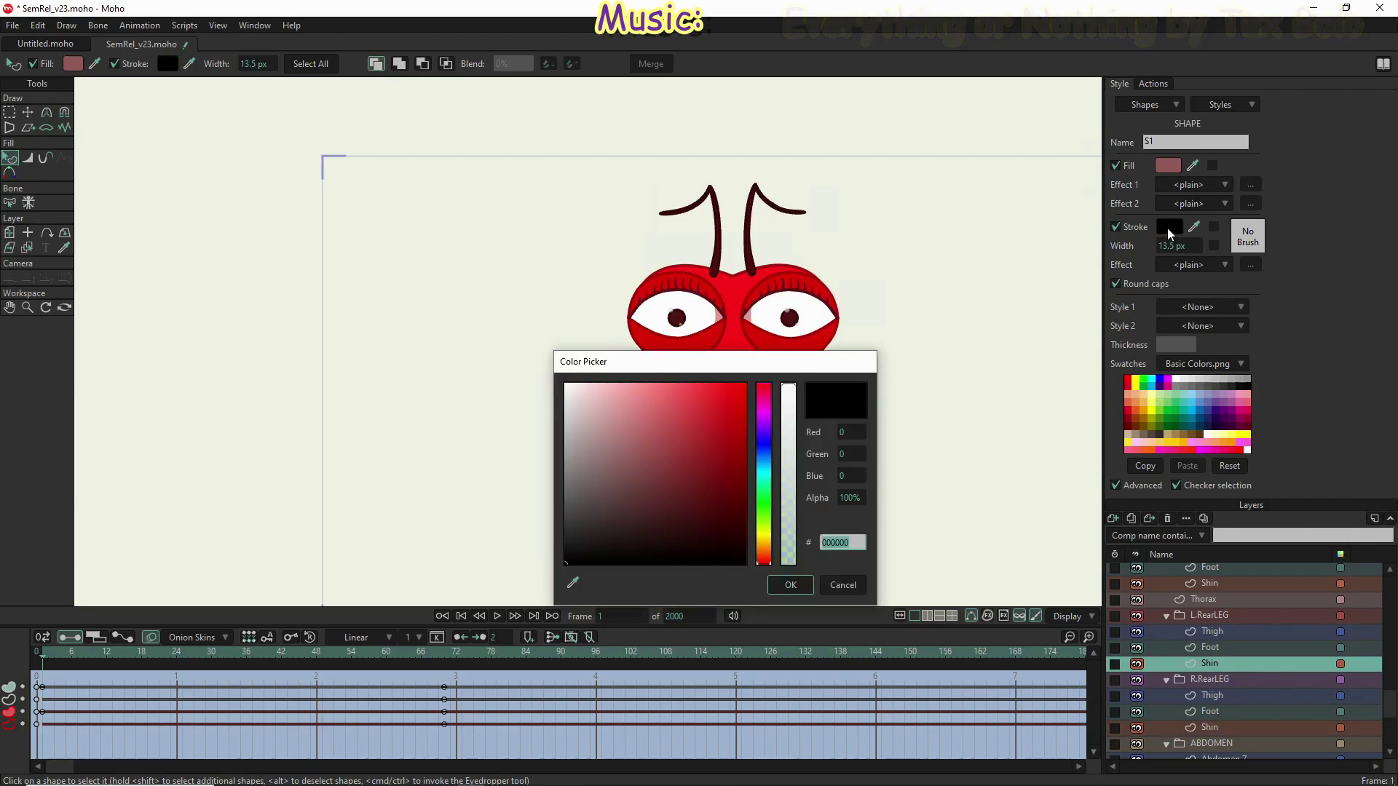
type("594141")
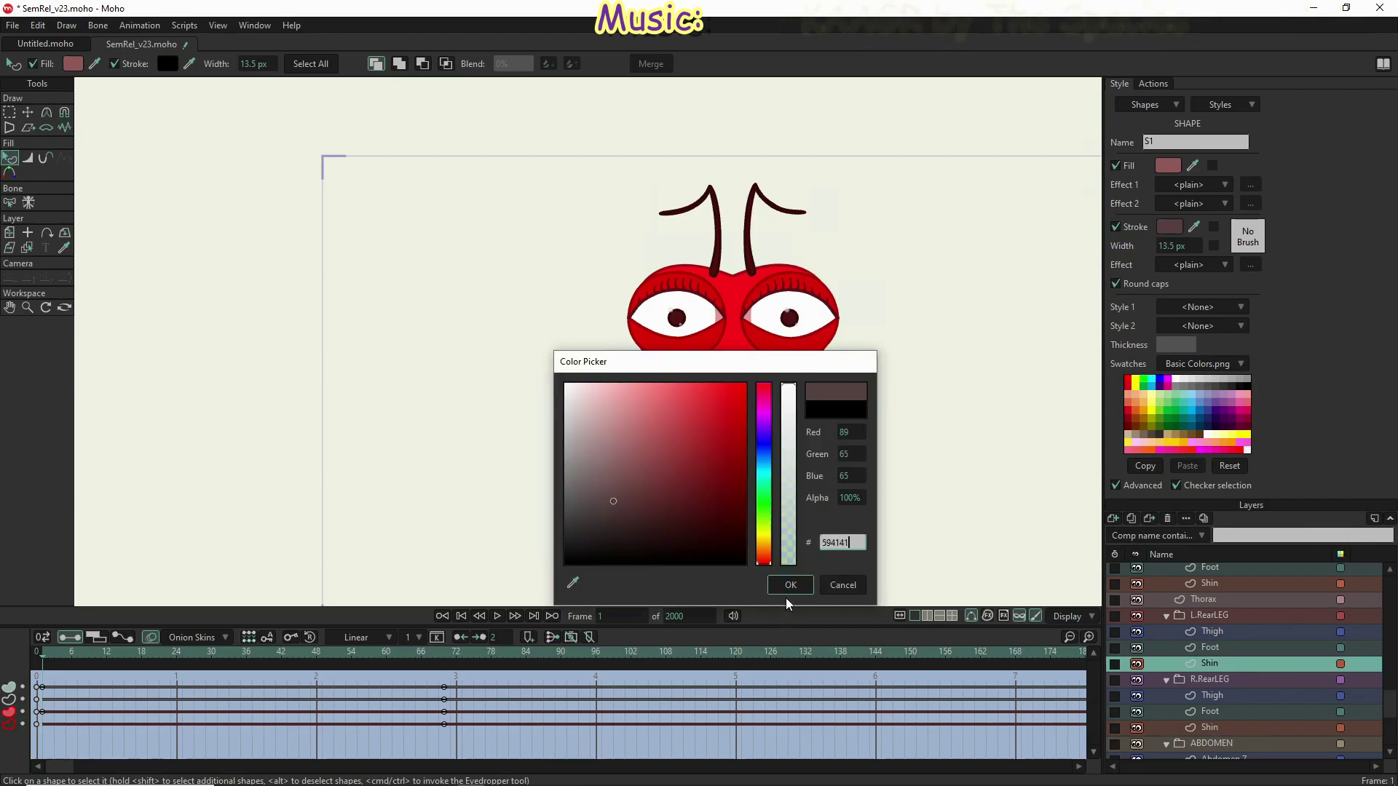
left_click(787, 587)
Step: Apply the copied stroke color 594141 to the R.ForeLEG Shin shape at frame 1
left_click(1203, 582)
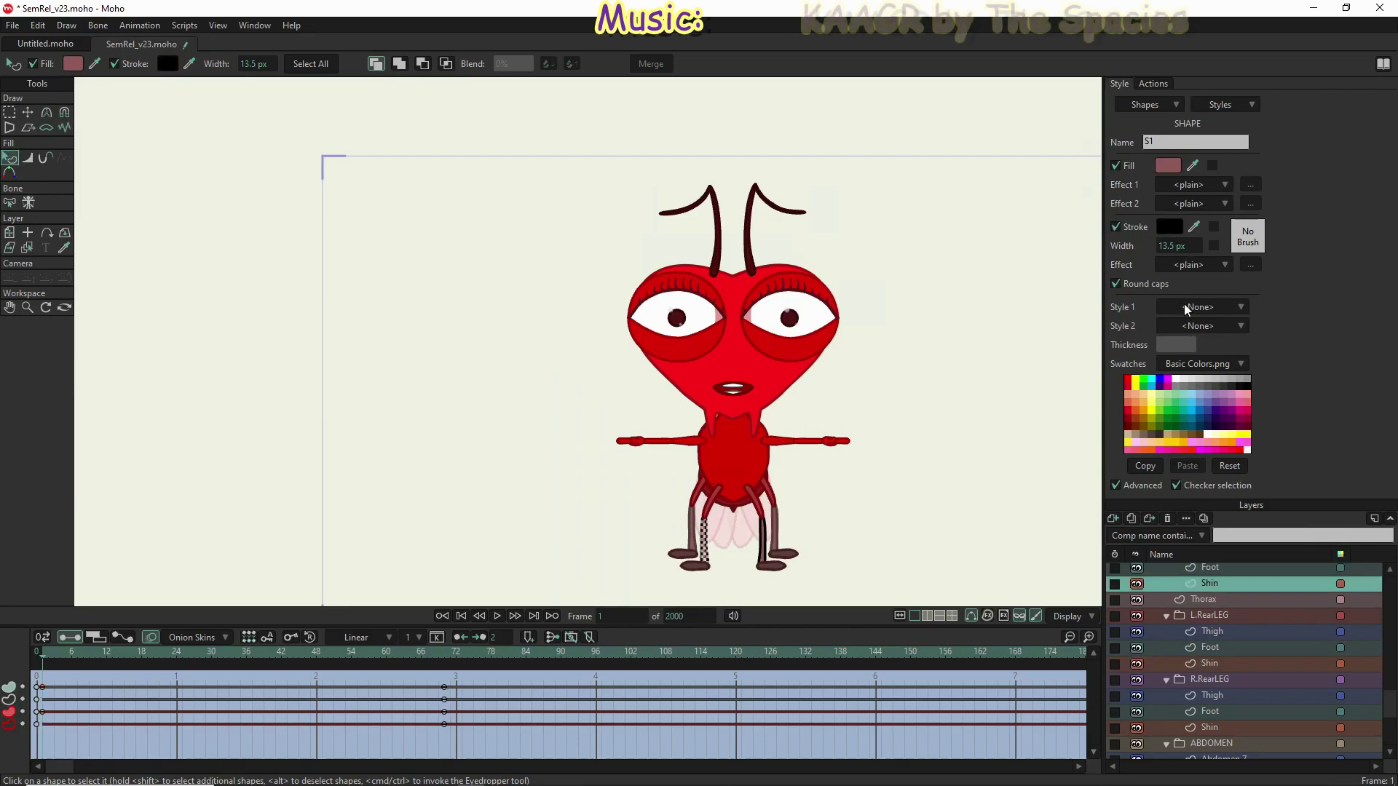
left_click(1170, 228)
key("ctrl+v")
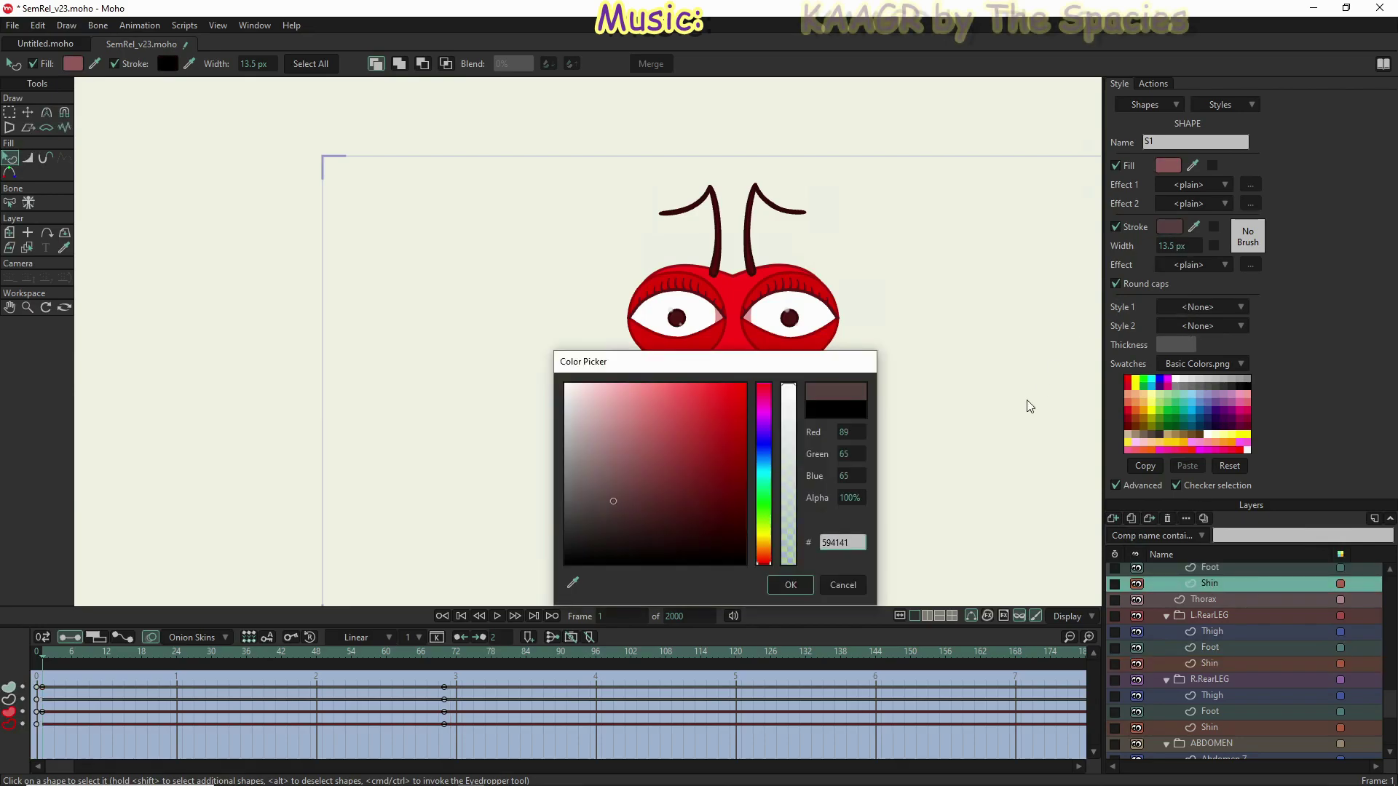
left_click(785, 589)
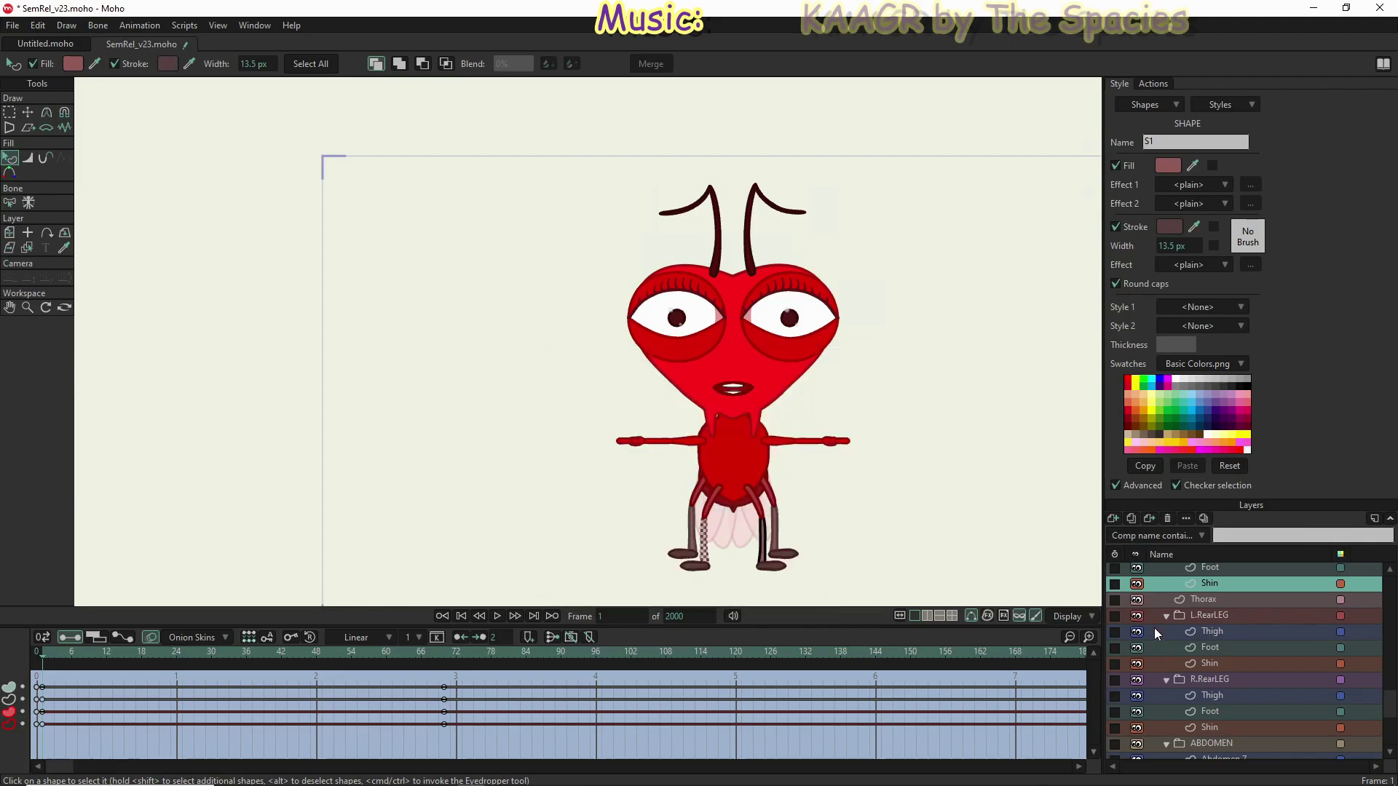
Step: Apply the copied stroke color 594141 to the L.ForeLEG Shin shape at frame 1
scroll(1178, 636, "up", 3)
scroll(1177, 636, "up", 2)
left_click(1221, 631)
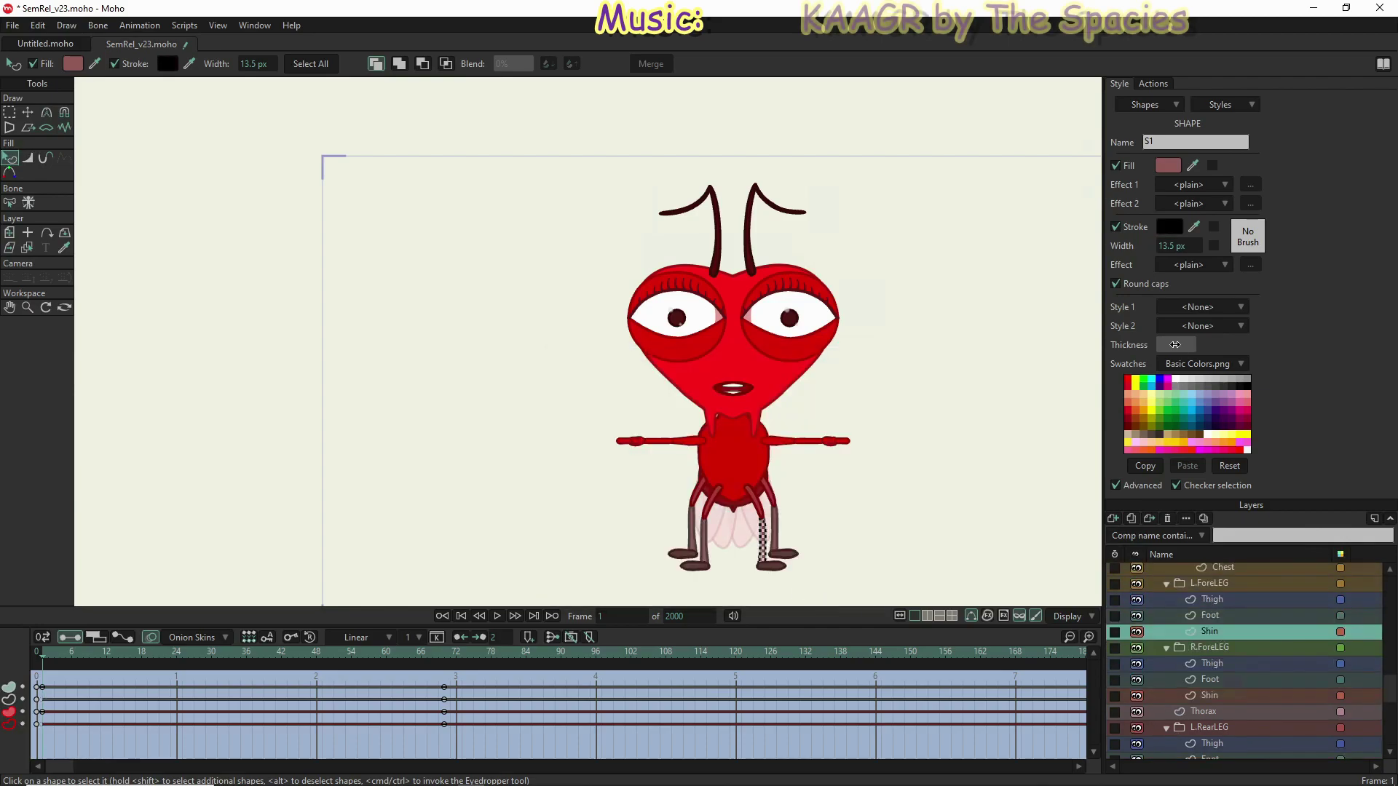
left_click(1170, 226)
key("ctrl+v")
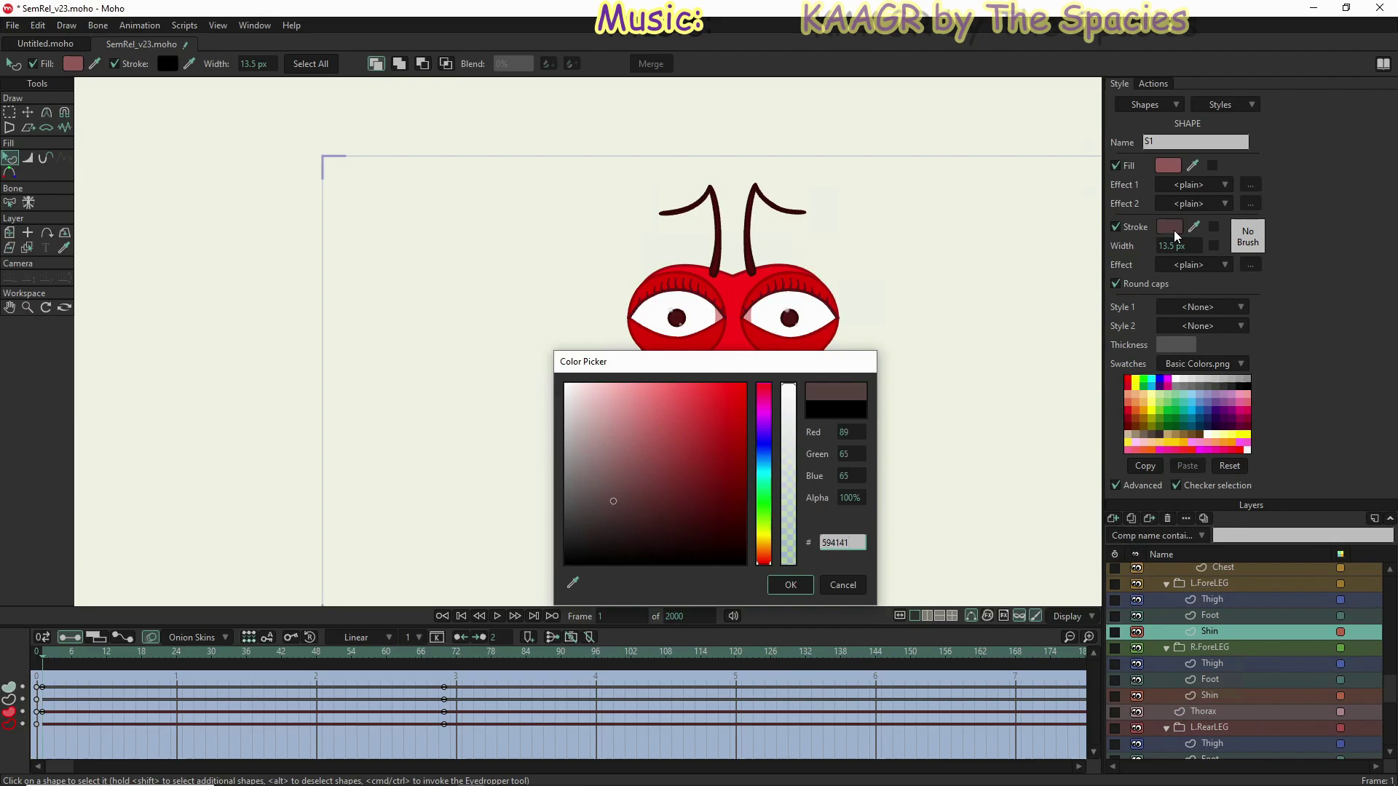
left_click(793, 584)
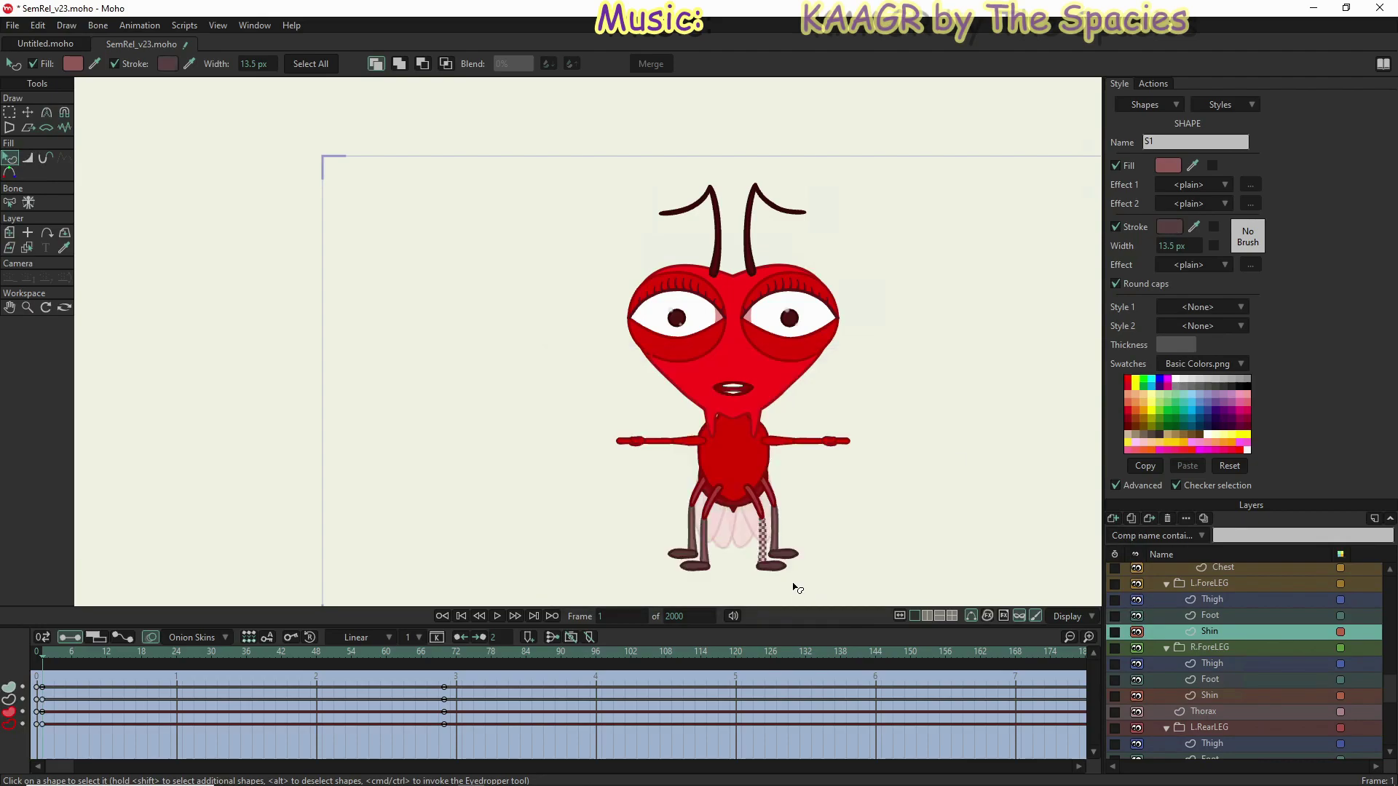
Step: Set the L.ForeLEG Shin shape's stroke to 441d1d at frame 141 and copy the hex code
left_click(860, 653)
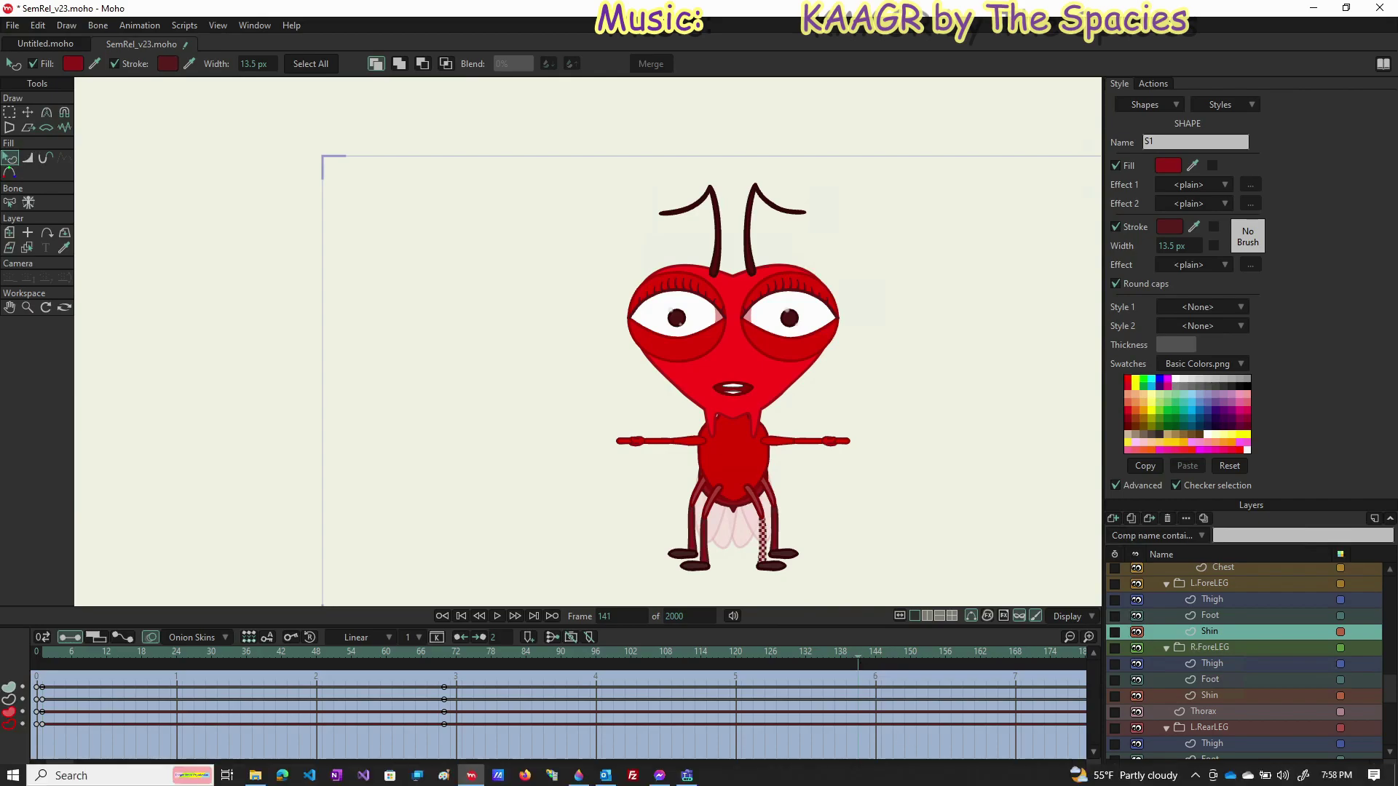
left_click(1169, 226)
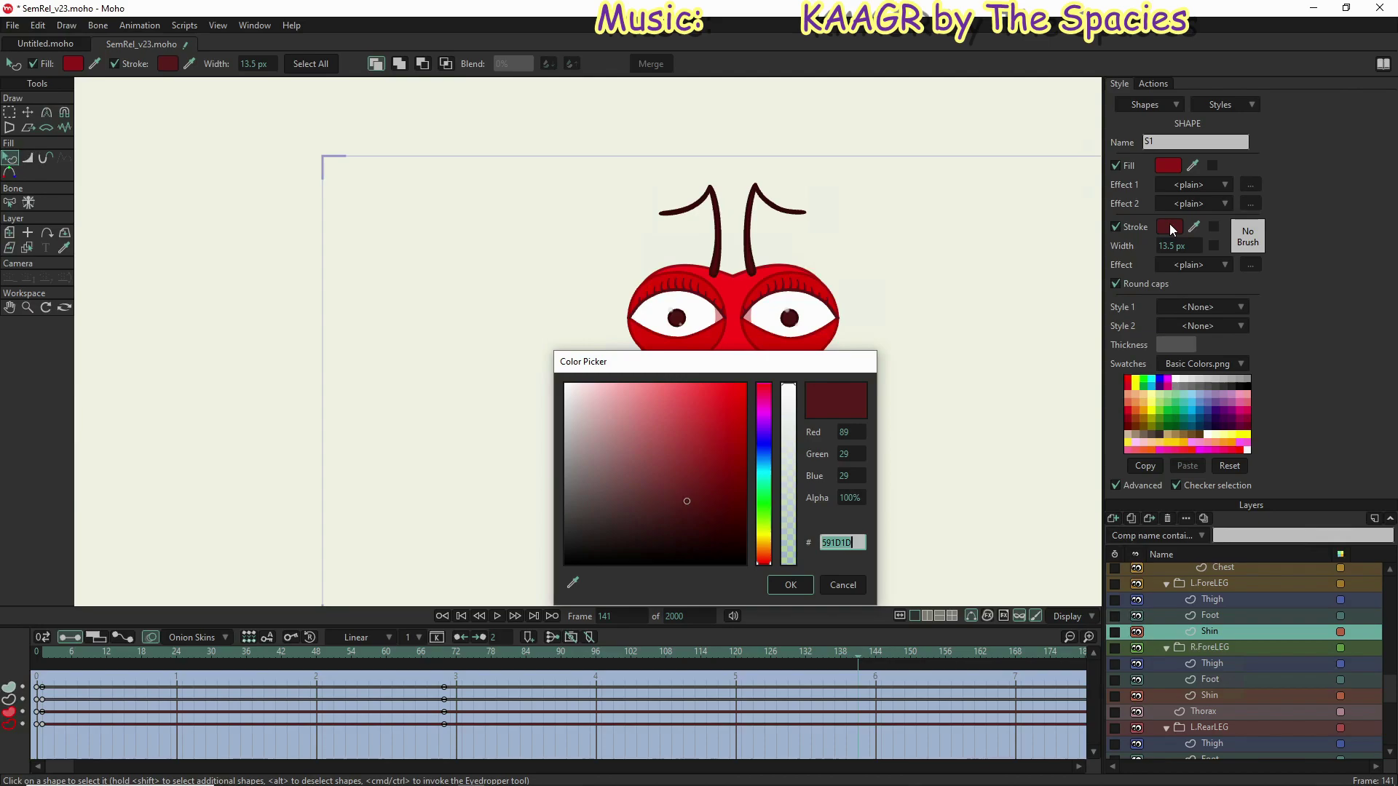
type("441d1d")
left_click_drag(856, 540, 789, 540)
key("Return")
Step: Key the shin shapes' fill color as 361717 at frame 141, working from the R.RearLEG Shin to the L.ForeLEG Shin
scroll(1229, 661, "down", 3)
left_click(1209, 728)
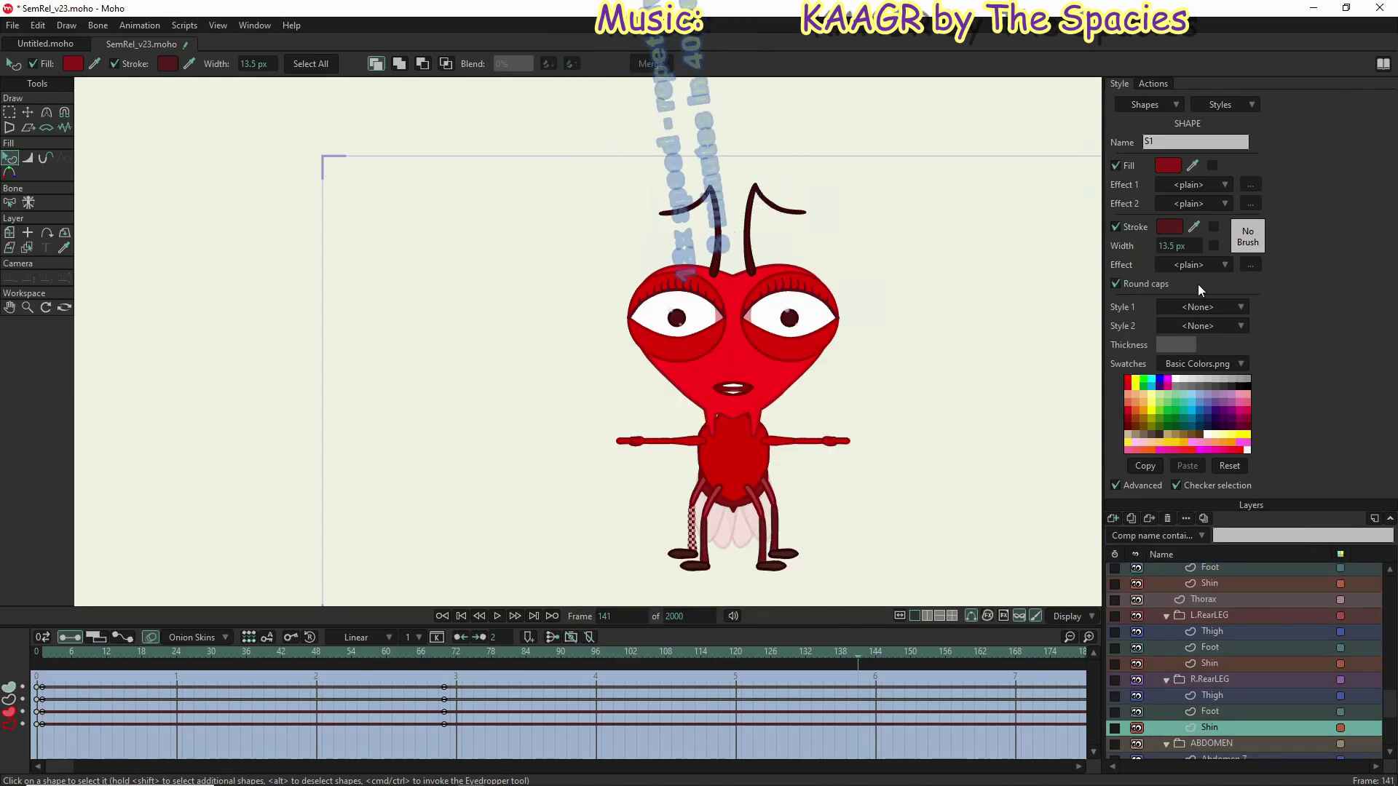
left_click(1168, 165)
key("Return")
left_click(1168, 165)
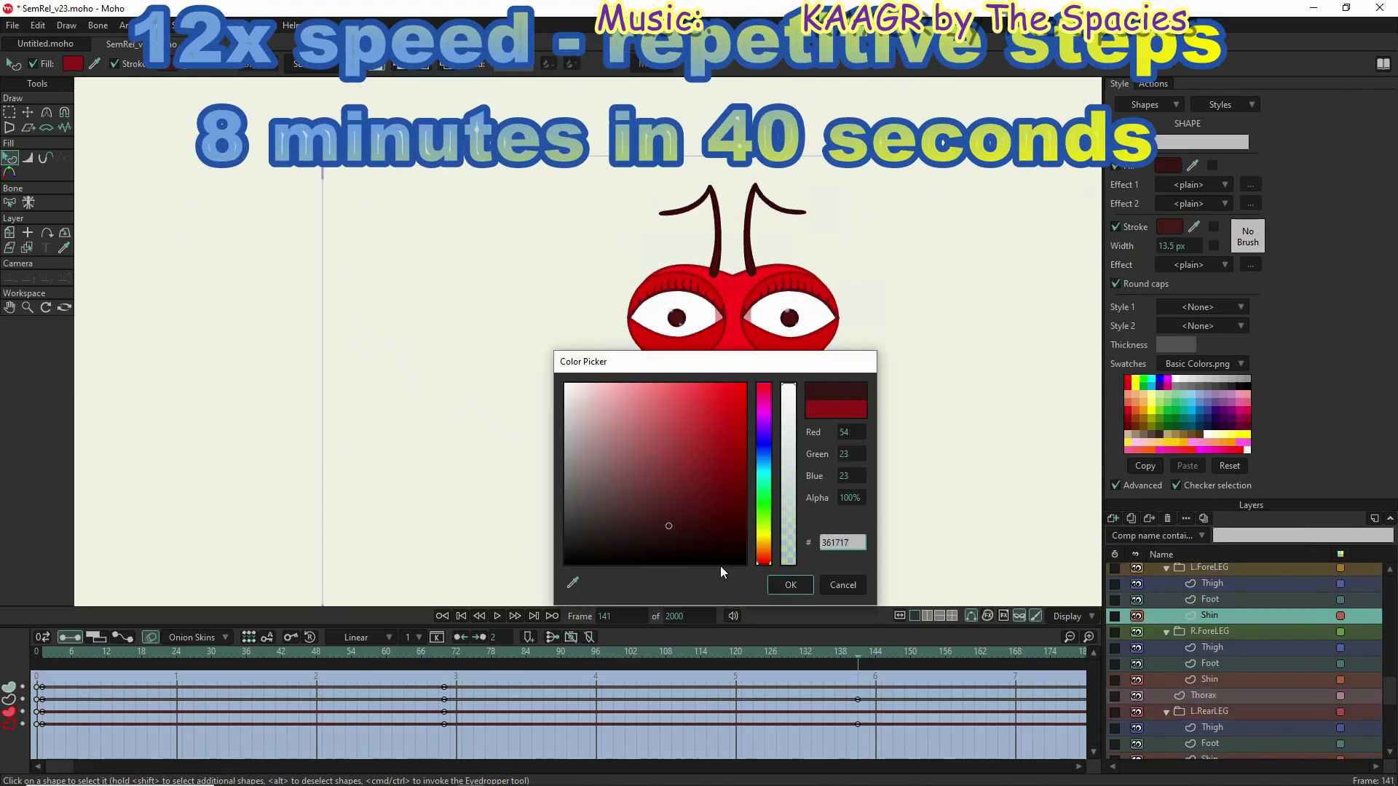
key("Return")
scroll(1229, 661, "up", 3)
left_click(1209, 615)
Step: Select the L.ForeLEG Thigh layer and open the Thigh style for editing at frame 141
left_click(1212, 584)
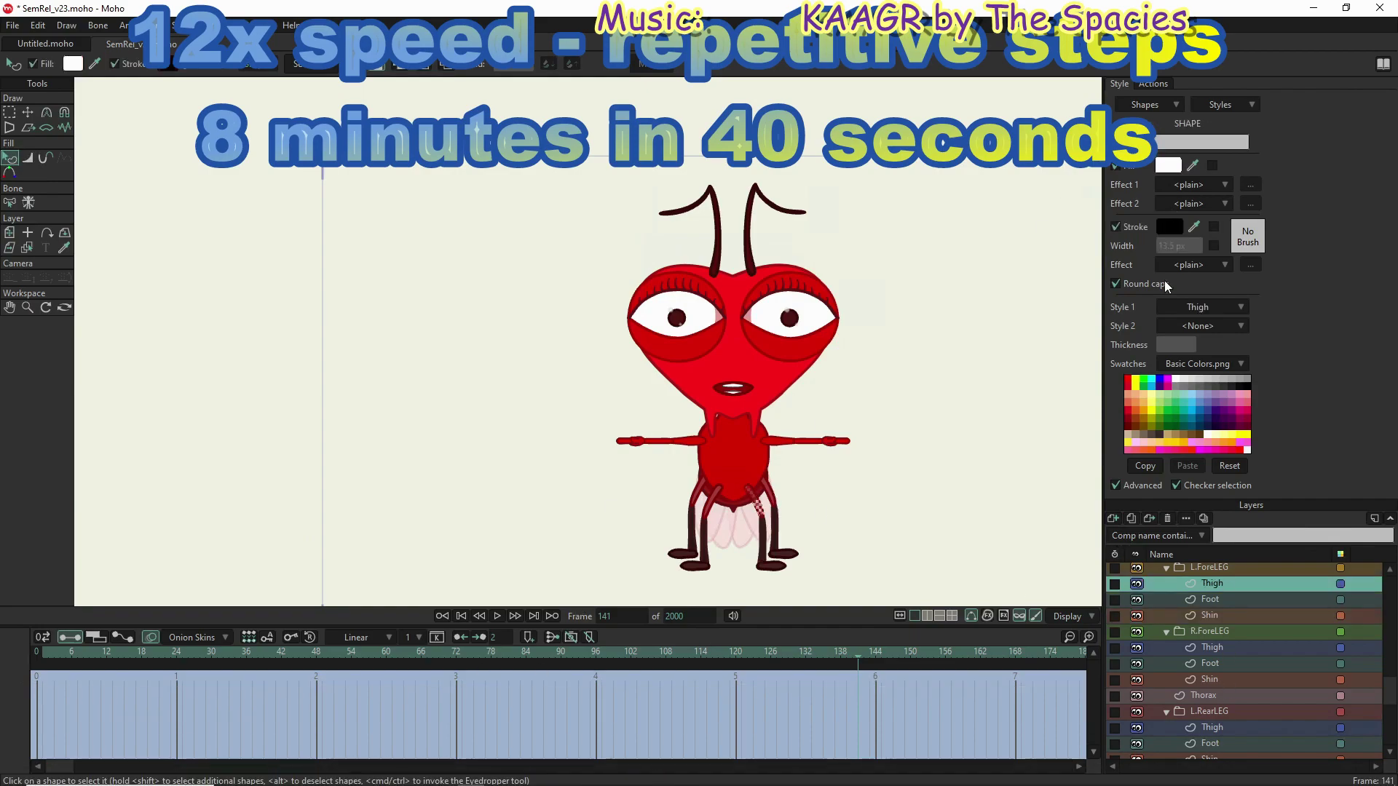
key("q")
left_click(1230, 105)
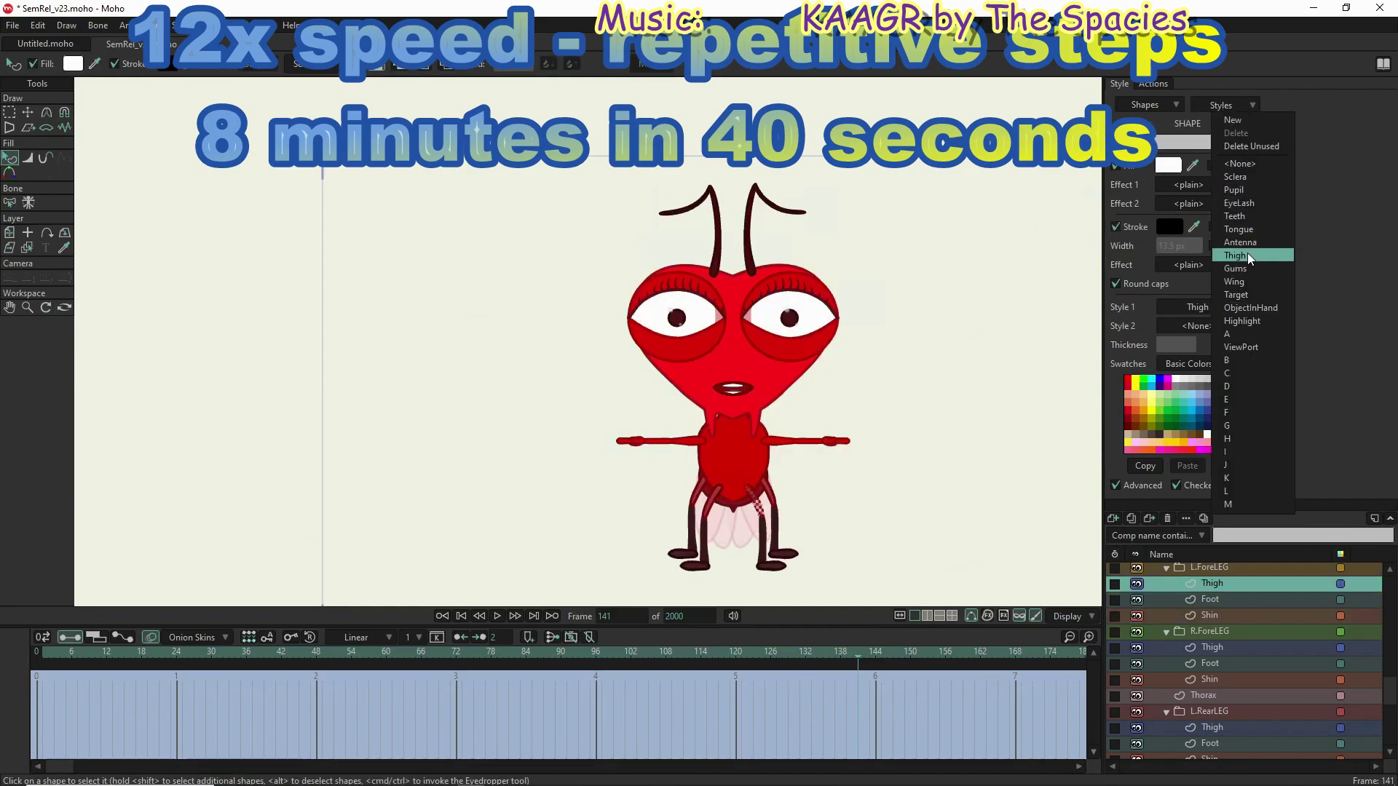
Step: Remove the Thigh style from the L.ForeLEG thigh and set its fill to 482222 at frame 141
left_click(1219, 294)
left_click(1168, 166)
double_click(849, 542)
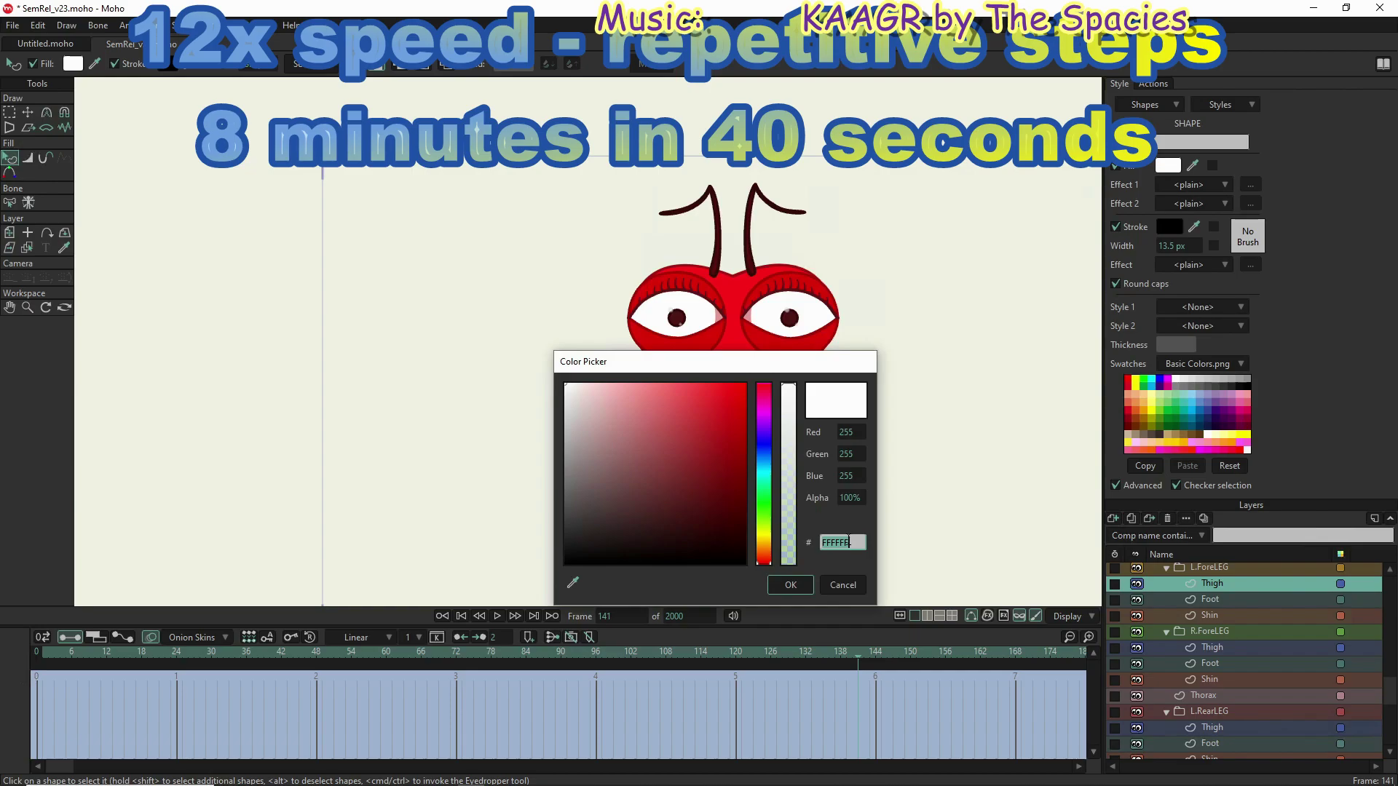
left_click(790, 584)
Step: Set the fill of the L.RearLEG and R.RearLEG thighs to 482222 at frame 141
left_click(1213, 727)
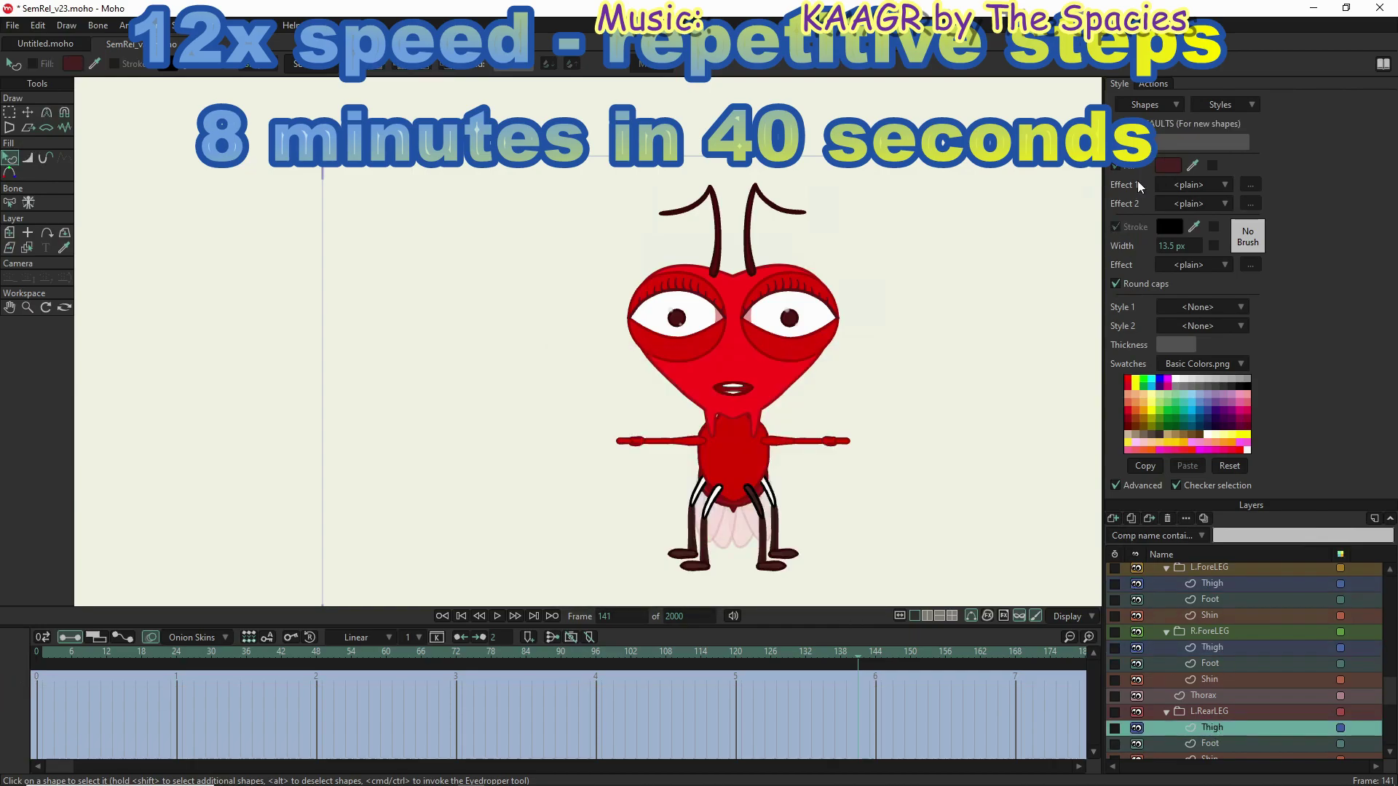
left_click(1168, 165)
left_click(792, 581)
scroll(1238, 655, "down", 3)
left_click(1212, 711)
key("b")
left_click(1168, 165)
left_click(790, 584)
key("q")
left_click(1168, 165)
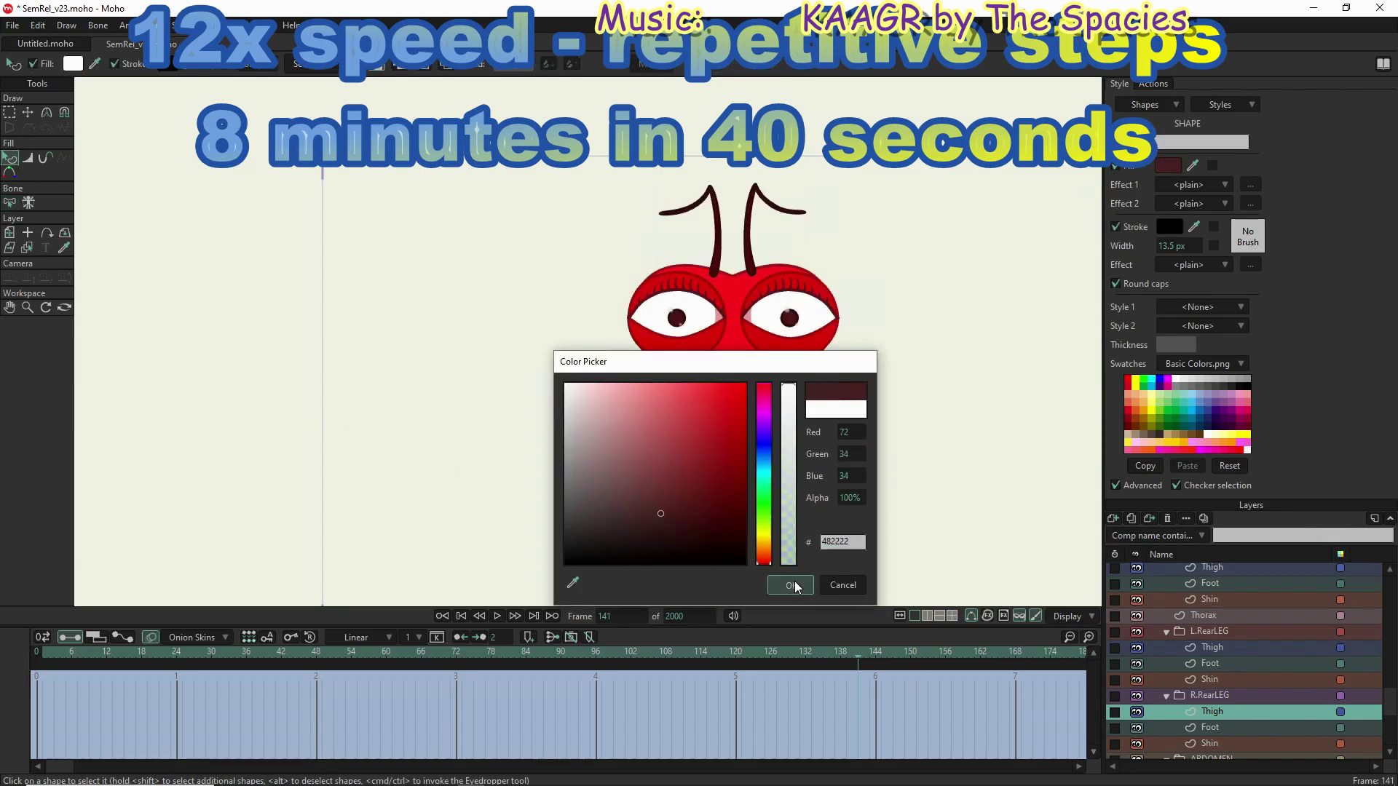
left_click(792, 586)
Step: Set the stroke colour of the leg thighs to a very dark maroon at frame 141
left_click(1213, 568)
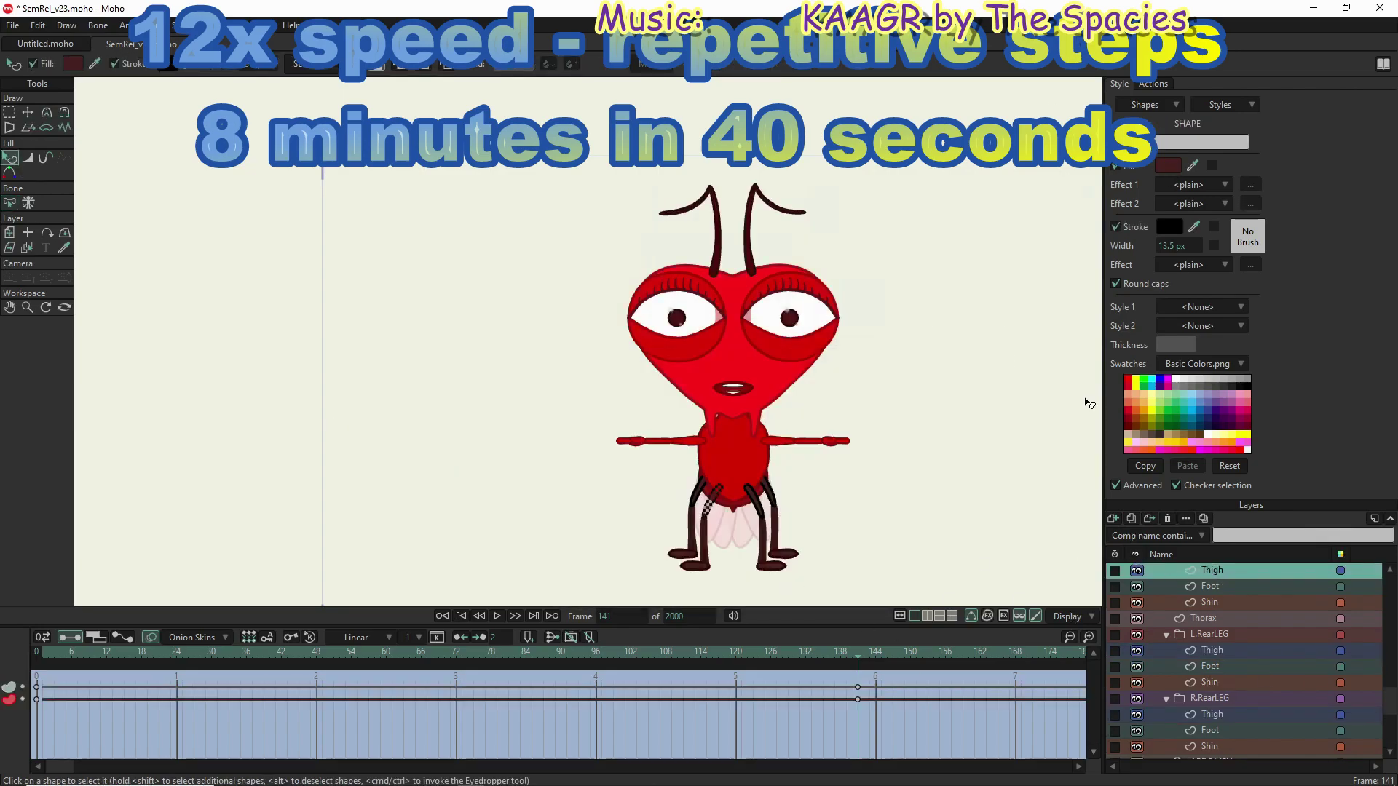
left_click(1170, 226)
left_click(792, 582)
left_click(1213, 651)
left_click(1170, 226)
left_click(790, 585)
left_click(1169, 226)
left_click(790, 585)
left_click(1170, 226)
left_click(790, 584)
Step: Set the stroke of the L.ForeLEG and R.ForeLEG thighs to 860707 at frame 71
left_click(1212, 570)
left_click(515, 688)
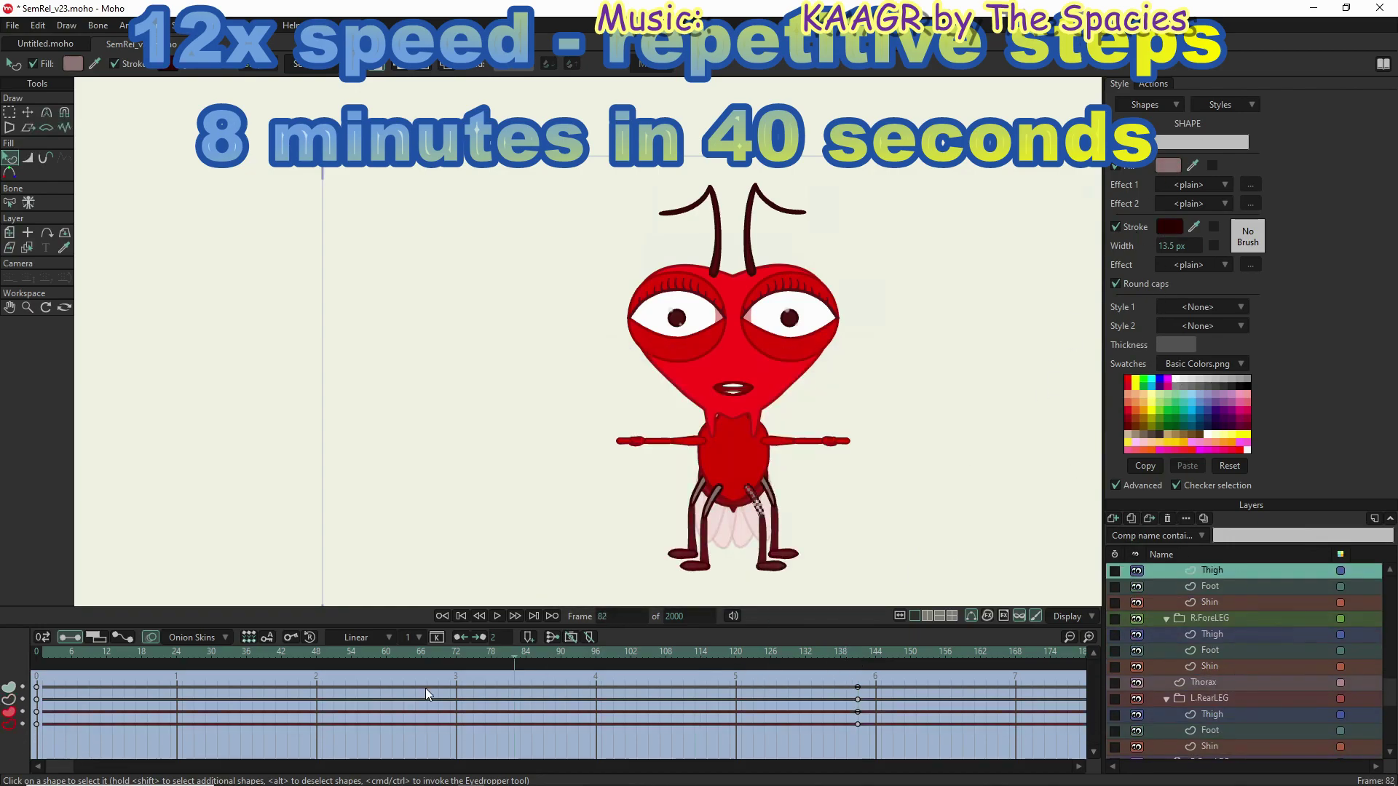
left_click(446, 658)
left_click(1179, 228)
type("8607078")
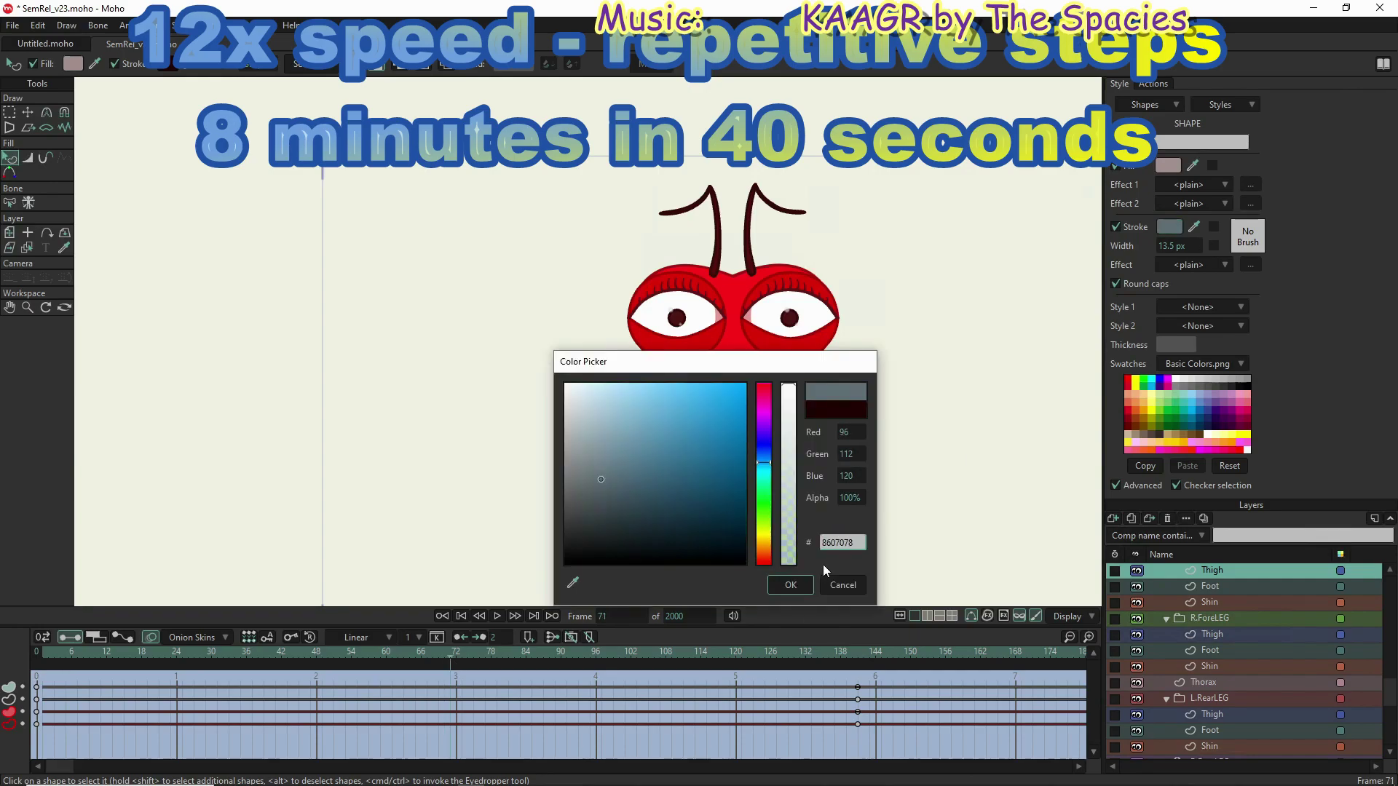
left_click(790, 585)
left_click(1212, 634)
left_click(1170, 226)
left_click(790, 585)
Step: Set the stroke of the L.RearLEG and R.RearLEG thighs to 860707 at frame 71
left_click(1213, 715)
left_click(1170, 227)
type("860707")
left_click(790, 584)
scroll(1237, 656, "down", 2)
left_click(1213, 682)
left_click(1170, 227)
type("860707")
left_click(790, 585)
Step: Set the fill of the R.RearLEG thigh to a53d3d at frame 71
left_click(1168, 165)
type("a53d3d")
left_click(790, 584)
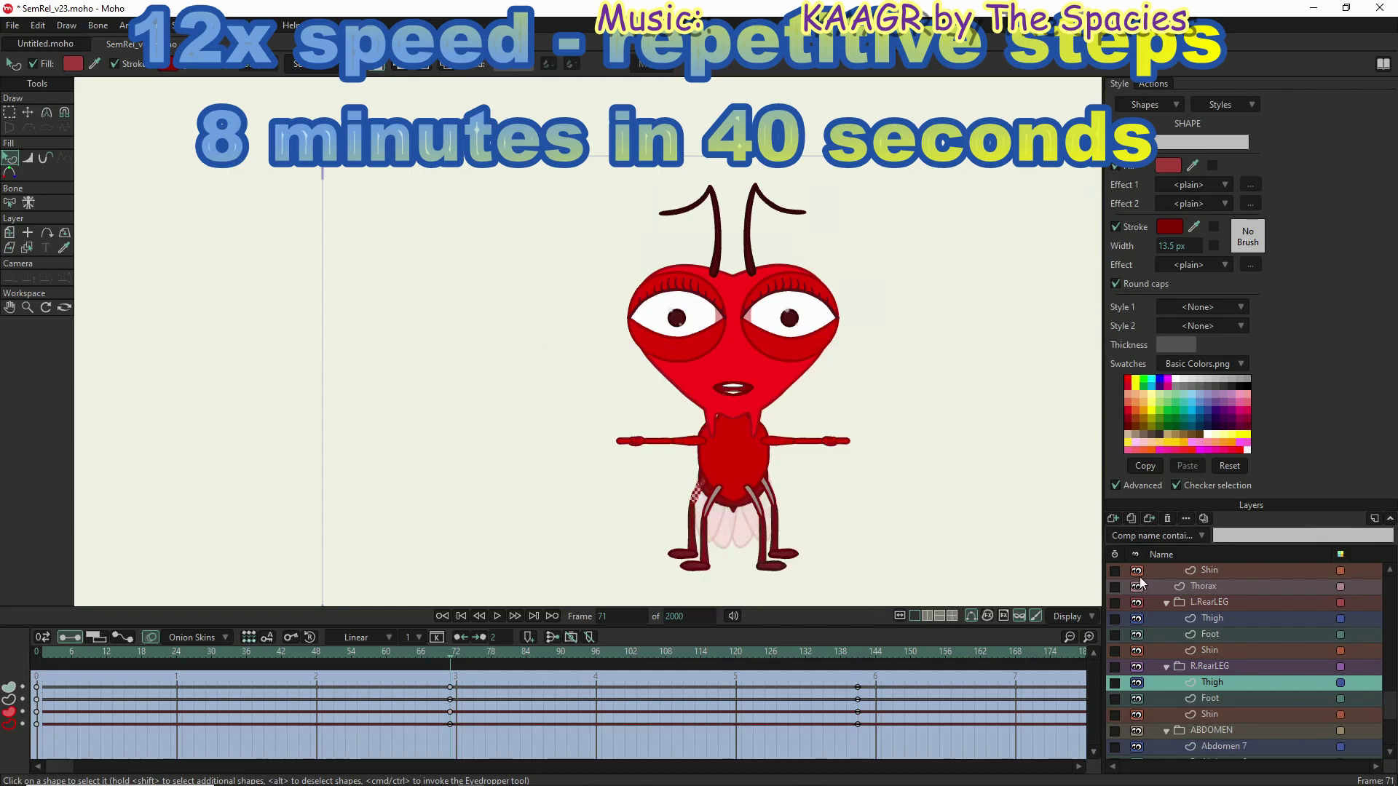
Step: Set the fill of the L.ForeLEG thigh to a muted pink at frame 1
scroll(1238, 655, "up", 2)
left_click(1213, 619)
left_click(1168, 165)
key("Escape")
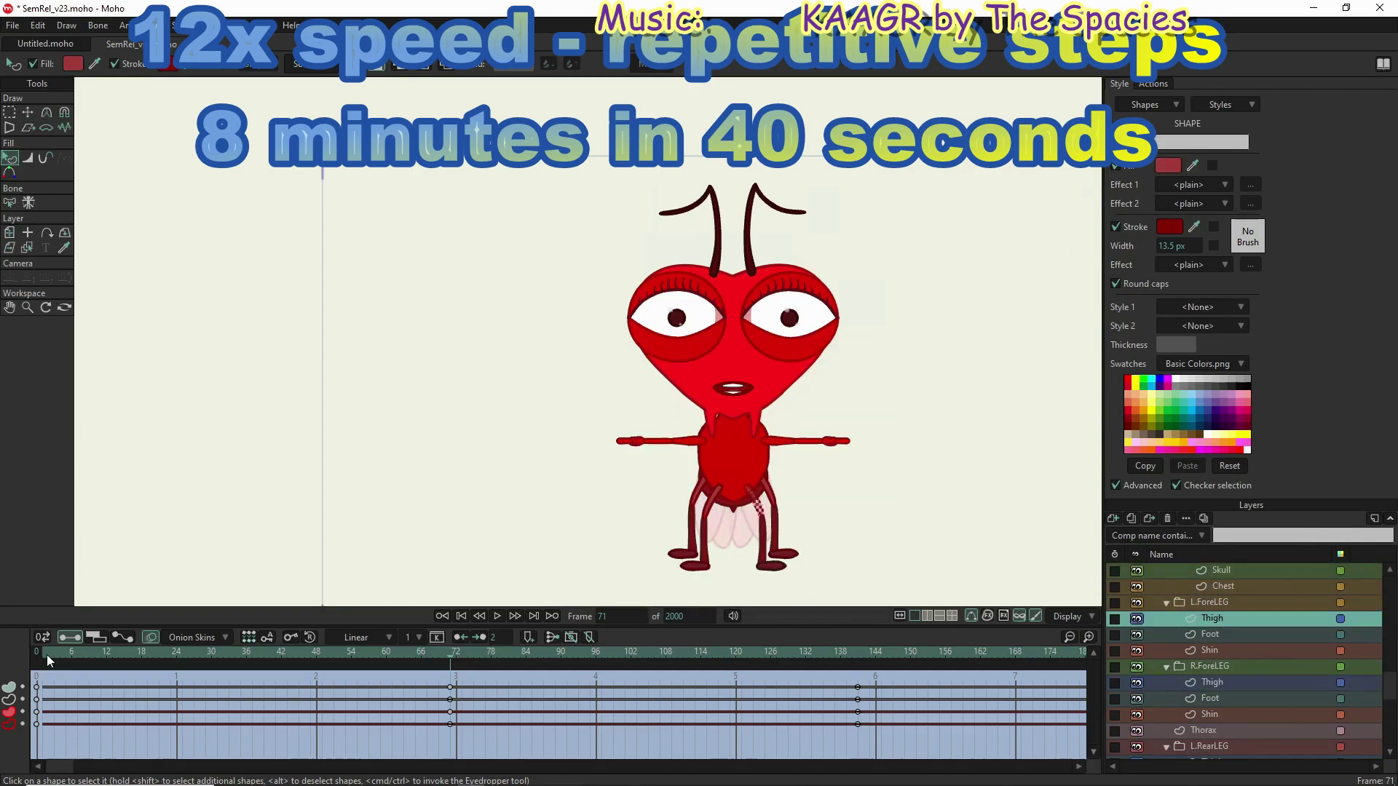
left_click(1168, 165)
left_click(842, 543)
left_click(791, 585)
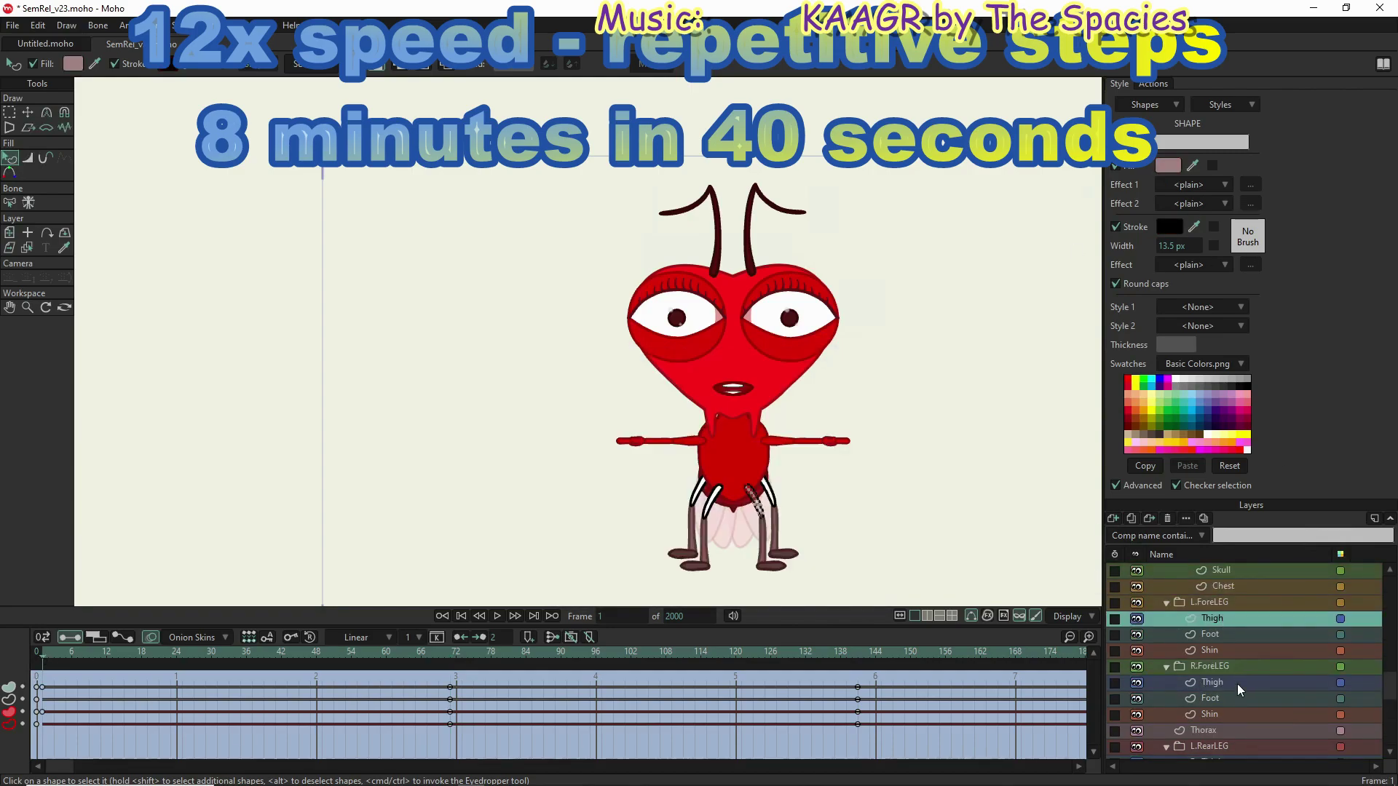
Step: Apply the muted pink fill and matching stroke colour to the other leg thighs at frame 1
left_click(1213, 682)
left_click(724, 531)
scroll(1237, 691, "down", 3)
left_click(1213, 666)
left_click(1168, 166)
left_click(790, 585)
left_click(1168, 227)
left_click(790, 584)
left_click(1213, 602)
left_click(1168, 165)
left_click(790, 585)
left_click(1168, 226)
left_click(790, 585)
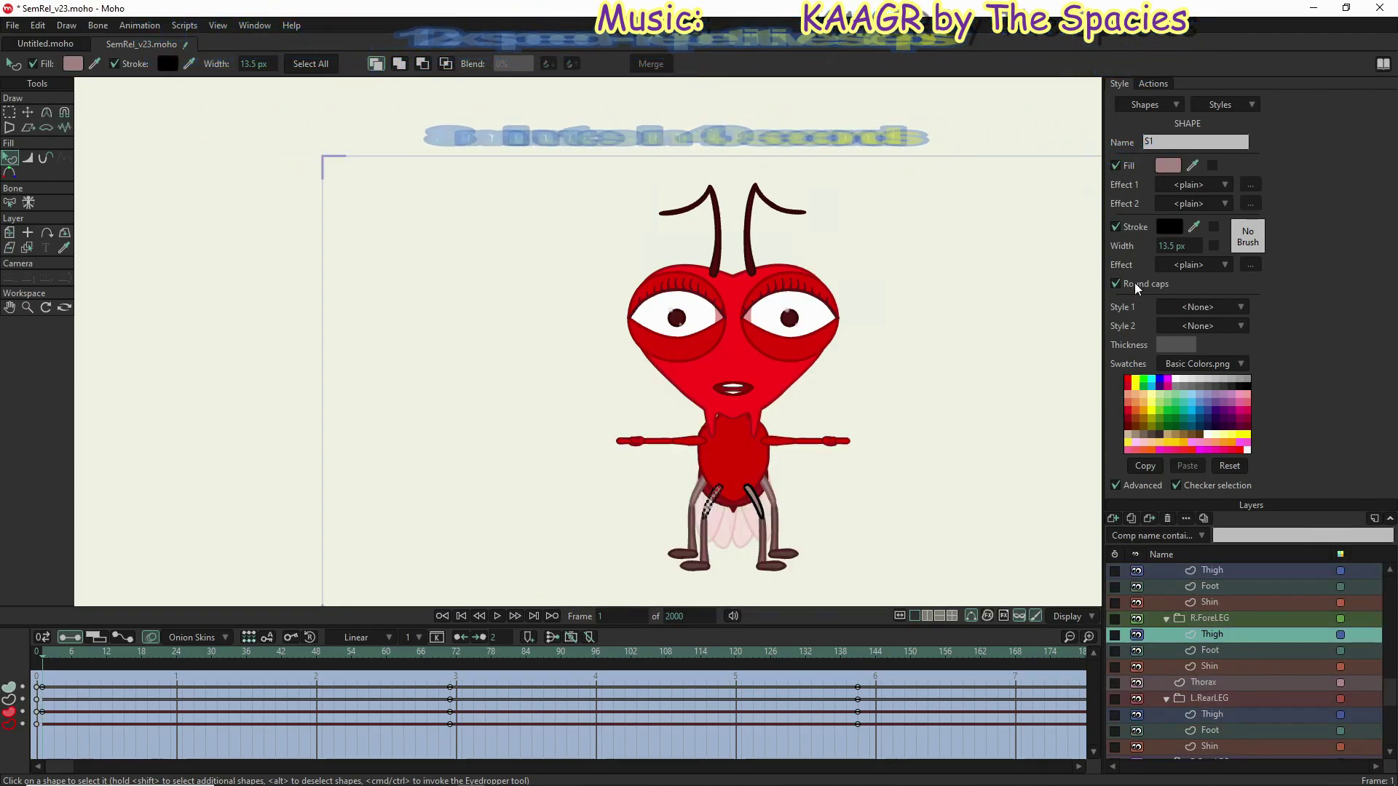
Step: Set the fill and stroke colours of the L.ForeLEG thigh at frame 1 to match the other thighs
scroll(1238, 656, "down", 2)
left_click(1212, 650)
left_click(1168, 165)
left_click(790, 585)
left_click(1168, 227)
left_click(790, 585)
Step: Examine the leg colour transition of the LegColors action at frames between 1 and 141
left_click(351, 656)
left_click(510, 669)
left_click(549, 668)
left_click(703, 668)
key("ctrl+Right")
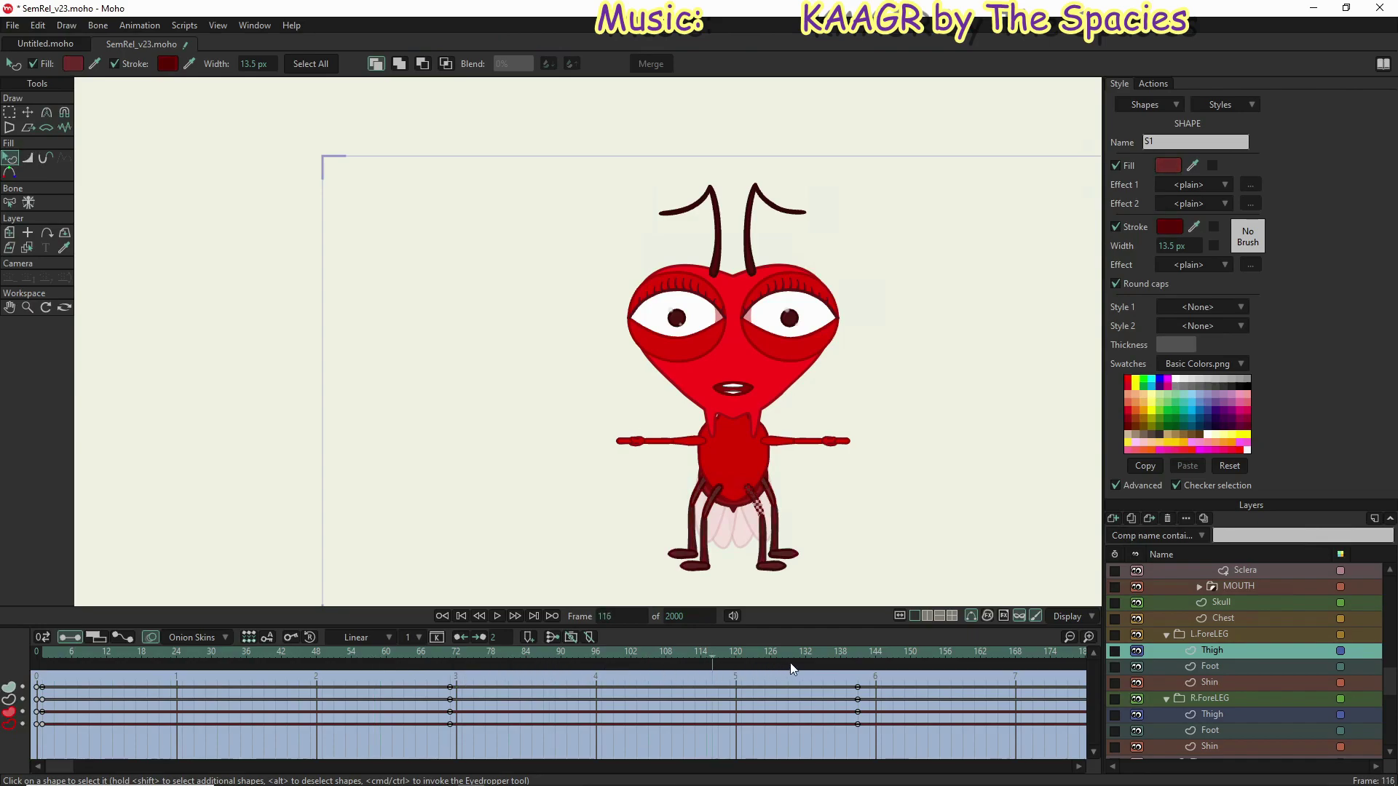
left_click(281, 674)
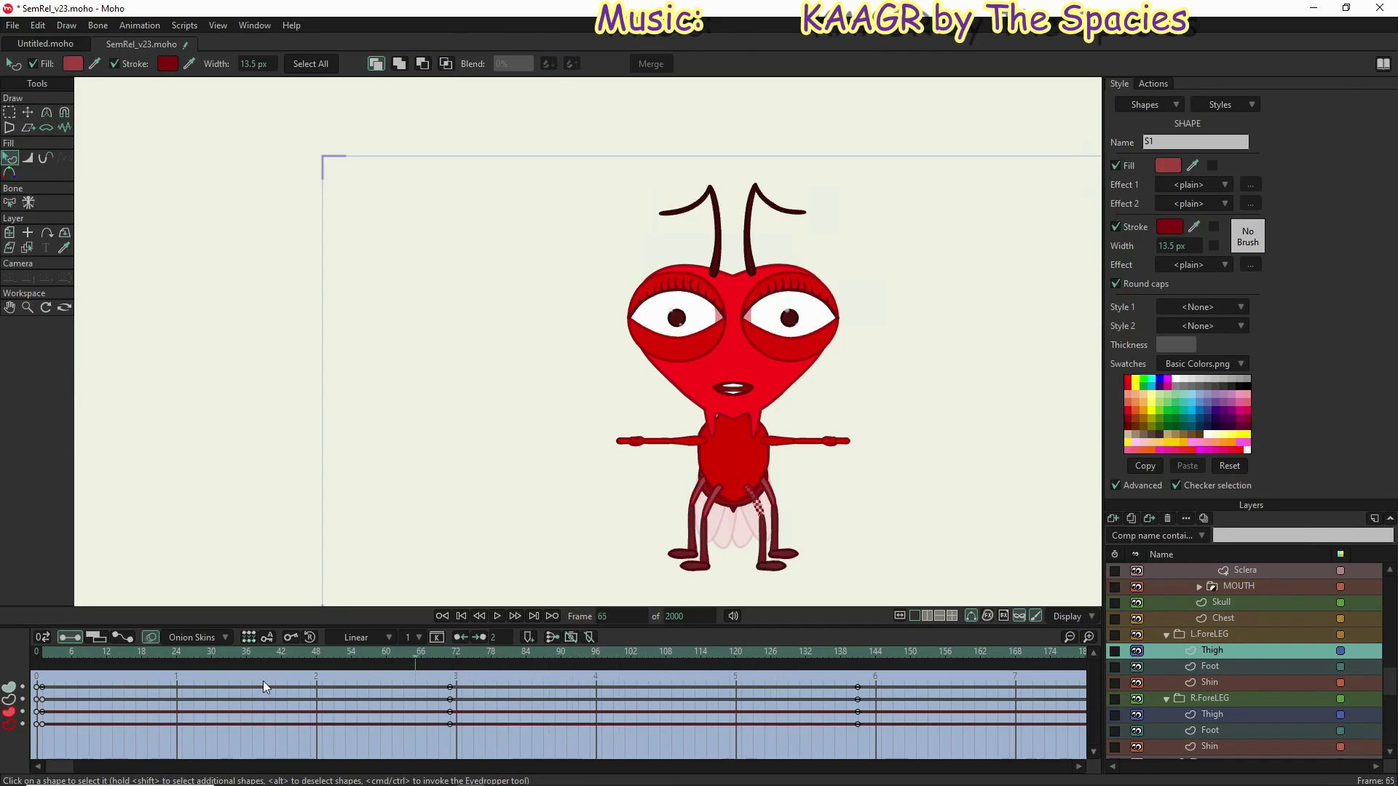
left_click(467, 688)
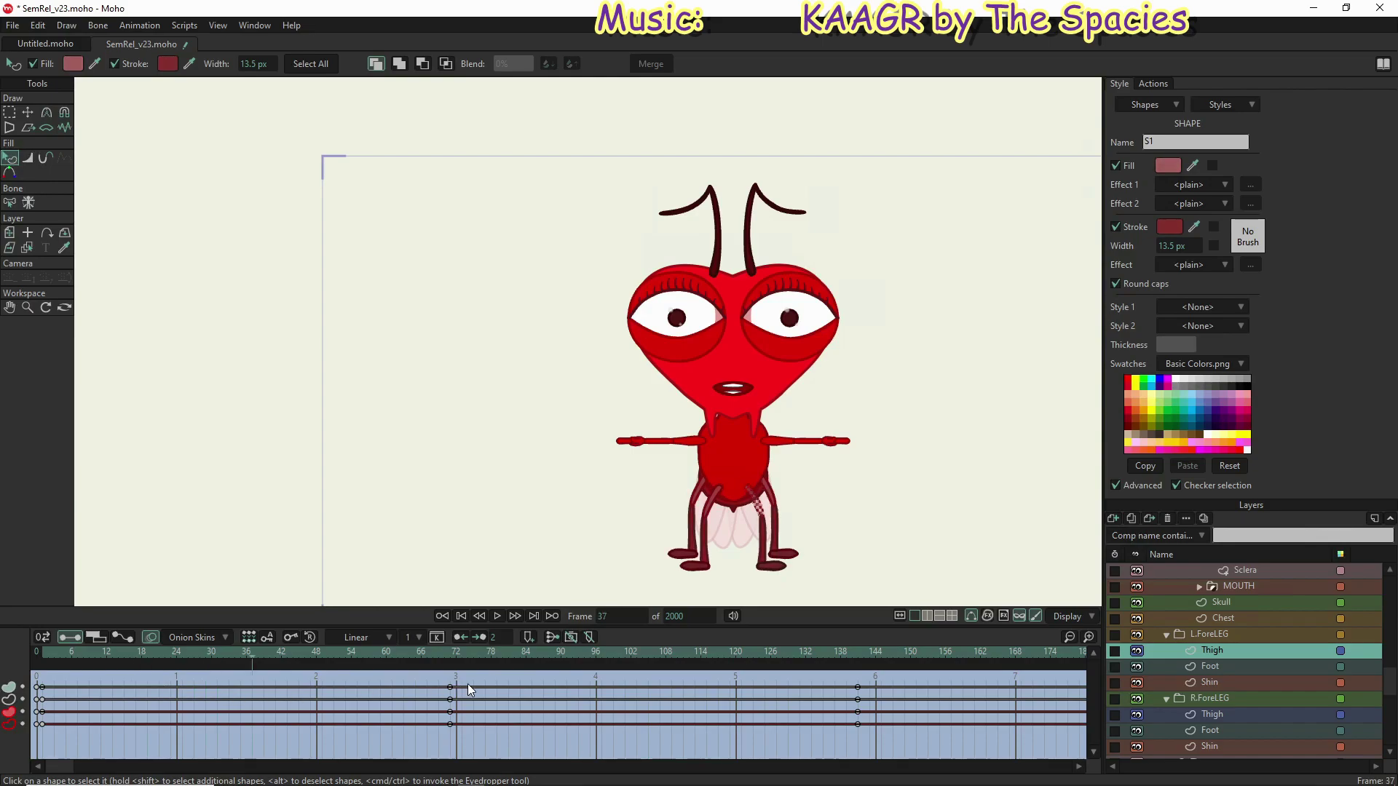
left_click(711, 691)
left_click(814, 687)
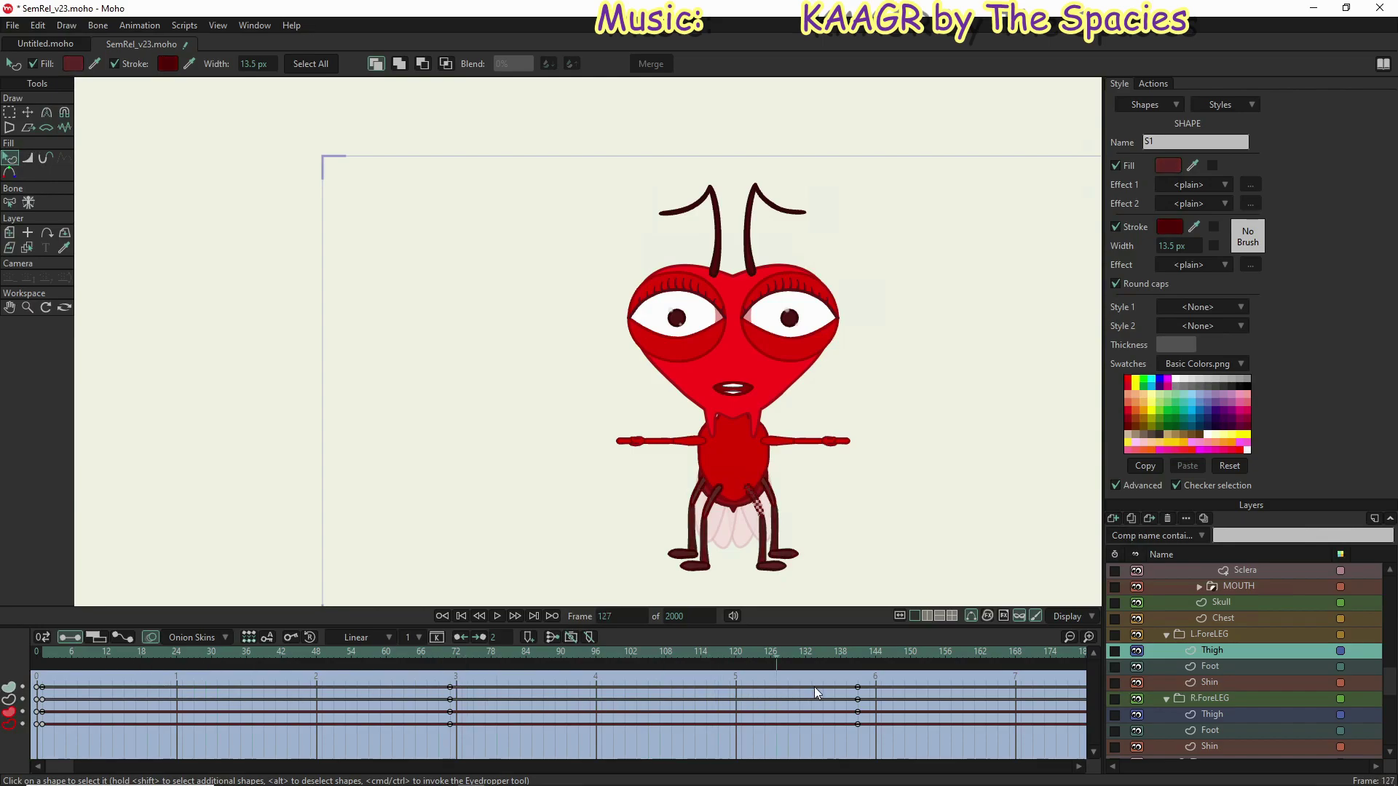
left_click(552, 674)
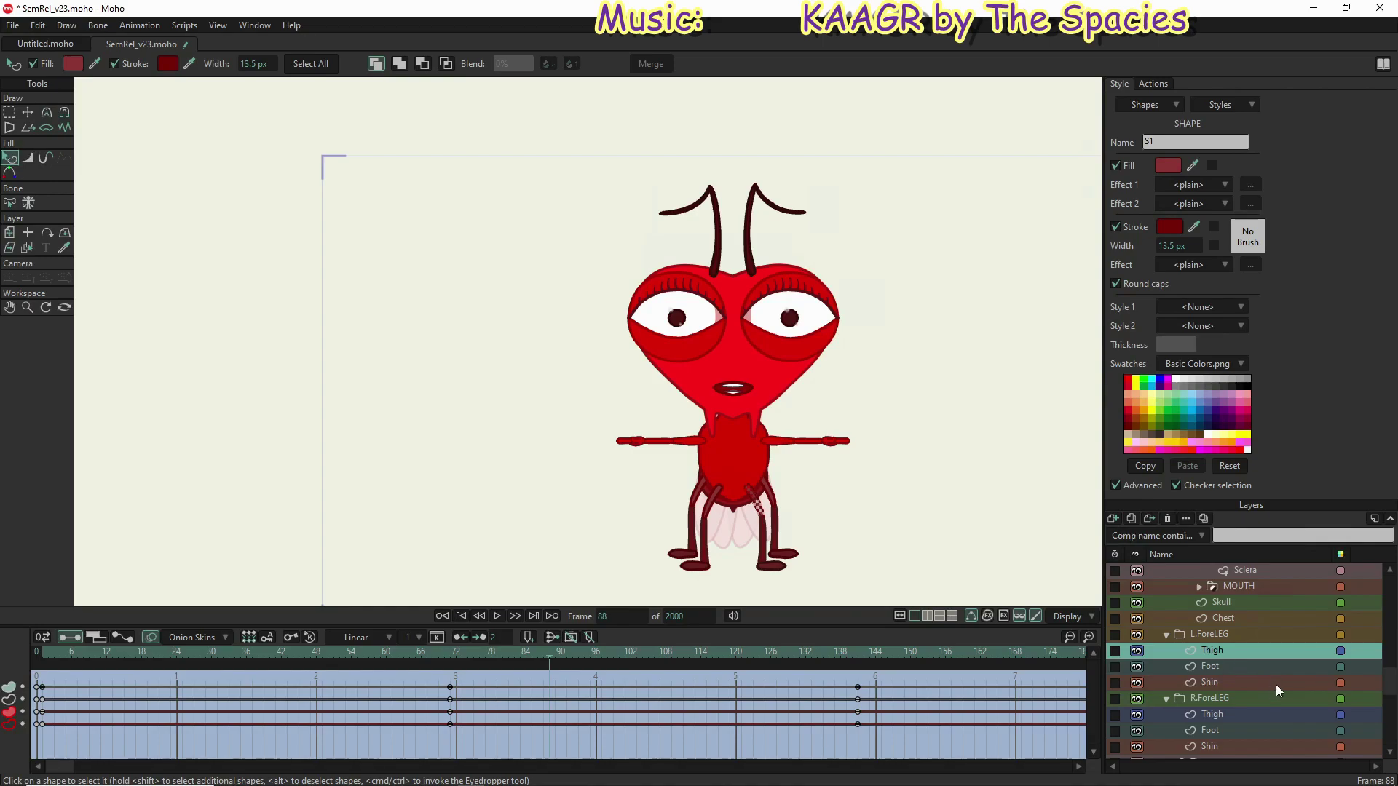
Step: Select the SemRel bone layer and switch from the LegColors action back to Mainline
scroll(1276, 684, "up", 8)
scroll(1276, 595, "up", 10)
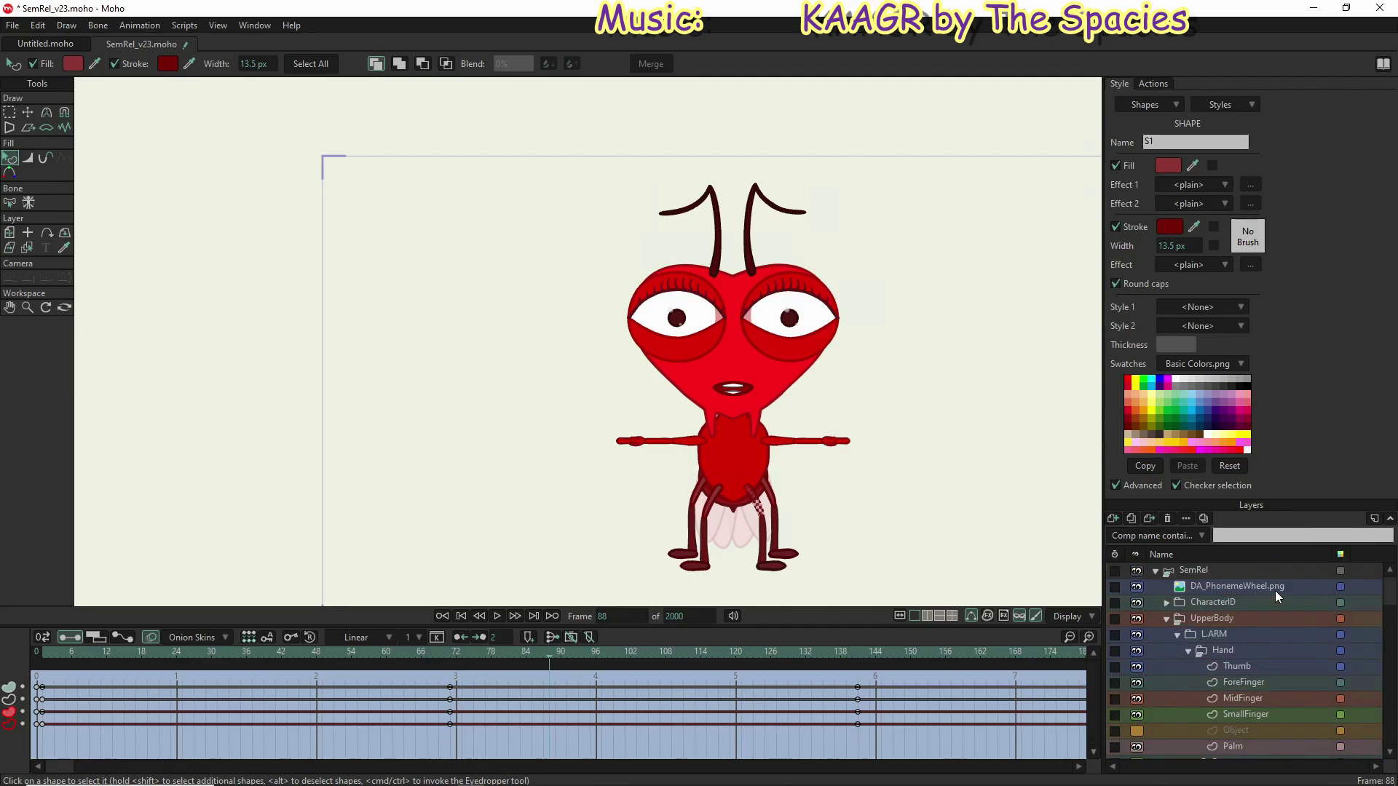
left_click(1246, 571)
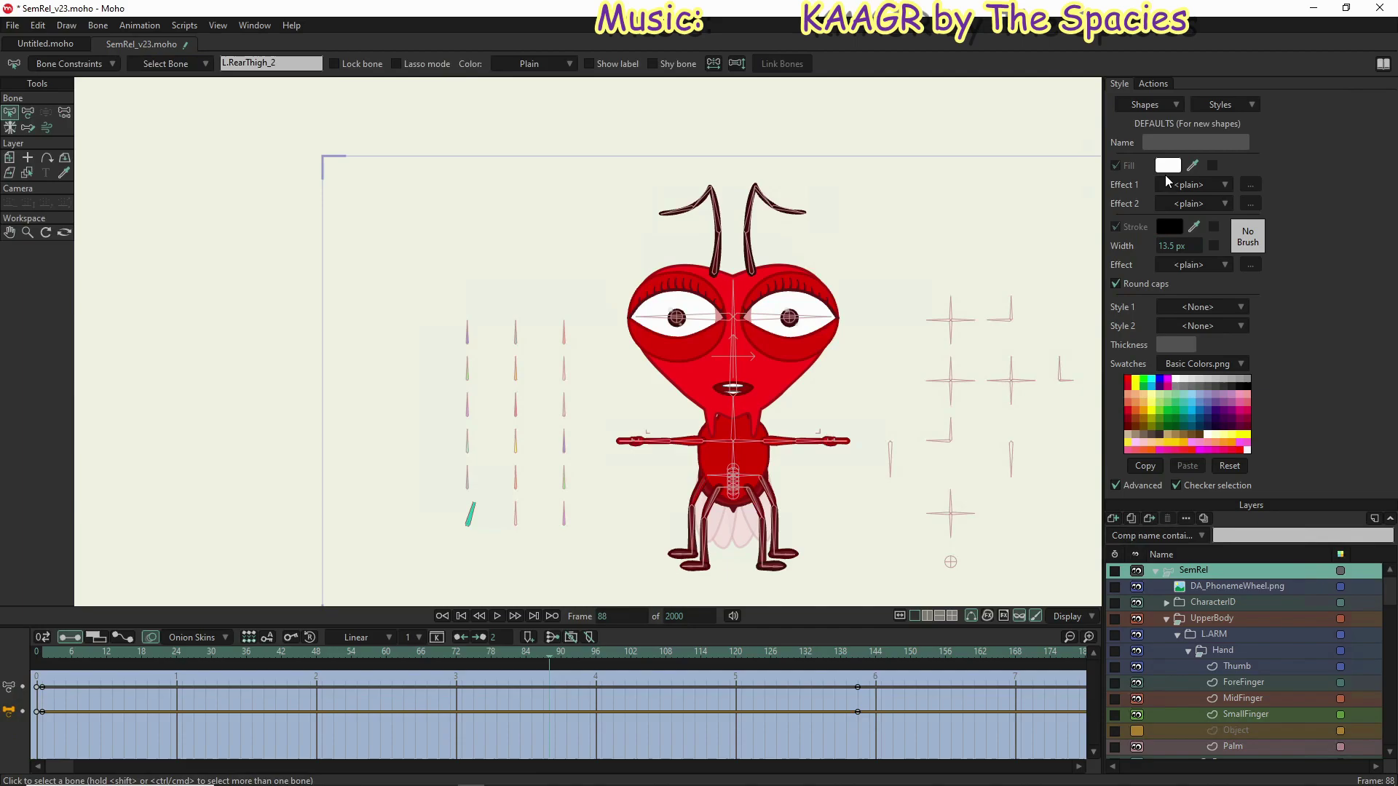
left_click(1147, 85)
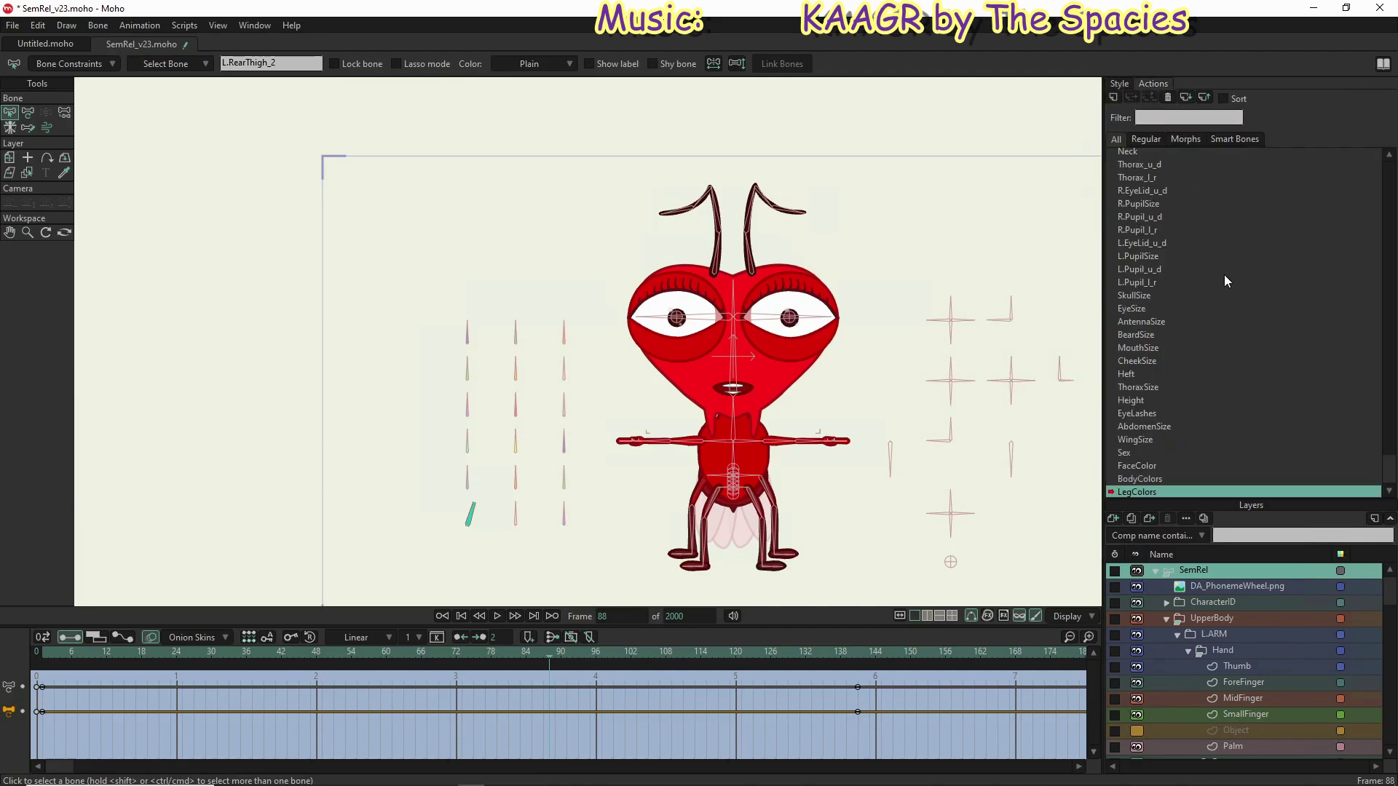
scroll(1389, 474, "up", 1)
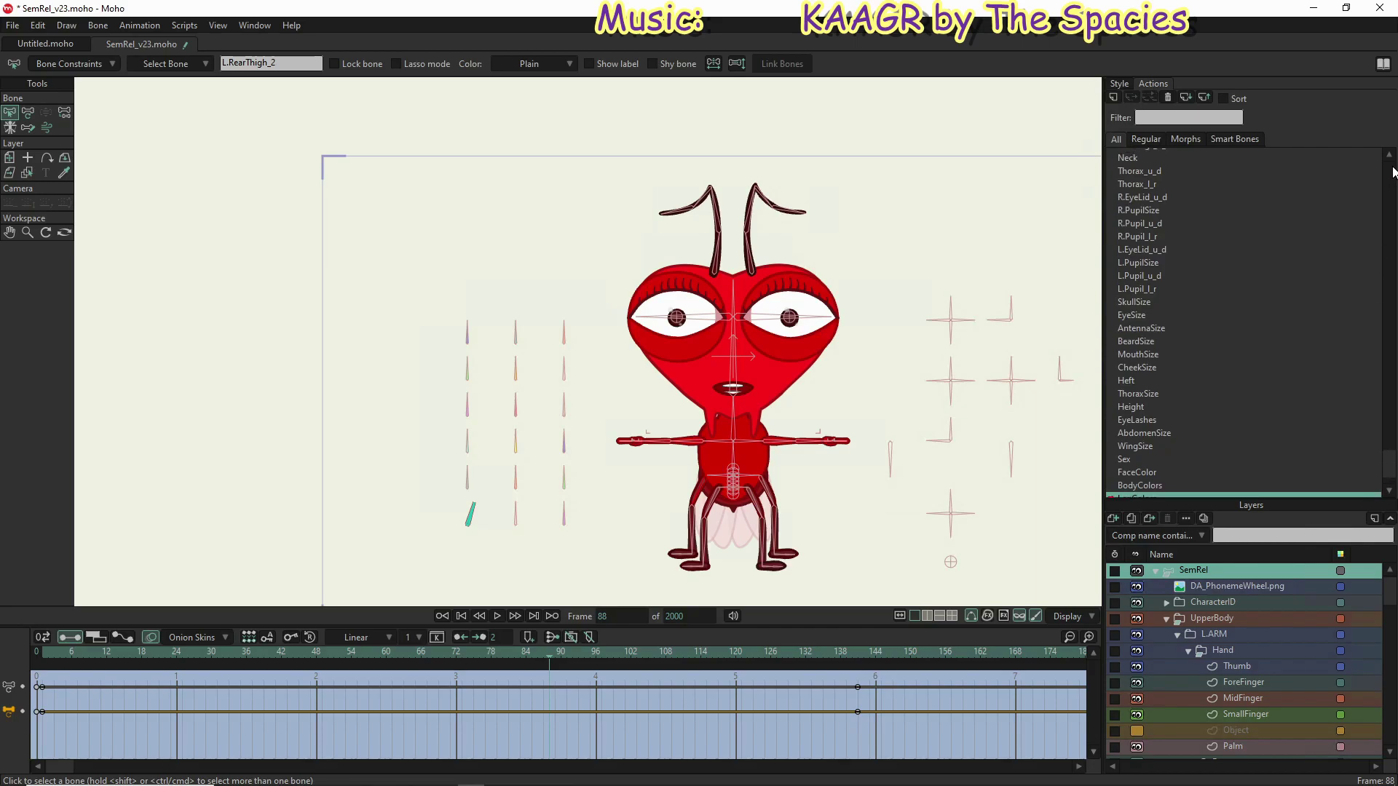
scroll(1392, 174, "up", 5)
scroll(1388, 167, "up", 5)
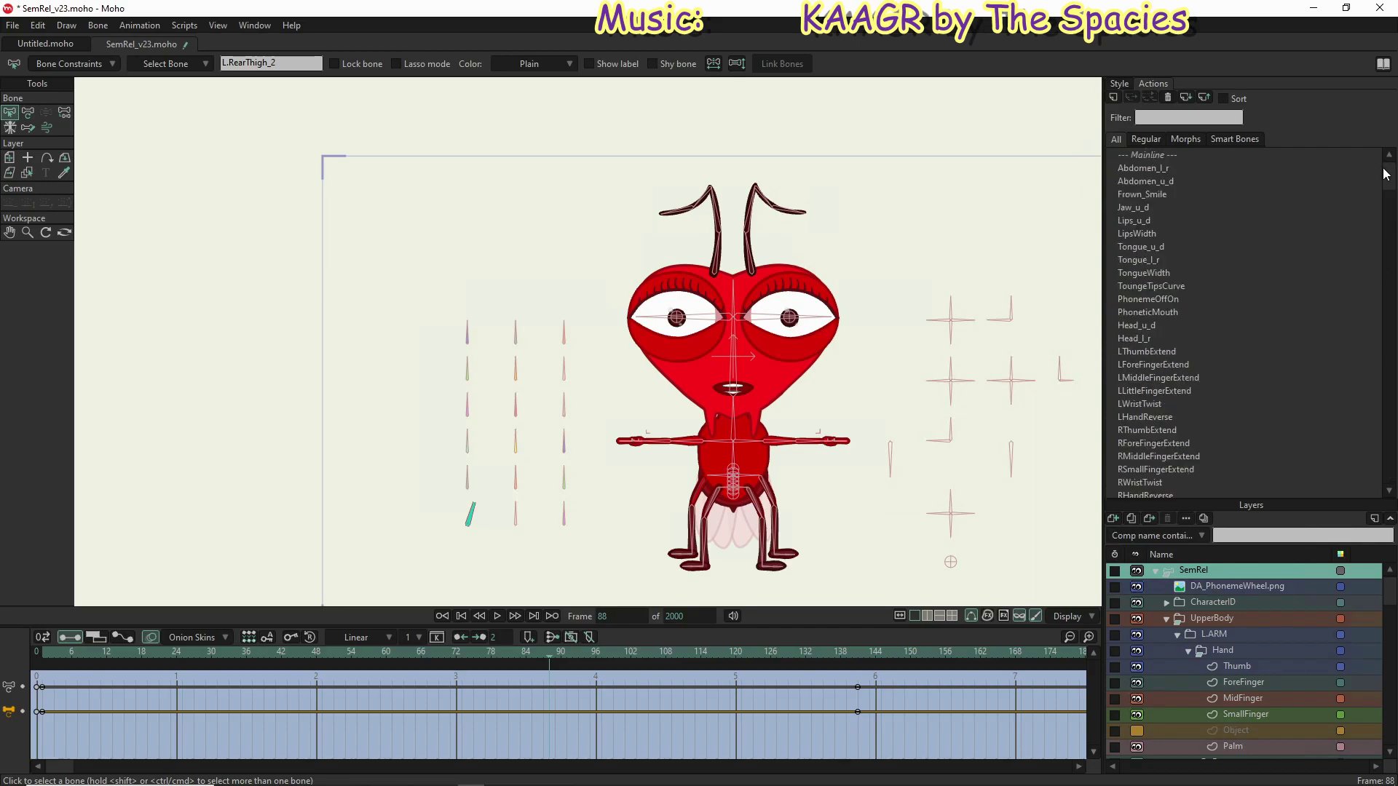
double_click(1137, 156)
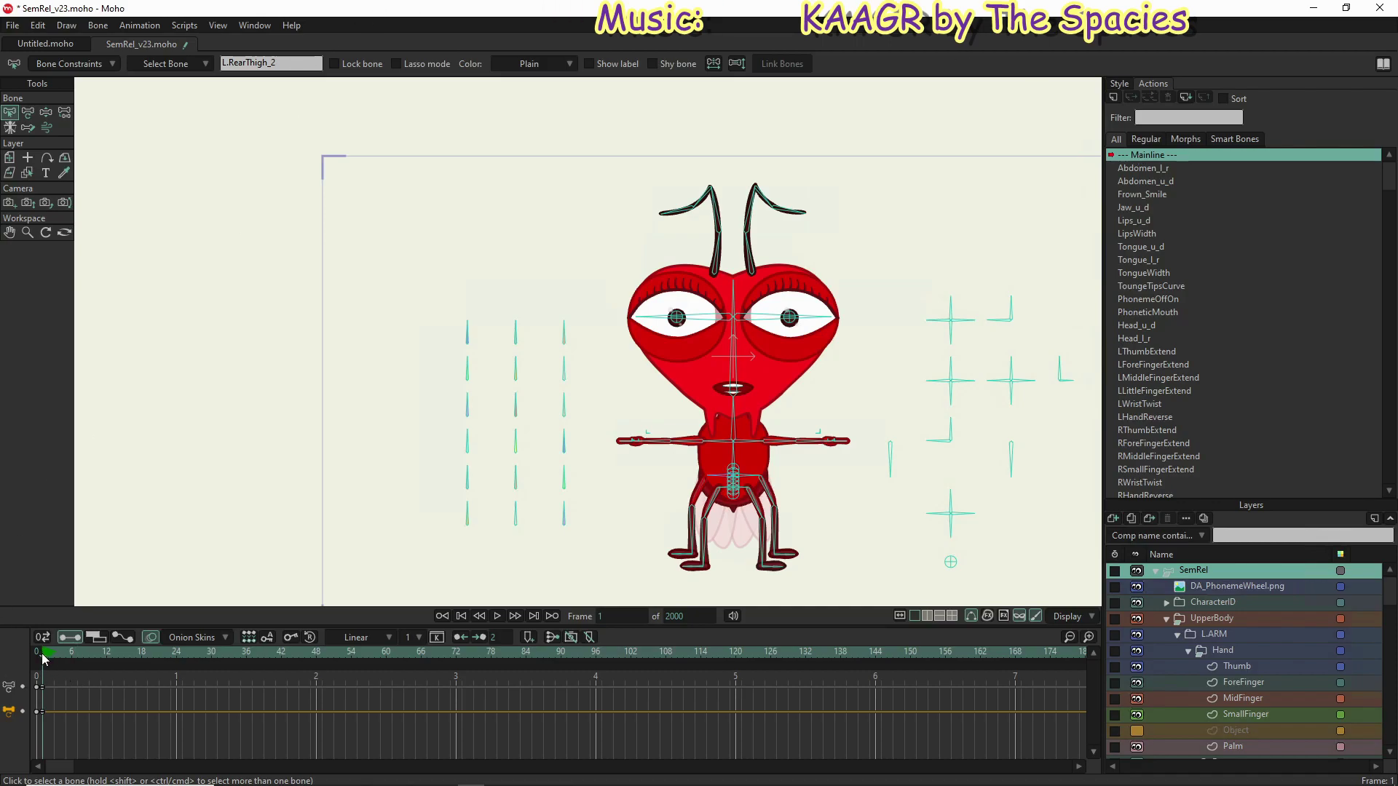
Step: Test the face, body and leg colour dials at frame 1 by rotating their bones with the Manipulate Bones tool
left_click(47, 113)
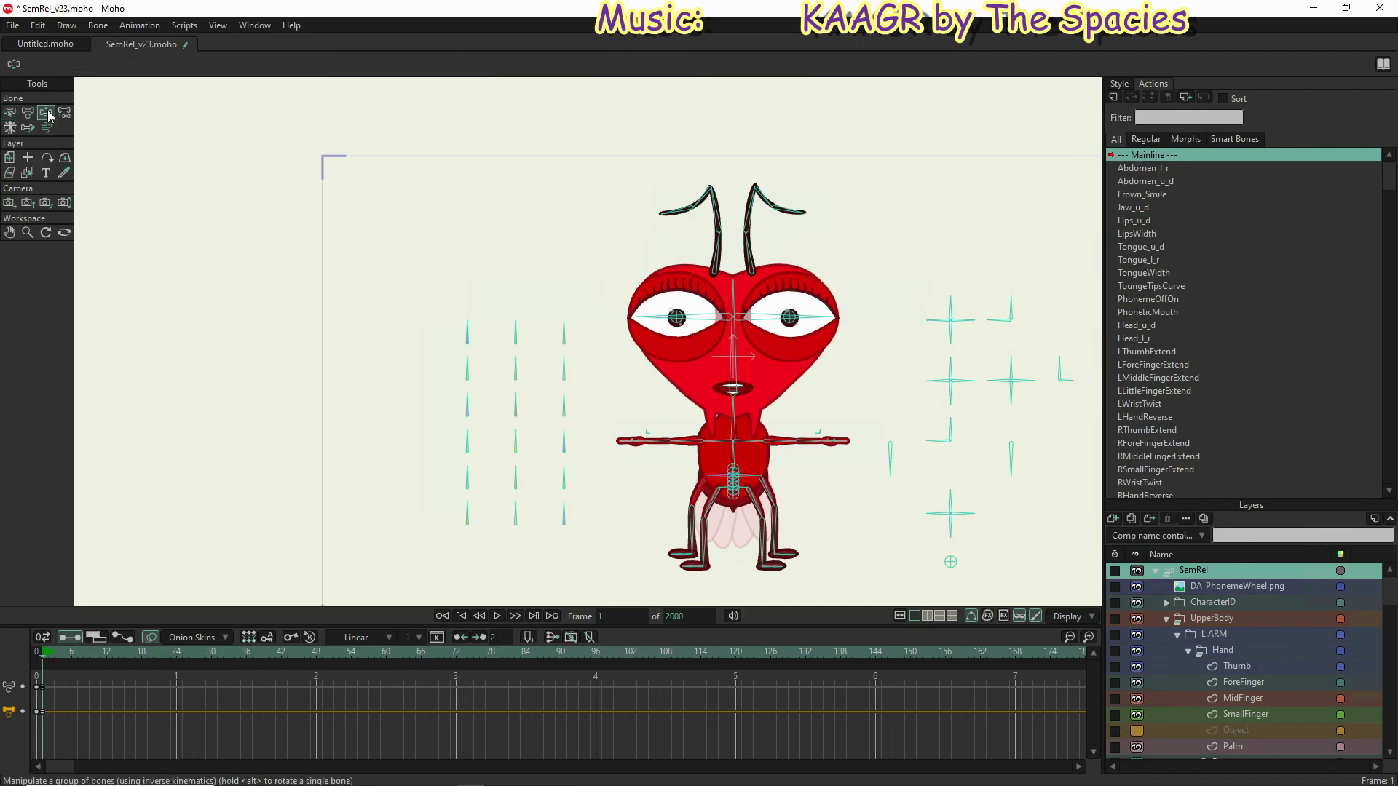
left_click(559, 474)
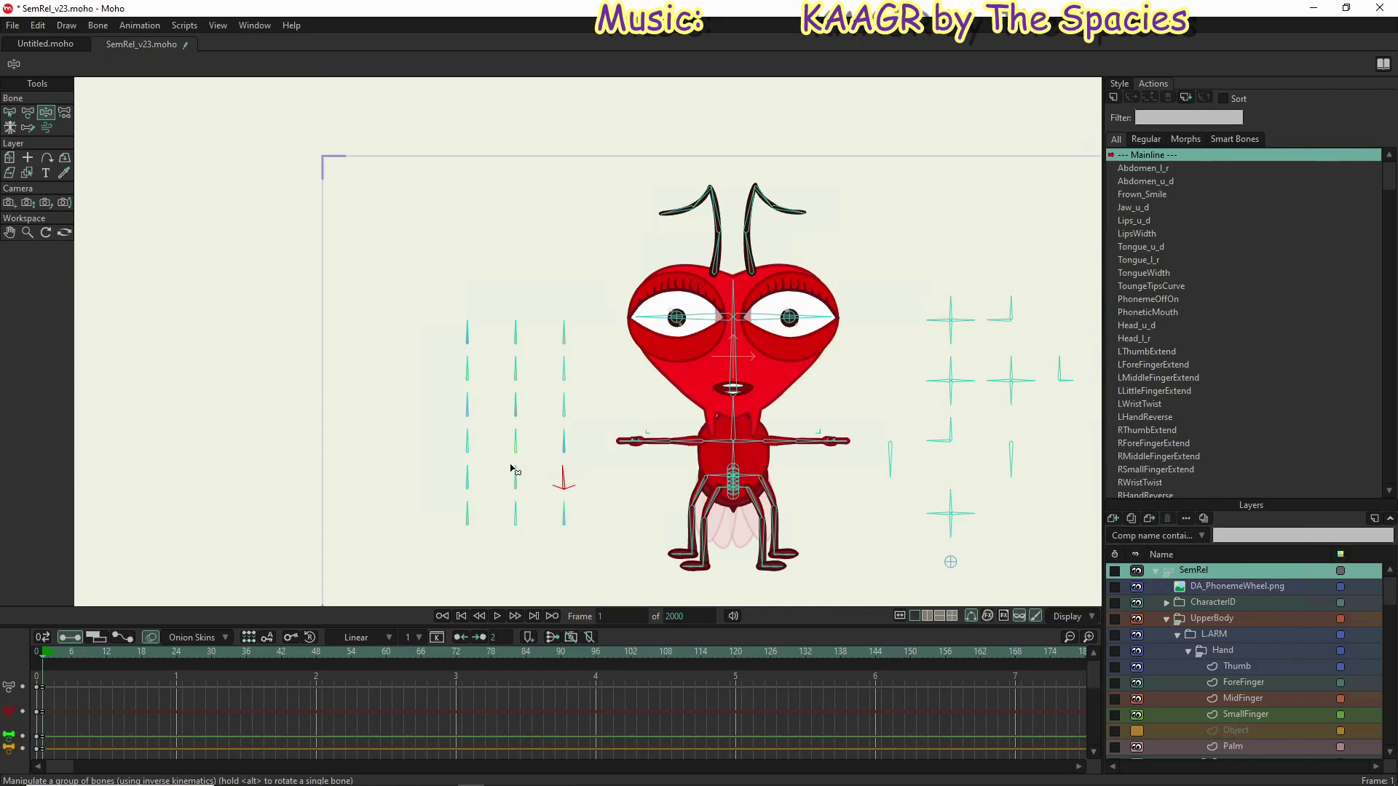
left_click_drag(512, 472, 609, 483)
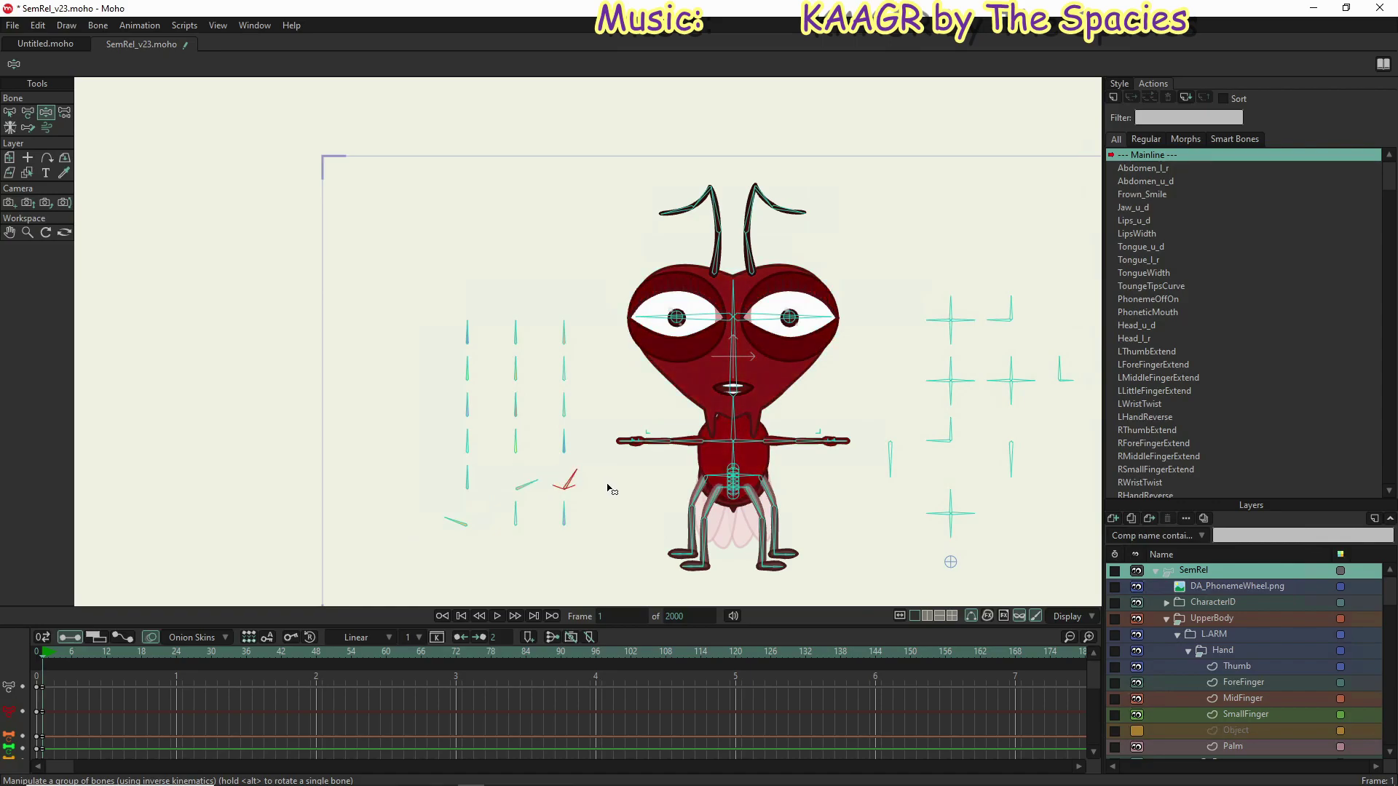
left_click(527, 487)
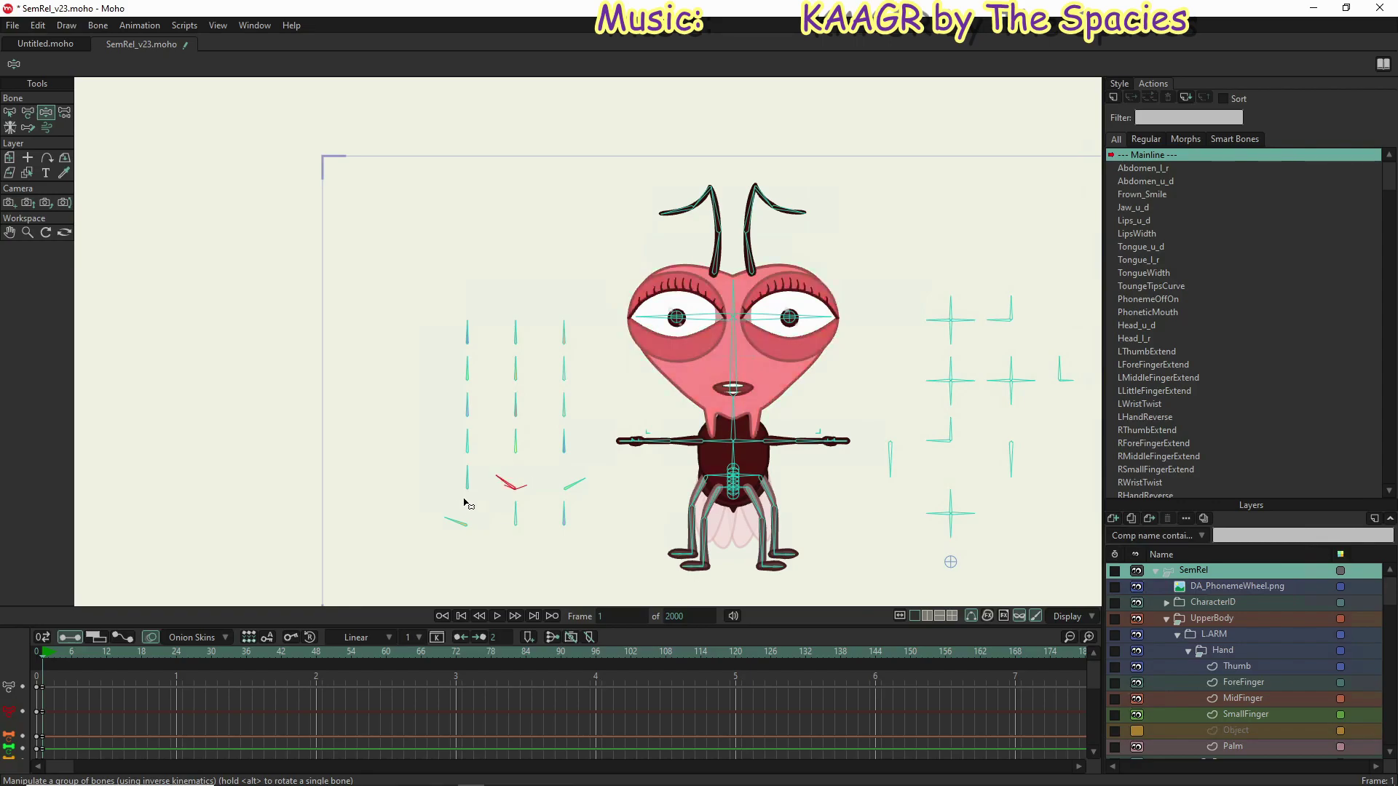
mouse_move(459, 521)
left_mouse_down()
mouse_move(489, 520)
mouse_move(434, 504)
mouse_move(450, 515)
left_mouse_up()
scroll(623, 540, "up", 3)
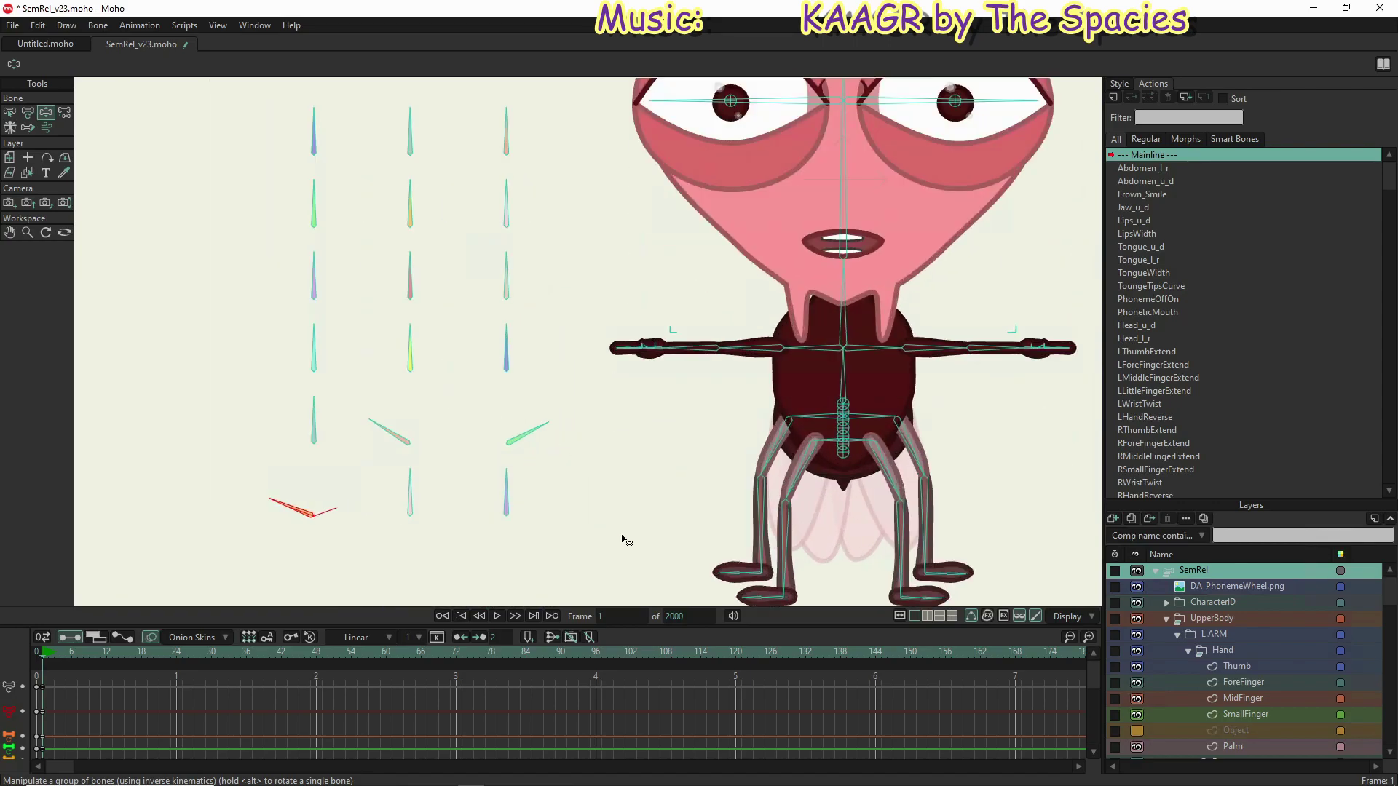
scroll(623, 540, "down", 1)
left_click(451, 495)
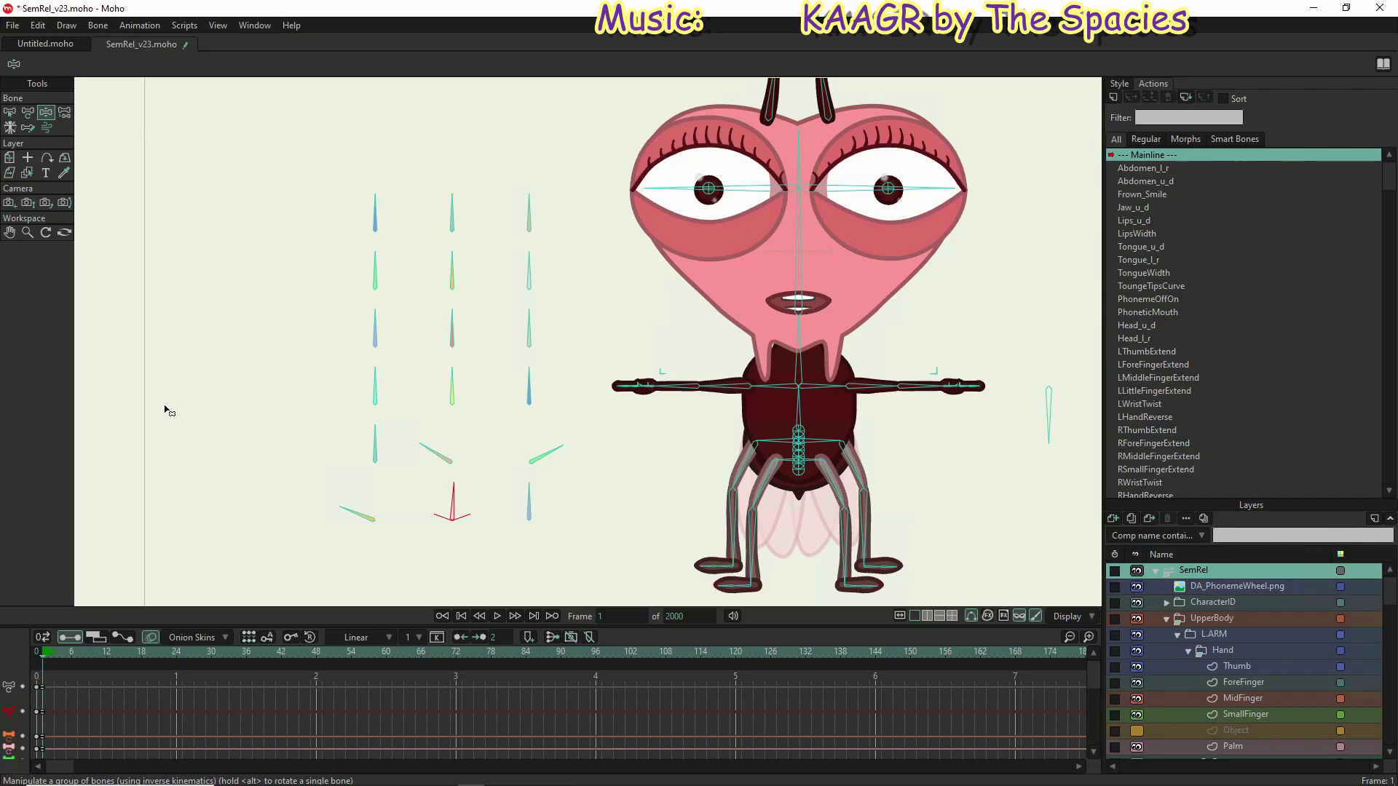
Step: Clear all animation from the document
left_click(143, 27)
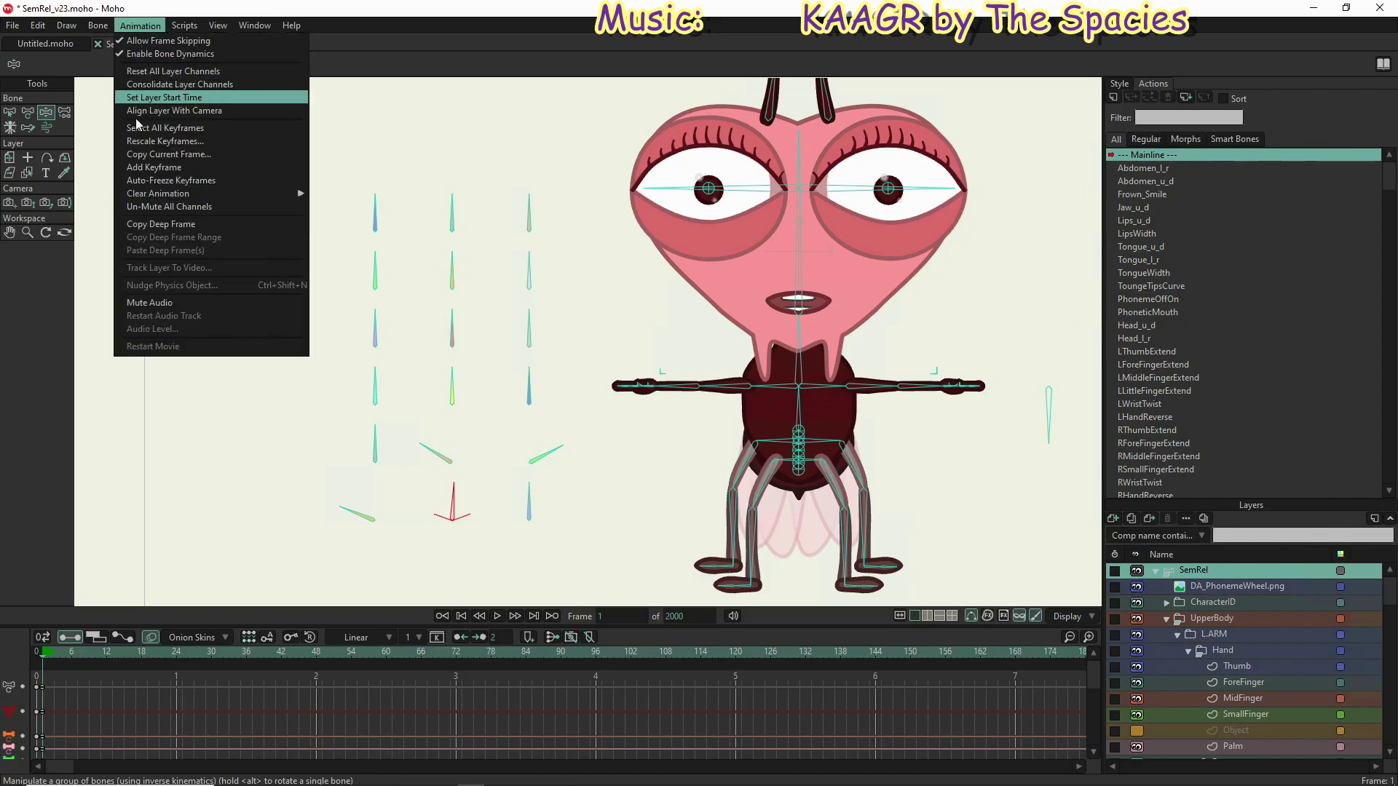
mouse_move(156, 195)
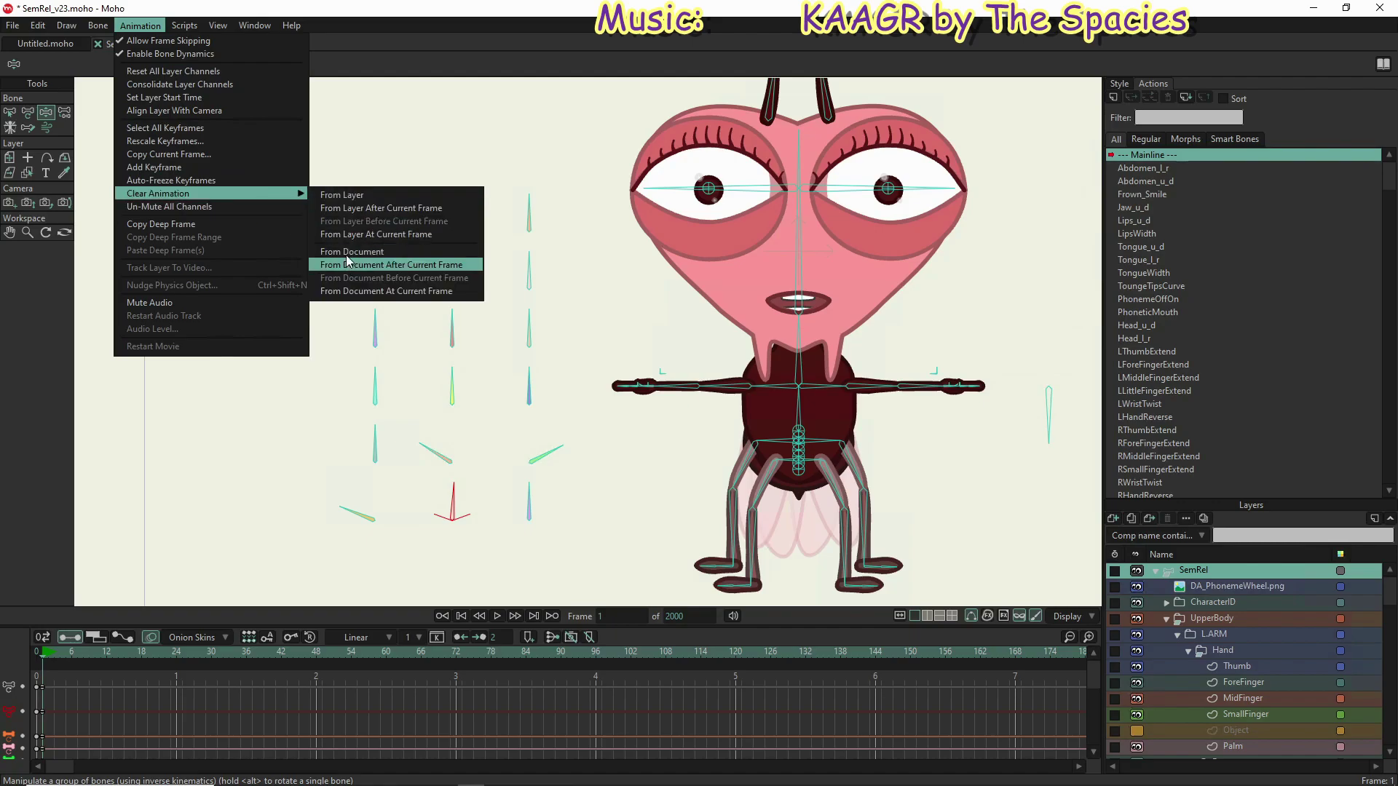
left_click(347, 252)
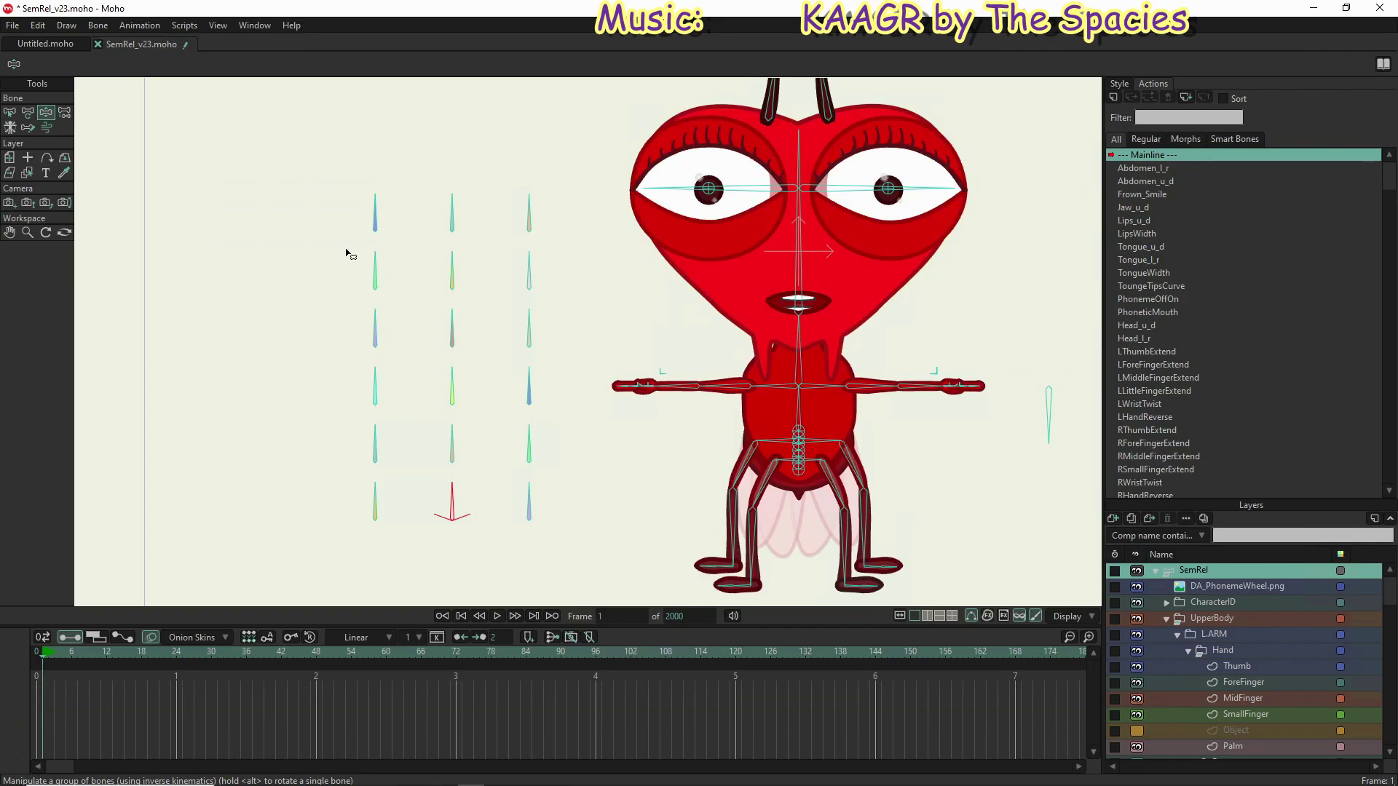
Step: Create a new action named ScleraWingsColor for the selected dial bone
left_click(9, 114)
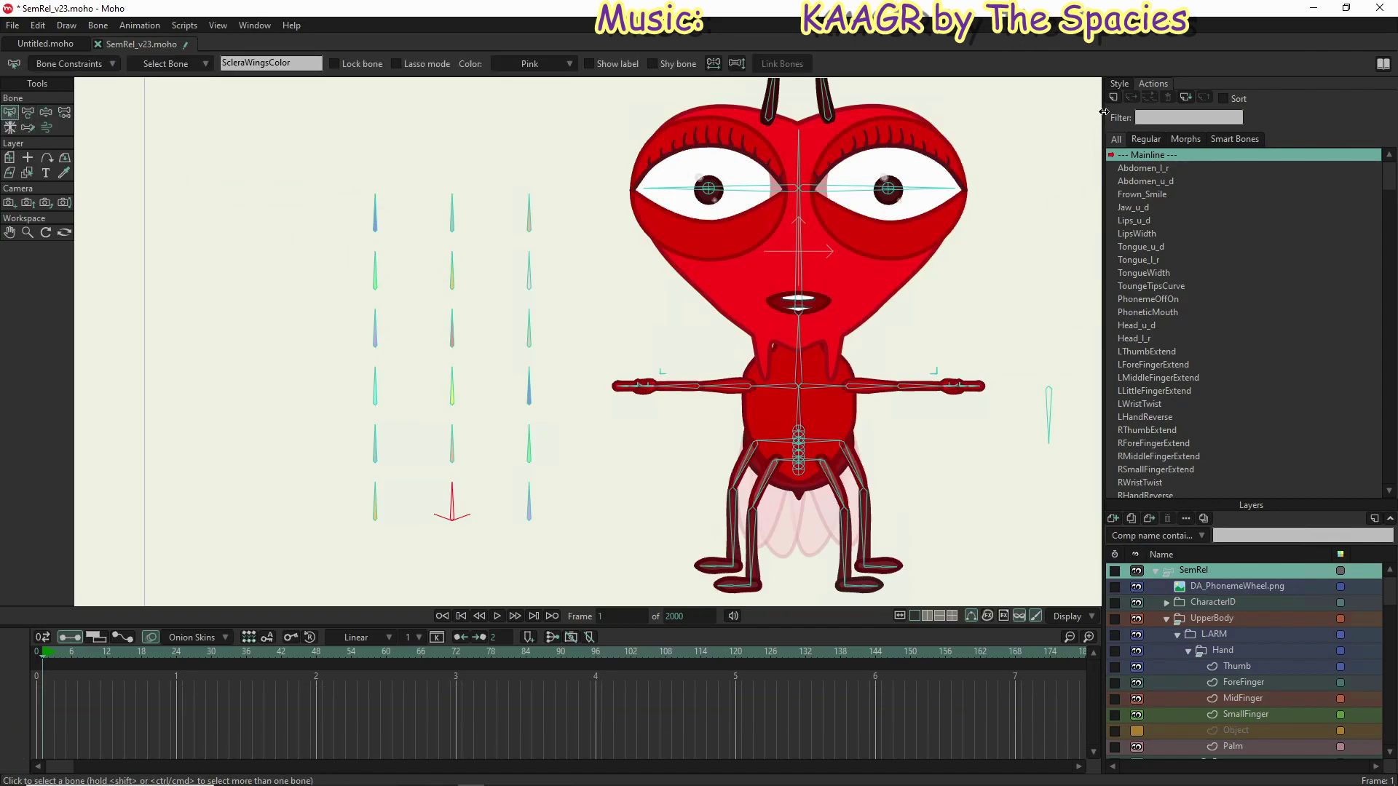
left_click(1113, 98)
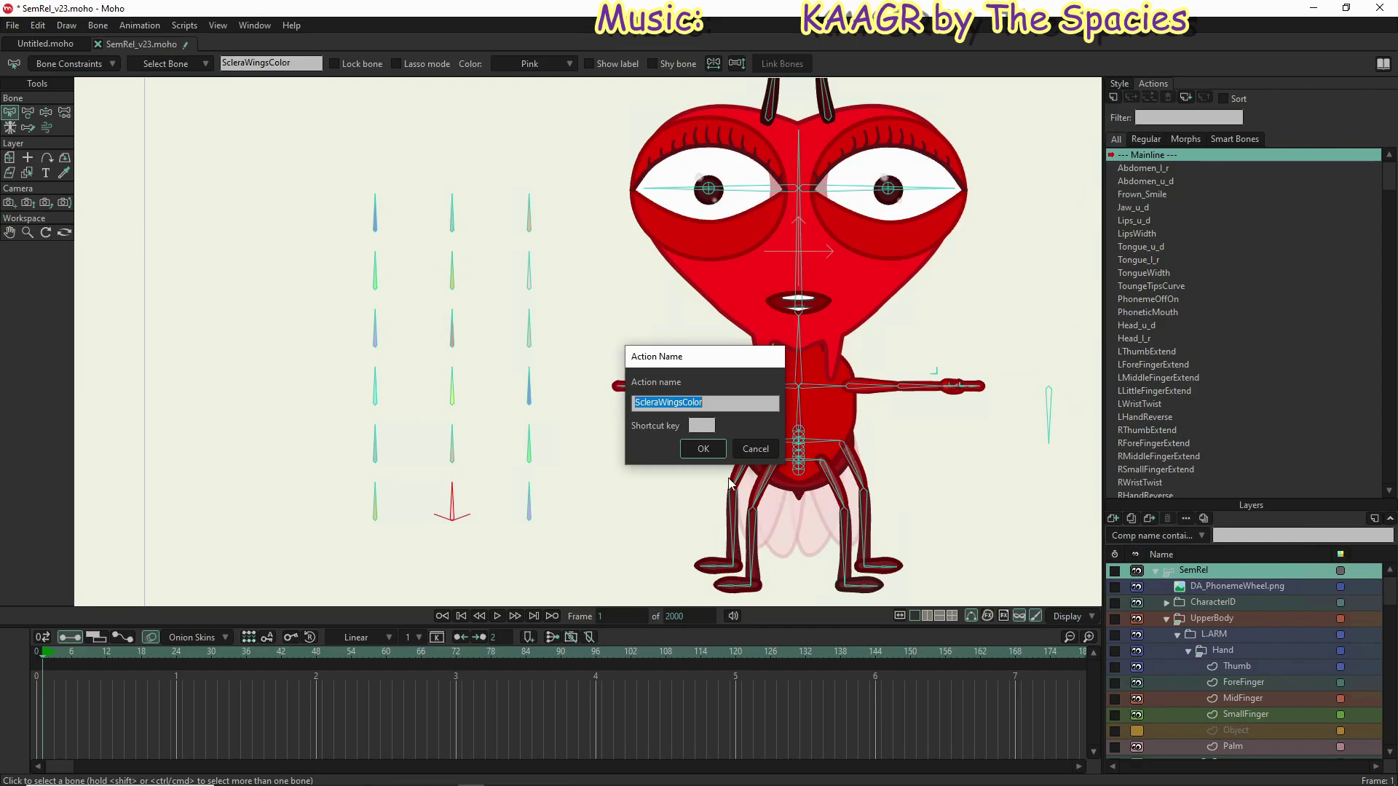
left_click(703, 449)
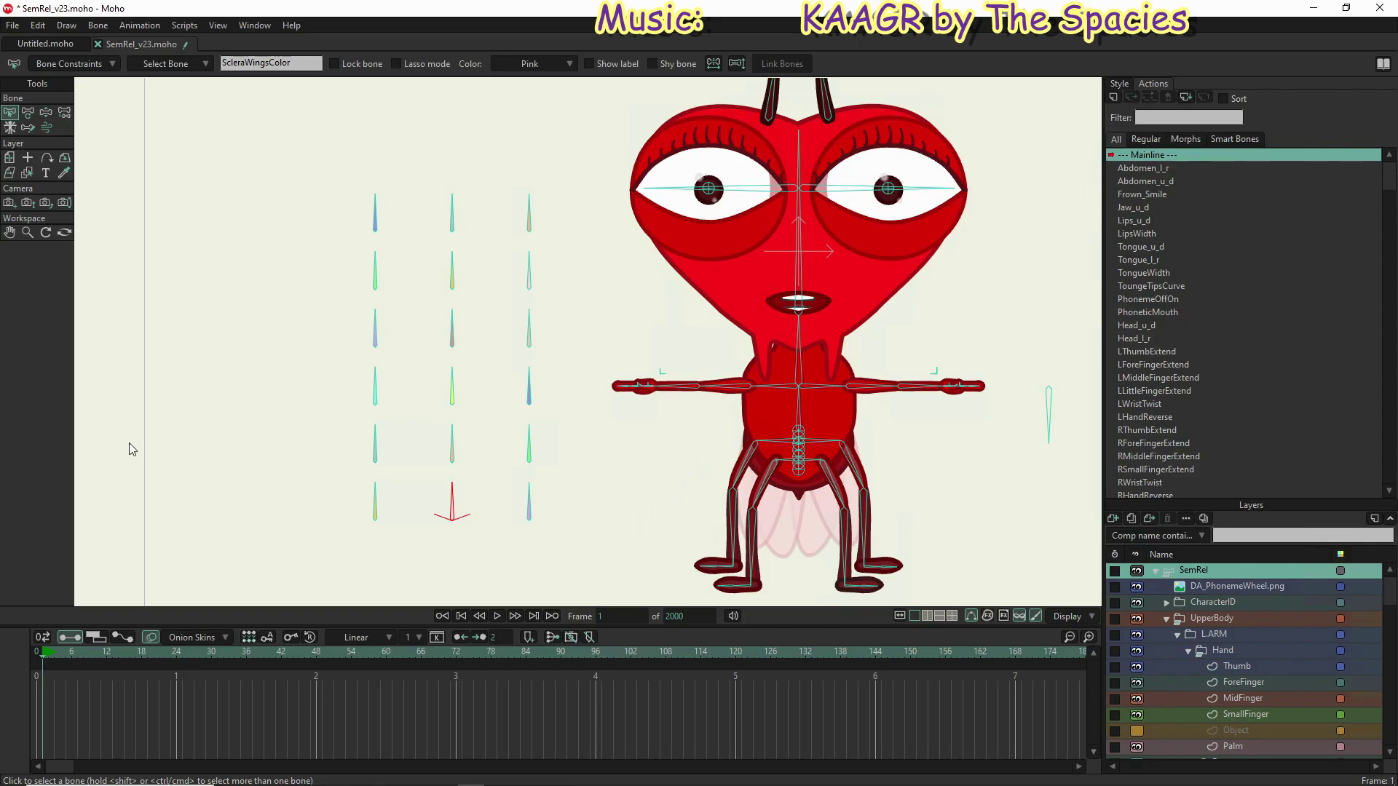
Step: Rotate the ScleraWingsColor dial bone to 160° at frame 1 and to 20° at frame 141 inside its action
left_click(29, 118)
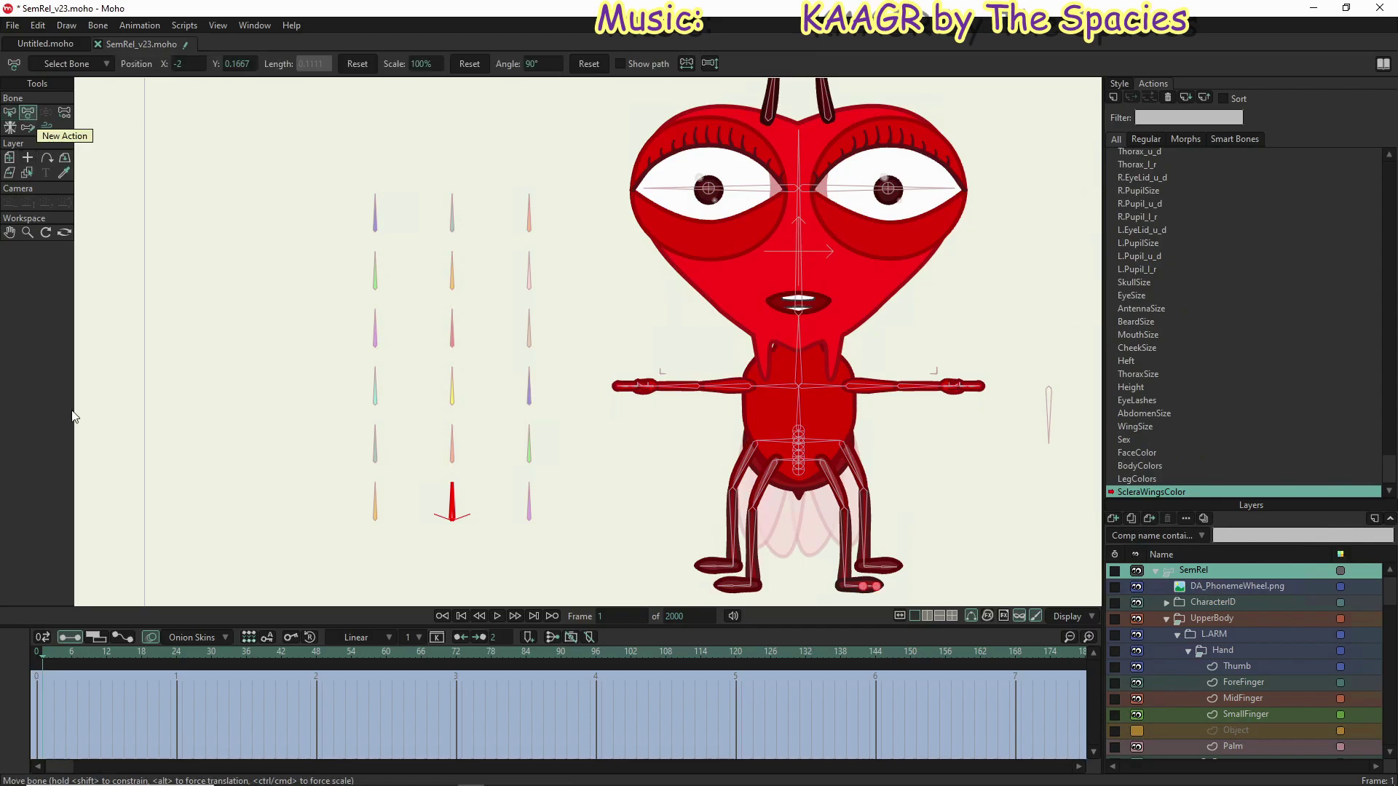
left_click_drag(451, 514, 384, 566)
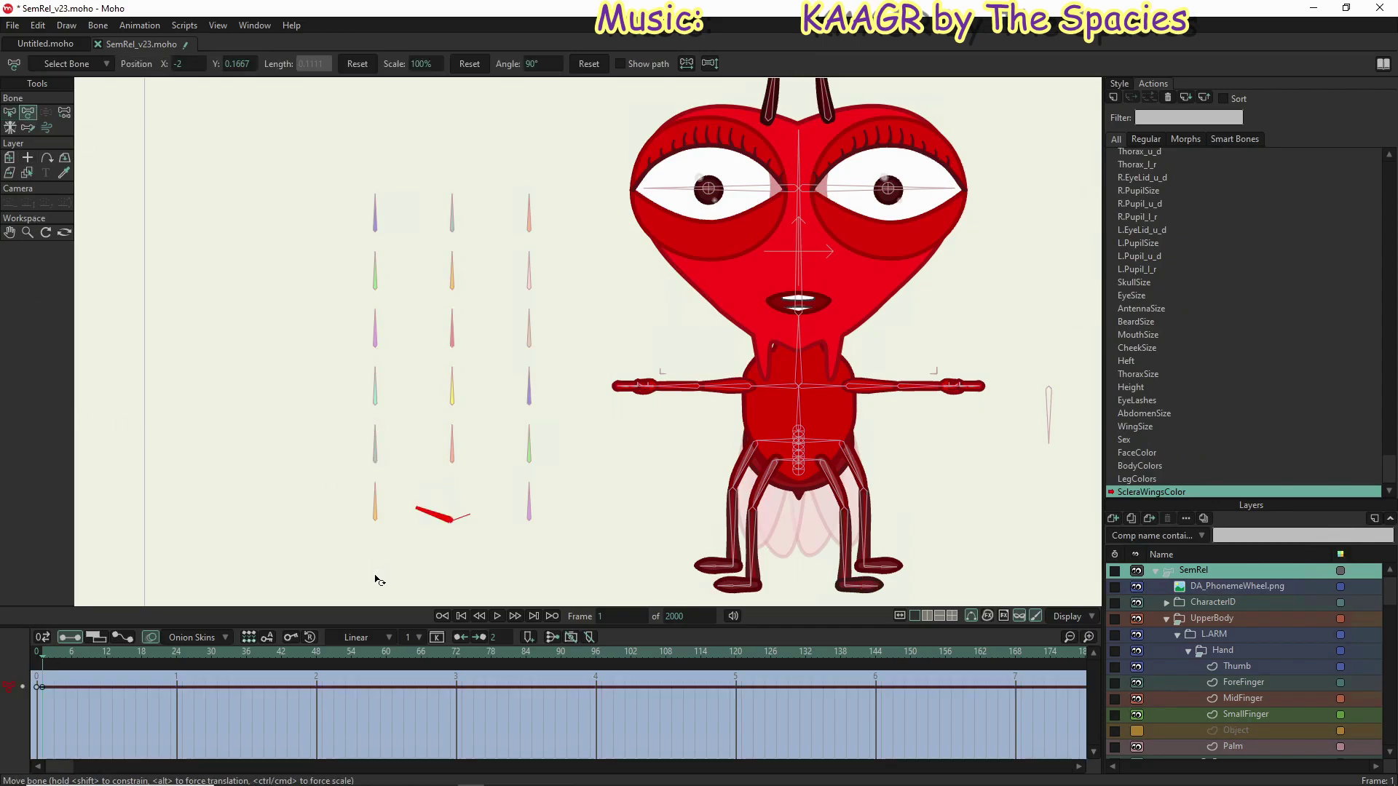
left_click(462, 521)
left_click(372, 564)
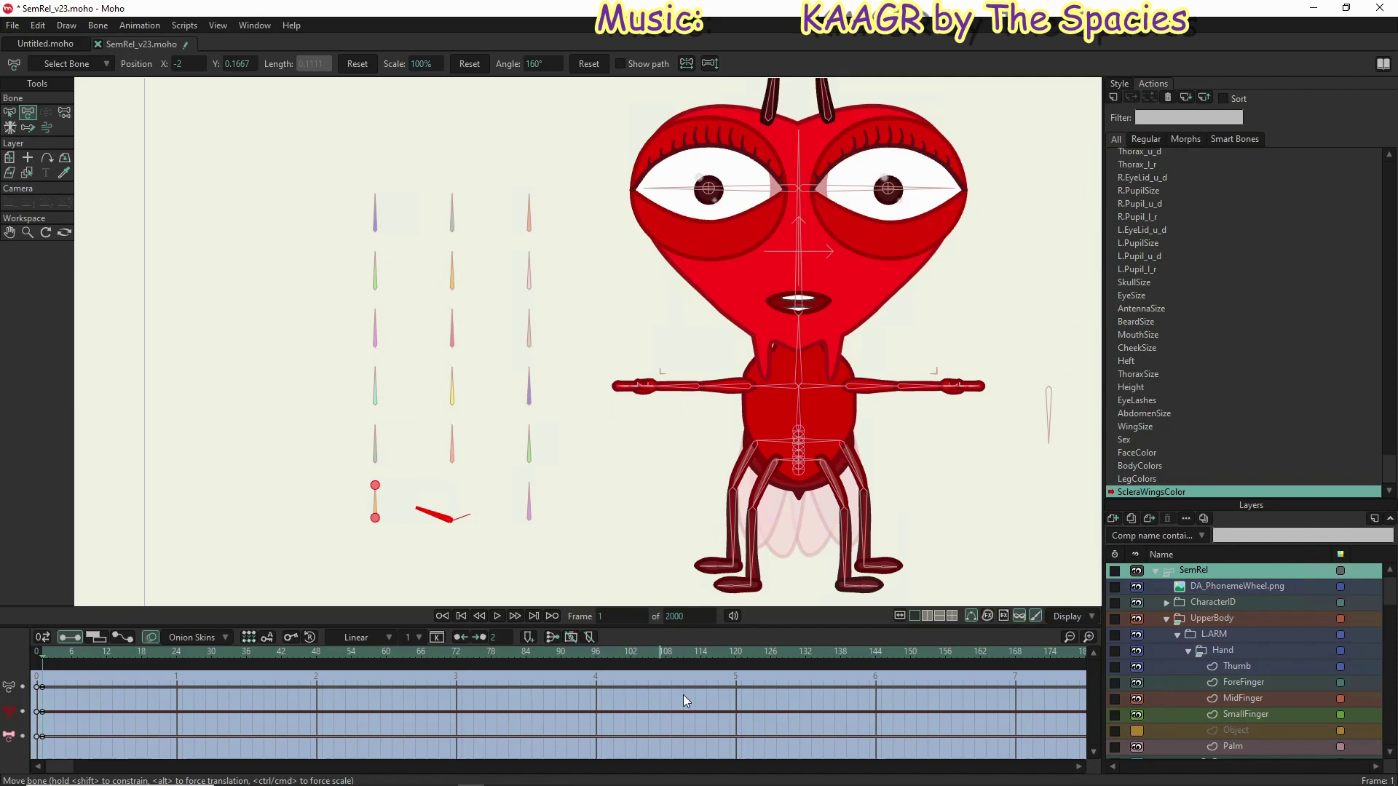
left_click(855, 653)
left_click_drag(437, 515, 517, 543)
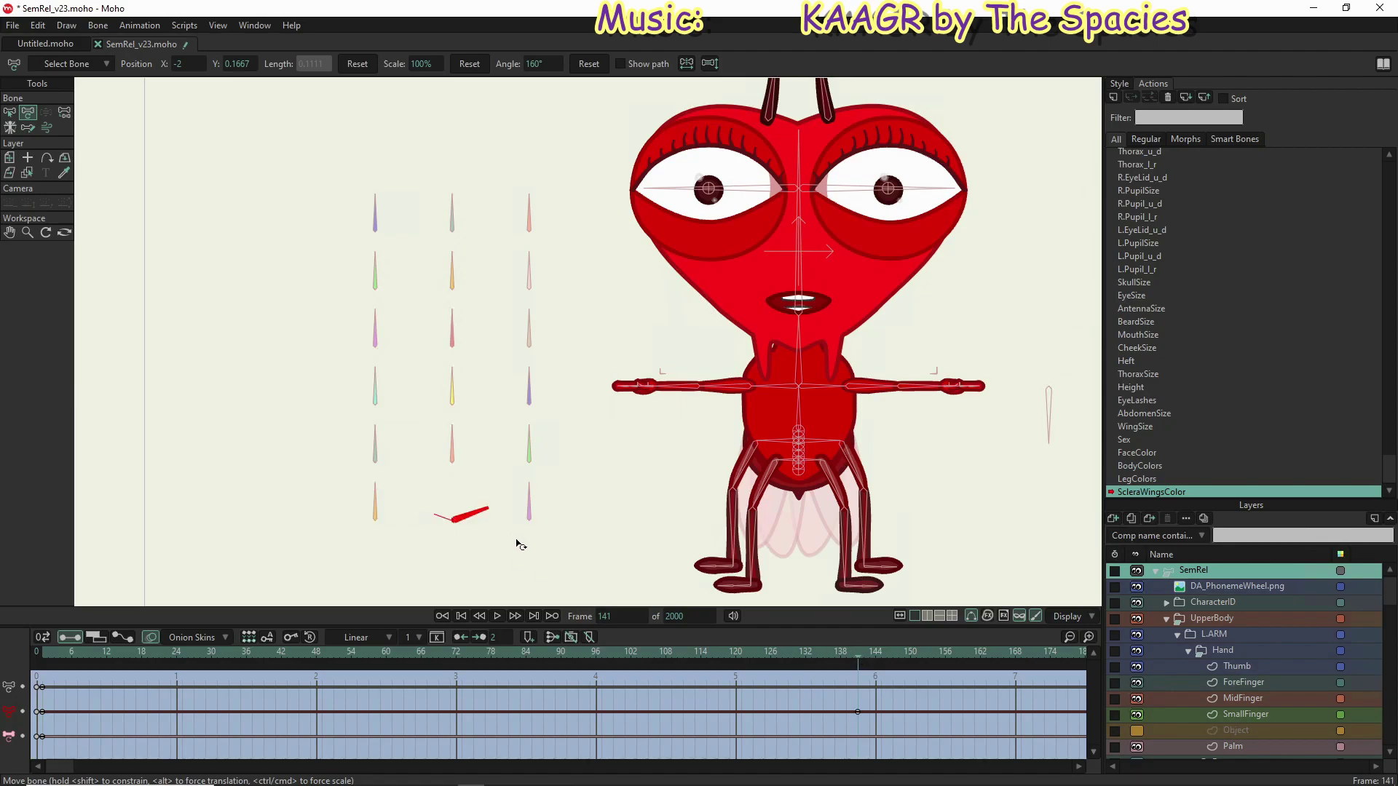
left_click(508, 569)
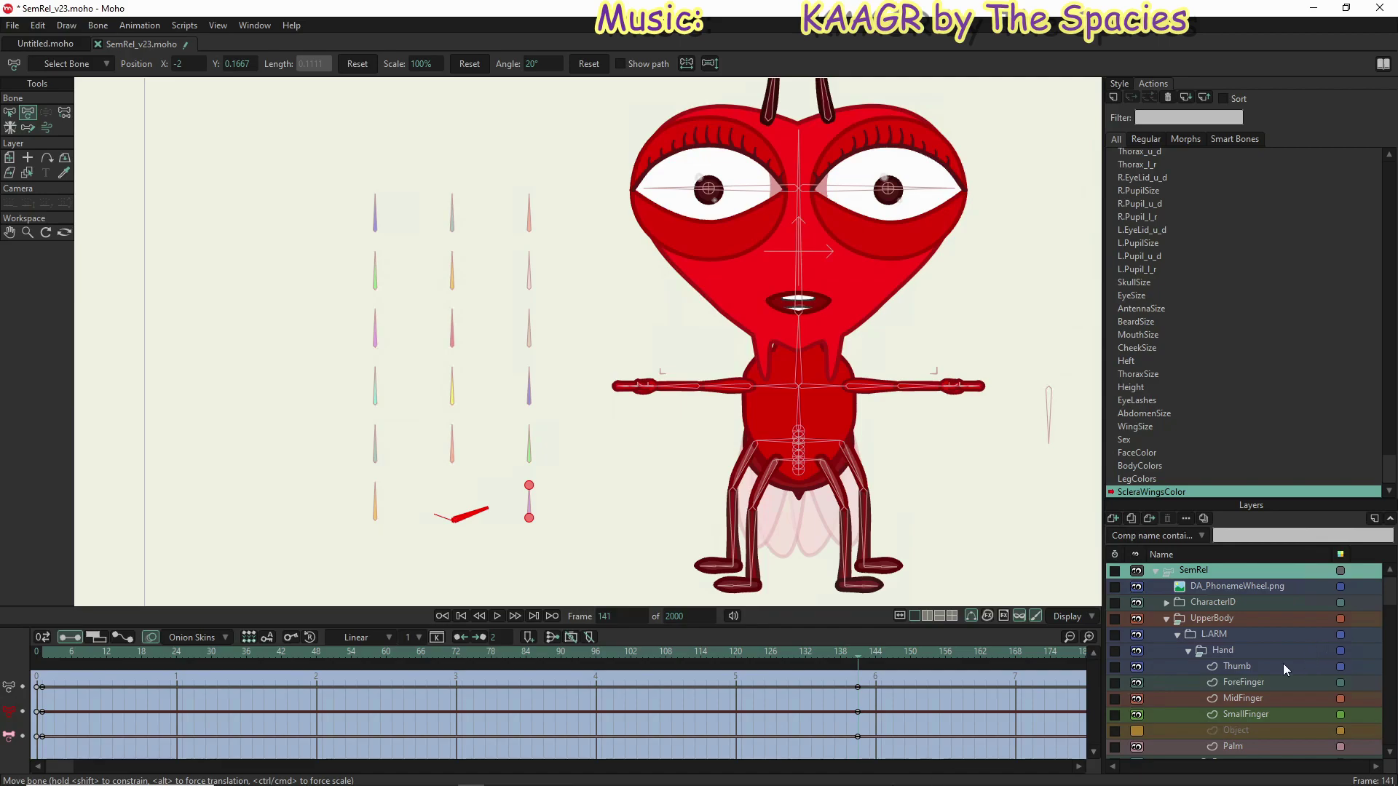
Step: Delete the Wing style applied to the shape on the R.FrontWing layer
scroll(1267, 657, "down", 10)
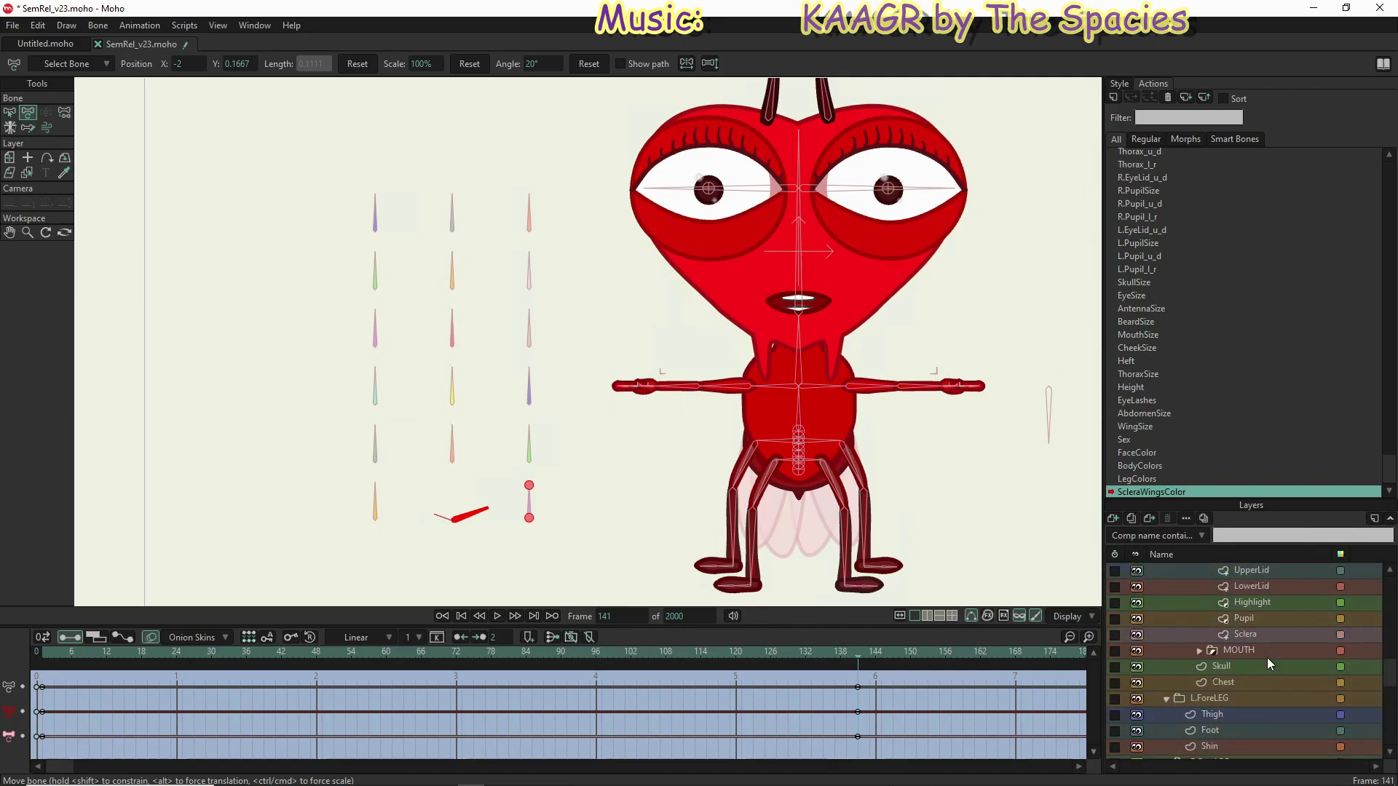
scroll(1267, 658, "down", 10)
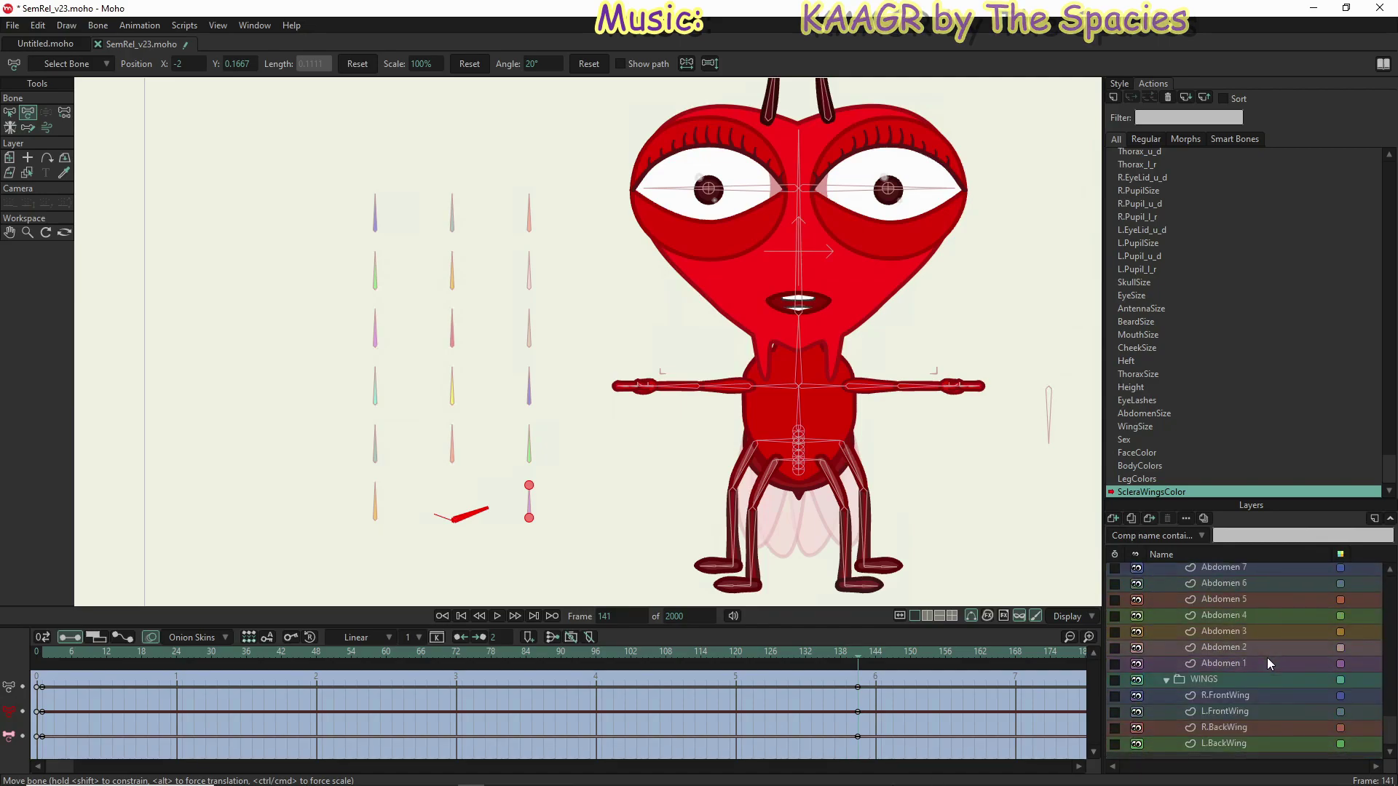
left_click(1234, 696)
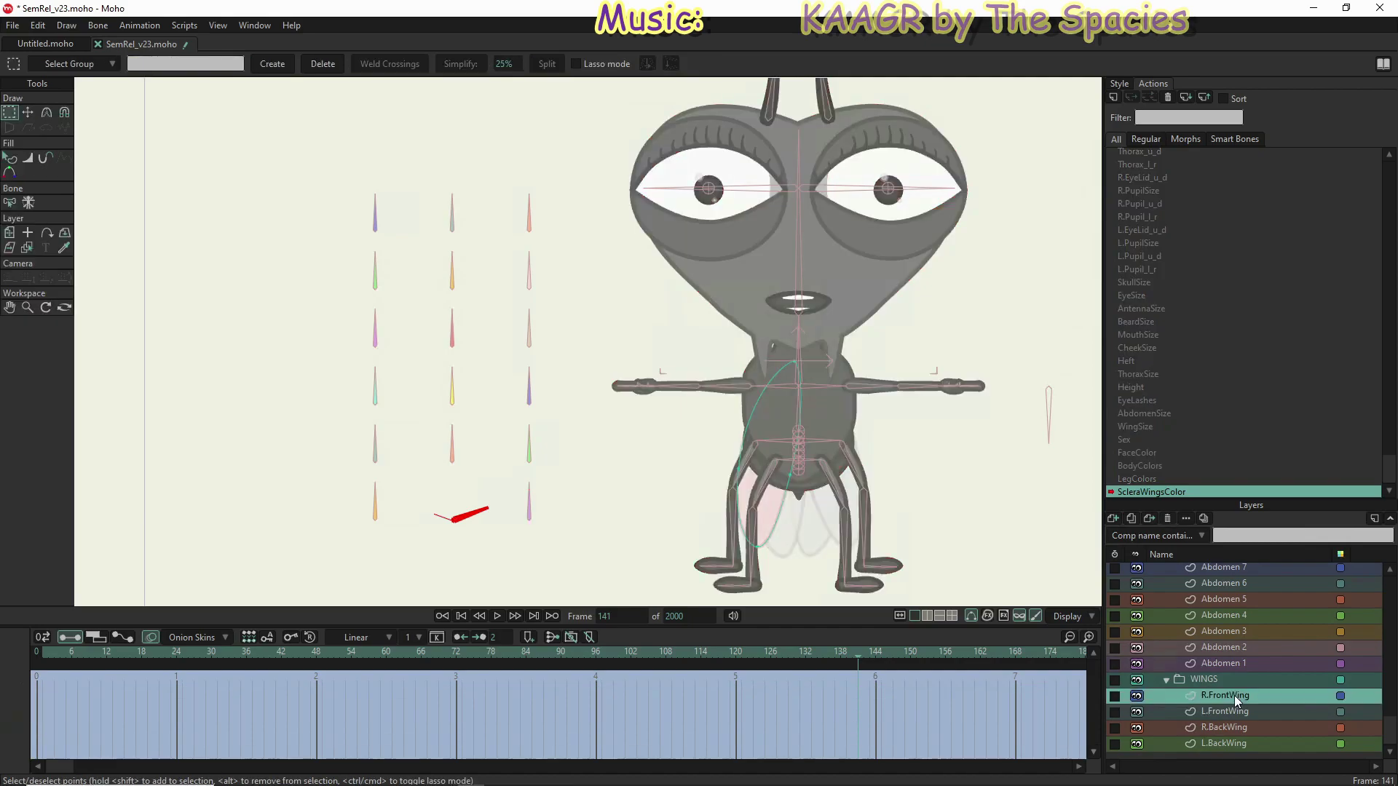
left_click(13, 156)
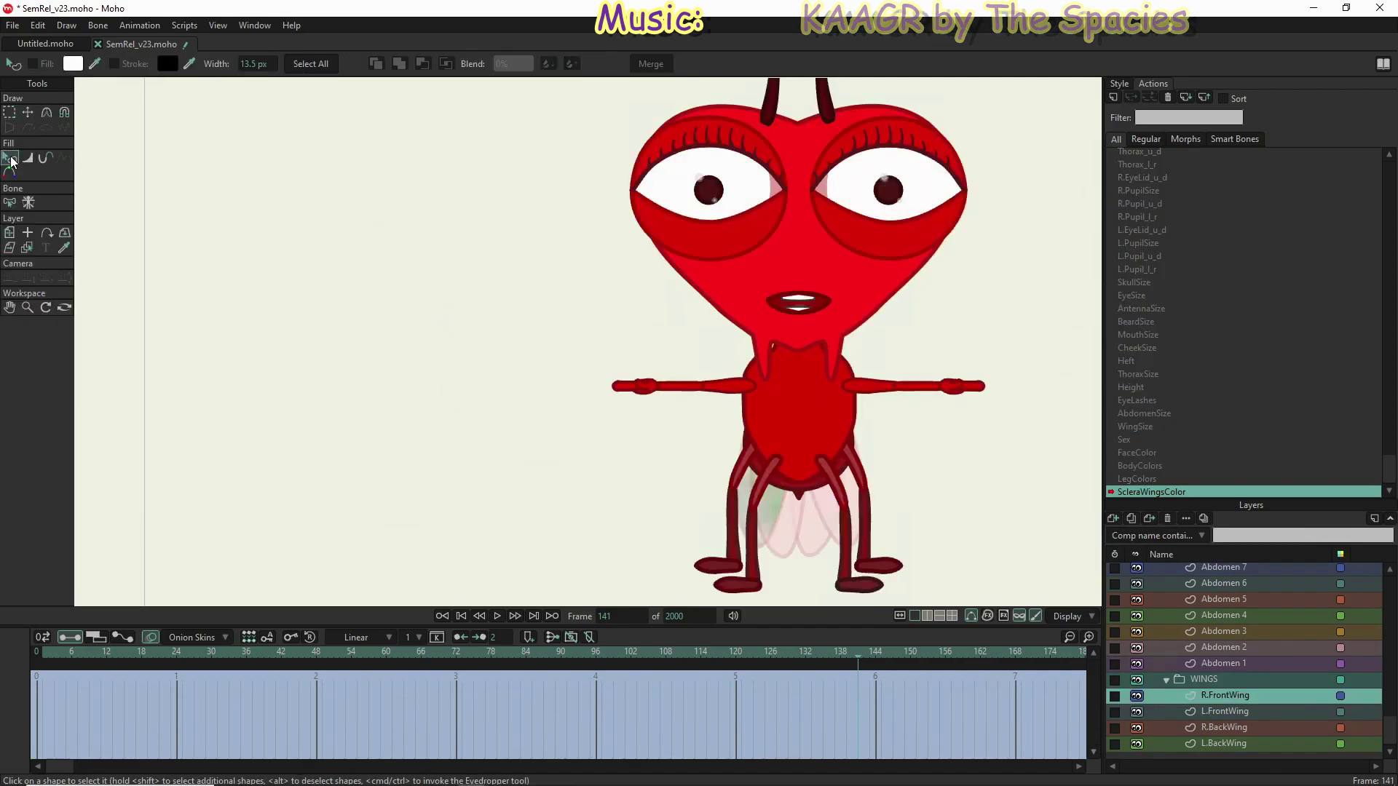
left_click(780, 513)
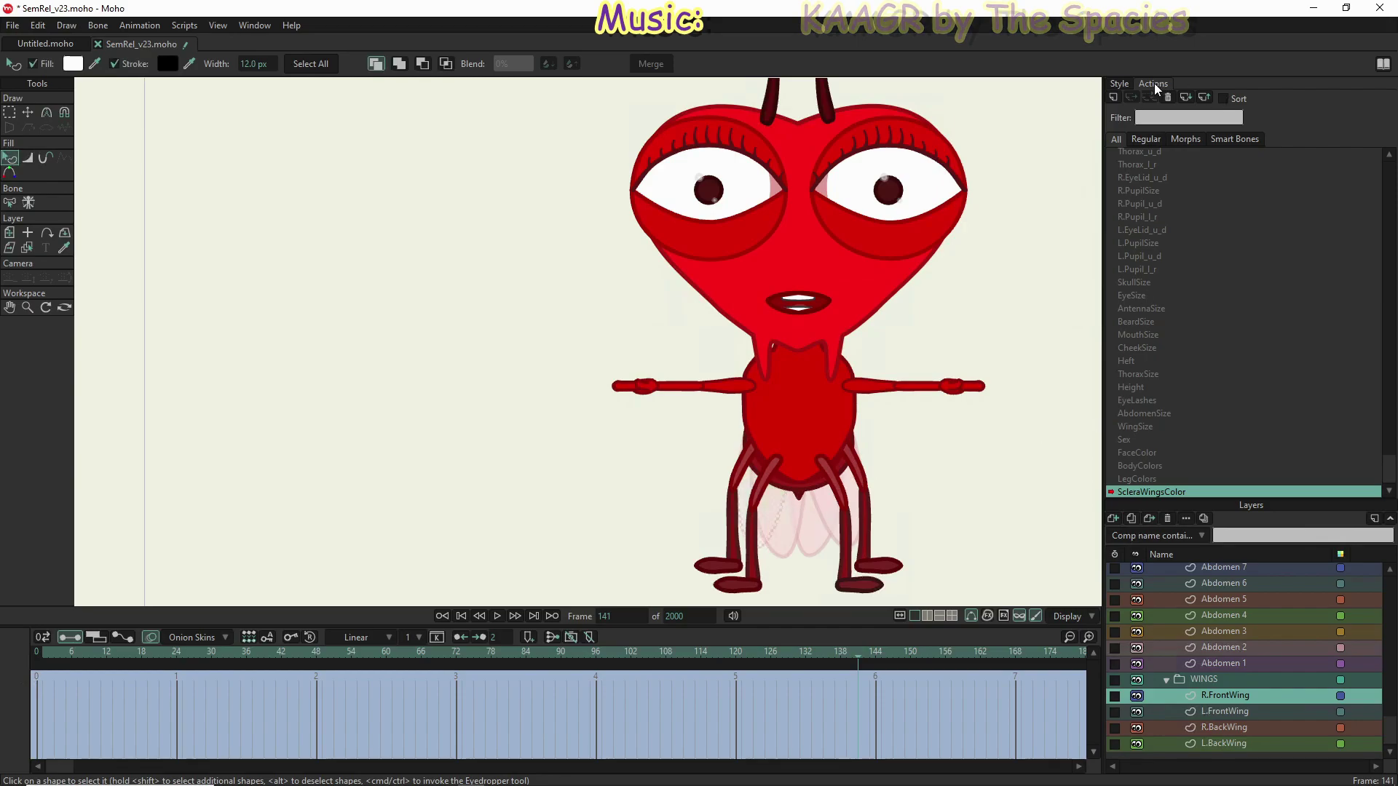
left_click(1128, 83)
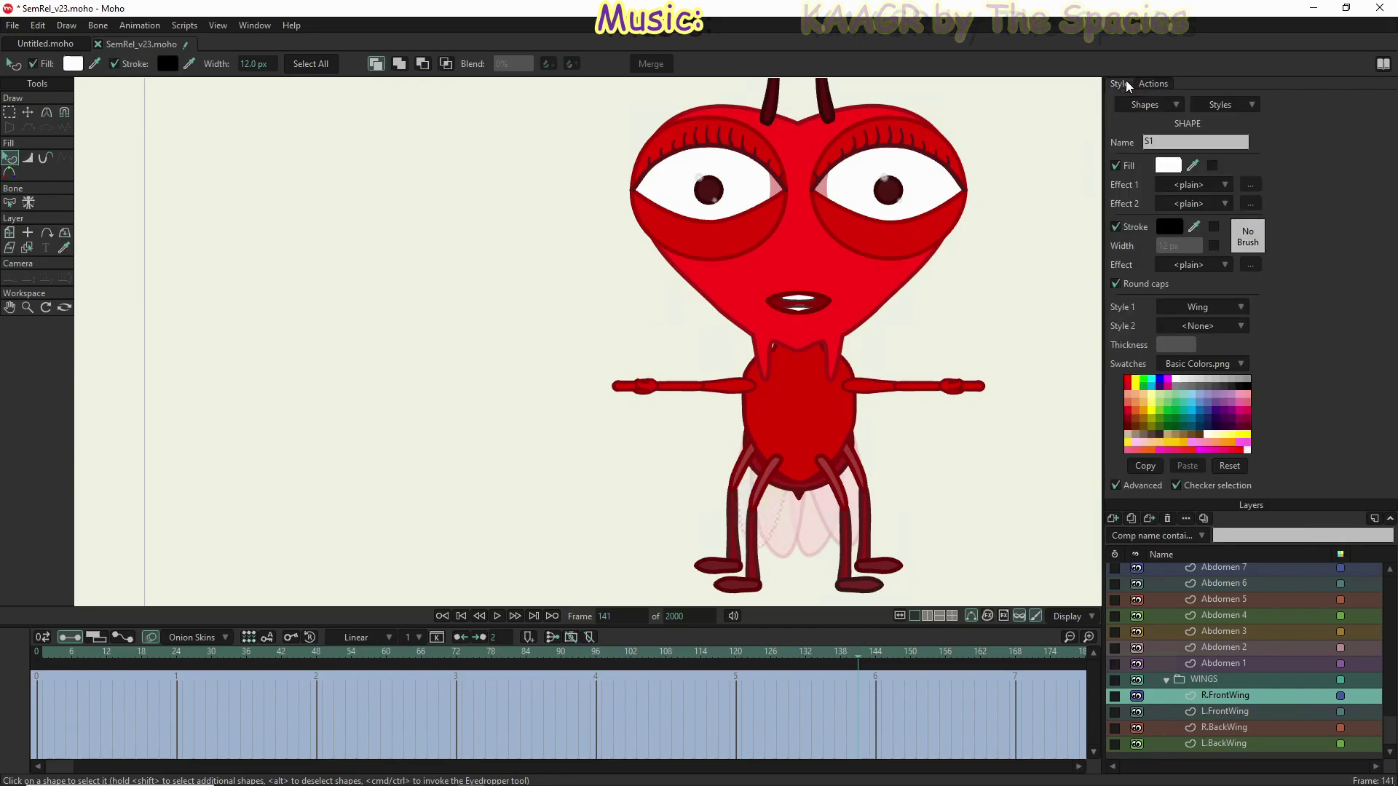
left_click(1231, 106)
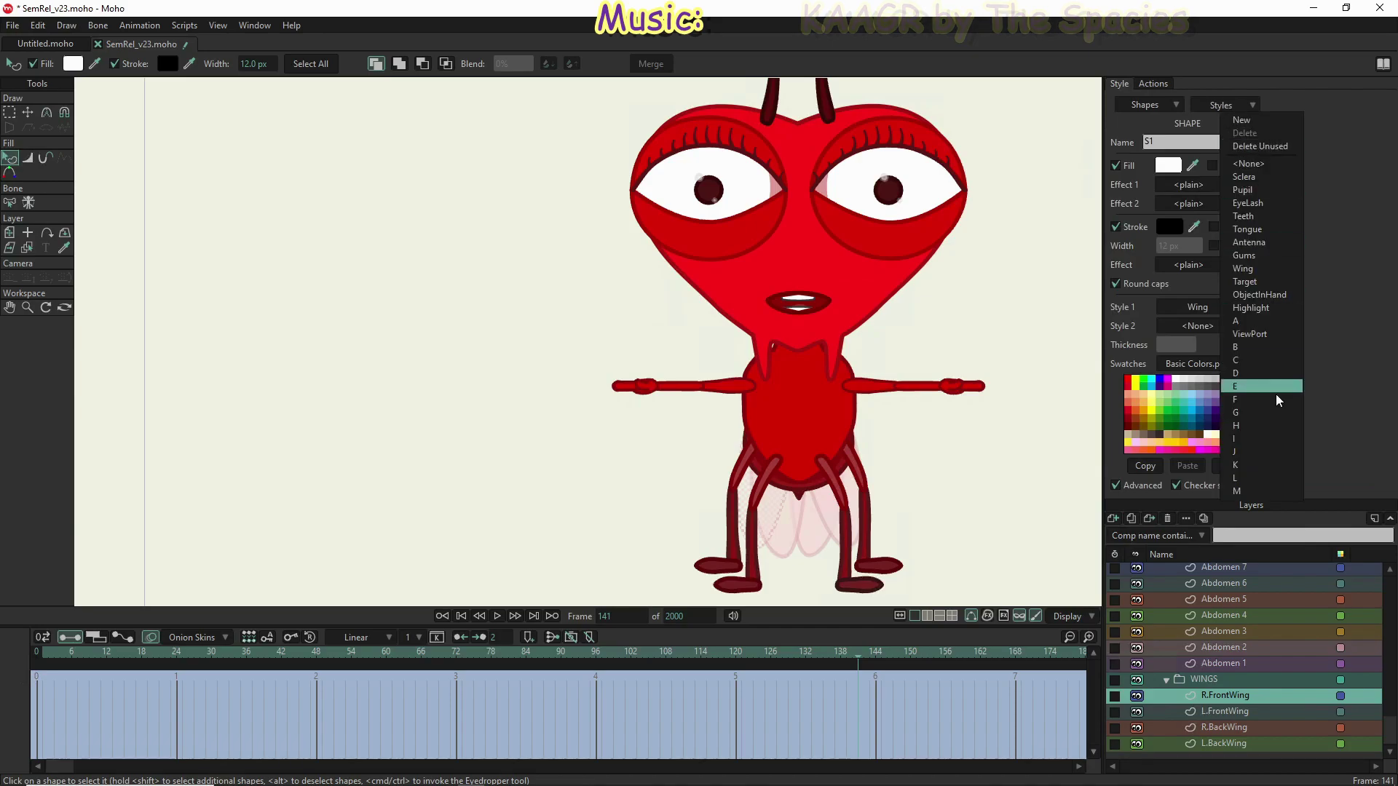
left_click(1244, 268)
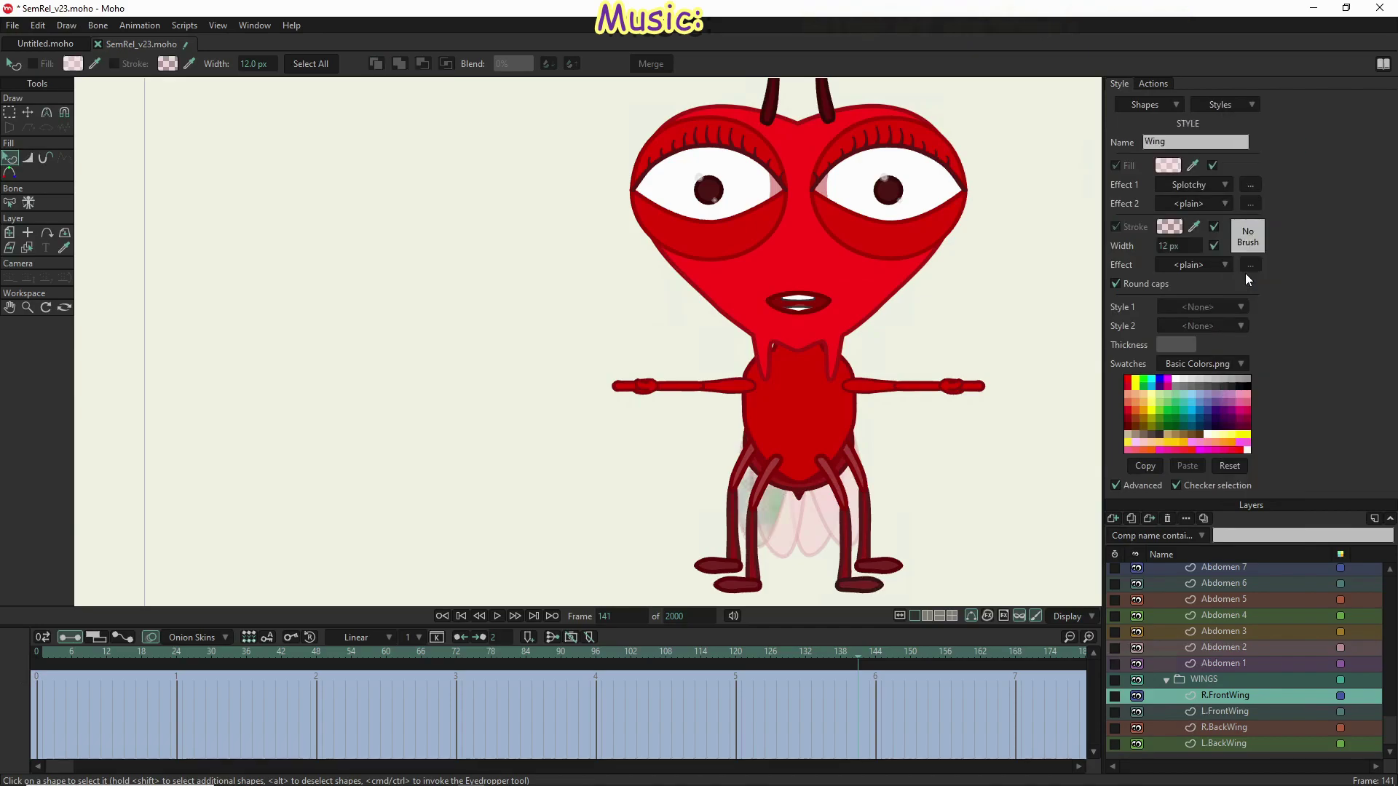
left_click(1221, 106)
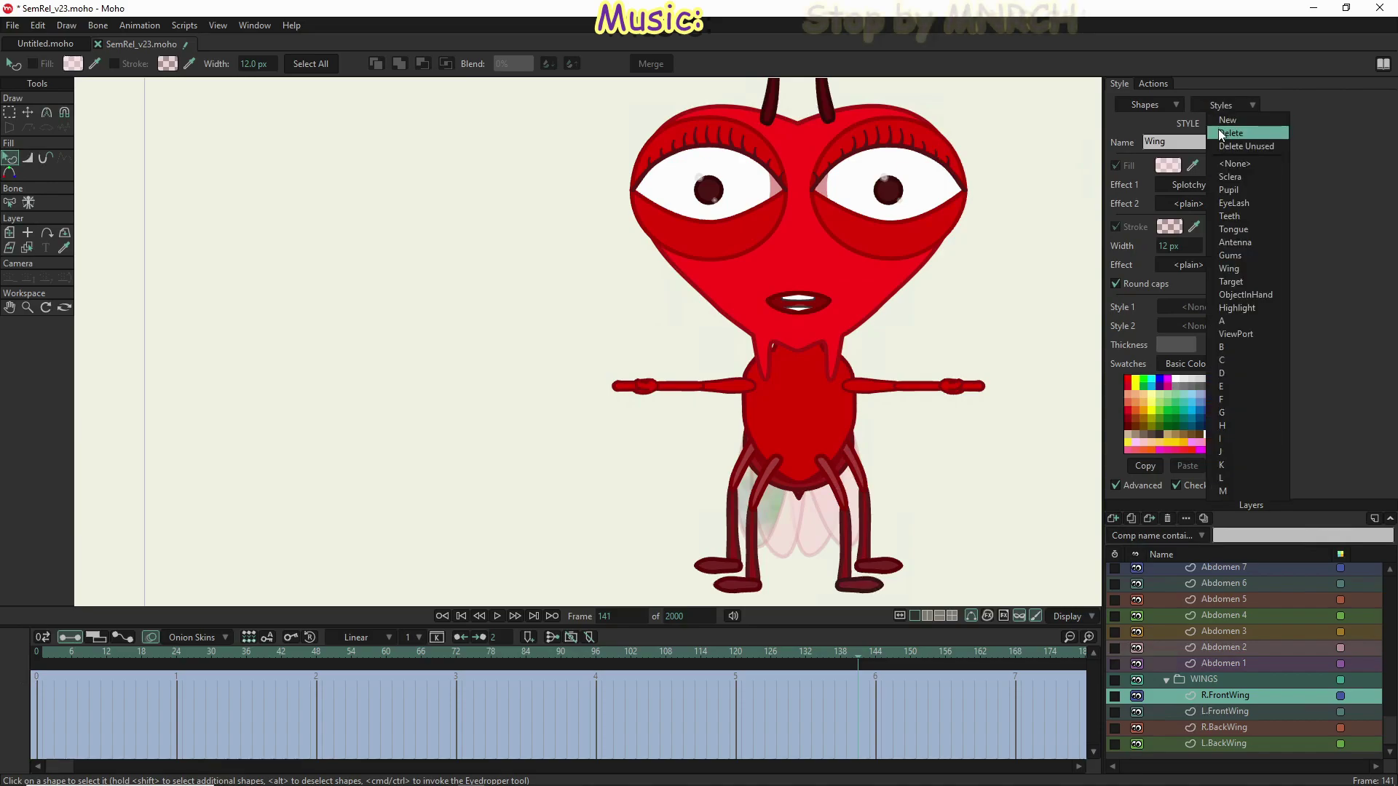
left_click(1222, 134)
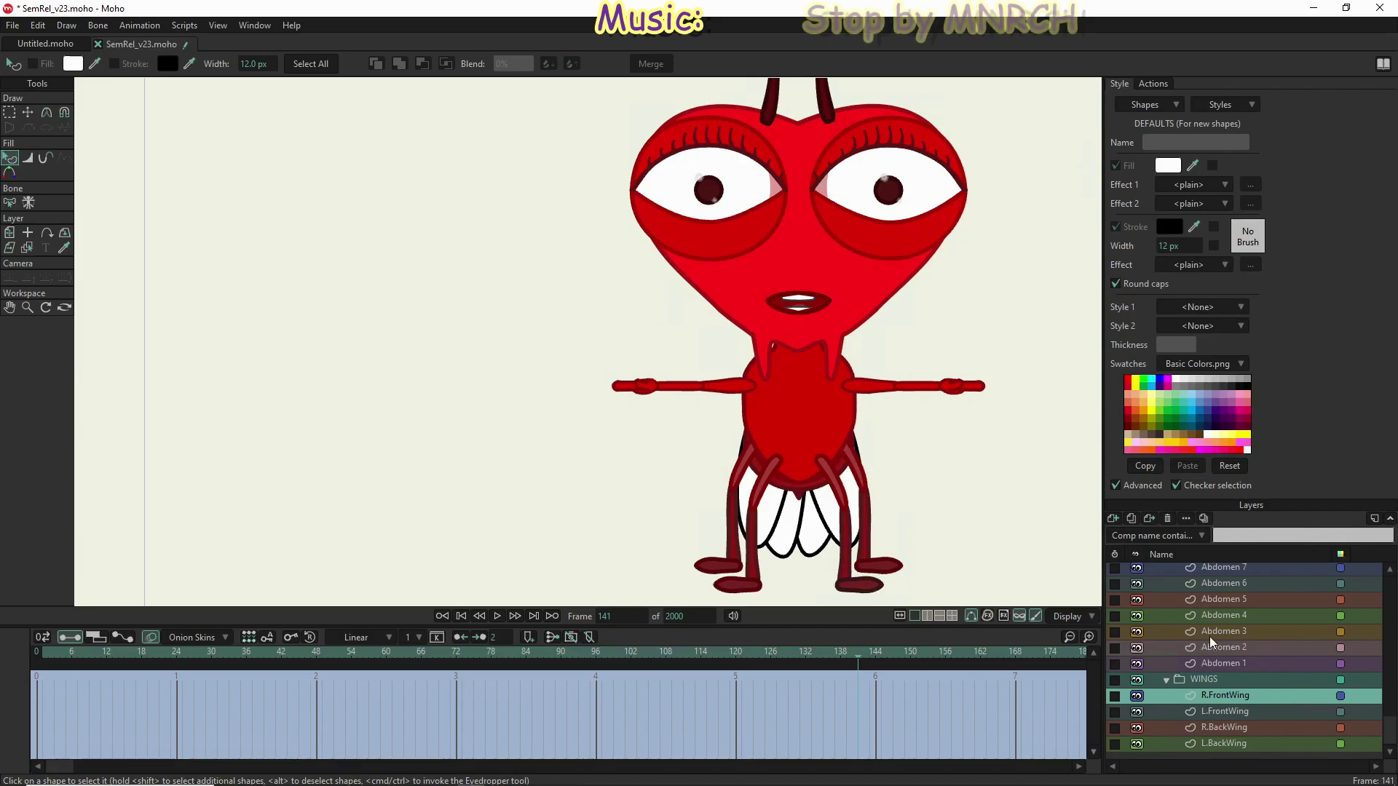
Step: Set the R.FrontWing shape's fill colour to hex D0B295 at frame 141
left_click(769, 520)
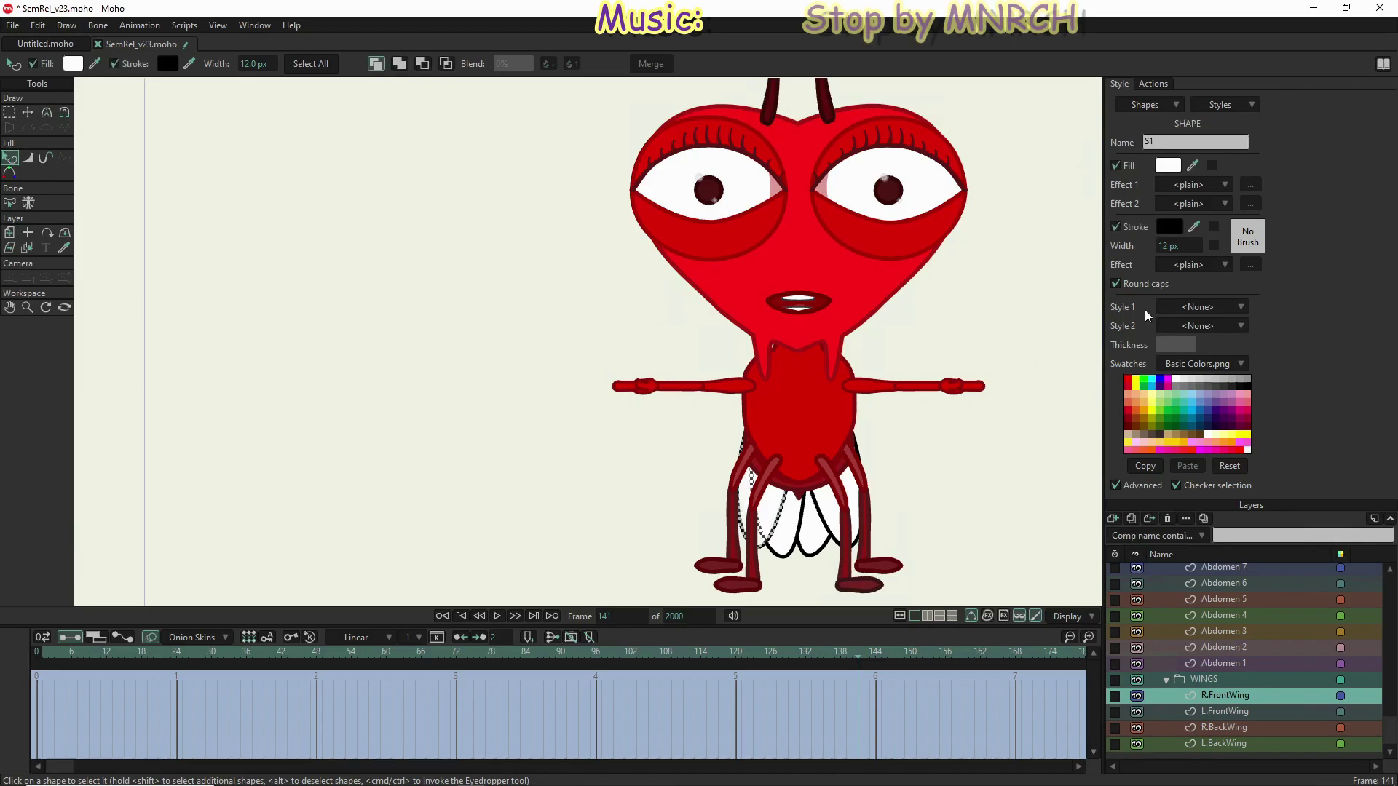
left_click(1167, 168)
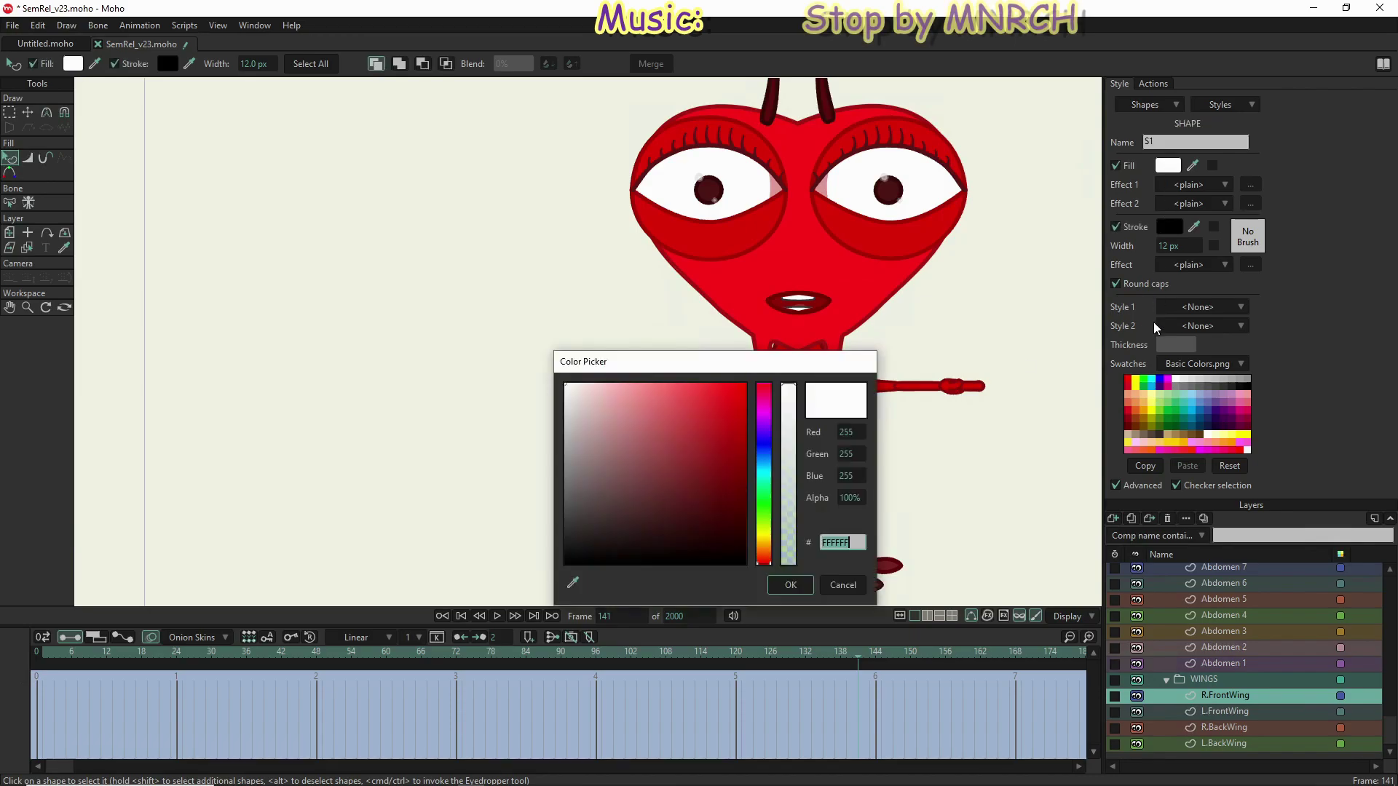
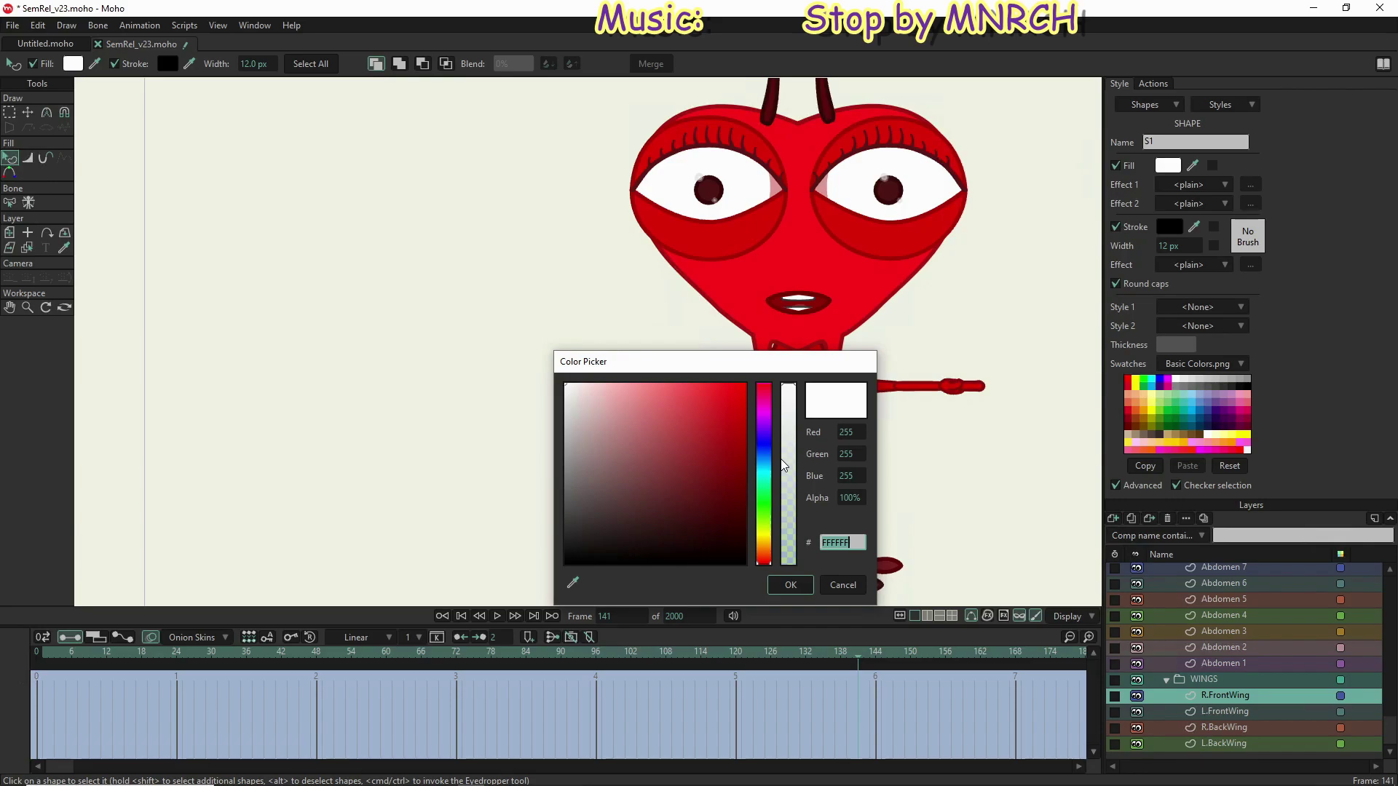
type("0AFFFF")
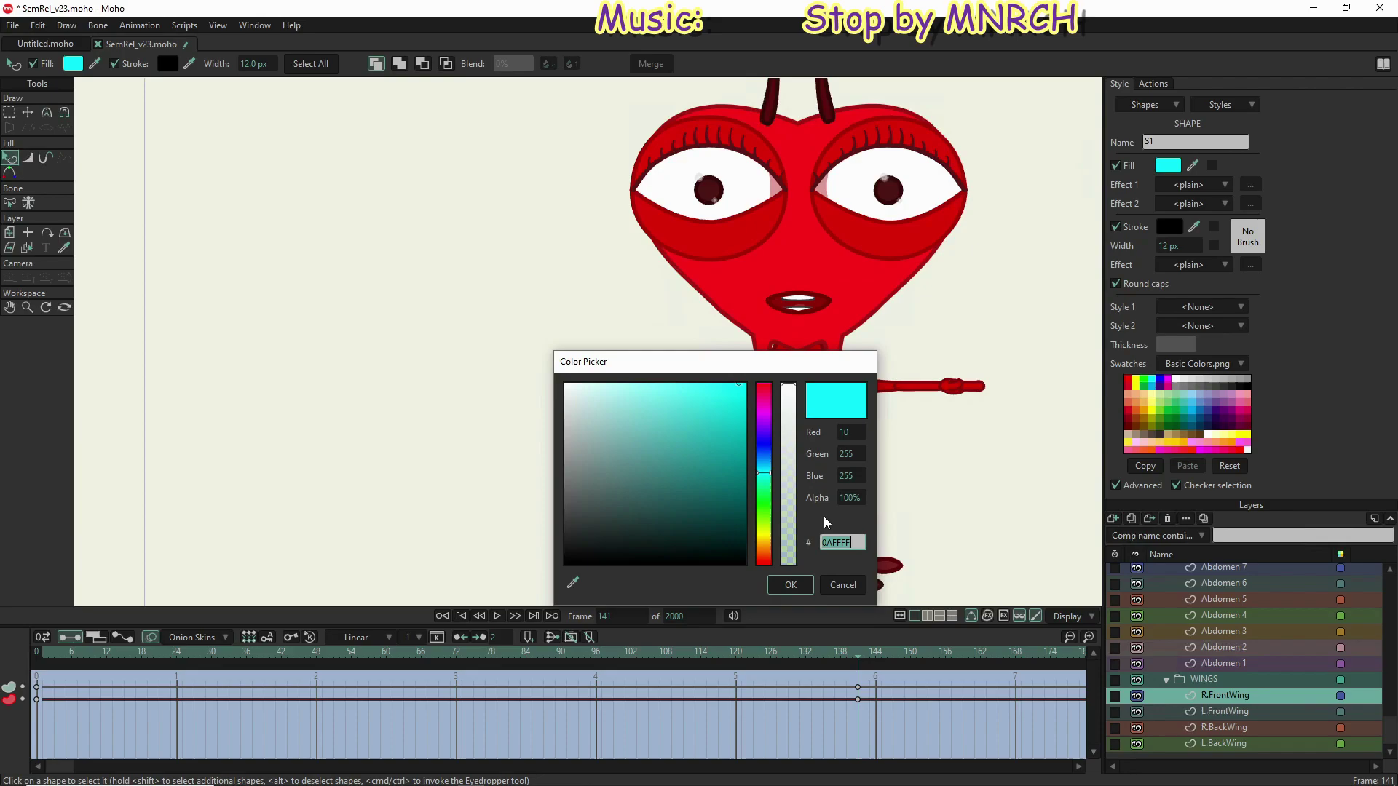
type("d0")
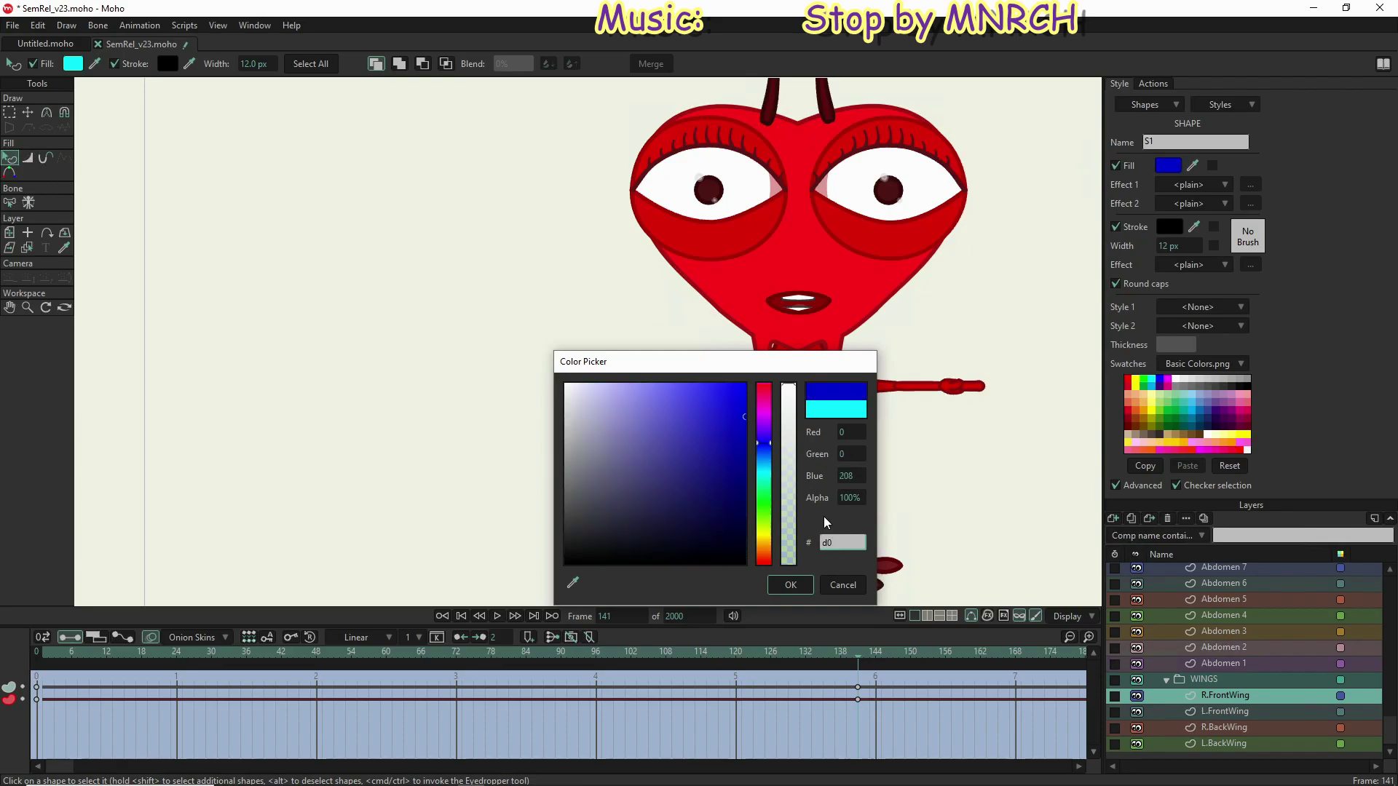
type("b")
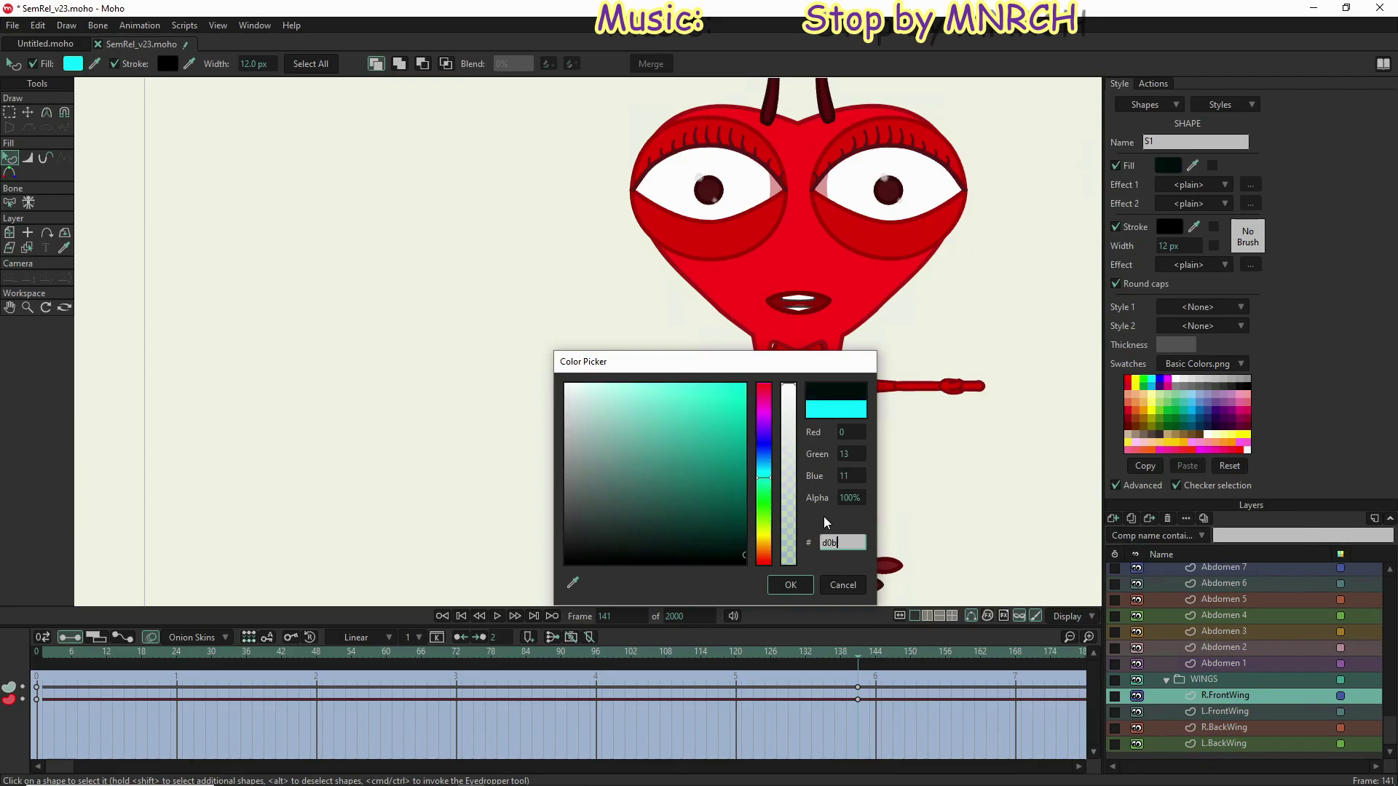
type("29a")
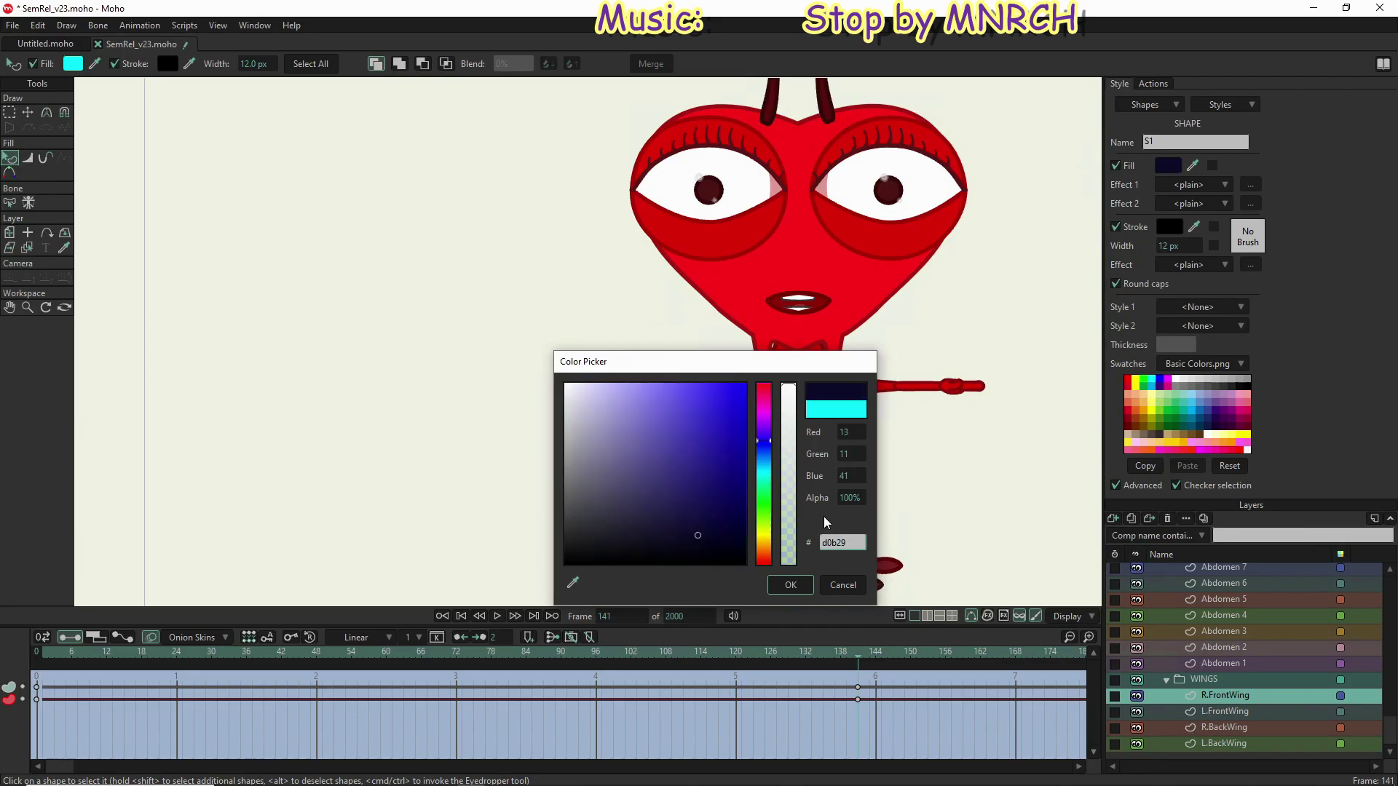
key("Return")
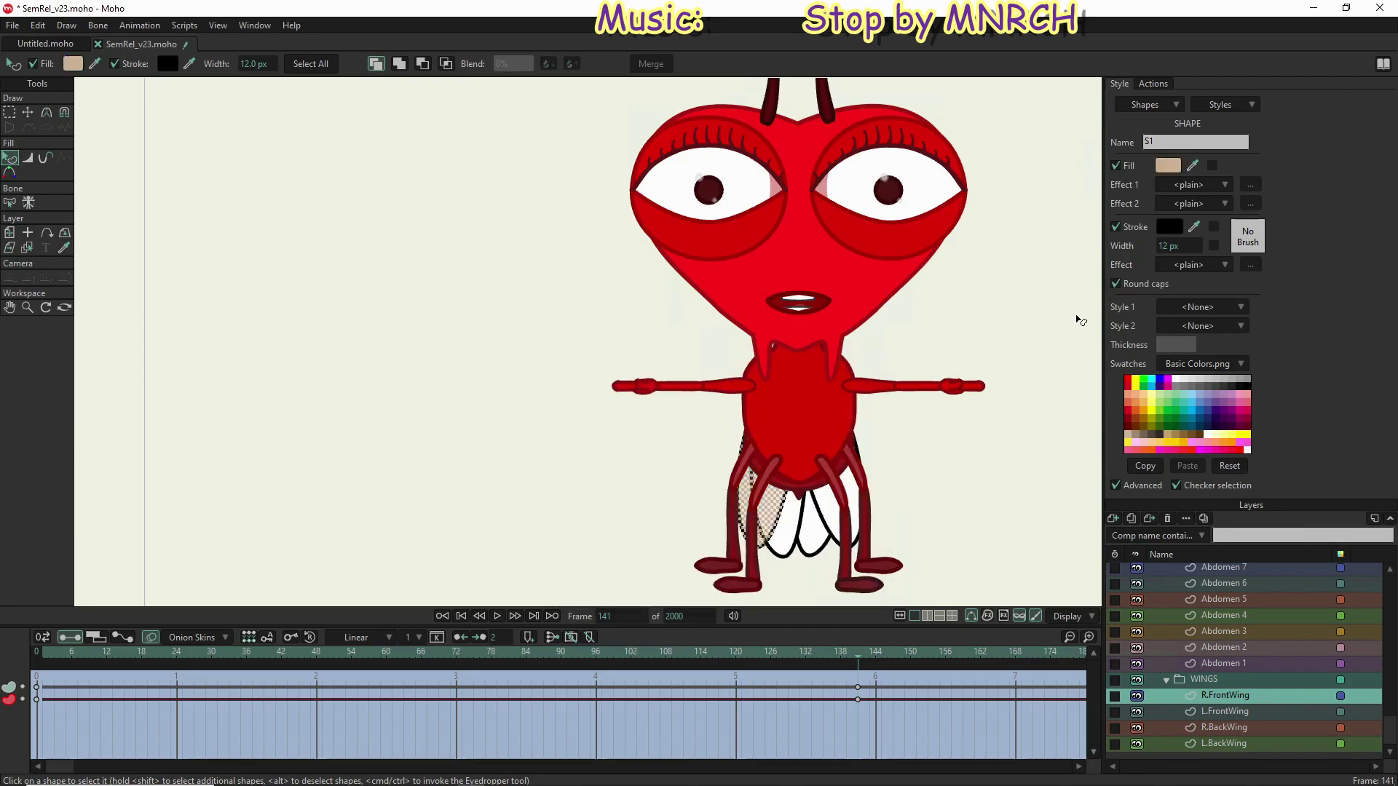
Step: Copy the R.FrontWing fill's hex code and set the fill's alpha to 75%
left_click(1168, 166)
key("ctrl+c")
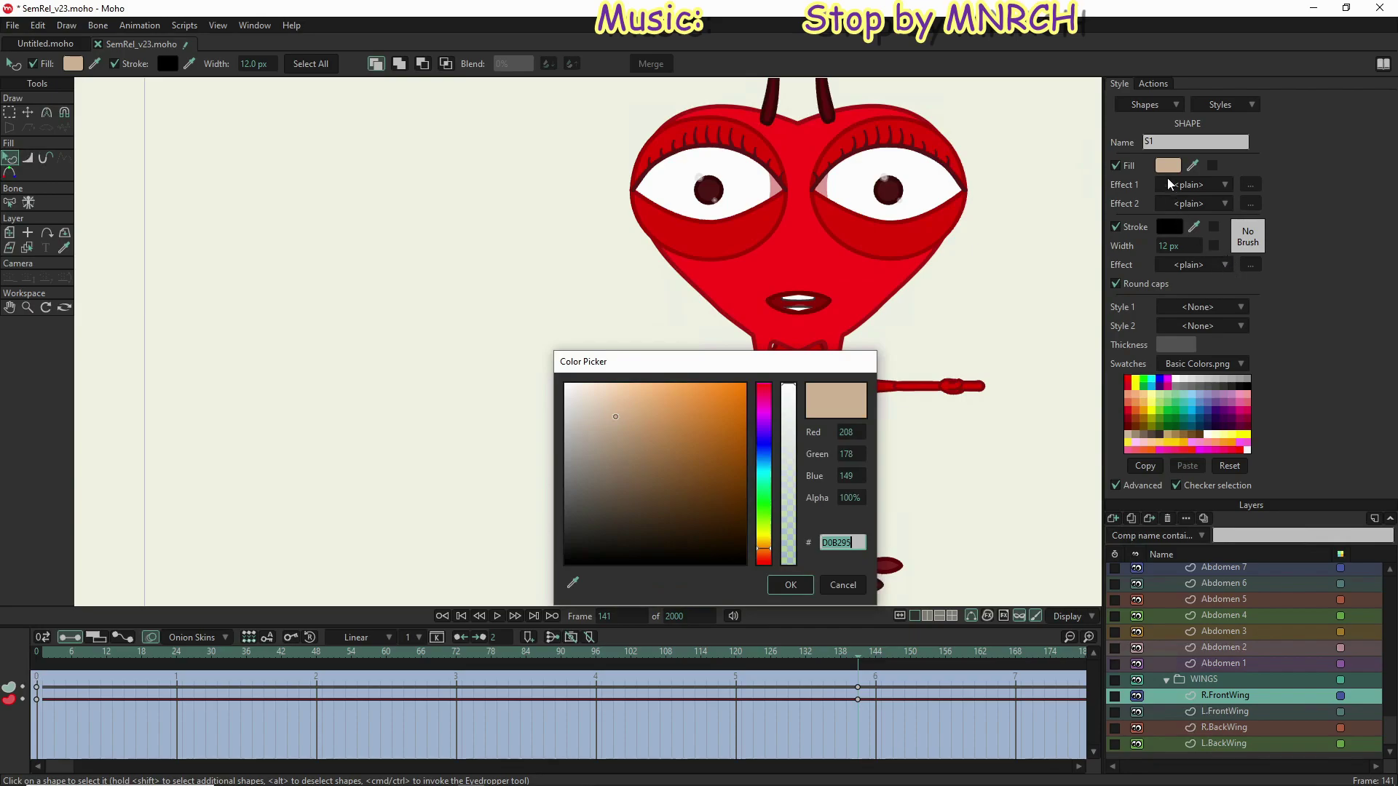
left_click(851, 497)
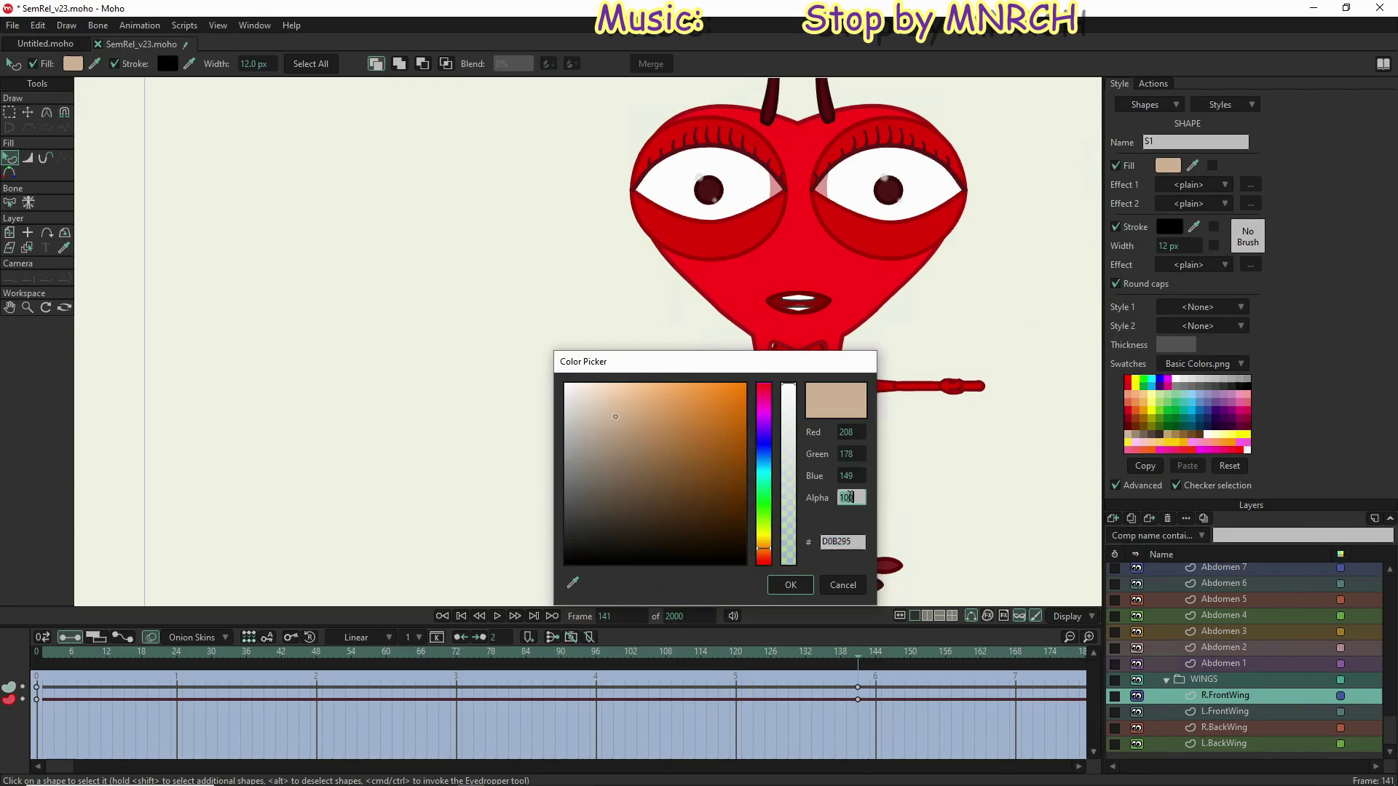
type("75")
key("Return")
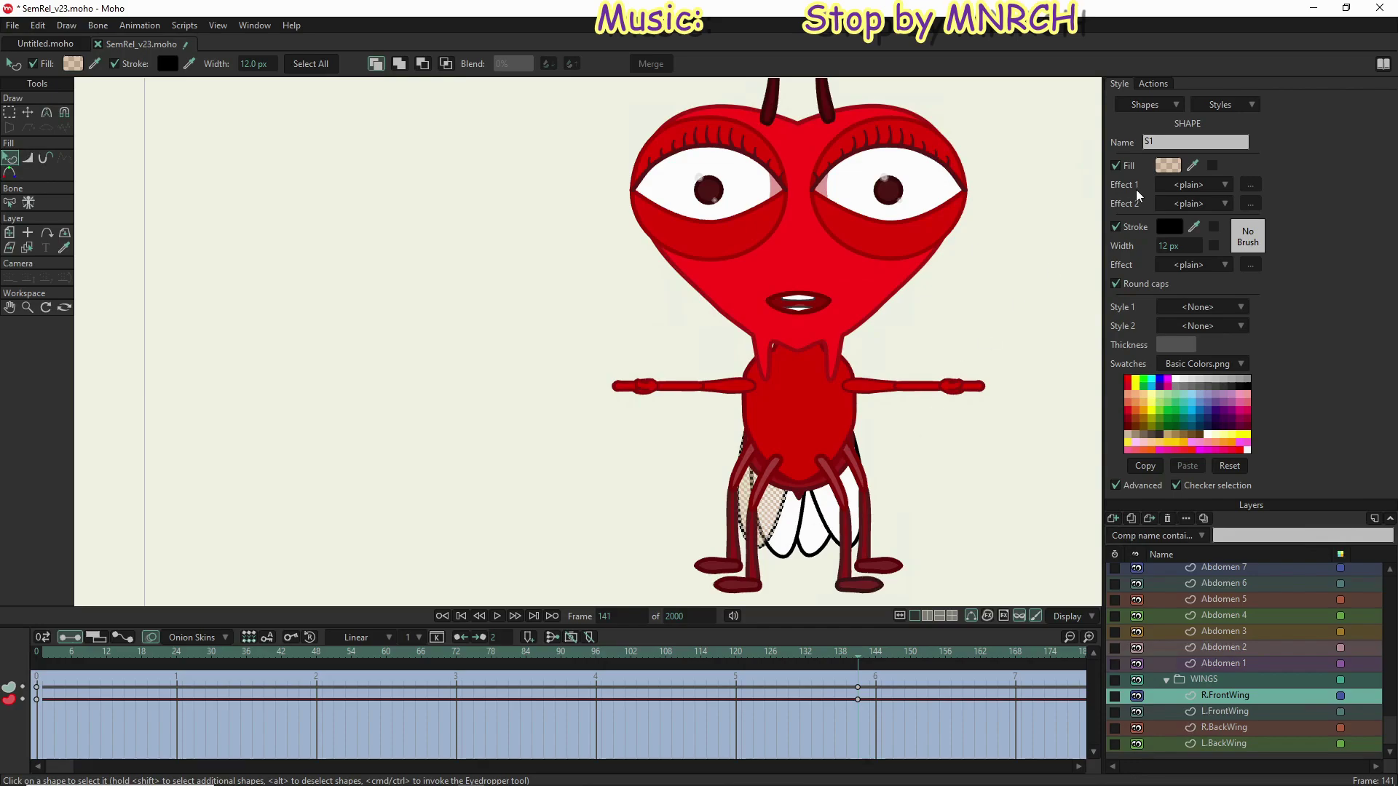
left_click(1163, 169)
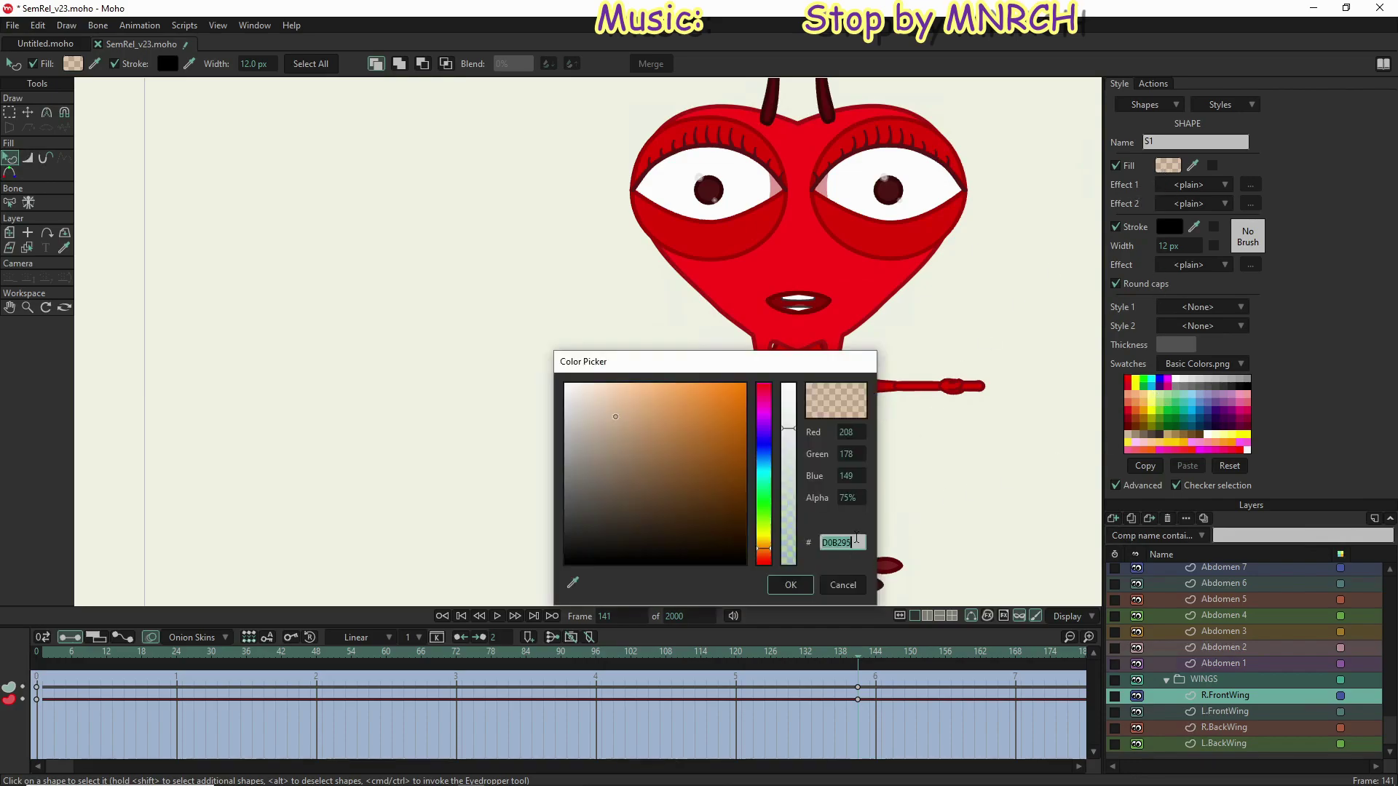
left_click(794, 584)
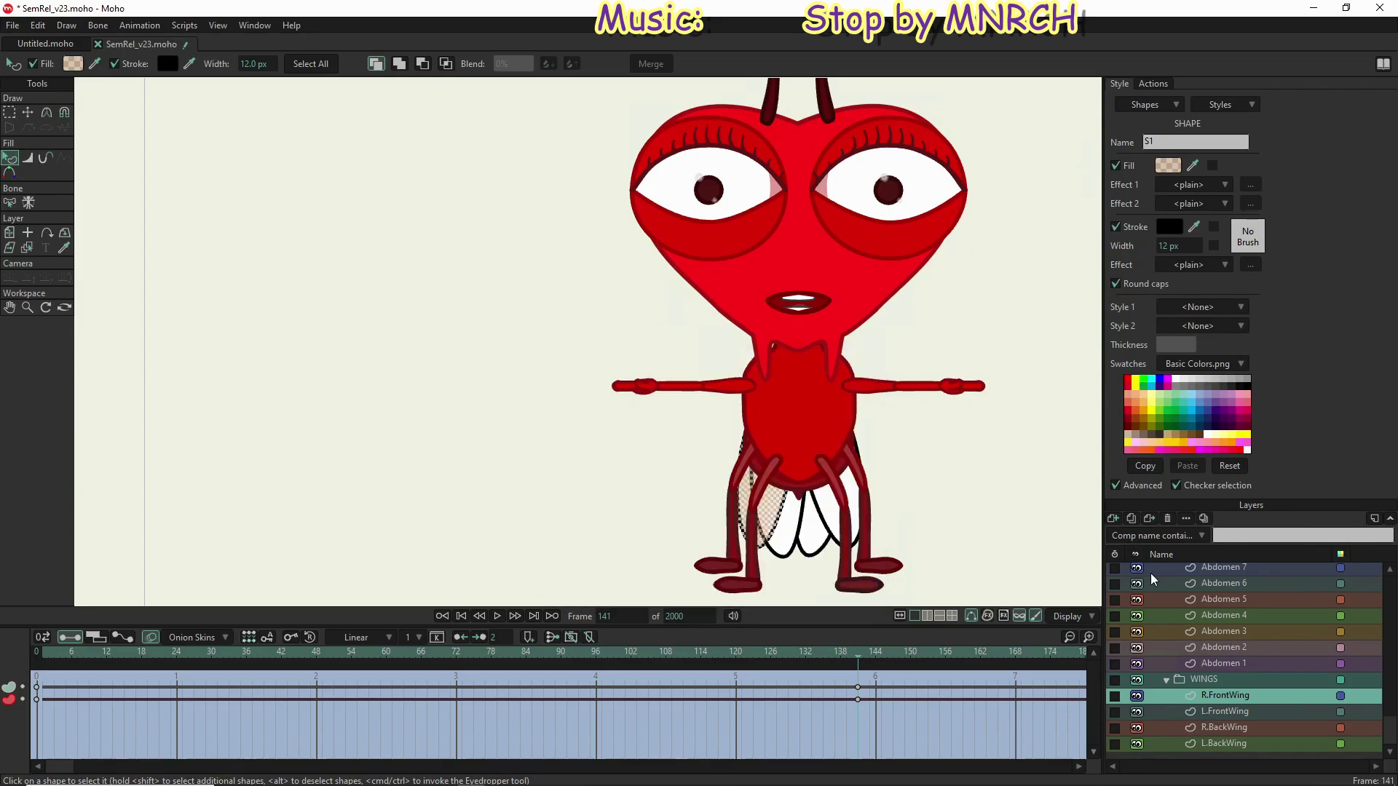
Step: Give the L.FrontWing shape the copied fill colour D0B295 with 75% alpha
left_click(1220, 710)
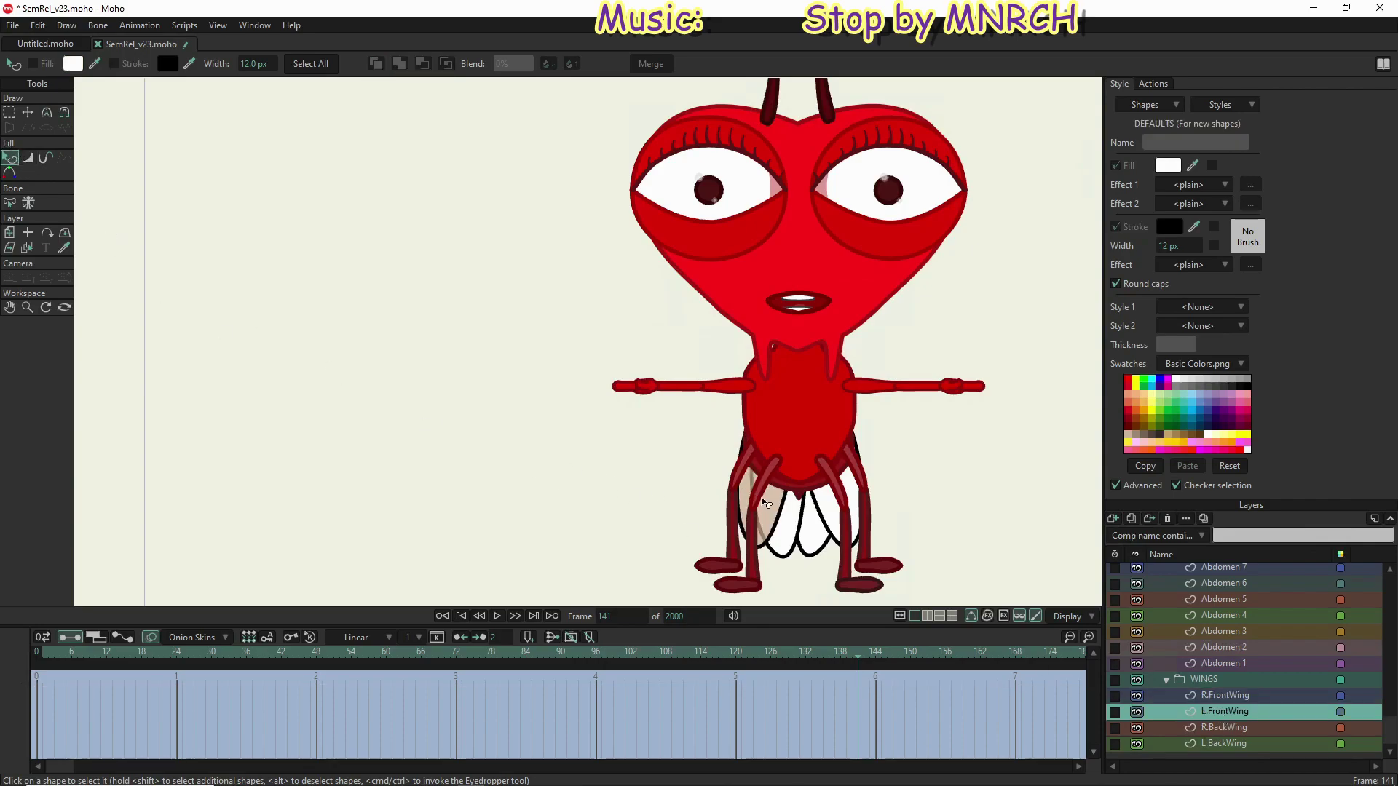
left_click(837, 533)
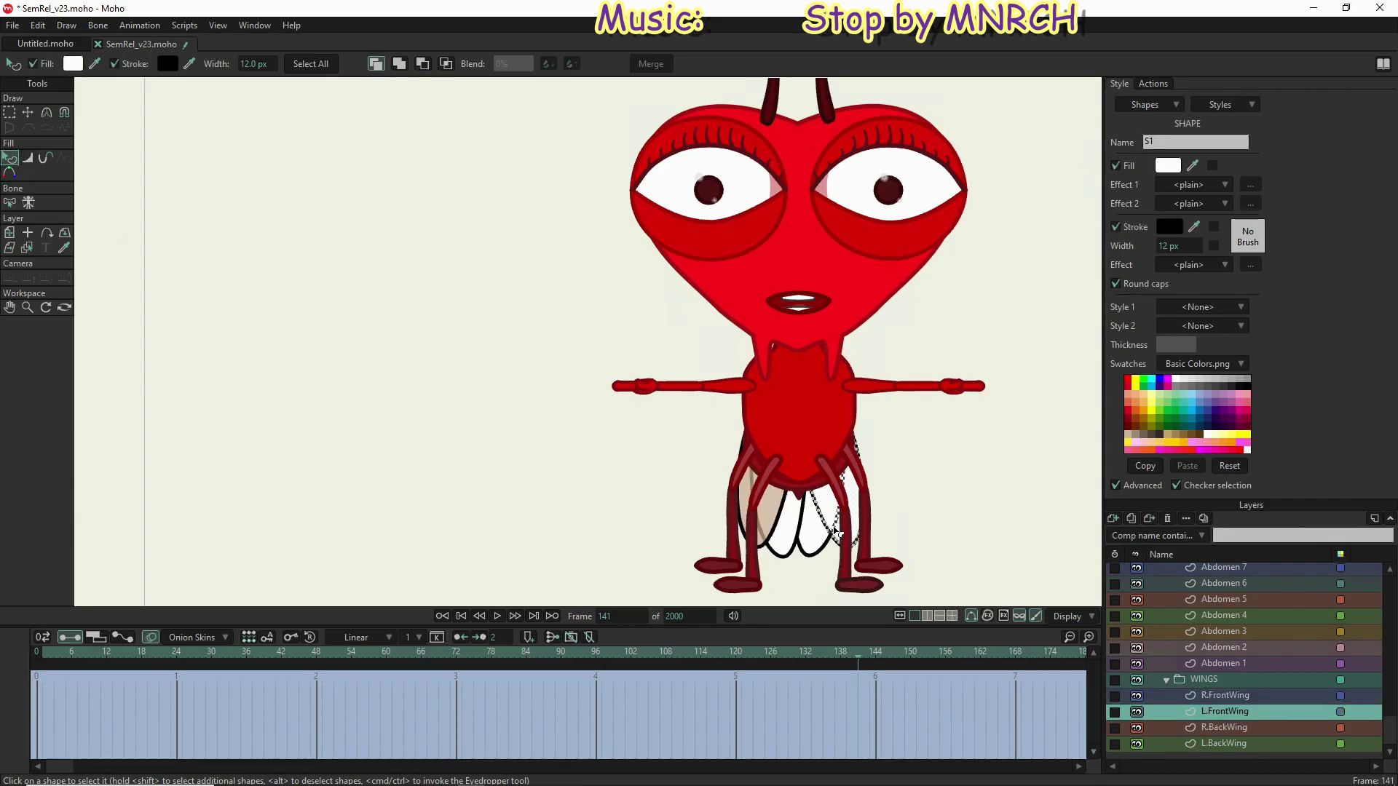
left_click(1168, 166)
key("ctrl+v")
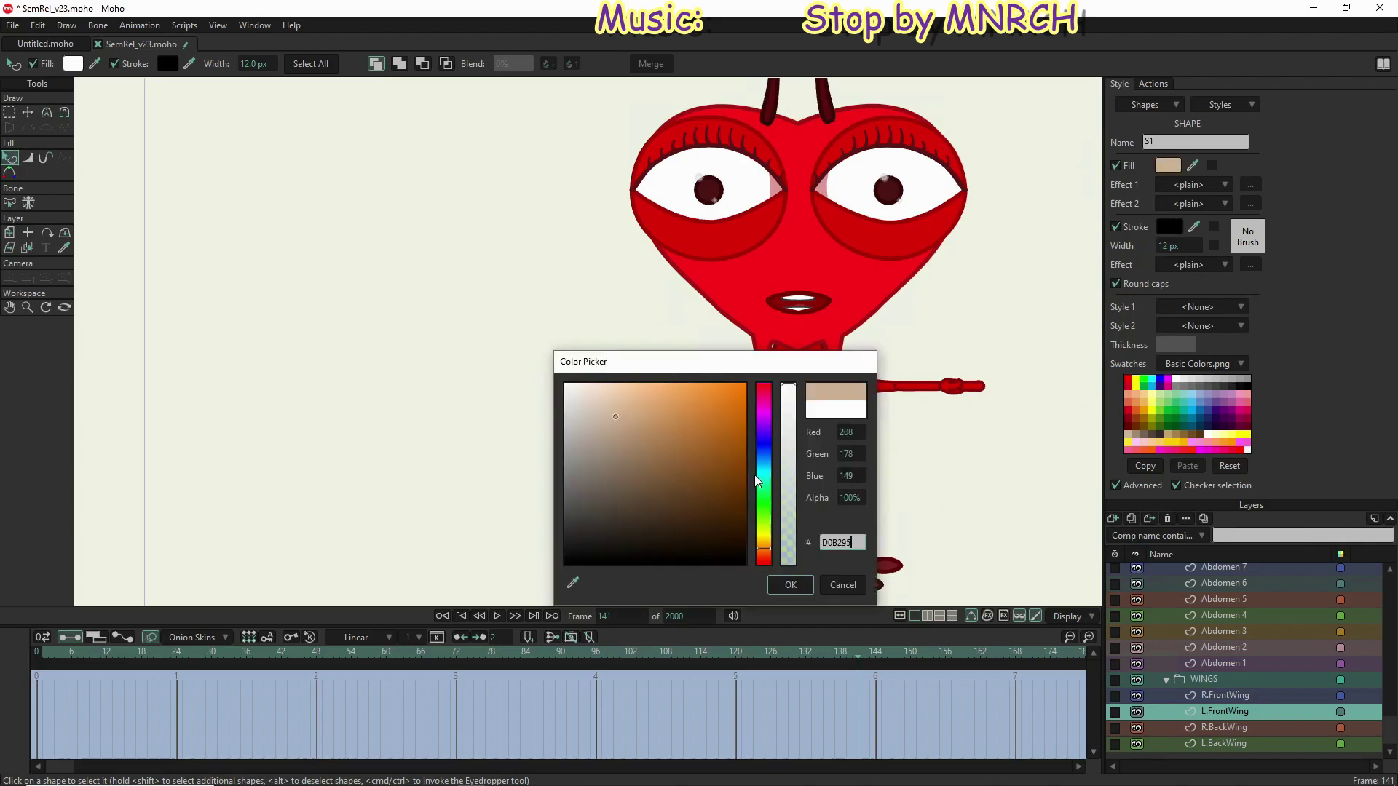
left_click(845, 498)
type("50")
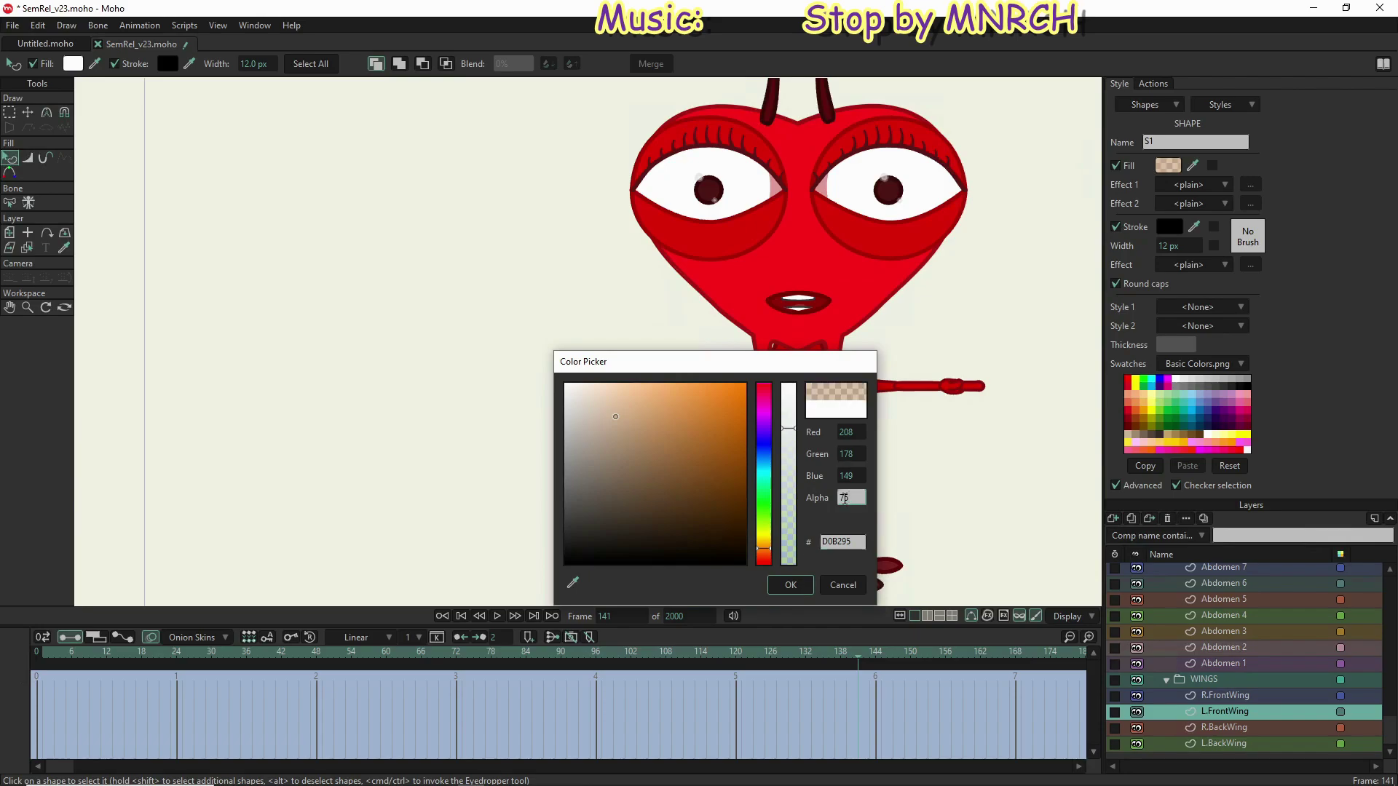
key("Return")
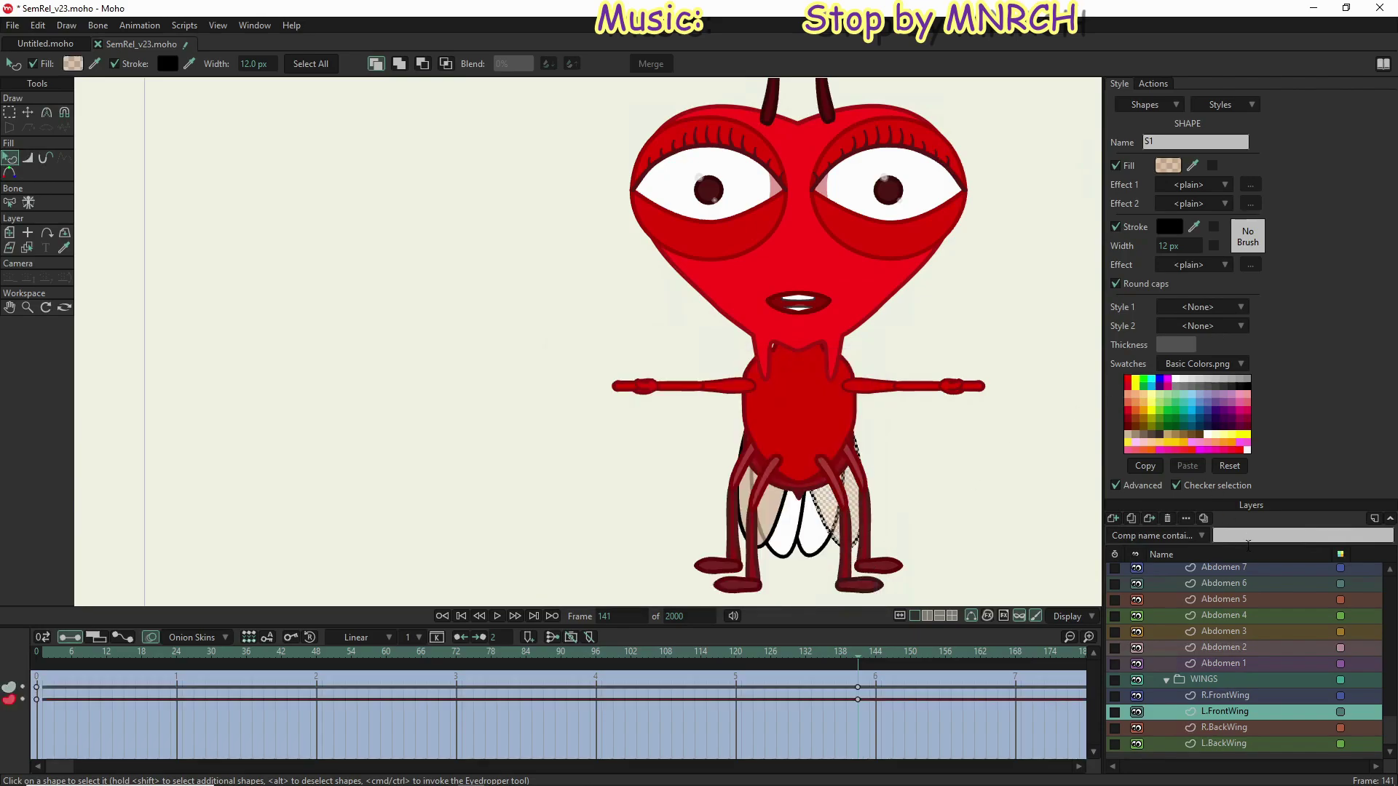
Step: Give the R.BackWing shape the copied fill colour D0B295 with 50% alpha at frame 141
left_click(1261, 727)
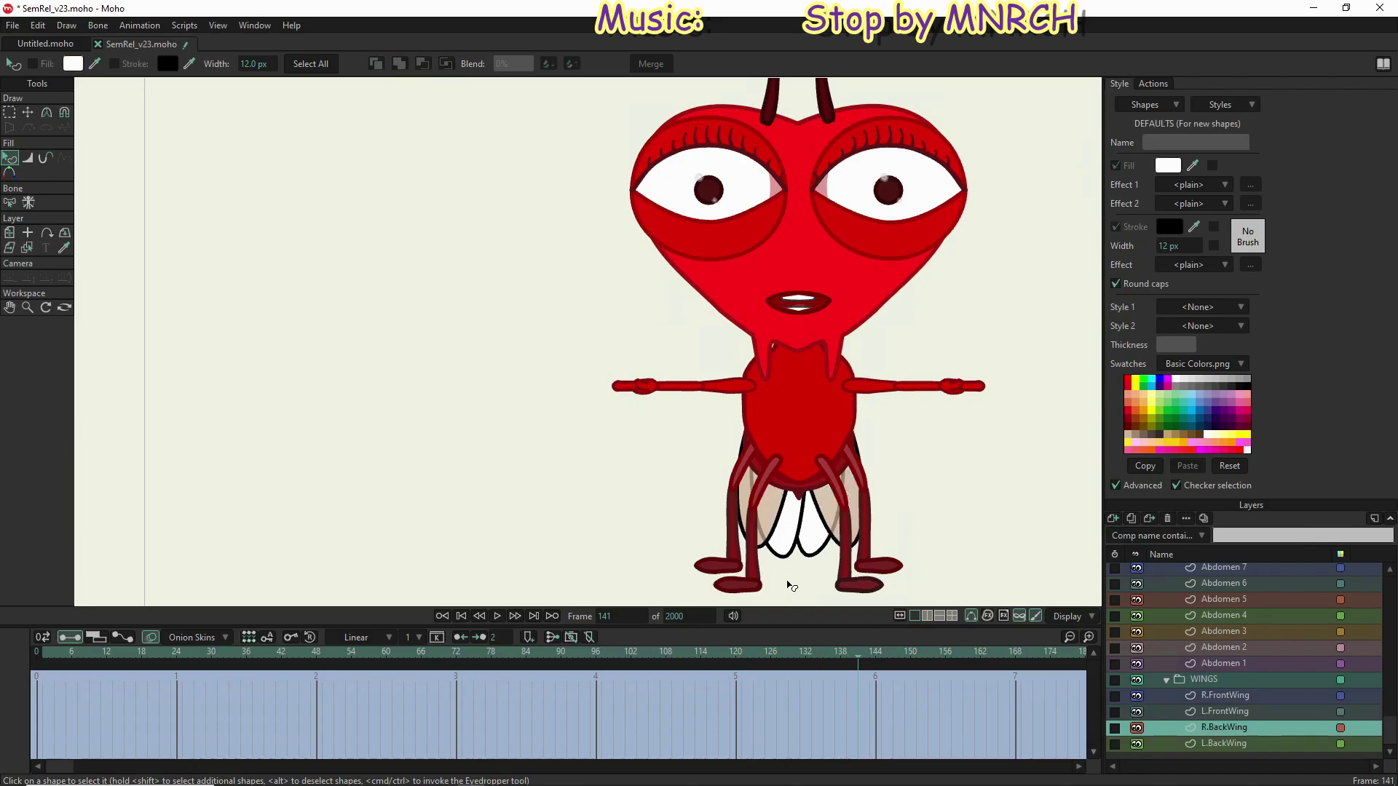
left_click(797, 532)
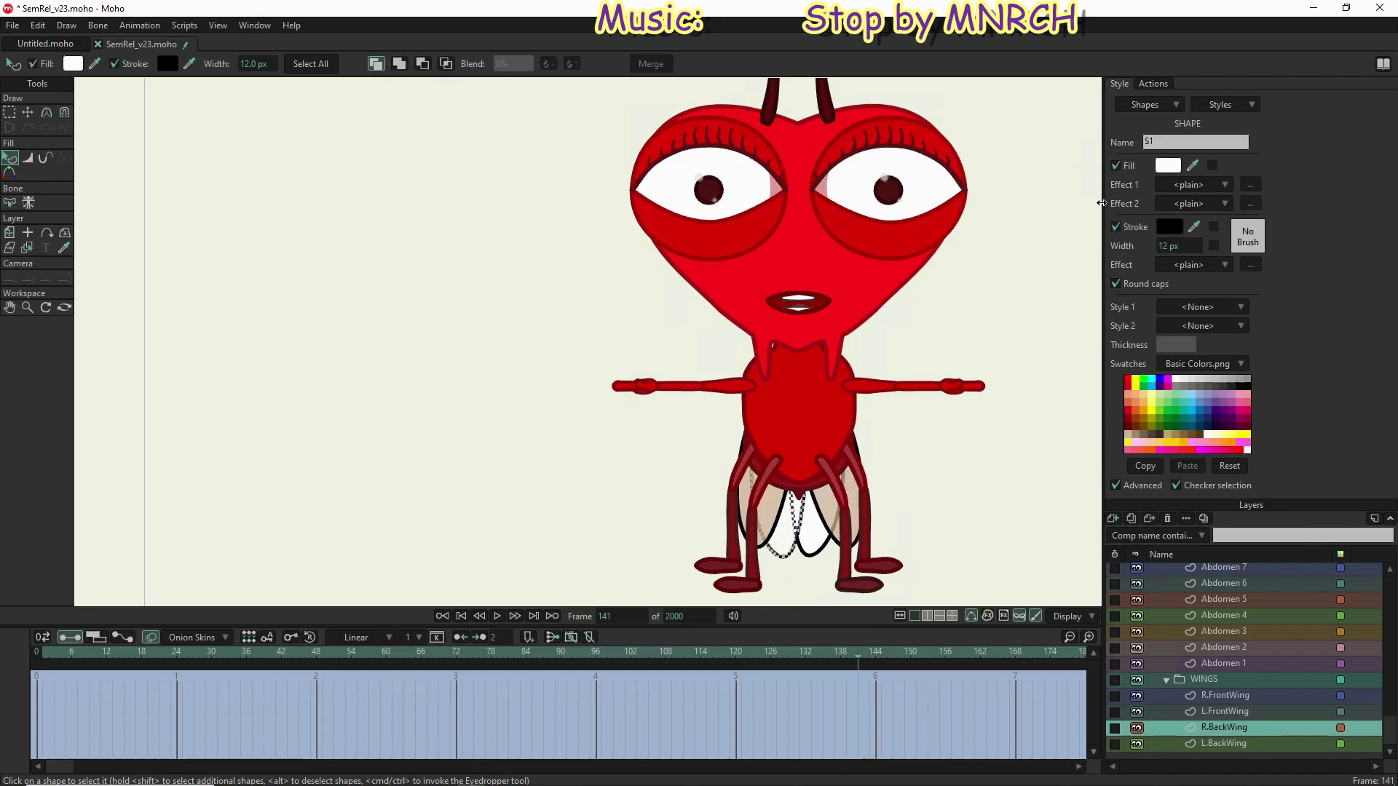
left_click(1168, 166)
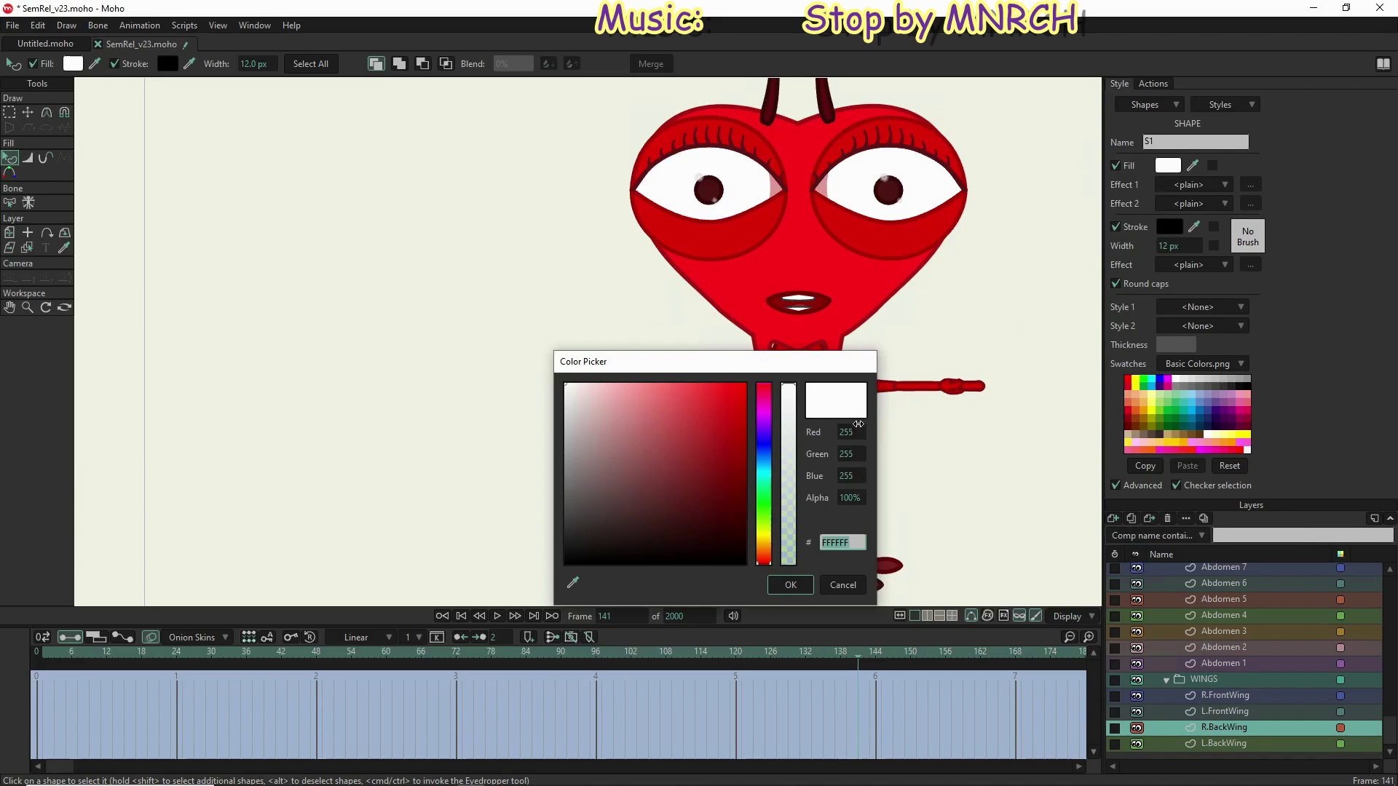
key("ctrl+v")
left_click(854, 499)
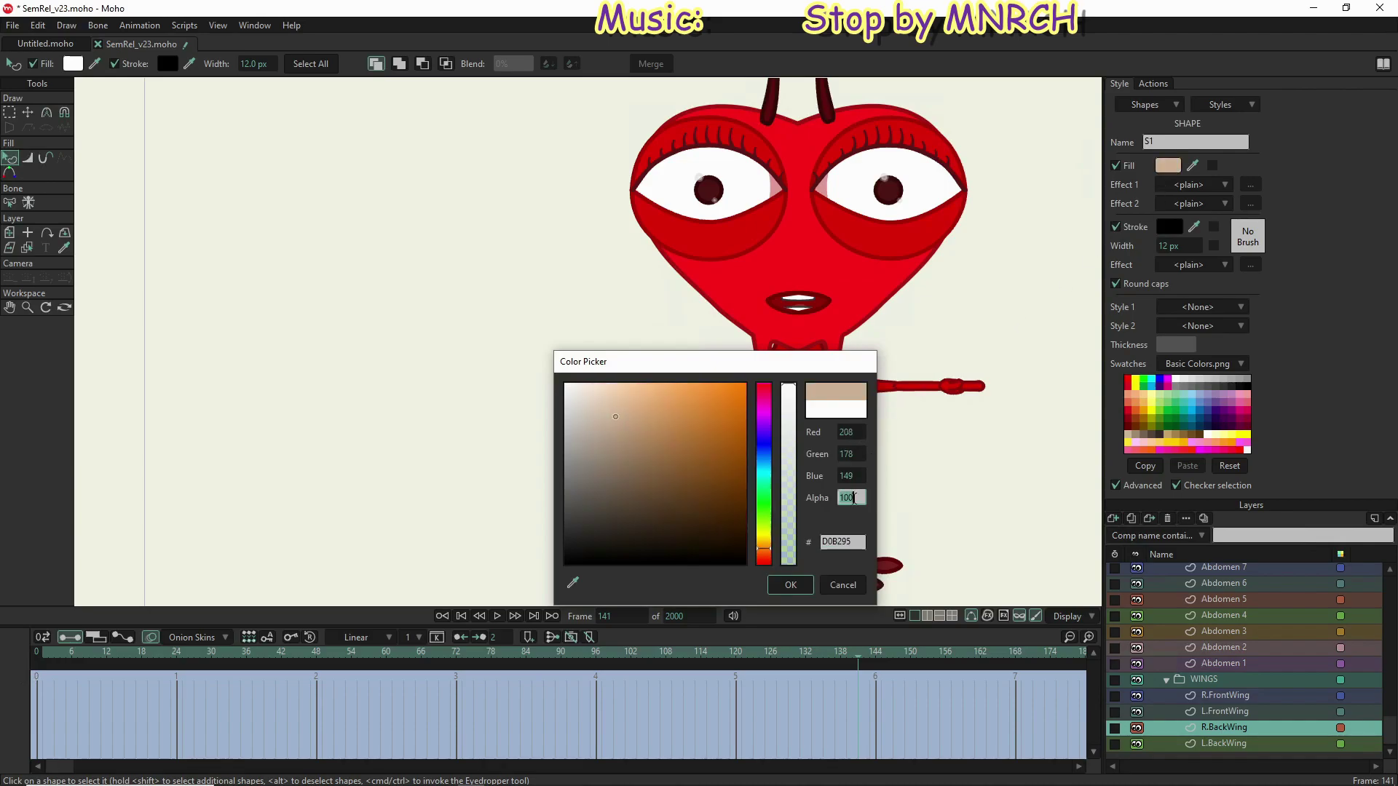
type("50")
key("Return")
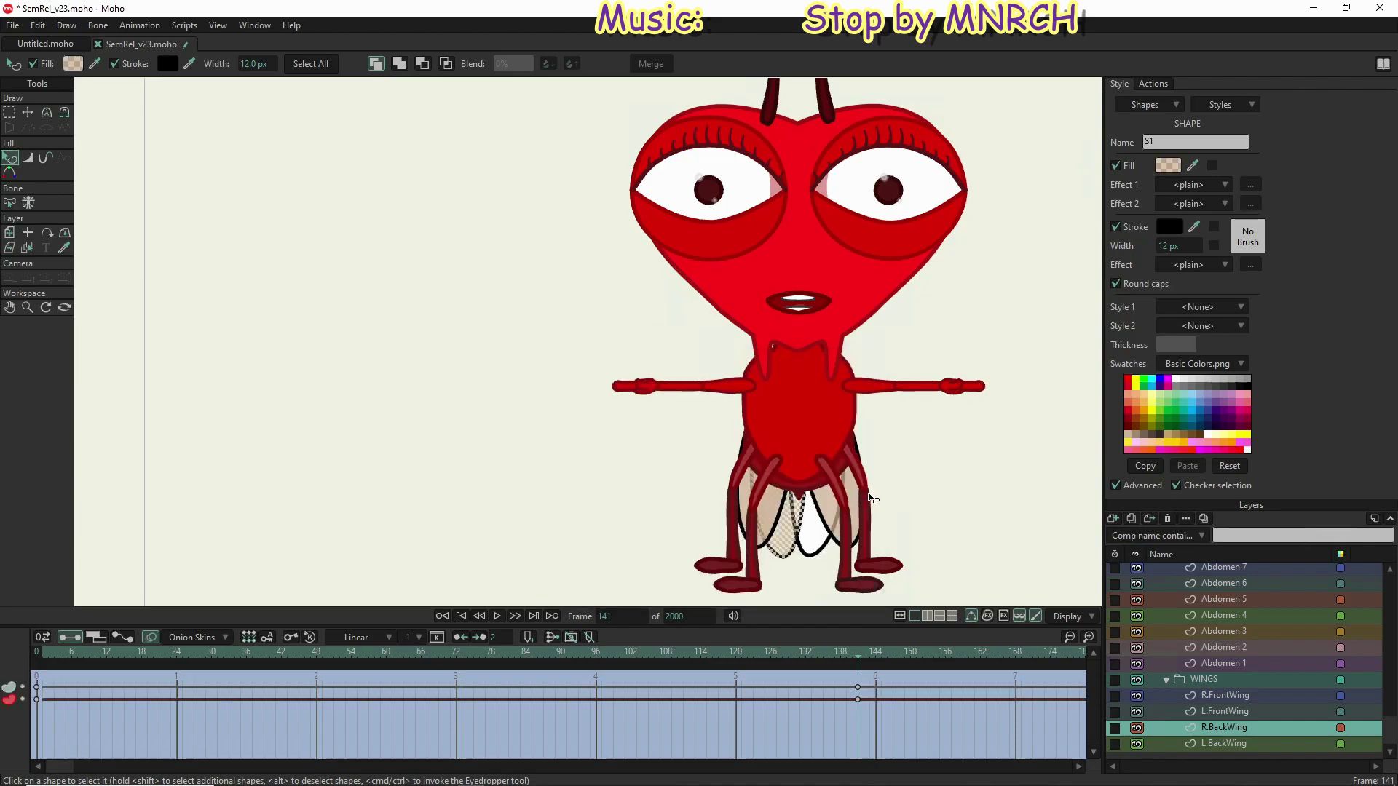
Step: Give the L.BackWing shape the copied fill colour D0B295 with 50% alpha at frame 141
left_click(1242, 741)
left_click(814, 545)
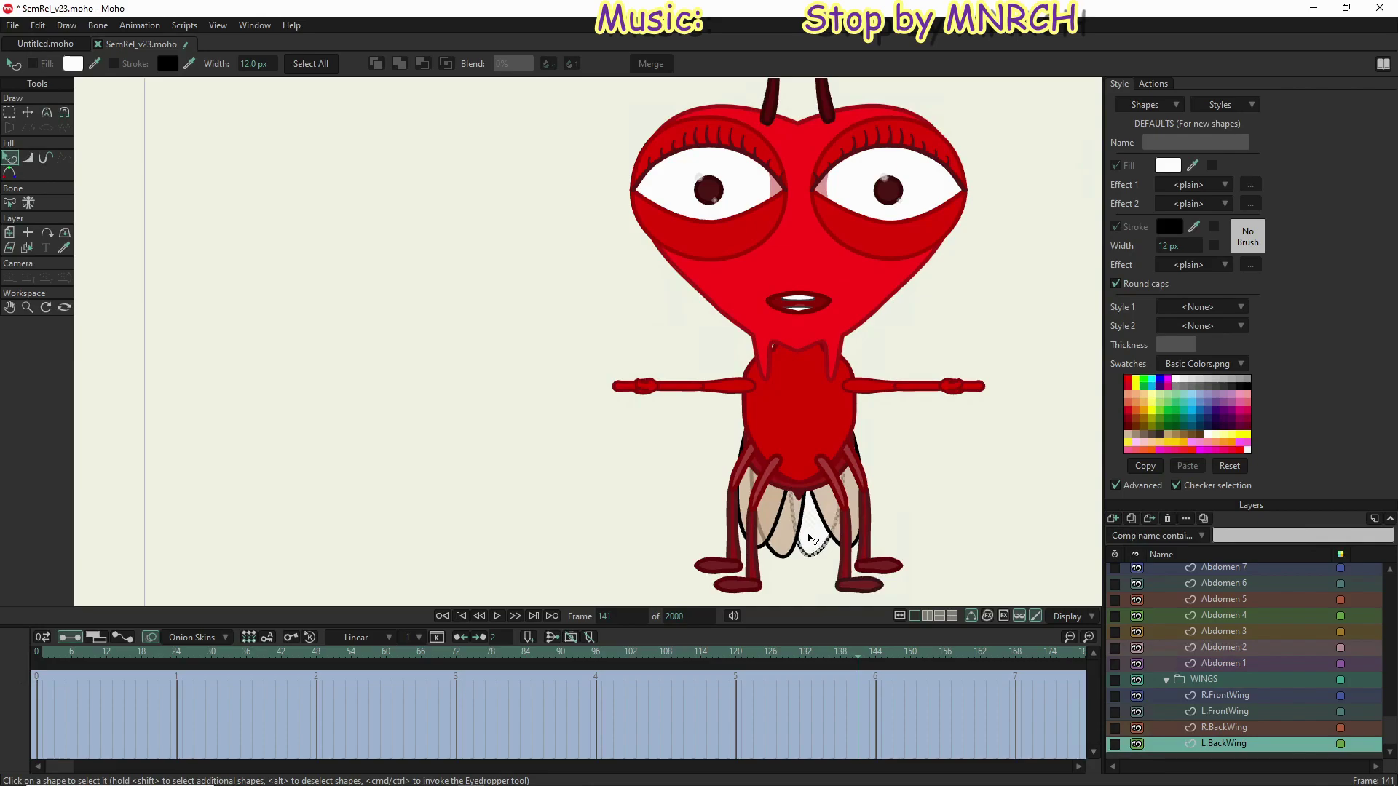
left_click(1168, 165)
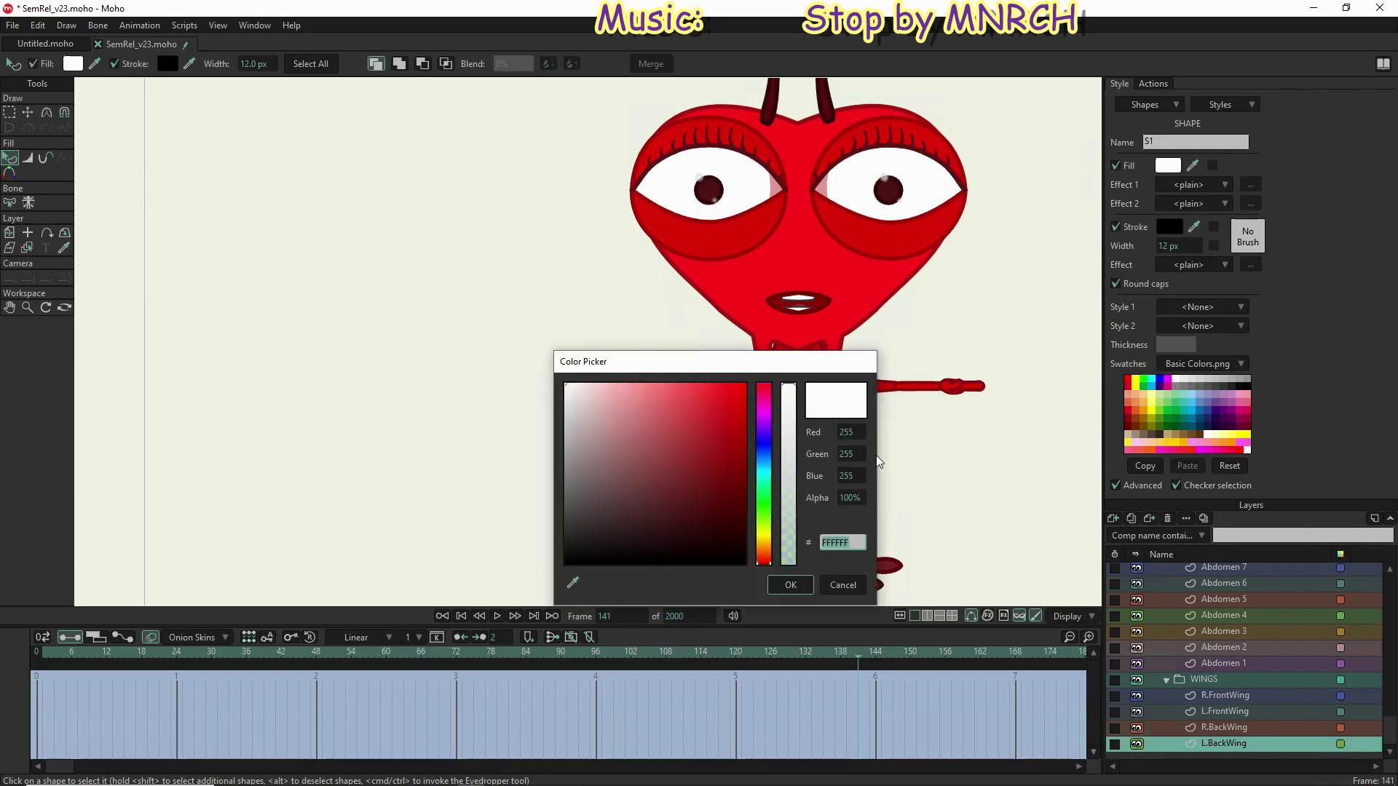
key("ctrl+v")
left_click(852, 499)
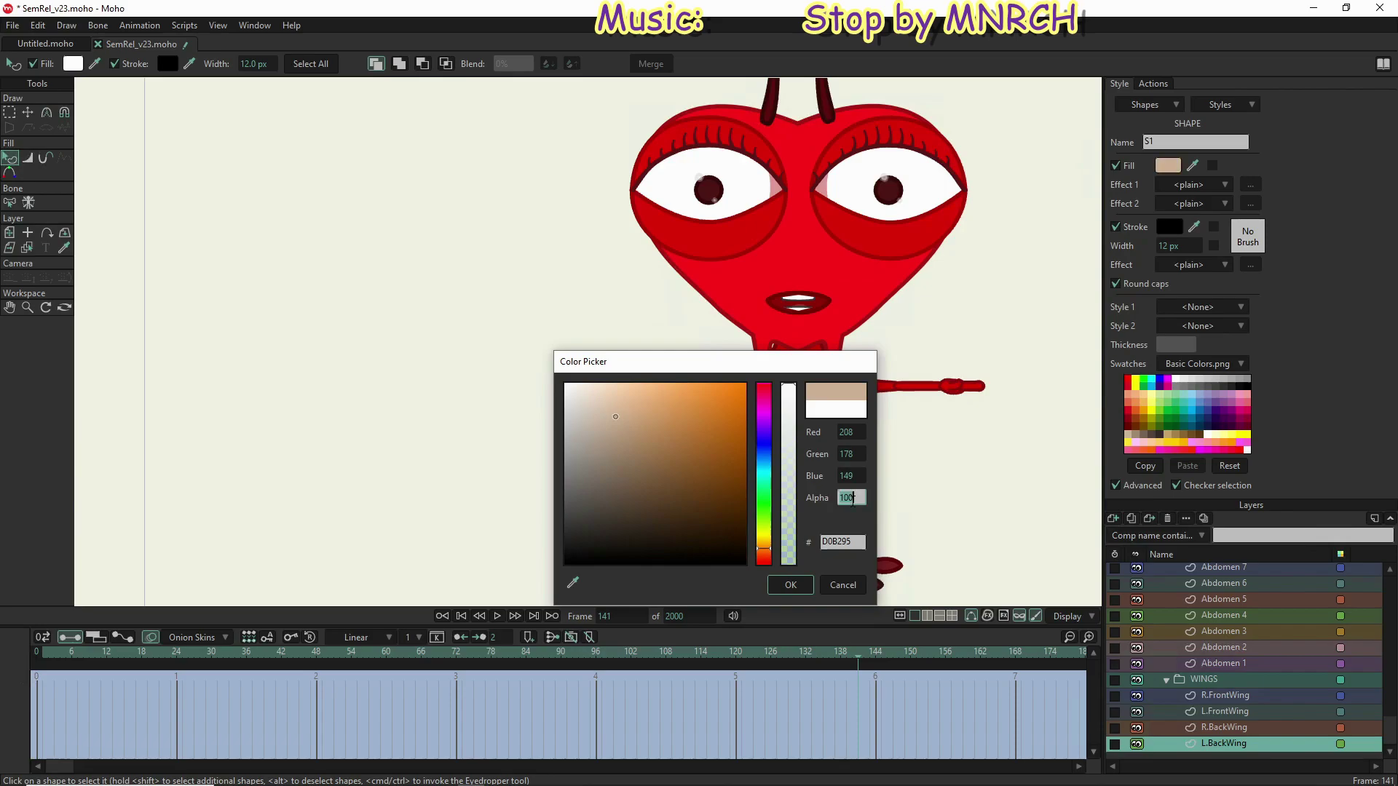
type("50")
key("Return")
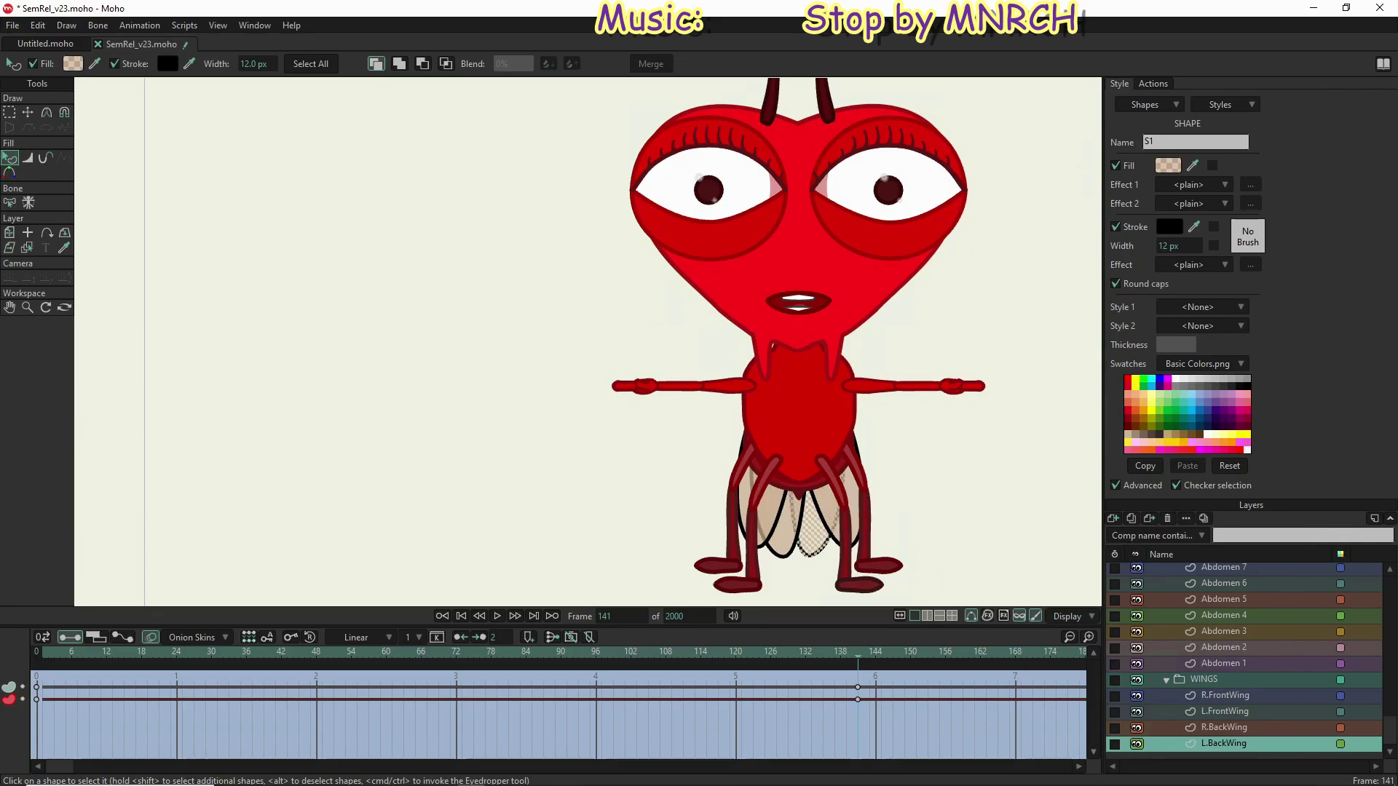
Step: Set the L.BackWing shape's stroke colour to hex B49373, copy the code, and set the stroke's alpha to 45%
mouse_move(1213, 778)
left_click(1170, 230)
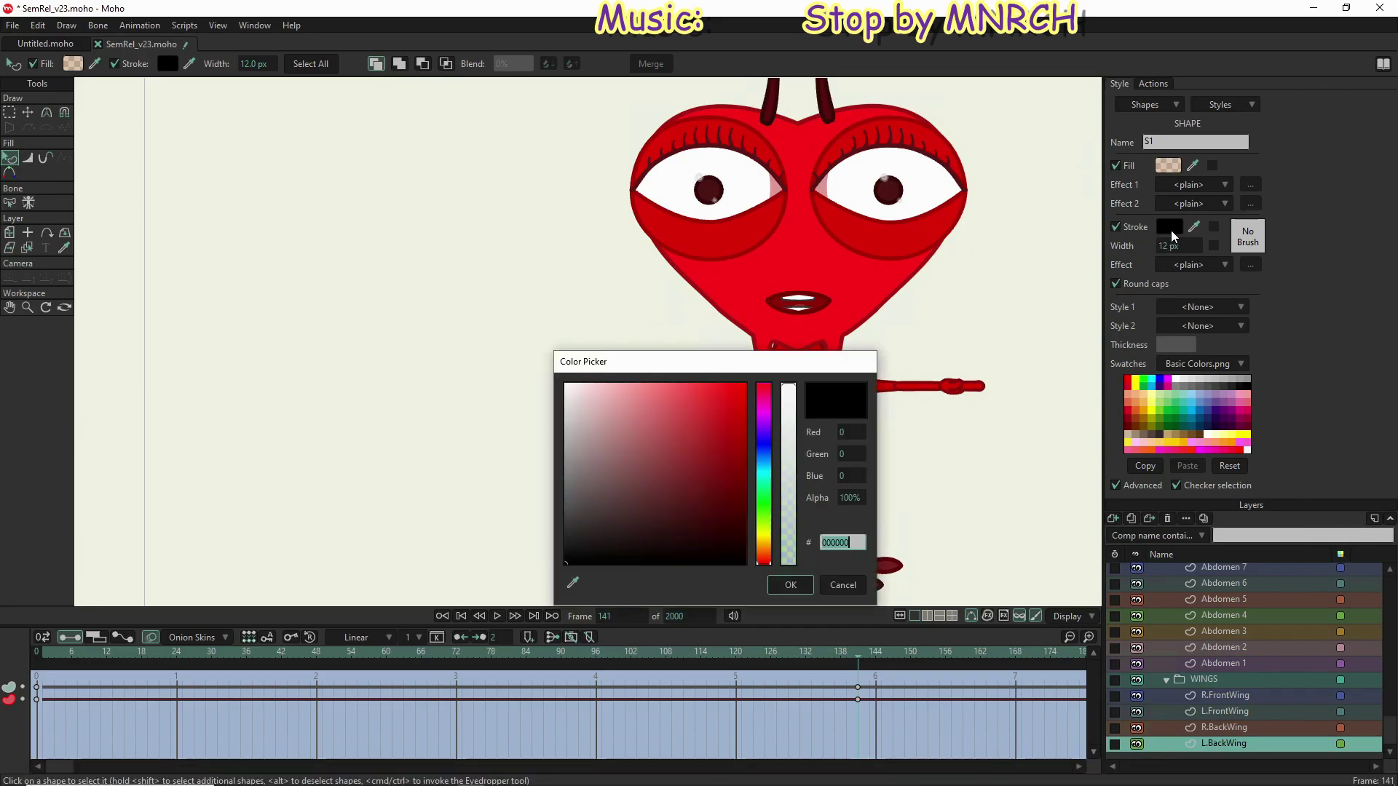
type("b")
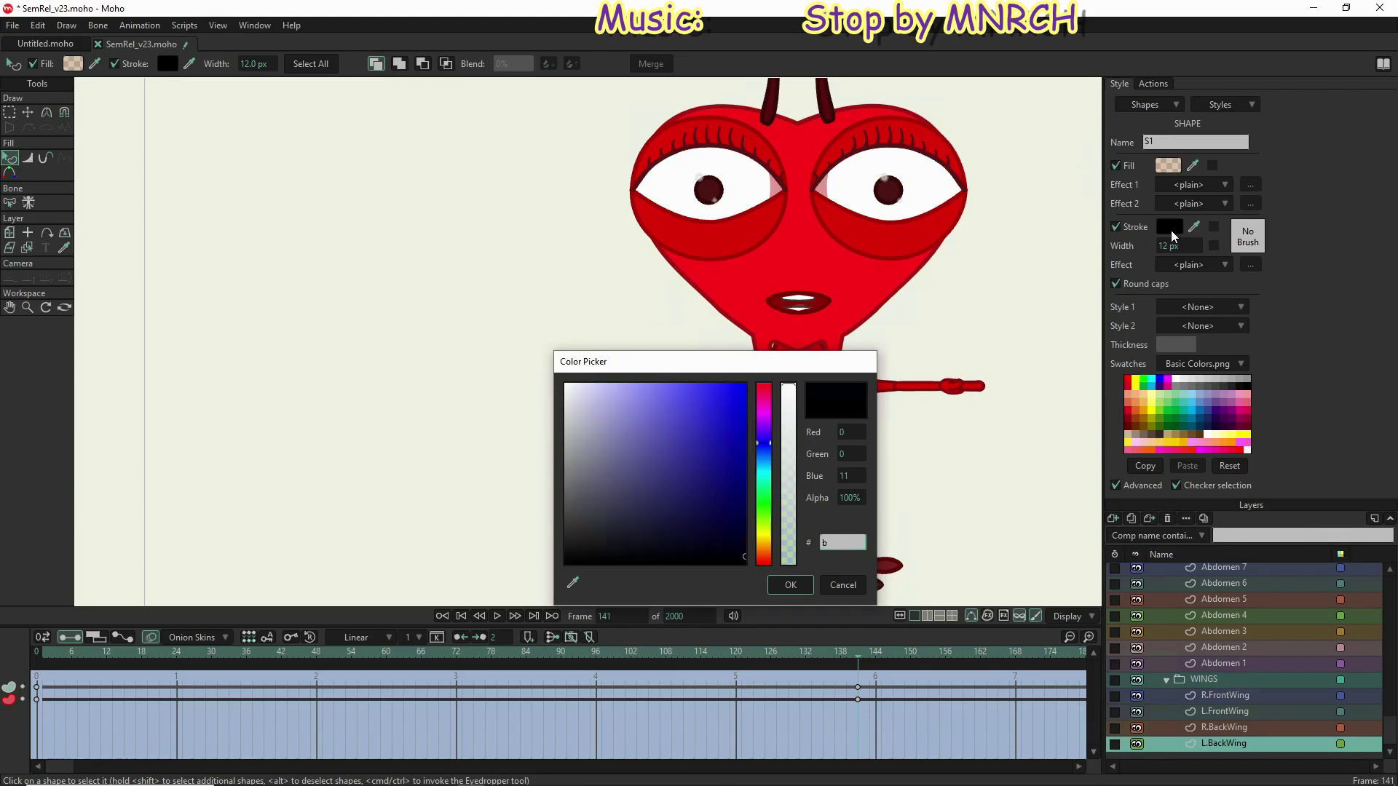
type("493")
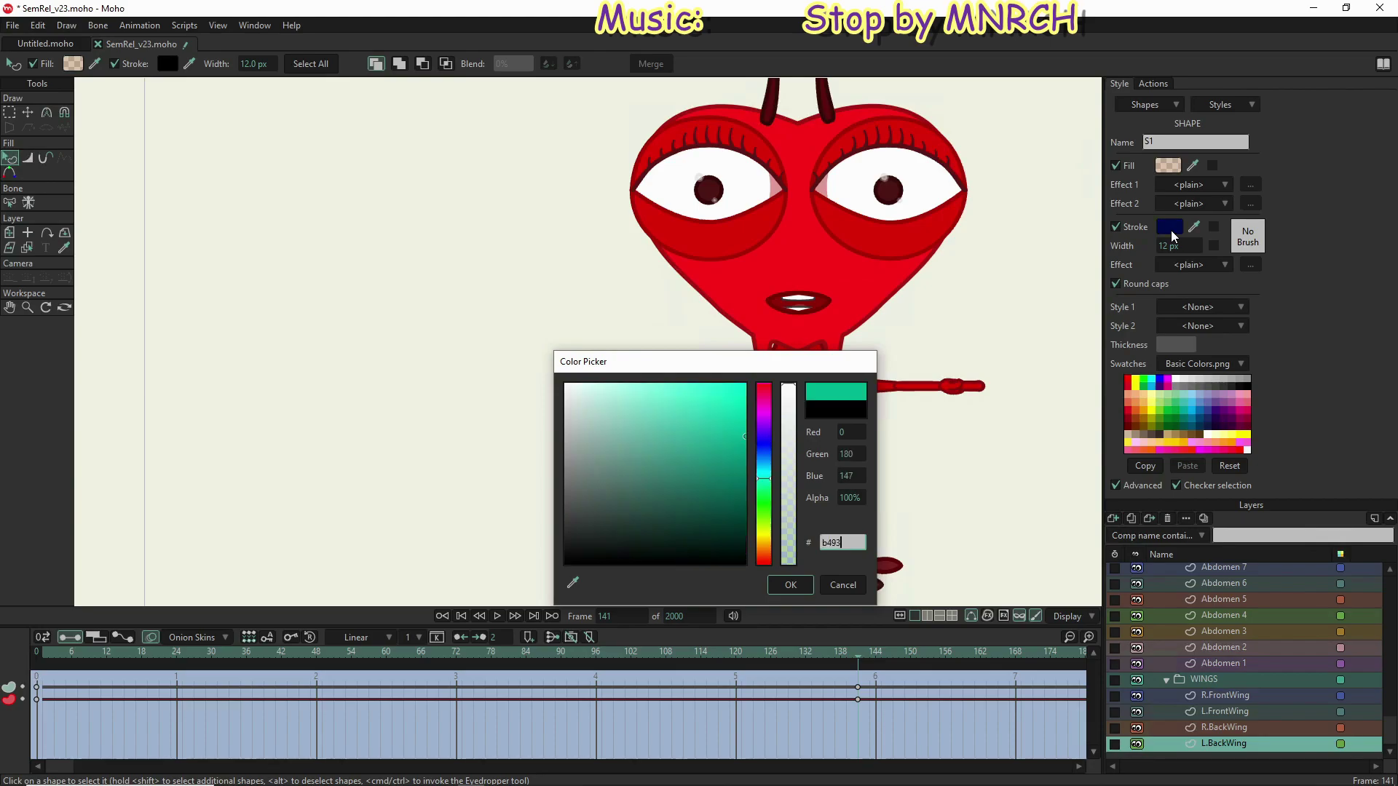
type("73")
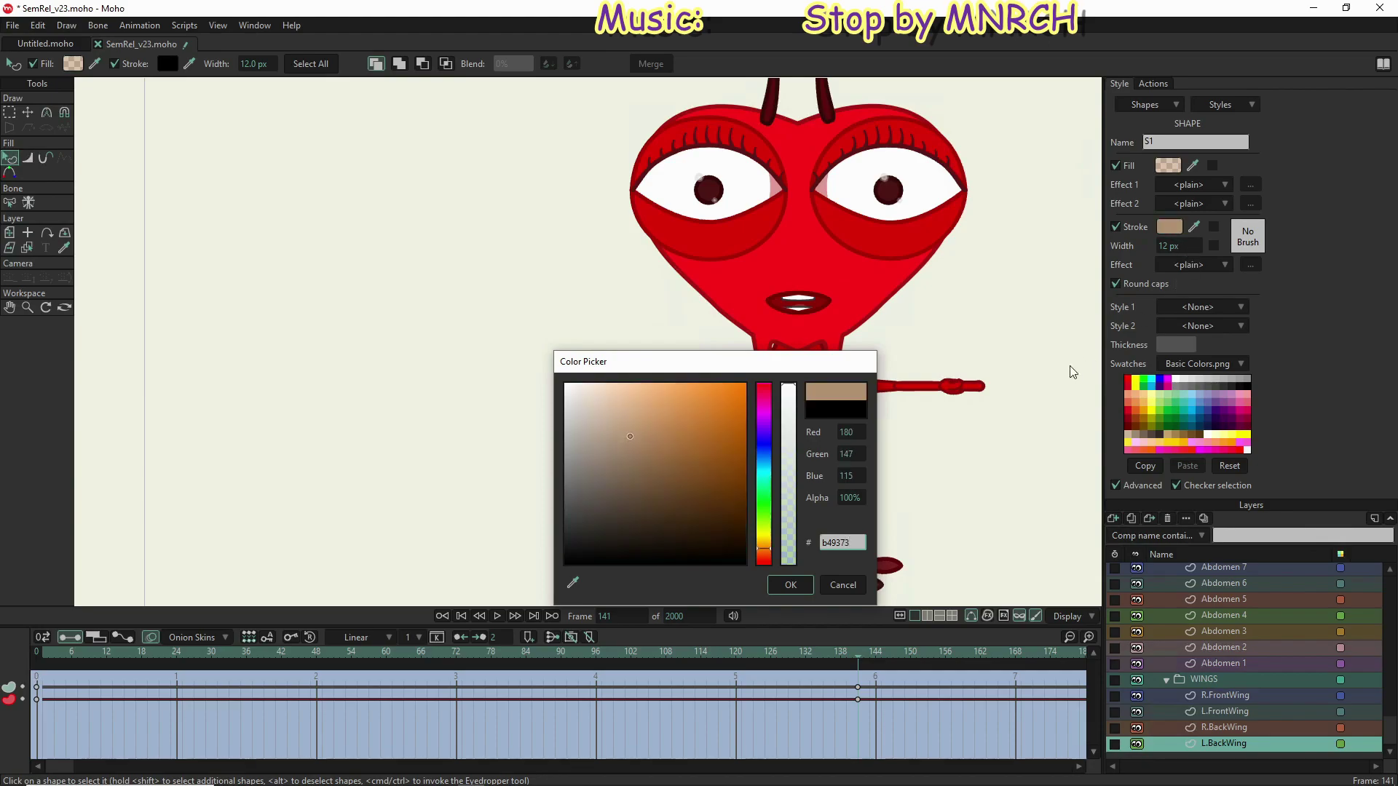
double_click(852, 545)
key("ctrl+c")
double_click(845, 497)
type("0")
key("Return")
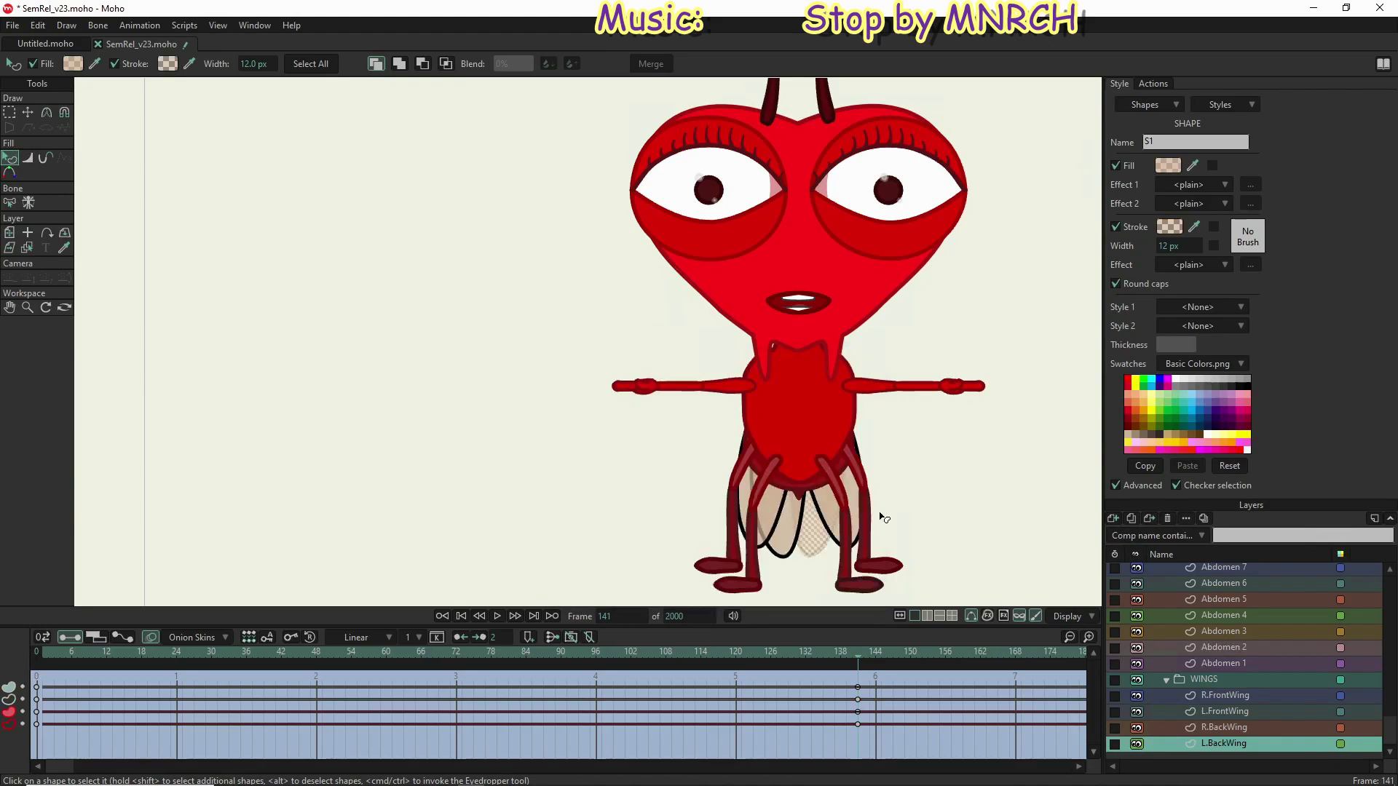
Step: Give the R.BackWing shape's stroke the copied colour B49373 with 45% alpha
left_click(1245, 730)
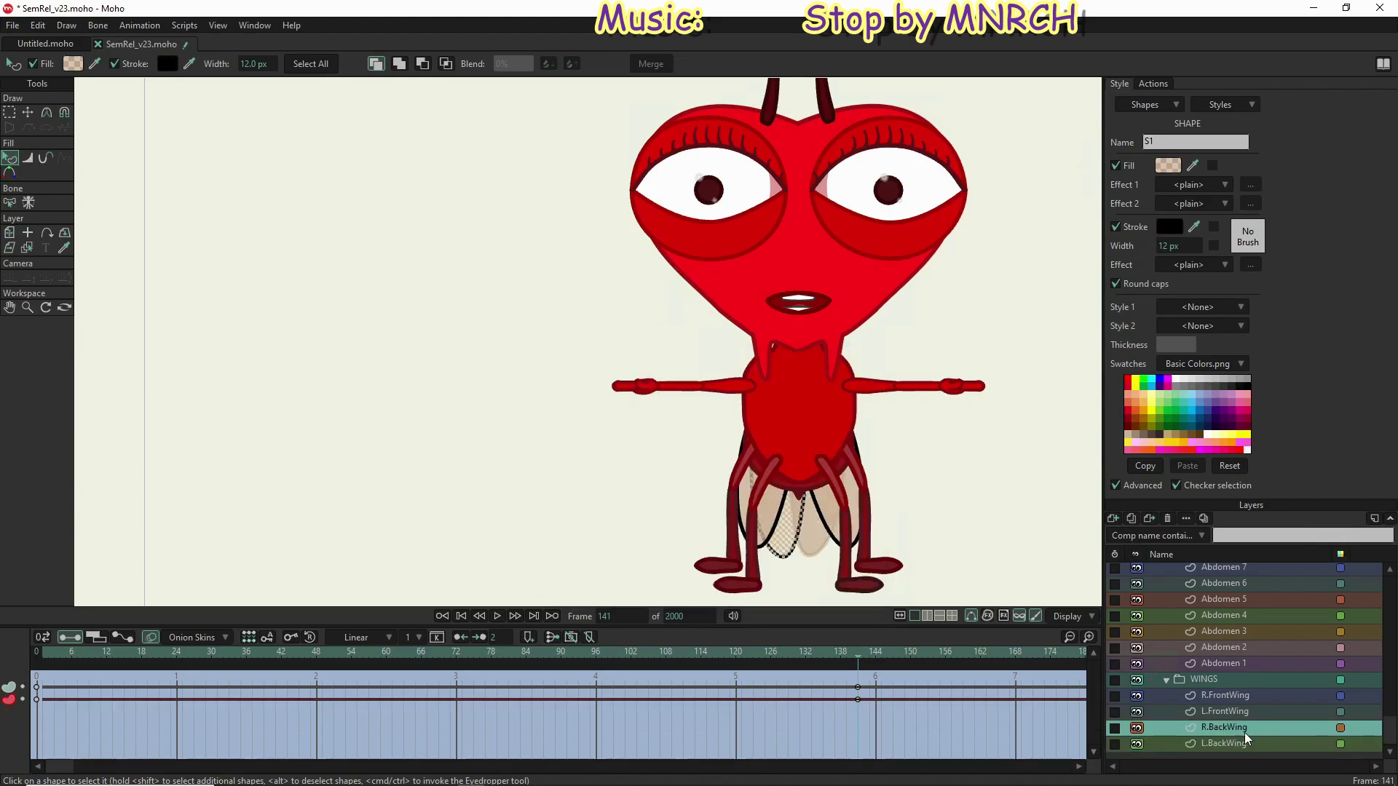
left_click(1169, 227)
key("ctrl+v")
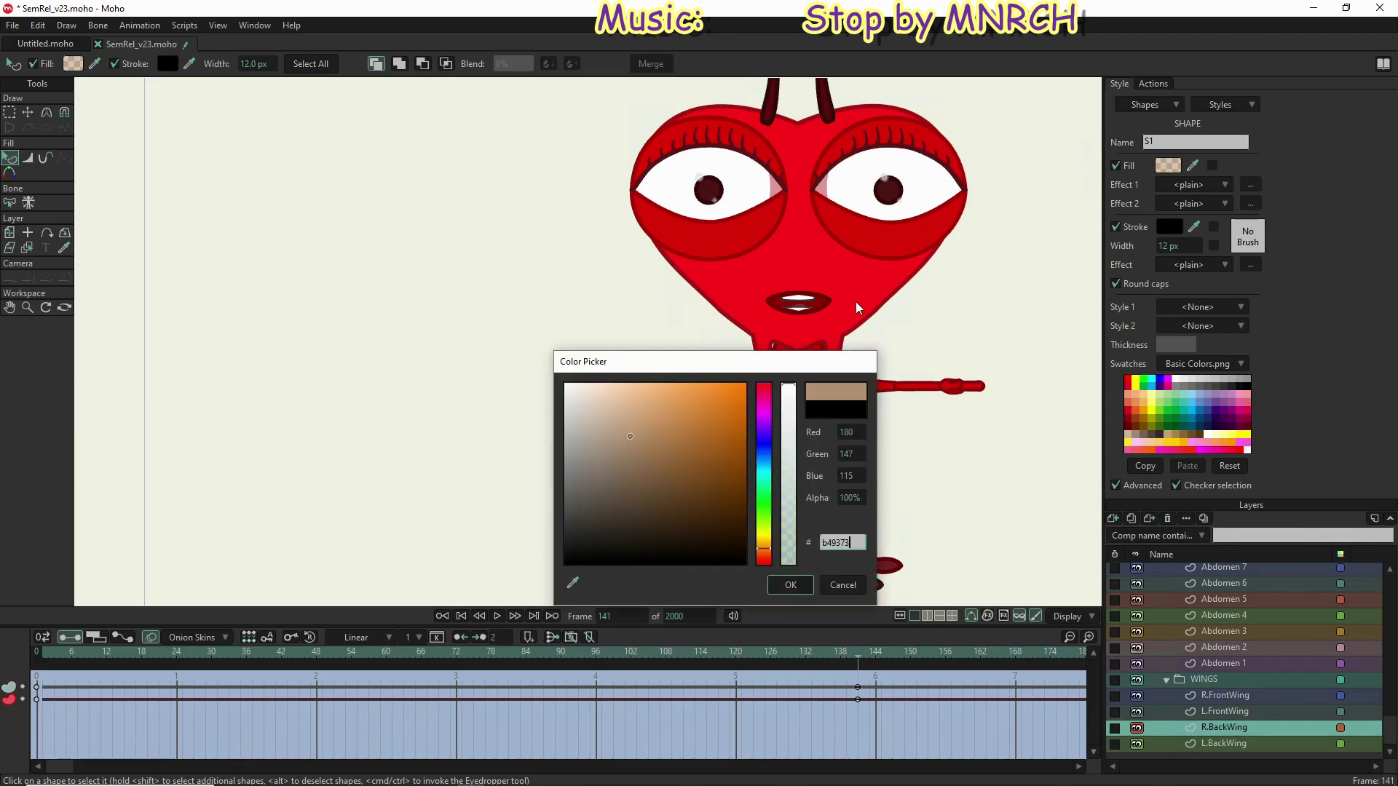
left_click(847, 499)
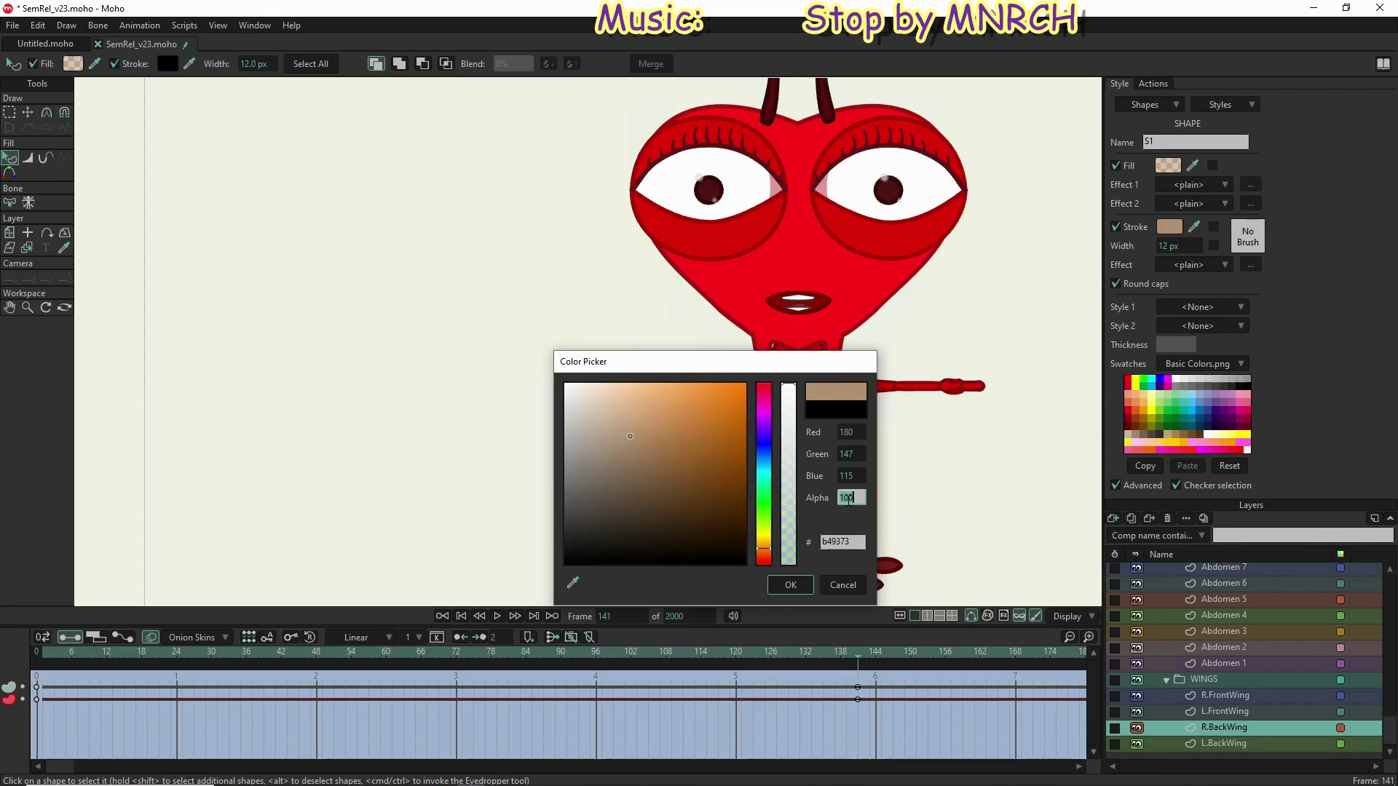
type("0")
key("Return")
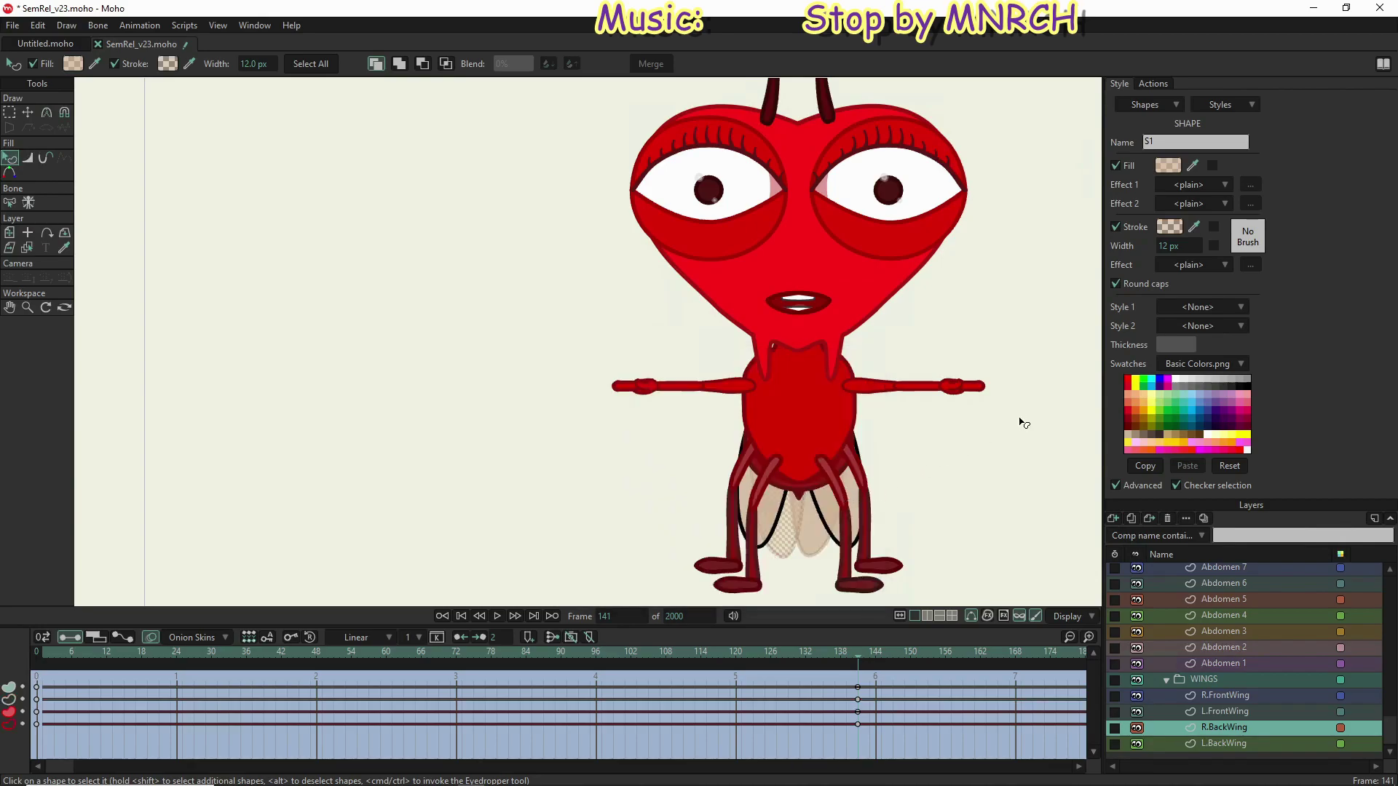
Step: Give the L.FrontWing shape's stroke the copied colour B49373 with 45% alpha
left_click(1221, 710)
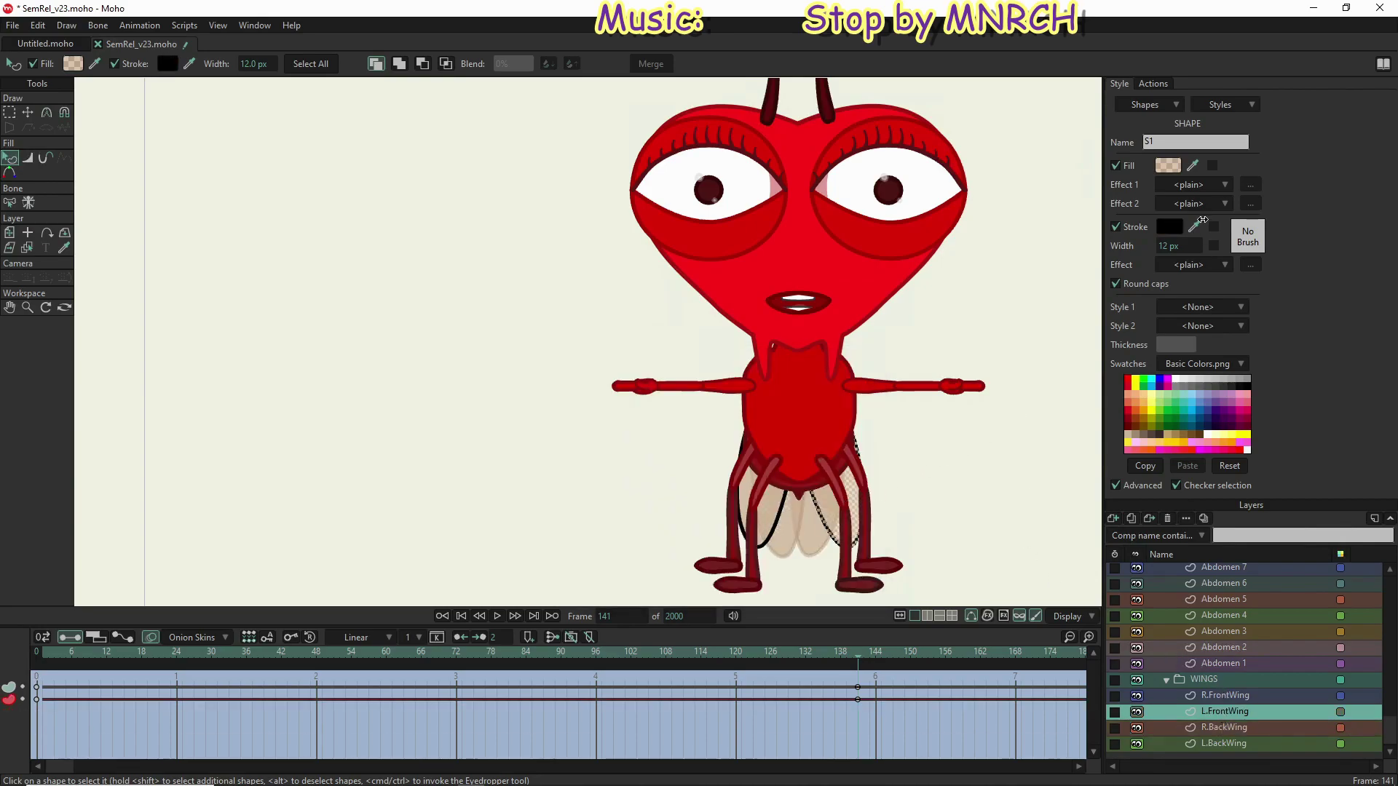
left_click(1171, 227)
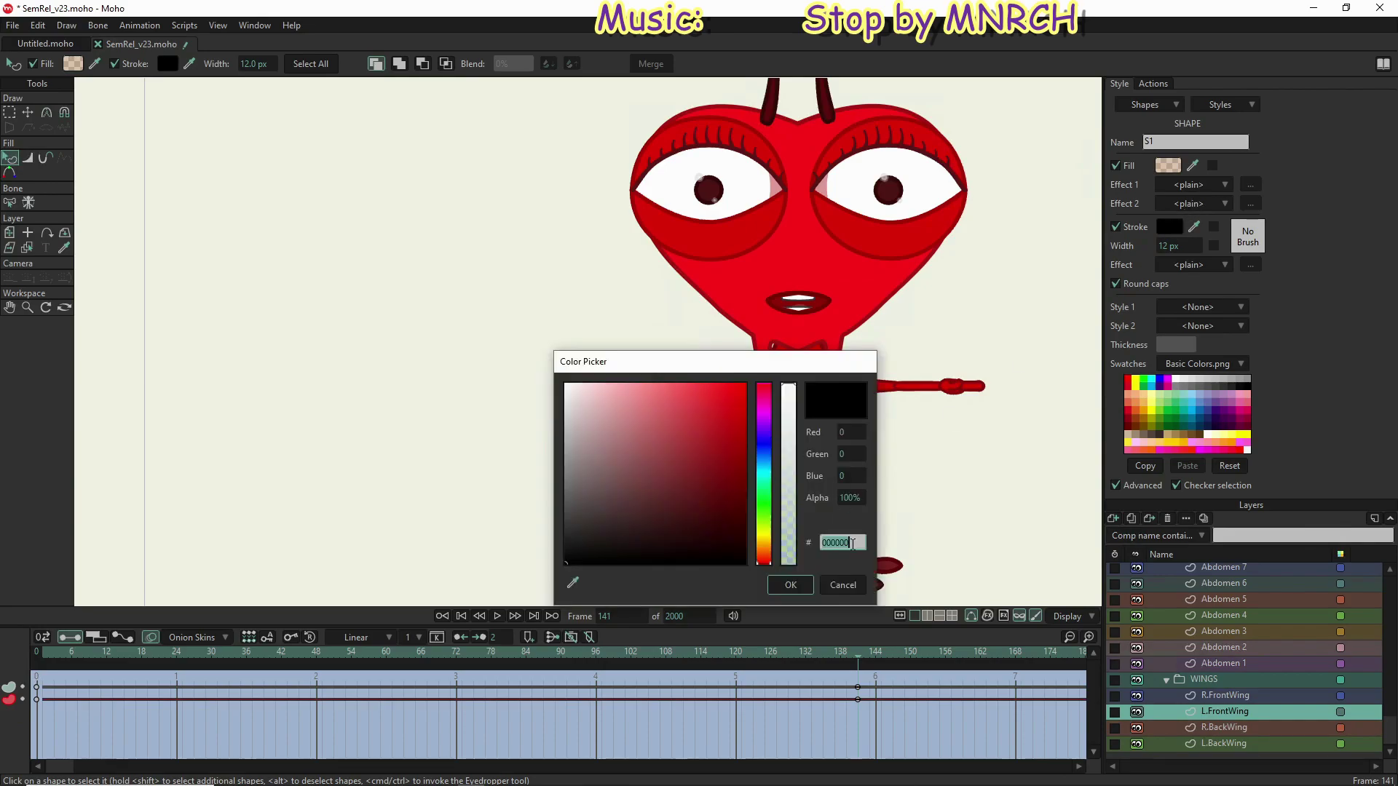
key("ctrl+v")
left_click(854, 498)
type("0")
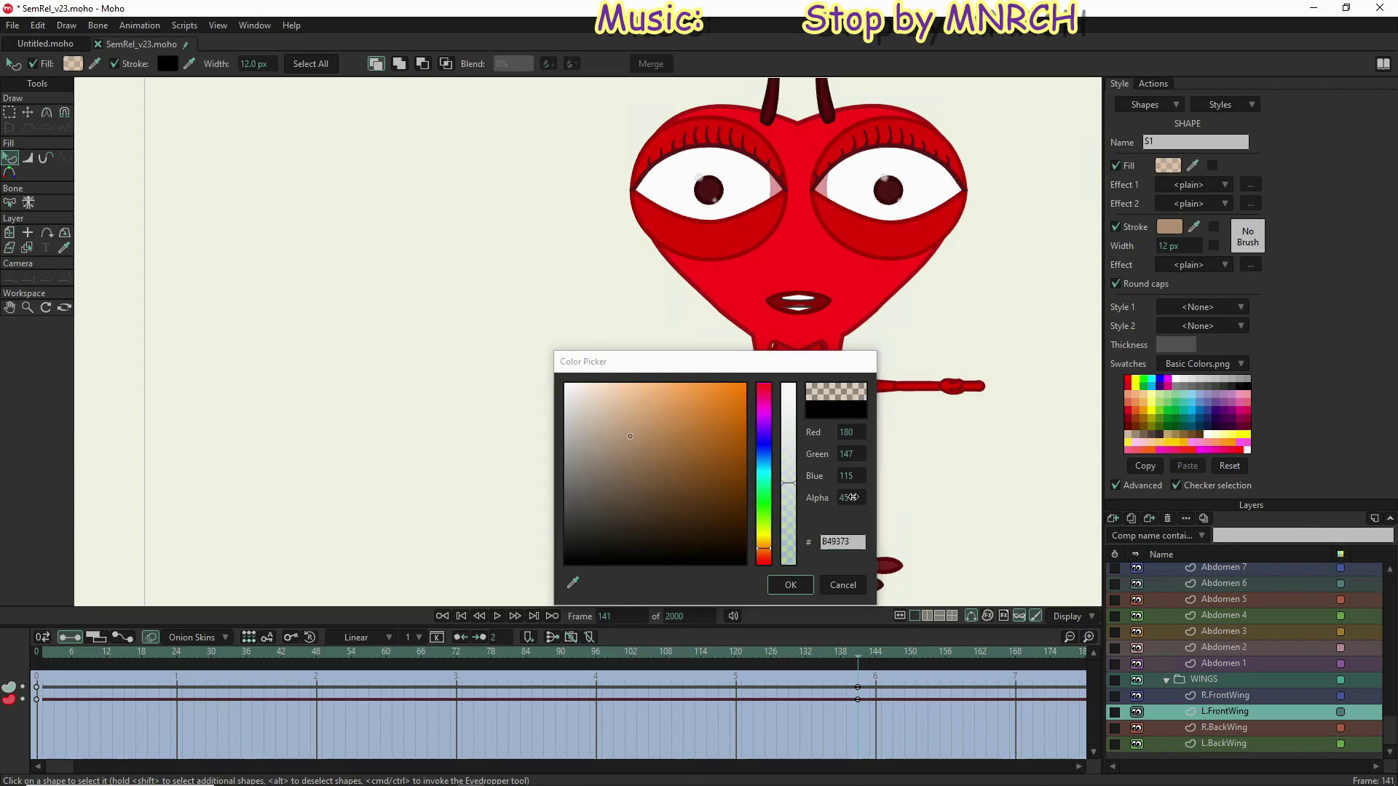
key("Return")
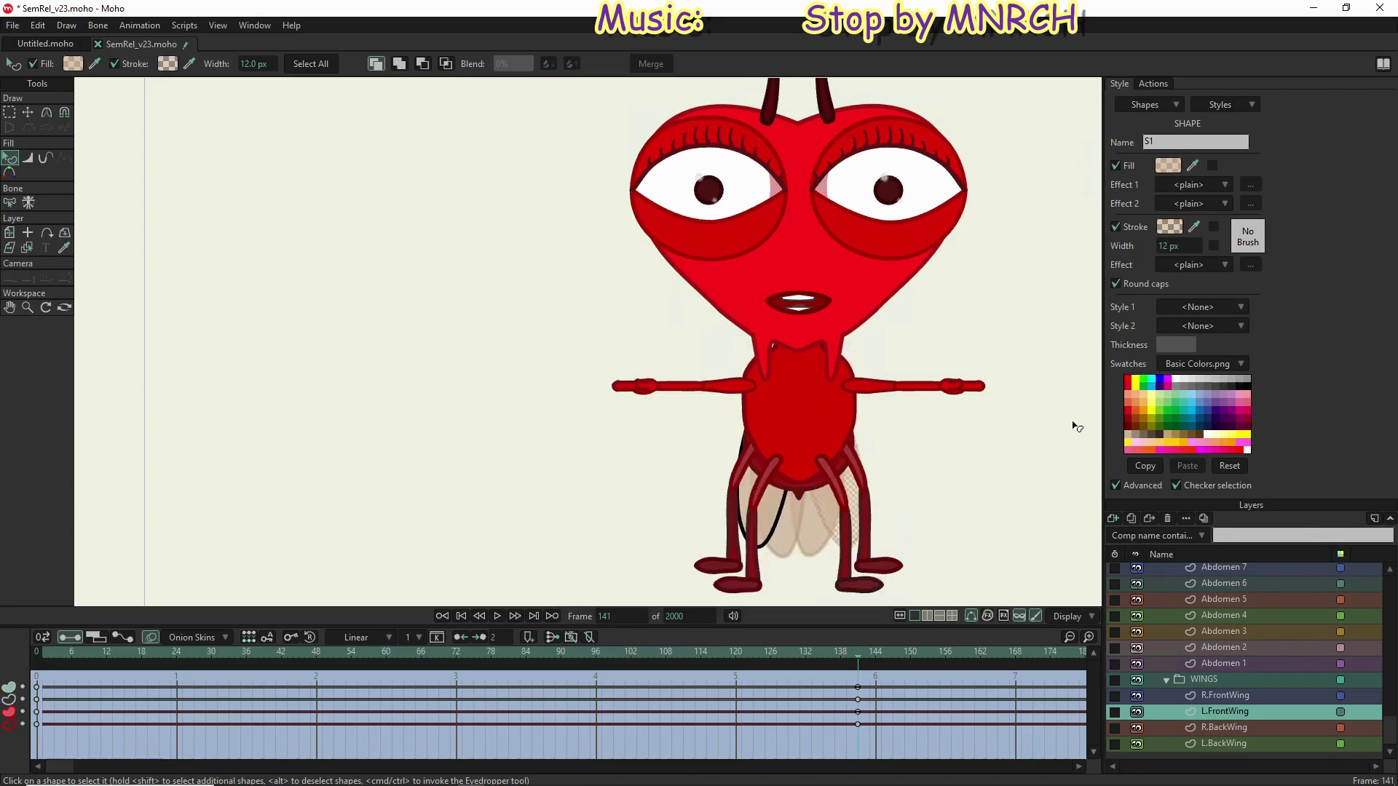
Step: Give the R.FrontWing shape's stroke the copied colour B49373 with 45% alpha
left_click(1225, 695)
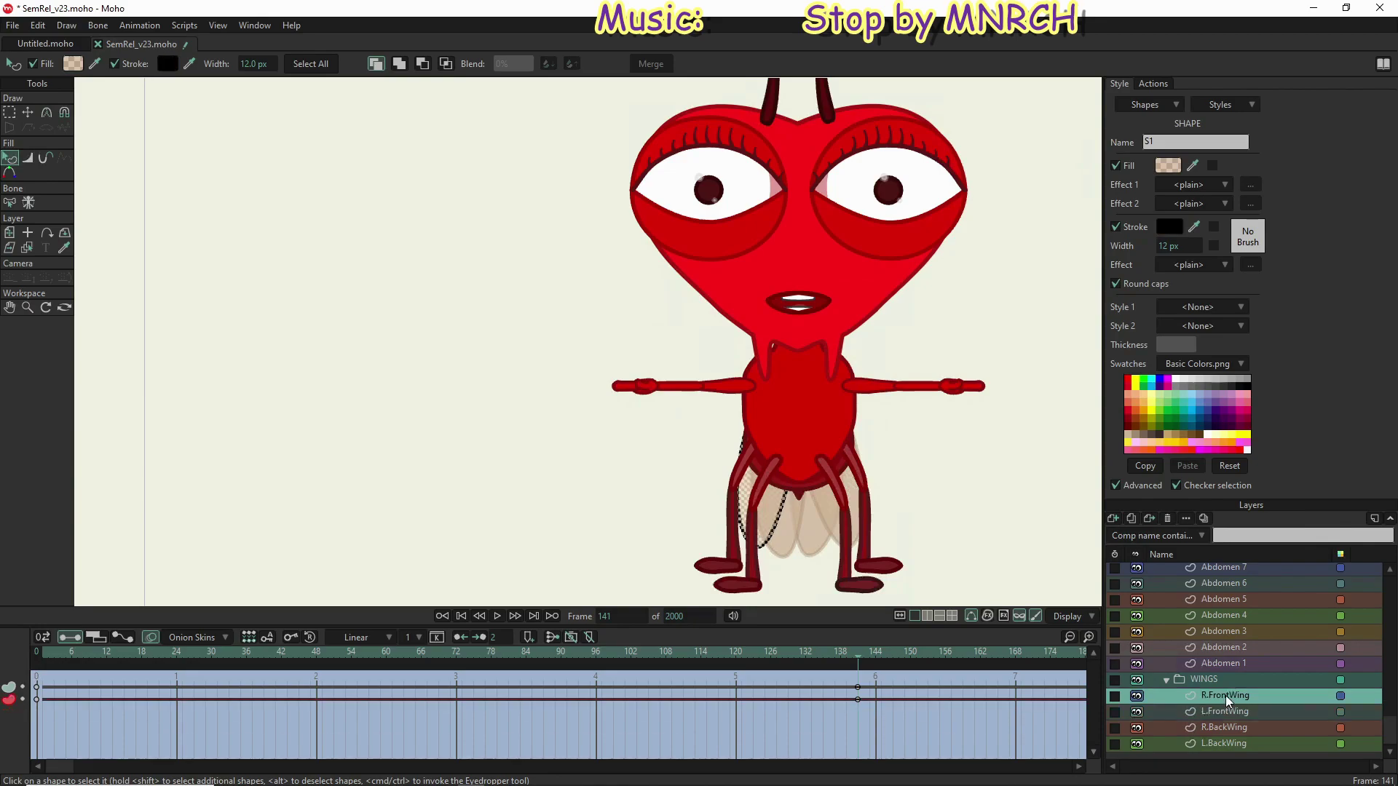
left_click(1177, 226)
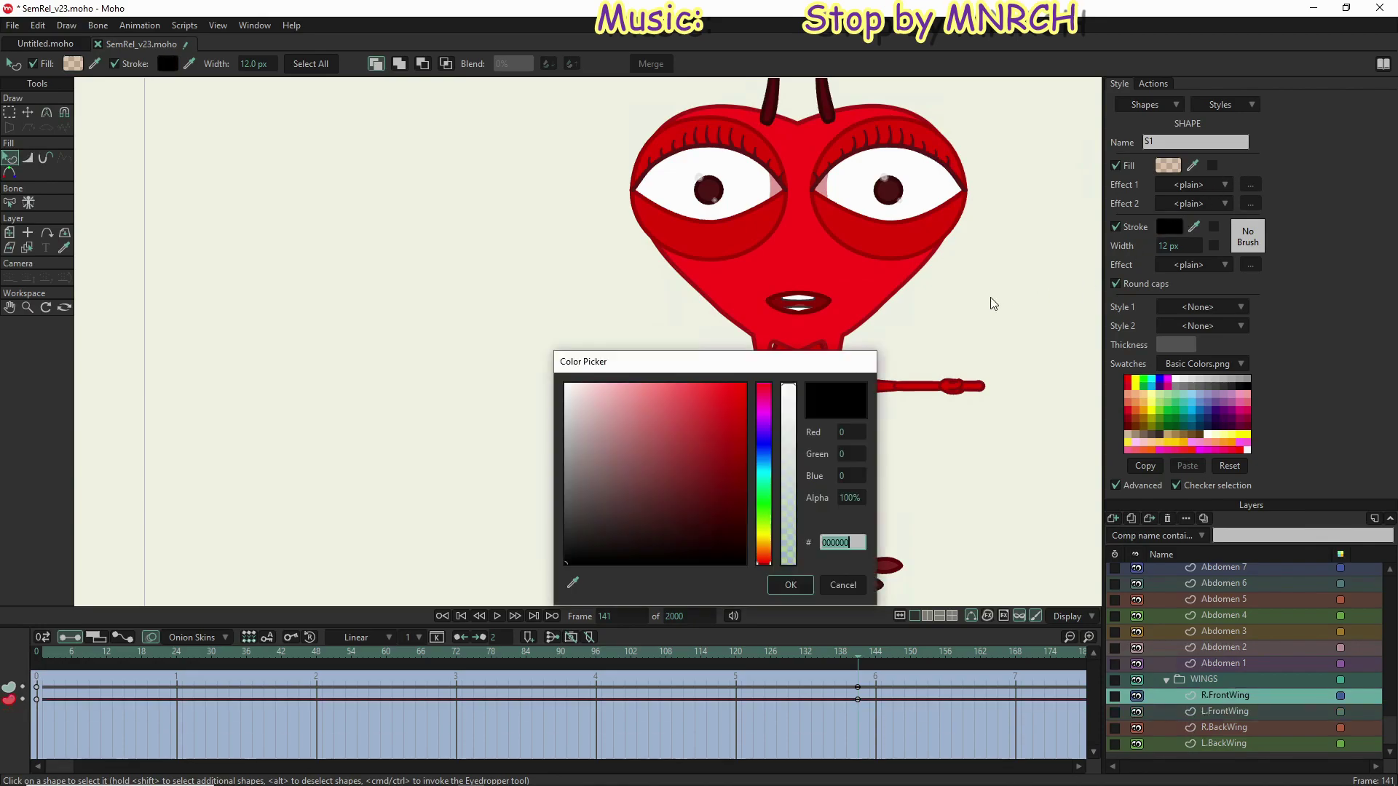
key("ctrl+v")
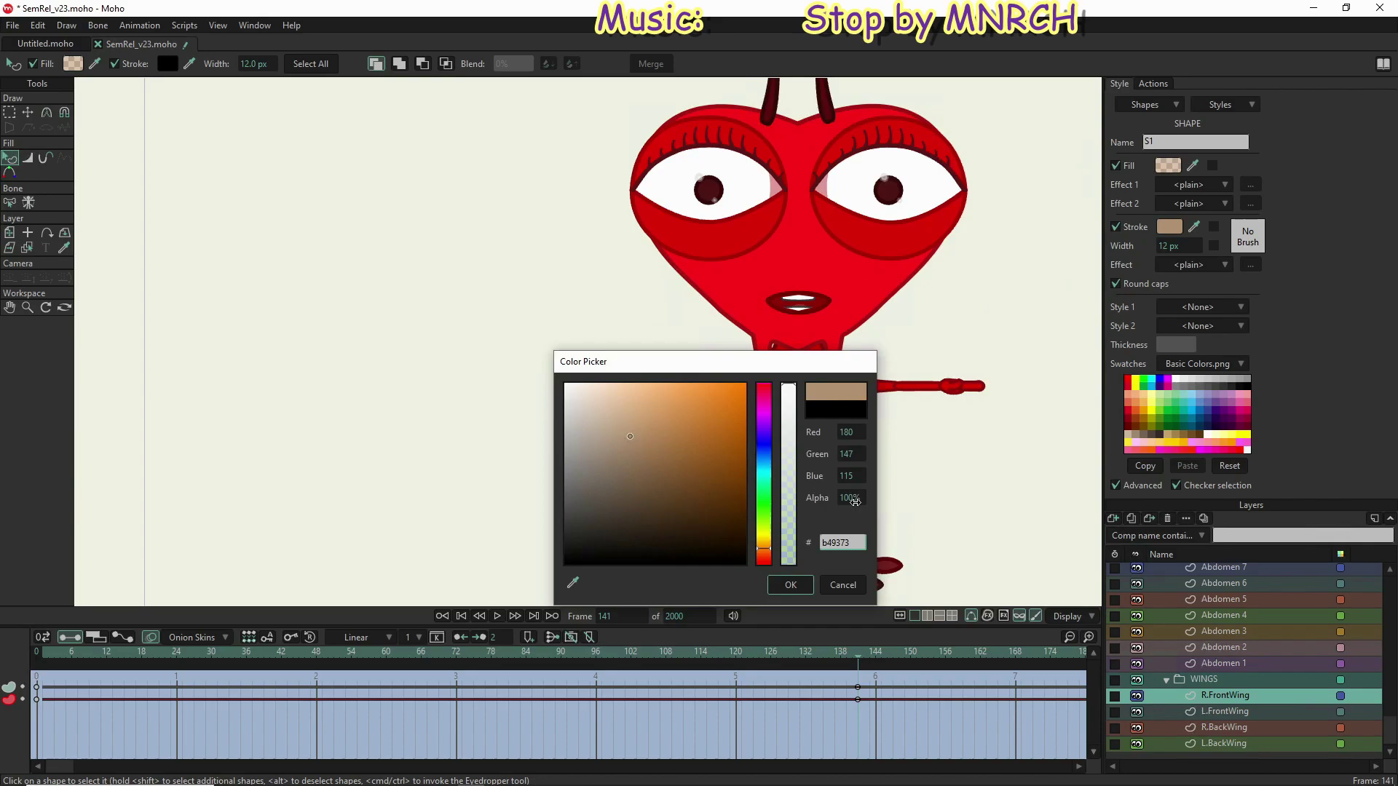
left_click(854, 499)
type("0")
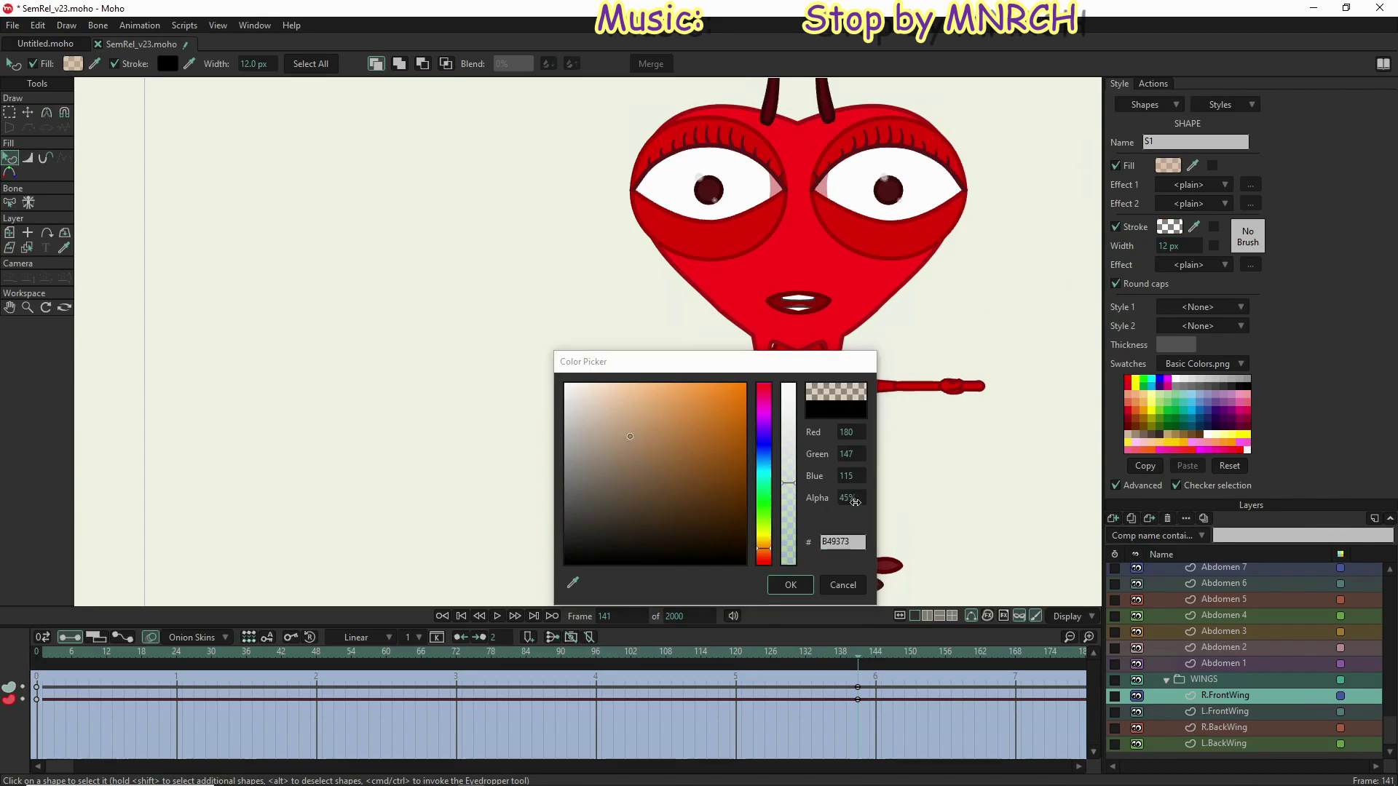
key("Return")
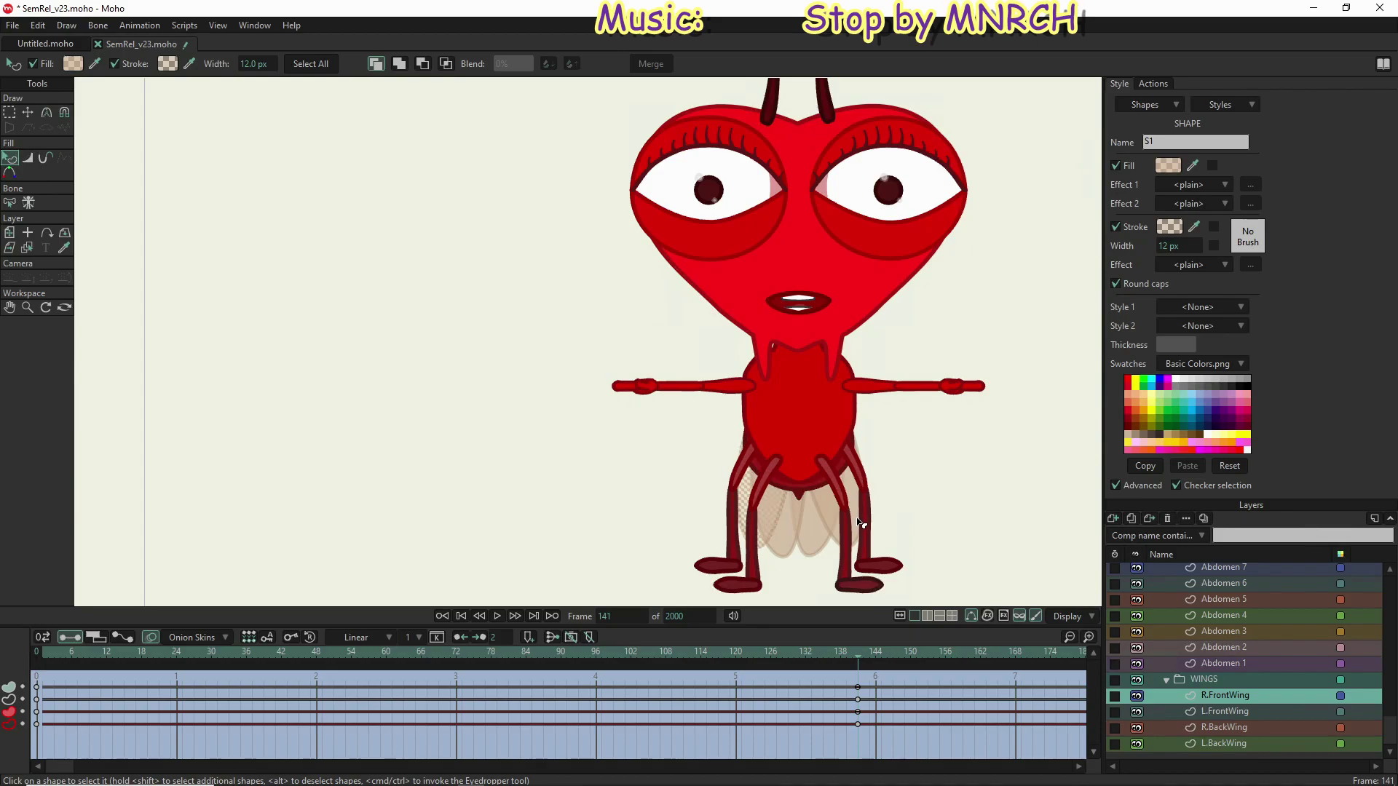
Step: Set the R.FrontWing shape's fill colour to hex F9DBDB at frame 71
left_click(452, 654)
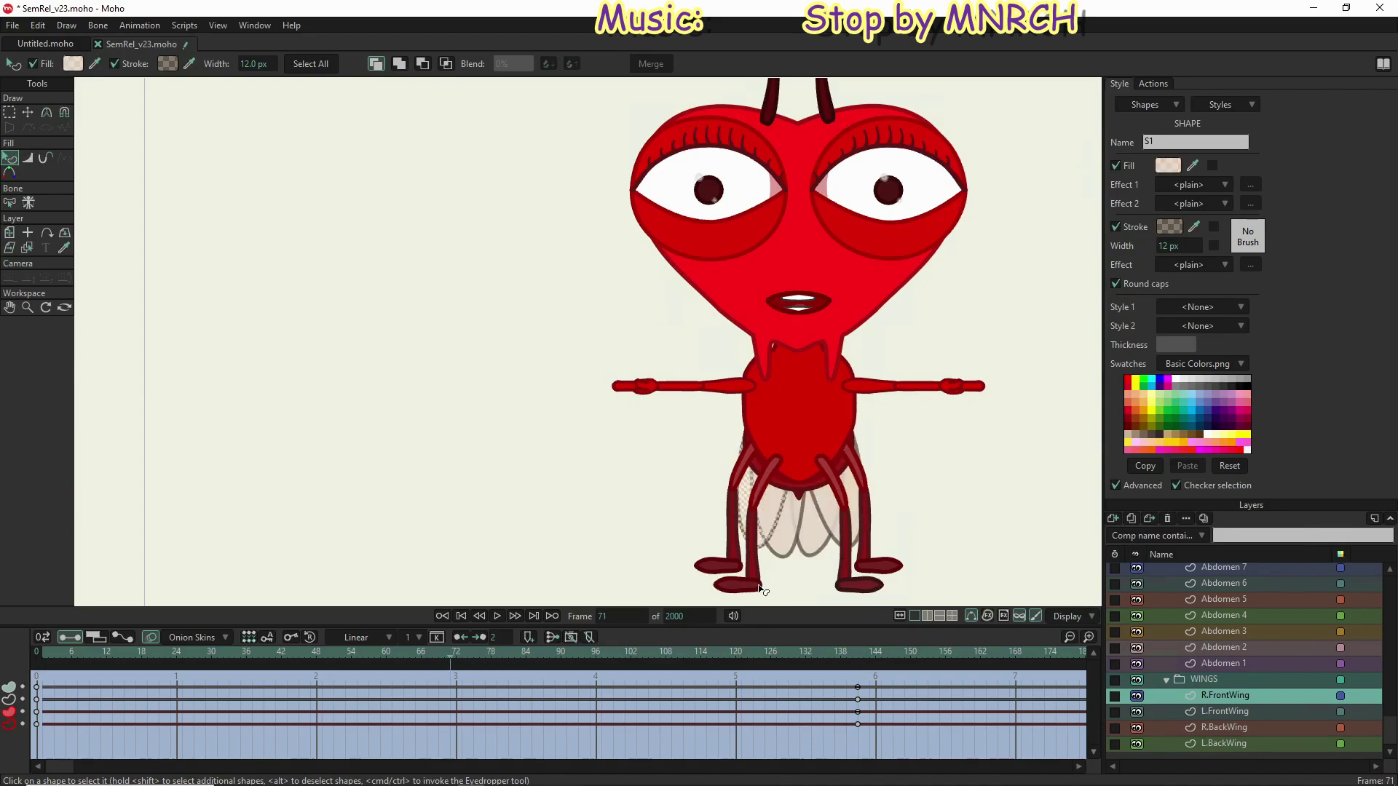
left_click(1170, 167)
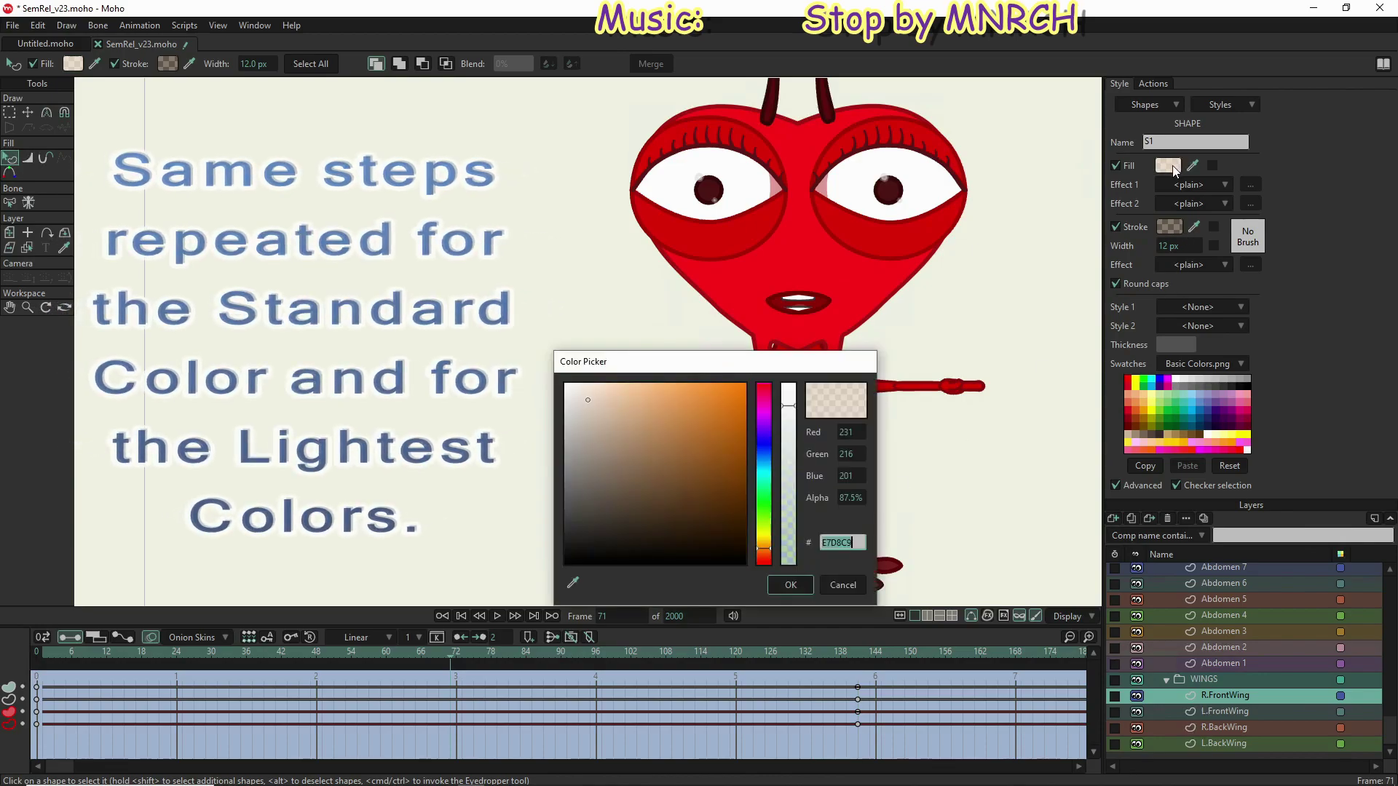
type("F9DBDB")
key("Return")
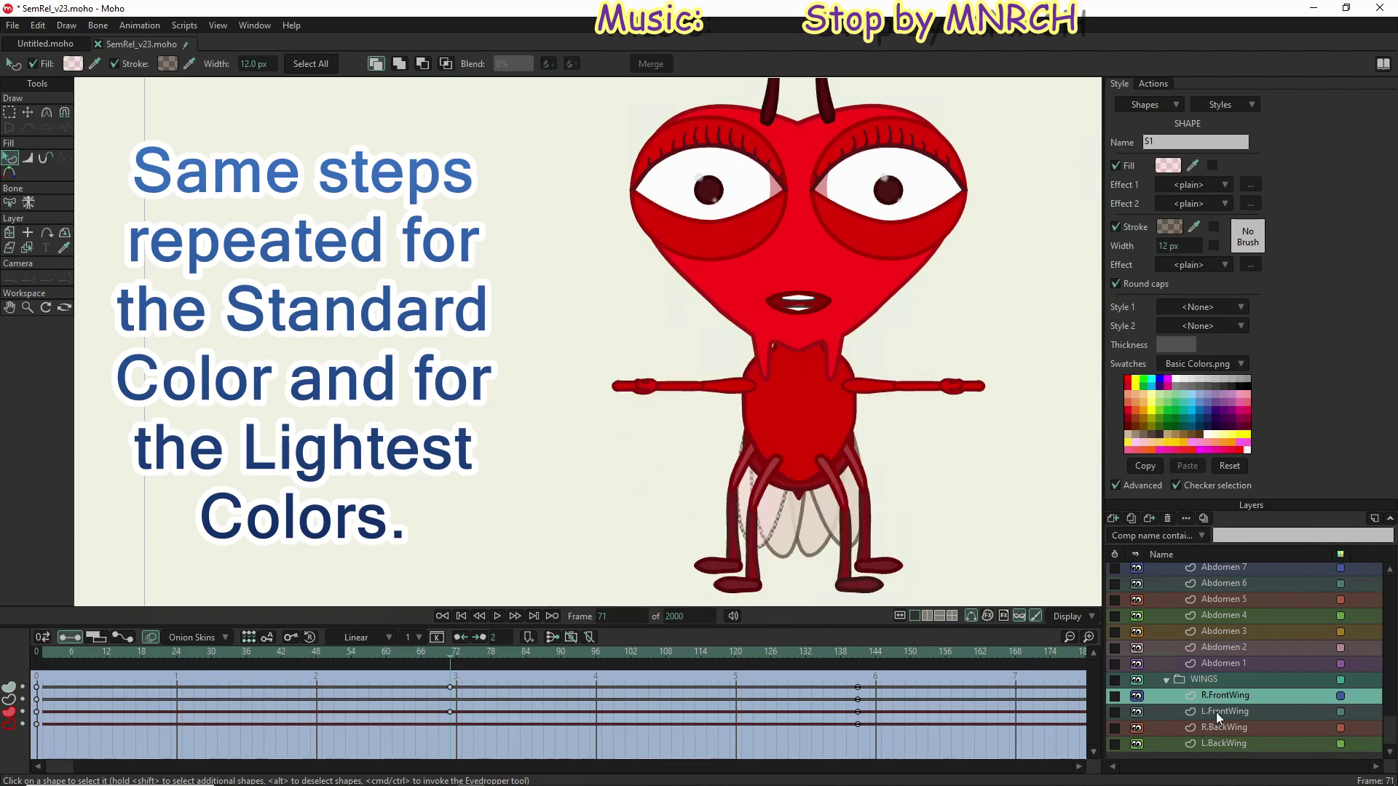
Step: Apply the F9DBDB fill at frame 71 to the L.FrontWing, R.BackWing and L.BackWing shapes, with 87.5% alpha on R.BackWing
left_click(1226, 711)
left_click(1169, 167)
key("Return")
left_click(1225, 727)
left_click(1169, 167)
type("87.5")
key("Return")
left_click(1226, 743)
left_click(1169, 167)
key("Return")
Step: Set the L.BackWing shape's stroke colour to hex DFABAB at frame 71
left_click(1170, 227)
triple_click(867, 543)
type("dfa9a9")
key("Return")
Step: Apply the DFABAB stroke colour with 45% alpha to the R.BackWing, L.FrontWing and R.FrontWing shapes at frame 71
left_click(1225, 728)
left_click(1169, 226)
key("Return")
left_click(1226, 711)
left_click(1177, 228)
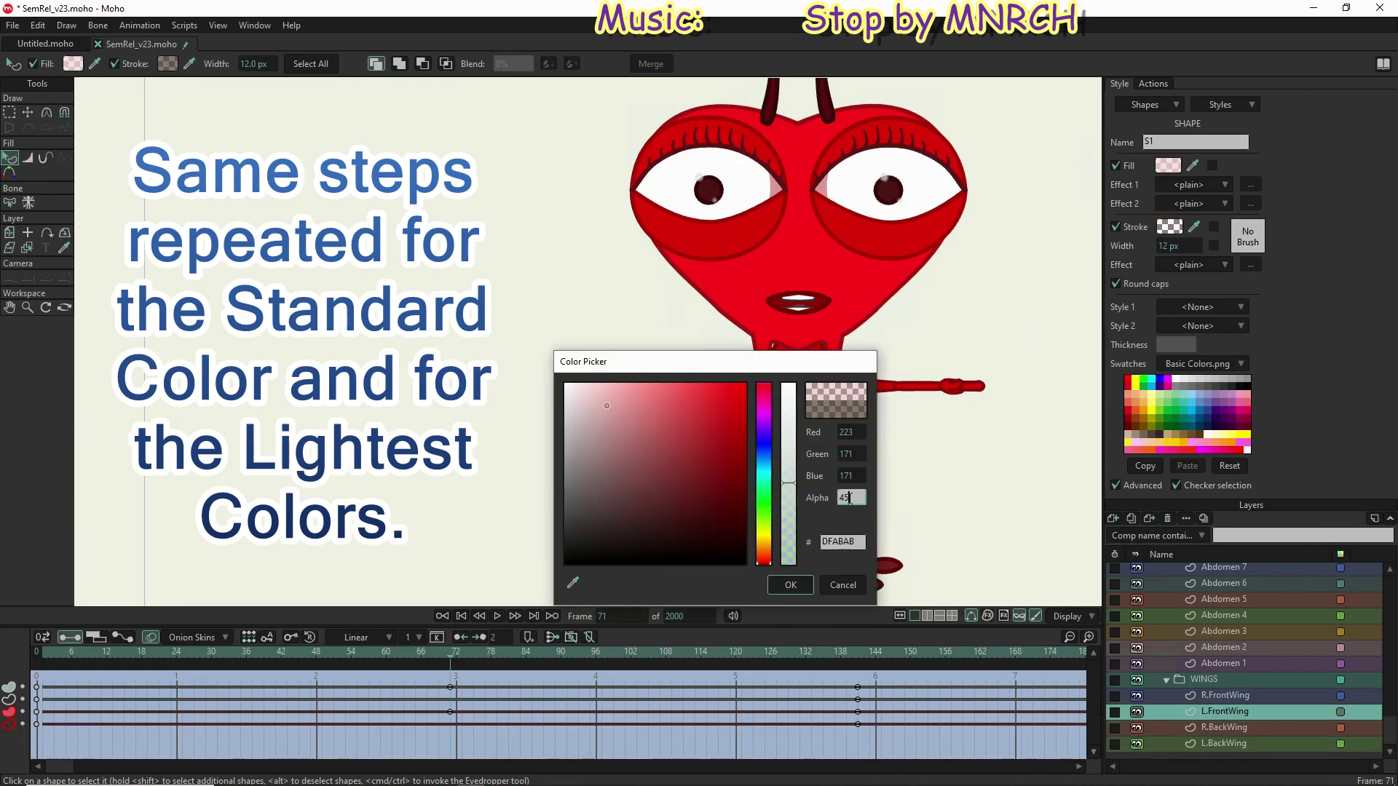
key("Return")
left_click(1226, 695)
left_click(1172, 226)
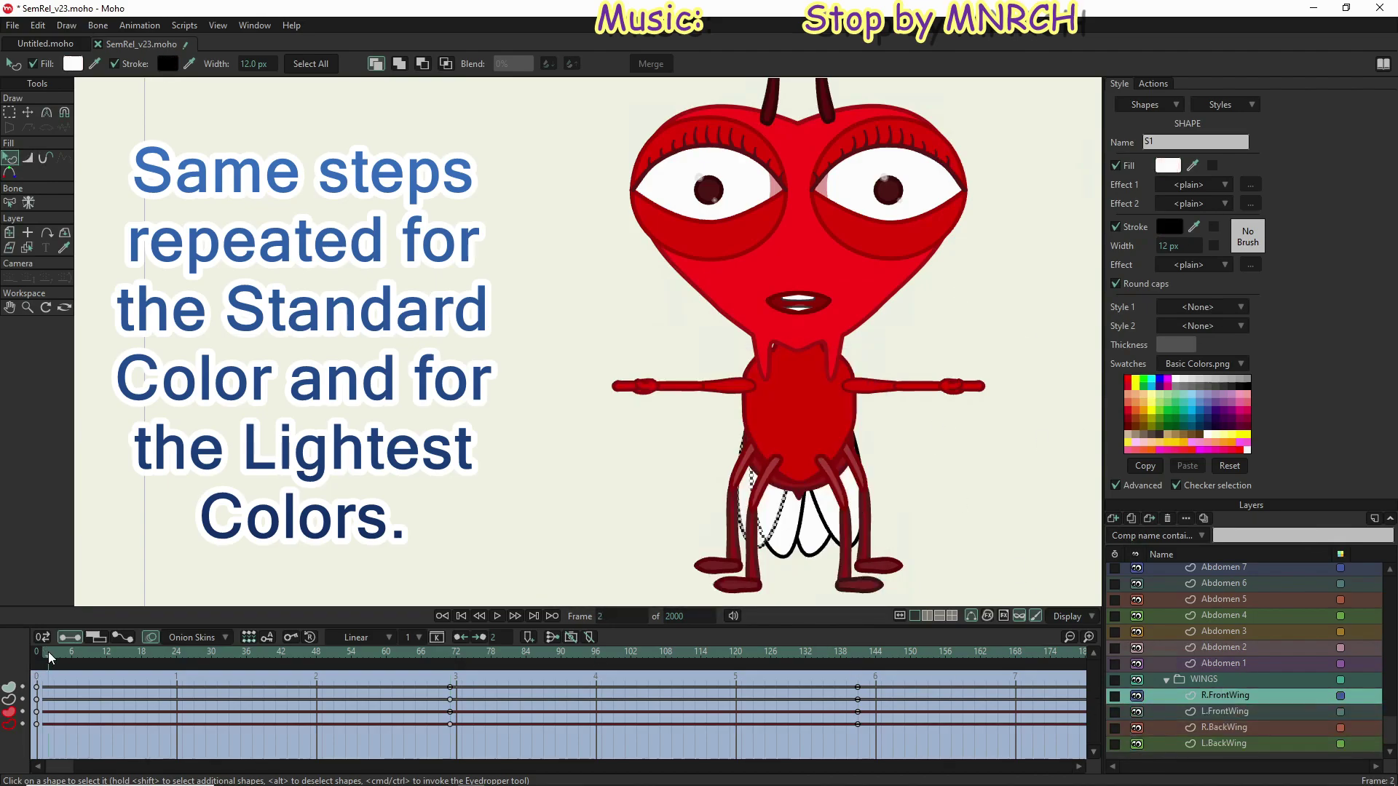
Step: Set the R.FrontWing shape's stroke colour to hex FACA62 at frame 1 and reduce the stroke's alpha
left_click(1170, 227)
triple_click(843, 542)
type("faca62")
triple_click(852, 497)
type("0")
key("Return")
Step: Apply the same semi-transparent FACA62 stroke colour to the L.FrontWing, R.BackWing and L.BackWing shapes at frame 1
left_click(1226, 711)
left_click(1170, 226)
key("Return")
left_click(1226, 728)
left_click(1169, 226)
key("Return")
left_click(1225, 743)
left_click(1170, 227)
key("Return")
Step: Set the L.BackWing shape's fill colour to hex F9F9DB at frame 1
left_click(1168, 166)
type("f9f9db")
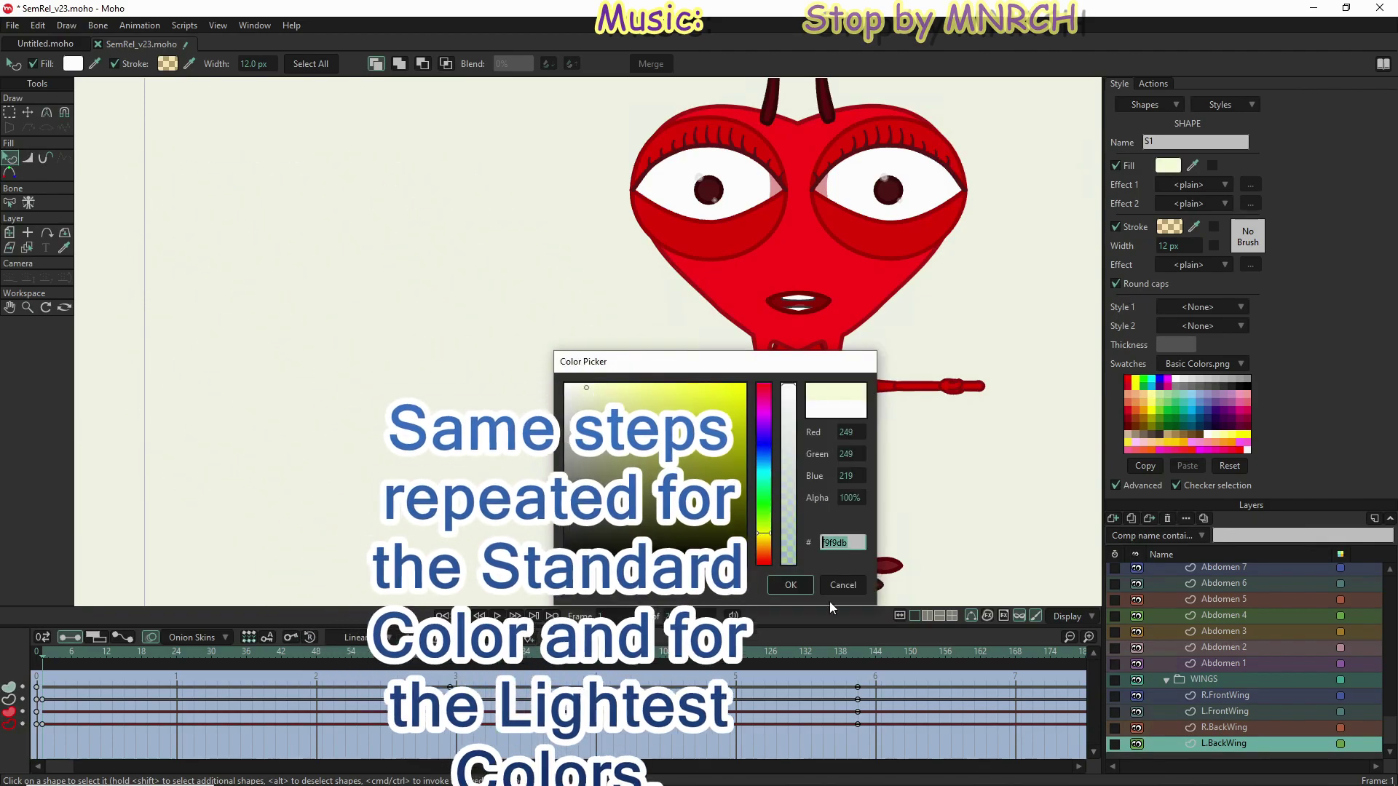
key("Return")
Step: Give the R.BackWing shape the F9F9DB fill colour with 75% alpha at frame 1
left_click(1225, 728)
left_click(1168, 165)
triple_click(850, 497)
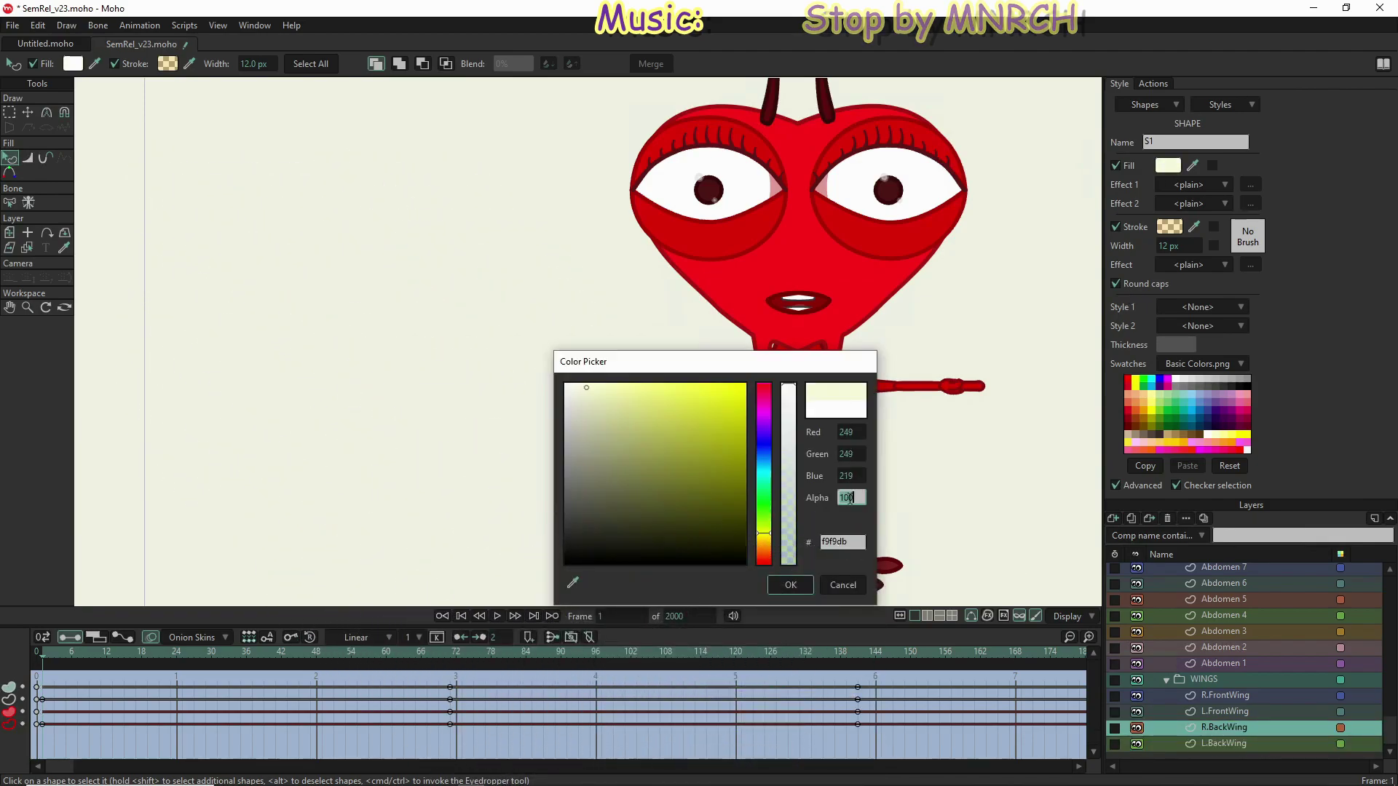
type("75")
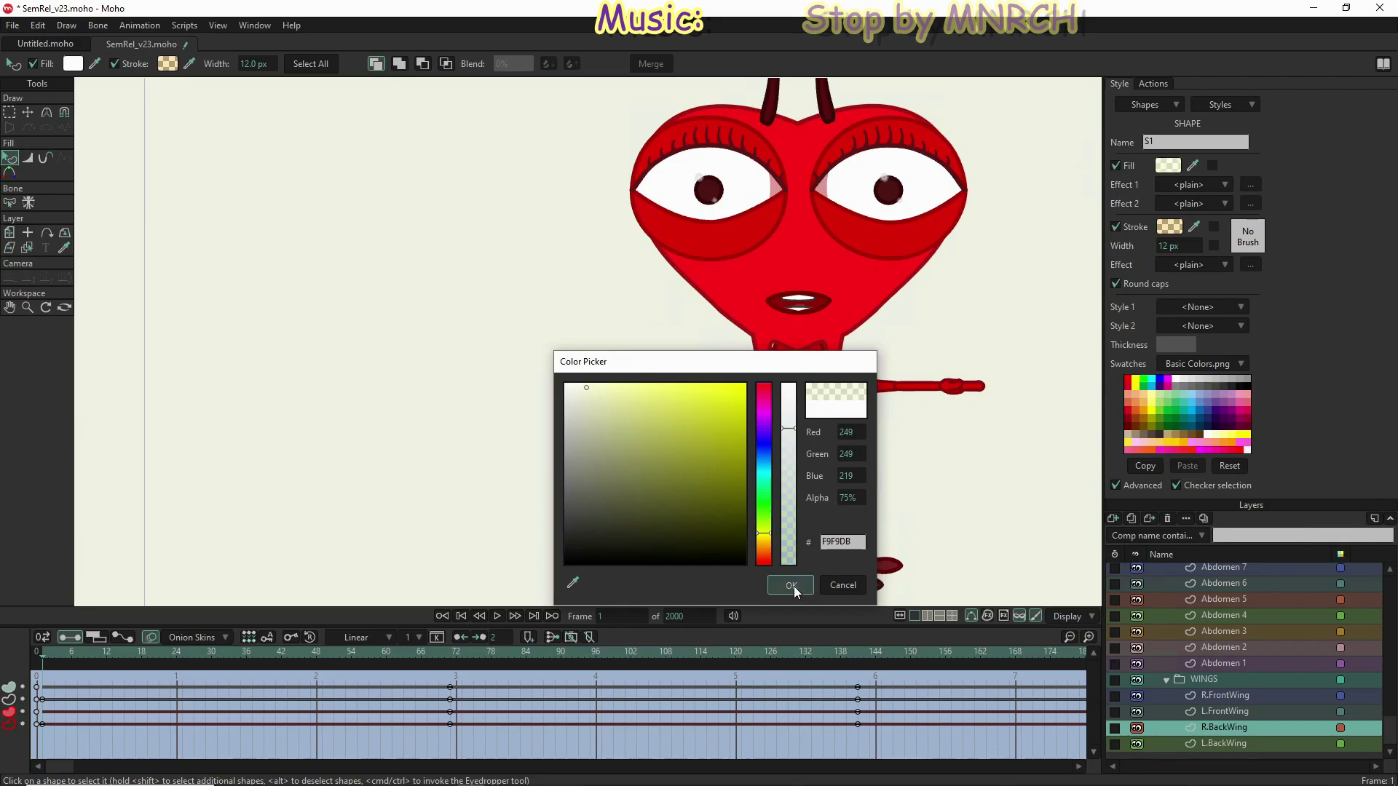
left_click(792, 587)
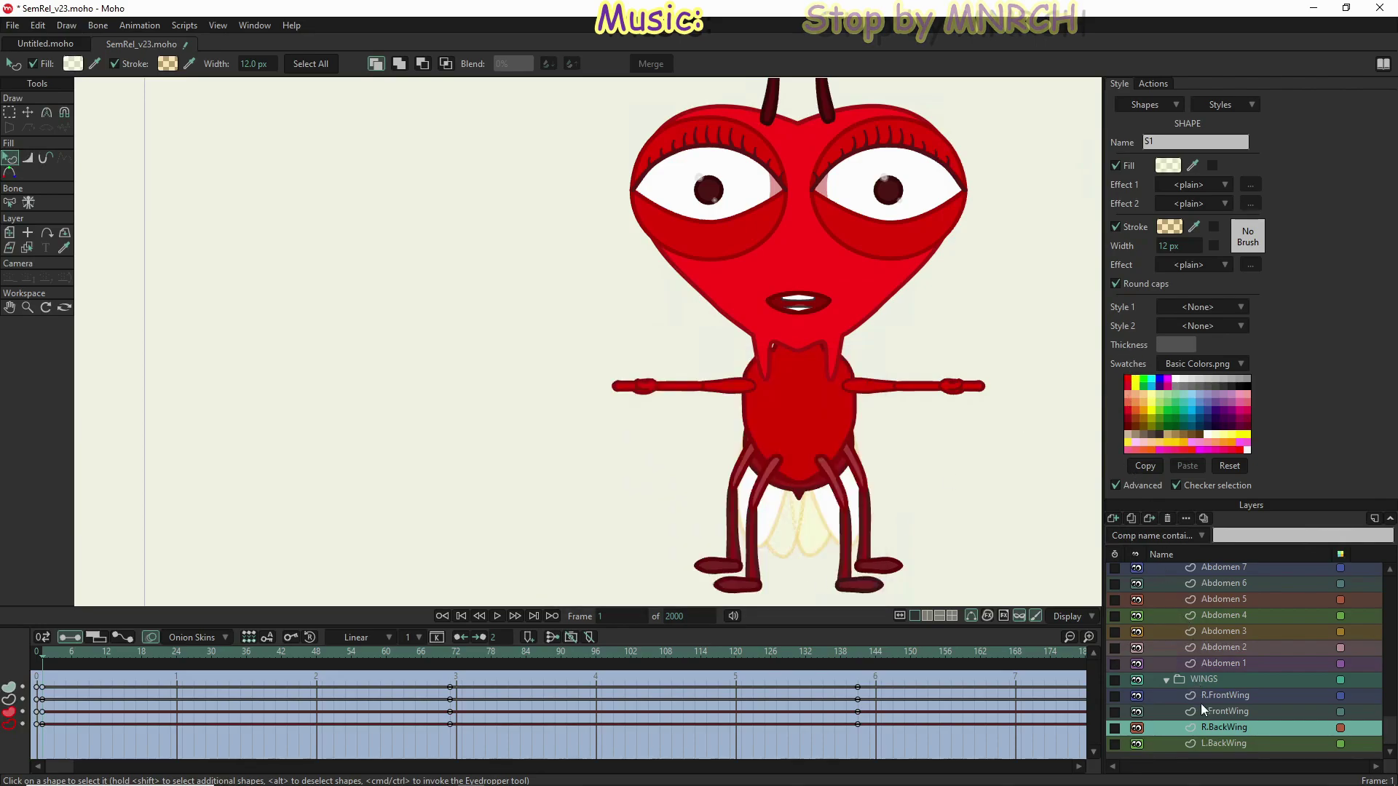
Step: Set the L.FrontWing shape's fill colour to hex F9F9DB with 75% alpha at frame 1
left_click(1225, 711)
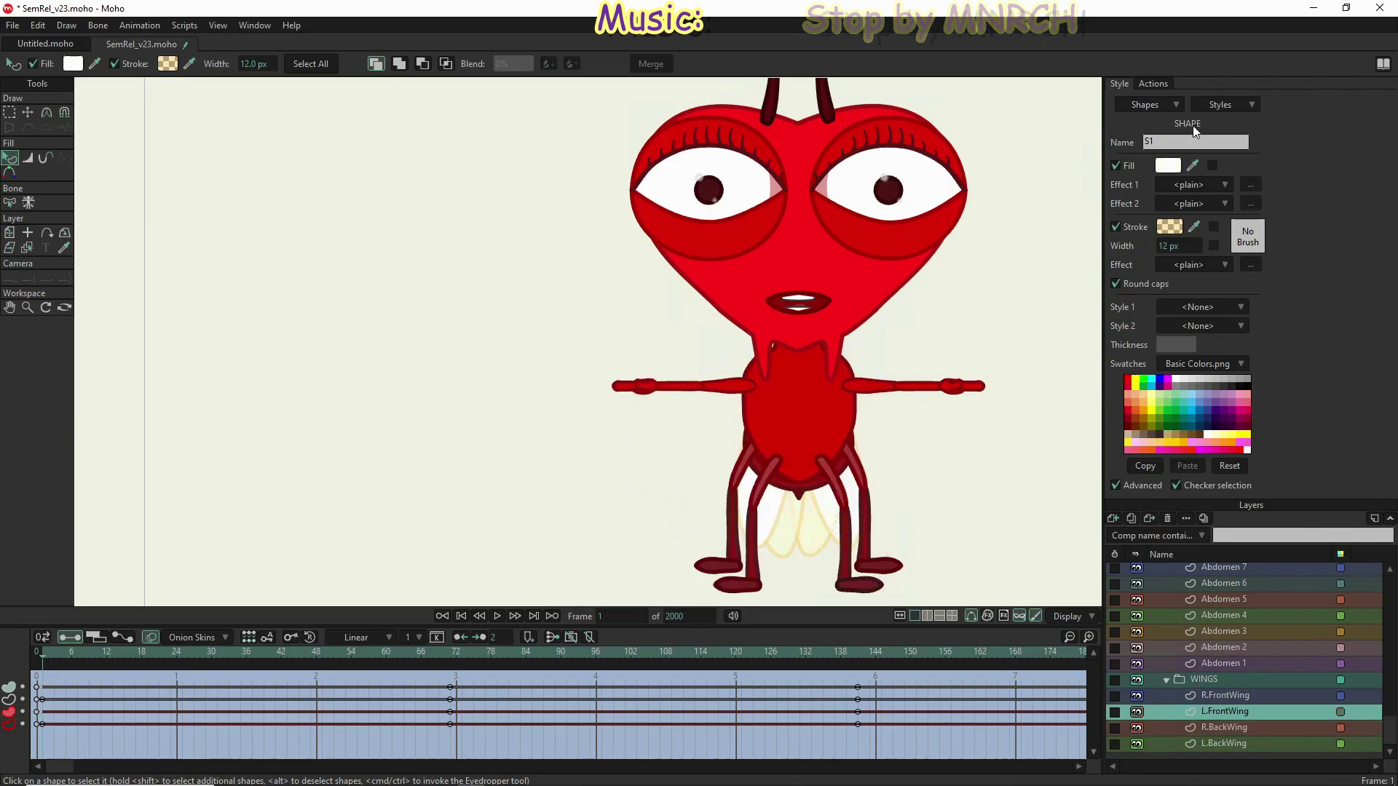
left_click(1164, 166)
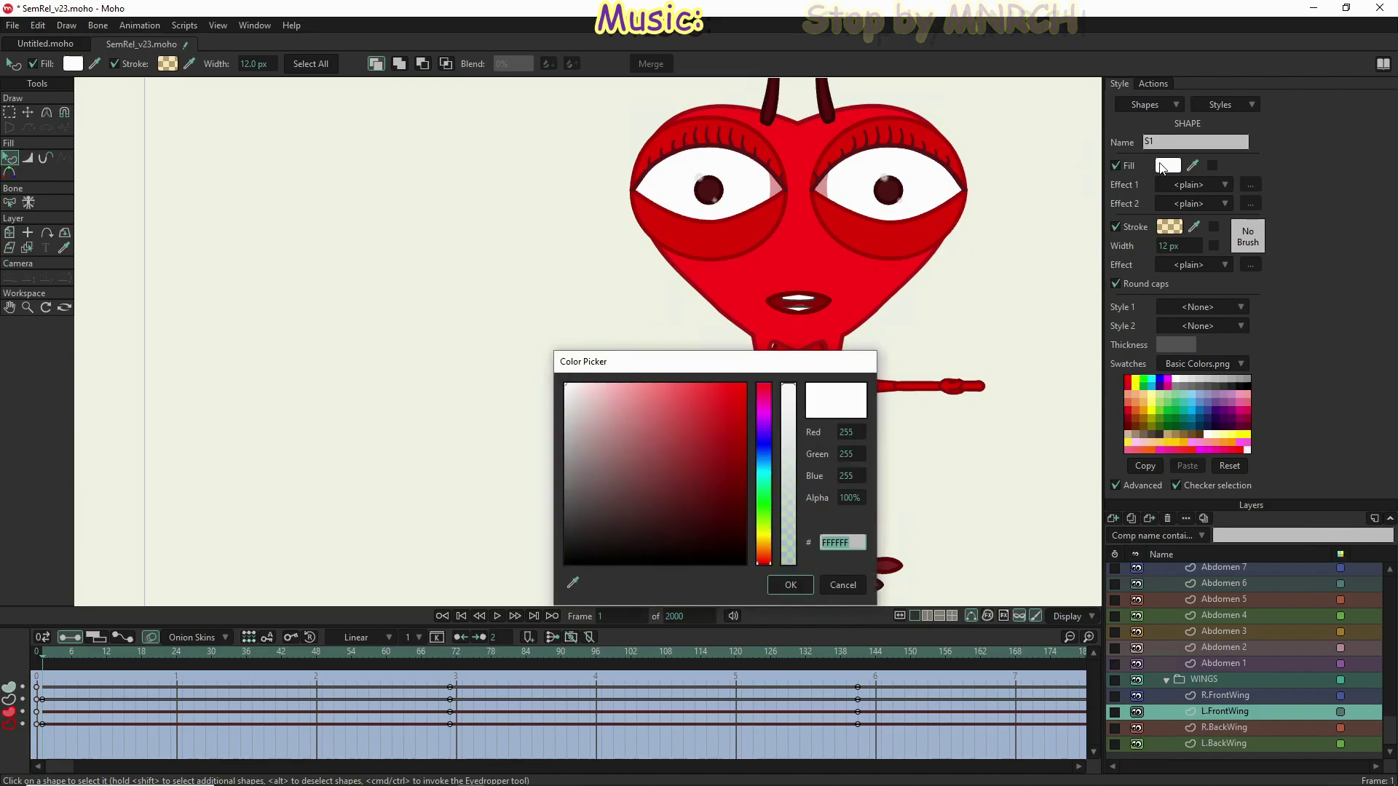
type("f9f9db")
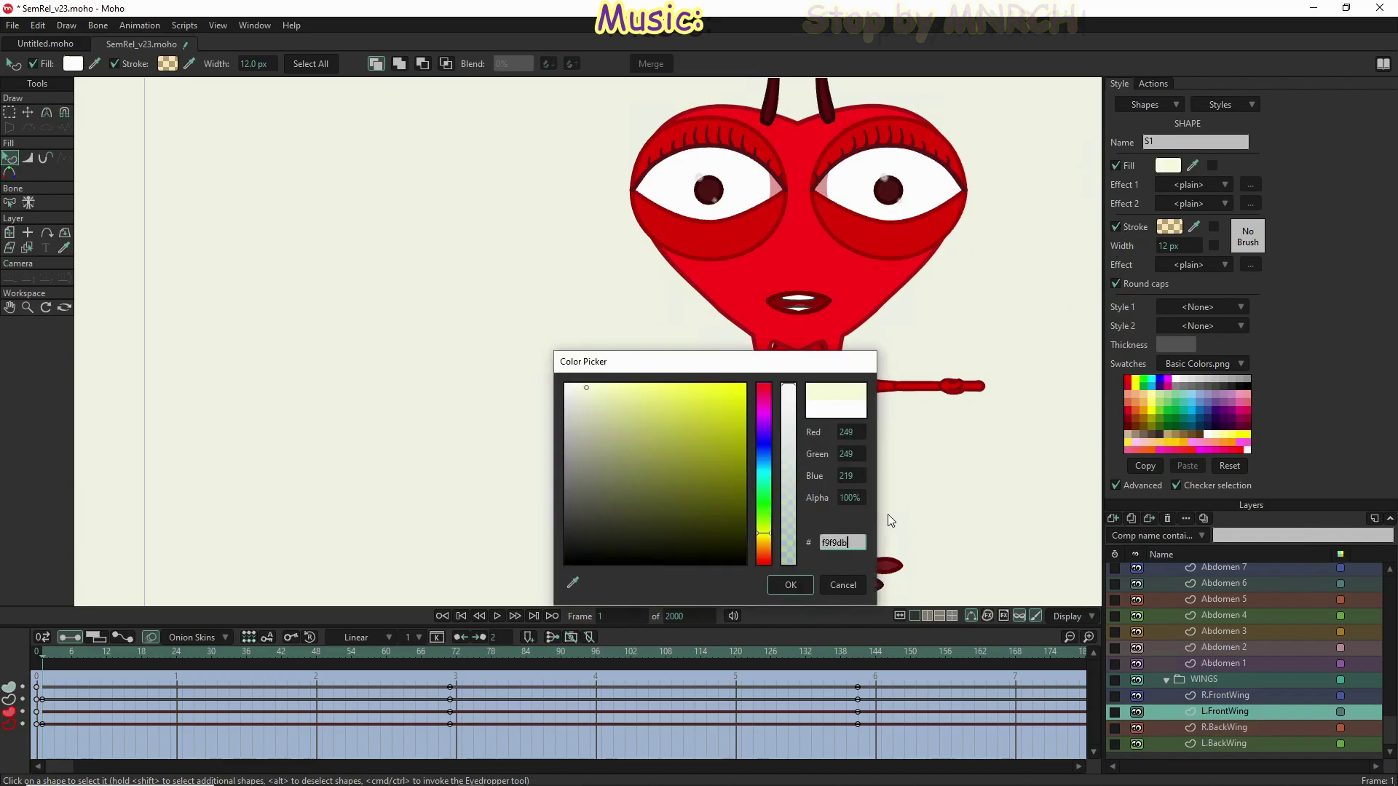
left_click(852, 497)
type("75")
key("Return")
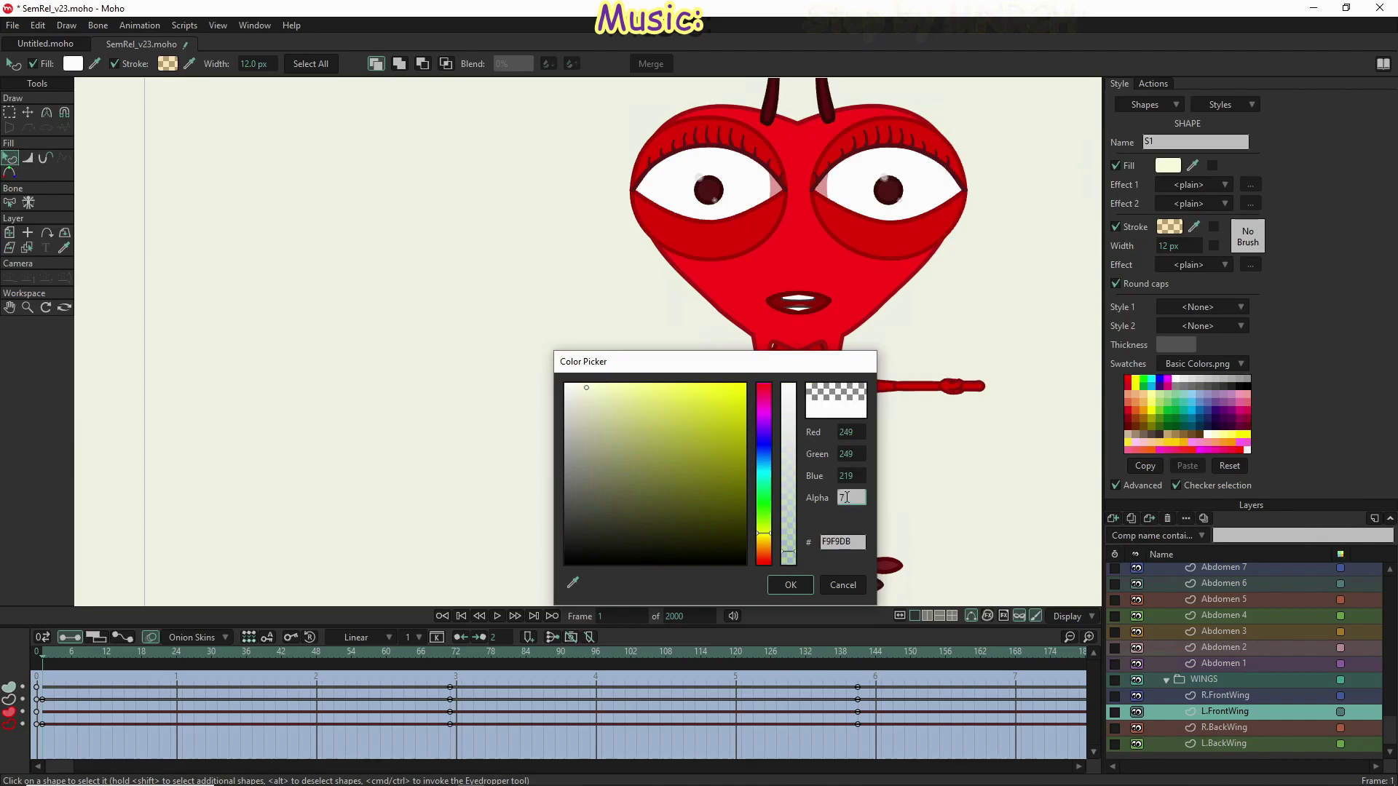
key("Return")
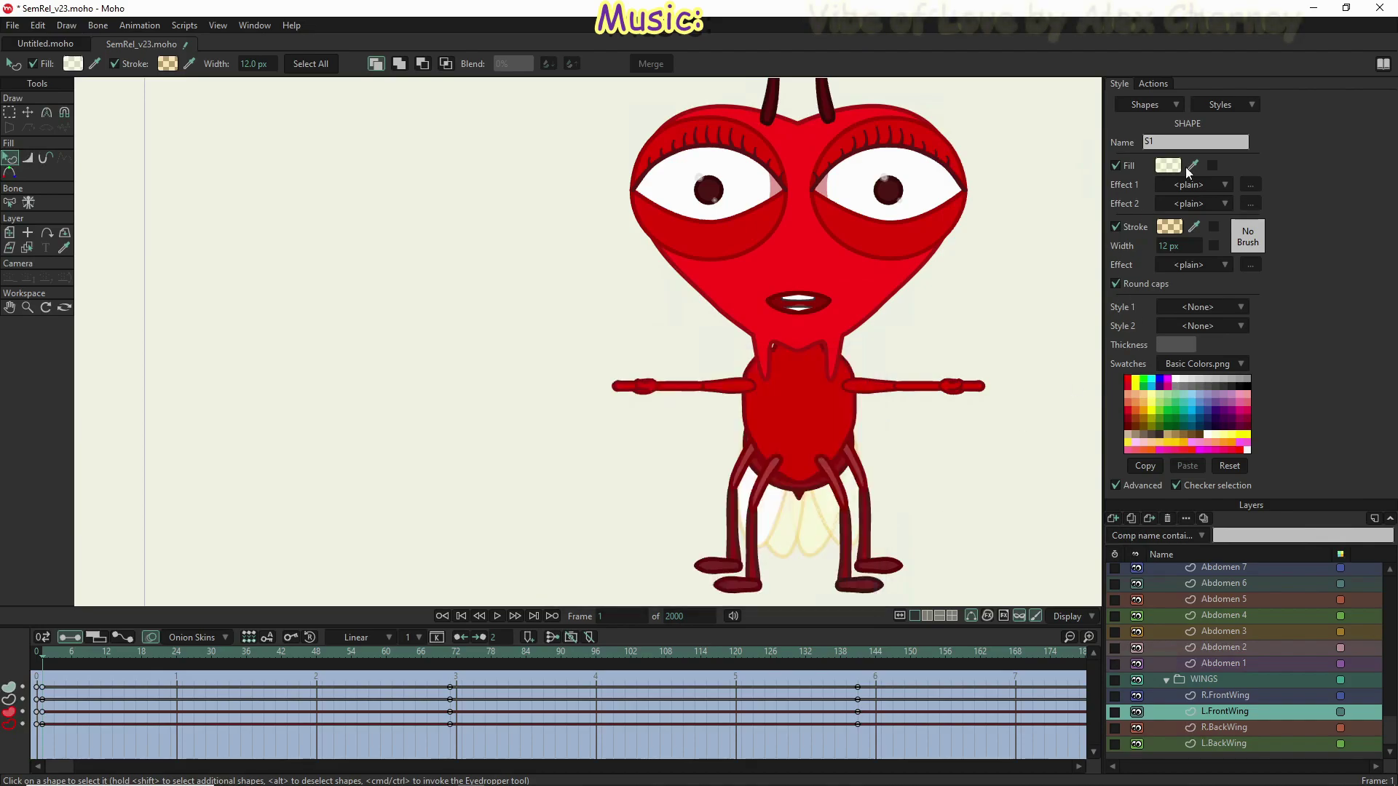
Step: Set the R.FrontWing shape's fill colour to hex F9F9DB with 50% alpha at frame 1
left_click(1235, 697)
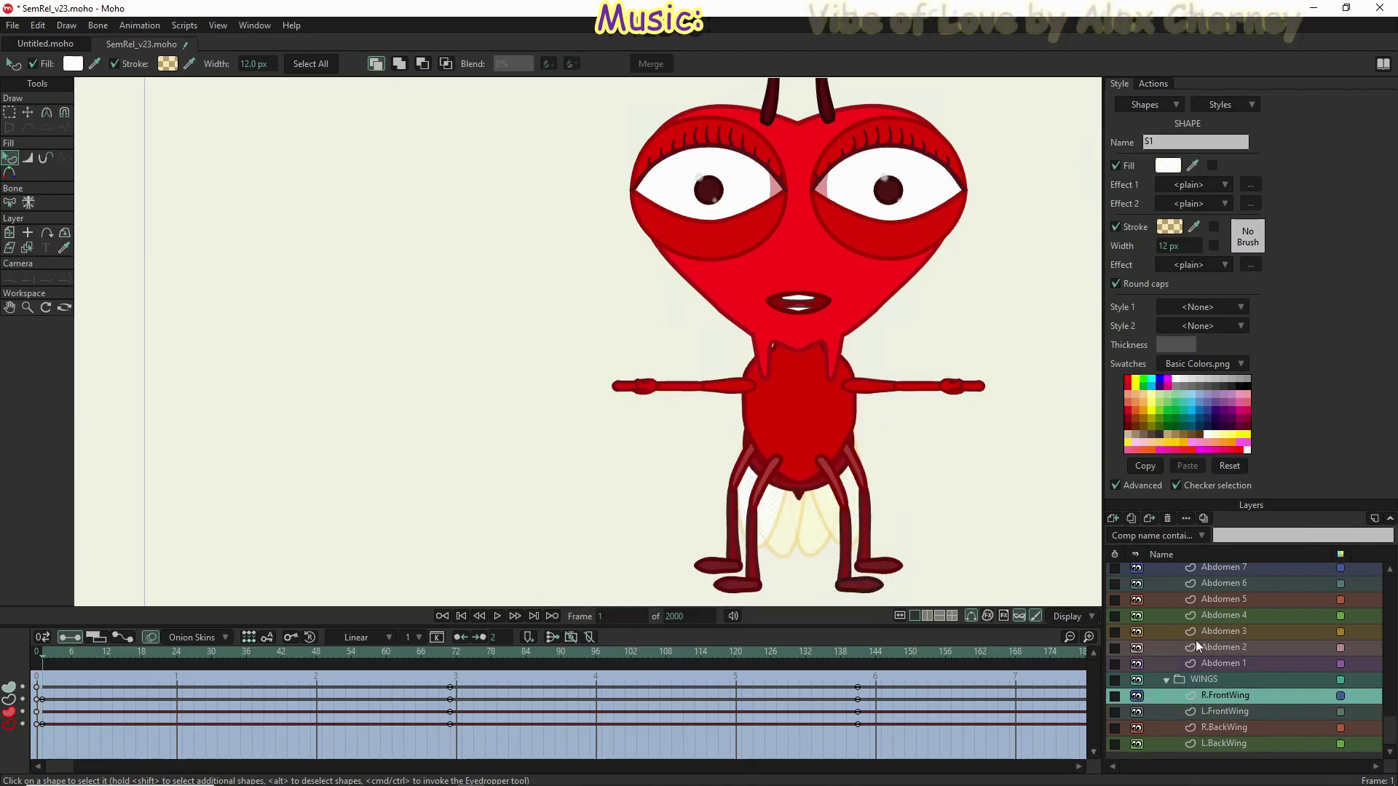
left_click(1168, 165)
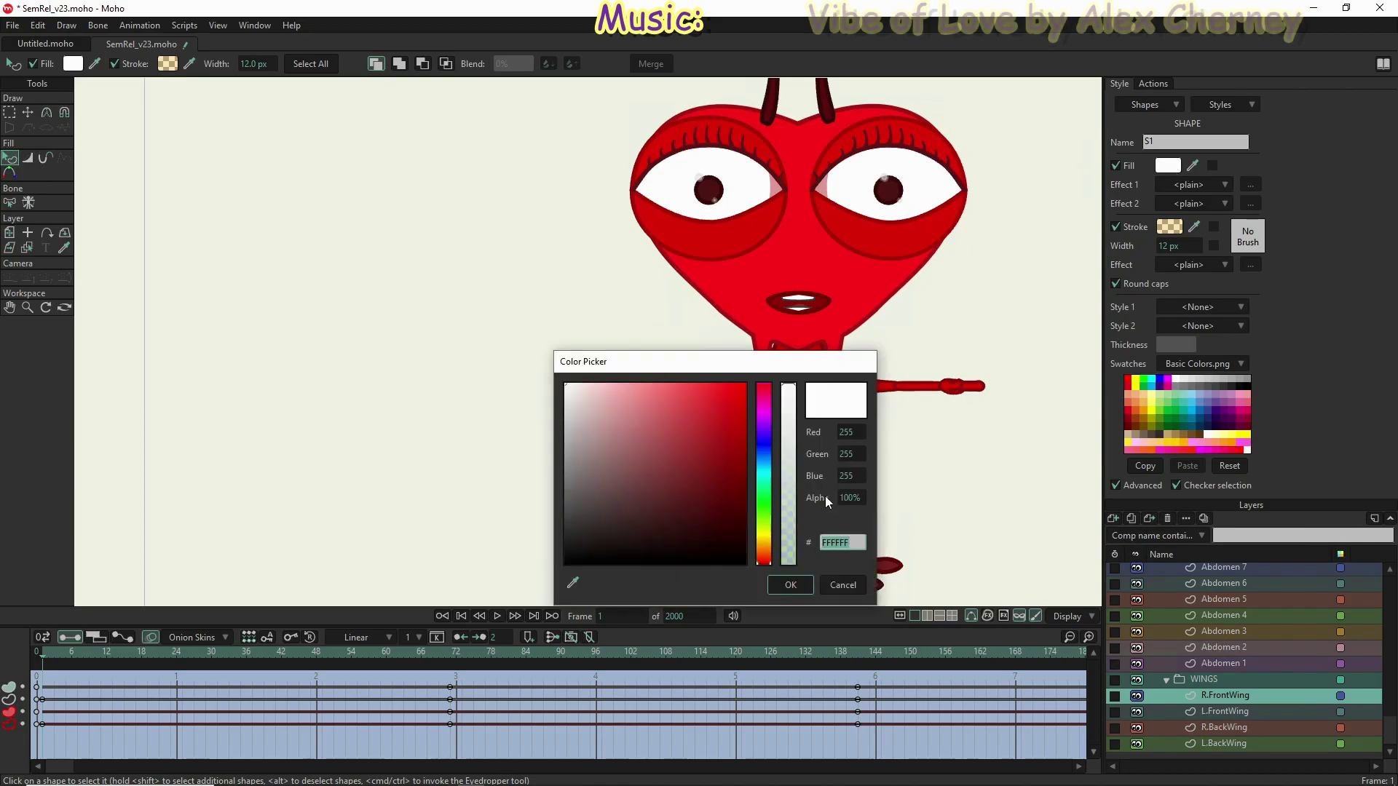
type("f9f9db")
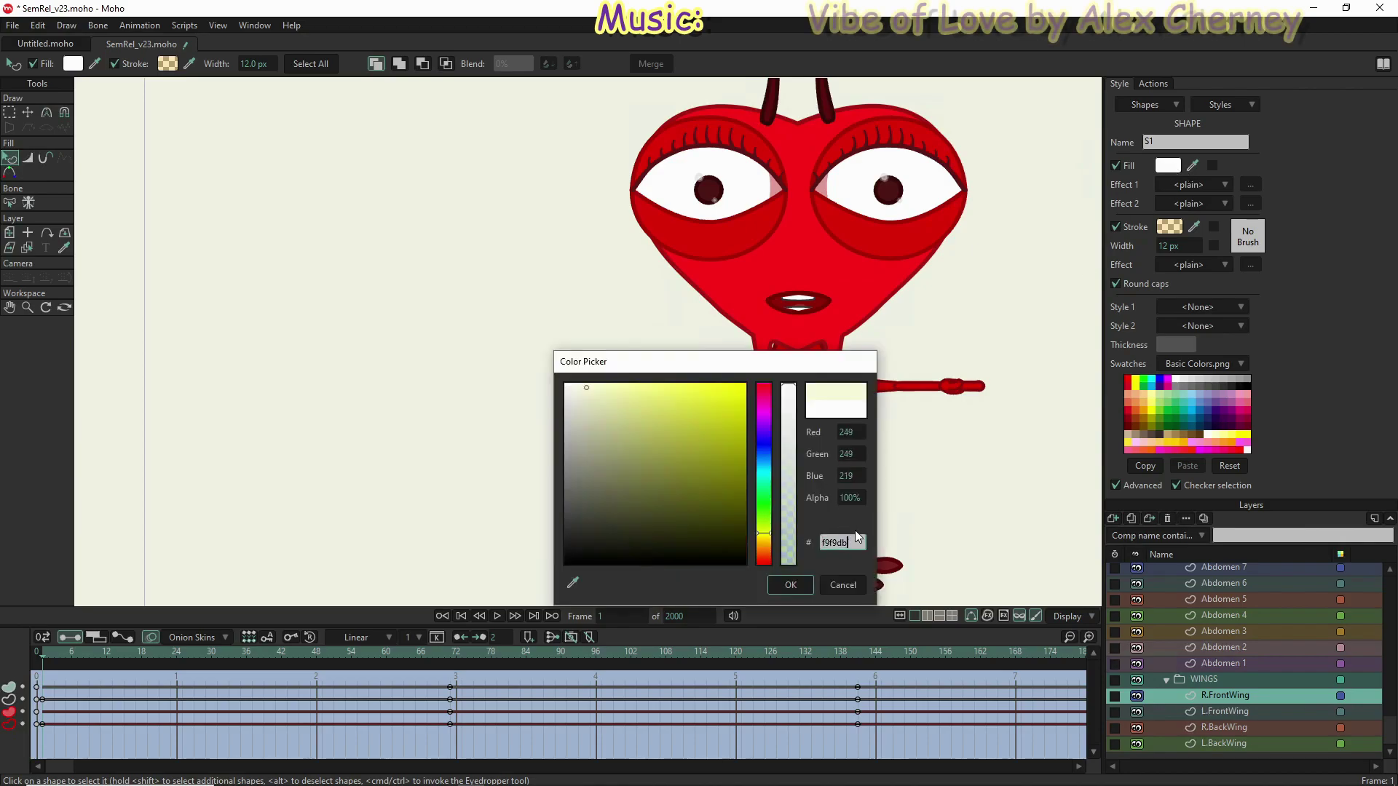
left_click(851, 498)
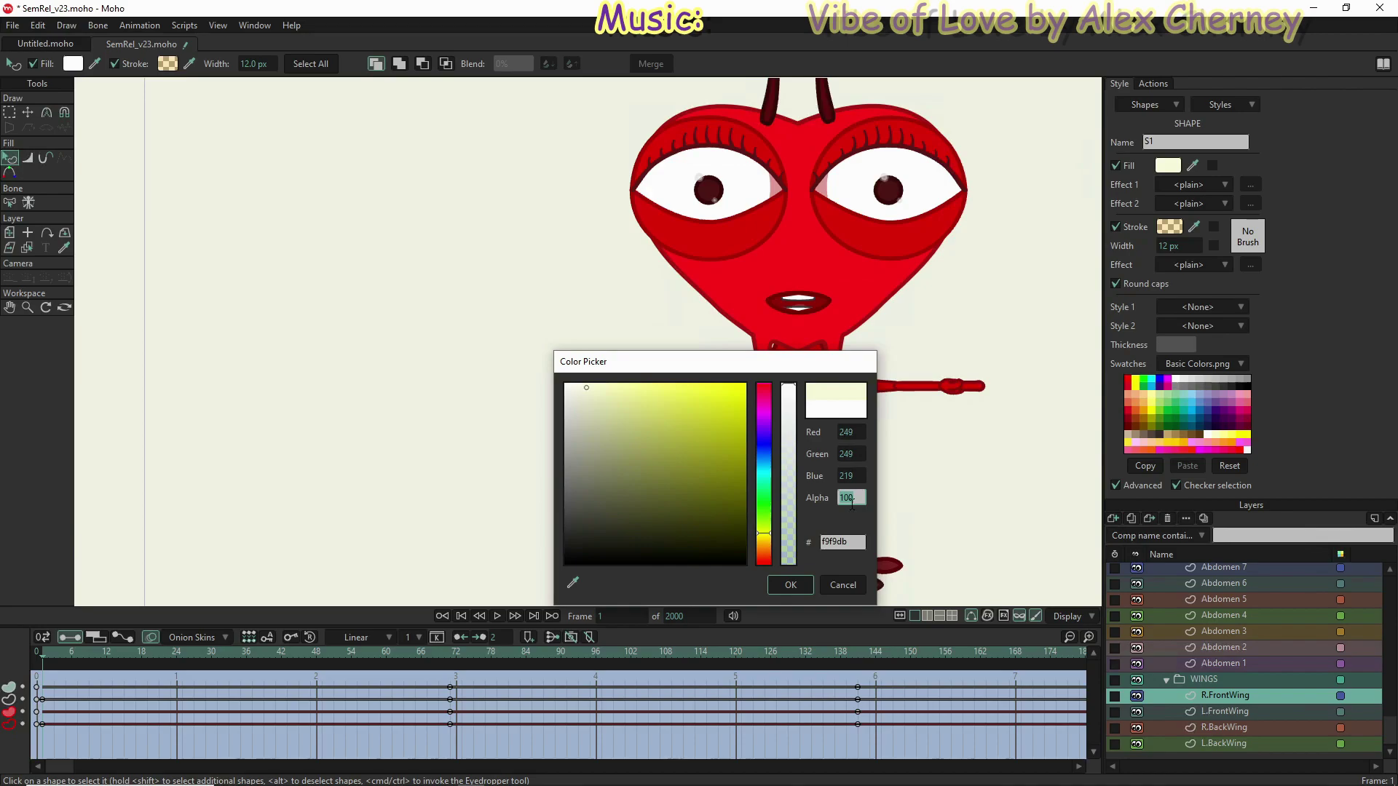
type("50")
left_click(790, 585)
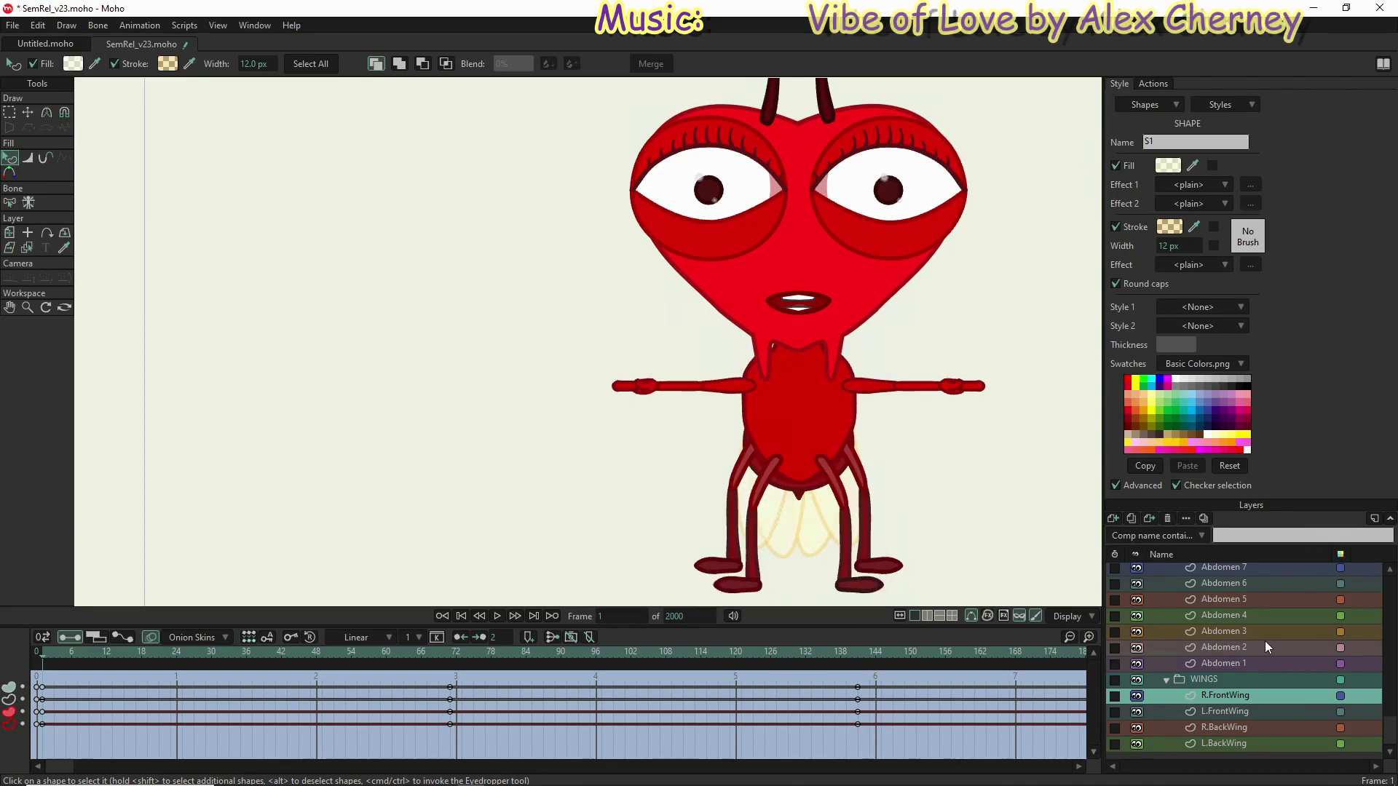
Step: Select the eye-white shape on the L.EYE group's Sclera layer and delete the Sclera style it uses
left_click(1256, 677)
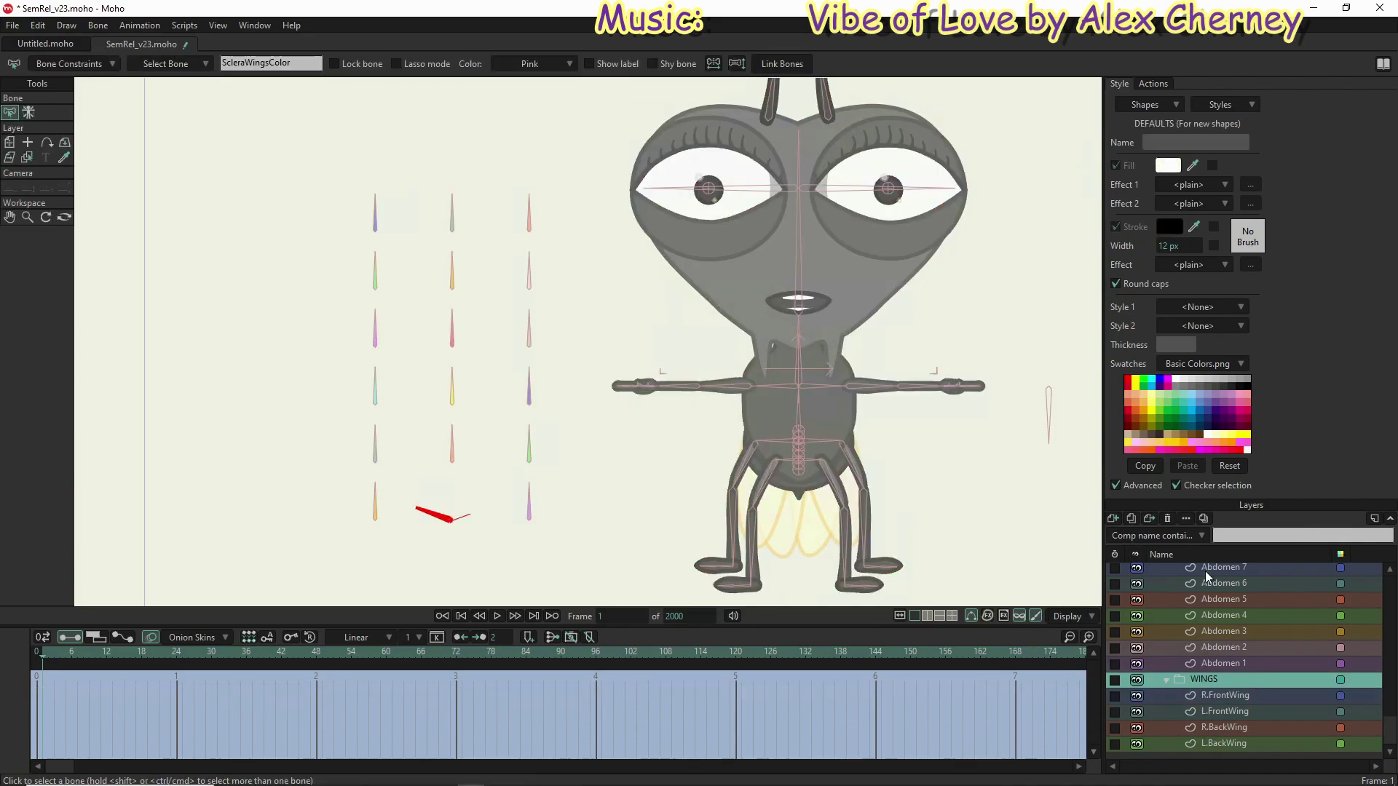
left_click(1212, 696)
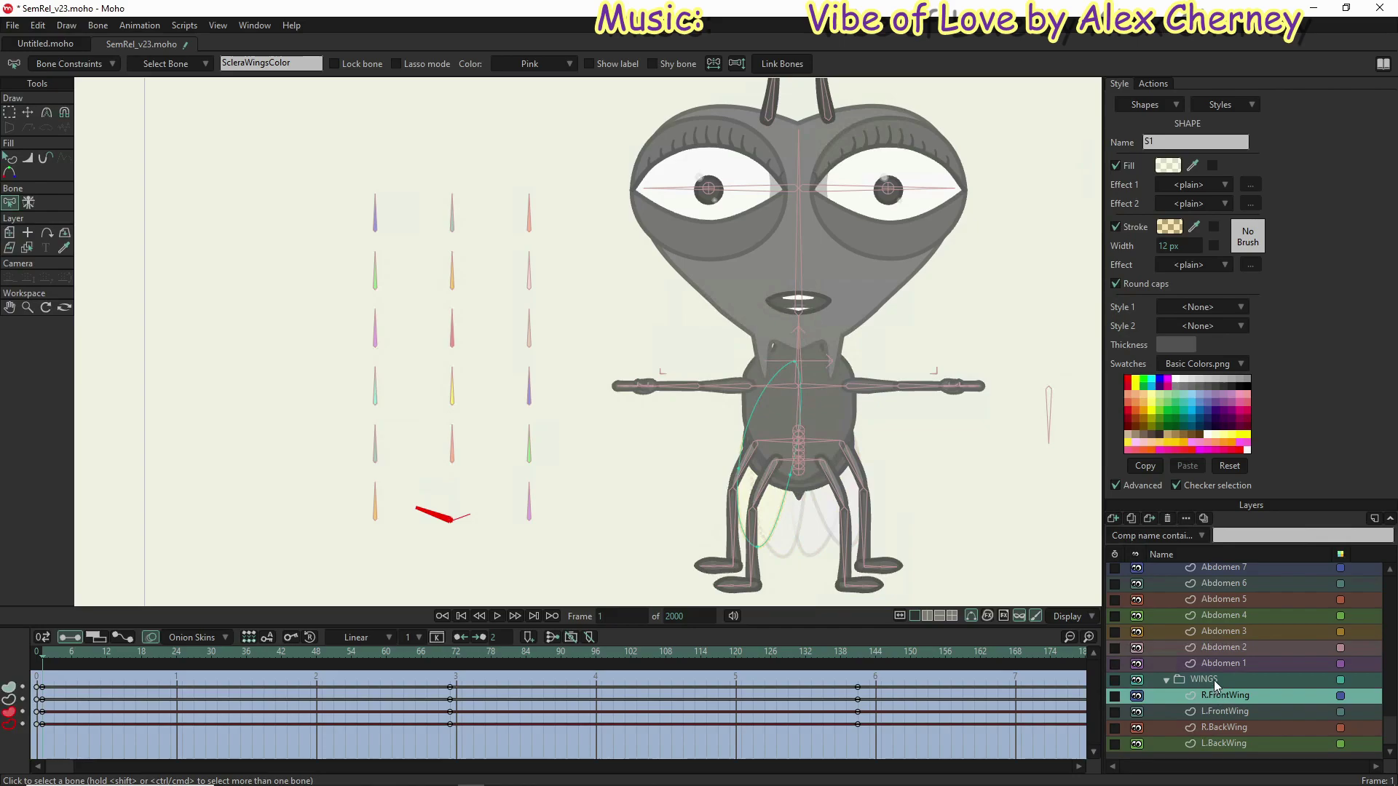
scroll(1213, 677, "up", 1)
scroll(1213, 678, "up", 5)
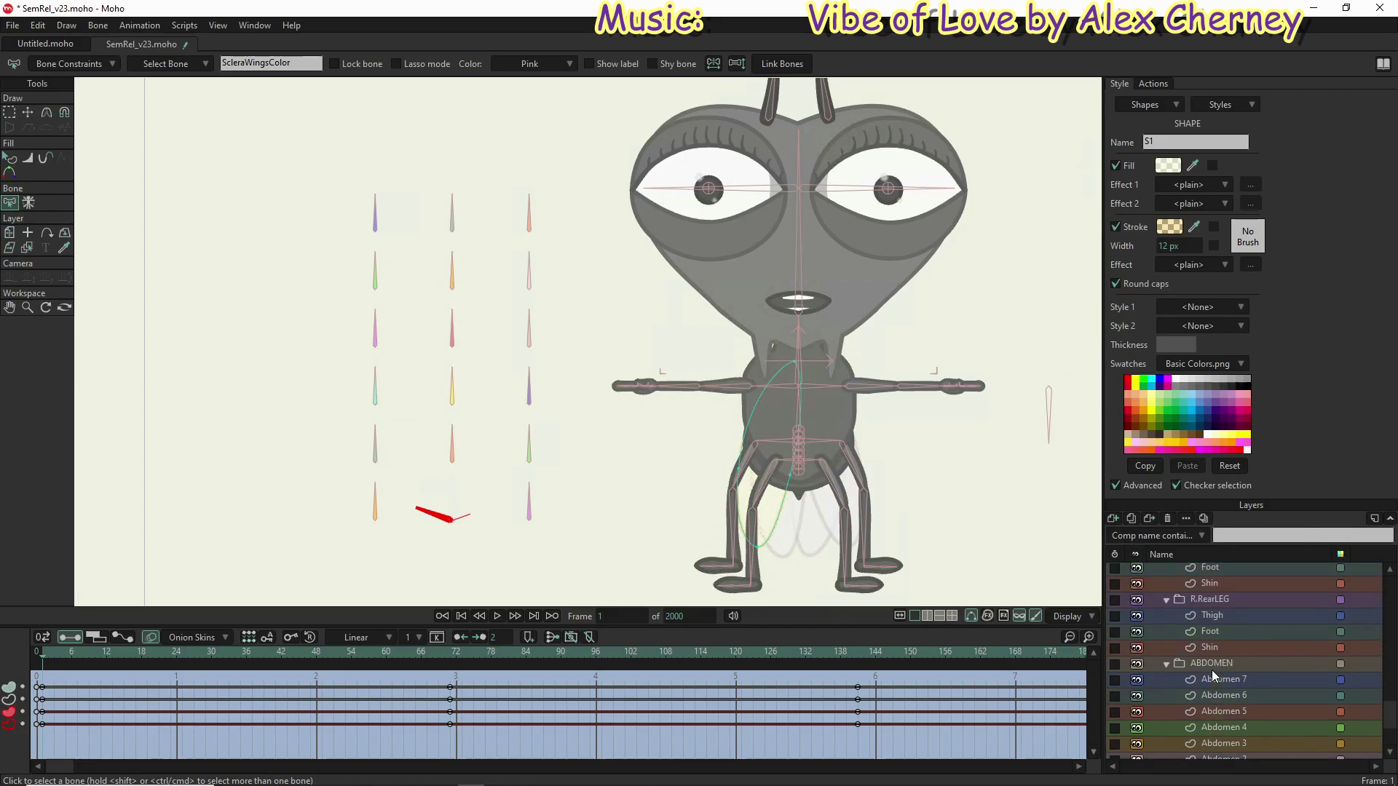
scroll(1208, 666, "up", 6)
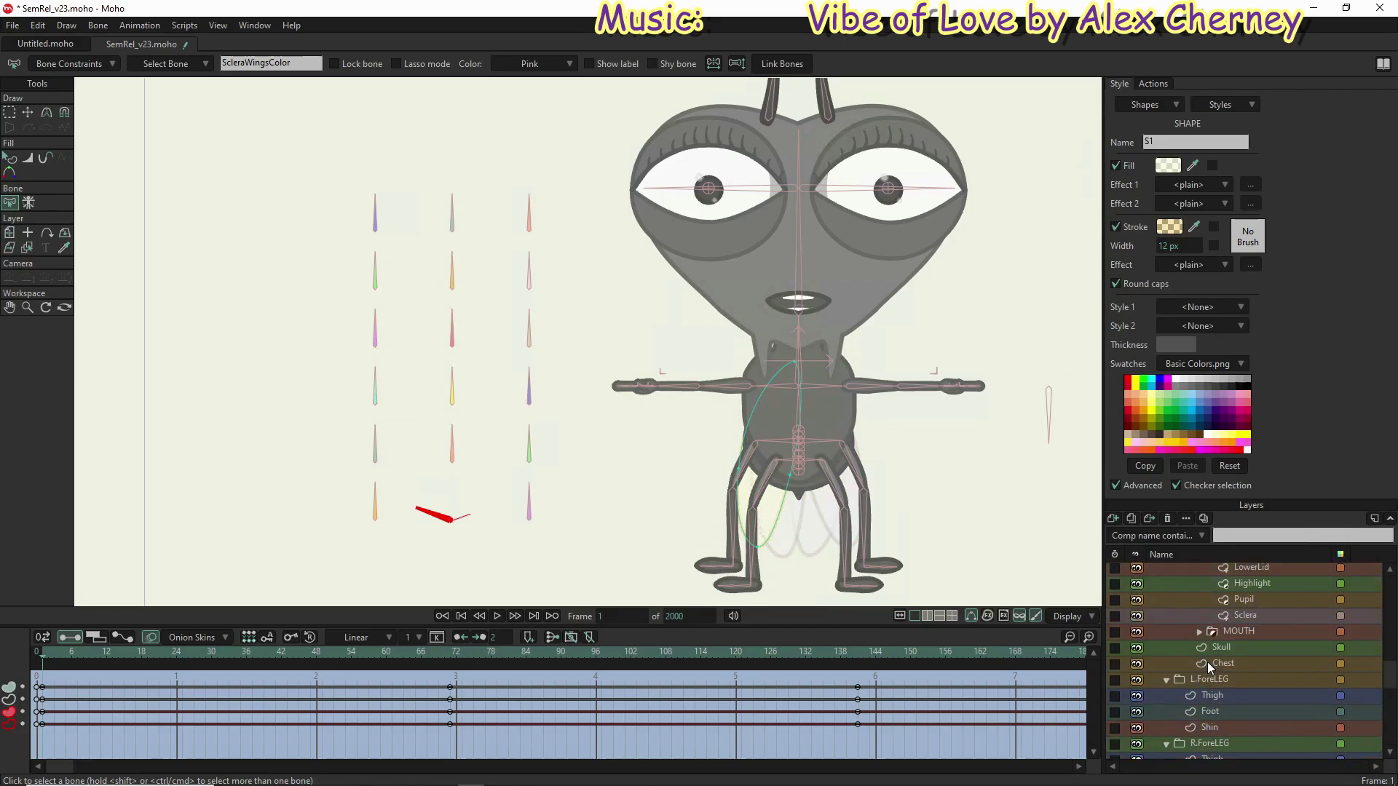
scroll(1209, 666, "up", 2)
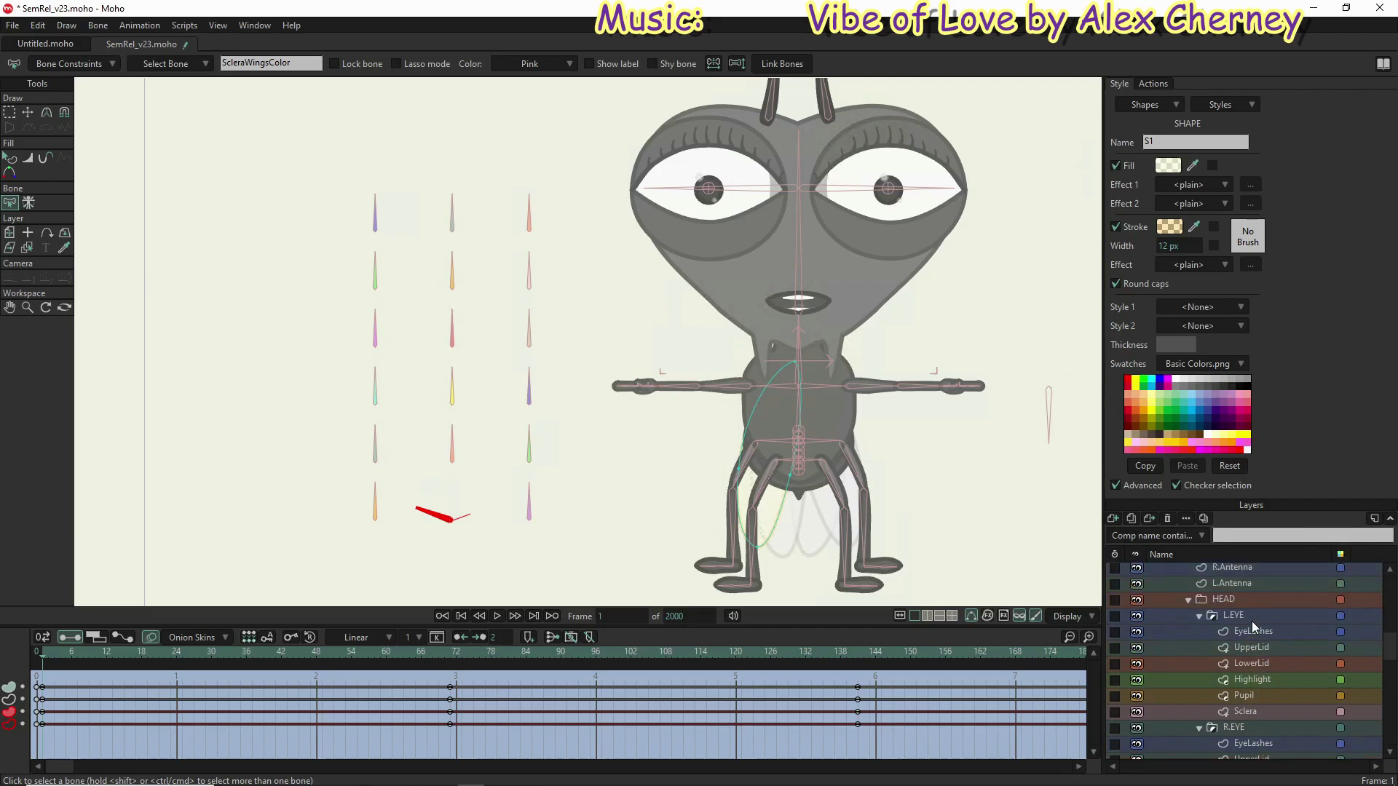
scroll(1248, 682, "down", 1)
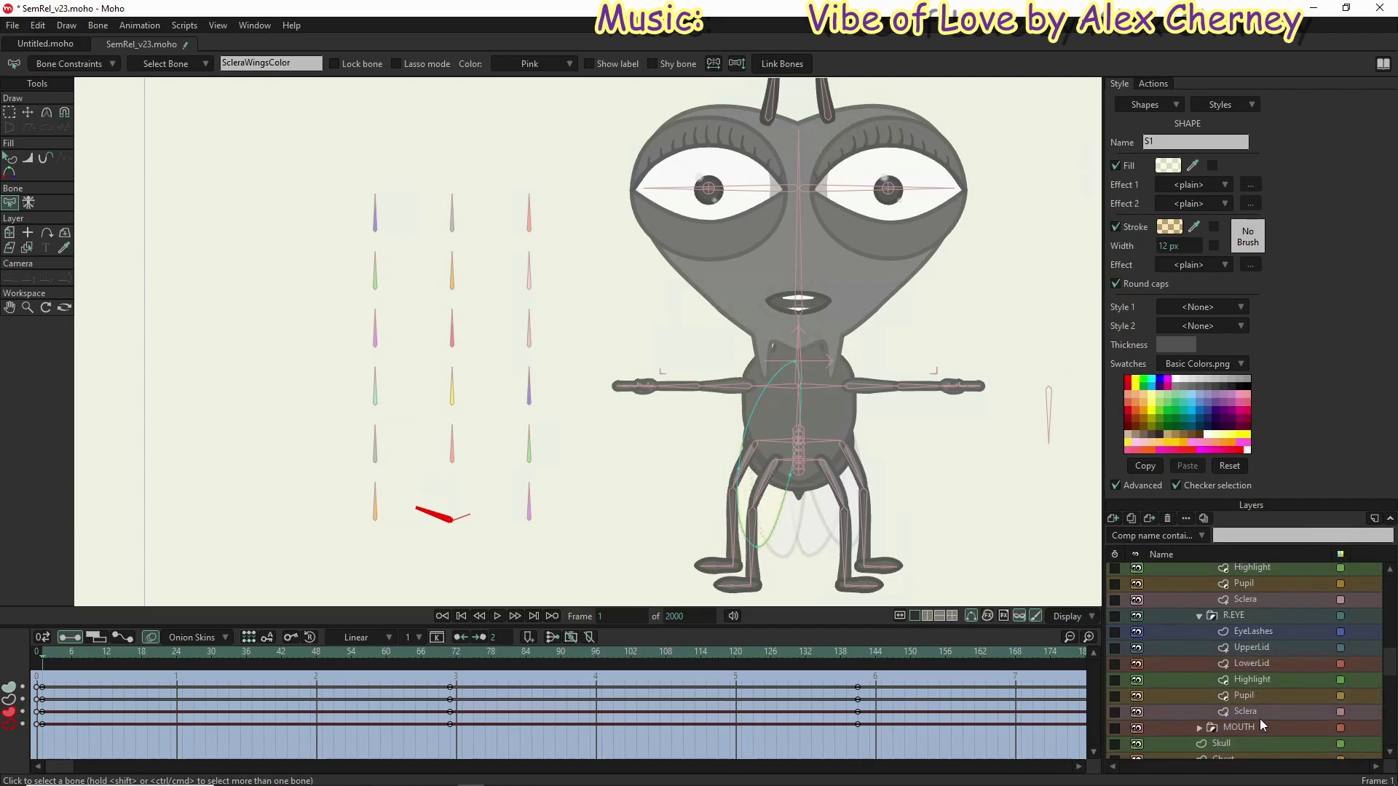
left_click(1252, 599)
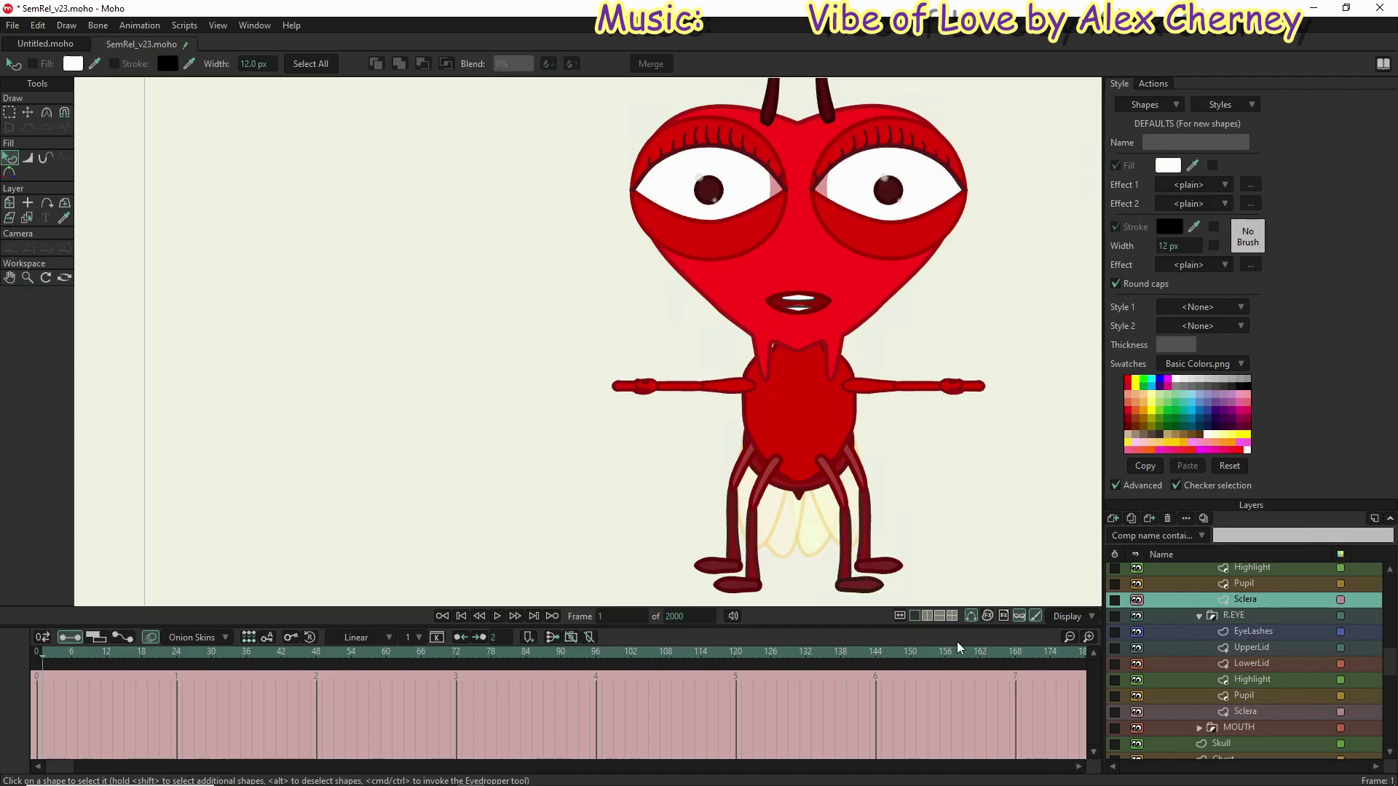
left_click(868, 174)
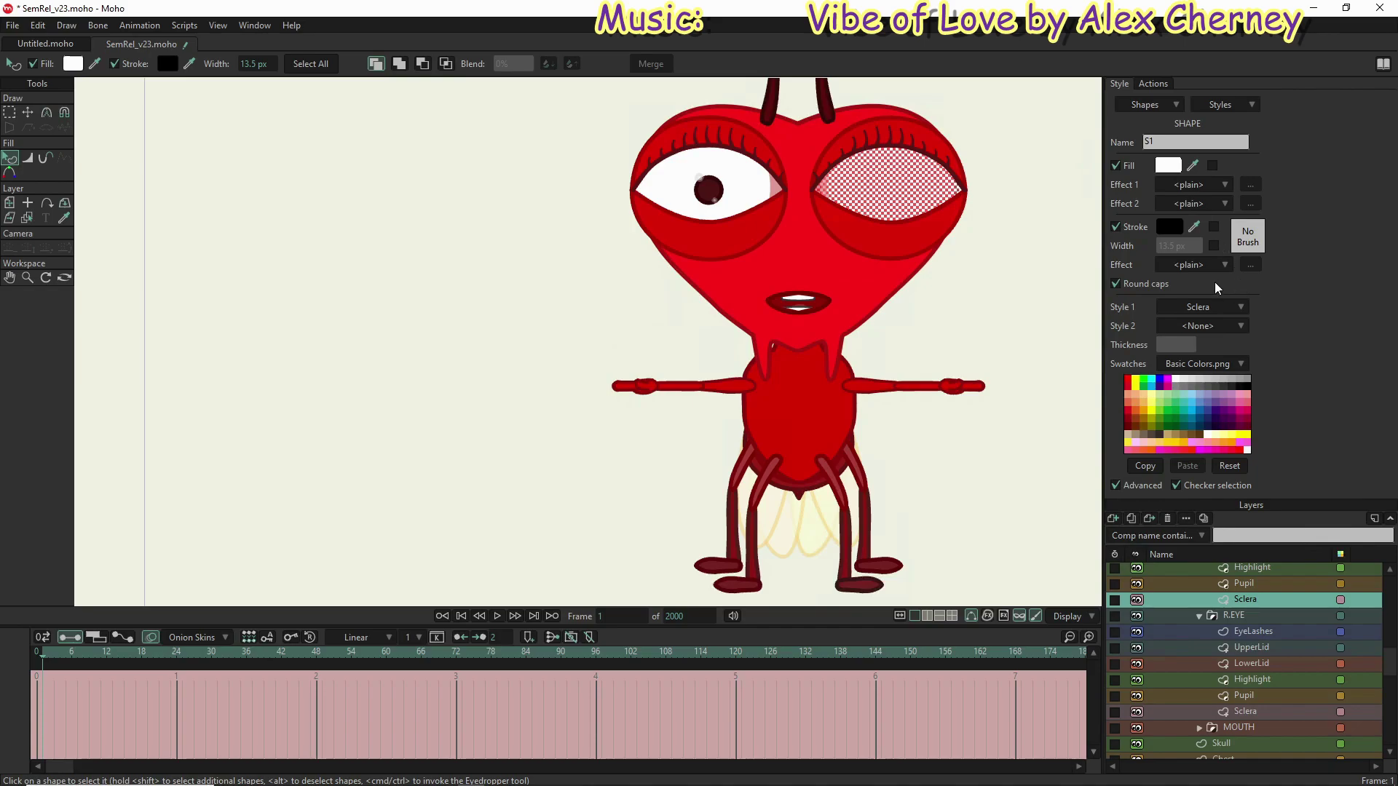
left_click(1214, 105)
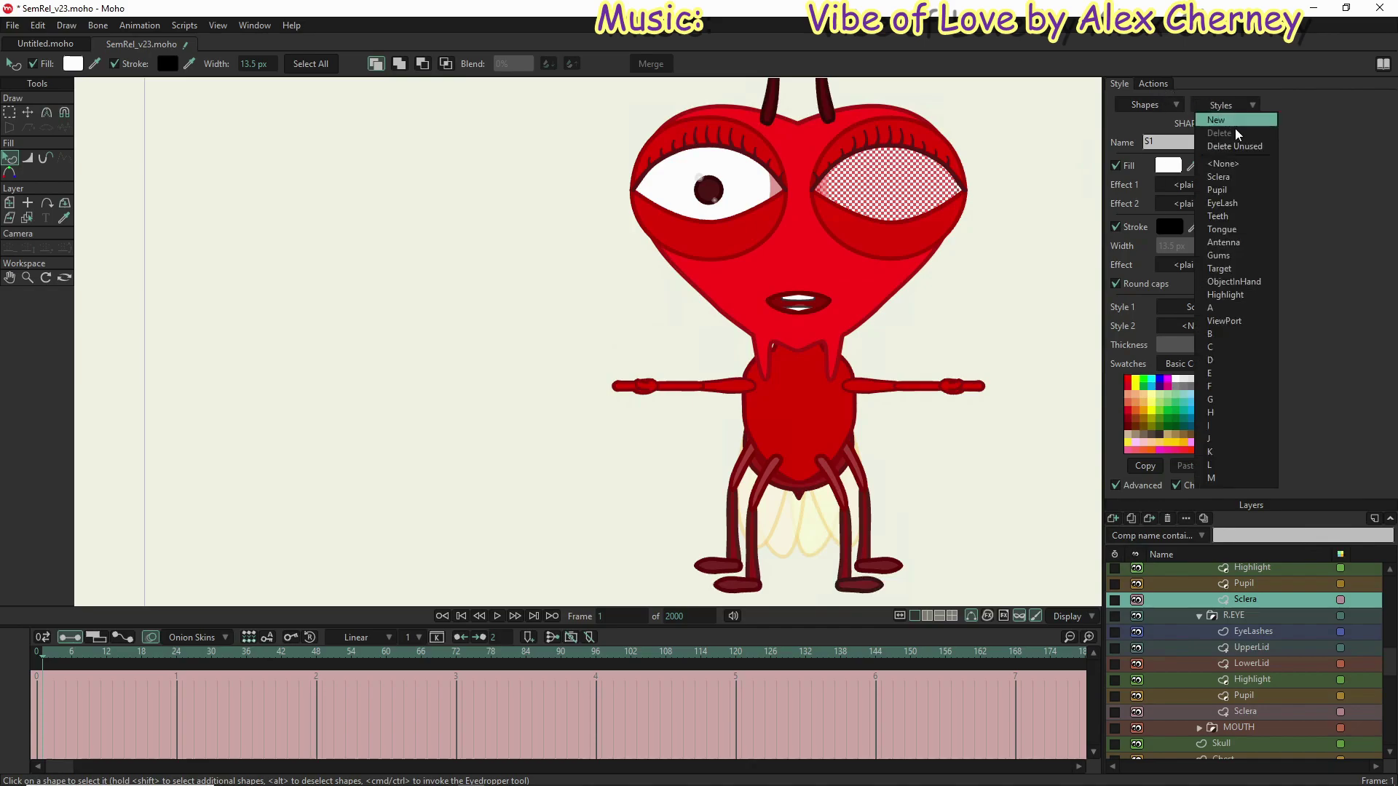
left_click(1236, 178)
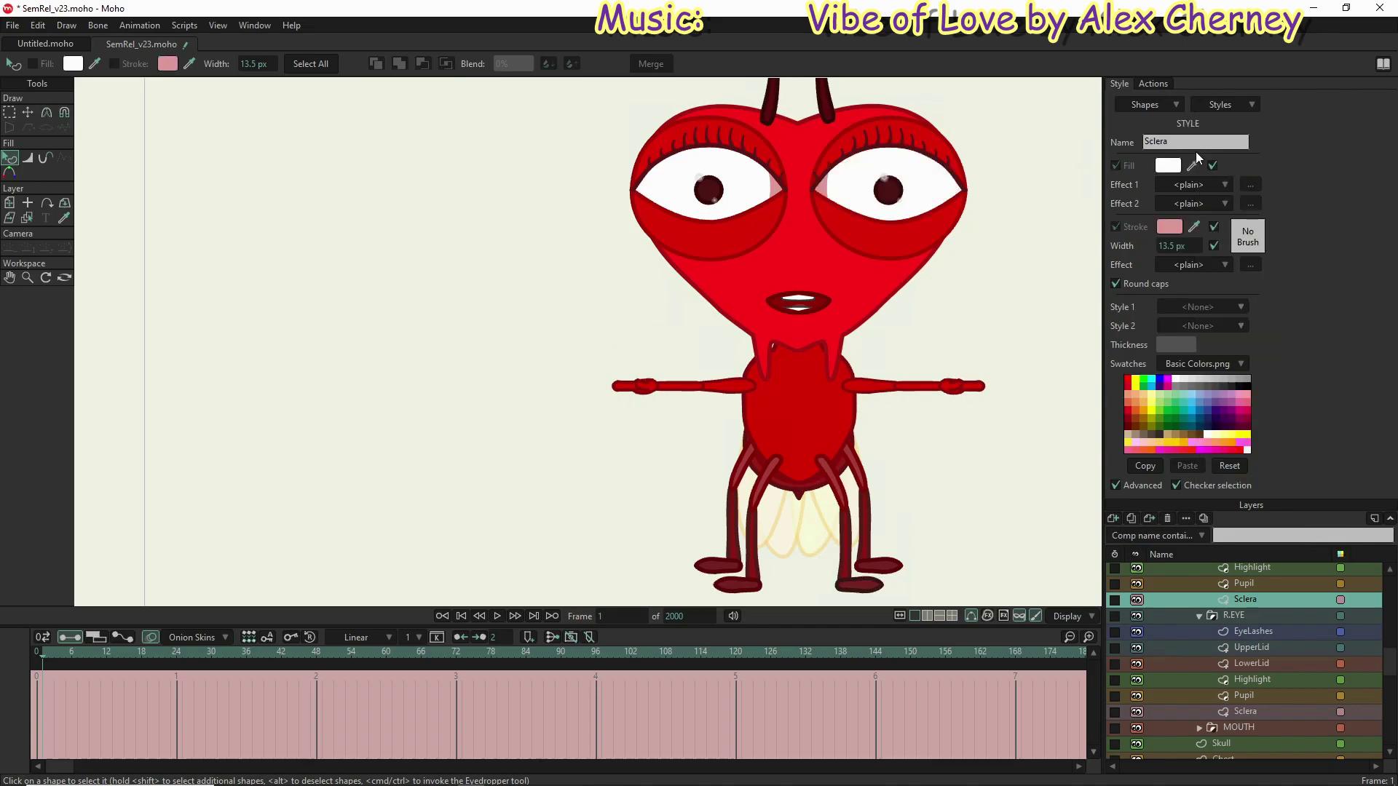
left_click(1217, 103)
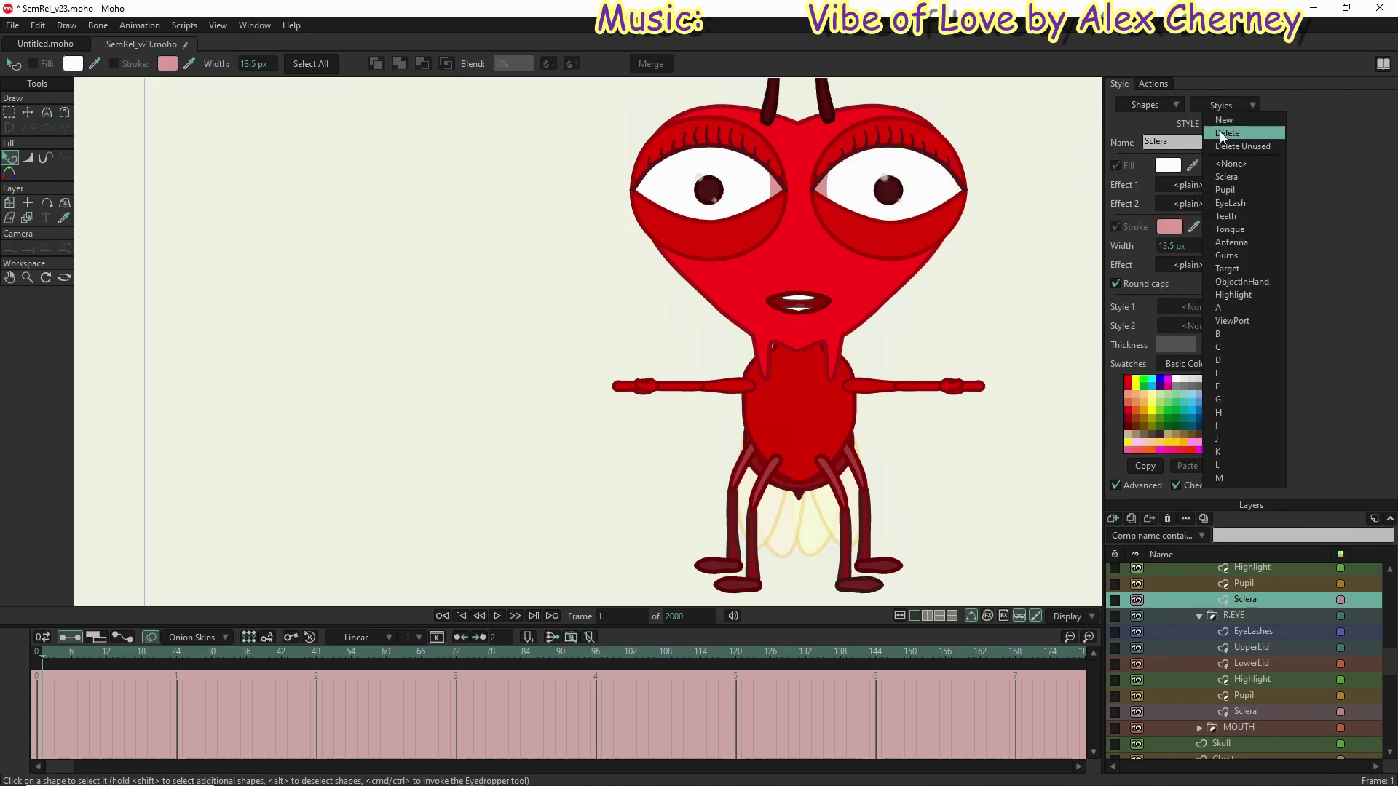
left_click(1224, 134)
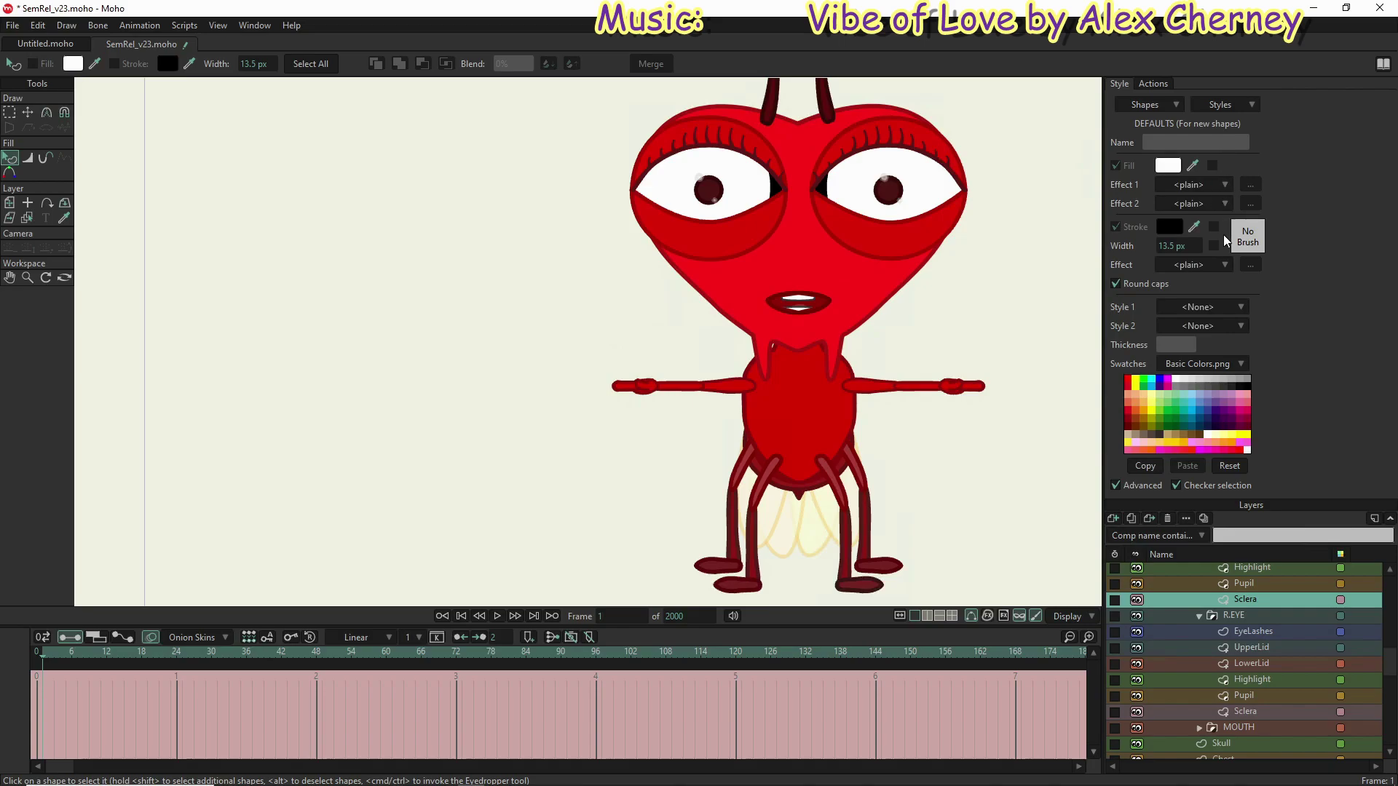
Step: Set the default fill colour to hex FFB9B9 and copy its hex code
left_click(1169, 168)
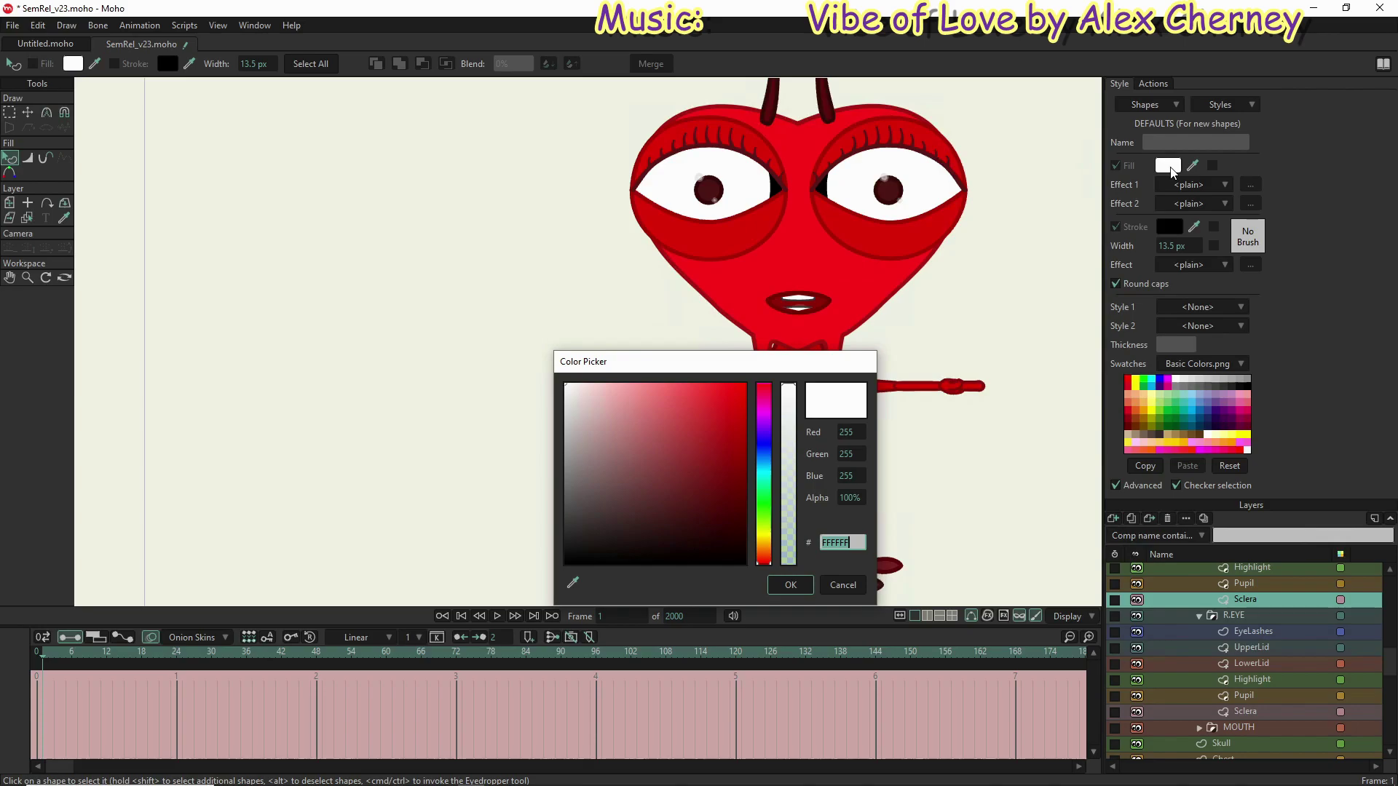
type("ff")
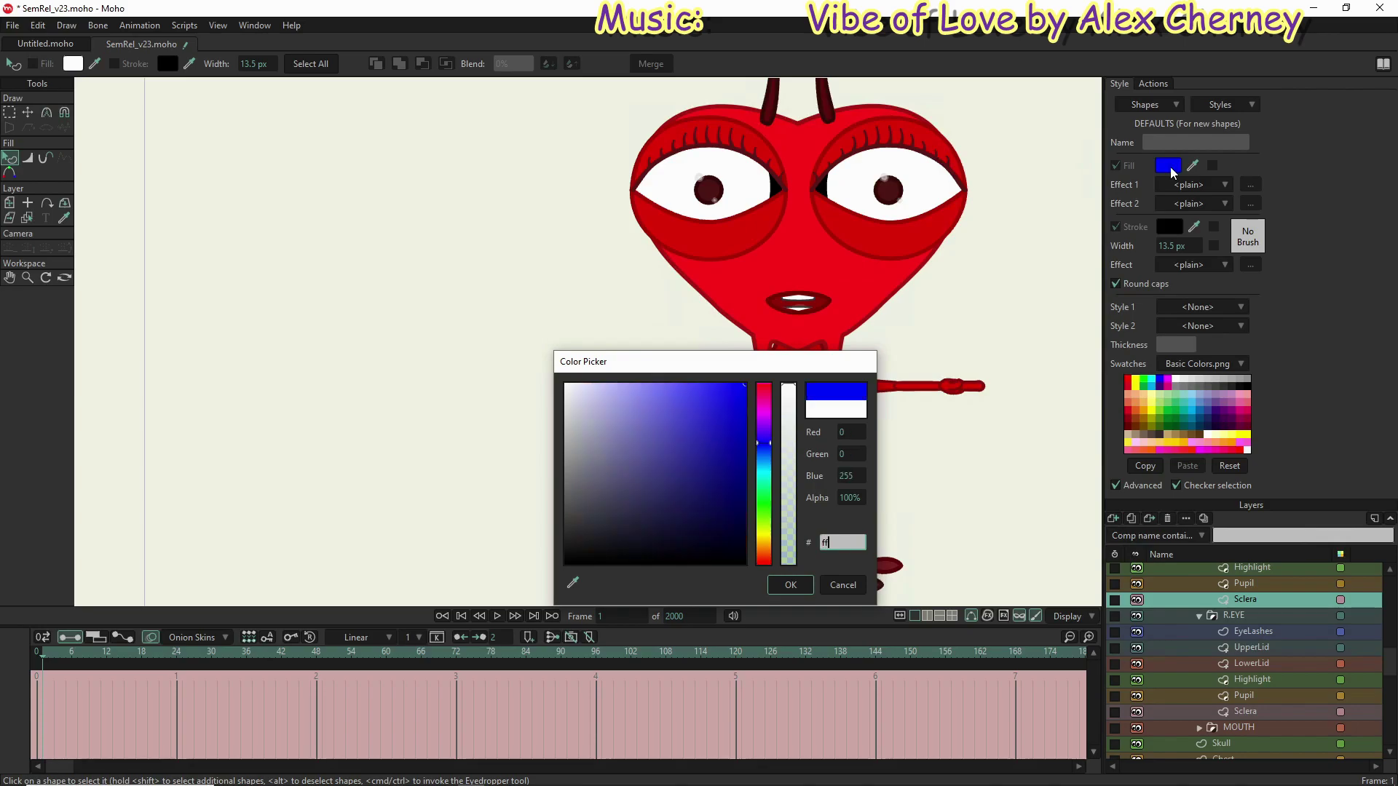
type("b")
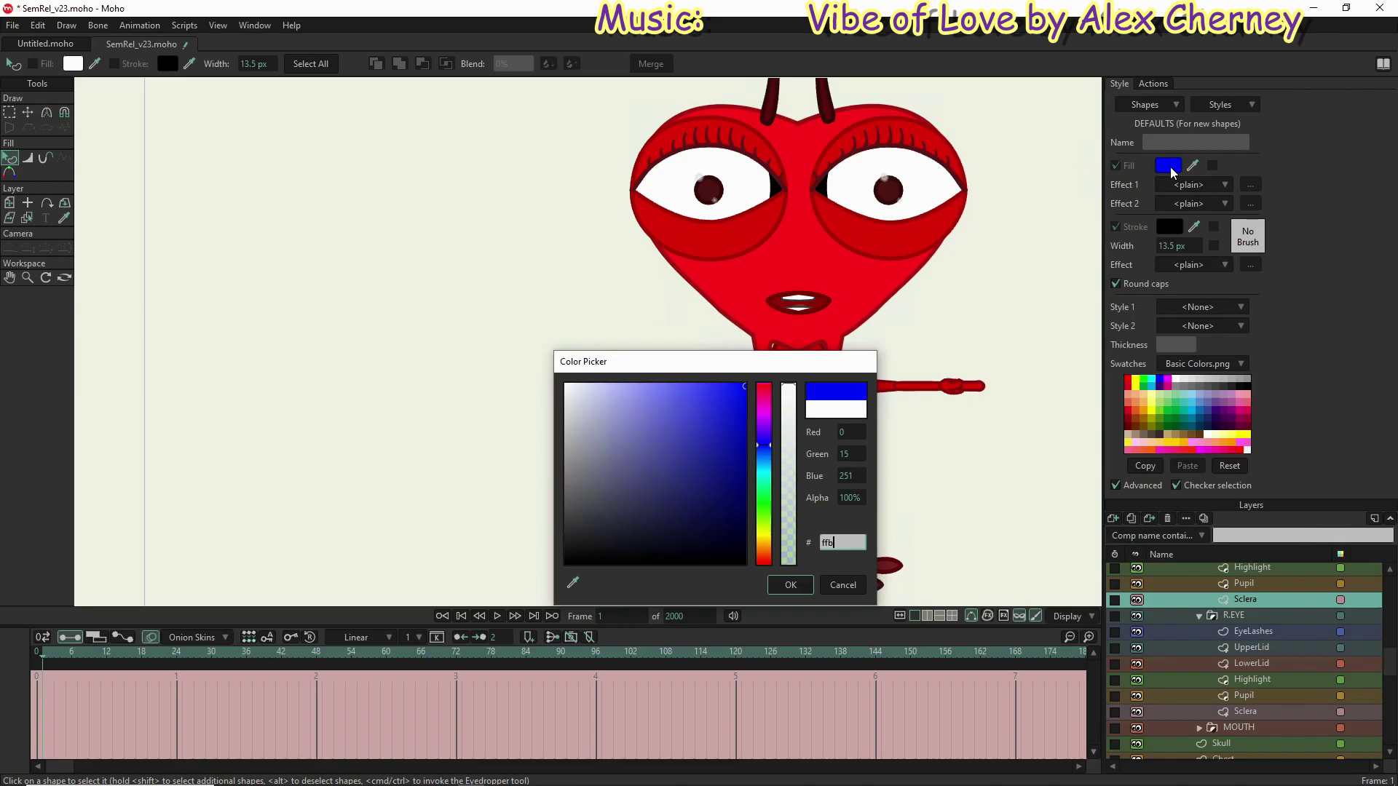
type("9b9")
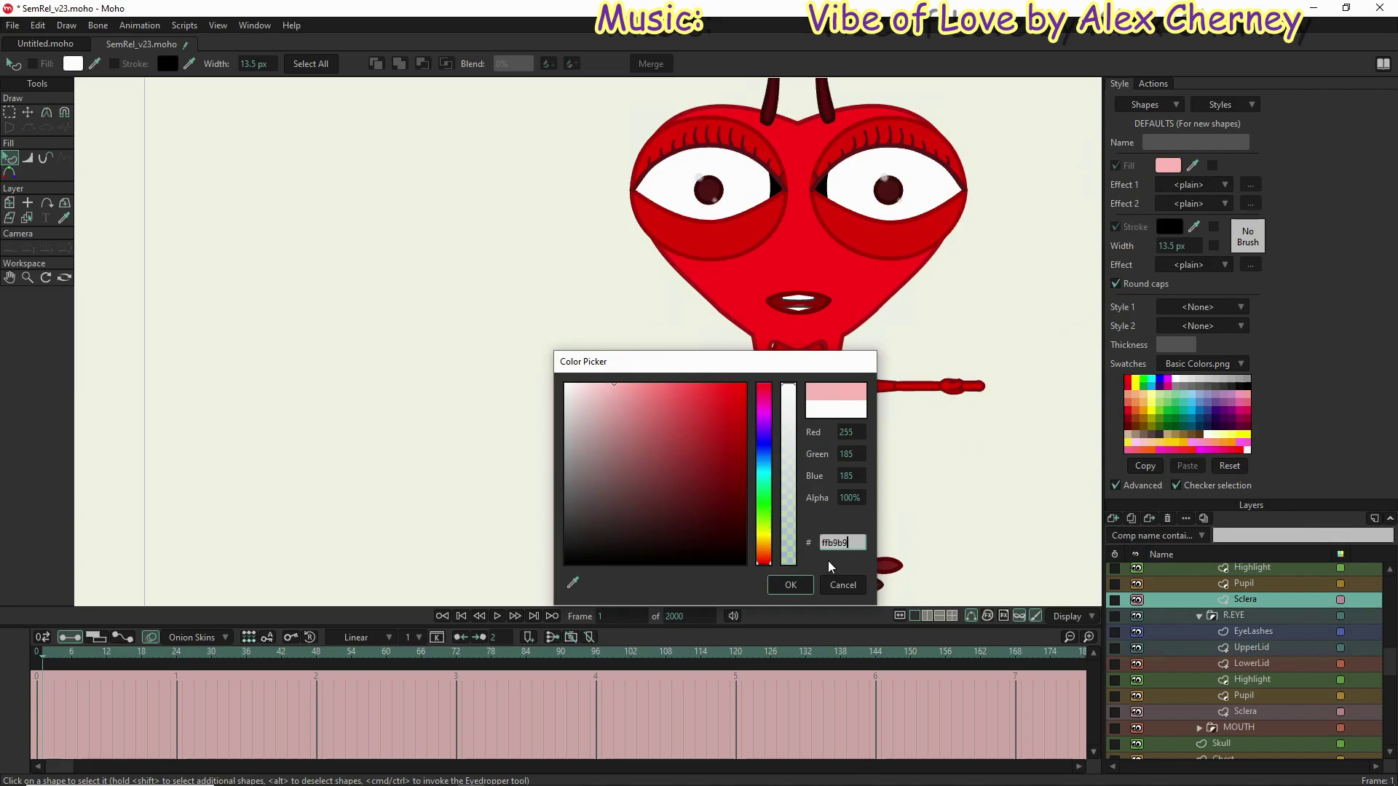
left_click_drag(856, 543, 769, 539)
key("ctrl+c")
left_click(787, 585)
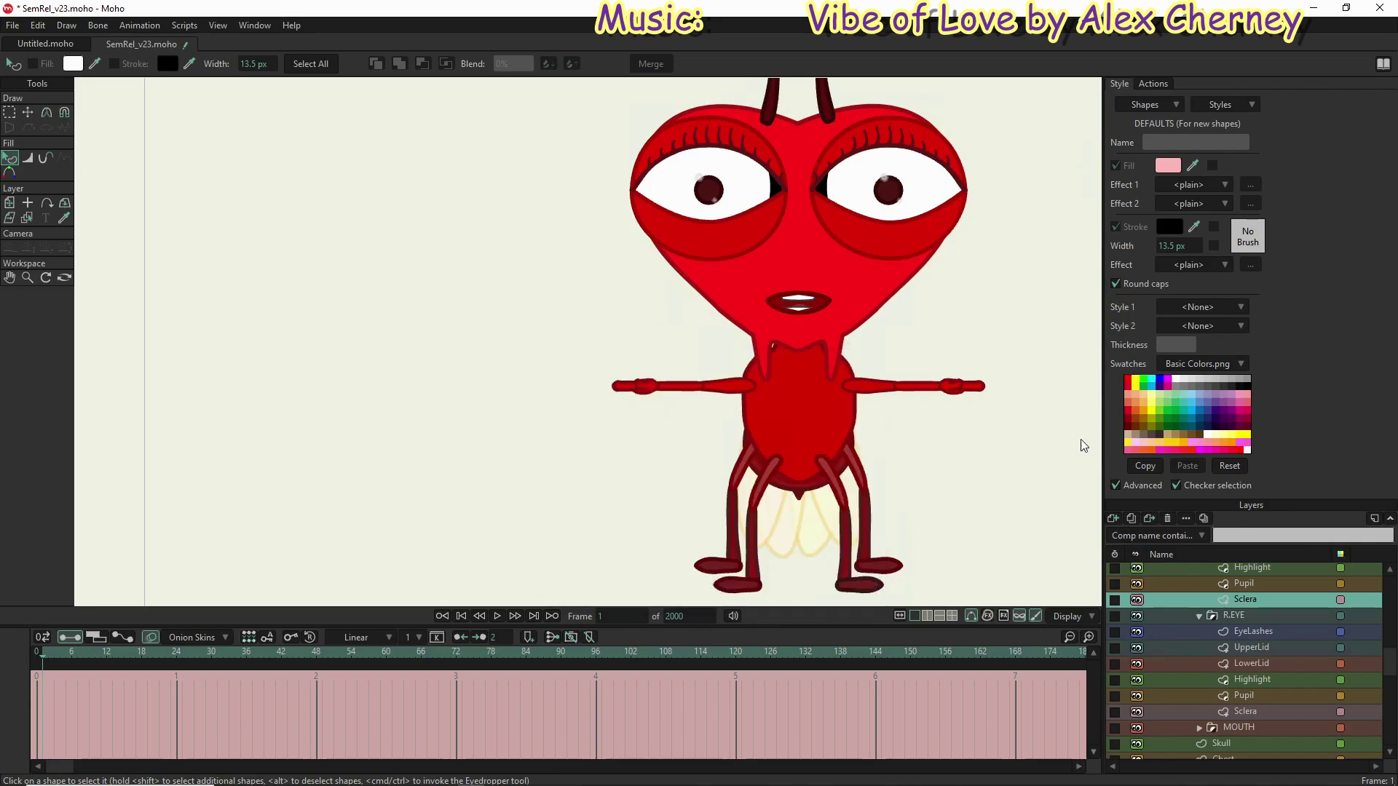
Step: Apply the copied FFB9B9 fill colour to the R.EYE group's Sclera shape at frame 1
left_click(1269, 713)
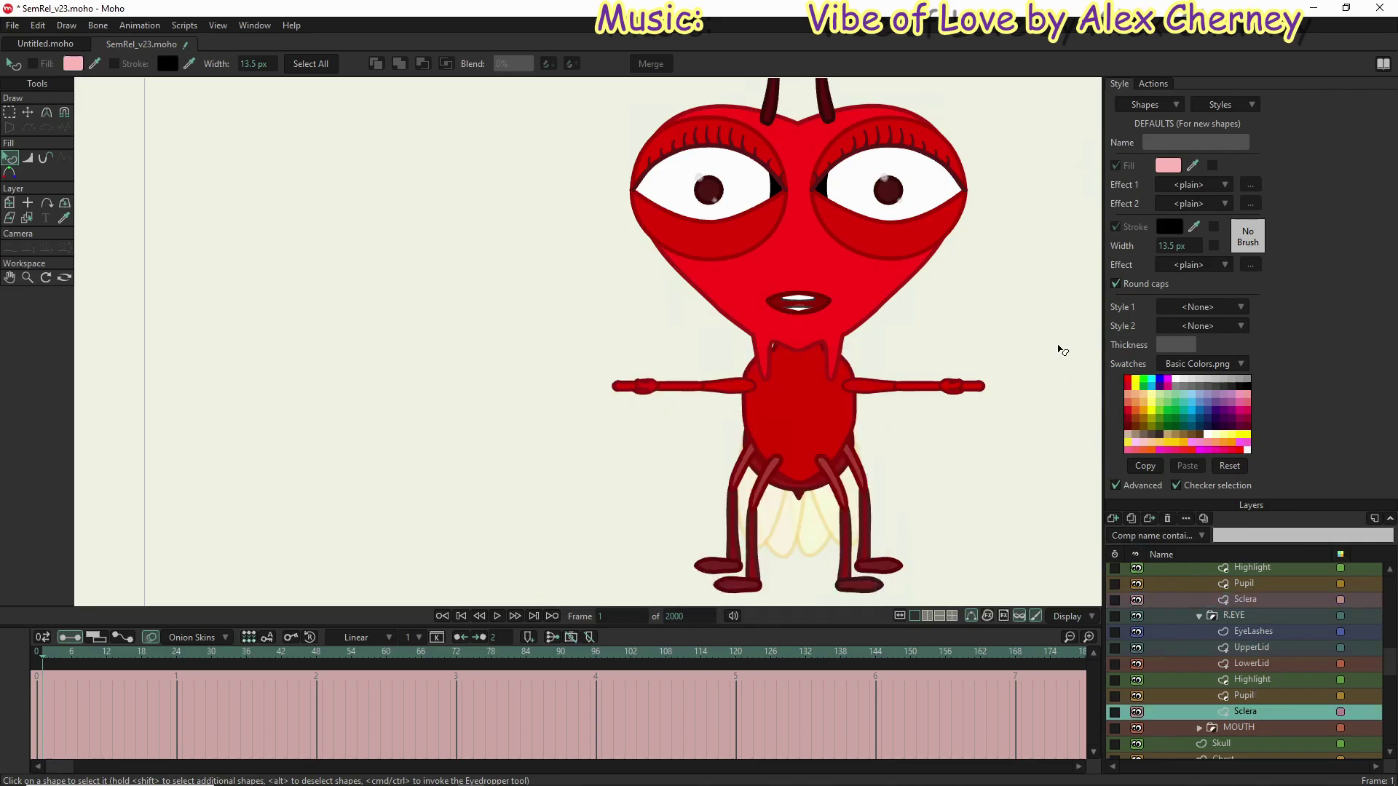
left_click(673, 182)
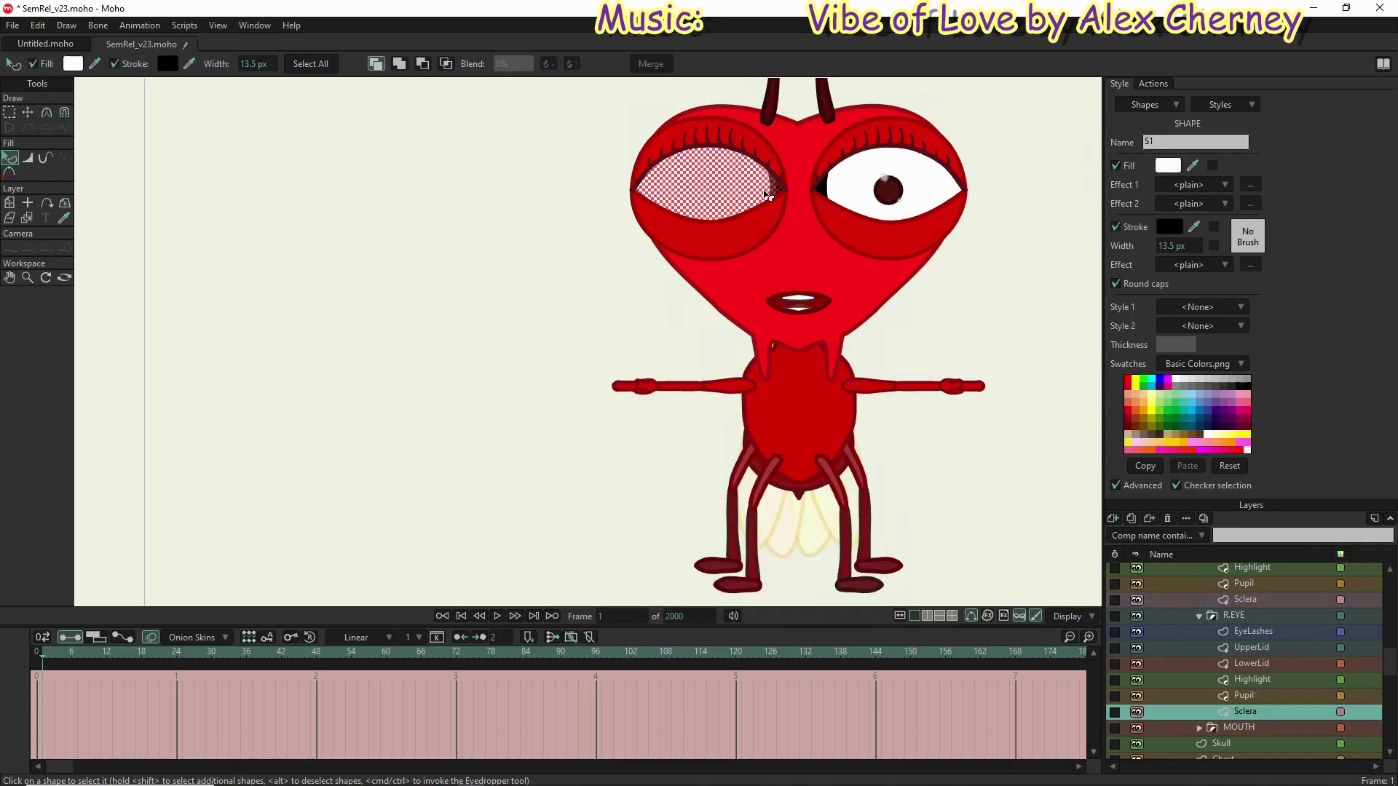
left_click(1168, 166)
key("ctrl+v")
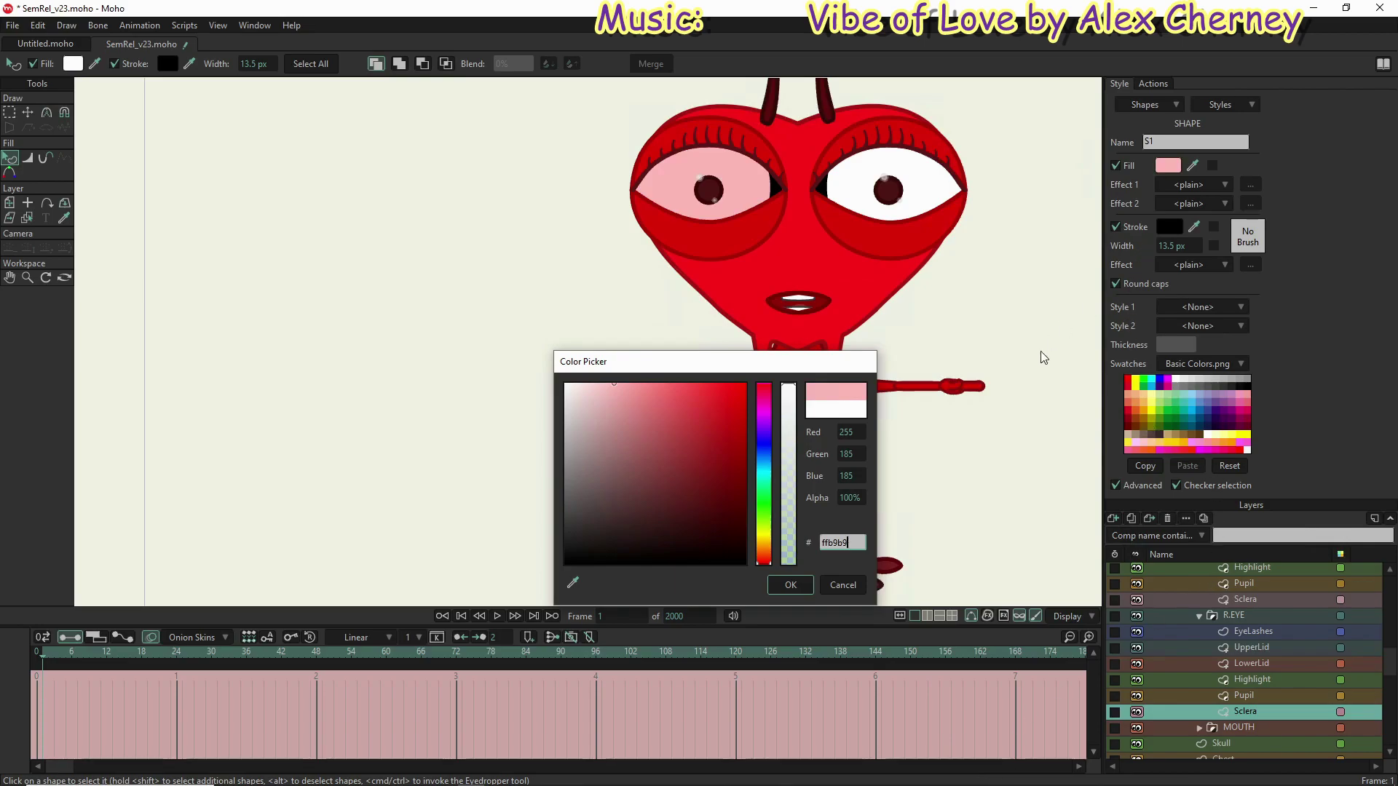
left_click(791, 586)
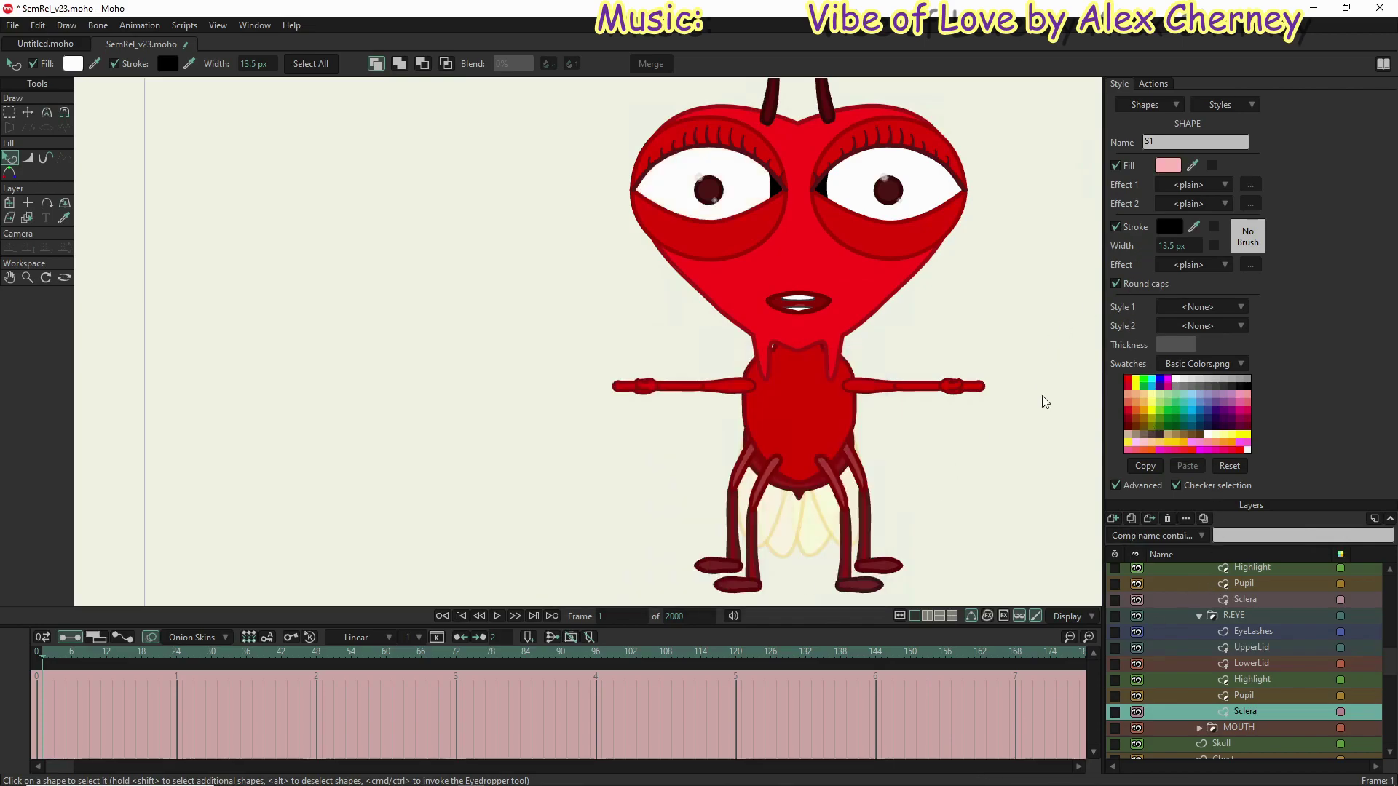
Step: Set the R.EYE group's Sclera shape stroke colour to hex F5C3C3 at frame 1 and copy its hex code
left_click(1170, 227)
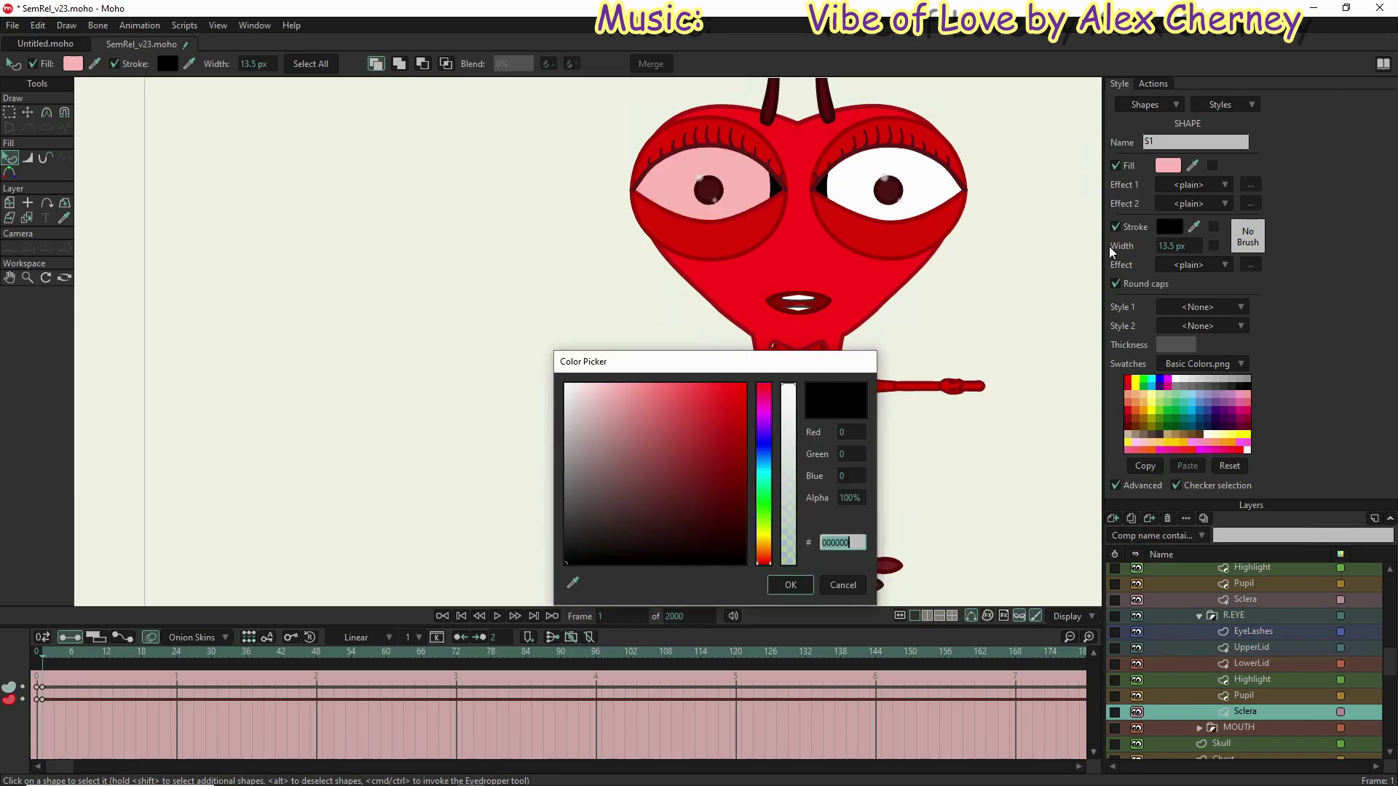
type("f")
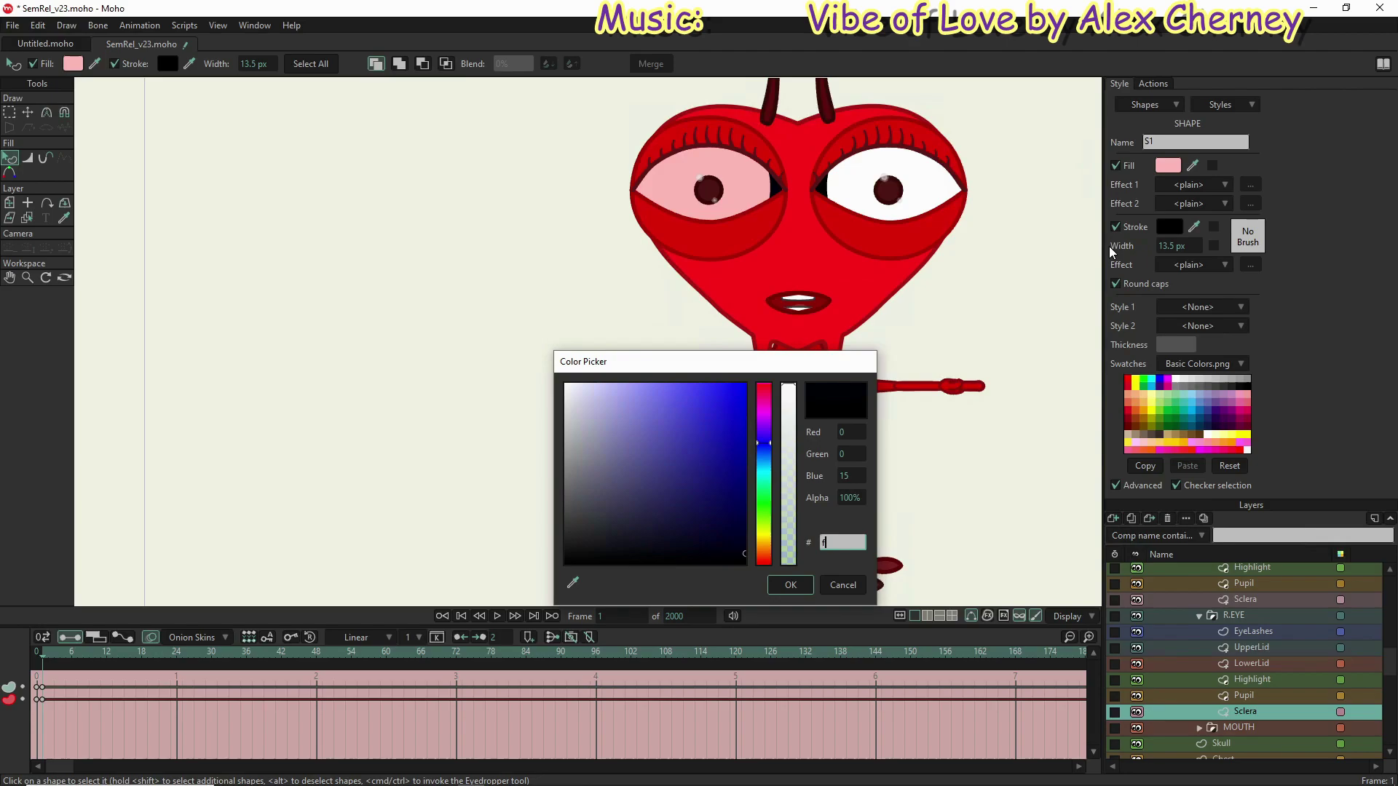
type("5")
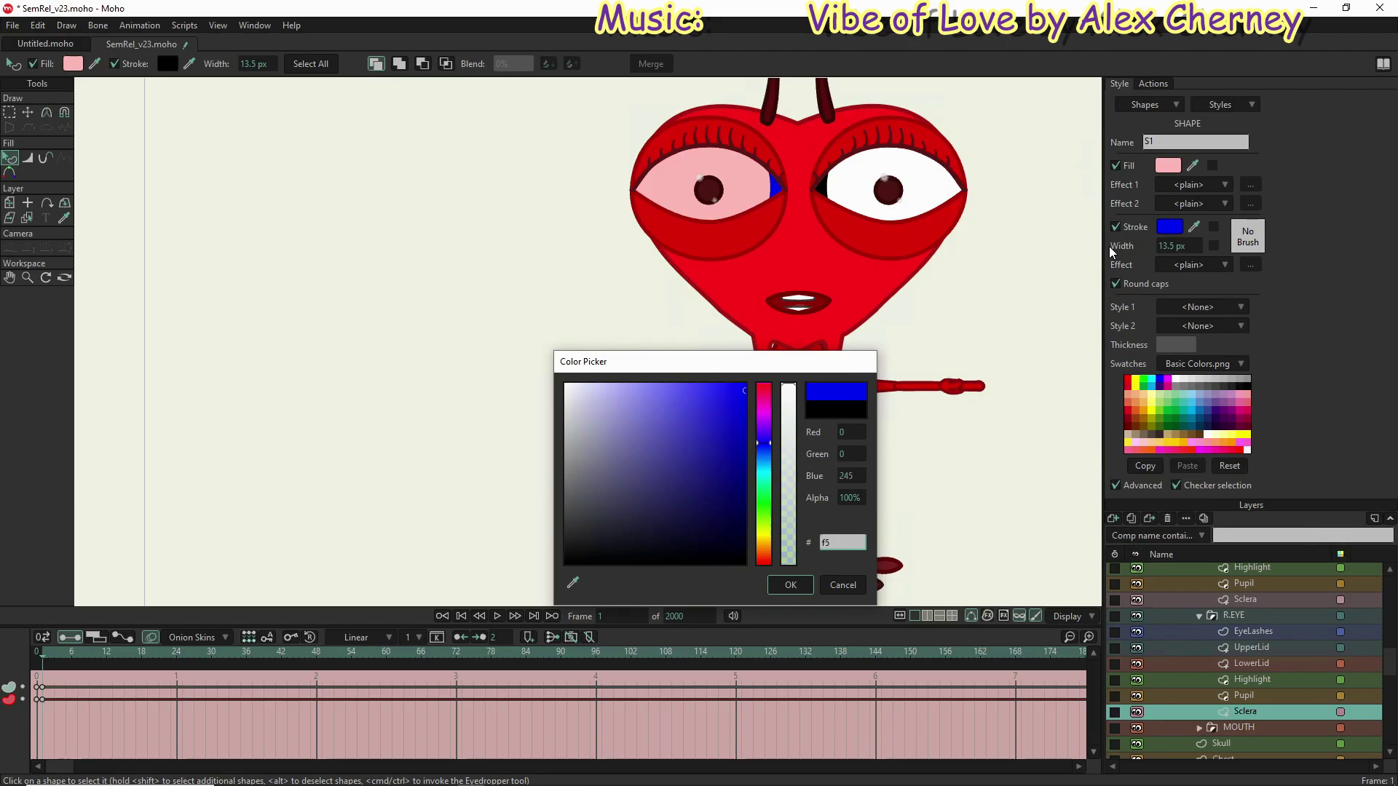
type("c3c3")
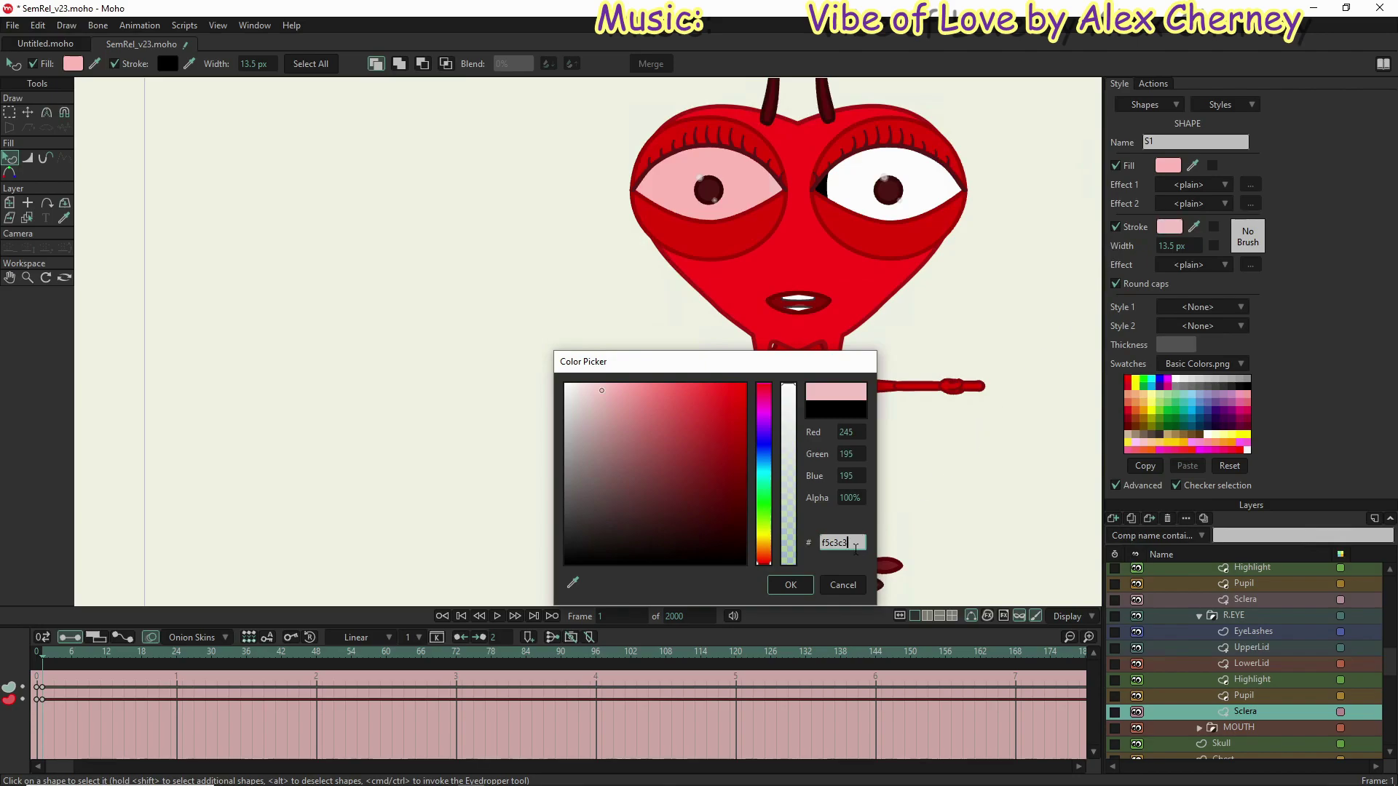
left_click_drag(855, 543, 823, 543)
key("ctrl+c")
left_click(791, 585)
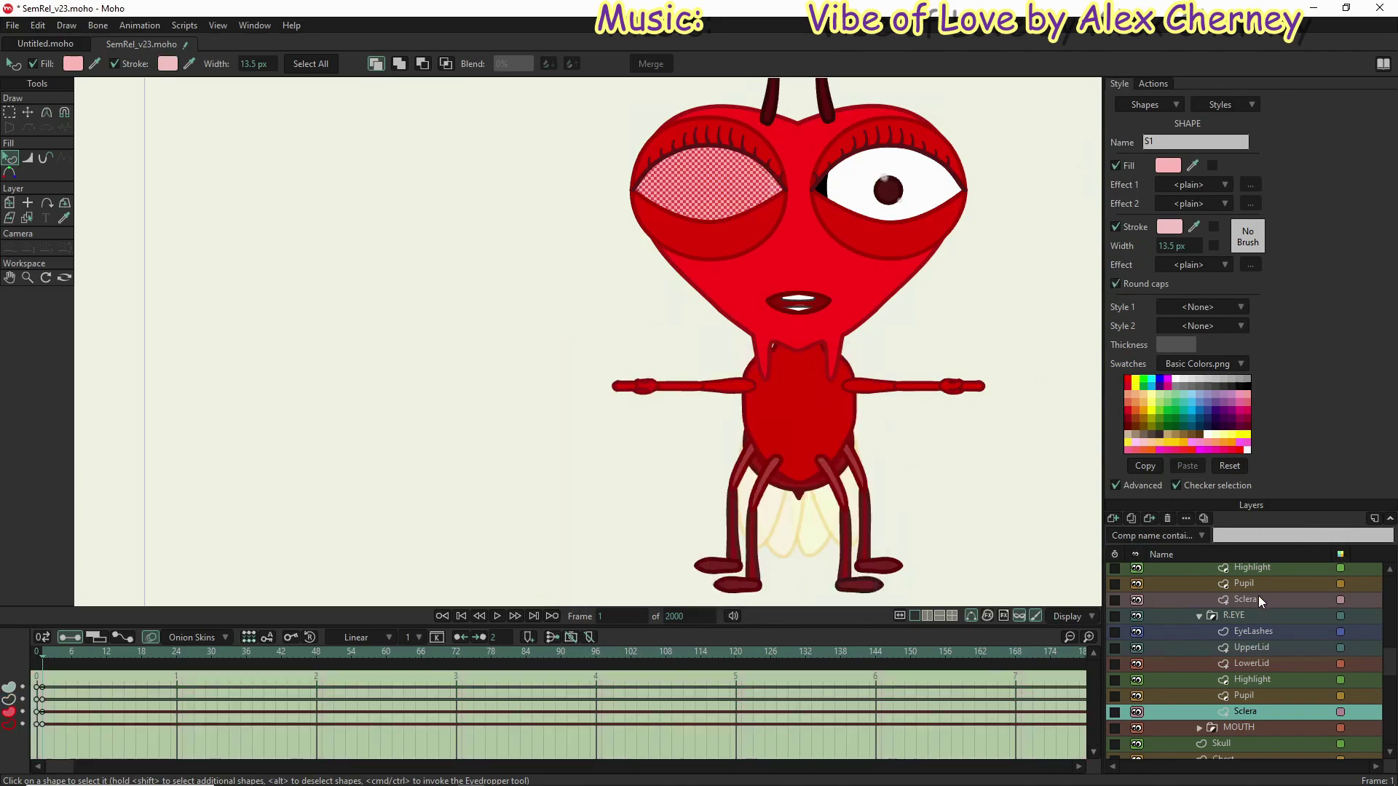
Step: Try to apply the copied F5C3C3 stroke colour to the L.EYE group's Sclera layer
left_click(1259, 596)
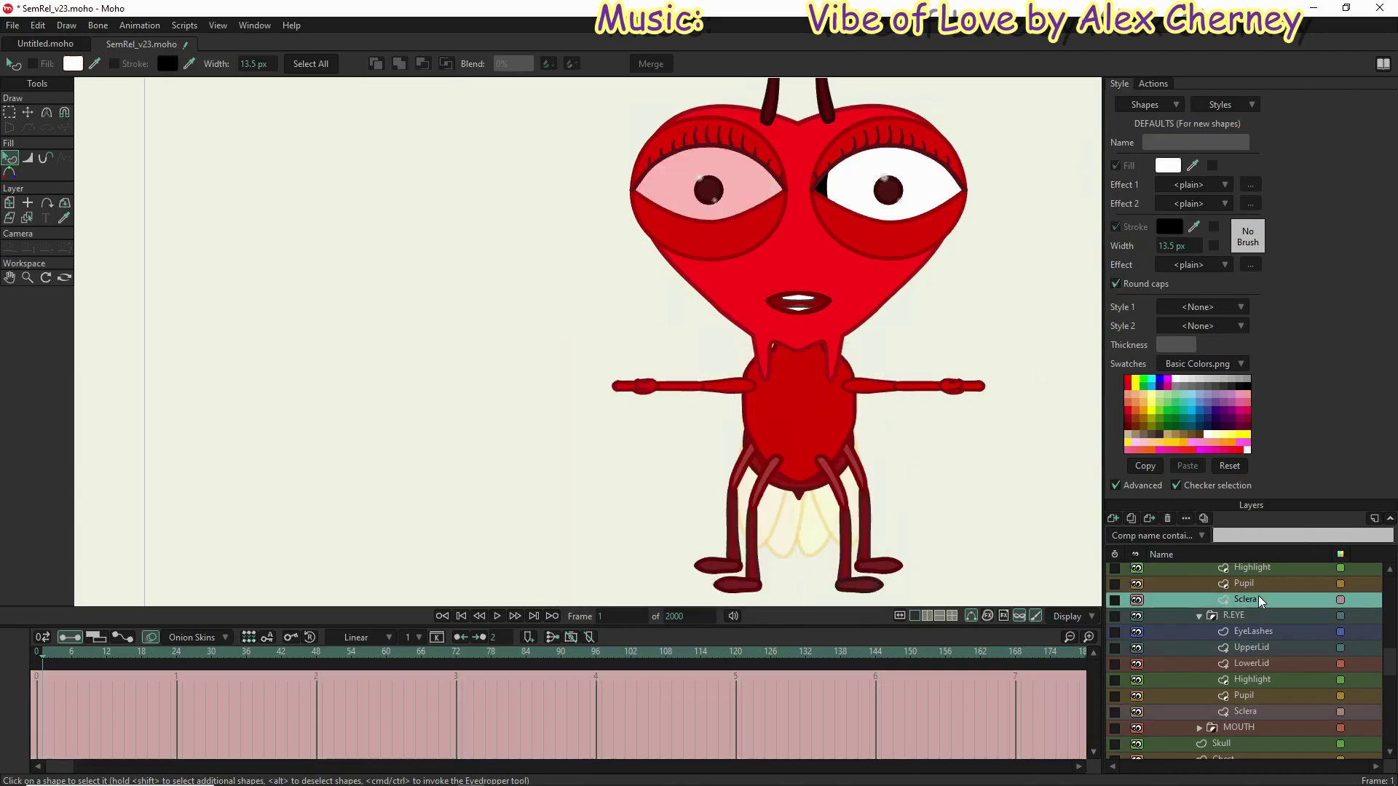
left_click(1182, 228)
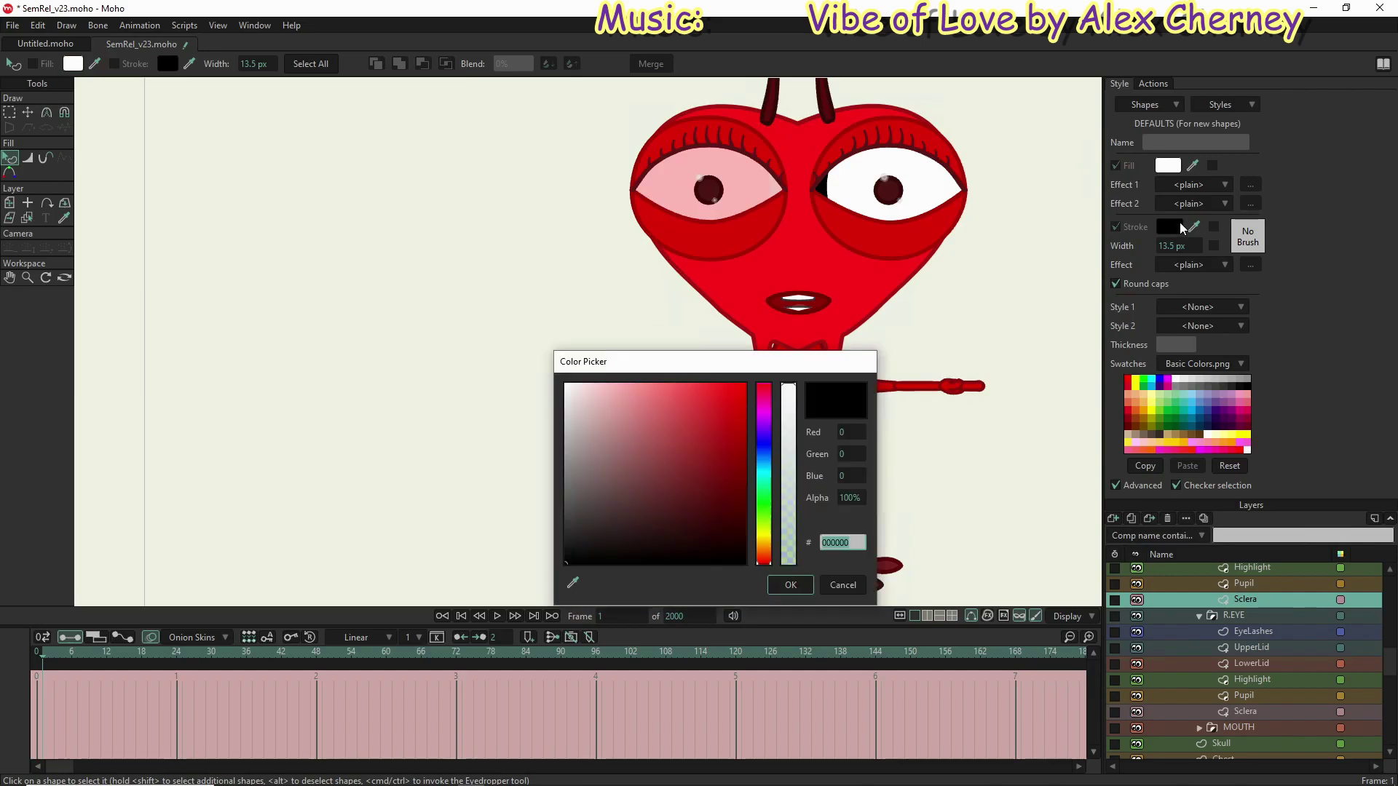
key("ctrl+v")
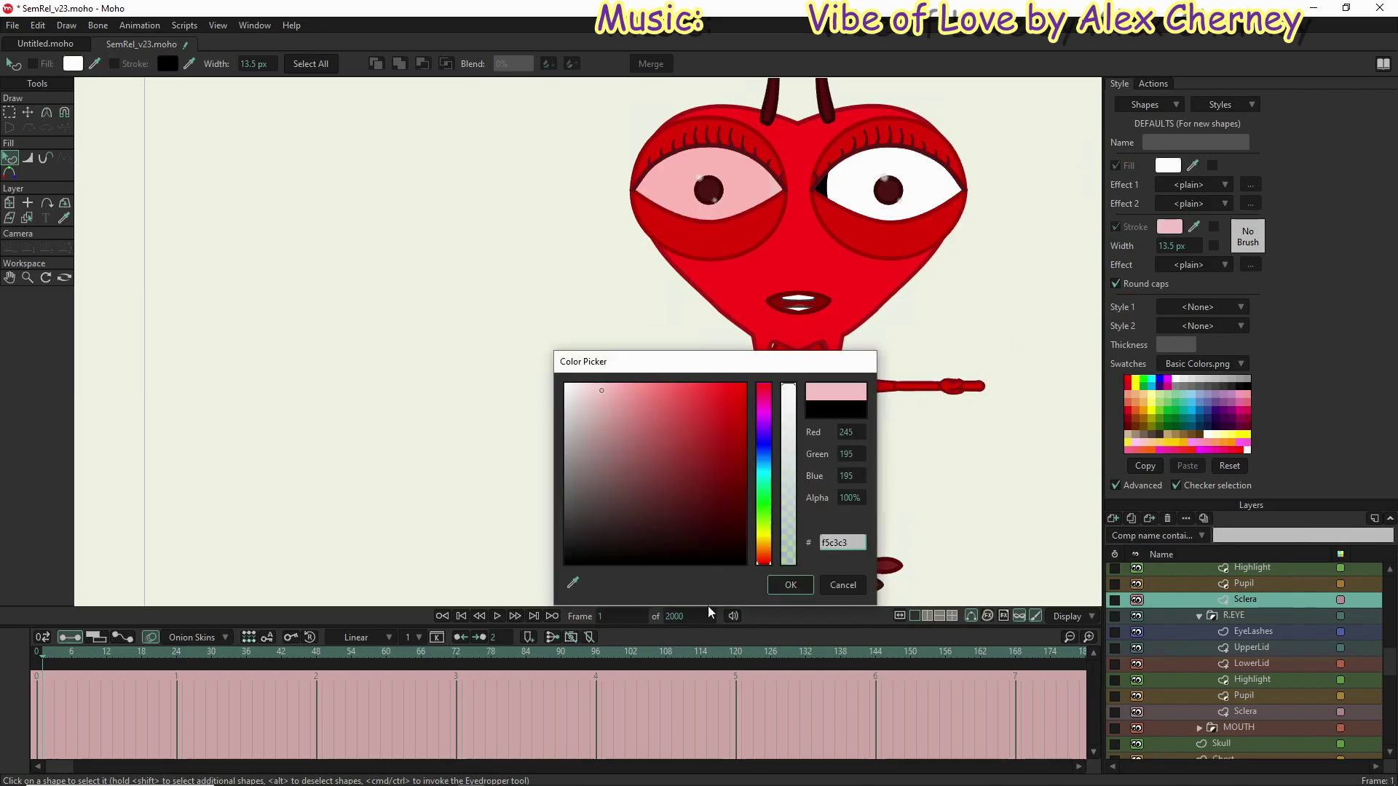
left_click(783, 587)
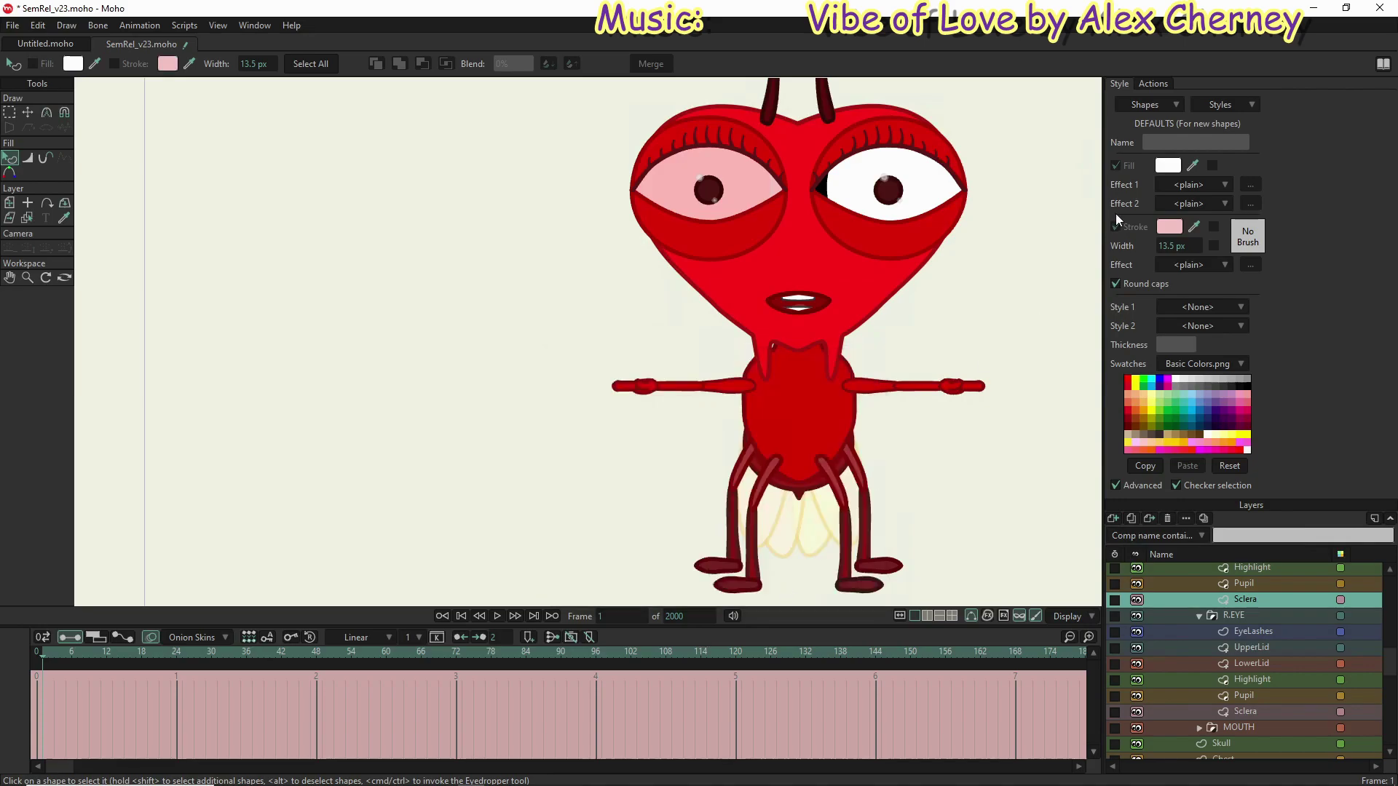
left_click(1167, 166)
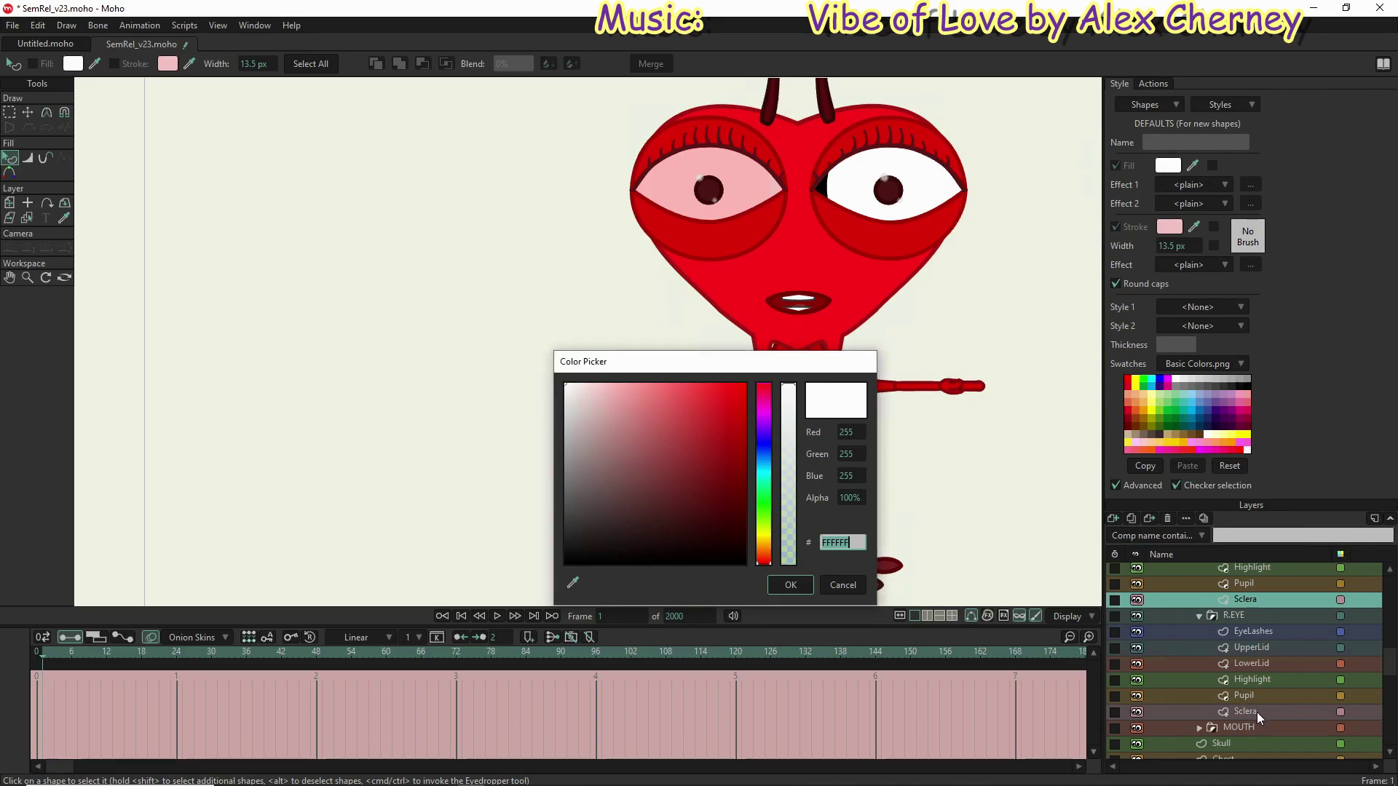
left_click(843, 581)
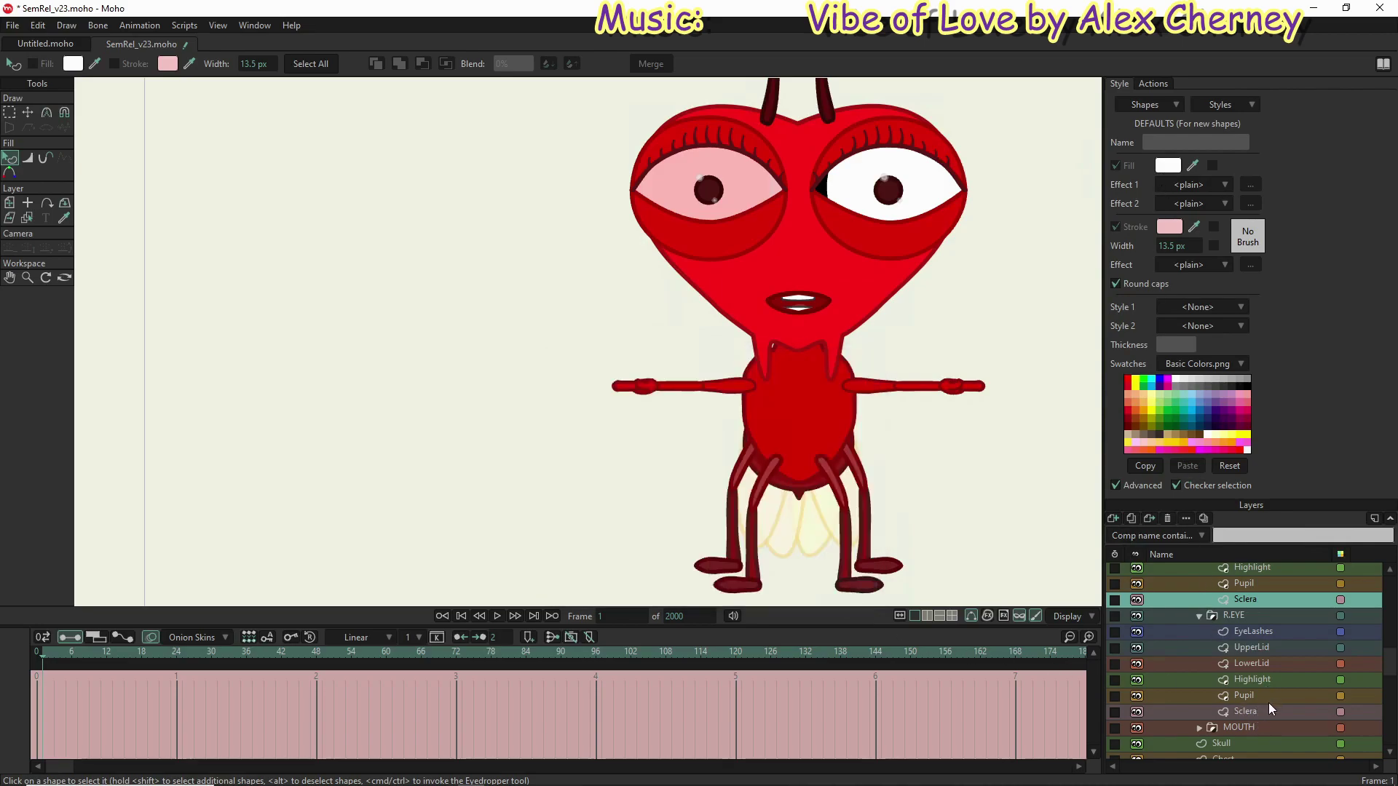
Step: Copy the R.EYE Sclera shape's FFB9B9 fill code and try to apply it as the fill on the L.EYE group's Sclera layer
left_click(1268, 702)
left_click(1268, 712)
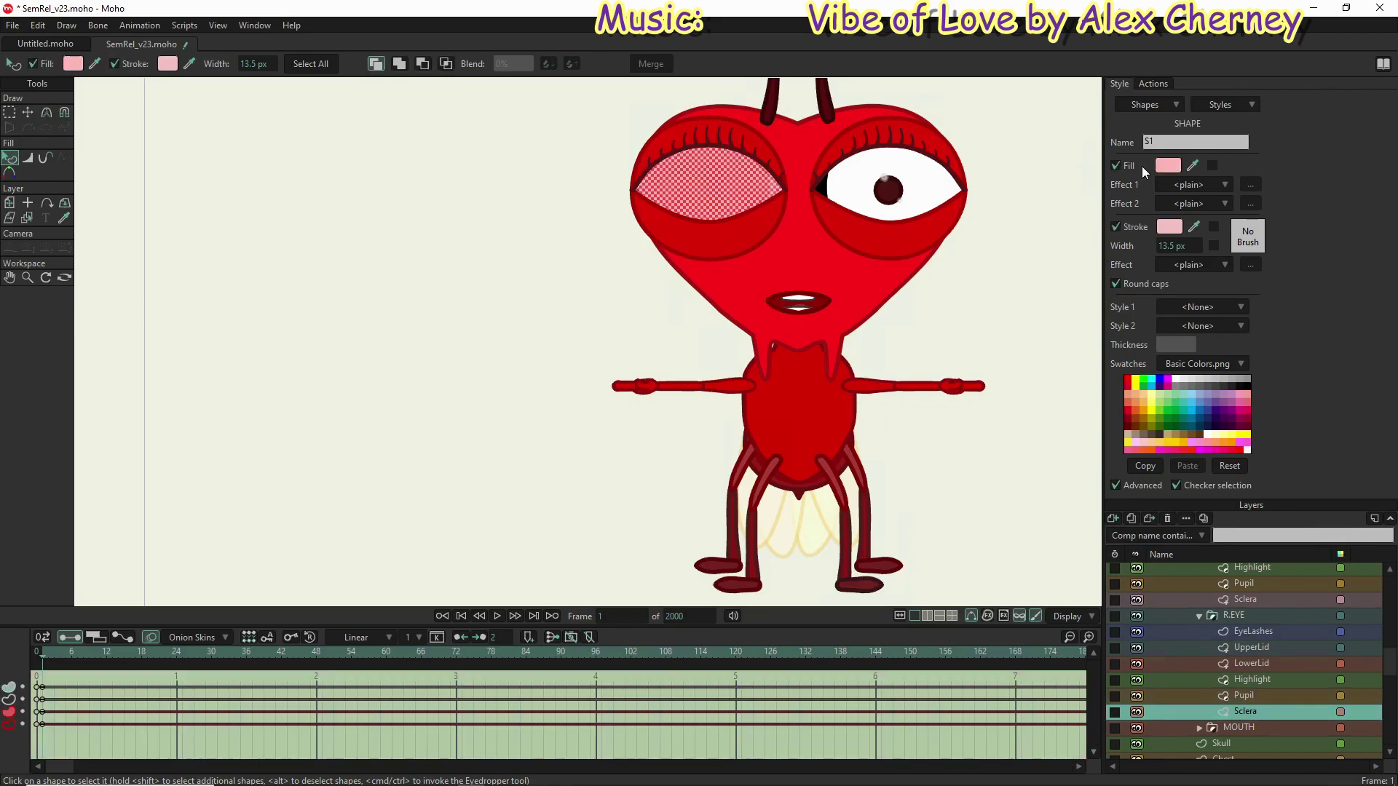
left_click(1161, 163)
key("ctrl+c")
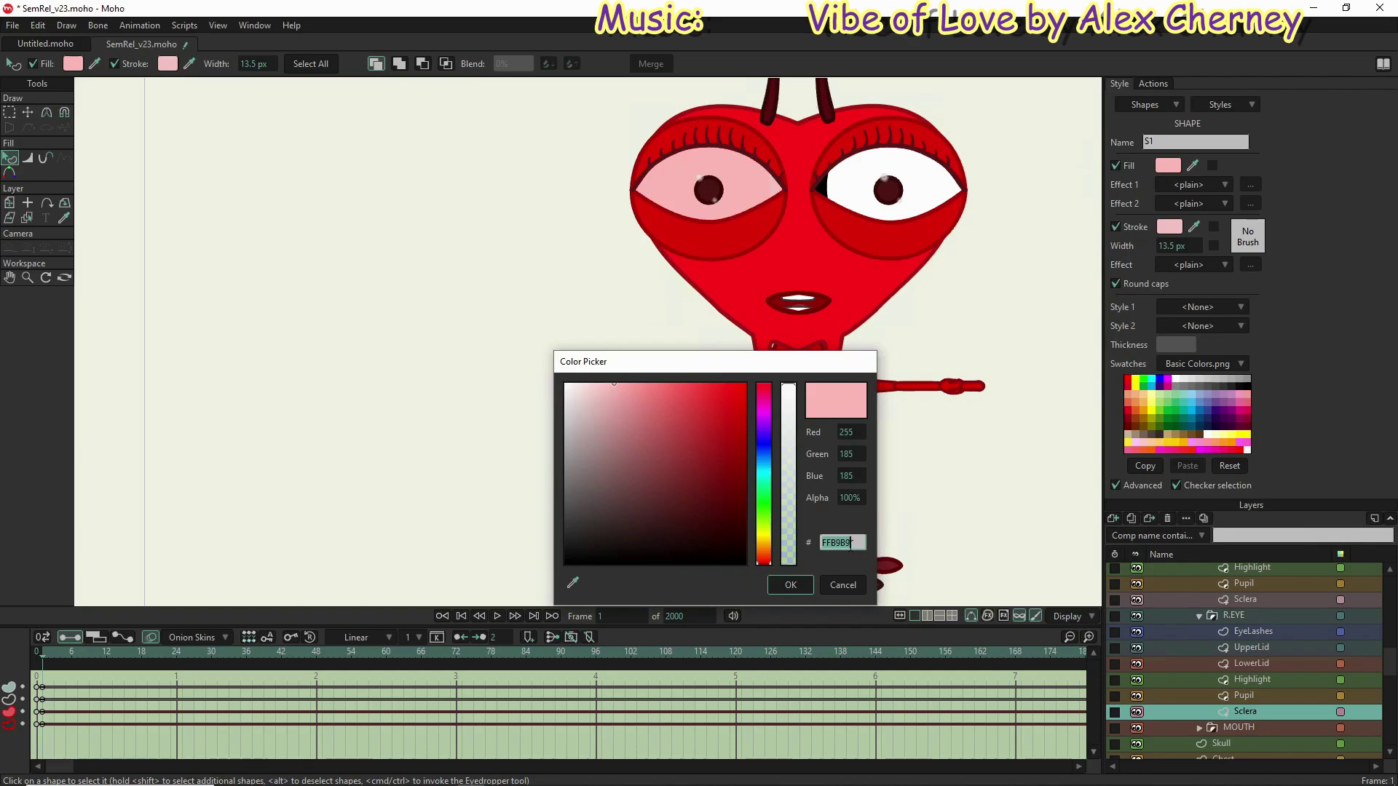
left_click(800, 586)
left_click(1245, 600)
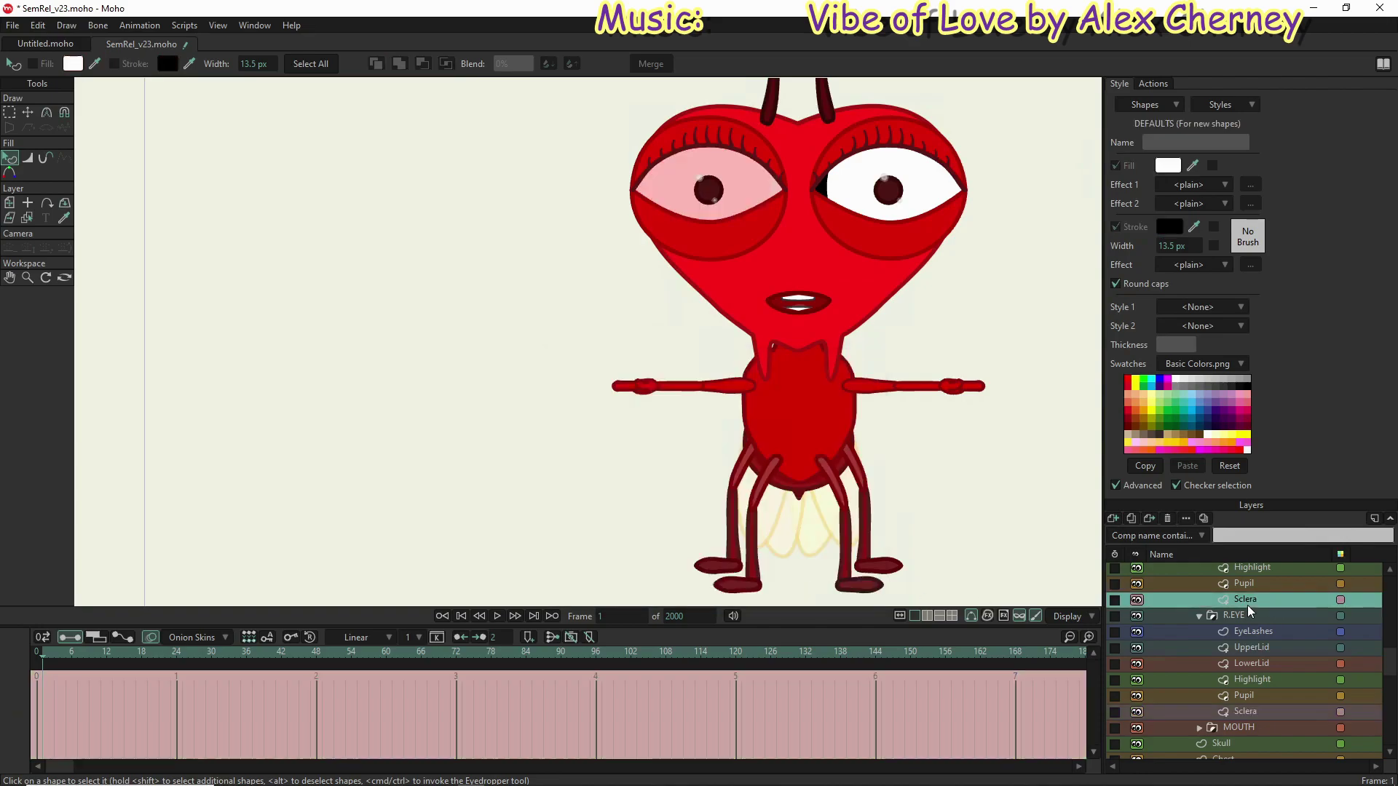
left_click(1168, 167)
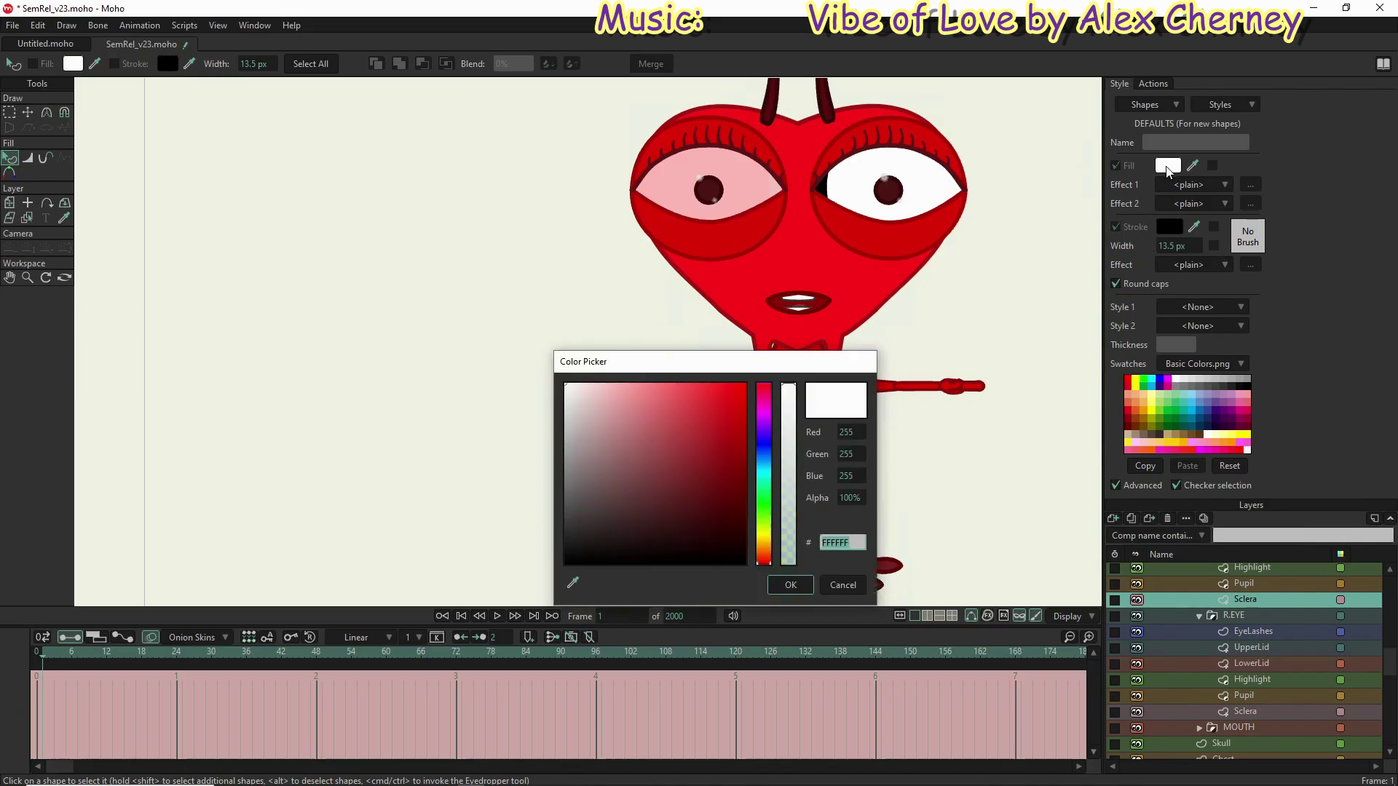
key("ctrl+v")
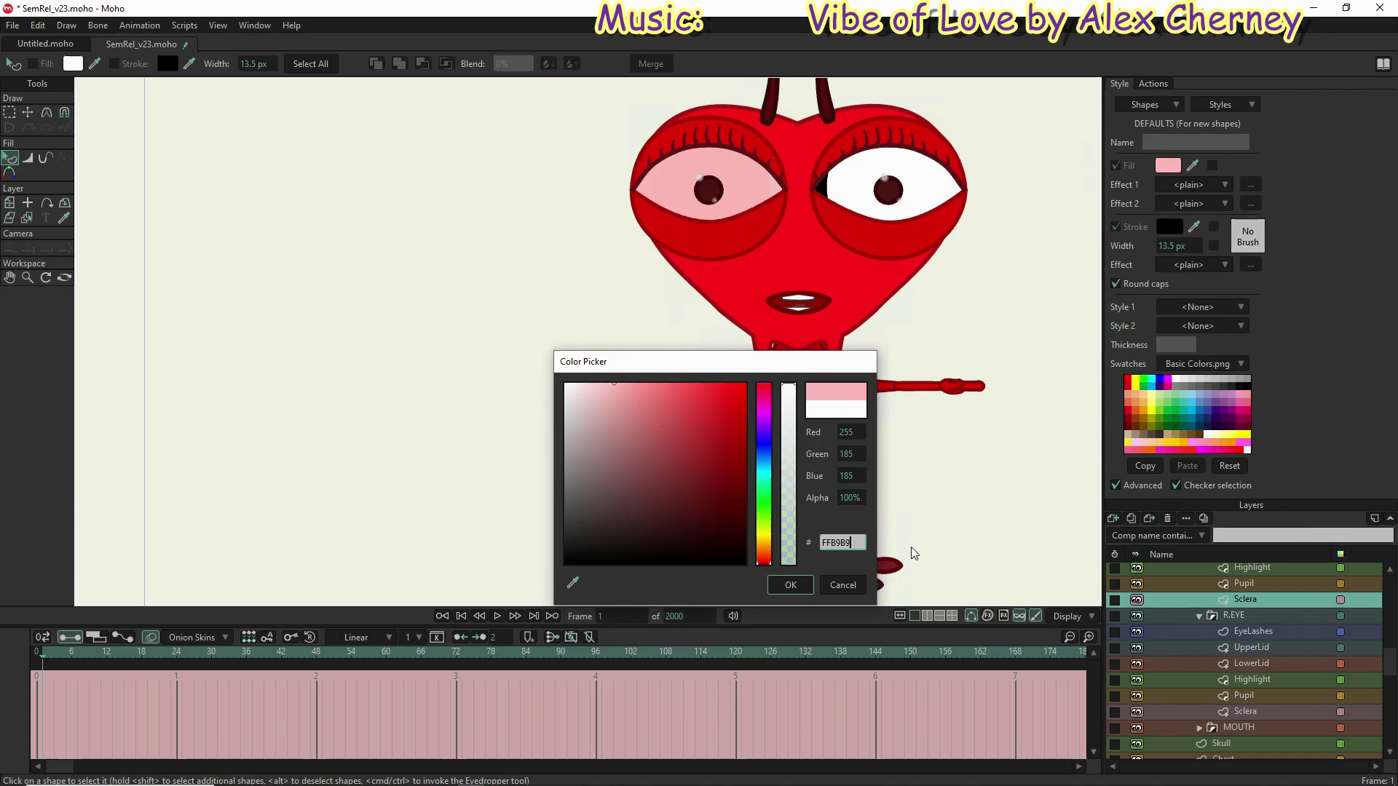
left_click(792, 587)
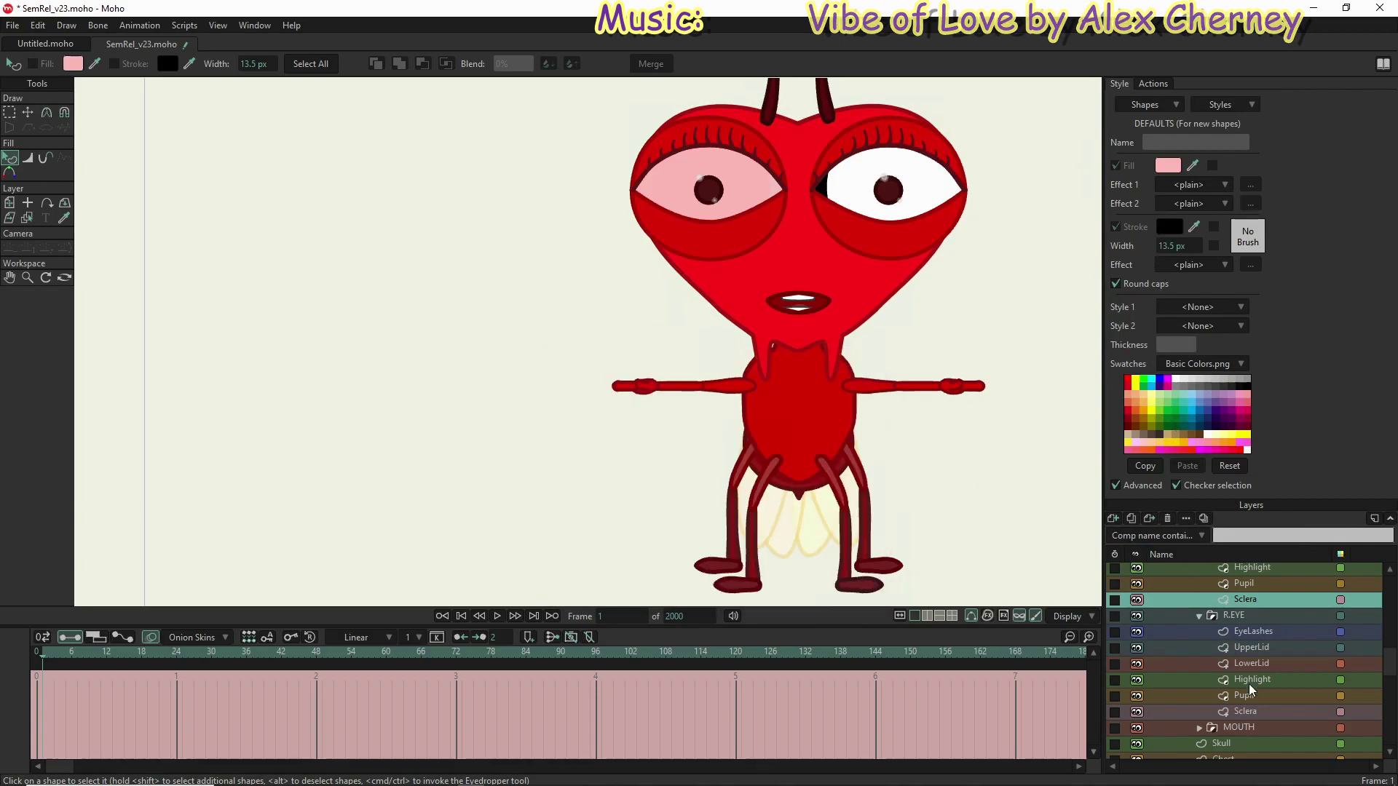
Step: Copy the R.EYE Sclera shape's F5C3C3 stroke code and try to apply it as the stroke on the L.EYE group's Sclera layer
left_click(1272, 710)
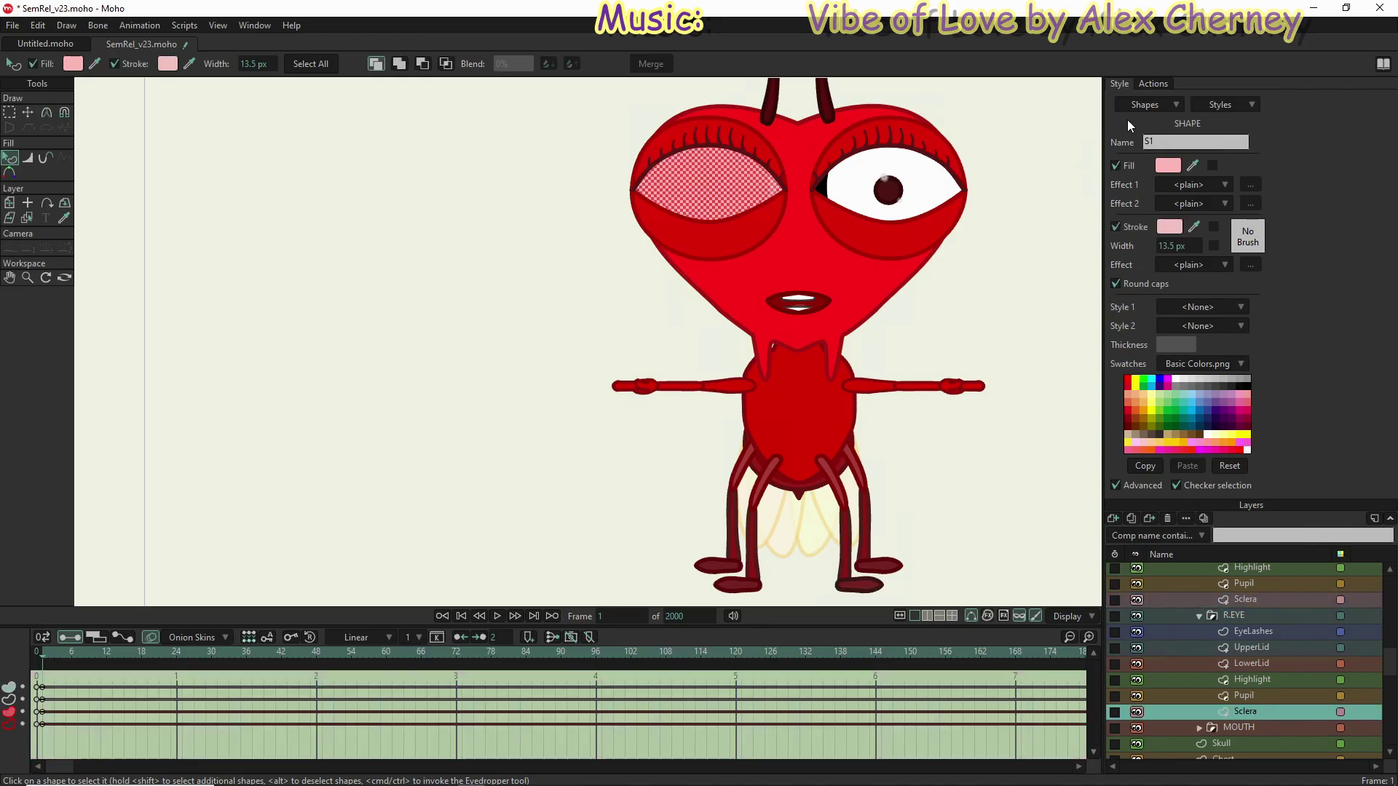
left_click(1170, 227)
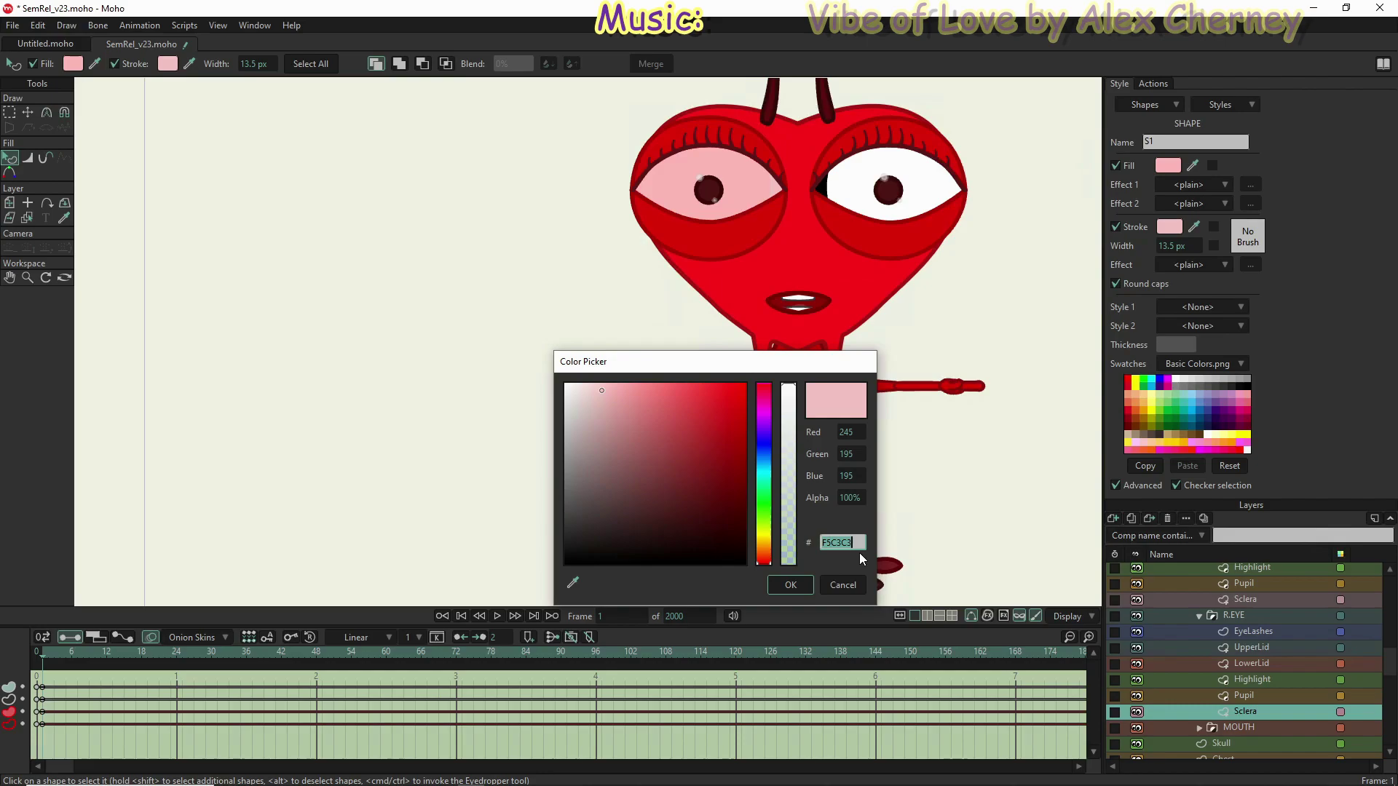
left_click(795, 587)
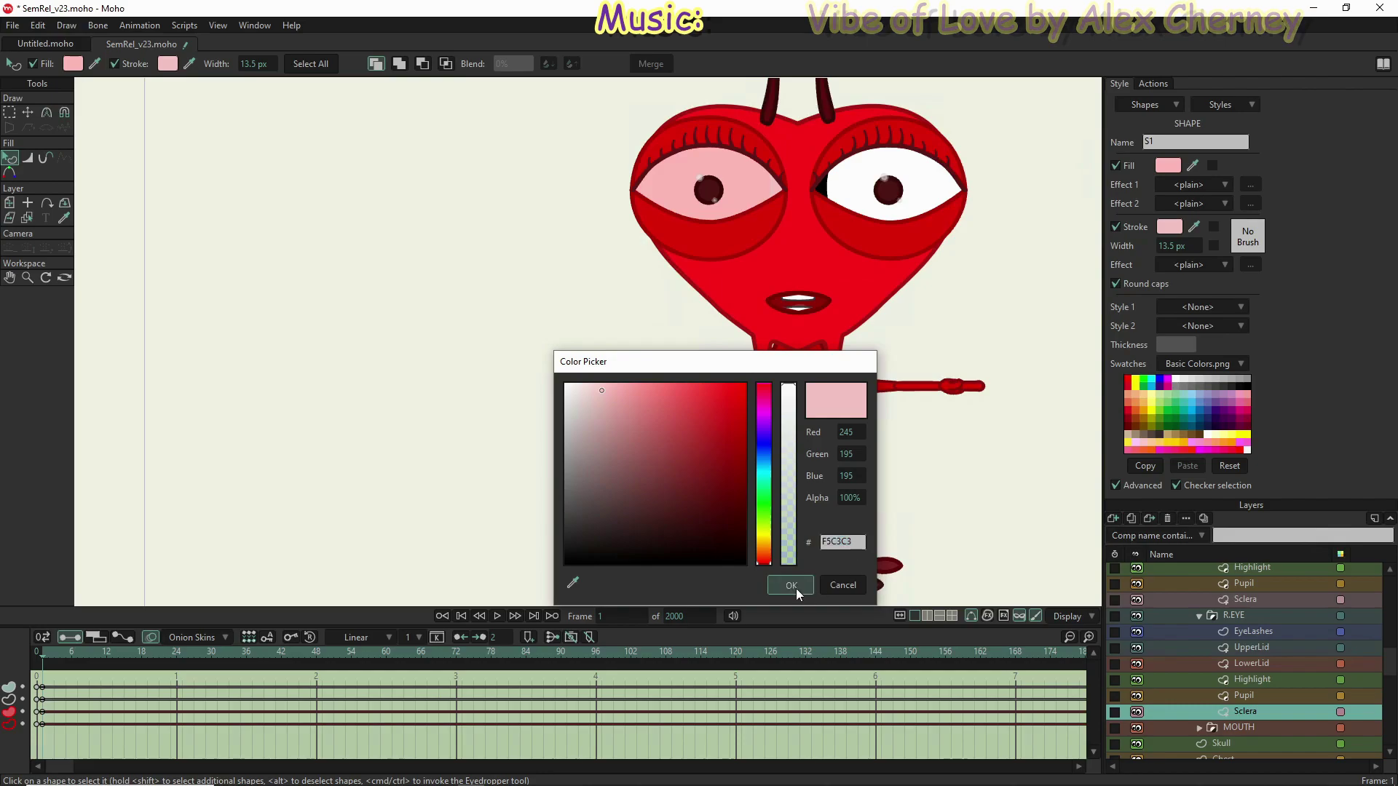
left_click(1252, 600)
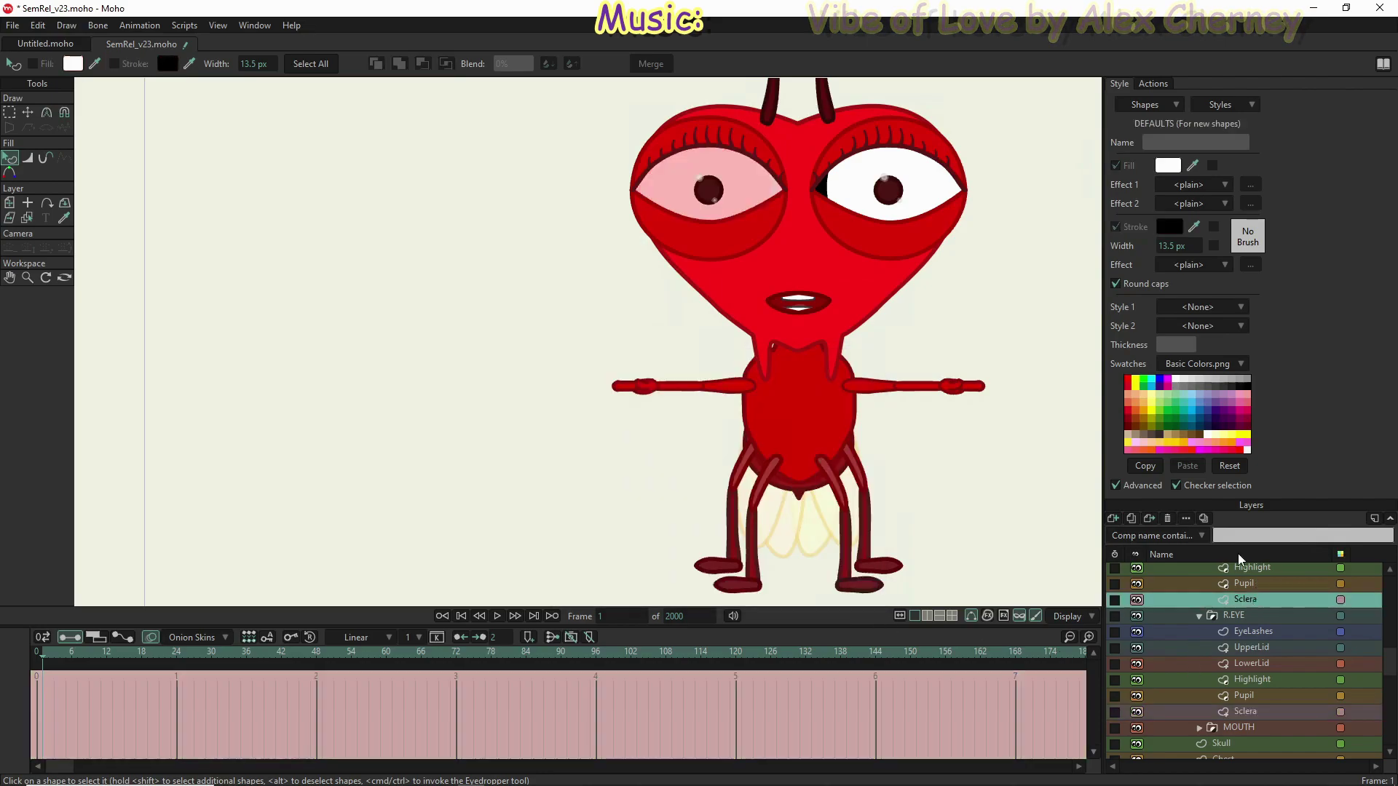
left_click(1168, 226)
type("F5C3C3")
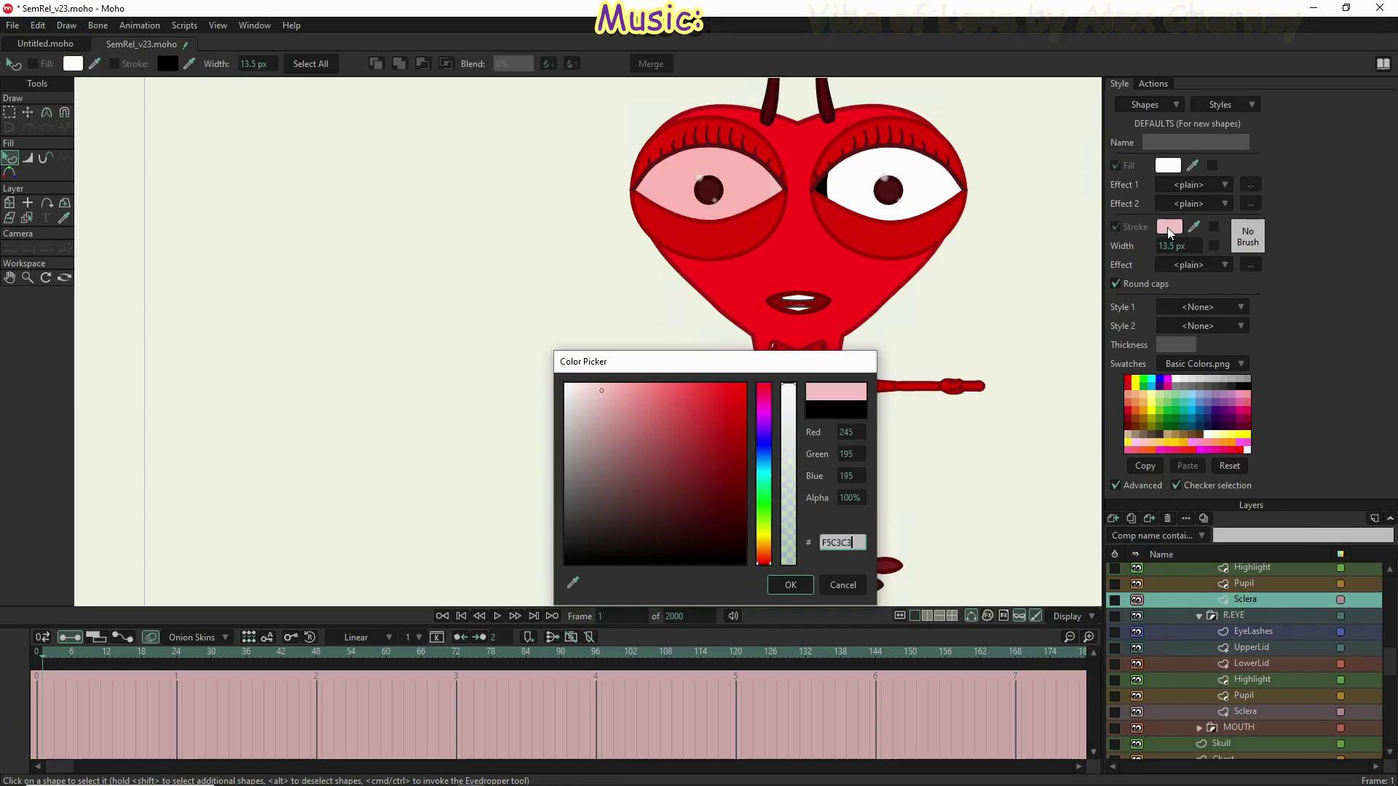
left_click(790, 585)
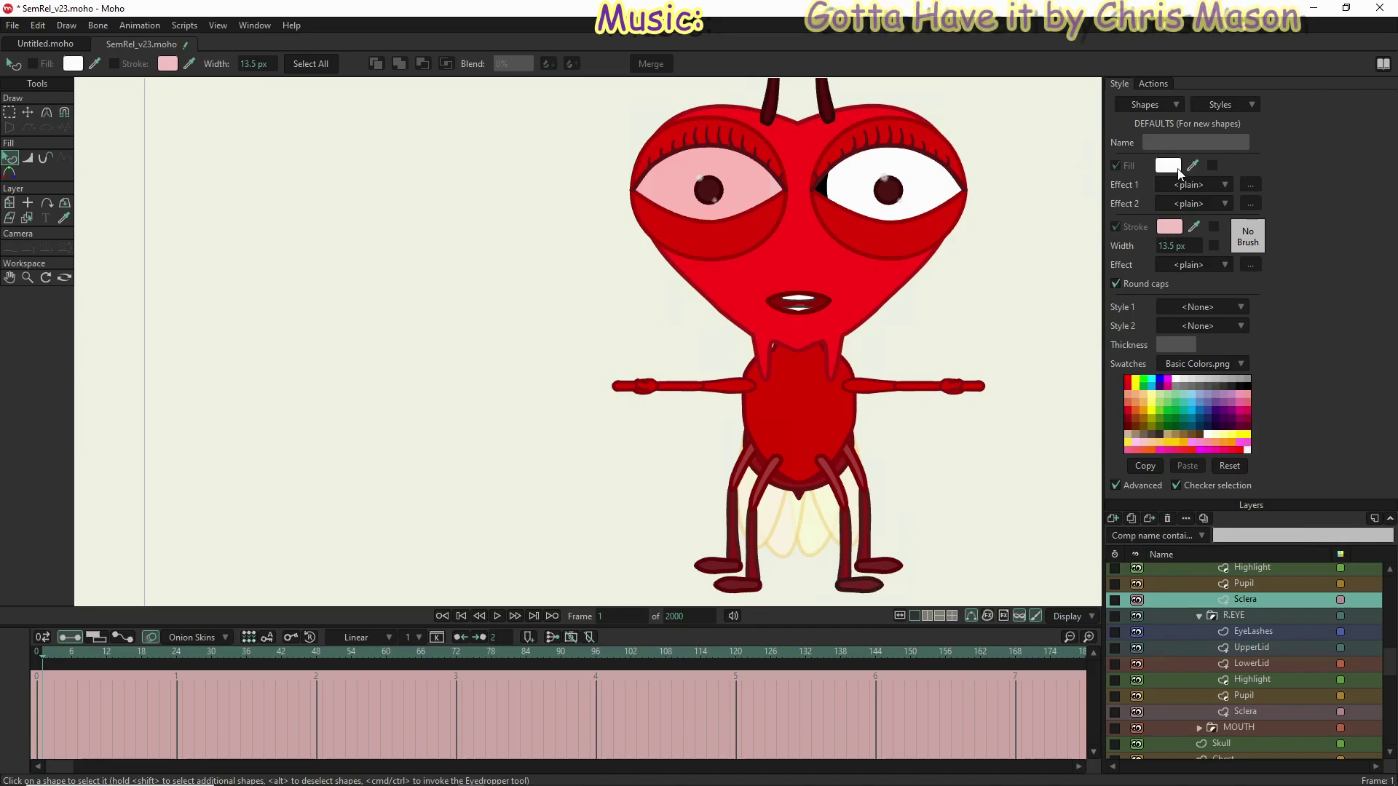
Step: Try to set the fill colour on the L.EYE group's Sclera layer to hex F5C3C3
left_click(1150, 85)
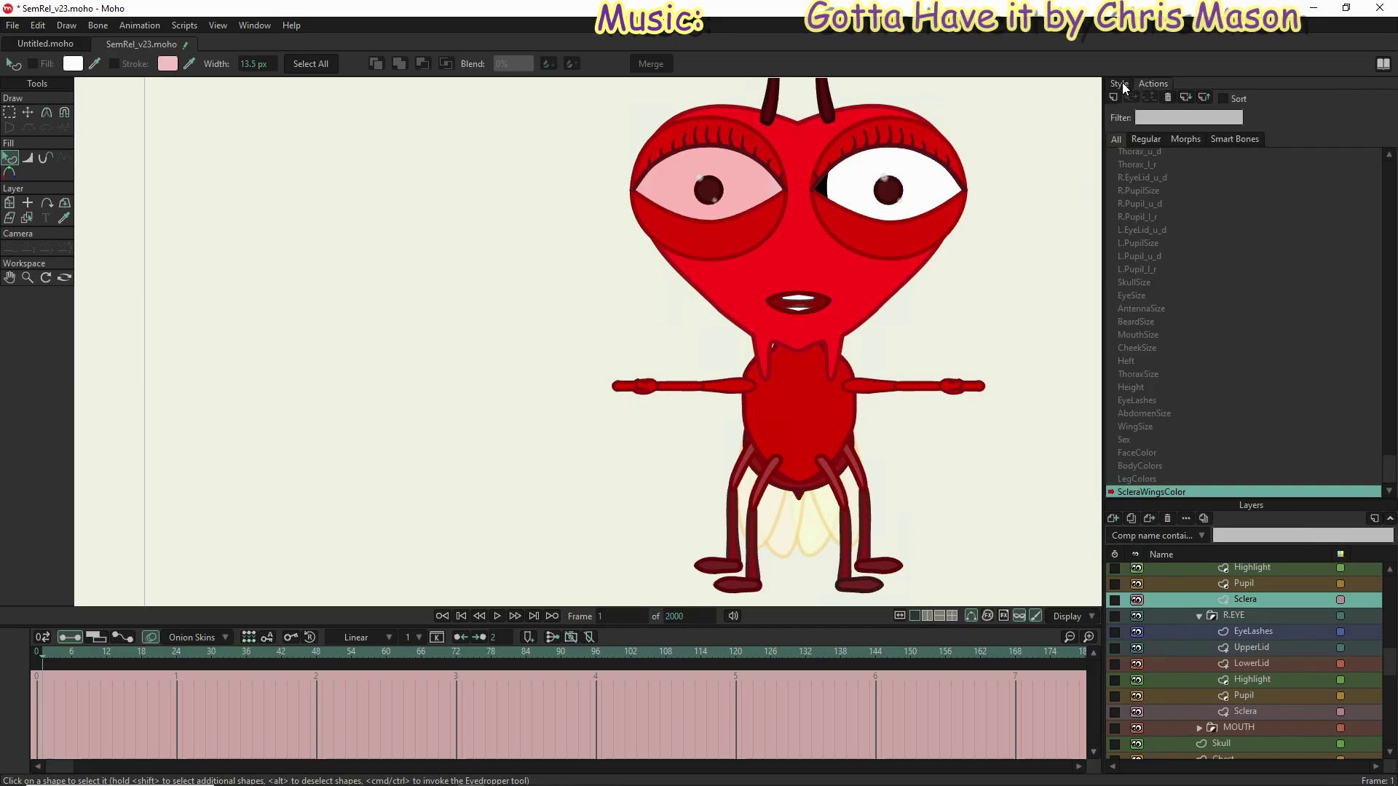
left_click(1120, 84)
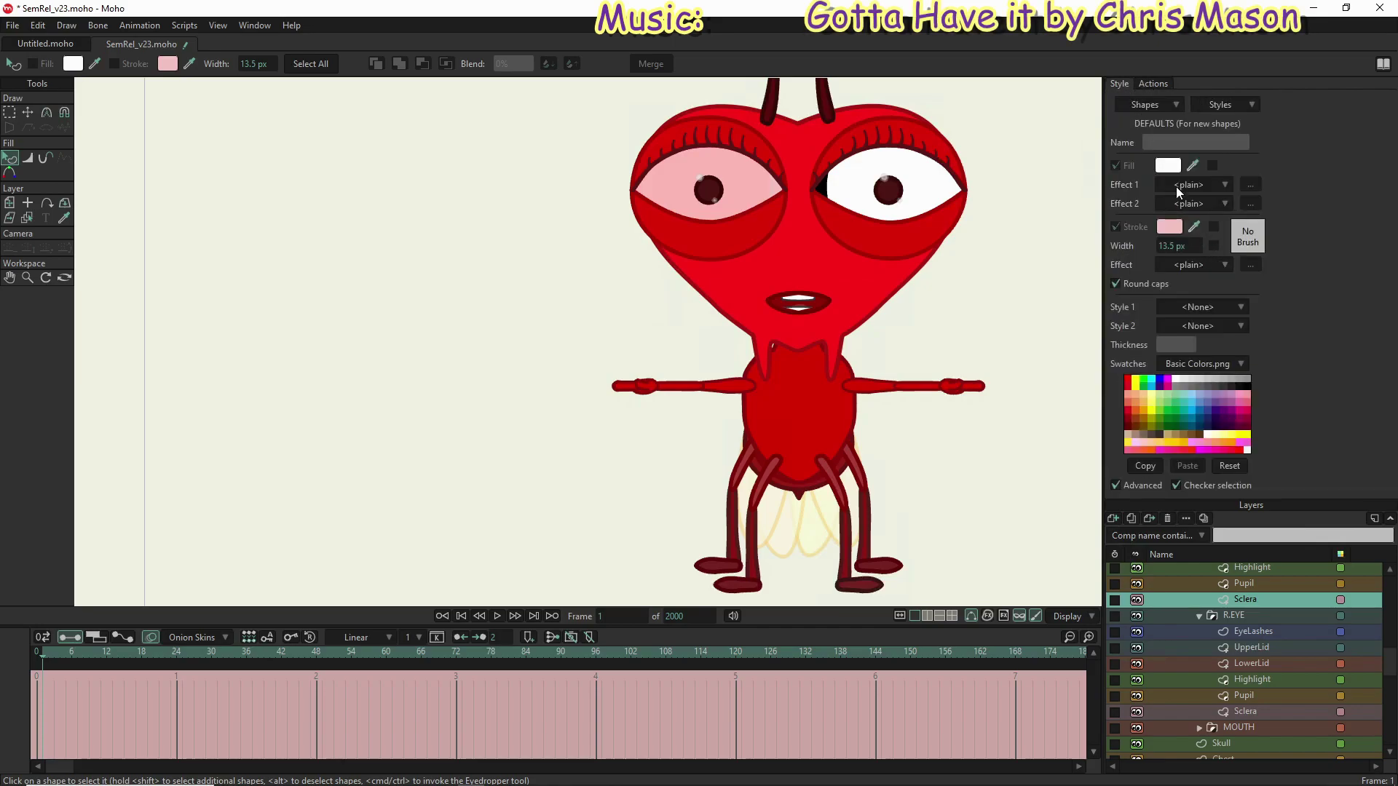
double_click(1248, 600)
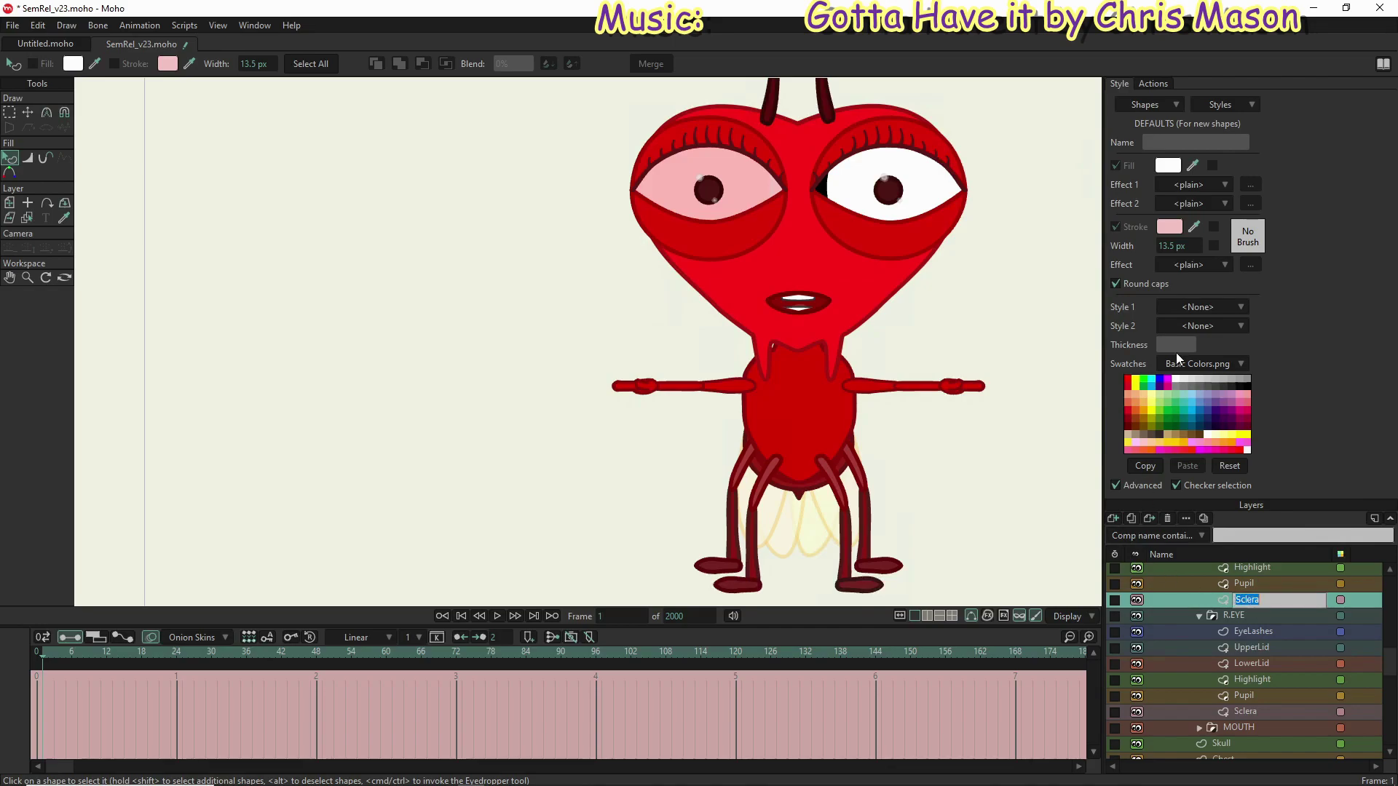
left_click(1162, 169)
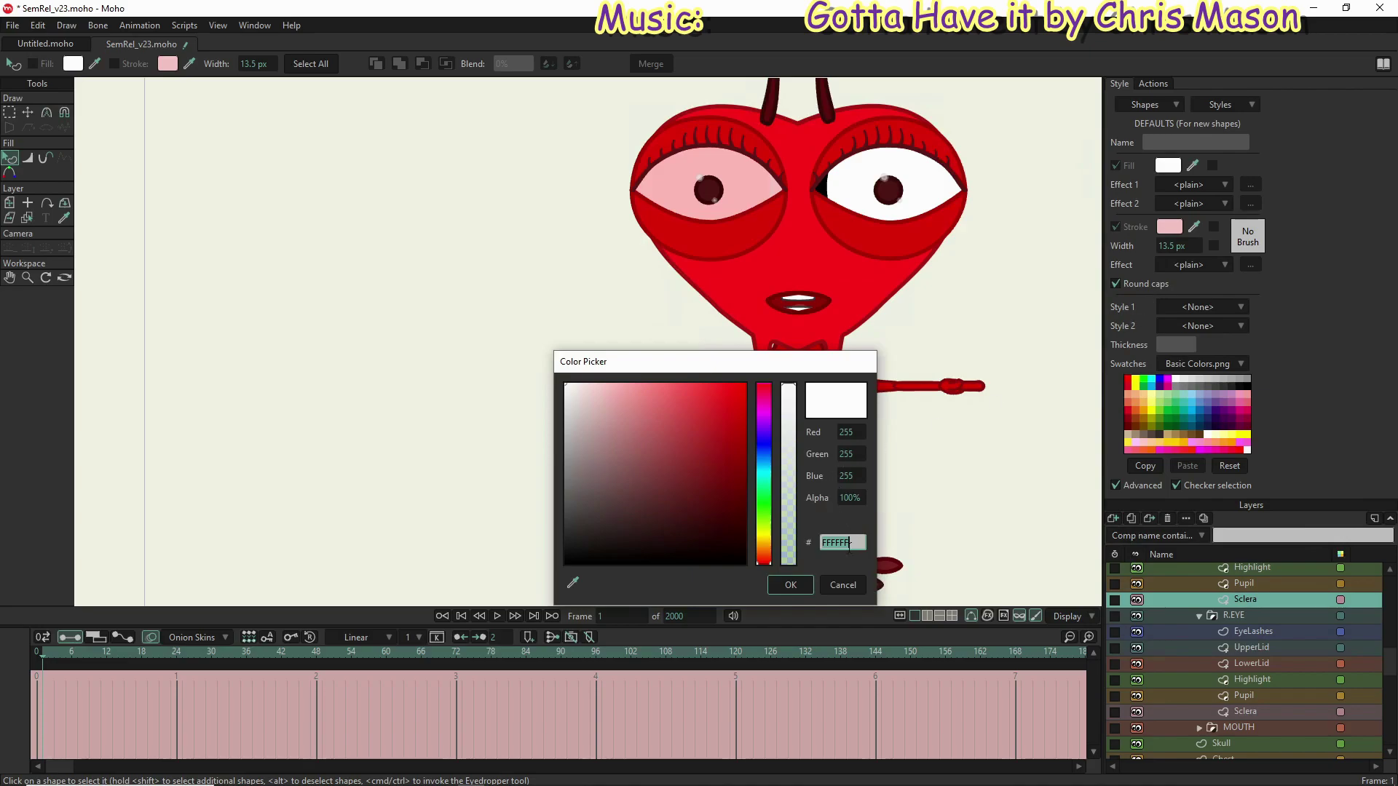
type("F5C3C3")
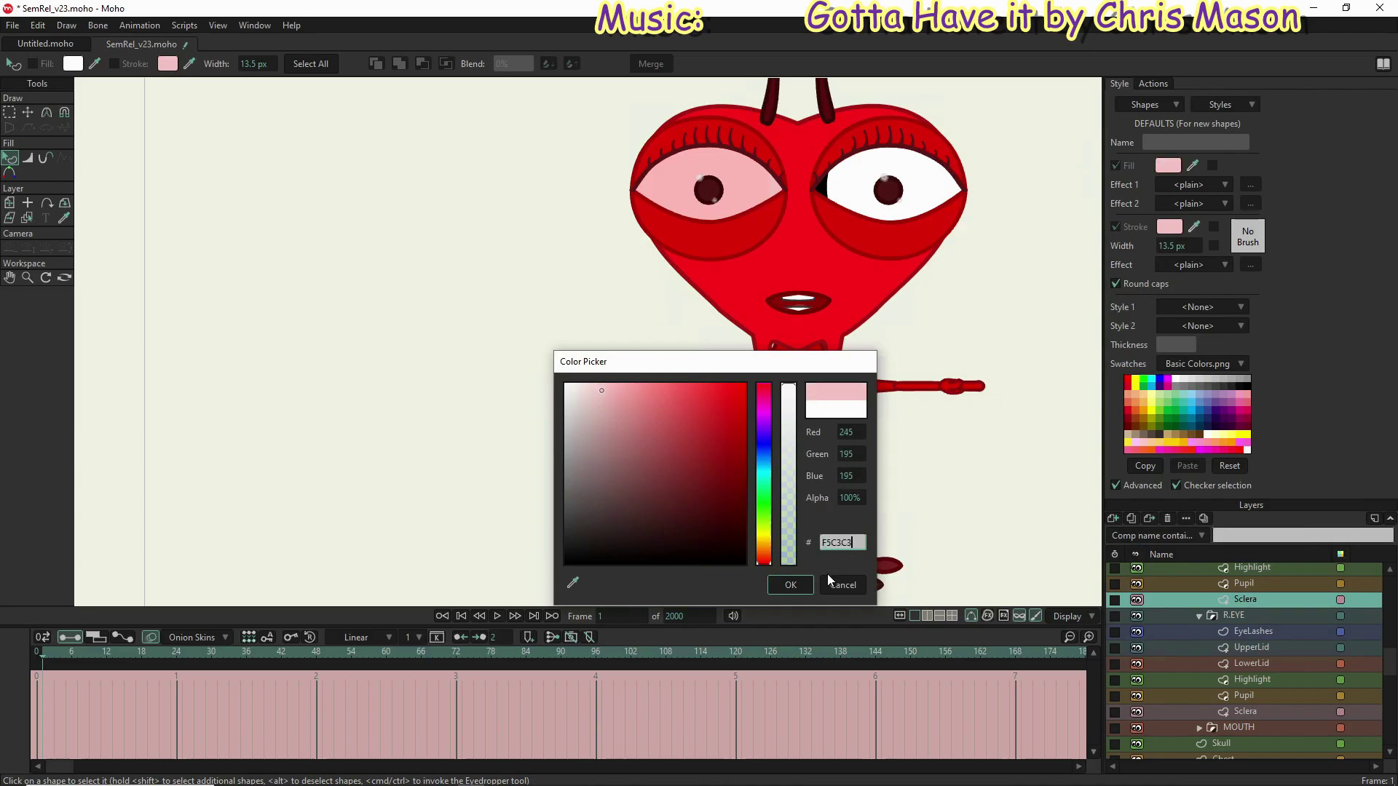
left_click(798, 582)
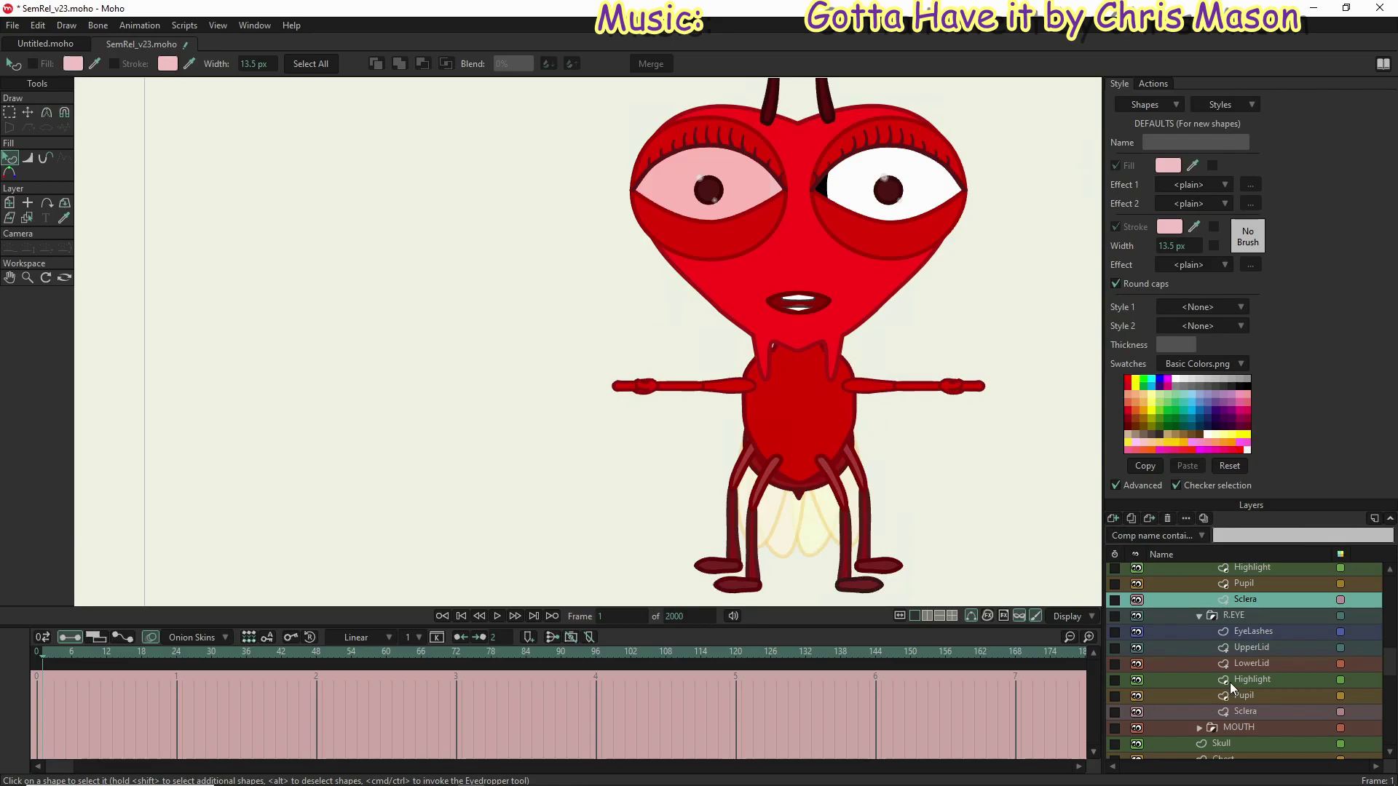
Step: Compare the colour settings of the R.EYE and L.EYE Sclera layers and check the list of available styles
left_click(1267, 709)
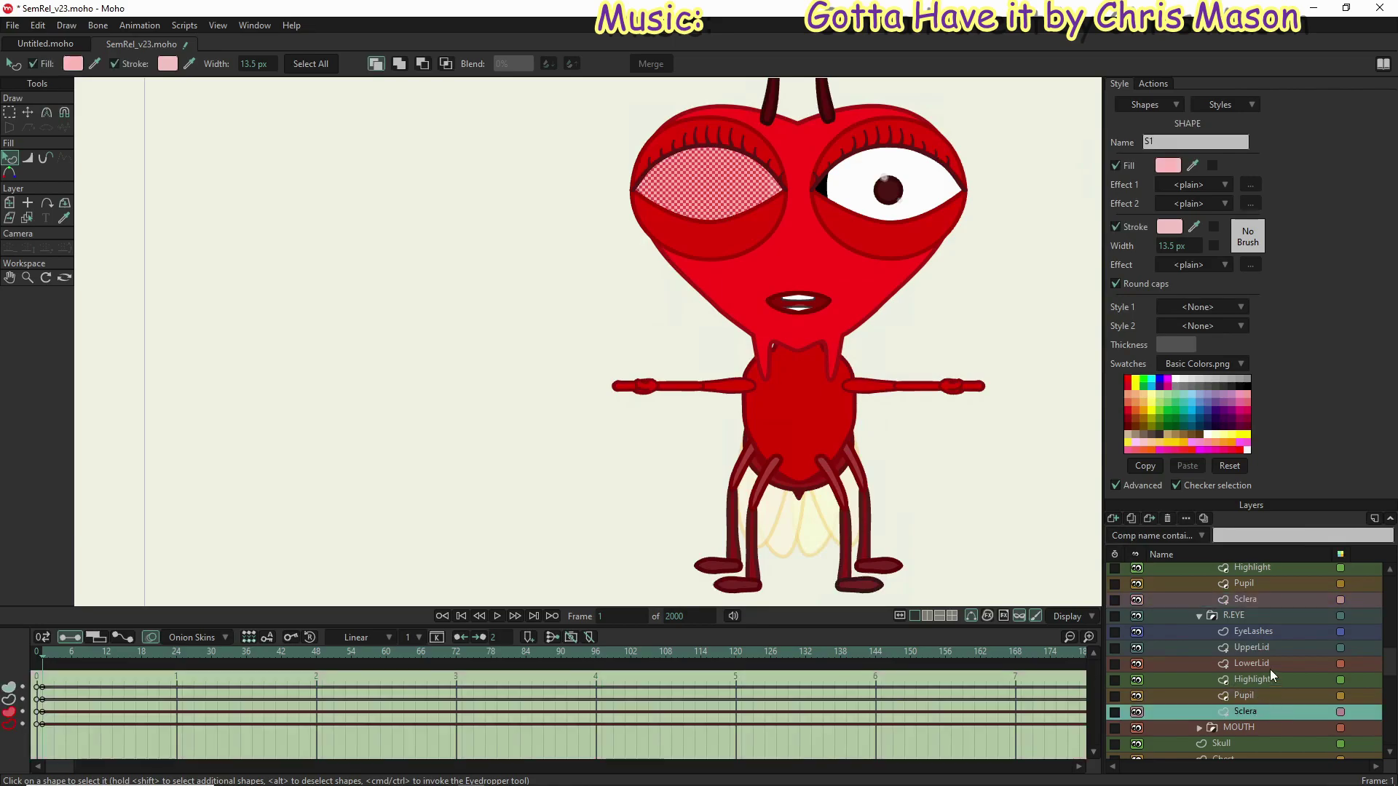
left_click(1259, 598)
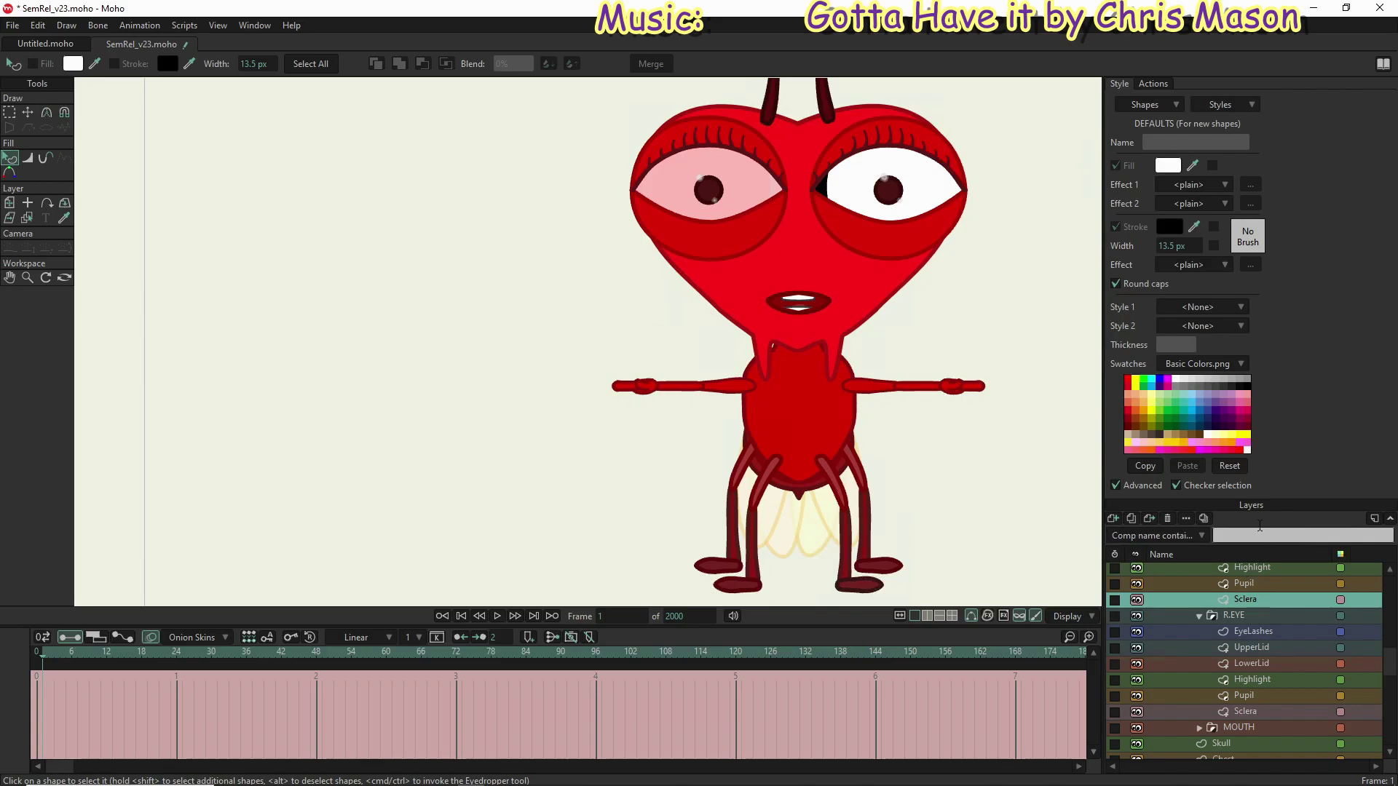
left_click(1220, 107)
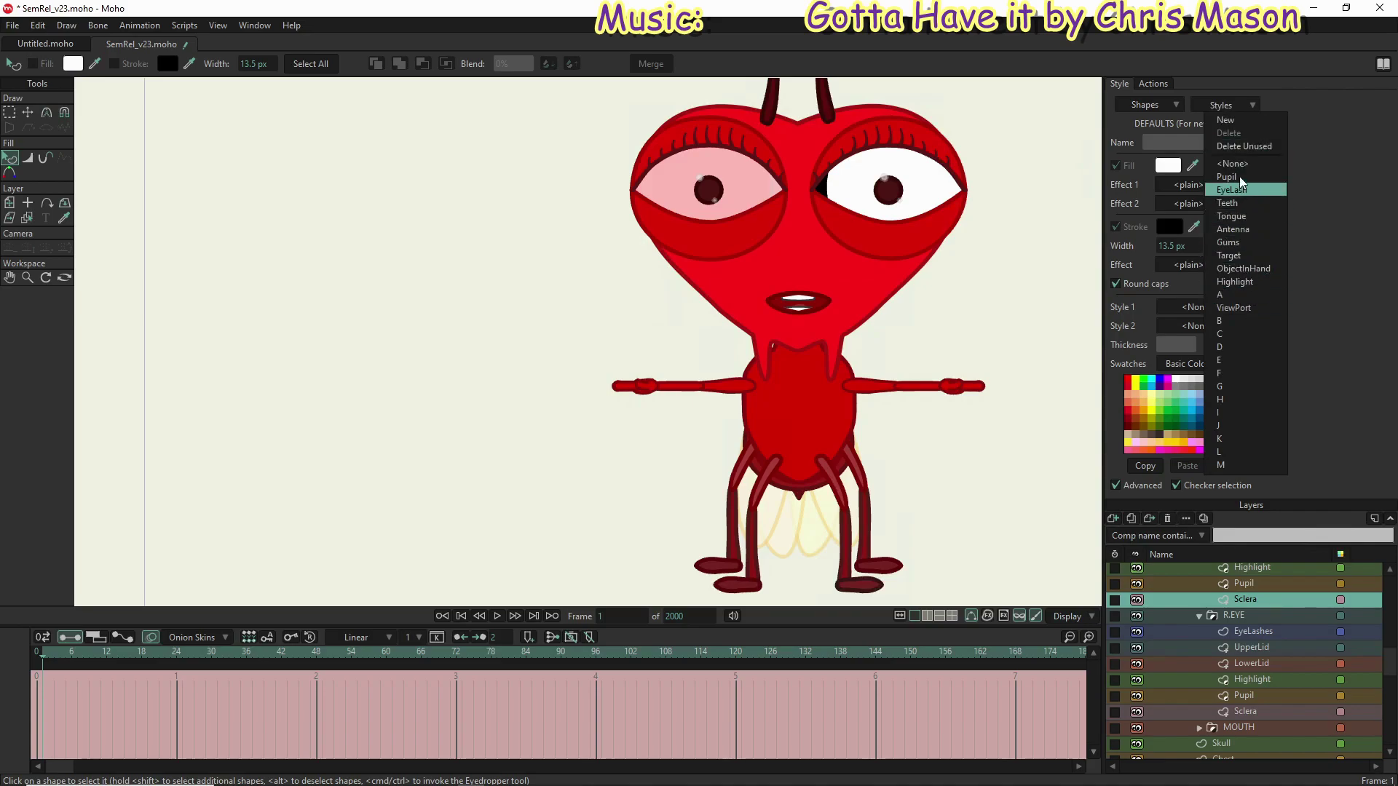
left_click(1245, 107)
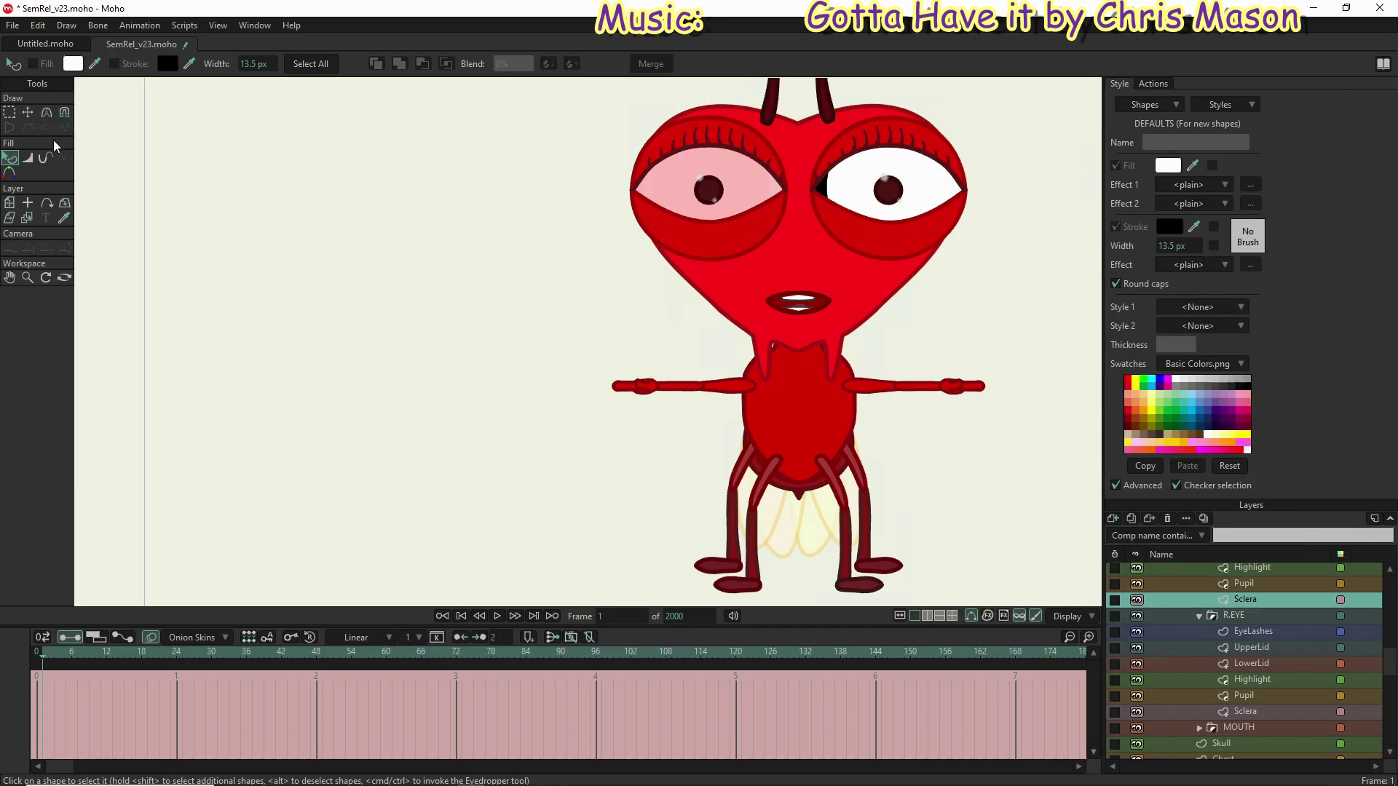
Step: Select the shape on the L.EYE group's Sclera layer and set its fill to hex F5C3C3 at frame 1
left_click(930, 186)
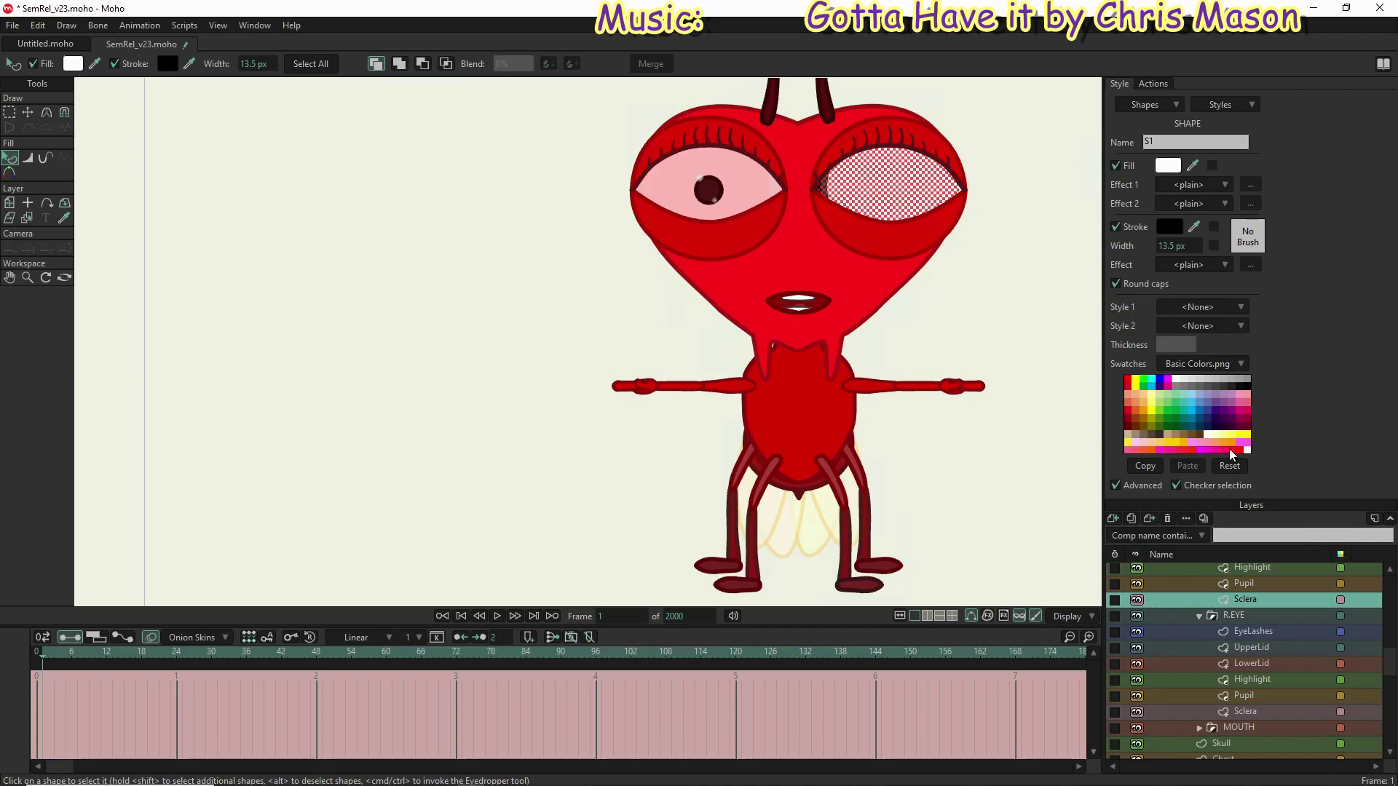
left_click(1167, 165)
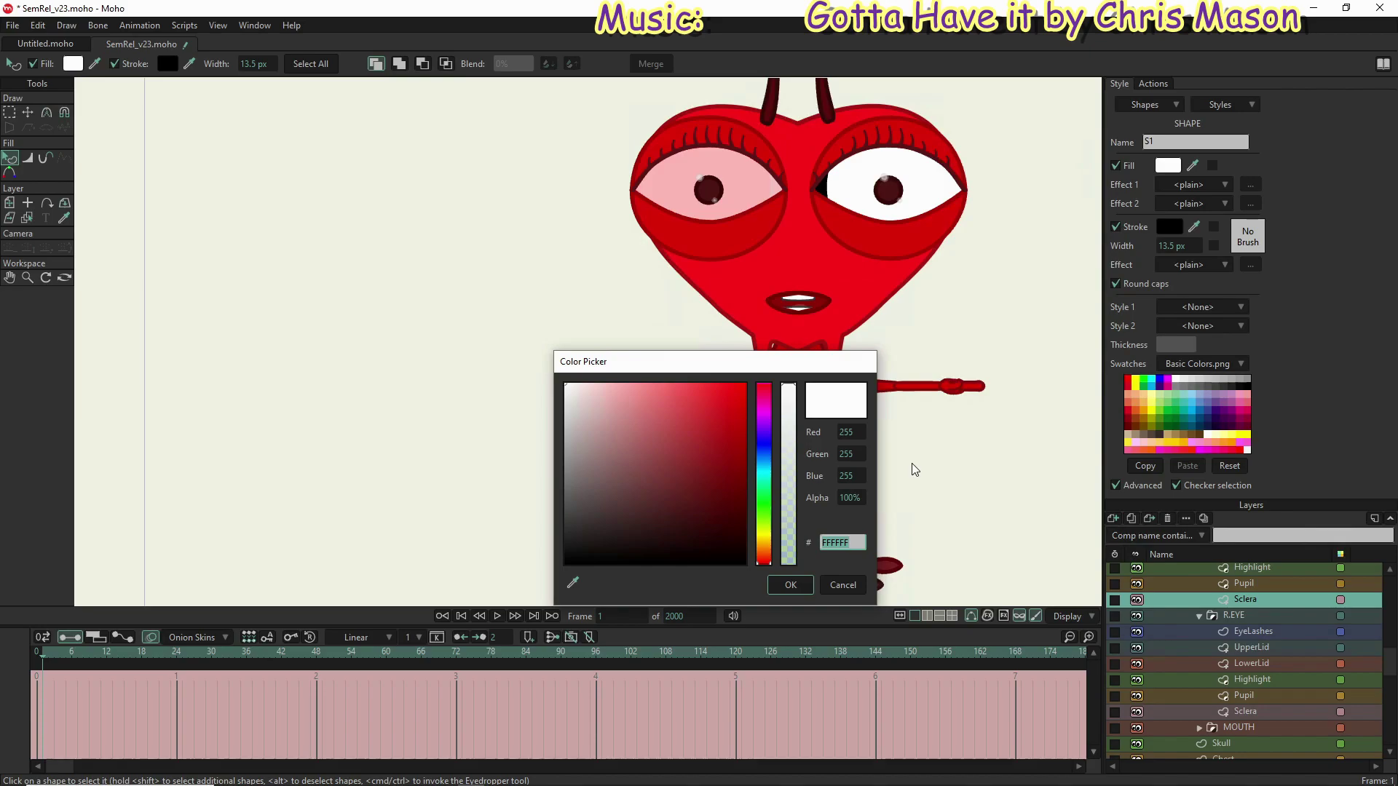
type("F5C3C3")
left_click(785, 589)
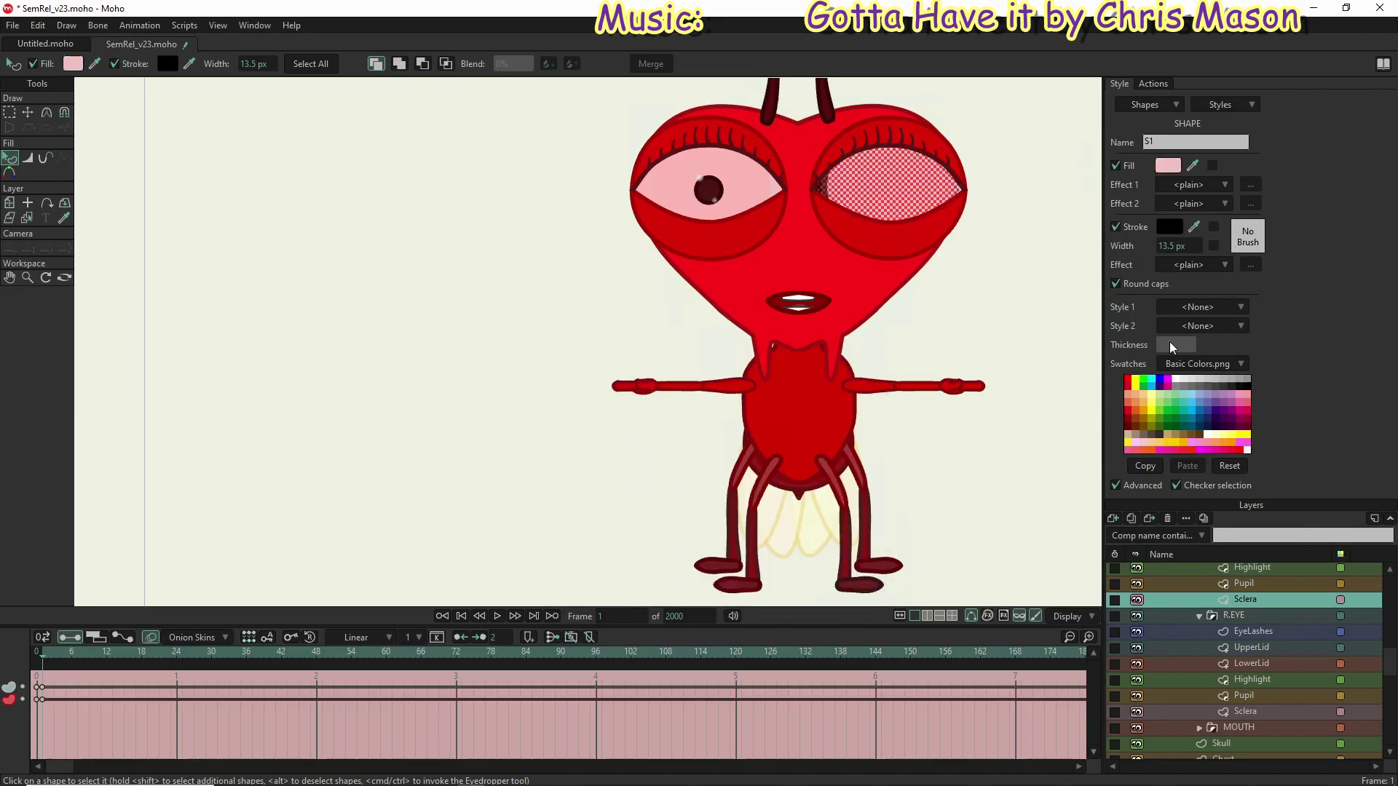
Step: Copy the R.EYE Sclera shape's F5C3C3 stroke code and apply it as the L.EYE Sclera shape's stroke at frame 1
left_click(1264, 712)
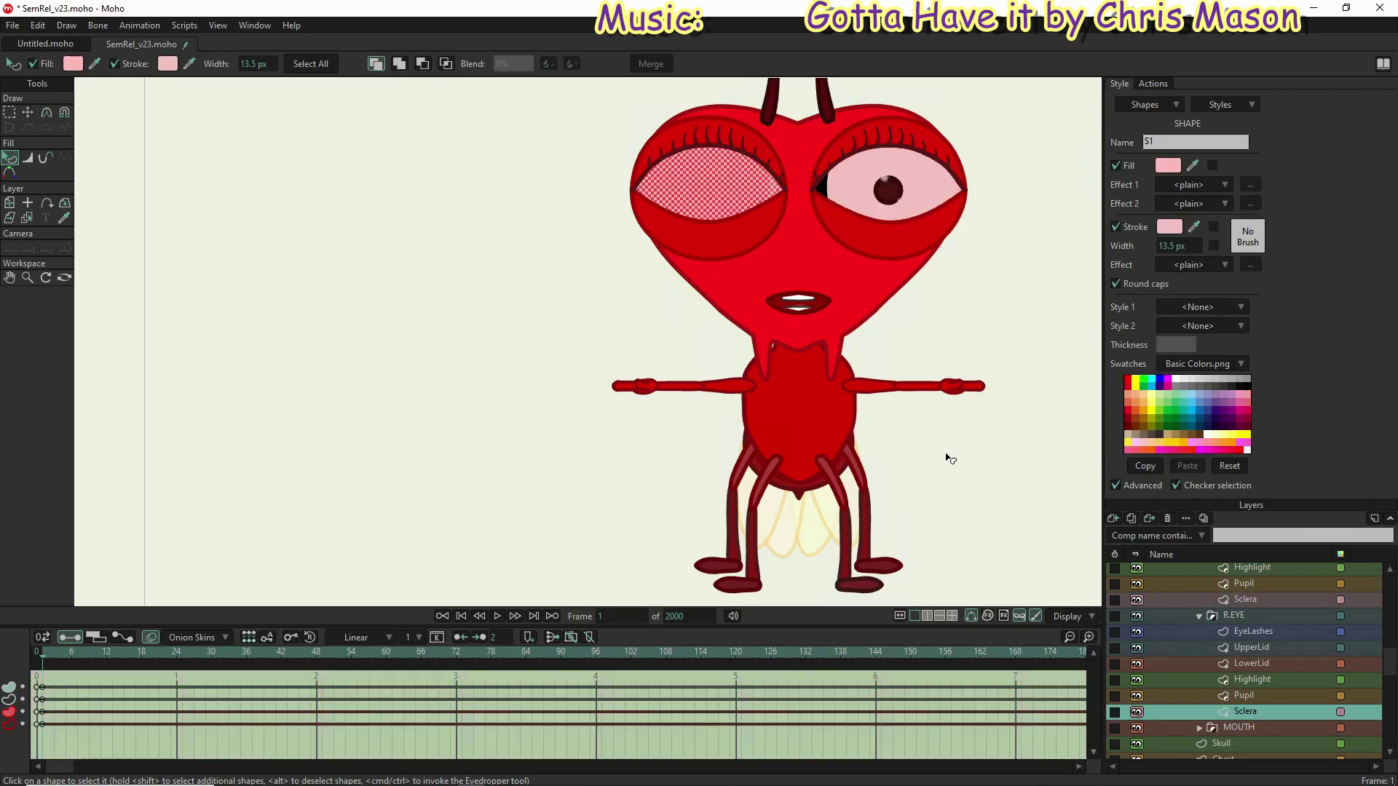
left_click(1169, 227)
key("ctrl+c")
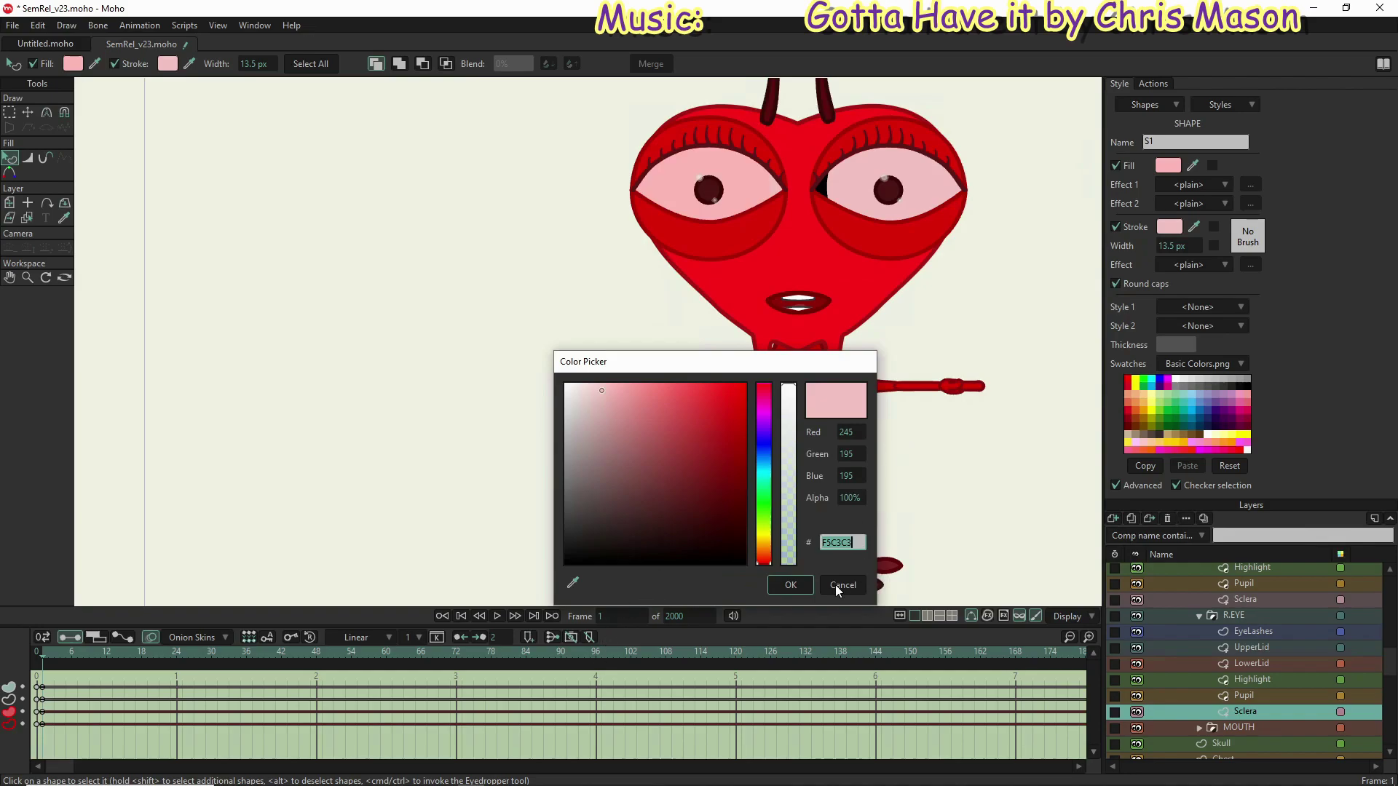
left_click(780, 587)
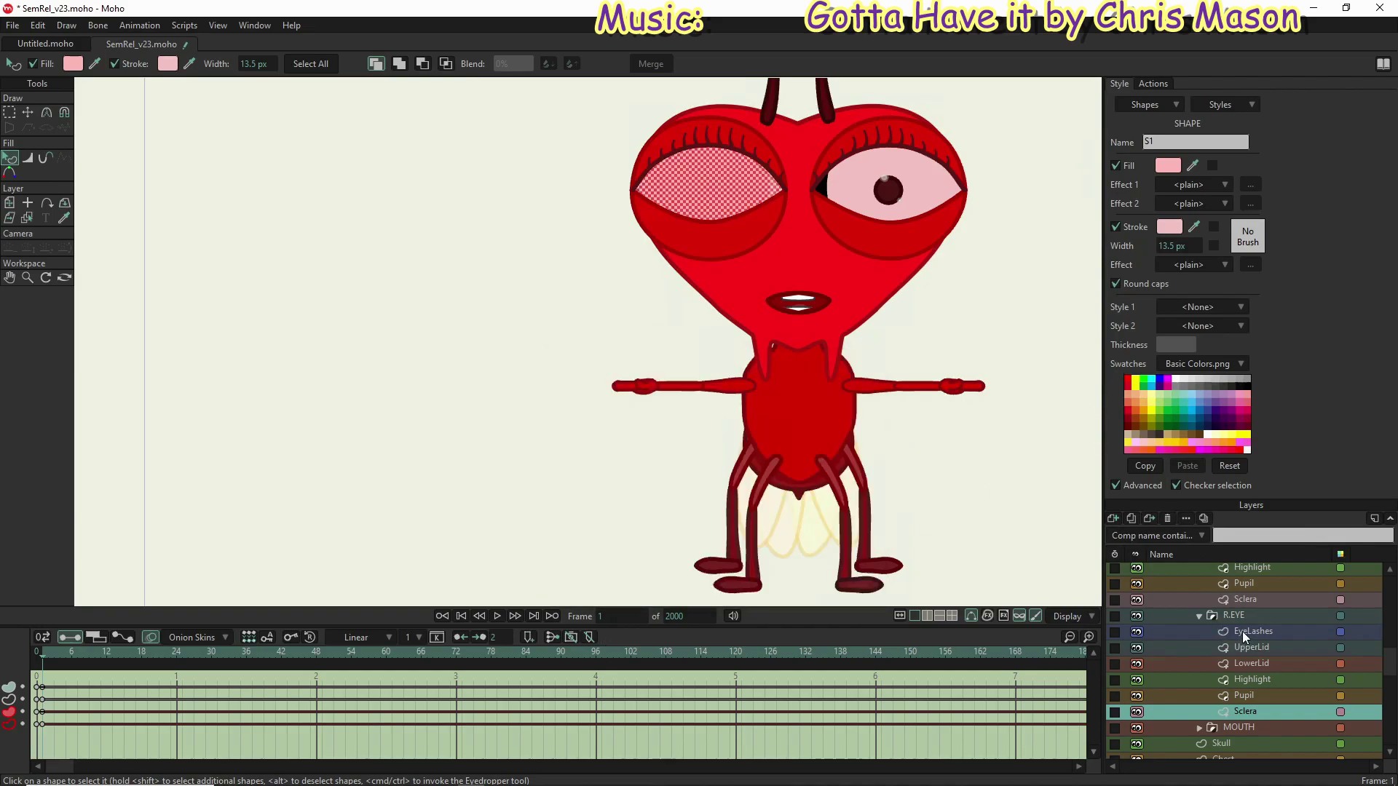
left_click(1254, 598)
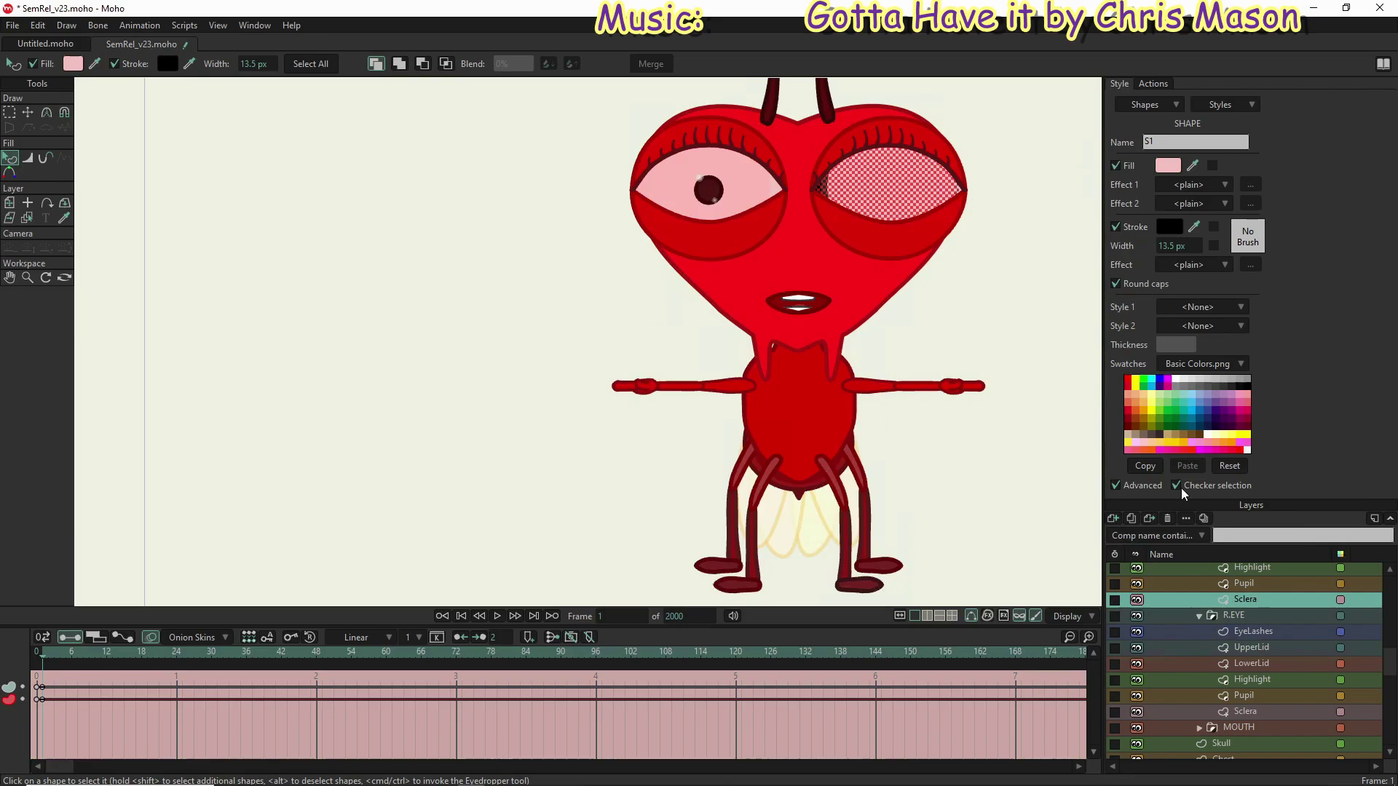
left_click(1168, 226)
key("ctrl+v")
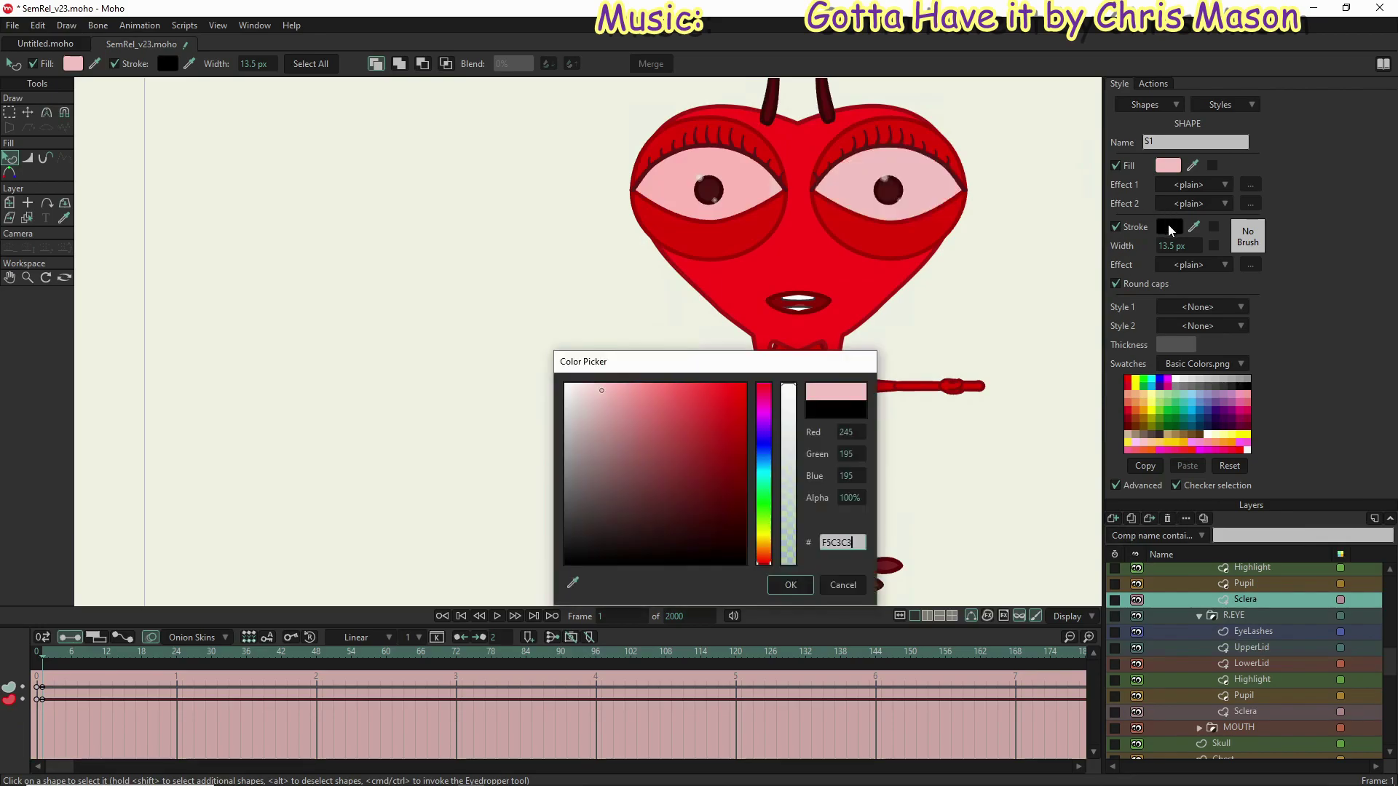
left_click(791, 587)
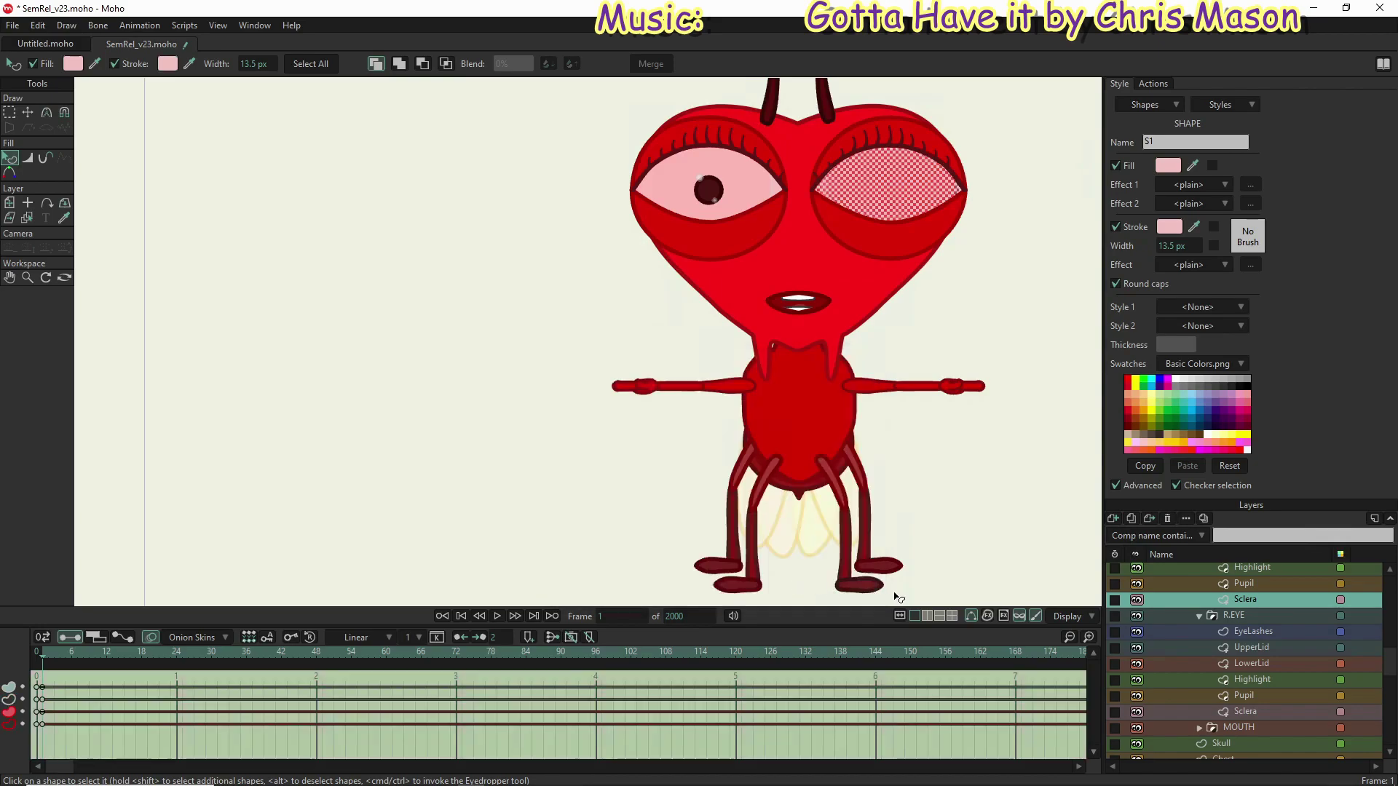
Step: At frame 71, set the L.EYE Sclera shape's stroke to hex E19A9A and copy that code
left_click(449, 654)
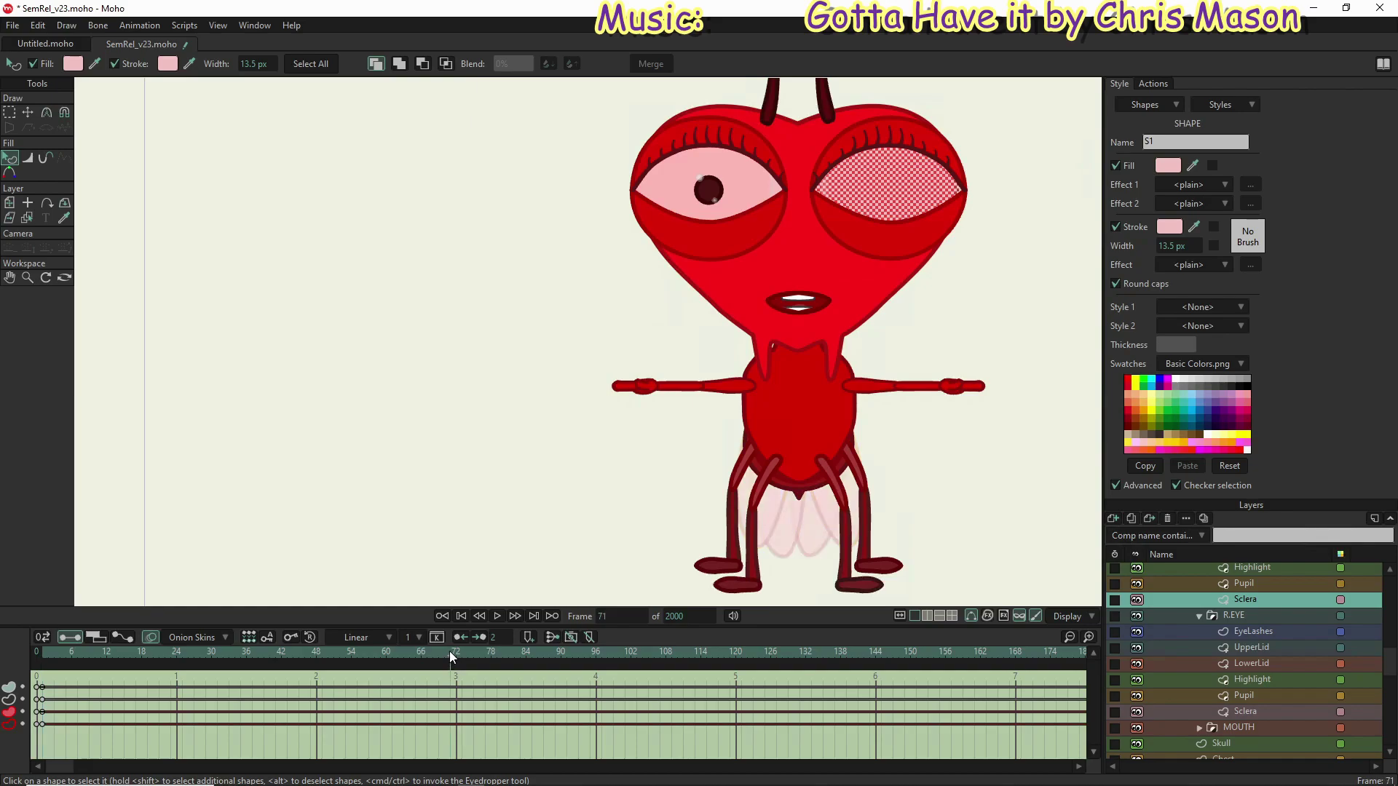
left_click(1168, 226)
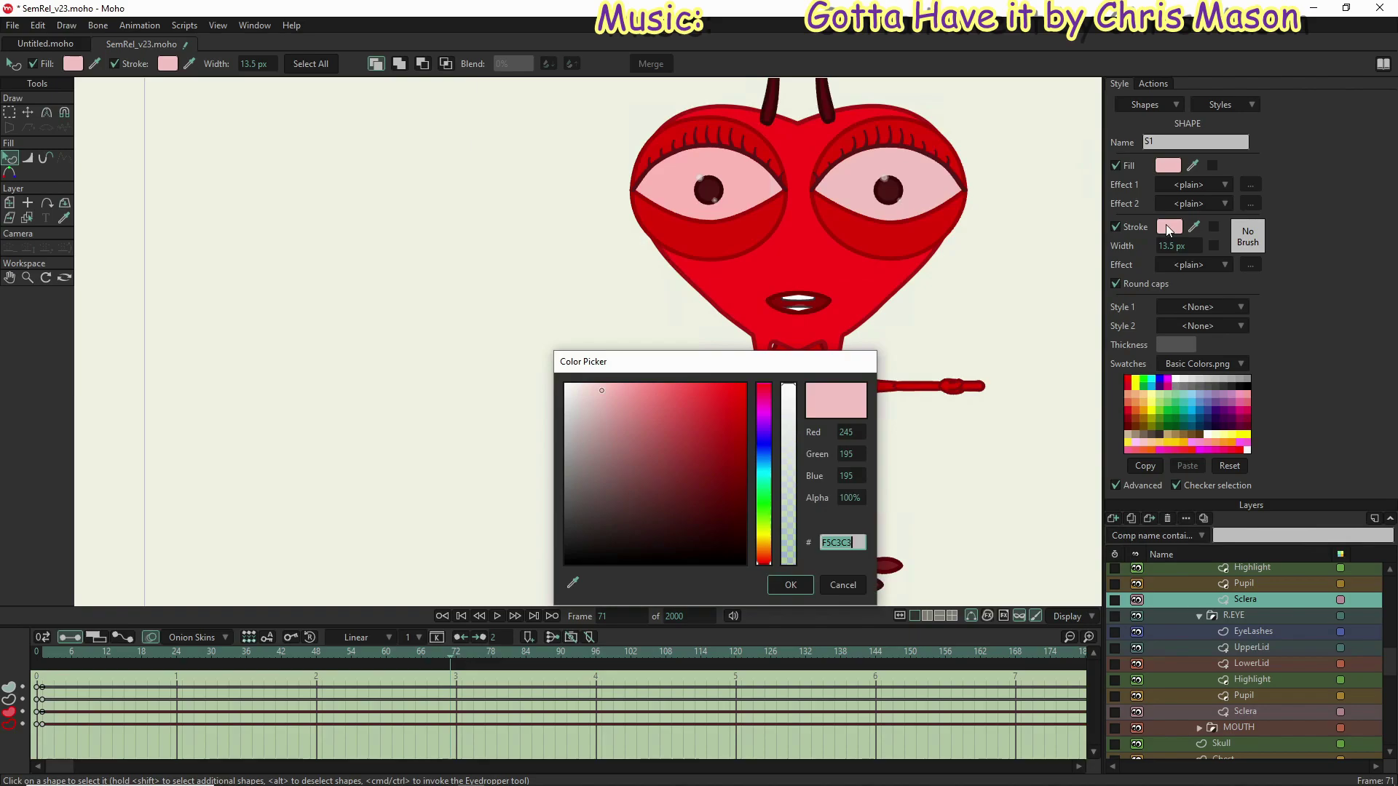
type("e1")
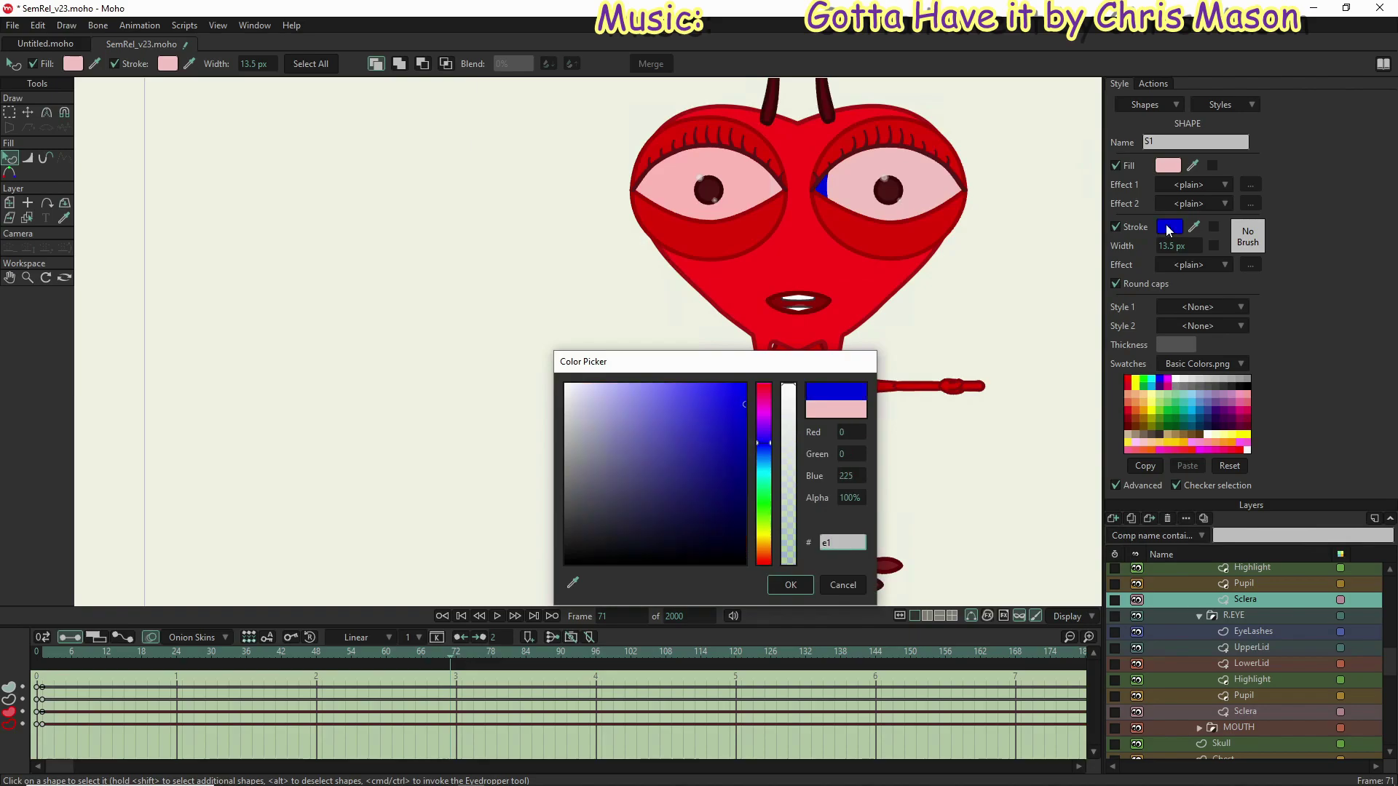
type("9a9a")
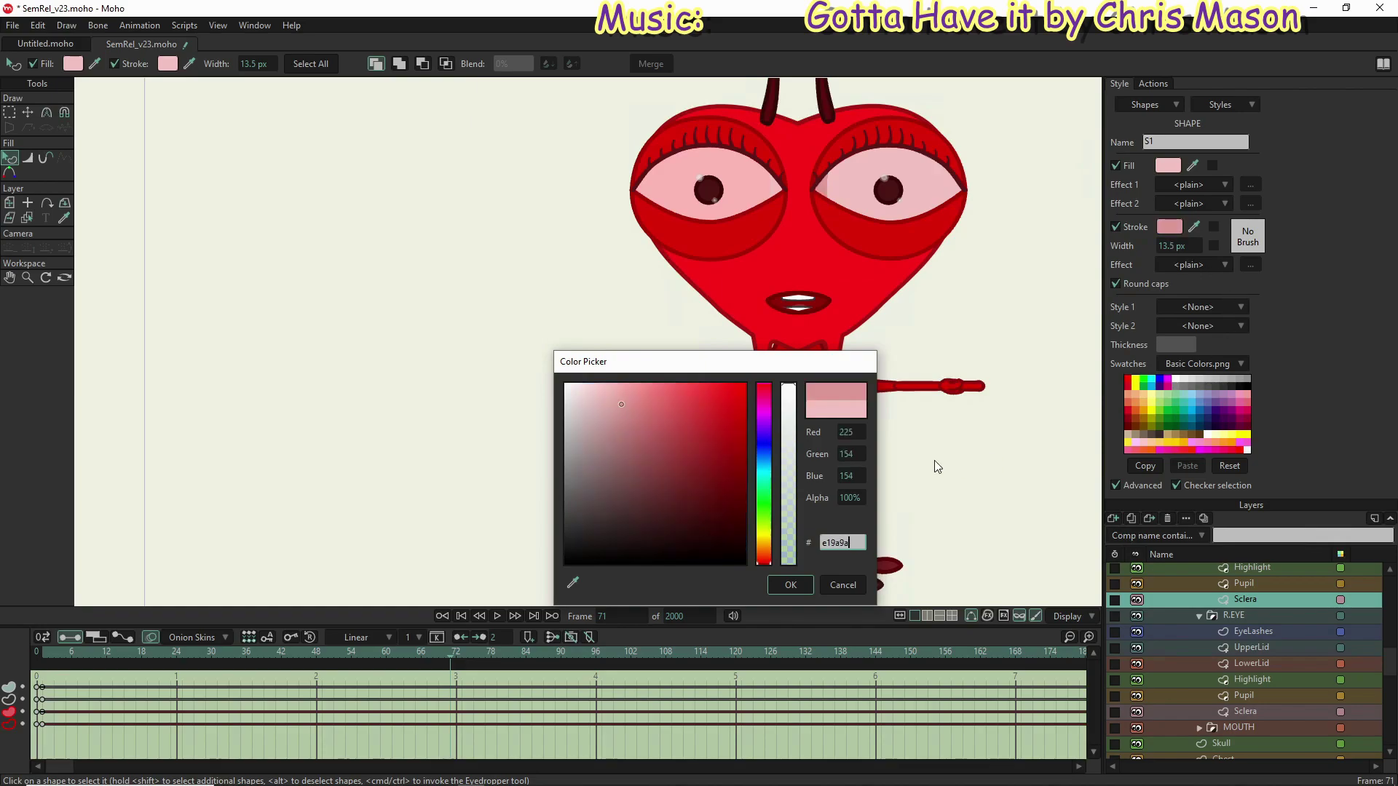
key("ctrl+a")
key("ctrl+c")
left_click(798, 591)
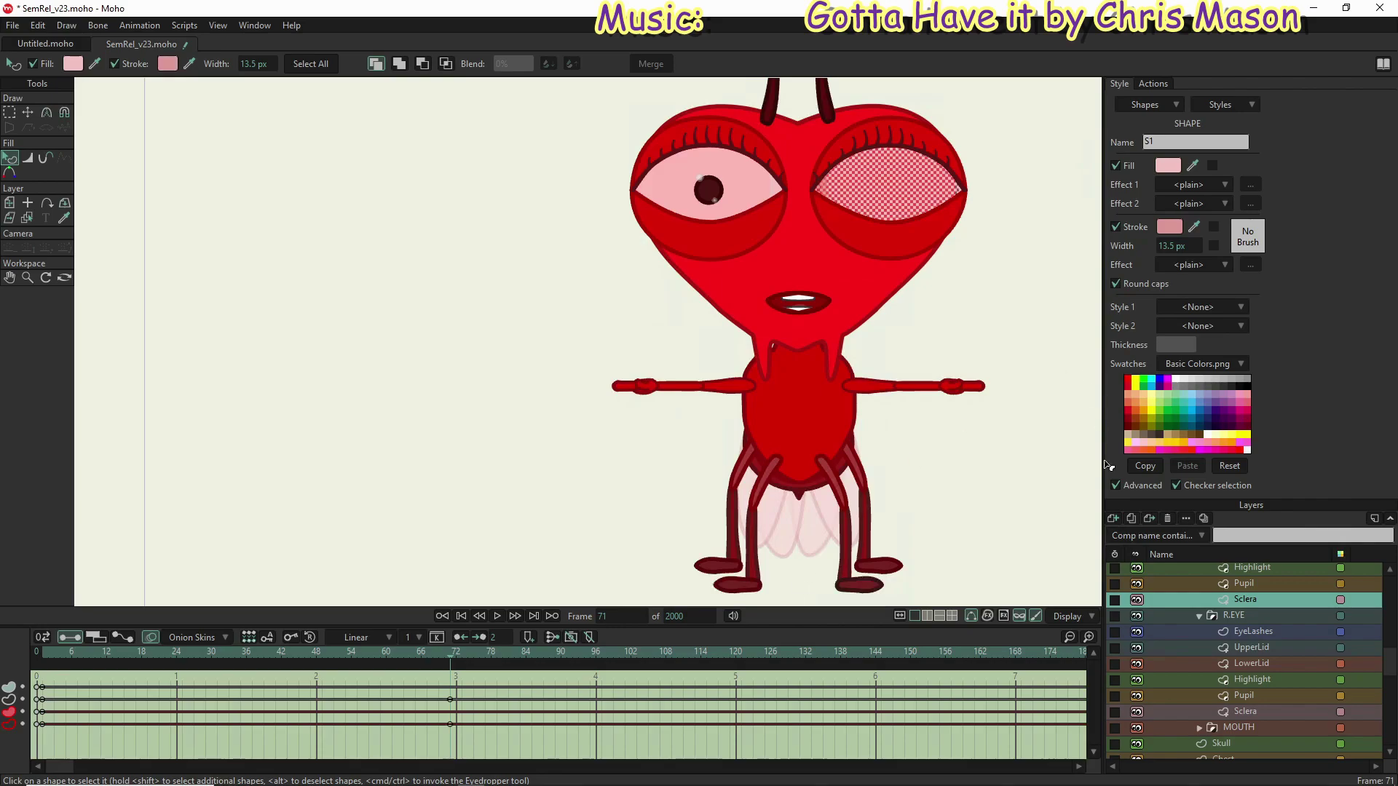
Step: Apply the copied E19A9A code as the stroke of the R.EYE group's Sclera shape at frame 71
left_click(1267, 711)
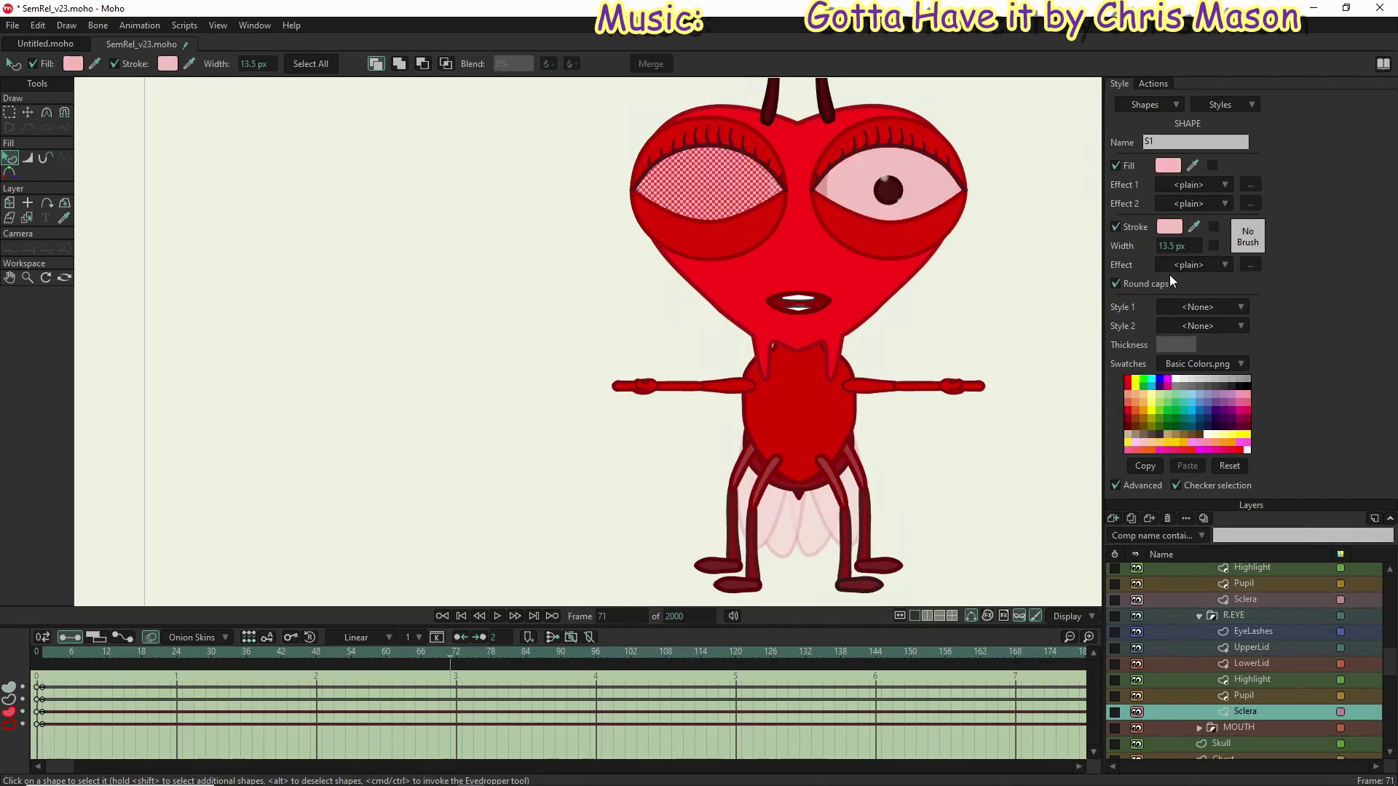
left_click(1168, 227)
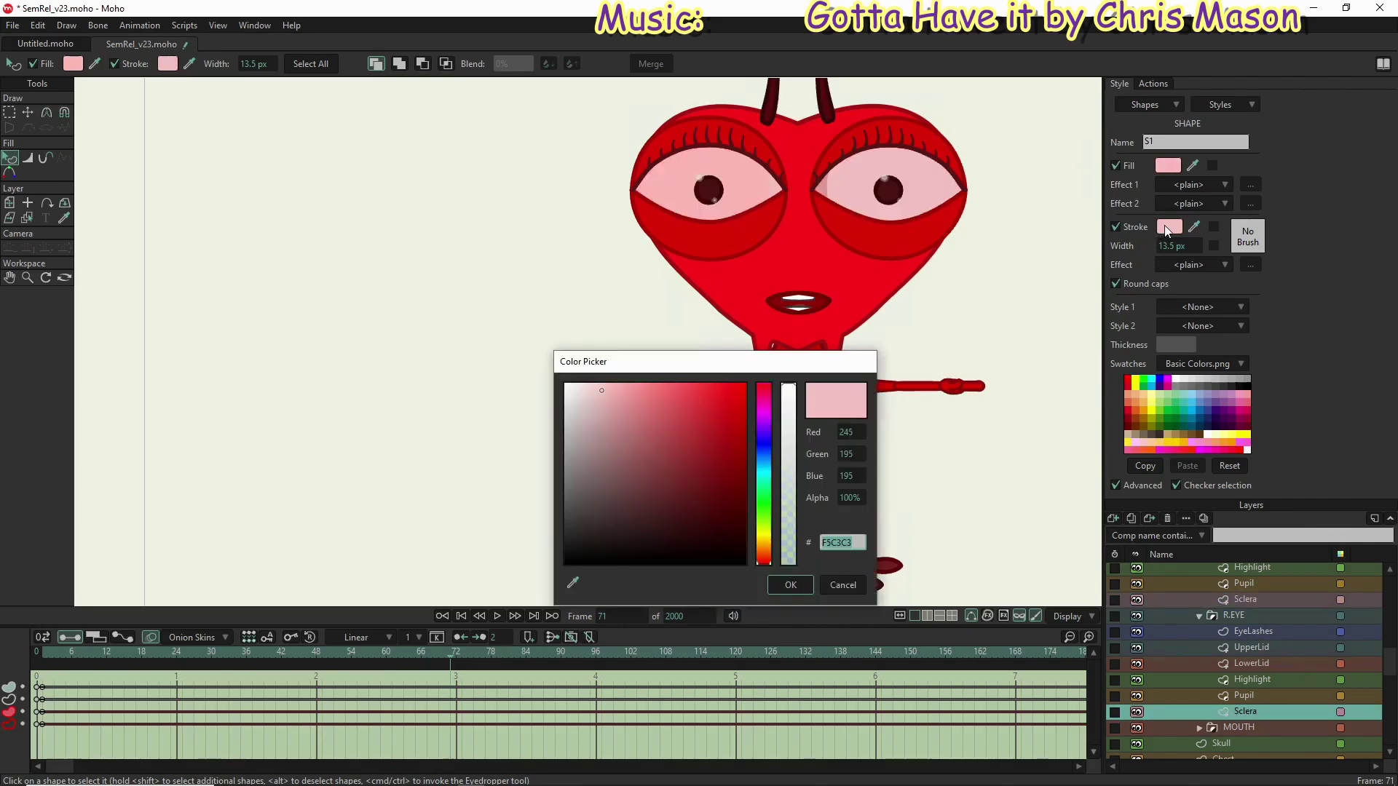
key("ctrl+v")
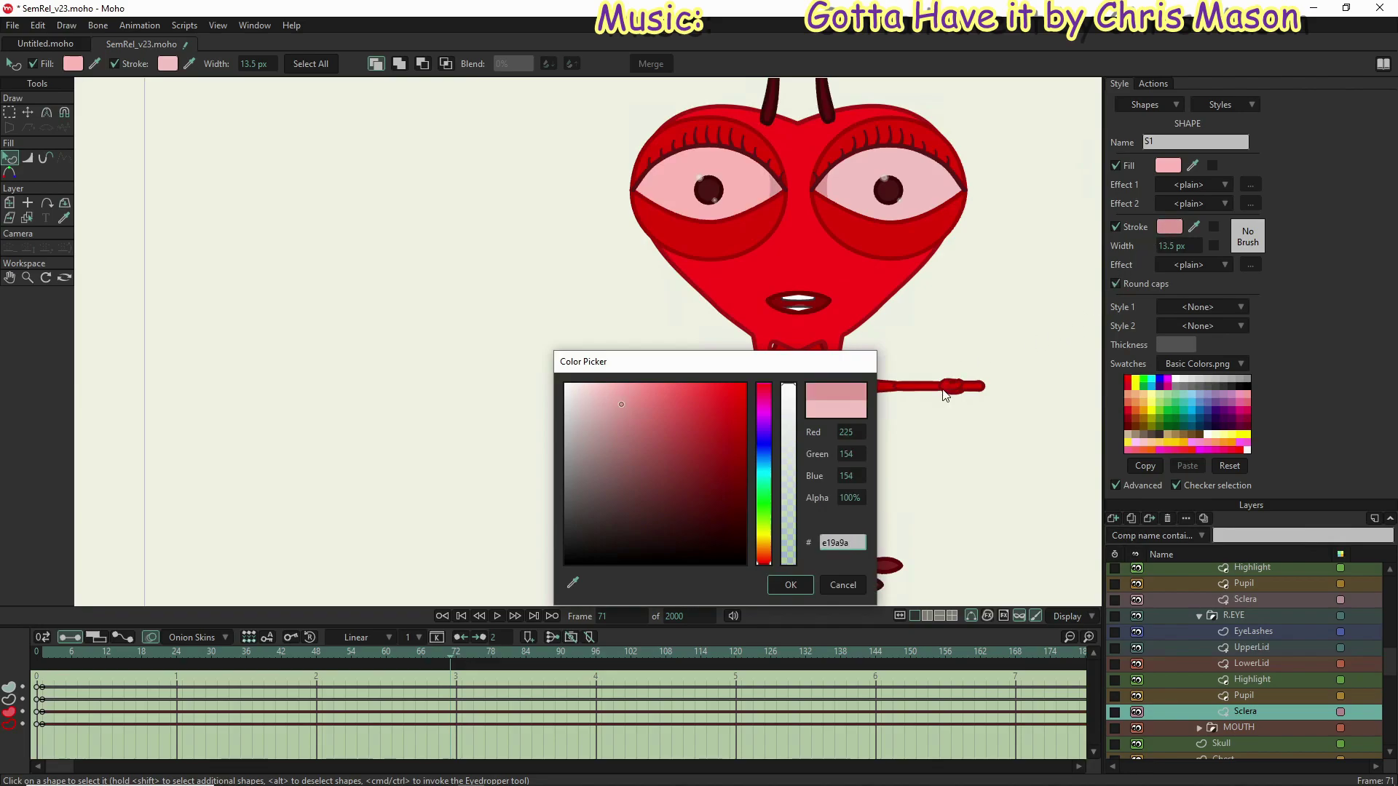
left_click(791, 586)
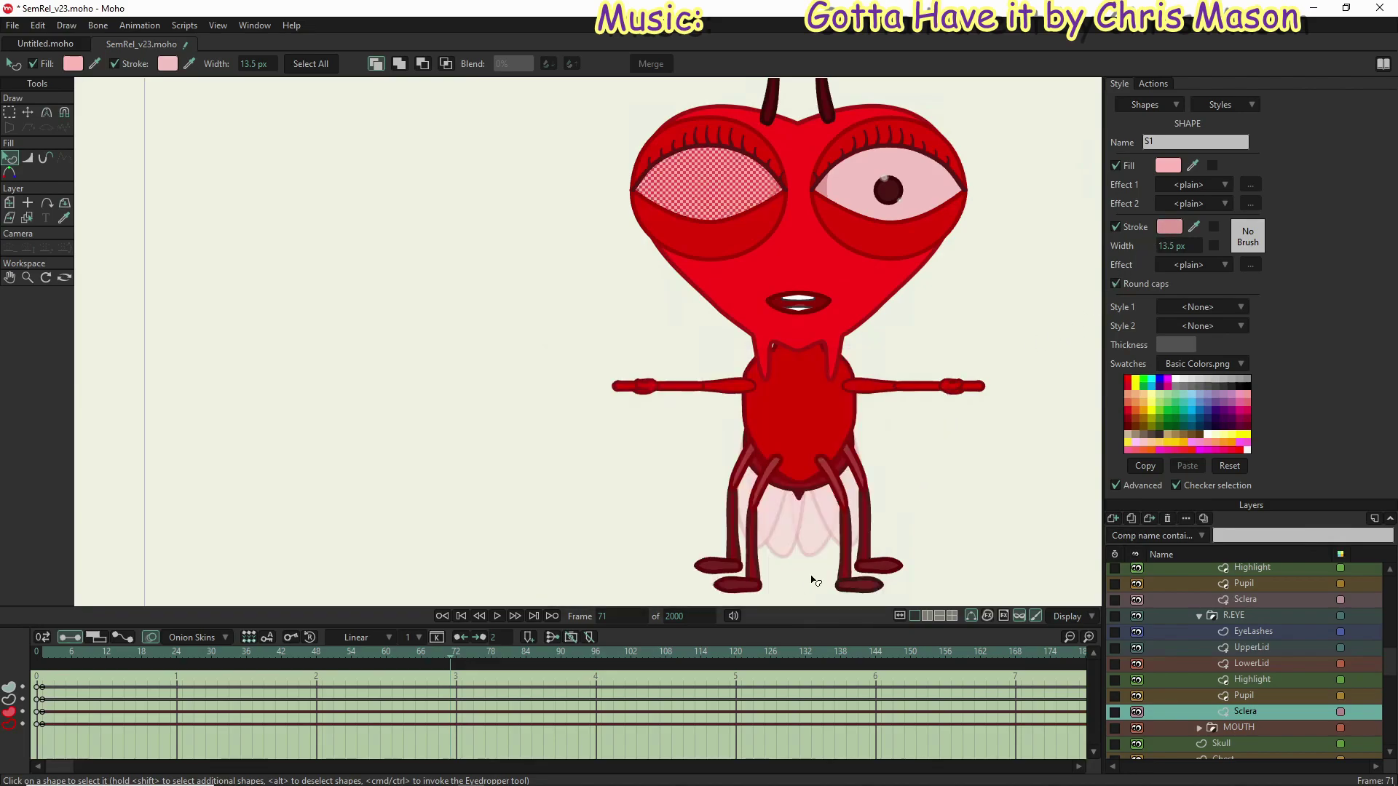
Step: Set the fill of the R.EYE Sclera shape and the L.EYE Sclera shape to white (FFFFFF) at frame 71
left_click(1167, 167)
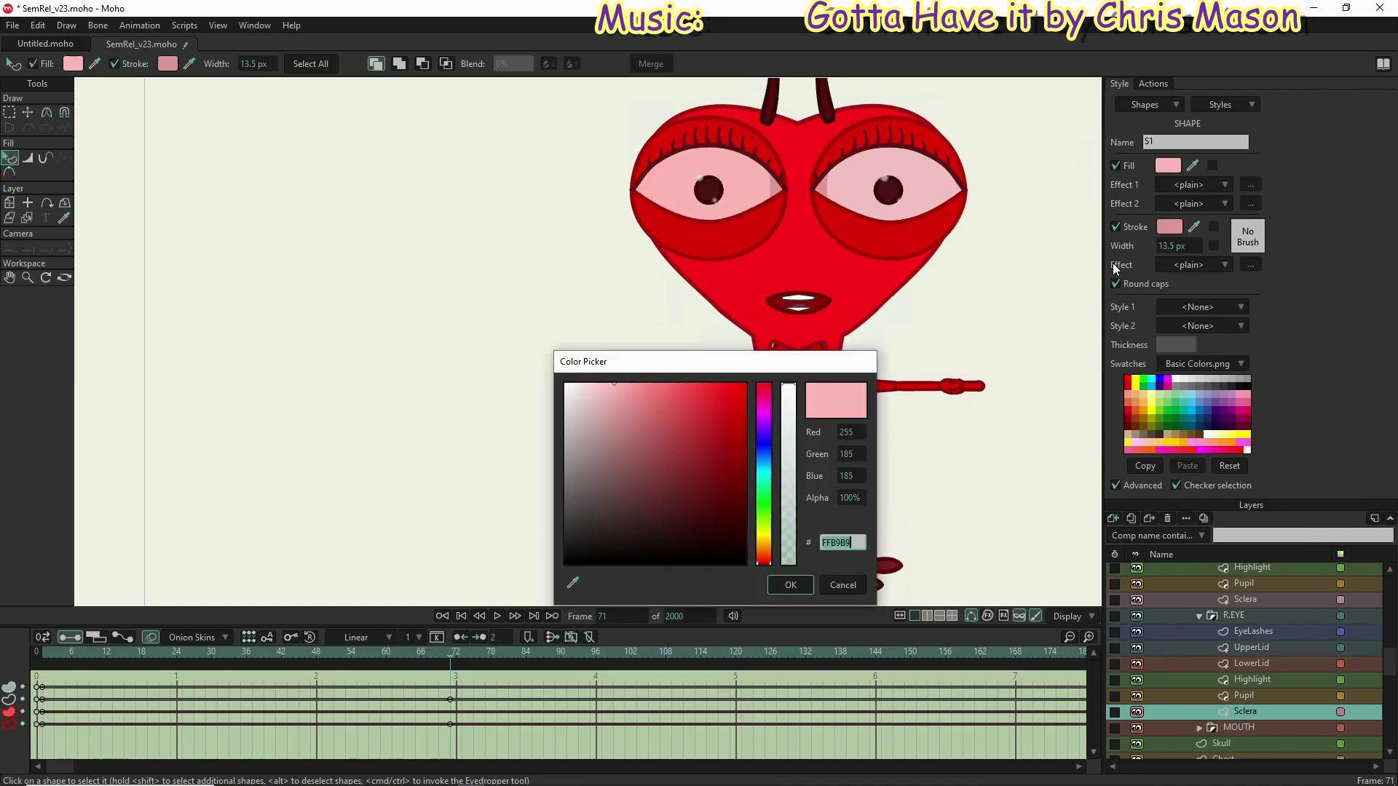
left_click_drag(595, 398, 548, 376)
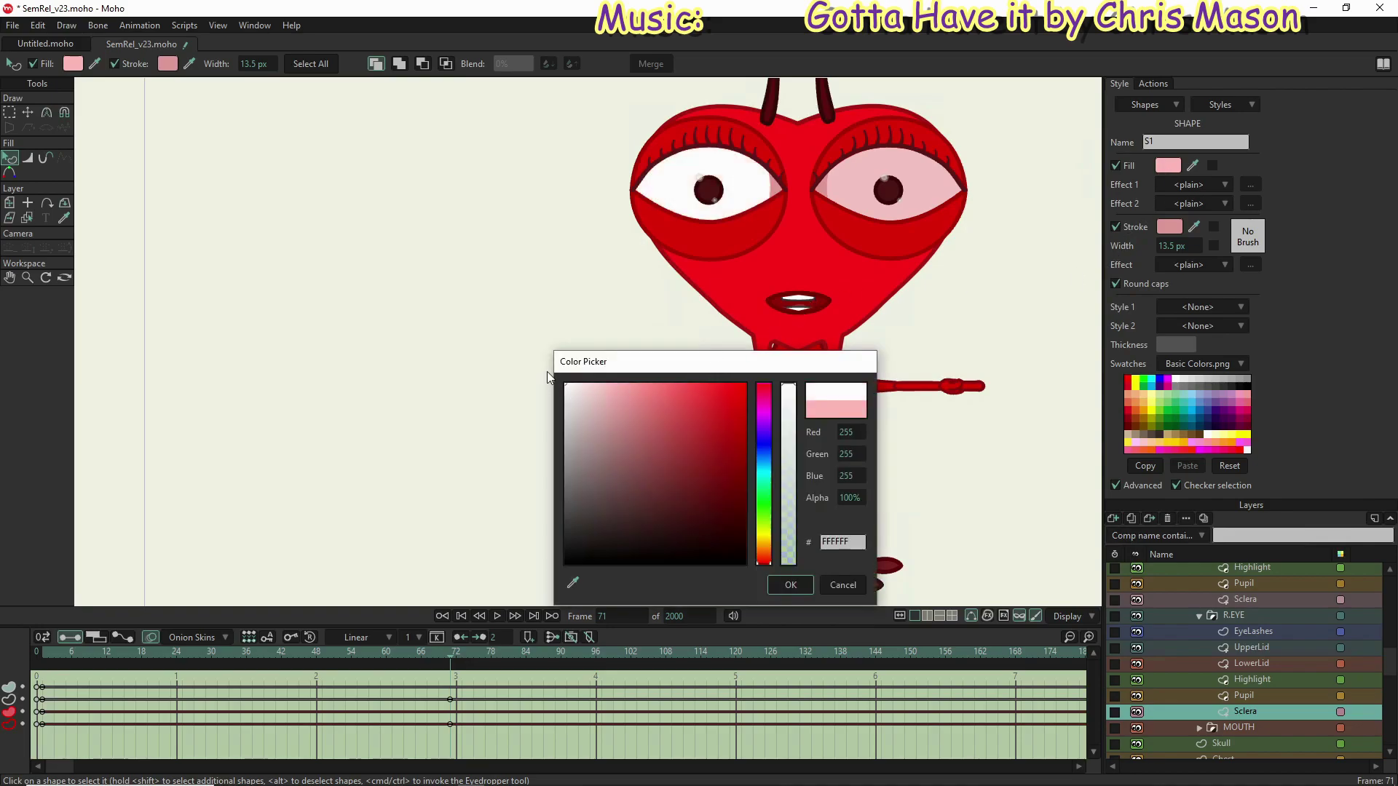
left_click(791, 586)
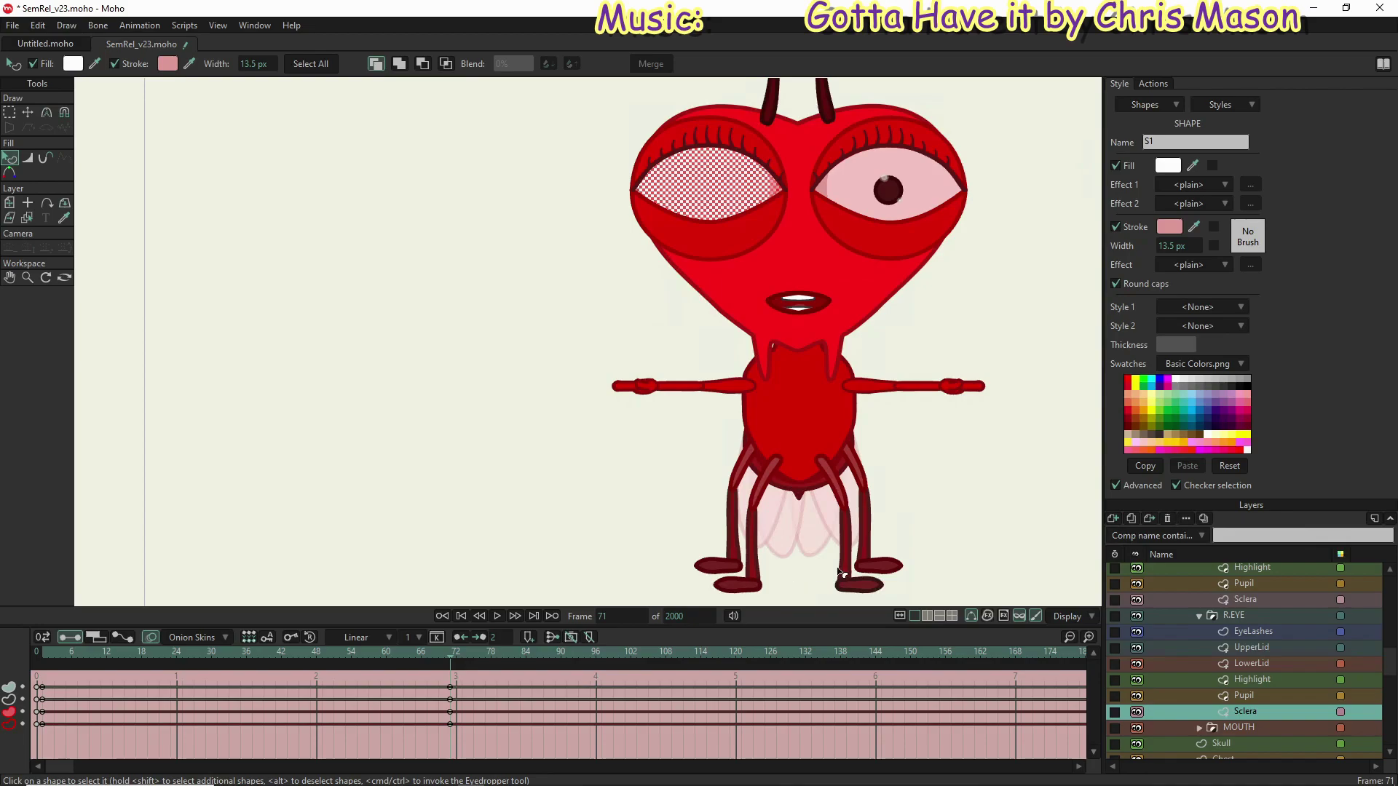
left_click(1246, 602)
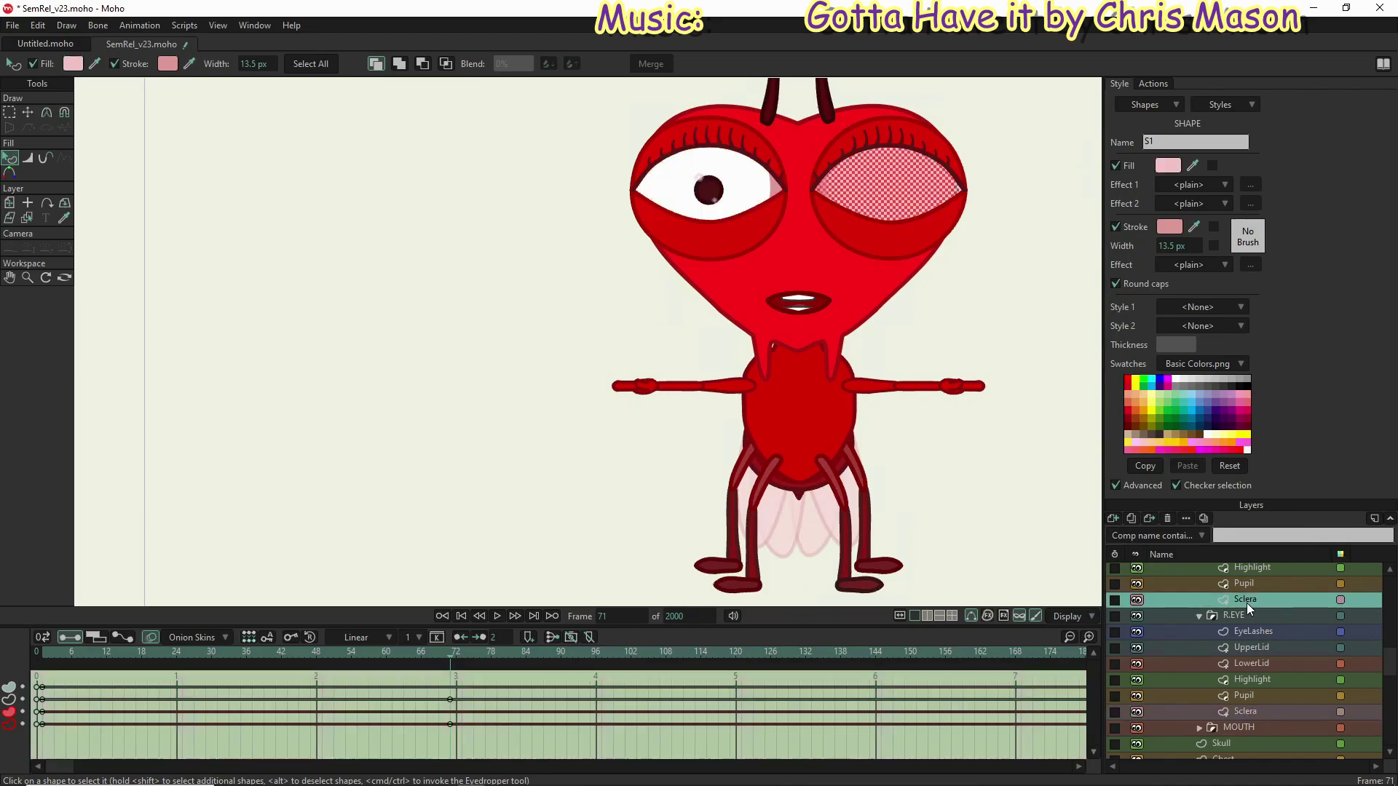
left_click(1166, 166)
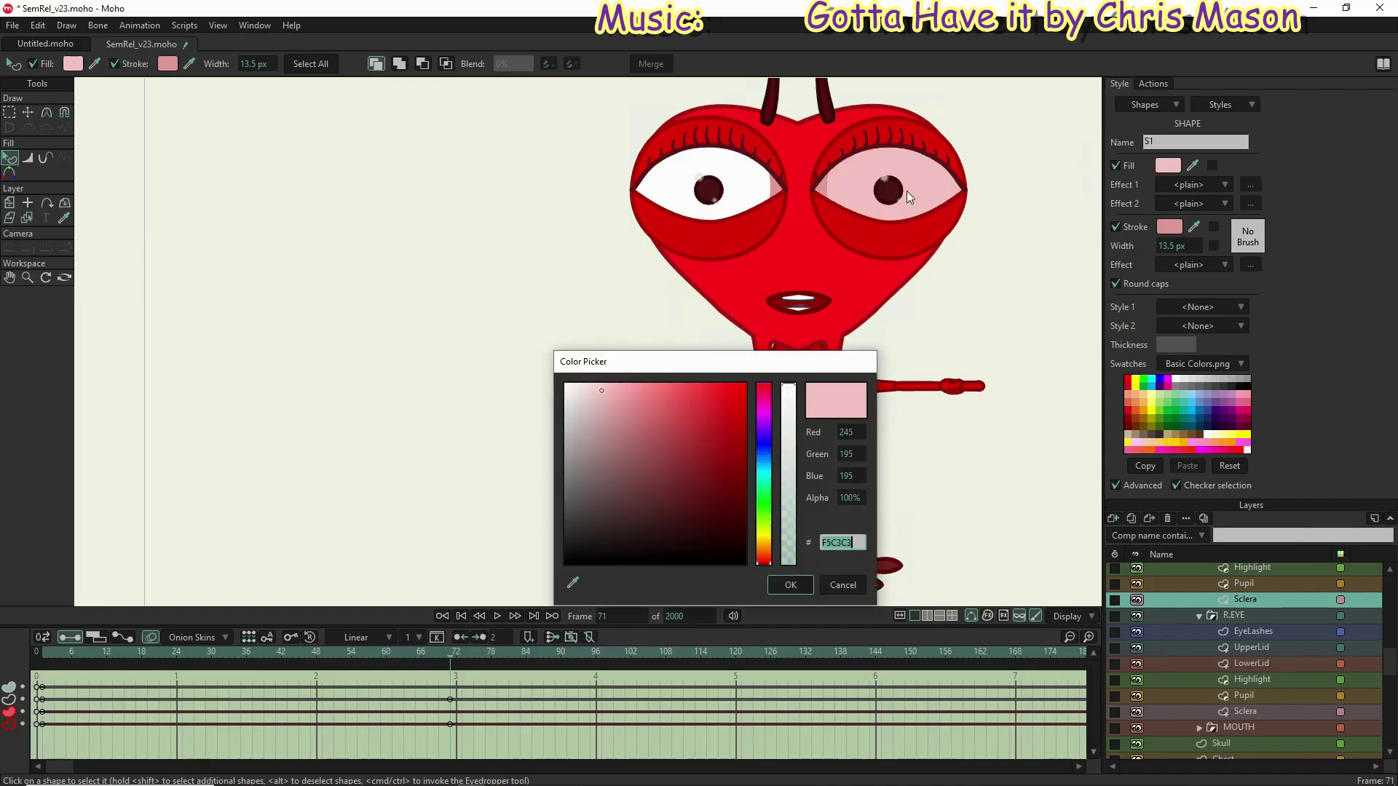
left_click(538, 361)
left_click_drag(581, 394, 552, 370)
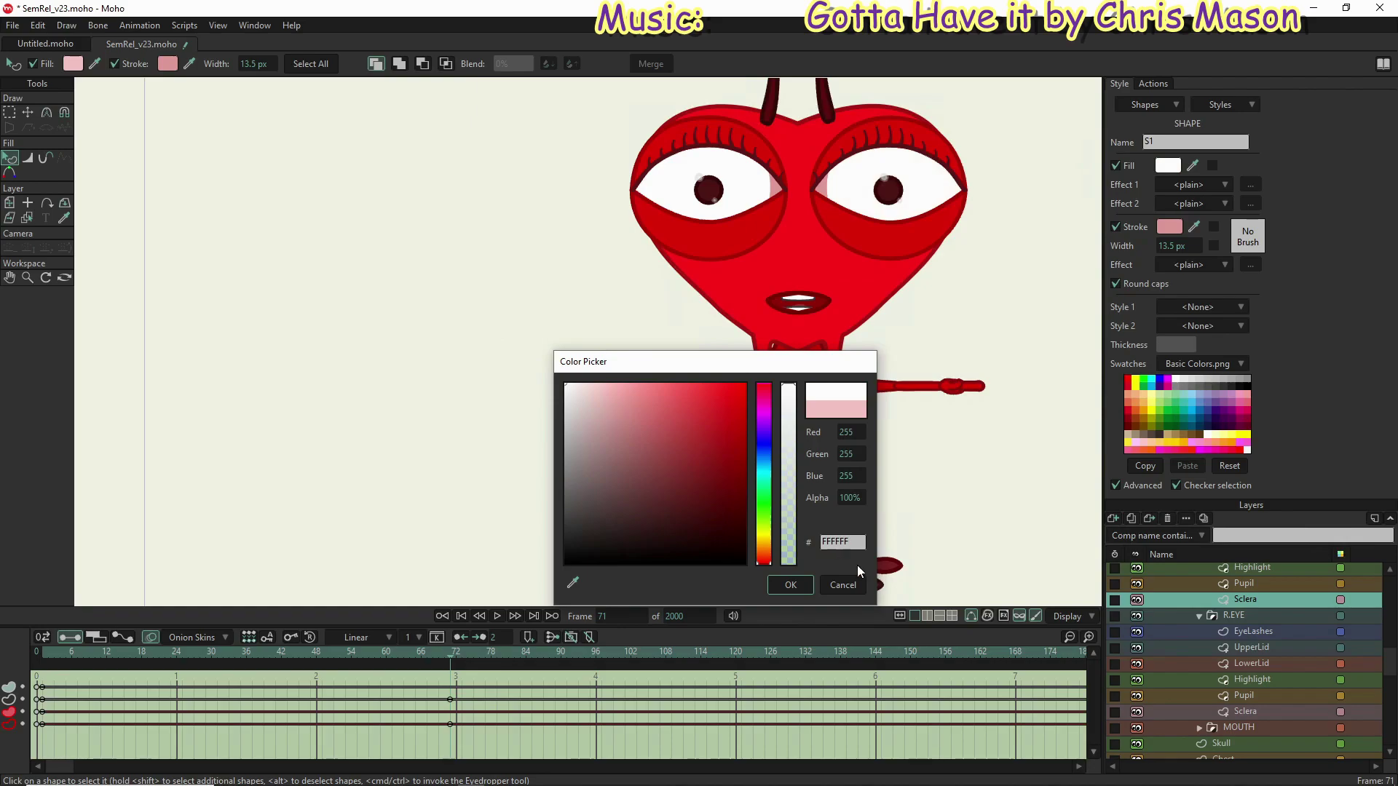
left_click(806, 588)
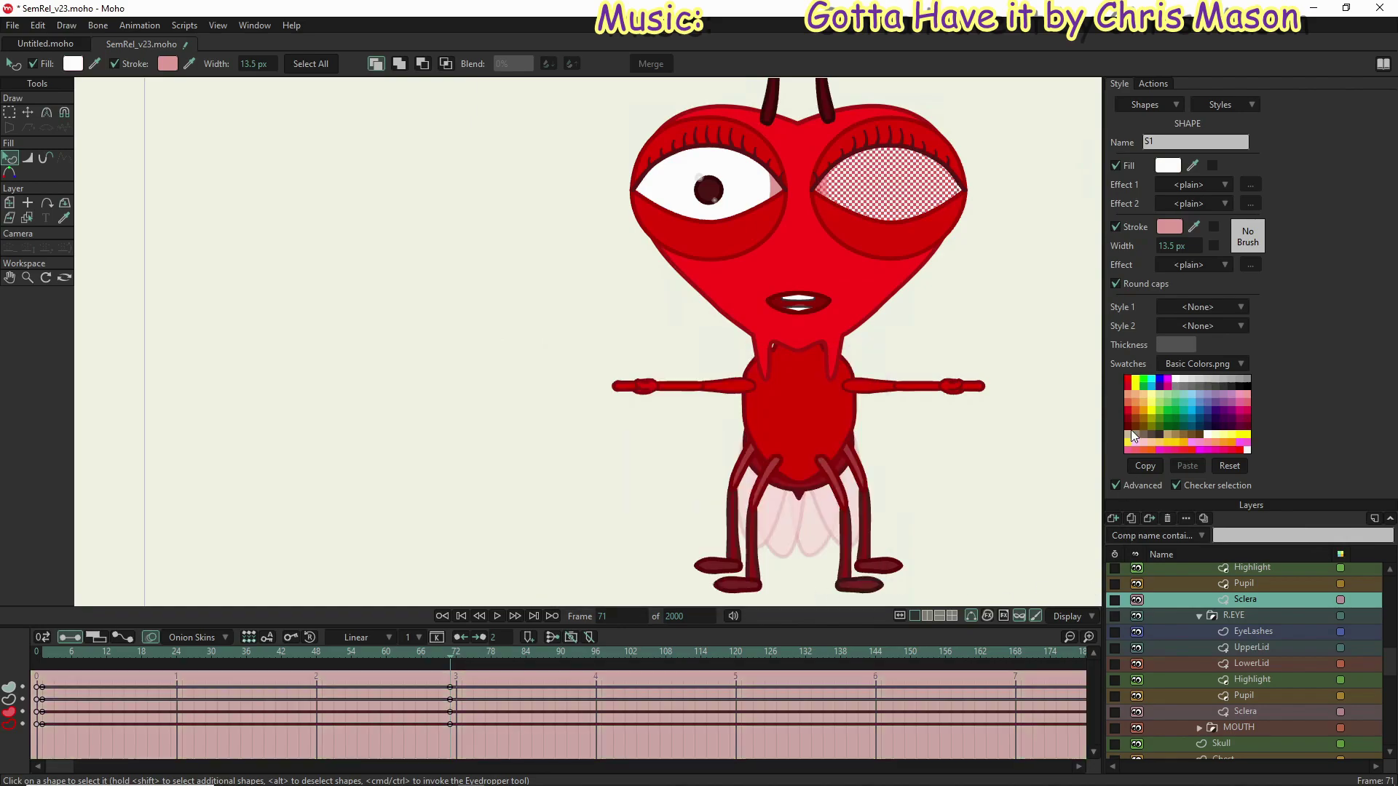
Step: Compare the stroke colour codes of the L.EYE and R.EYE Sclera shapes at frame 71
left_click(1167, 226)
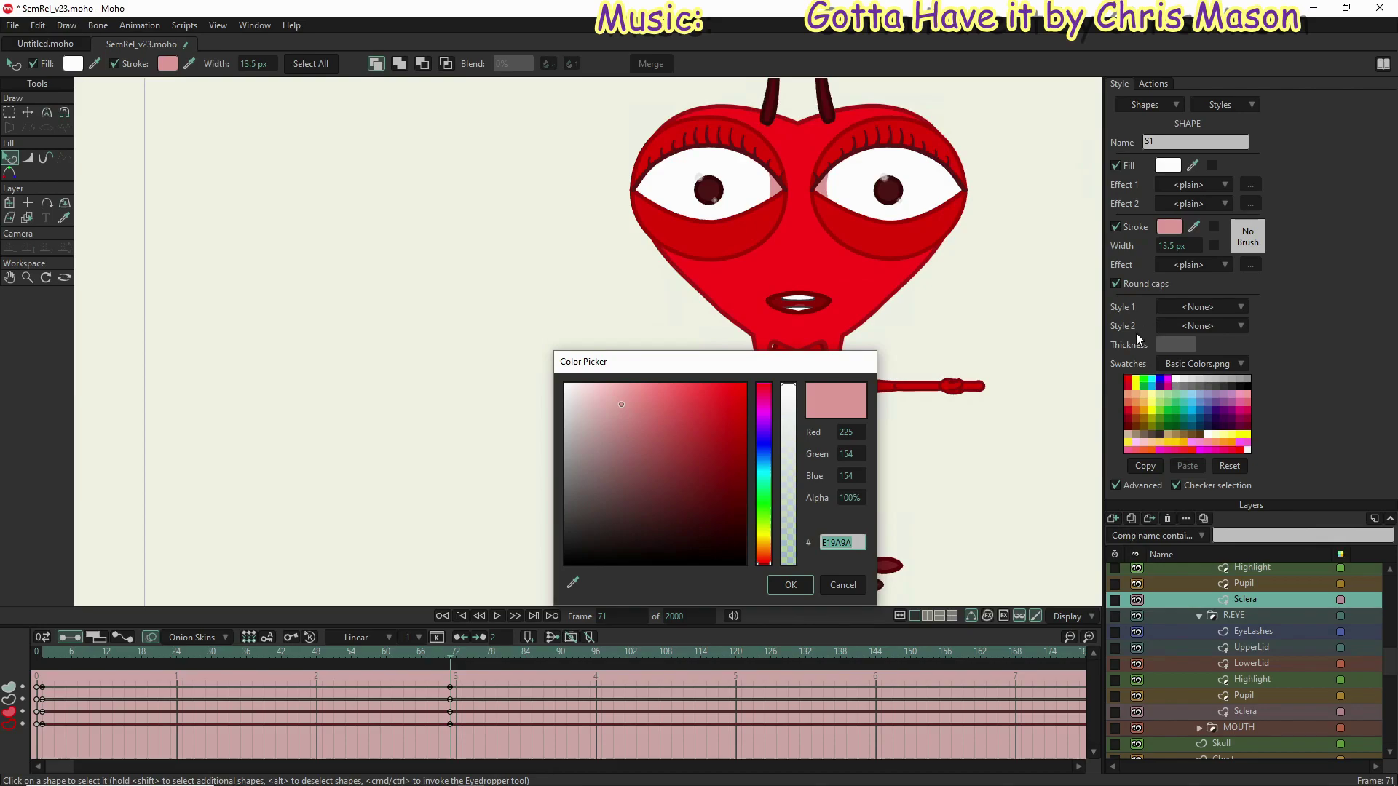
left_click(791, 585)
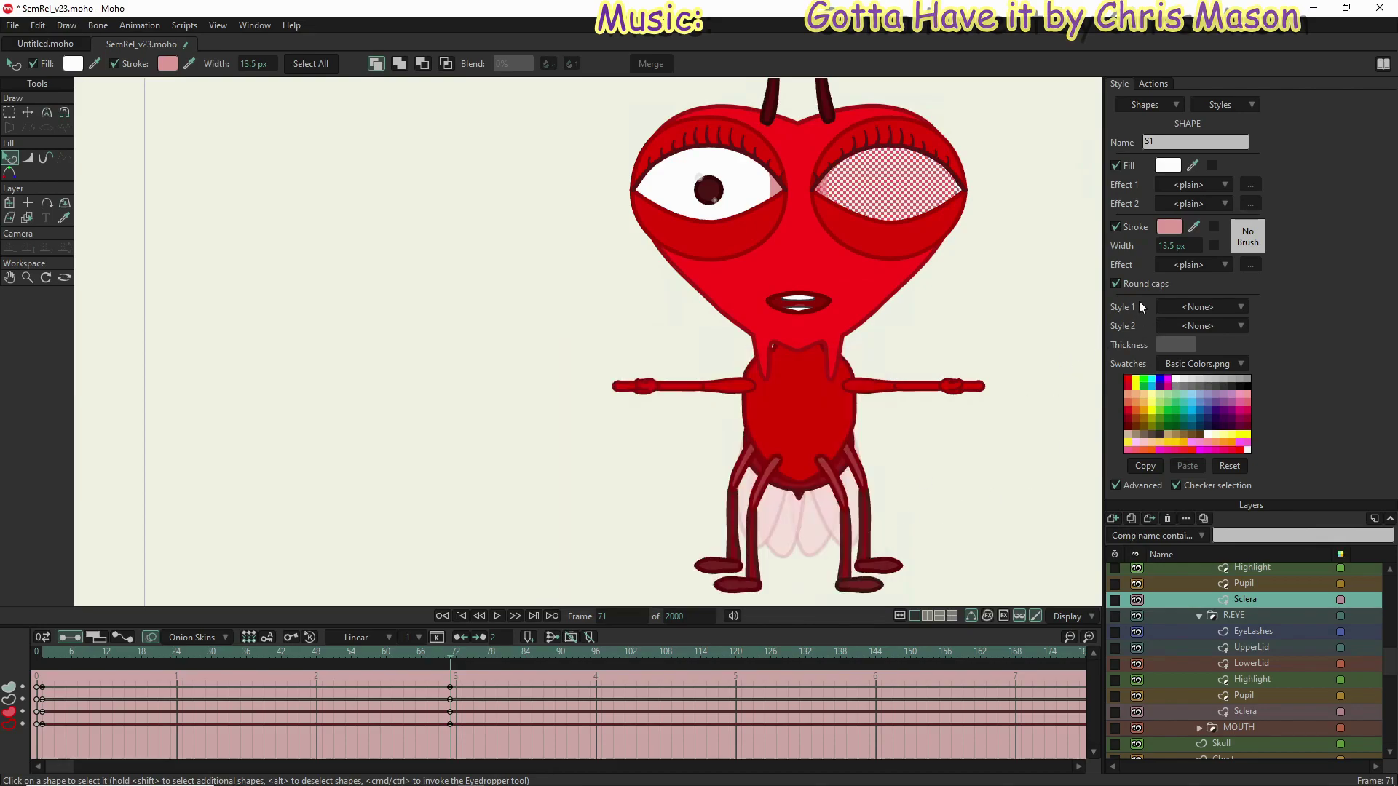
left_click(1242, 711)
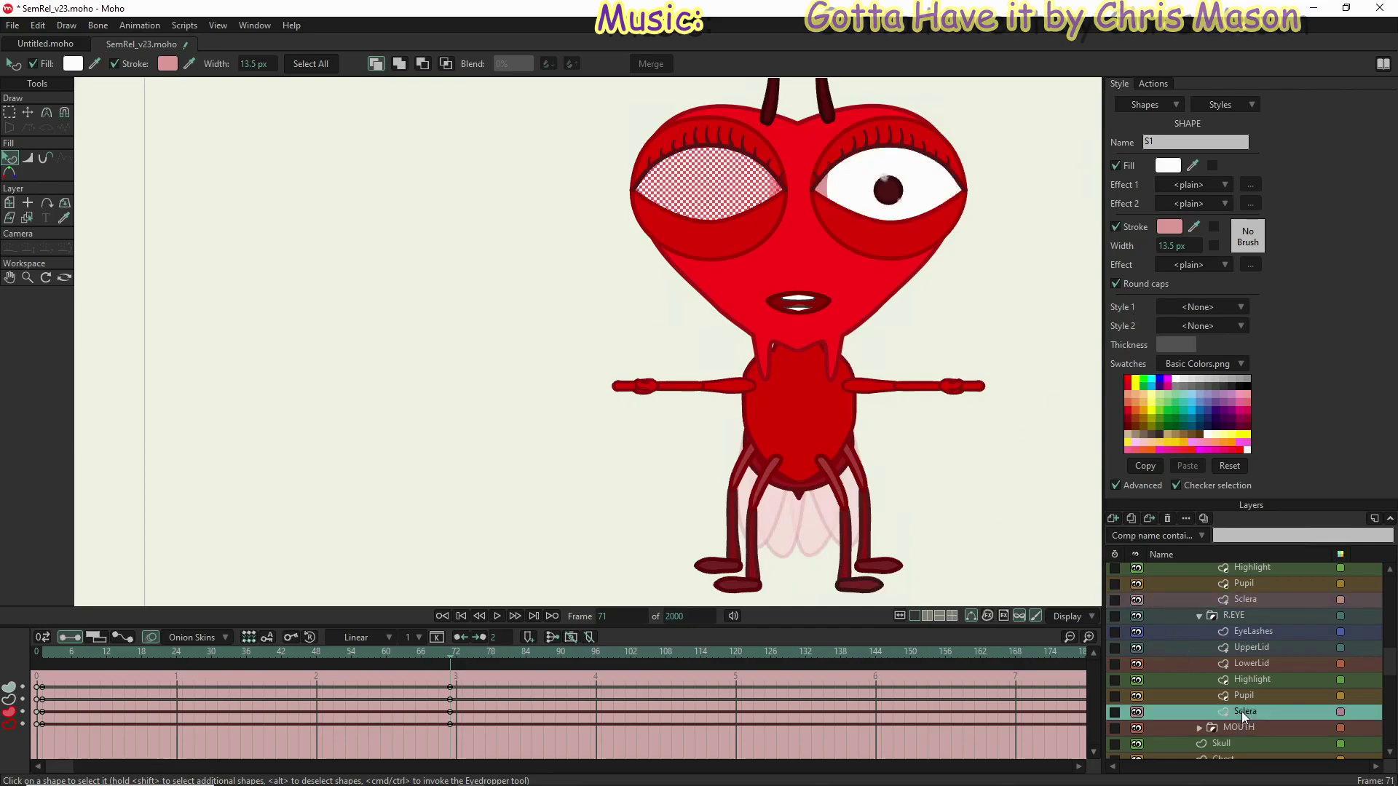
left_click(1168, 226)
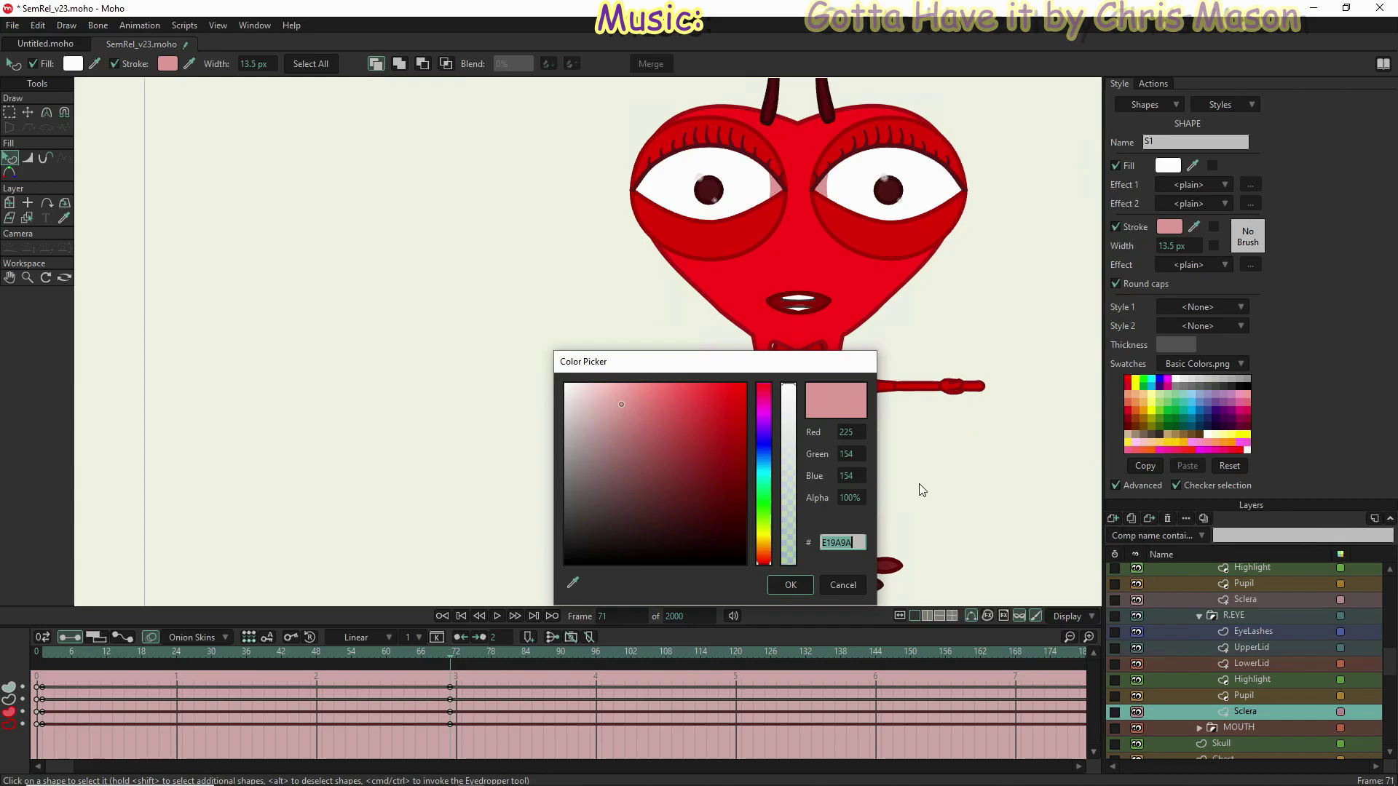
left_click(790, 584)
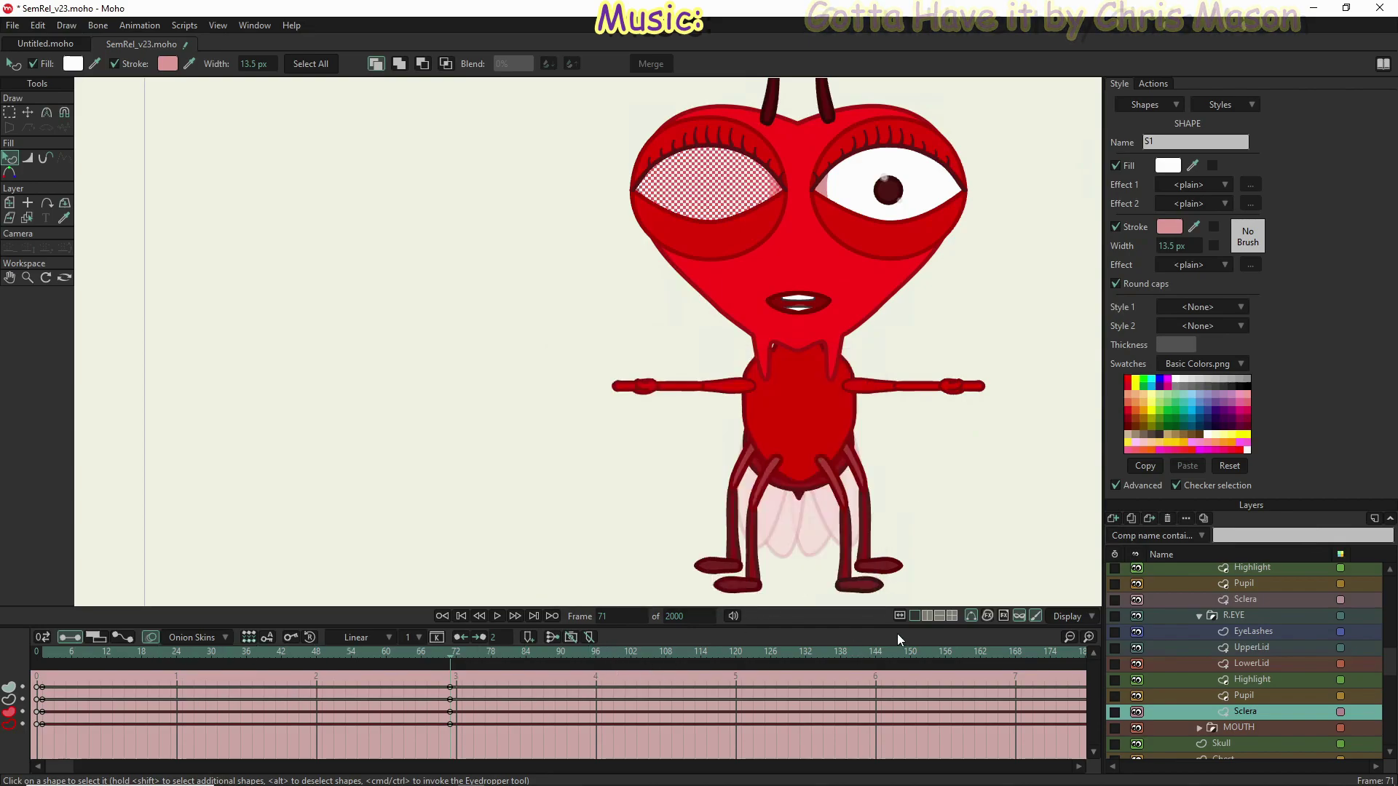
Step: At frame 141, set the R.EYE Sclera shape's stroke to hex CC9A9A
left_click(858, 652)
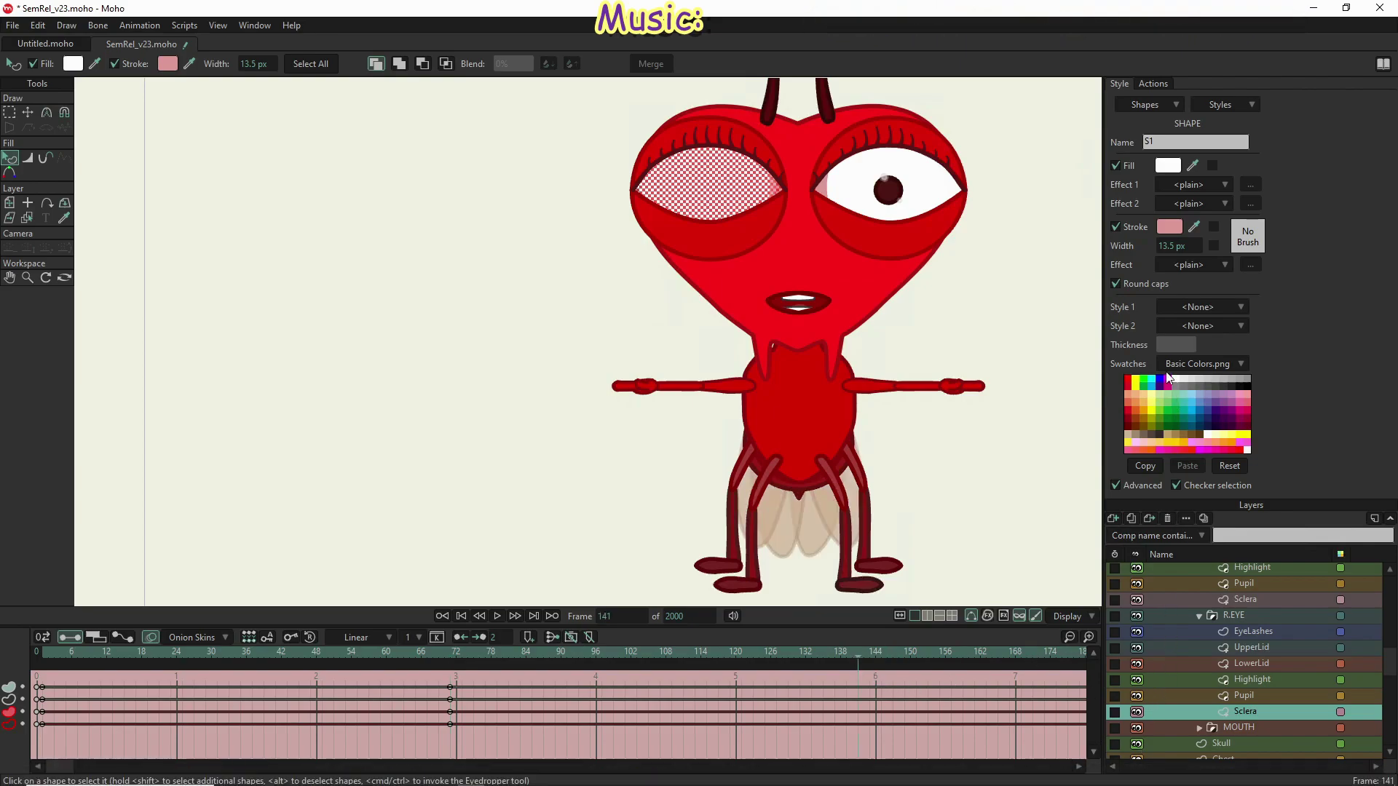
left_click(1163, 232)
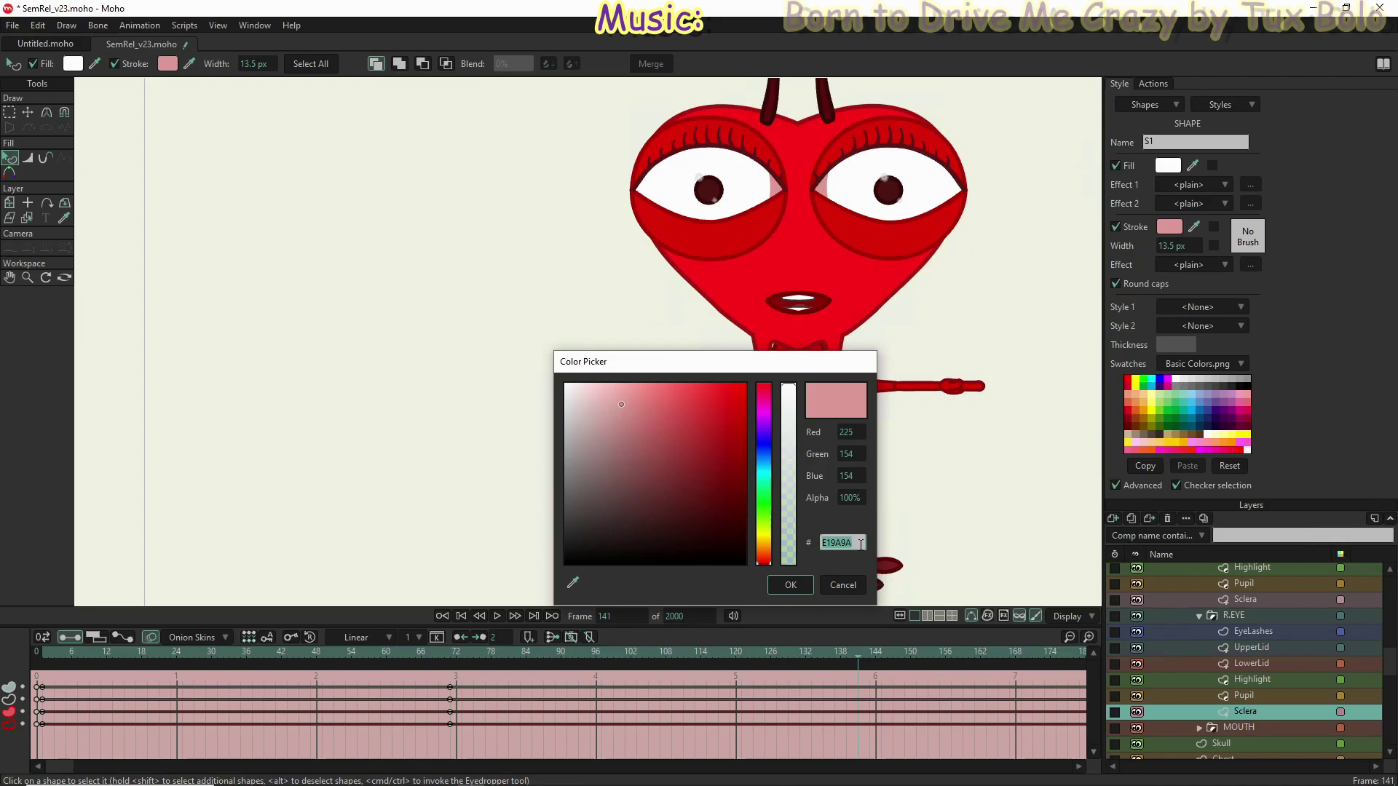
type("cc9a9")
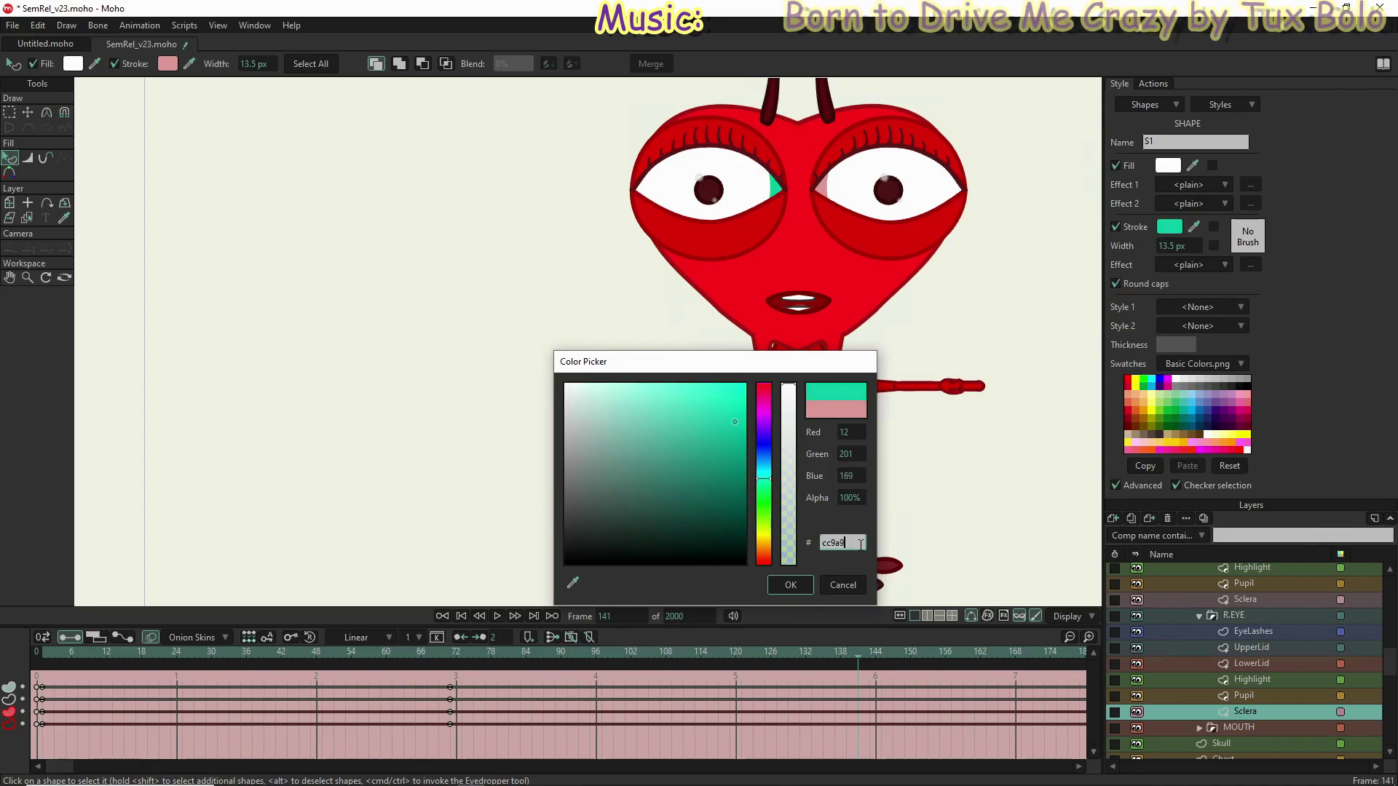
type("a")
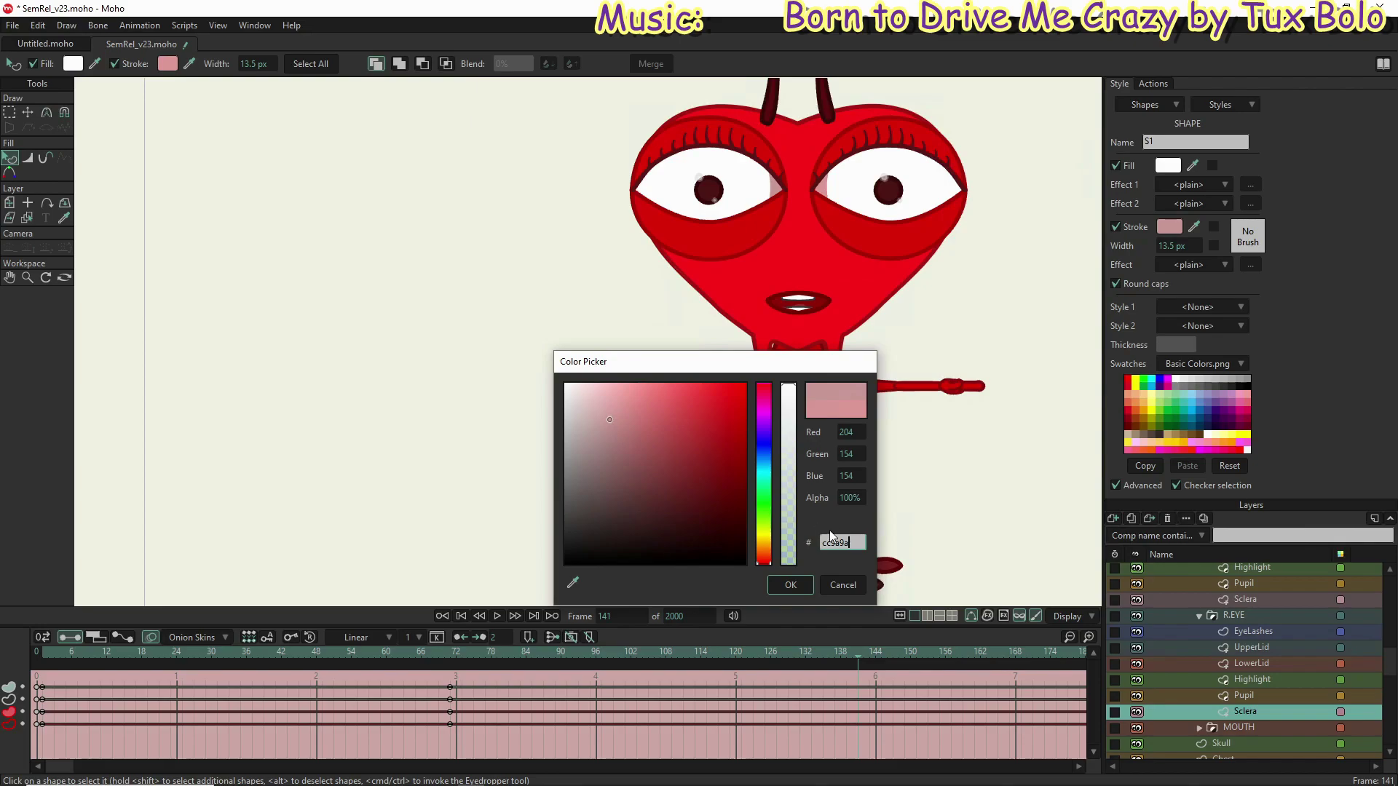
left_click(789, 587)
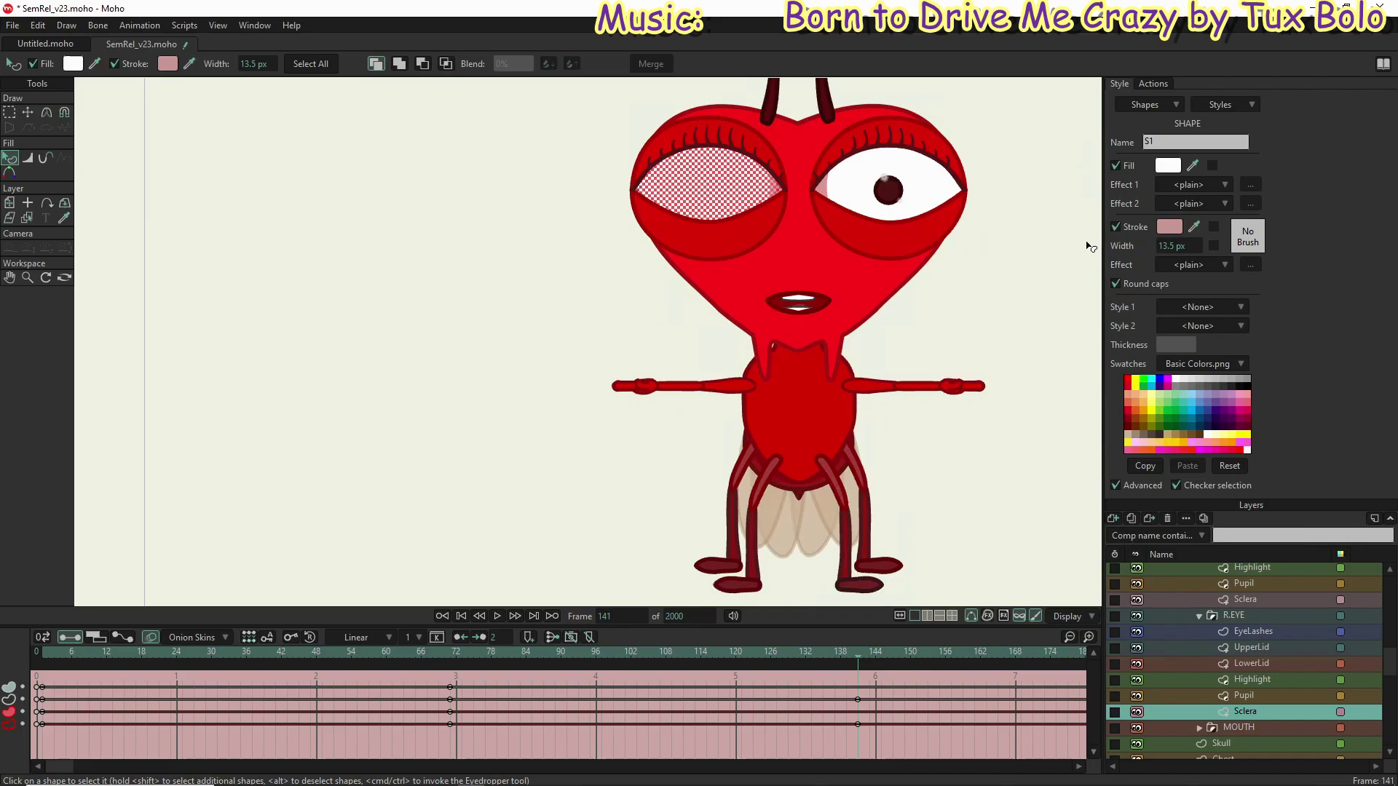
Step: At frame 141, copy the R.EYE Sclera's stroke code CC9A9A and apply it as the fill of the L.EYE Sclera shape
left_click(1247, 599)
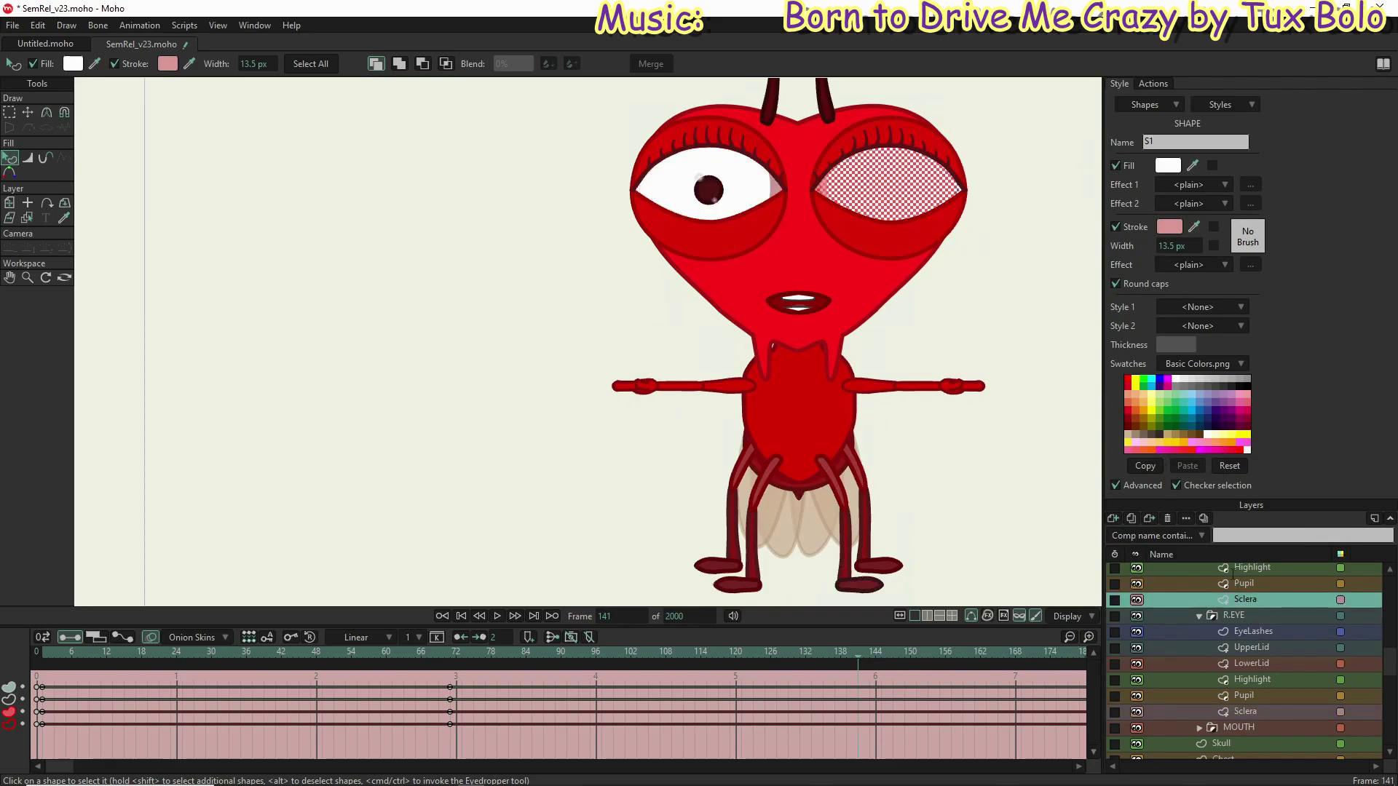
left_click(1245, 710)
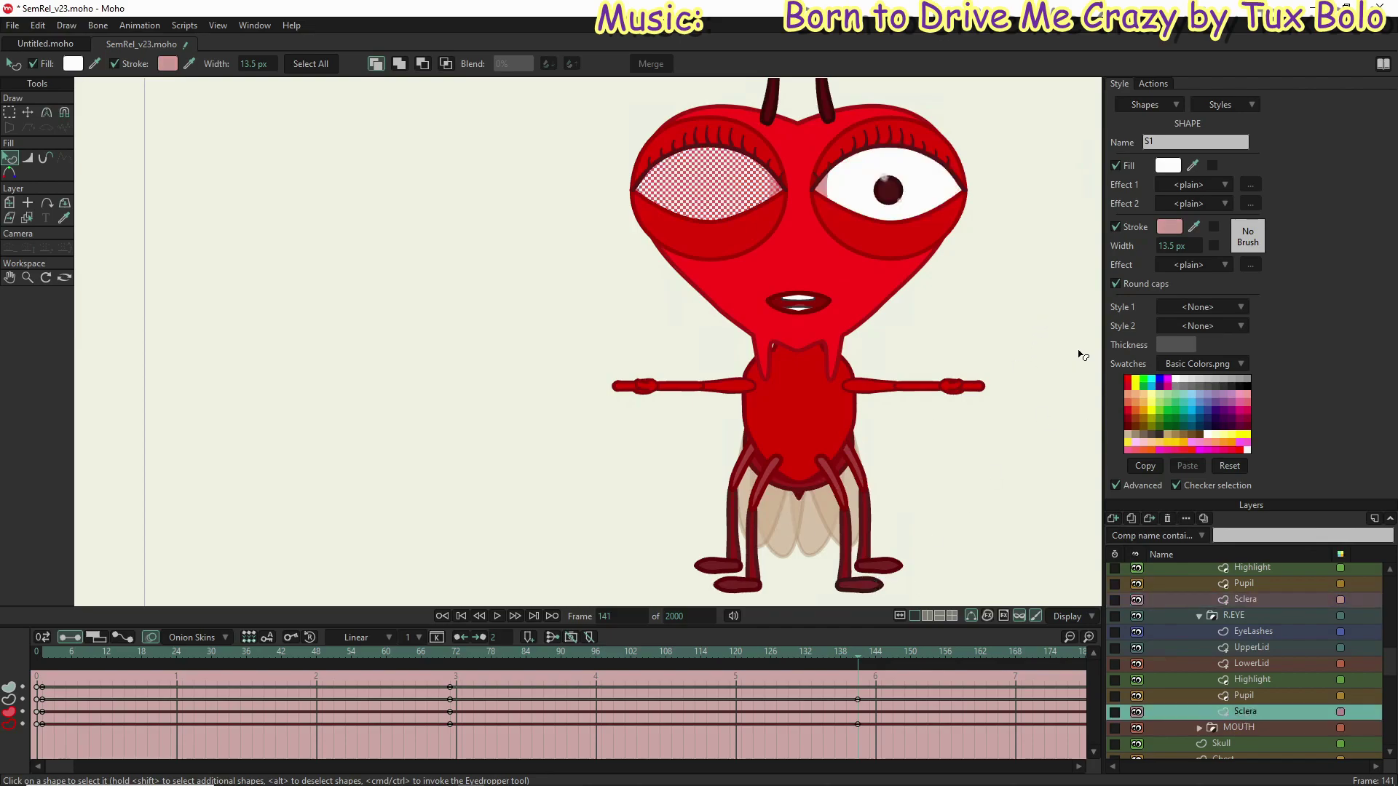
left_click(1172, 232)
key("ctrl+c")
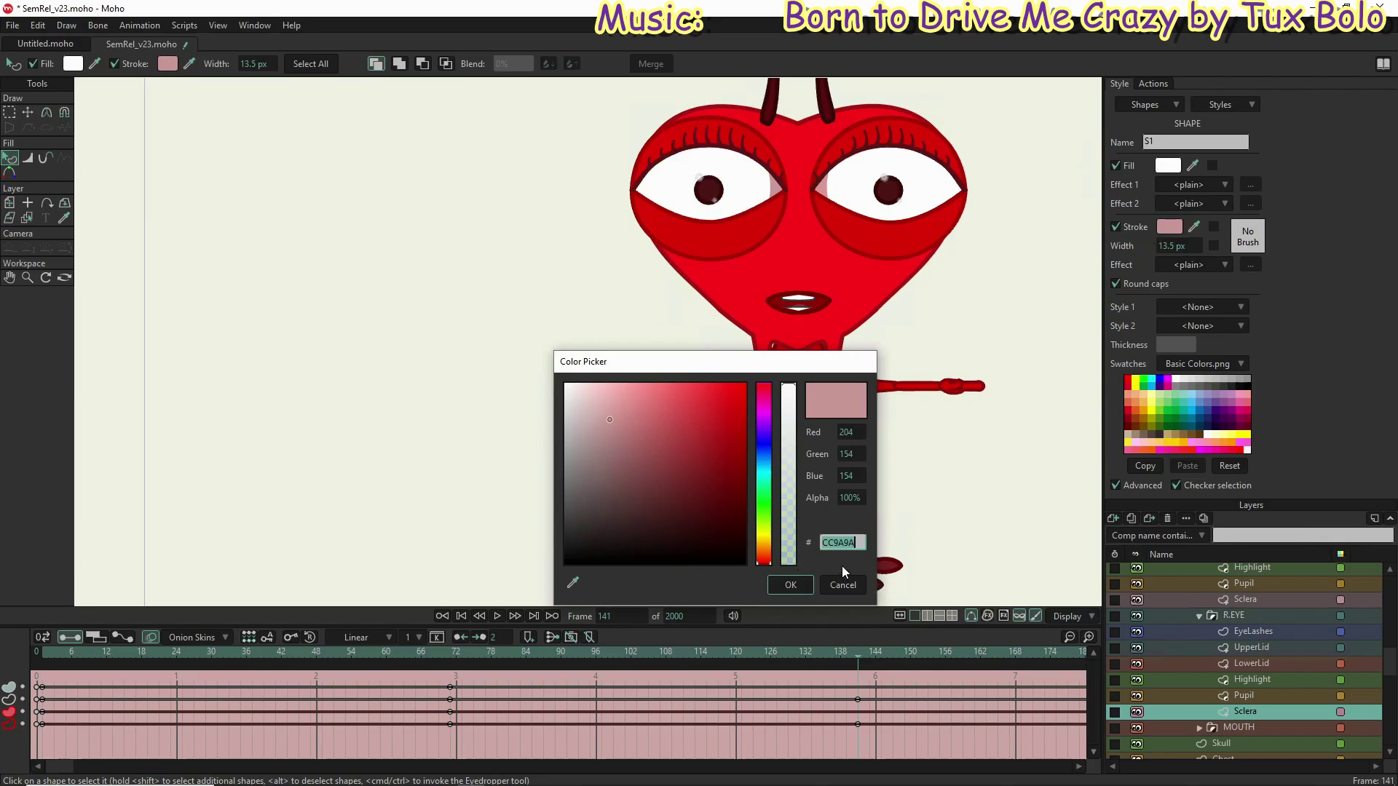
left_click(781, 588)
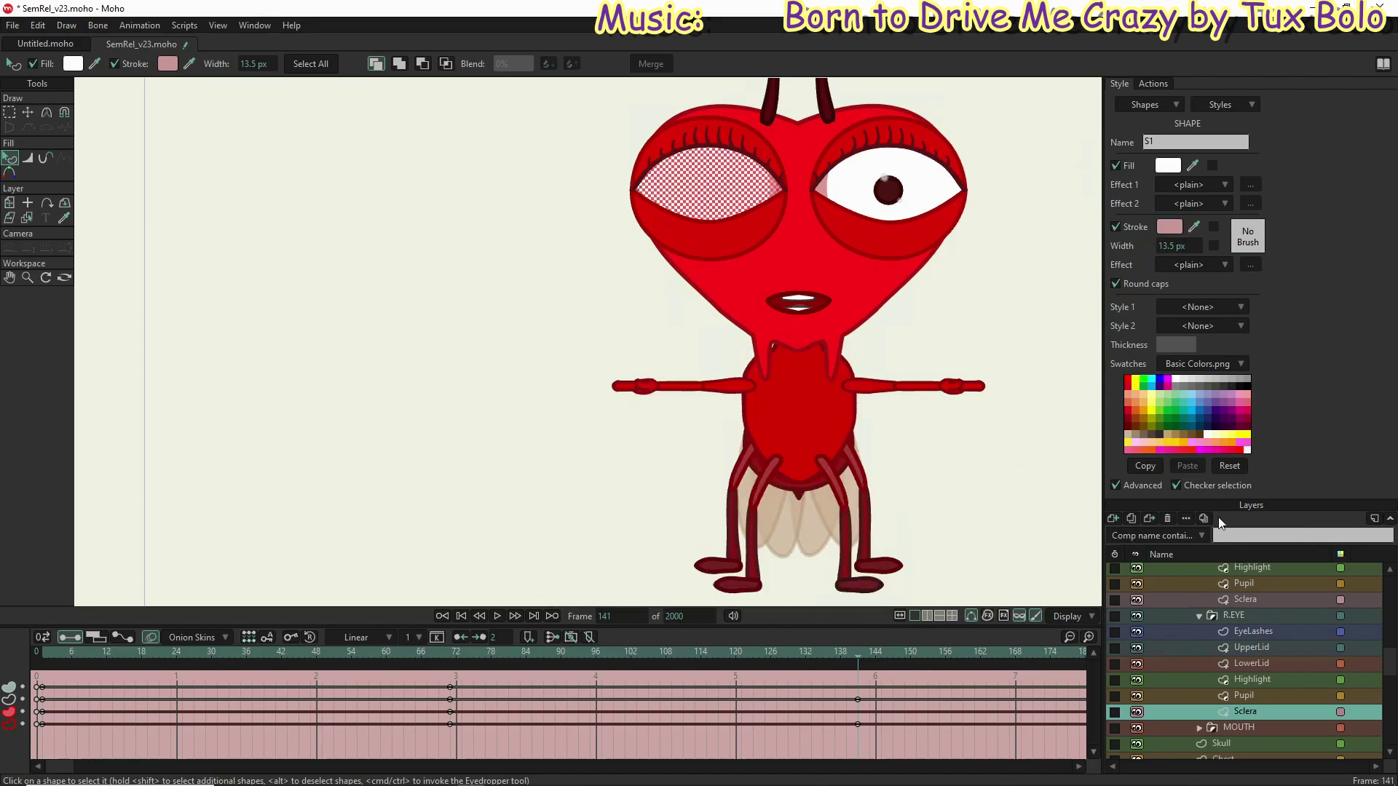
left_click(1247, 599)
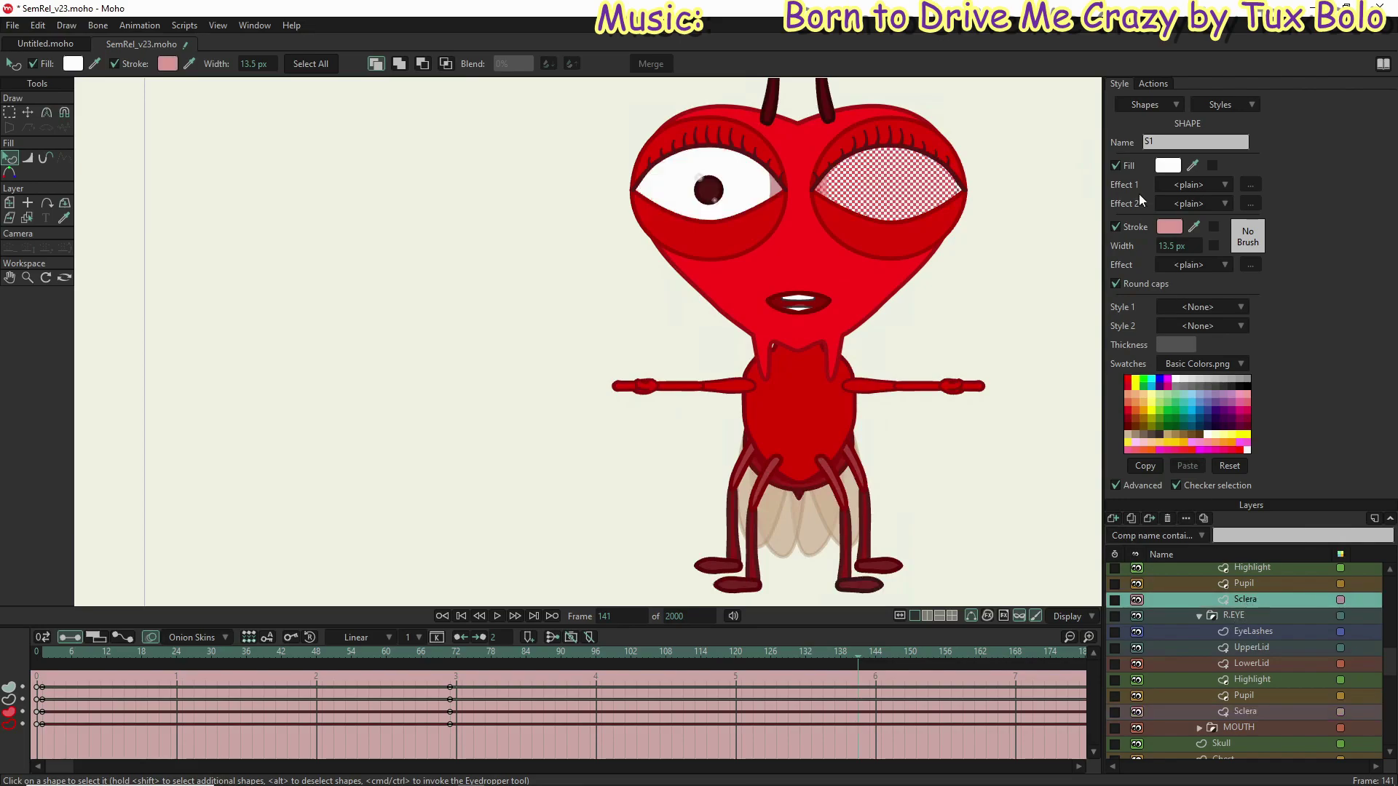
left_click(1167, 167)
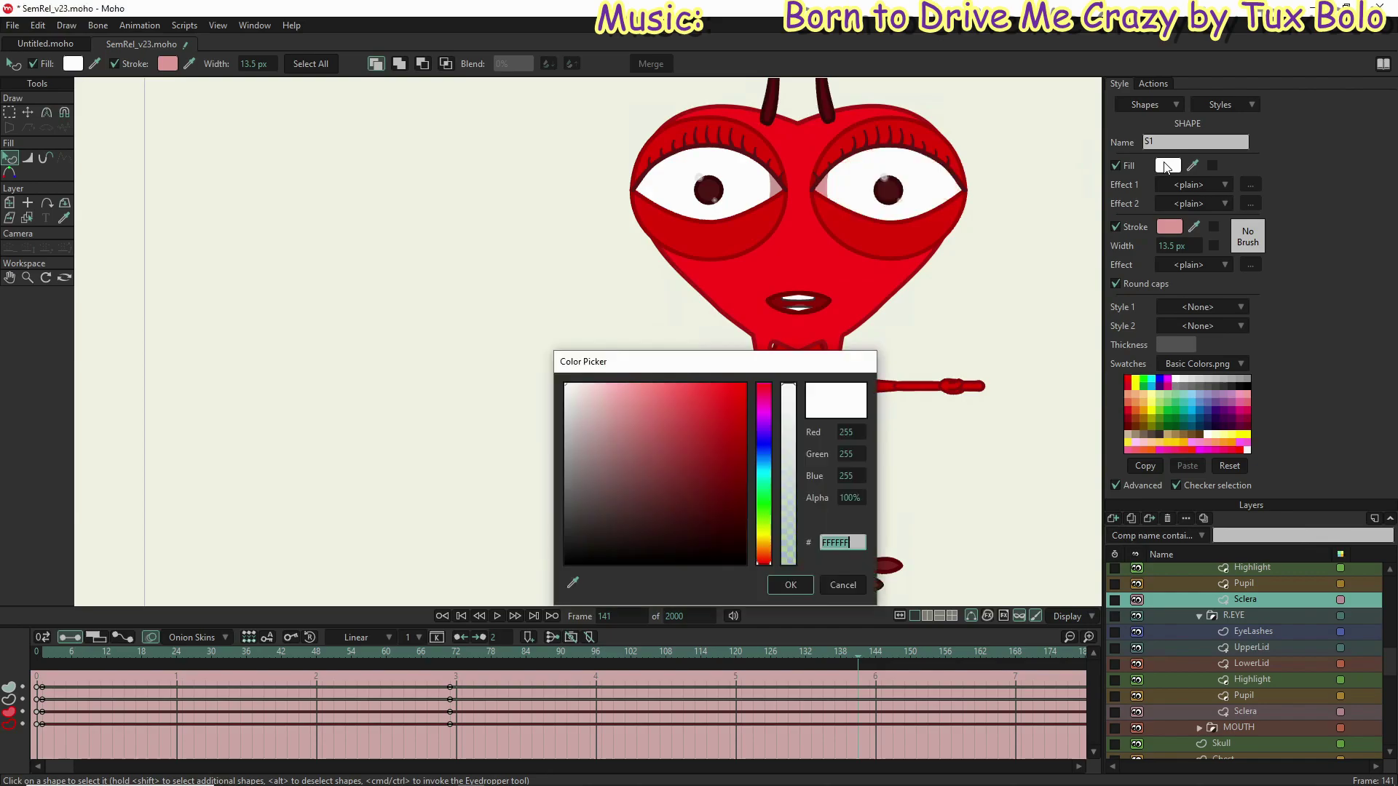
key("ctrl+v")
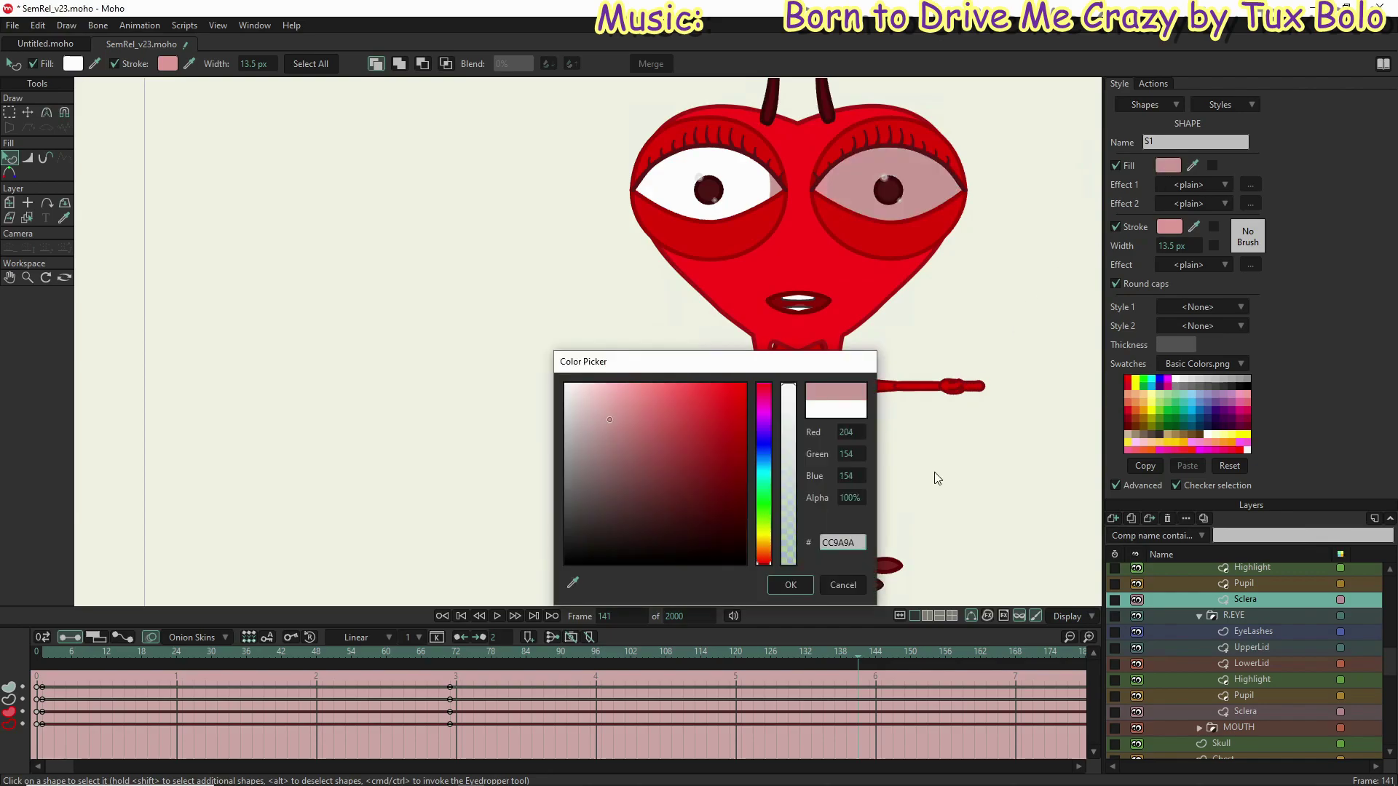
left_click(776, 588)
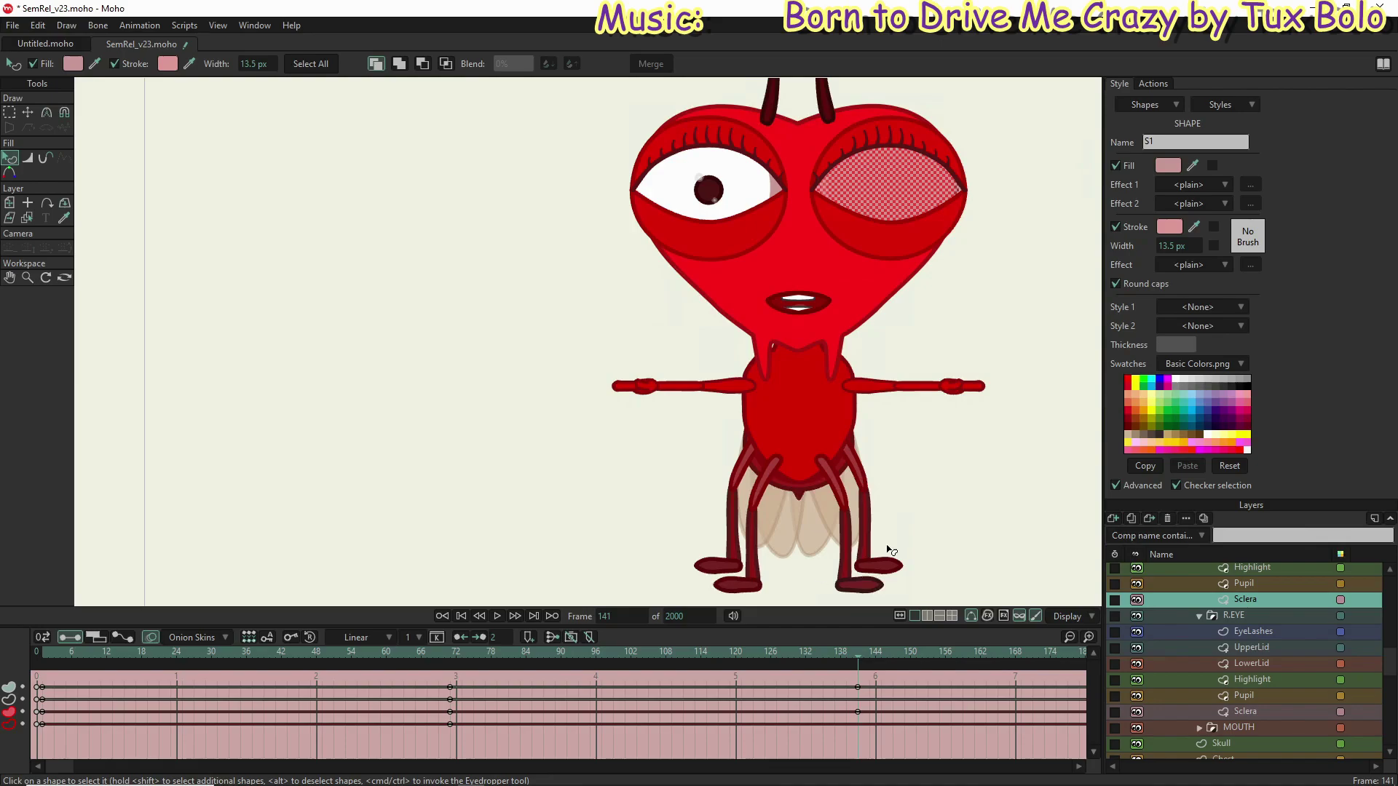
Step: Set the stroke of the L.EYE Sclera shape to hex CC9A9A at frame 141
left_click(1164, 232)
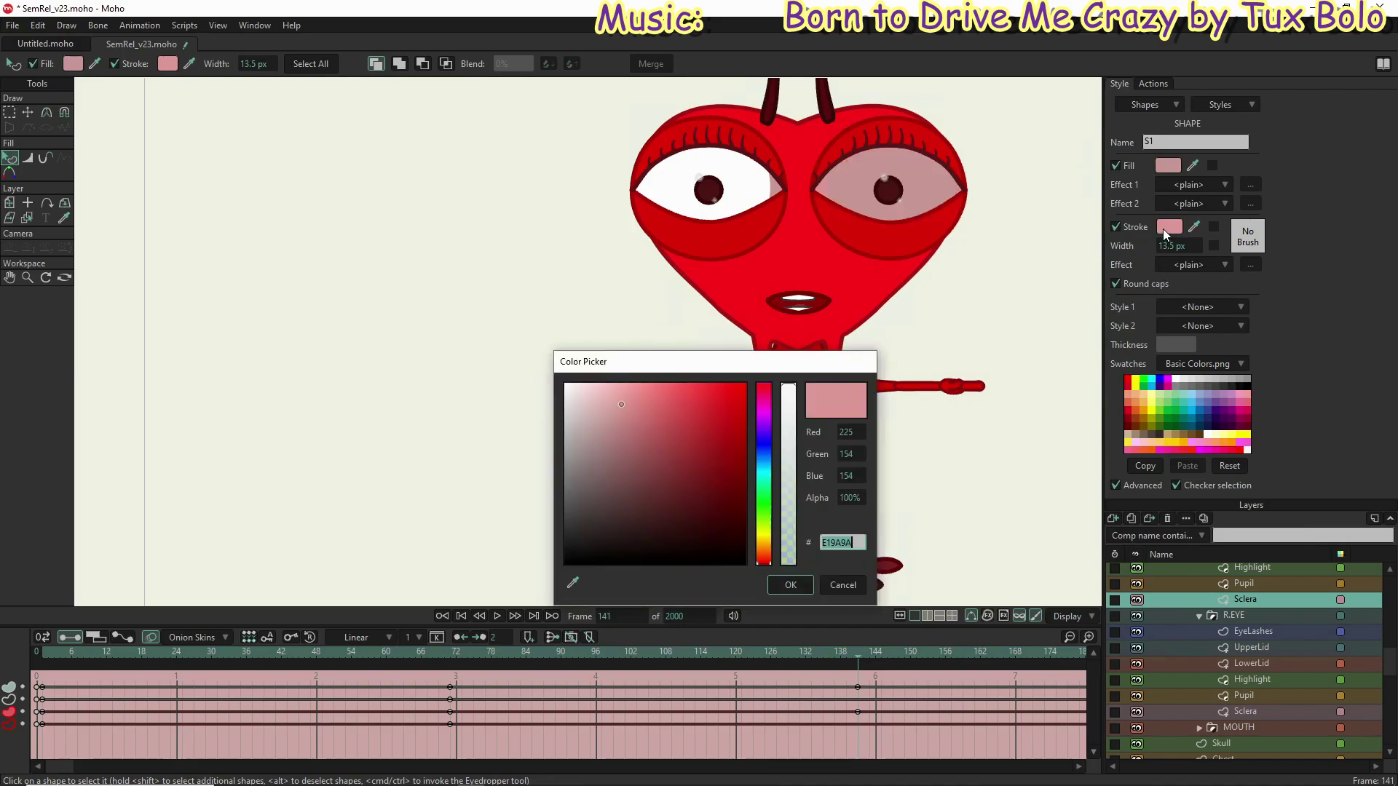
type("CC9A9A")
left_click(784, 580)
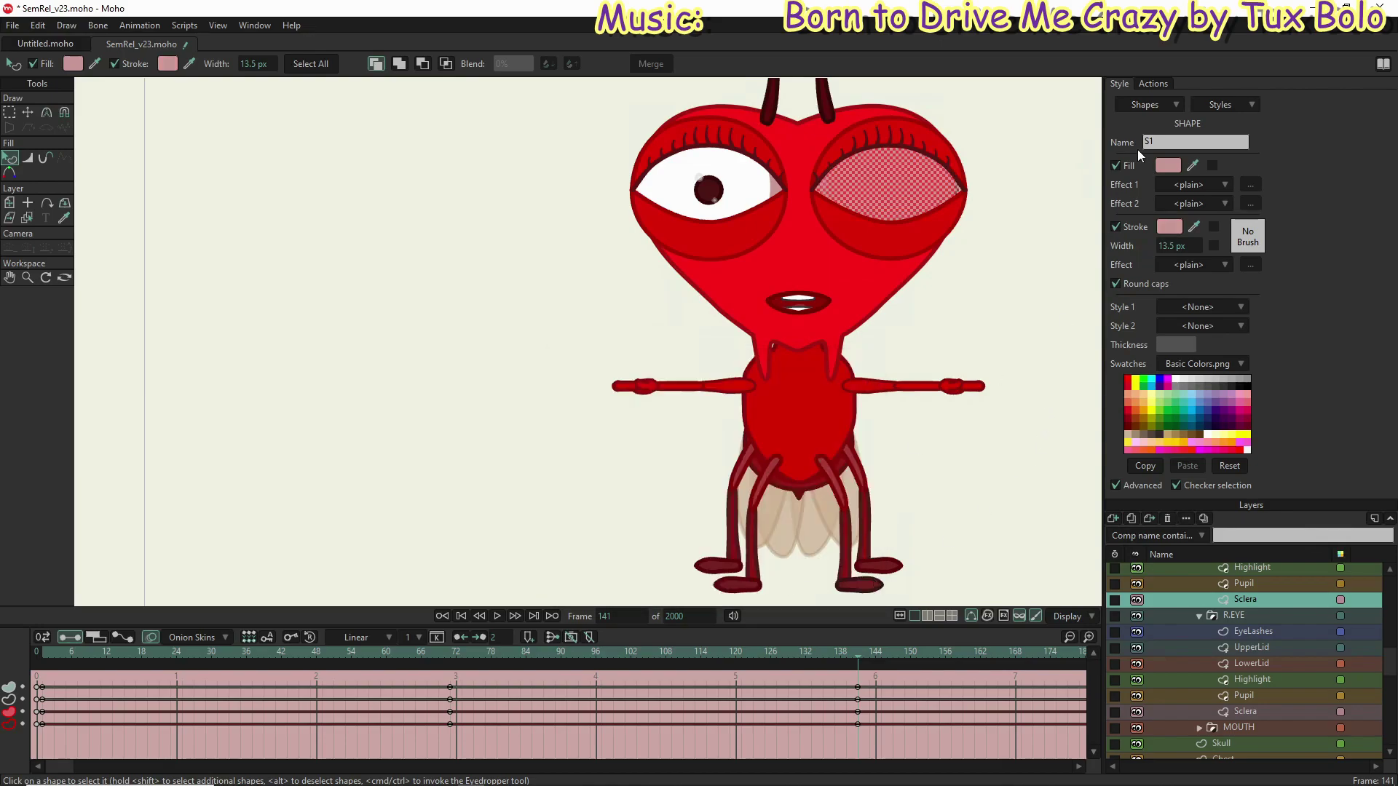
Step: Set the L.EYE Sclera shape's fill to hex FFB9B9 at frame 141 and copy the code
left_click(1169, 164)
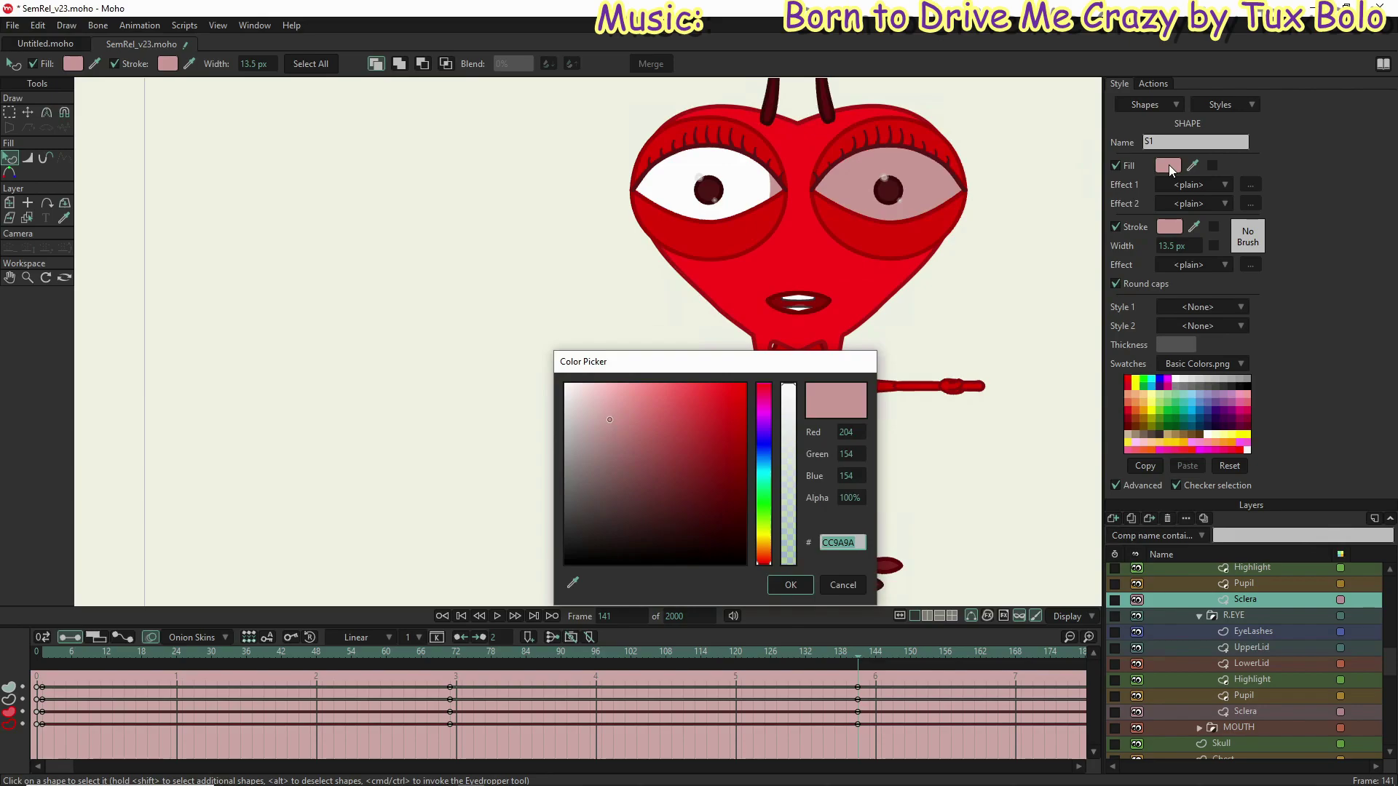
type("f")
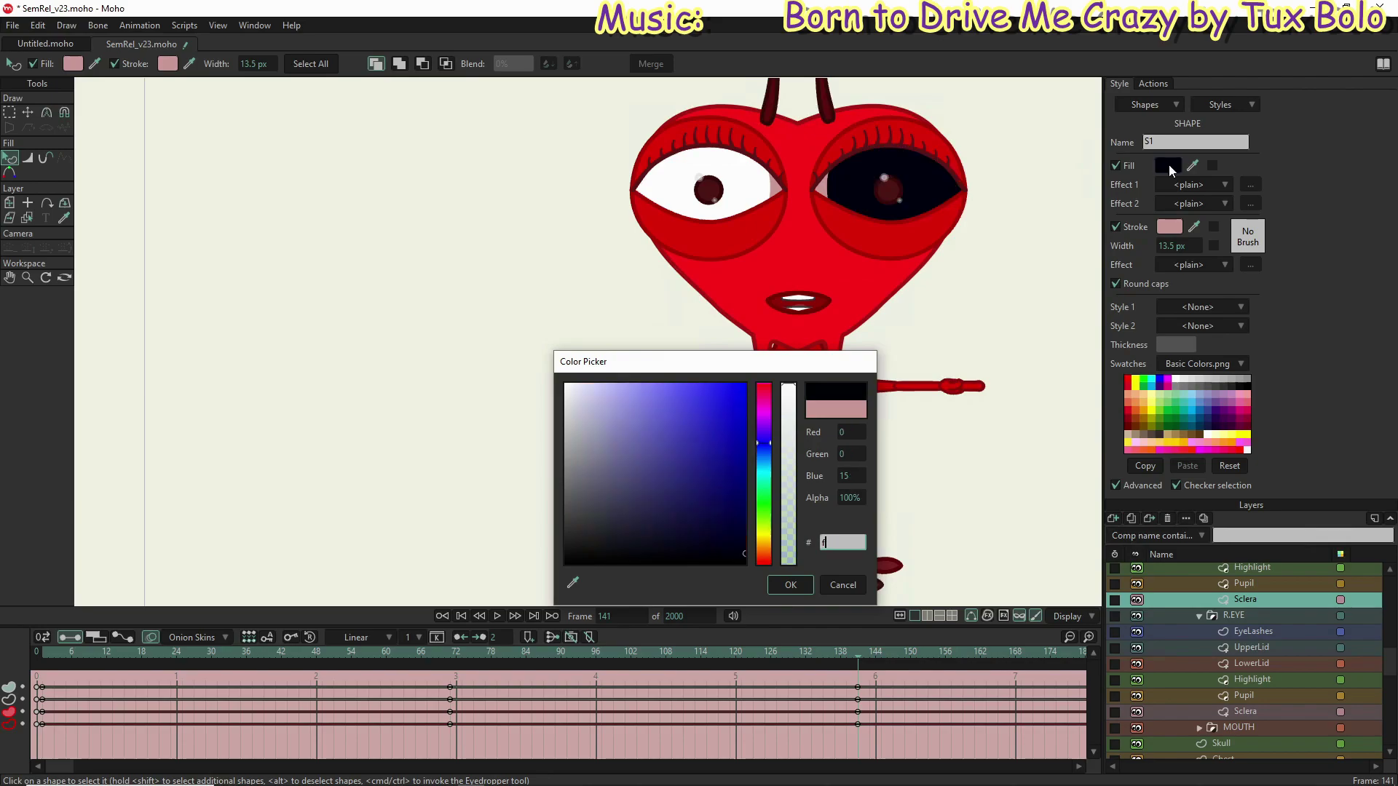
type("fb9b9")
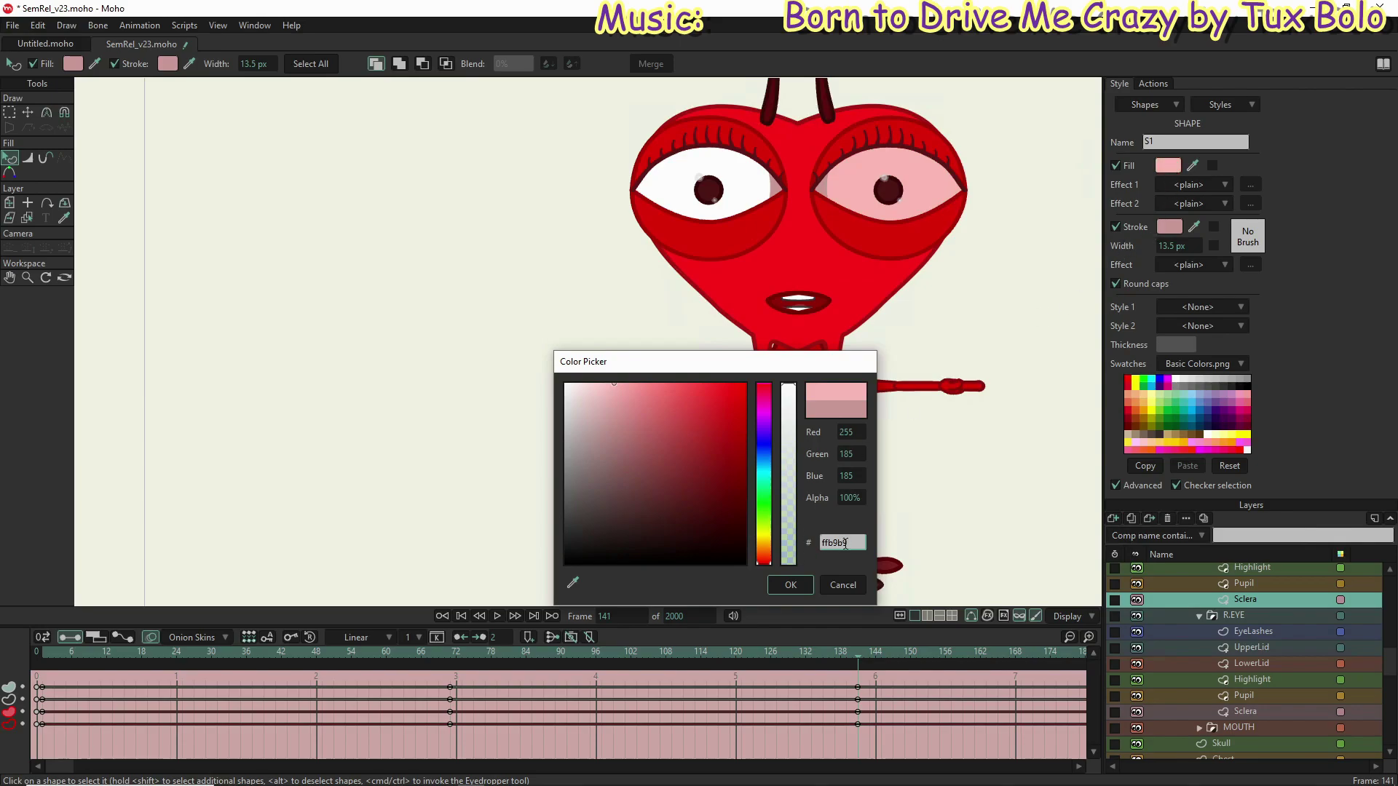
left_click_drag(849, 544, 790, 540)
key("ctrl+c")
left_click(802, 582)
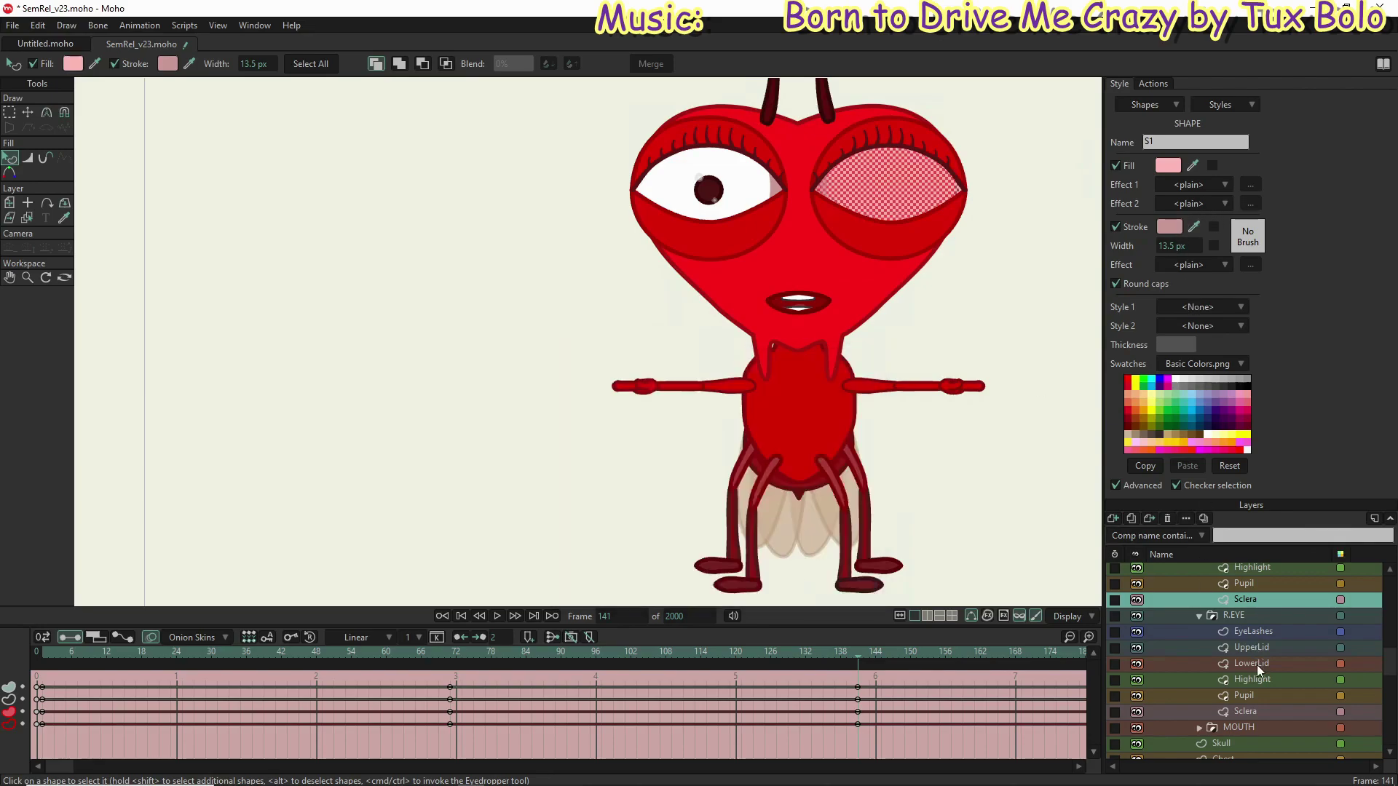
Step: Apply the copied FFB9B9 code as the stroke of the R.EYE group's Sclera shape at frame 141
left_click(1262, 711)
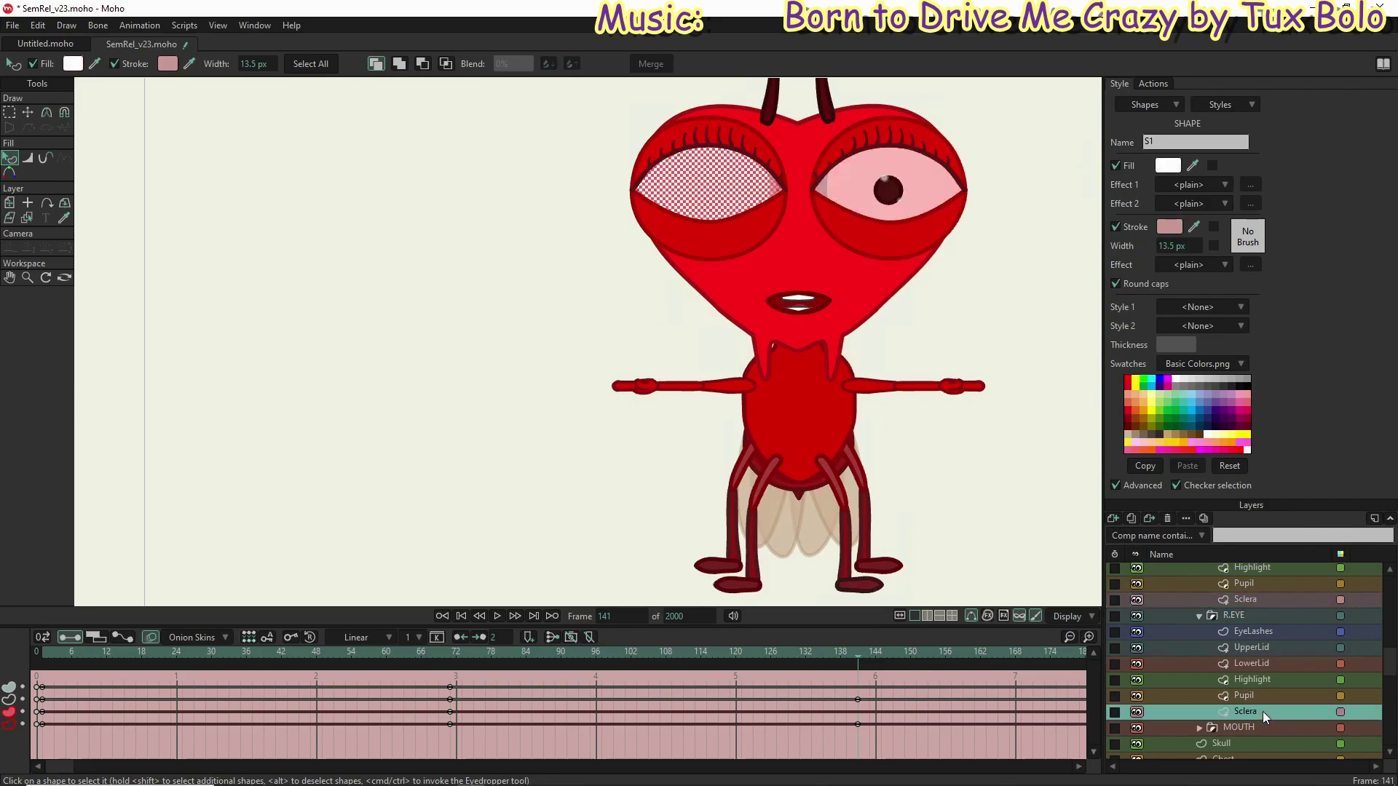
left_click(1169, 227)
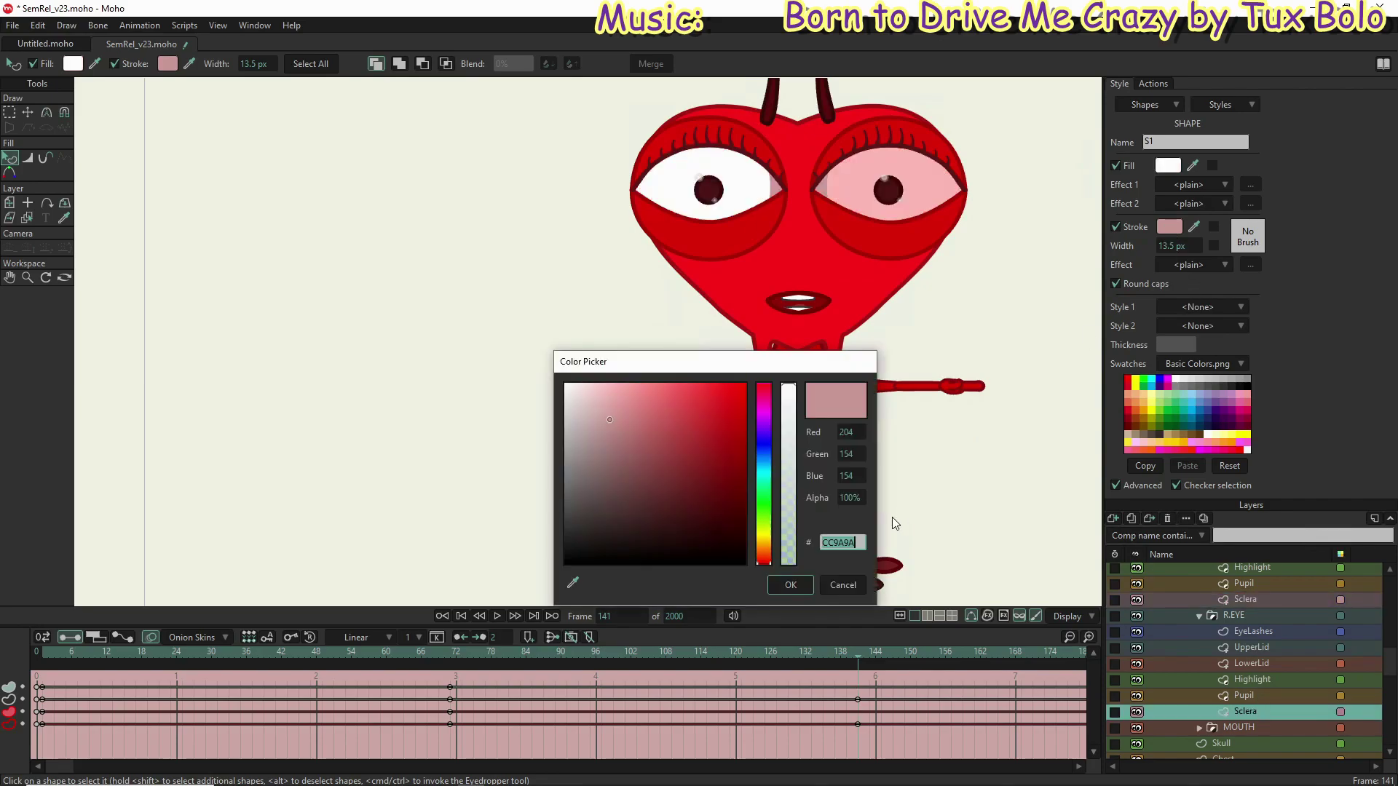
key("ctrl+v")
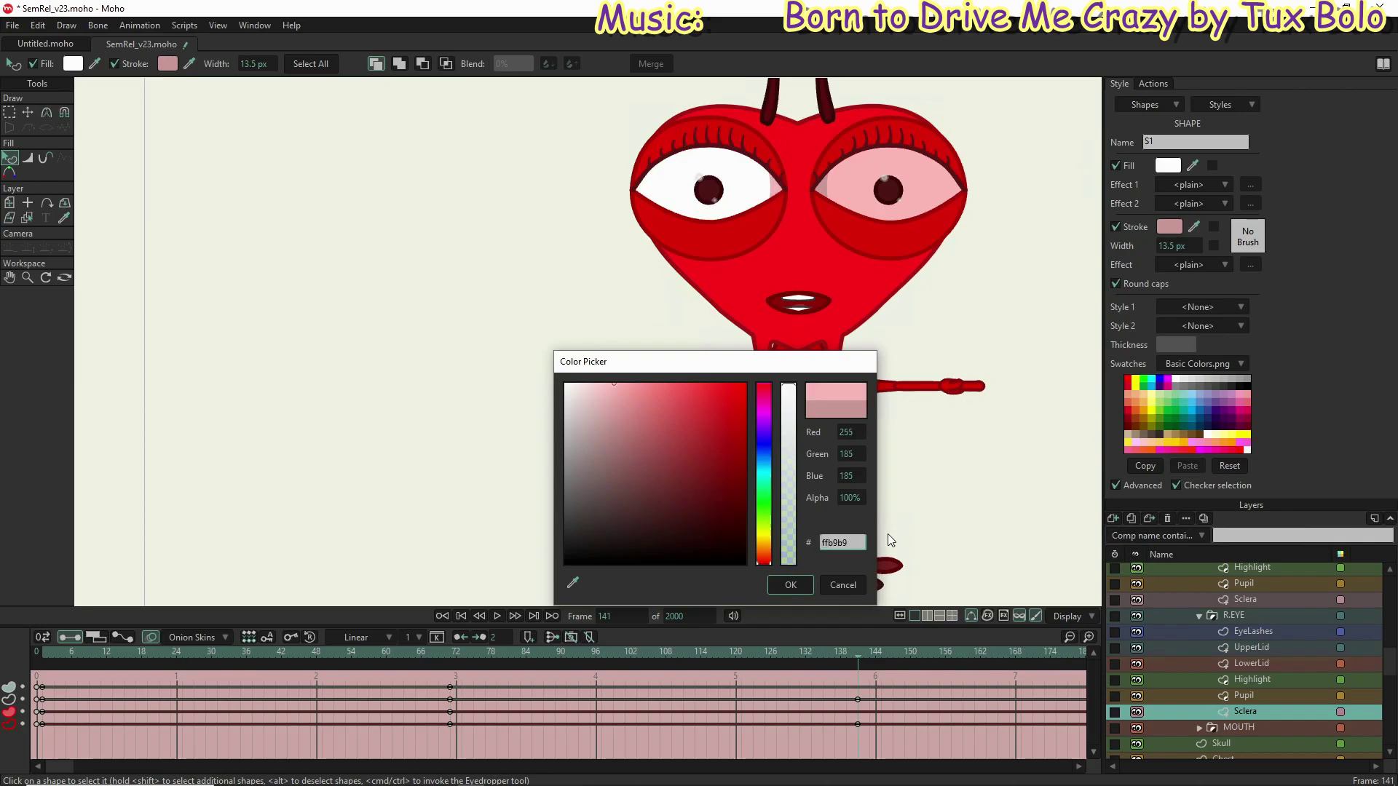
left_click(791, 586)
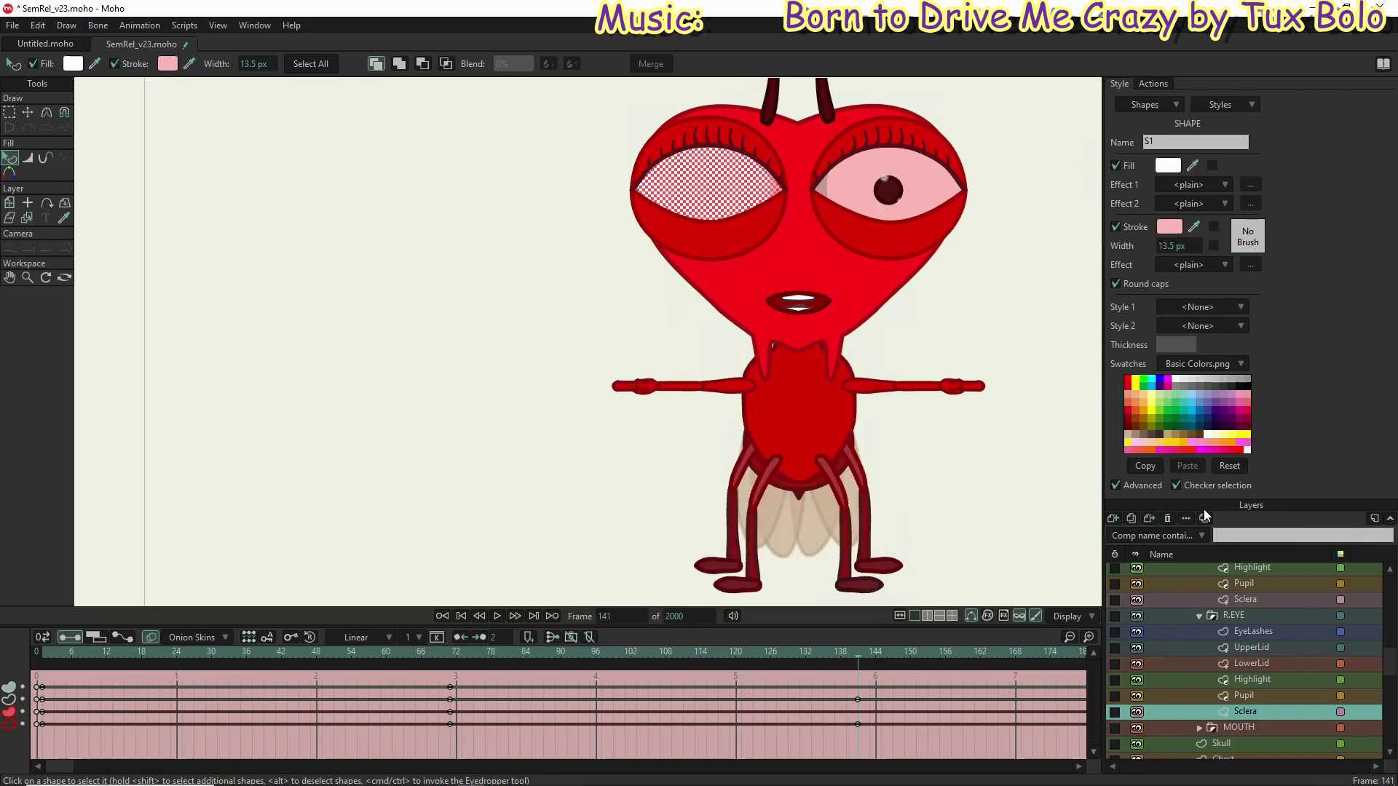
Step: Check the L.EYE Sclera's fill code at frame 141, and set that shape's stroke to hex E19A9A
left_click(1246, 600)
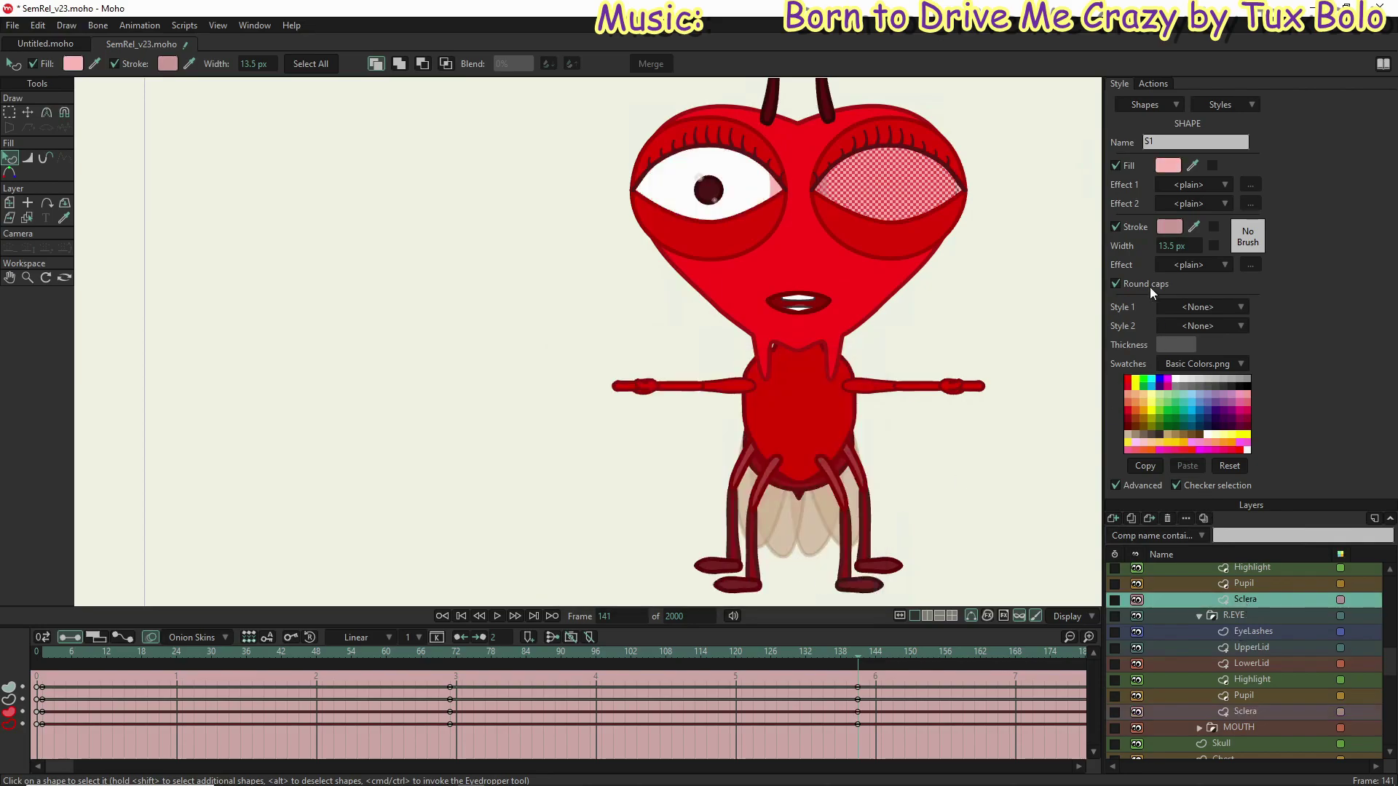
left_click(1173, 167)
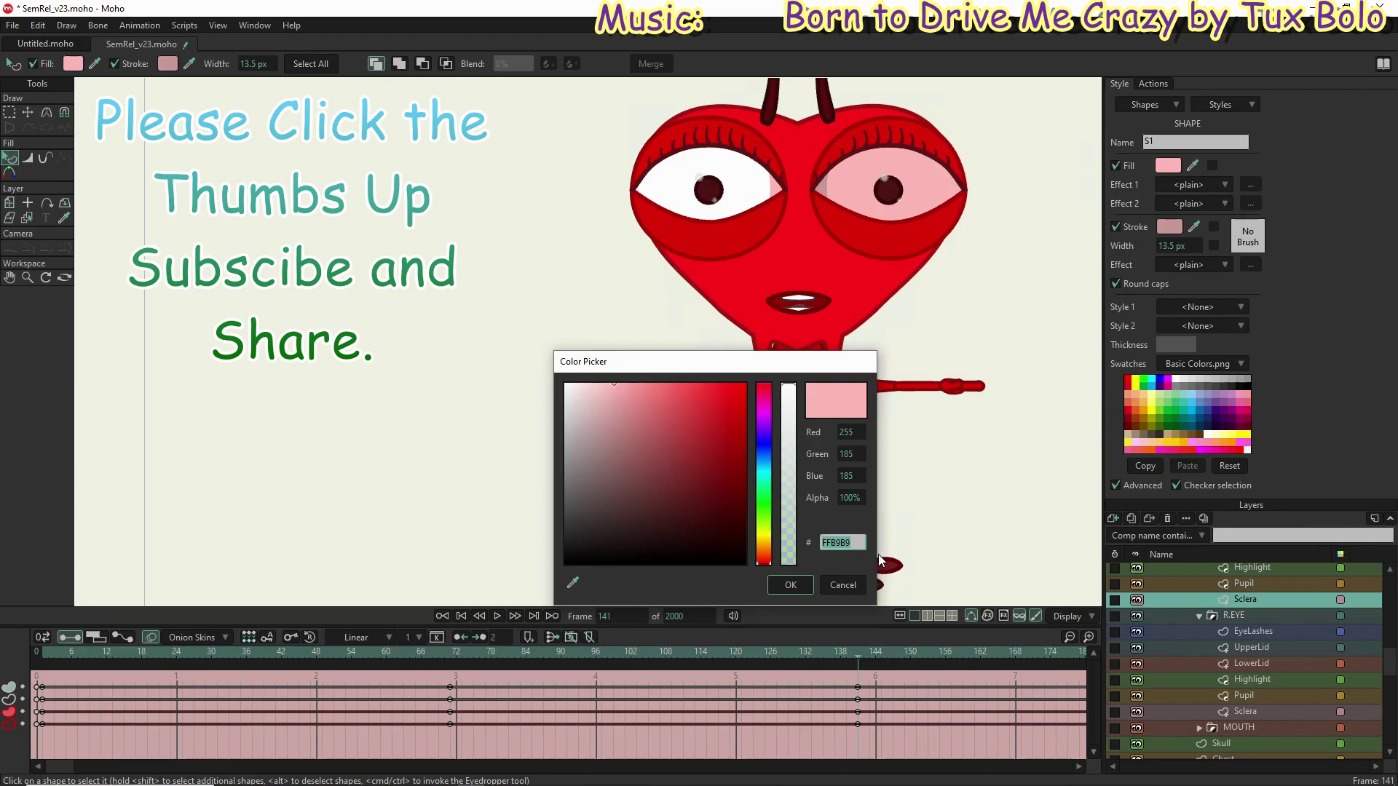
left_click(837, 588)
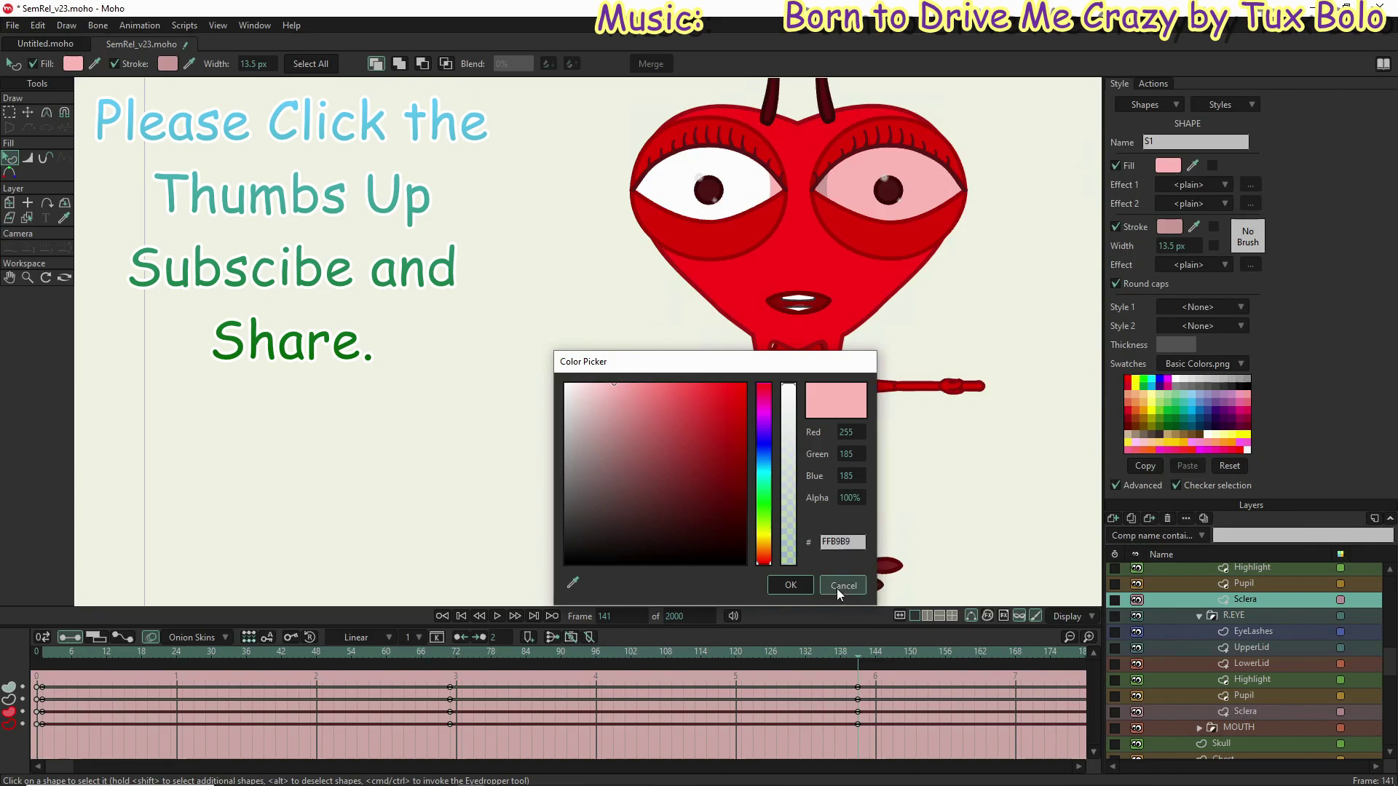
left_click(1170, 229)
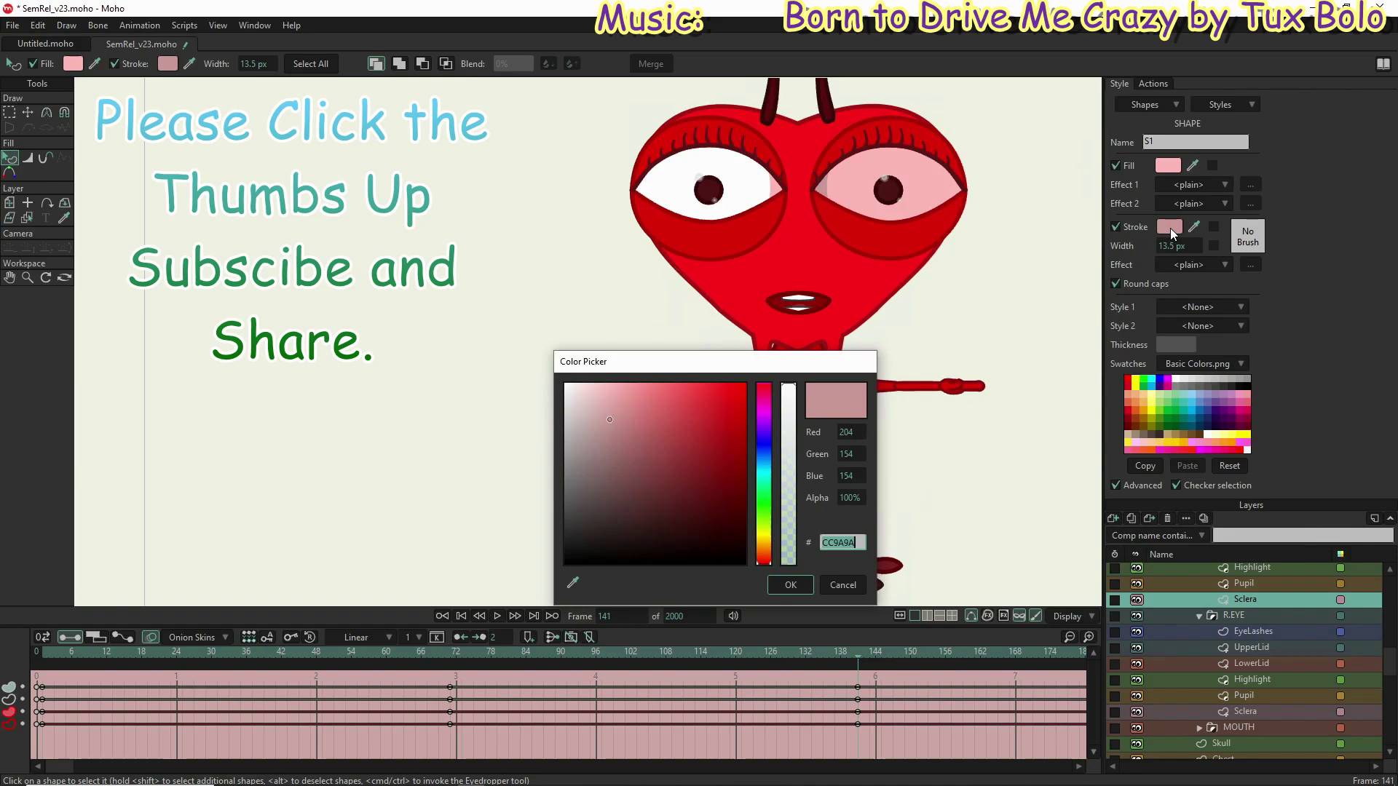
type("e19")
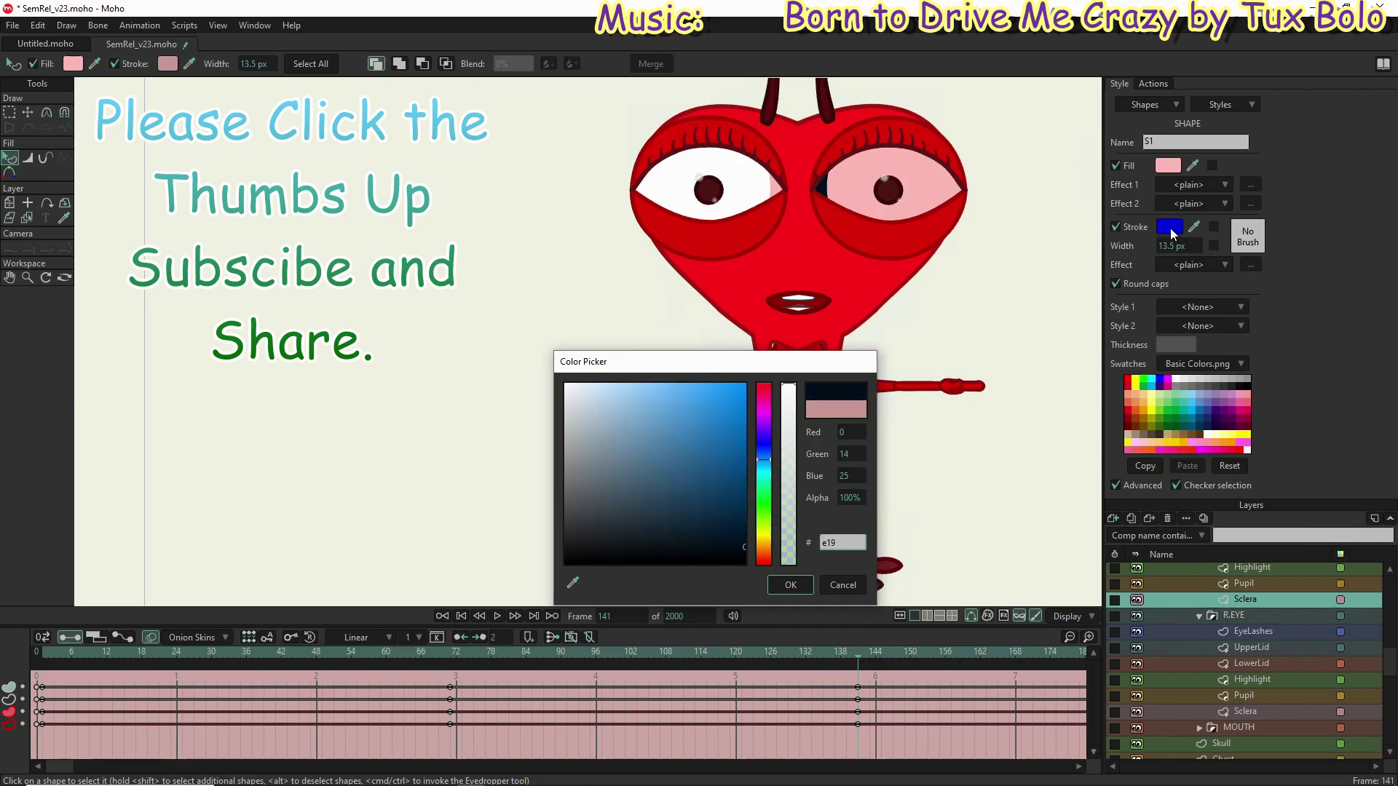
type("a9a")
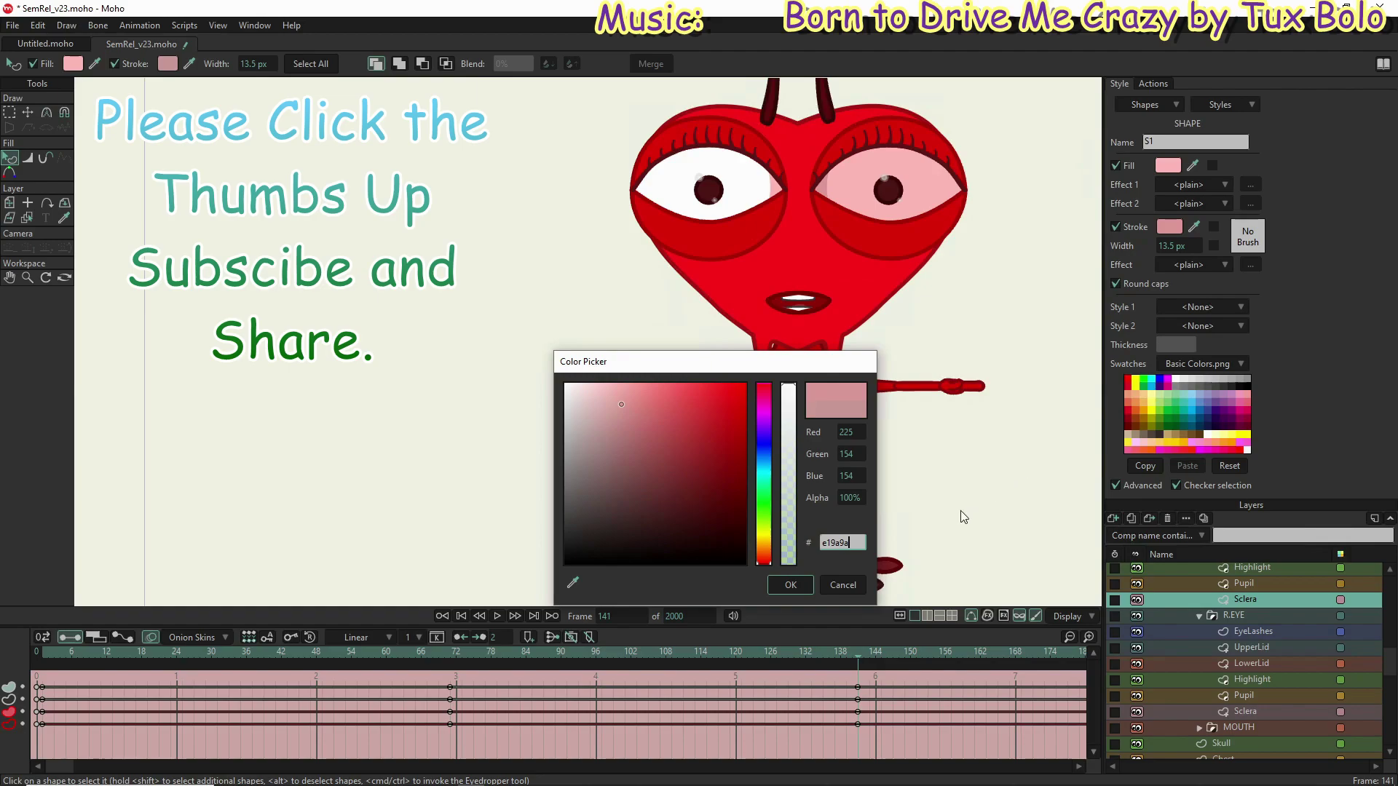
left_click_drag(853, 543, 822, 543)
left_click(791, 587)
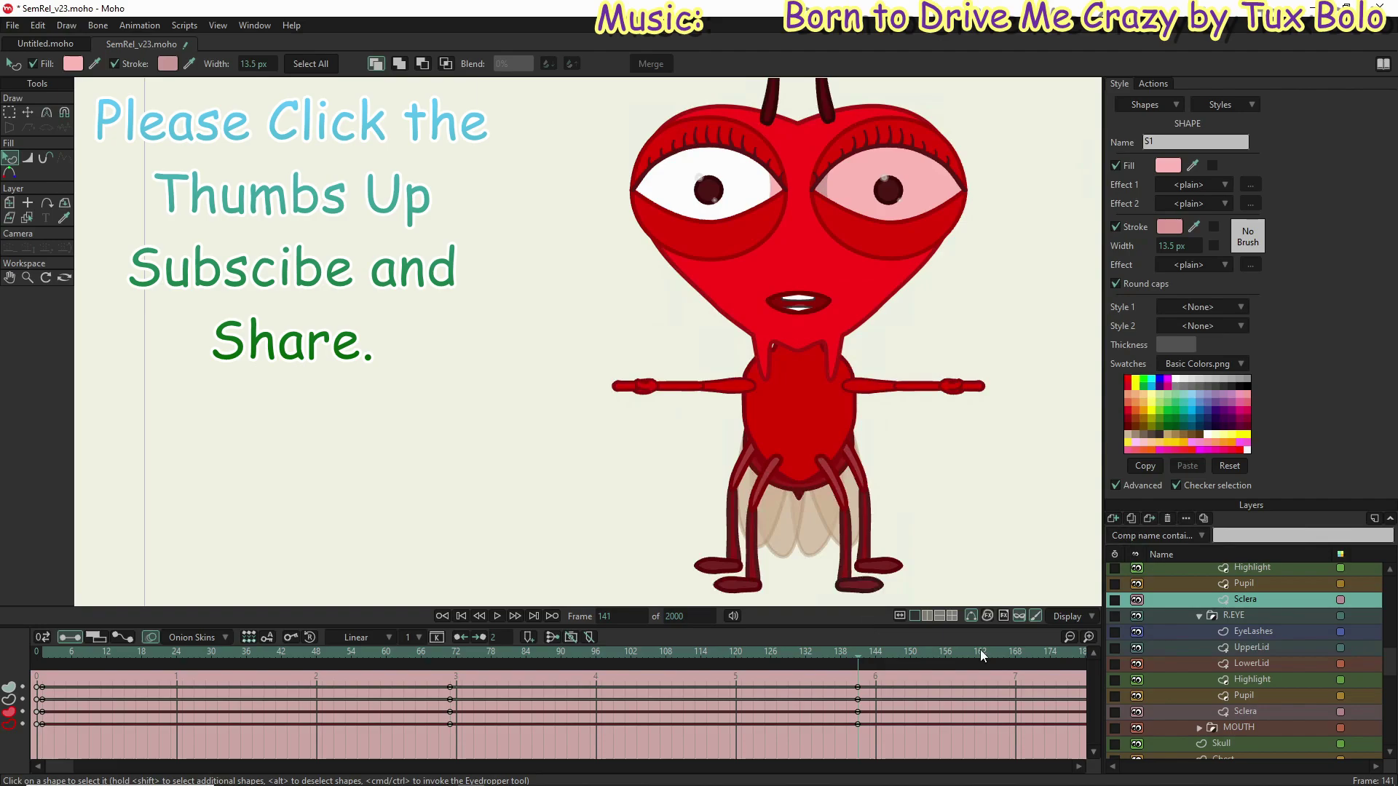
Step: Set the stroke of the R.EYE group's Sclera shape to hex E19A9A at frame 141
left_click(1269, 714)
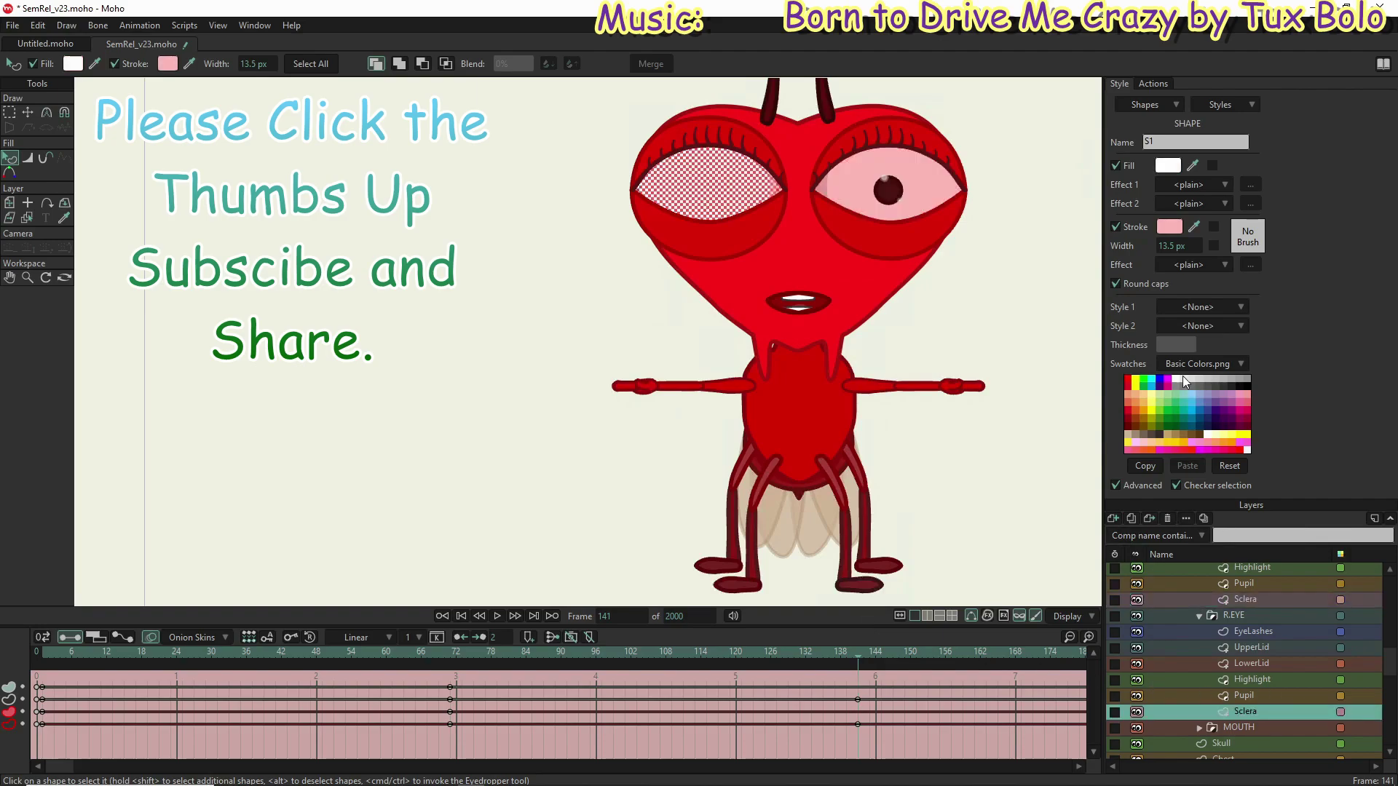
left_click(1171, 228)
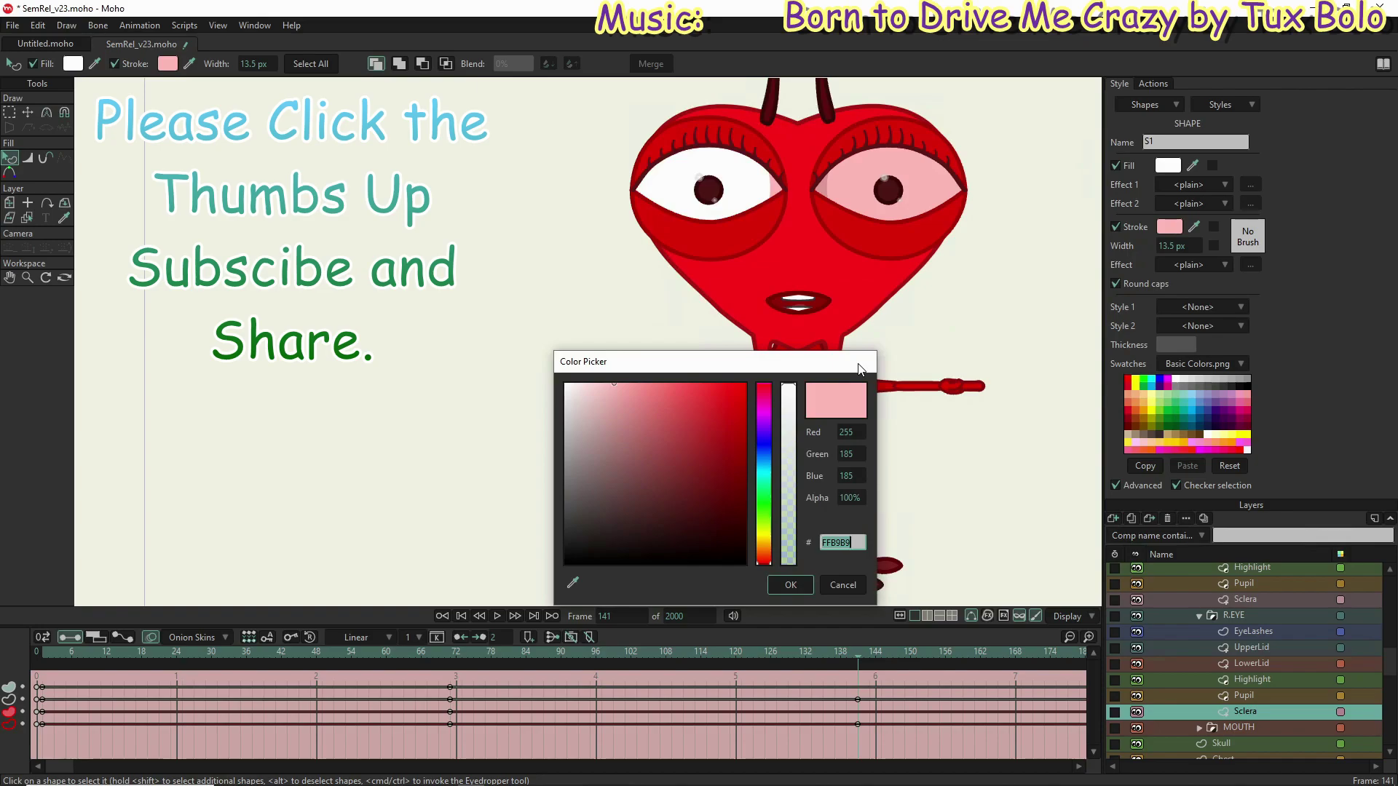
type("e19a9a")
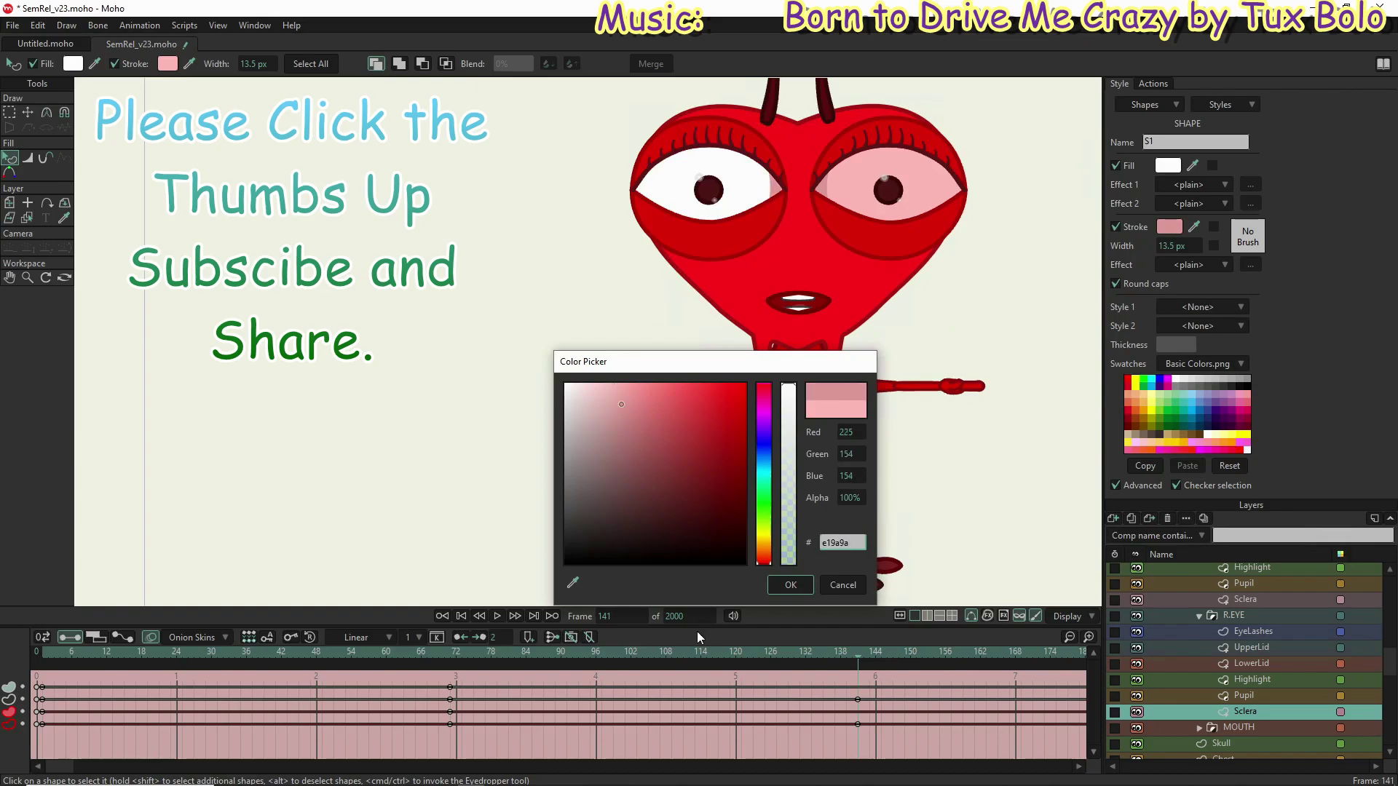
left_click(799, 586)
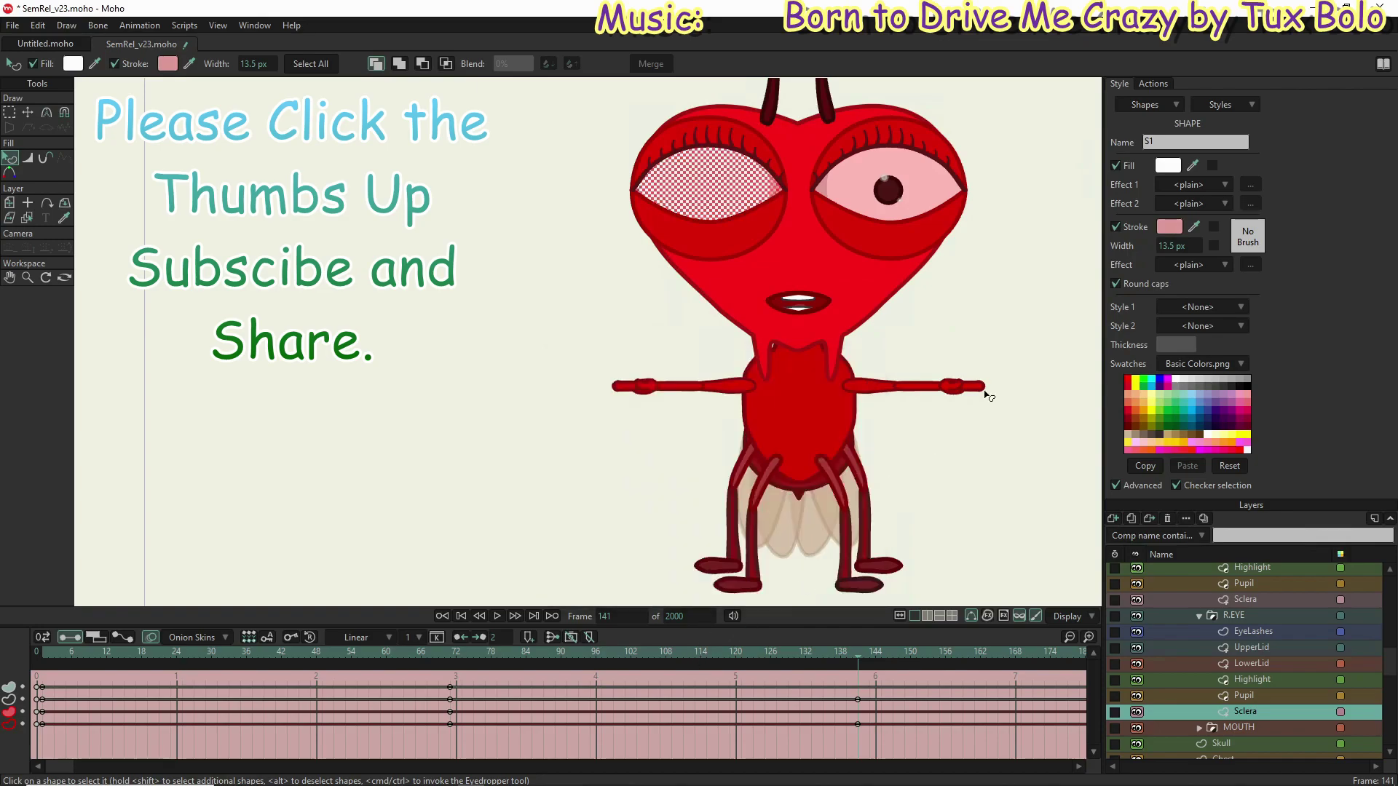
Step: At frame 141, set the fill of the L.EYE Sclera shape to light cyan, hex A0FFFF
left_click(1238, 596)
left_click(1161, 168)
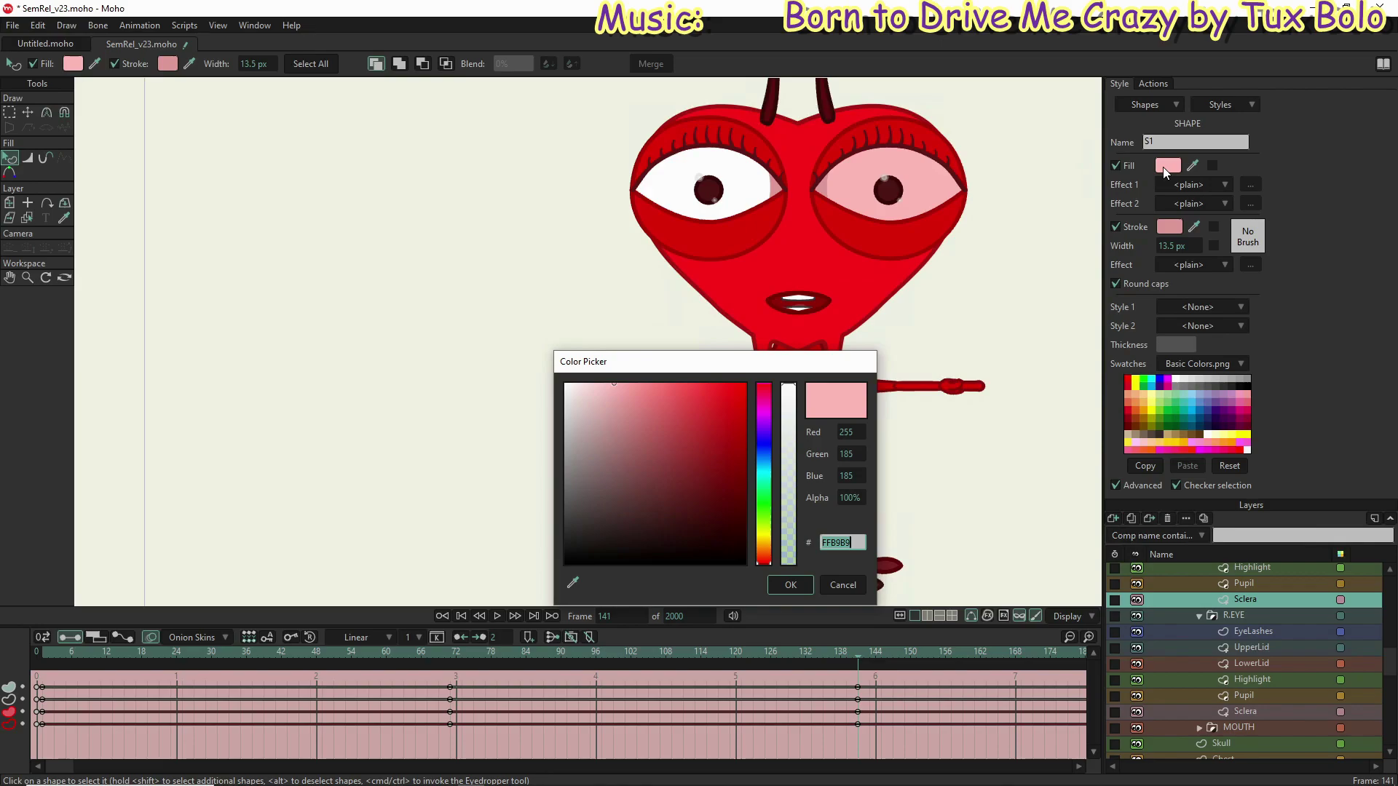
type("a")
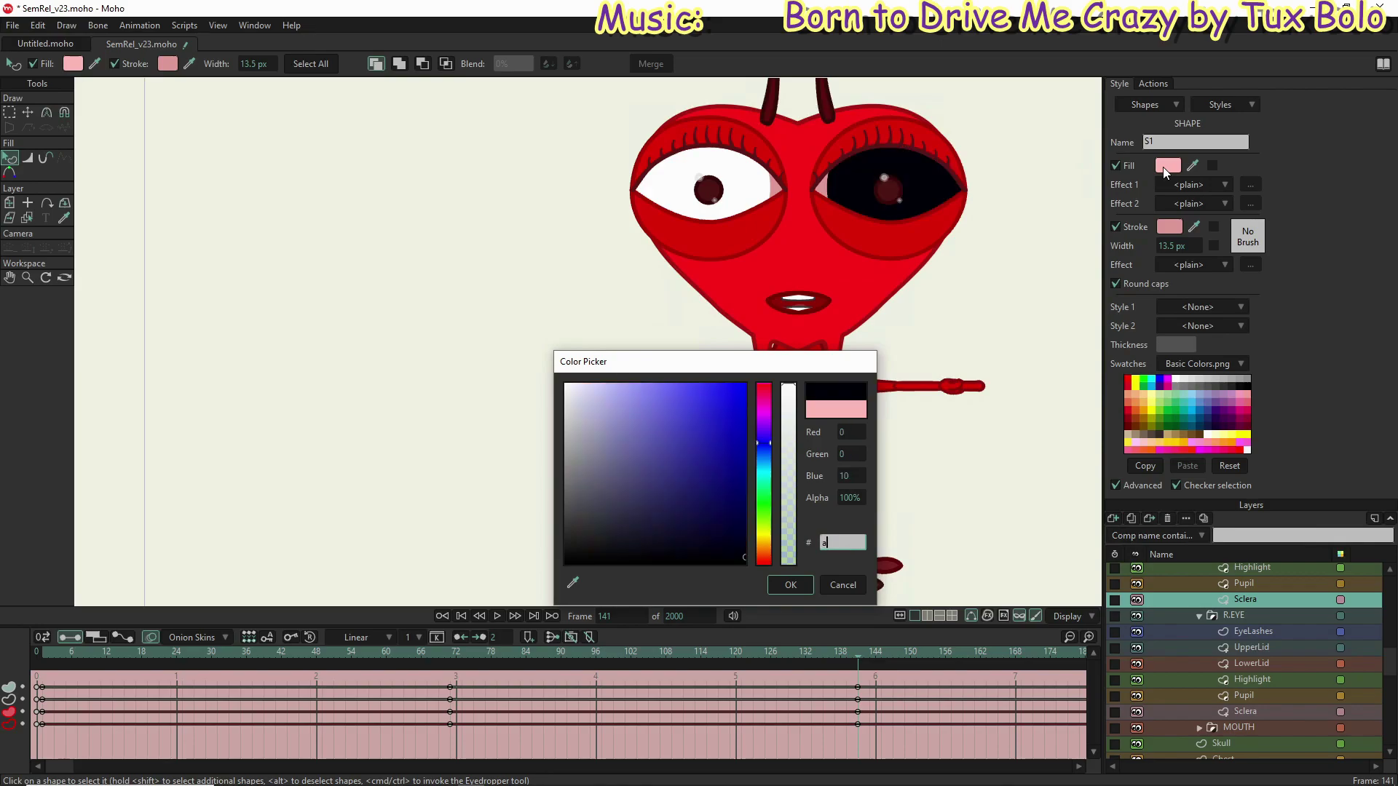
type("0ffff")
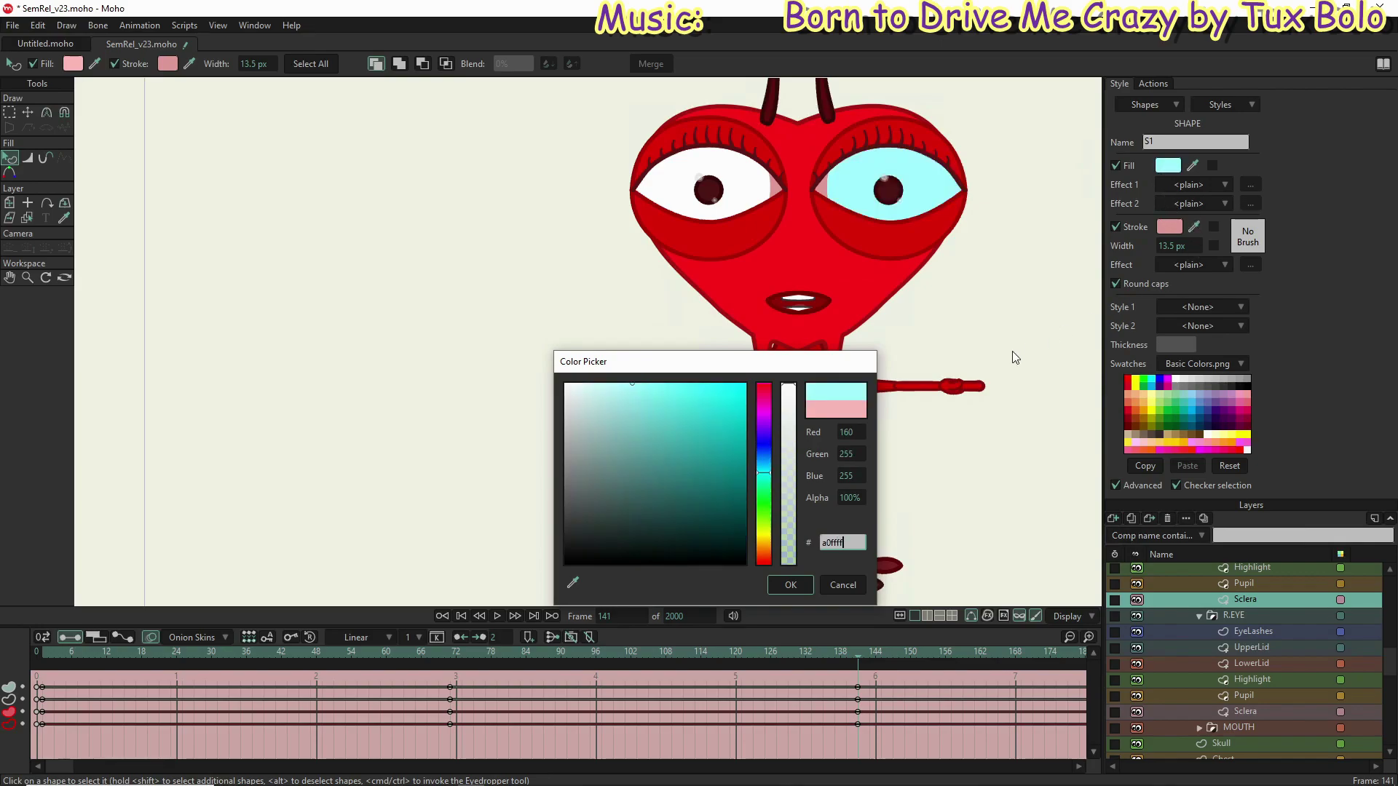
double_click(850, 542)
left_click(791, 585)
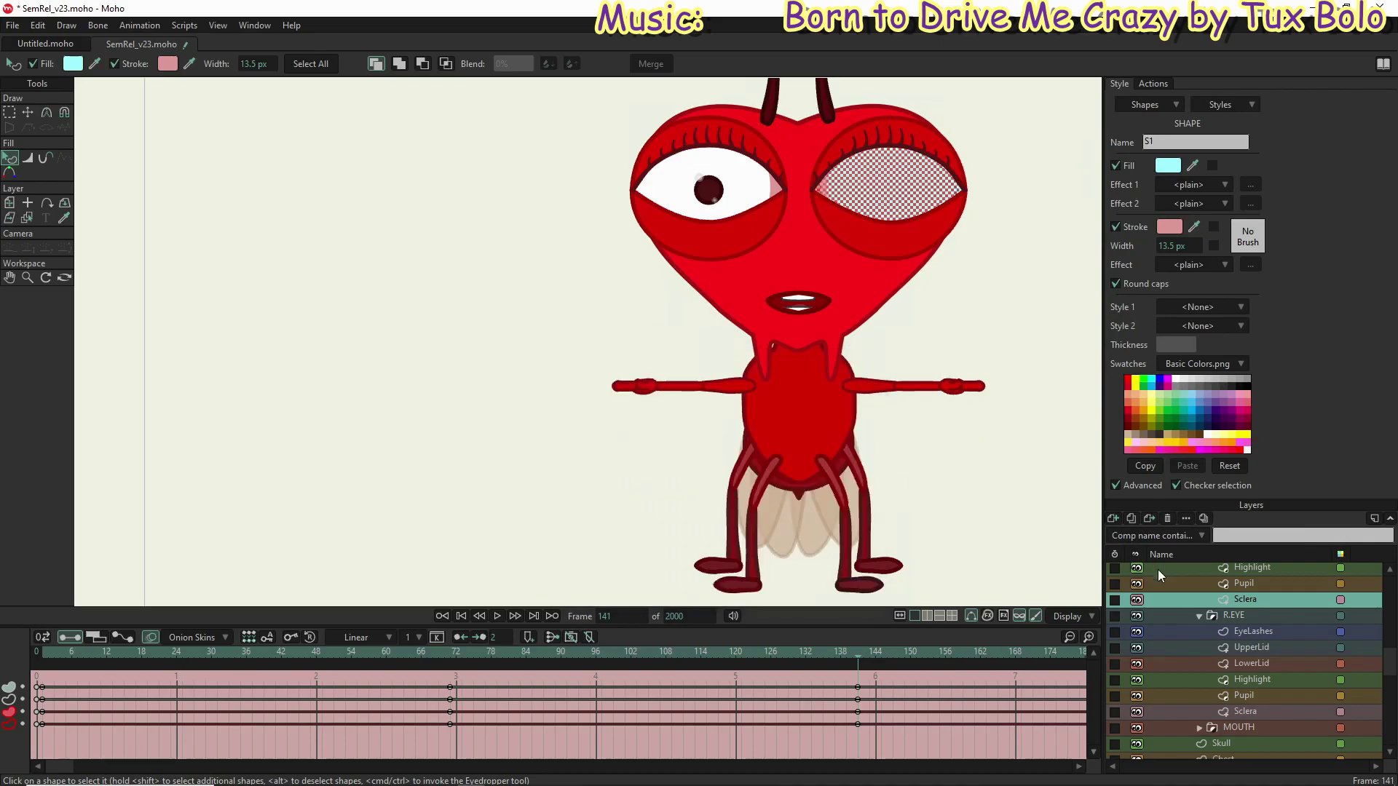
Step: At frame 141, set the fill of the R.EYE group's Sclera shape to light cyan, hex A0FFFF
left_click(1256, 712)
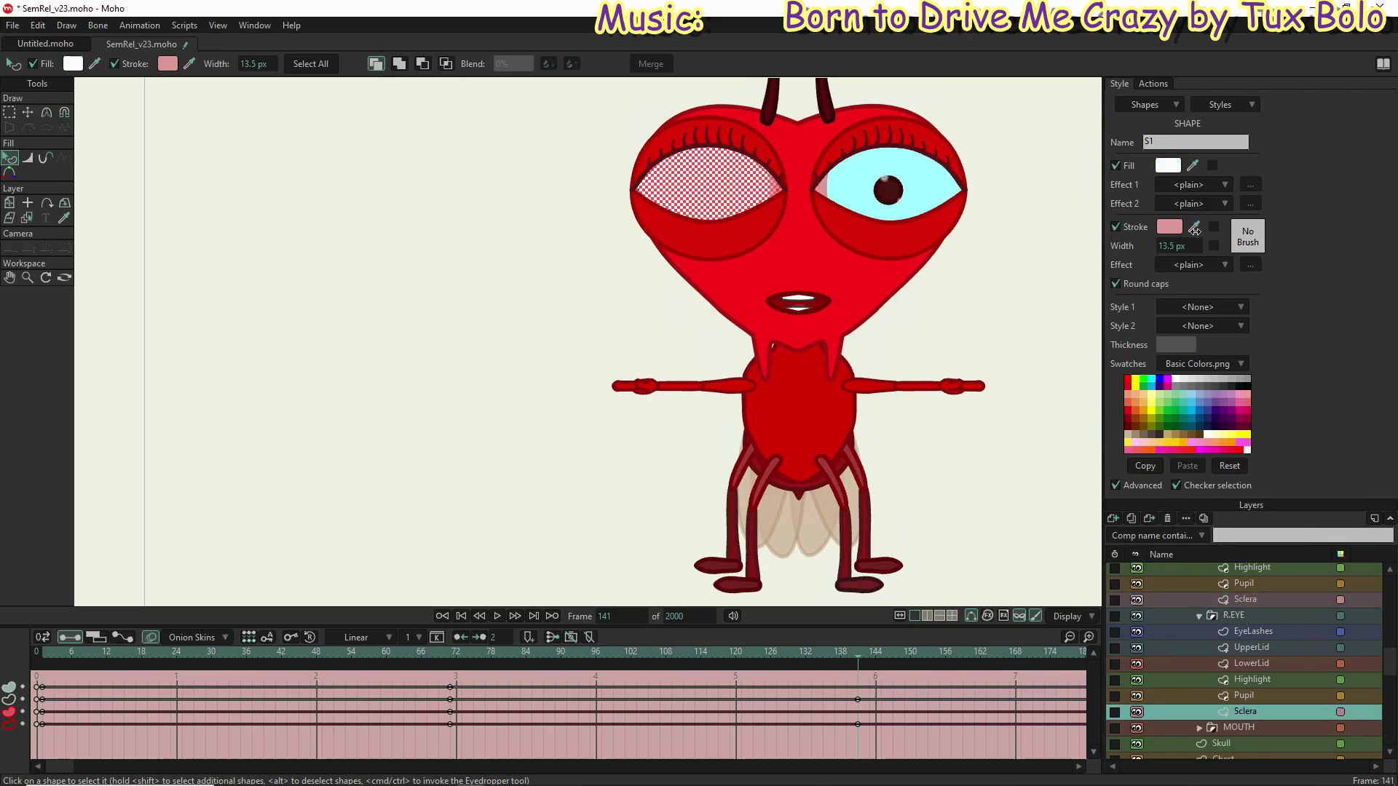
left_click(1168, 166)
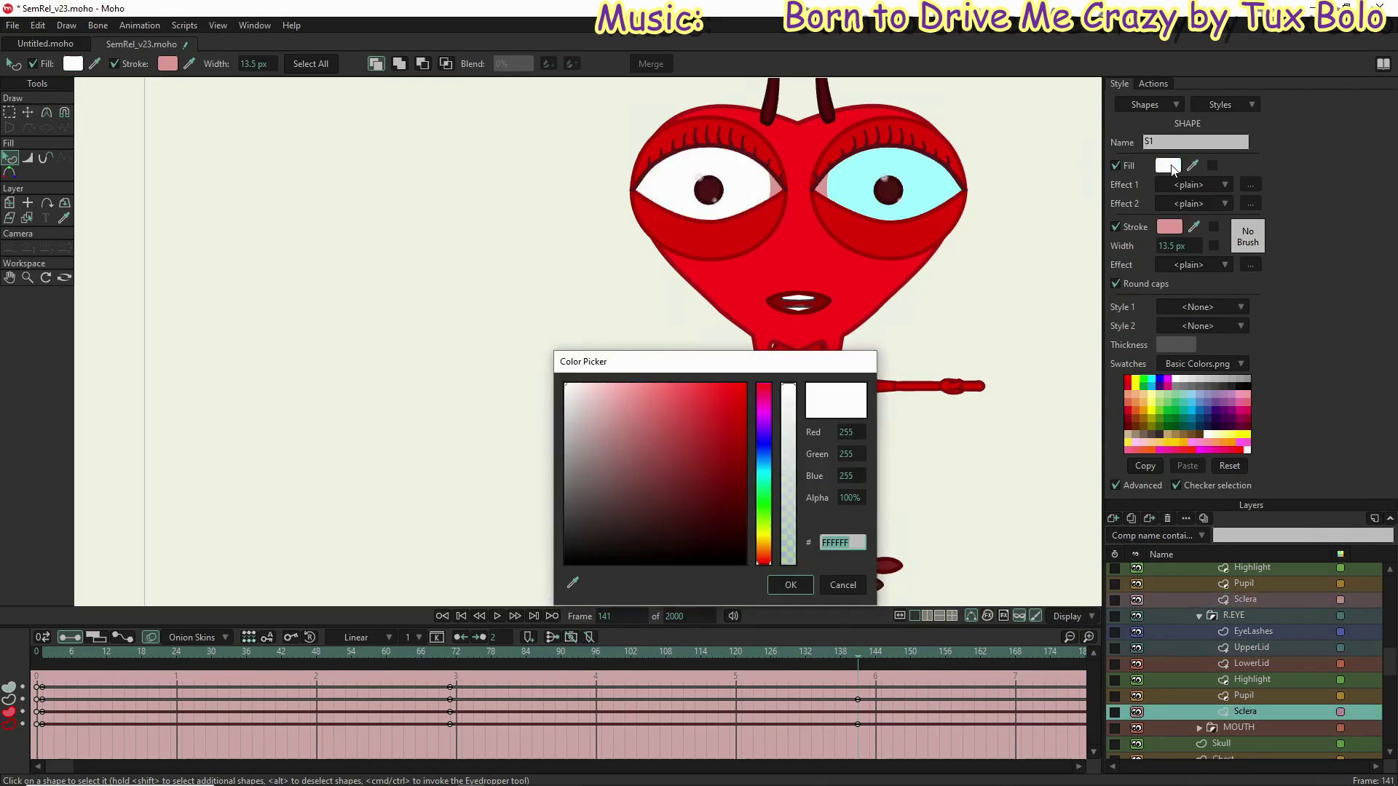
type("a0ffff")
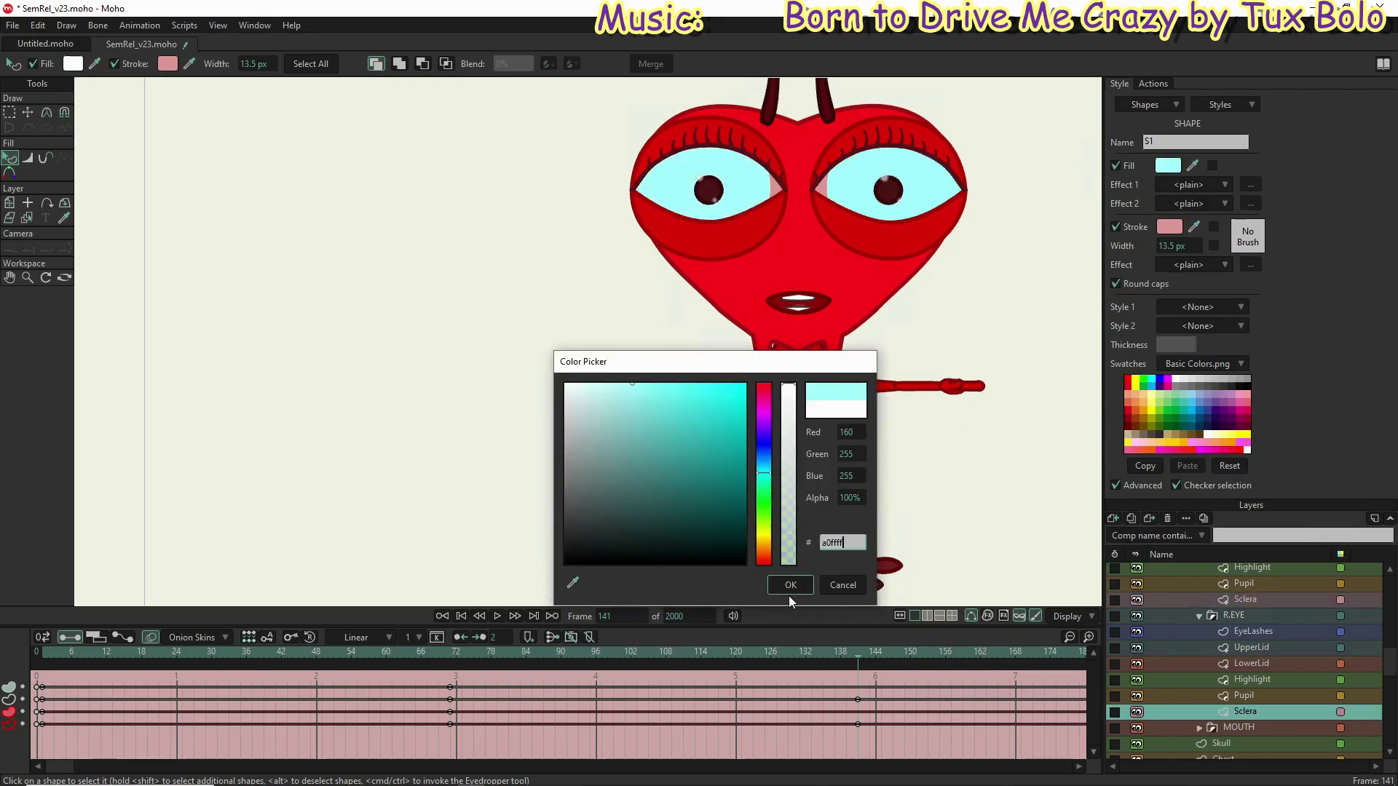
left_click(790, 591)
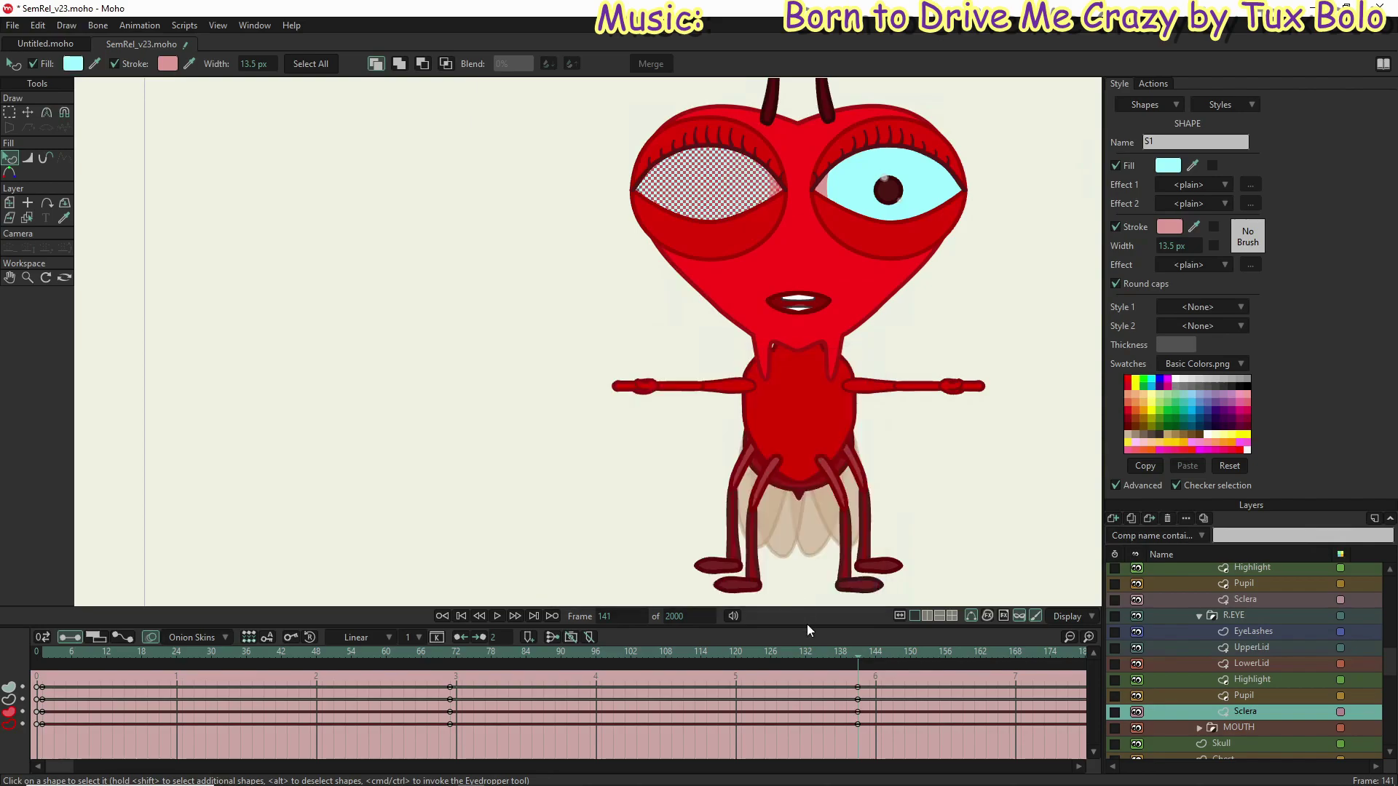
Step: Scrub the timeline between frame 141 and the first frames to check the sclera and wing colour transitions
left_click_drag(858, 654, 590, 657)
left_click_drag(448, 695, 84, 711)
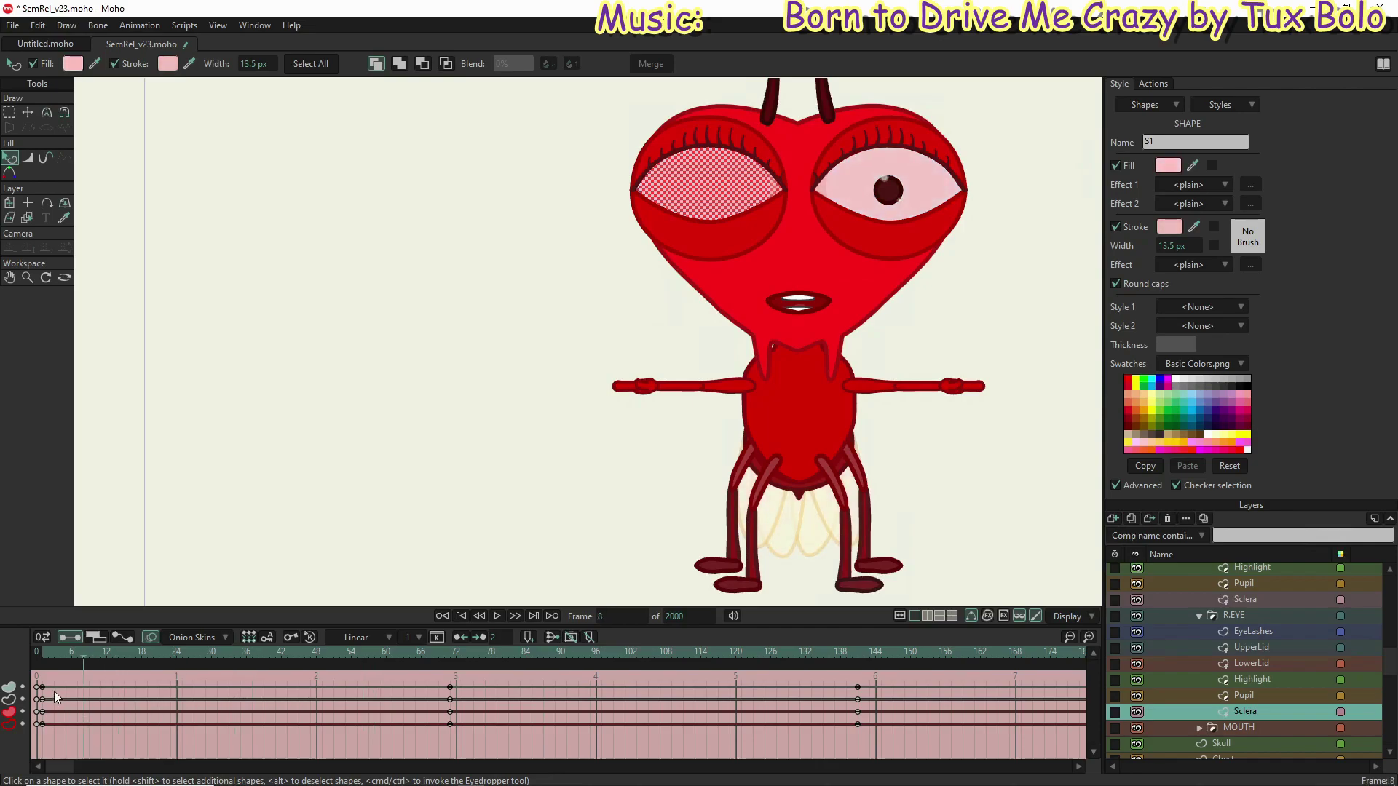
left_click_drag(193, 698, 846, 670)
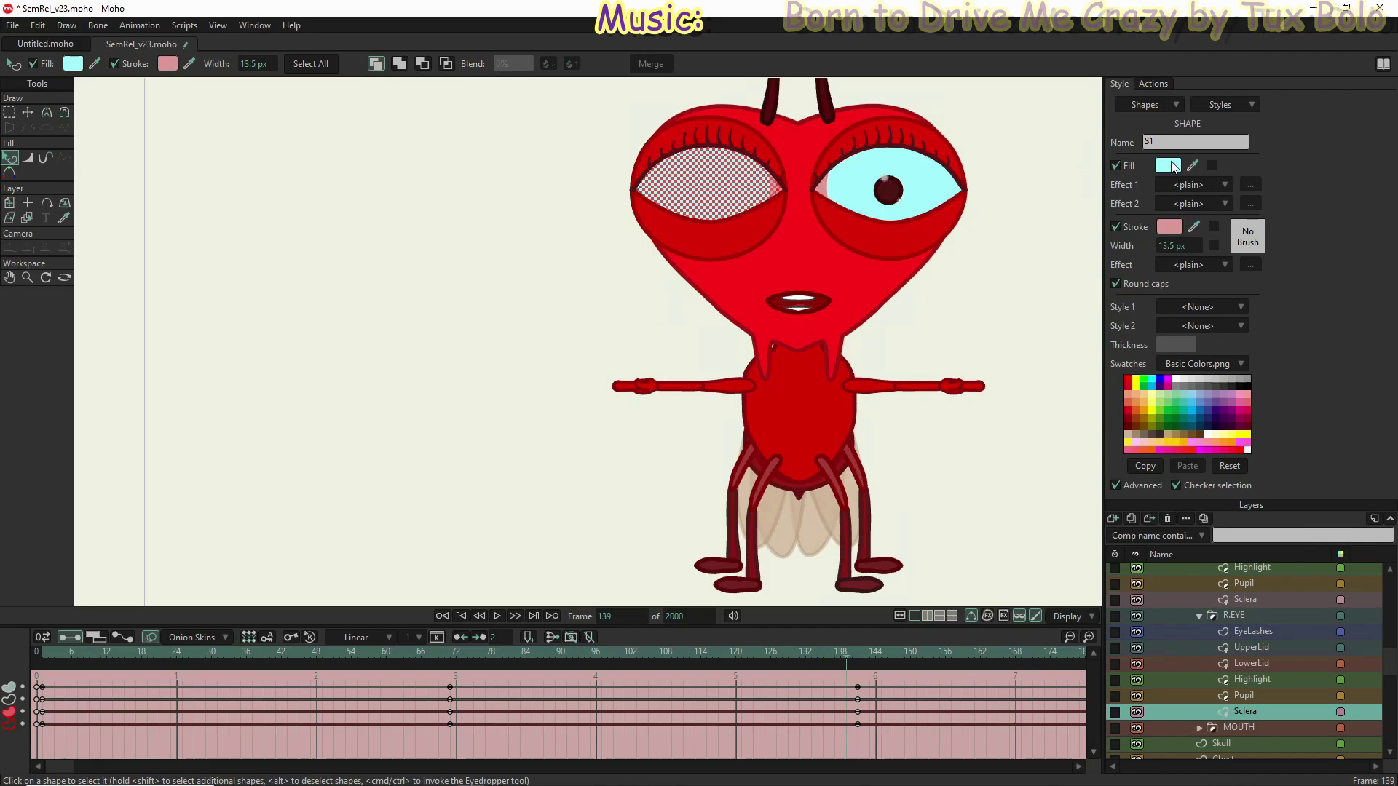
Step: Leave the ScleraWingsColor action and return to the Mainline timeline
left_click(1148, 82)
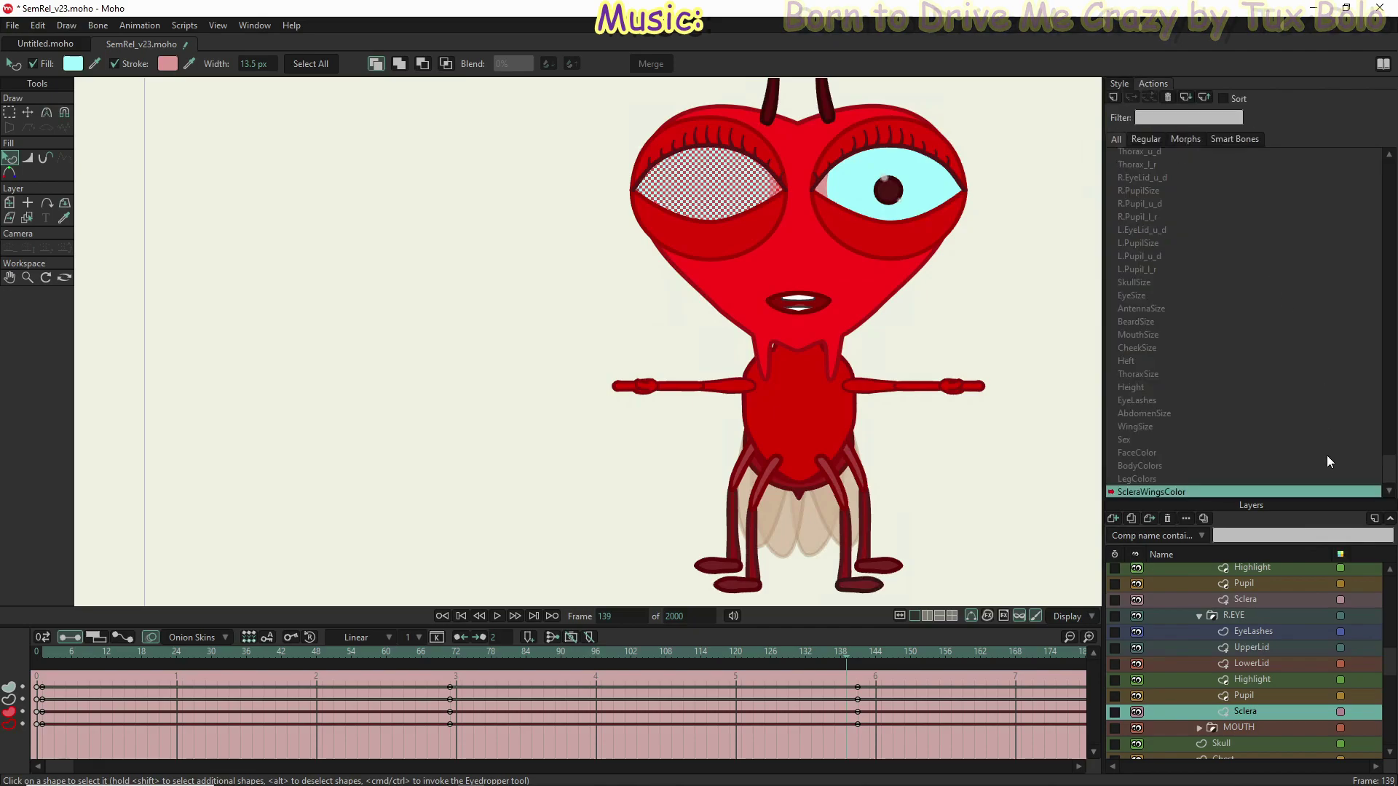
left_click_drag(1388, 472, 1385, 179)
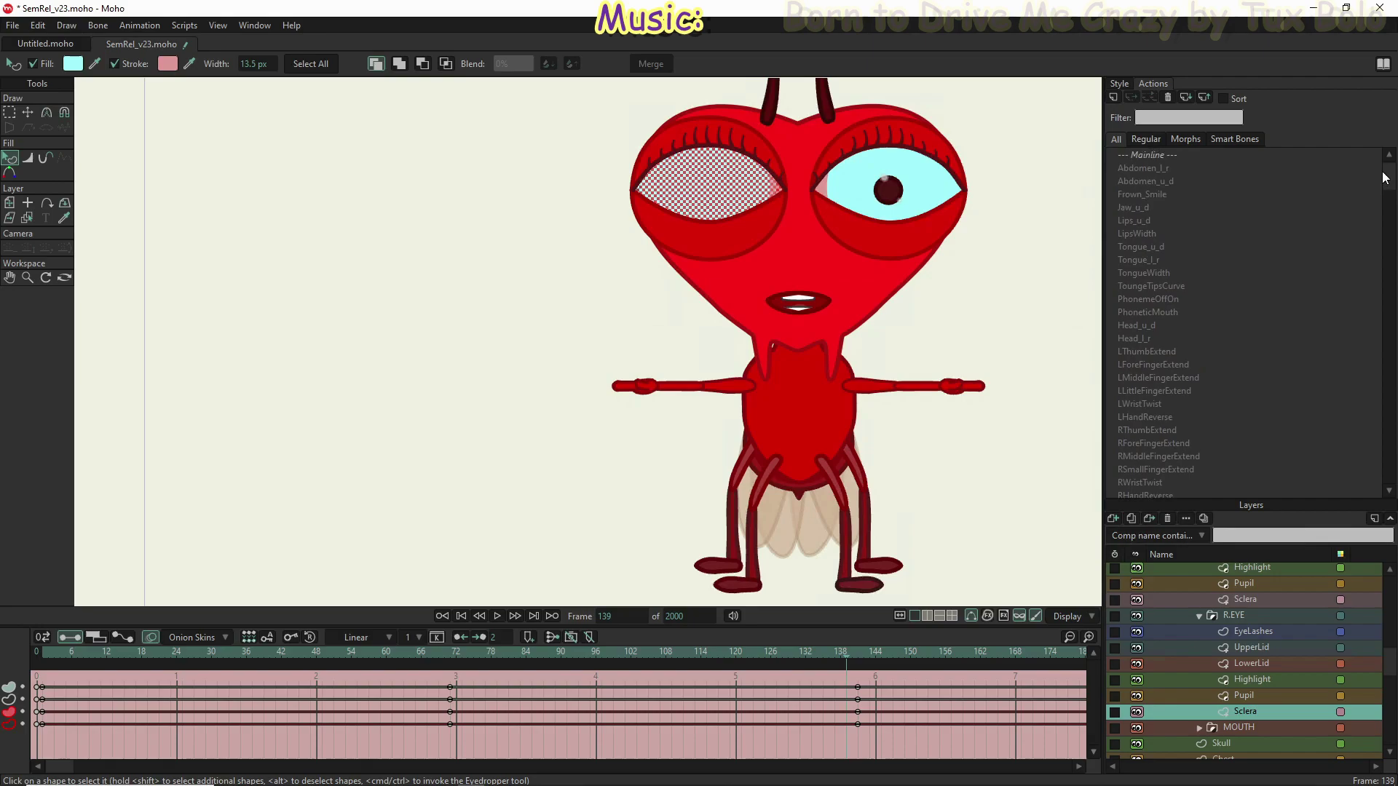
left_click(1147, 152)
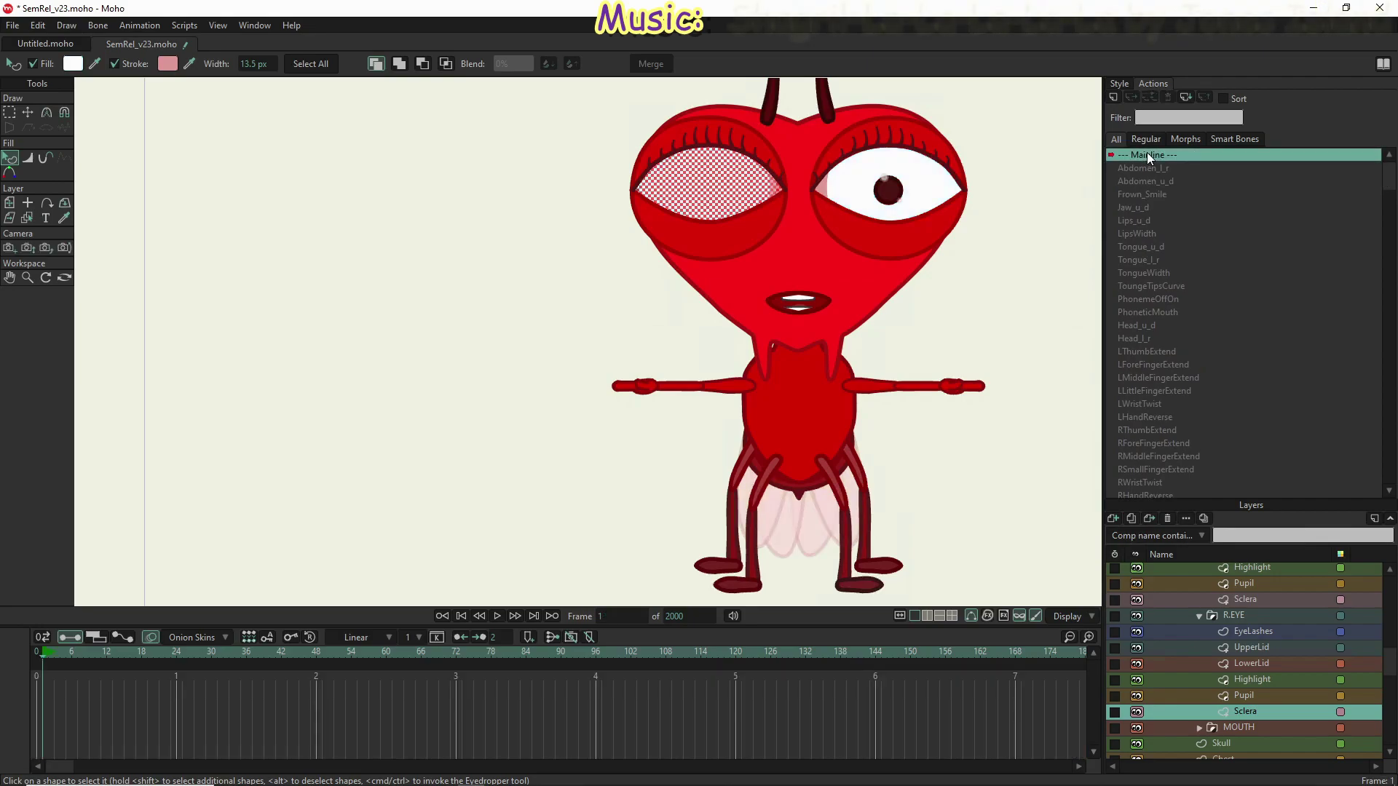
Step: On the SemRel bone layer, rotate the ScleraWingsColor bone at frame 1 to test its colour dial
scroll(1337, 579, "up", 10)
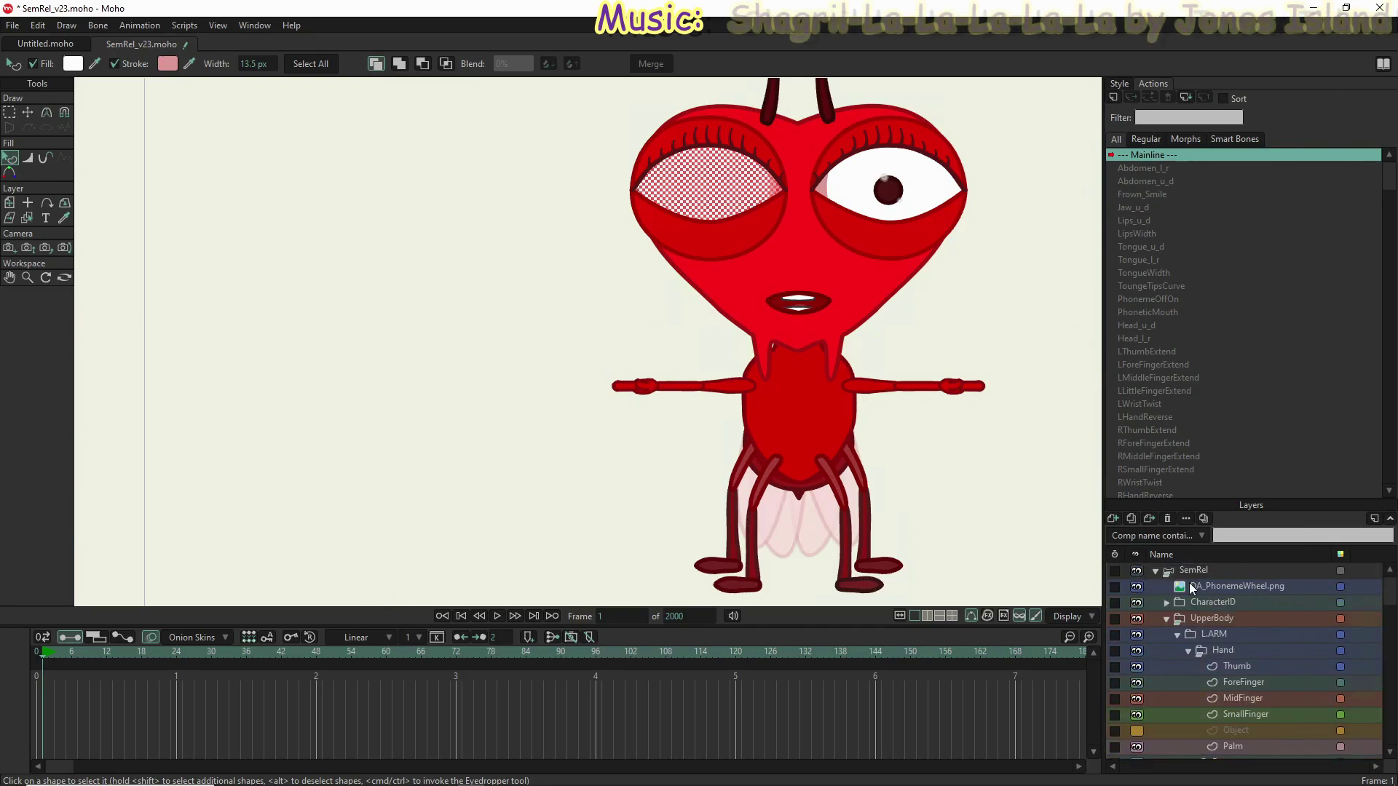
double_click(1271, 570)
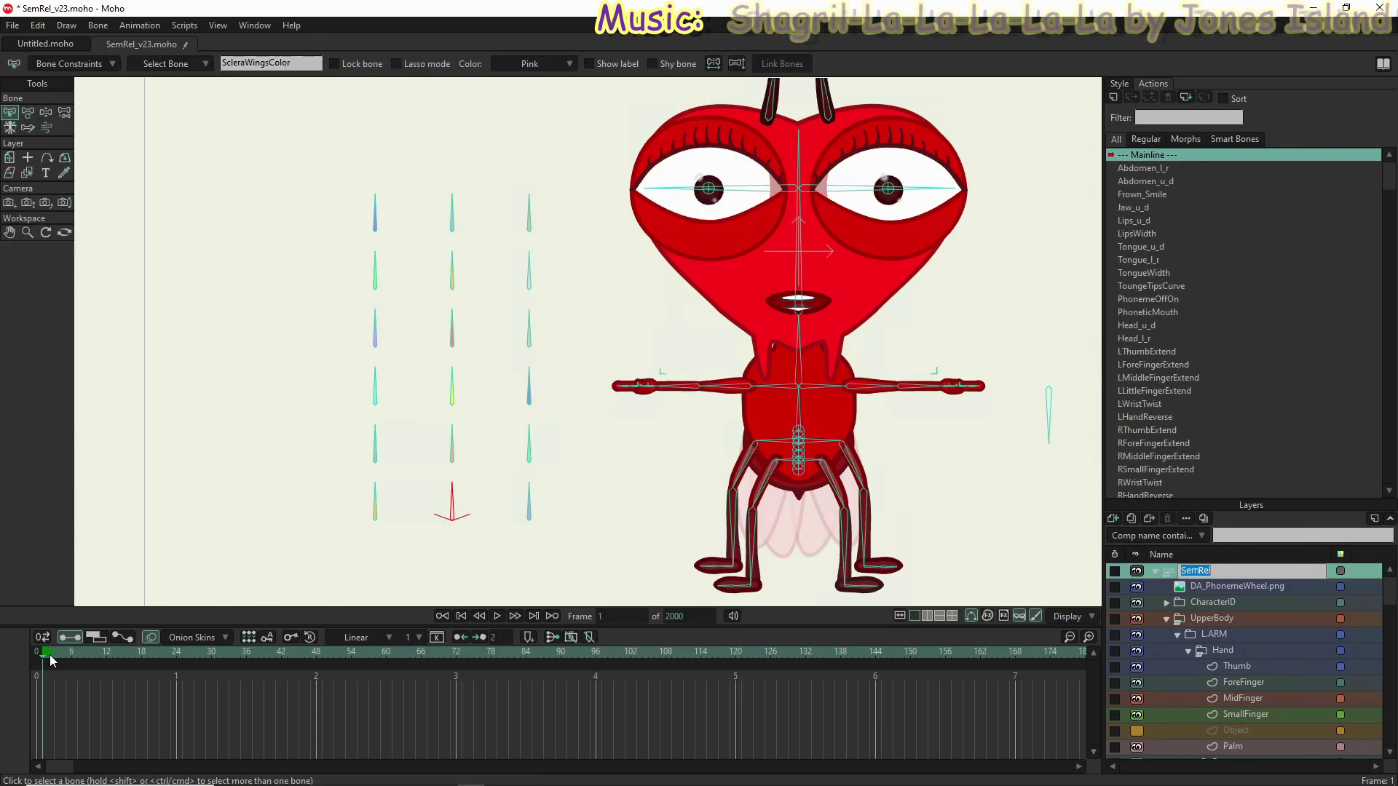
left_click(46, 112)
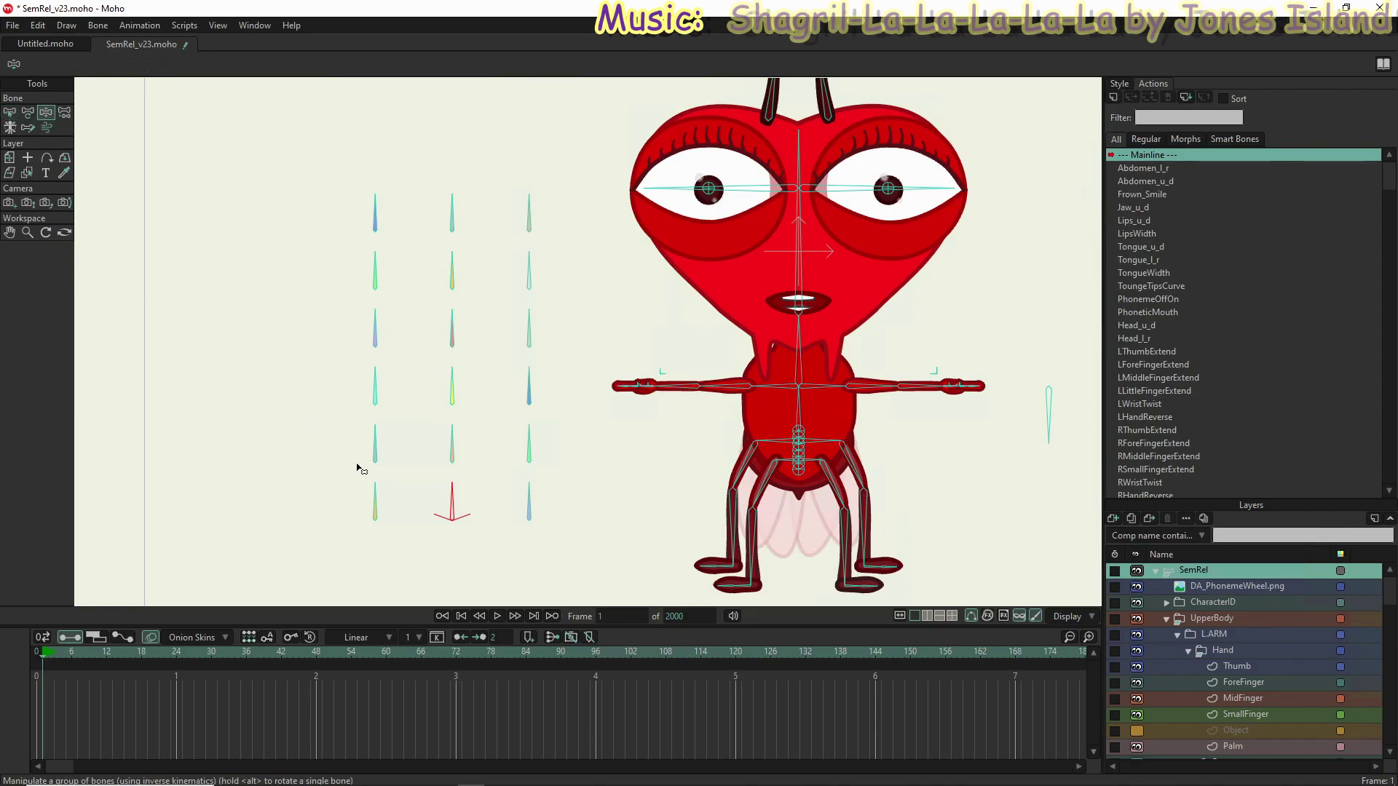
mouse_move(453, 488)
left_mouse_down()
mouse_move(508, 510)
mouse_move(440, 483)
mouse_move(381, 505)
mouse_move(440, 490)
mouse_move(515, 525)
mouse_move(474, 486)
mouse_move(459, 509)
mouse_move(396, 527)
mouse_move(447, 499)
mouse_move(524, 530)
mouse_move(481, 497)
mouse_move(420, 513)
mouse_move(403, 539)
mouse_move(447, 495)
mouse_move(490, 517)
mouse_move(435, 486)
left_mouse_up()
Step: Select the PupilAntennaColor bone and clear all animation from the document
left_click(530, 503)
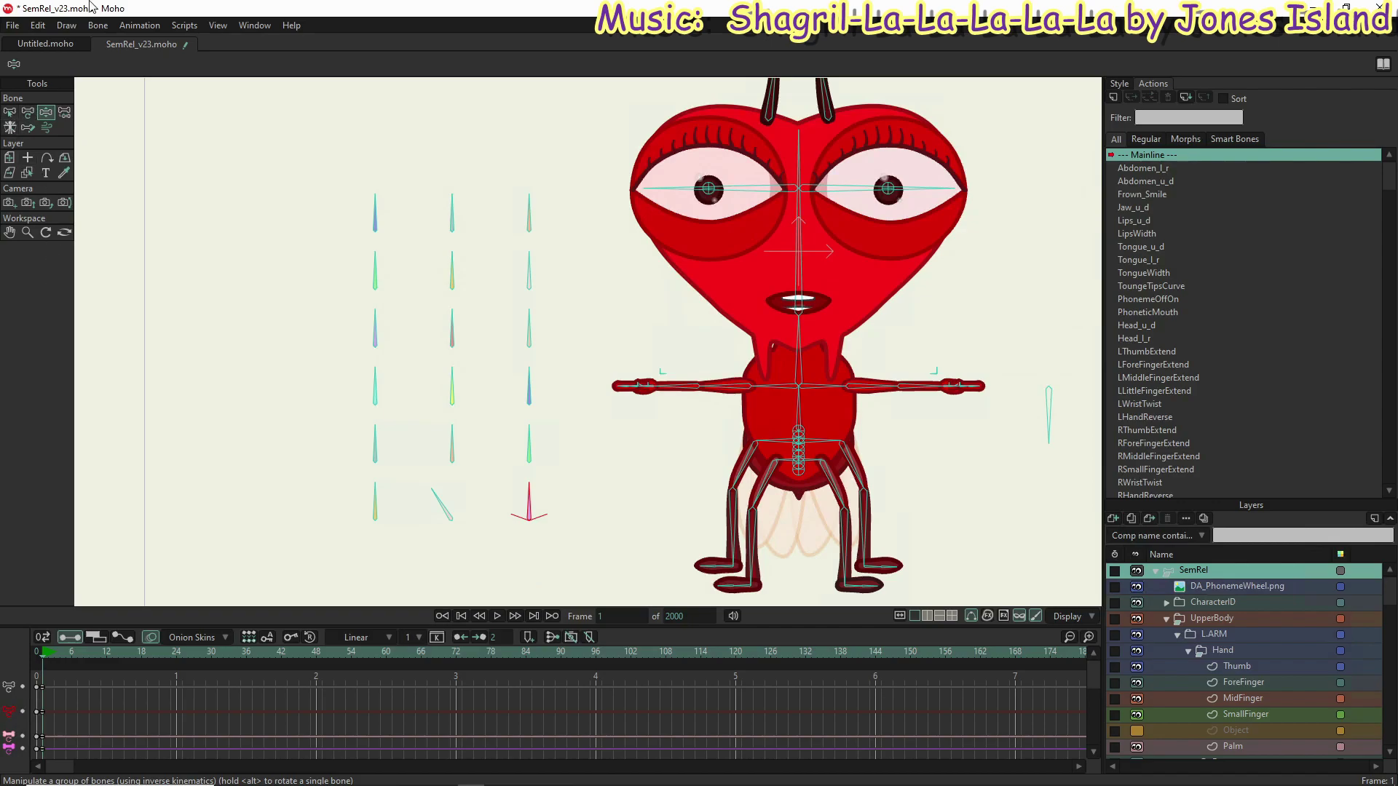
left_click(125, 25)
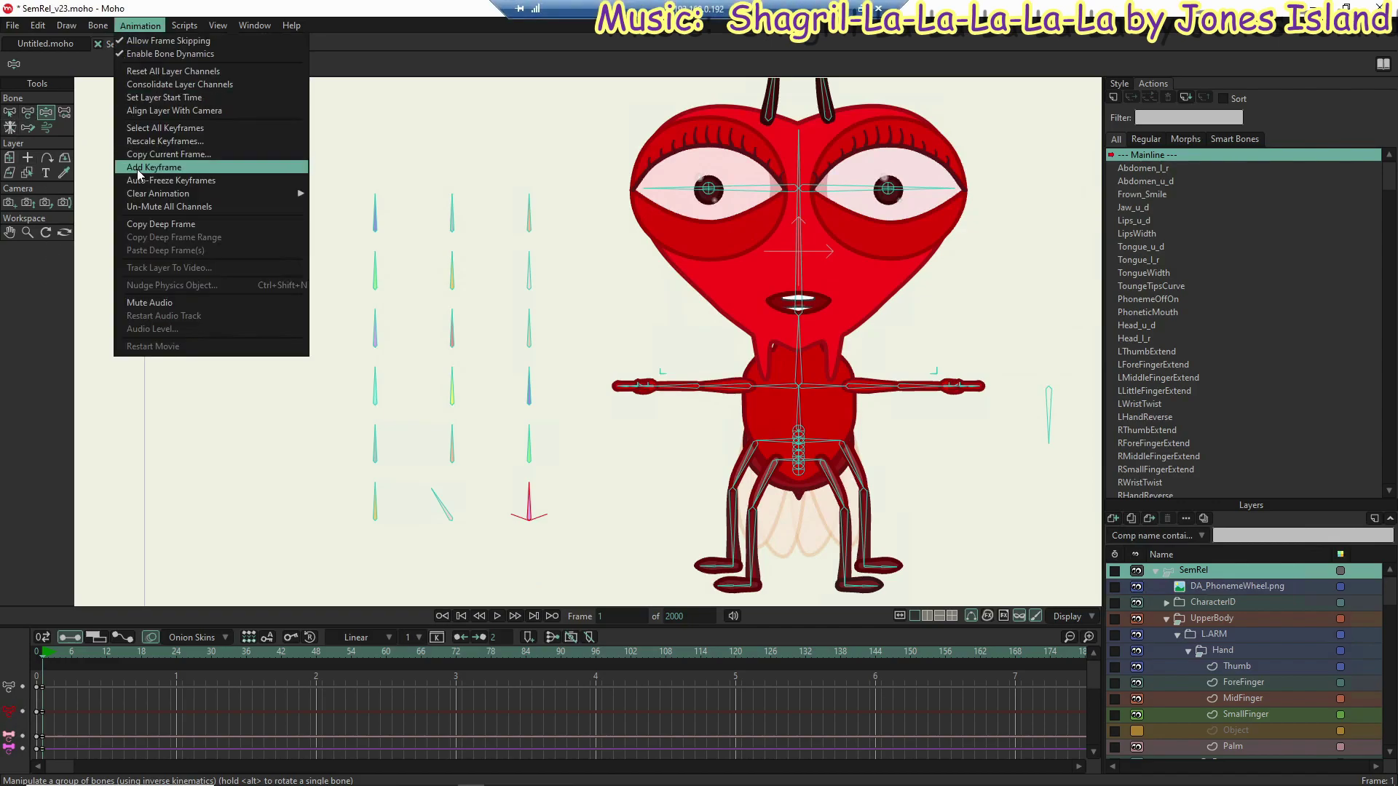
mouse_move(169, 194)
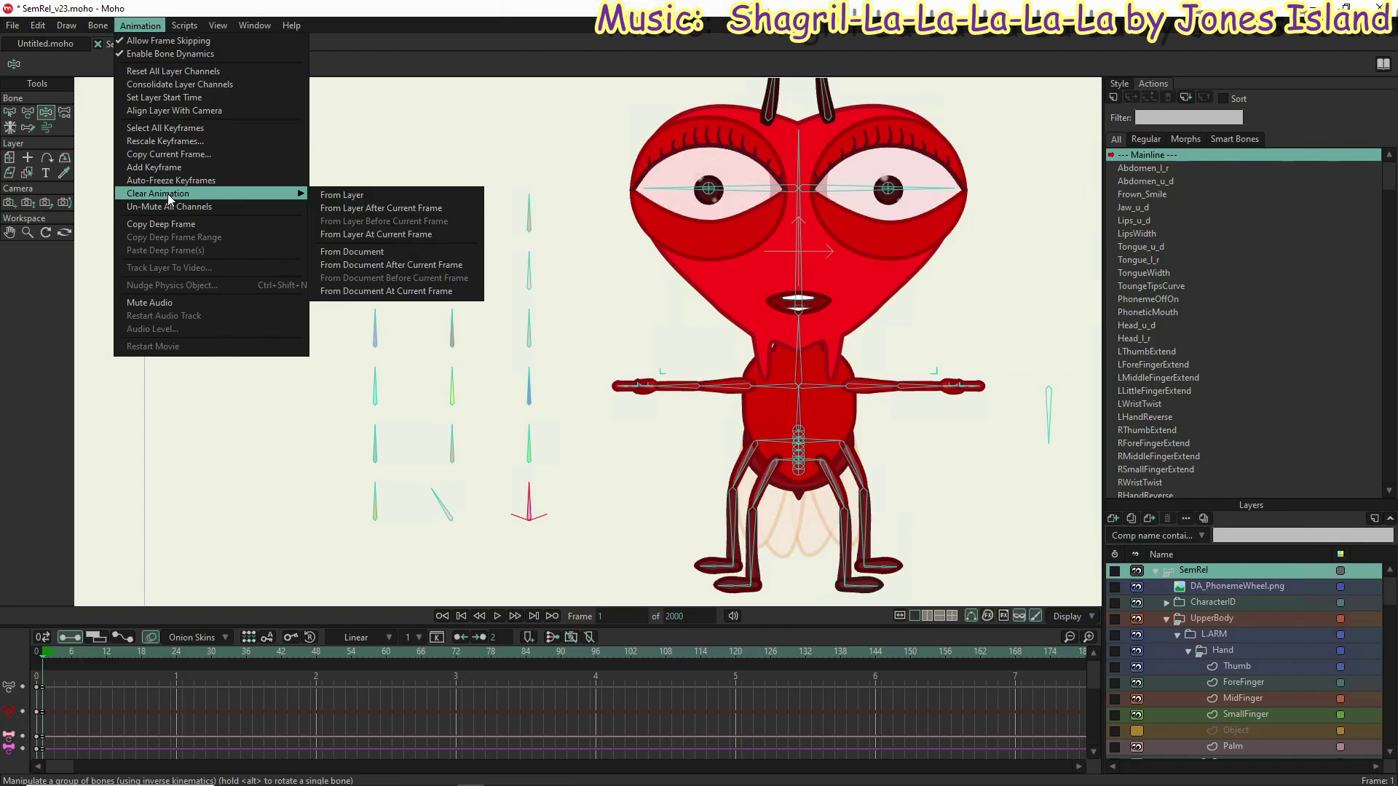
mouse_move(293, 194)
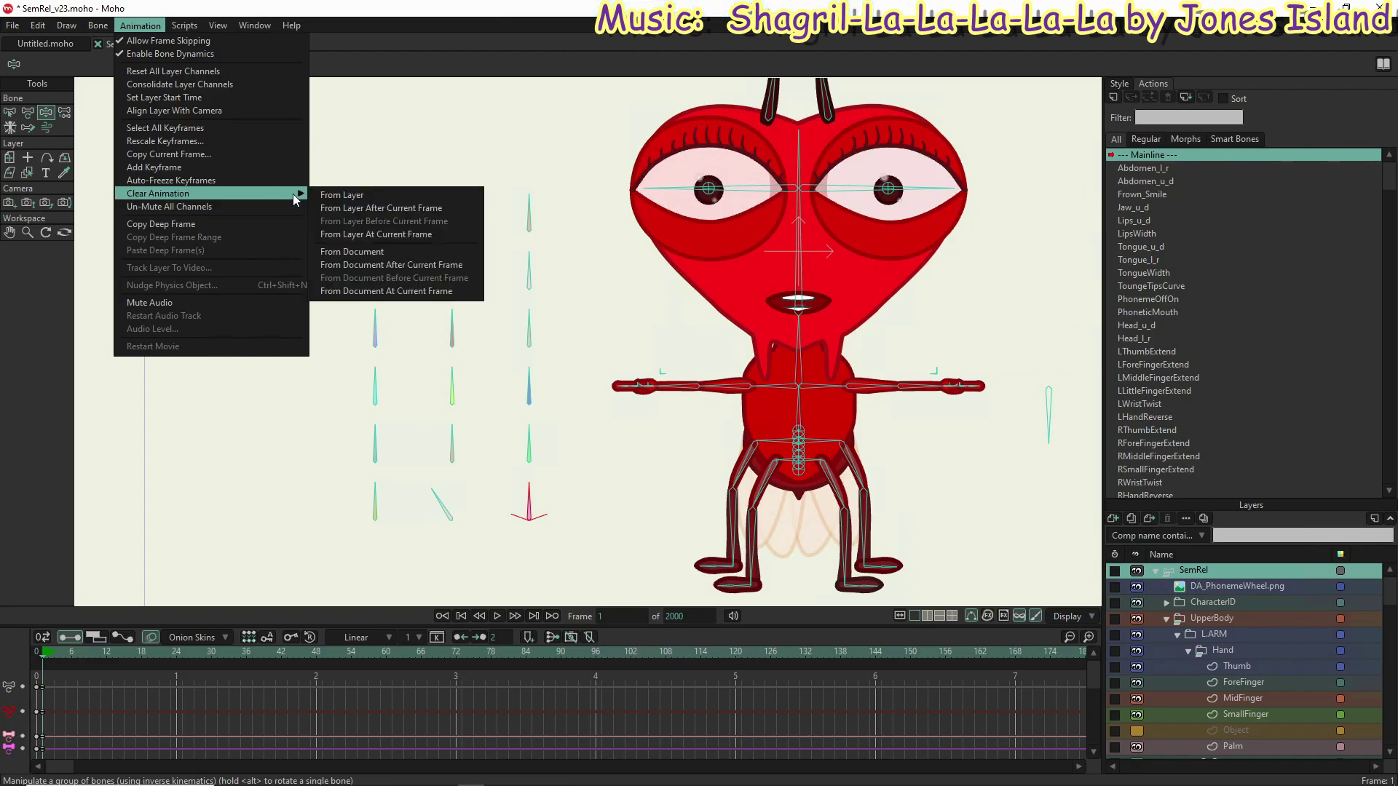
left_click(361, 254)
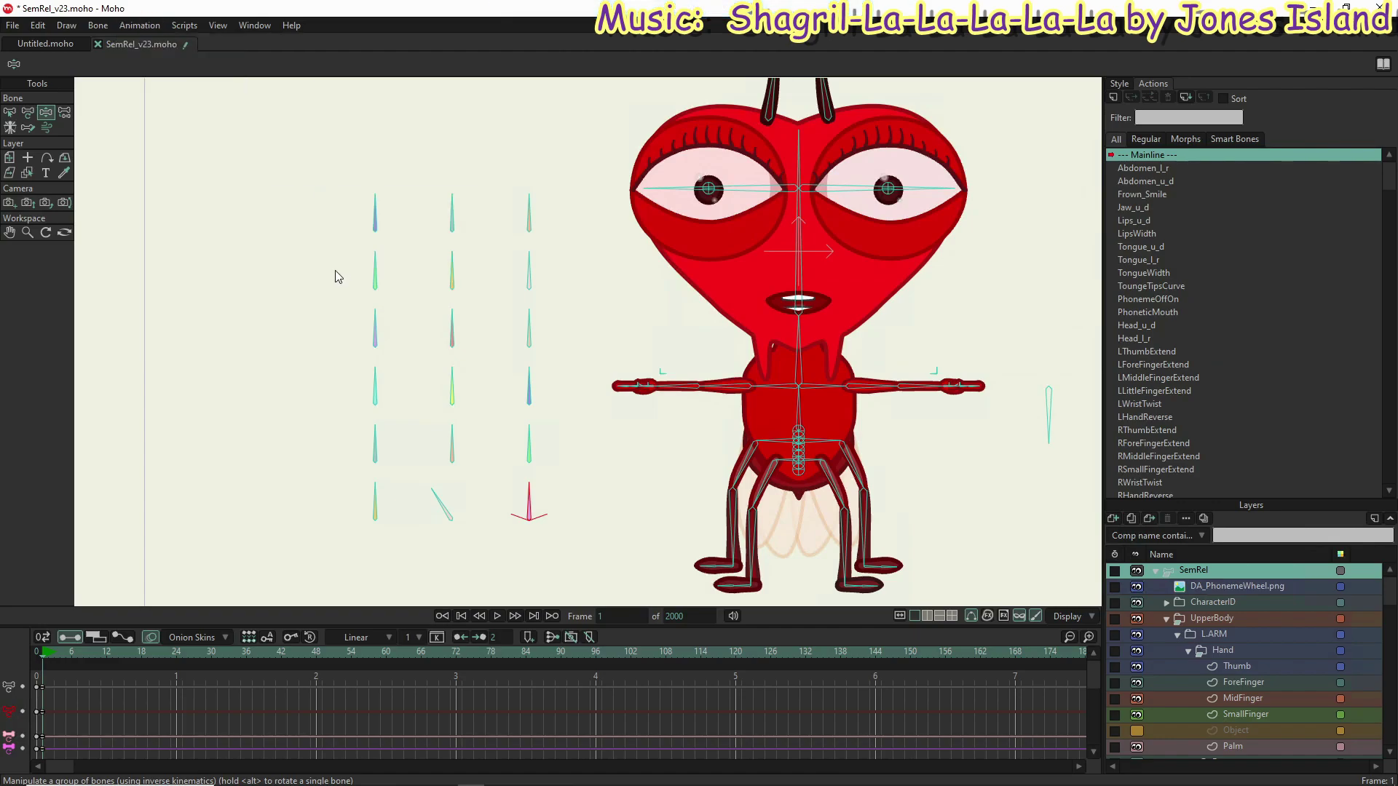
Step: Go to frame 0 and delete the Pupil style
left_click(37, 651)
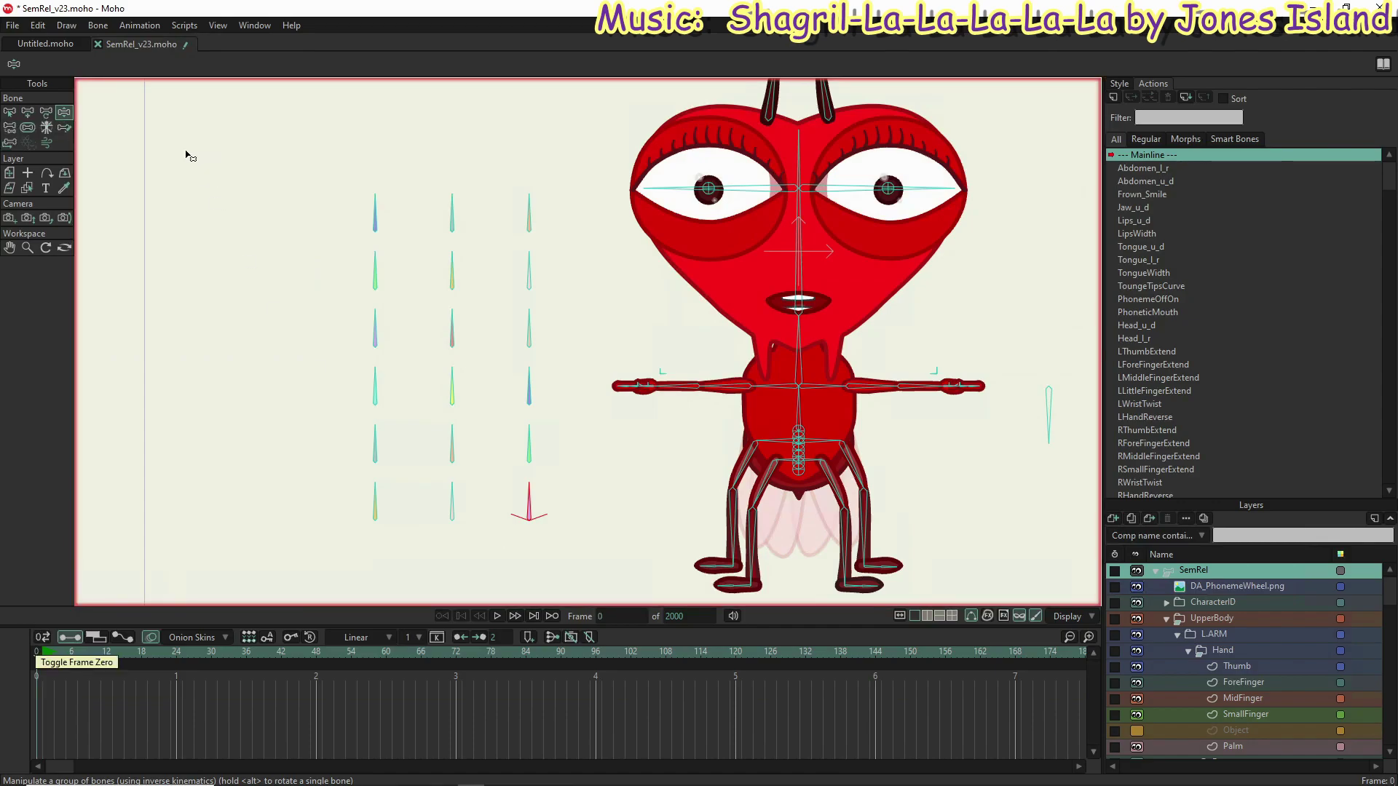
left_click(10, 111)
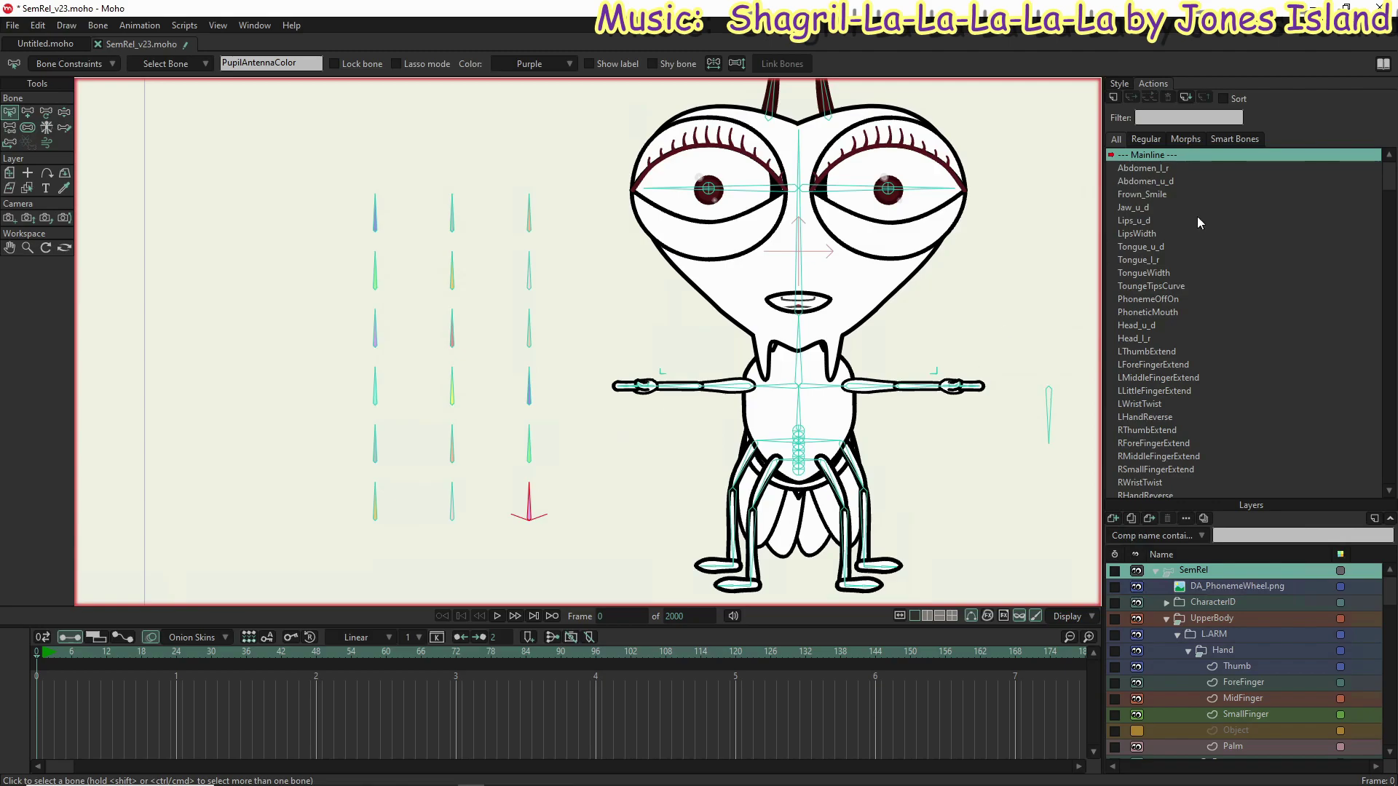
left_click(1129, 83)
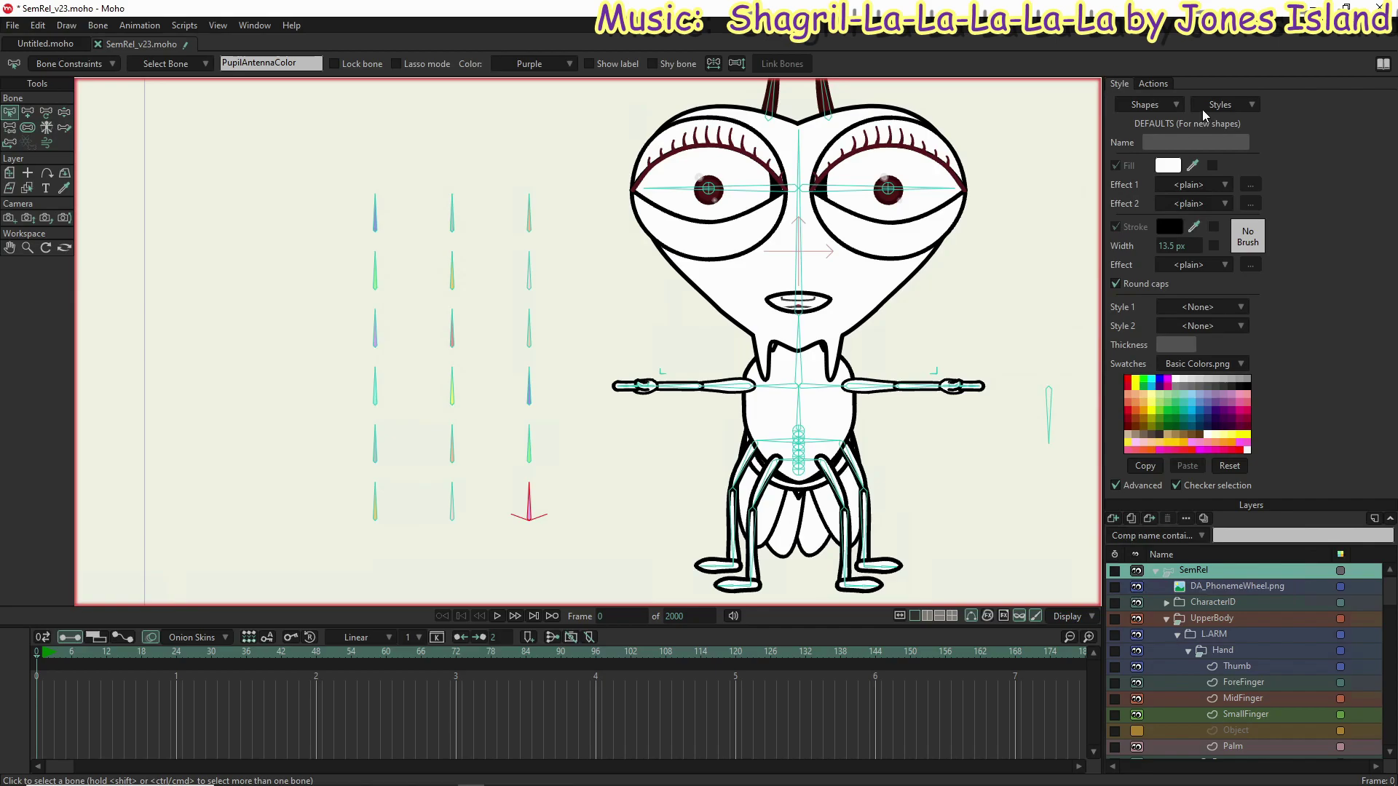
left_click(1206, 106)
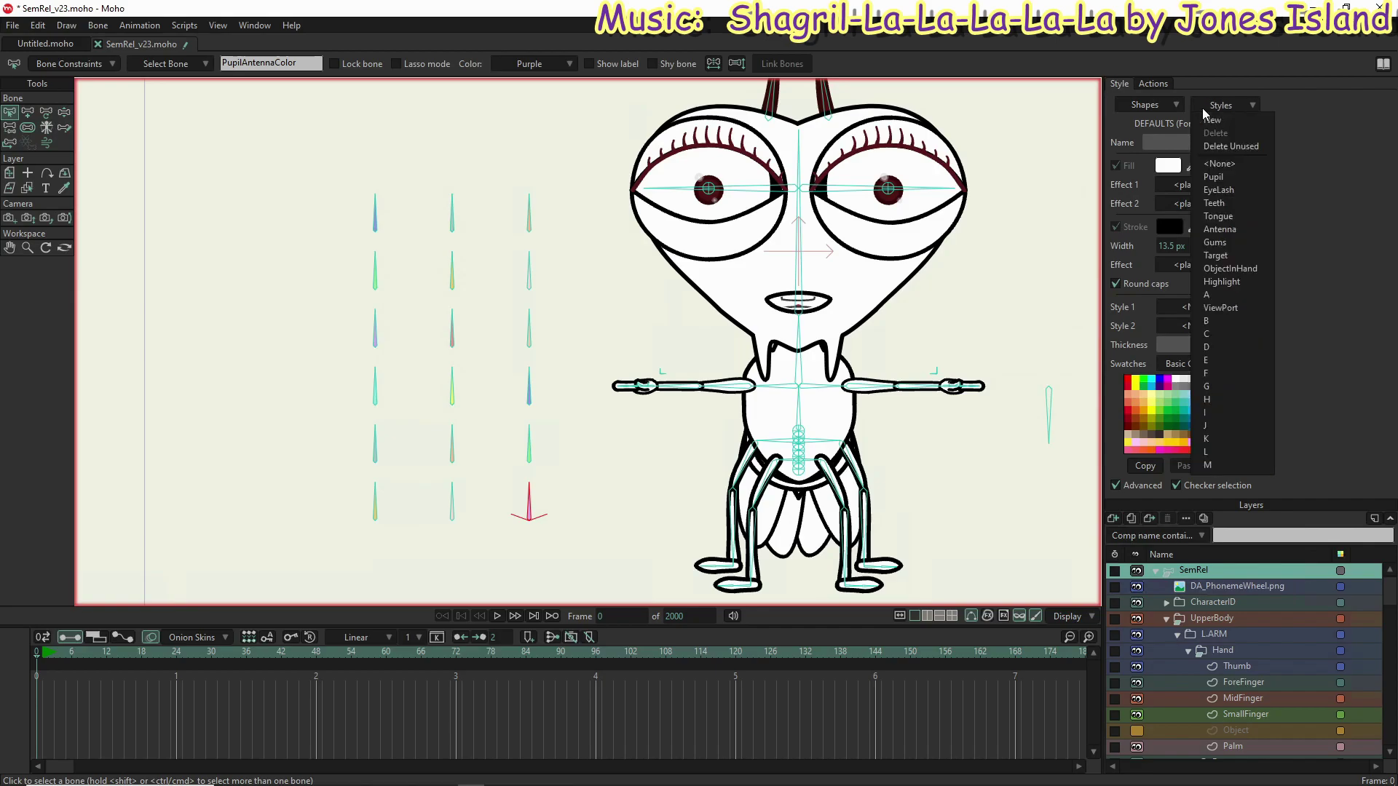
left_click(1224, 178)
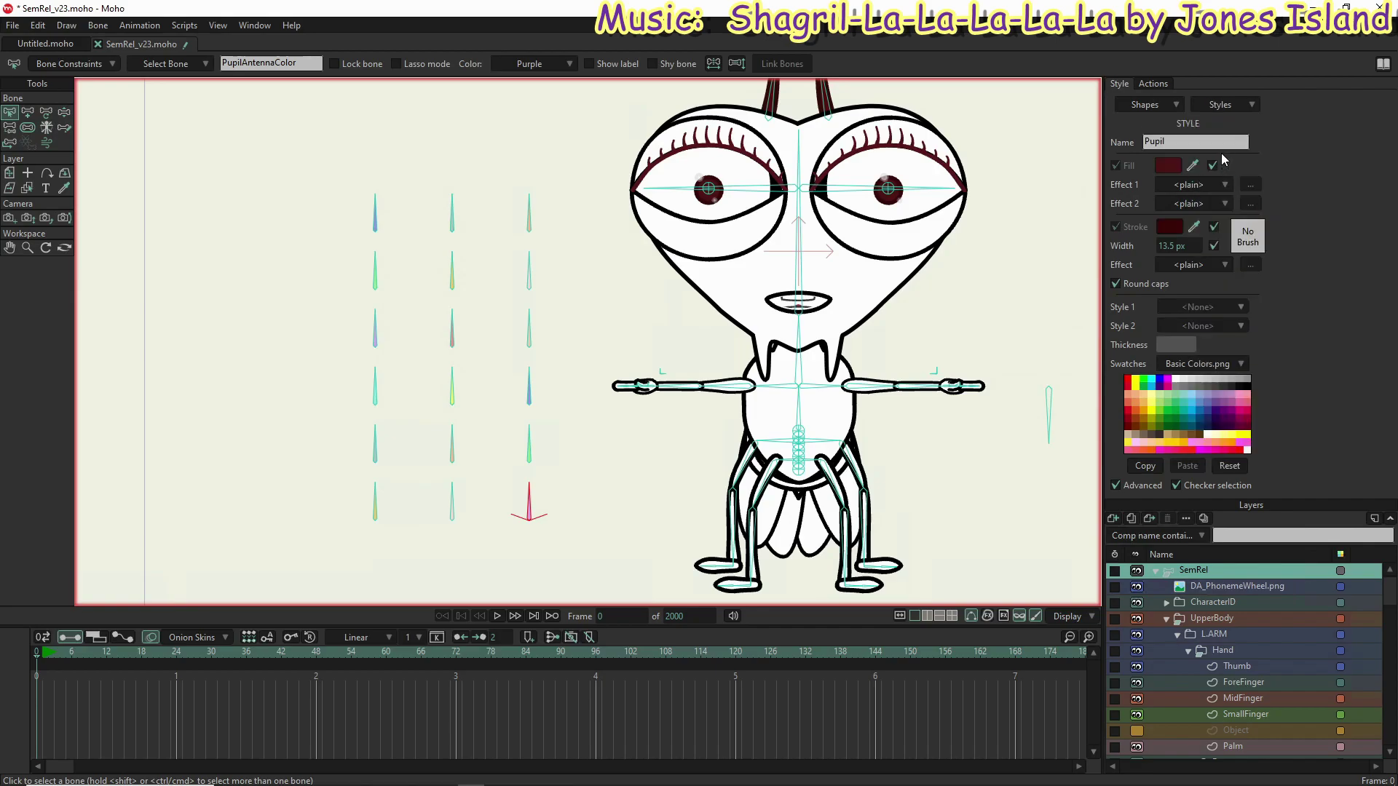
left_click(1223, 107)
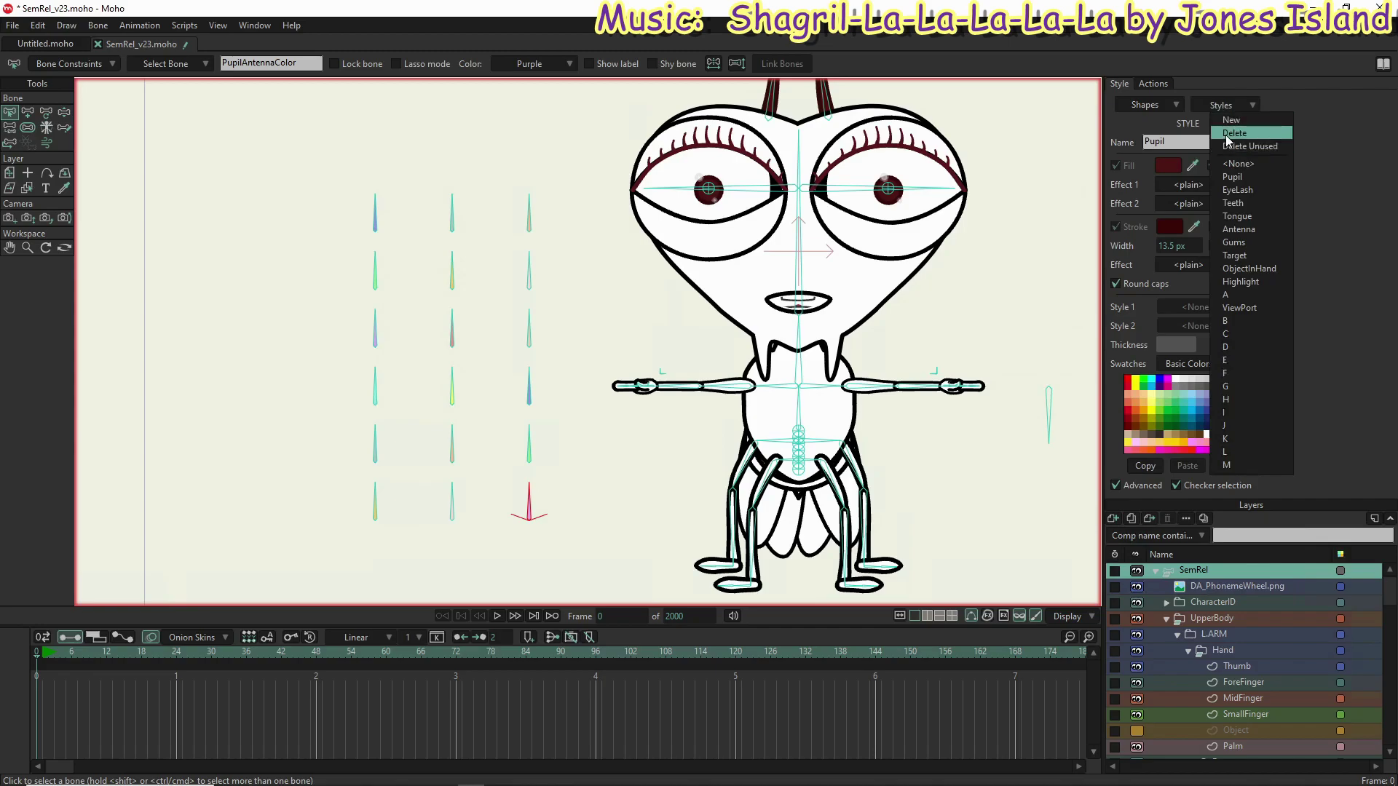
left_click(1226, 139)
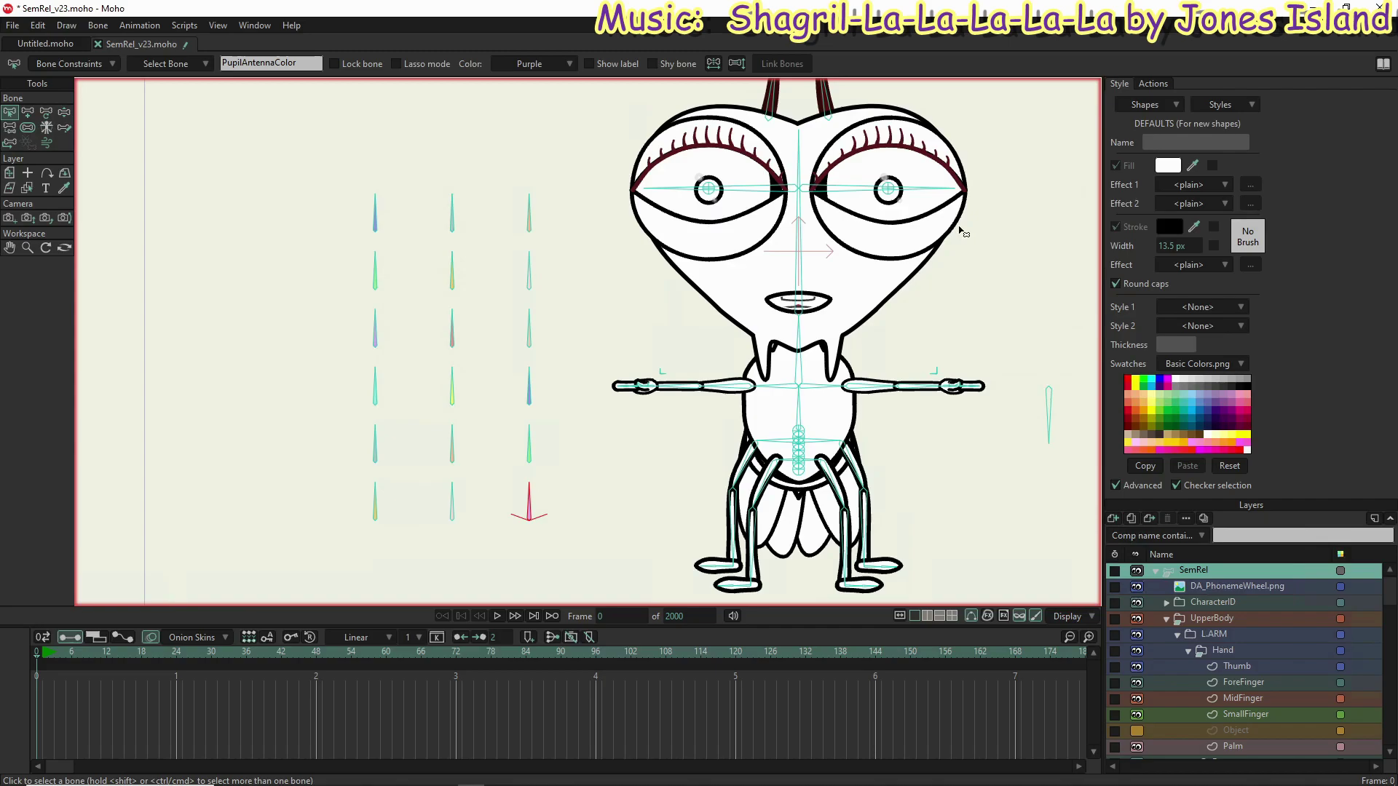
Step: Set the stroke width of the L.EYE group's Pupil shape to 25 px at frame 0
left_click(1227, 681)
scroll(1234, 680, "down", 5)
scroll(1254, 675, "down", 4)
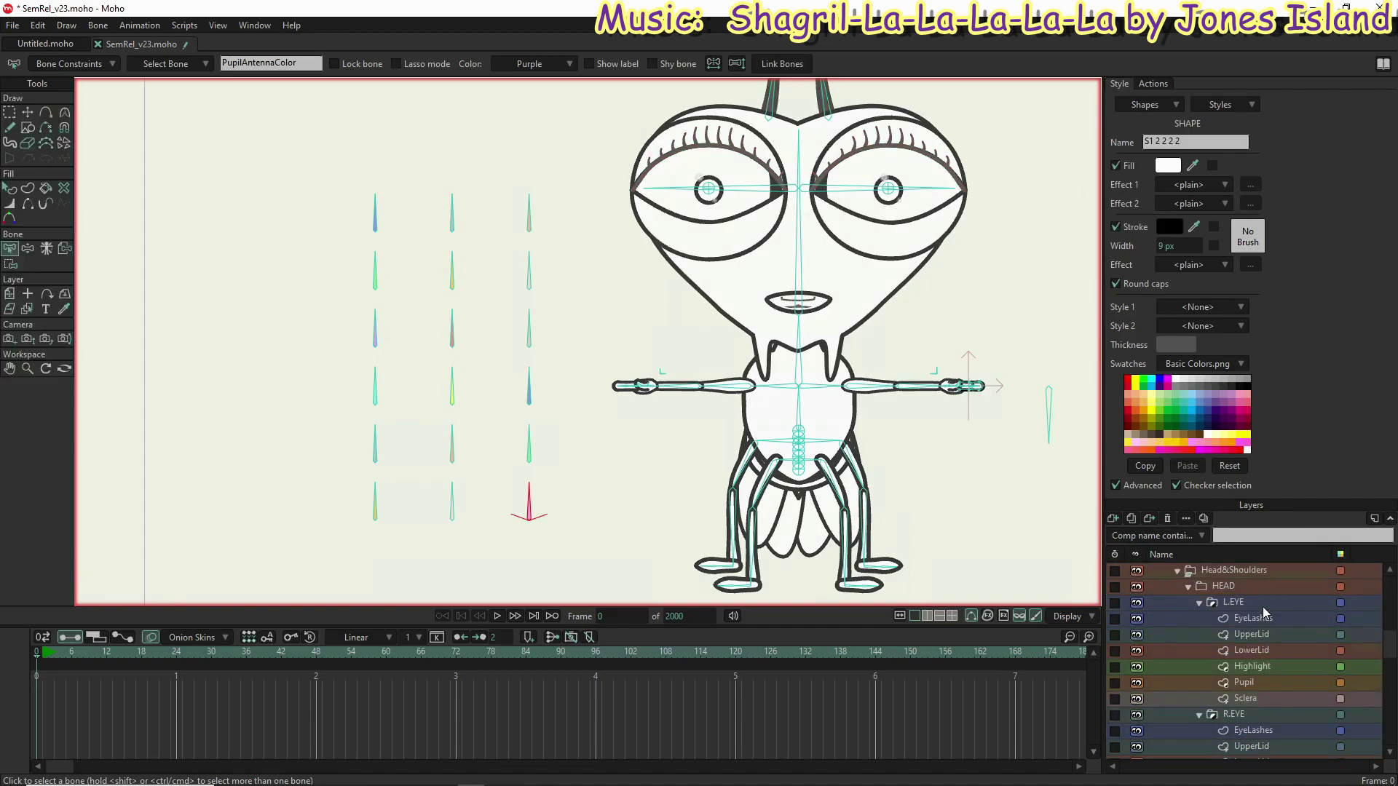
left_click(1258, 683)
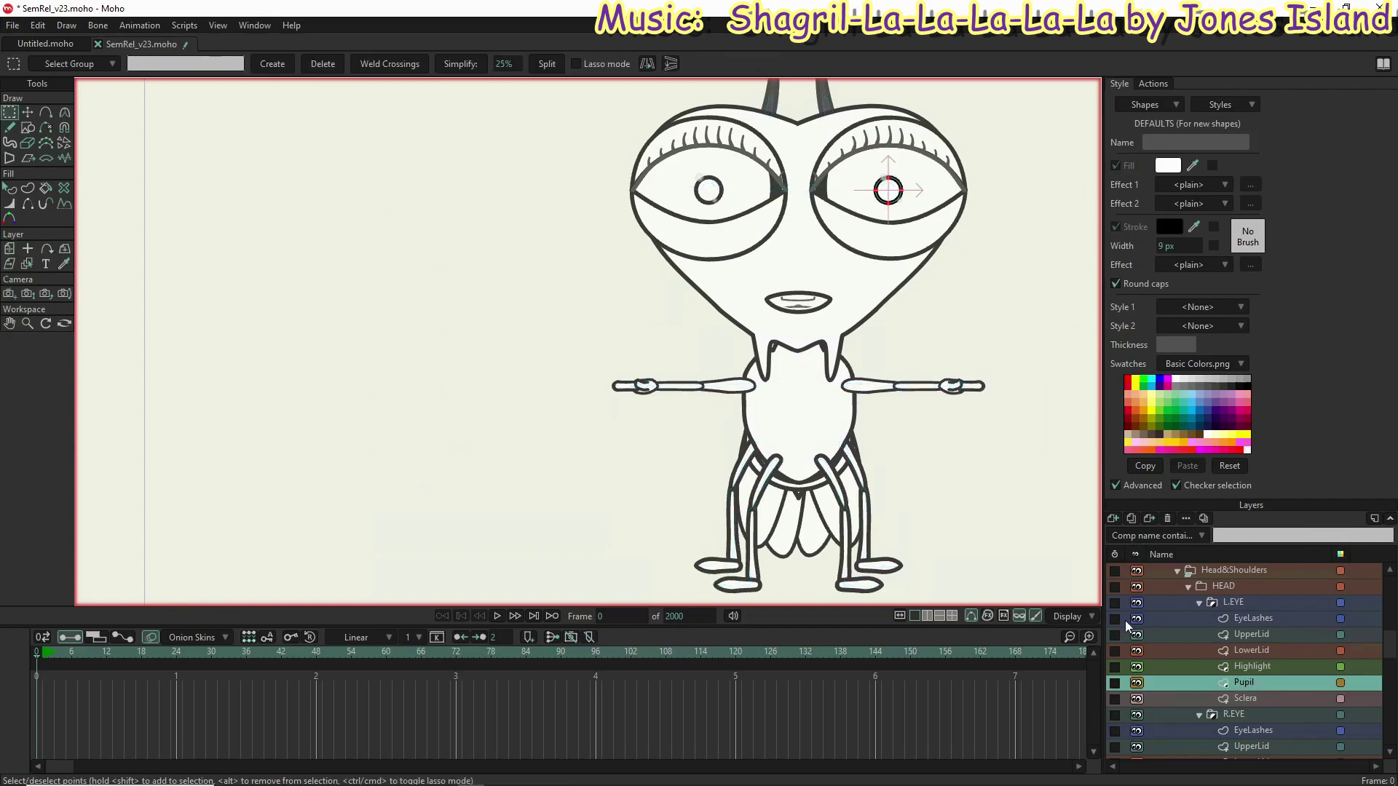
left_click(1190, 245)
key("Return")
left_click(12, 188)
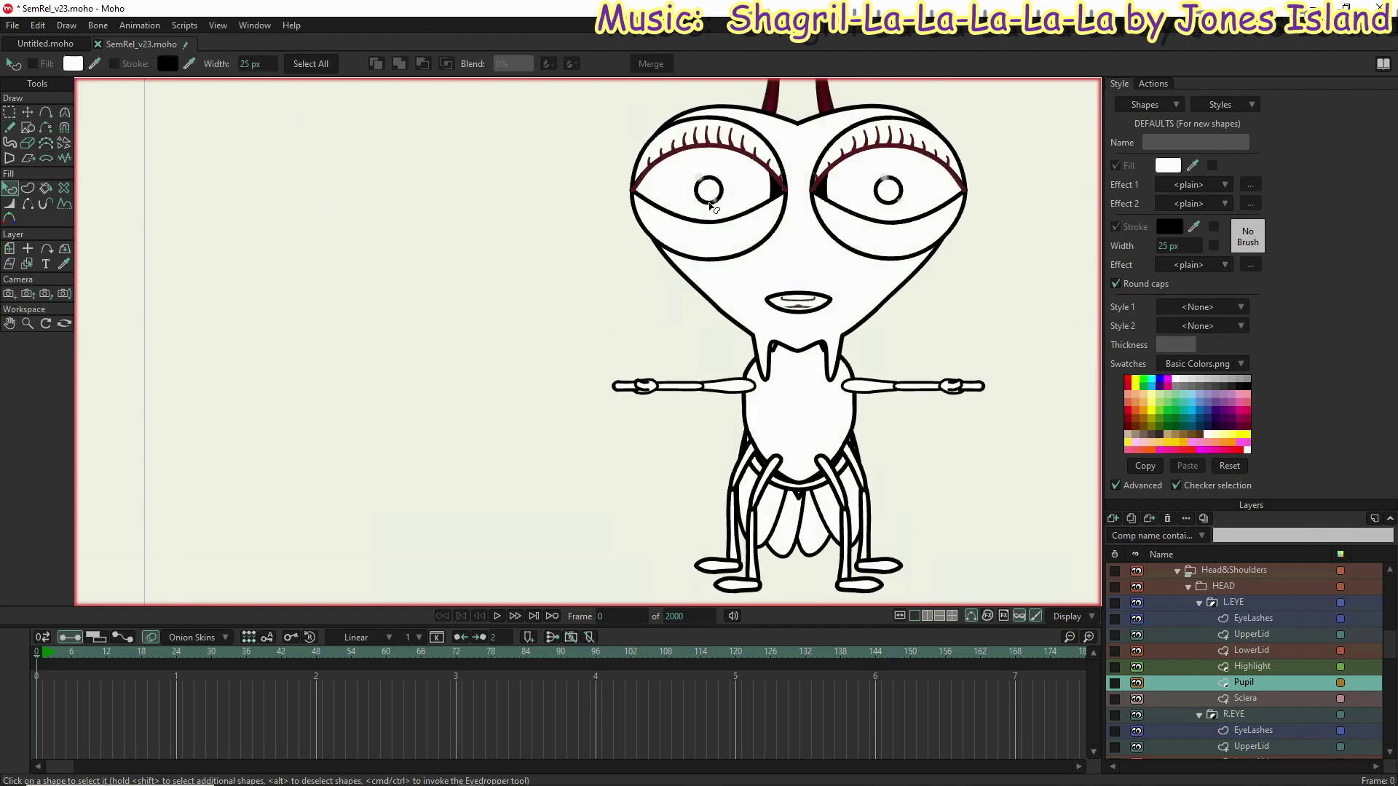
left_click(895, 191)
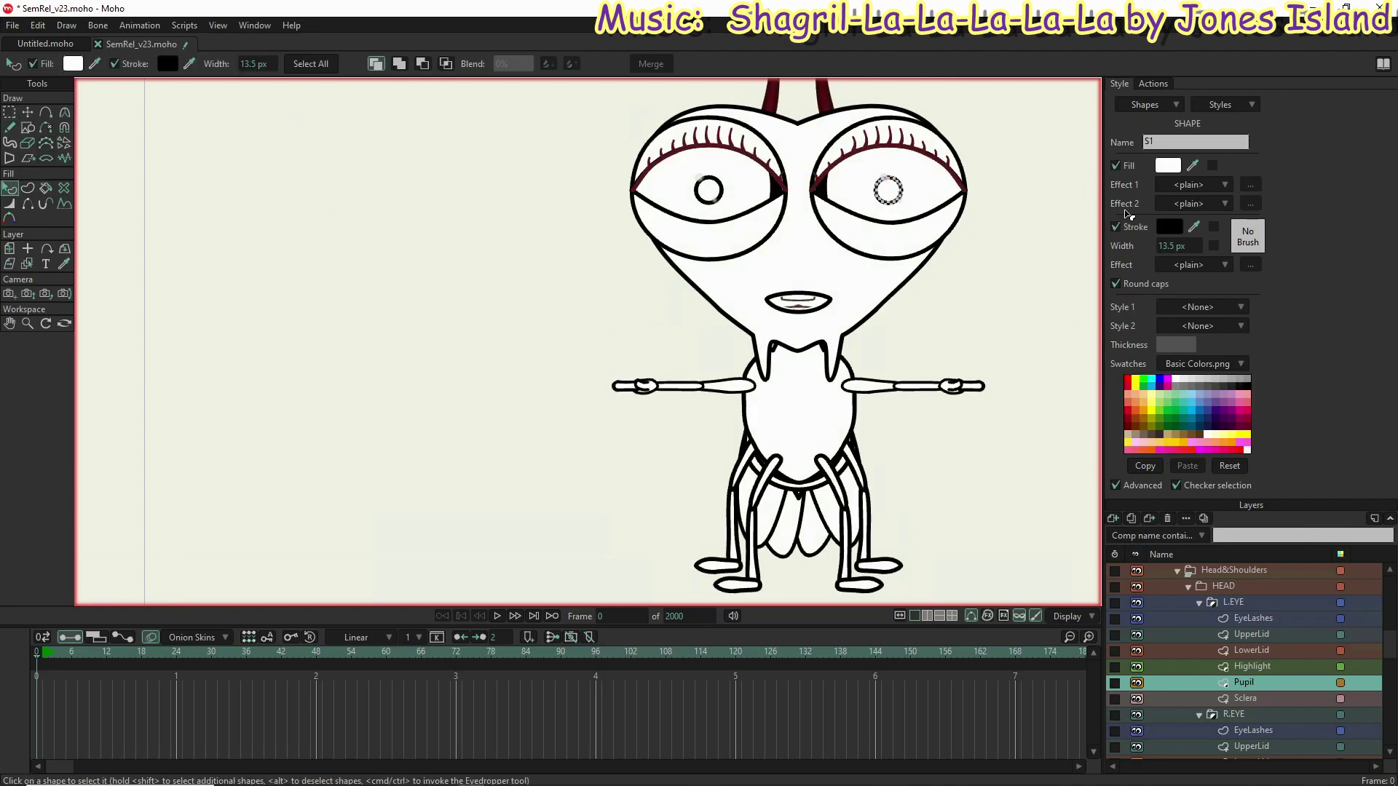
left_click(1167, 245)
type("25")
key("Return")
Step: Set the stroke width of the R.EYE group's Pupil shape to 25 px at frame 0
scroll(1262, 699, "down", 2)
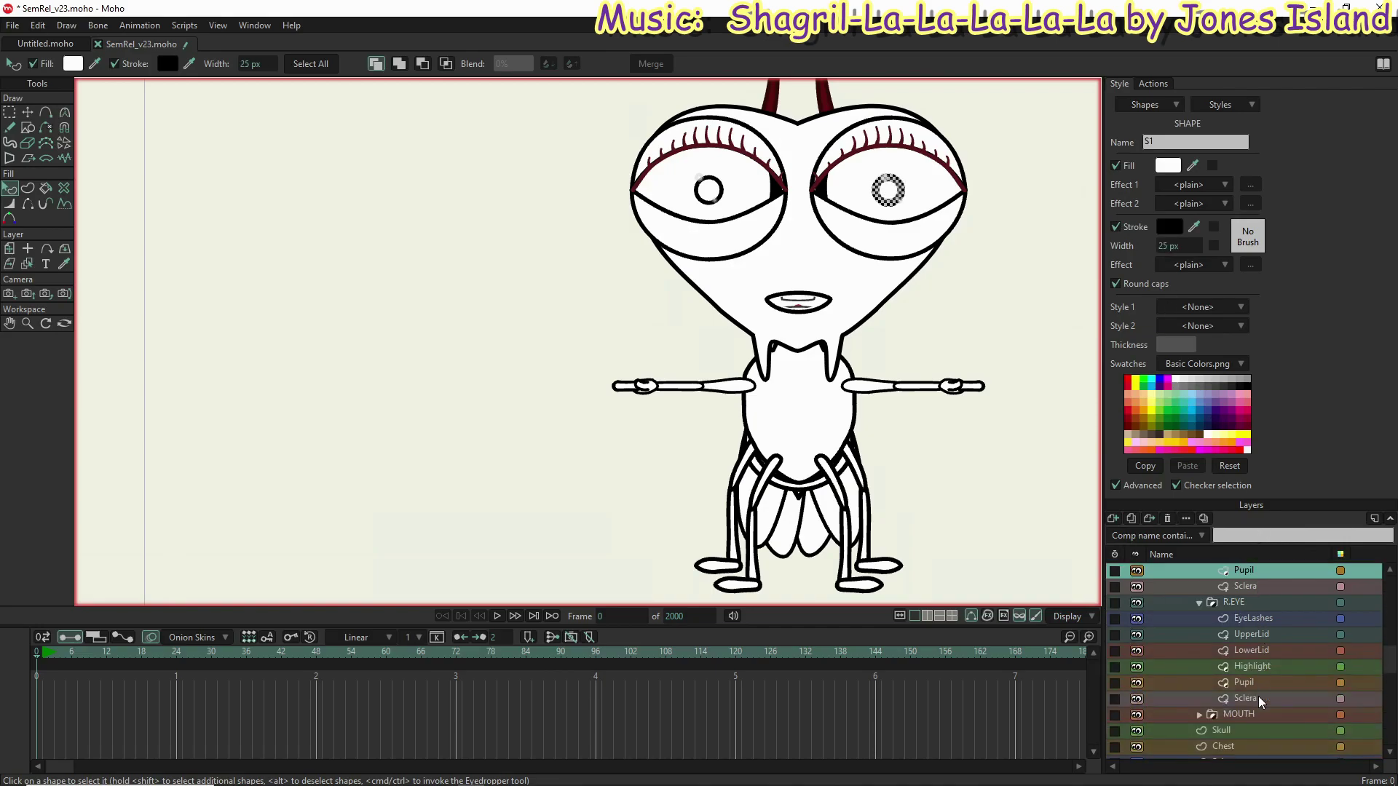
left_click(1263, 685)
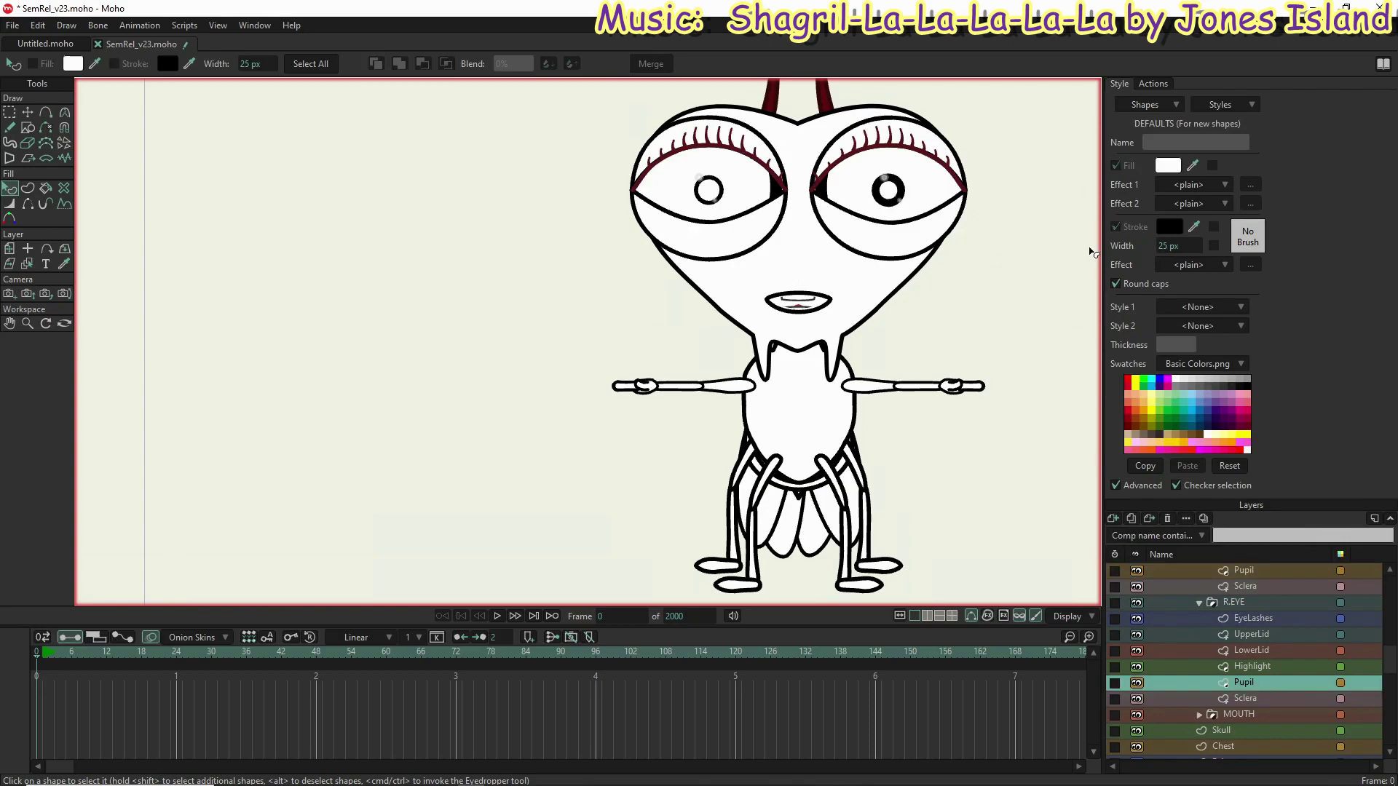
left_click(717, 188)
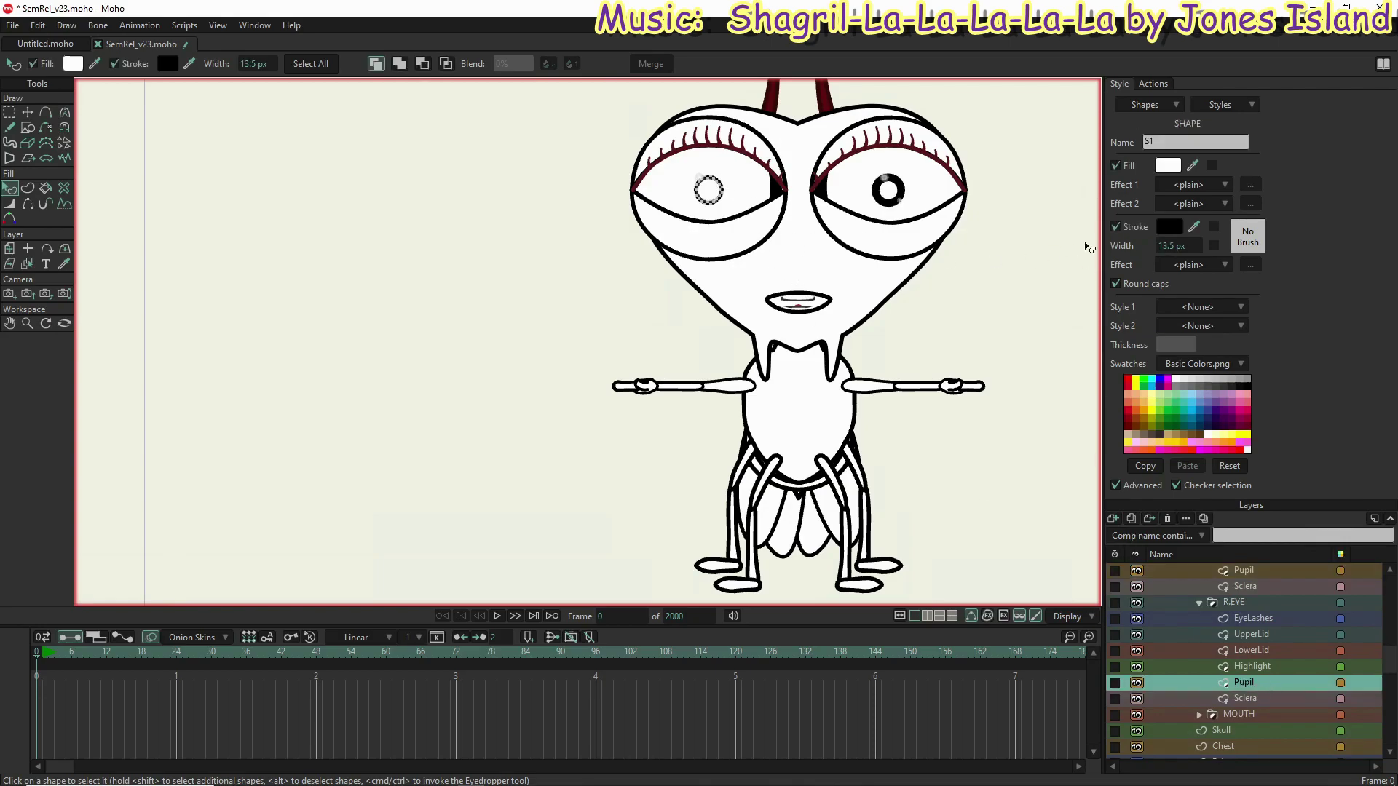
left_click(1165, 246)
type("25")
key("Return")
Step: Create a smart bone action named PupilAntennaColor for the selected bone on the SemRel layer
left_click(1153, 83)
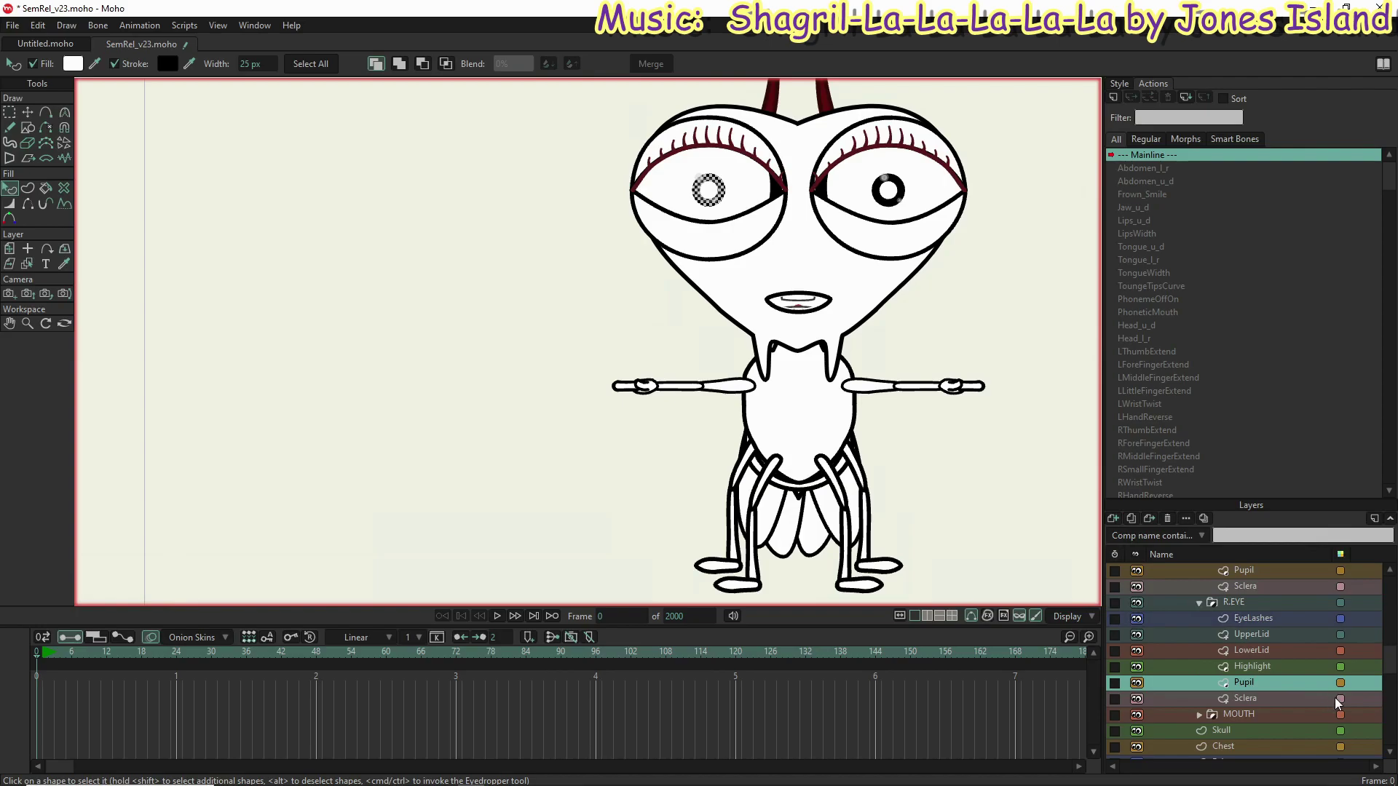
scroll(1390, 660, "down", 1)
left_click_drag(1390, 659, 1394, 542)
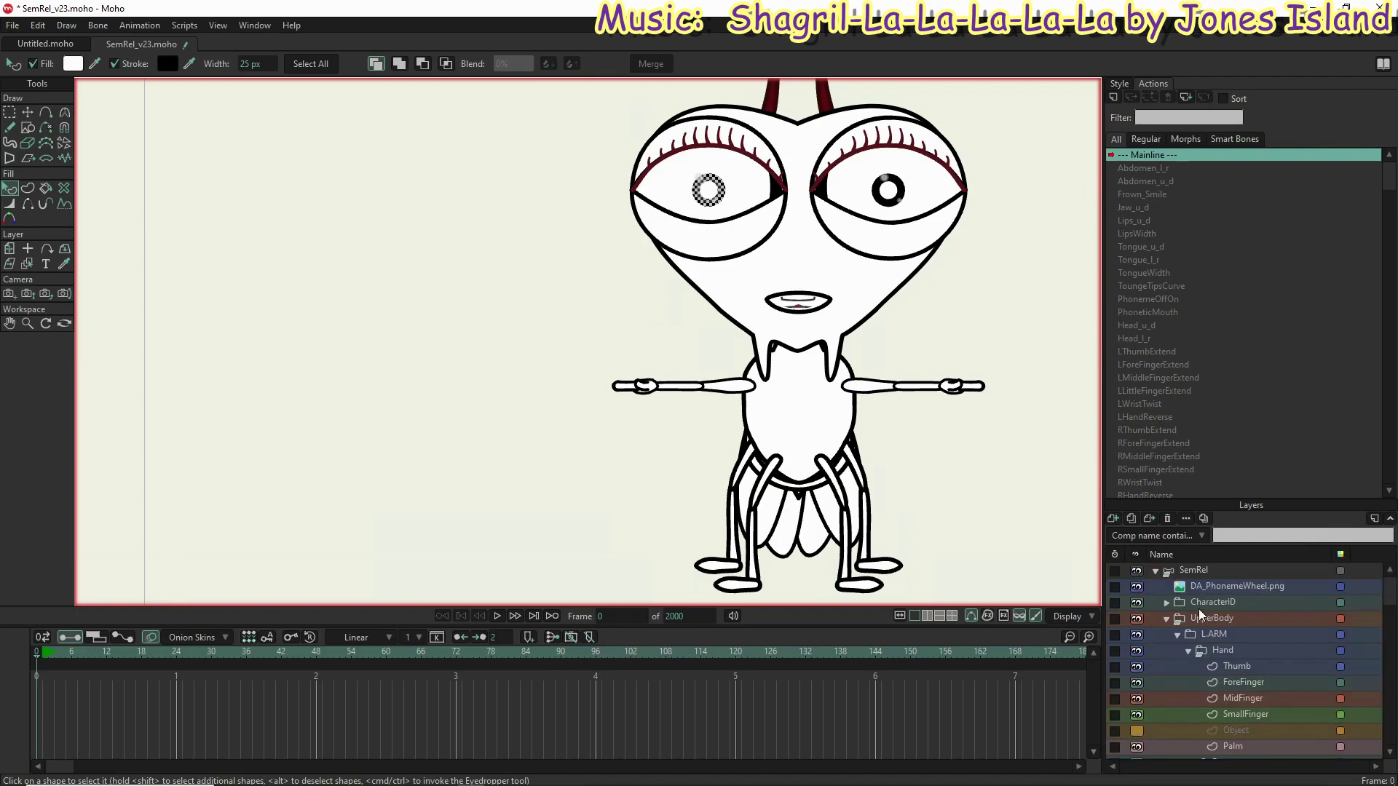
left_click(1195, 574)
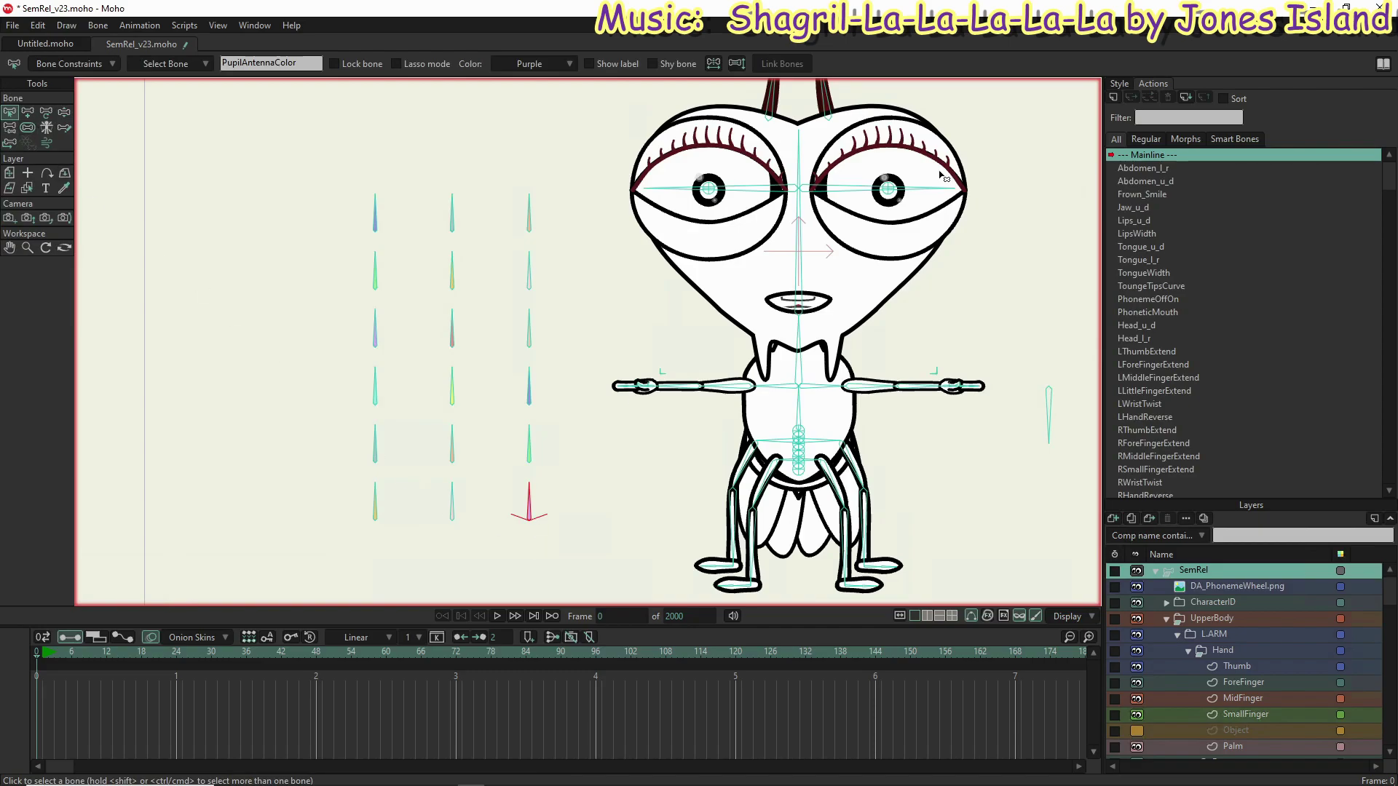
left_click(1114, 99)
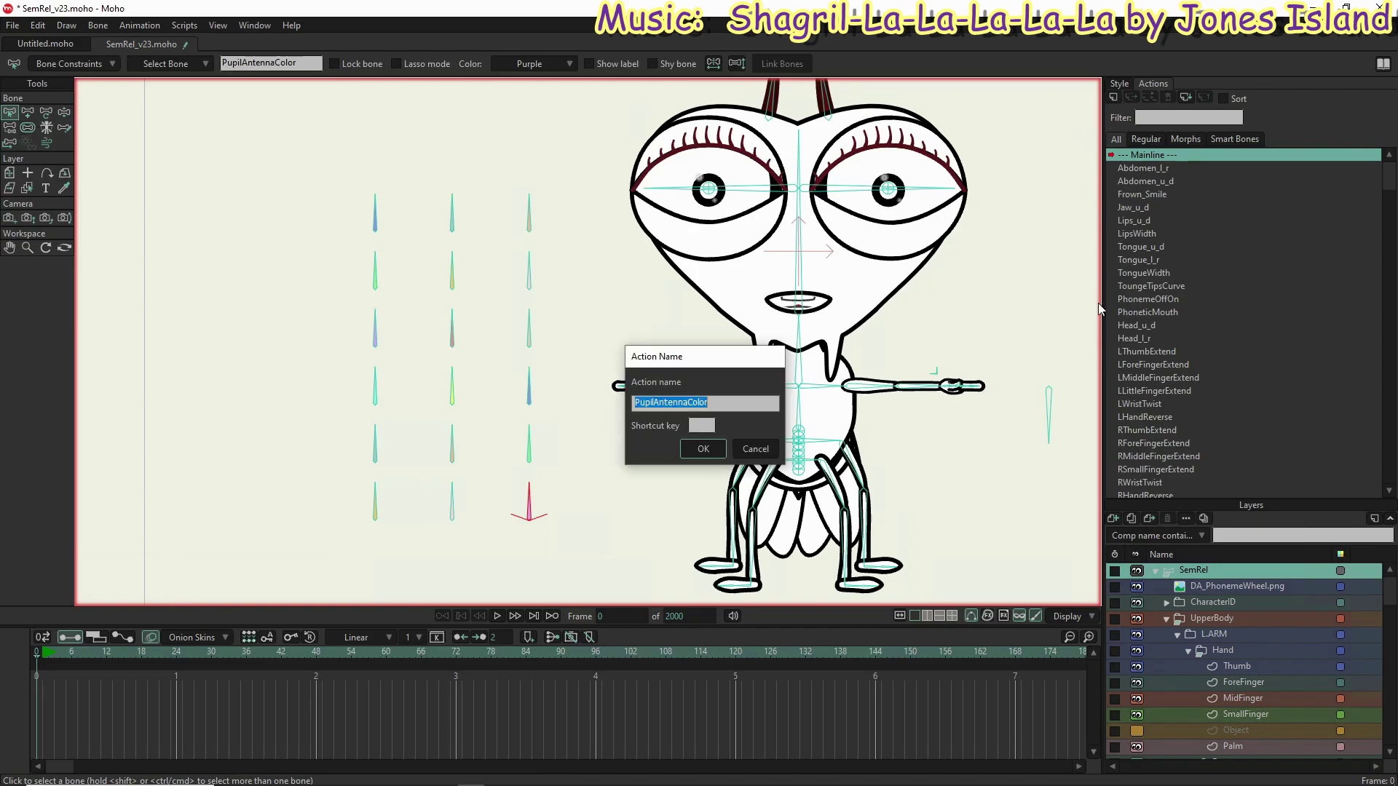
left_click(691, 451)
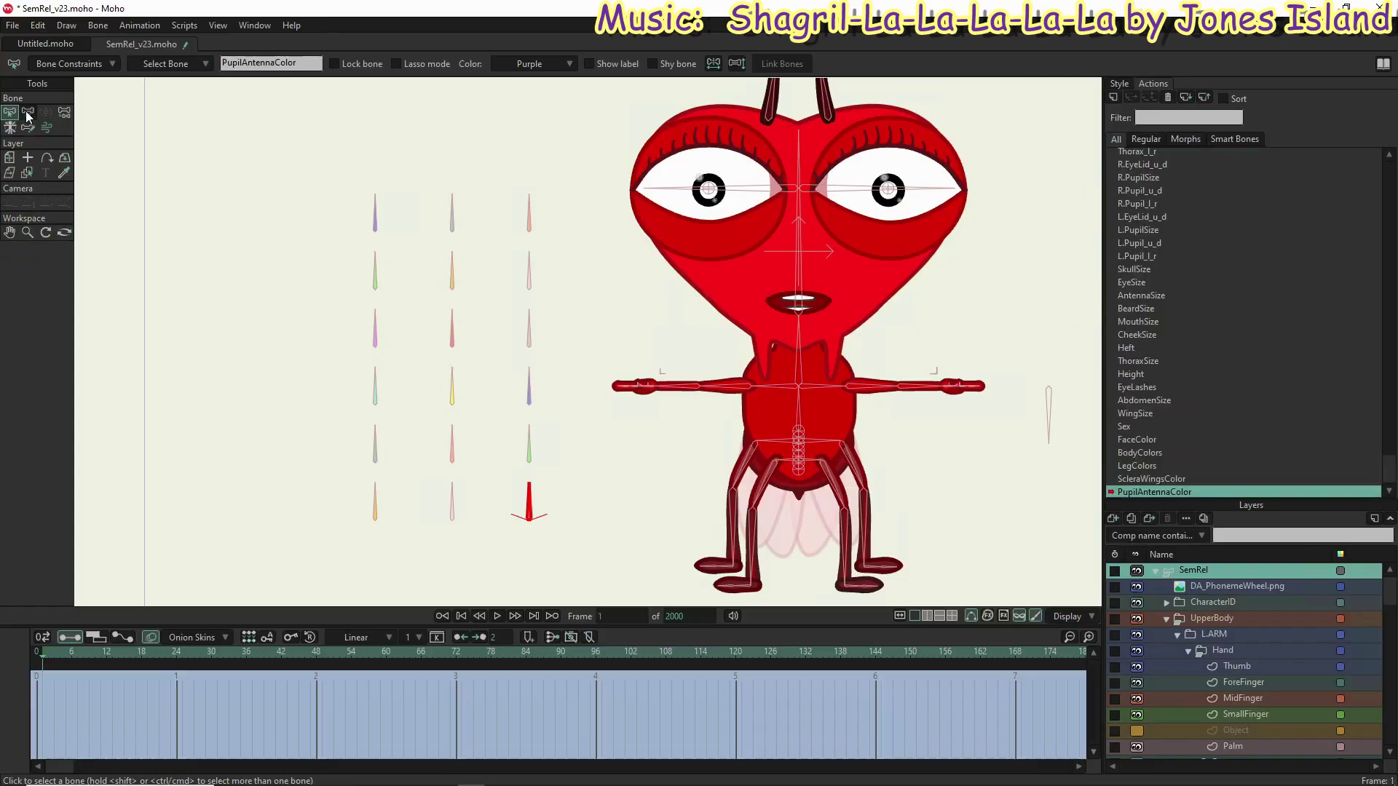
Step: In the PupilAntennaColor action, rotate the bone to 160° at frame 1 and to 20° at frame 141
left_click(28, 114)
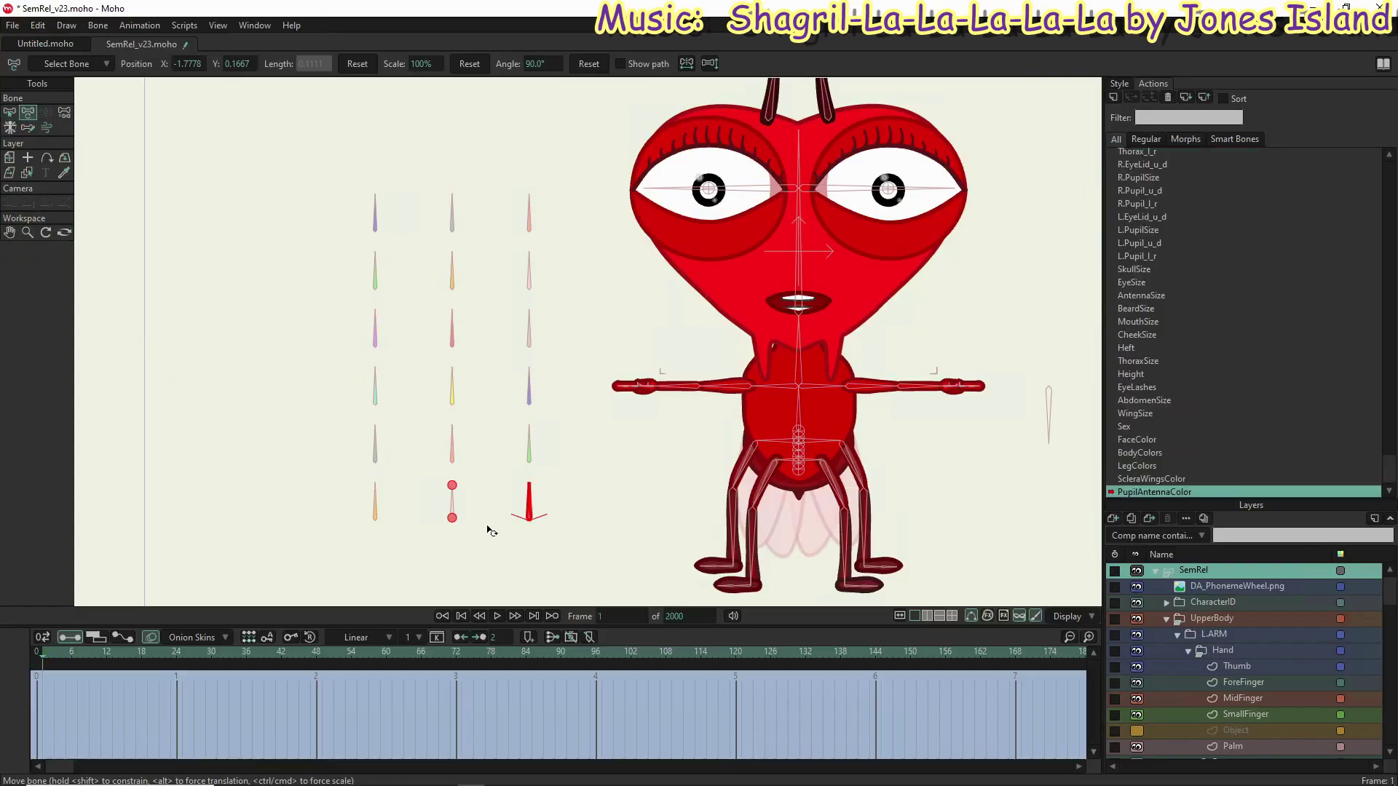
left_click_drag(535, 502, 442, 561)
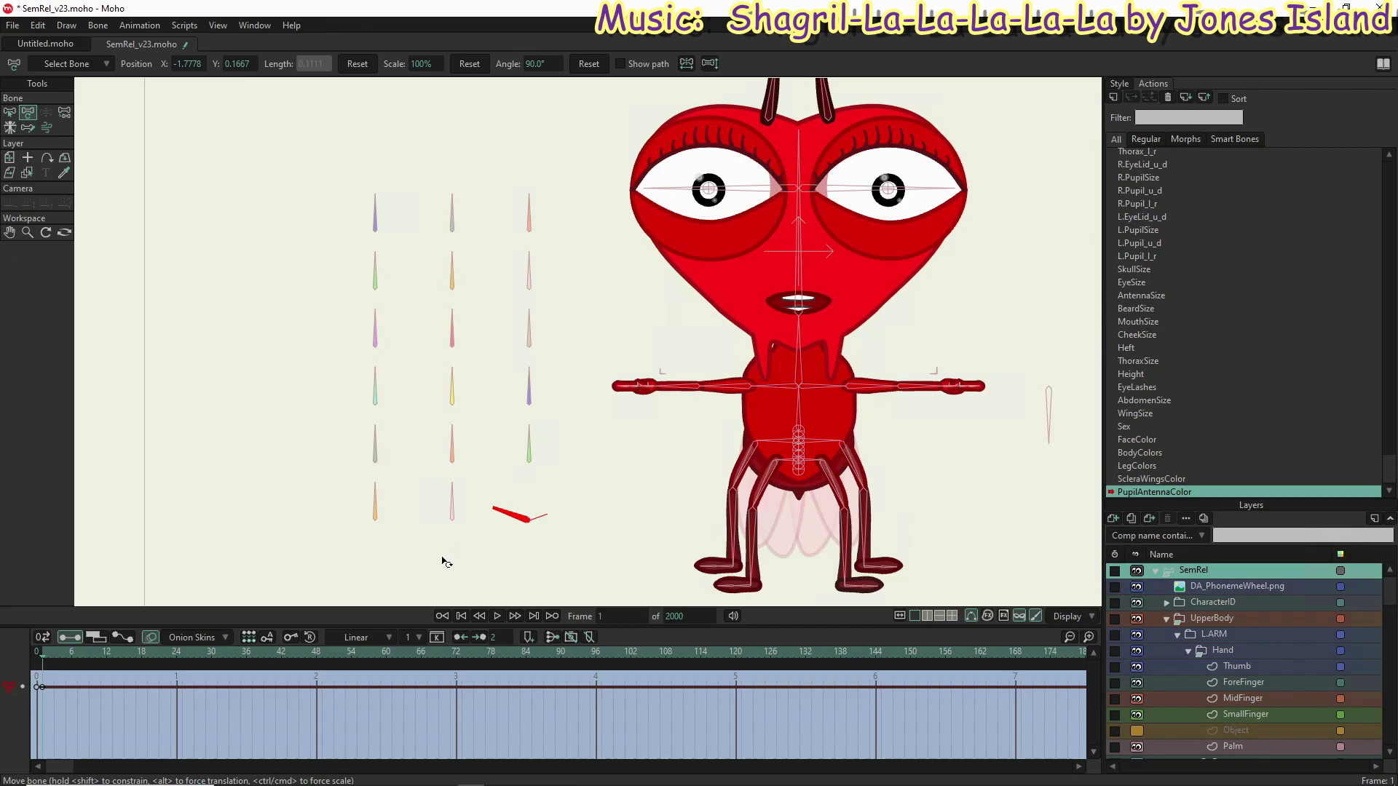
left_click(858, 652)
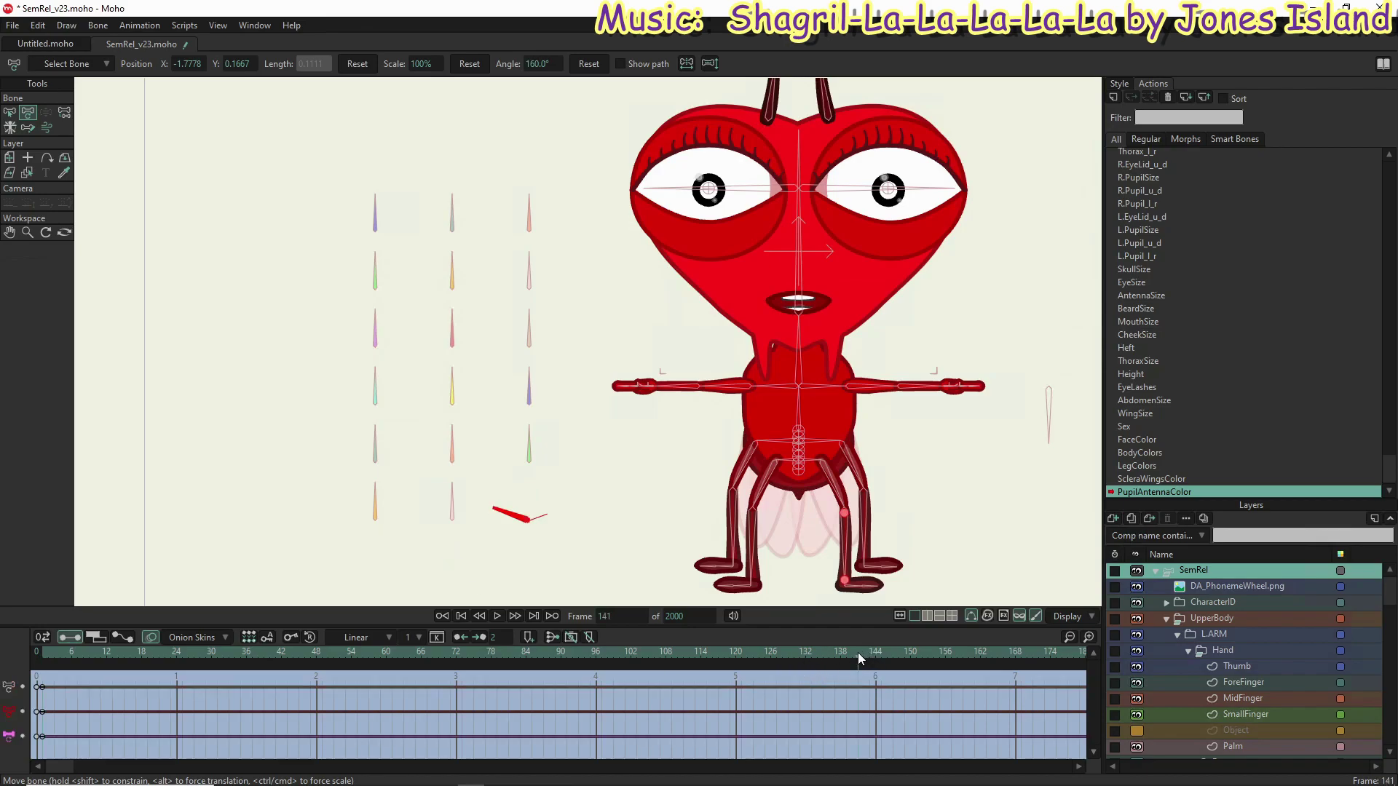
left_click_drag(517, 515, 584, 544)
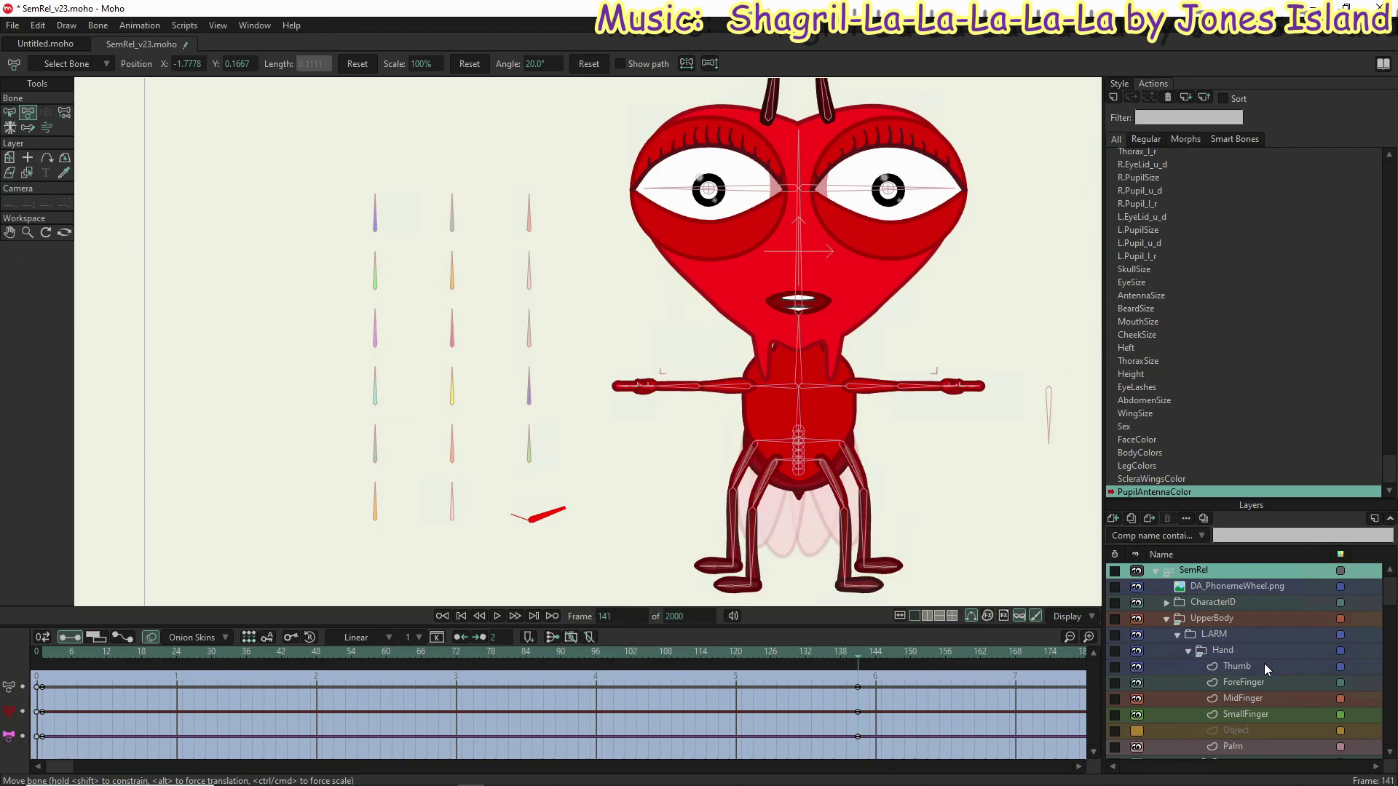
Step: Set the fill colour of the R.EYE group's Pupil shape to 272727 at frame 141
scroll(1265, 663, "down", 5)
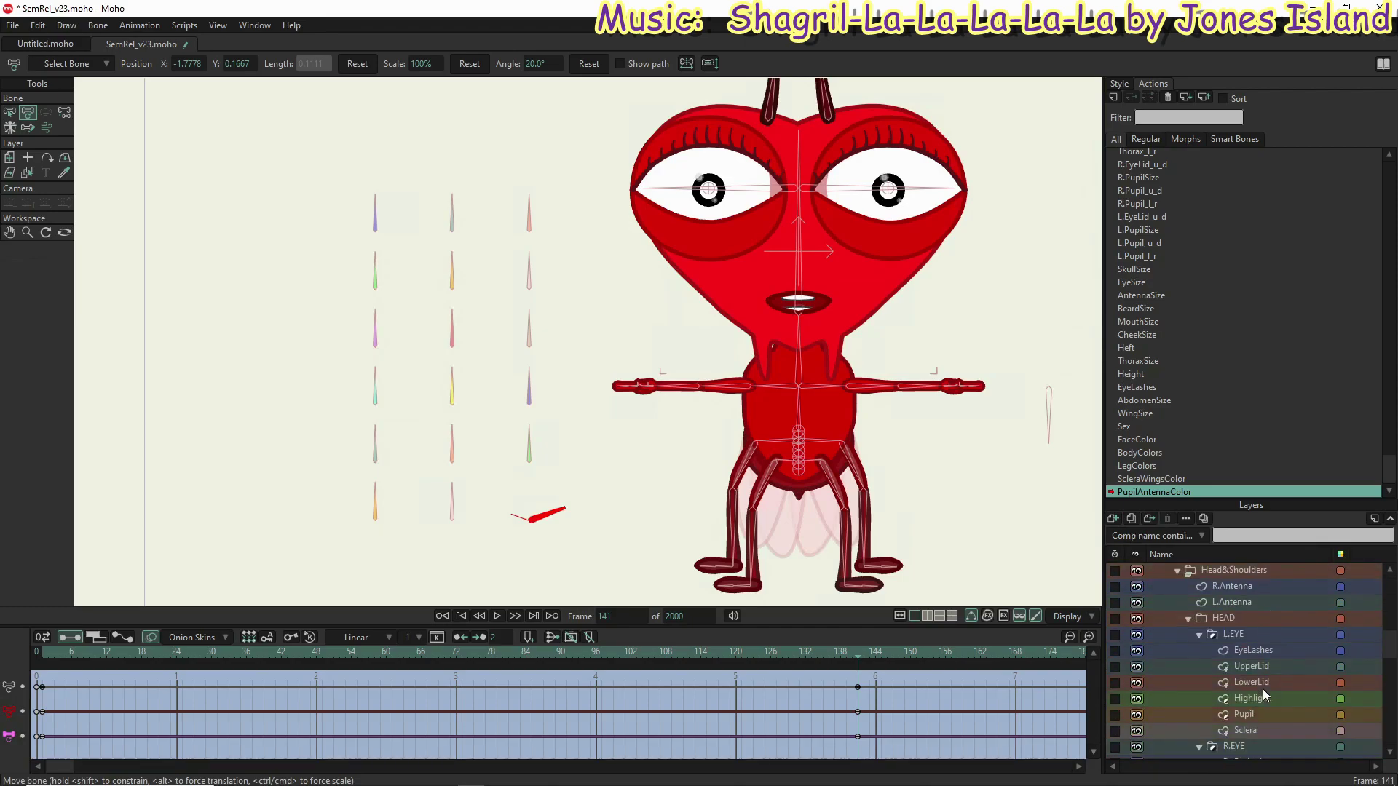
scroll(1262, 689, "down", 5)
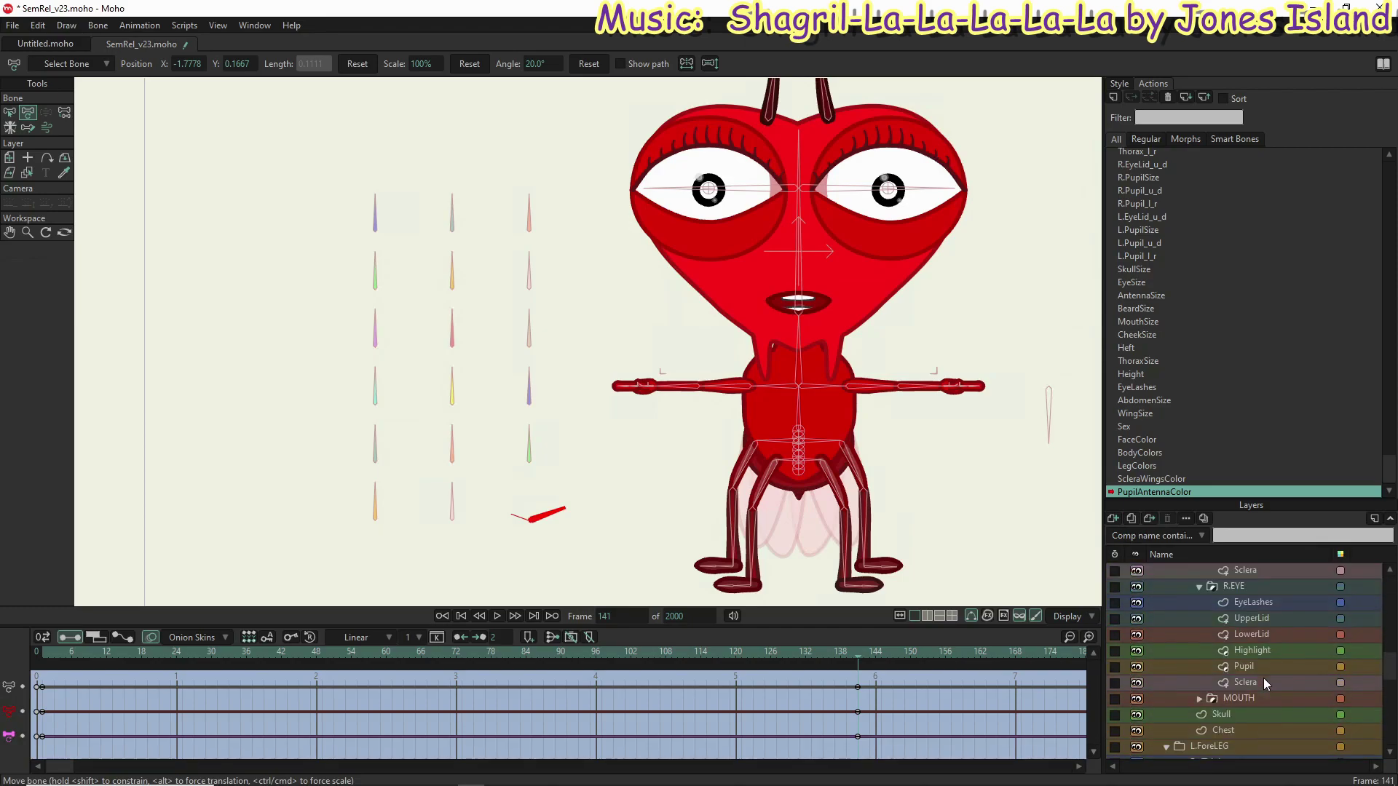
scroll(1264, 679, "up", 1)
left_click(1268, 680)
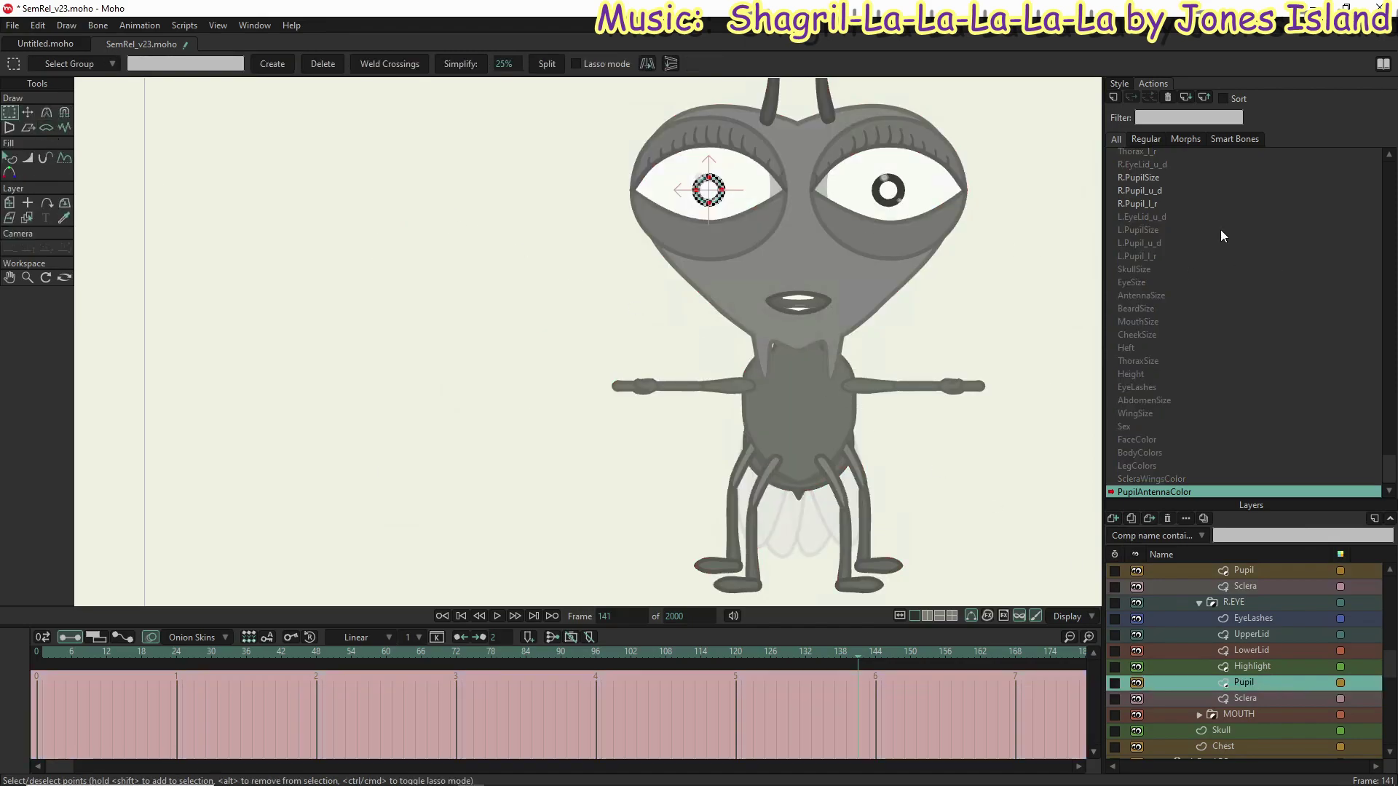
left_click(1127, 85)
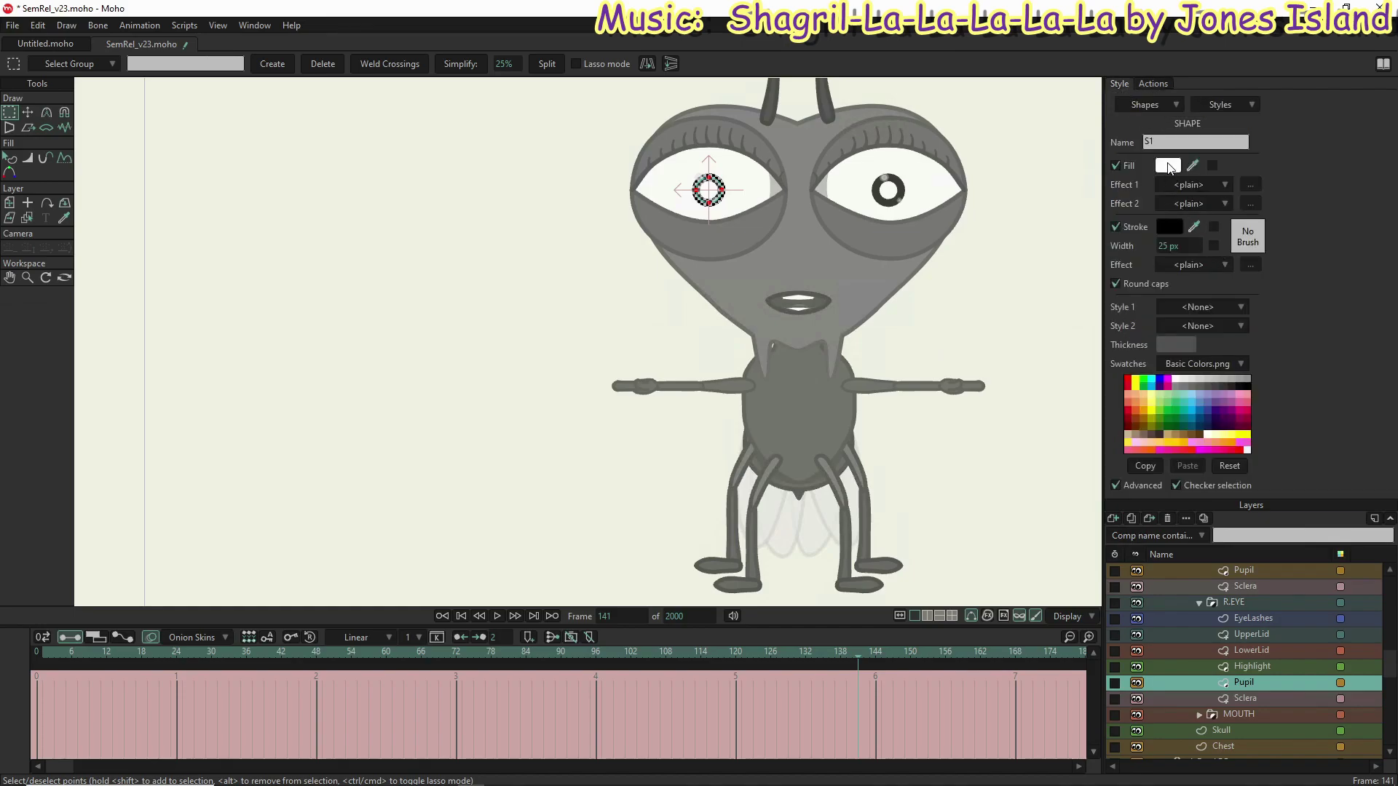
left_click(10, 159)
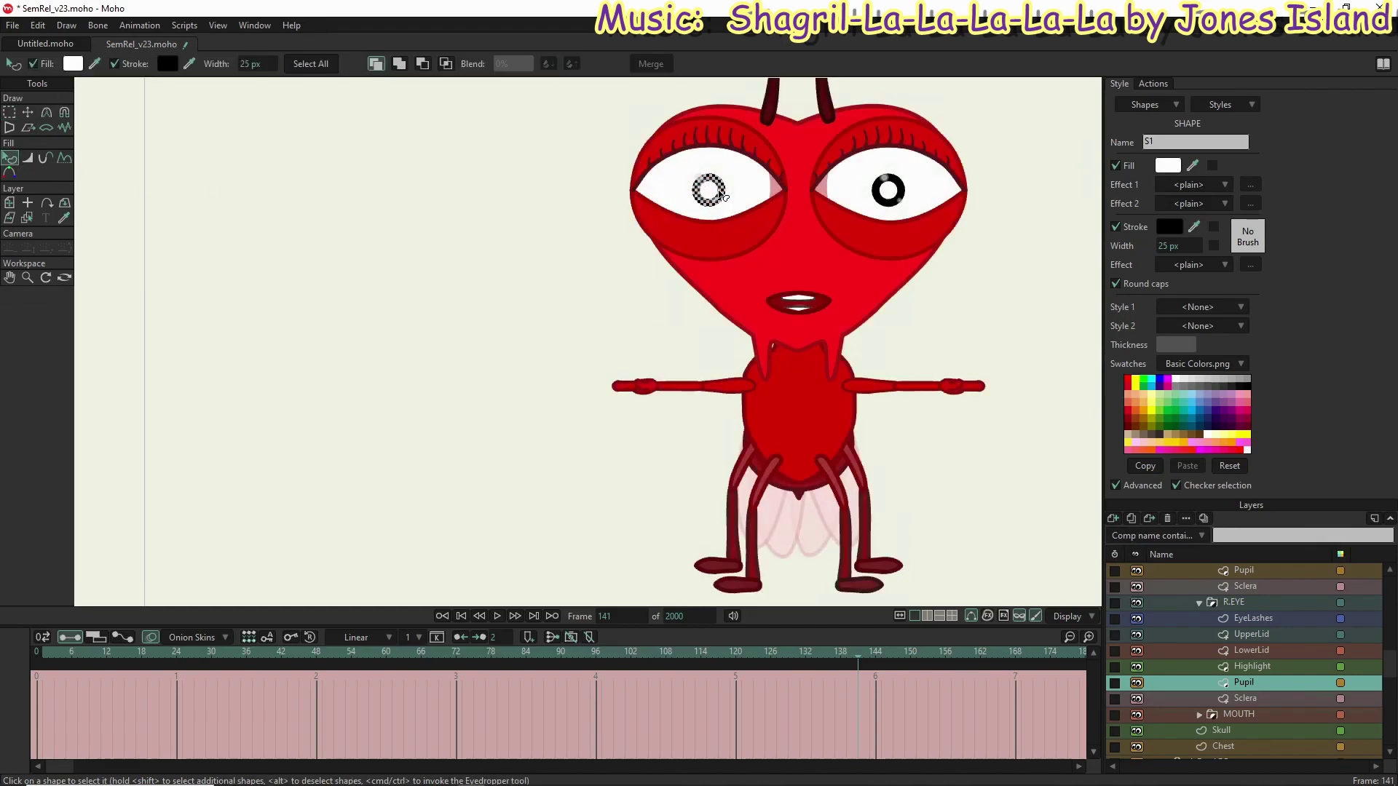
left_click(1168, 166)
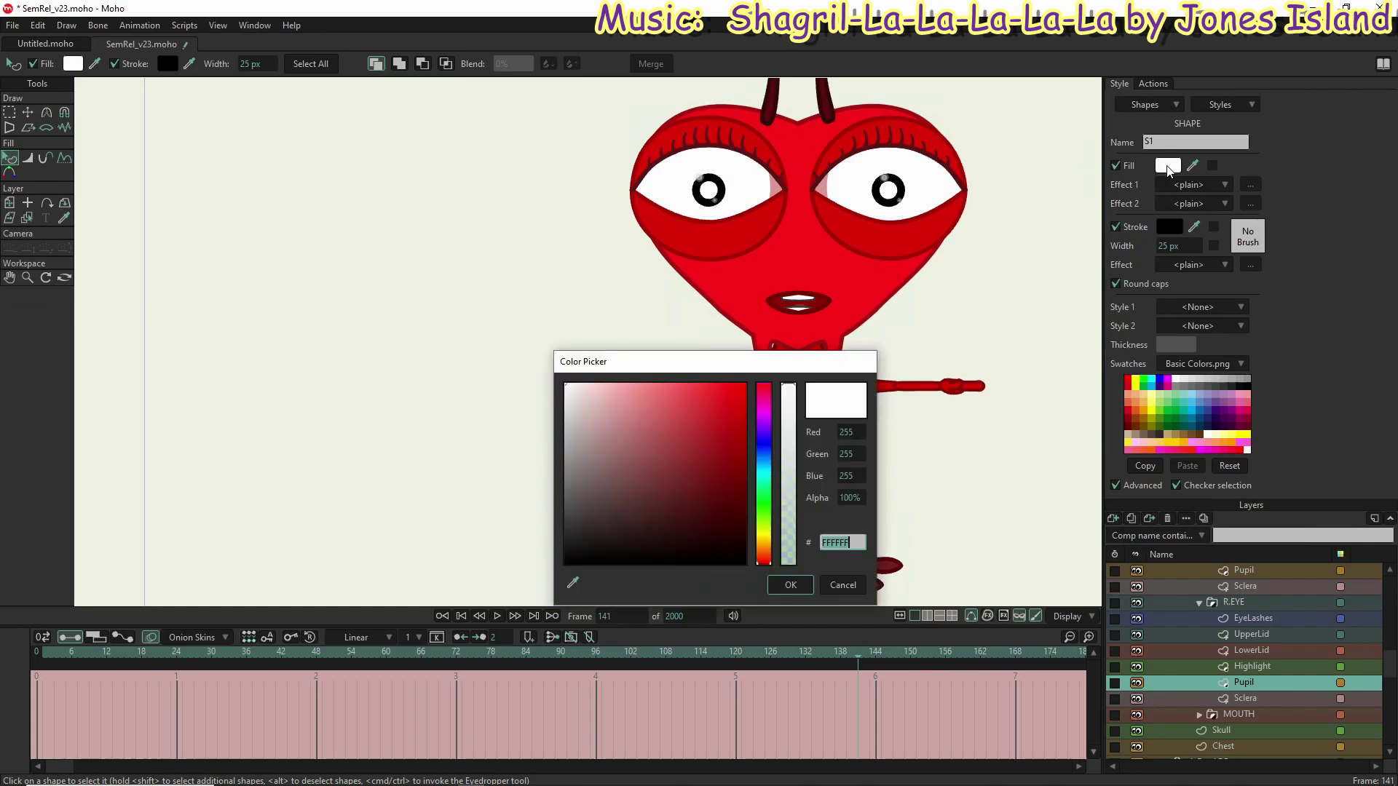
left_click_drag(568, 545, 560, 536)
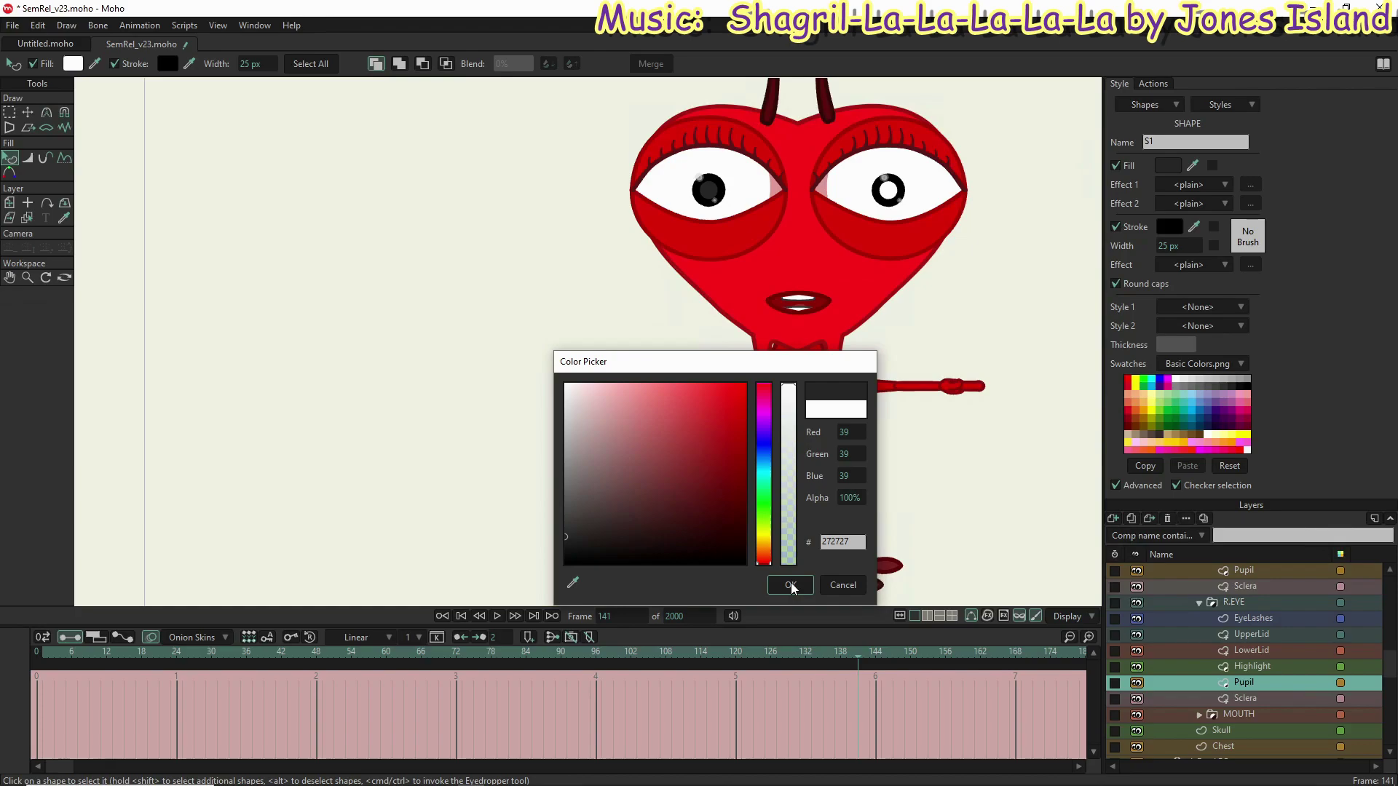
double_click(859, 545)
left_click(794, 584)
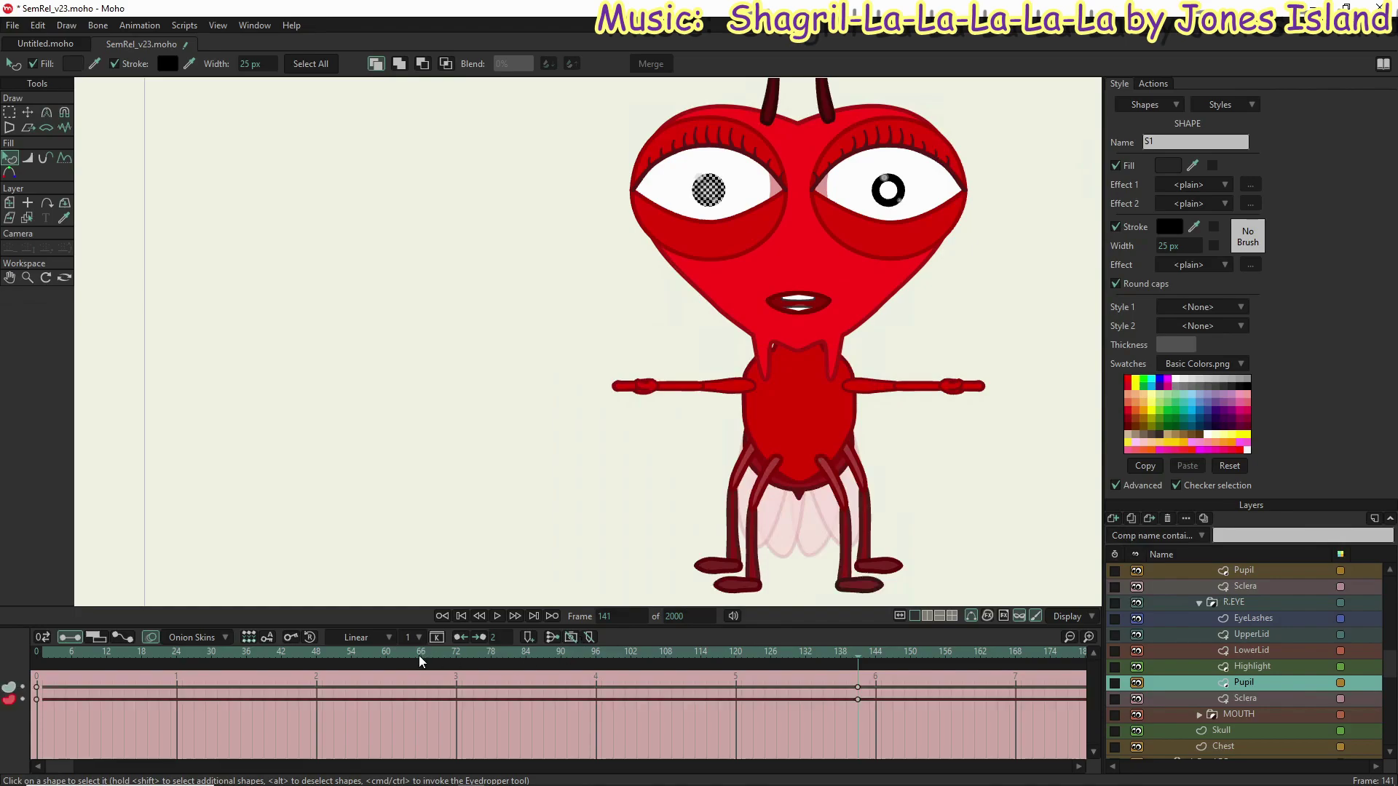
left_click(449, 658)
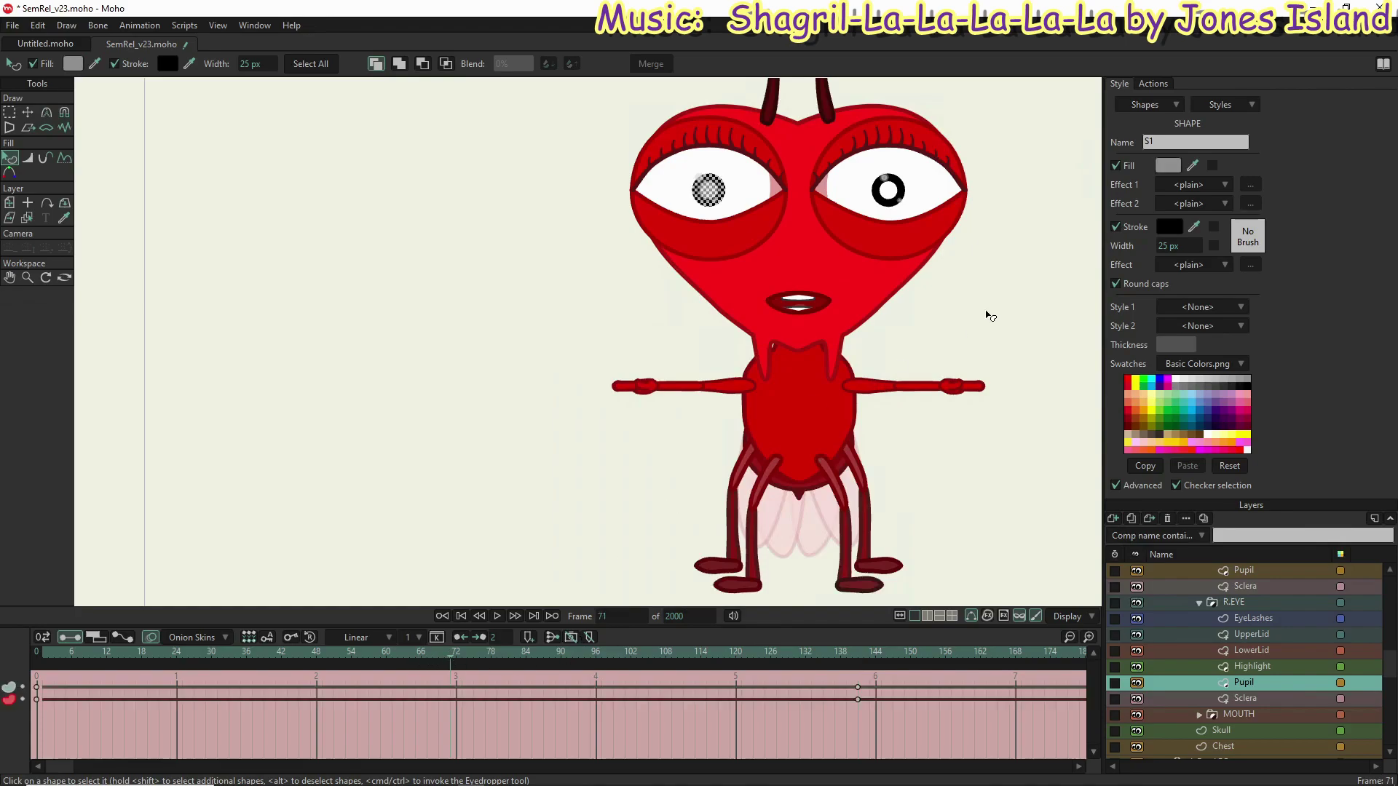
left_click(1178, 167)
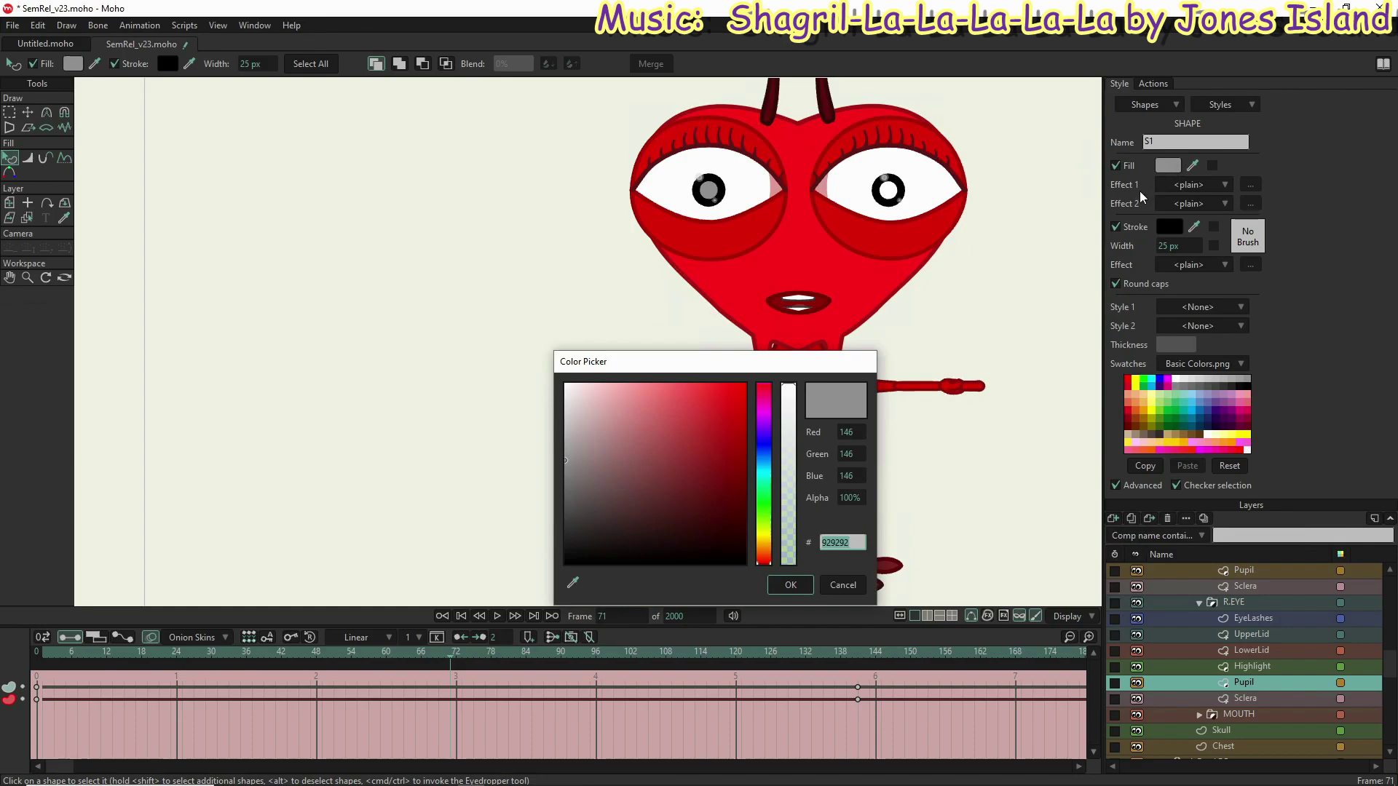
left_click(842, 585)
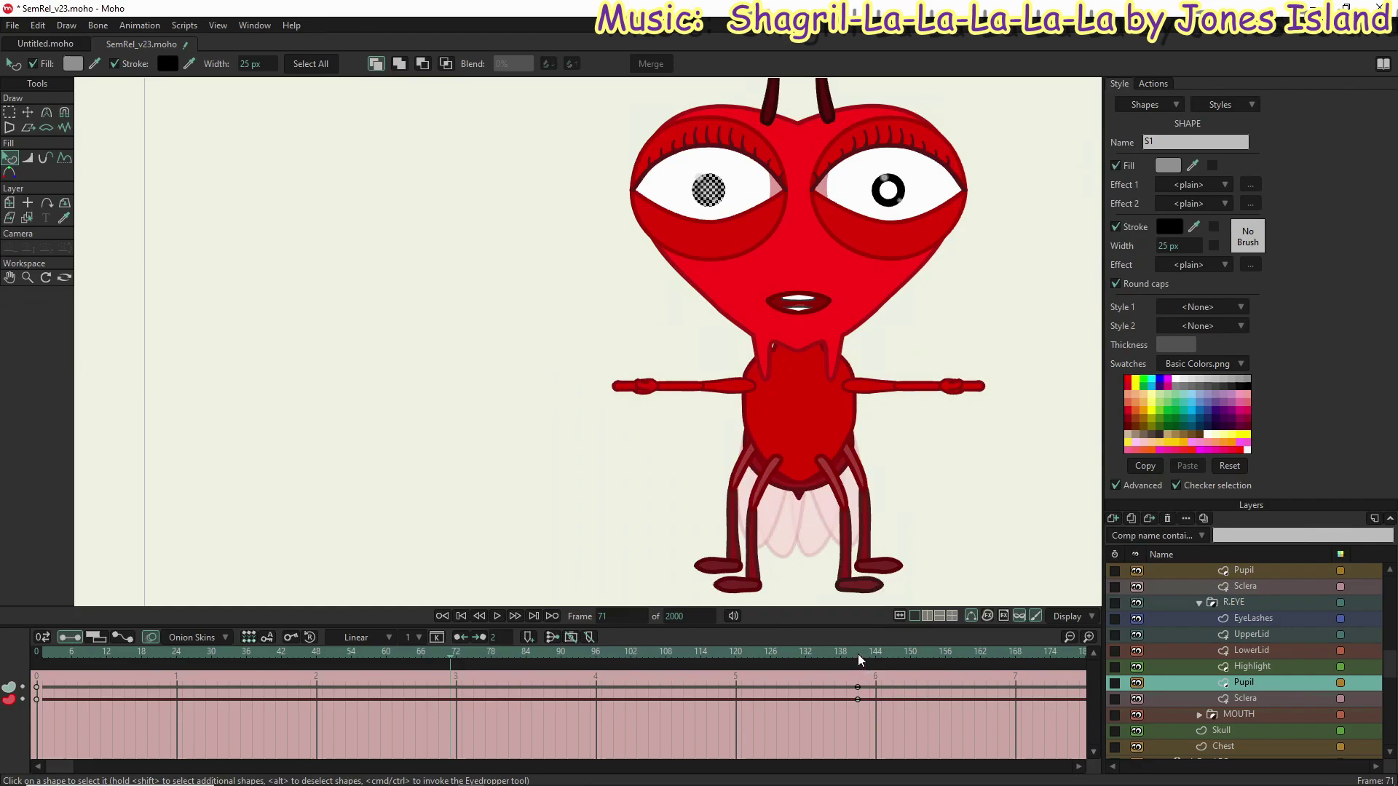
Step: Copy the R.EYE Pupil's fill colour code 272727 from frame 141 and apply it to the fill at frame 71
left_click(862, 661)
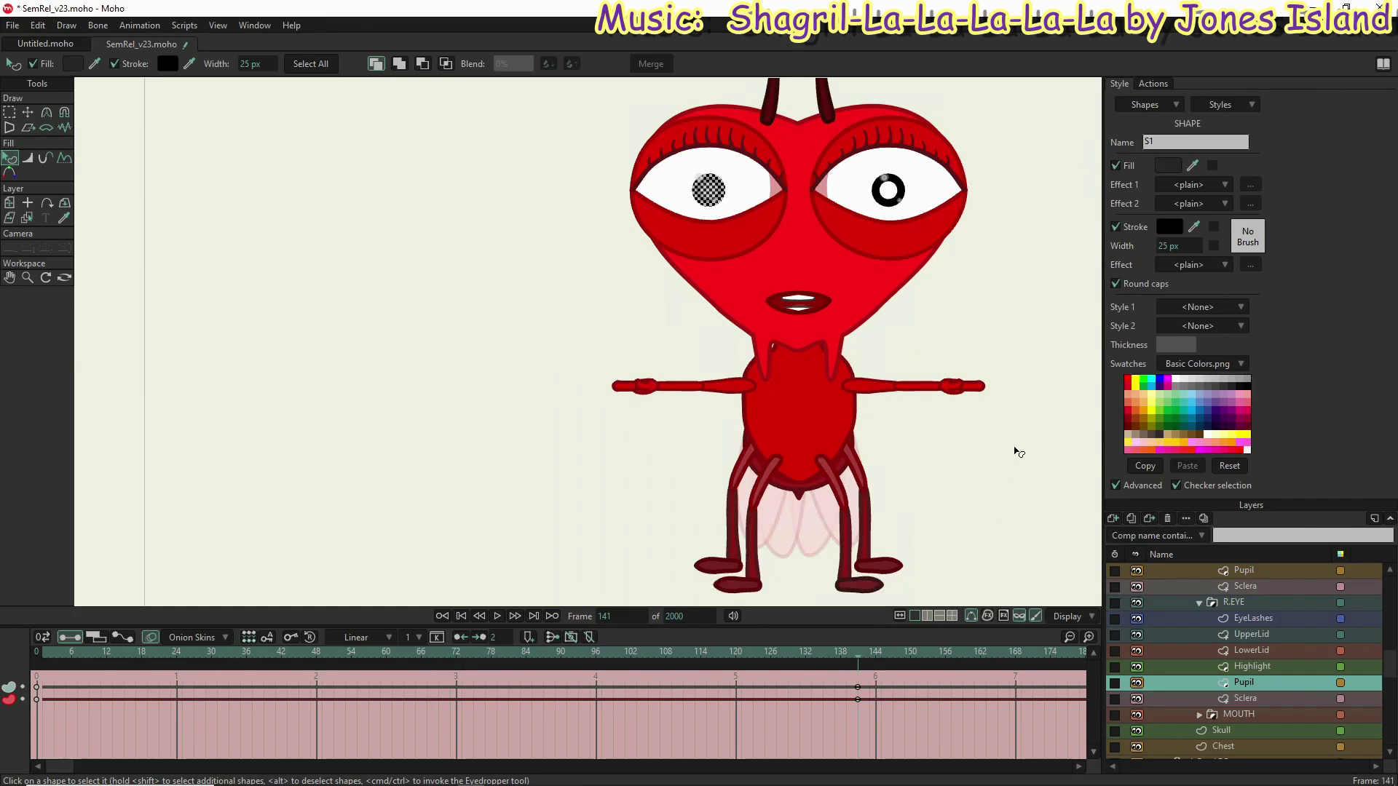
left_click(1168, 166)
key("ctrl+c")
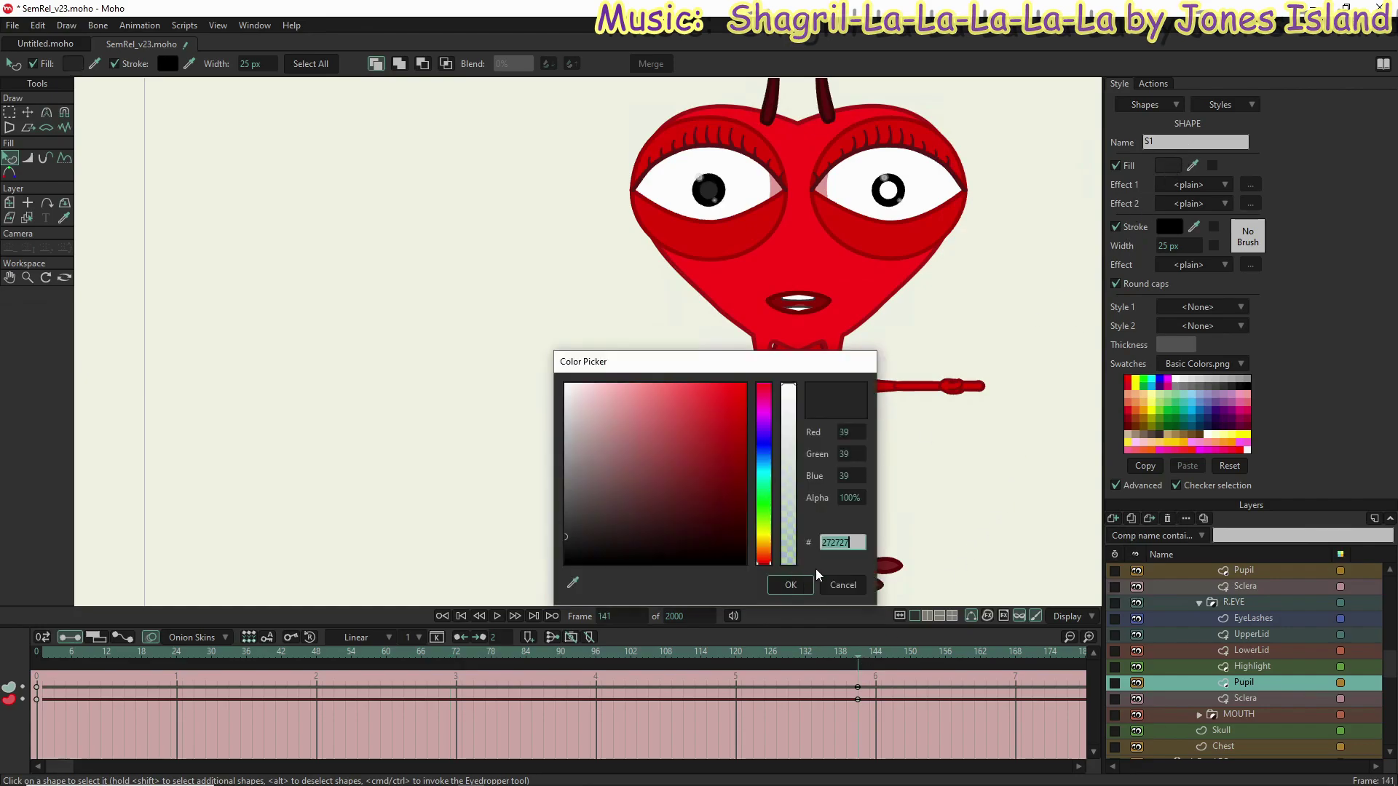
left_click(789, 587)
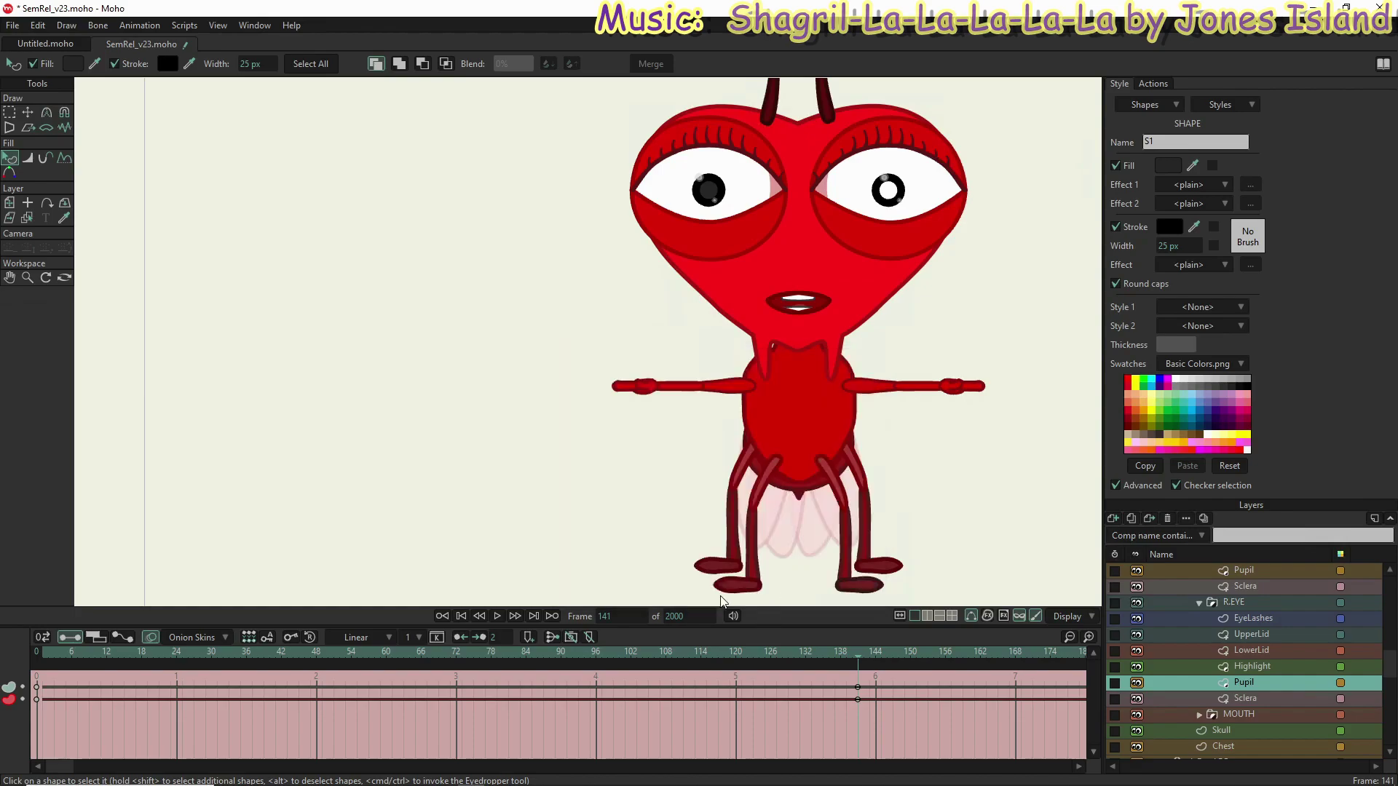
left_click(449, 657)
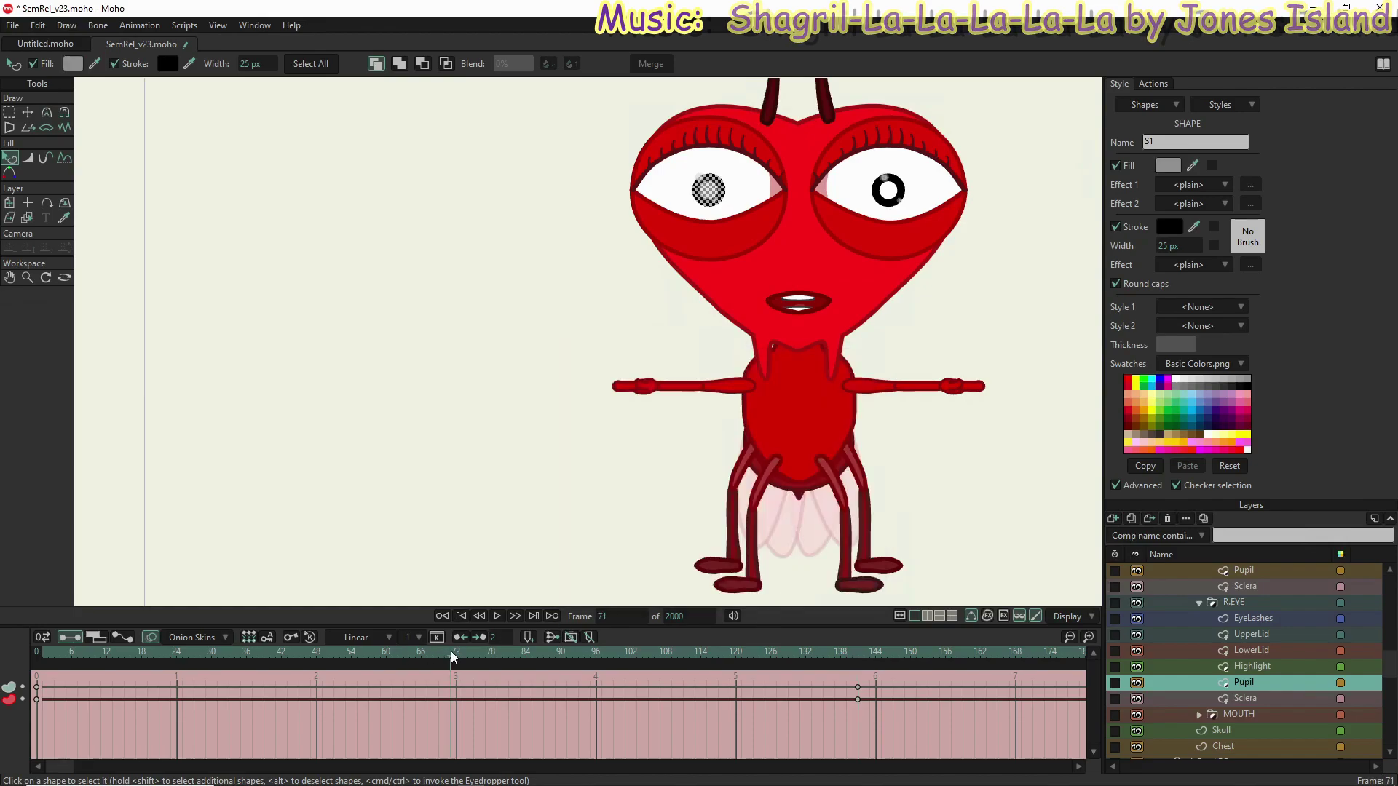
left_click(1160, 165)
key("ctrl+v")
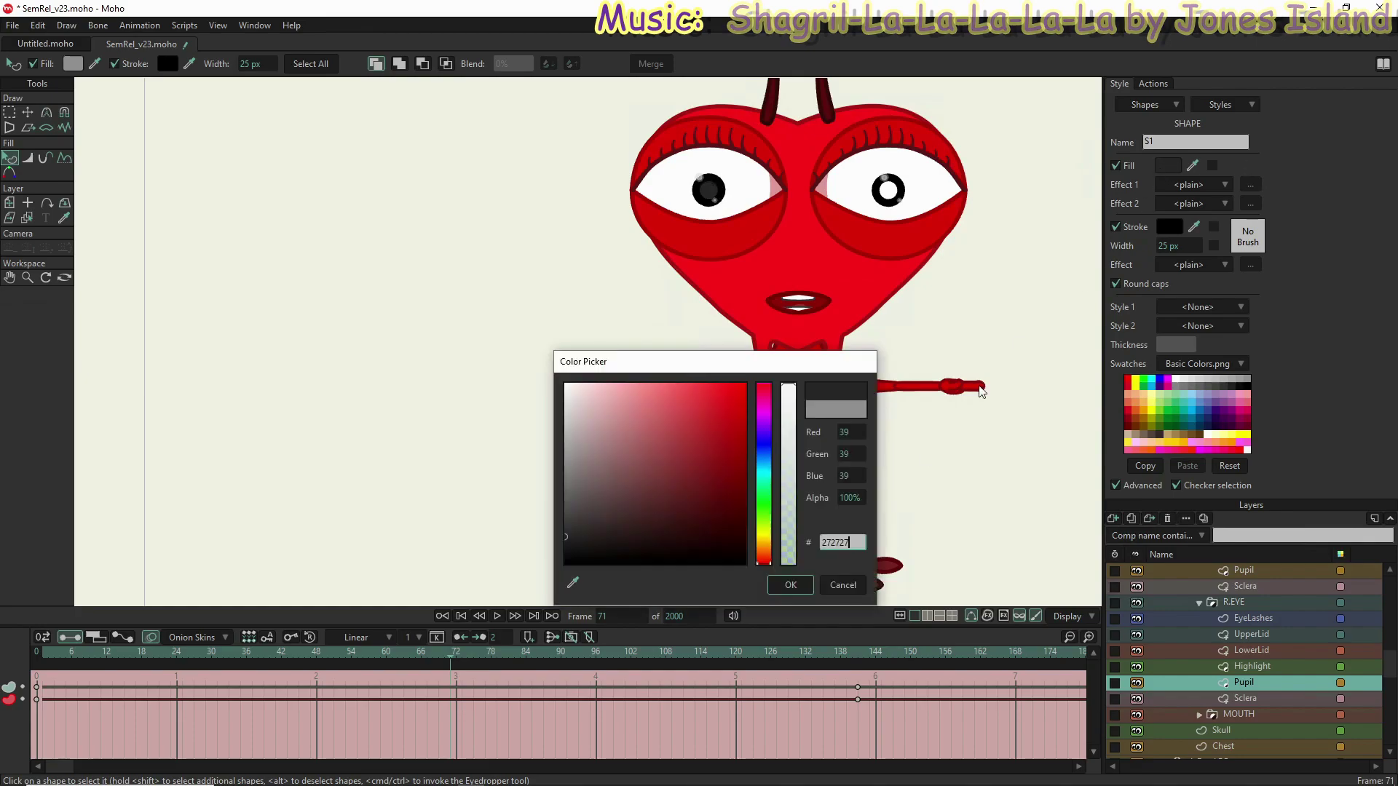
left_click(791, 584)
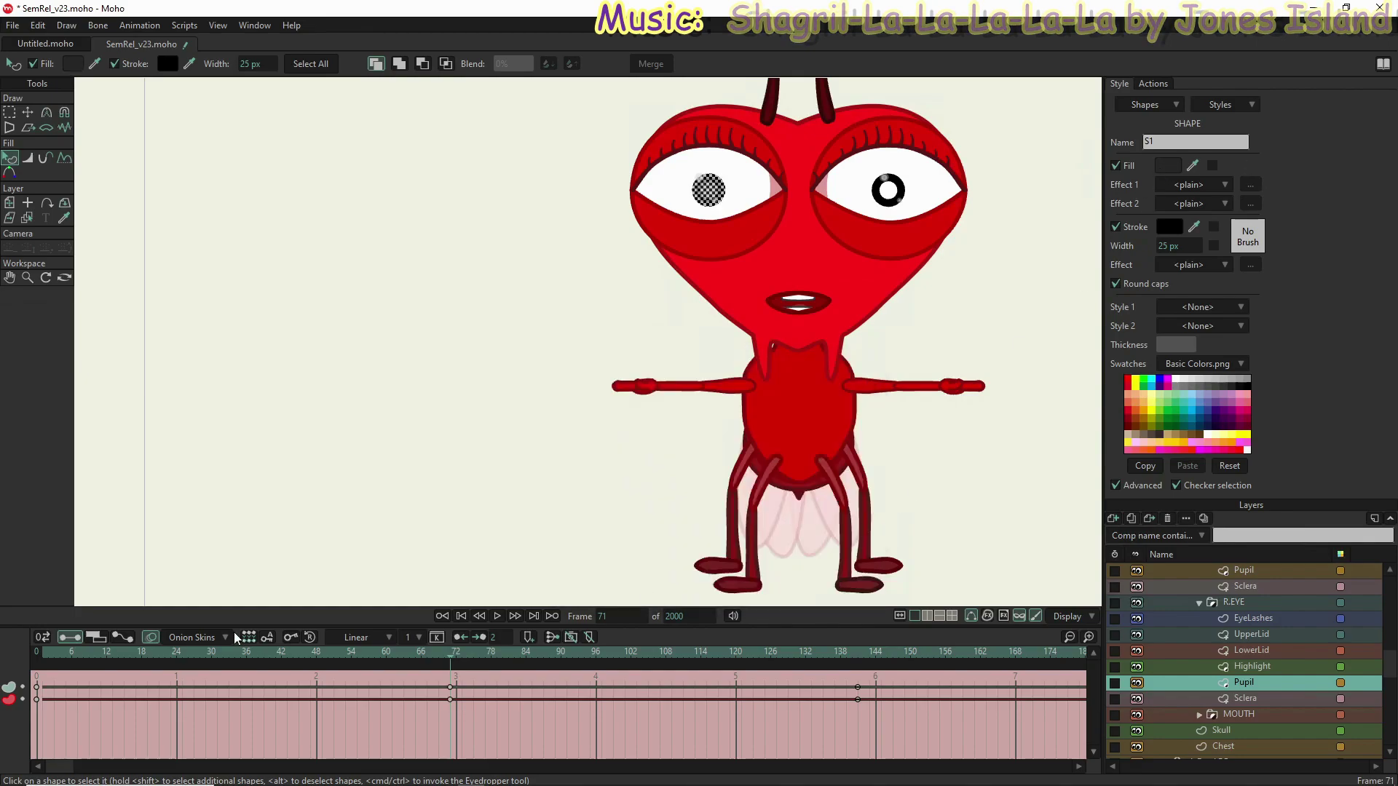
Step: Set the R.EYE Pupil's fill colour to the copied 272727 at frame 1
left_click(46, 659)
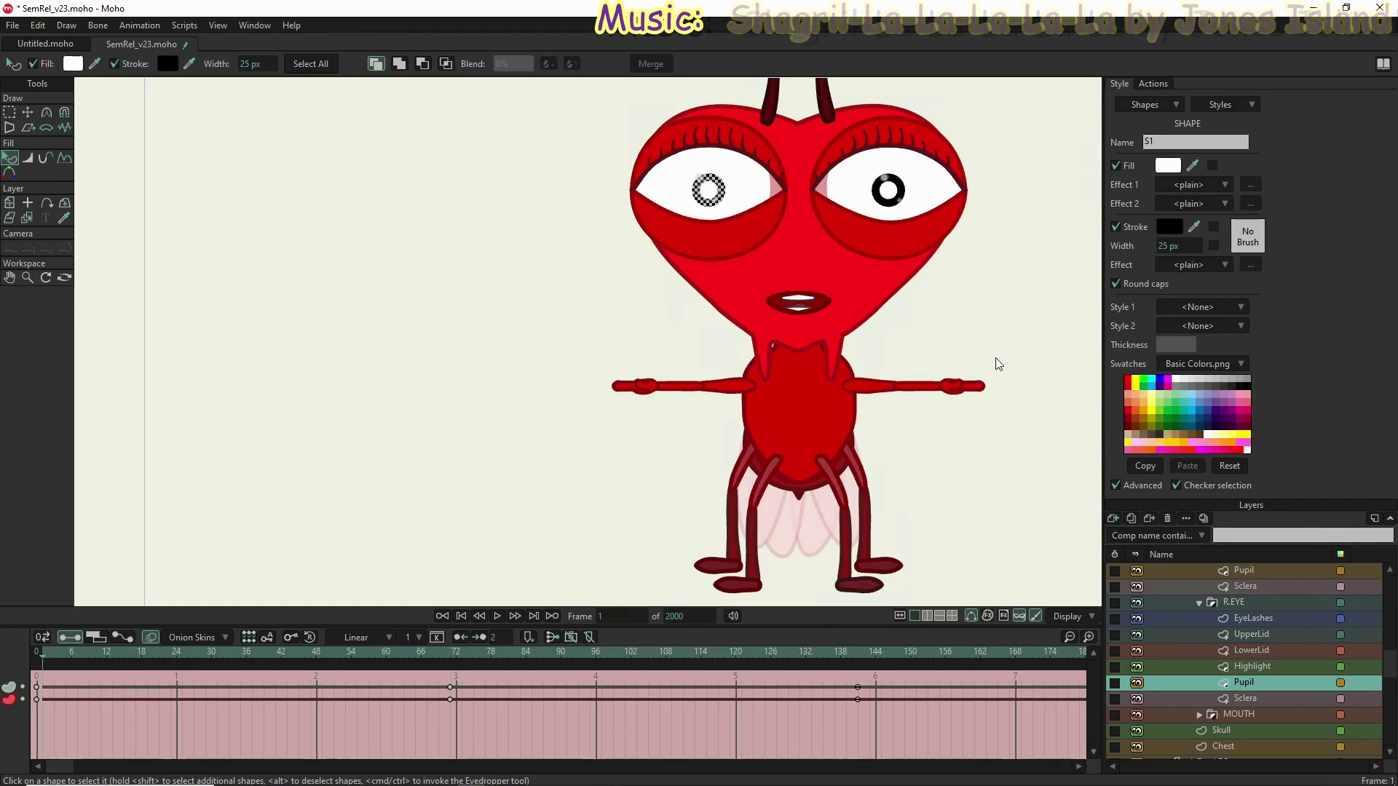
left_click(1169, 166)
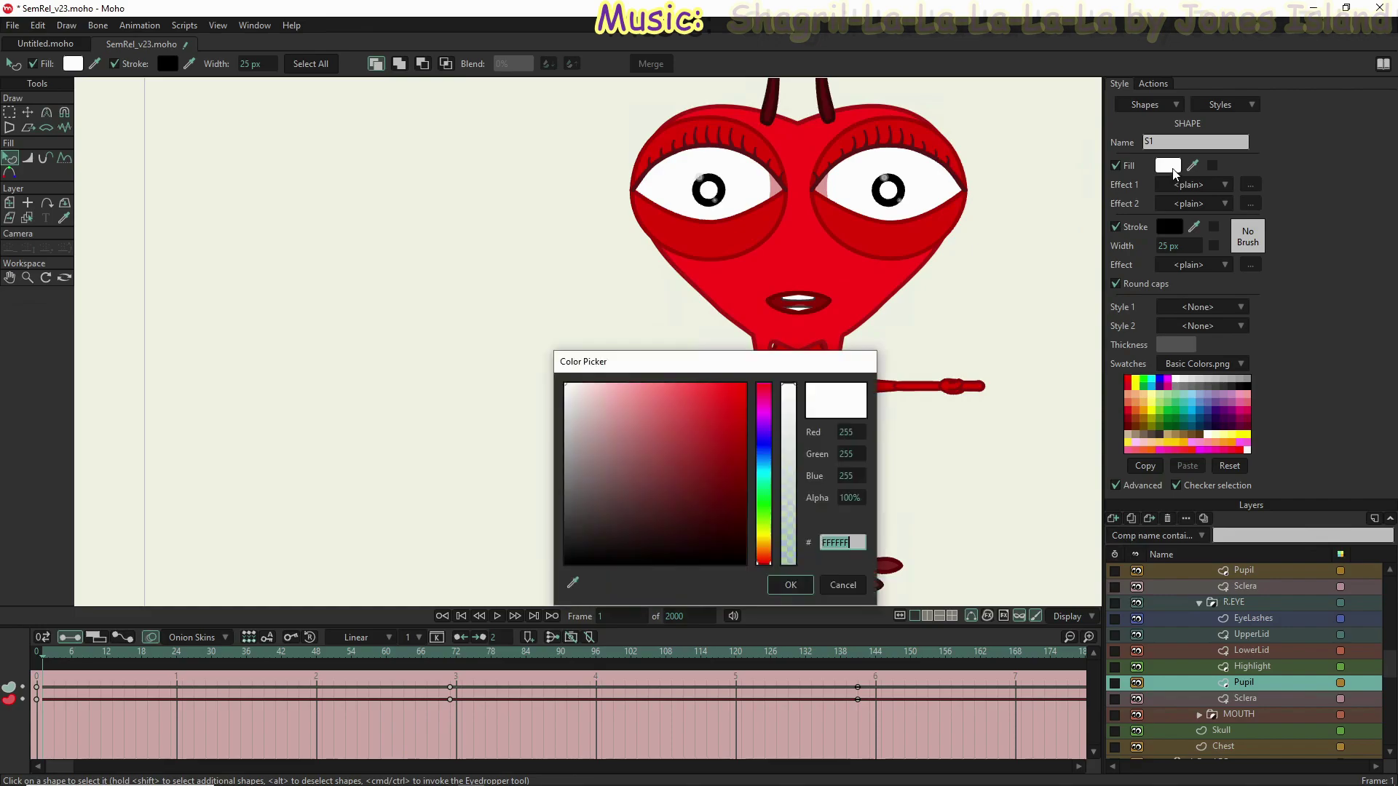
key("ctrl+v")
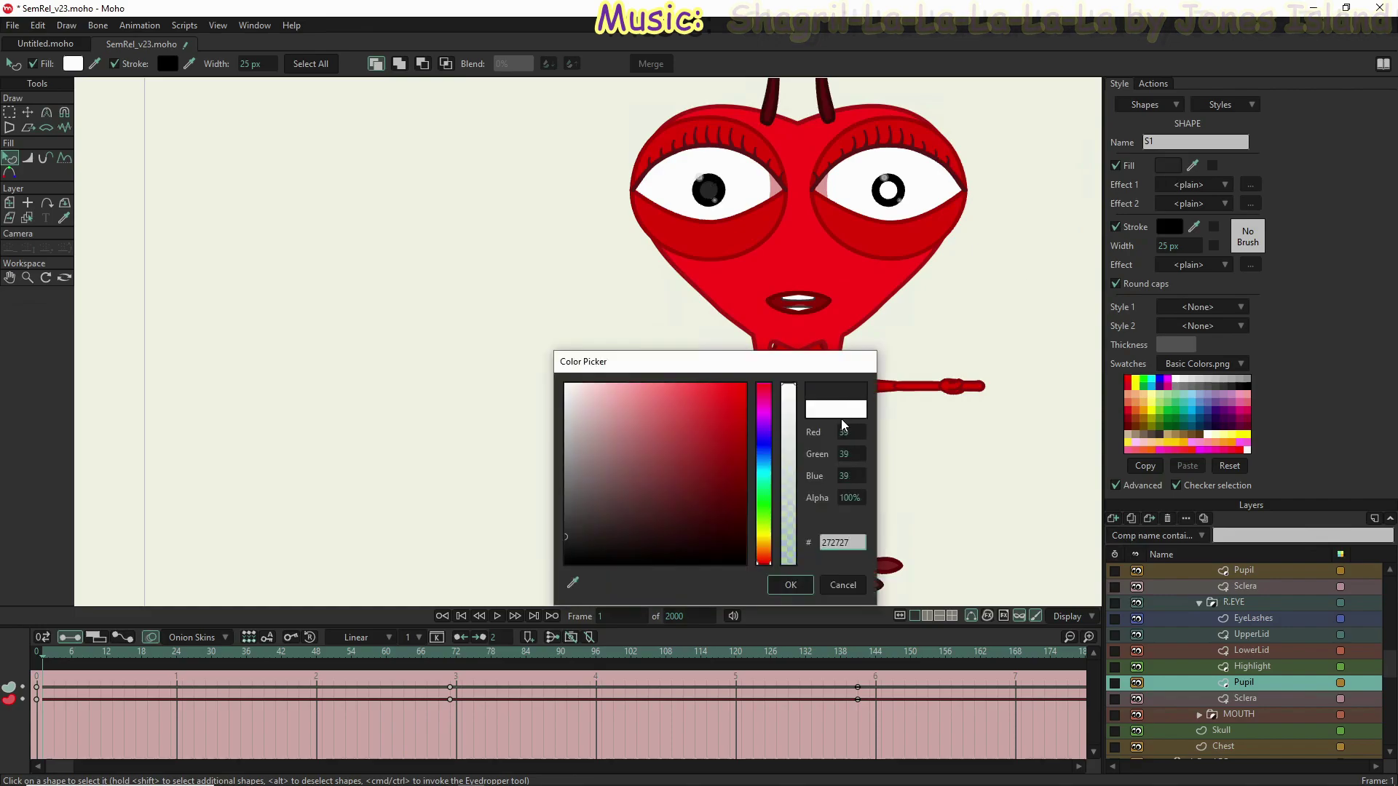
left_click(791, 586)
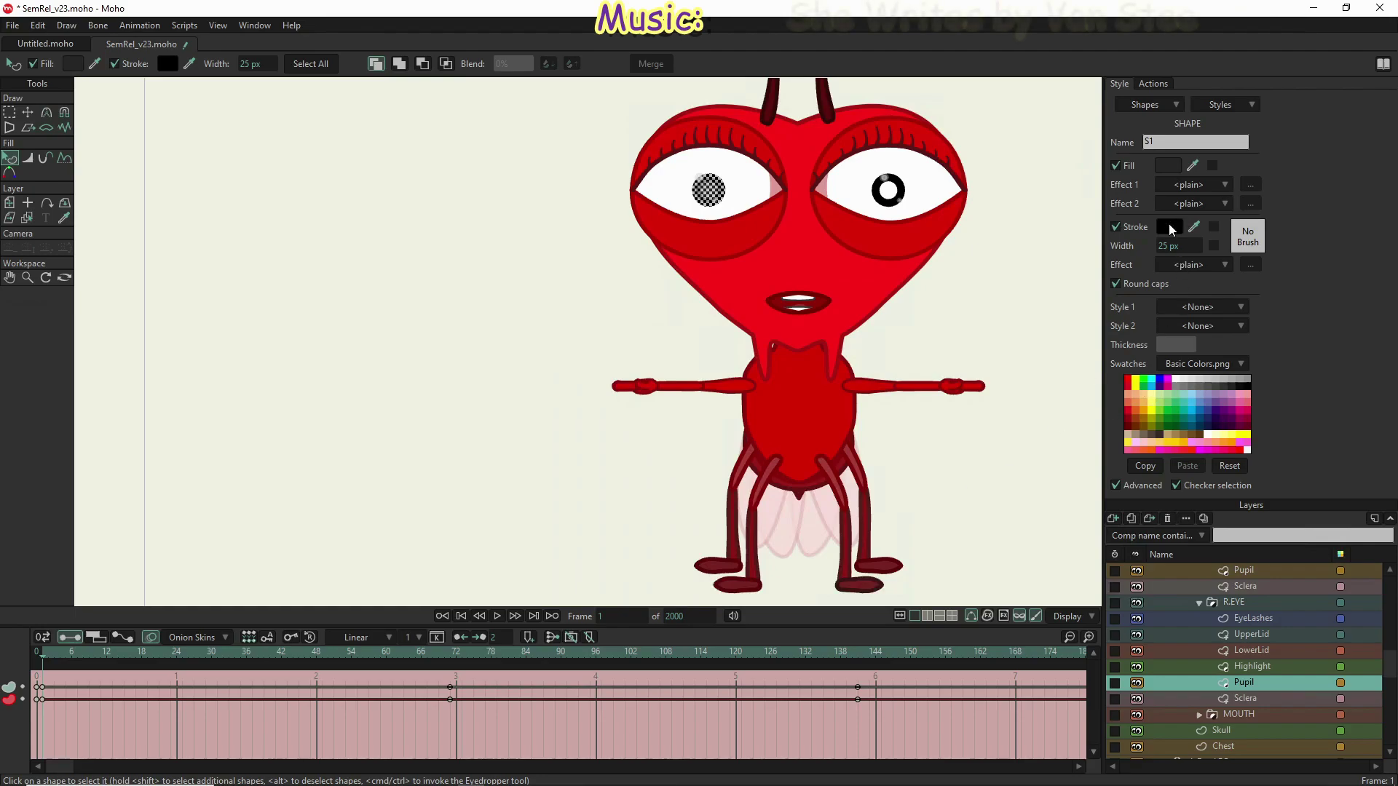
Step: Set the R.EYE Pupil's stroke colour to blue 1E00FF at frame 1 and copy its colour code
left_click(1169, 228)
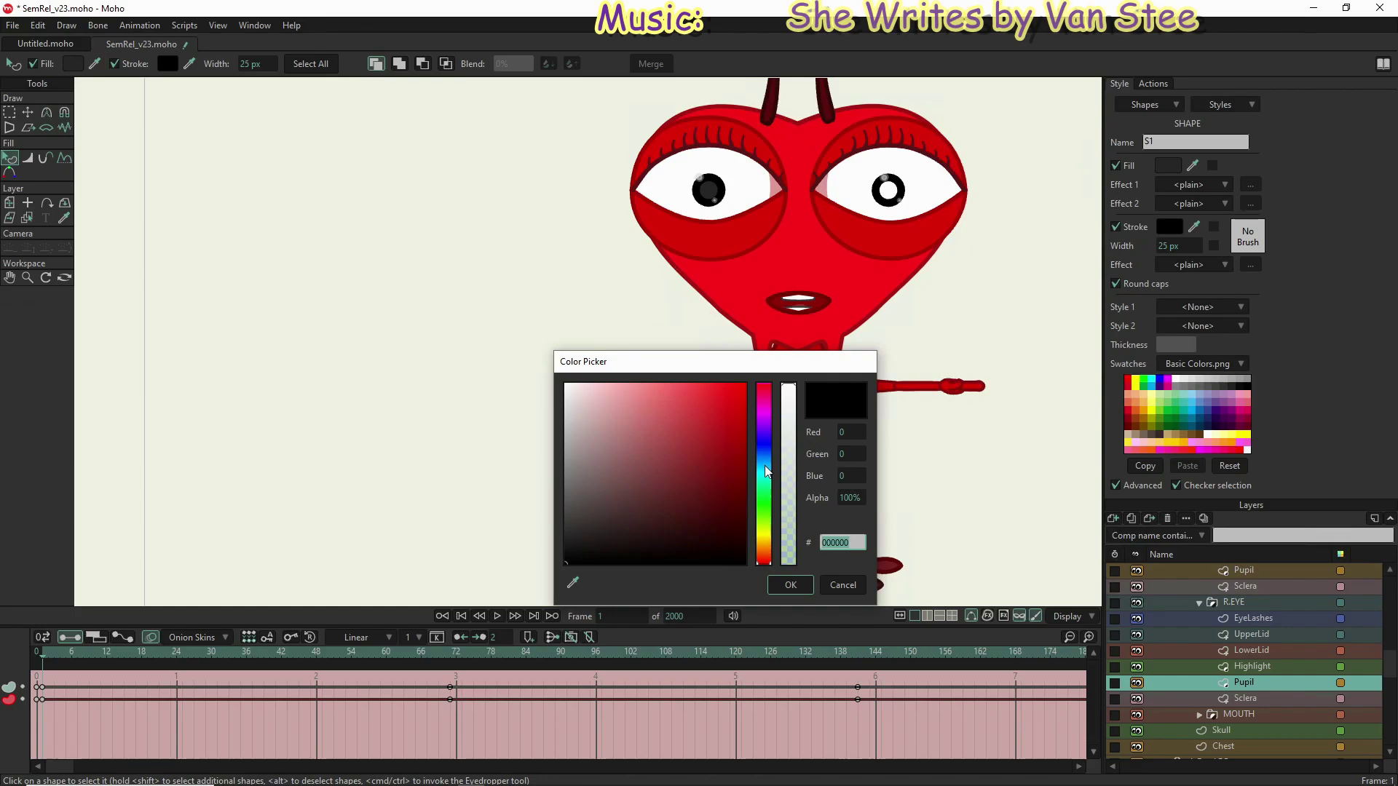
left_click_drag(765, 453, 766, 435)
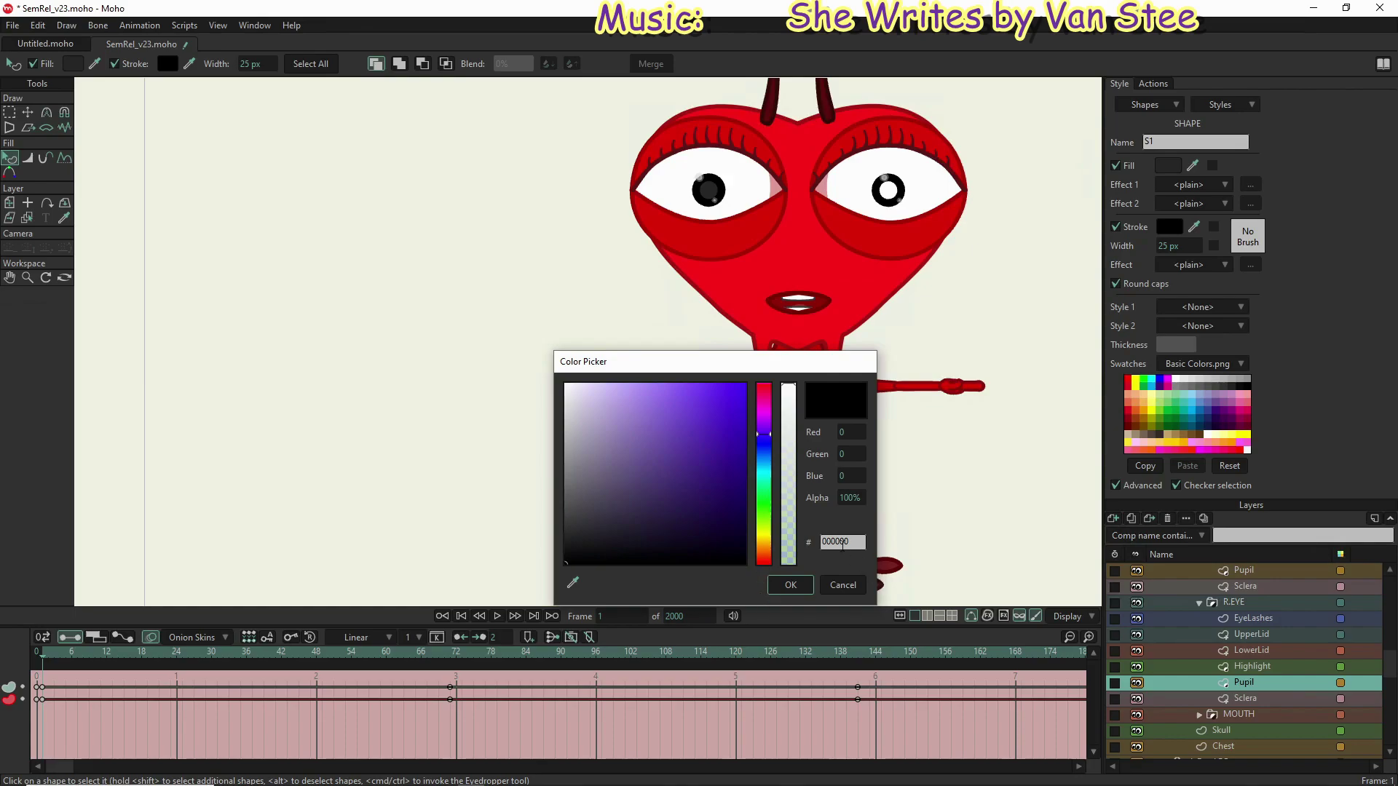
mouse_move(702, 420)
left_mouse_down()
mouse_move(694, 391)
mouse_move(724, 416)
mouse_move(753, 376)
left_mouse_up()
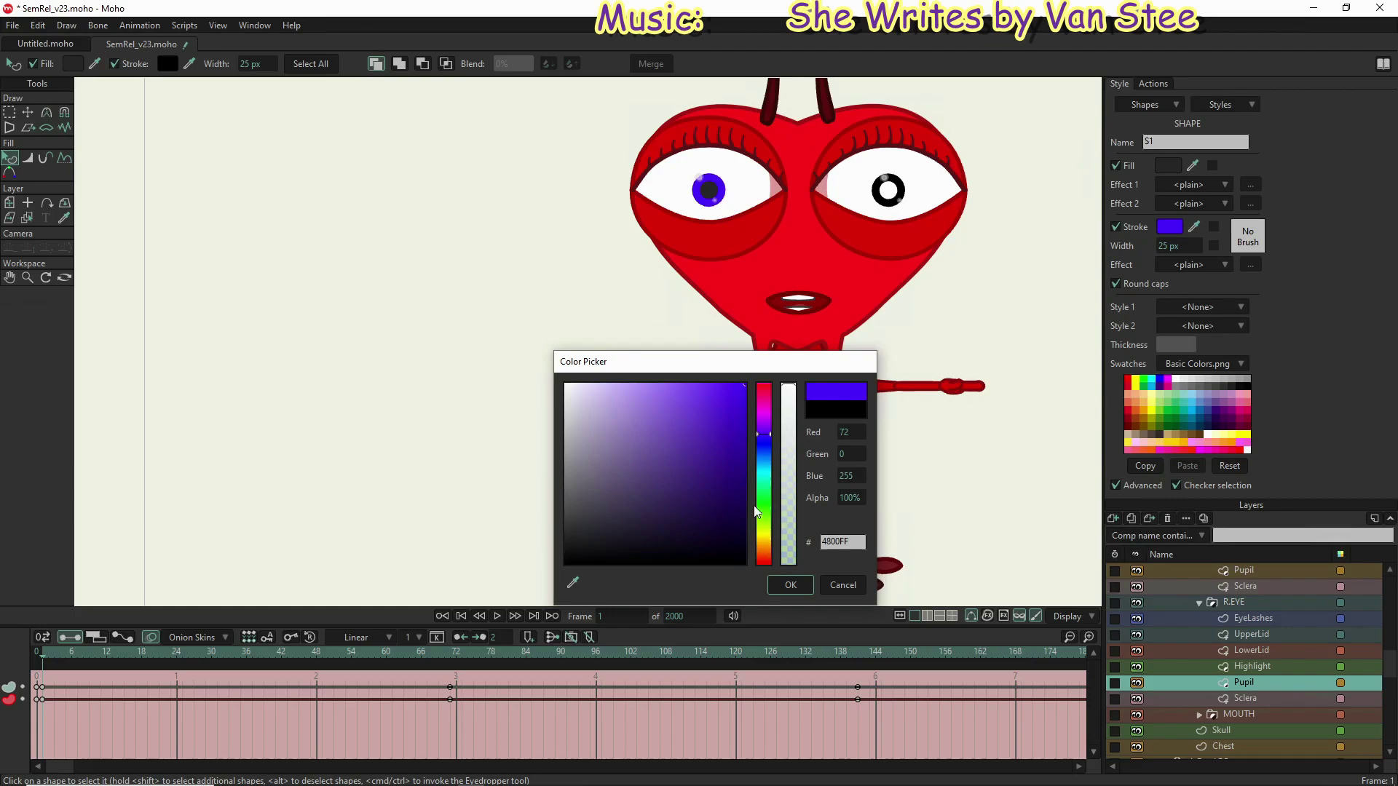
left_click_drag(766, 443, 766, 439)
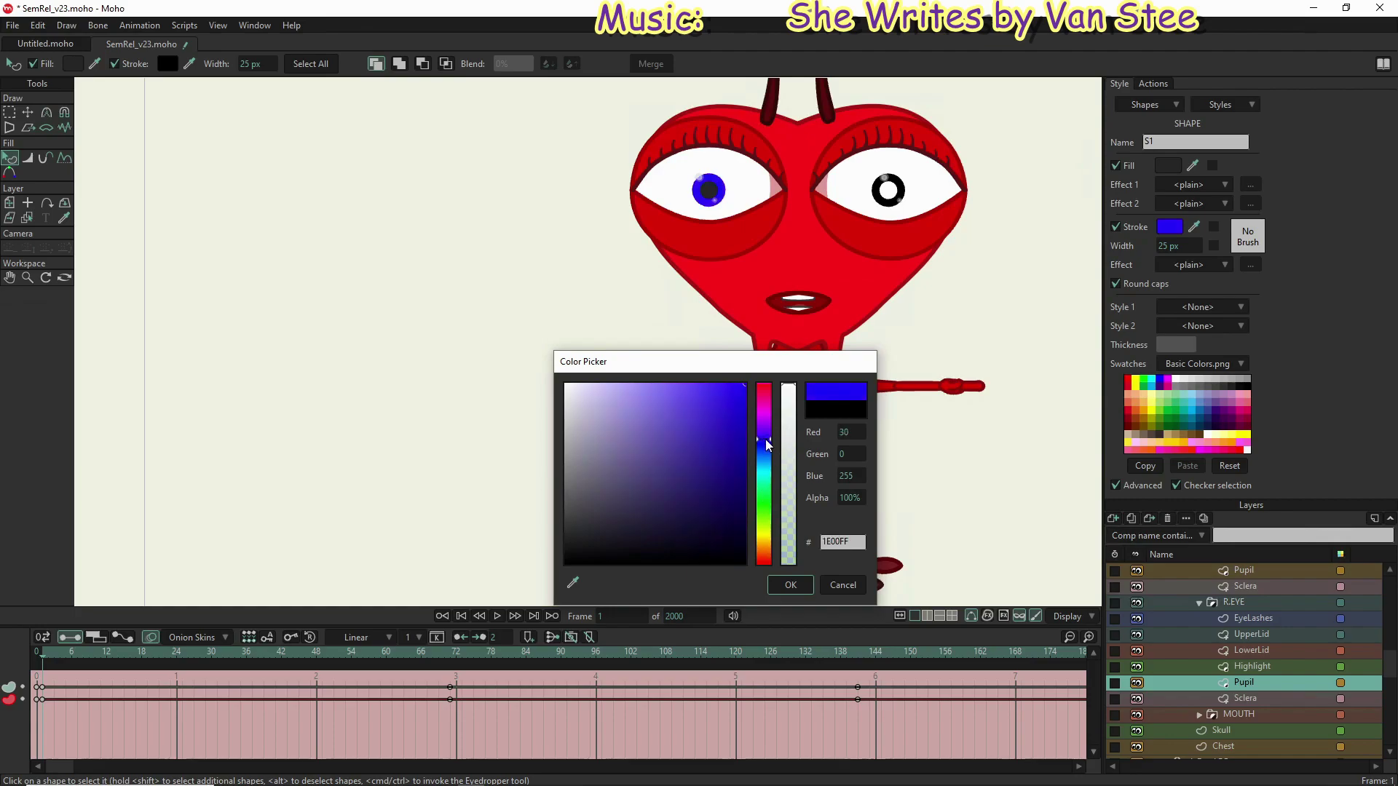
left_click(860, 539)
left_click_drag(860, 539, 793, 532)
key("ctrl+c")
left_click(794, 585)
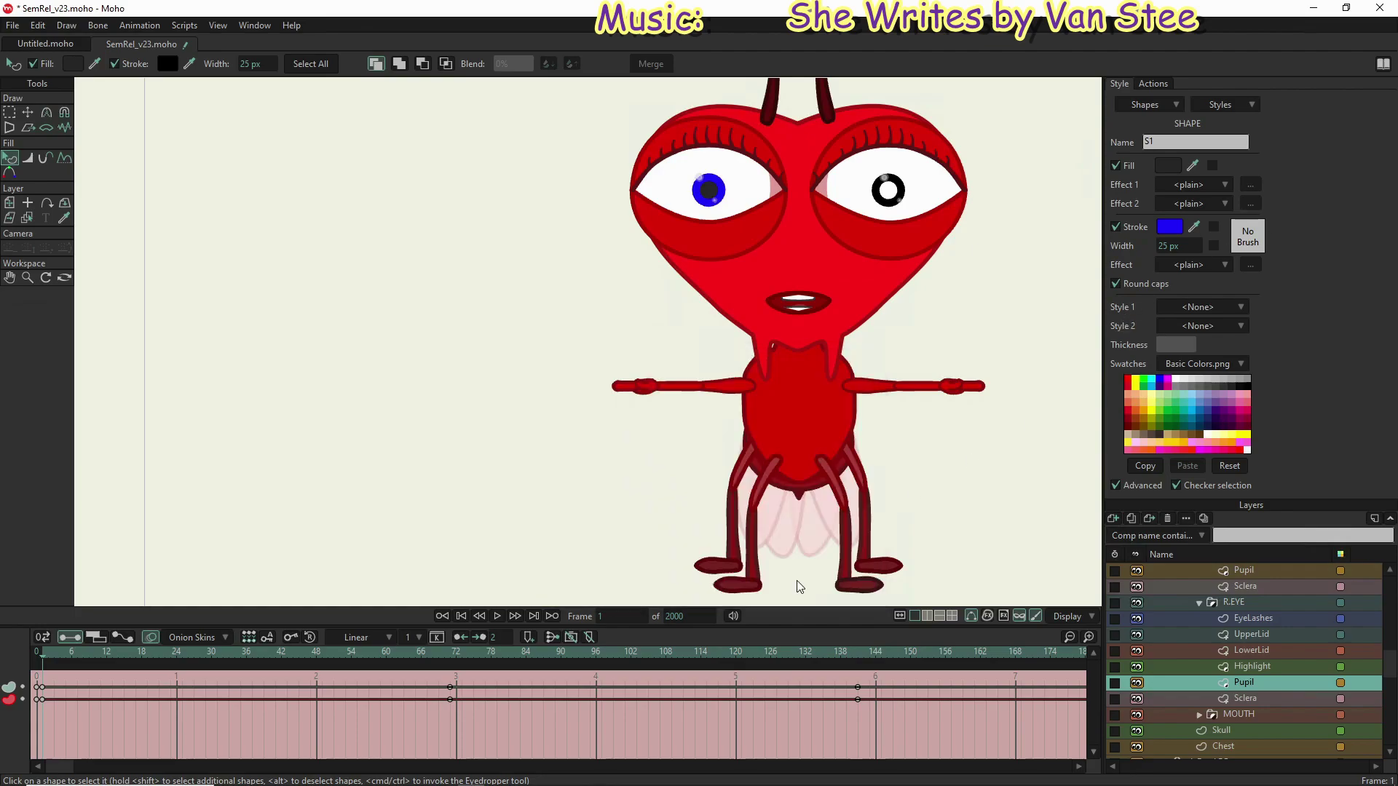
Step: Apply the copied blue 1E00FF to the stroke of the other eye's Pupil, the one listed above R.EYE, at frame 1
left_click(1262, 568)
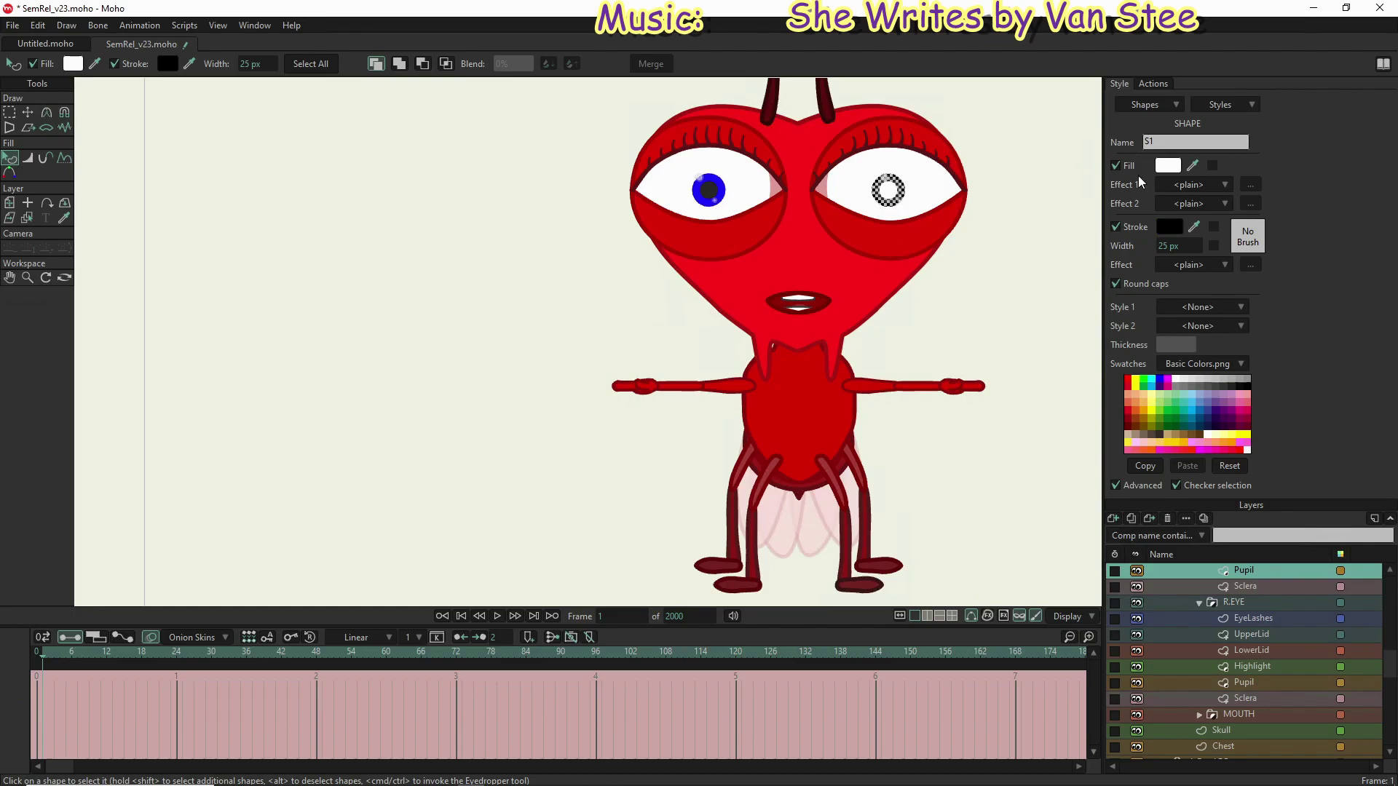
left_click(1169, 228)
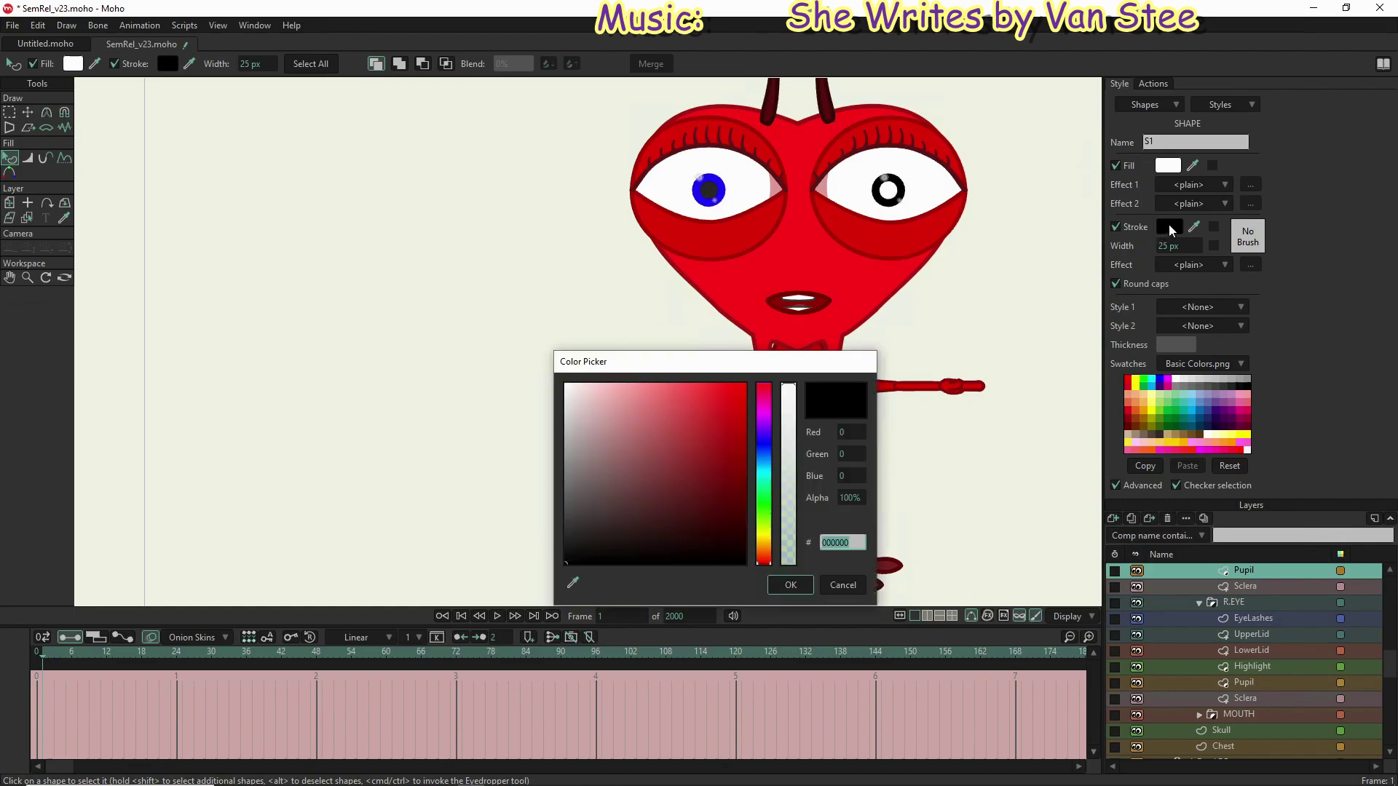
key("ctrl+v")
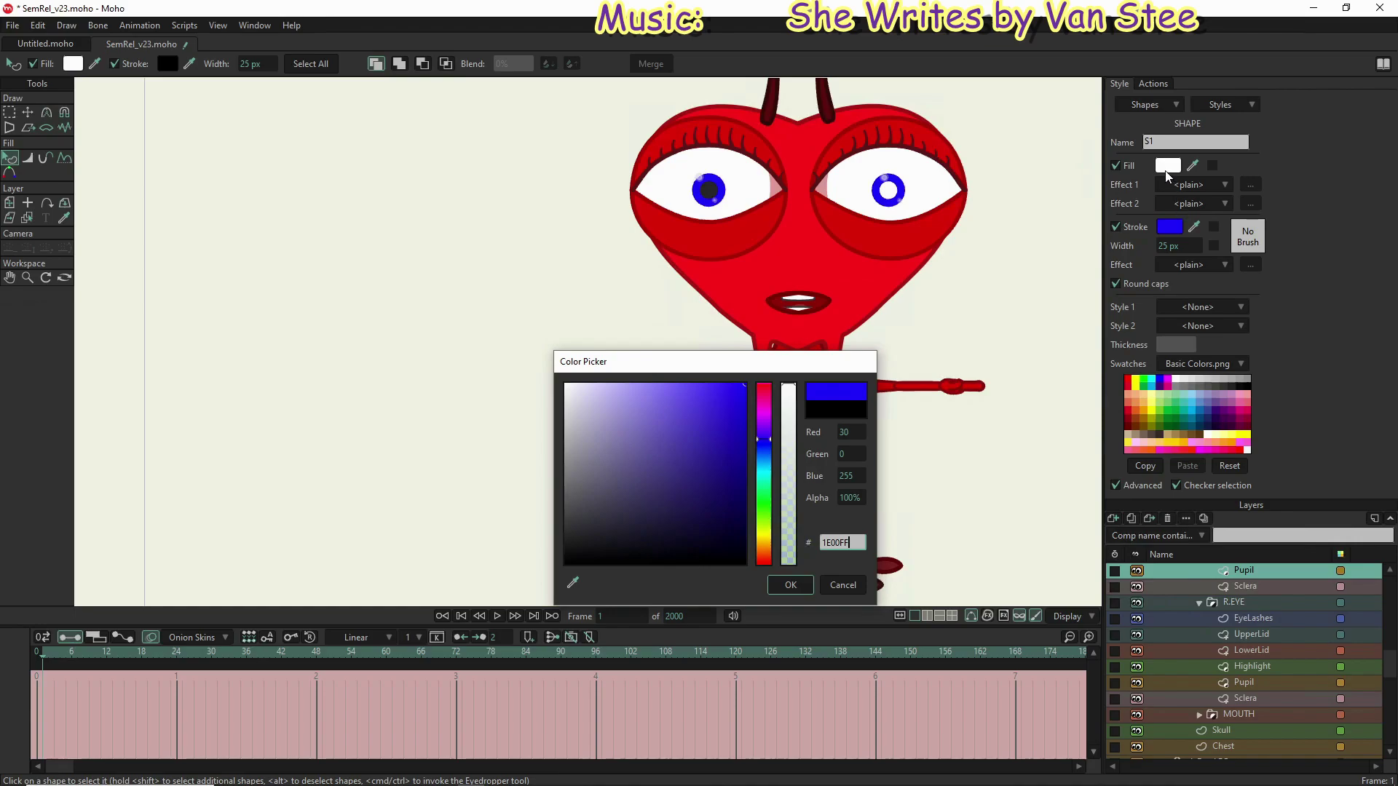
left_click(788, 581)
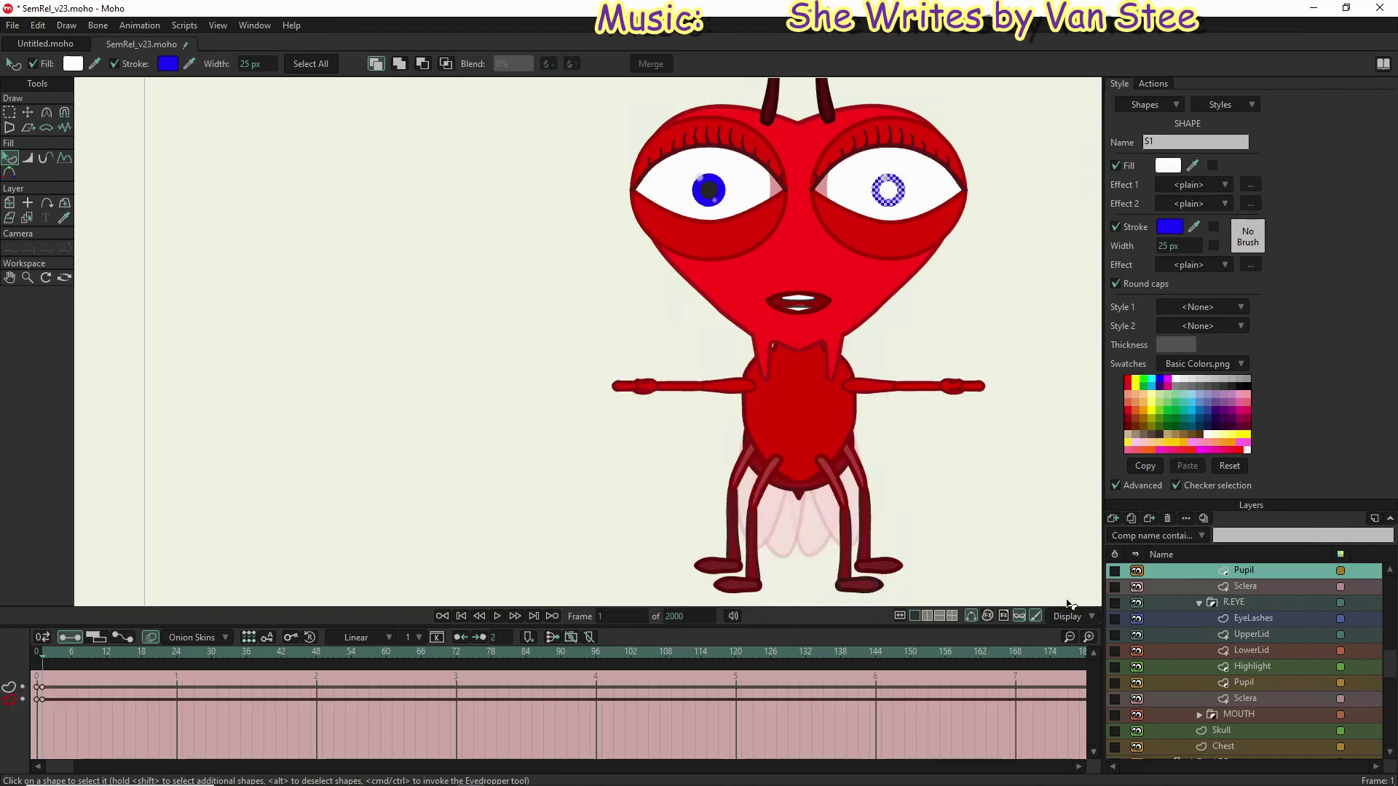
Step: Copy the R.EYE Pupil's fill colour code 272727 and apply it to the other eye's Pupil fill at frame 1
left_click(1266, 681)
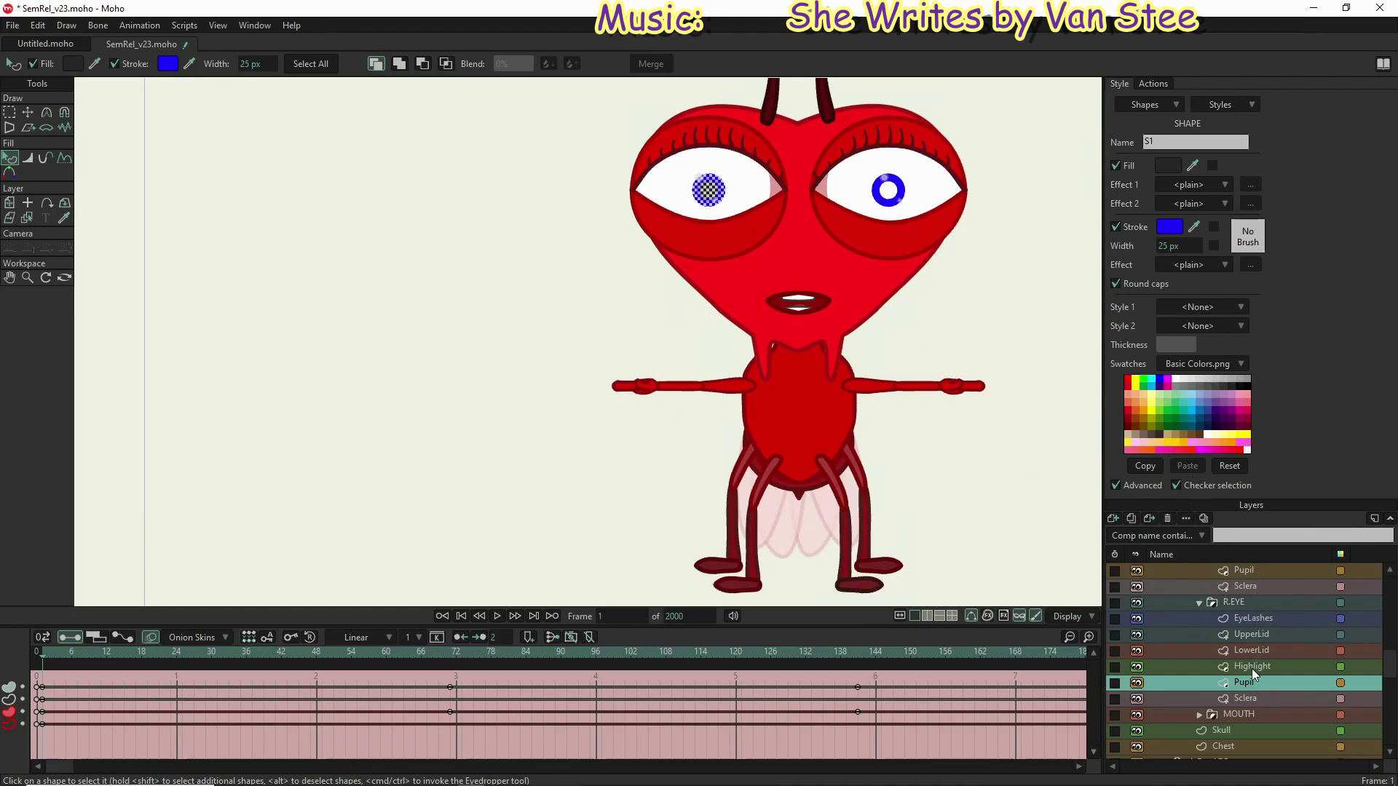
left_click(1168, 163)
key("ctrl+c")
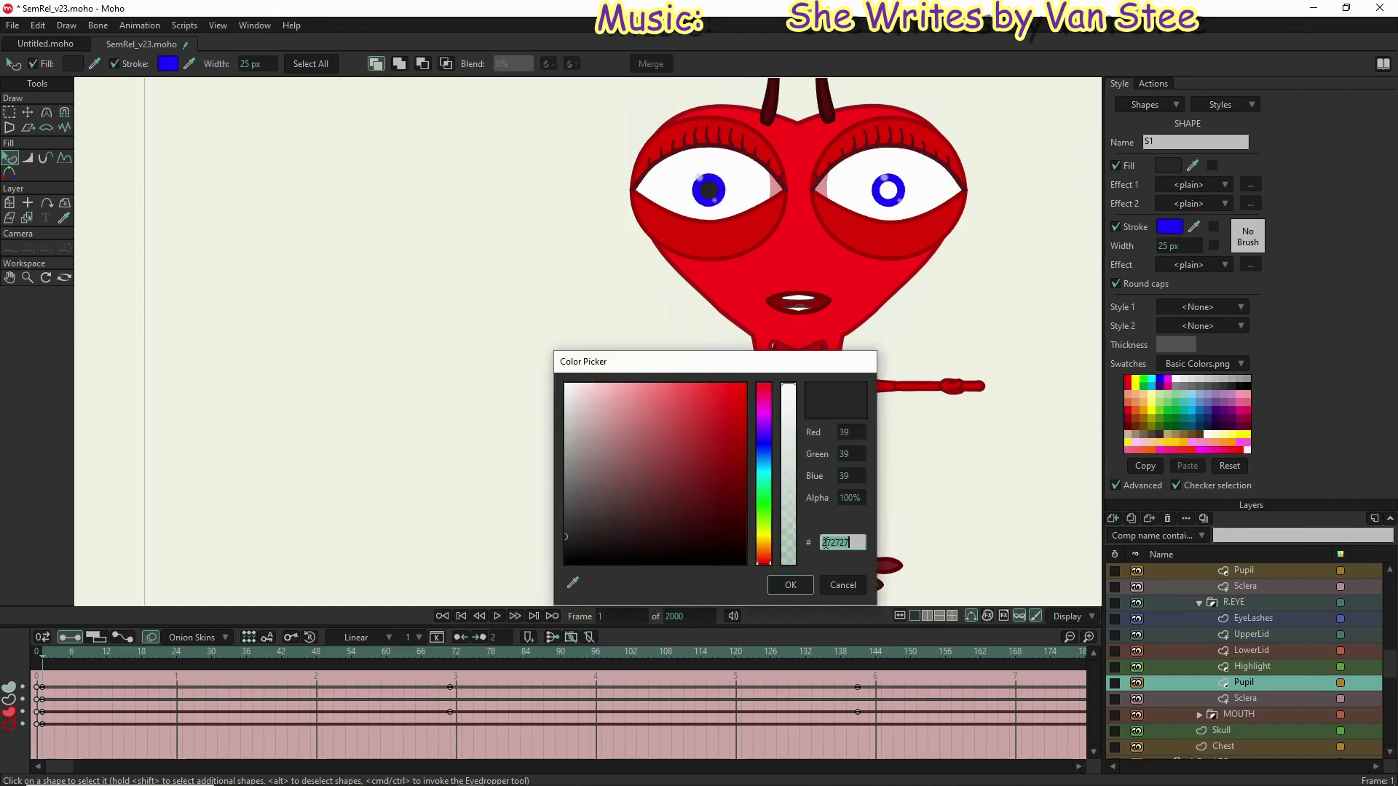
left_click(791, 585)
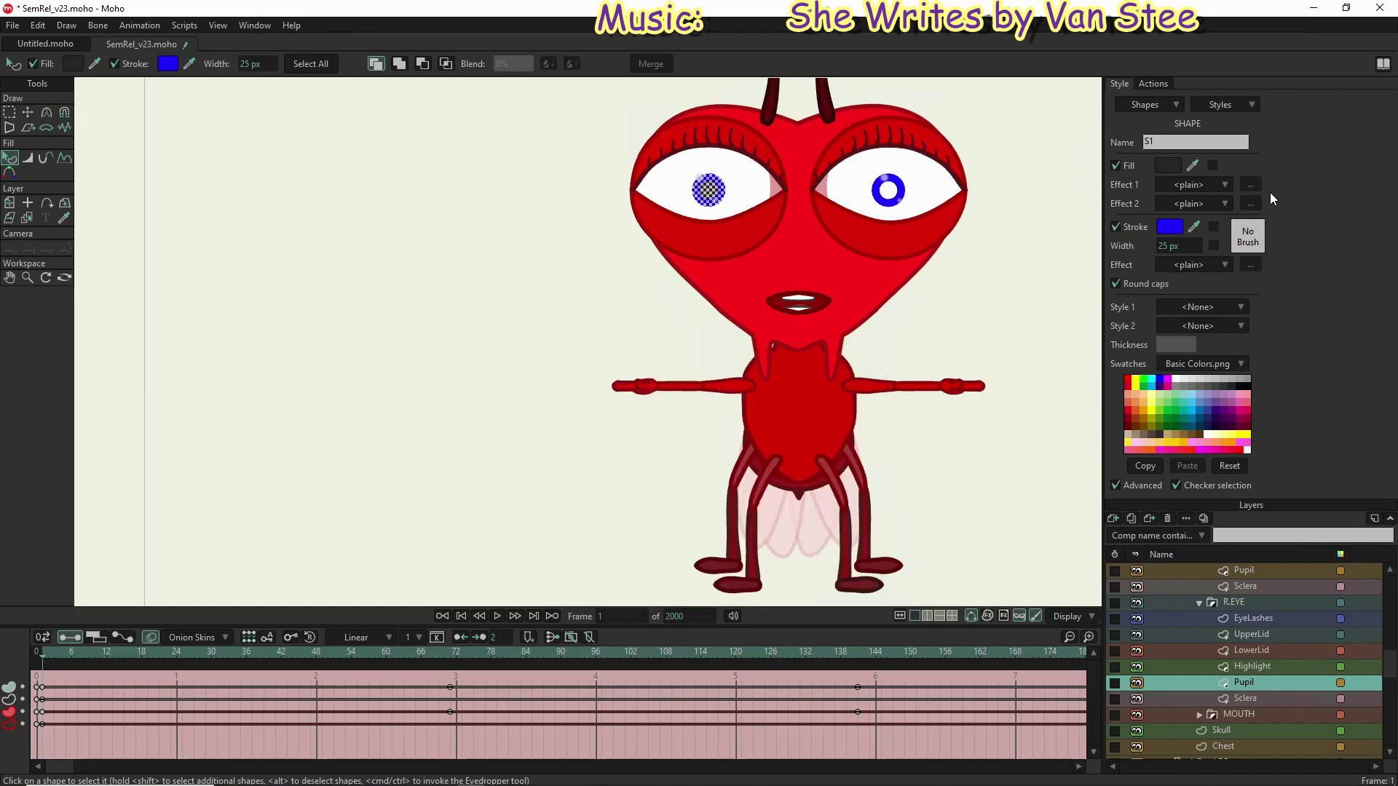
left_click(1249, 570)
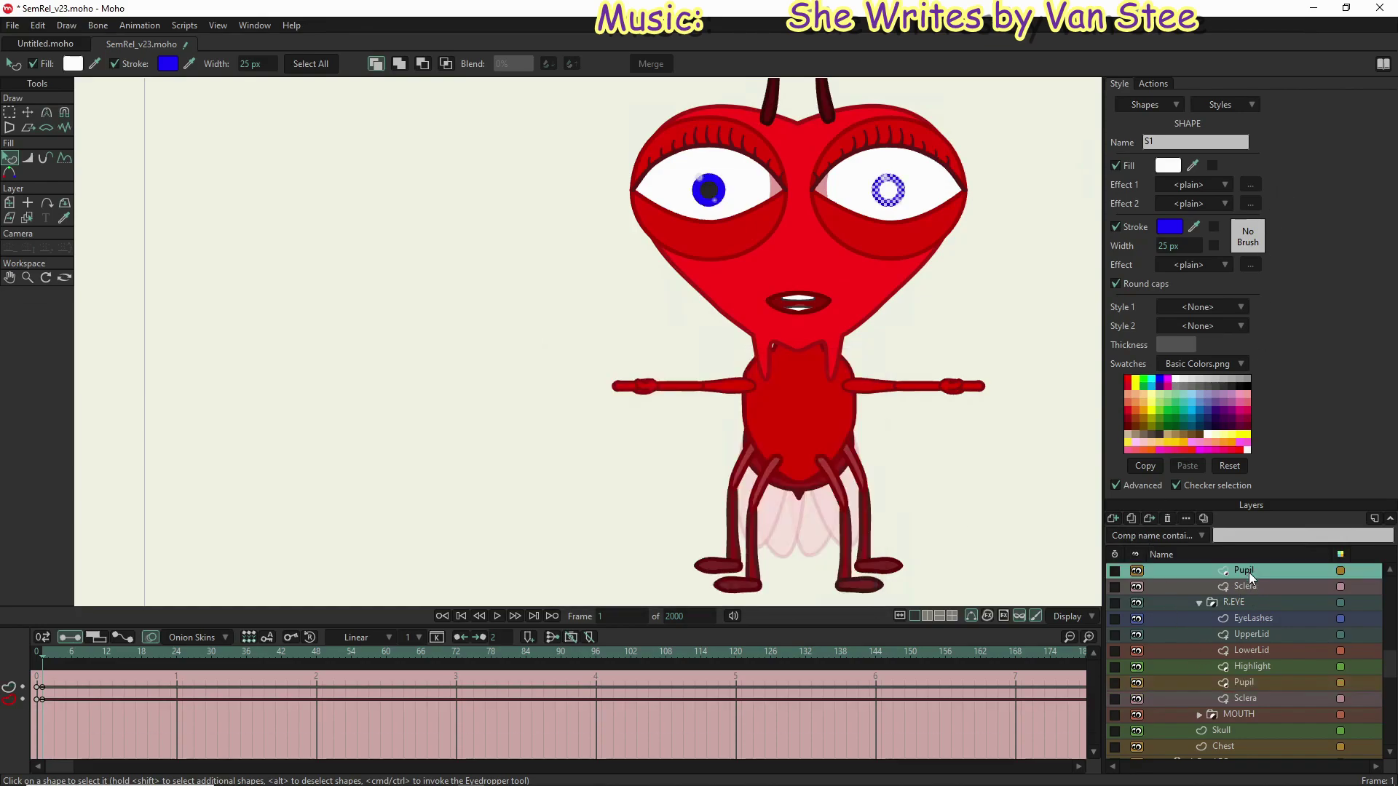
left_click(1170, 167)
key("ctrl+v")
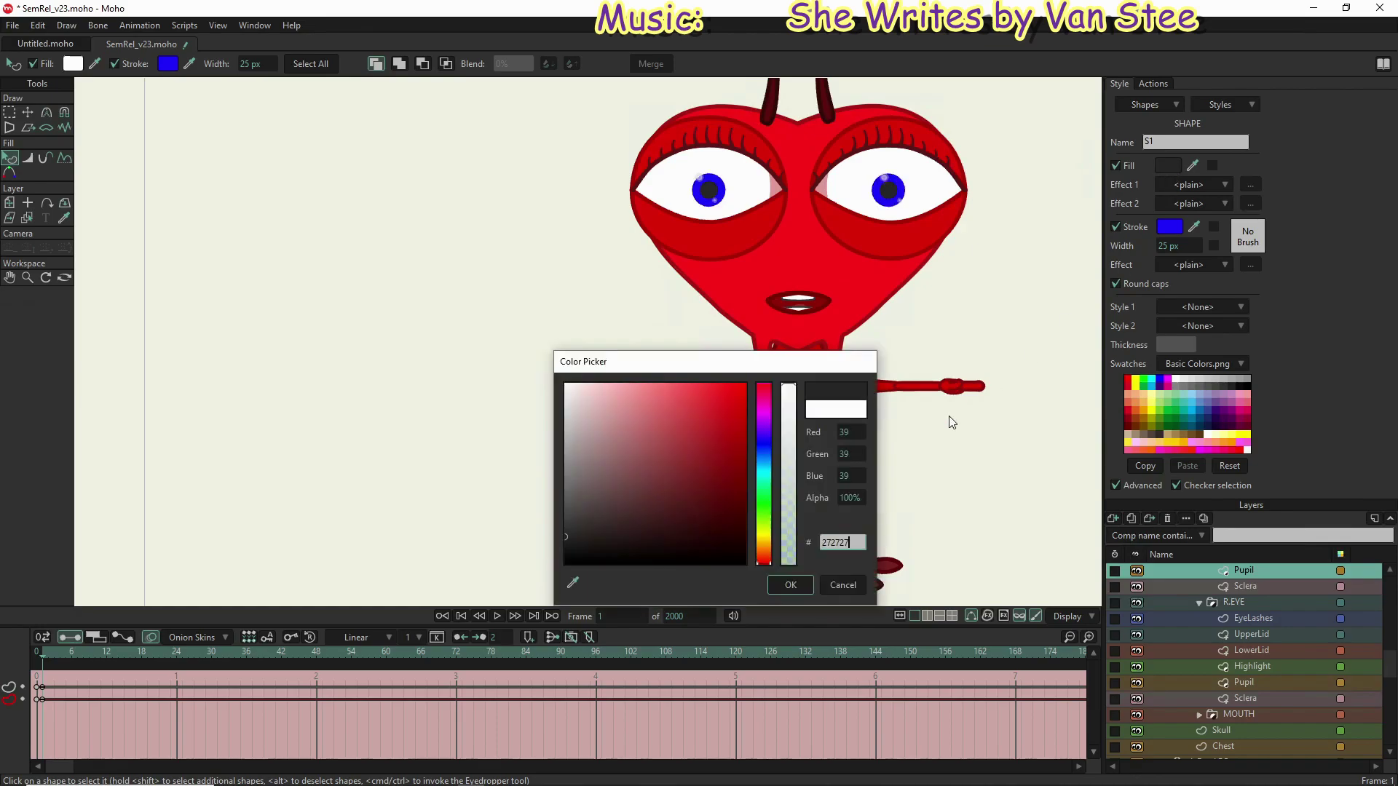
left_click(791, 586)
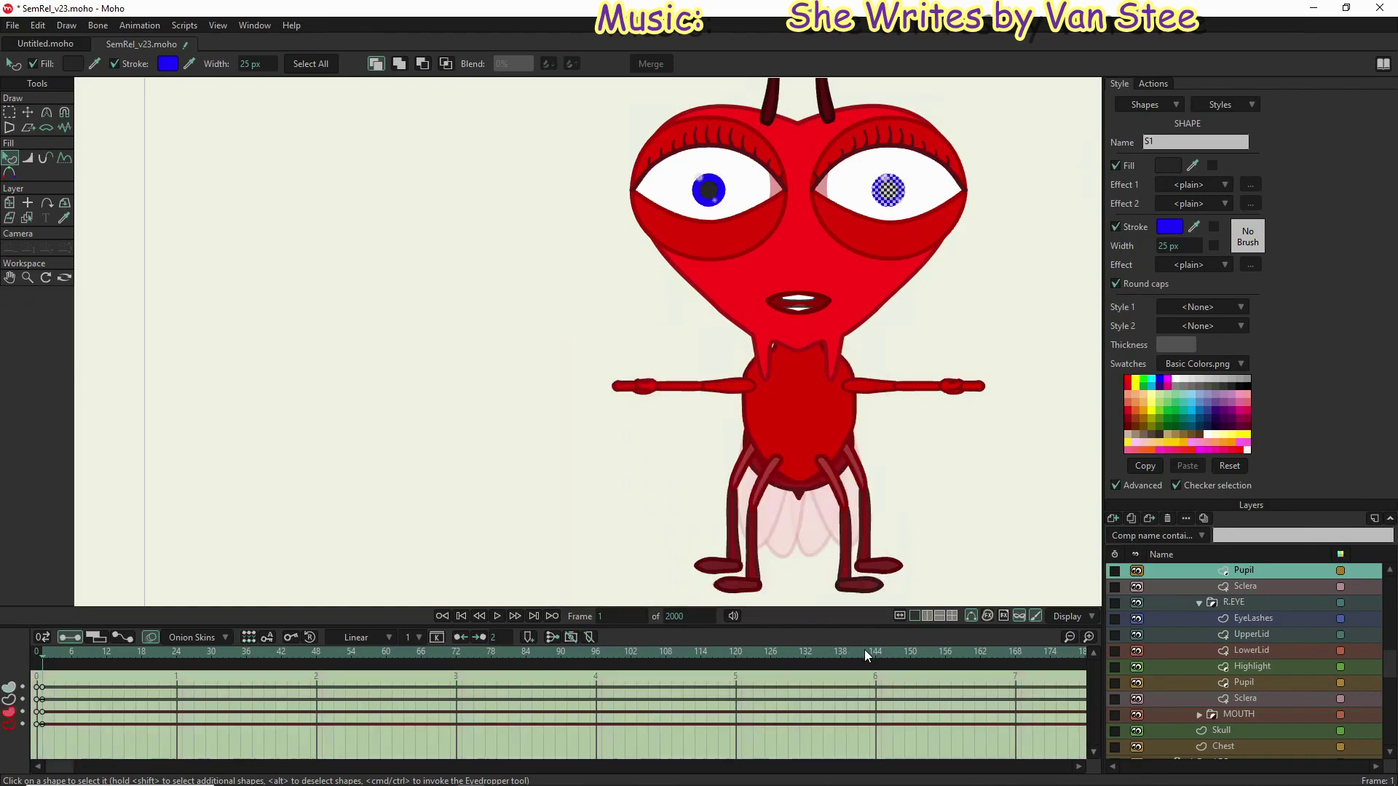
Step: Set the stroke colour of the other eye's Pupil to red FF0000 at frame 71
left_click(450, 651)
left_click(861, 652)
left_click(450, 652)
left_click(1171, 226)
left_click_drag(769, 555, 768, 565)
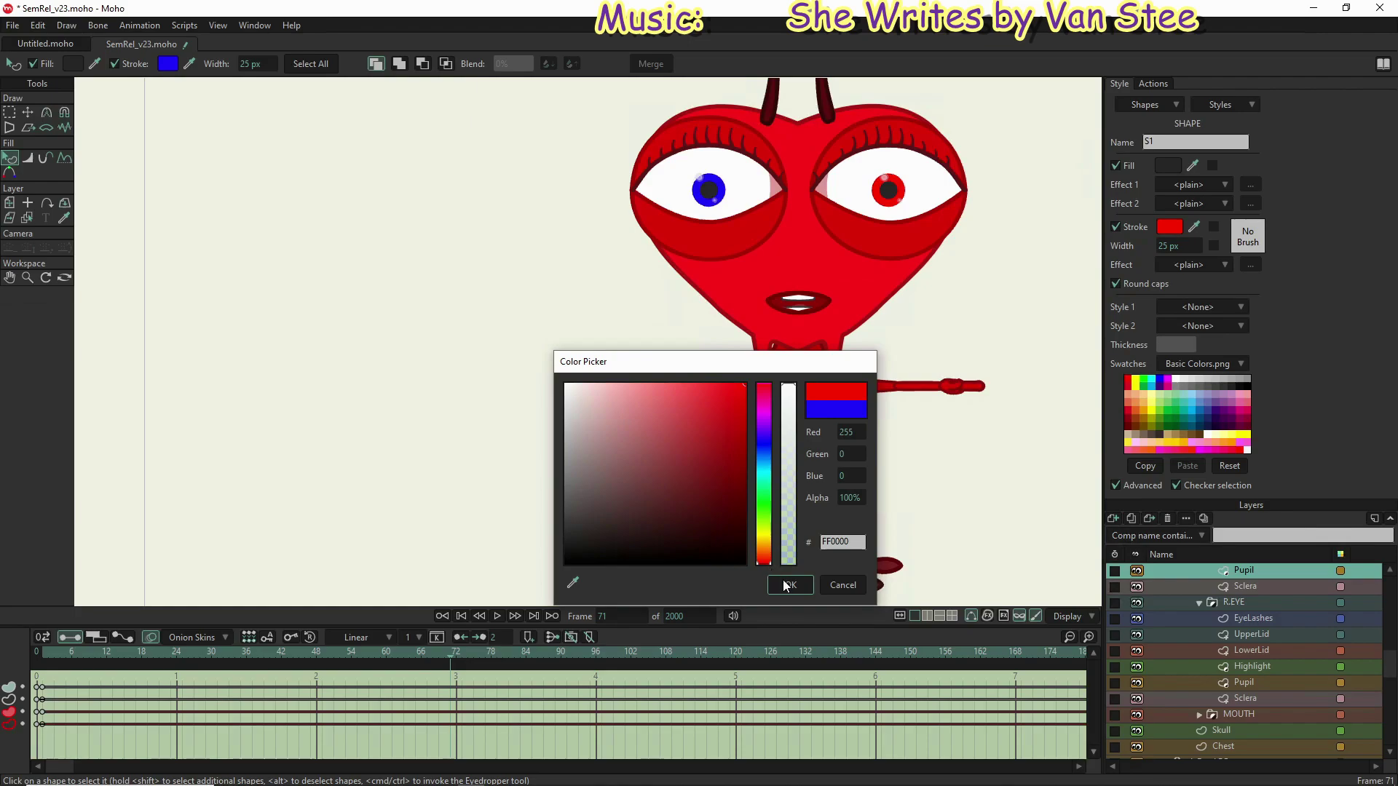
left_click(788, 589)
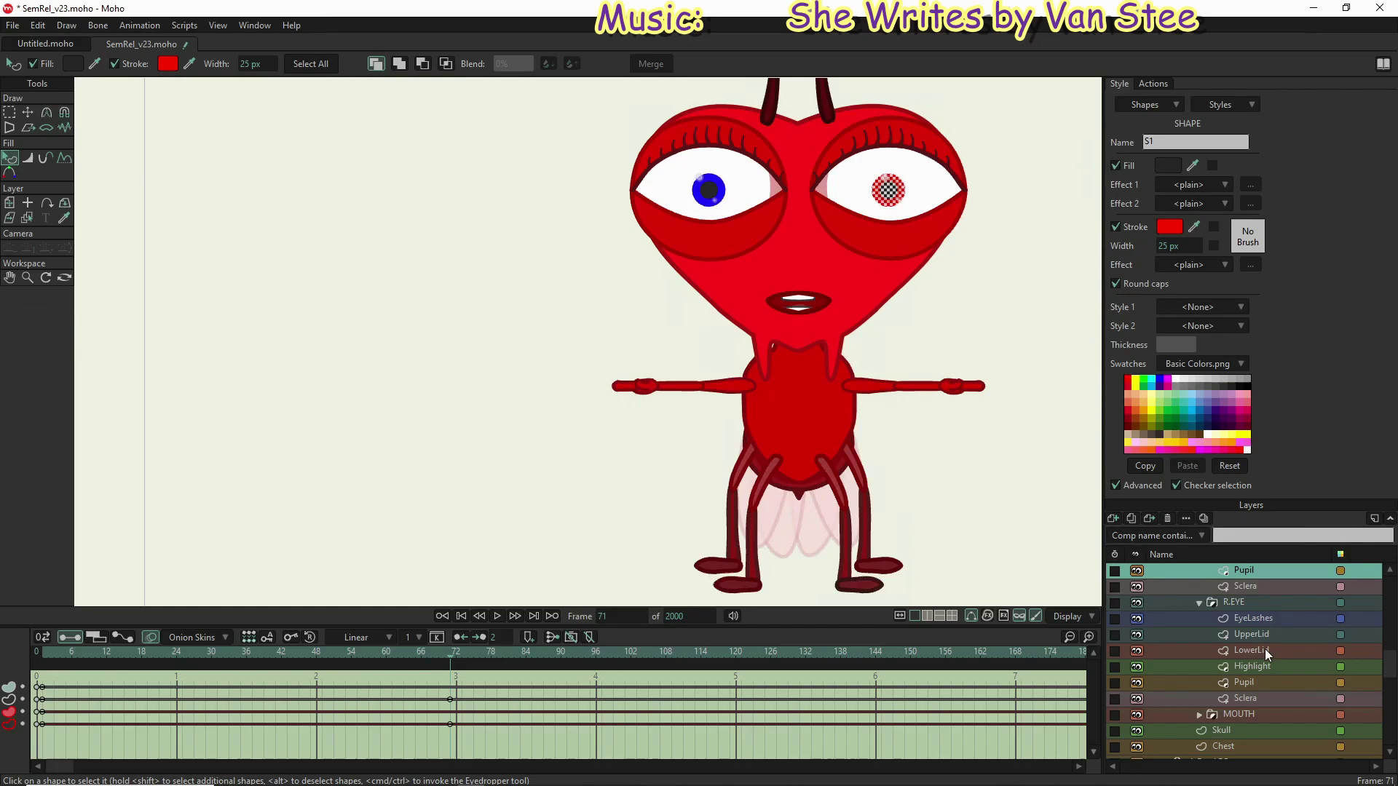
Step: Set the R.EYE Pupil's stroke colour to red FF0000 at frame 71 and preview the colour transition before it
left_click(1265, 683)
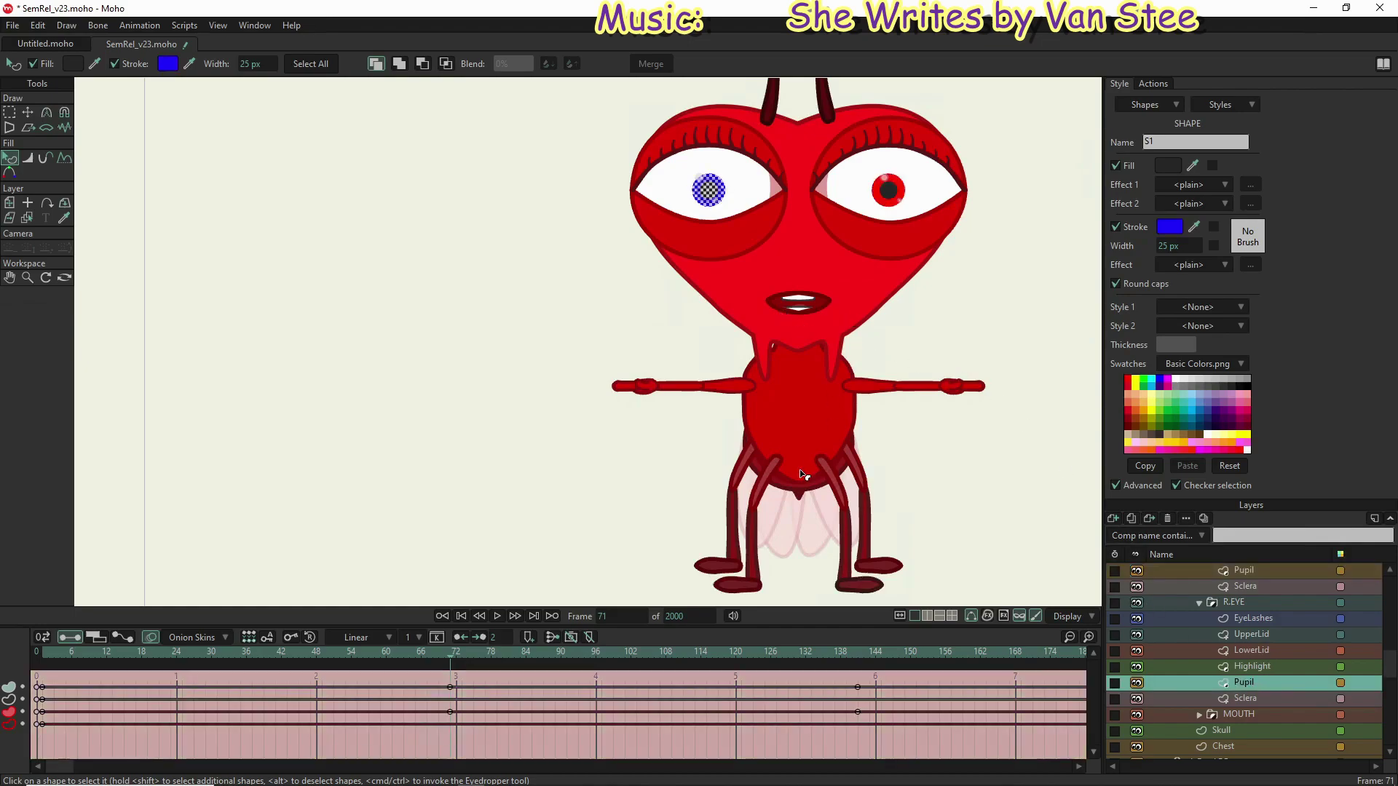
left_click(1178, 228)
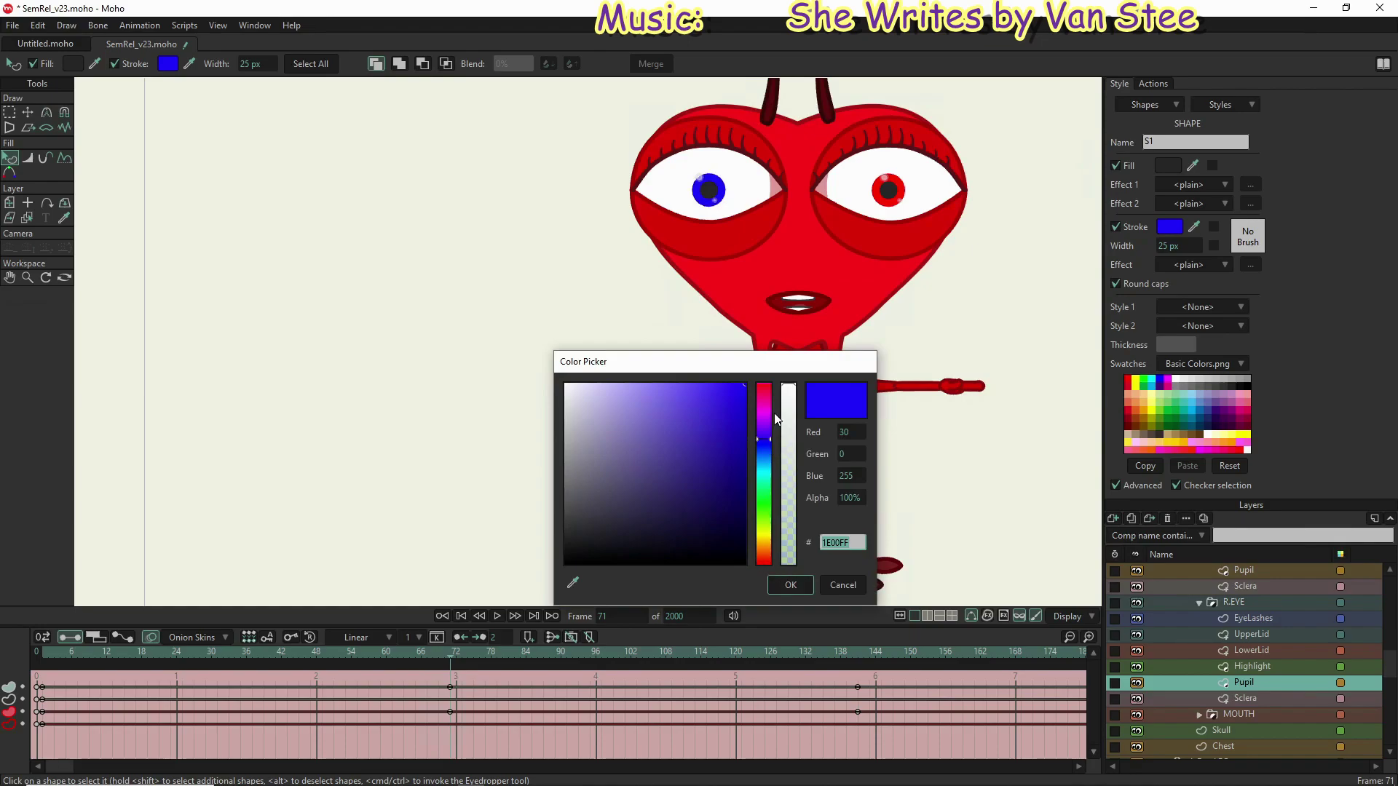
left_click(763, 562)
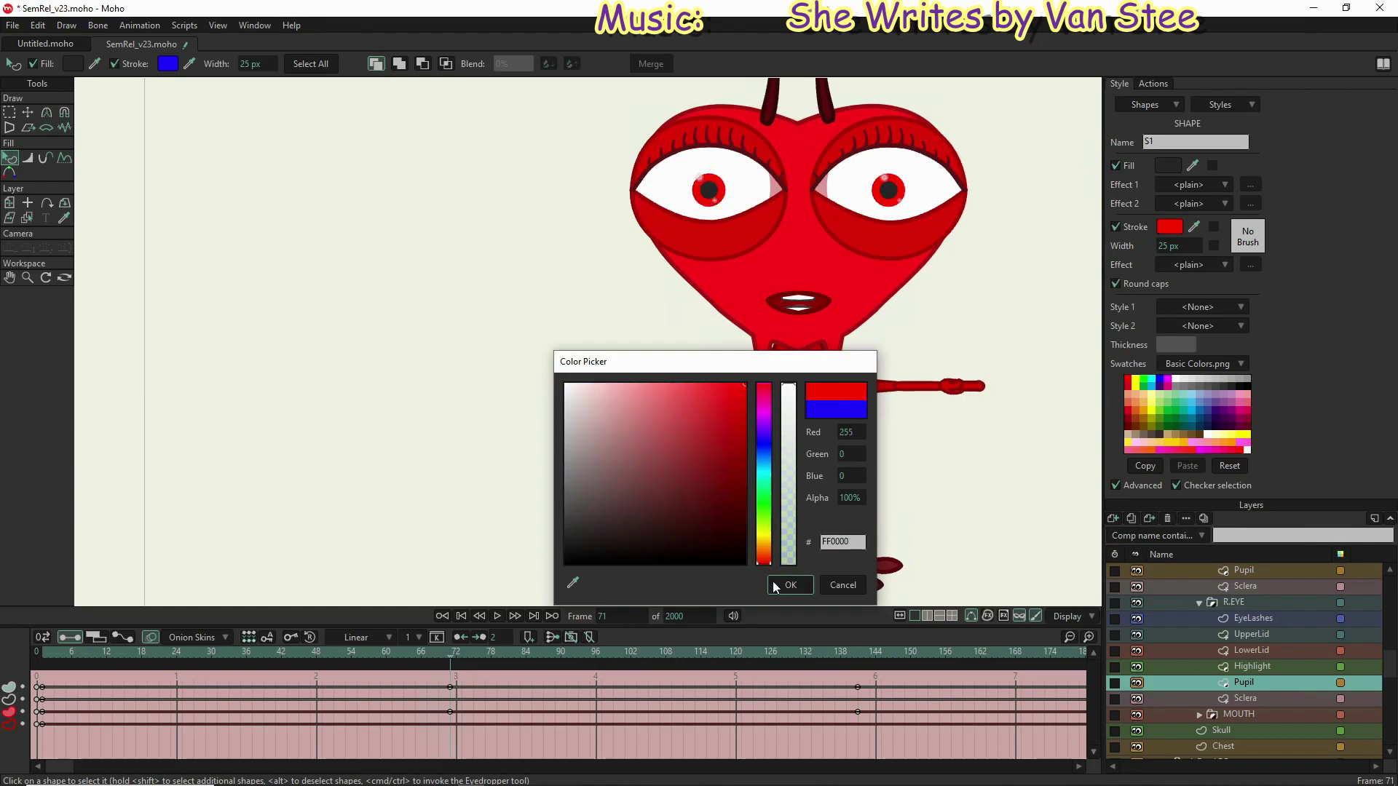
left_click(784, 587)
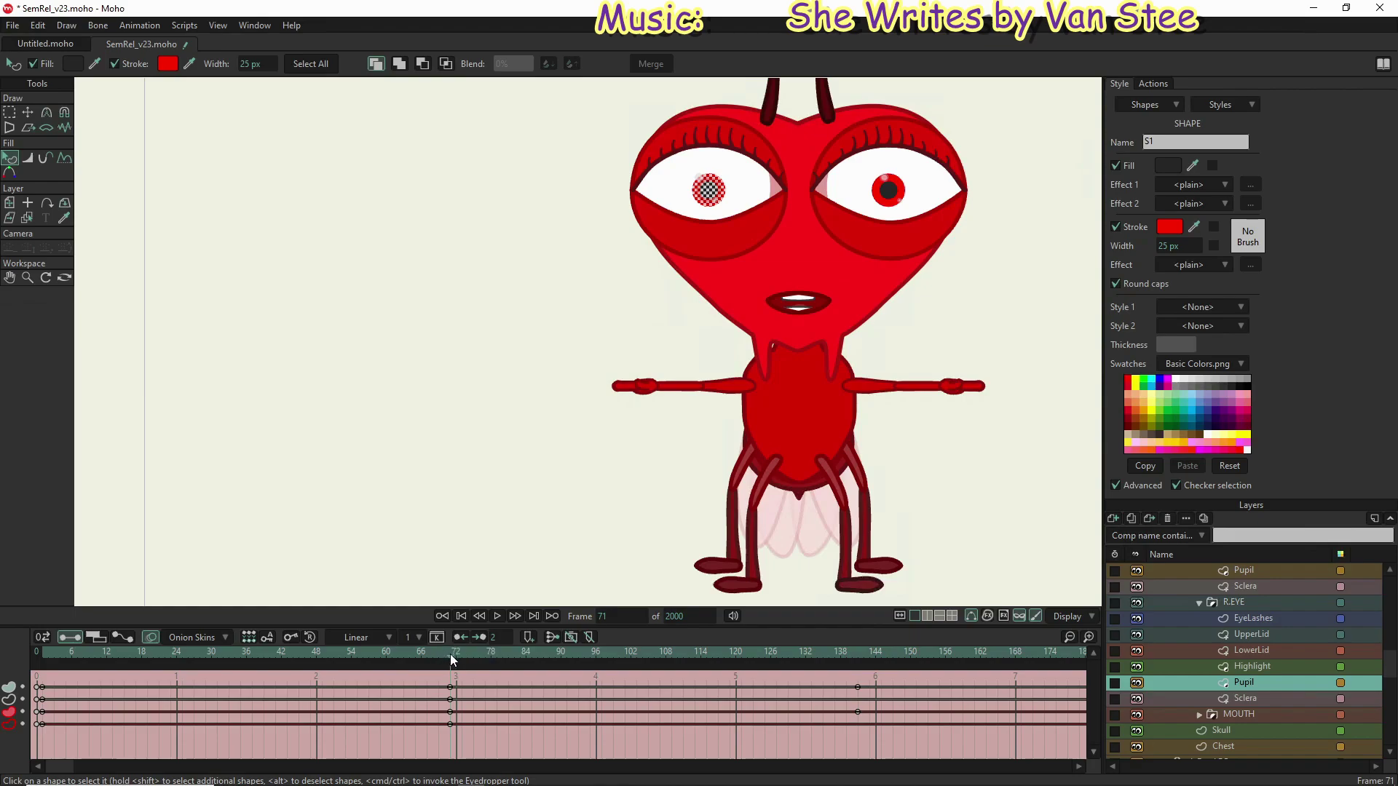
left_click_drag(317, 642, 116, 635)
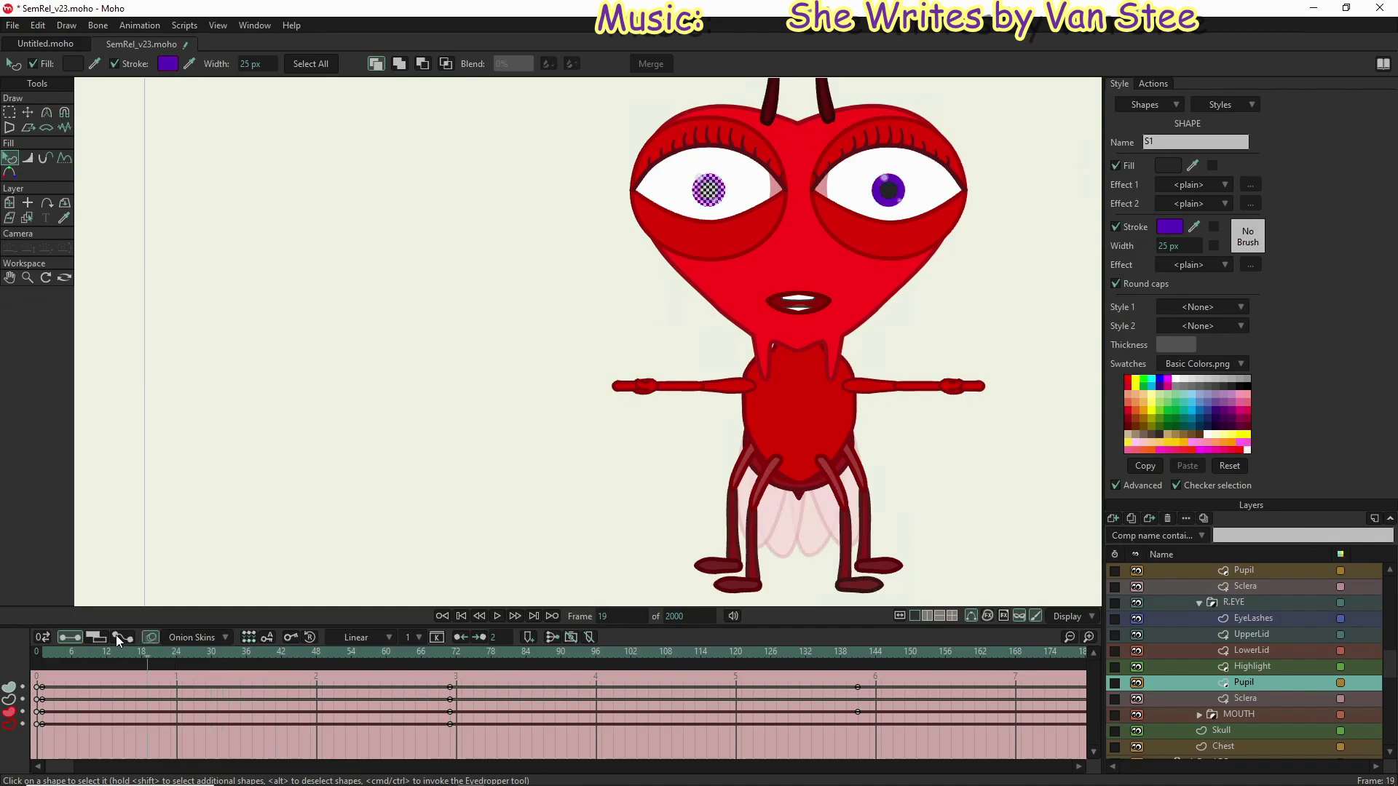
left_click_drag(312, 641, 452, 661)
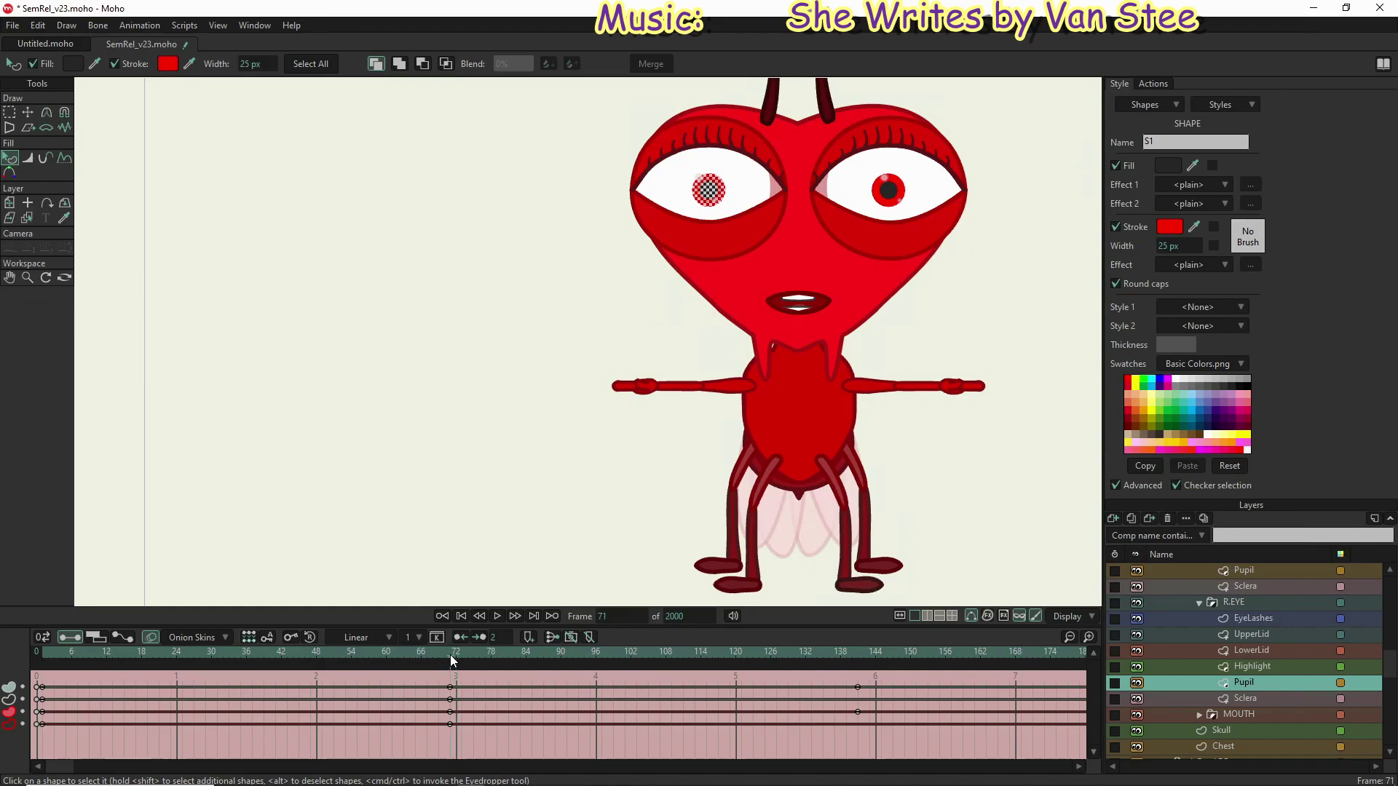
Step: Try yellow FFD200 as the R.EYE Pupil's stroke colour at frame 141 and preview the blend from frame 71
left_click(787, 661)
left_click(859, 658)
left_click(1171, 227)
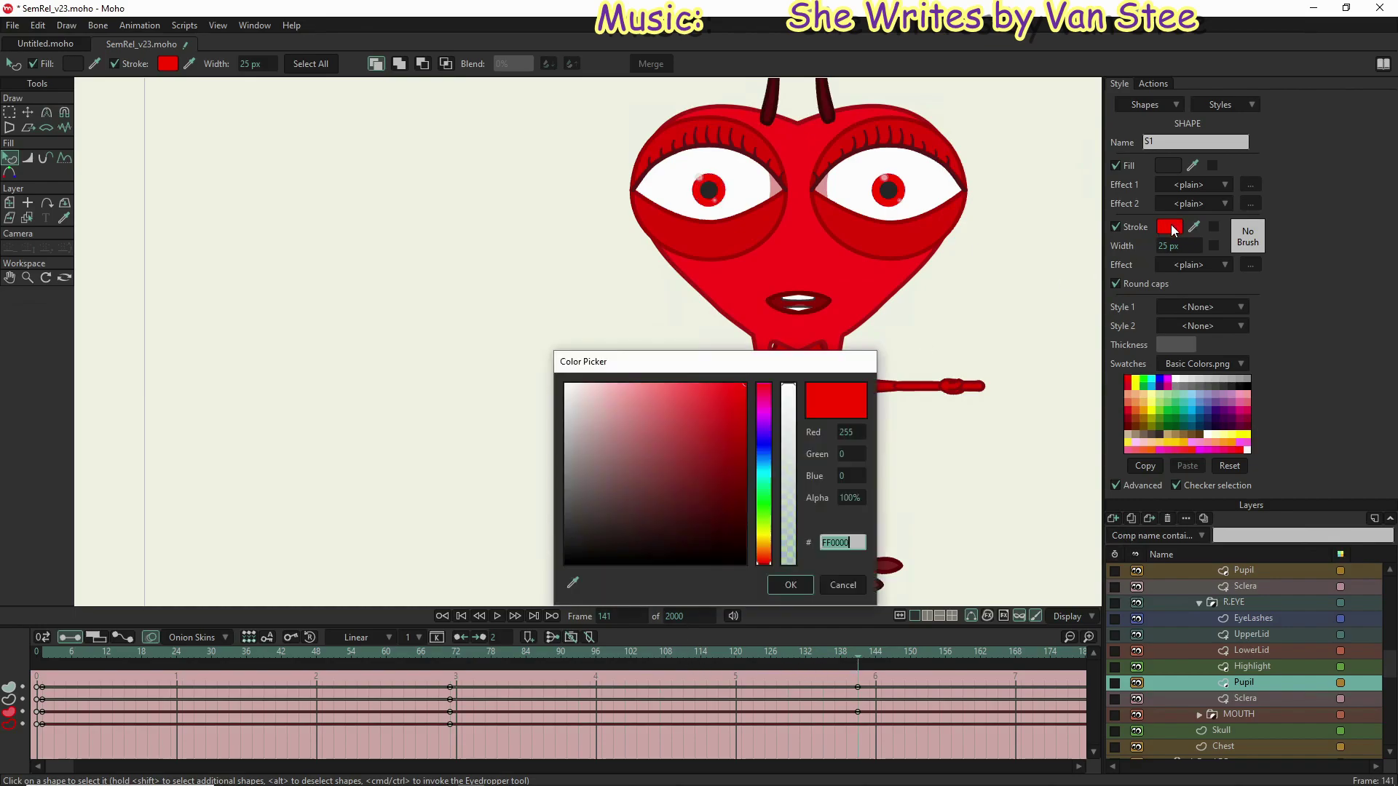
left_click(768, 541)
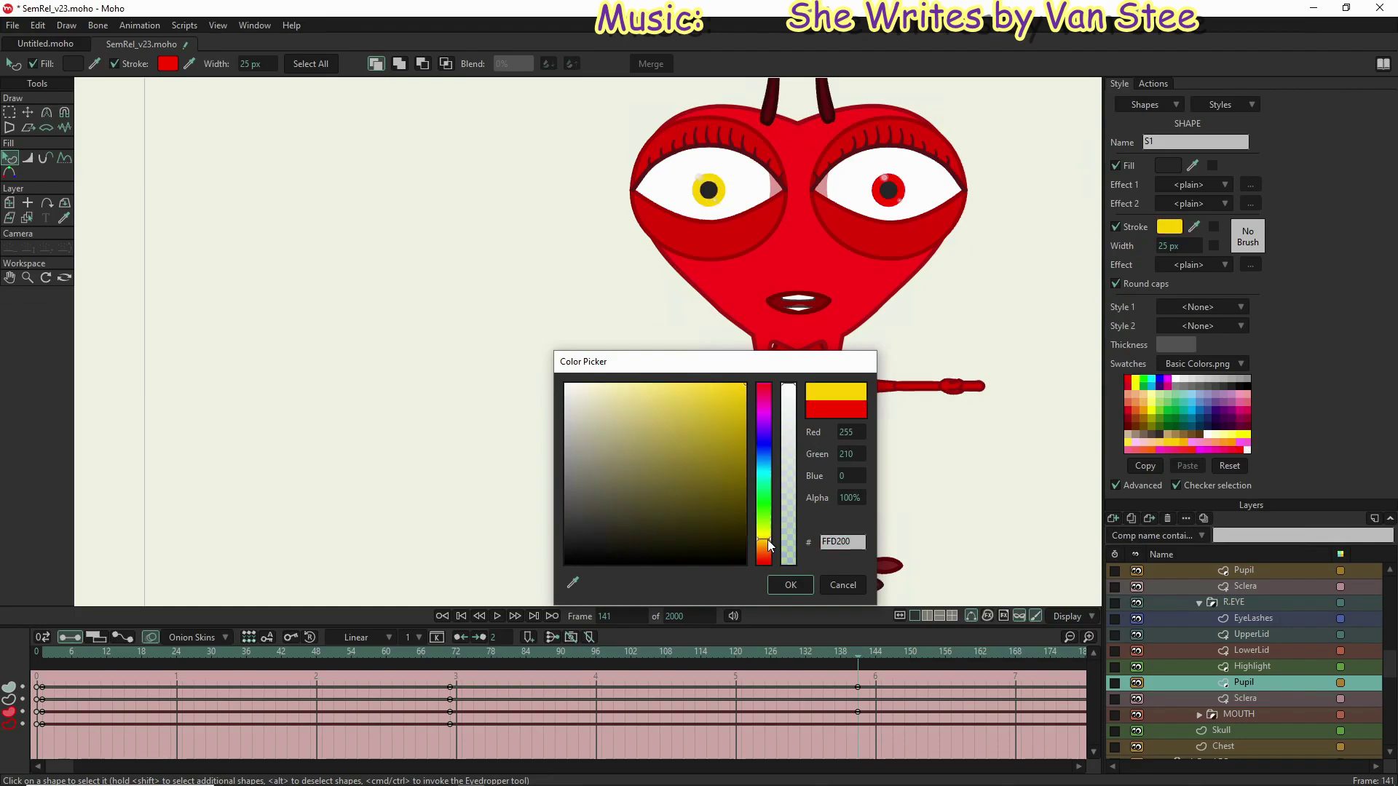
left_click(791, 586)
left_click_drag(823, 657, 715, 650)
mouse_move(595, 645)
left_mouse_down()
mouse_move(205, 643)
mouse_move(295, 661)
mouse_move(471, 650)
mouse_move(618, 671)
mouse_move(859, 675)
left_mouse_up()
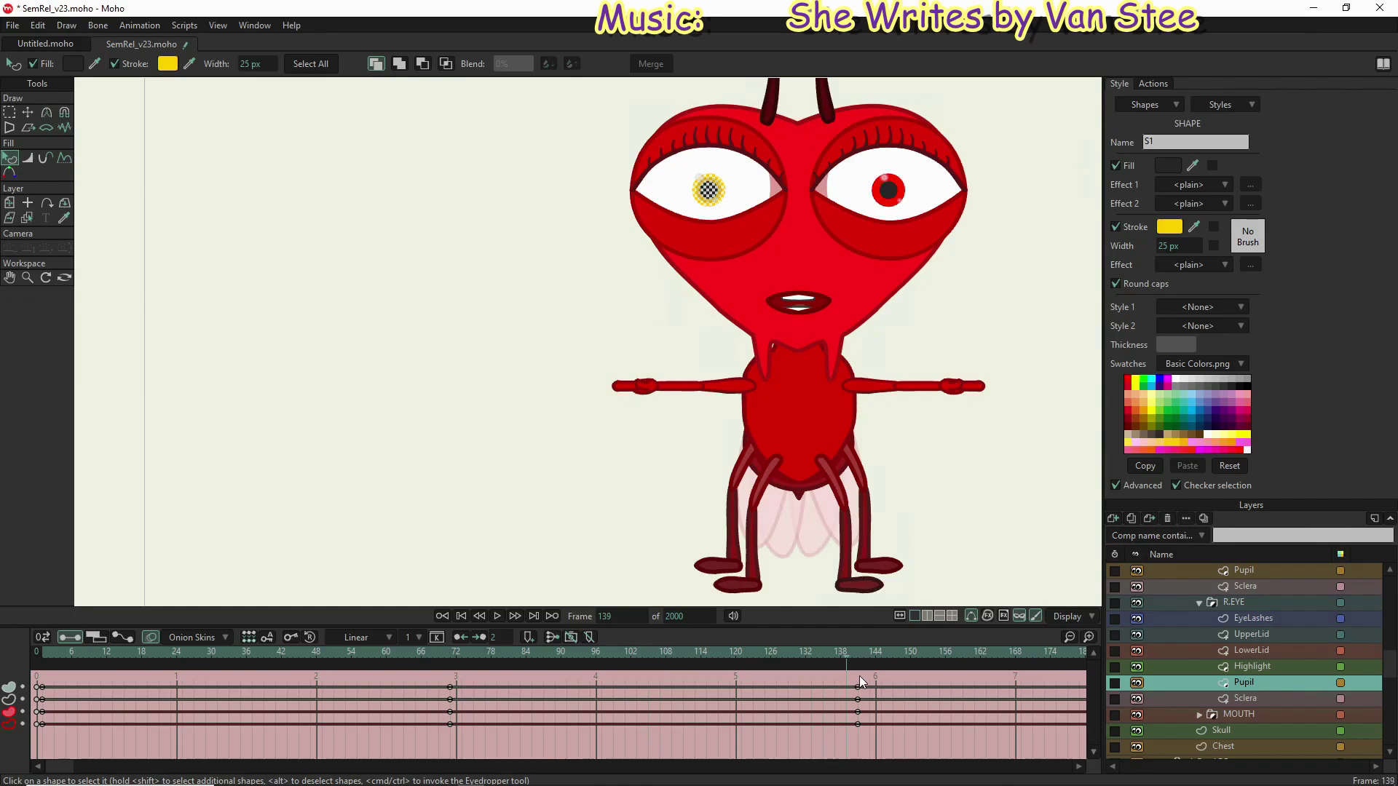
Step: Set the R.EYE Pupil's stroke colour to yellow FFF000 at frame 108
left_click(735, 659)
left_click(718, 663)
left_click(664, 651)
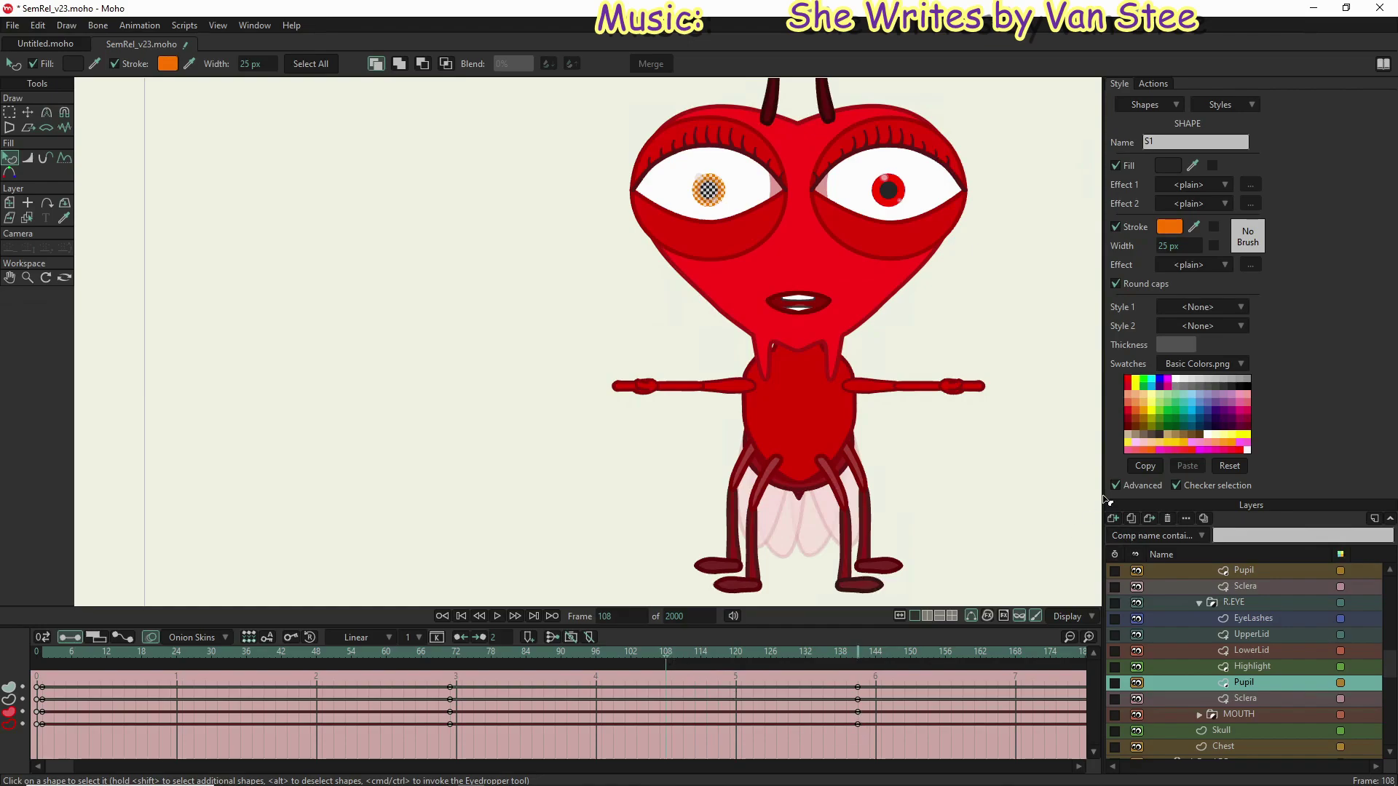
left_click(1167, 227)
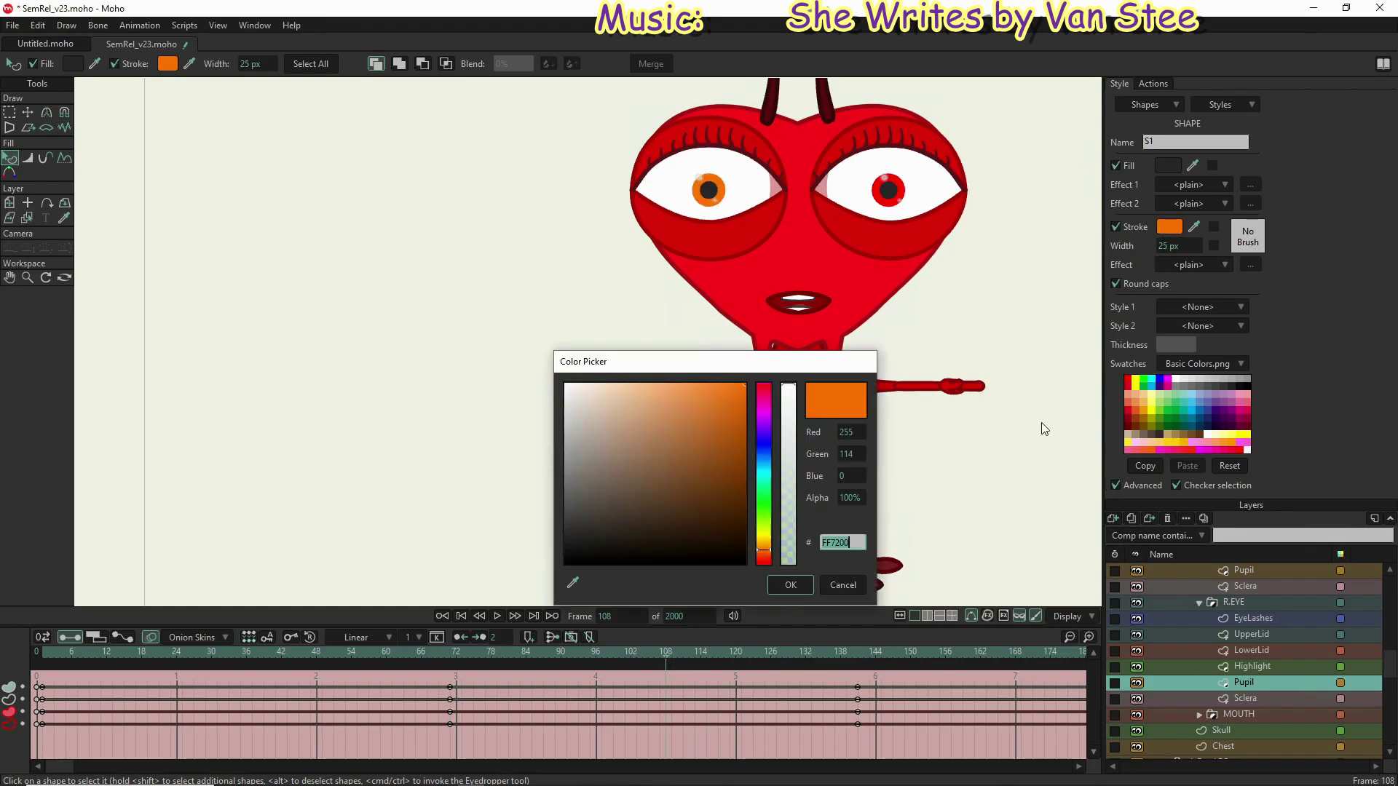
left_click(763, 539)
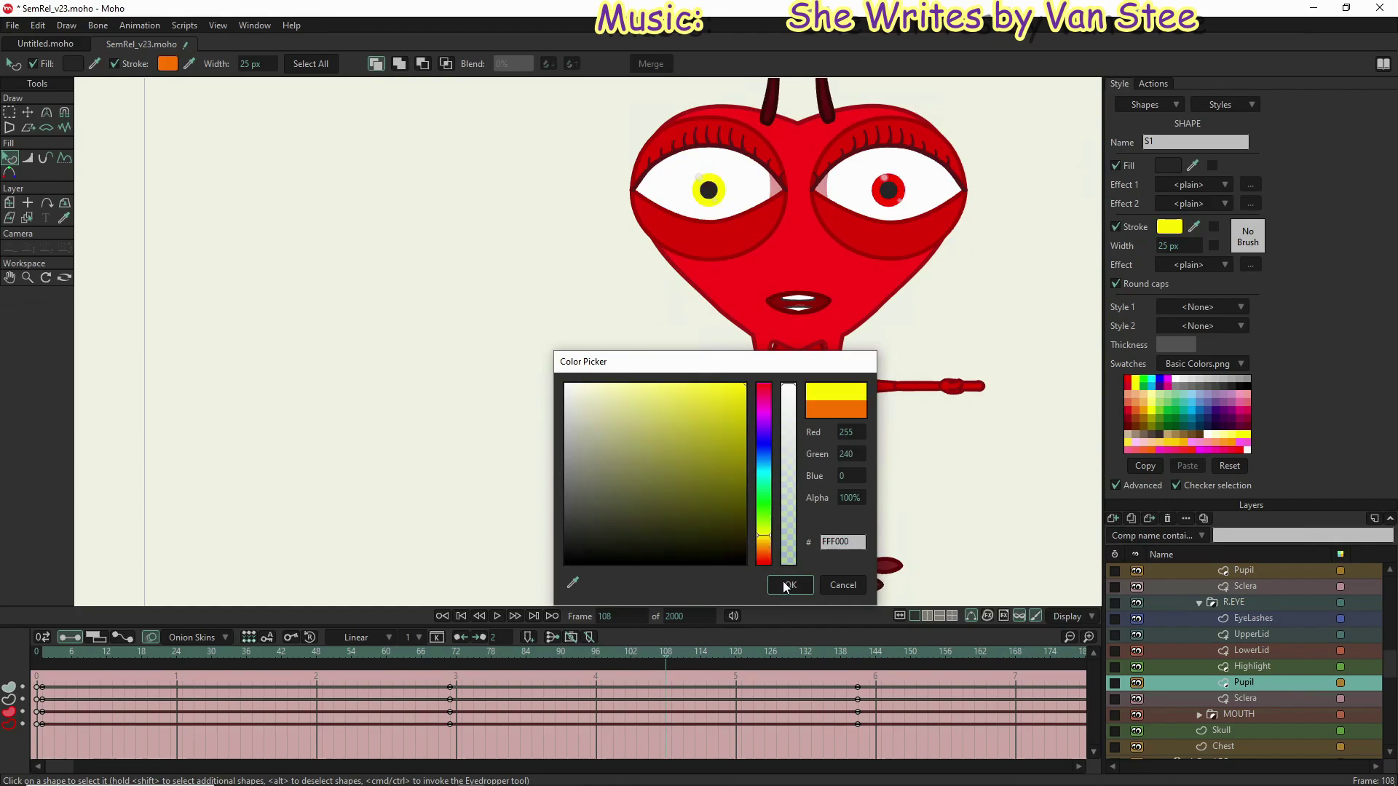
left_click(788, 587)
Step: Set the R.EYE Pupil's stroke colour to green 00FF06 at frame 141
left_click(859, 651)
left_click(1168, 228)
left_click(765, 509)
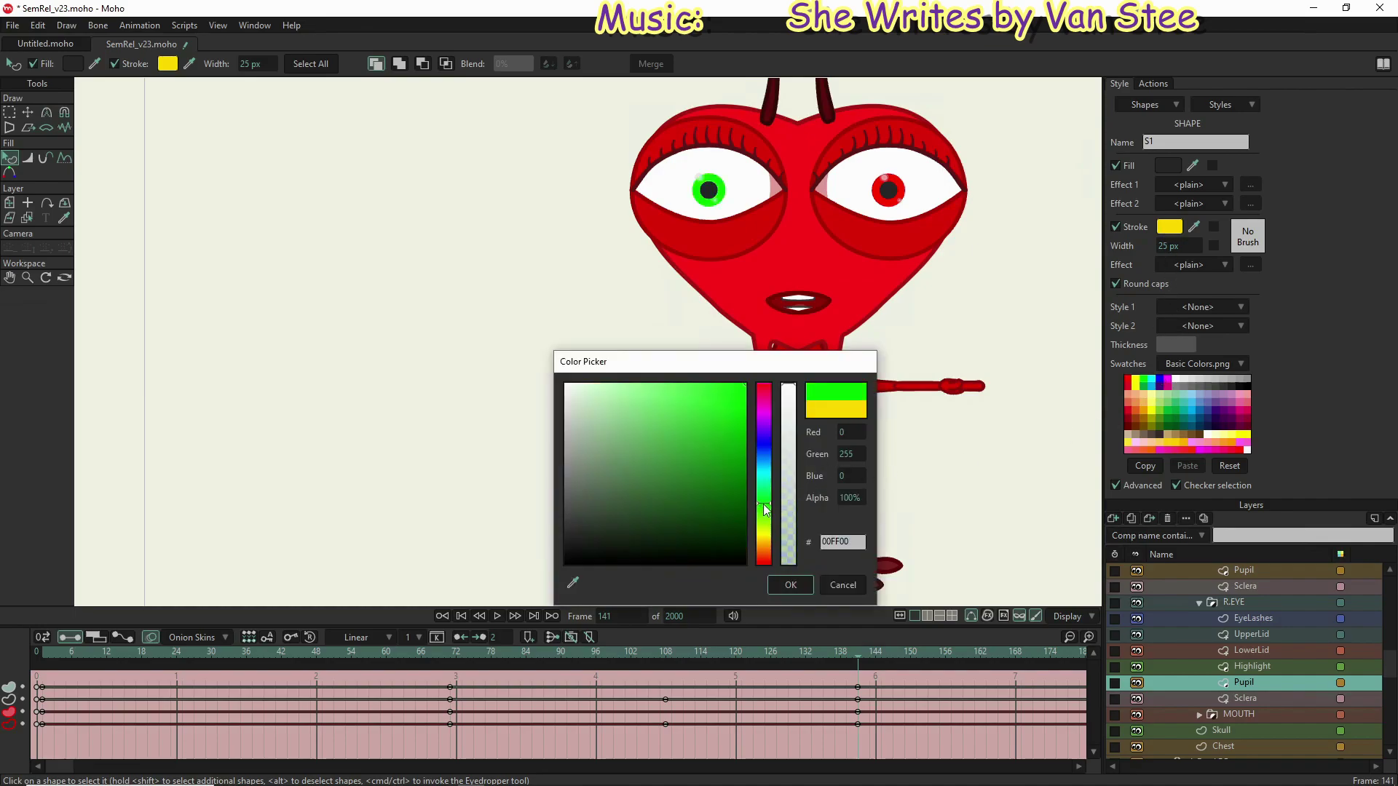
left_click(764, 508)
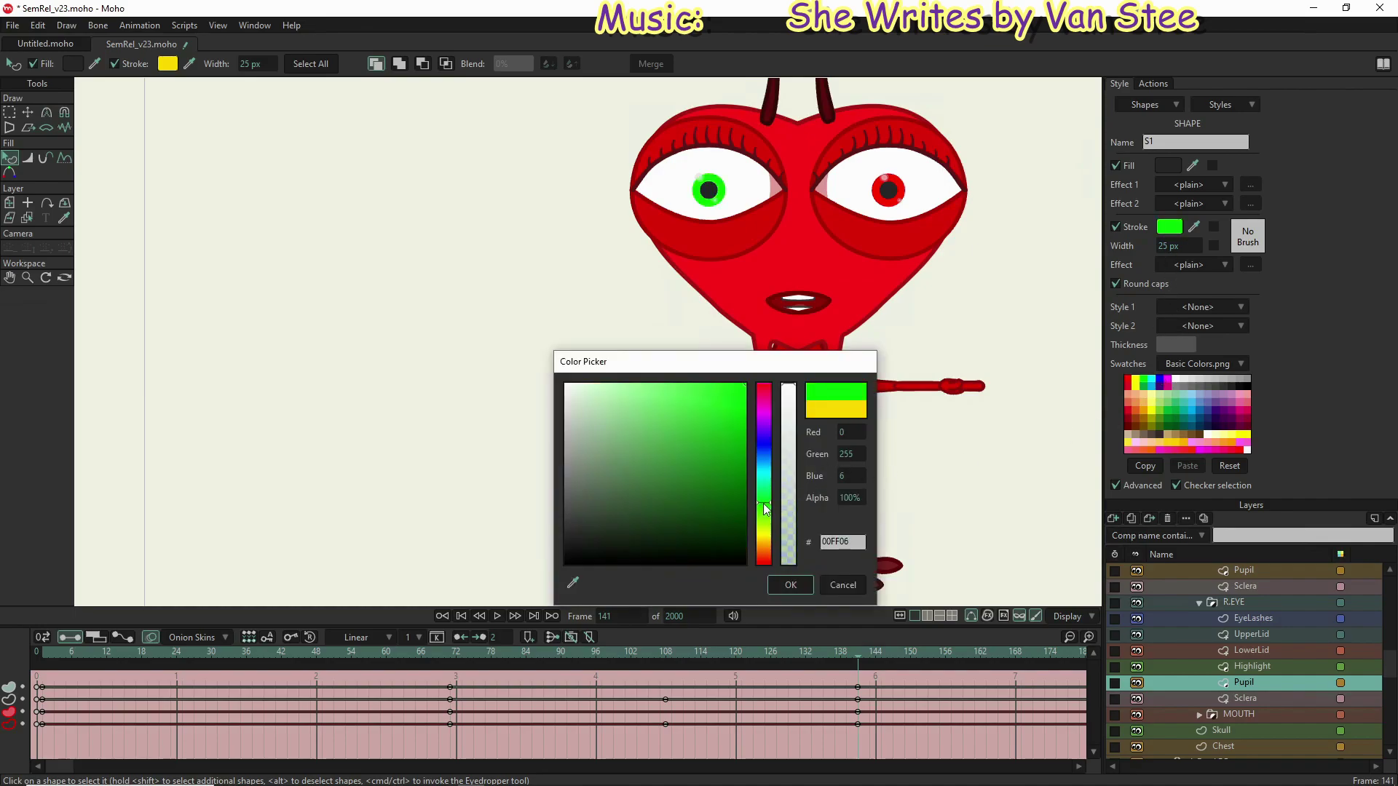
left_click(789, 586)
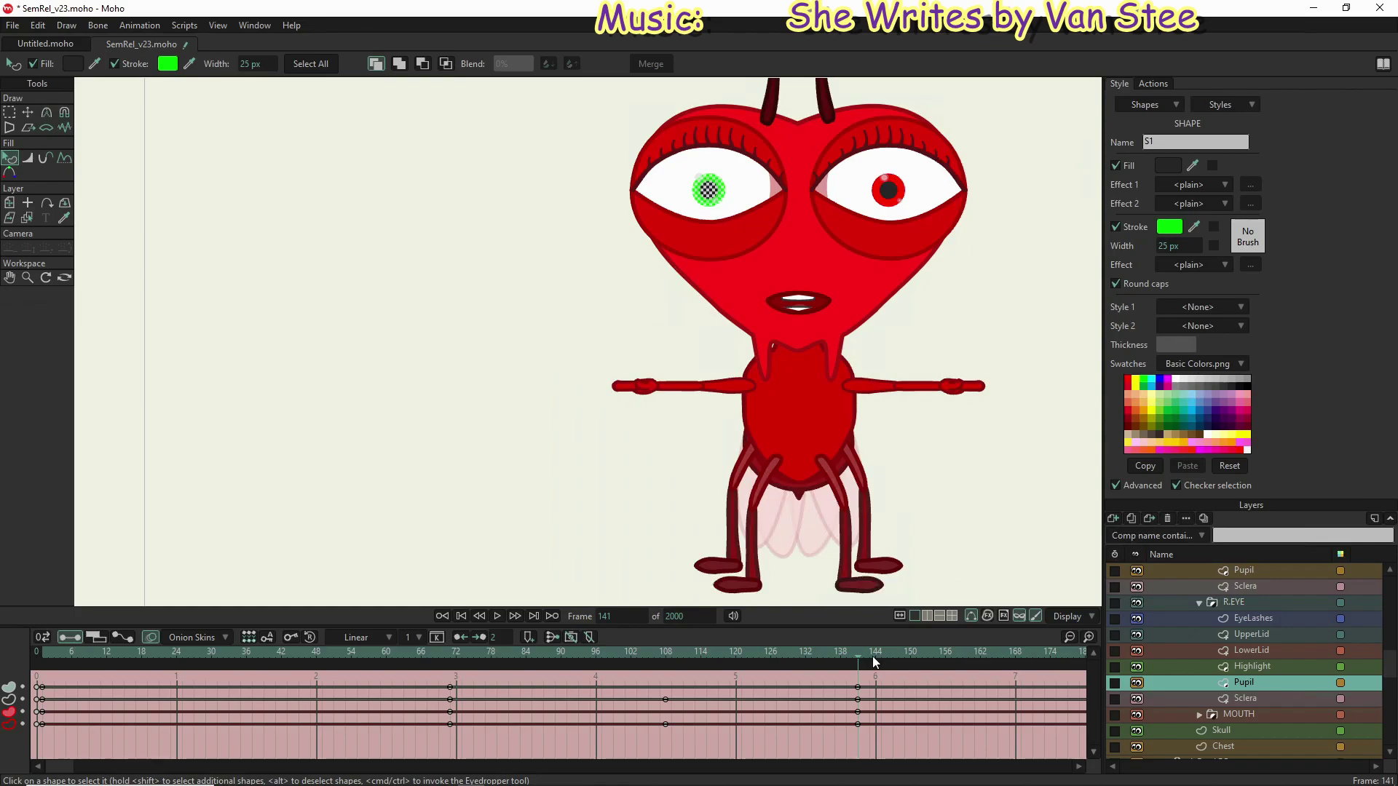
Step: Copy the R.EYE Pupil's stroke colour code 00FF06 and apply it to the other eye's Pupil stroke at frame 141
left_click(1180, 228)
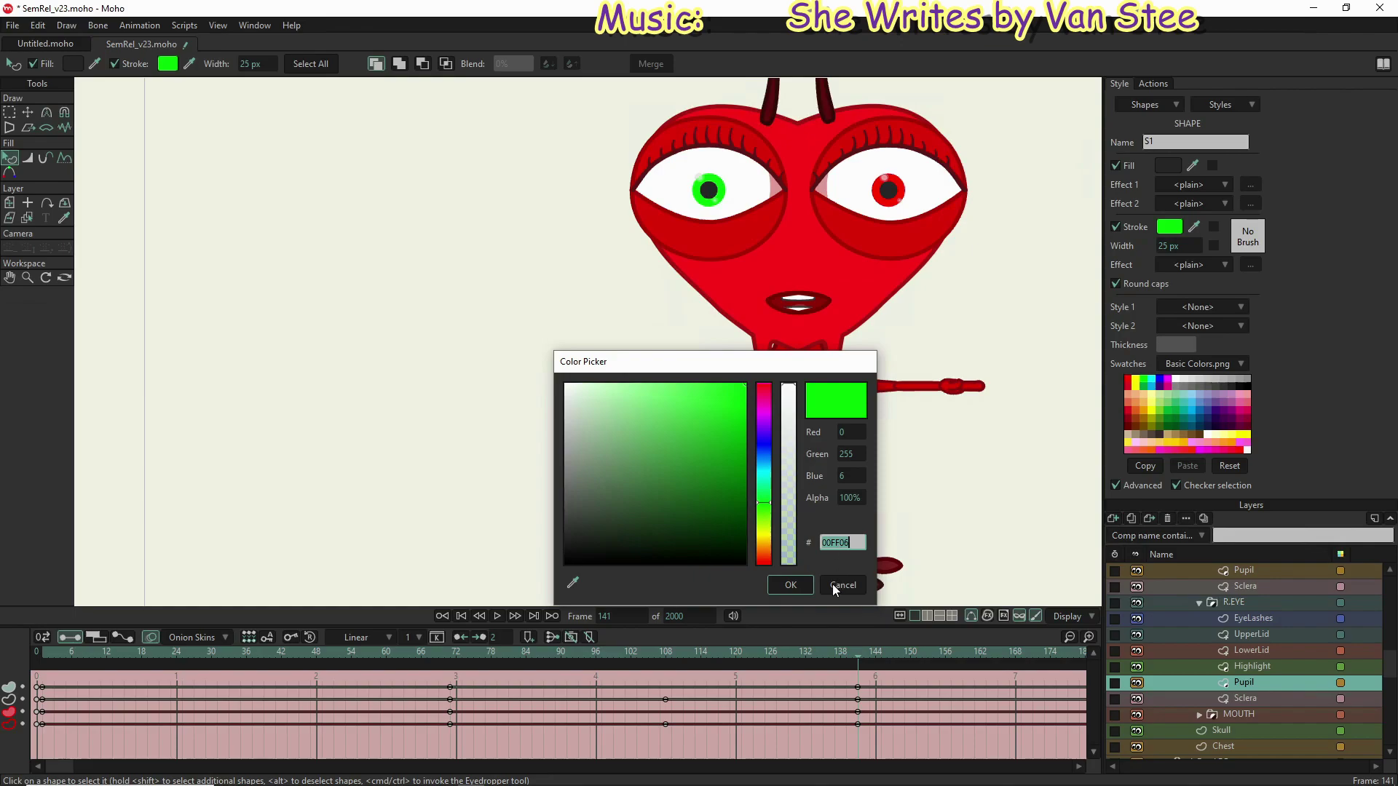
left_click(788, 585)
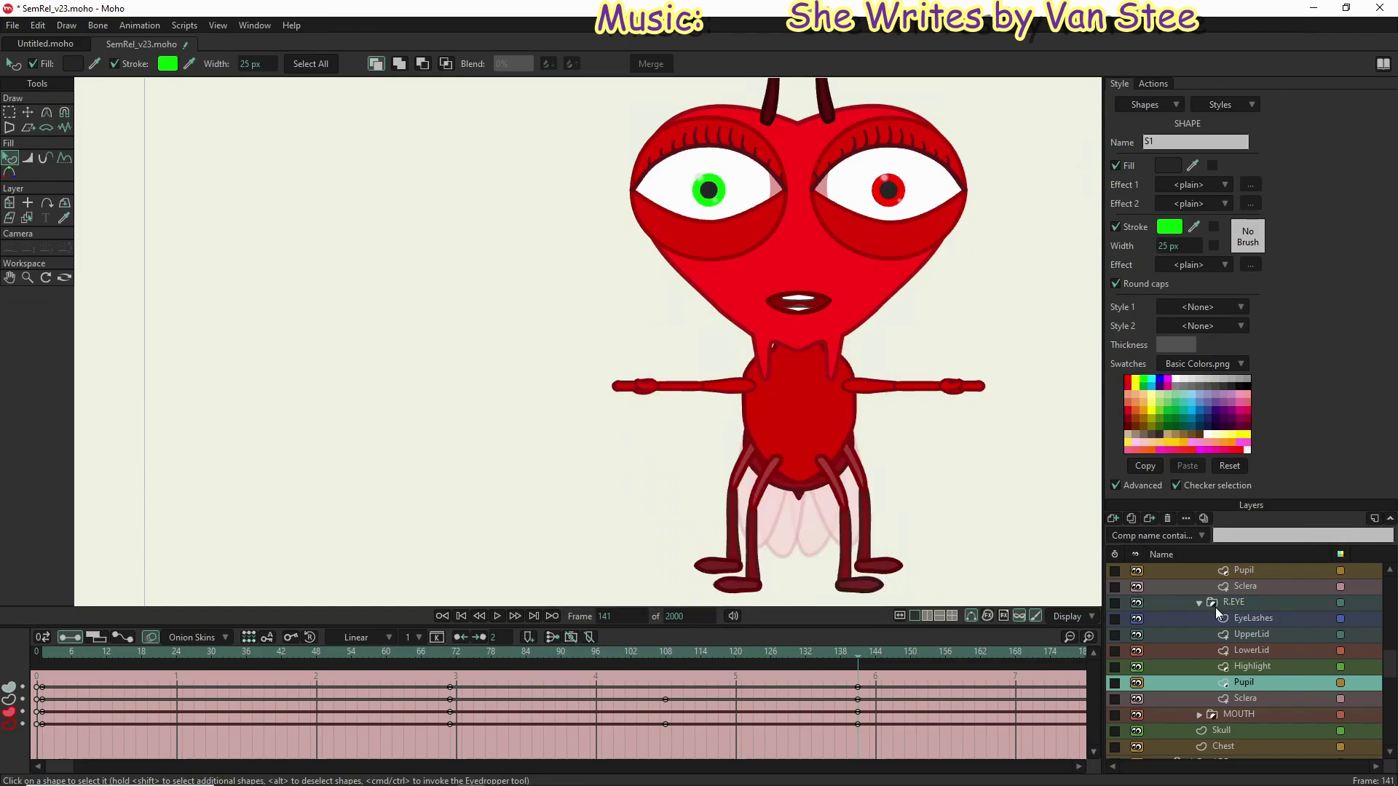
left_click(1251, 570)
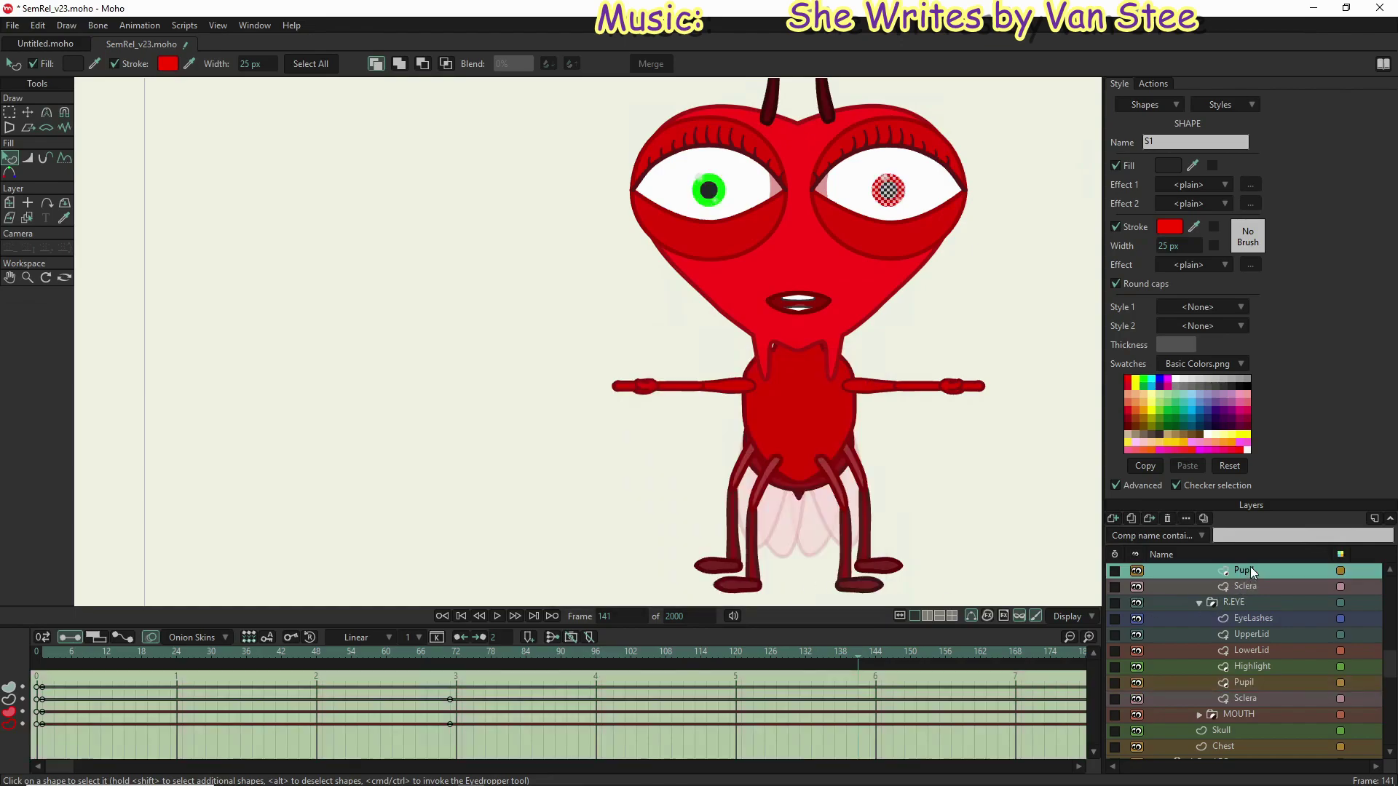
left_click(1171, 228)
type("00FF06")
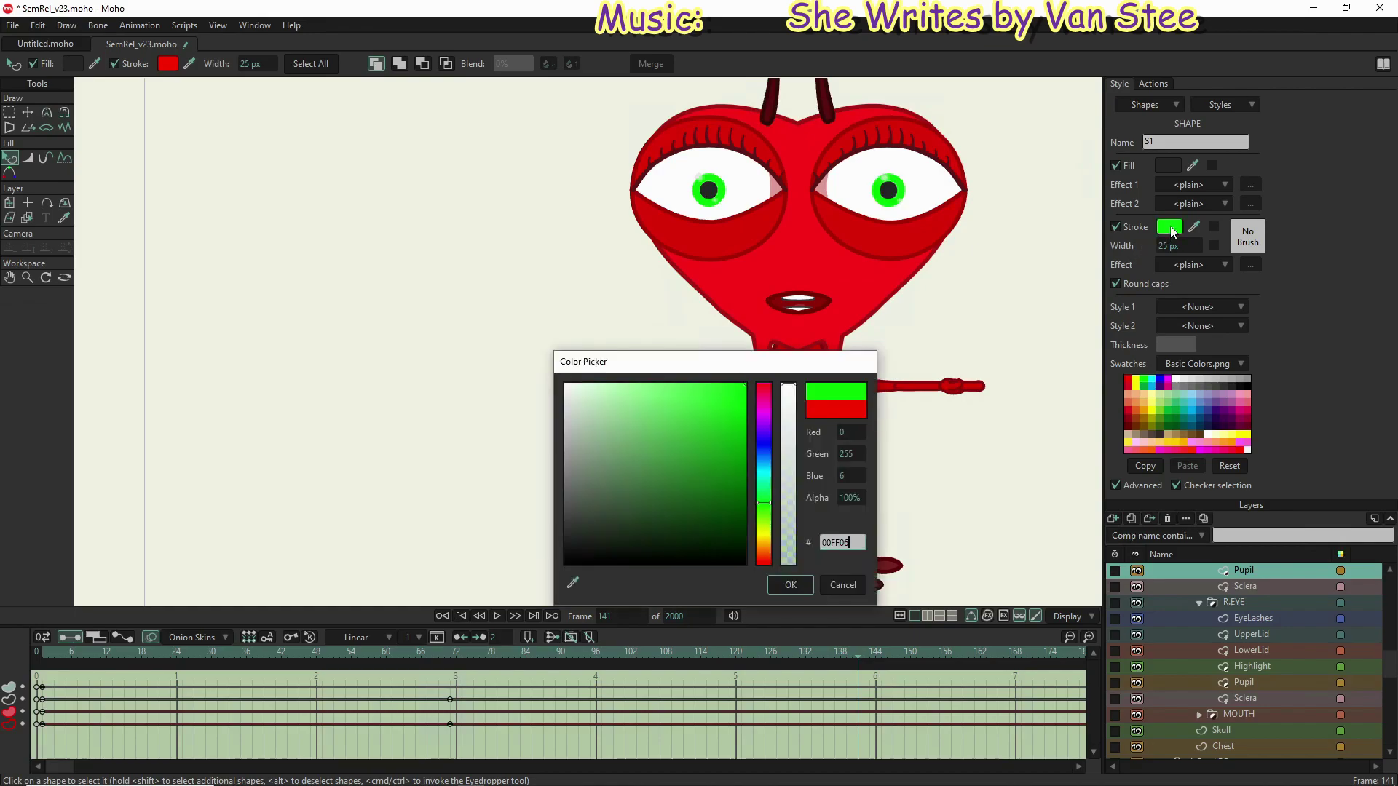
left_click(790, 585)
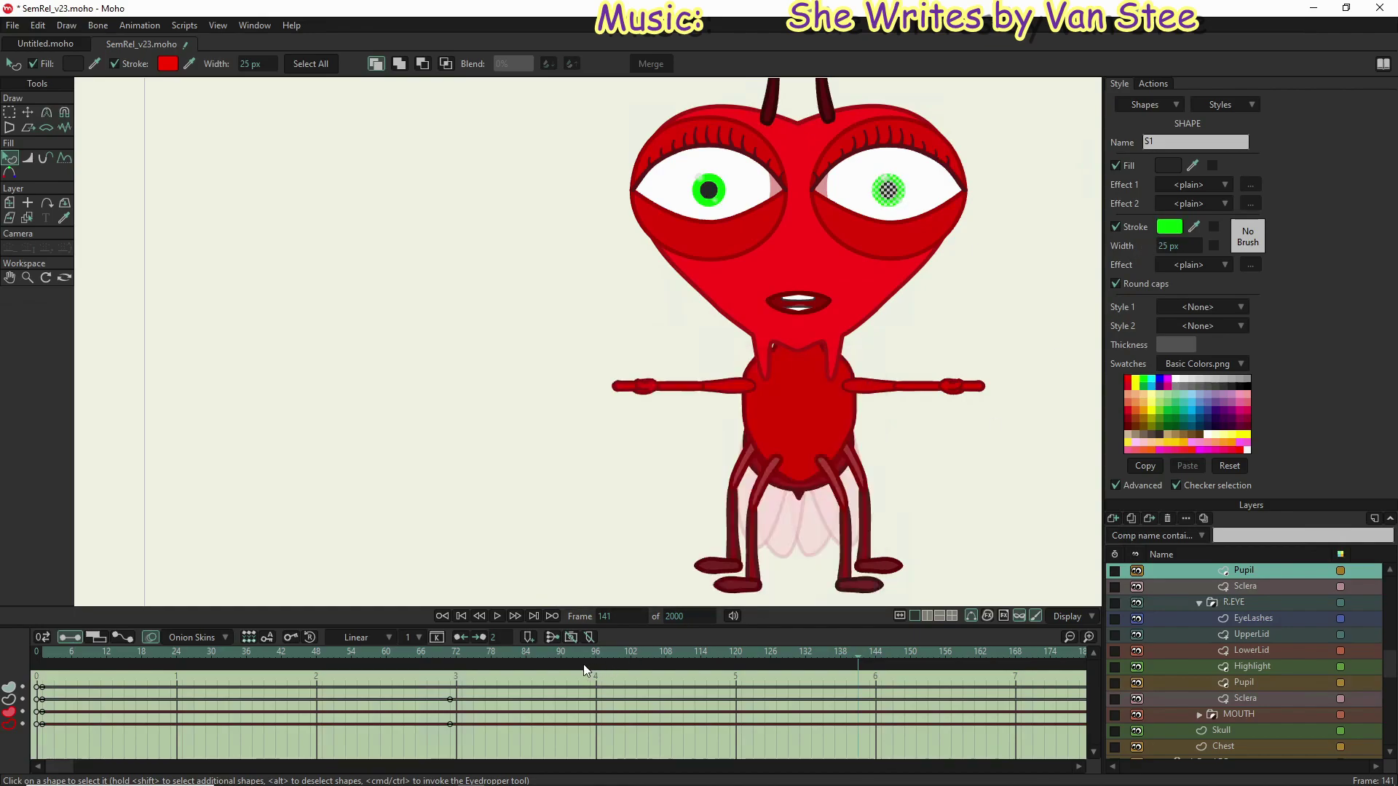
Step: Copy the R.EYE Pupil's stroke colour code FFF000 and apply it to the L.EYE Pupil's stroke at frame 108
left_click(663, 654)
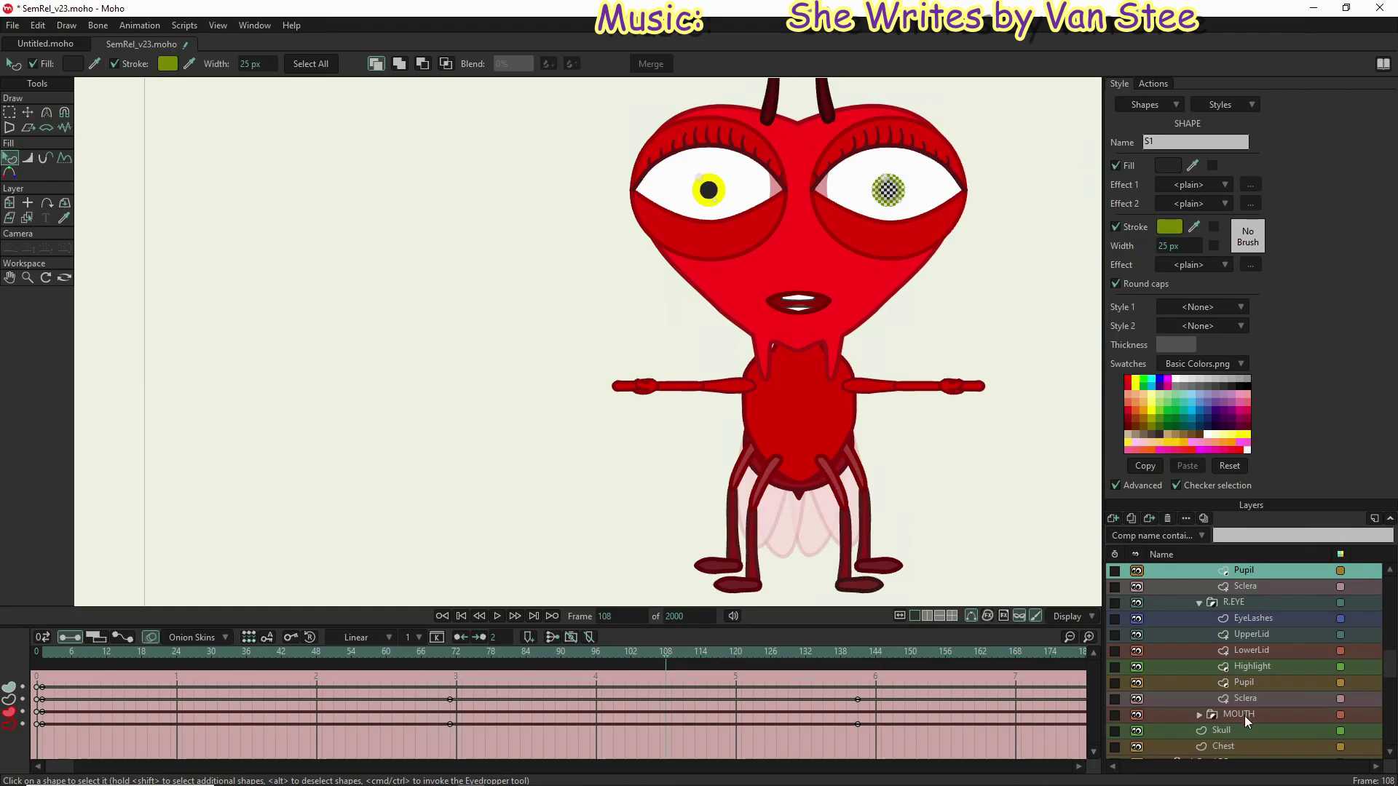
left_click(1246, 683)
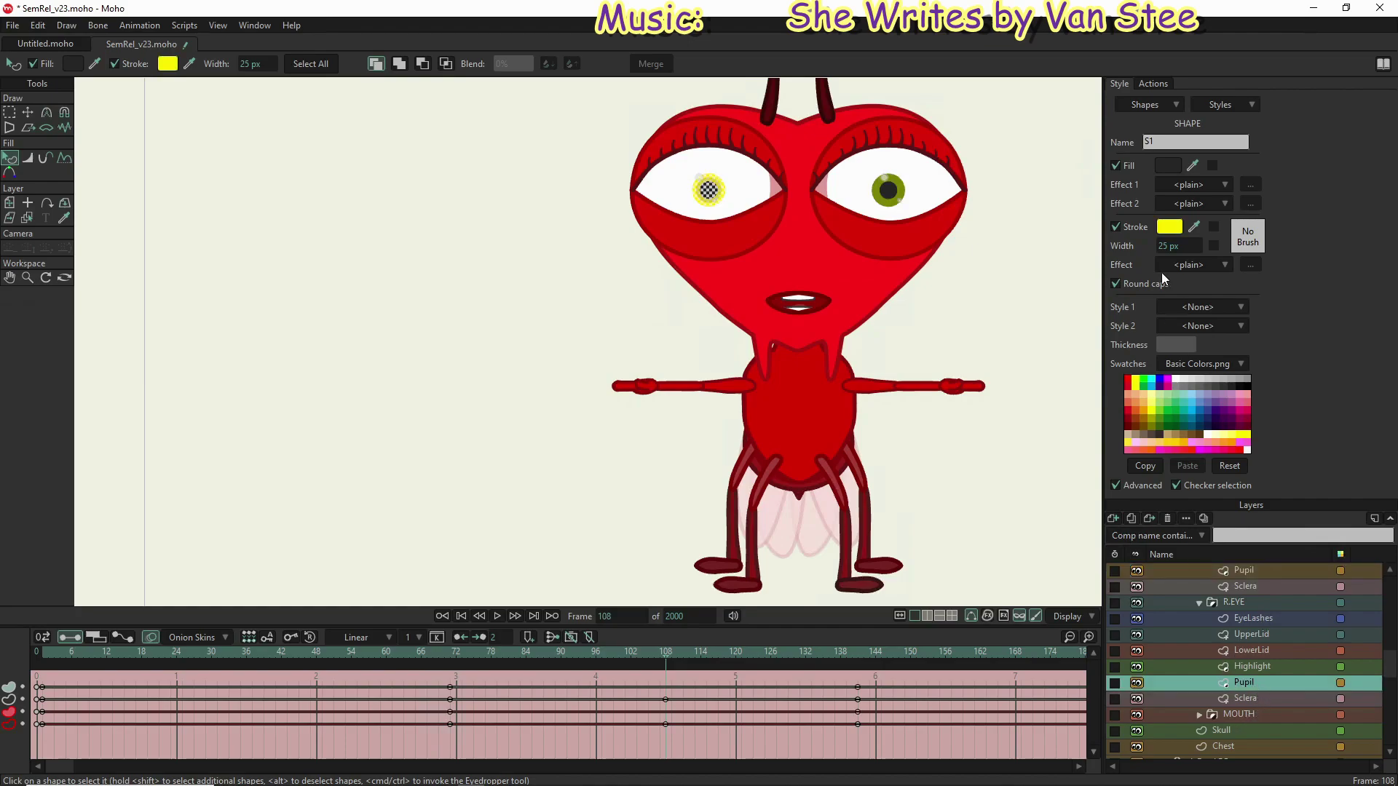
left_click(1169, 226)
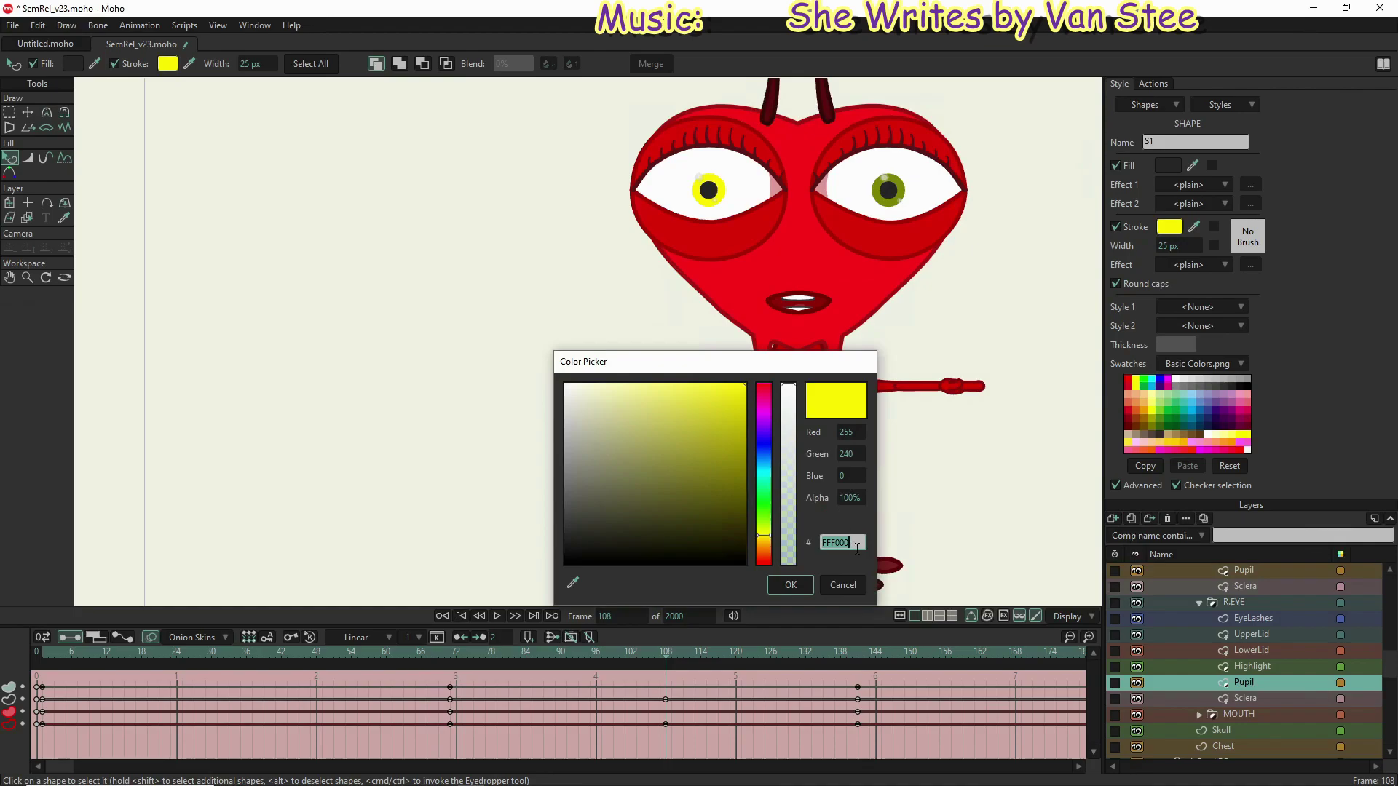
left_click(795, 589)
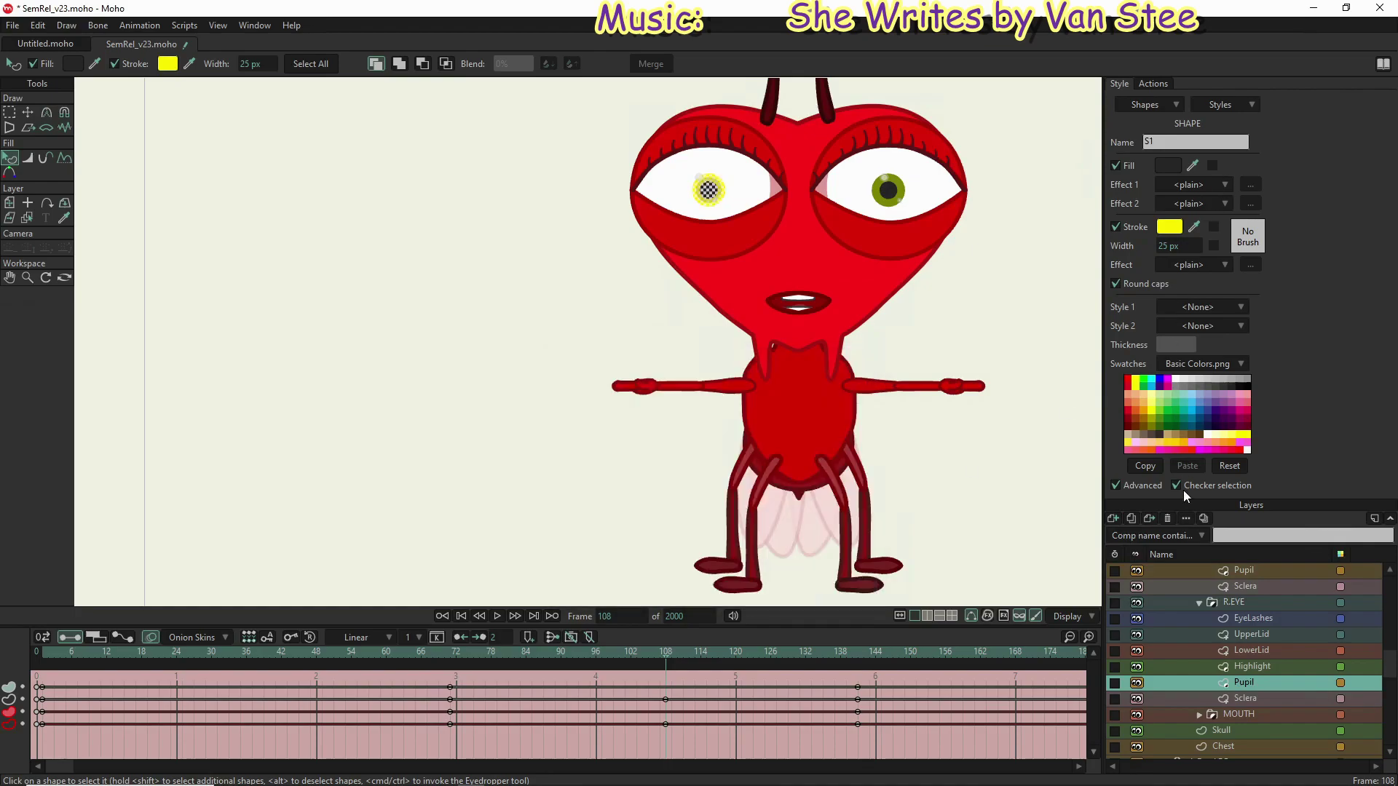
left_click(1248, 574)
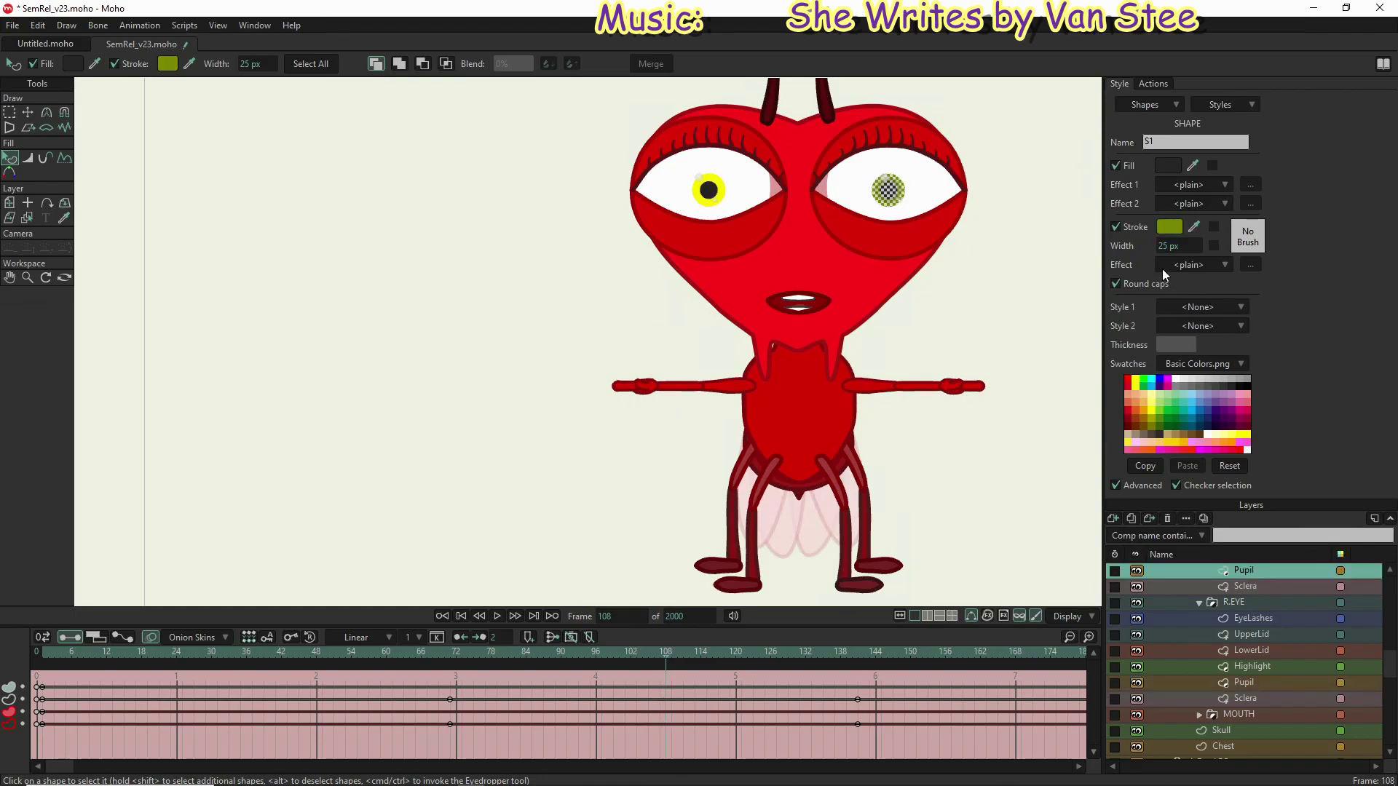
left_click(1171, 227)
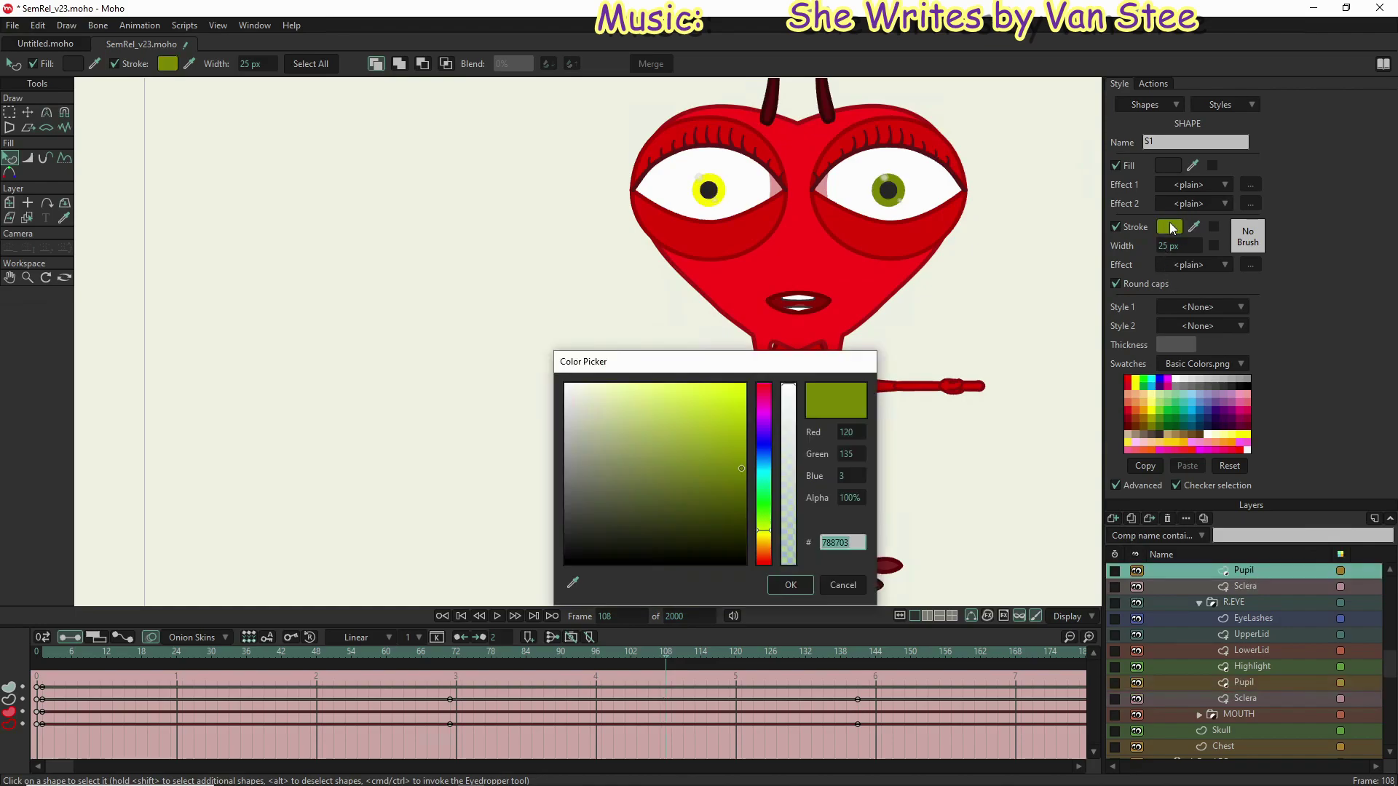
type("FFF000")
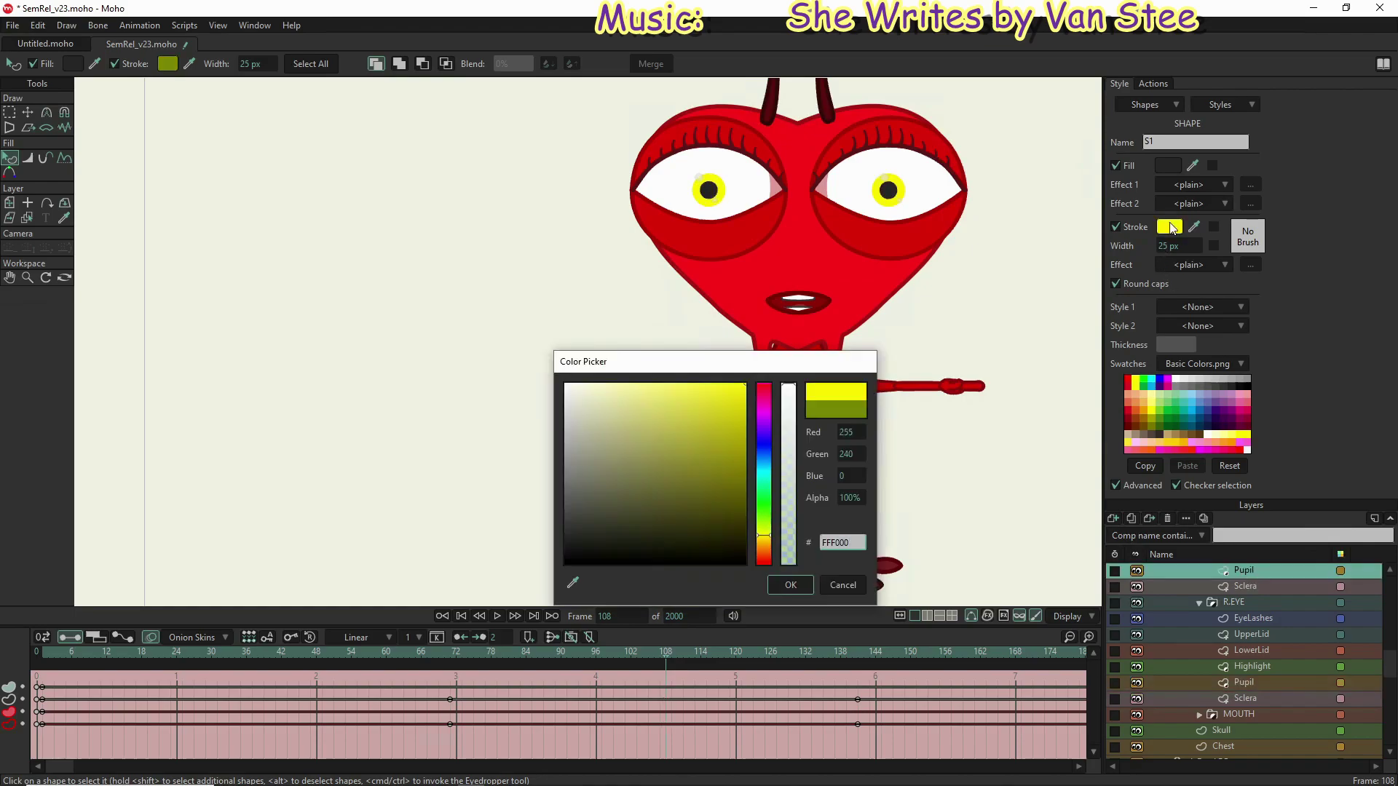
left_click(790, 584)
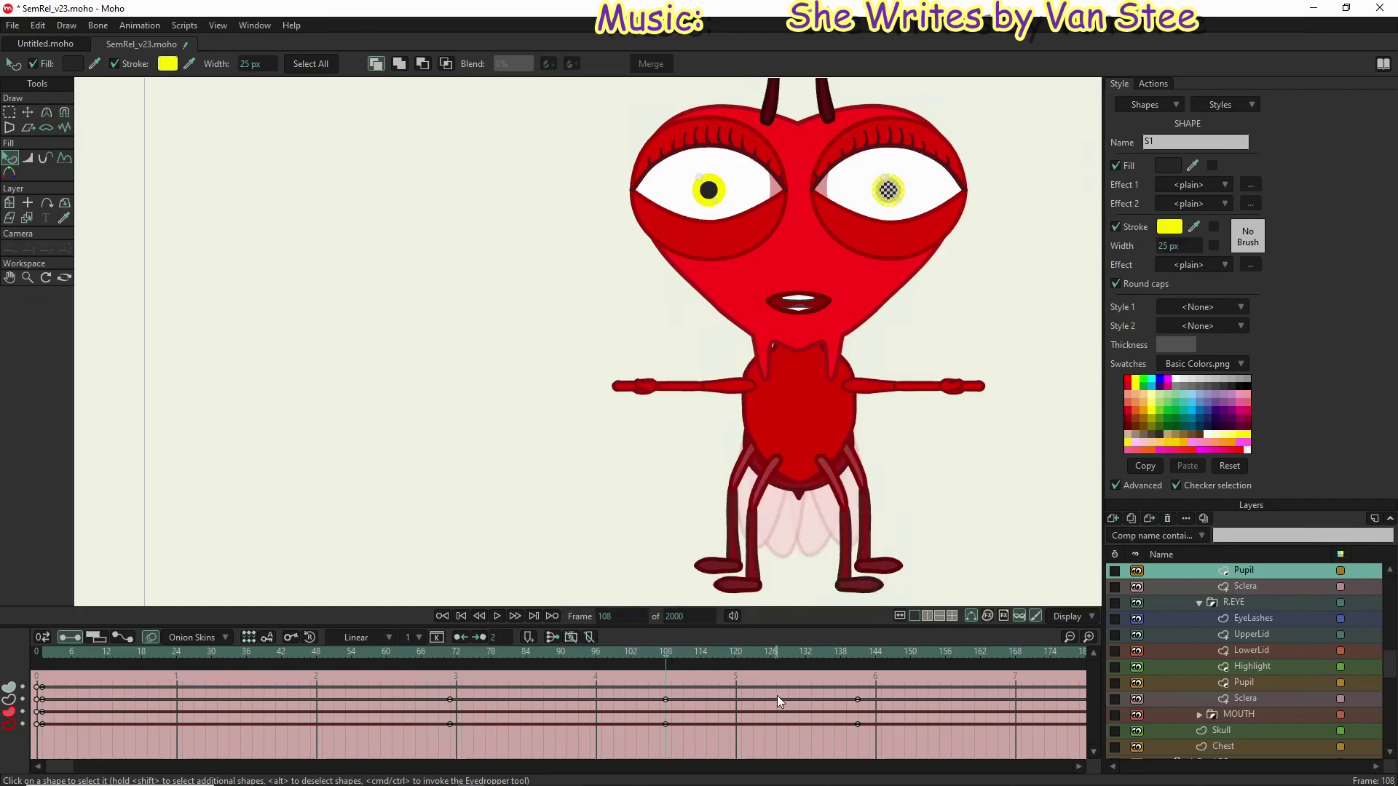
Step: Select the L.Antenna layer and scrub through the timeline to preview the colour blend of both pupils
scroll(1245, 608, "up", 2)
scroll(1243, 605, "up", 1)
left_click(1239, 590)
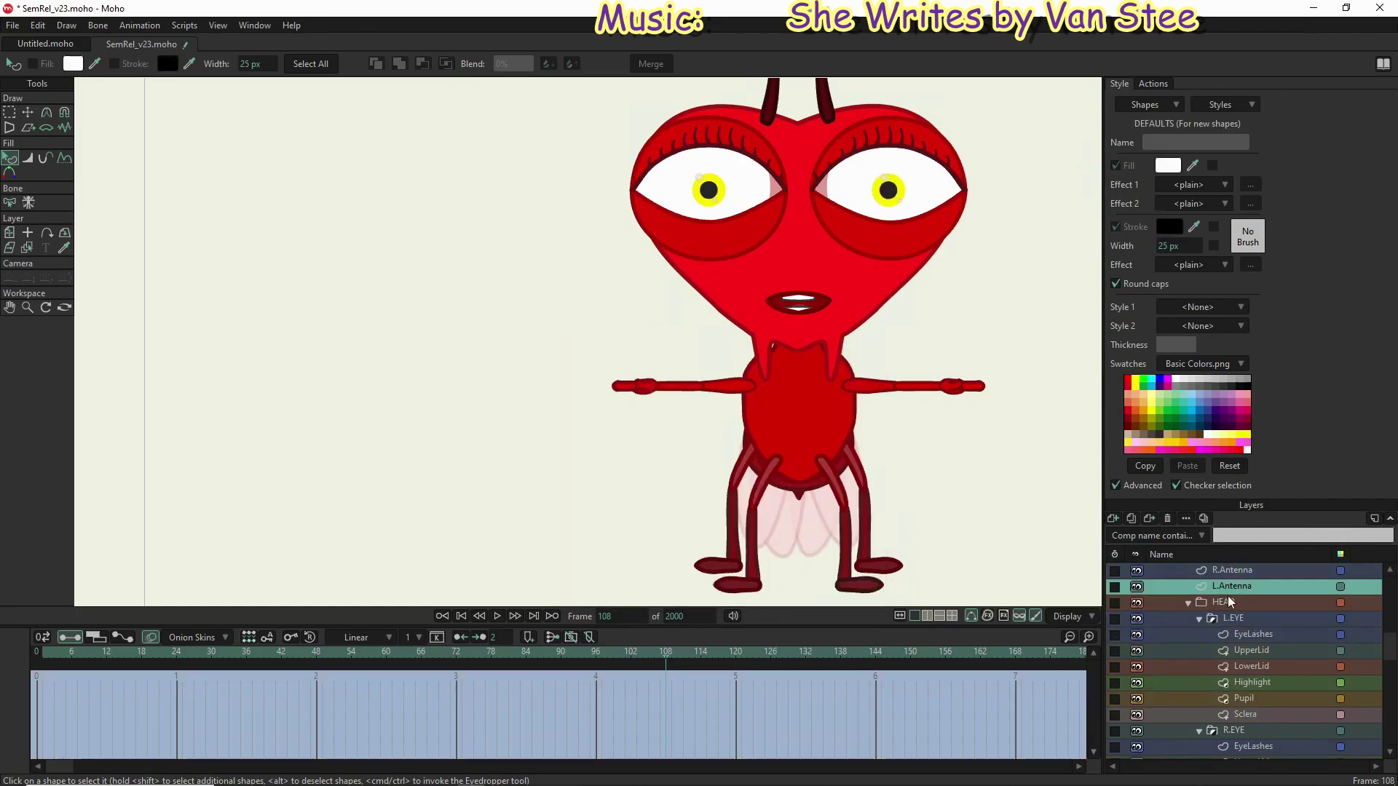
left_click(861, 655)
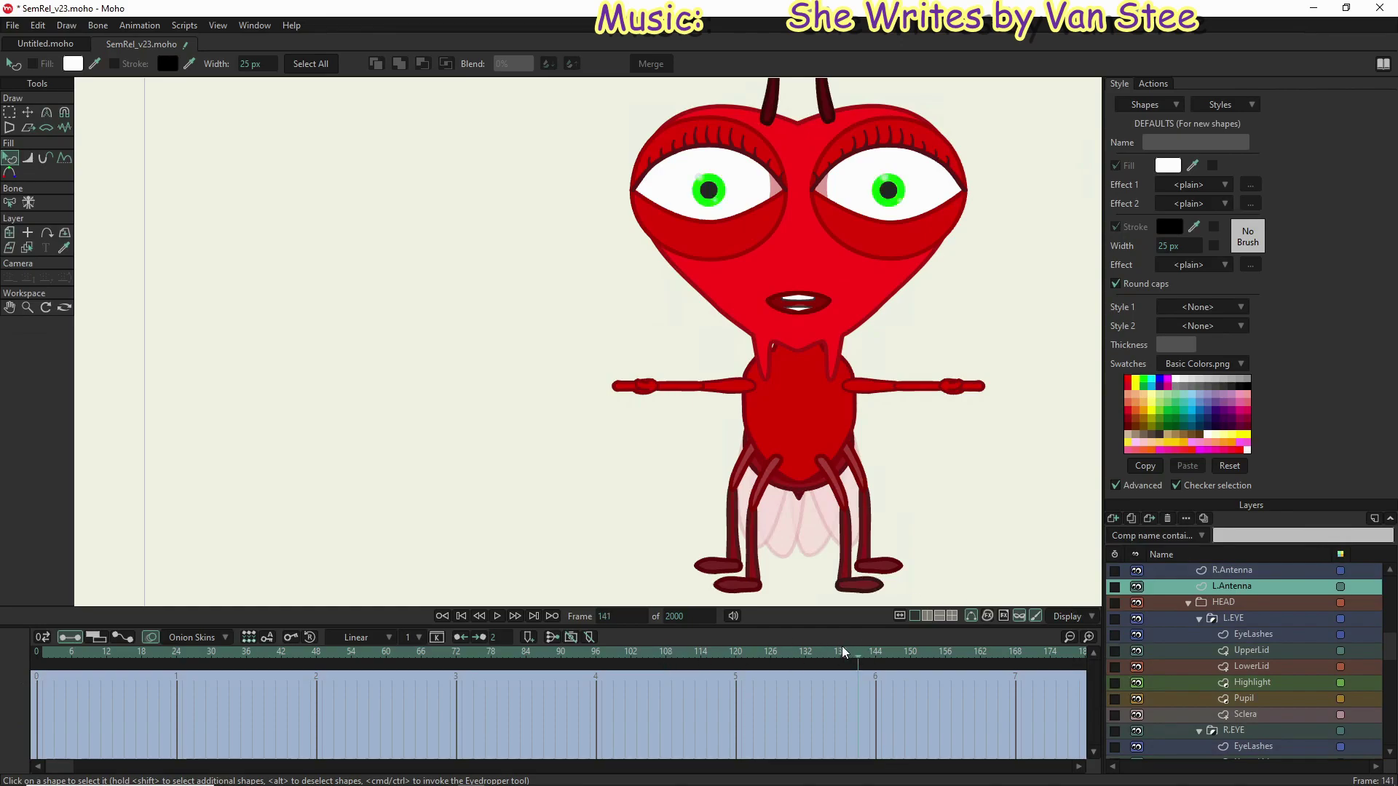
left_click(730, 655)
left_click_drag(685, 654, 64, 668)
left_click_drag(402, 695, 739, 697)
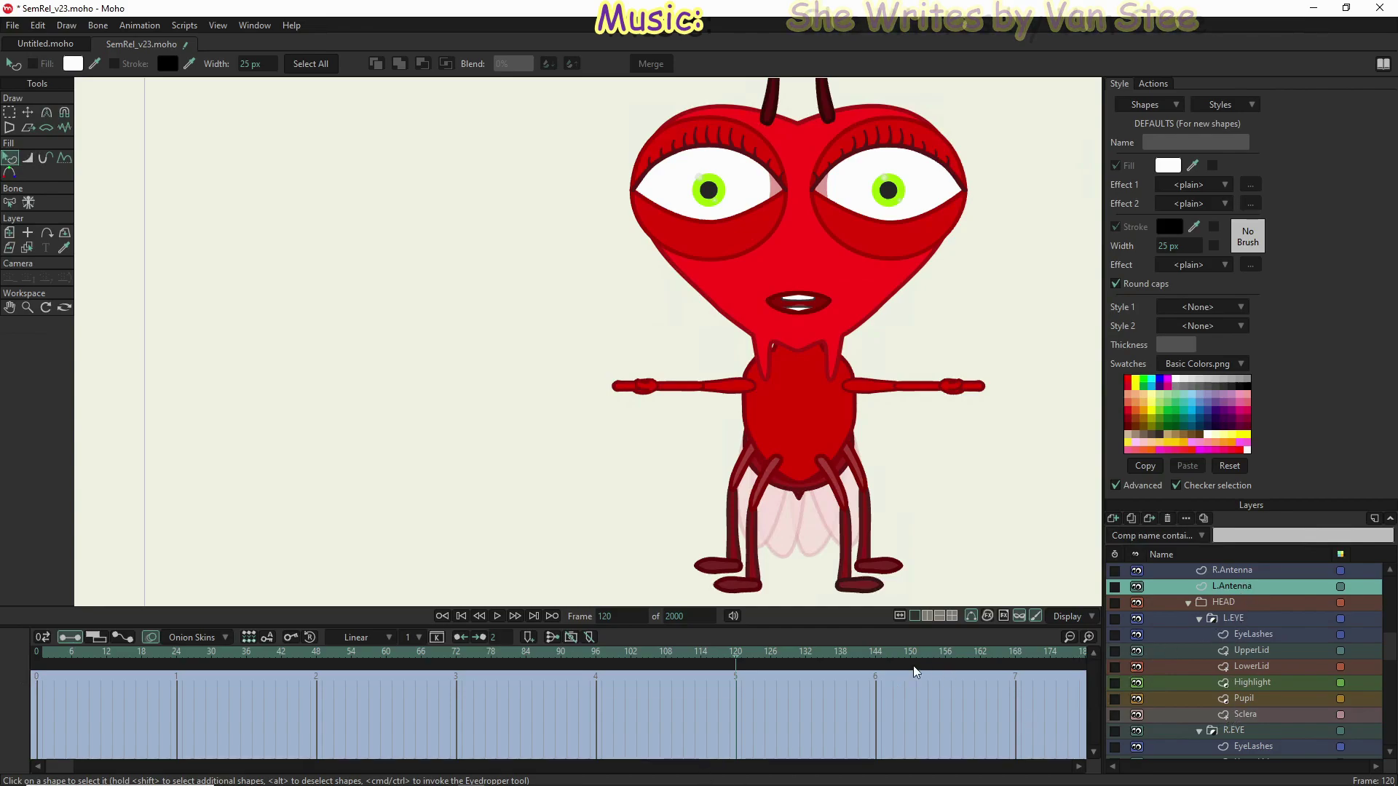
Step: At frame 141, select both shapes of the L.Antenna and open the Antenna style for editing
left_click(858, 653)
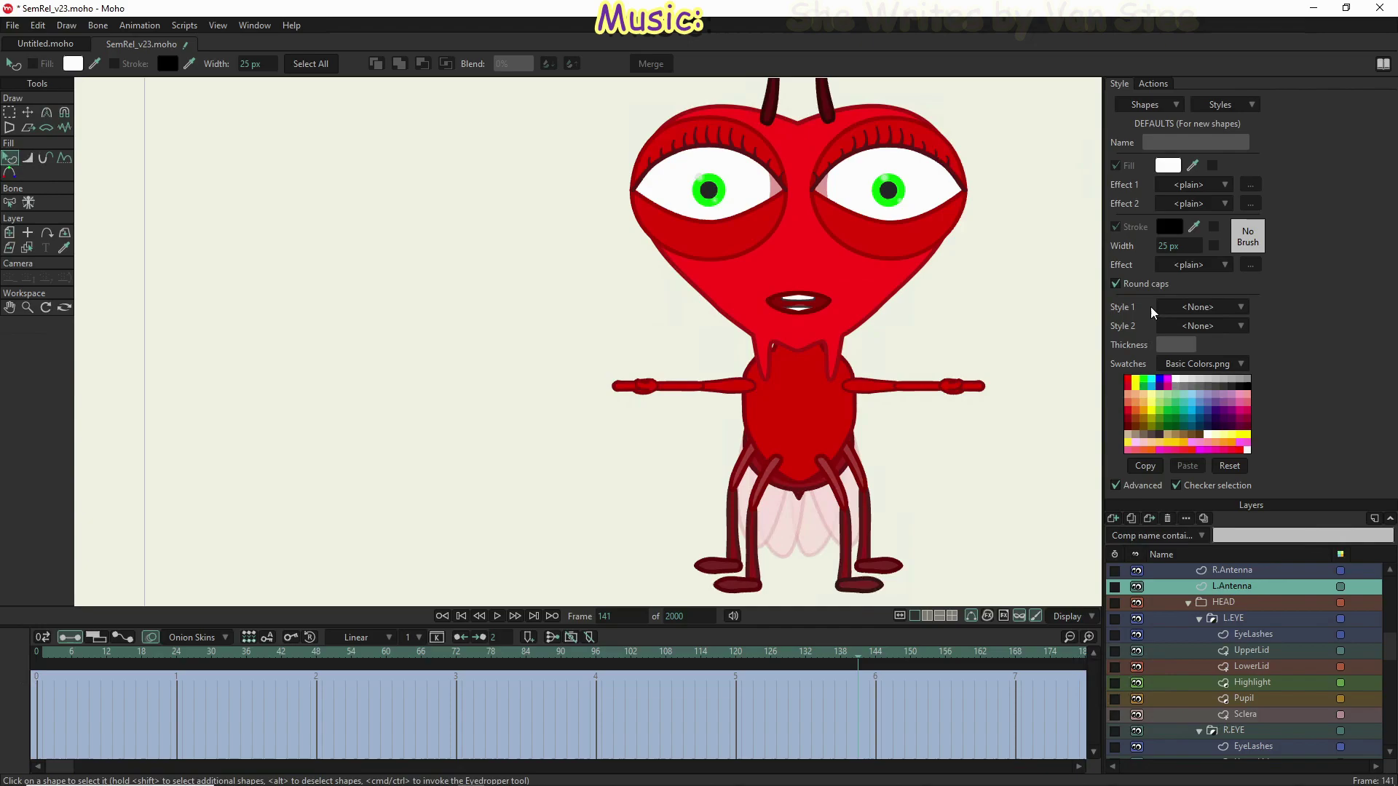
scroll(837, 451, "down", 2)
scroll(829, 457, "down", 2)
scroll(830, 246, "up", 4)
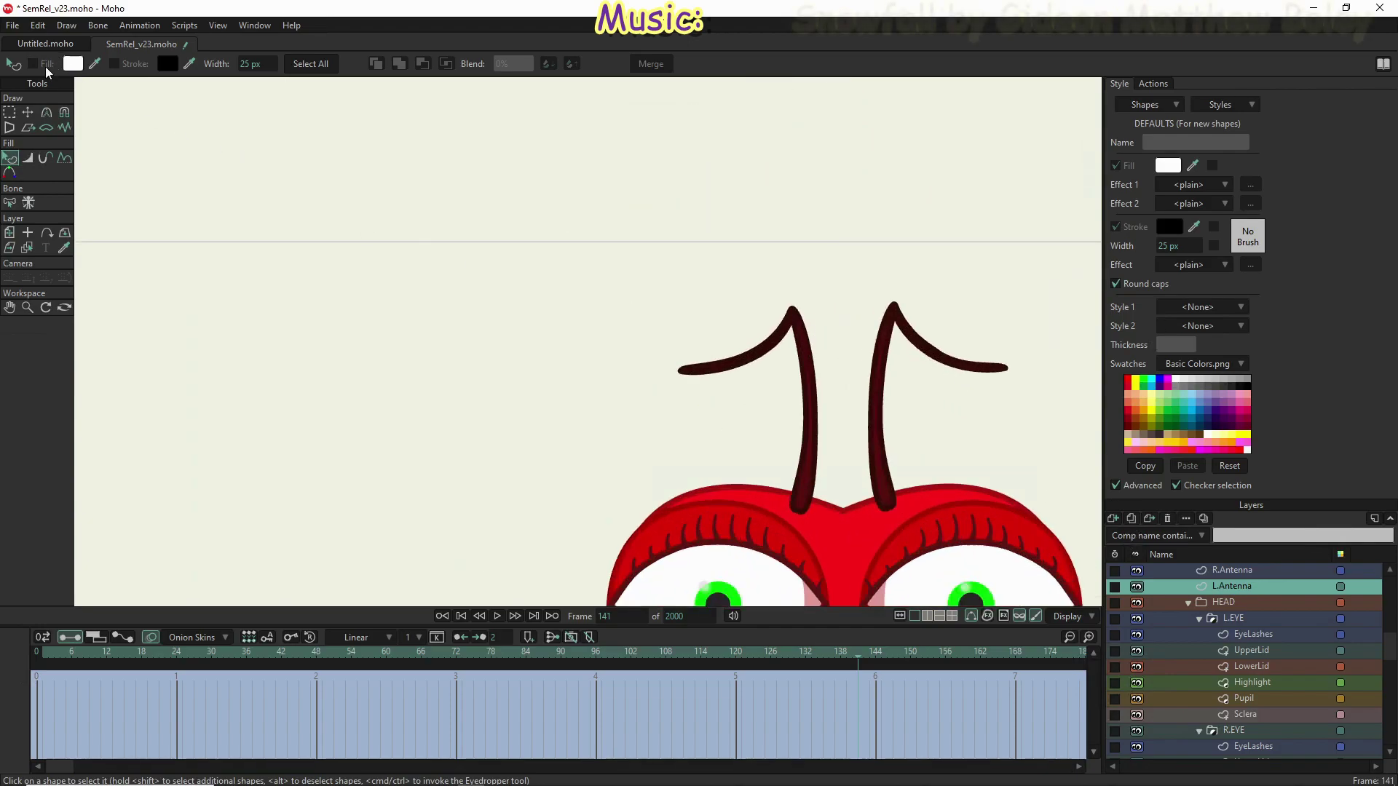
left_click(883, 496)
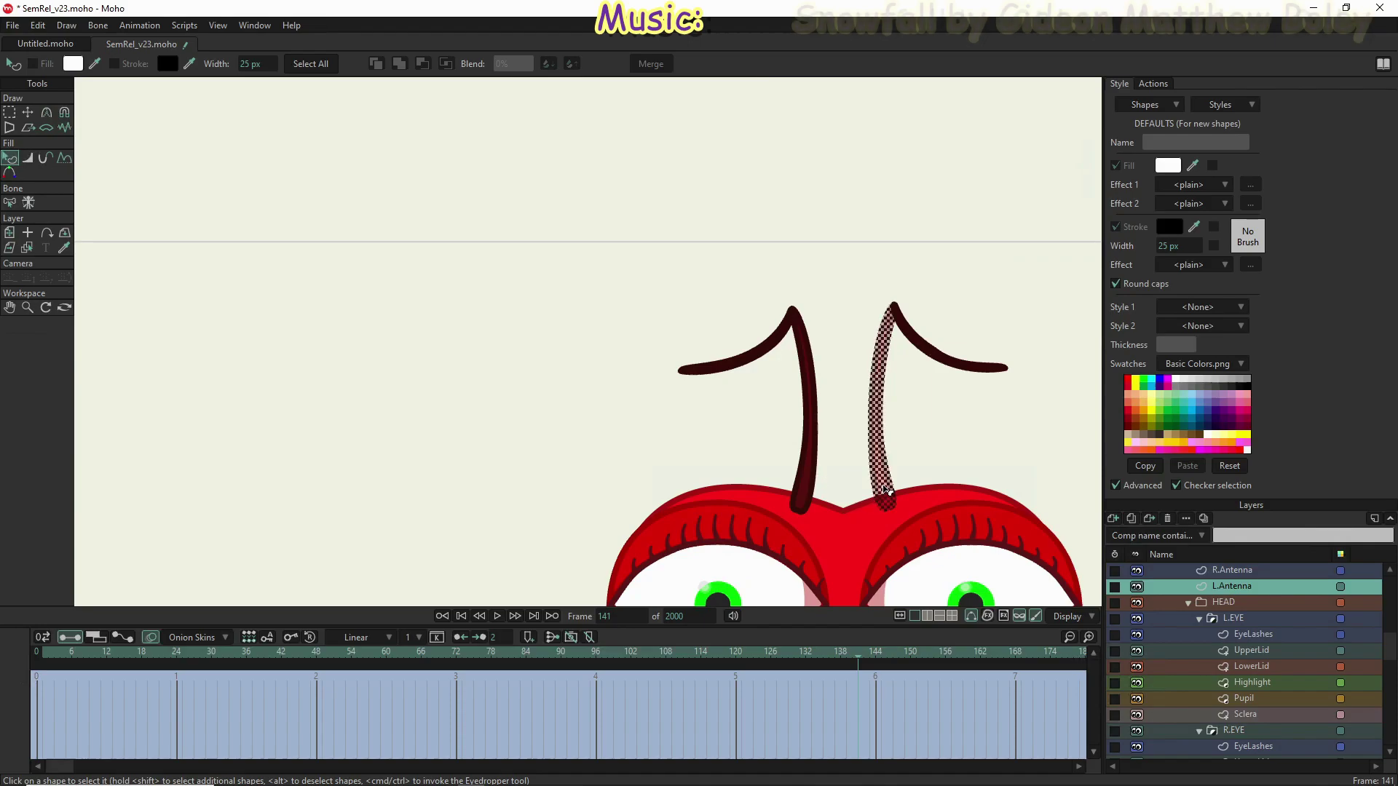
left_click(927, 348, "shift")
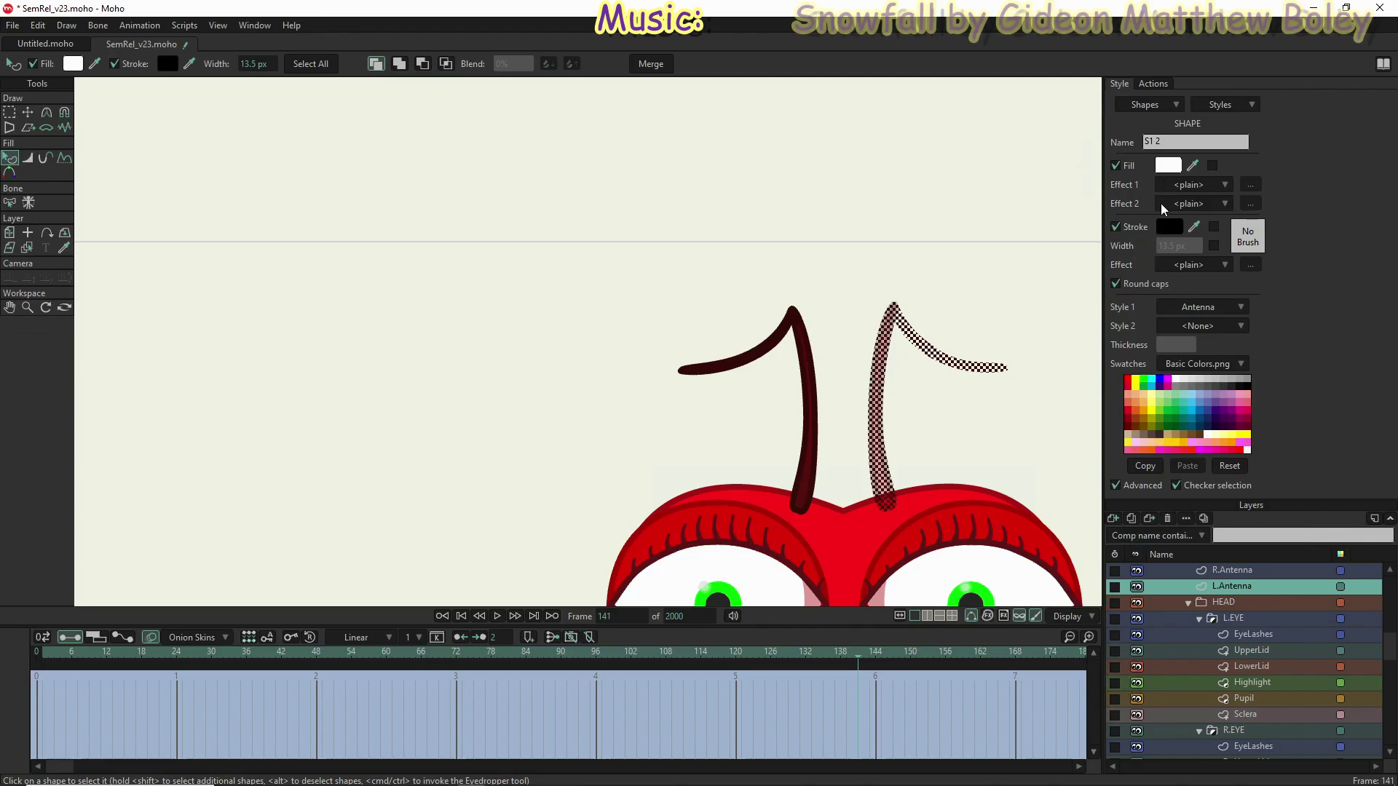
left_click(1217, 106)
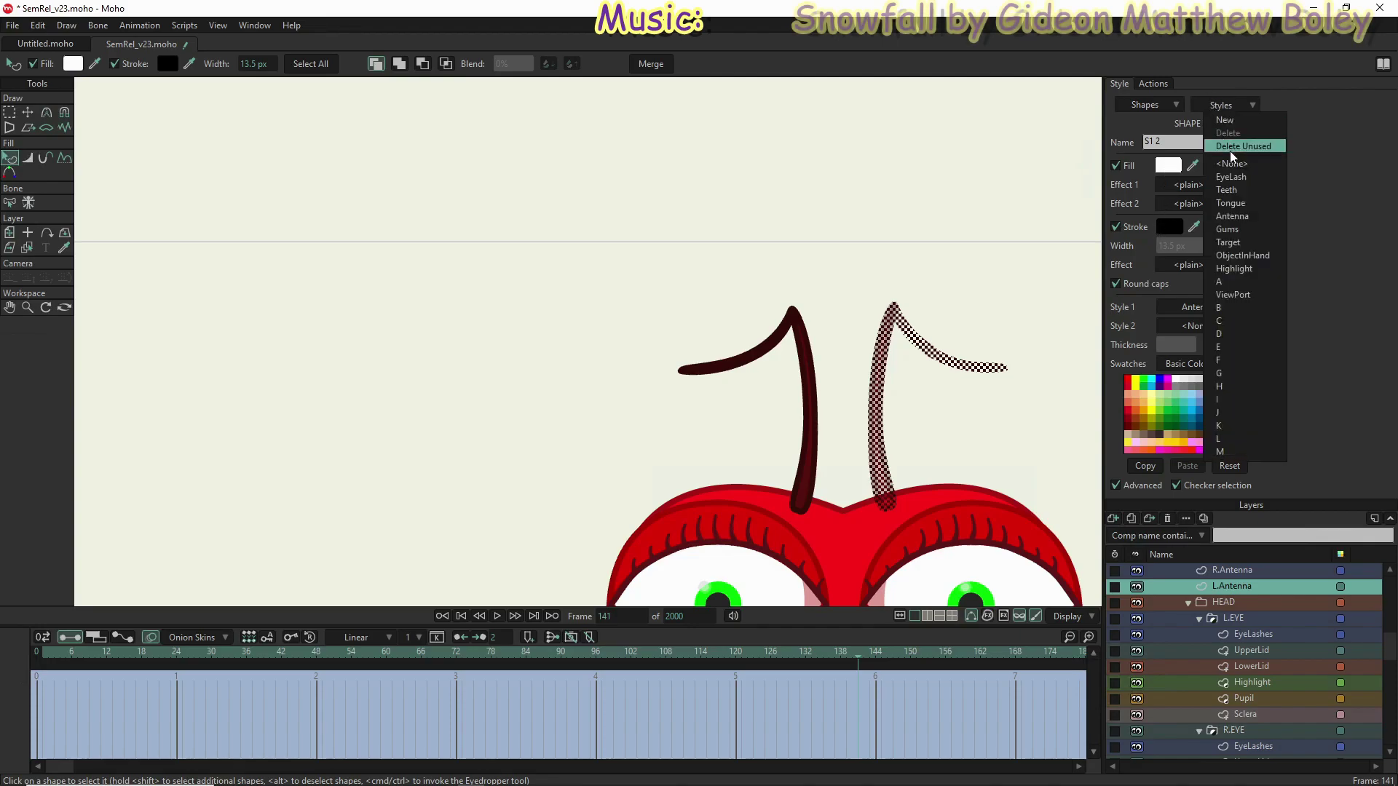
left_click(1235, 217)
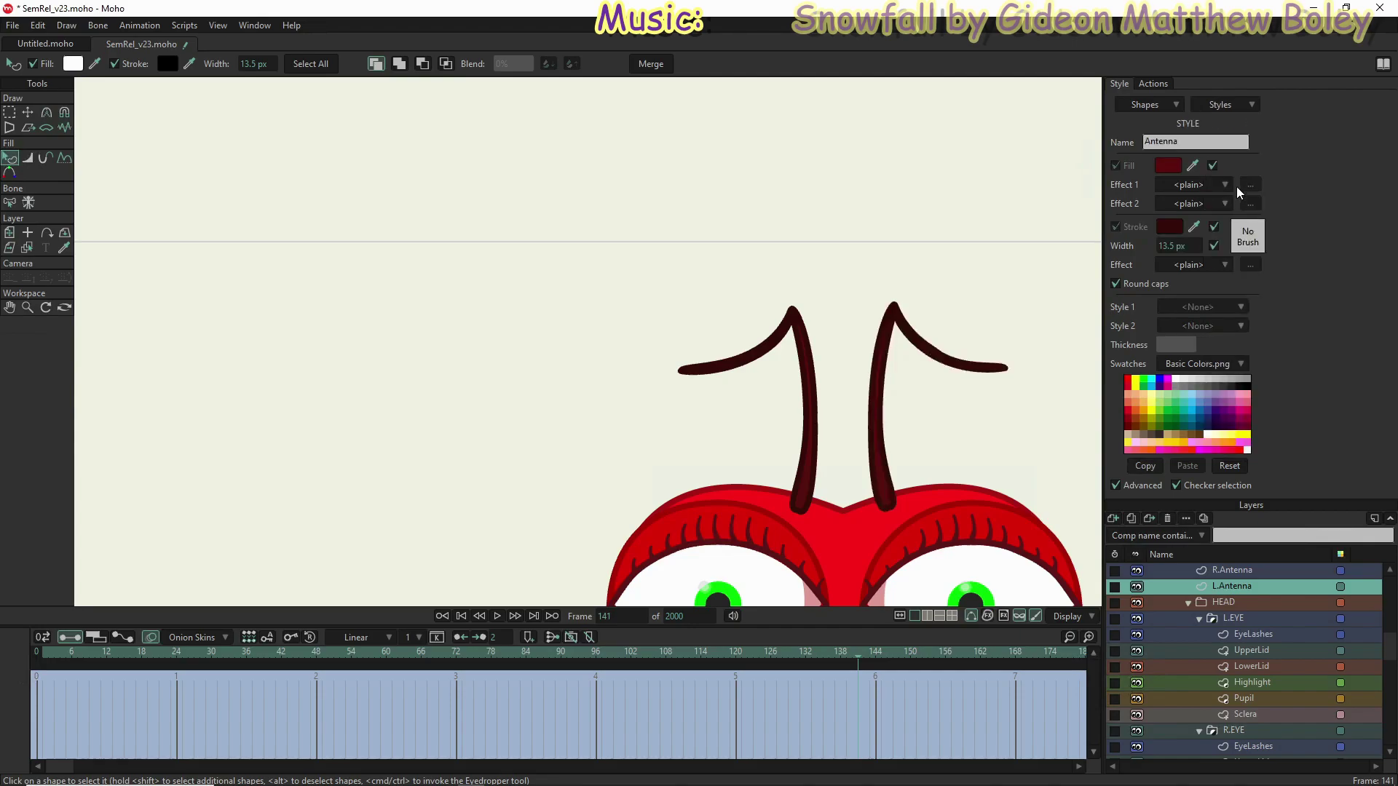
Step: Delete the Antenna style and leave the default fill colour for new shapes as it is
left_click(1222, 107)
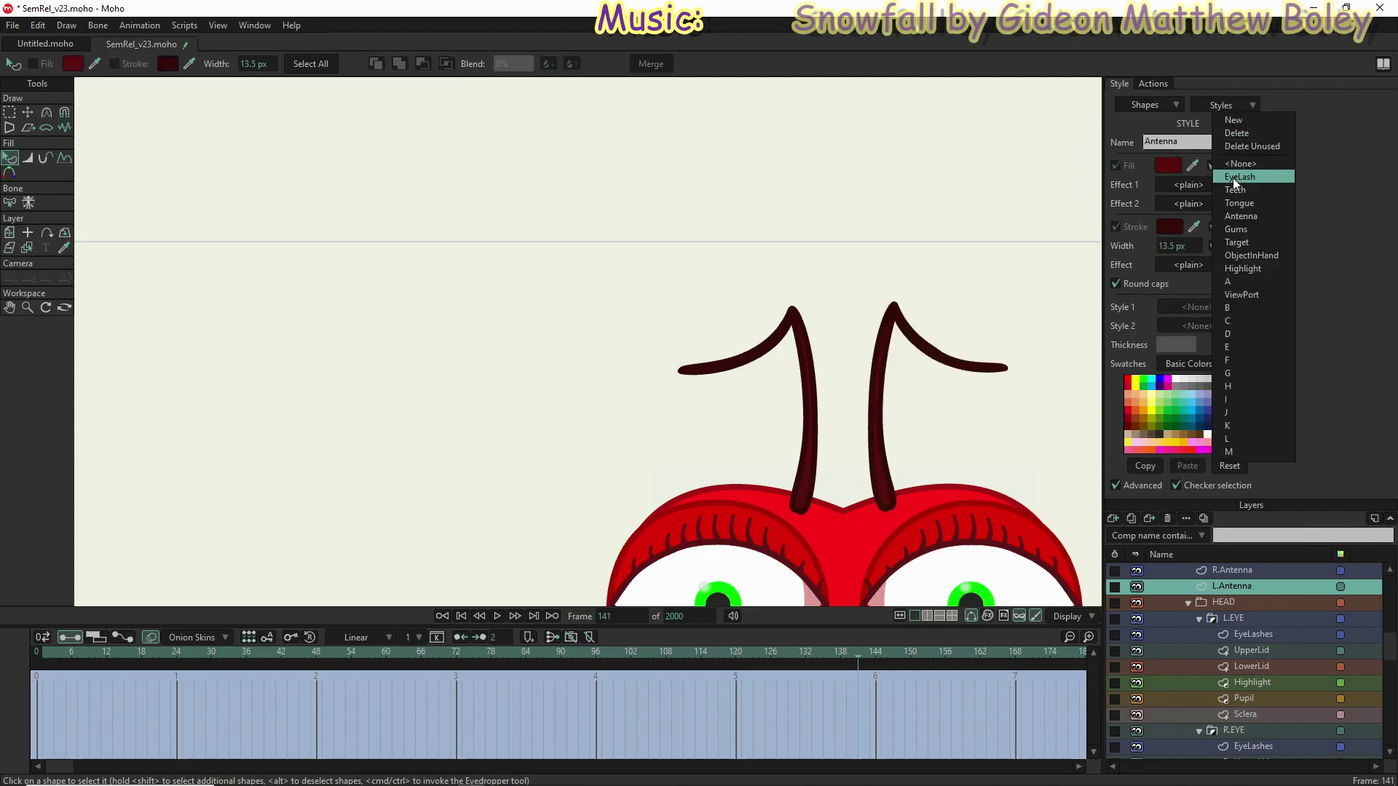
left_click(1240, 134)
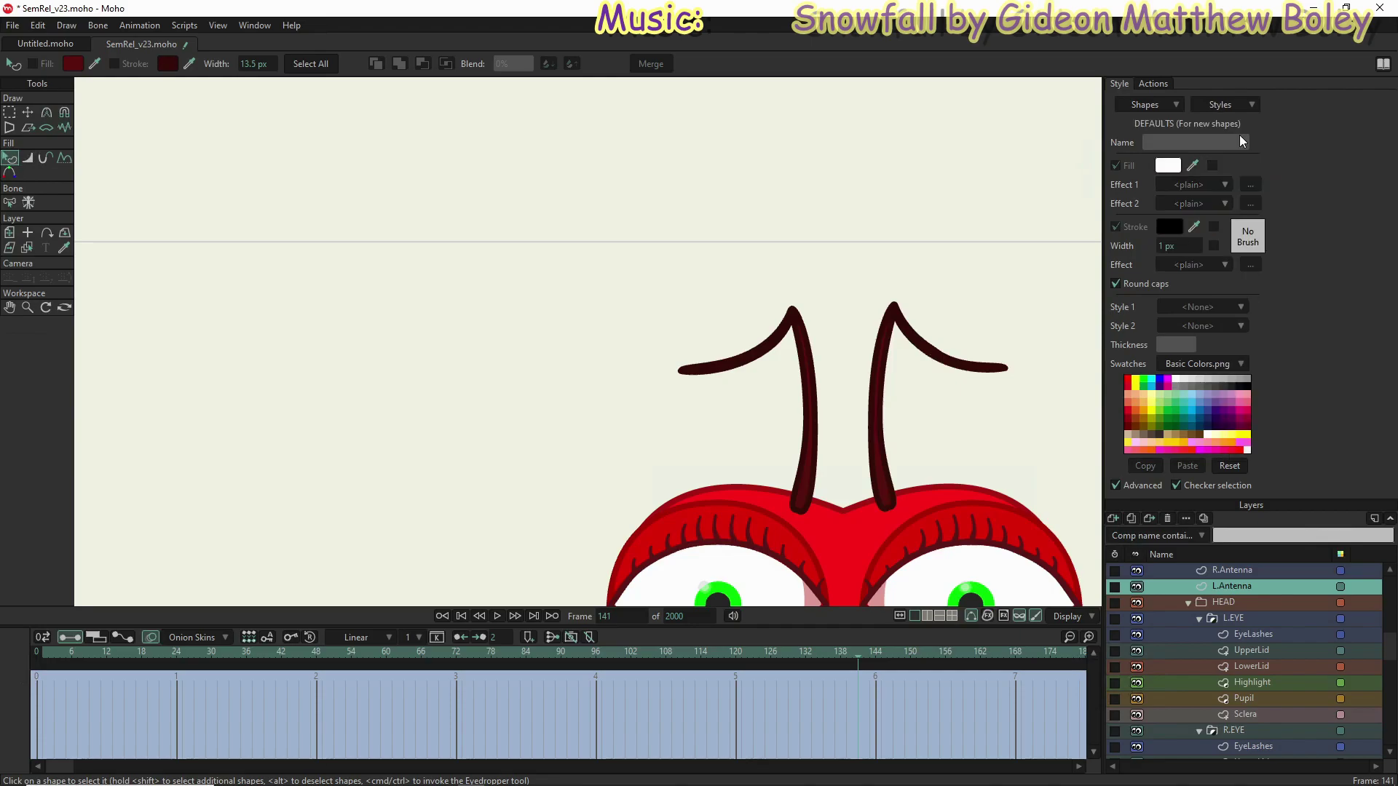
left_click(1169, 168)
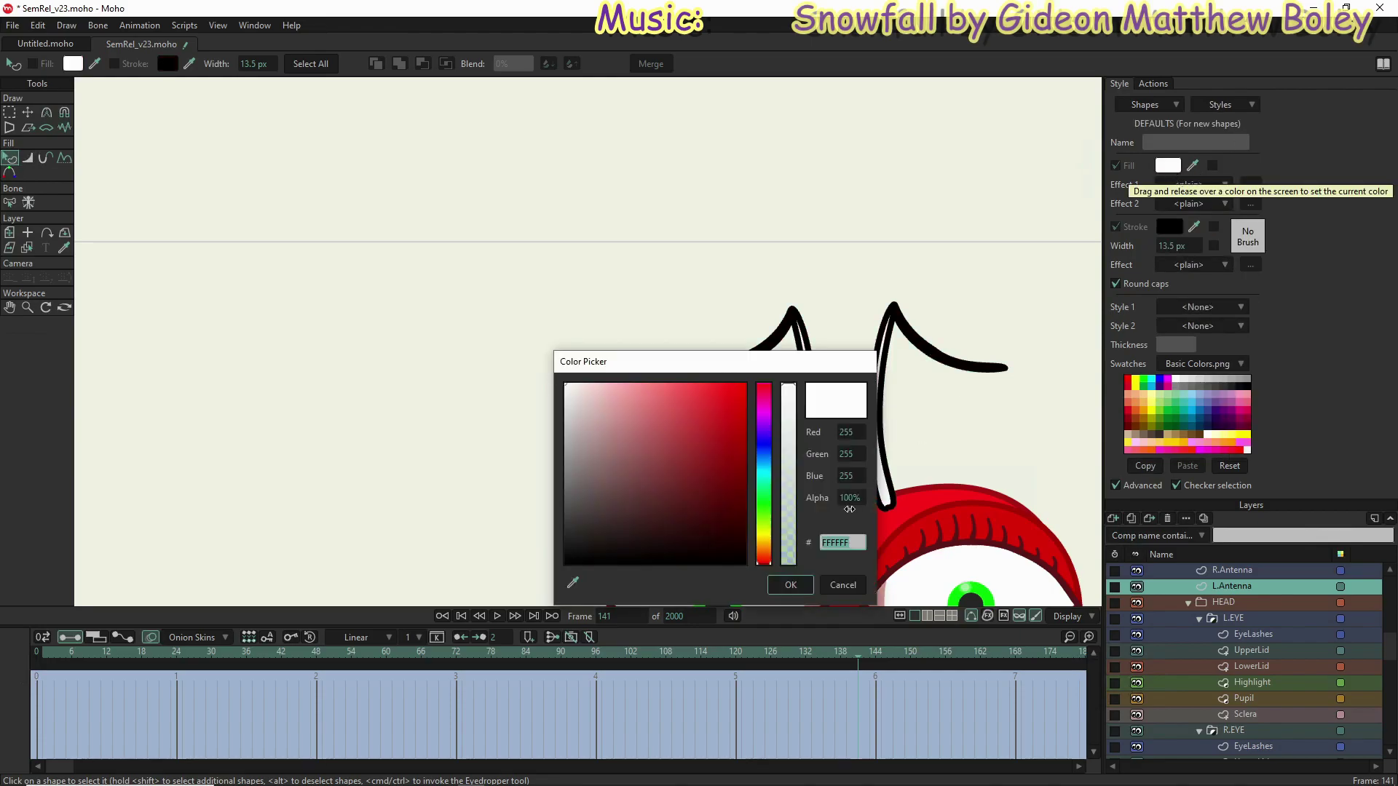
left_click(838, 586)
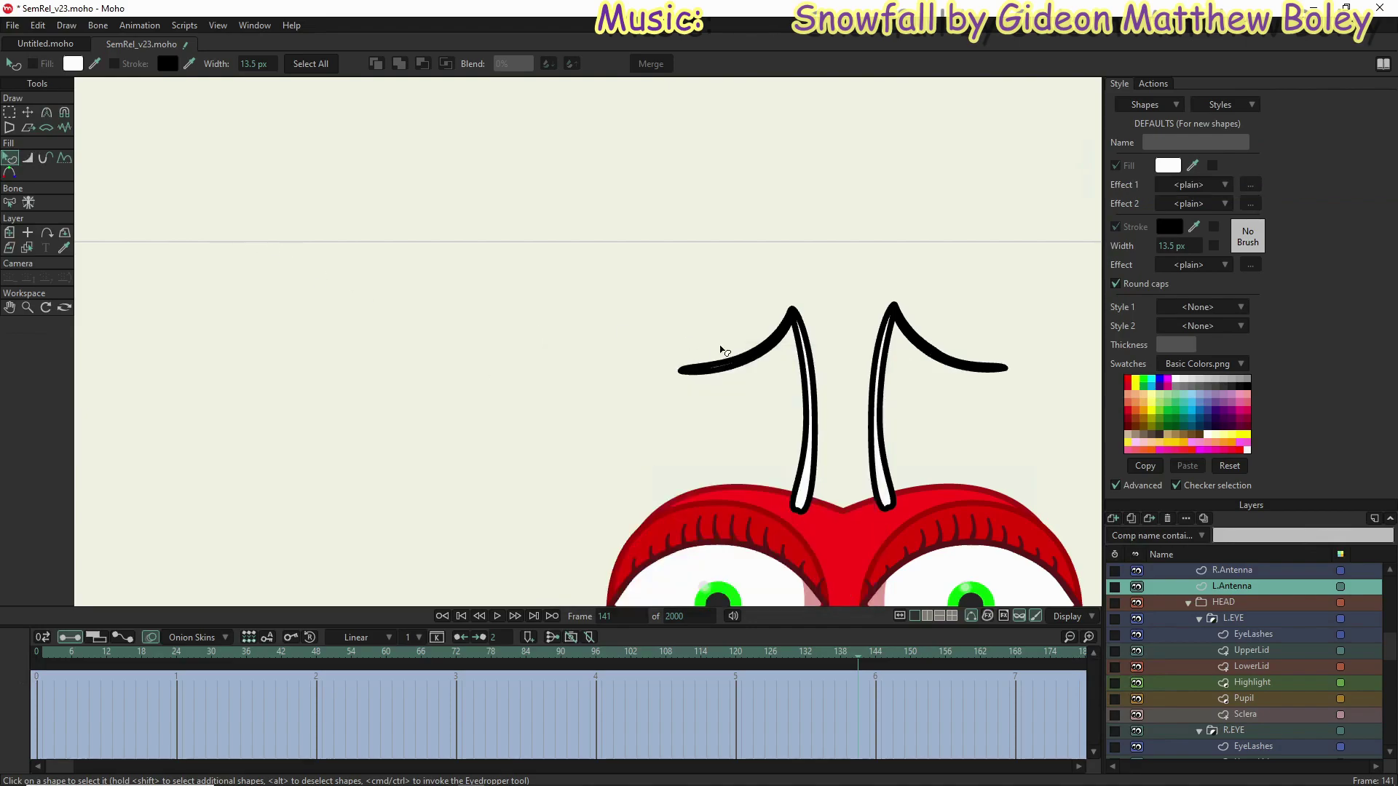
Step: Select both L.Antenna shapes at frame 141, set their fill colour to 443d0c and copy the hex code
left_click(883, 495)
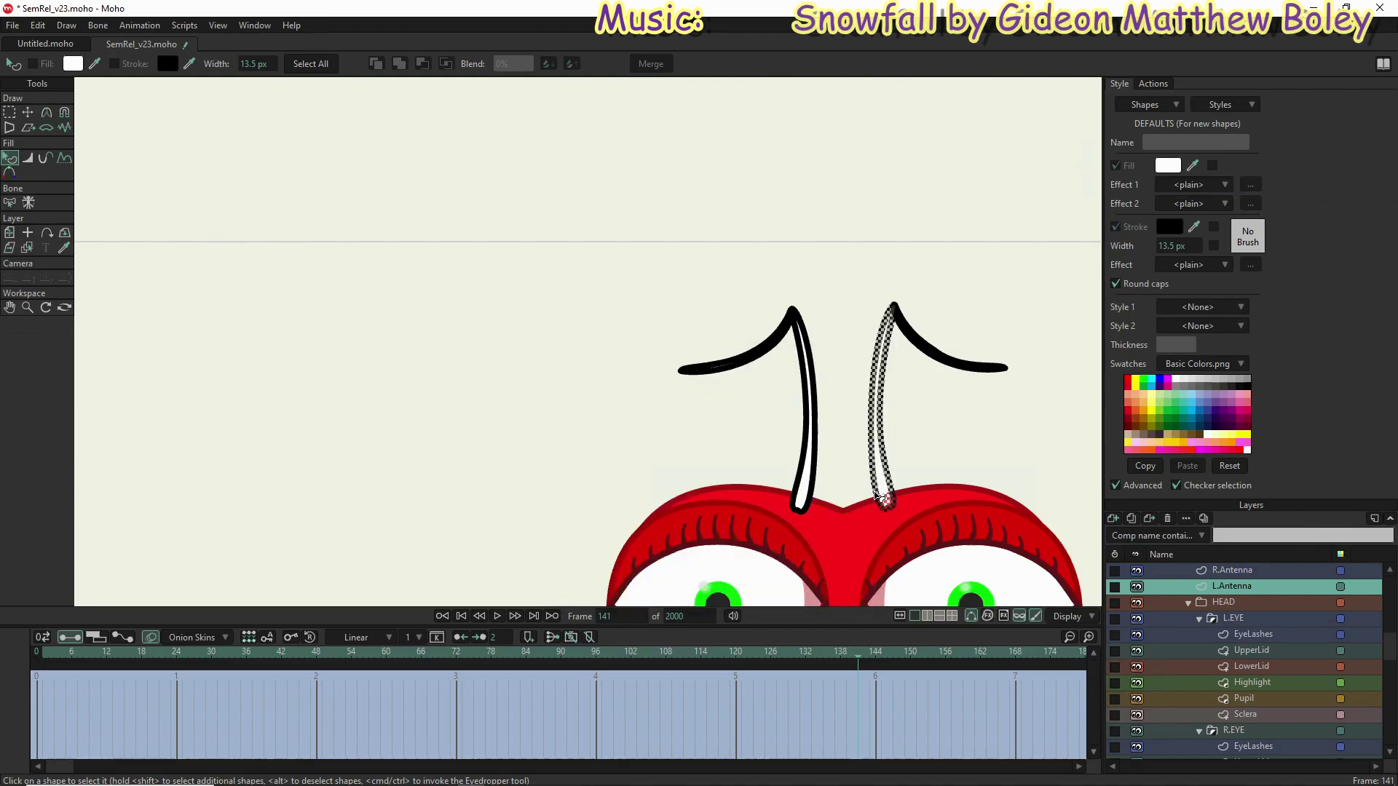
left_click(926, 341, "shift")
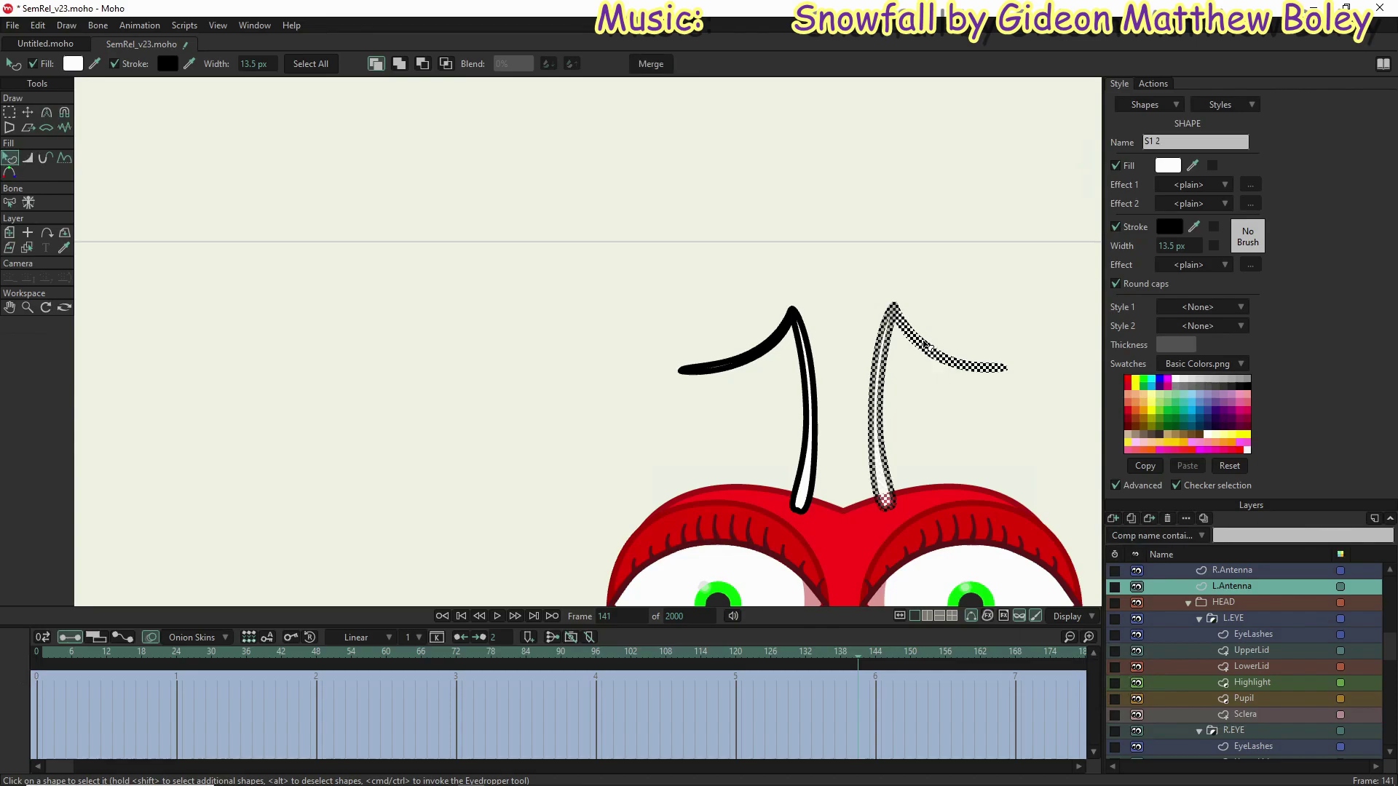
left_click(1174, 167)
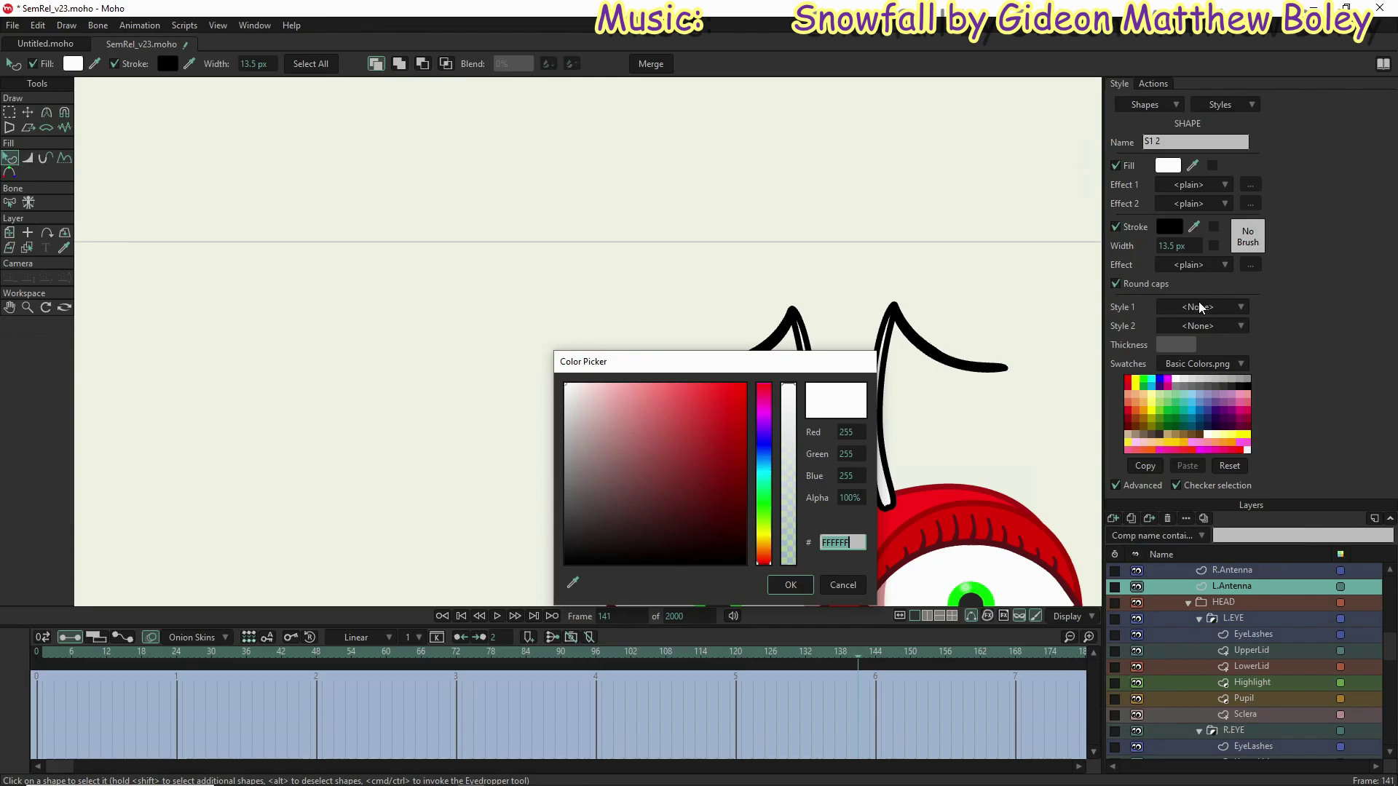
type("443")
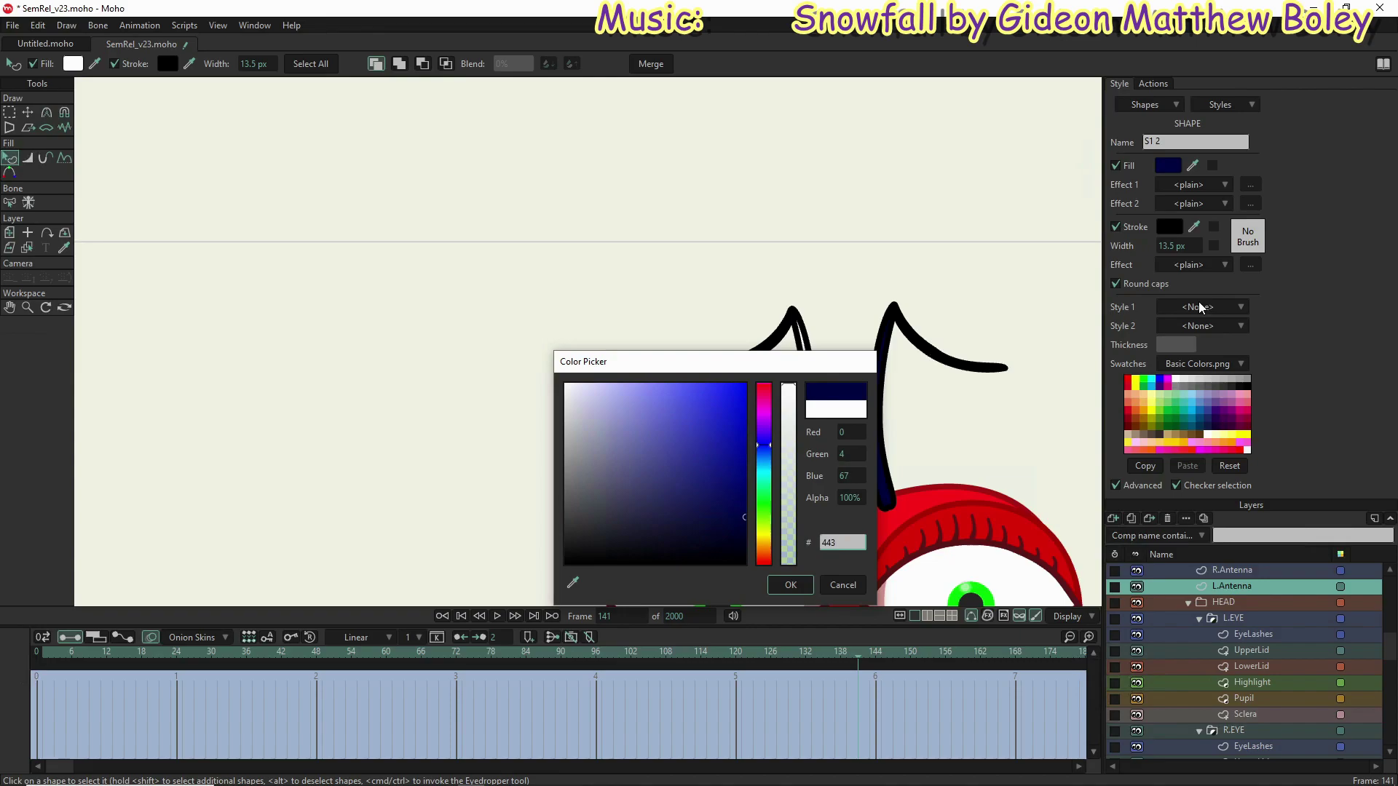
type("d0")
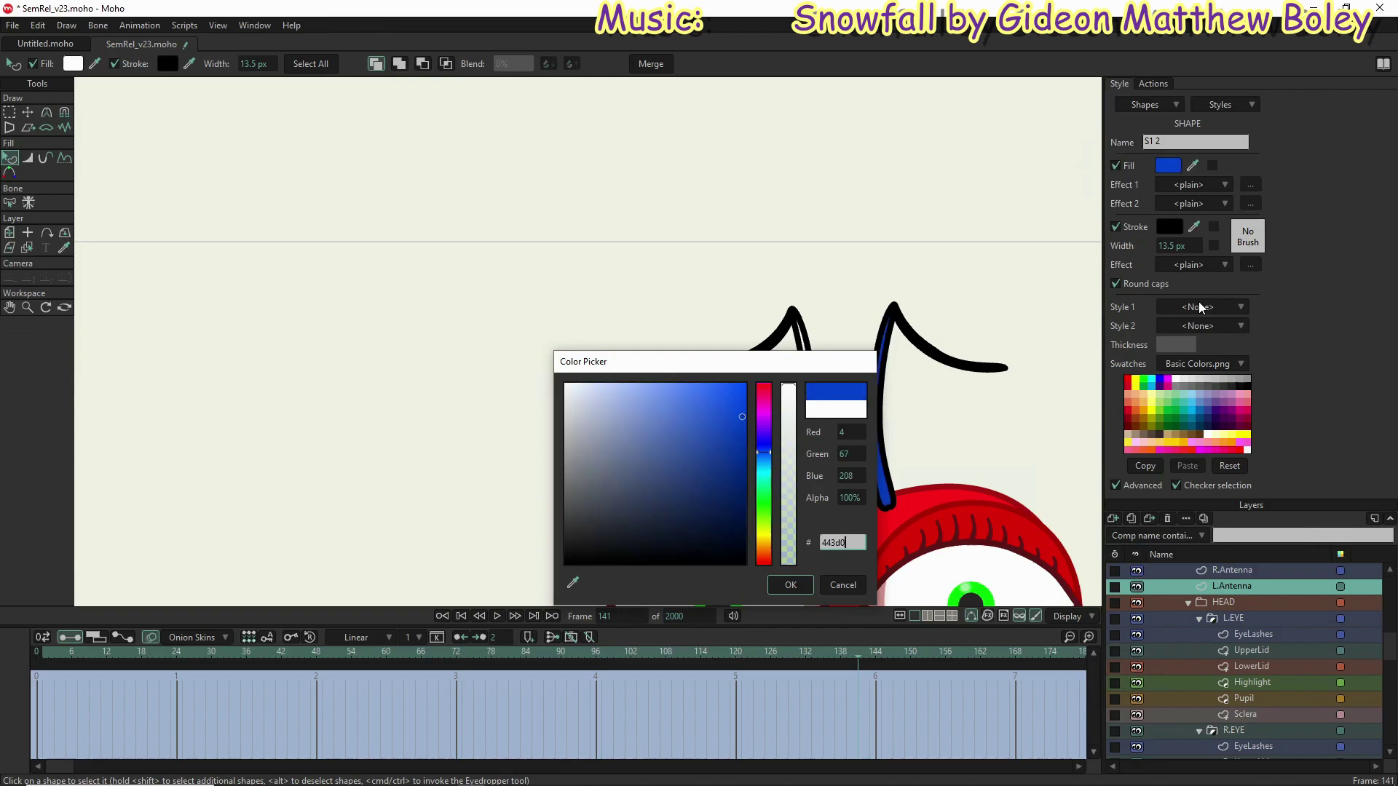
type("c")
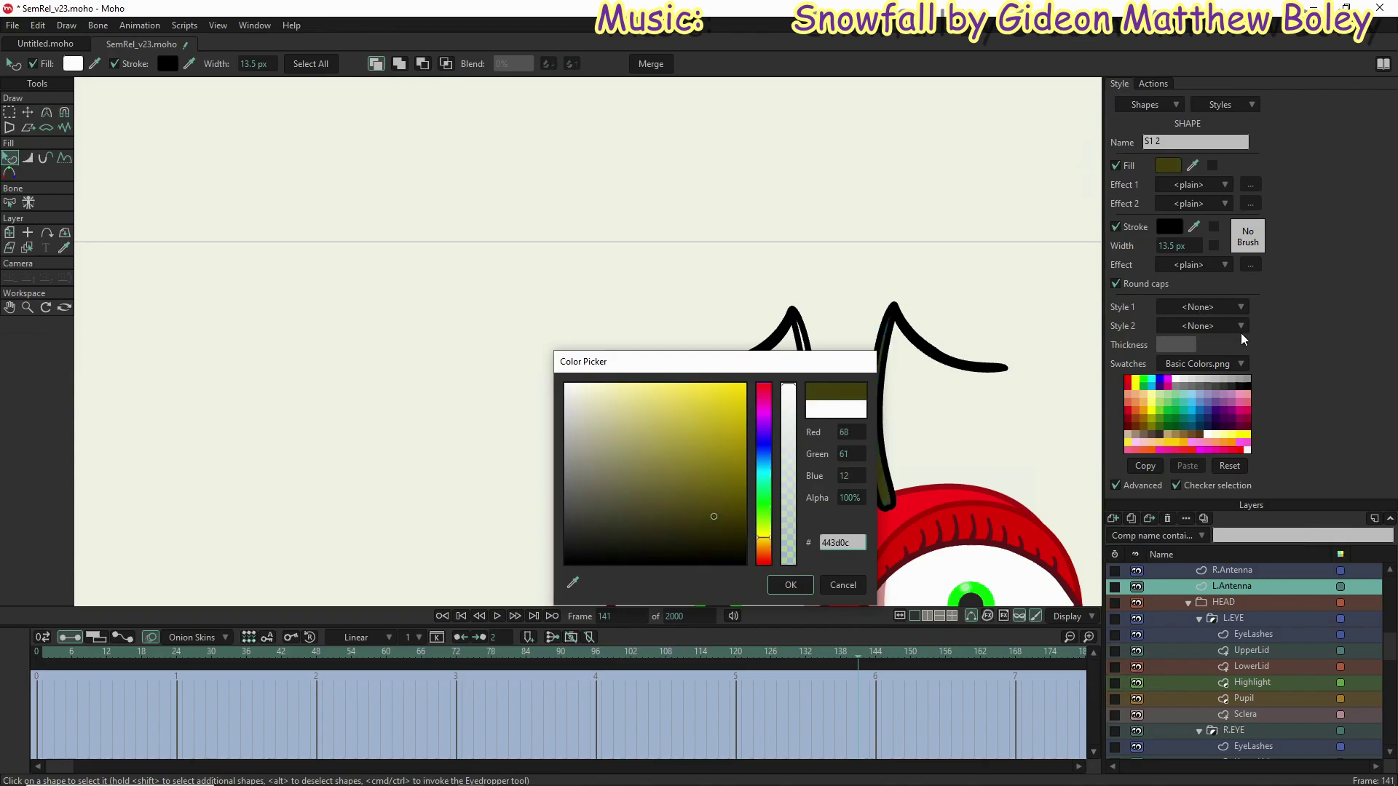
double_click(850, 543)
key("ctrl+c")
left_click(788, 585)
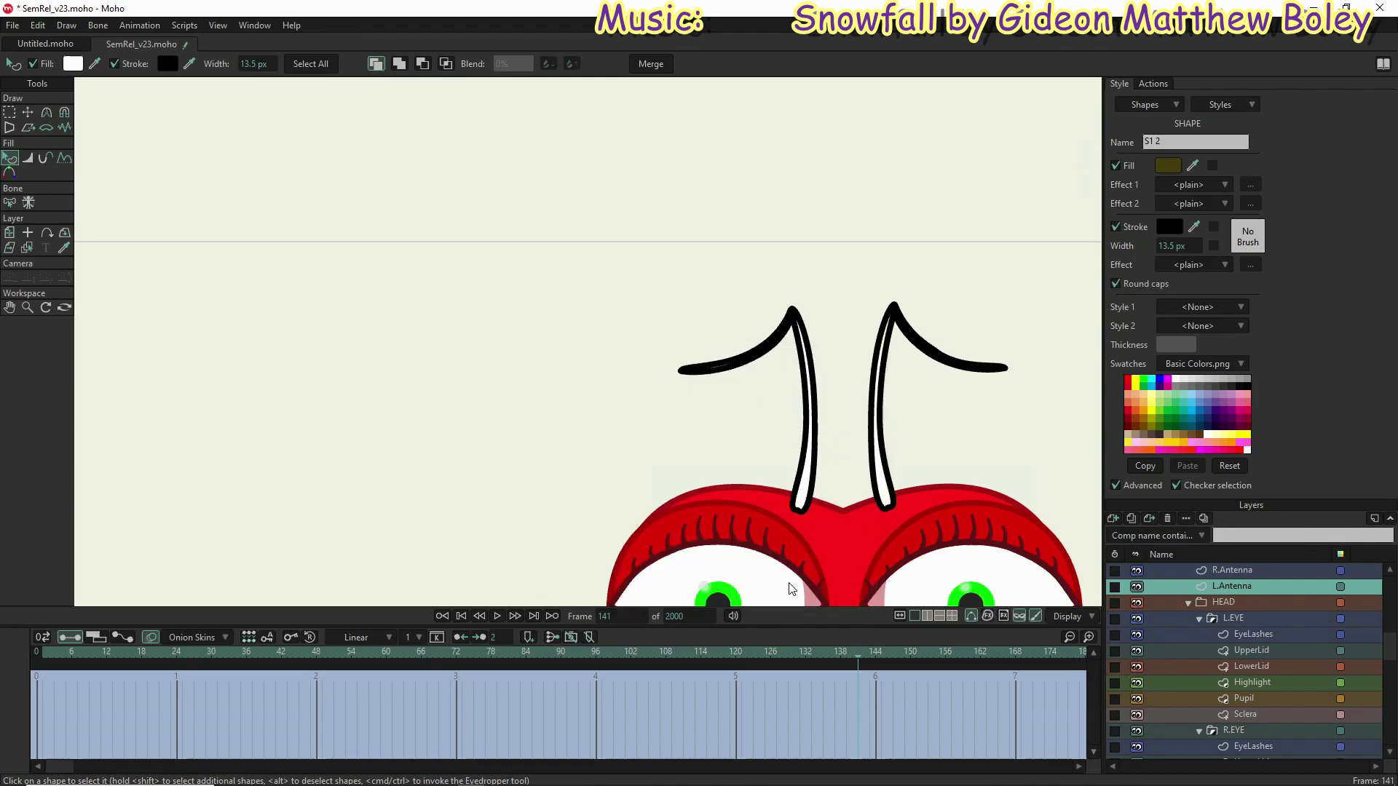
Step: Activate the R.Antenna layer and set the default fill colour for new shapes to the copied 443d0c
left_click(1263, 568)
left_click(1167, 166)
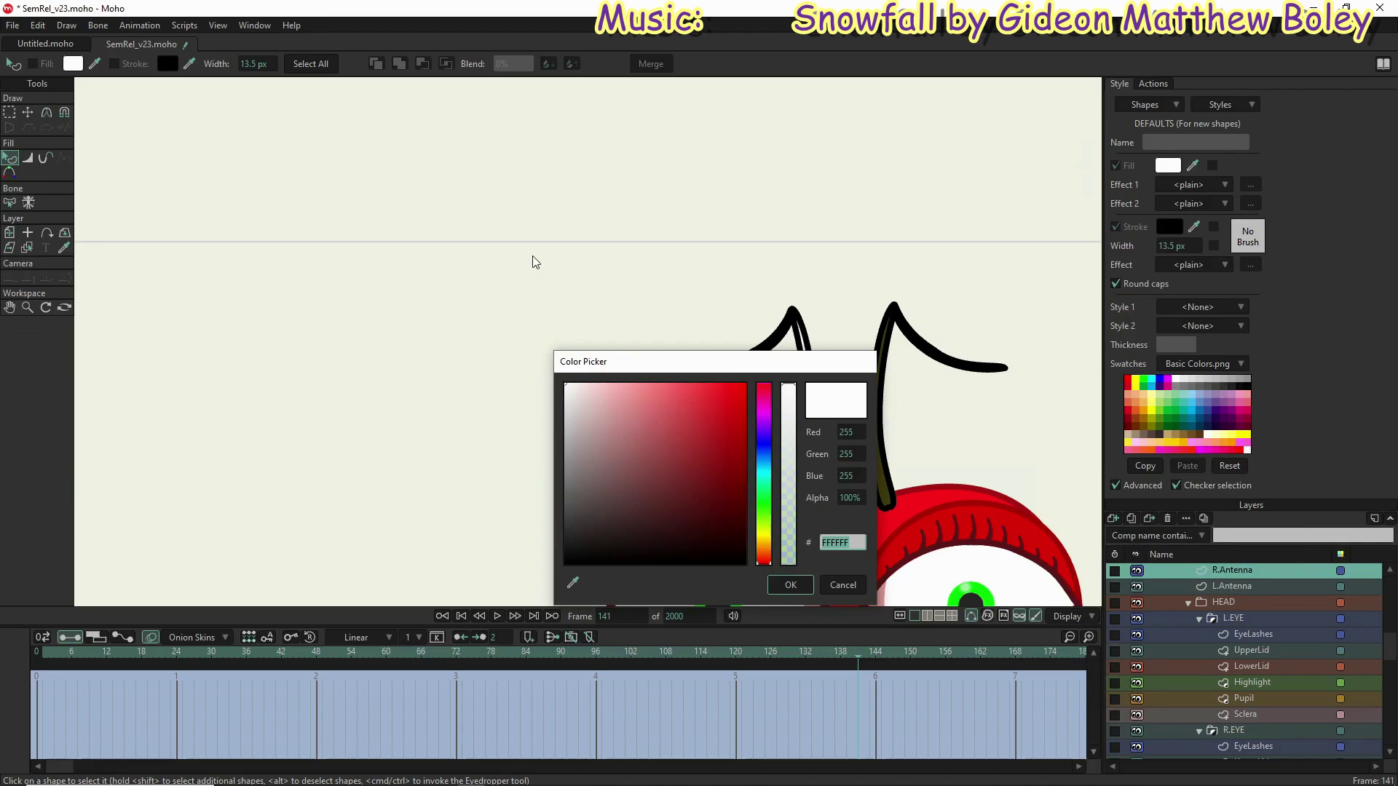
key("ctrl+v")
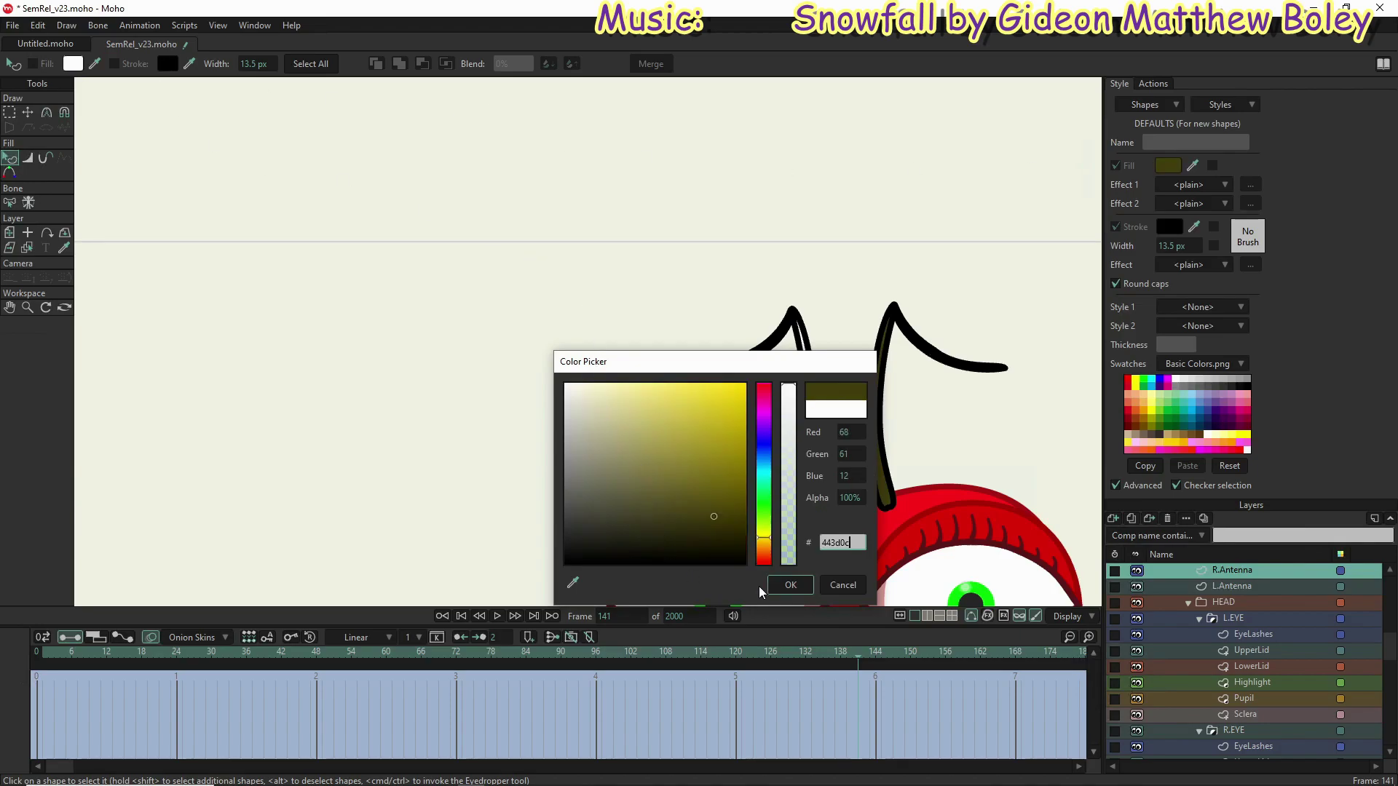
left_click(791, 585)
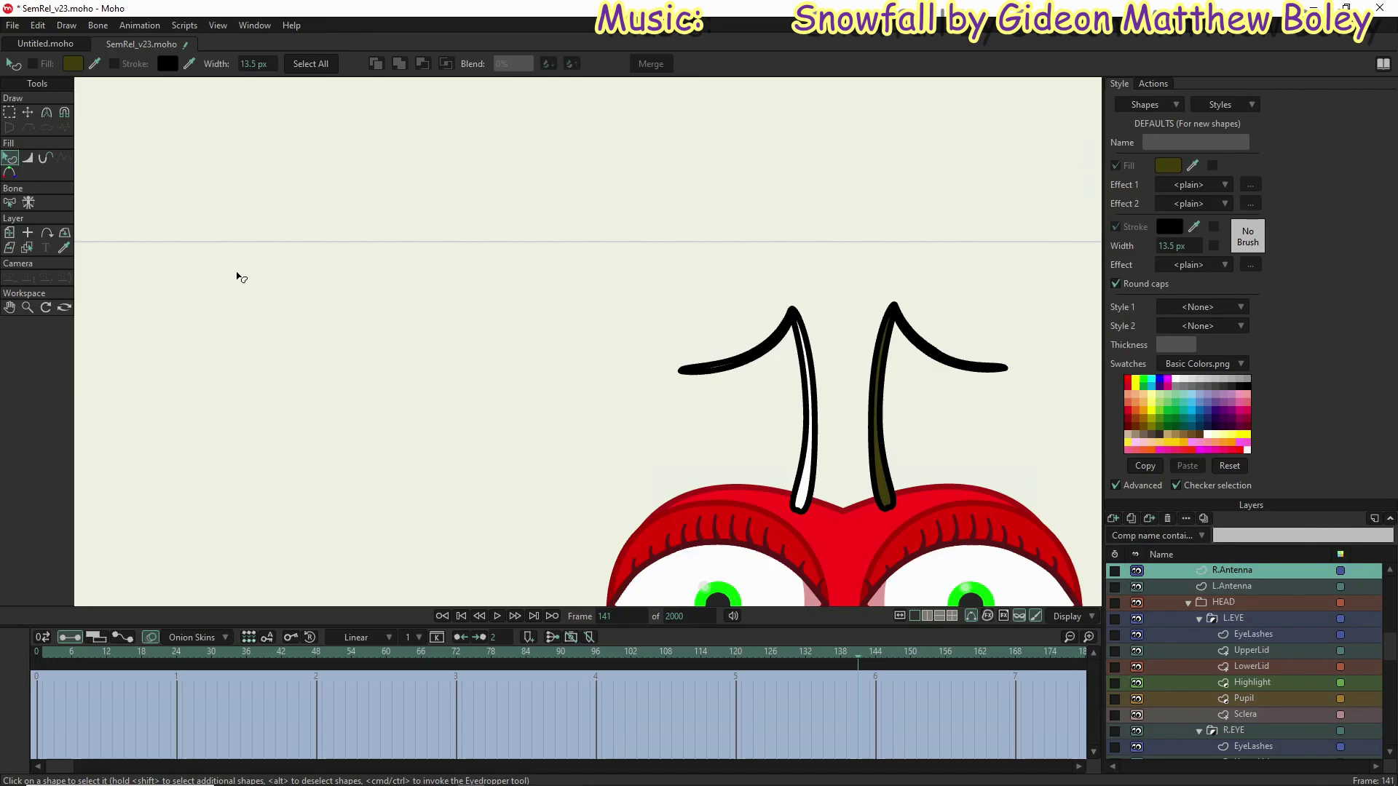
Step: Select both R.Antenna shapes and set their fill colour to 443d0c at frame 141
left_click(811, 483)
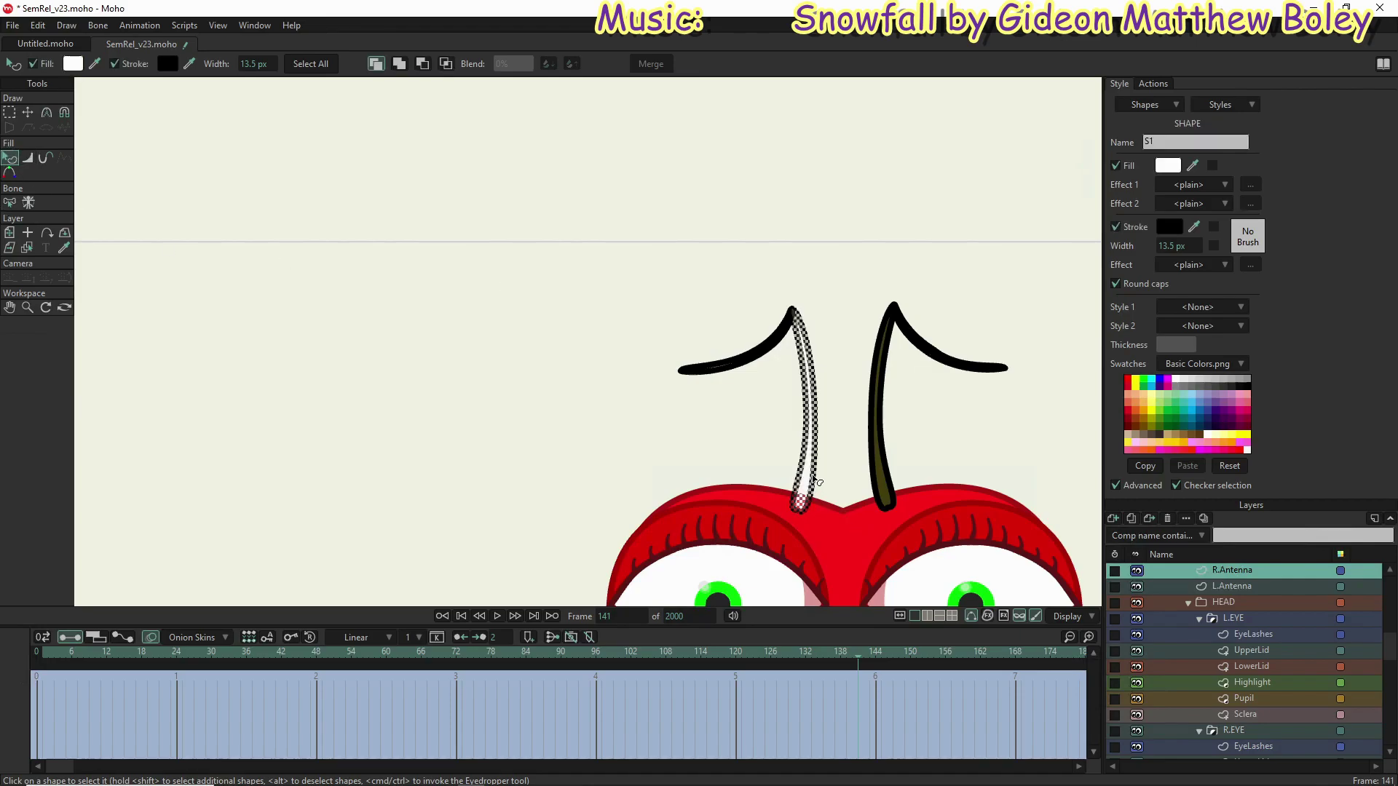
left_click(786, 348, "shift")
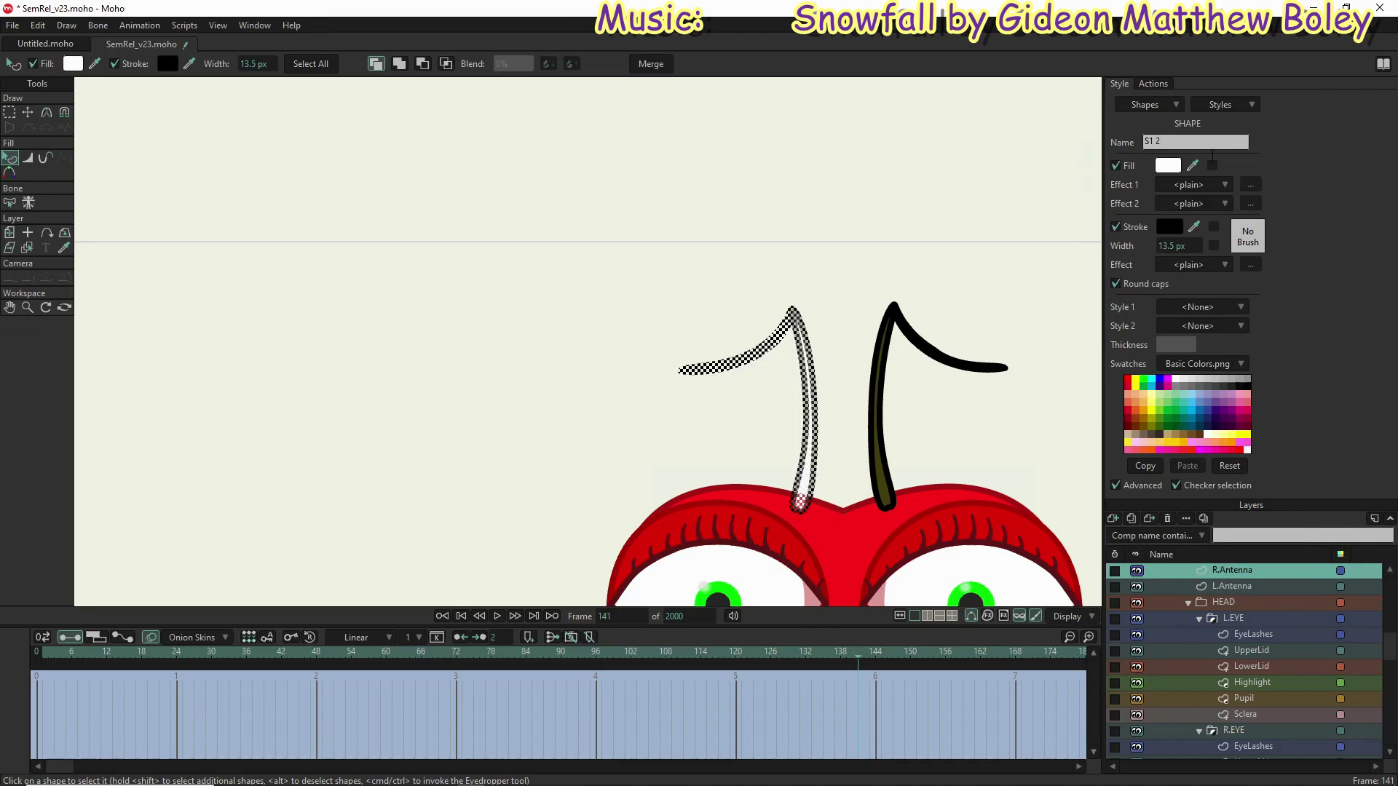
left_click(1163, 168)
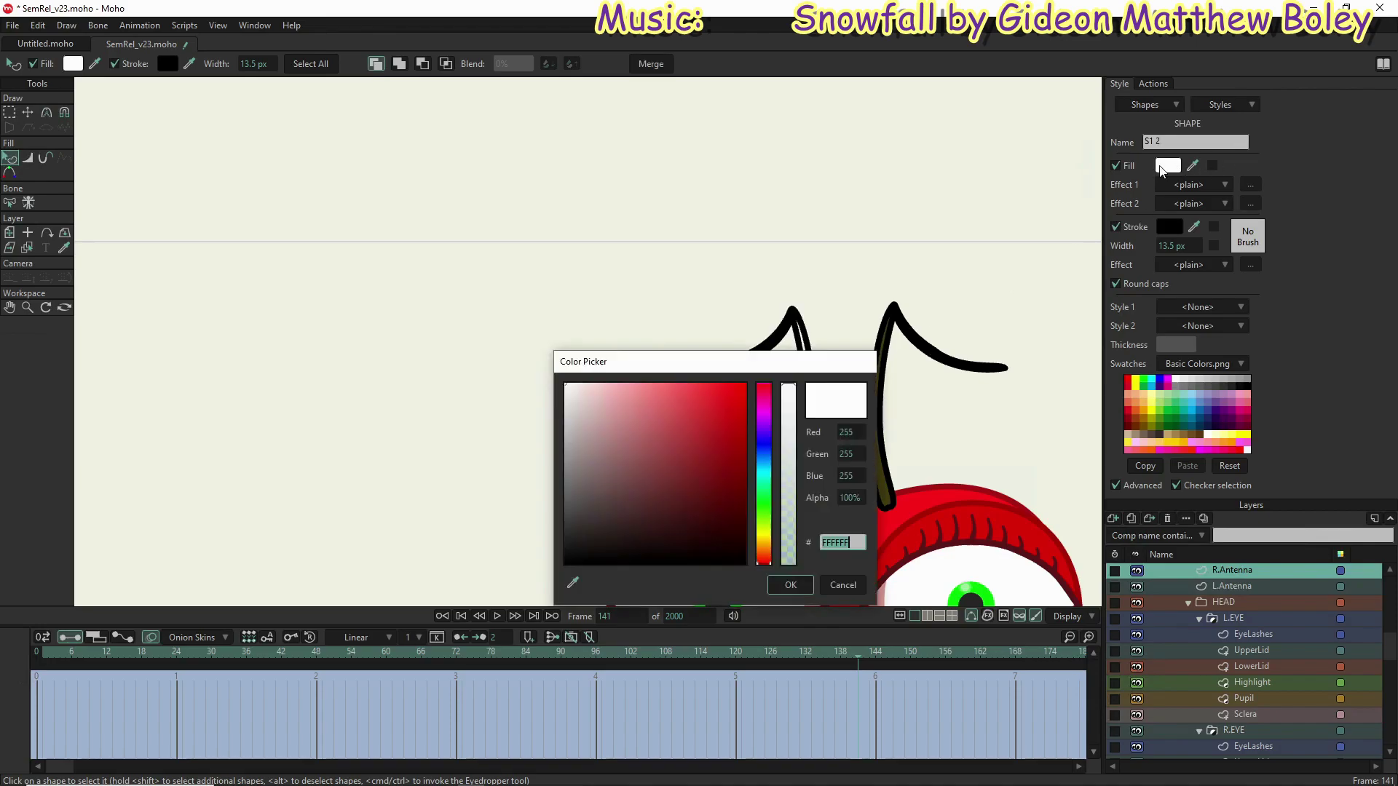
key("ctrl+v")
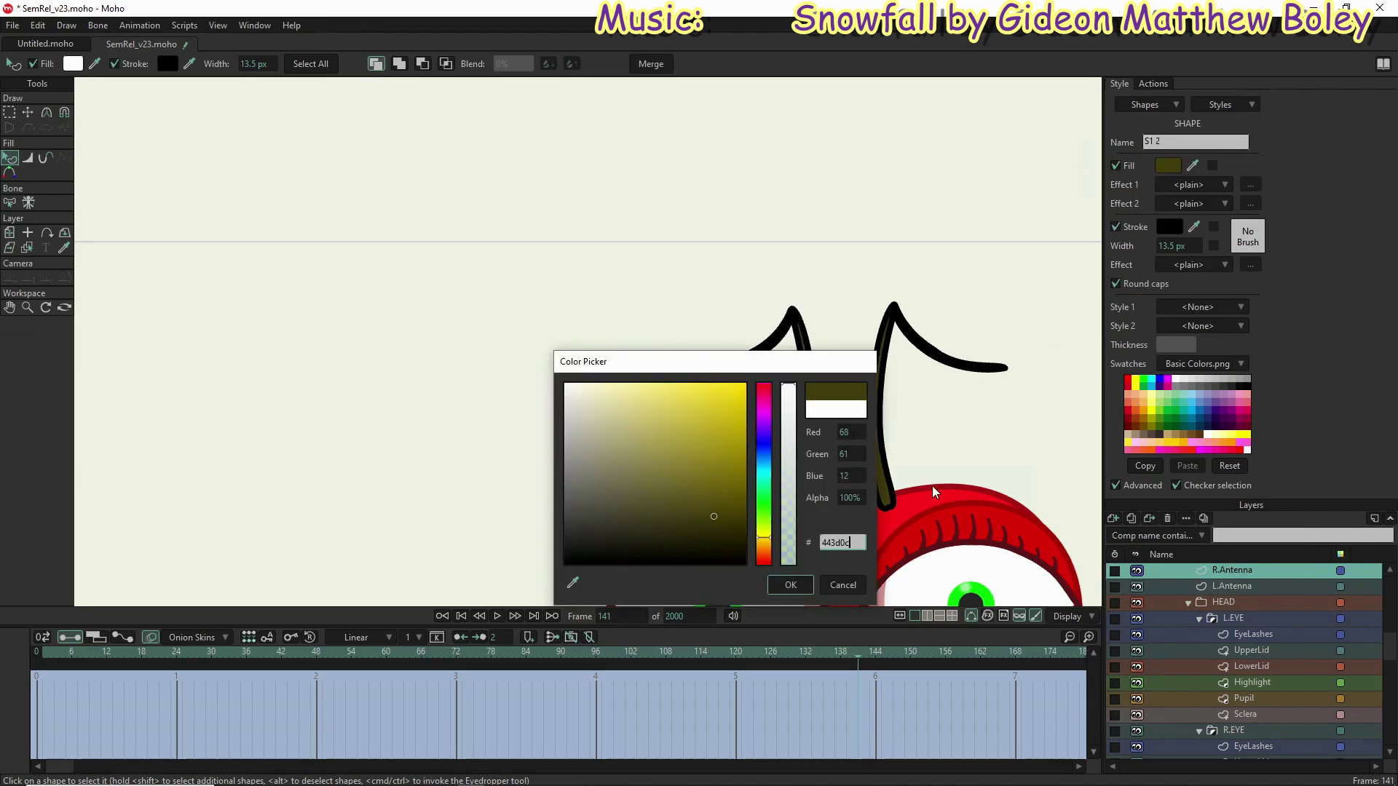
left_click(790, 585)
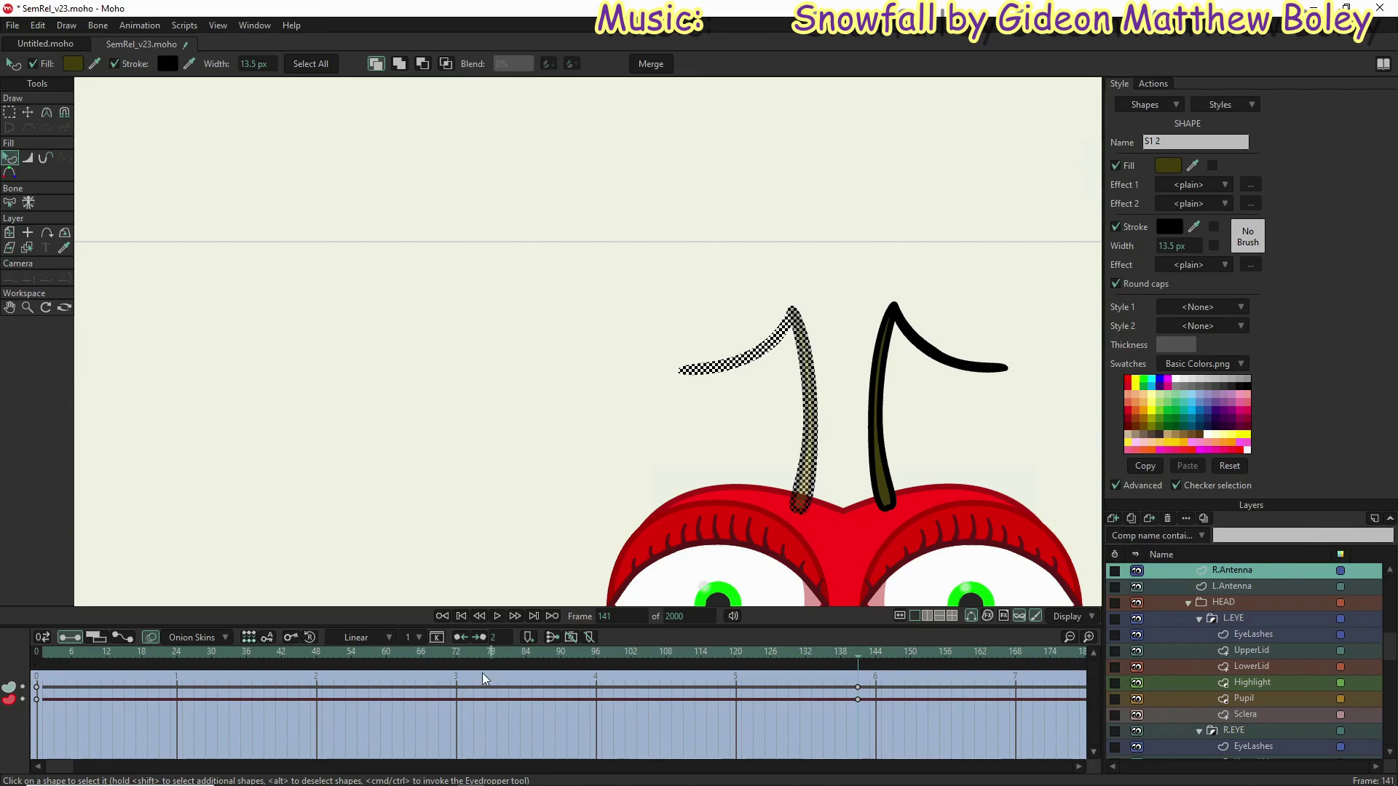
Step: Set the fill colour of the R.Antenna shapes to 5d0f0f at frame 71 and copy the hex code
left_click(452, 651)
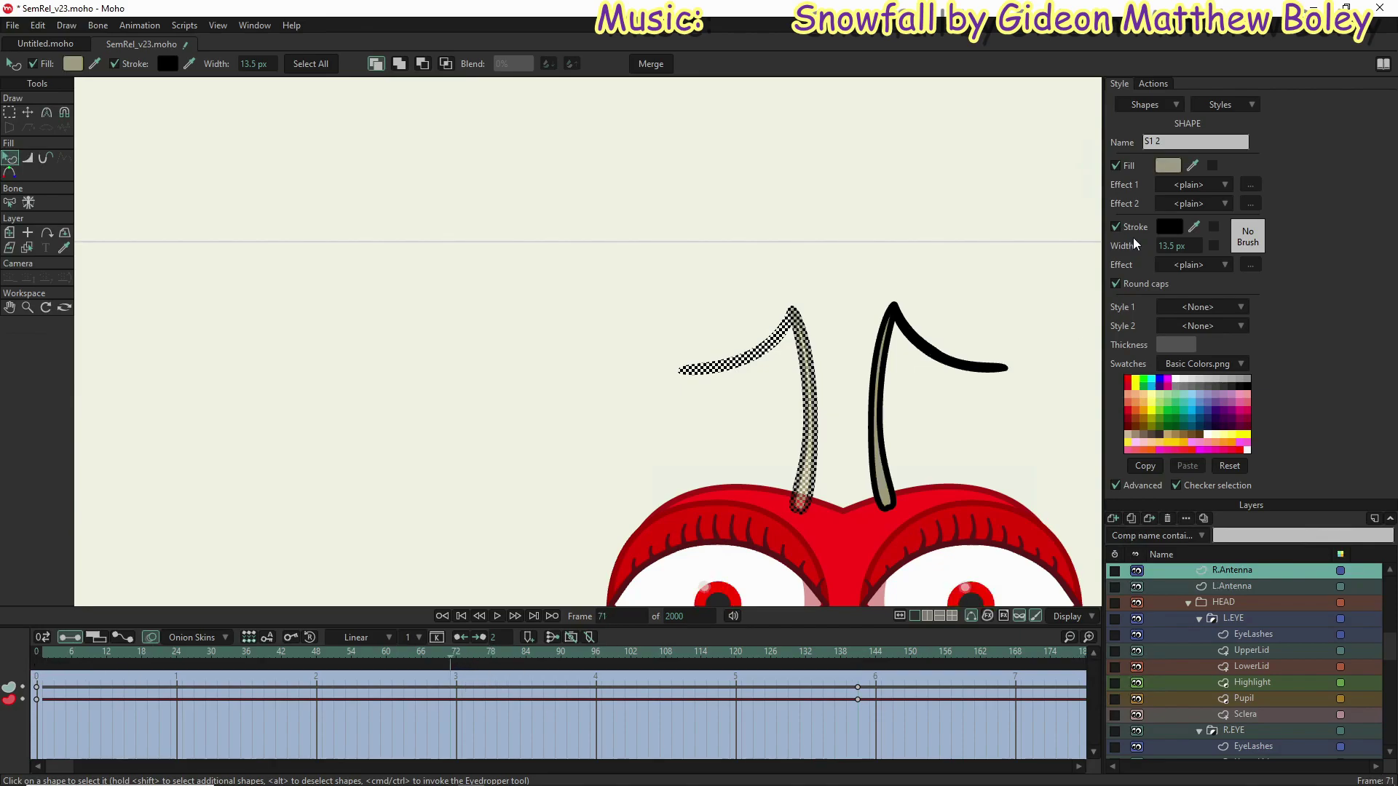
left_click(1165, 165)
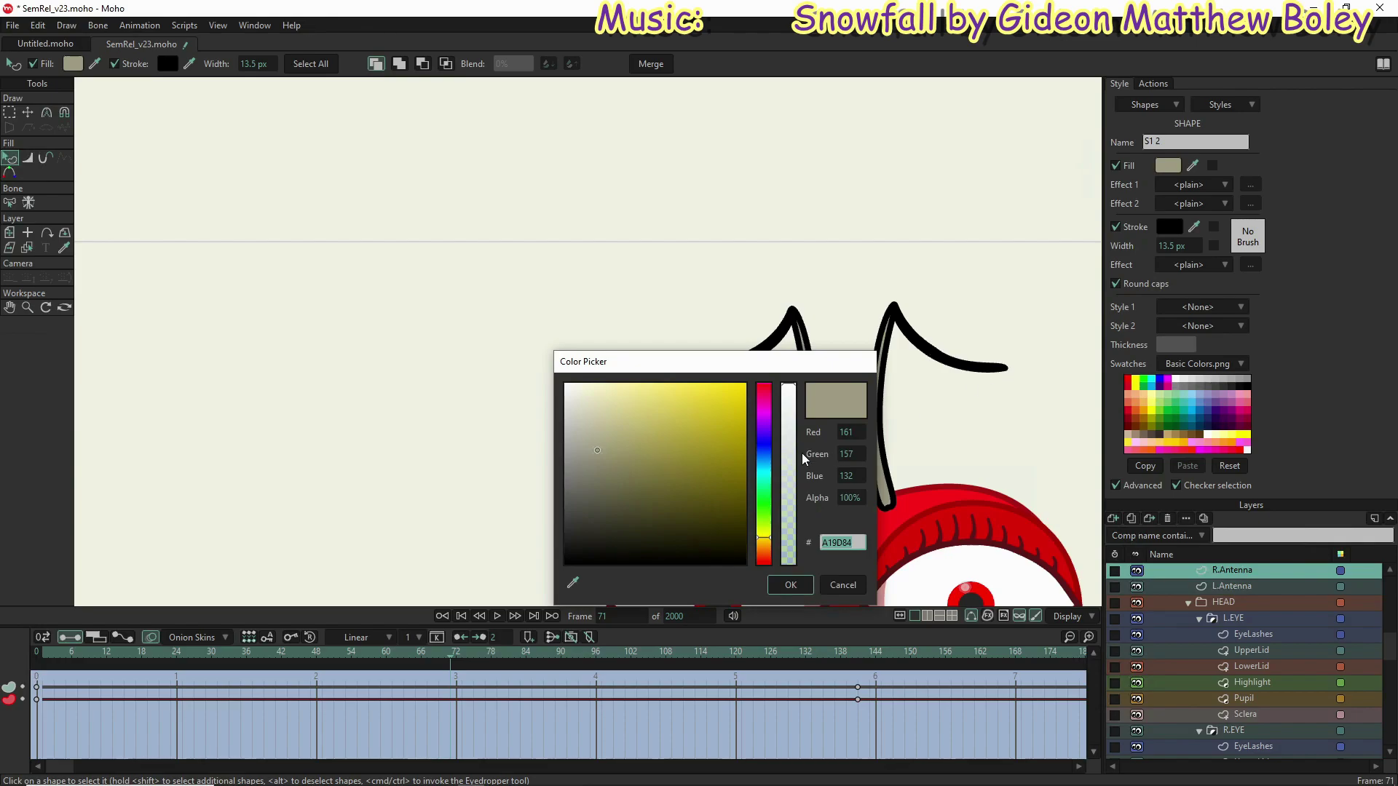
type("5")
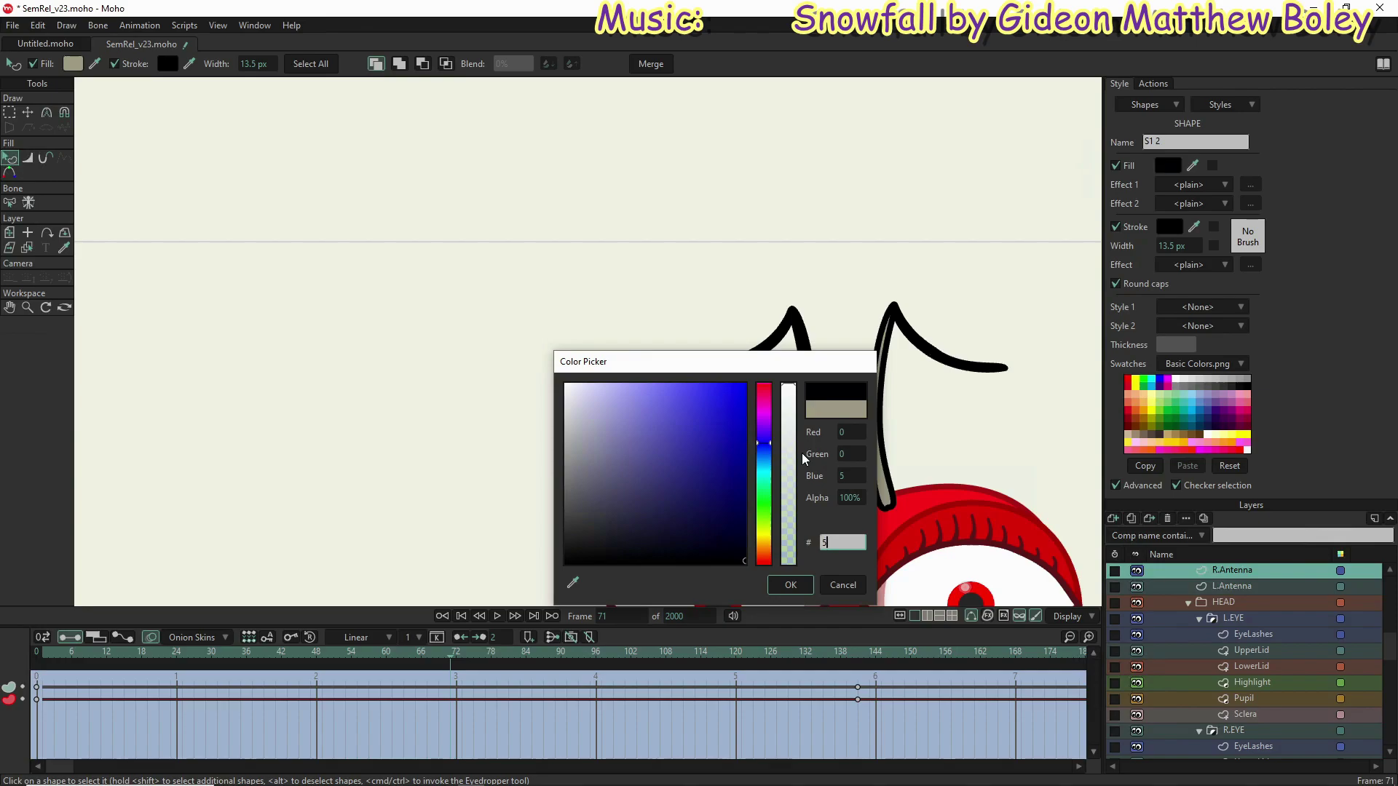
type("d0")
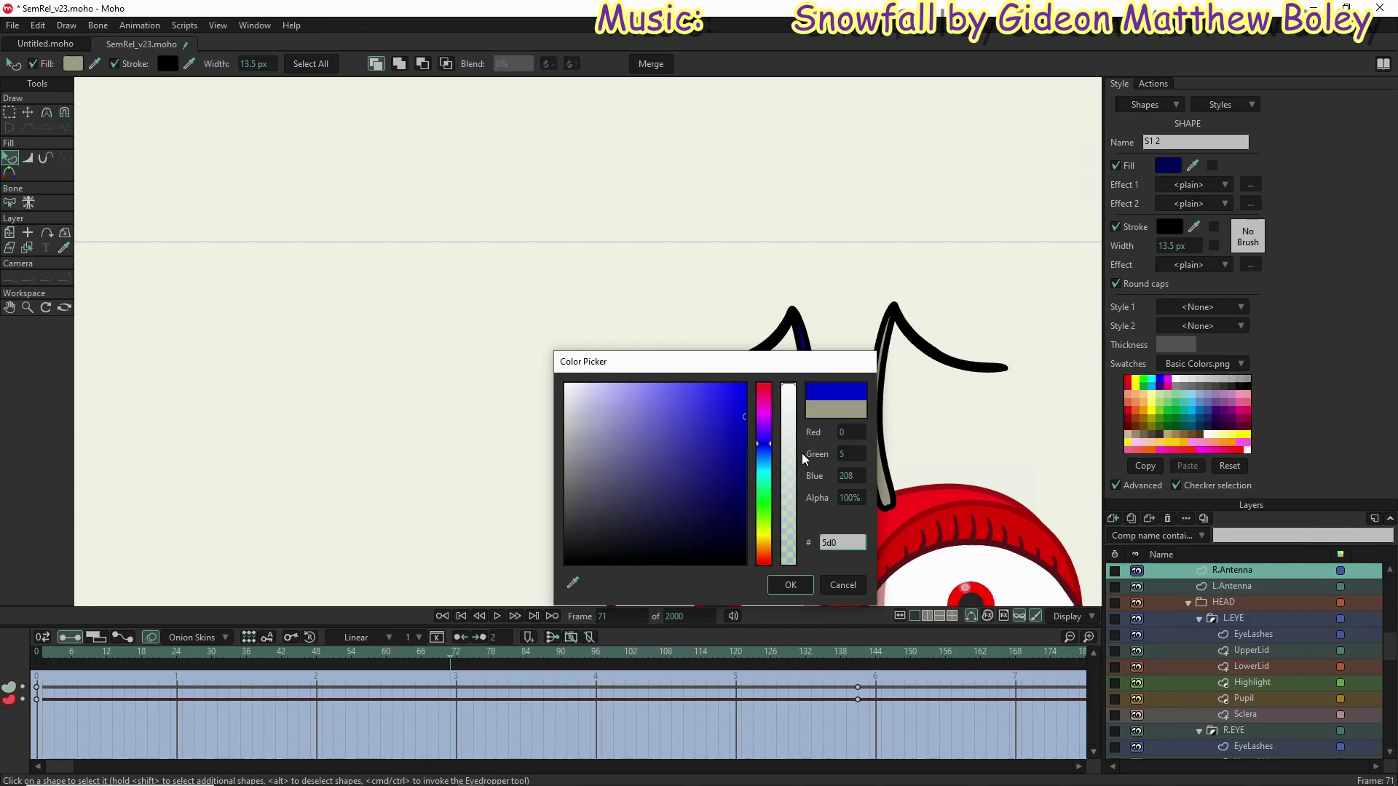
type("f0f")
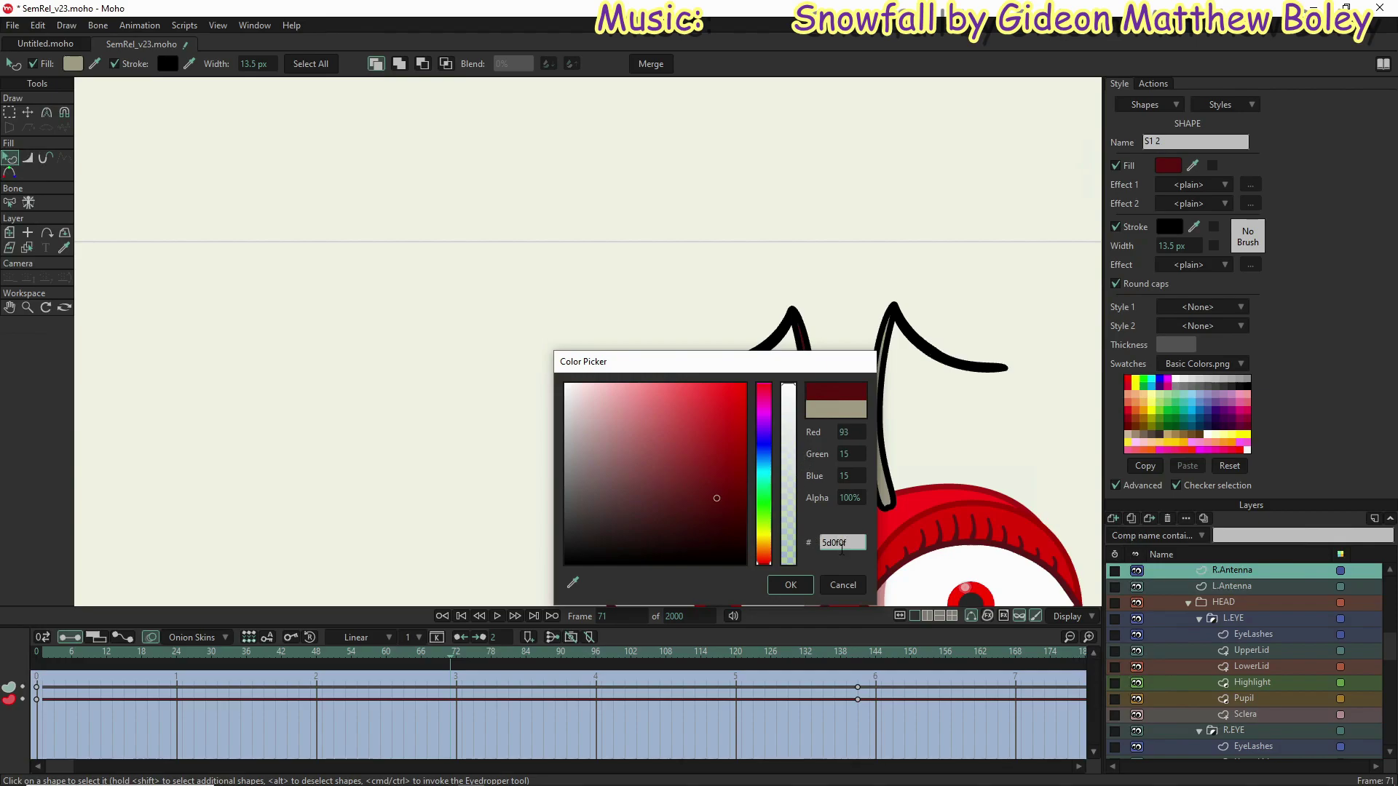
key("Return")
key("ctrl+c")
left_click(787, 592)
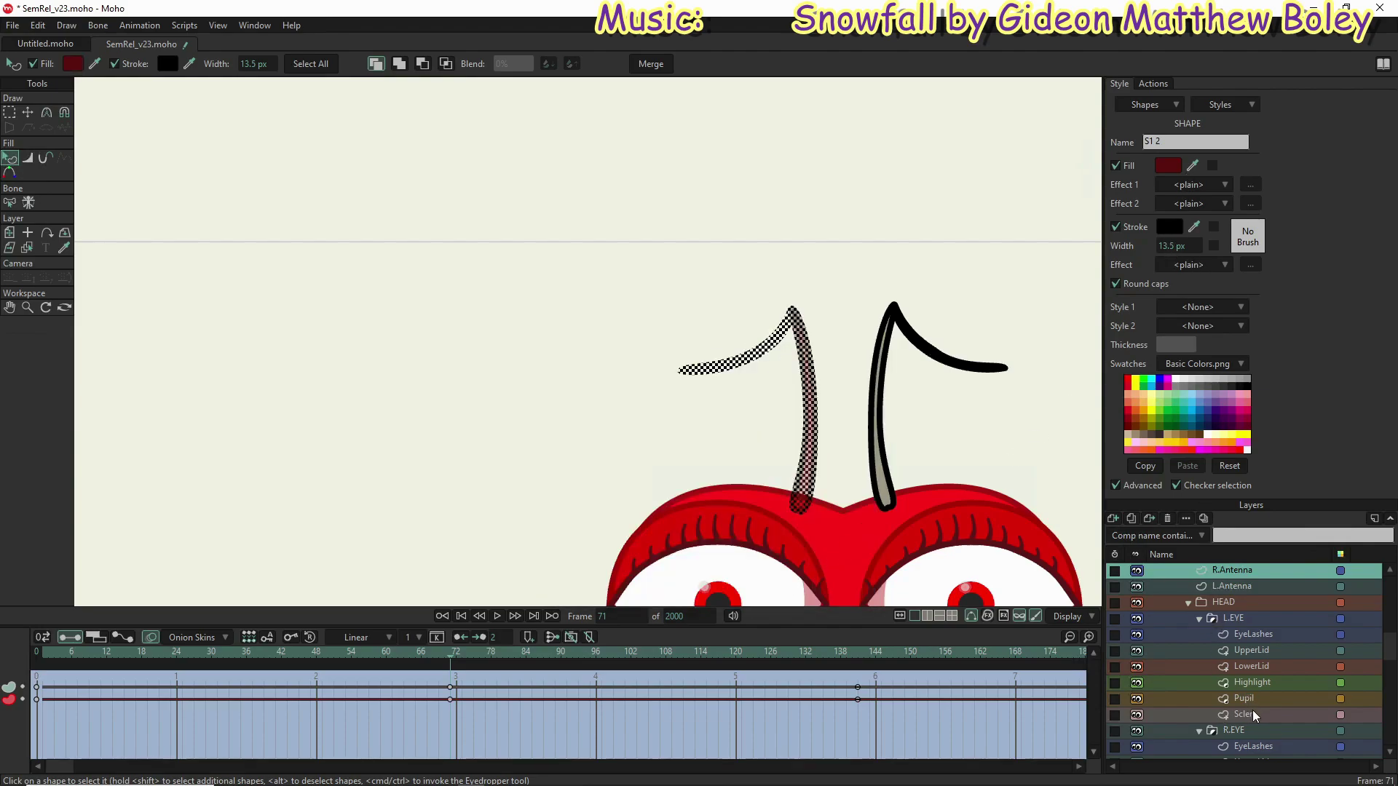
Step: Apply the copied fill colour 5d0f0f to the L.Antenna shapes at frame 71
left_click(1251, 587)
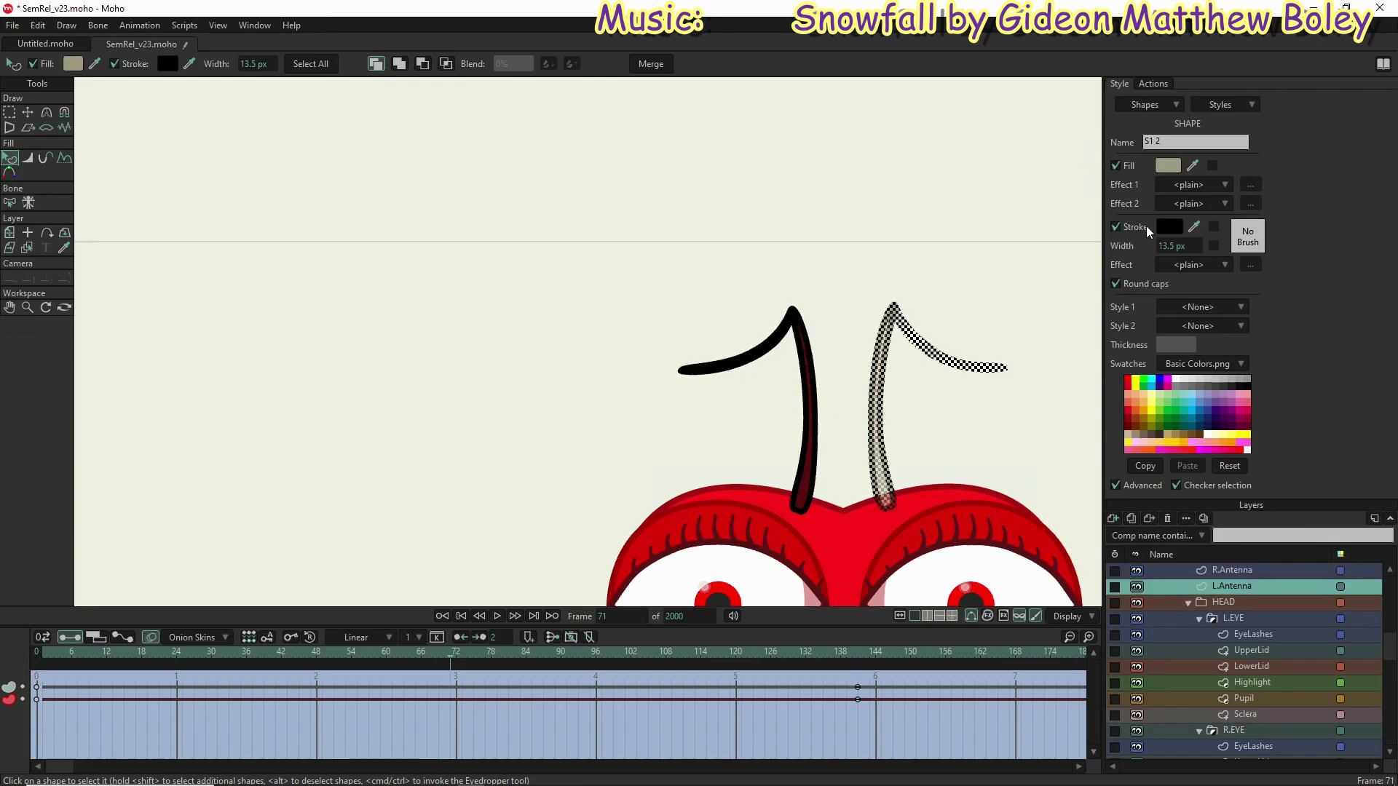
left_click(1166, 166)
key("ctrl+v")
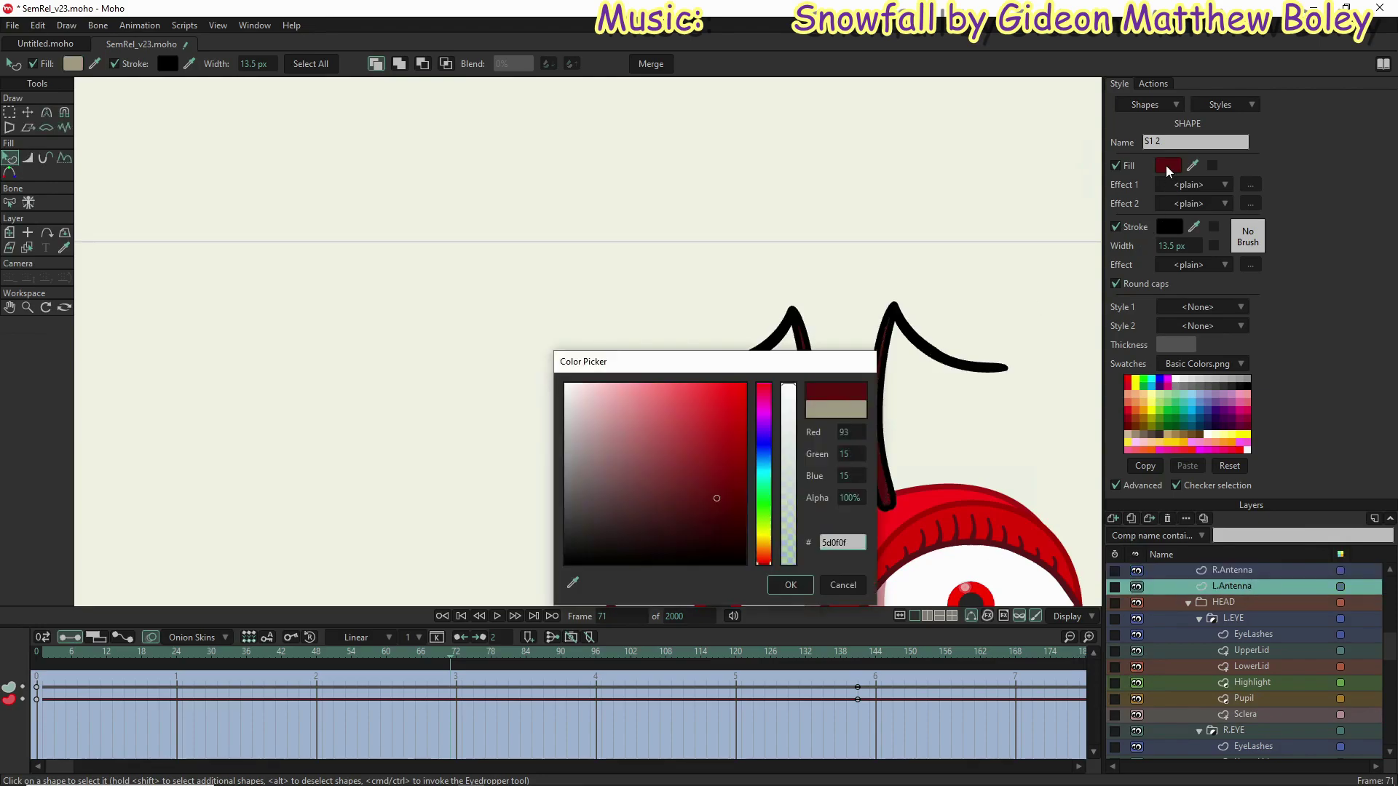
left_click(793, 587)
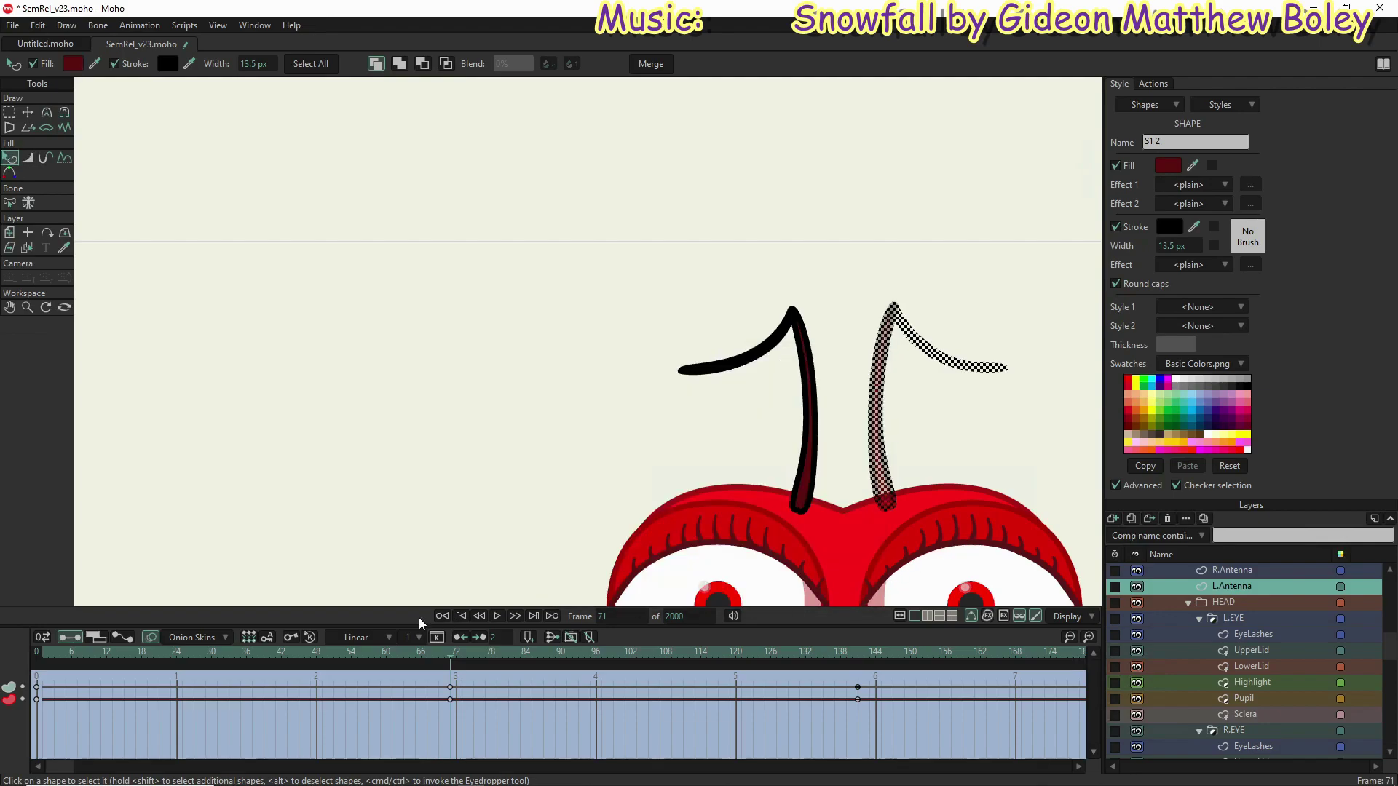
Step: Set the fill colour of the L.Antenna shapes to 5d4343 at frame 1 and copy the hex code
left_click(45, 653)
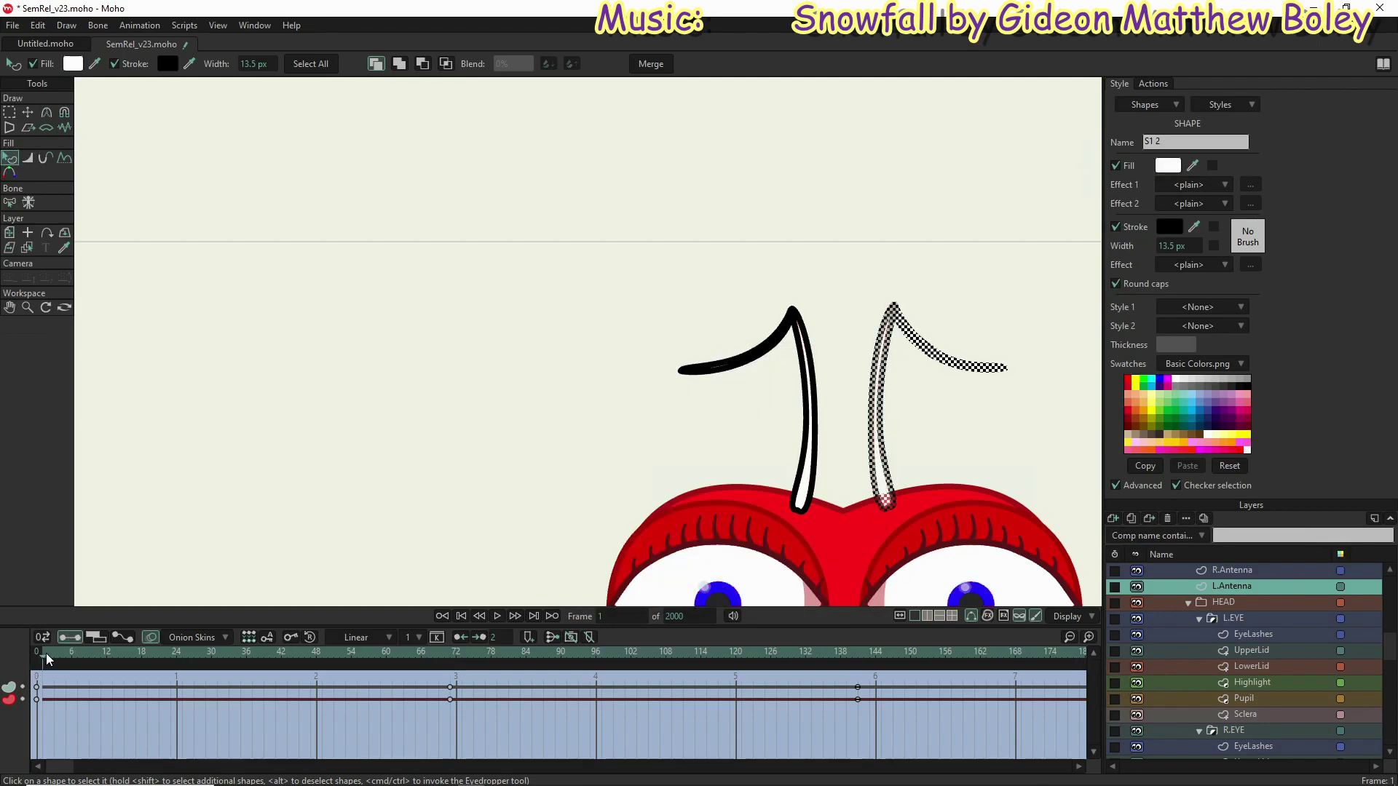
left_click(1167, 166)
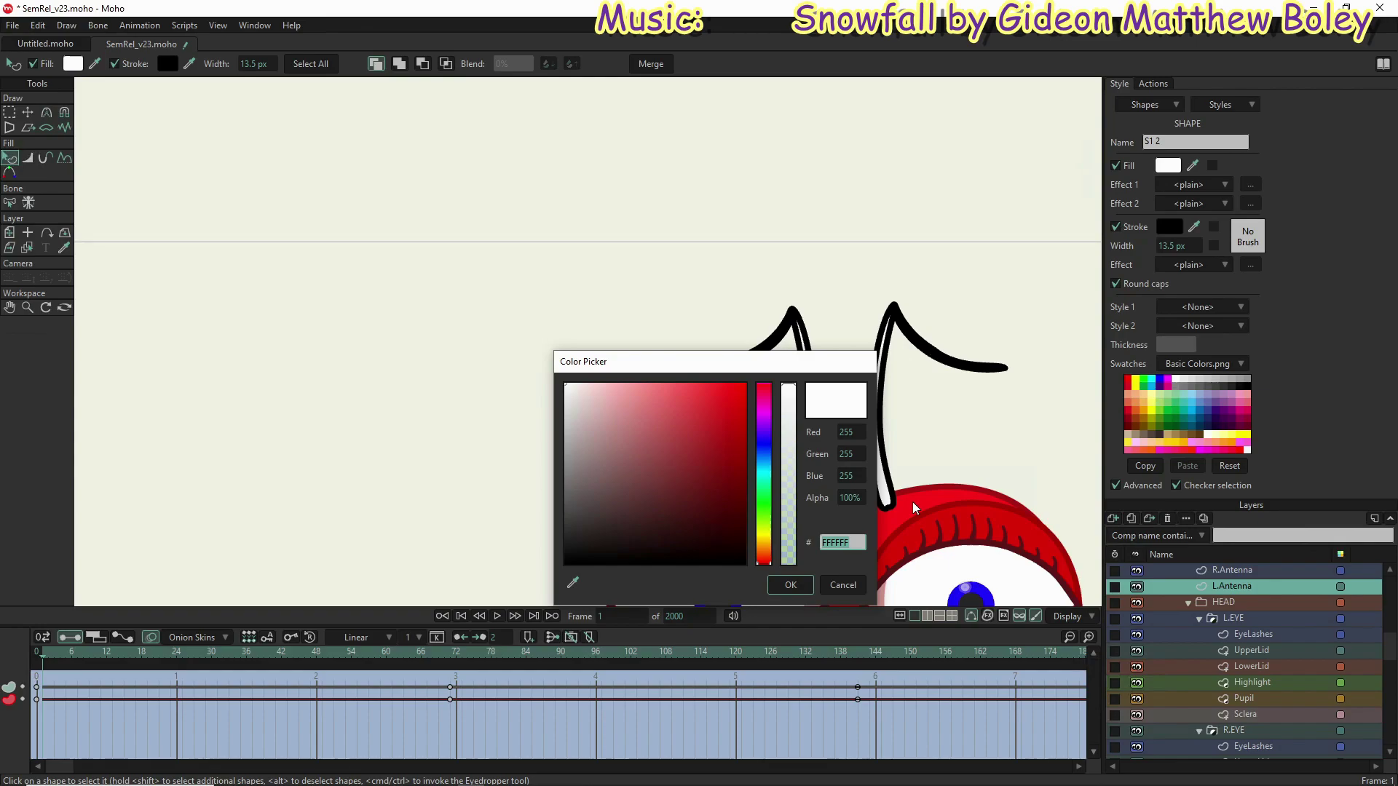
type("5d")
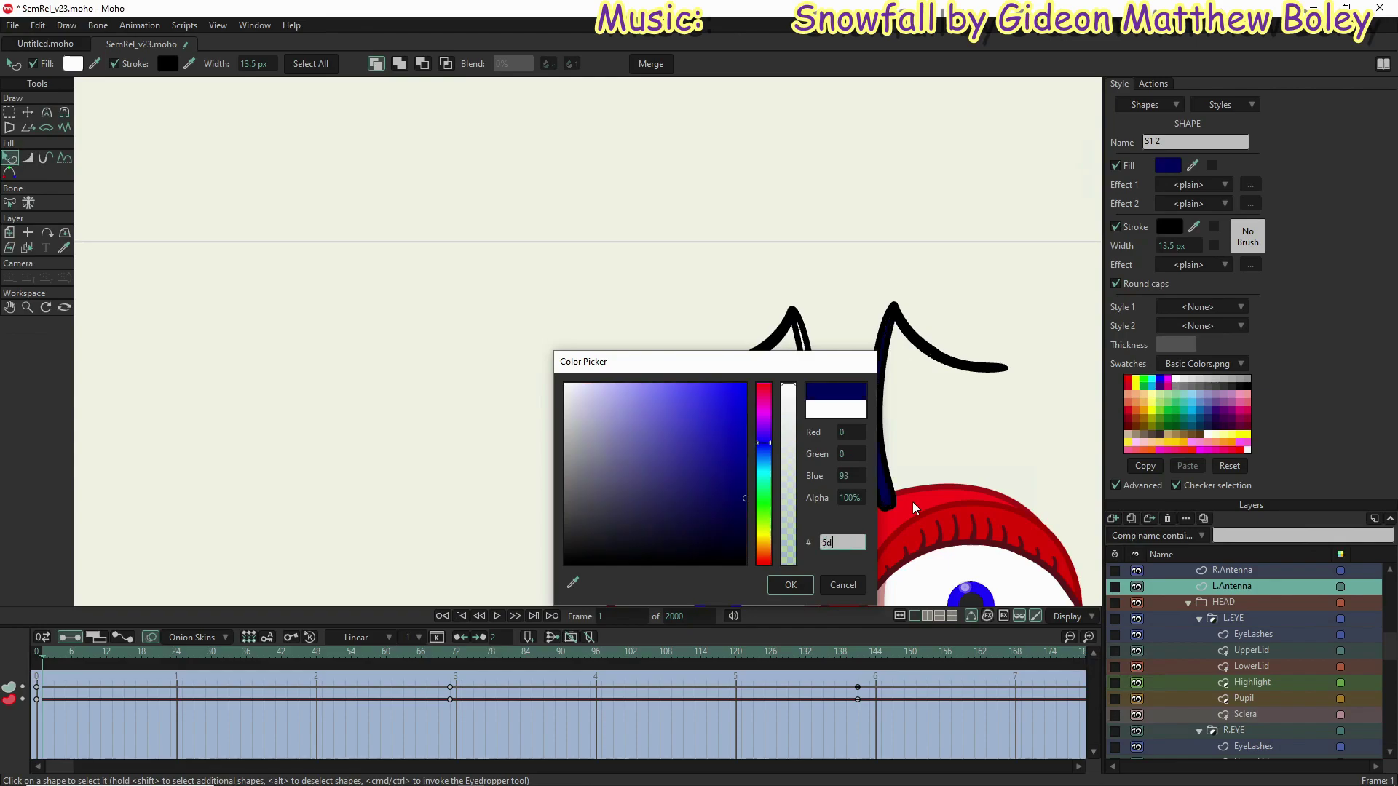
type("43")
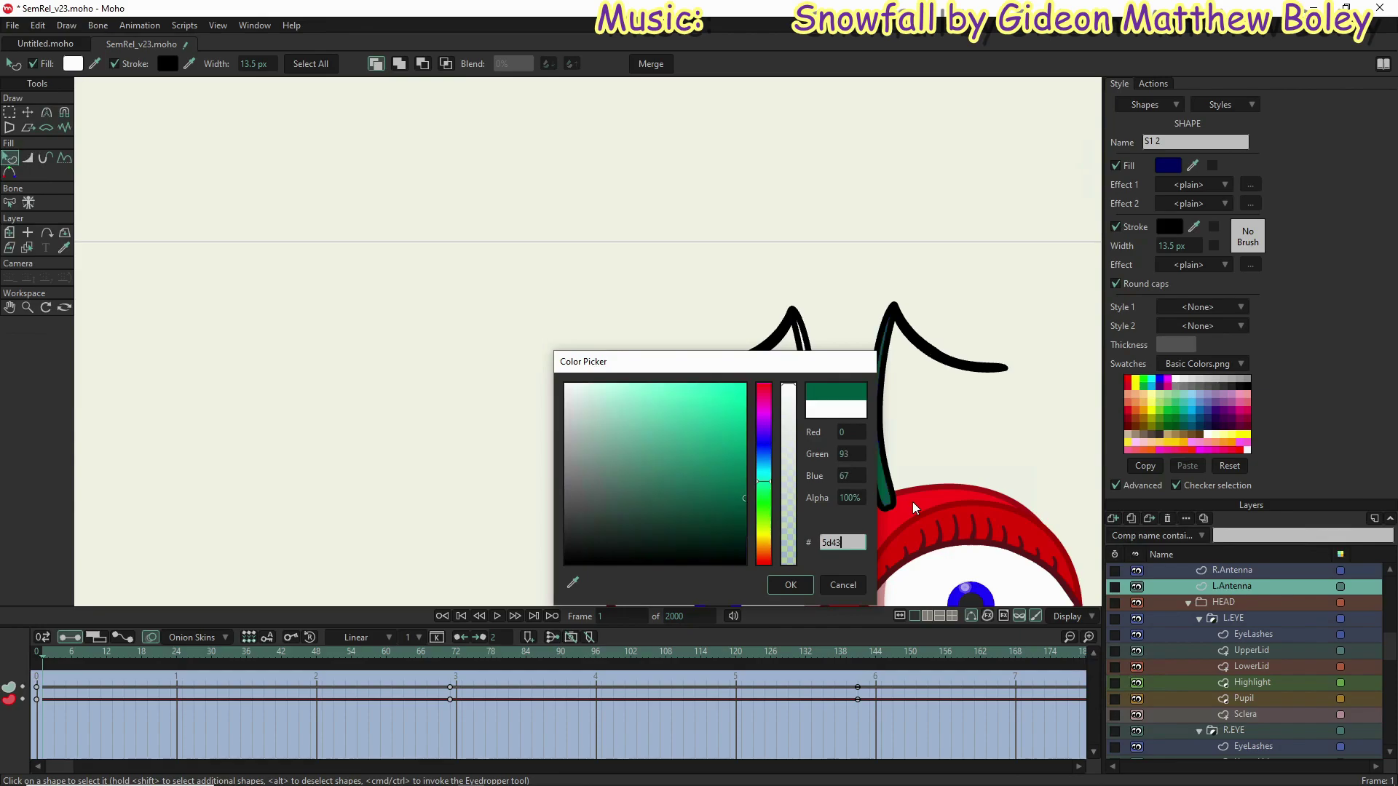
type("43")
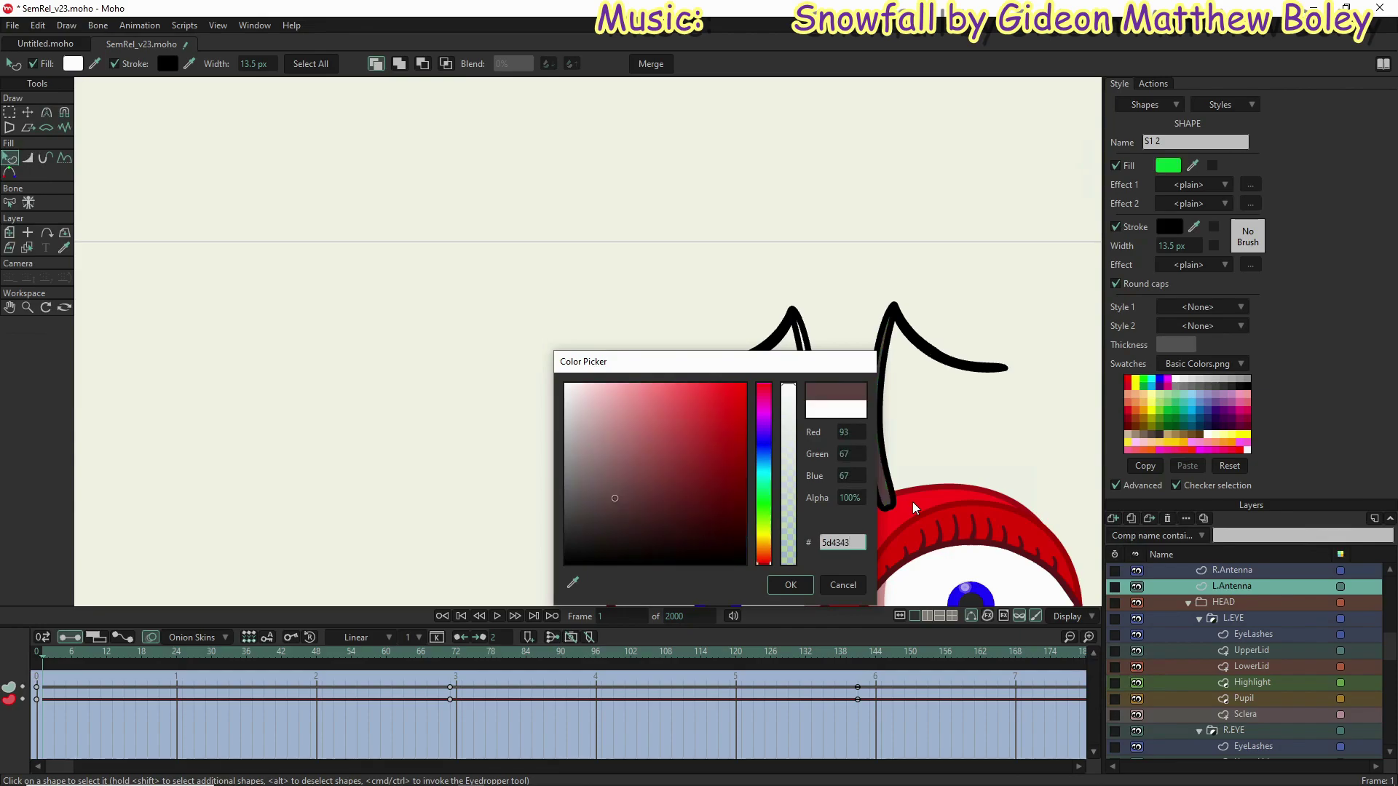
left_click_drag(853, 542, 823, 542)
key("ctrl+c")
left_click(789, 587)
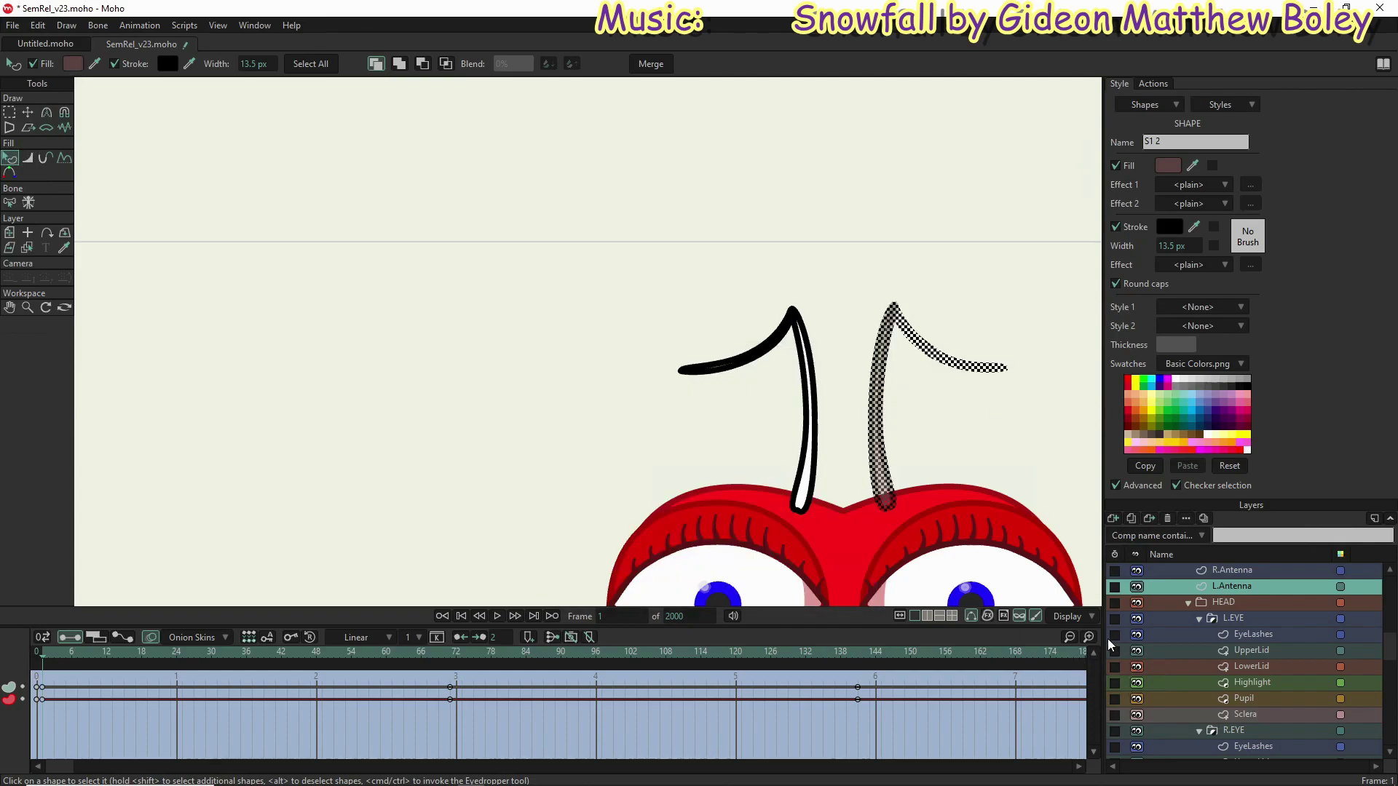
Step: Apply the copied fill colour 5d4343 to the R.Antenna shapes at frame 1
left_click(1273, 569)
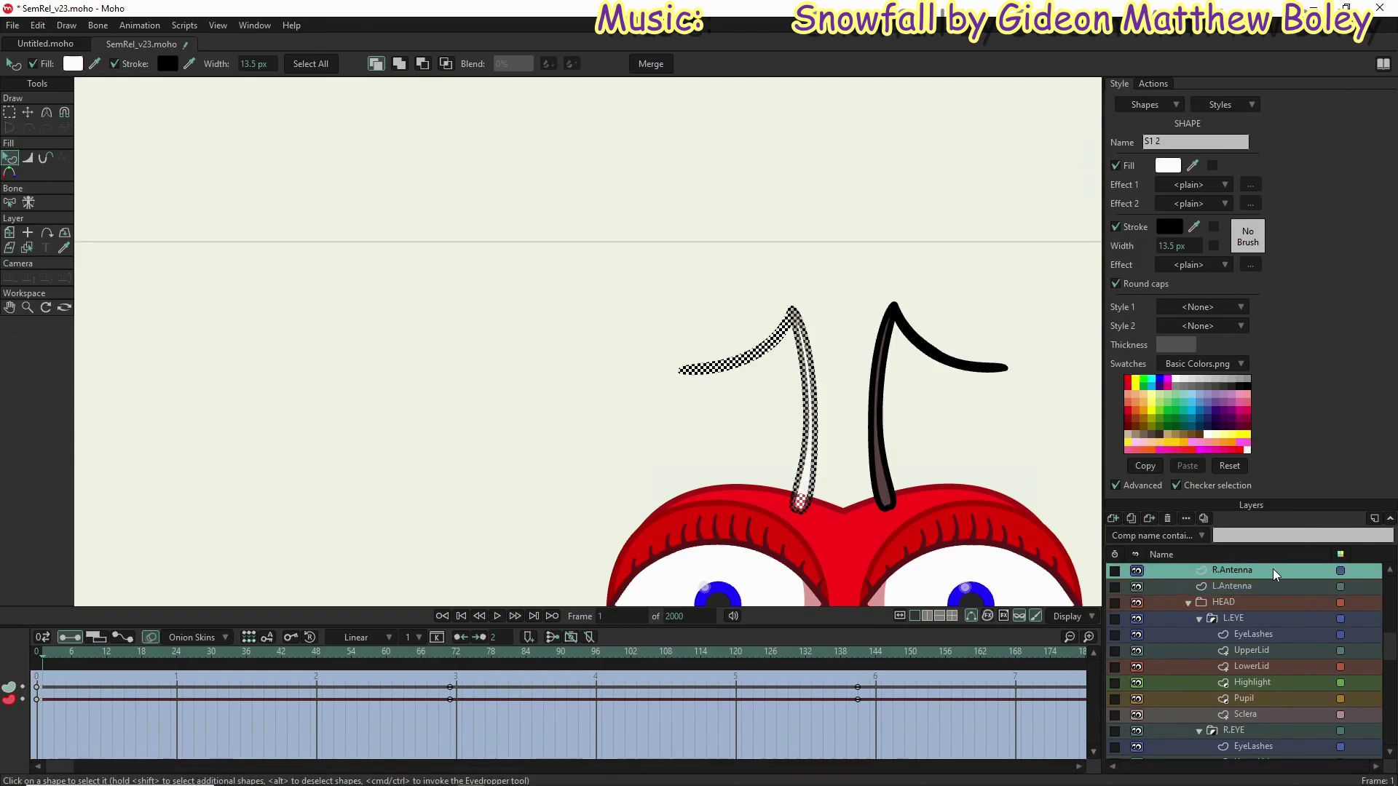
left_click(1165, 168)
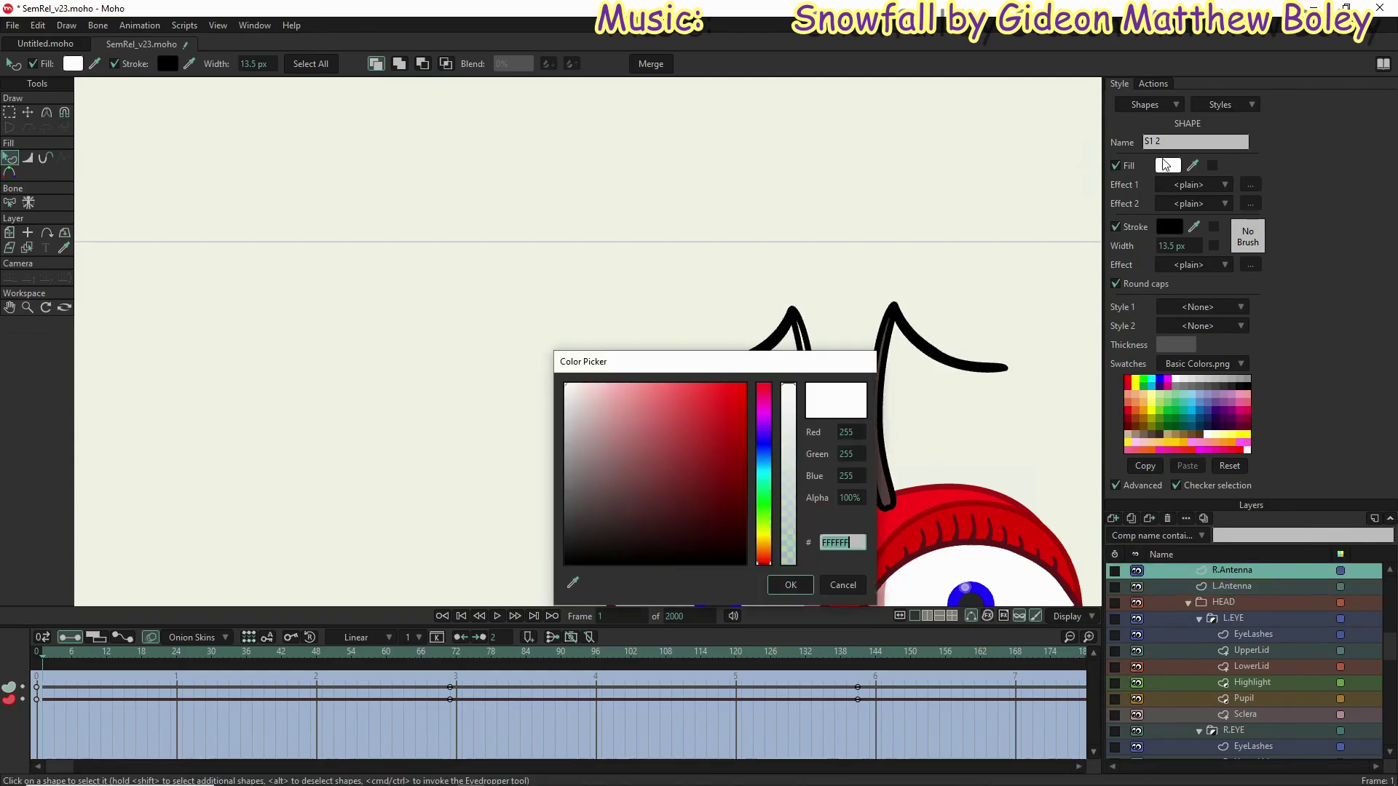
key("ctrl+v")
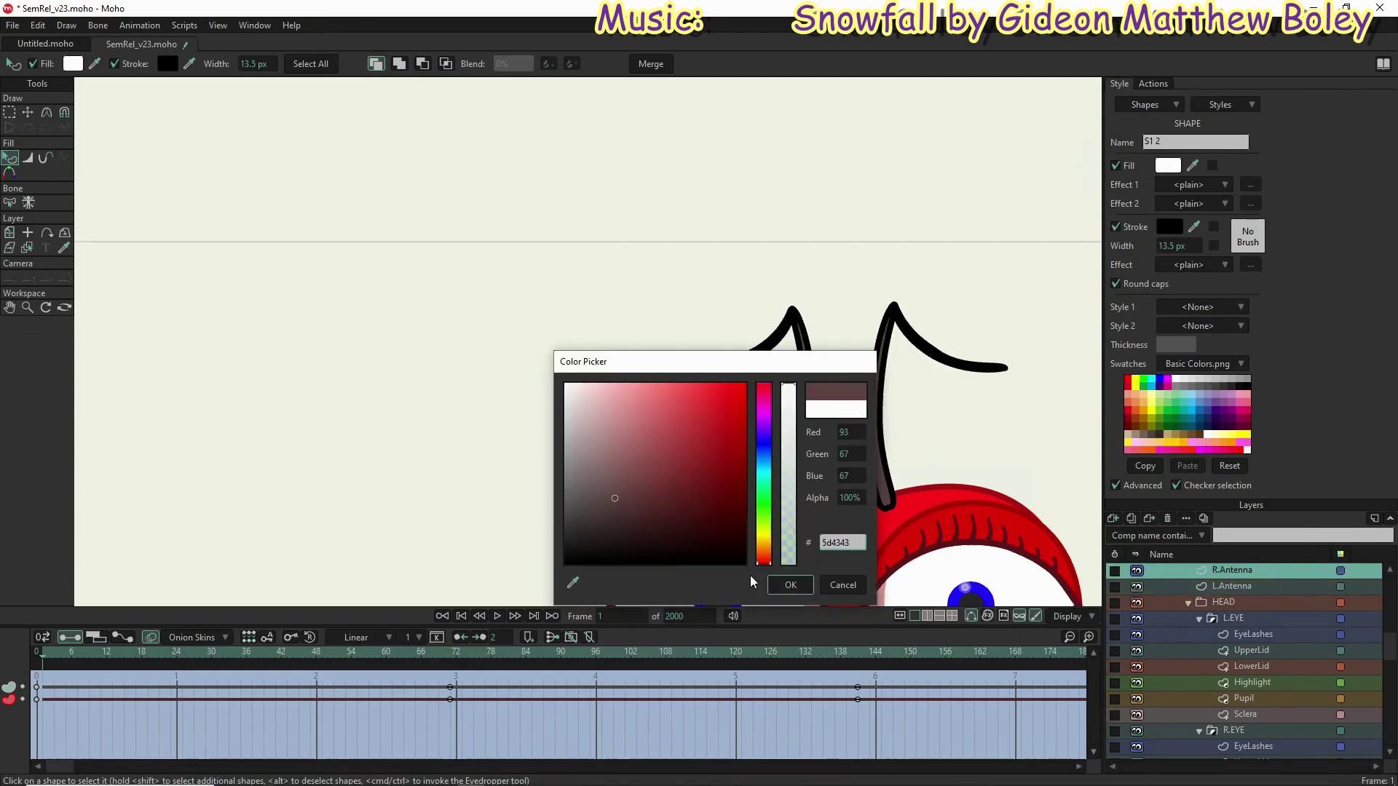
left_click(790, 586)
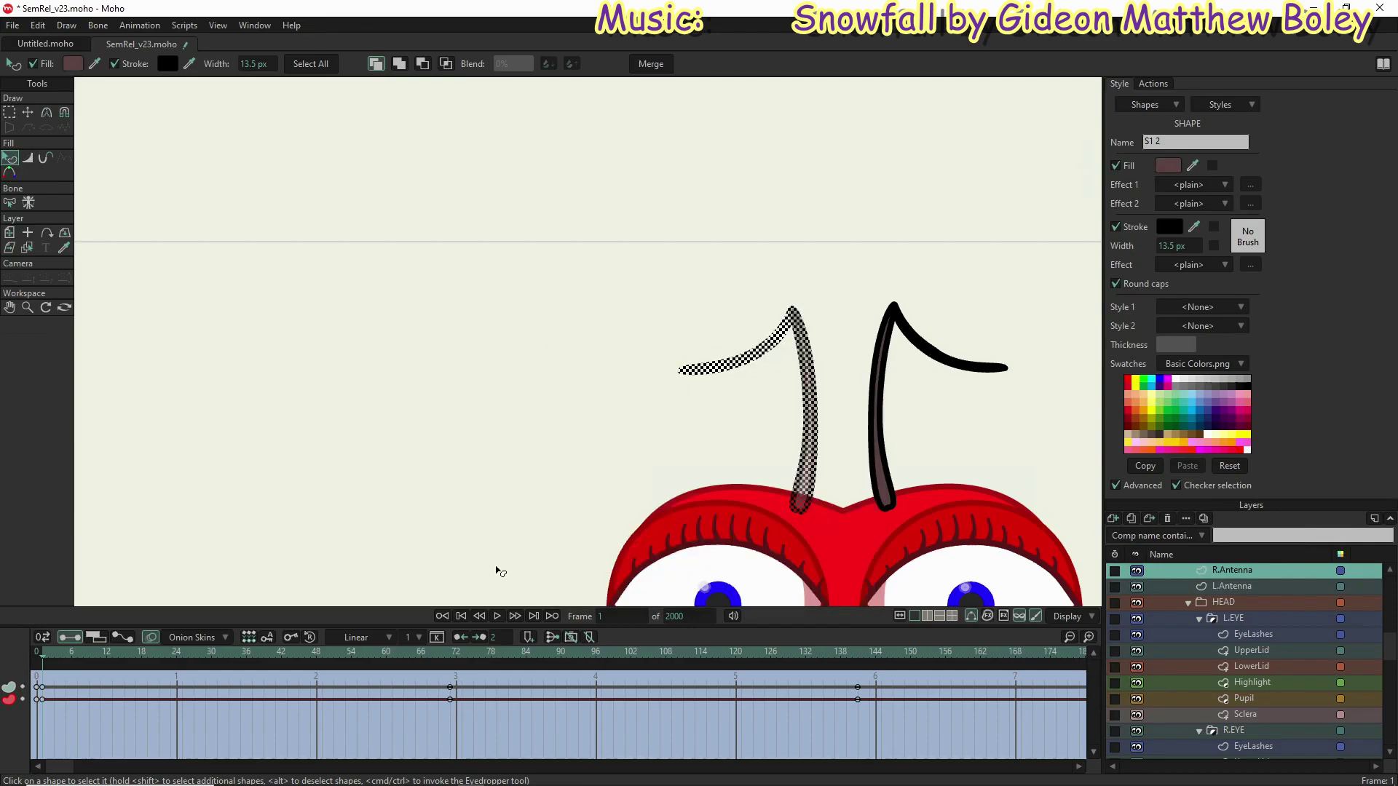
Step: Scrub the timeline to check the antenna colour changes and look through the list of styles
left_click_drag(443, 650, 270, 668)
left_click(386, 669)
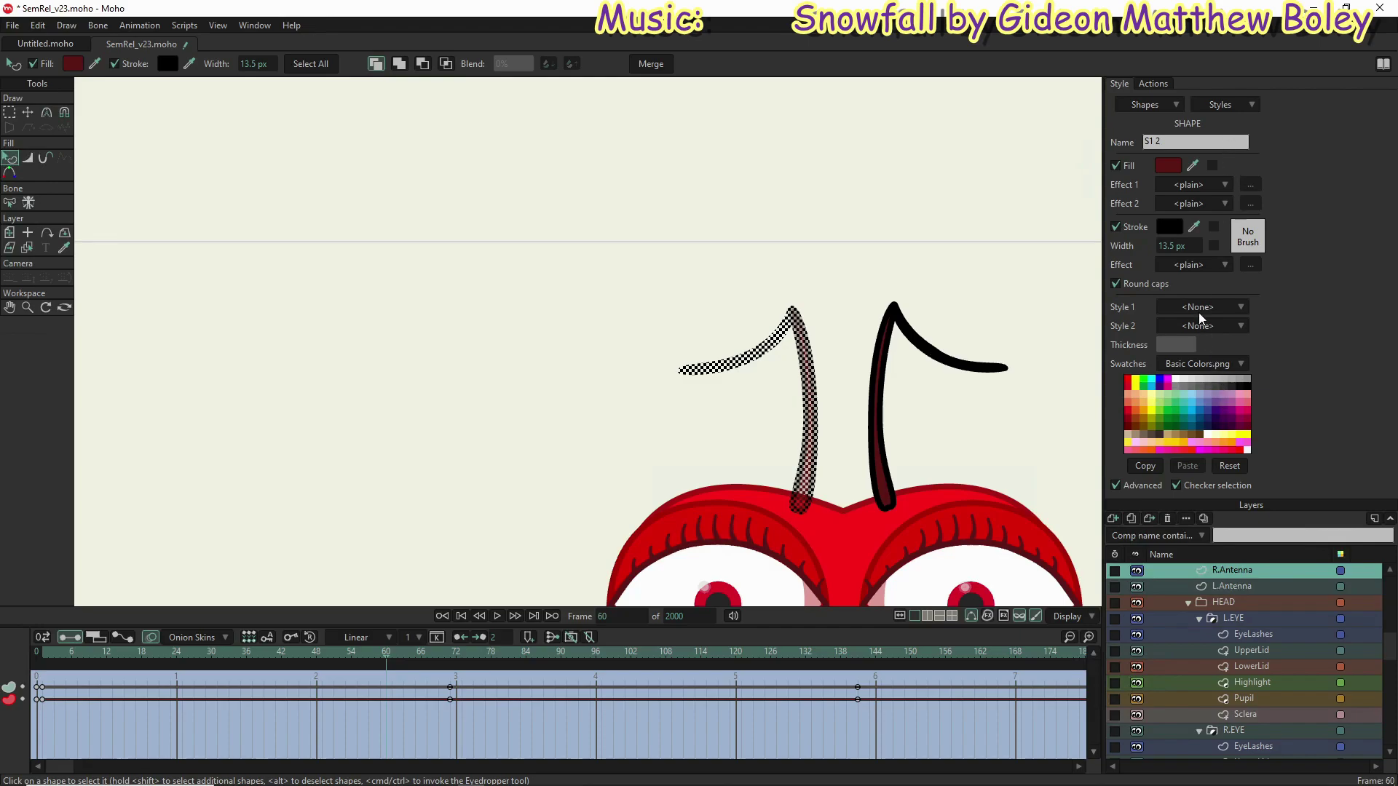
left_click(1222, 106)
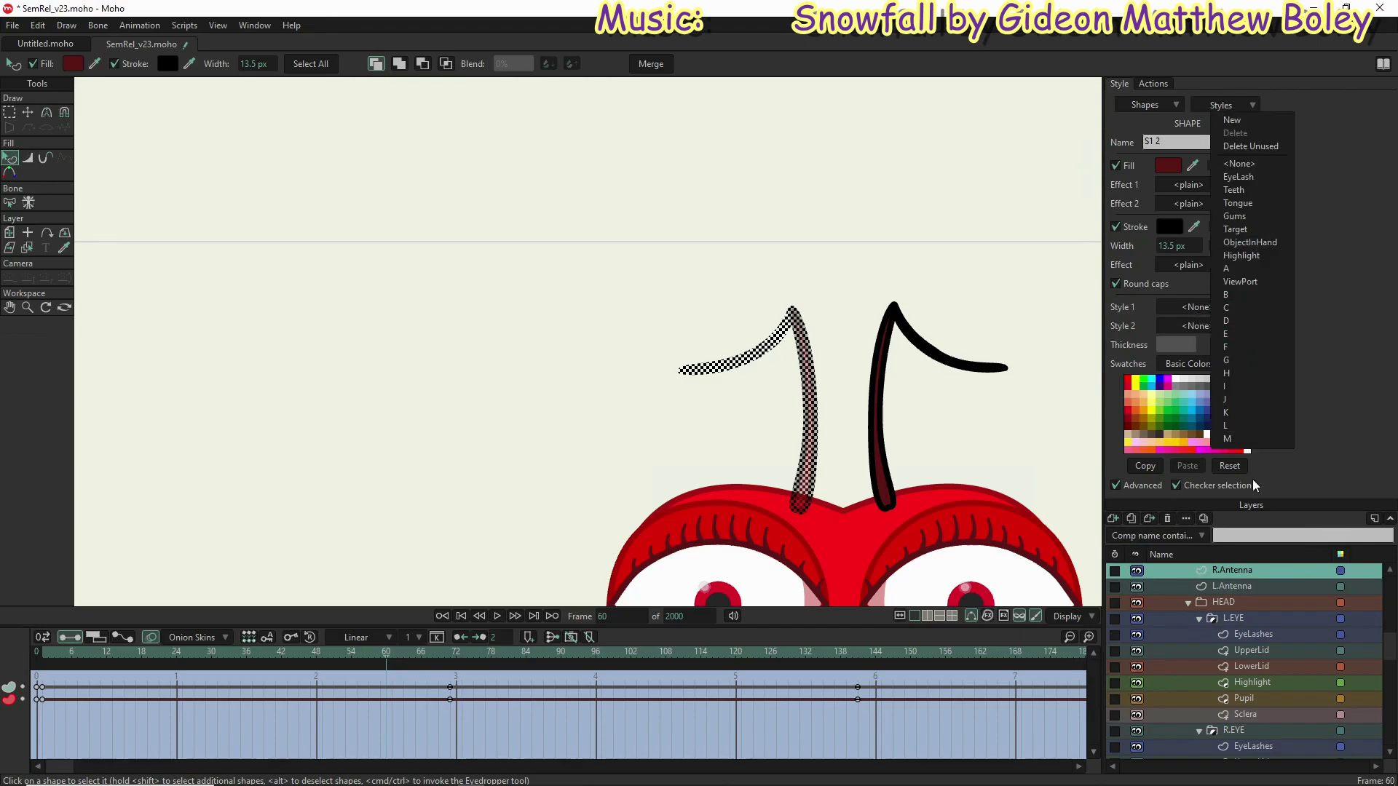
left_click(1381, 591)
Step: Select the SemRel bone layer and choose Mainline in its list of actions
scroll(1378, 604, "down", 8)
scroll(1362, 601, "up", 2)
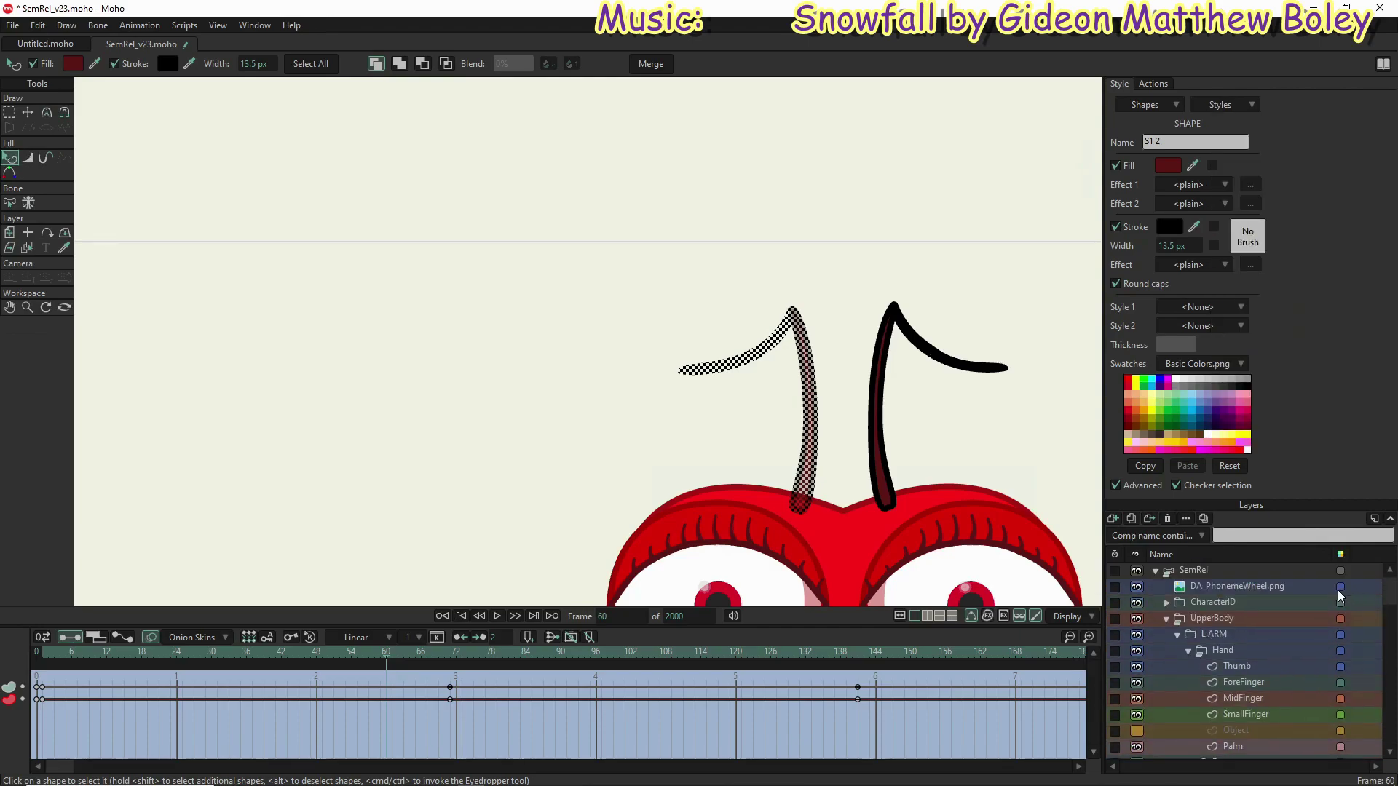
left_click(1268, 571)
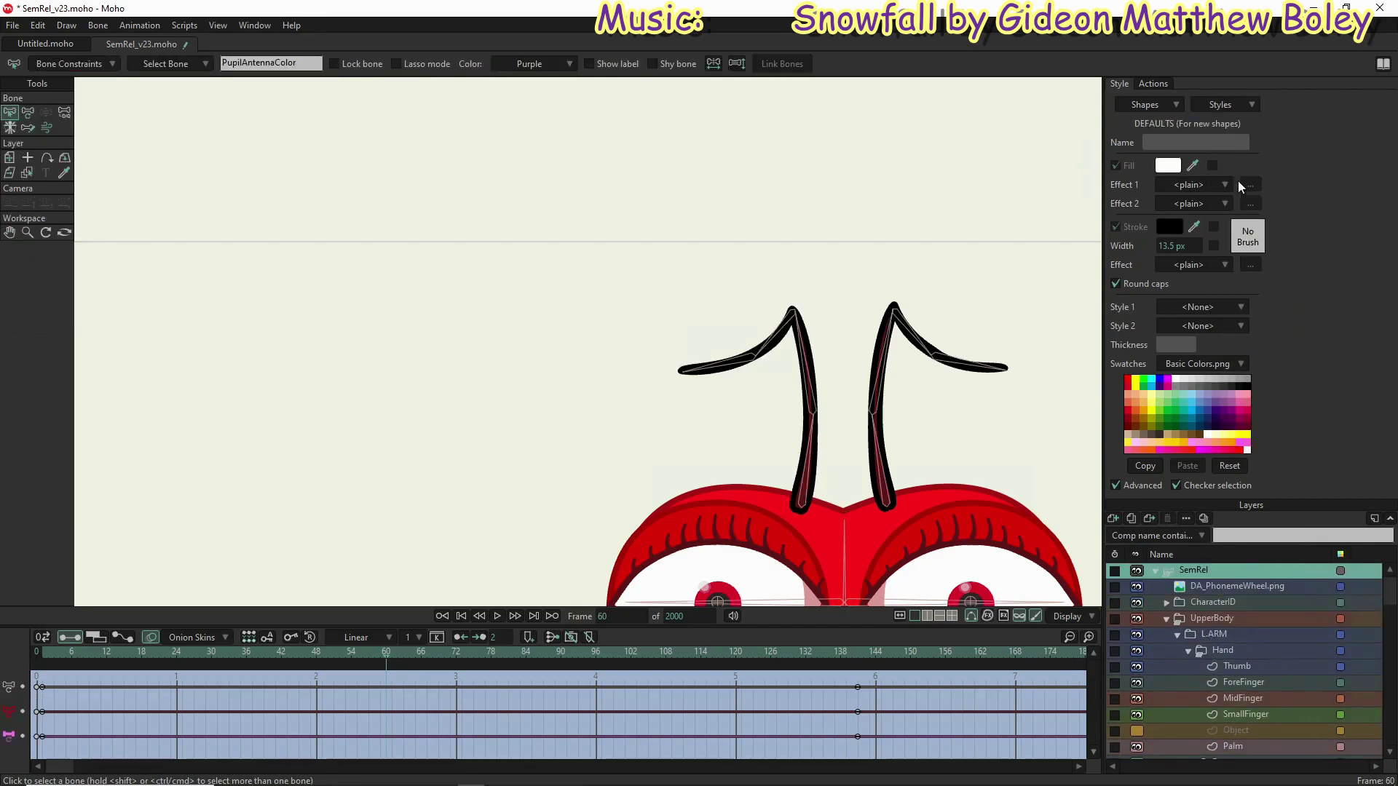
left_click(1151, 83)
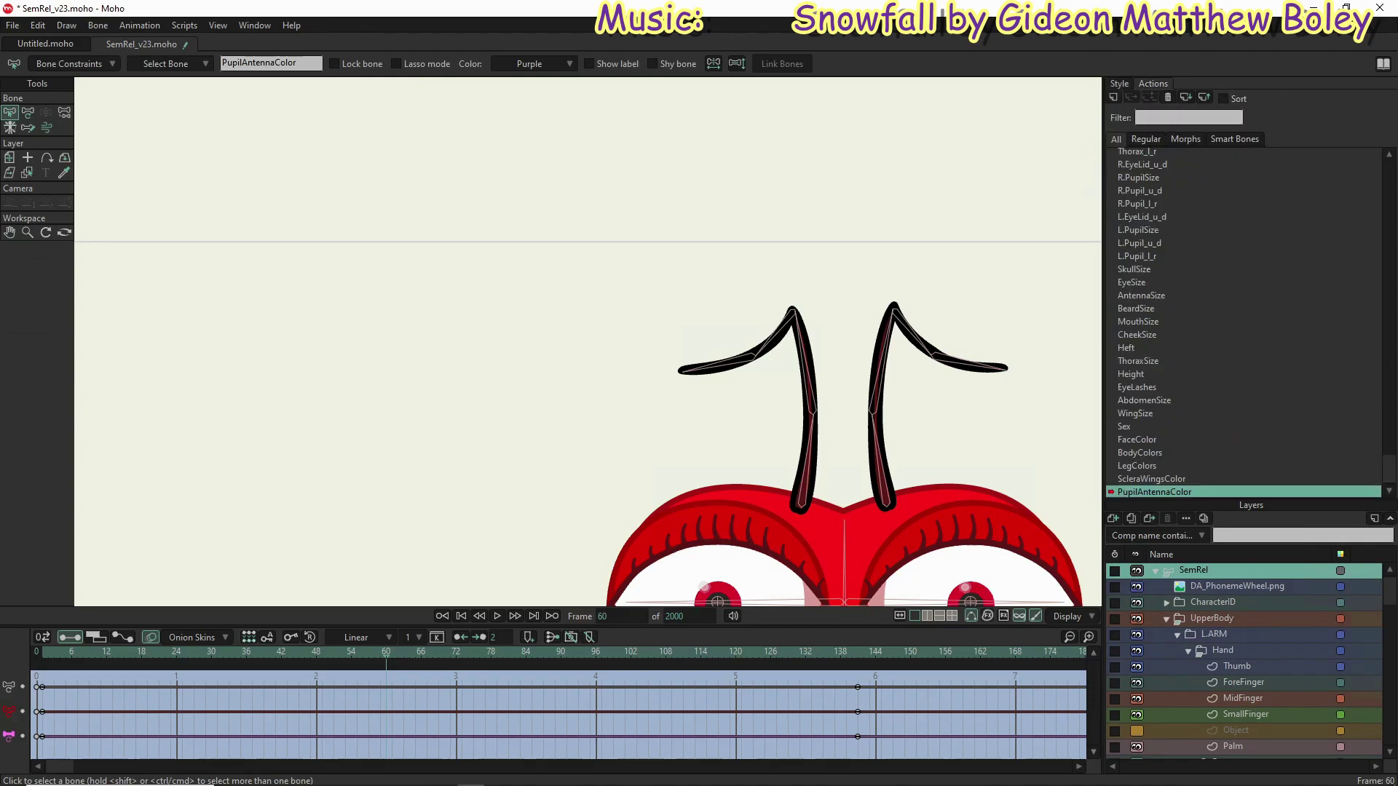
scroll(1379, 480, "up", 3)
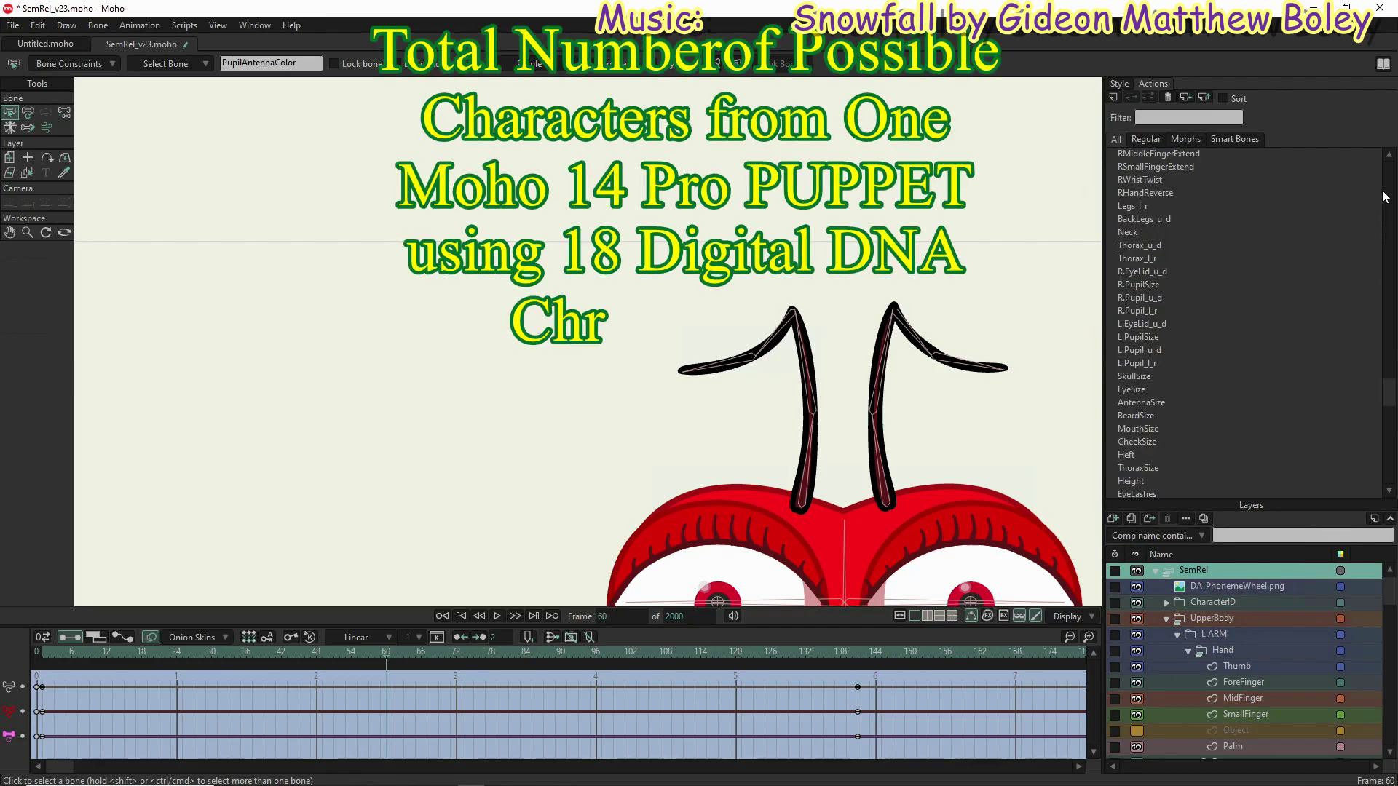
scroll(1377, 321, "up", 3)
scroll(1387, 159, "up", 5)
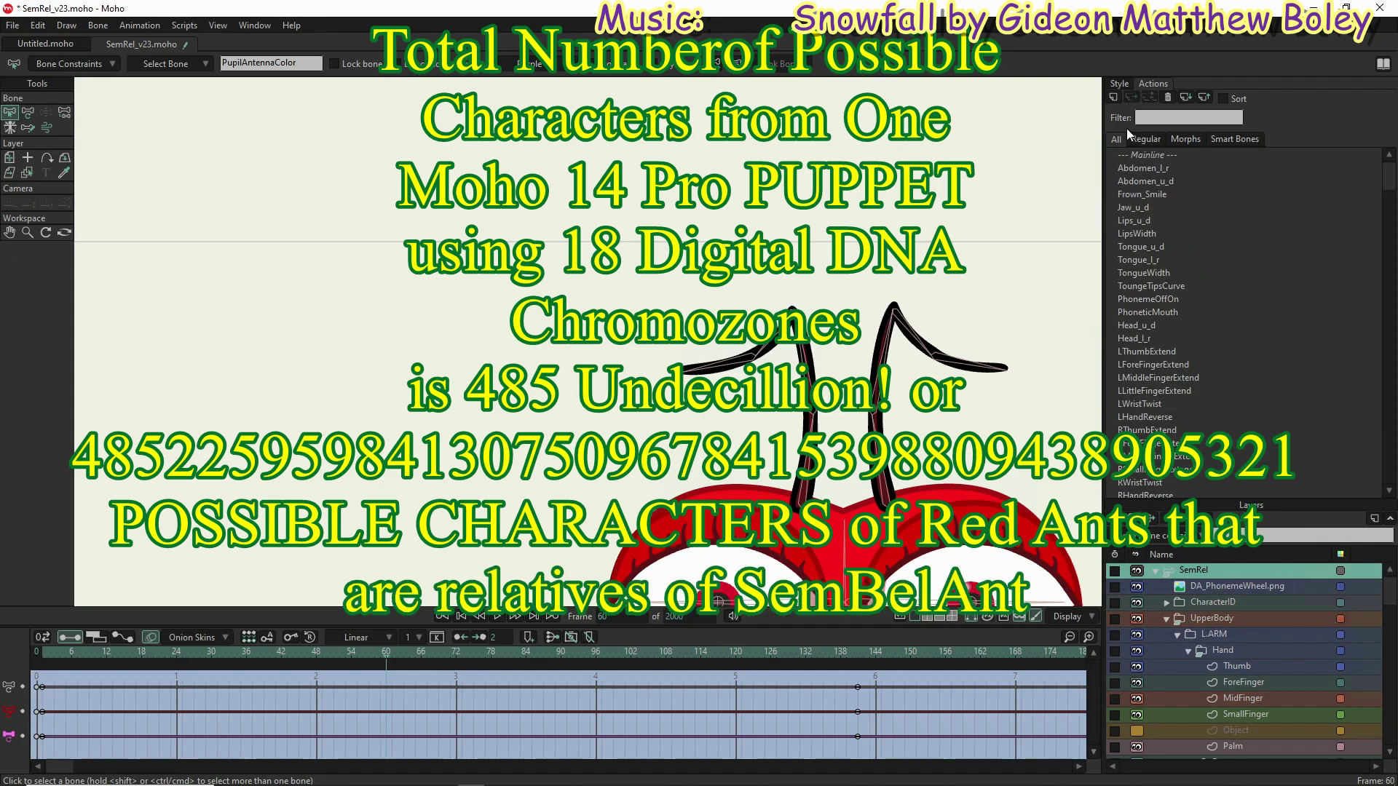
left_click(1139, 155)
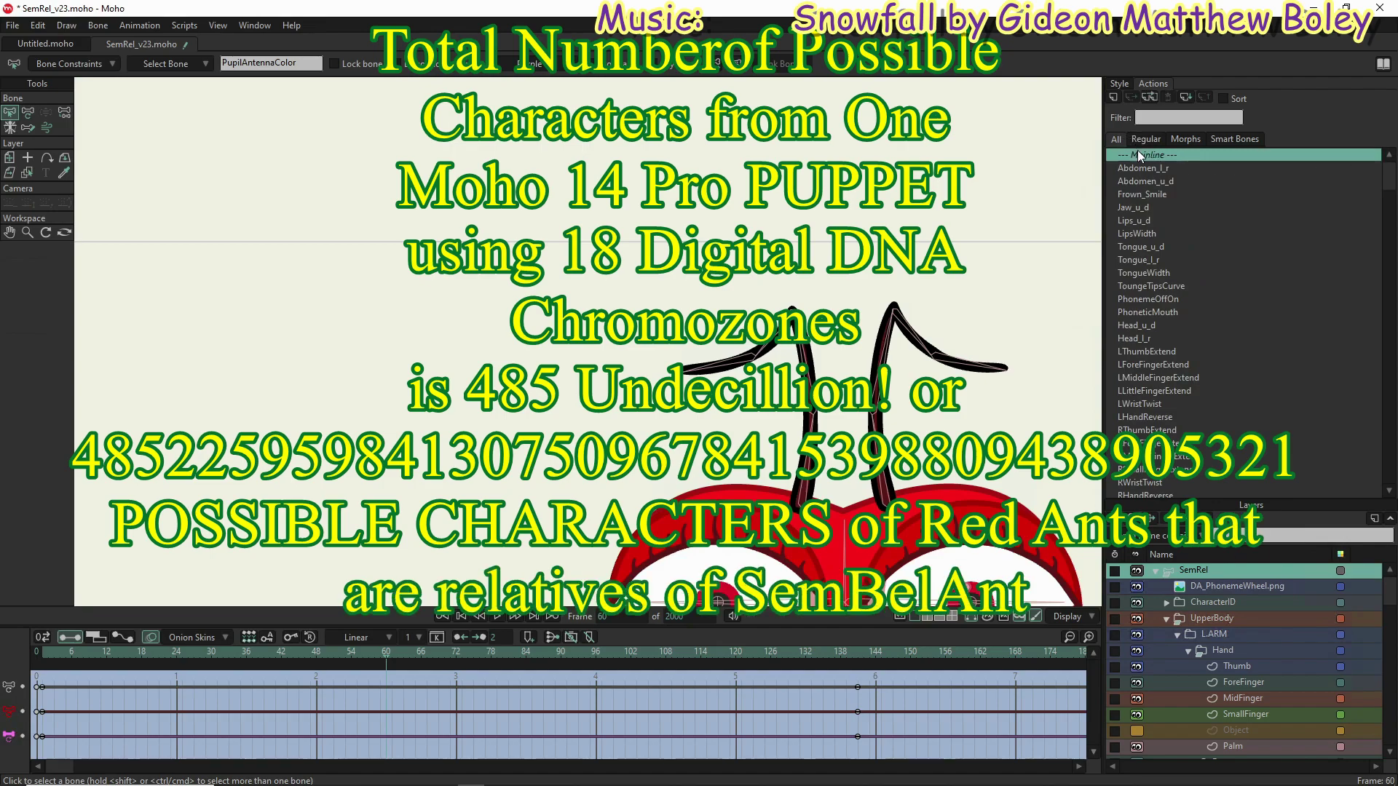
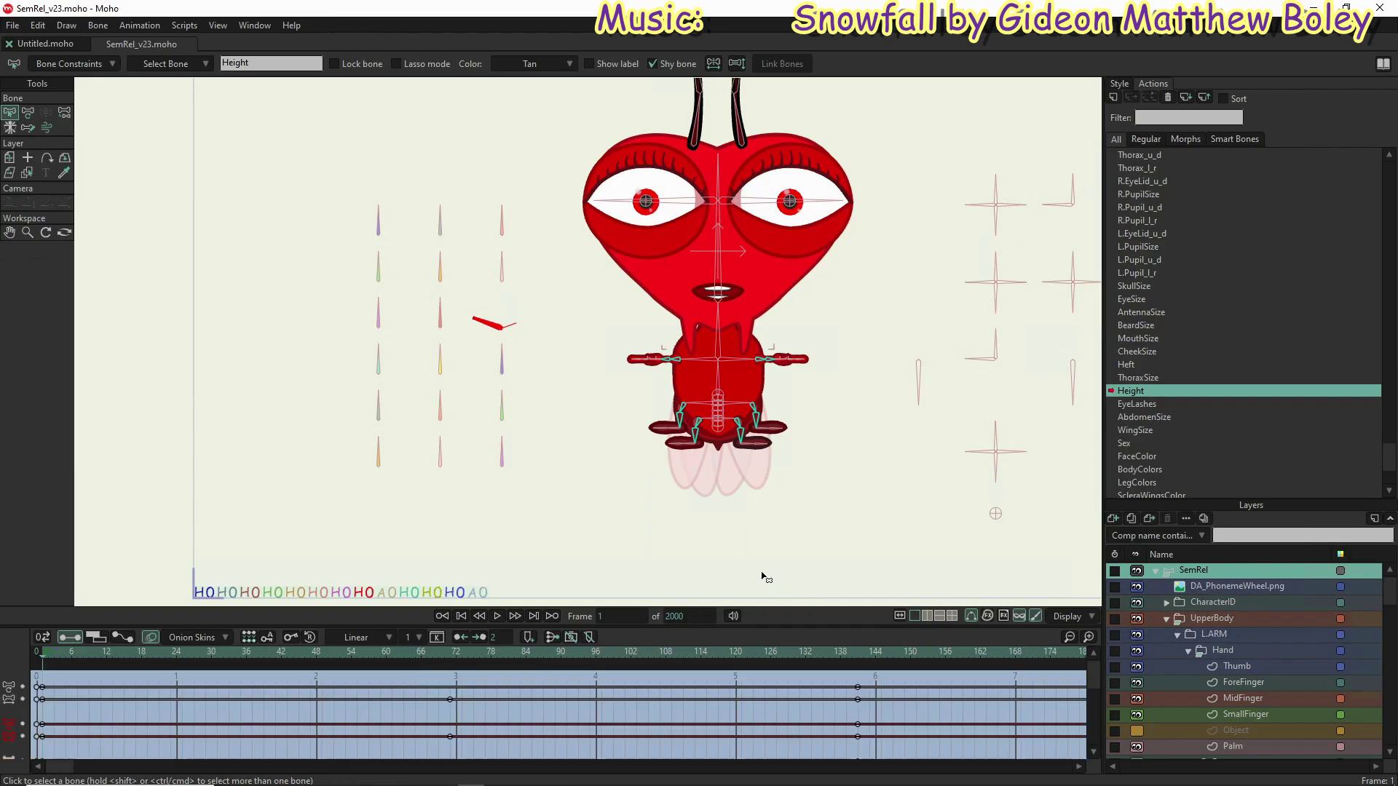
Step: In the Height action at frame 141, move the top point of the L.RearLEG shin down toward the knee joint
left_click(860, 653)
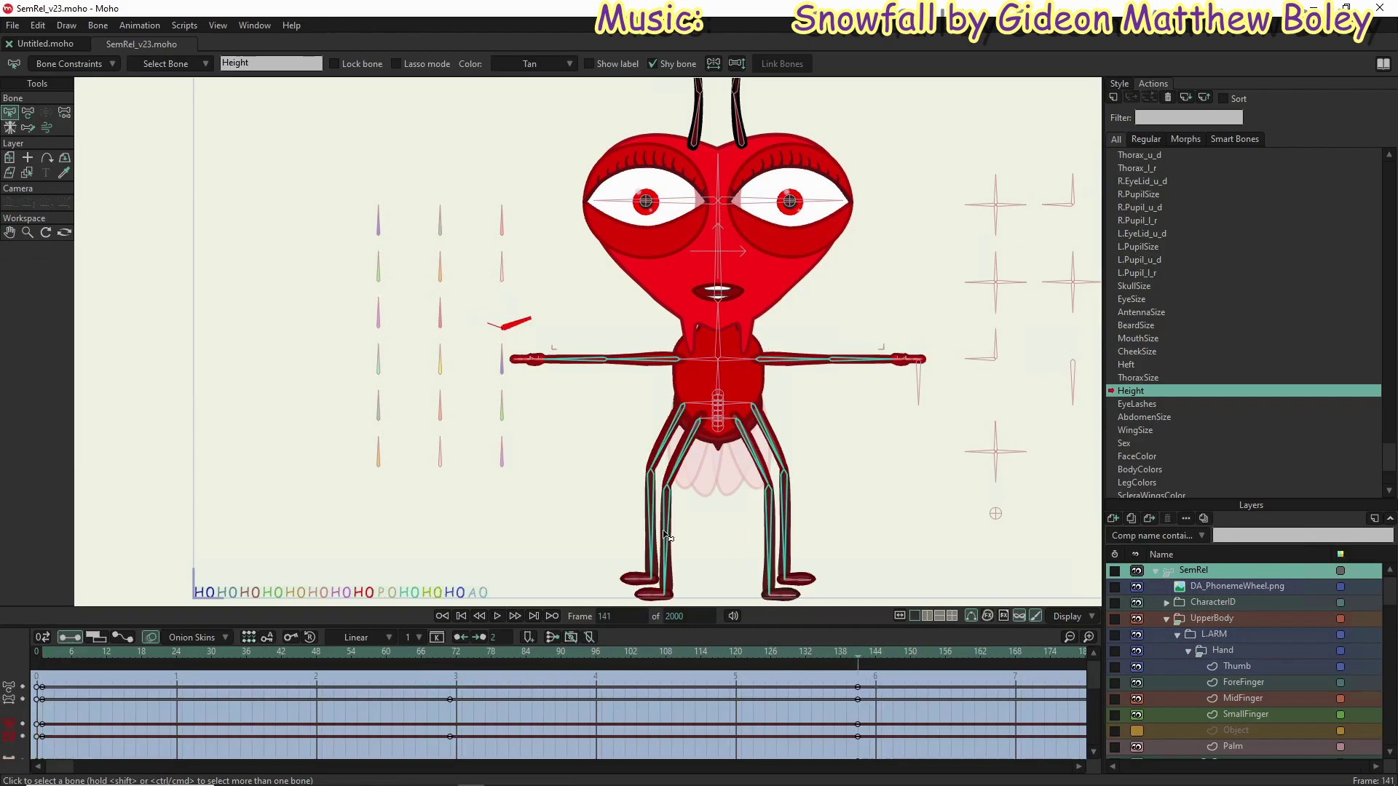
scroll(1238, 714, "down", 2)
scroll(1238, 714, "down", 5)
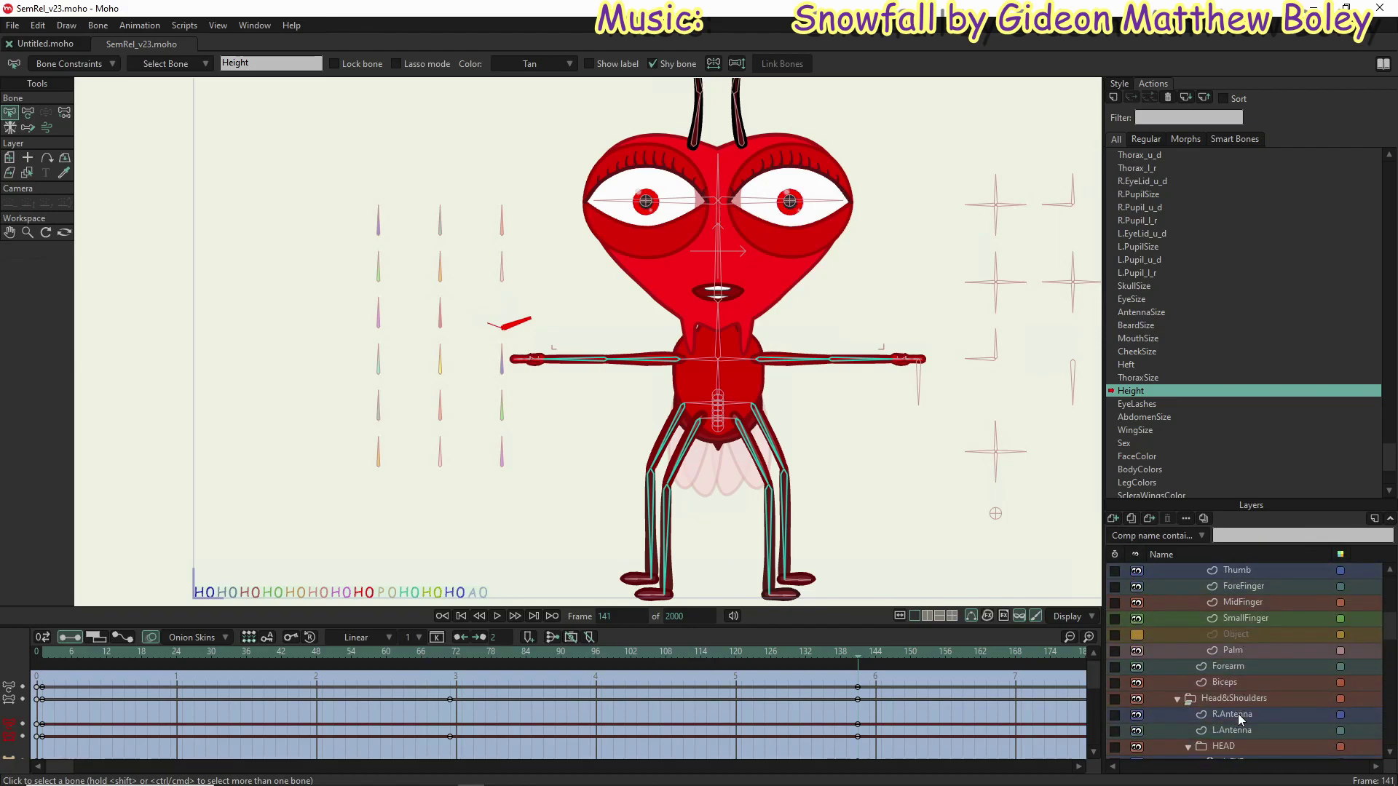
scroll(1238, 713, "down", 4)
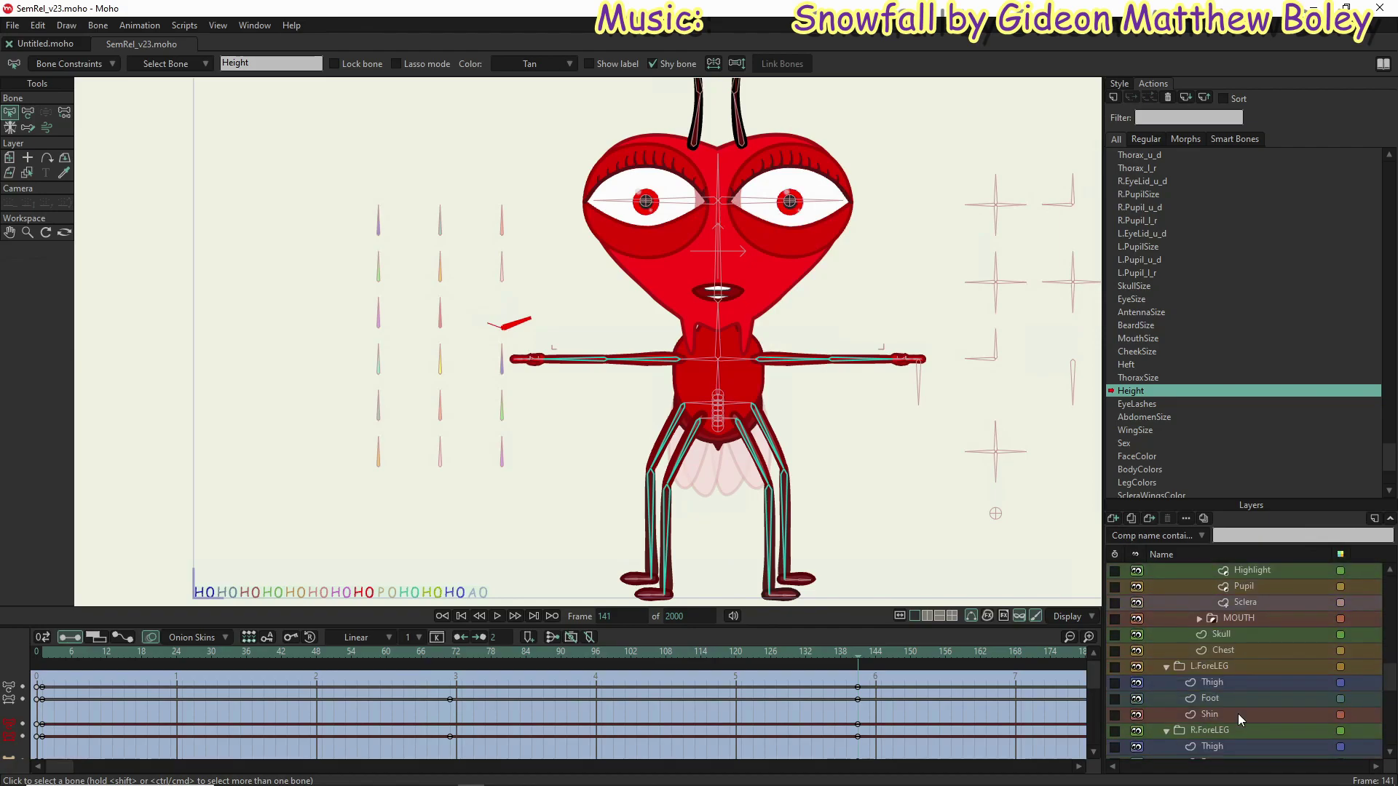
scroll(1244, 698, "down", 2)
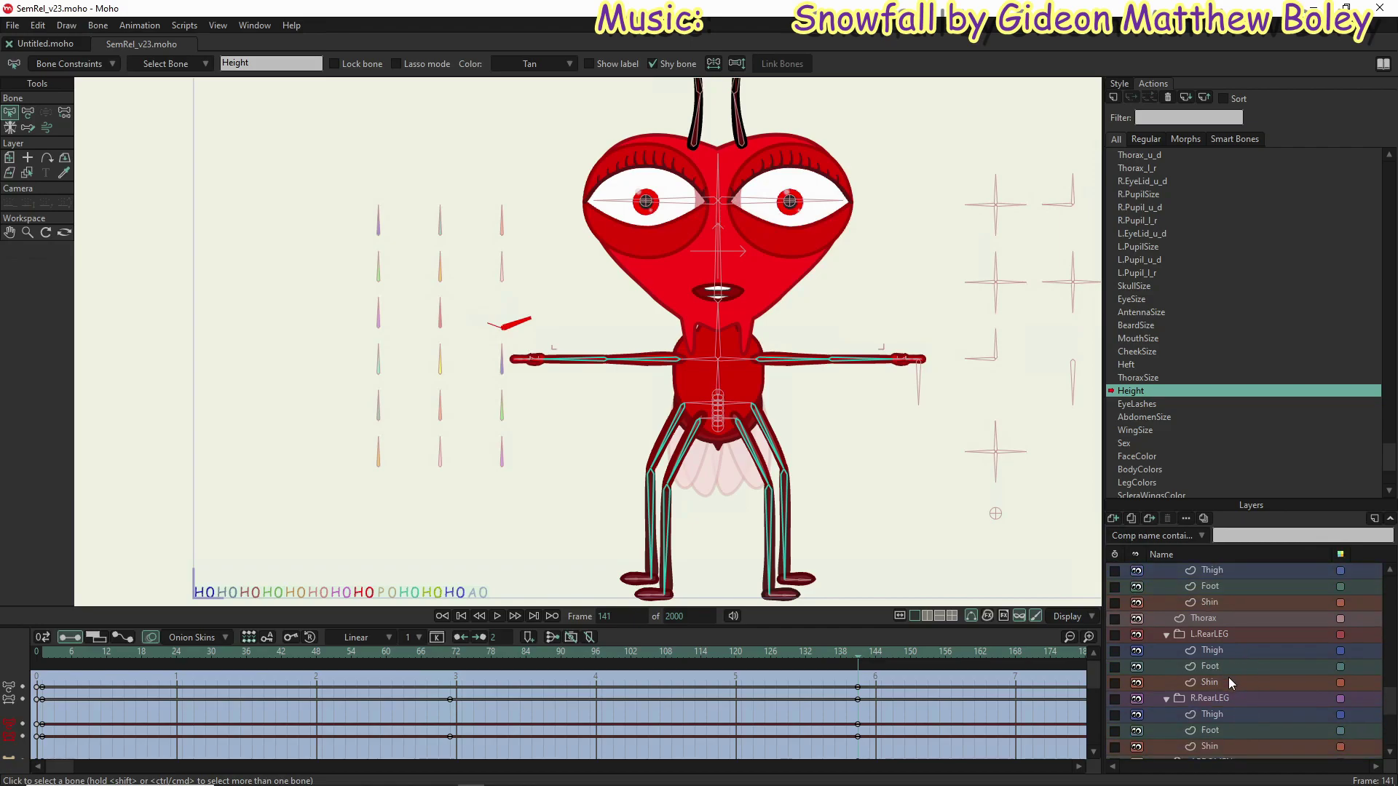
left_click(1228, 680)
scroll(790, 491, "up", 5)
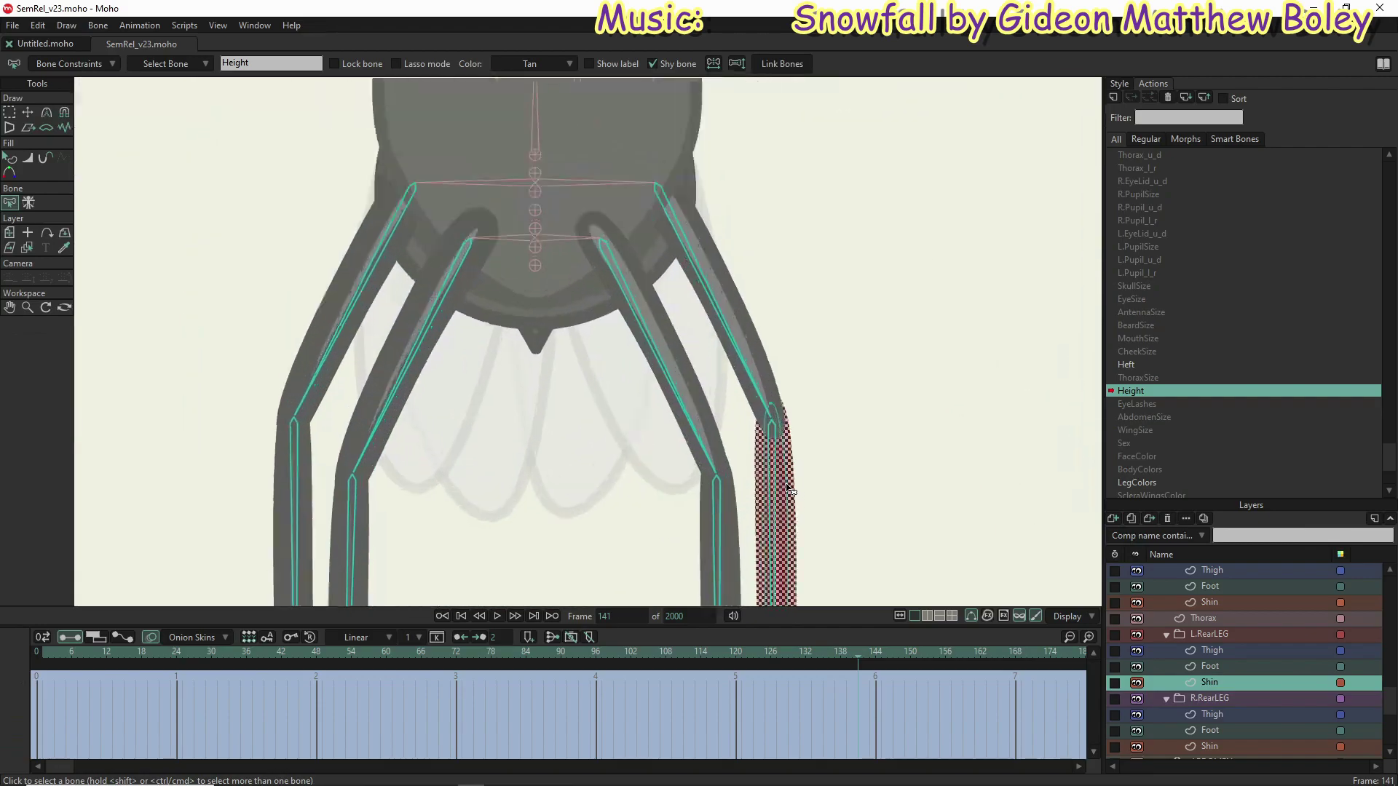
scroll(790, 491, "up", 6)
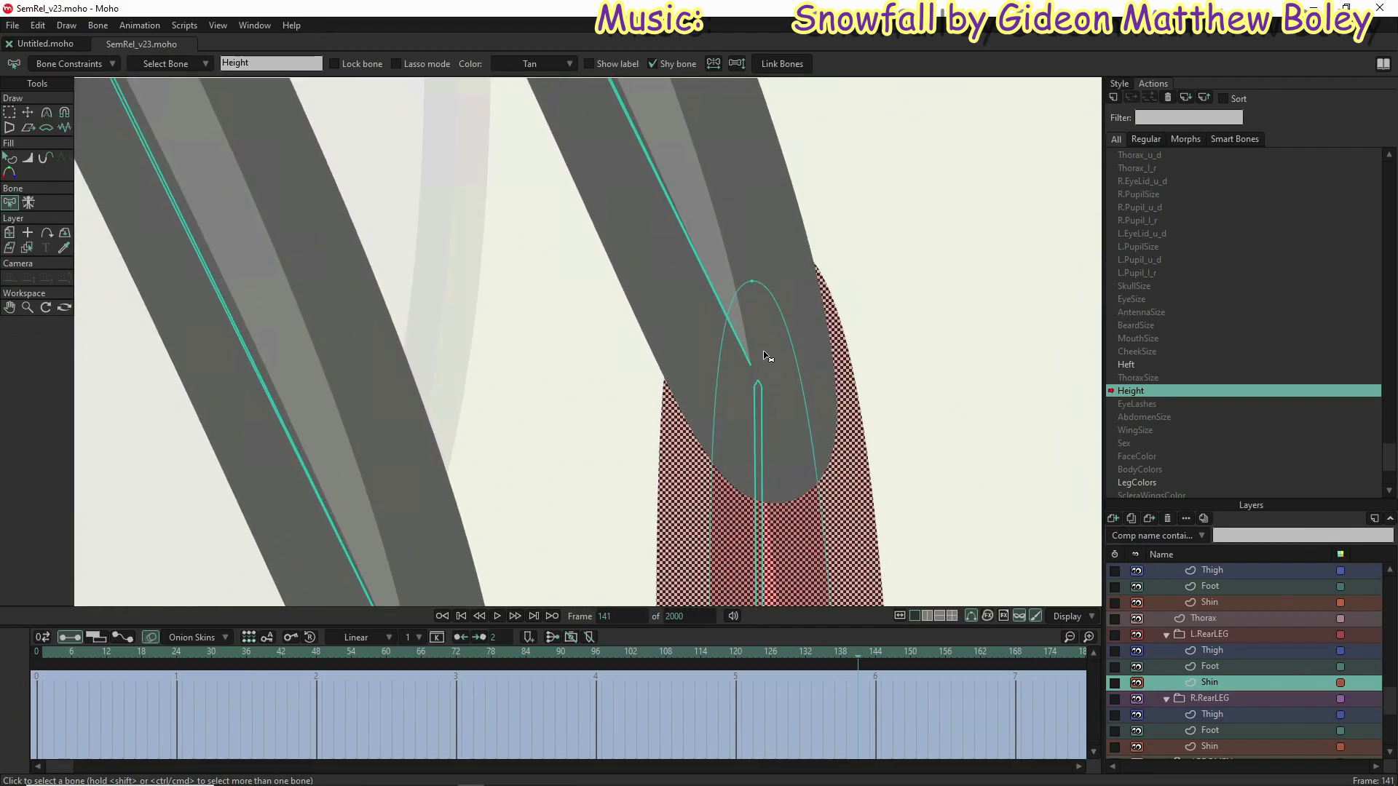
left_click(754, 284)
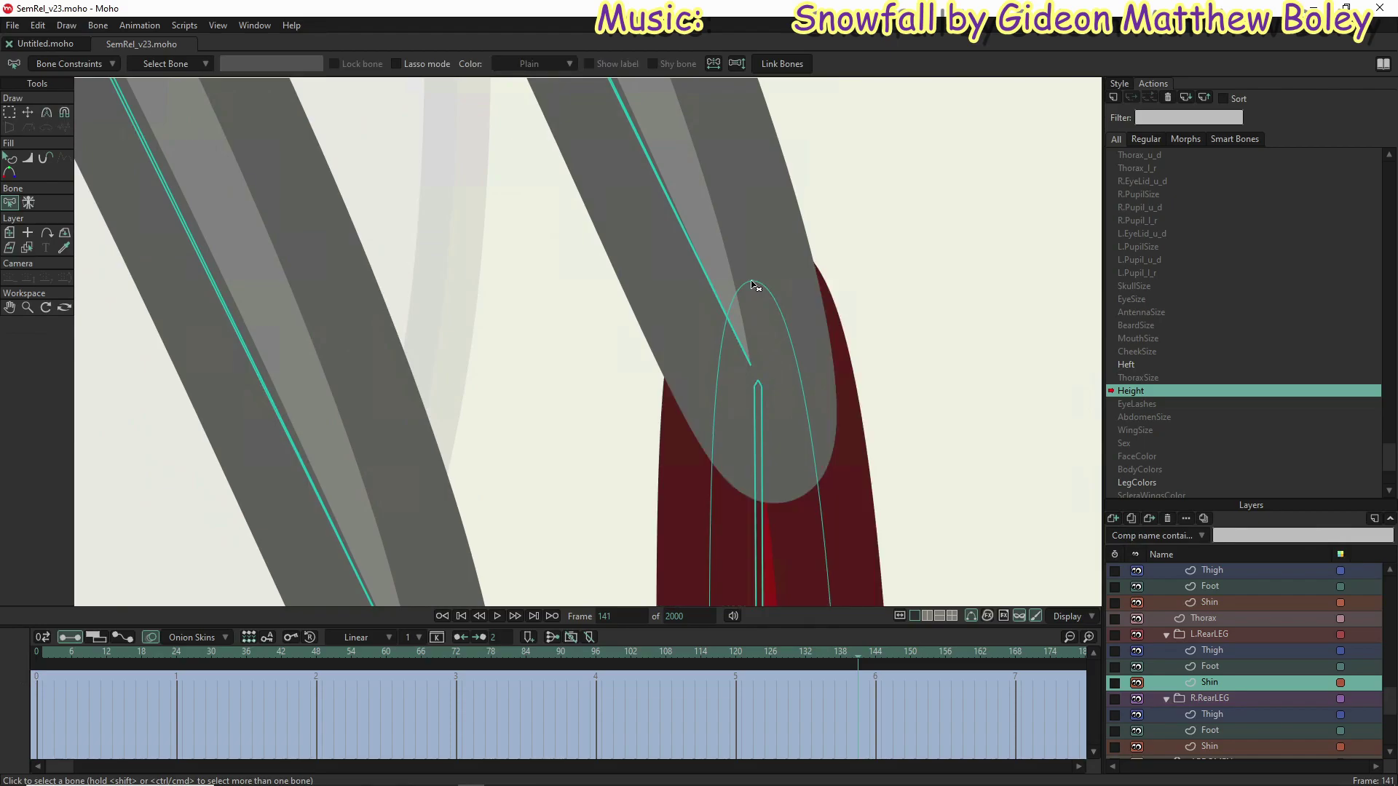
key("t")
left_click_drag(751, 286, 758, 329)
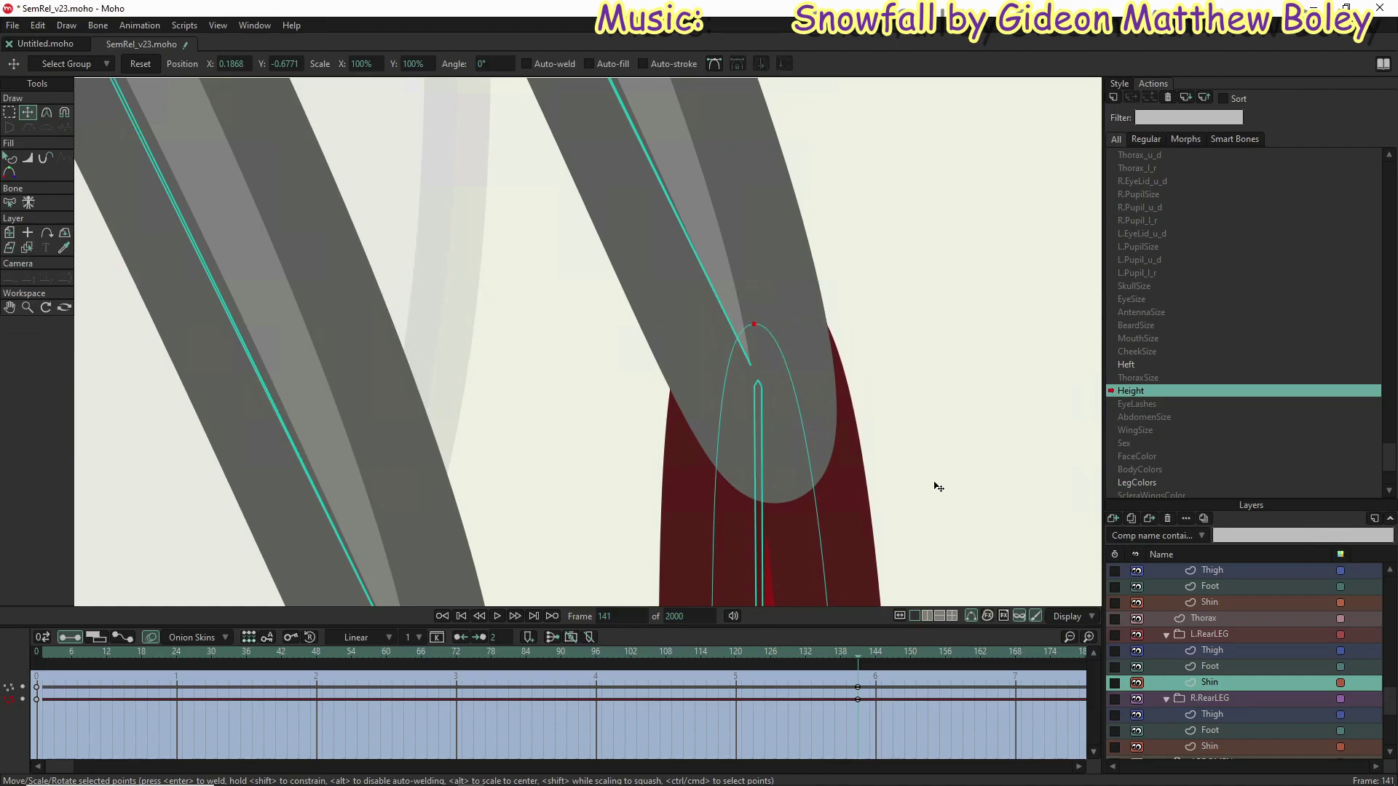
Step: Move the lower end point of the L.RearLEG thigh up toward the knee joint at frame 141
left_click(1200, 651)
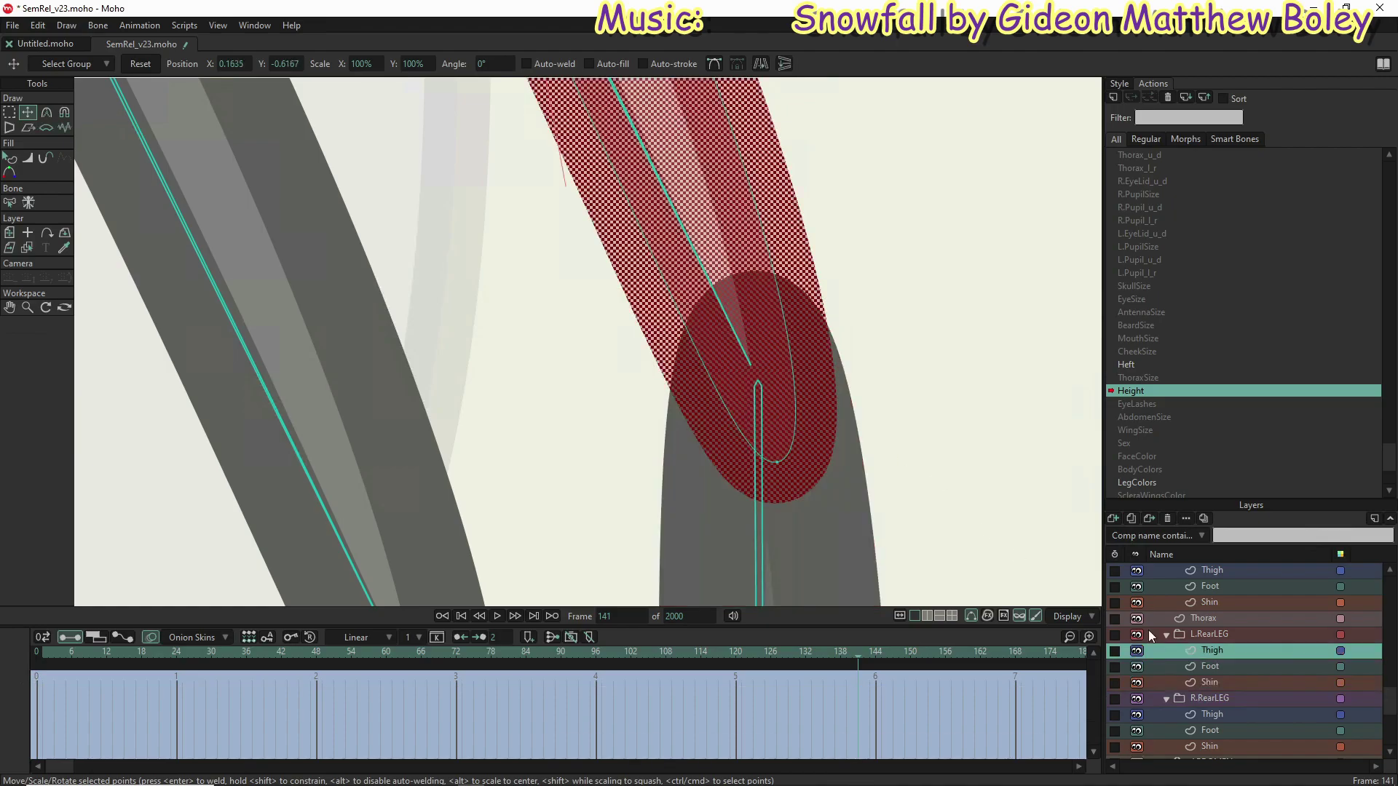
left_click(781, 463)
left_click_drag(783, 466, 765, 420)
Step: Adjust the end points of the R.RearLEG thigh and the foreleg thighs at frame 141
left_click(1213, 715)
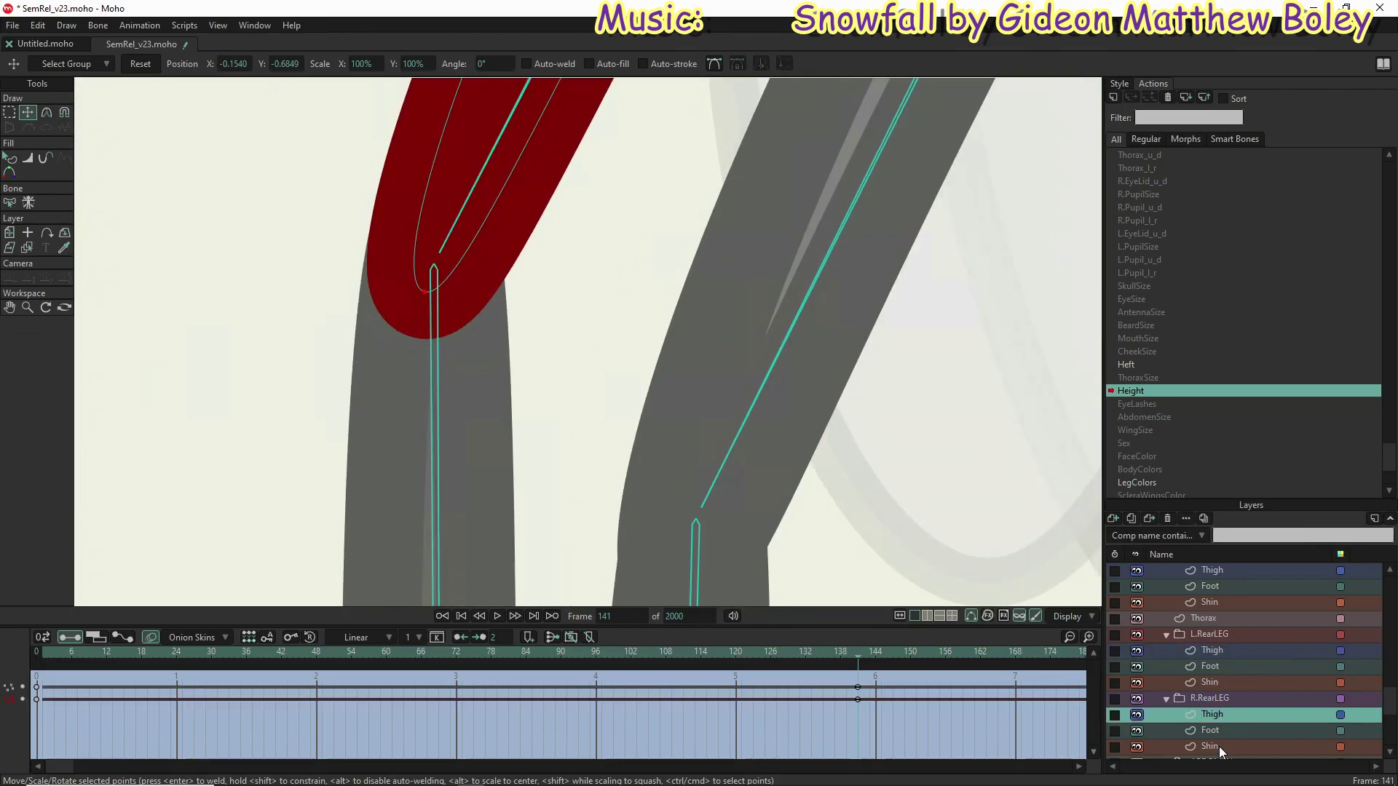
scroll(1296, 710, "up", 3)
left_click(1212, 683)
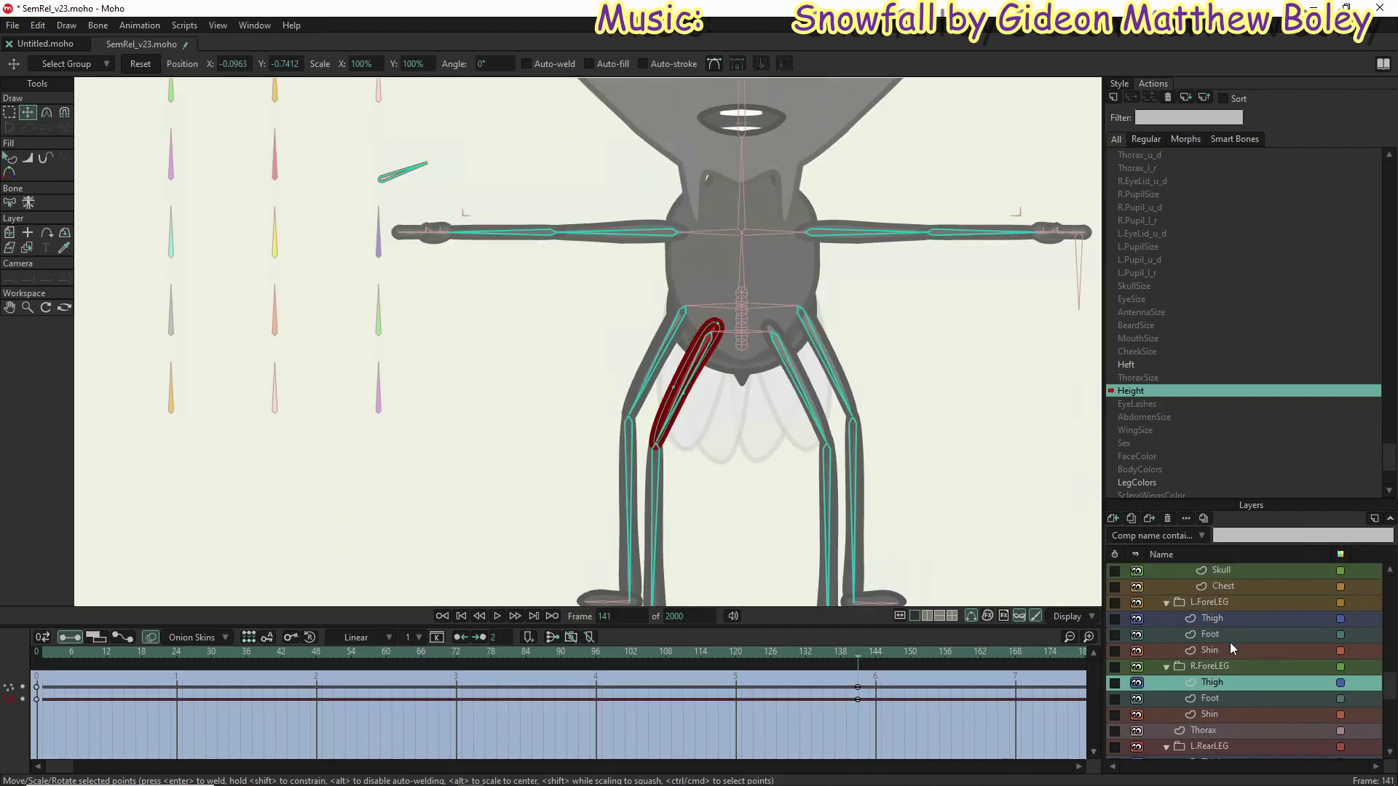
scroll(1238, 644, "up", 5)
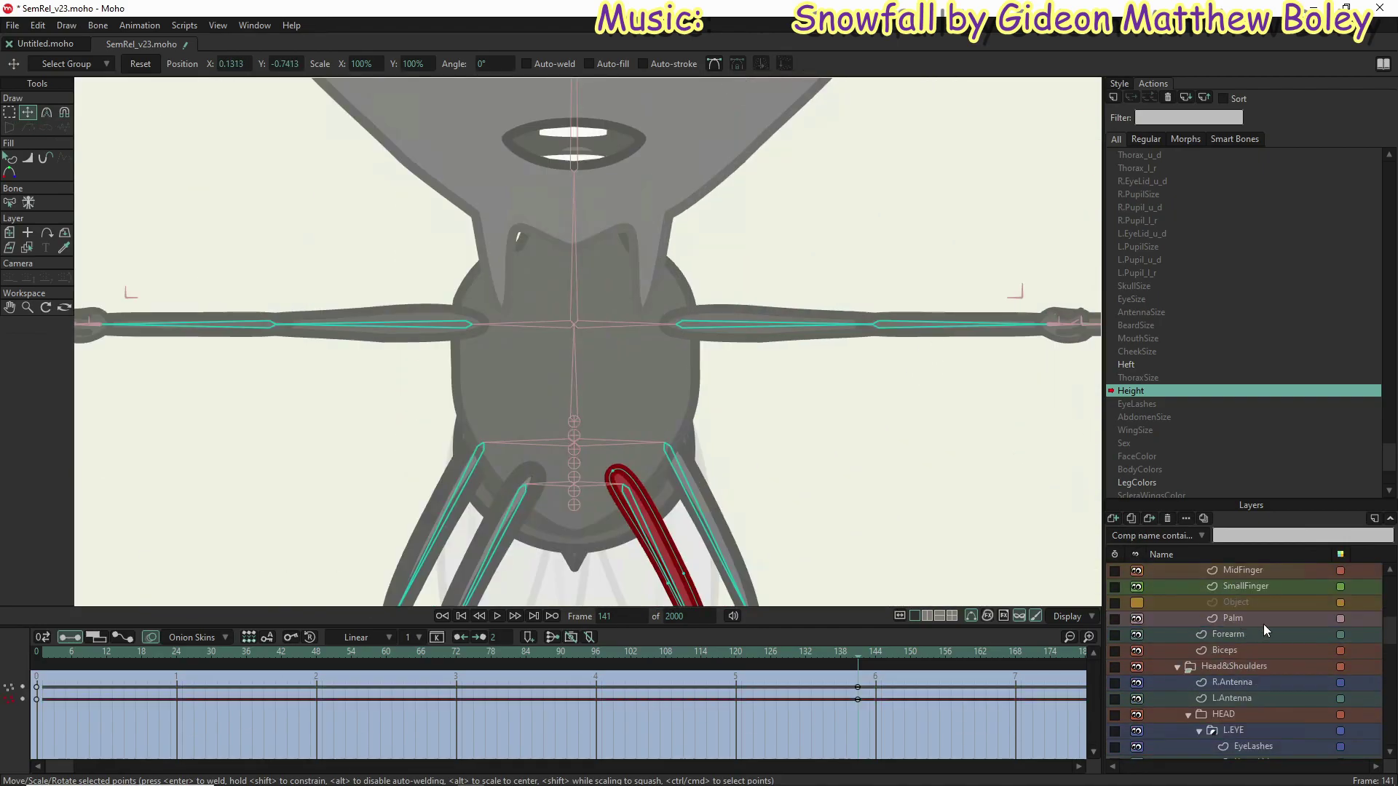
Step: Adjust the R.ARM biceps at frame 141 and the L.ARM forearm and biceps at frame 71
left_click(1238, 651)
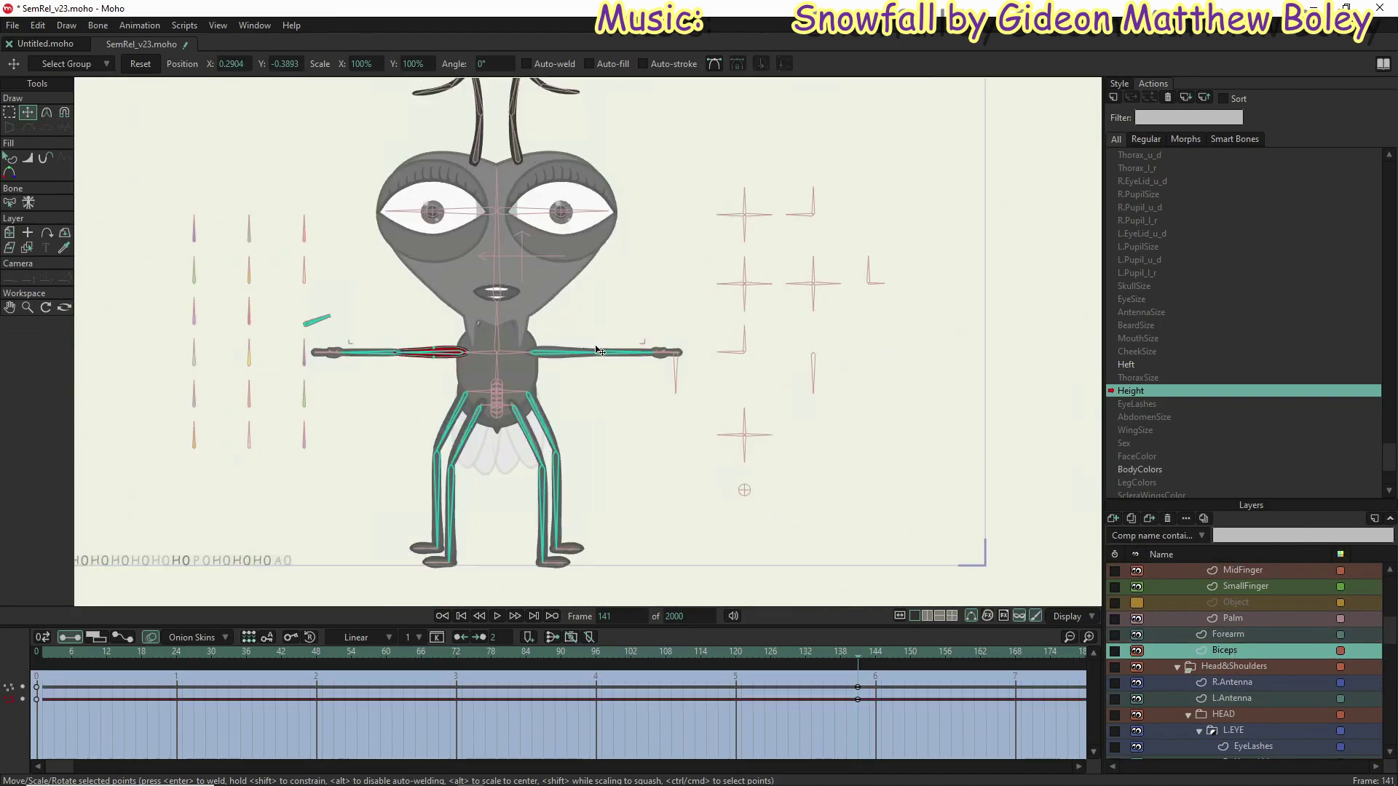
left_click(784, 427, "ctrl+alt")
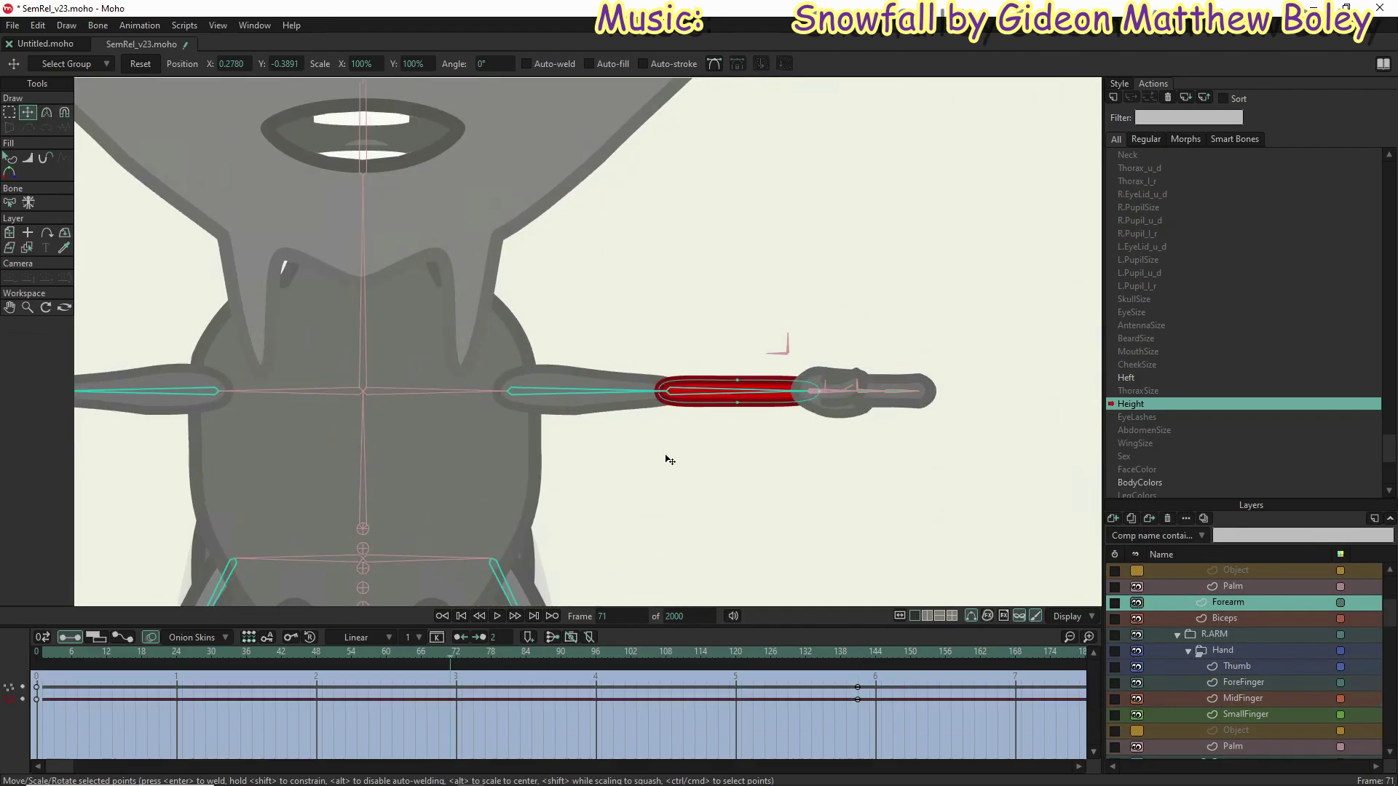
left_click(554, 378, "ctrl+alt")
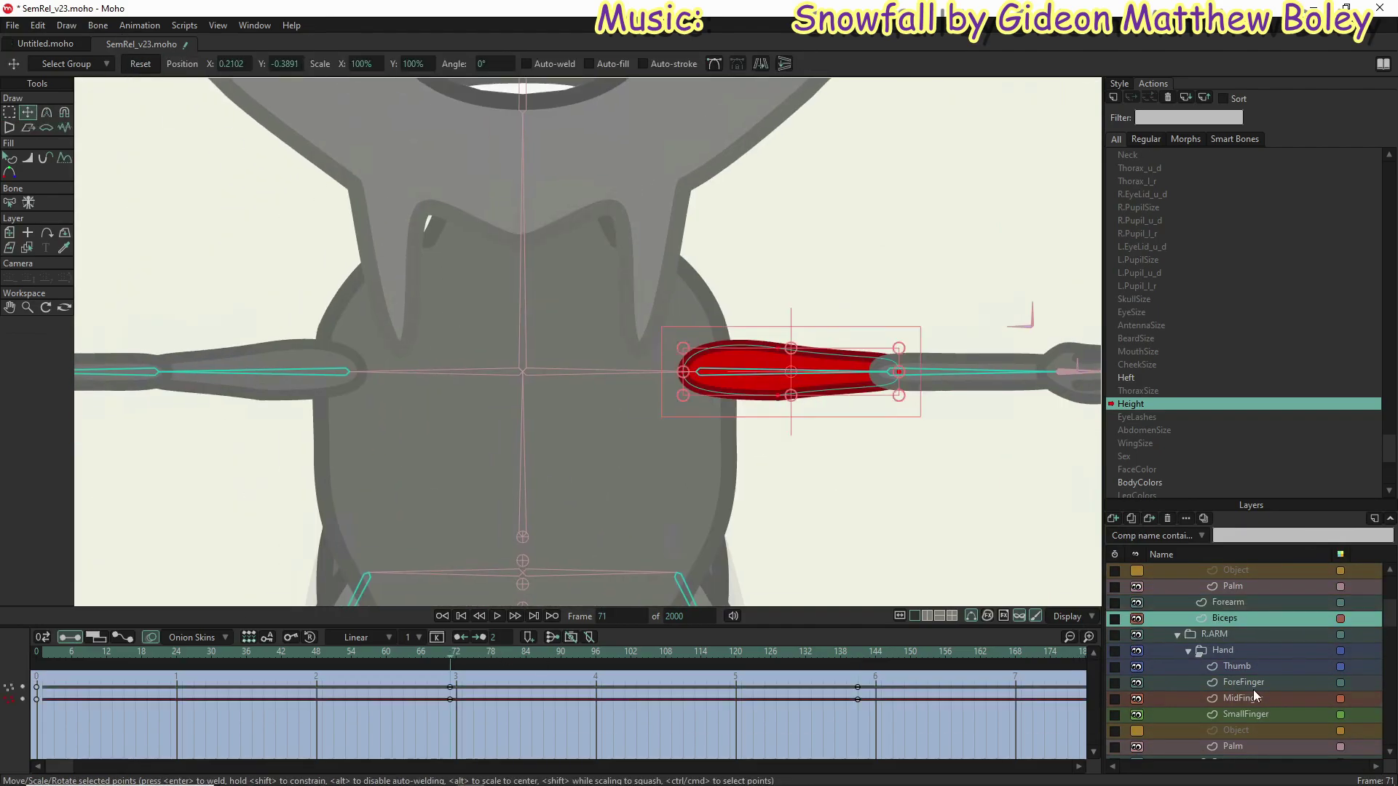
Step: Adjust the thigh and shin shapes of the forelegs and rear legs to fit their joints at frame 71
scroll(1252, 689, "down", 5)
left_click(528, 393, "ctrl+alt")
left_click(555, 444, "ctrl+alt")
left_click(458, 394, "ctrl+alt")
left_click(453, 444, "ctrl+alt")
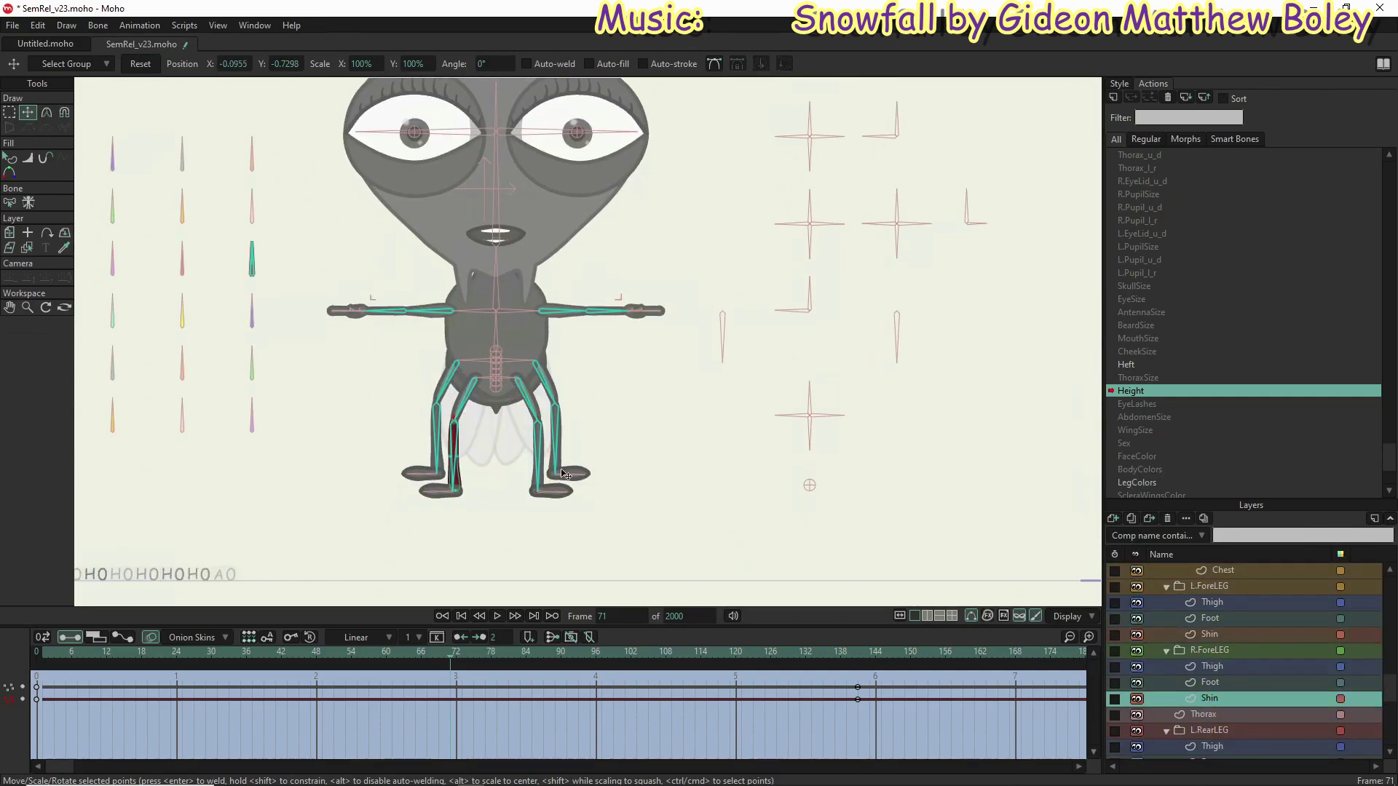
left_click(546, 389, "ctrl+alt")
left_click(561, 452, "ctrl+alt")
left_click(453, 452, "ctrl+alt")
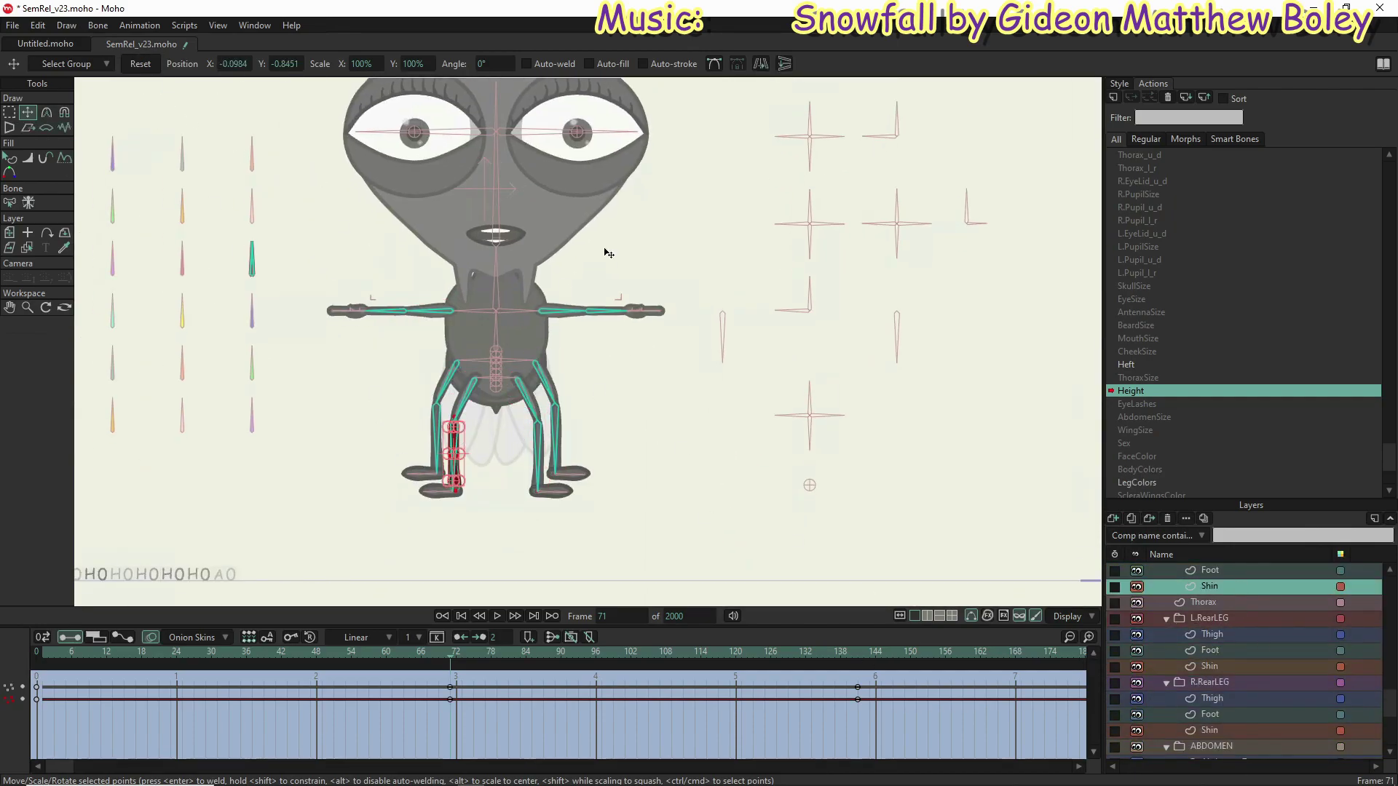
left_click(453, 444, "ctrl+alt")
left_click(437, 437, "ctrl+alt")
Step: Reselect the SemRel bone layer and return from the Height action to Mainline
scroll(428, 352, "down", 3)
scroll(1229, 587, "up", 3)
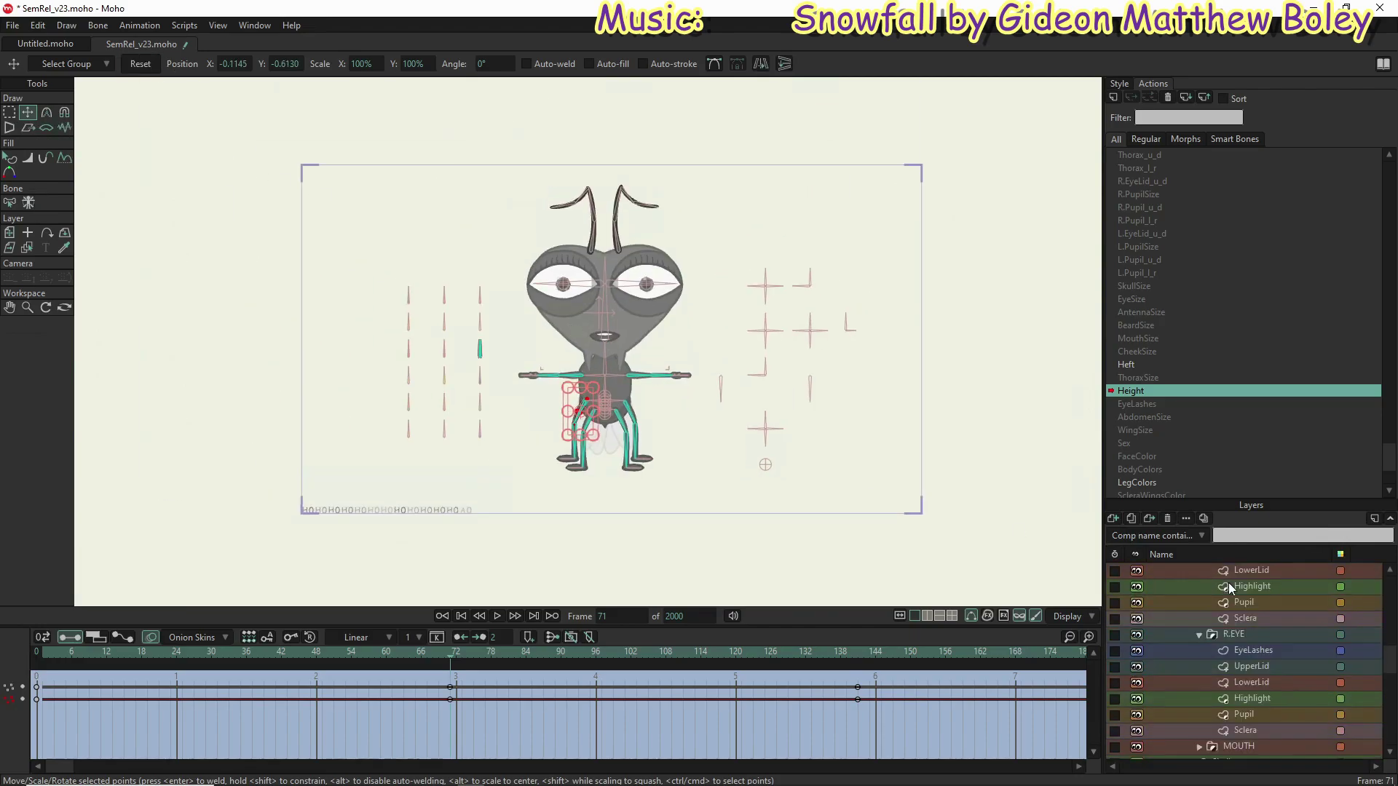
scroll(1230, 583, "up", 10)
left_click(1229, 572)
scroll(1185, 256, "up", 10)
left_click(1144, 155)
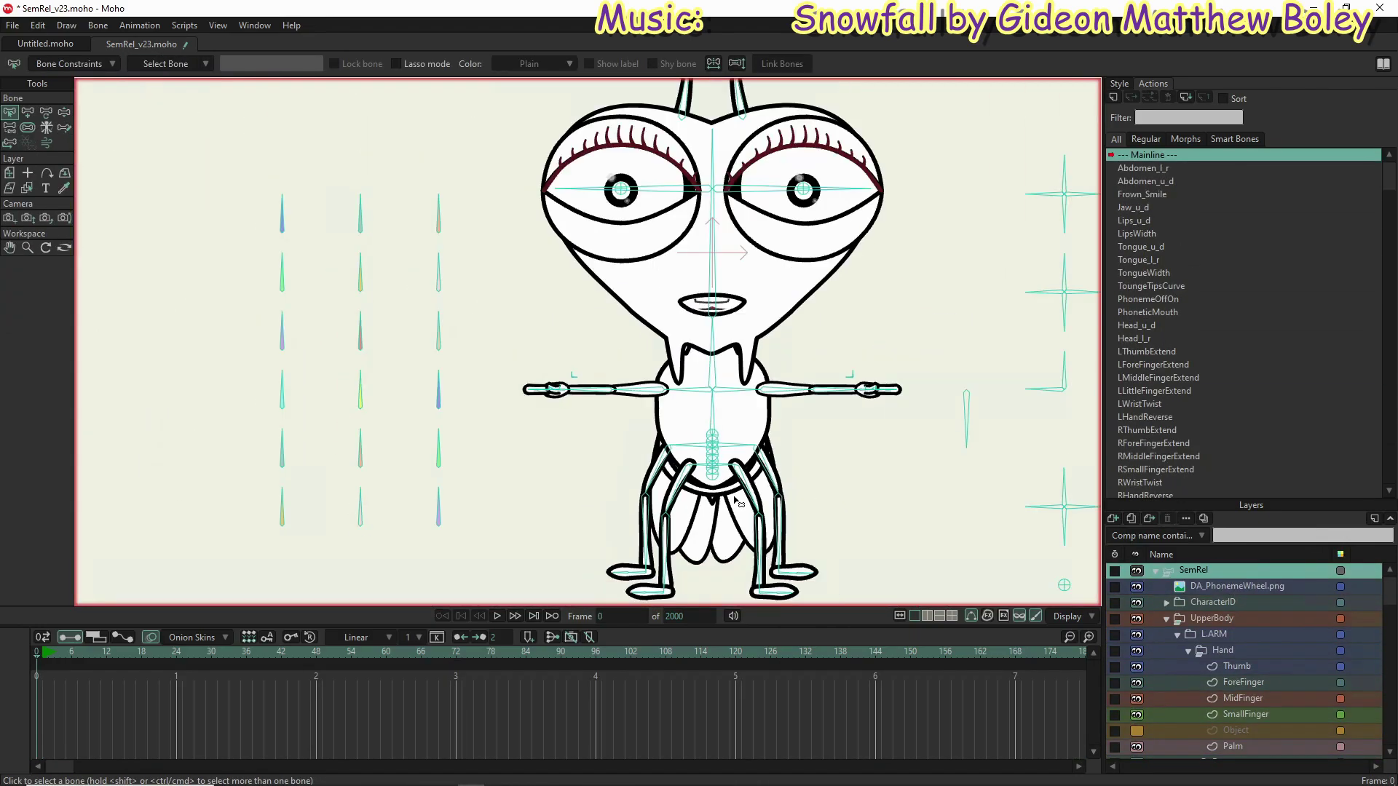
Step: Hide the small bones in the ant's thorax and toggle the shy bones so the dial bones are shown
scroll(736, 501, "up", 3)
left_click(677, 437)
scroll(992, 474, "down", 2)
scroll(582, 407, "down", 3)
left_click(98, 25)
scroll(539, 350, "down", 3)
left_click_drag(485, 280, 592, 417)
left_click(99, 25)
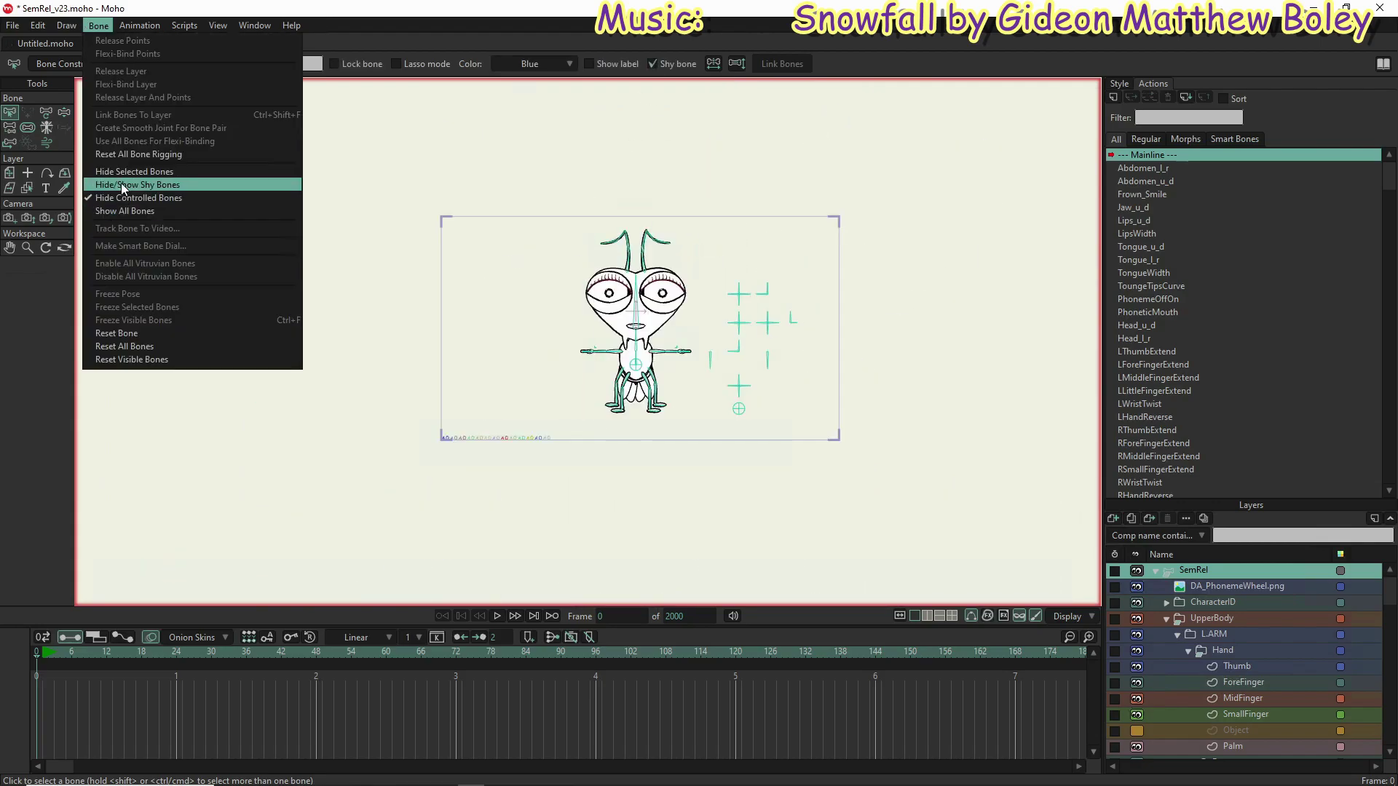
left_click(121, 185)
scroll(627, 350, "up", 5)
left_click(99, 25)
left_click(121, 171)
scroll(612, 488, "down", 4)
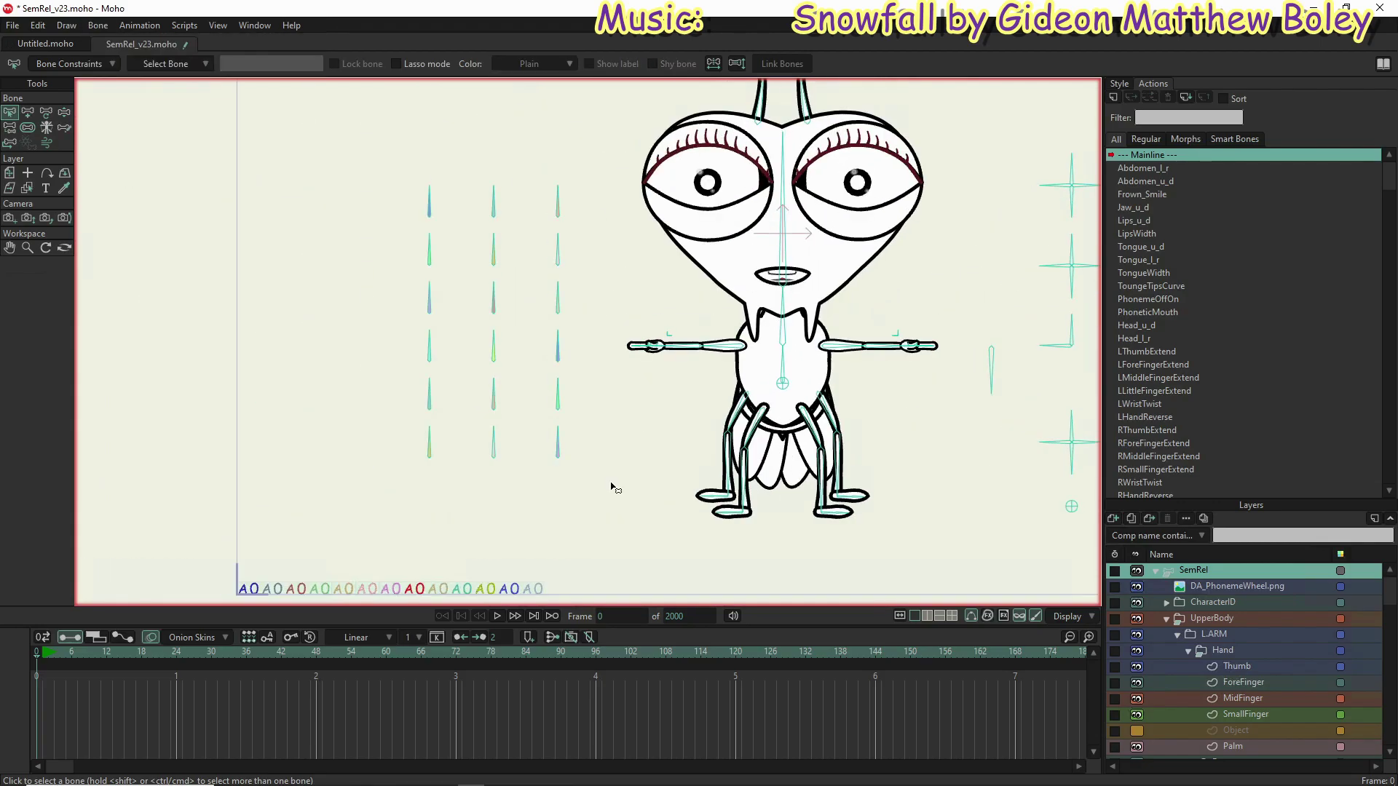
scroll(568, 505, "down", 3)
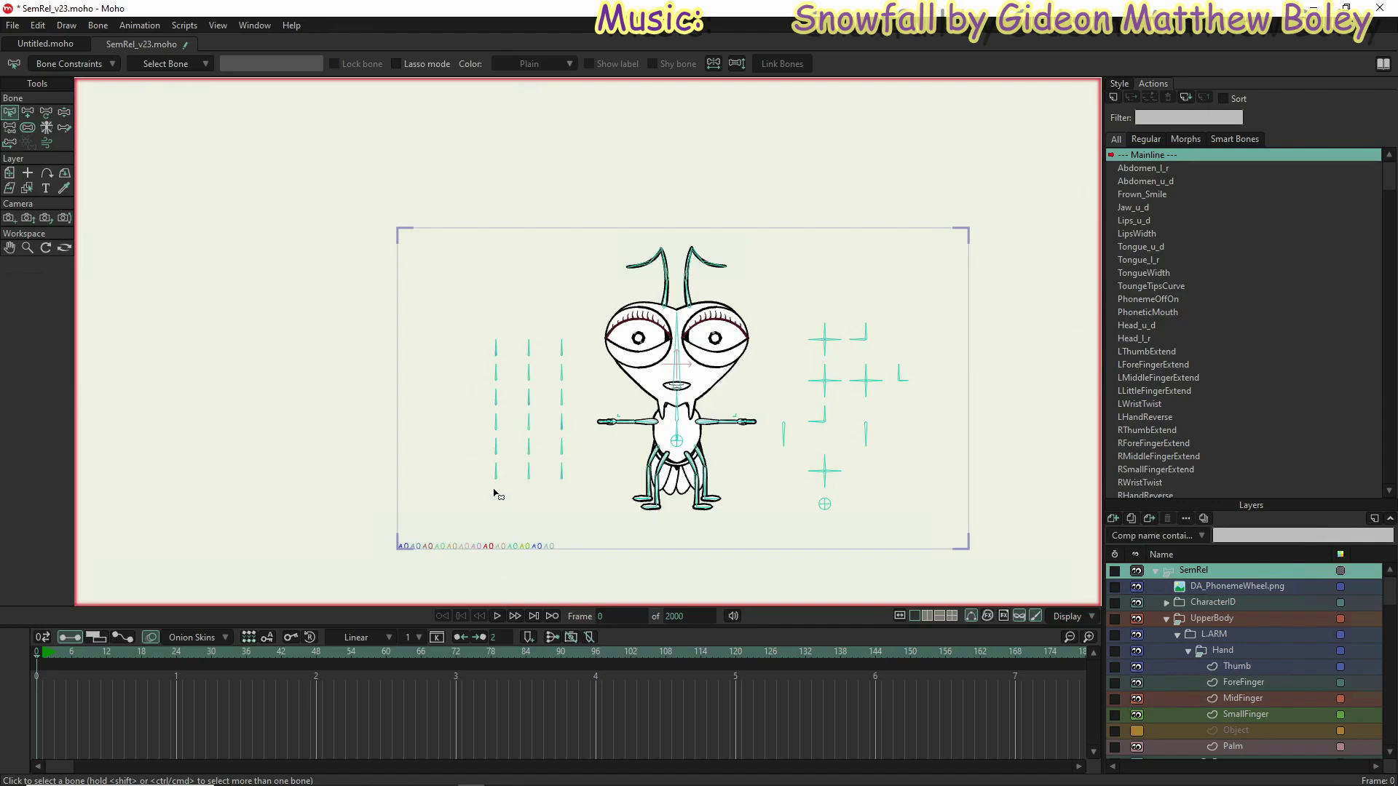
Step: Examine the FaceColor and AntennaSize dial bones and the row of character ID letters beneath them
left_click(528, 449)
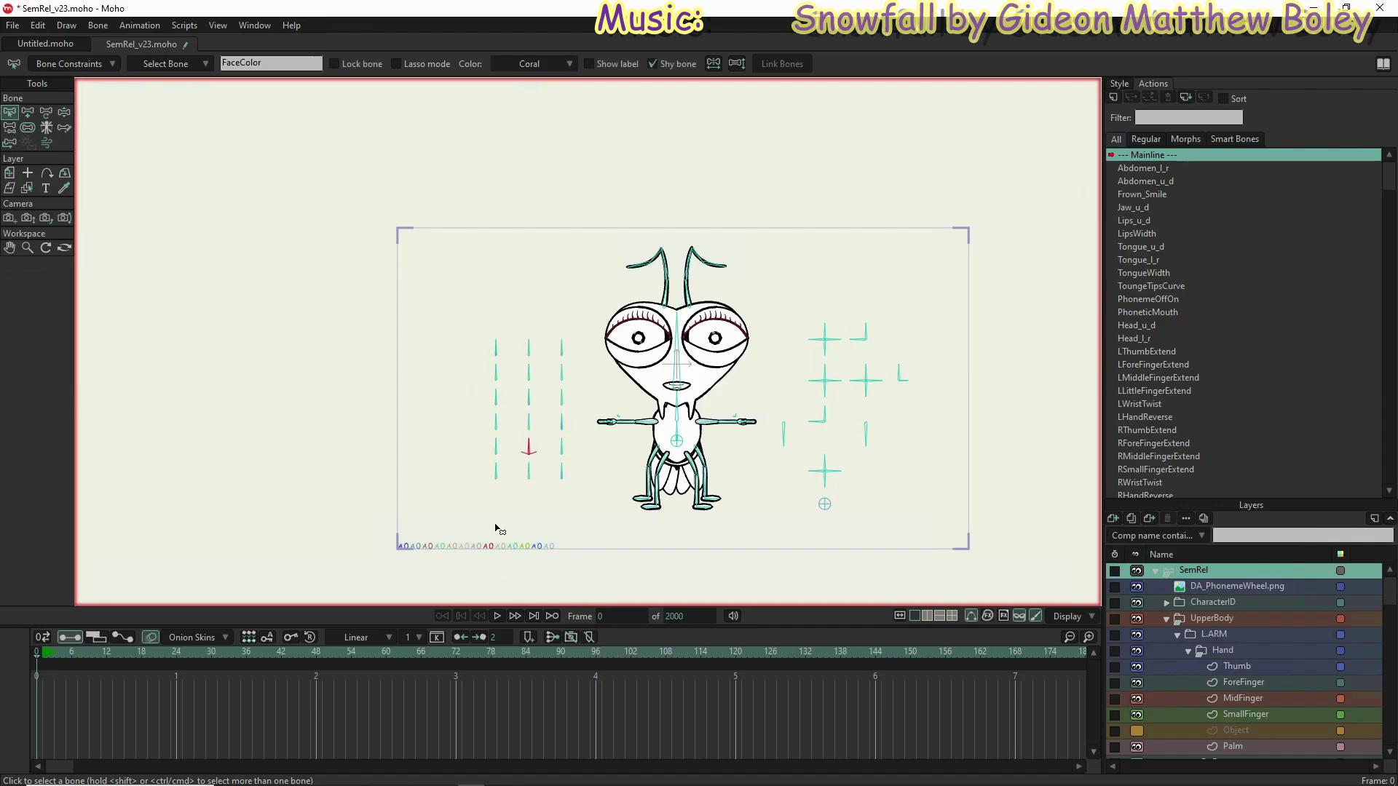
scroll(528, 451, "up", 10)
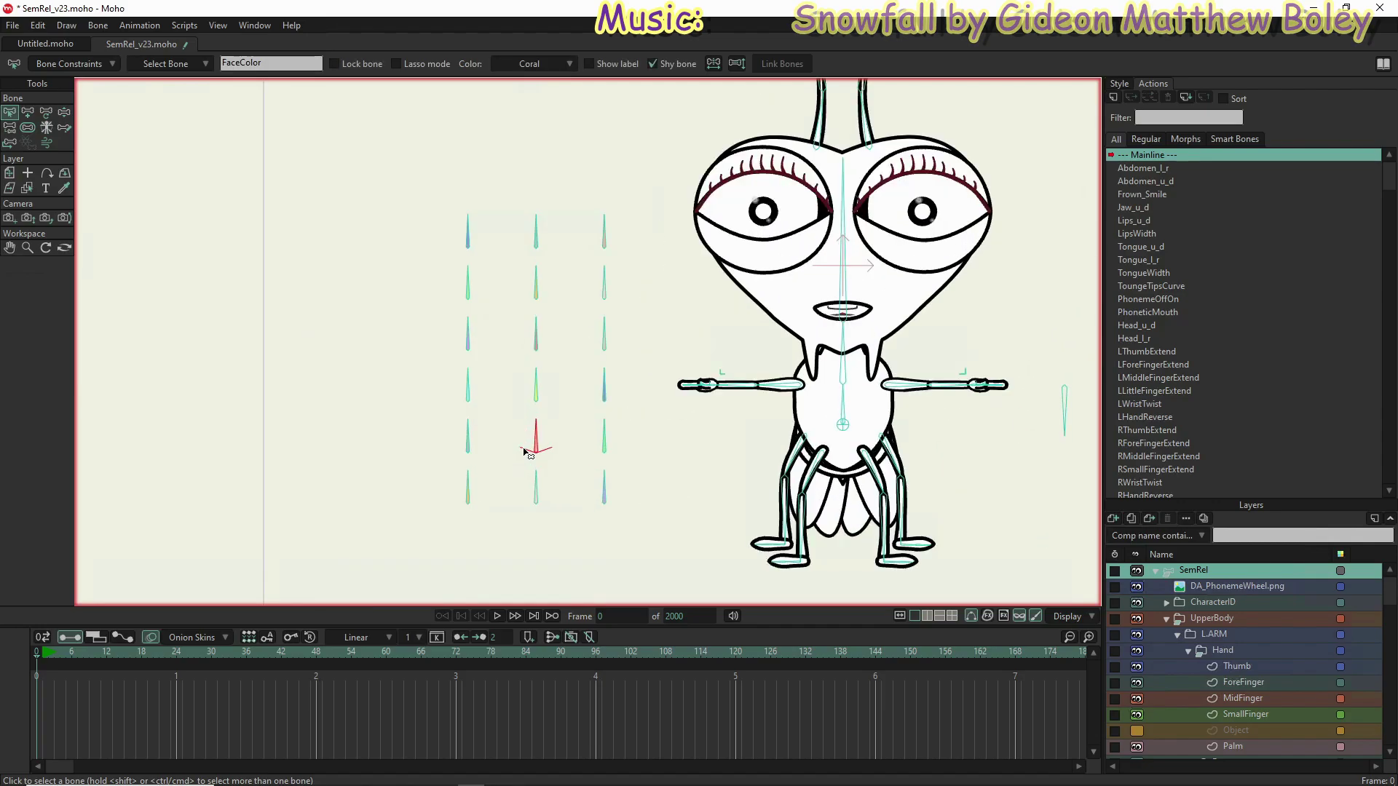
scroll(594, 436, "down", 5)
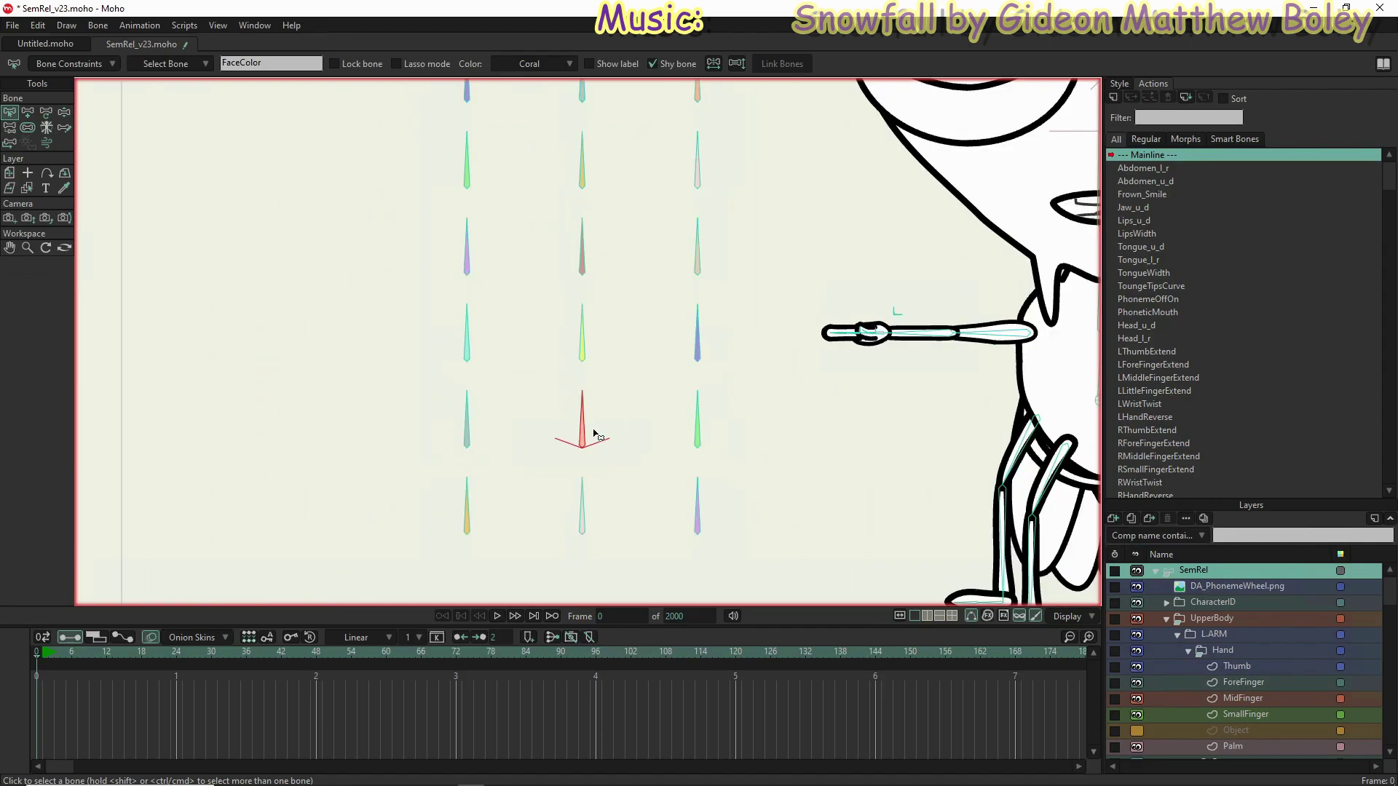
scroll(593, 435, "down", 3)
left_click_drag(564, 495, 561, 425)
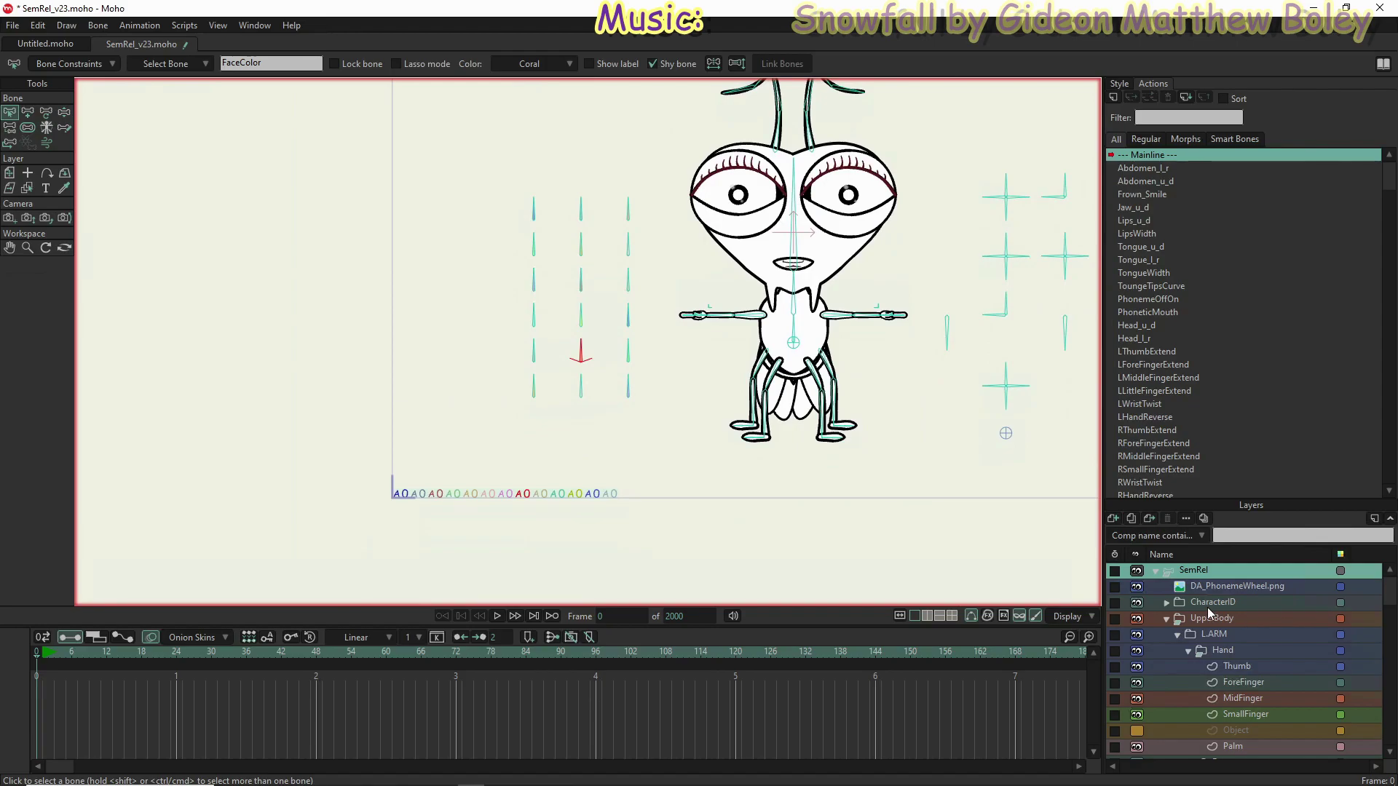
scroll(497, 494, "up", 4)
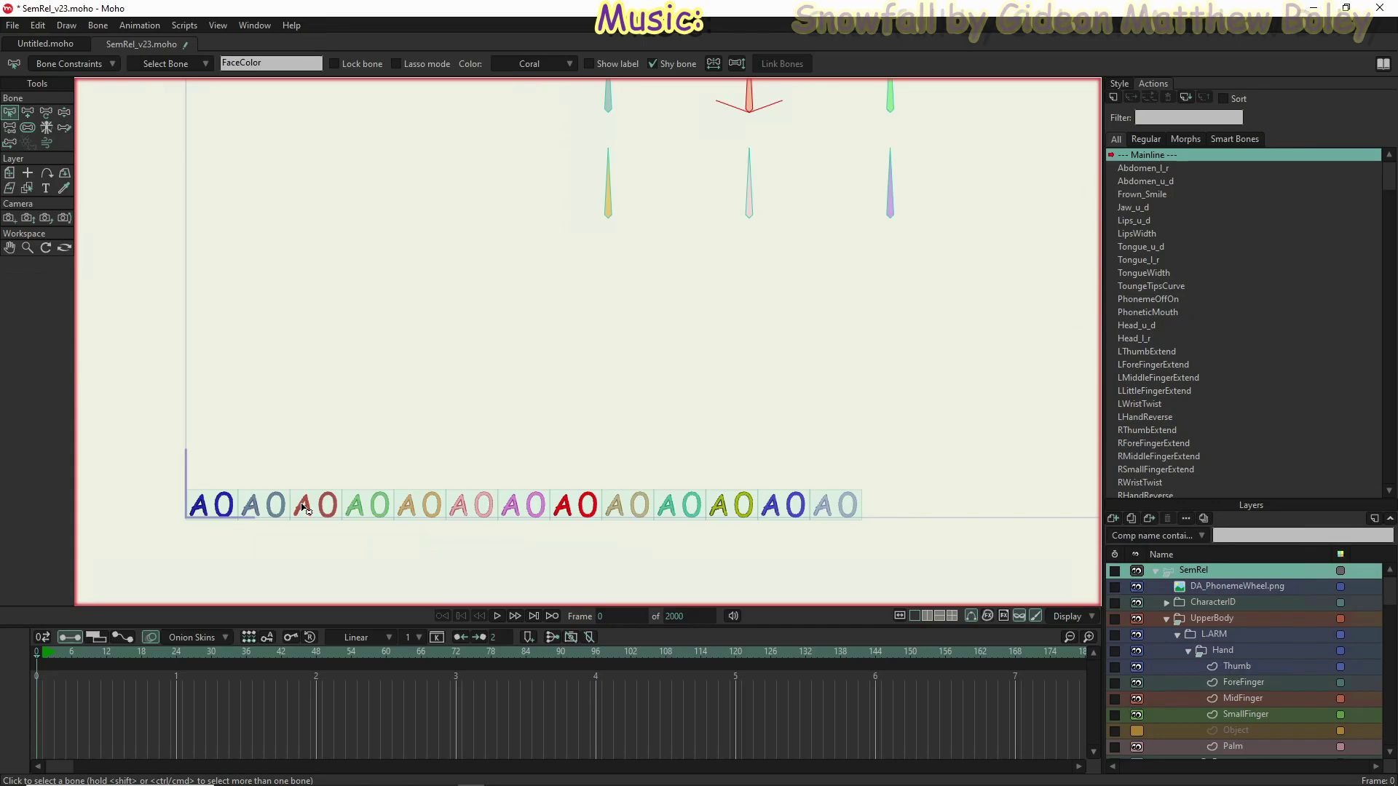
scroll(426, 455, "down", 4)
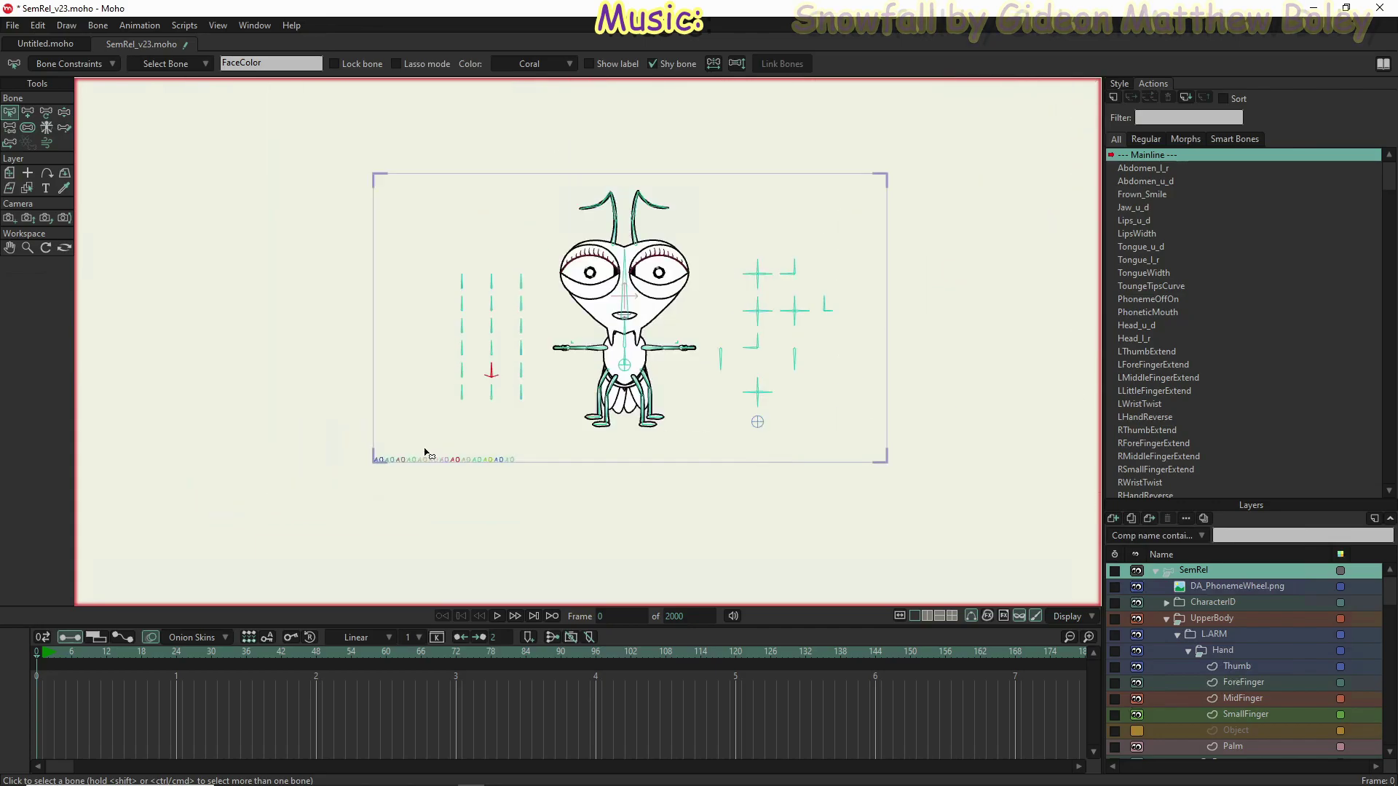
left_click(522, 283)
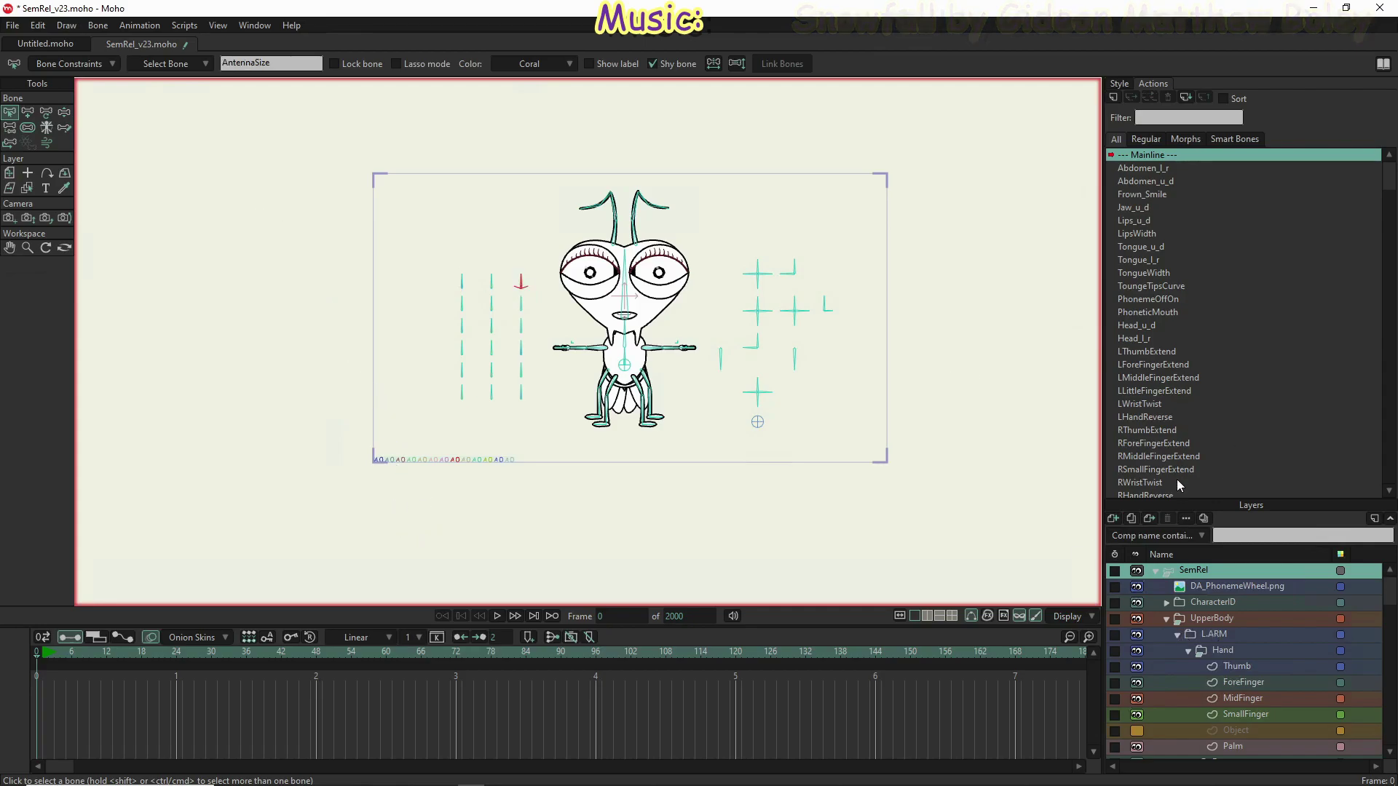
Step: Duplicate the C Antenna Size layer in the CharacterID group and move the copy below M Sex
left_click(1165, 603)
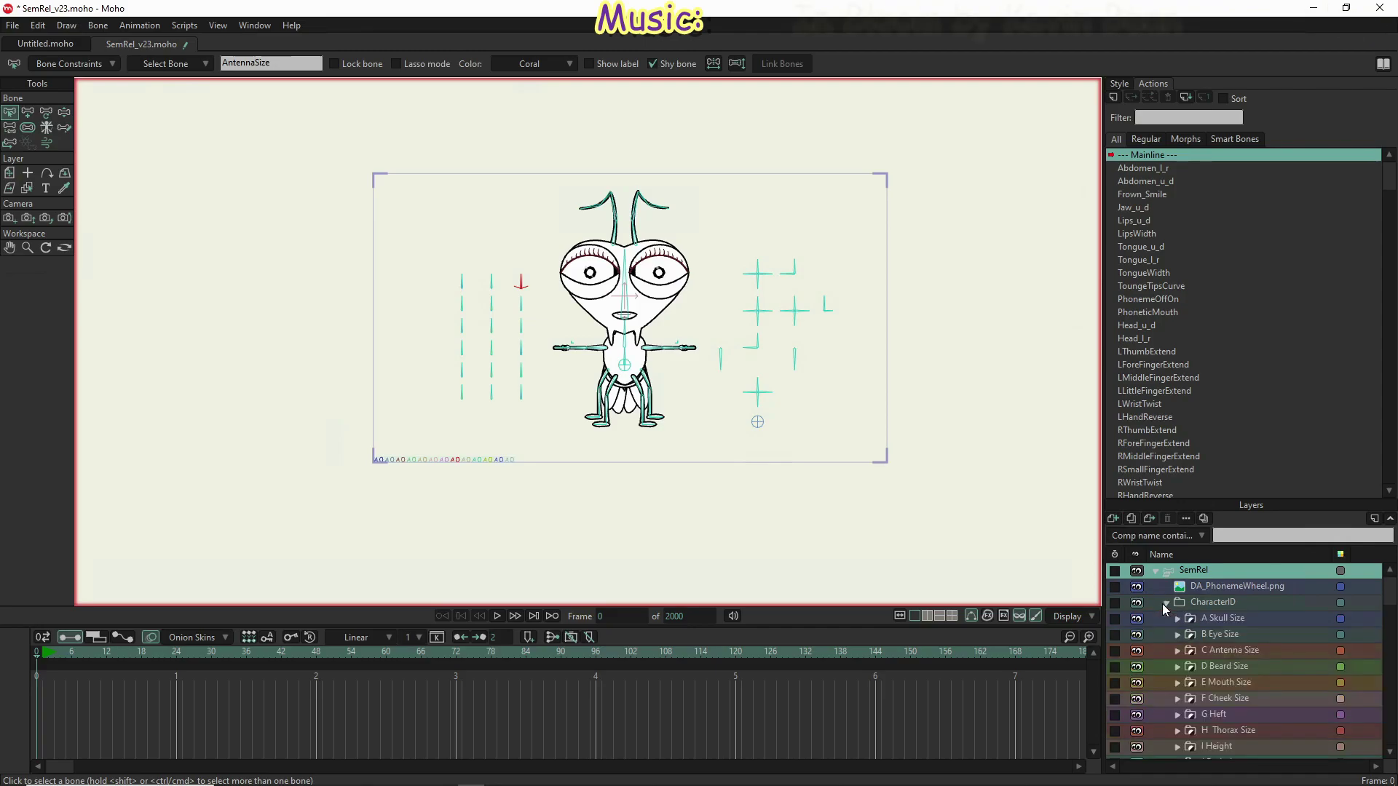
left_click(1269, 653)
left_click(1130, 522)
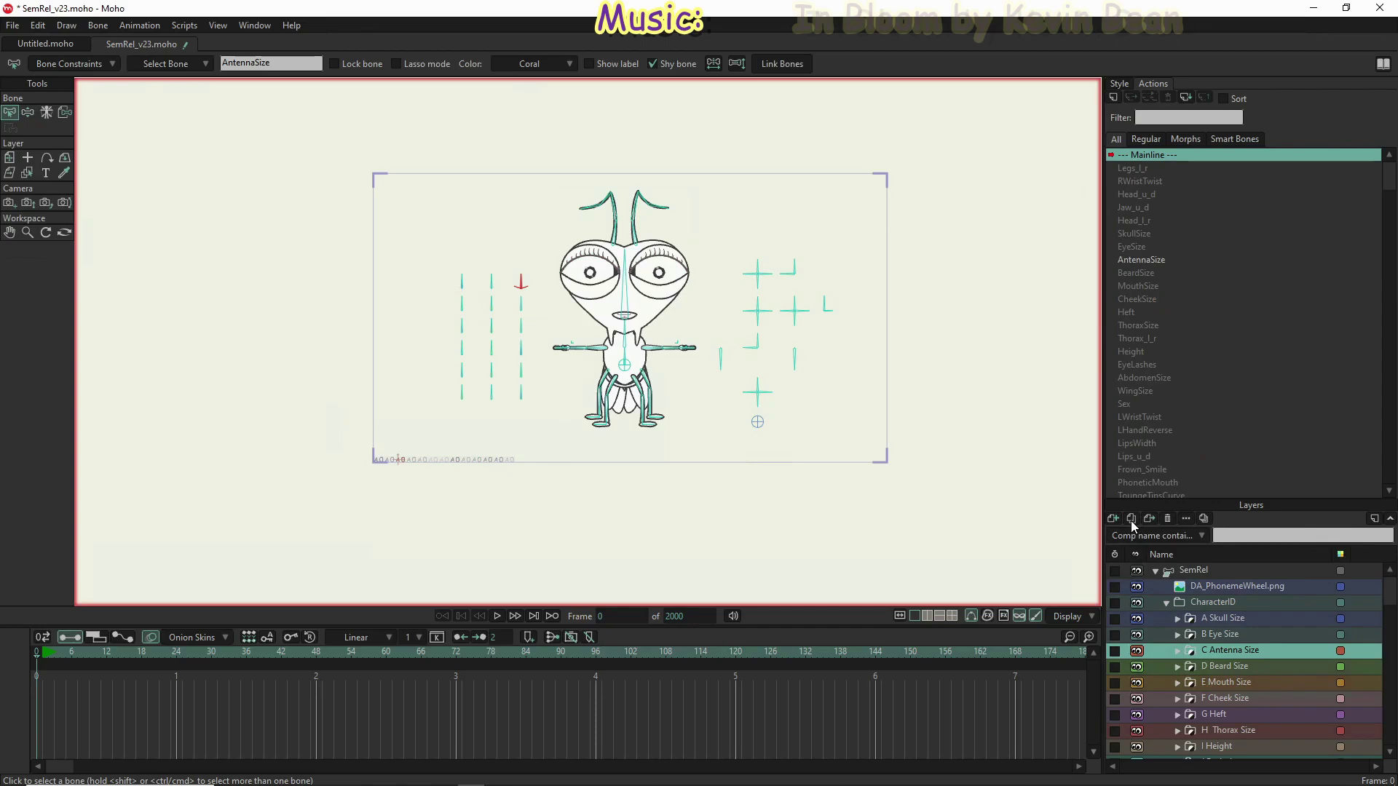
double_click(1246, 653)
left_click(1280, 651)
key("Return")
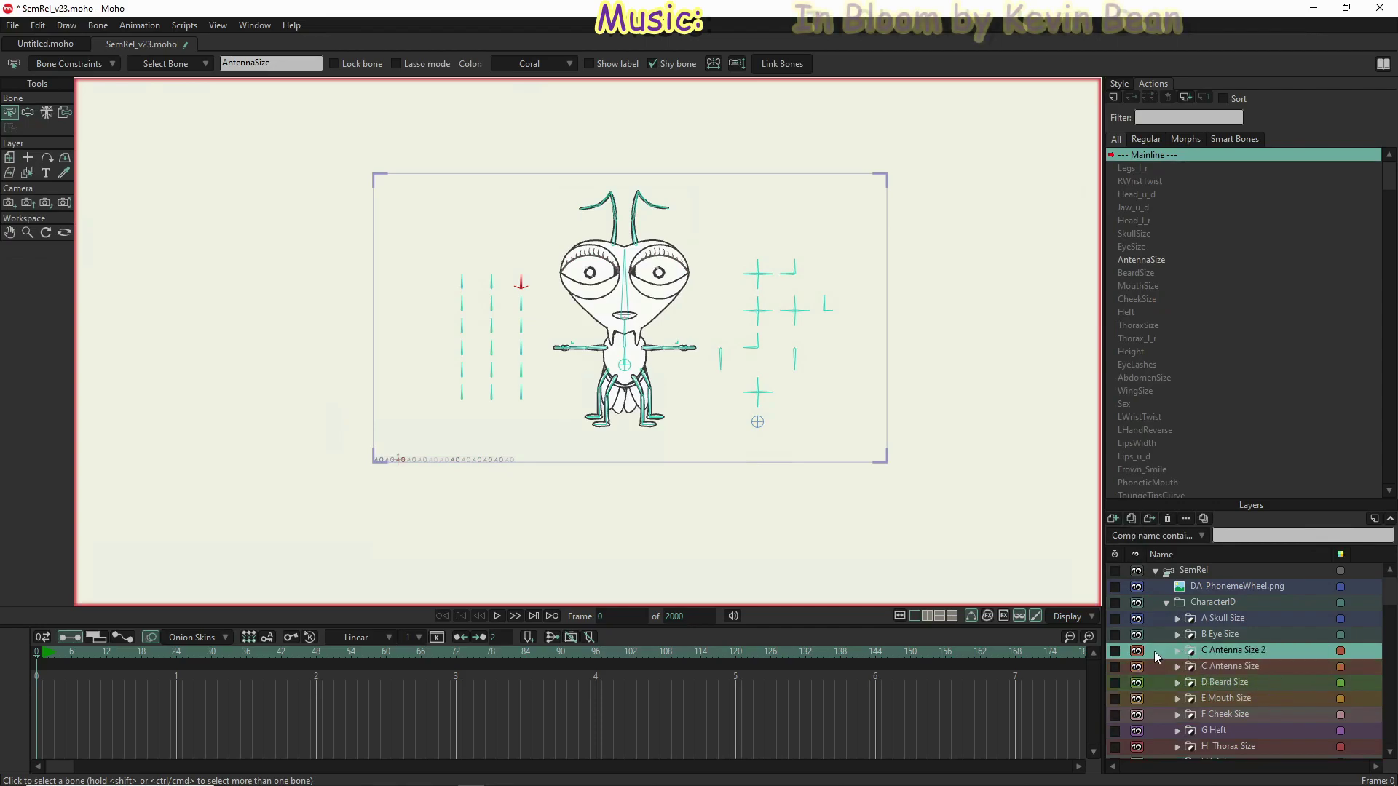
scroll(1167, 757, "down", 1)
left_click_drag(1169, 765, 1241, 648)
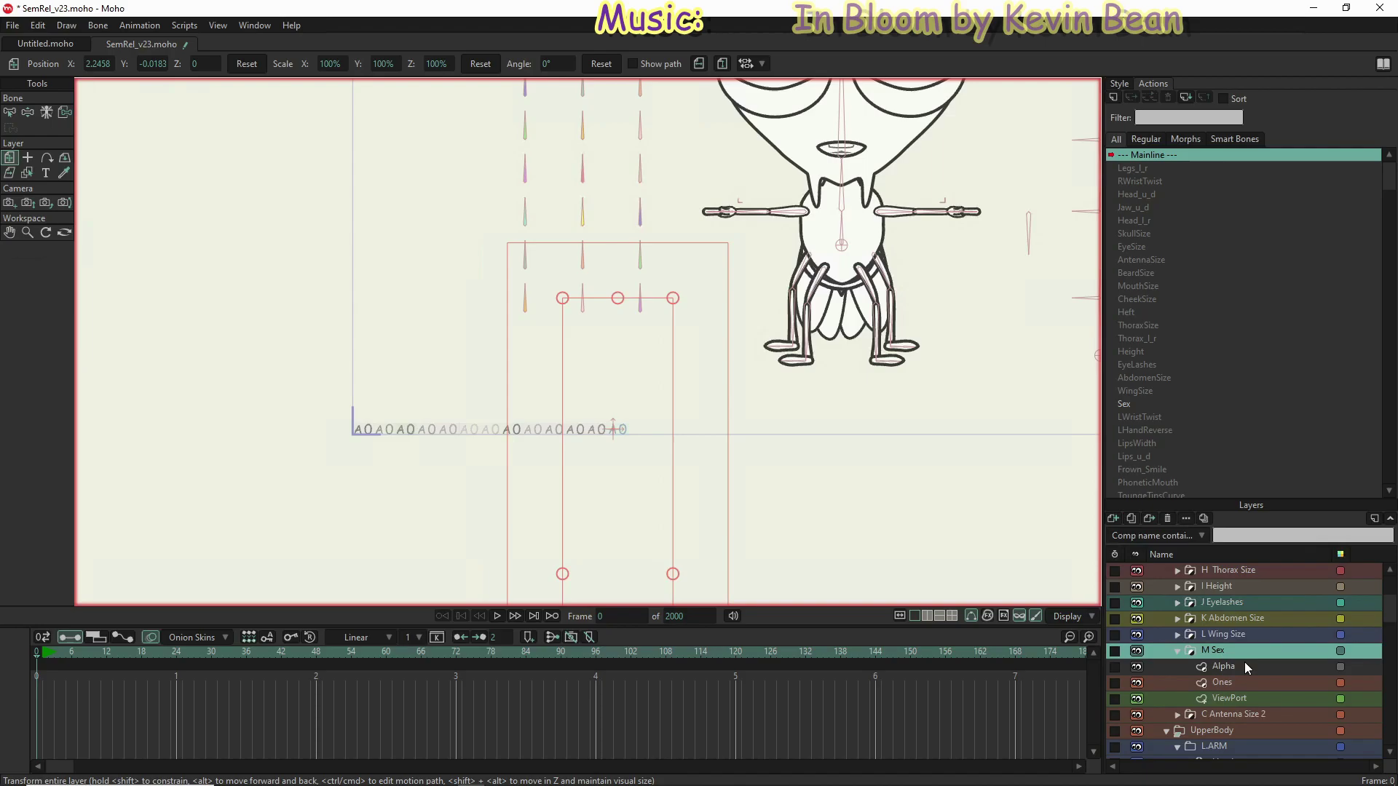
Step: Move the Antenna Size copy to the end of the letter row at X about 2.43 and rename it N FaceColor
left_click(1225, 715)
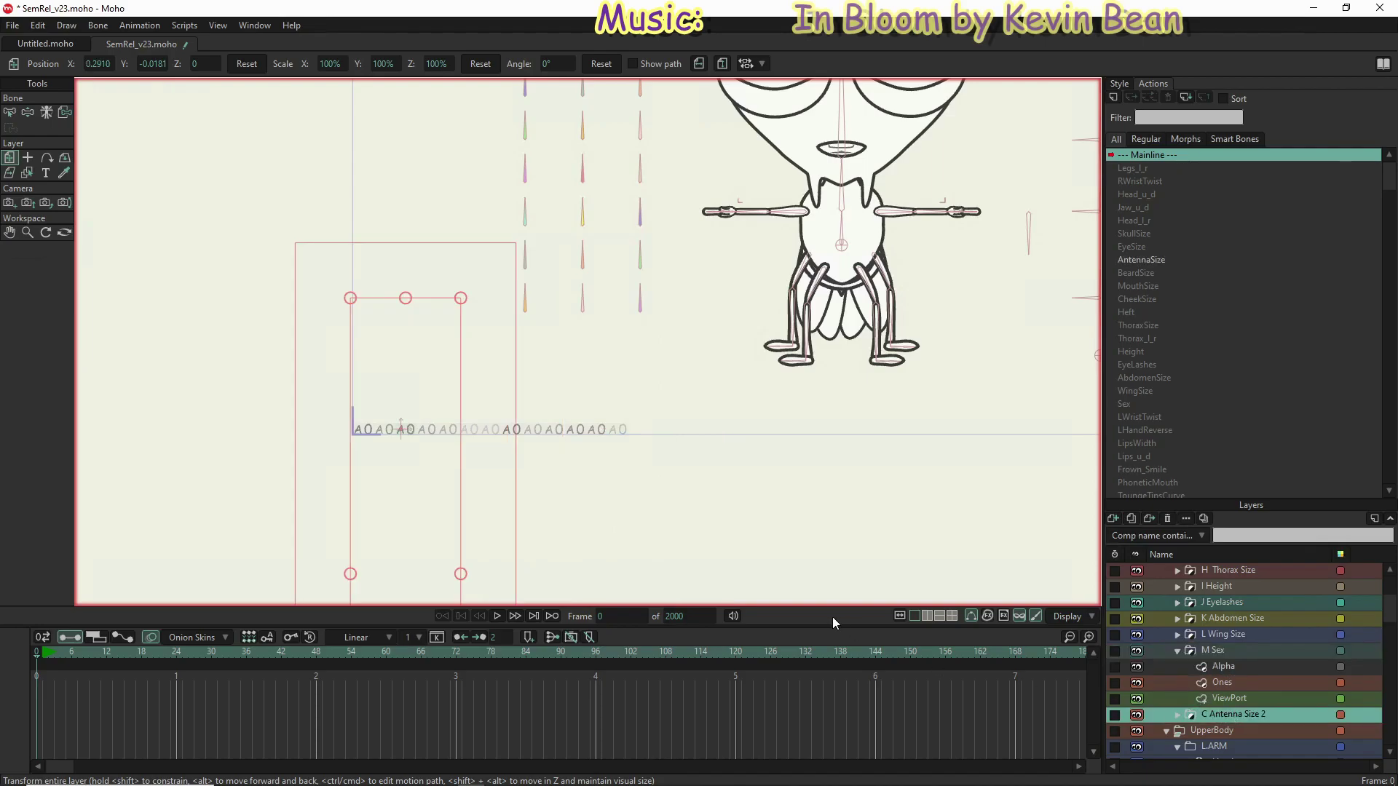
left_click_drag(390, 500, 622, 534)
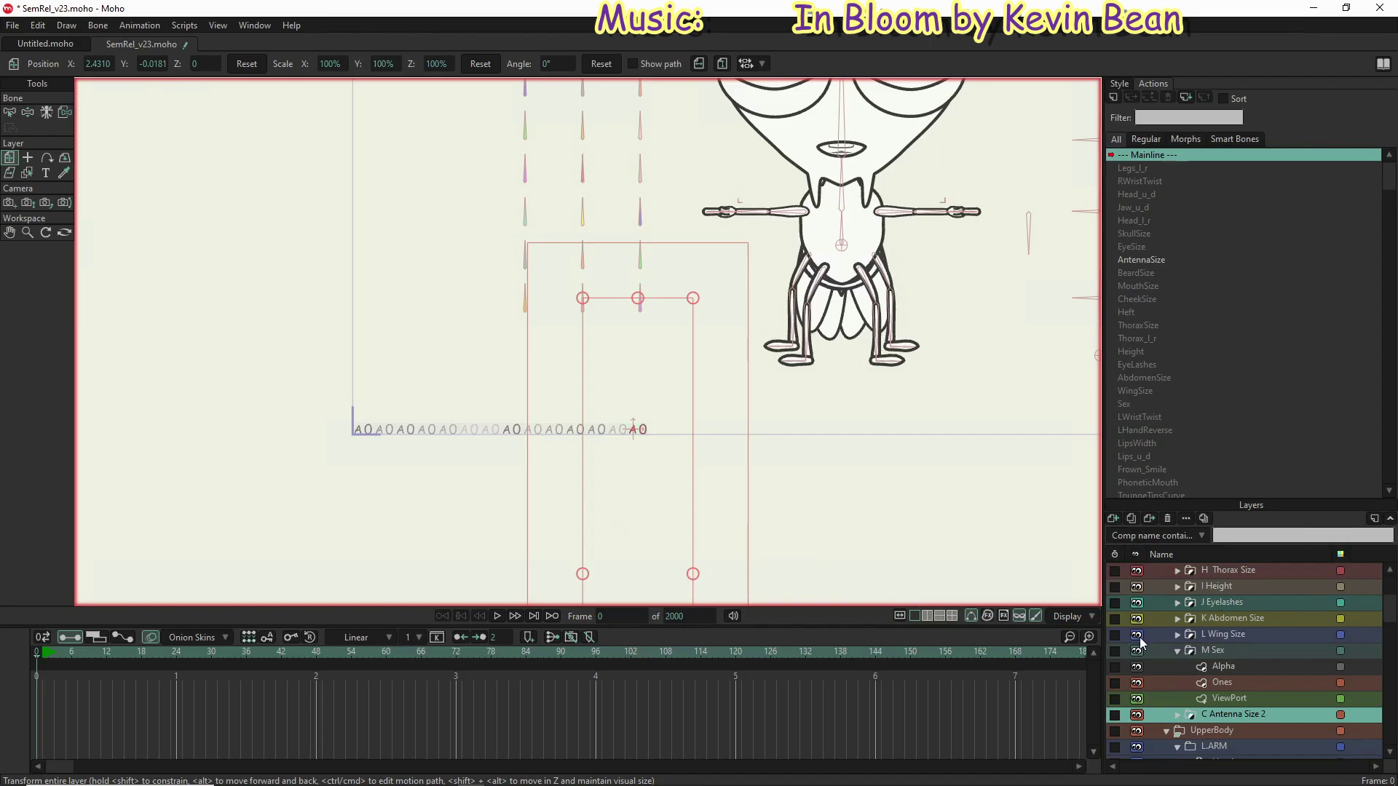
double_click(1242, 714)
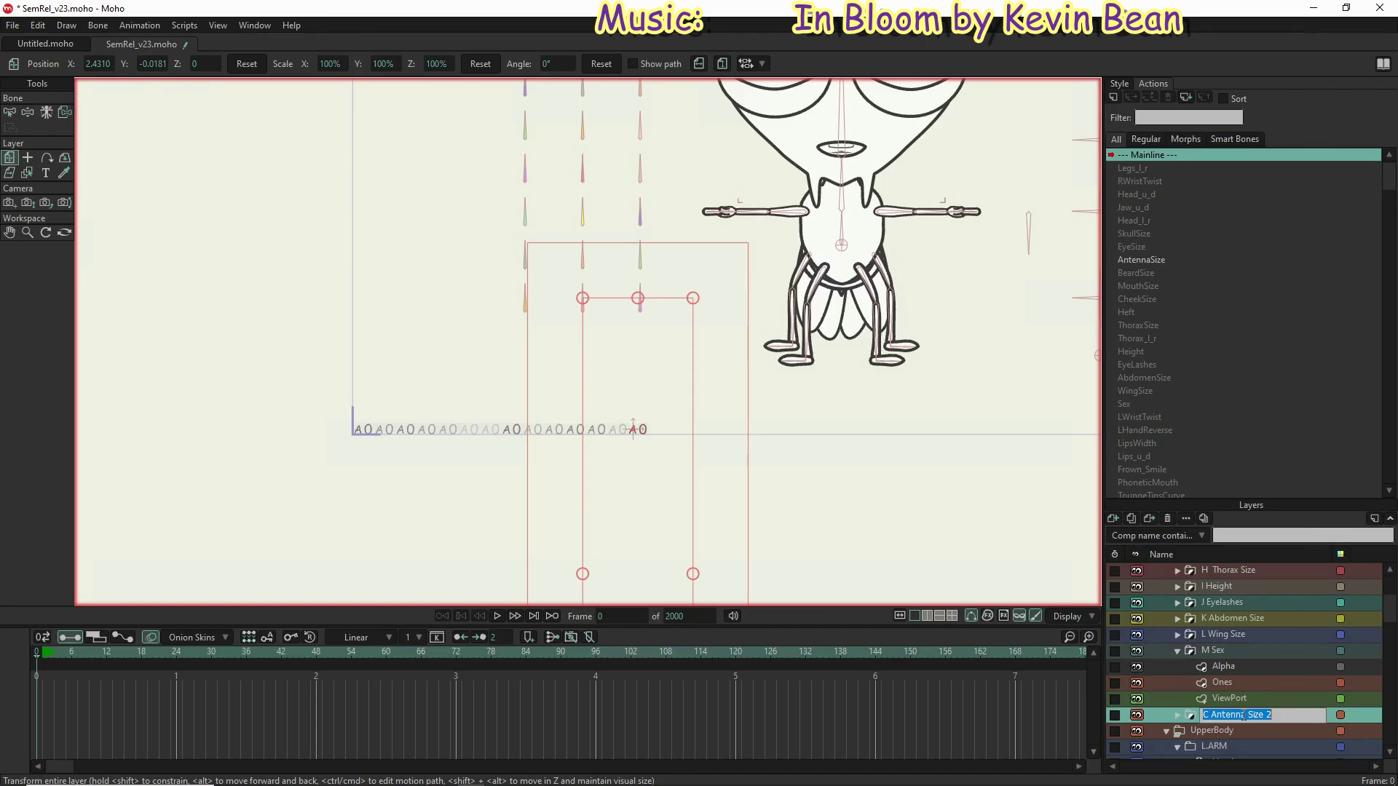
type("N FaceColor")
key("Return")
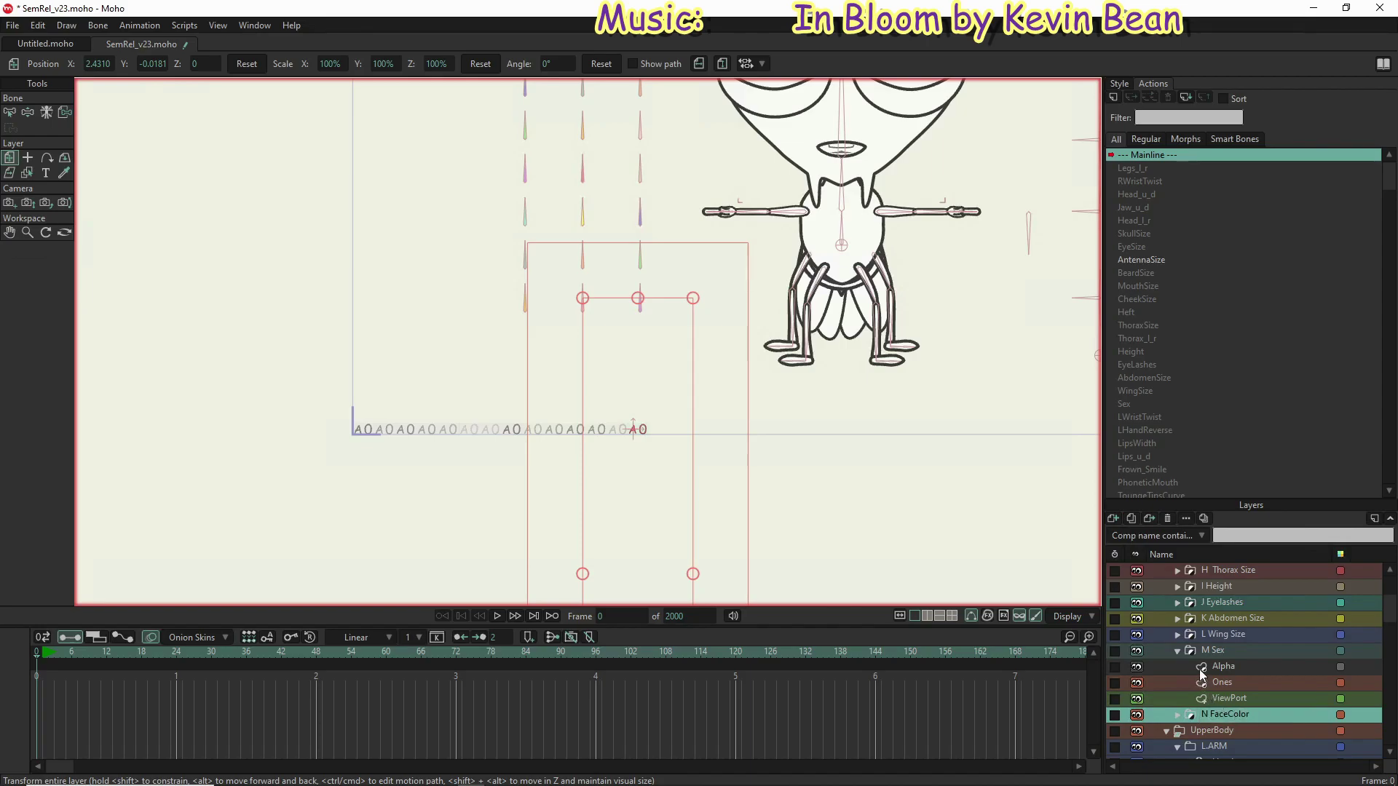
left_click(1177, 652)
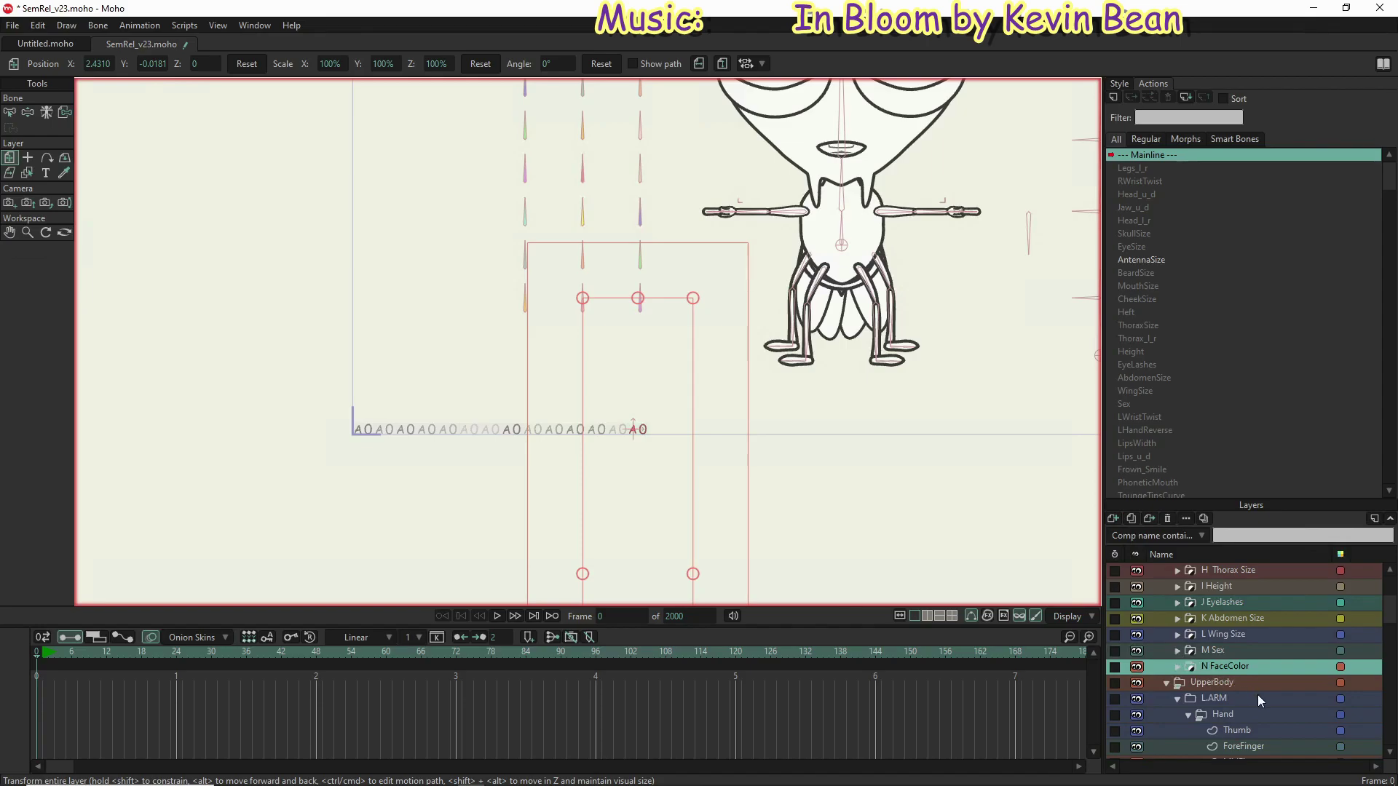
Step: Duplicate the D Beard Size layer and move the copy below N FaceColor in the CharacterID group
scroll(1238, 644, "up", 1)
scroll(1237, 641, "up", 2)
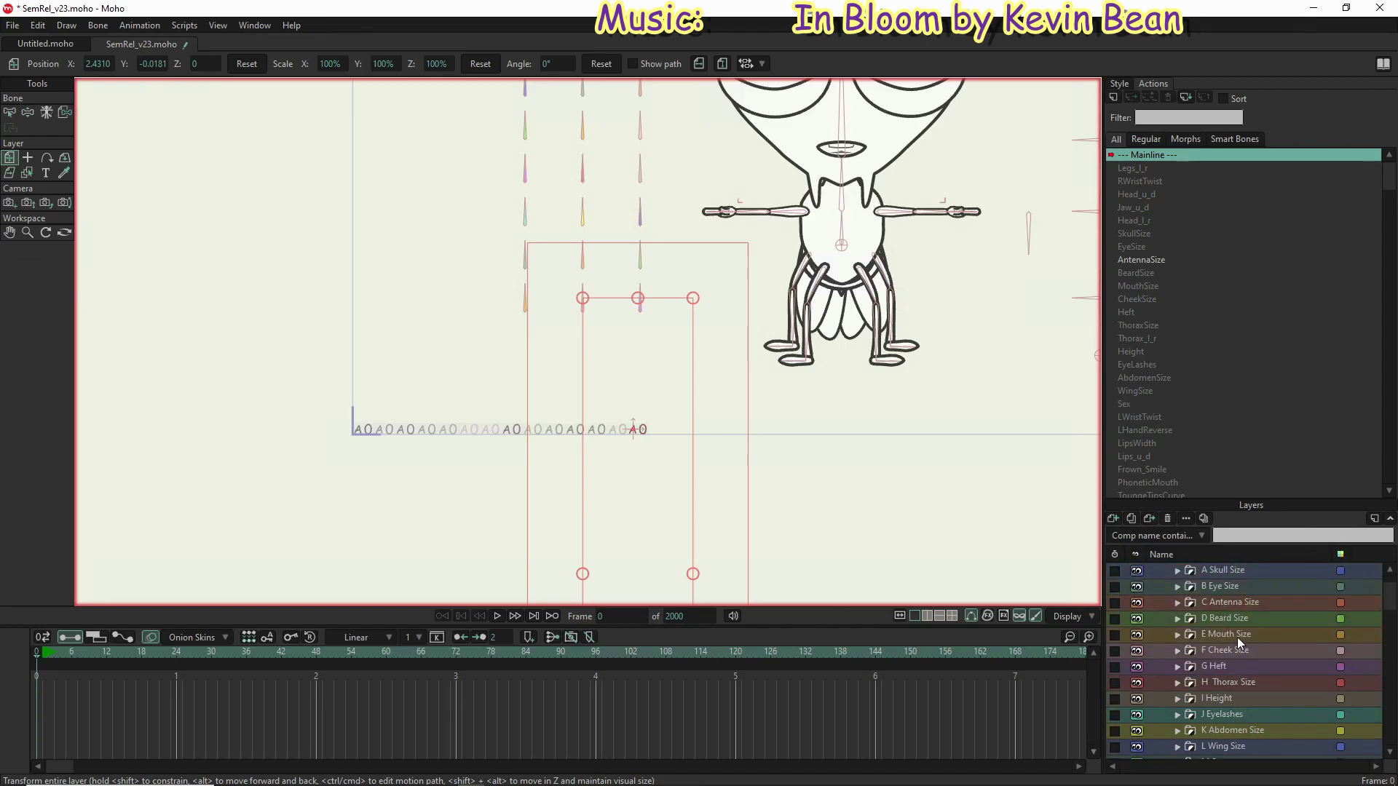
left_click(1243, 618)
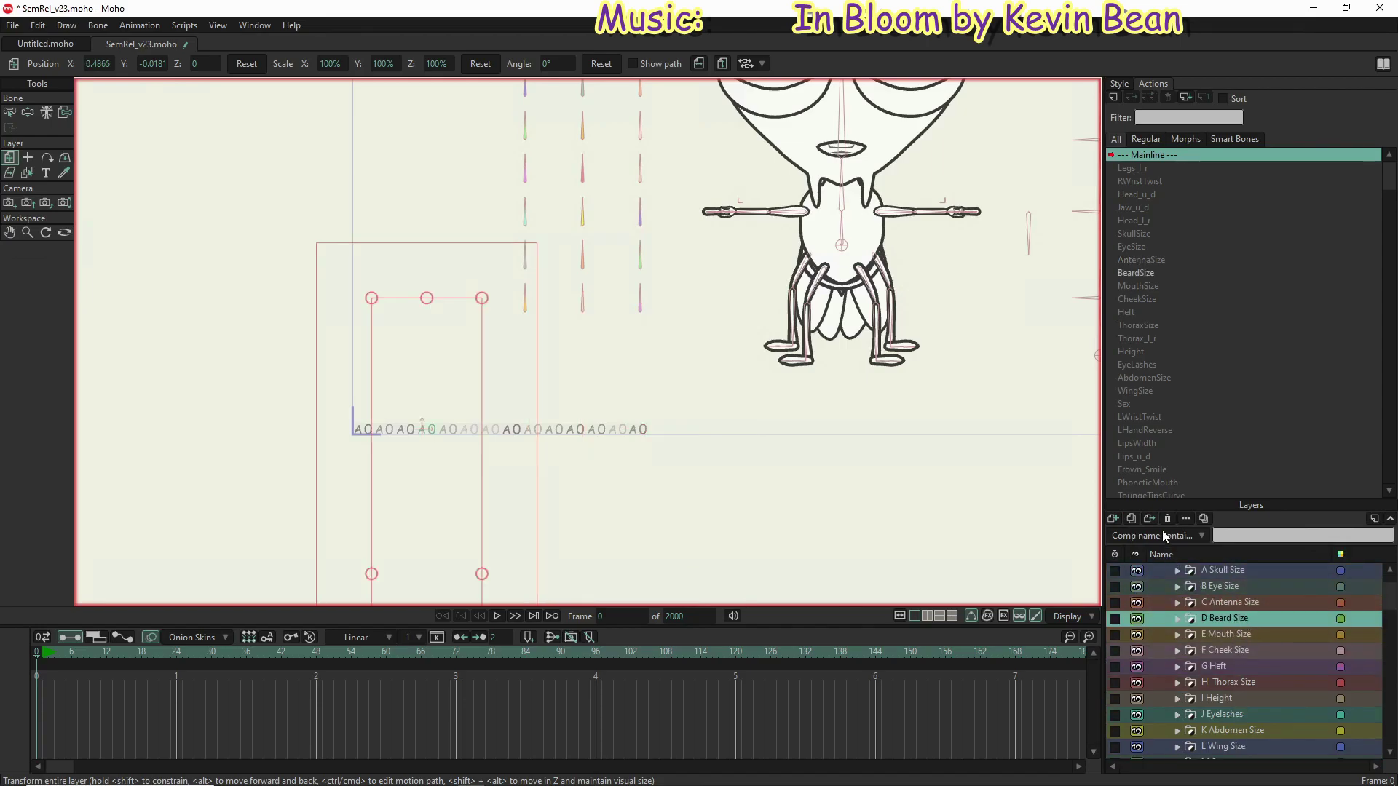
left_click(1130, 518)
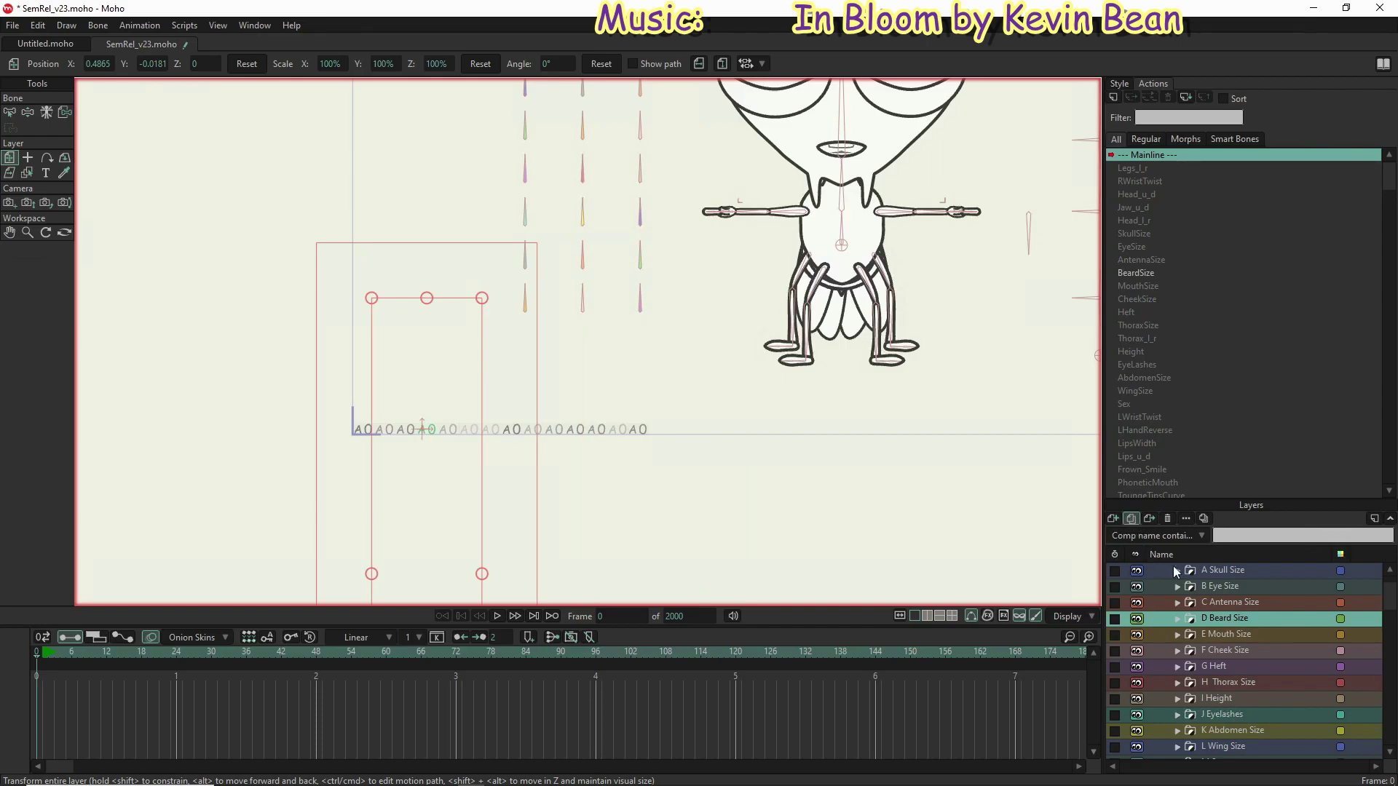
double_click(1252, 624)
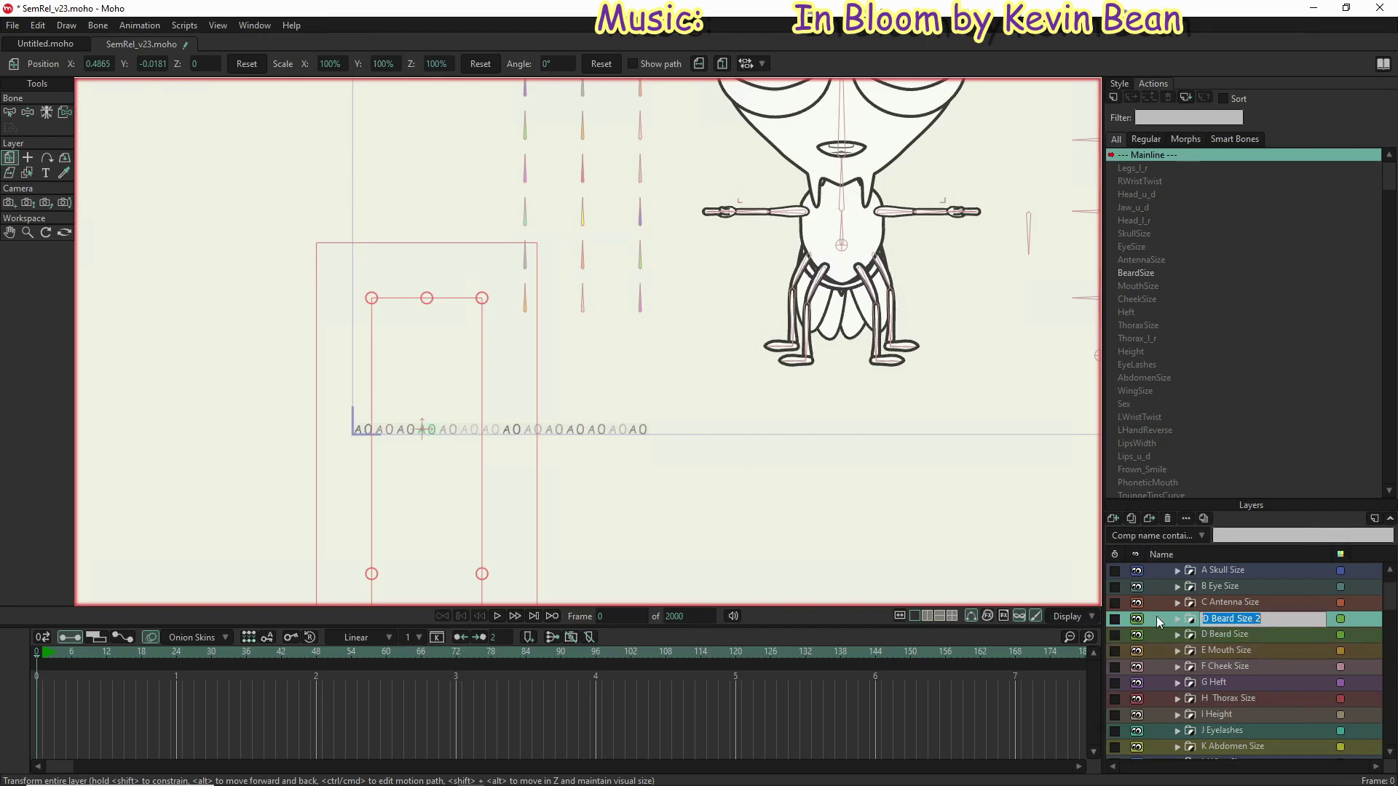
key("Return")
left_click_drag(1156, 616, 1243, 728)
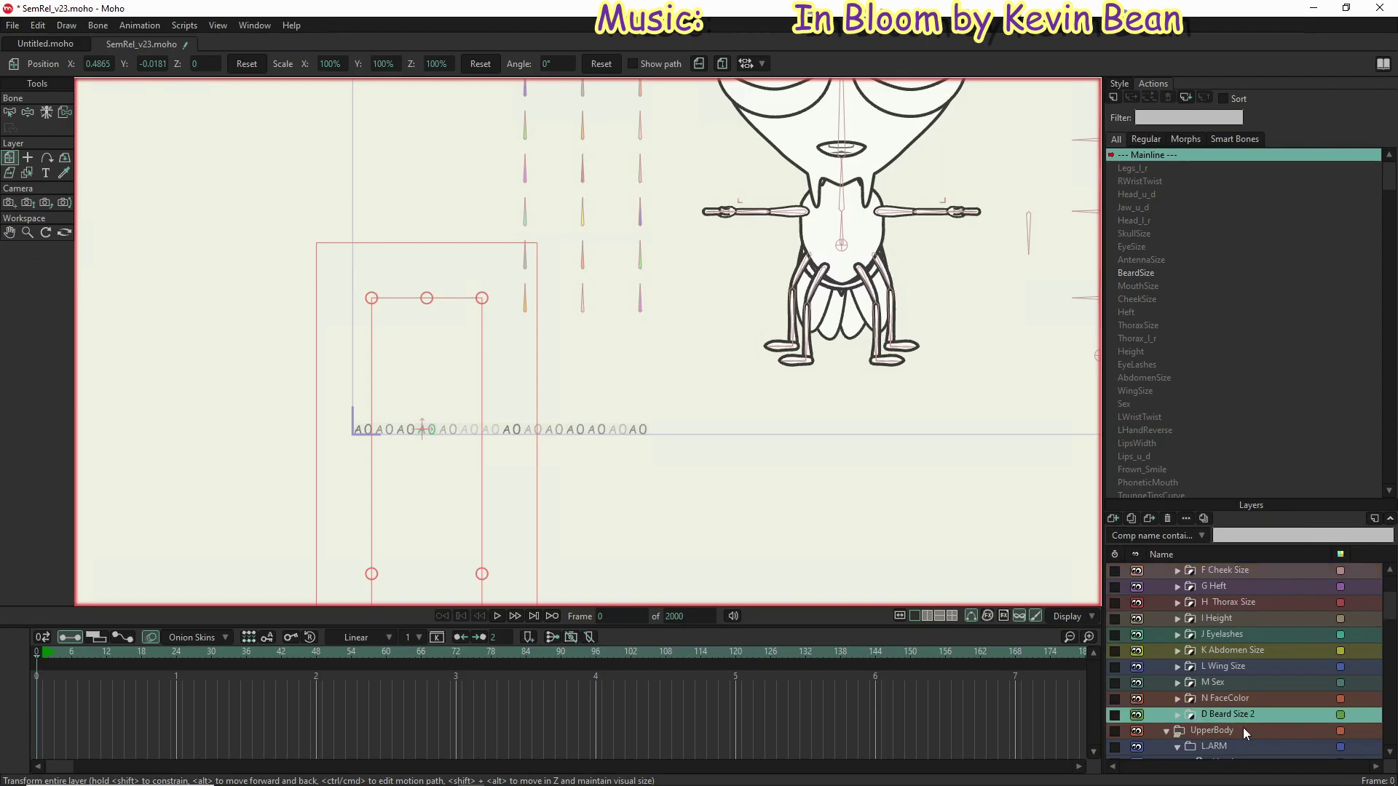
Step: Rename the Beard Size copy O BodyColor and place its letters at the row's end at X about 2.61
double_click(1239, 718)
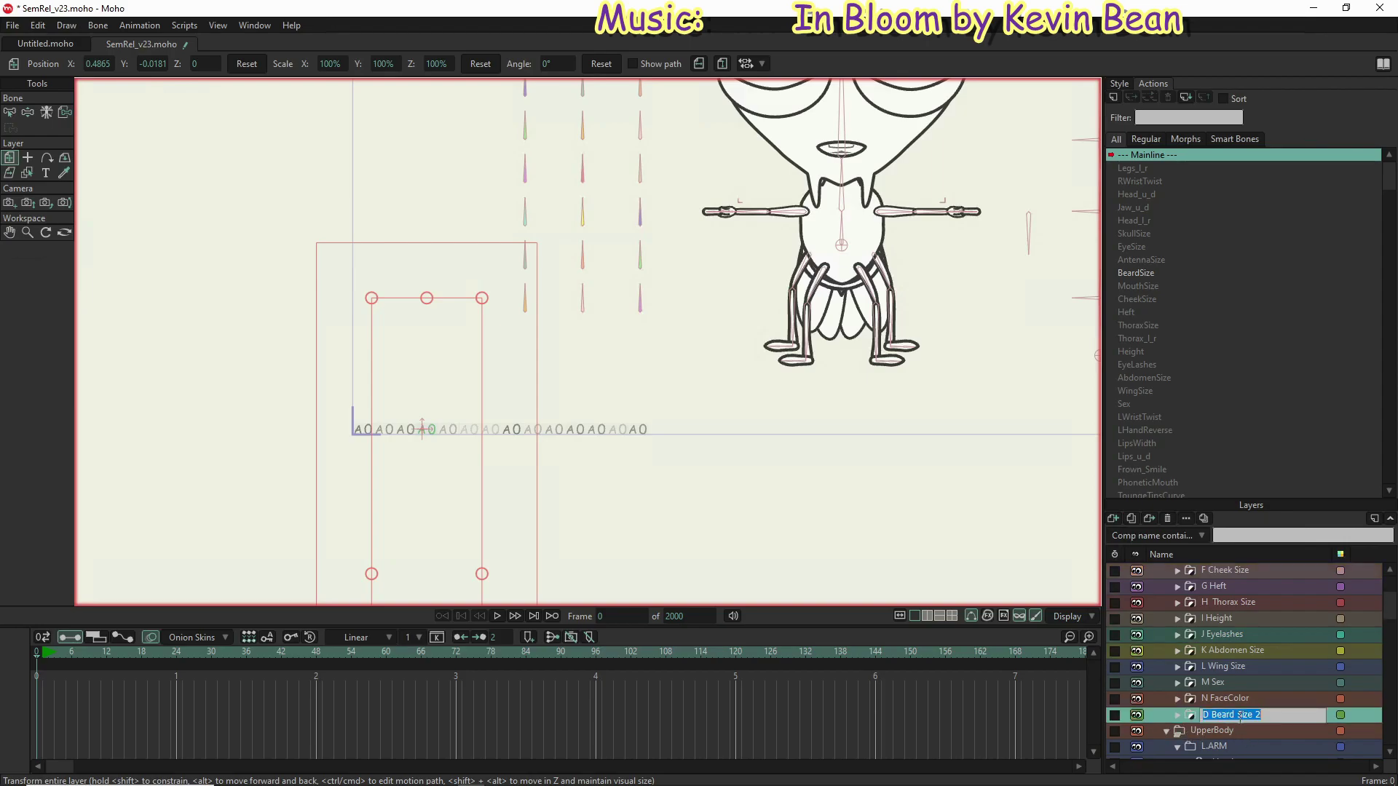
type("O")
type("d")
key("Return")
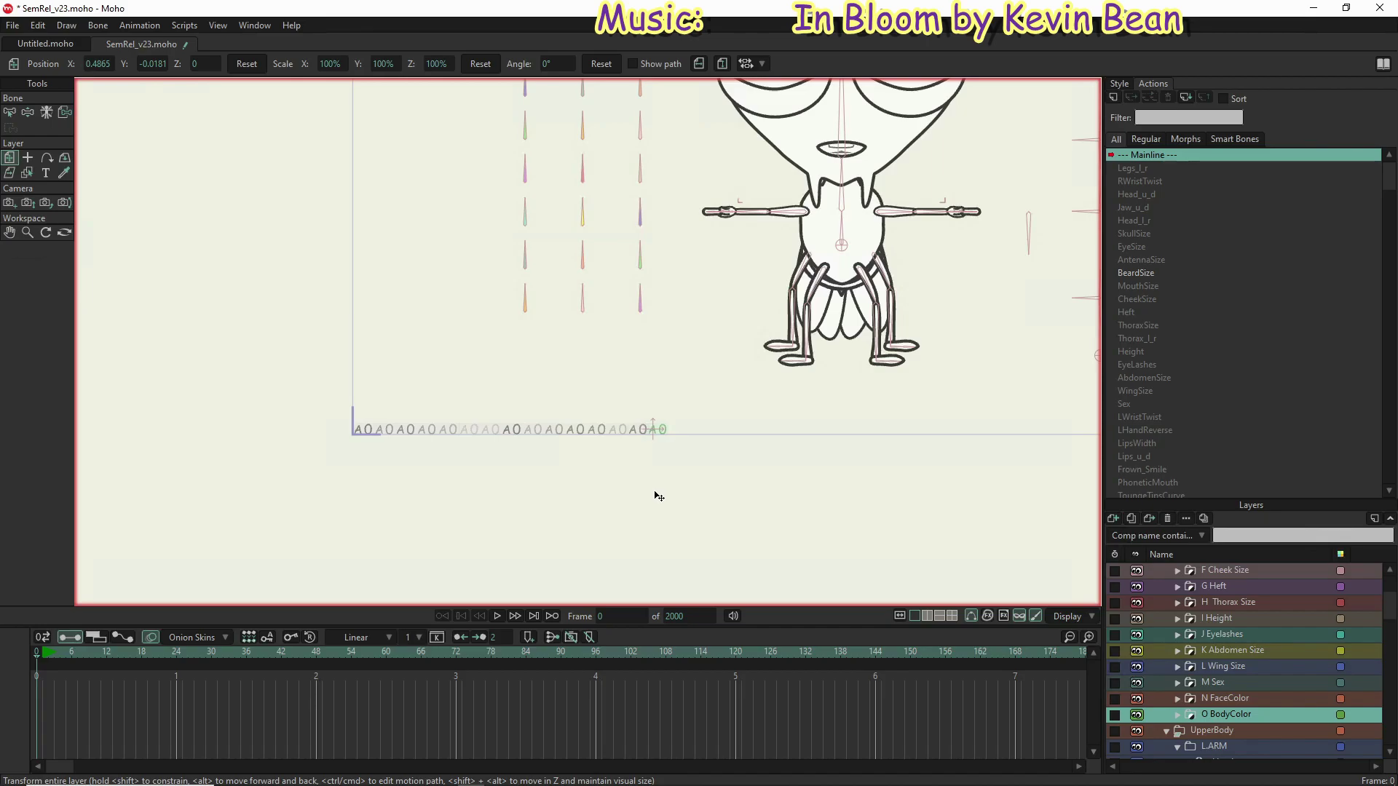
left_click_drag(659, 496, 739, 537)
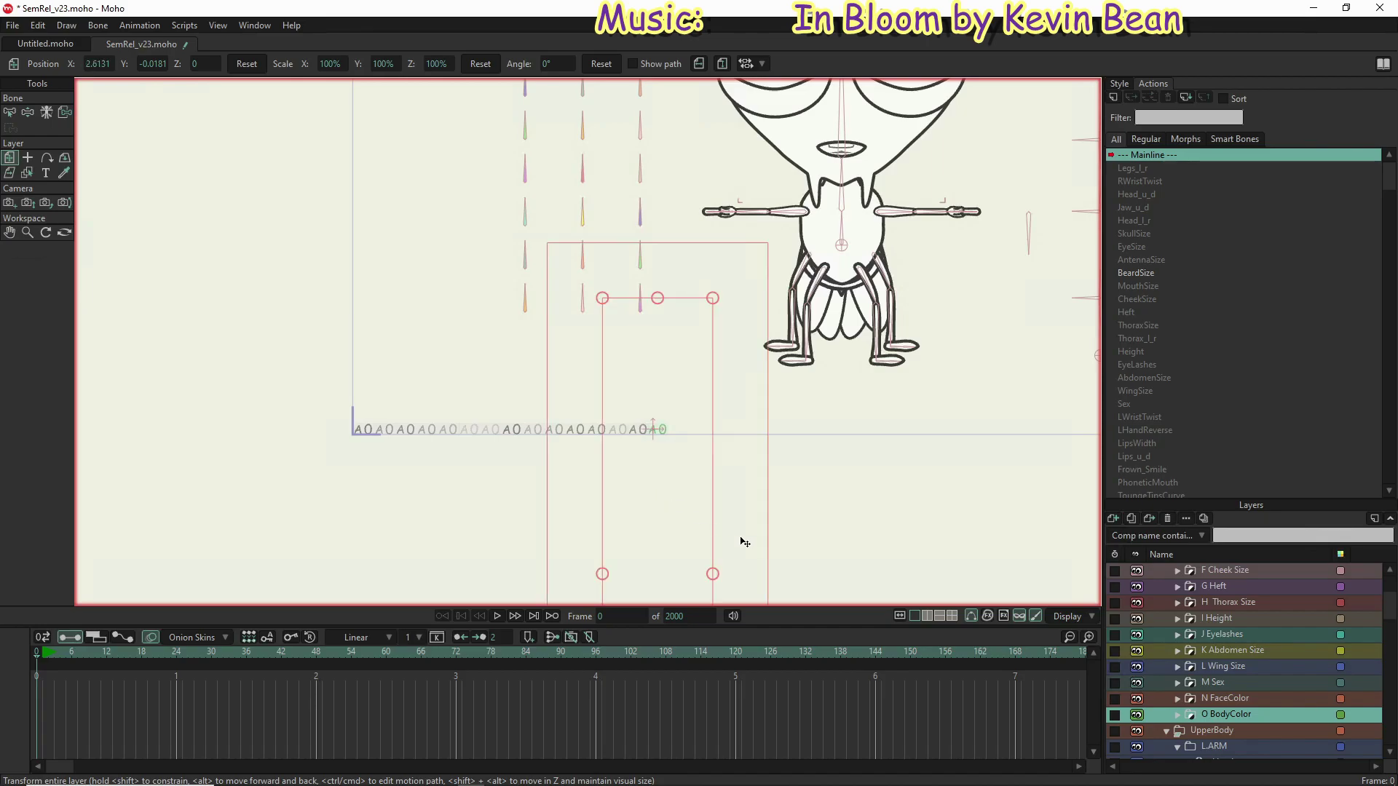
Step: Duplicate the E Mouth Size layer and move the copy directly below N FaceColor
left_click(1262, 635)
scroll(1262, 636, "up", 2)
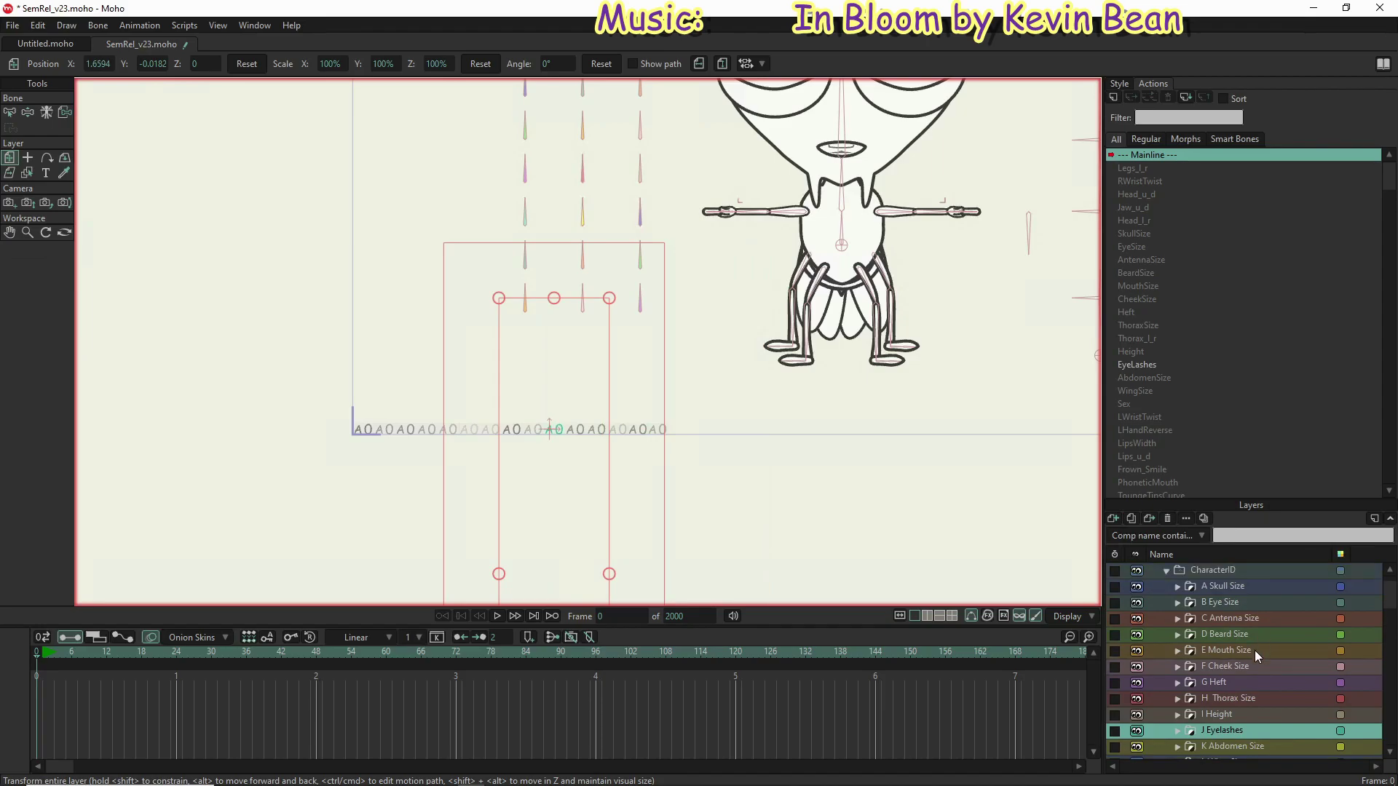
left_click(1255, 650)
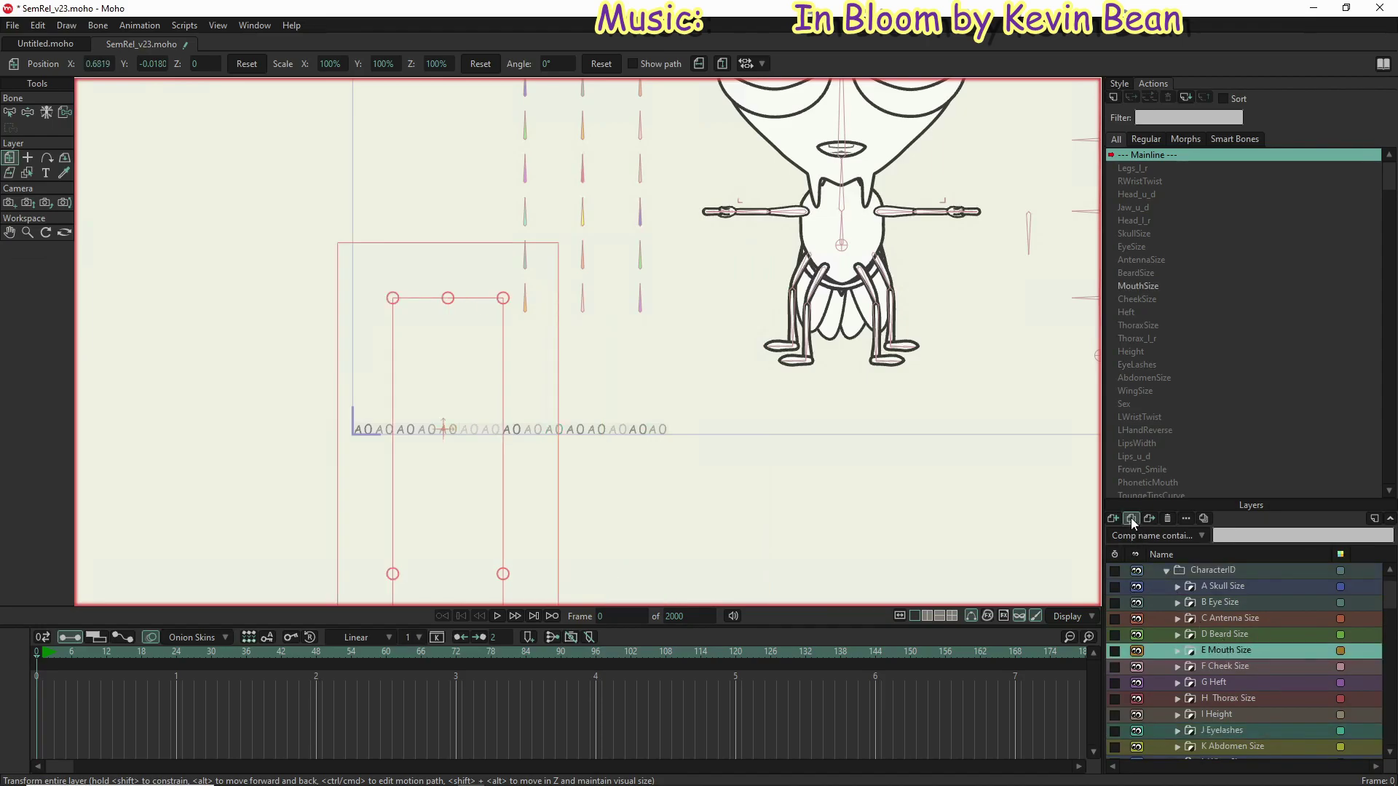
key("ctrl+d")
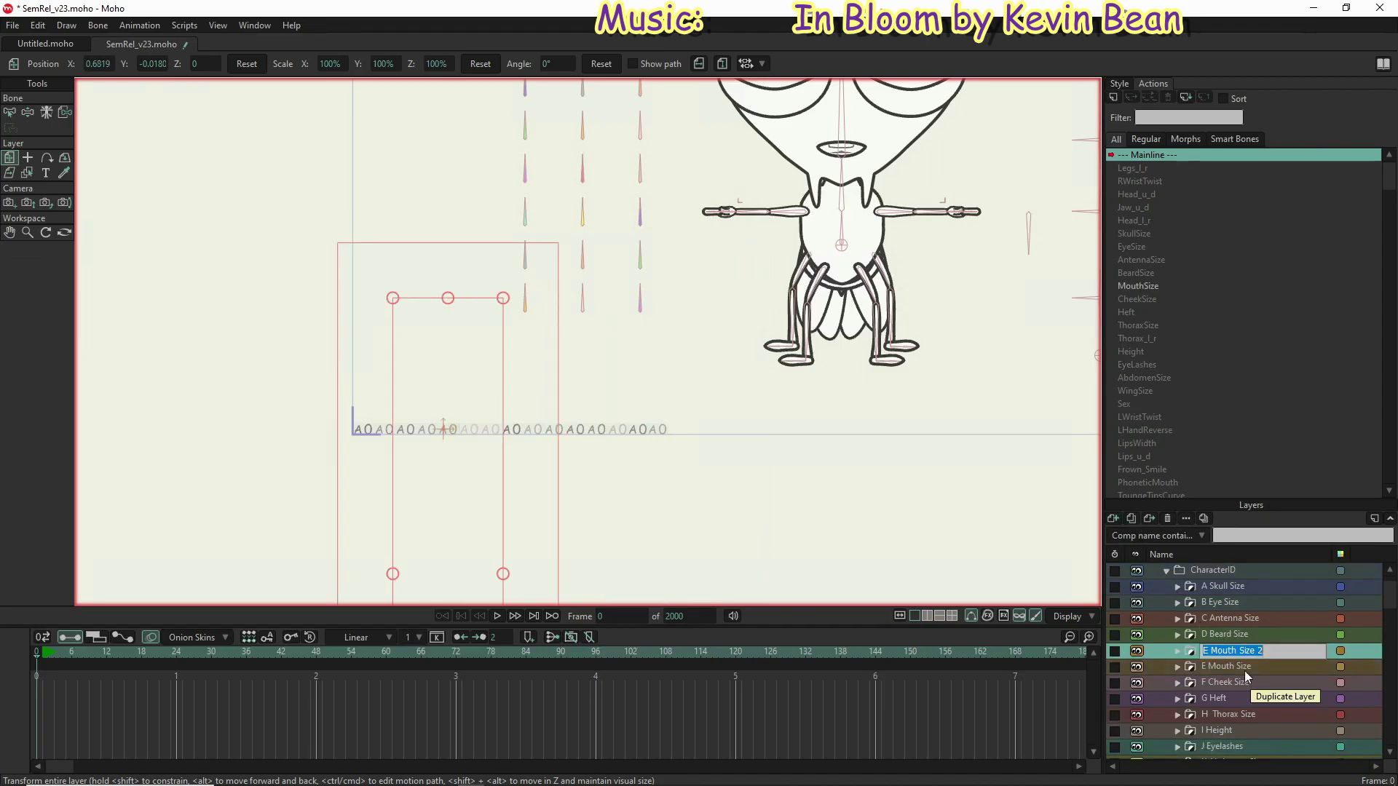
left_click(1164, 649)
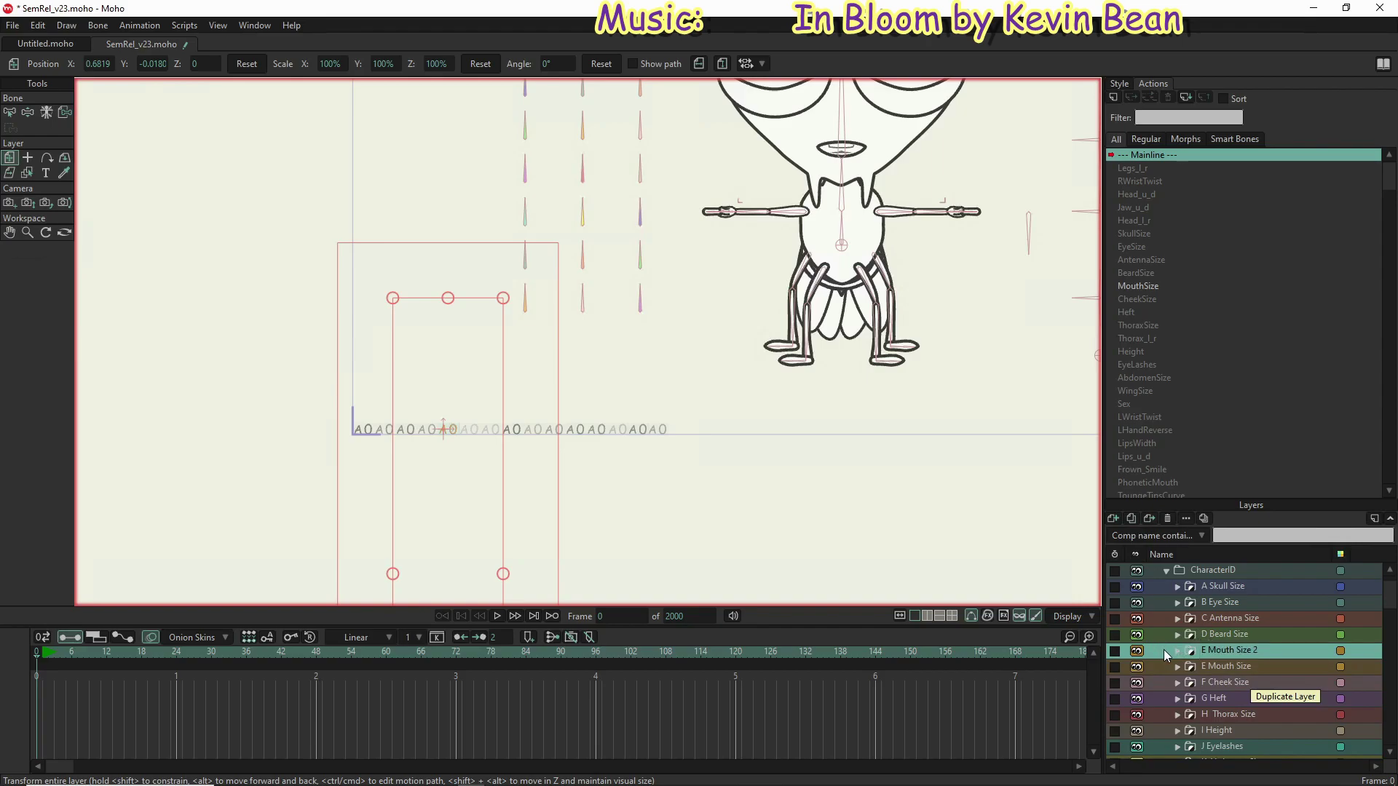
left_click_drag(1170, 730, 1253, 715)
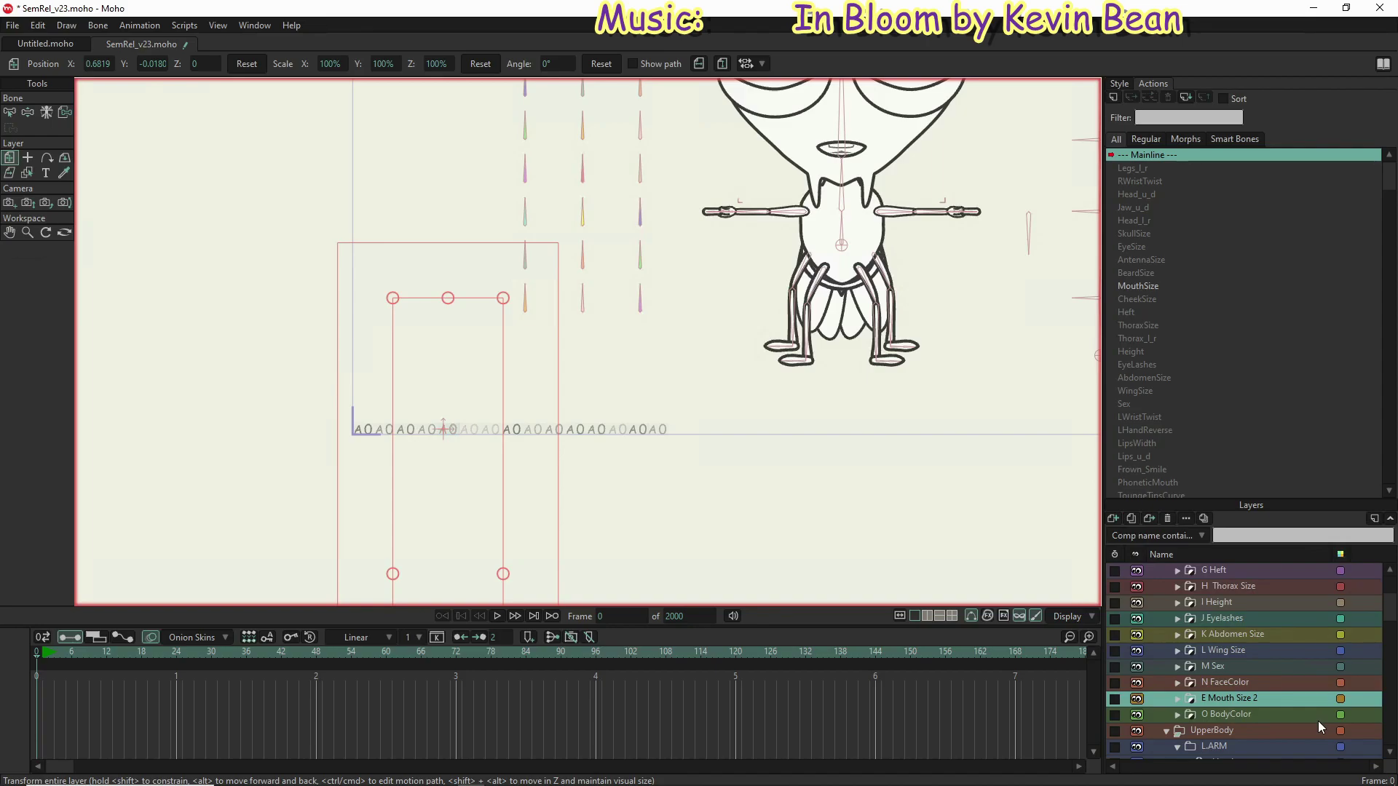
Step: Rename the Mouth Size copy P LegColor and reorder the layers so O BodyColor sits above it
double_click(1278, 697)
type("P Leg")
type("Color")
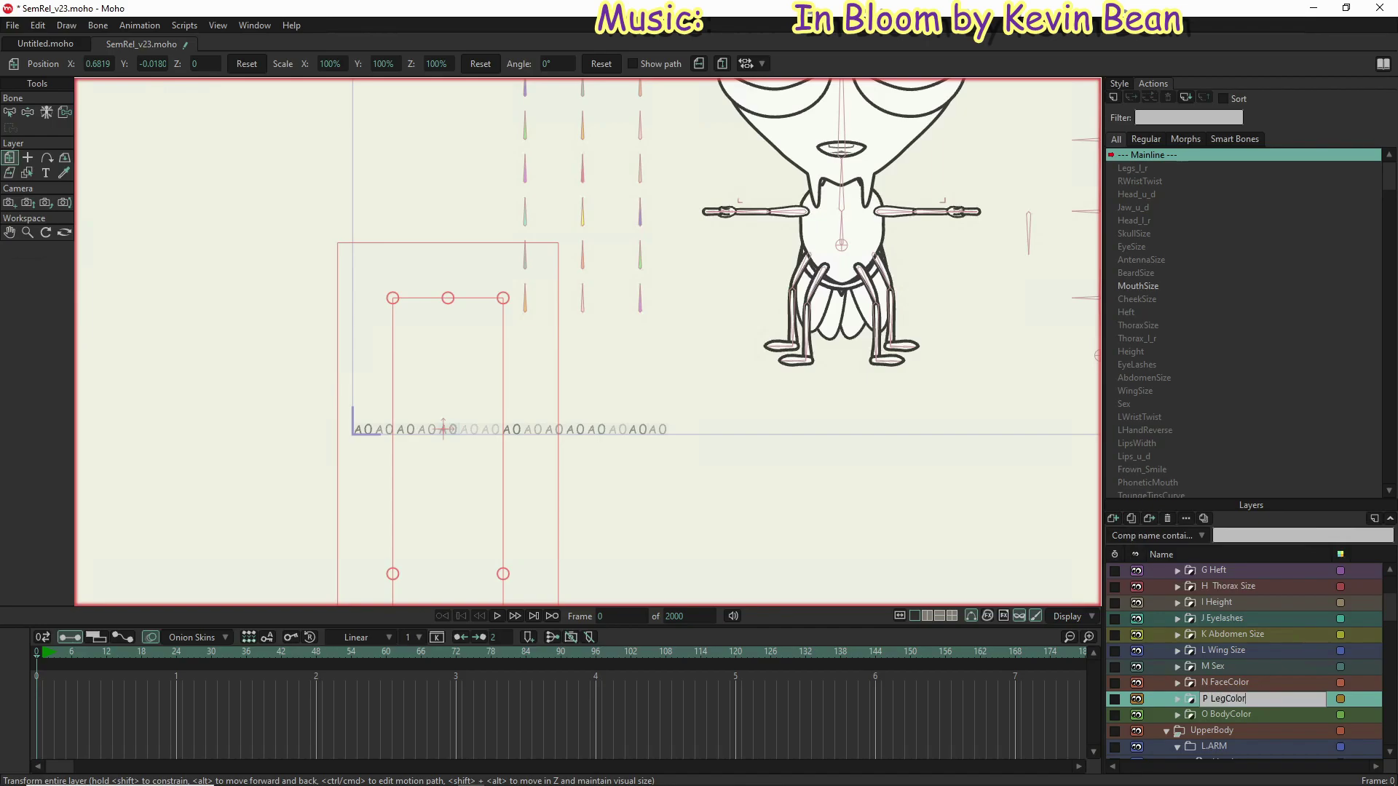
key("Return")
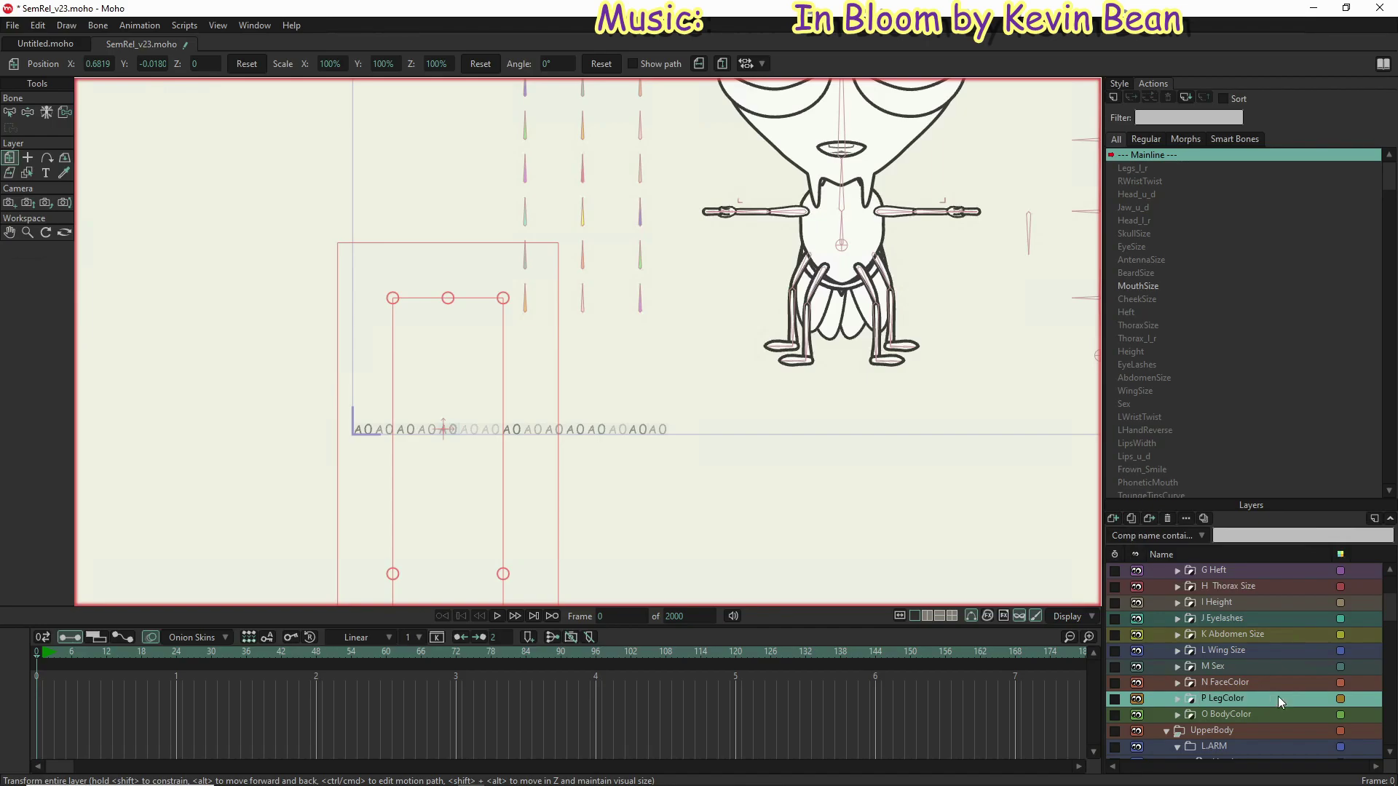
left_click_drag(1251, 715, 1244, 697)
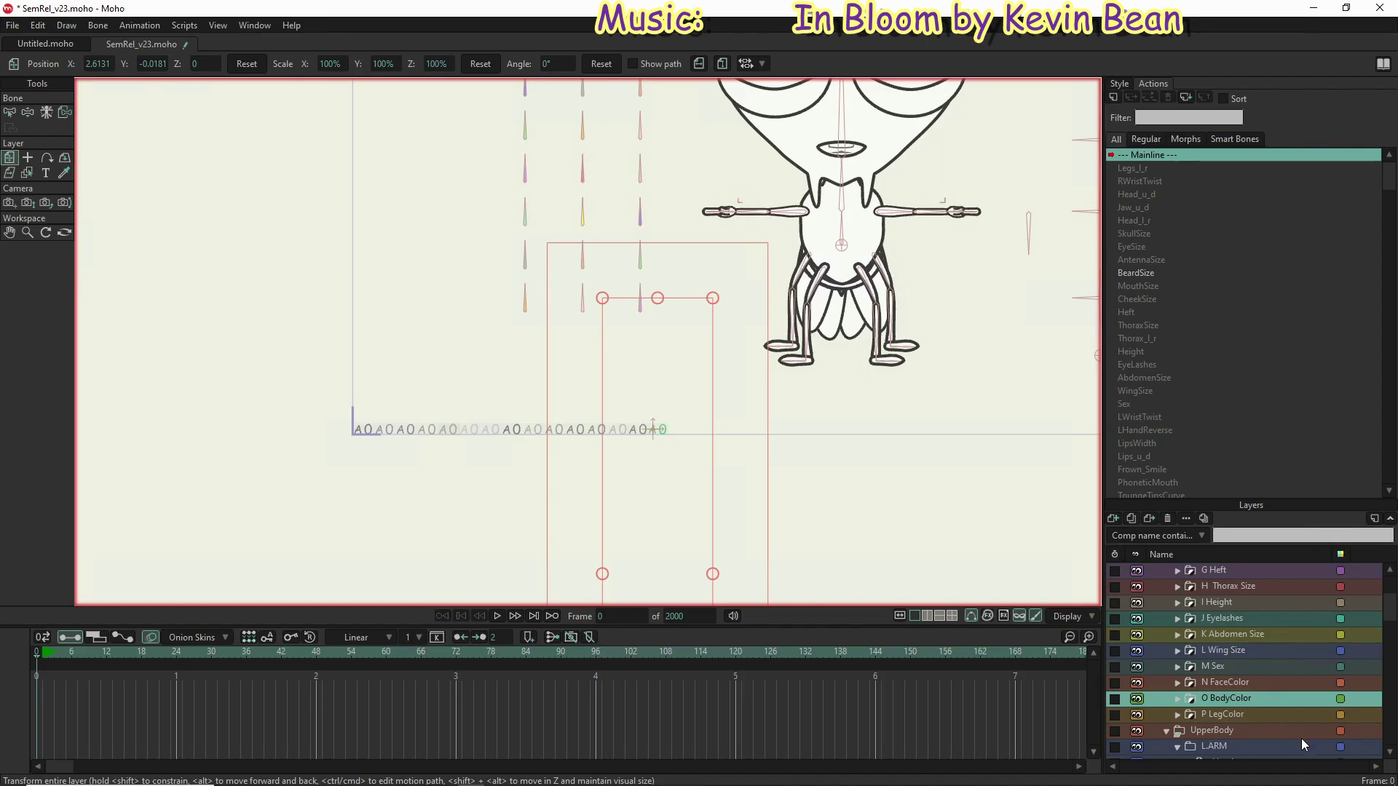
Step: Duplicate the F Cheek Size layer and move the copy directly below M Sex in the CharacterID group
scroll(1239, 693, "up", 2)
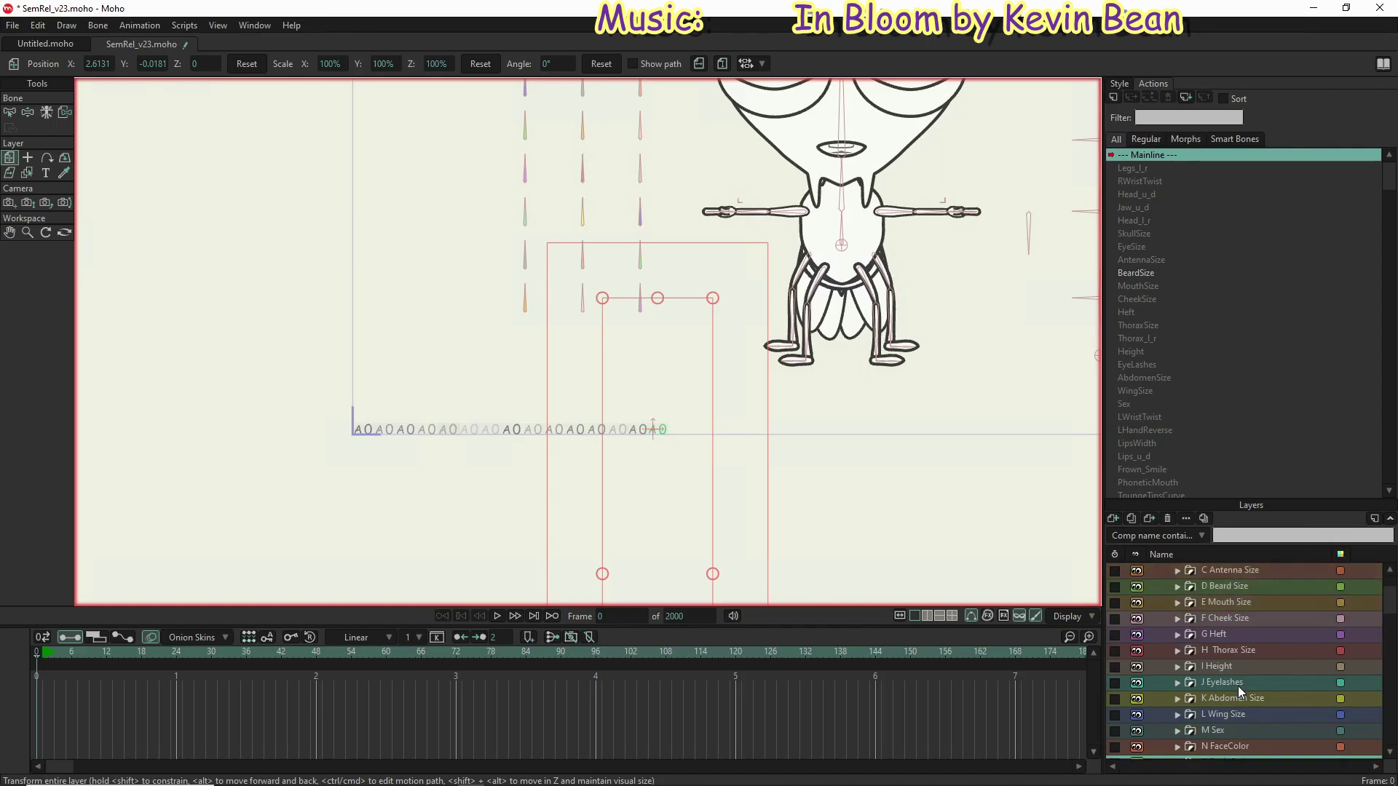
left_click(1230, 620)
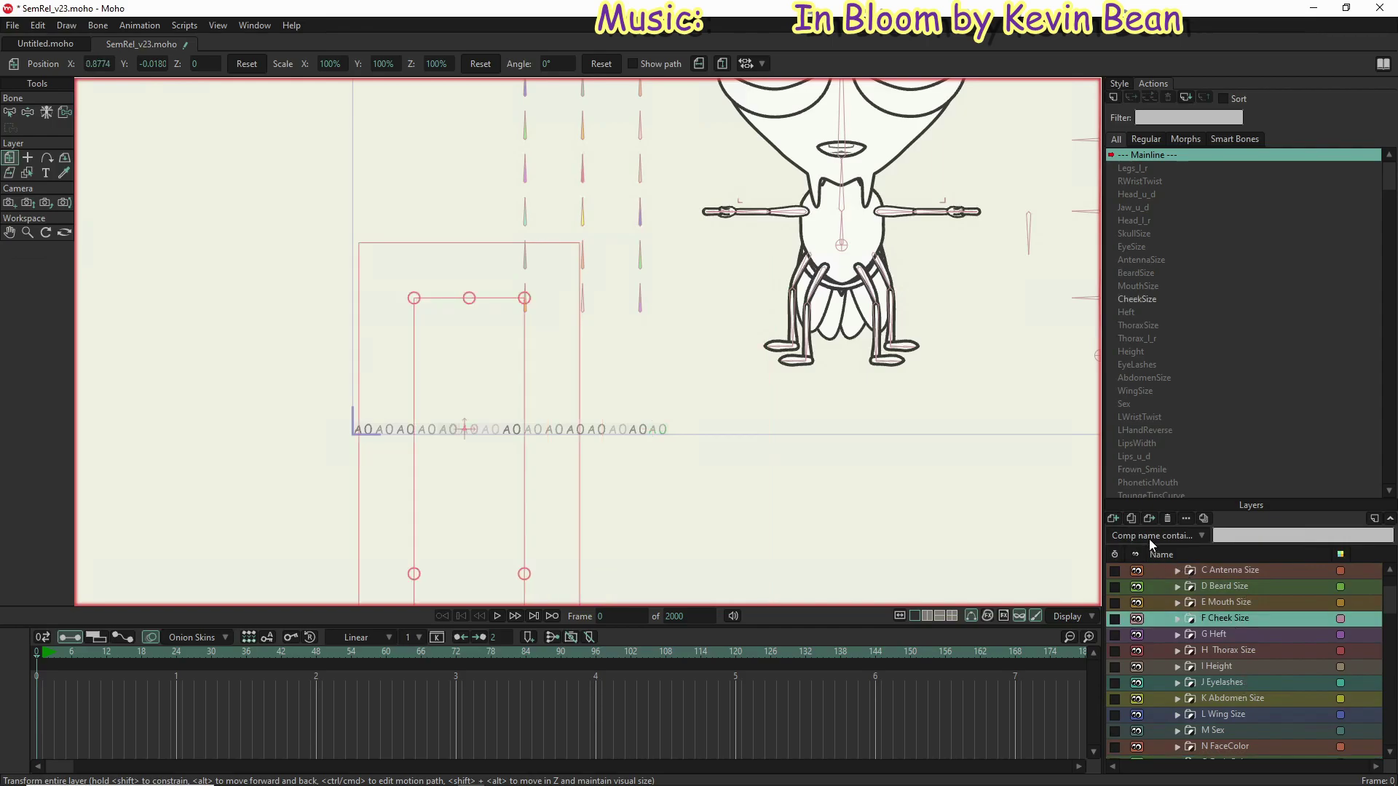
key("ctrl+d")
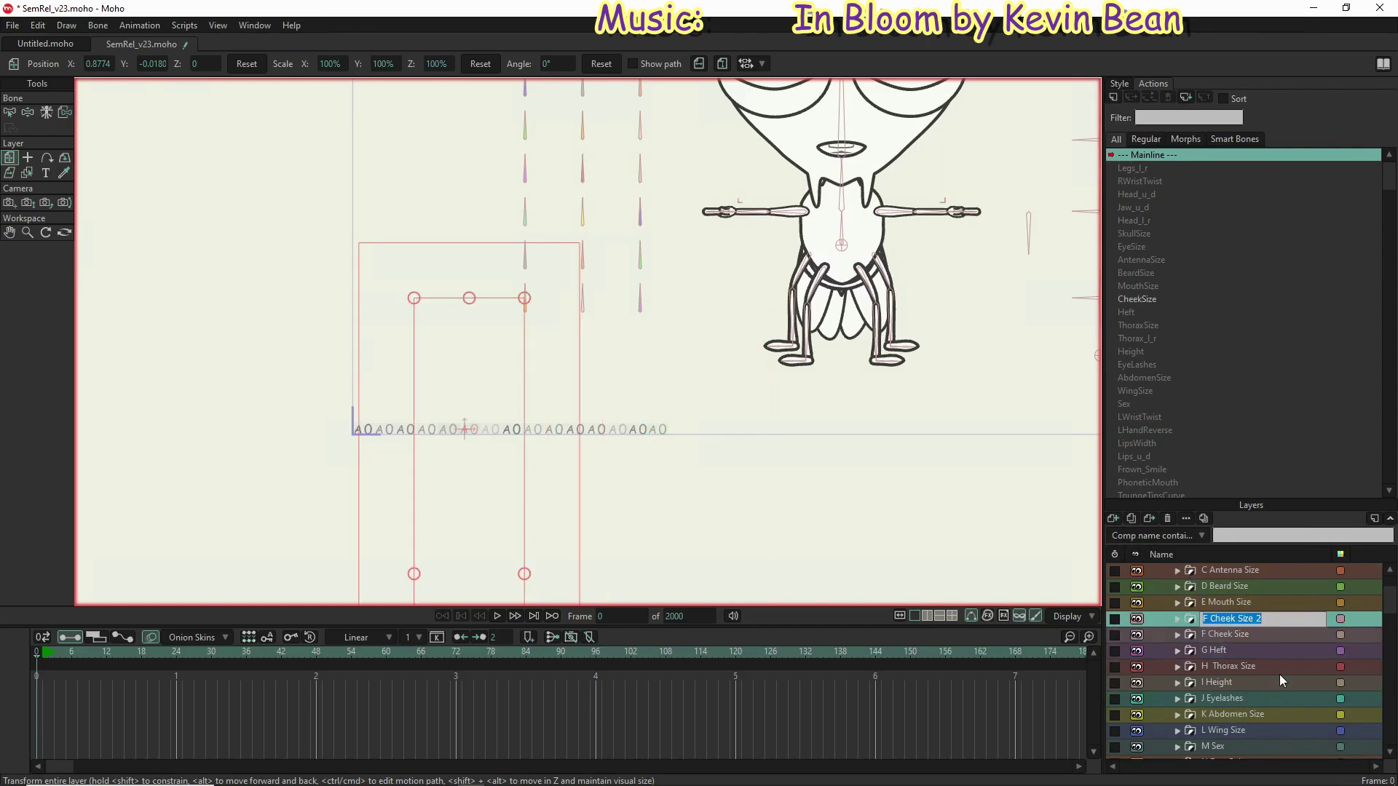
left_click(1161, 616)
left_click_drag(1160, 618, 1174, 759)
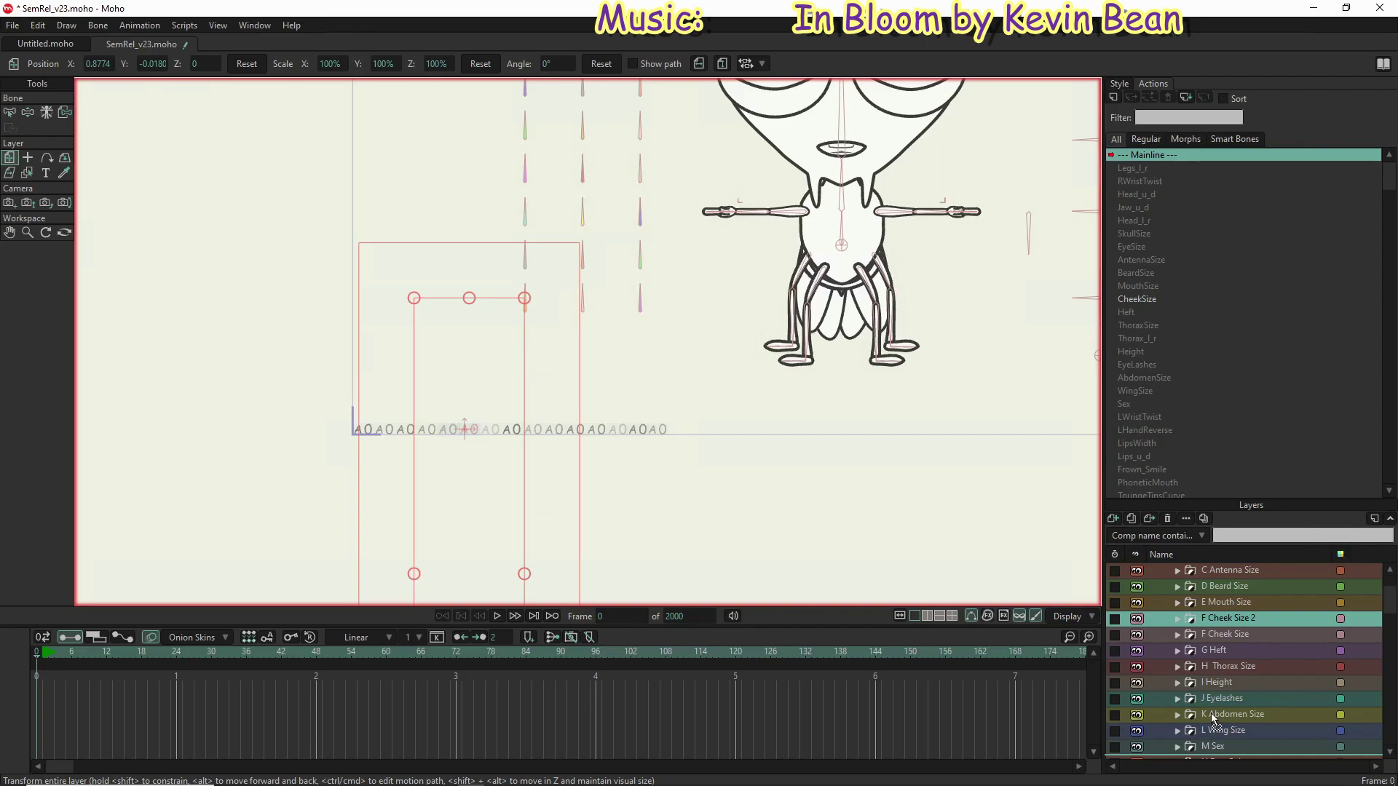
scroll(1212, 714, "down", 3)
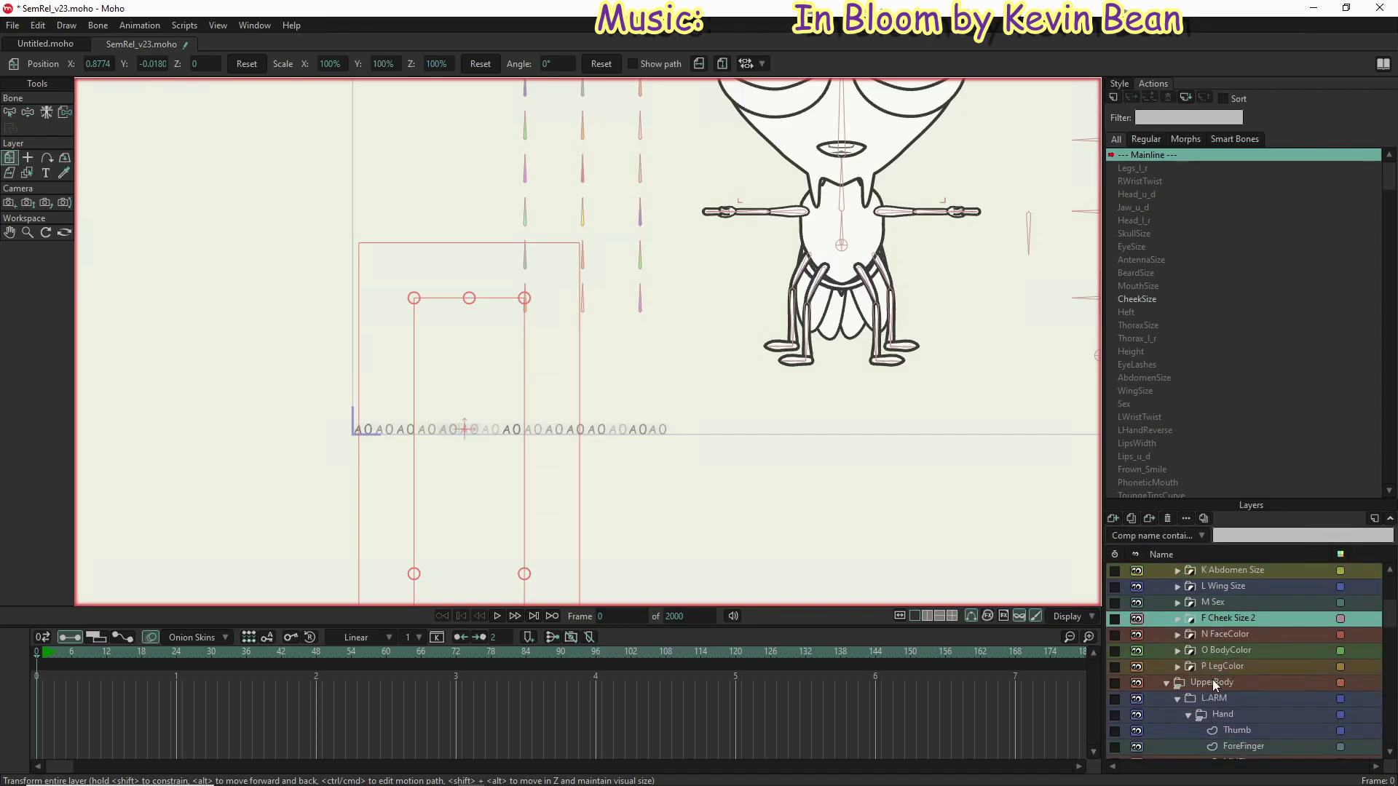
Step: Rename the Cheek Size copy Q ScleraColor
double_click(1207, 620)
left_click(1208, 620)
type("Q")
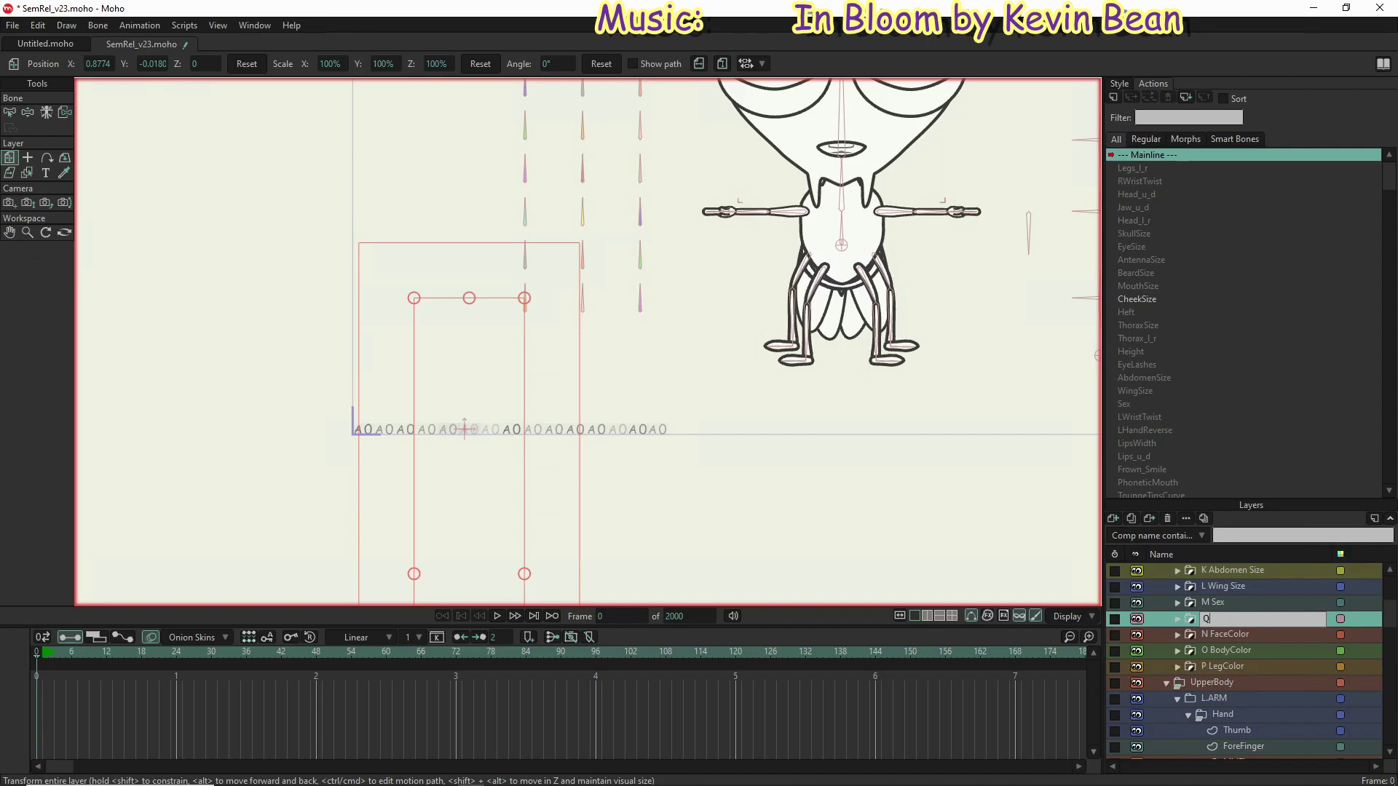
type(" ScleraColor")
Step: Reorder the colour layers so Q ScleraColor sits below P LegColor
left_click(1229, 649)
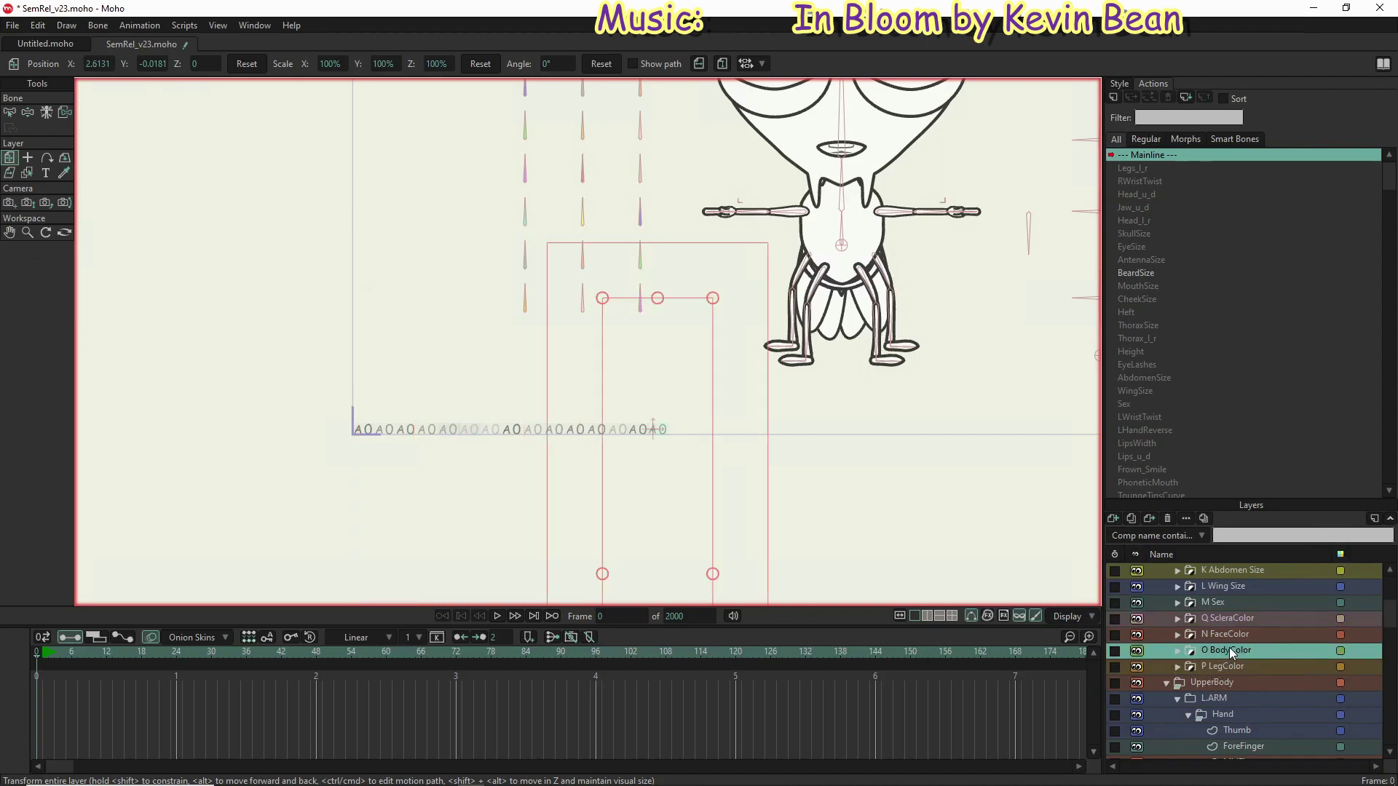
left_click(1225, 618)
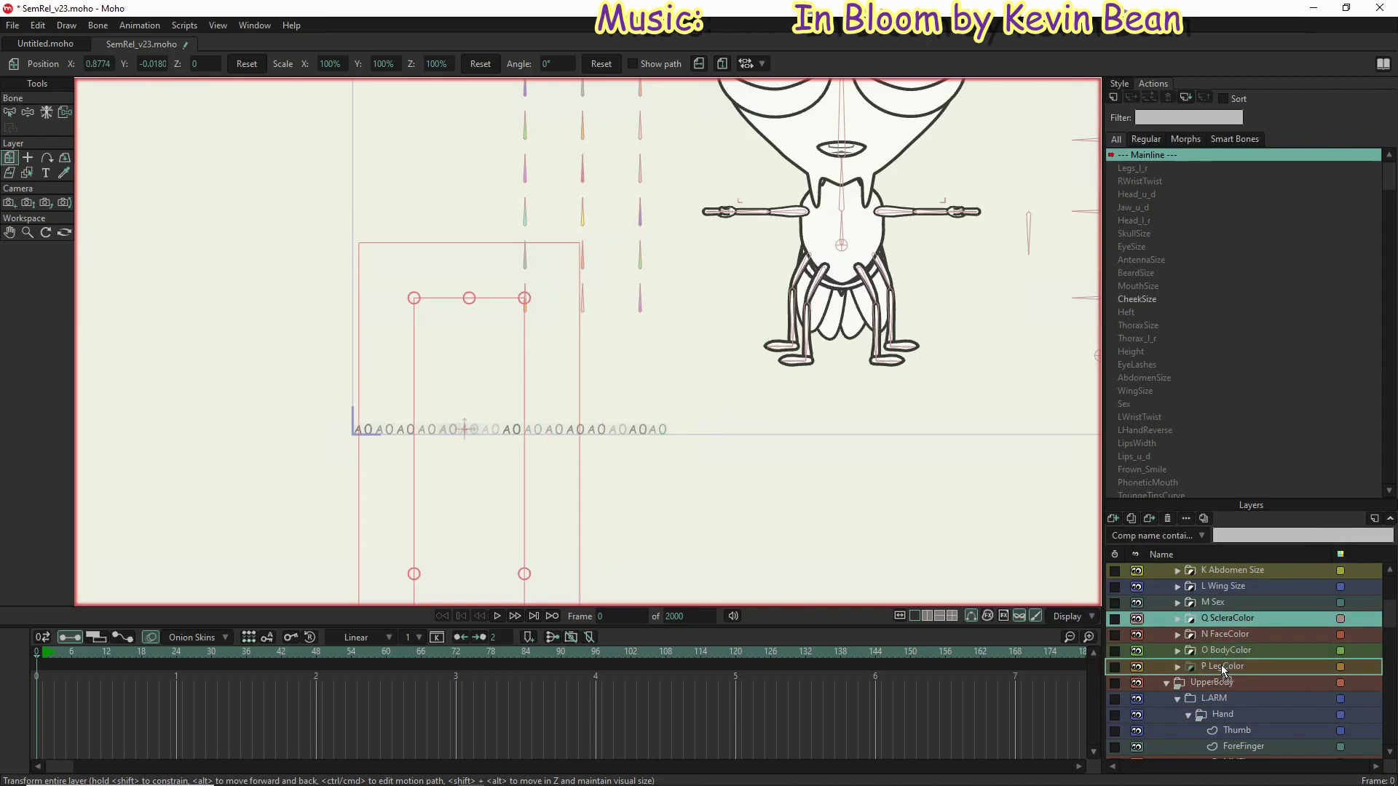
left_click_drag(1228, 668, 1228, 670)
left_click(1226, 667)
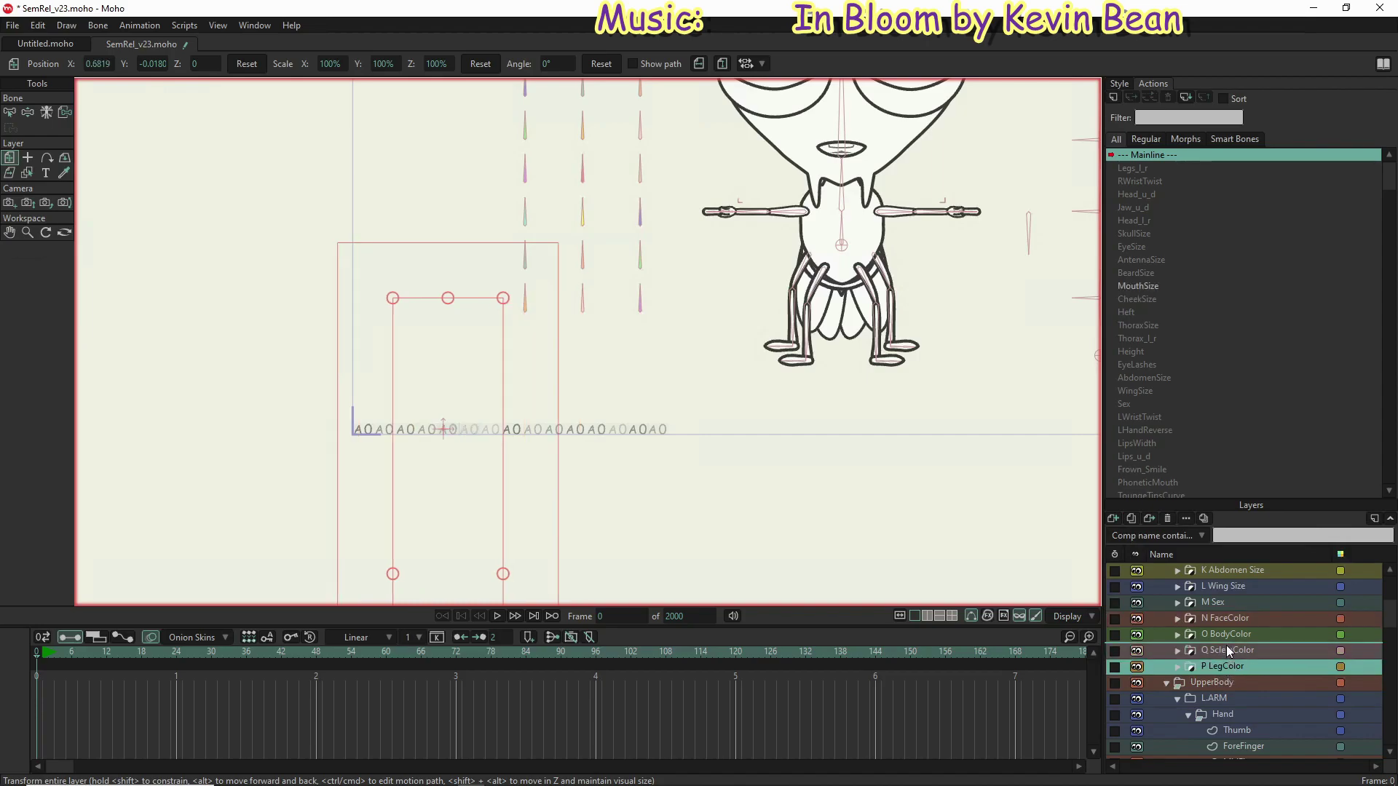
key("ctrl+z")
Step: Duplicate the G Heft layer and move the copy between P LegColor and Q ScleraColor
scroll(1231, 626, "up", 2)
scroll(1231, 626, "up", 1)
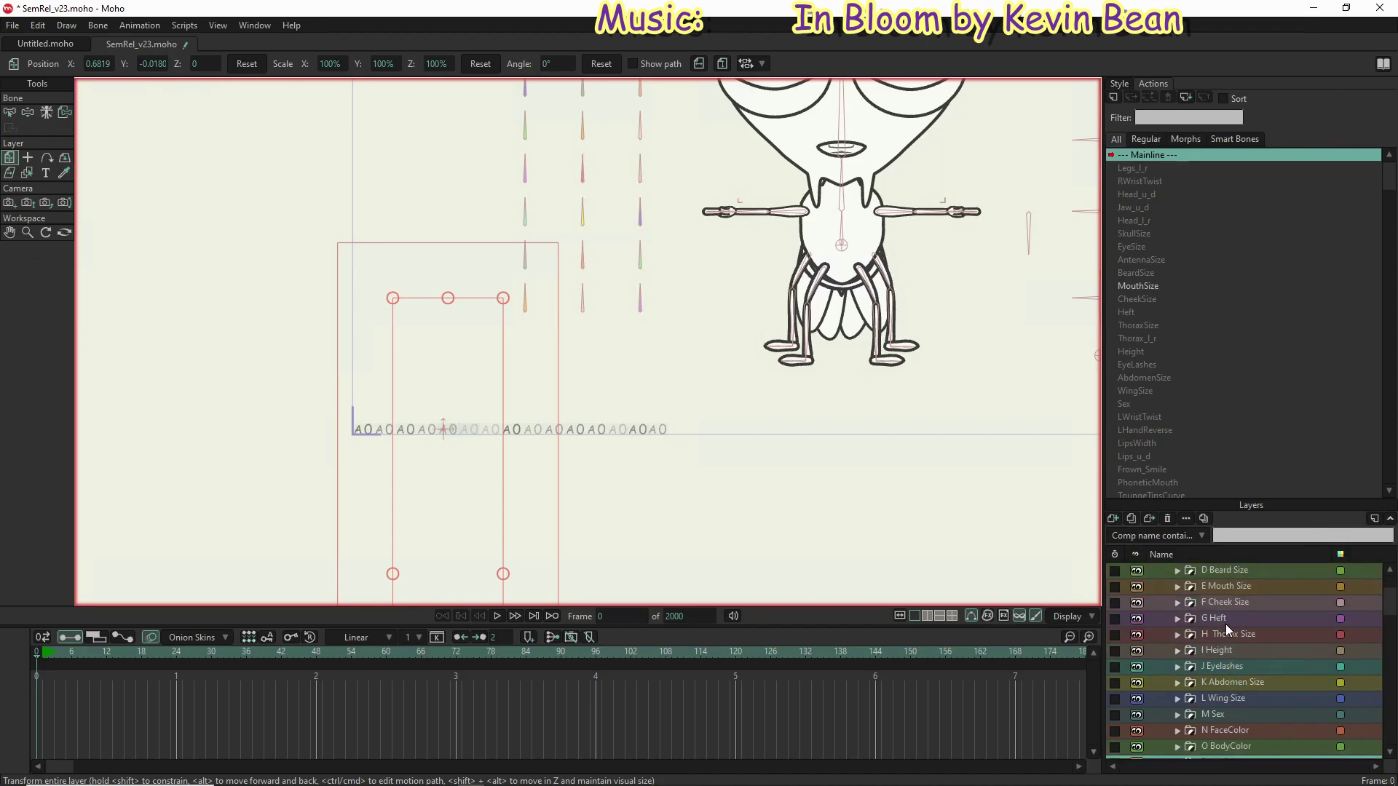
left_click(1226, 621)
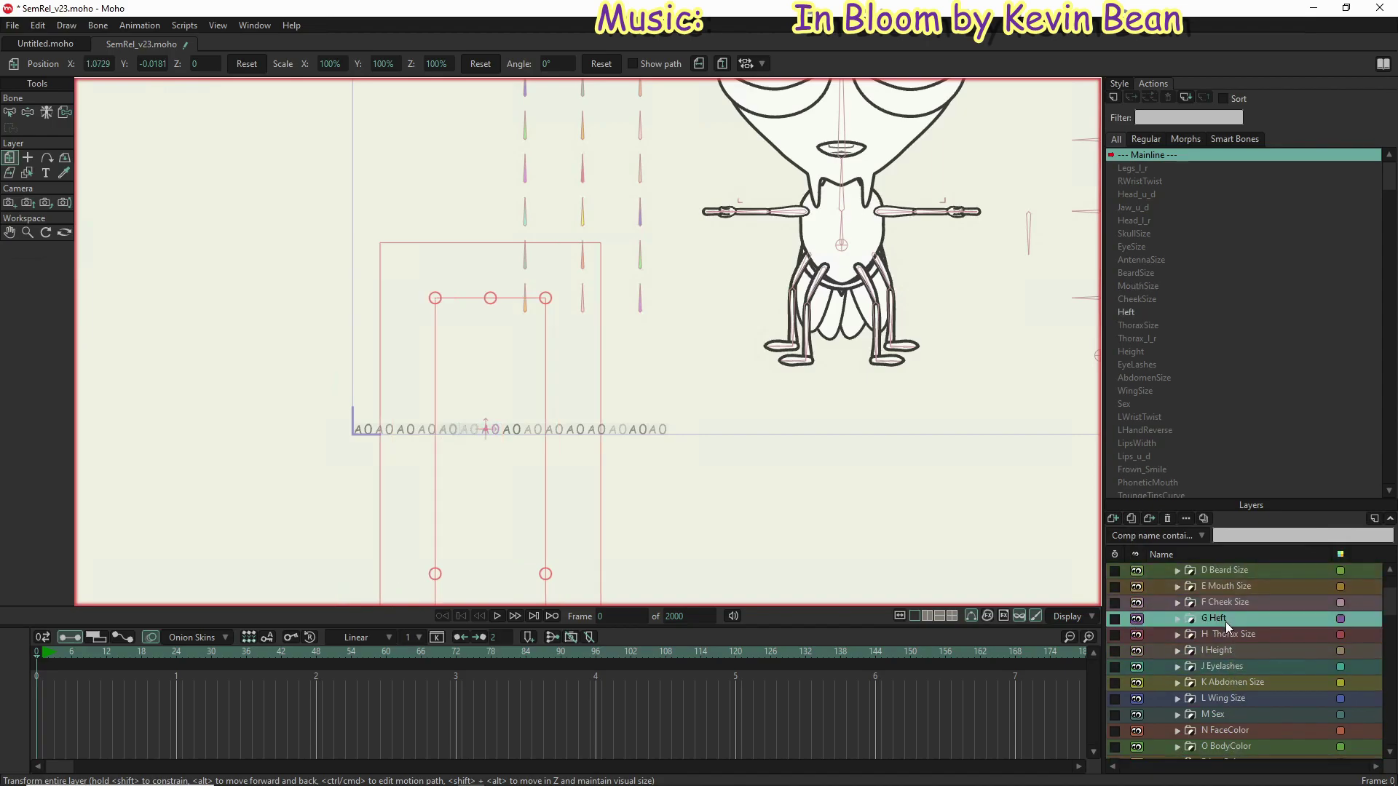
left_click(1133, 520)
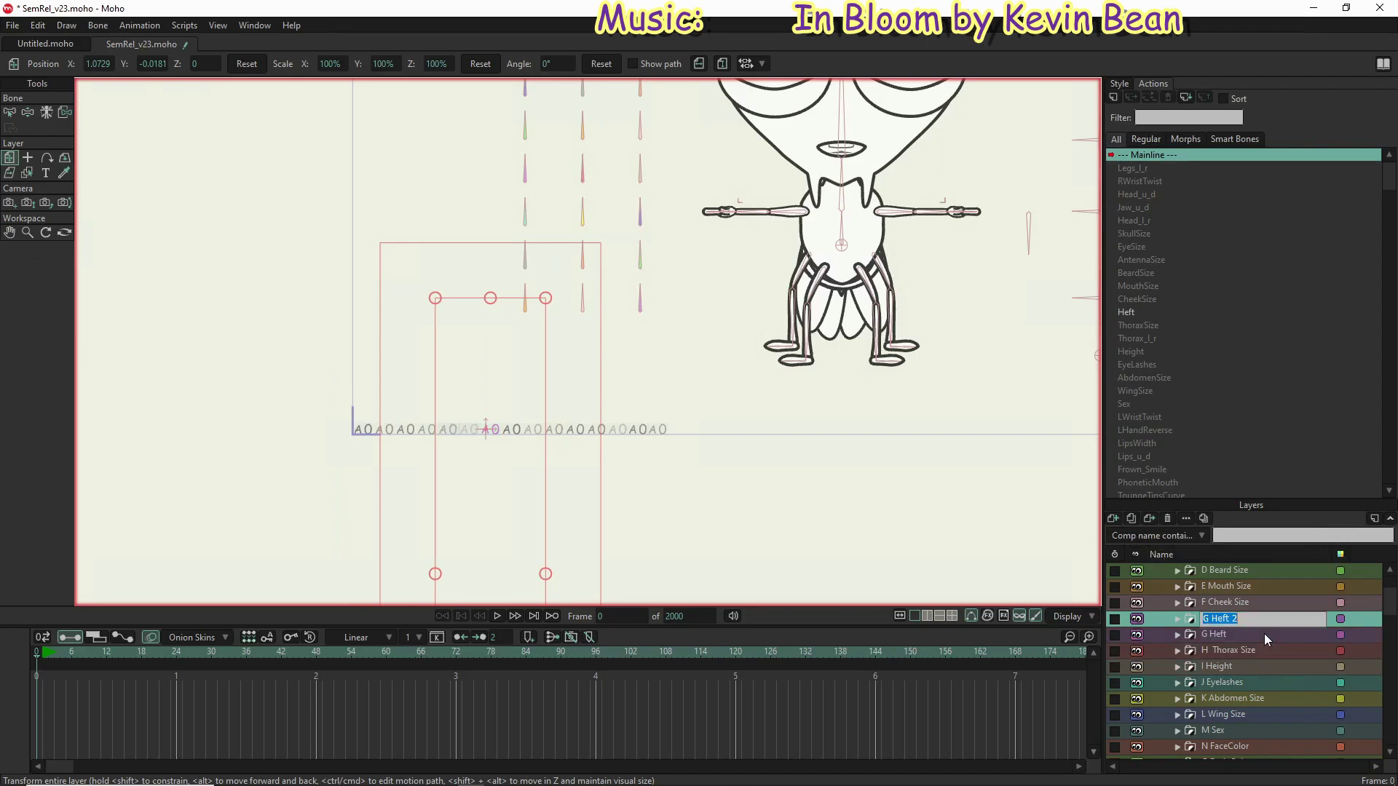
left_click(1165, 622)
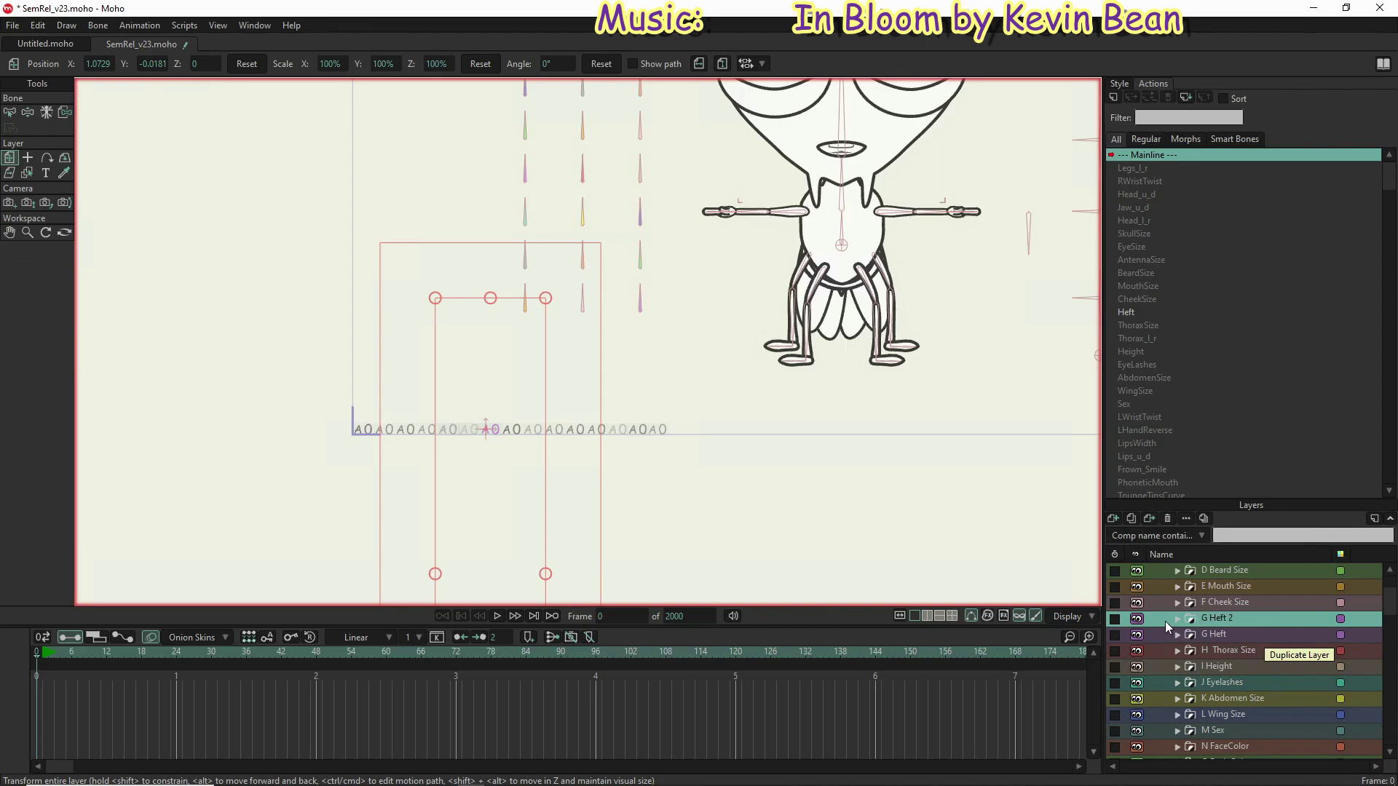
left_click_drag(1168, 622, 1223, 680)
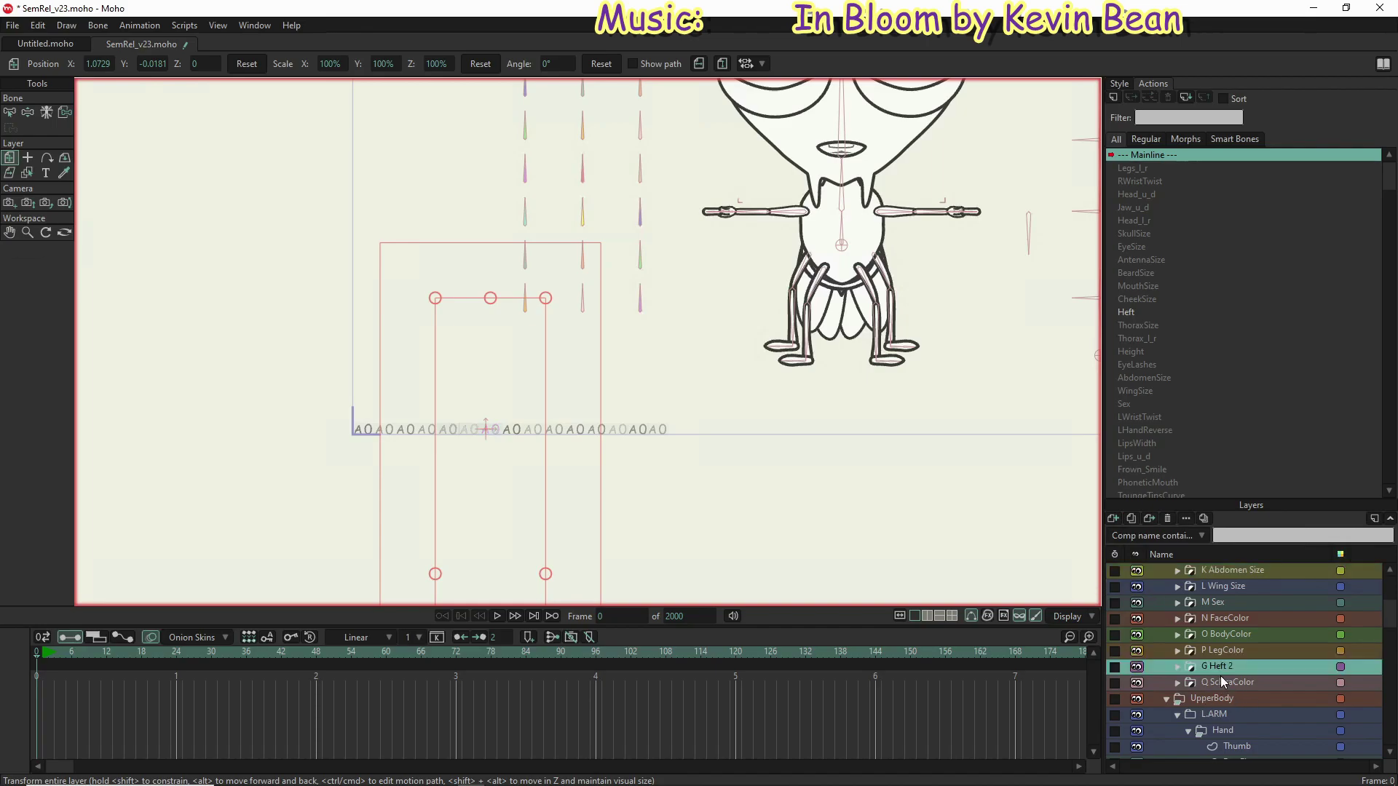
Step: Rename the Heft copy R PupilsAnte
double_click(1223, 668)
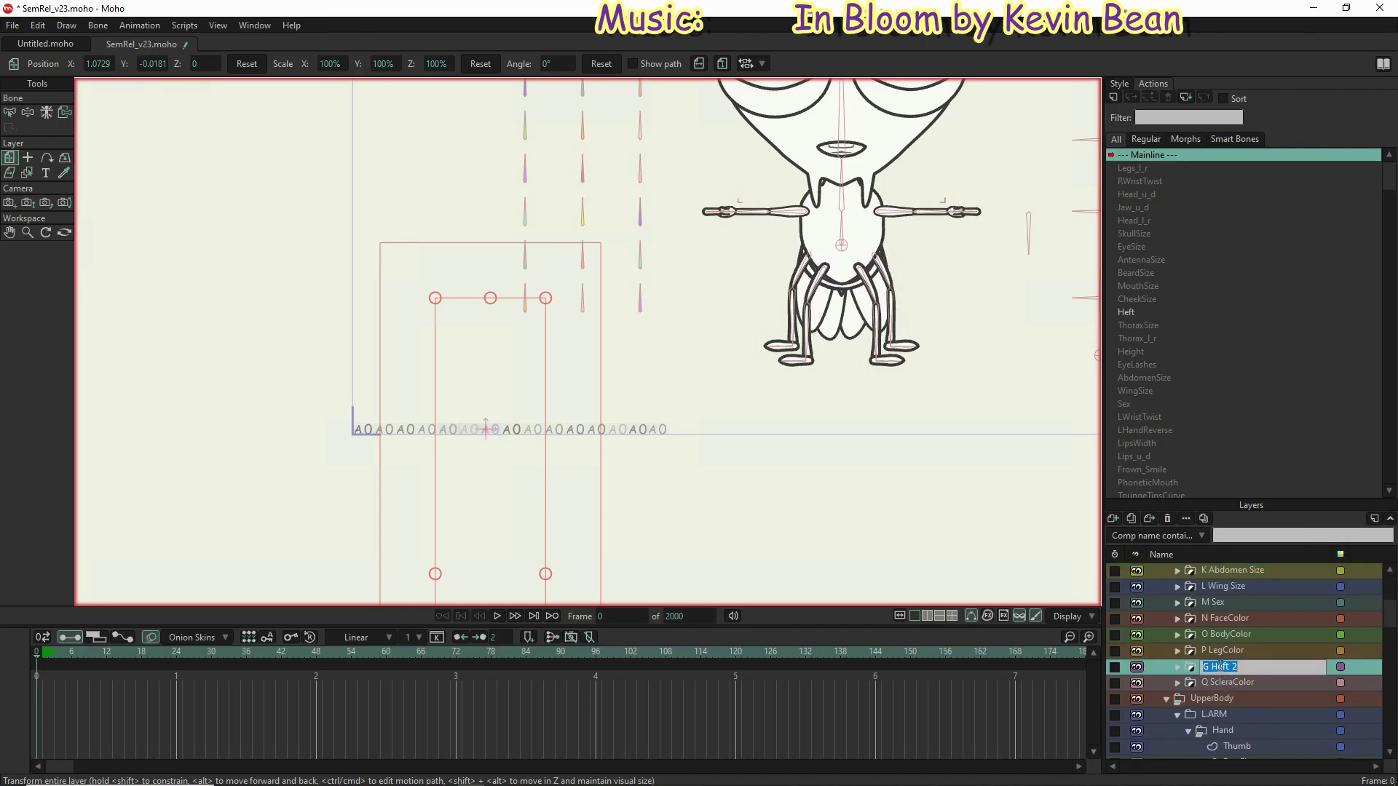
type("R")
type(" An")
key("BackSpace")
key("BackSpace")
type("PupilsAnte")
left_click(1237, 697)
Step: Move the R PupilsAnte. letters well past the row's end and set the P LegColor letters just before them at X about 3.24
left_click(1227, 664)
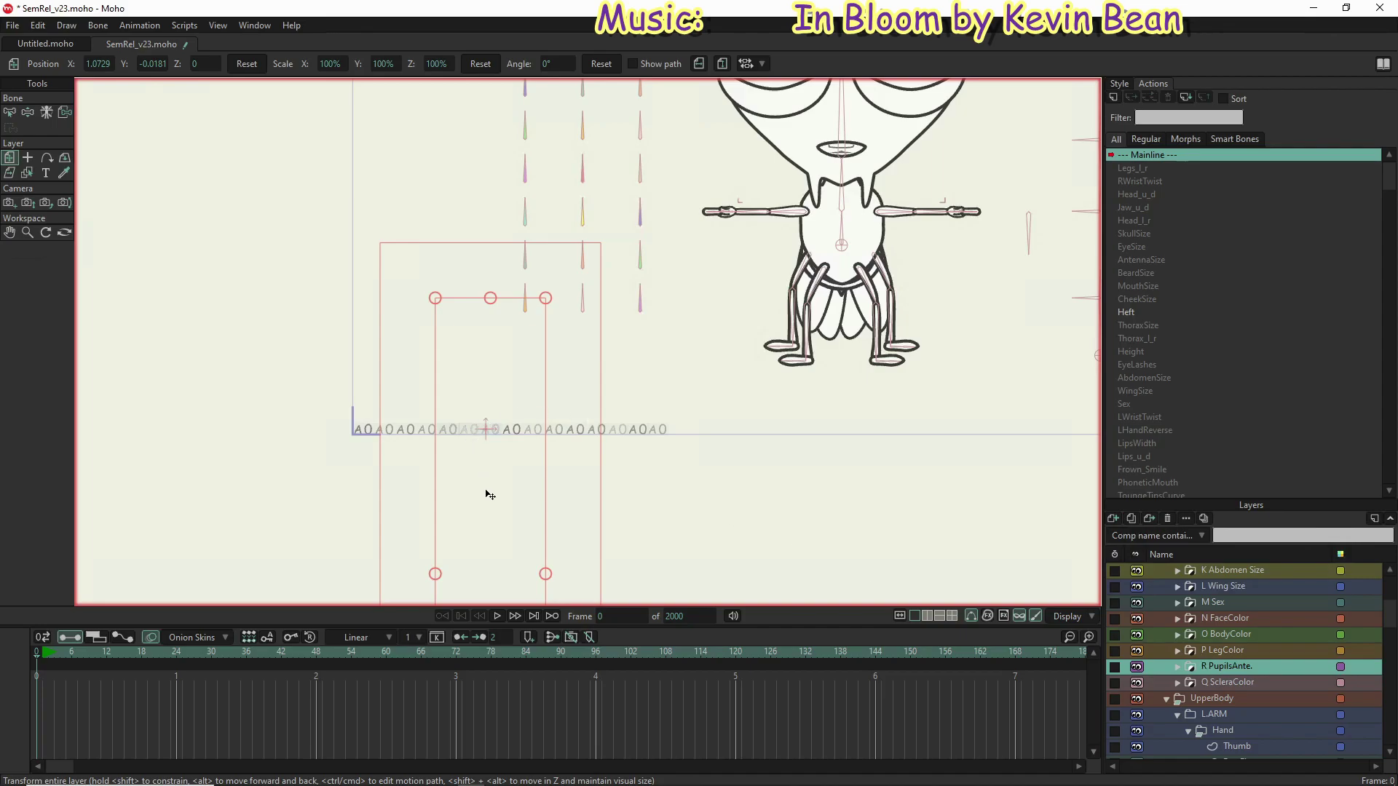
left_click_drag(490, 495, 679, 492)
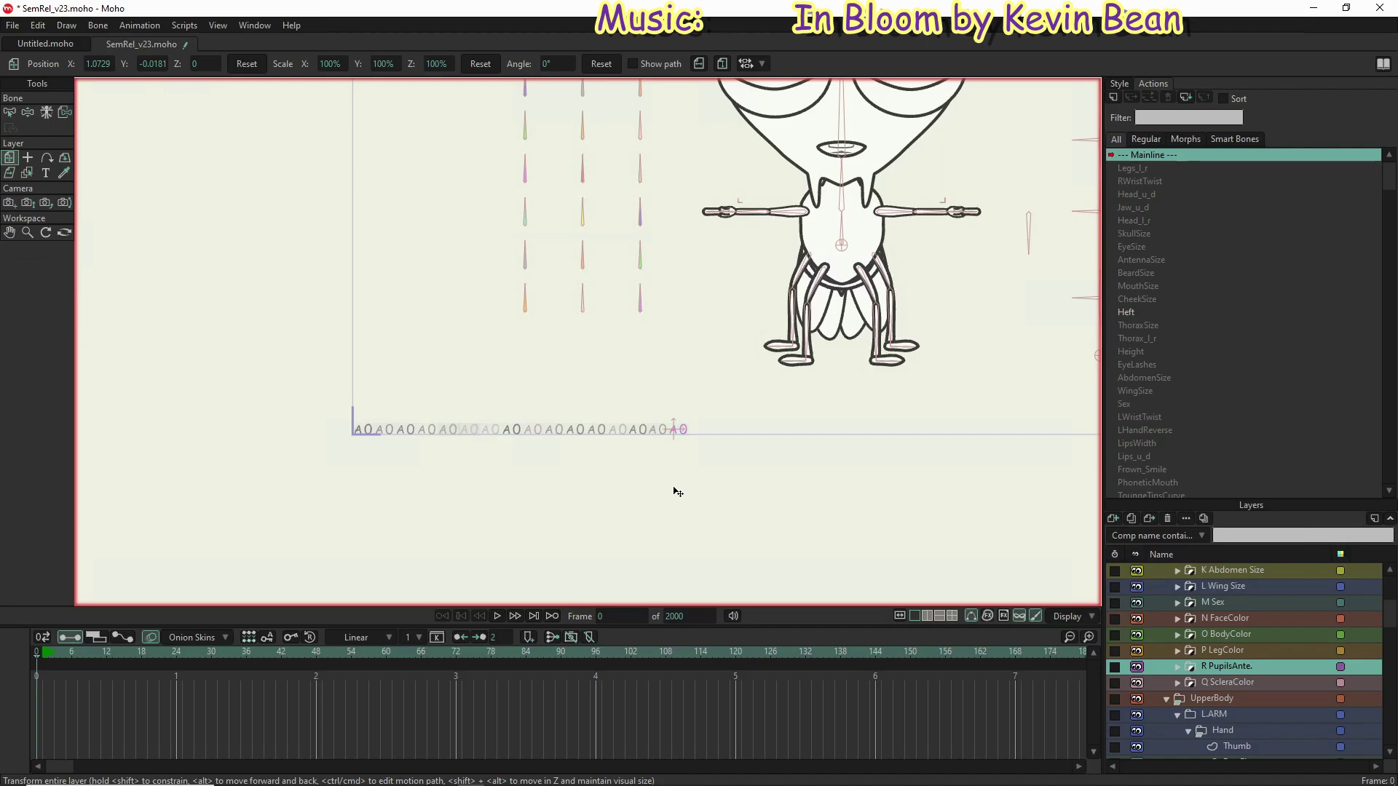
left_click(1218, 651)
left_click(1218, 666)
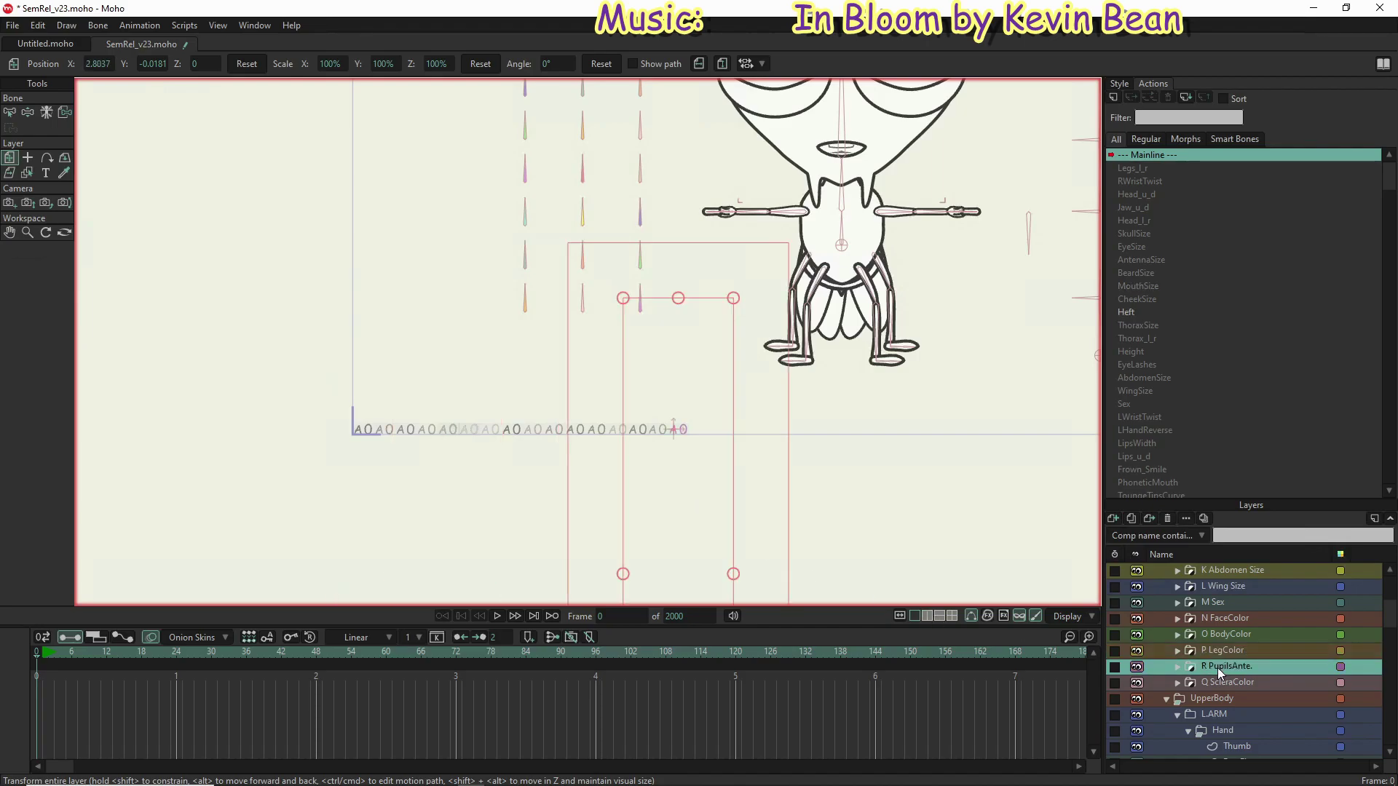
left_click_drag(667, 496, 733, 505)
left_click(1229, 650)
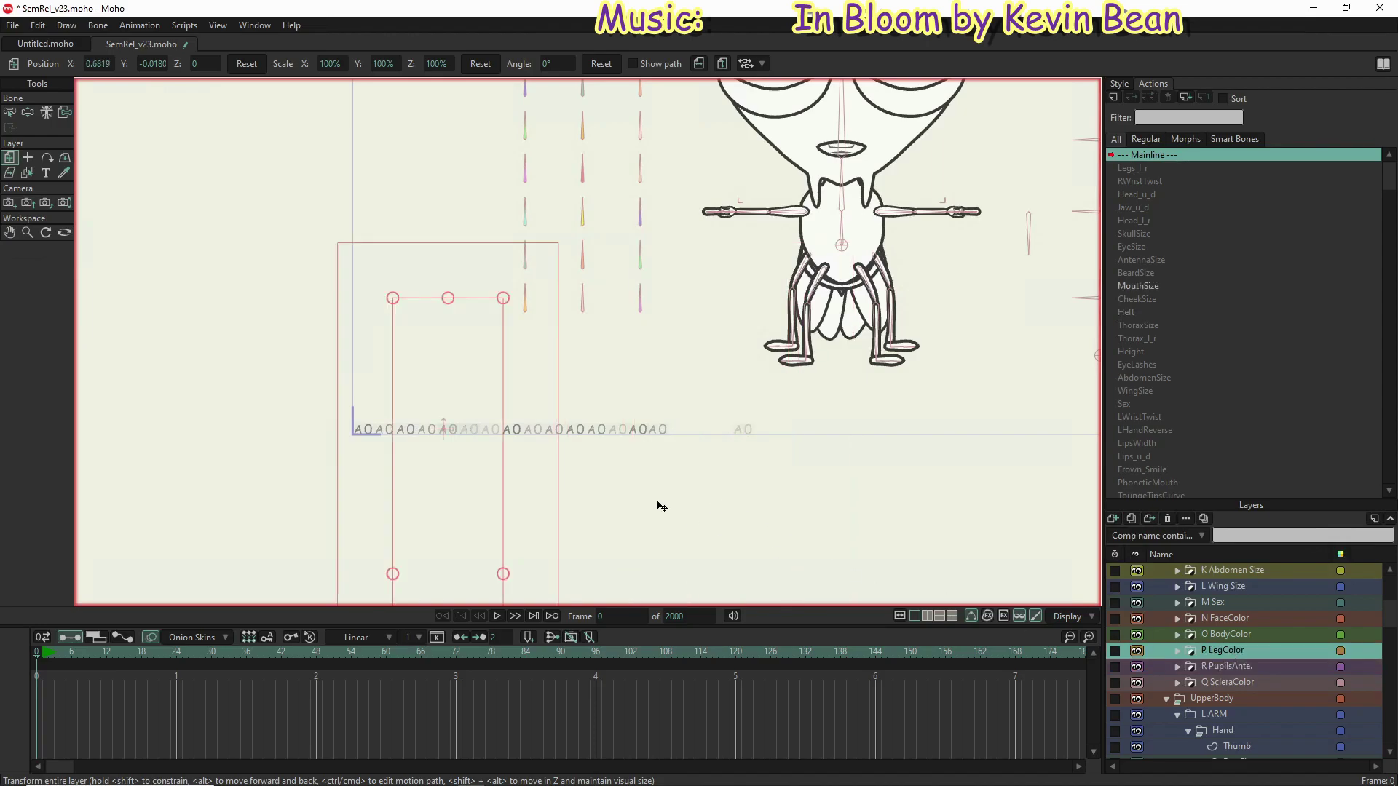
left_click_drag(456, 473, 719, 483)
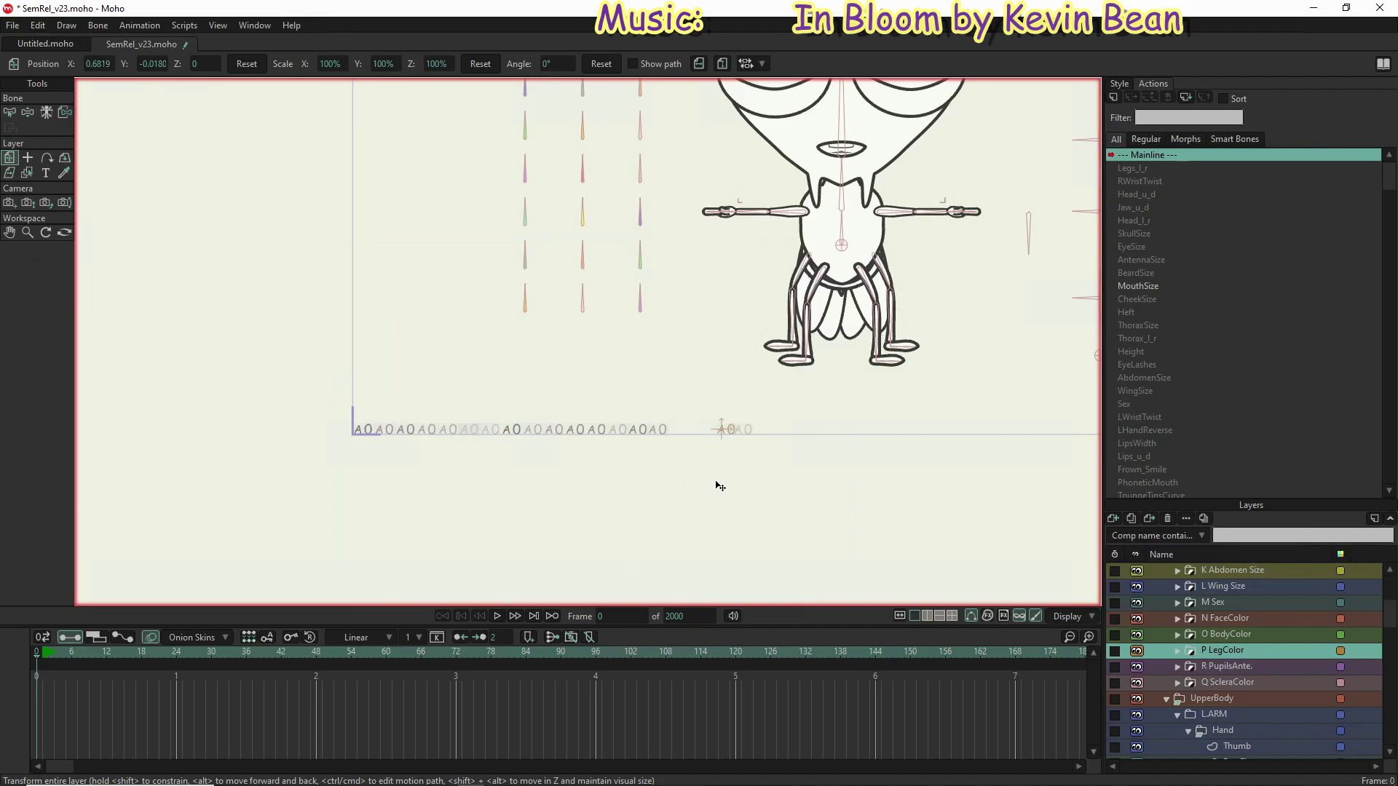
Step: Check which letters belong to M Sex, N FaceColor and O BodyColor, and place the P LegColor letters directly after those of O BodyColor
left_click(1221, 636)
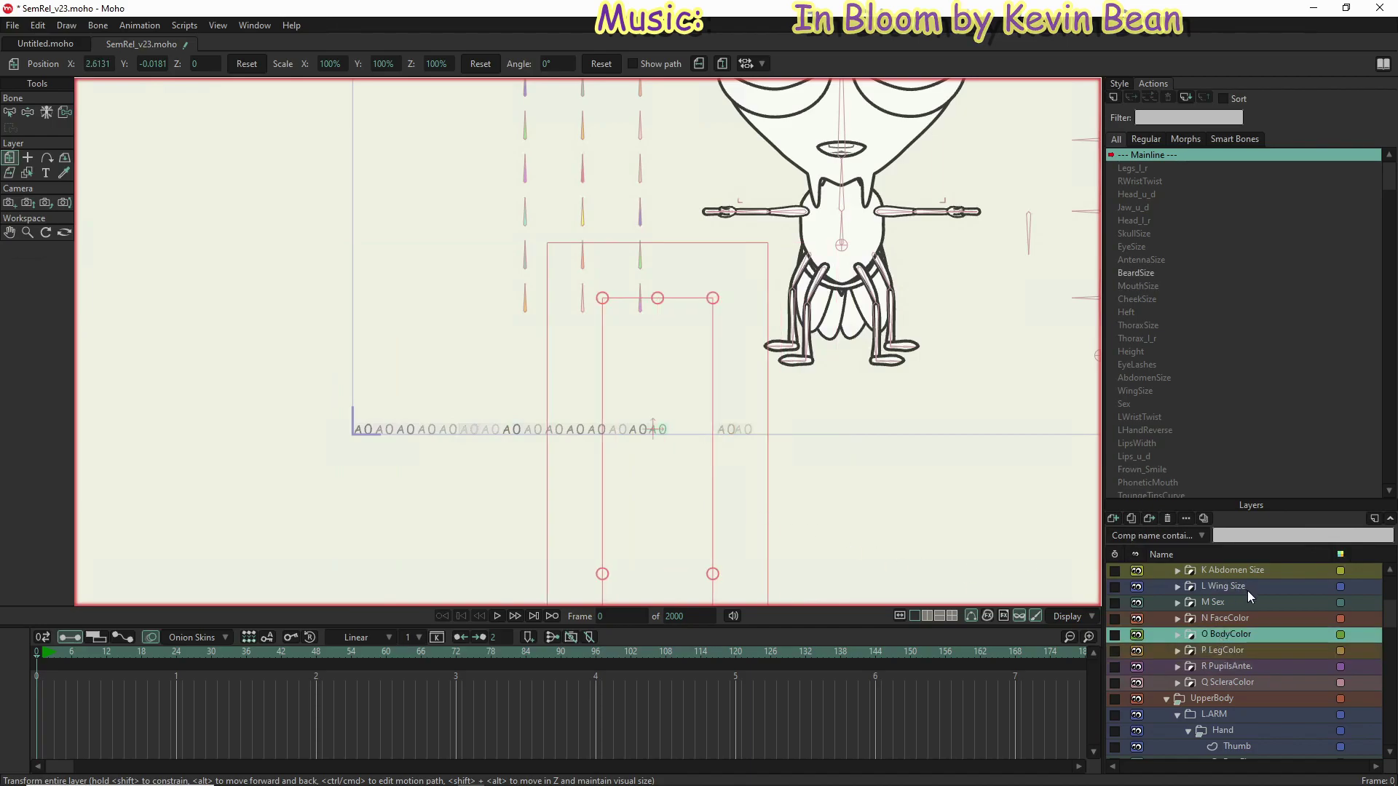
left_click(1229, 621)
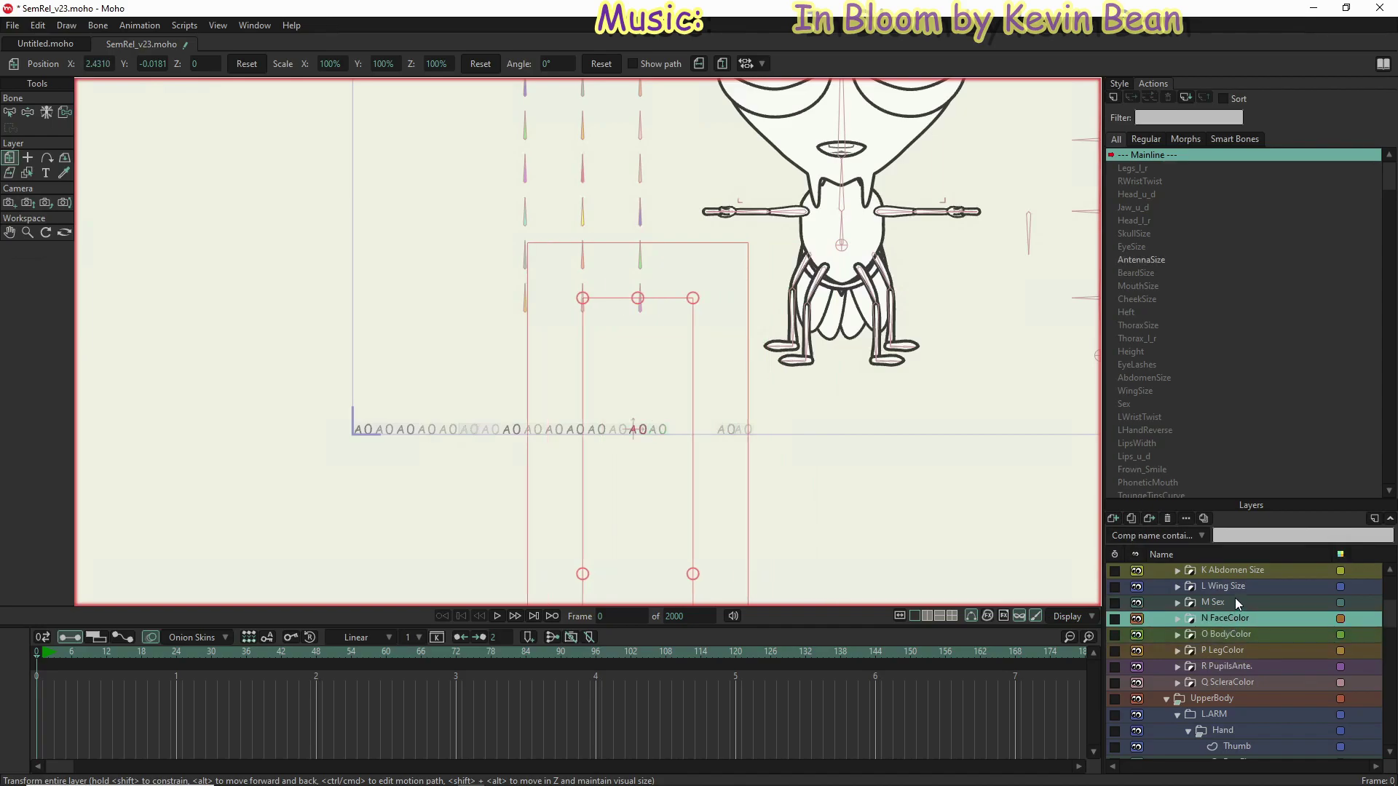
left_click(1235, 602)
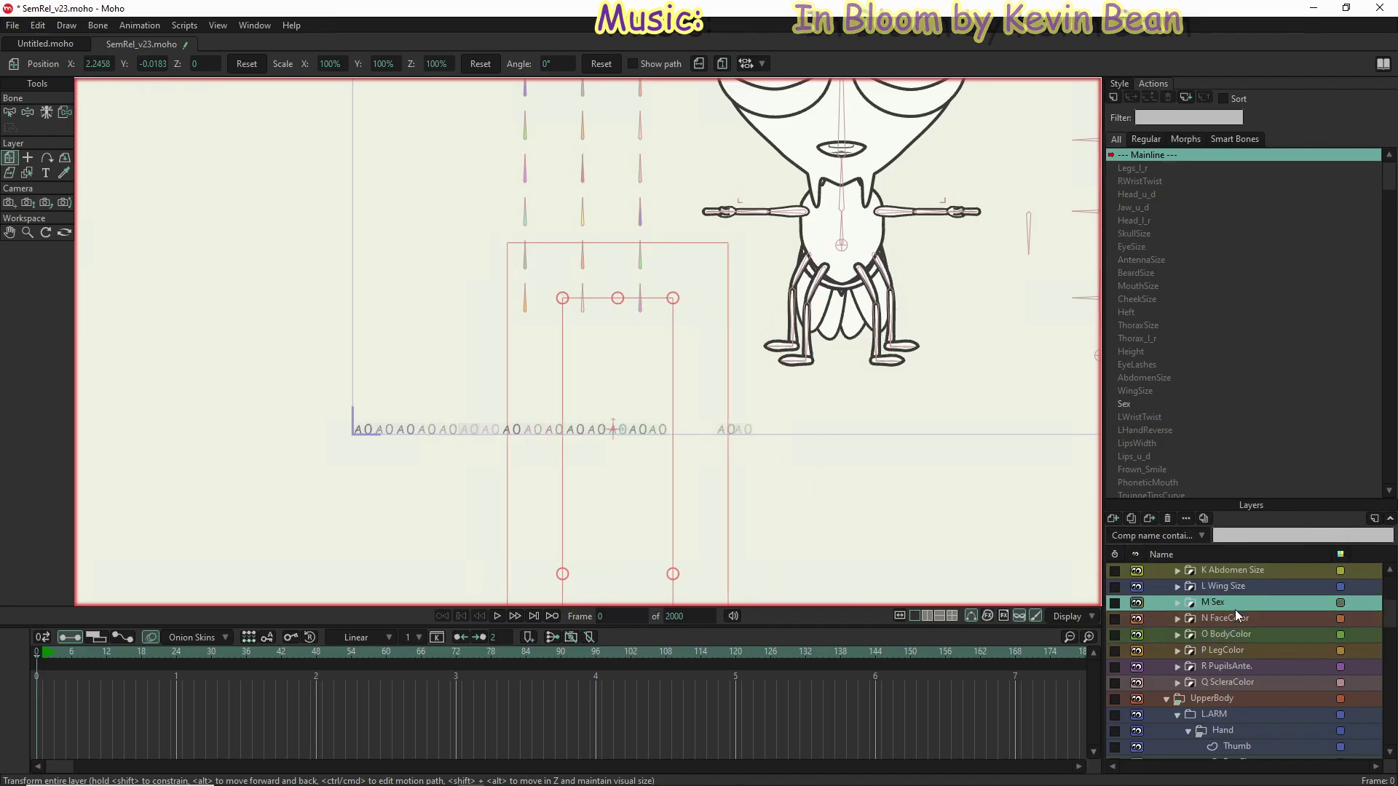
left_click(1238, 618)
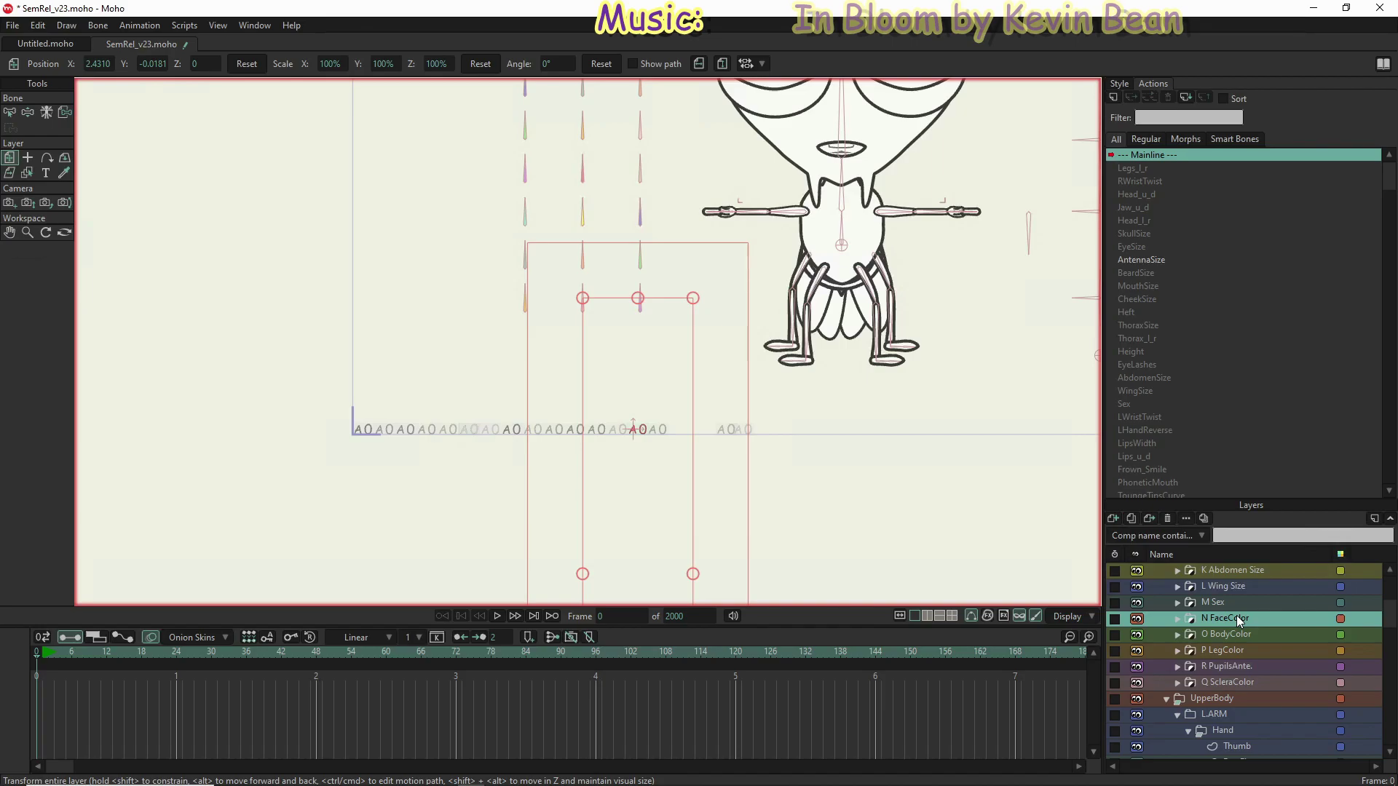
left_click(1243, 632)
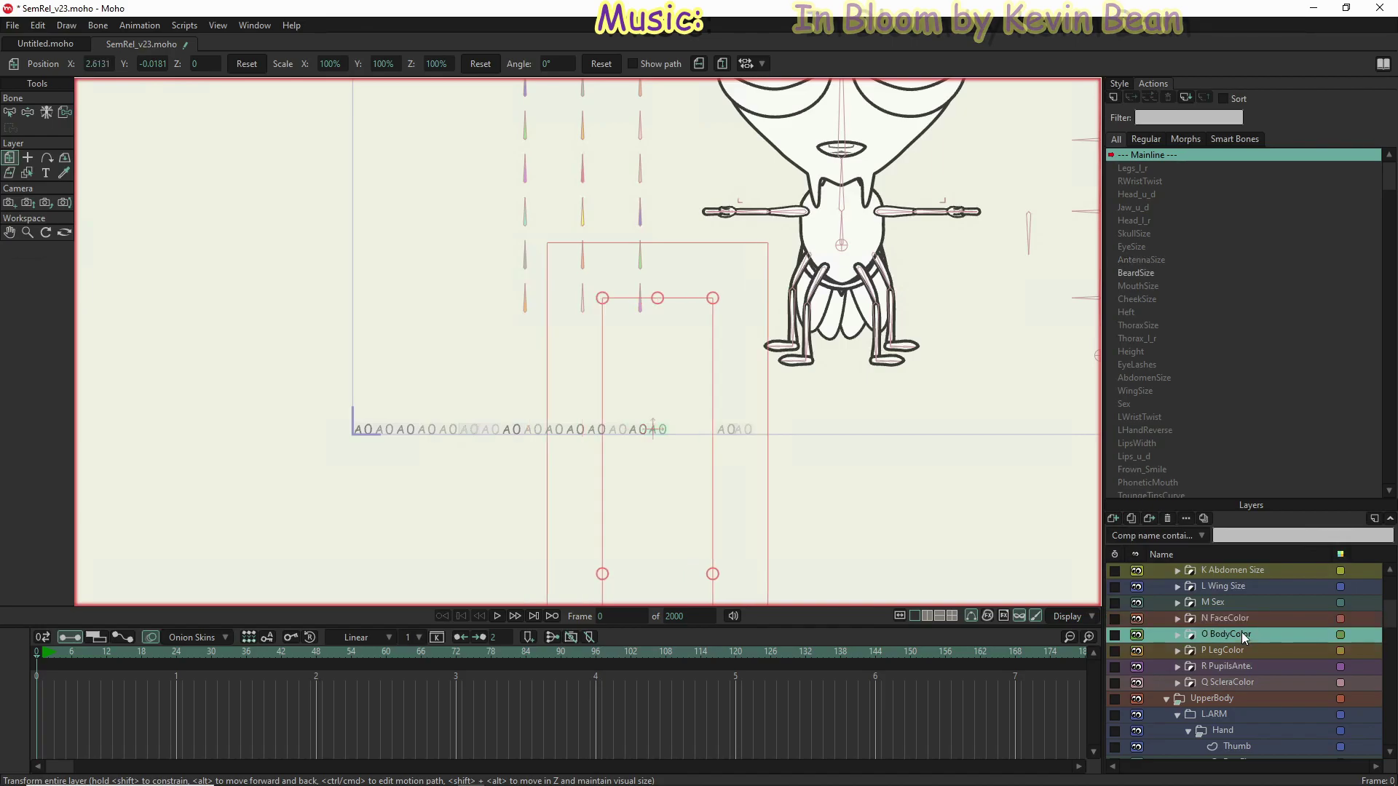
left_click(1243, 650)
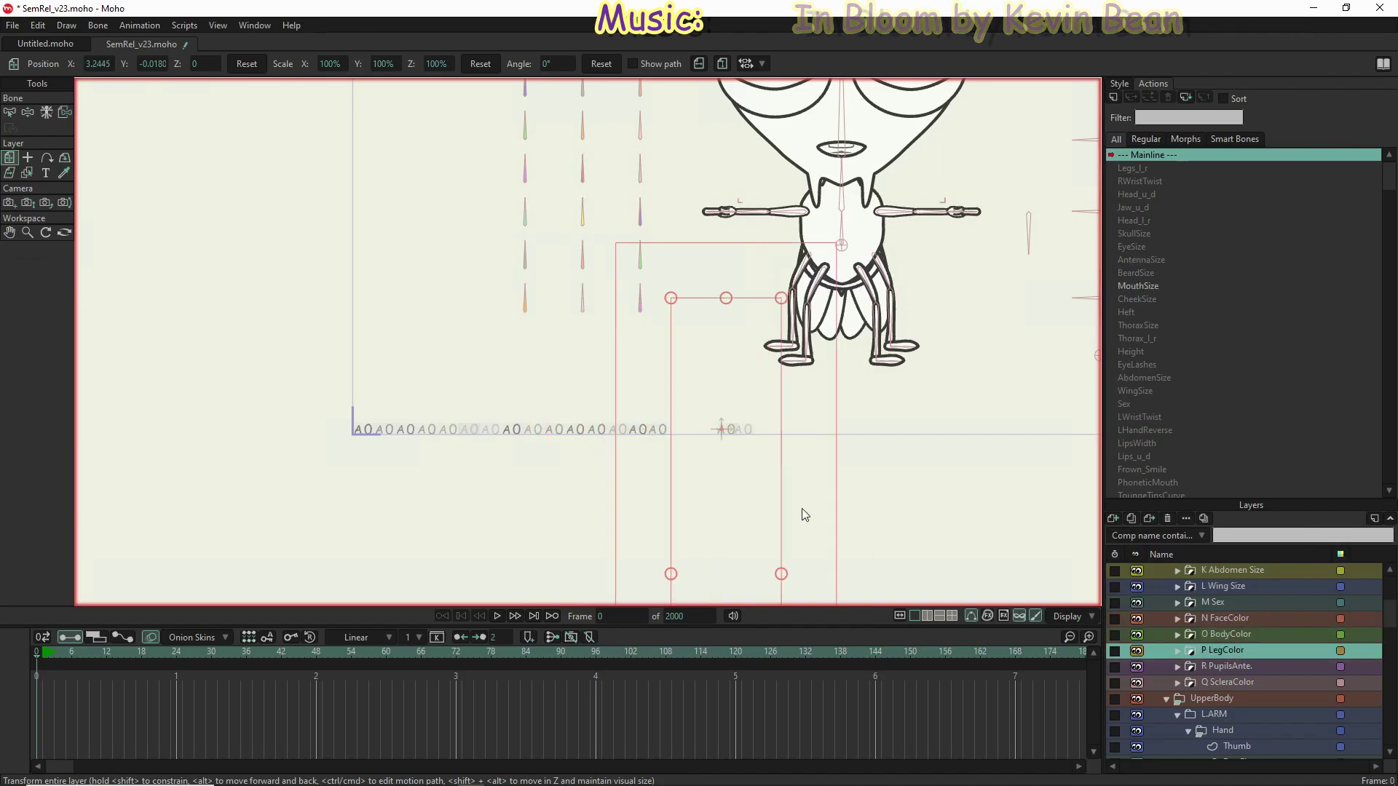
left_click_drag(706, 494, 673, 493)
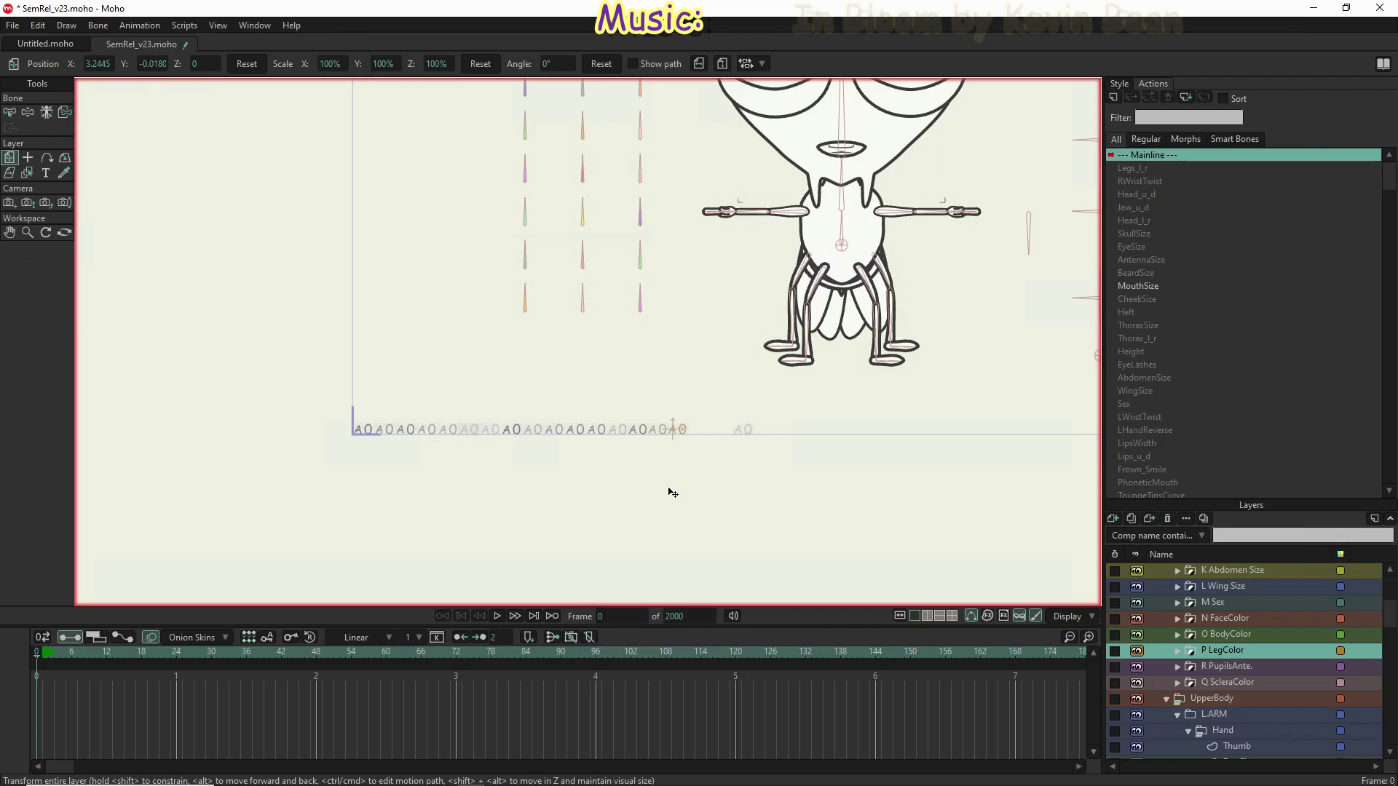
Step: Line up the R PupilsAnte. letters at X about 2.98 and the Q ScleraColor letters at X about 3.16 at the row's end
left_click(1220, 668)
left_click_drag(734, 497, 695, 497)
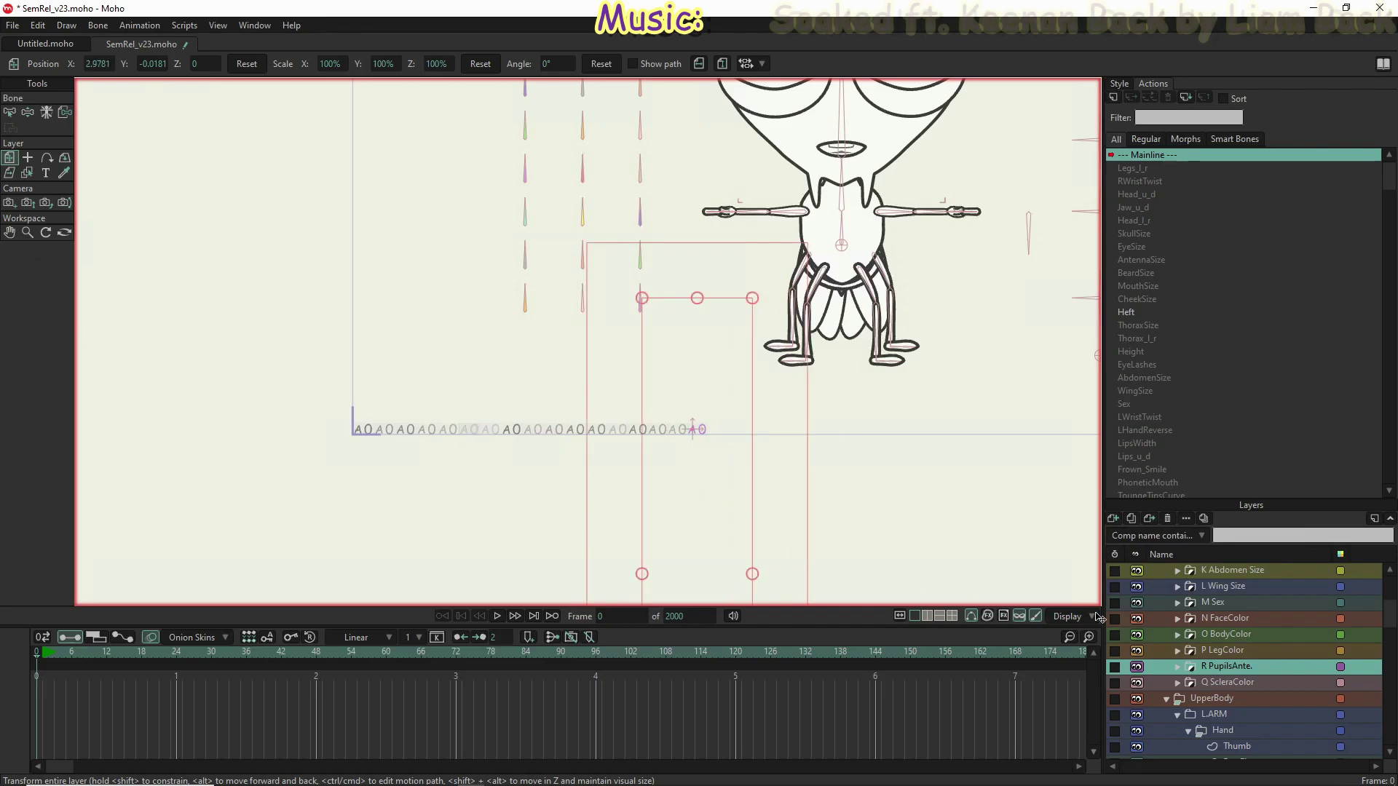
left_click(1203, 682)
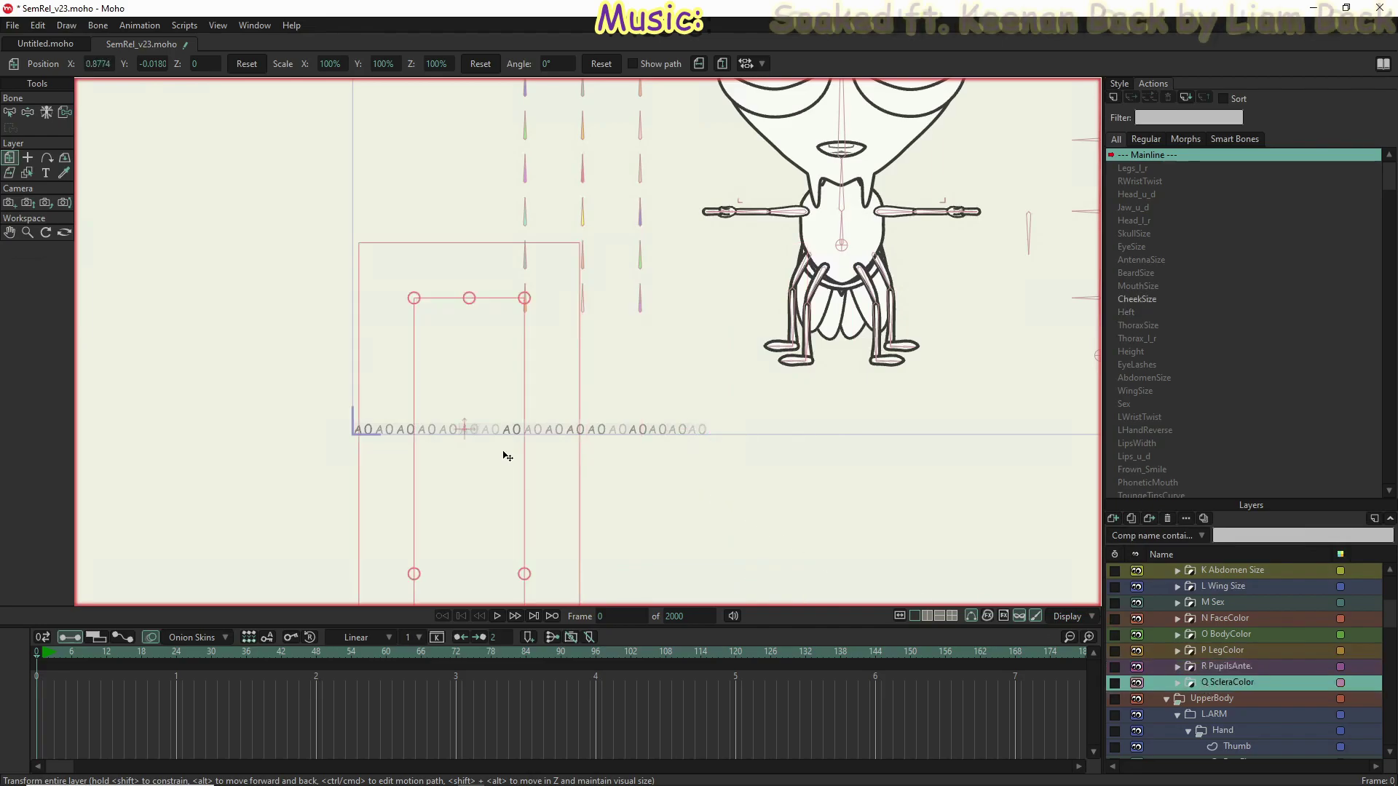
left_click_drag(453, 467, 698, 487)
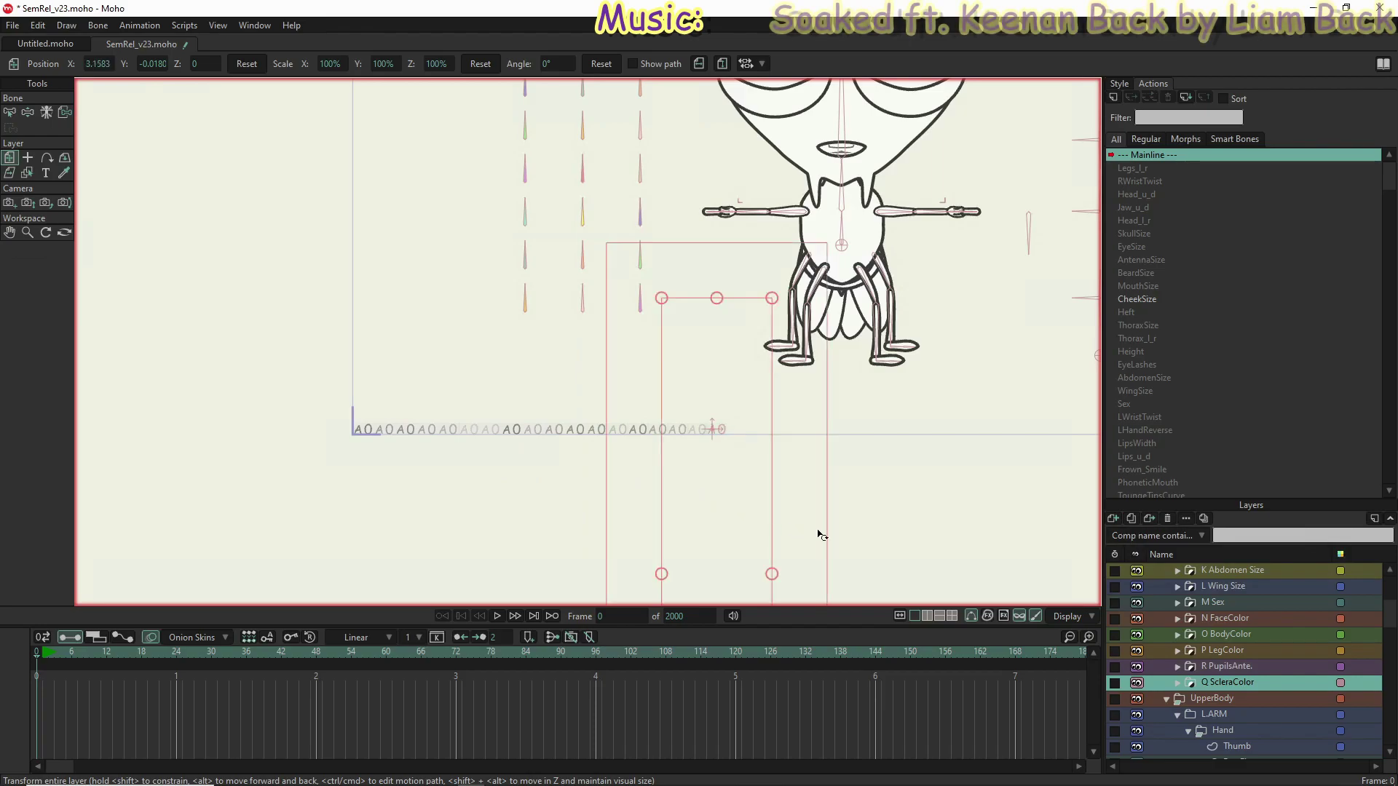
Step: Examine the letter positions of the CharacterID layers, including O BodyColor, J Eyelashes, K Abdomen Size and N FaceColor
left_click(1251, 638)
scroll(1252, 605, "up", 3)
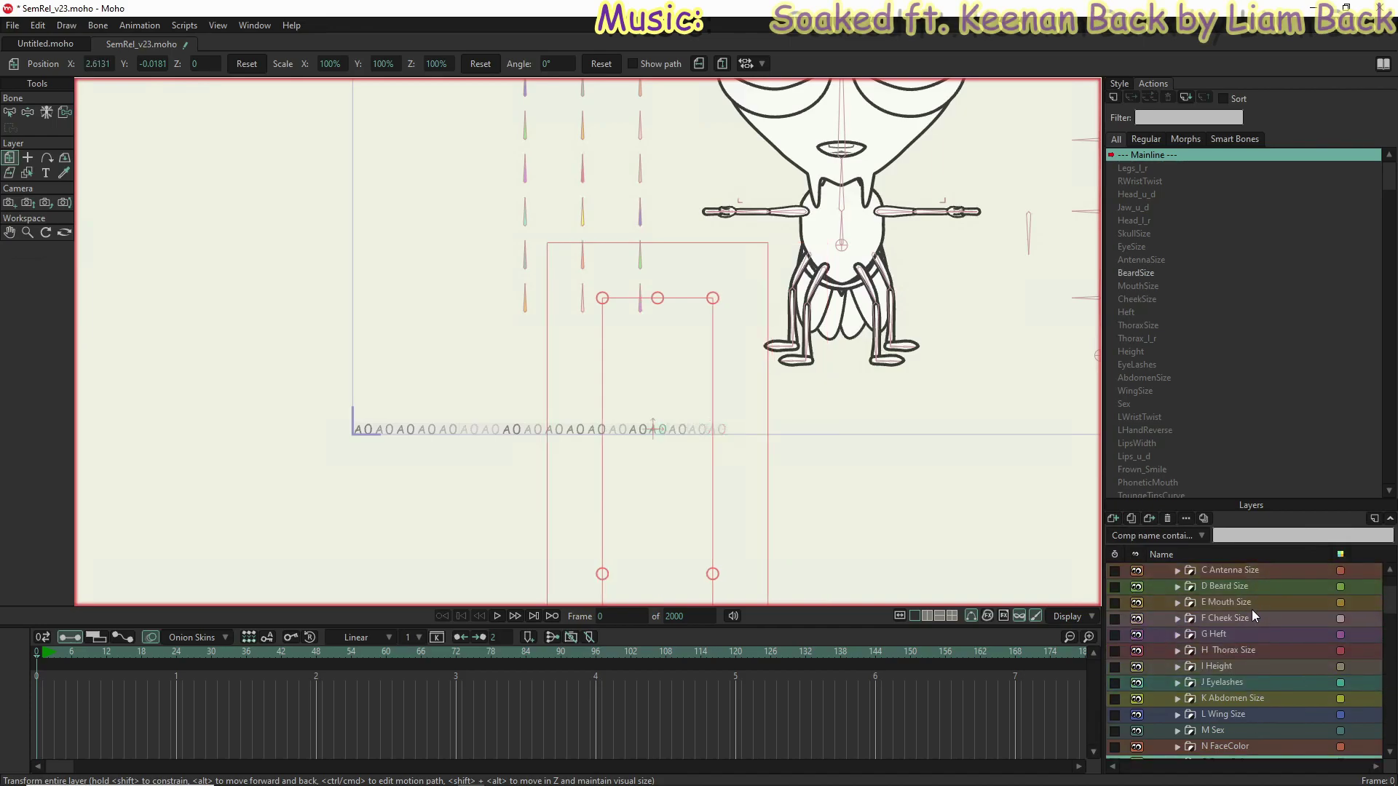
scroll(1252, 609, "down", 2)
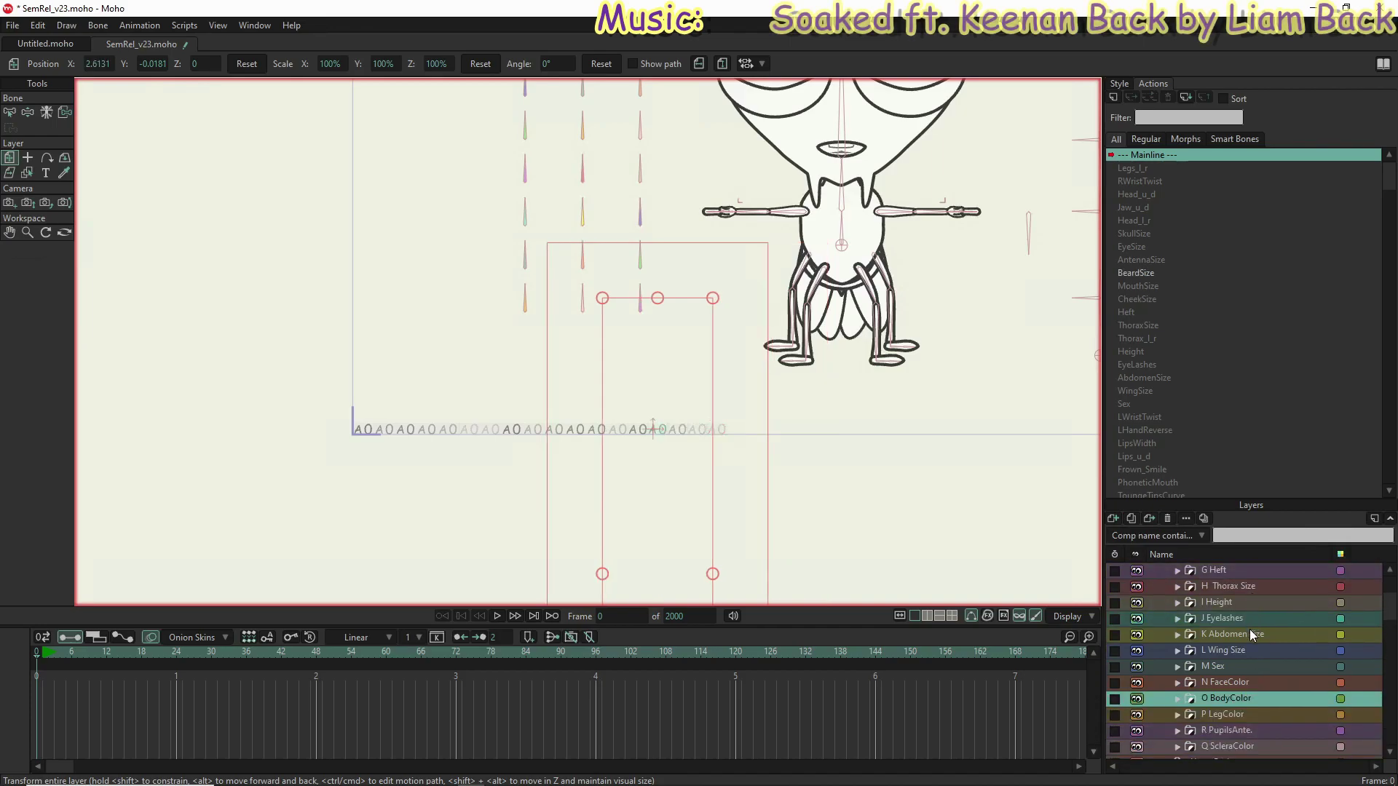
left_click(1236, 616)
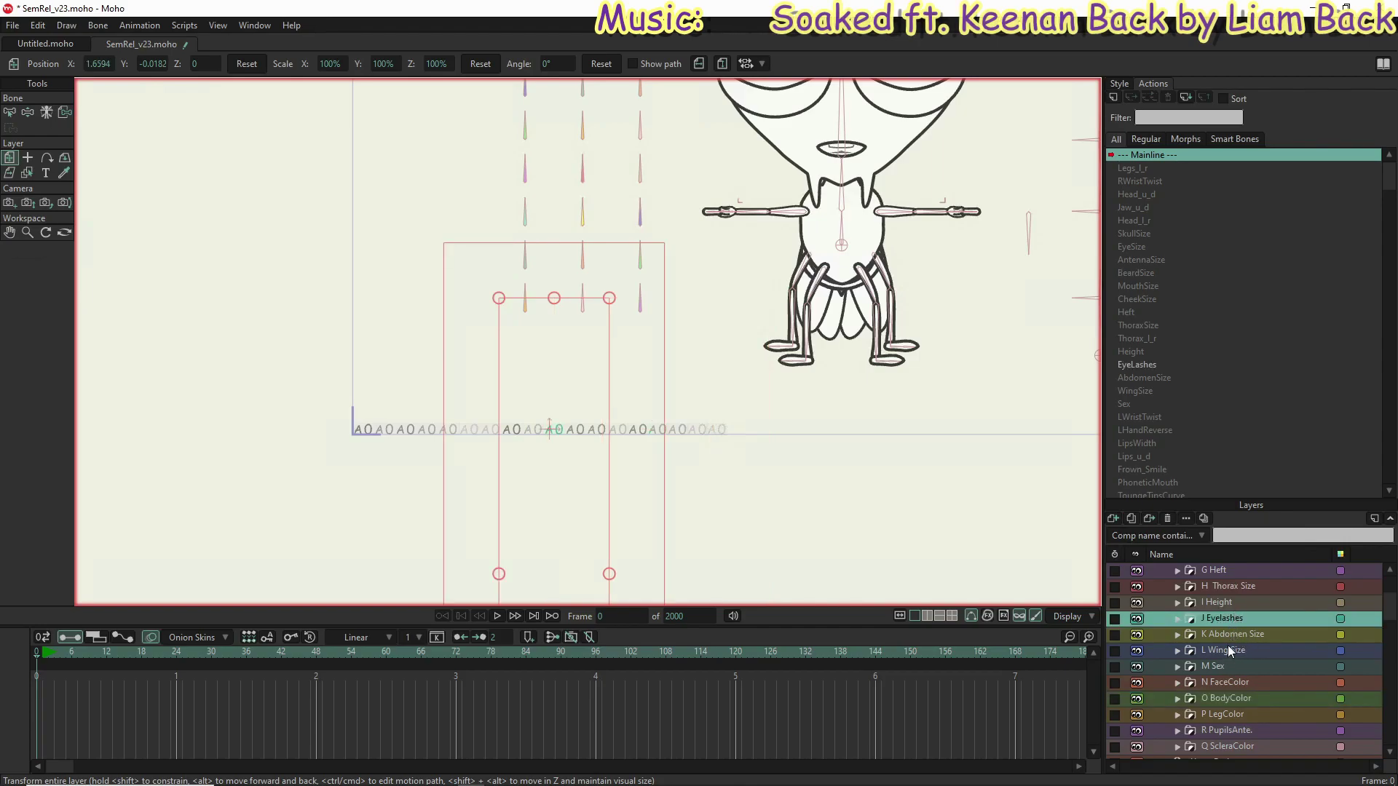
left_click(1228, 633)
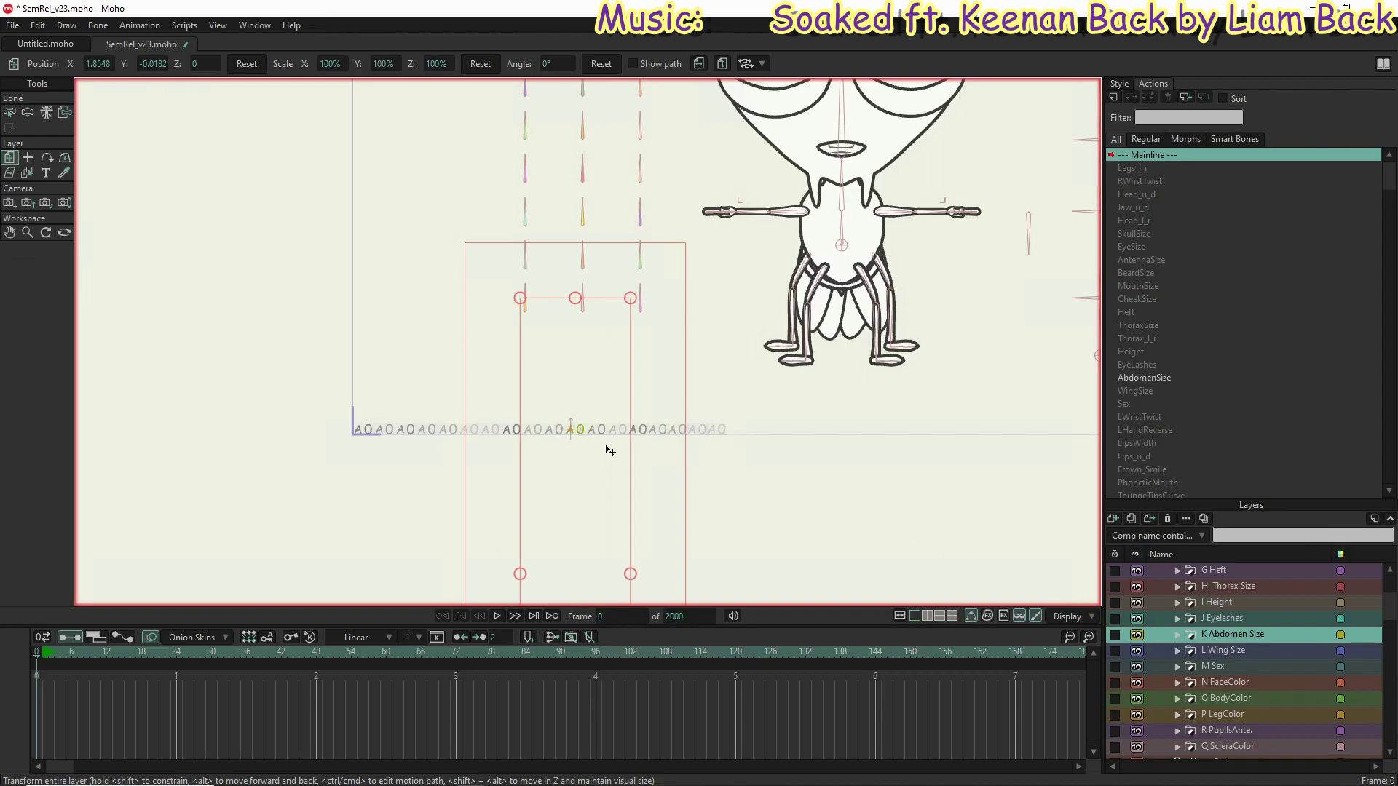
left_click(1234, 679)
scroll(1233, 679, "down", 3)
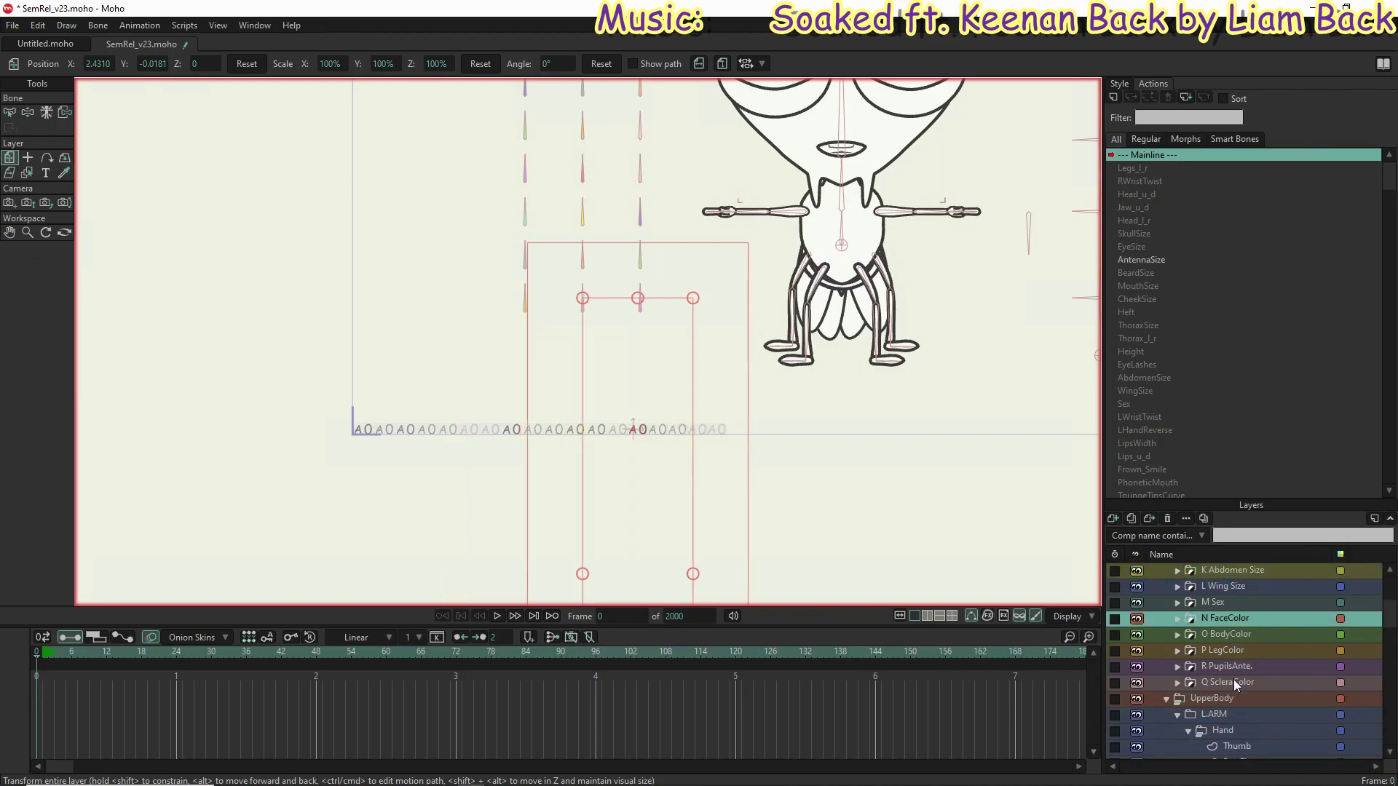
Step: Copy the letter keyframes of L Wing Size's Alpha layer from the WingSize action
scroll(1151, 476, "down", 3)
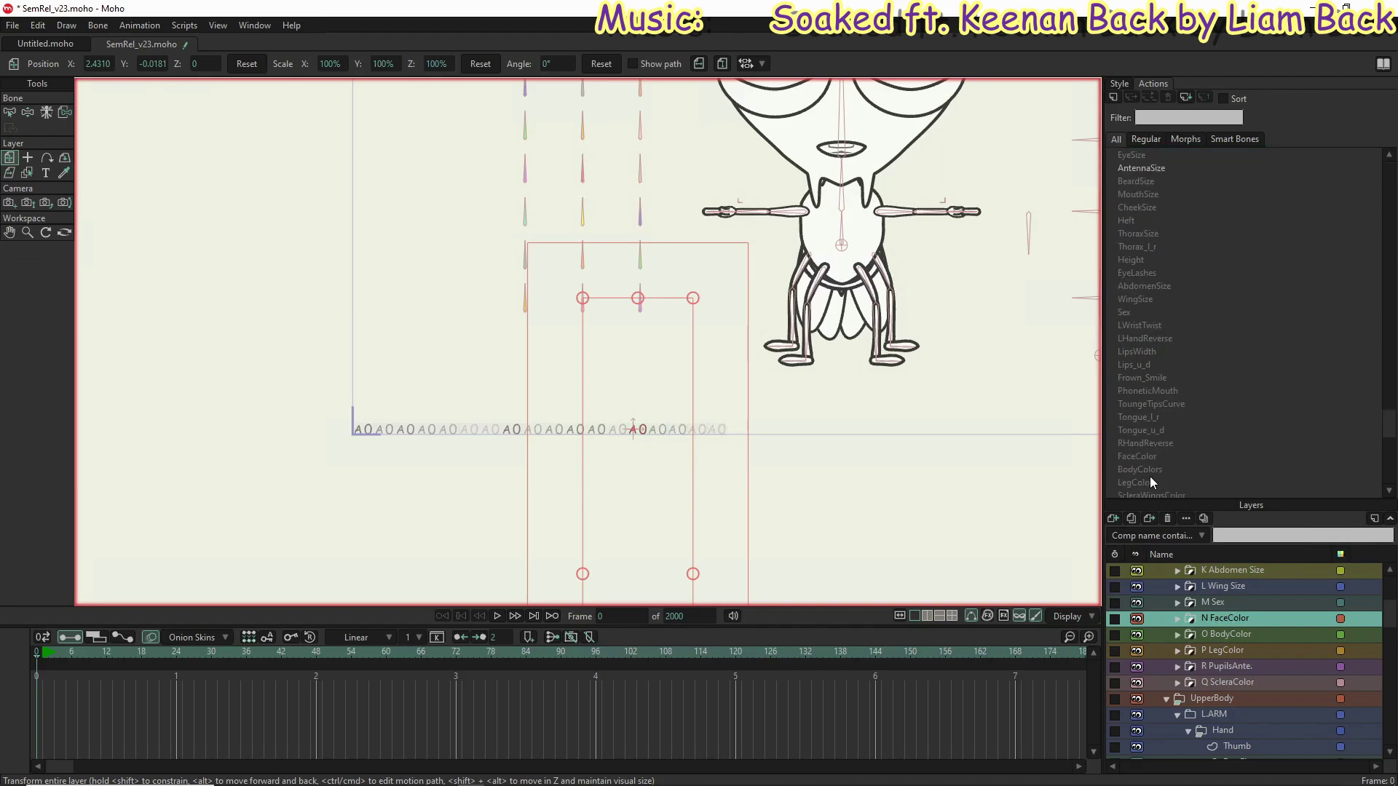
left_click(1151, 477)
double_click(1141, 439)
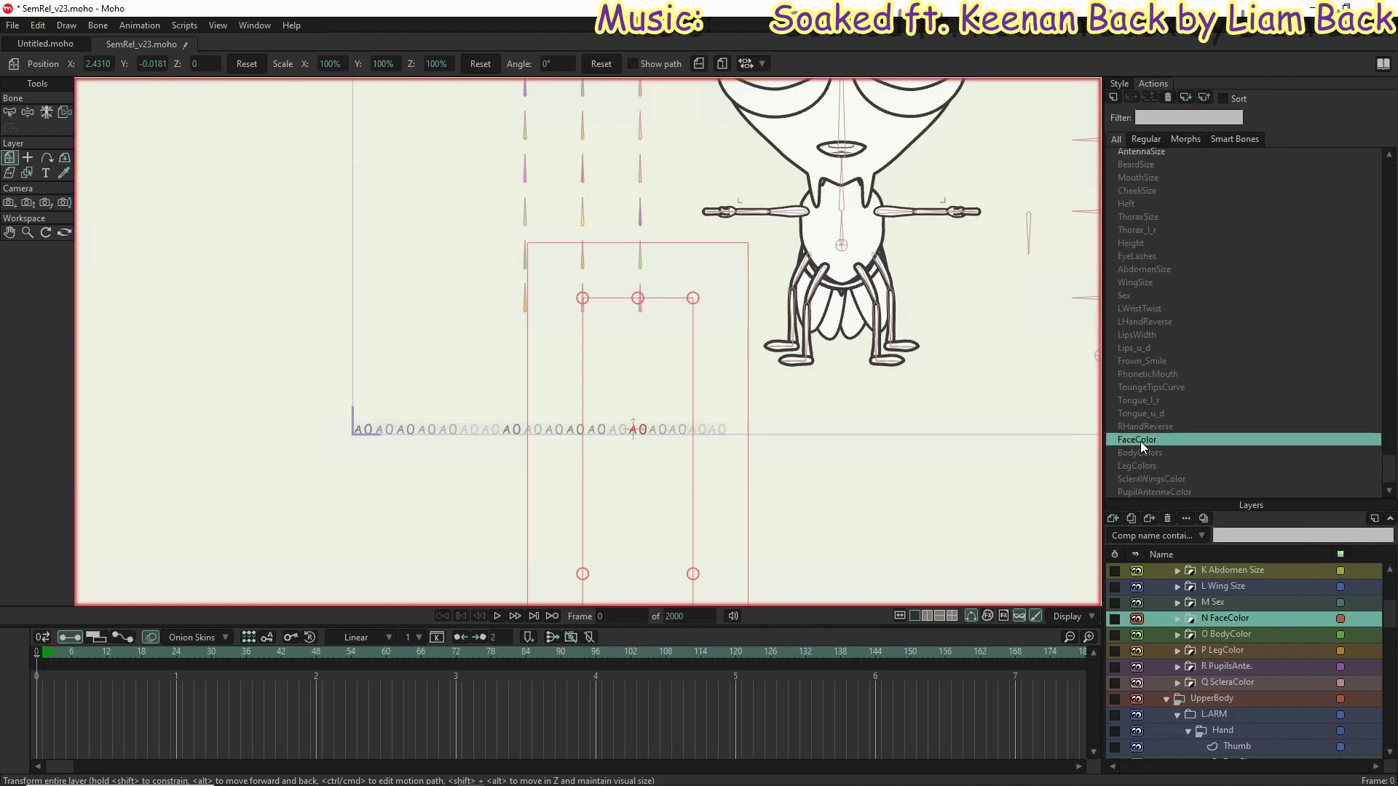
left_click(1229, 586)
left_click(1178, 586)
left_click(1223, 603)
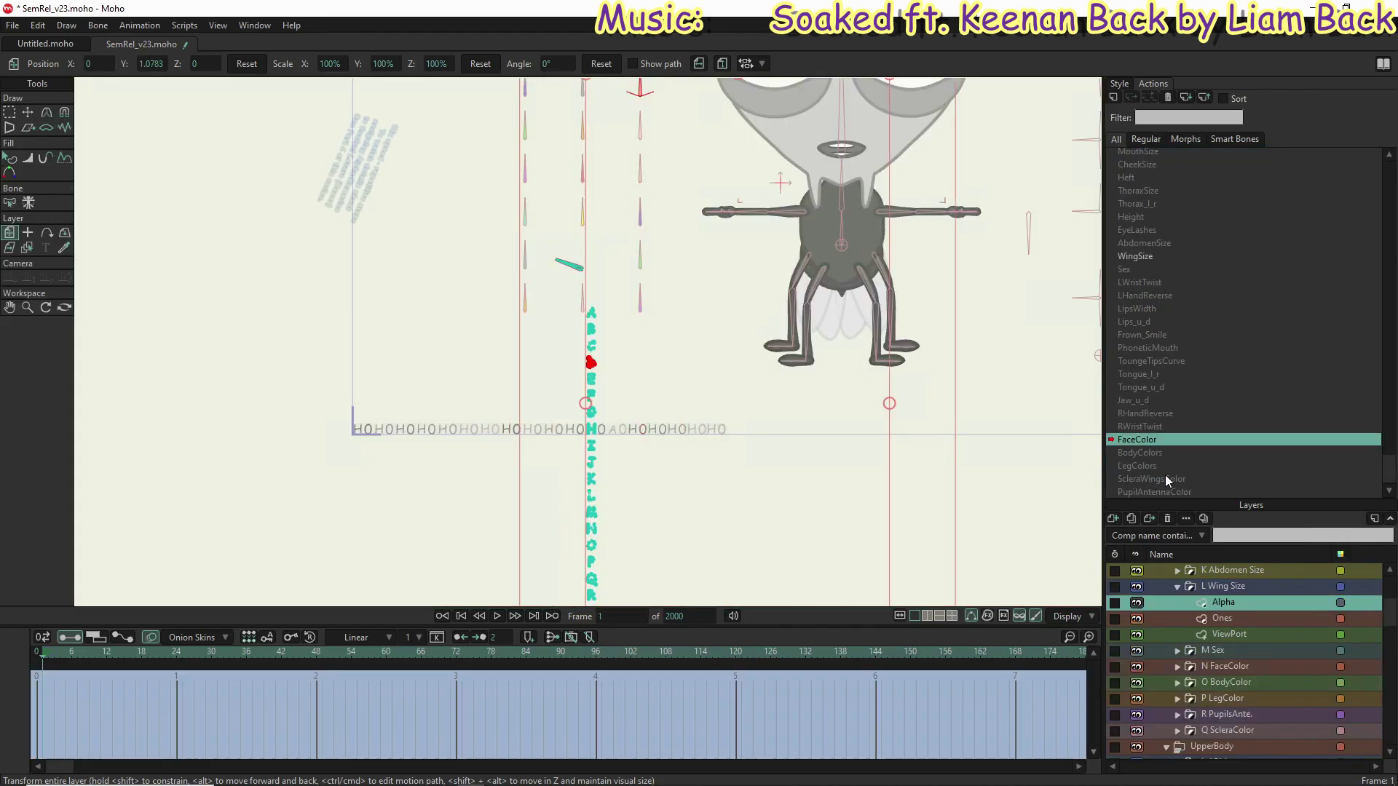
scroll(1160, 441, "up", 2)
double_click(1136, 348)
Step: Paste the copied letter keyframes onto N FaceColor's Alpha layer in the FaceColor action
left_click(1178, 666)
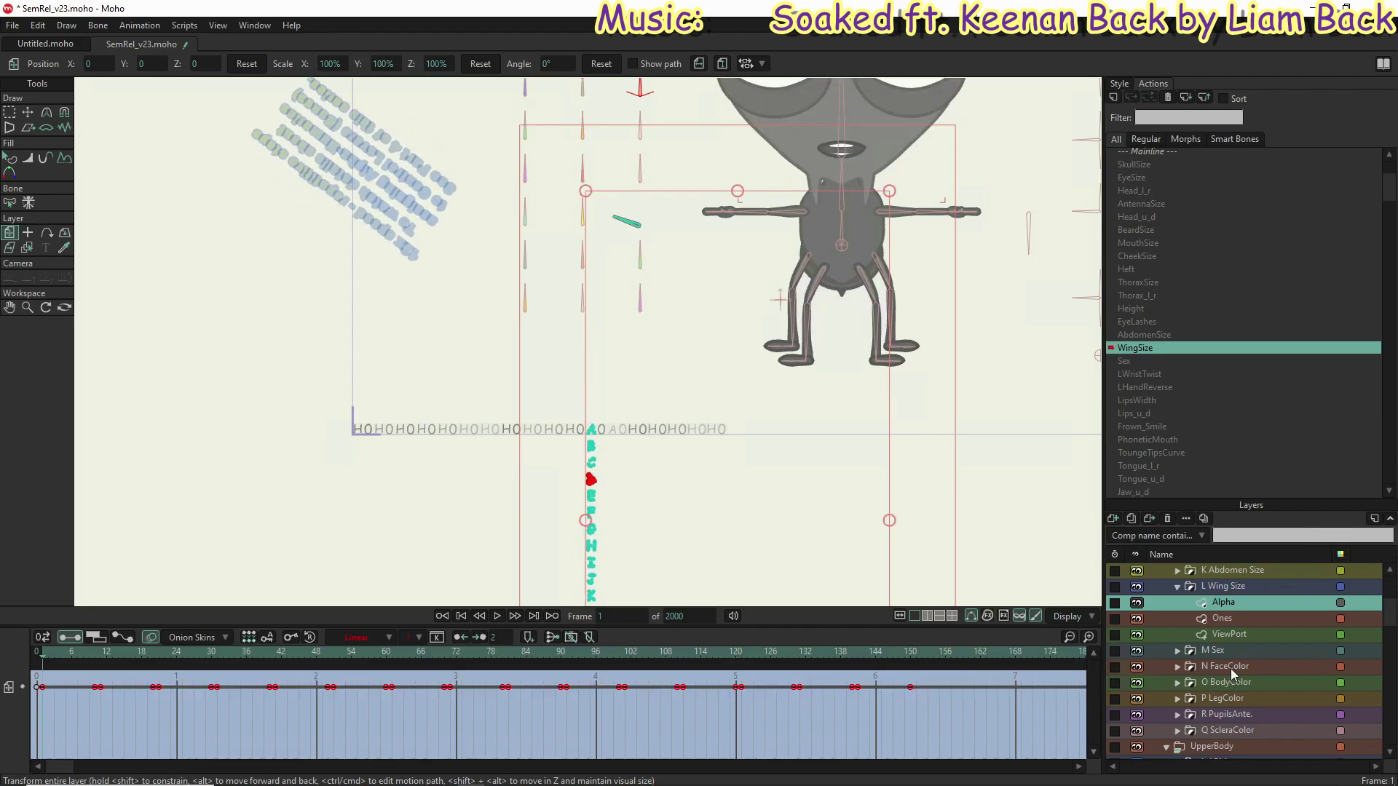
left_click(1223, 682)
scroll(1163, 442, "down", 3)
double_click(1136, 440)
Step: Paste the letter keyframes onto O BodyColor's Alpha layer in BodyColors and P LegColor's Alpha layer in LegColors
left_click(1178, 731)
left_click(1223, 747)
double_click(1136, 453)
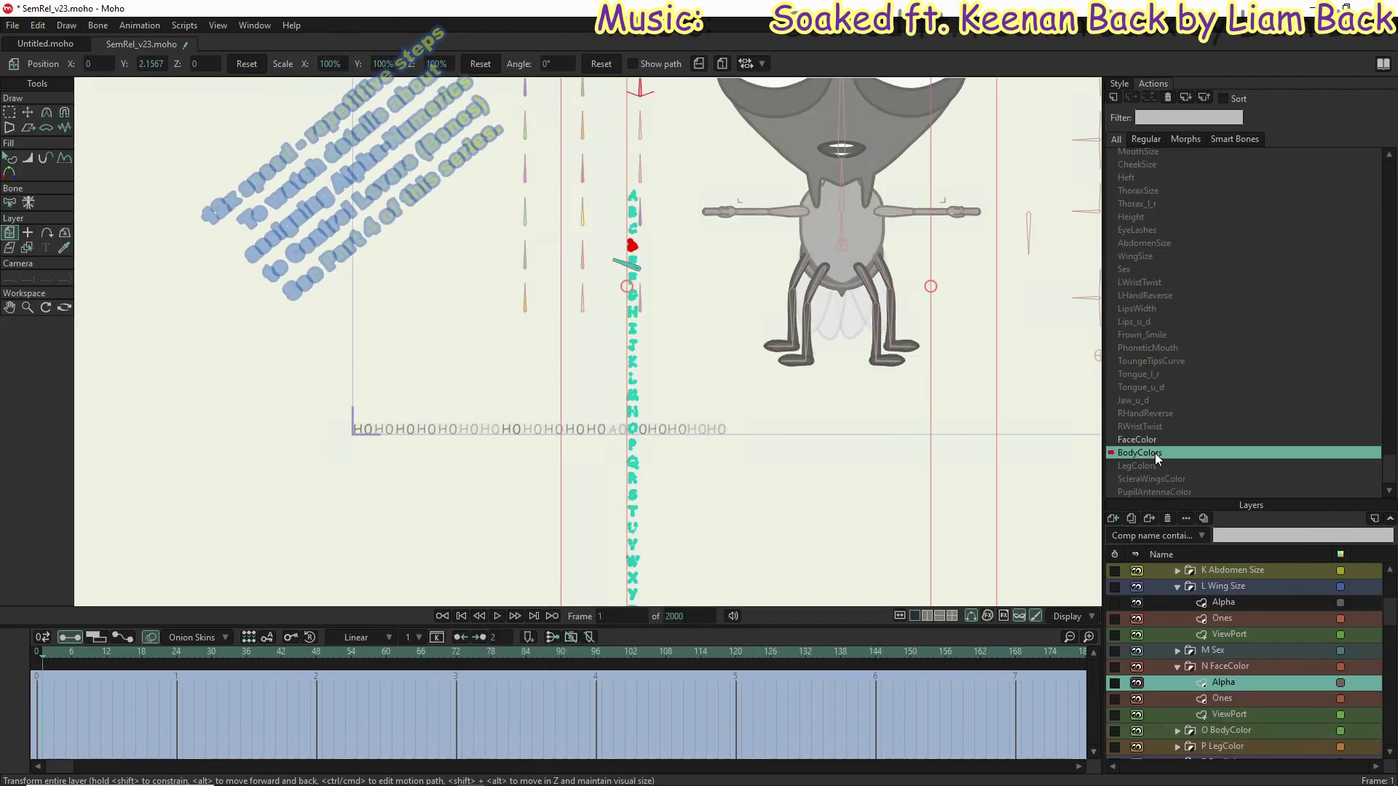
scroll(1238, 655, "down", 2)
left_click(1178, 699)
left_click(1223, 714)
double_click(1136, 467)
Step: Add the letter keyframes to Q ScleraColor's Alpha layer in ScleraWingsColor and R PupilsAnte.'s Alpha layer in PupilAntennaColor
left_click(1140, 479)
scroll(1229, 649, "down", 3)
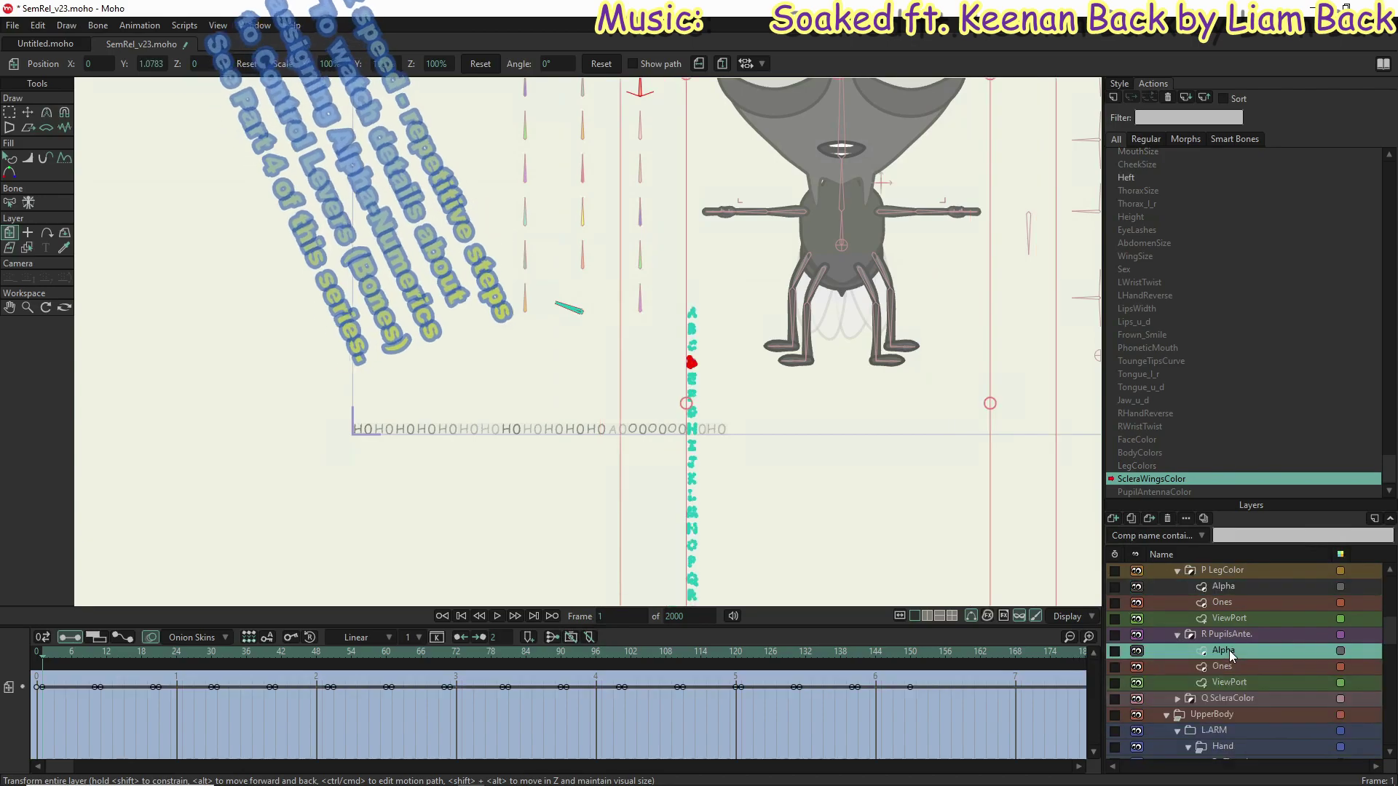
left_click(1178, 698)
double_click(1206, 482)
left_click(1238, 714)
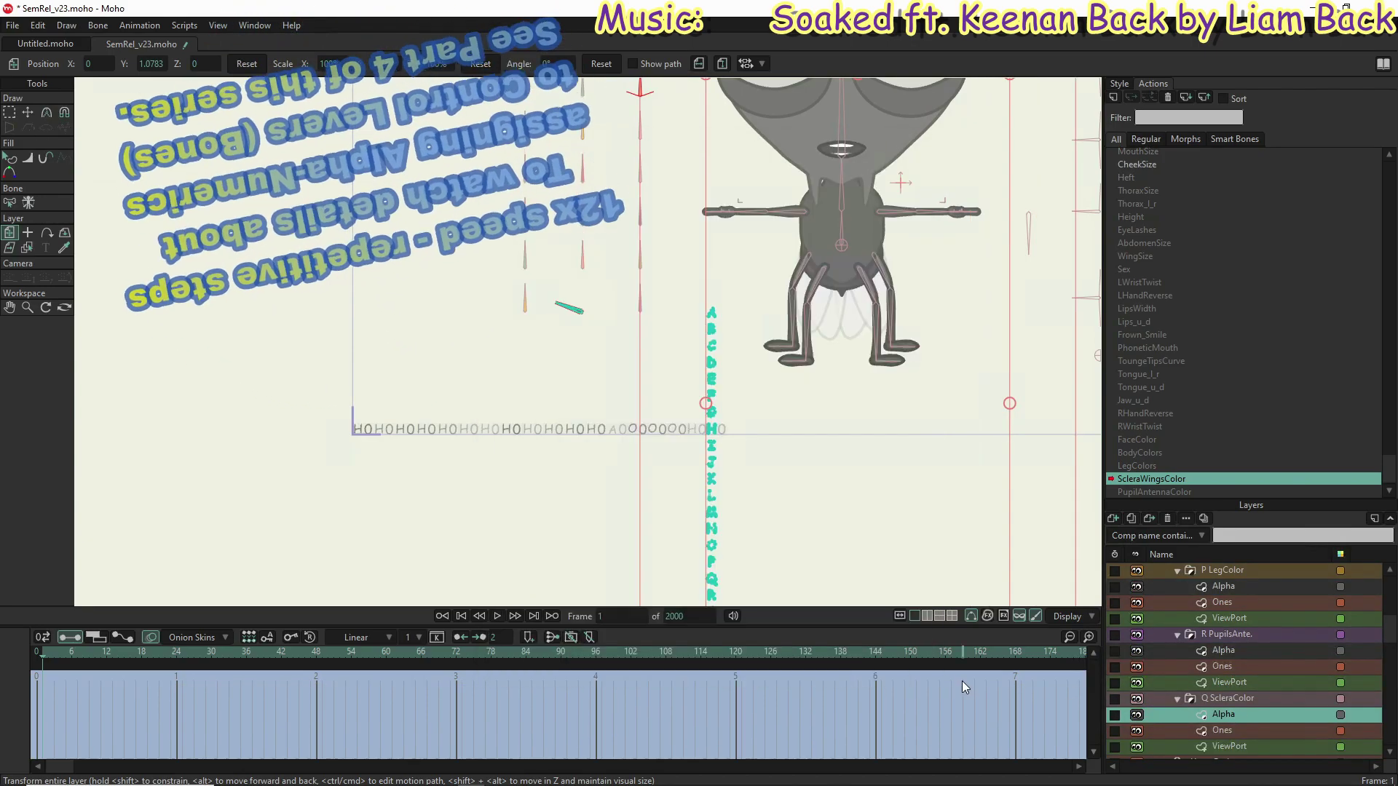
left_click(1223, 650)
double_click(1158, 493)
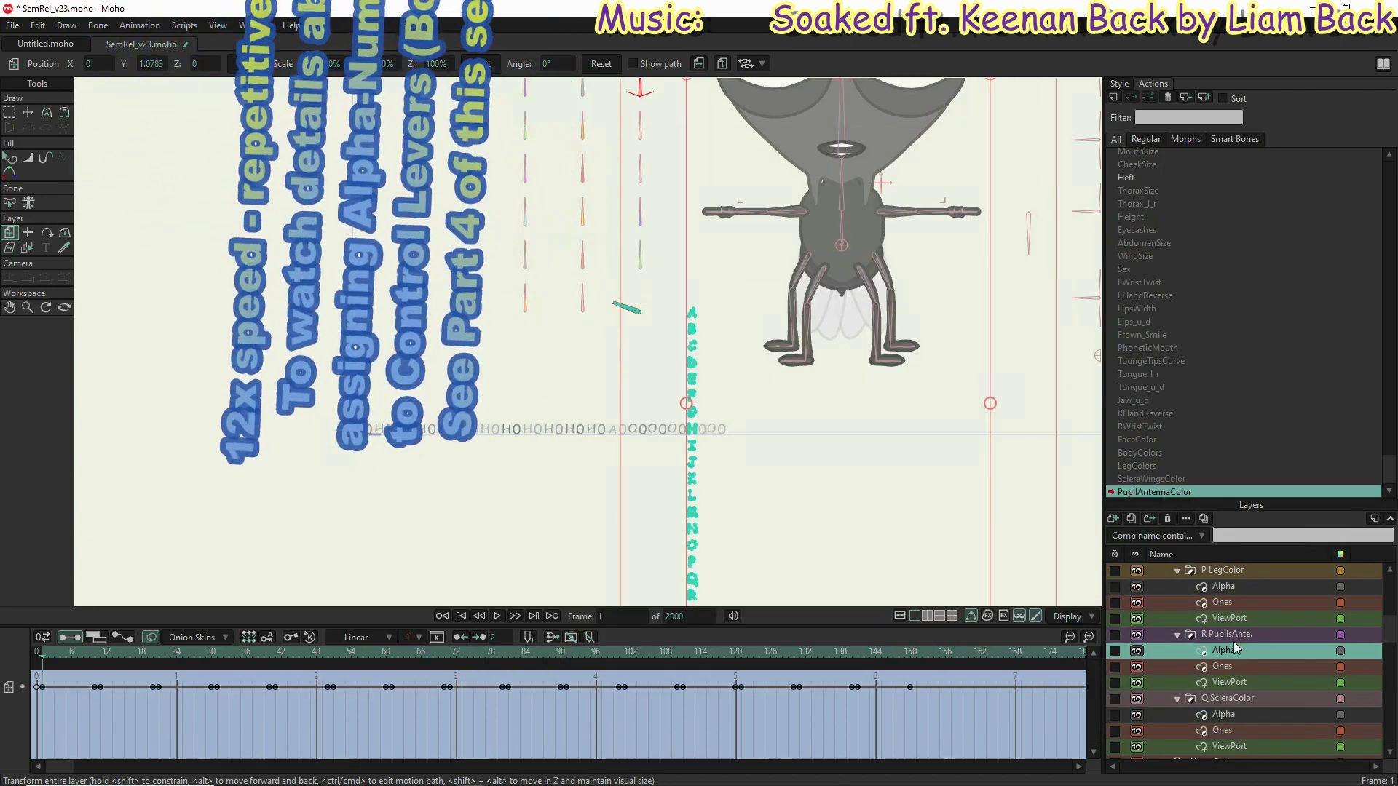
Step: Take the digit keyframes from the WingSize action and apply them to N FaceColor's Ones layer in FaceColor
double_click(1140, 453)
scroll(1253, 600, "up", 5)
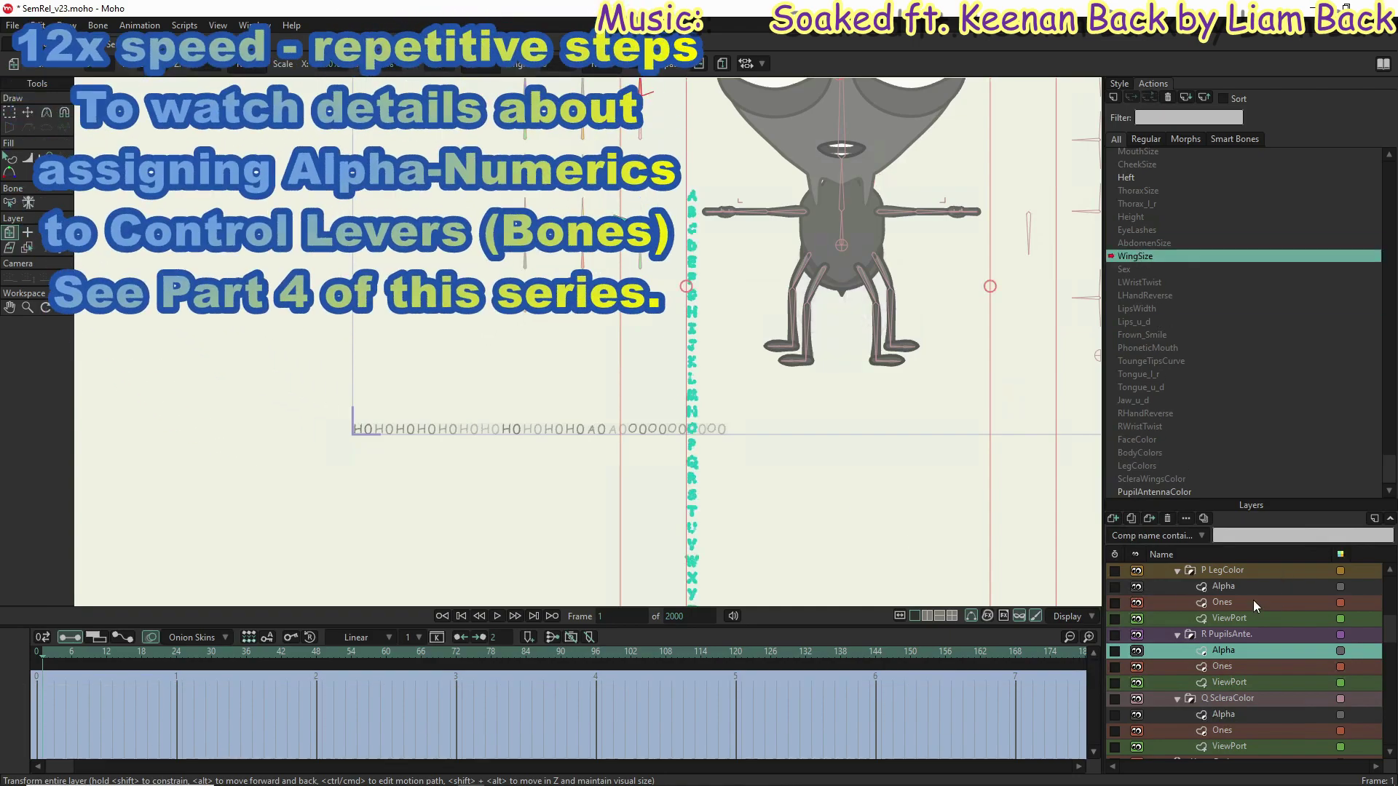
left_click(1223, 667)
double_click(1155, 440)
Step: Apply the digit keyframes to the Ones layers of the remaining colour letters, continuing through the LegColors and PupilAntennaColor actions
scroll(1238, 648, "down", 3)
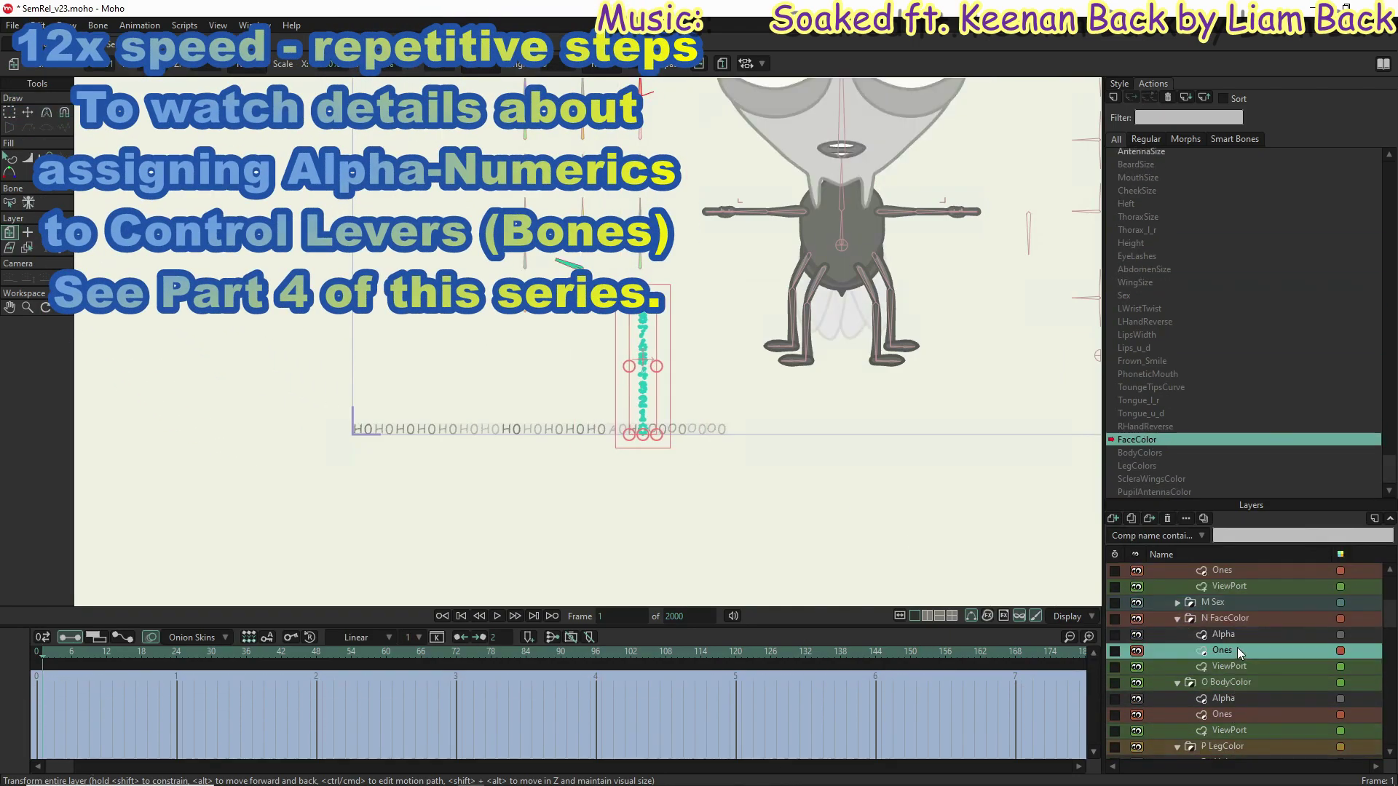
double_click(1137, 466)
left_click(1222, 711)
scroll(1182, 583, "down", 4)
scroll(1202, 619, "down", 2)
left_click(1222, 650)
double_click(1154, 492)
Step: Return the SemRel layer to the Mainline and save the project as SemRel_v24.moho
scroll(1238, 656, "up", 15)
left_click(1195, 570)
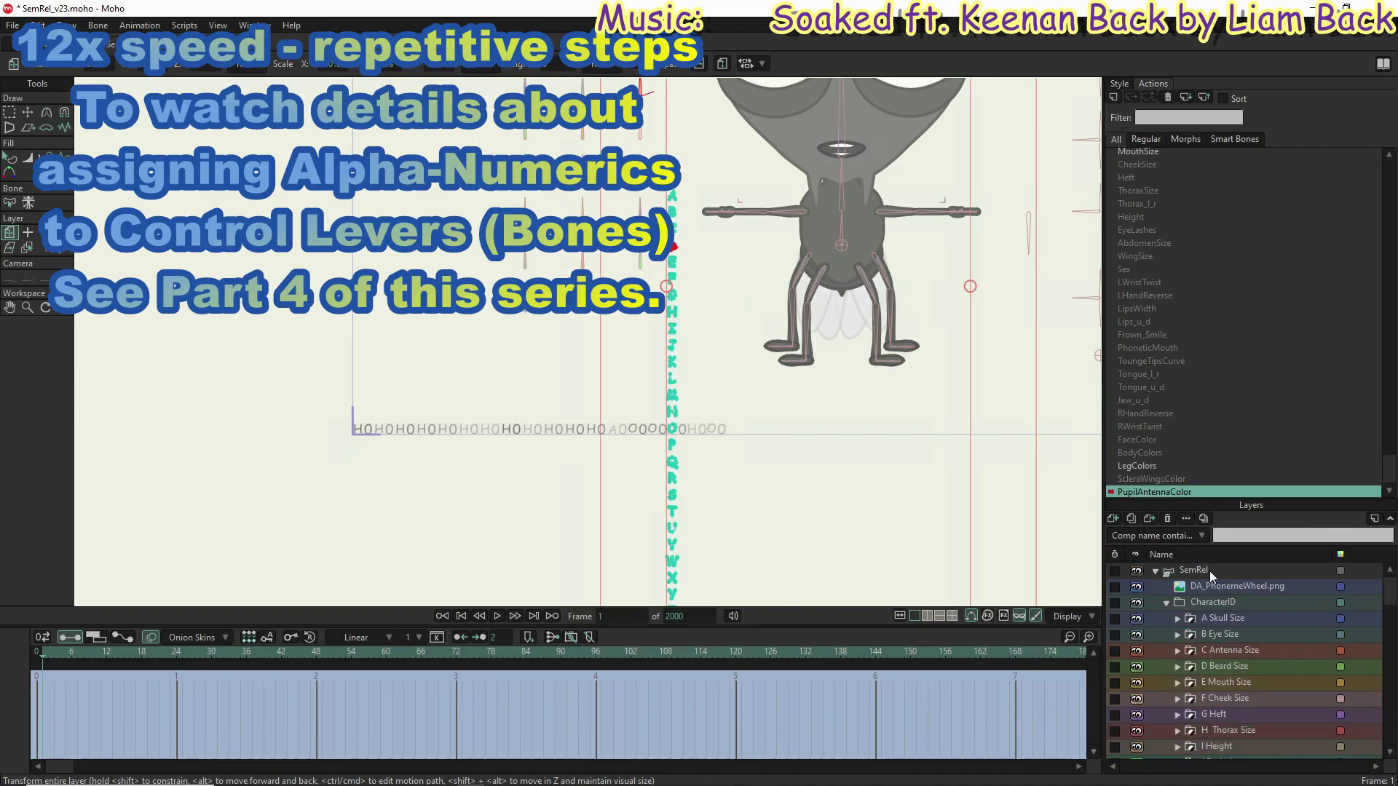
double_click(1142, 155)
left_click(12, 25)
left_click(43, 124)
key("Return")
key("z")
Step: Rotate SemRel's colour levers at frame 1 and check the matching letters and digits in the CharacterID row
left_click(42, 652)
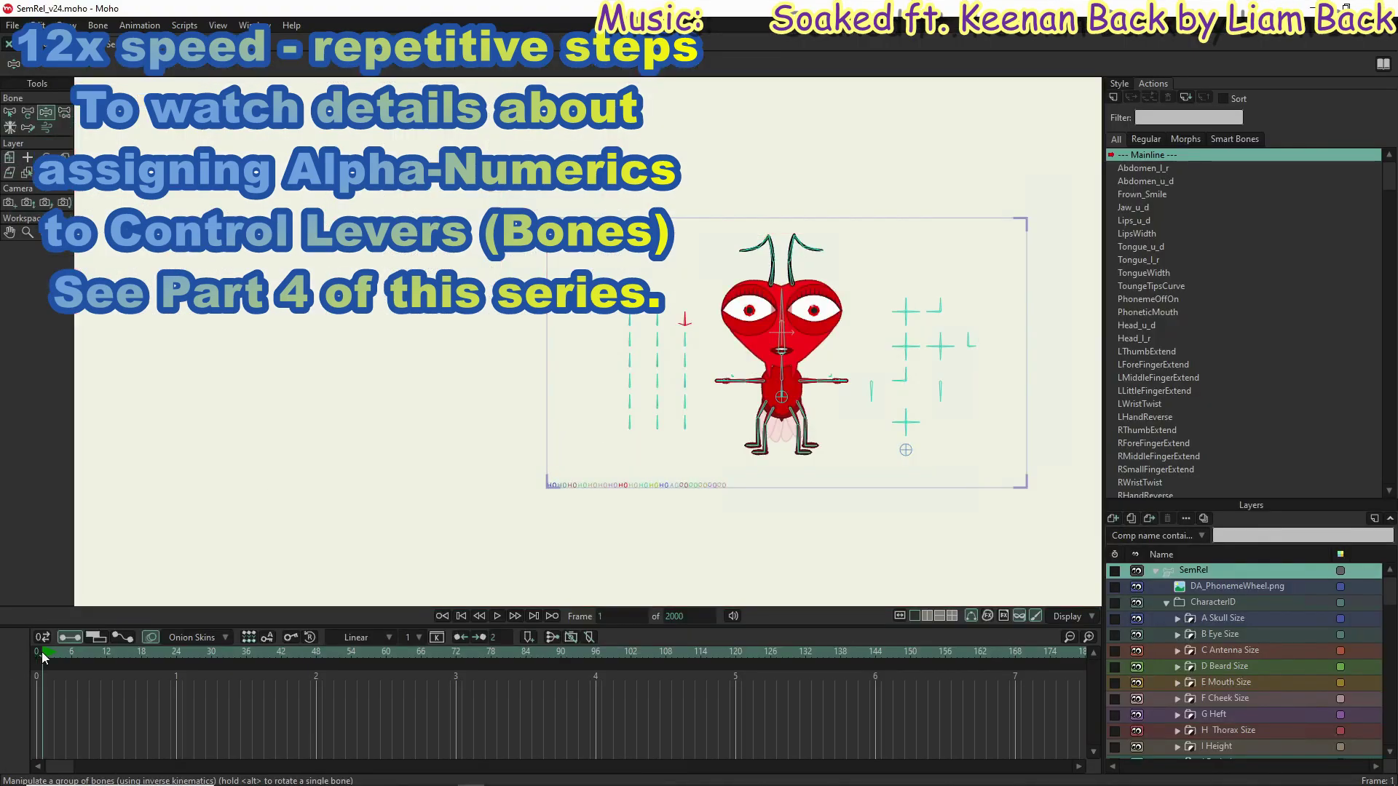
scroll(728, 328, "up", 3)
left_click_drag(712, 327, 732, 364)
scroll(1221, 648, "down", 3)
left_click(1178, 602)
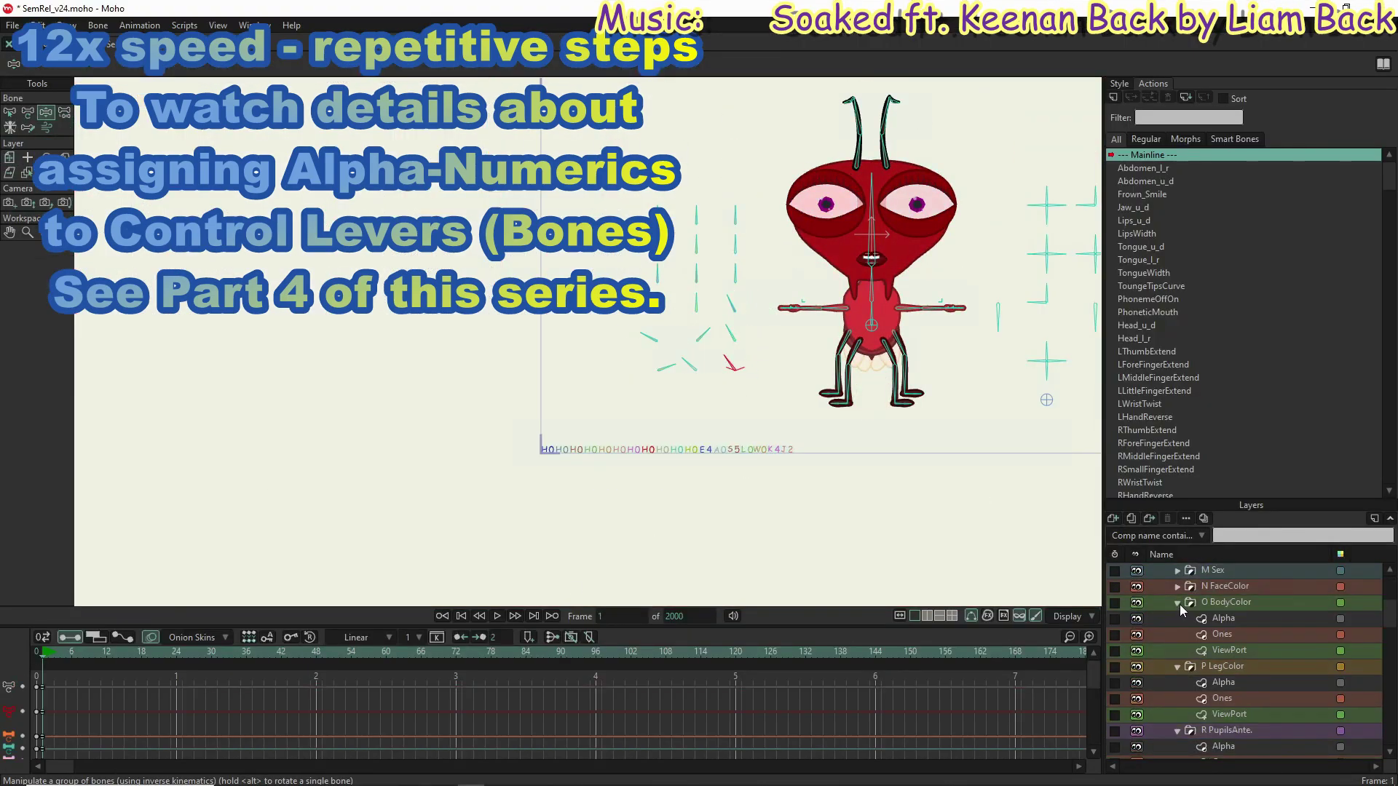
left_click(1257, 671)
scroll(1234, 572, "up", 10)
left_click(1235, 572)
scroll(655, 459, "up", 3)
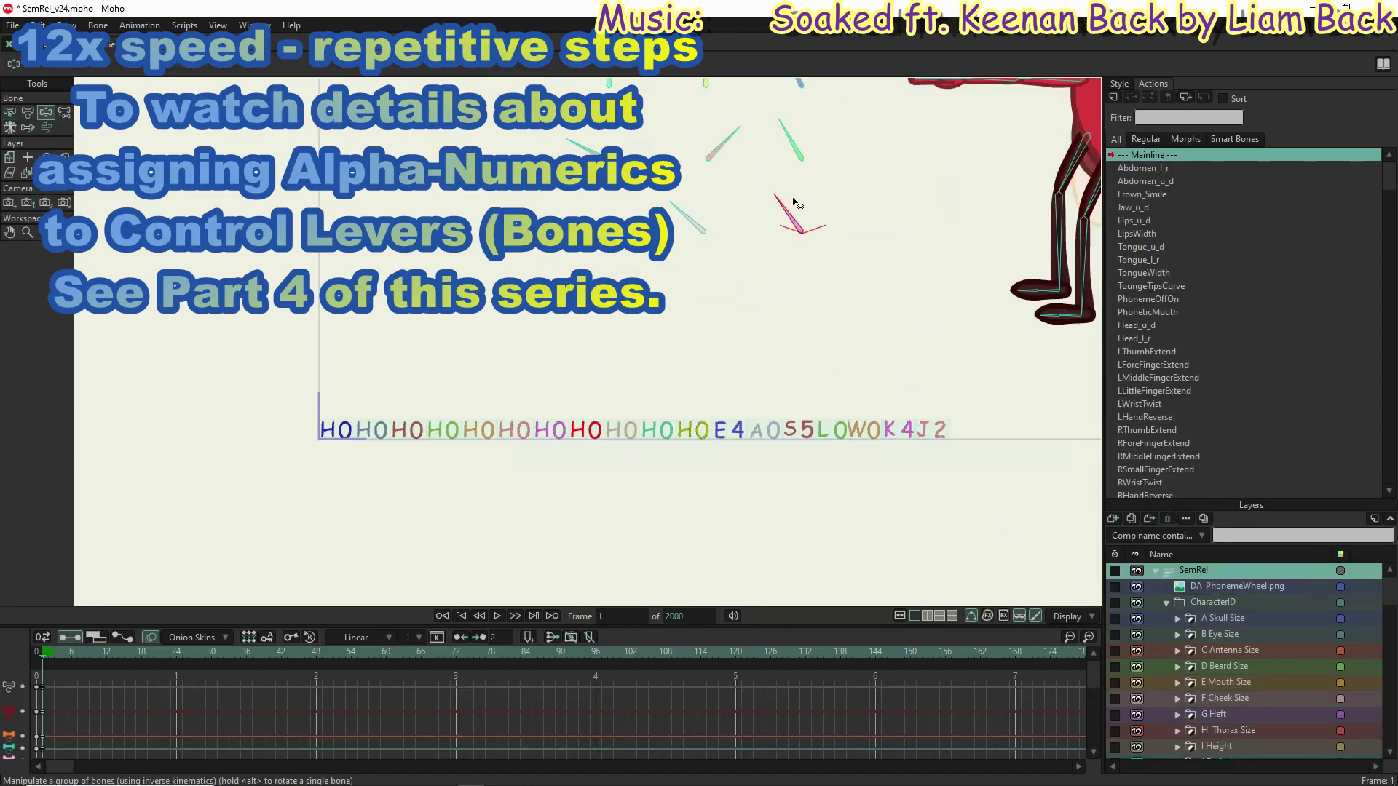
scroll(1238, 641, "down", 1)
Step: Place R PupilsAnte. below Q ScleraColor in the layer order and check the letter row at frame 0
left_click(38, 654)
scroll(1238, 655, "down", 4)
left_click(1231, 731)
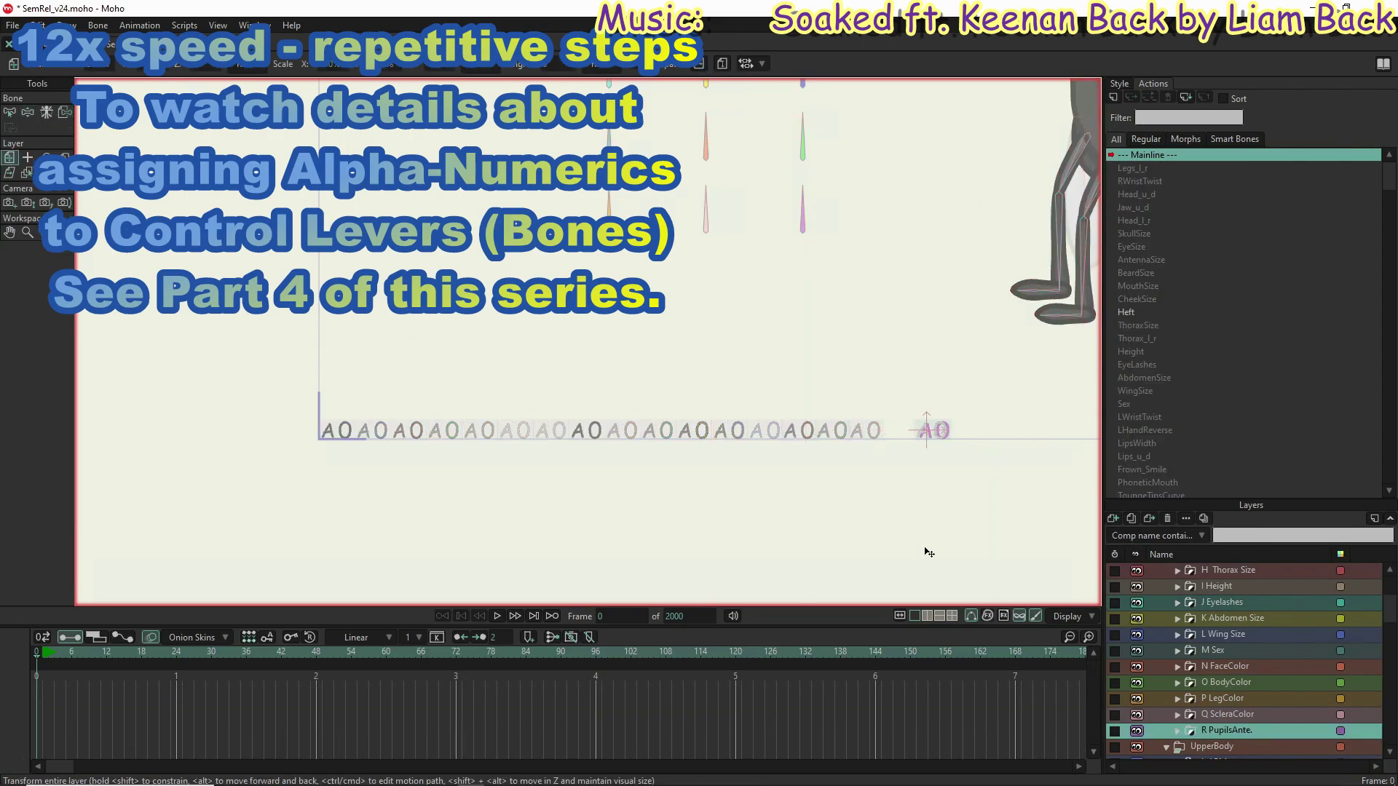
left_click(1251, 645)
scroll(1238, 655, "up", 10)
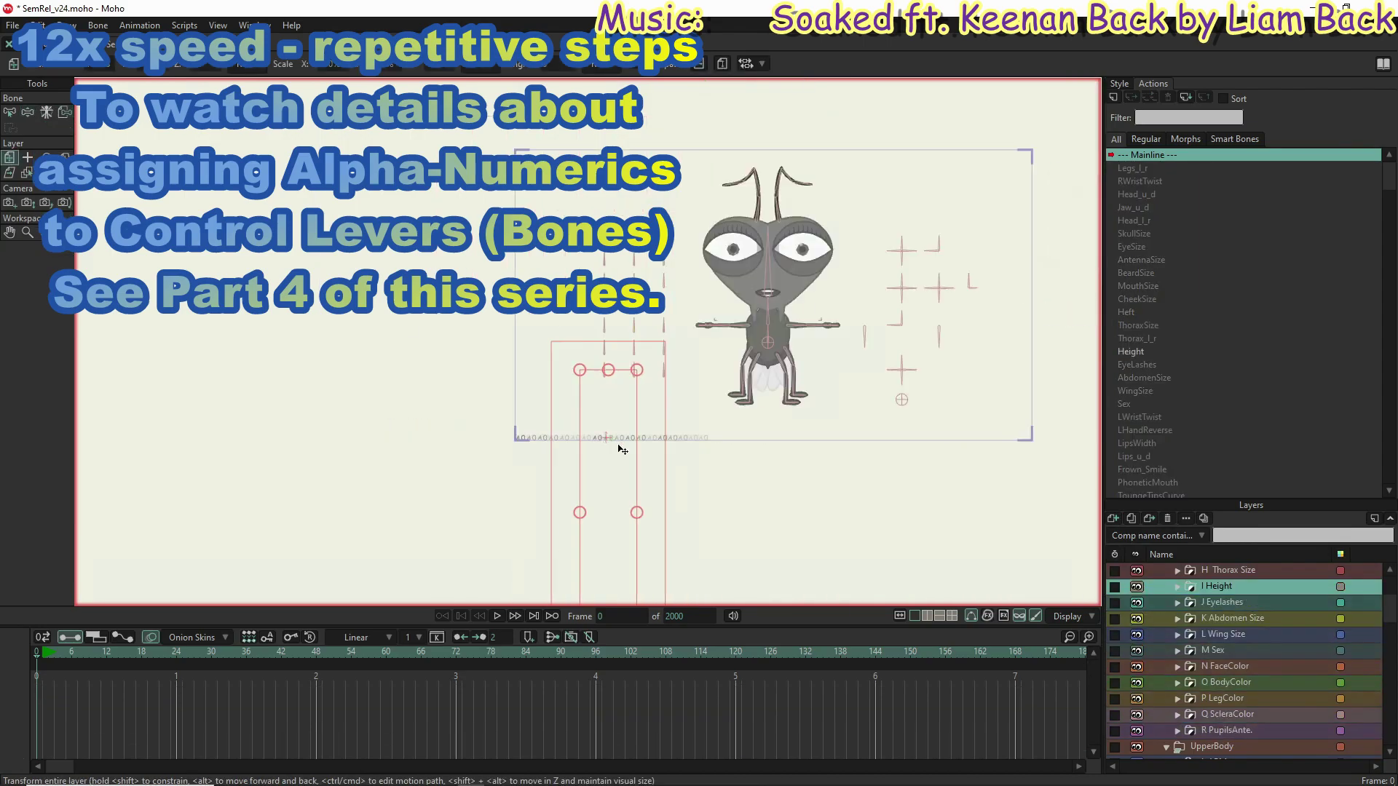
left_click(1195, 570)
scroll(710, 304, "up", 3)
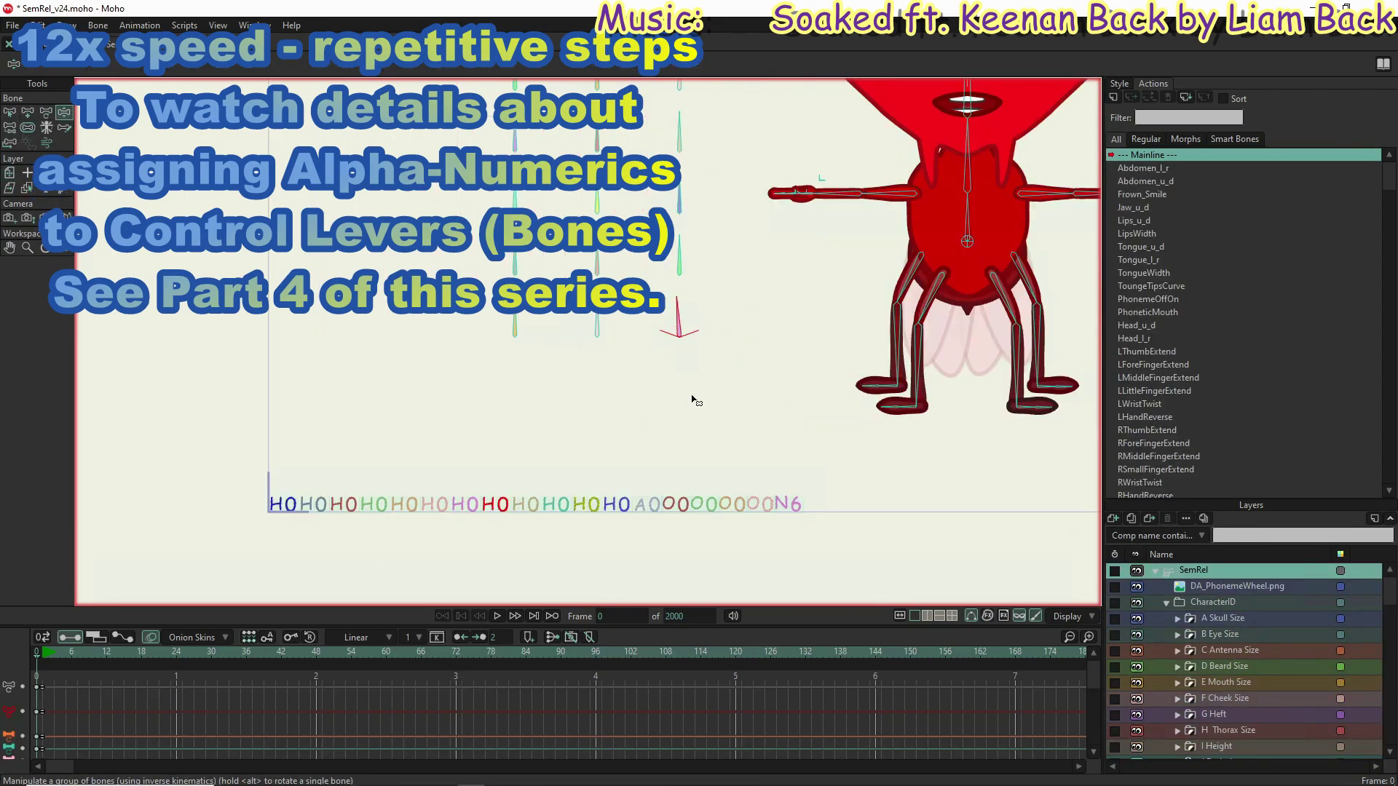
Step: Try to delete the letter keyframes of N FaceColor's Alpha layer in the FaceColor action
scroll(1238, 655, "down", 5)
left_click(1230, 634)
left_click_drag(36, 677, 1085, 757)
left_click(1178, 635)
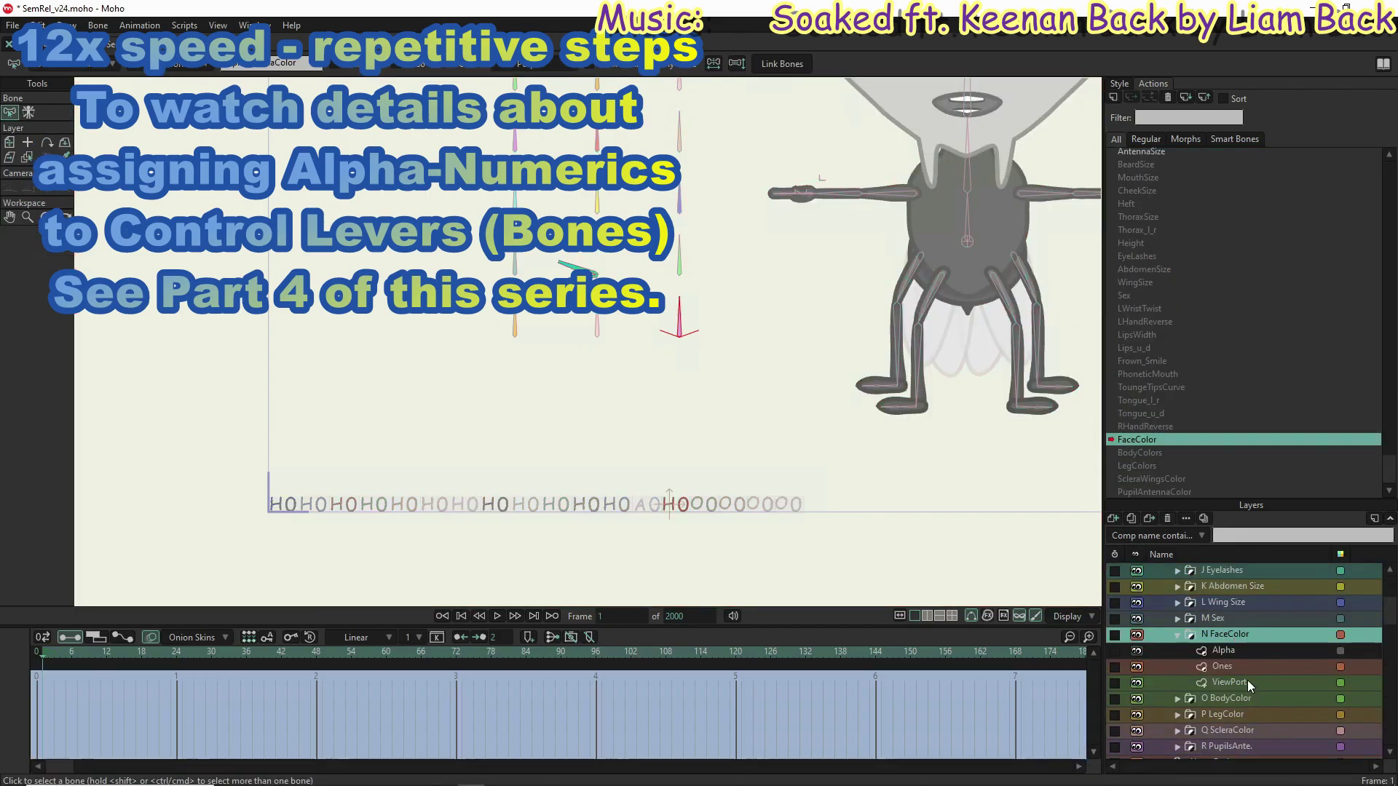
left_click(1224, 650)
left_click(43, 655)
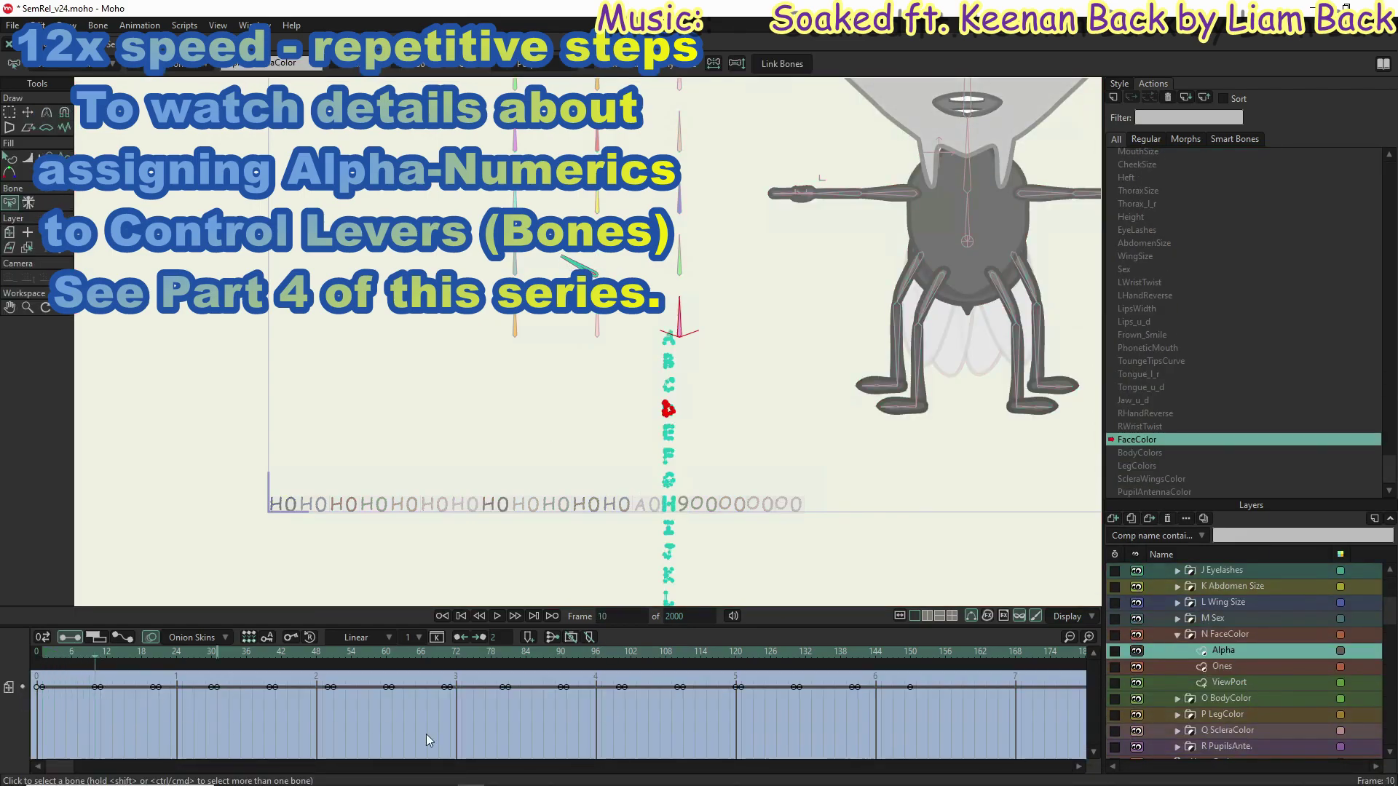
left_click_drag(36, 678, 1085, 758)
key("Delete")
Step: Move through the FaceColor action to frame 9 to check N FaceColor's letter and digit
left_click(46, 652)
left_click(1239, 653)
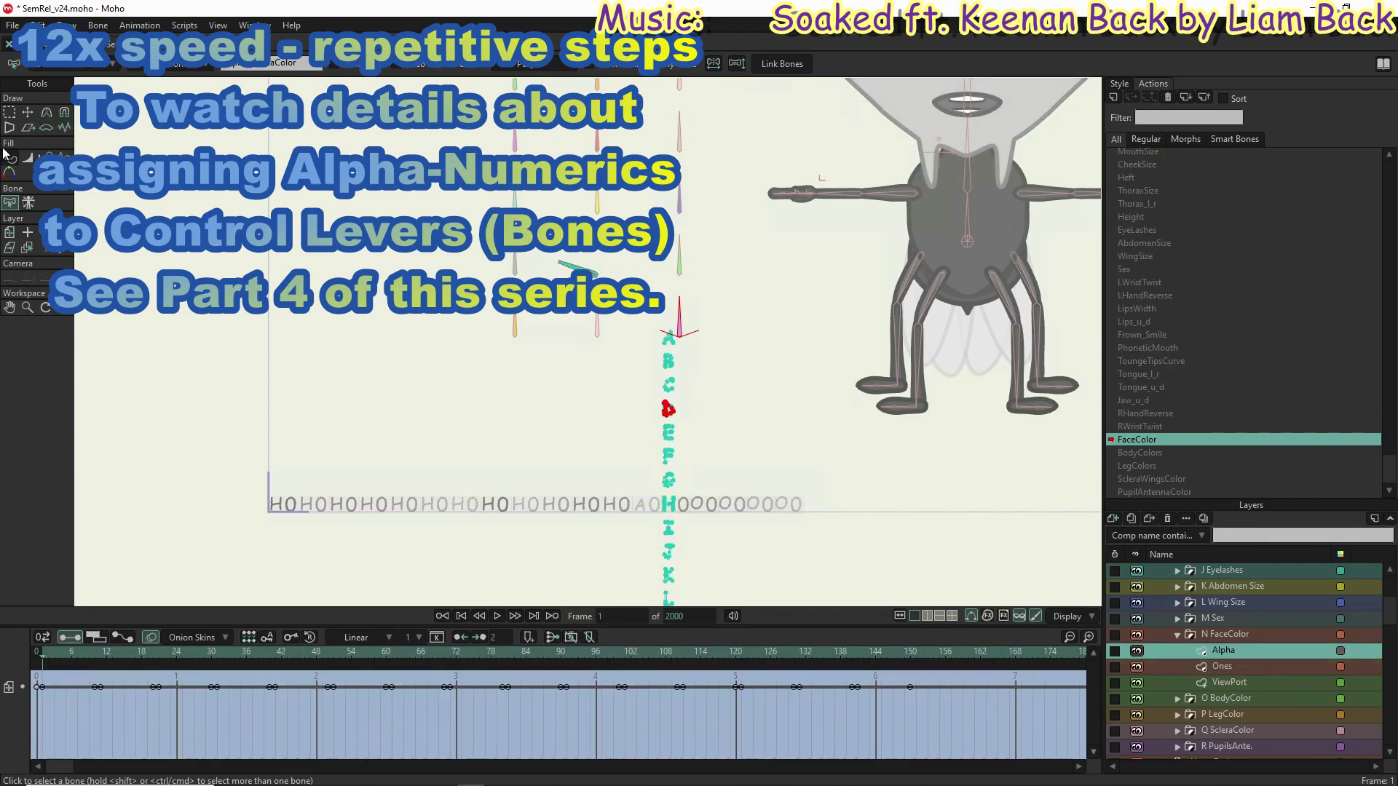
left_click(9, 232)
left_click(91, 659)
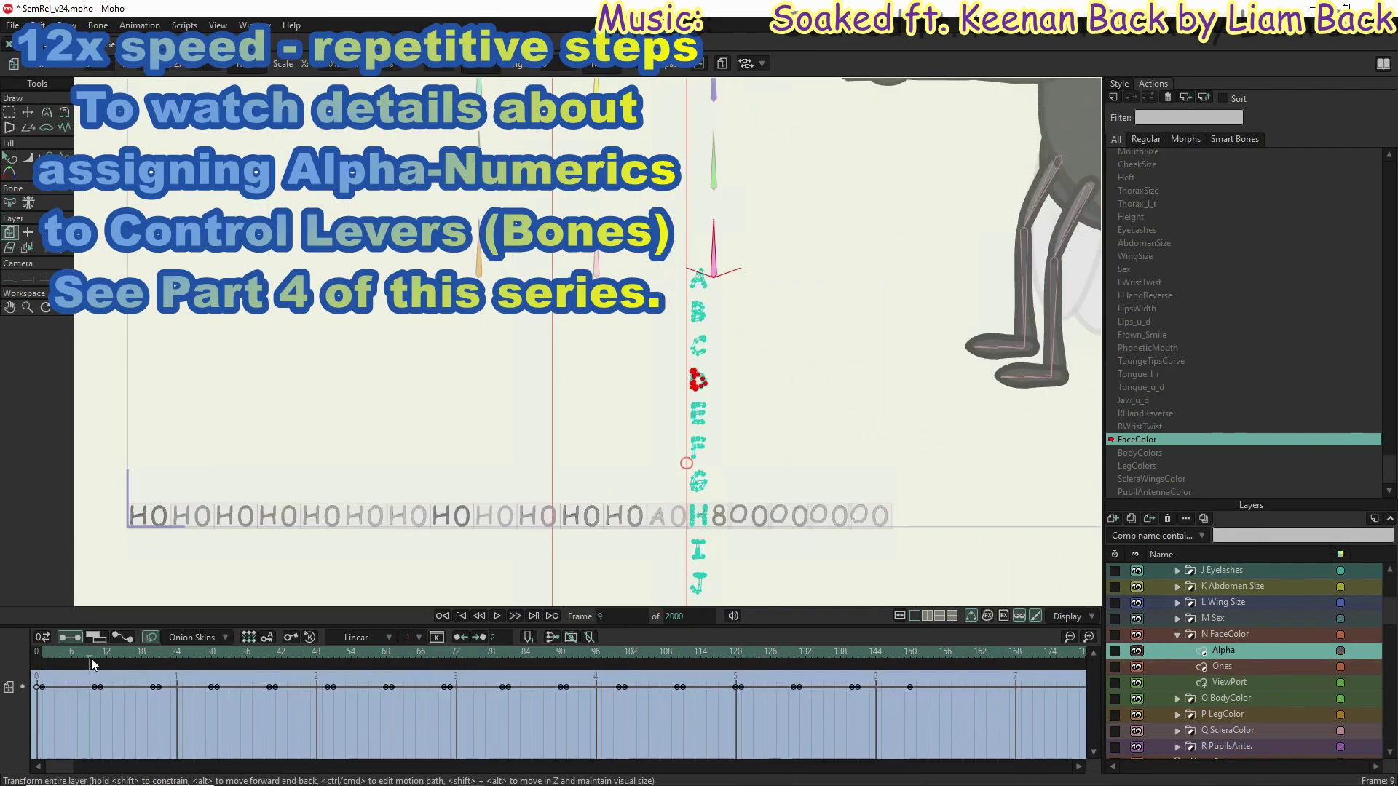
Step: Compare M Sex's Alpha layer in the Sex action with N FaceColor's Alpha layer in the FaceColor action
left_click(1177, 618)
left_click(1223, 634)
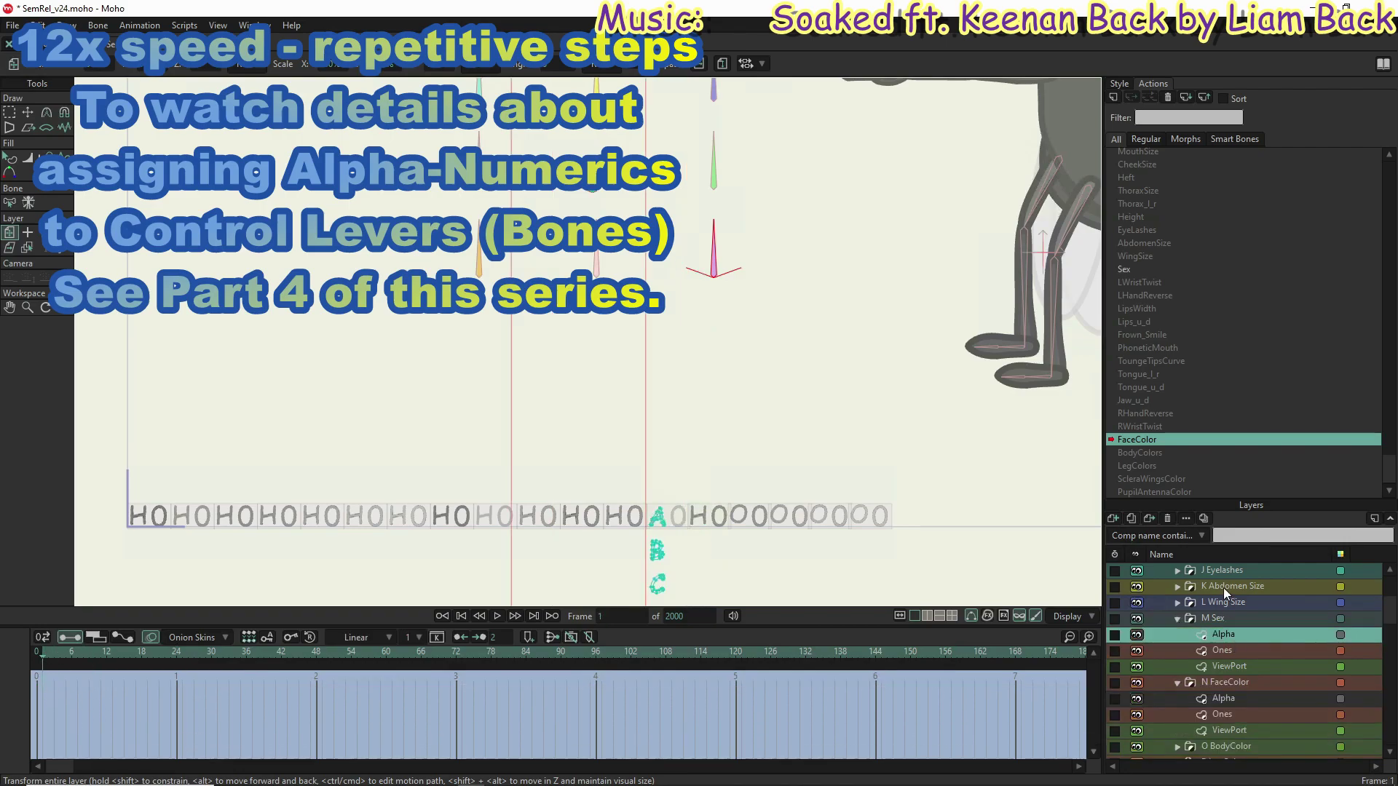
double_click(1124, 269)
left_click(1223, 698)
double_click(1137, 439)
left_click(393, 678)
left_click(442, 616)
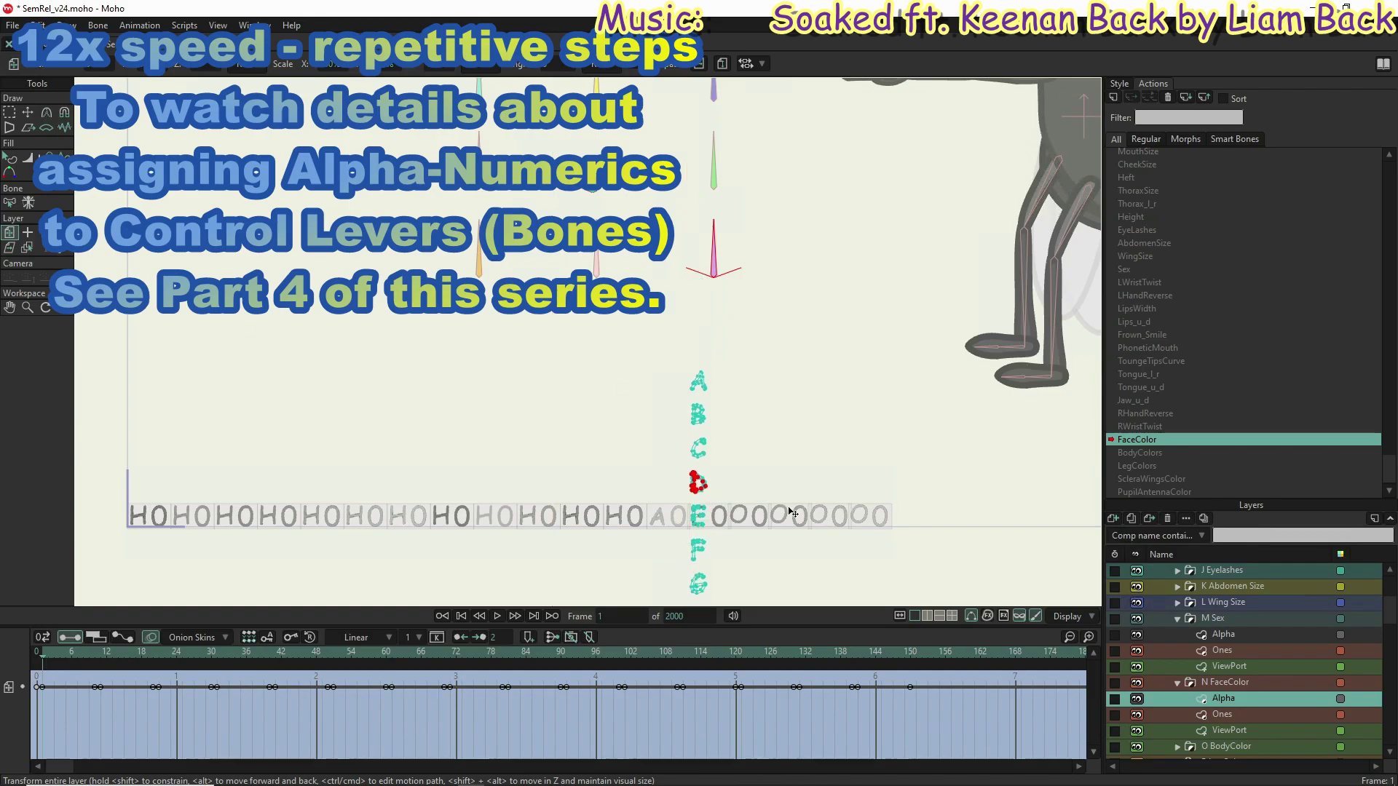
Step: Delete keyframes from N FaceColor's Alpha layer in FaceColor and shift its letter column vertically by hand
double_click(98, 687)
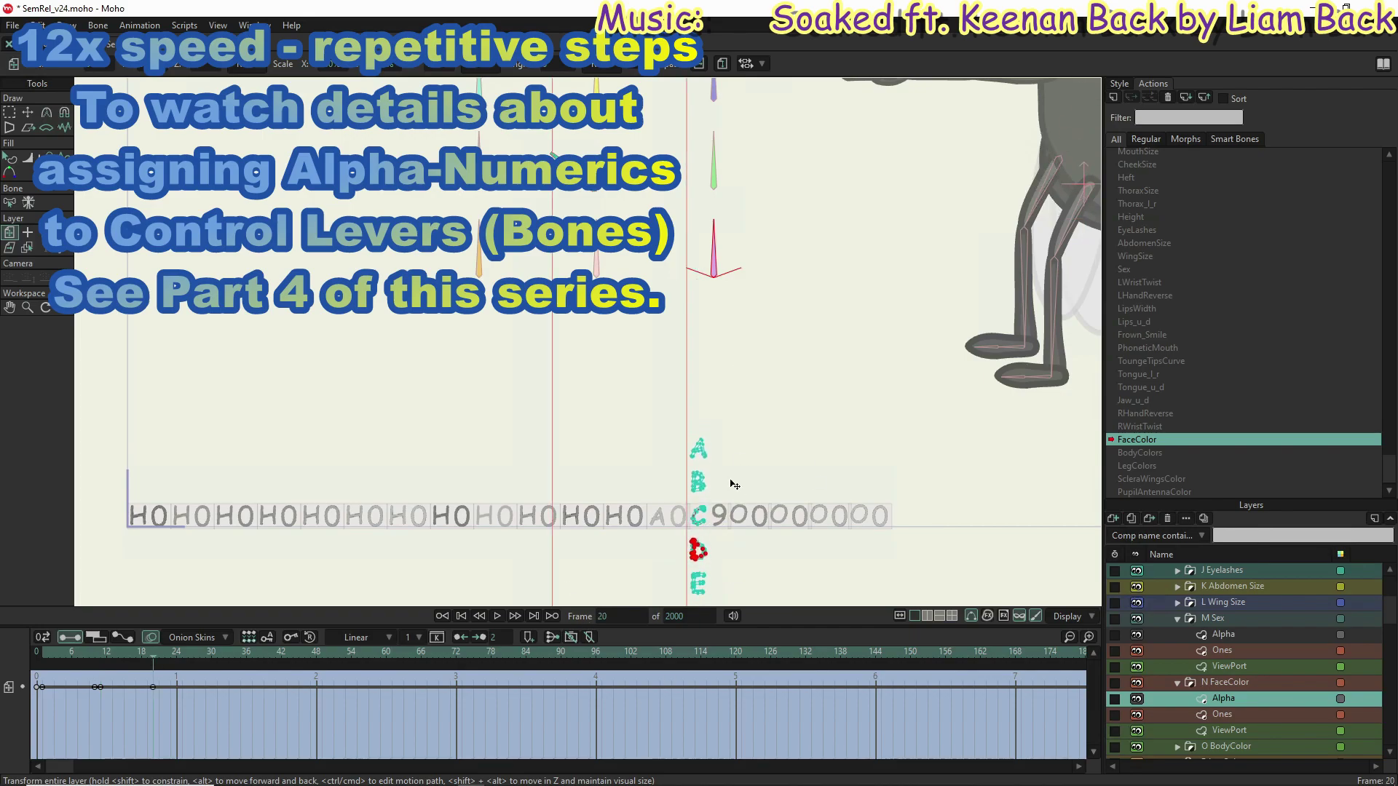
key("Delete")
left_click(44, 653)
left_click_drag(730, 583, 730, 603)
left_click_drag(741, 463, 750, 197)
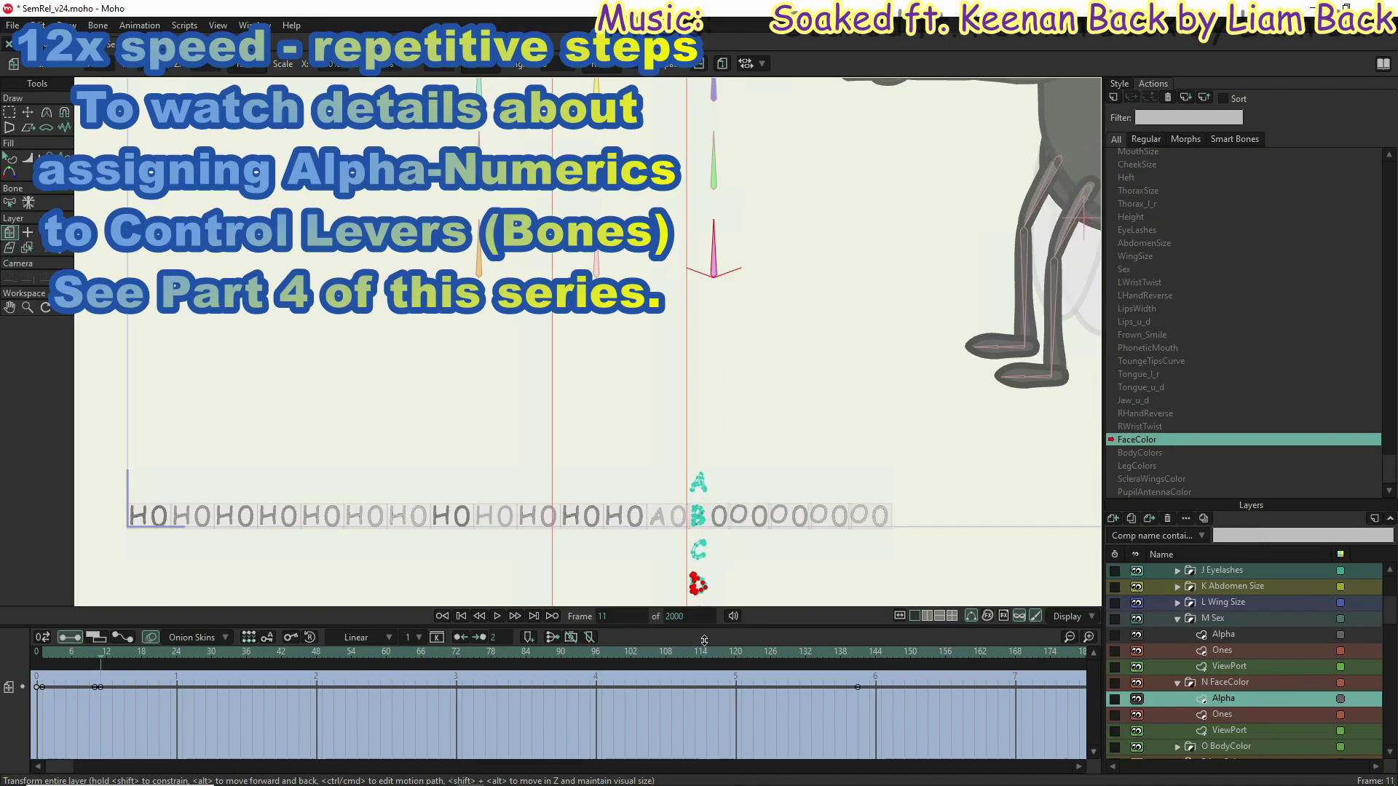
Step: Move N FaceColor's letter column up at frame 10 until H sits on the row, and check frame 3
left_click(95, 654)
left_click_drag(726, 582, 725, 346)
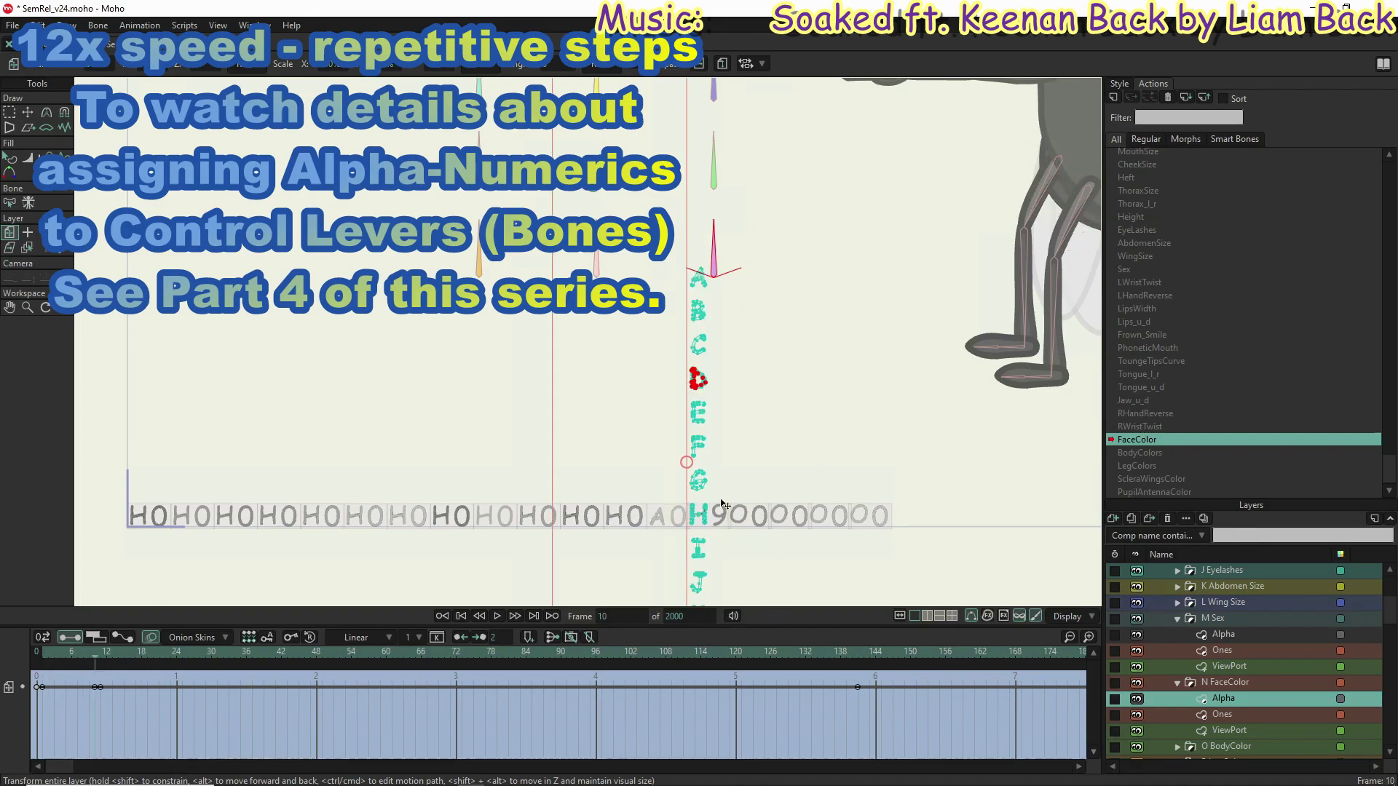
left_click_drag(605, 597, 604, 396)
key("ctrl+z")
left_click_drag(699, 583, 699, 345)
left_click(54, 653)
Step: Expand the CharacterID layers and examine their Alpha sublayers for comparison with N FaceColor
scroll(1220, 584, "up", 5)
left_click(1223, 619)
left_click(1177, 667)
left_click(1224, 683)
scroll(1238, 655, "down", 3)
left_click(1229, 610)
left_click(1178, 666)
scroll(1234, 682, "down", 3)
left_click(1223, 650)
left_click(1177, 698)
left_click(1224, 715)
scroll(1231, 692, "down", 3)
left_click(1223, 634)
left_click(1177, 682)
scroll(1238, 655, "down", 3)
left_click(1223, 698)
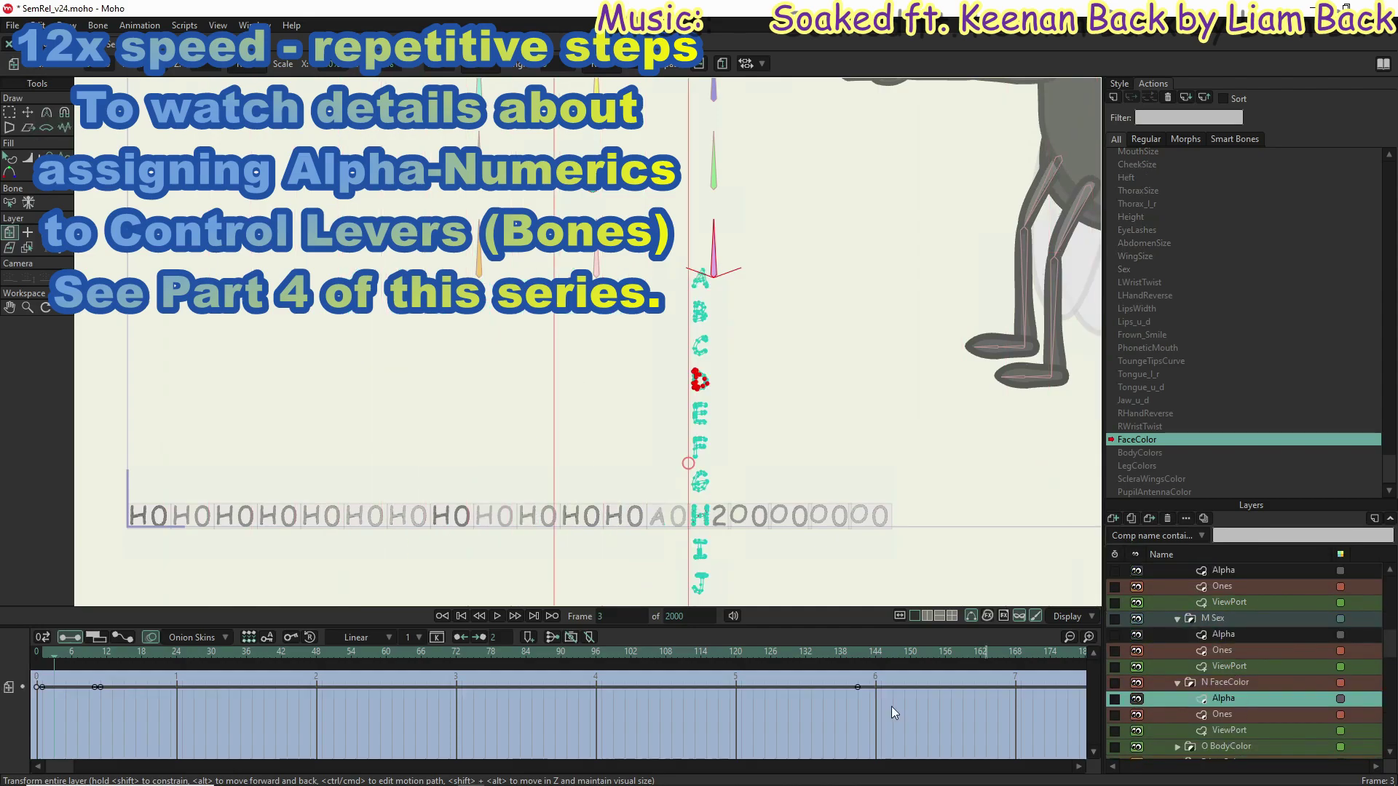
left_click(1172, 718)
left_click(1237, 711)
left_click(1244, 686)
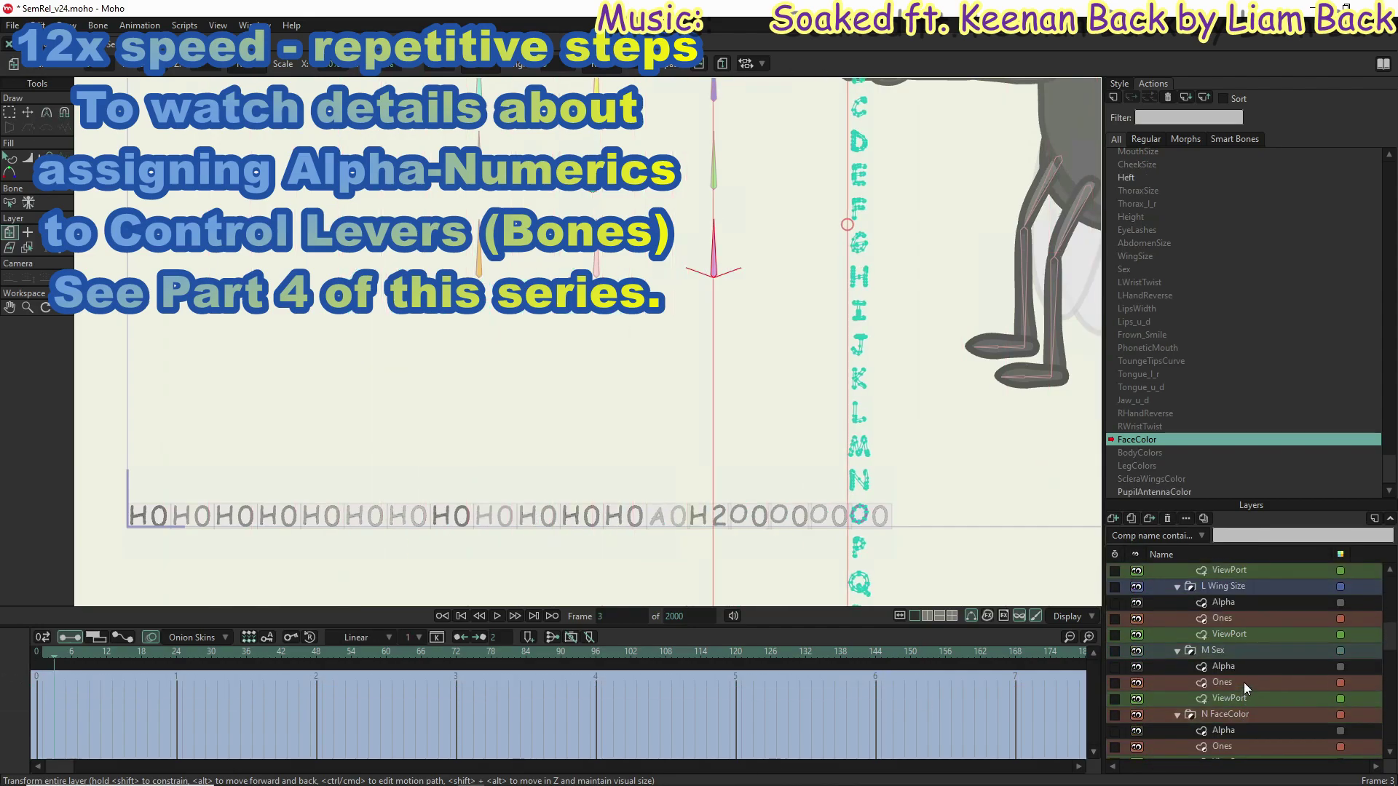
Step: Select the letter keyframes of J Eyelashes' Alpha layer in the EyeLashes action
scroll(1244, 686, "up", 5)
left_click(1223, 651)
left_click(1136, 230)
double_click(1223, 651)
left_click(899, 662)
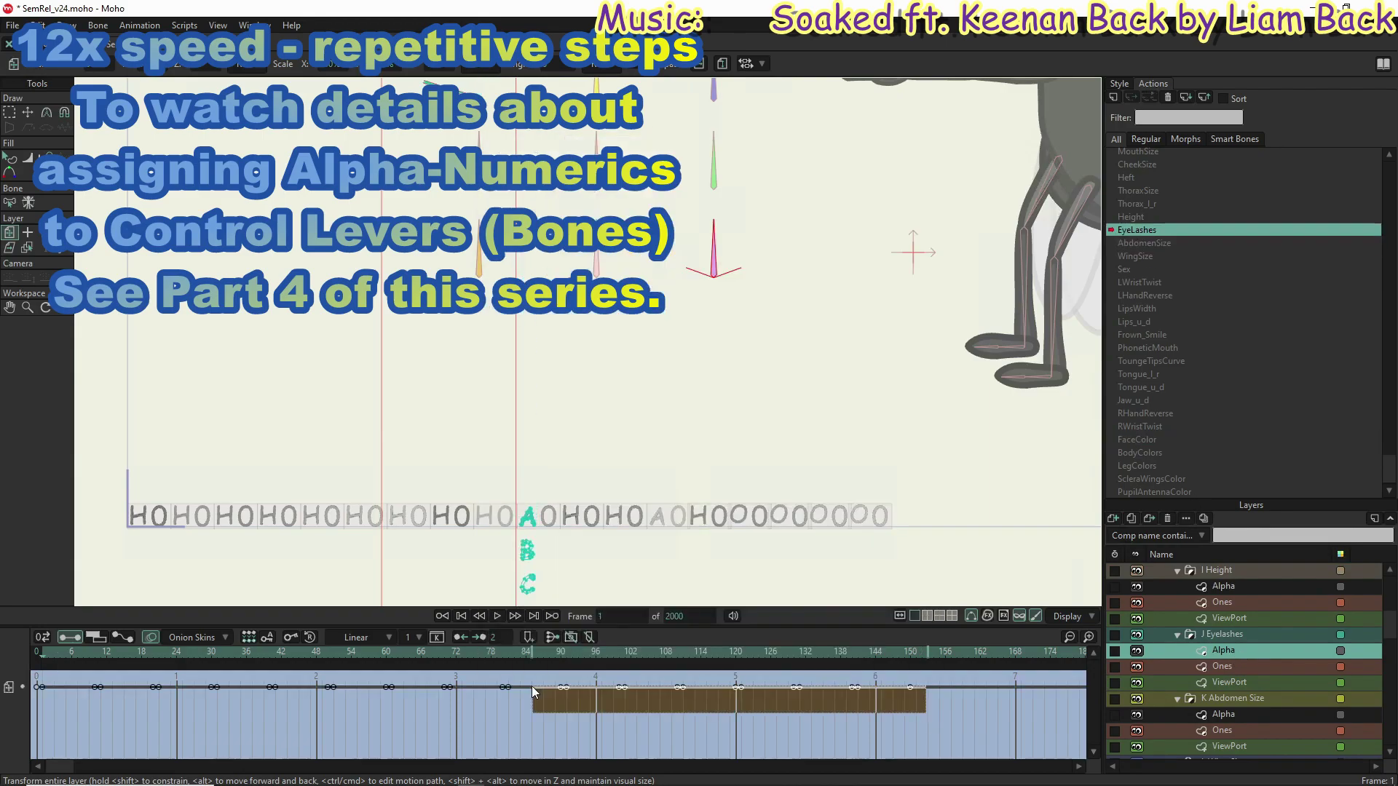
Step: Check the Alpha layers of N FaceColor, O BodyColor and A Skull Size in the BodyColors action
left_click(1139, 452)
scroll(1238, 656, "down", 5)
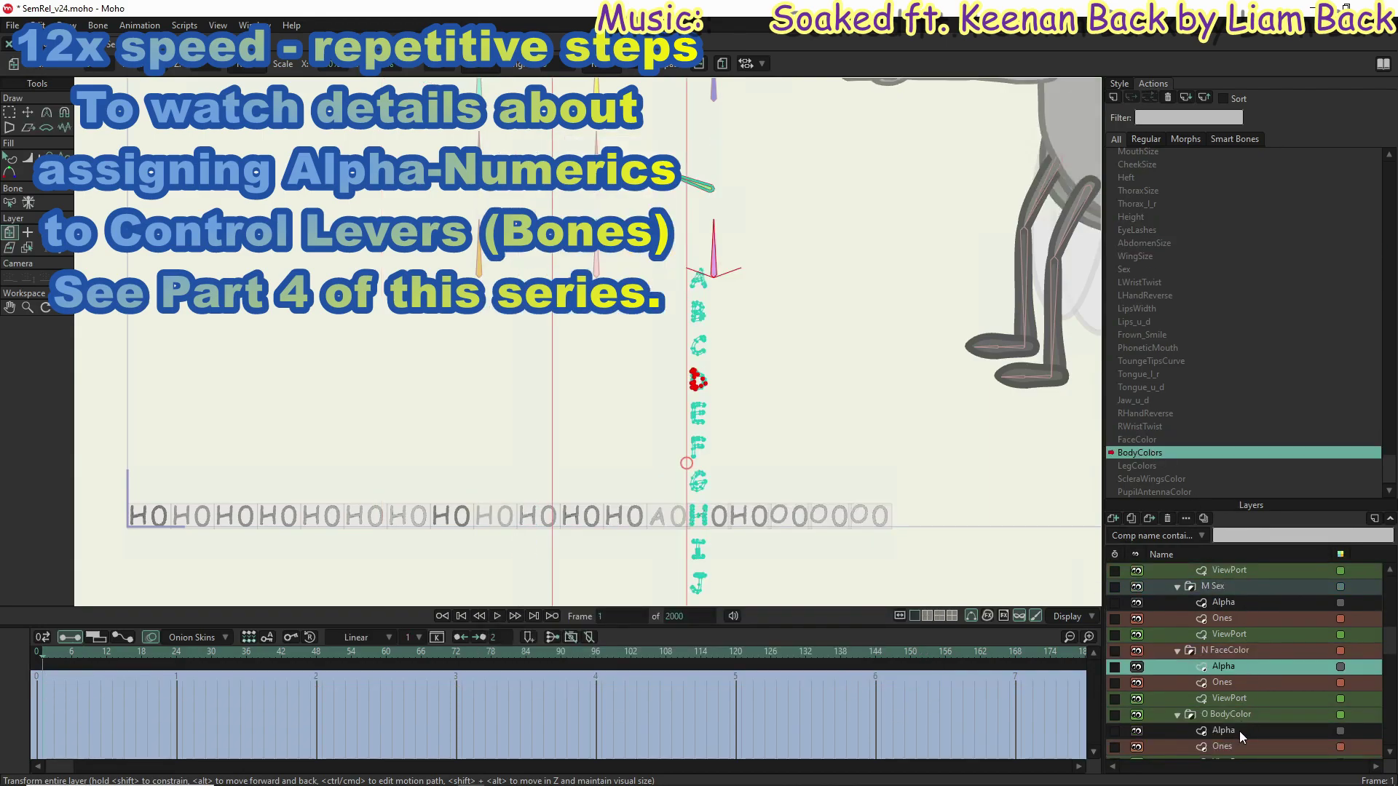
left_click(1223, 730)
scroll(1244, 604, "up", 10)
left_click(1238, 619)
scroll(1239, 613, "up", 1)
scroll(1245, 634, "down", 10)
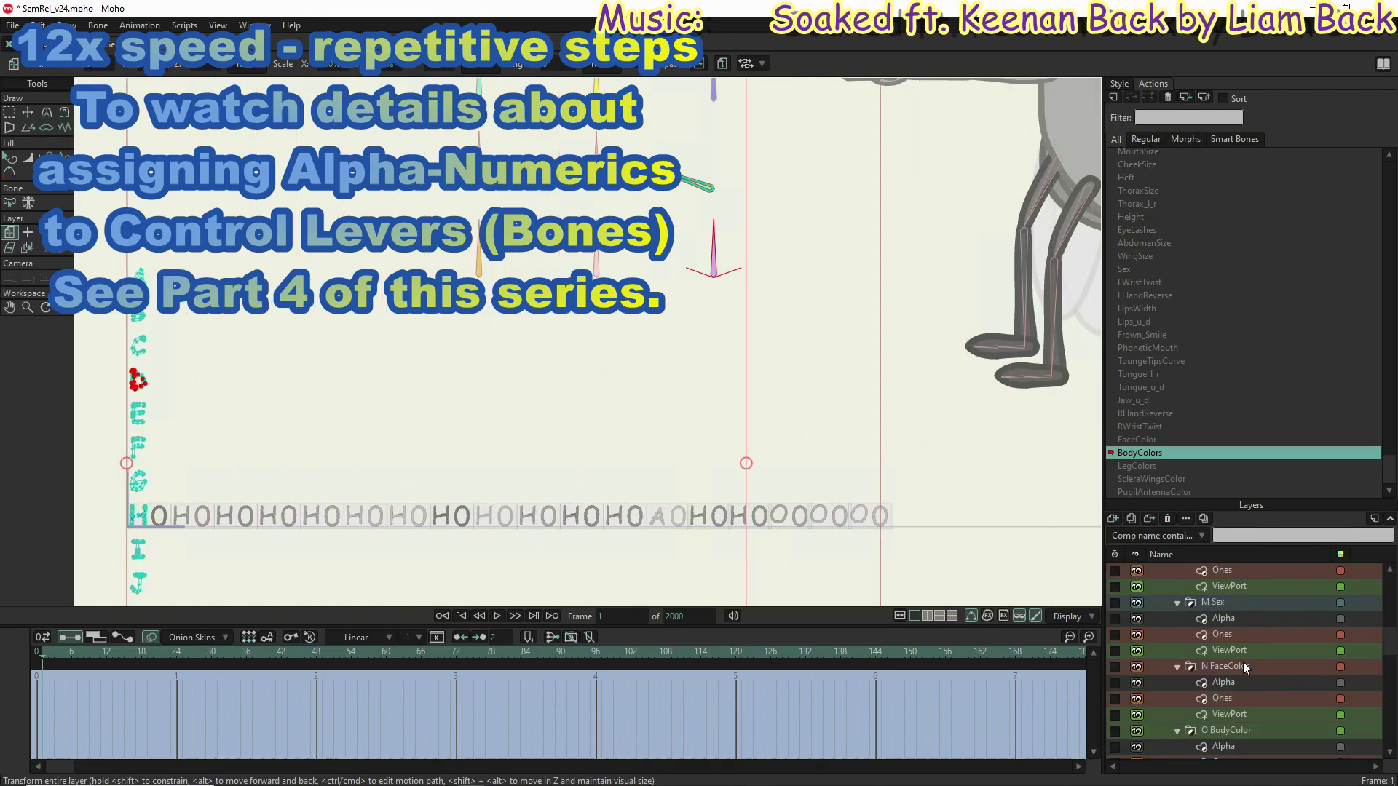
Step: Copy M Sex's Alpha keyframes from the Sex action to N FaceColor's Alpha layer in the FaceColor action
left_click(1243, 664)
left_click(1140, 440)
left_click(1235, 602)
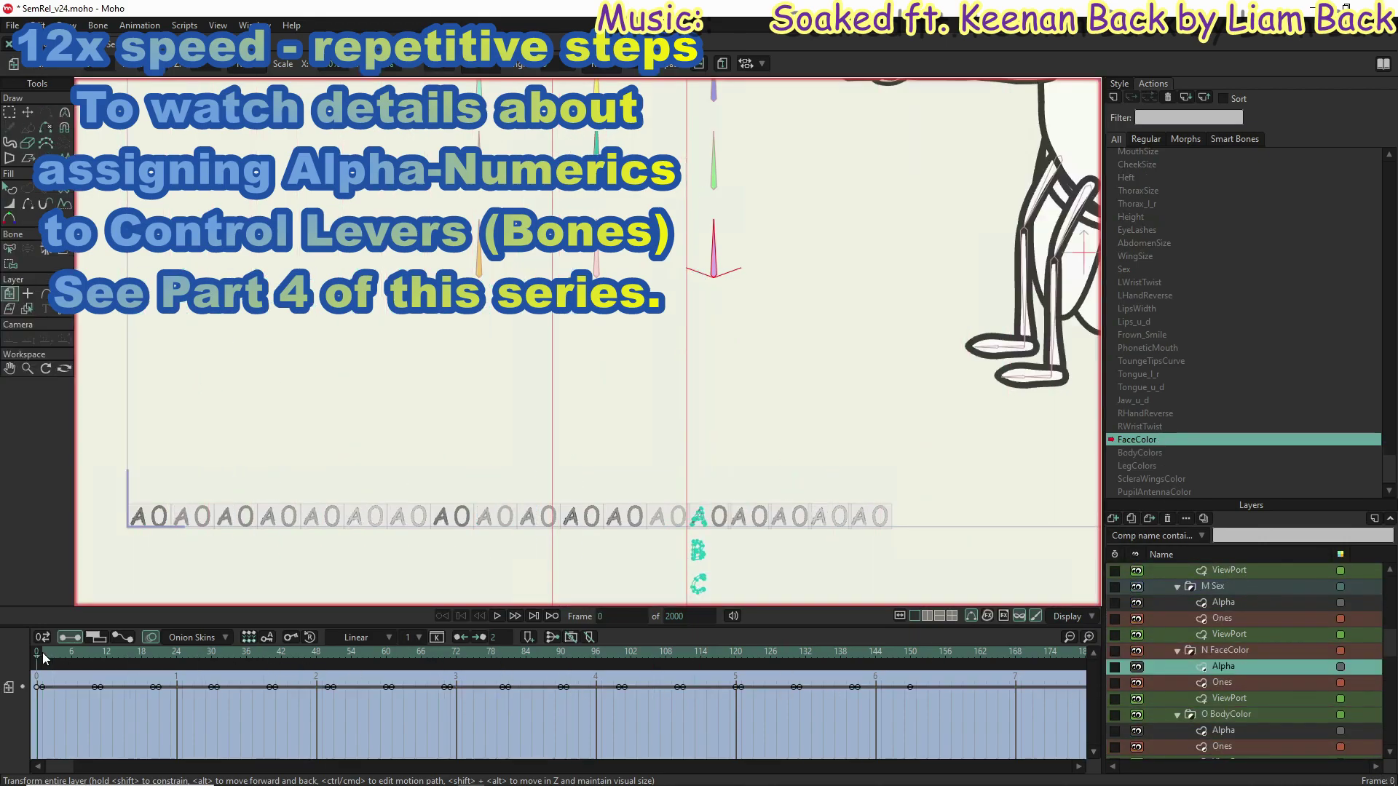
left_click(1242, 667)
left_click(1235, 602)
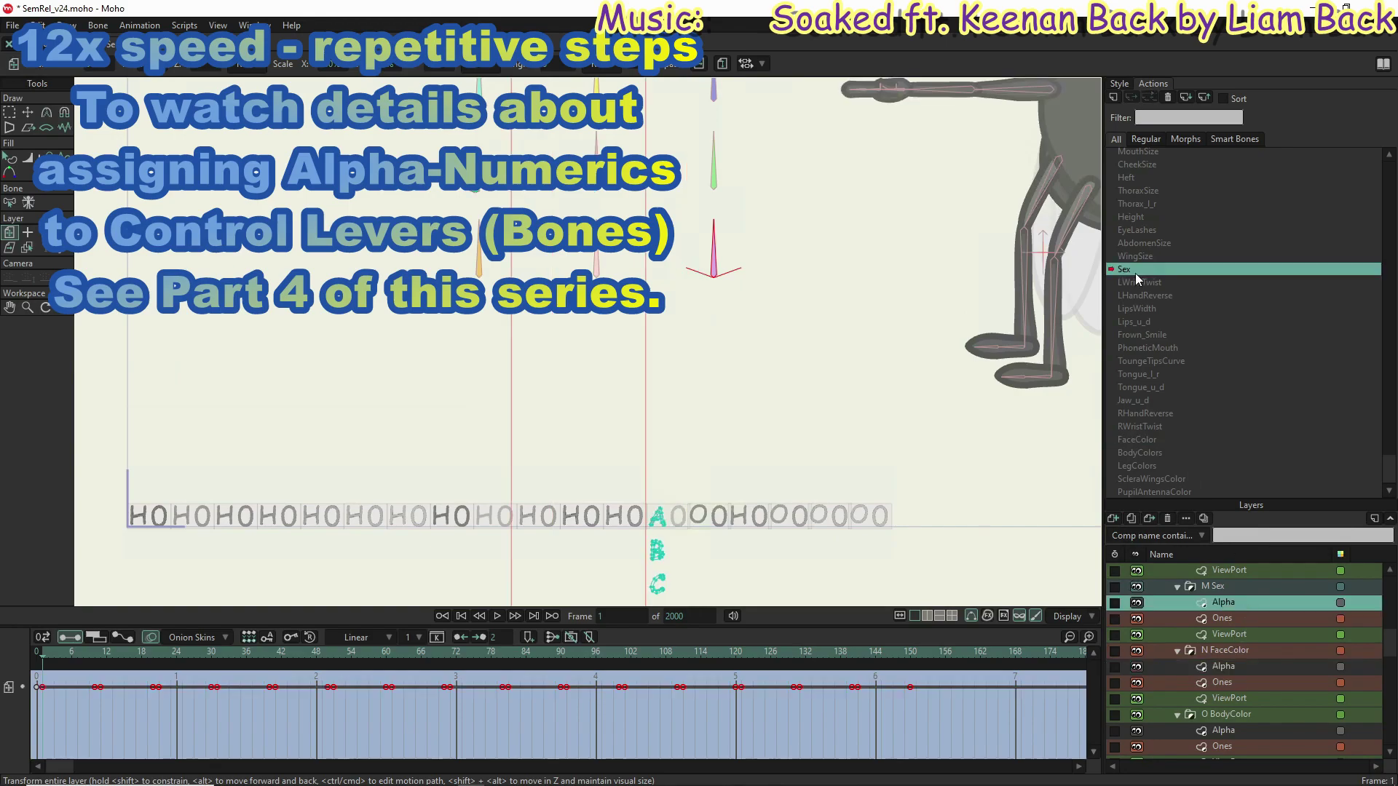
left_click(1242, 667)
Step: Check the Ones layers of K Abdomen Size and N FaceColor in the FaceColor action
scroll(1246, 651, "down", 5)
left_click(1254, 599)
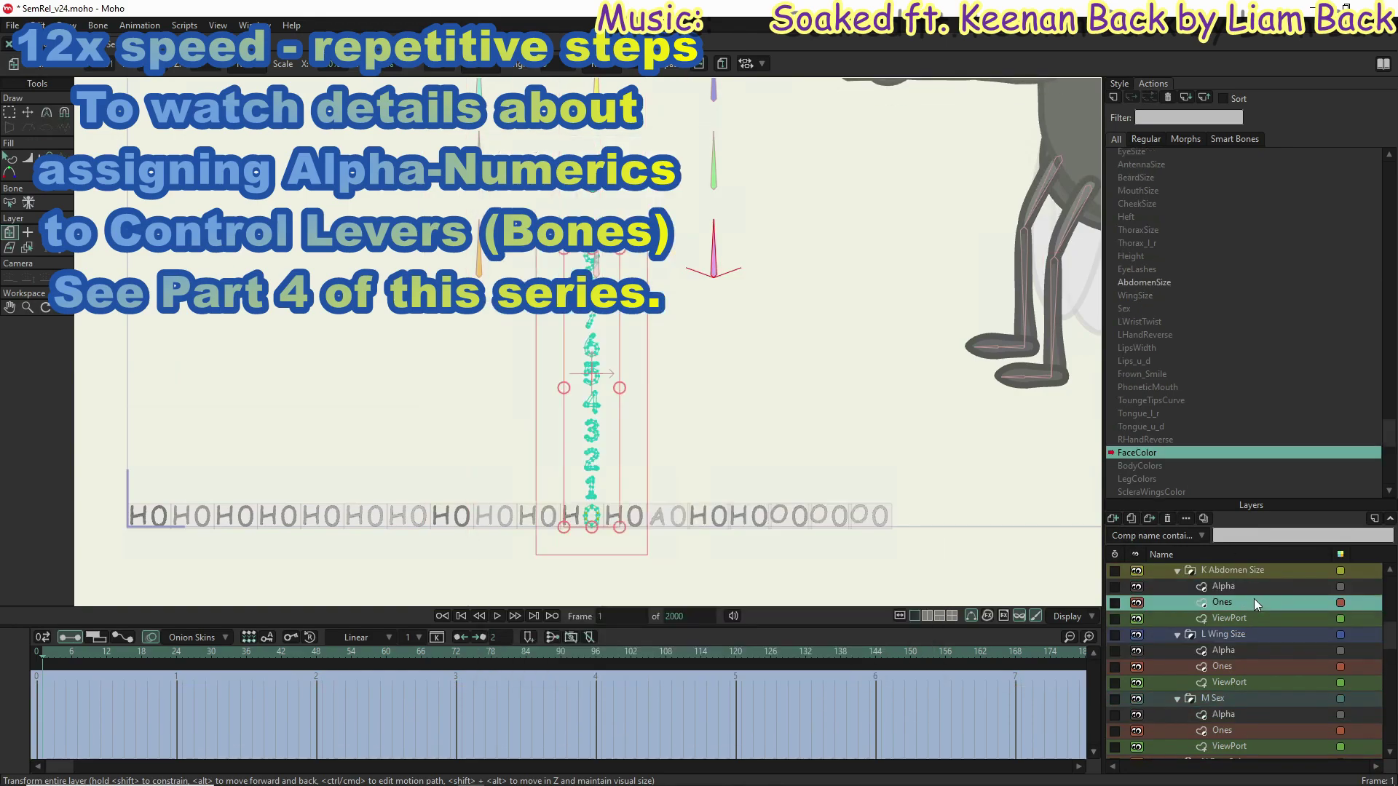
left_click(1254, 698)
scroll(1248, 632, "up", 5)
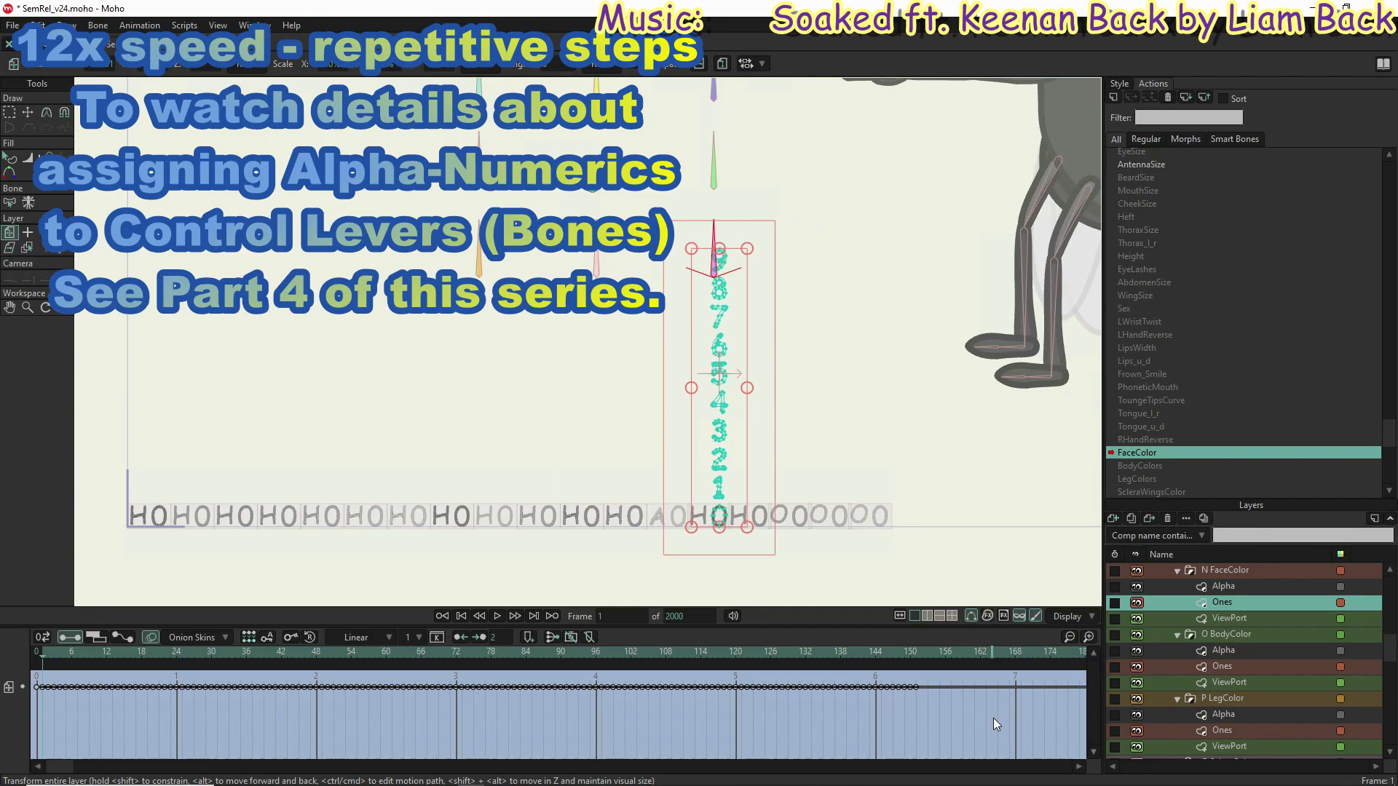
Step: Check the CharacterID layers around N FaceColor and O BodyColor in the FaceColor action
left_click(1242, 665)
left_click(1229, 572)
left_click(1222, 634)
left_click(1229, 688)
scroll(1231, 656, "up", 3)
left_click(1232, 650)
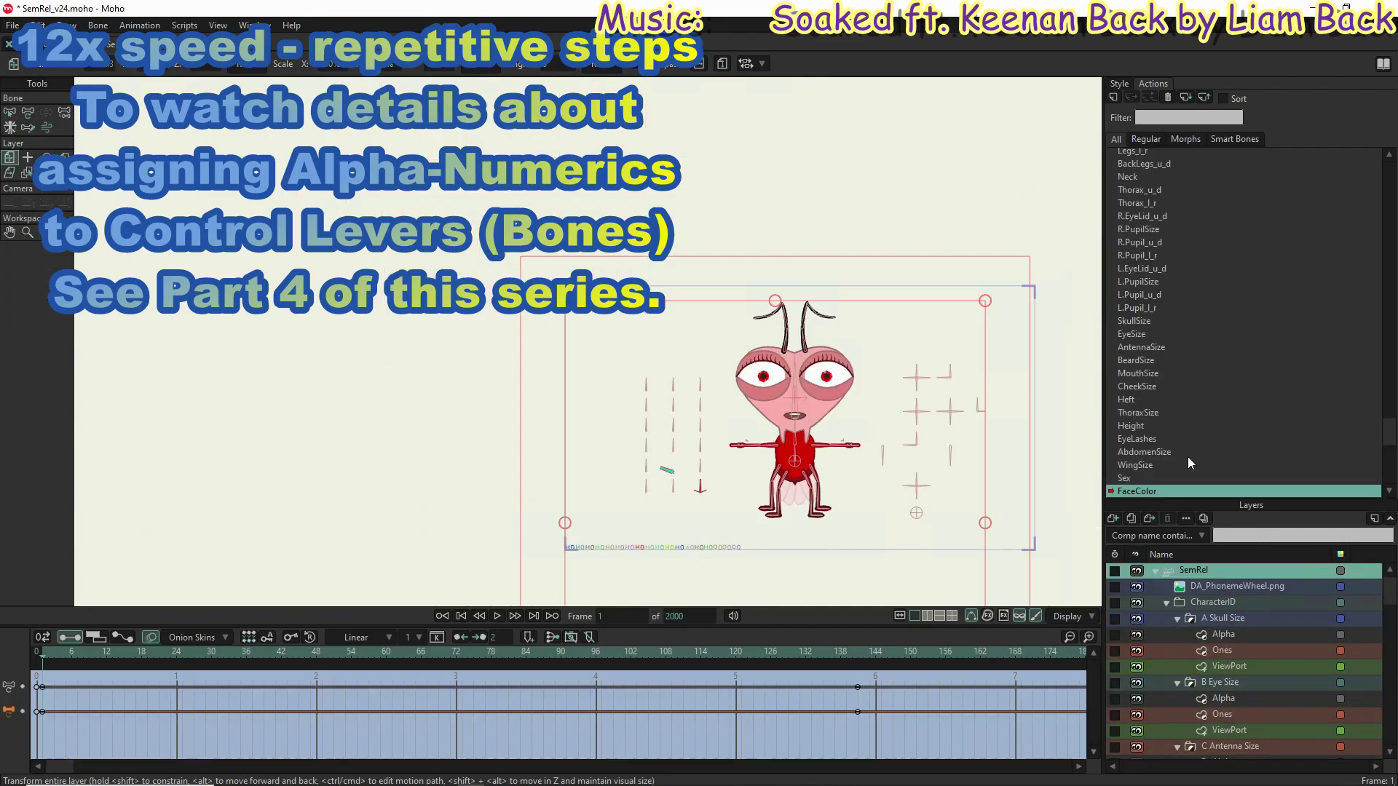
Step: Return the SemRel bone layer to the mainline at frame 1 and rotate the control levers to test the CharacterID row
scroll(1238, 656, "up", 10)
left_click(1194, 571)
left_click(40, 655)
left_click(43, 659)
scroll(728, 364, "up", 3)
key("z")
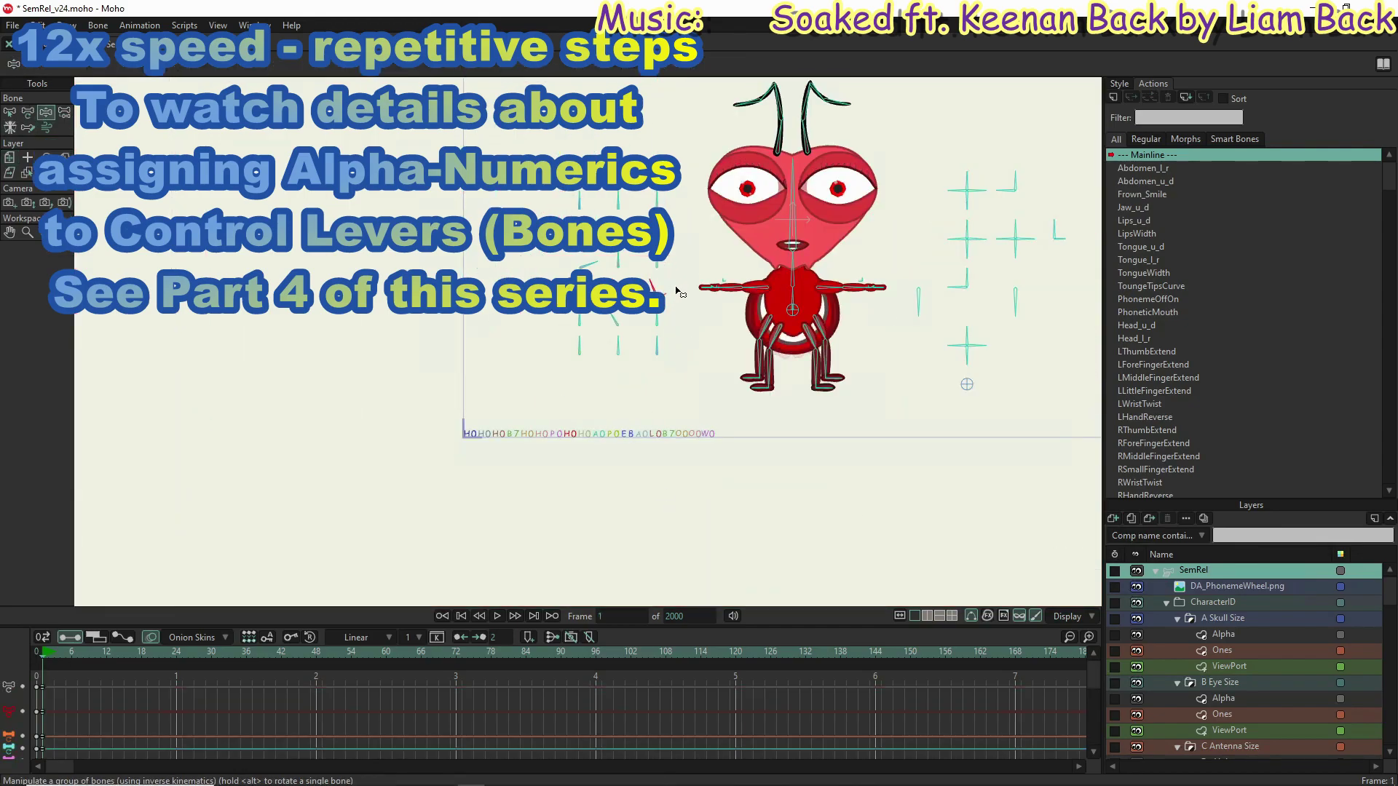
scroll(580, 266, "up", 3)
scroll(920, 506, "down", 3)
scroll(310, 255, "up", 5)
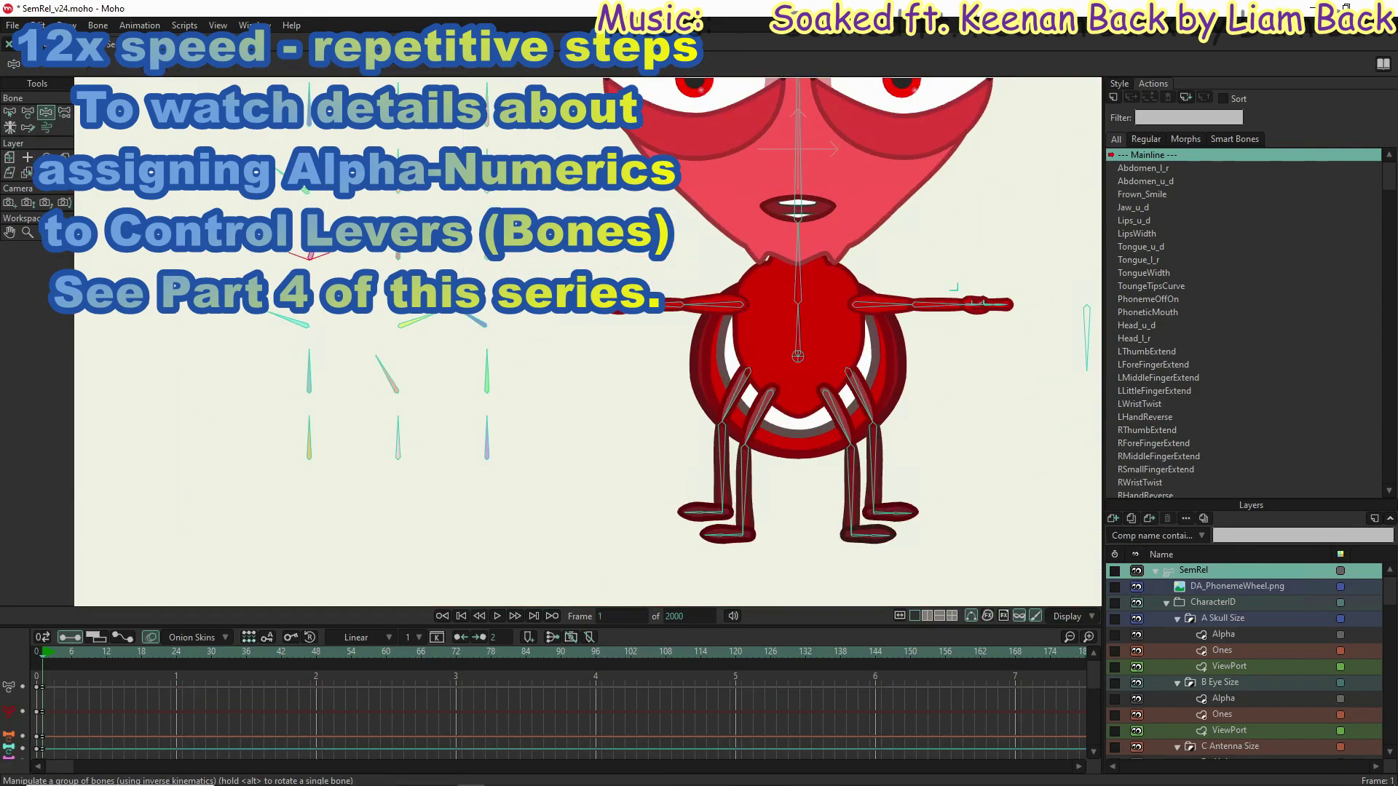
scroll(728, 437, "down", 3)
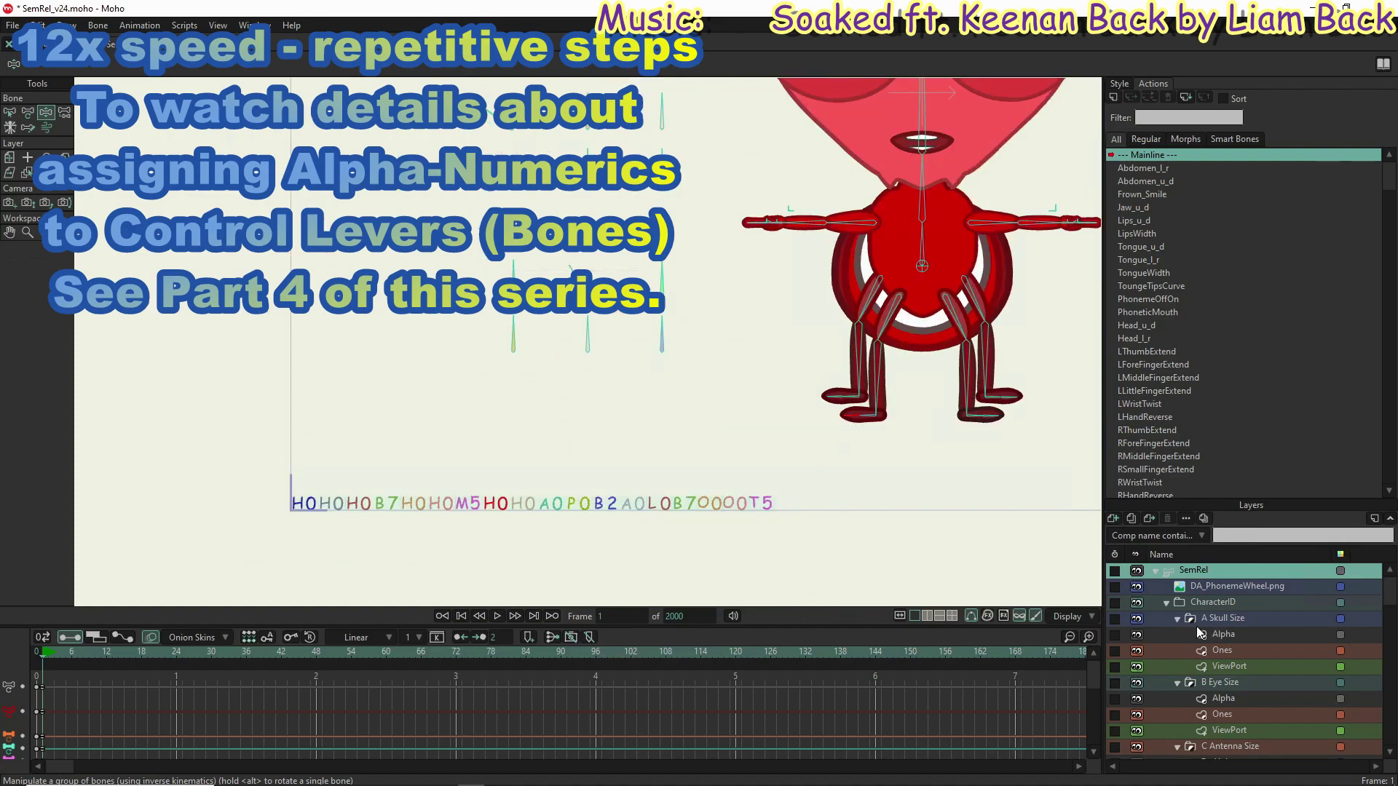
Step: Check the Alpha layer of R PupilsAnte. in the PupilAntennaColor action
scroll(1163, 497, "down", 8)
scroll(1163, 437, "down", 3)
double_click(1155, 492)
key("b")
scroll(1238, 655, "down", 5)
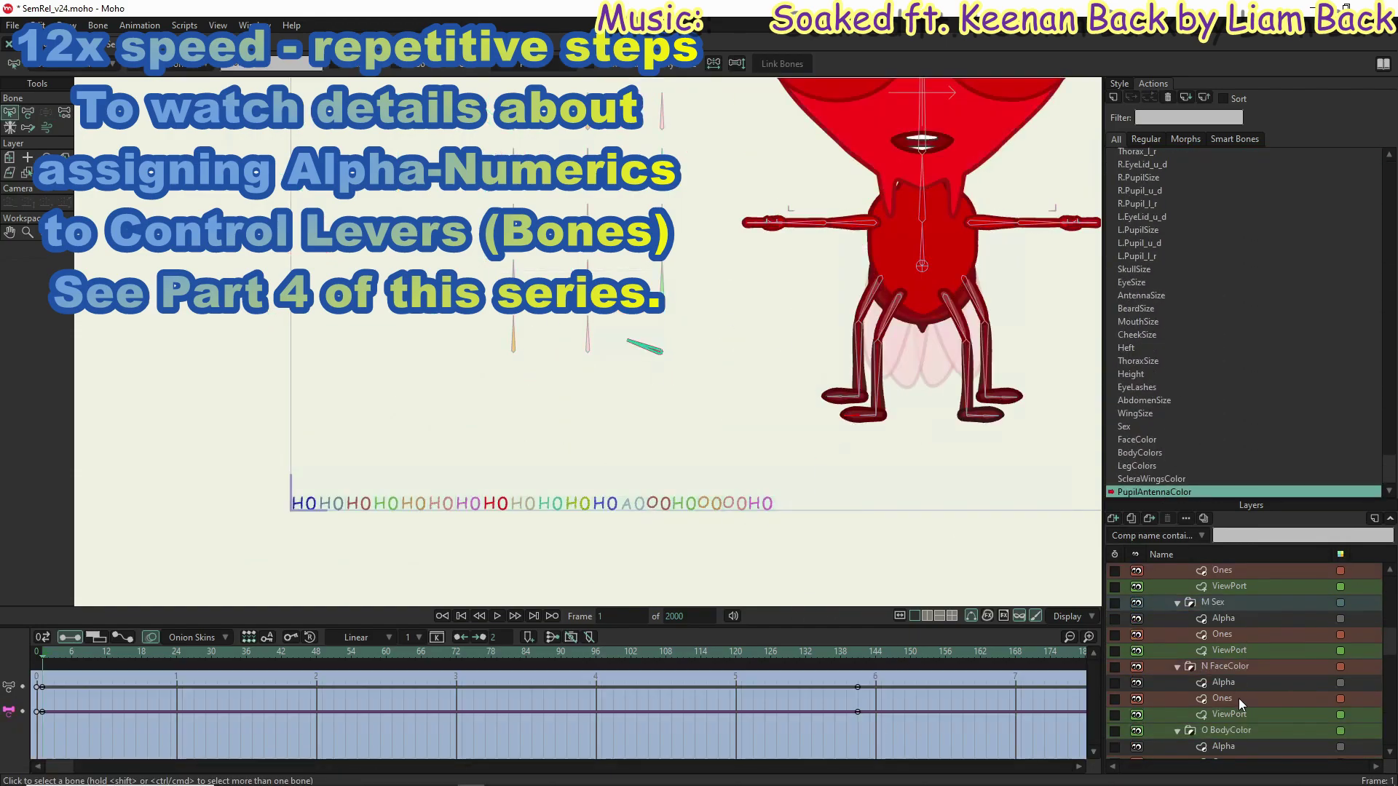
left_click(1223, 618)
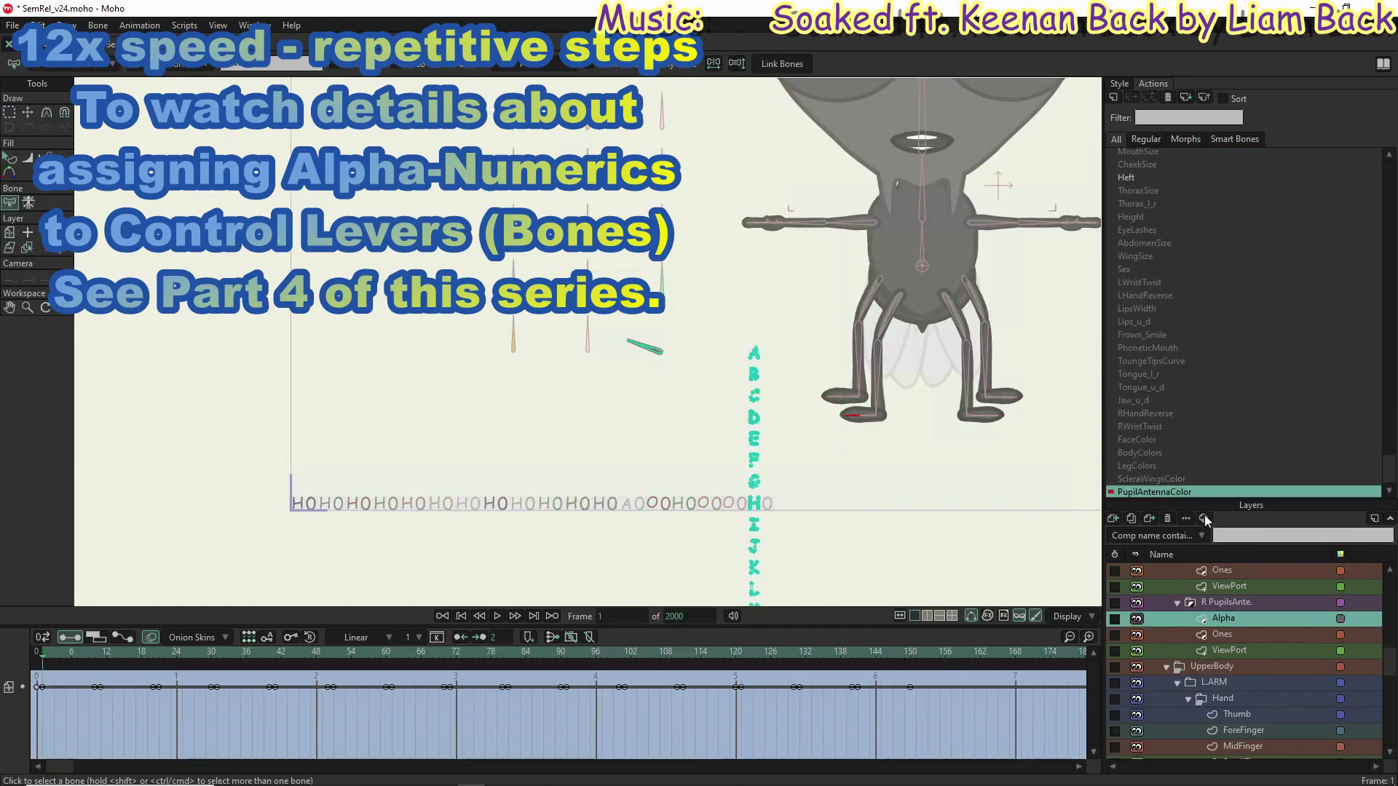
Step: Delete the misplaced letter keyframes of Q ScleraColor's Alpha layer from the CheekSize action
double_click(1152, 478)
scroll(1202, 633, "up", 2)
left_click(1201, 633)
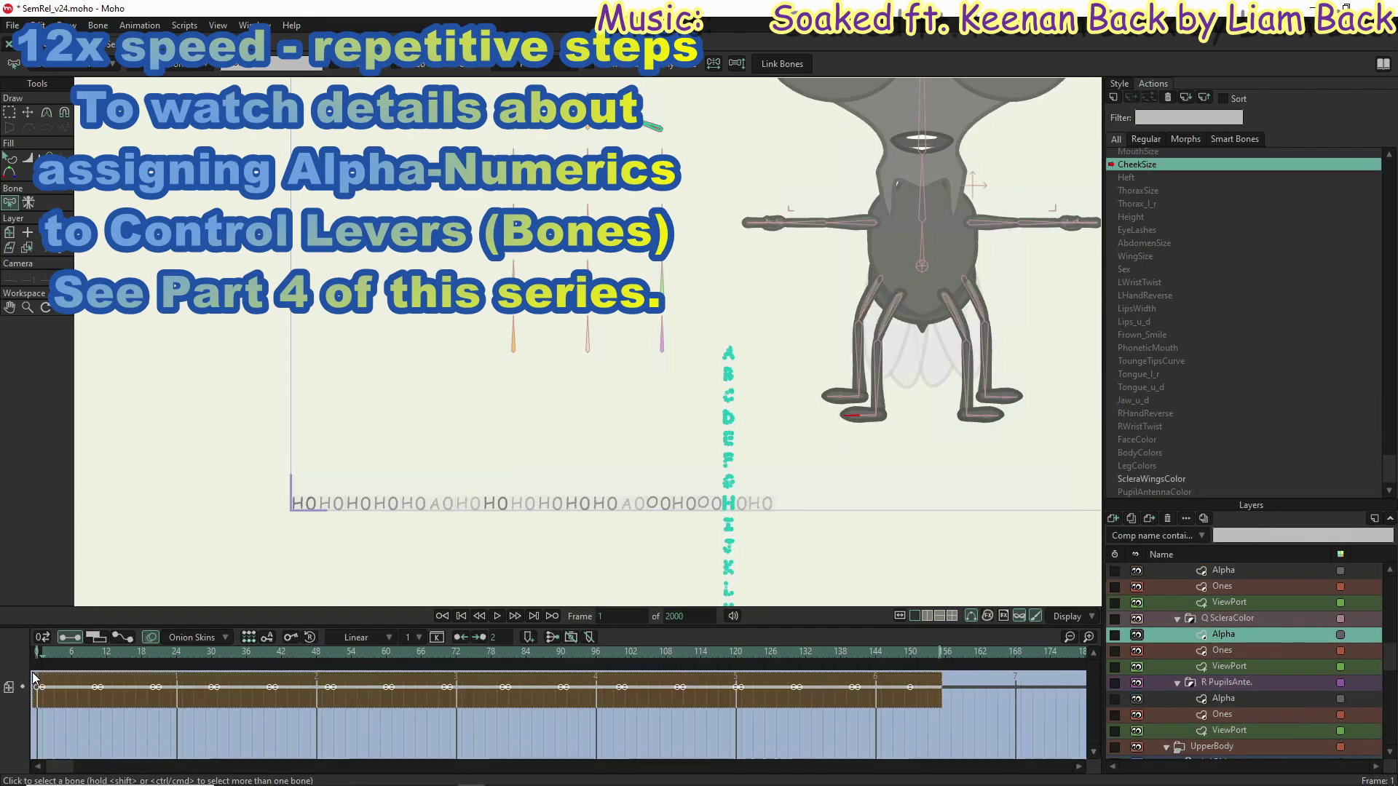
Step: Delete the misplaced letter keyframes of P LegColor's Alpha layer from the MouthSize action
scroll(1201, 632, "up", 2)
left_click(1209, 634)
scroll(1166, 291, "up", 1)
double_click(1153, 193)
double_click(1150, 190)
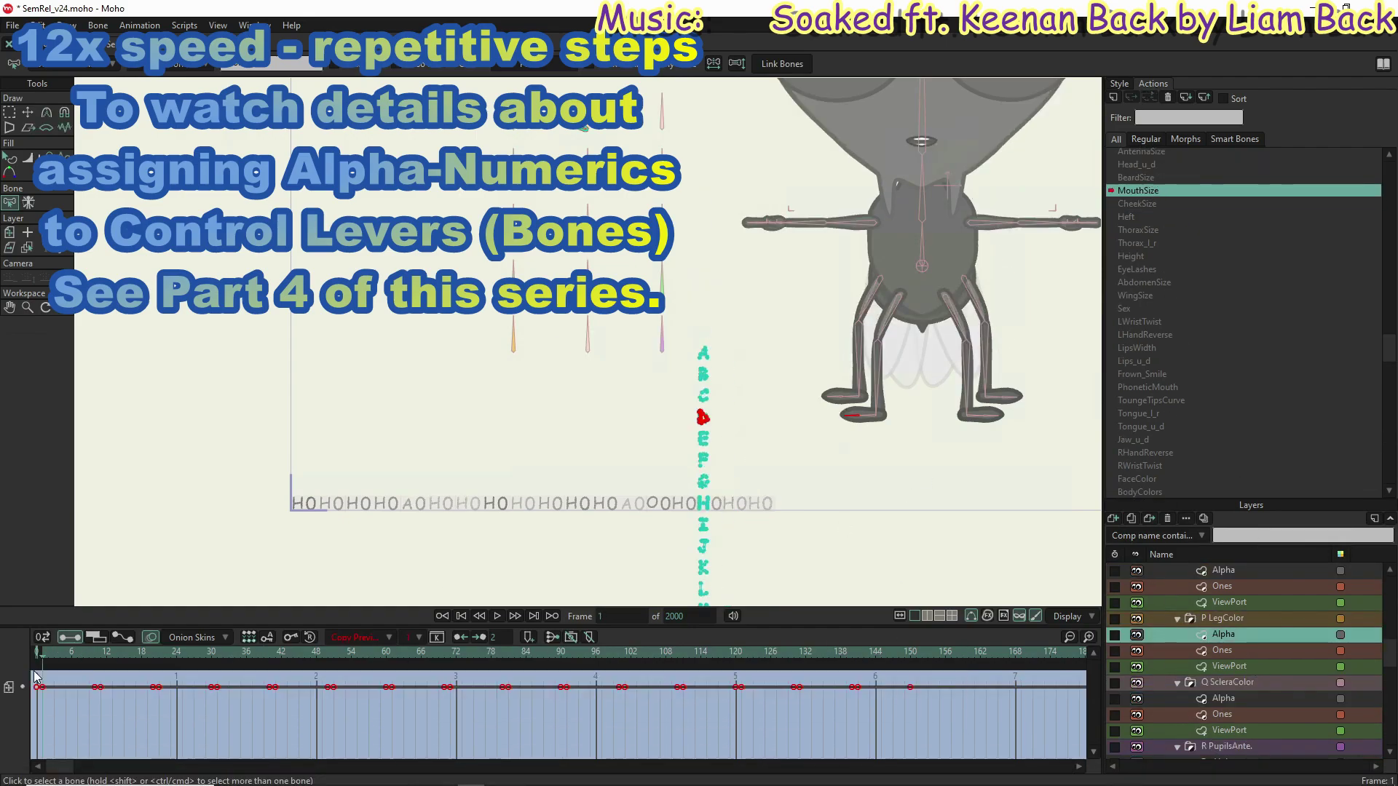
Step: Delete the misplaced letter keyframes of O BodyColor's Alpha layer from the BeardSize action
scroll(1202, 656, "up", 1)
left_click(1223, 635)
double_click(1136, 178)
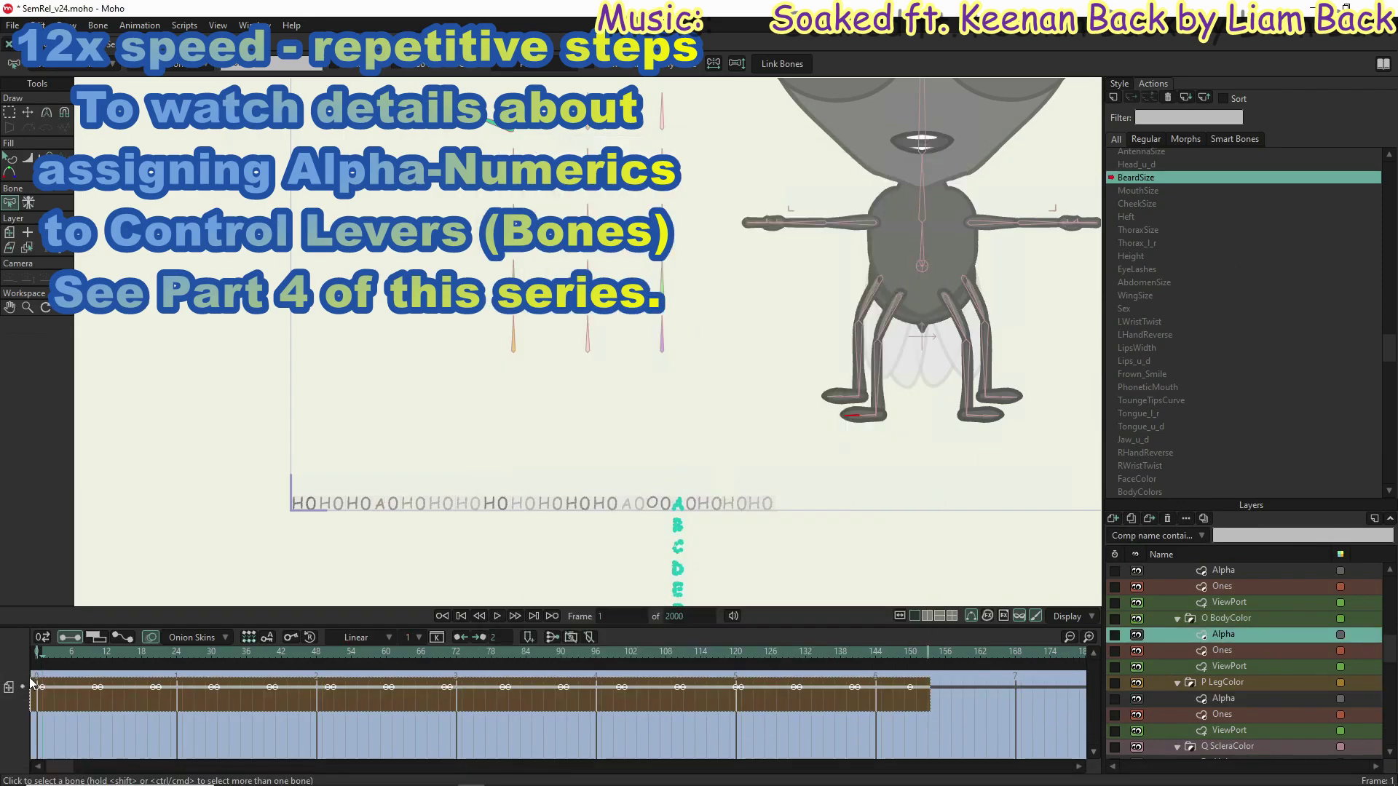
Step: Delete the misplaced letter keyframes of N FaceColor's Alpha layer from the AntennaSize action
scroll(1202, 656, "up", 1)
left_click(1223, 634)
scroll(1165, 291, "up", 1)
double_click(1141, 204)
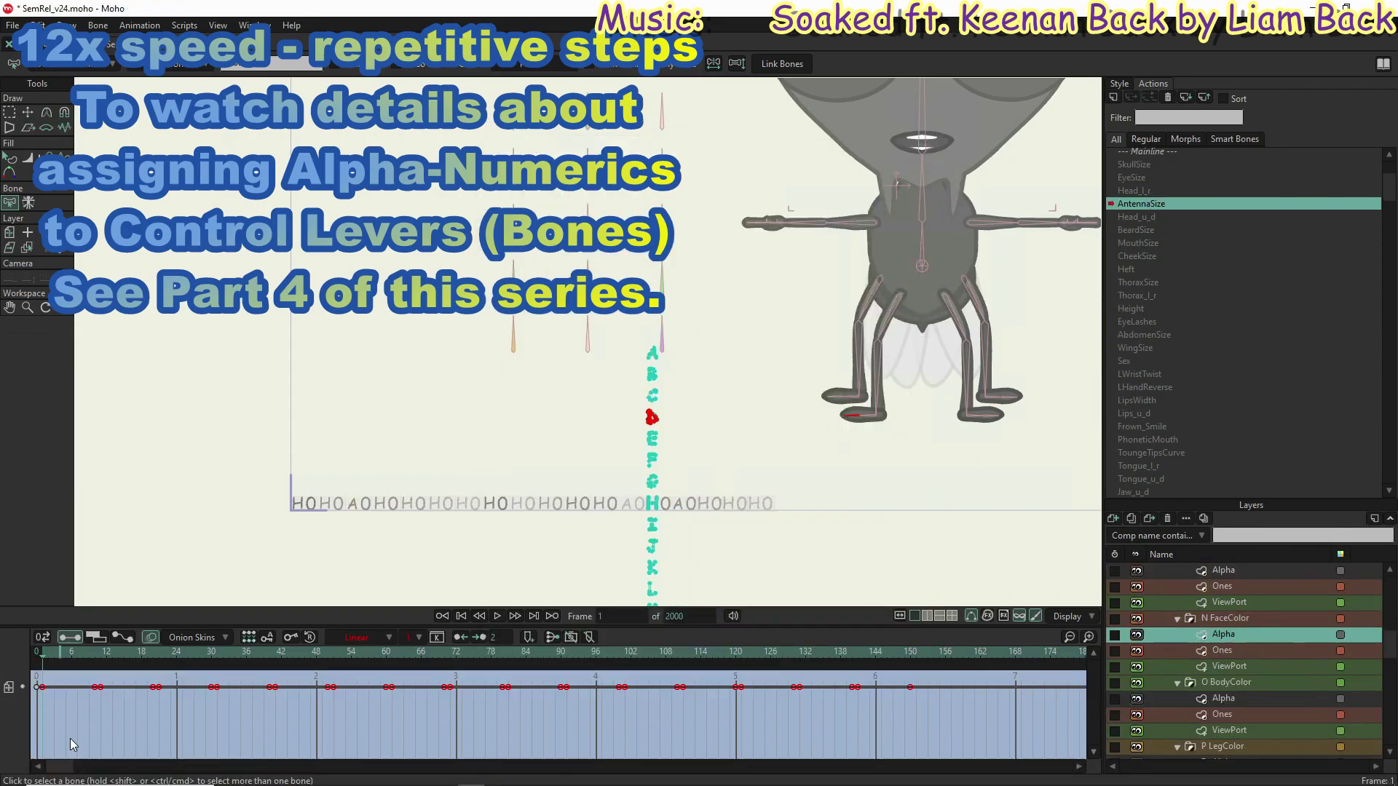
Step: Check the Alpha layers of O BodyColor and P LegColor in the BodyColors action
scroll(1166, 291, "down", 2)
double_click(1140, 452)
left_click(1223, 698)
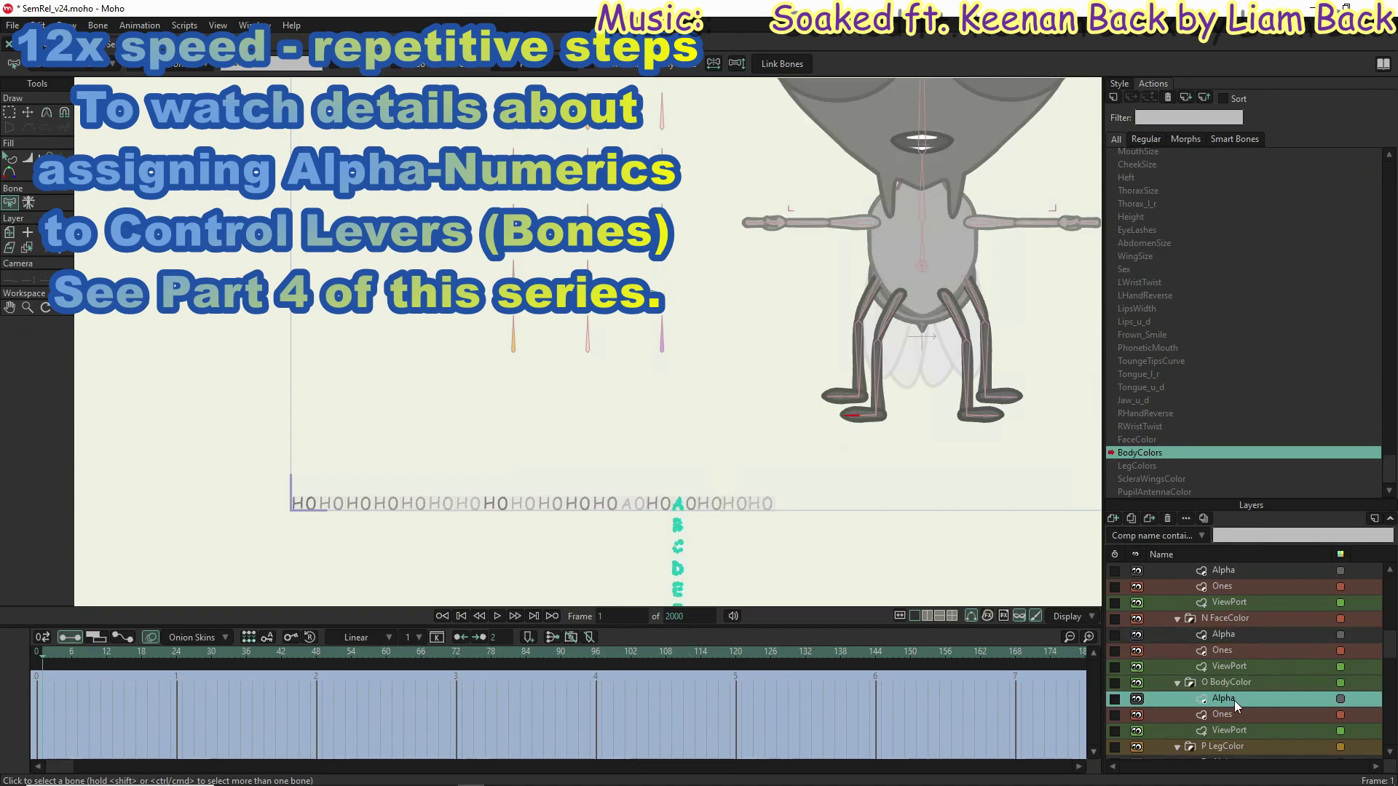
scroll(1223, 655, "down", 2)
double_click(1223, 618)
key("Return")
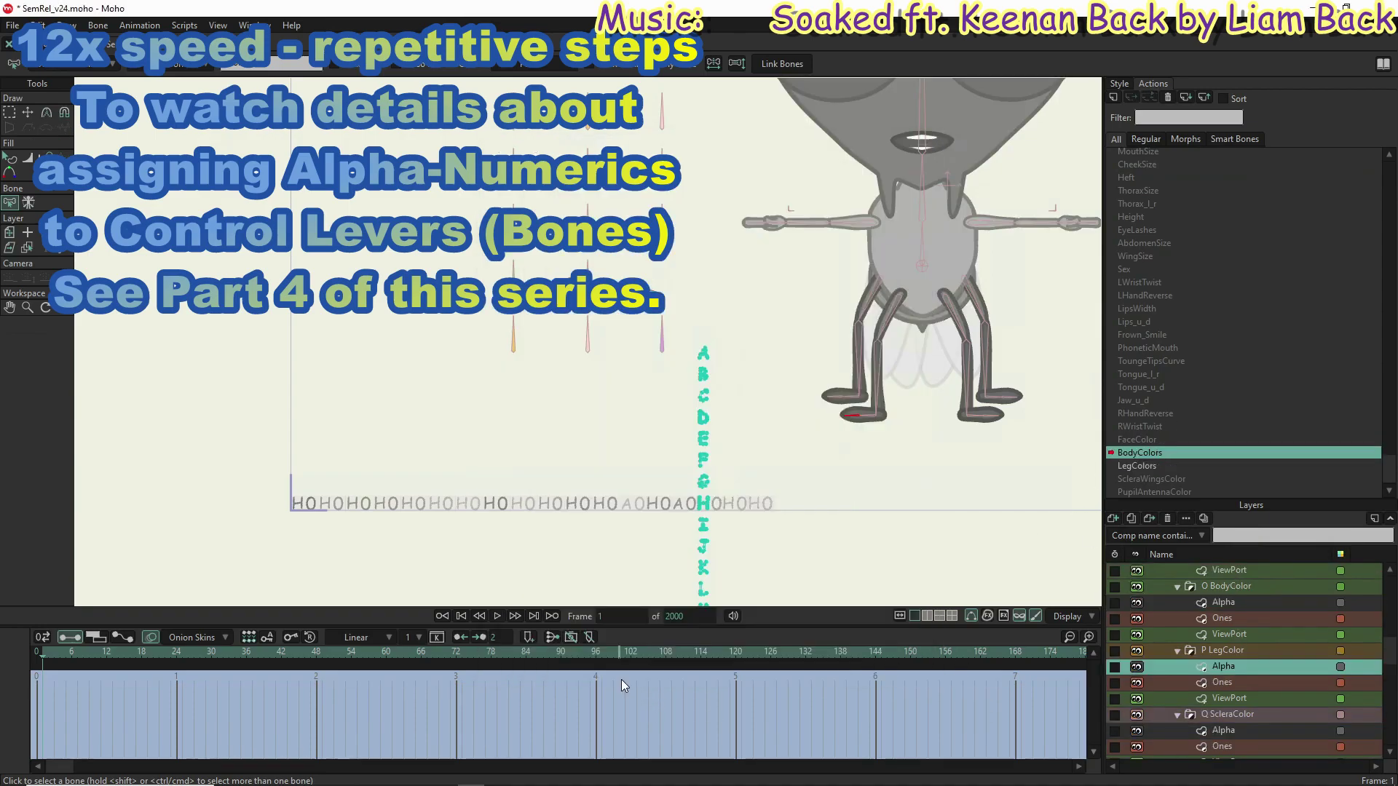
Step: Check the colour layers' Alpha keyframes in the LegColors, ScleraWingsColor and PupilAntennaColor actions
double_click(1137, 466)
left_click(1223, 683)
double_click(1152, 479)
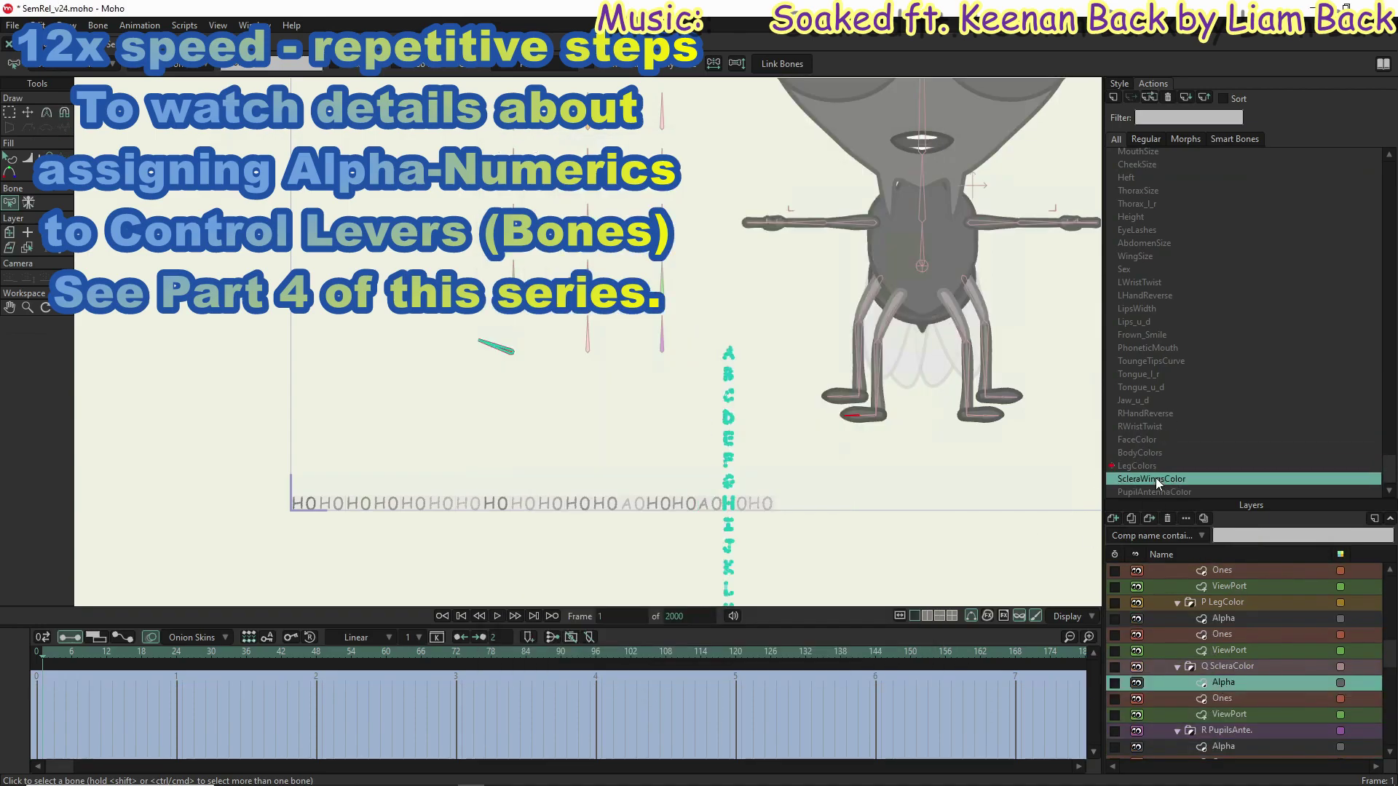
scroll(1223, 655, "down", 2)
left_click(1163, 492)
double_click(1163, 492)
left_click(1224, 682)
Step: Return to the mainline on the SemRel bone layer and test the FaceColor lever against the CharacterID row
scroll(1165, 291, "up", 10)
double_click(1154, 155)
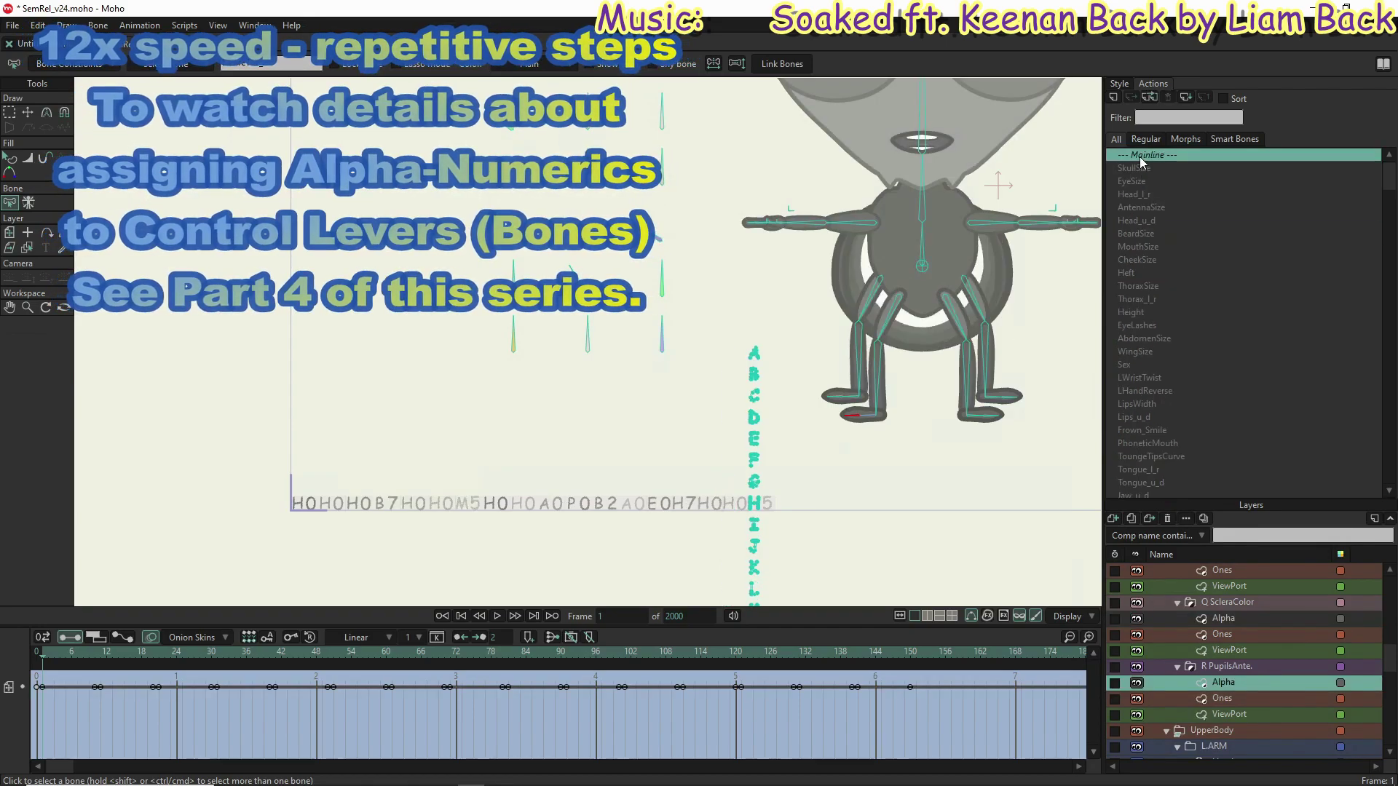
scroll(1220, 655, "up", 10)
scroll(1220, 586, "up", 10)
left_click(1194, 570)
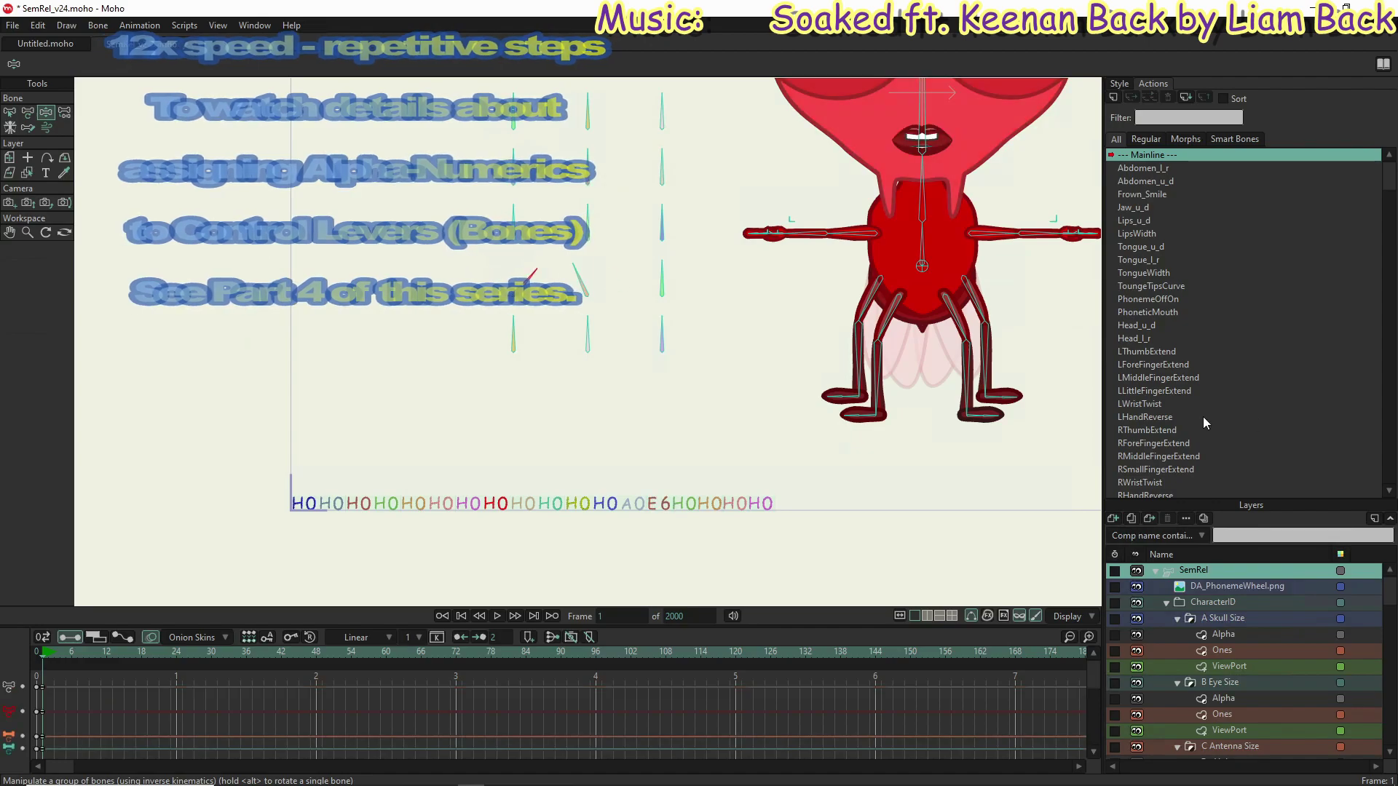
Step: Check M Sex's Alpha letters against the Sex lever in the Sex action at frames 141 and 88
scroll(1203, 417, "down", 10)
double_click(1125, 443)
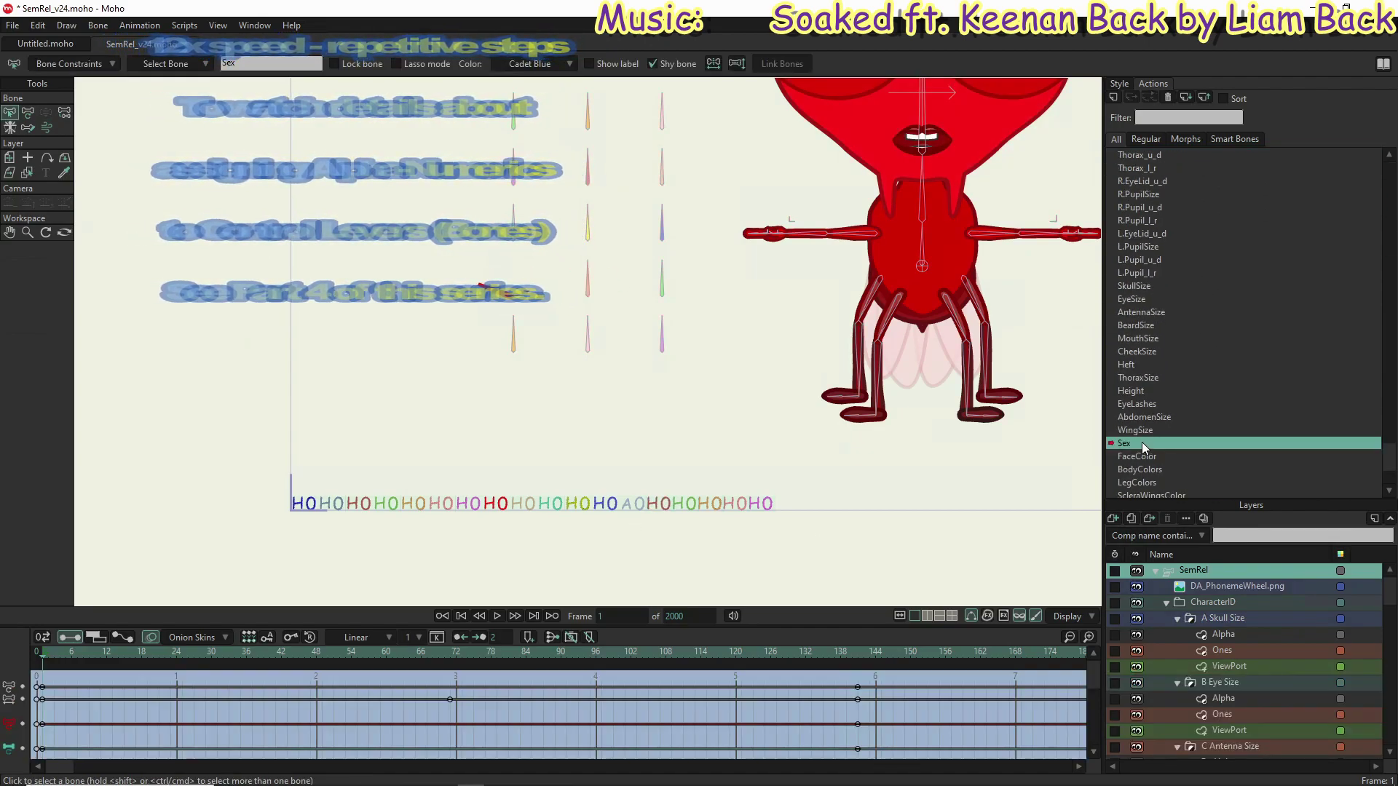
scroll(1236, 664, "down", 10)
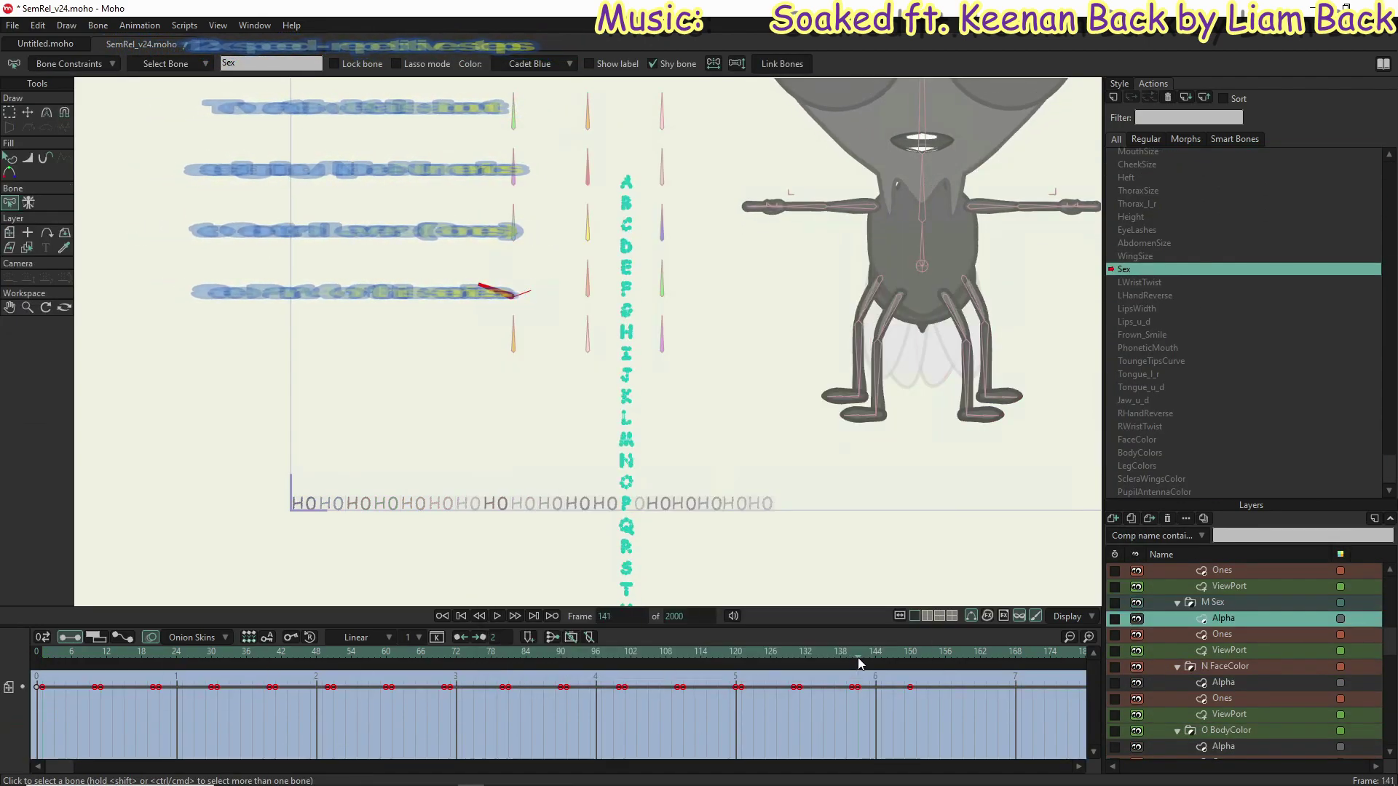
scroll(1225, 583, "up", 10)
left_click(1224, 578)
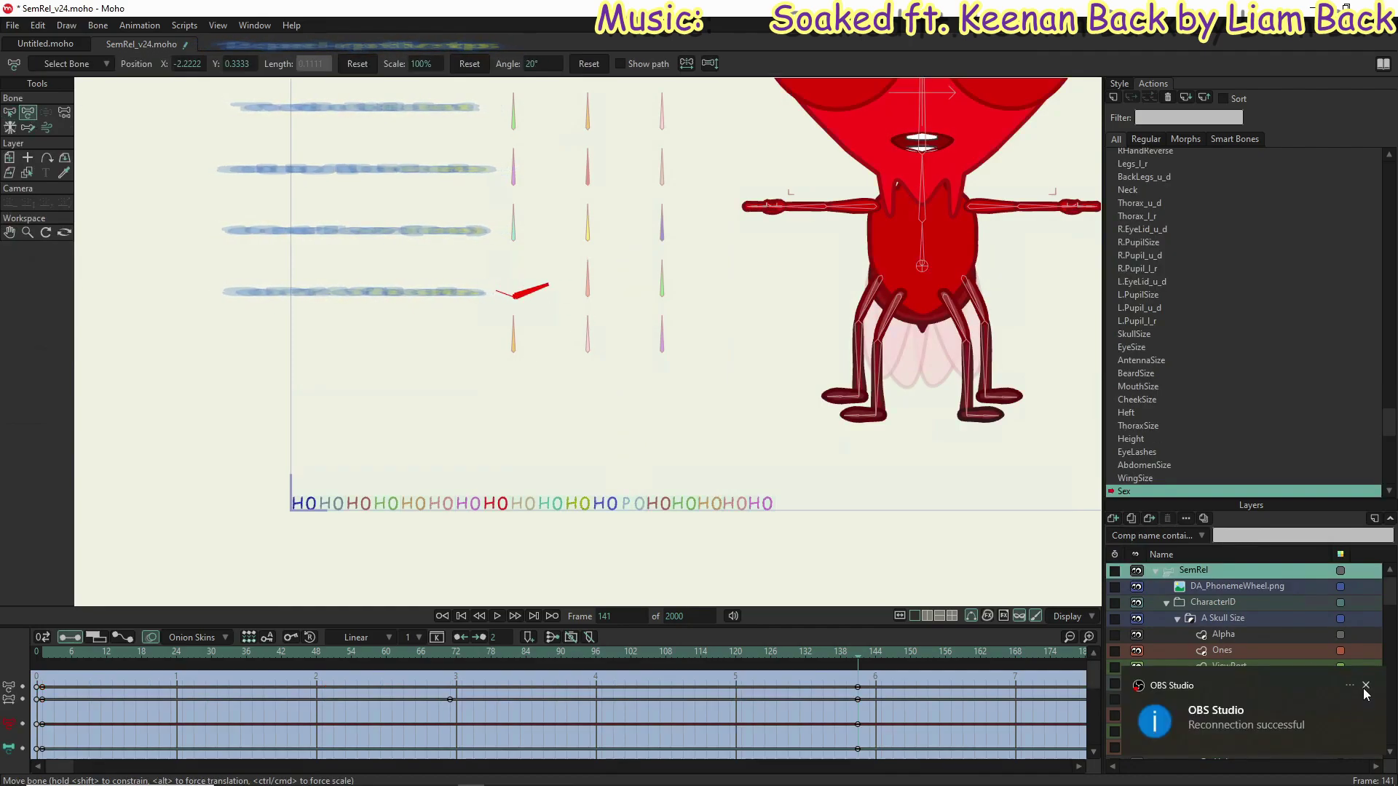
left_click(1366, 687)
left_click(549, 653)
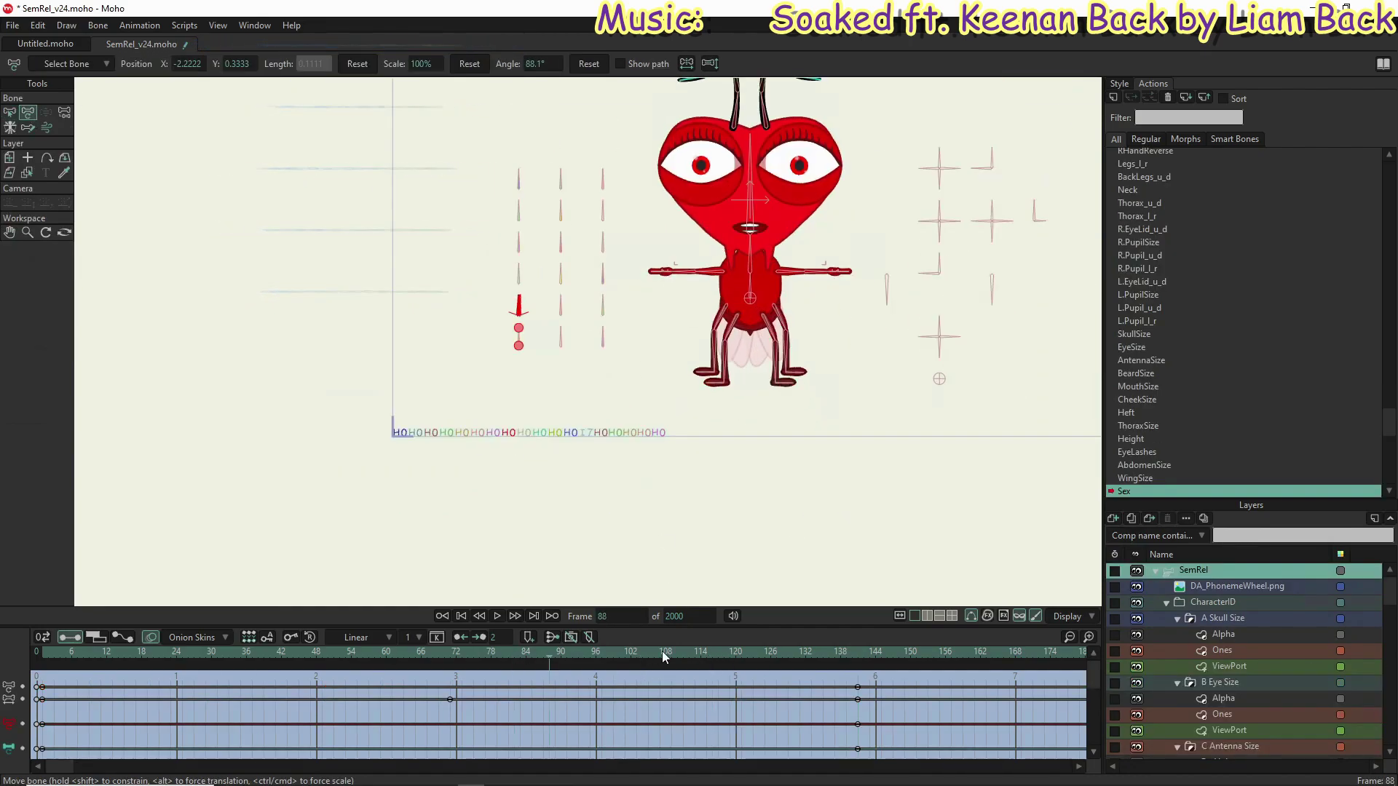
Step: Return to the mainline, then rotate the colour levers and the Height lever to recolour the ant and lengthen its limbs
double_click(1146, 155)
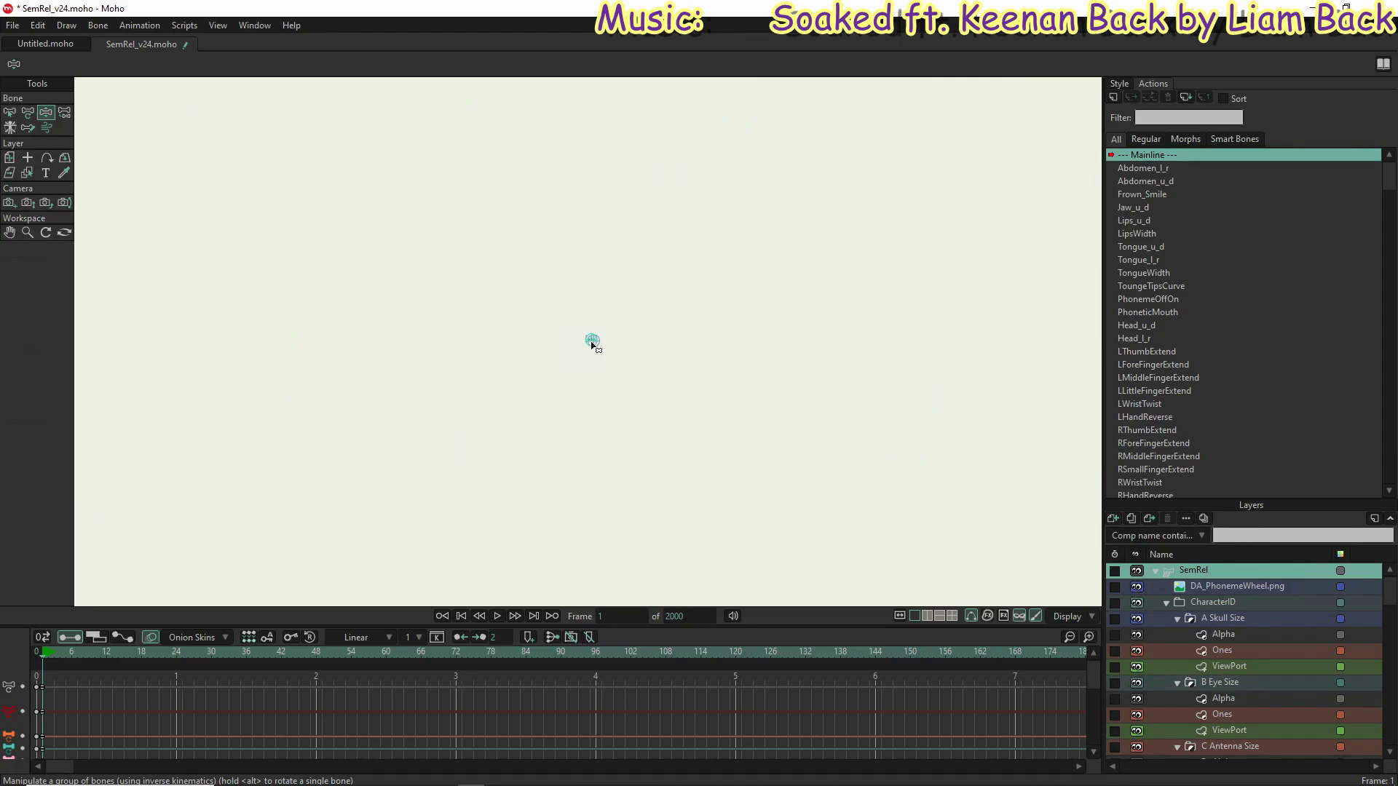
scroll(587, 326, "up", 5)
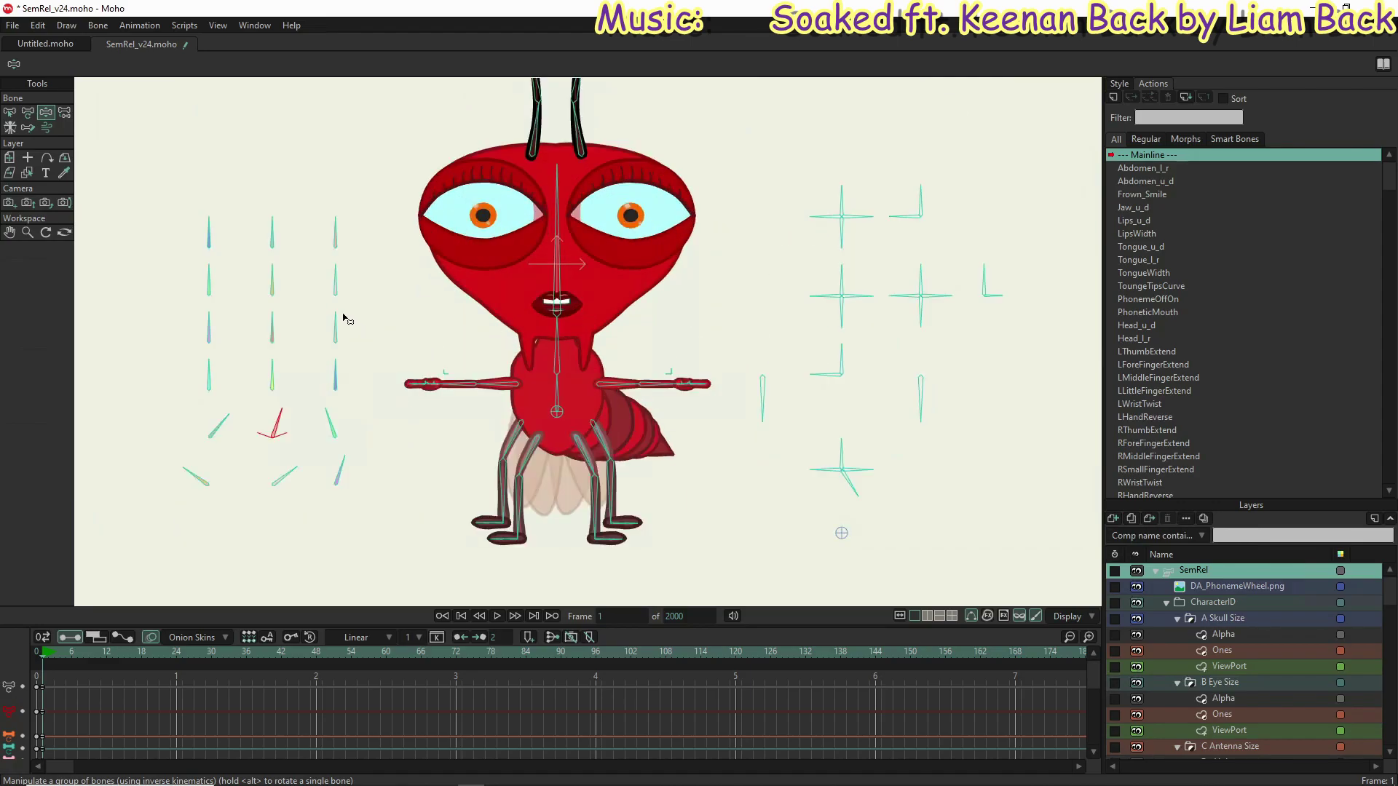
left_click_drag(373, 324, 421, 382)
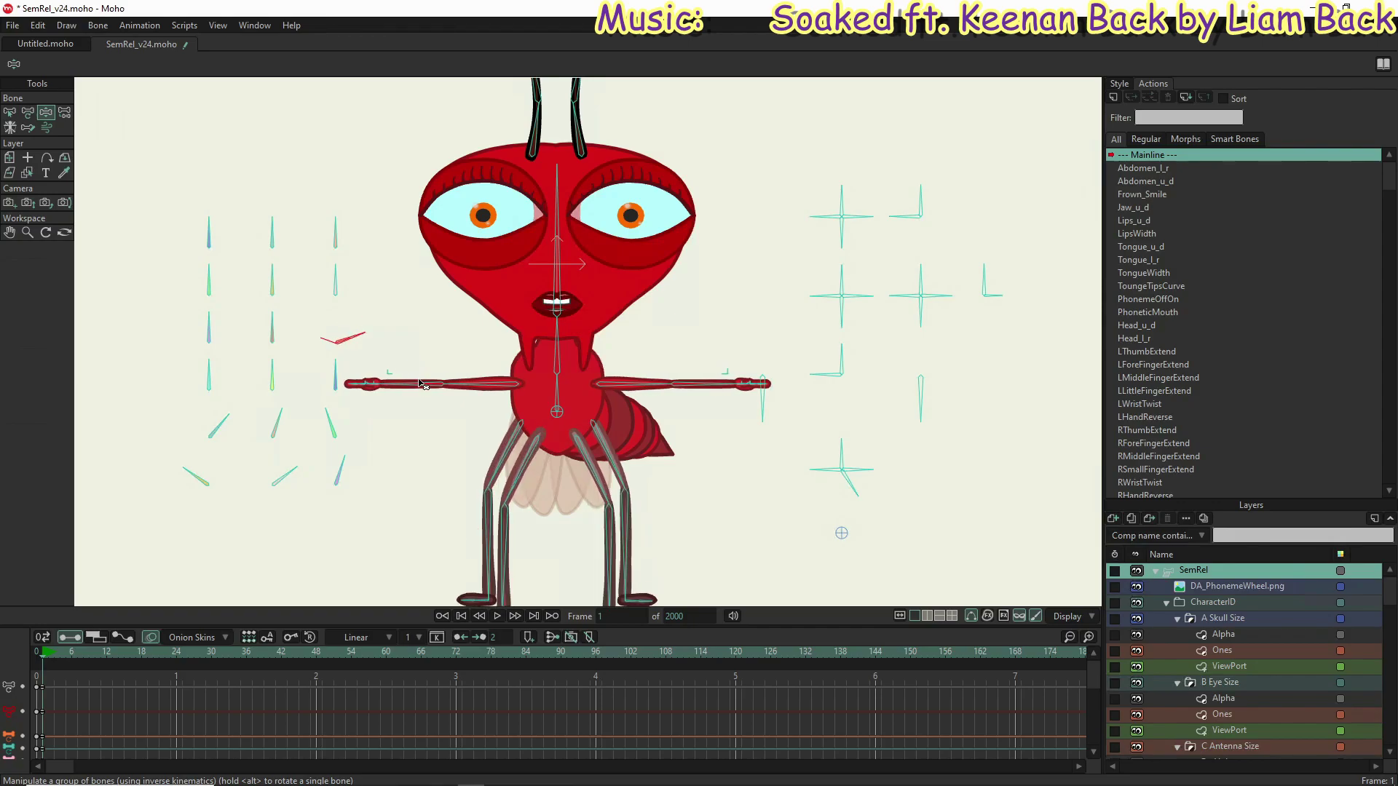
Step: Pose the ant's legs and one arm by manipulating their bones, undoing the last move
left_click_drag(621, 562, 639, 493)
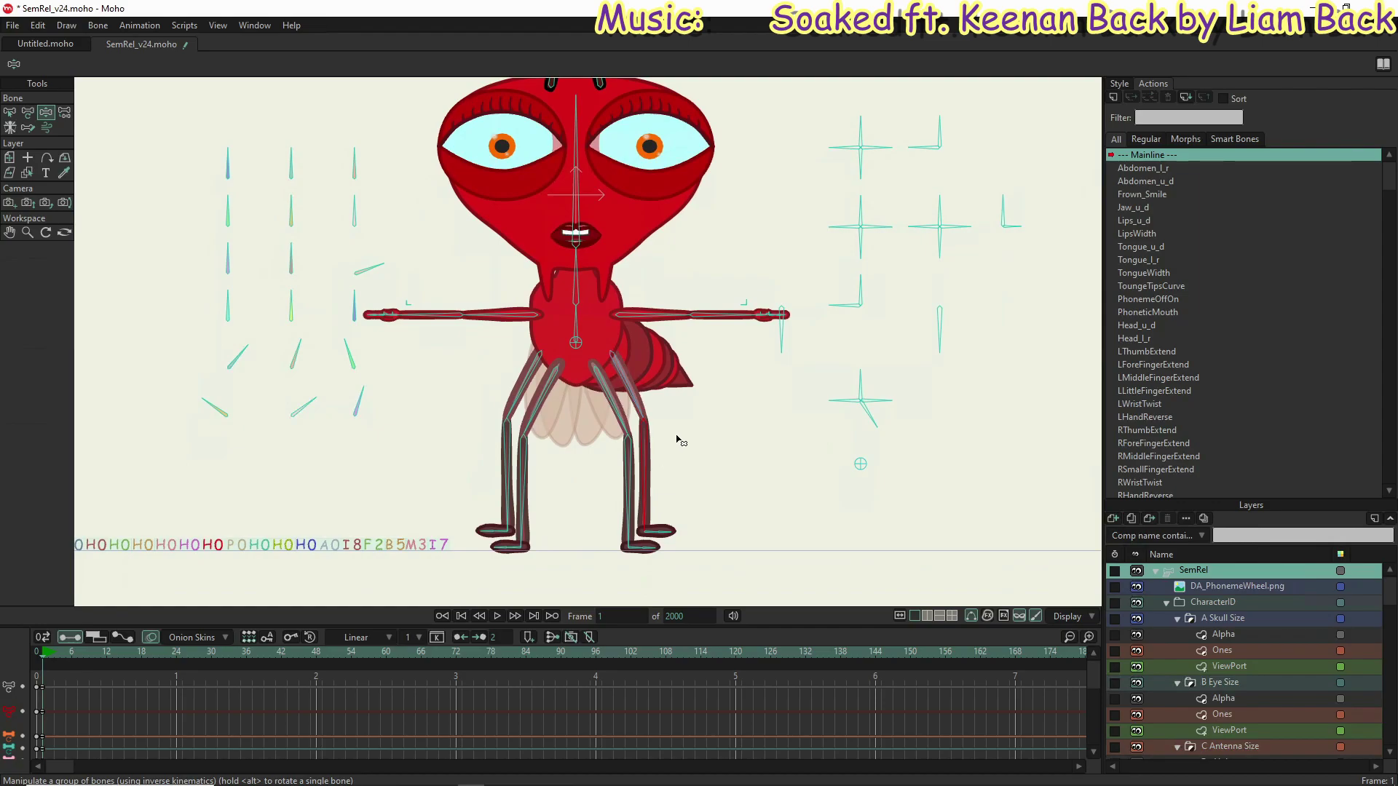
left_click_drag(705, 422, 718, 427)
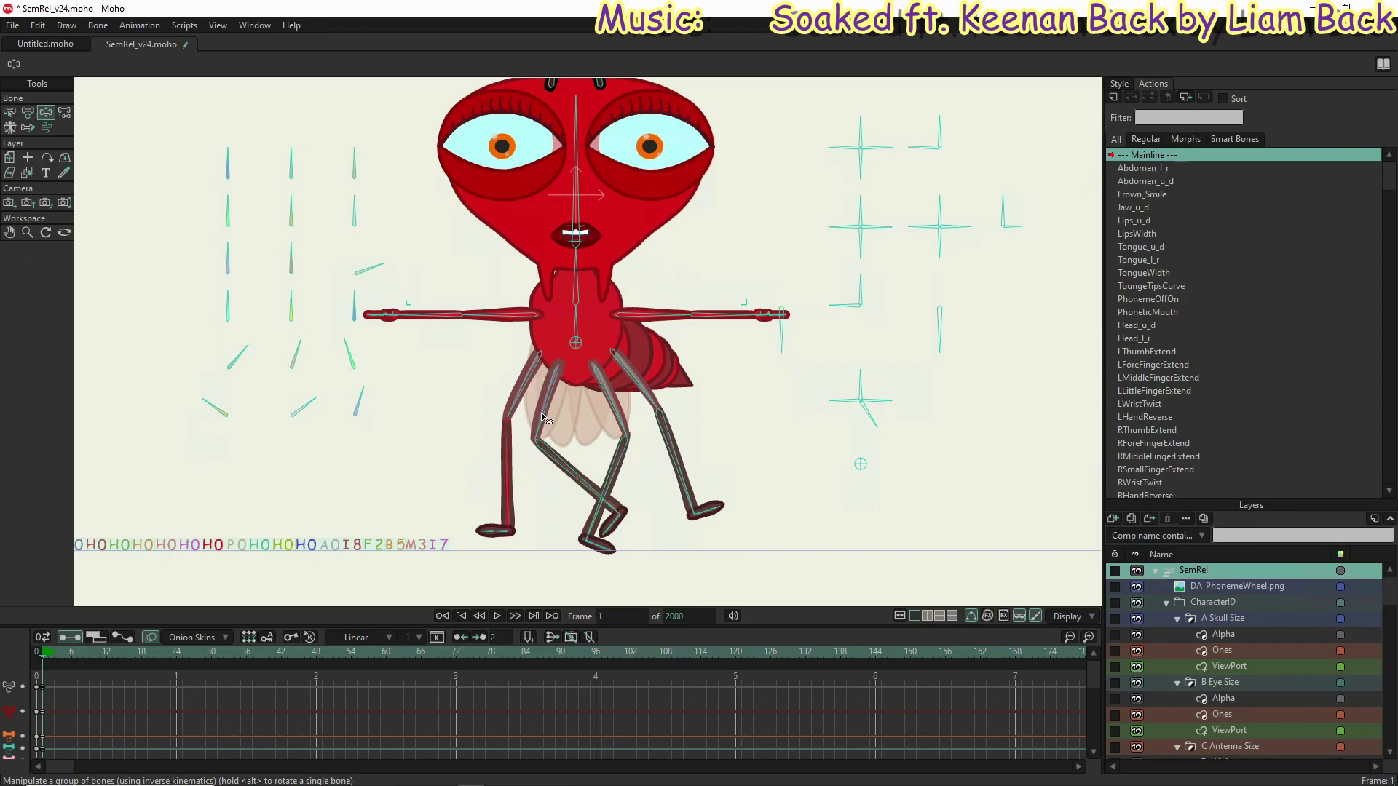
left_click_drag(542, 418, 536, 389)
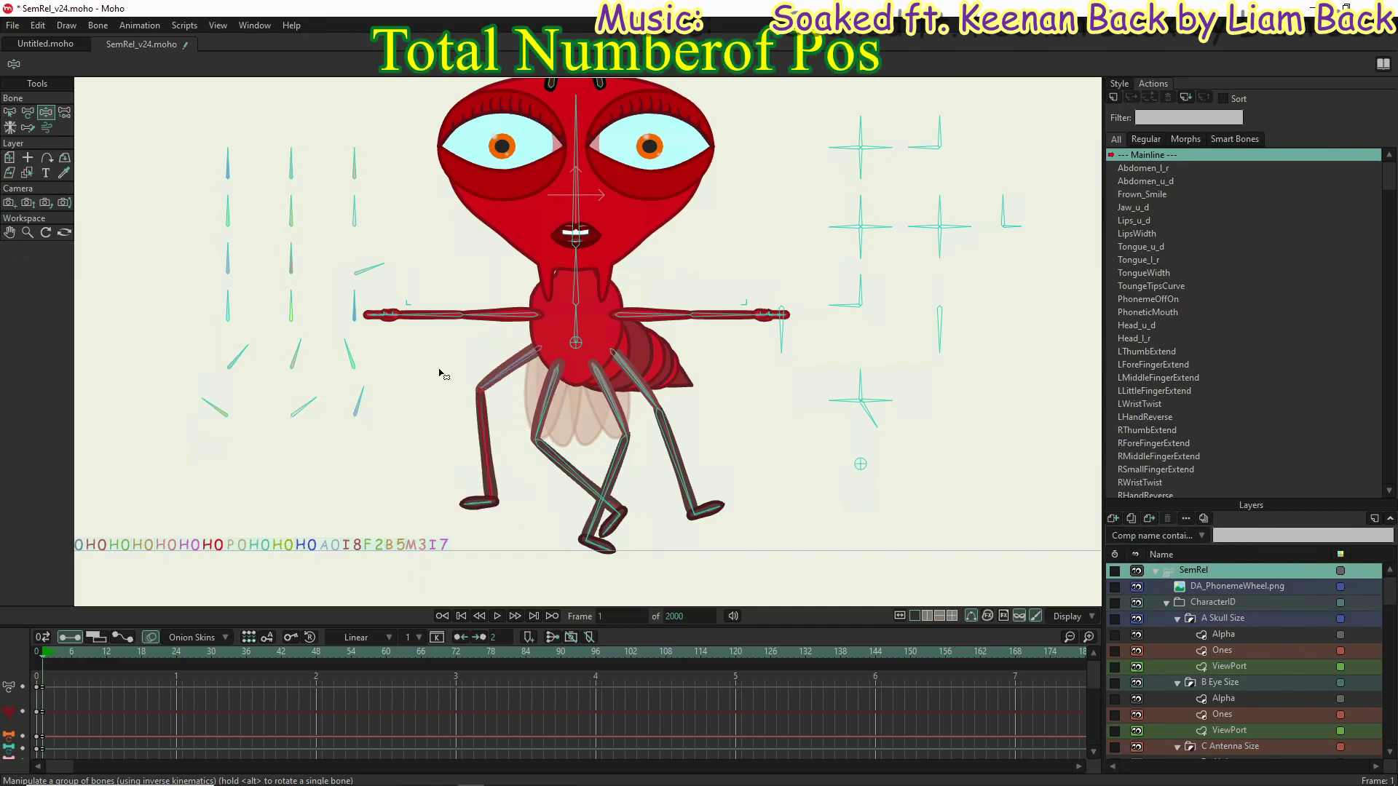
left_click_drag(462, 369, 488, 368)
key("ctrl+z")
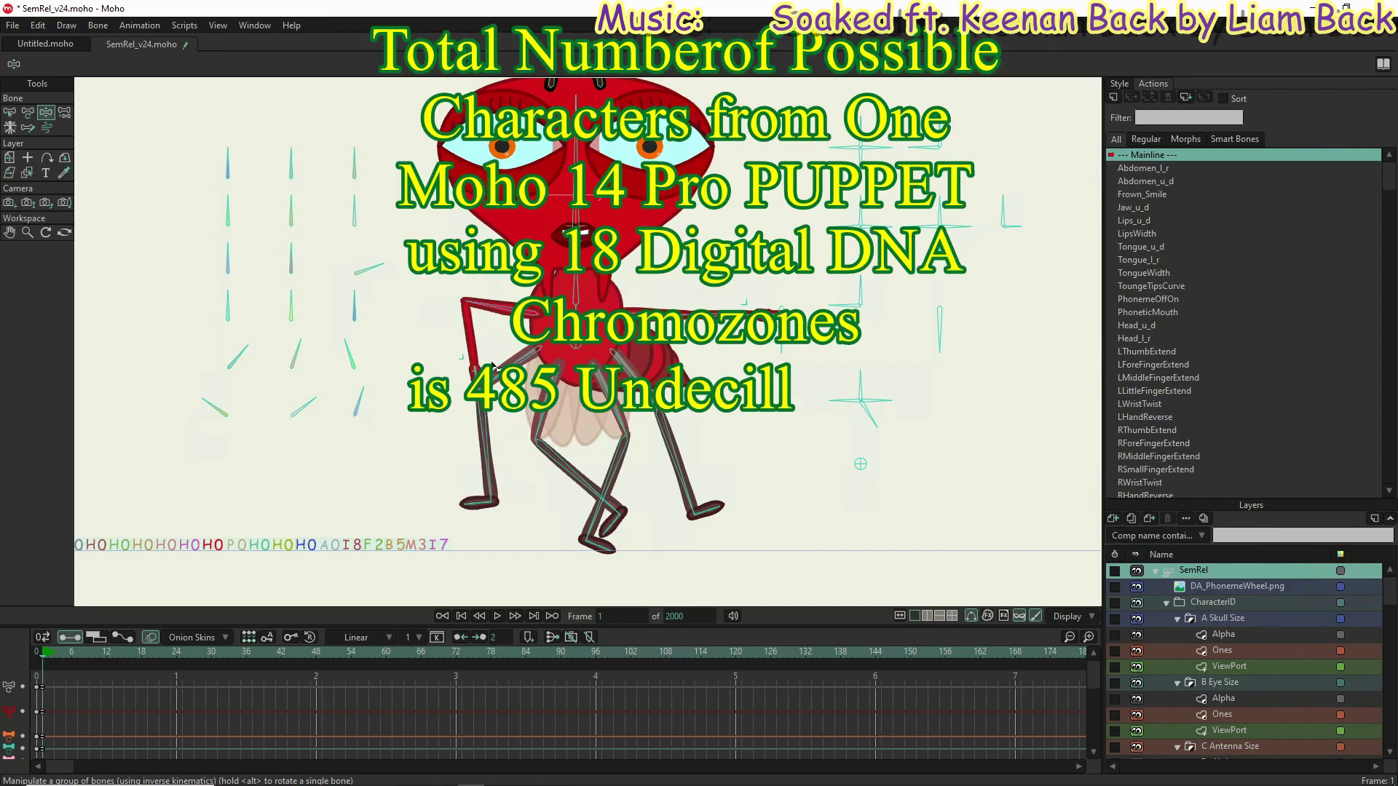
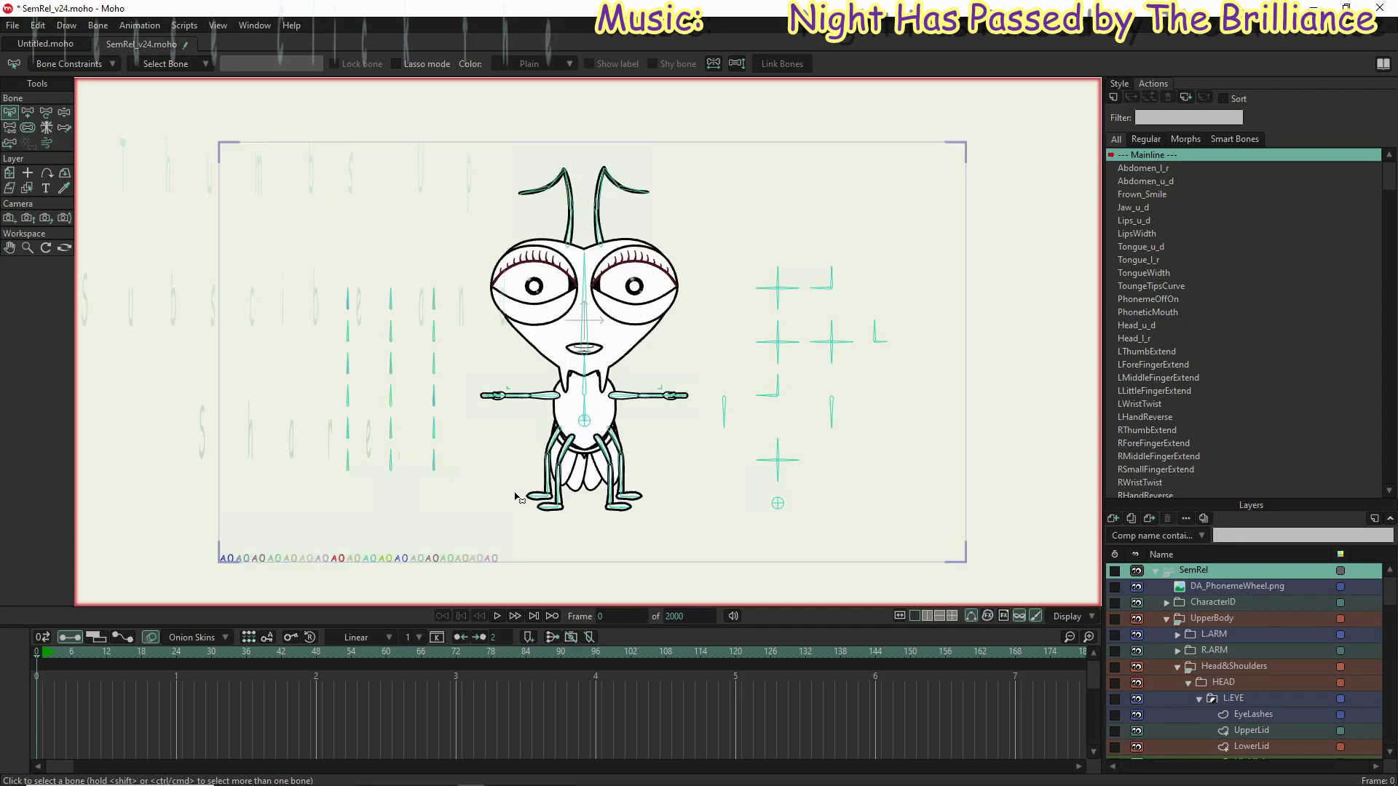
Step: Delete the Target style from the document's styles
scroll(517, 498, "up", 2)
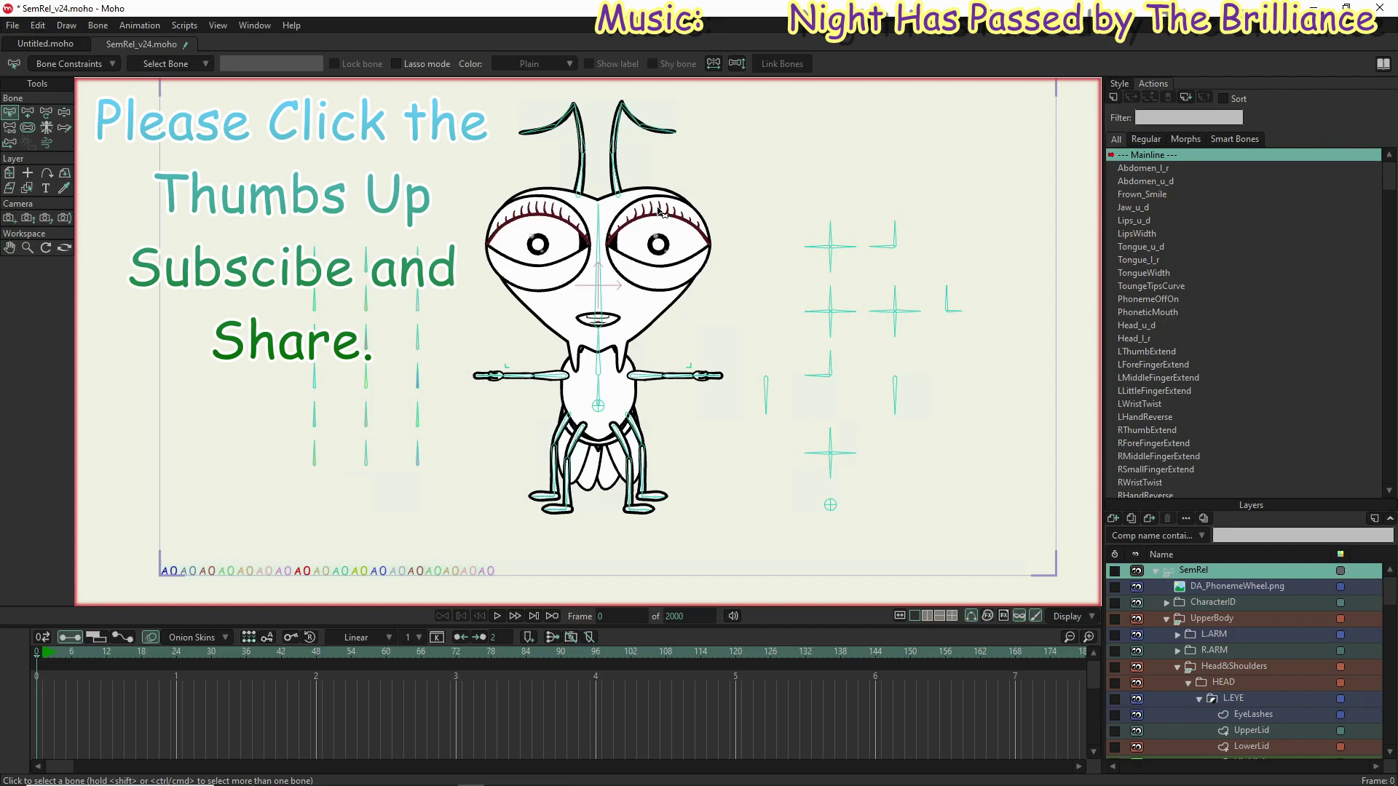
left_click(1120, 84)
left_click(1214, 107)
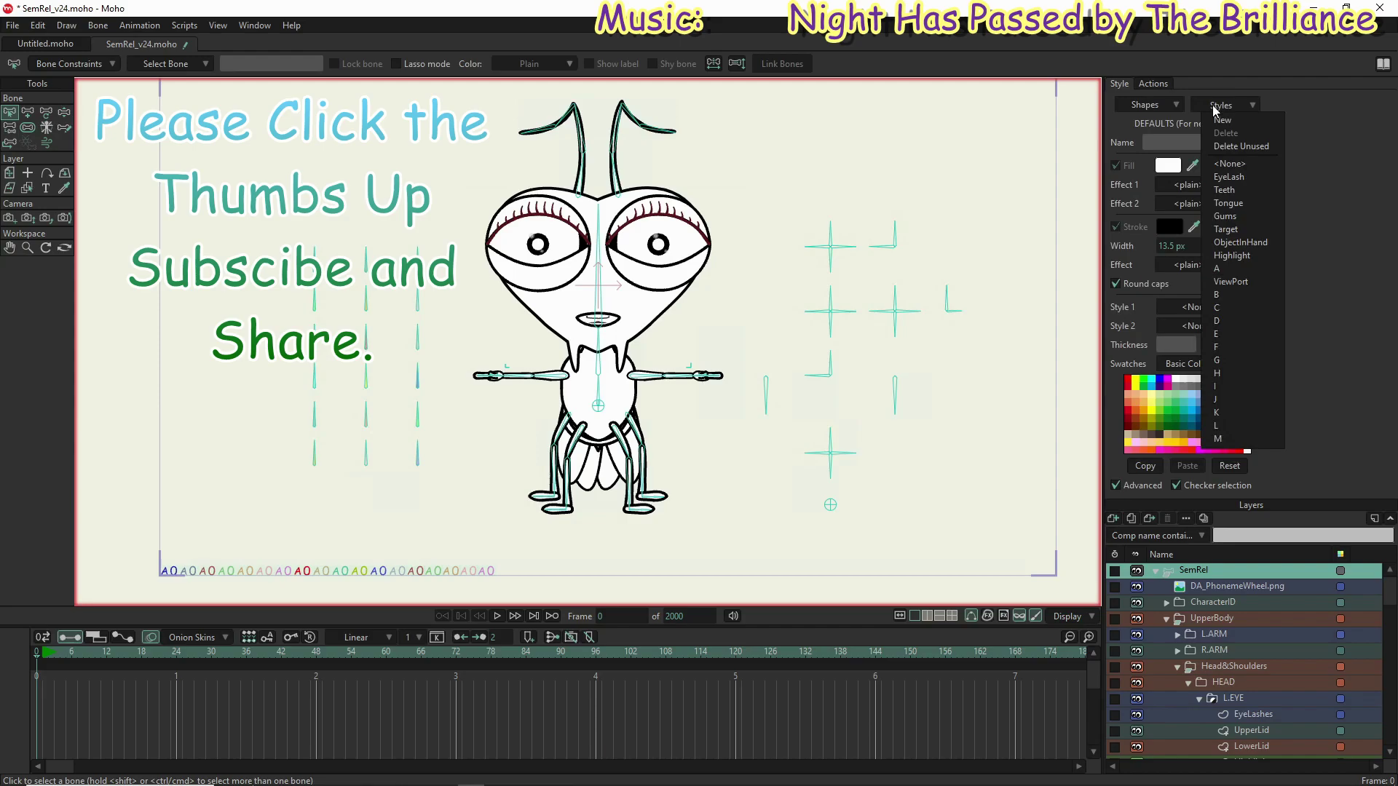
left_click(1257, 230)
left_click(1226, 107)
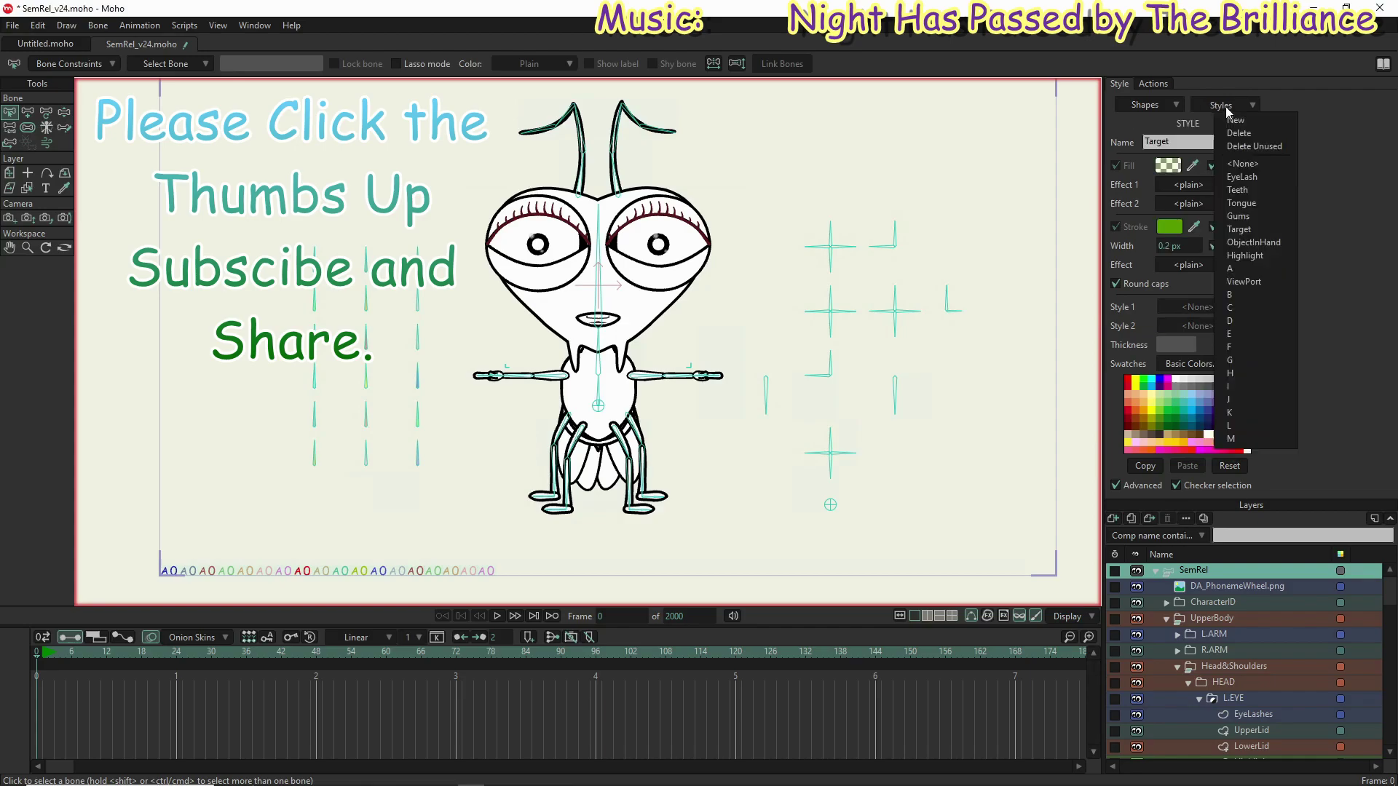
left_click(1236, 134)
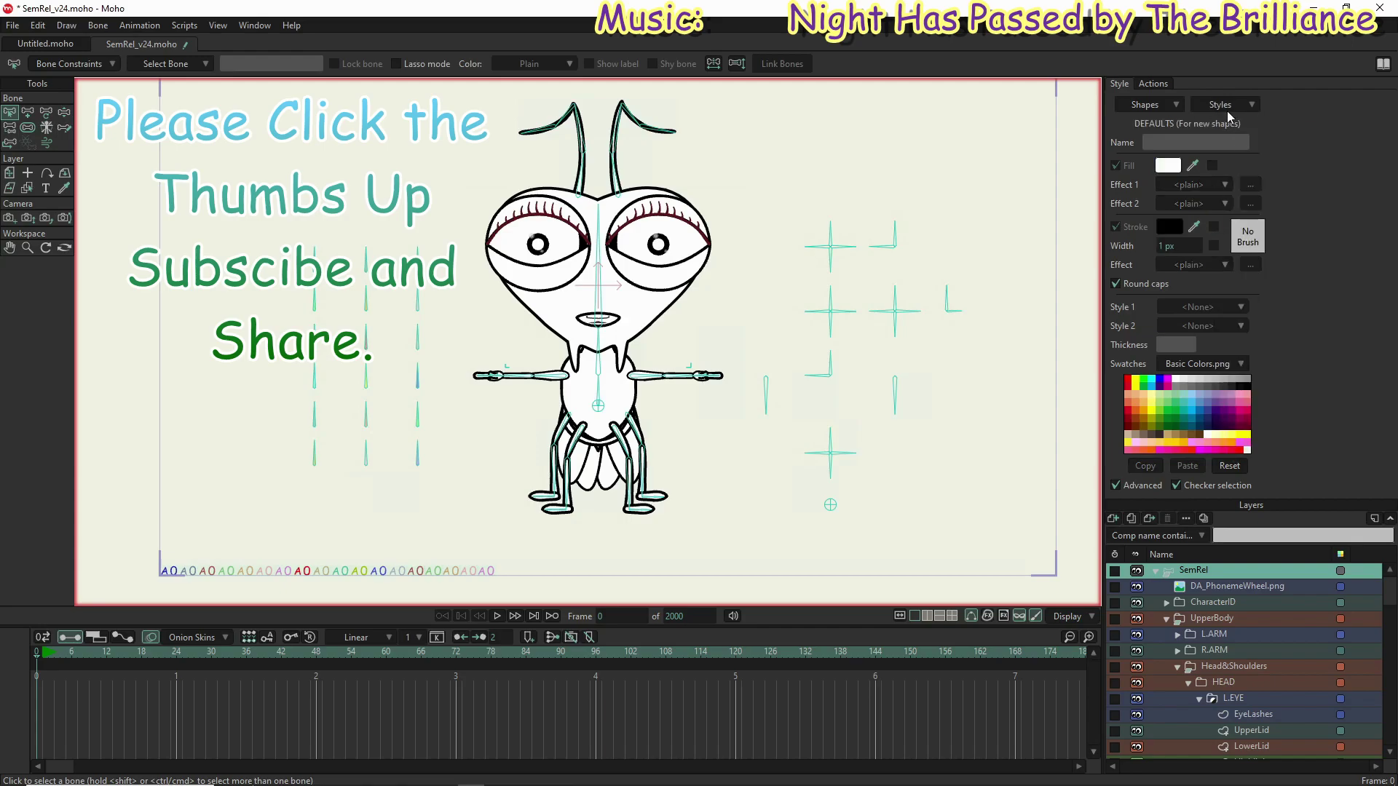
Step: Inspect the settings of the Highlight and ObjectInHand styles
left_click(1225, 107)
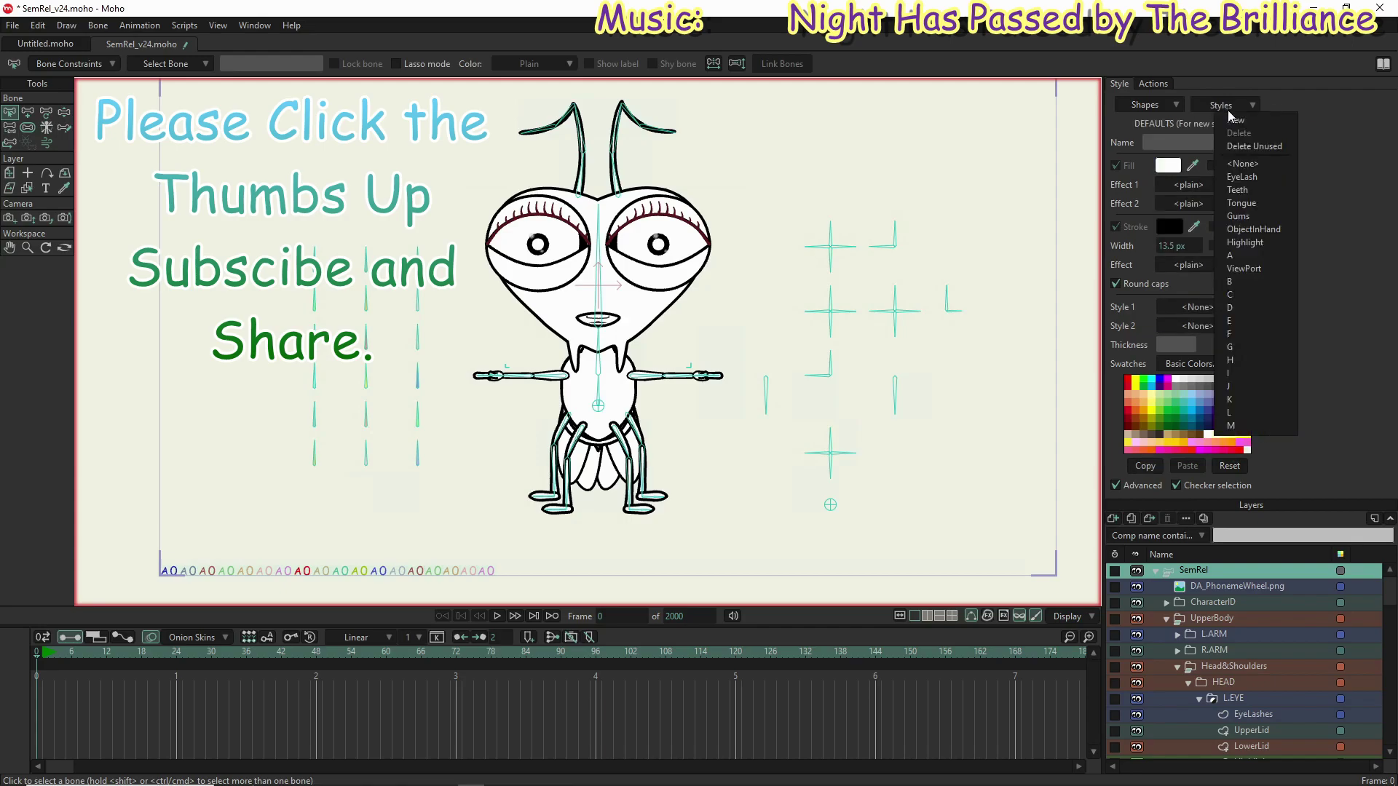
left_click(1264, 243)
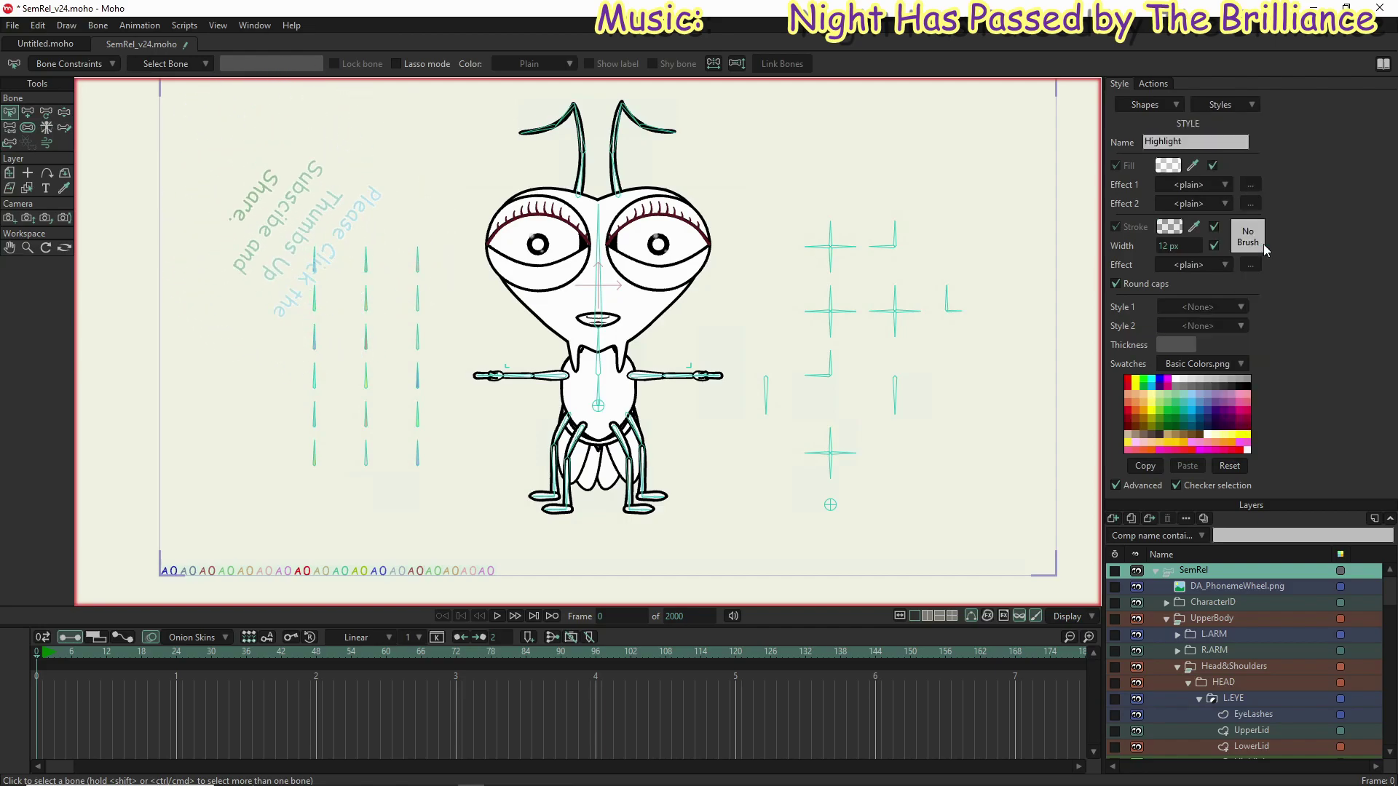
left_click(1215, 103)
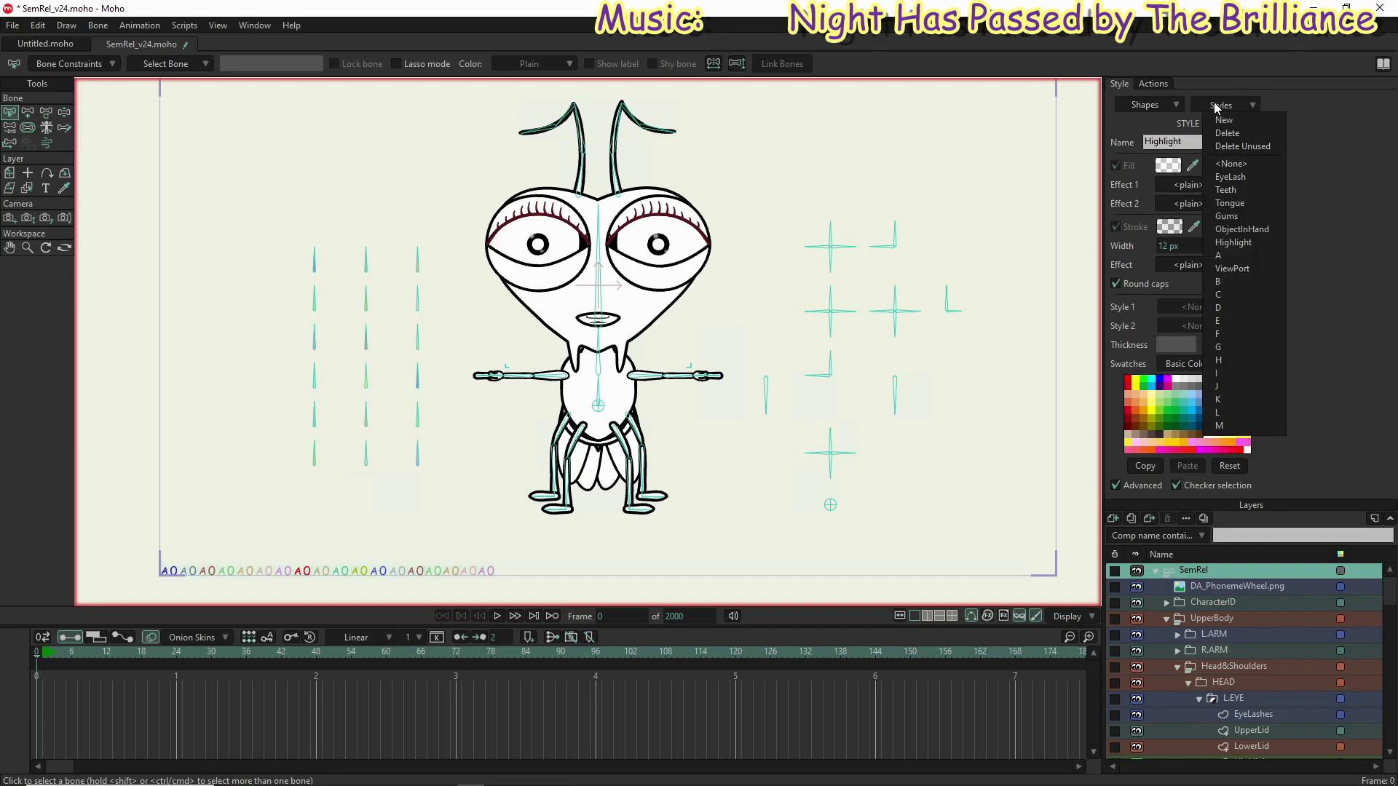
left_click(1243, 230)
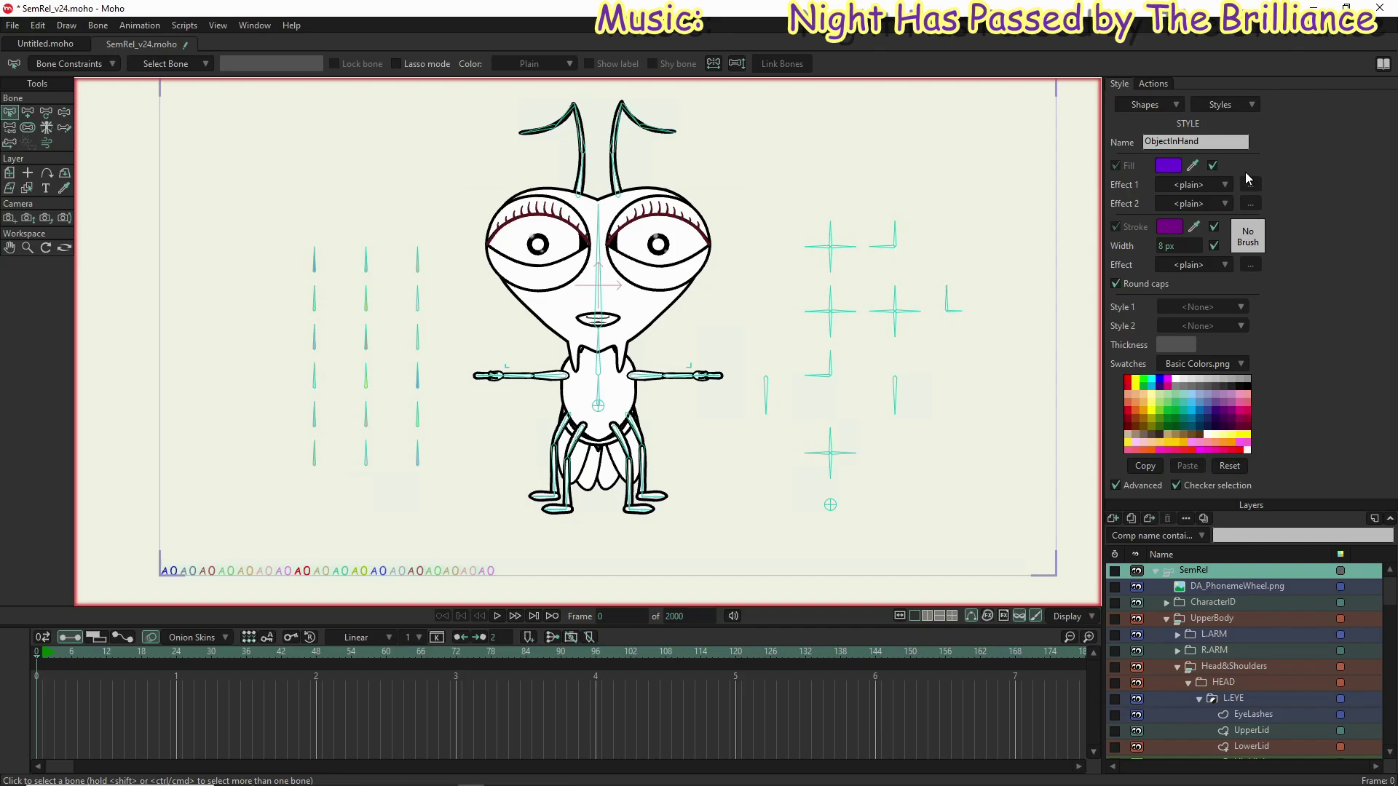
Step: Set the ObjectInHand style's fill to light grey E9E9E9 and its stroke to black
left_click(1166, 167)
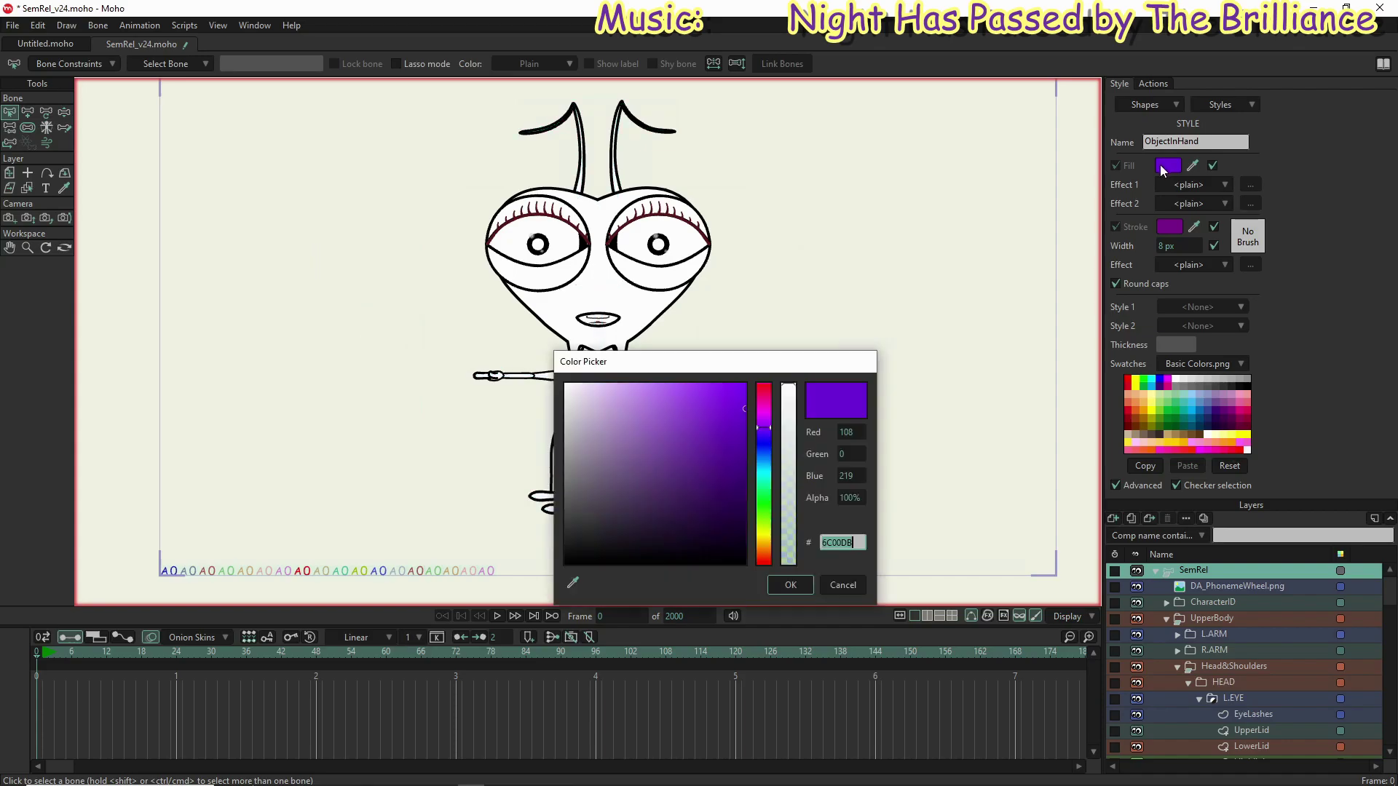
left_click(570, 393)
left_click_drag(564, 392, 561, 398)
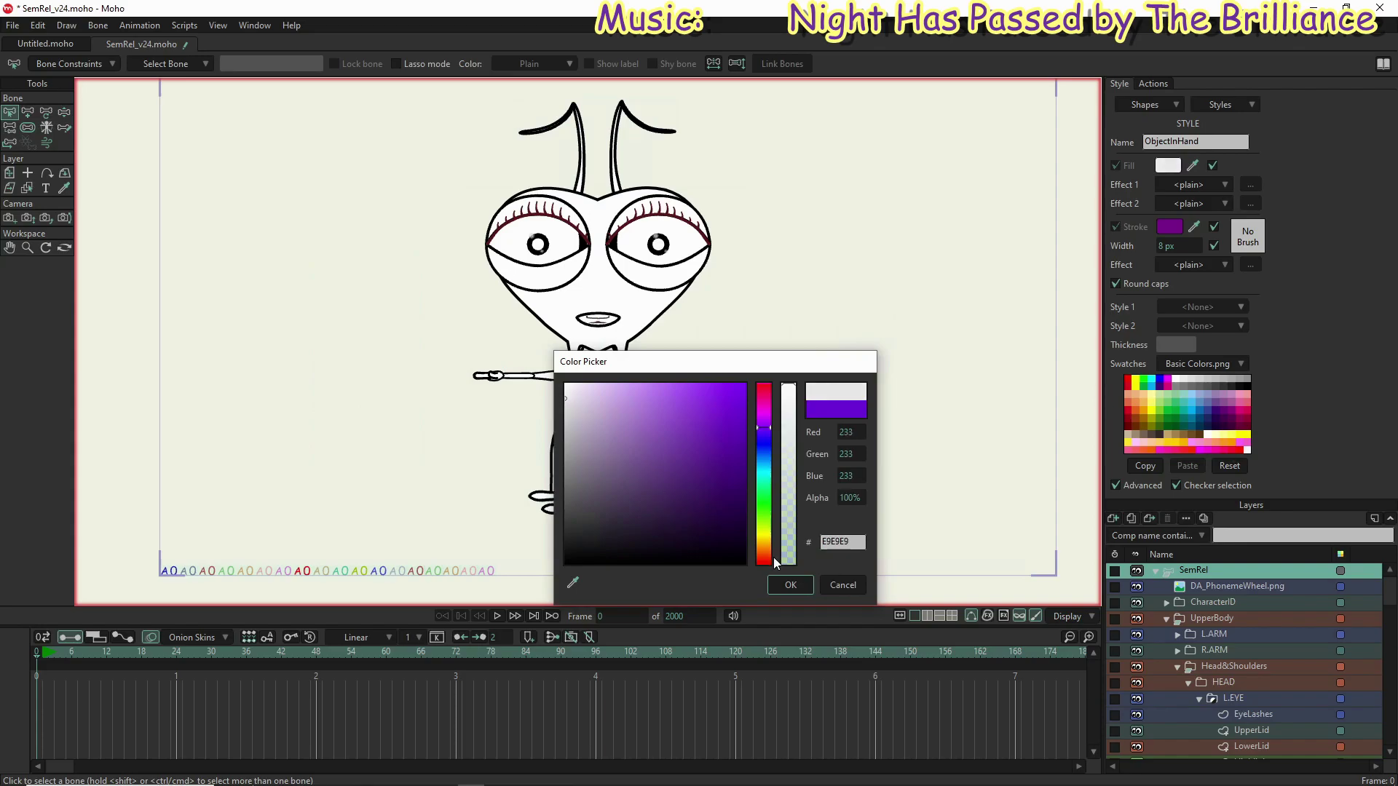
left_click(776, 584)
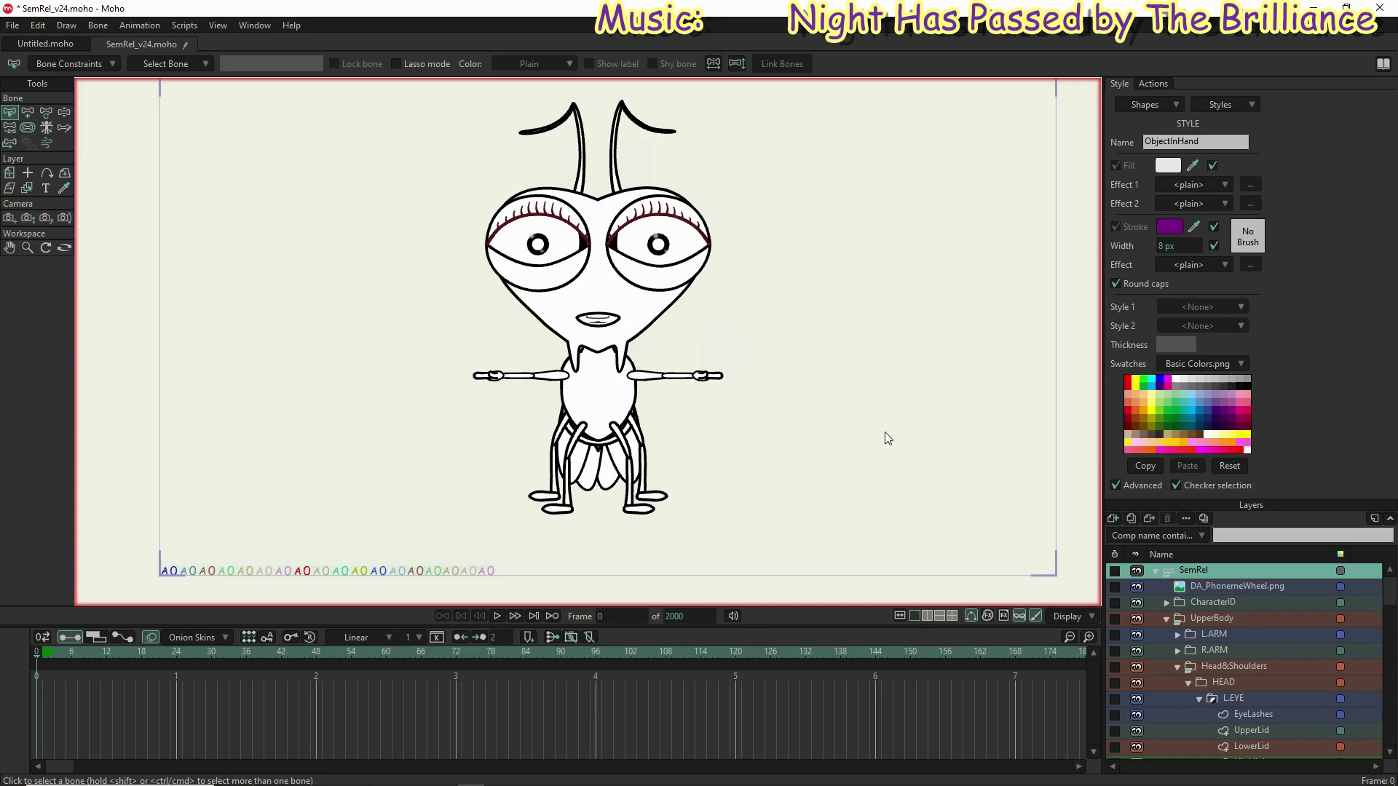
left_click(1164, 228)
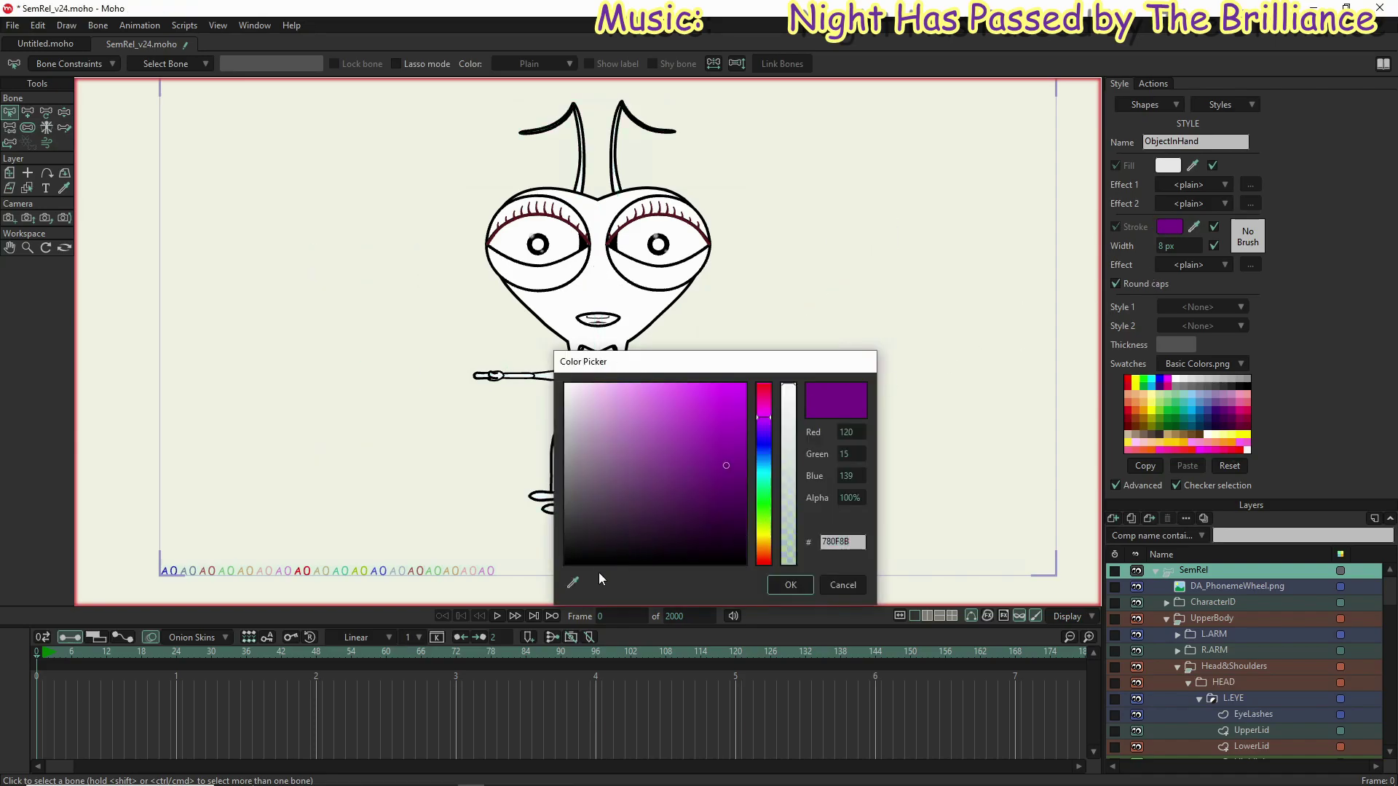
left_click_drag(720, 558, 754, 570)
left_click(790, 585)
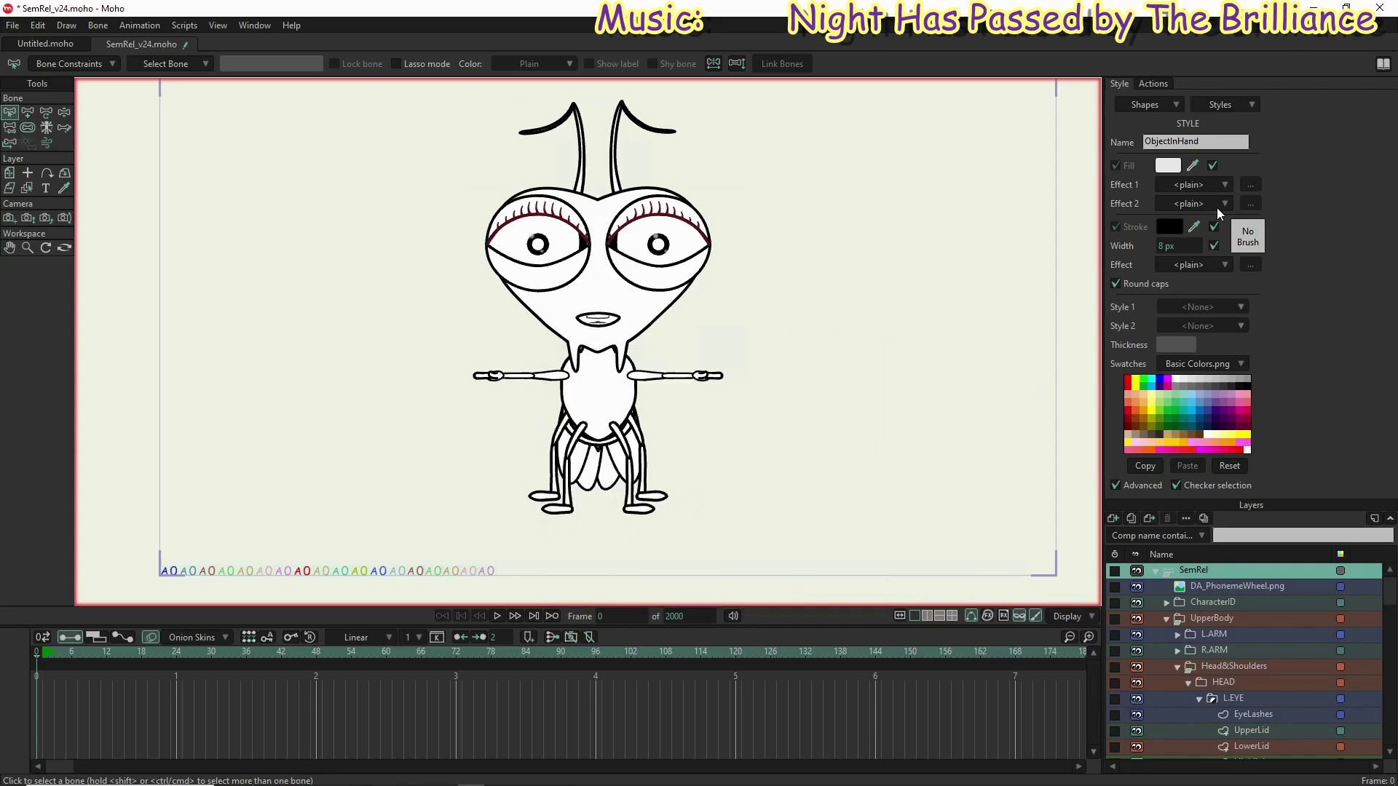
Step: Inspect the fill and stroke settings of the Gums, Teeth and EyeLash styles
left_click(1222, 107)
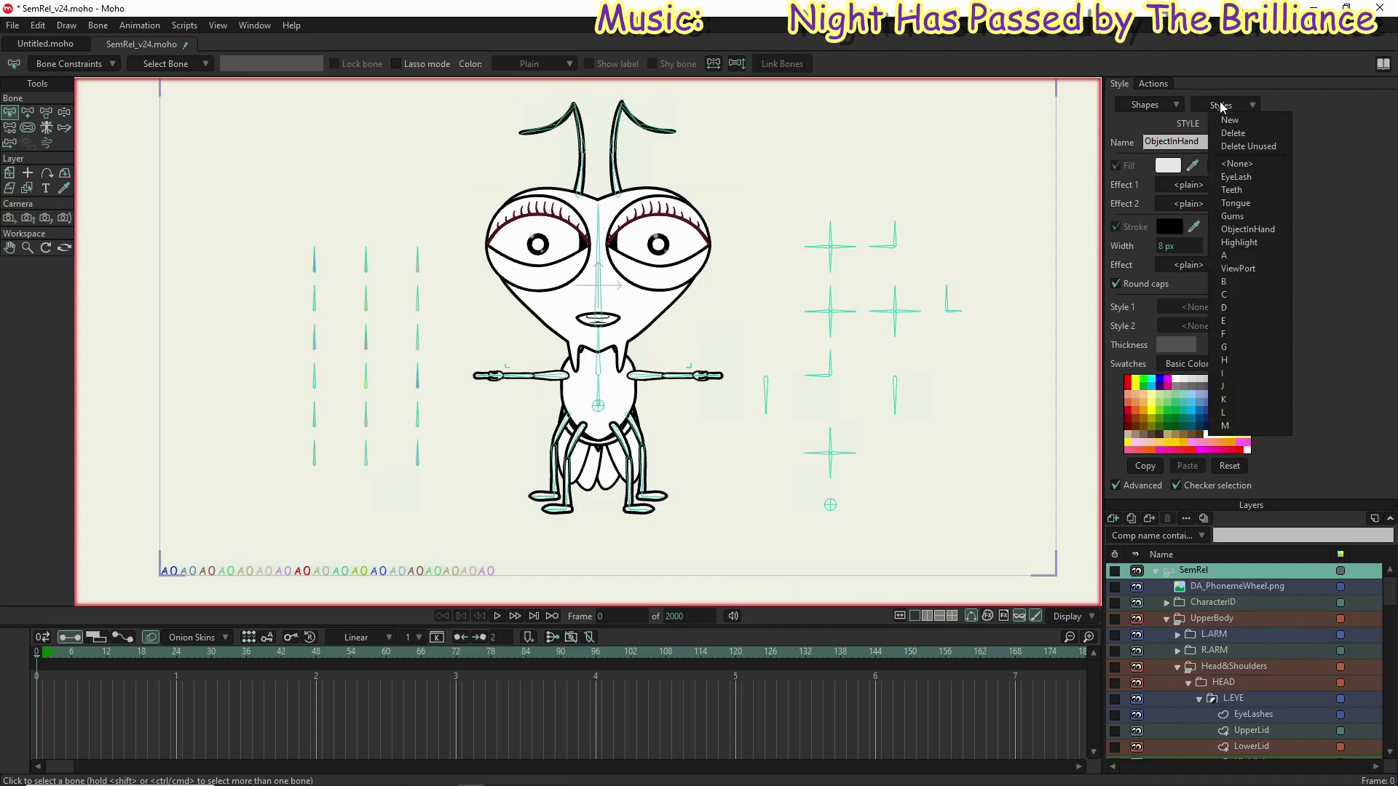
left_click(1238, 217)
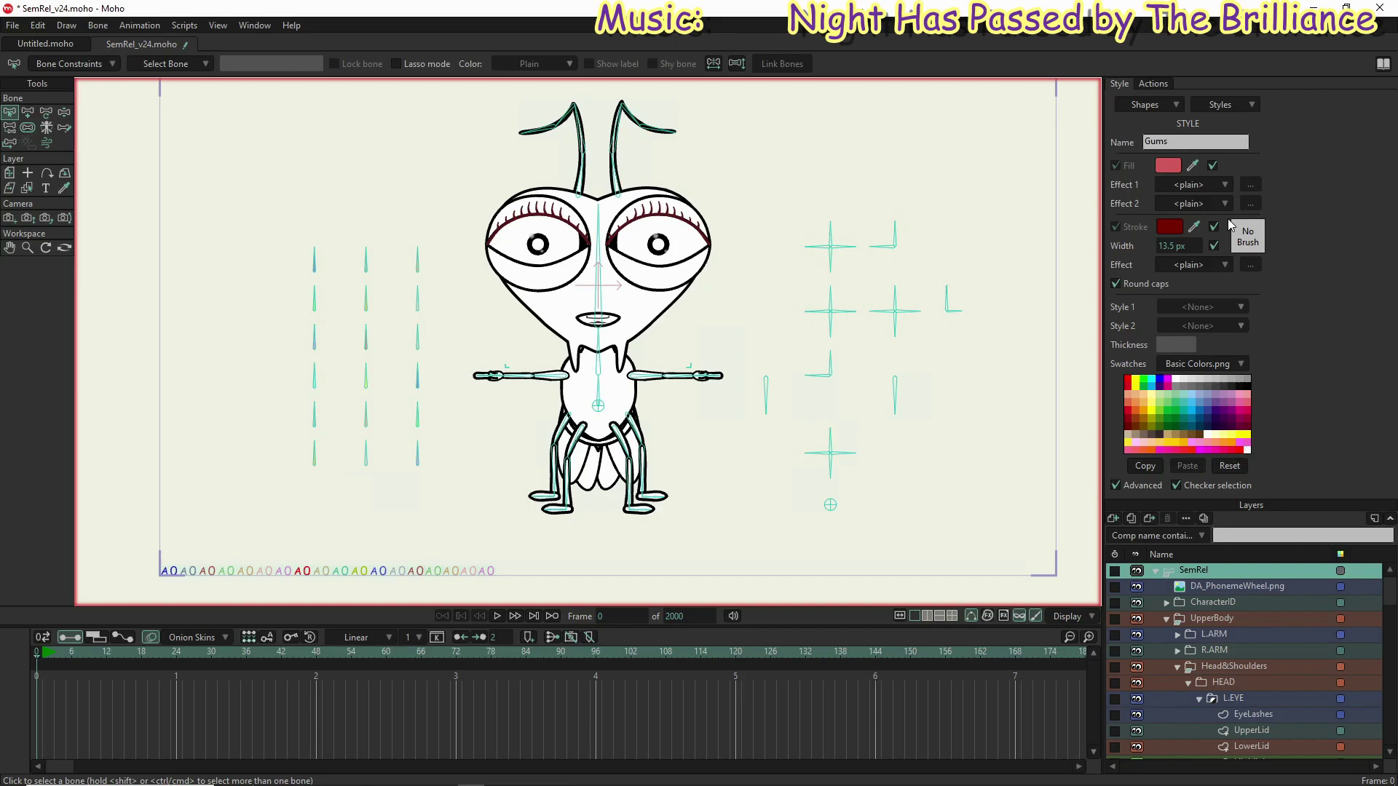
left_click(1228, 107)
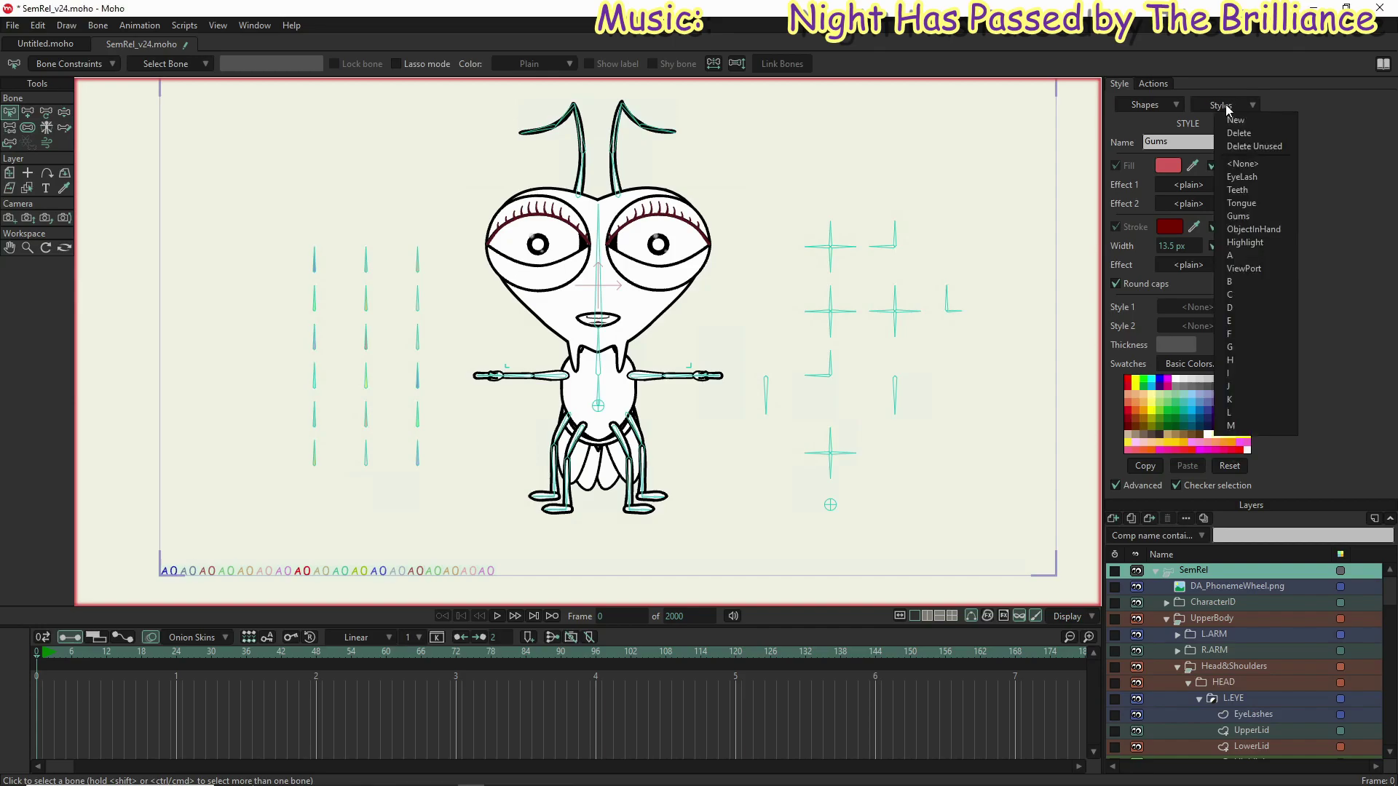
left_click(1246, 192)
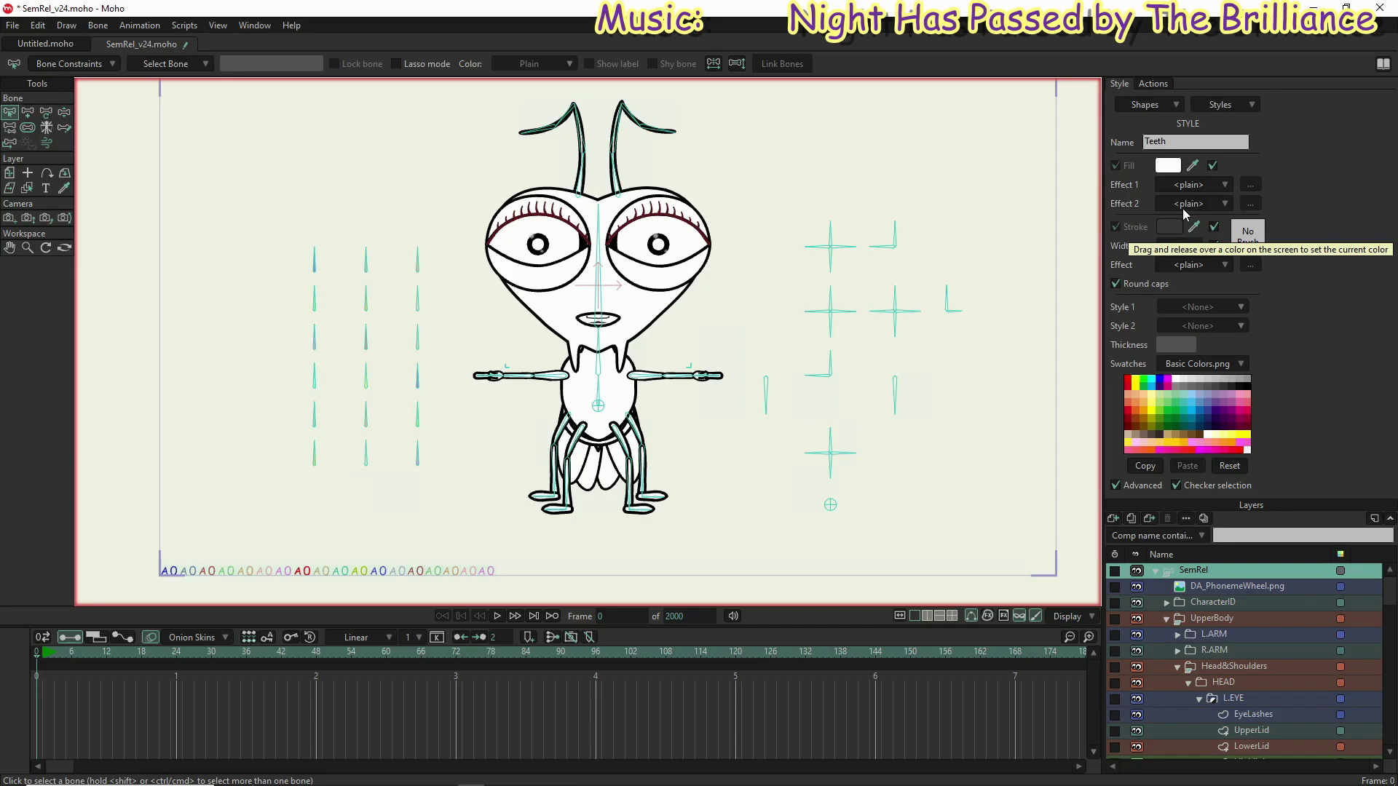
left_click(1211, 104)
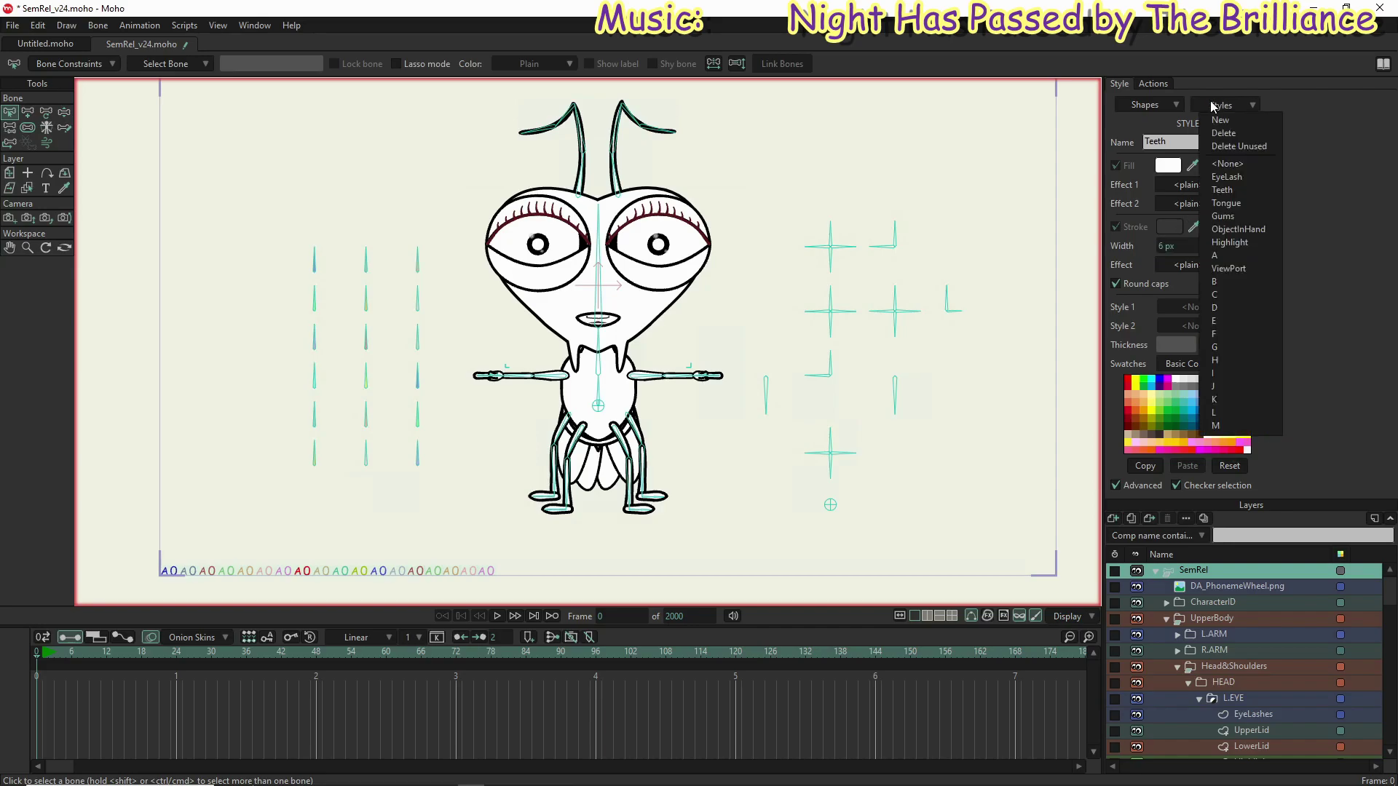
left_click(1247, 180)
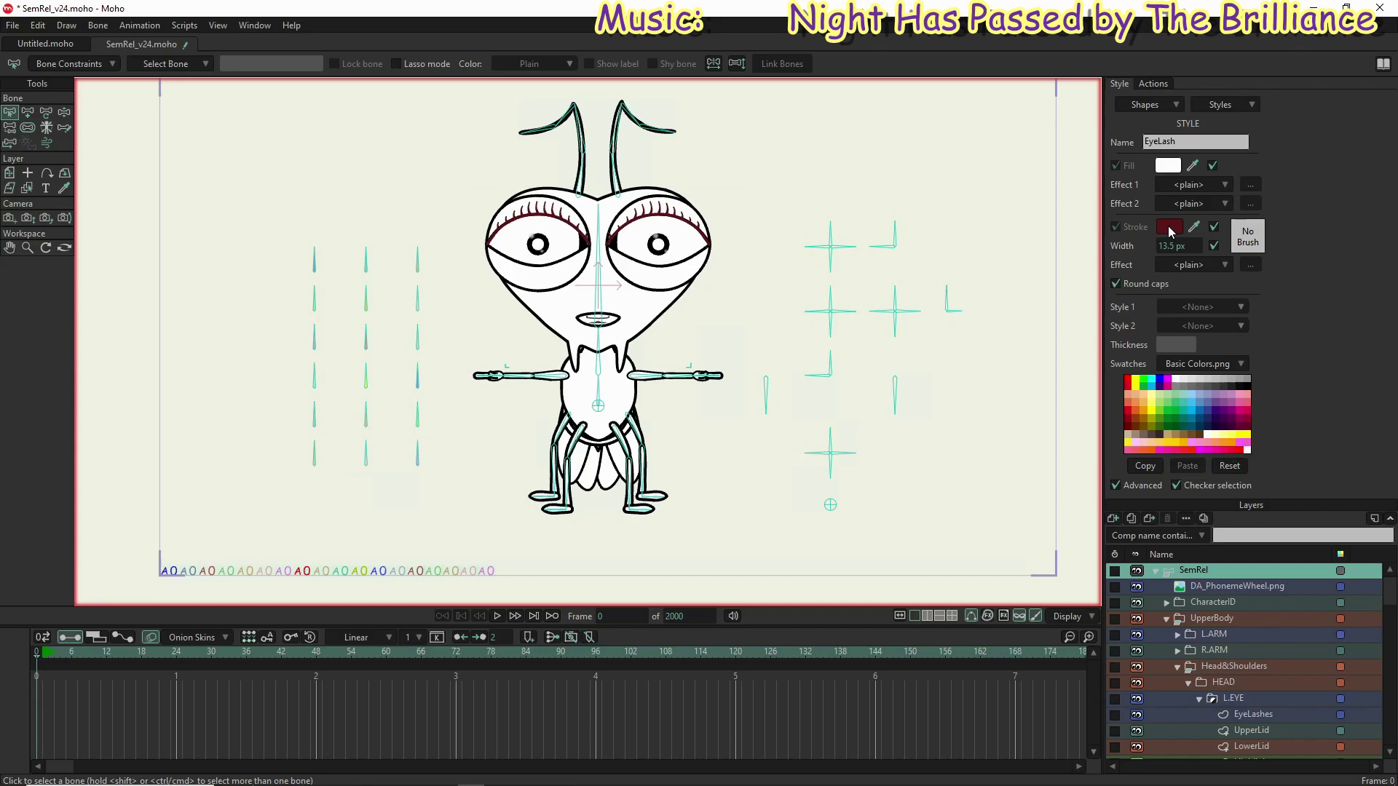
left_click(1215, 106)
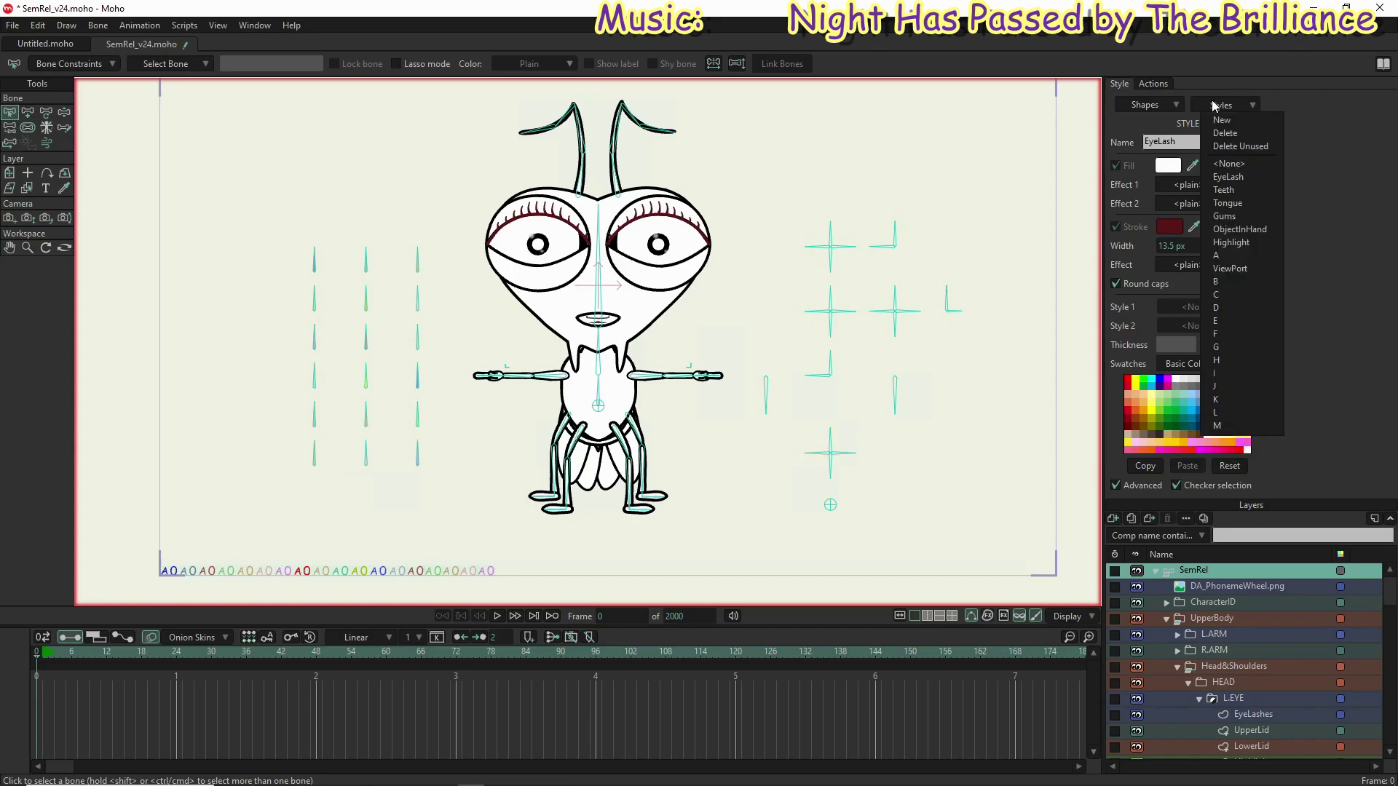
left_click(1253, 178)
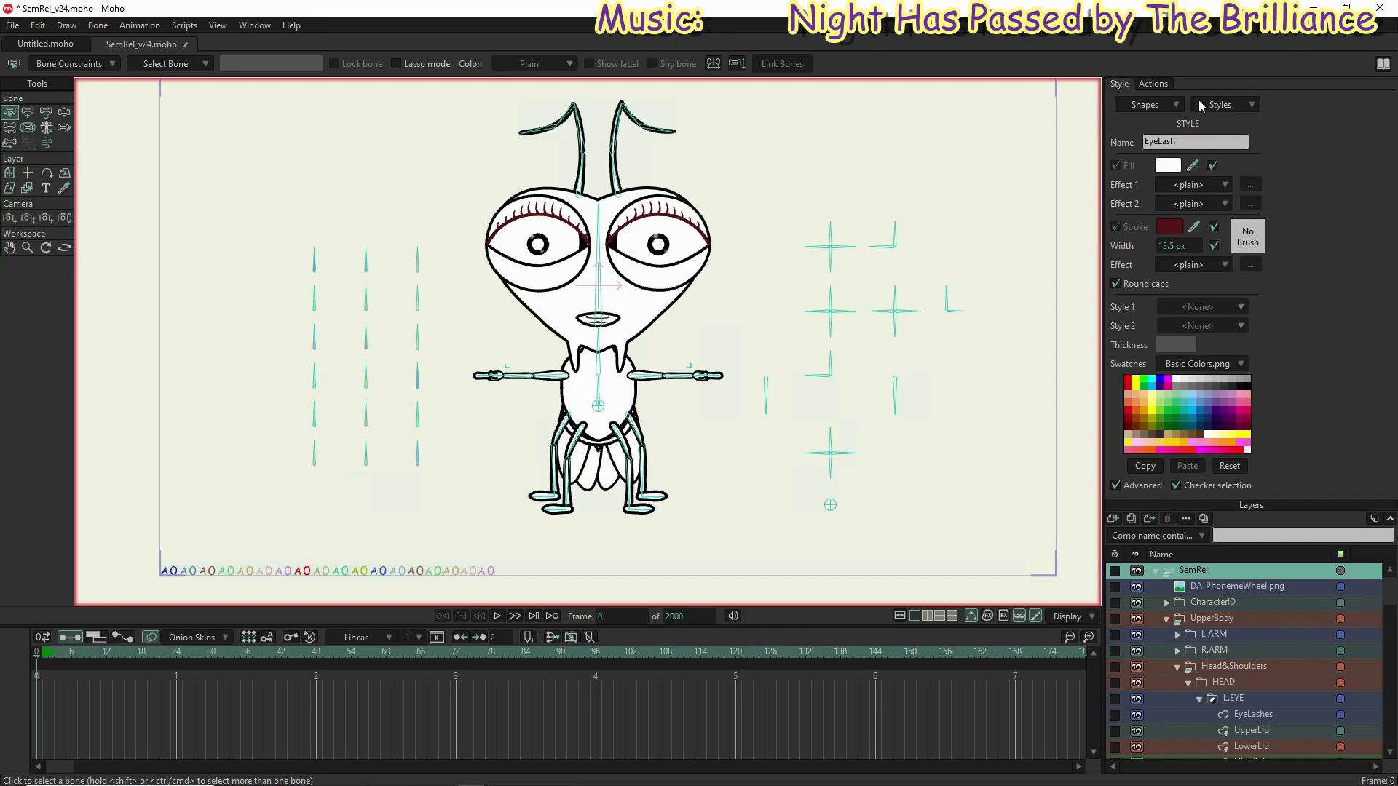
Step: Open the FaceColor action for editing and try moving the lever bone's keyframes from frame 1 to frame 2
left_click(1144, 83)
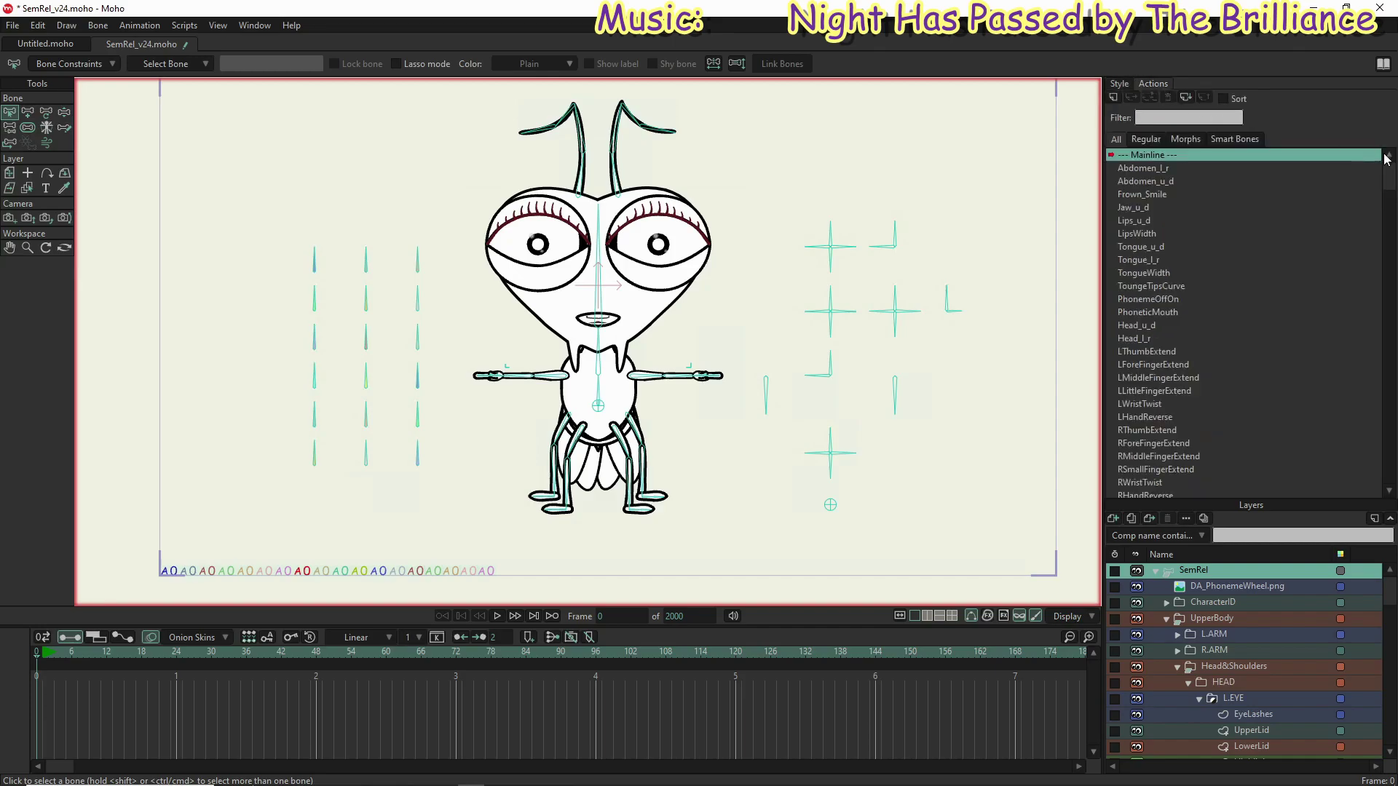
left_click_drag(1389, 178, 1394, 489)
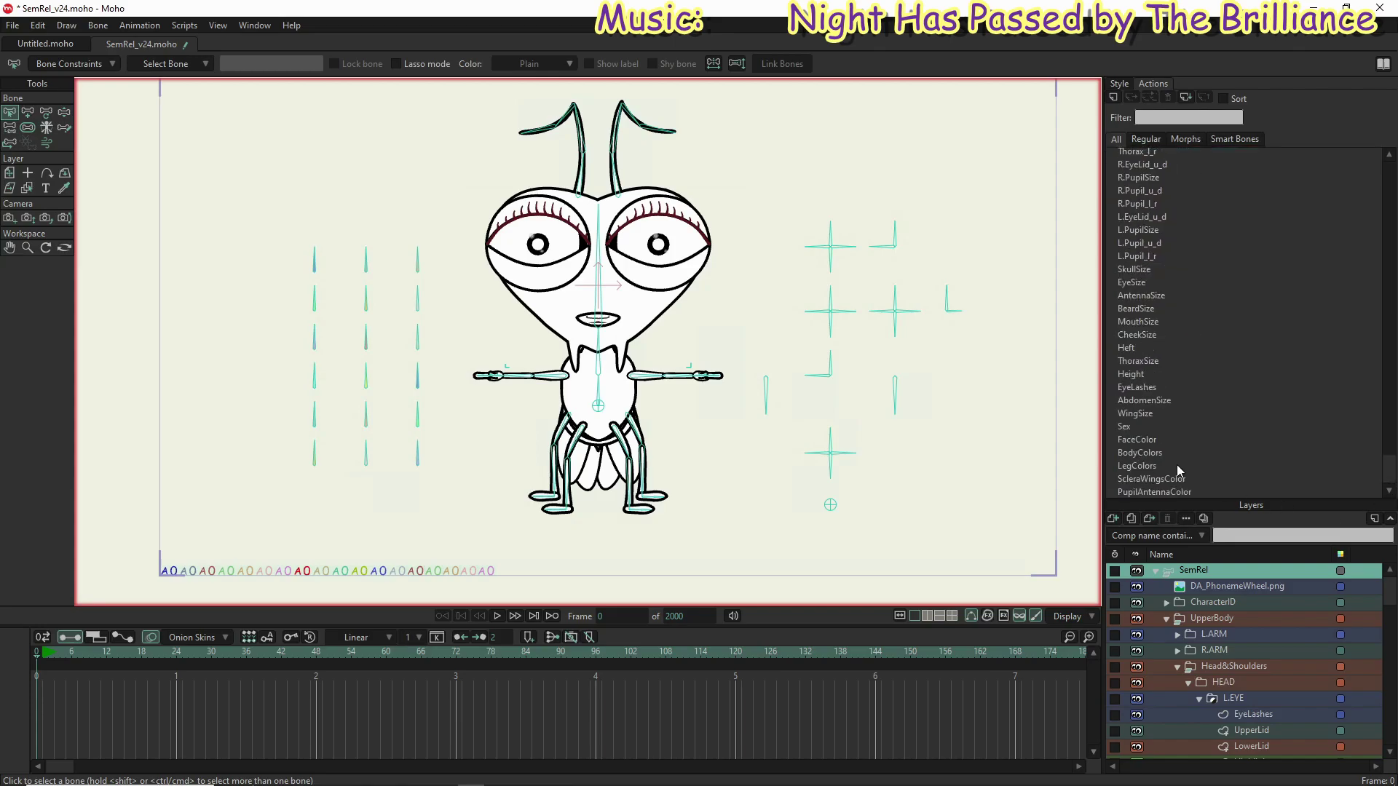
double_click(1135, 440)
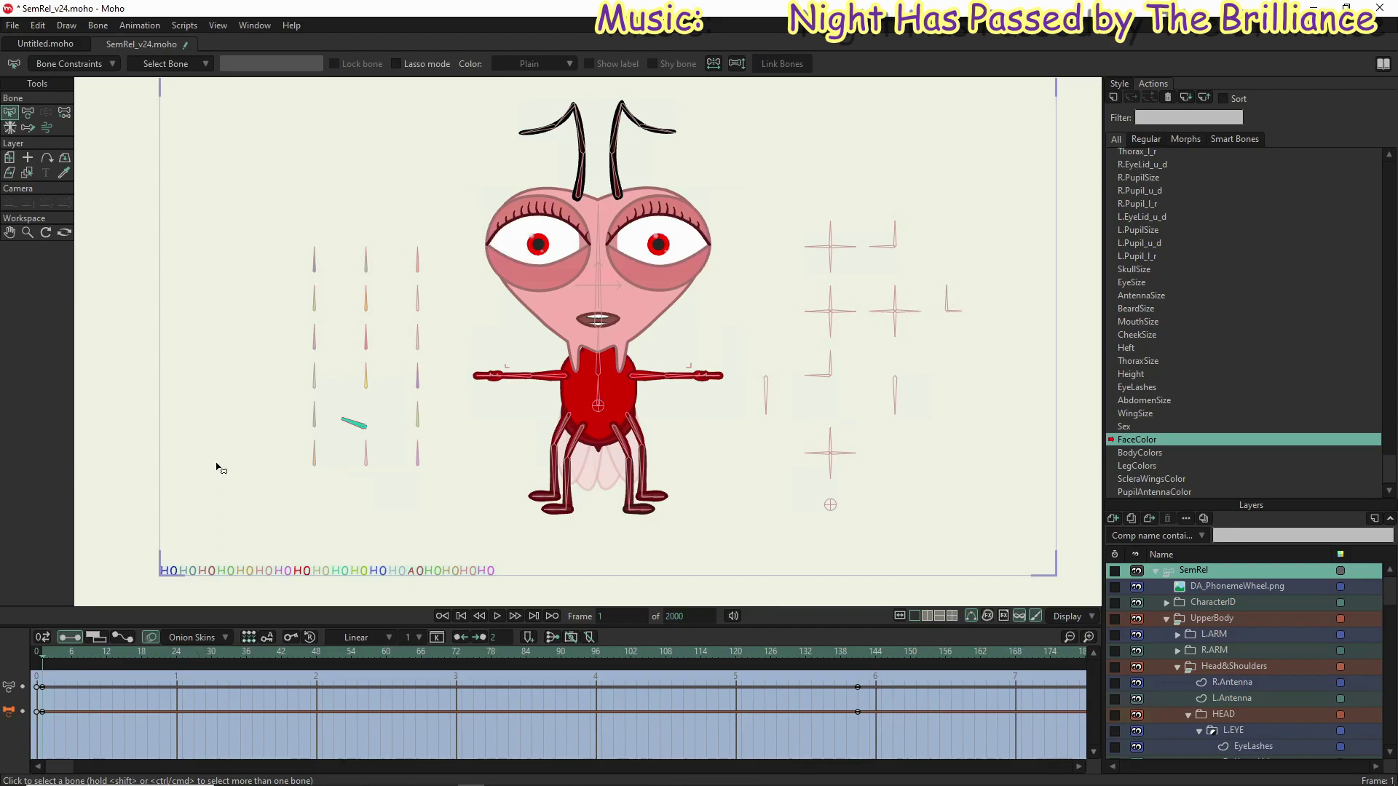
scroll(474, 211, "down", 2)
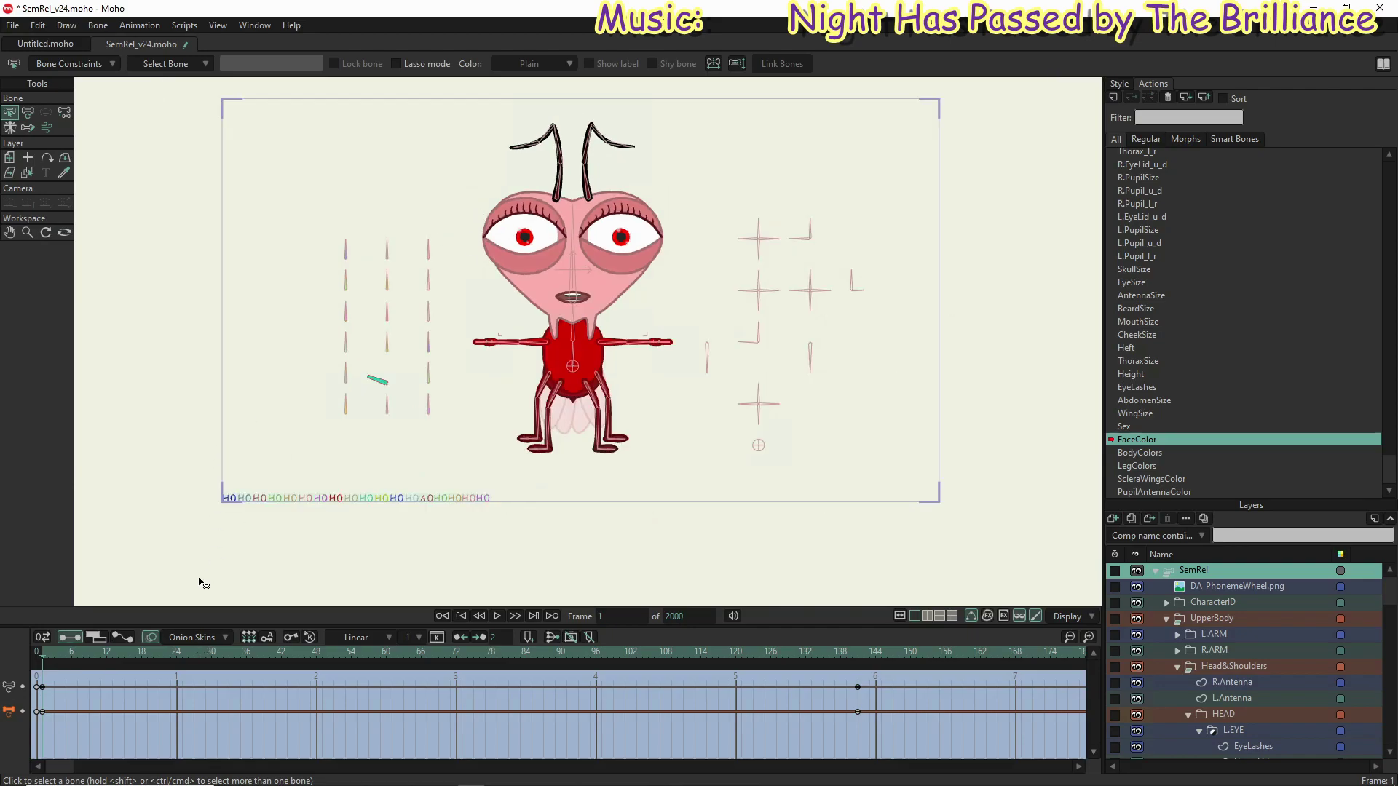
left_click_drag(52, 726, 52, 693)
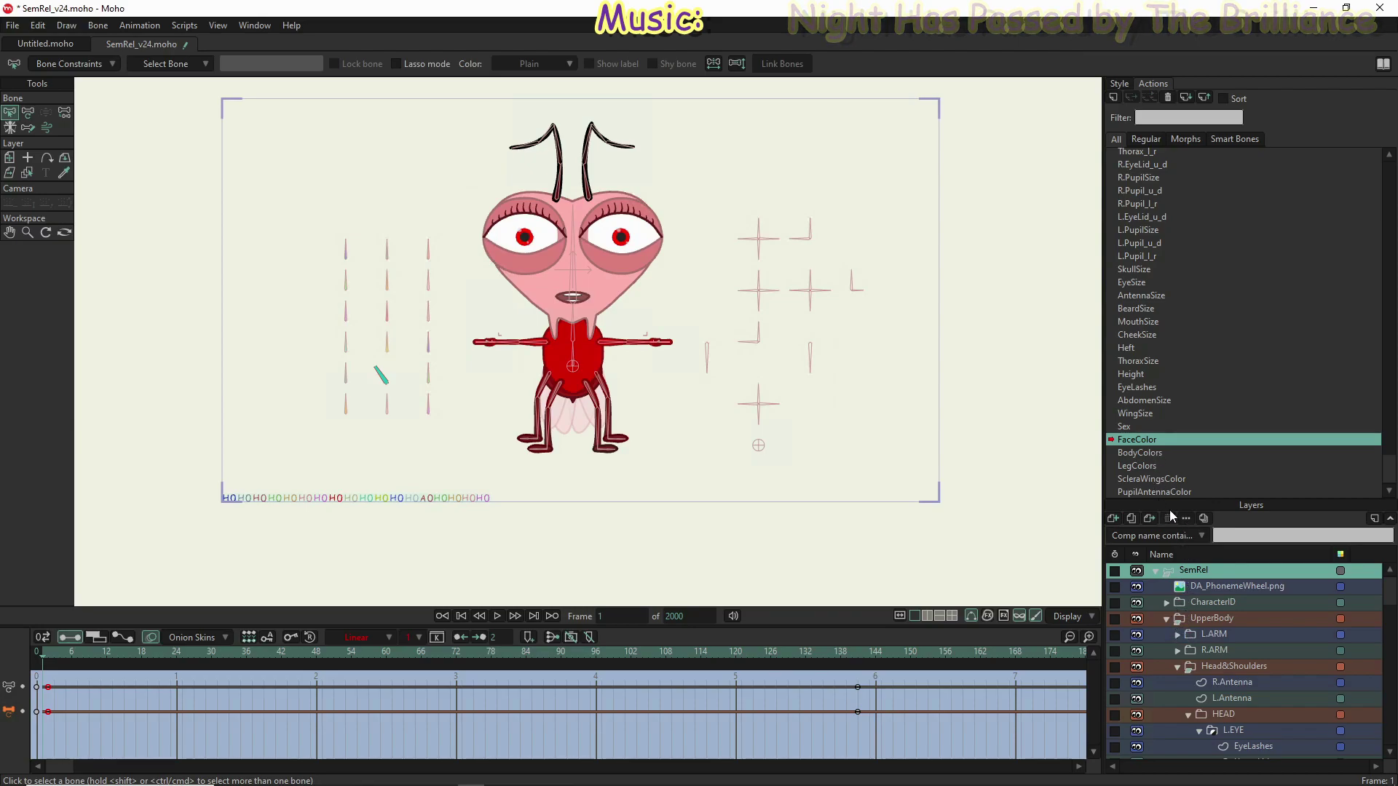
Step: Move the Skull layer's keyframes from frame 1 to frame 2 in the FaceColor action
scroll(1213, 714, "down", 5)
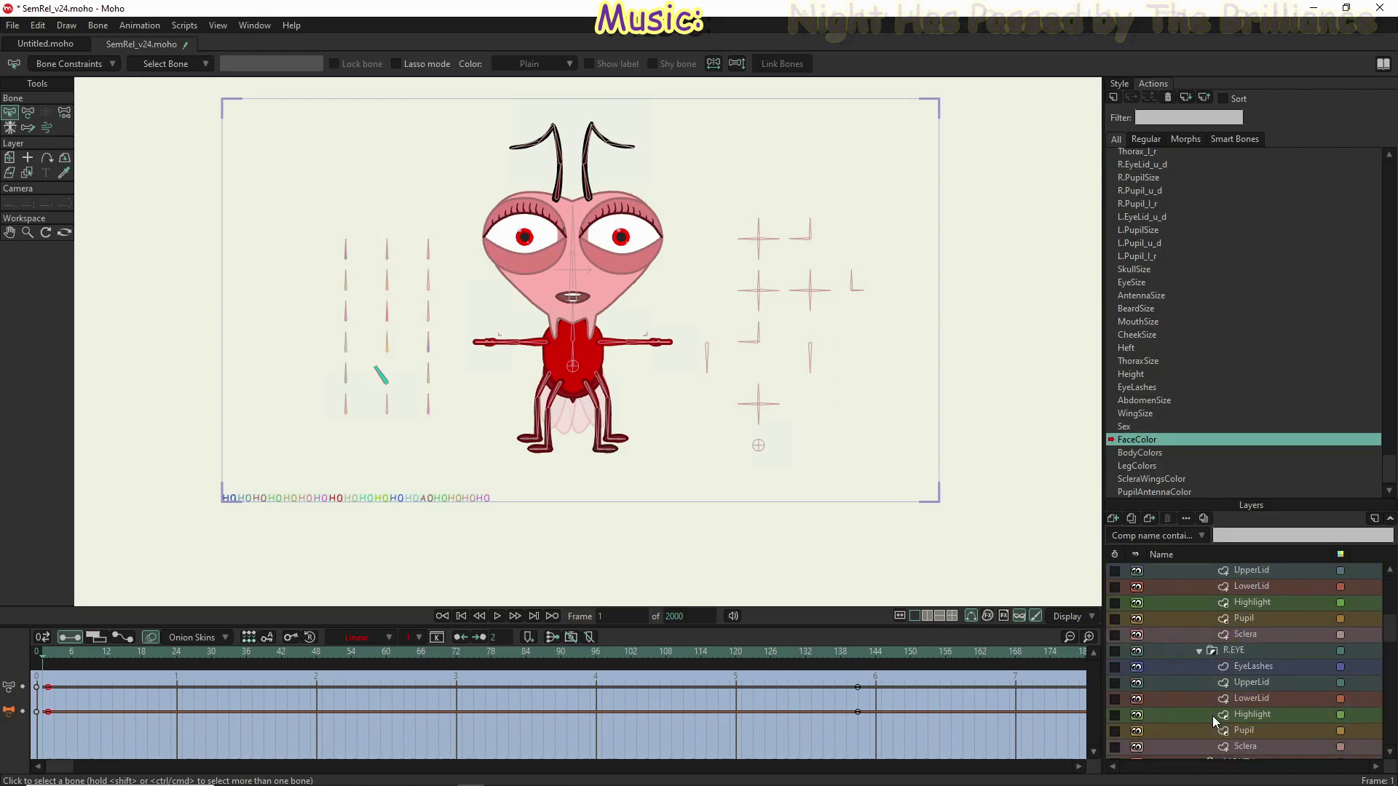
scroll(1257, 689, "down", 1)
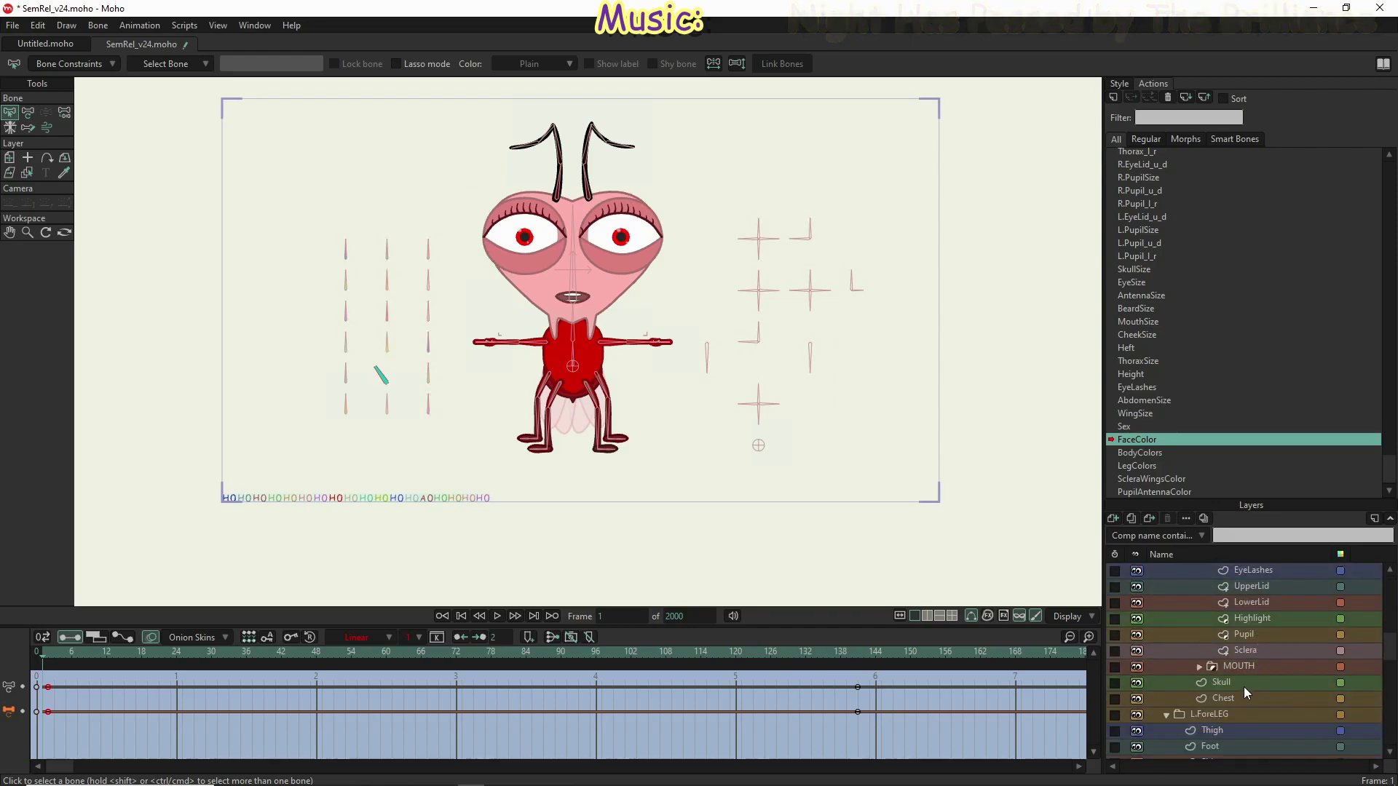
left_click(1244, 684)
left_click(44, 659)
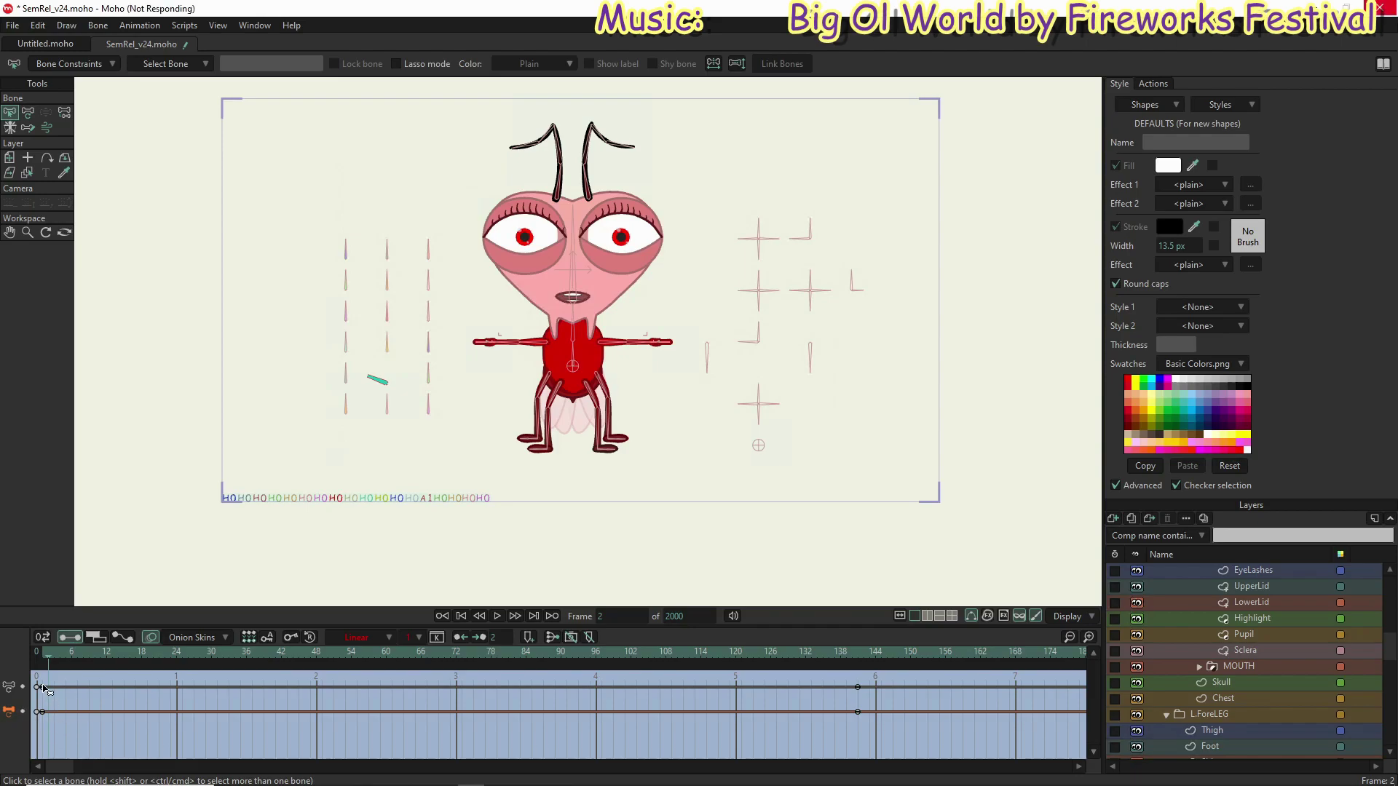
key("ctrl+Left")
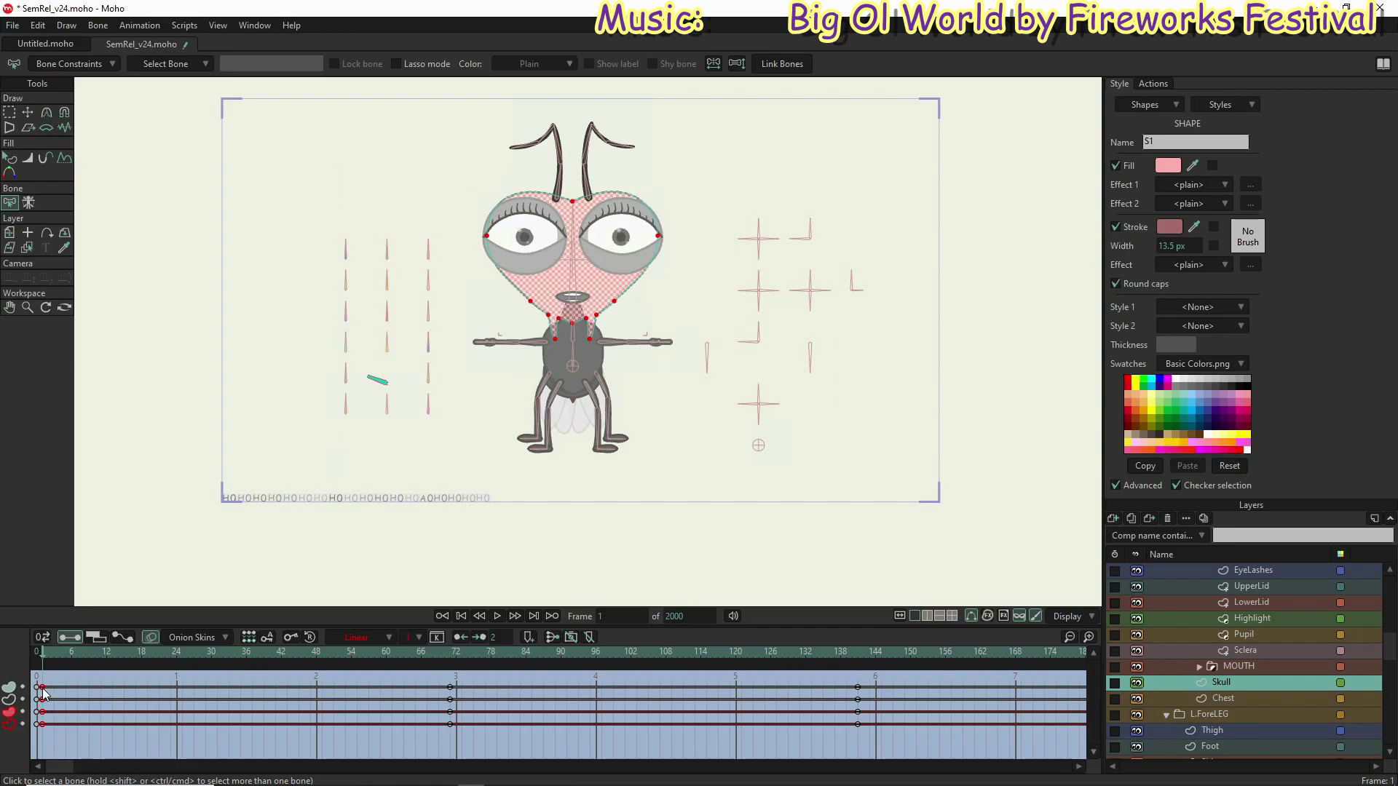
left_click_drag(46, 692, 48, 693)
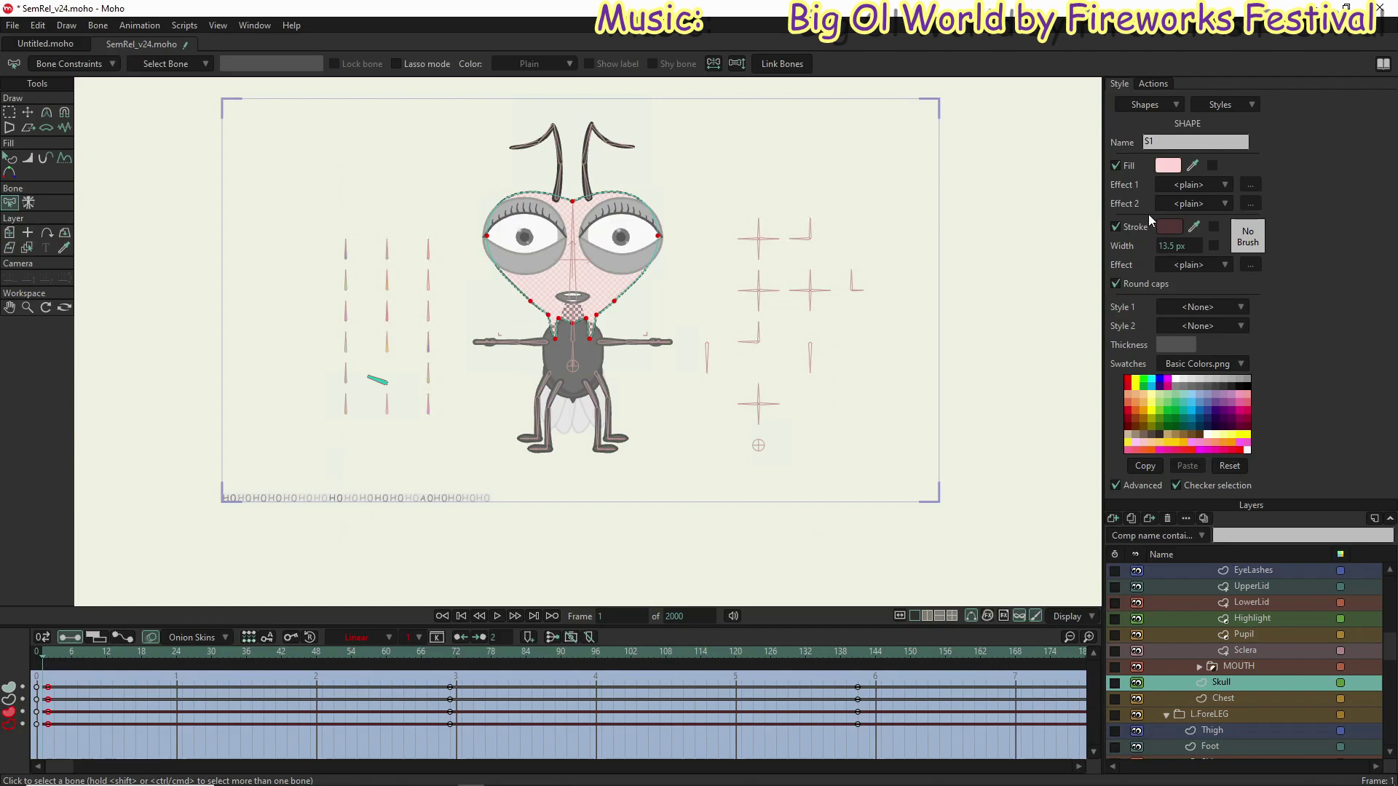
Step: Set the skull shape's fill to white FFFFFF and its stroke to dark grey 535252 at frame 1
left_click(149, 639)
left_click(1169, 170)
left_click_drag(572, 398, 552, 374)
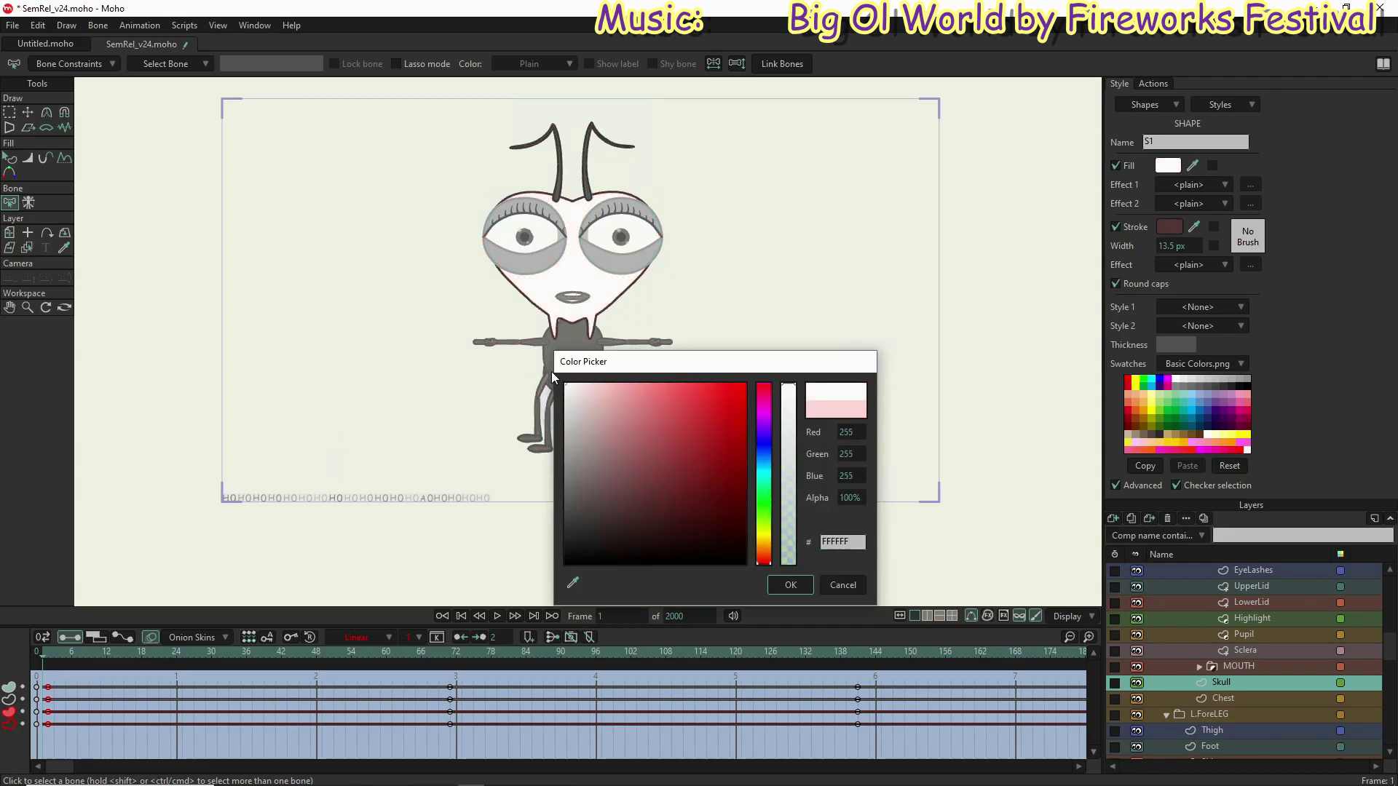
left_click(791, 586)
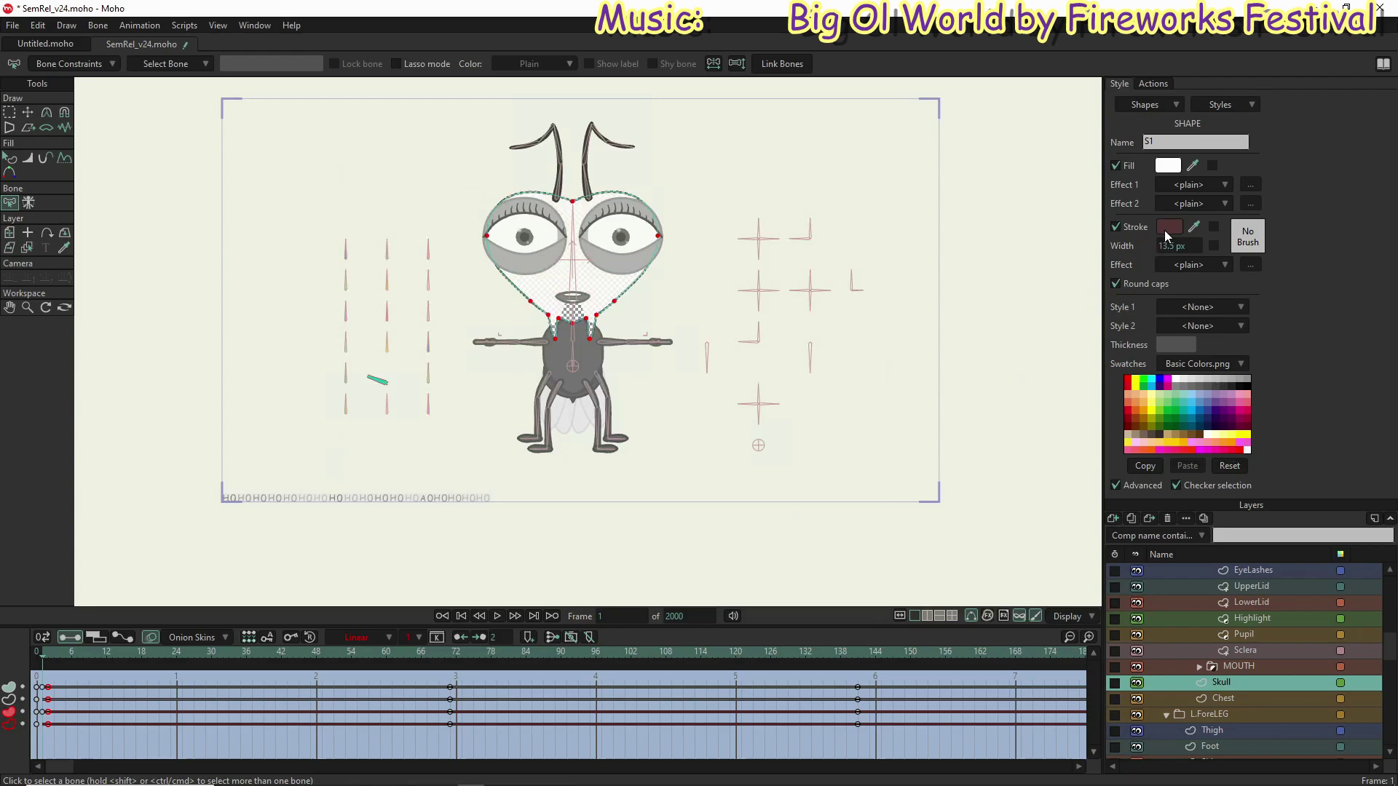
left_click(1166, 230)
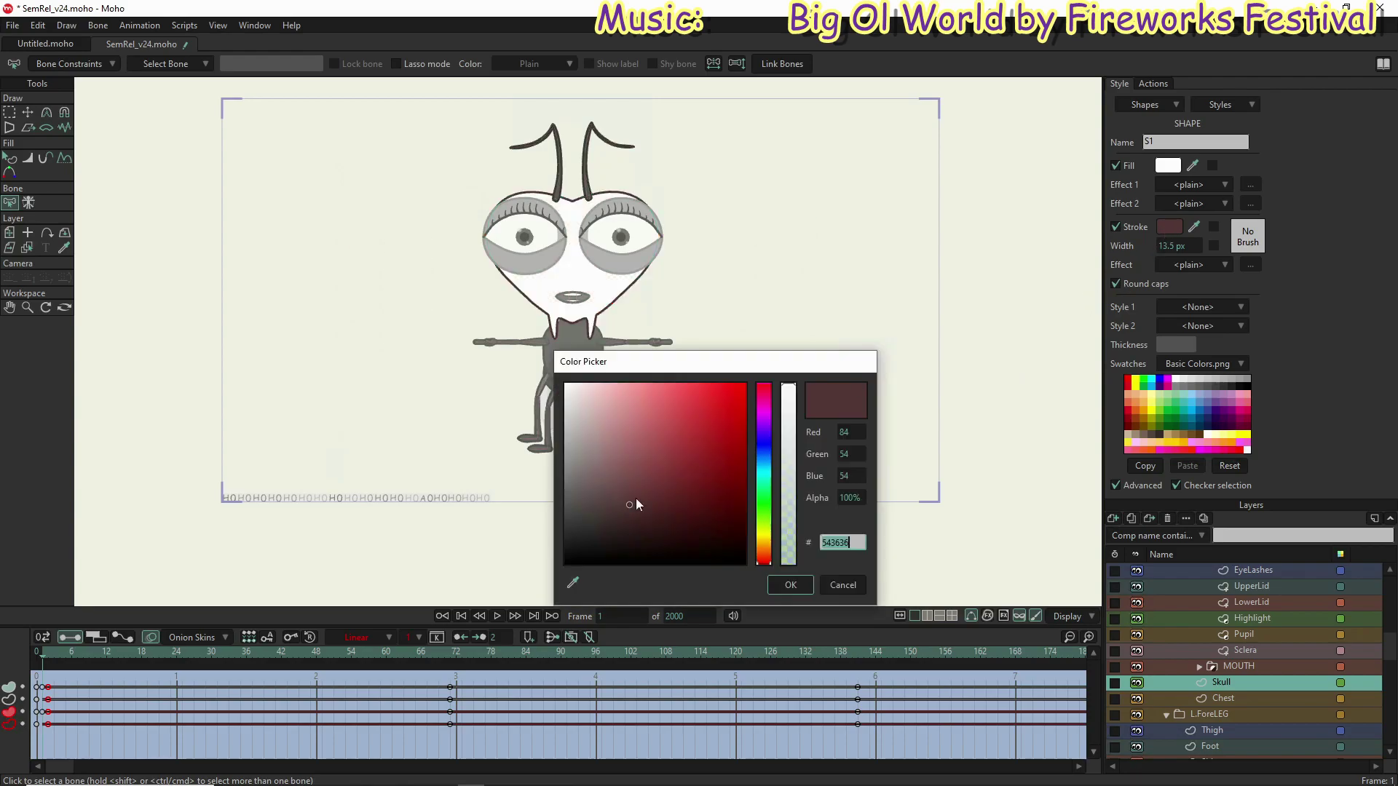
left_click(567, 506)
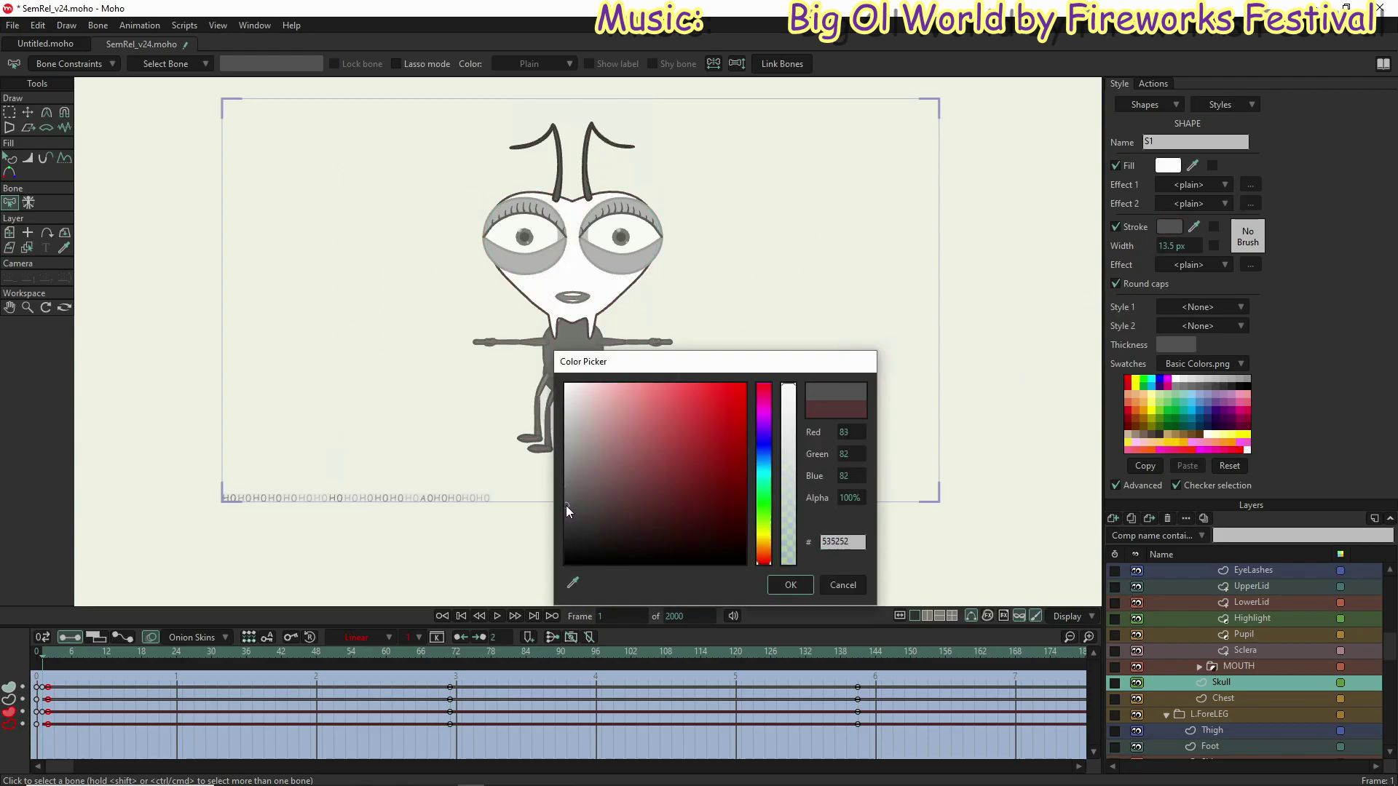
left_click(788, 589)
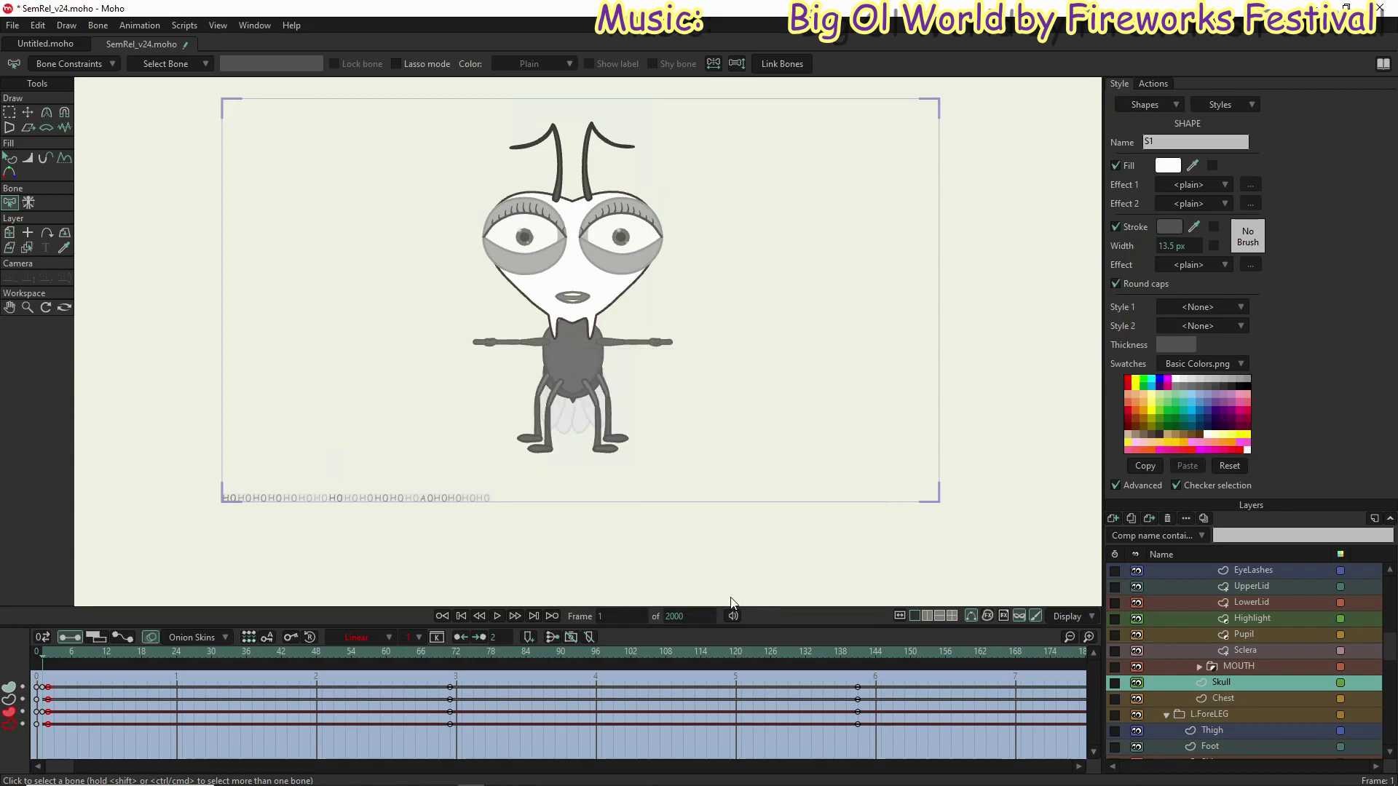
Step: Compare the skull's colours at frames 2 and 13 with those at frame 1
left_click(49, 661)
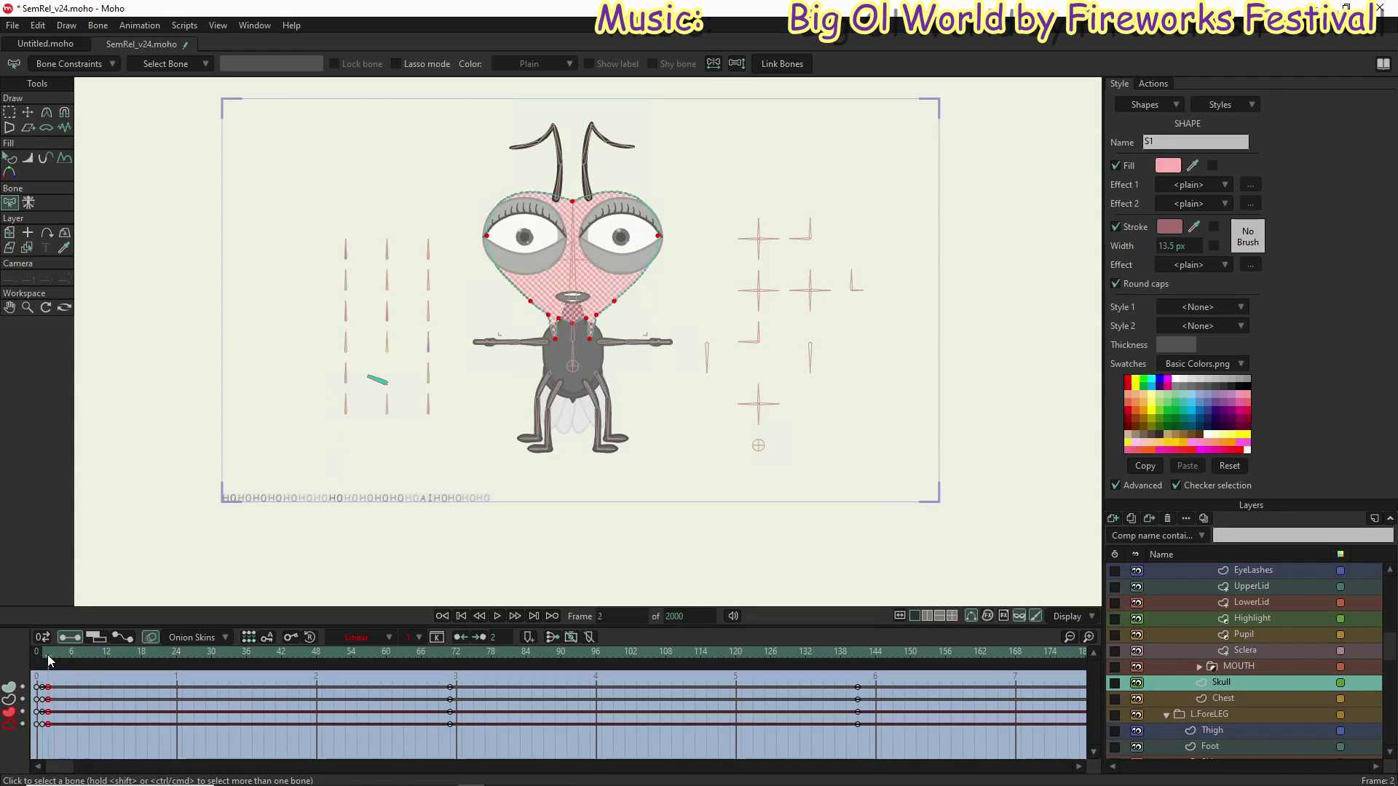
left_click(90, 663)
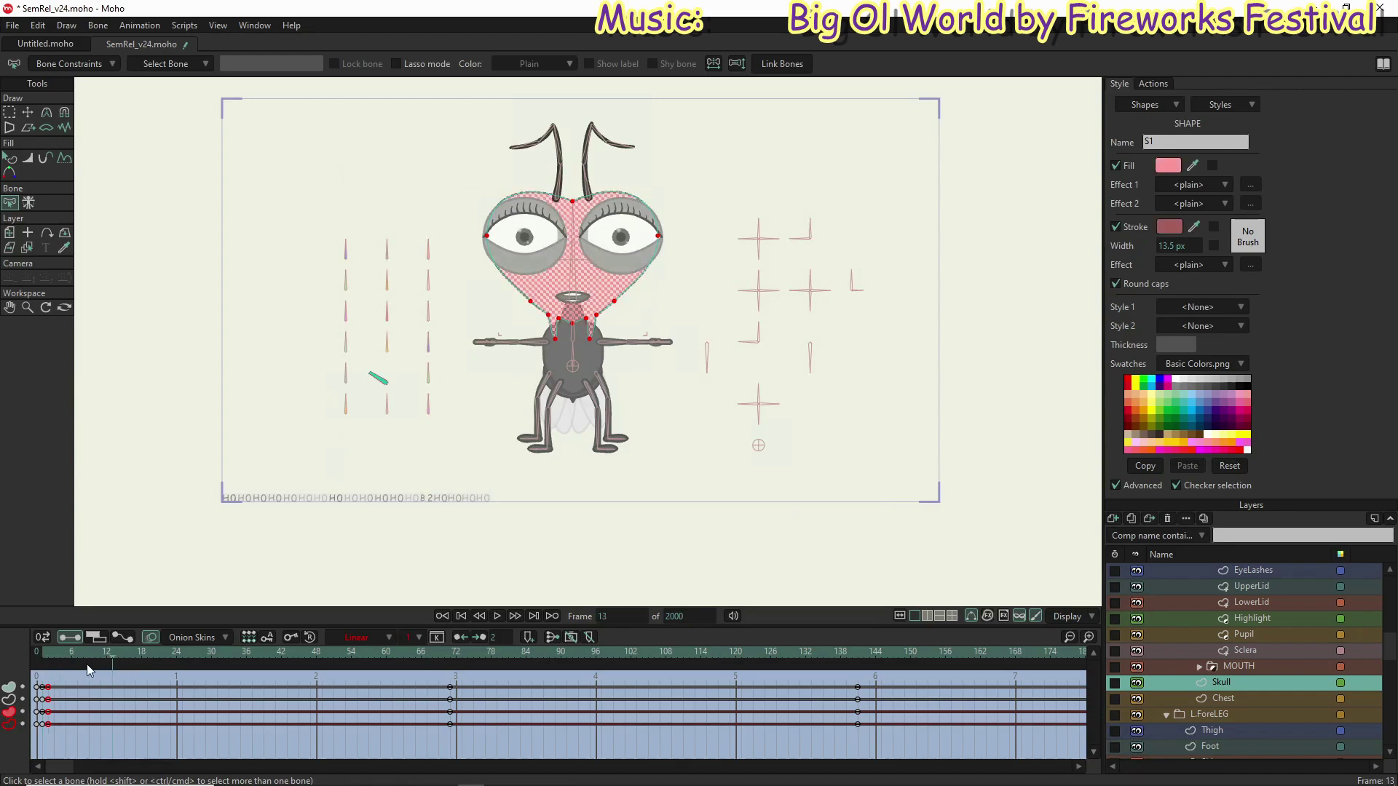
left_click(45, 655)
left_click(45, 657)
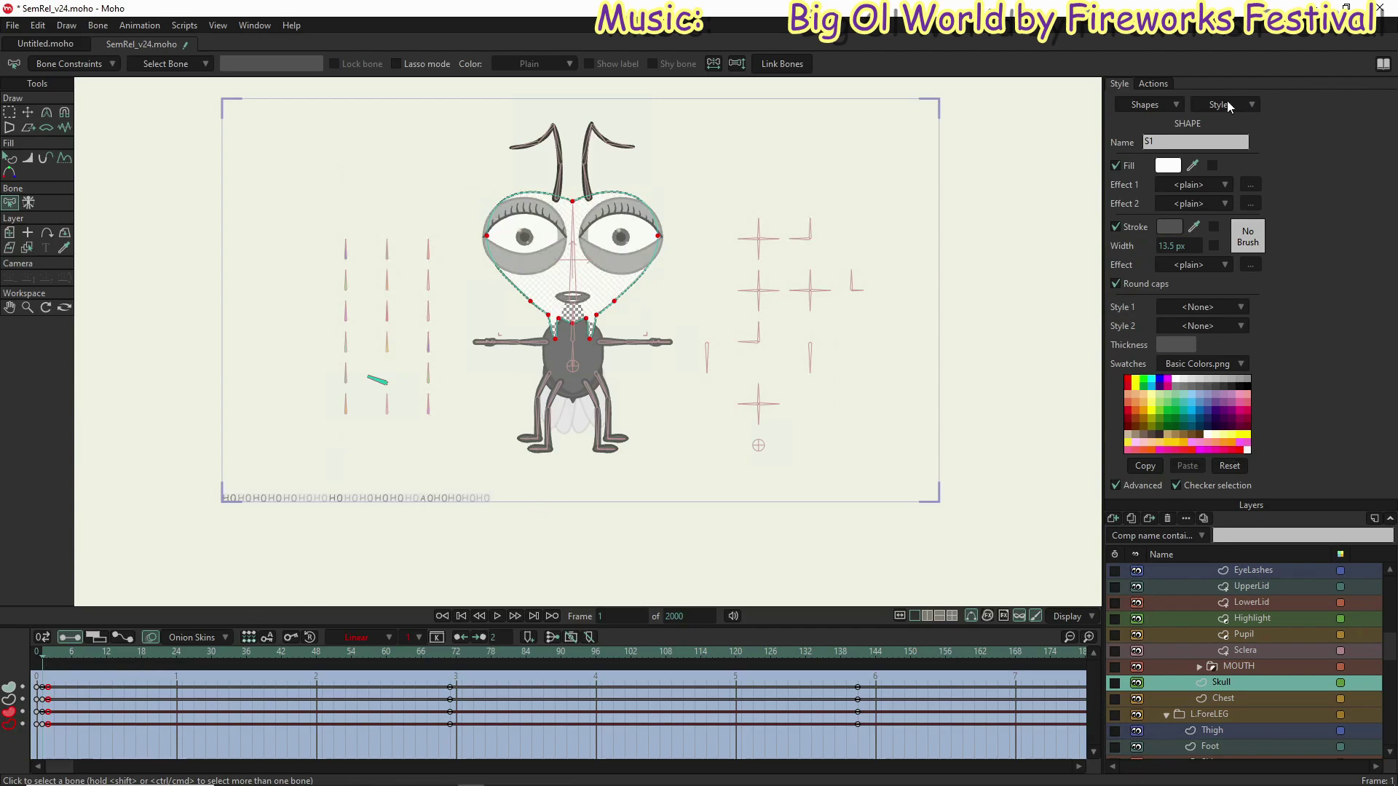
Step: Examine the EyeLash style's stroke colour in the colour picker, keeping the existing colour
left_click(1229, 106)
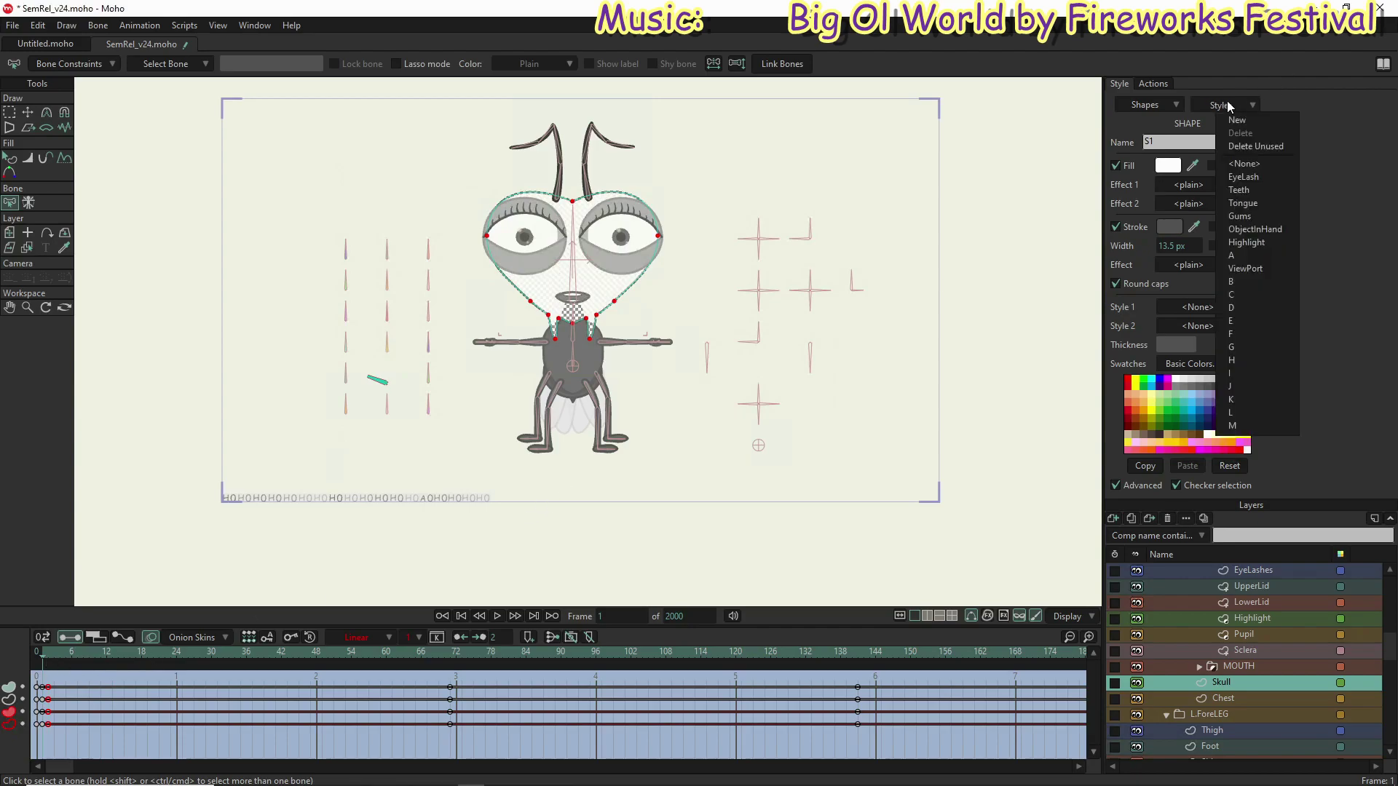
left_click(1252, 180)
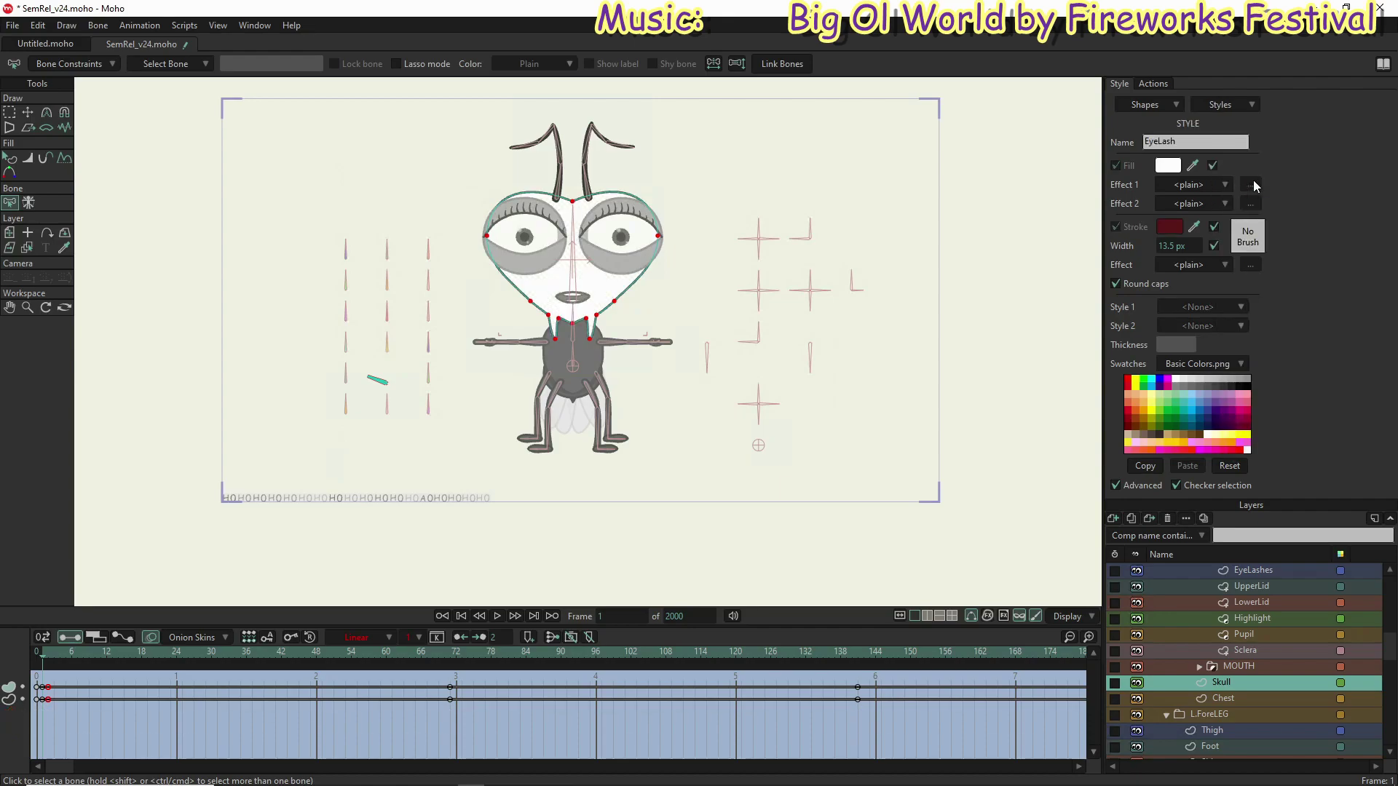
left_click(1168, 229)
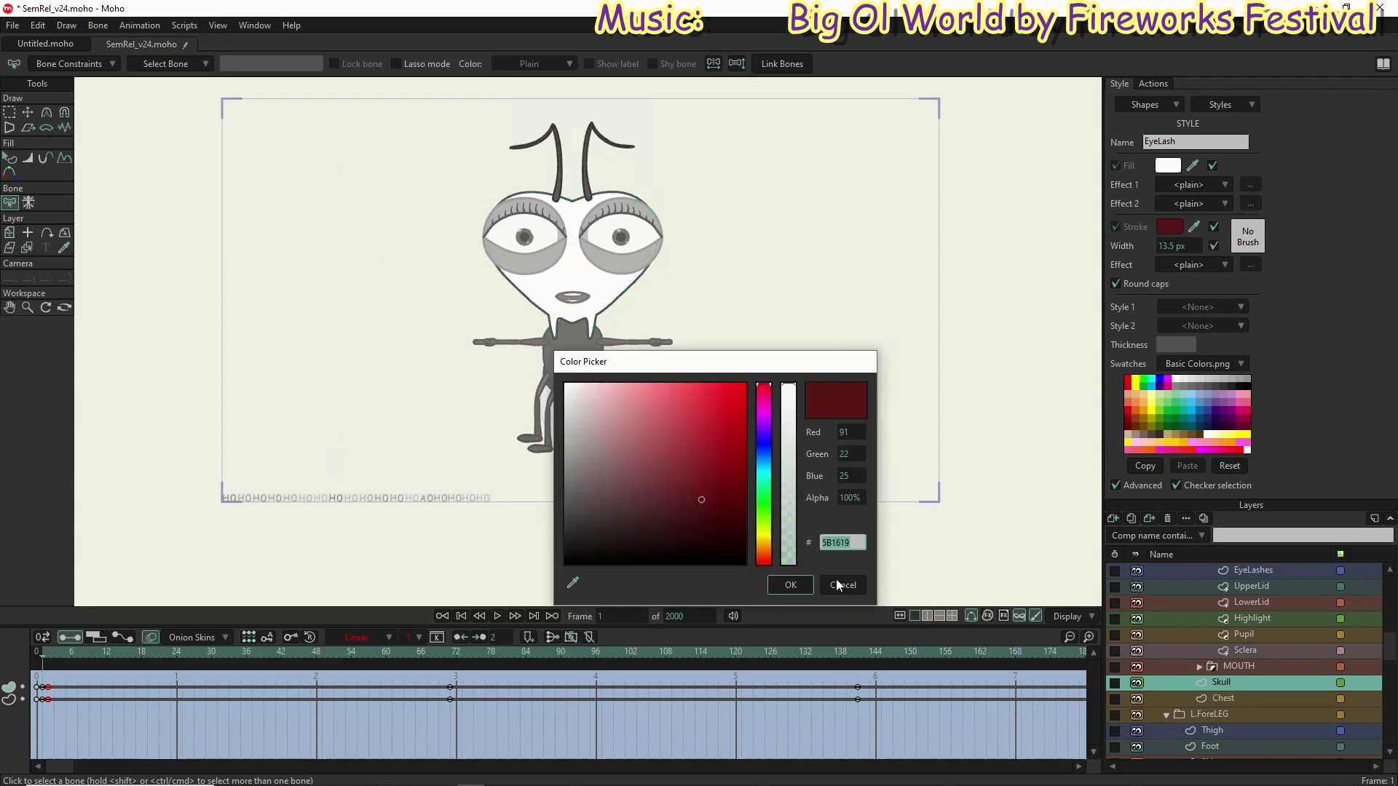
left_click(790, 585)
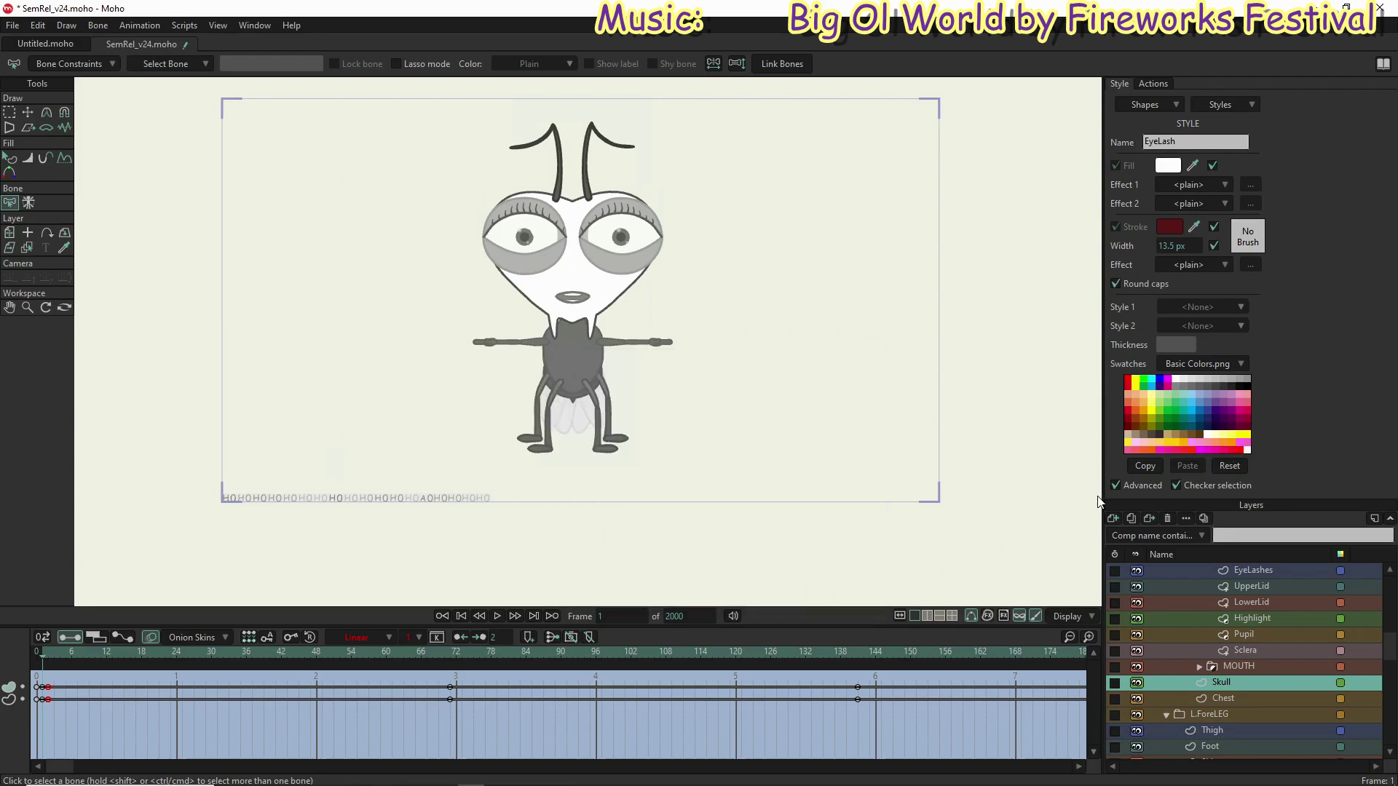
Step: Delete the EyeLash style and select the EyeLashes layer in the R.EYE group
left_click(1219, 110)
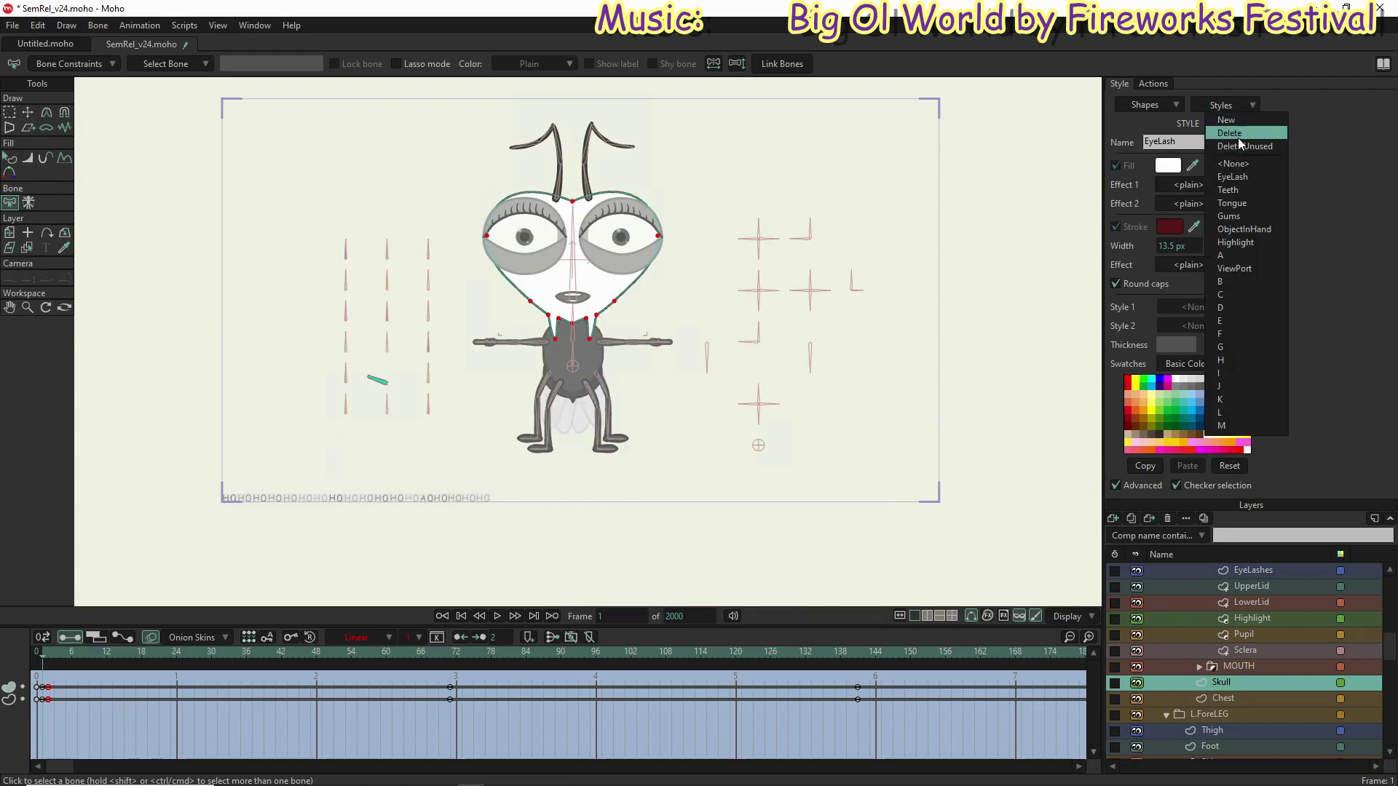
left_click(1238, 137)
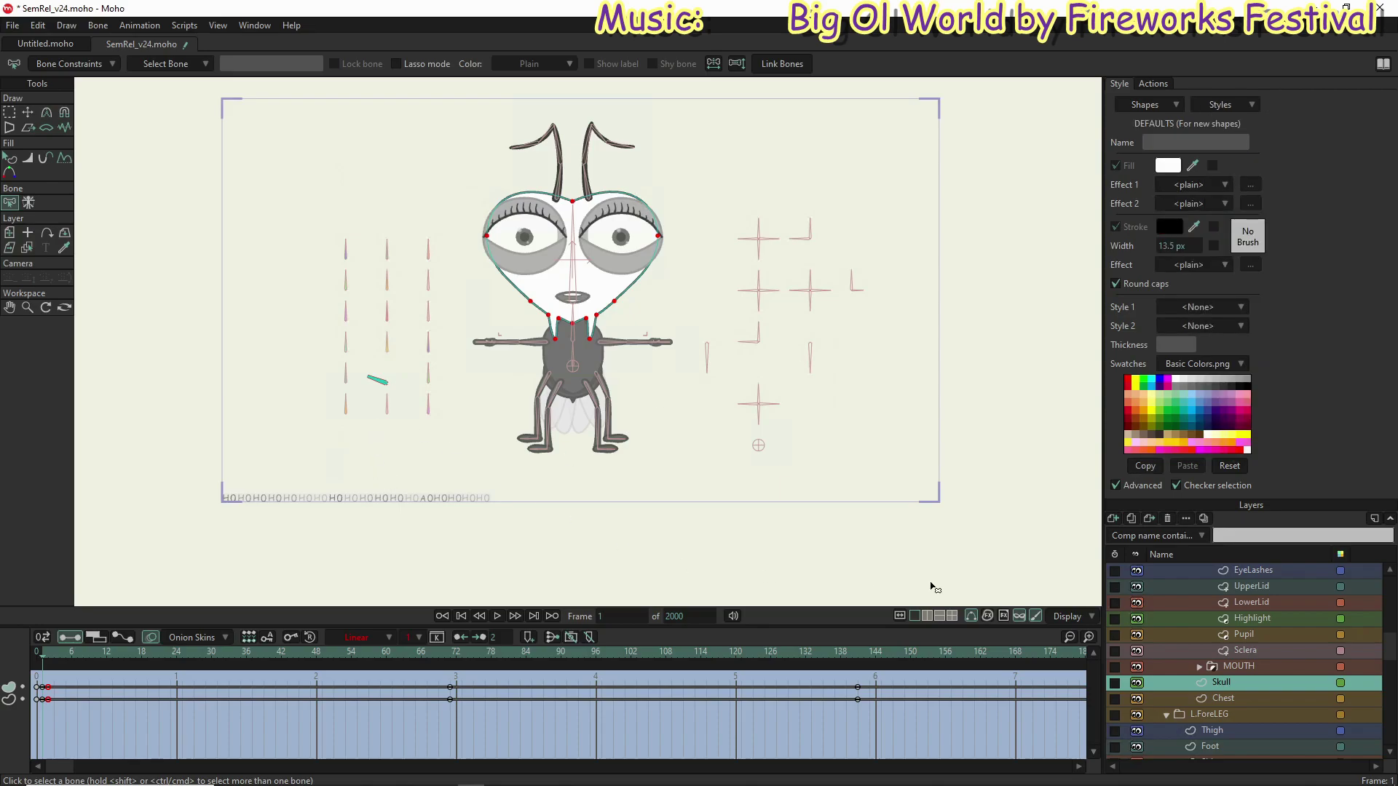
scroll(1273, 635, "up", 3)
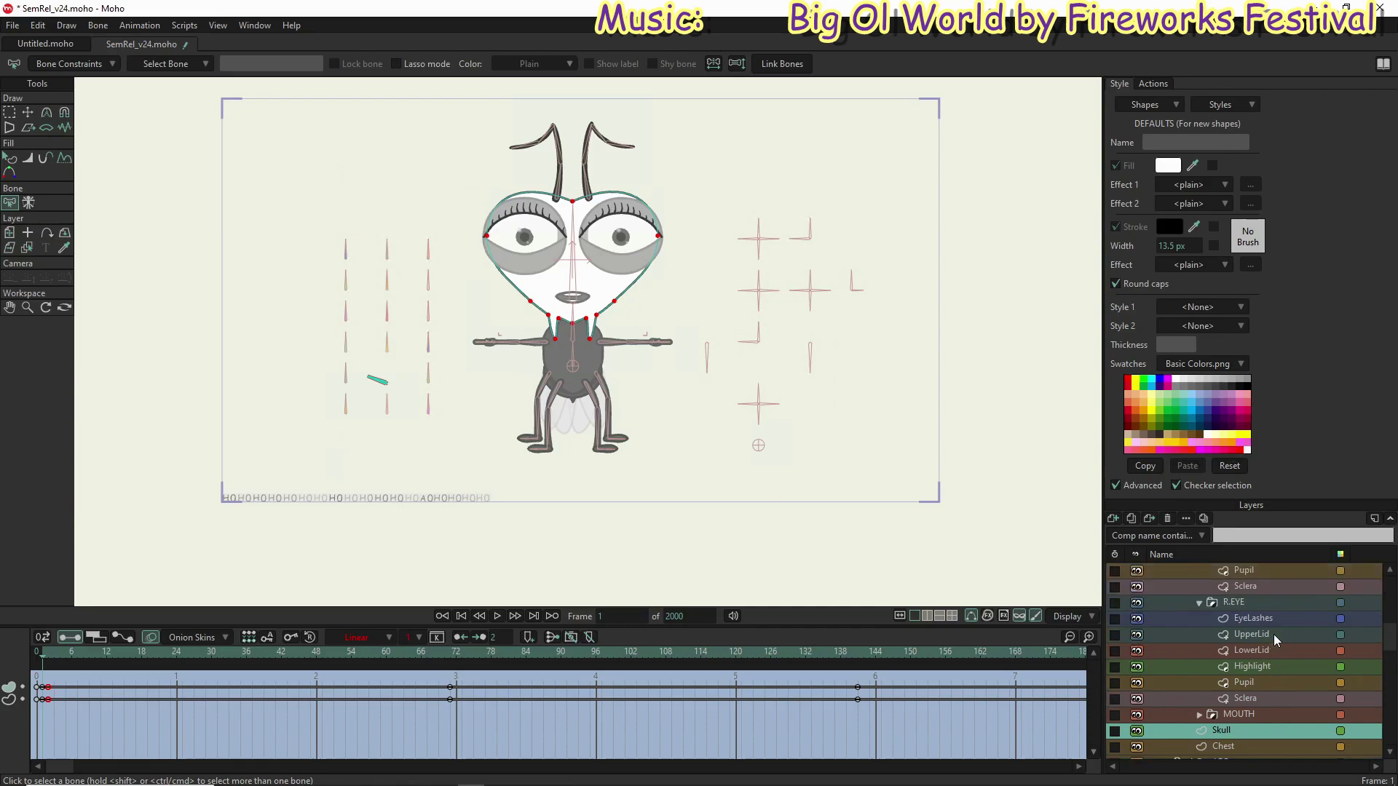
left_click(1273, 635)
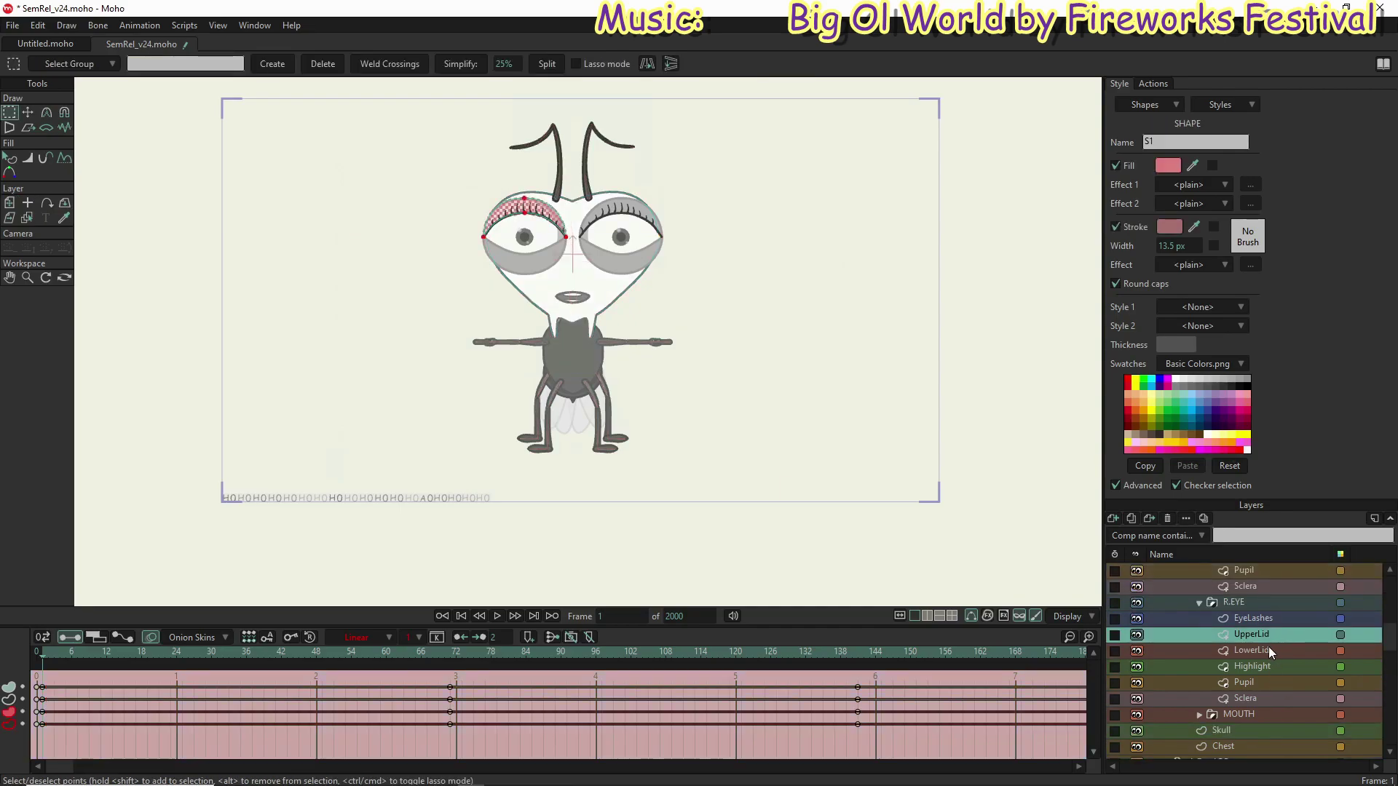
scroll(1268, 646, "up", 4)
left_click(1265, 683)
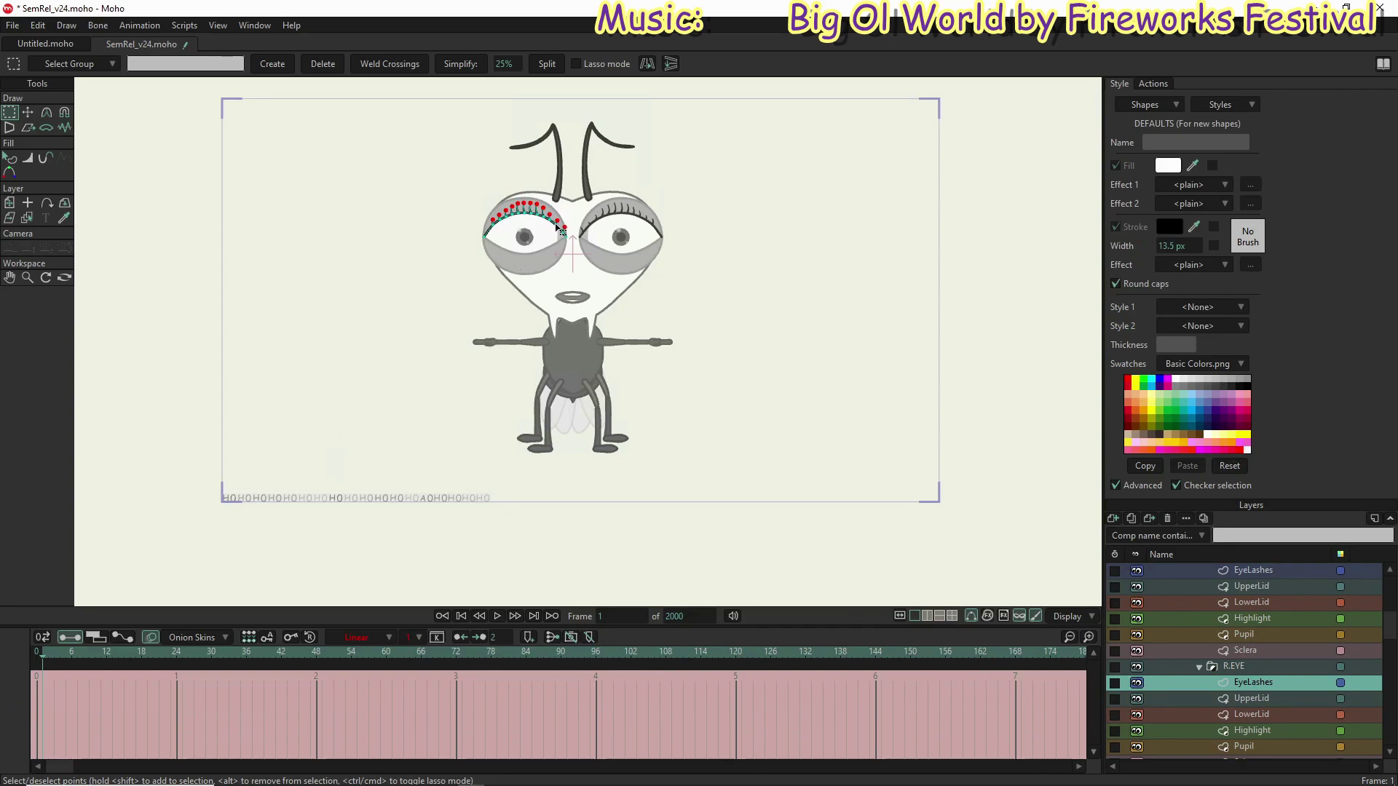
Step: Set the R.EYE eyelash shape's stroke to 5B1619 and move its keyframes from frame 1 to frame 2
scroll(547, 223, "up", 5)
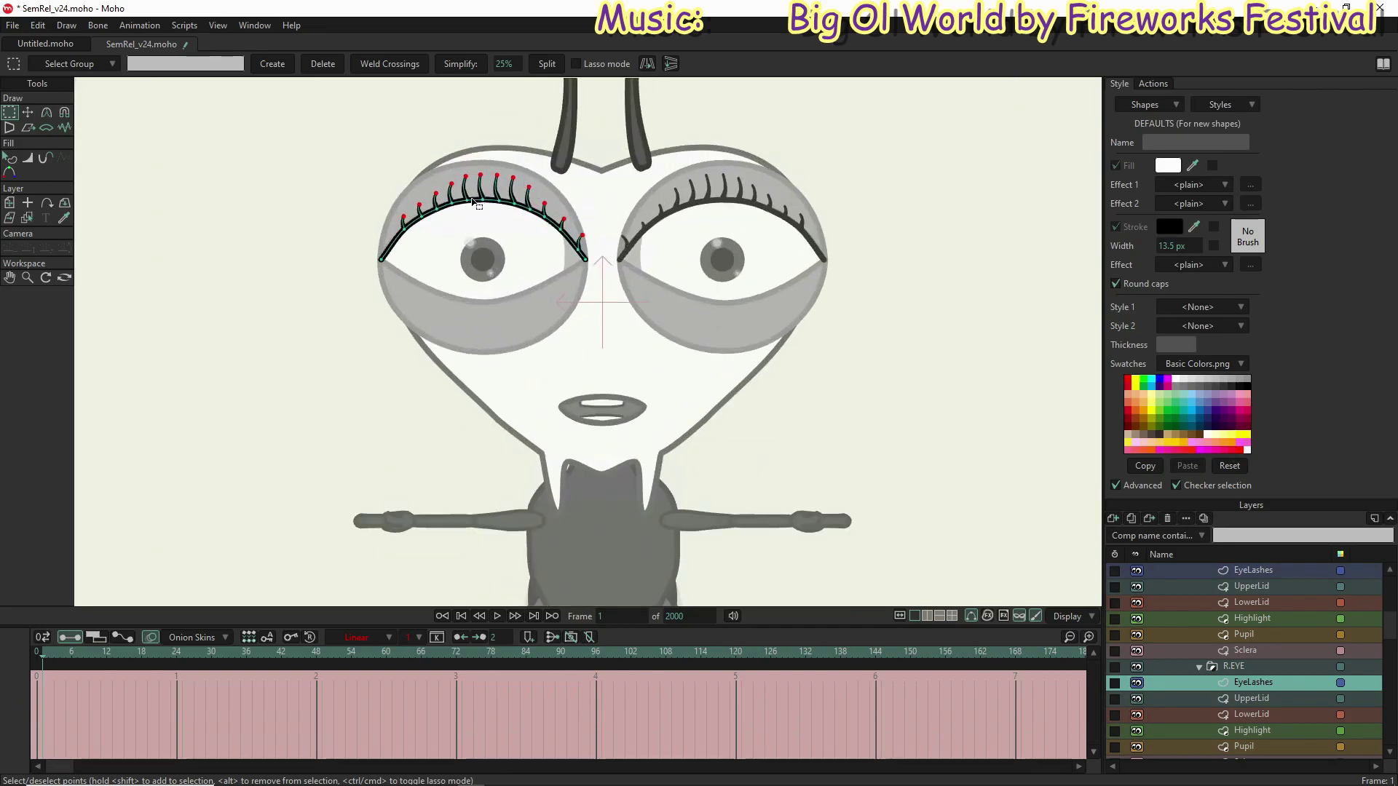
left_click_drag(331, 145, 679, 338)
left_click(17, 164)
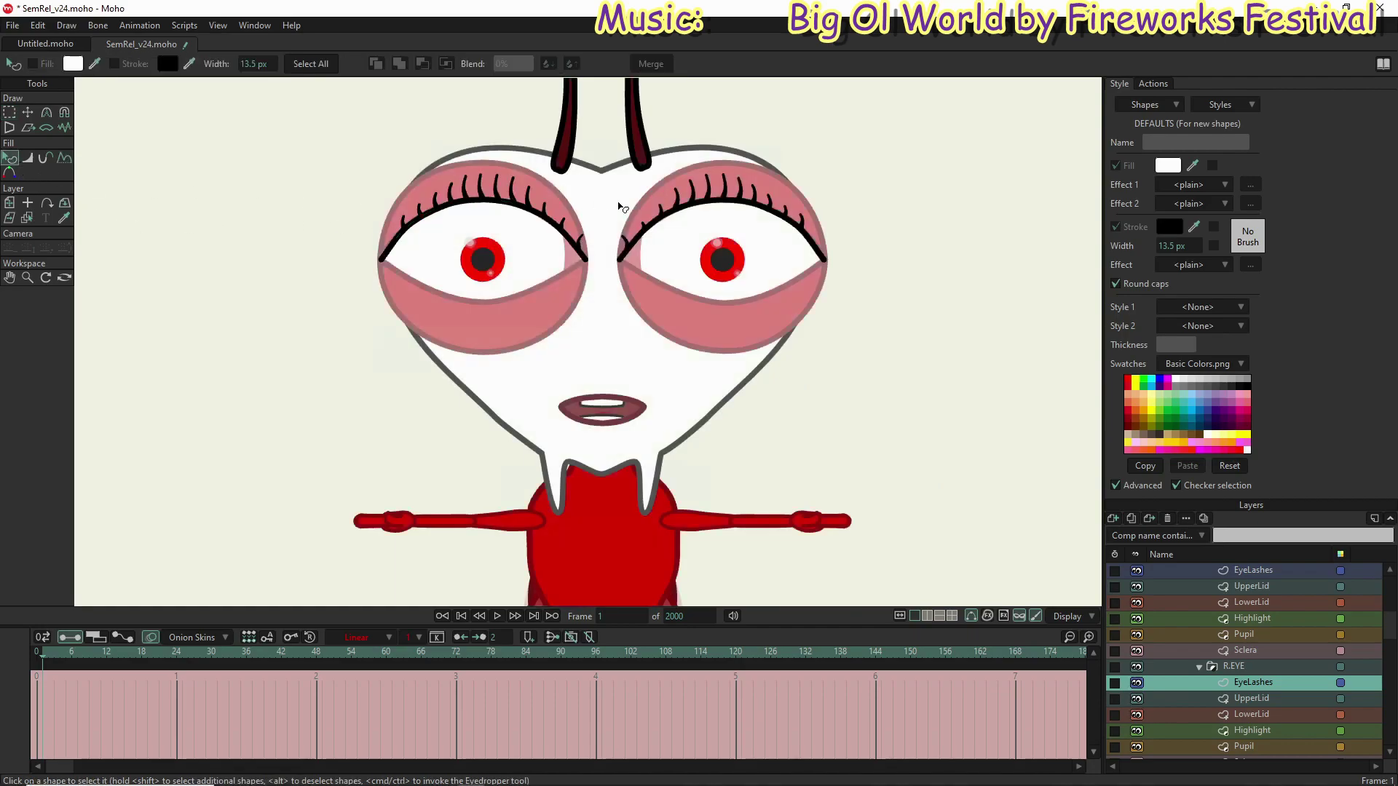
left_click(527, 211)
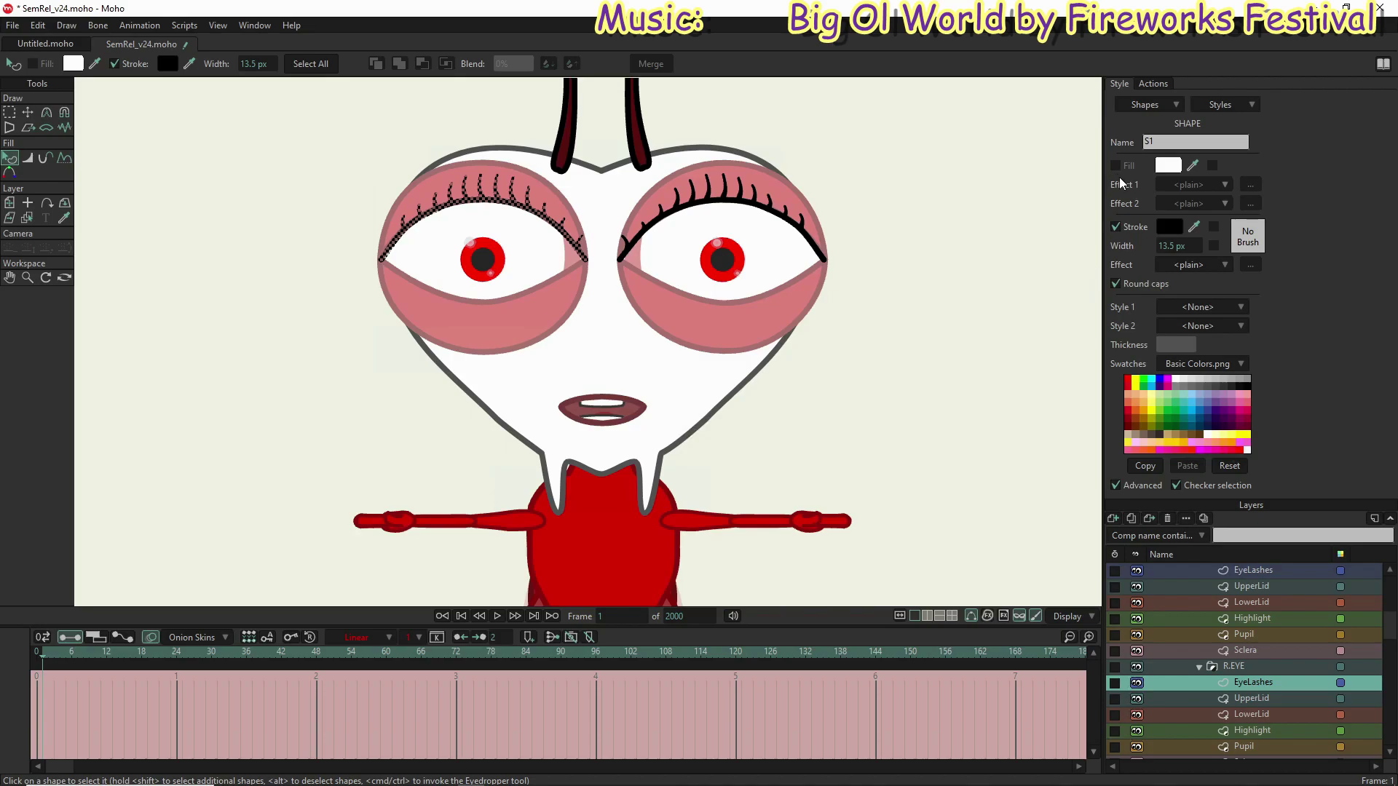
left_click(1168, 228)
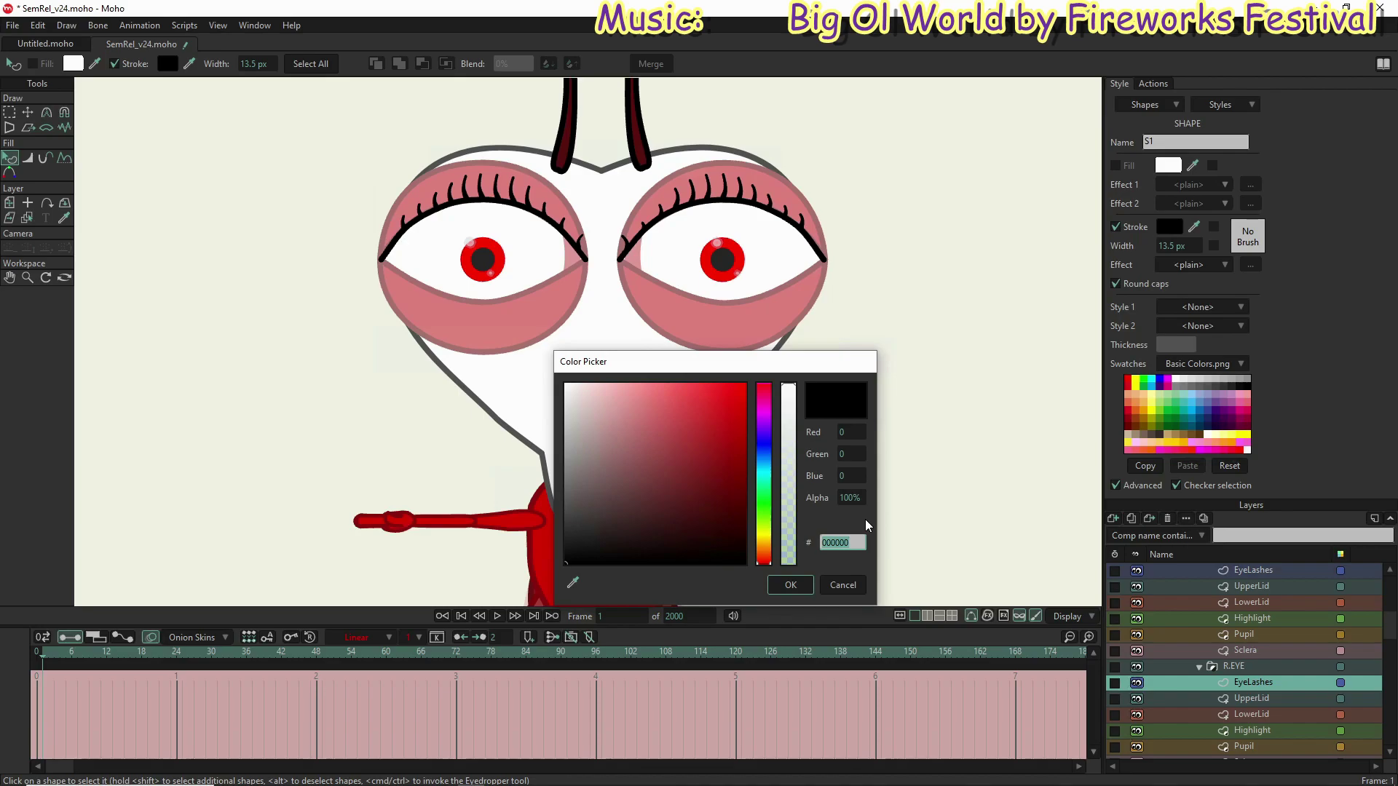
type("5B1619")
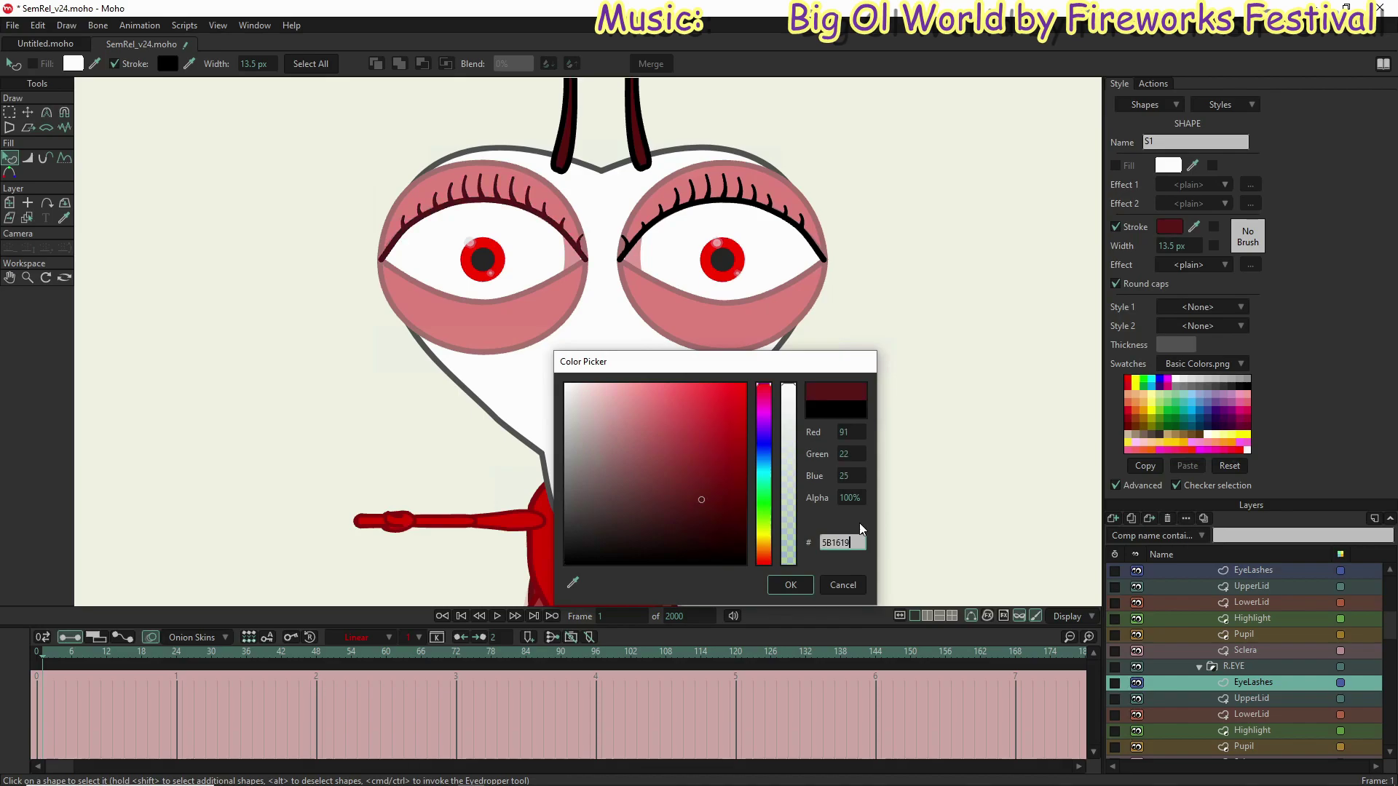
left_click(791, 584)
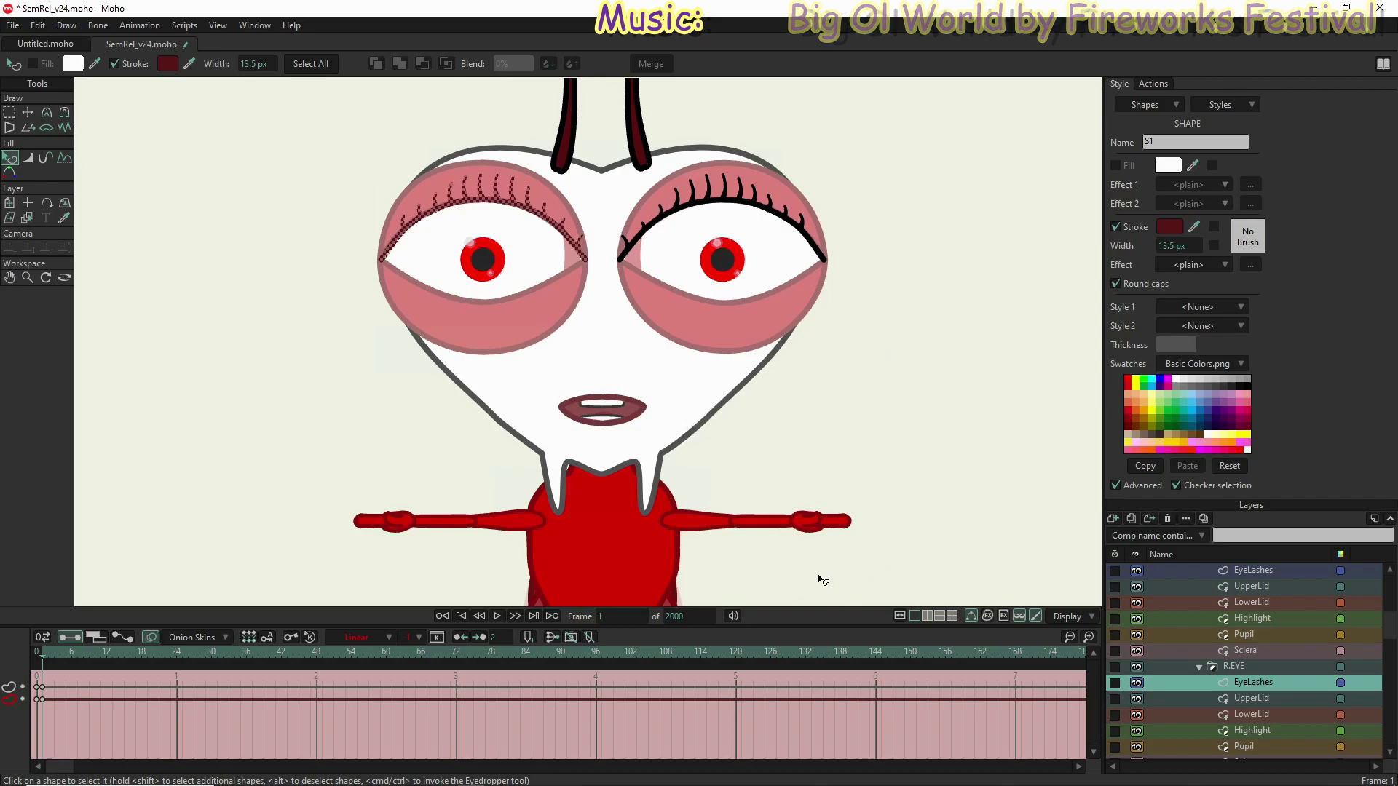
left_click_drag(54, 714, 47, 686)
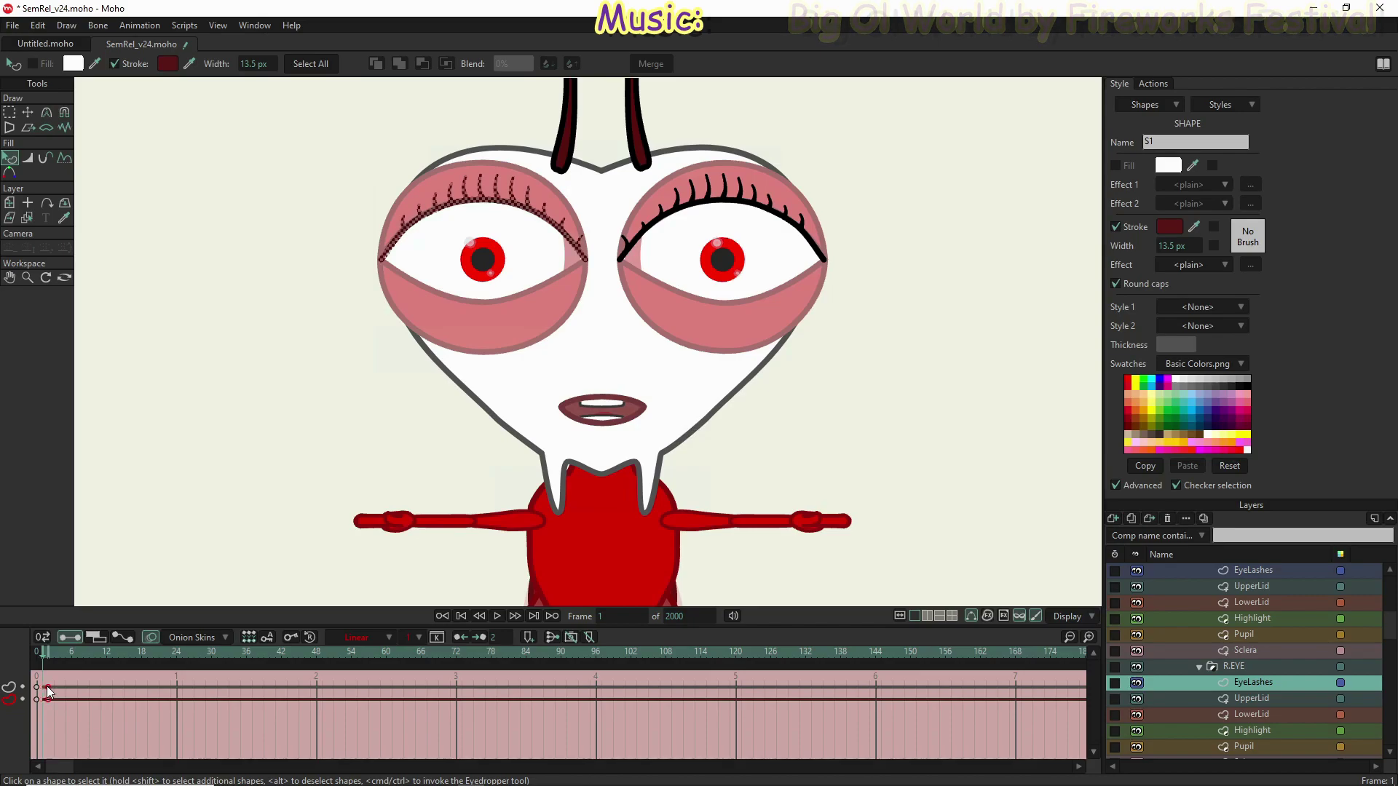
Step: Set the R.EYE eyelash shape's stroke to dark grey 2D2D2D at frame 1
left_click(1168, 227)
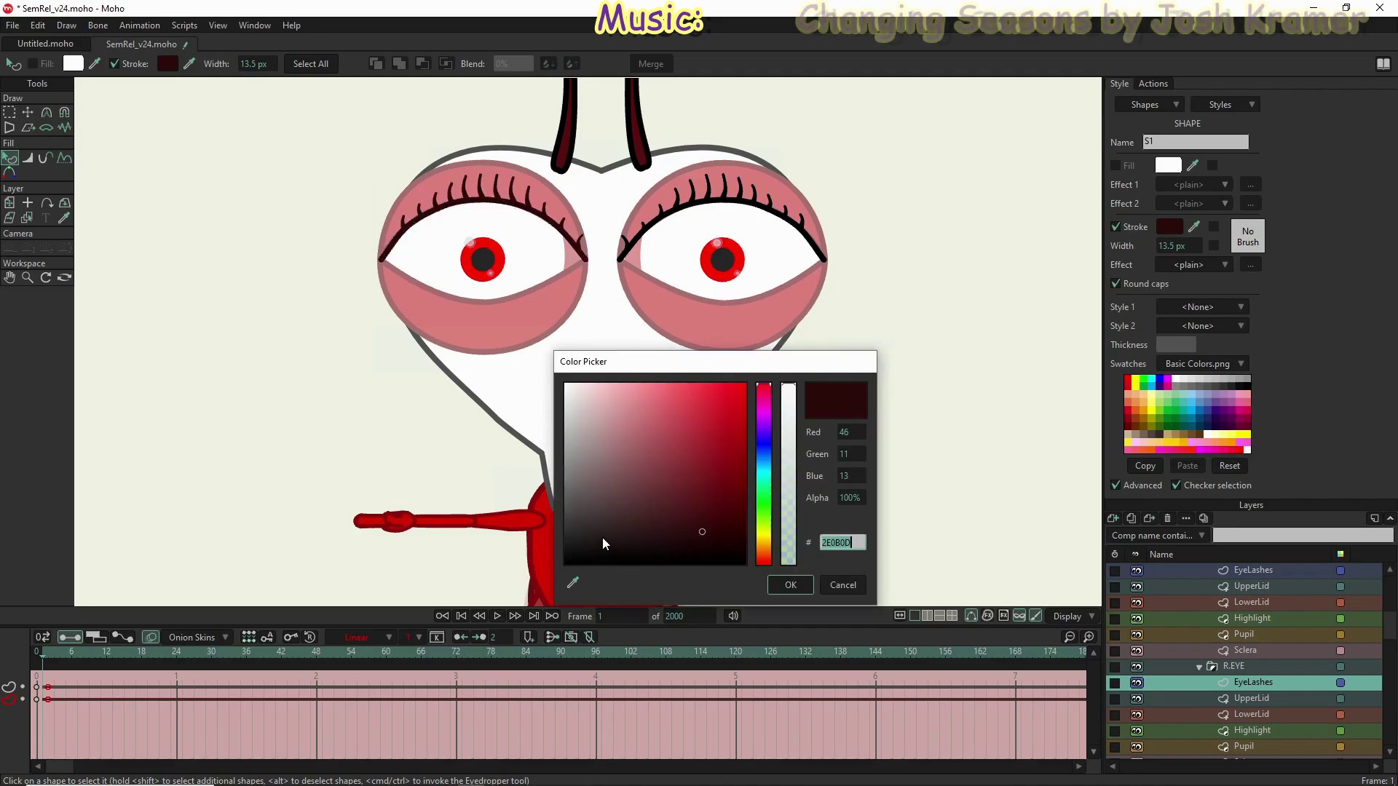
left_click(562, 532)
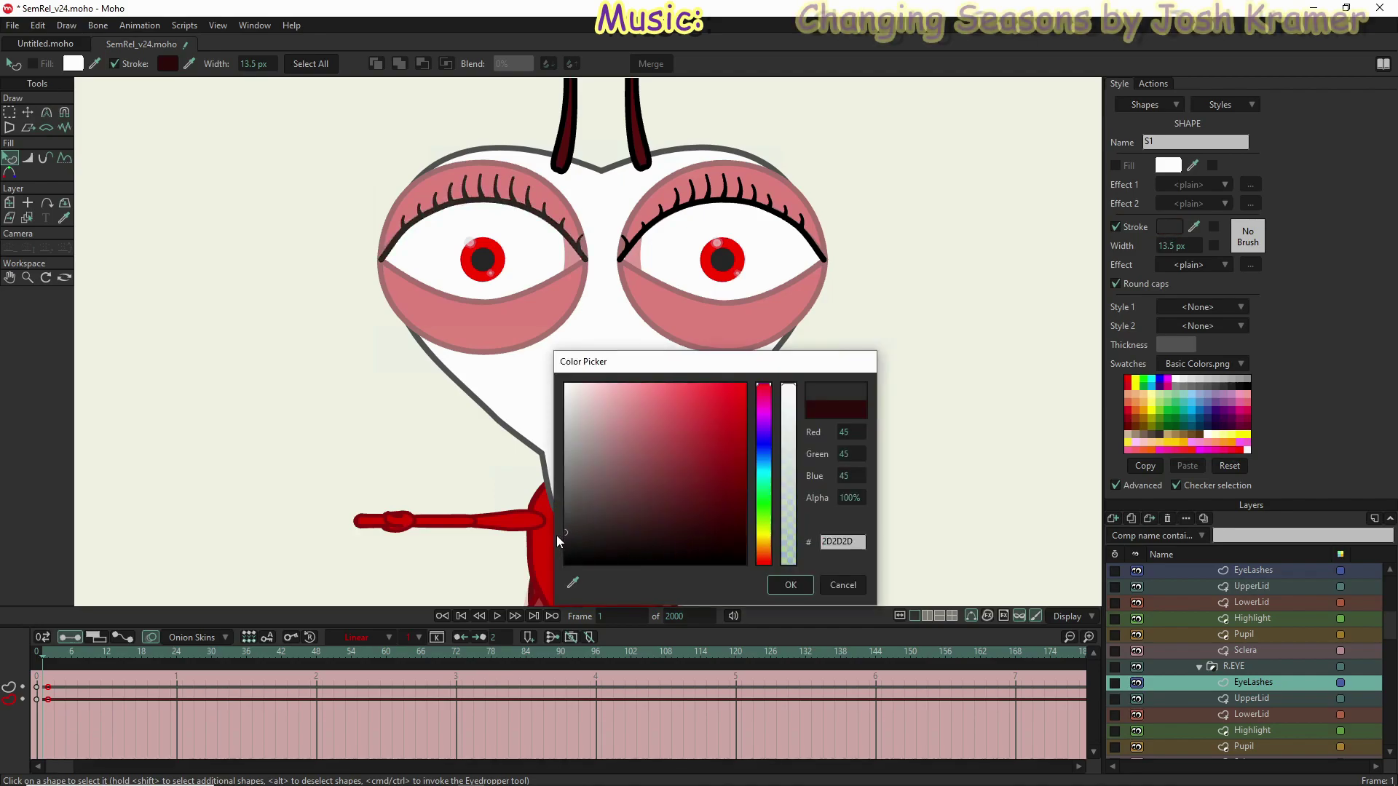
left_click(789, 586)
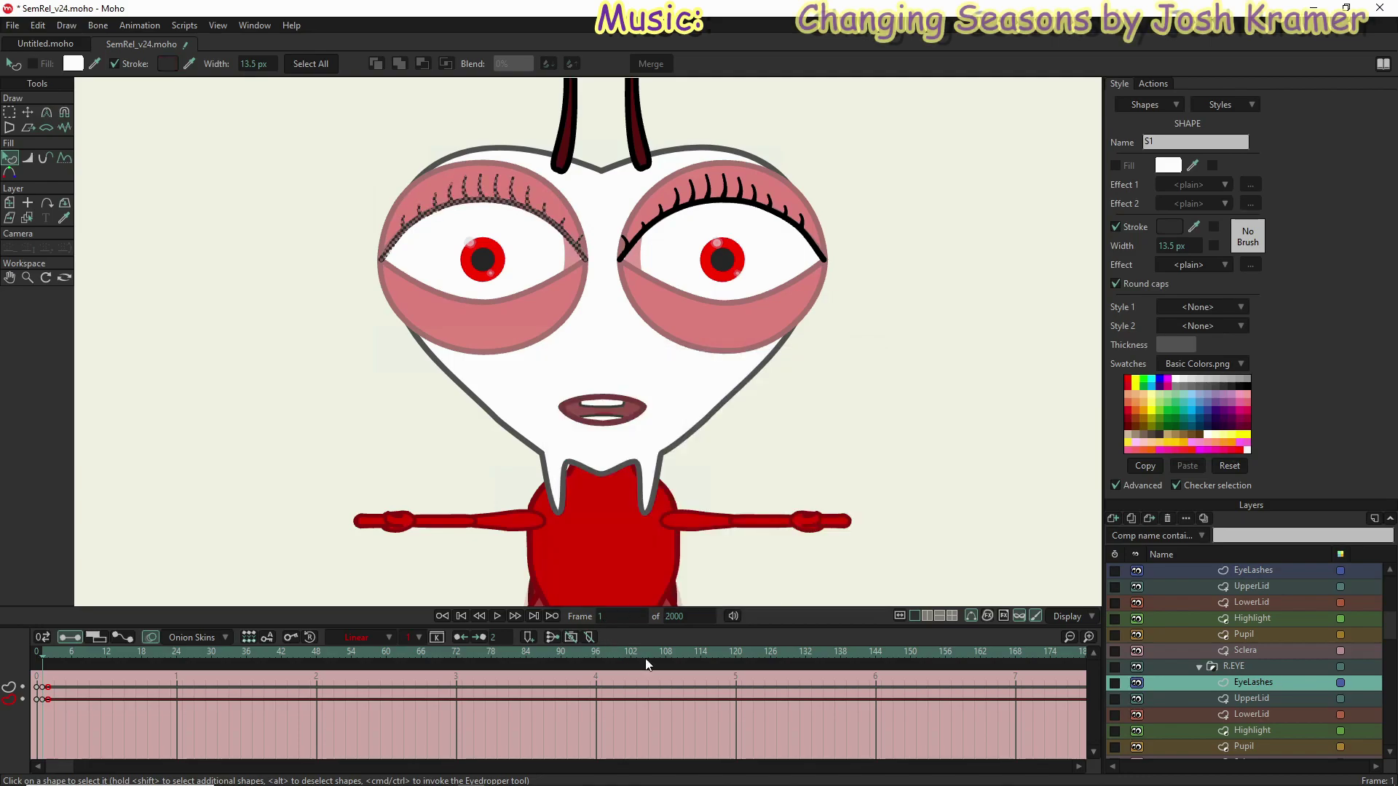
Step: Key the R.EYE eyelash stroke at frame 141 with 5B1619 and copy that hex code
left_click(864, 654)
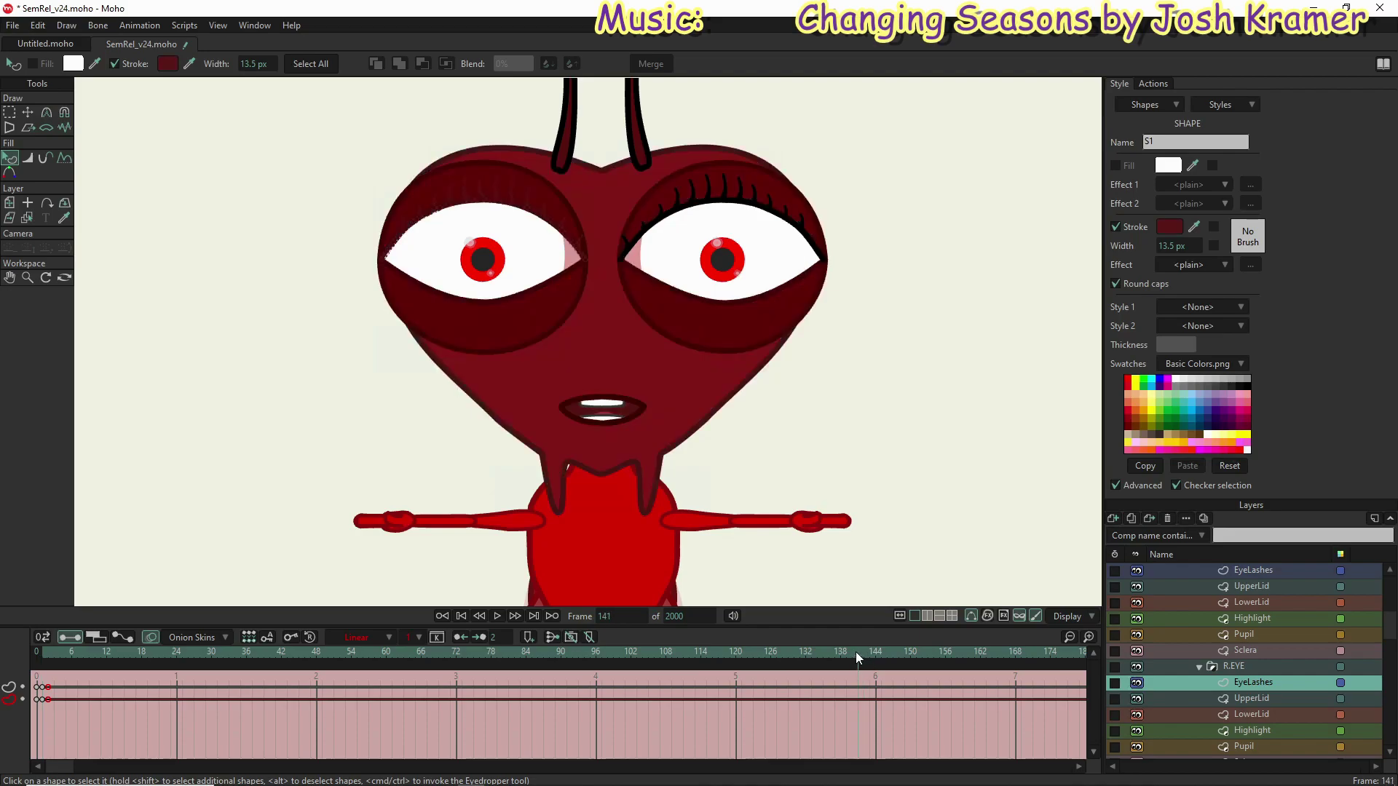
left_click(1170, 229)
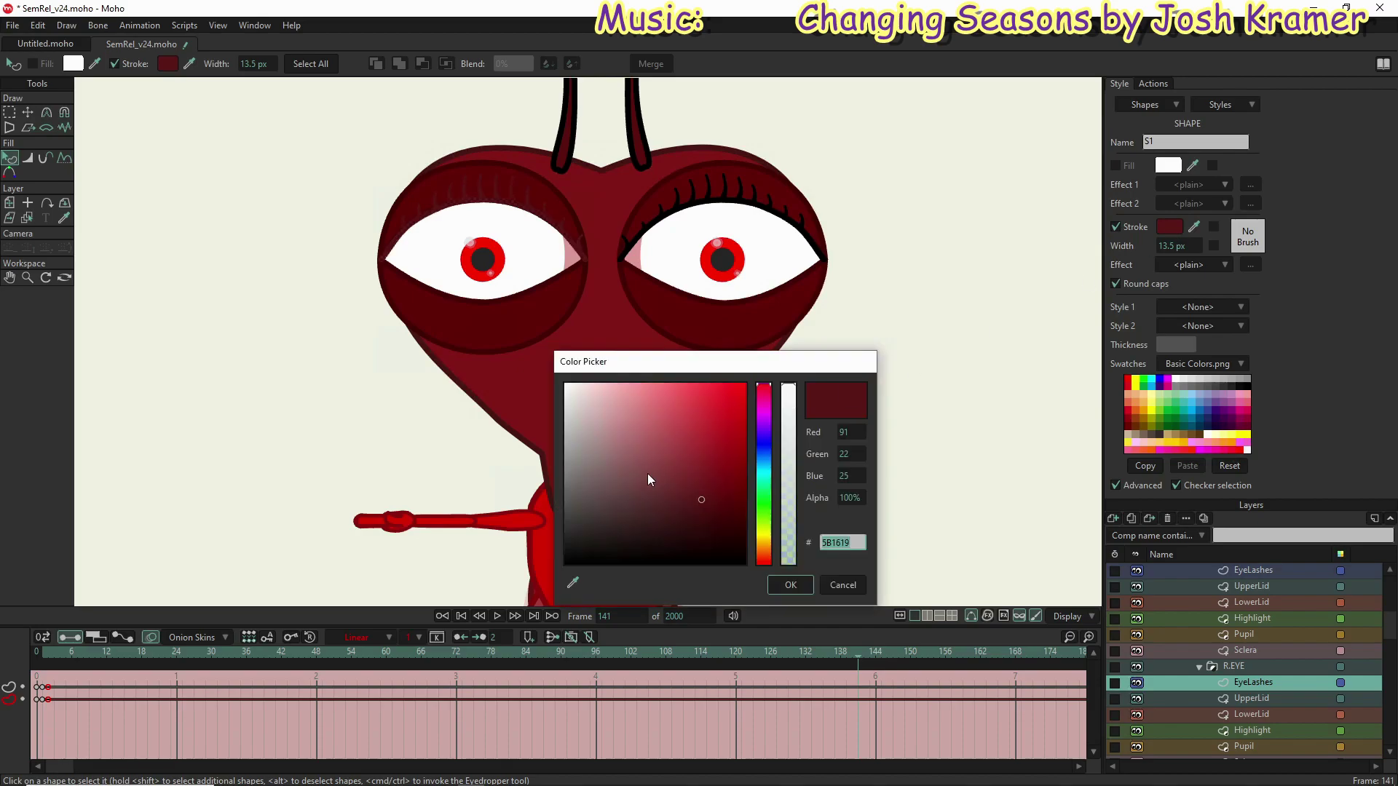
key("Right")
double_click(823, 542)
left_click_drag(853, 542, 808, 546)
key("ctrl+c")
left_click(791, 585)
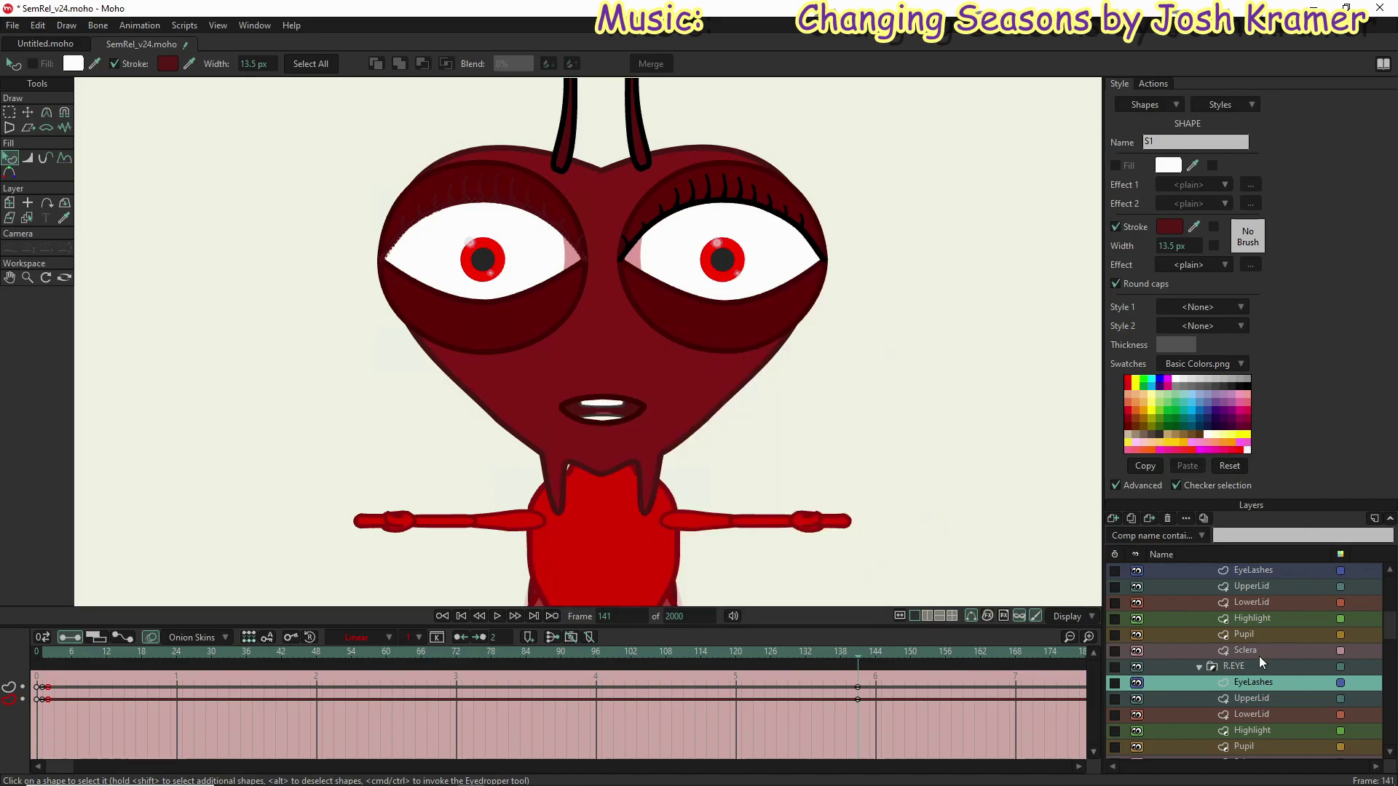
Step: Set the other eye's eyelash shape stroke to 5B1619 at frame 141
left_click(1261, 573)
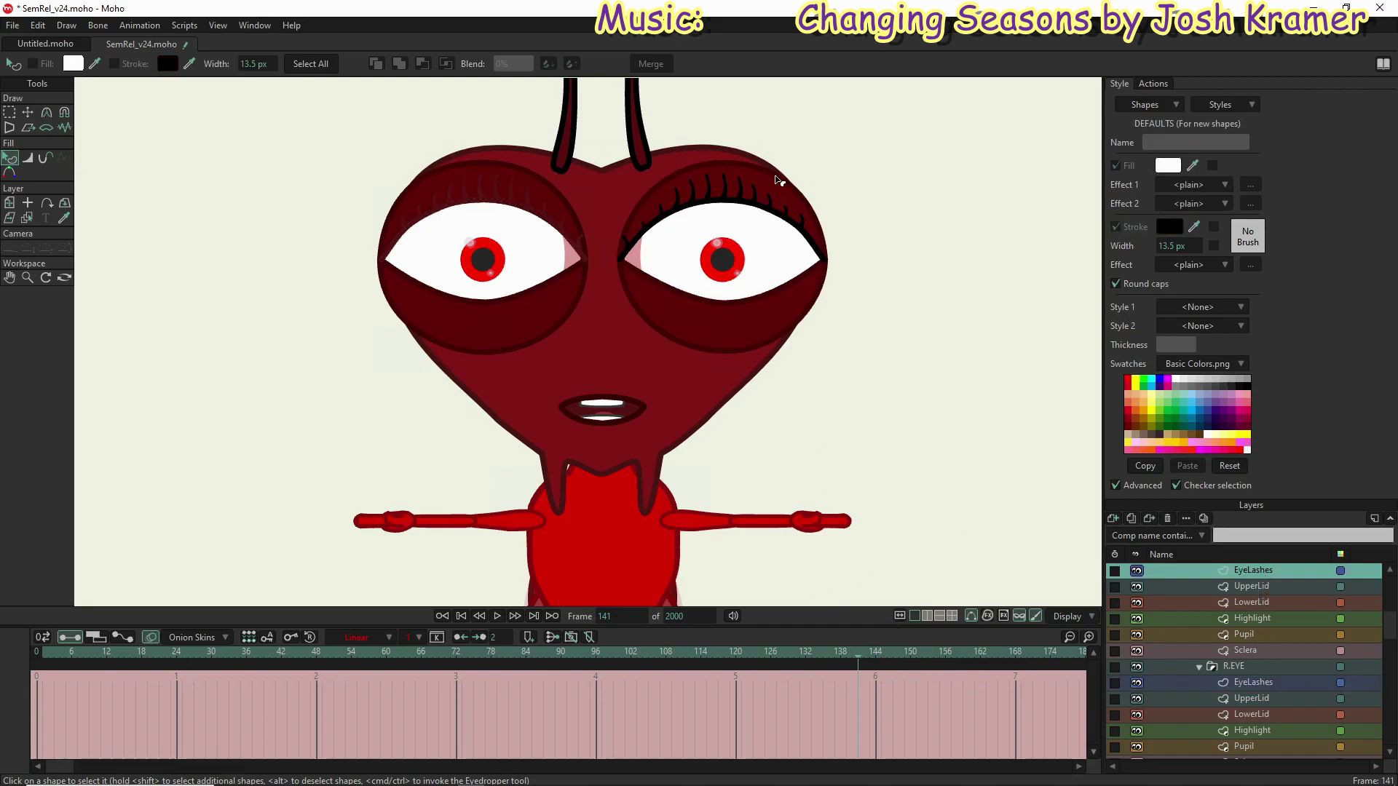
left_click(752, 212)
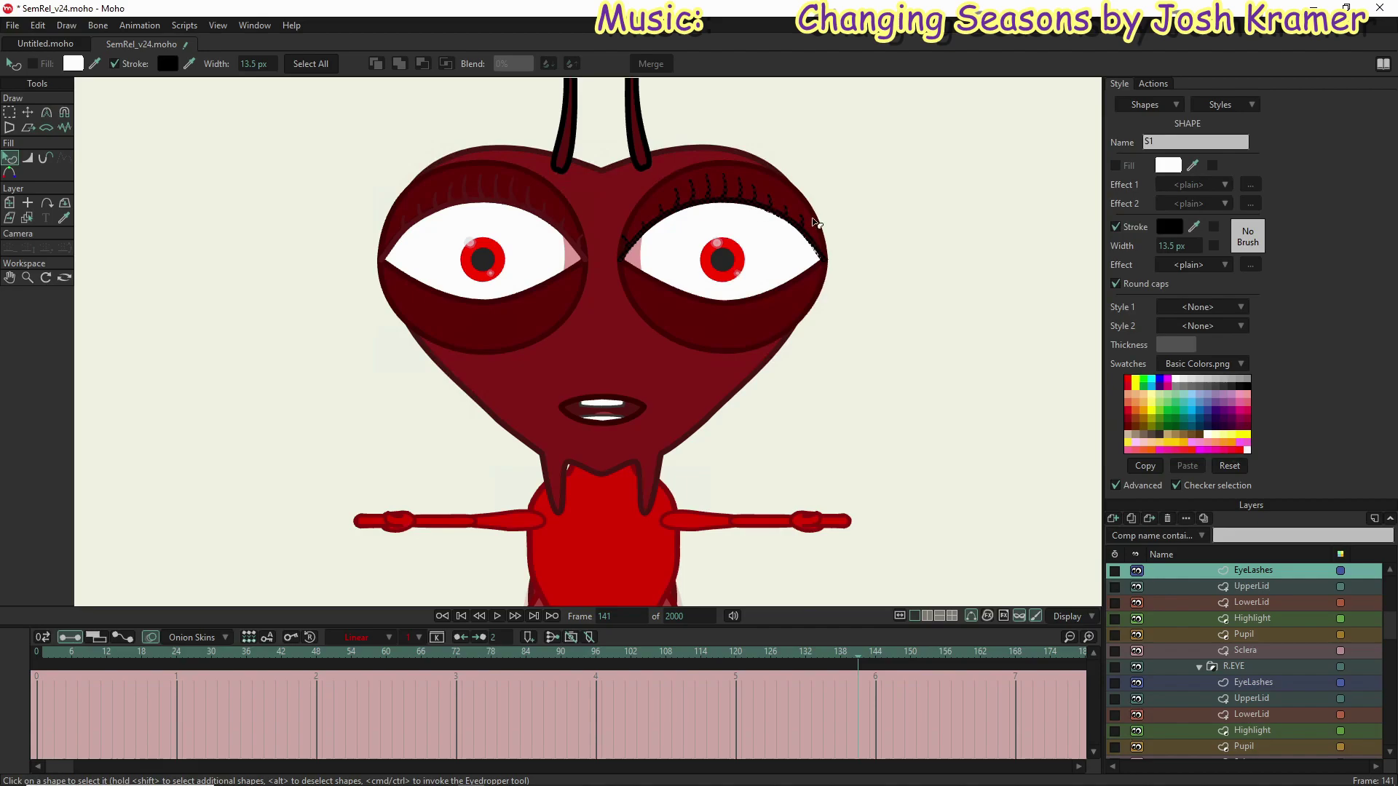
left_click(1170, 225)
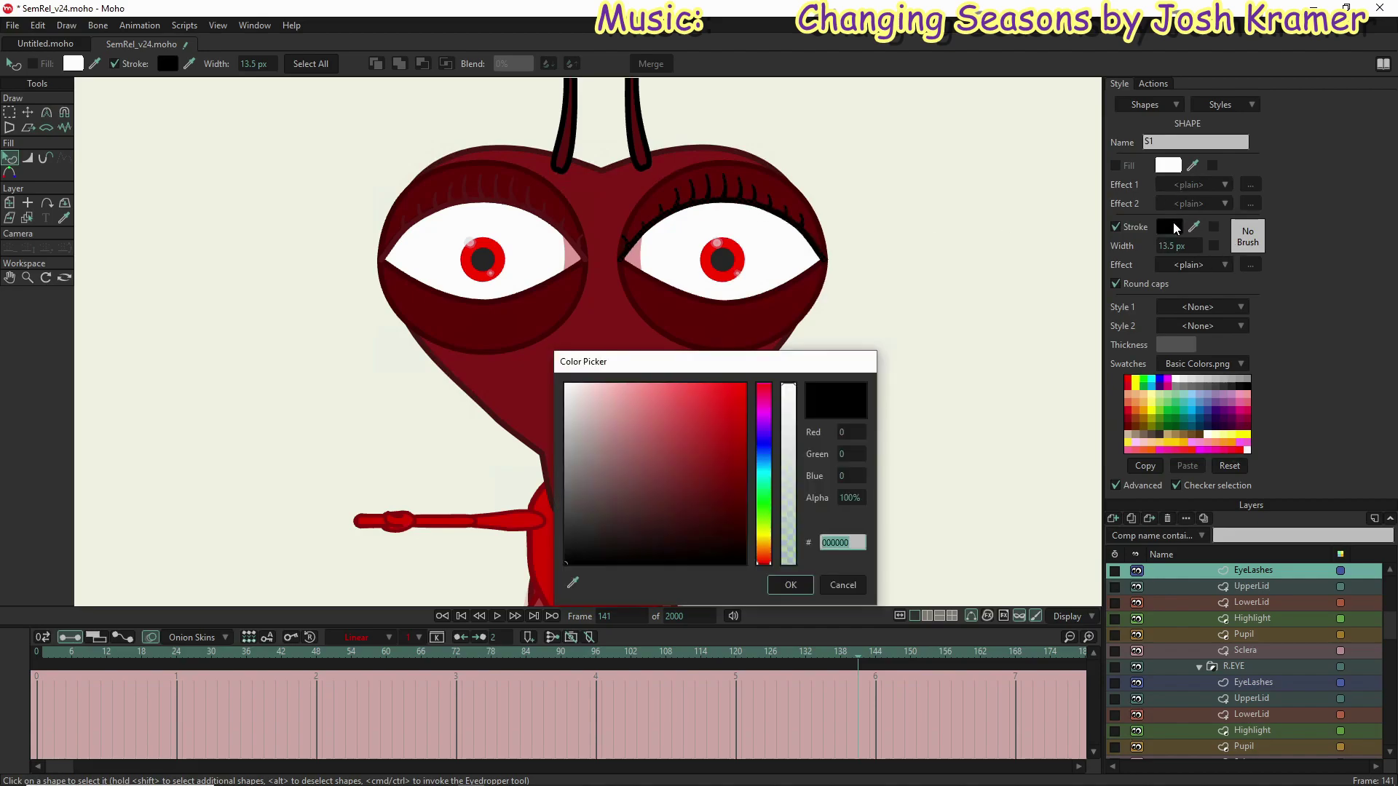
key("ctrl+v")
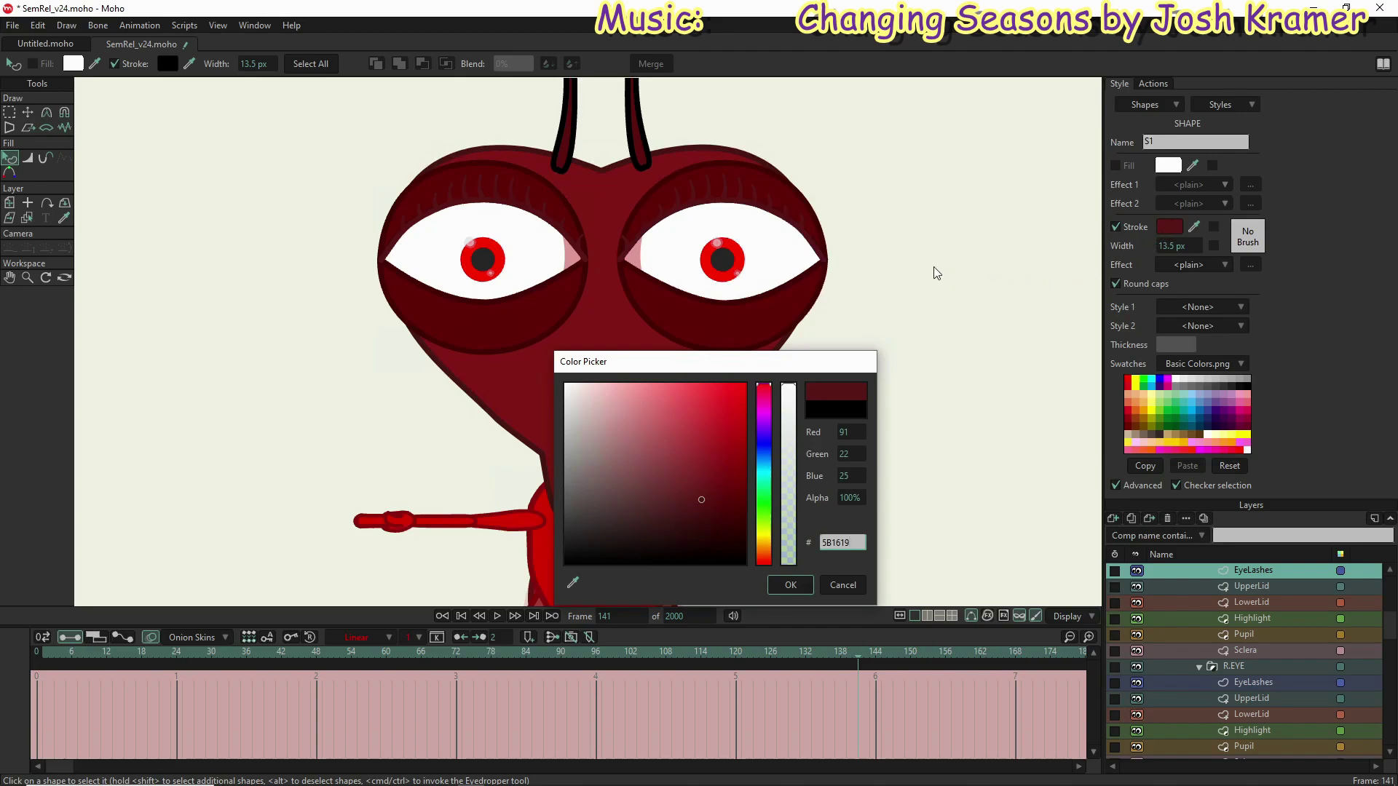
left_click(796, 584)
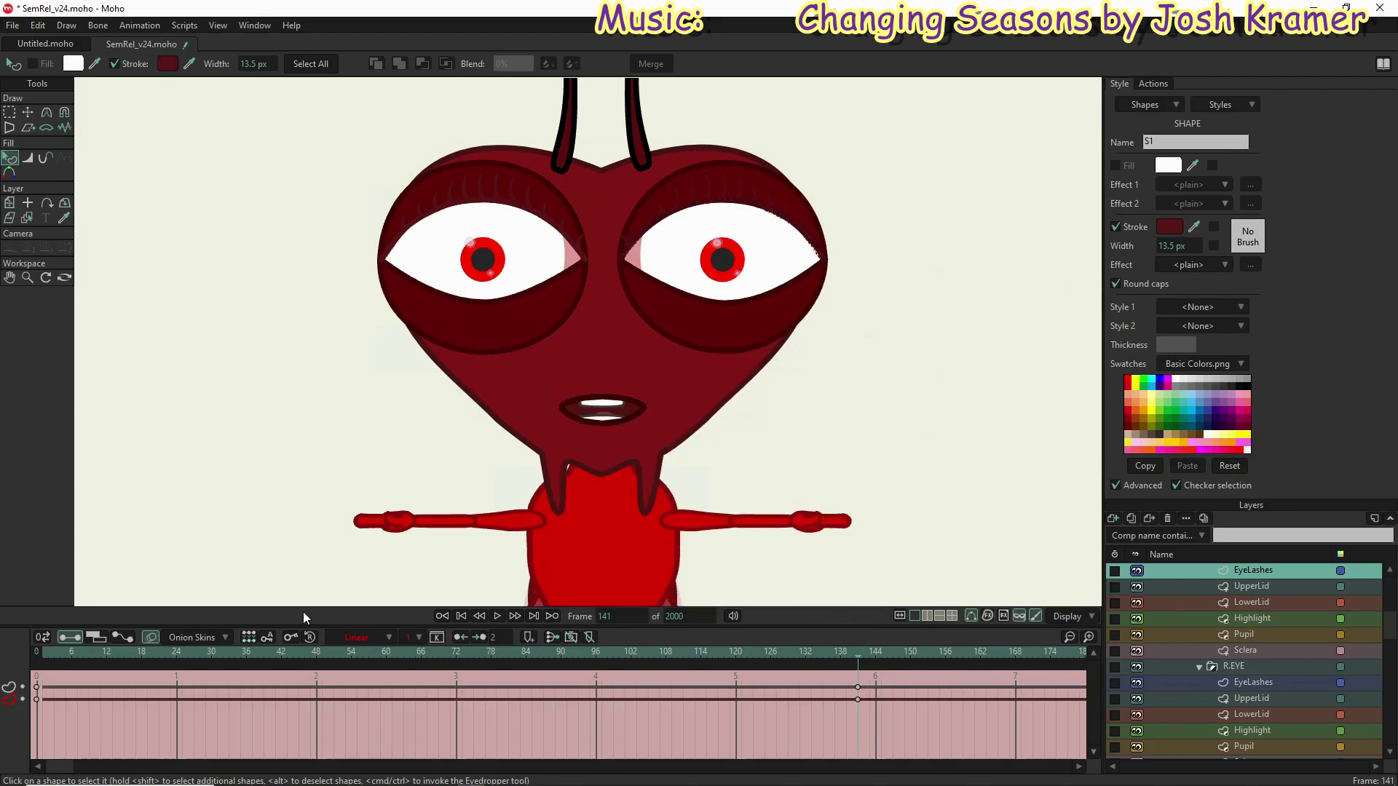
Step: Set the same eyelash shape's stroke to 5B1619 at frame 2
left_click(49, 654)
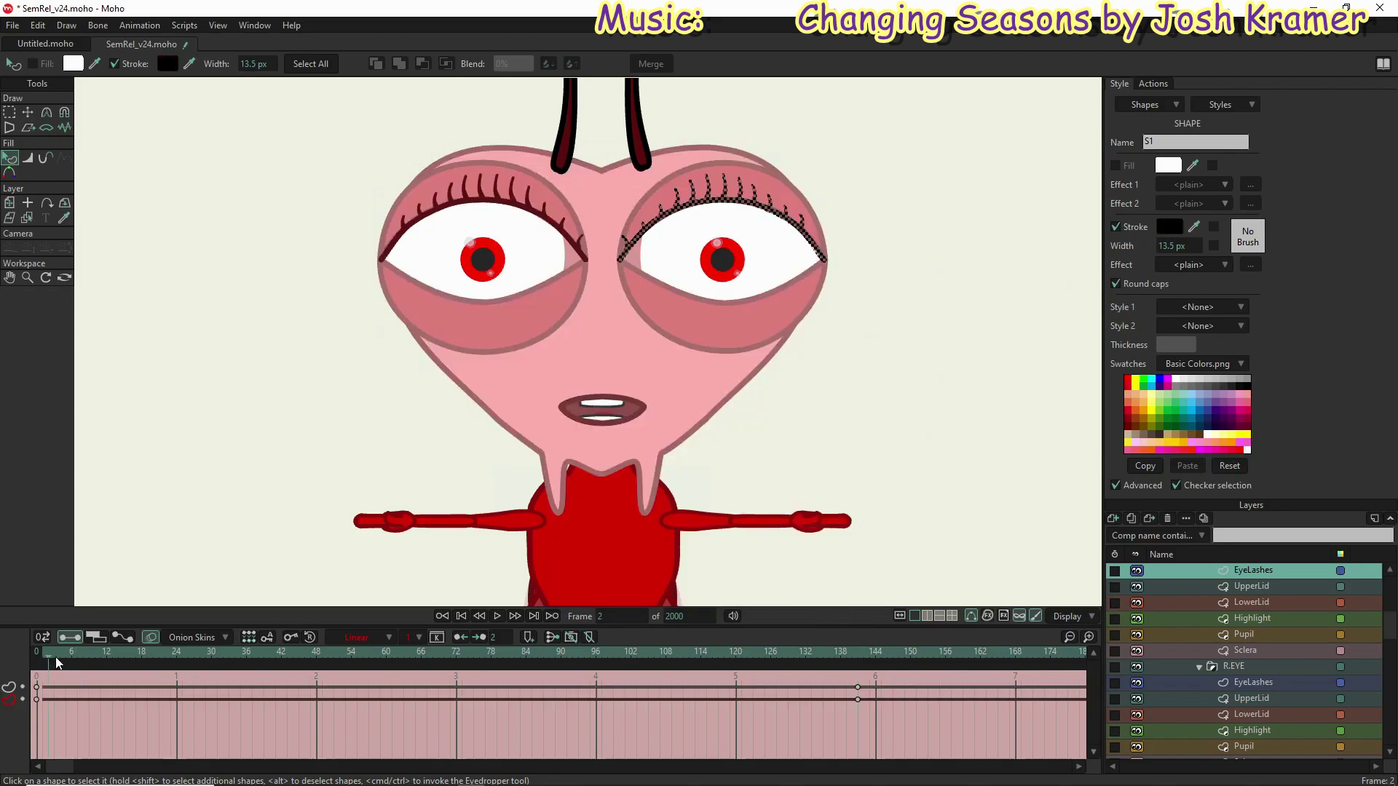
left_click(1168, 228)
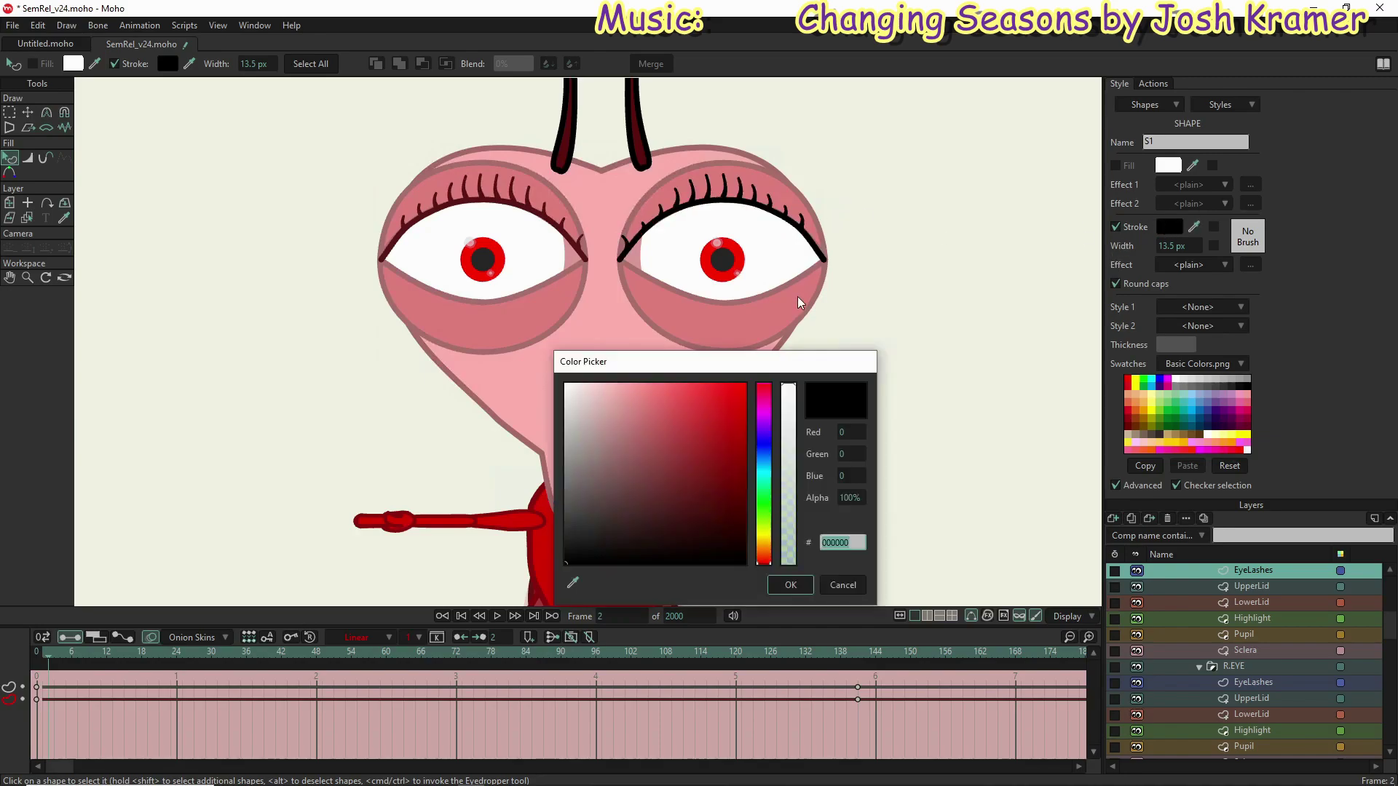
key("ctrl+v")
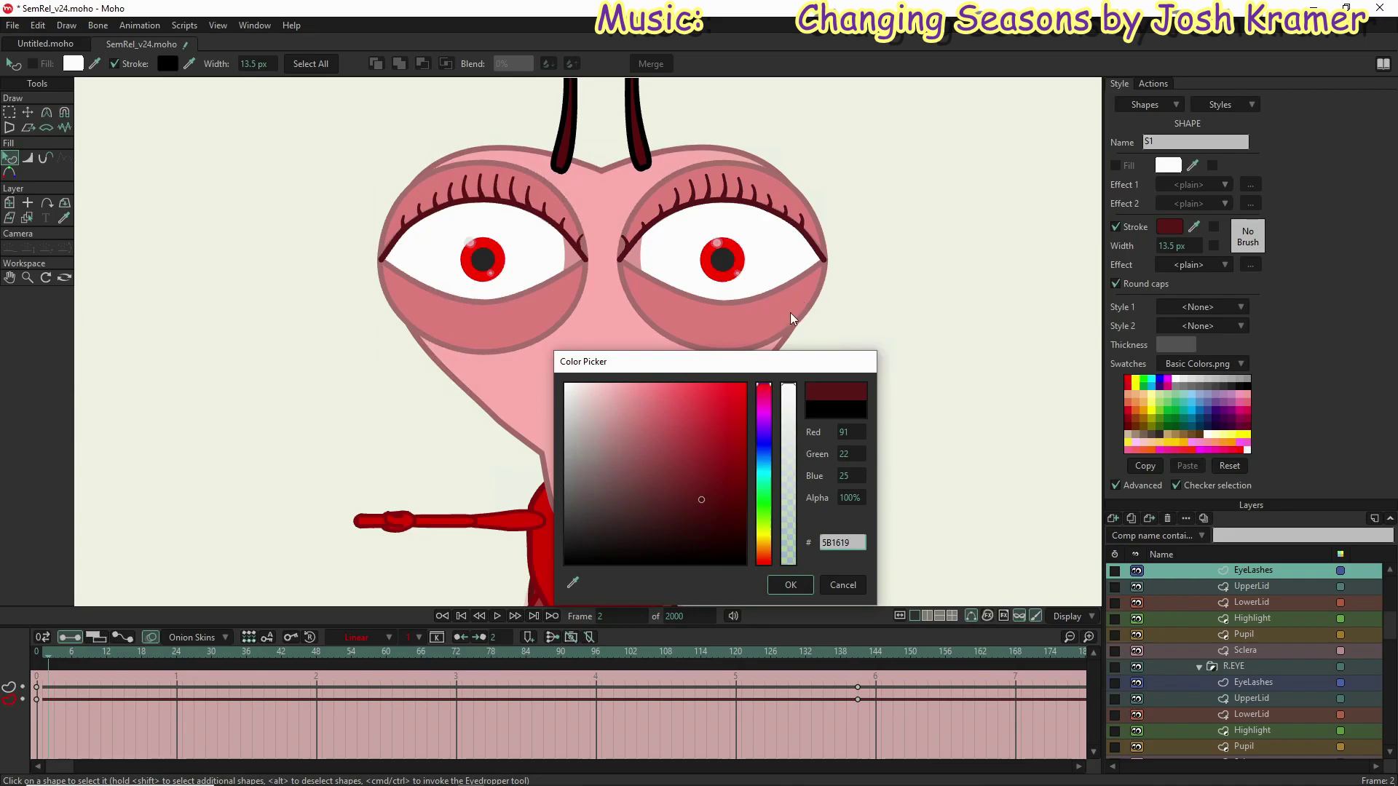
left_click(793, 583)
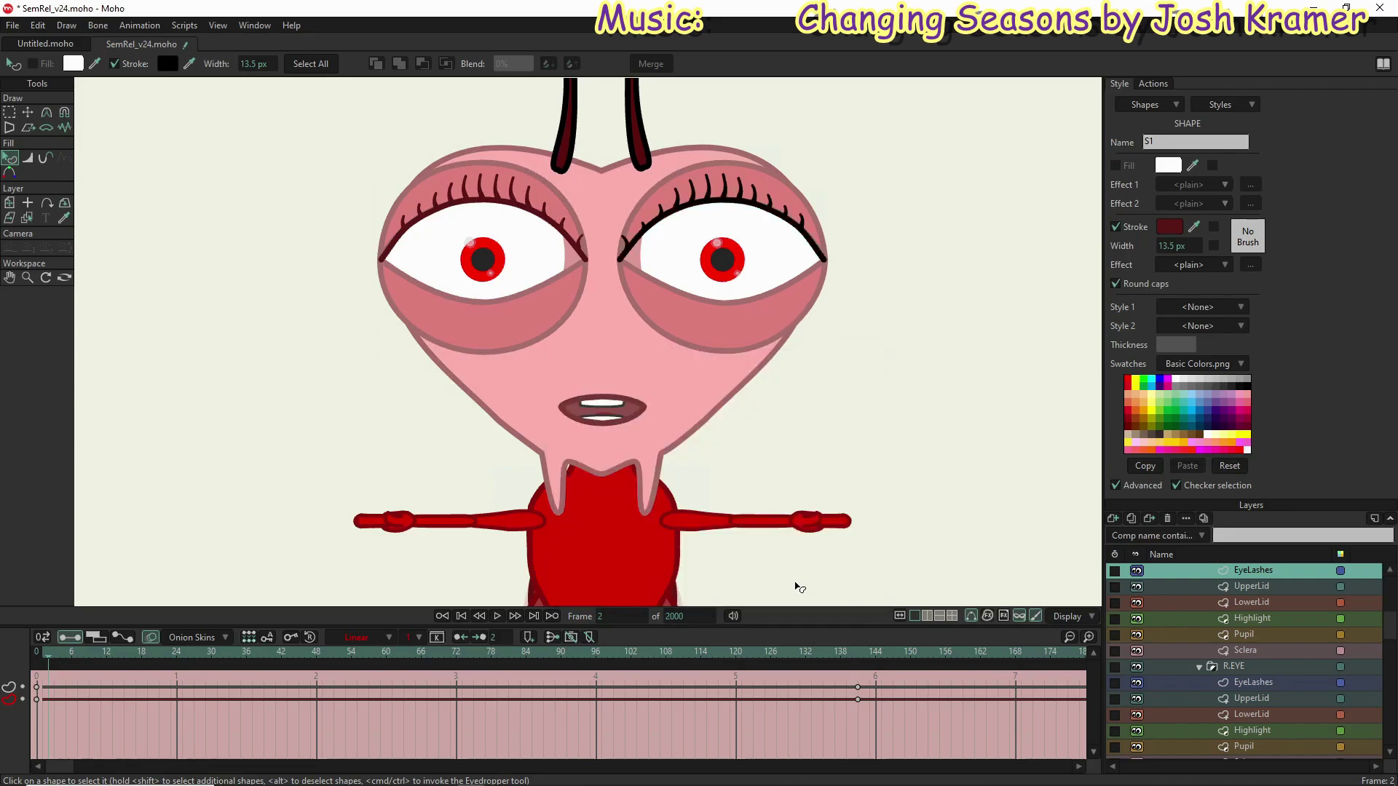
Step: Set the same eyelash shape's stroke to dark grey 2F2E2E at frame 1
left_click(44, 656)
left_click(1169, 229)
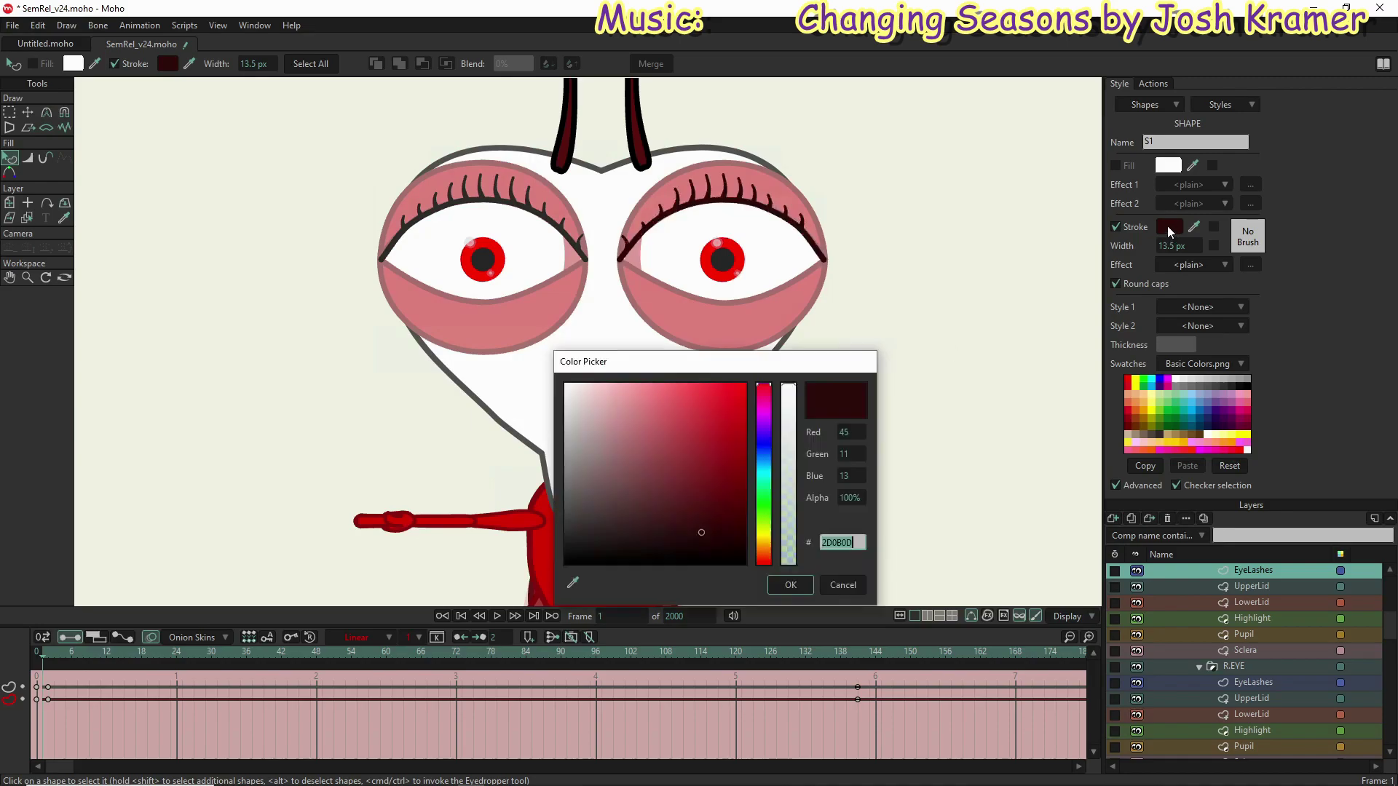
left_click(568, 532)
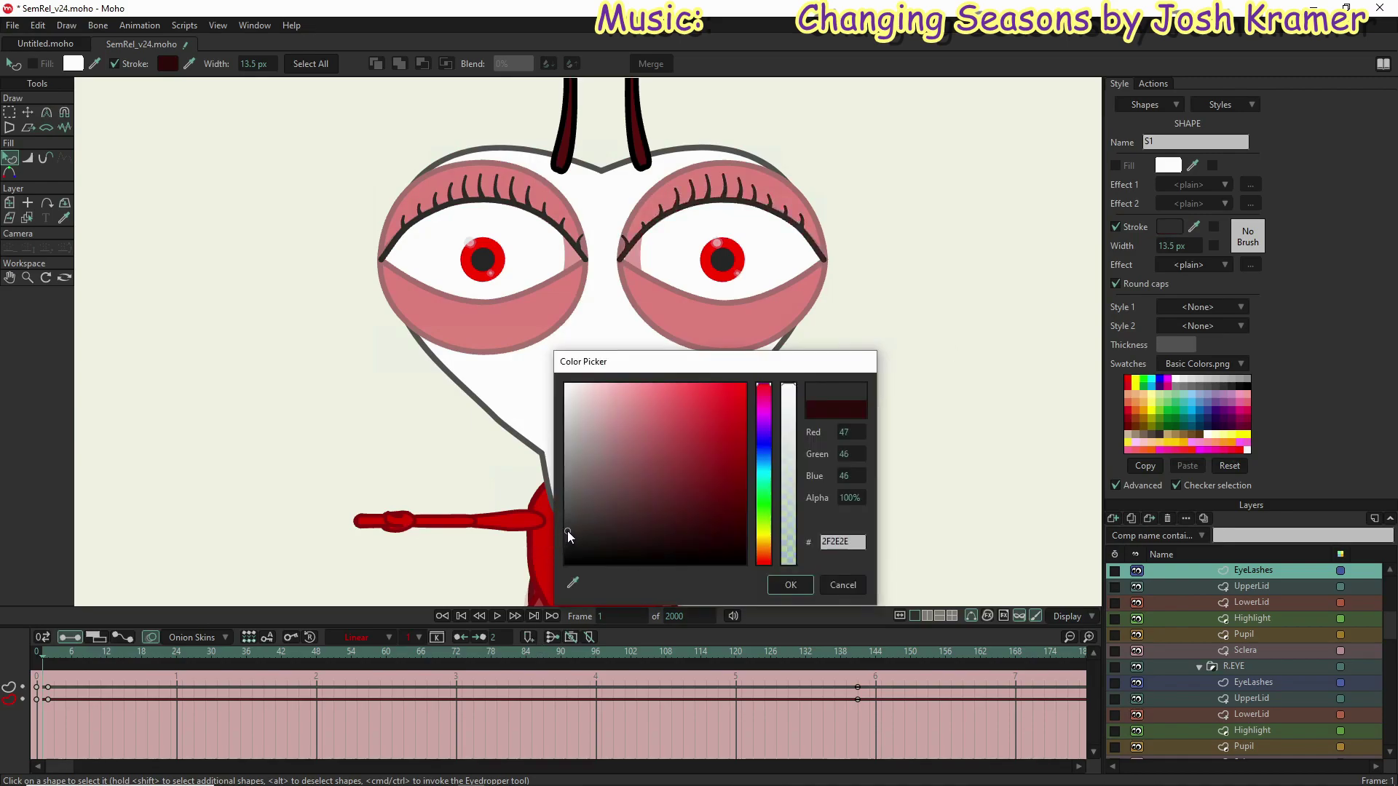
left_click(783, 584)
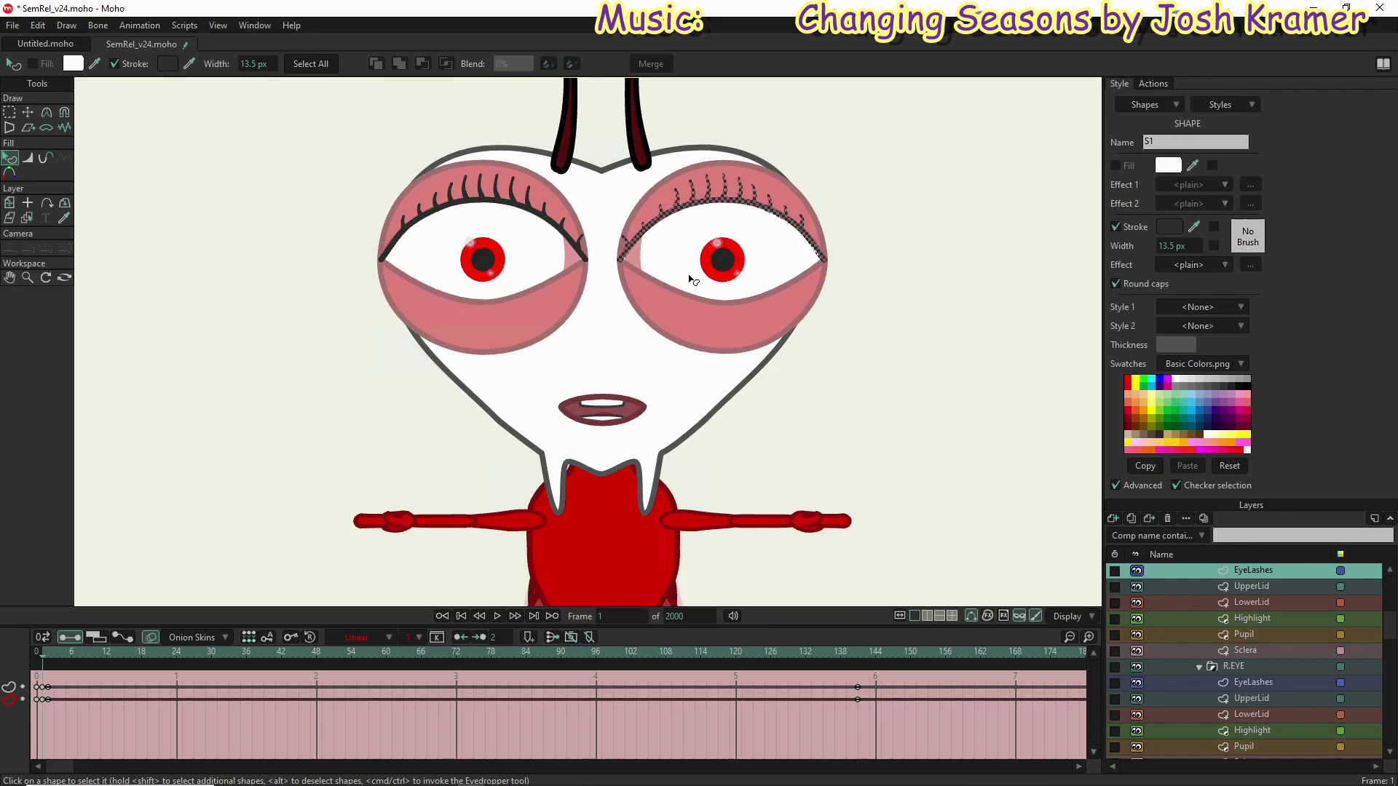
Step: Examine the Tongue style's fill colour in the colour picker, keeping the existing colour
left_click(1221, 106)
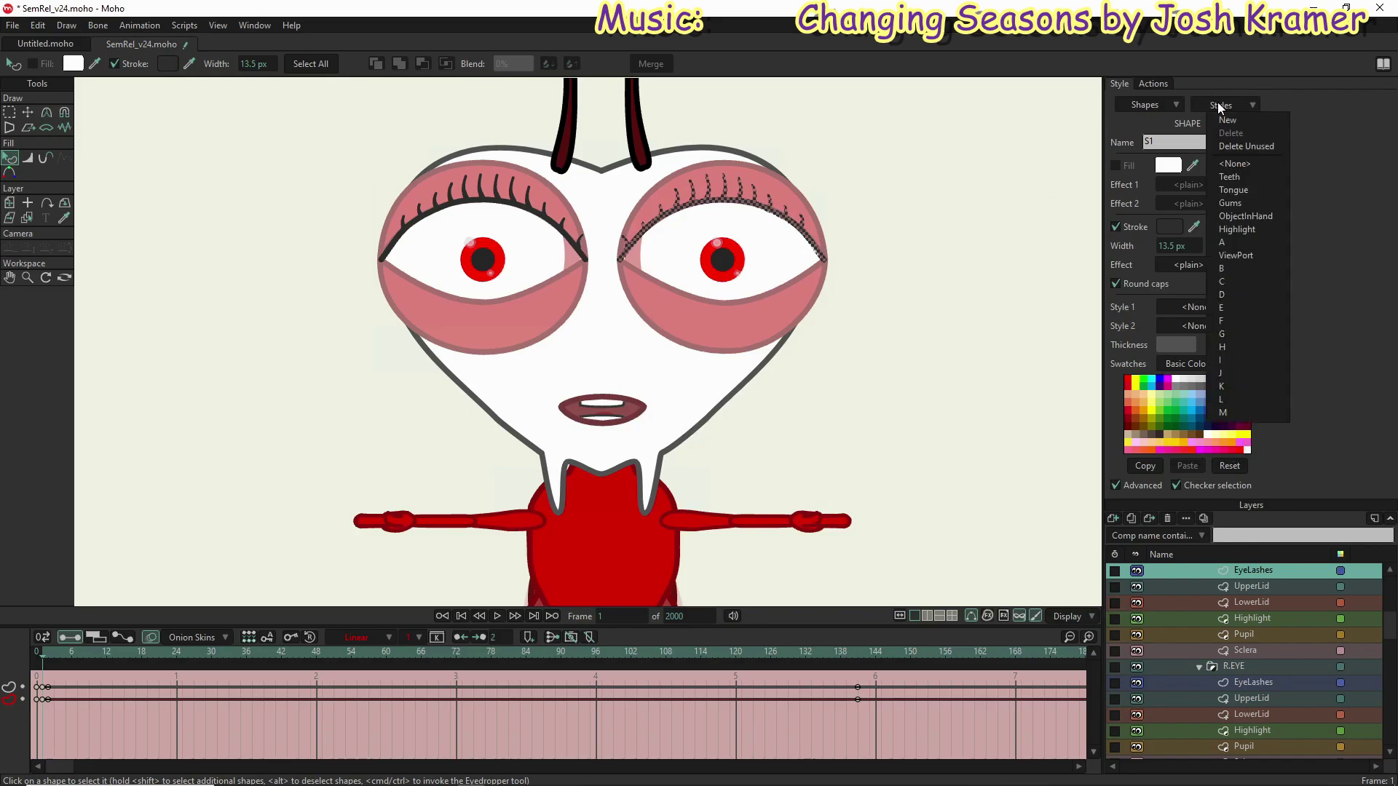
left_click(1232, 190)
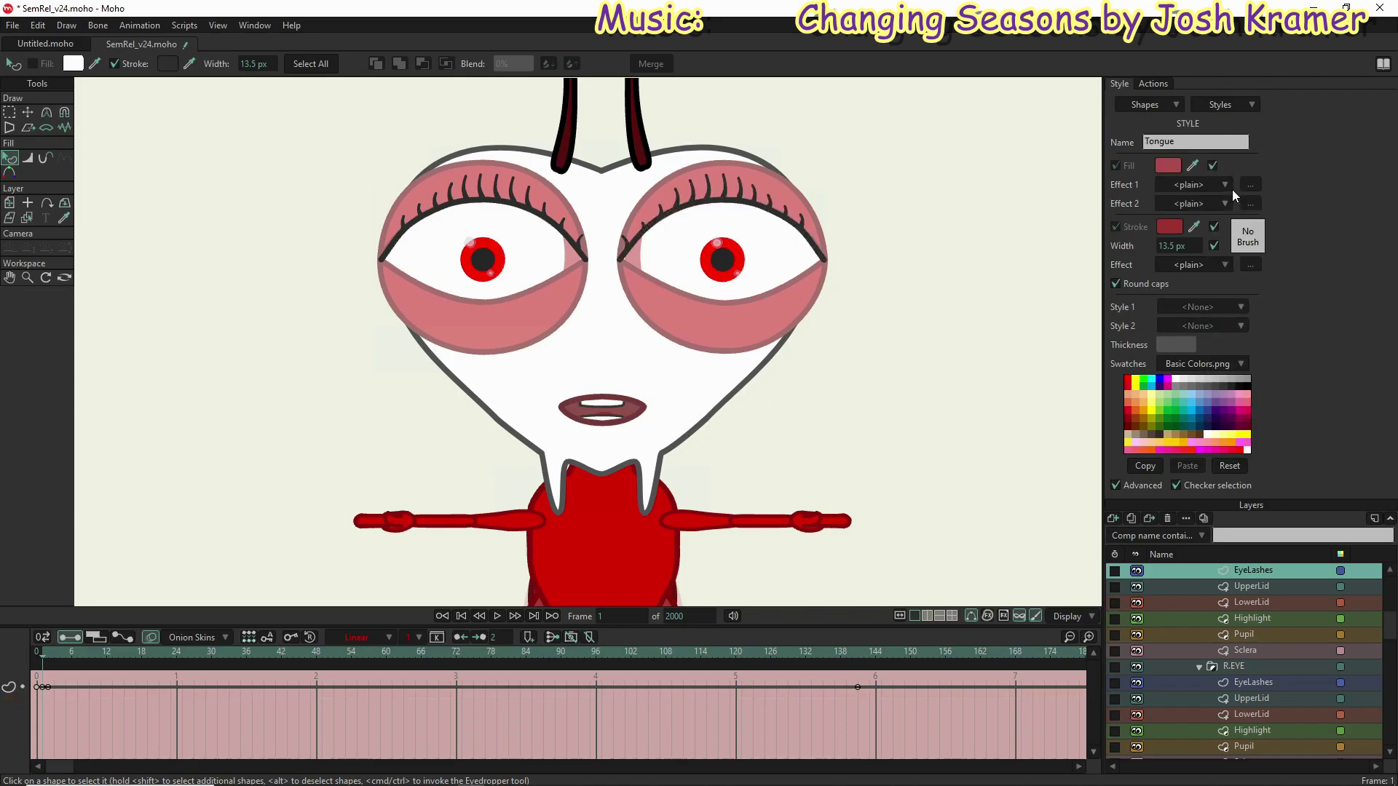
left_click(1169, 167)
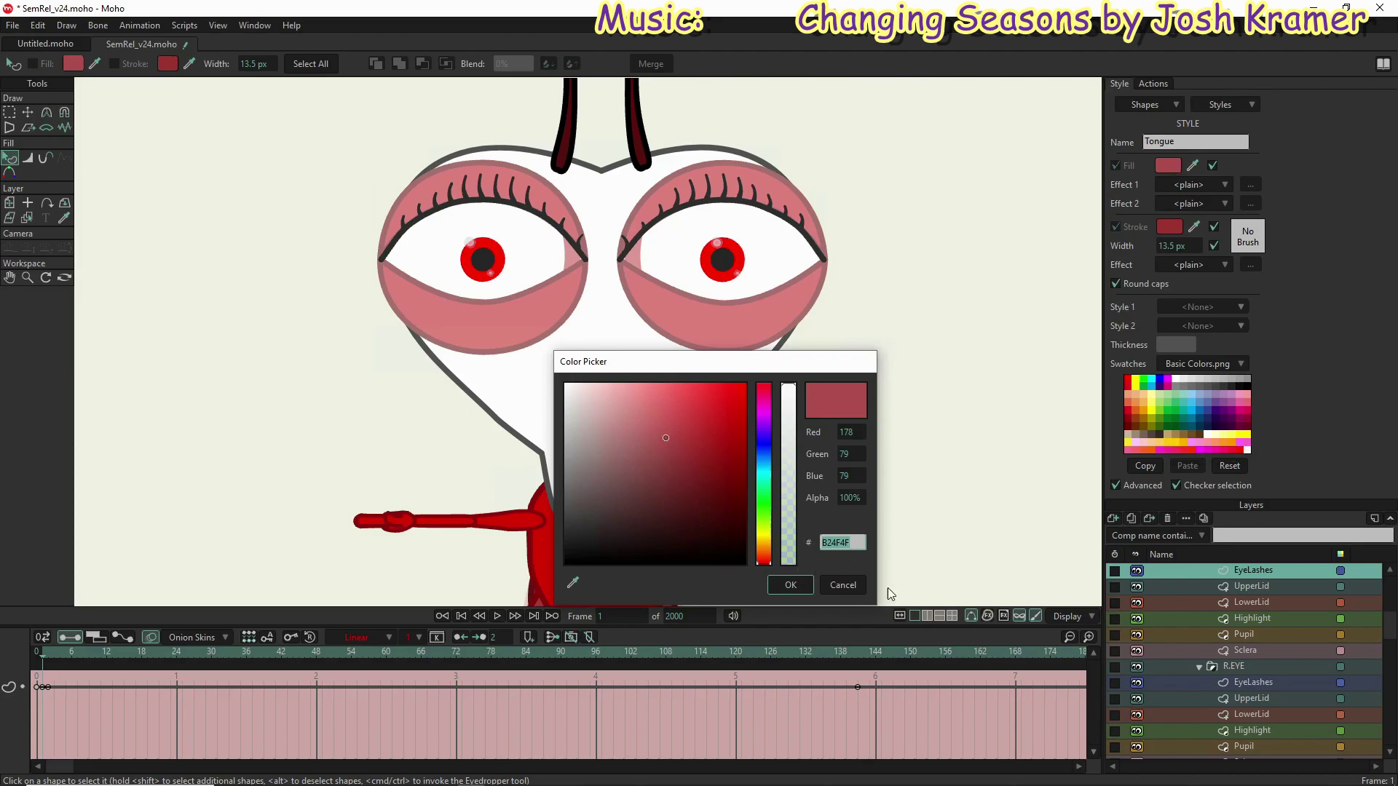
type("9C3434")
key("Return")
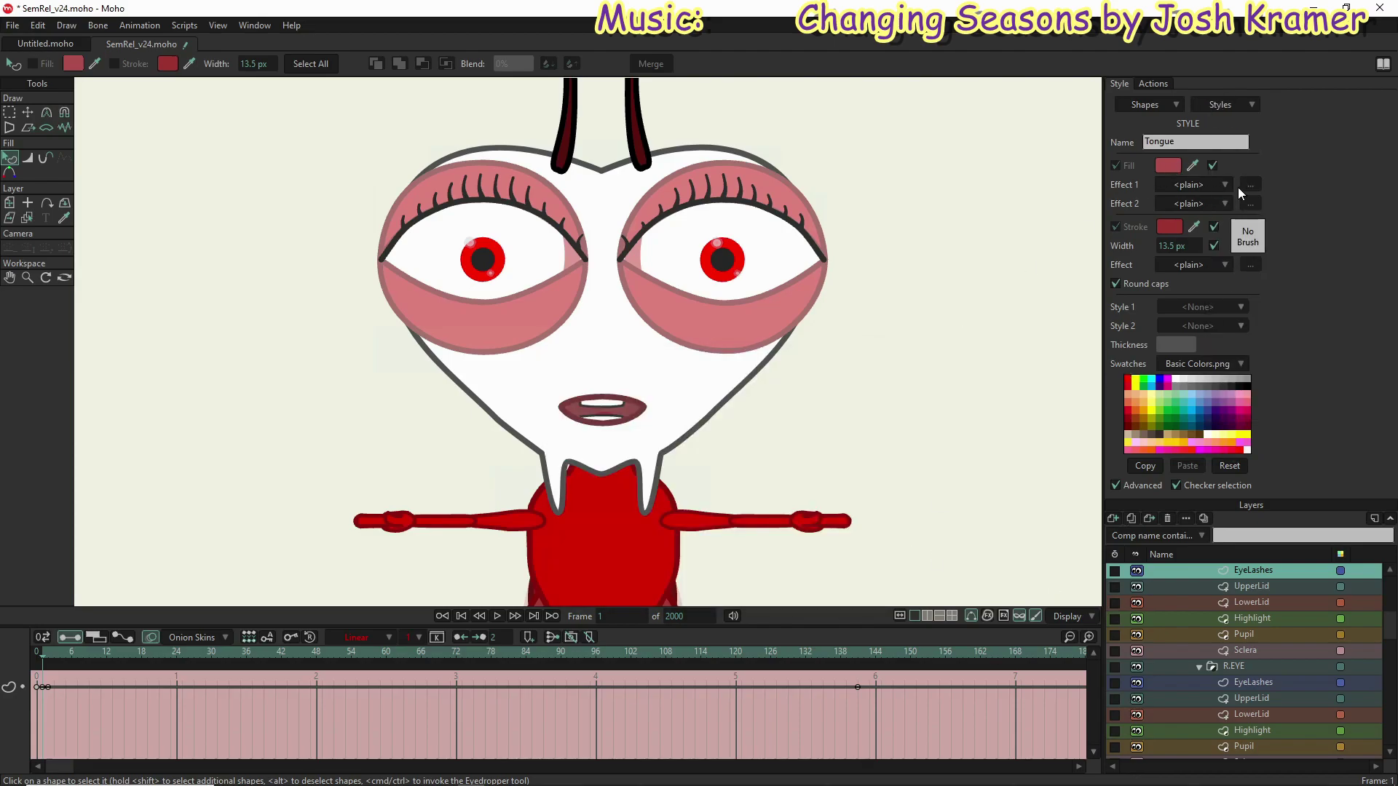
Step: Key the fill and stroke colours of the MOUTH group's tongue shape at frames 1 and 2, with a muted red fill at frame 2
scroll(1249, 656, "down", 3)
left_click(1248, 714)
scroll(814, 356, "up", 5)
left_click(1169, 166)
left_click(612, 500)
left_click(791, 582)
left_click(1169, 166)
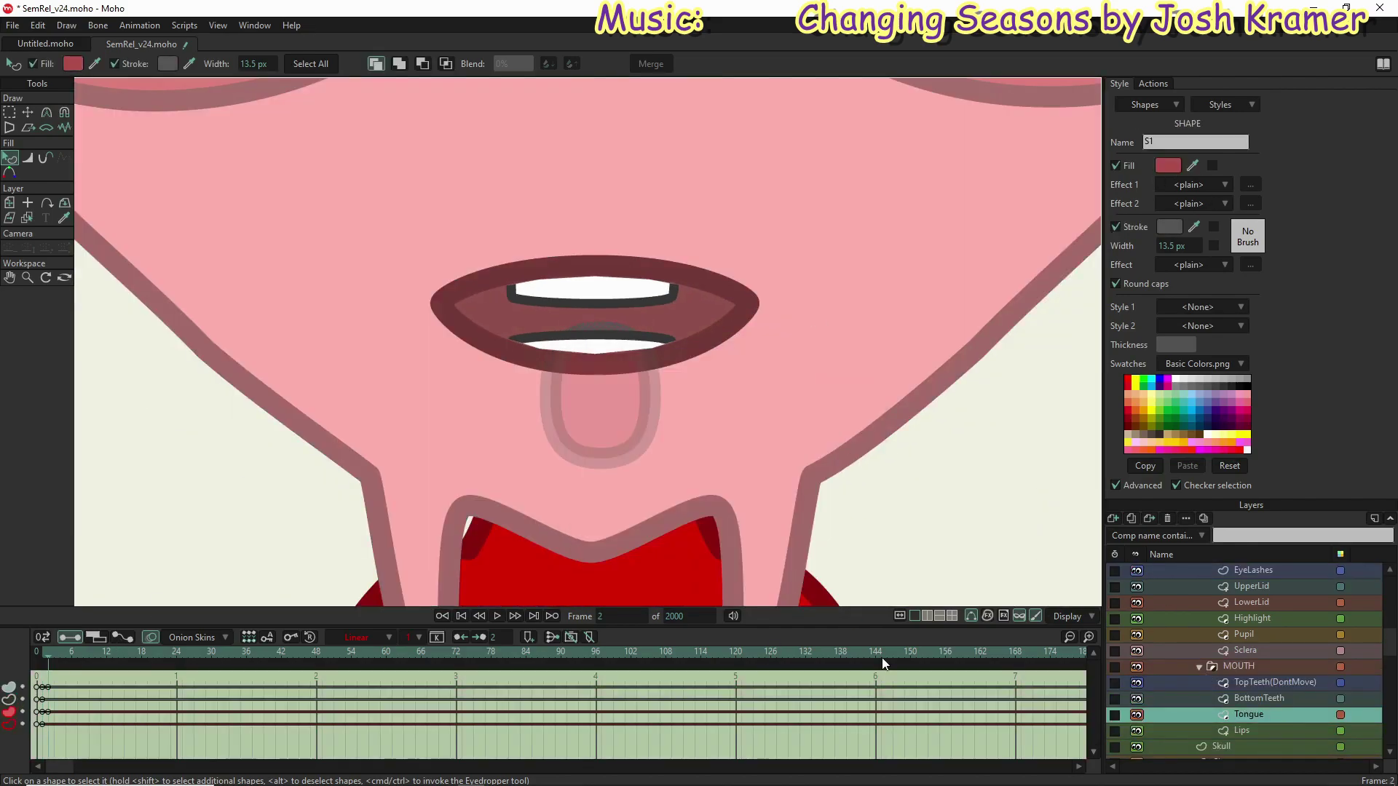
Step: Key the tongue shape's stroke colour at frames 2 and 71
left_click(796, 580)
left_click(1170, 227)
left_click(796, 581)
left_click(449, 658)
left_click(1170, 226)
left_click(796, 581)
Step: Set the gum shape on the BottomTeeth layer to a grey B1B1B1 fill at frame 1
left_click(442, 616)
left_click(1221, 104)
left_click(1238, 160)
left_click(1259, 698)
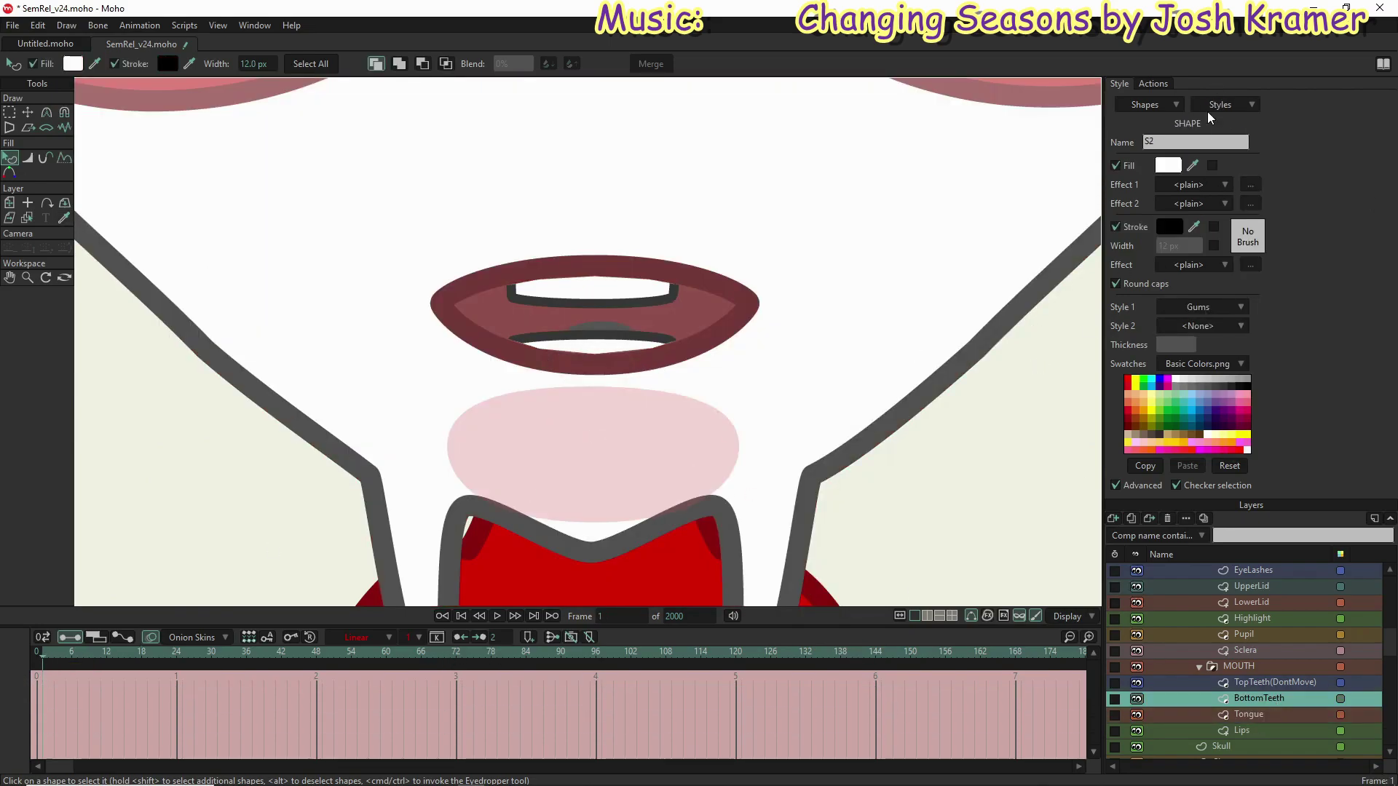
left_click(1218, 106)
left_click(684, 511)
left_click(1168, 166)
left_click(602, 452)
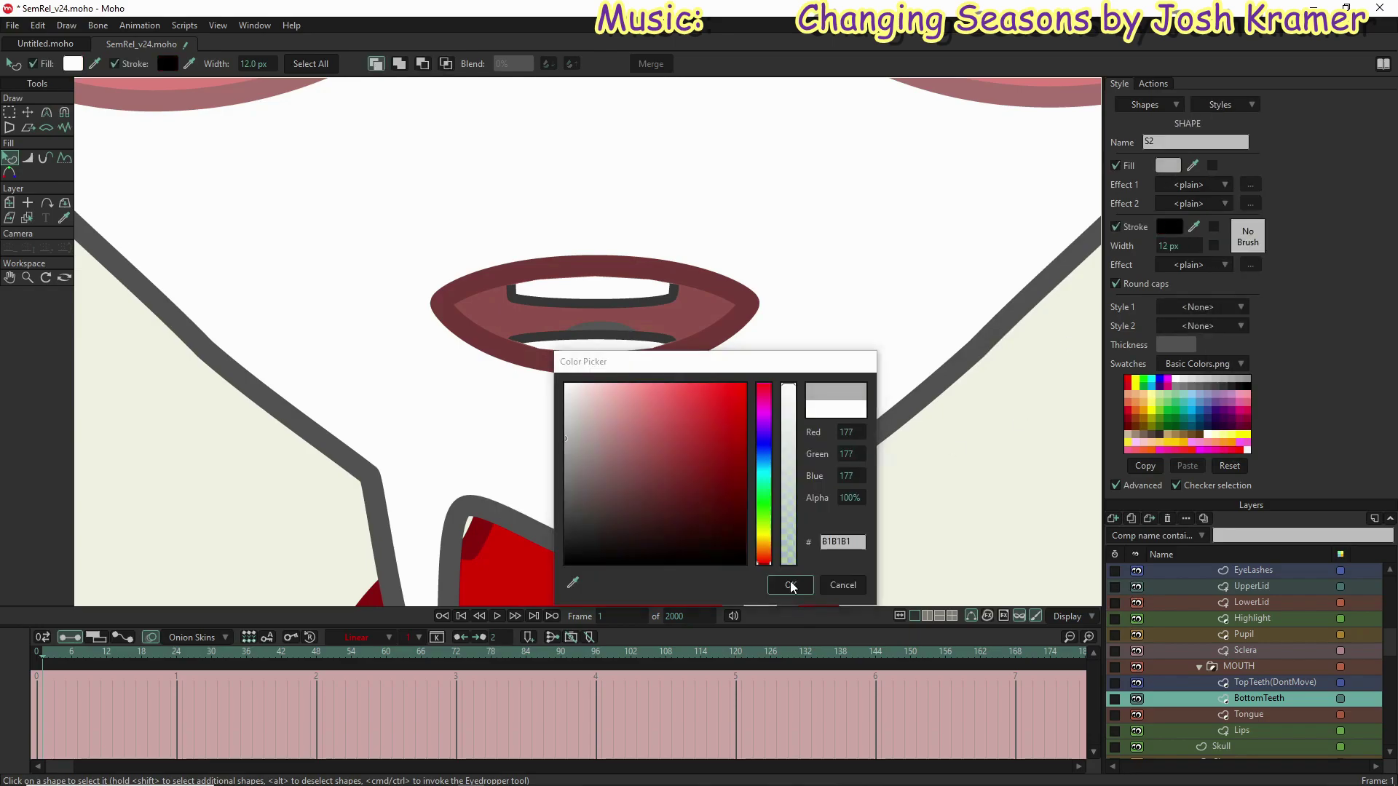
left_click(790, 585)
Step: Key the same gum shape's fill and stroke colours at frames 2 and 141
left_click(48, 655)
left_click(1168, 166)
left_click(601, 451)
left_click(606, 500)
left_click(790, 585)
left_click(862, 702)
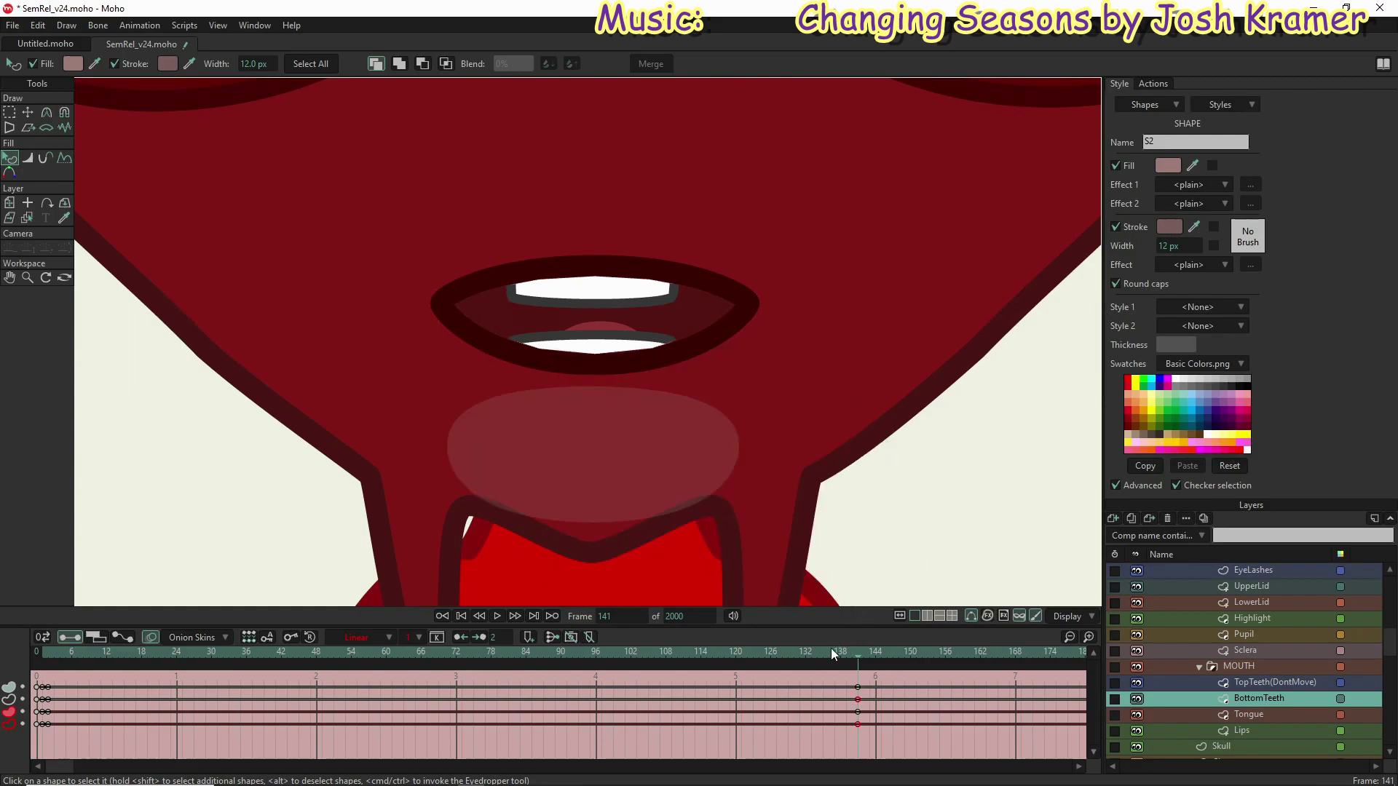
left_click(1223, 105)
left_click(1247, 202)
left_click(40, 653)
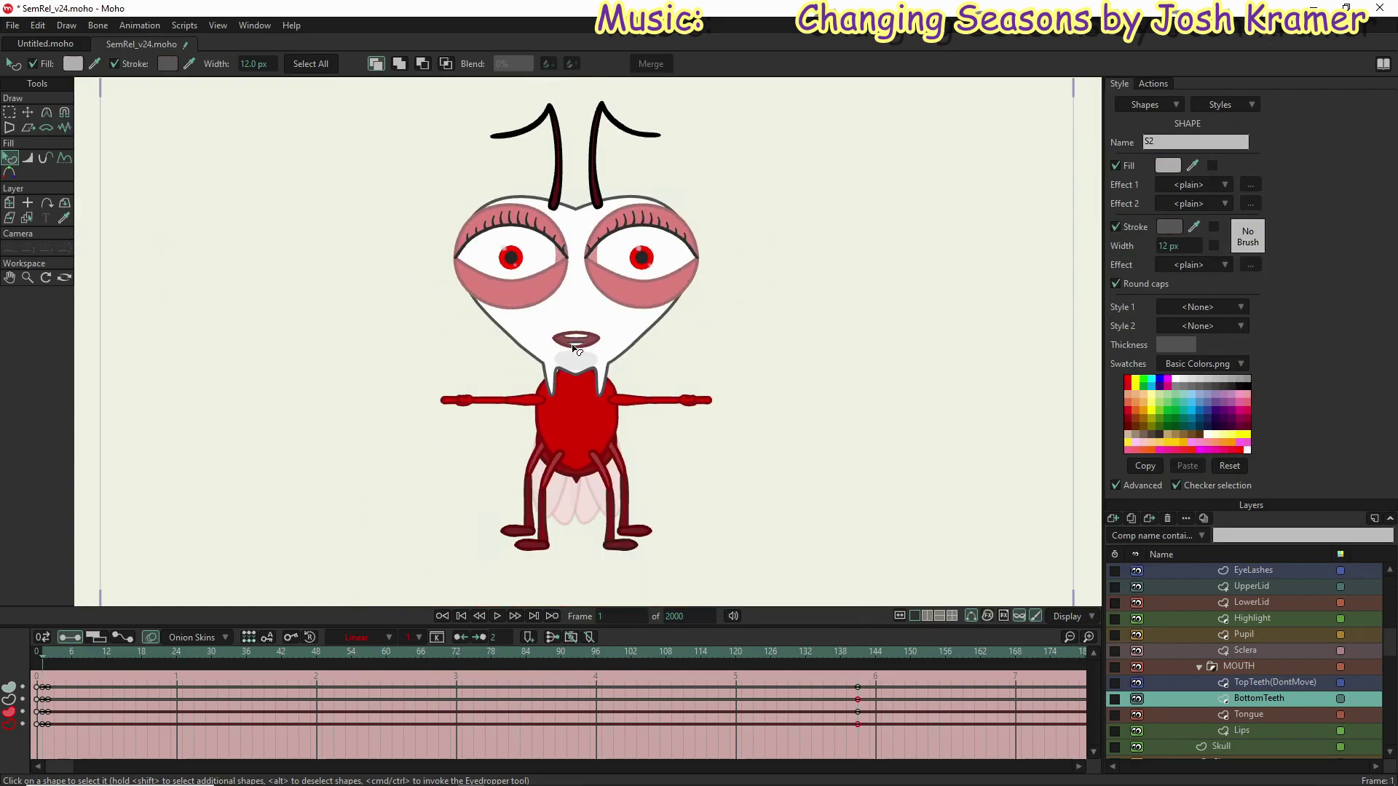
Step: Set the R.EYE lower lid's fill to white and its stroke to dark grey 555555 at frame 1
left_click(652, 190)
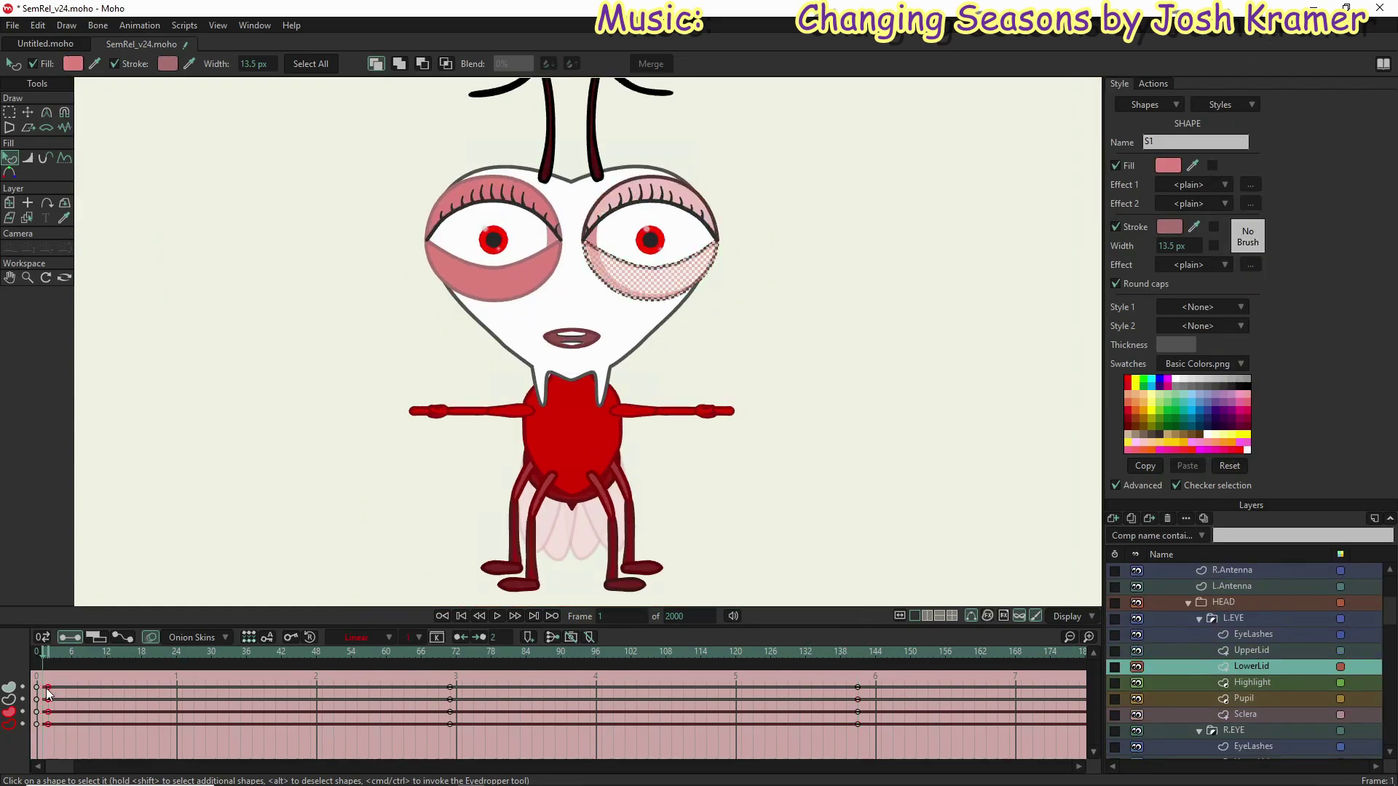
scroll(1238, 692, "down", 2)
left_click(1143, 700)
left_click(1165, 716)
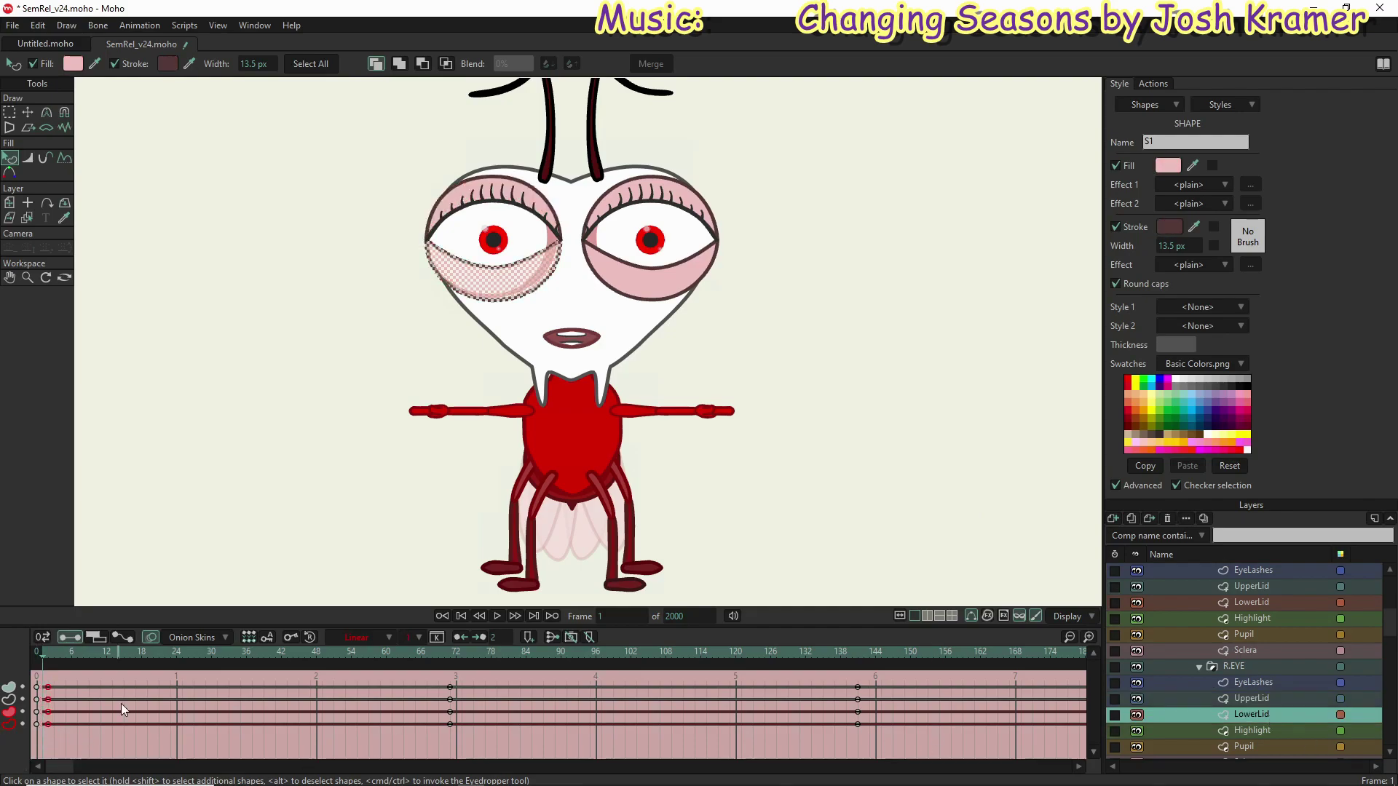
left_click(1169, 165)
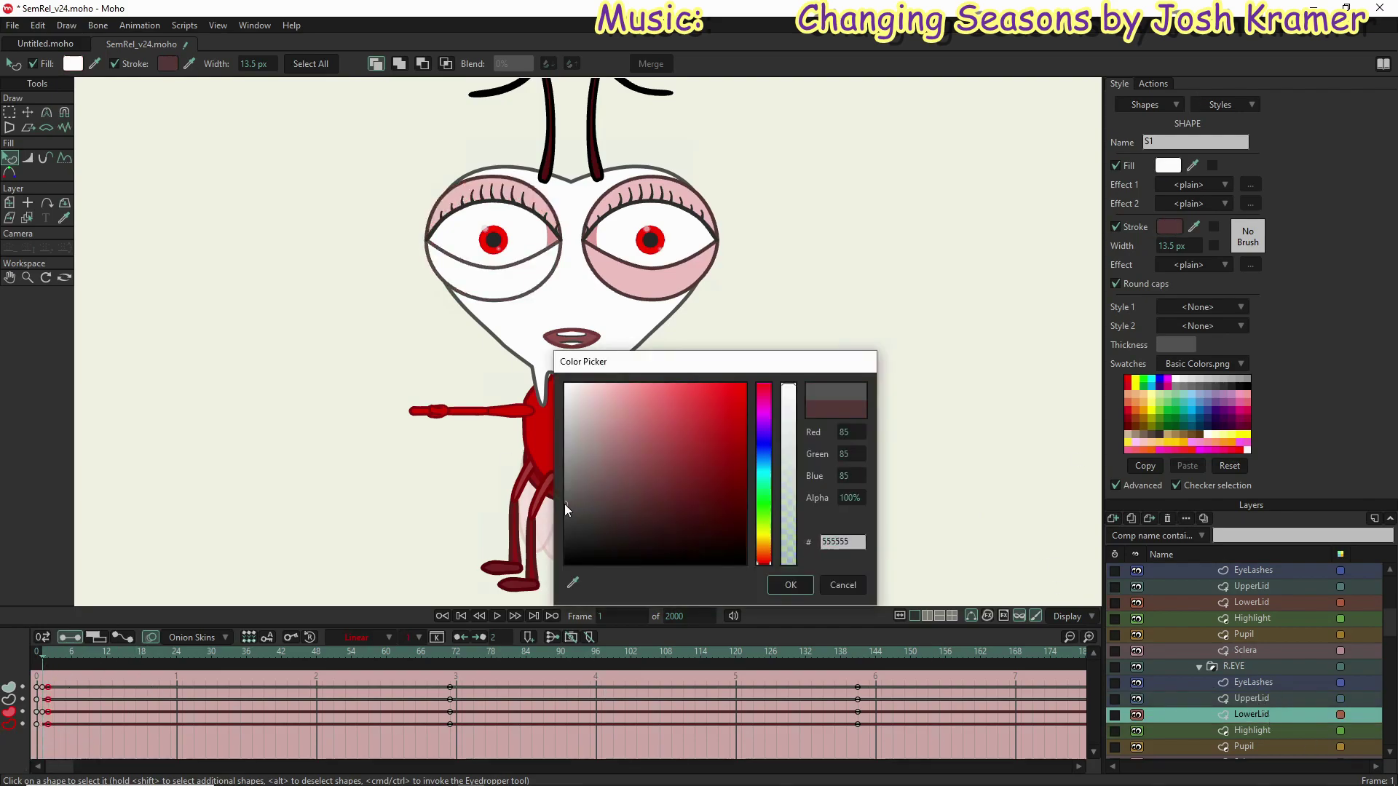
left_click(903, 289)
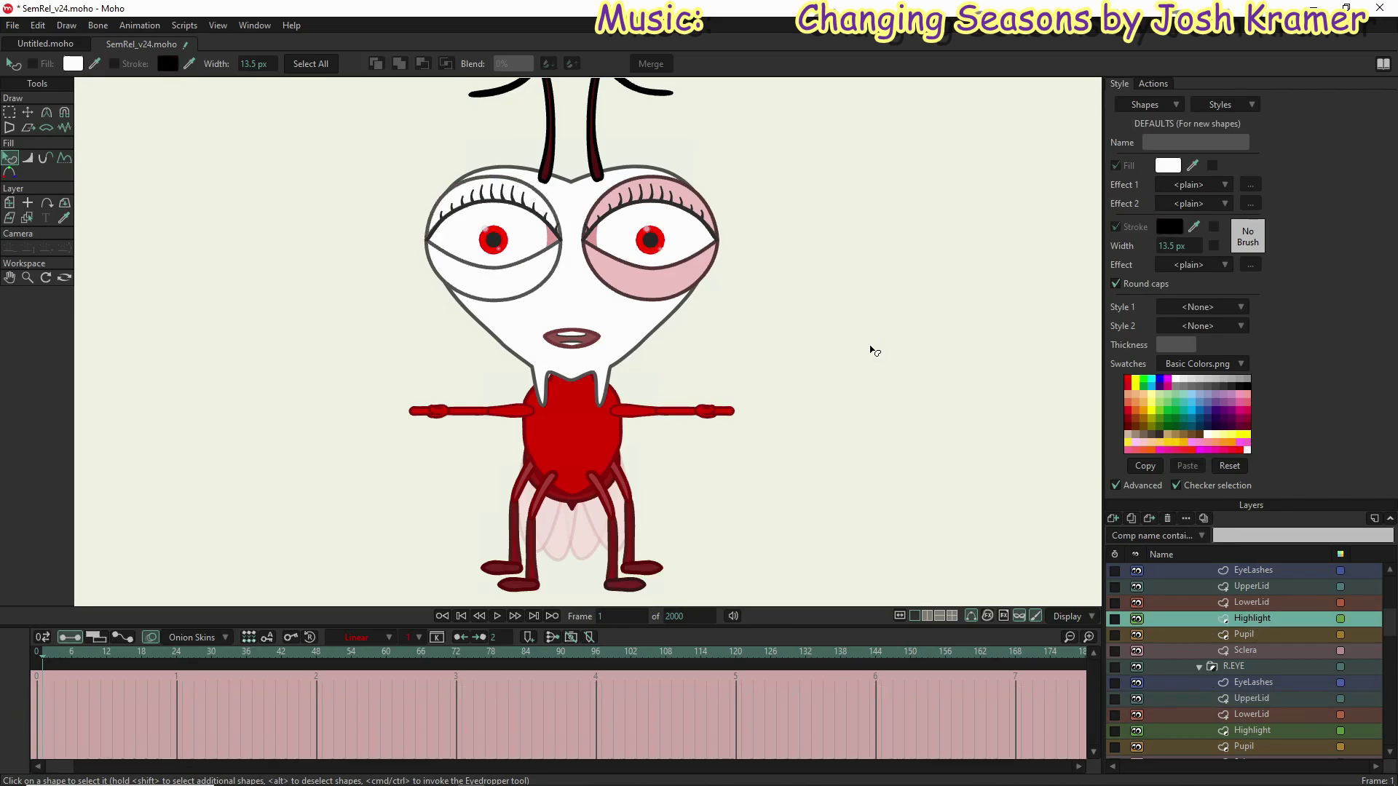
Step: Give the L.EYE lower and upper lids a white fill and dark grey stroke at frame 1
left_click(622, 297)
left_click(1173, 232)
left_click(908, 474)
left_click(648, 190)
left_click(1170, 226)
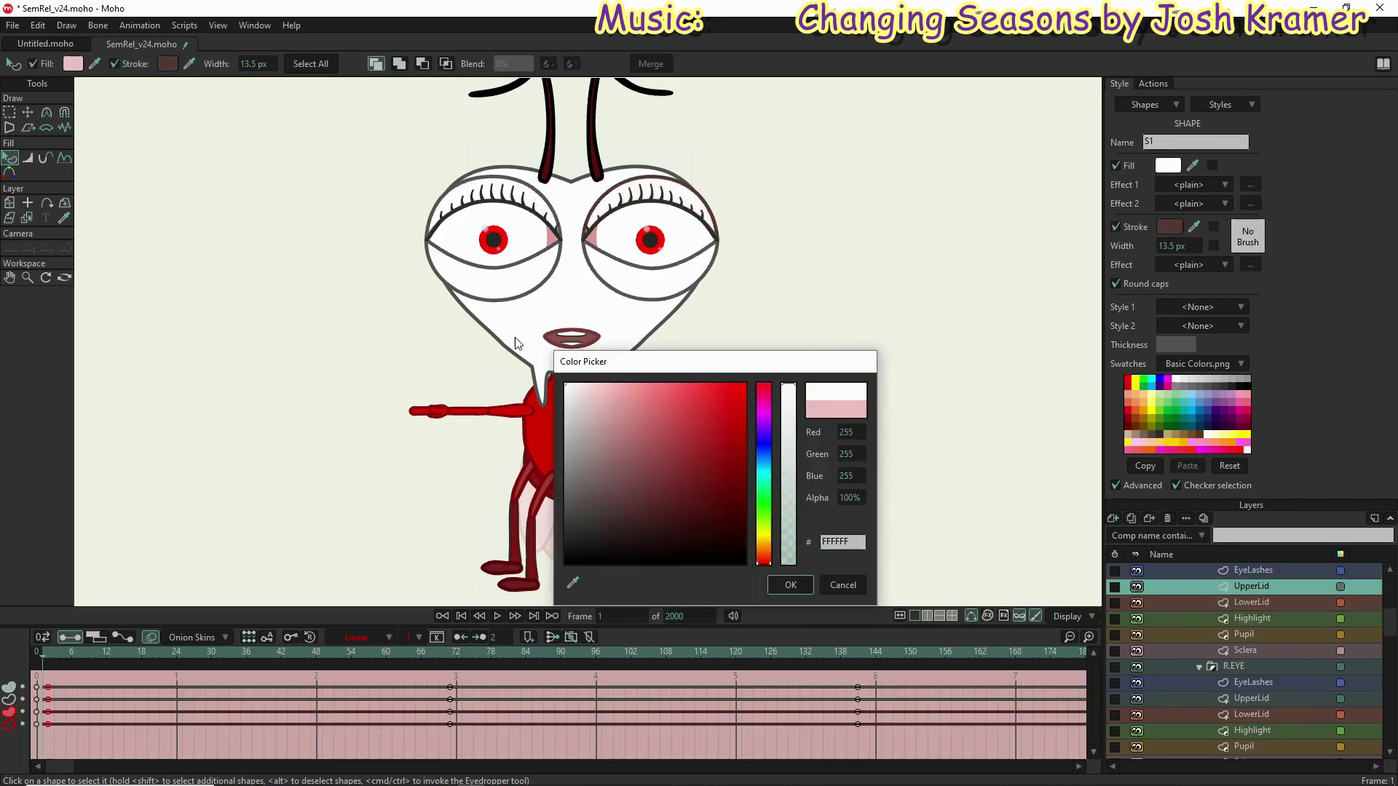
left_click(793, 580)
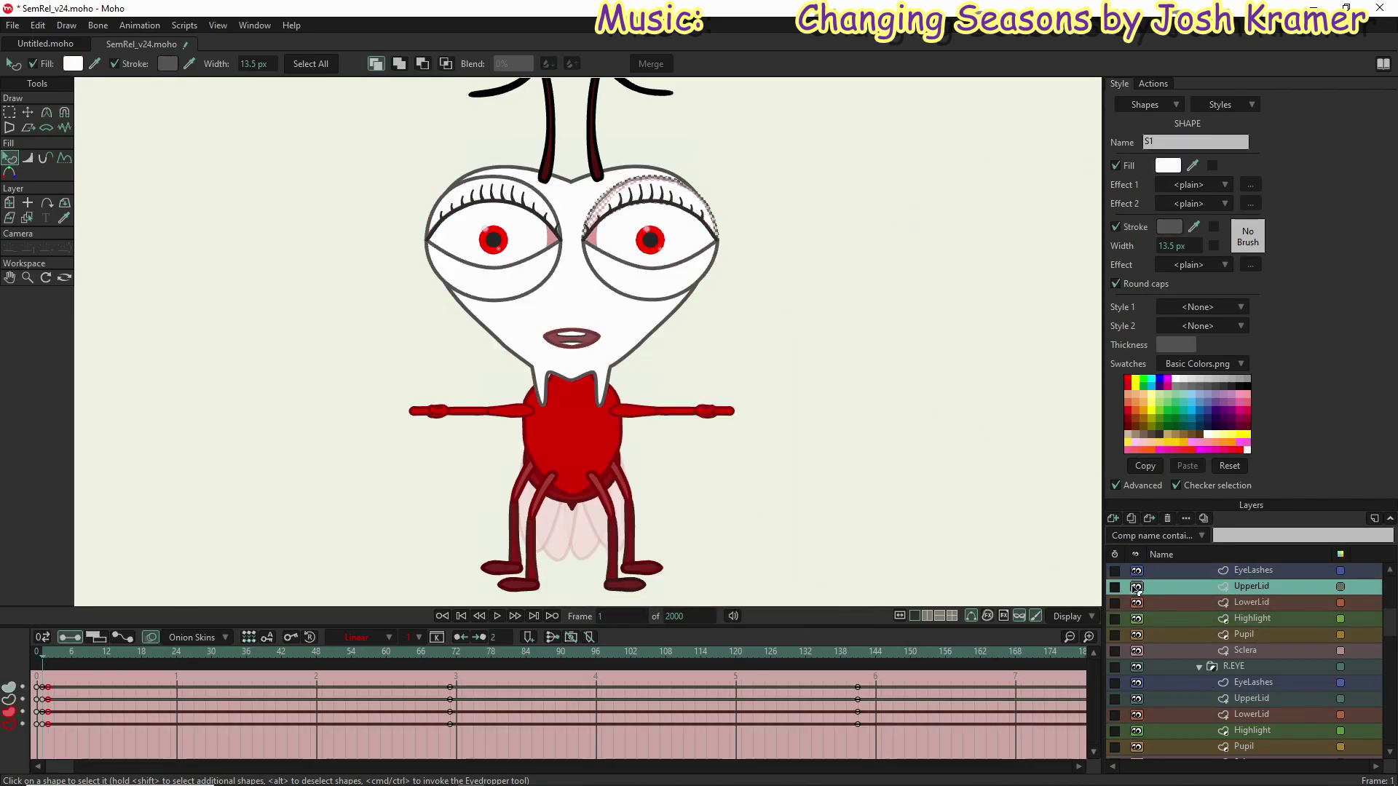
Step: Preview the recoloured face and return the SemRel rig to its Mainline action
key("ctrl+r")
left_click(1153, 83)
double_click(1140, 478)
scroll(1273, 663, "down", 4)
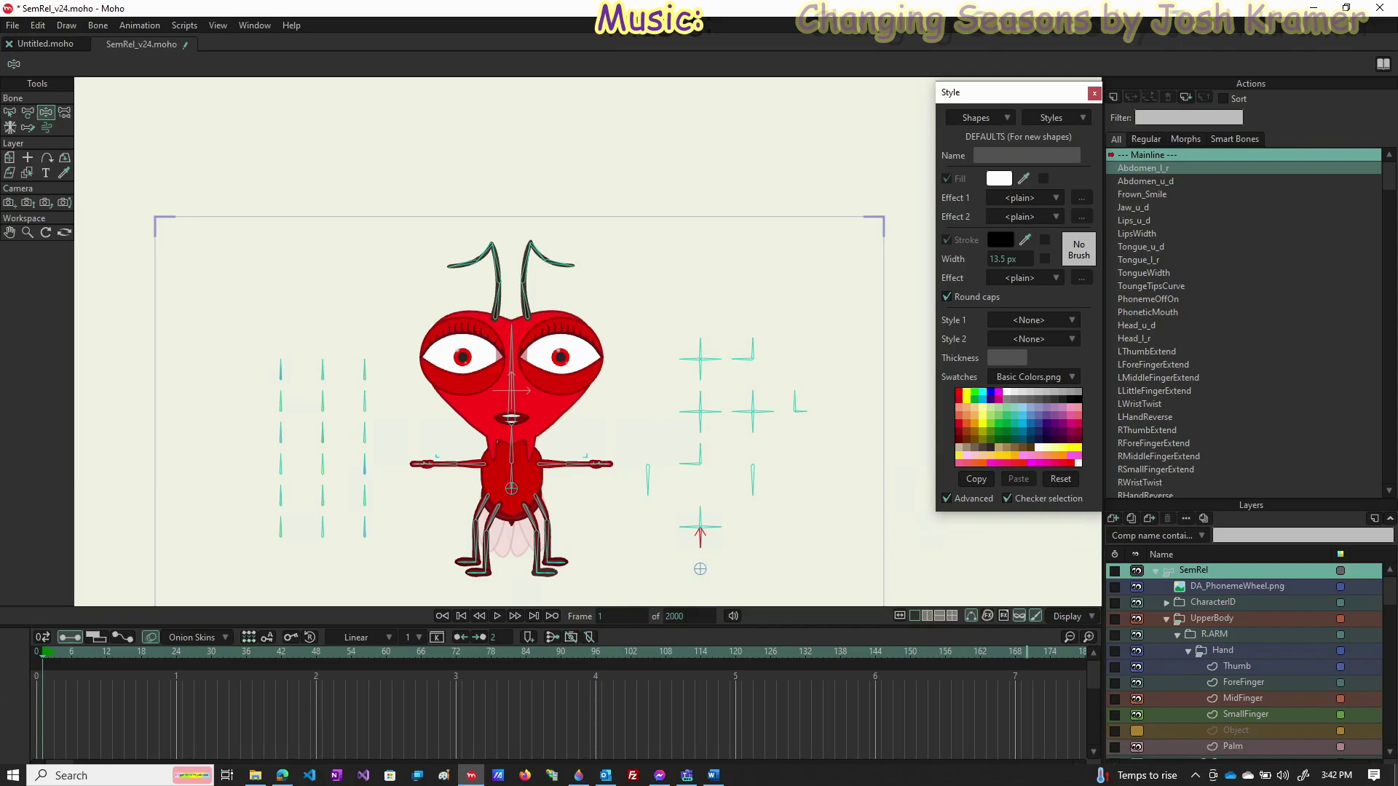
Step: Test the character levers by rotating several of them to reshape the head and antennae and turn the face neutral
left_click_drag(364, 368, 368, 393)
left_click(325, 434)
left_click_drag(321, 434, 222, 590)
left_click(279, 433)
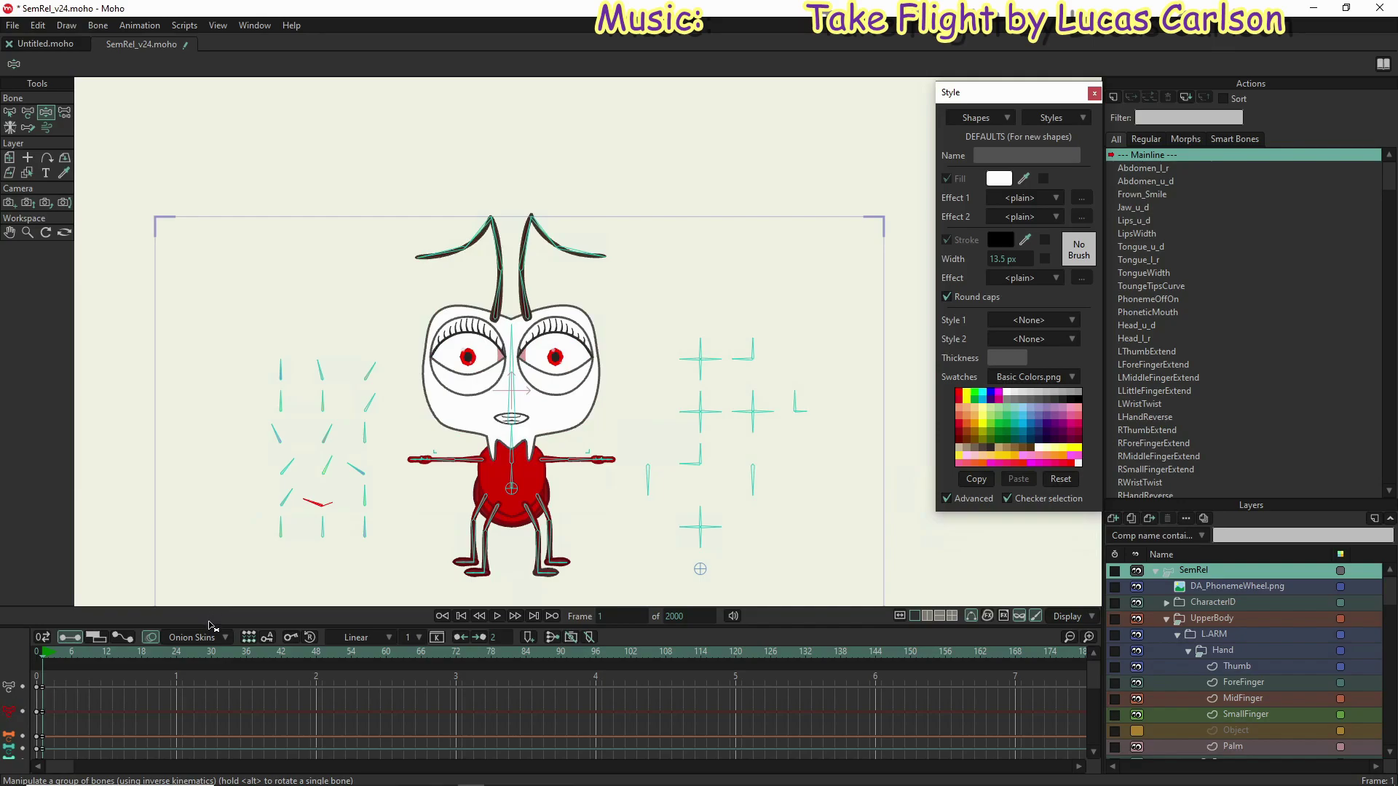
Step: Test the lower colour levers by rotating them until the ant's body, irises and eyes are white and grey
left_click(363, 496)
left_click_drag(313, 563, 312, 566)
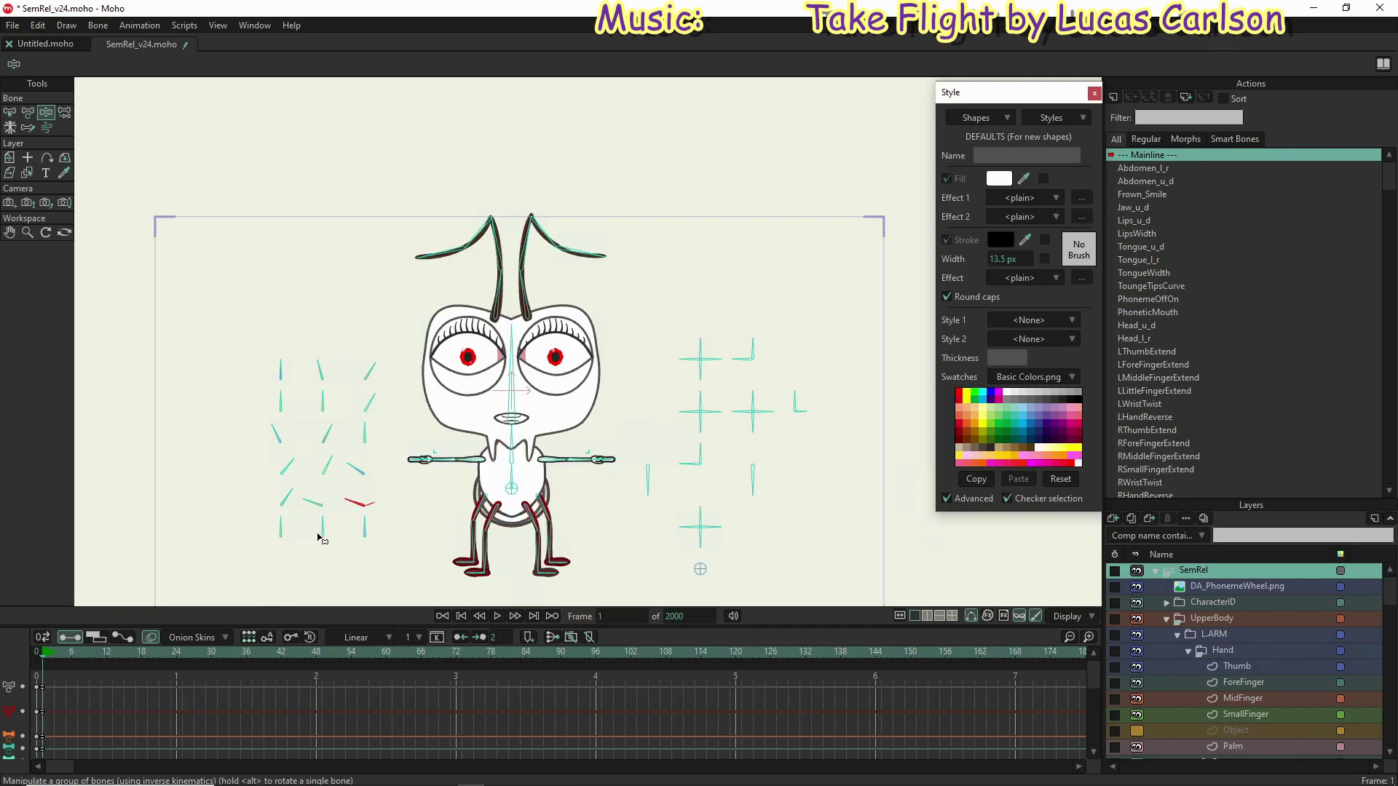
left_click_drag(362, 526, 321, 559)
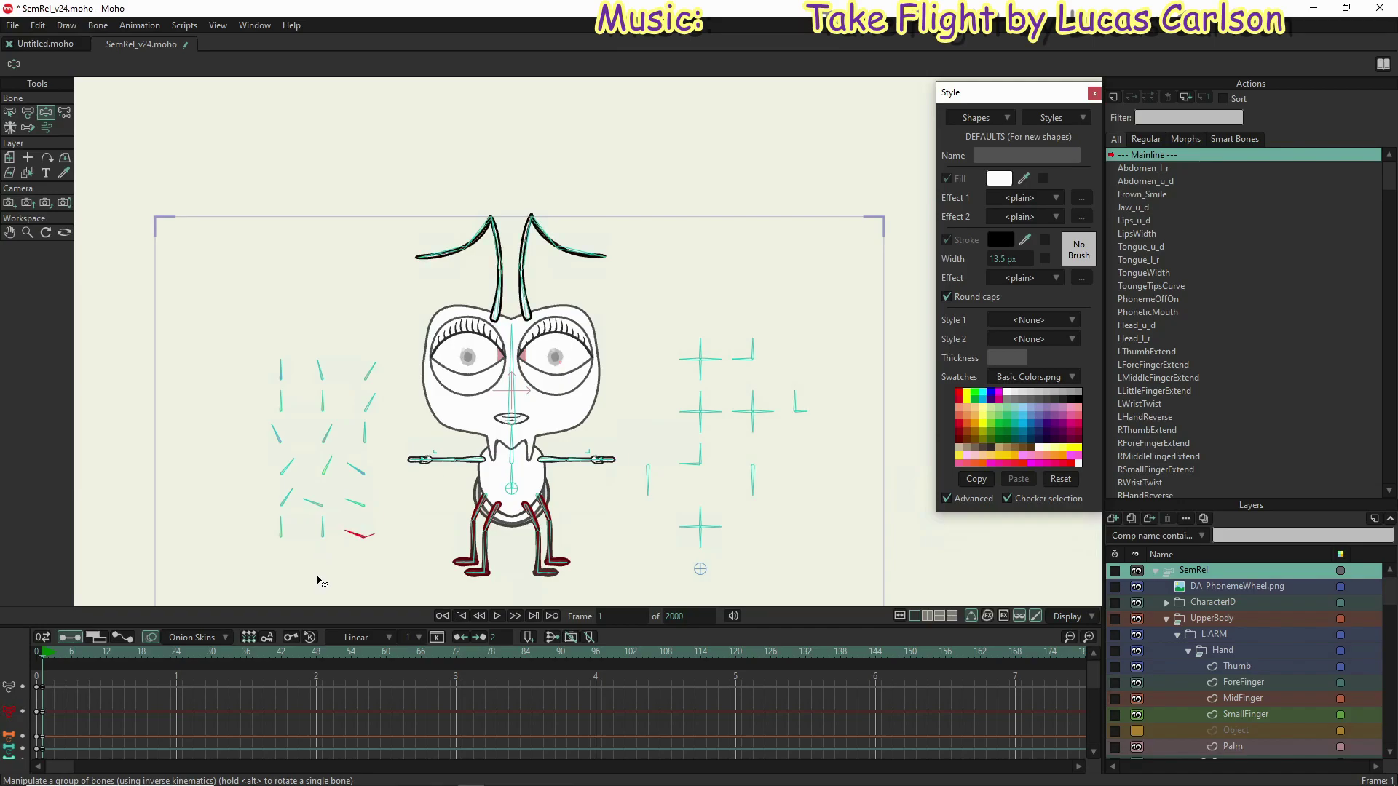
left_click(321, 530)
left_click_drag(290, 559, 246, 568)
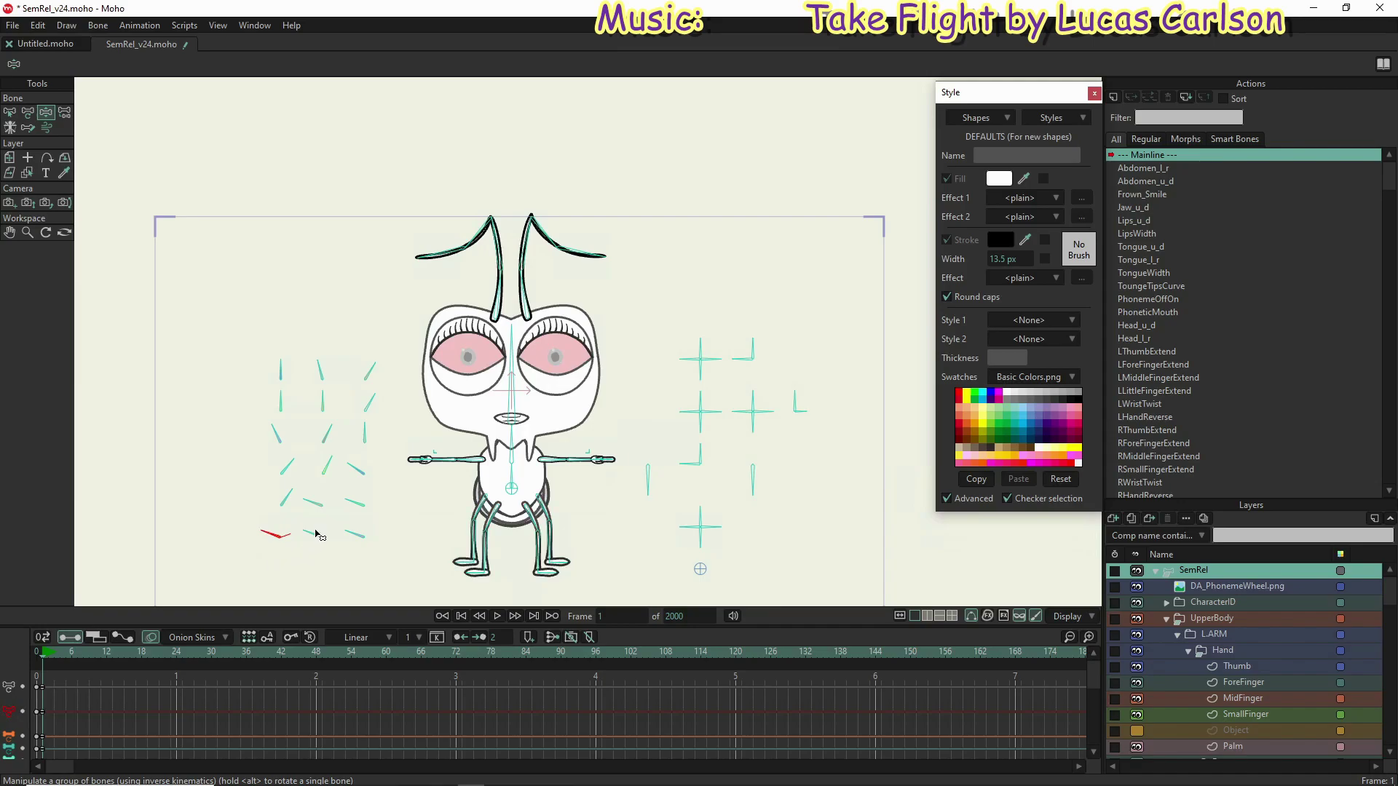
left_click_drag(318, 535, 297, 556)
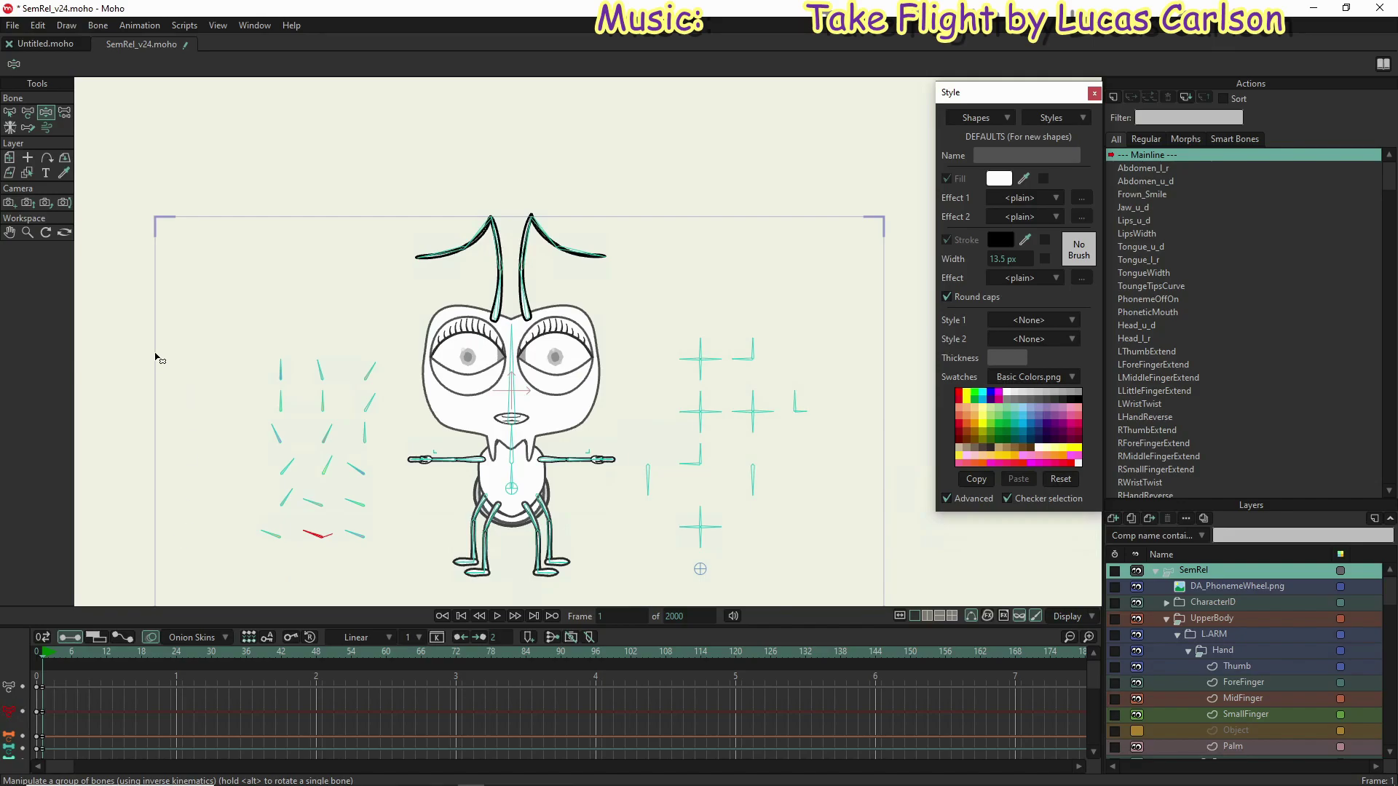
left_click(584, 655)
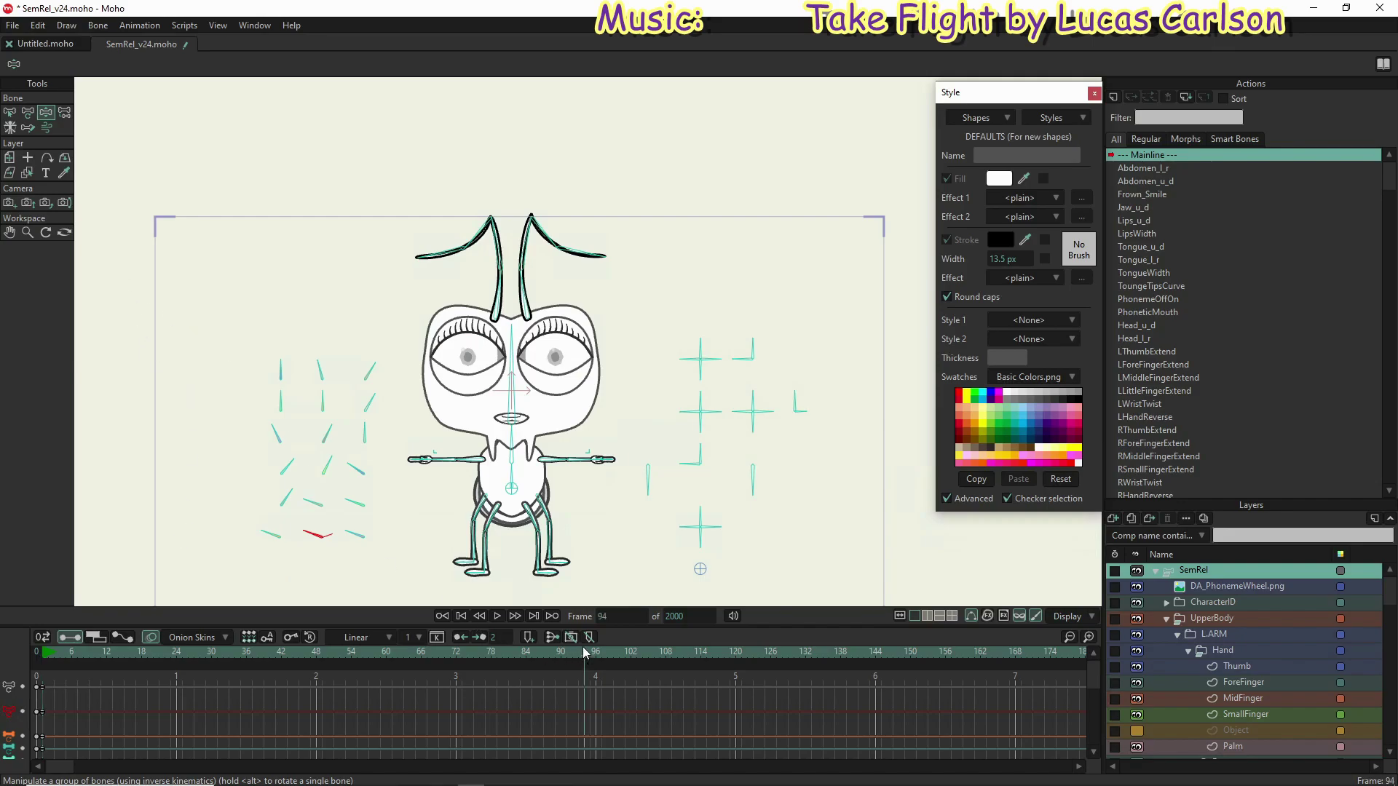
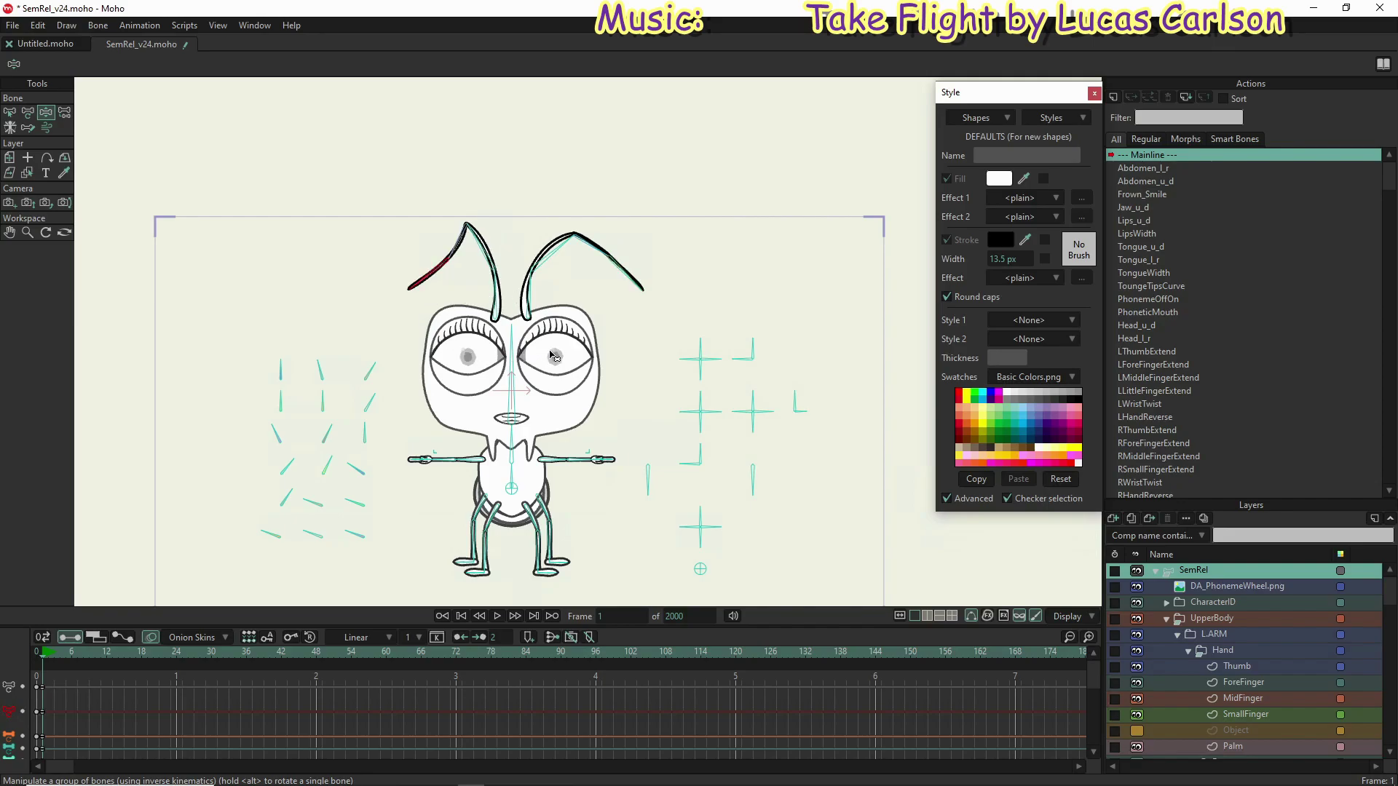
Step: Bend the ant's arm at the elbow and test the LWristTwist control on its hand
scroll(595, 500, "up", 5)
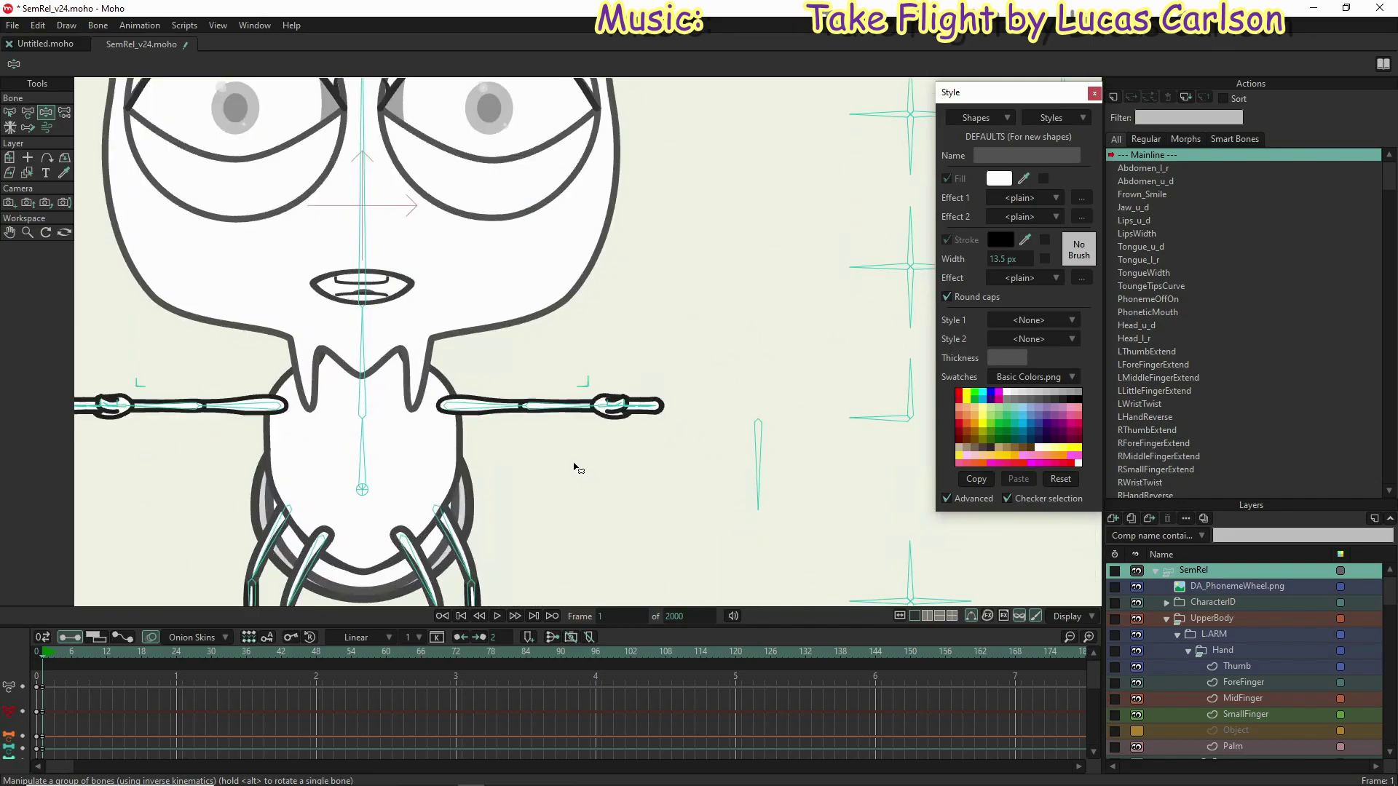
left_click_drag(542, 385, 504, 396)
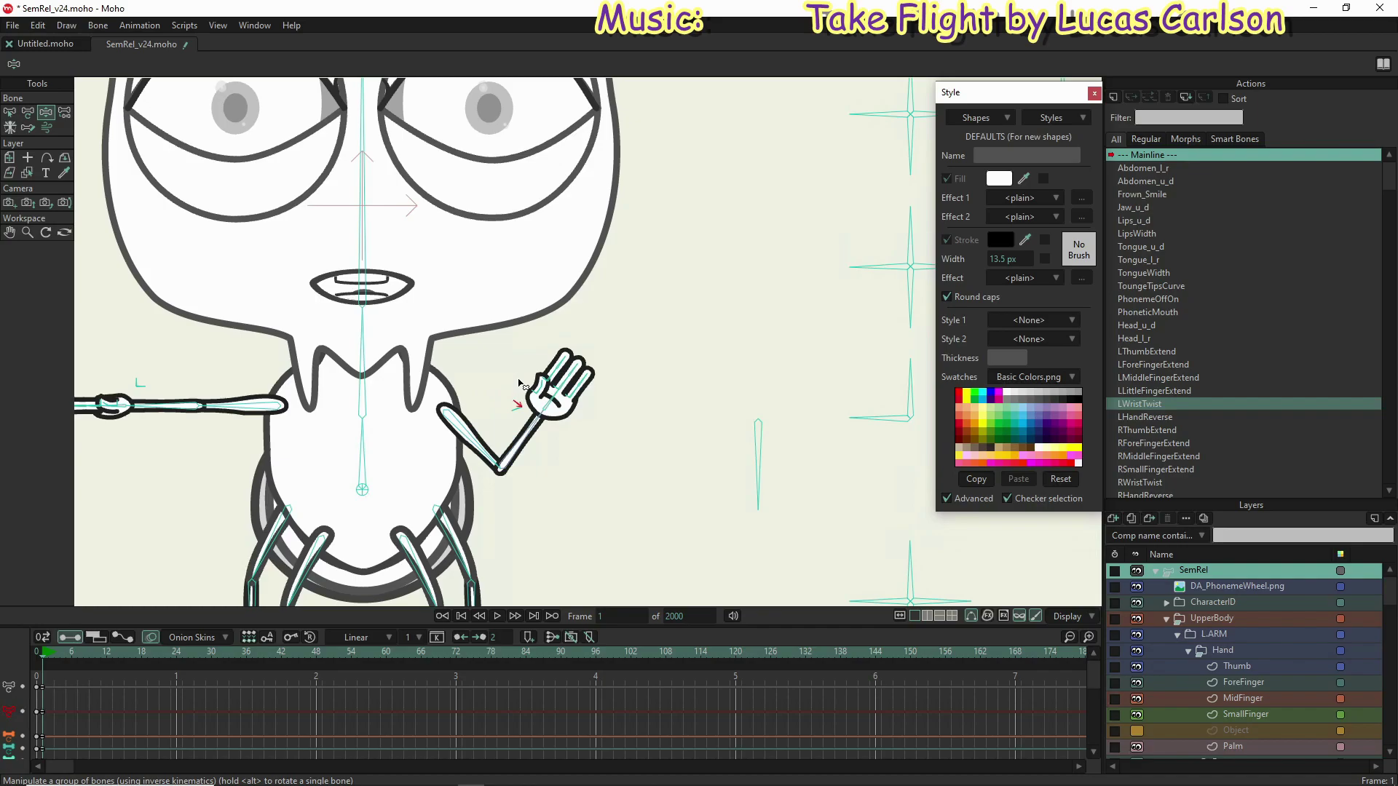
left_click(517, 393)
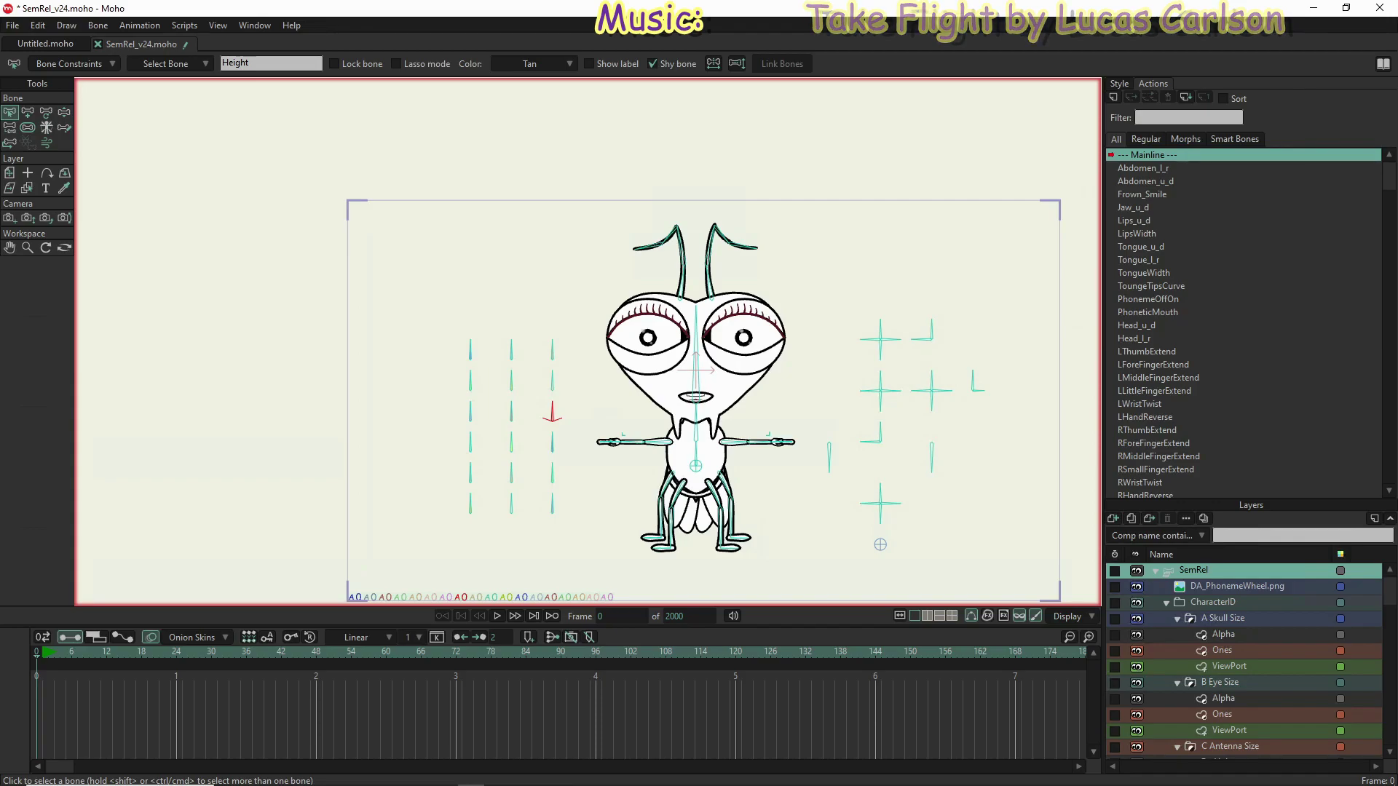
Step: Compare the puppet's colours at frames 0 and 1, and under the Transform Bone and Manipulate Bones tools at frame 0
left_click(43, 653)
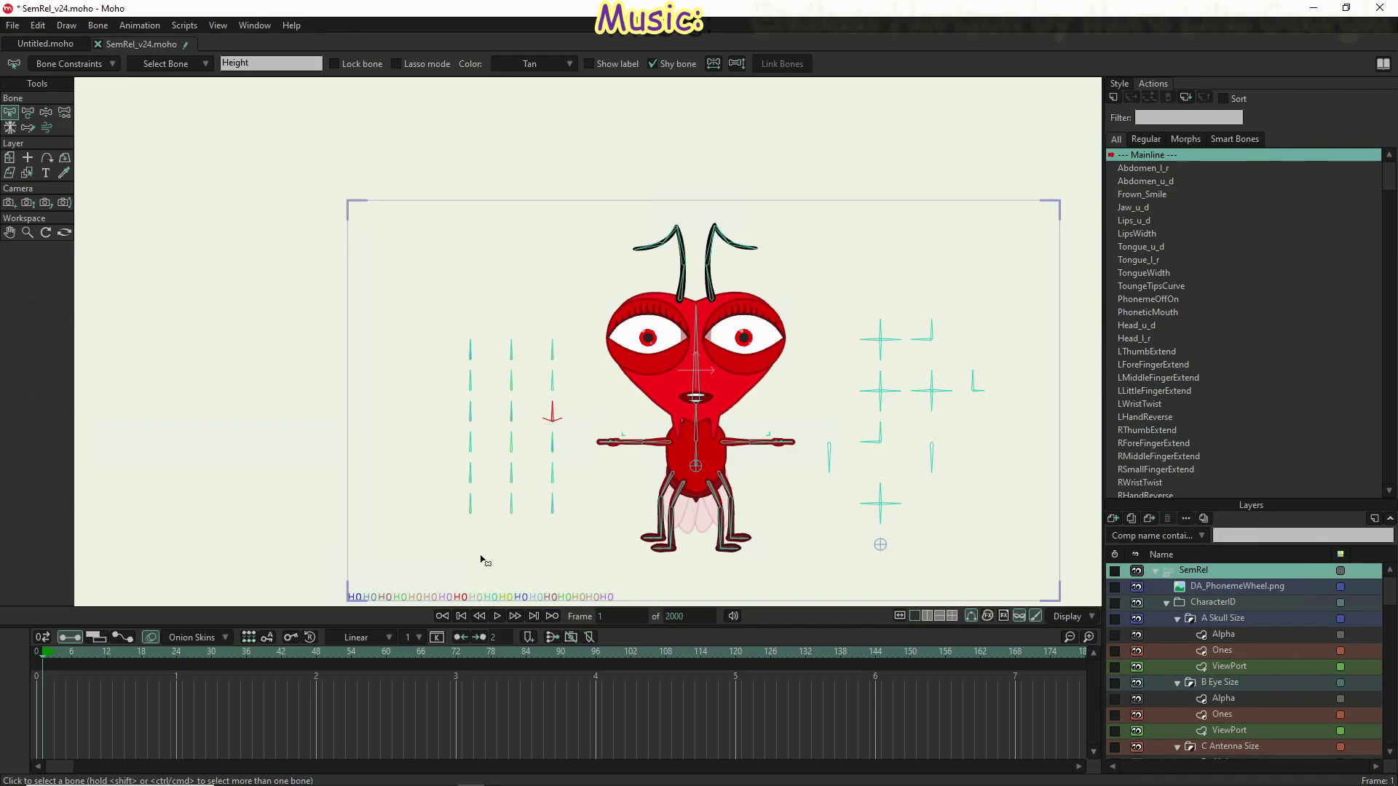
left_click(36, 656)
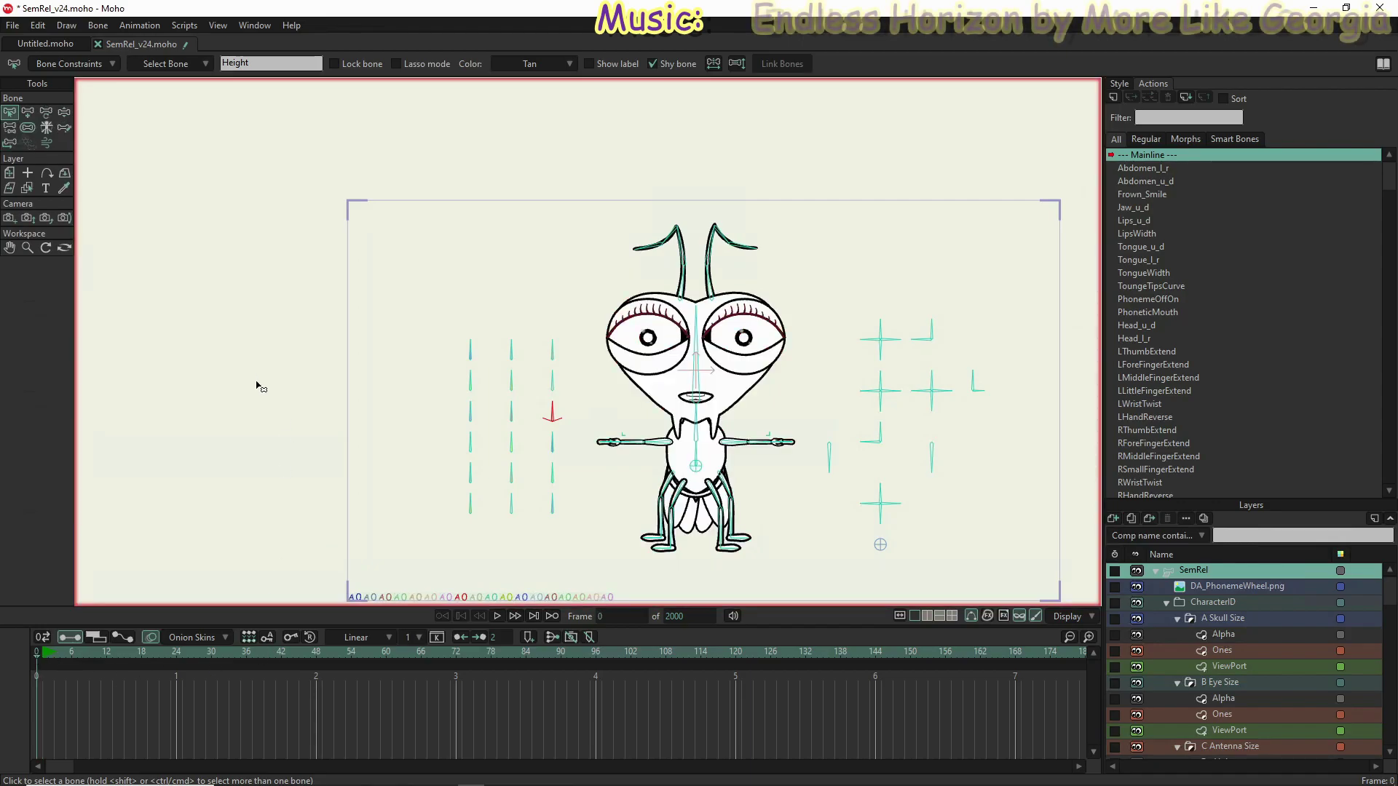
left_click(46, 112)
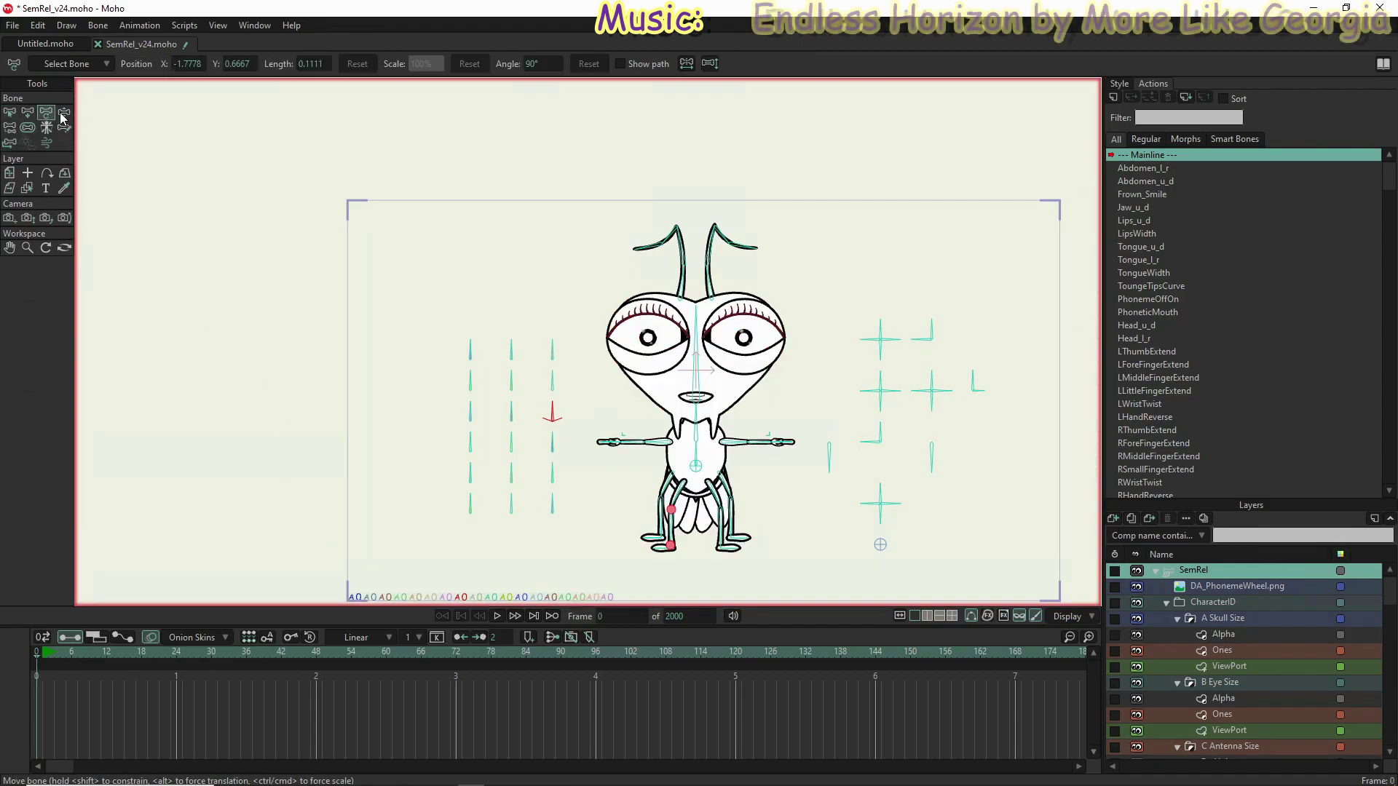
left_click(64, 112)
left_click(46, 113)
left_click(59, 113)
left_click(50, 113)
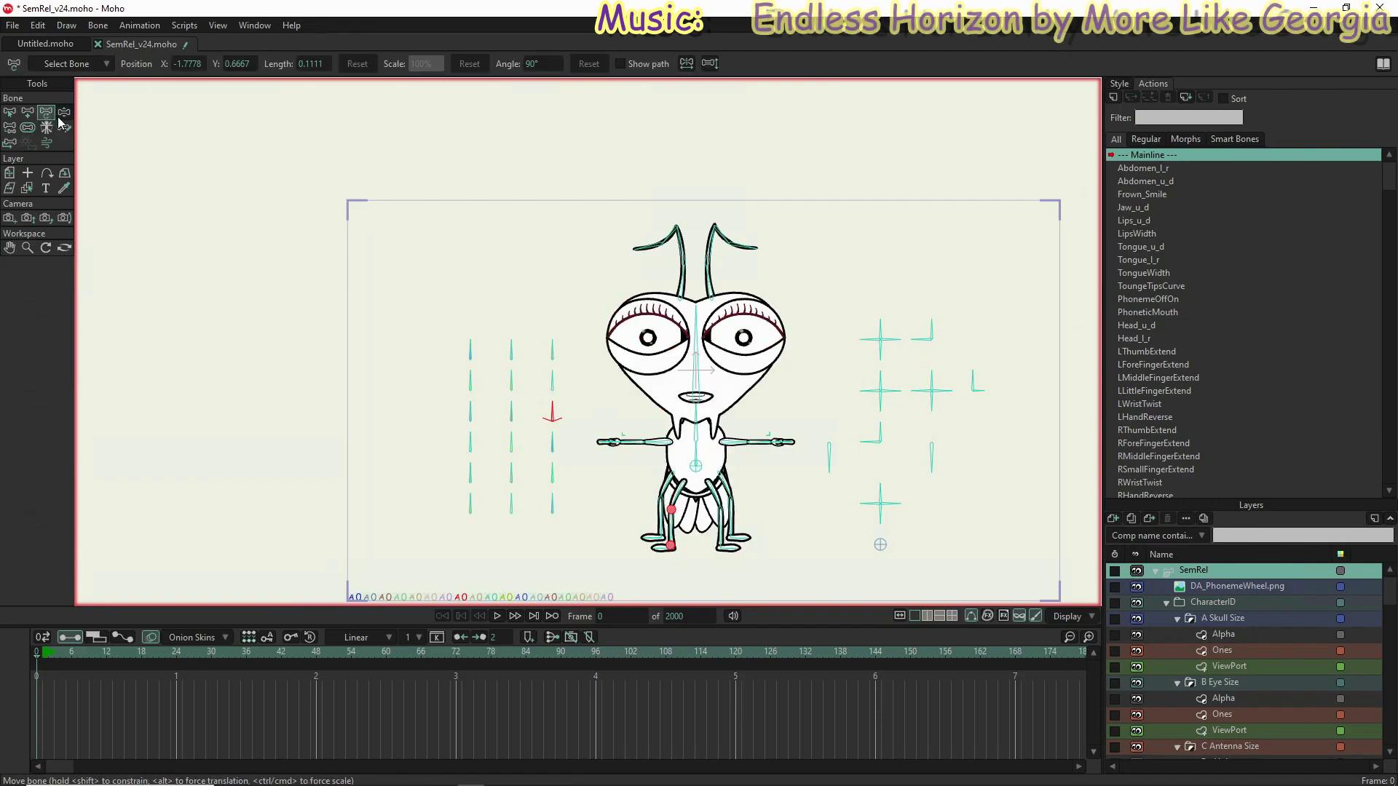
left_click(62, 115)
left_click(47, 114)
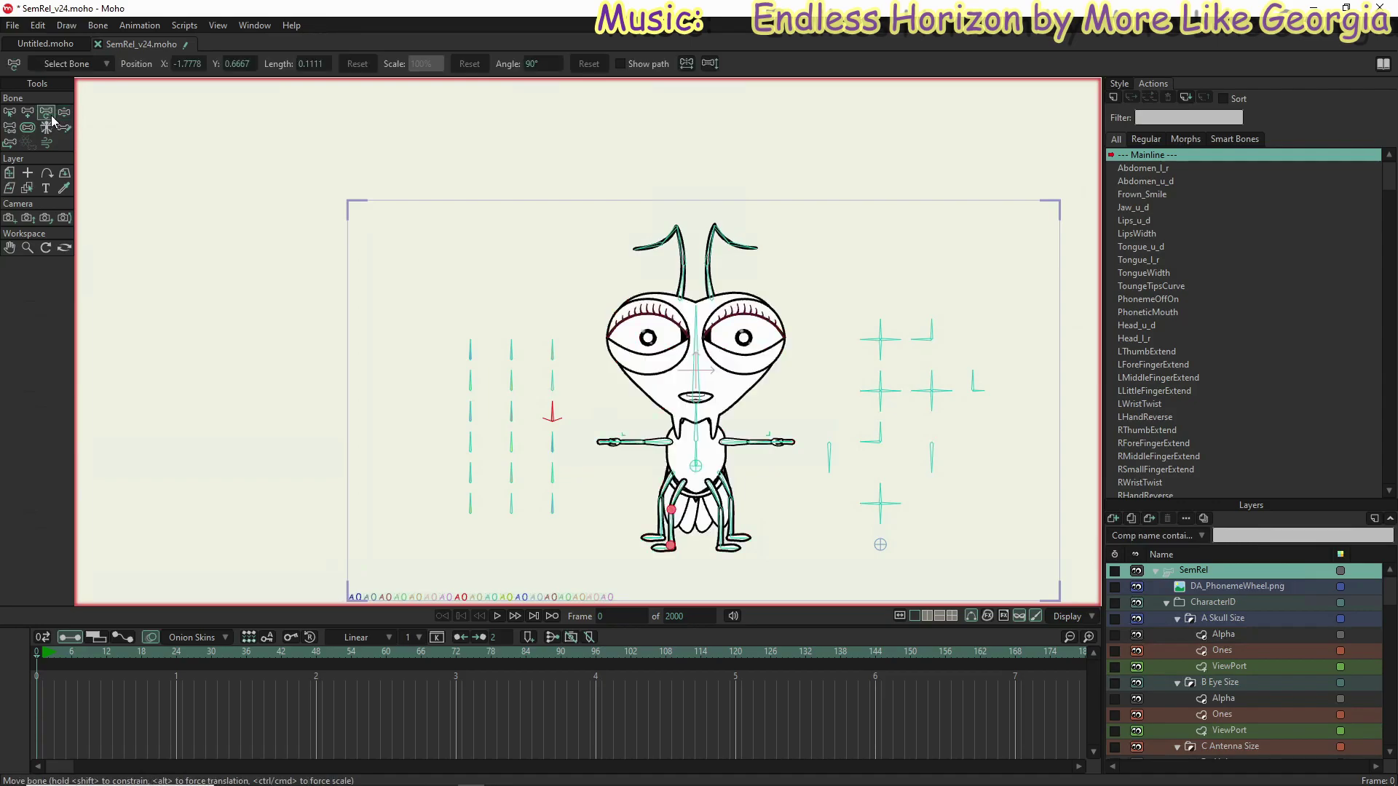
left_click(63, 114)
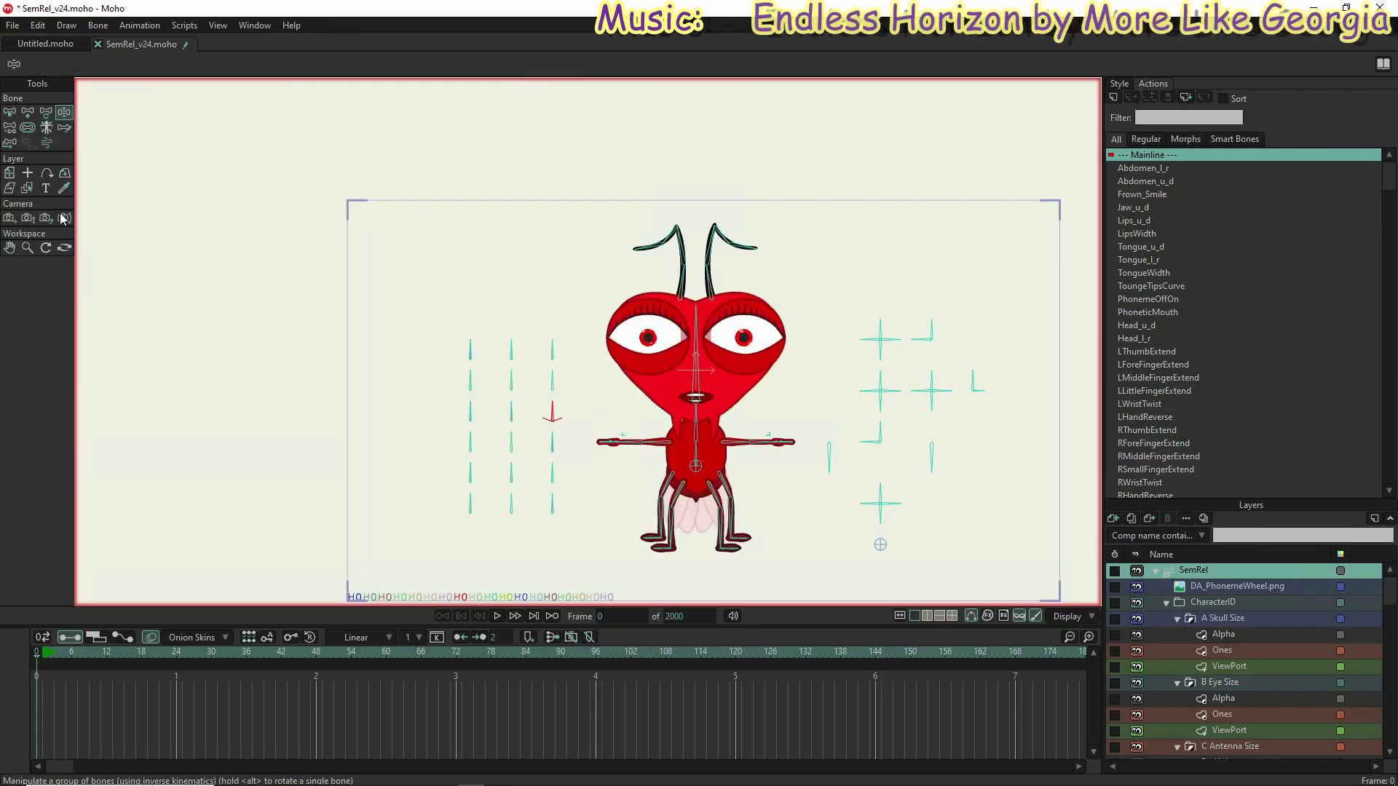
Step: At frame 1, rotate the character levers to widen the head, spread the antennae and recolour the head dark red and the body pinkish red
left_click(47, 655)
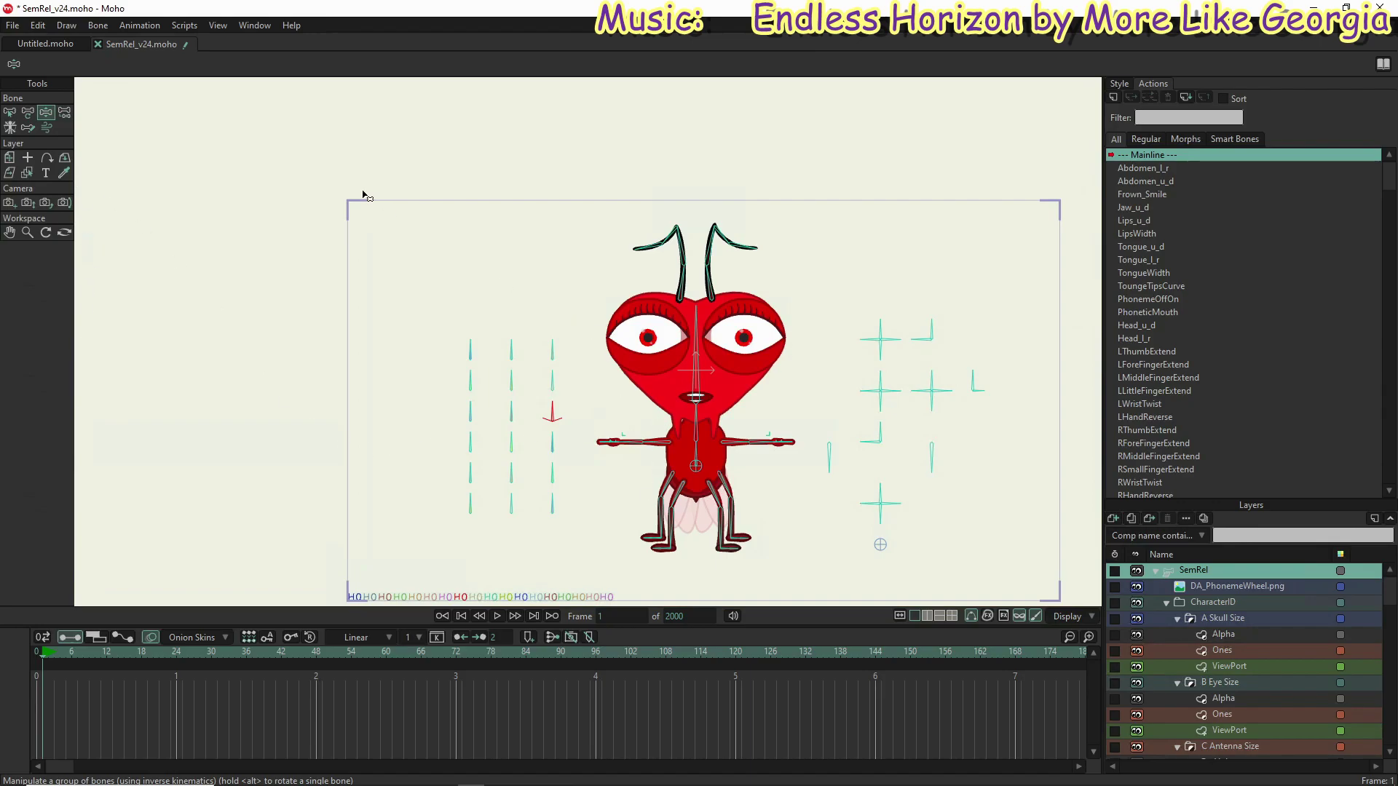
left_click(471, 348)
left_click_drag(474, 348, 474, 491)
left_click(512, 383)
left_click(471, 445)
left_click(550, 474)
left_click(555, 441)
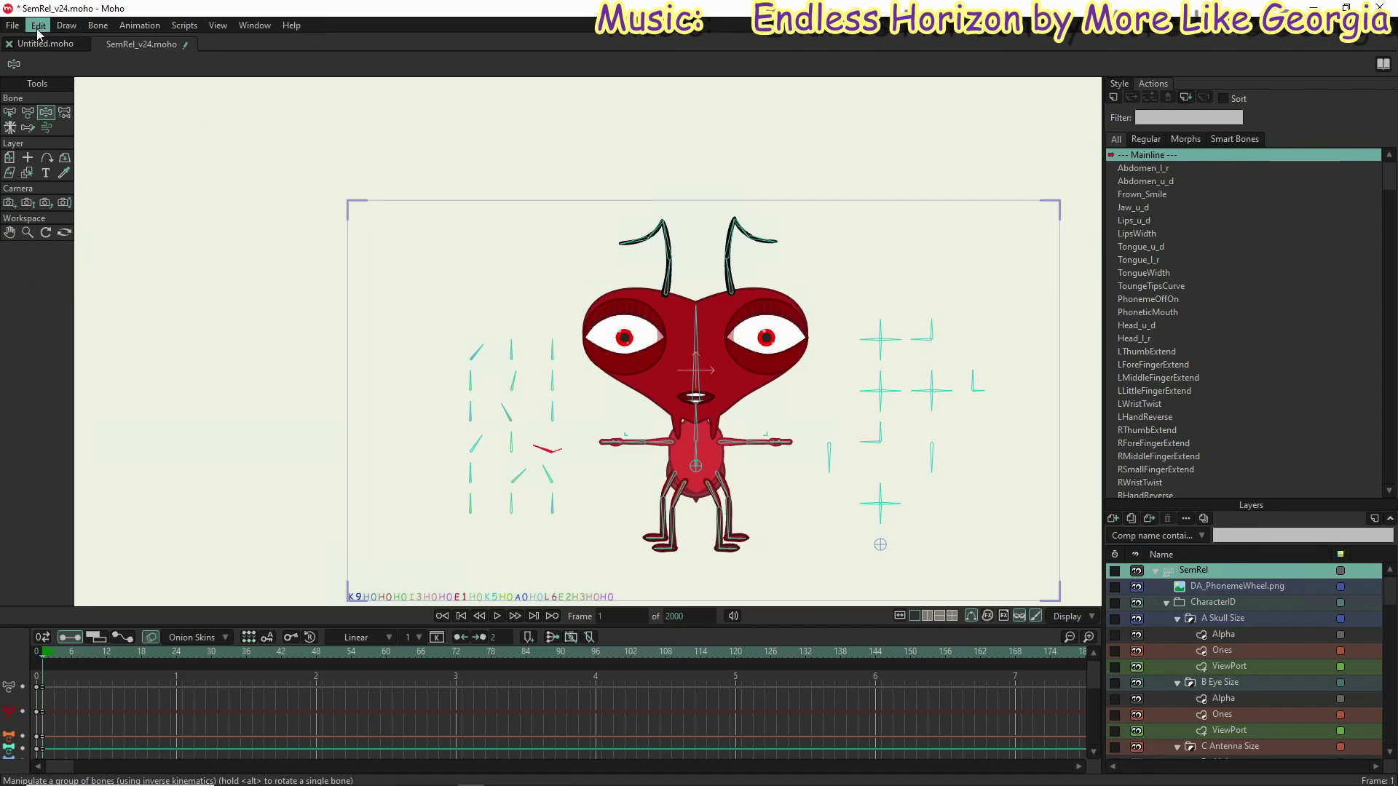
Step: Hide the shy bones, and duplicate the SemRel layer with both copies collapsed
left_click(98, 25)
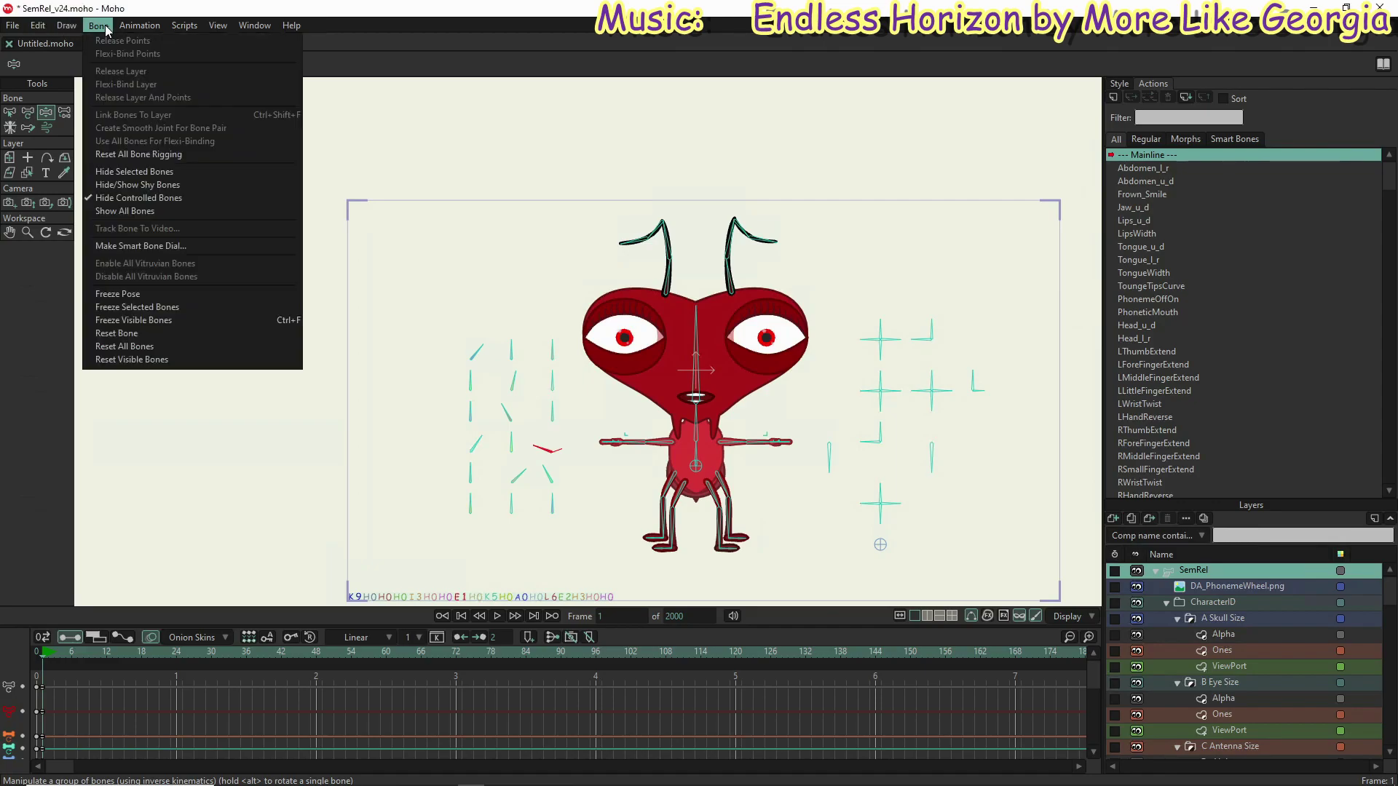
left_click(189, 182)
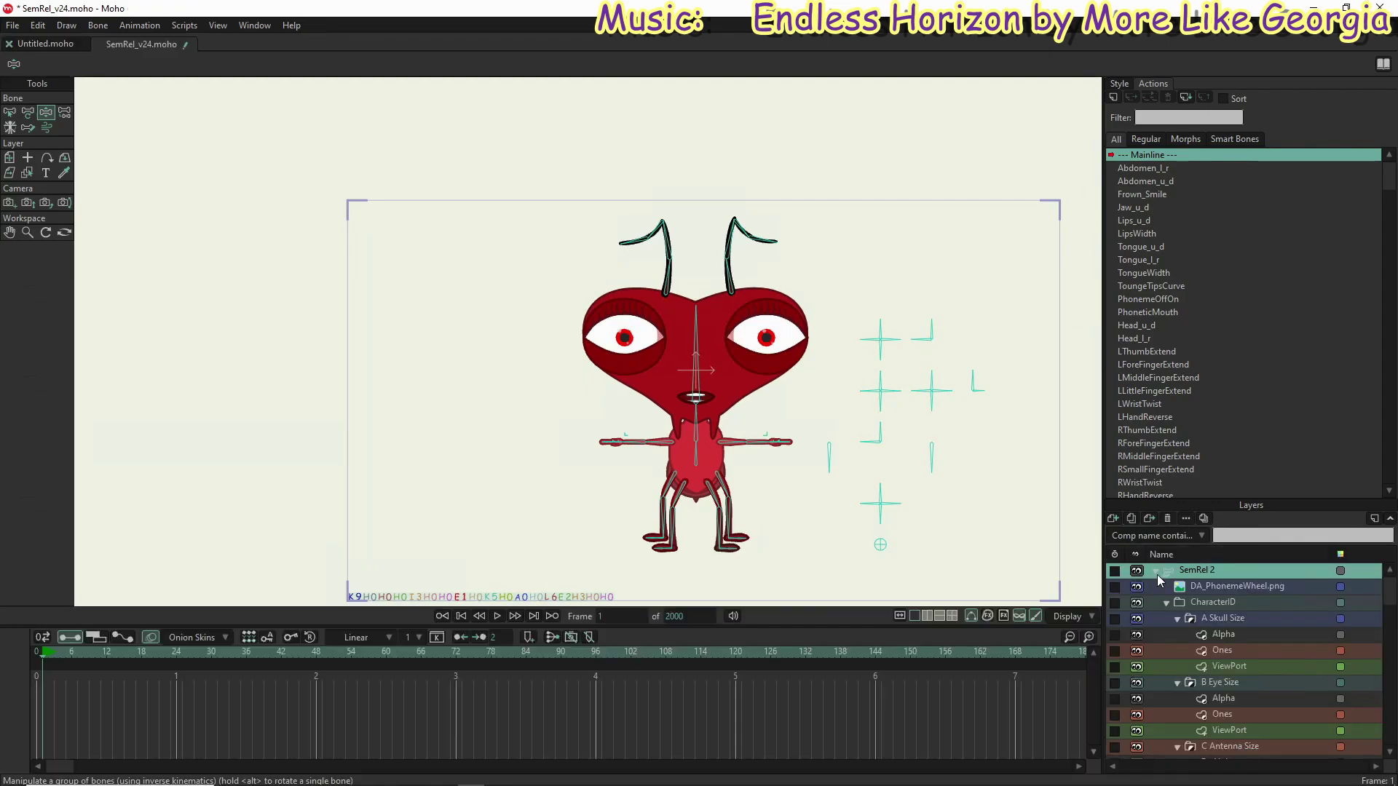
left_click(1156, 572)
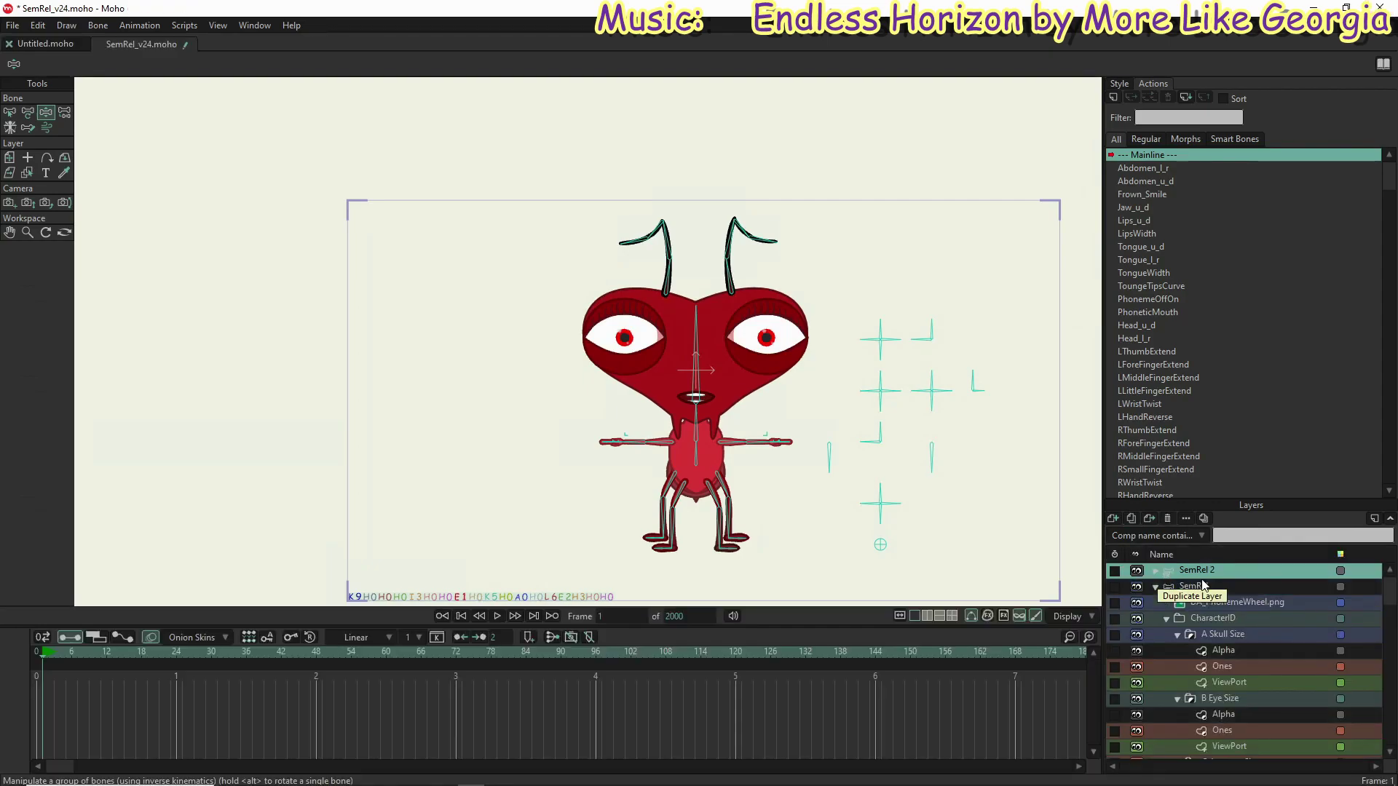
left_click(1155, 587)
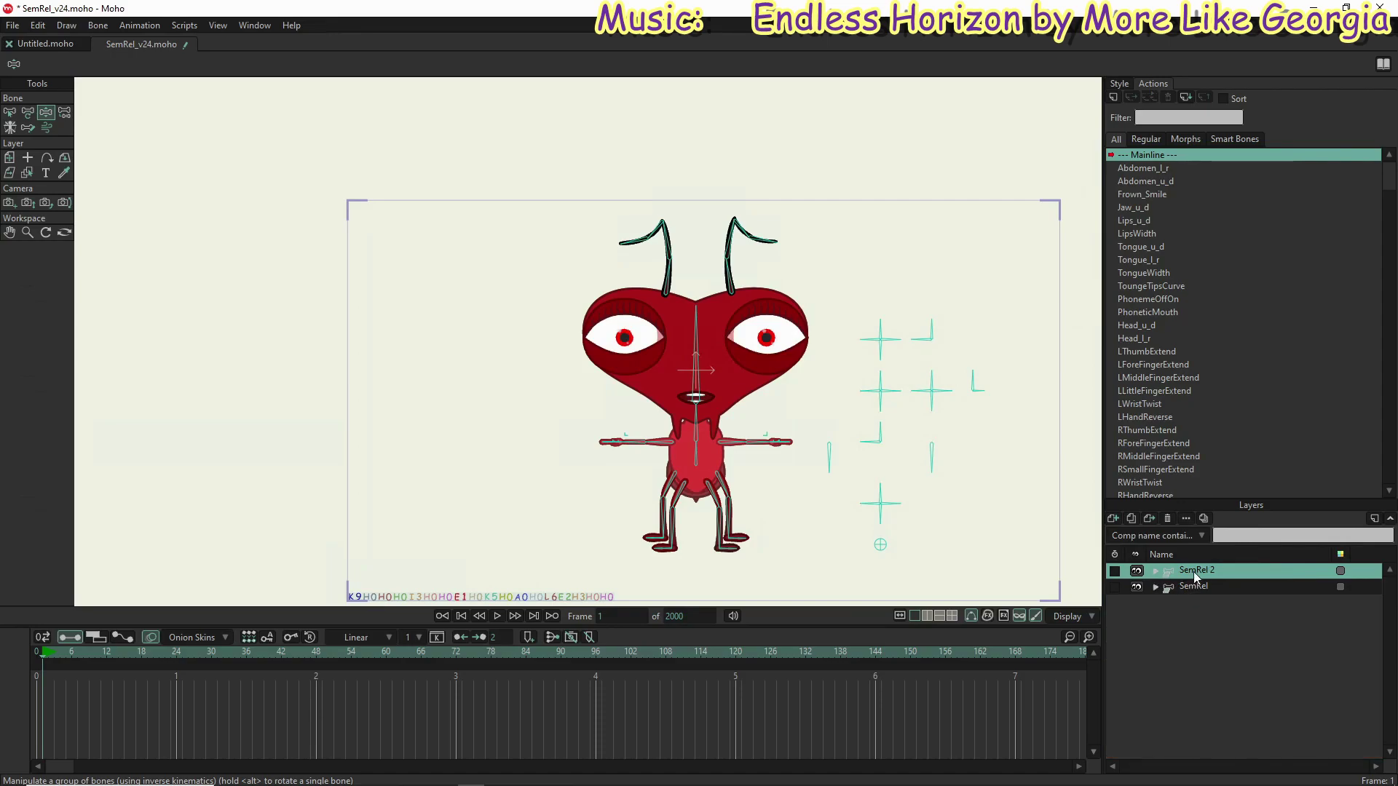
Step: Move the duplicated ant layer to the left of the original and return to manipulating its bones
left_click(9, 158)
left_click_drag(855, 513, 584, 522)
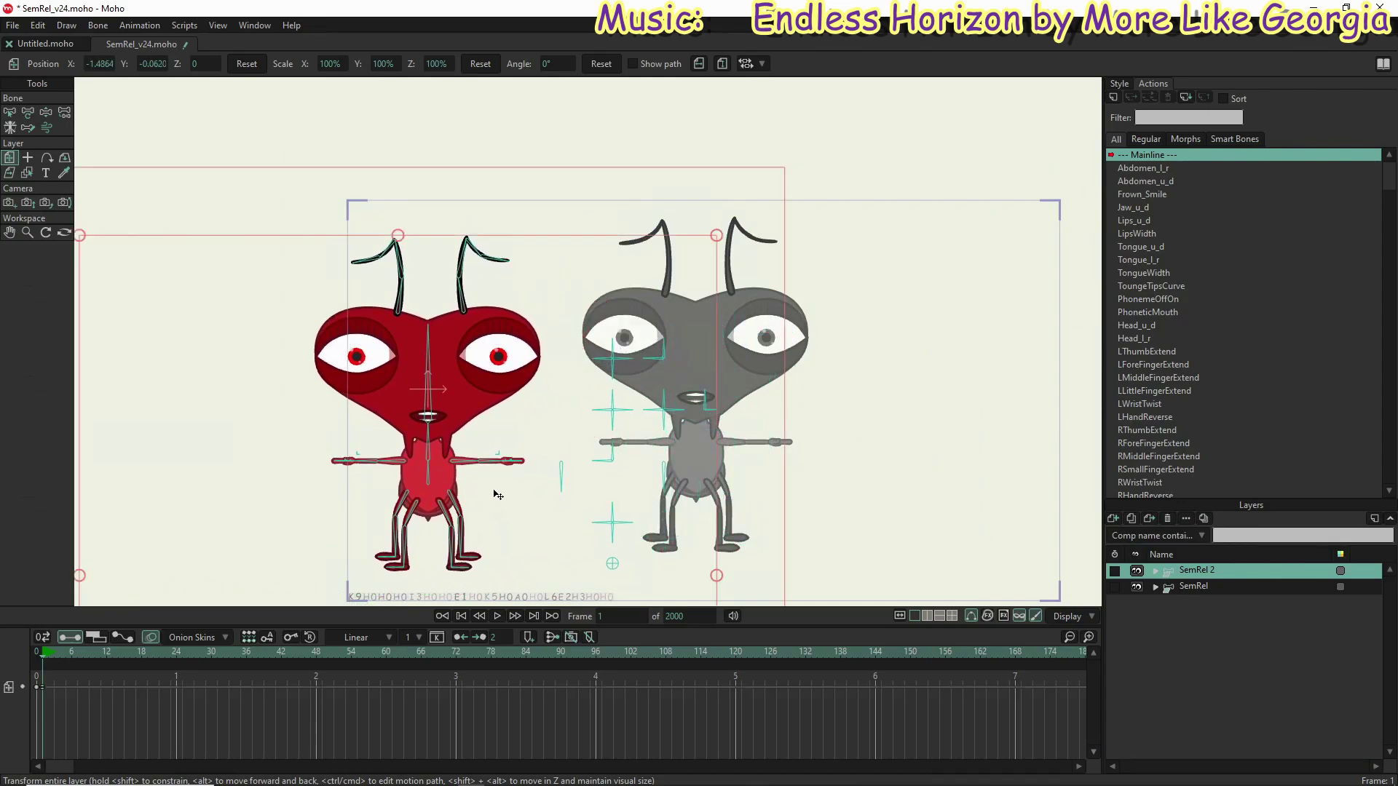
left_click(46, 112)
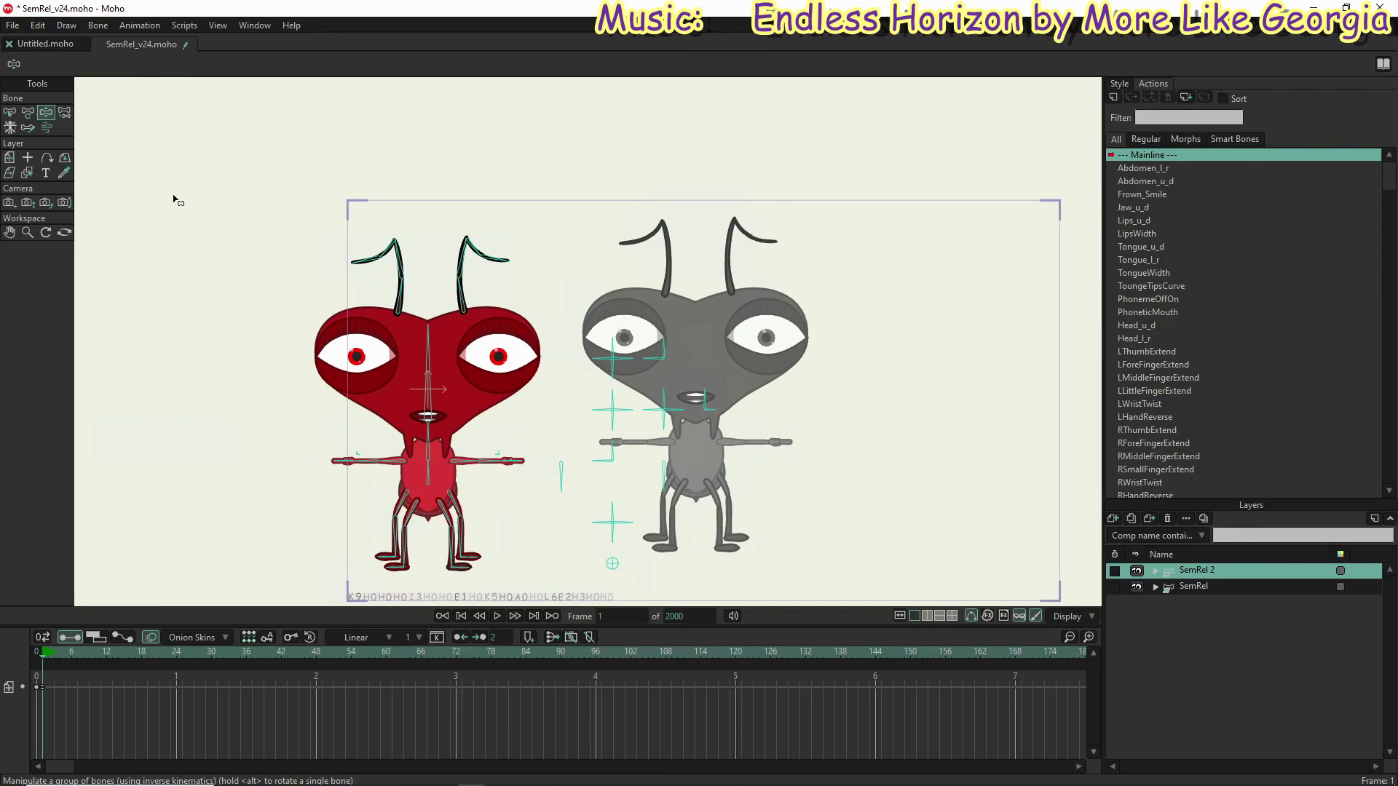
Step: Show the shy bones and rotate the duplicated ant's levers to give it bigger pinkish eyes with lashes, a wider bright red head and dark body
left_click(99, 26)
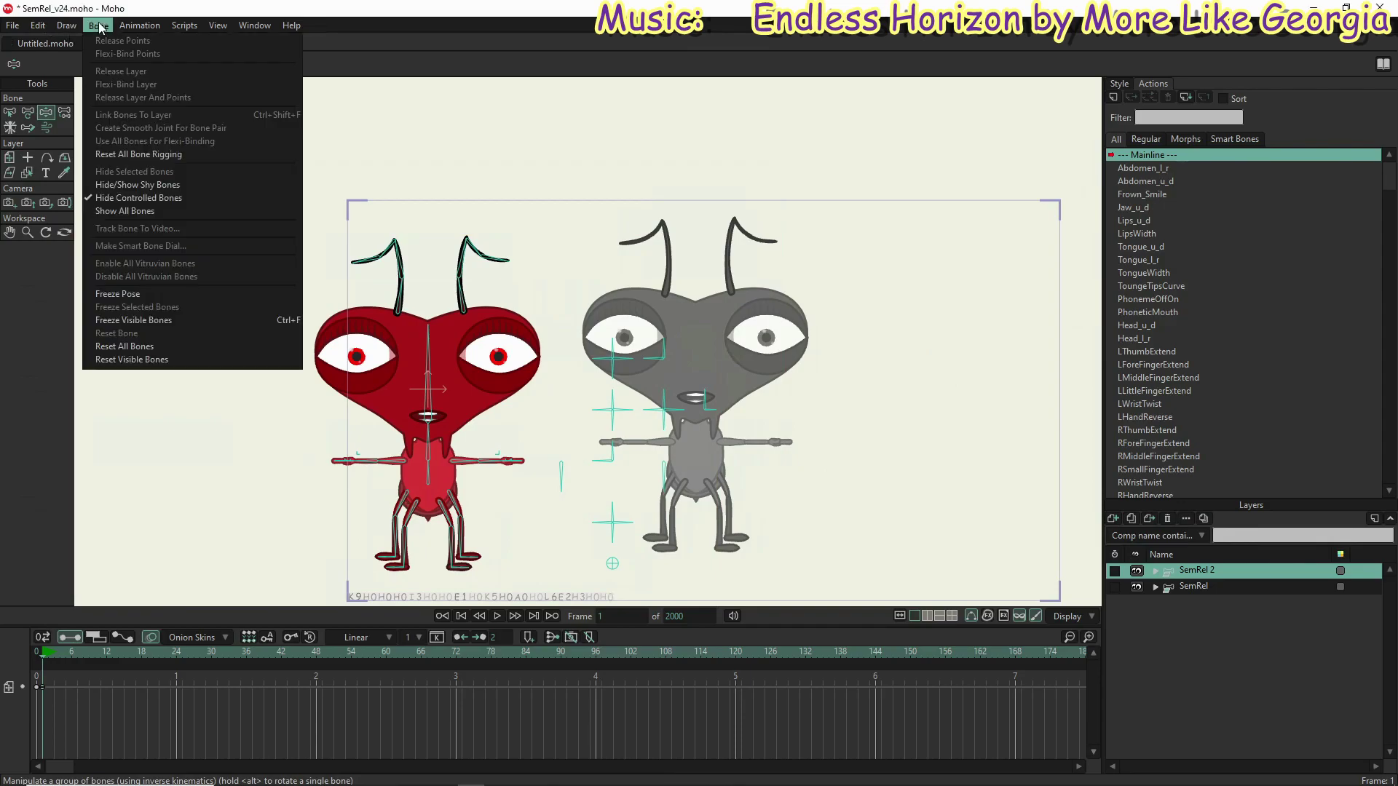
left_click(123, 185)
left_click_drag(246, 333, 446, 346)
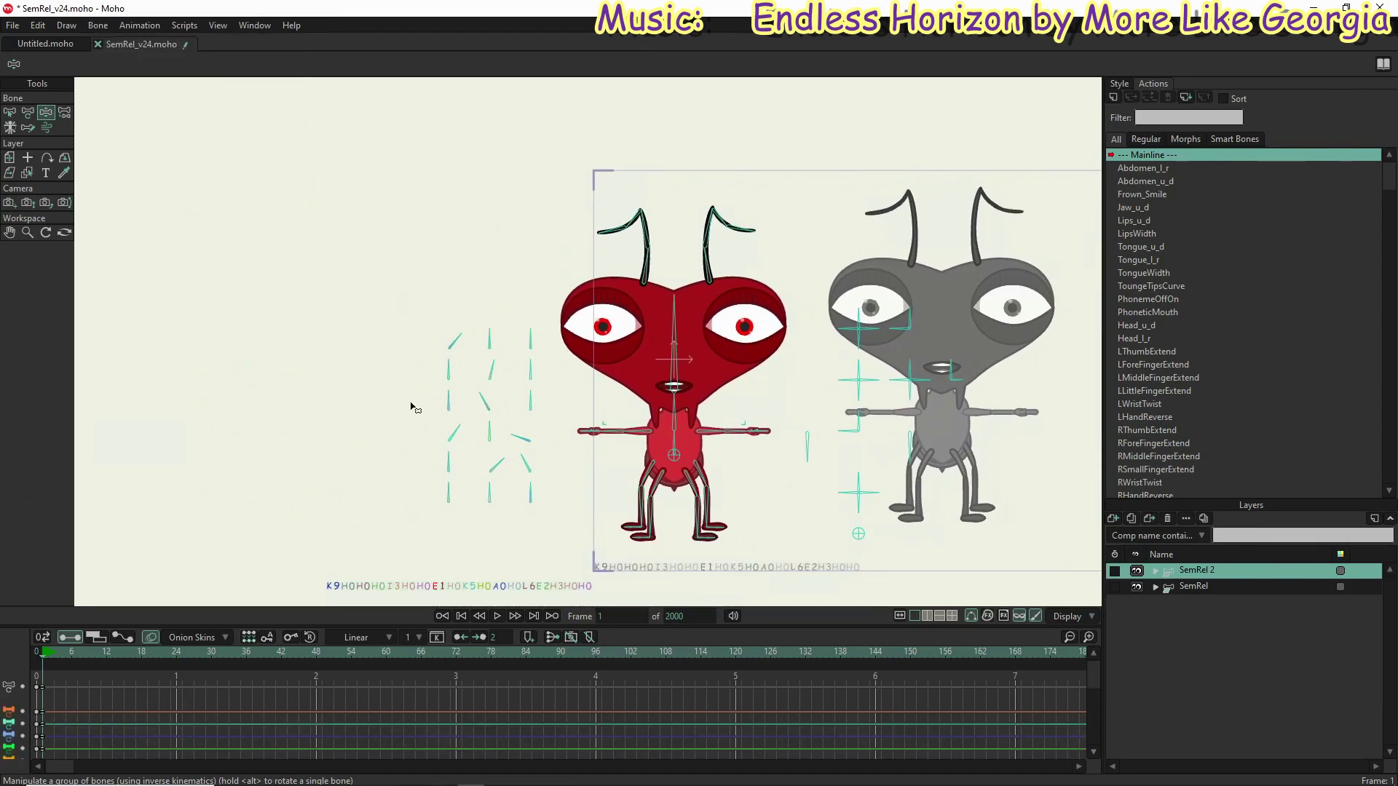
left_click_drag(451, 457, 561, 498)
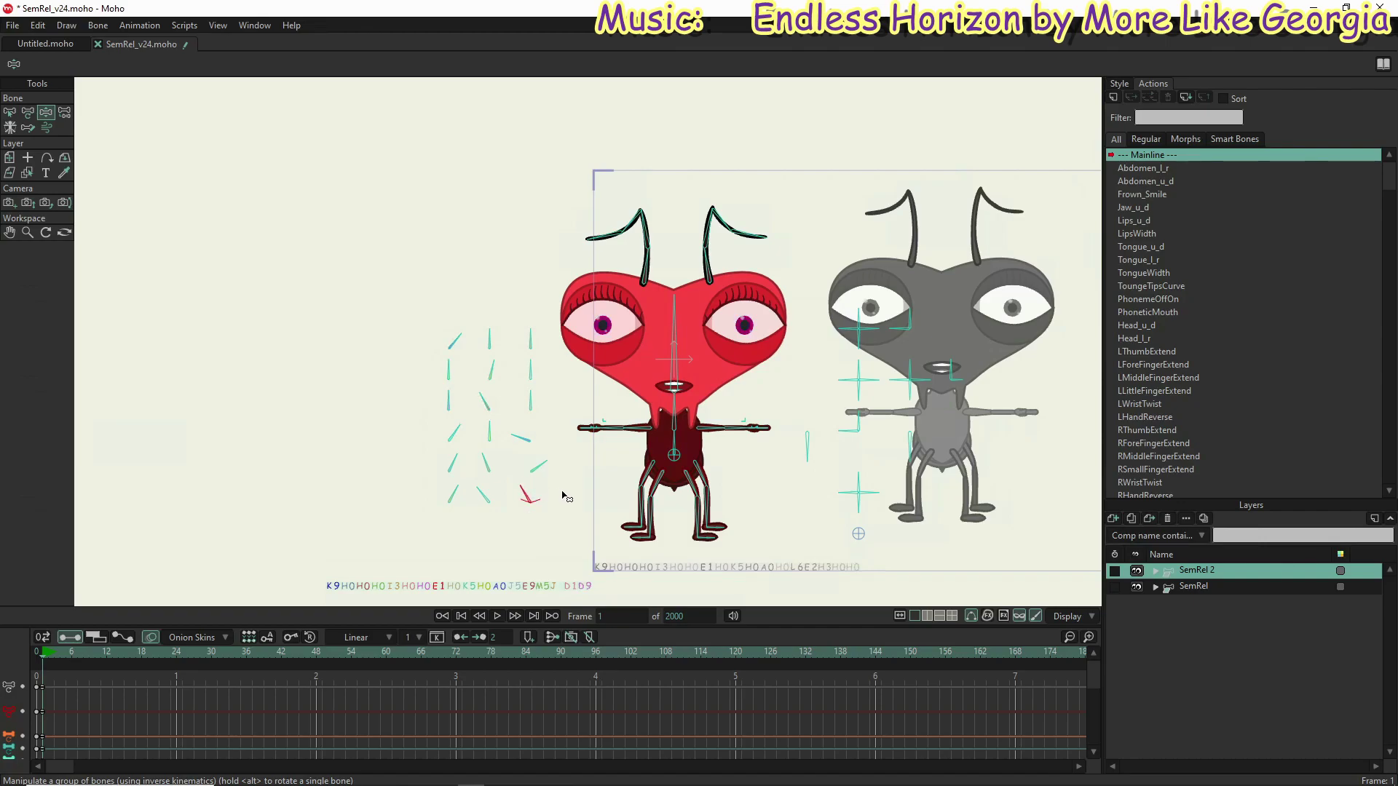
left_click_drag(491, 337, 452, 400)
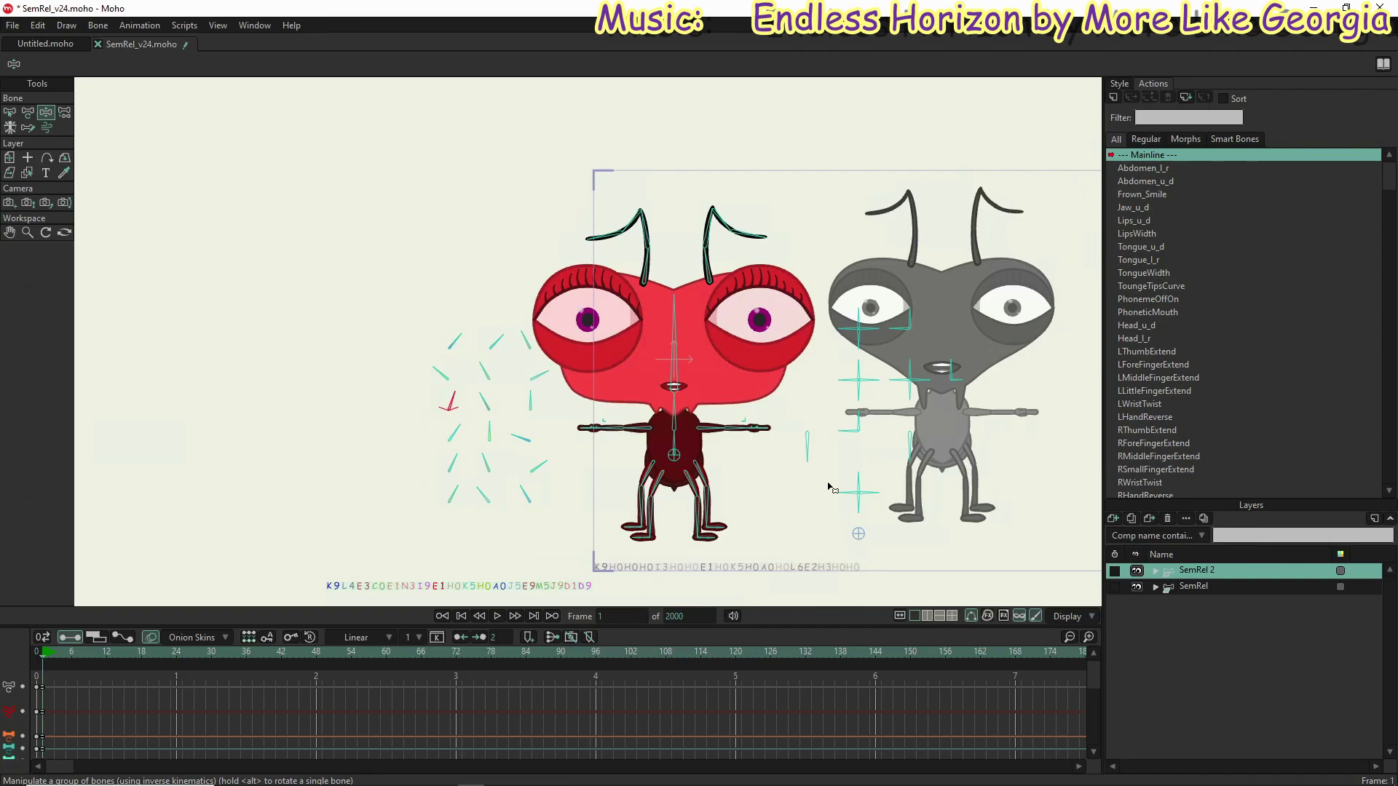
Step: Compare the original SemRel rig with the duplicate, and hide the shy bones of SemRel 2
left_click(1195, 590)
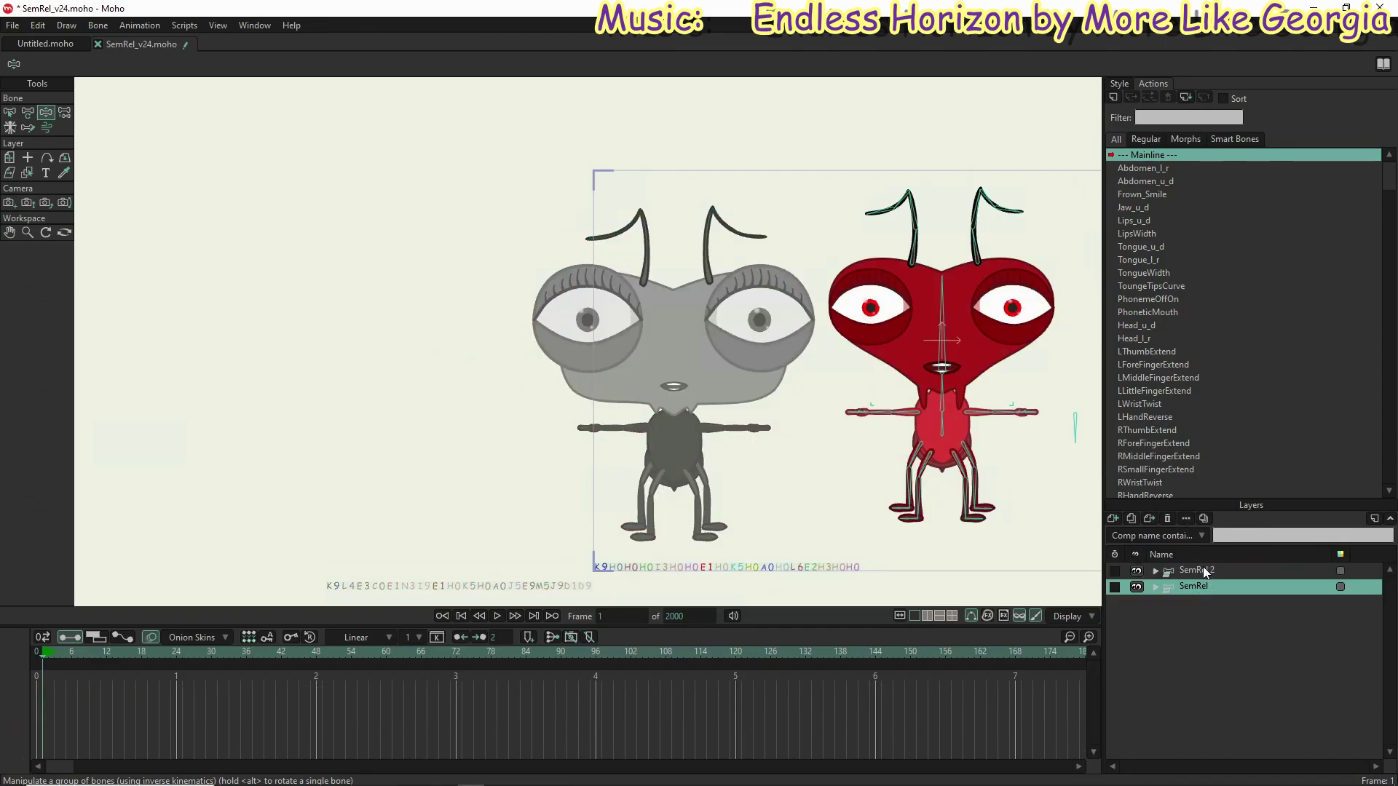
left_click(1203, 572)
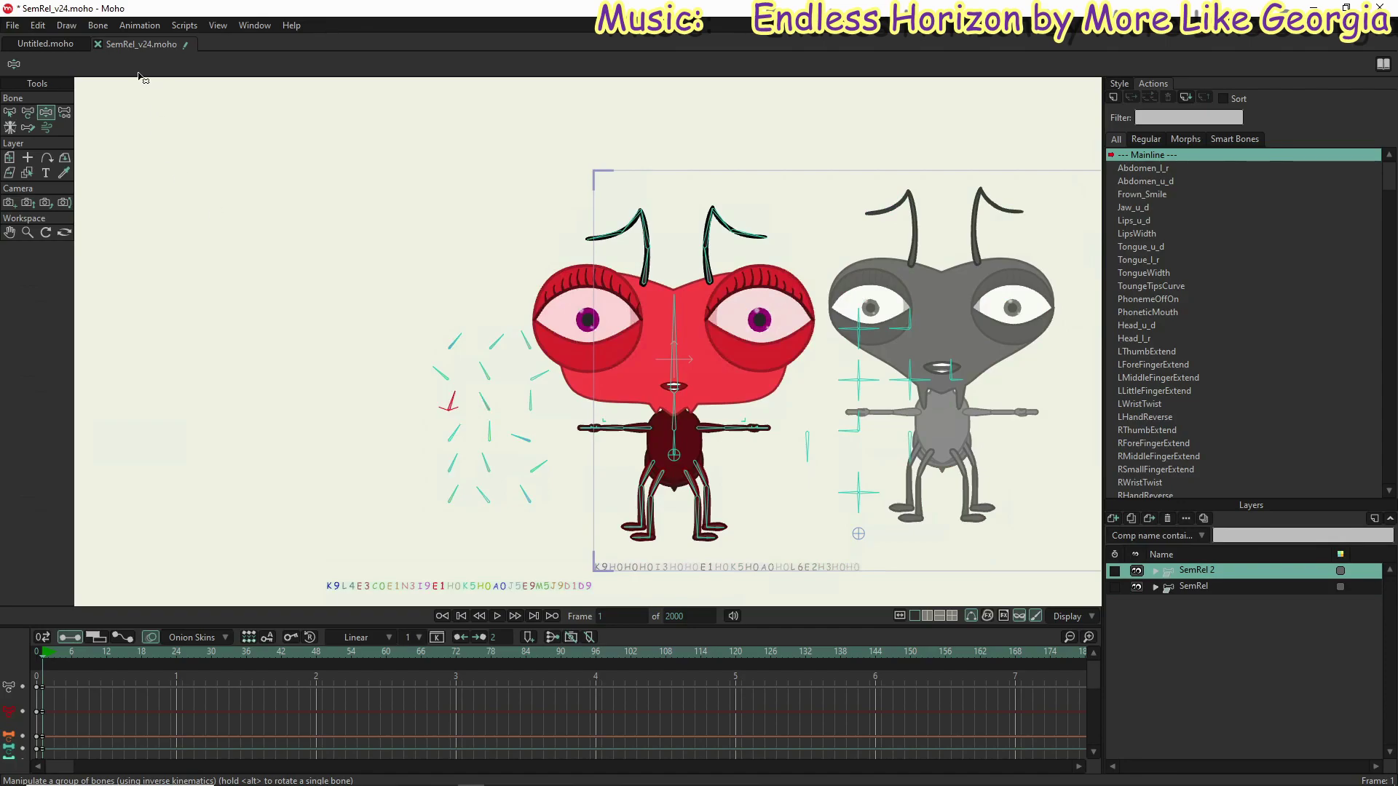
left_click(97, 27)
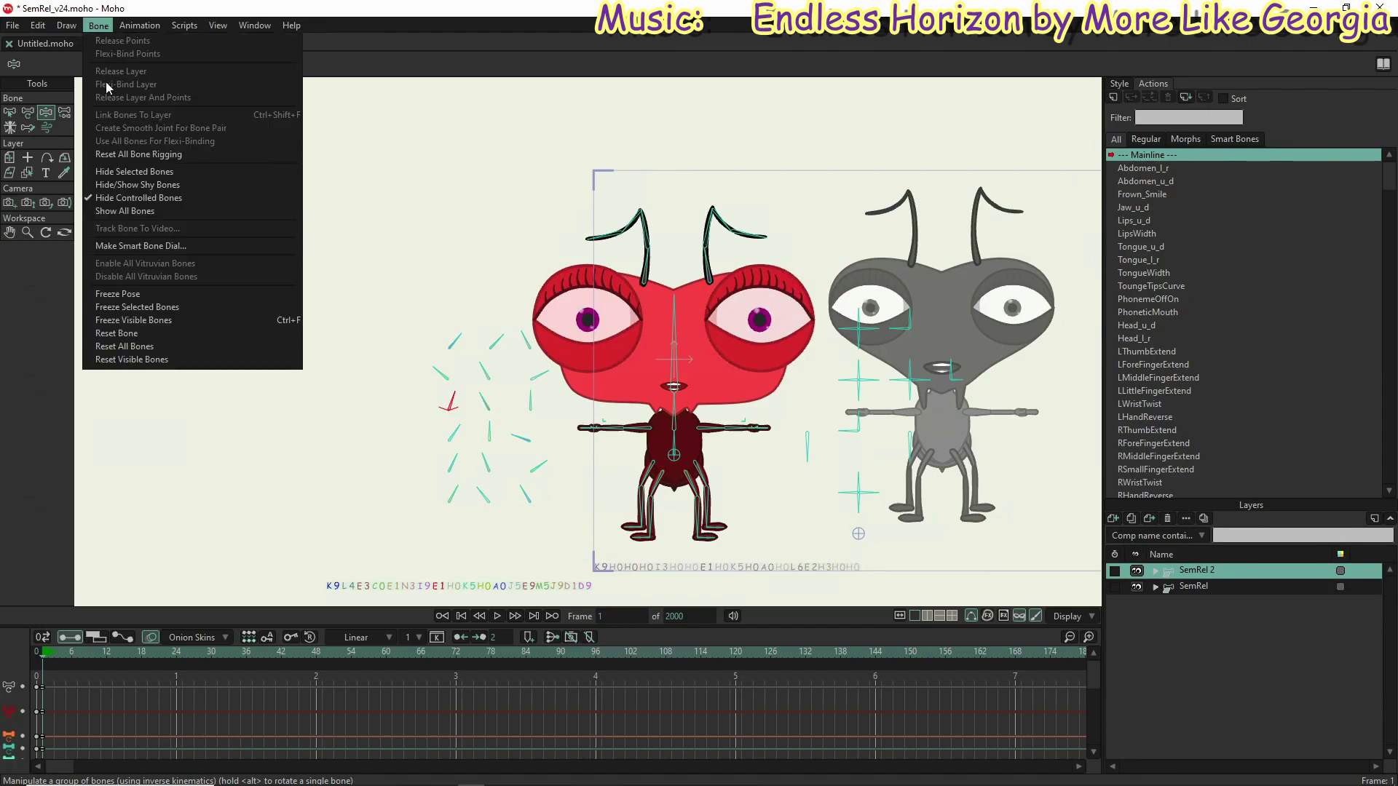
left_click(136, 185)
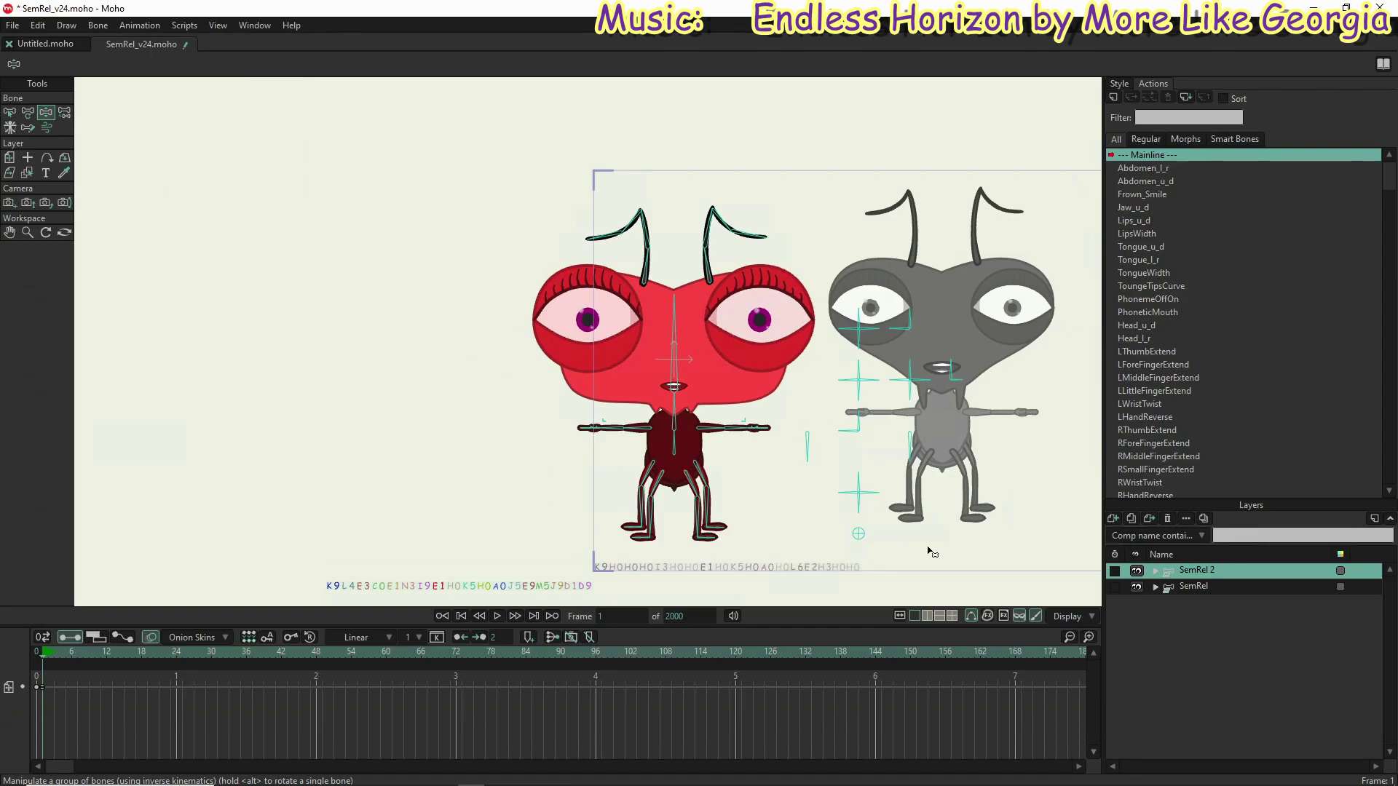
Step: At frame 0, add a vector layer named BG and place it beneath the SemRel layer
left_click(1208, 586)
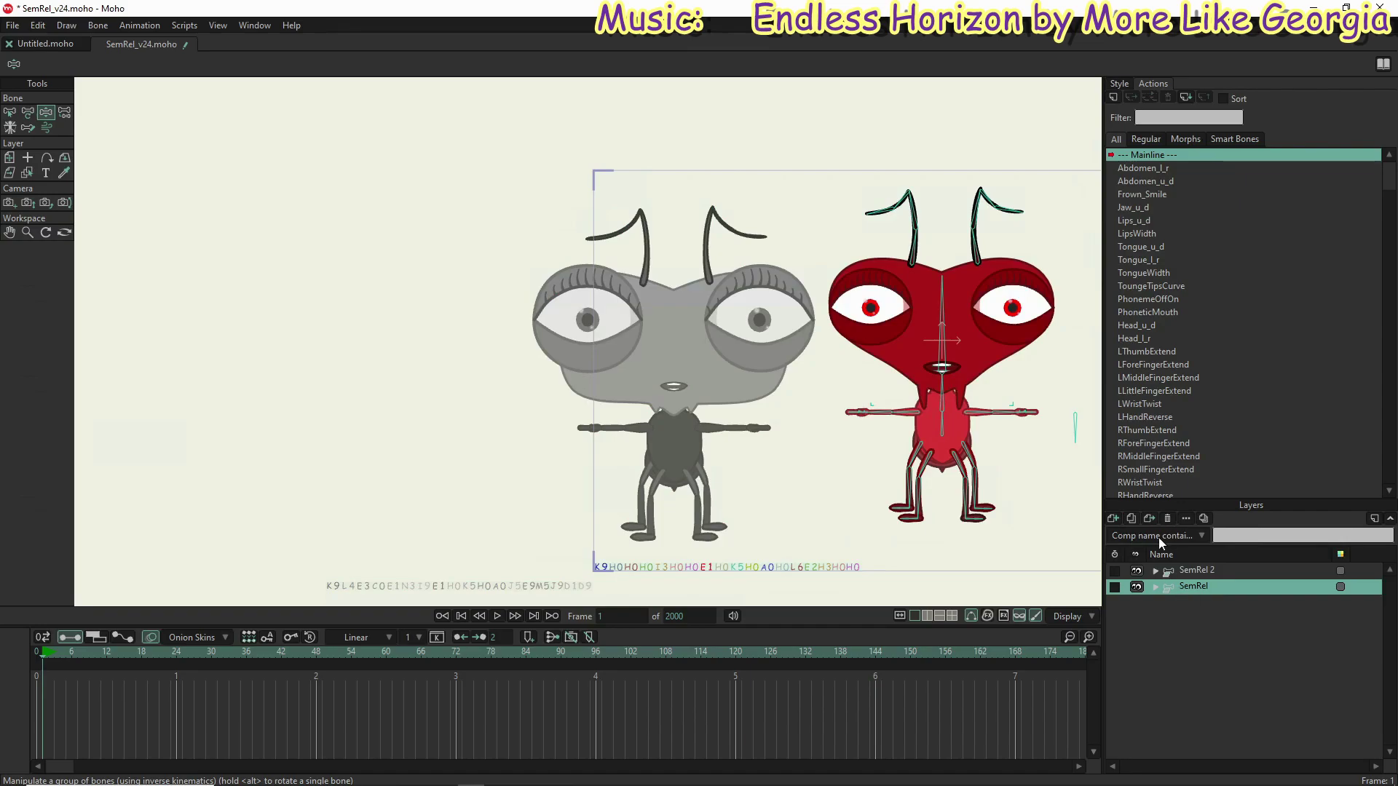
left_click(1117, 519)
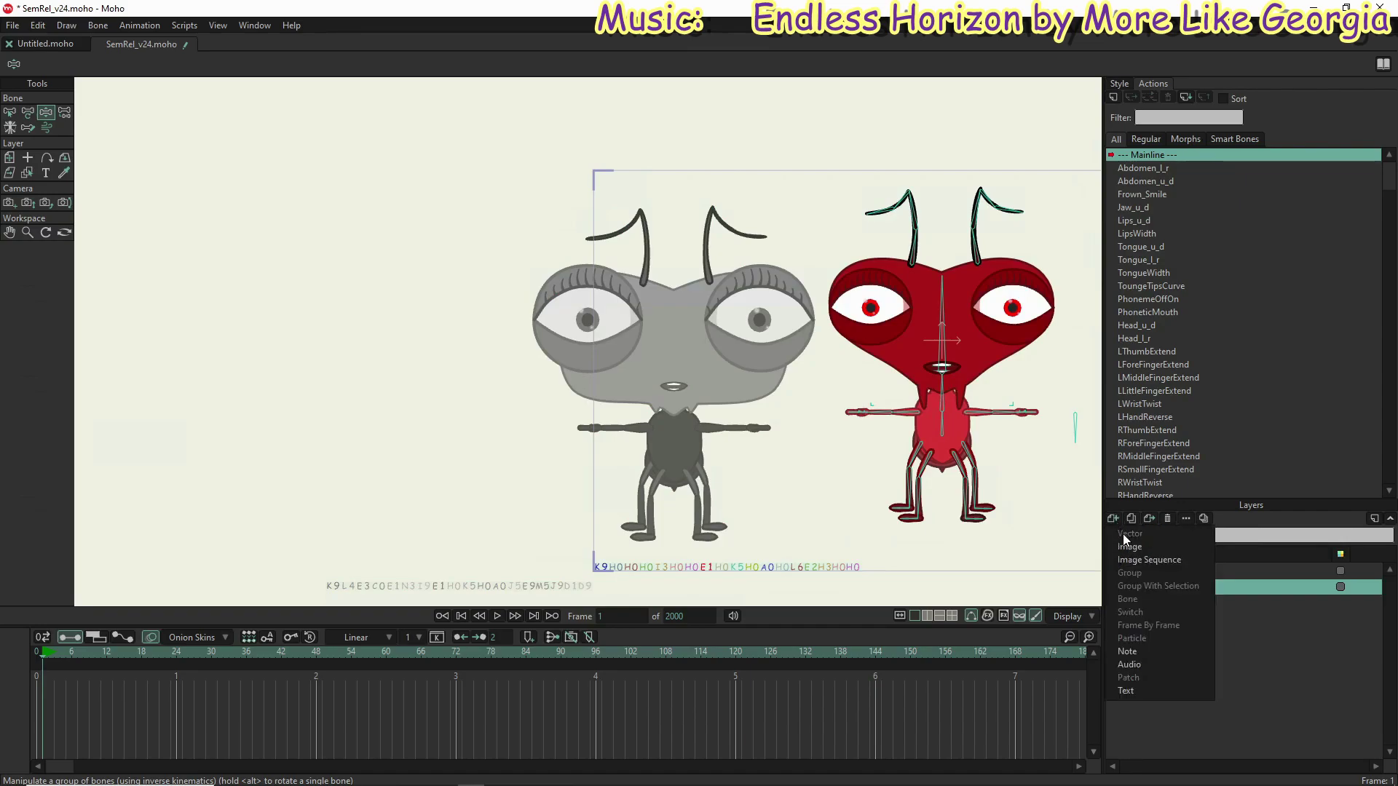
left_click(32, 651)
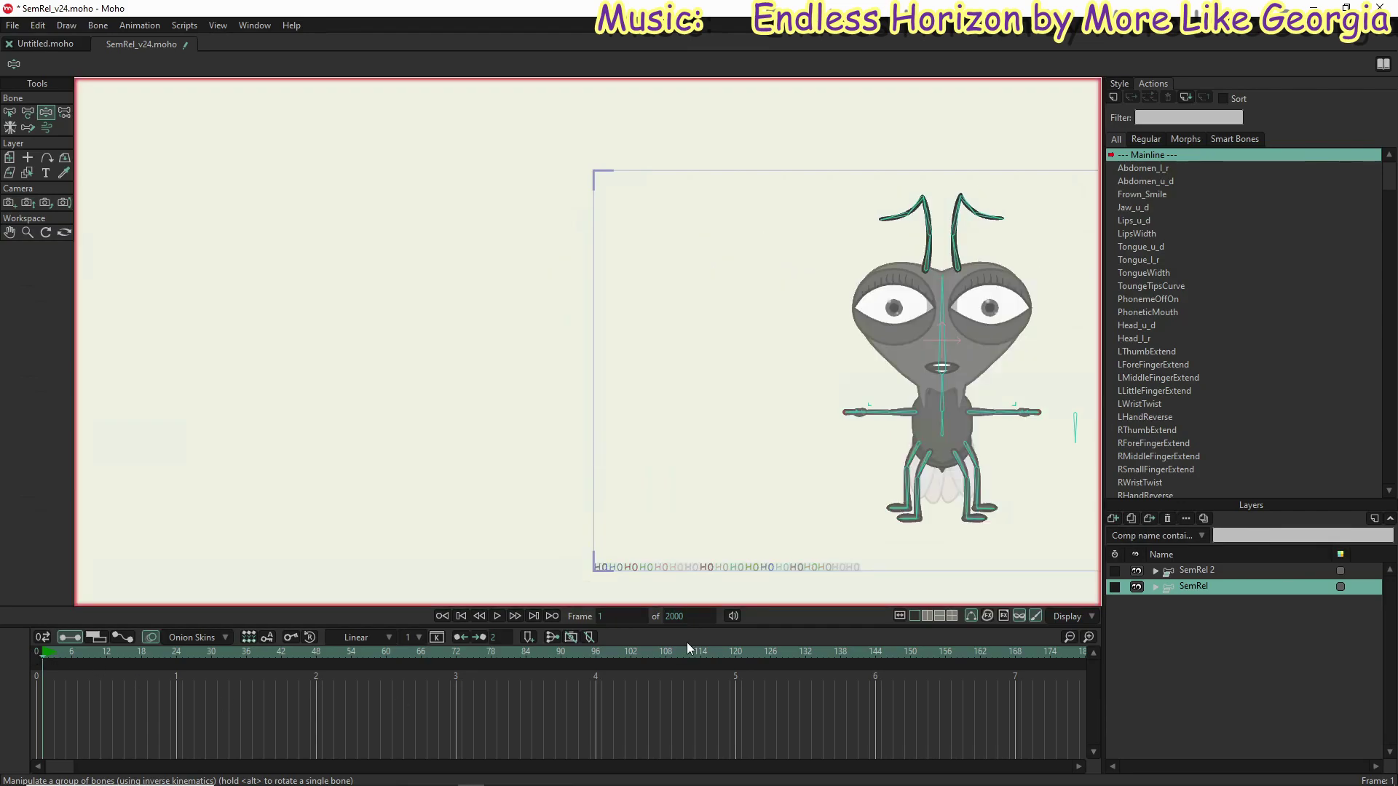
left_click(1112, 518)
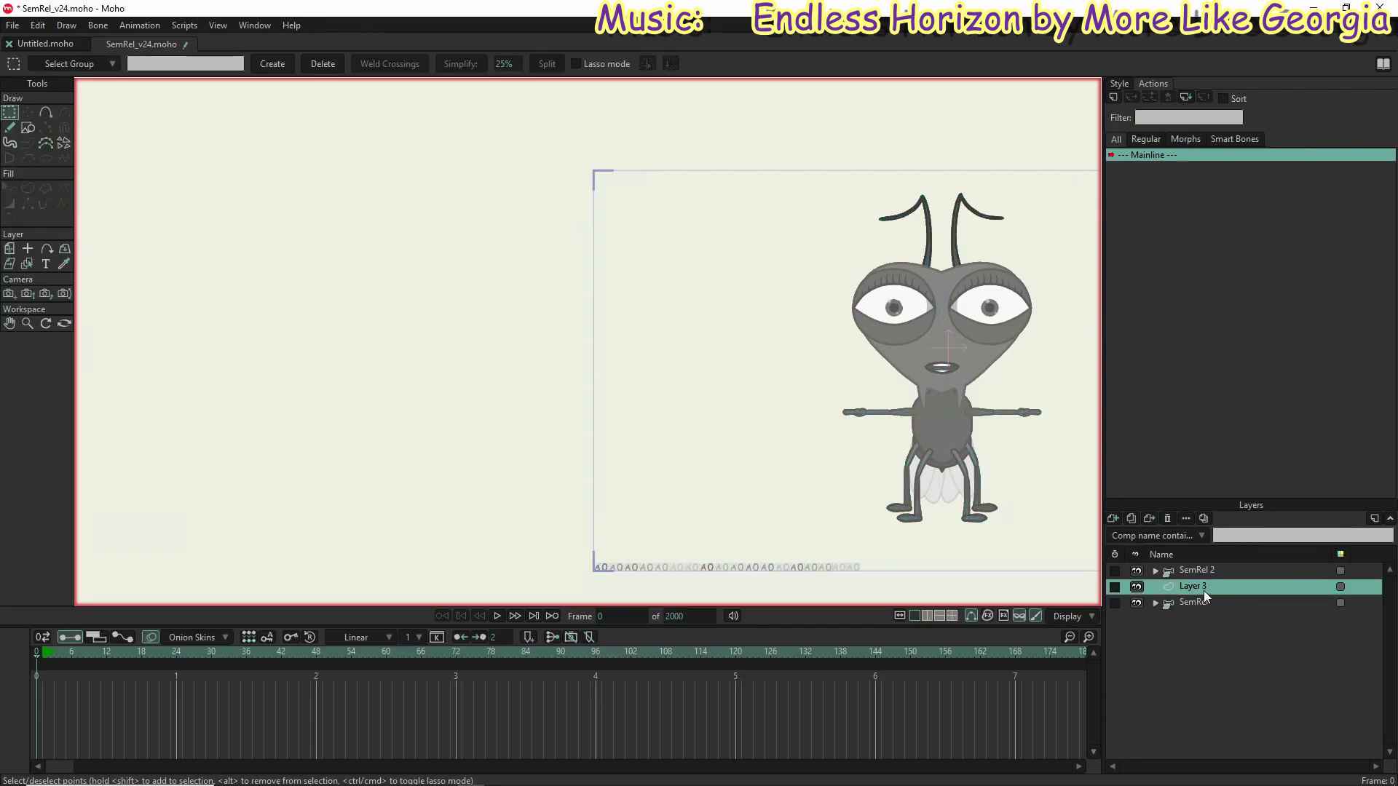
double_click(1206, 588)
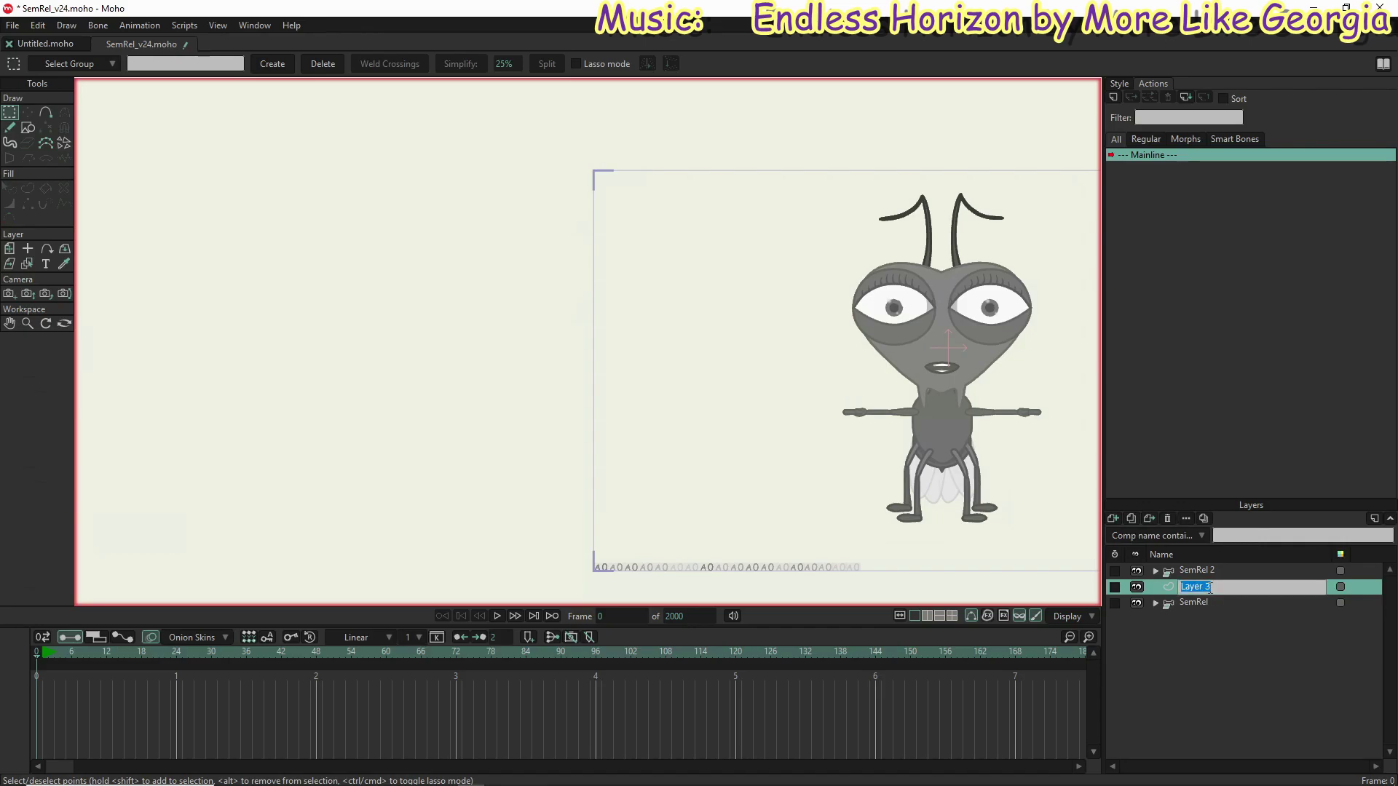
type("BG")
key("Return")
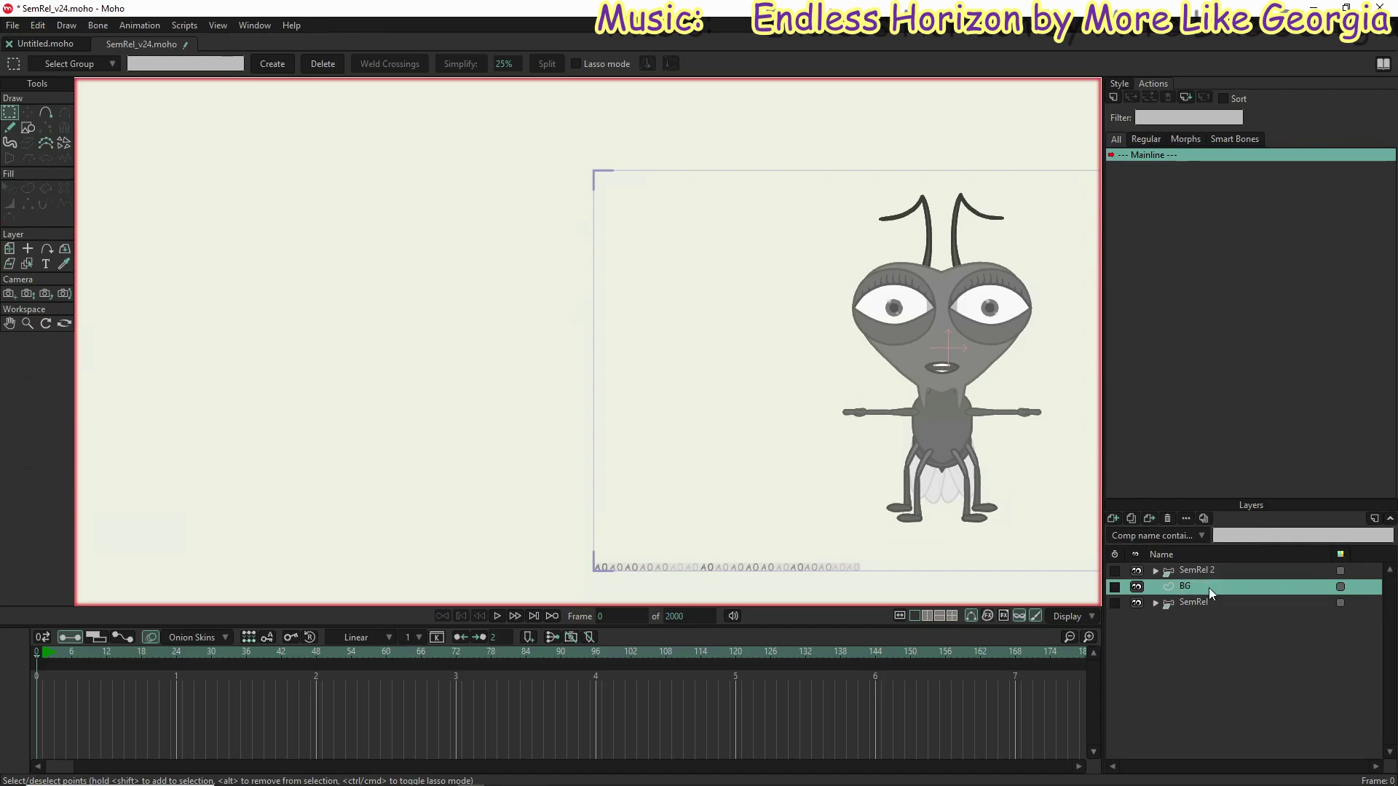
left_click_drag(1209, 588, 1209, 614)
left_click_drag(1208, 615, 1207, 614)
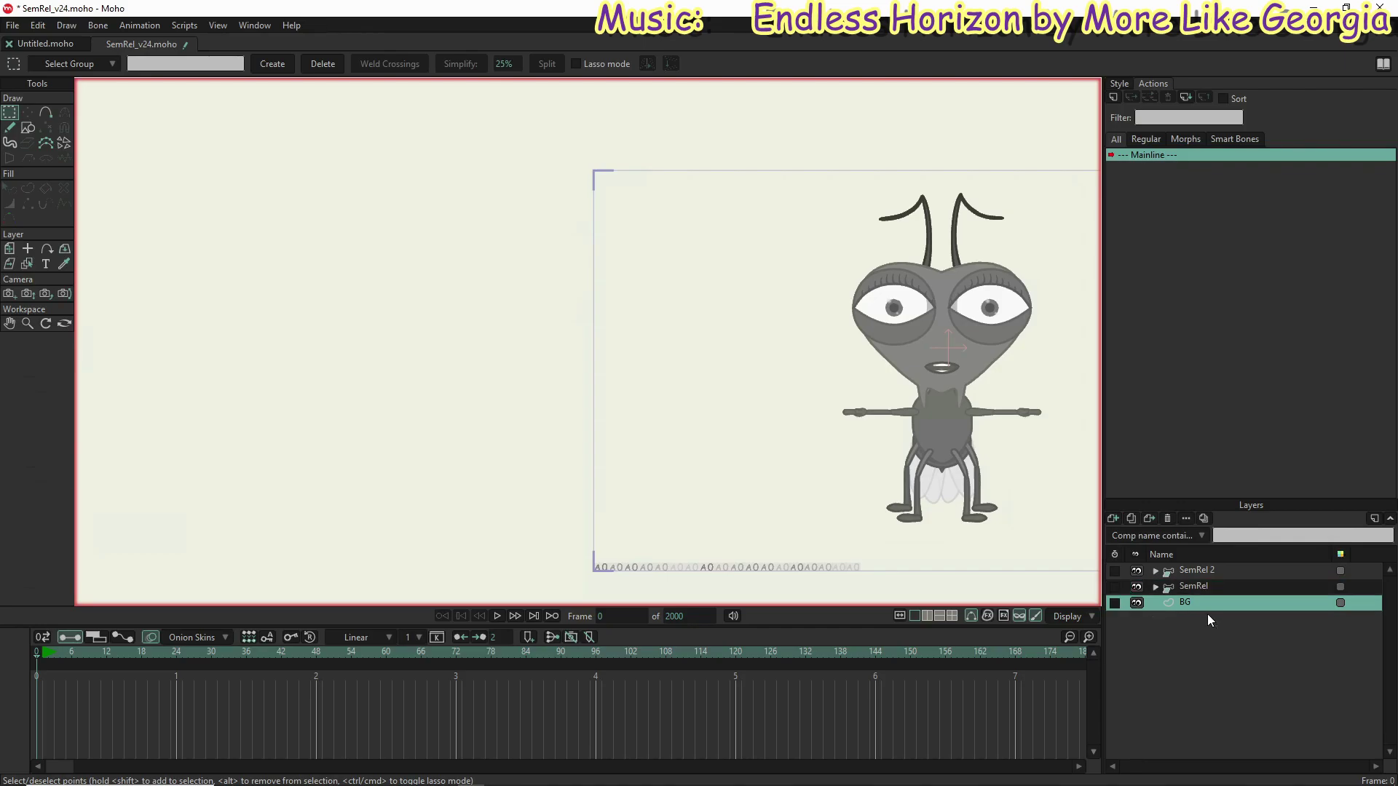
Step: Draw a rectangle with a blue default fill on the BG layer, extending beyond the camera frame on all sides
left_click(32, 128)
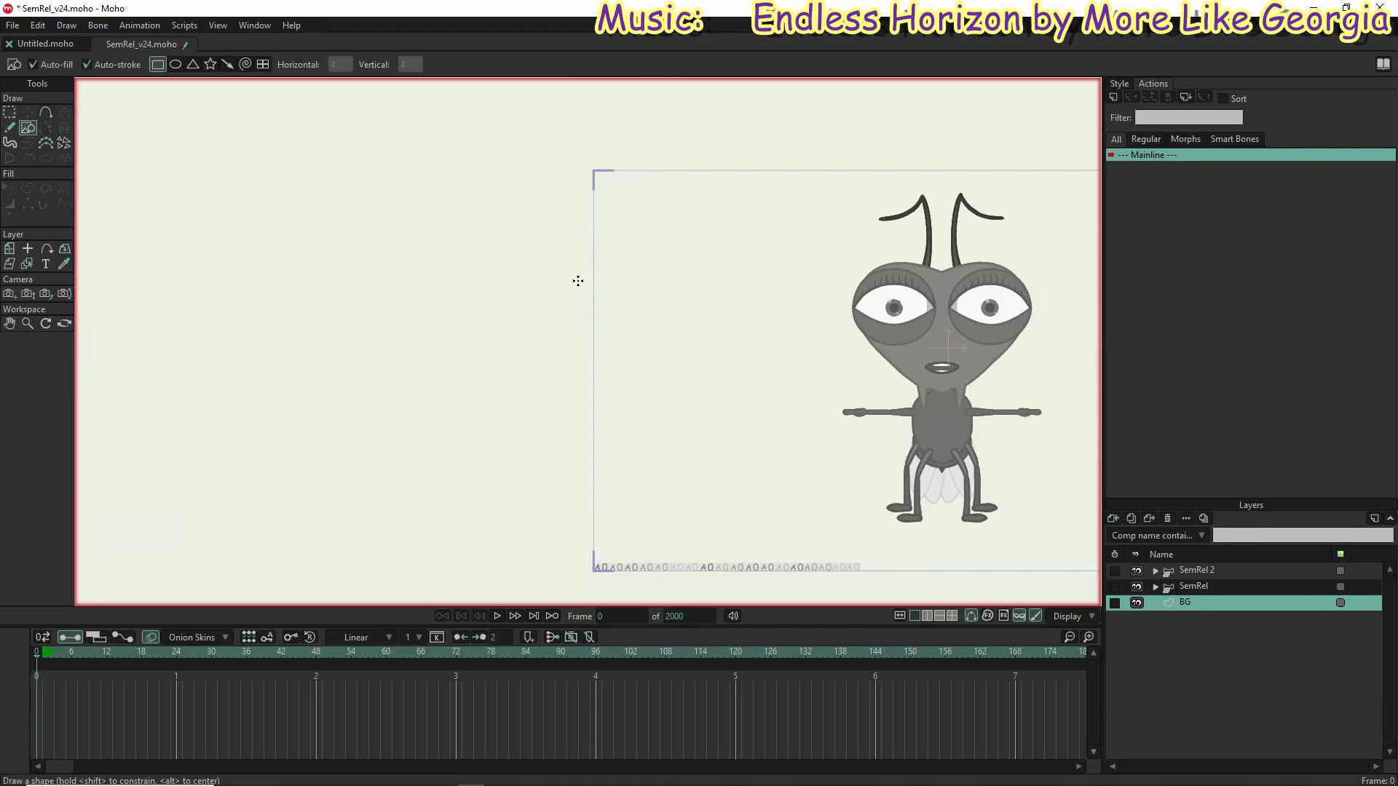
scroll(522, 268, "down", 5)
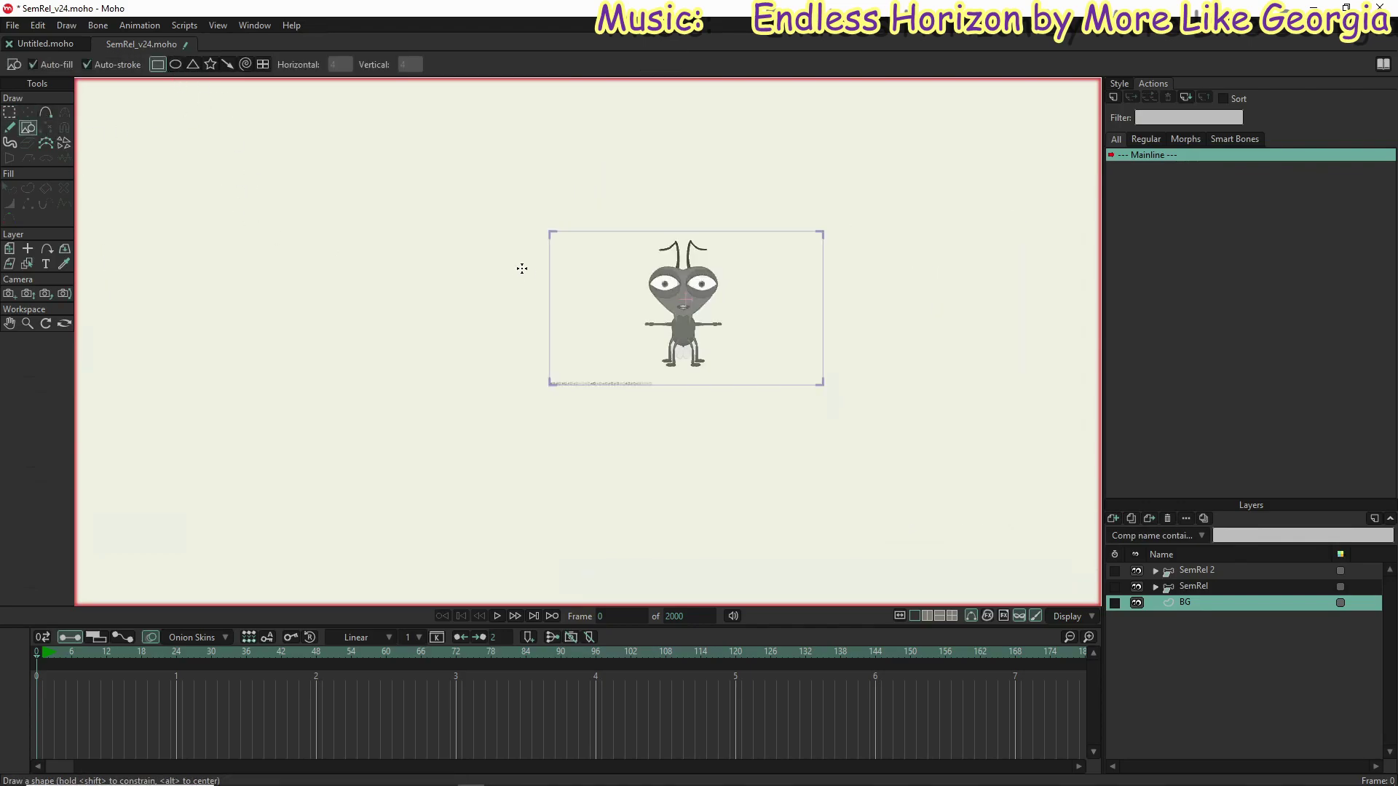
left_click(1128, 82)
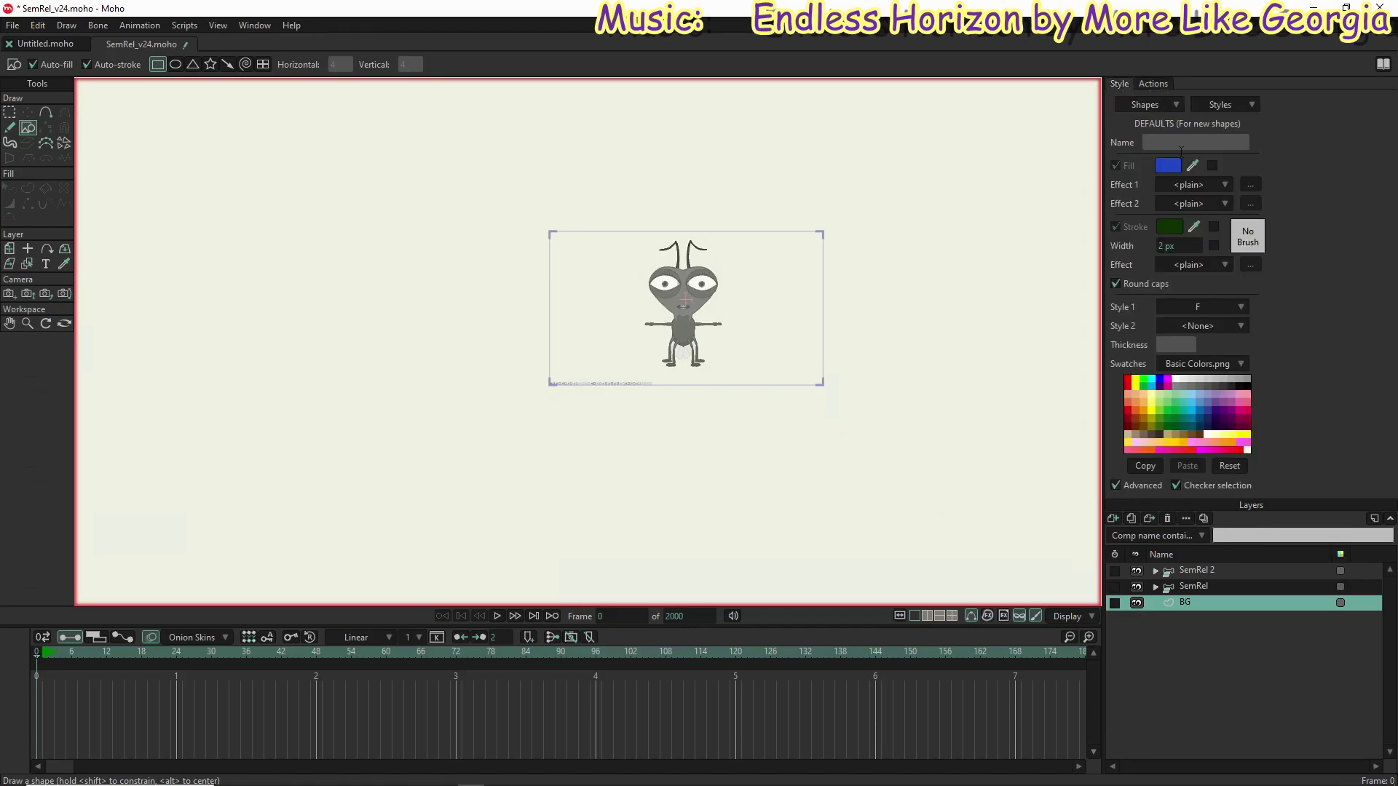
left_click(1196, 412)
left_click_drag(819, 400, 872, 428)
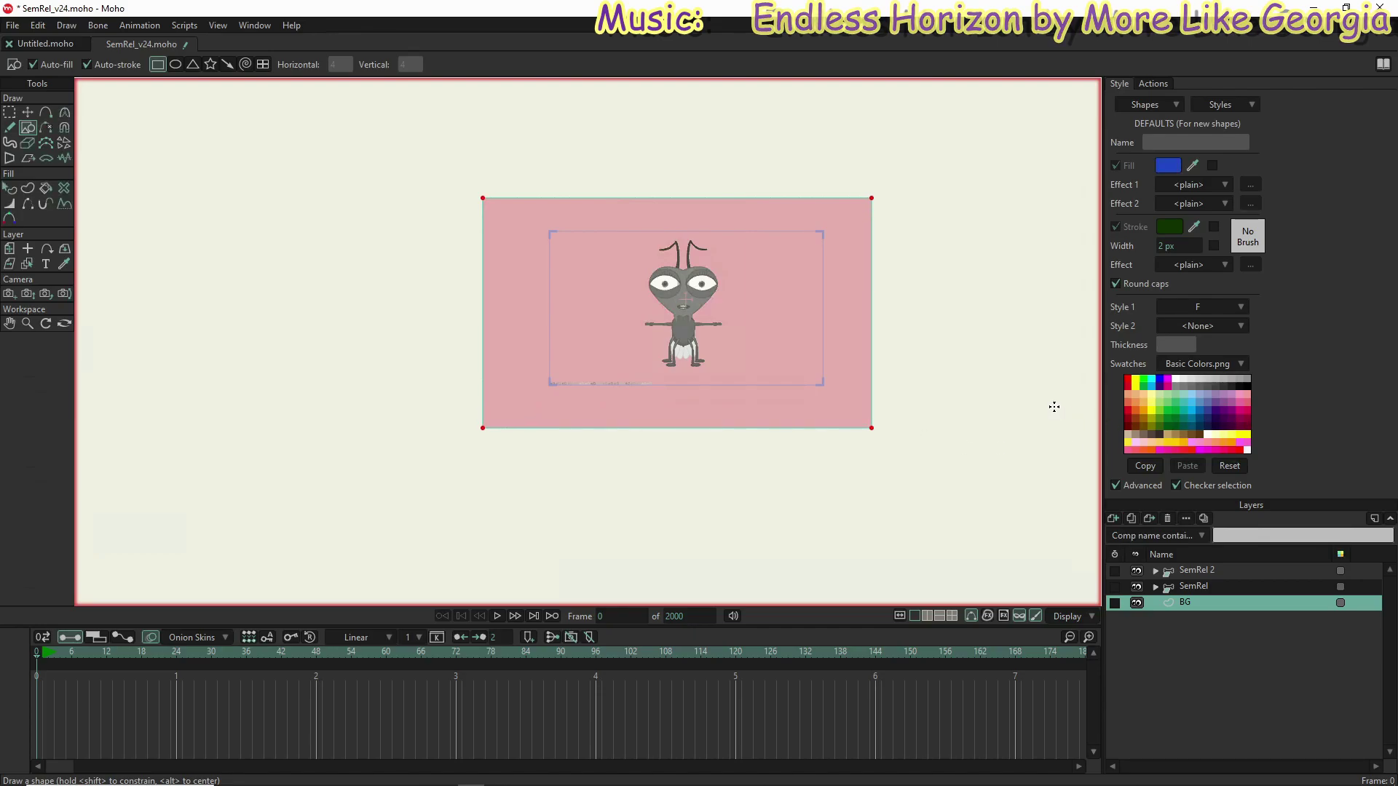
Step: Set the fill of the background rectangle to light blue and deselect the shape
left_click(1191, 405)
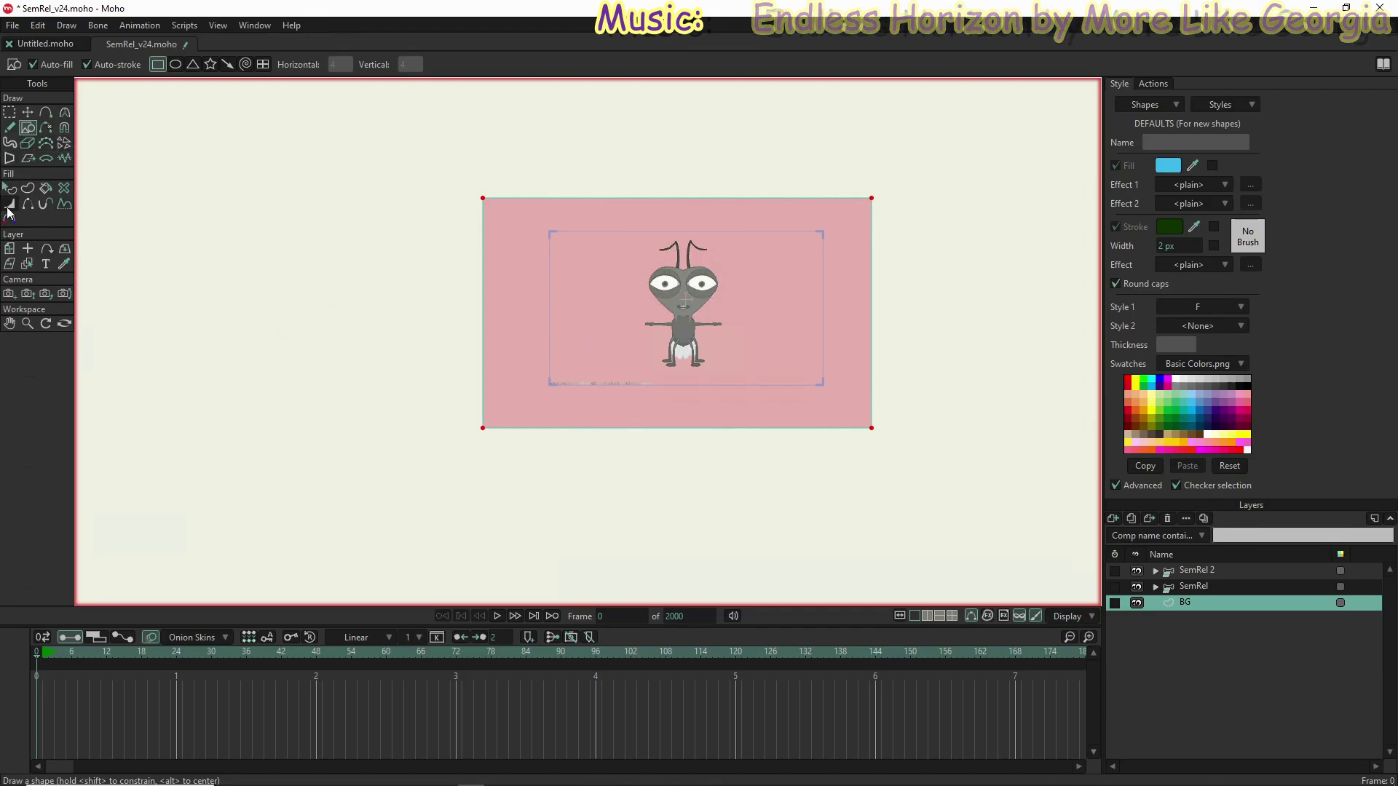
left_click(10, 188)
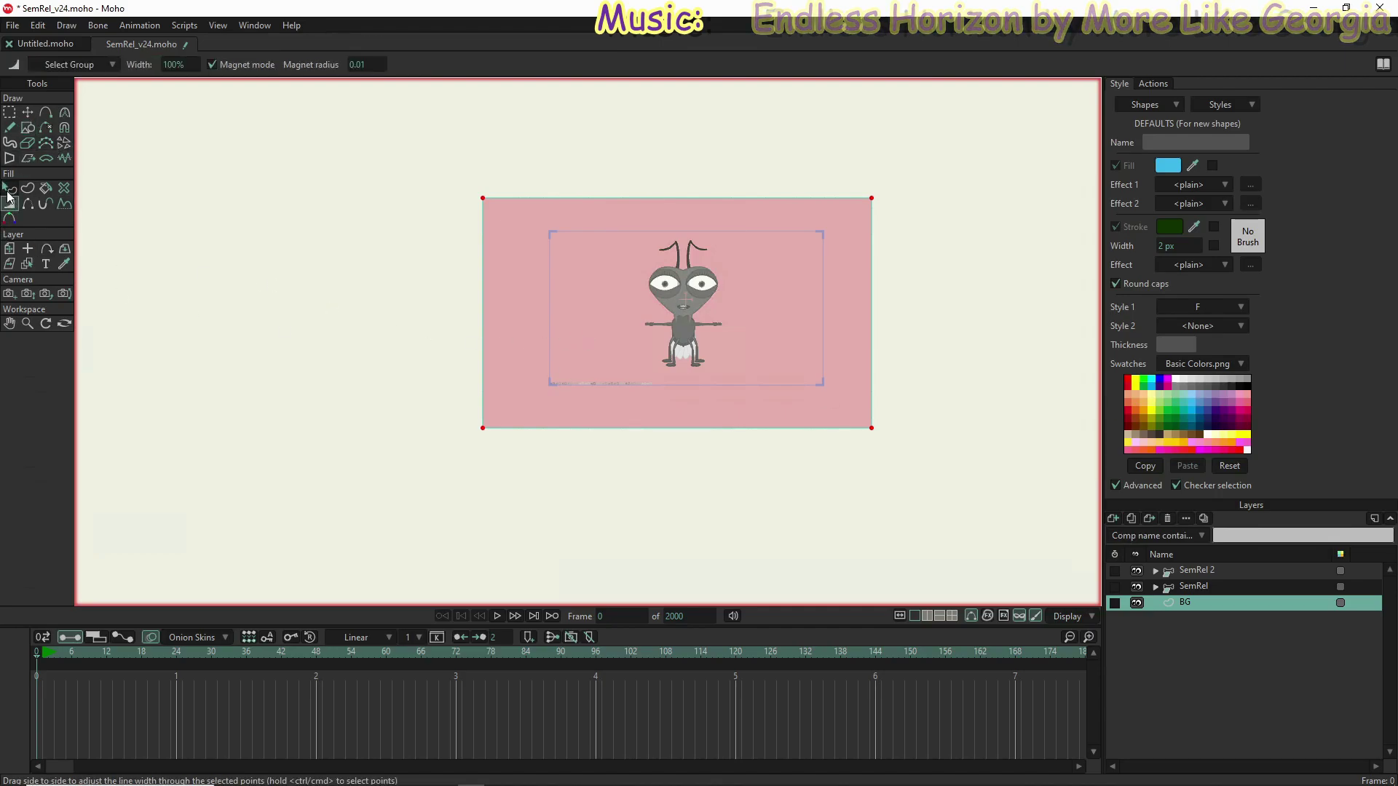
left_click(521, 386)
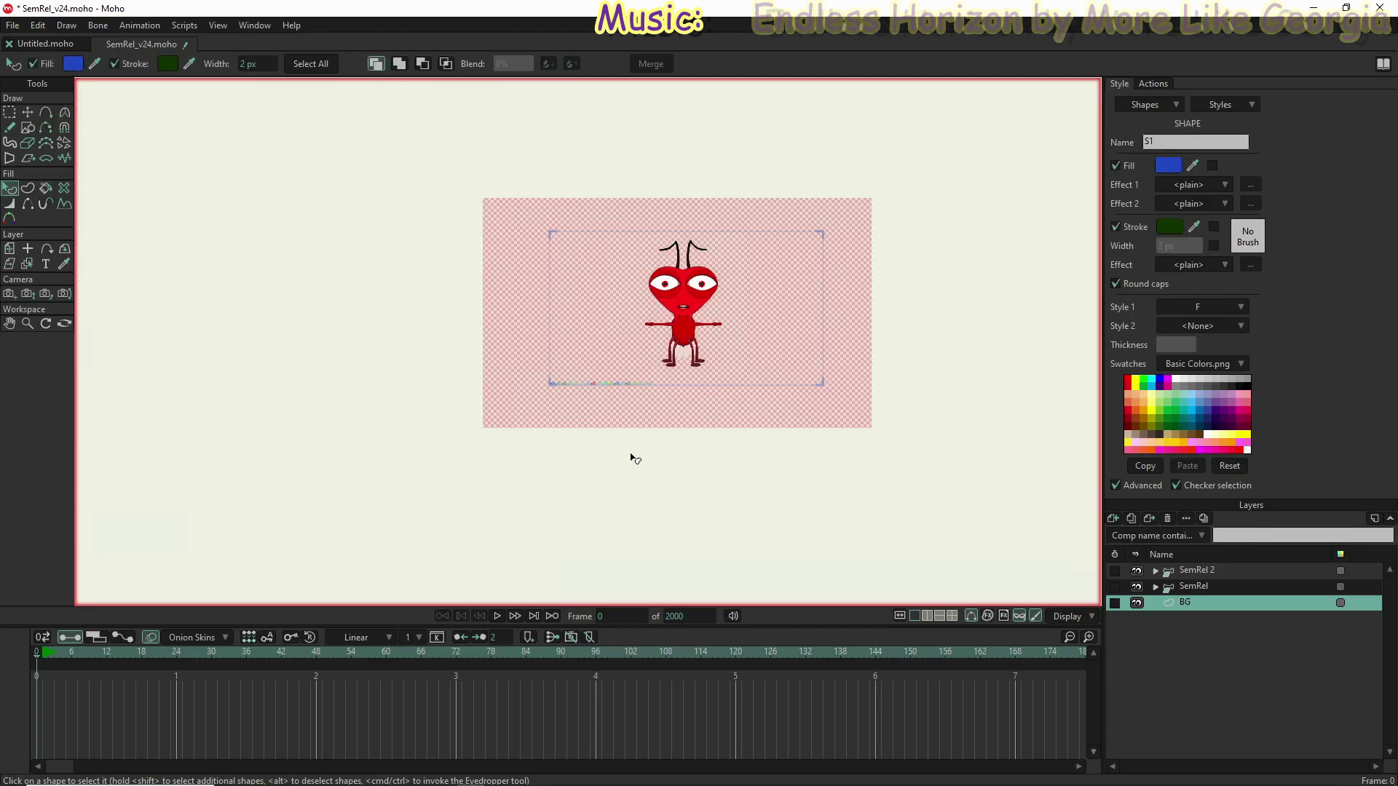
left_click(1195, 405)
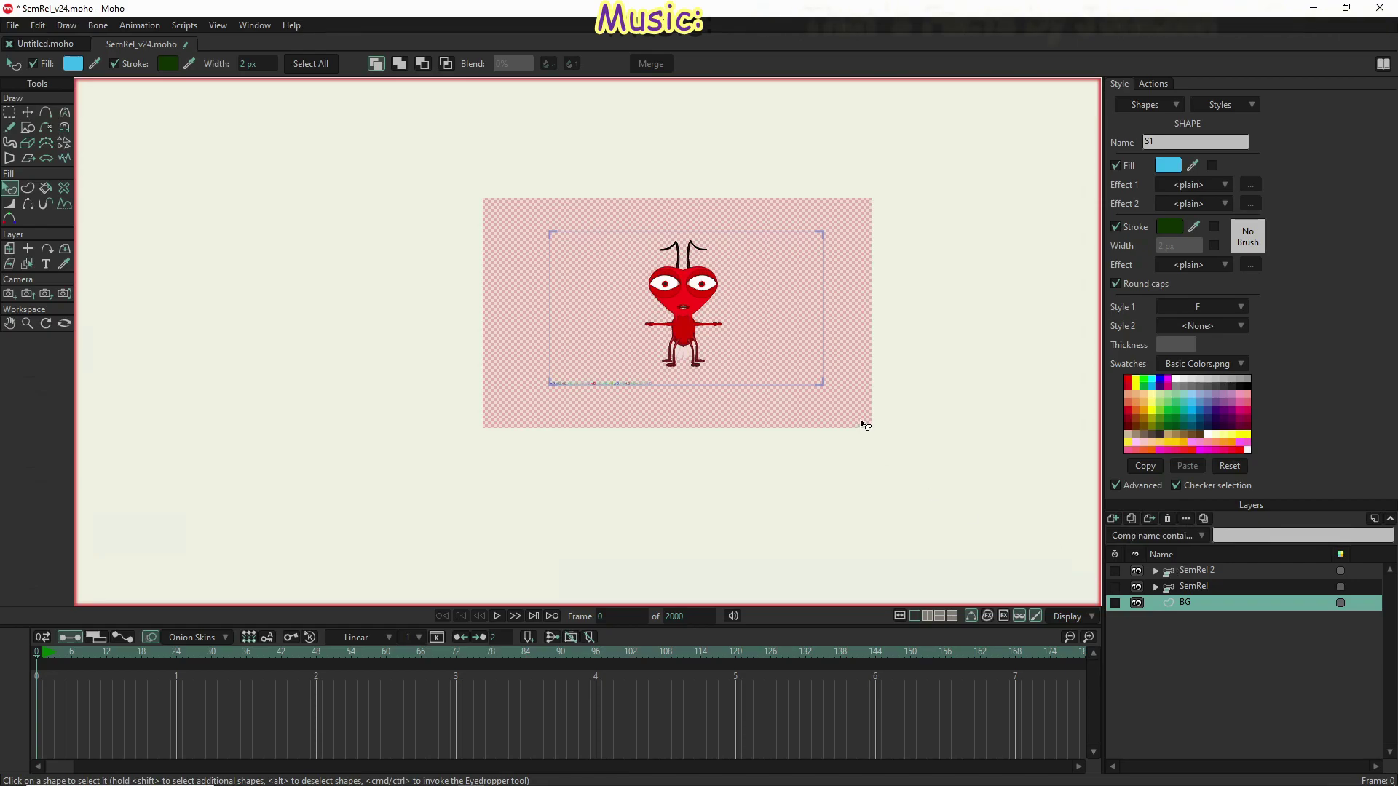
left_click(979, 453)
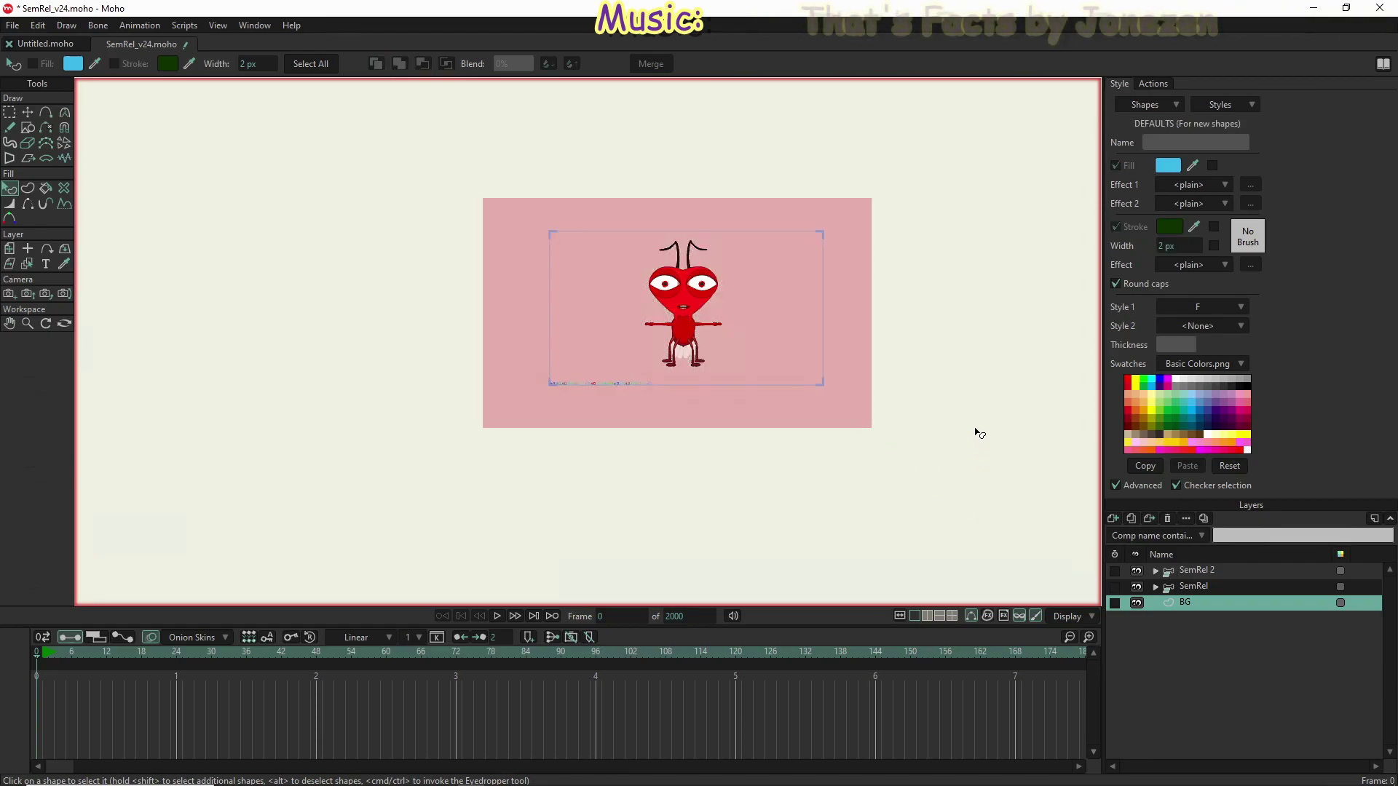
Step: Remove style F from the background rectangle by setting its Style 1 to <None>, keeping the layer name BG
scroll(976, 219, "up", 2)
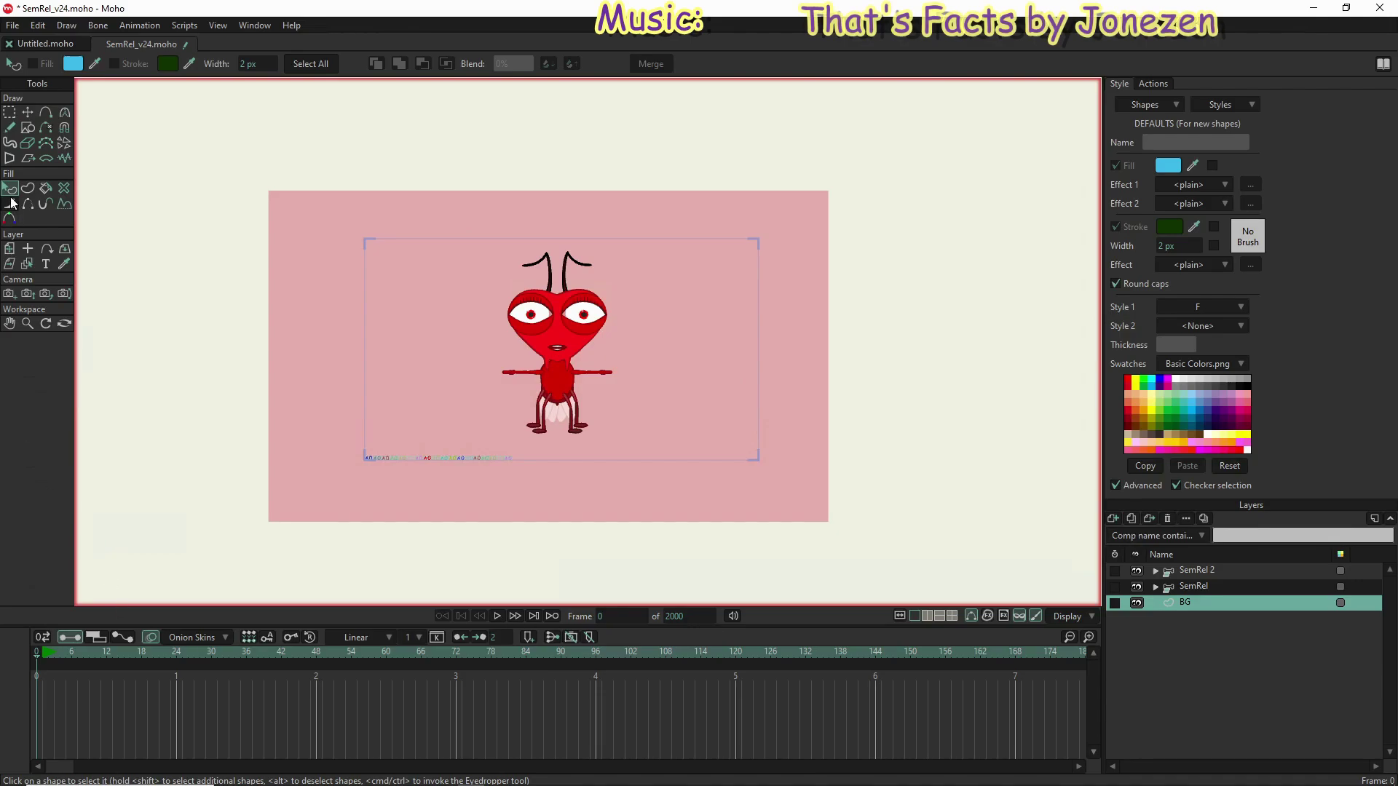
left_click(412, 358)
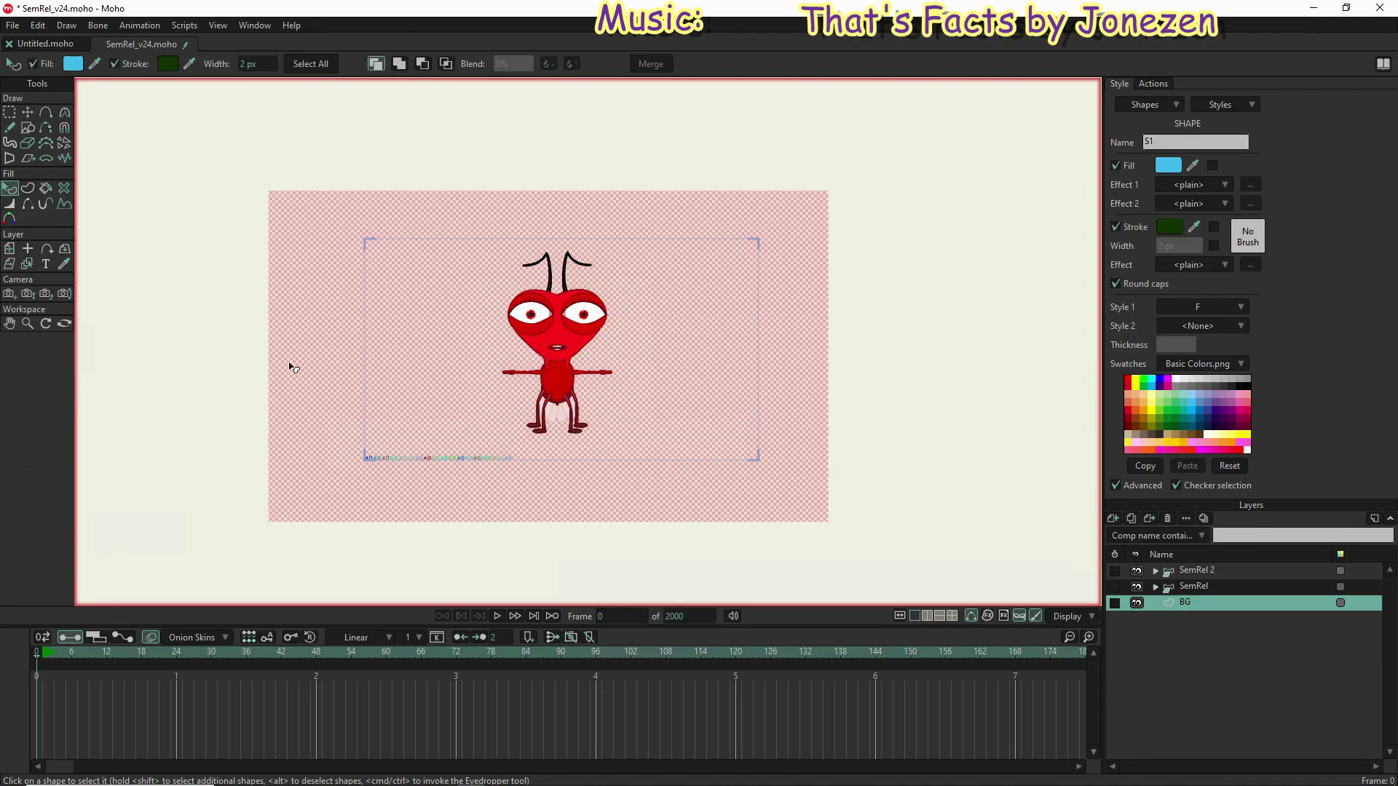
left_click(1210, 311)
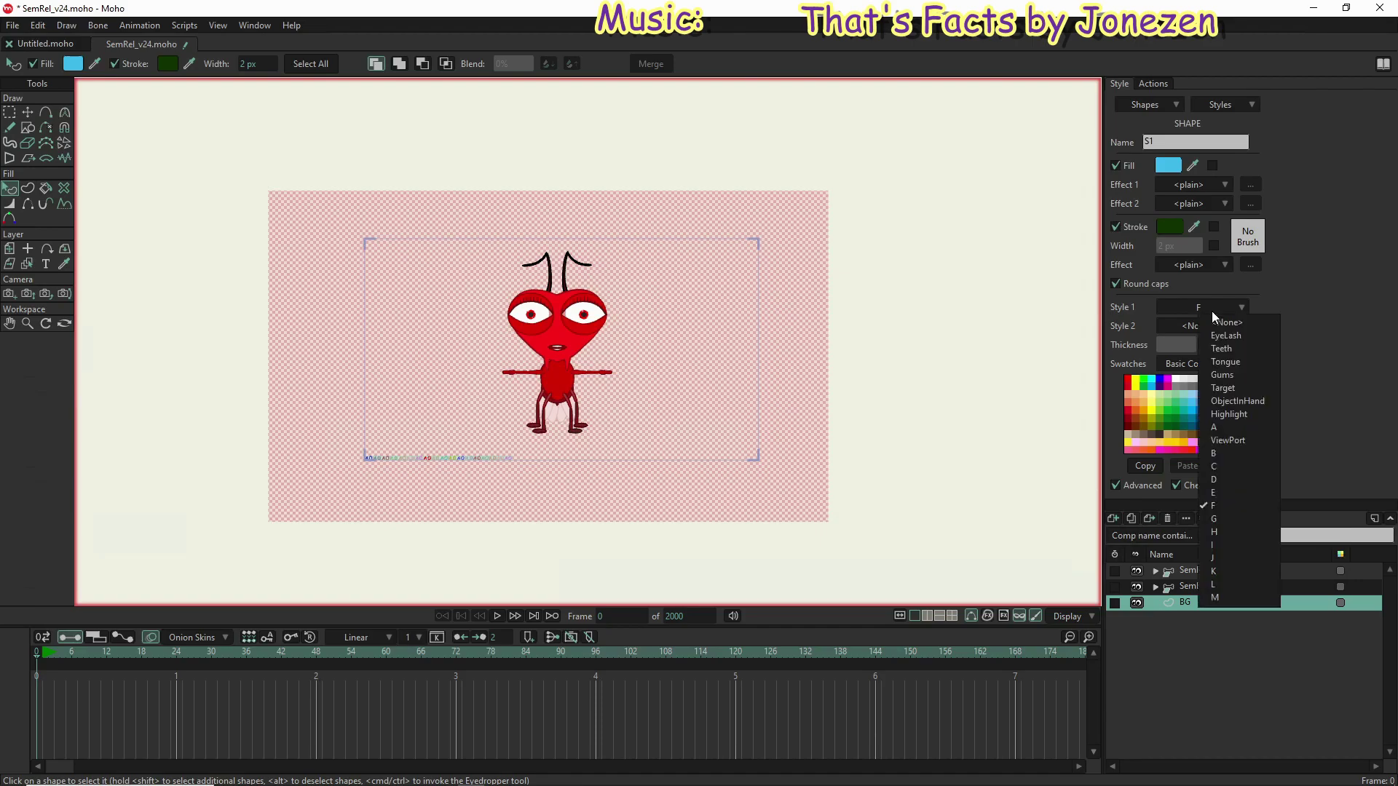
left_click(1226, 323)
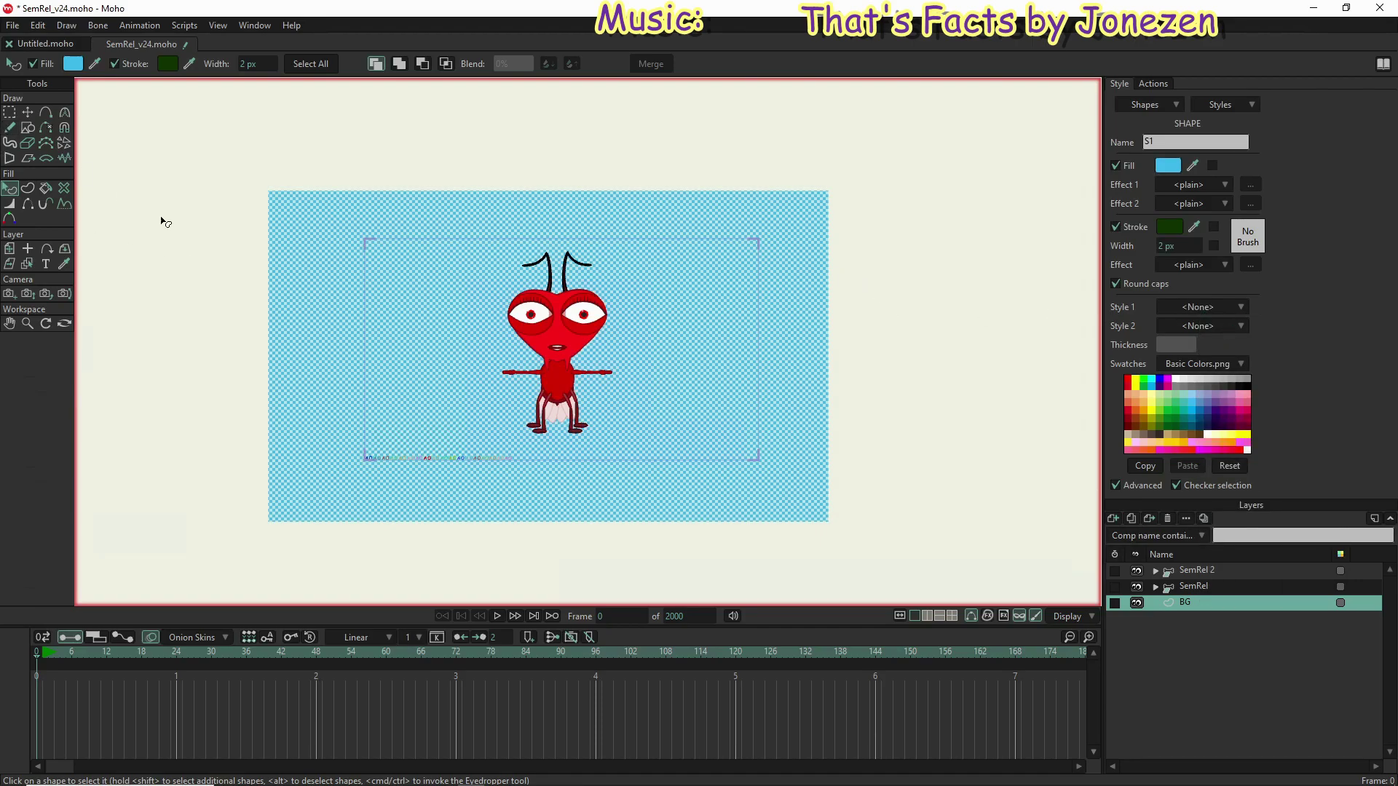
double_click(1212, 601)
key("Return")
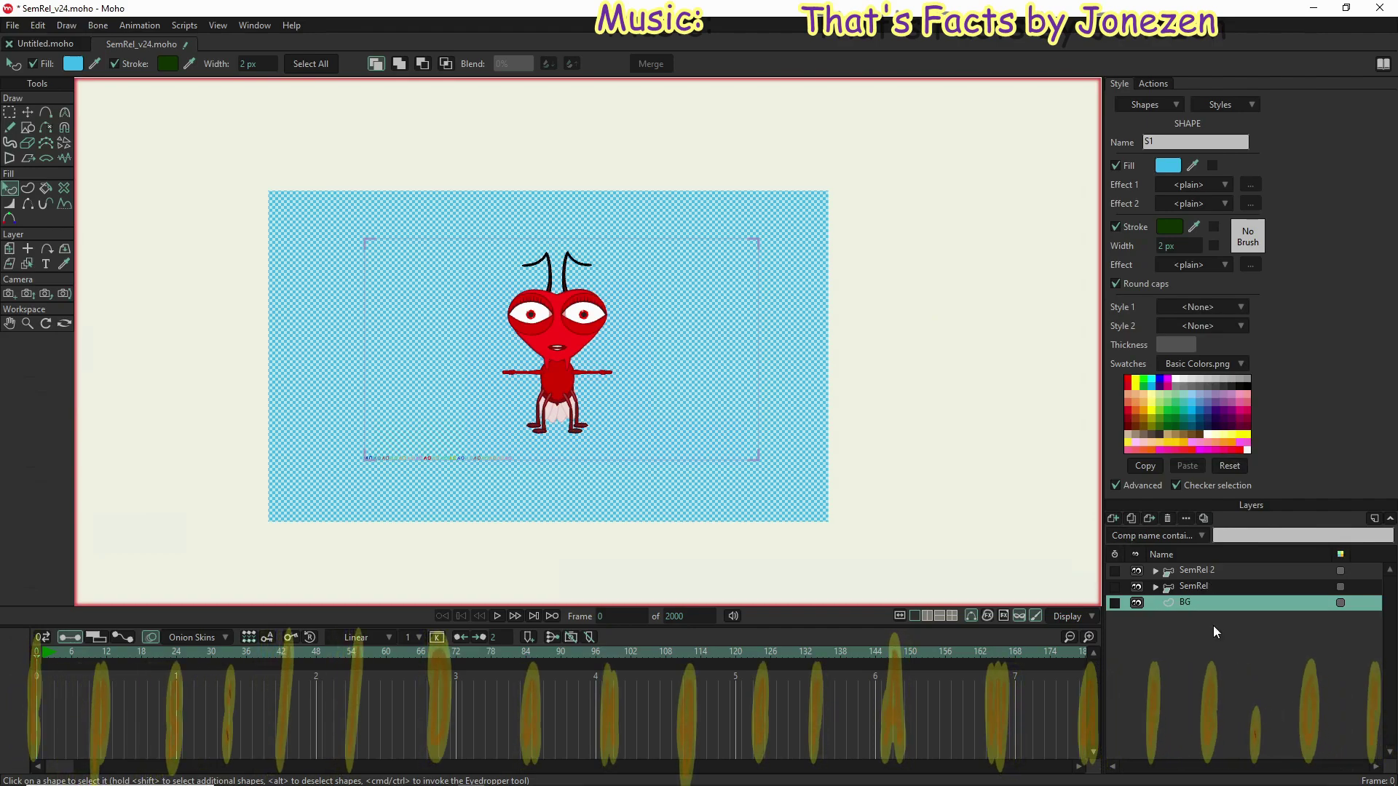
Step: Go to frame 1, and collapse and hide the CharacterID group inside the SemRel layer
left_click(43, 654)
left_click(42, 652)
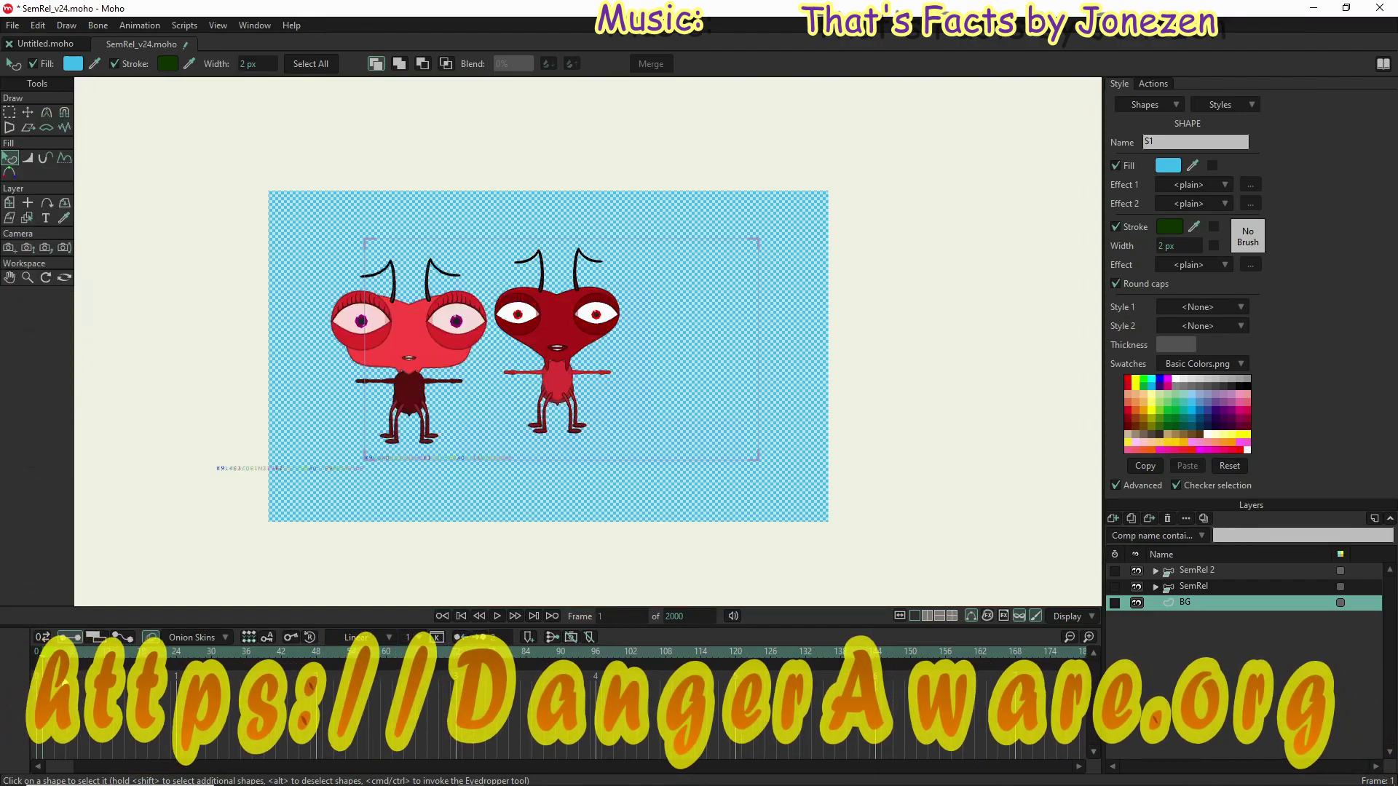
scroll(405, 415, "up", 1)
scroll(406, 415, "up", 3)
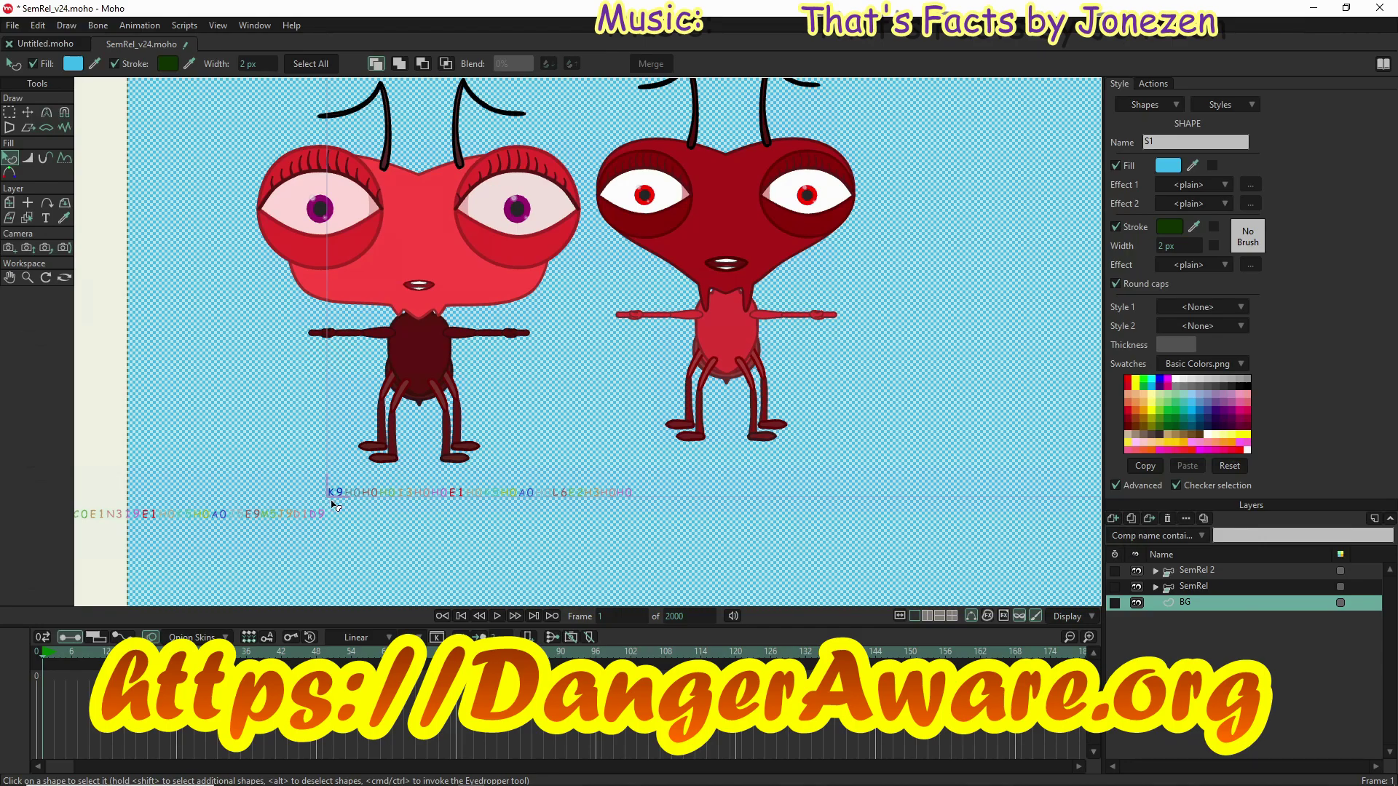
left_click(1155, 587)
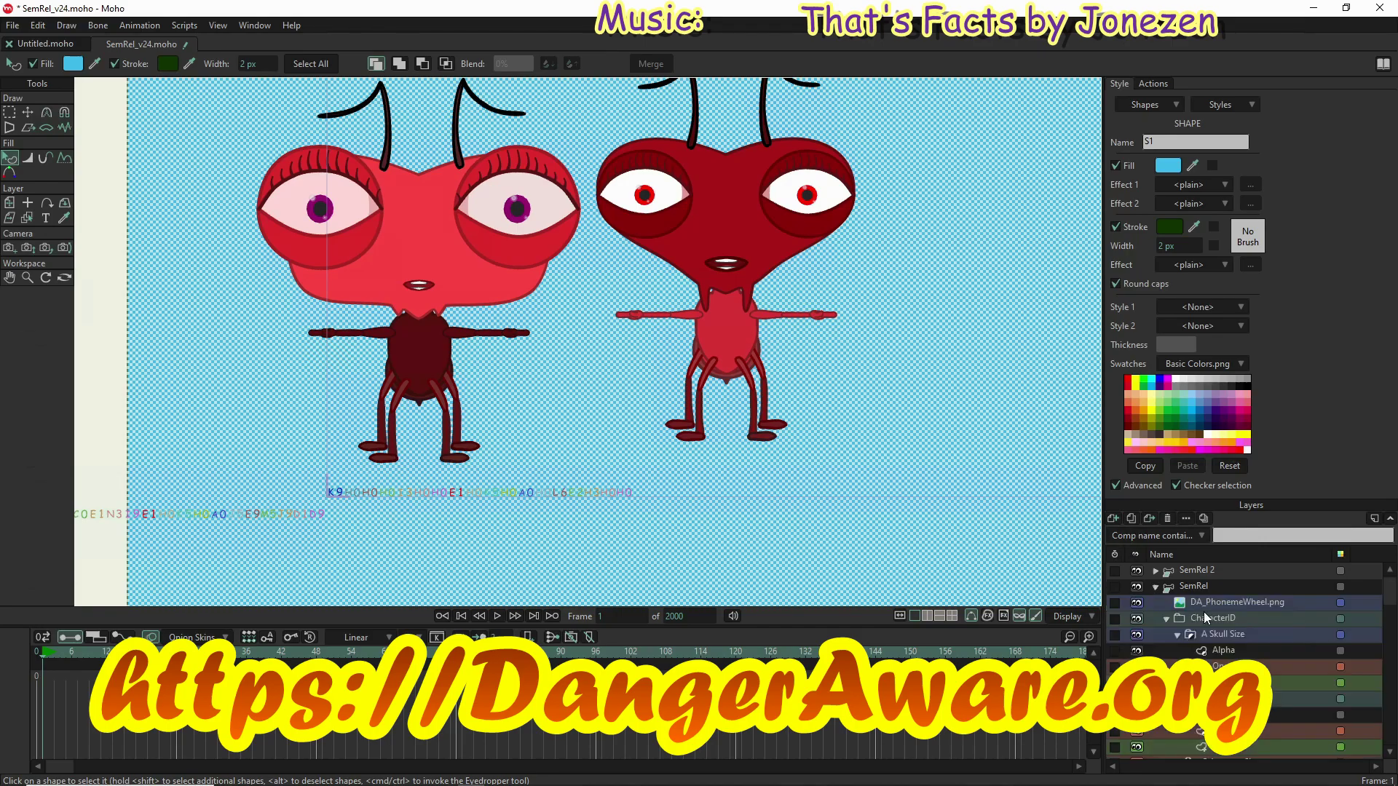
left_click(1166, 619)
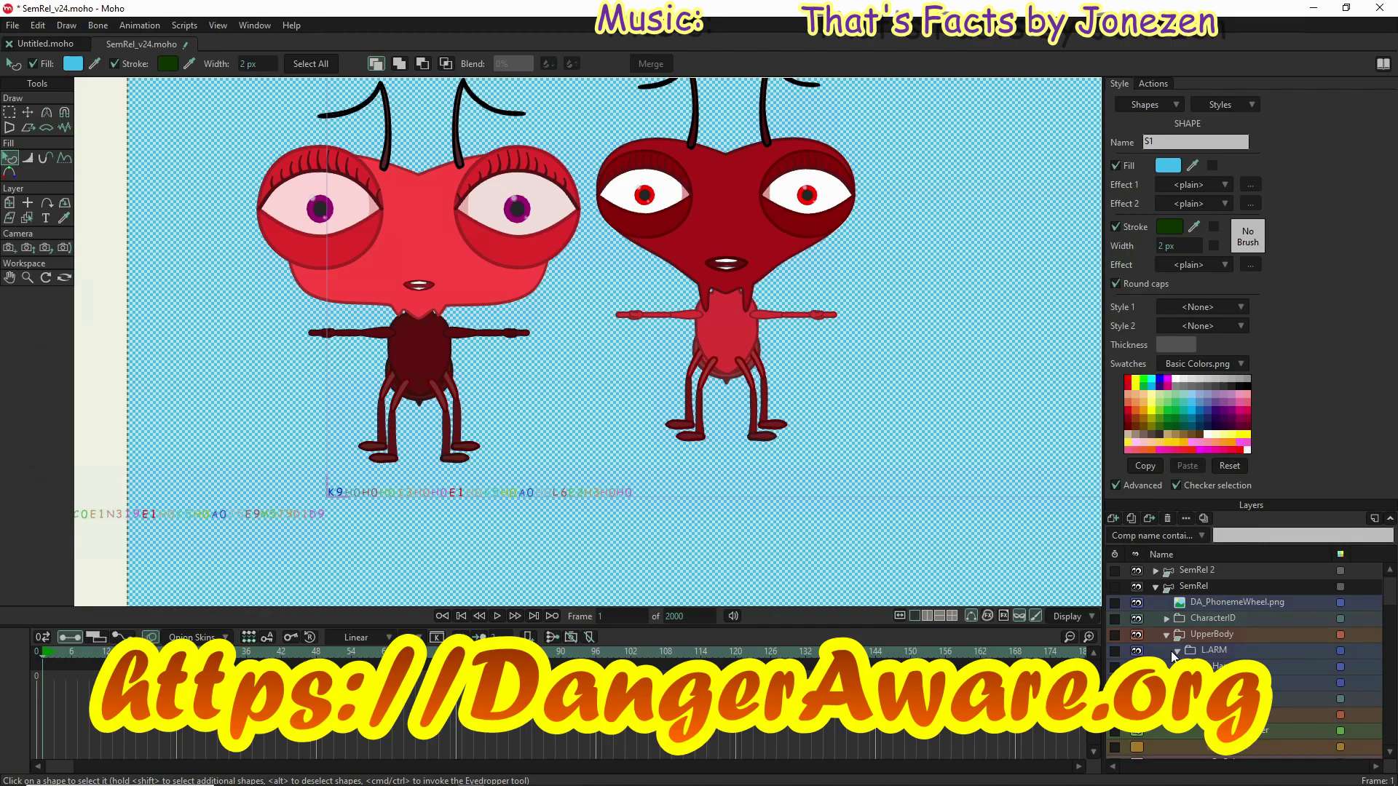
left_click(1136, 619)
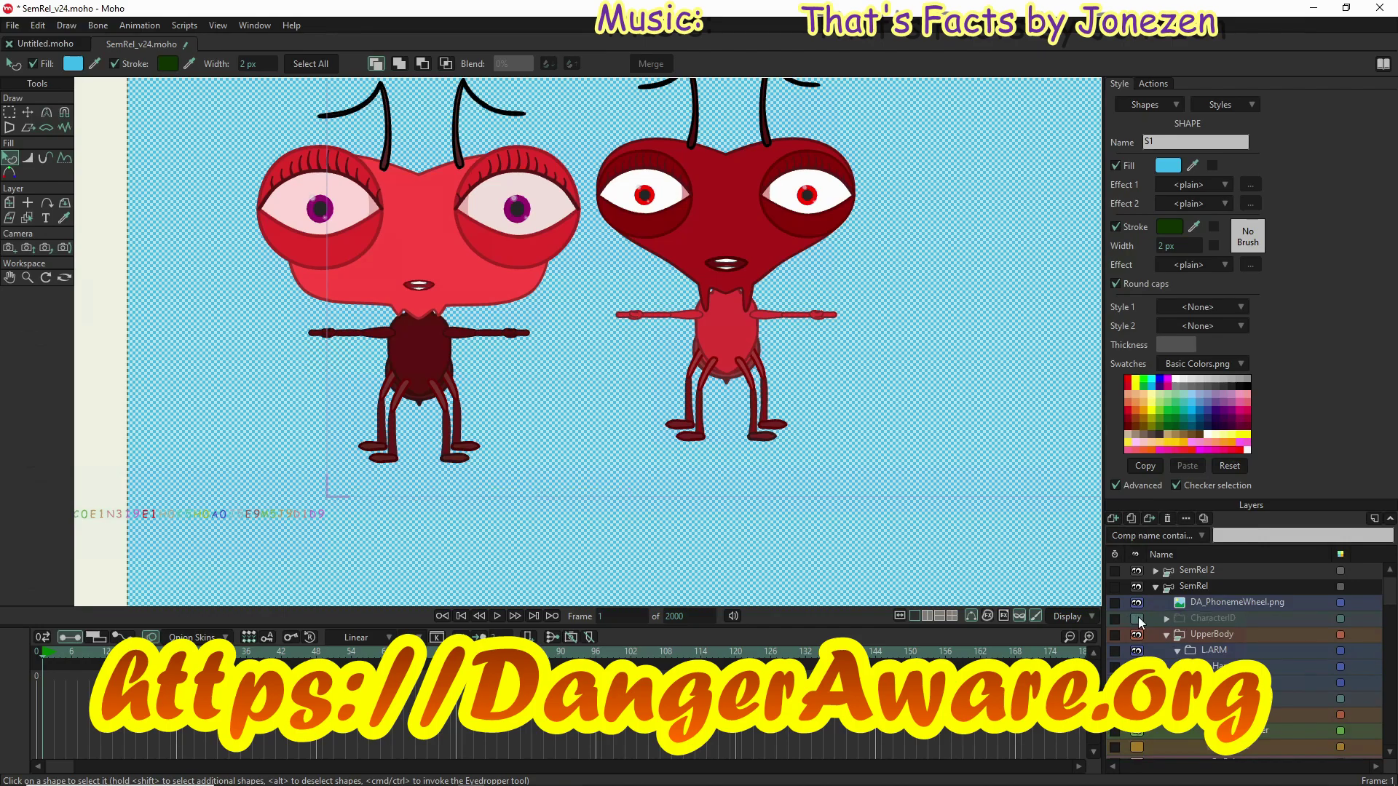
Step: Collapse and hide the CharacterID group inside the SemRel 2 layer
left_click(1155, 571)
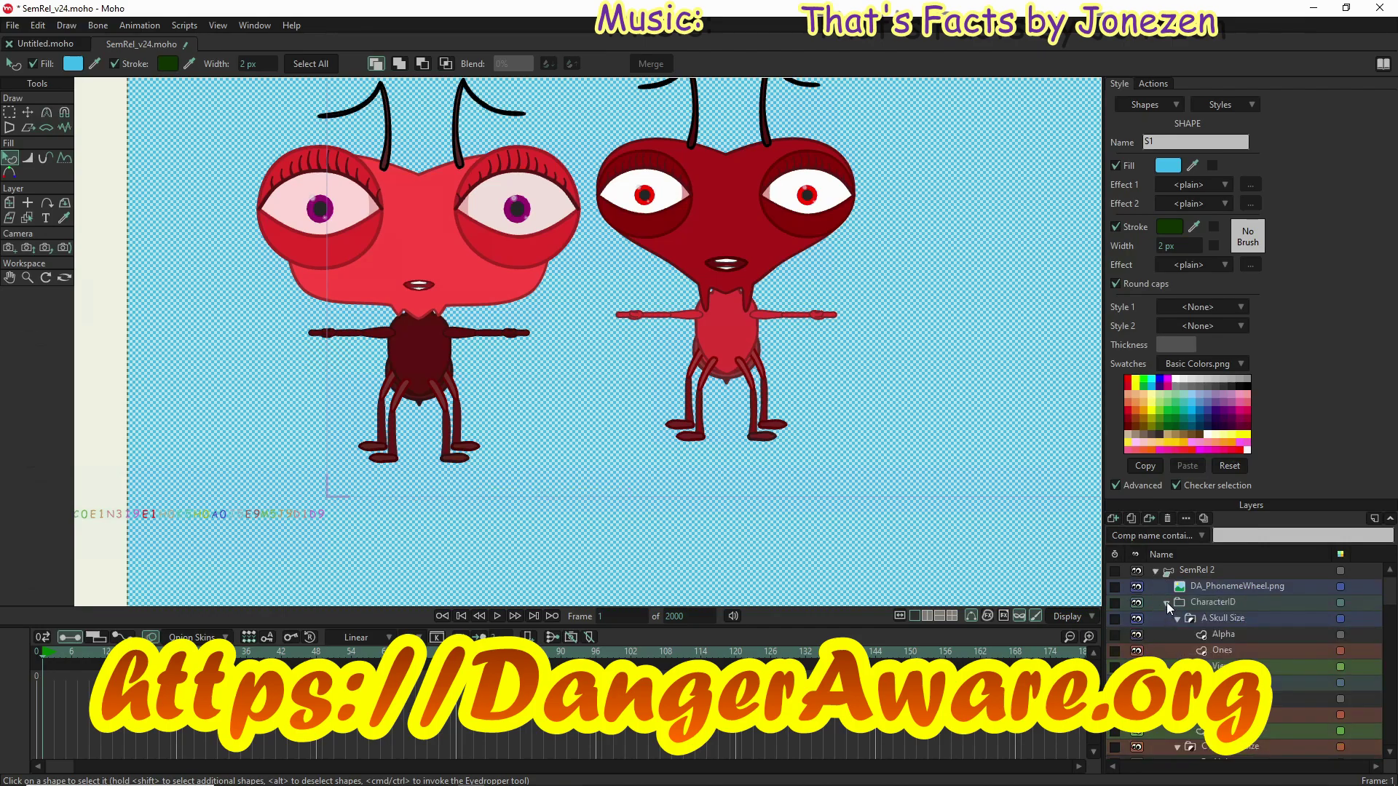
left_click(1166, 602)
left_click(1137, 603)
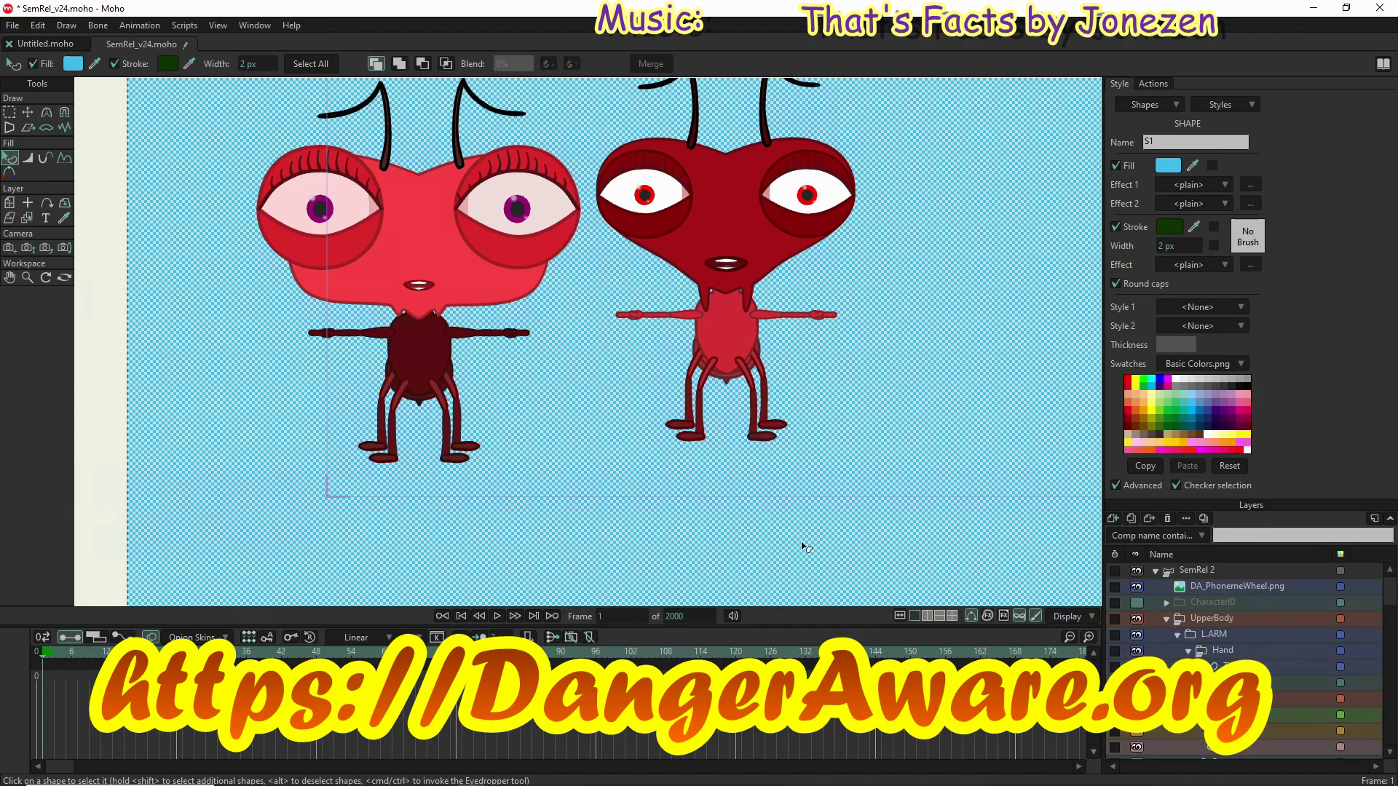
scroll(656, 500, "down", 3)
scroll(721, 500, "up", 1)
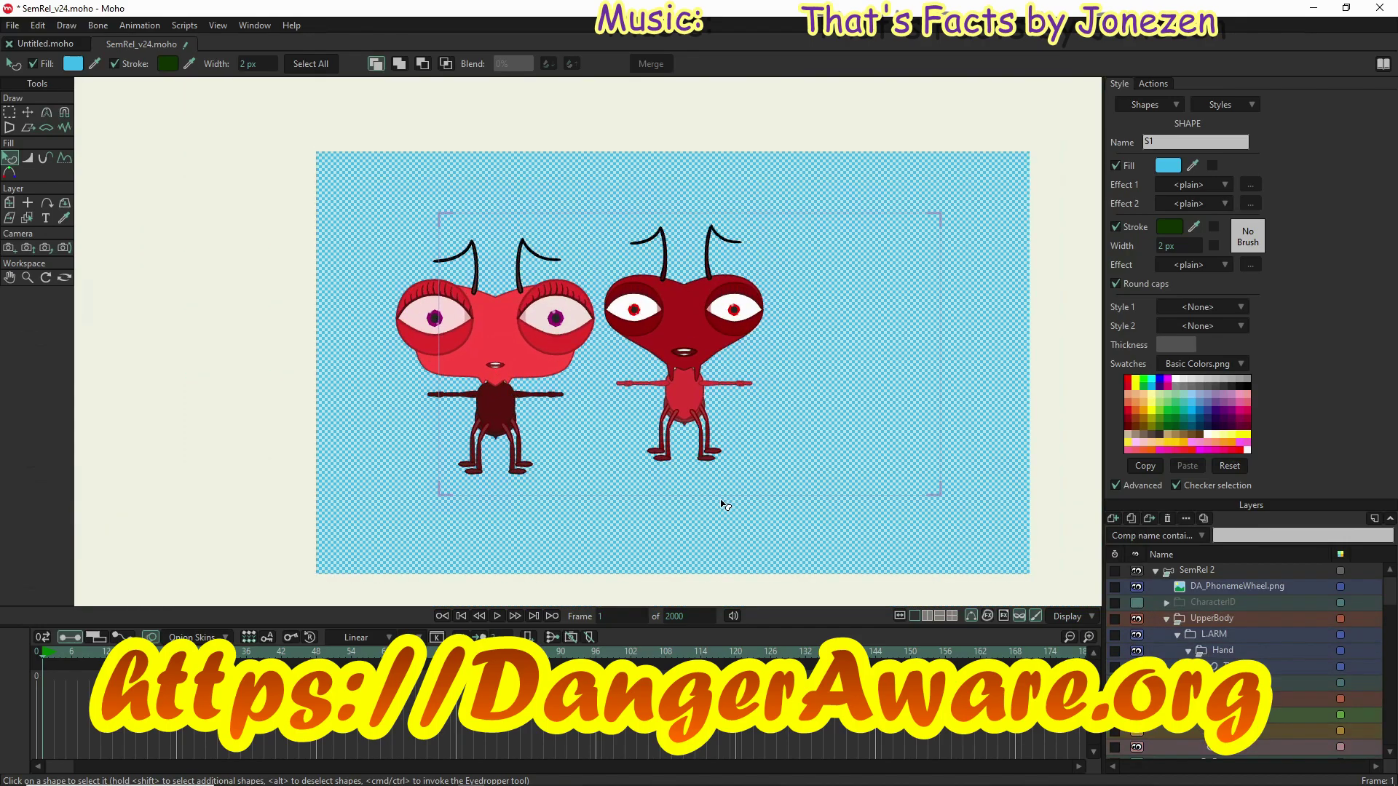